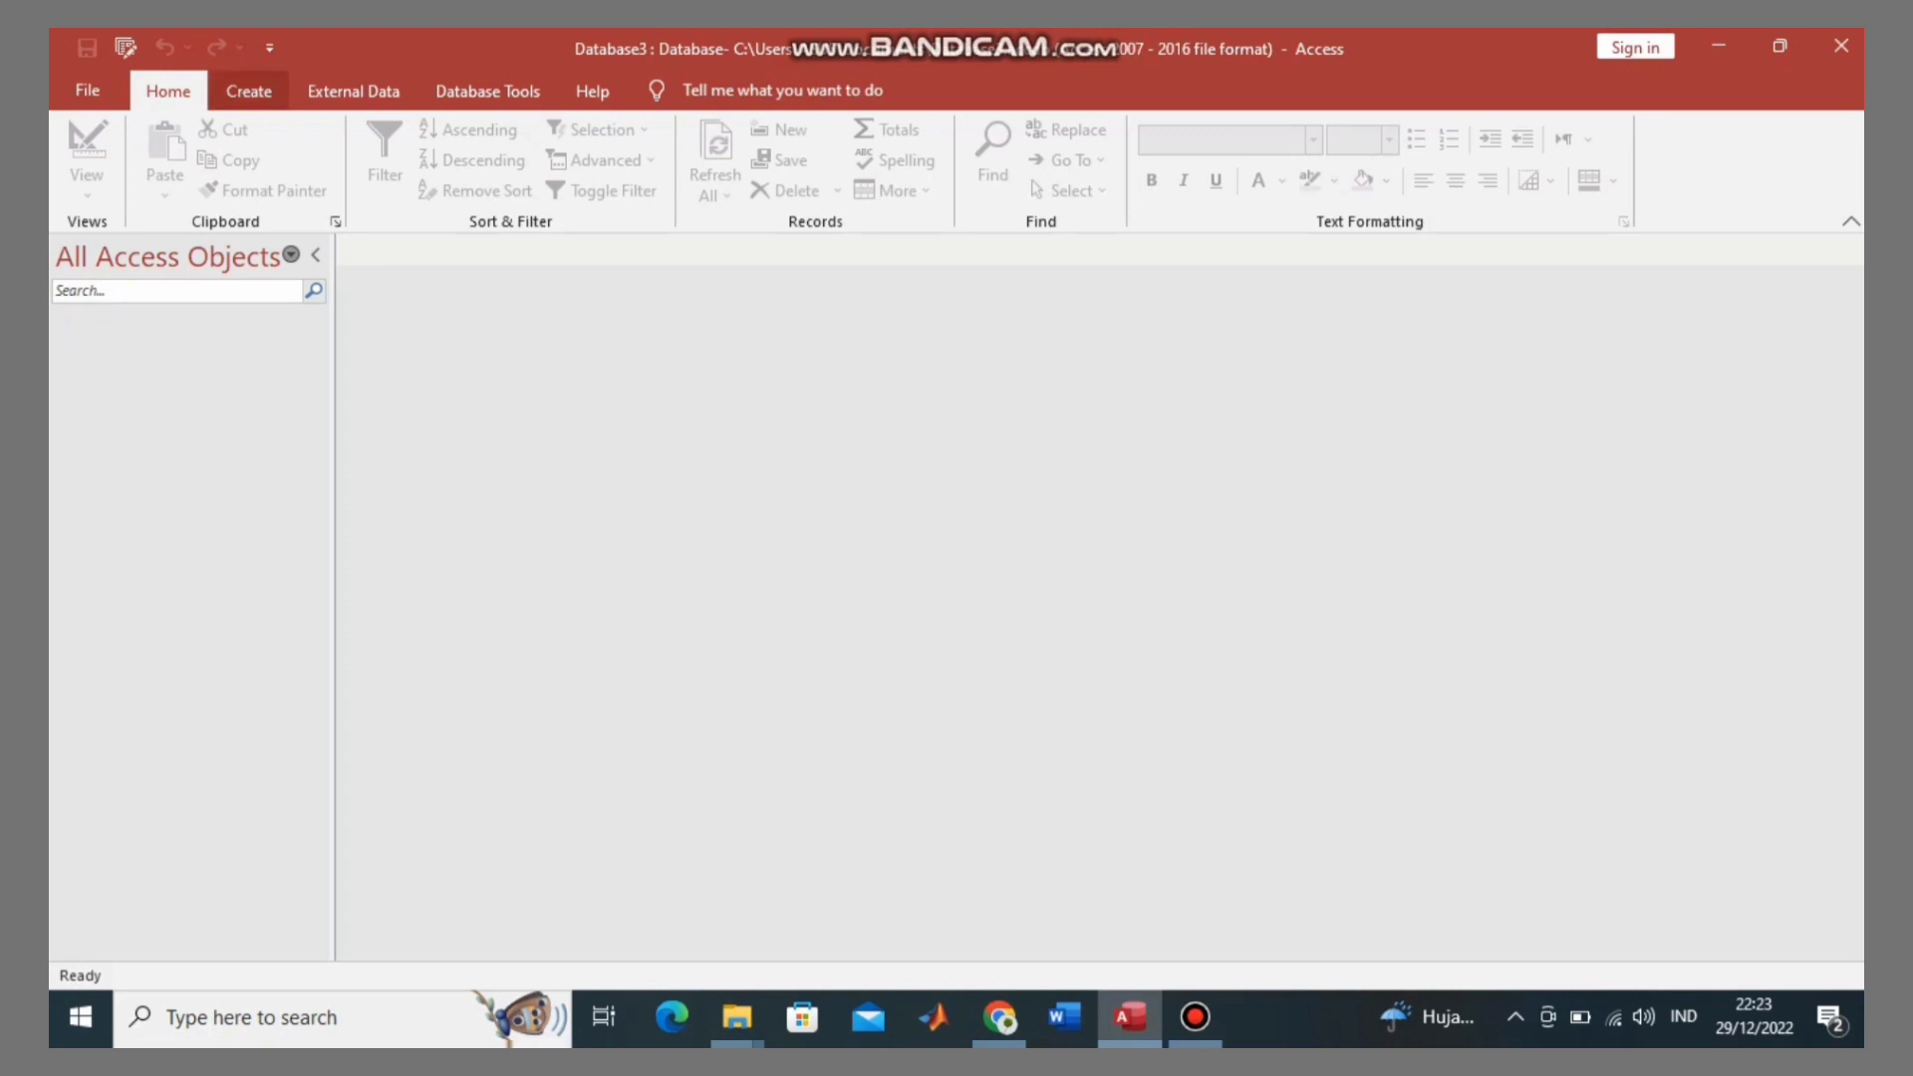
Step: Create a new blank Table1 in Design View from the Create ribbon's Table Design
click(248, 91)
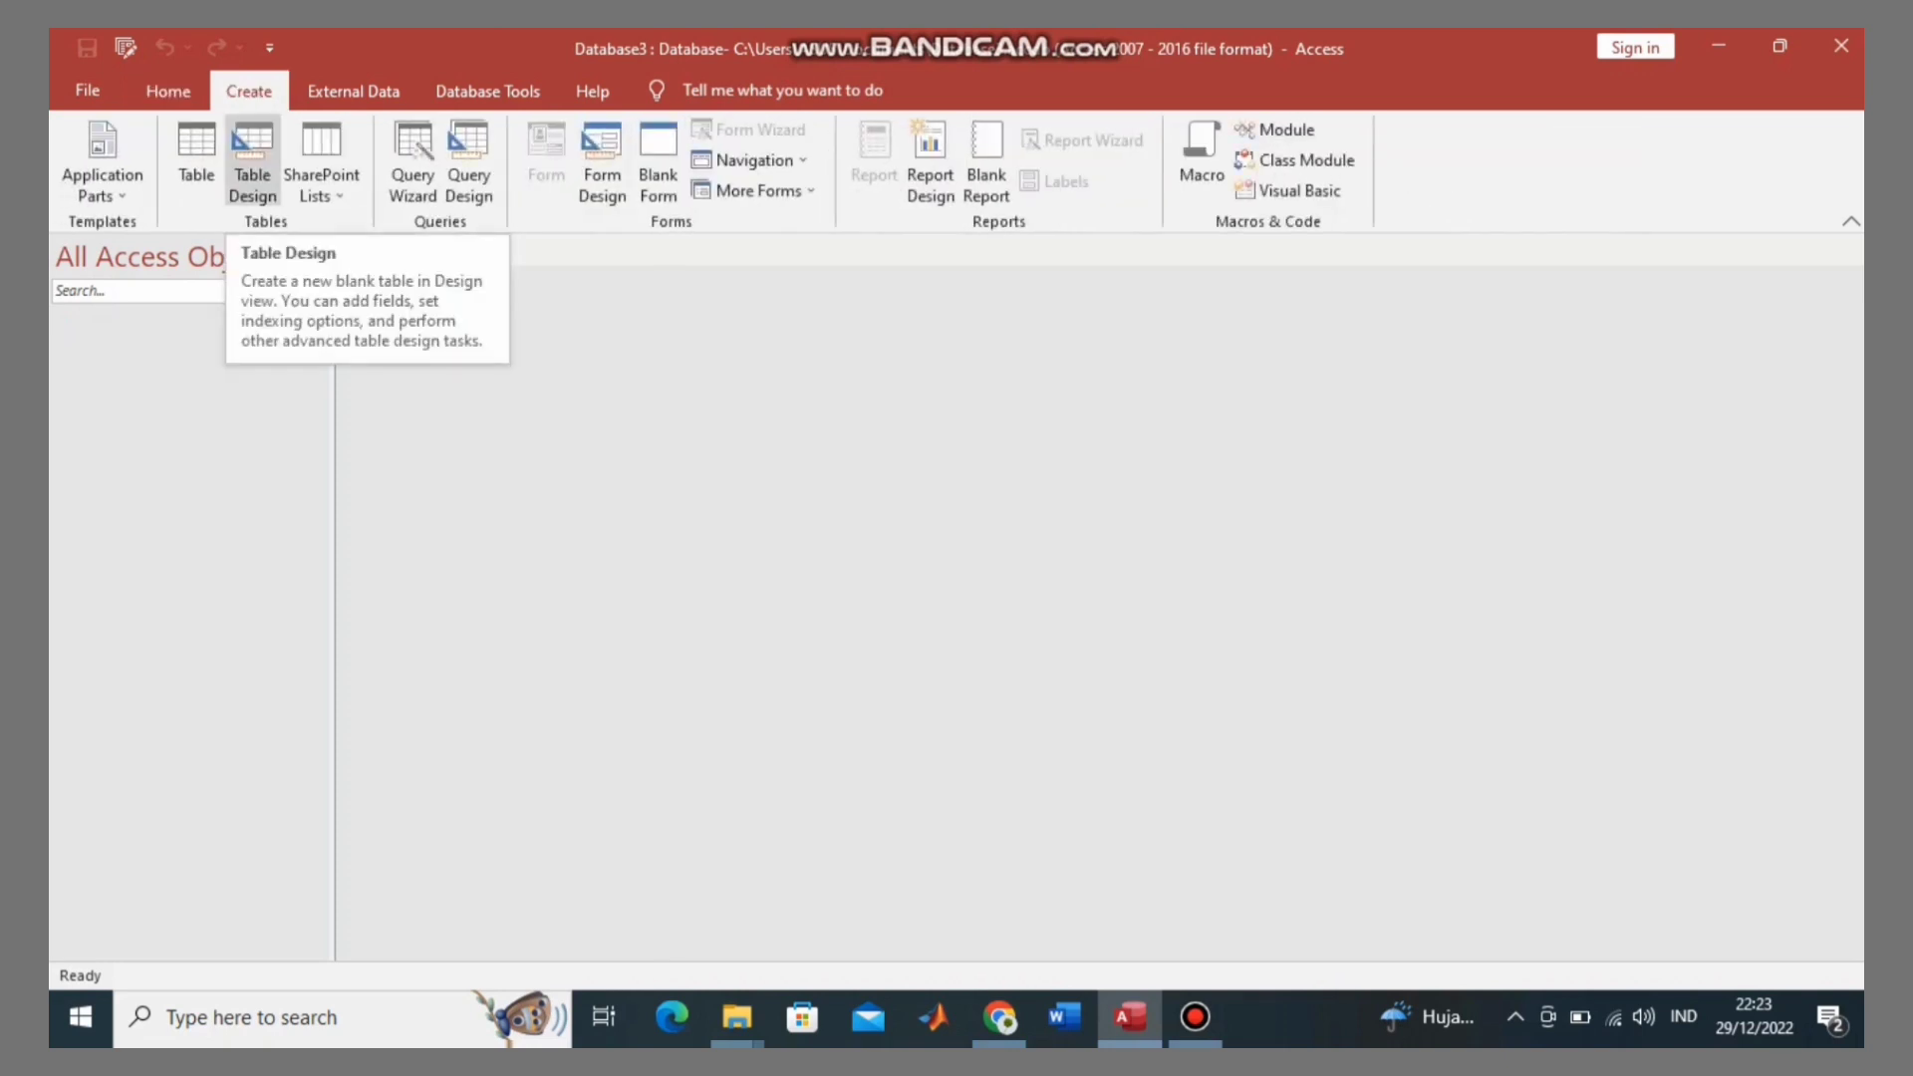
click(252, 164)
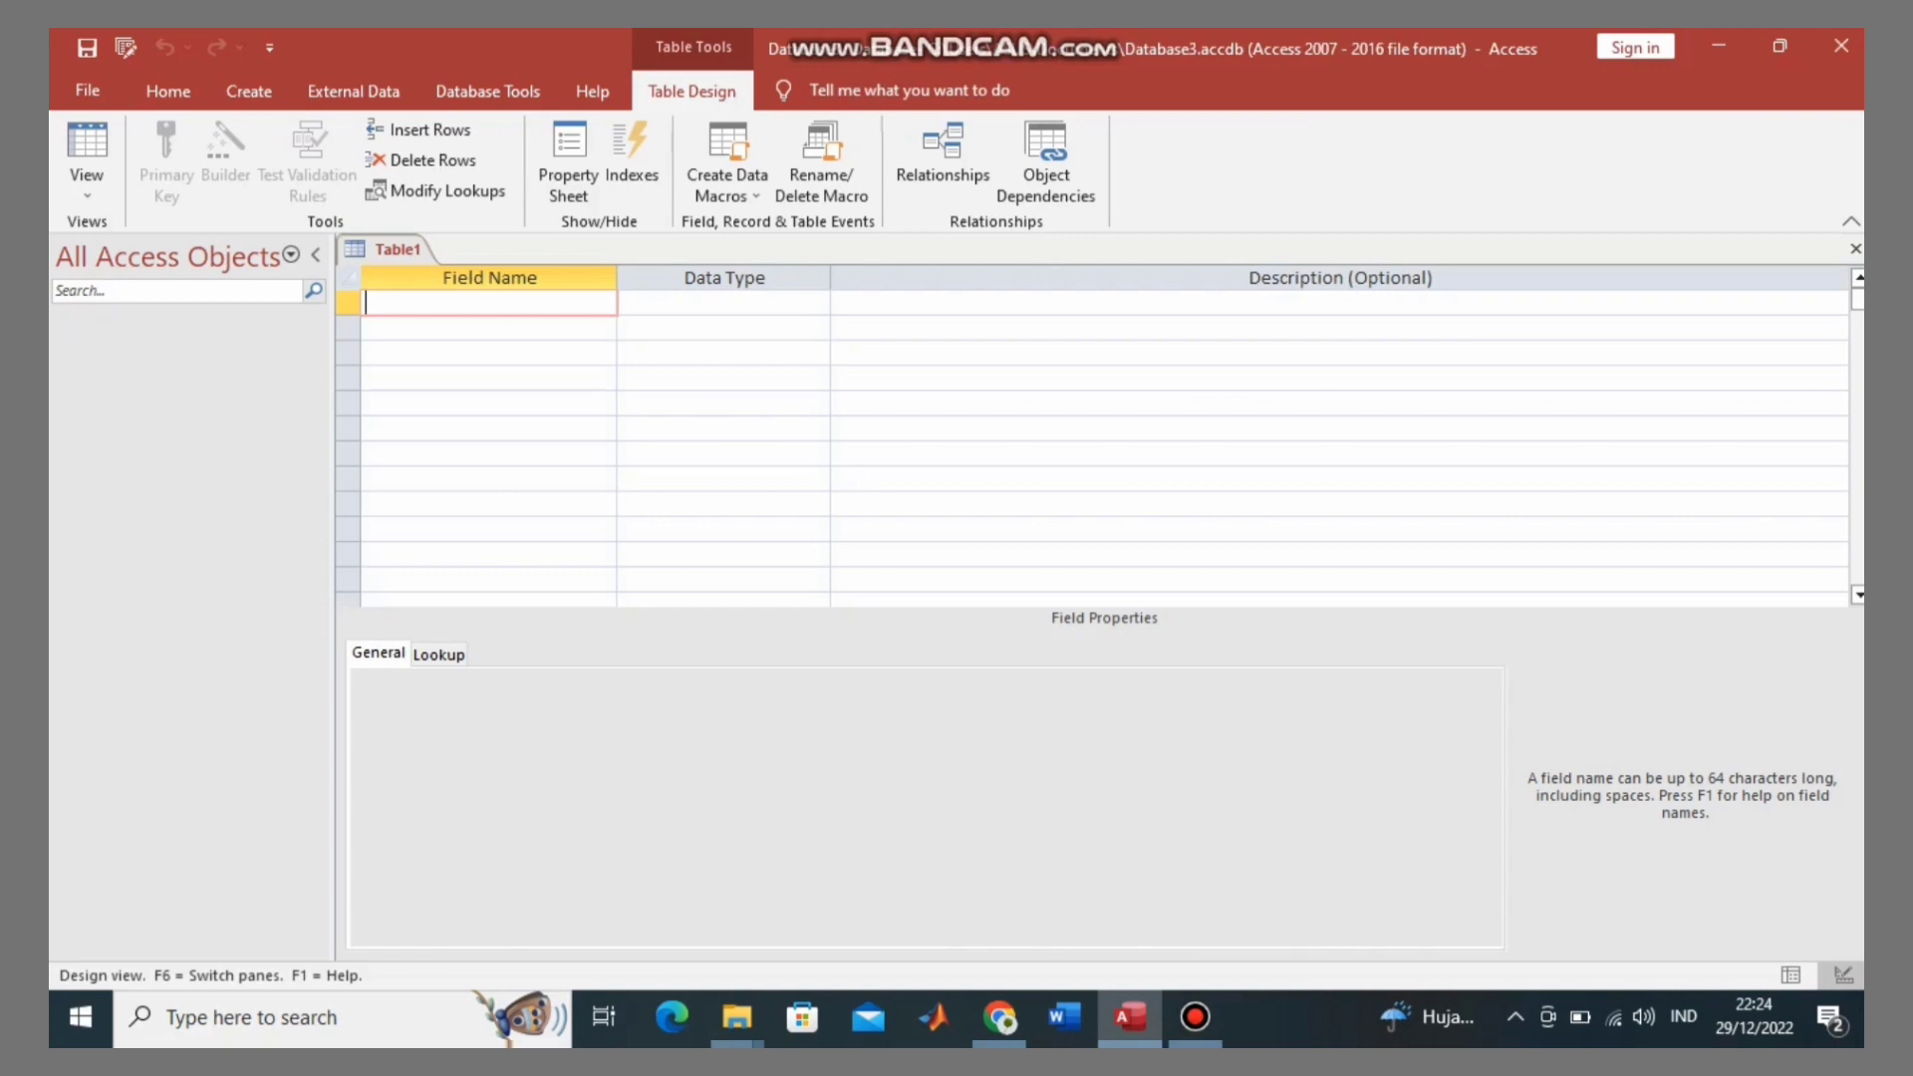
Step: Define the first field, NIM, with the Number data type and set it as the primary key
key(Caps_Lock)
text(NIM)
key(Tab)
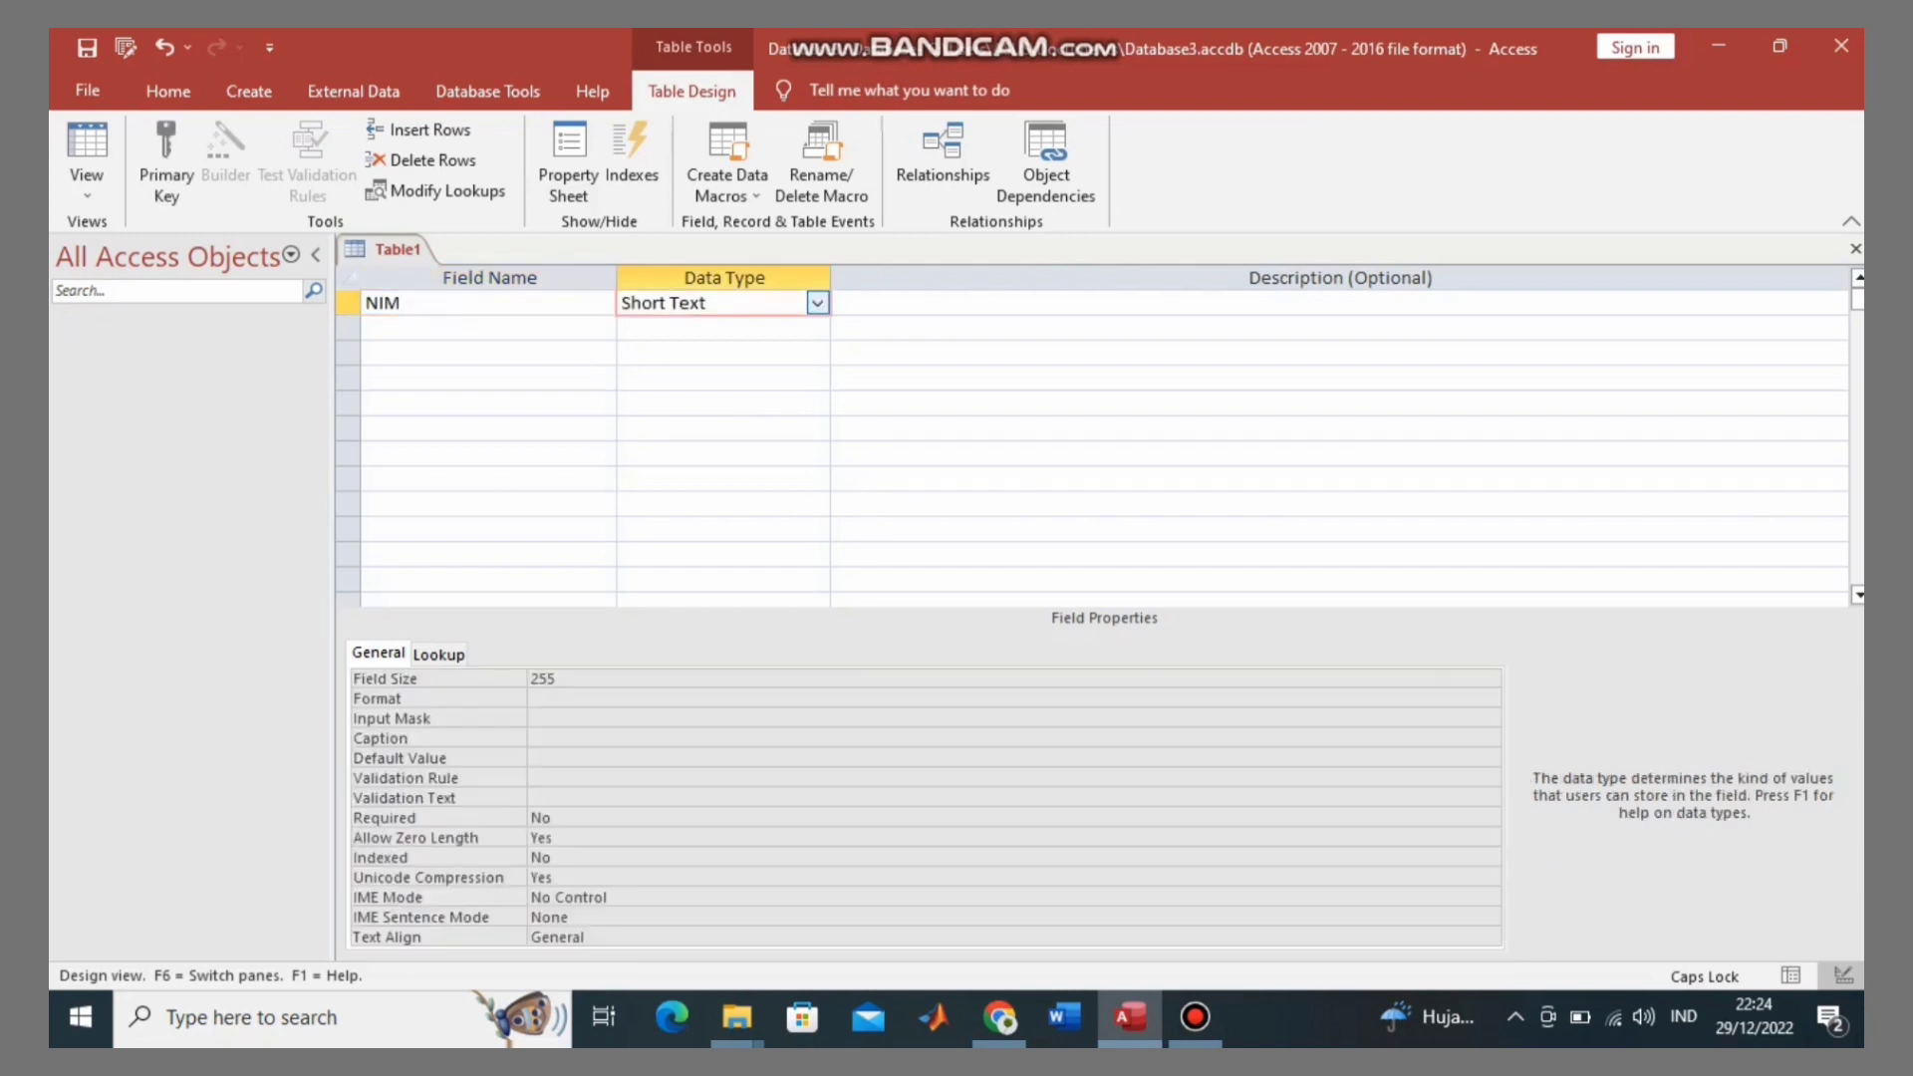
key(alt+Down)
key(Down)
key(Down)
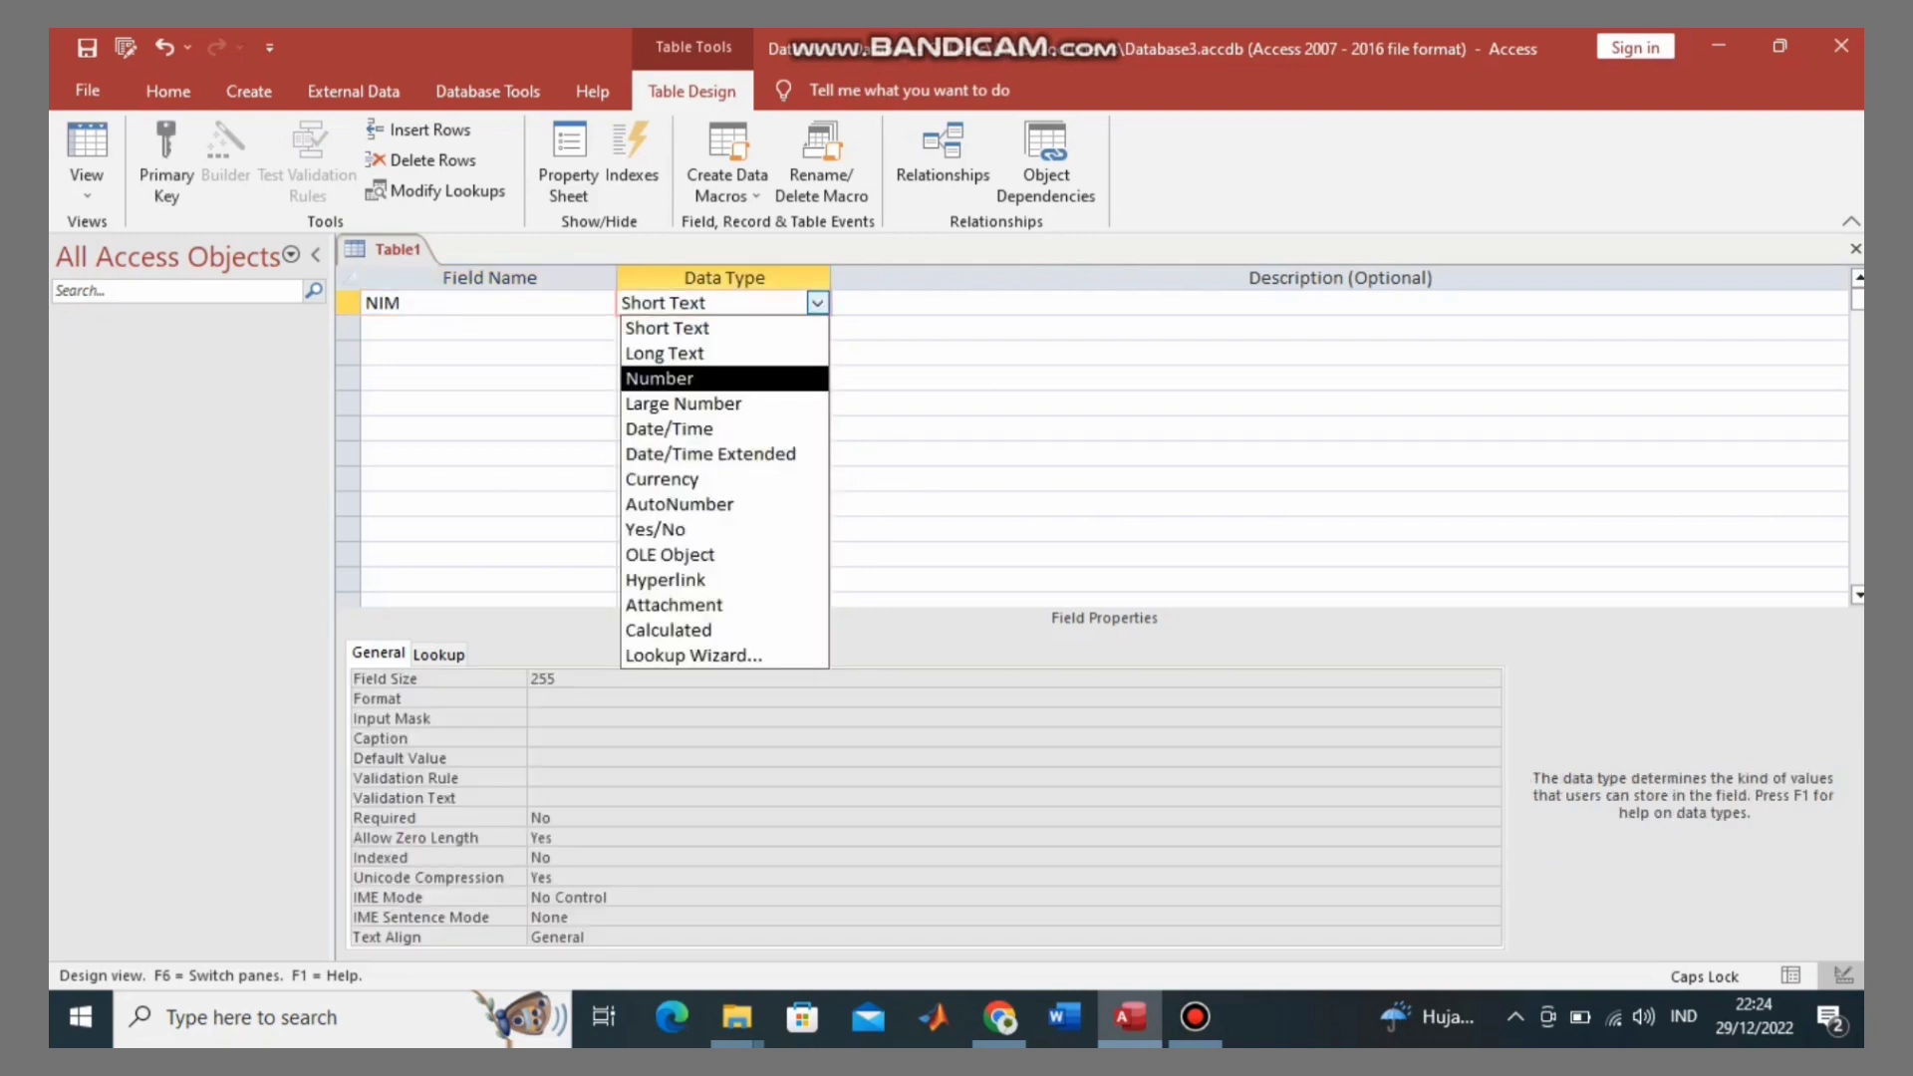
key(Return)
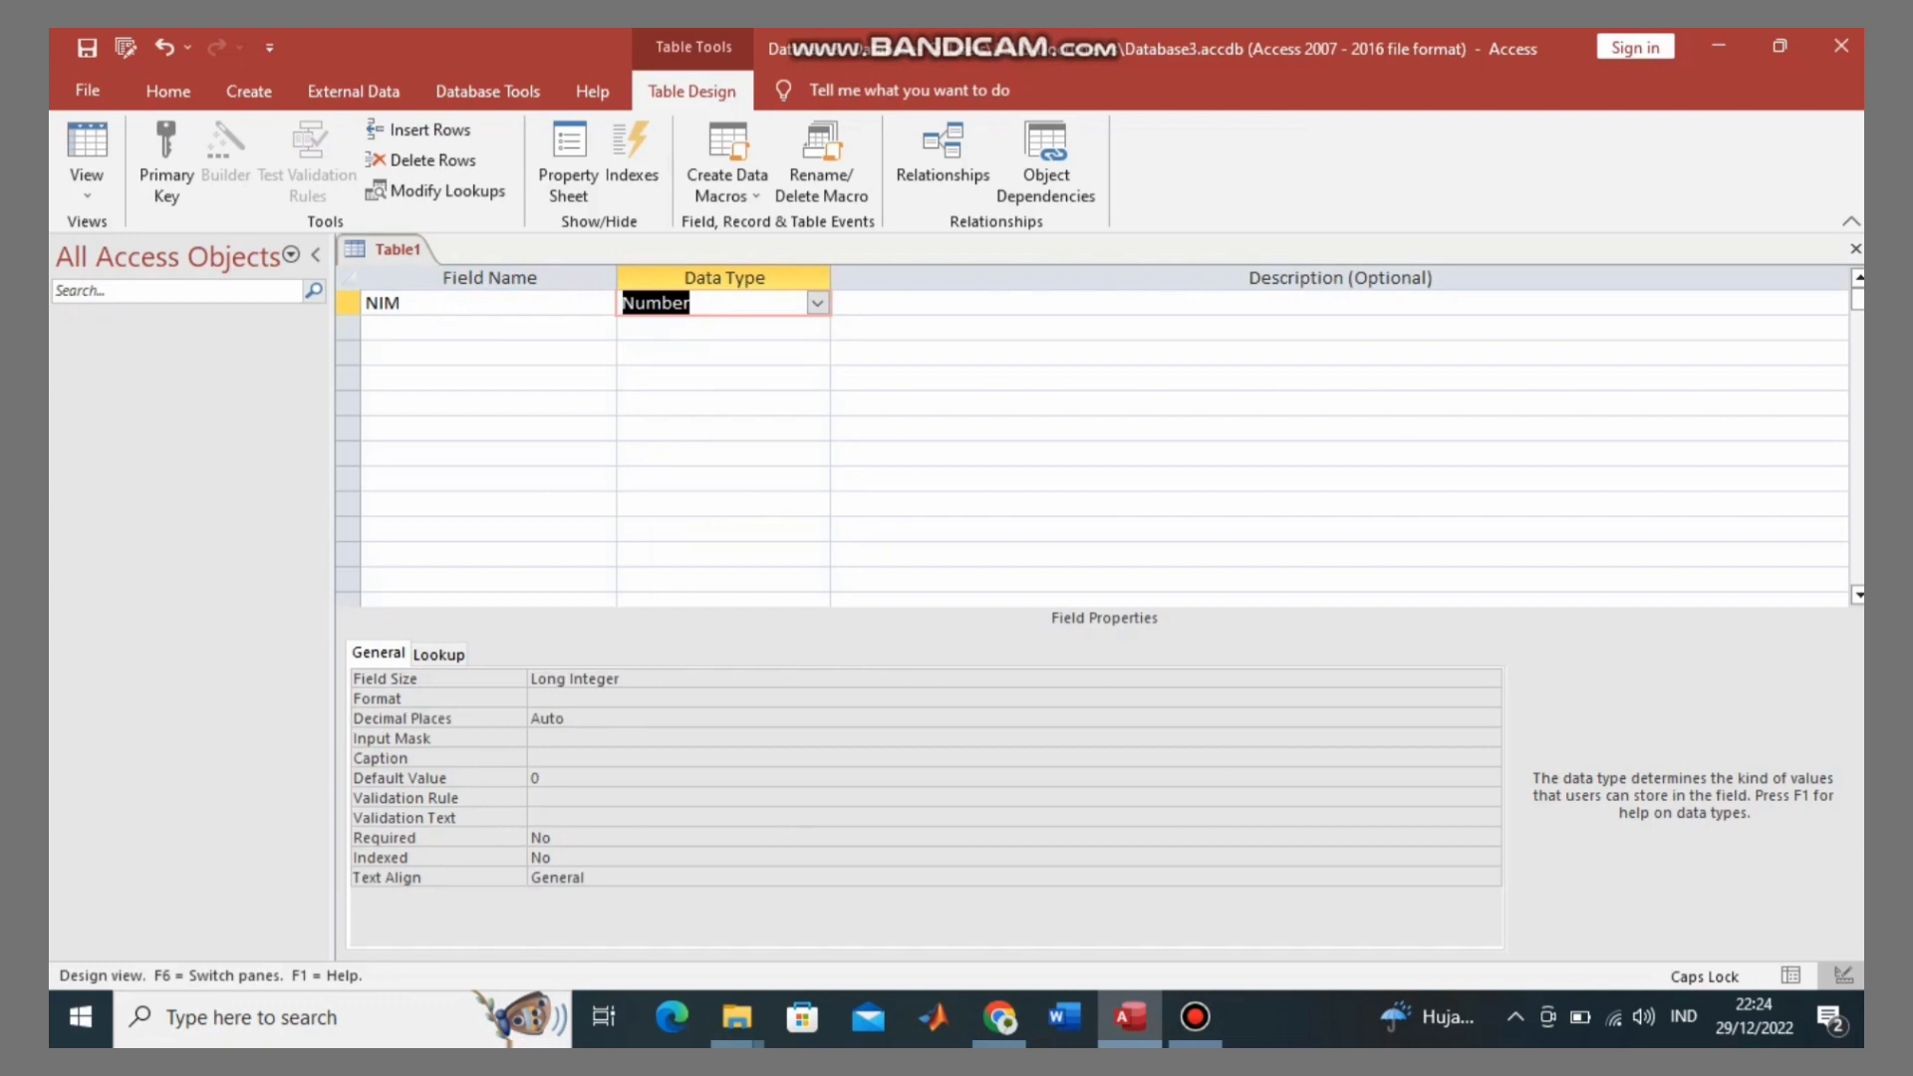
click(400, 303)
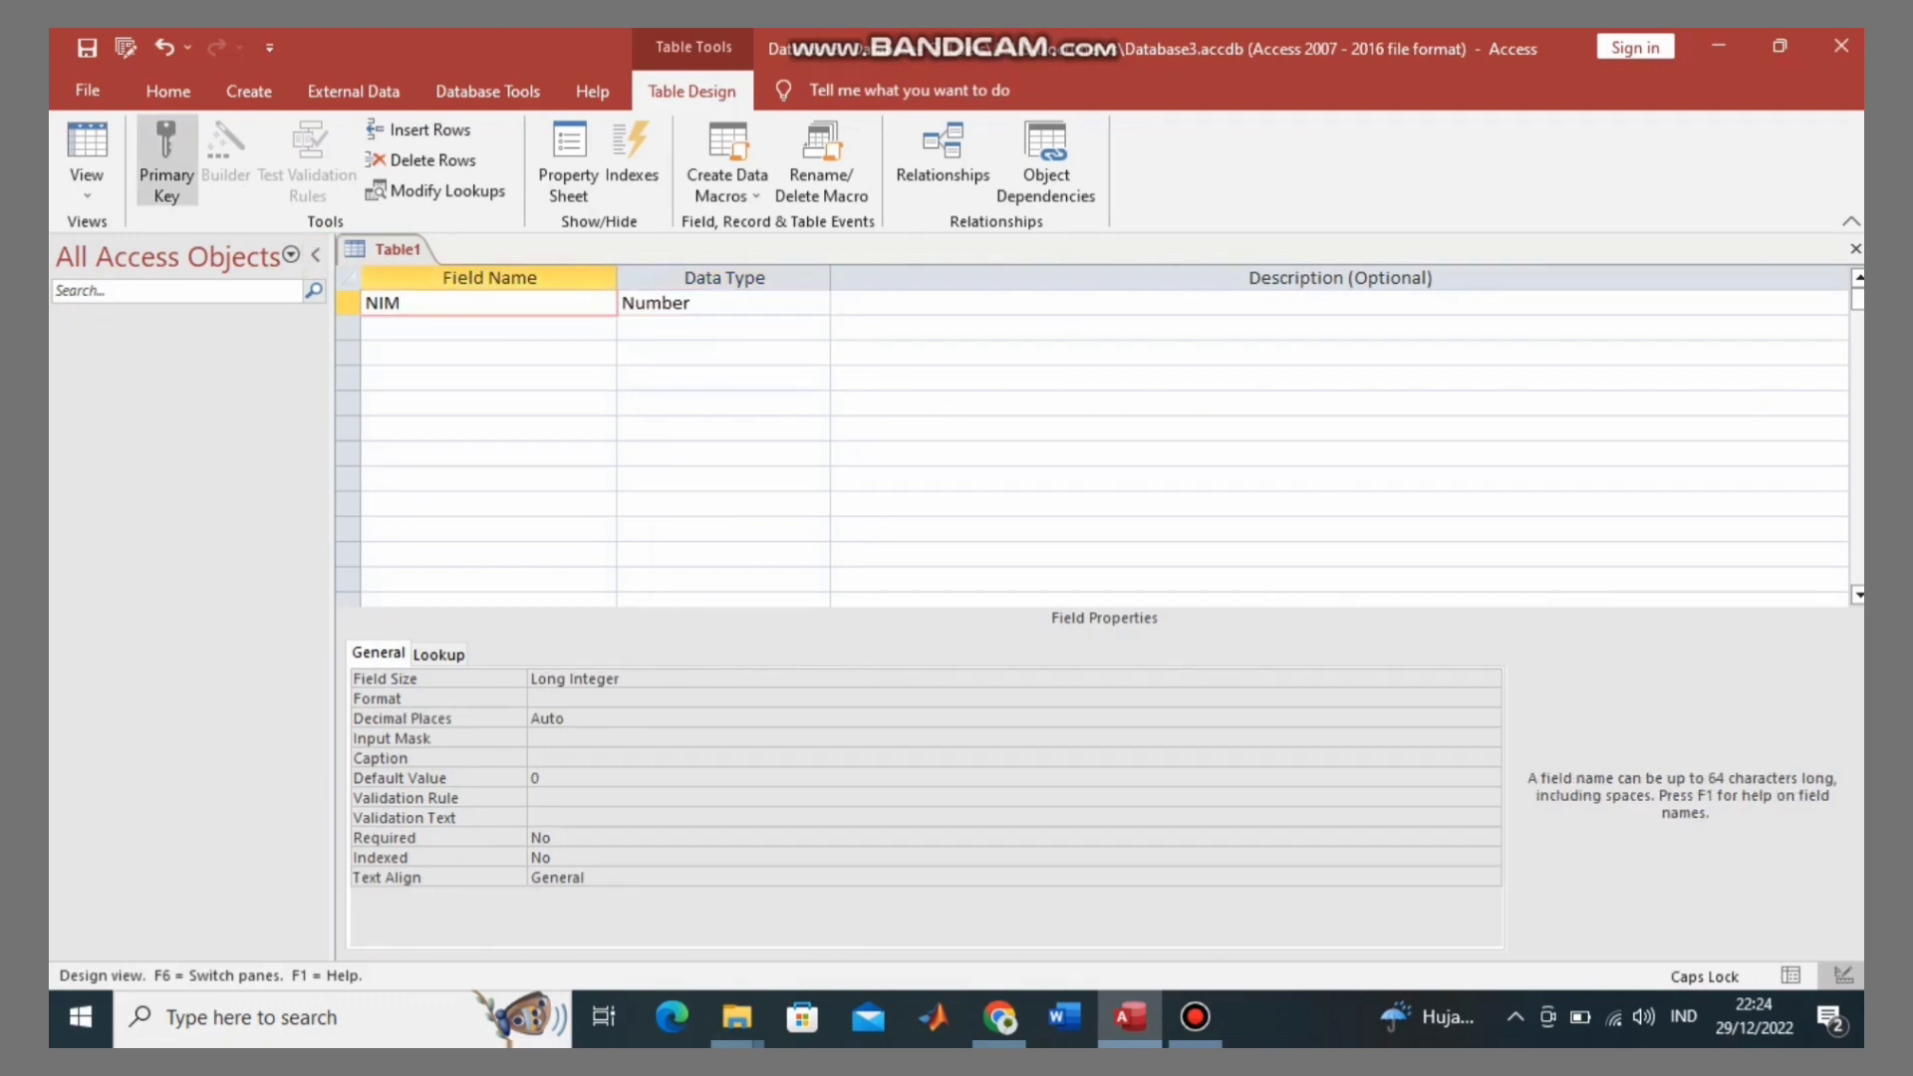
click(166, 160)
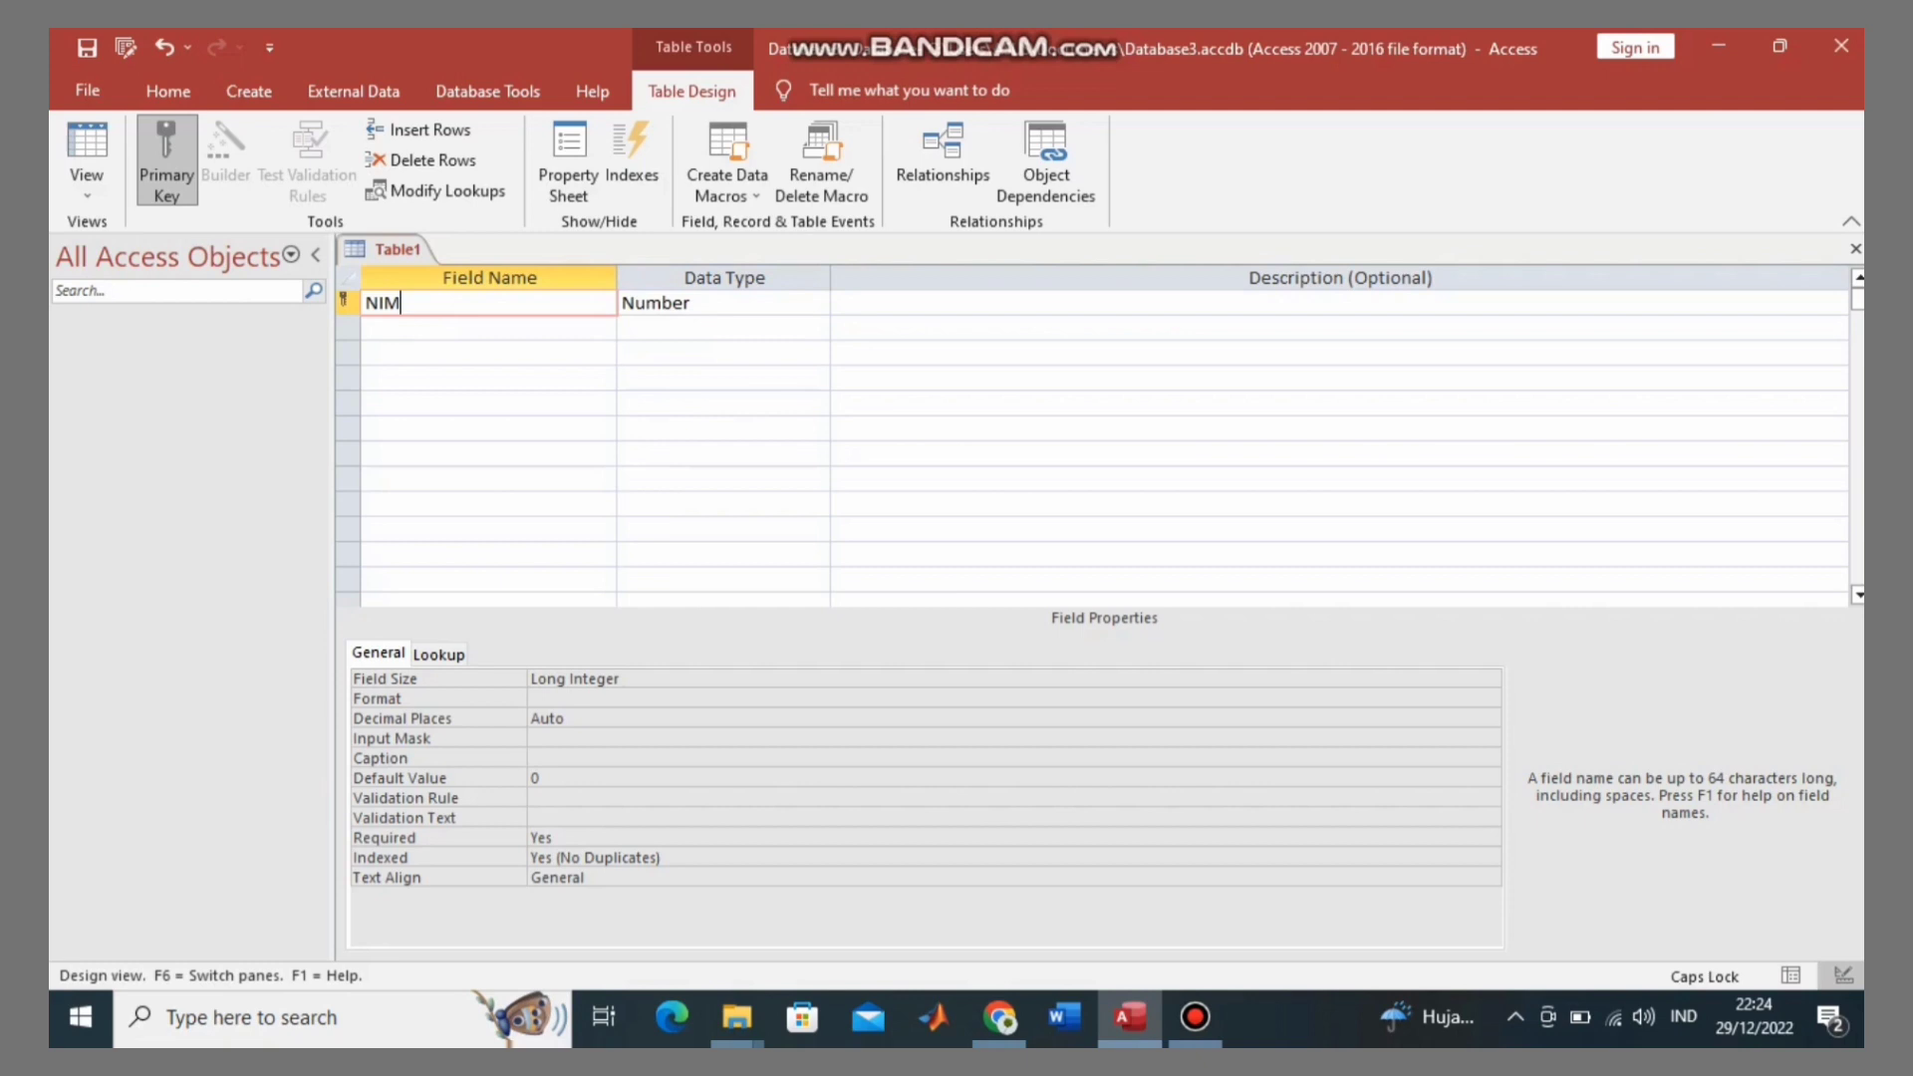
click(488, 327)
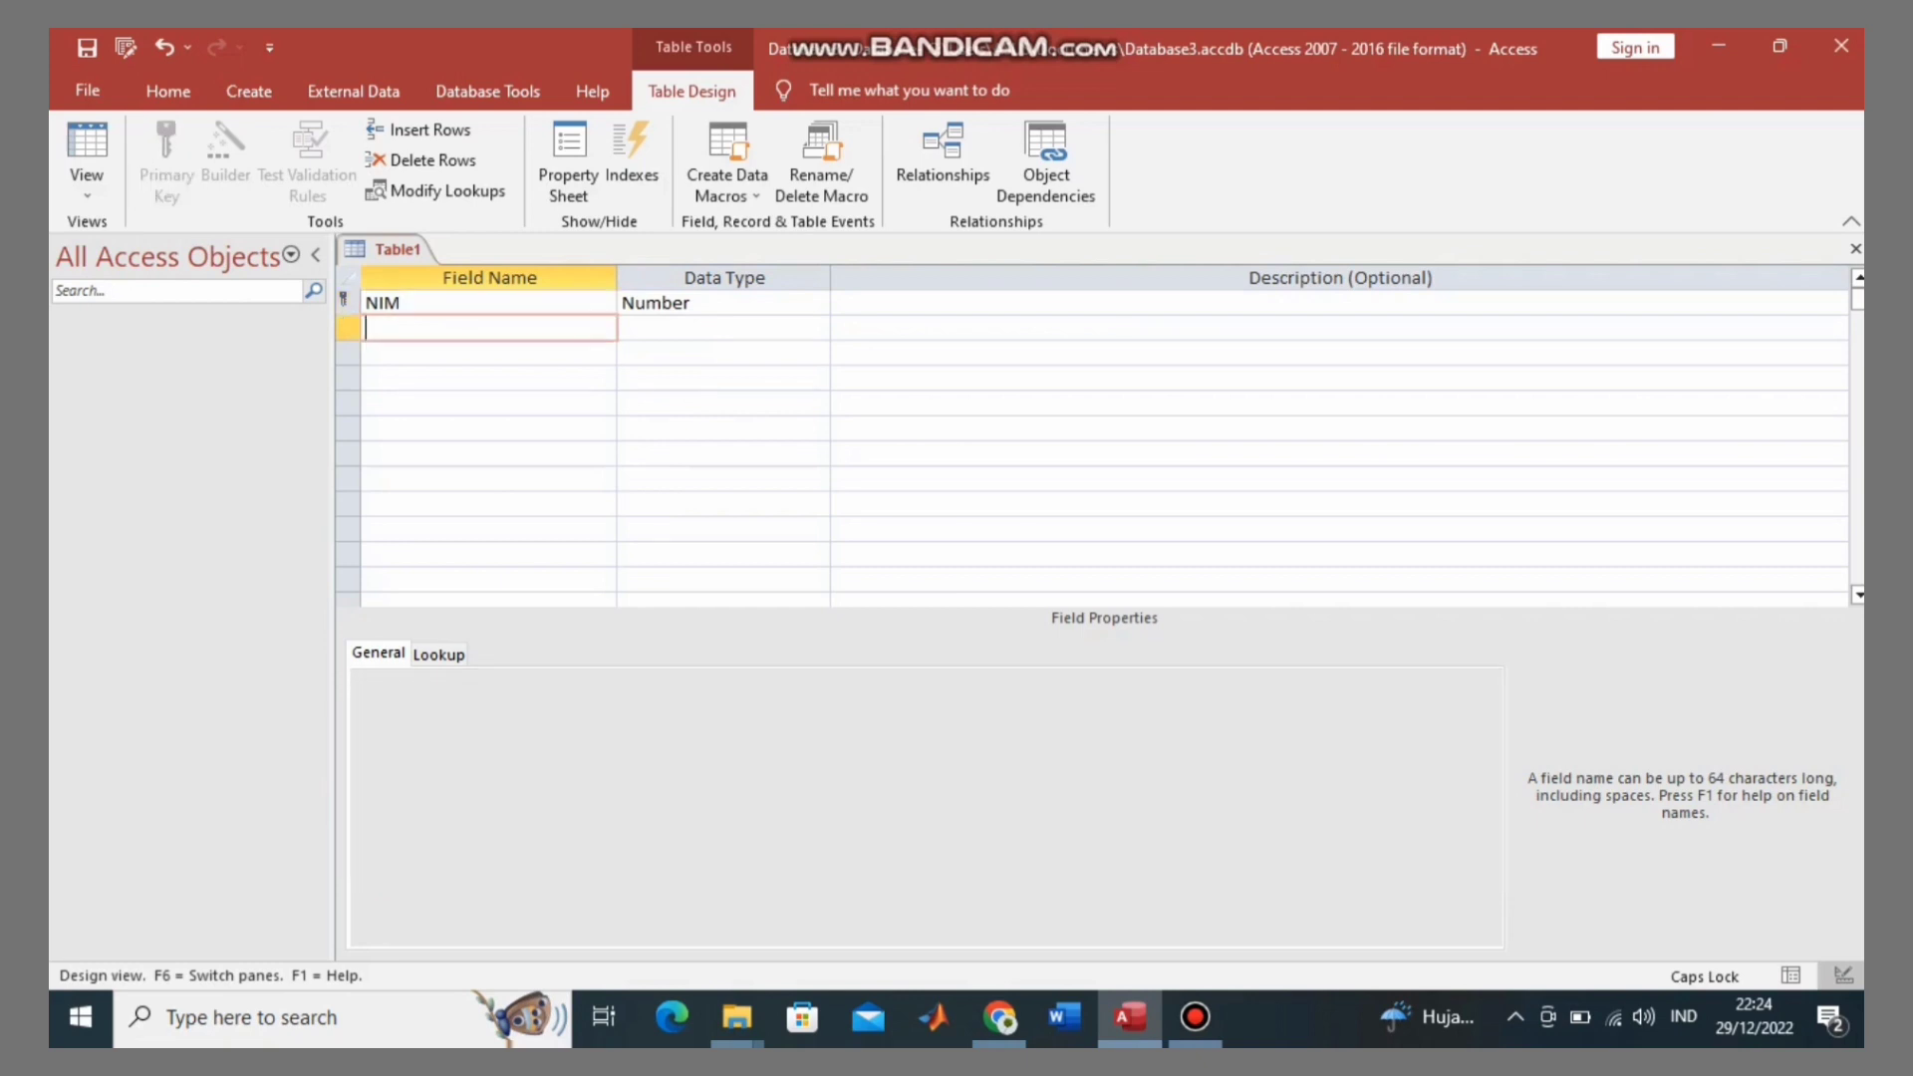
Step: Add a Nama field with the default Short Text type
text(N)
key(Caps_Lock)
text(ama)
key(Tab)
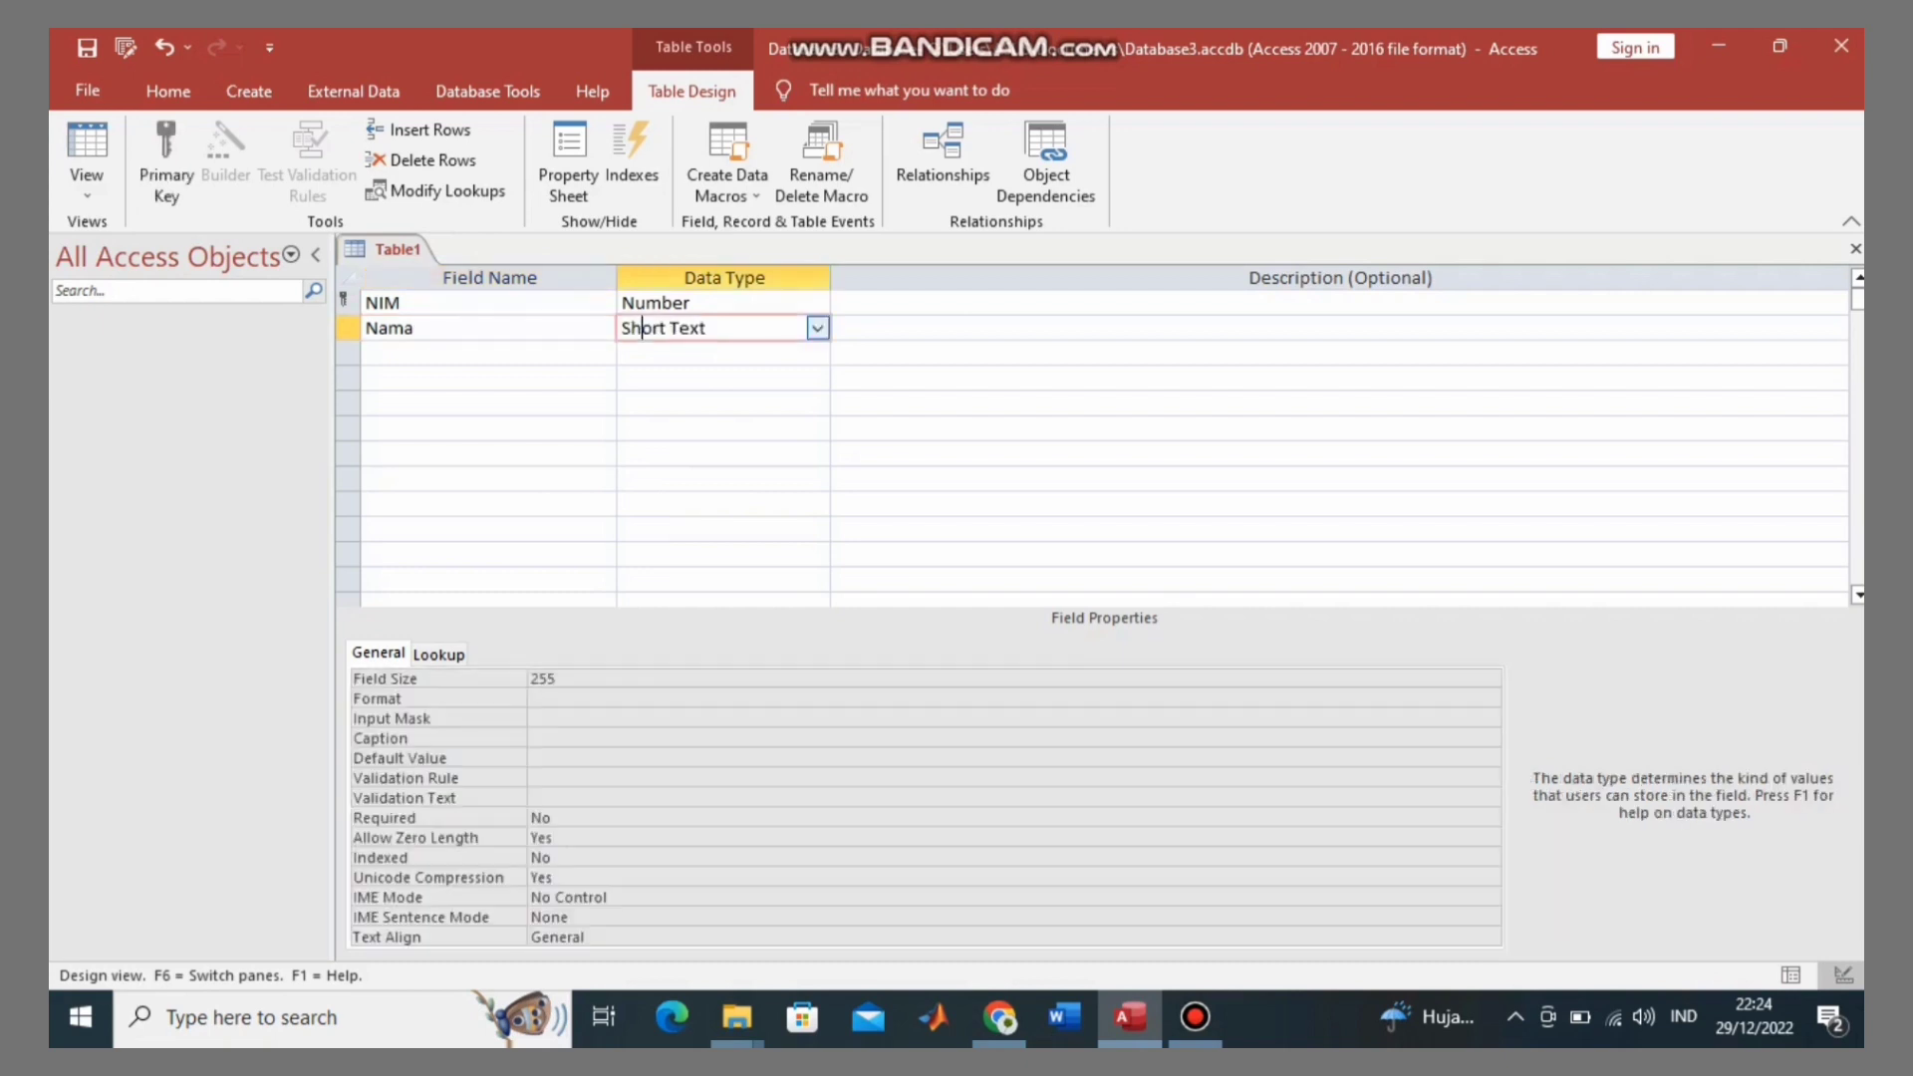
Step: Add a TahunMasuk field as Short Text below Nama
click(489, 352)
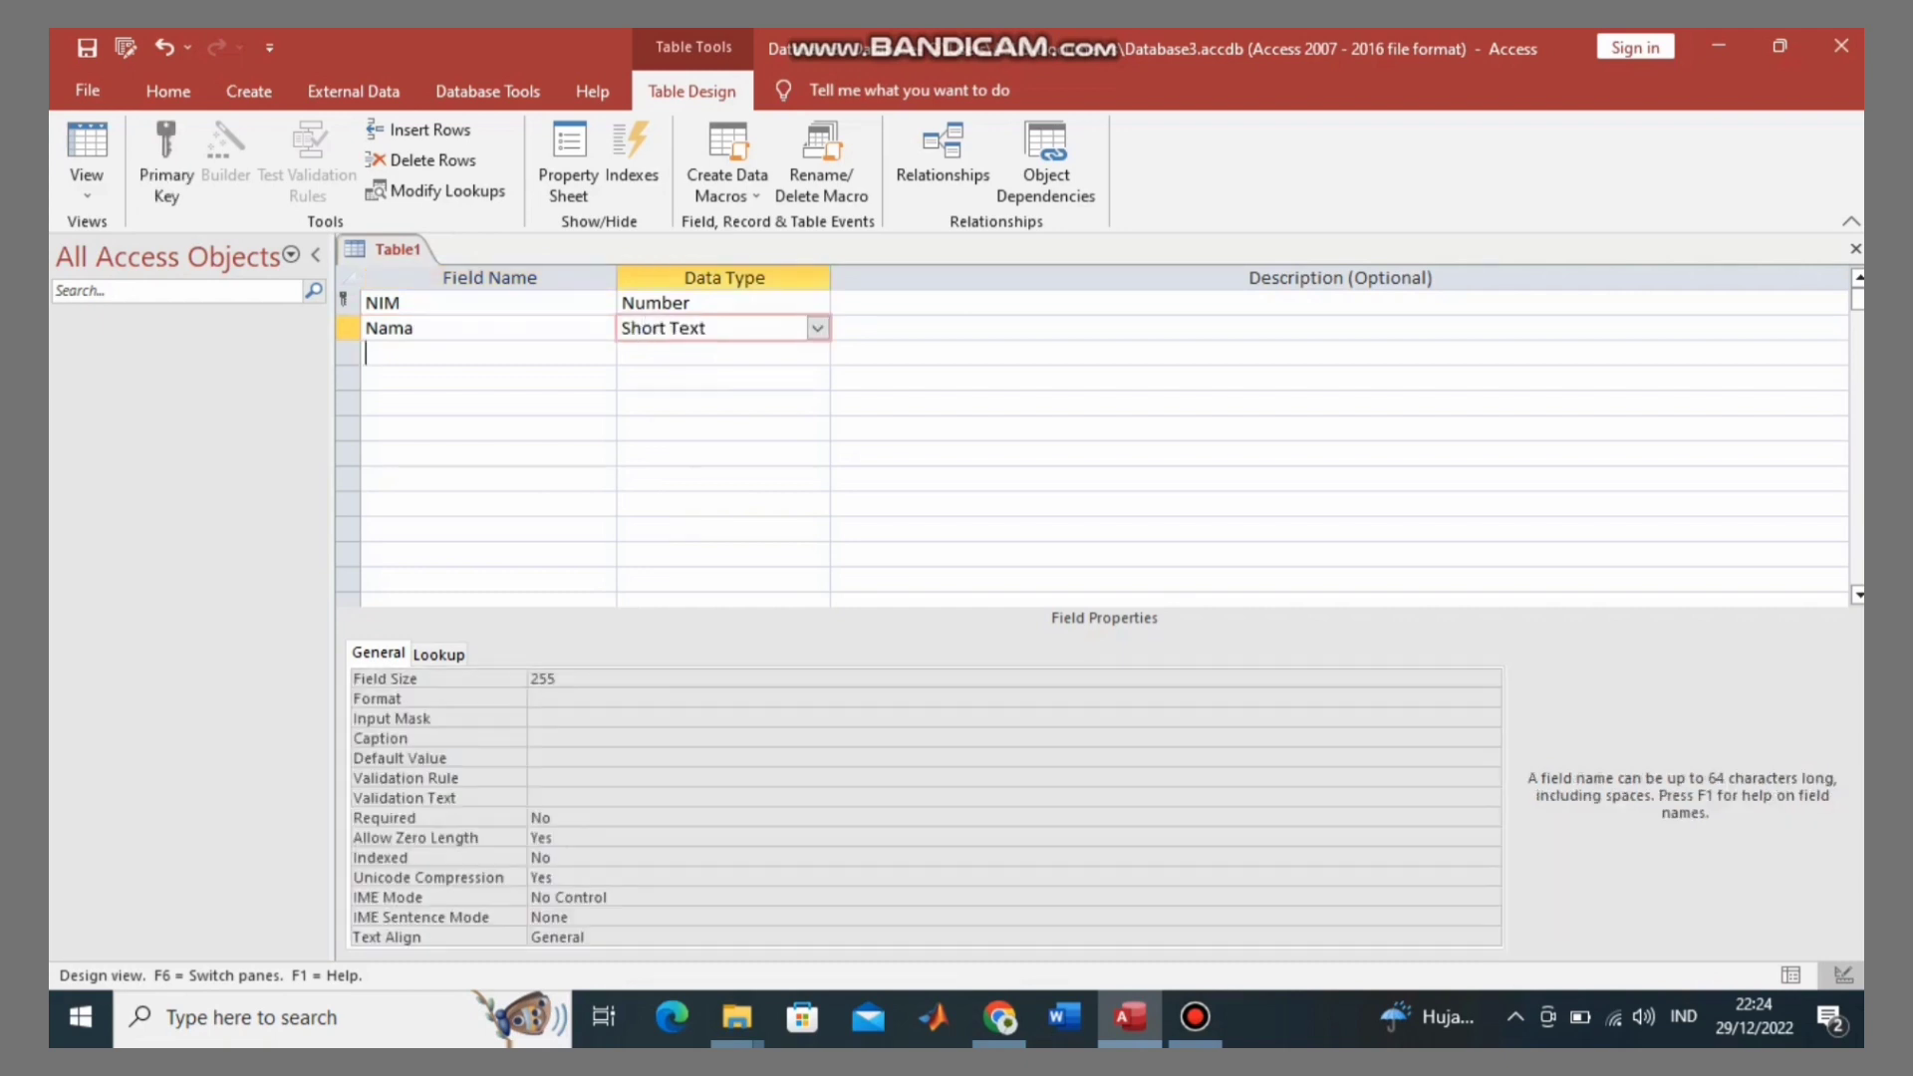
key(Caps_Lock)
text(T)
key(Caps_Lock)
text(ahun)
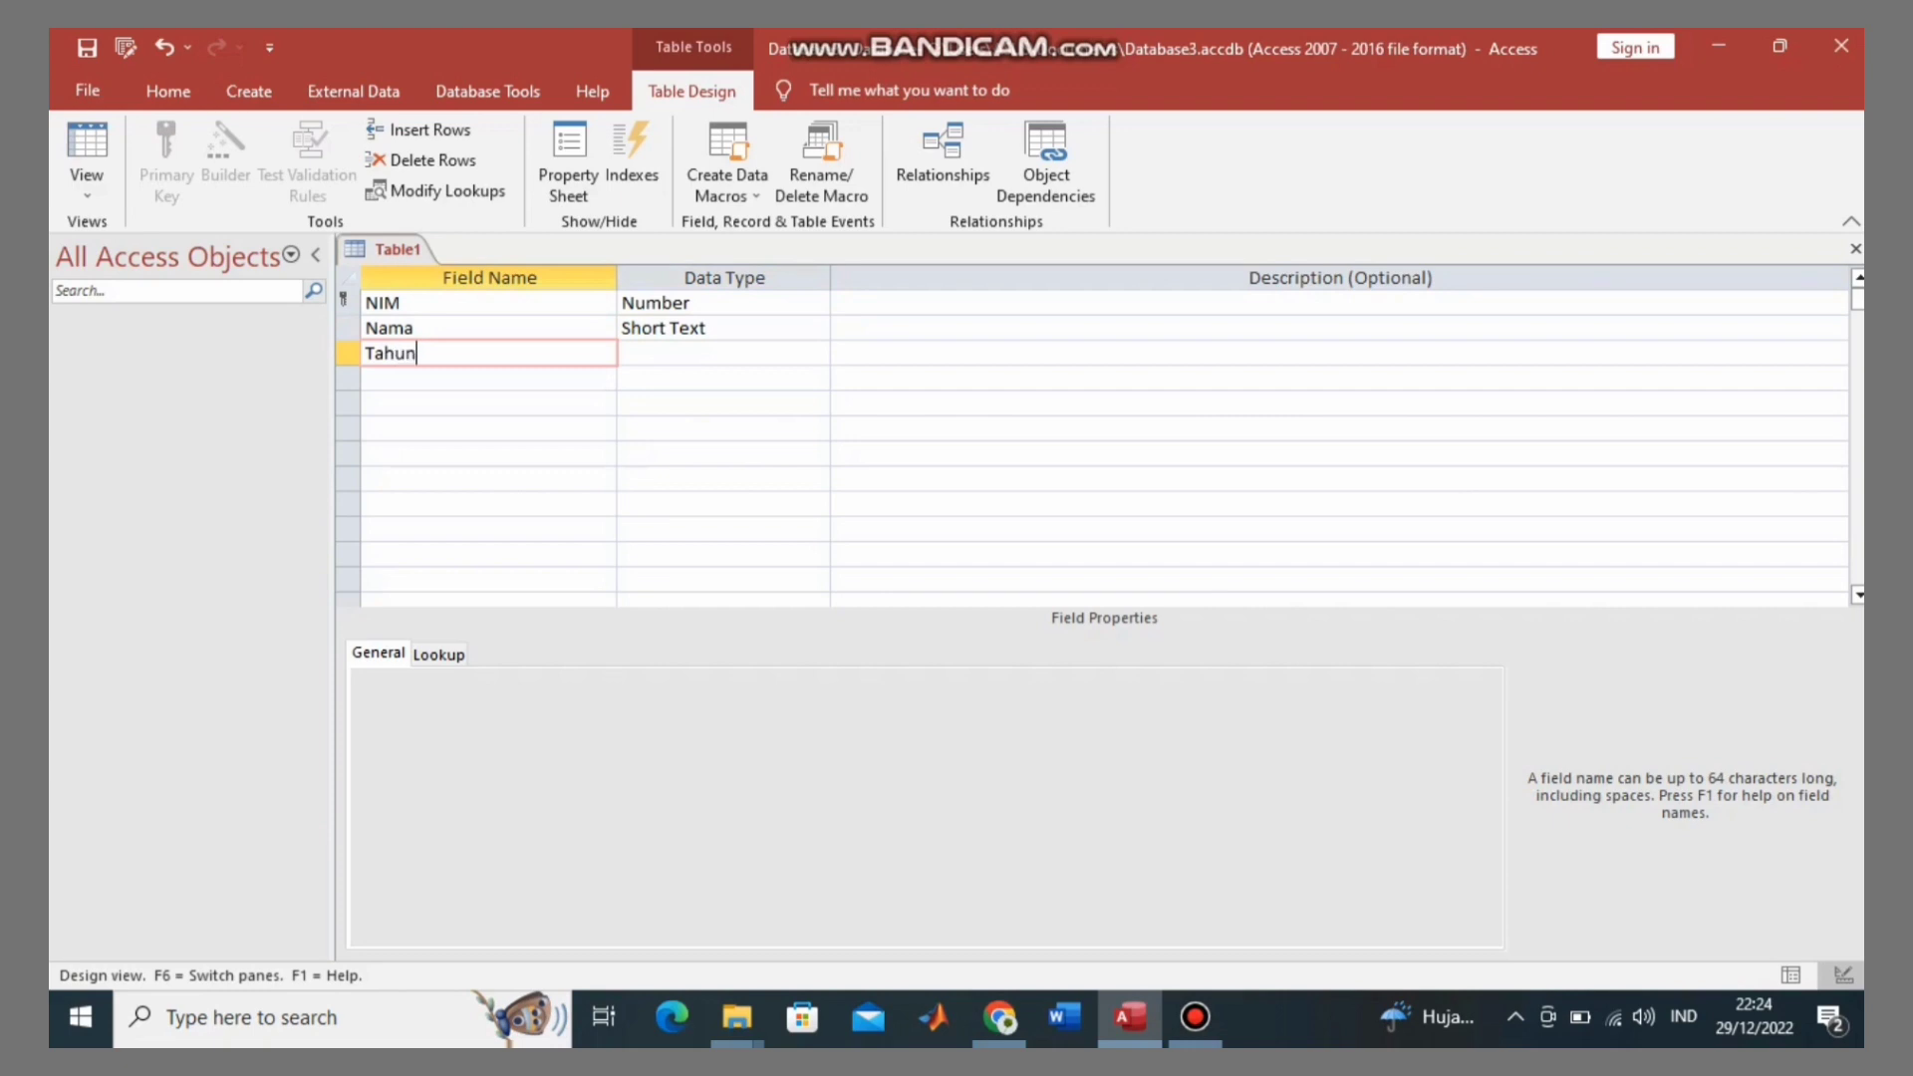
key(Caps_Lock)
text(M)
key(Caps_Lock)
text(asuk)
key(Tab)
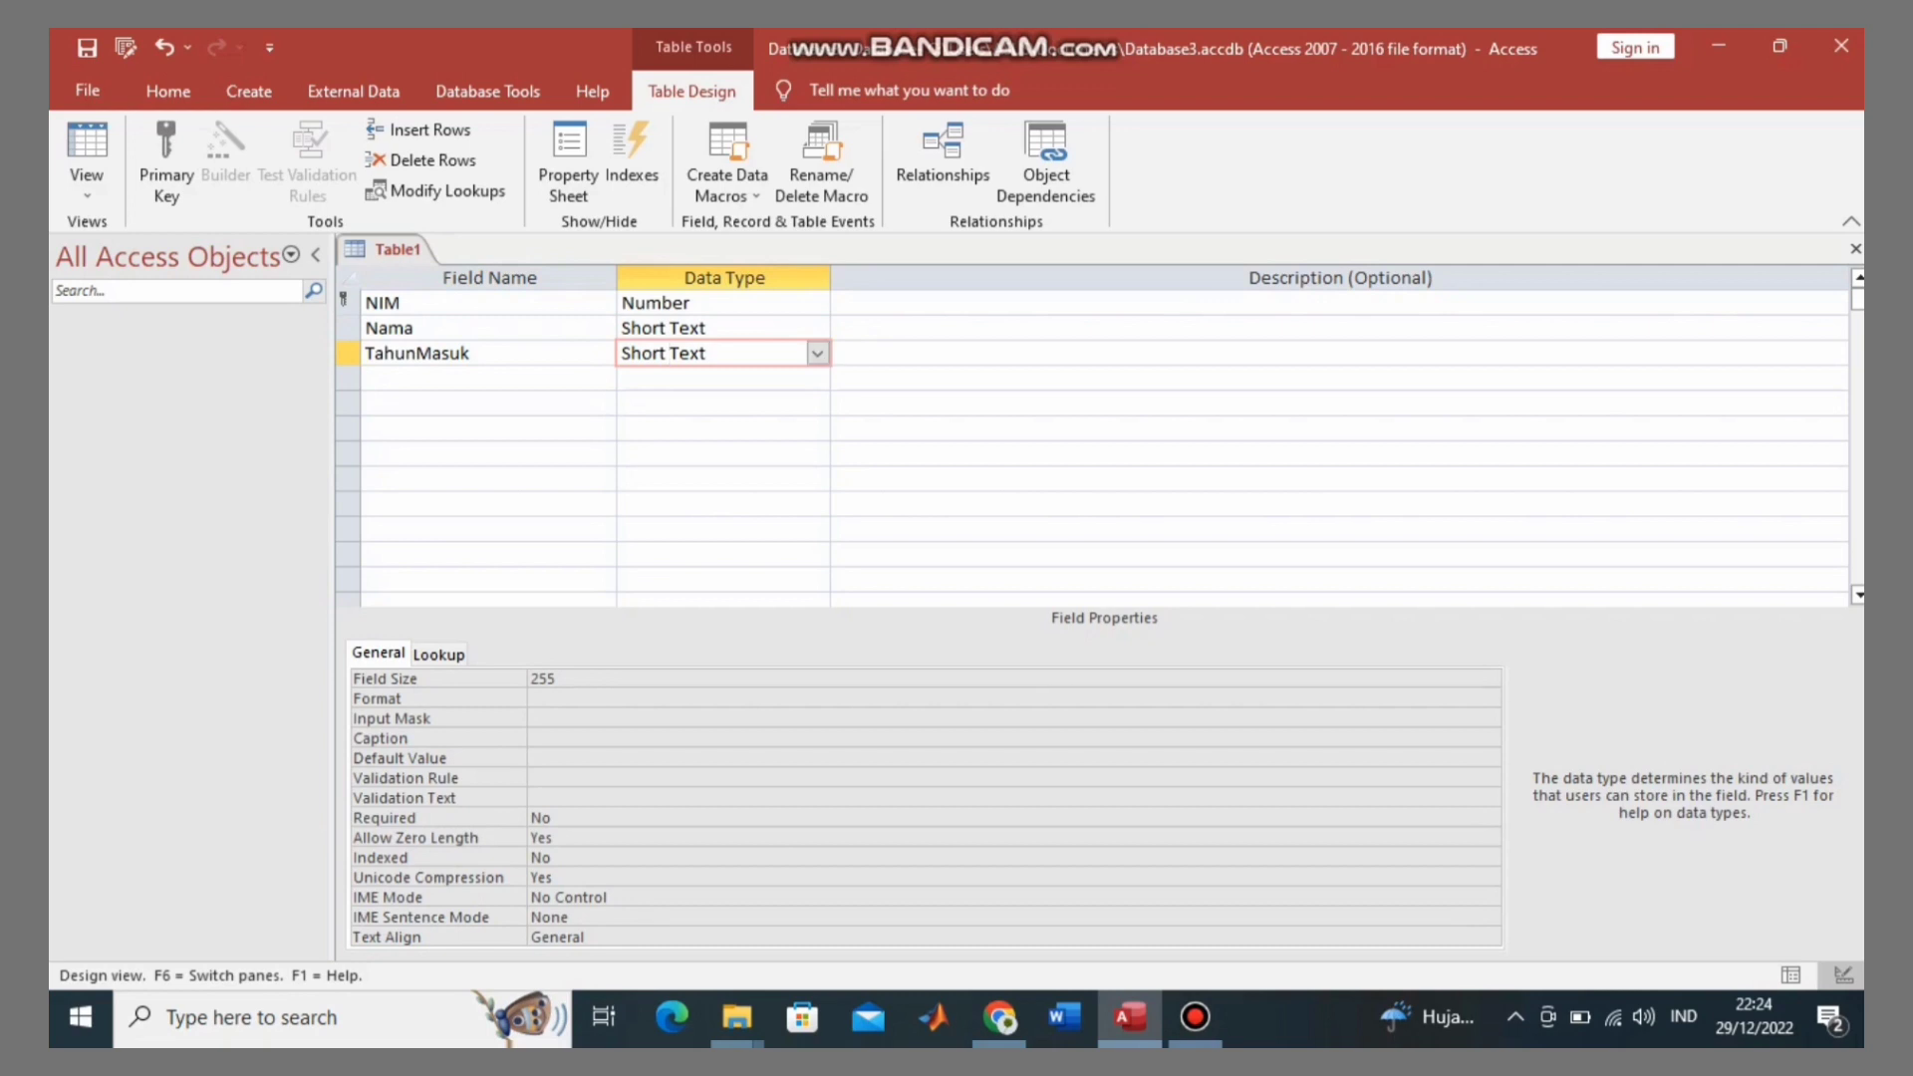
Step: Add a Prodi field as Short Text below TahunMasuk
key(Tab)
key(Tab)
key(Caps_Lock)
text(P)
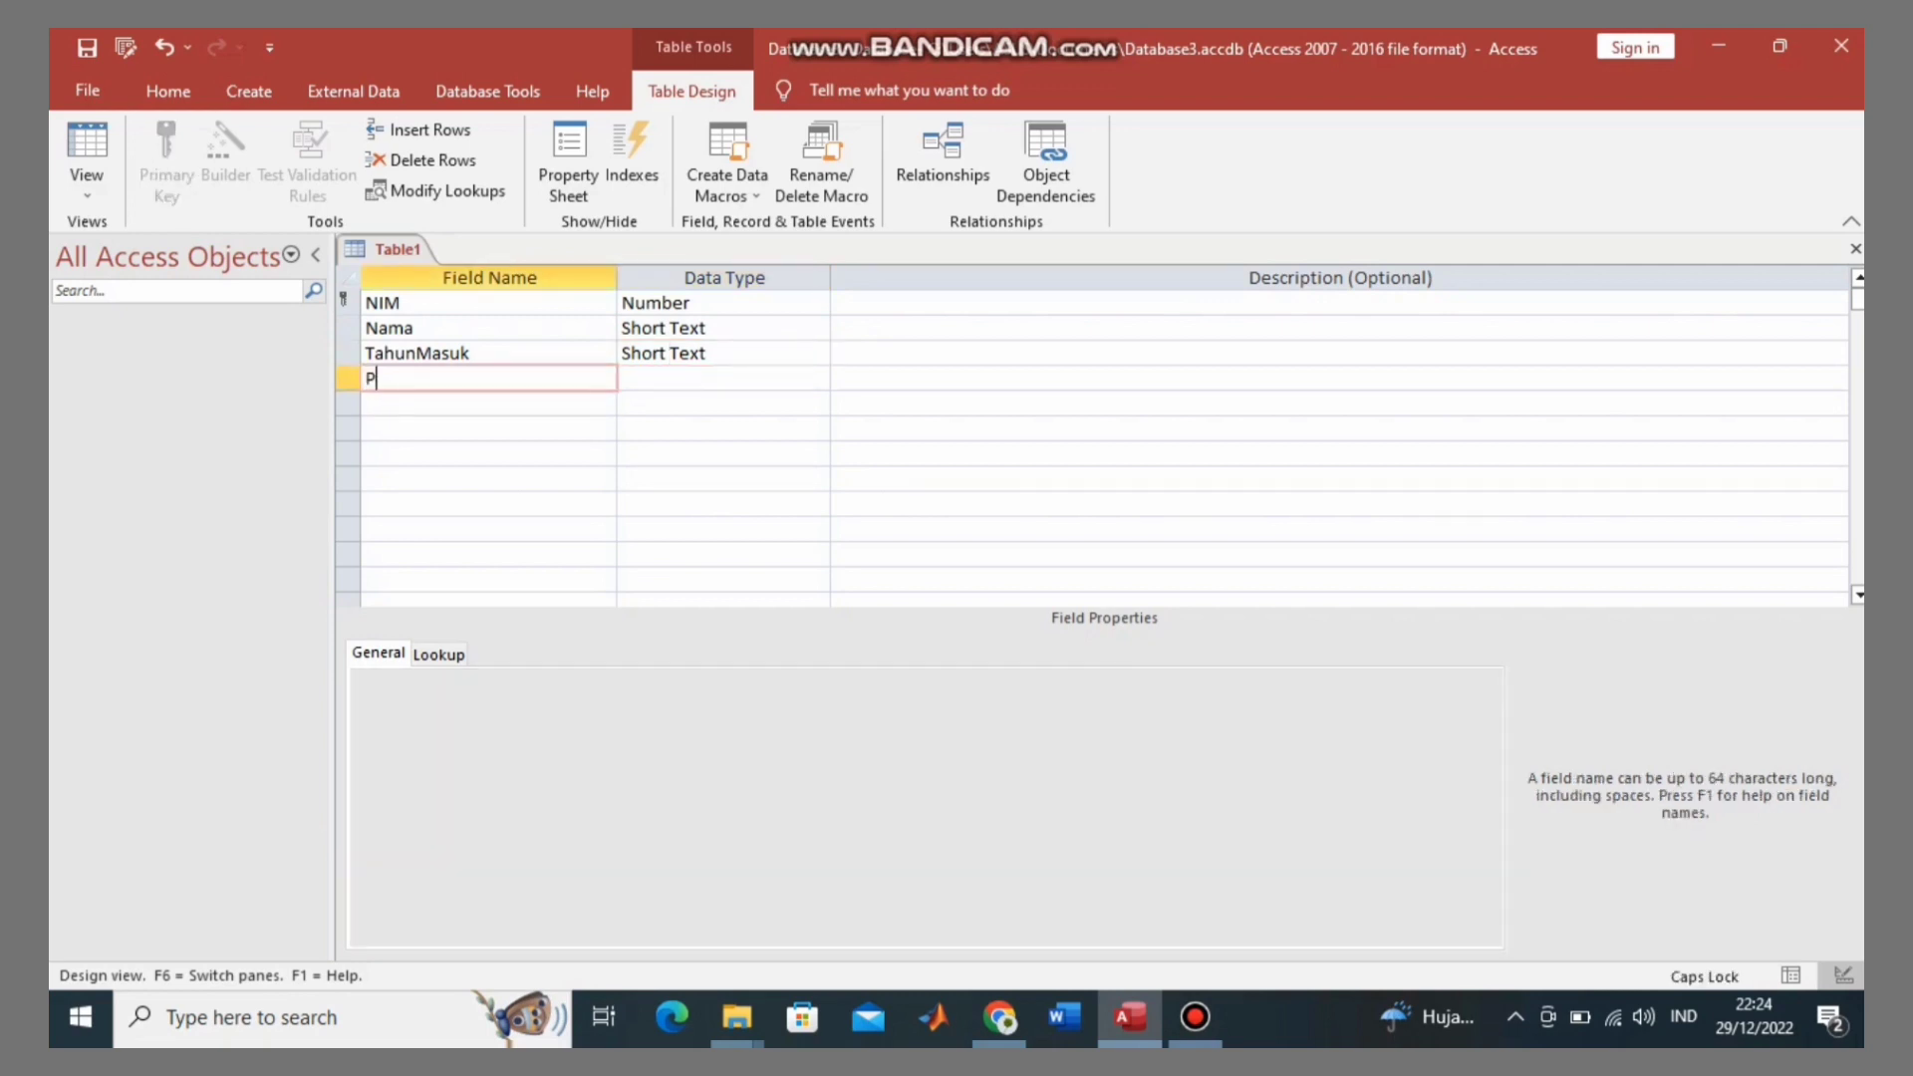
key(Caps_Lock)
text(rodi)
key(Tab)
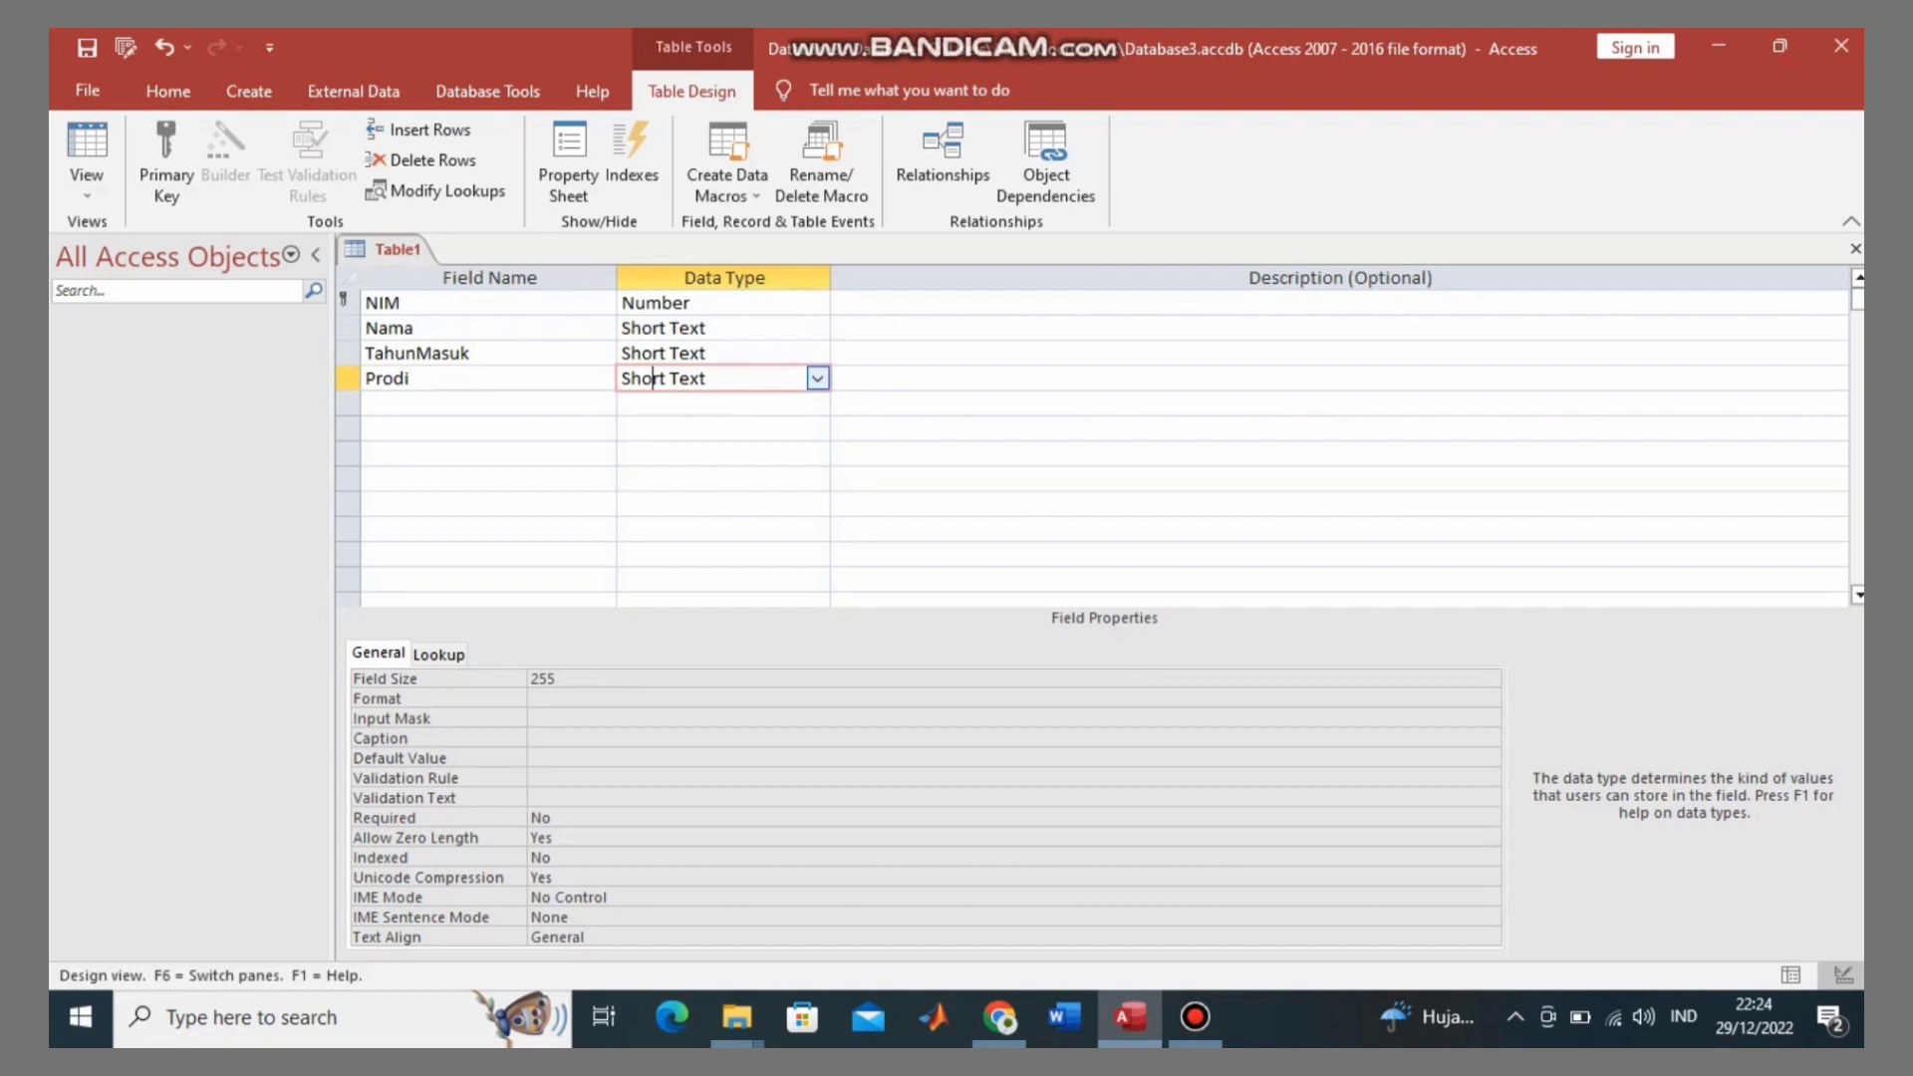
Step: Start the Lookup Wizard for Prodi, choosing to type in the values yourself
key(alt+Down)
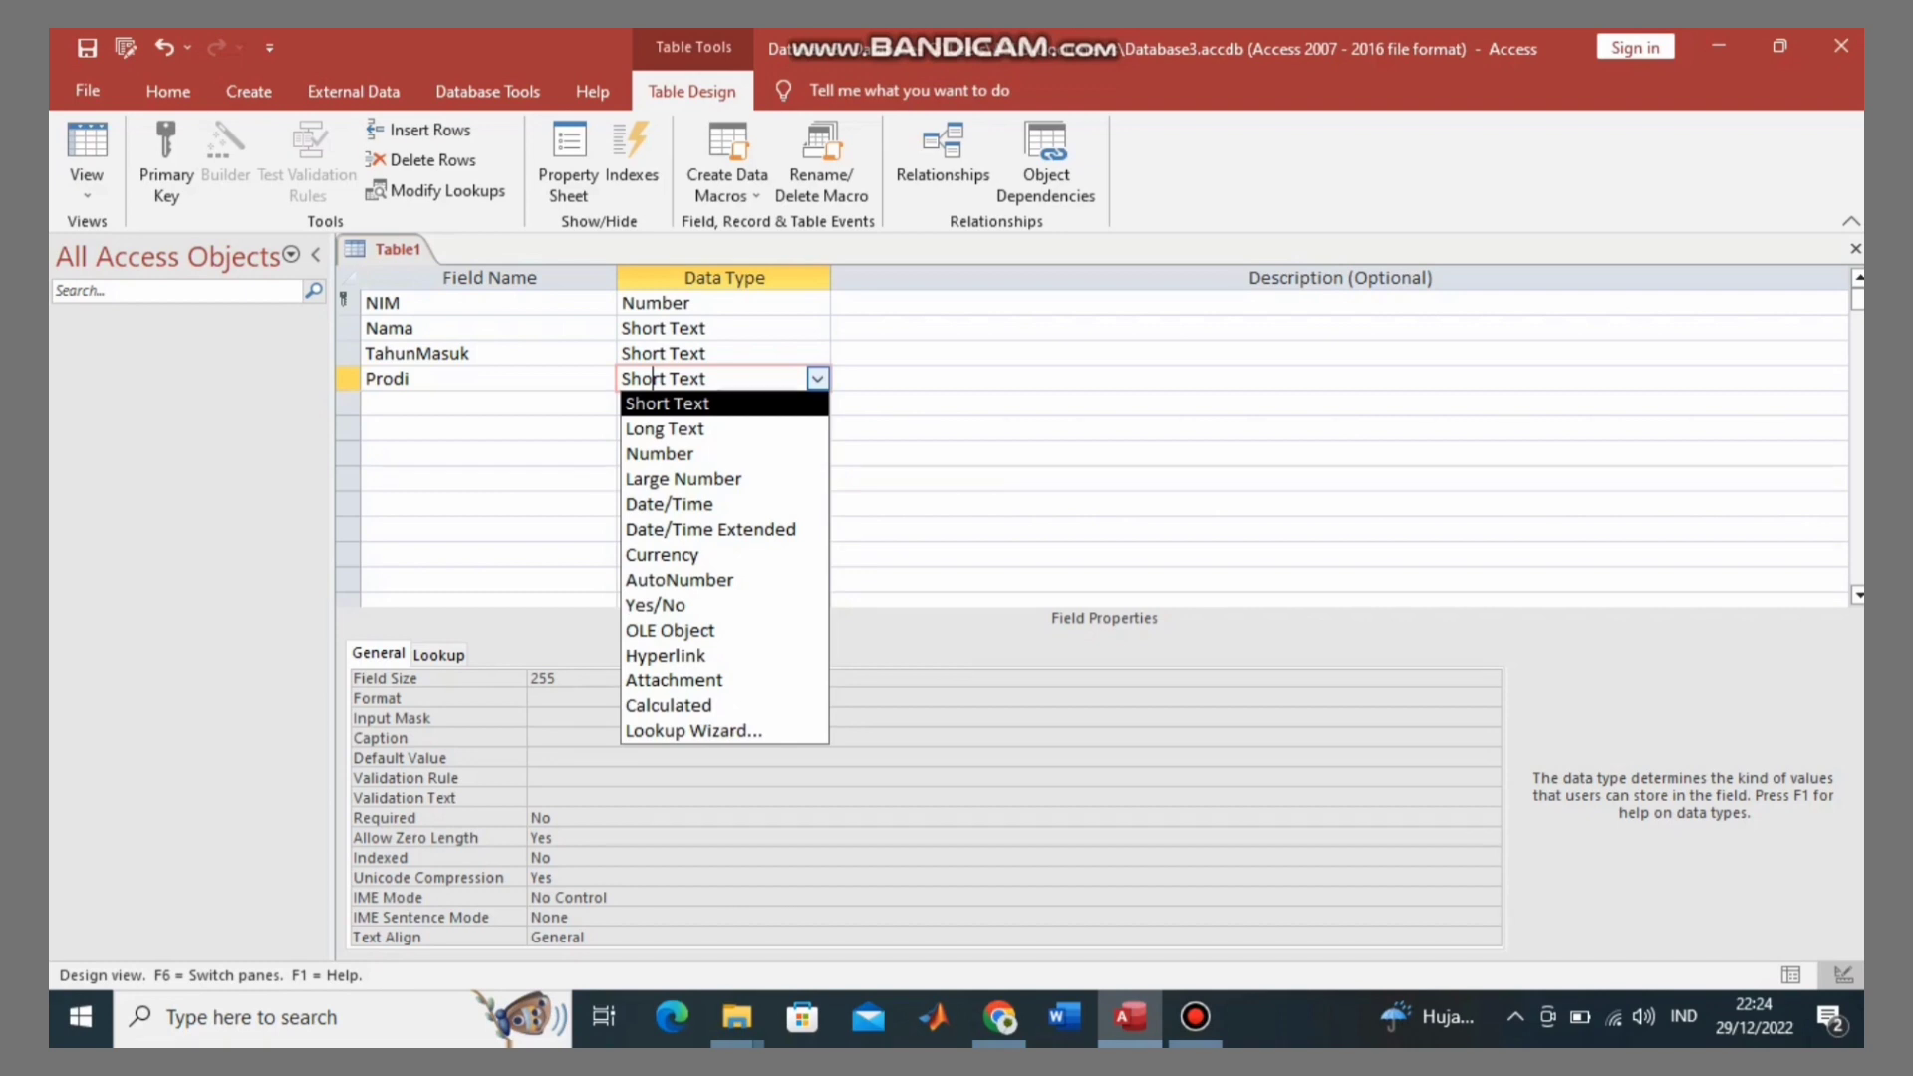
key(Down)
key(Down)
key(Down)
key(Down)
key(Down)
key(Down)
key(Down)
key(Down)
key(Down)
key(Down)
key(Down)
key(Down)
key(Down)
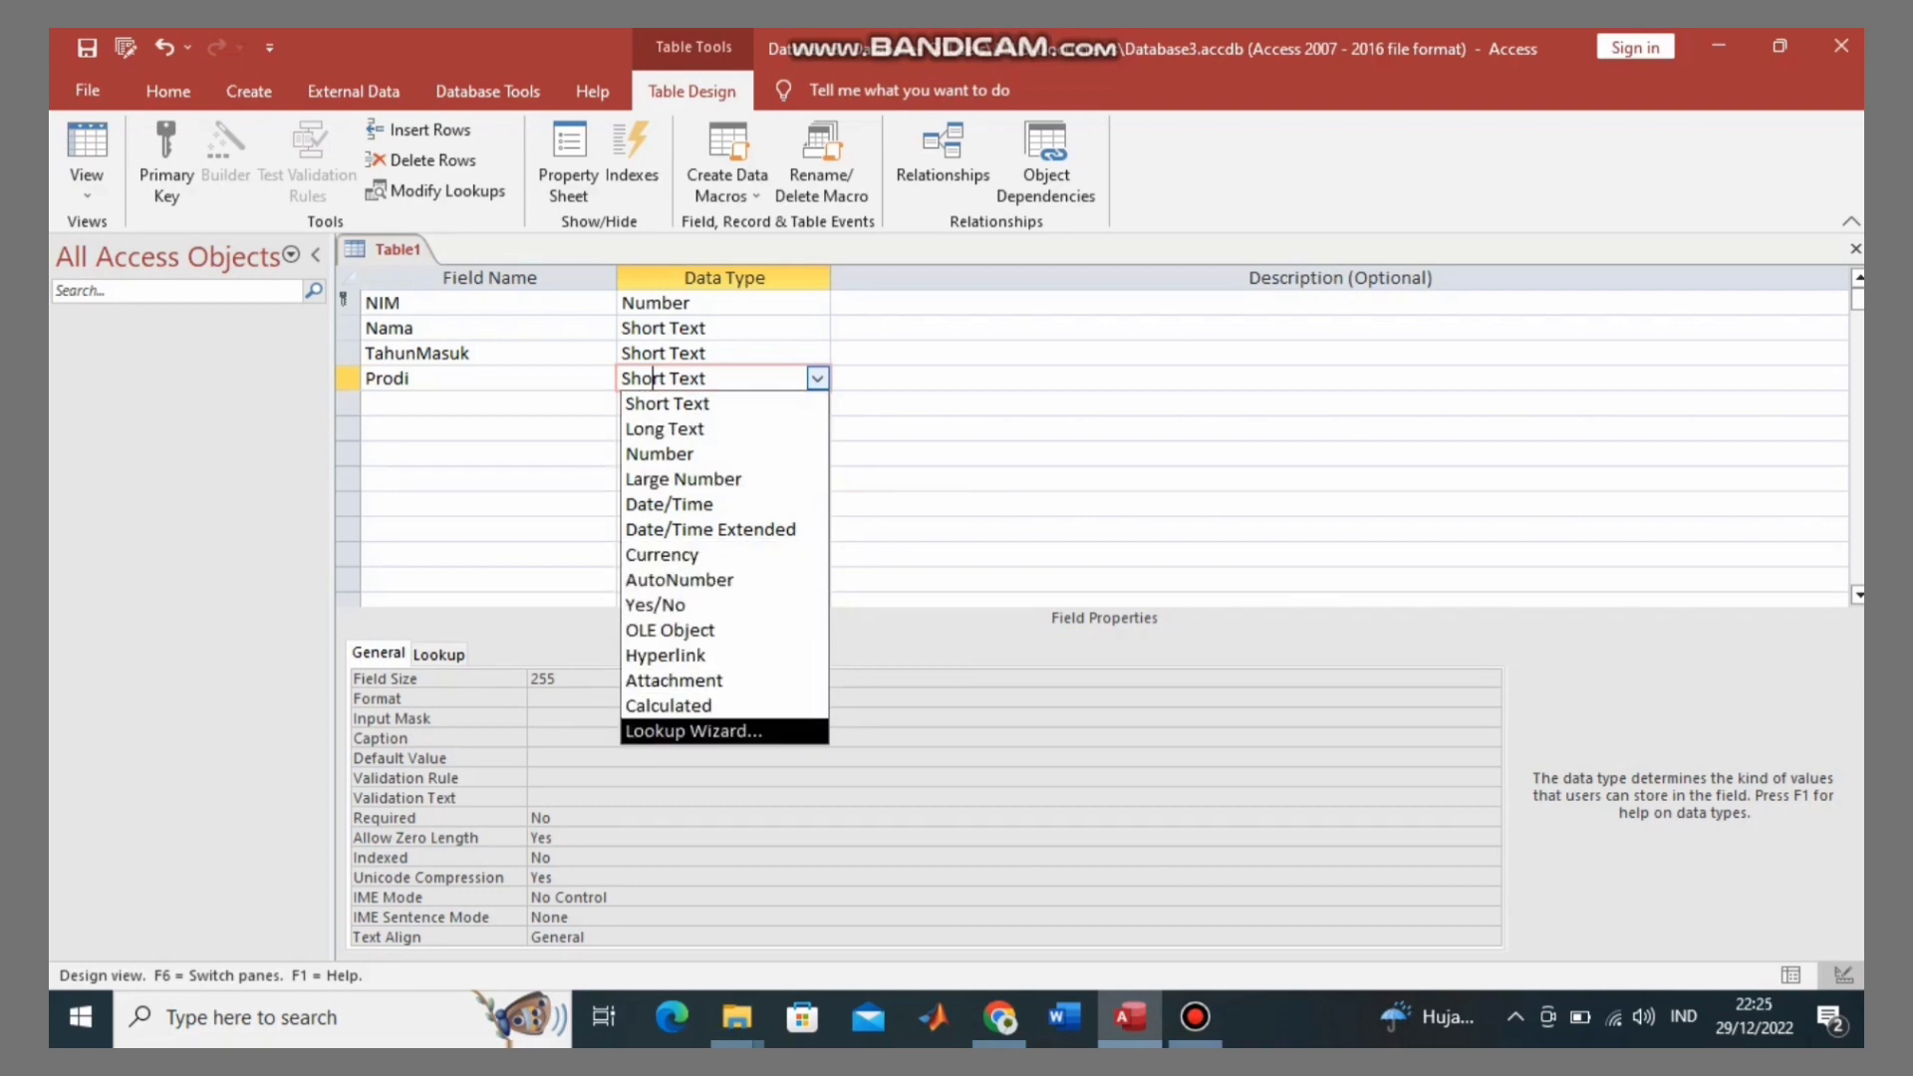
key(Return)
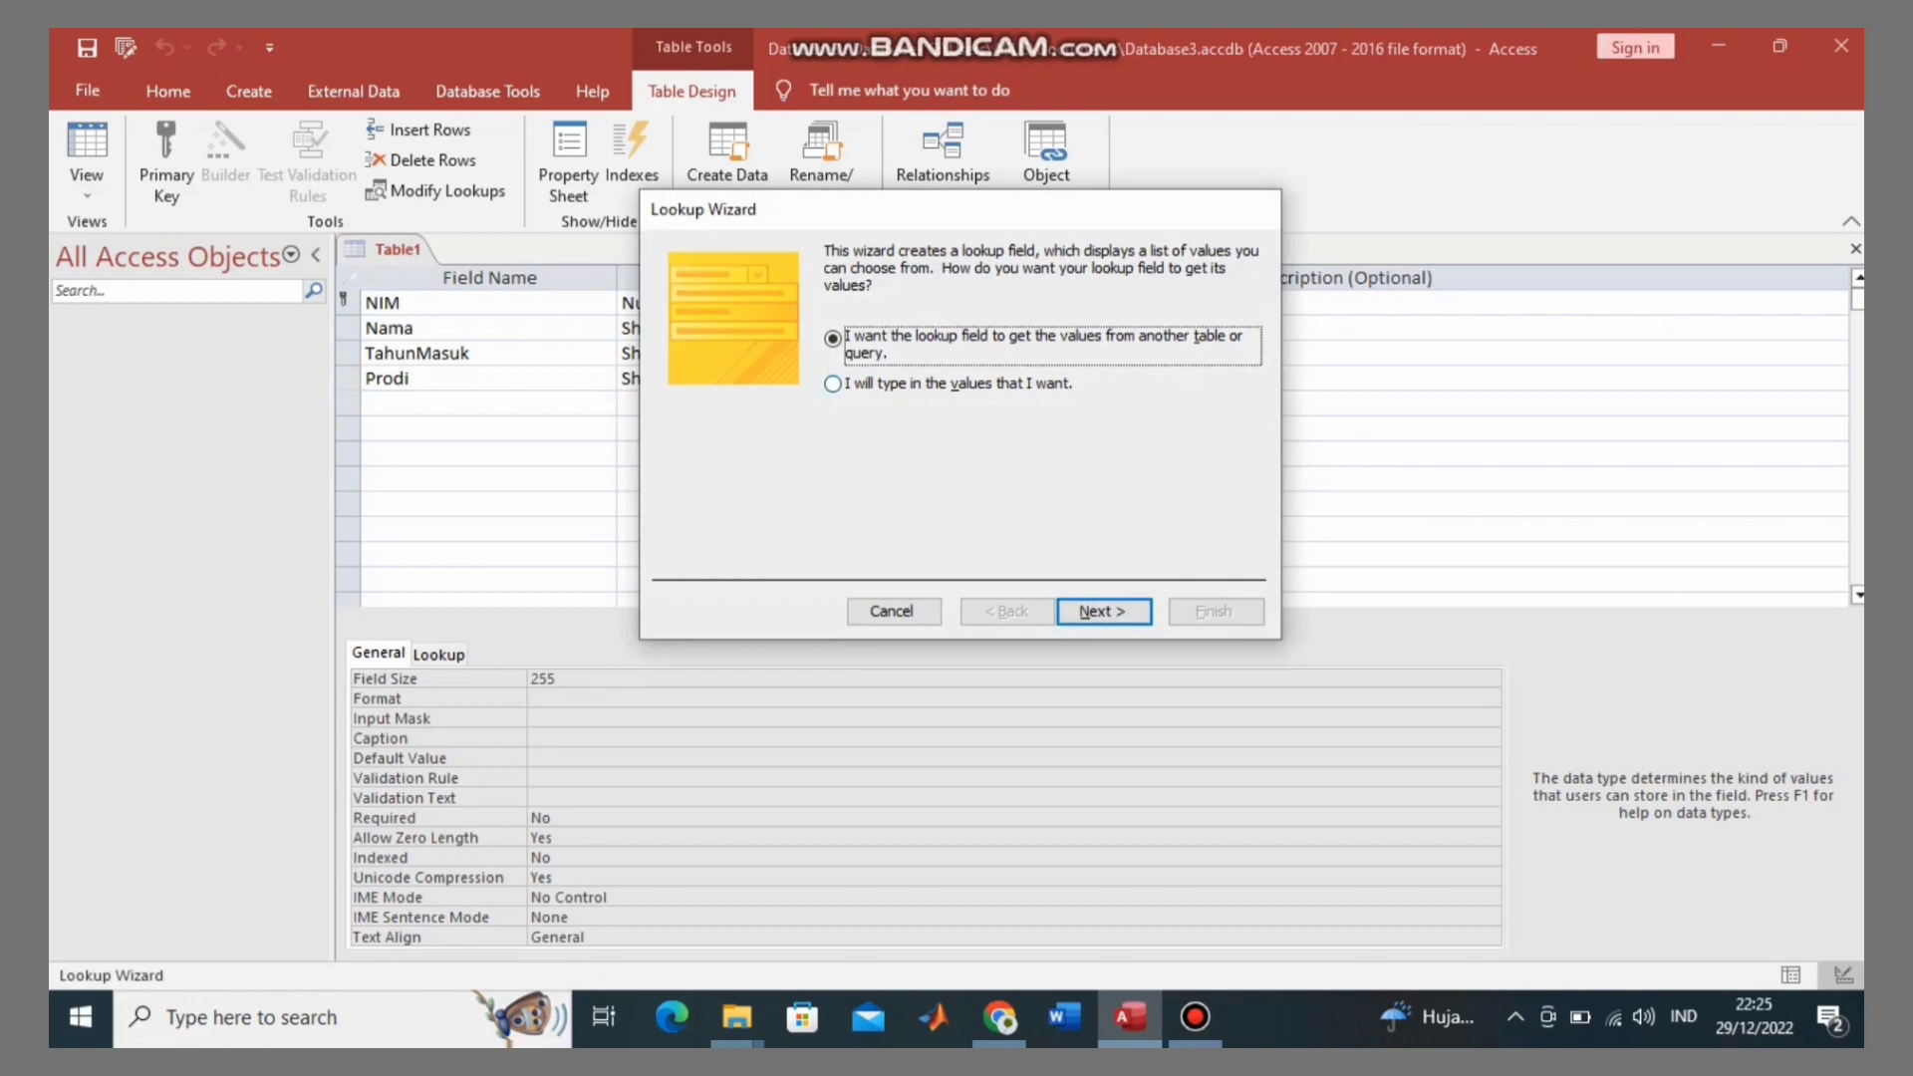
key(Down)
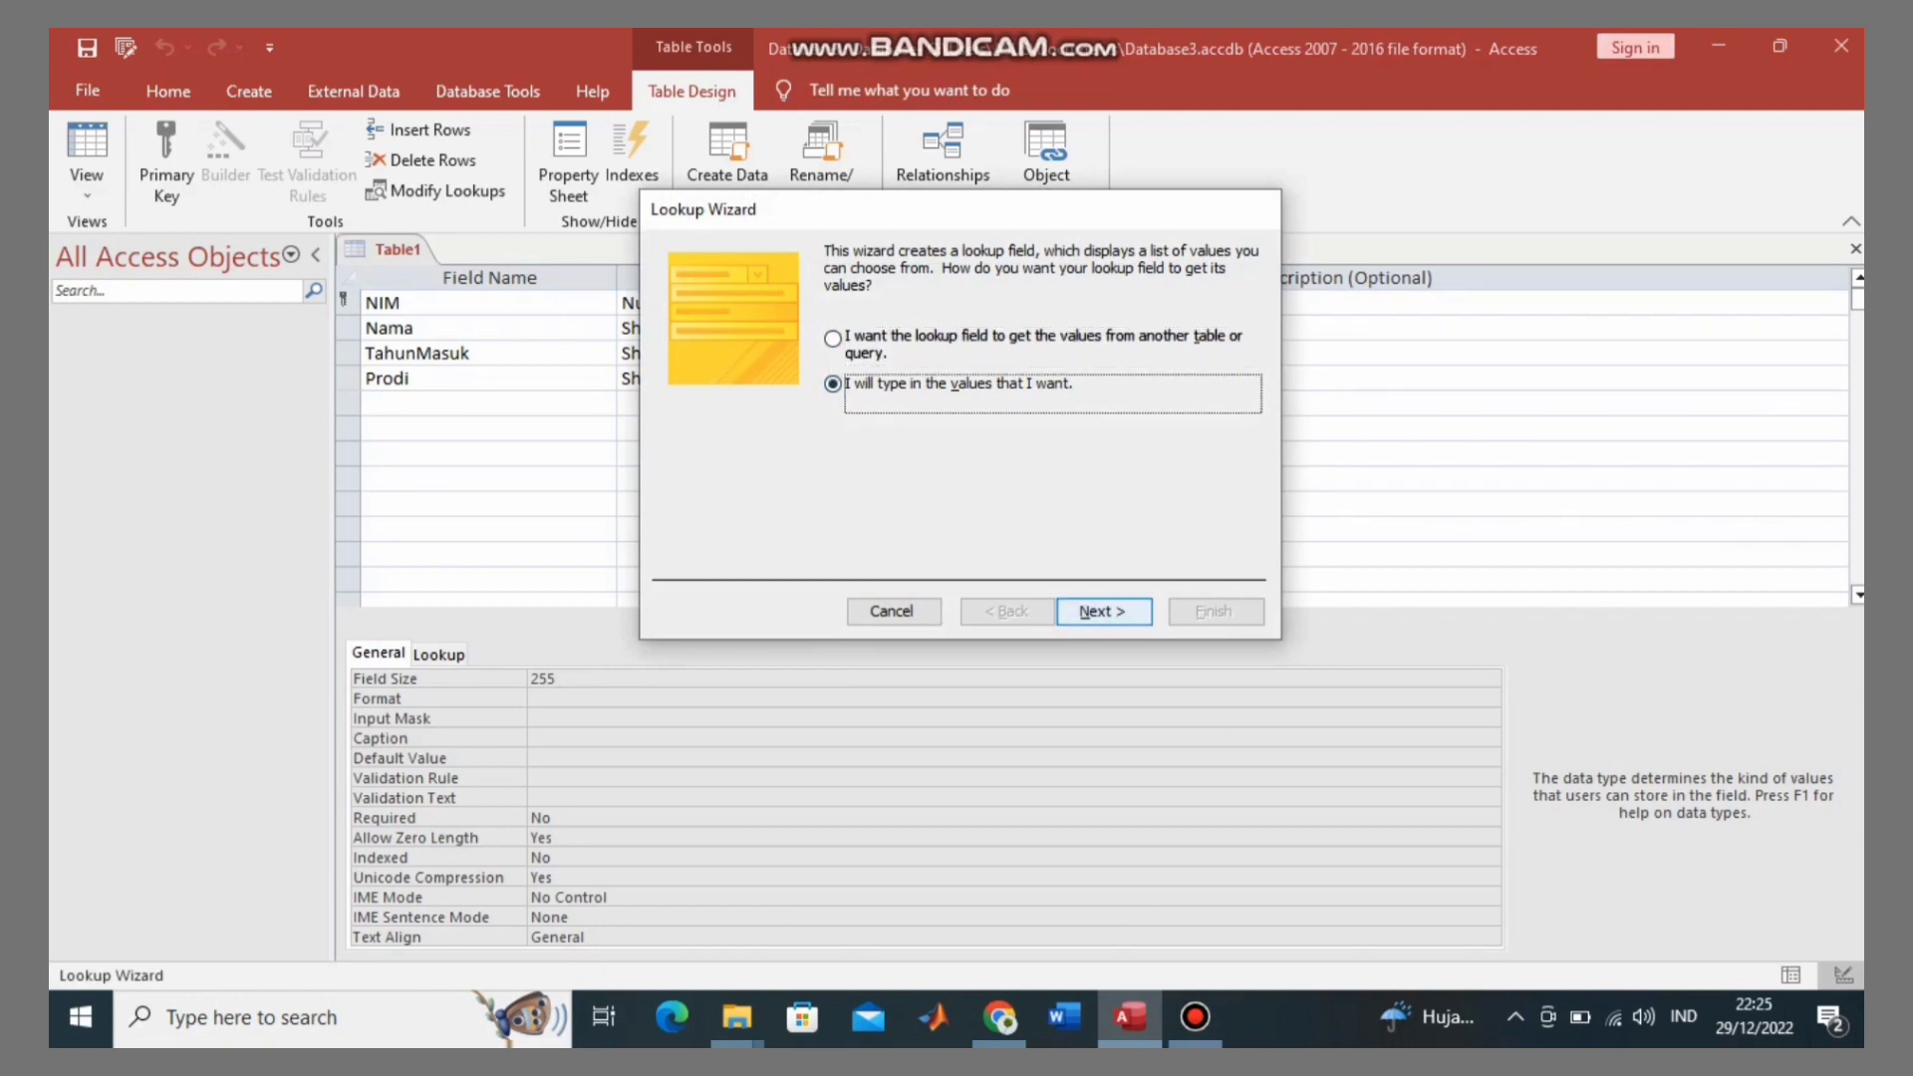
key(Return)
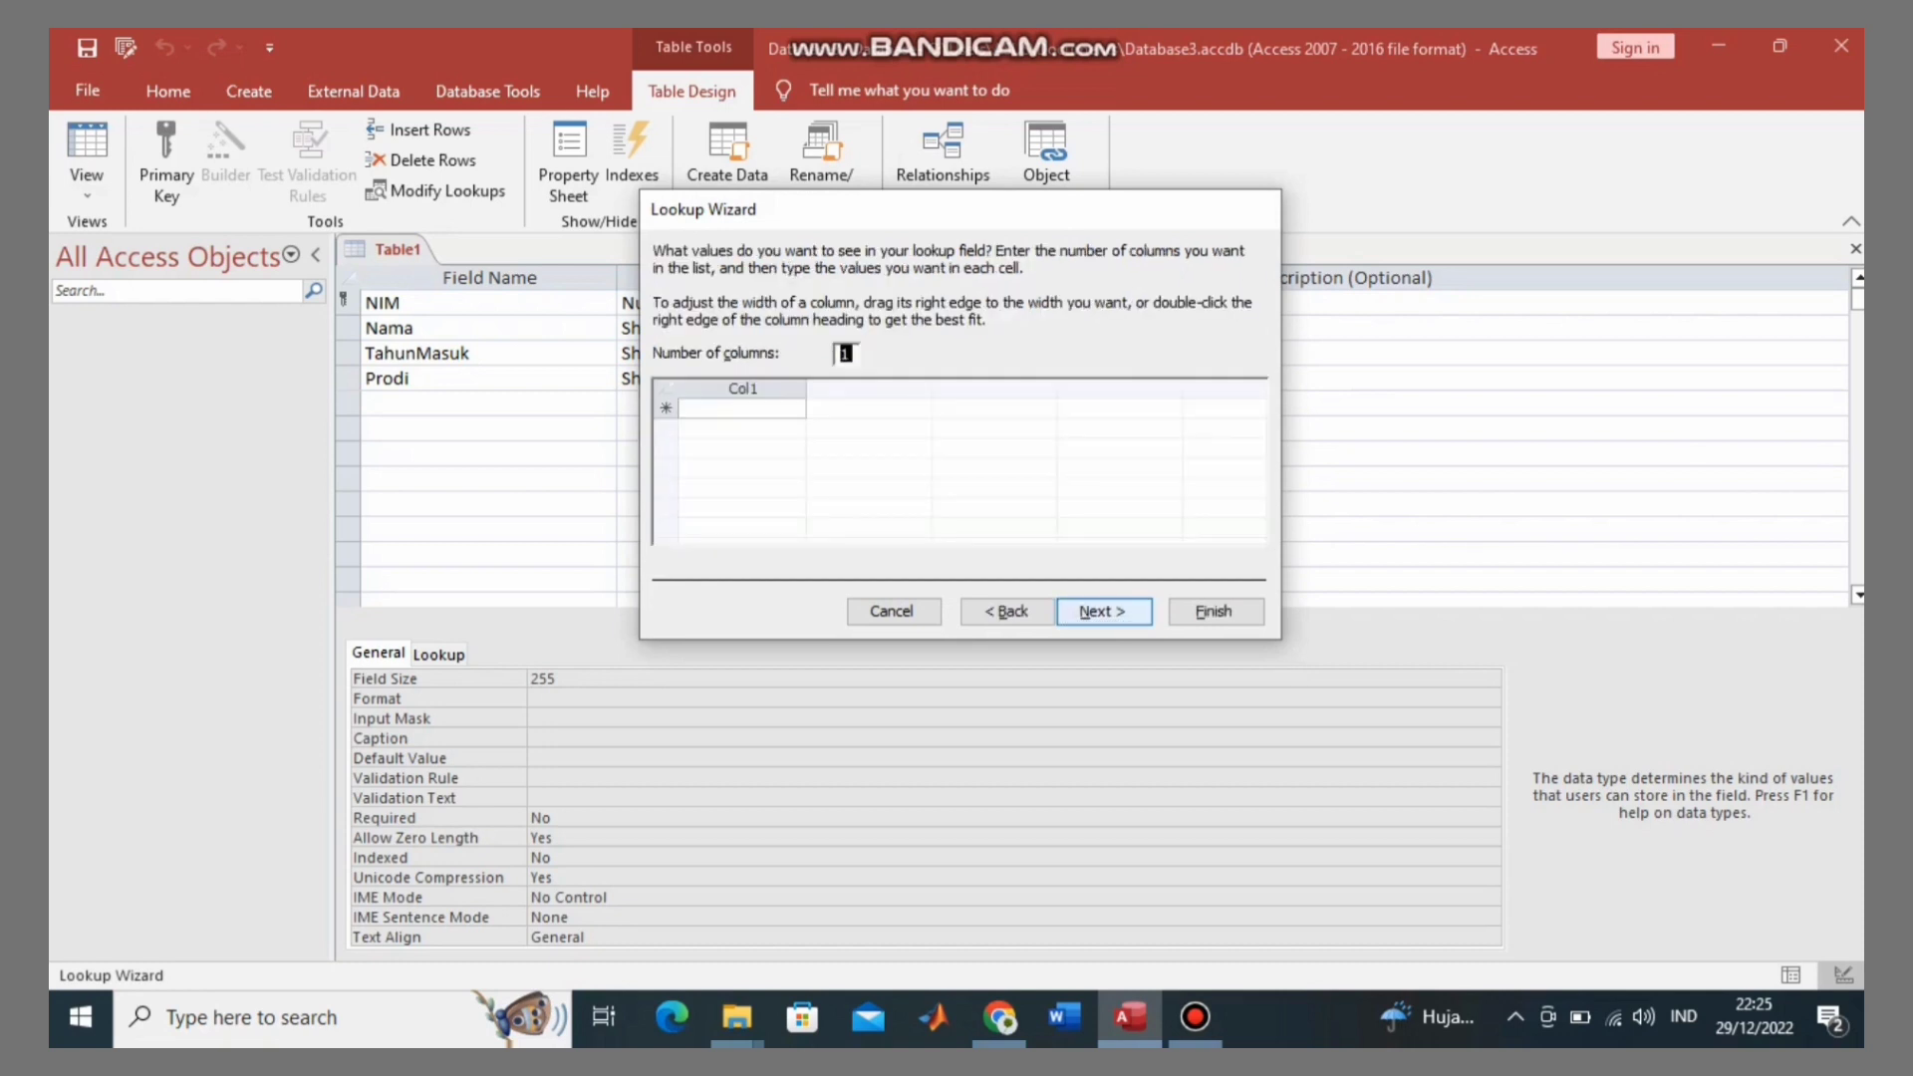
key(Tab)
Step: Enter 'Pendidikan Matematika' as the first lookup value
key(Caps_Lock)
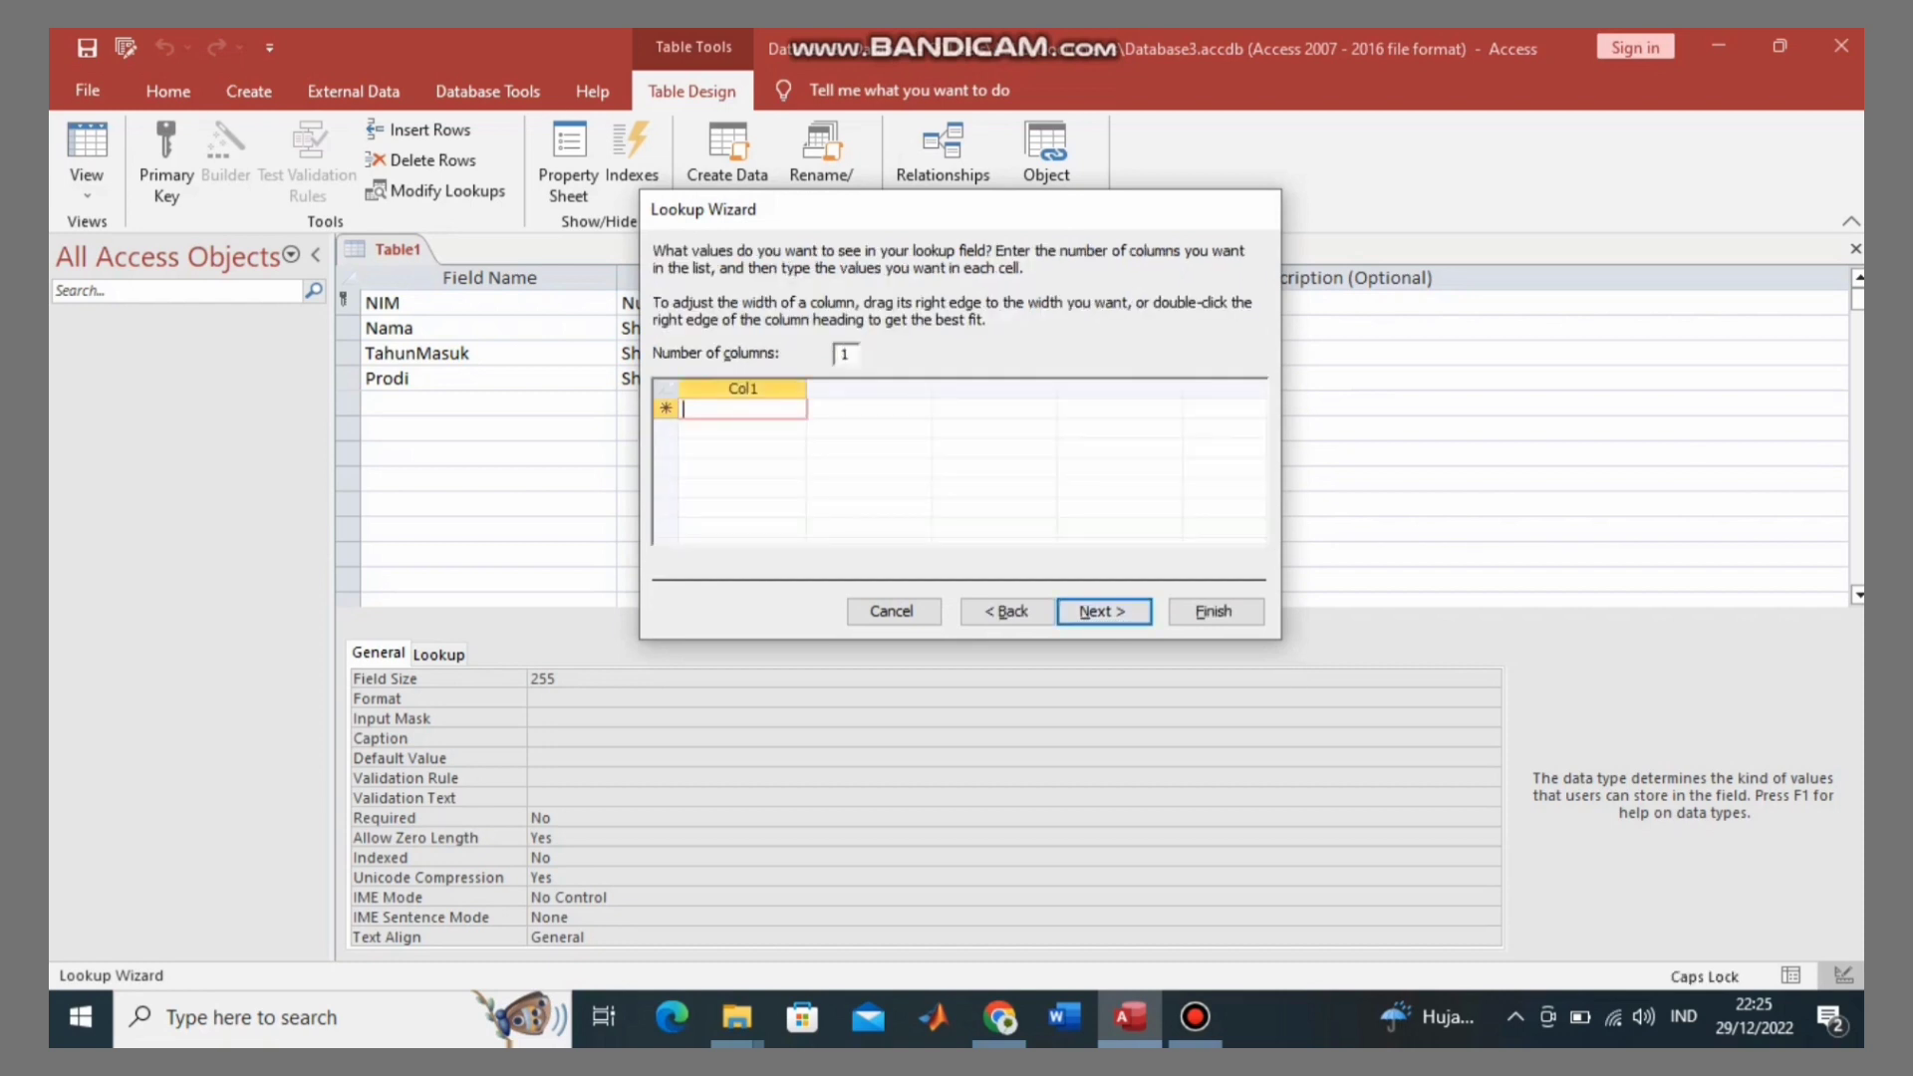
text(P)
key(Caps_Lock)
text(endidika)
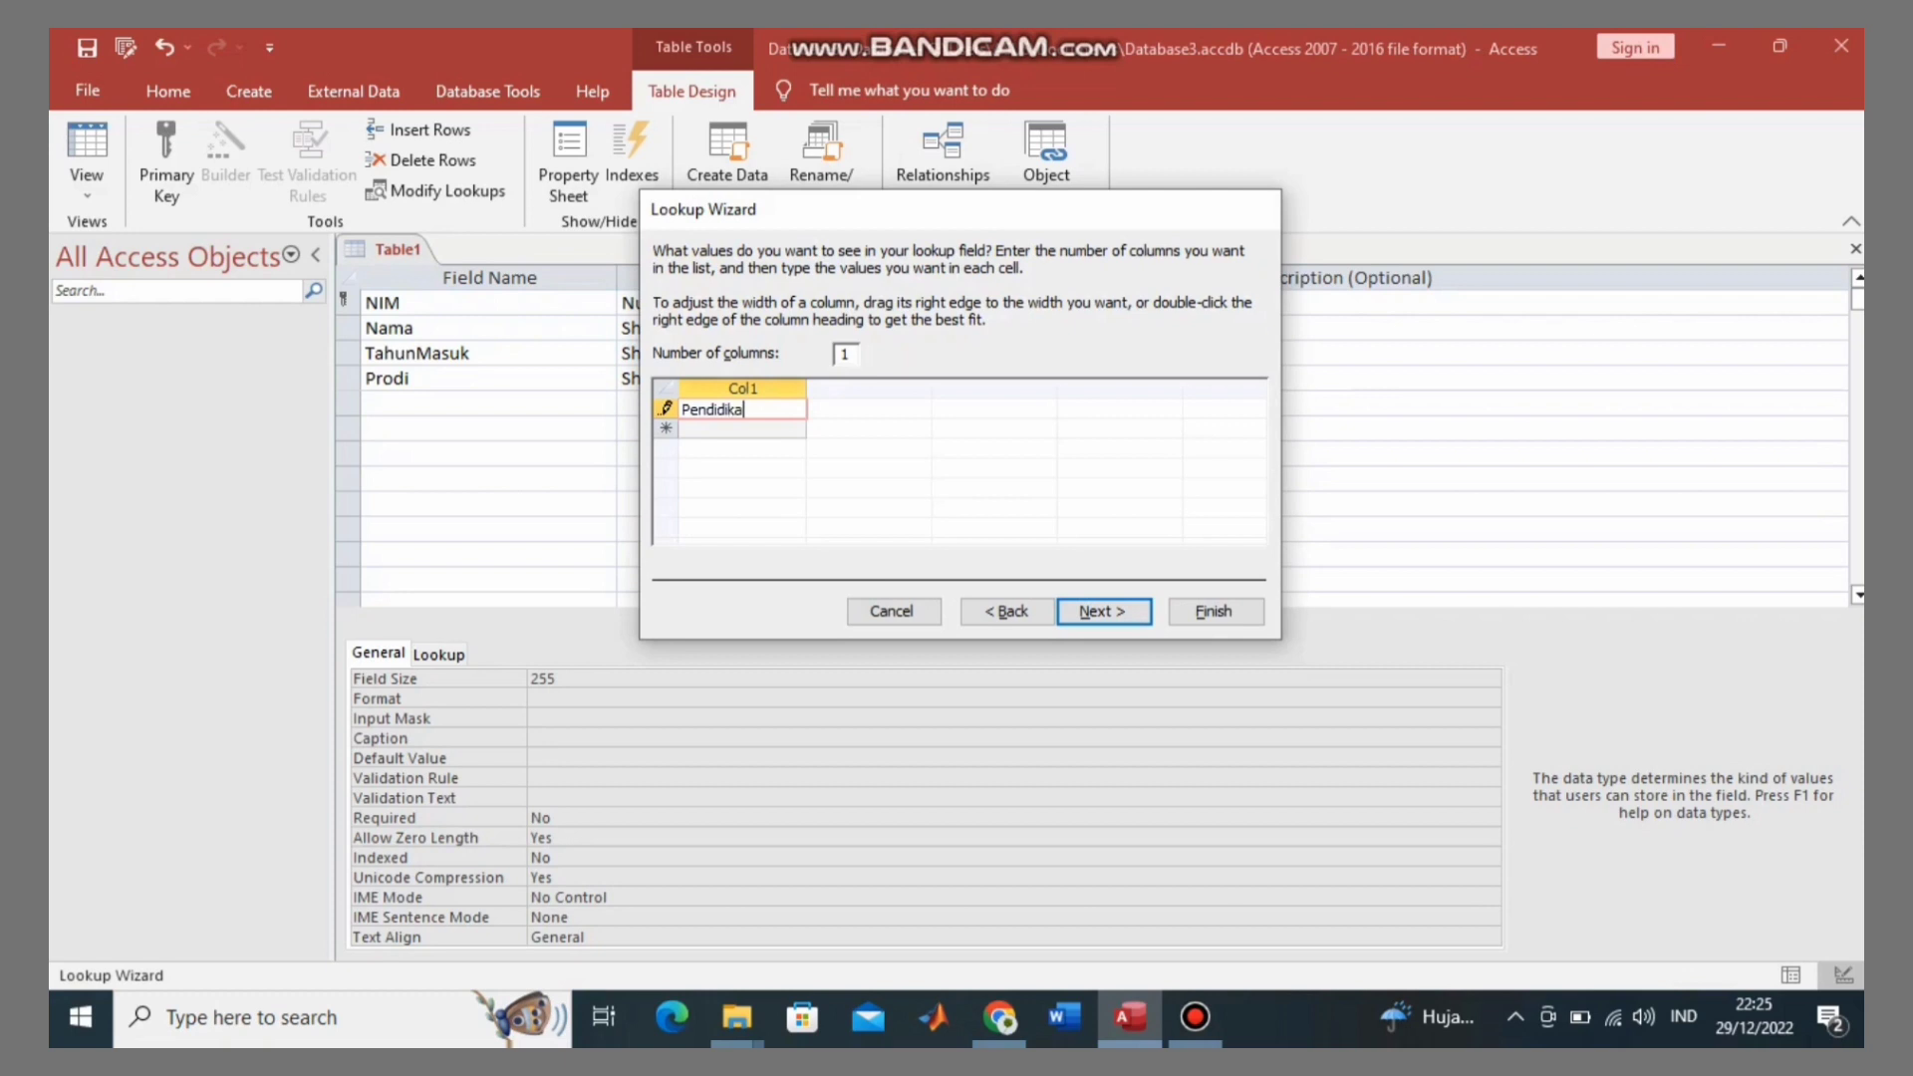
key(Caps_Lock)
text(N)
key(Caps_Lock)
key(BackSpace)
text(n)
key(Caps_Lock)
text(M)
key(Caps_Lock)
text(atematika)
key(Return)
Step: Add 'Matematika NK' as the second lookup value and finish the wizard
key(Caps_Lock)
text(M)
key(Caps_Lock)
text(atematika)
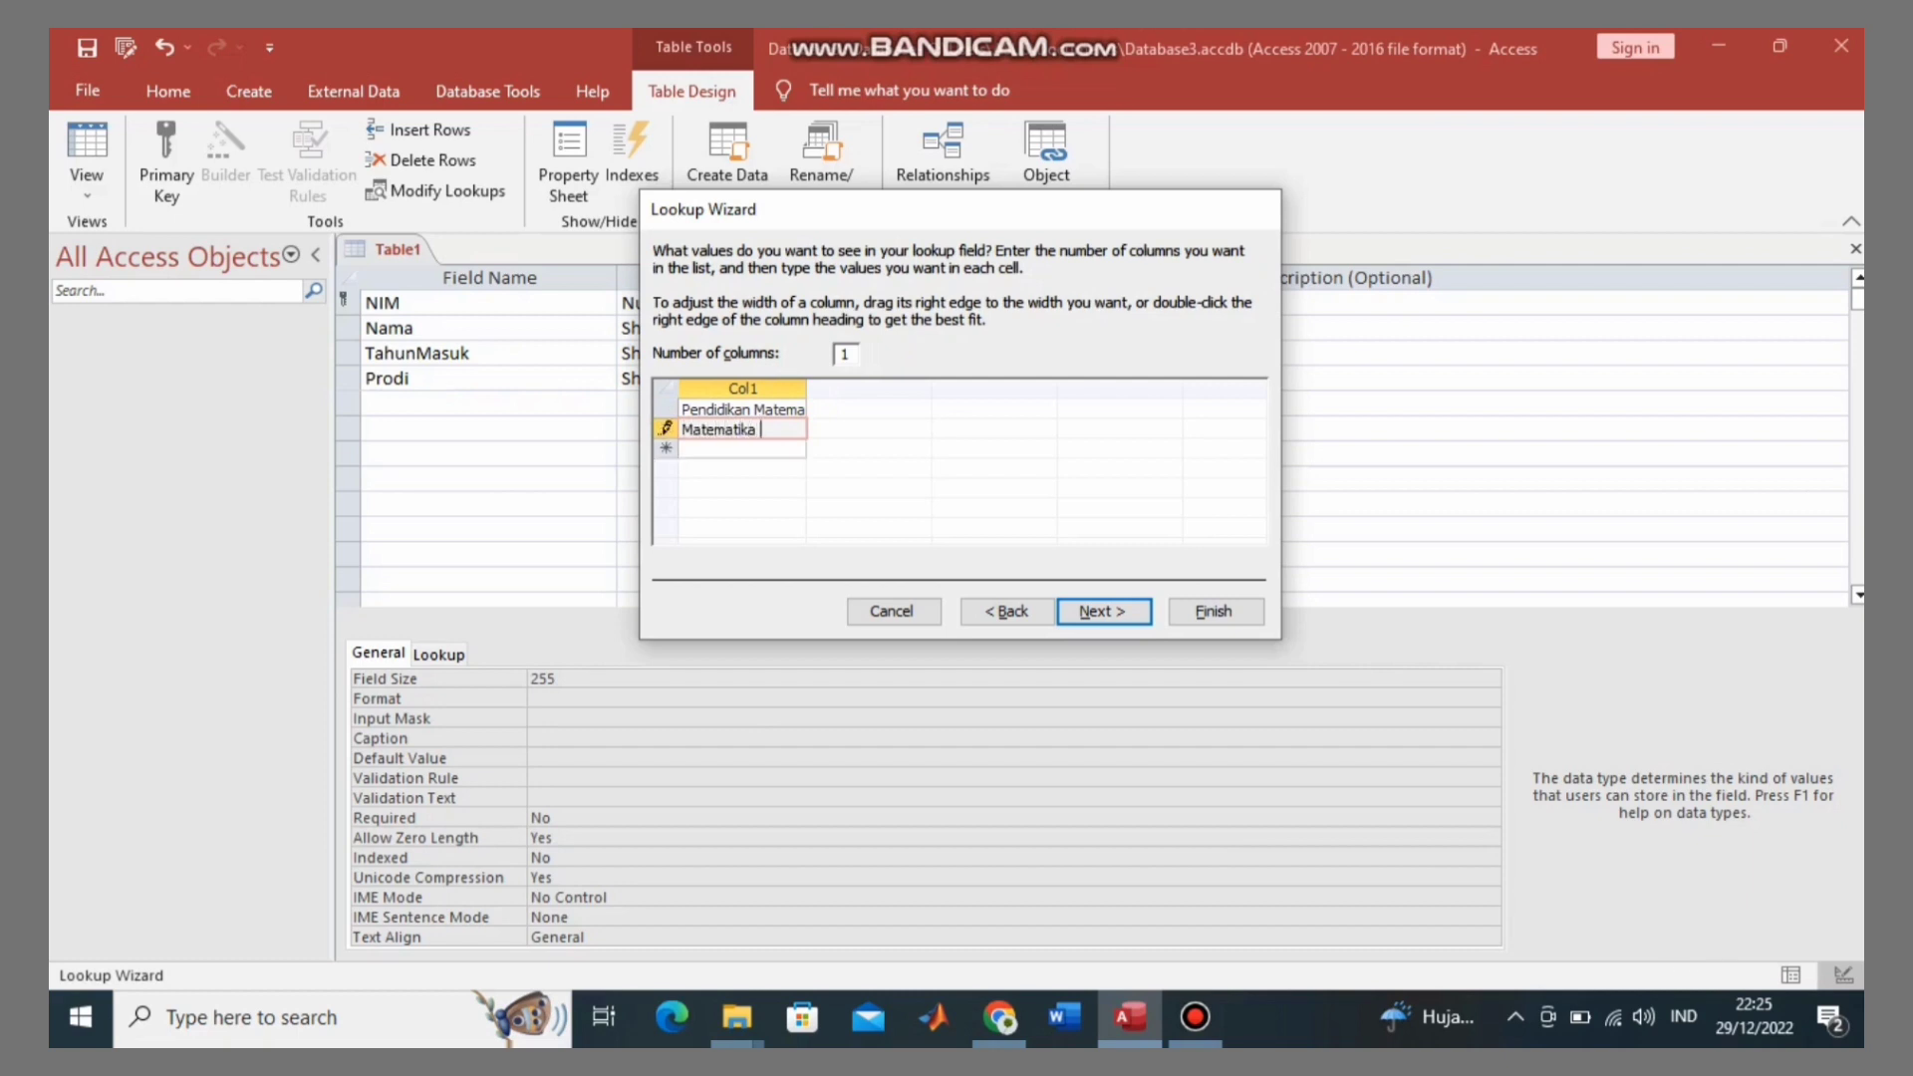
key(Caps_Lock)
text(NK)
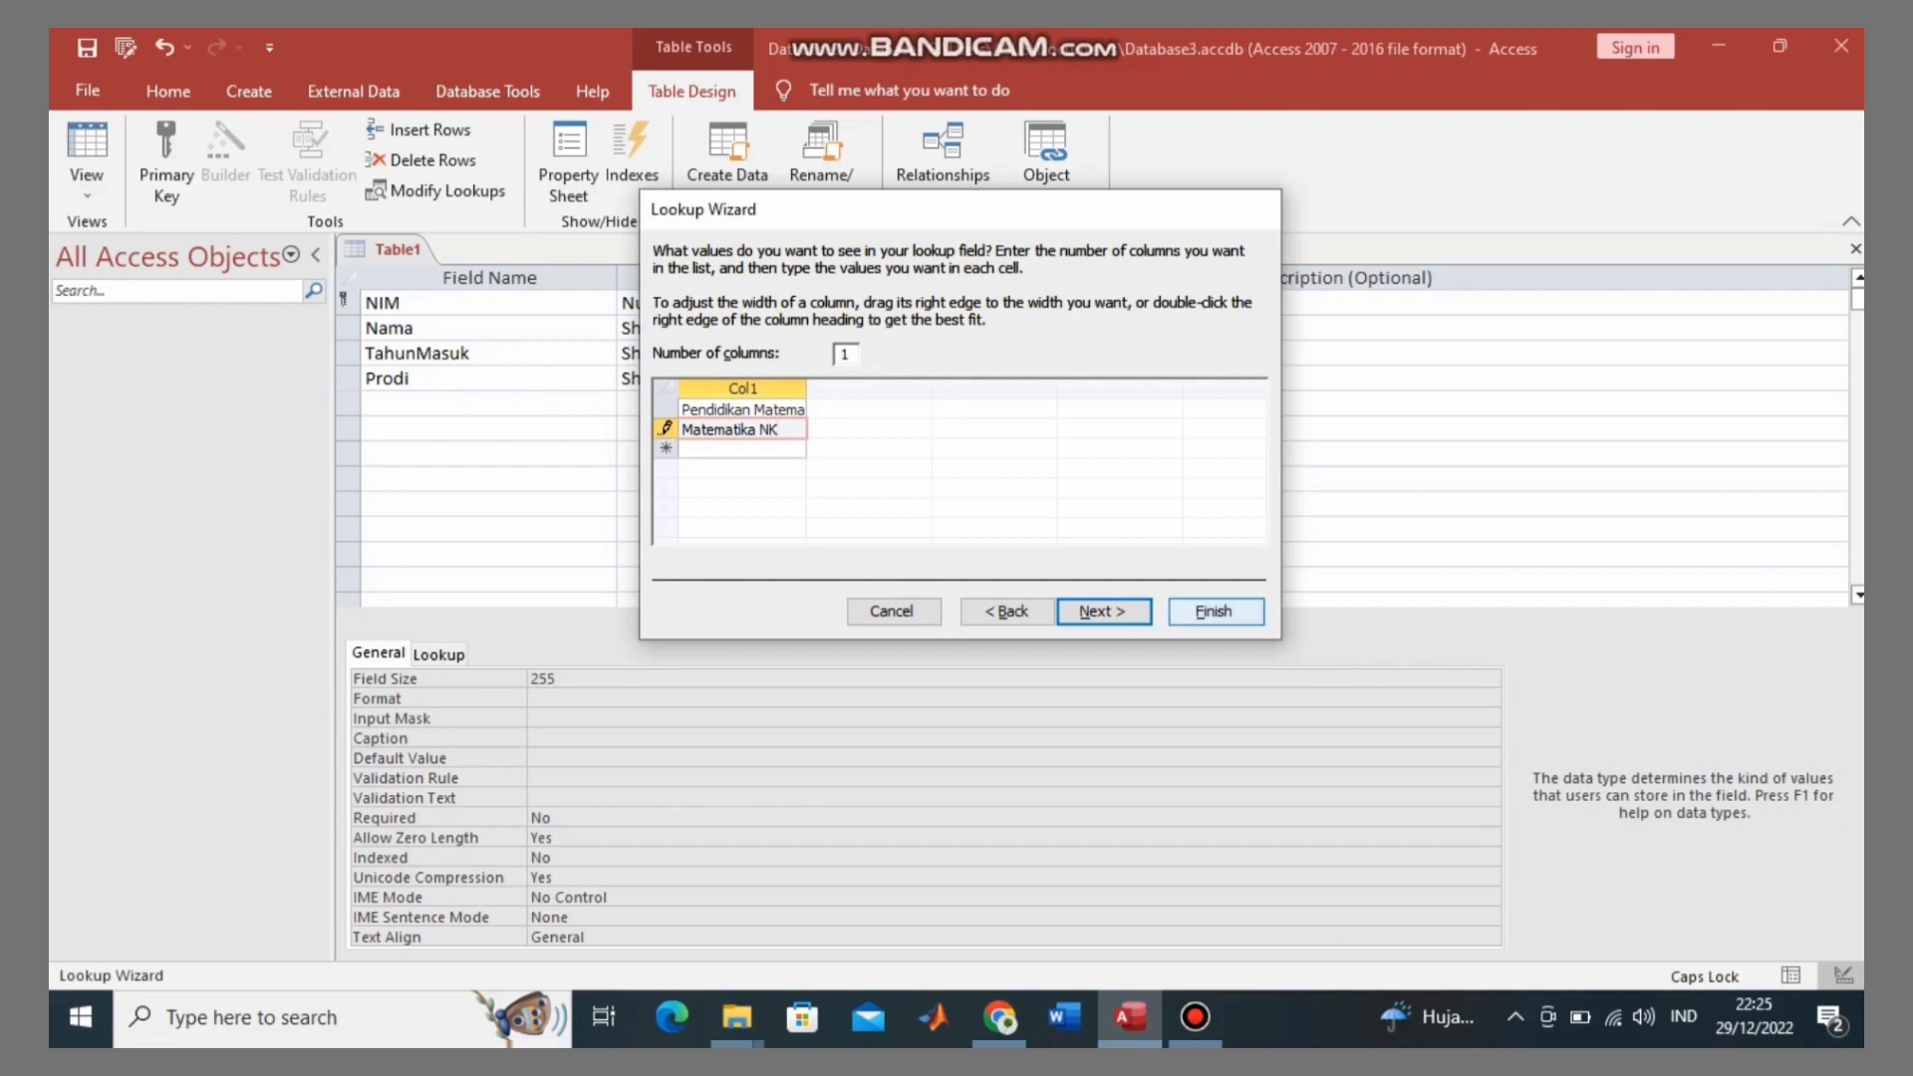
click(1215, 611)
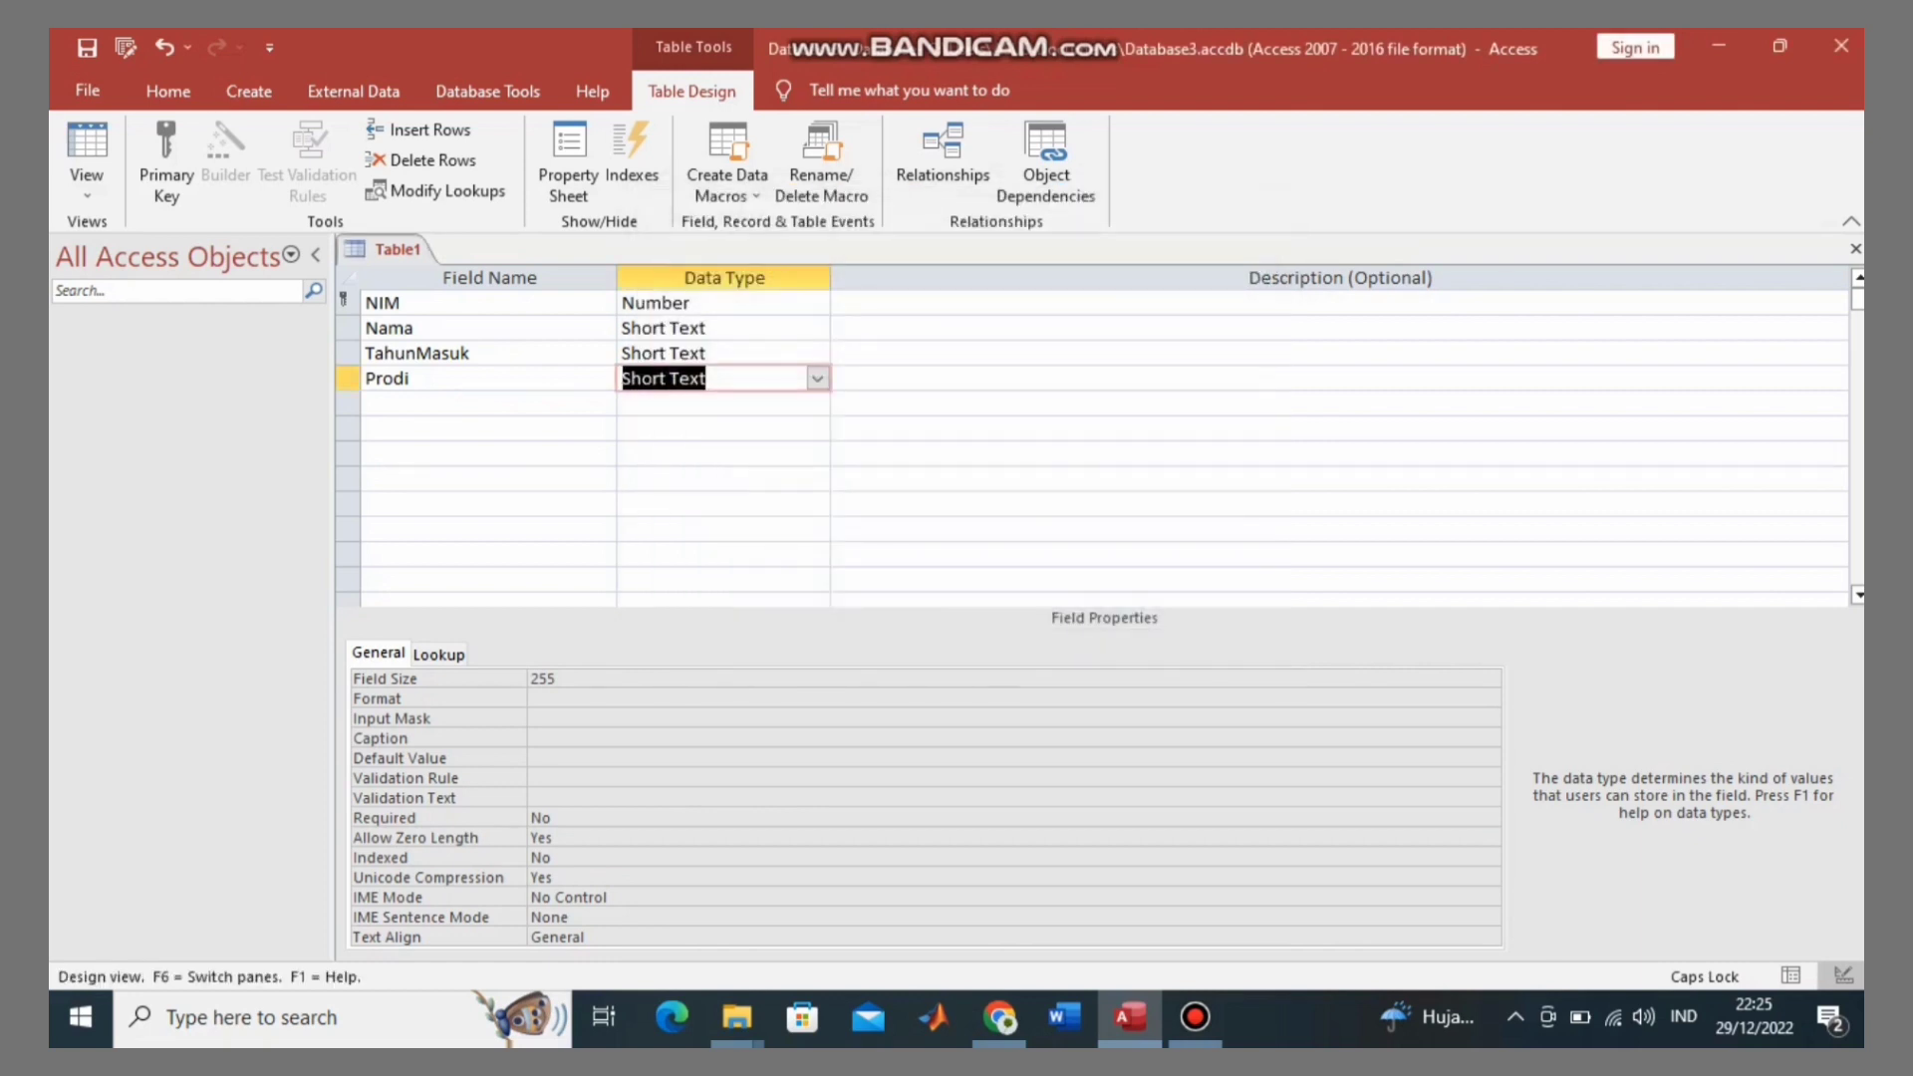
Step: Add a DosenPA field as Short Text below Prodi
click(478, 403)
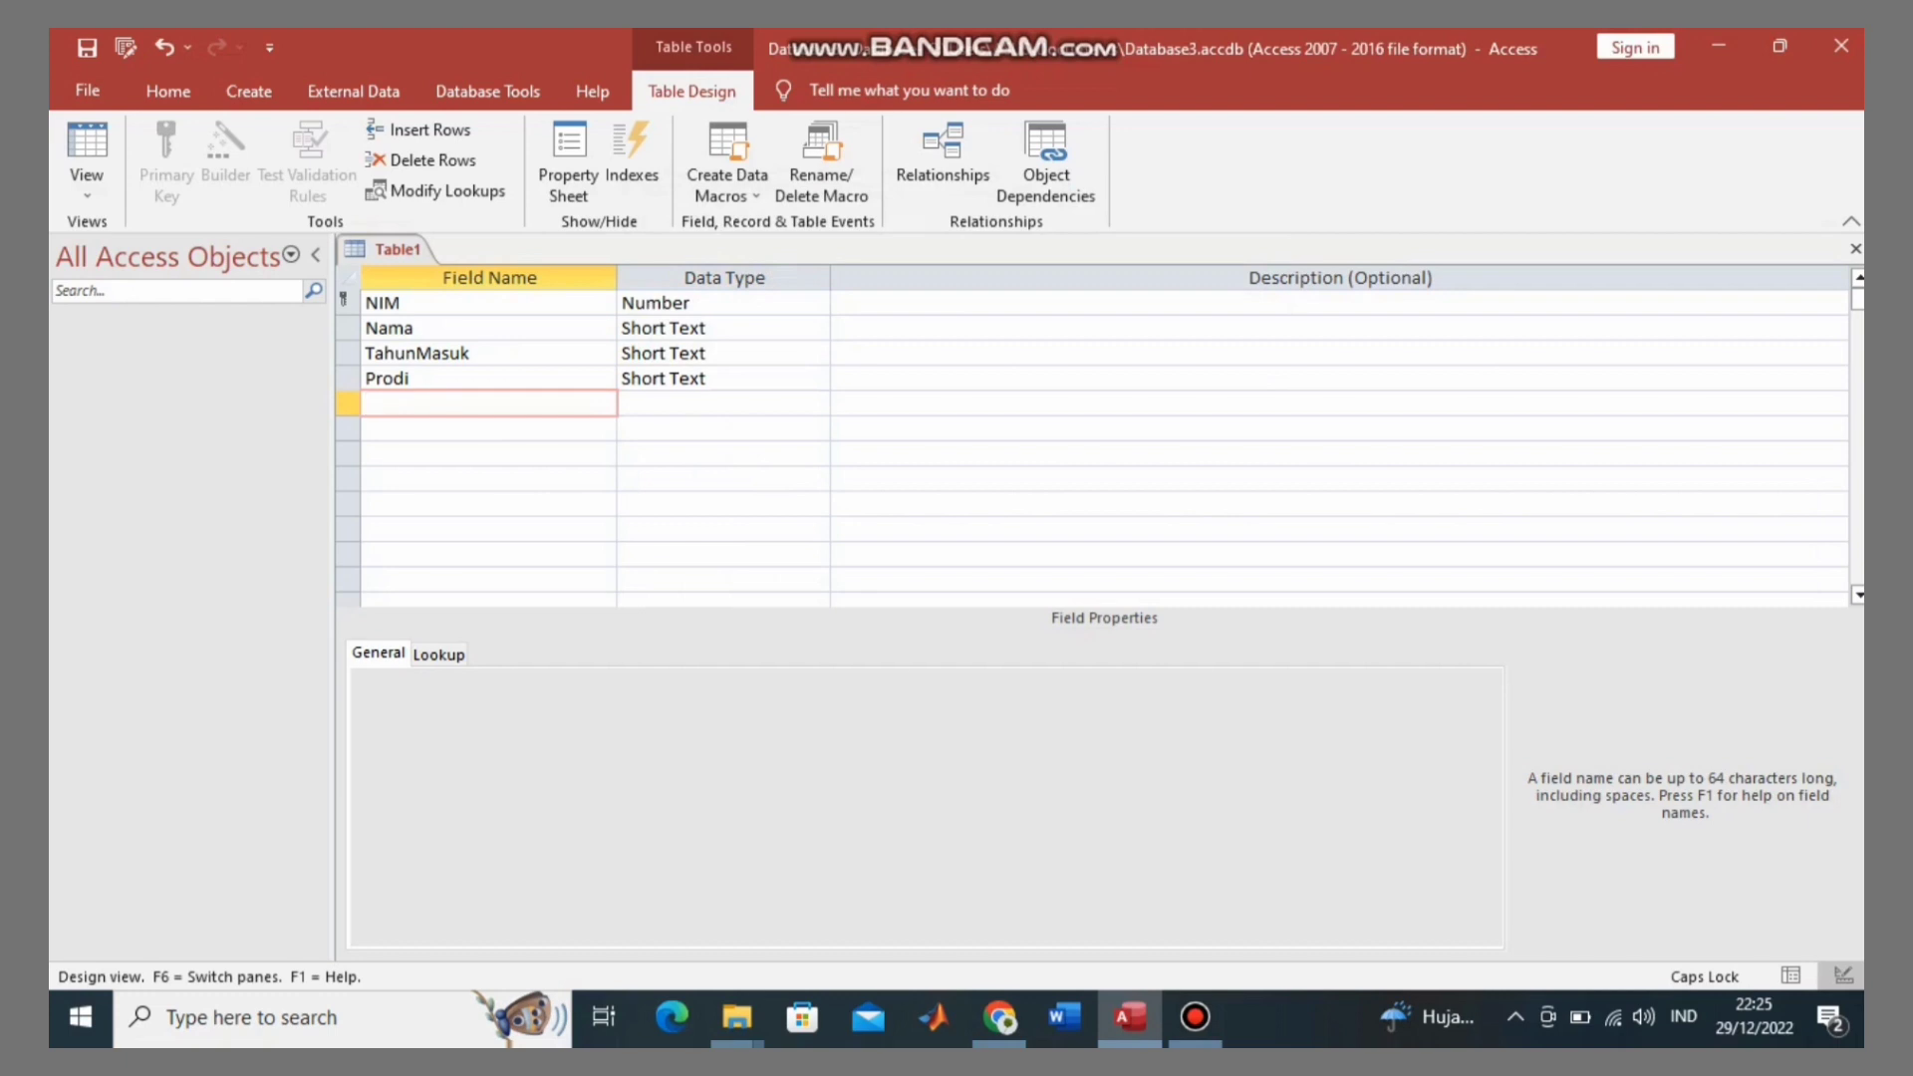
text(dOSEN)
key(Caps_Lock)
key(BackSpace)
key(BackSpace)
key(BackSpace)
key(BackSpace)
key(BackSpace)
text(d)
key(BackSpace)
key(Caps_Lock)
text(D)
key(Caps_Lock)
text(osen)
key(Caps_Lock)
text(PA)
key(Tab)
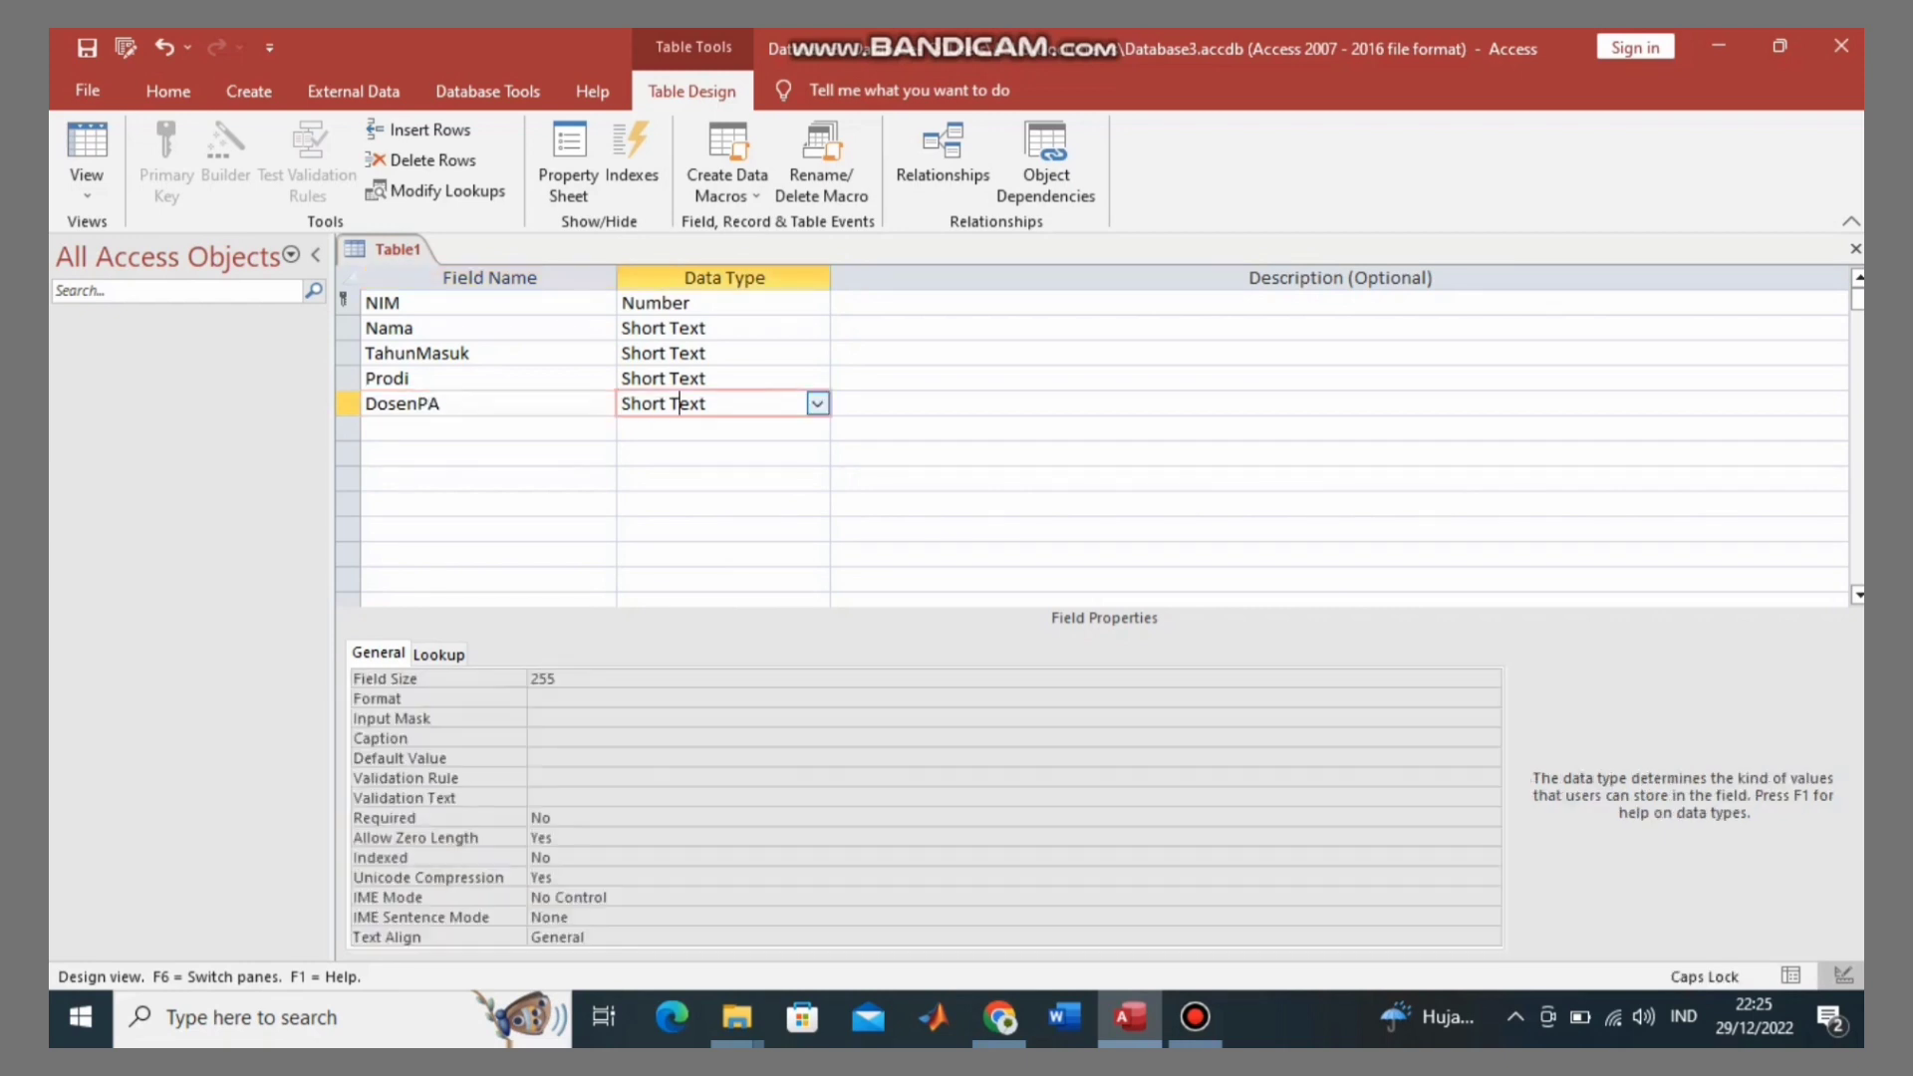
Step: Add a Semester field as Short Text
click(488, 429)
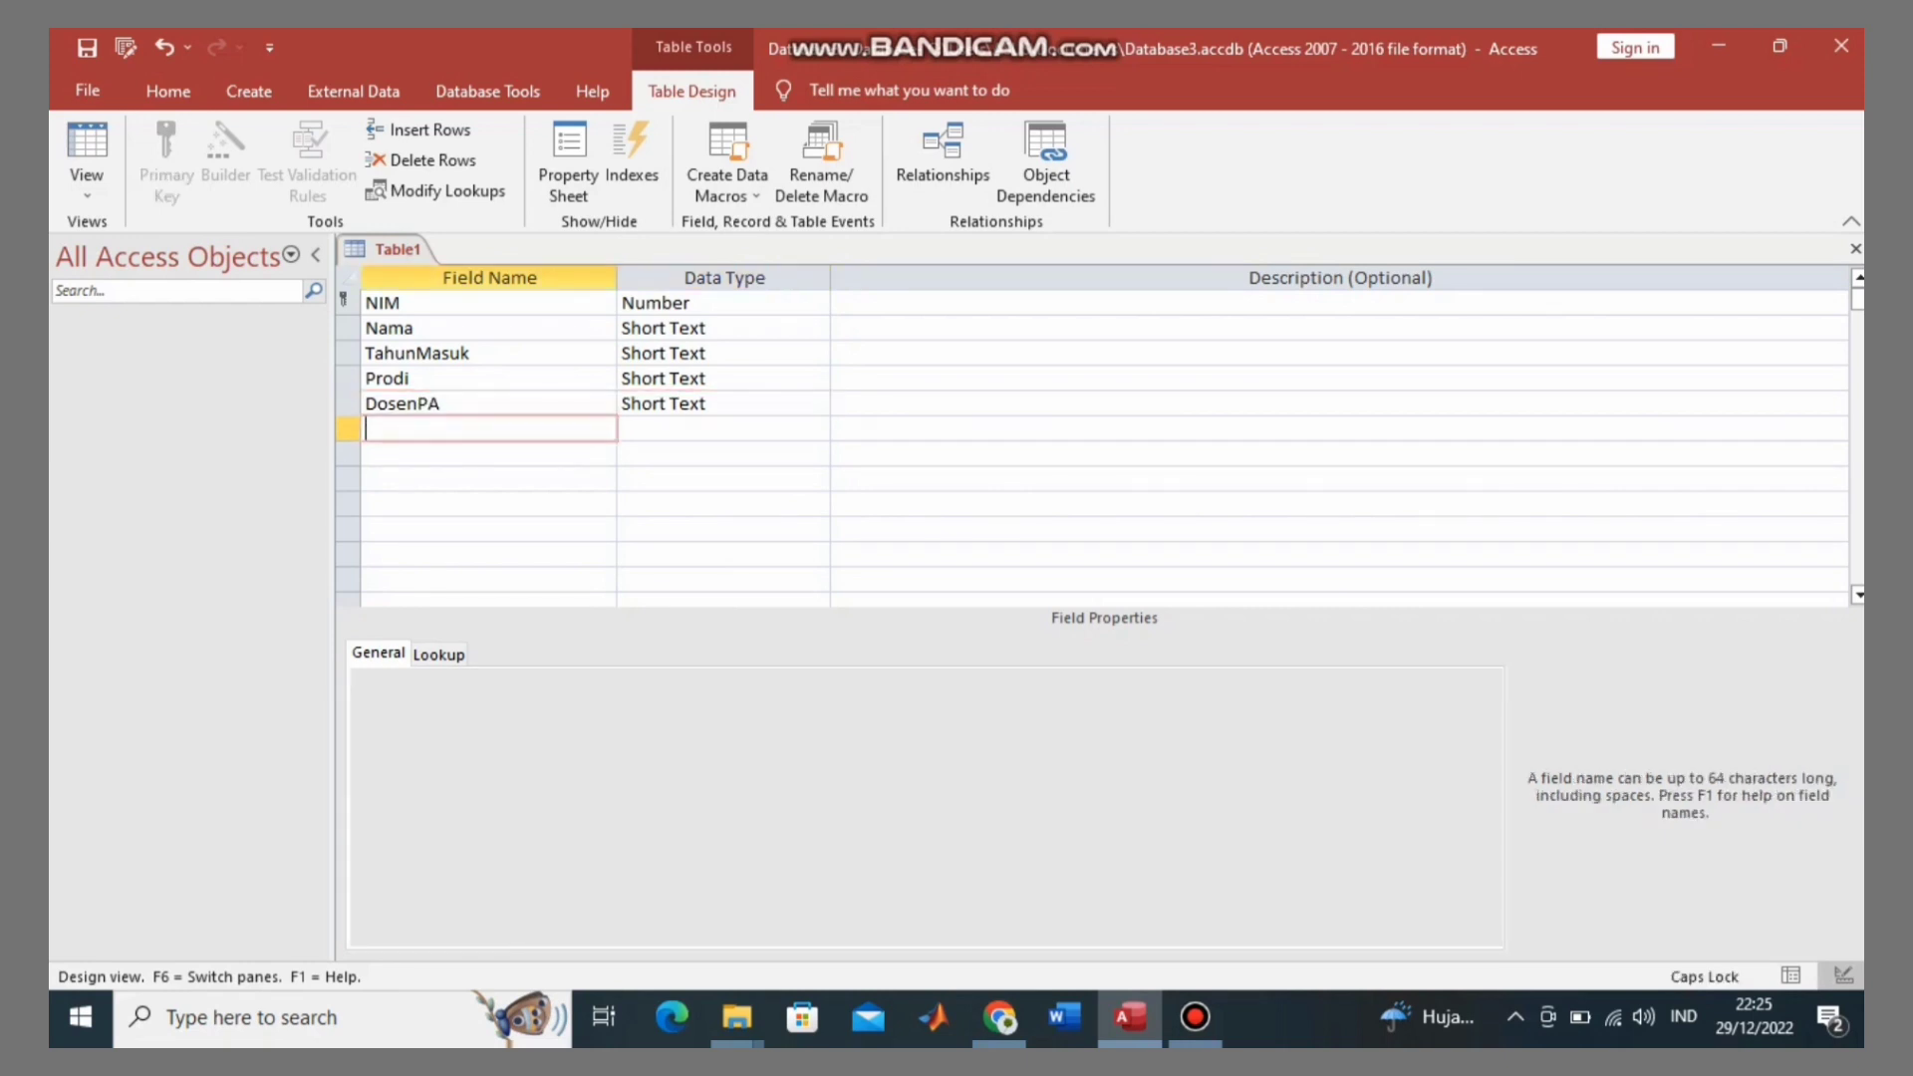
text(S)
key(Caps_Lock)
text(emester)
key(Return)
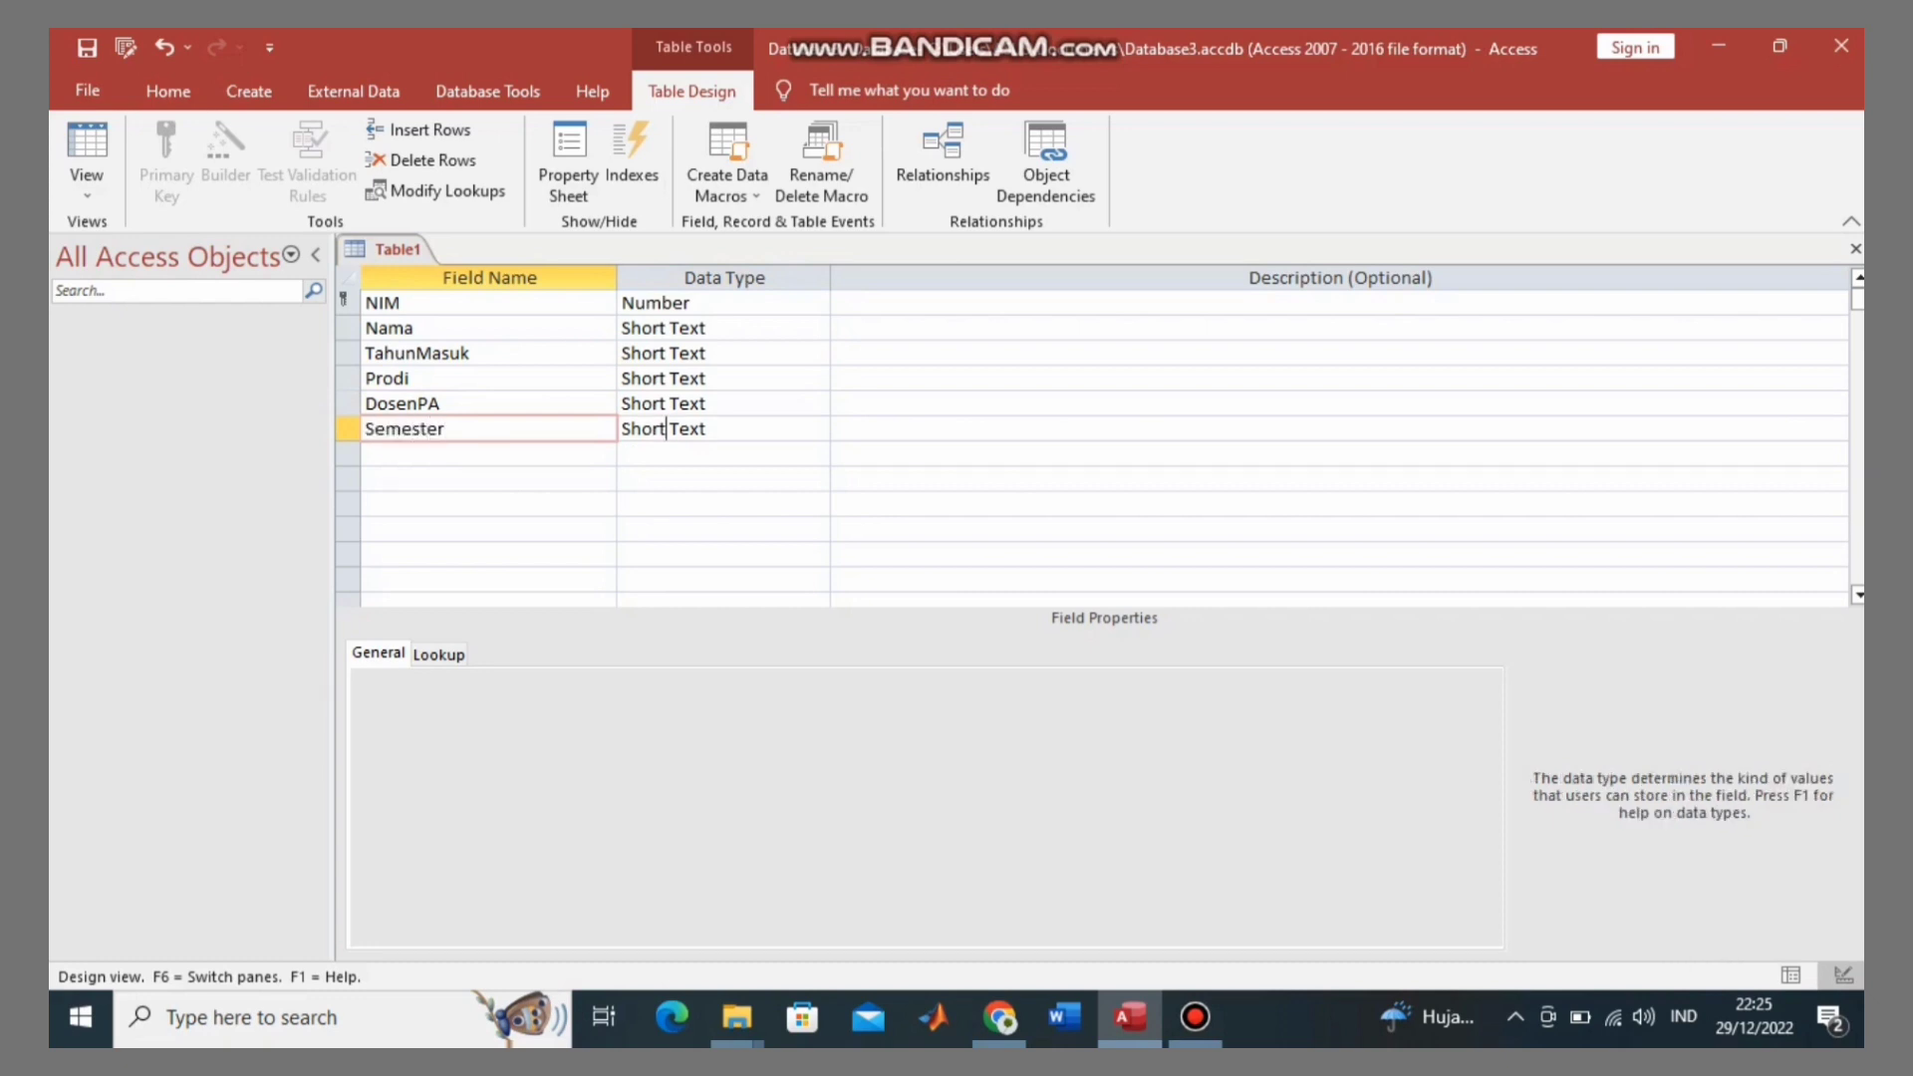
Step: Add a JumlahSKS field below Semester
key(Return)
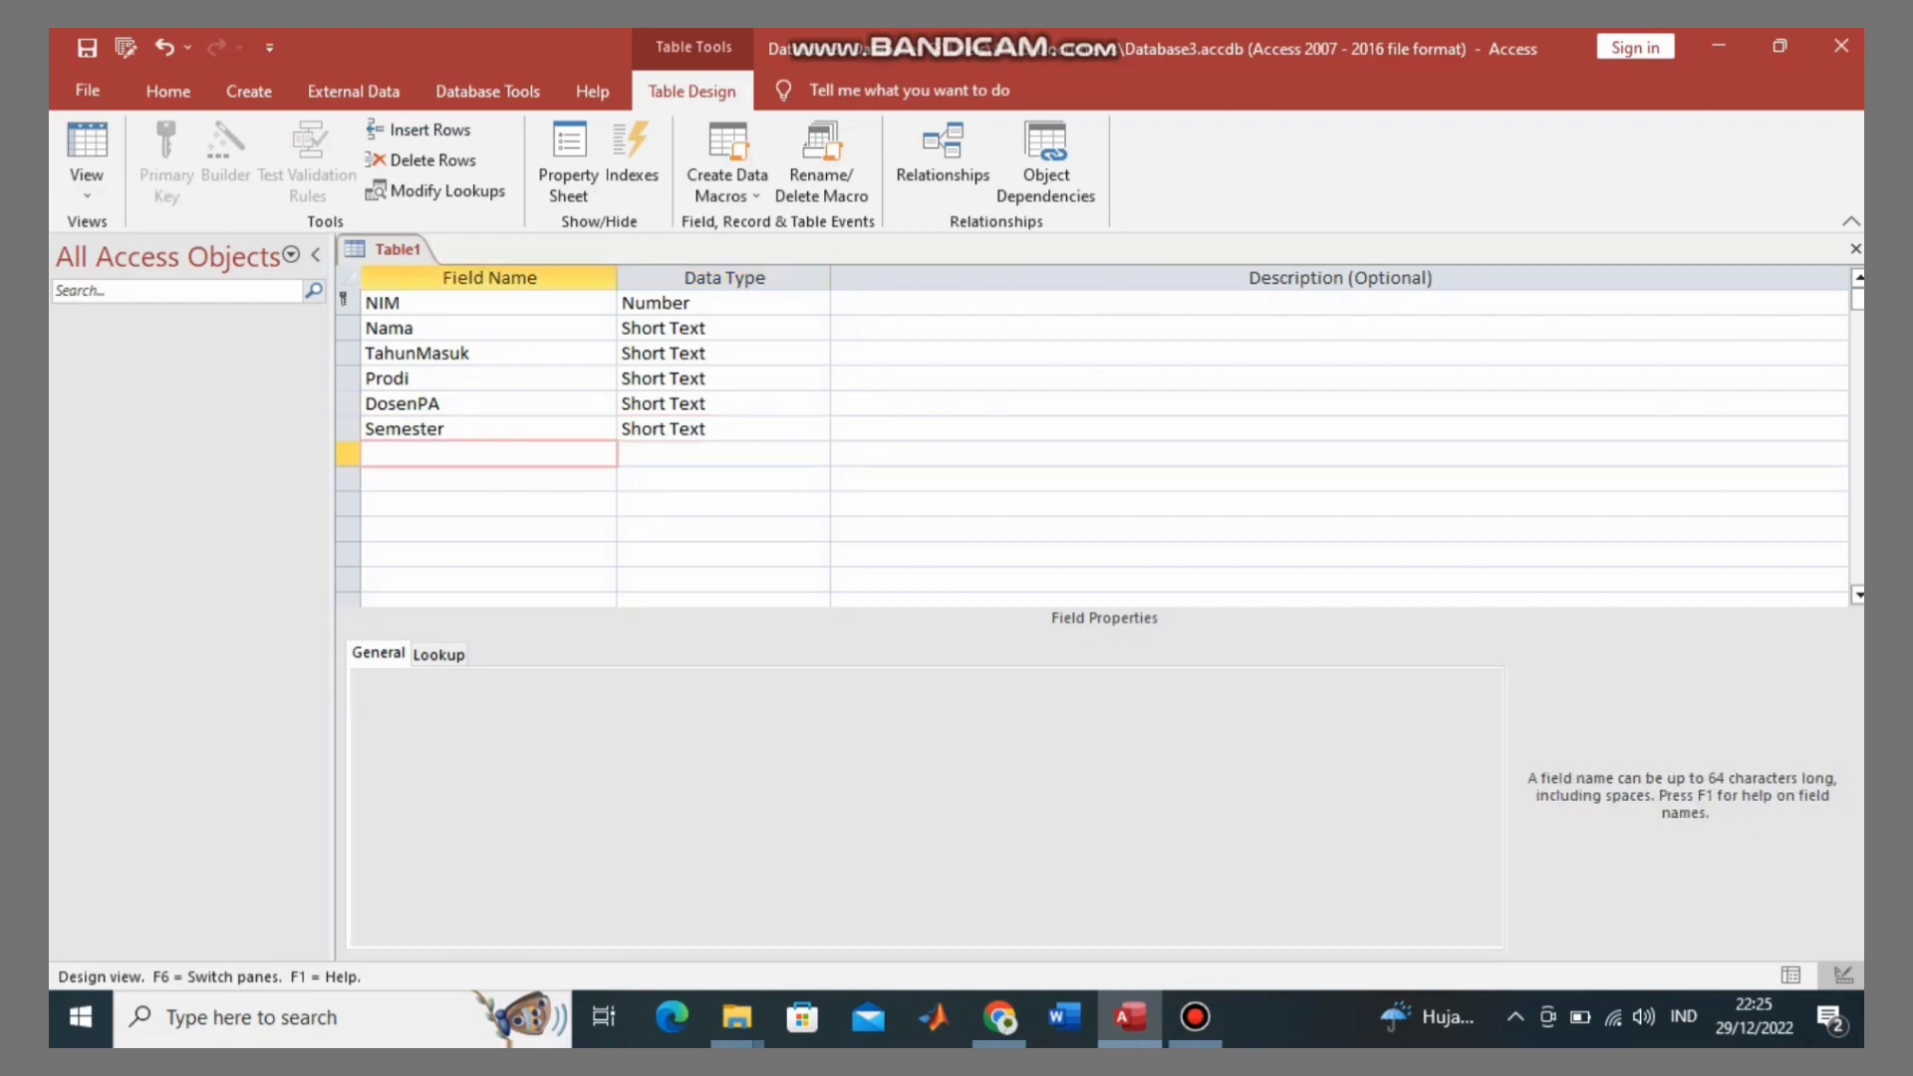
key(Caps_Lock)
text(J)
key(Caps_Lock)
text(umlah)
key(Caps_Lock)
text(SKS)
key(Return)
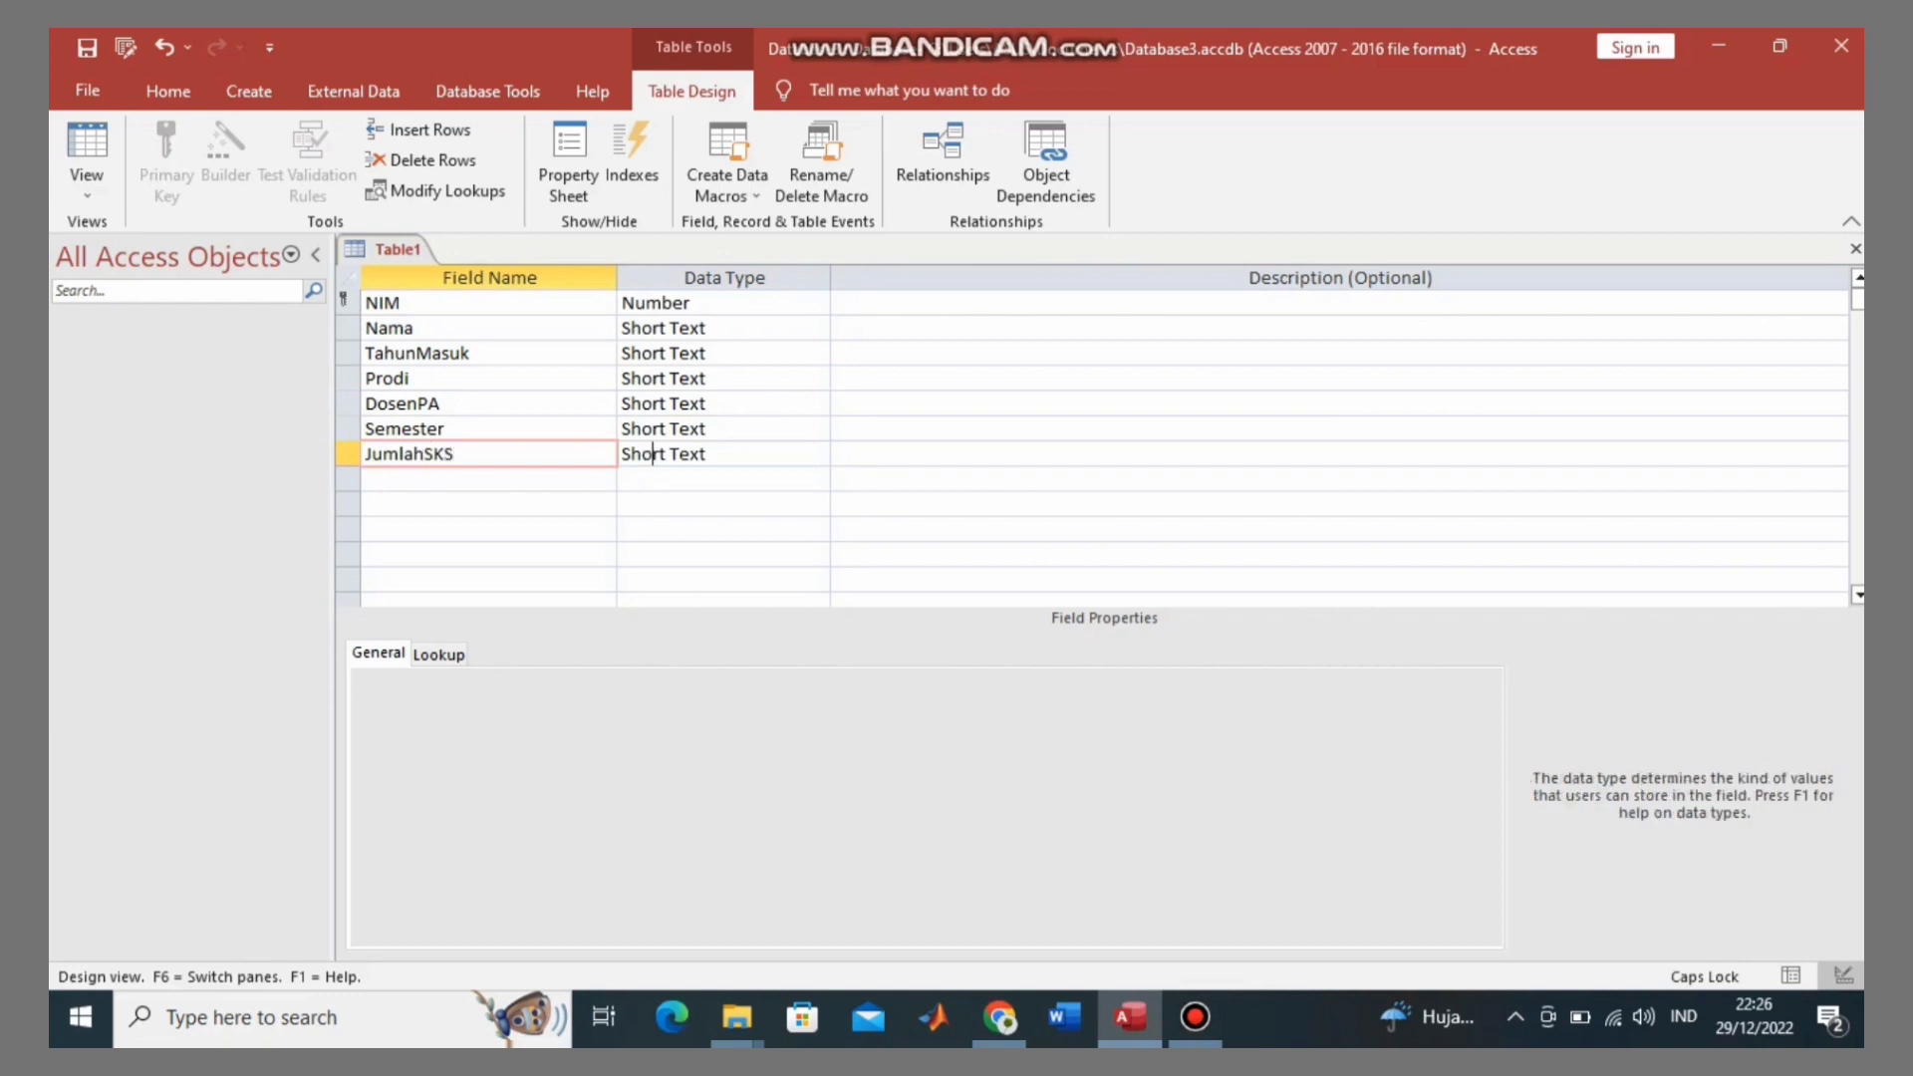
Step: Add an IPK field as Short Text below JumlahSKS
key(Return)
key(Return)
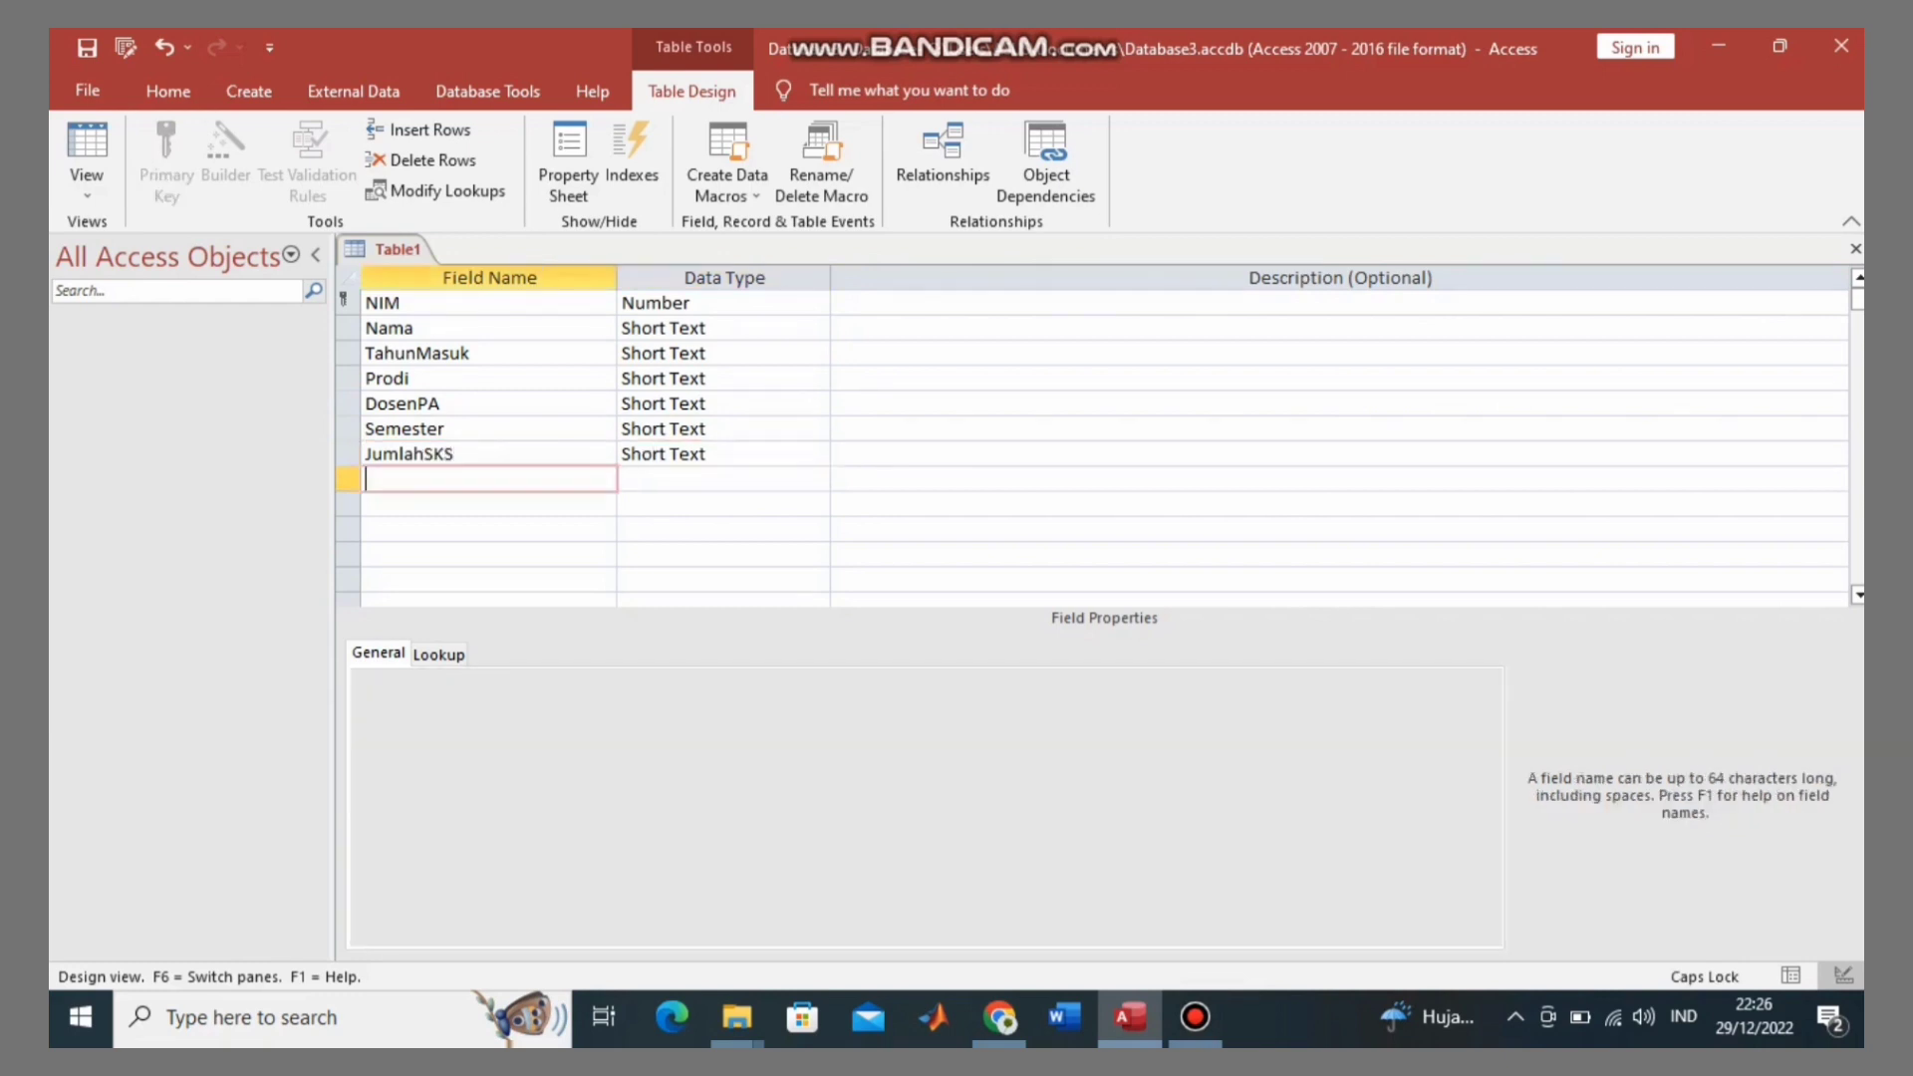
key(Caps_Lock)
text(ipk)
key(BackSpace)
key(Caps_Lock)
key(BackSpace)
key(BackSpace)
key(Caps_Lock)
text(i)
key(BackSpace)
key(Caps_Lock)
text(IPK)
key(Tab)
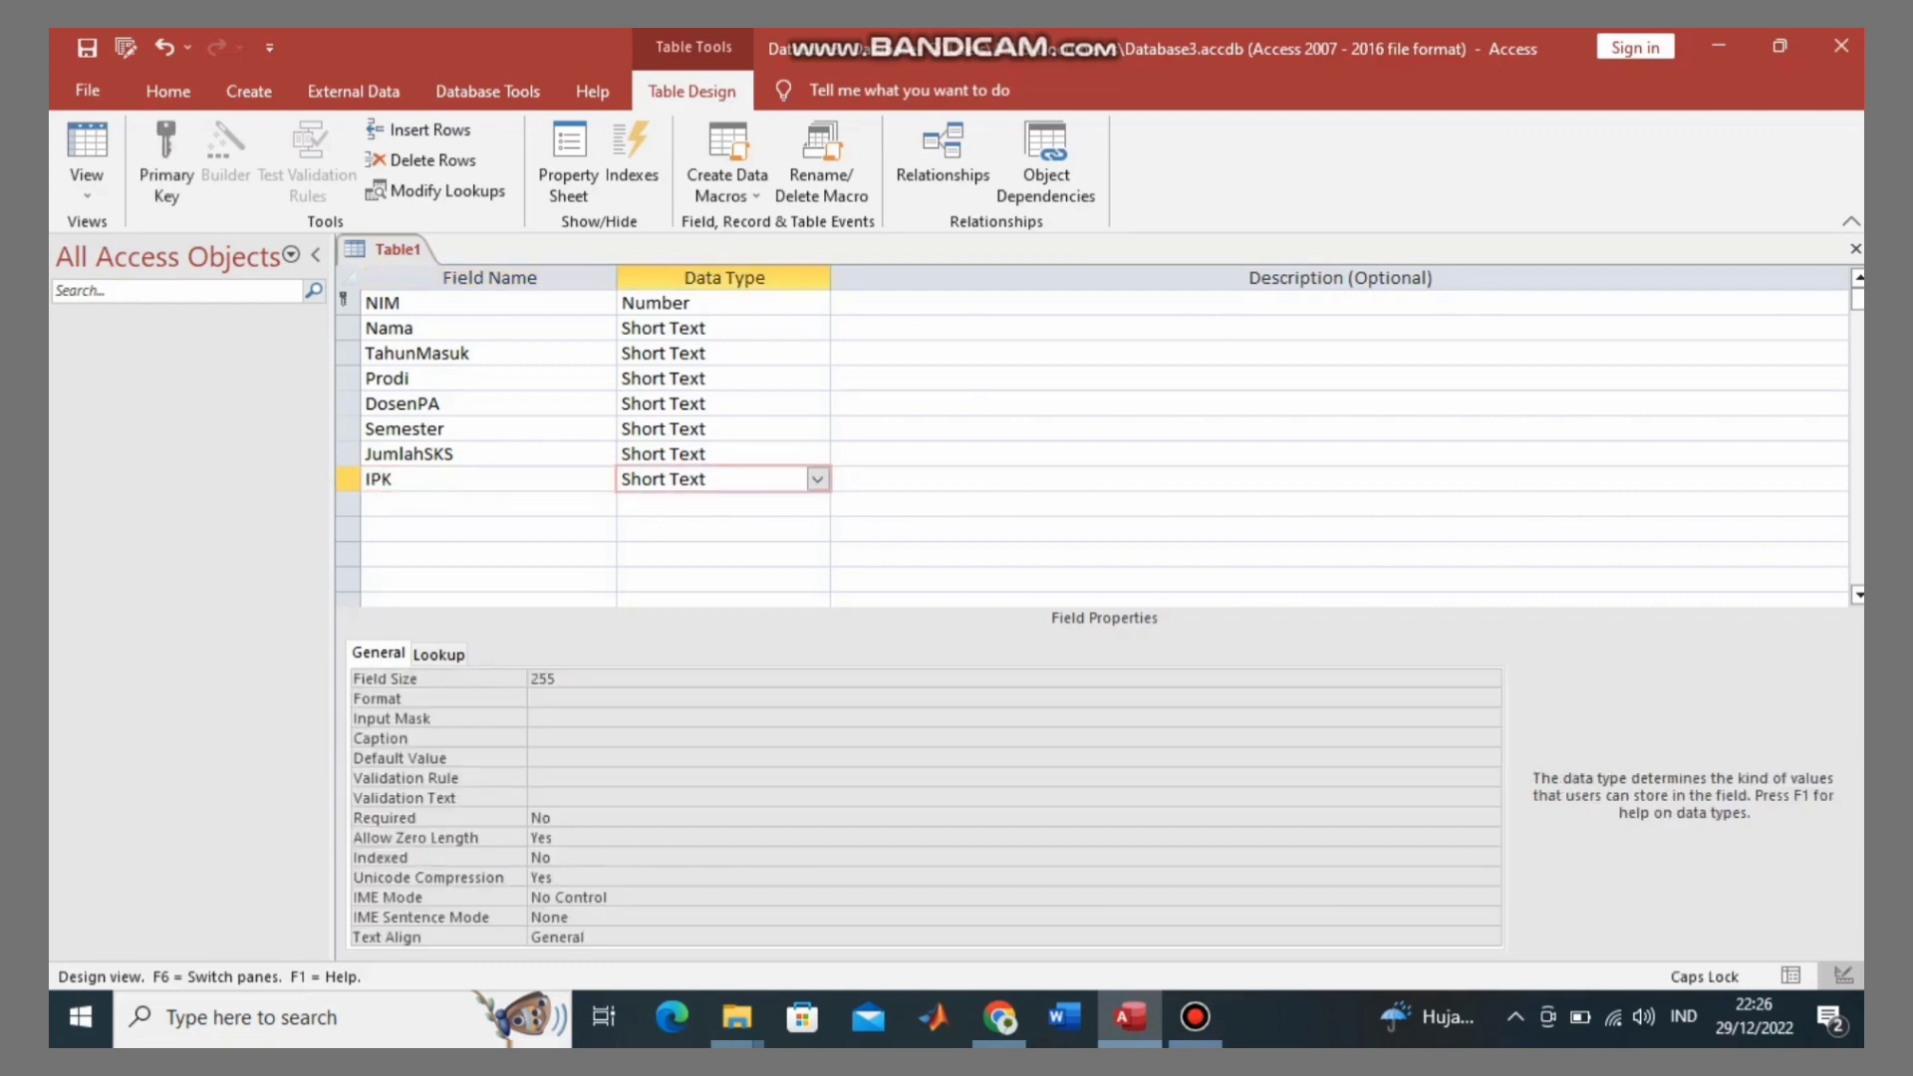
Step: Add an AsalSekolah field as Short Text below IPK
click(488, 504)
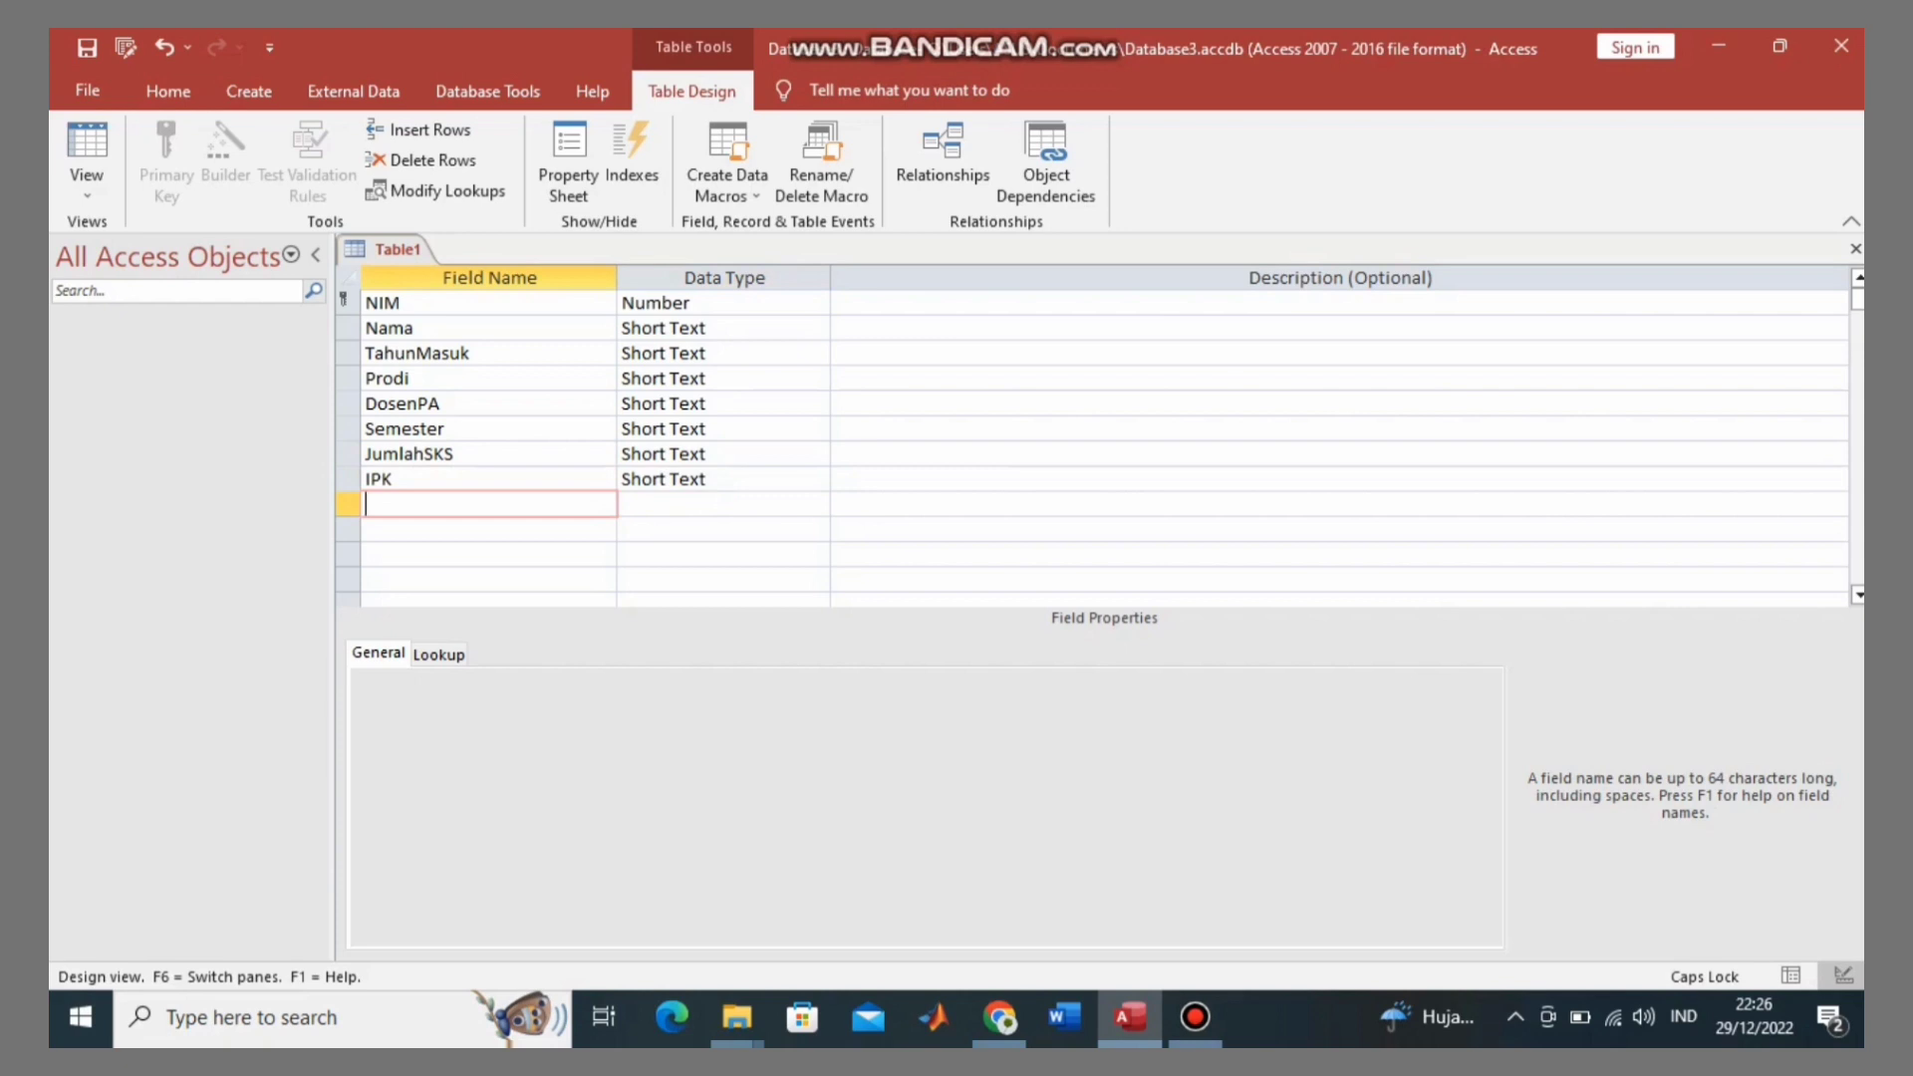
text(A)
key(Caps_Lock)
text(sal)
key(Caps_Lock)
text(S)
key(Caps_Lock)
text(ekola)
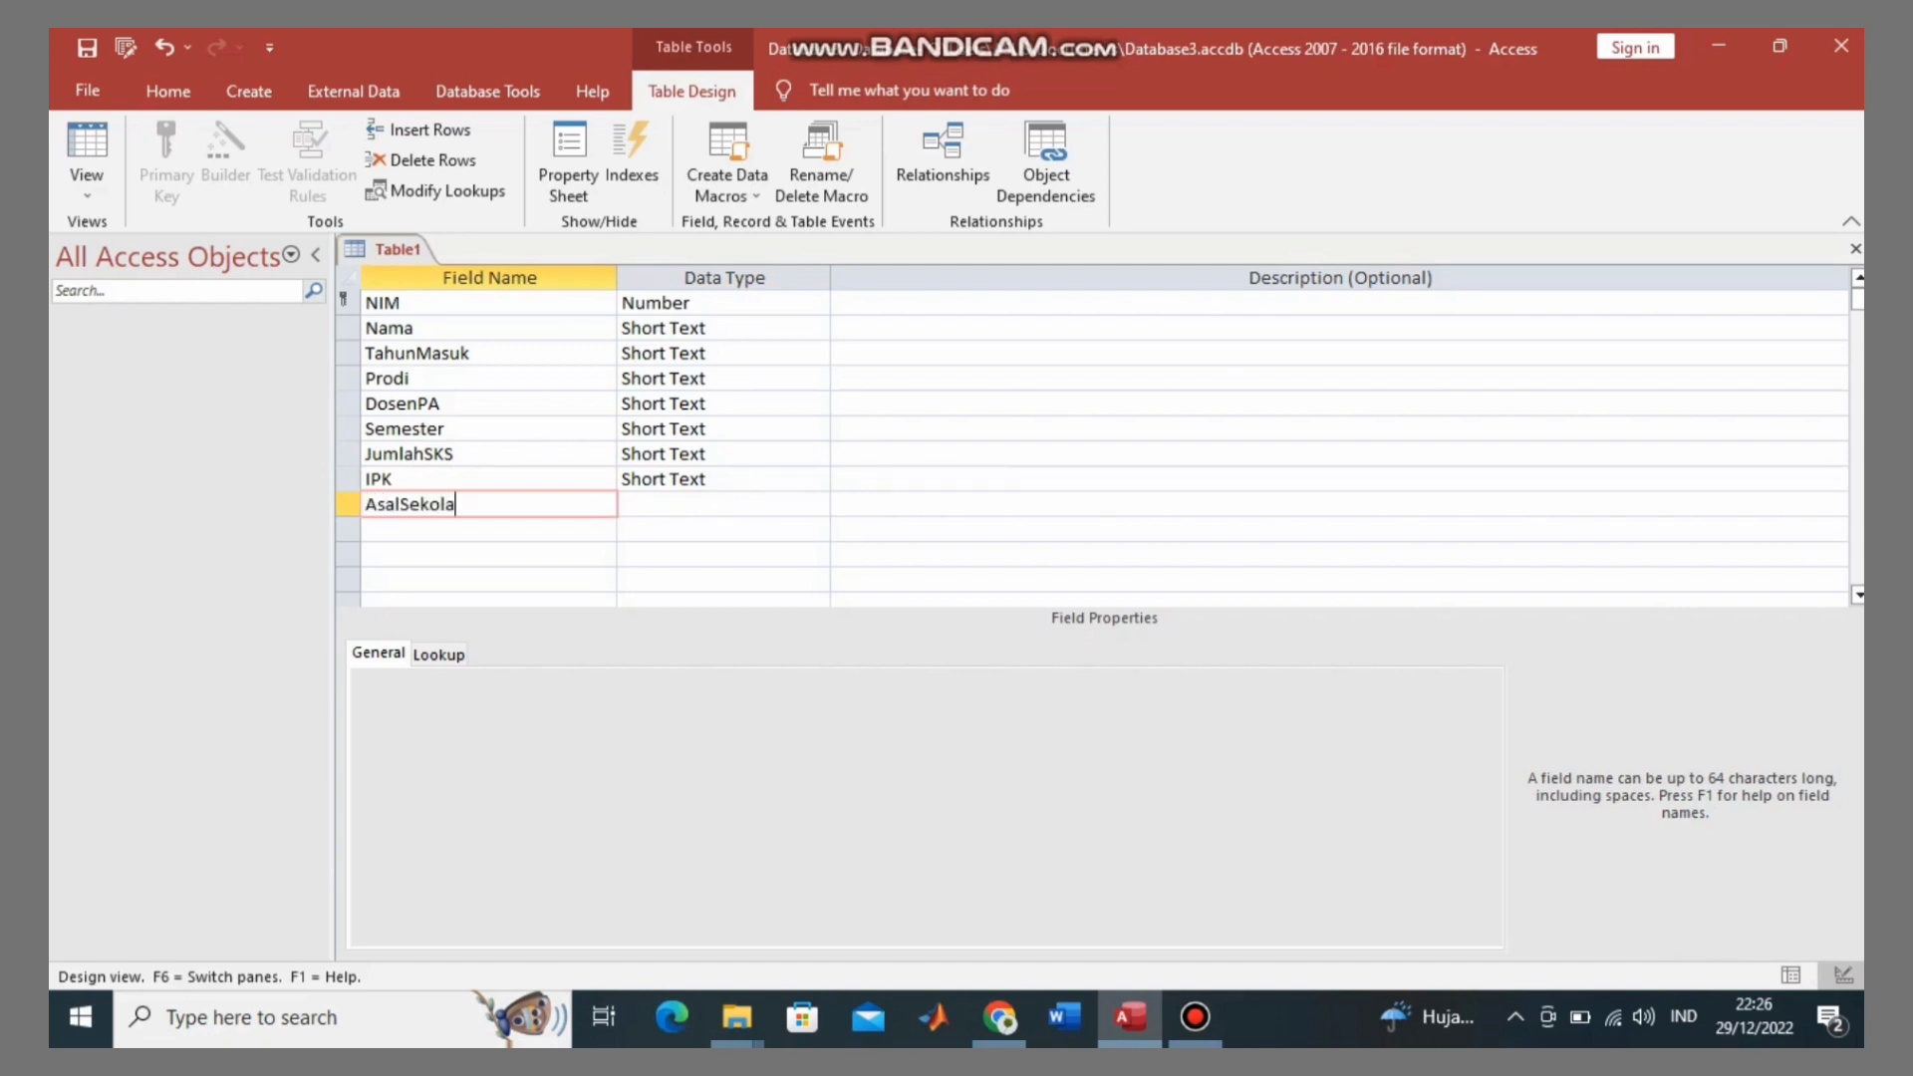
text(h)
click(654, 504)
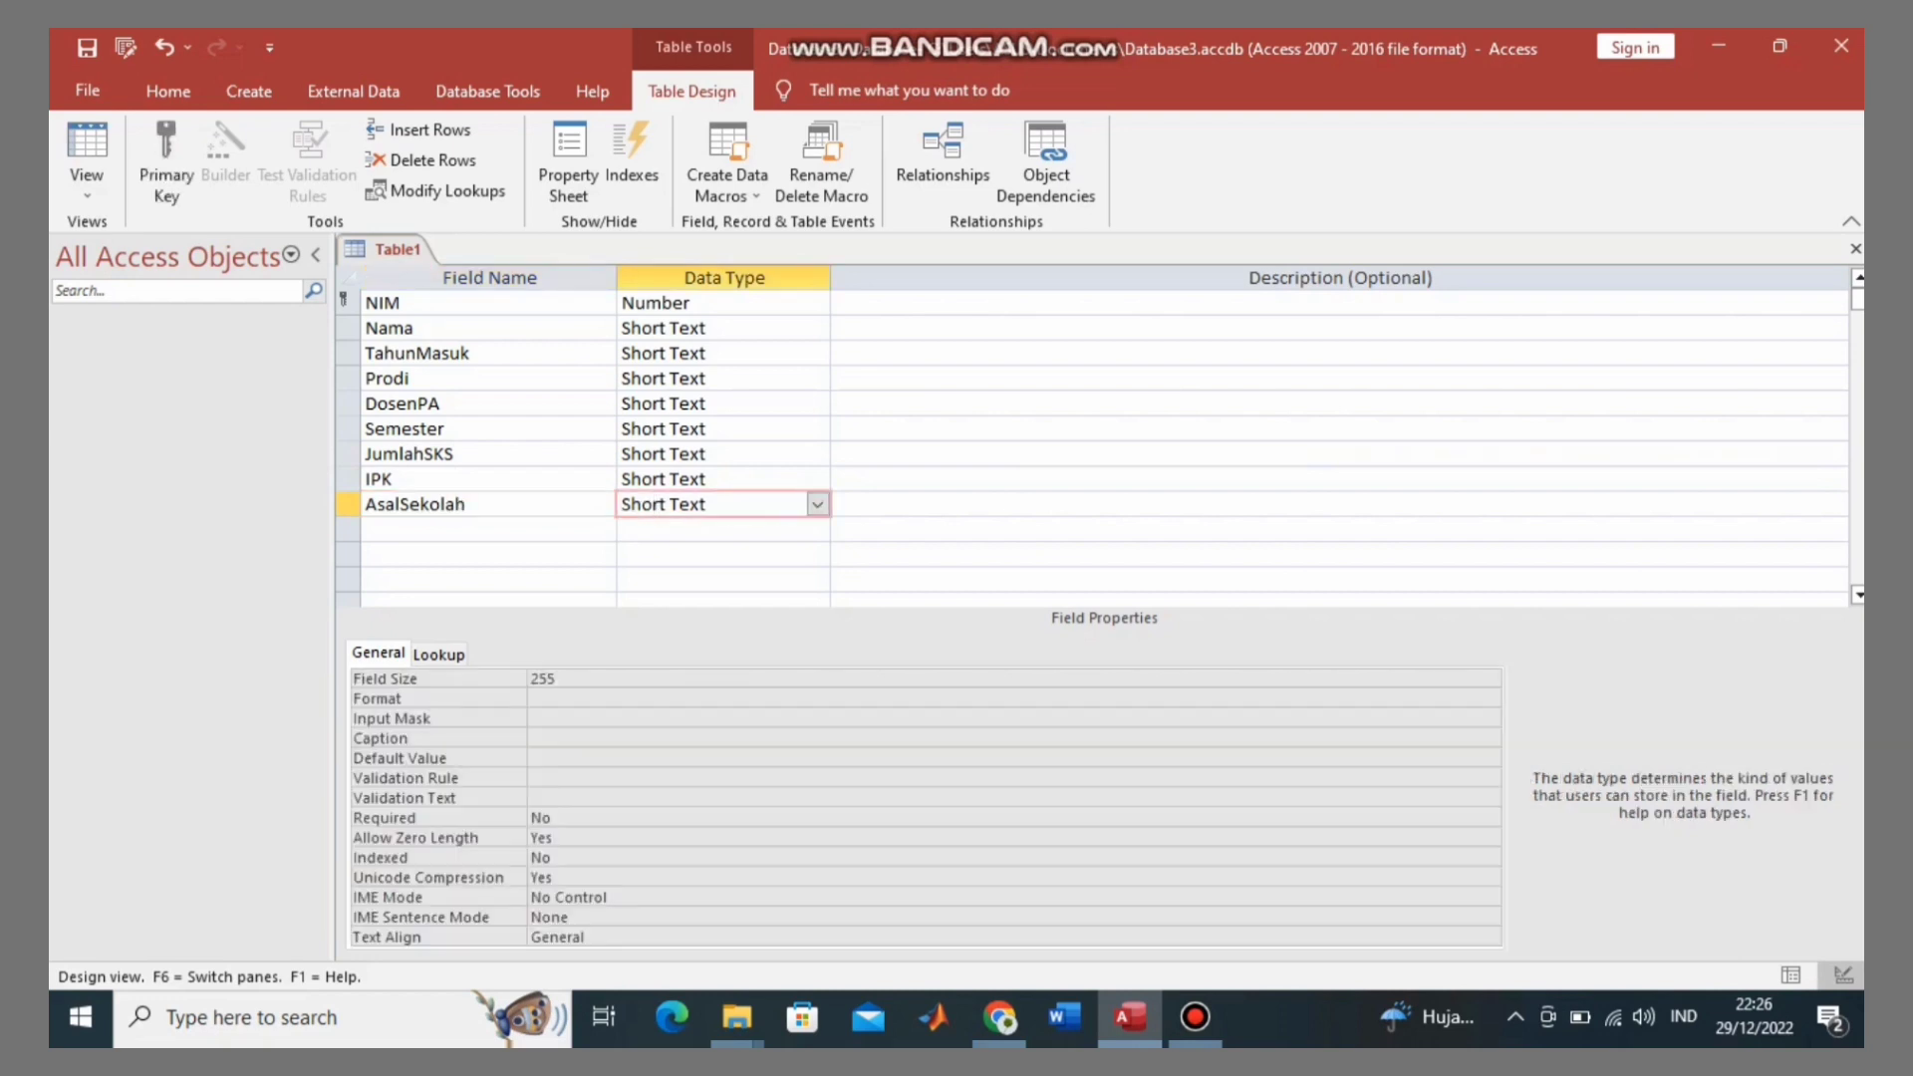
Step: Type JalurMasuk as the next field name below AsalSekolah
click(429, 529)
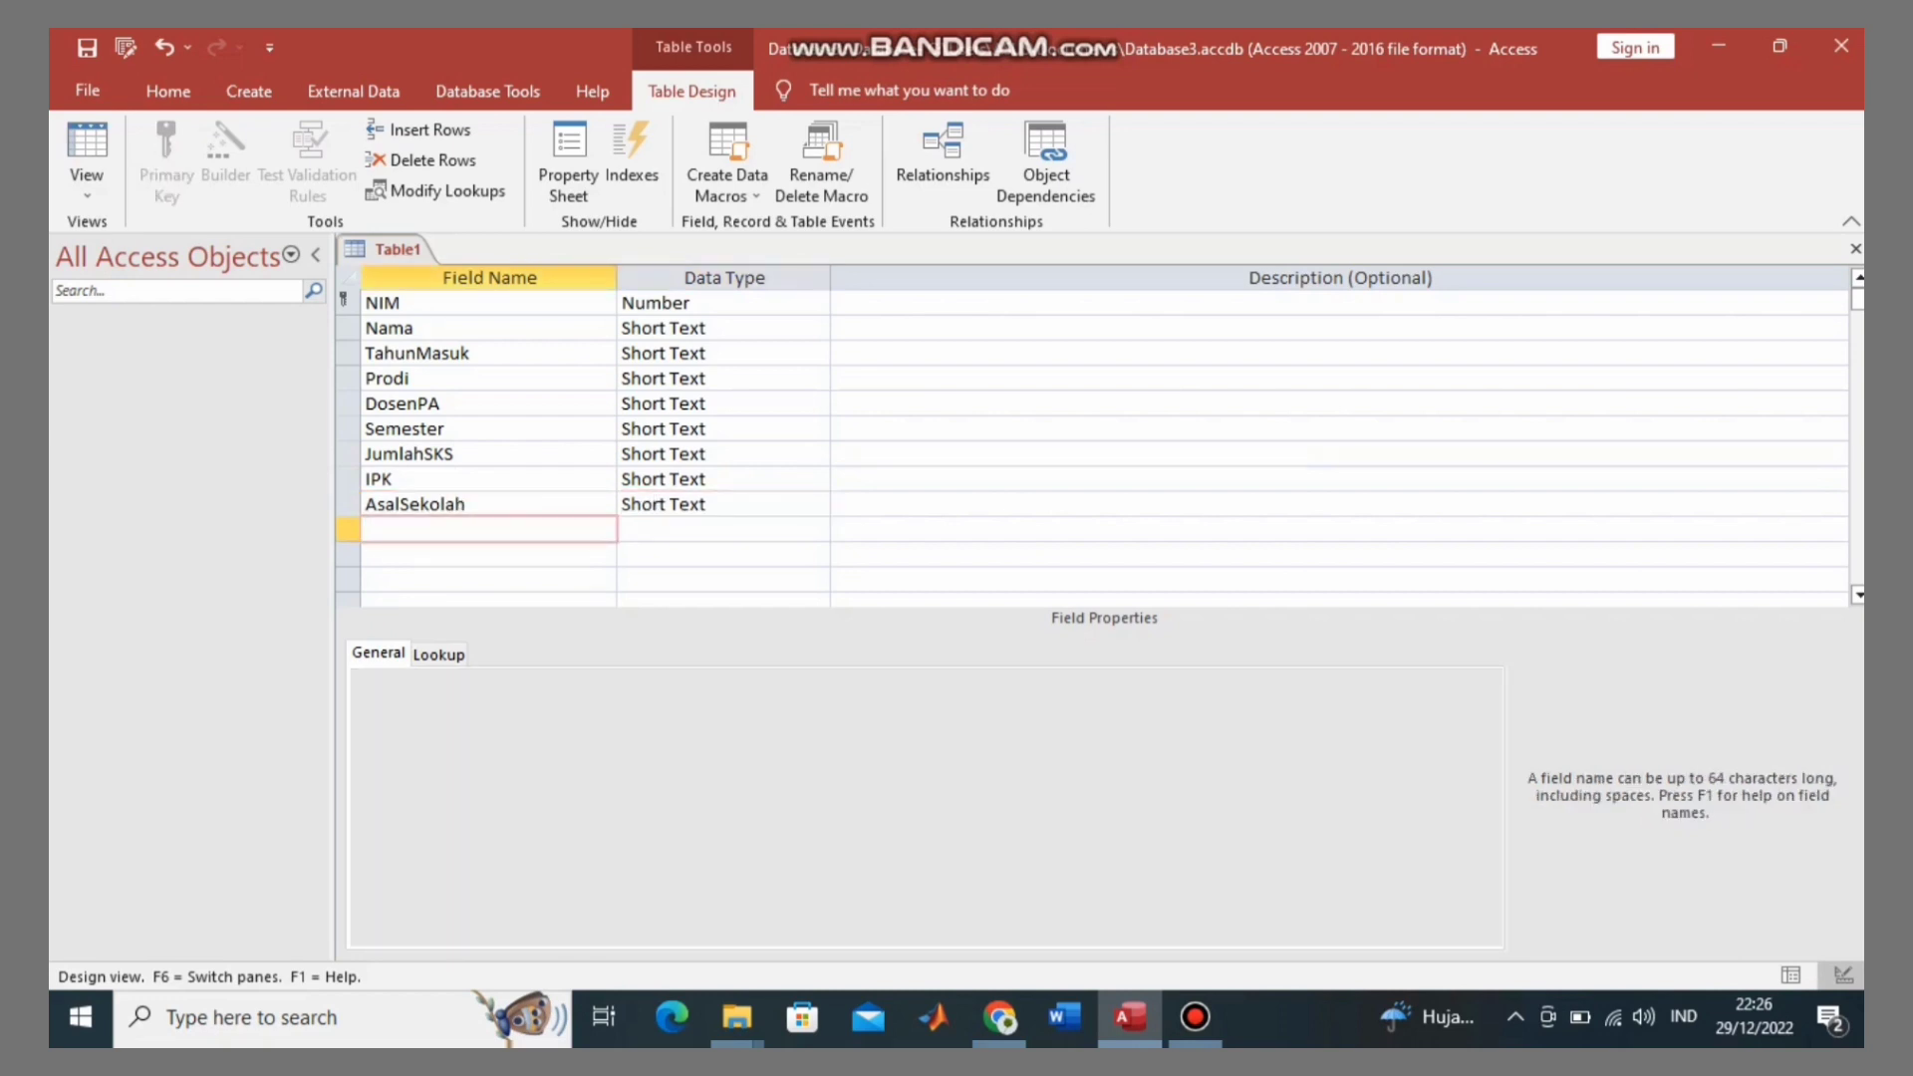
key(Caps_Lock)
text(J)
key(Caps_Lock)
text(alur)
key(Caps_Lock)
text(M)
key(Caps_Lock)
text(asuk)
Step: Start the Lookup Wizard for JalurMasuk, choosing to type in the values yourself
key(Tab)
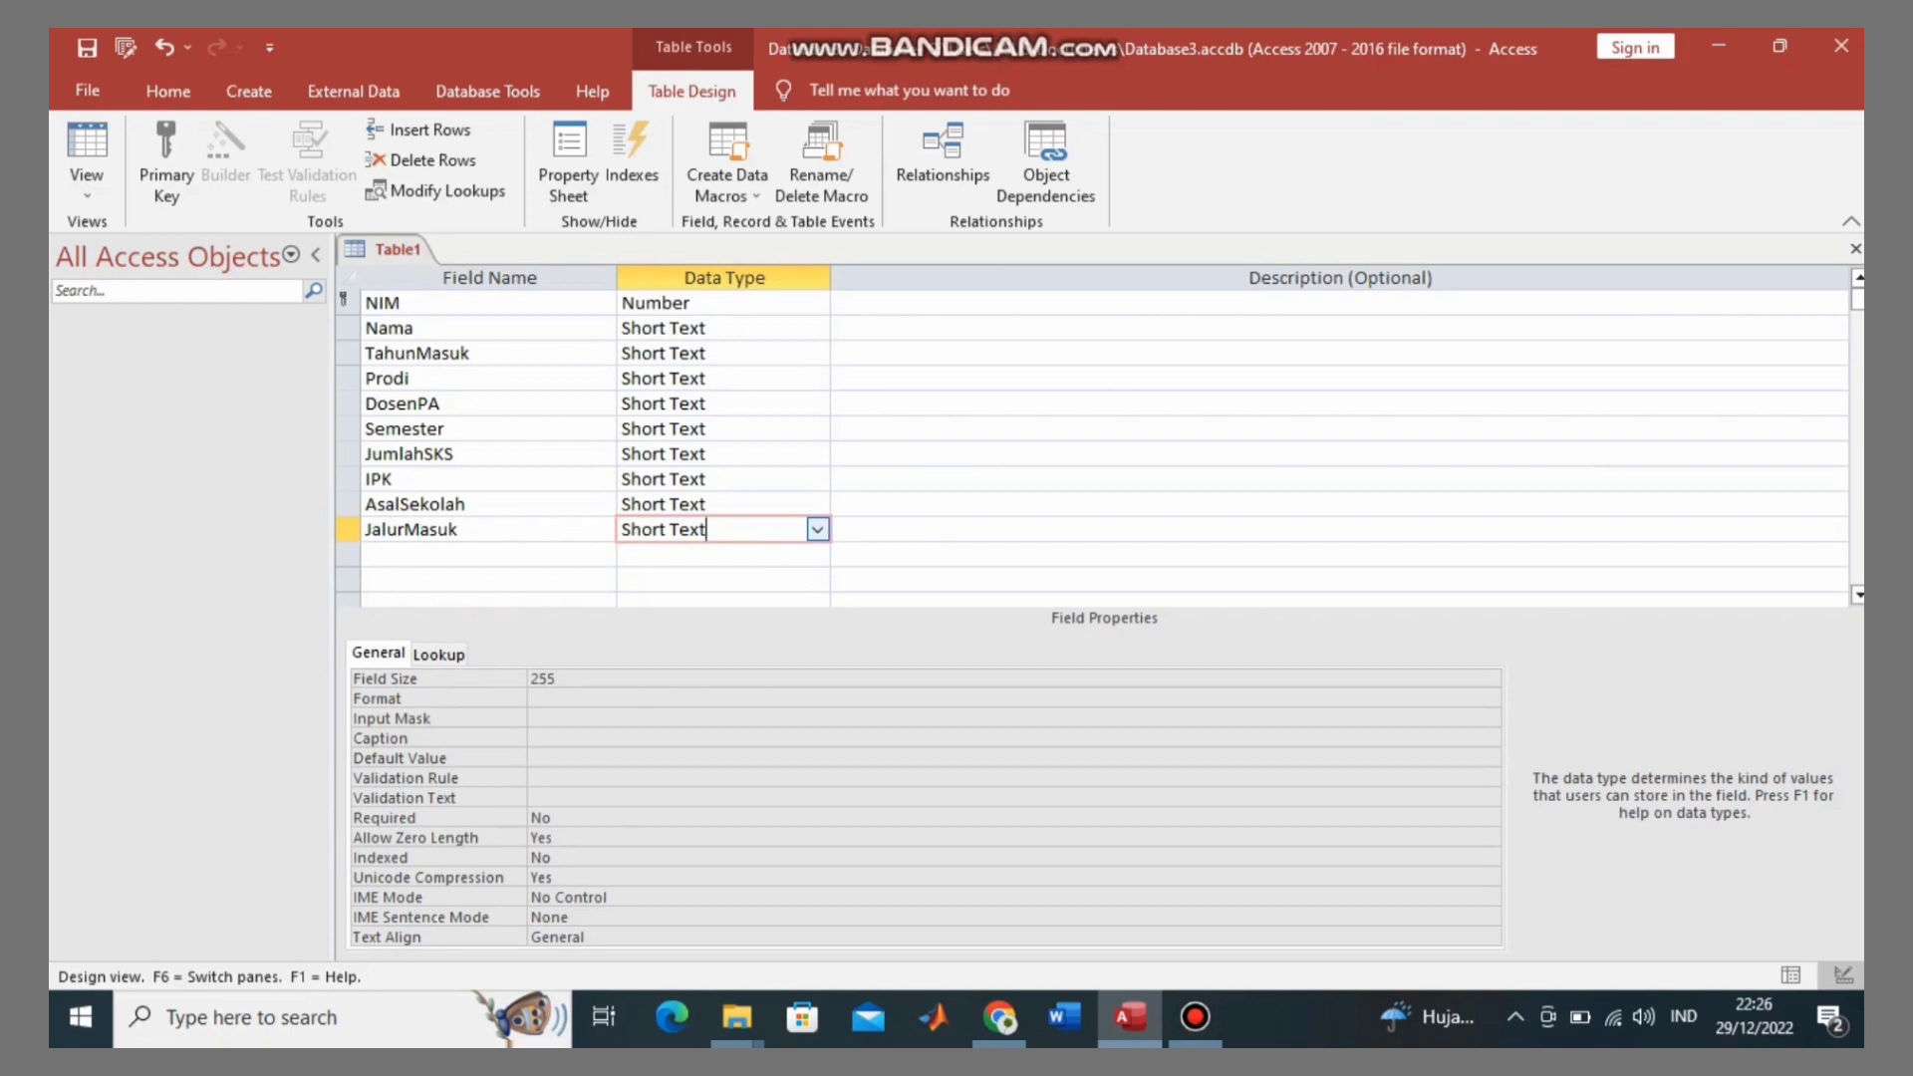
key(alt+Down)
key(Down)
key(Down)
key(Down)
key(Down)
key(Down)
key(Down)
key(Down)
key(Down)
key(Down)
key(Down)
key(Down)
key(Down)
key(Down)
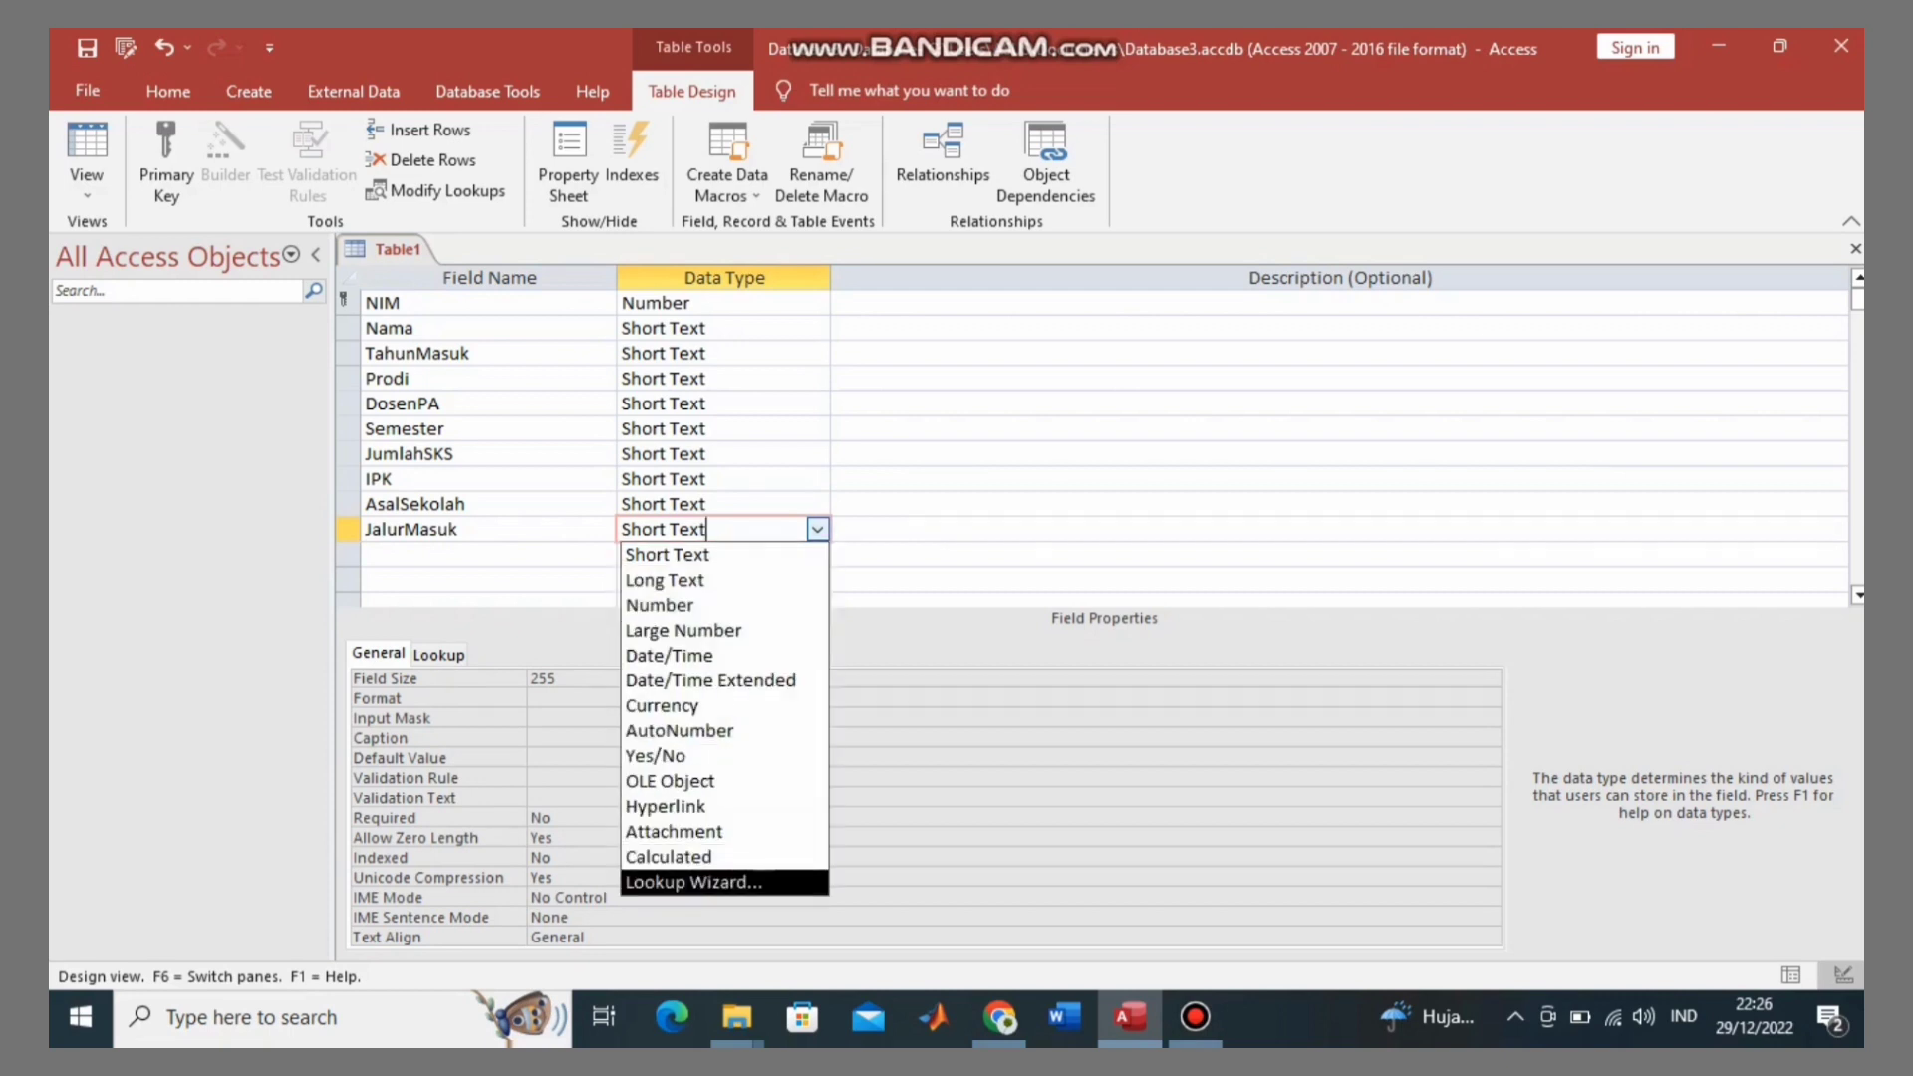
key(Return)
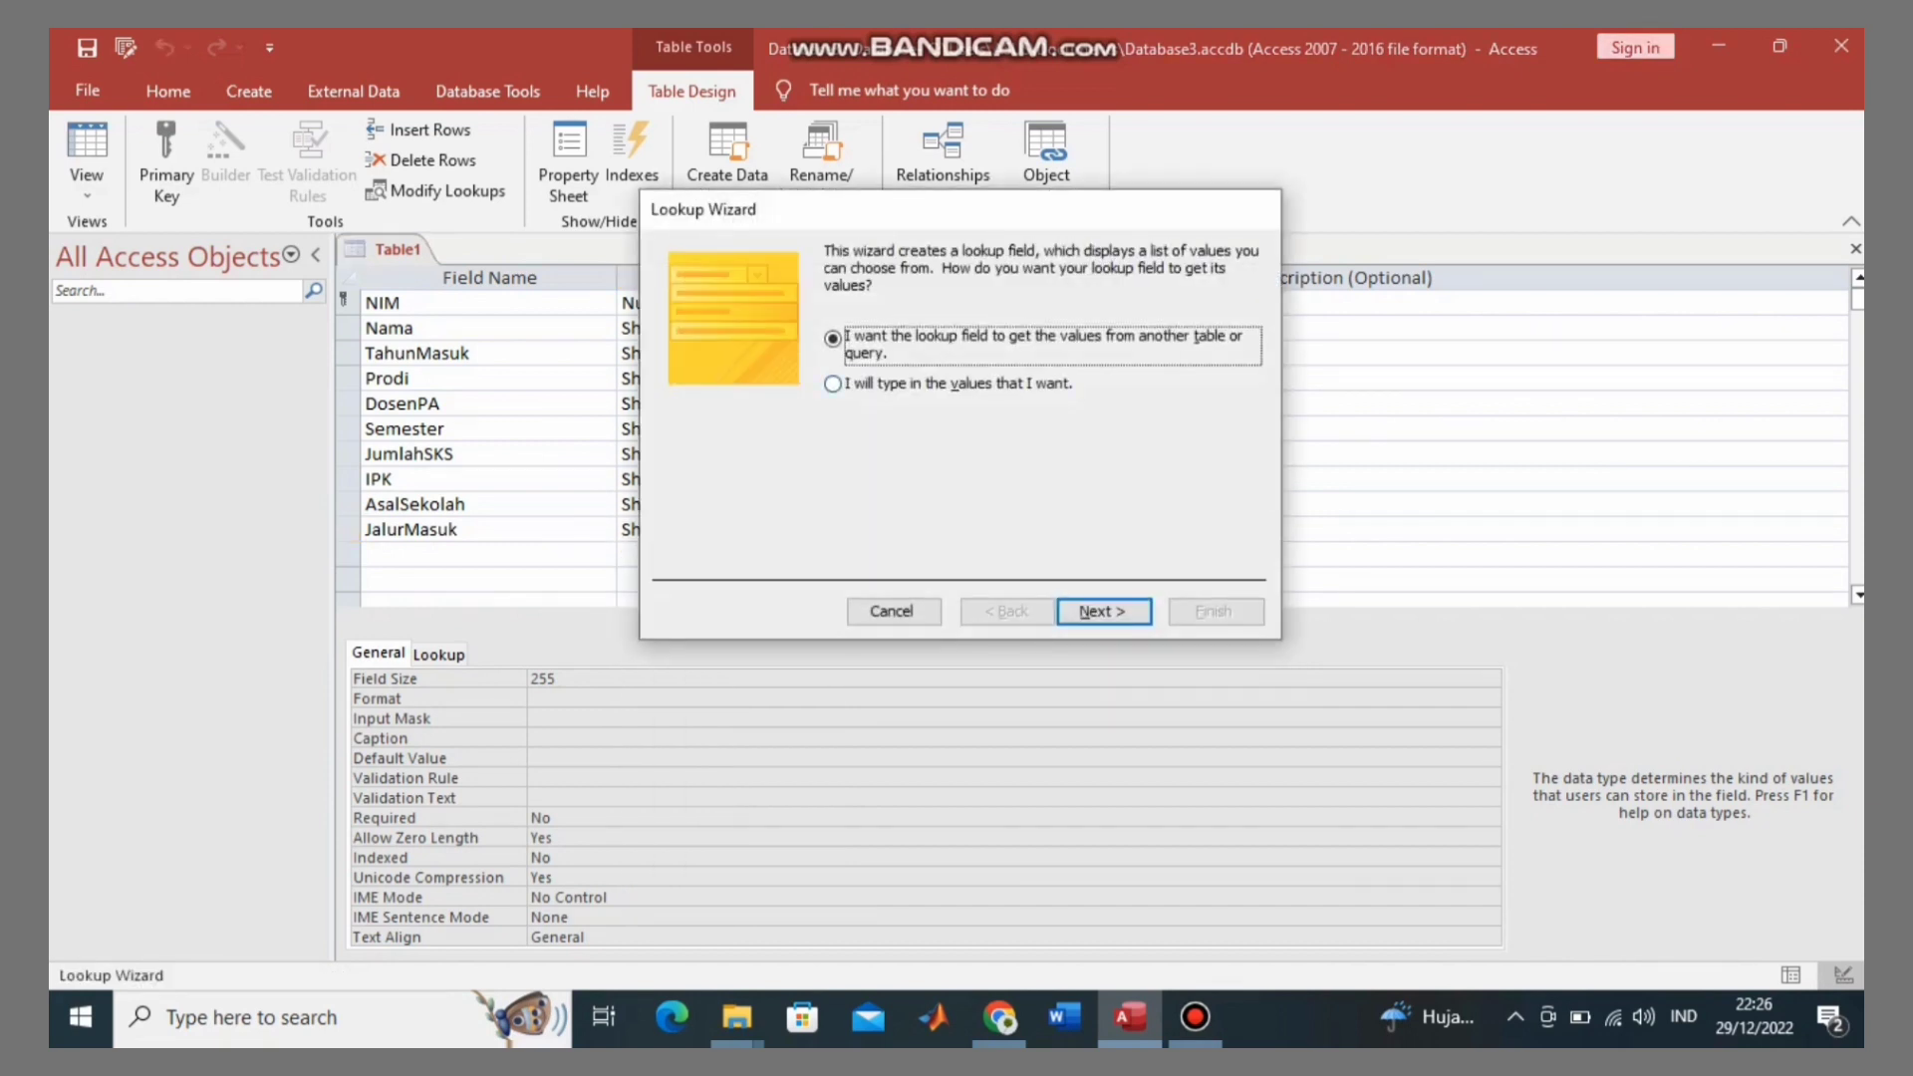
key(Down)
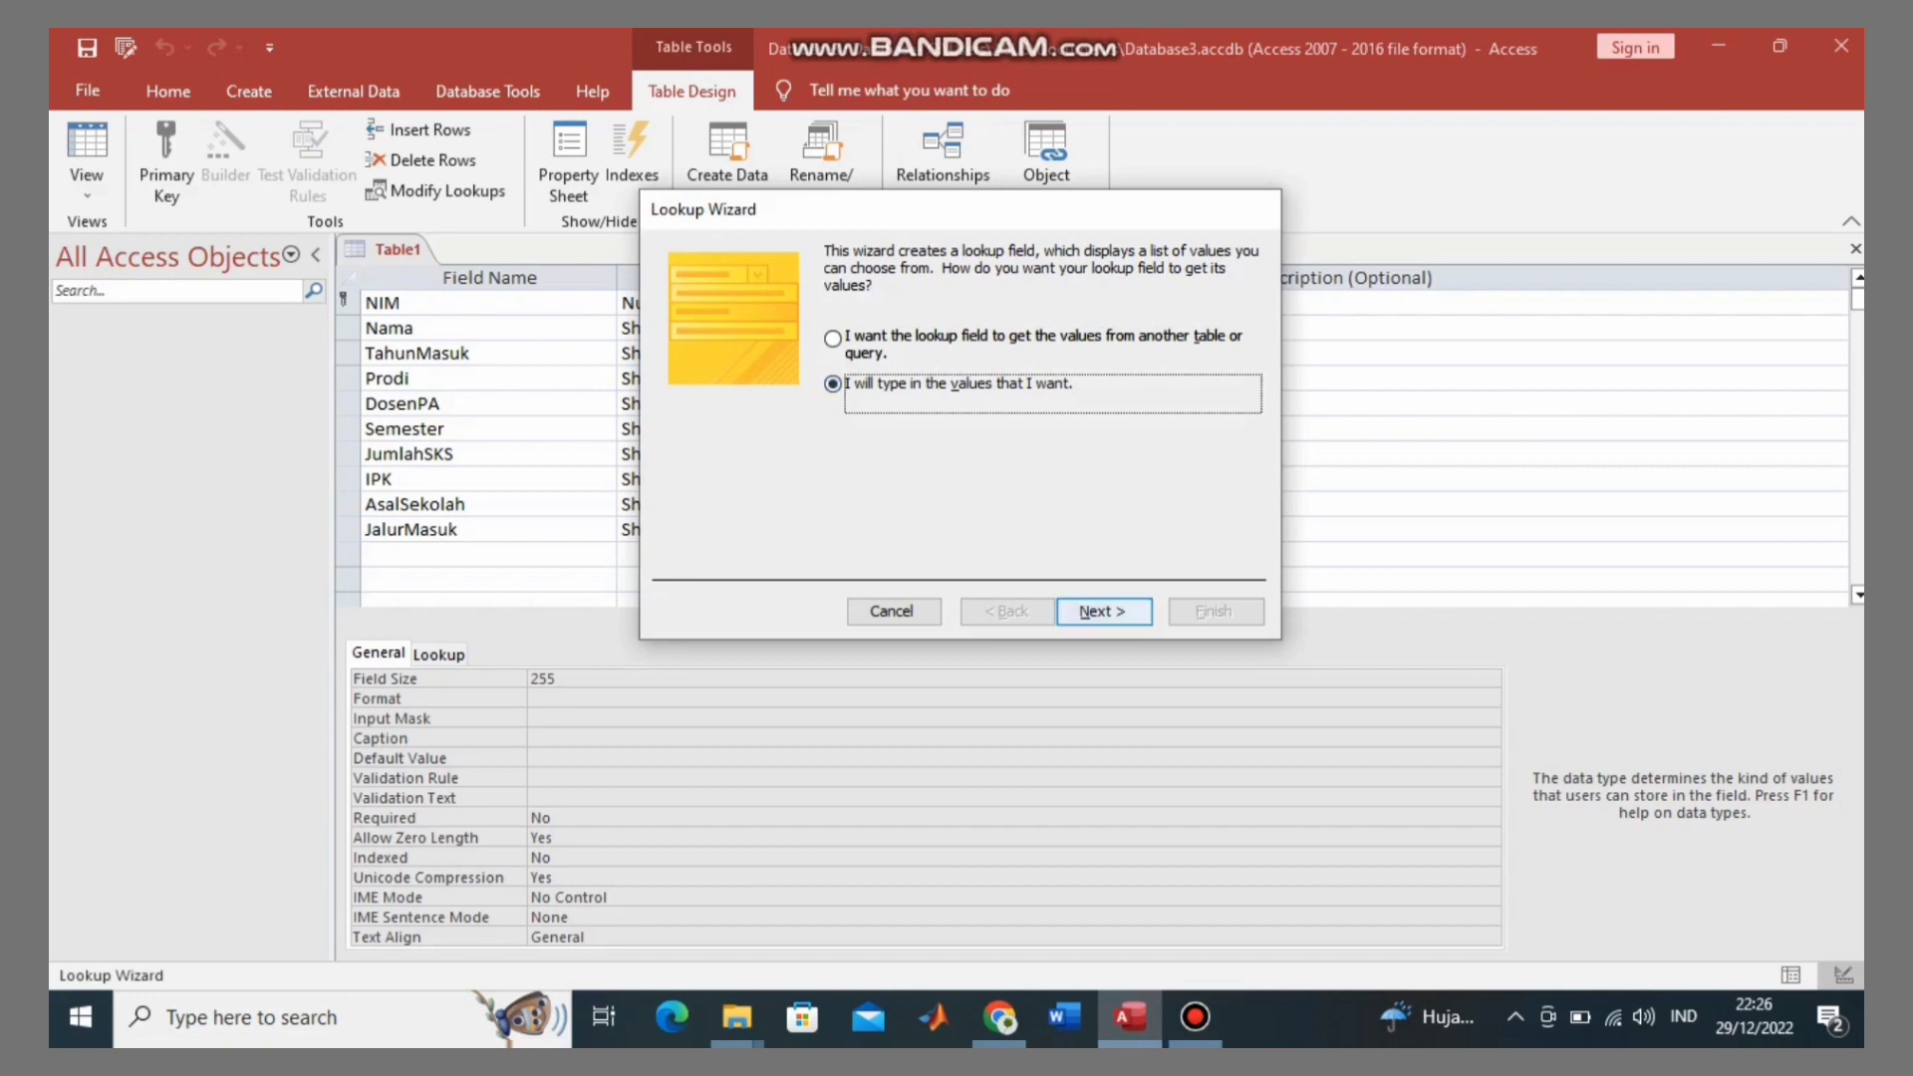
key(Return)
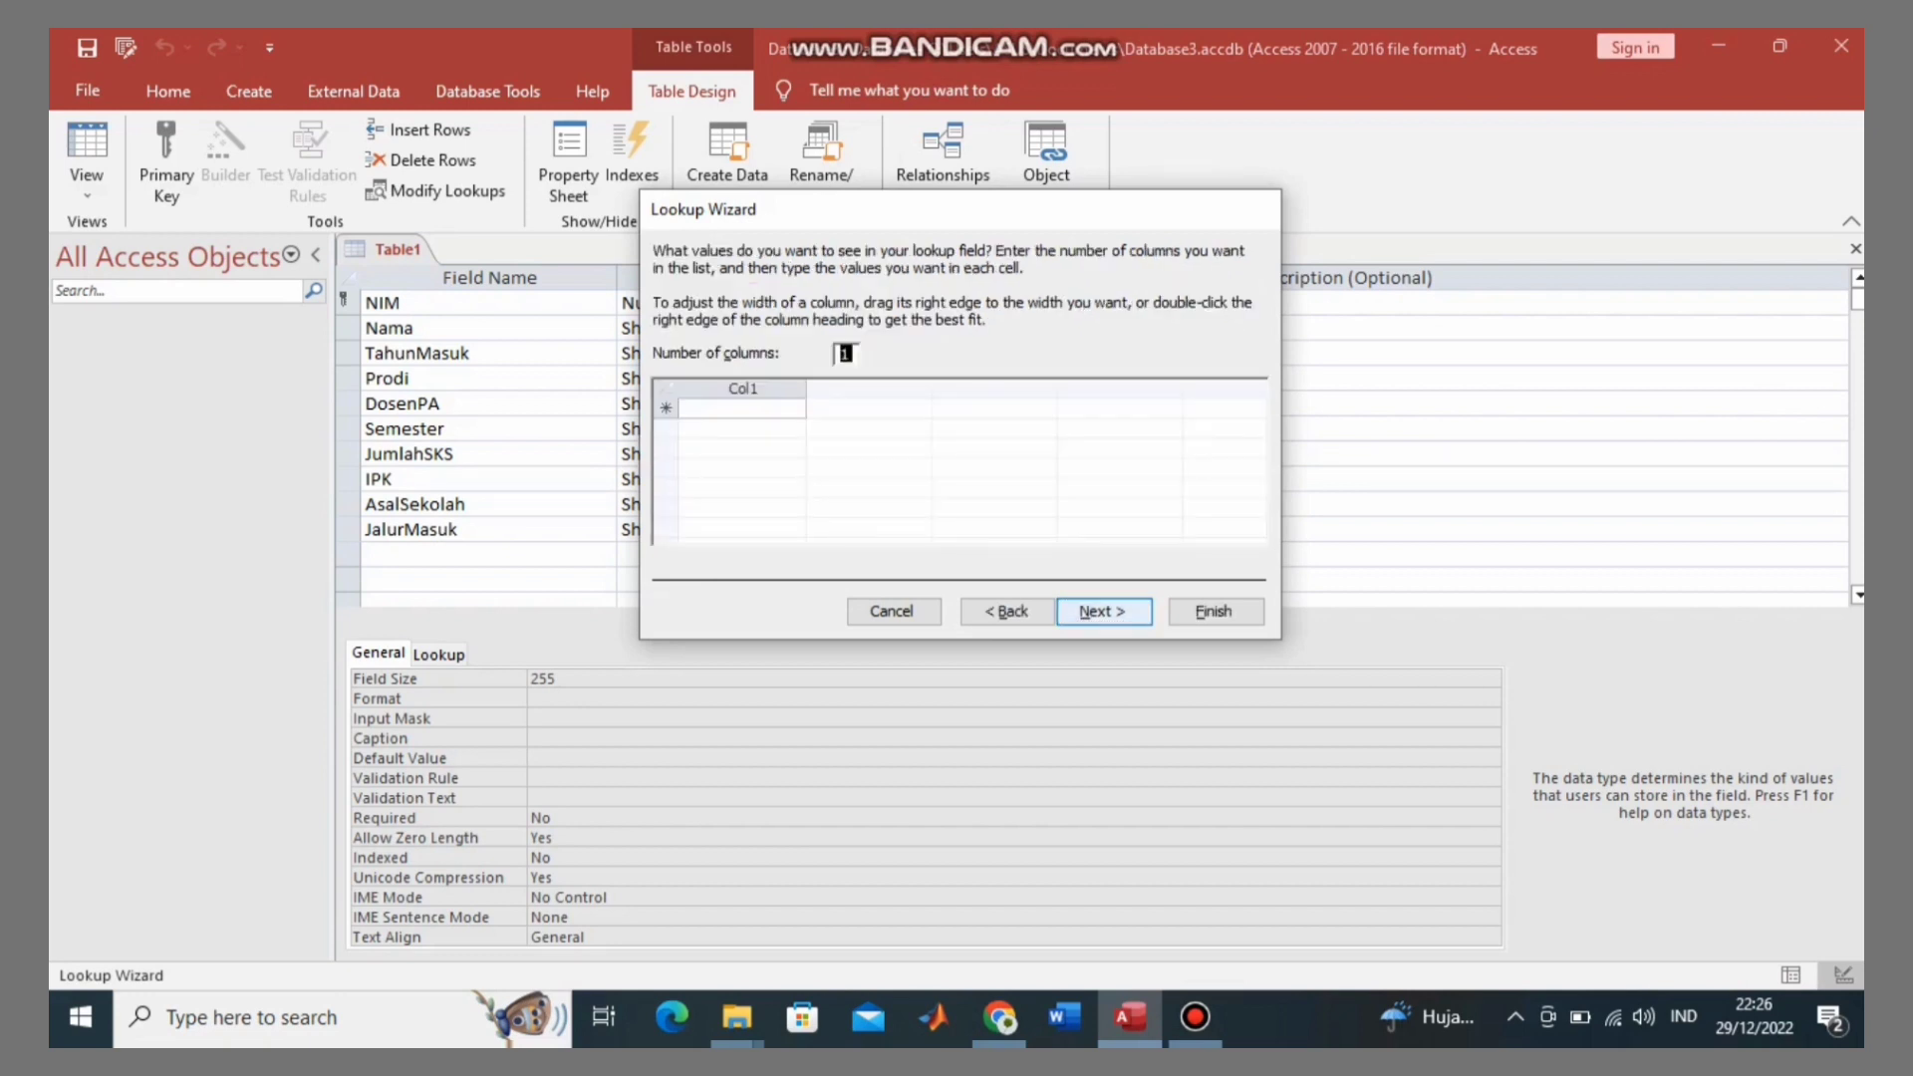
key(Tab)
Step: Enter the lookup values SNMPTN, SBMPTN and Mandiri
key(Caps_Lock)
text(S)
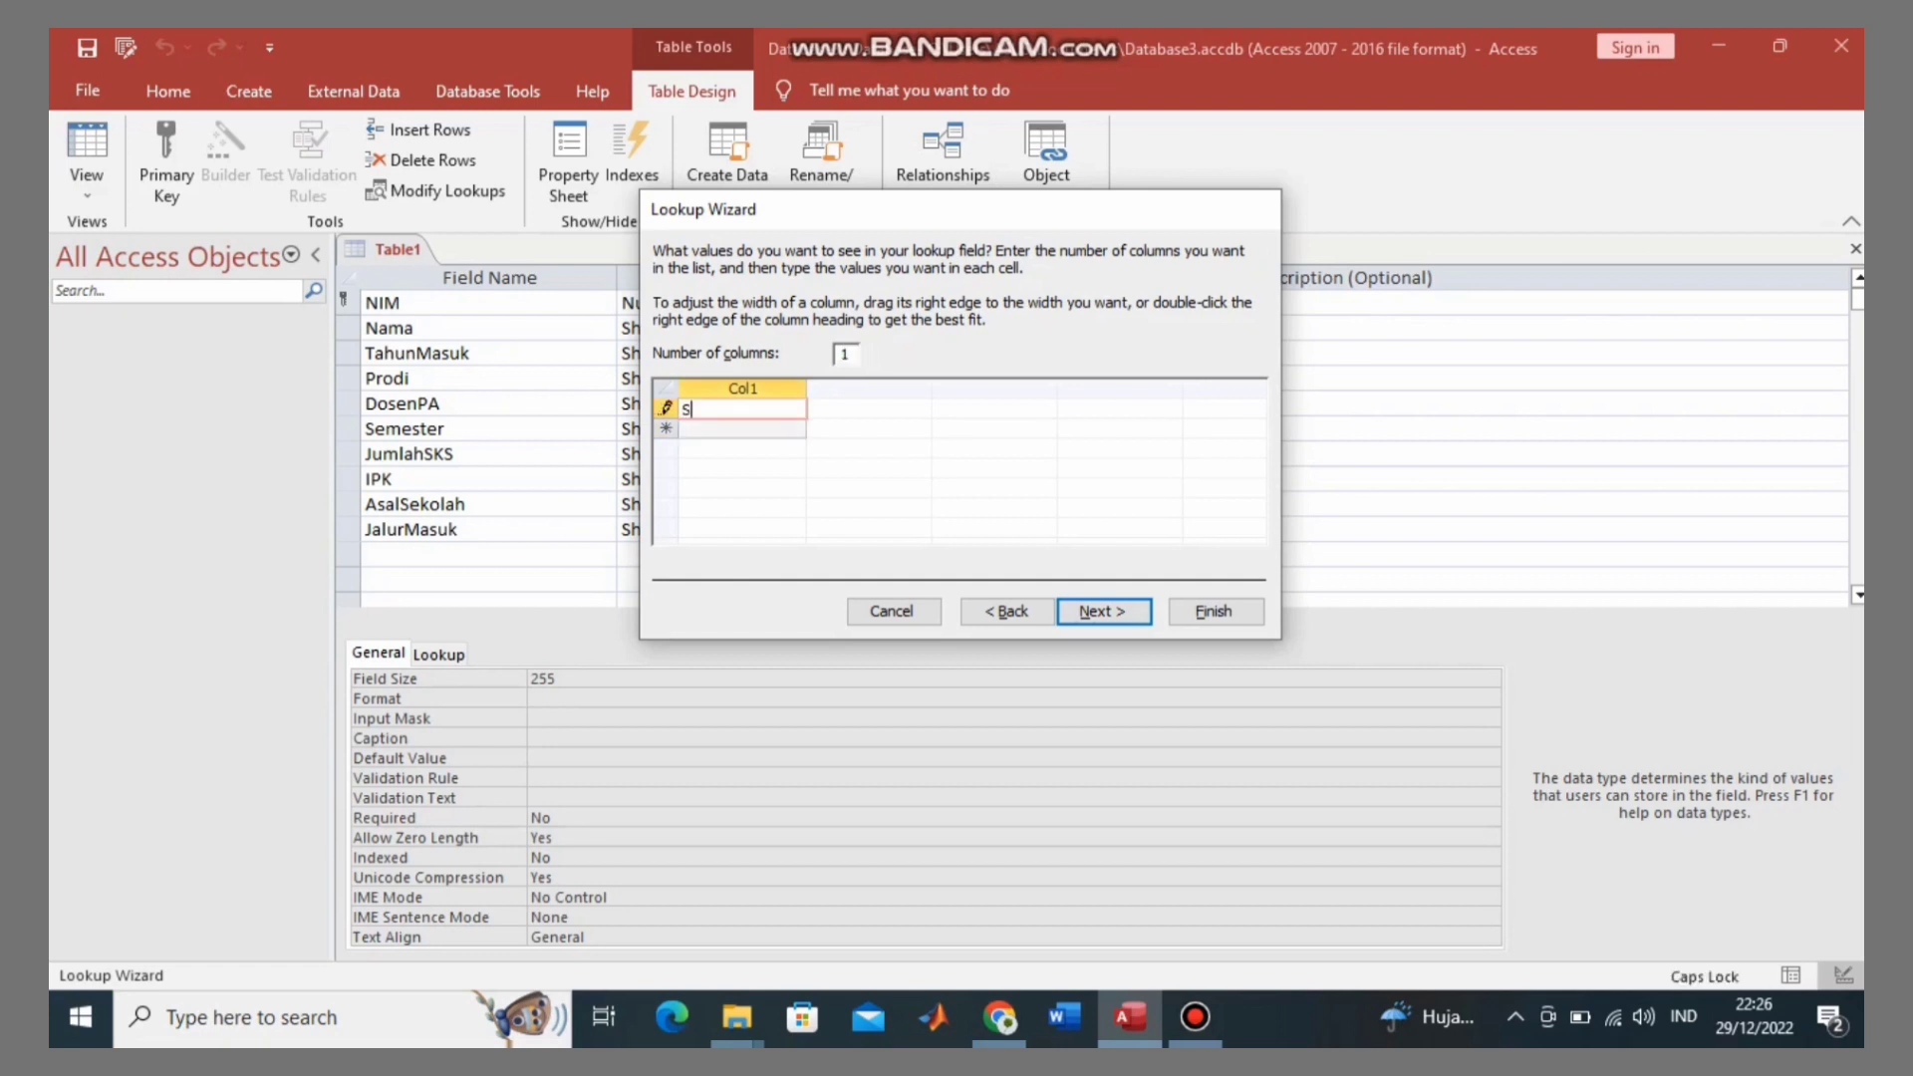
text(NMPT)
text(N)
key(Return)
text(S)
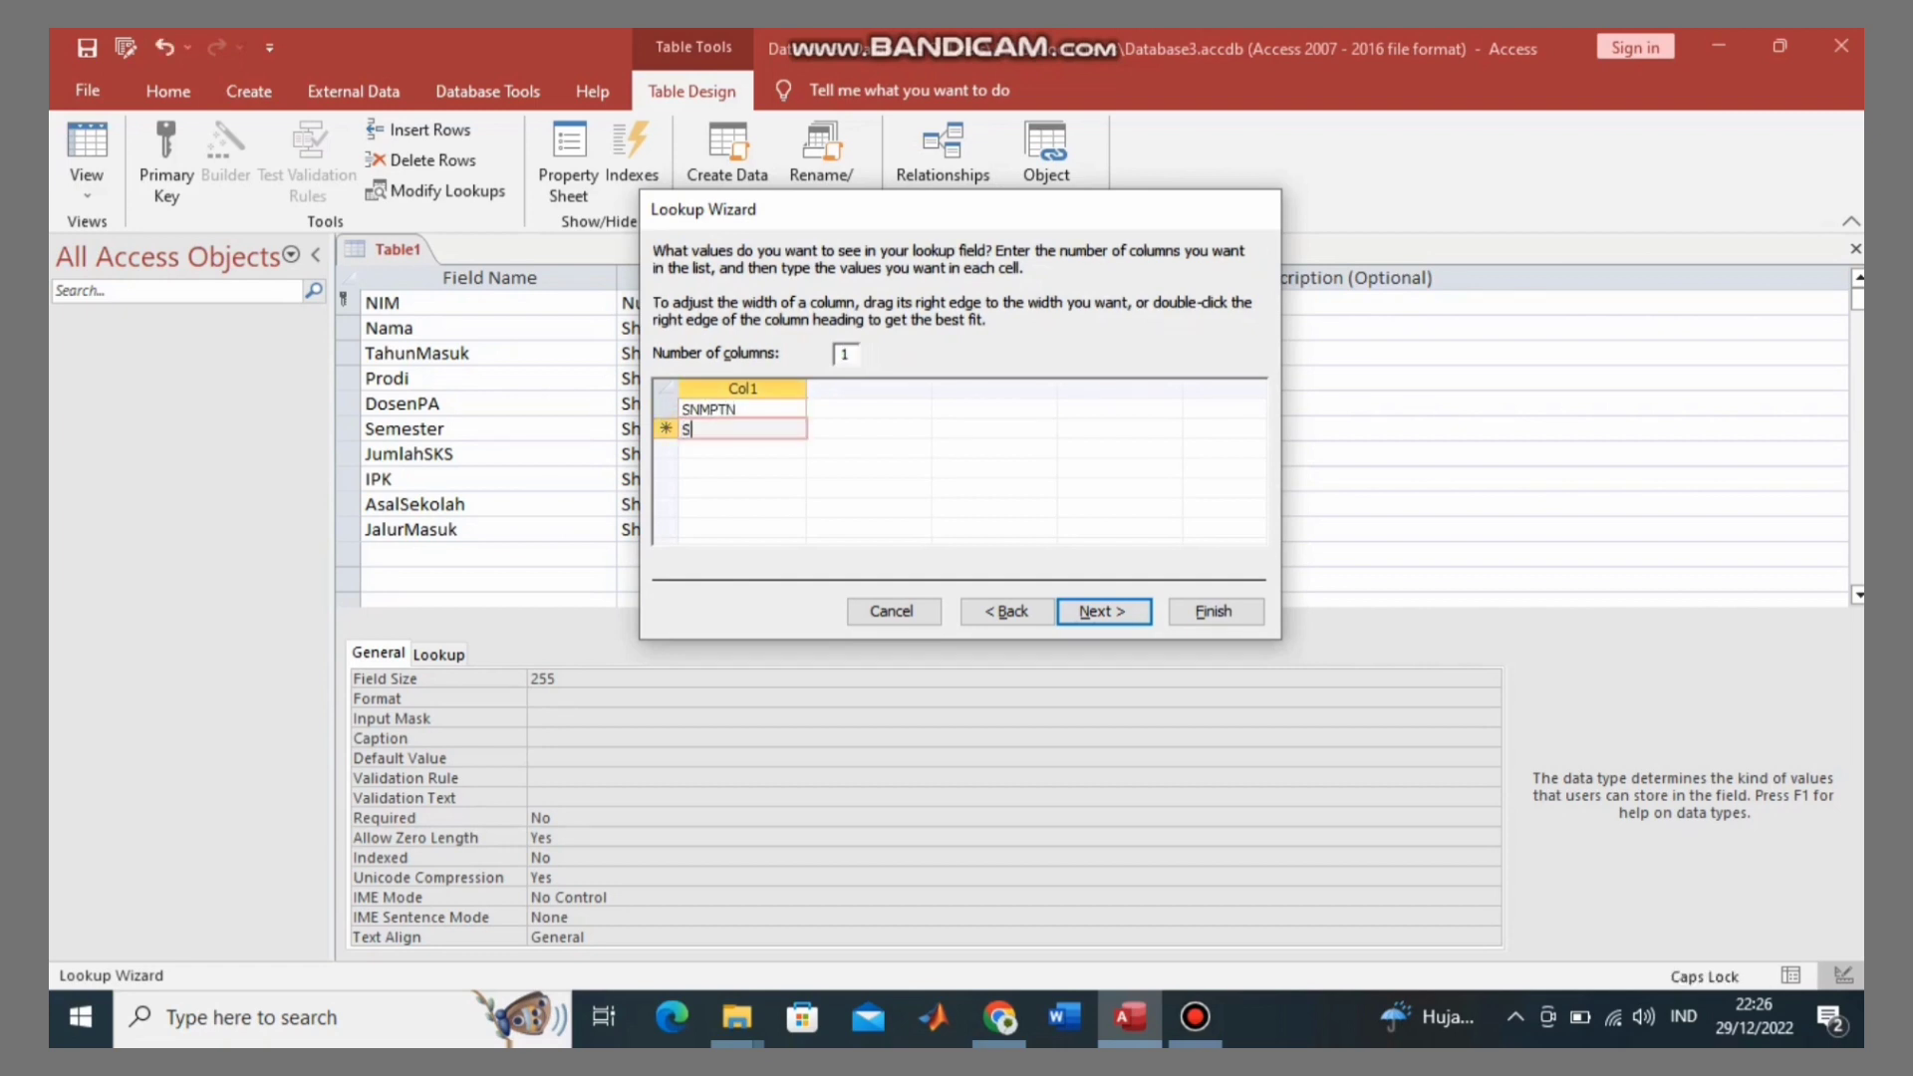
text(BMPTN)
key(Return)
text(M)
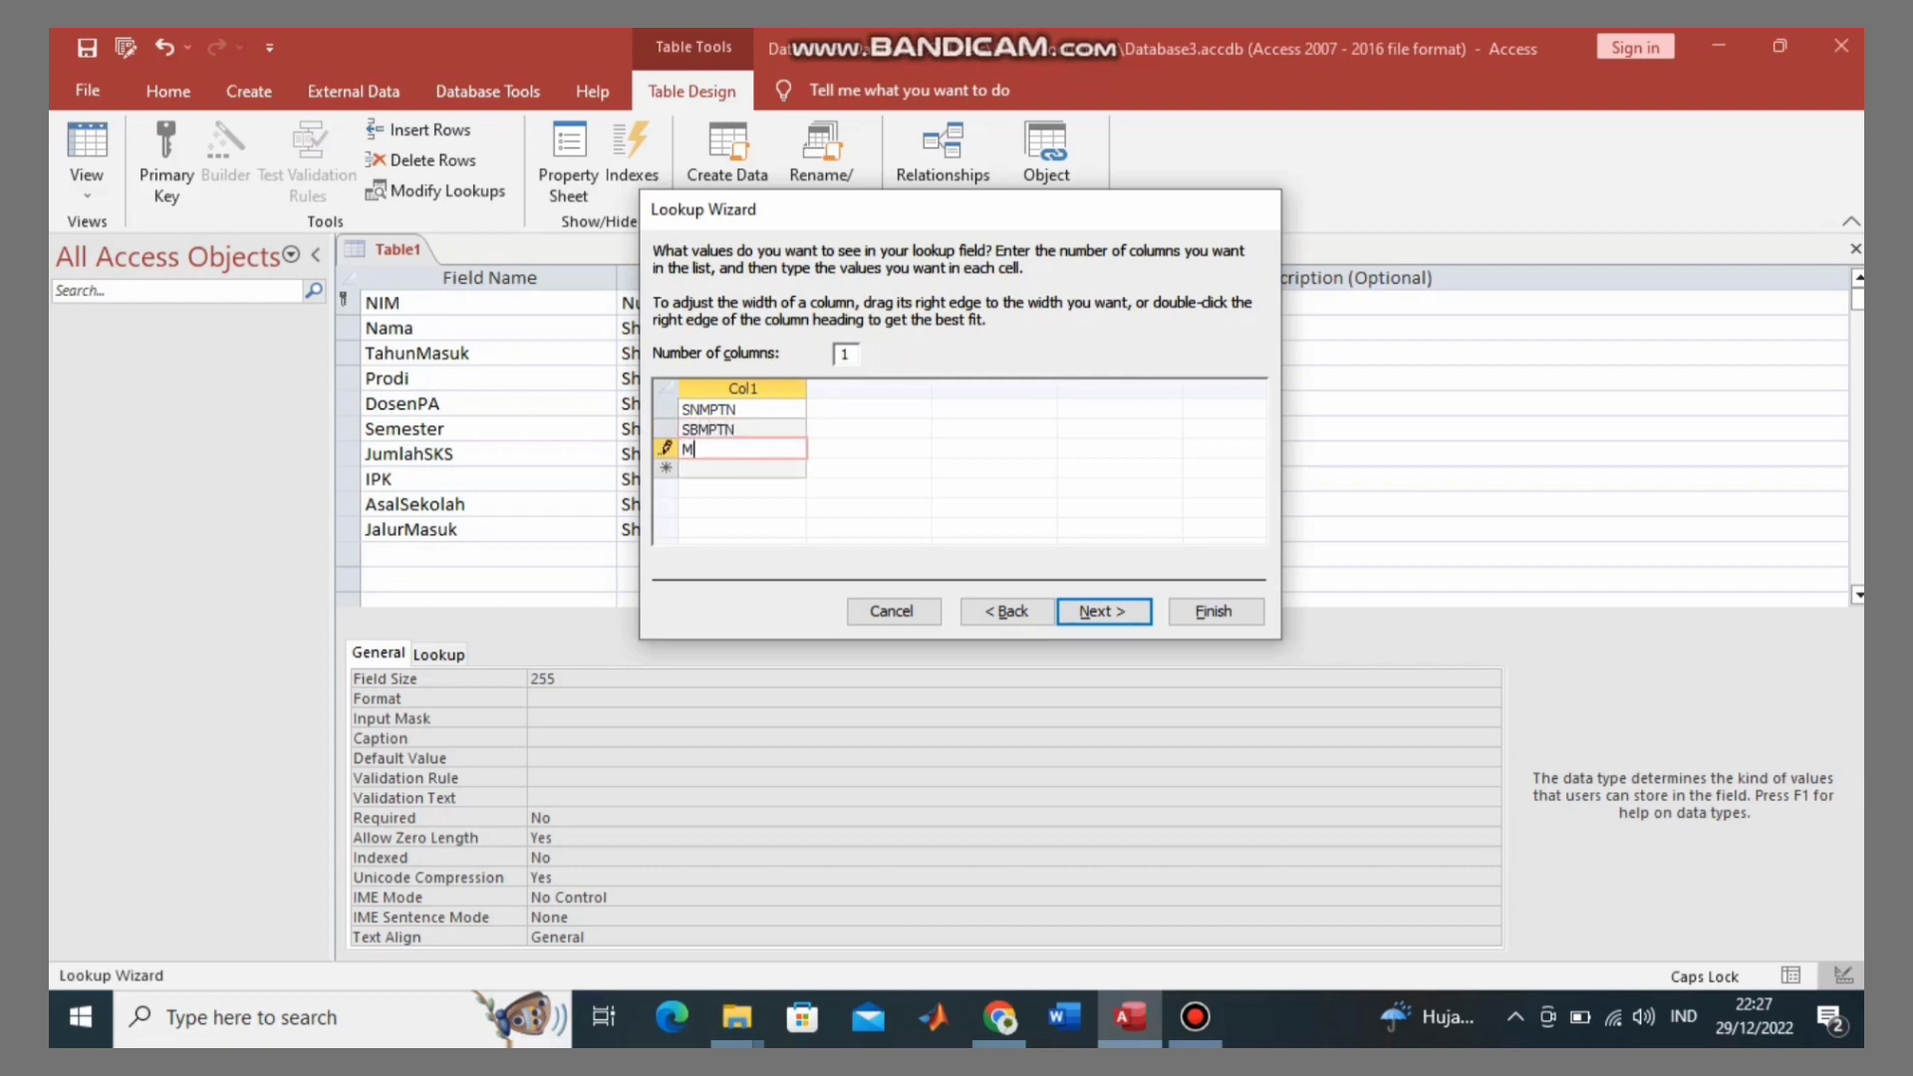
key(Caps_Lock)
text(andiri)
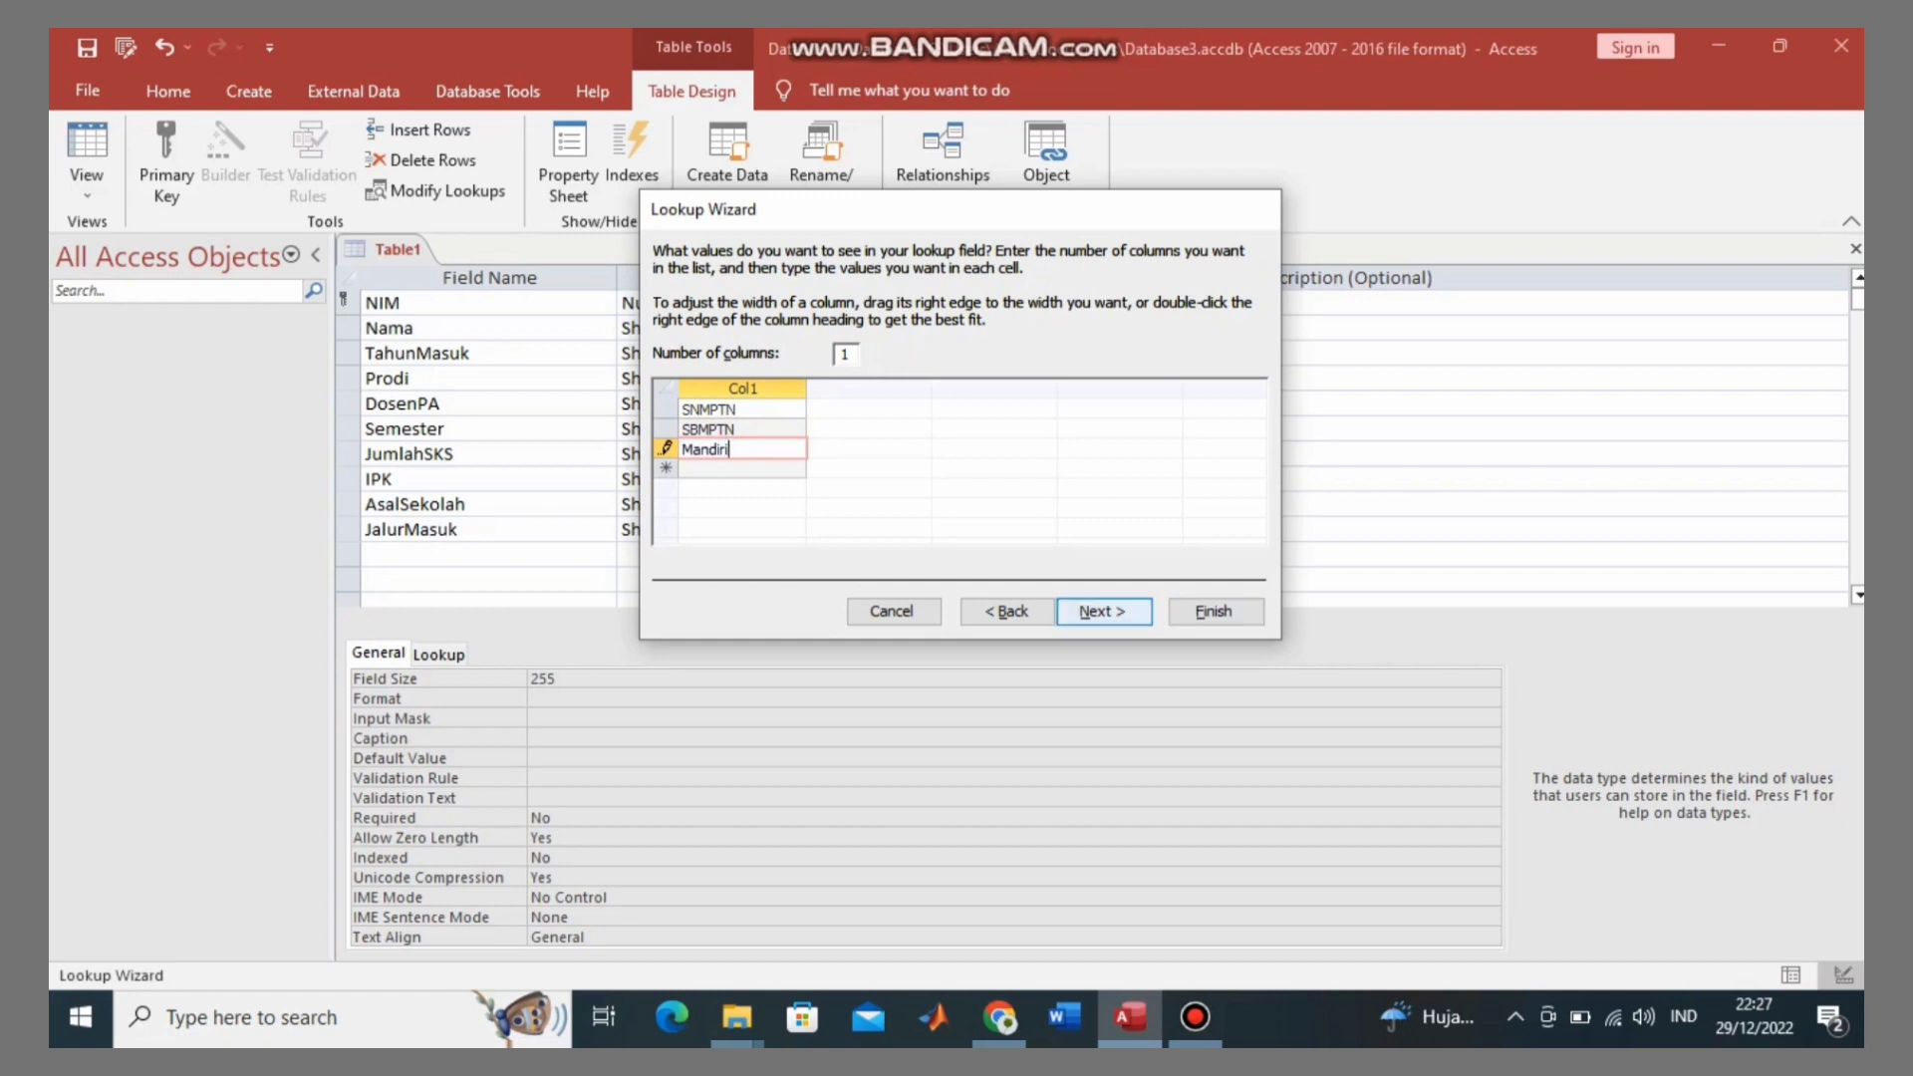
Step: Turn on Limit To List and finish the JalurMasuk lookup
click(1104, 611)
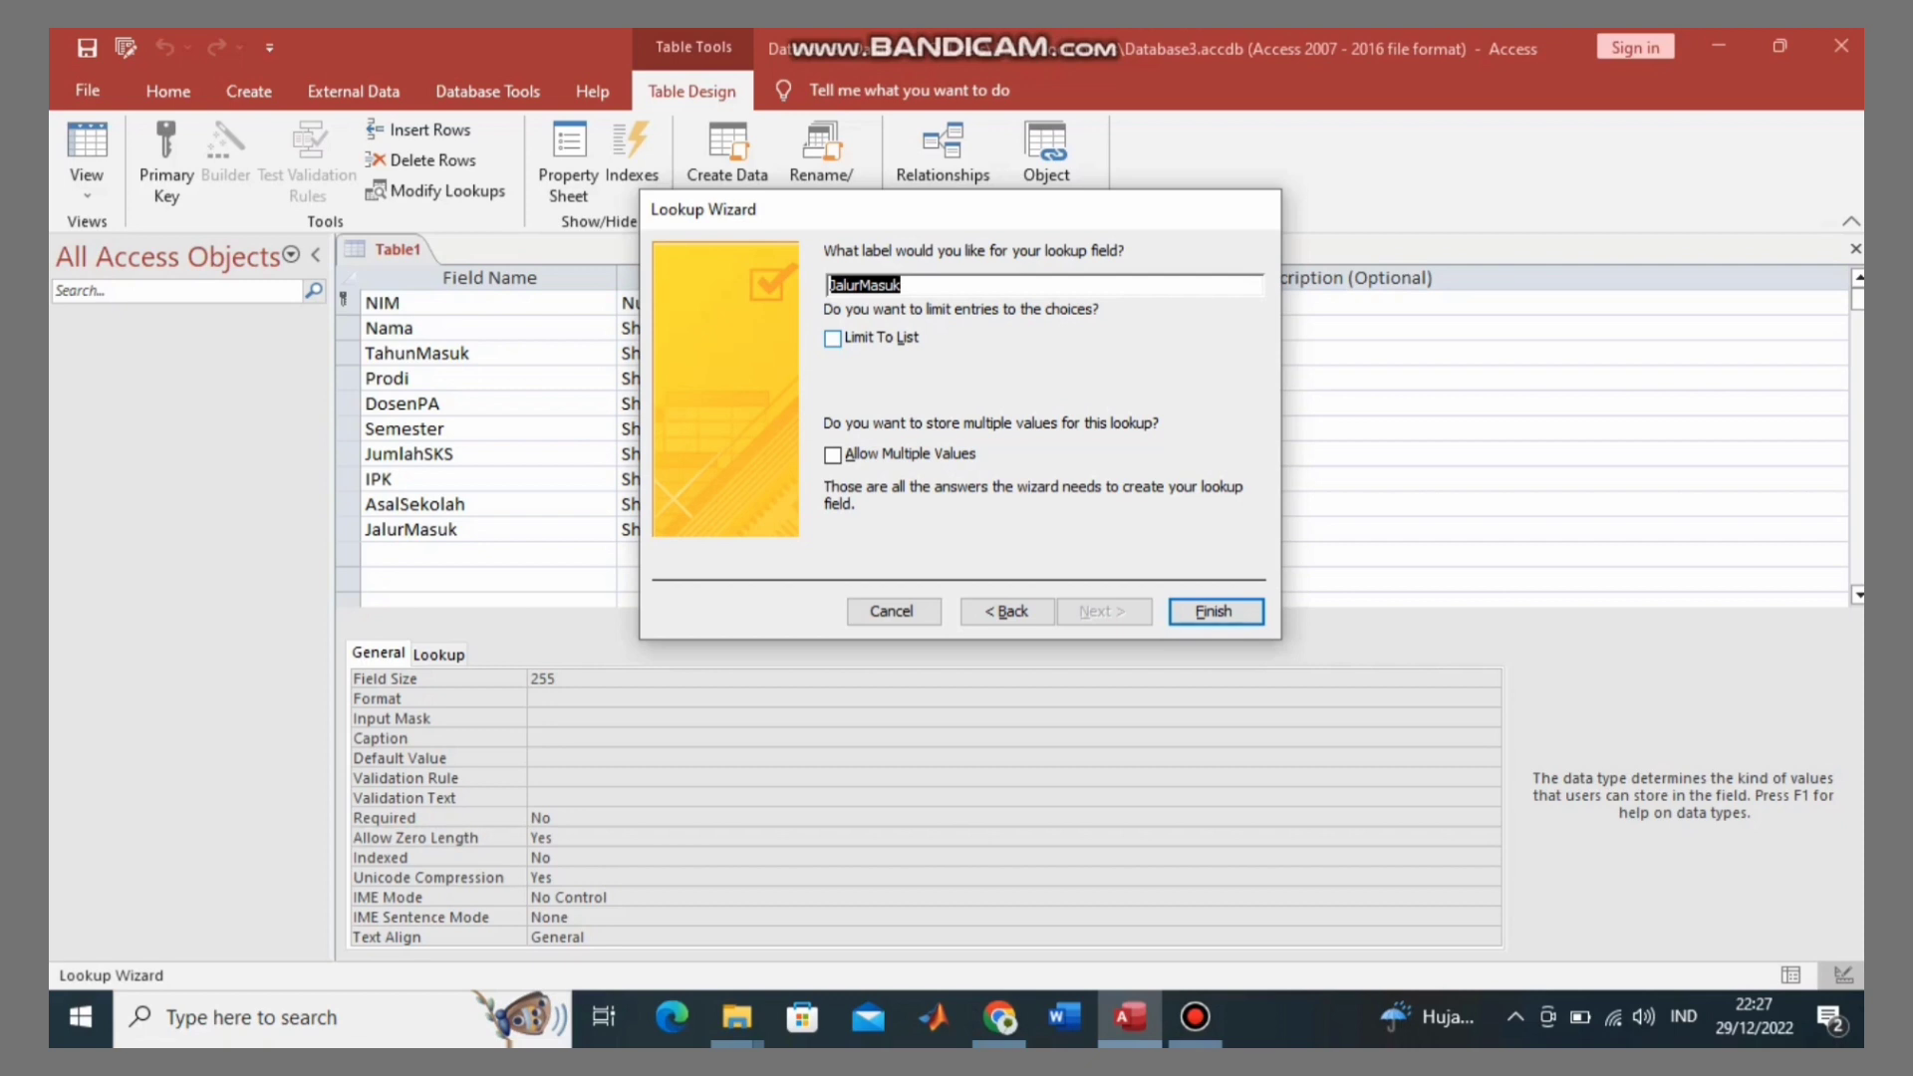
key(alt+l)
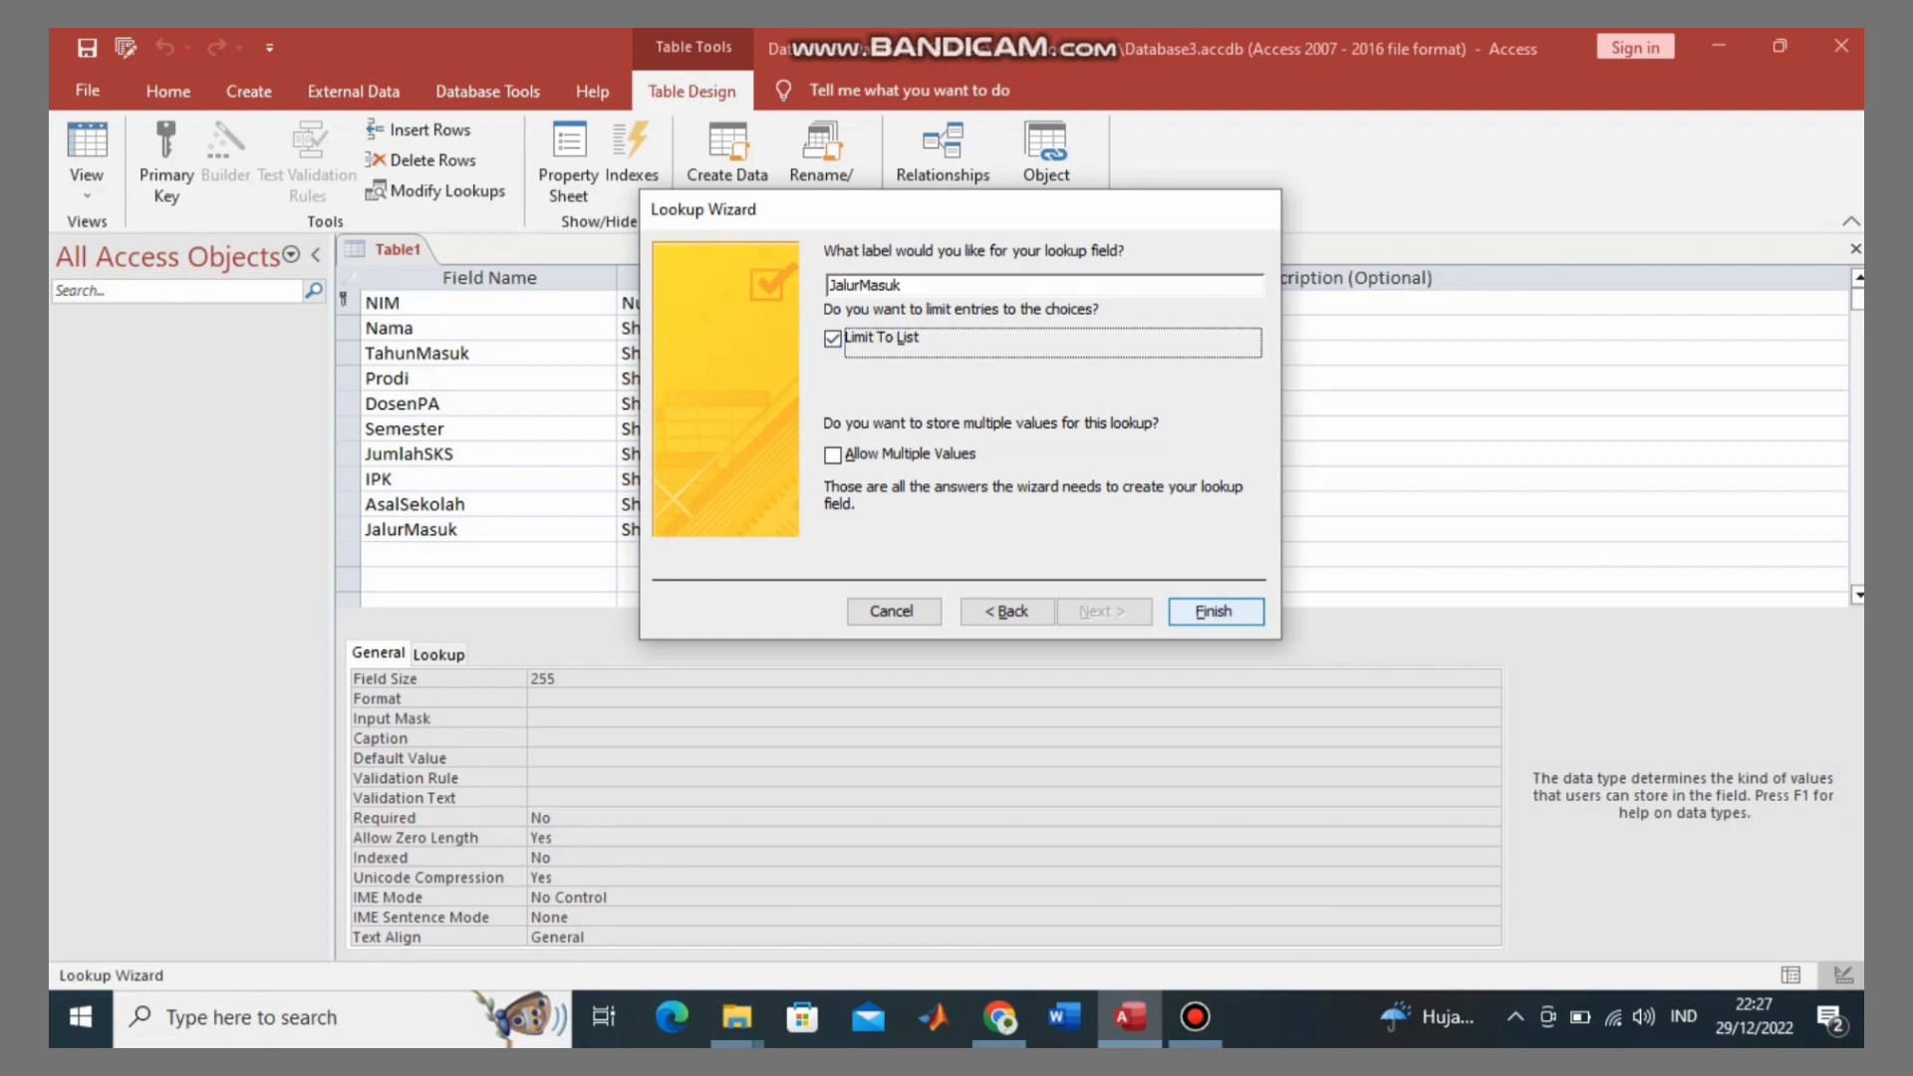
click(1215, 611)
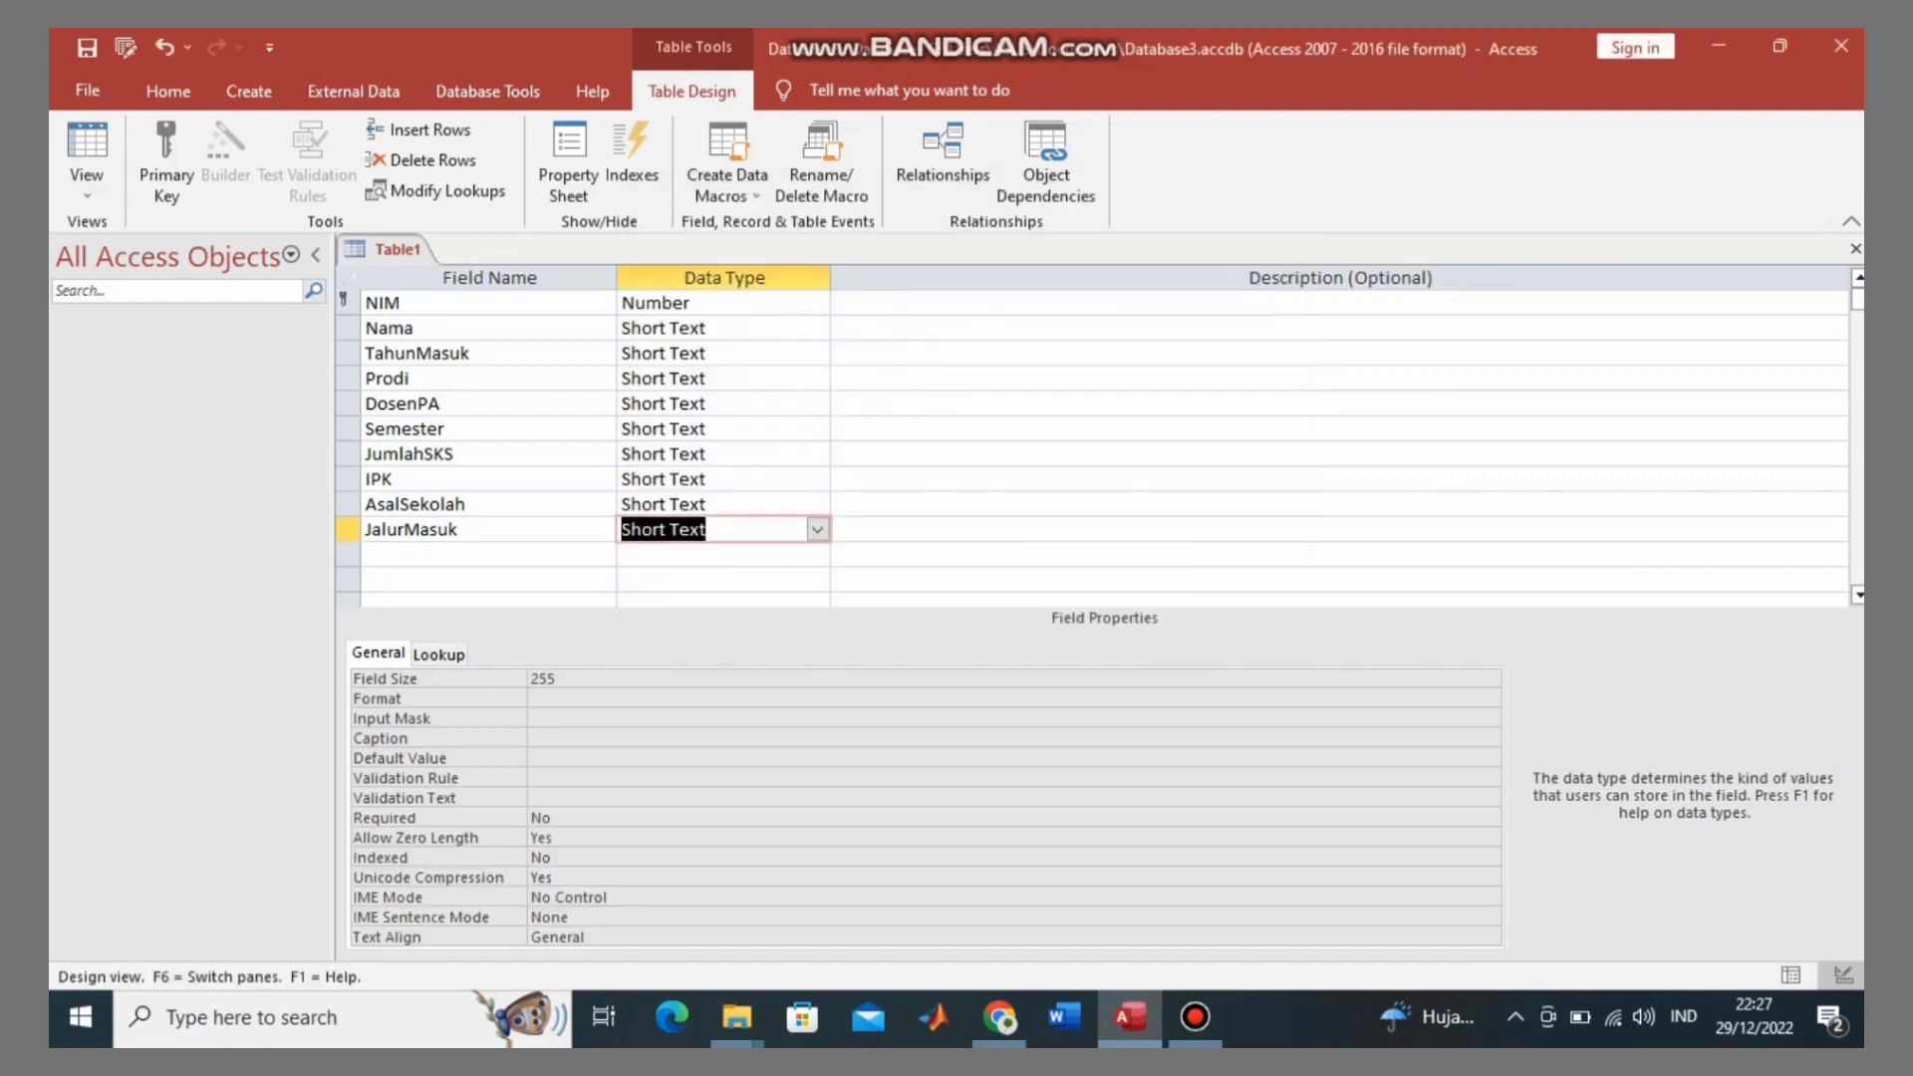
Step: Add a new field named UKT with the Currency data type
key(Return)
key(Return)
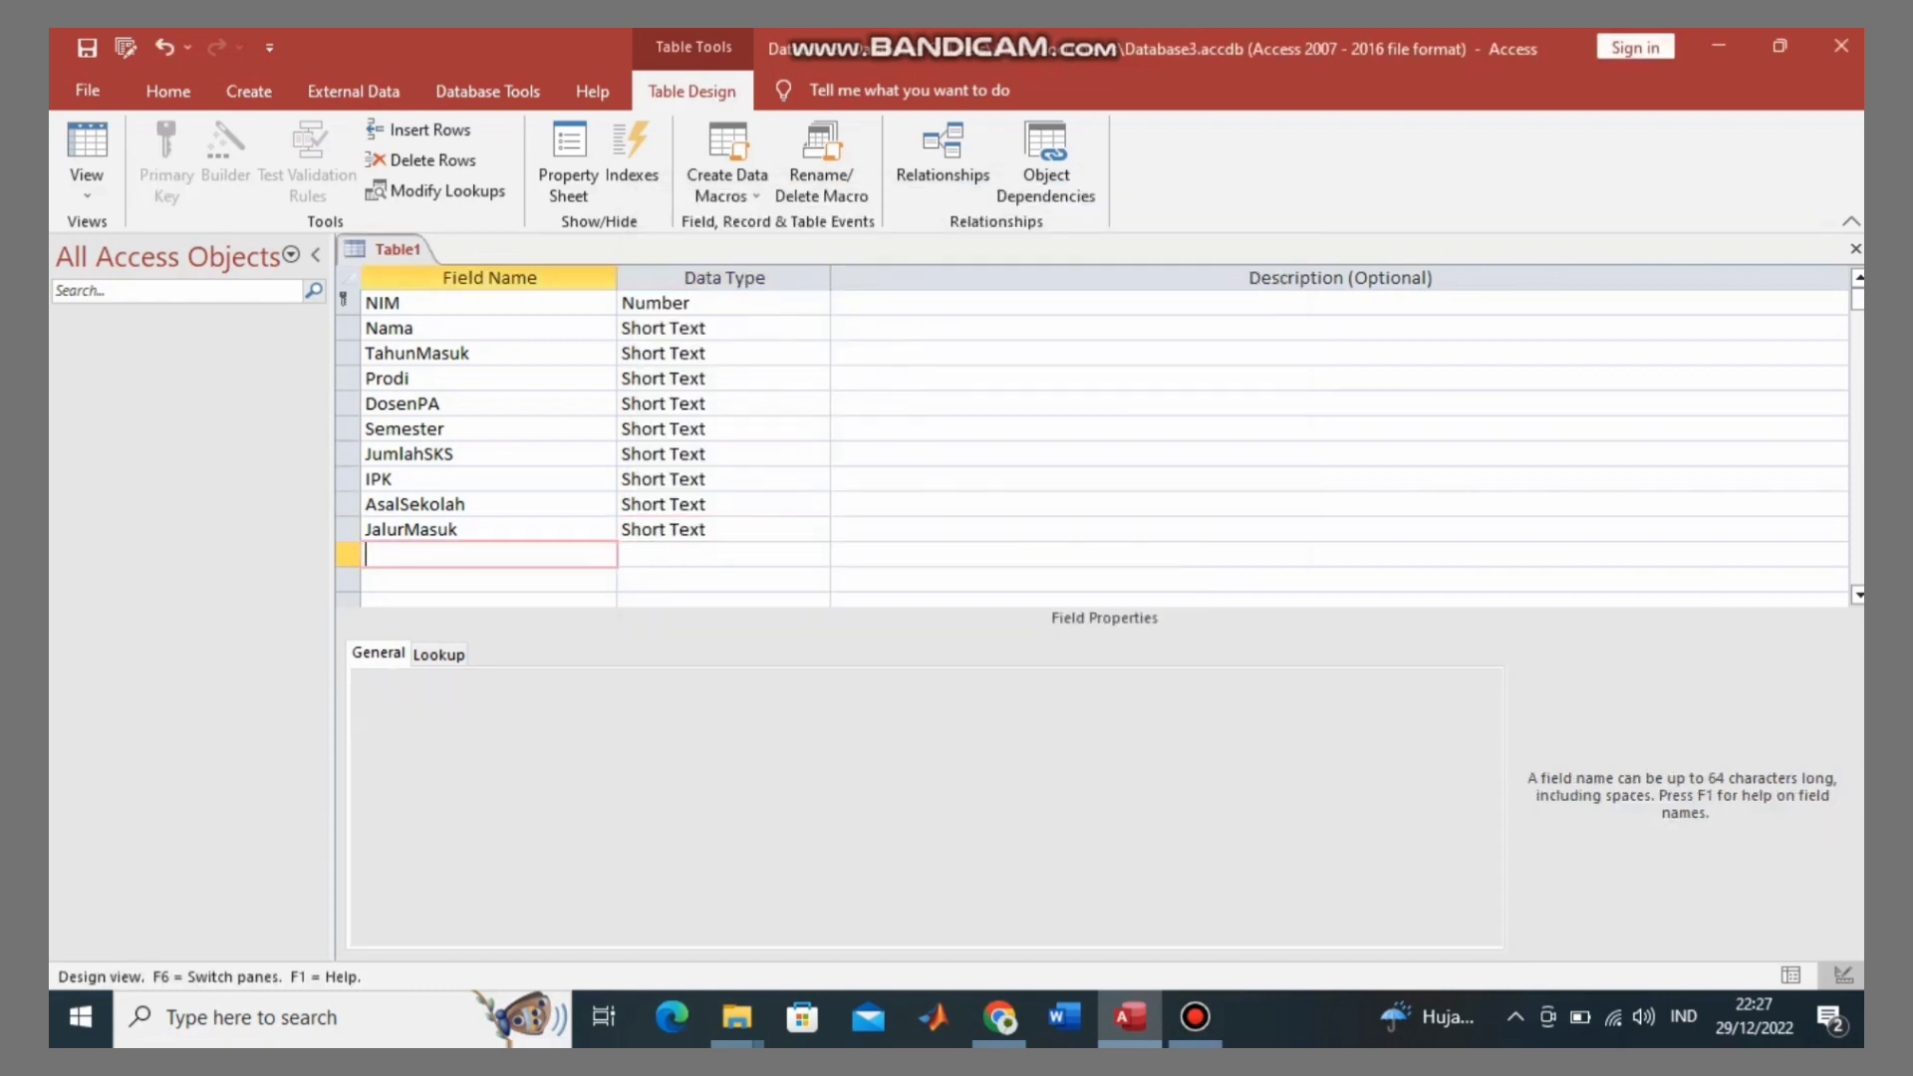
key(Caps_Lock)
text(UKT)
key(Return)
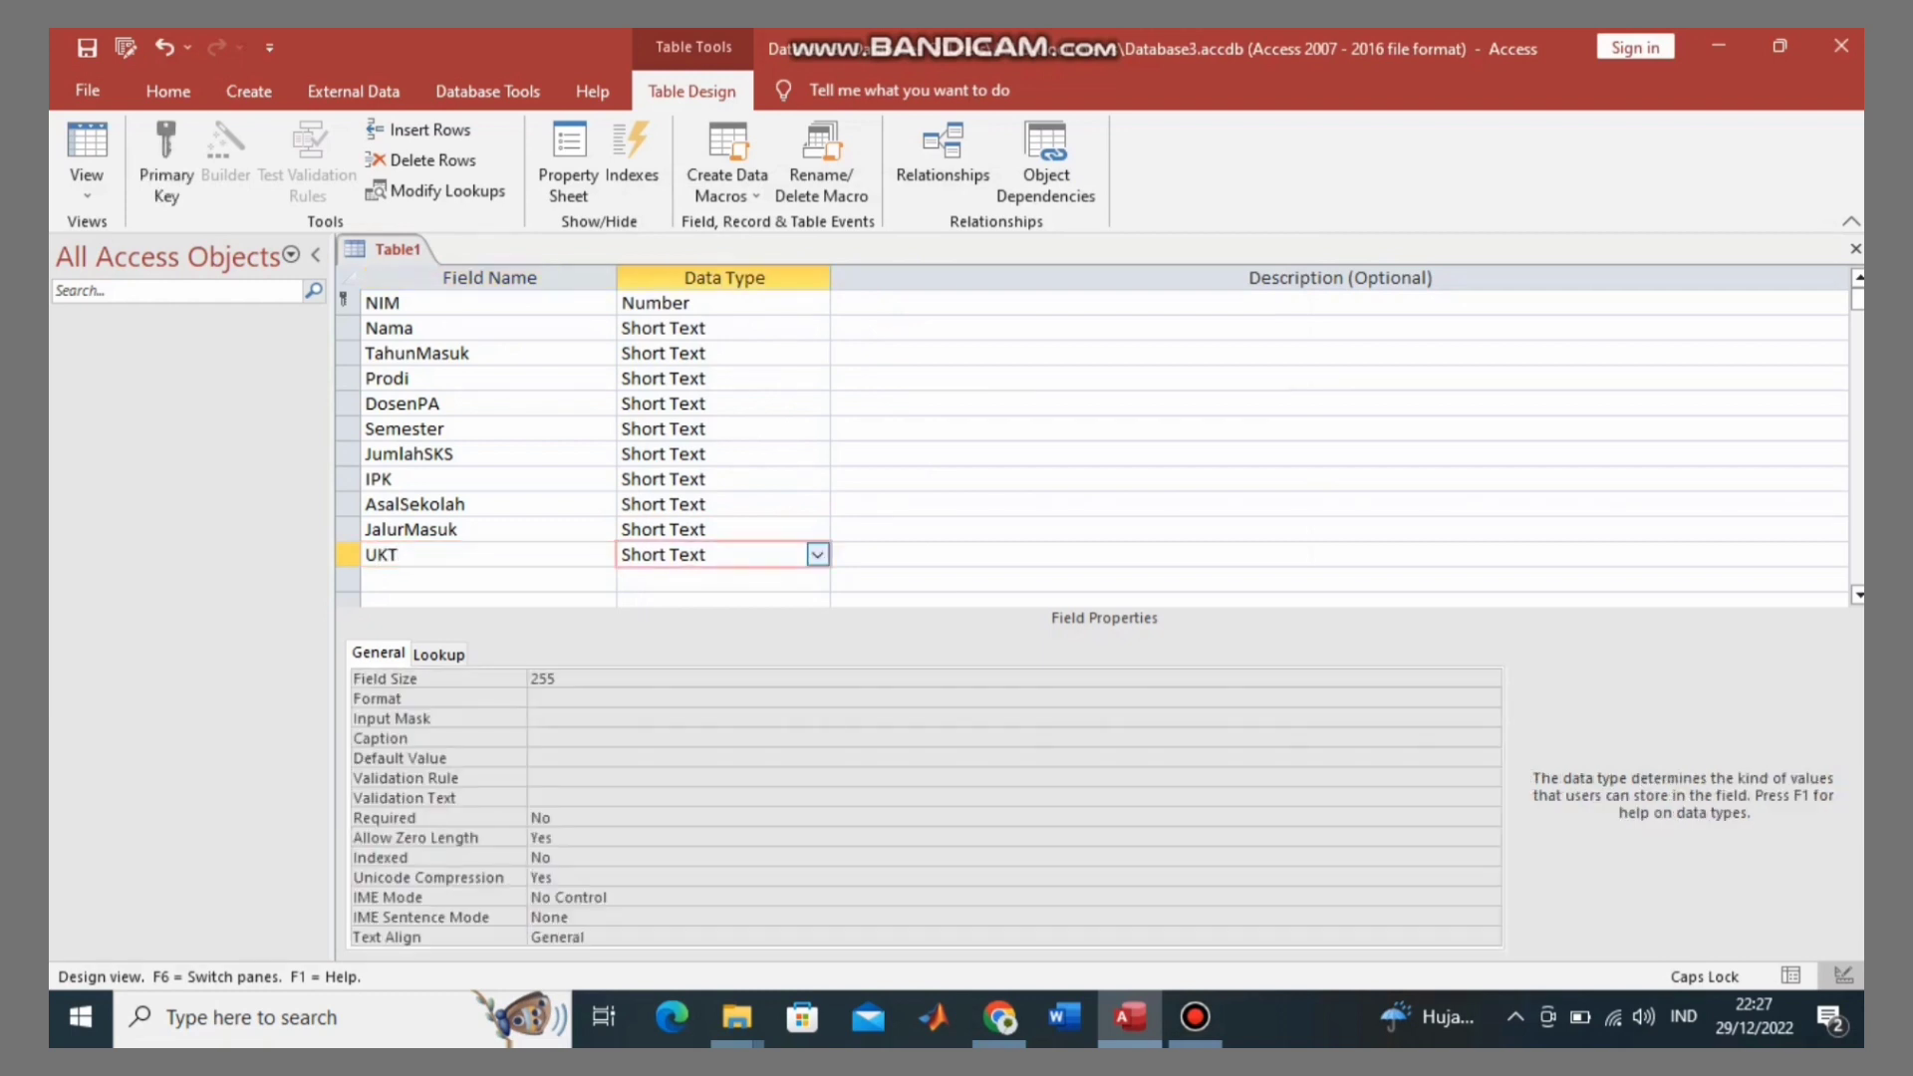
key(alt+Down)
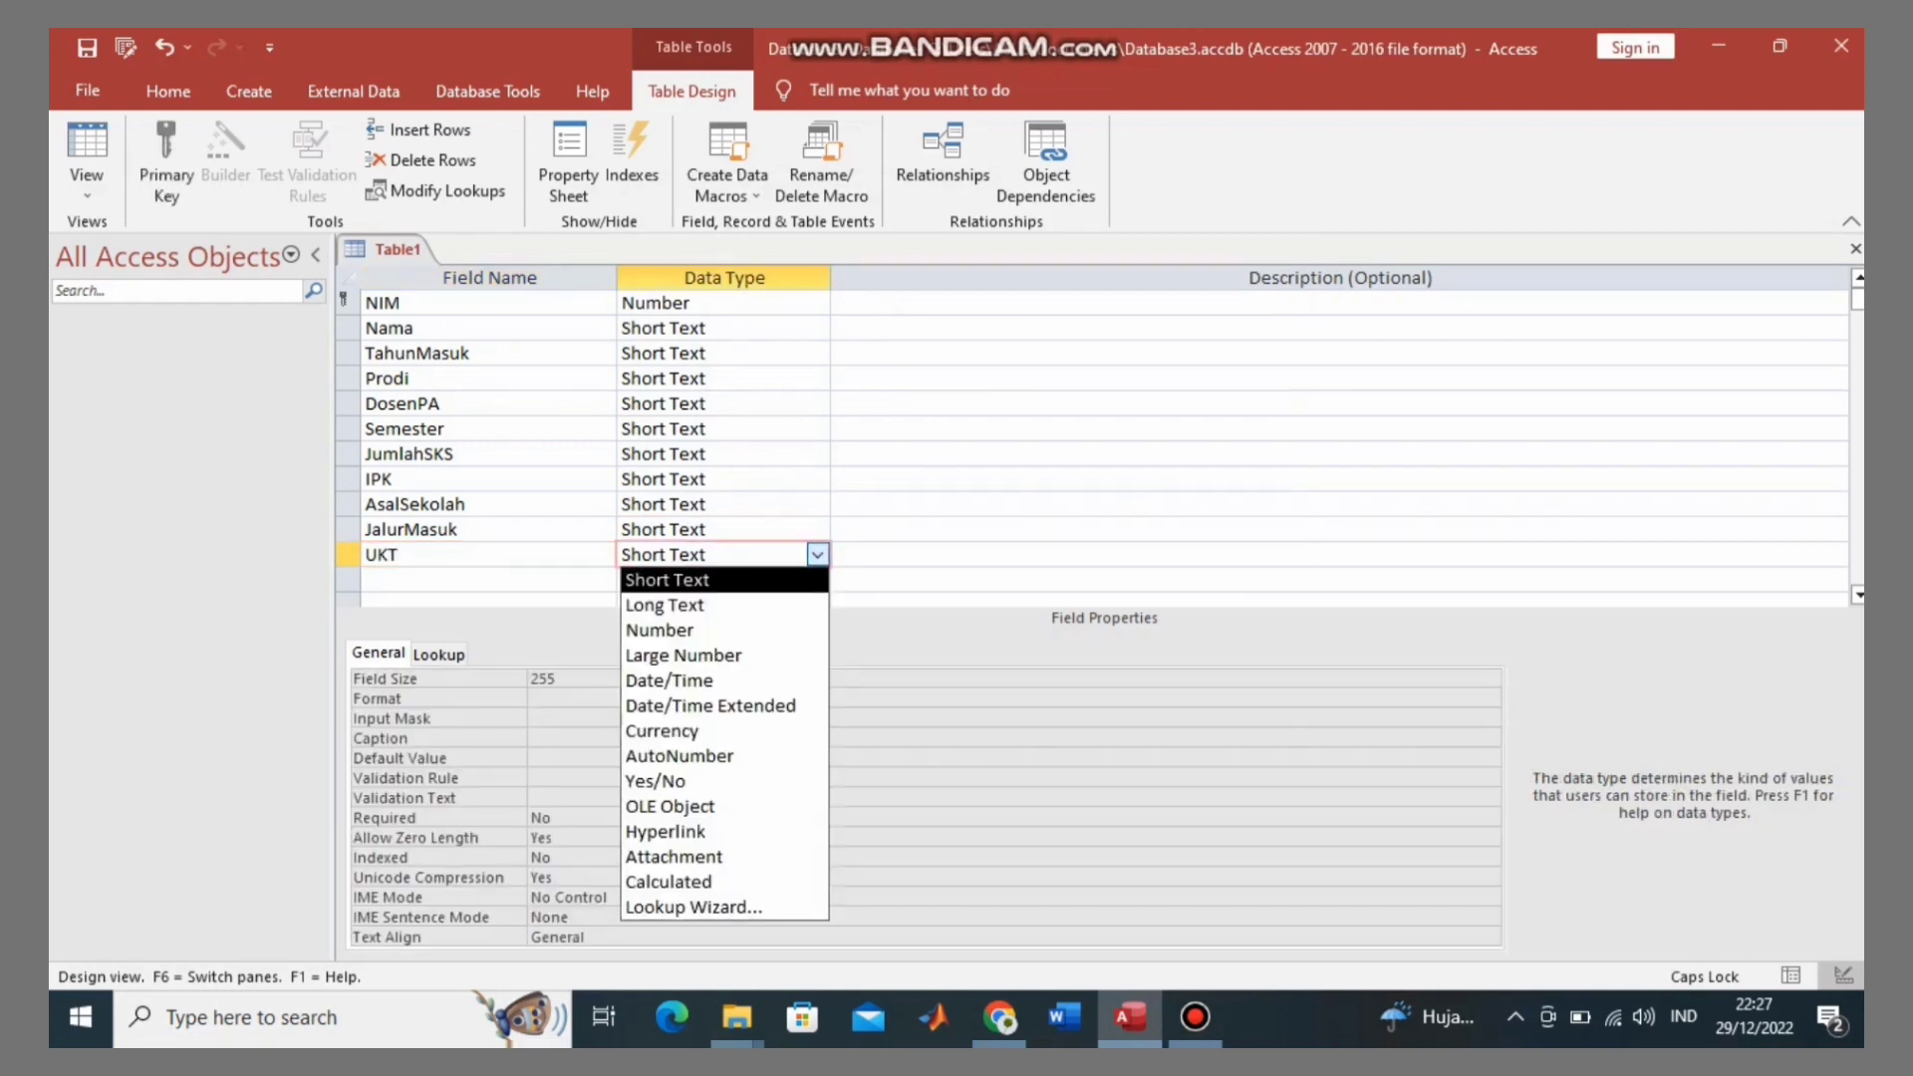
key(Down)
key(Down)
key(Down)
key(Down)
key(Down)
key(Down)
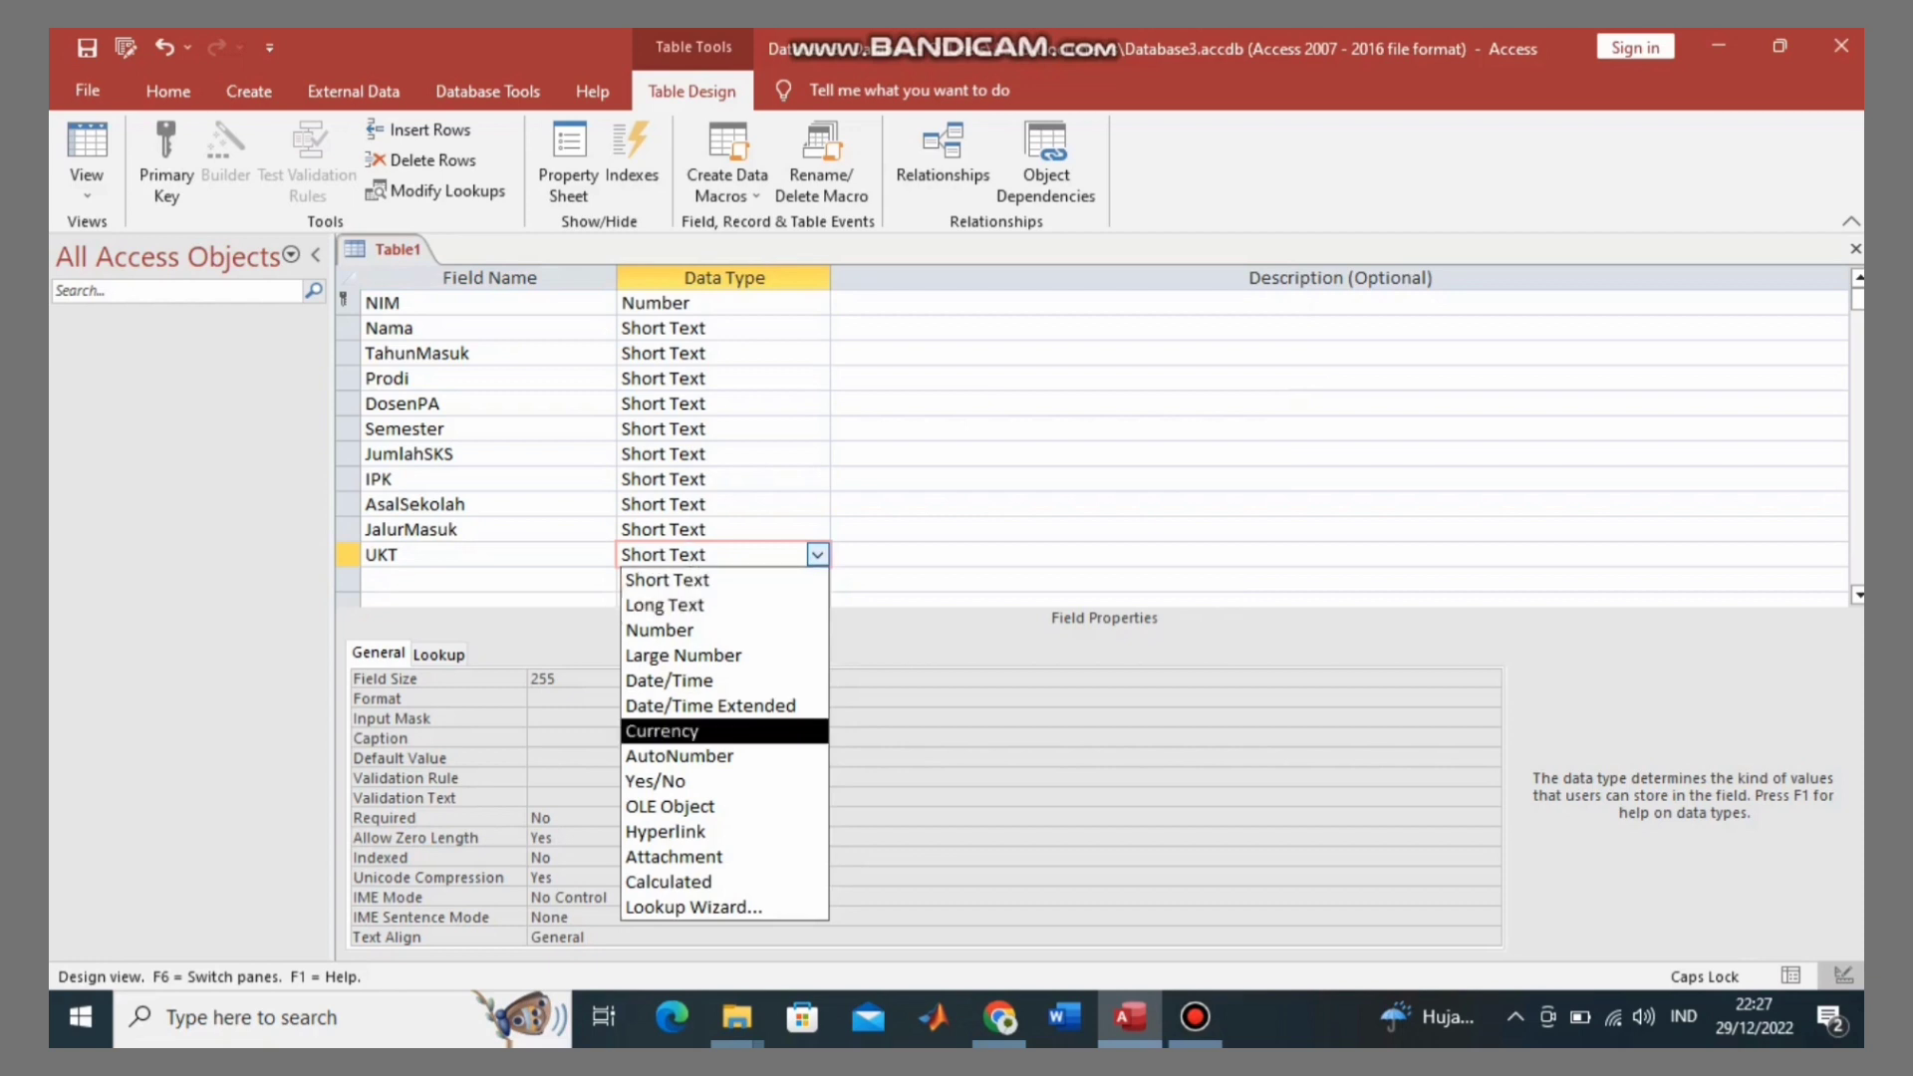
key(Return)
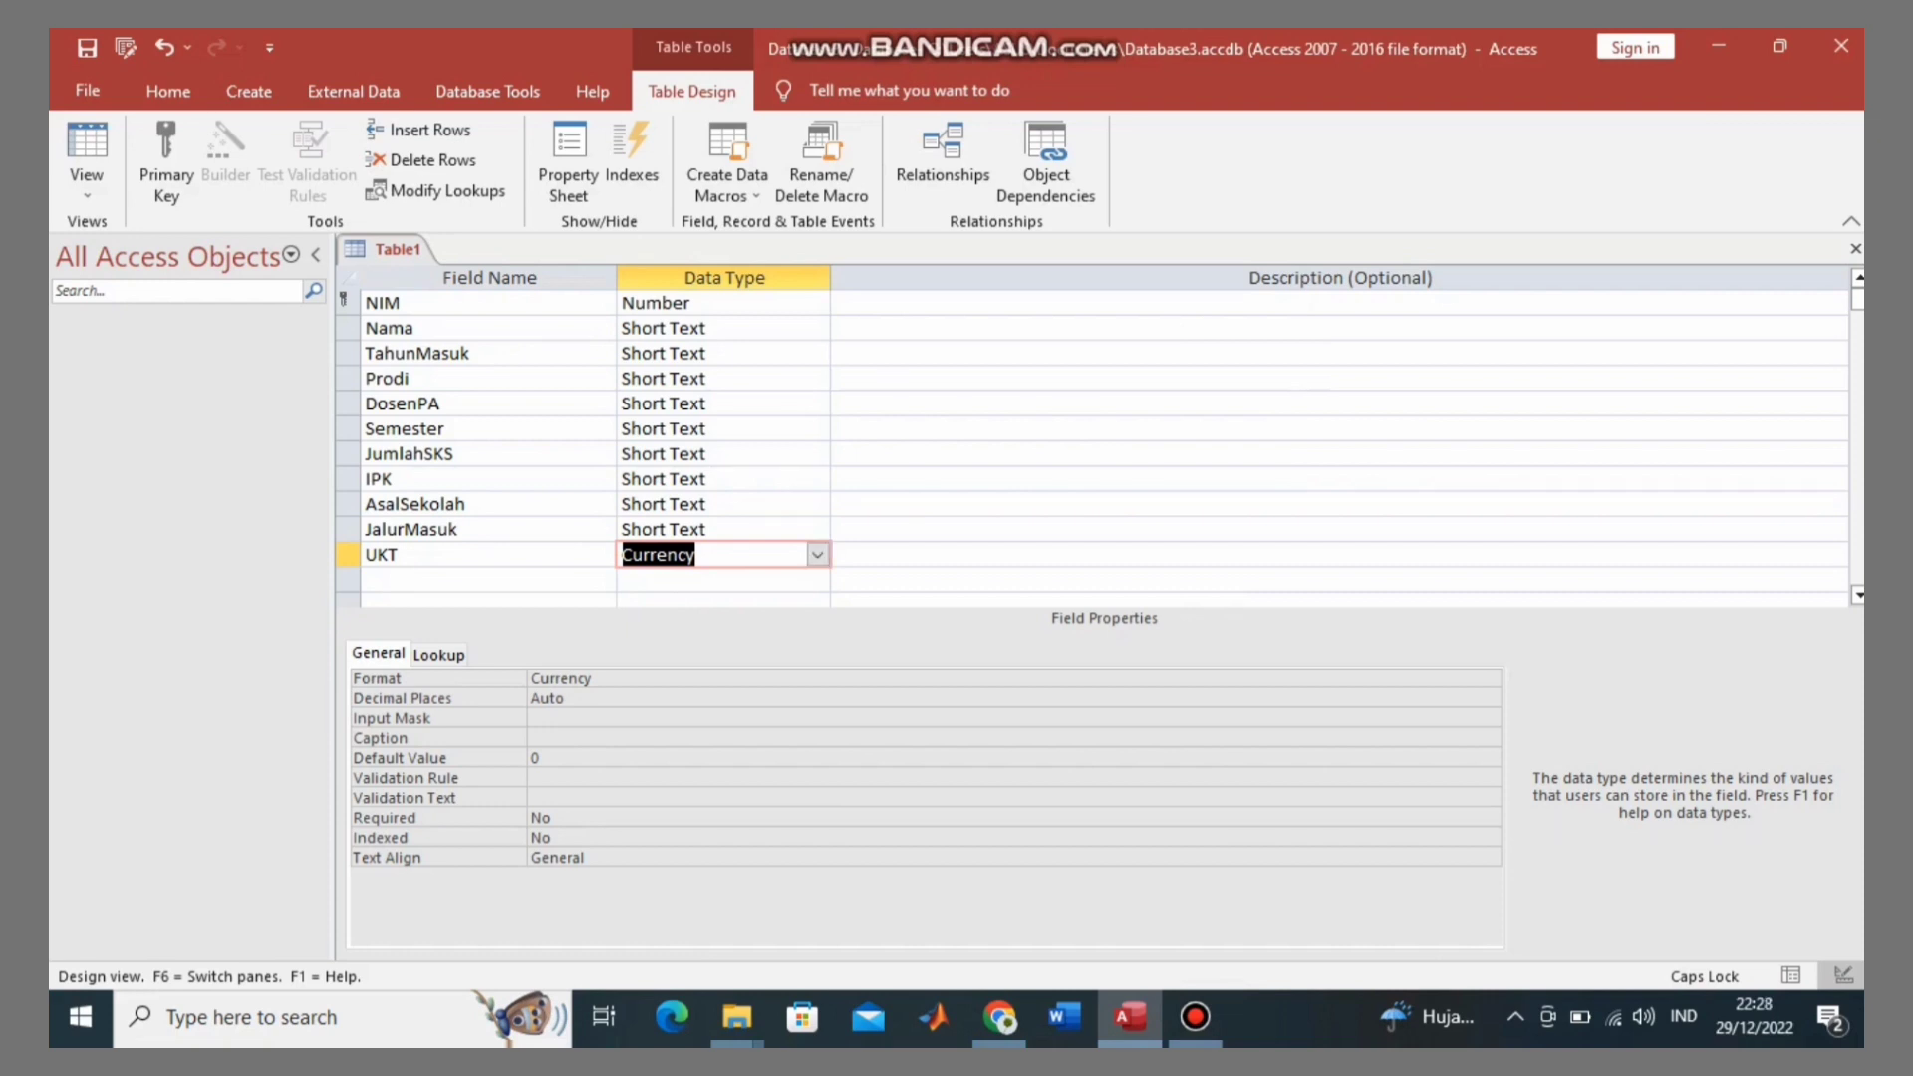
Step: Set the UKT field's Decimal Places property to 2
click(565, 699)
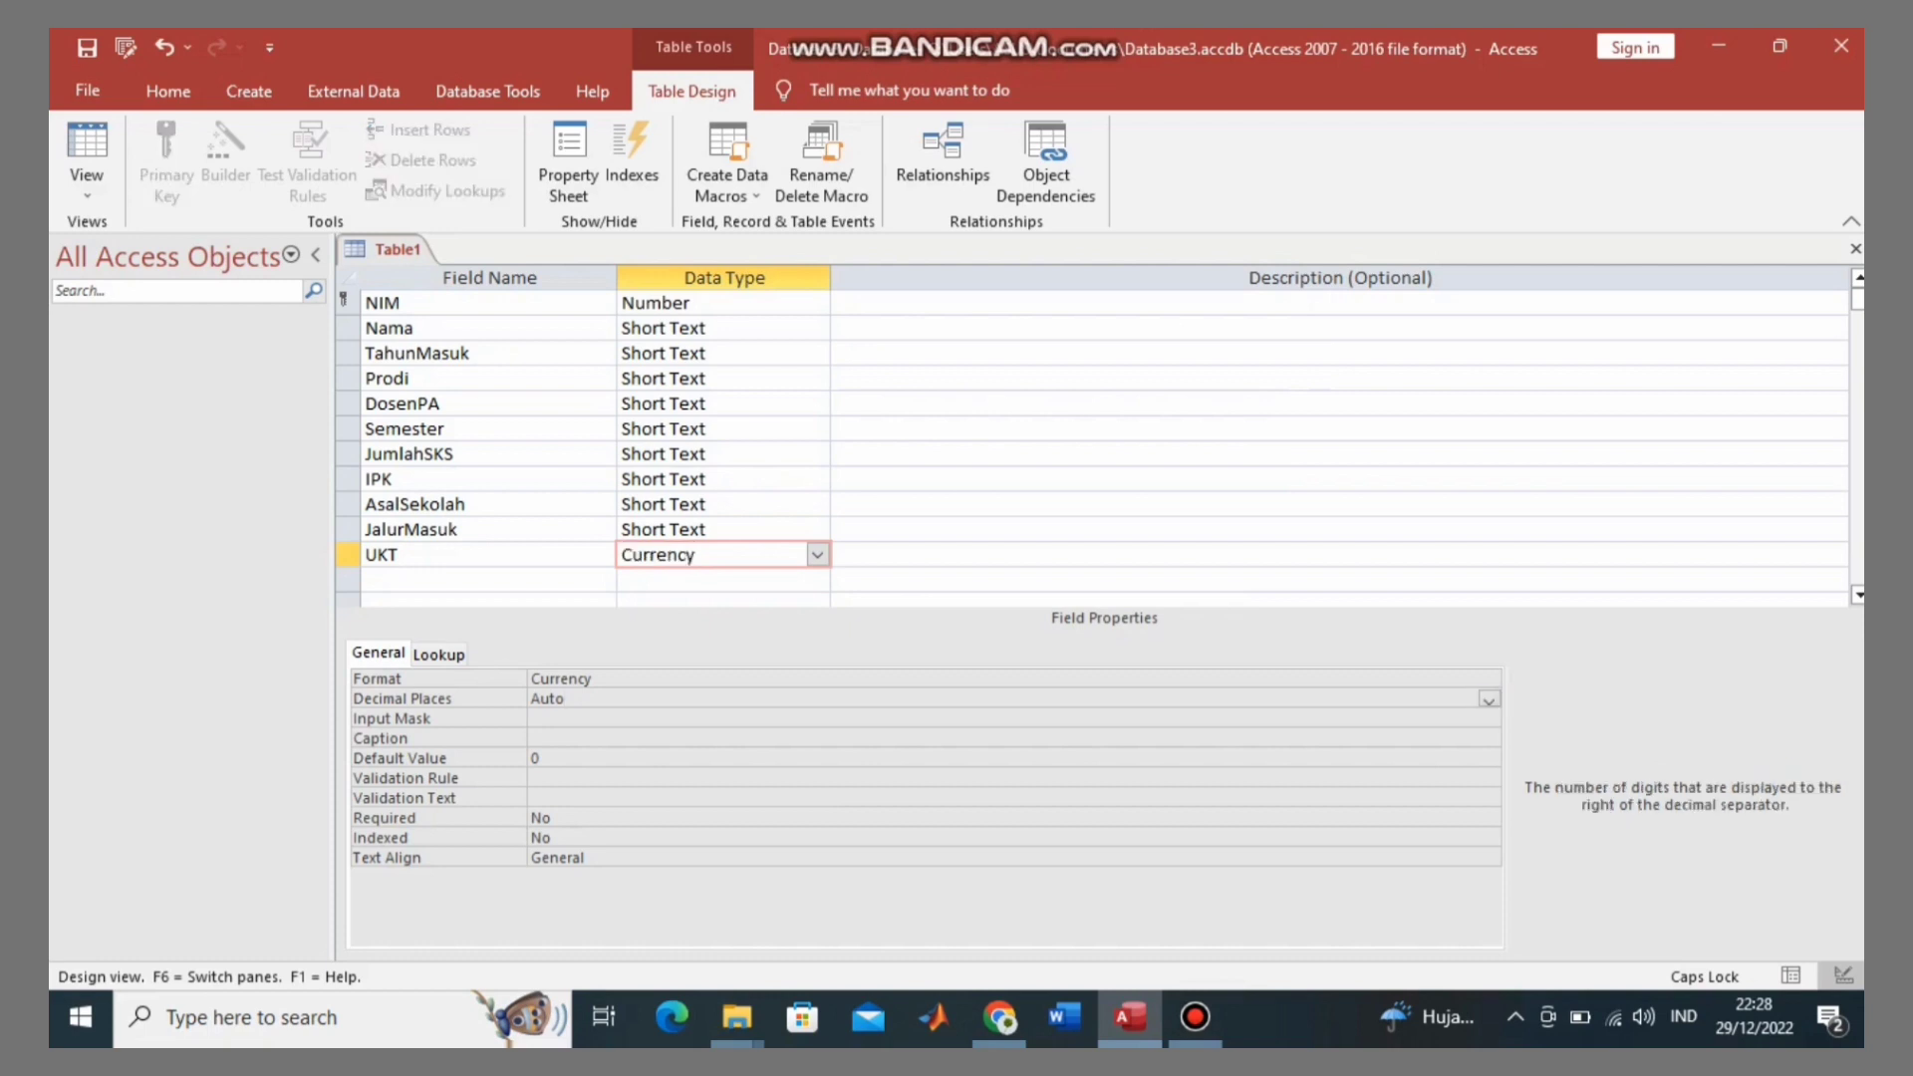
click(1489, 699)
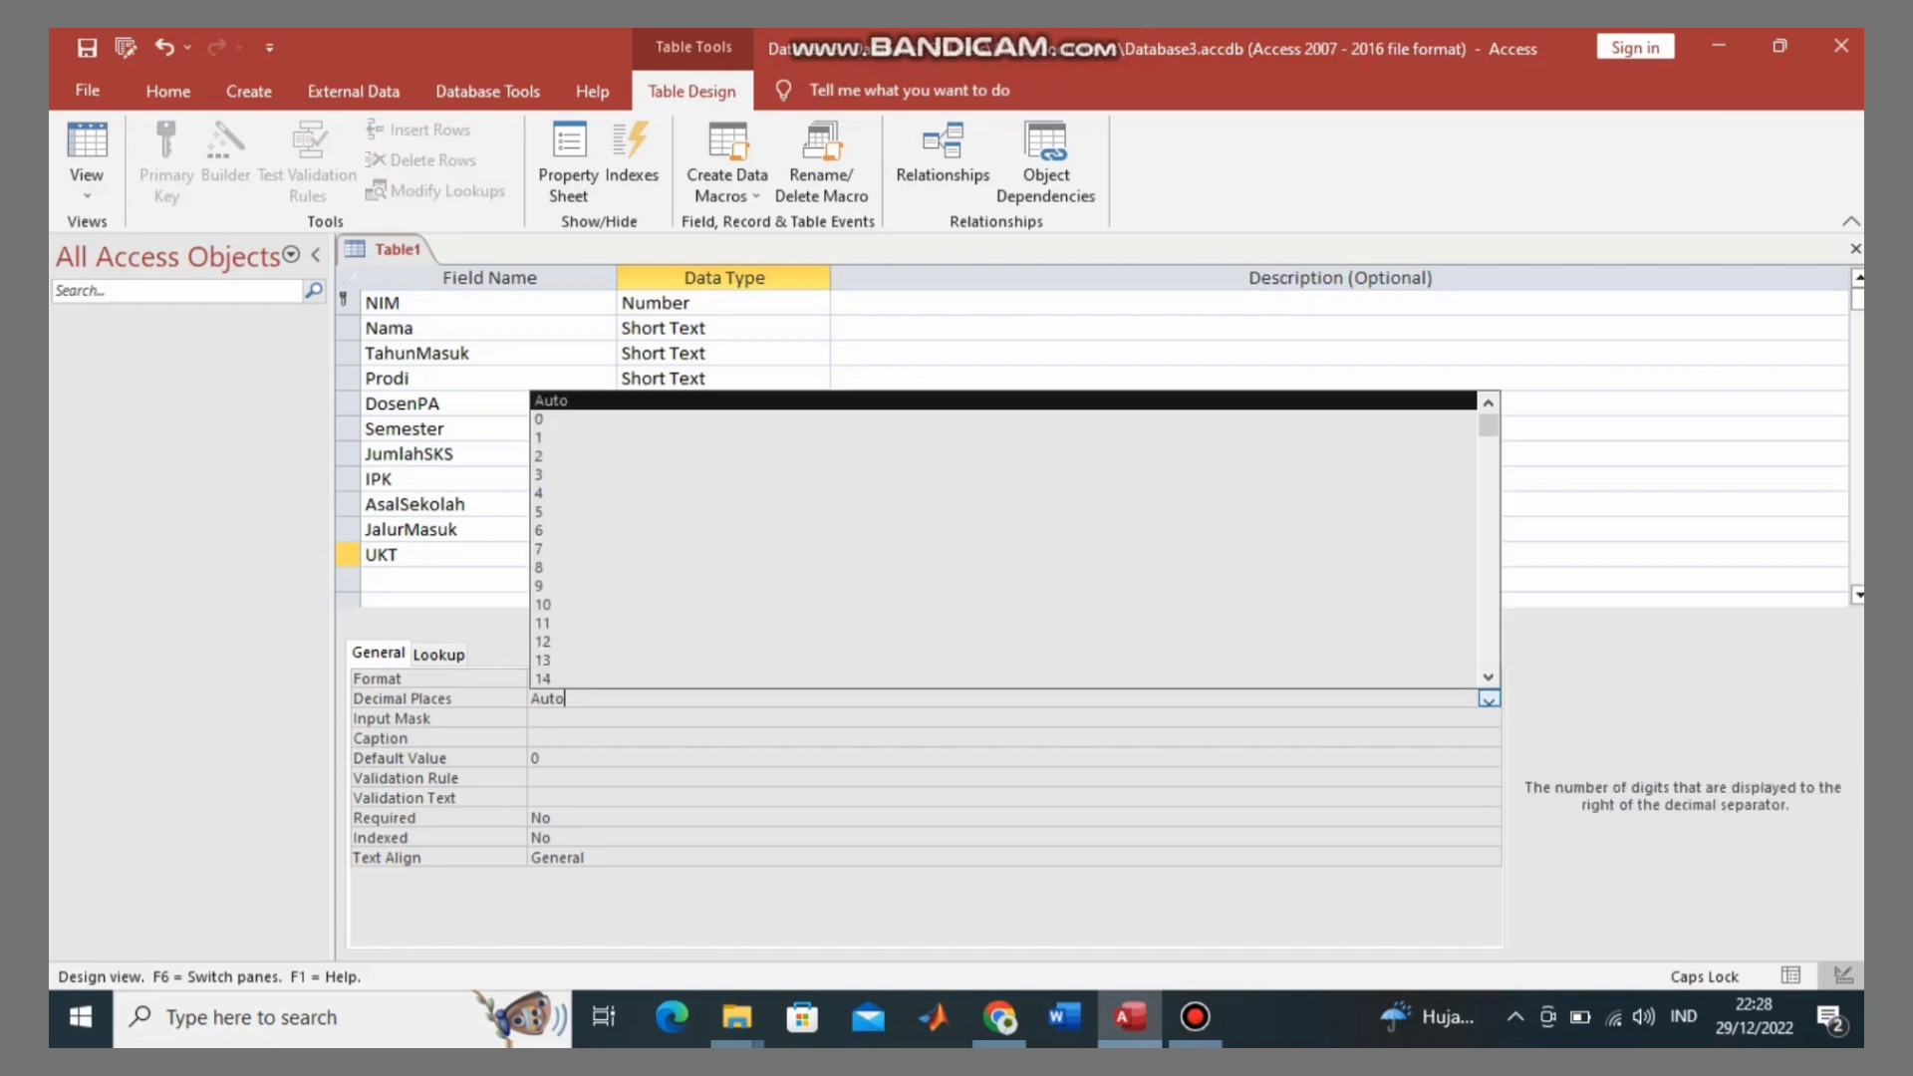
click(543, 455)
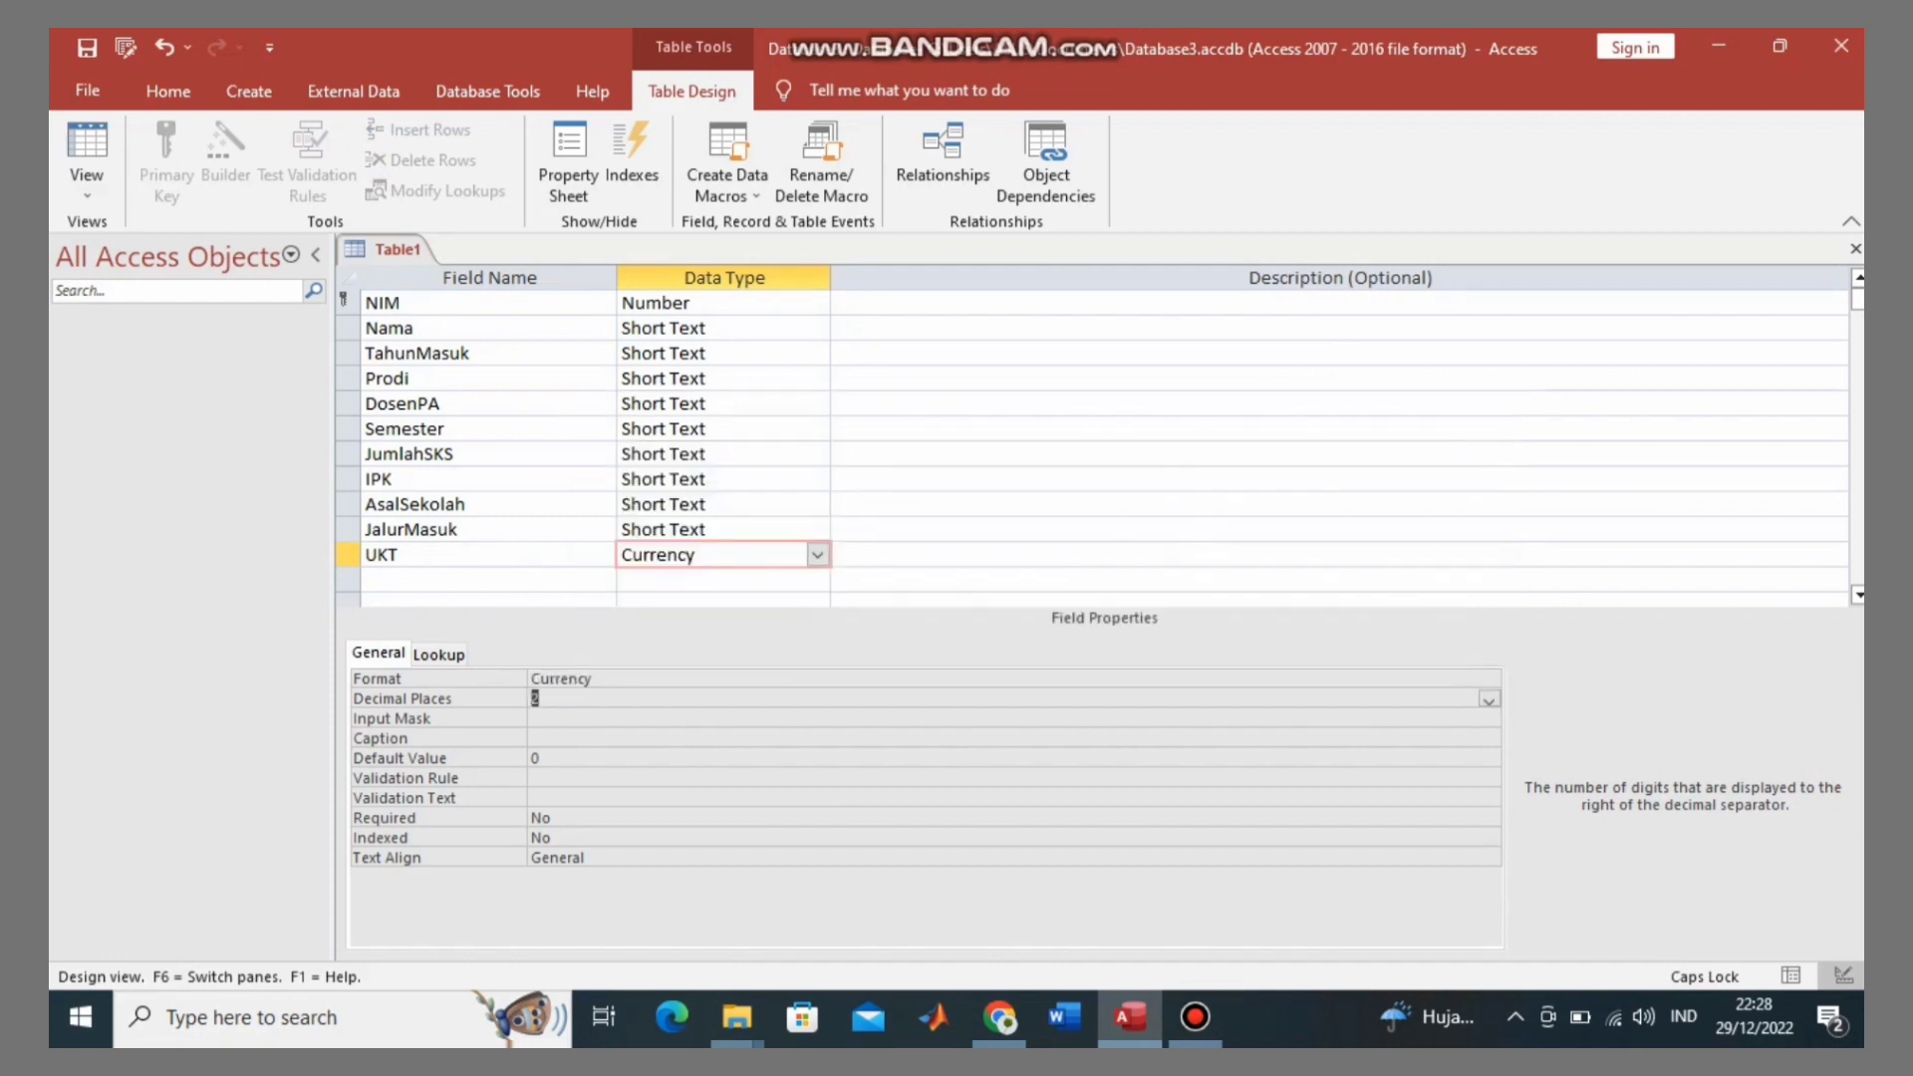
click(488, 580)
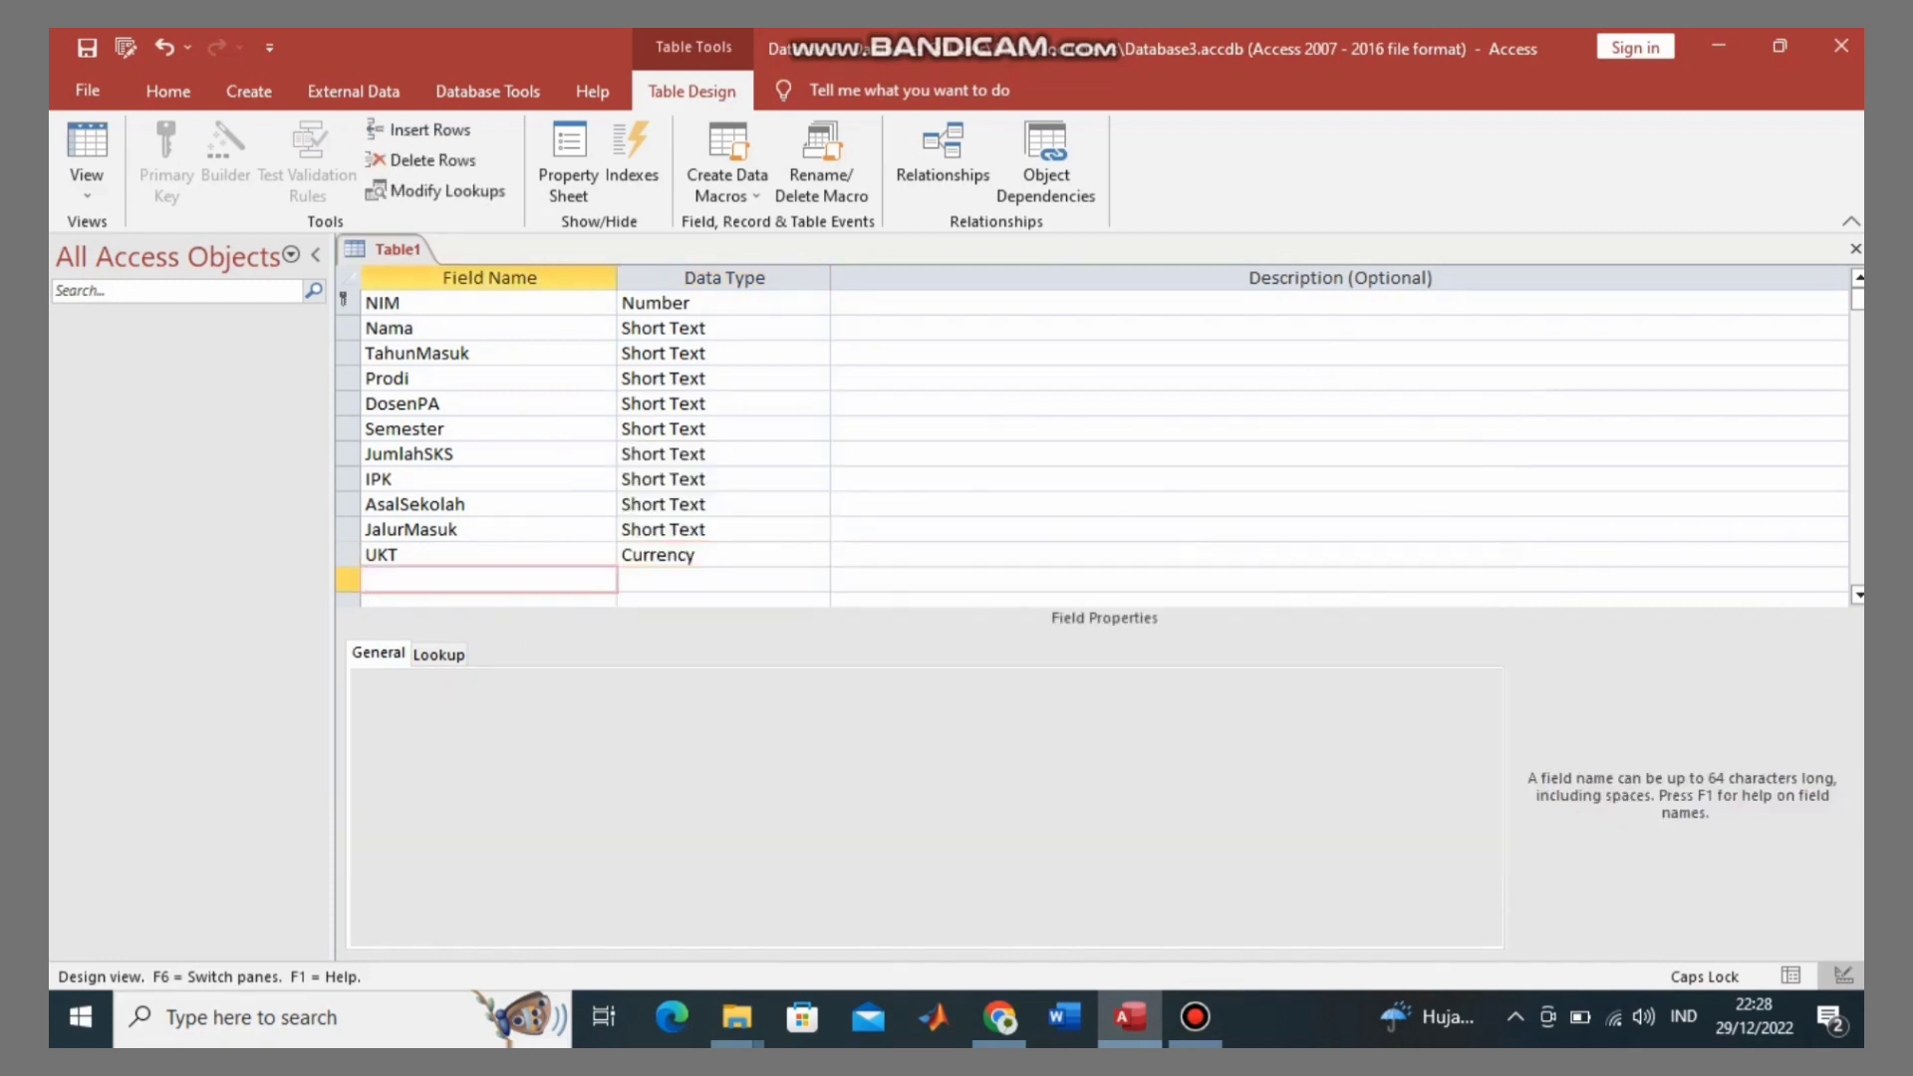
Step: Add a Beasiswa field with the Yes/No data type
key(Caps_Lock)
text(b)
key(Caps_Lock)
key(BackSpace)
key(Caps_Lock)
text(b)
key(Caps_Lock)
text(M)
key(BackSpace)
key(BackSpace)
text(B)
key(Caps_Lock)
text(easiswa)
click(699, 579)
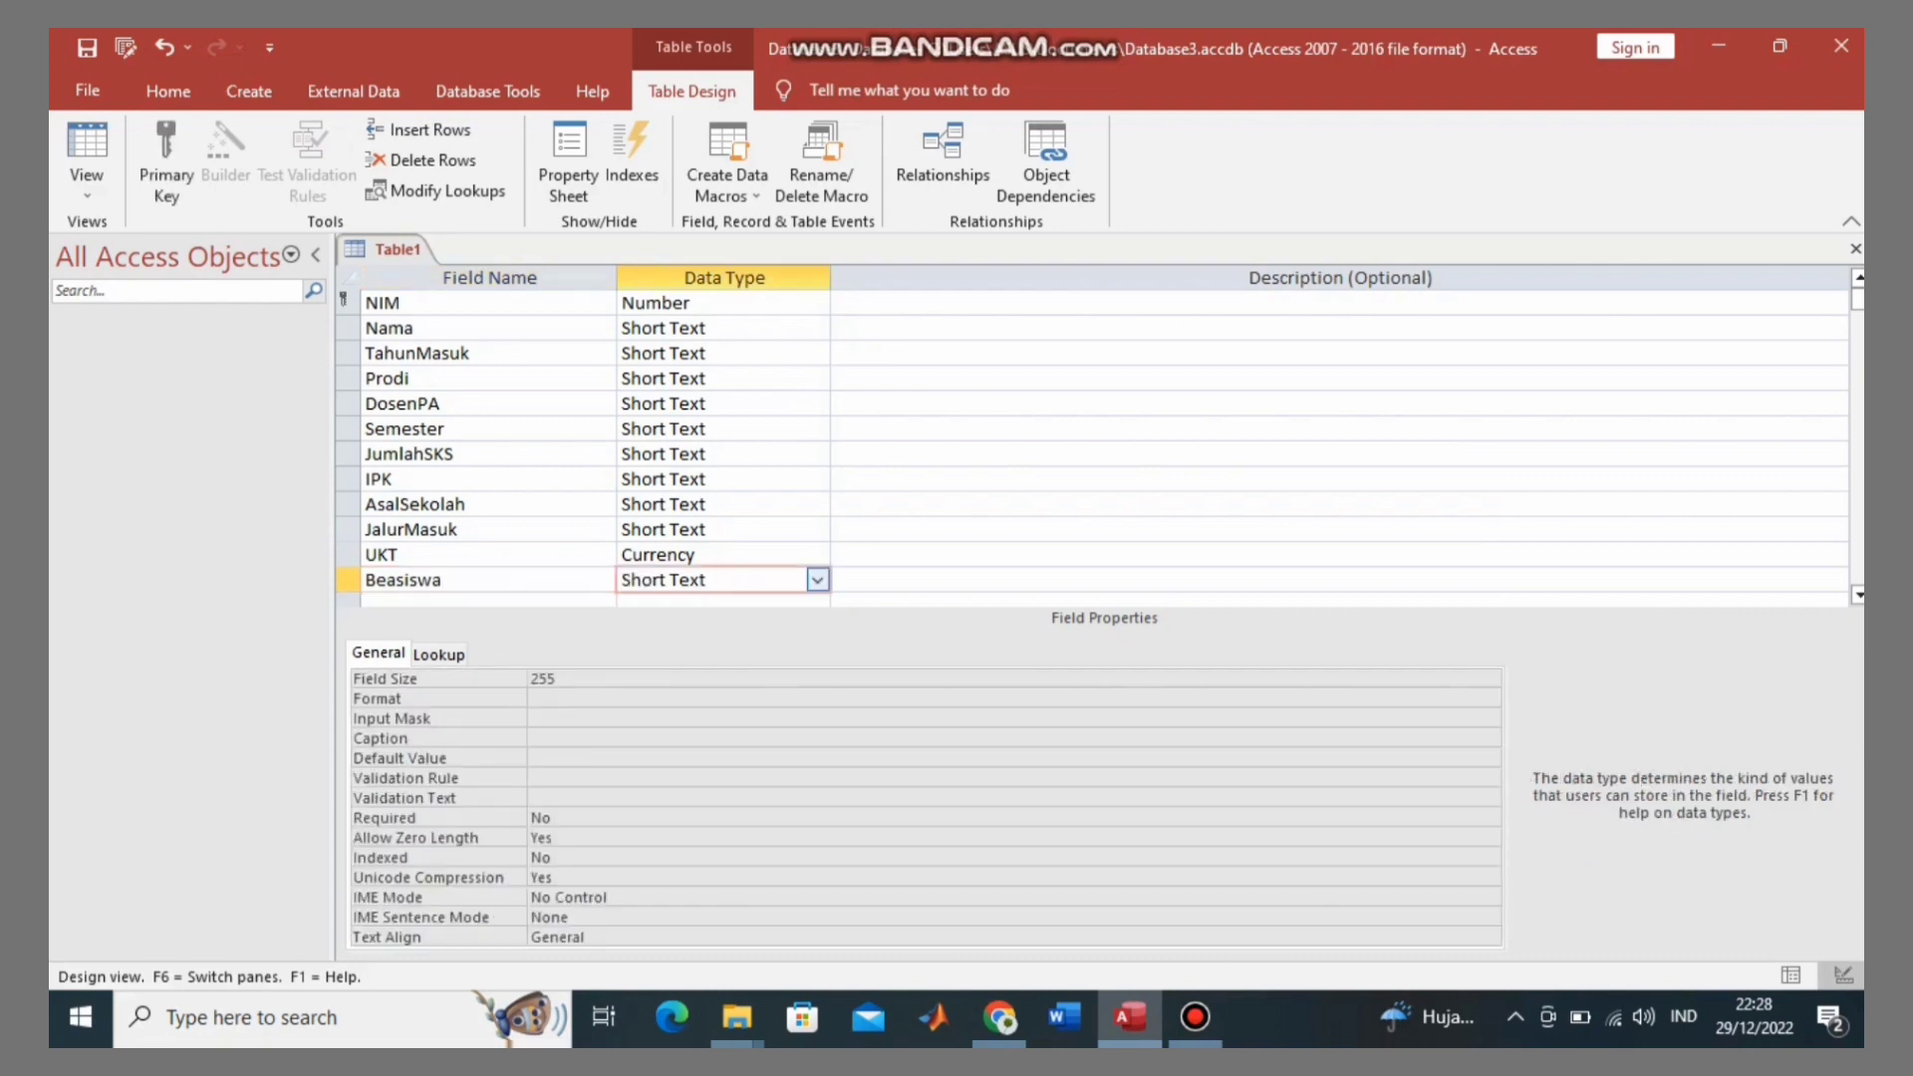
click(817, 579)
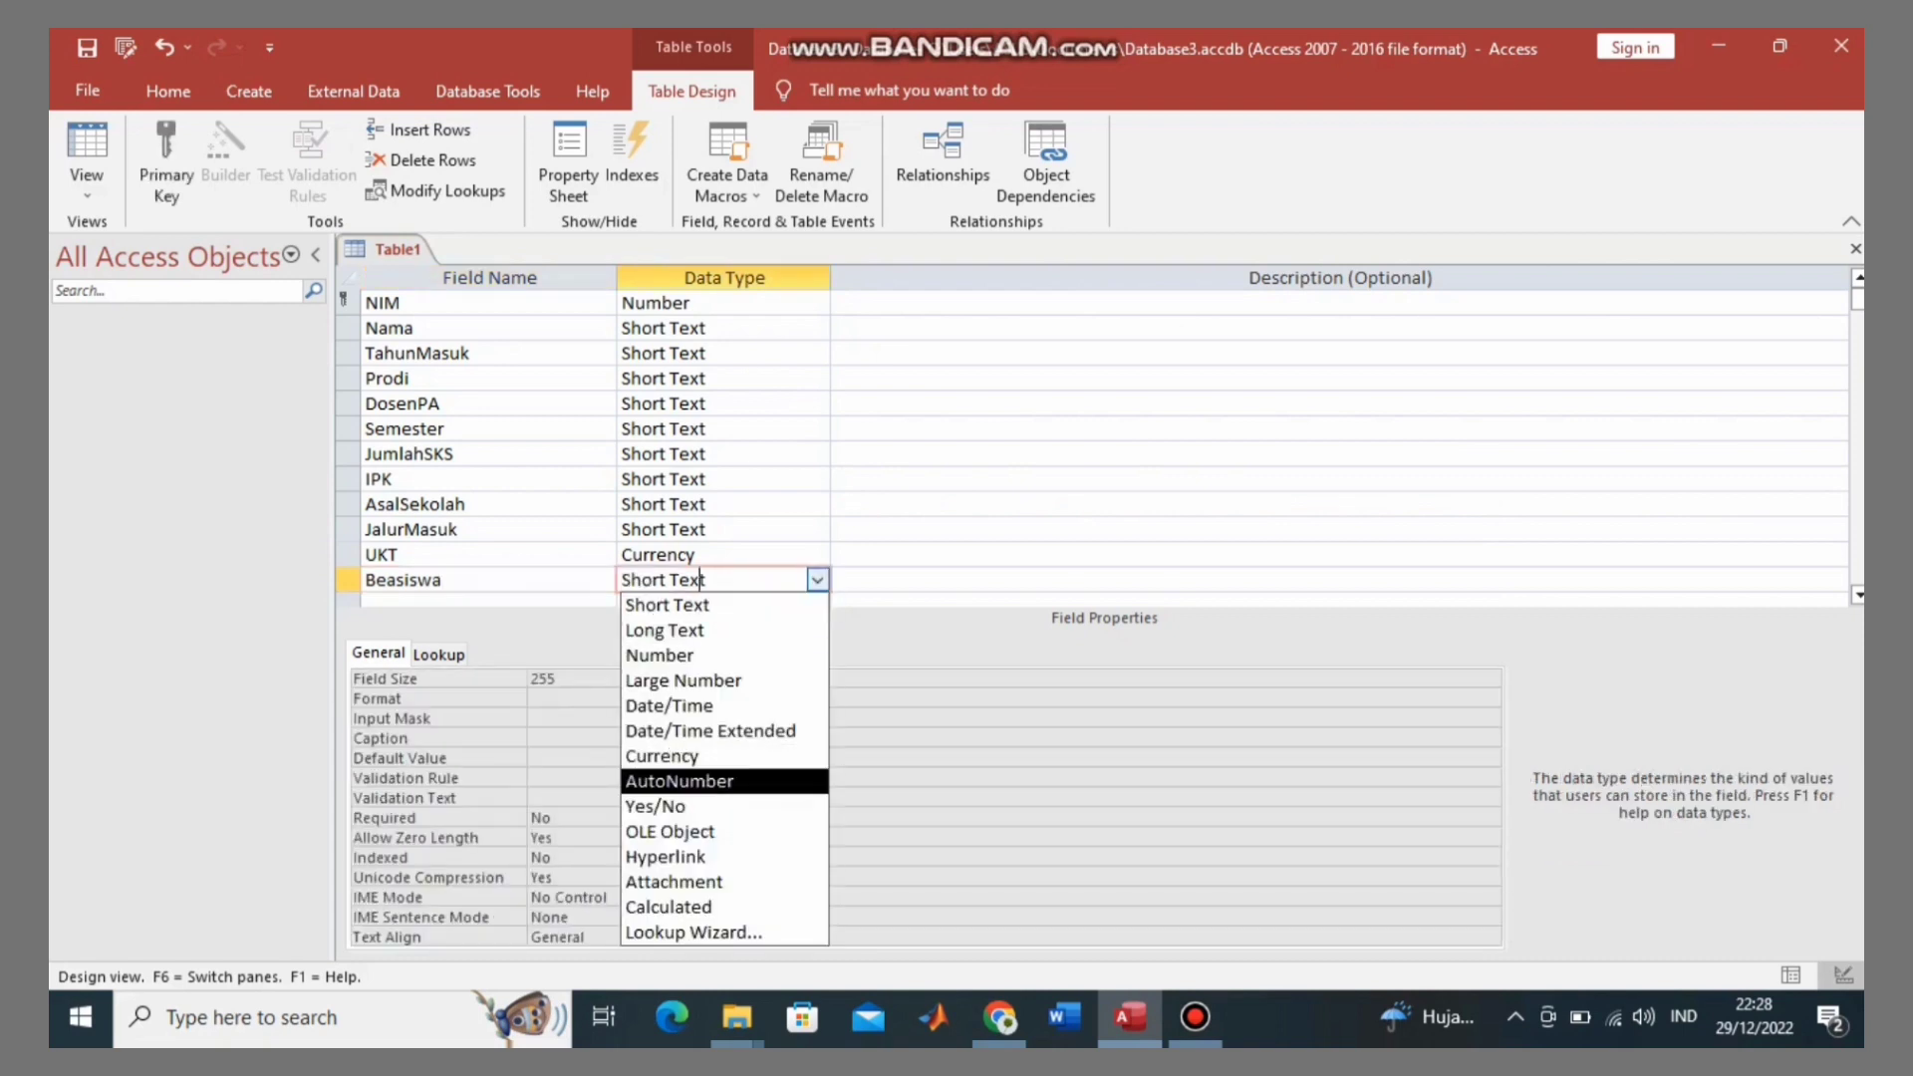
click(688, 807)
Step: Add an AlamatDomisili field below Beasiswa, keeping Short Text
key(Return)
key(Return)
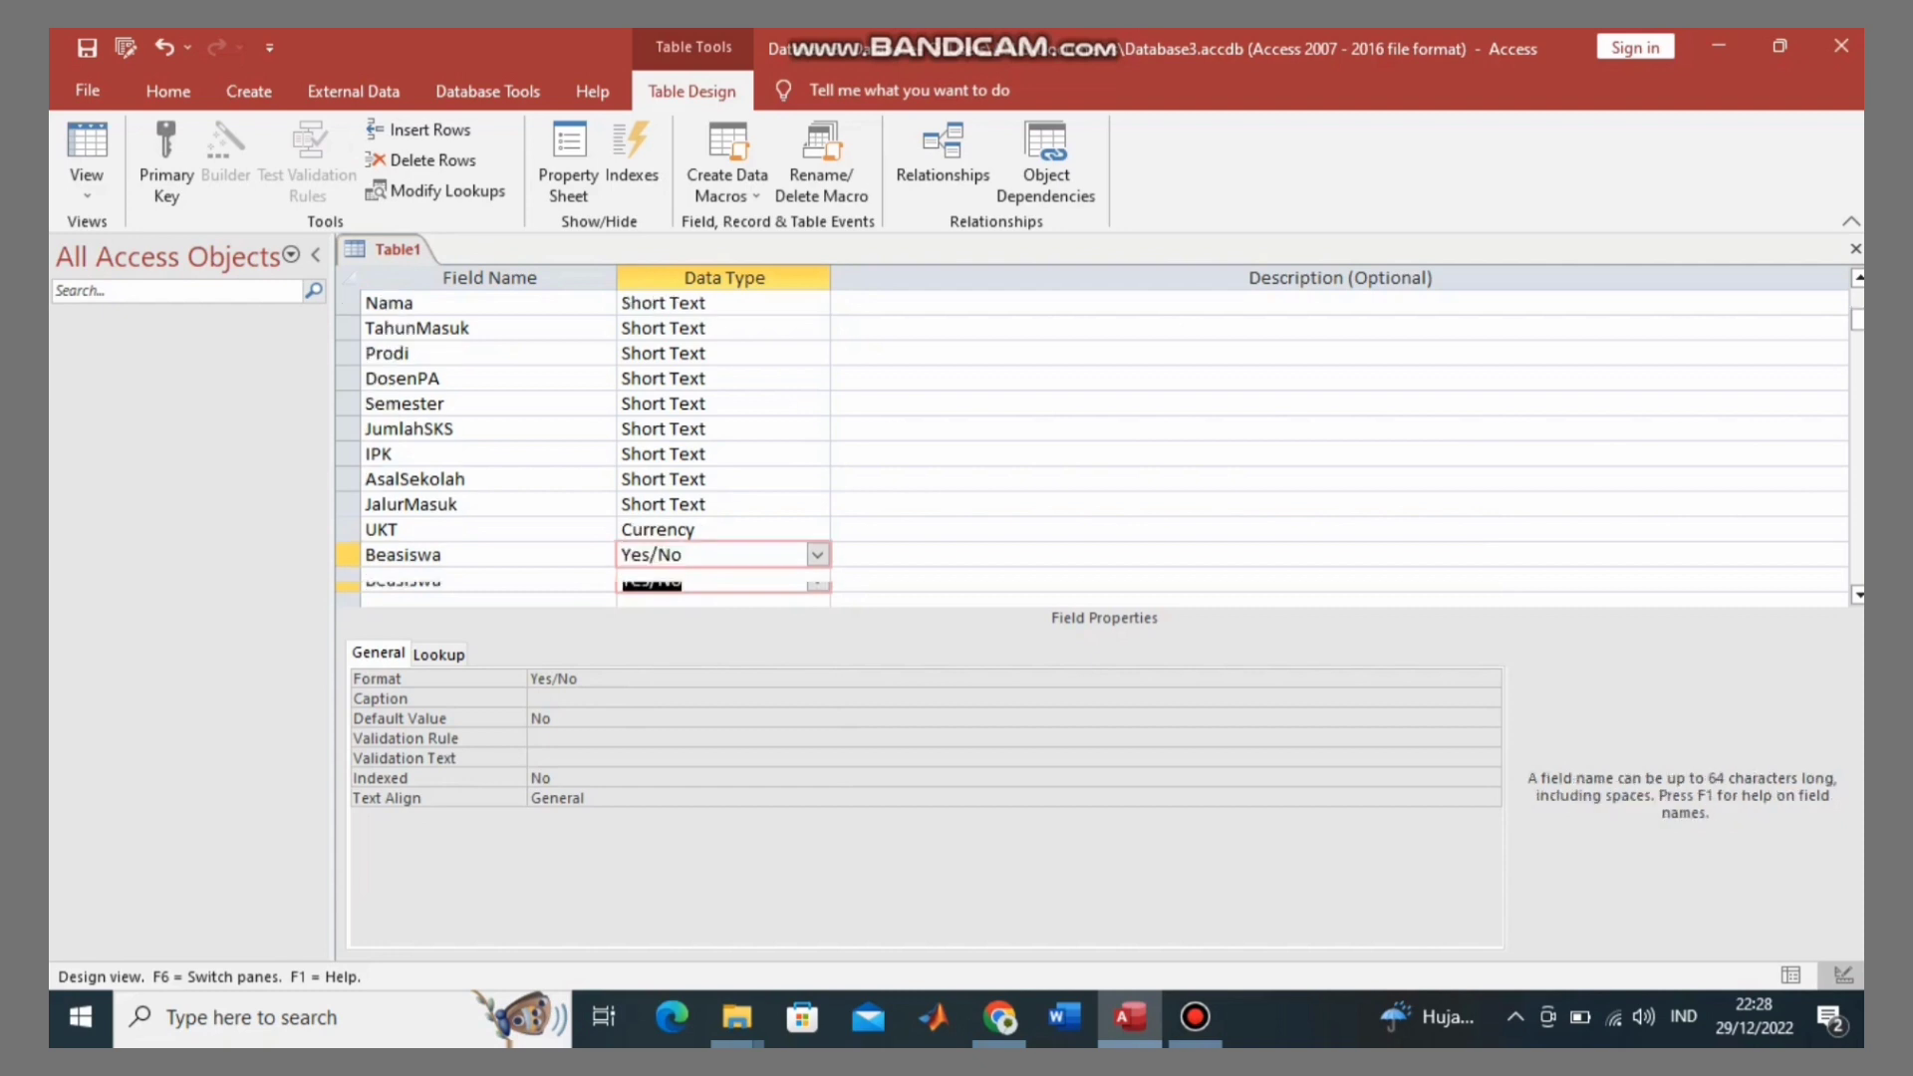
text(Alamat)
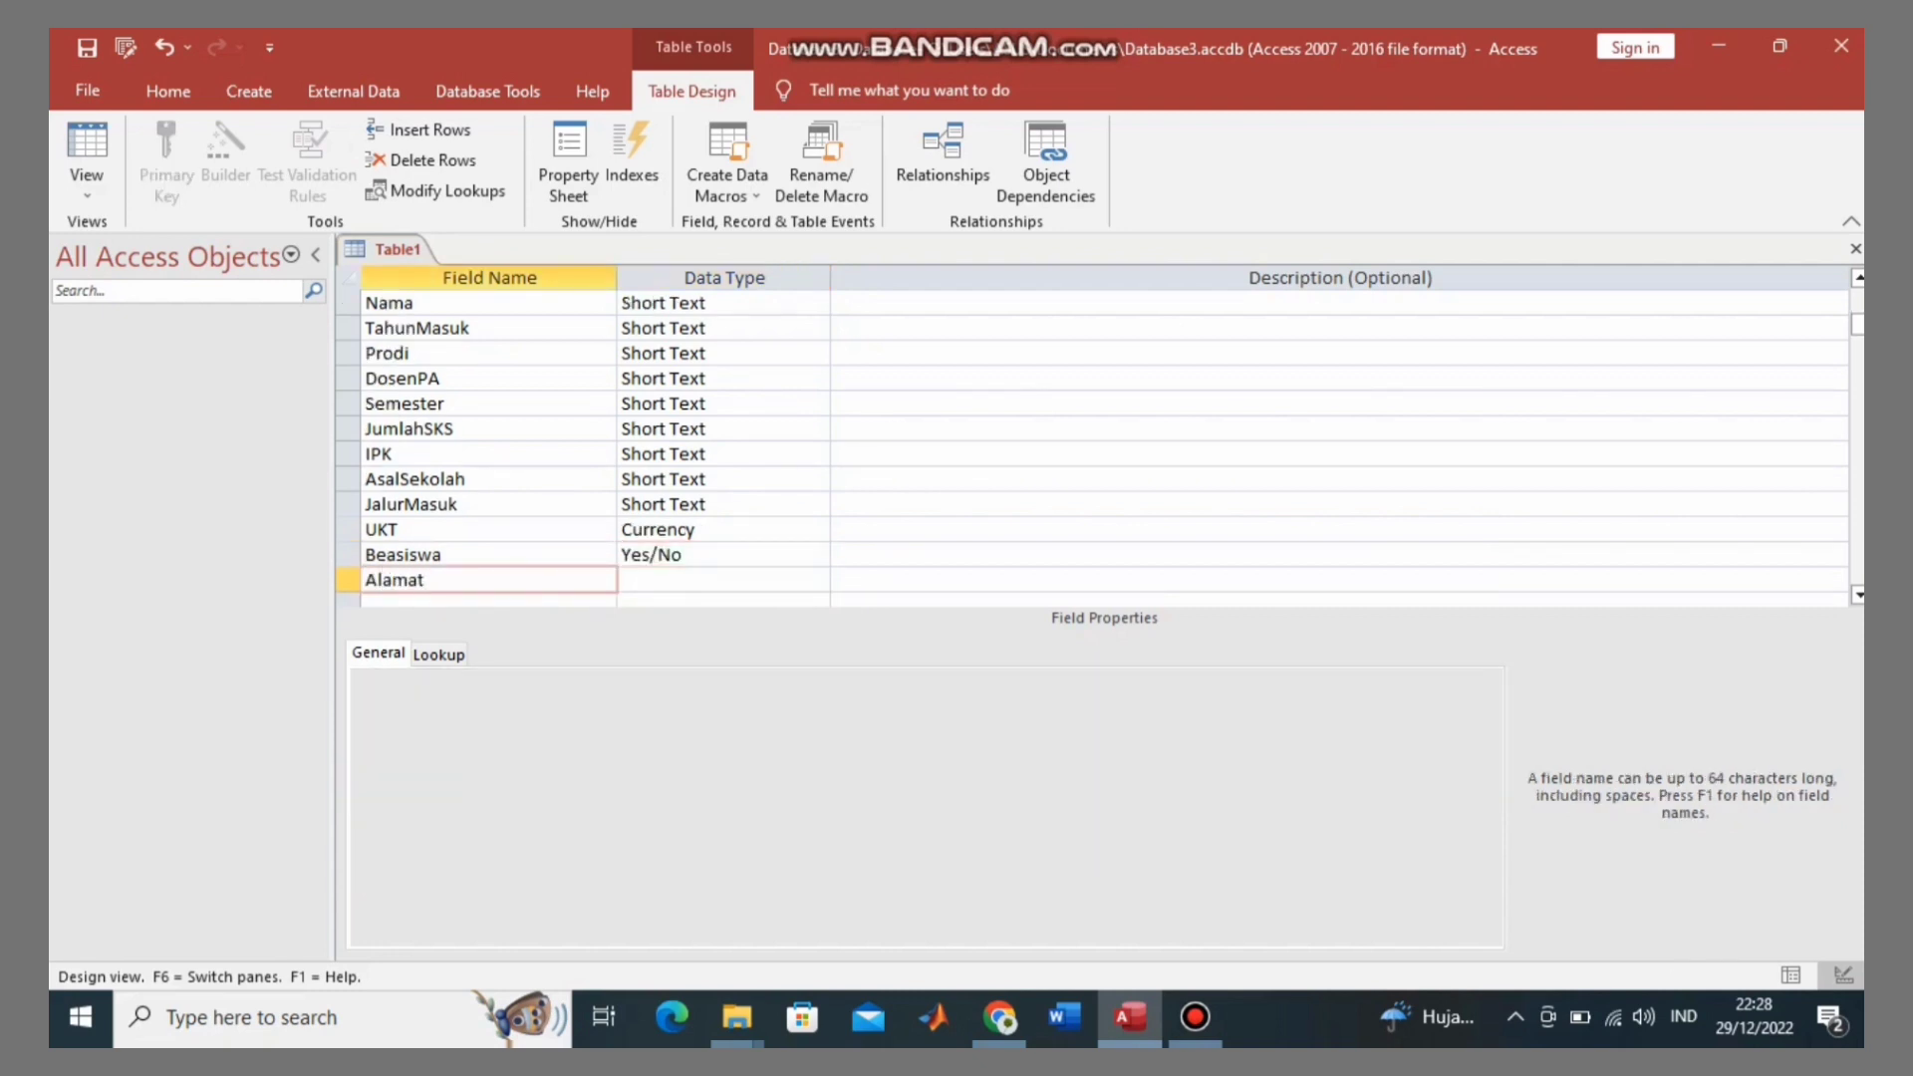
key(Caps_Lock)
text(D)
key(Caps_Lock)
text(omisili)
key(Tab)
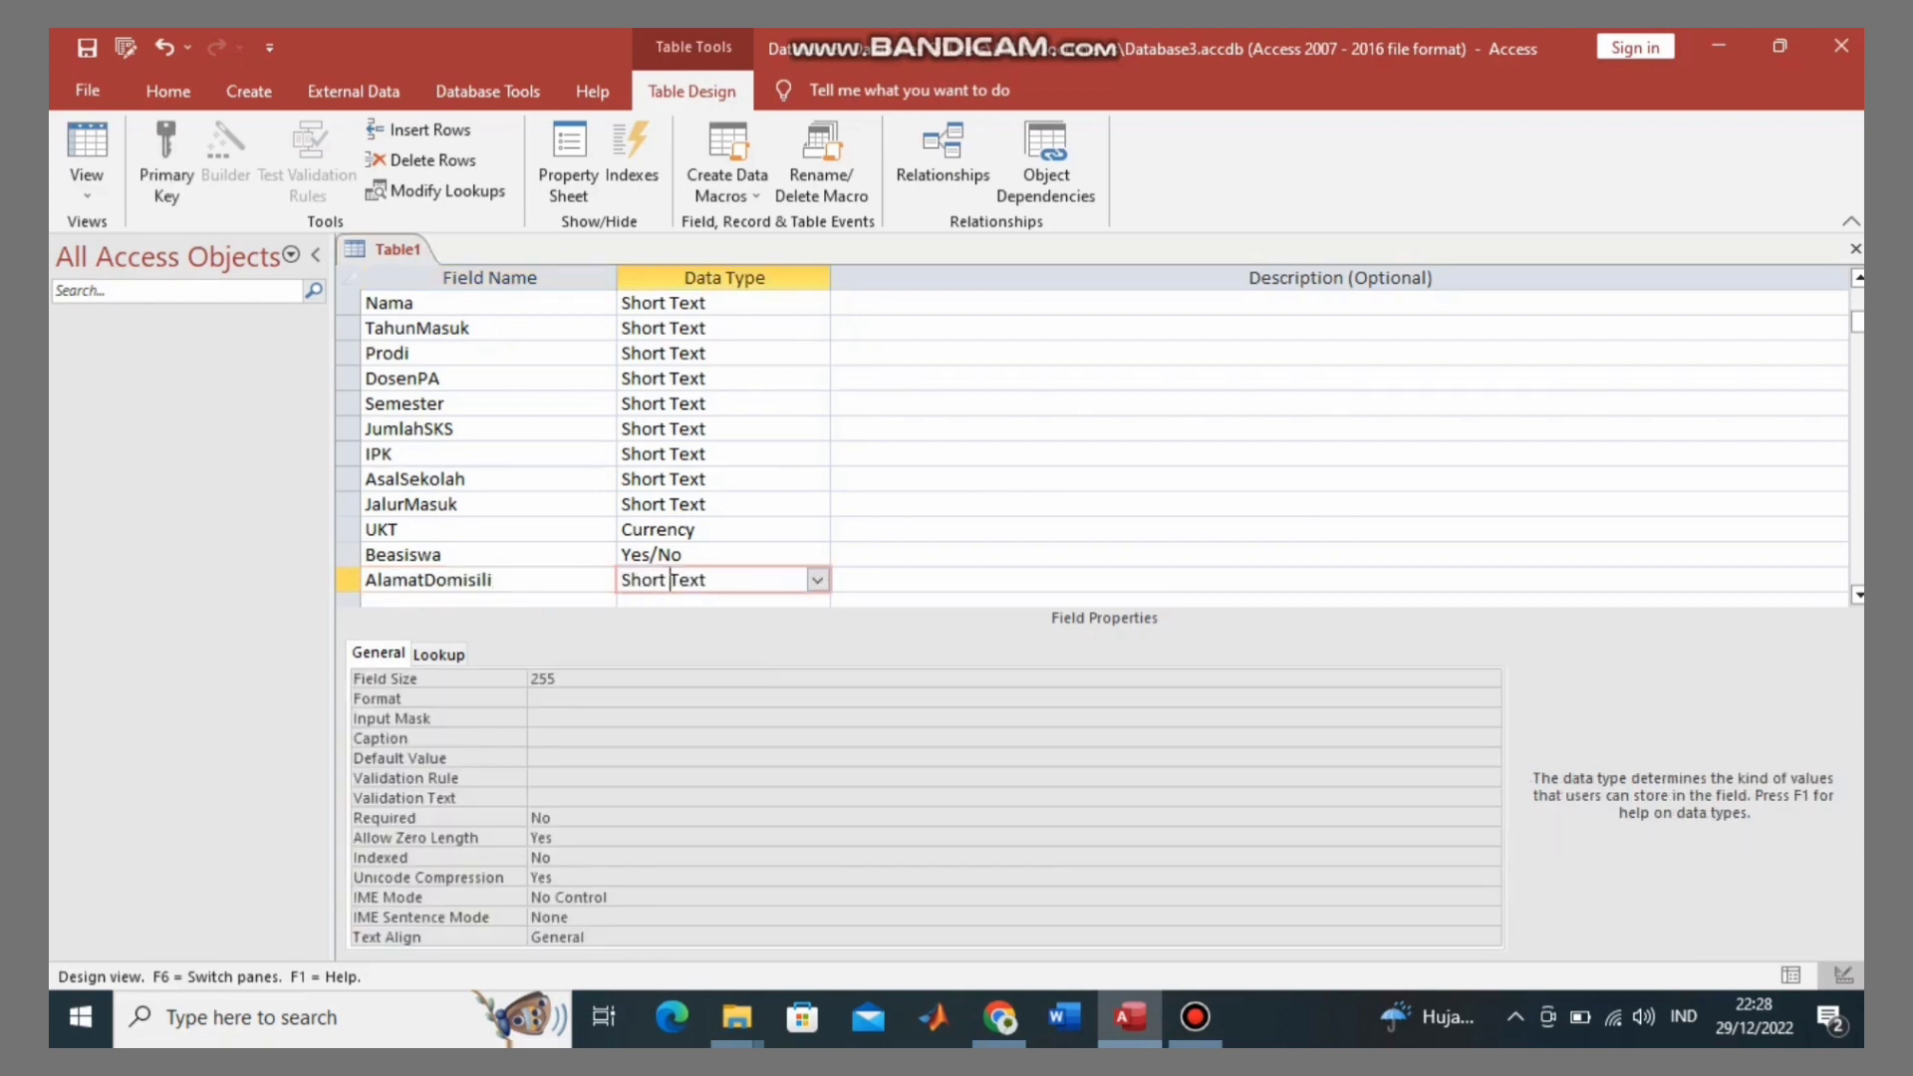
Step: Save Table1 from its tab's context menu under the name TabelMahasiswa
right_click(401, 245)
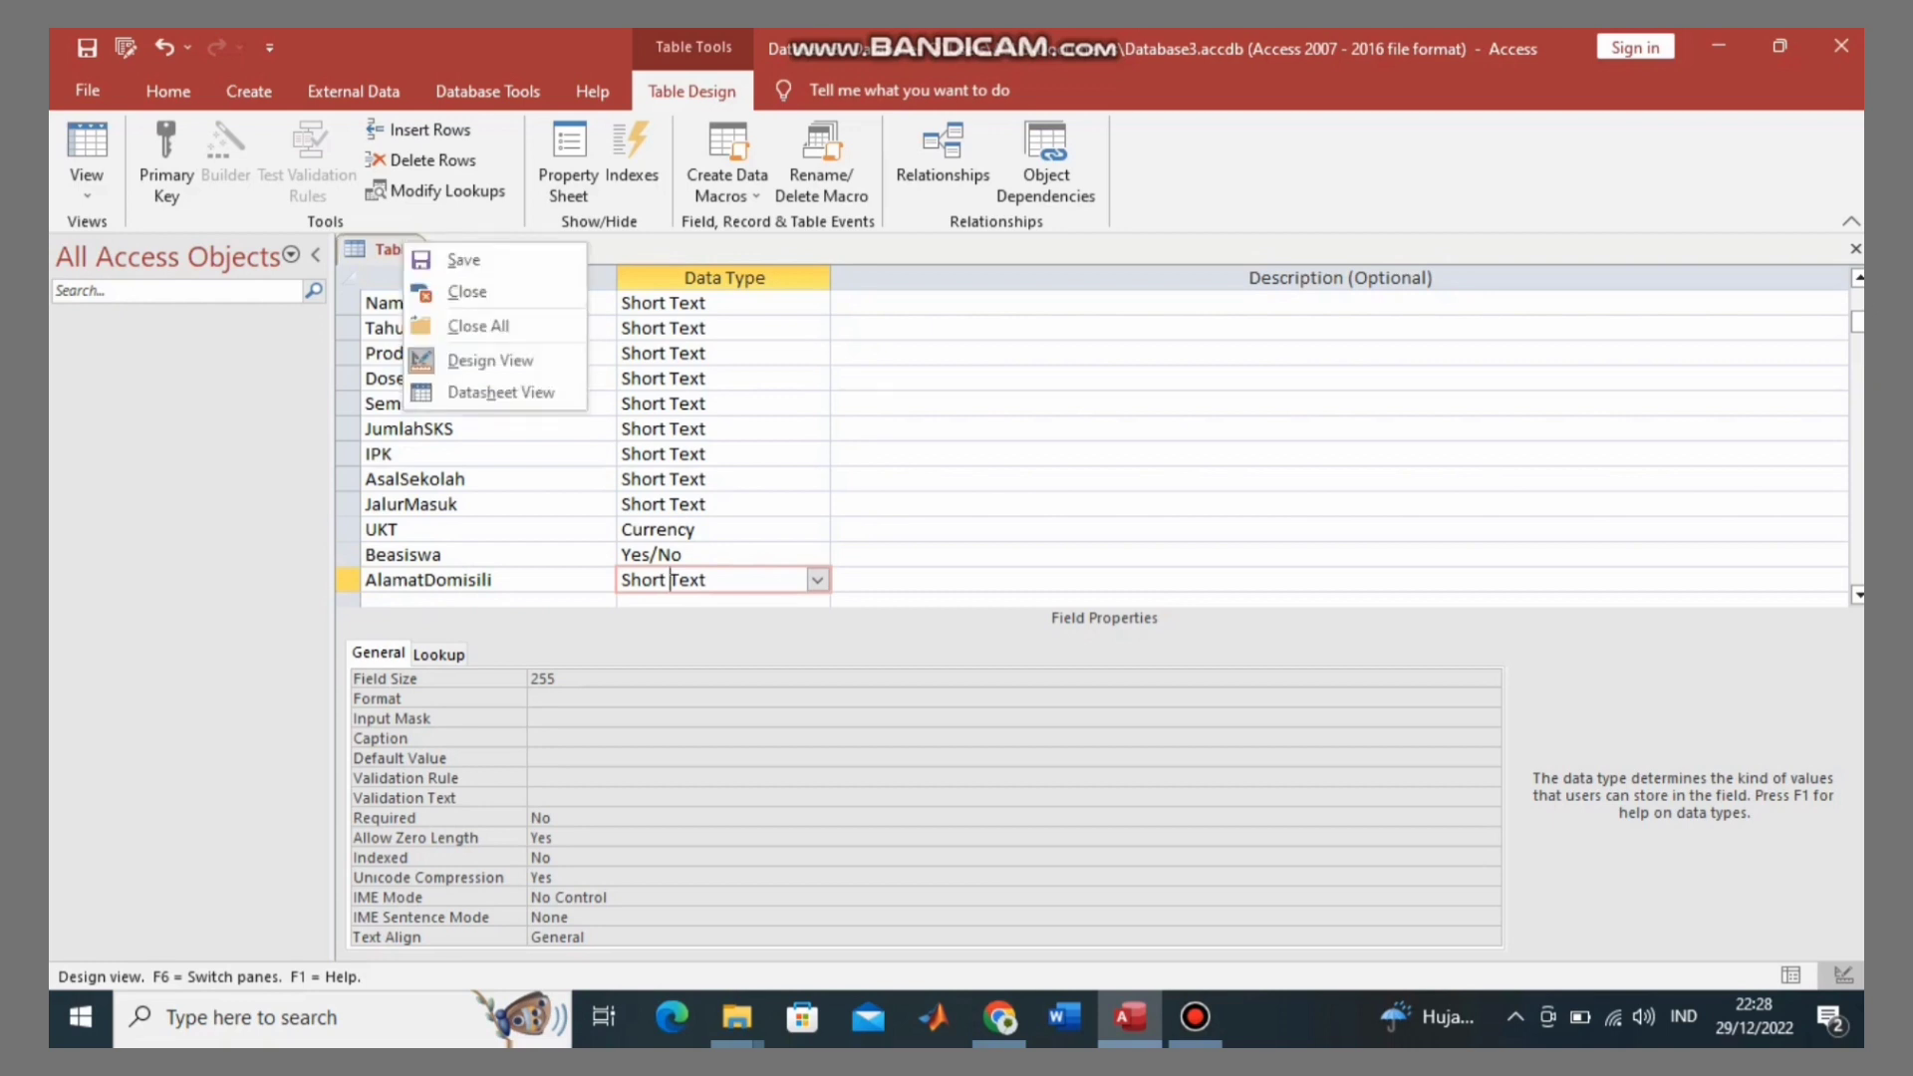
click(463, 260)
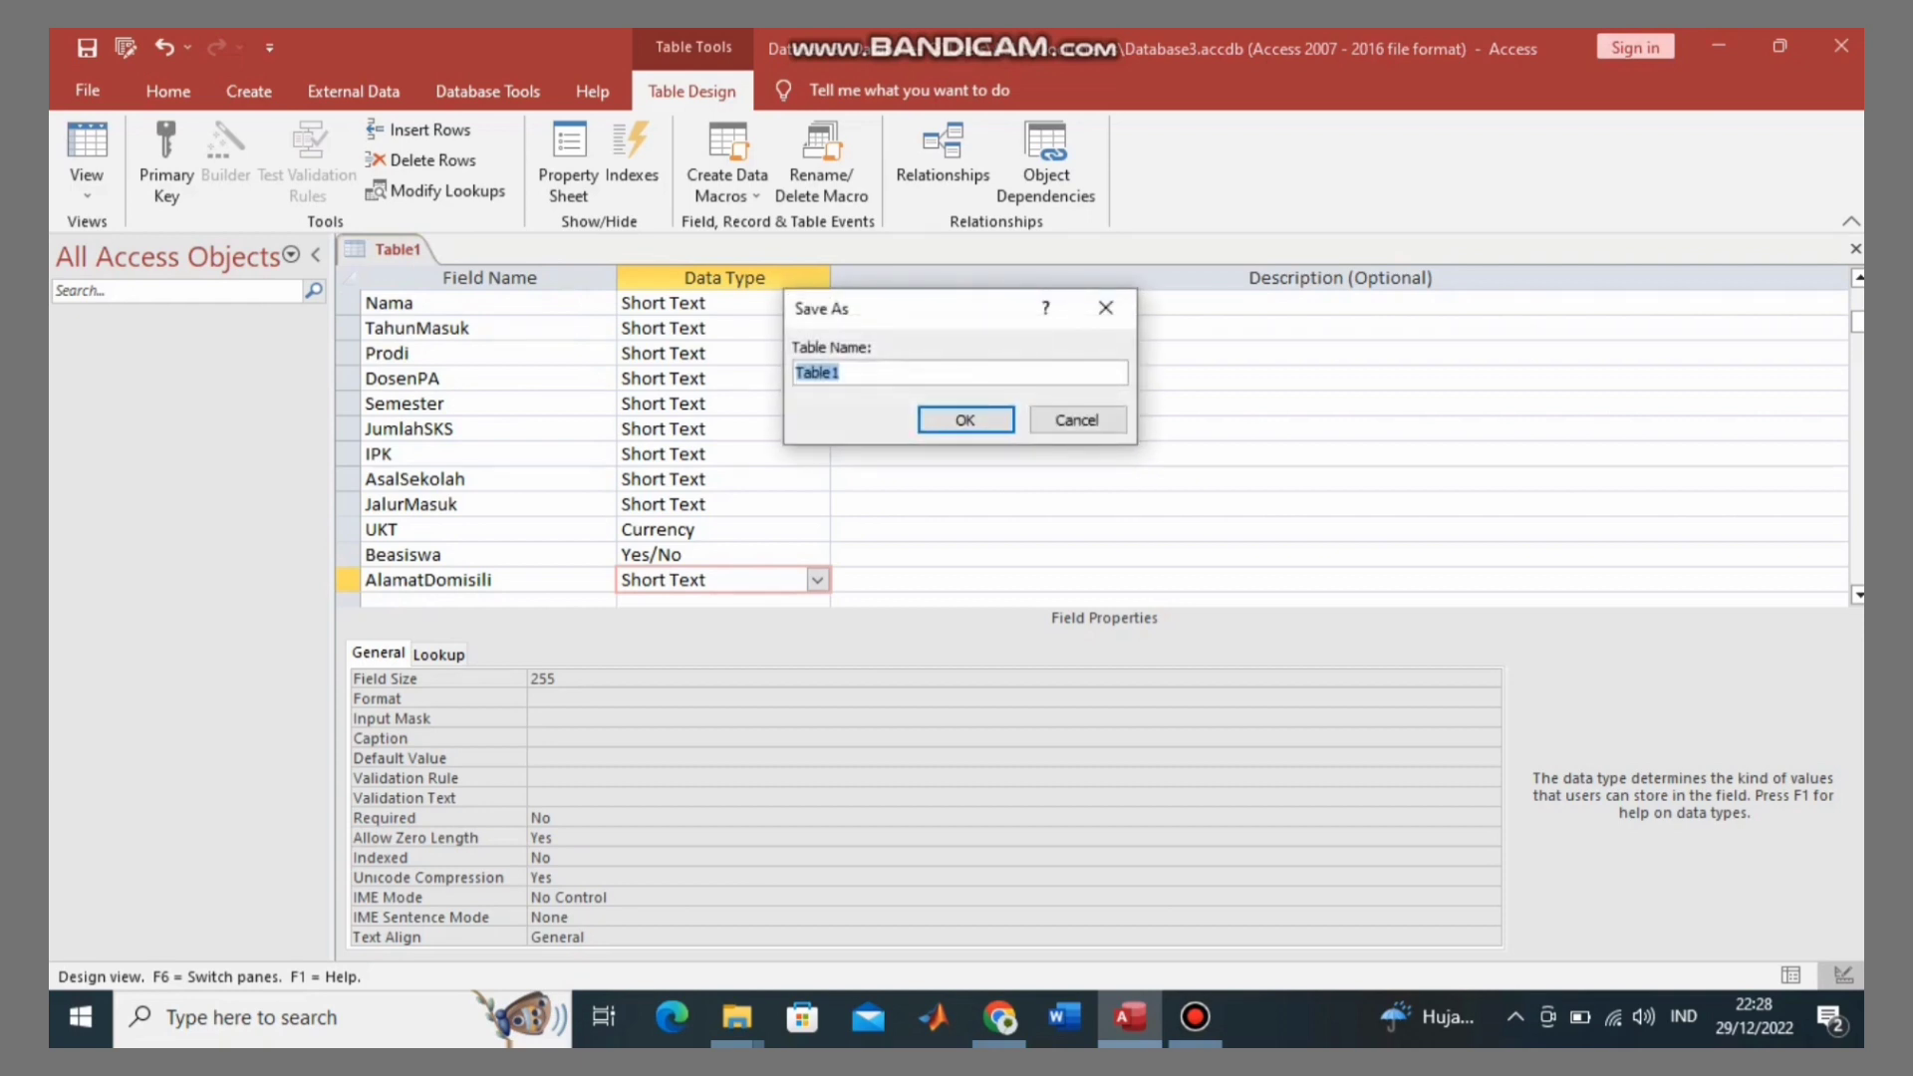
key(BackSpace)
text(t)
key(BackSpace)
text(Tabel)
key(Caps_Lock)
text(M)
key(Caps_Lock)
text(ahasi)
key(BackSpace)
key(BackSpace)
key(BackSpace)
text(siswa)
click(859, 372)
text(a)
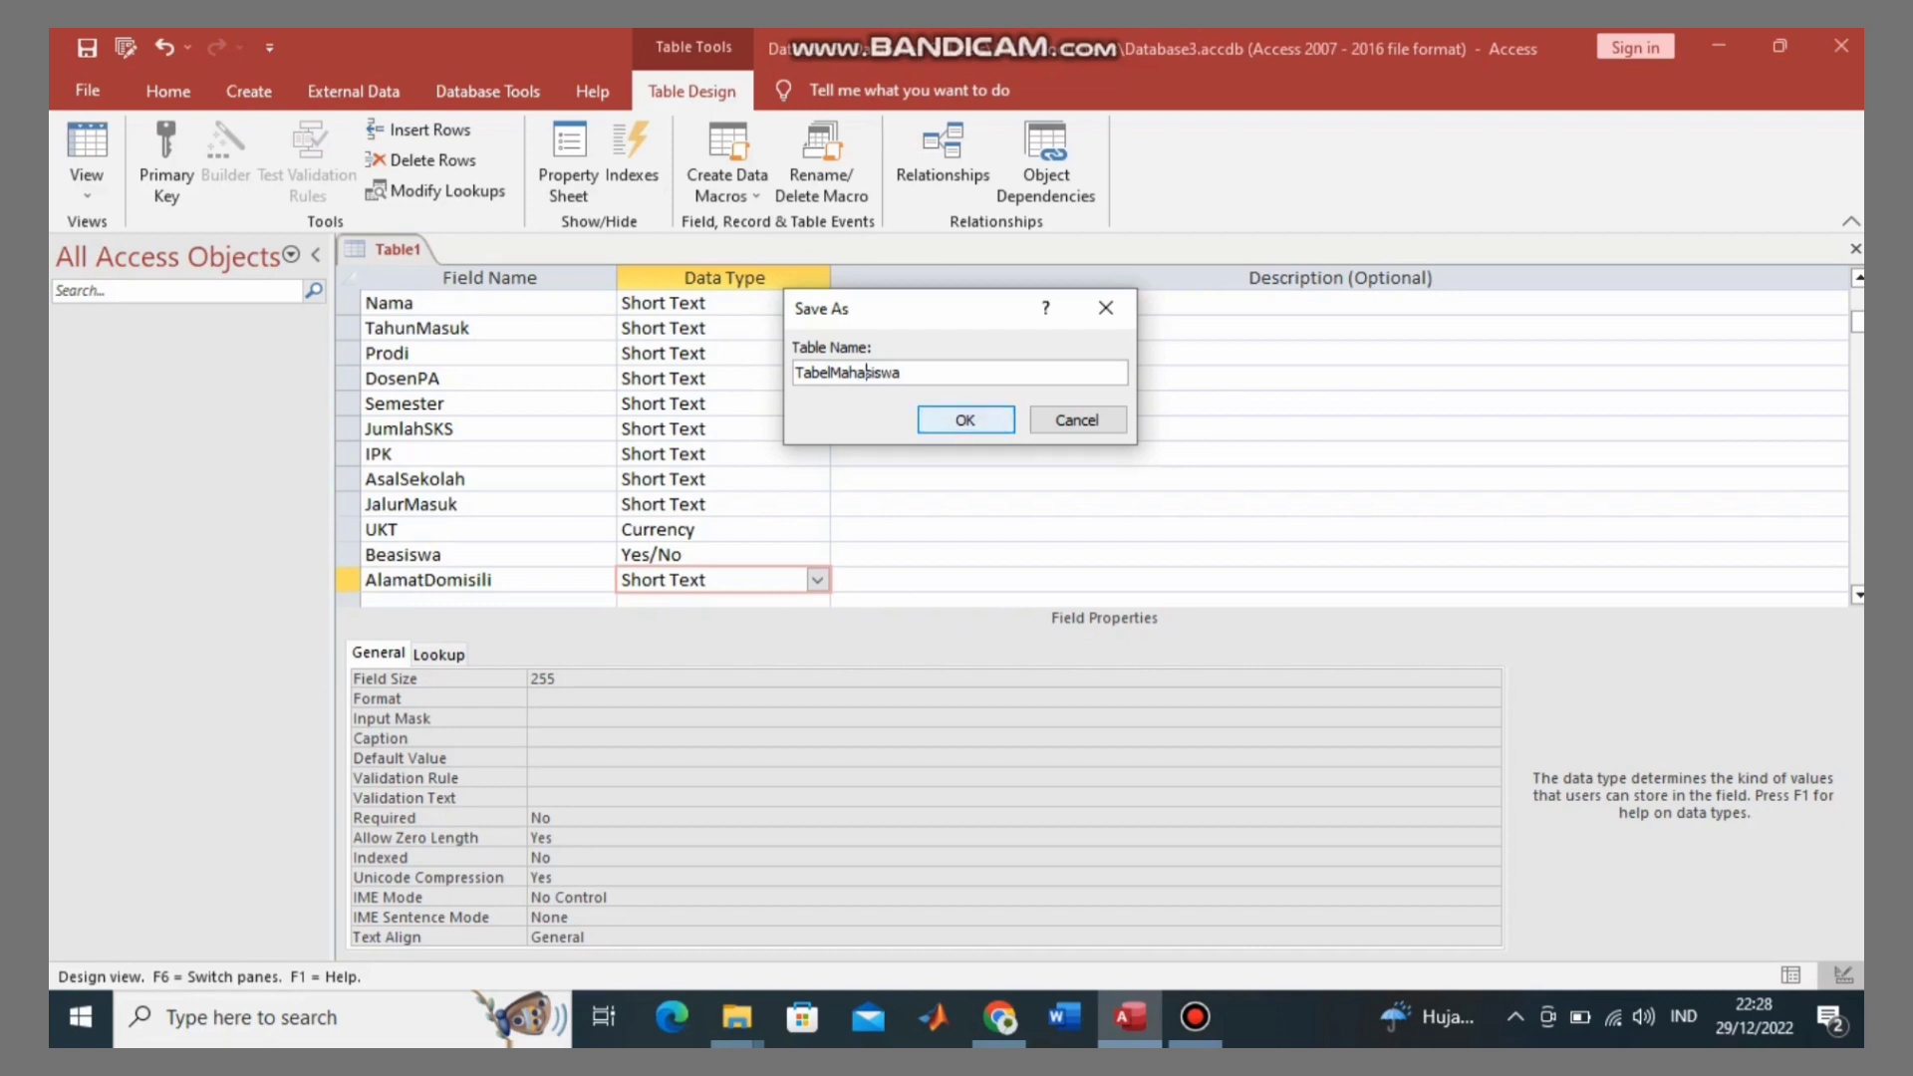
key(Return)
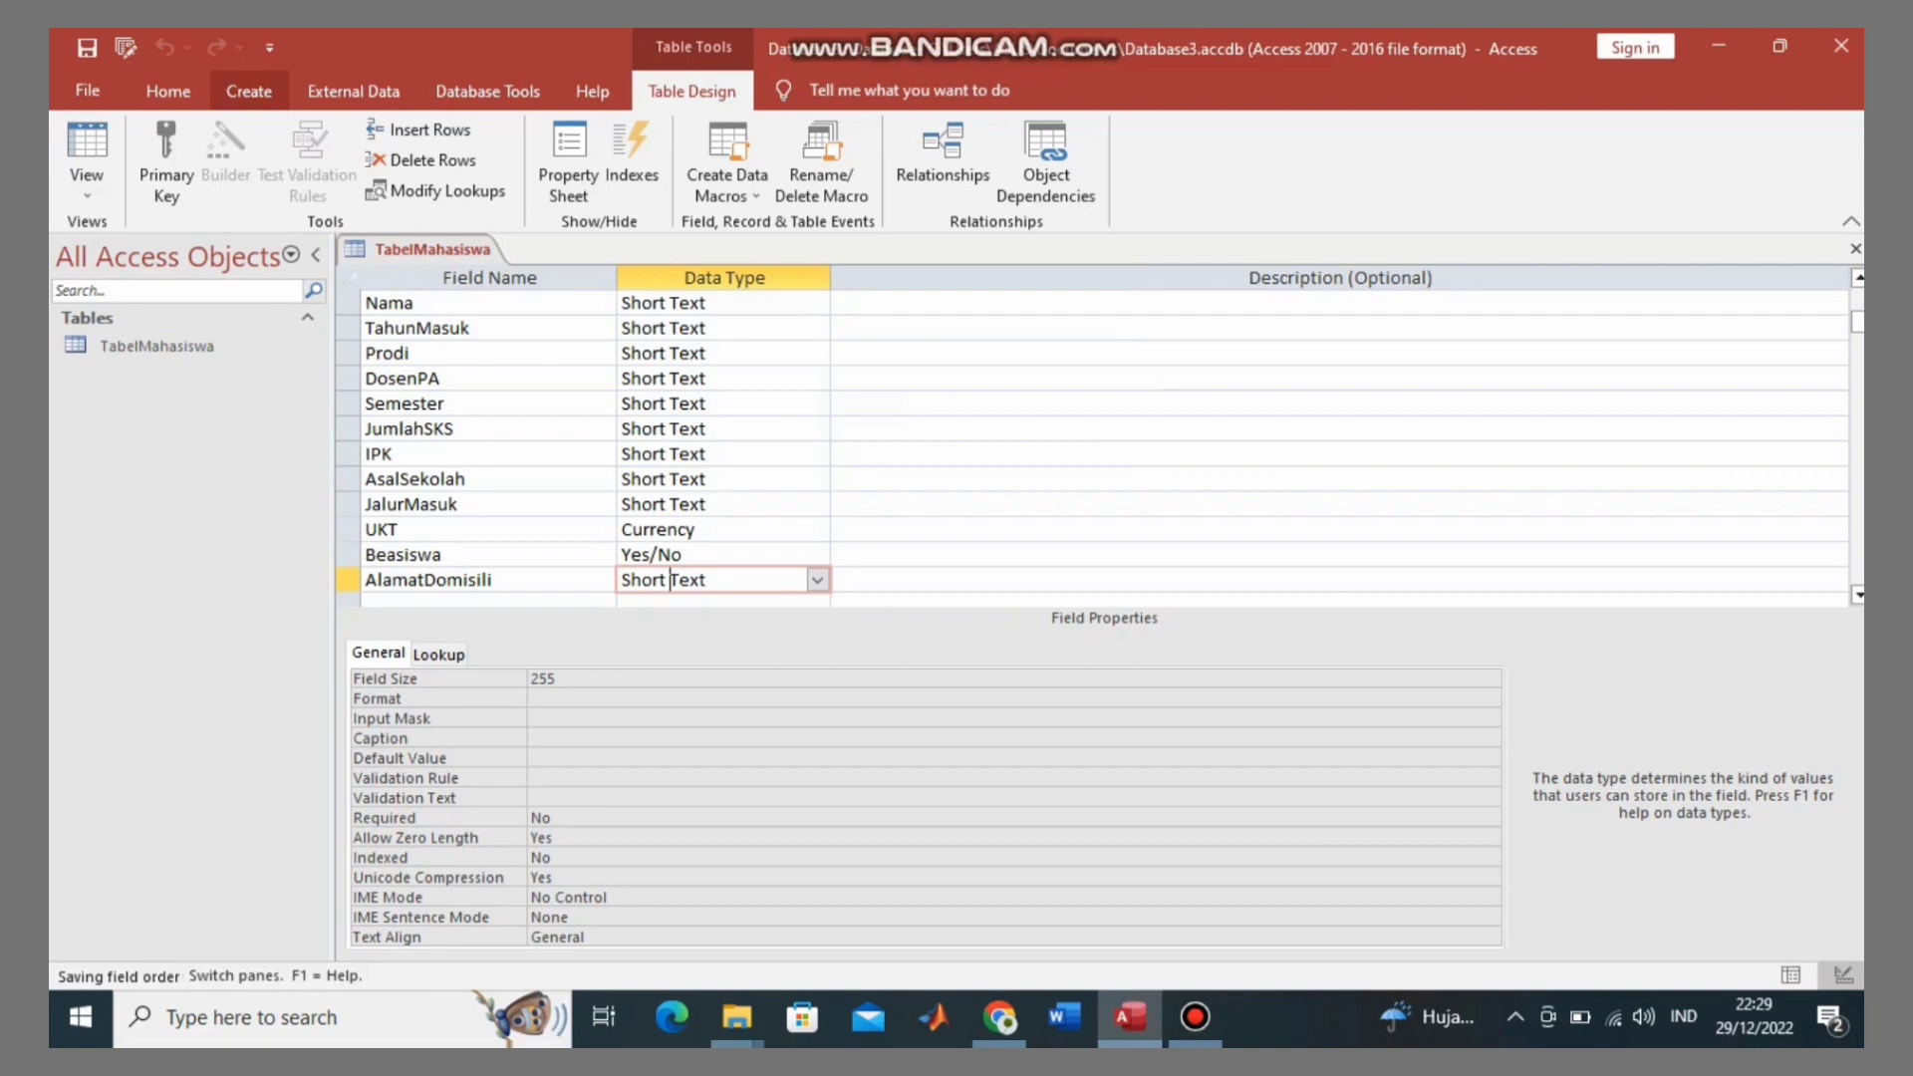
Step: Start a new table in Design View with a first field named KodeMataKuliah
click(248, 91)
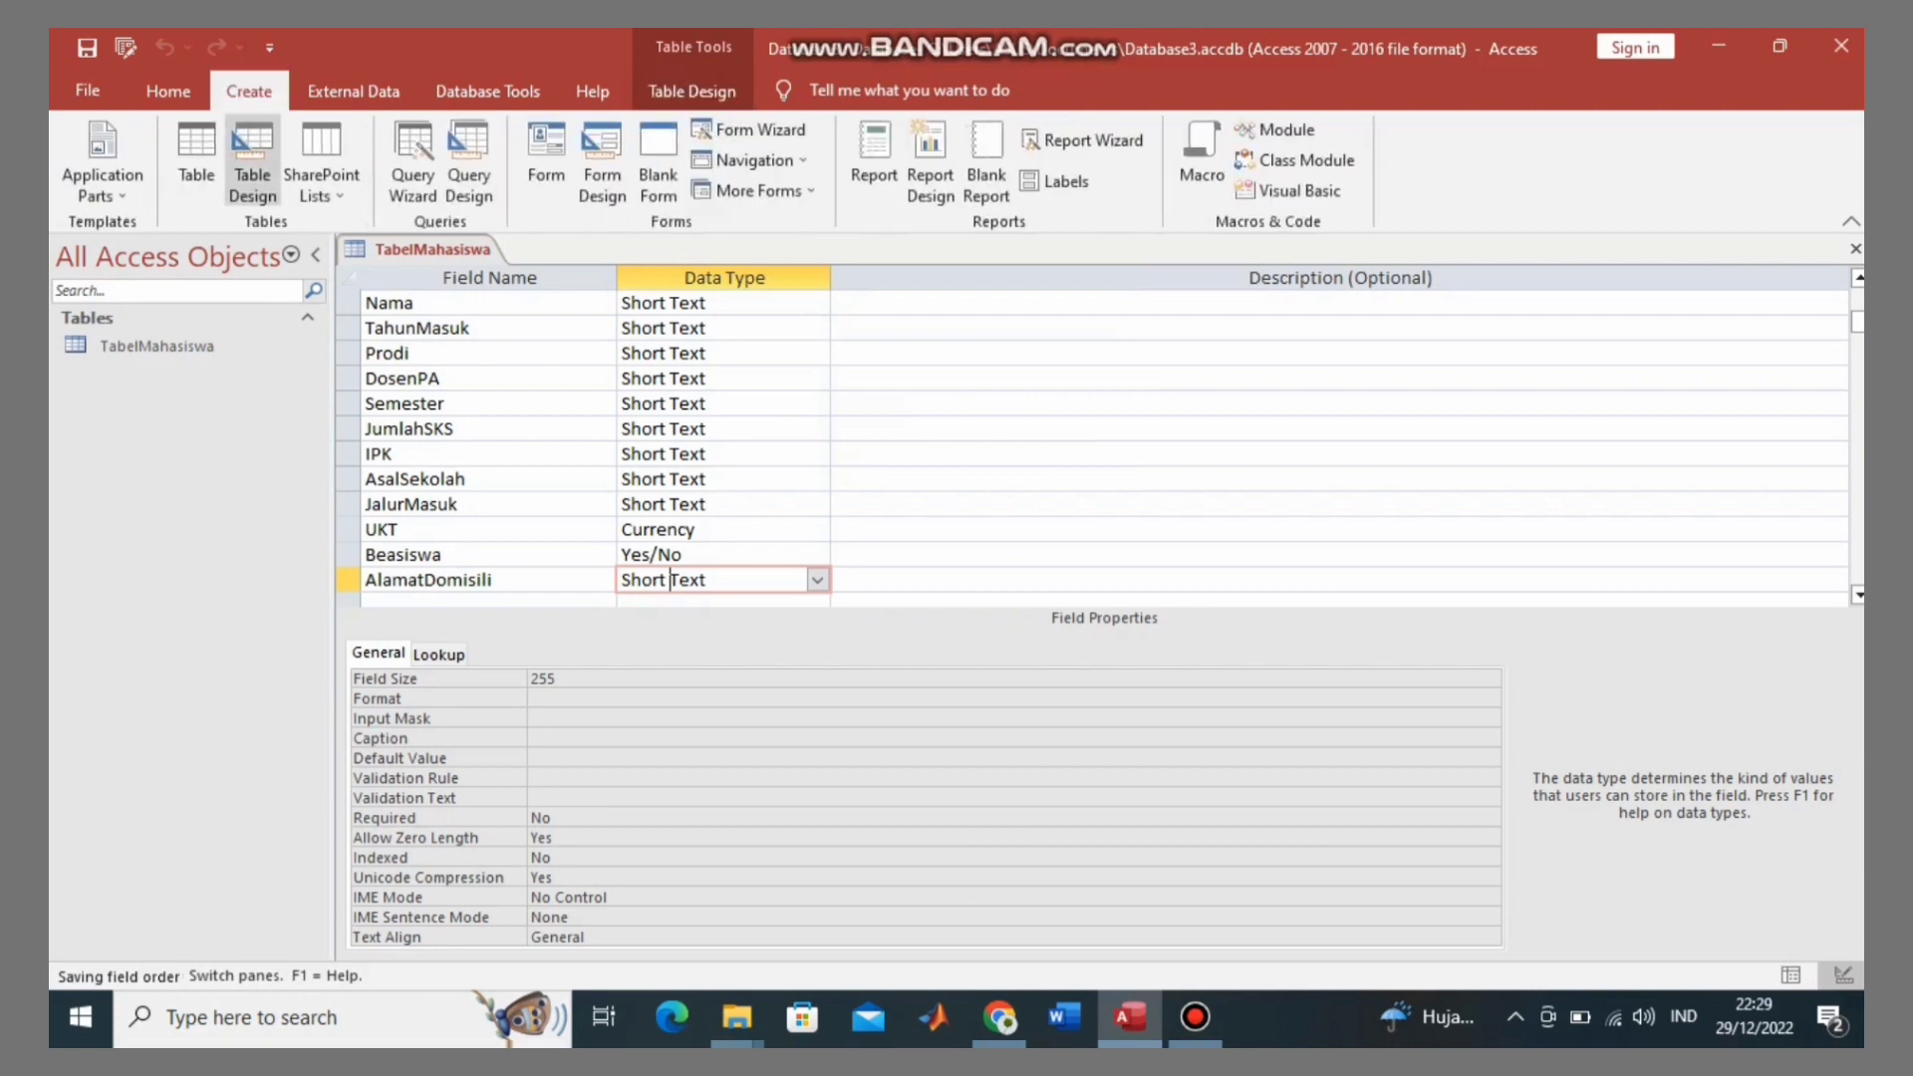
click(252, 159)
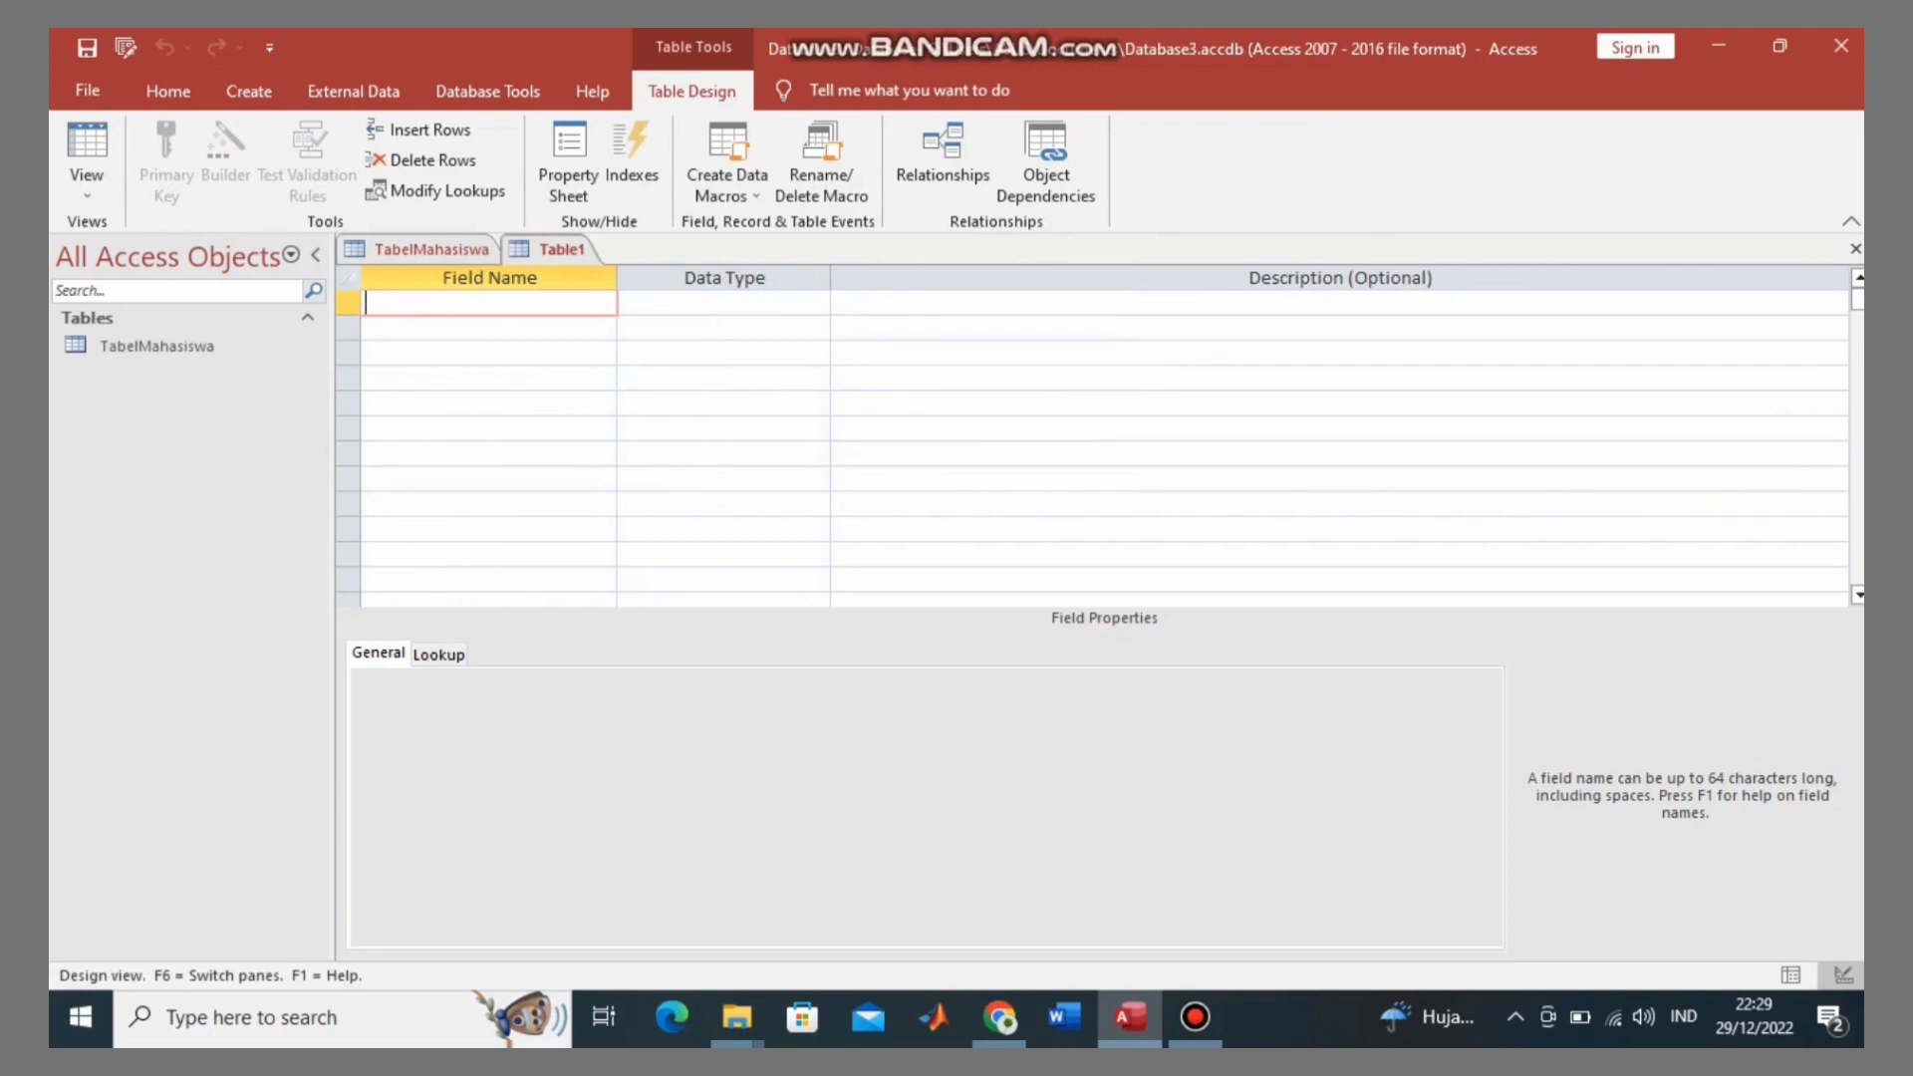
key(Caps_Lock)
text(K)
key(Caps_Lock)
text(ode)
key(Caps_Lock)
text(M)
key(Caps_Lock)
text(ata)
key(Caps_Lock)
text(K)
key(Caps_Lock)
text(uliah)
key(Tab)
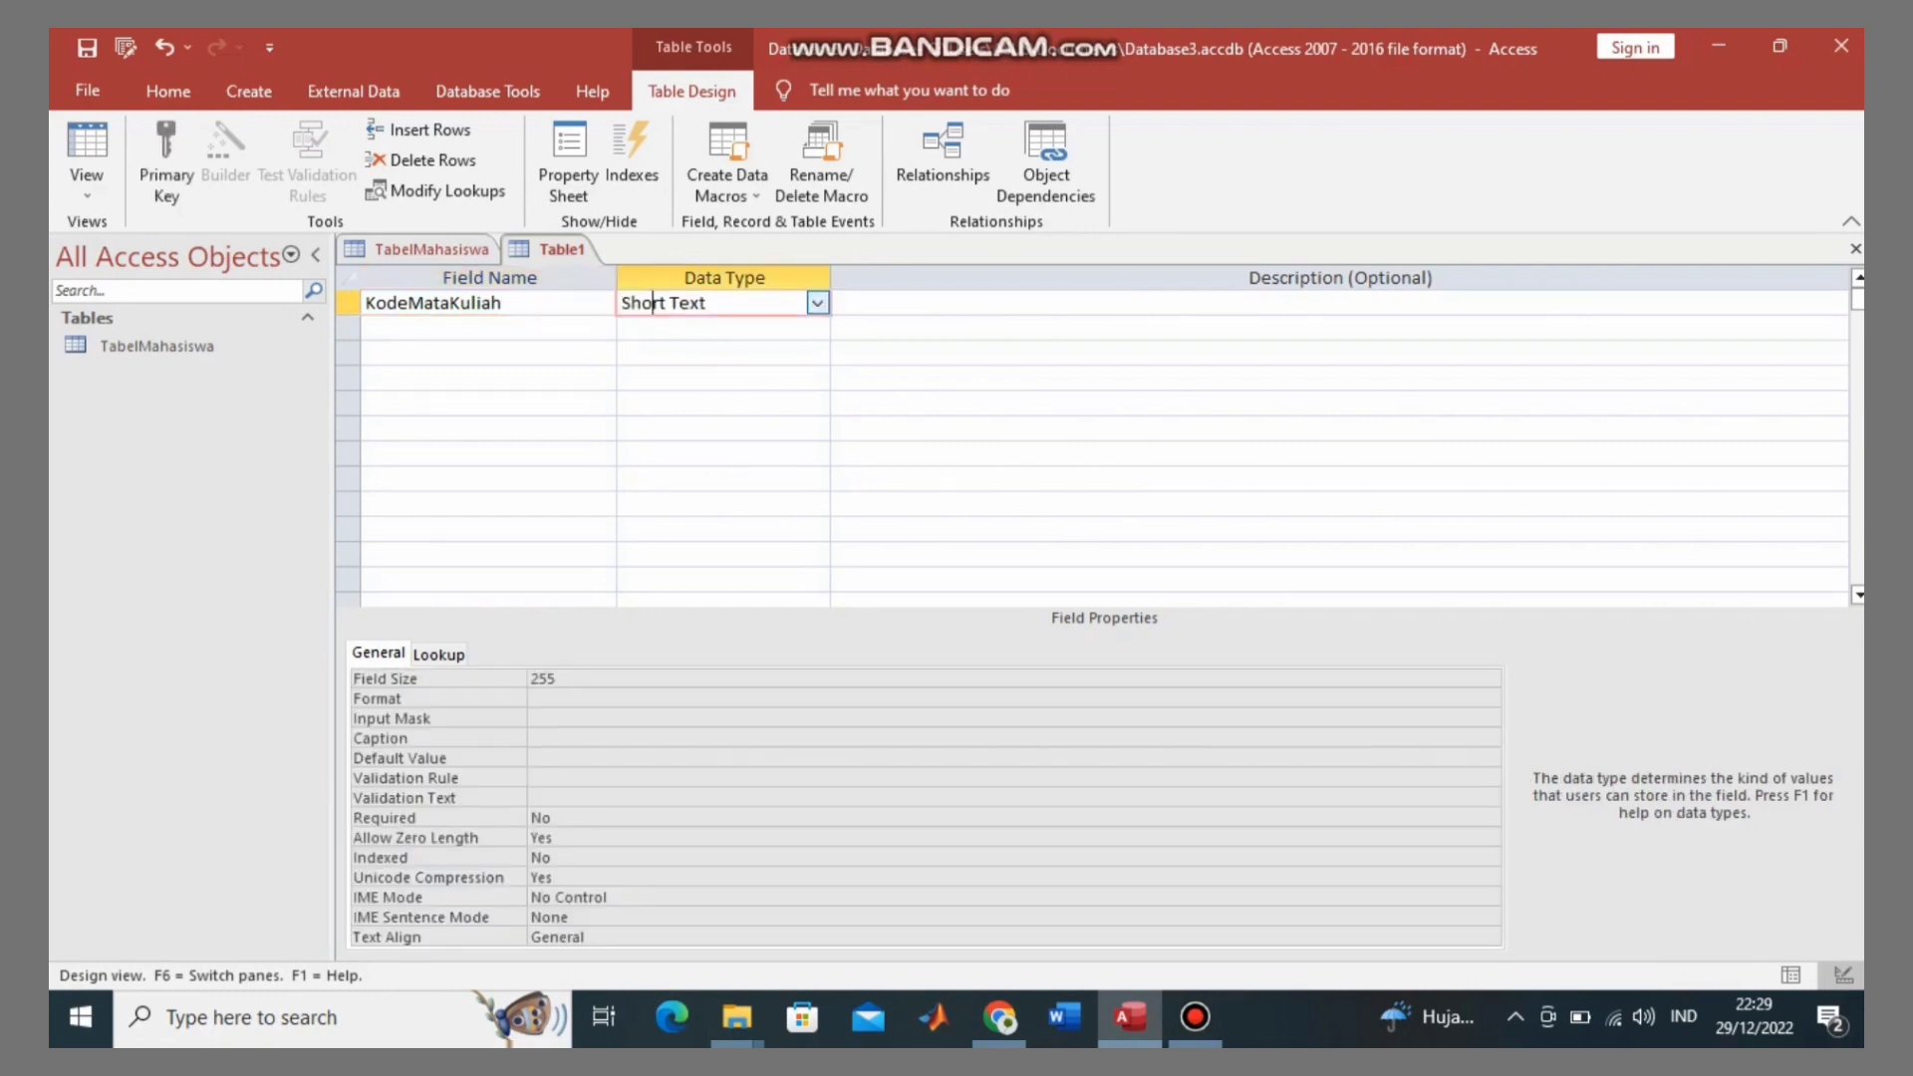
Step: Add MataKuliah and NIM fields as Short Text
click(459, 327)
key(Caps_Lock)
text(M)
key(Caps_Lock)
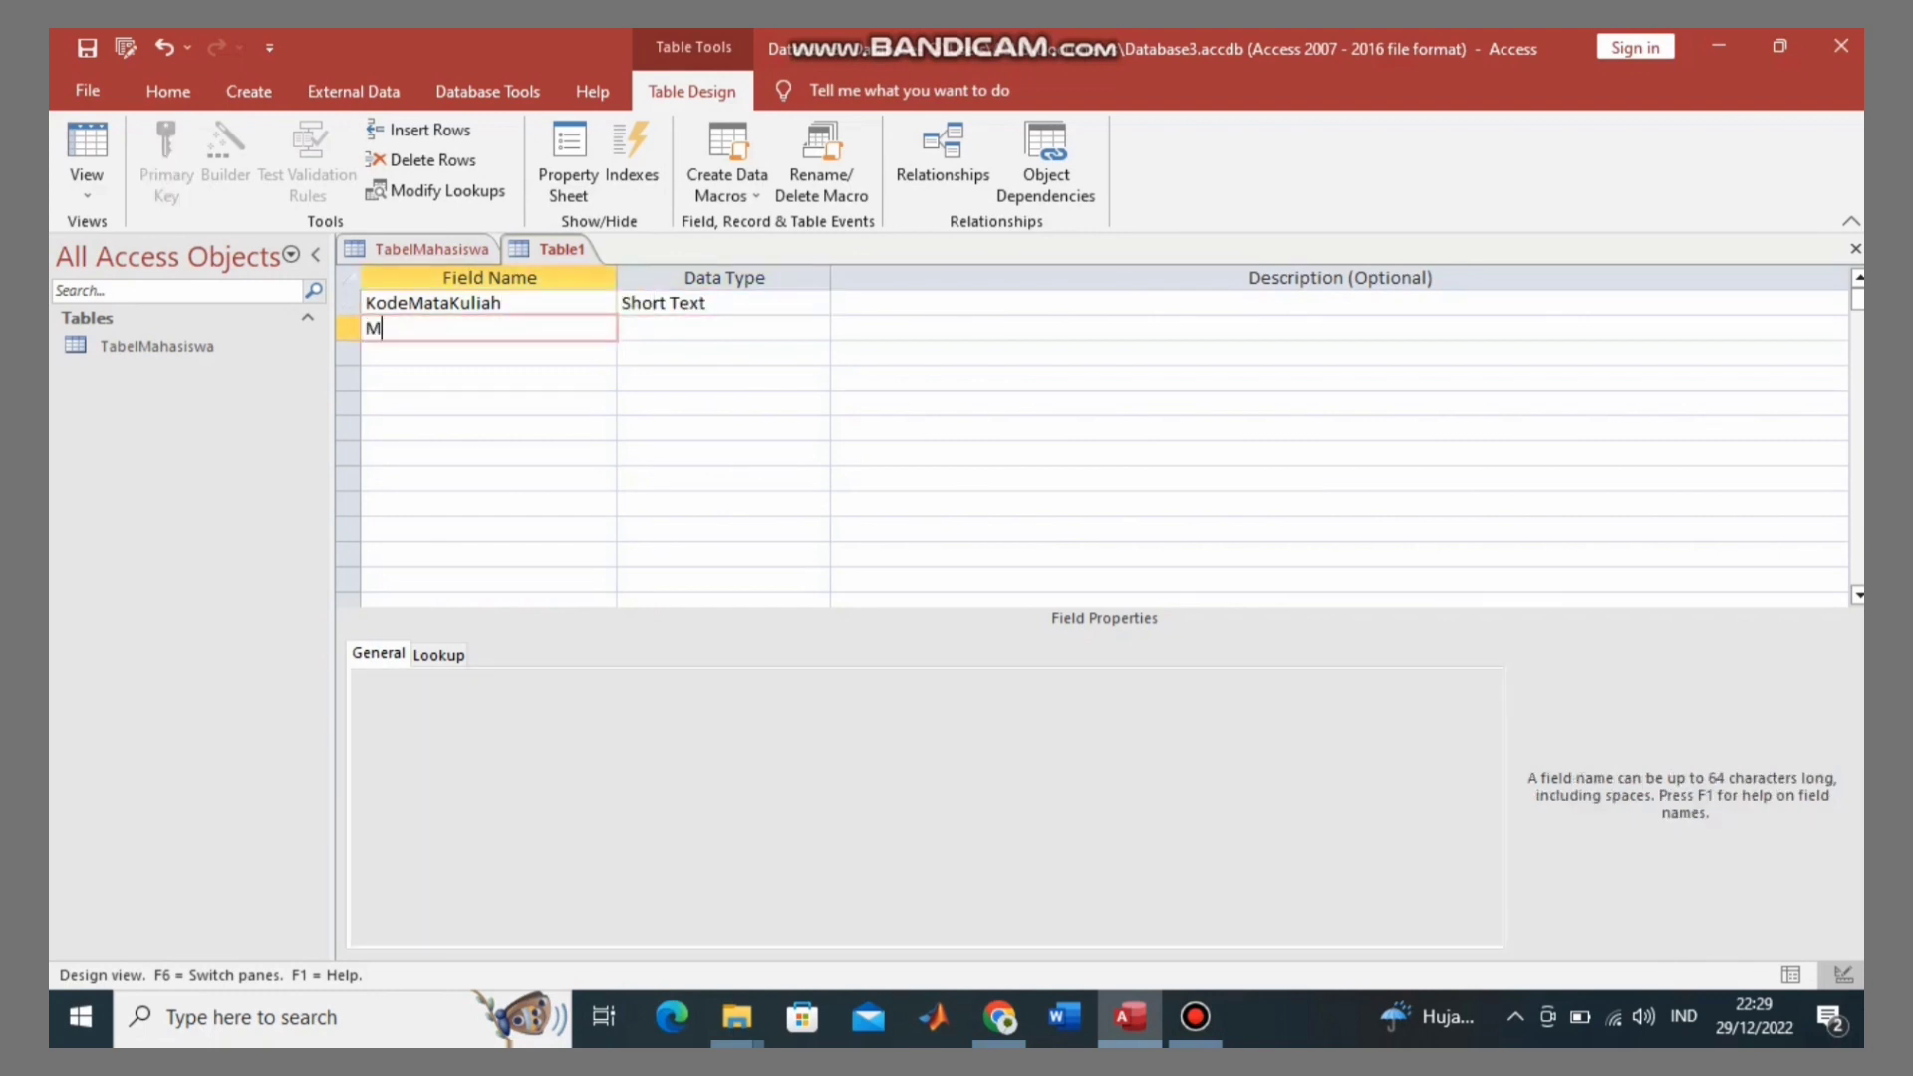
text(ata)
key(Caps_Lock)
text(K)
key(Caps_Lock)
text(uliah)
key(Return)
key(Return)
key(Return)
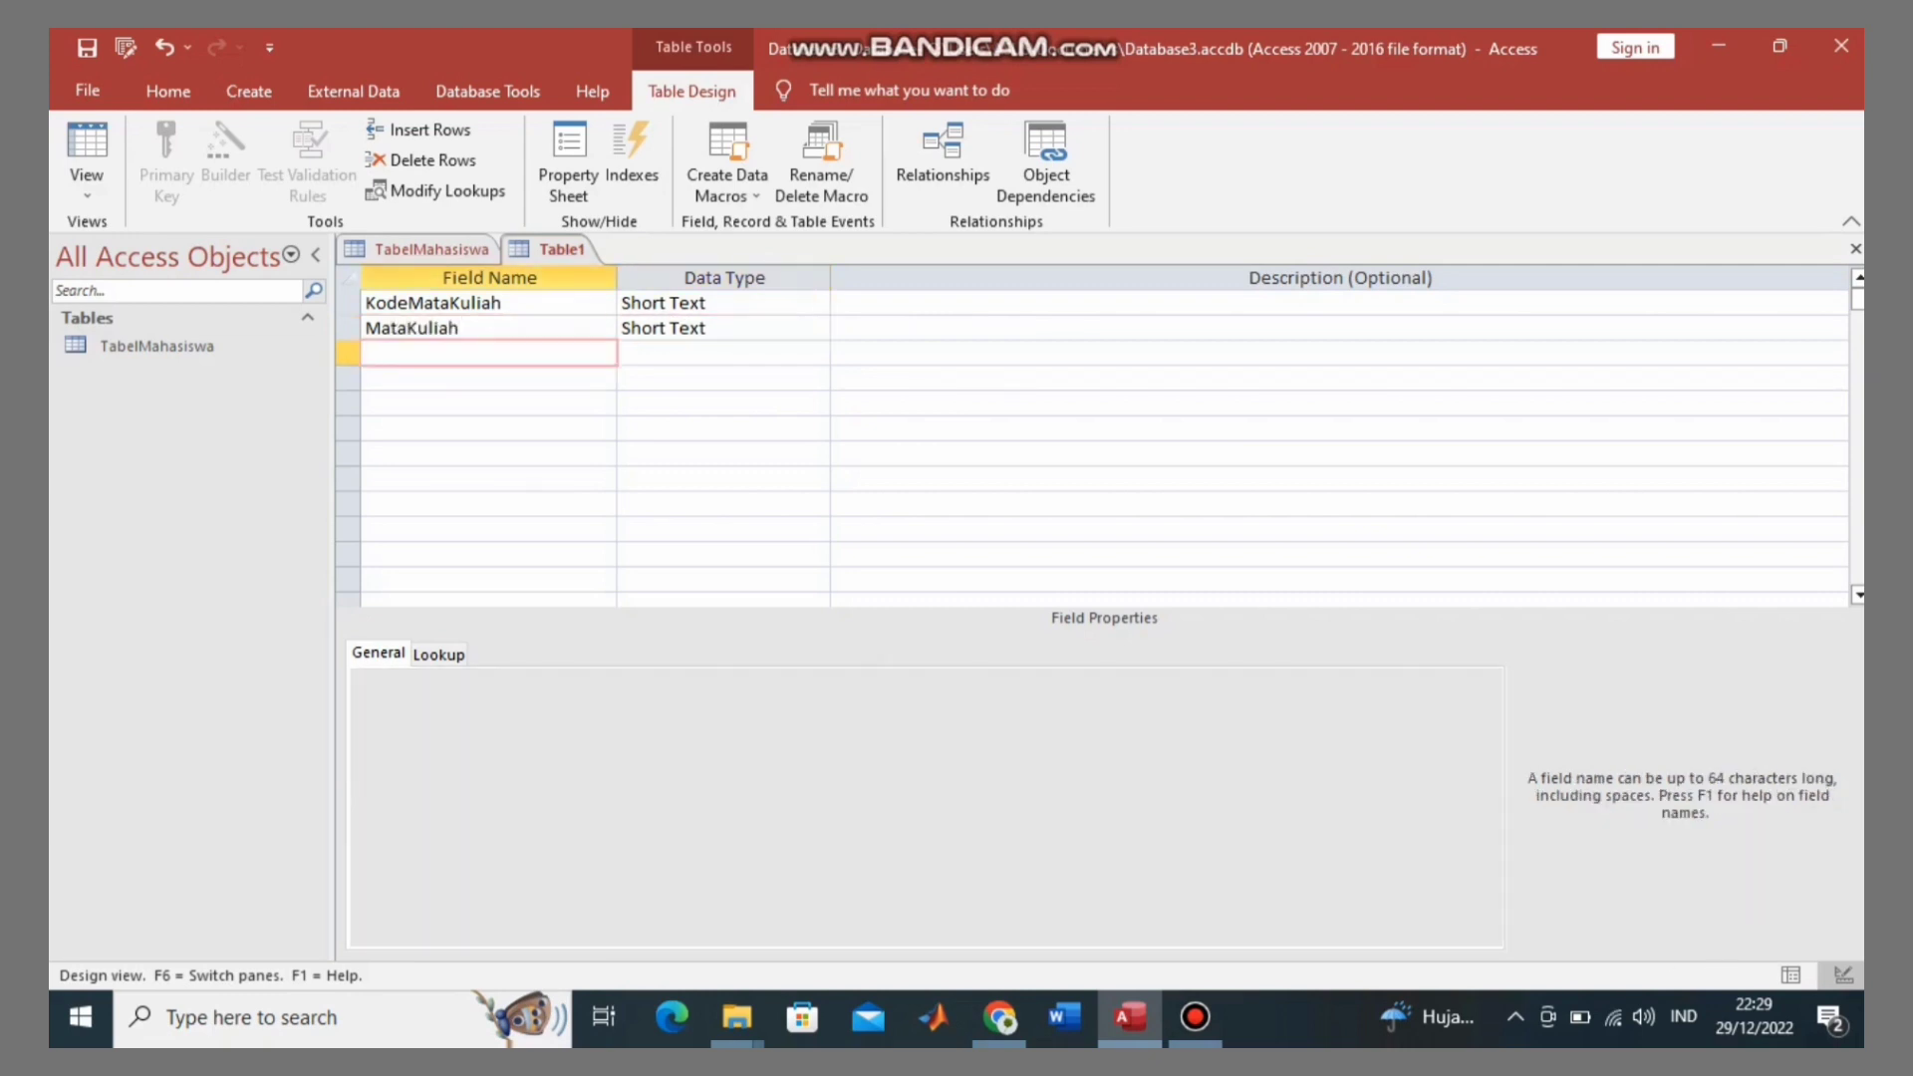
key(Caps_Lock)
text(NIM)
click(679, 353)
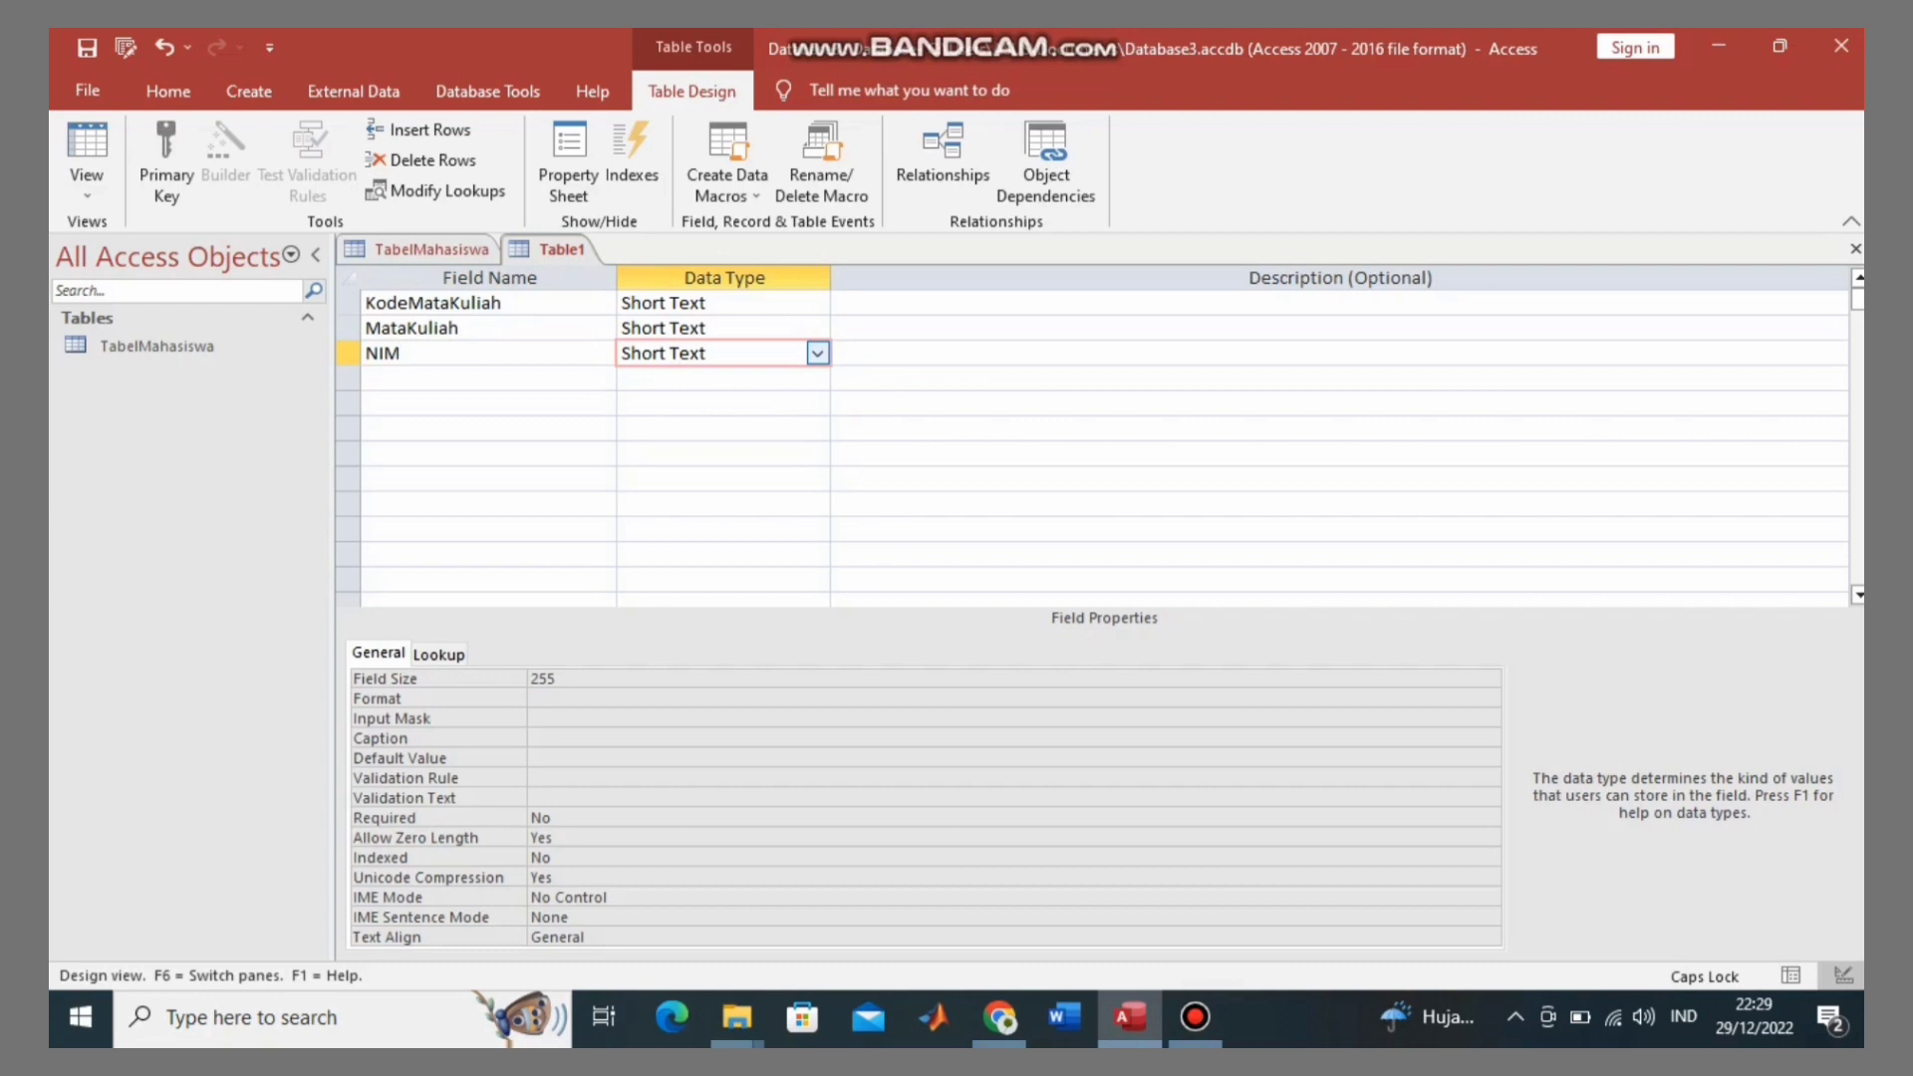
Step: Add a DosenPengampu field as Short Text, correcting the mistyped name
click(448, 378)
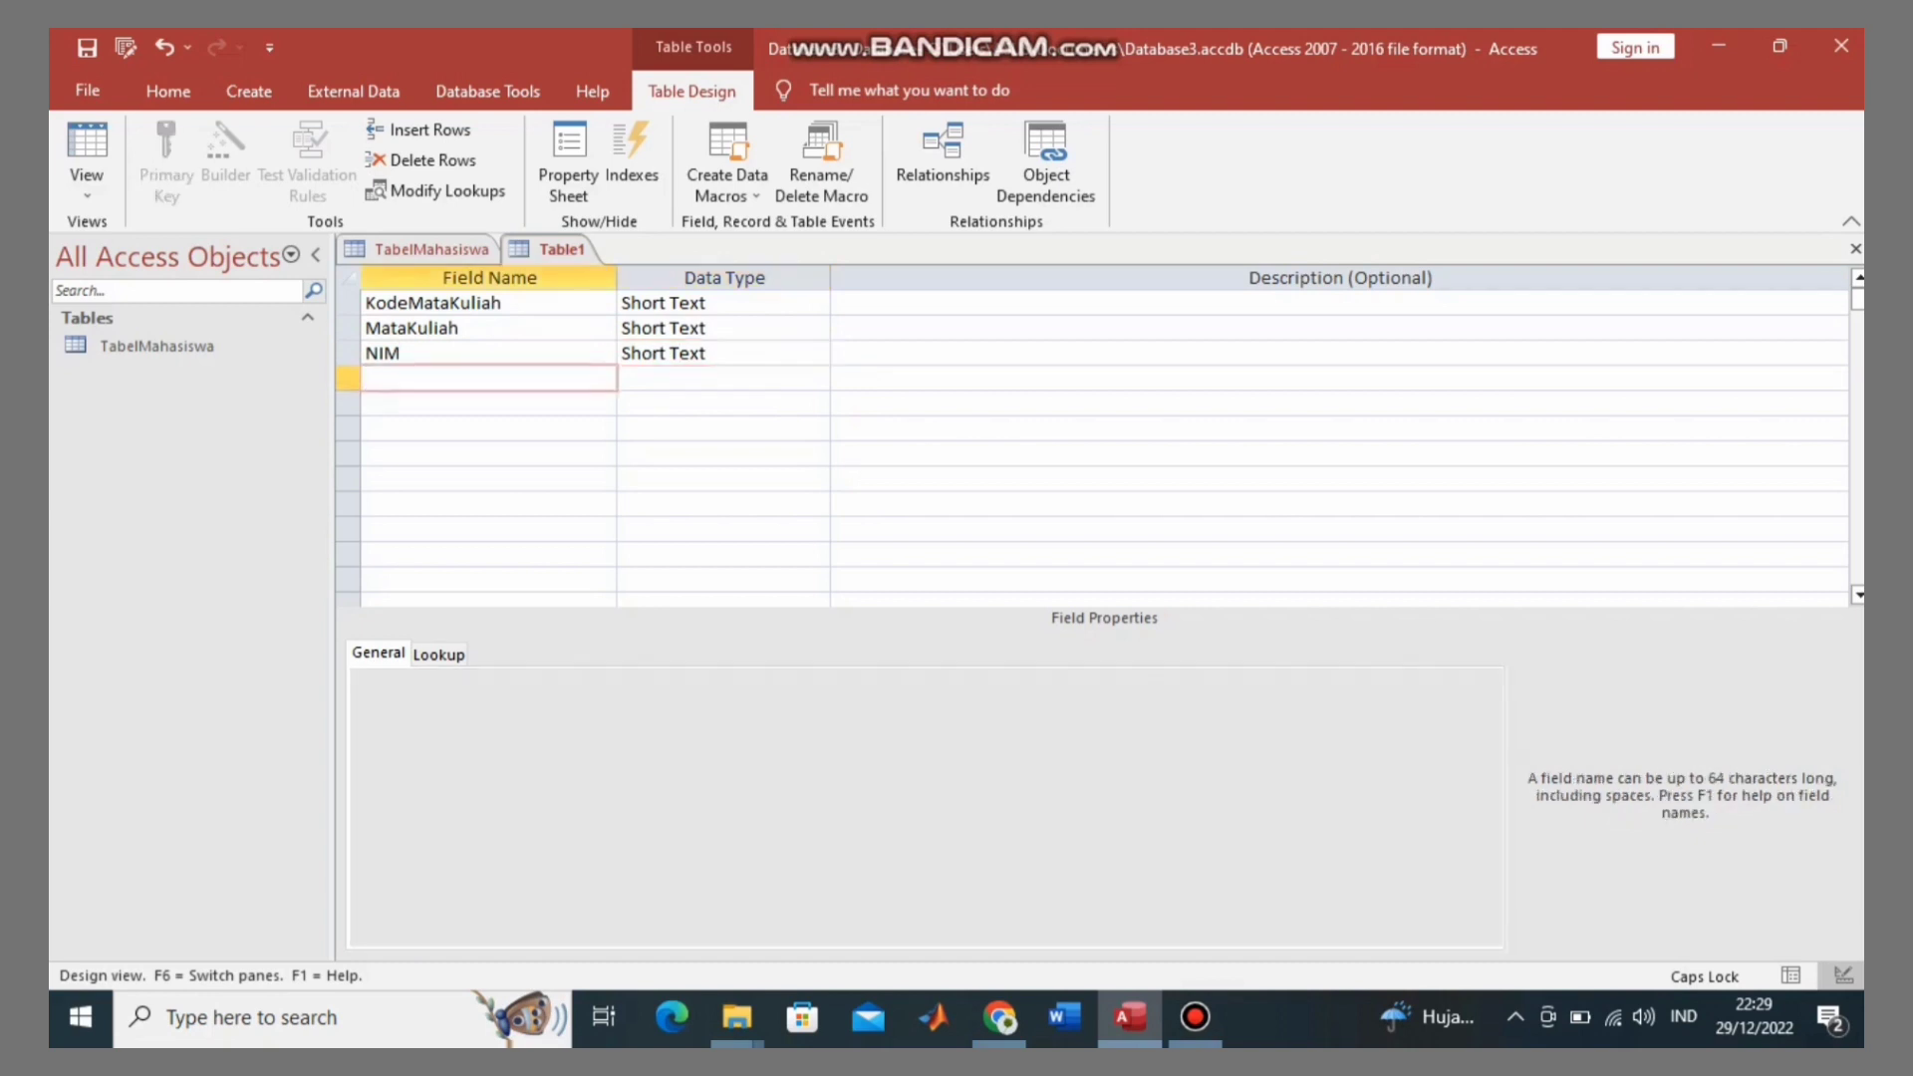
text(dOSENp)
key(Caps_Lock)
key(BackSpace)
key(BackSpace)
key(BackSpace)
key(BackSpace)
key(BackSpace)
key(BackSpace)
text(d)
key(BackSpace)
key(Caps_Lock)
text(D)
key(Caps_Lock)
text(osen)
key(Caps_Lock)
text(P)
key(Caps_Lock)
text(engampu)
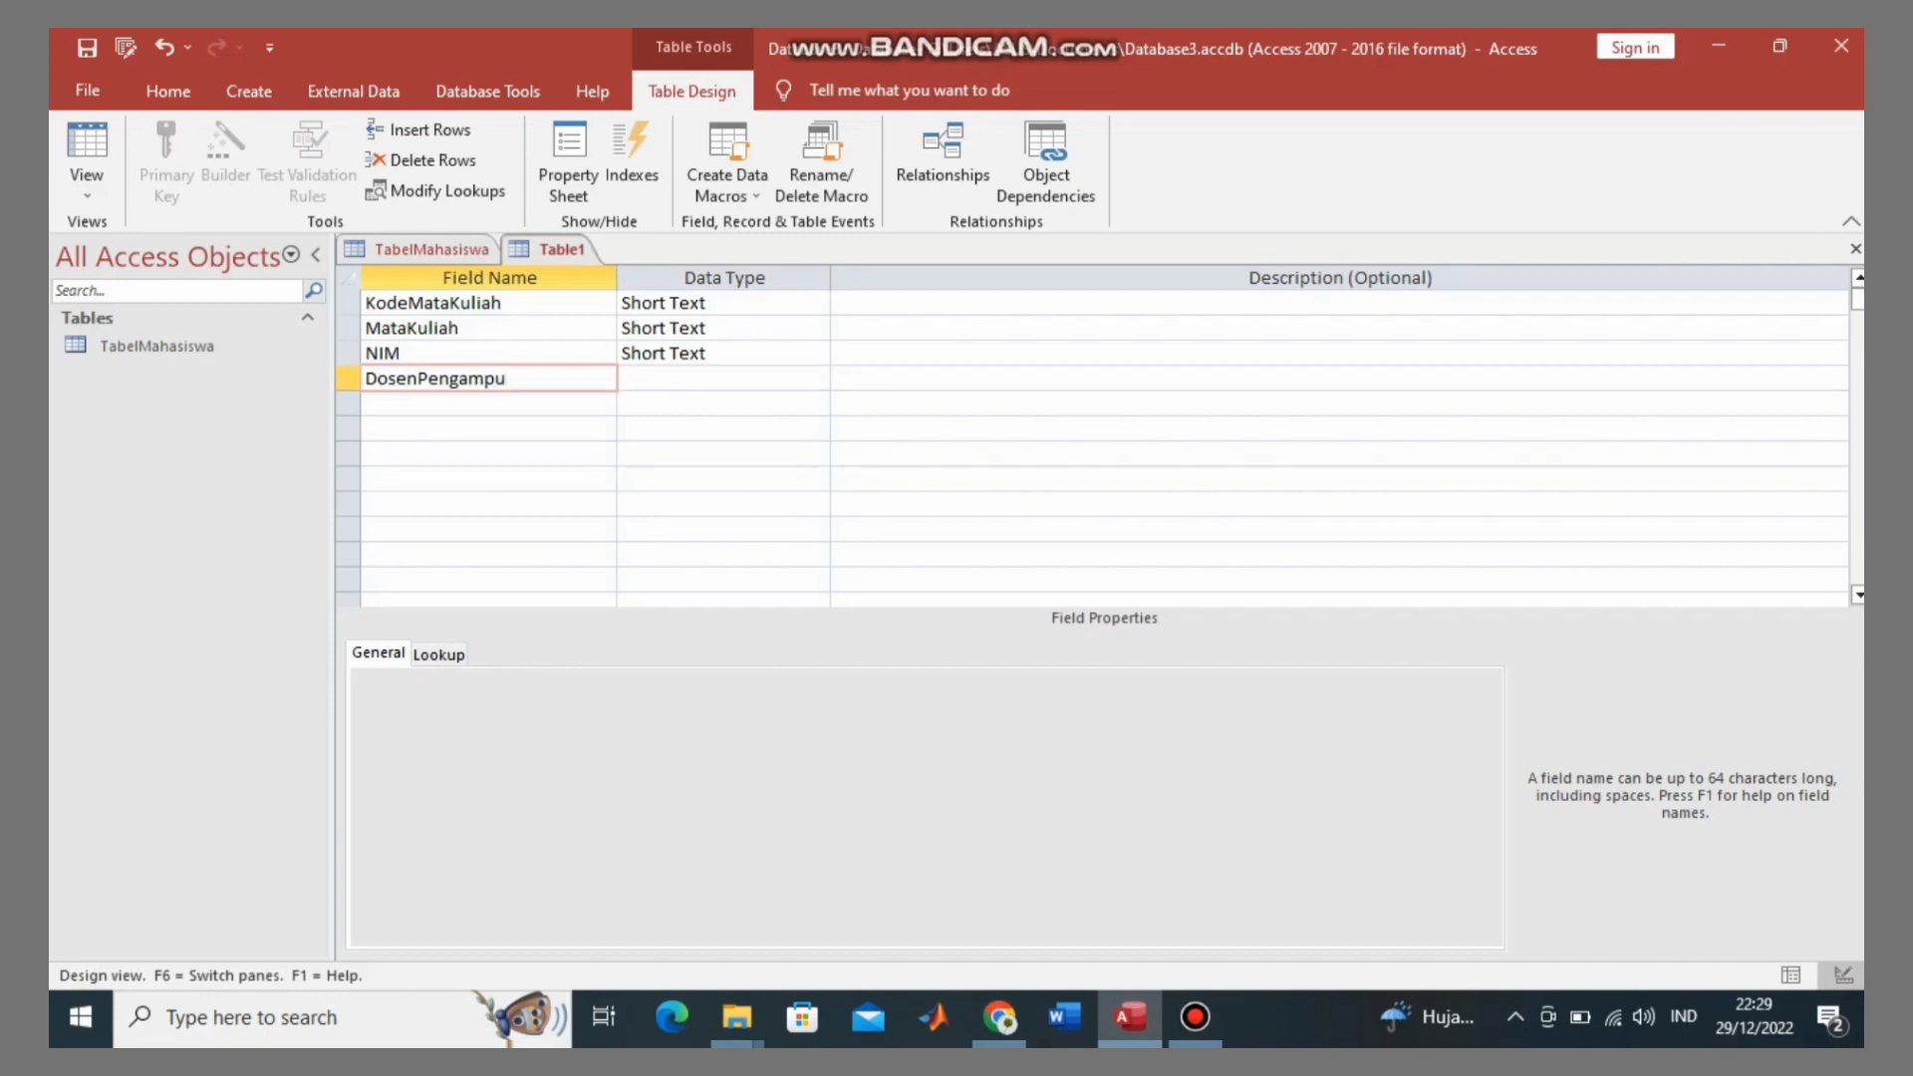
key(Return)
key(Return)
key(Return)
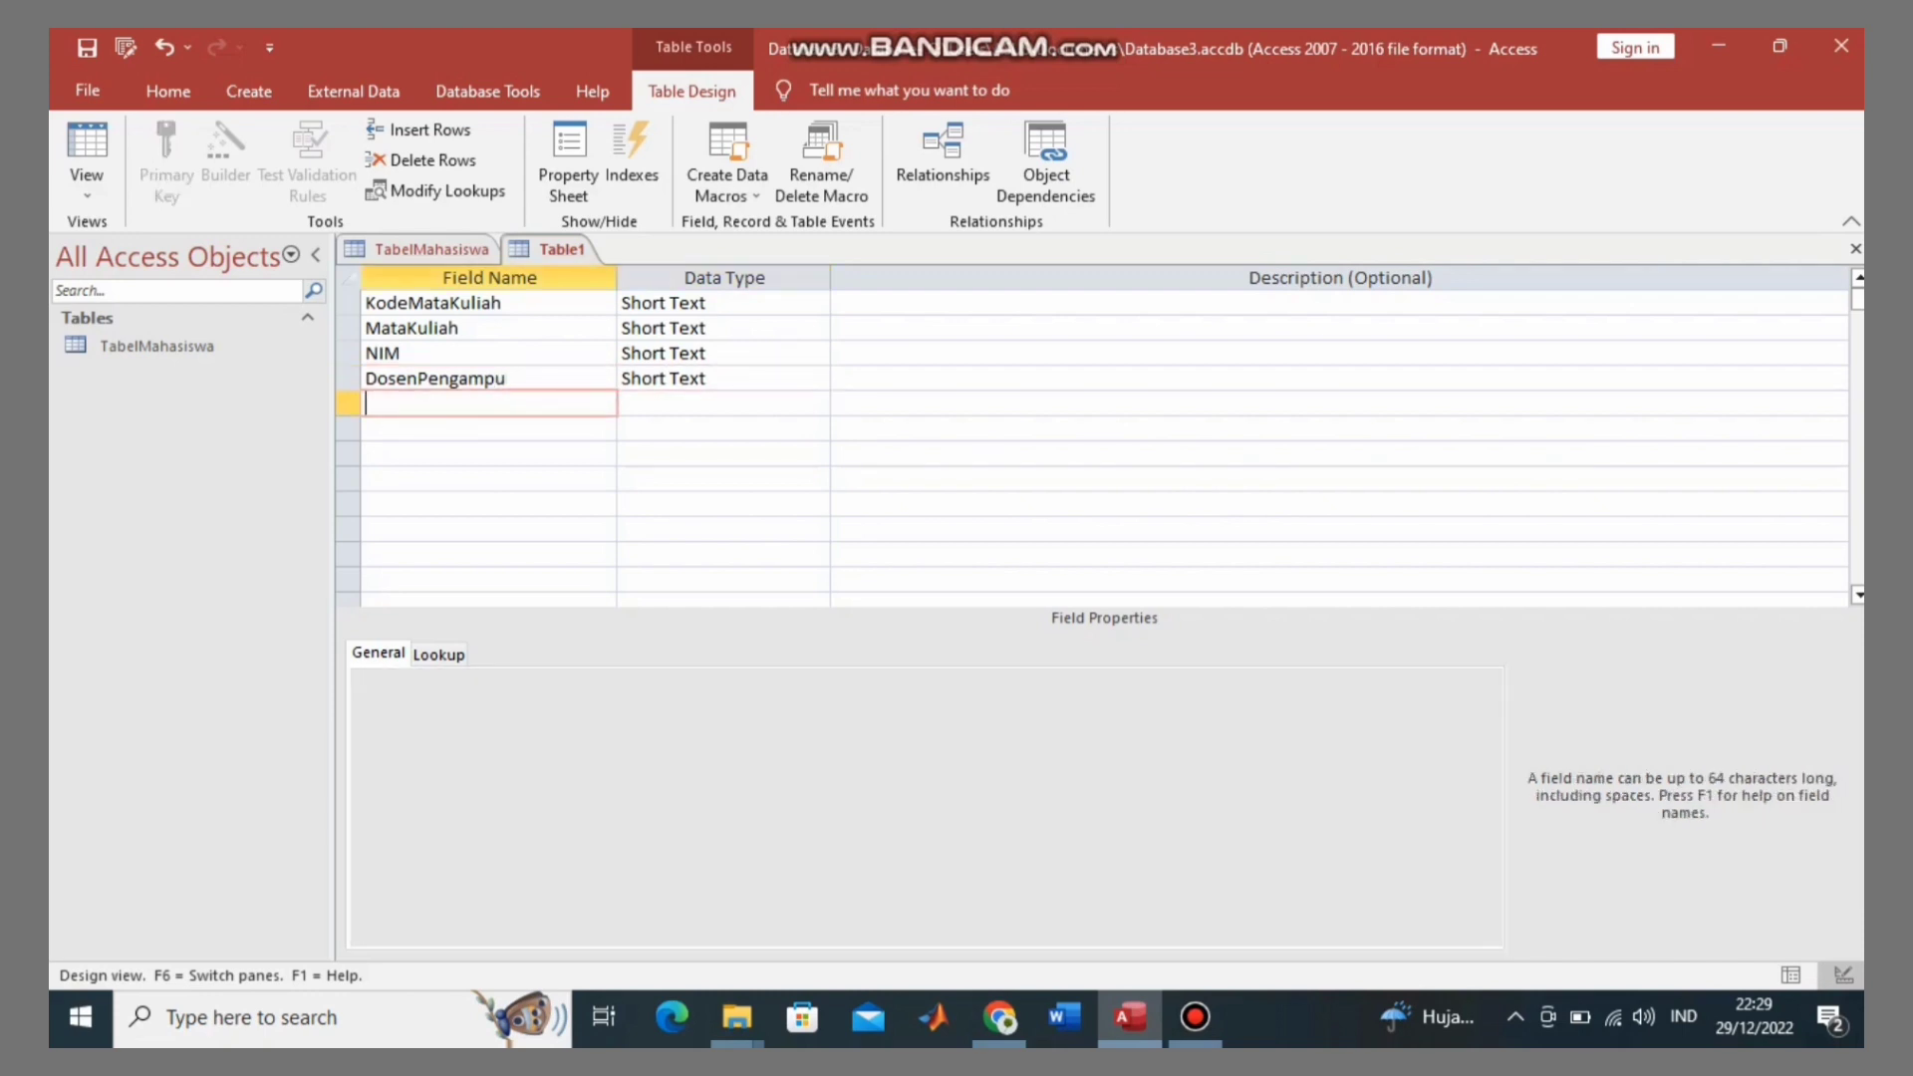
Step: Add a JadwalKuliah field as Short Text
key(Caps_Lock)
text(J)
key(Caps_Lock)
text(adwal)
key(Caps_Lock)
text(K)
key(Caps_Lock)
text(uliah)
key(Return)
key(Return)
key(Return)
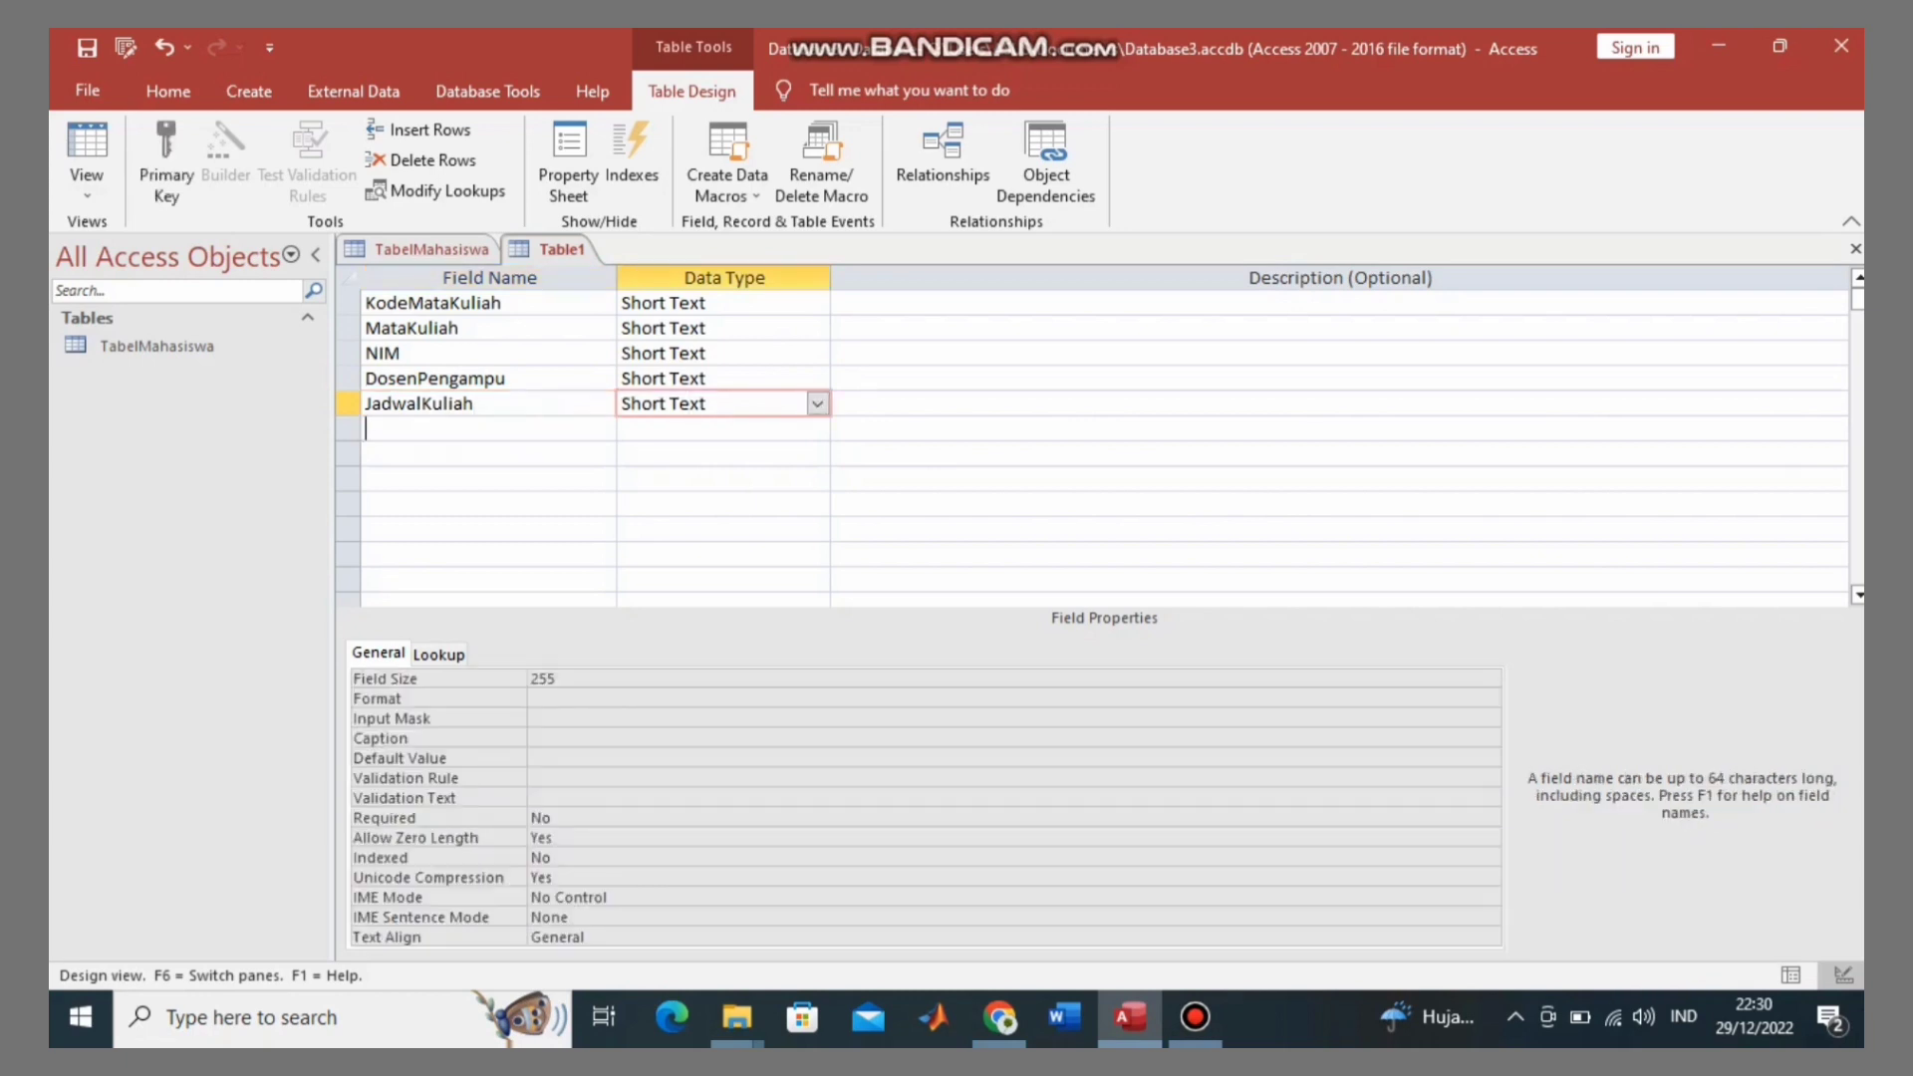
Step: Add a Waktu field with the Date/Time data type
key(Caps_Lock)
text(W)
key(Caps_Lock)
text(aktu)
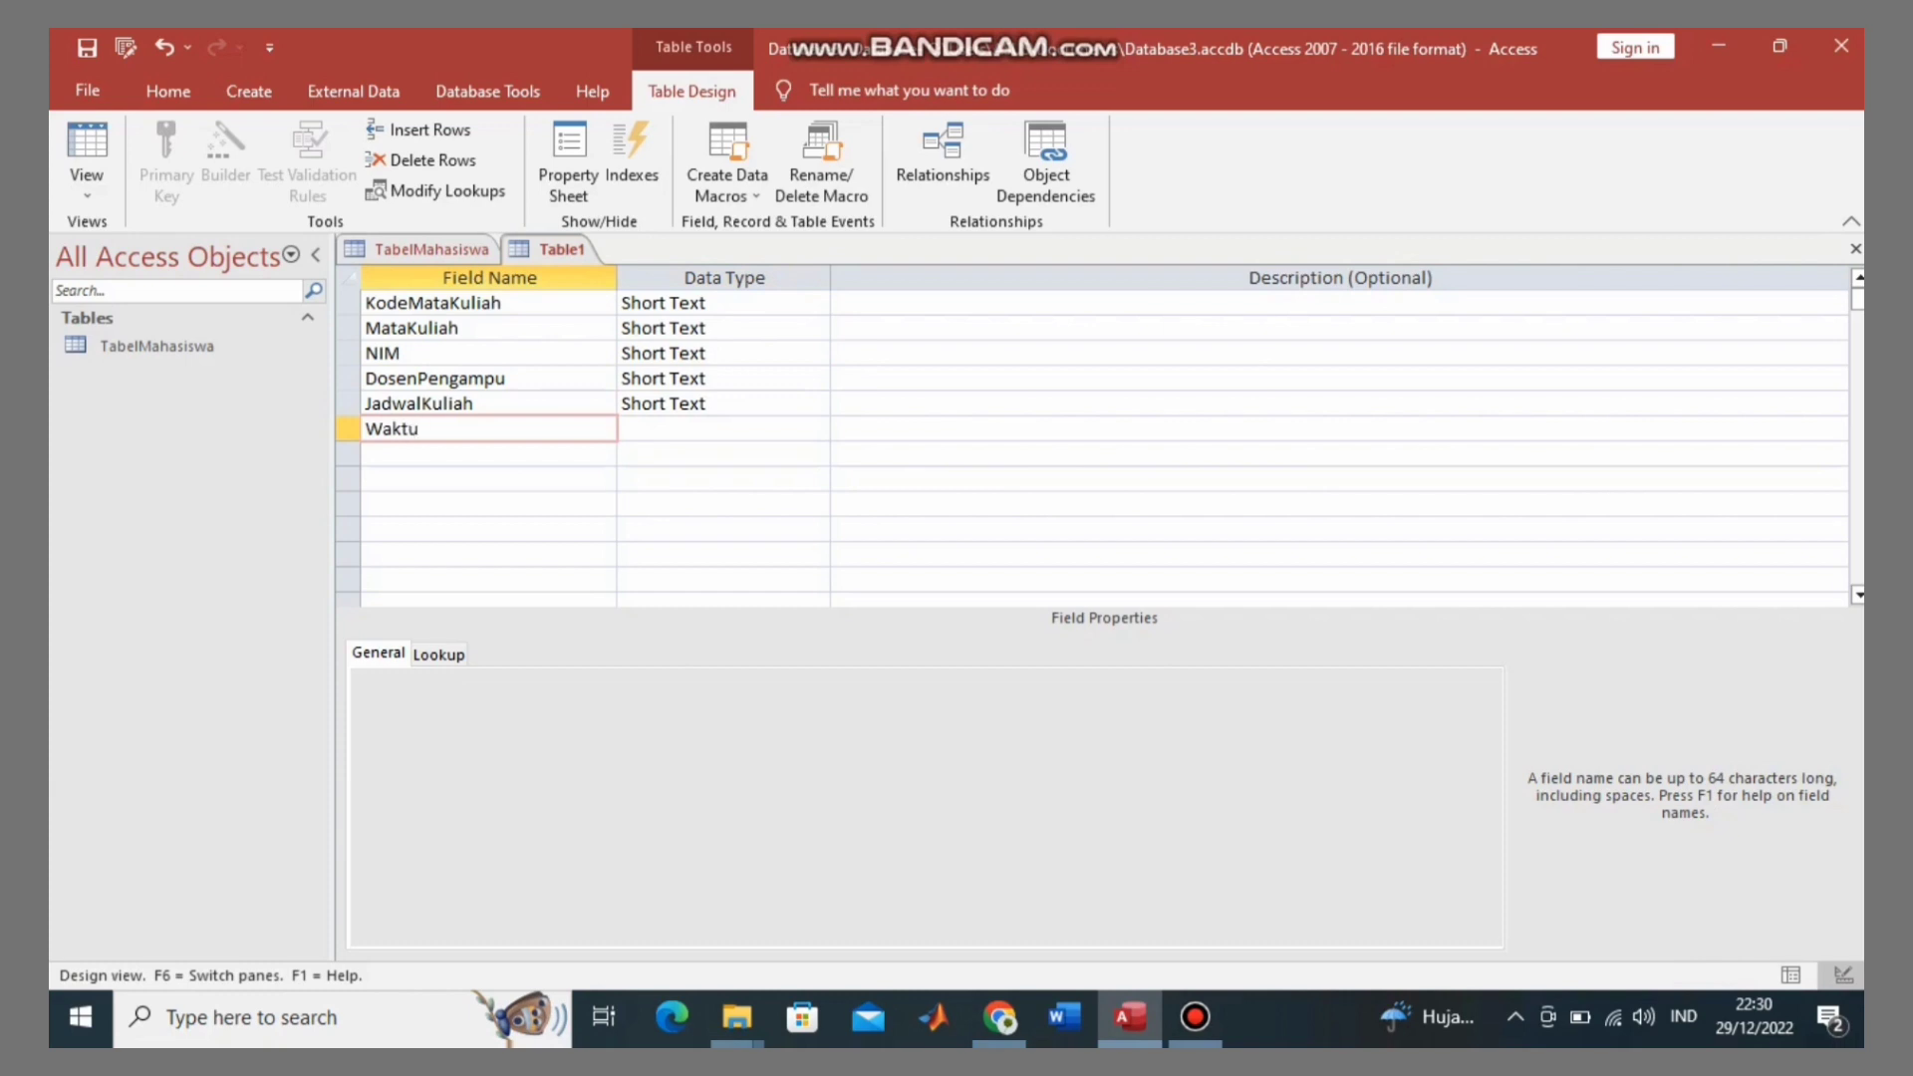
click(681, 428)
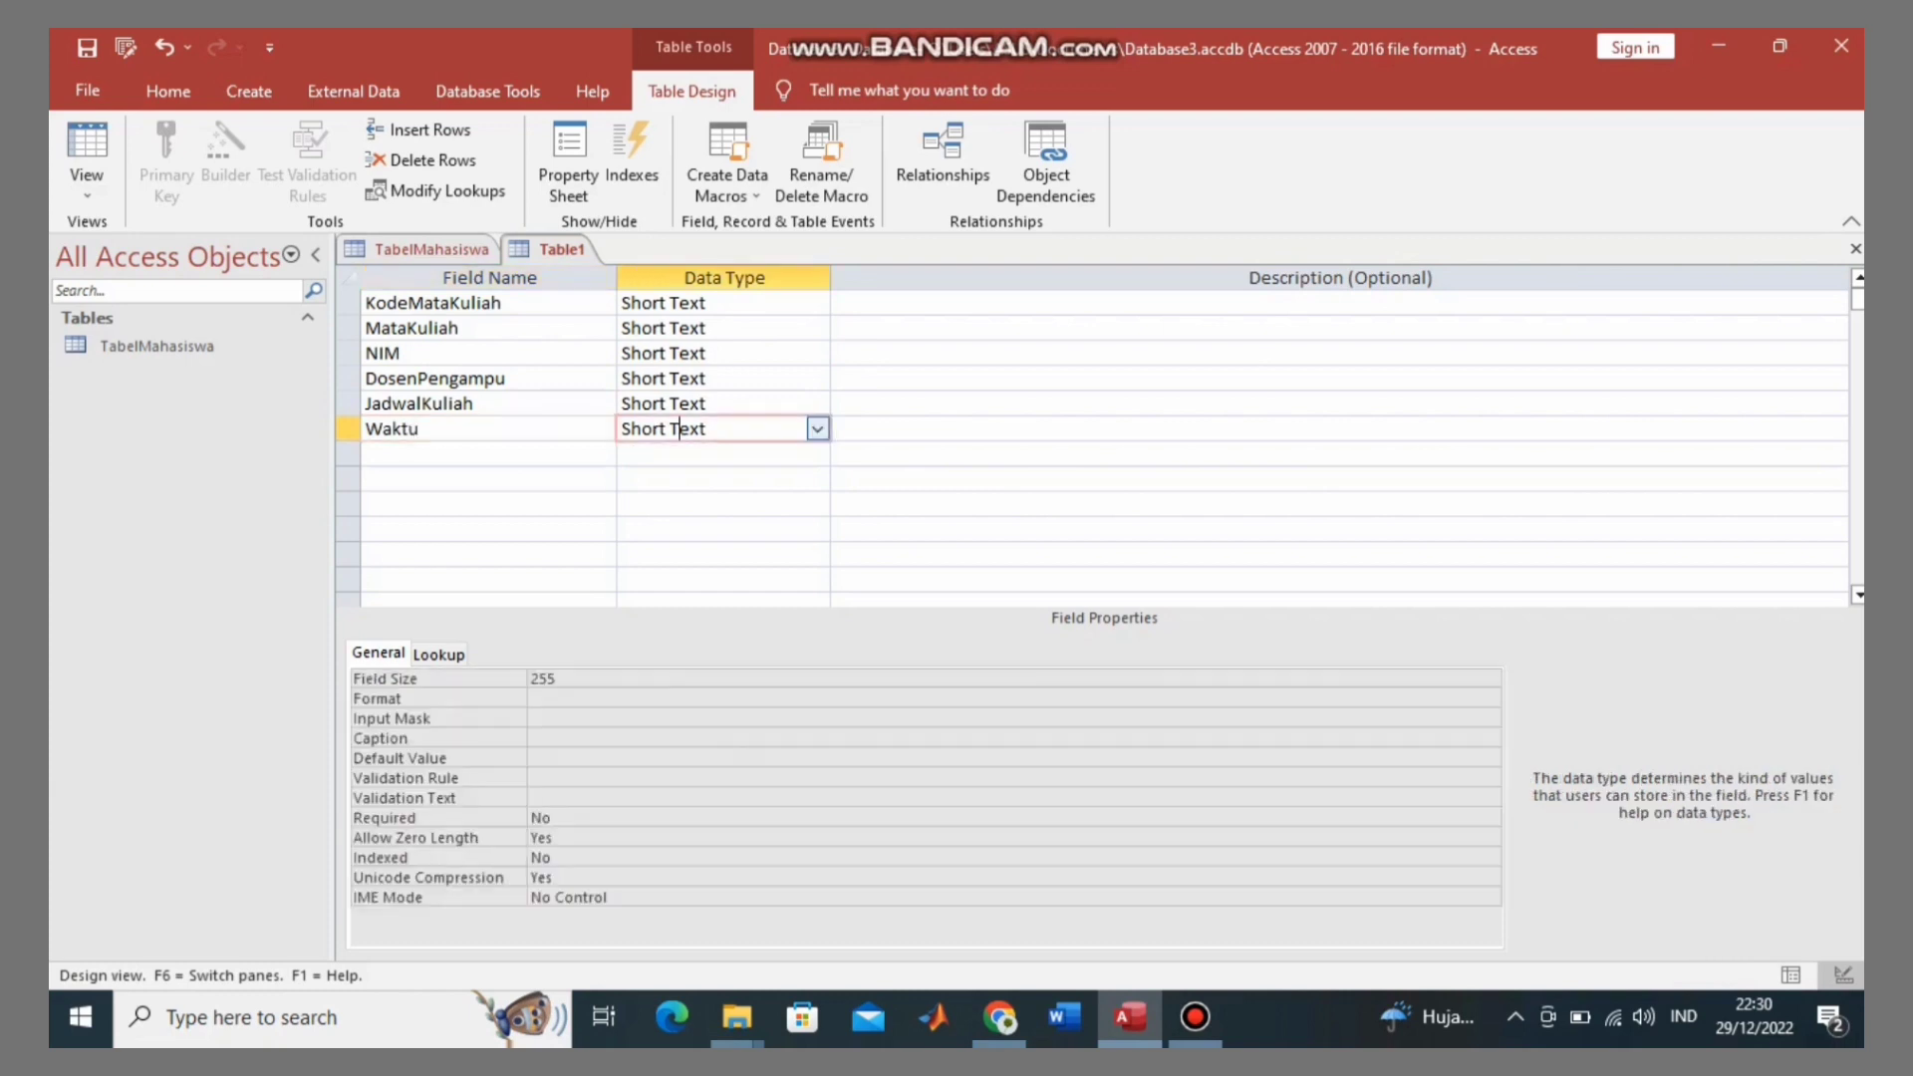
key(alt+Down)
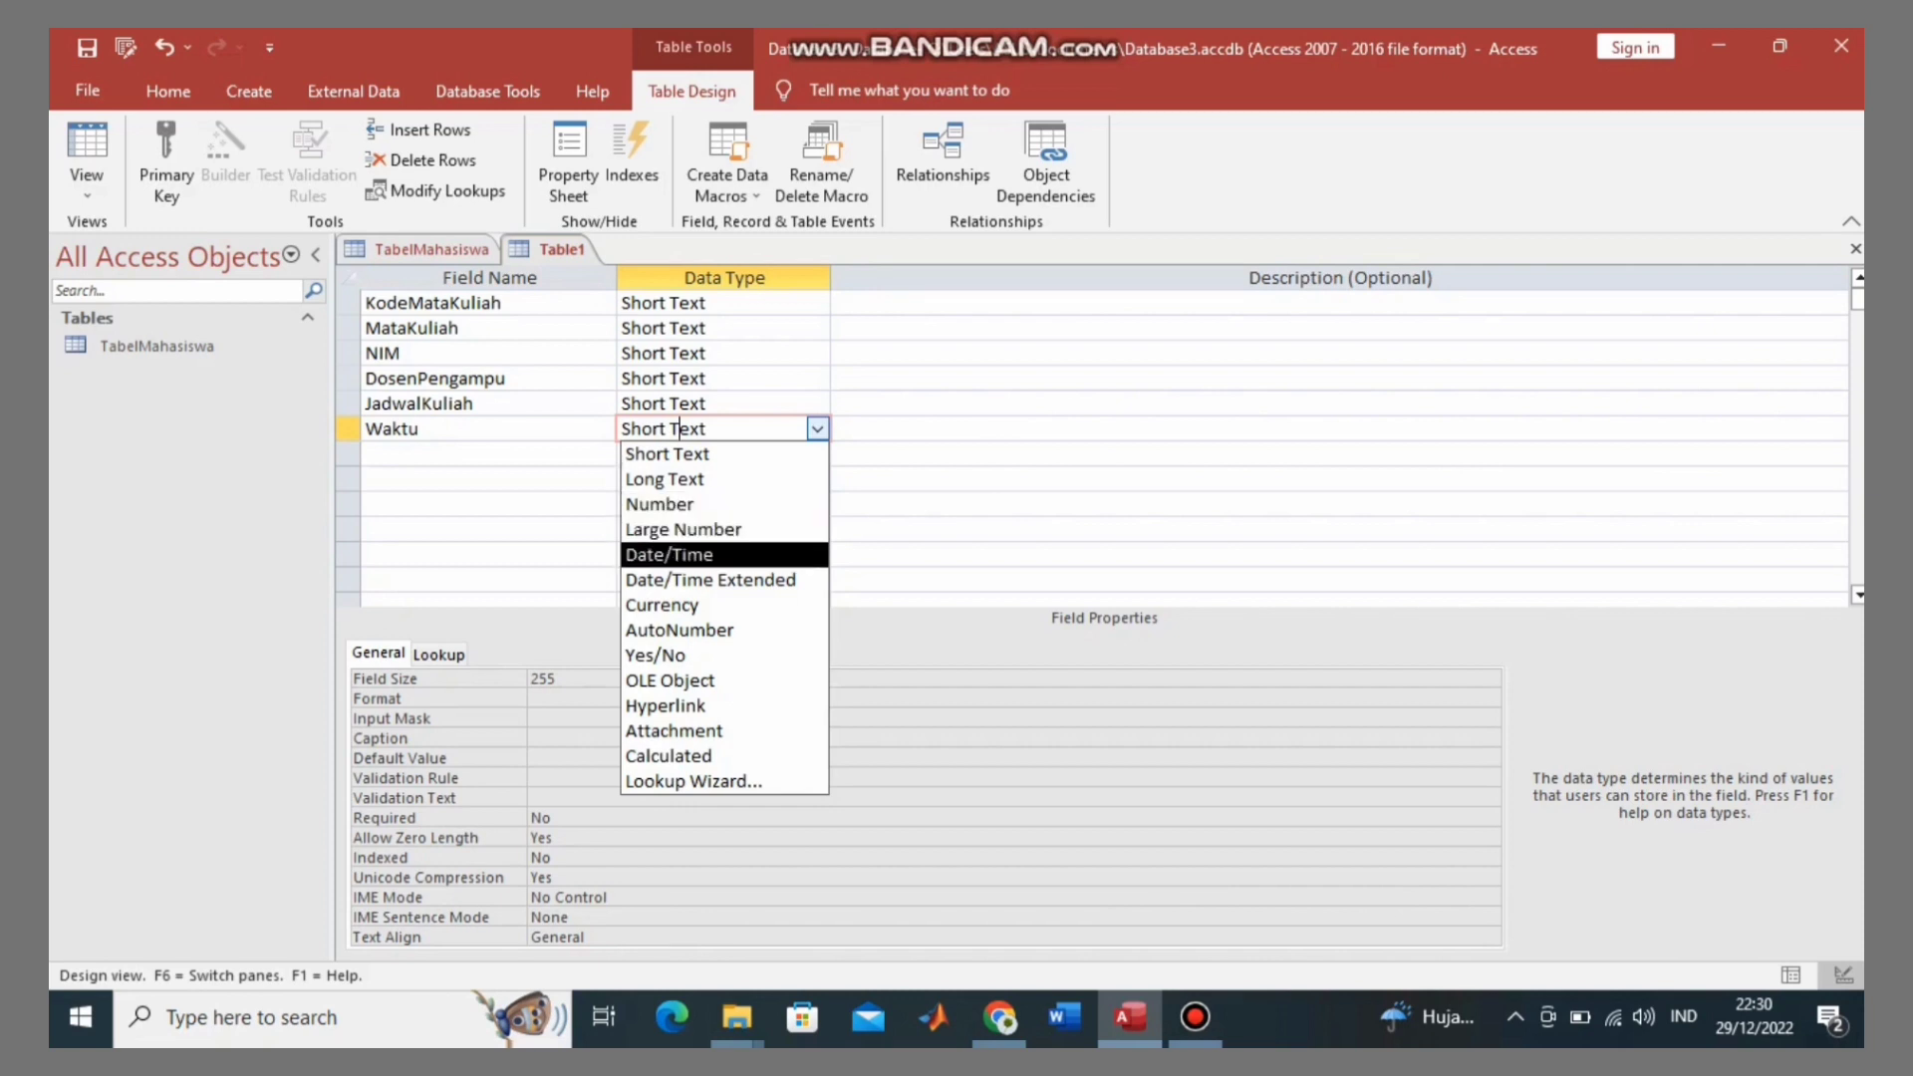
click(668, 554)
Step: Add Lokal and SKS fields, then make KodeMataKuliah the primary key
click(488, 453)
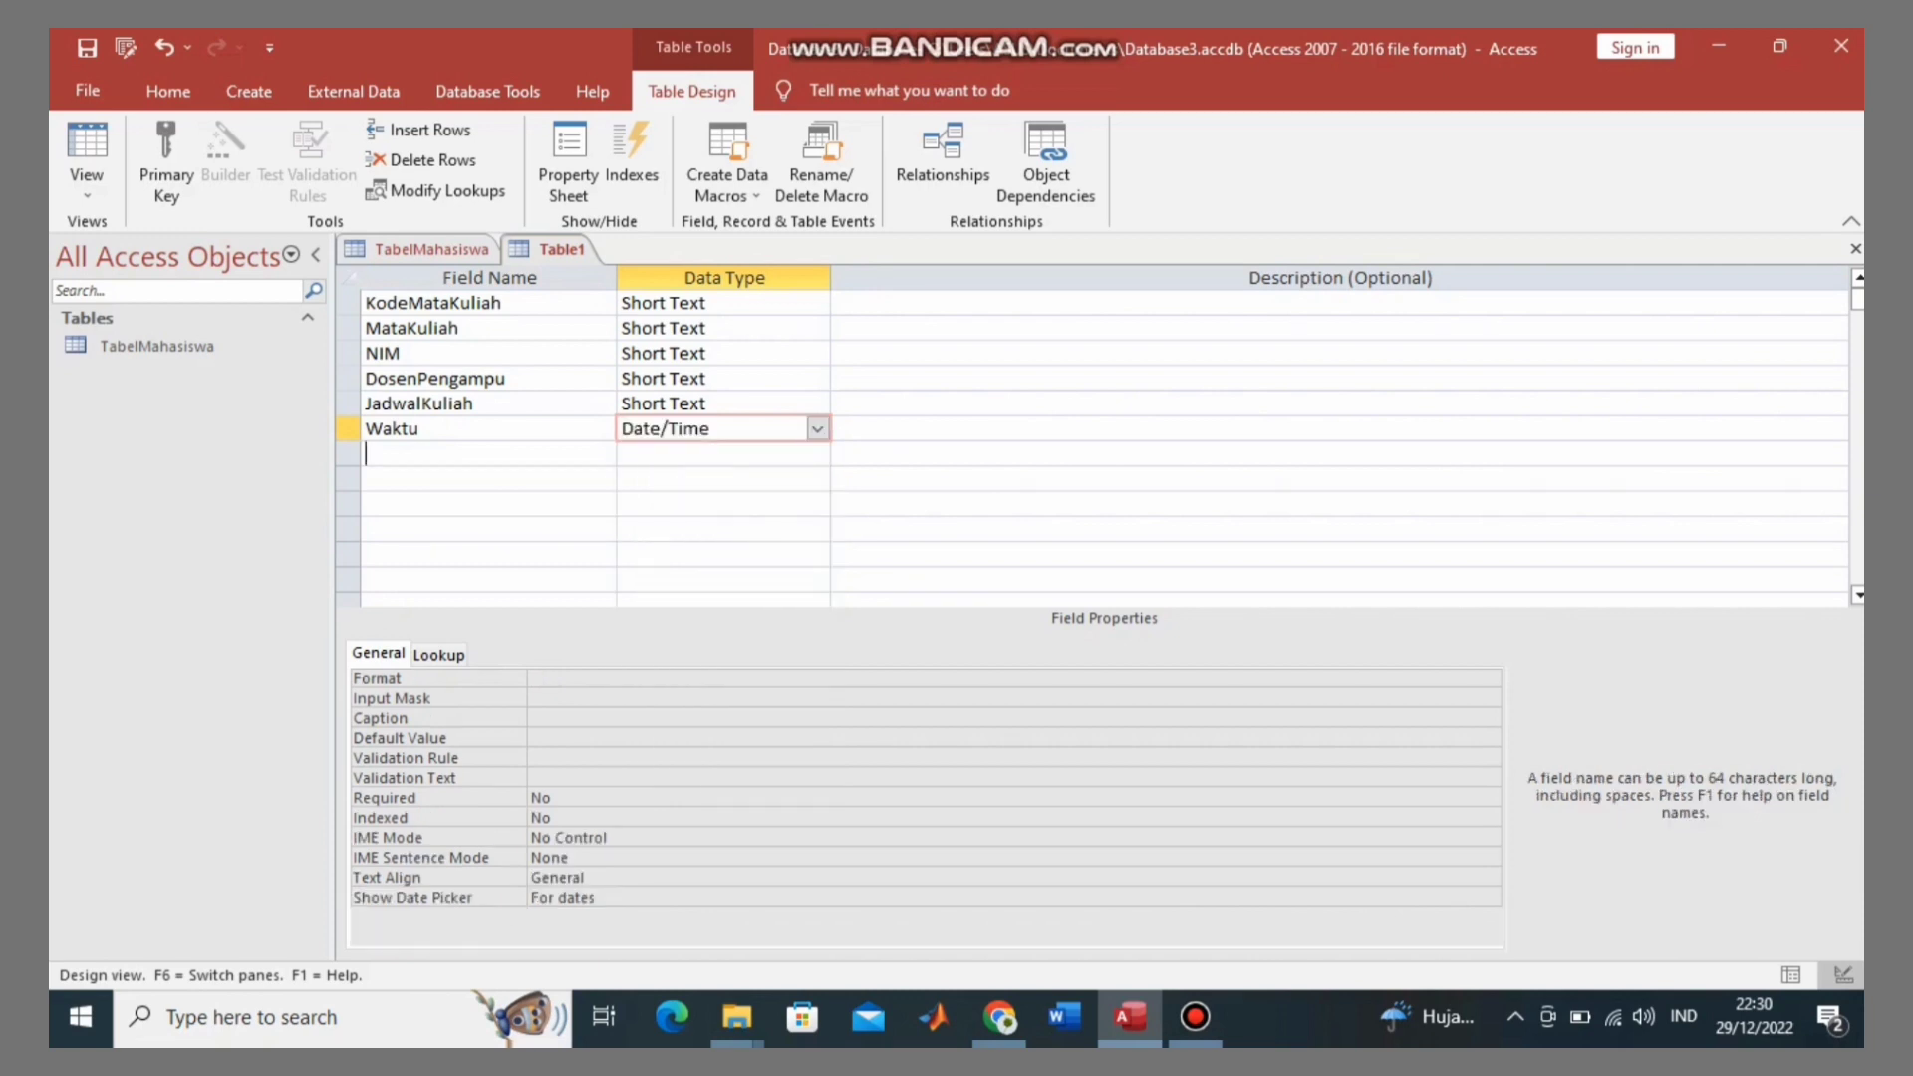
key(Caps_Lock)
text(L)
key(Caps_Lock)
text(okal)
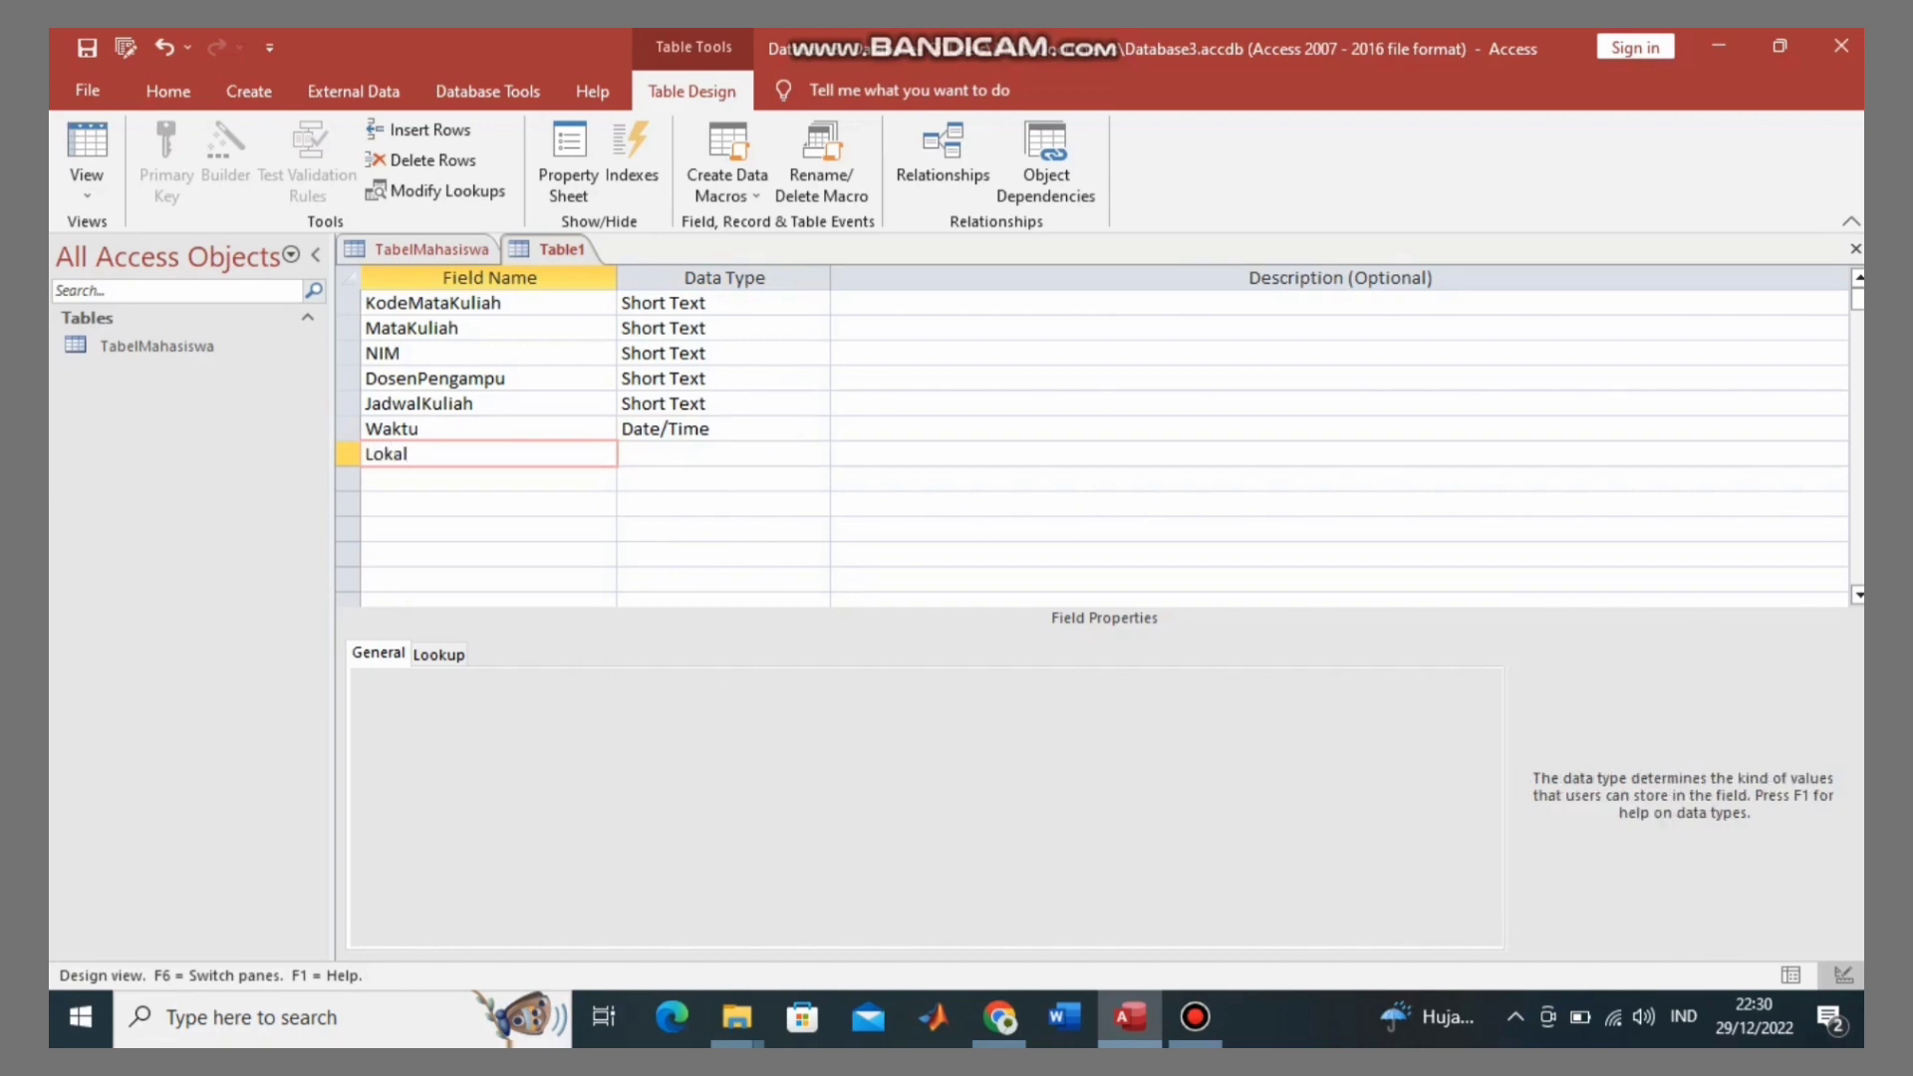
click(666, 453)
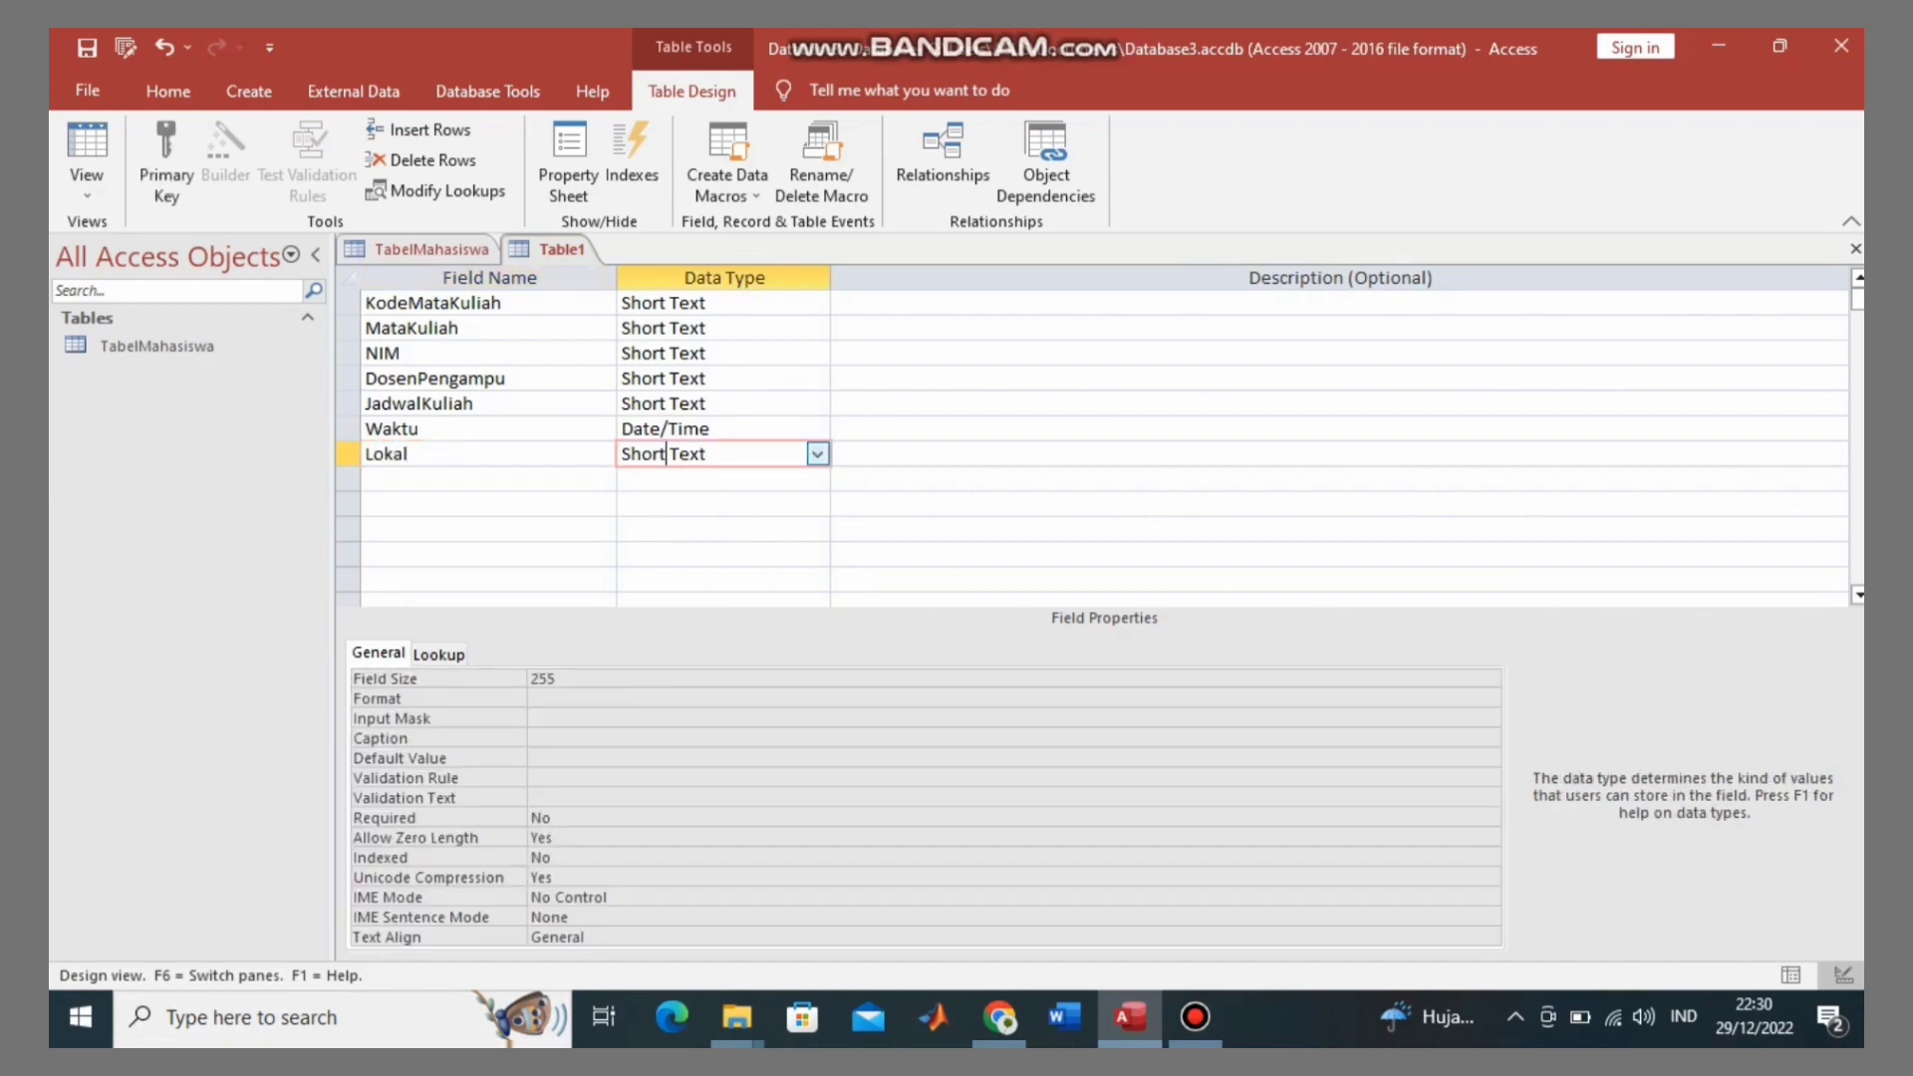
click(488, 479)
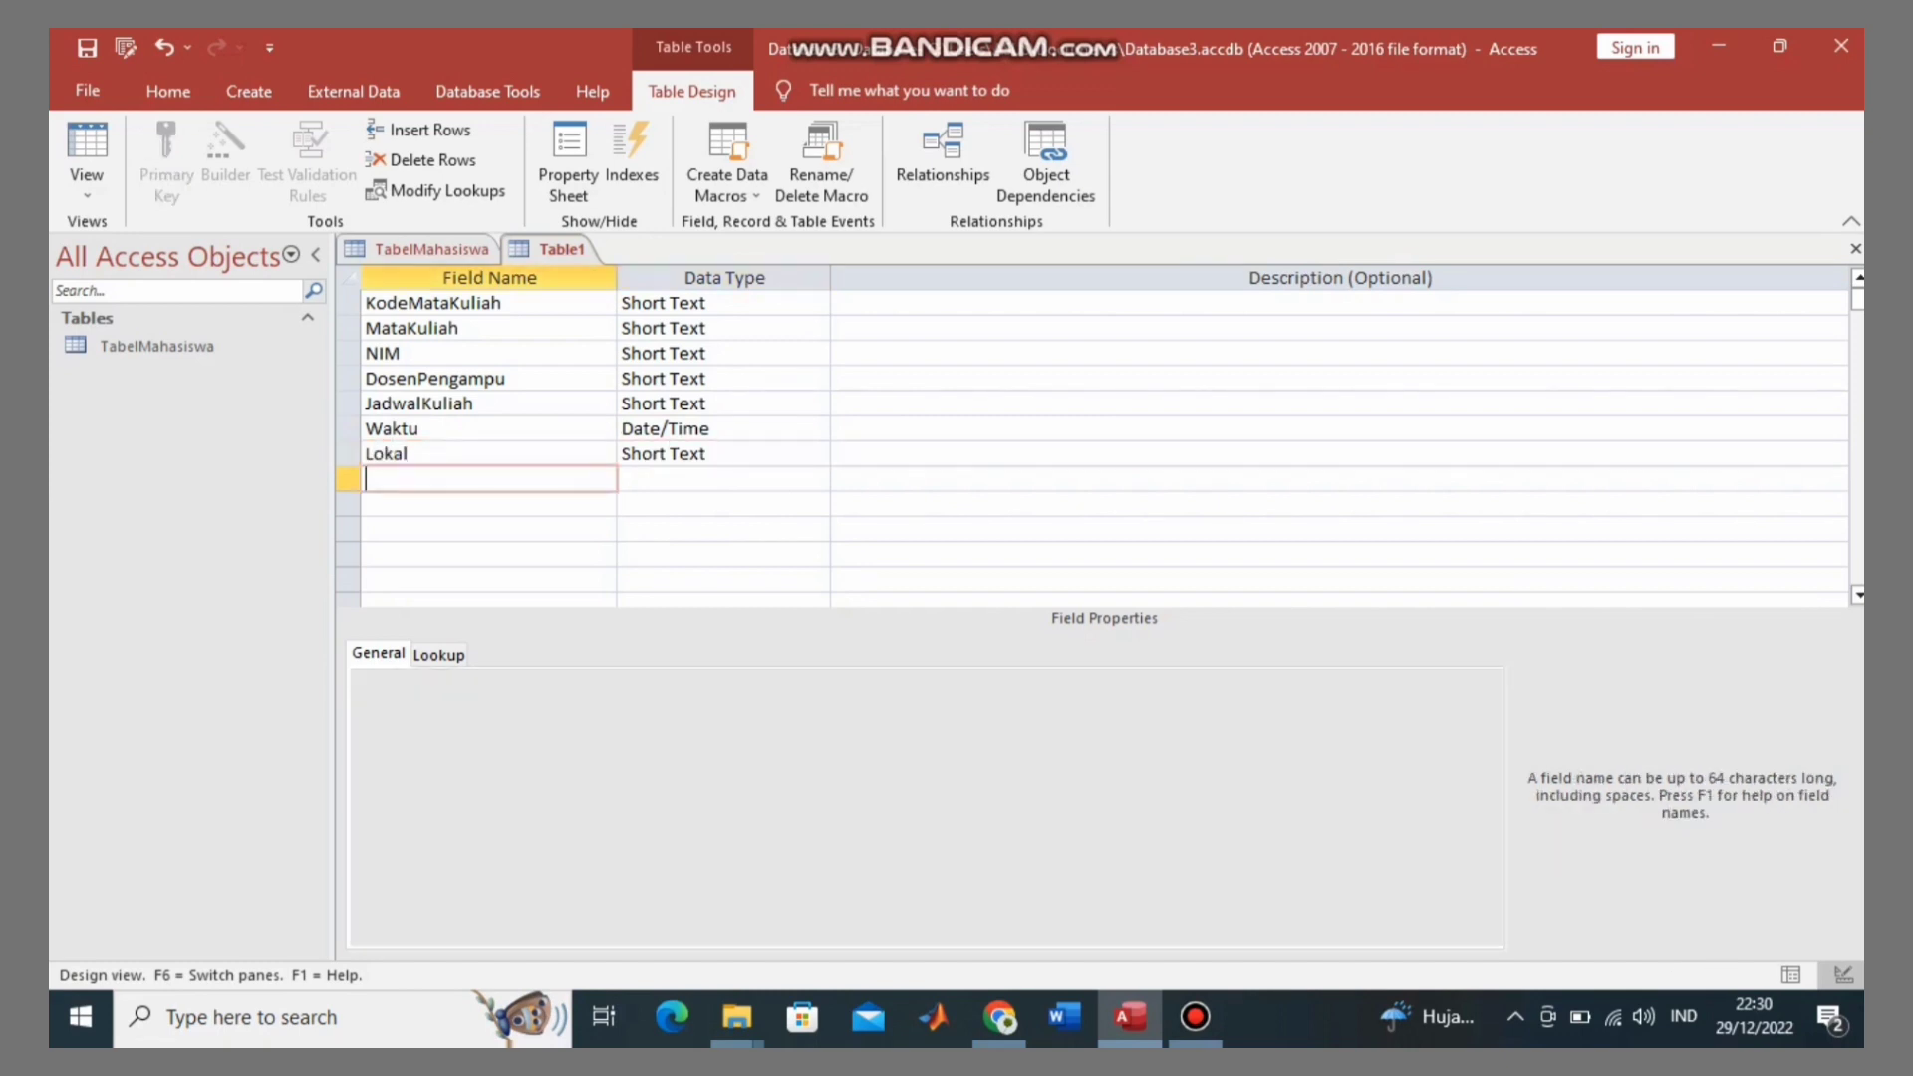
key(Caps_Lock)
text(SKS)
click(501, 302)
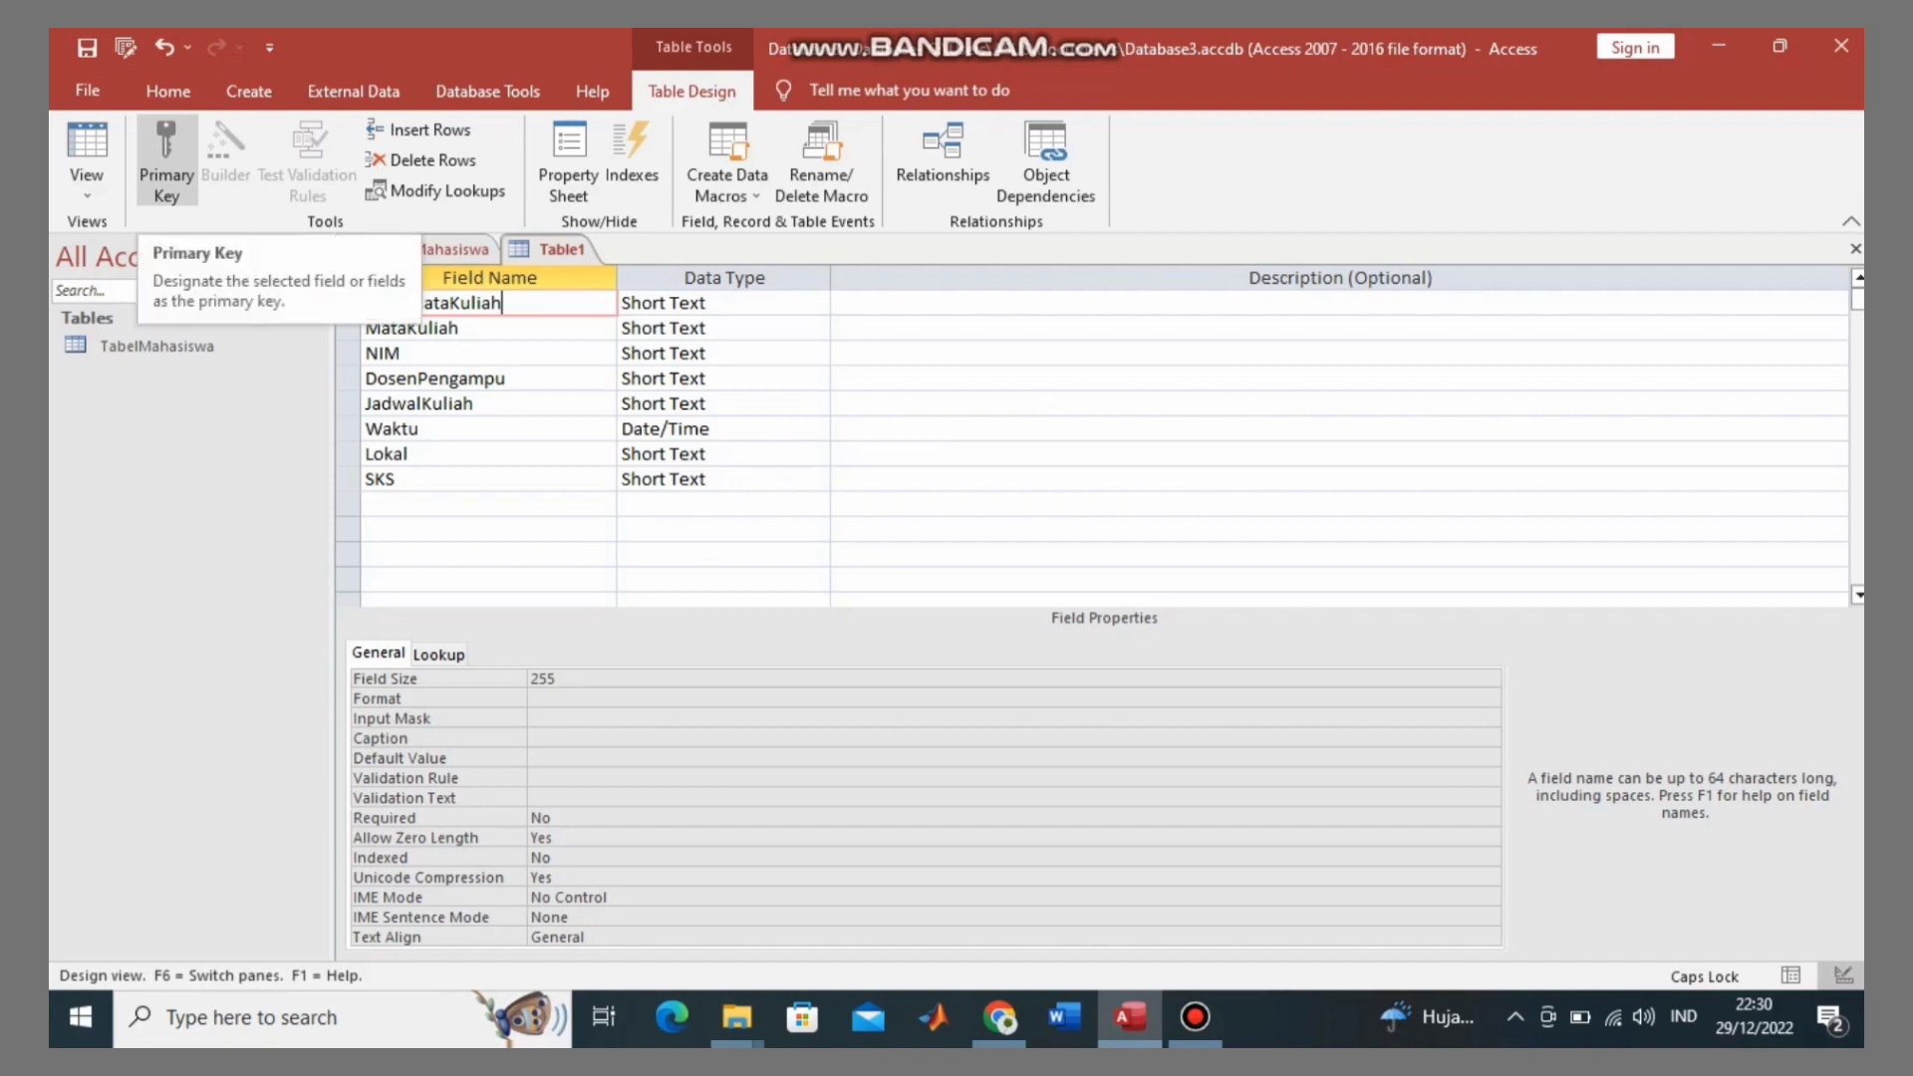
click(165, 160)
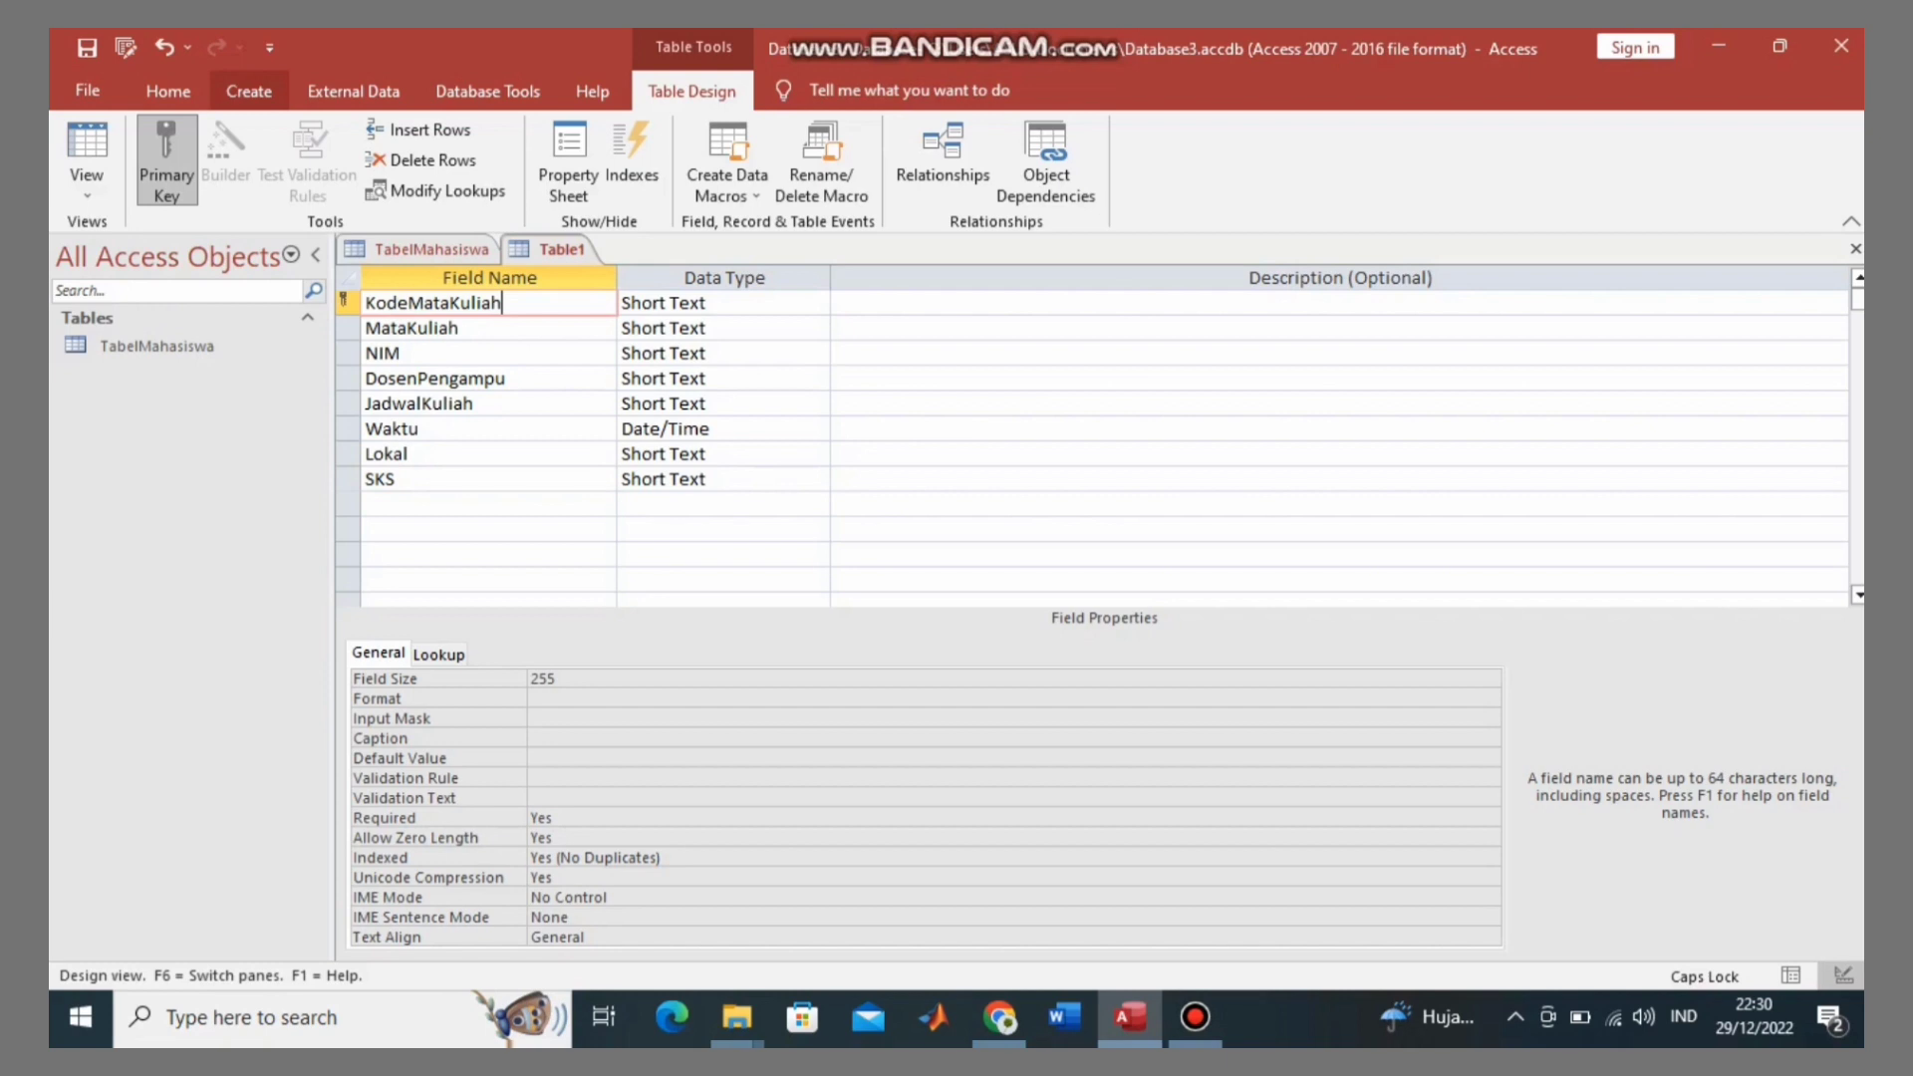
Step: Start another new table in Design View with a first field named KodeMataKuliah
click(248, 91)
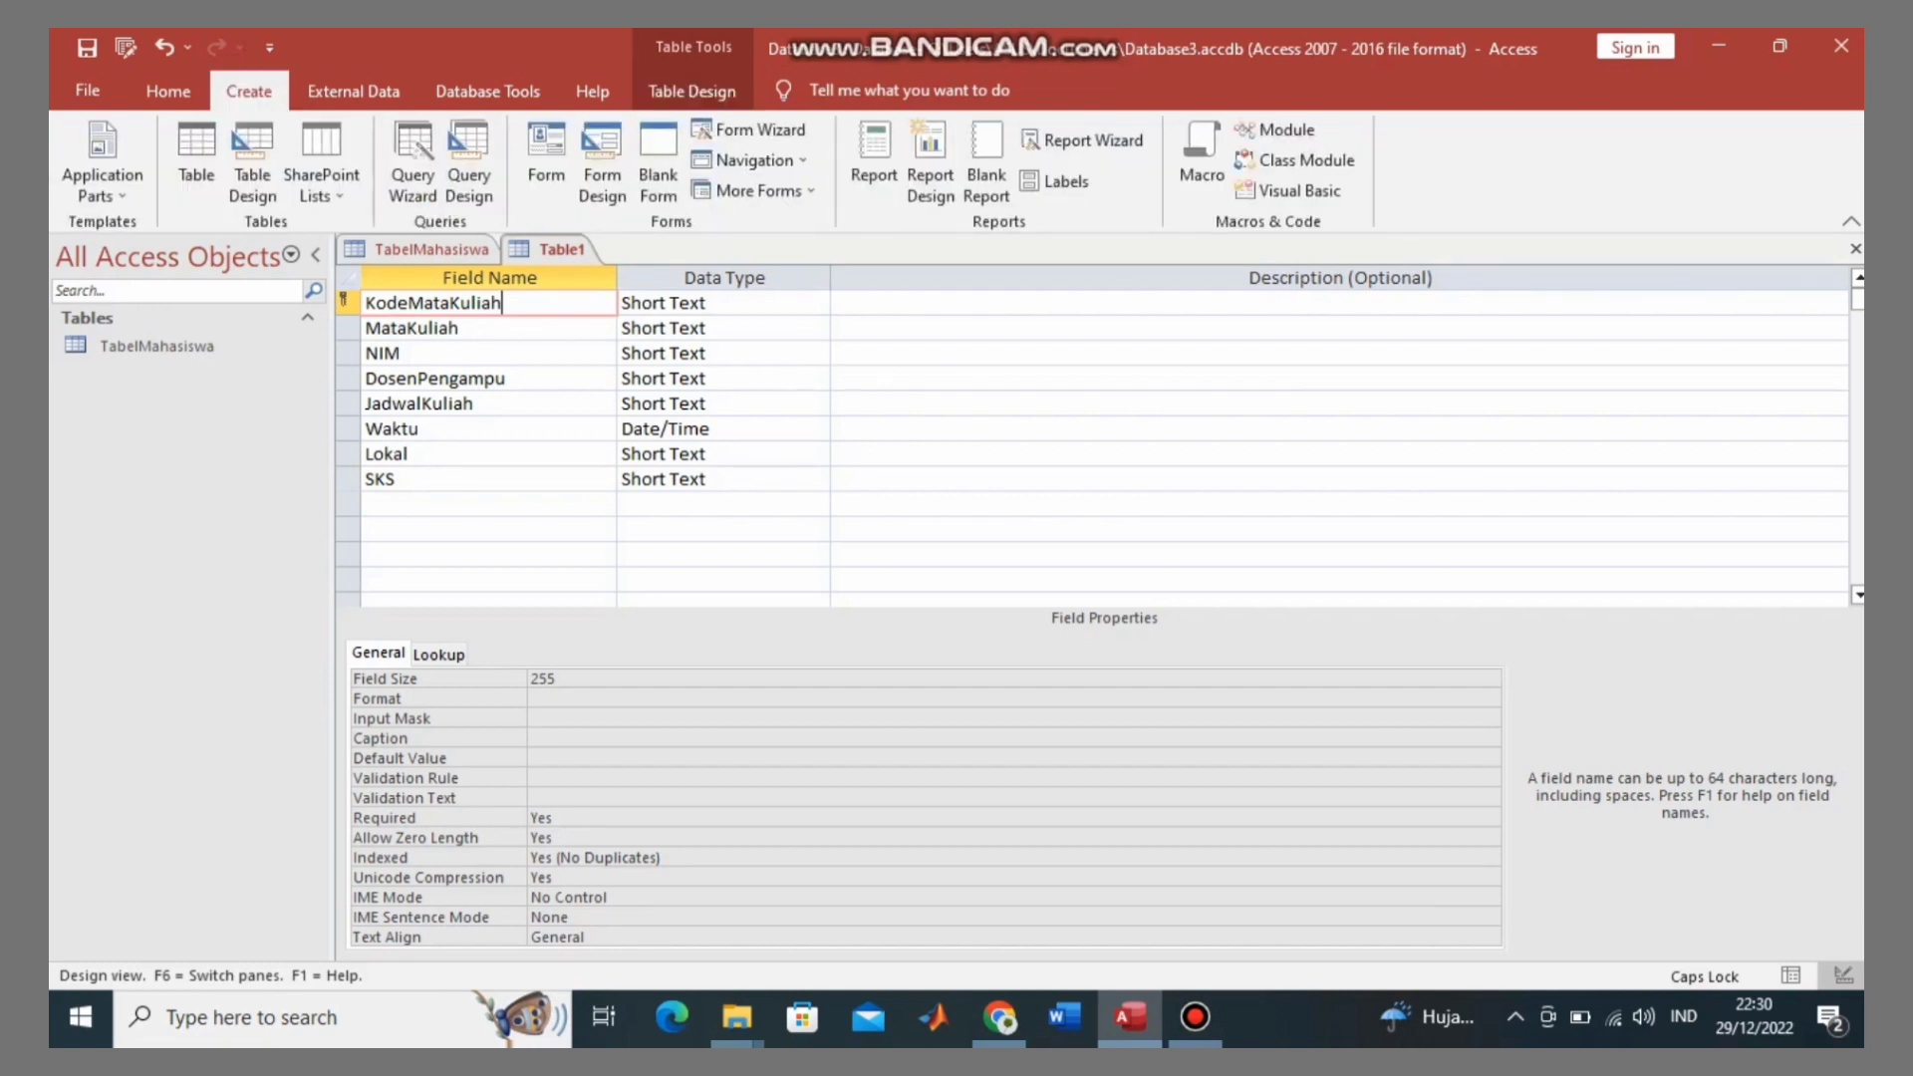
click(252, 174)
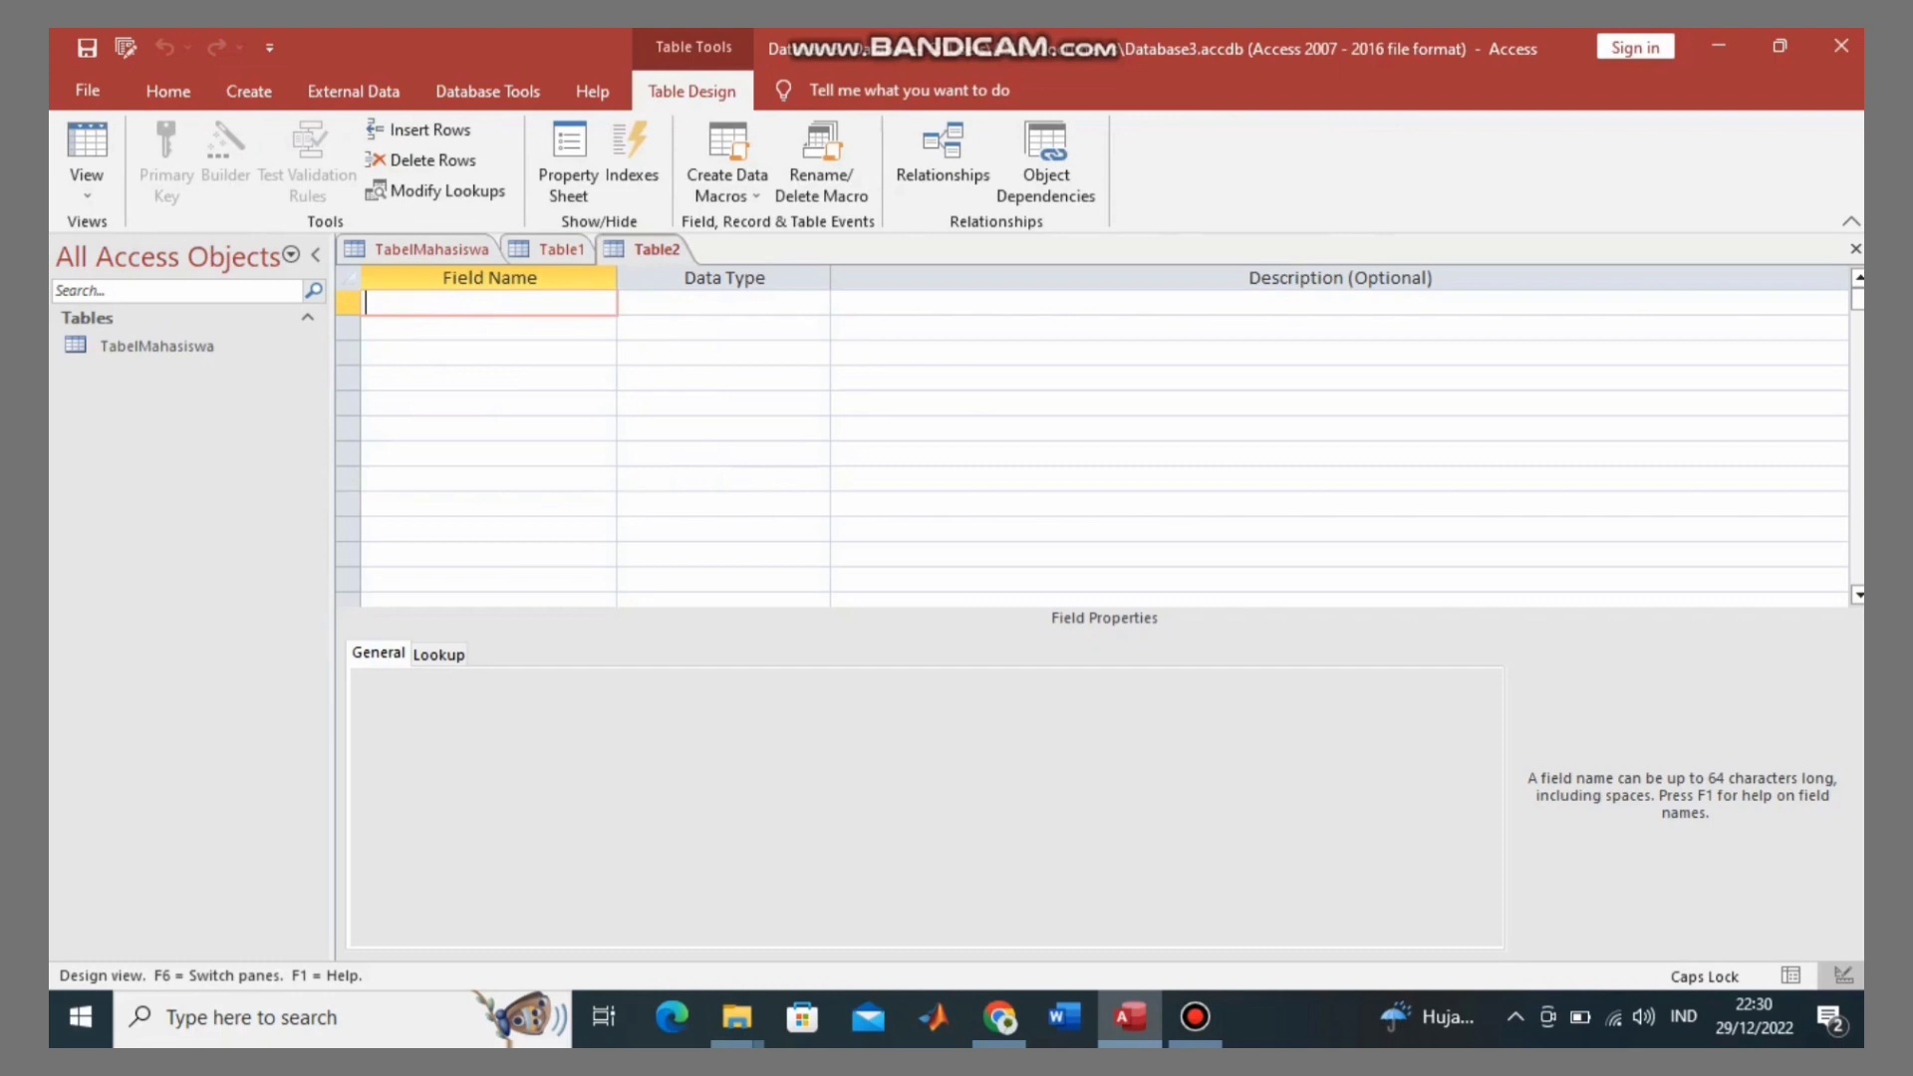
text(KOD)
key(BackSpace)
key(BackSpace)
key(BackSpace)
text(K)
key(Caps_Lock)
text(ode)
key(Caps_Lock)
text(M)
key(Caps_Lock)
text(ata)
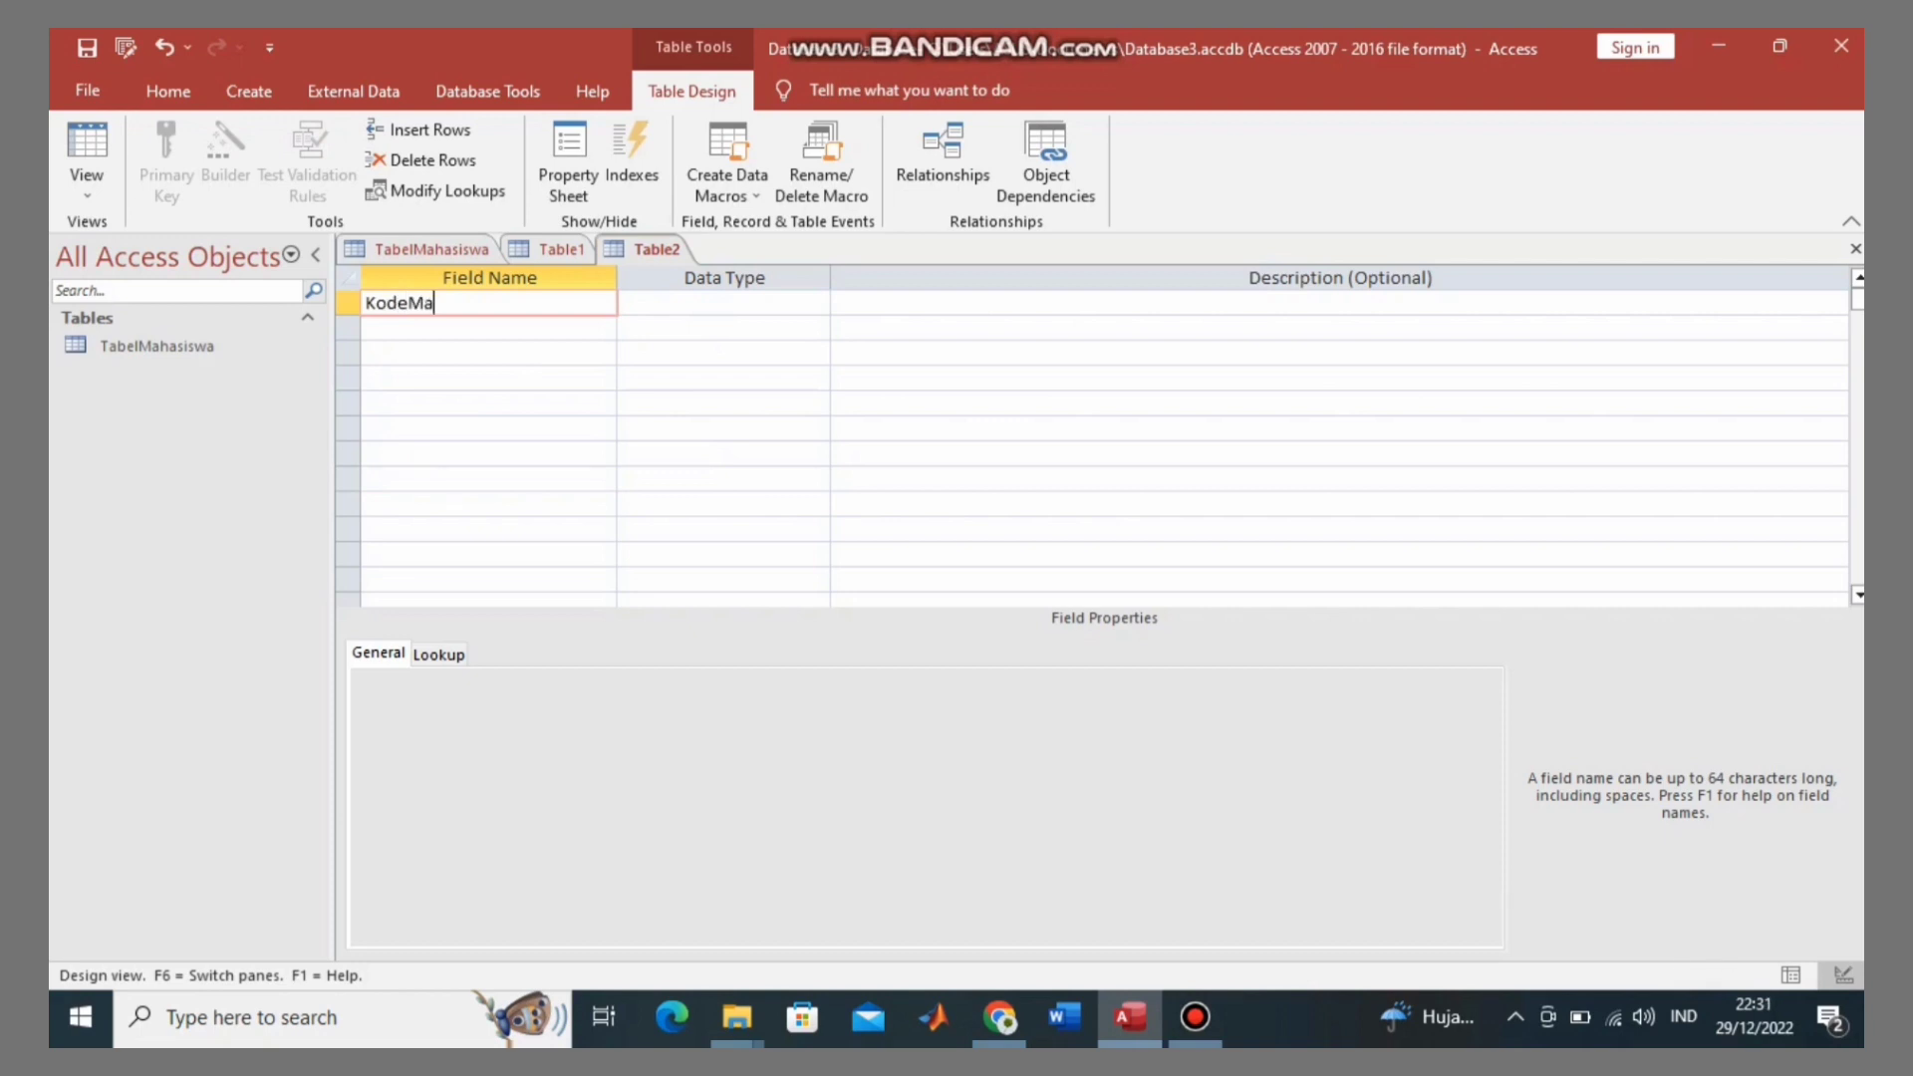
key(Caps_Lock)
text(K)
key(Caps_Lock)
text(uliah)
key(Tab)
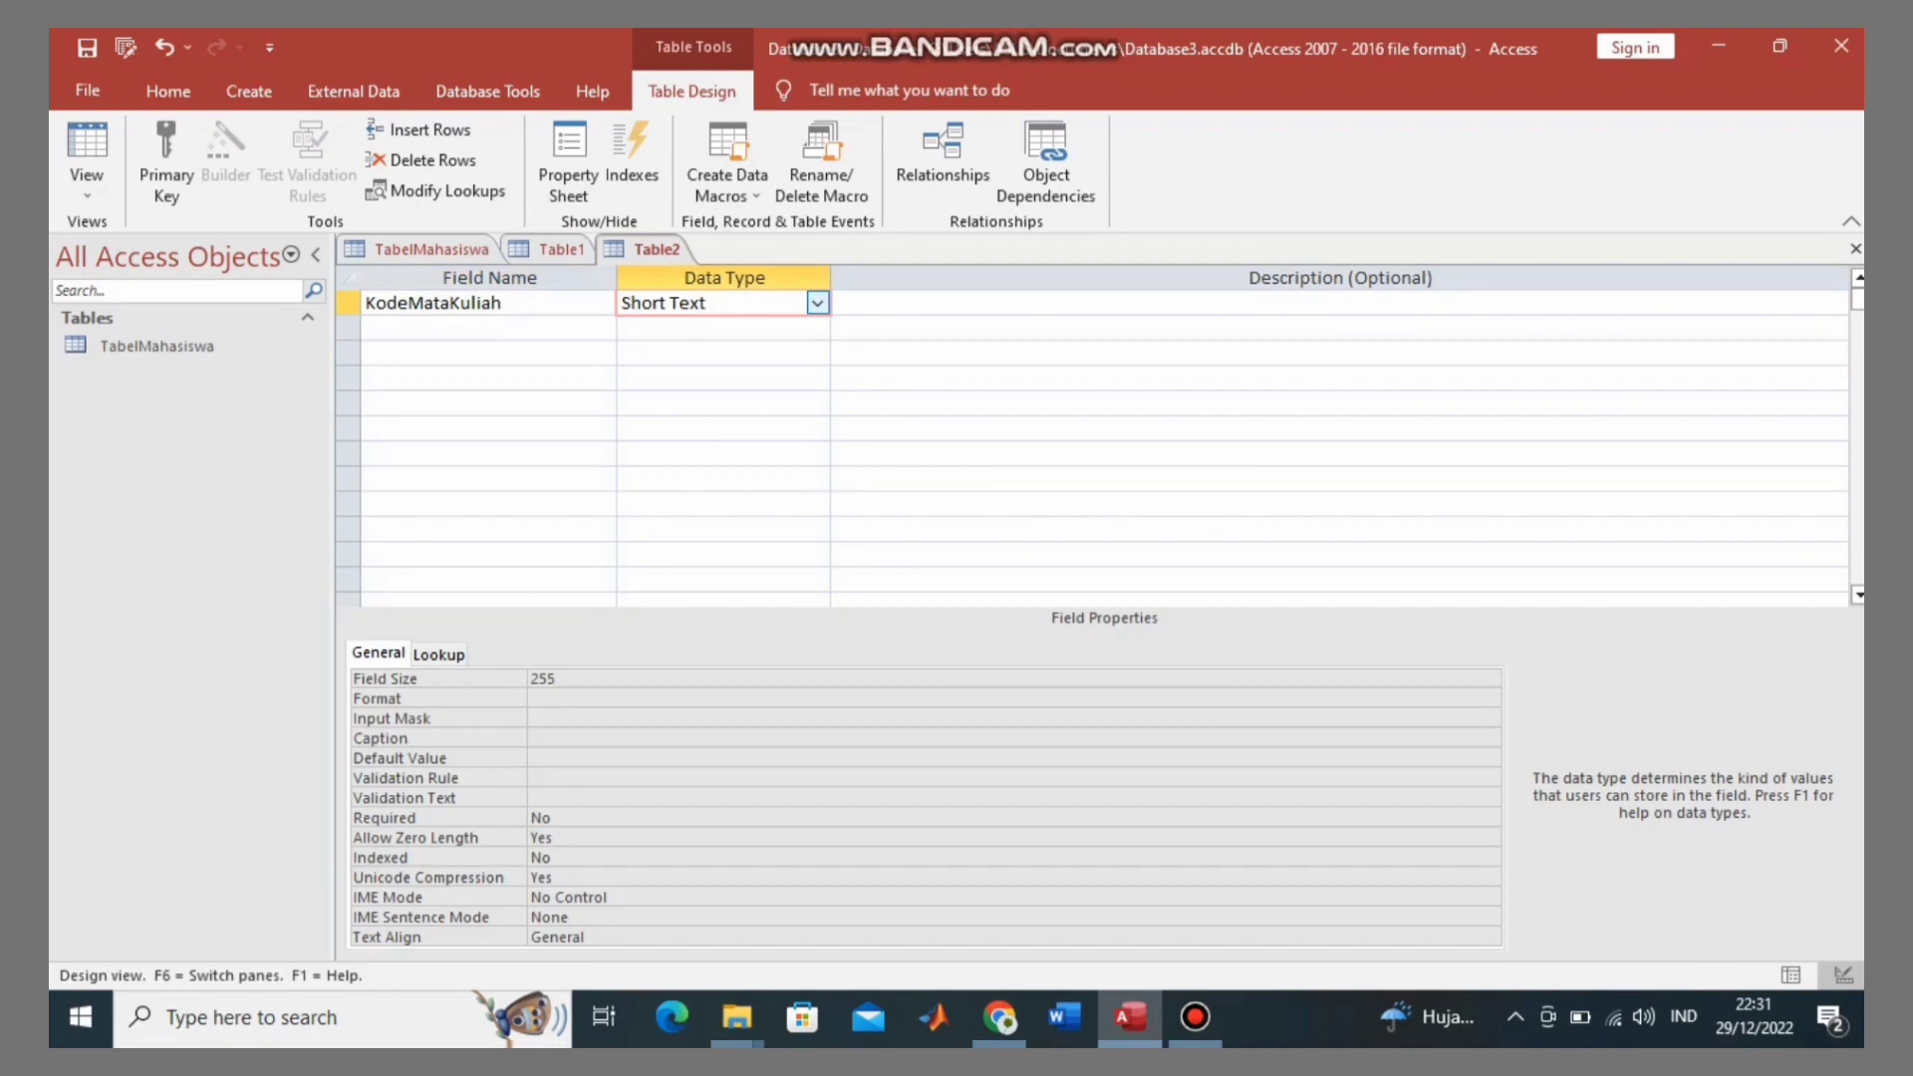
click(478, 302)
Step: Add MataKuliah and Nama as Short Text fields
click(478, 328)
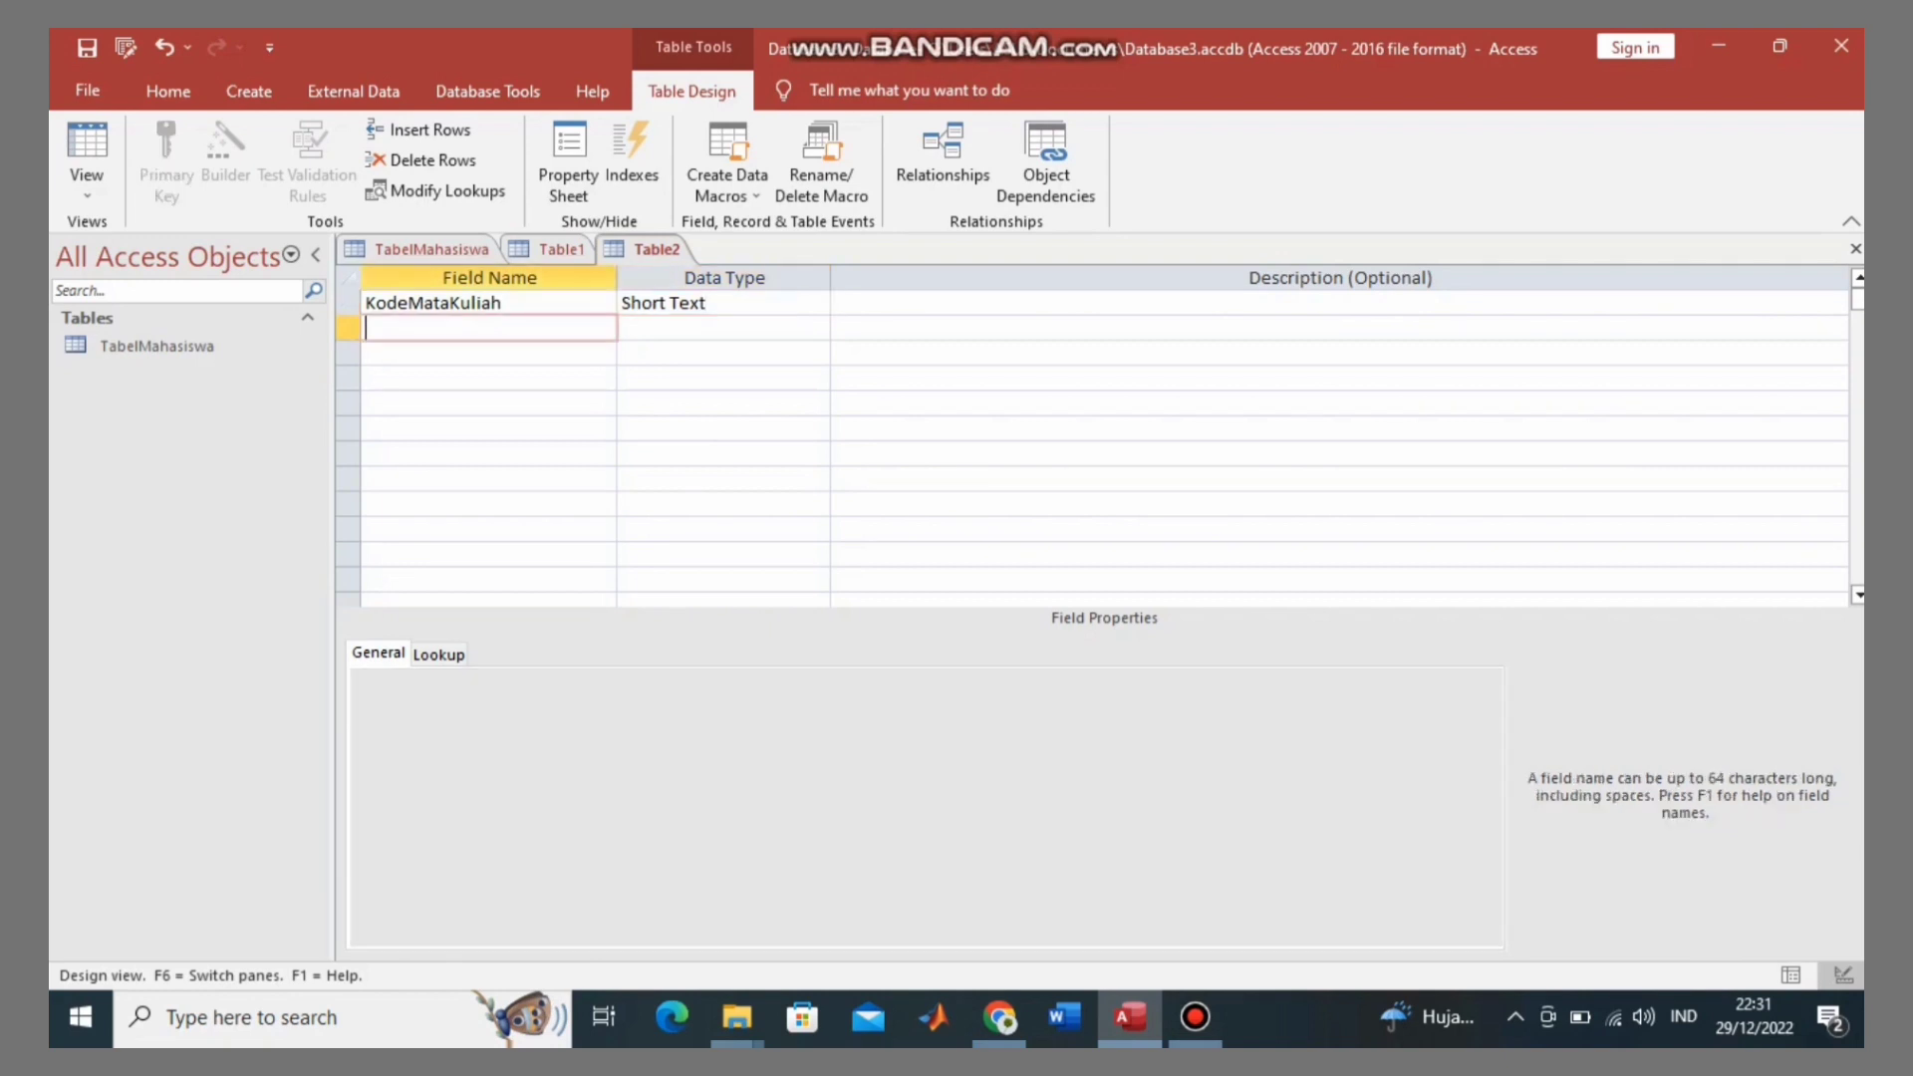
key(Caps_Lock)
text(M)
key(Caps_Lock)
text(ata)
key(Caps_Lock)
text(K)
key(Caps_Lock)
text(uliah)
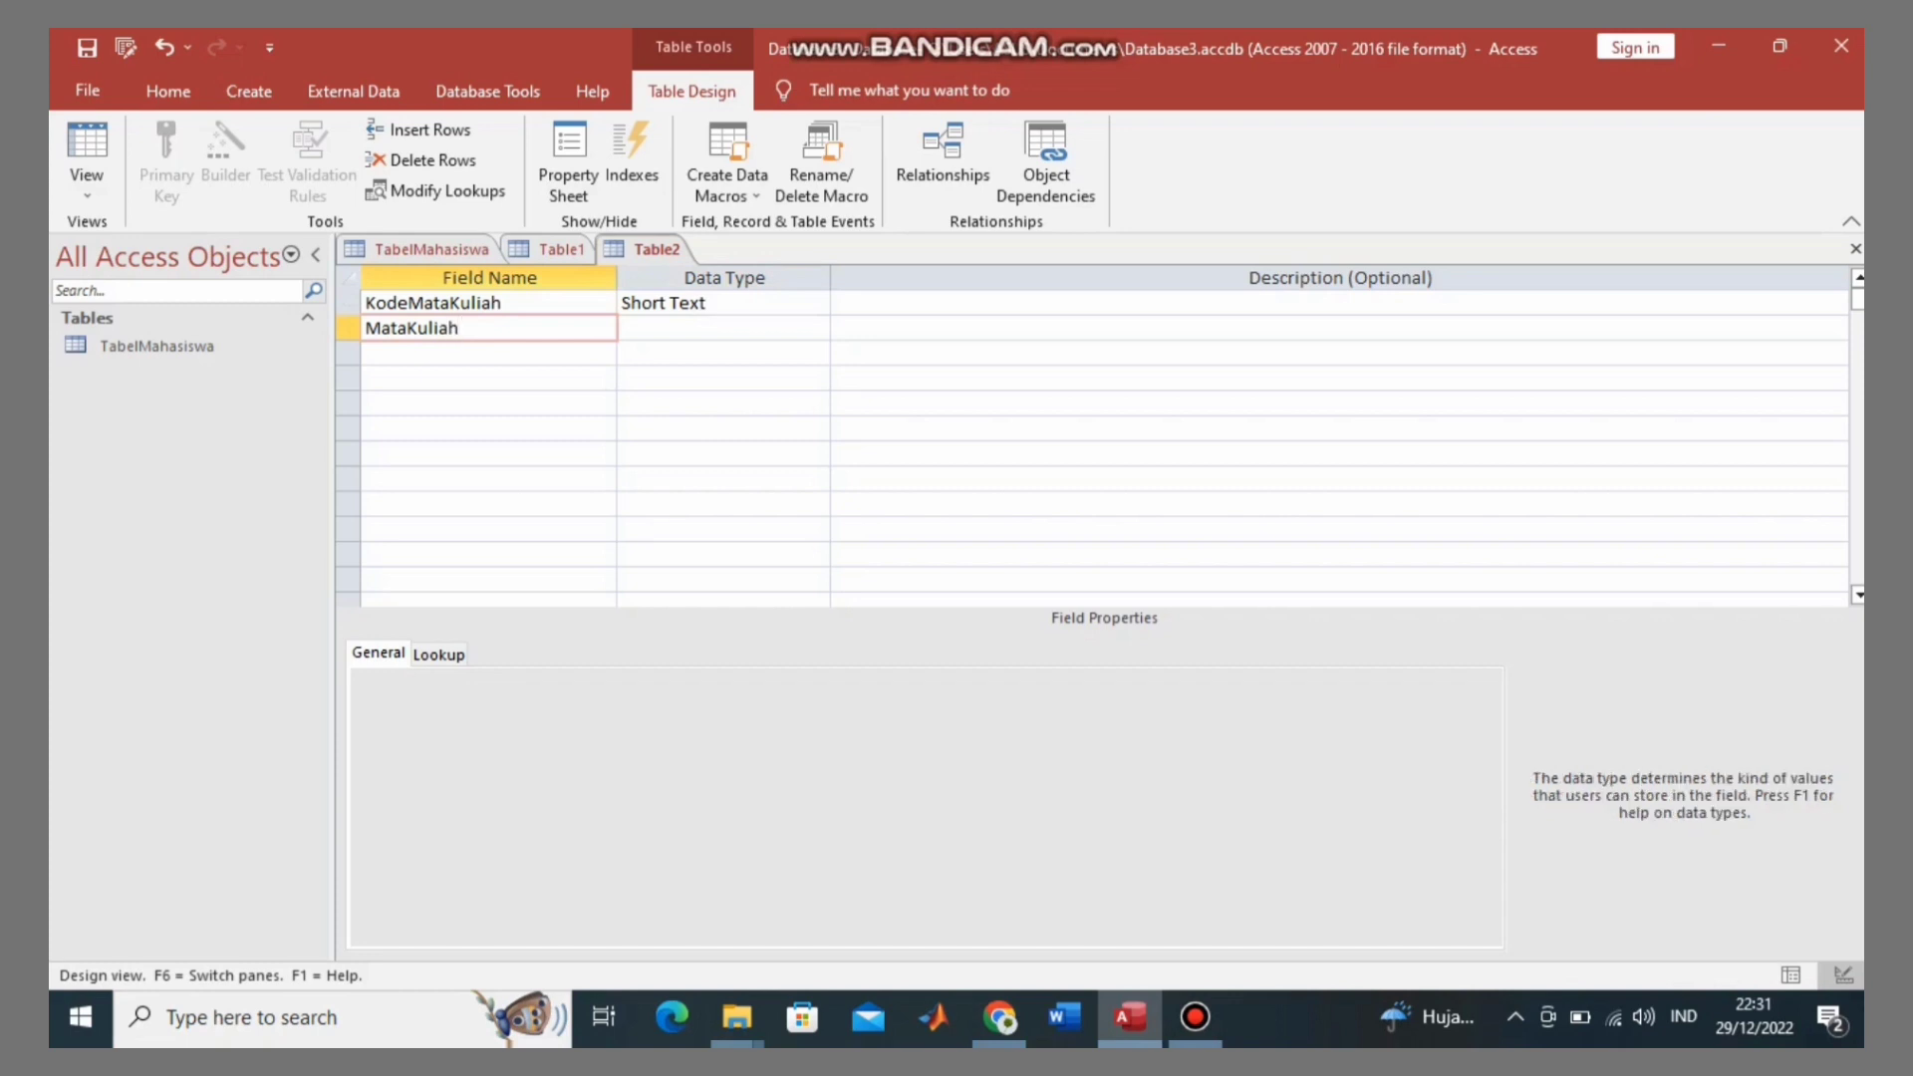
key(Return)
key(Return)
key(Return)
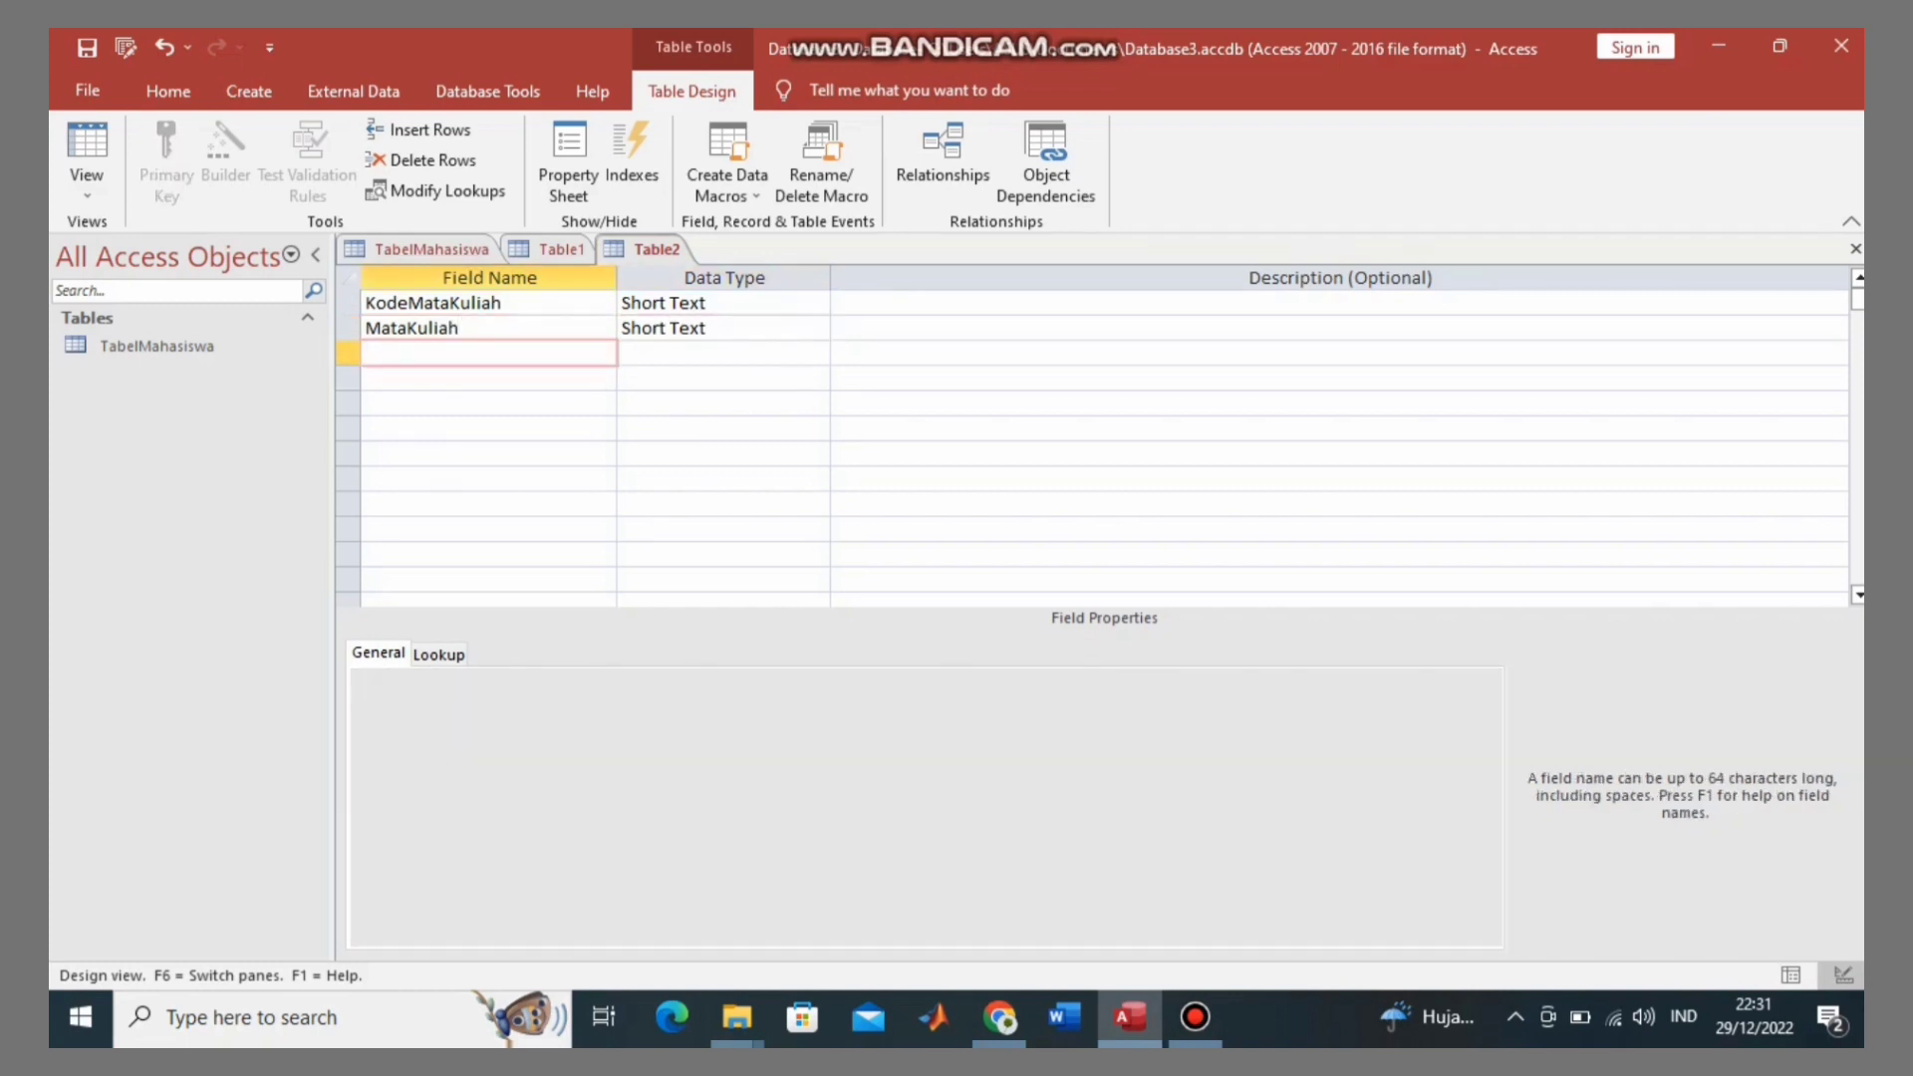
key(Caps_Lock)
text(N)
key(Caps_Lock)
text(ama)
key(Return)
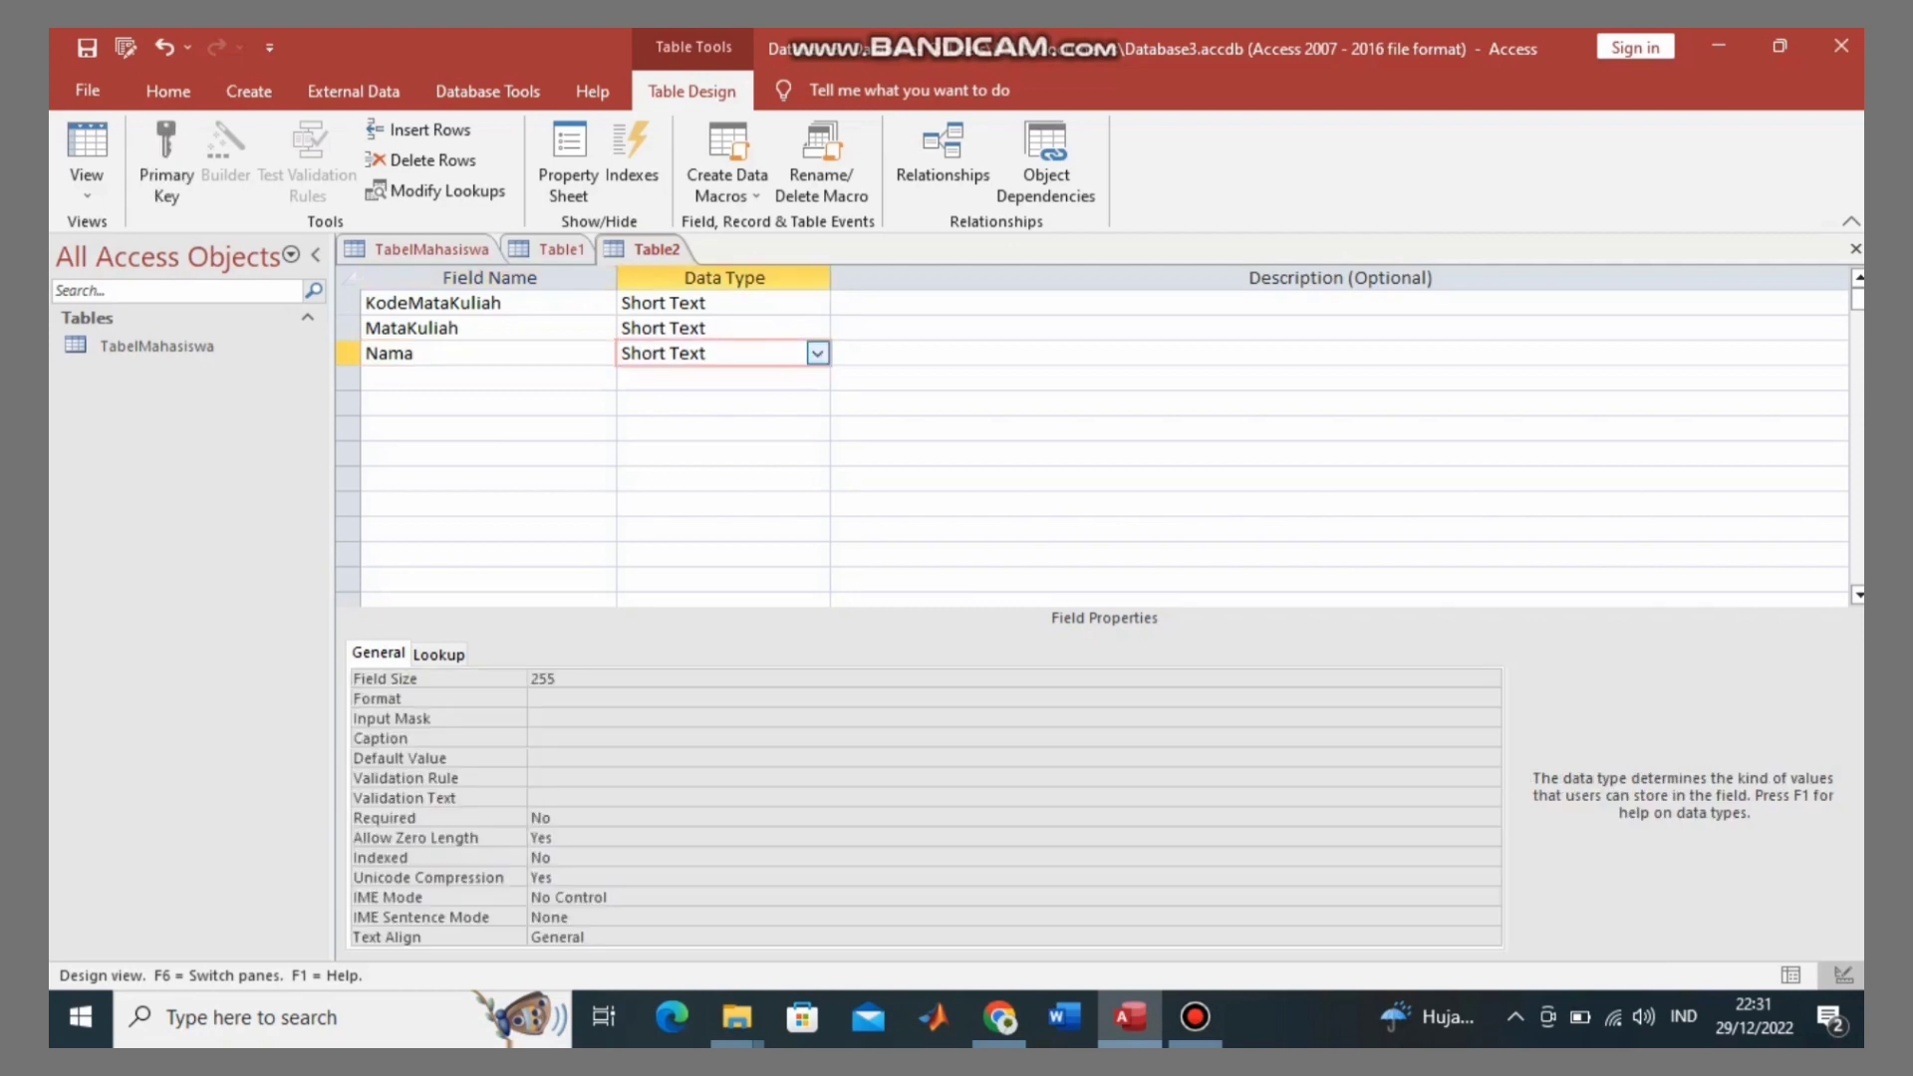
key(Return)
Step: Add NIM as a Number field and make it the primary key
key(Return)
key(Caps_Lock)
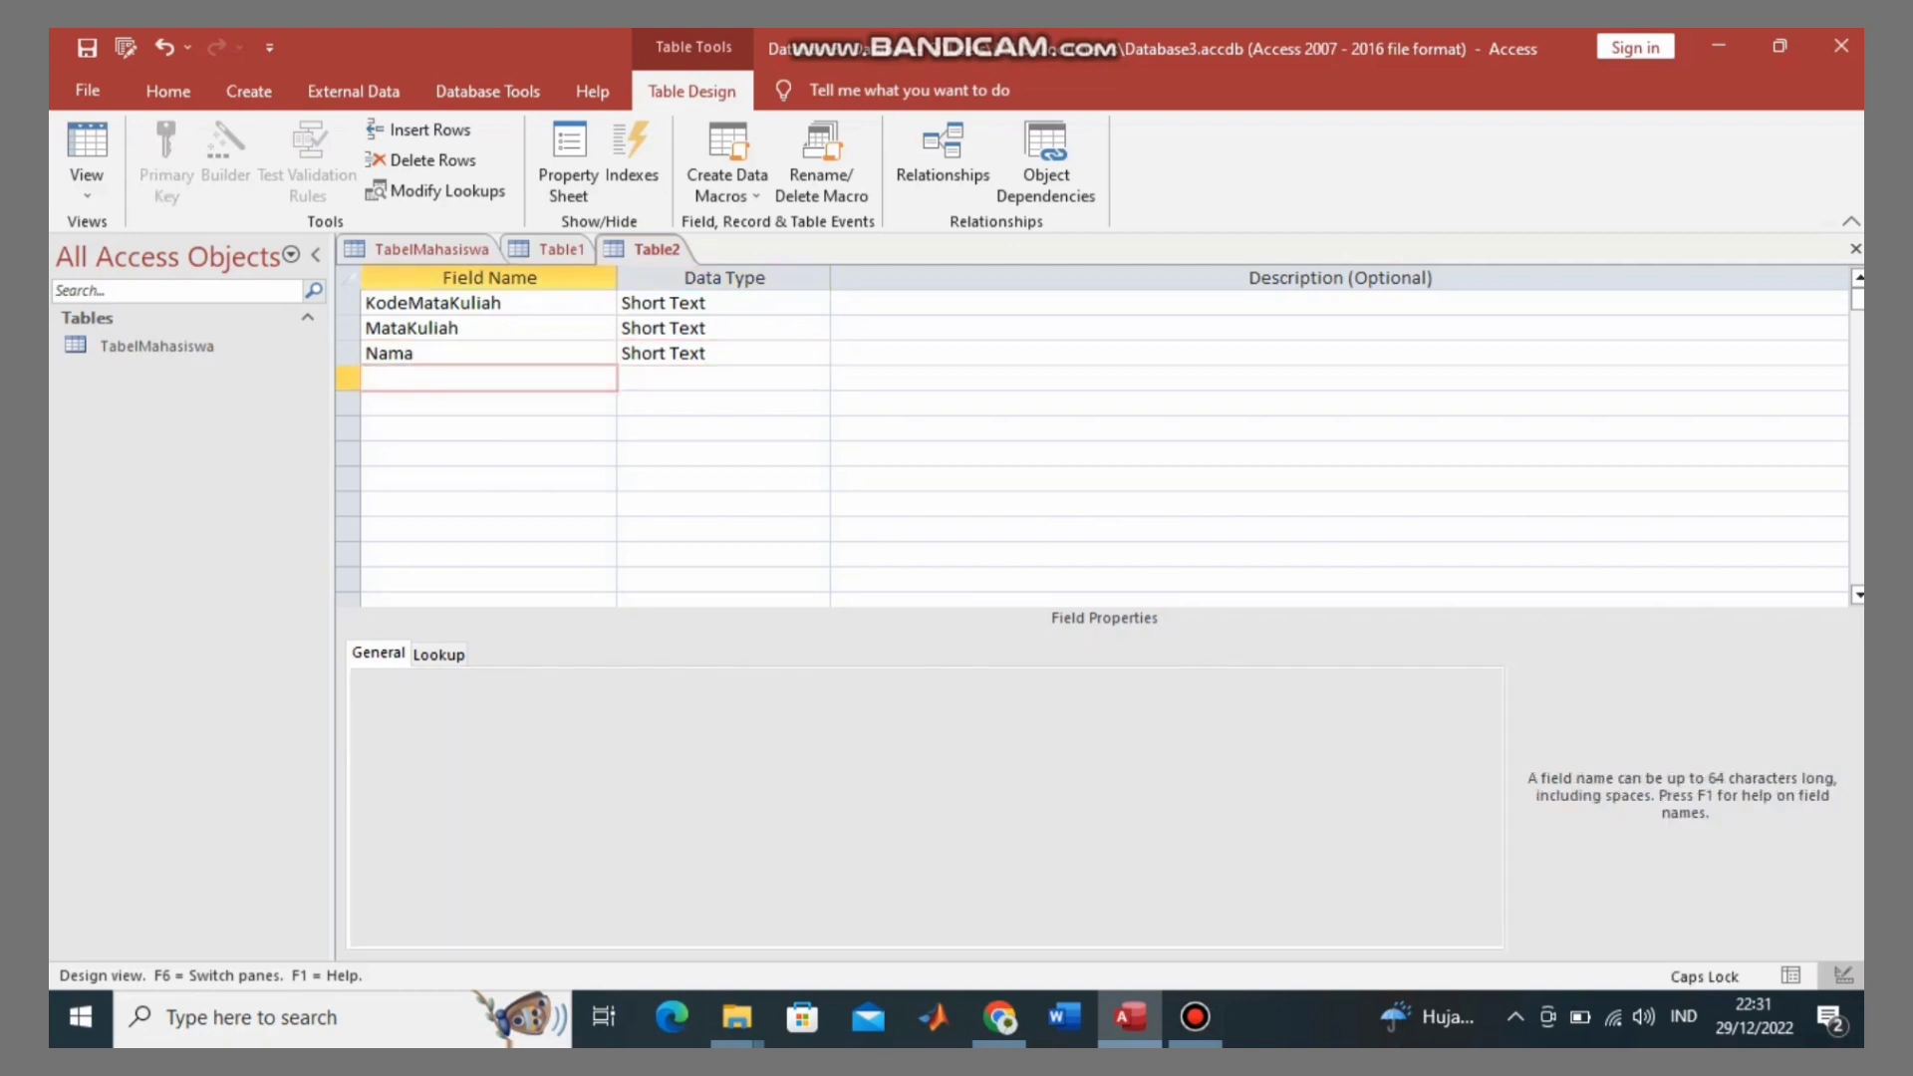
text(NIM)
key(Return)
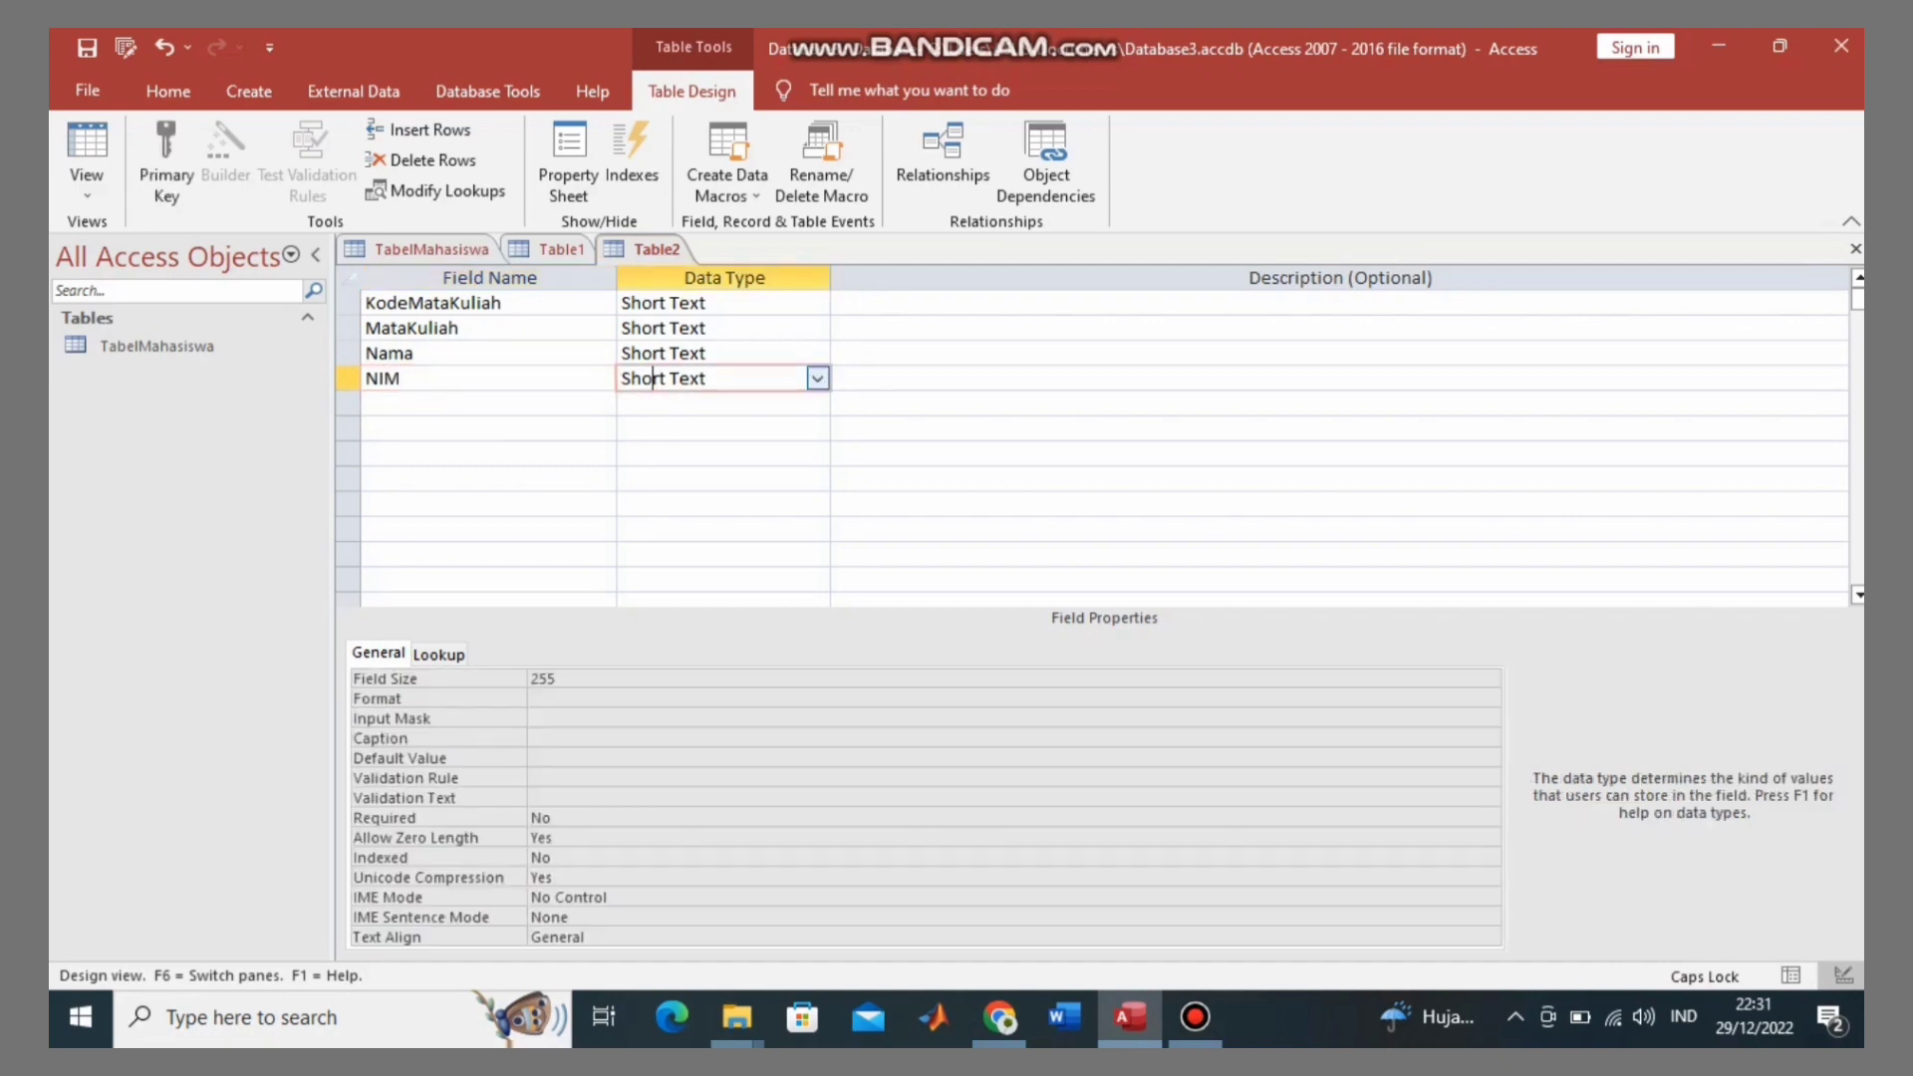
click(817, 379)
key(Down)
key(Down)
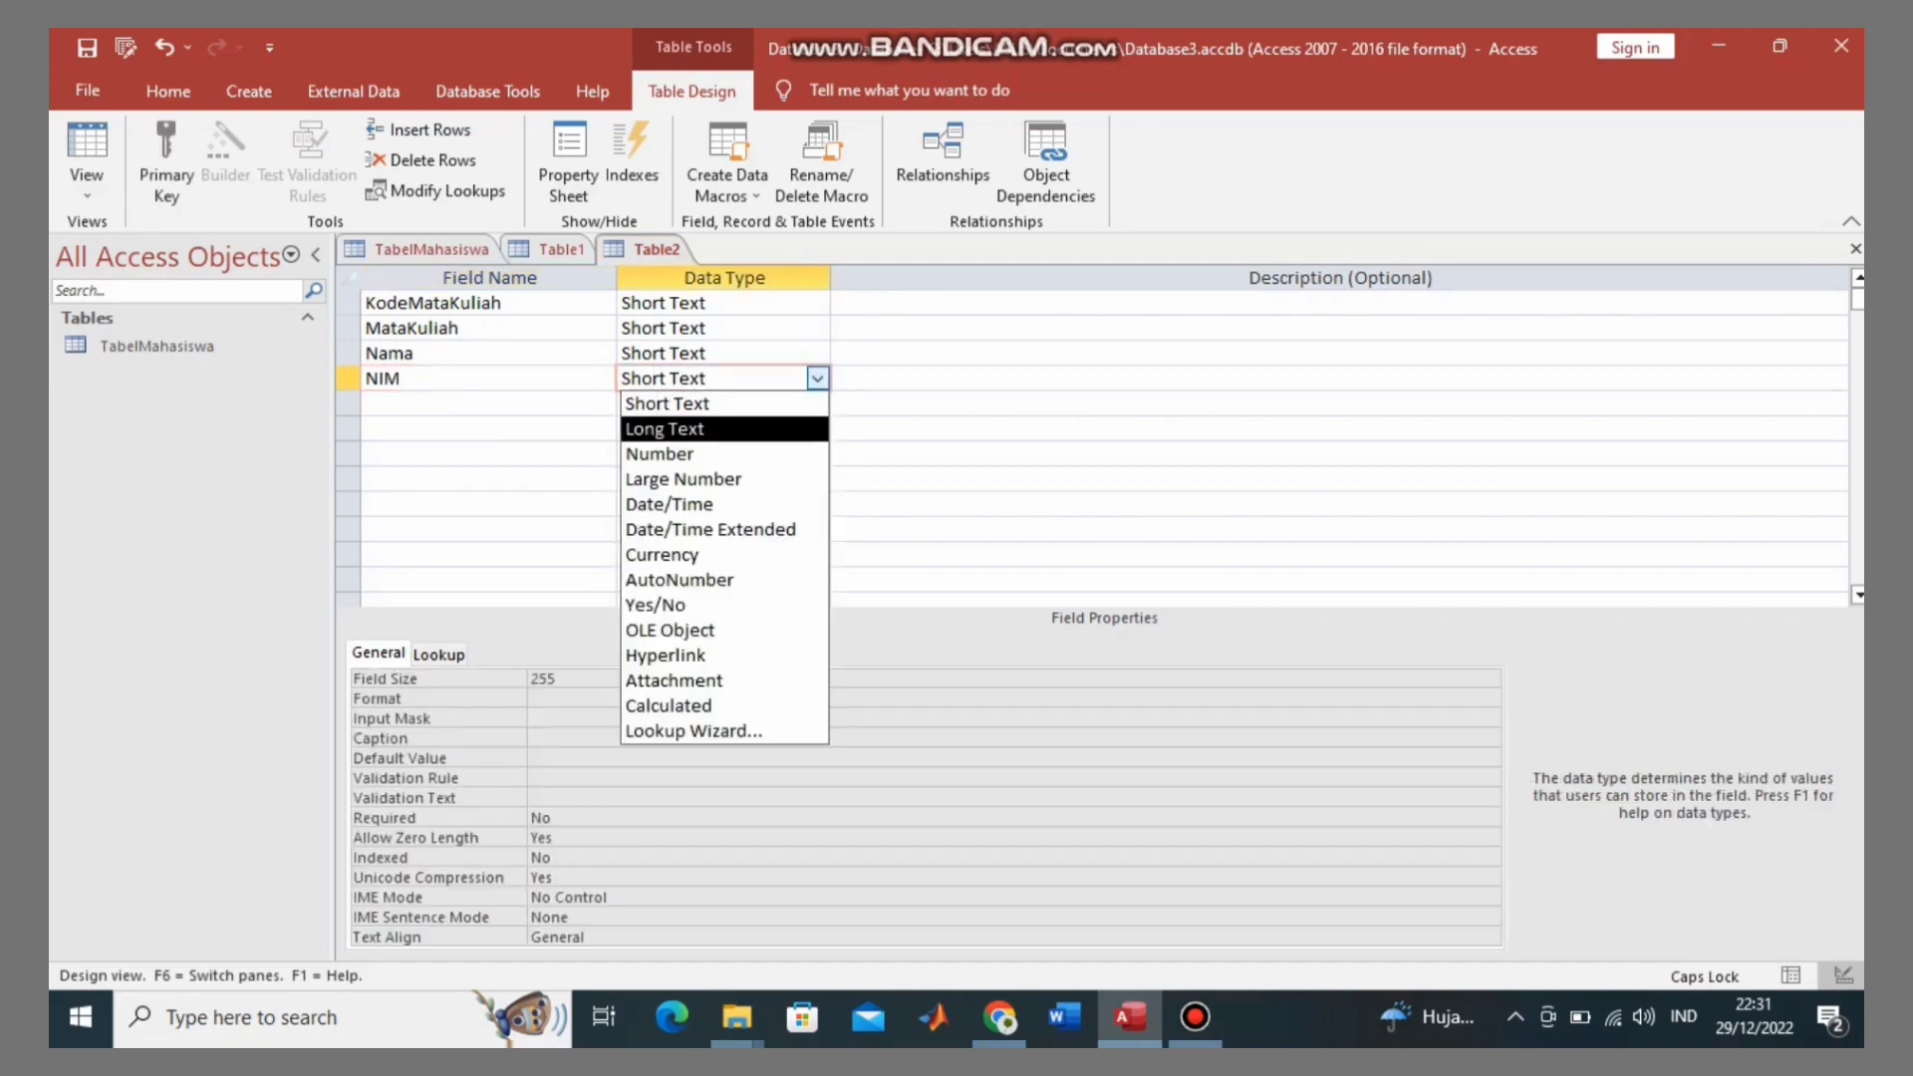
key(Return)
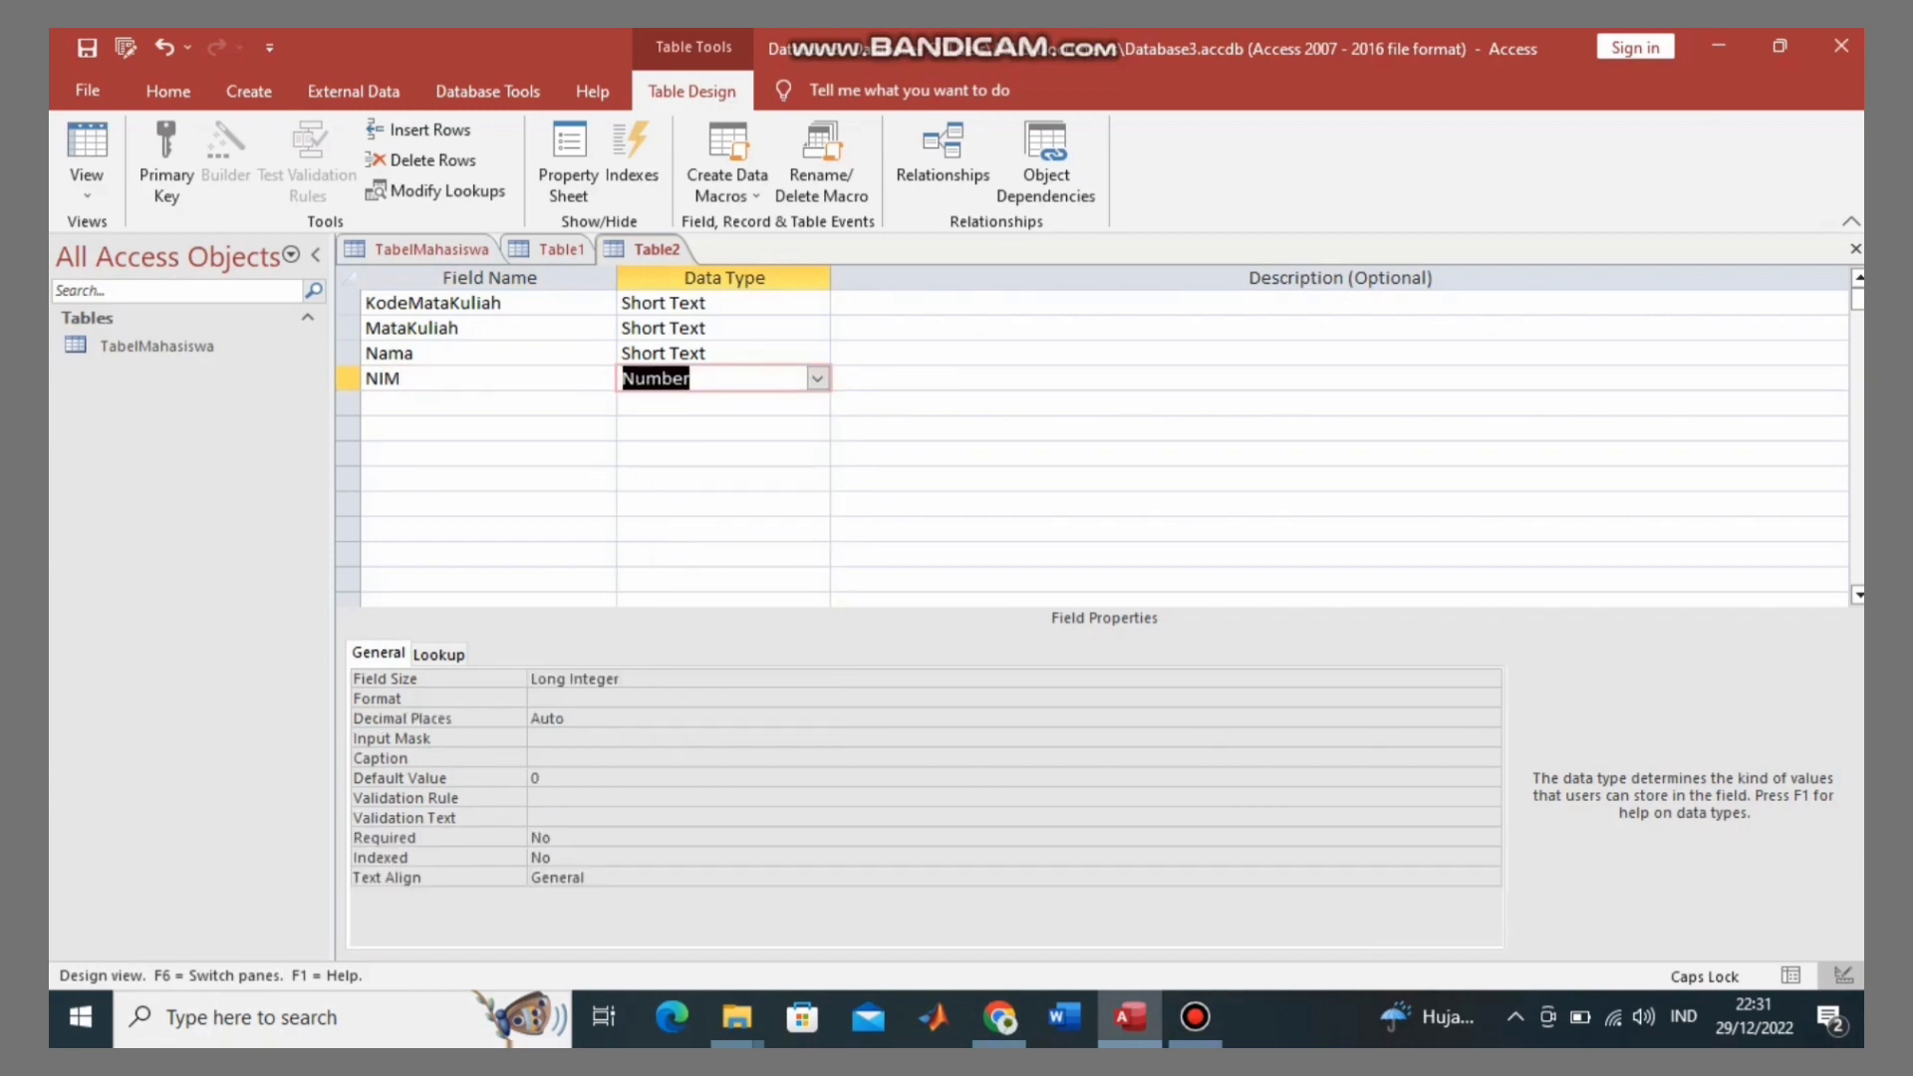
click(166, 159)
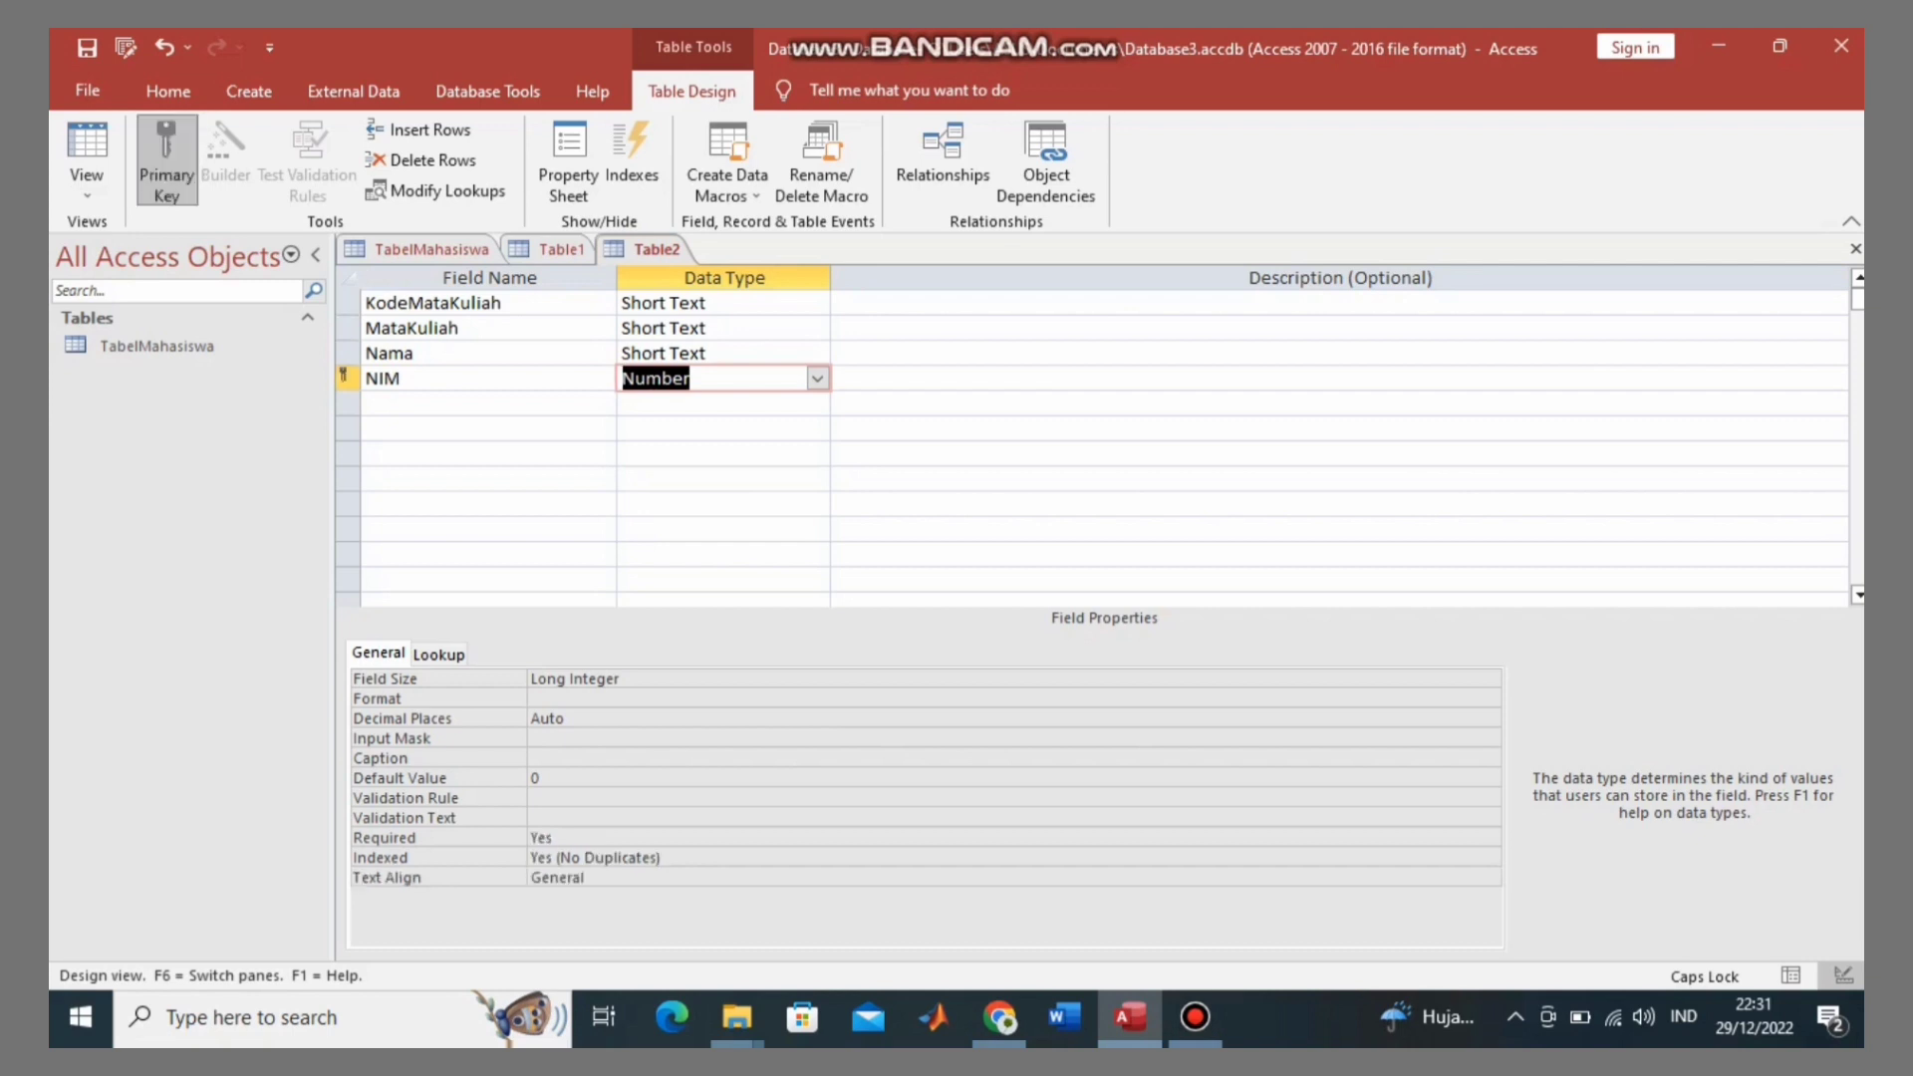
Step: Add a Semester field and choose Lookup Wizard as its data type
click(488, 403)
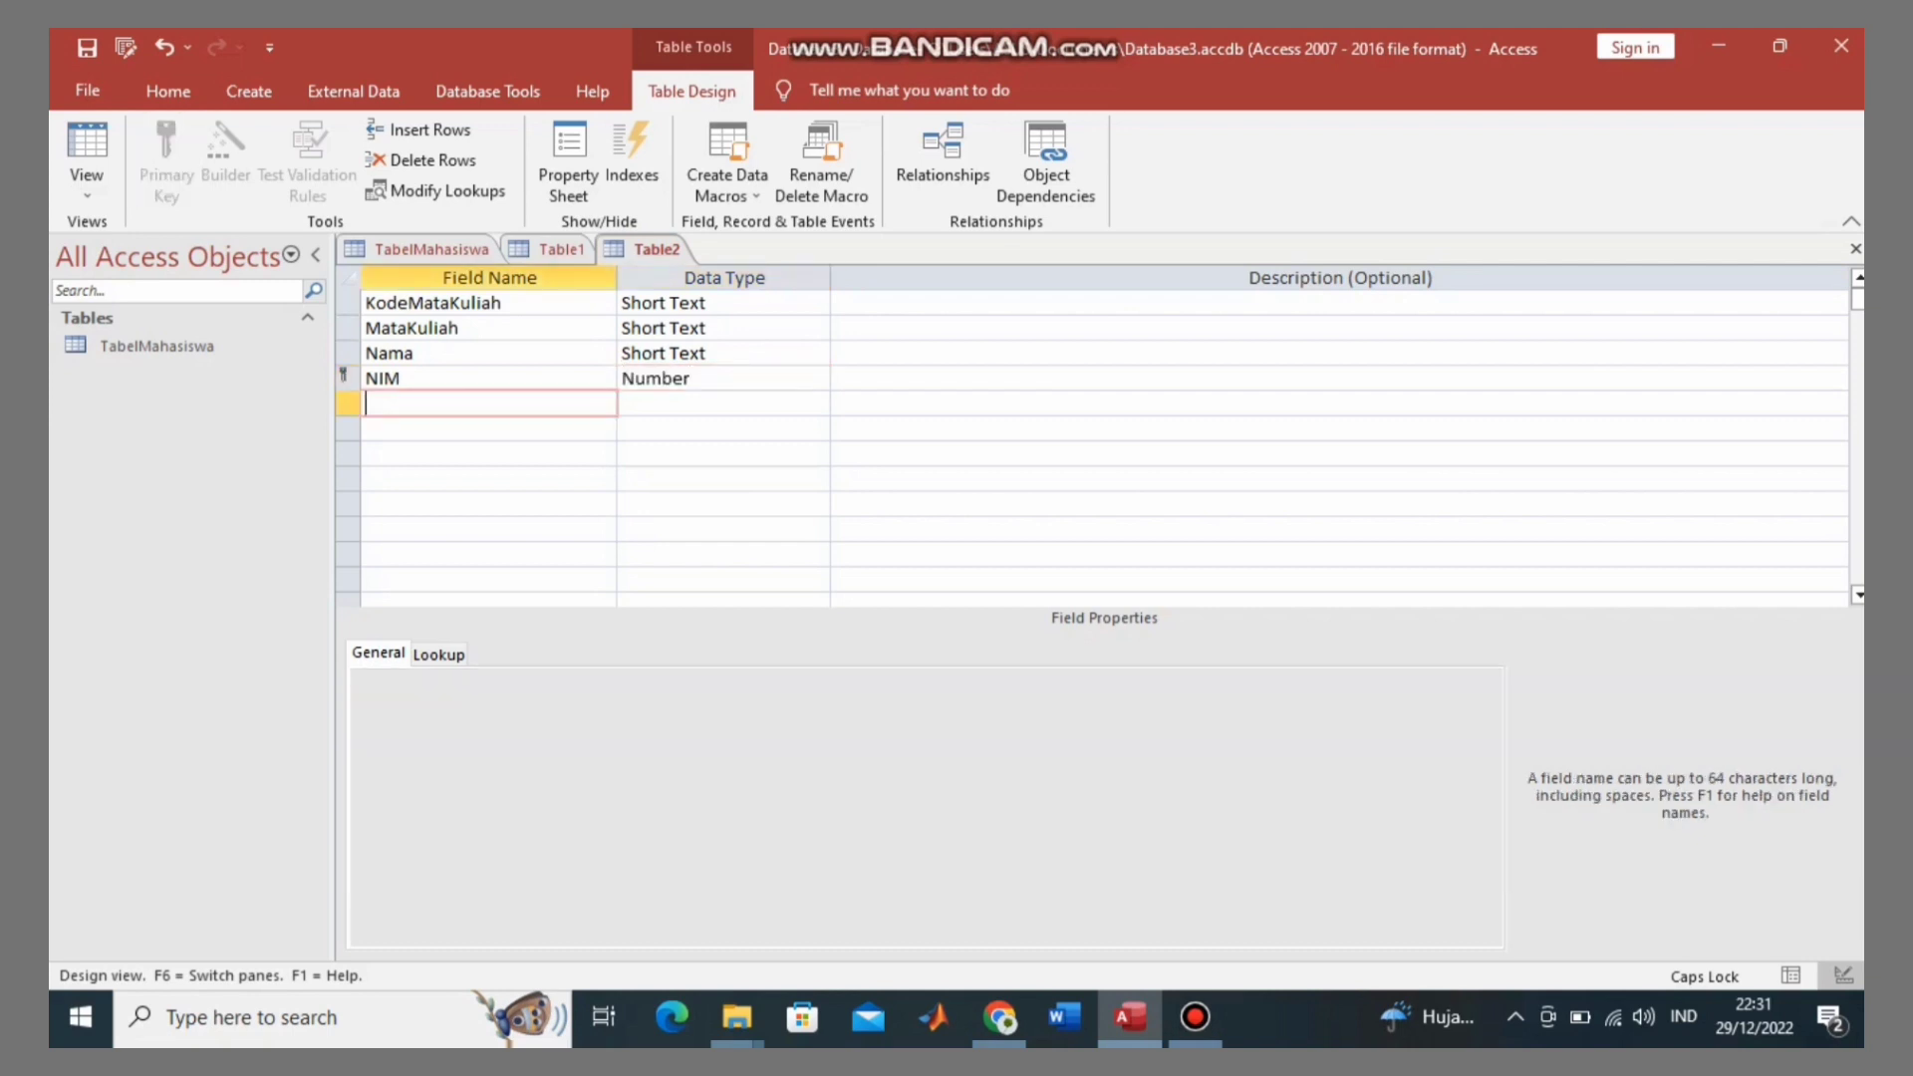
text(sEMESTER)
key(BackSpace)
key(BackSpace)
key(BackSpace)
key(BackSpace)
key(BackSpace)
key(BackSpace)
key(BackSpace)
text(E)
key(BackSpace)
key(BackSpace)
text(S)
key(Caps_Lock)
text(emester)
key(Tab)
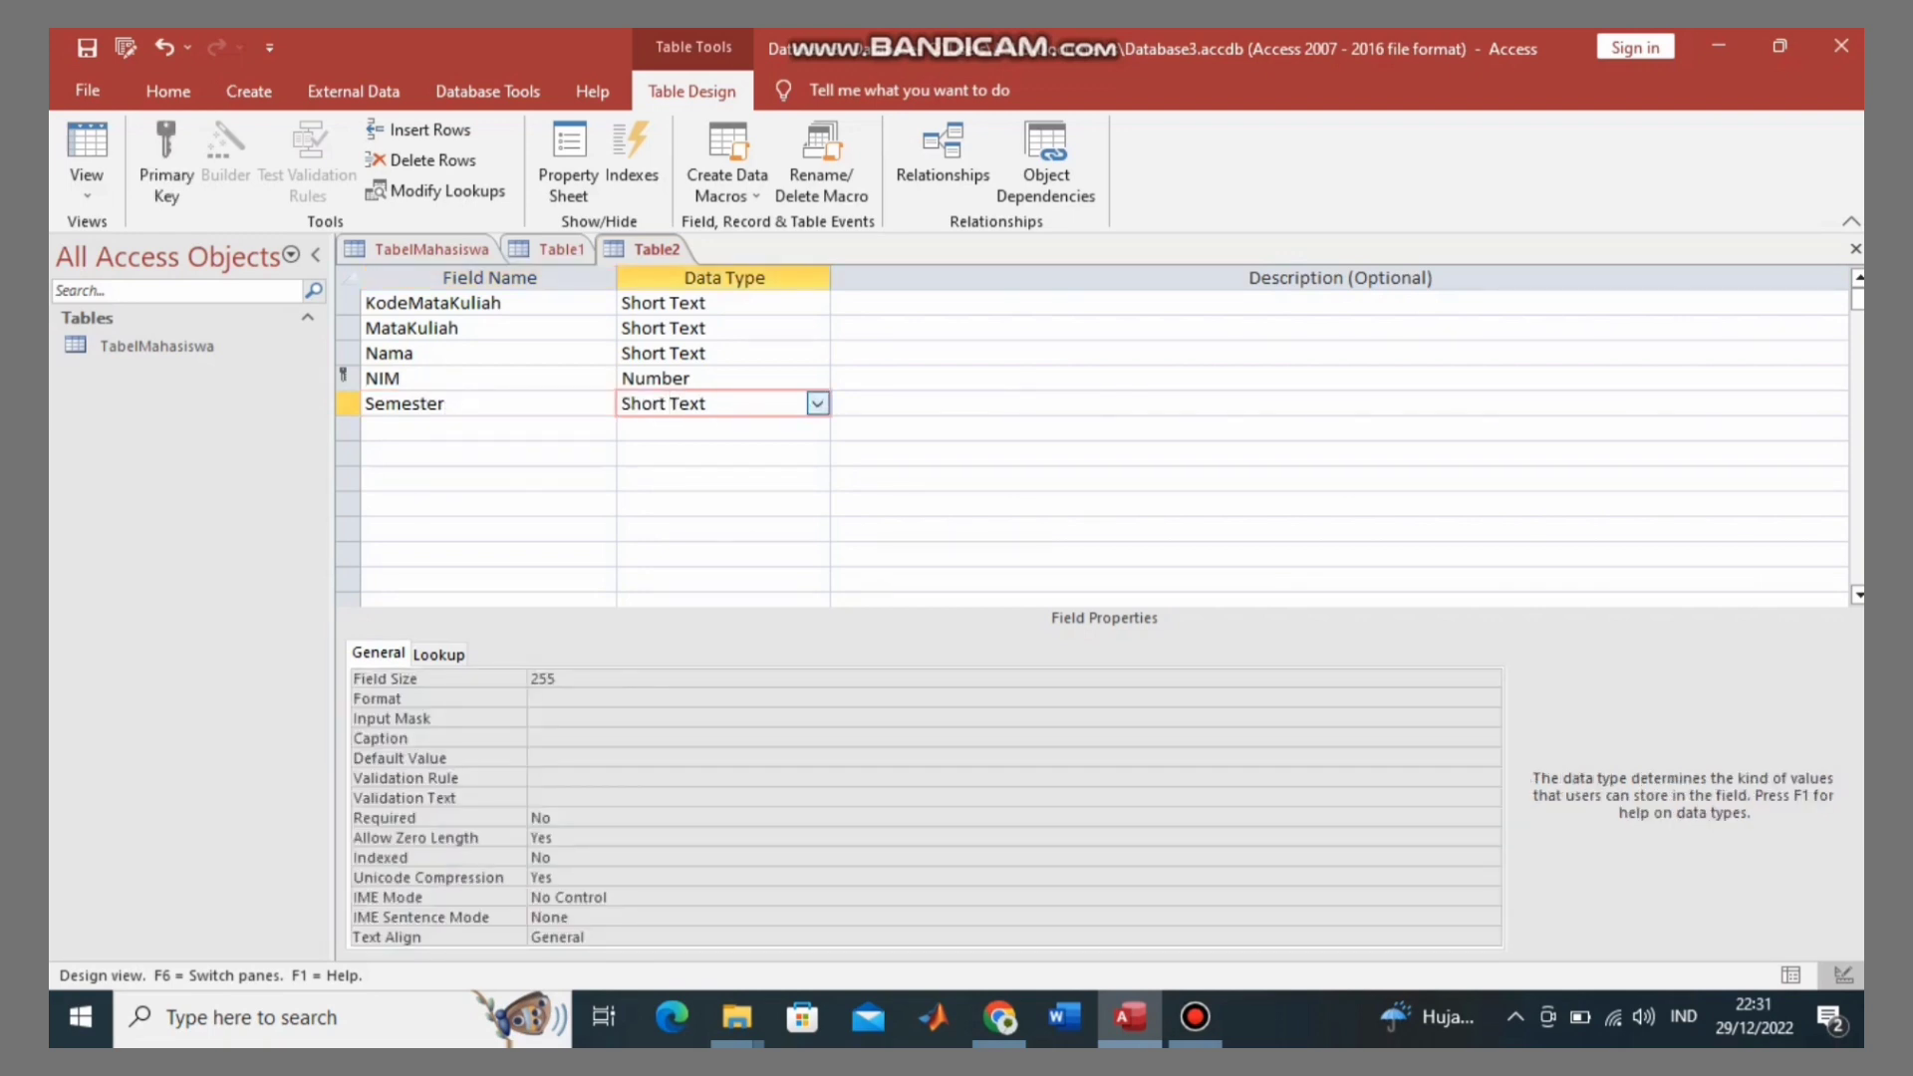
click(817, 403)
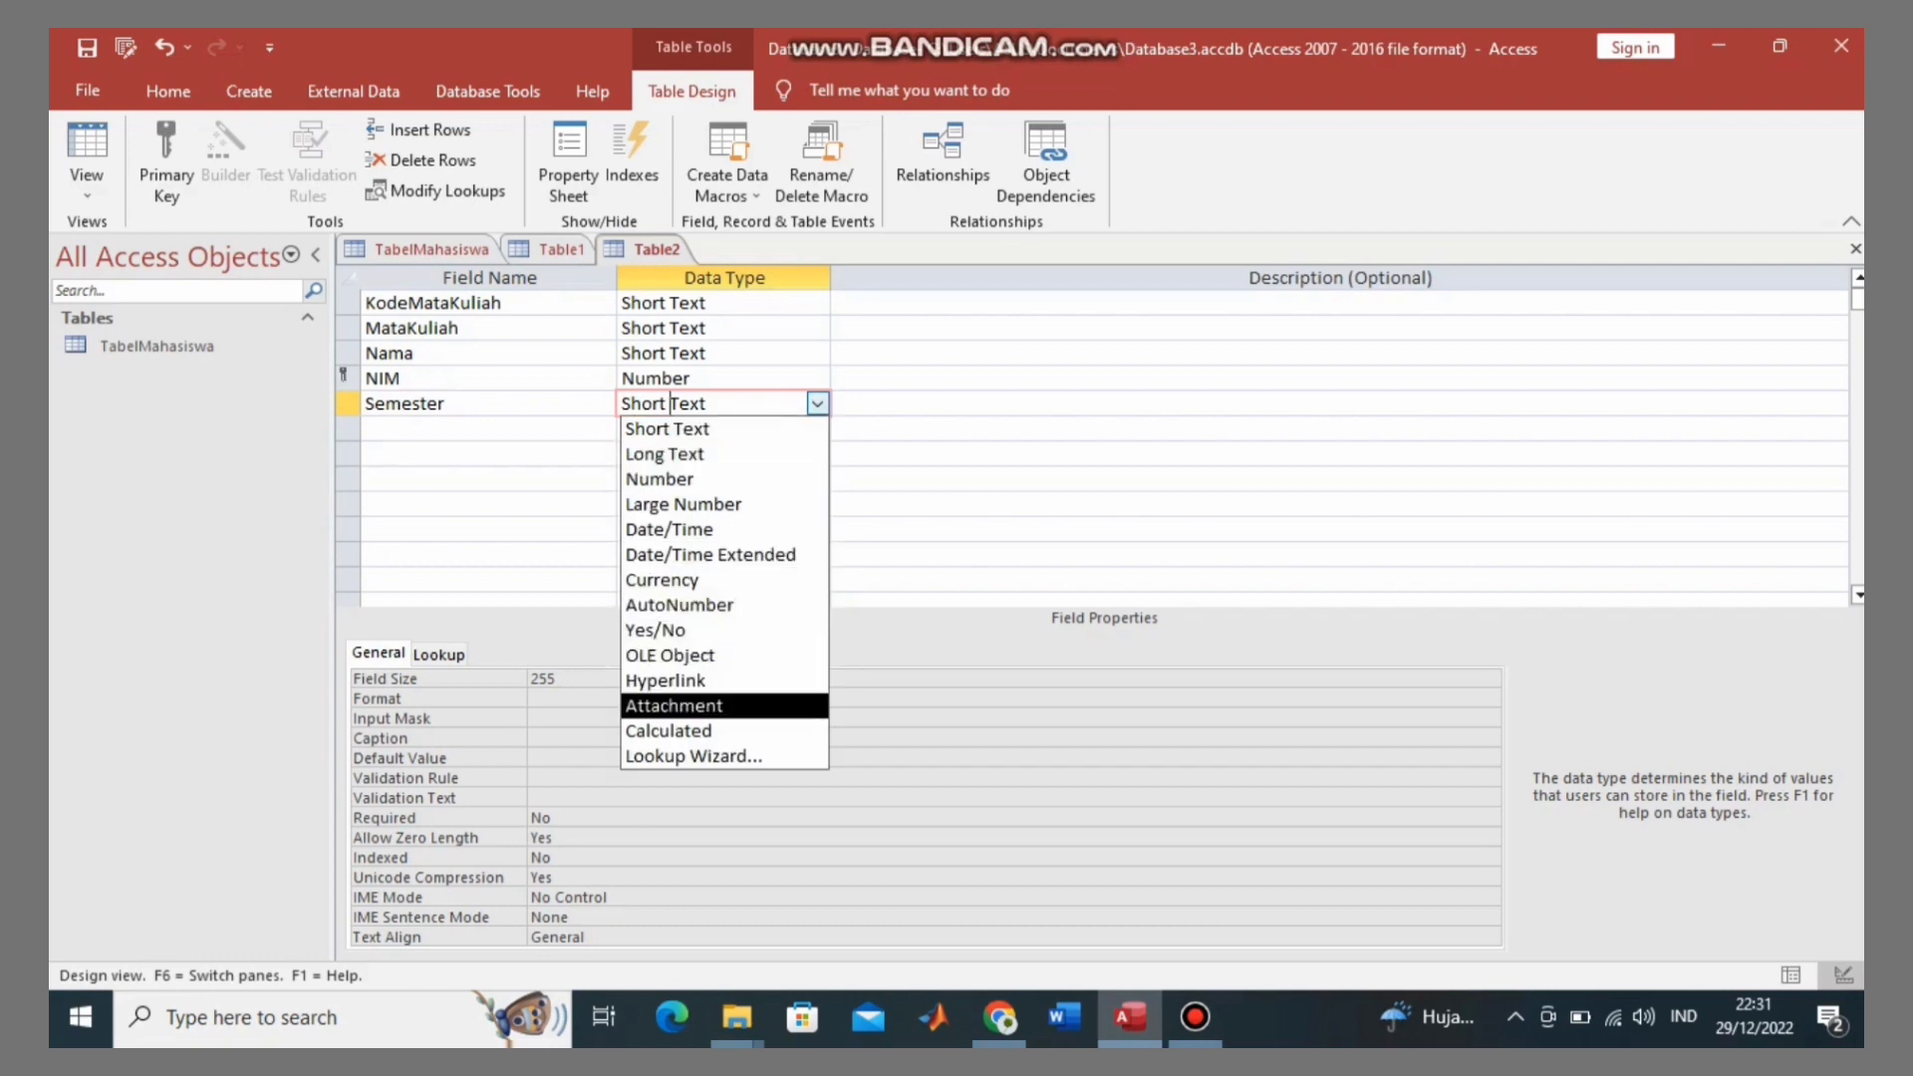
key(Down)
key(Down)
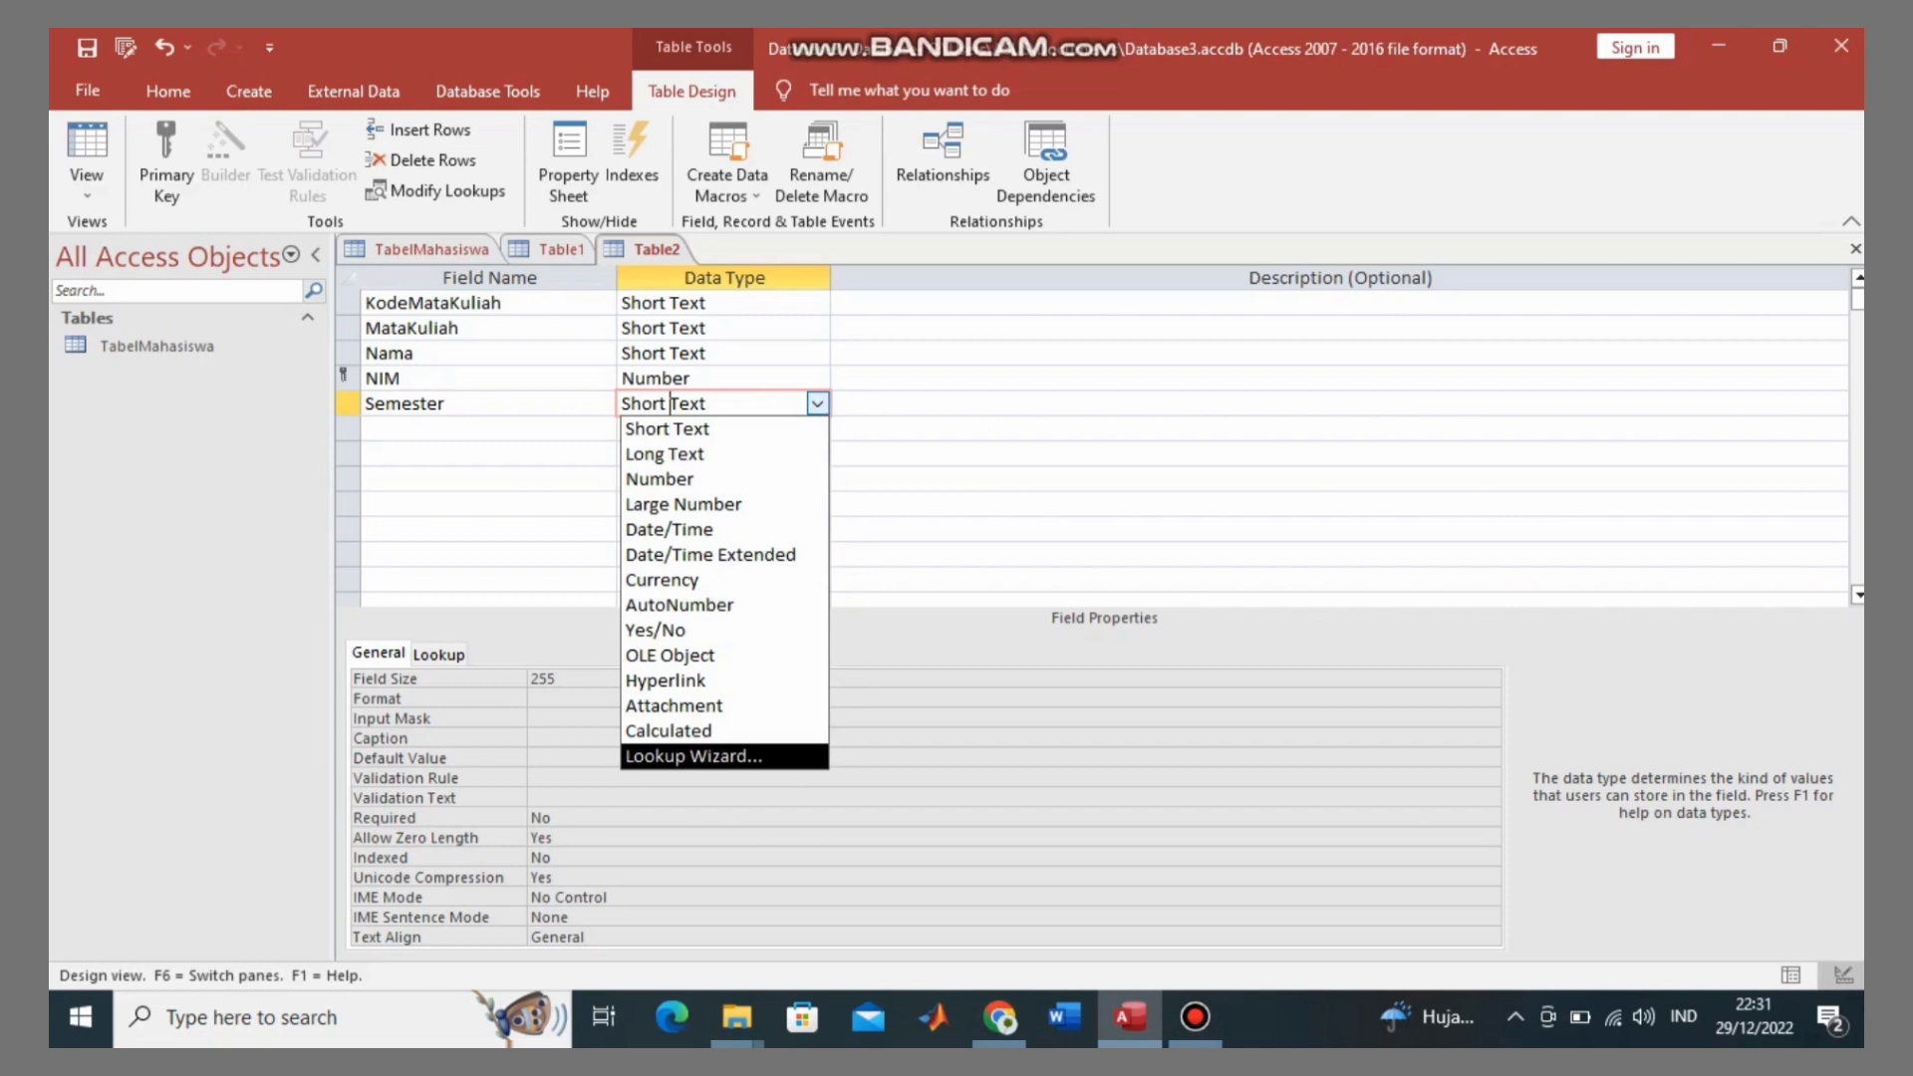
key(Return)
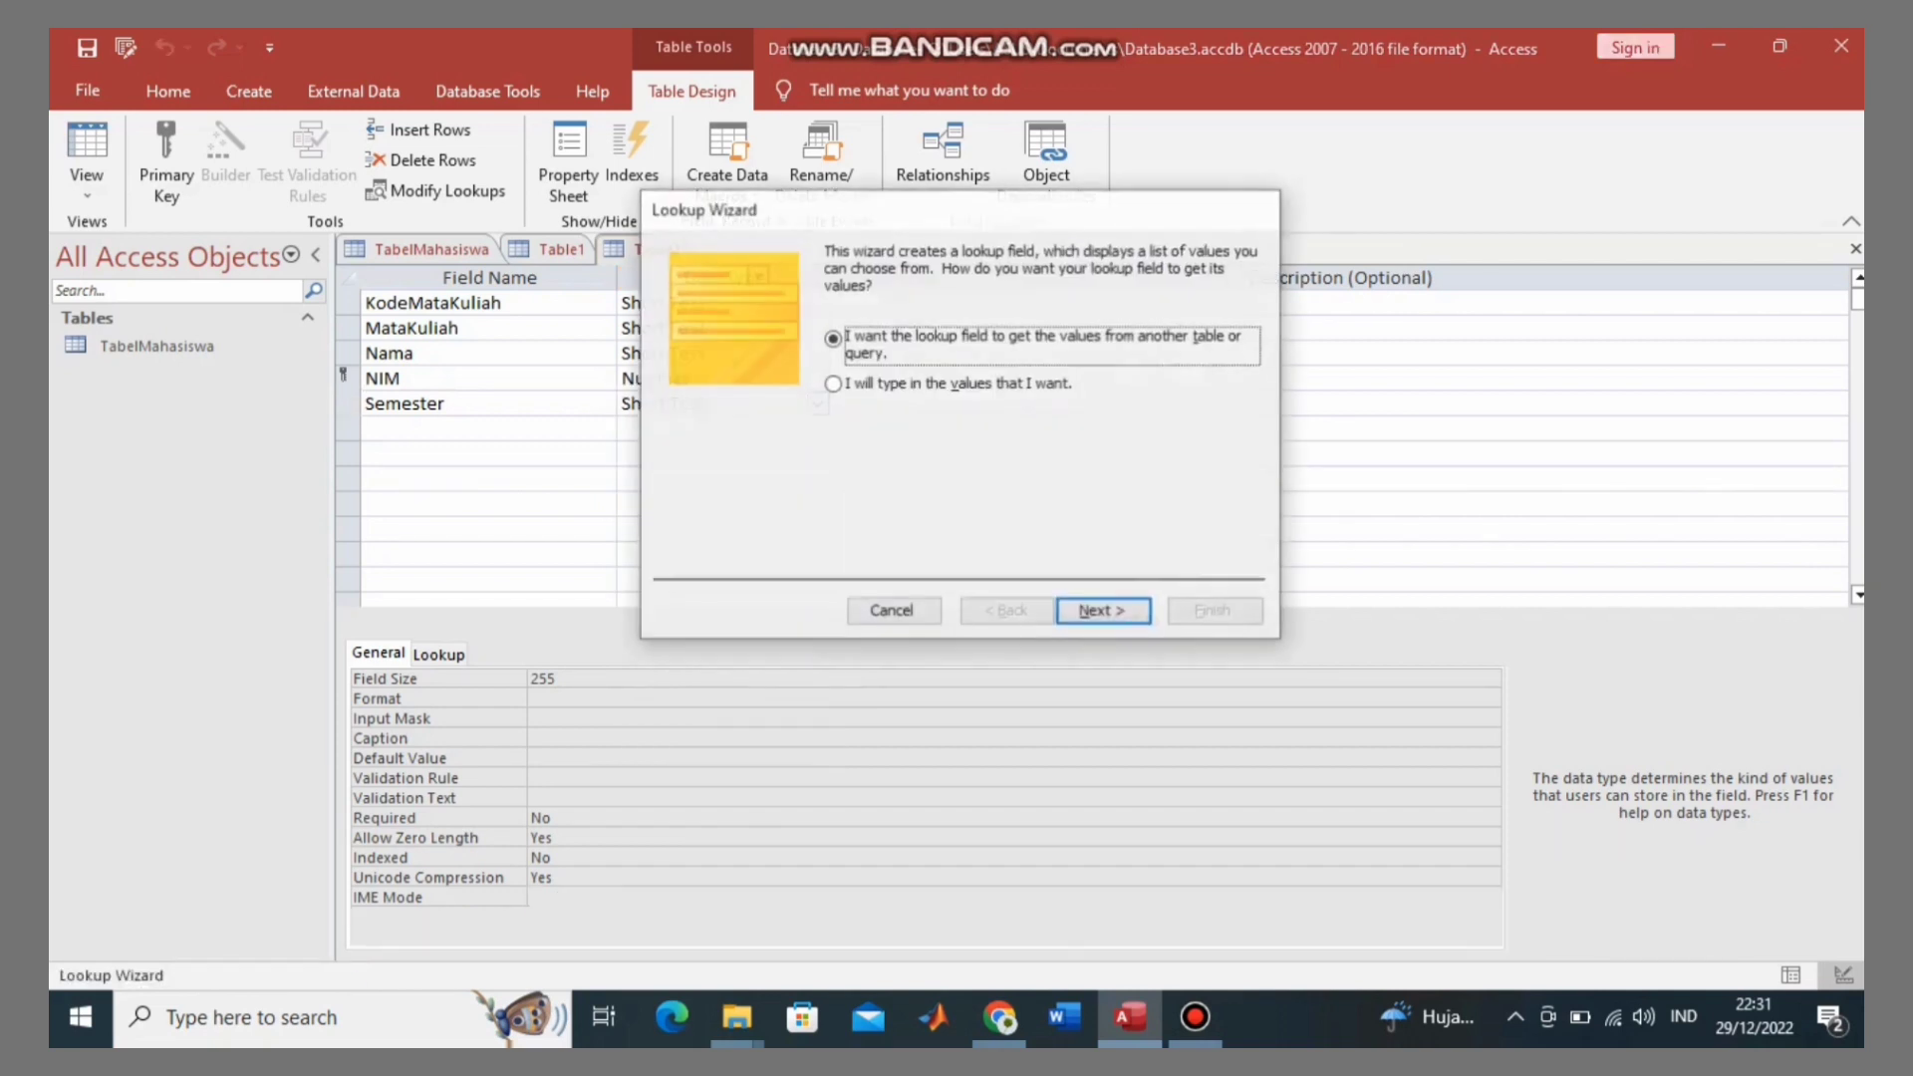
Step: Choose typed-in lookup values and enter 1 through 14 in Col1
click(832, 383)
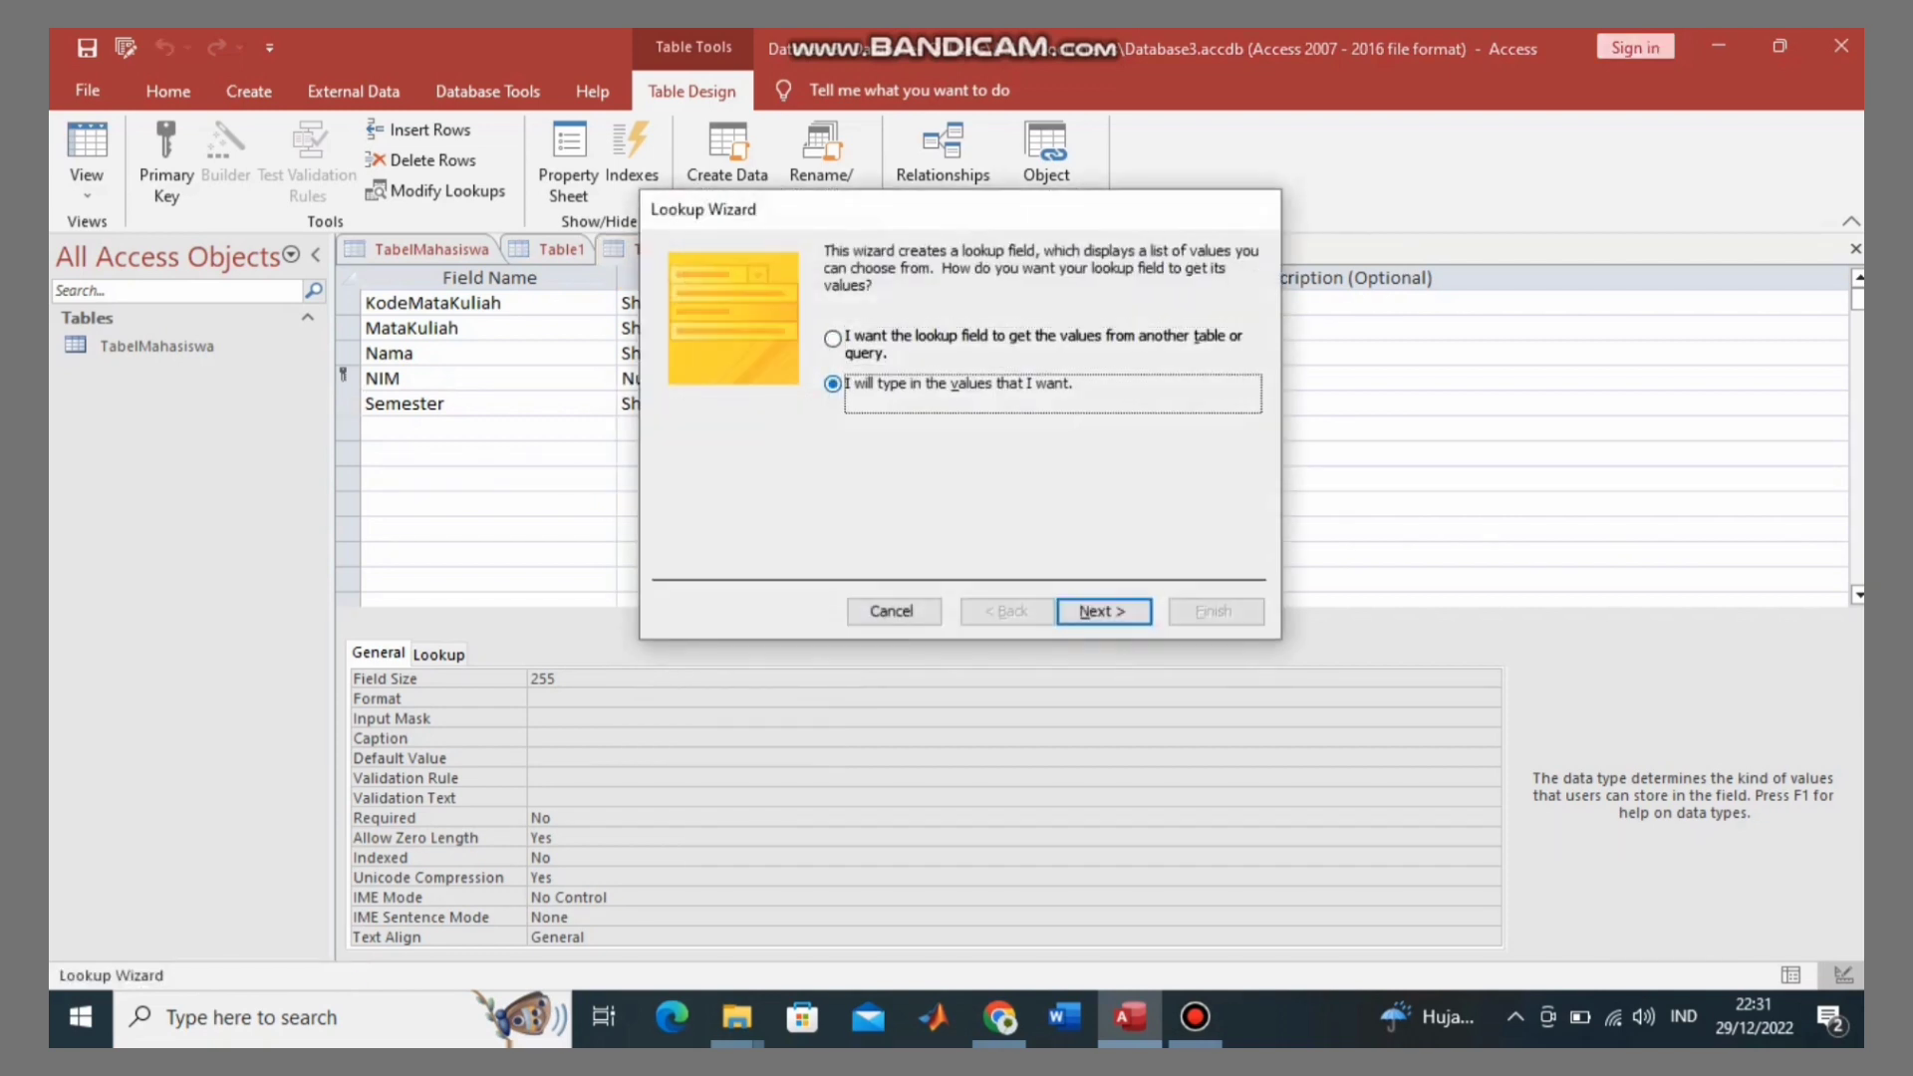
key(Return)
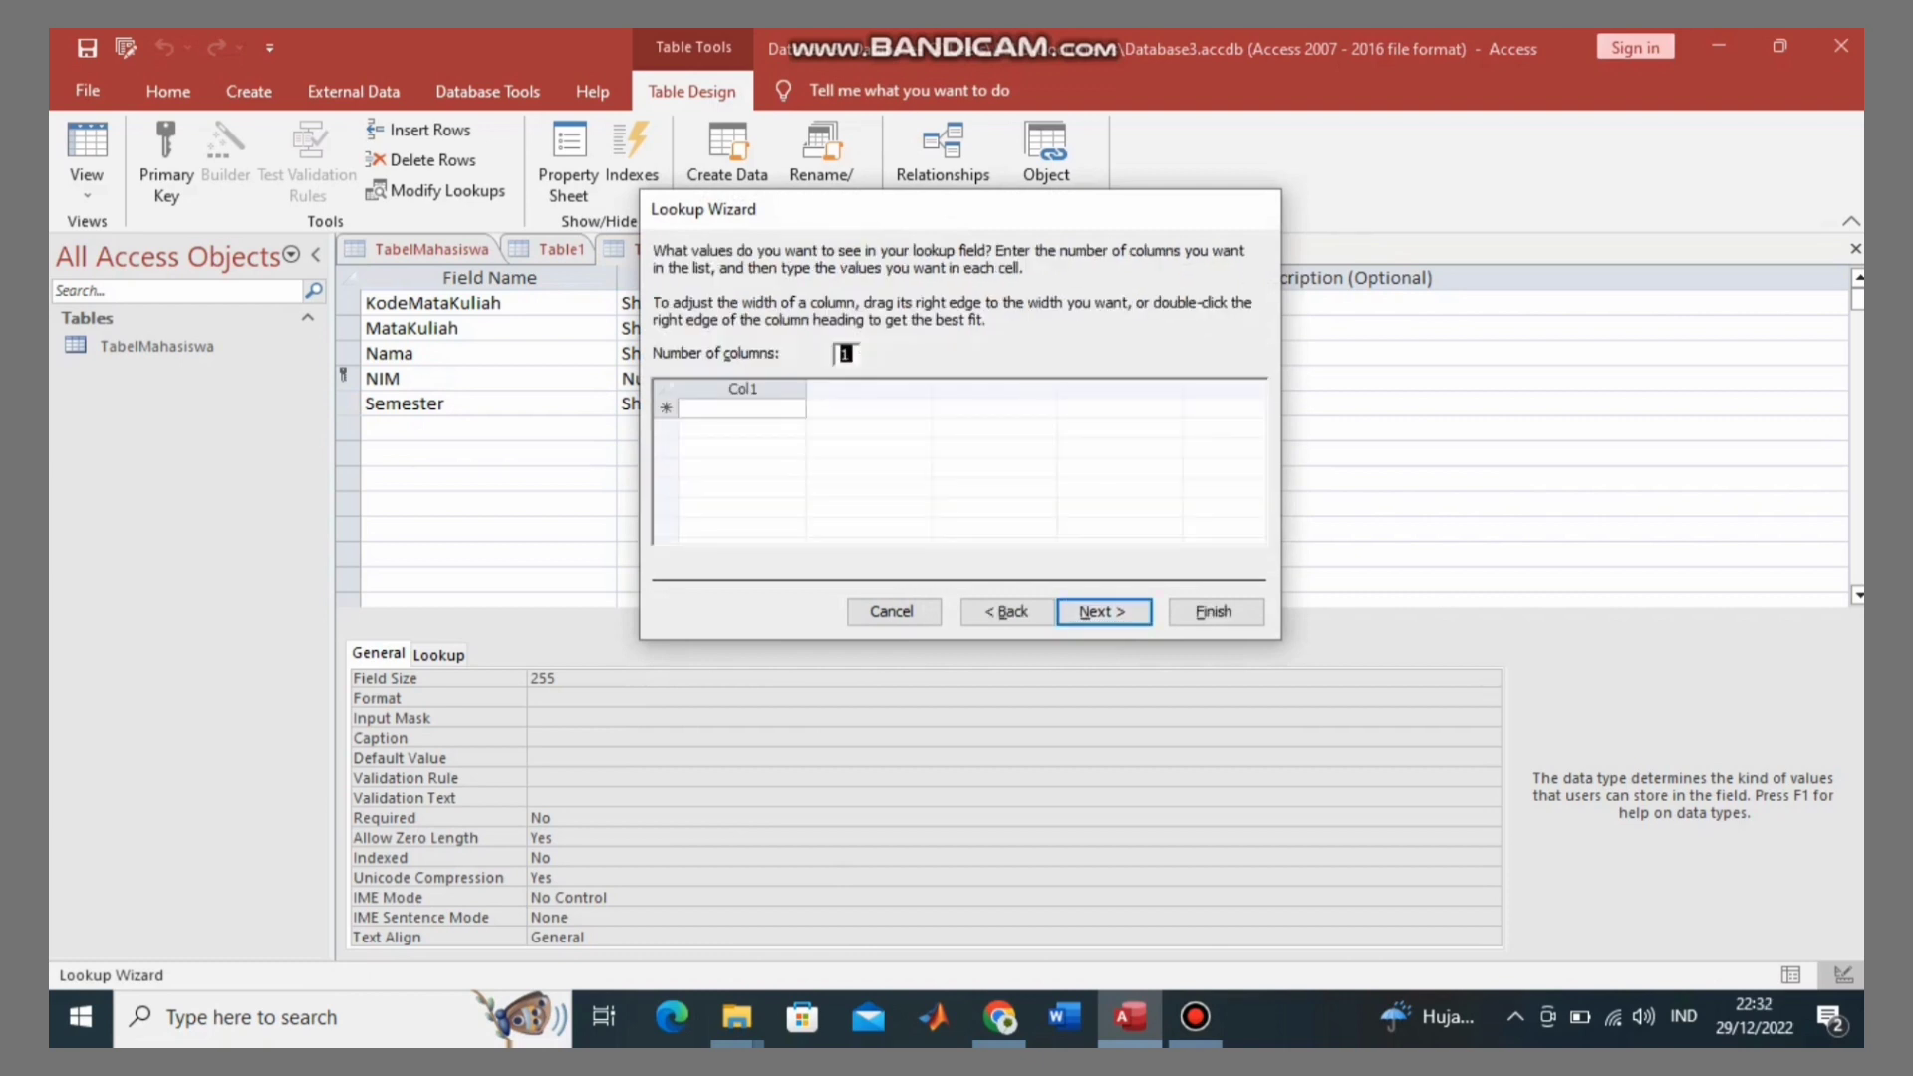
click(742, 408)
text(1)
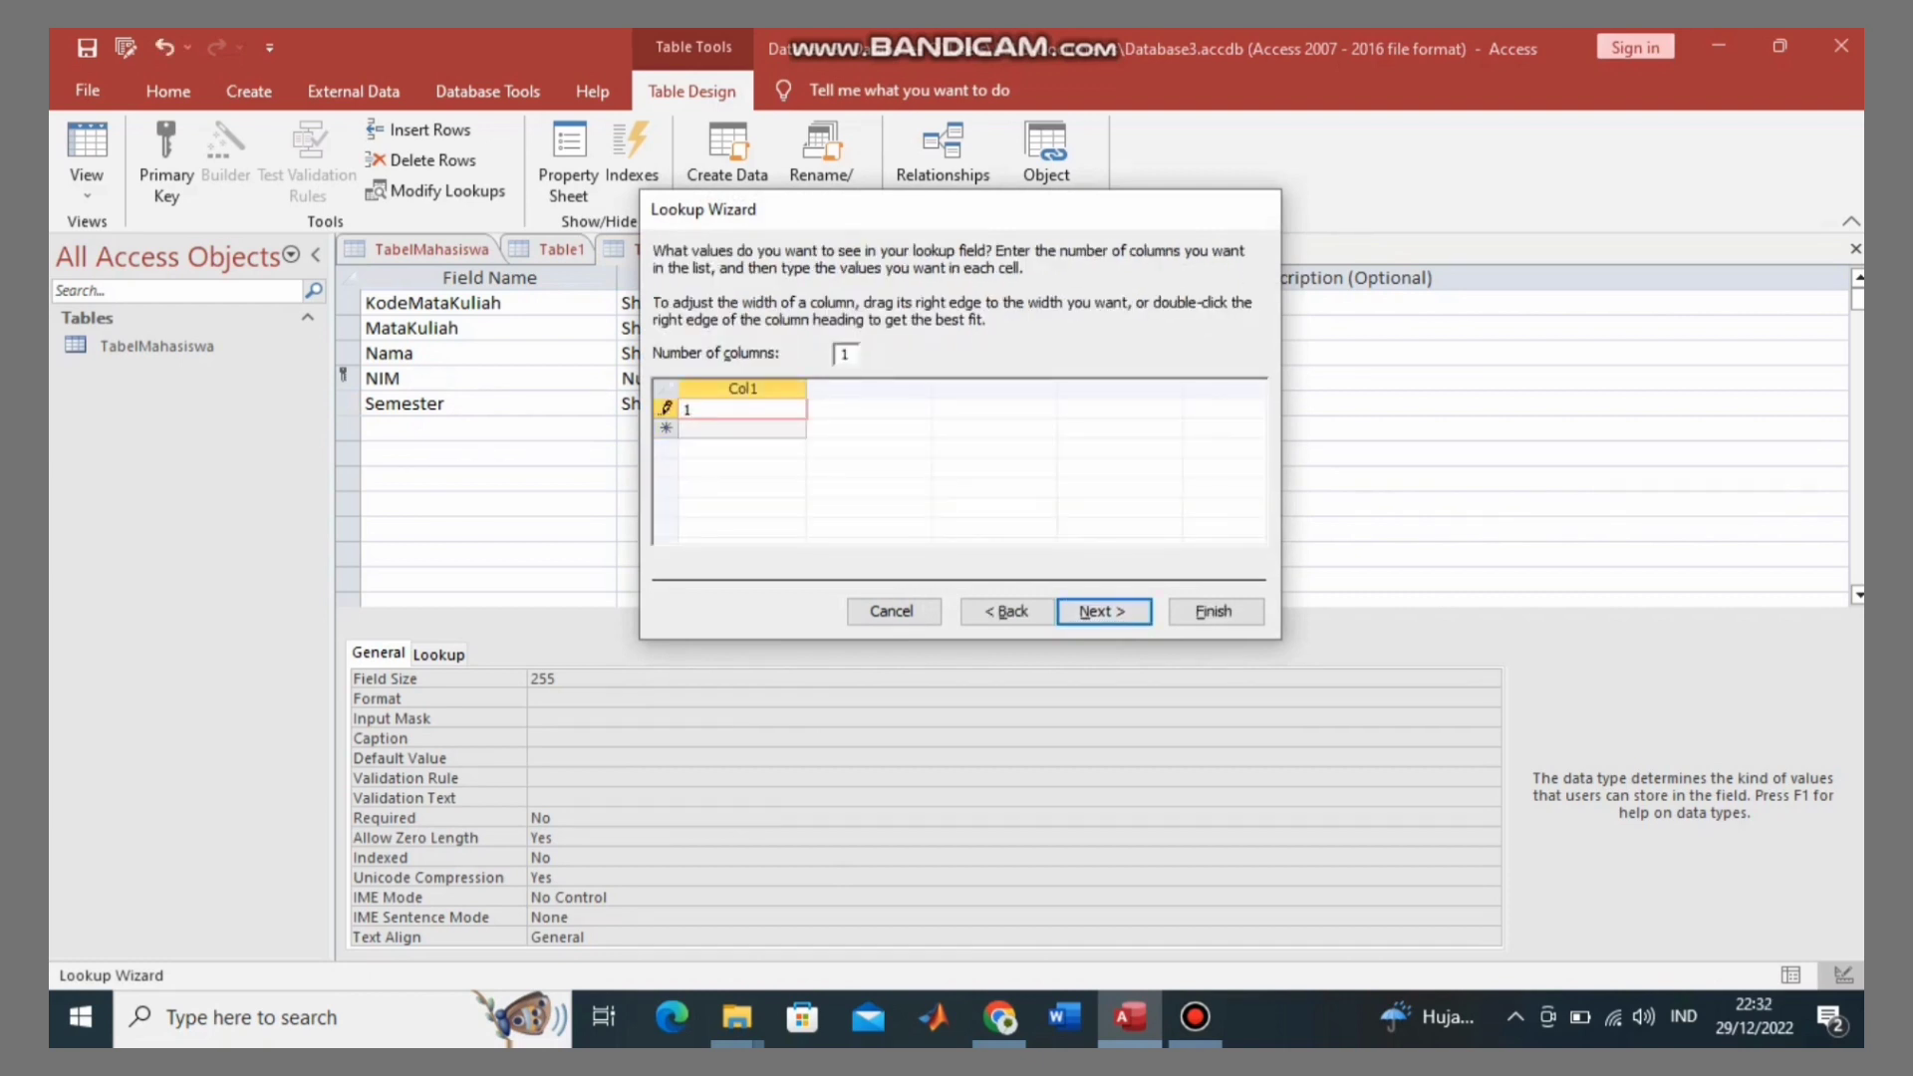
key(Down)
text(2)
key(Down)
text(3)
key(Down)
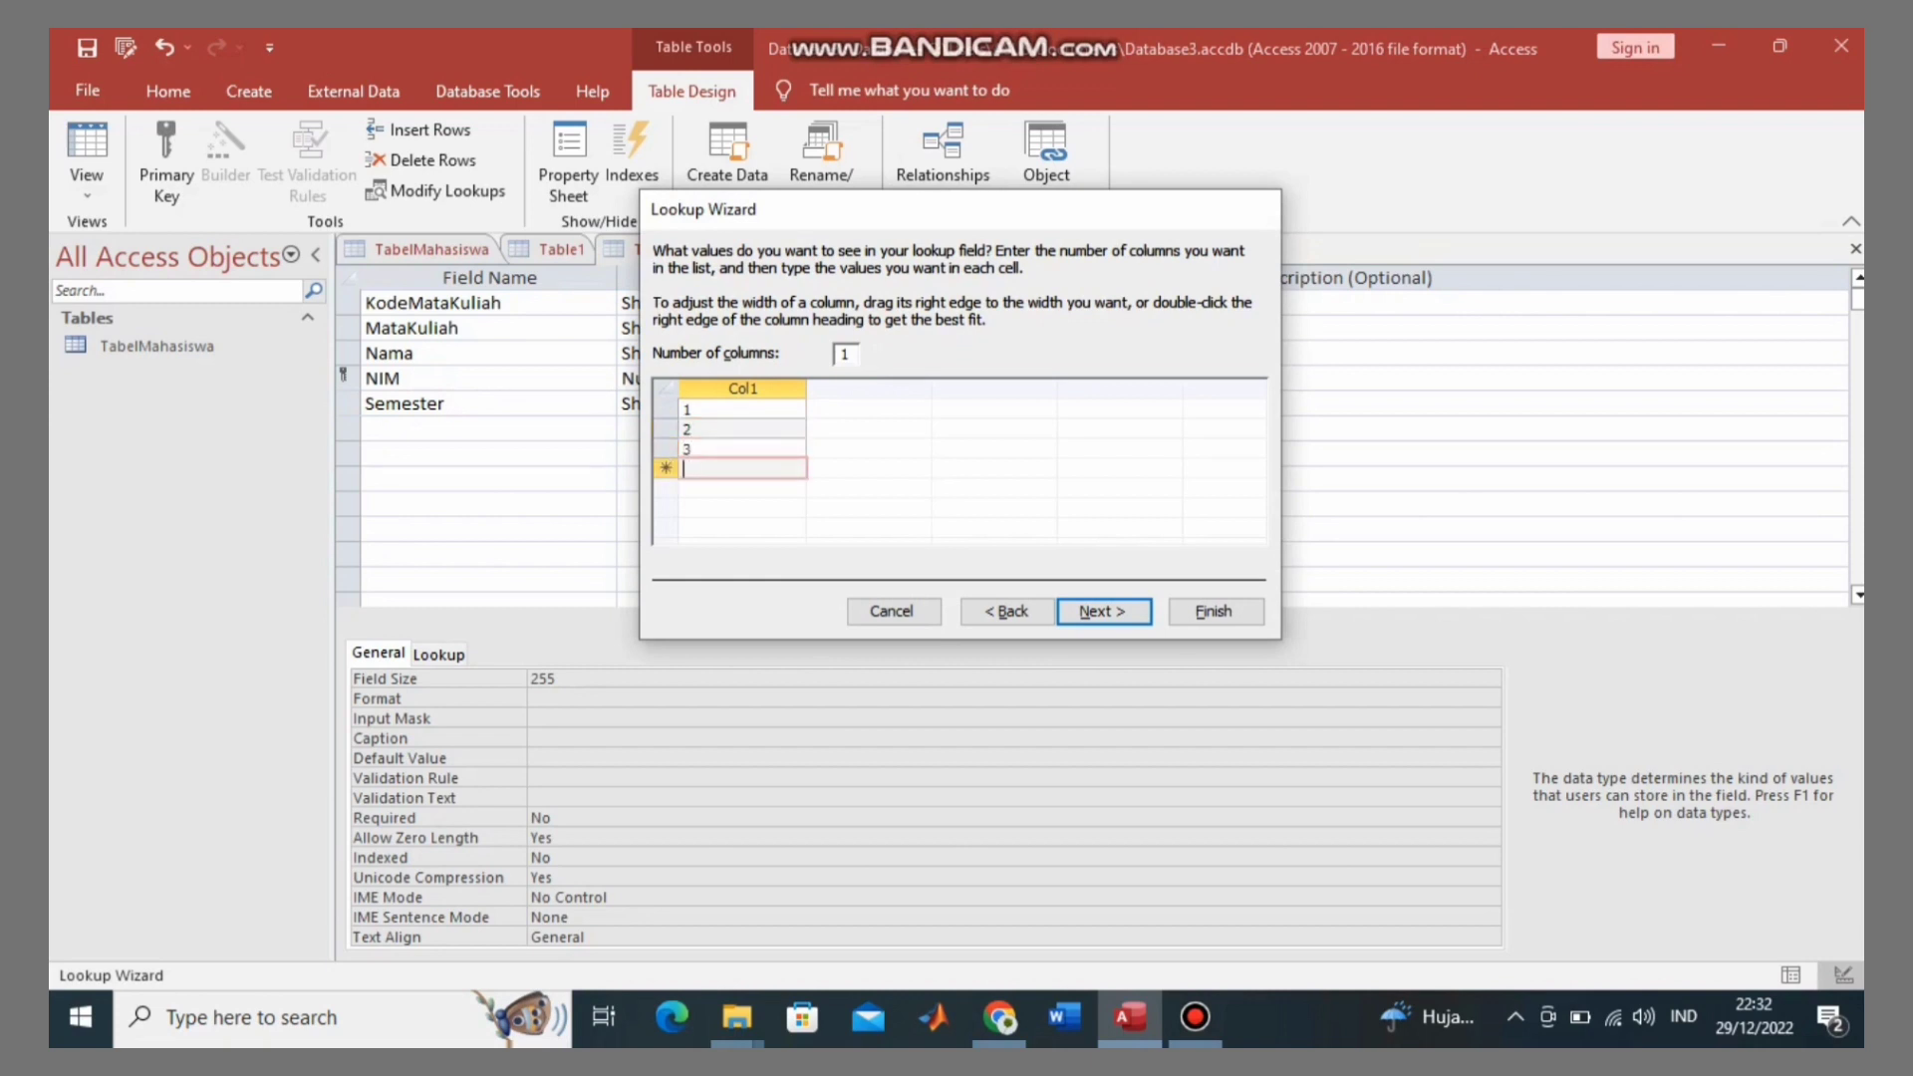
text(4)
key(Down)
text(5)
key(Down)
text(6)
key(Down)
text(7)
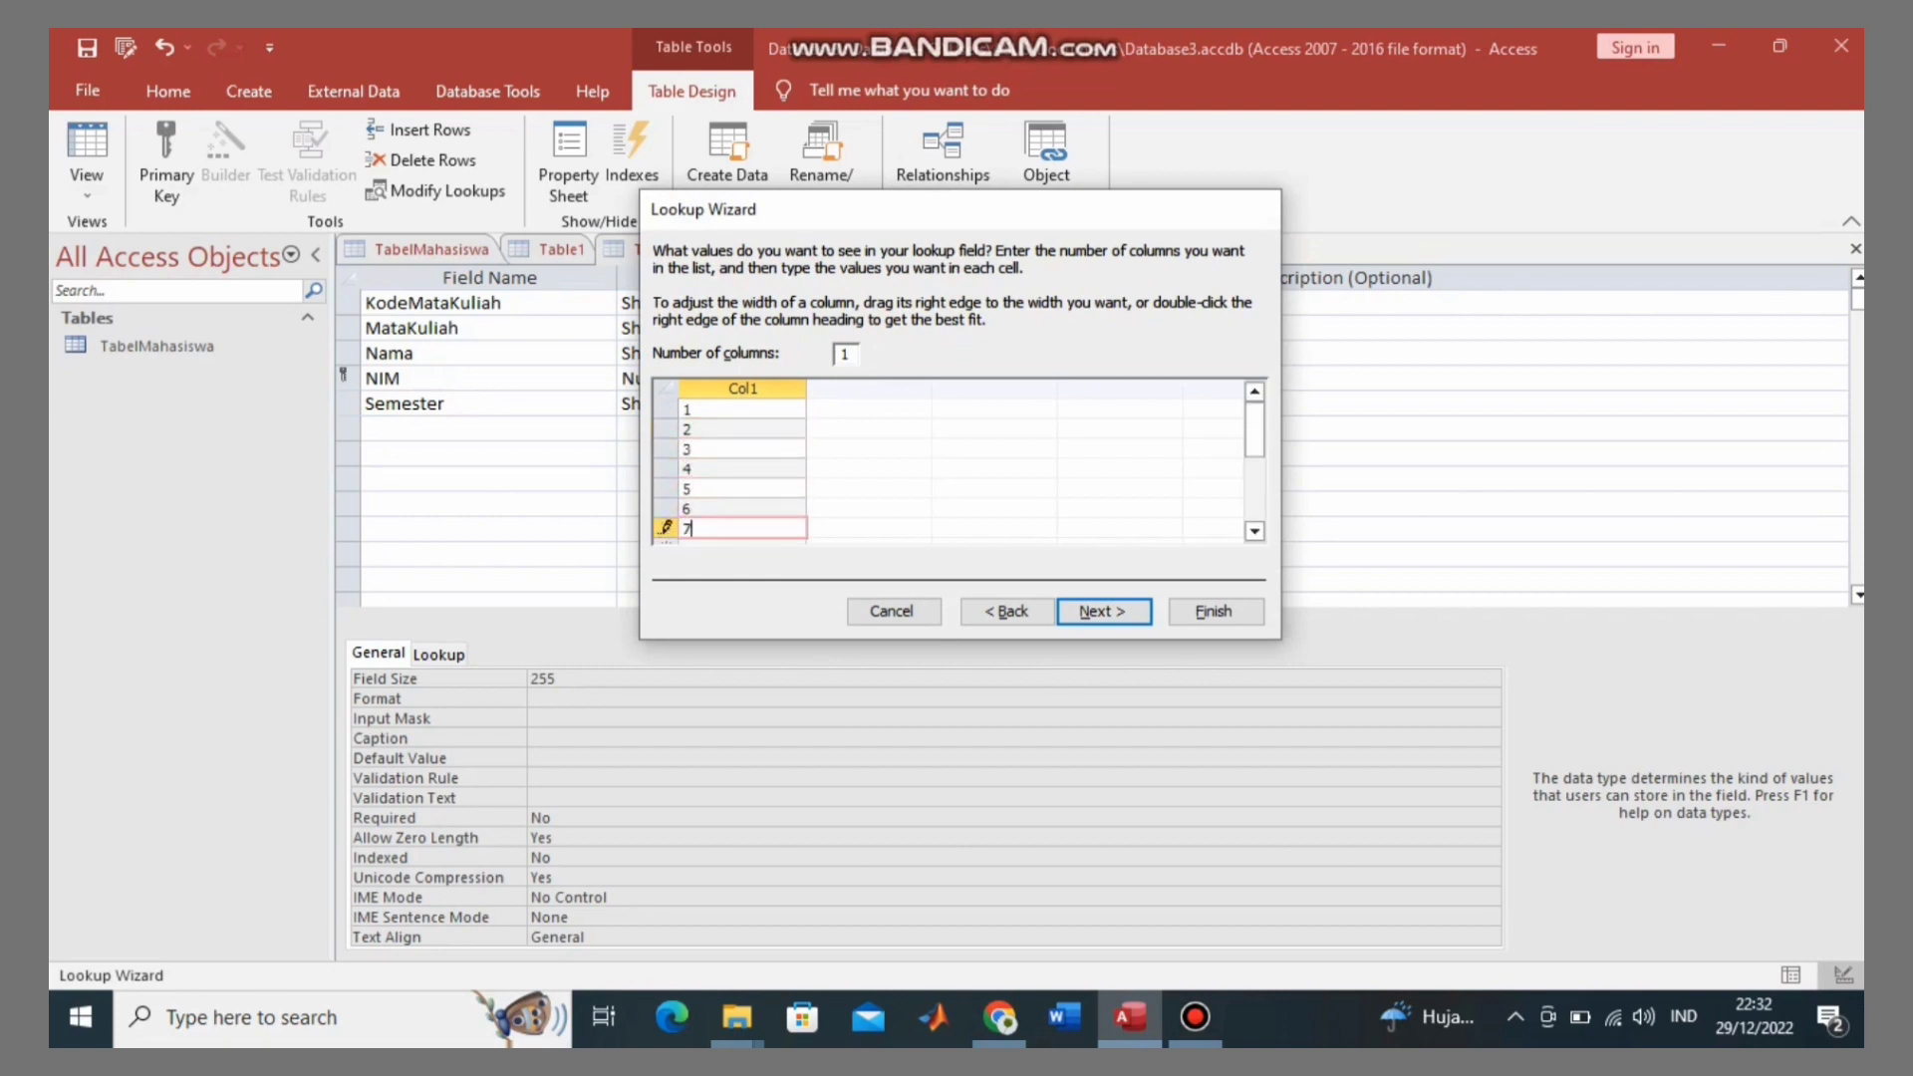
key(Down)
text(8)
key(Down)
text(9)
key(Down)
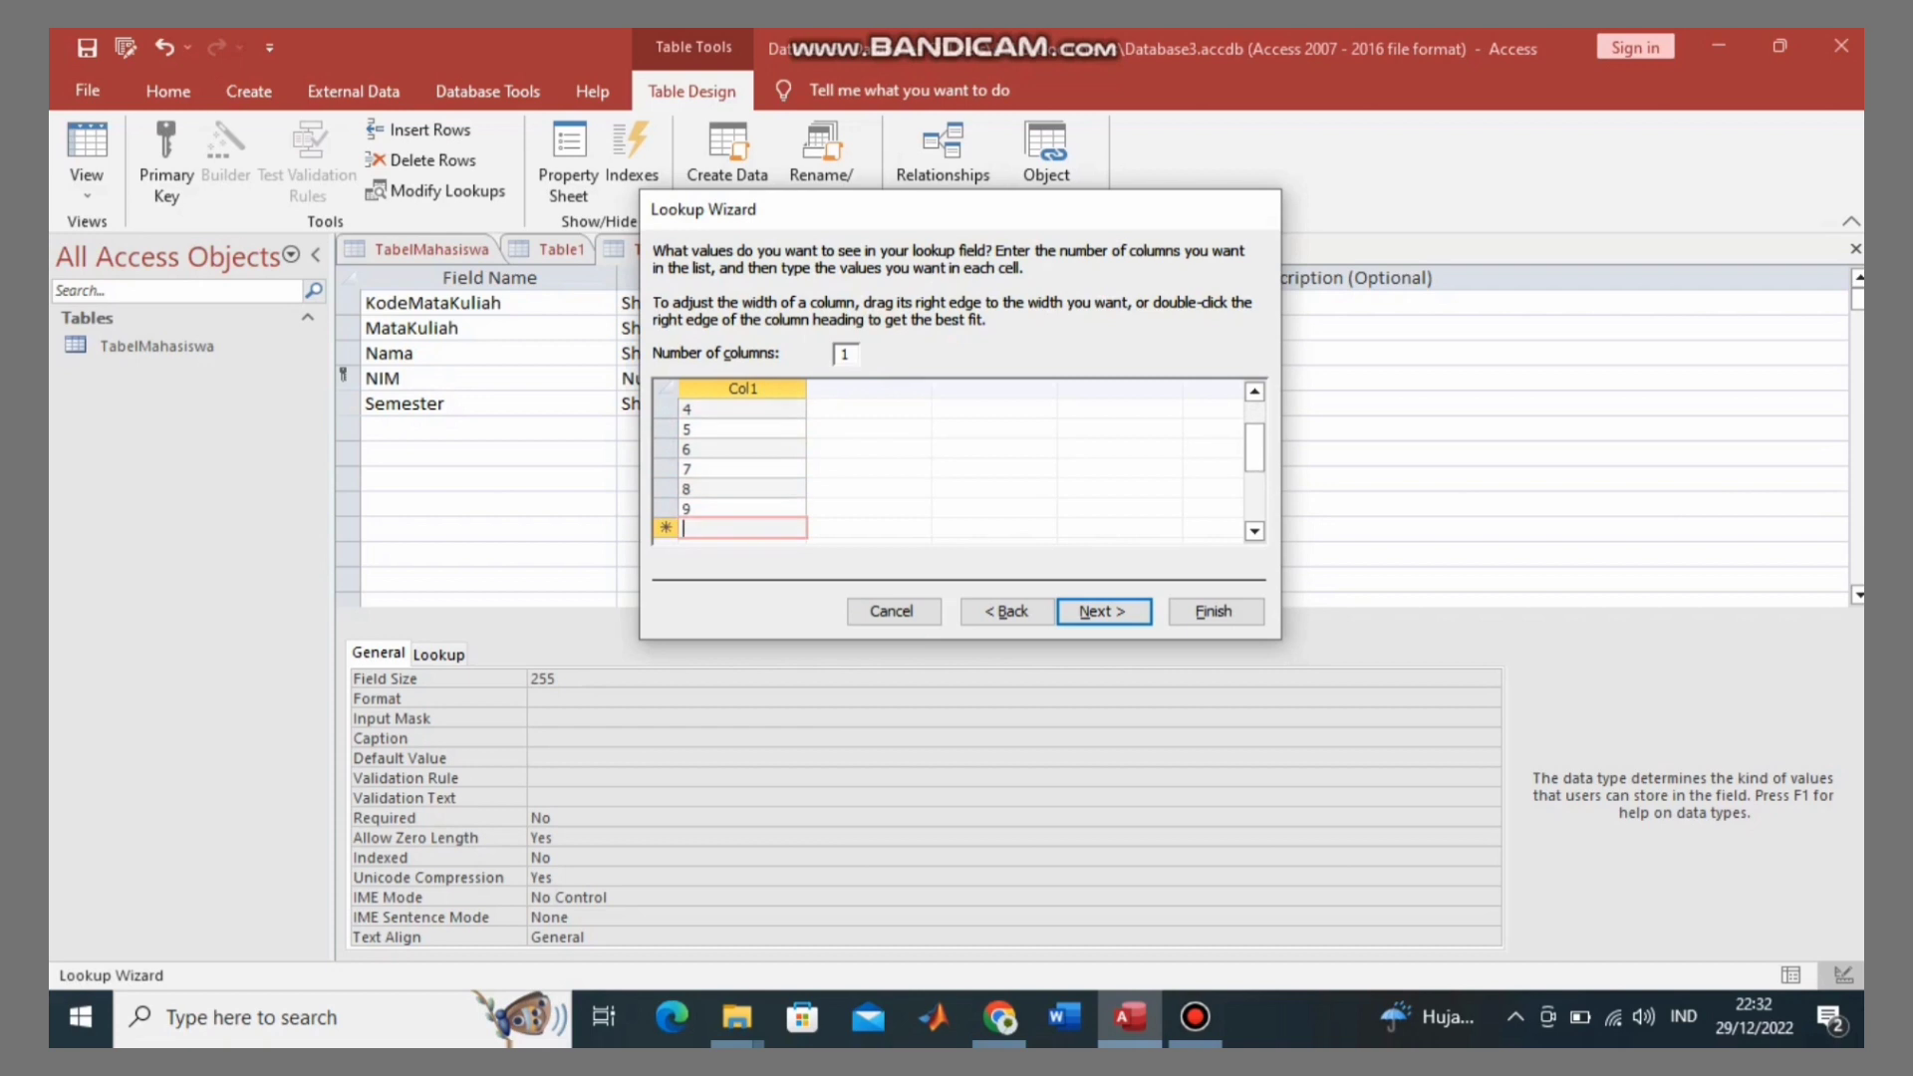
text(10)
key(Down)
text(11)
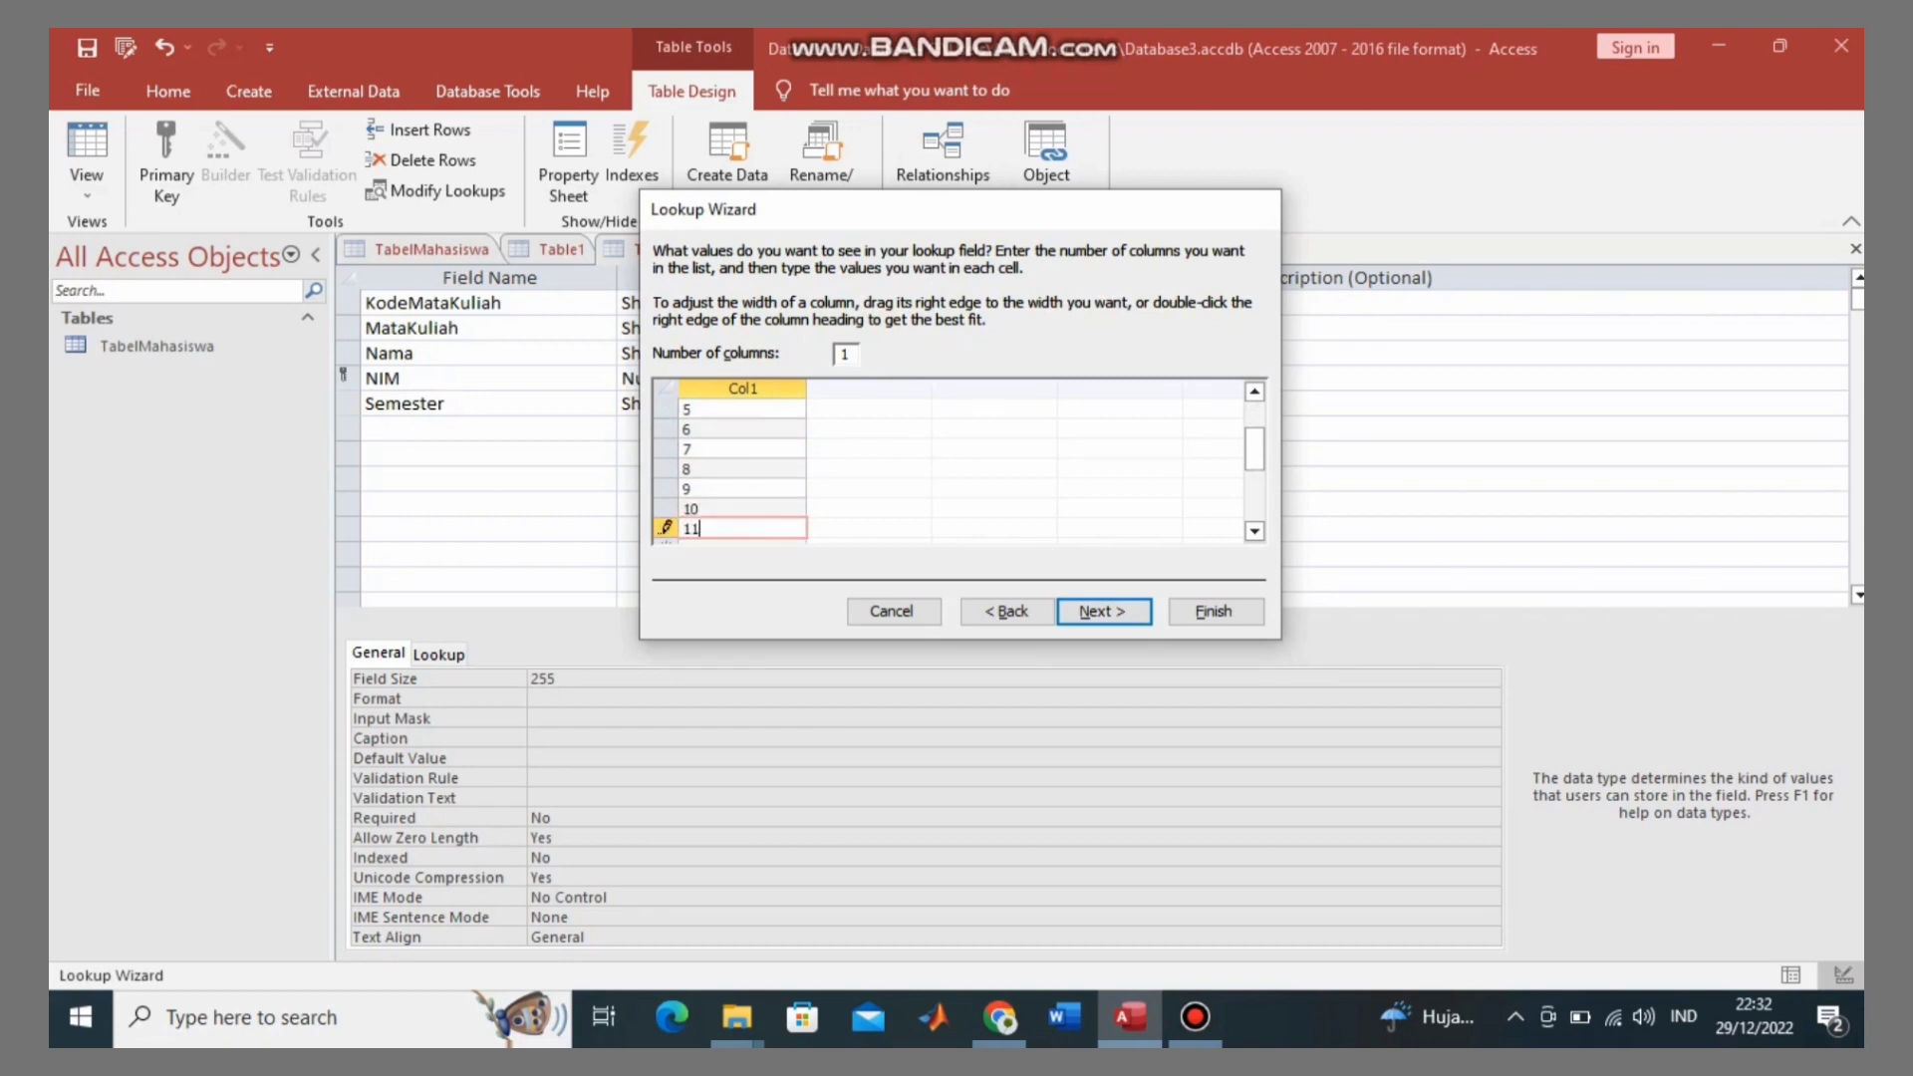
key(Down)
text(12)
key(Down)
text(13)
key(Down)
text(14)
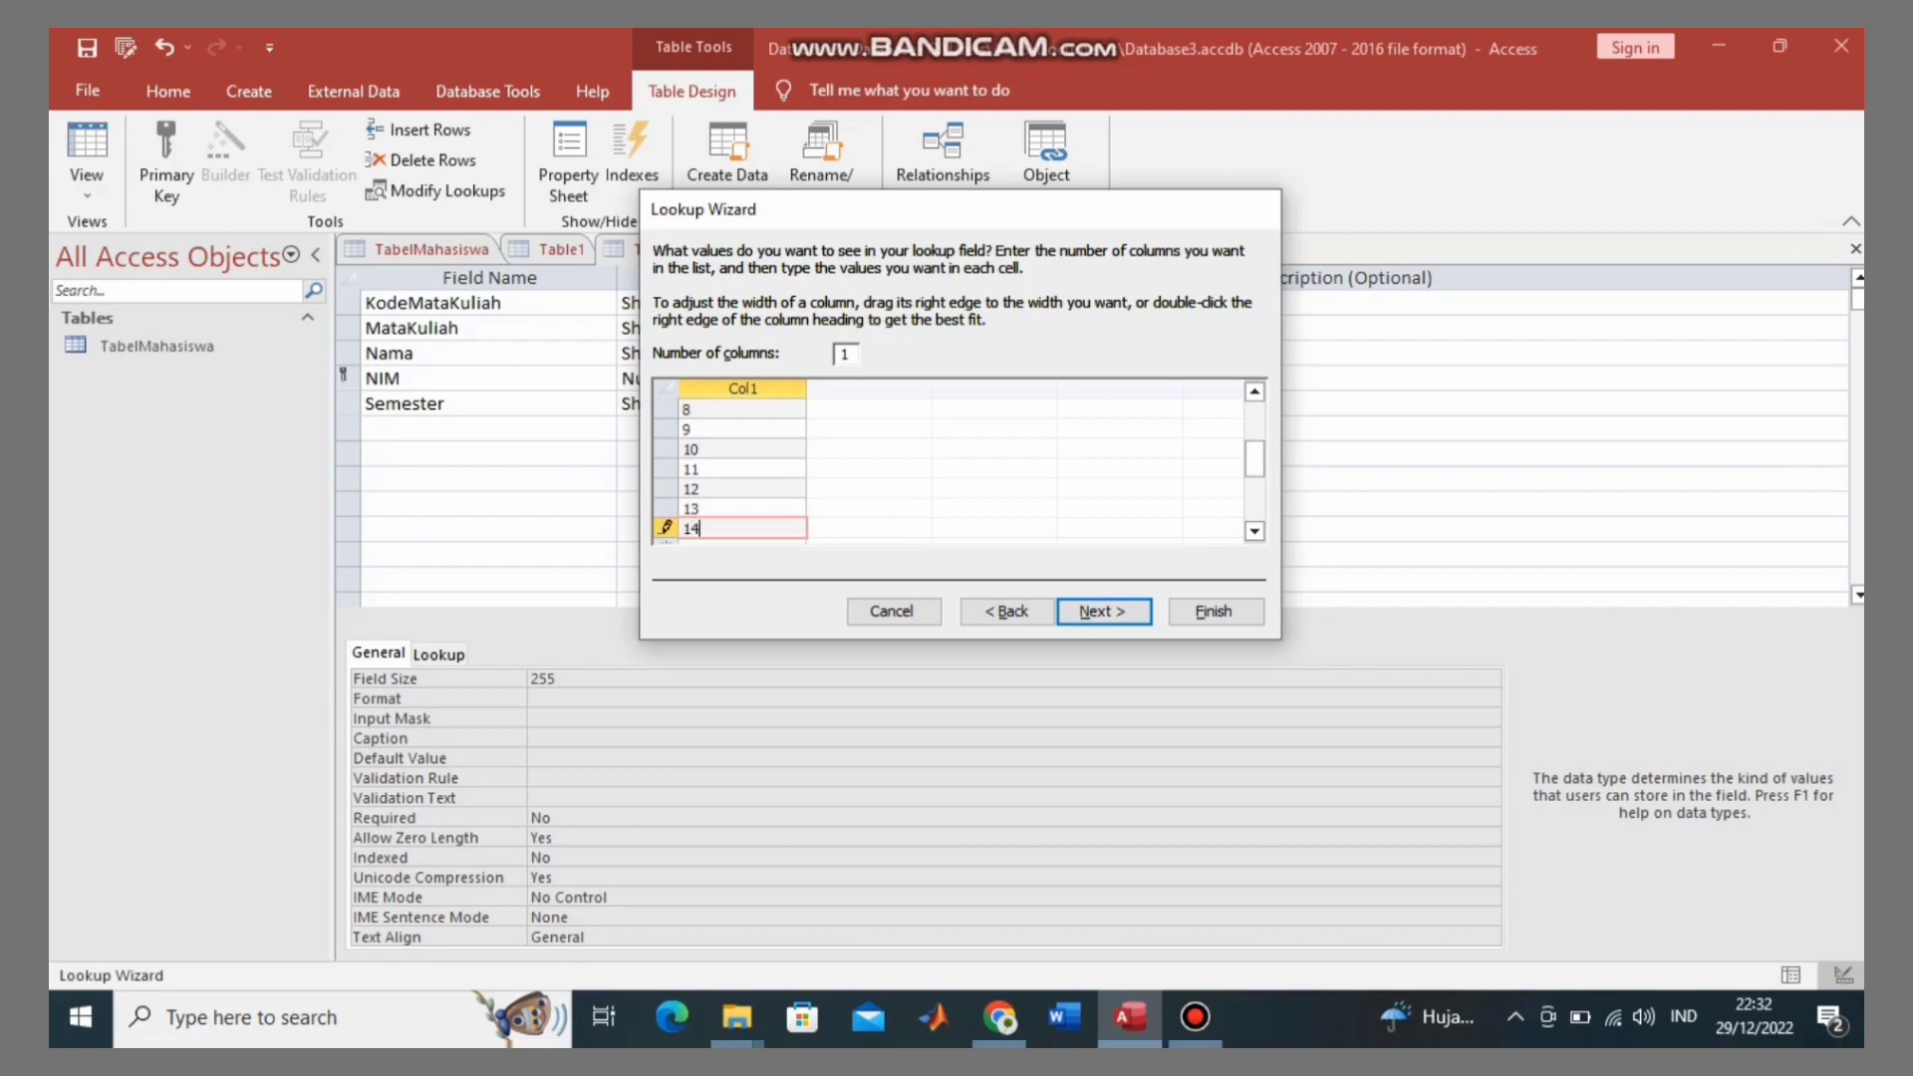
key(Down)
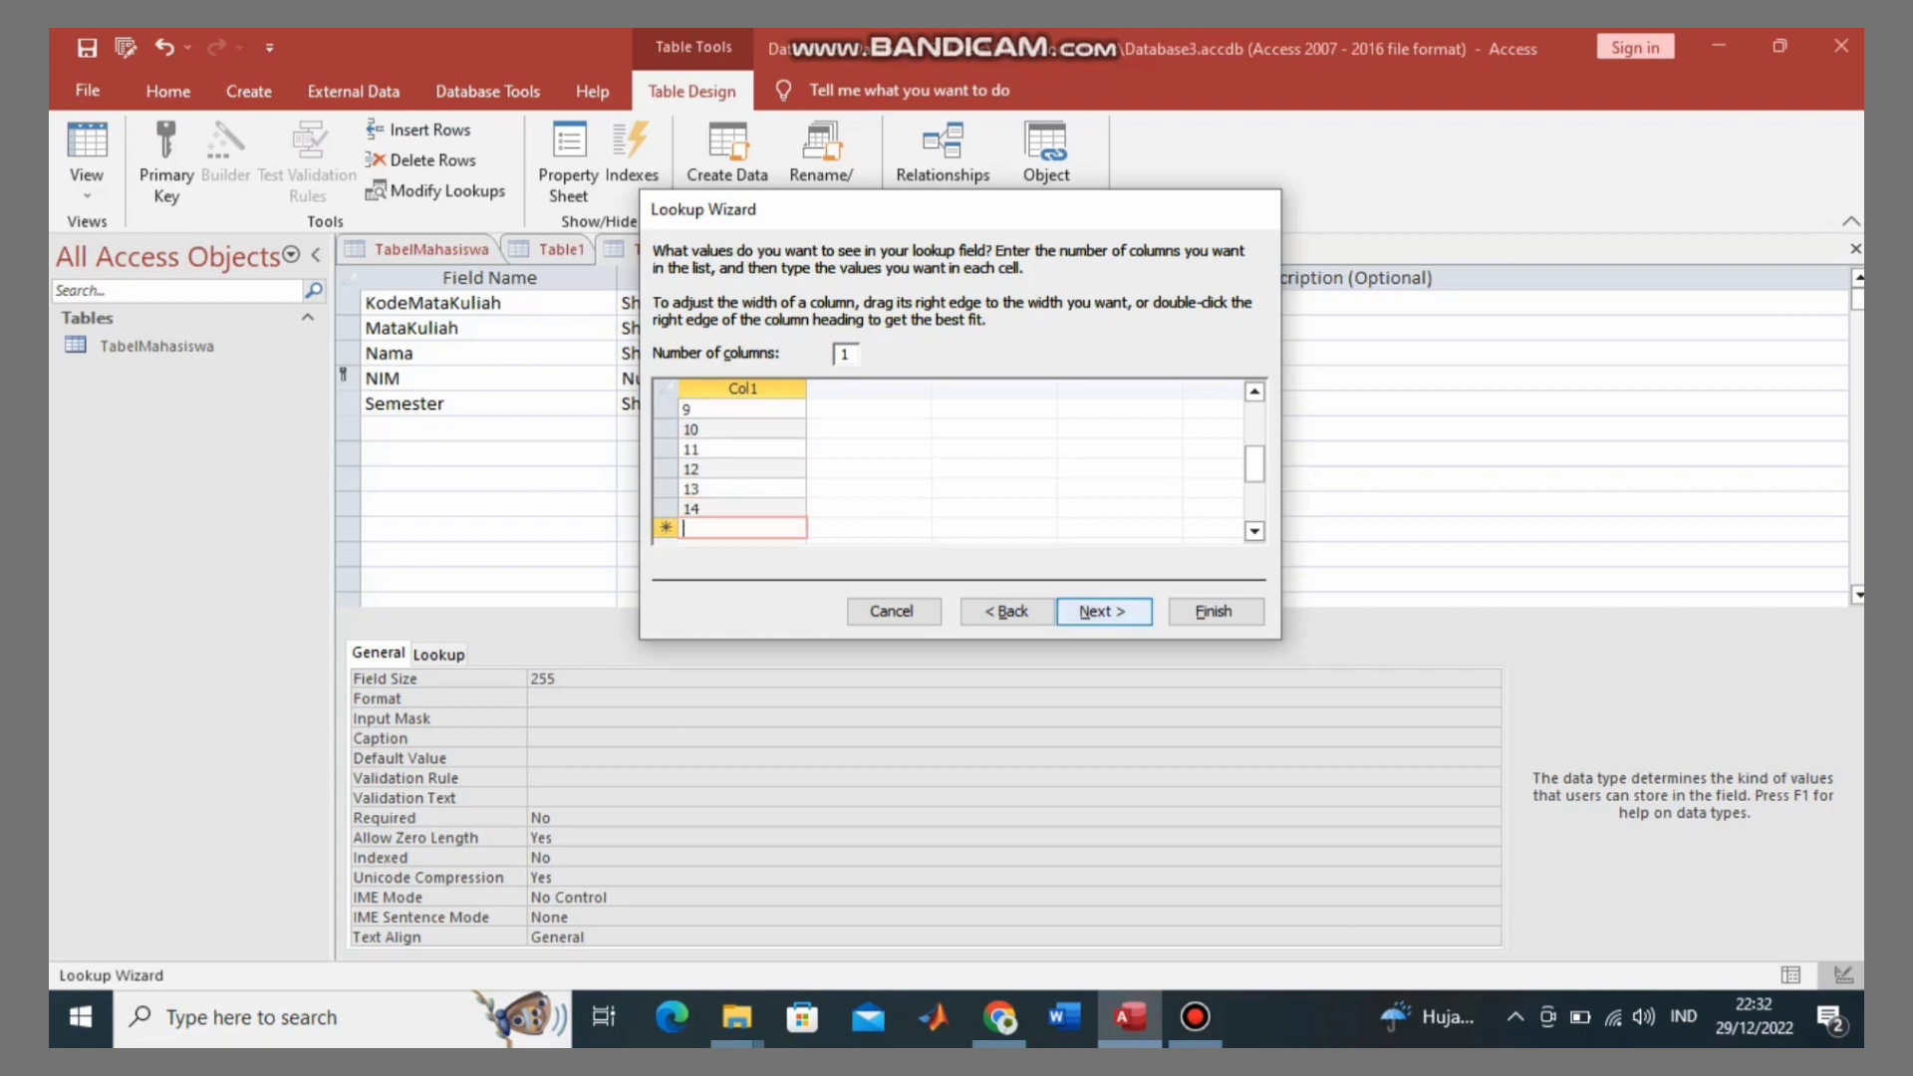
Step: Turn on Limit To List and finish the Semester lookup
click(1102, 611)
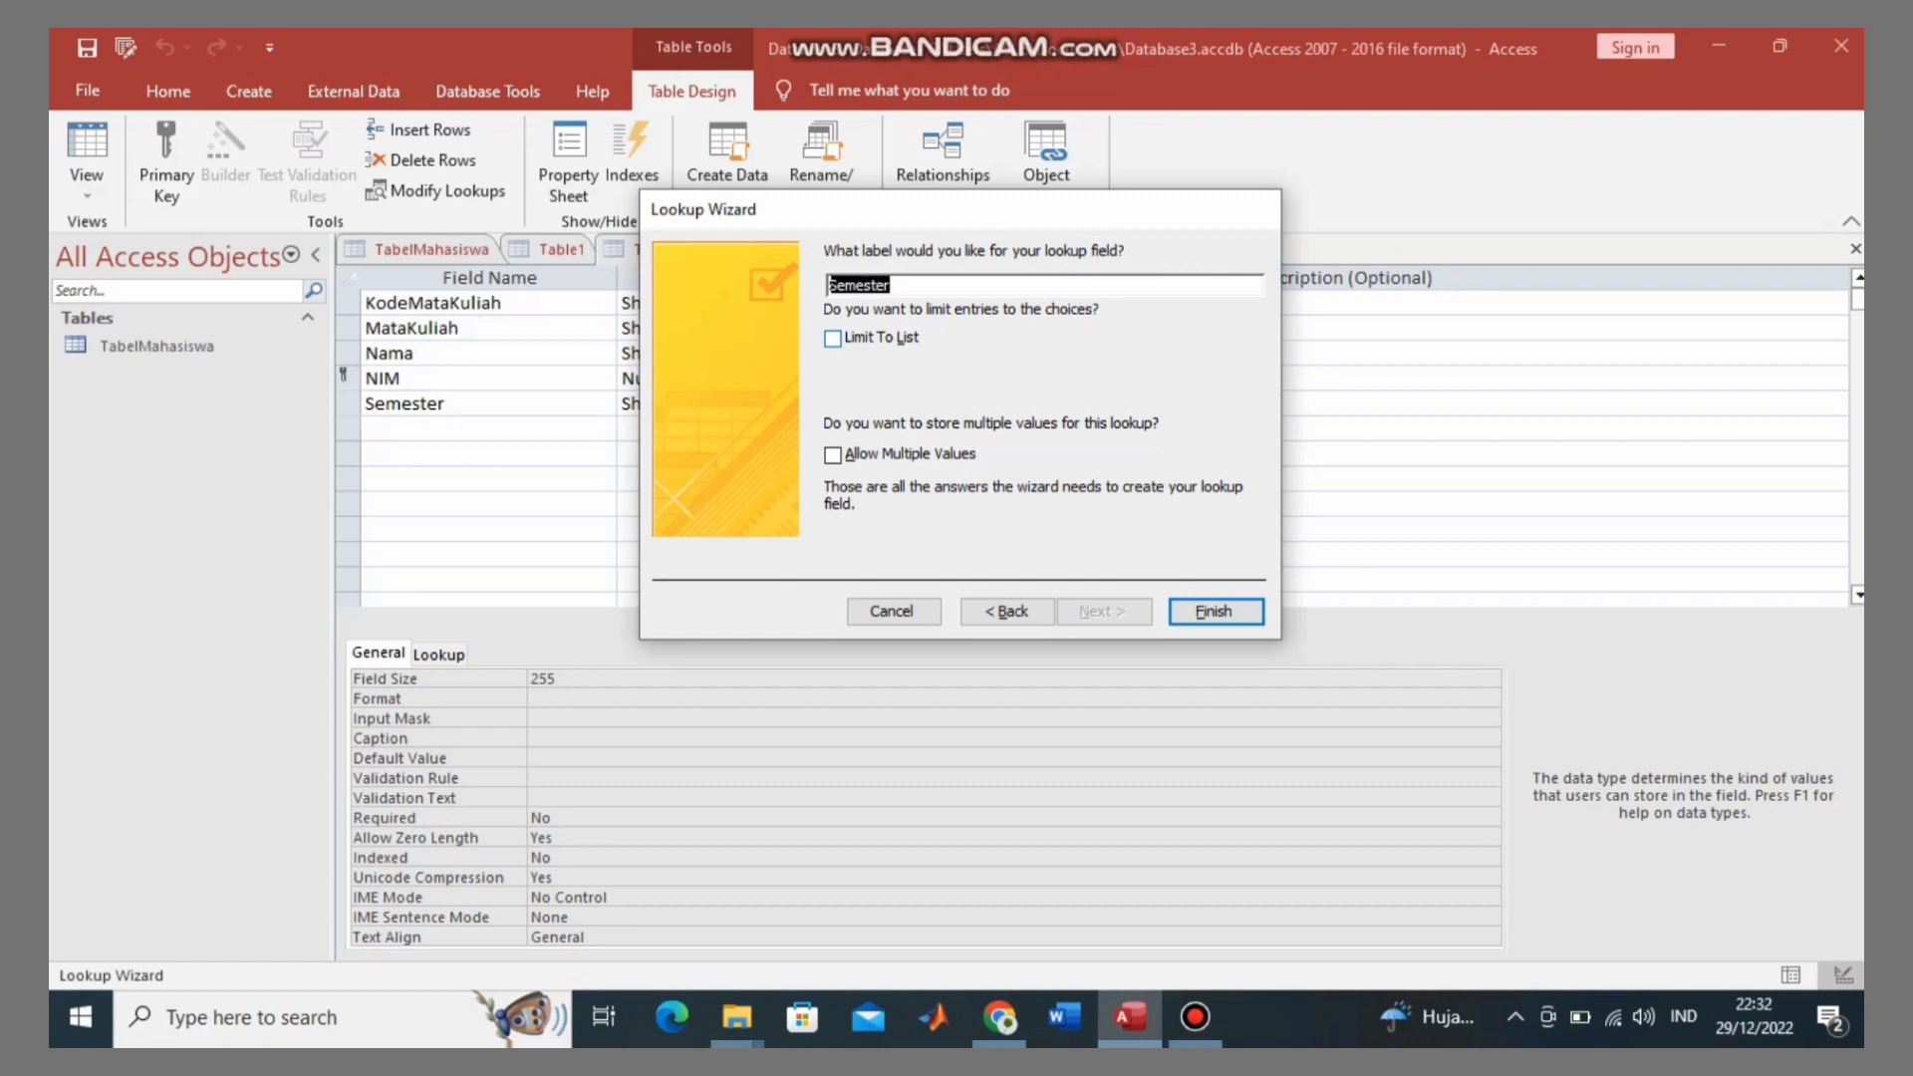
key(alt+l)
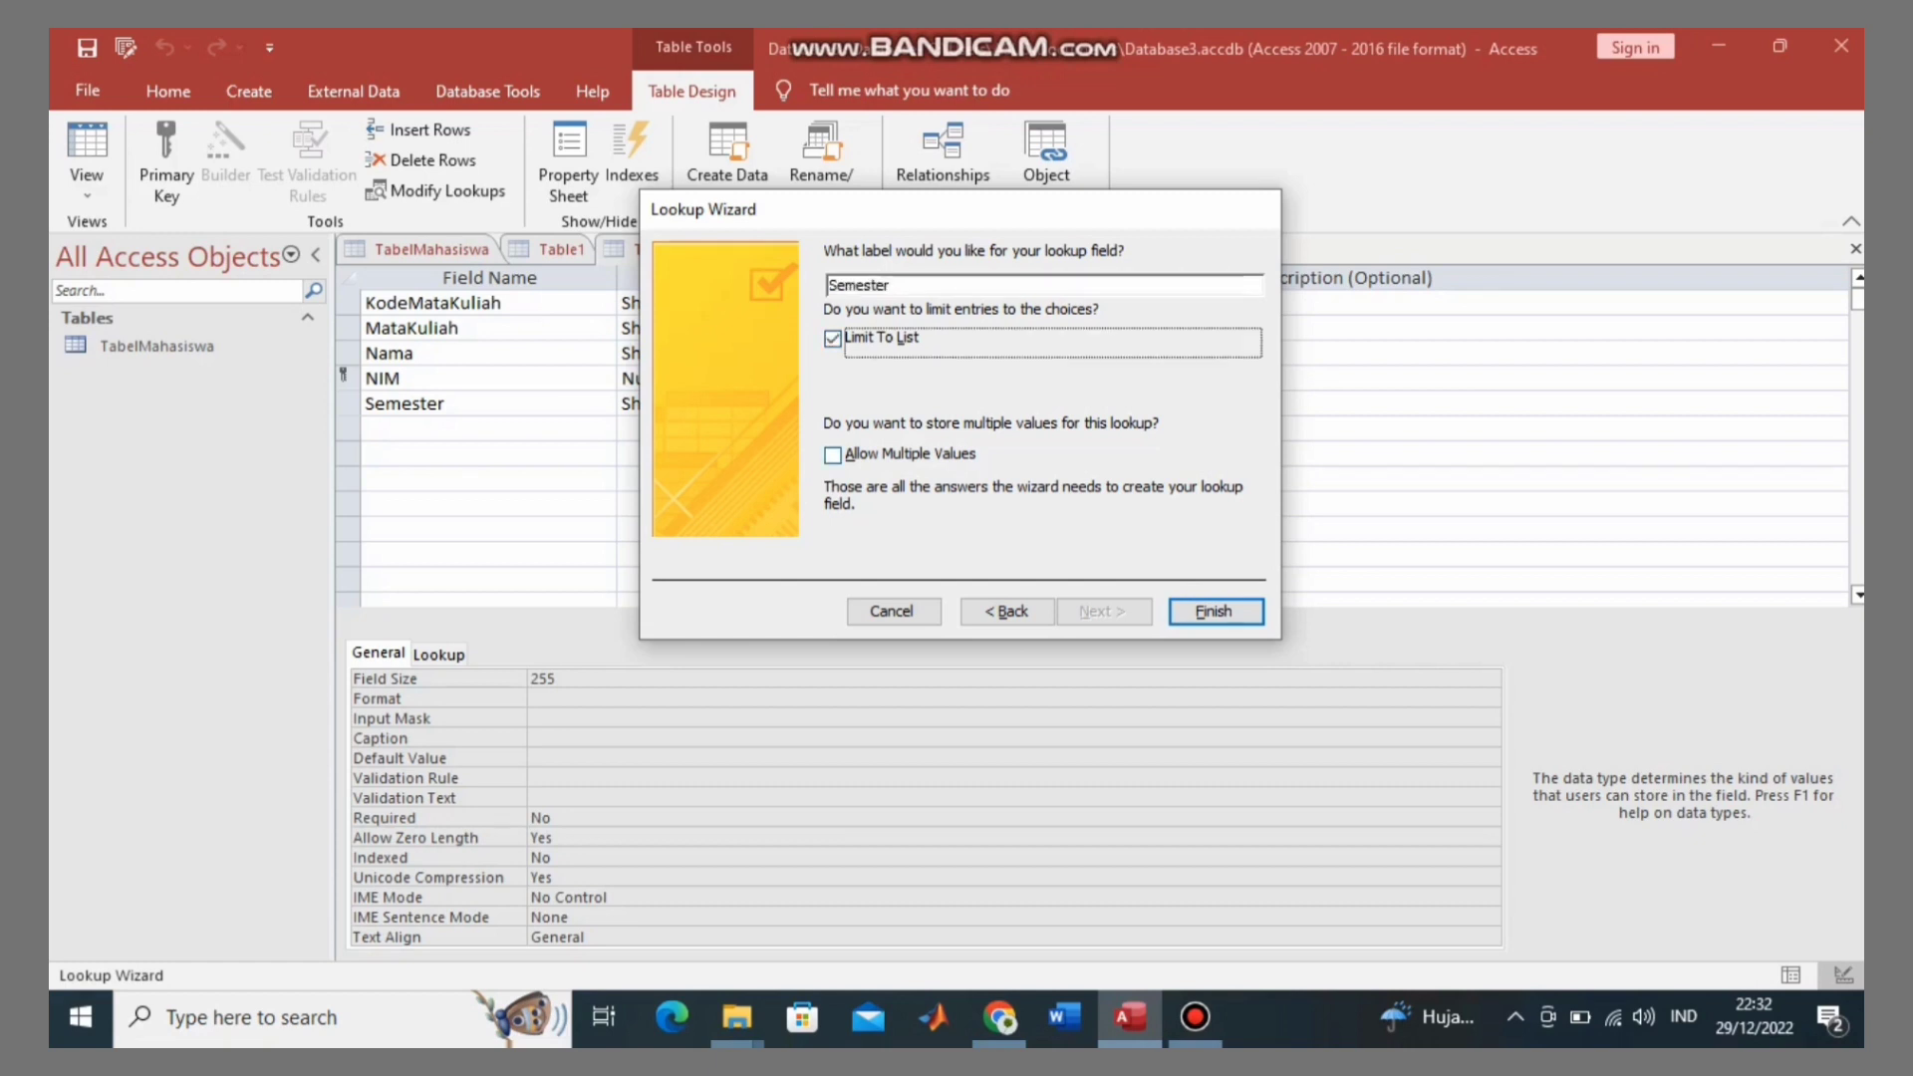
key(Return)
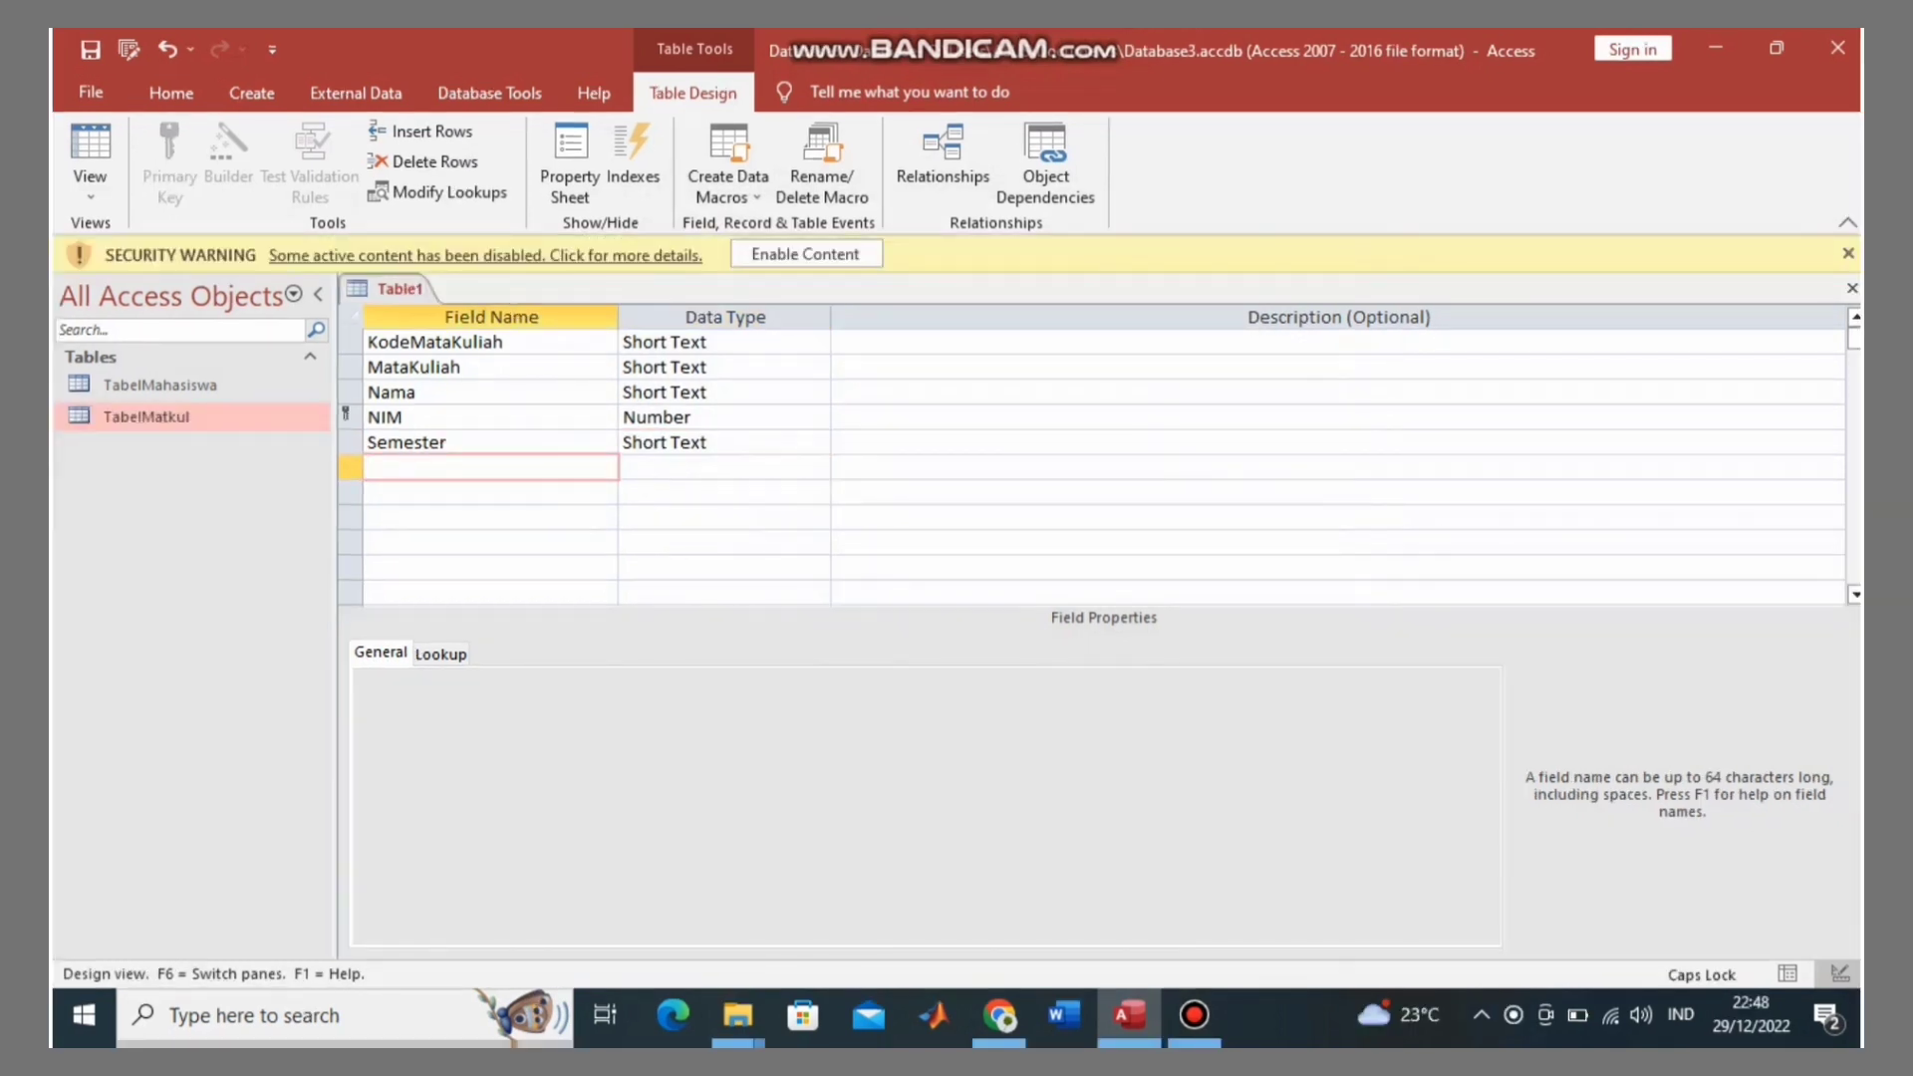
Step: Add a Tugas field with the Number data type
text(t)
key(Caps_Lock)
text(U)
key(BackSpace)
key(BackSpace)
key(Caps_Lock)
text(t)
key(Caps_Lock)
text(UG)
key(BackSpace)
key(BackSpace)
key(BackSpace)
text(T)
key(Caps_Lock)
text(ugas)
key(Tab)
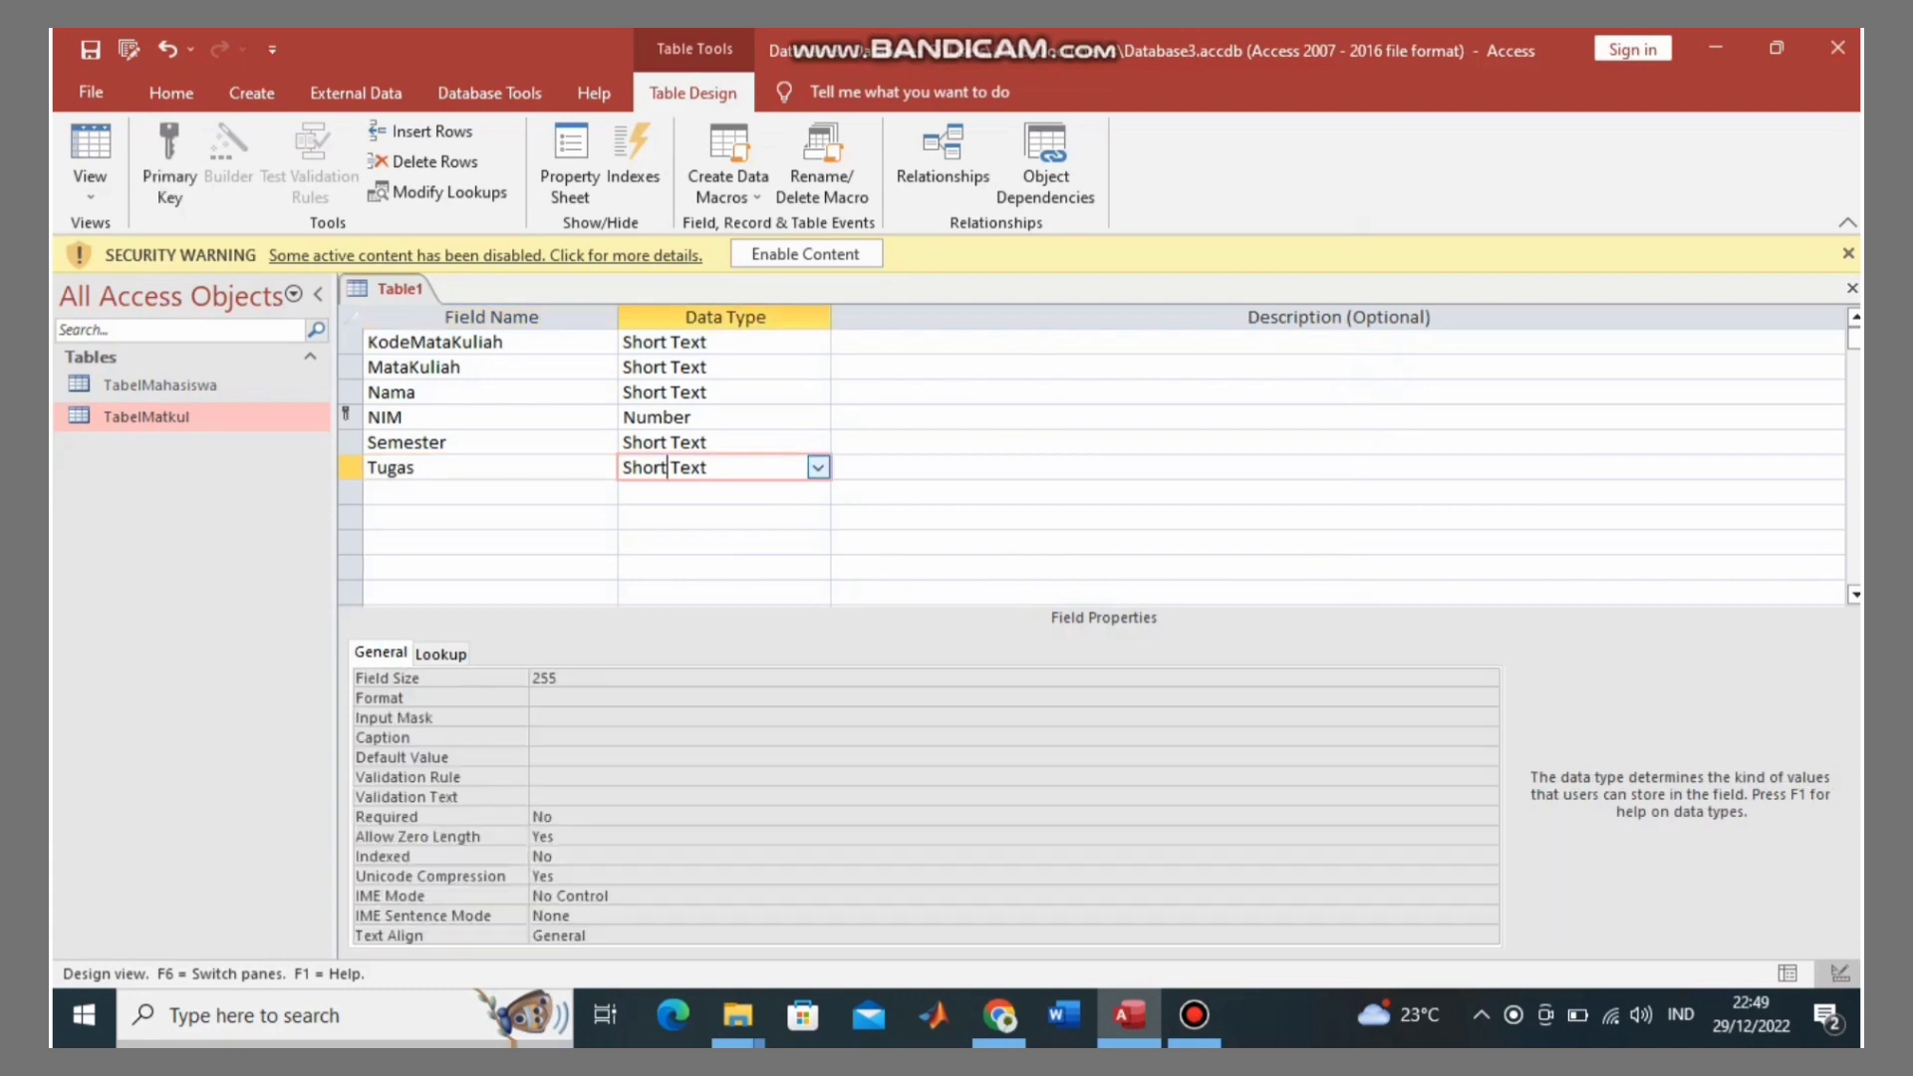
key(alt+Down)
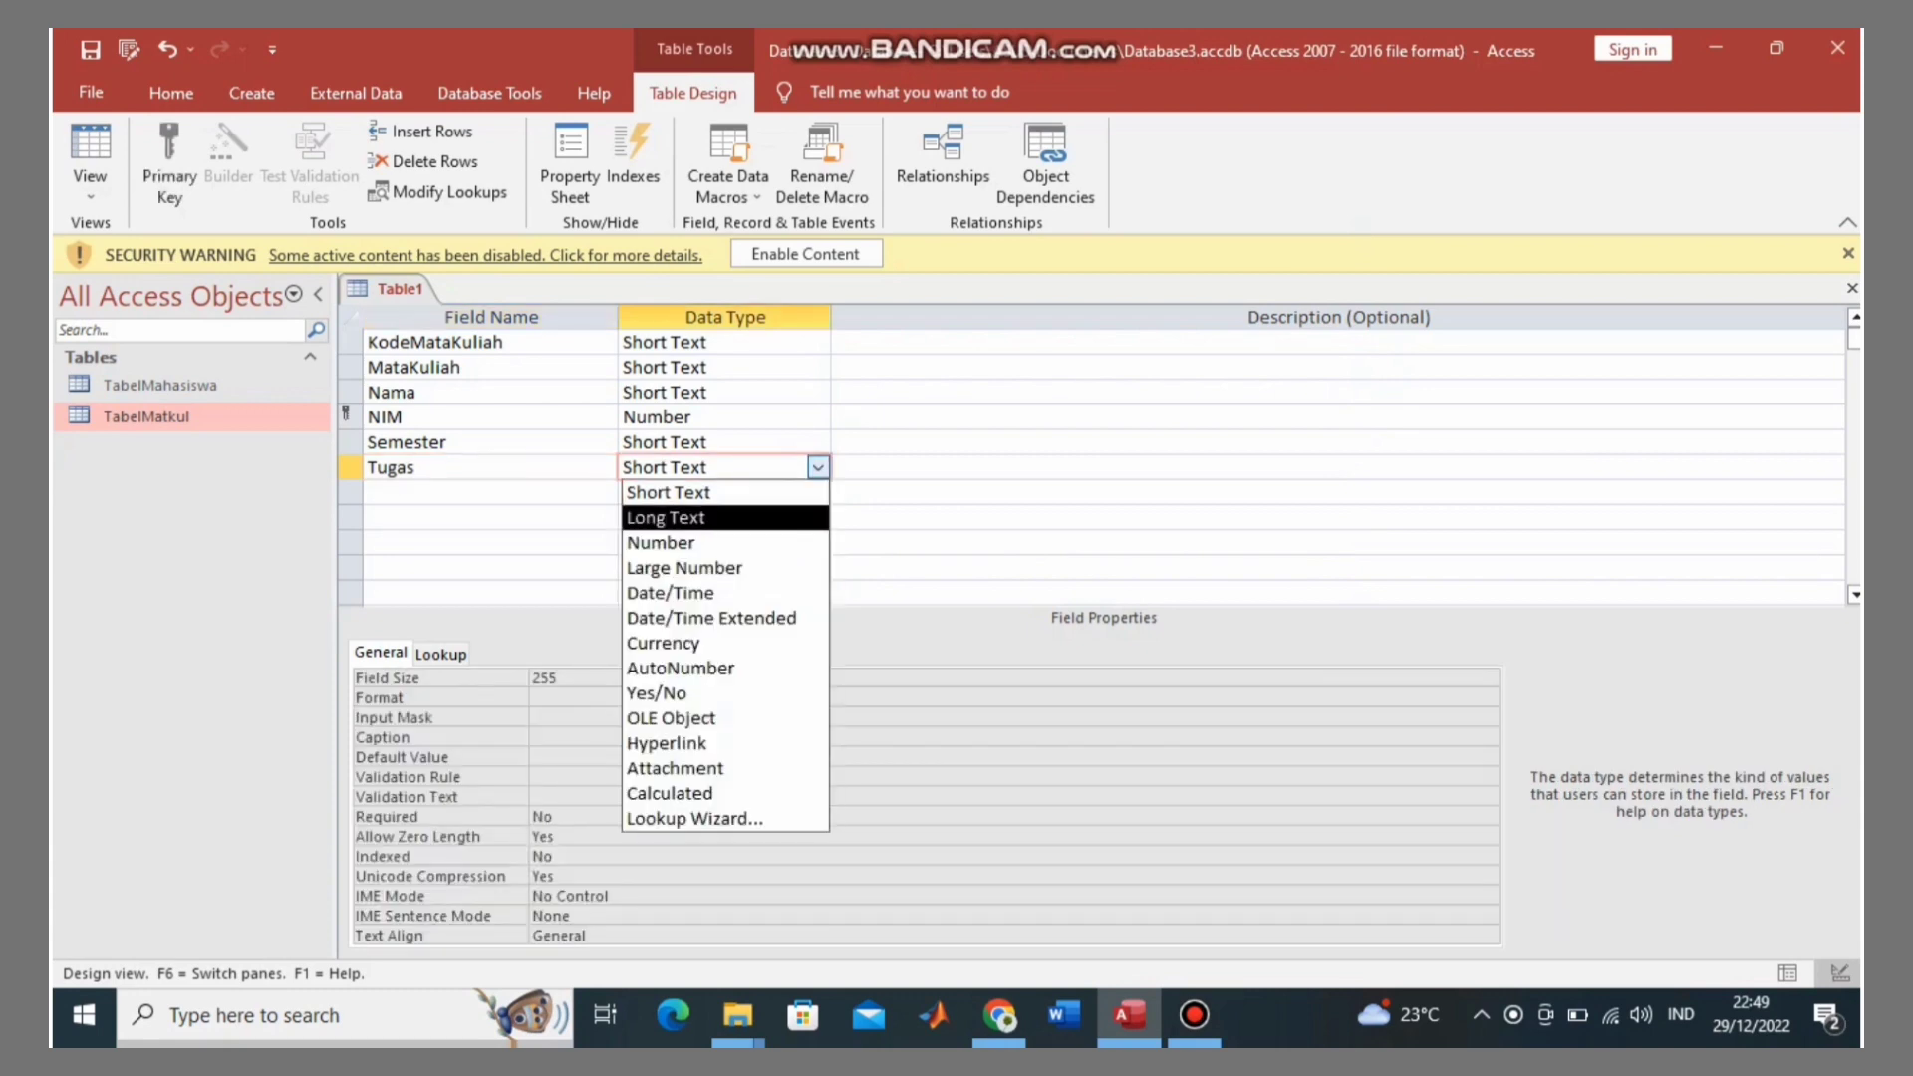
click(687, 543)
Step: Add UTS and UAS as Number fields
click(448, 492)
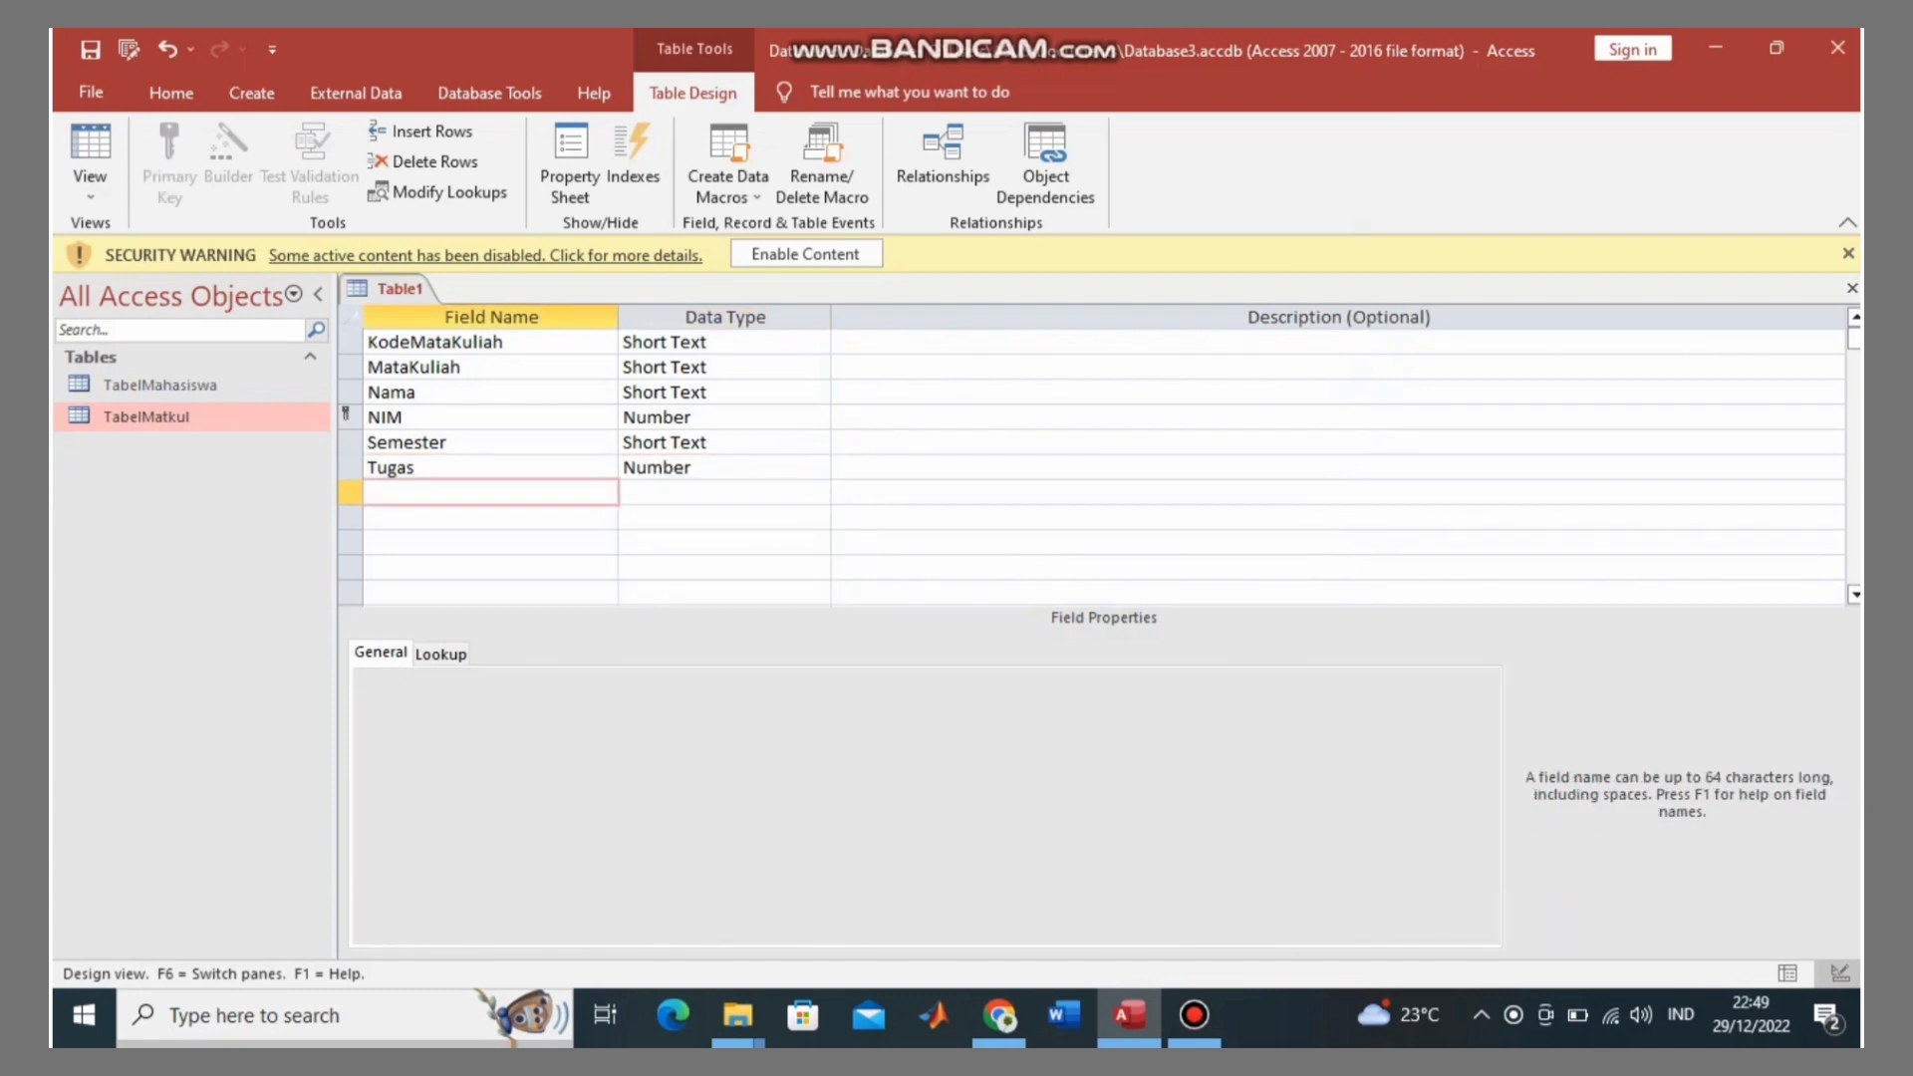
key(Caps_Lock)
text(UTS)
key(Tab)
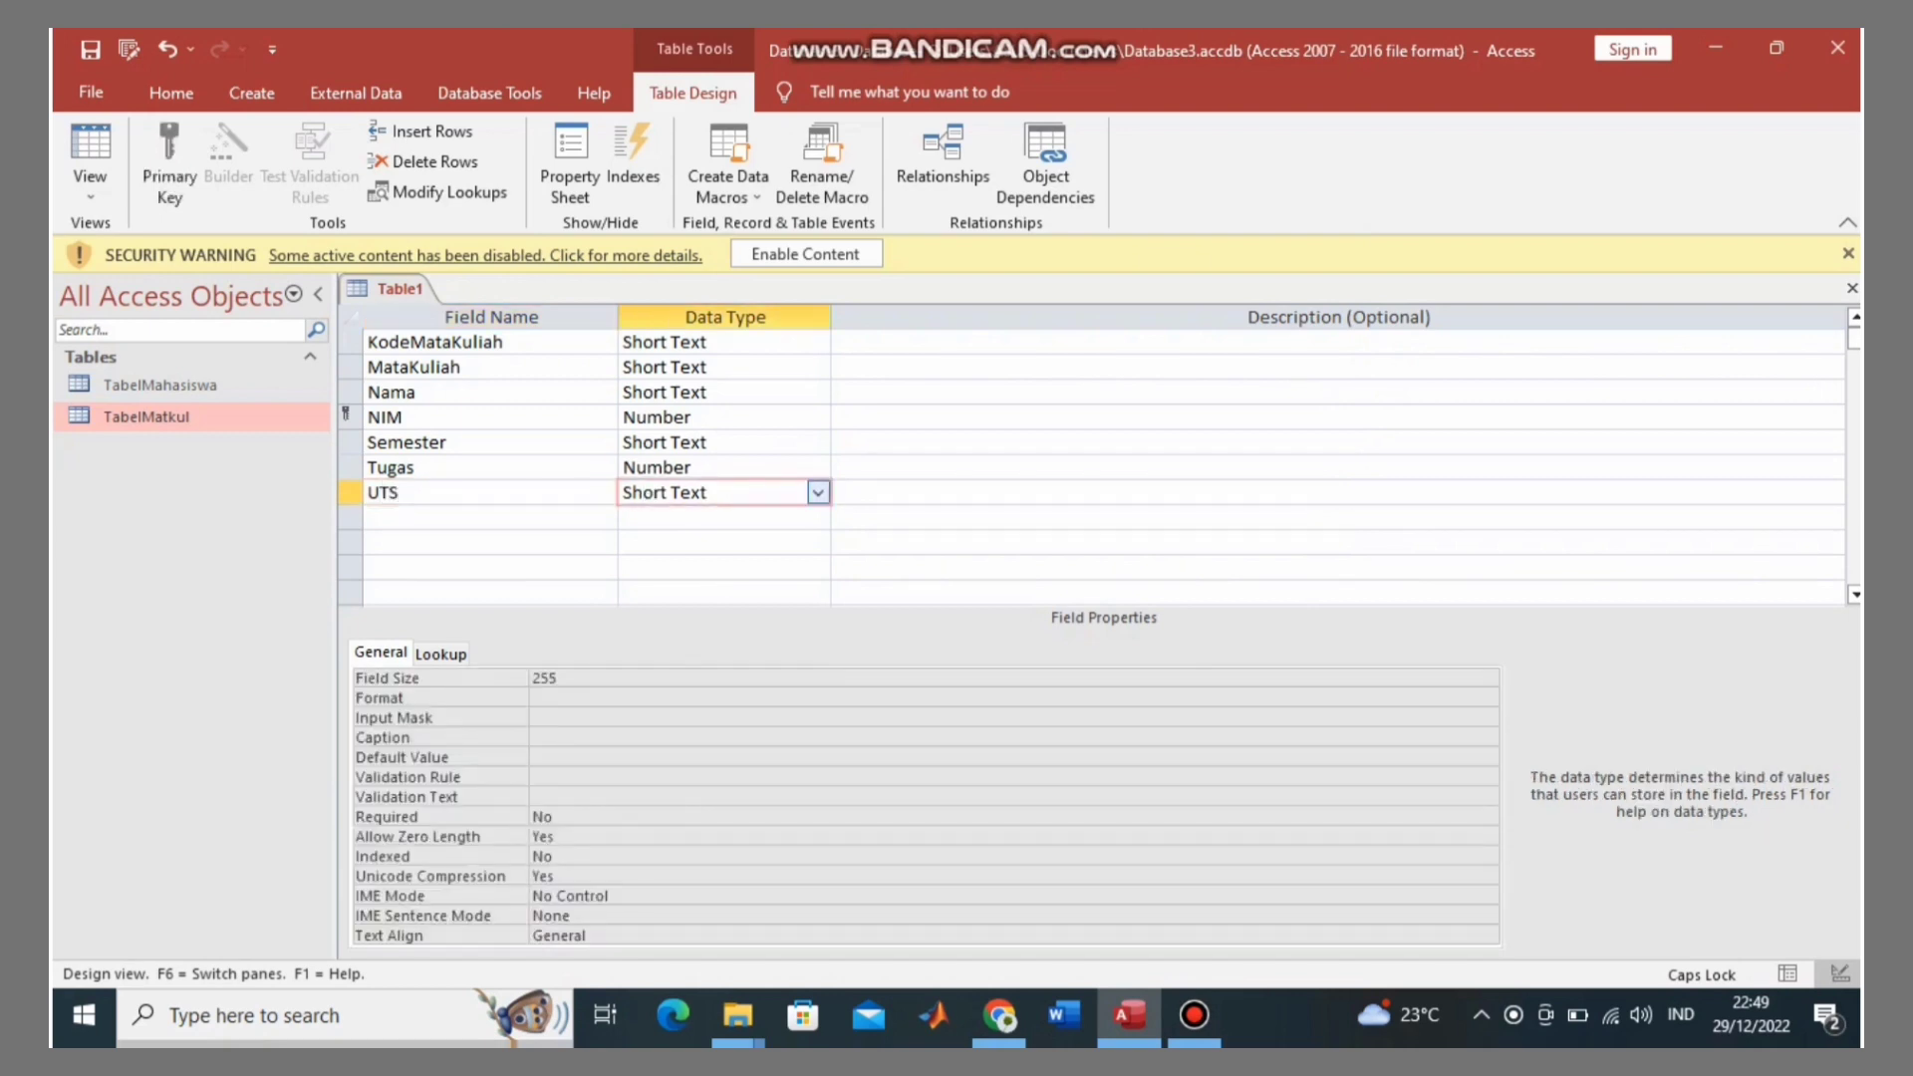
key(alt+Down)
key(Down)
key(Down)
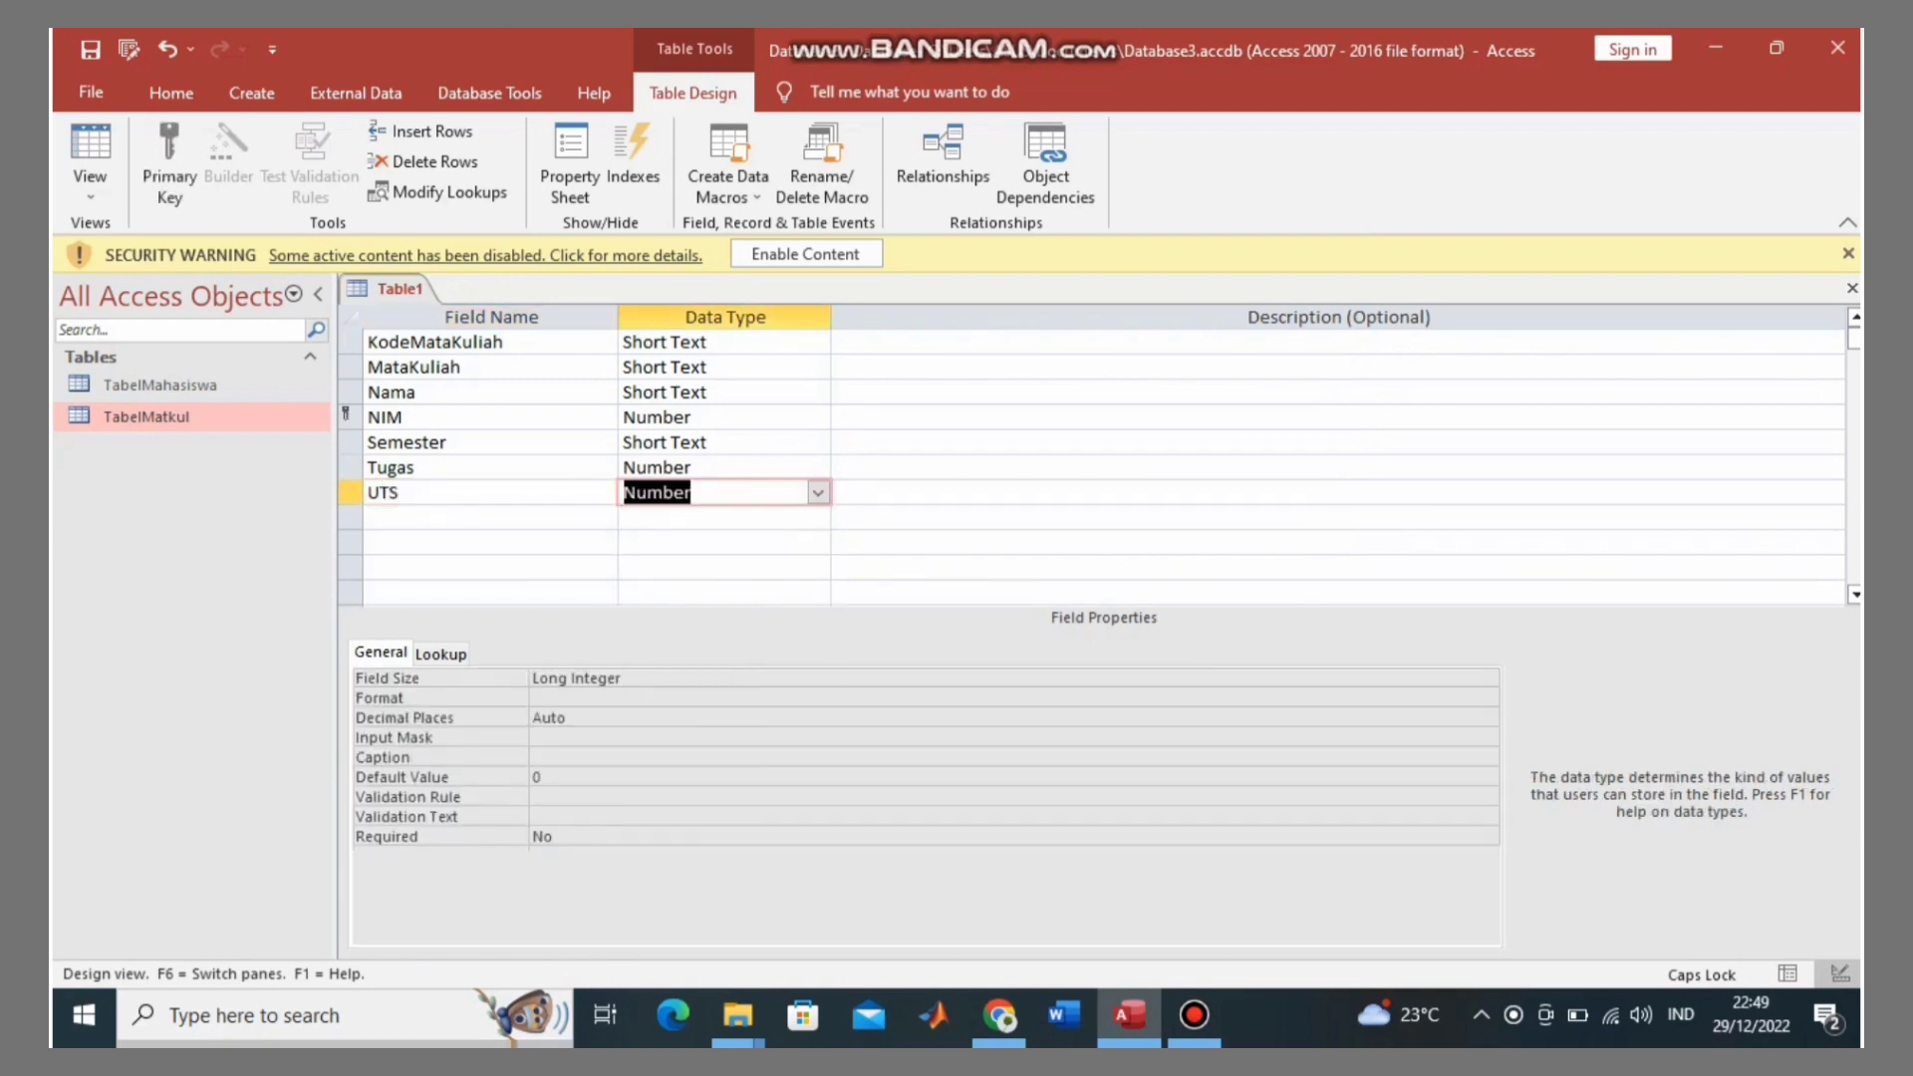
key(Return)
click(490, 517)
text(UAS)
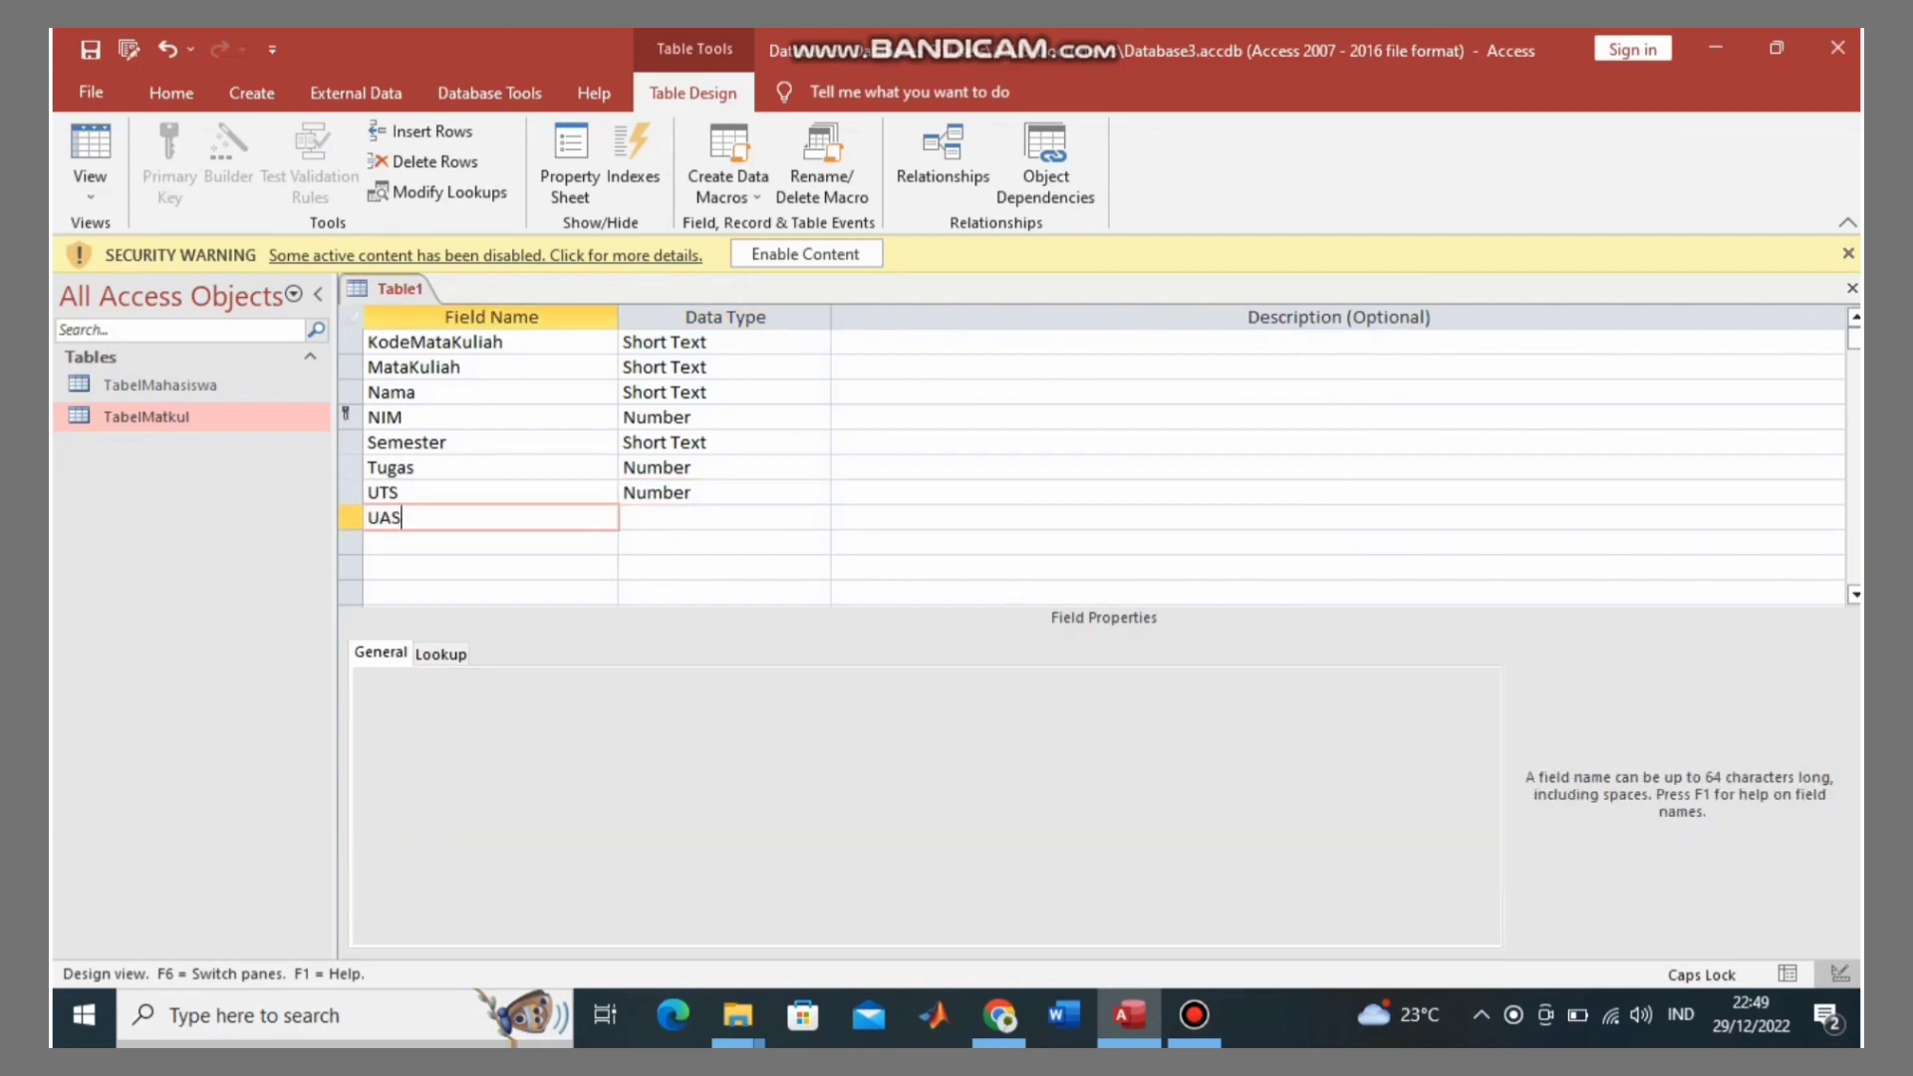
key(Tab)
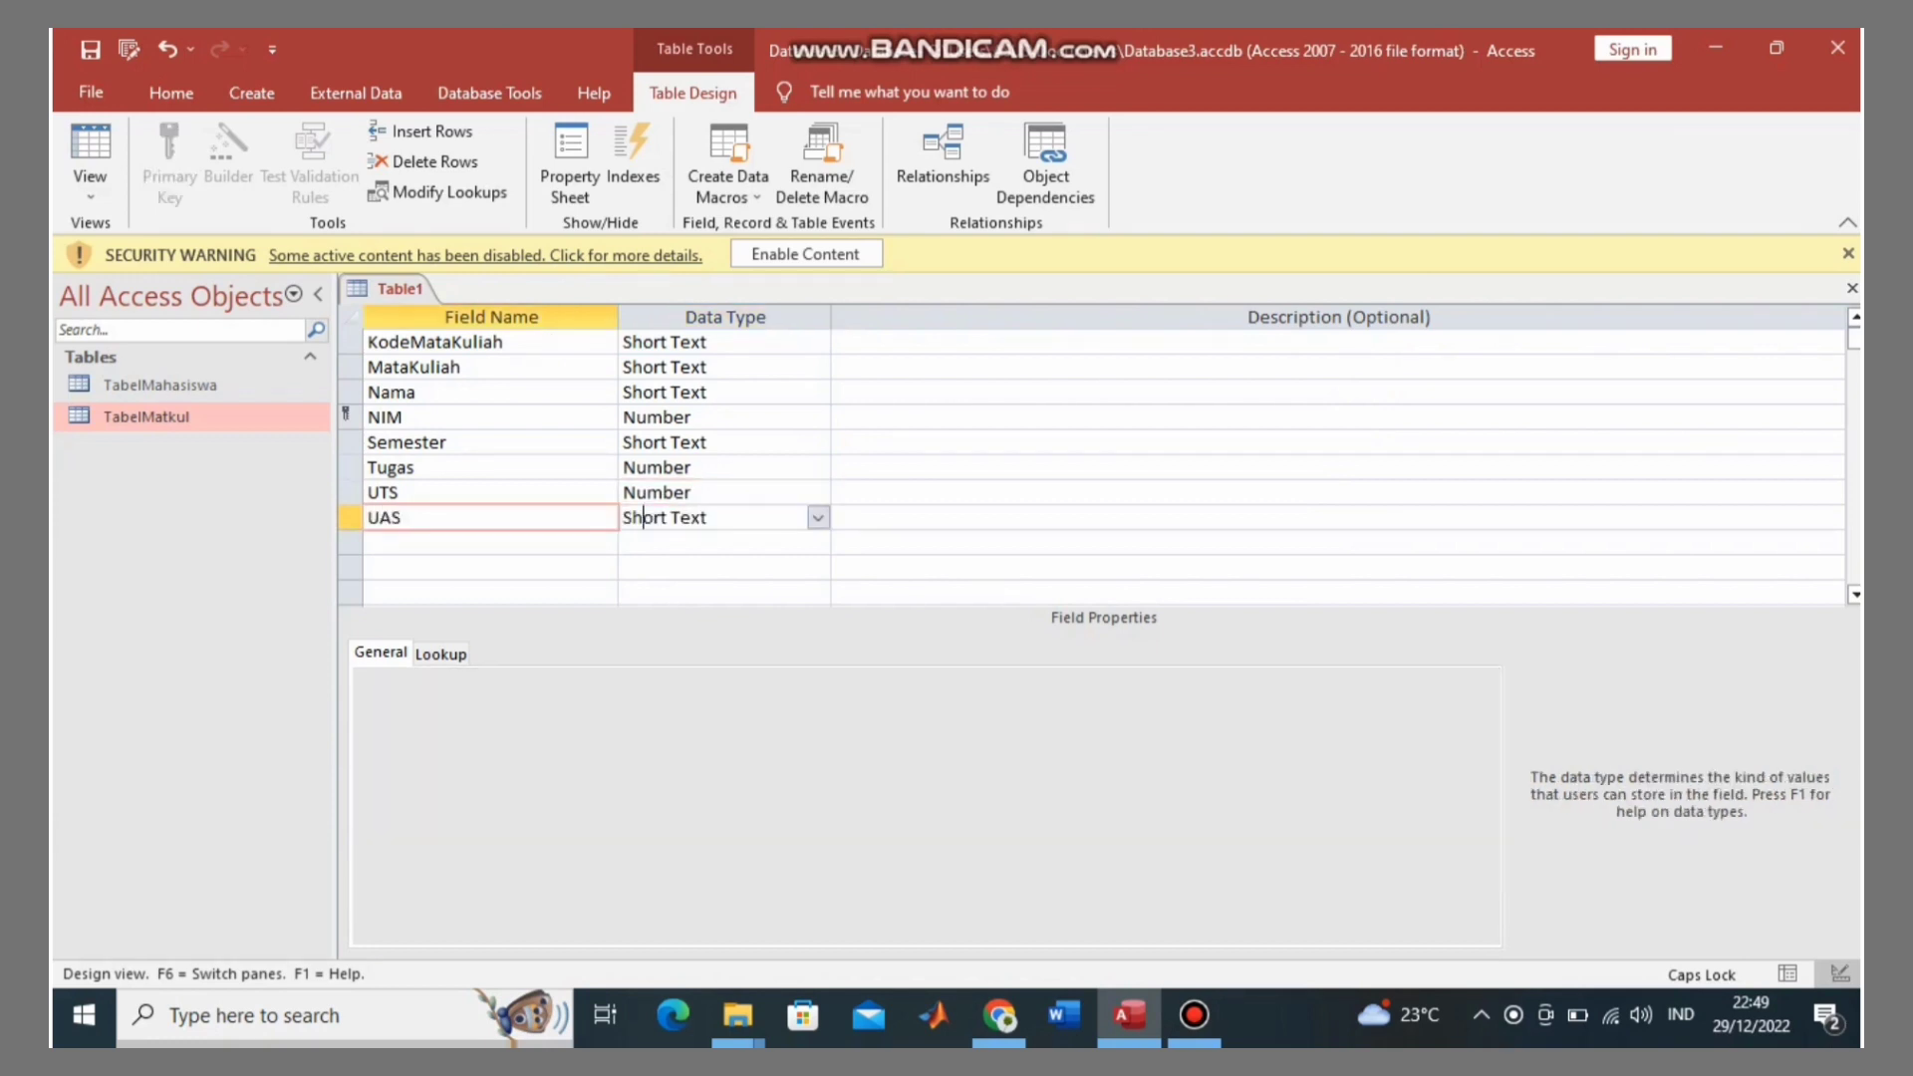
key(alt+Down)
key(Down)
key(Down)
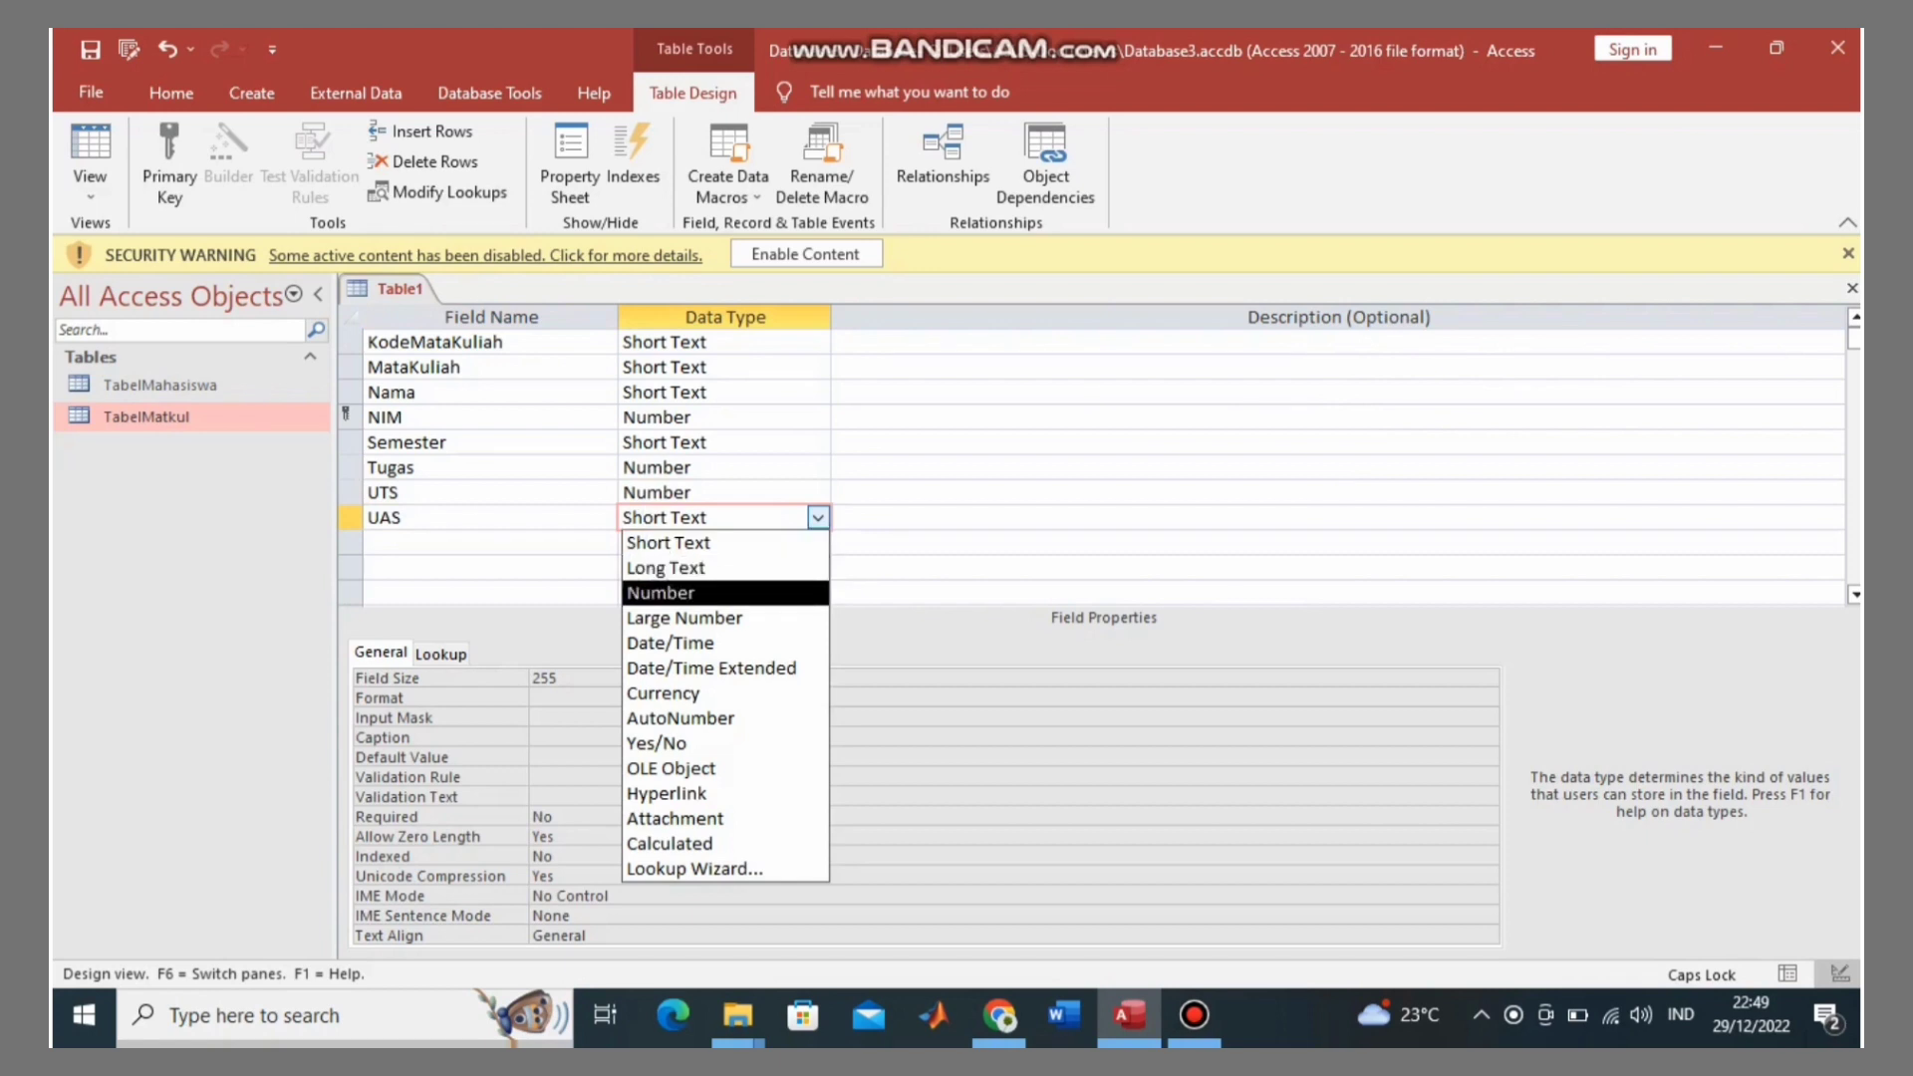
key(Return)
key(Tab)
key(Tab)
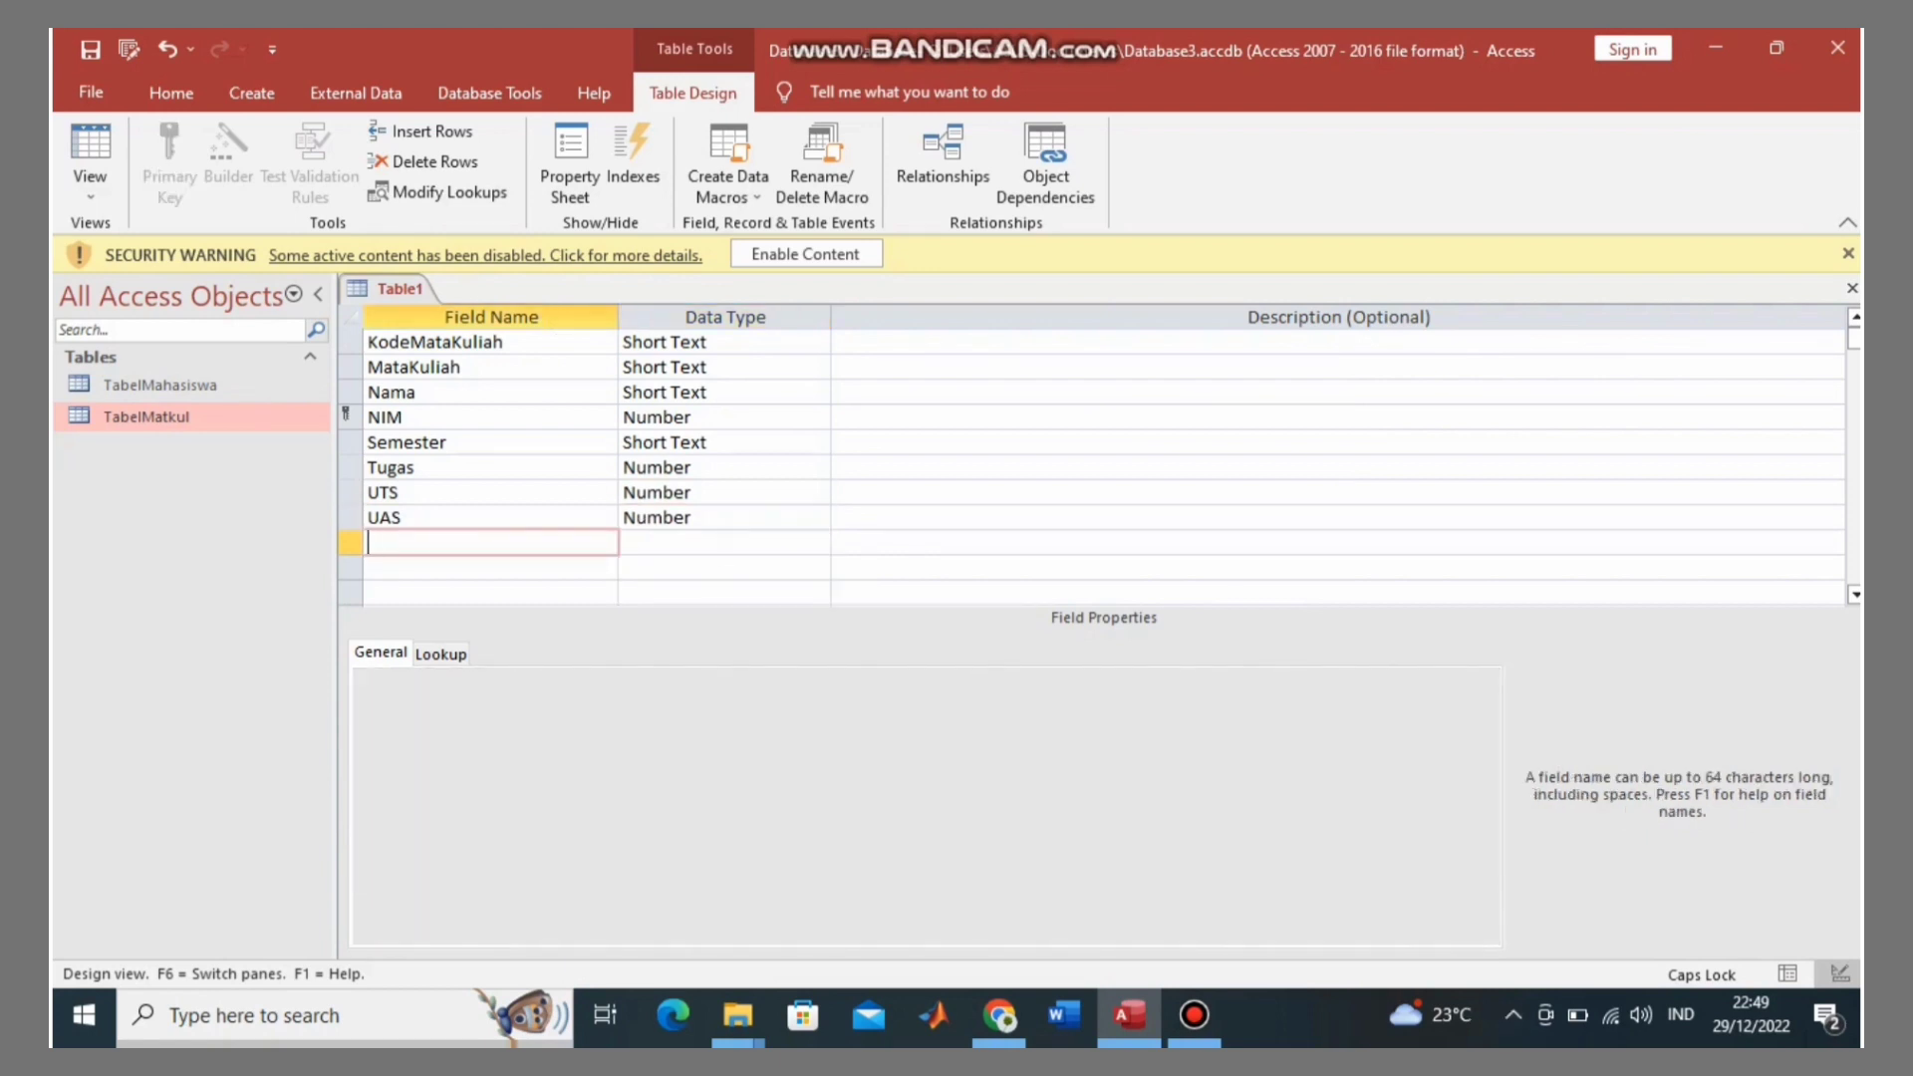
Step: Add Keaktifan as a Number field
text(K)
key(Caps_Lock)
text(eaktifan)
click(691, 543)
click(818, 543)
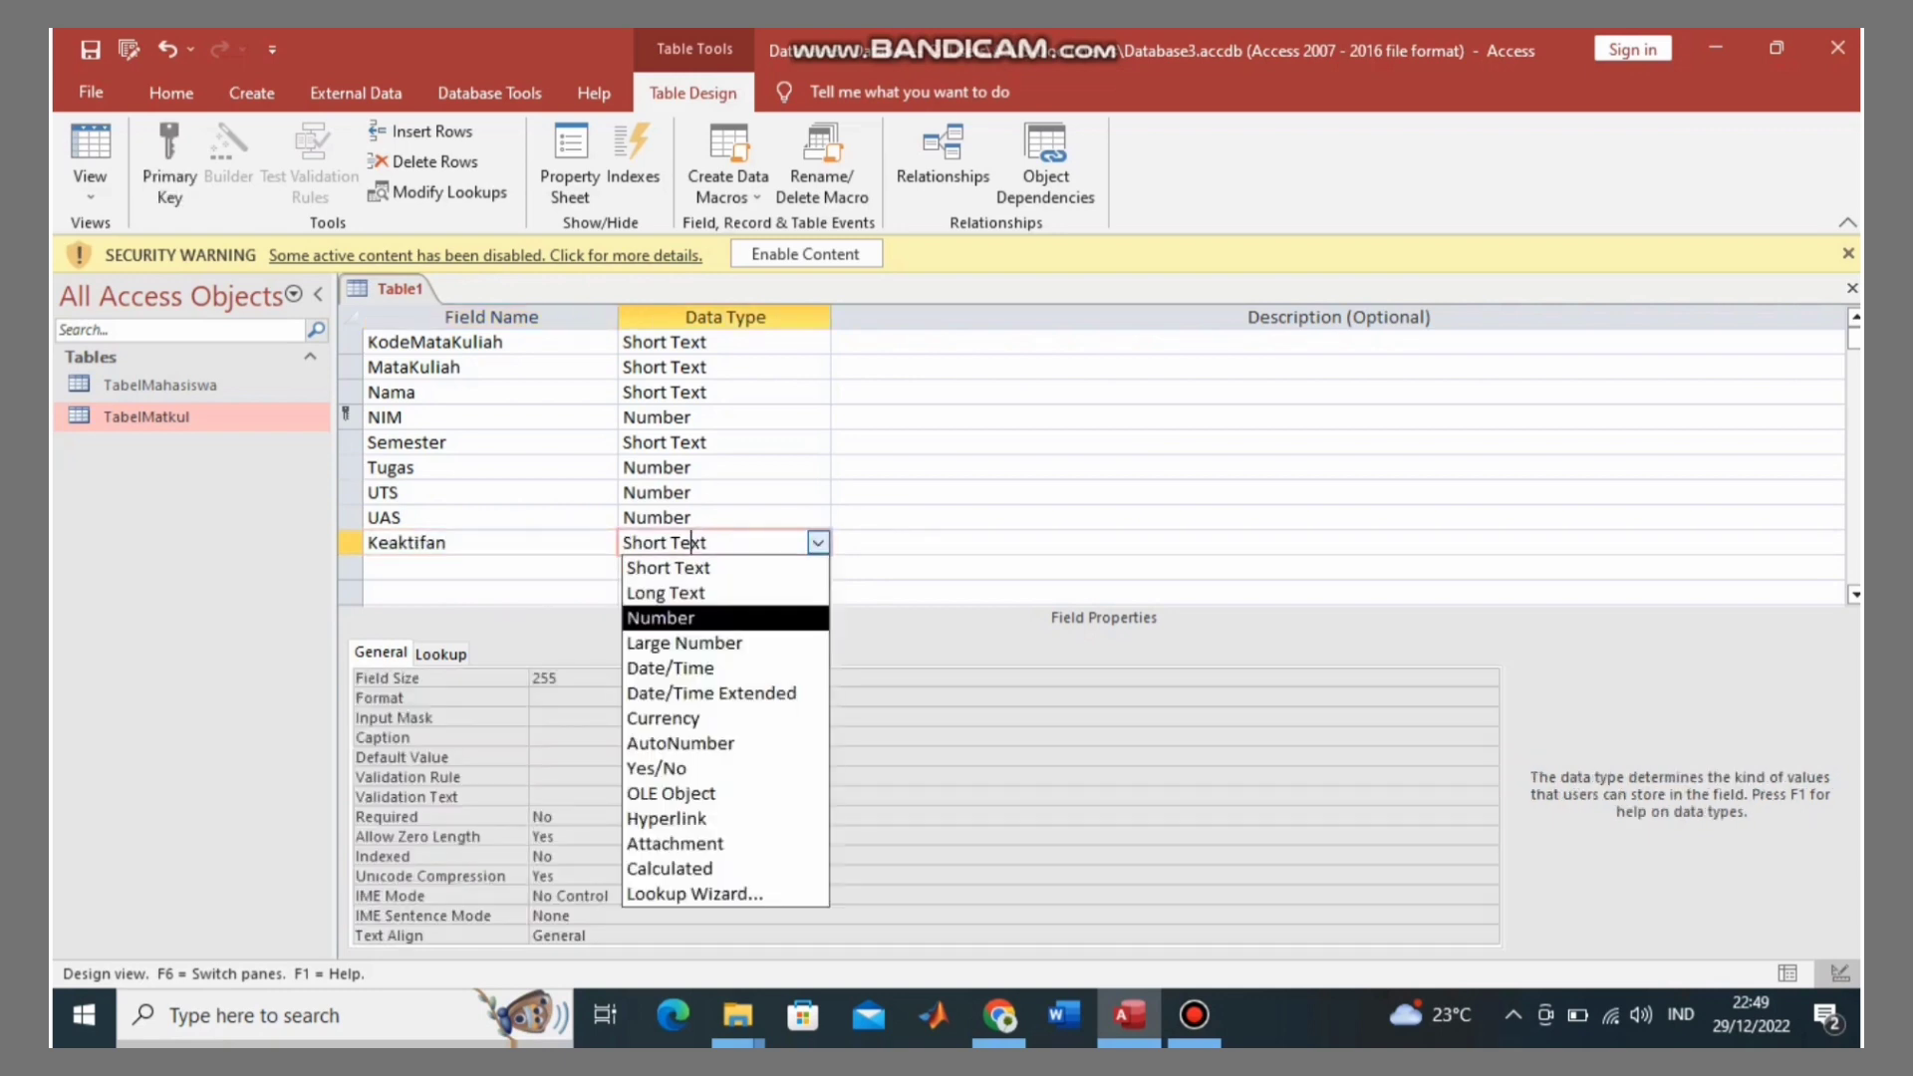
key(Return)
Step: Name the next field JumlahNilai
click(428, 567)
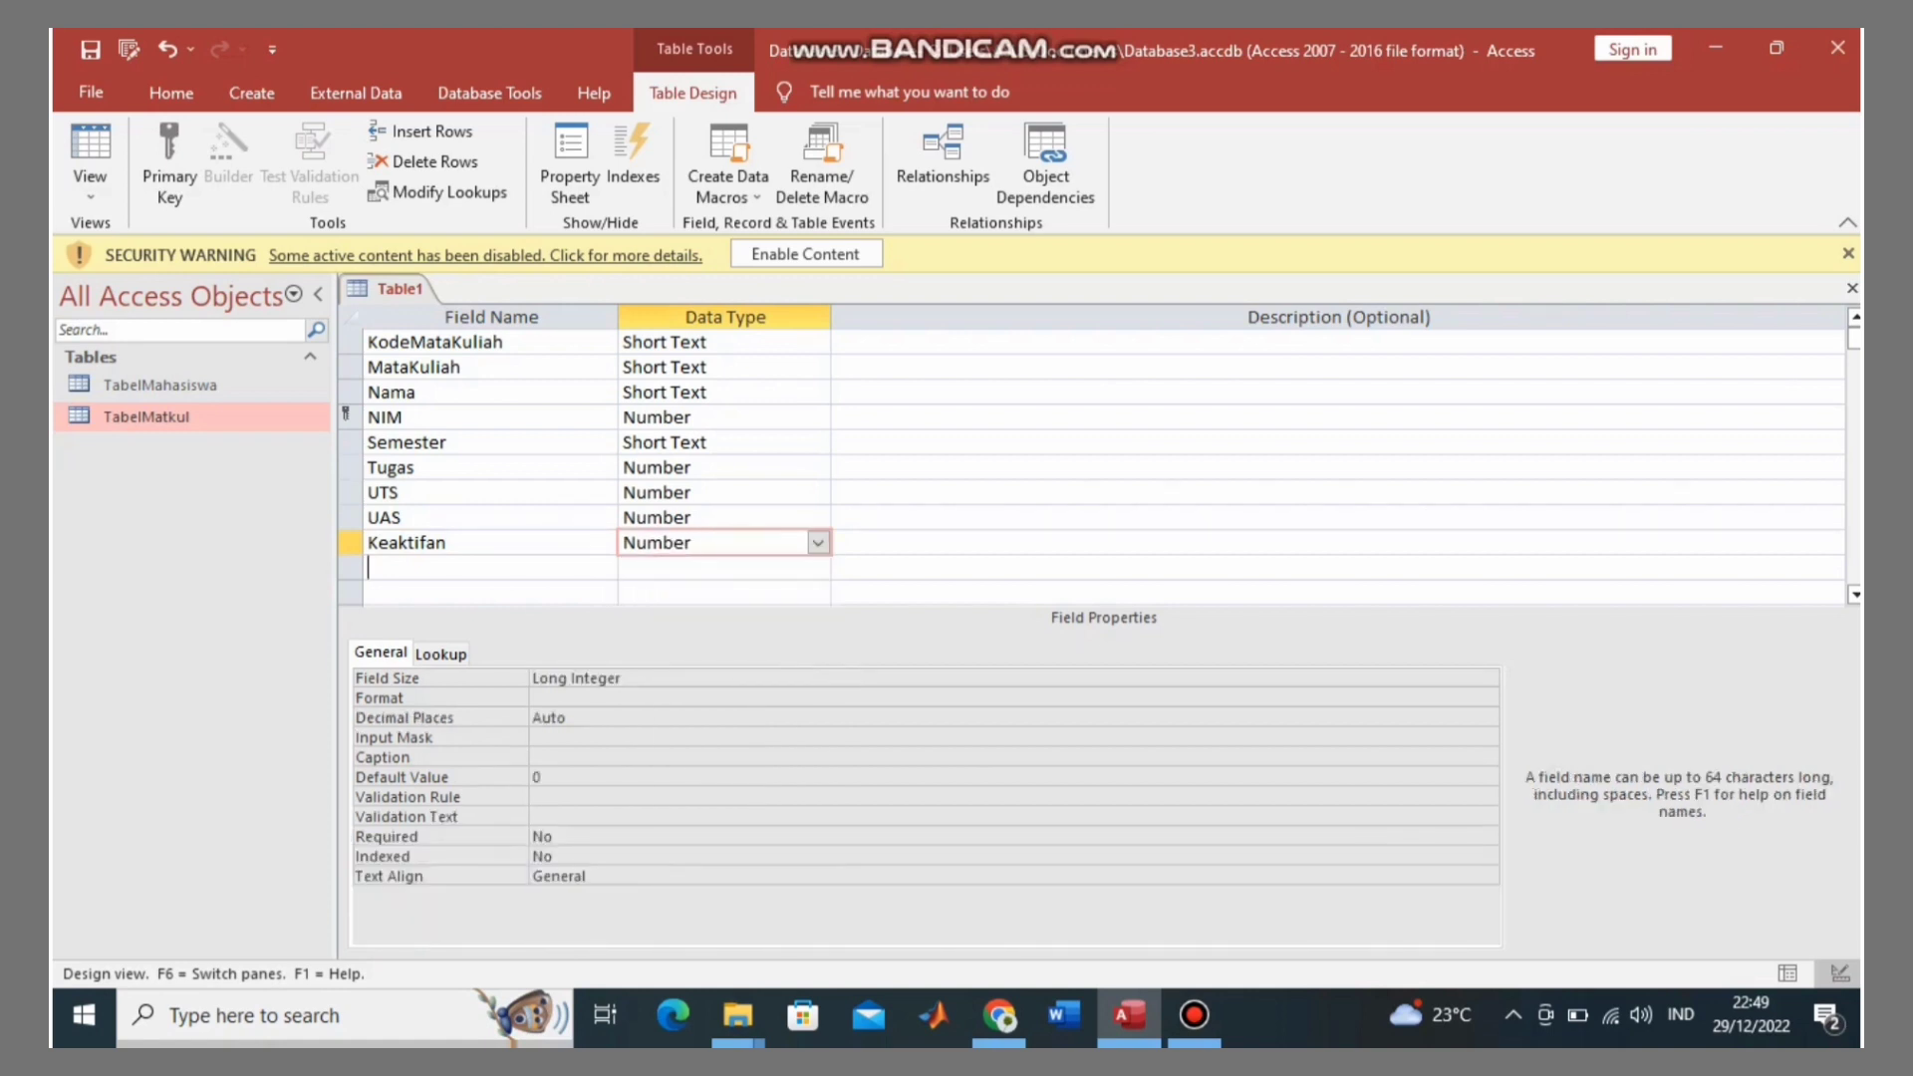
text(JumlahN)
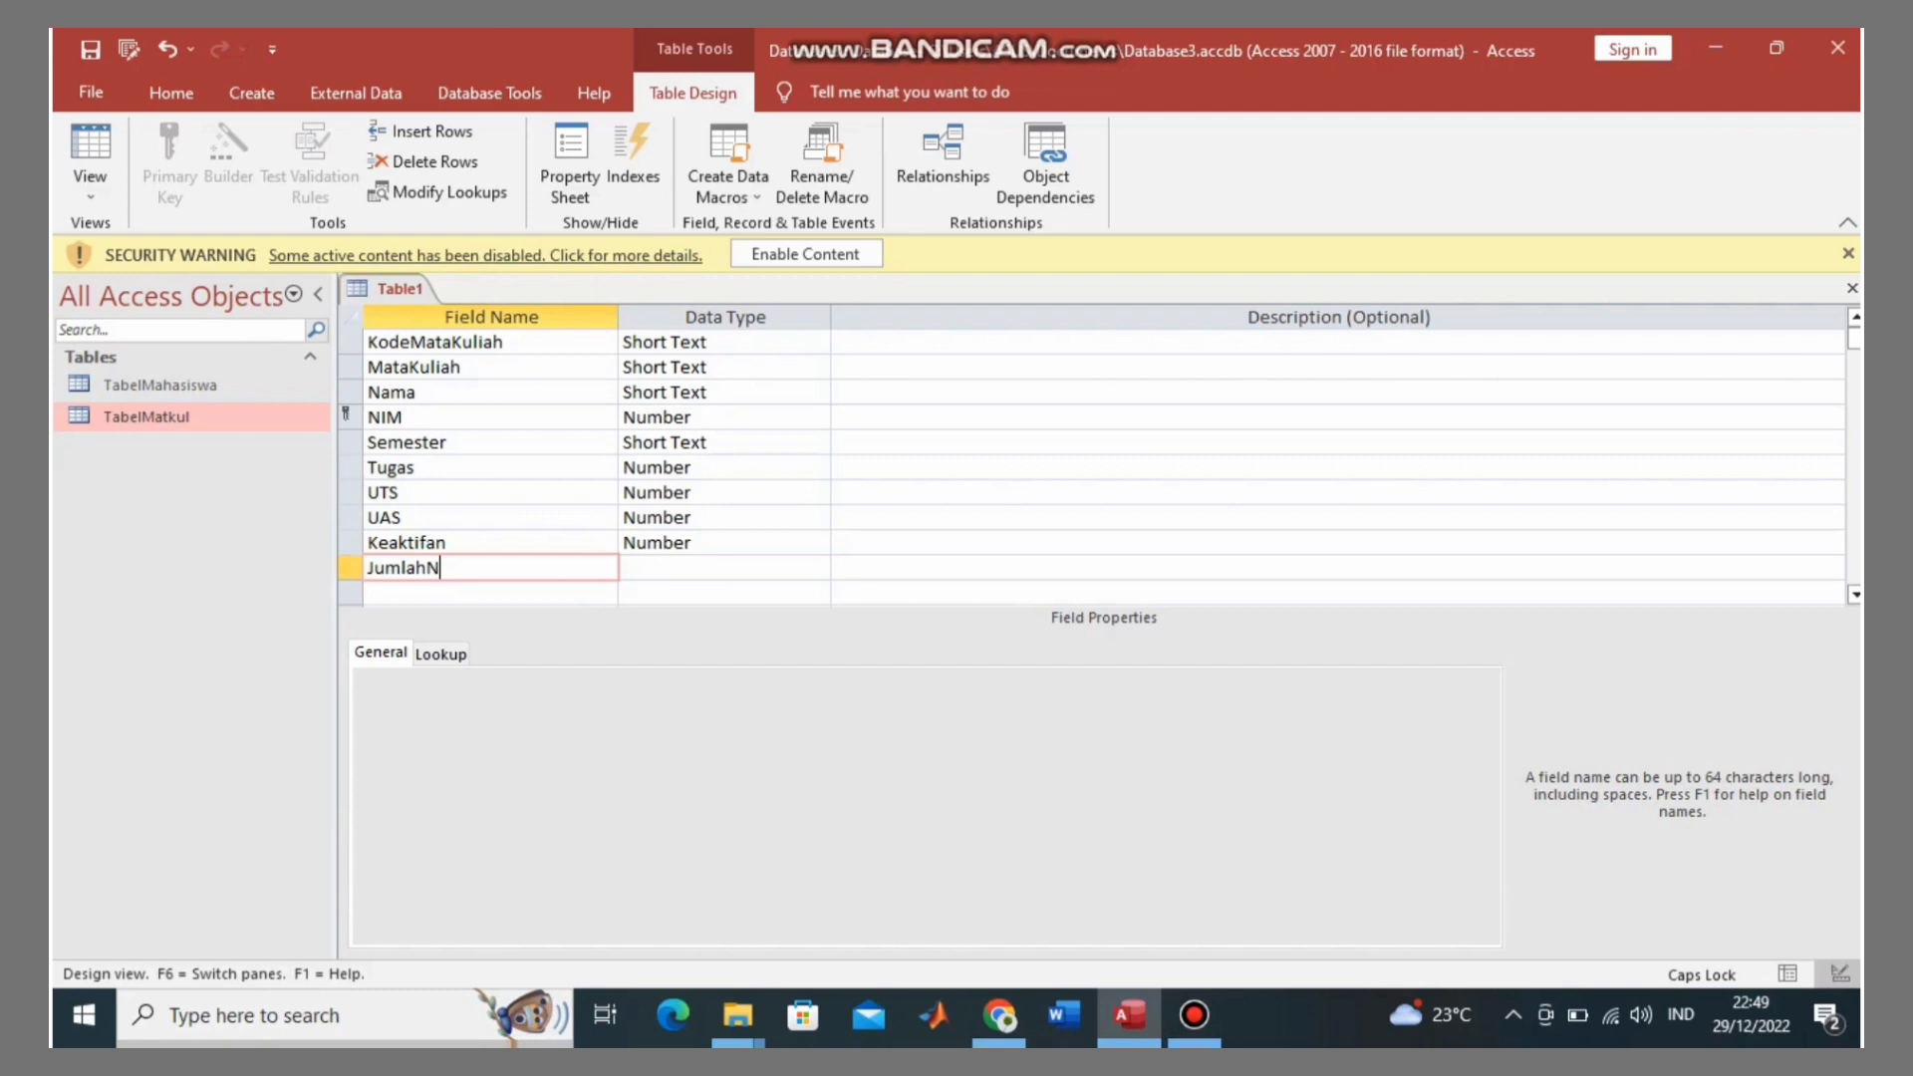
key(Caps_Lock)
text(ilai)
Step: Set JumlahNilai's data type to Calculated to bring up the Expression Builder
key(Tab)
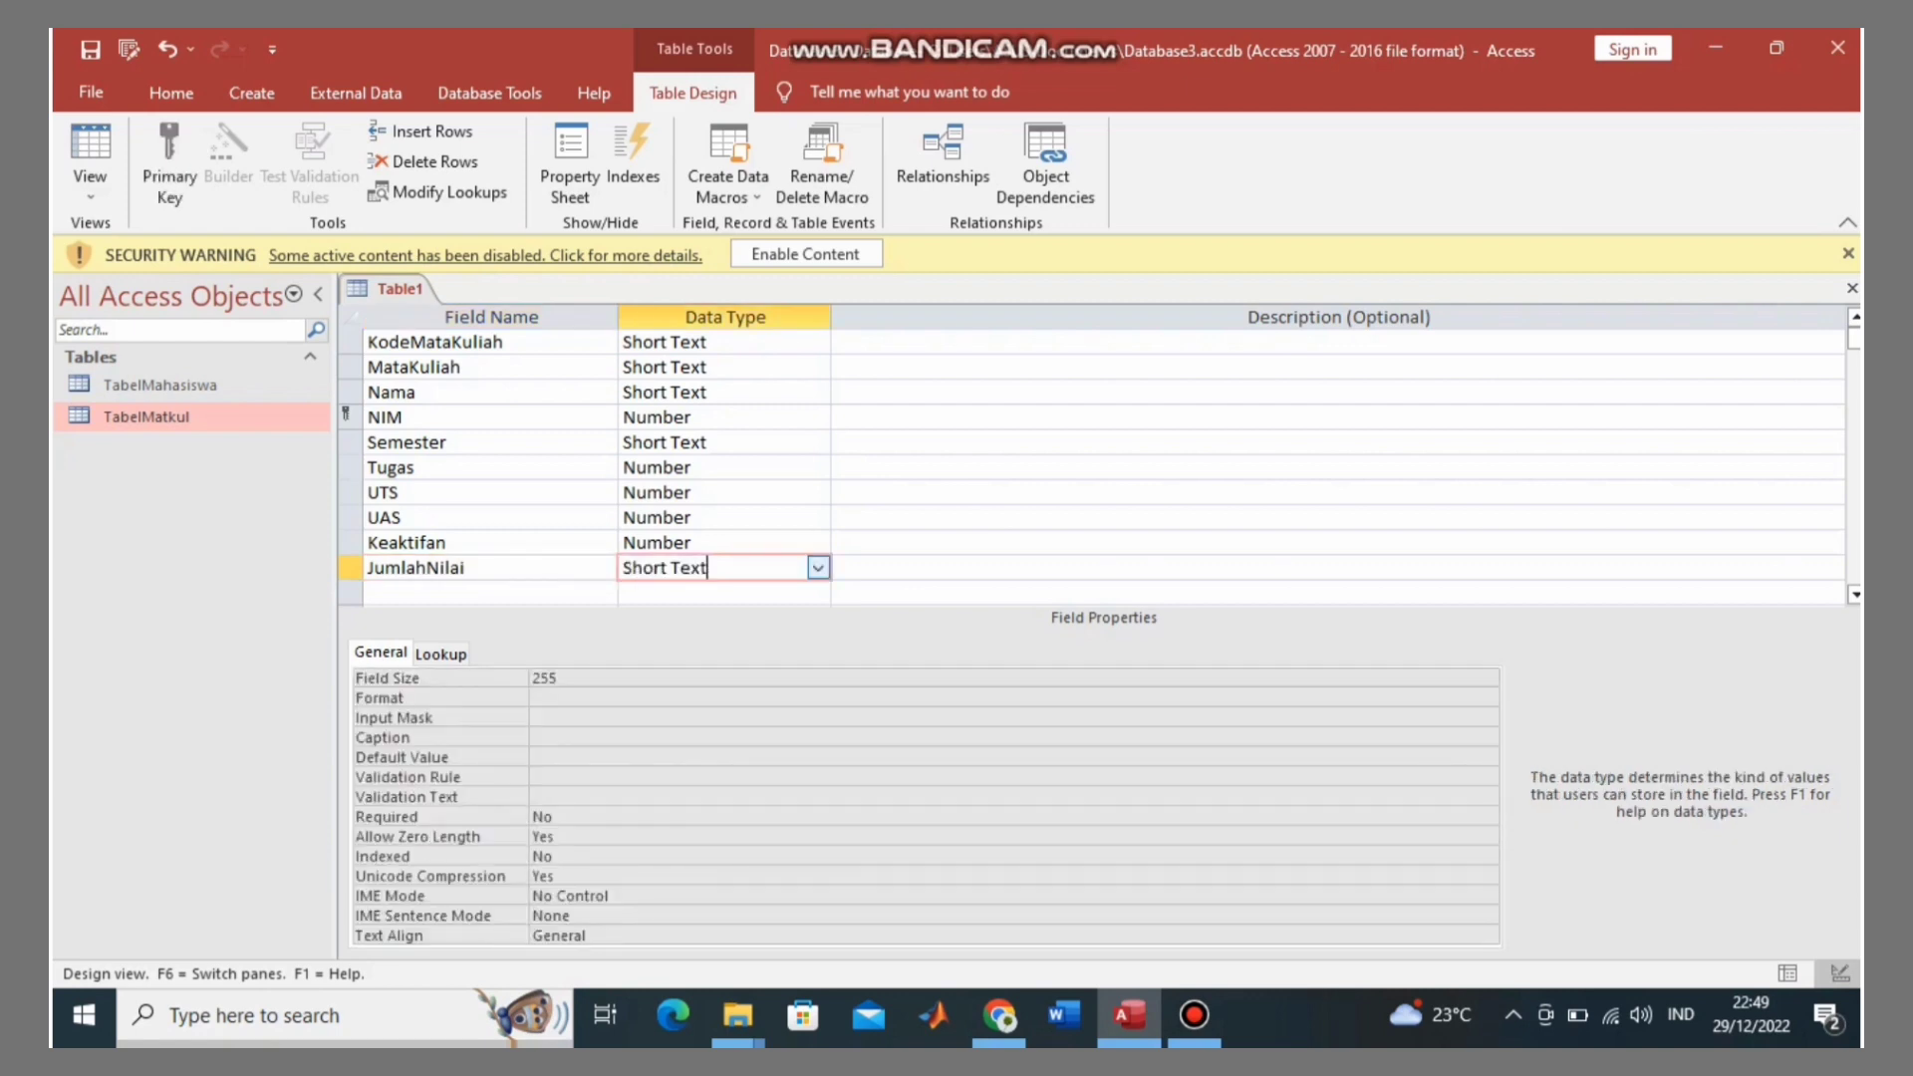
key(alt+Down)
key(Down)
key(Down)
key(Down)
key(Down)
key(Down)
key(Down)
key(Down)
key(Down)
key(Down)
key(Down)
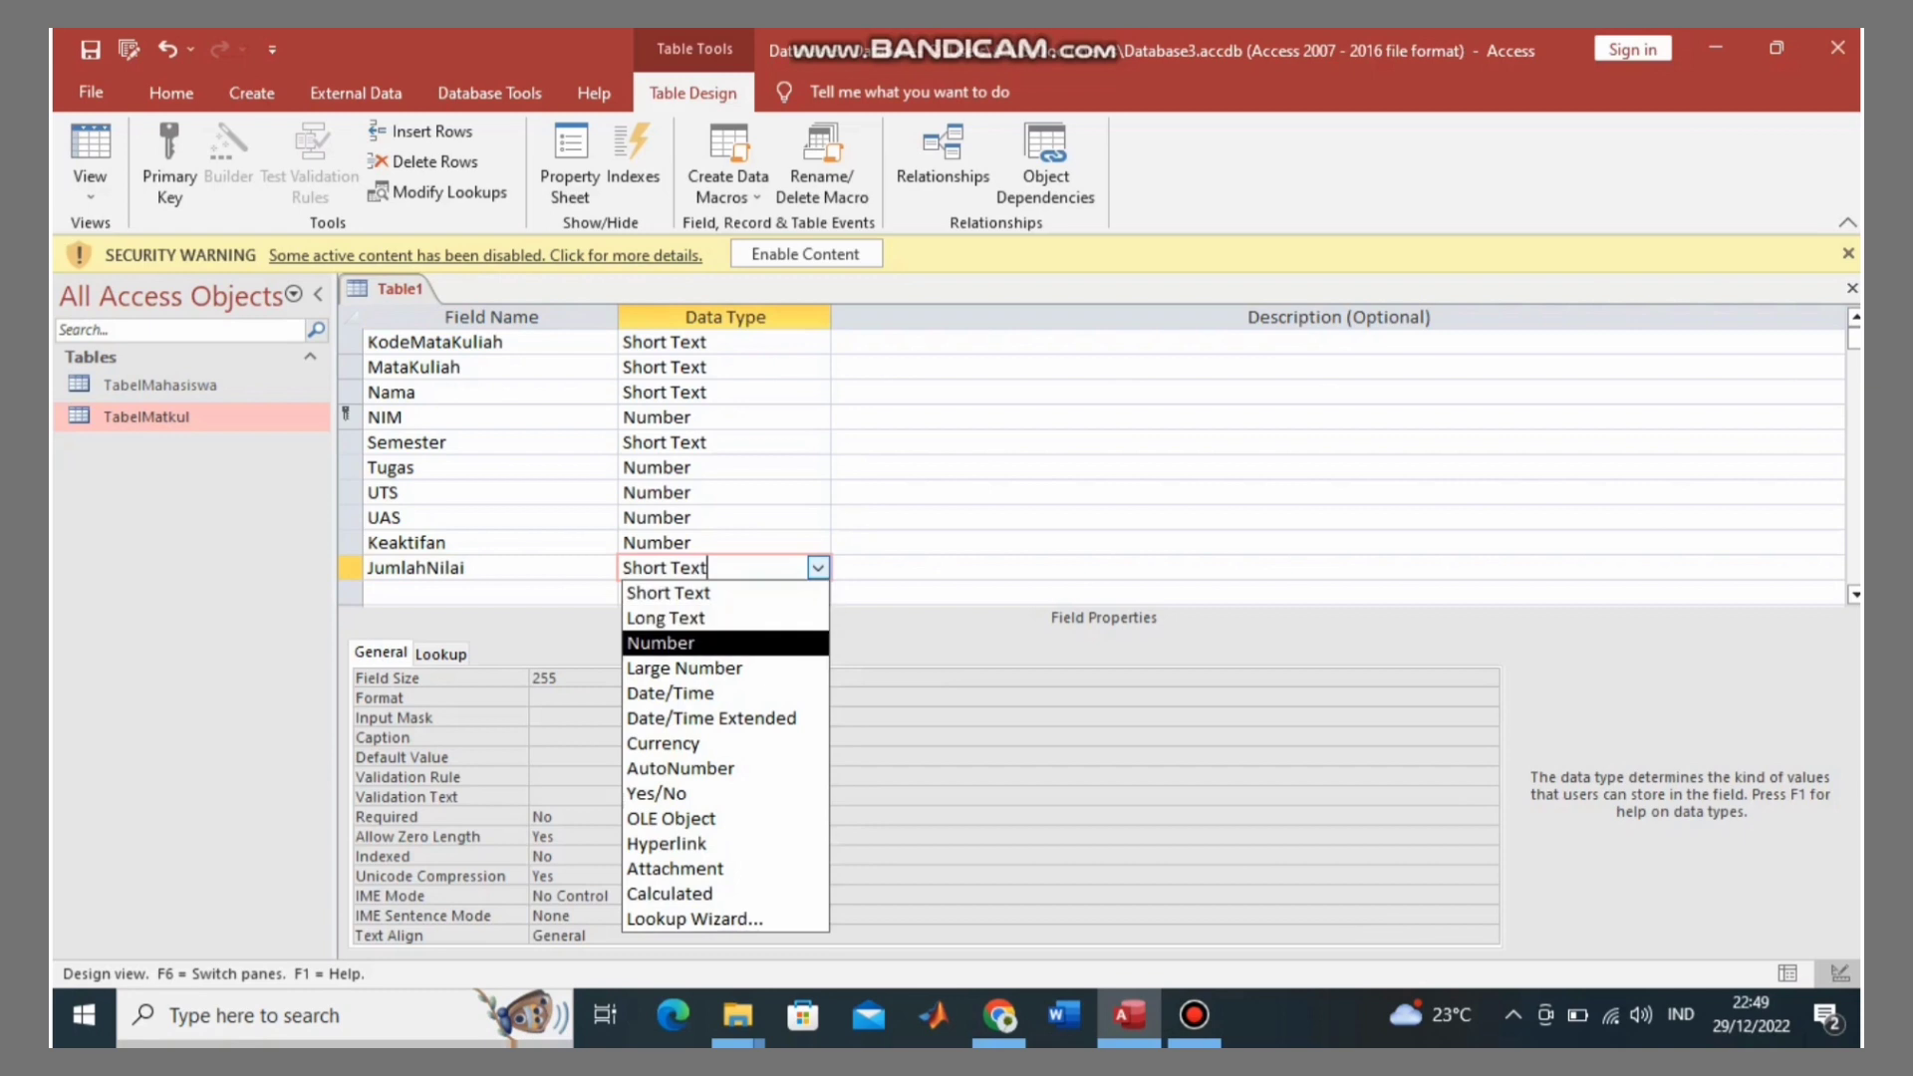
key(Up)
key(Up)
key(Up)
key(Up)
key(Up)
key(Up)
key(Up)
key(Up)
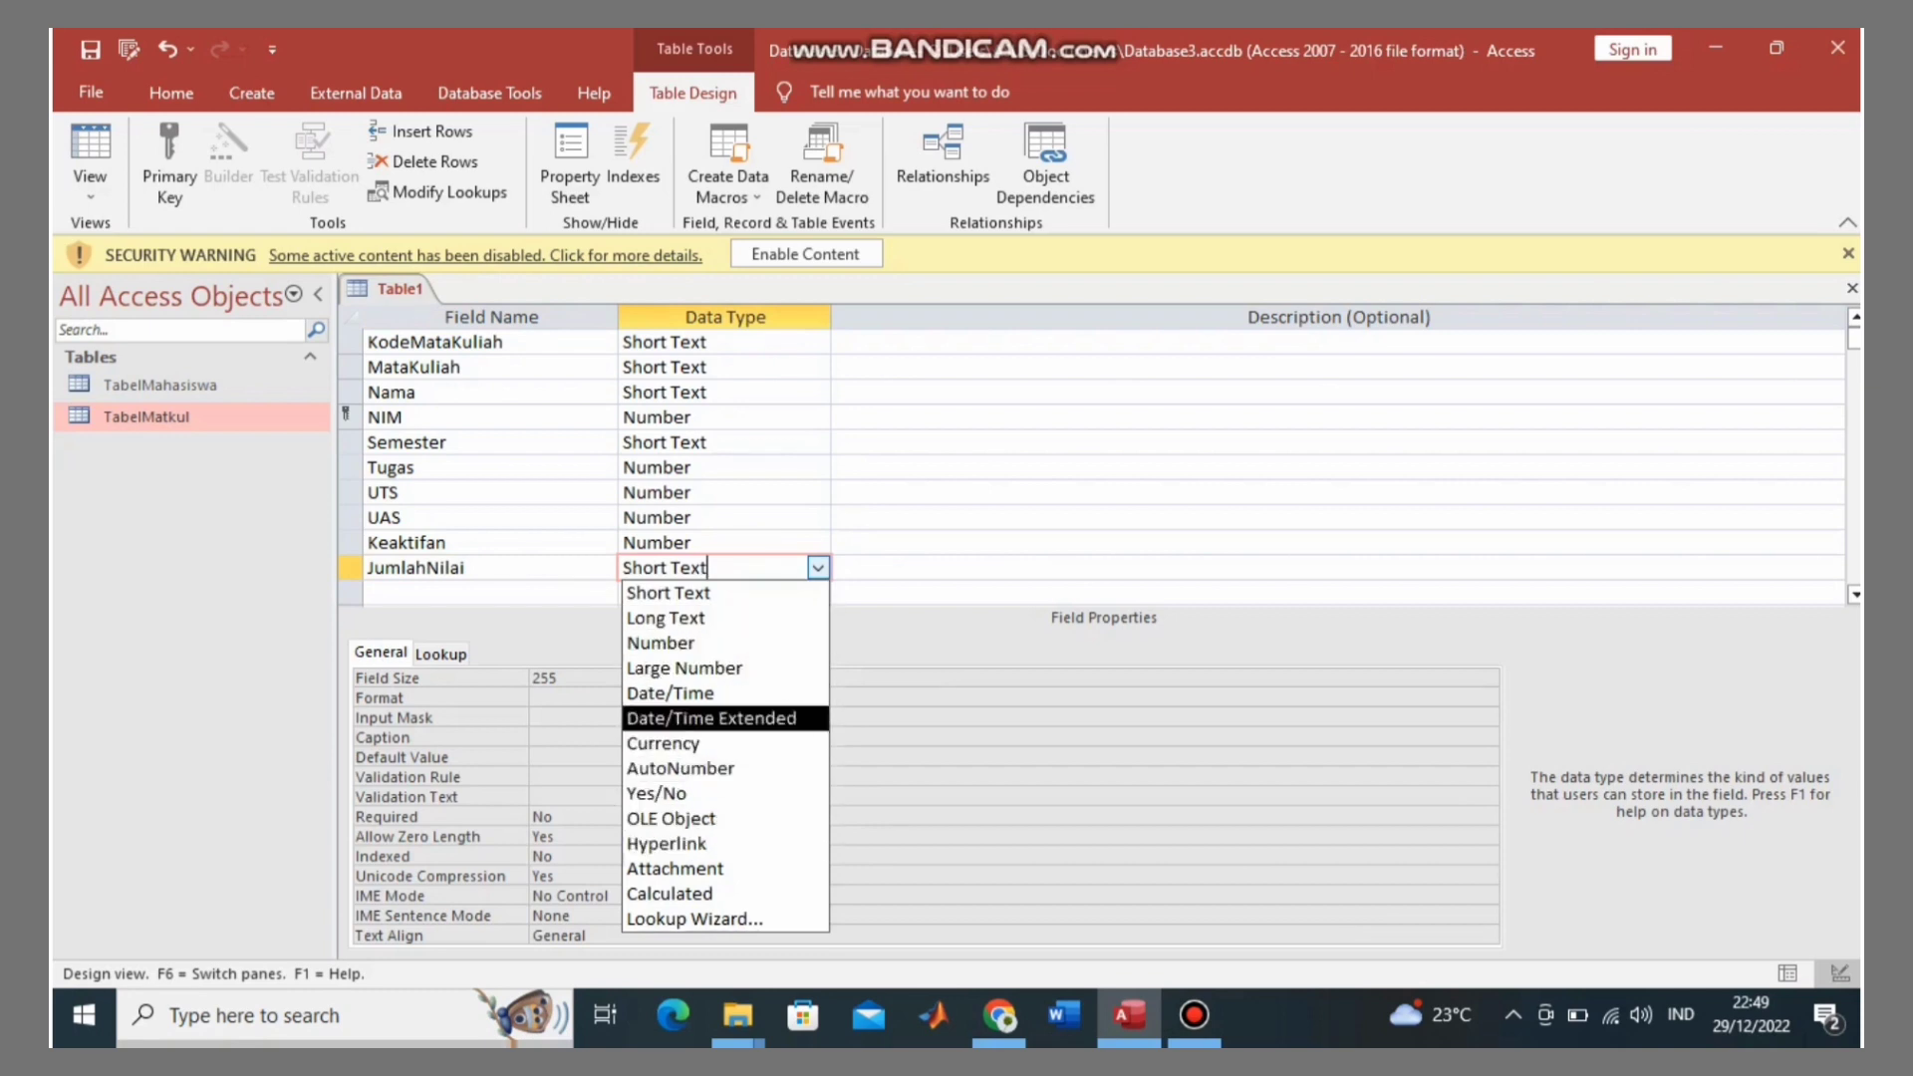
key(Down)
key(Down)
key(Down)
key(Down)
key(Down)
key(Down)
key(Down)
key(Down)
key(Down)
key(Down)
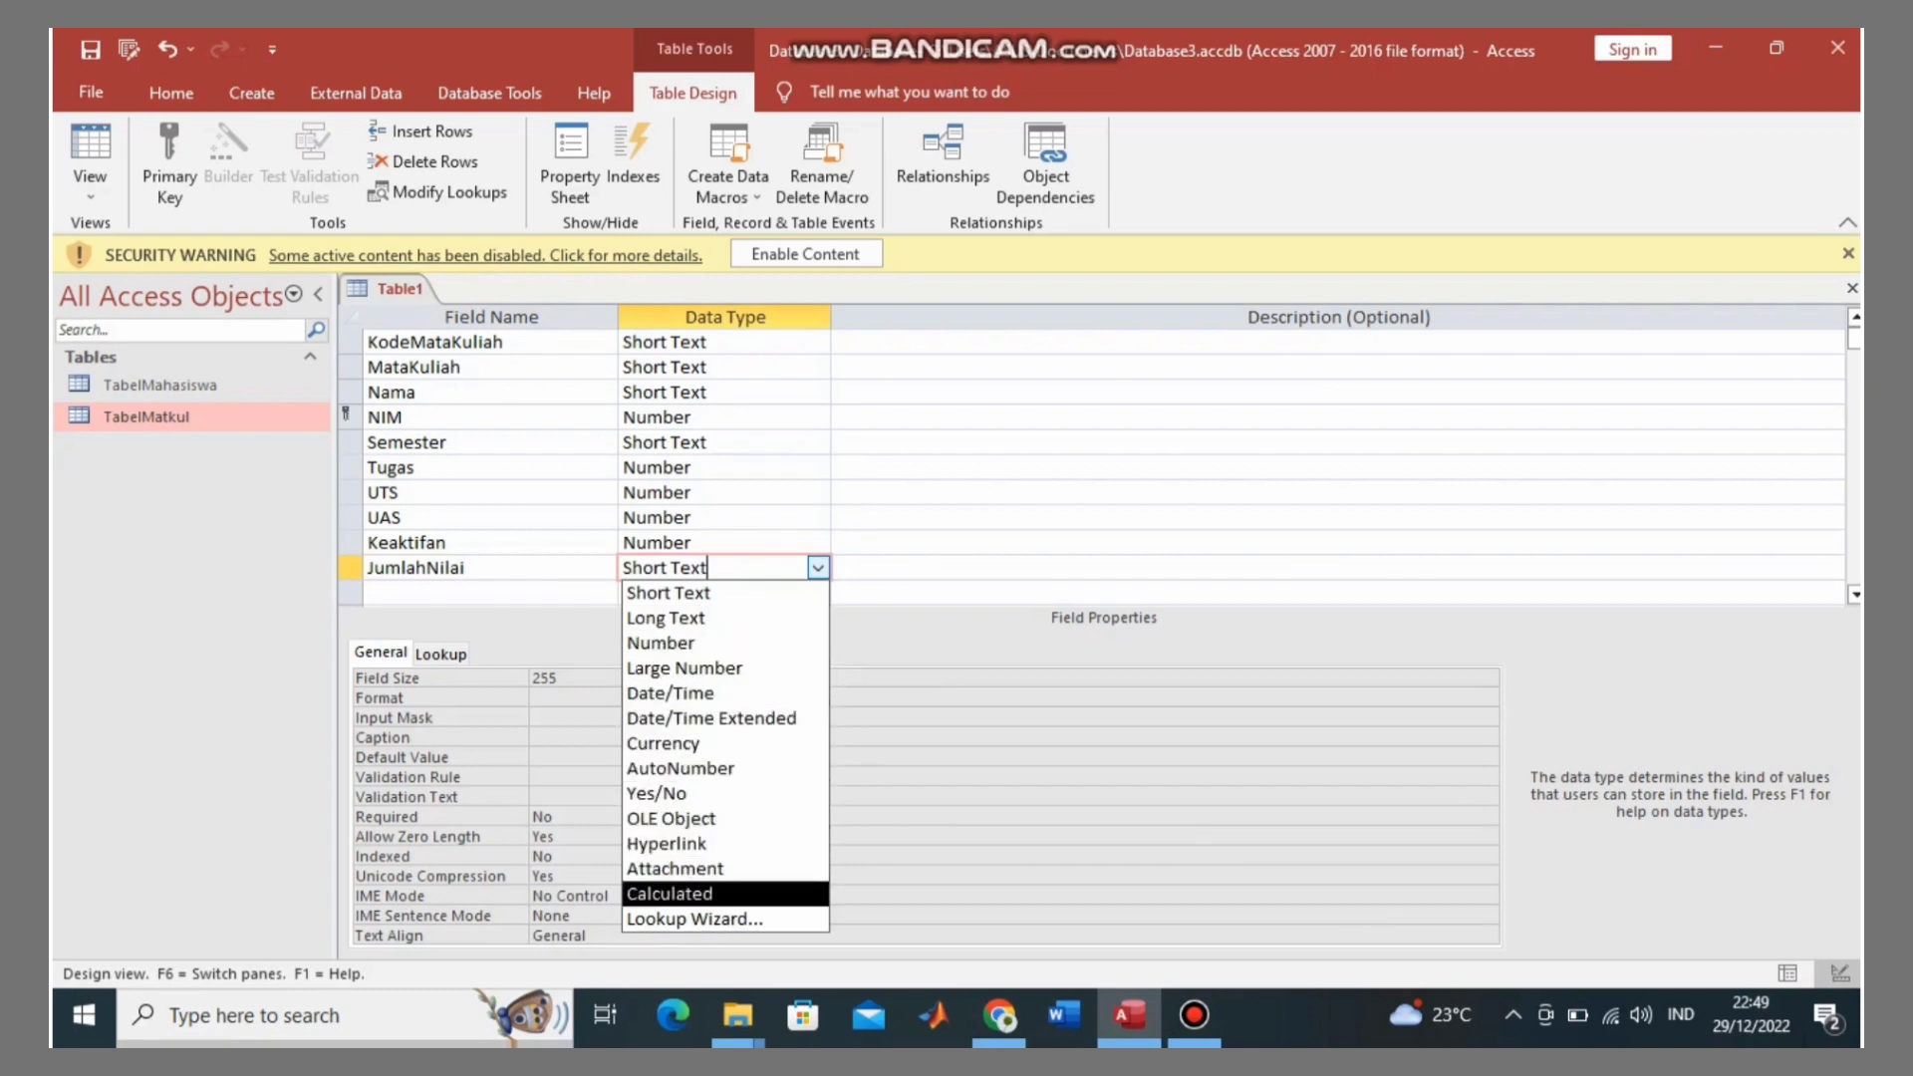
key(Return)
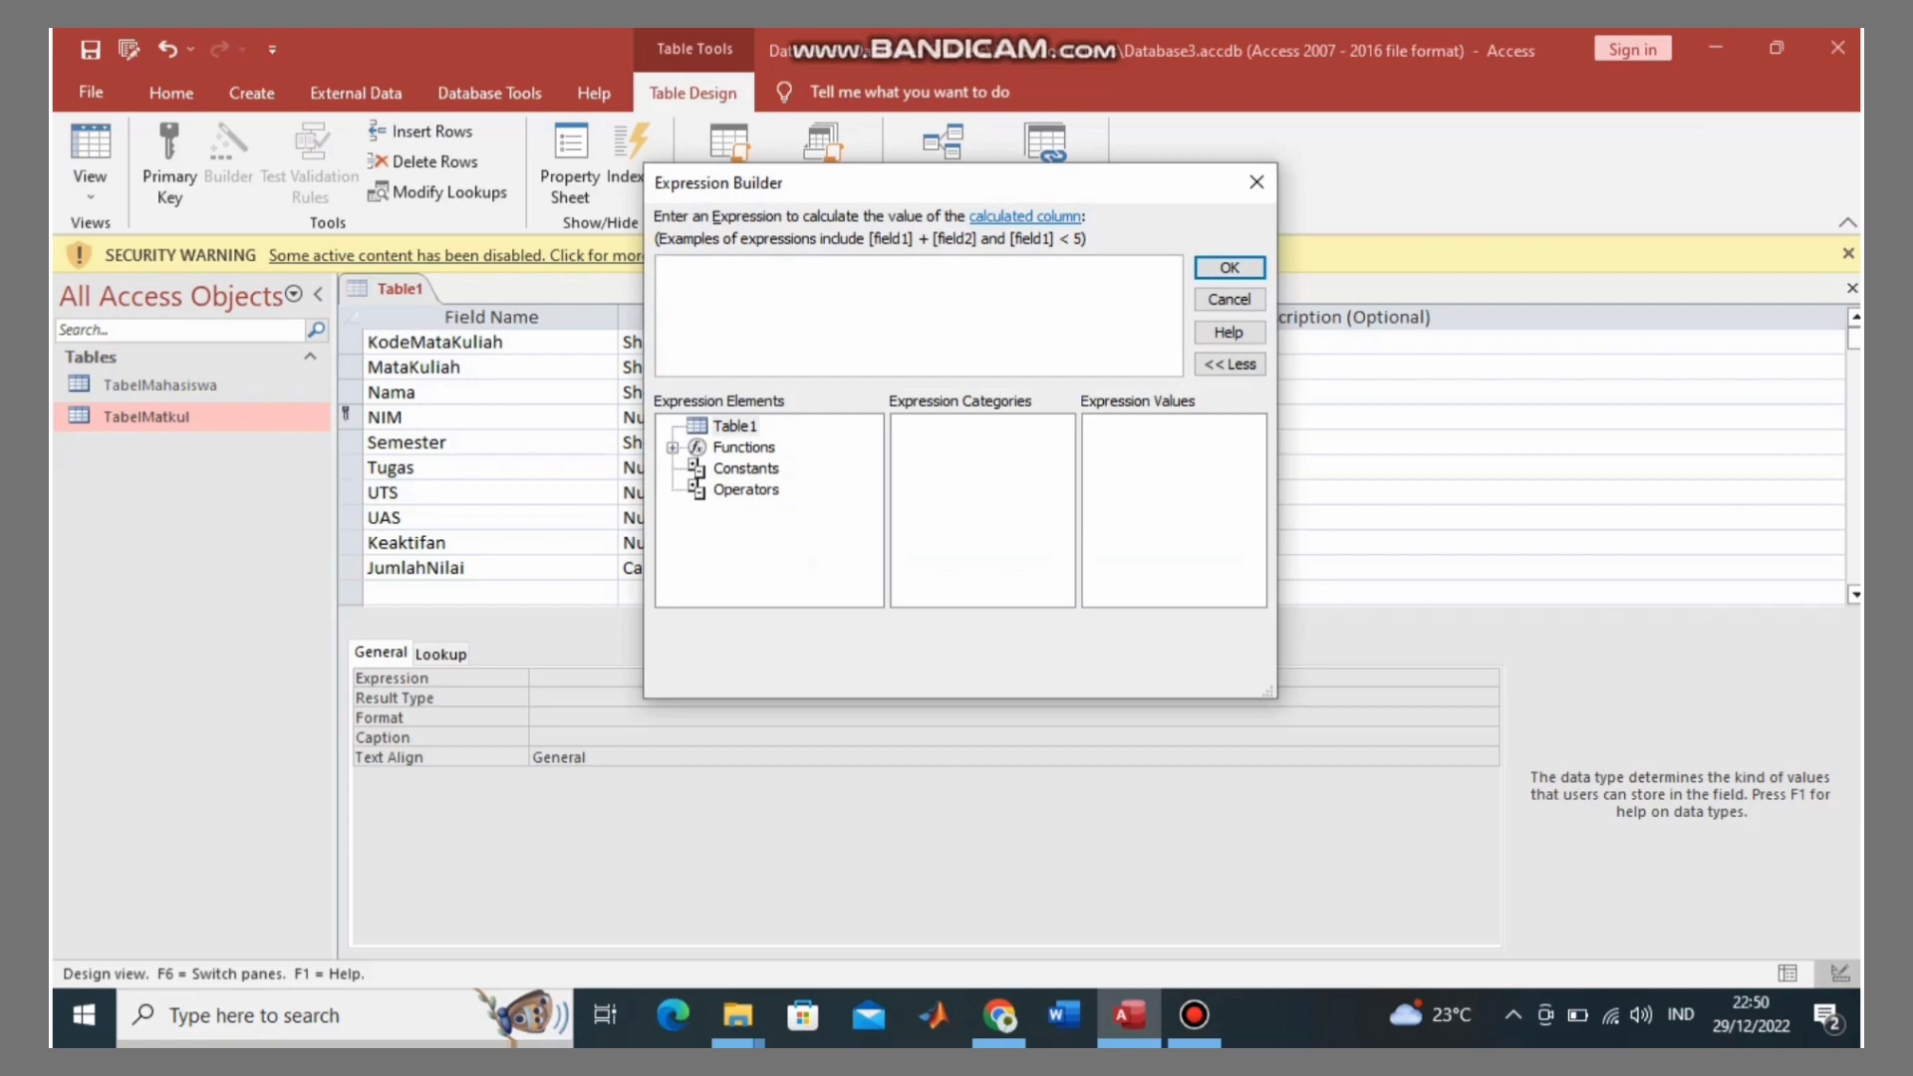
Step: Enter the weighted formula [Keaktifan]*10/100+[Tugas]*10/100+[UTS]*40/100+[UAS]*40/100 and accept it
text([Keaktifan]*10/100+[Tuga)
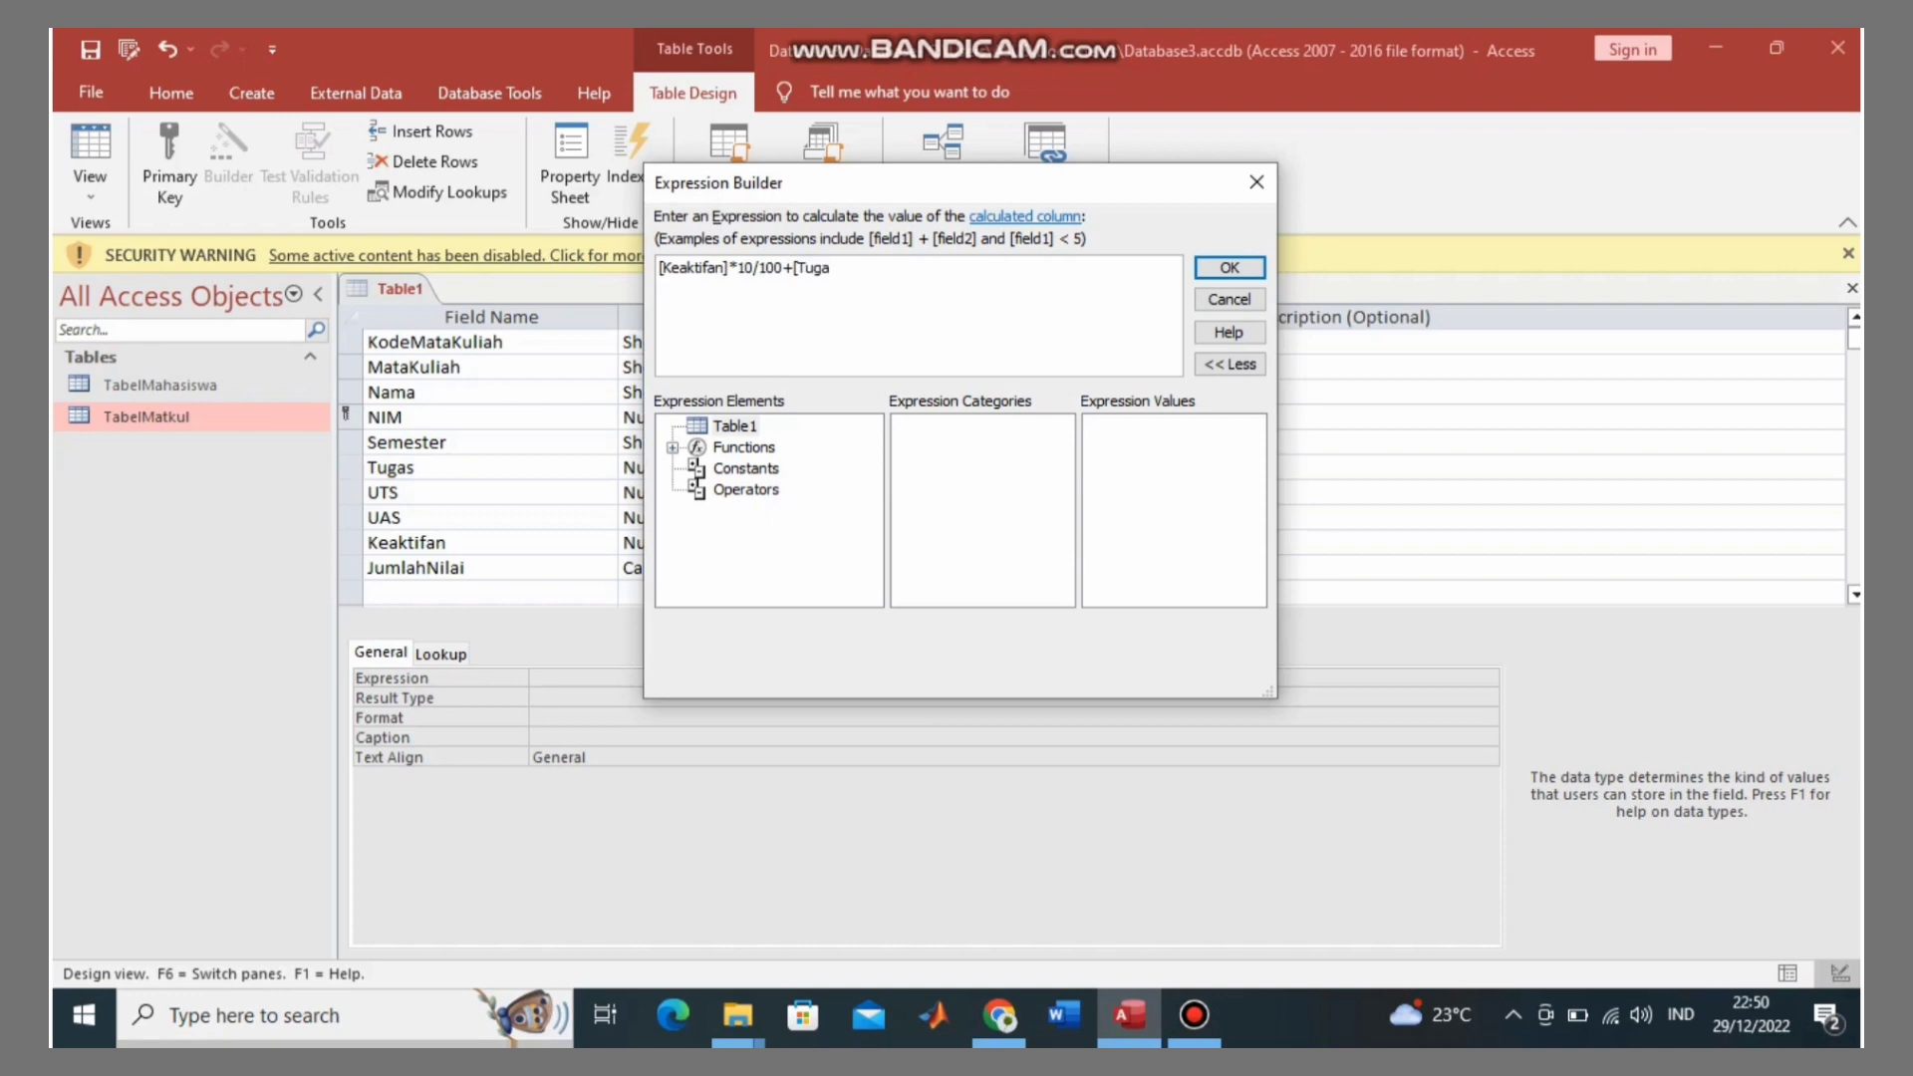
text(])
key(BackSpace)
text(s]*10/100+[)
text(u)
key(BackSpace)
key(Caps_Lock)
text(UTS)
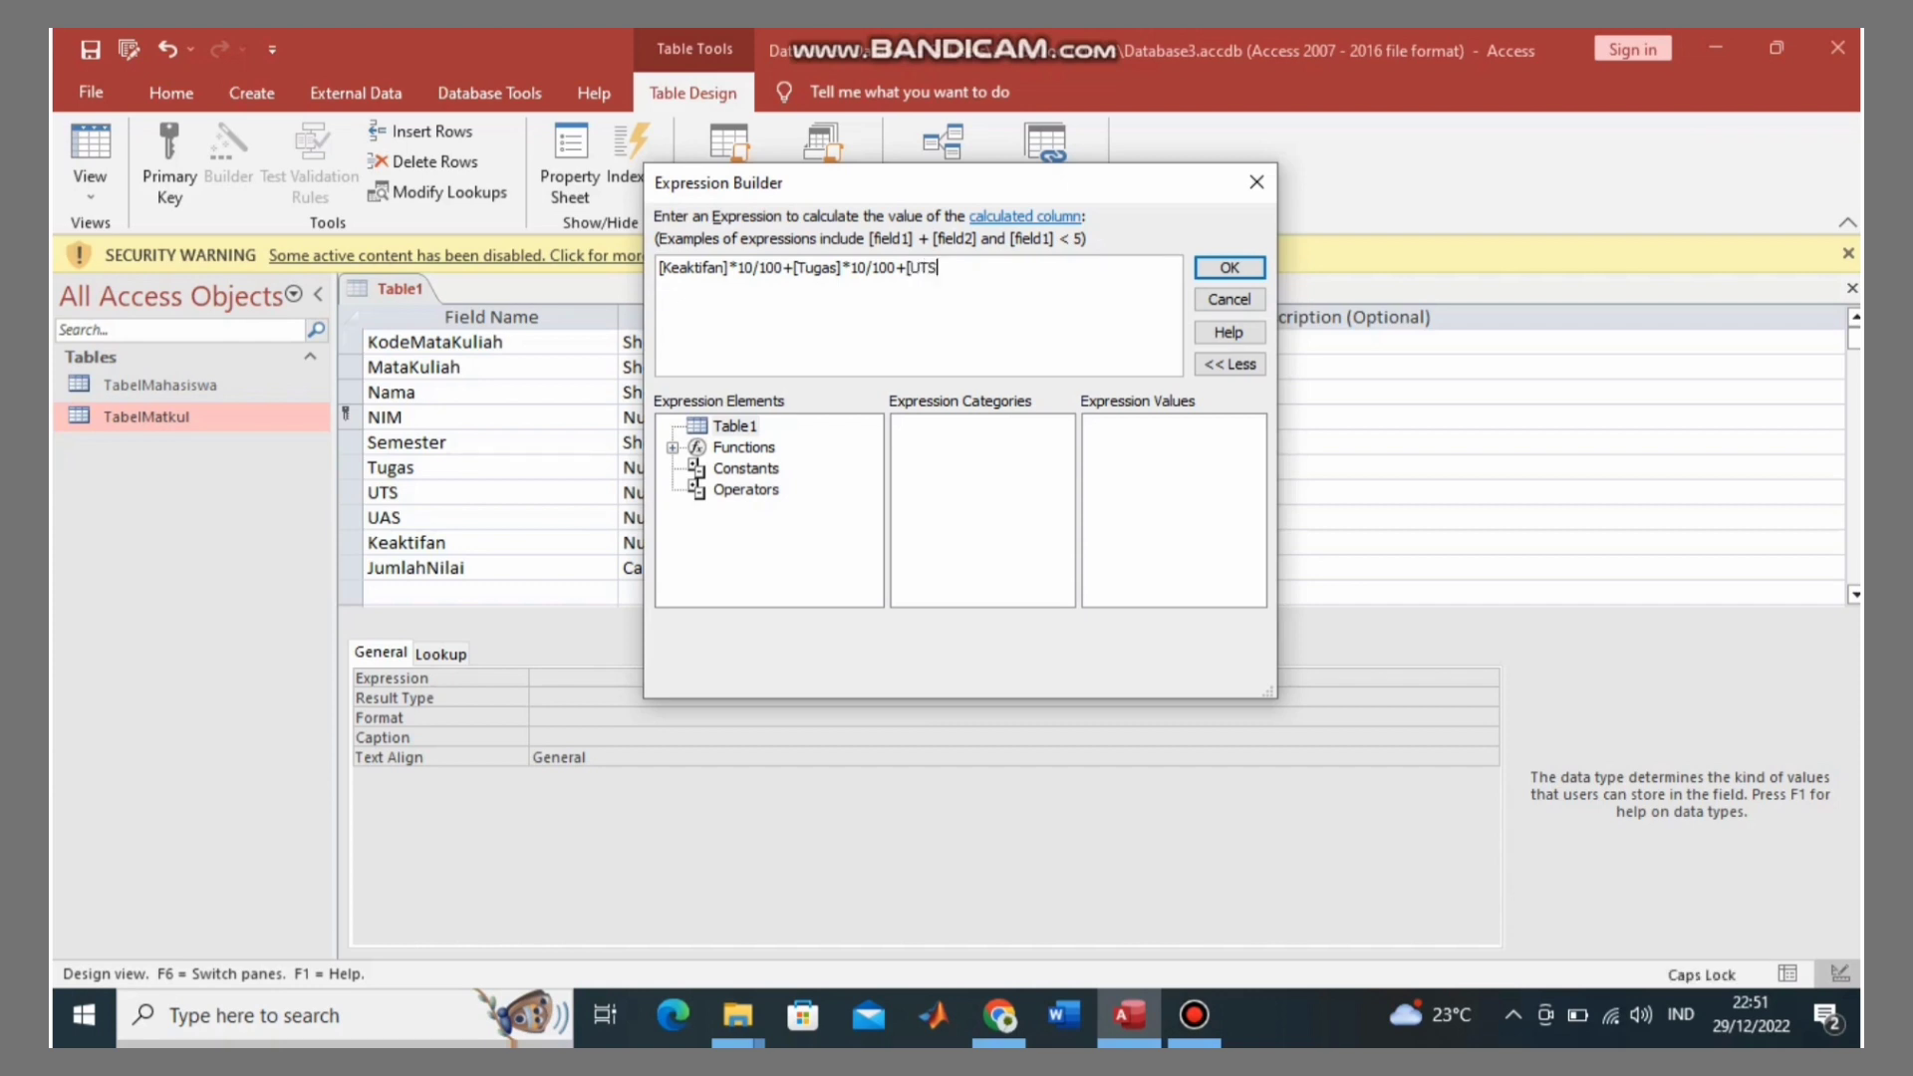
text(]*40/100+[UAS]*40/100)
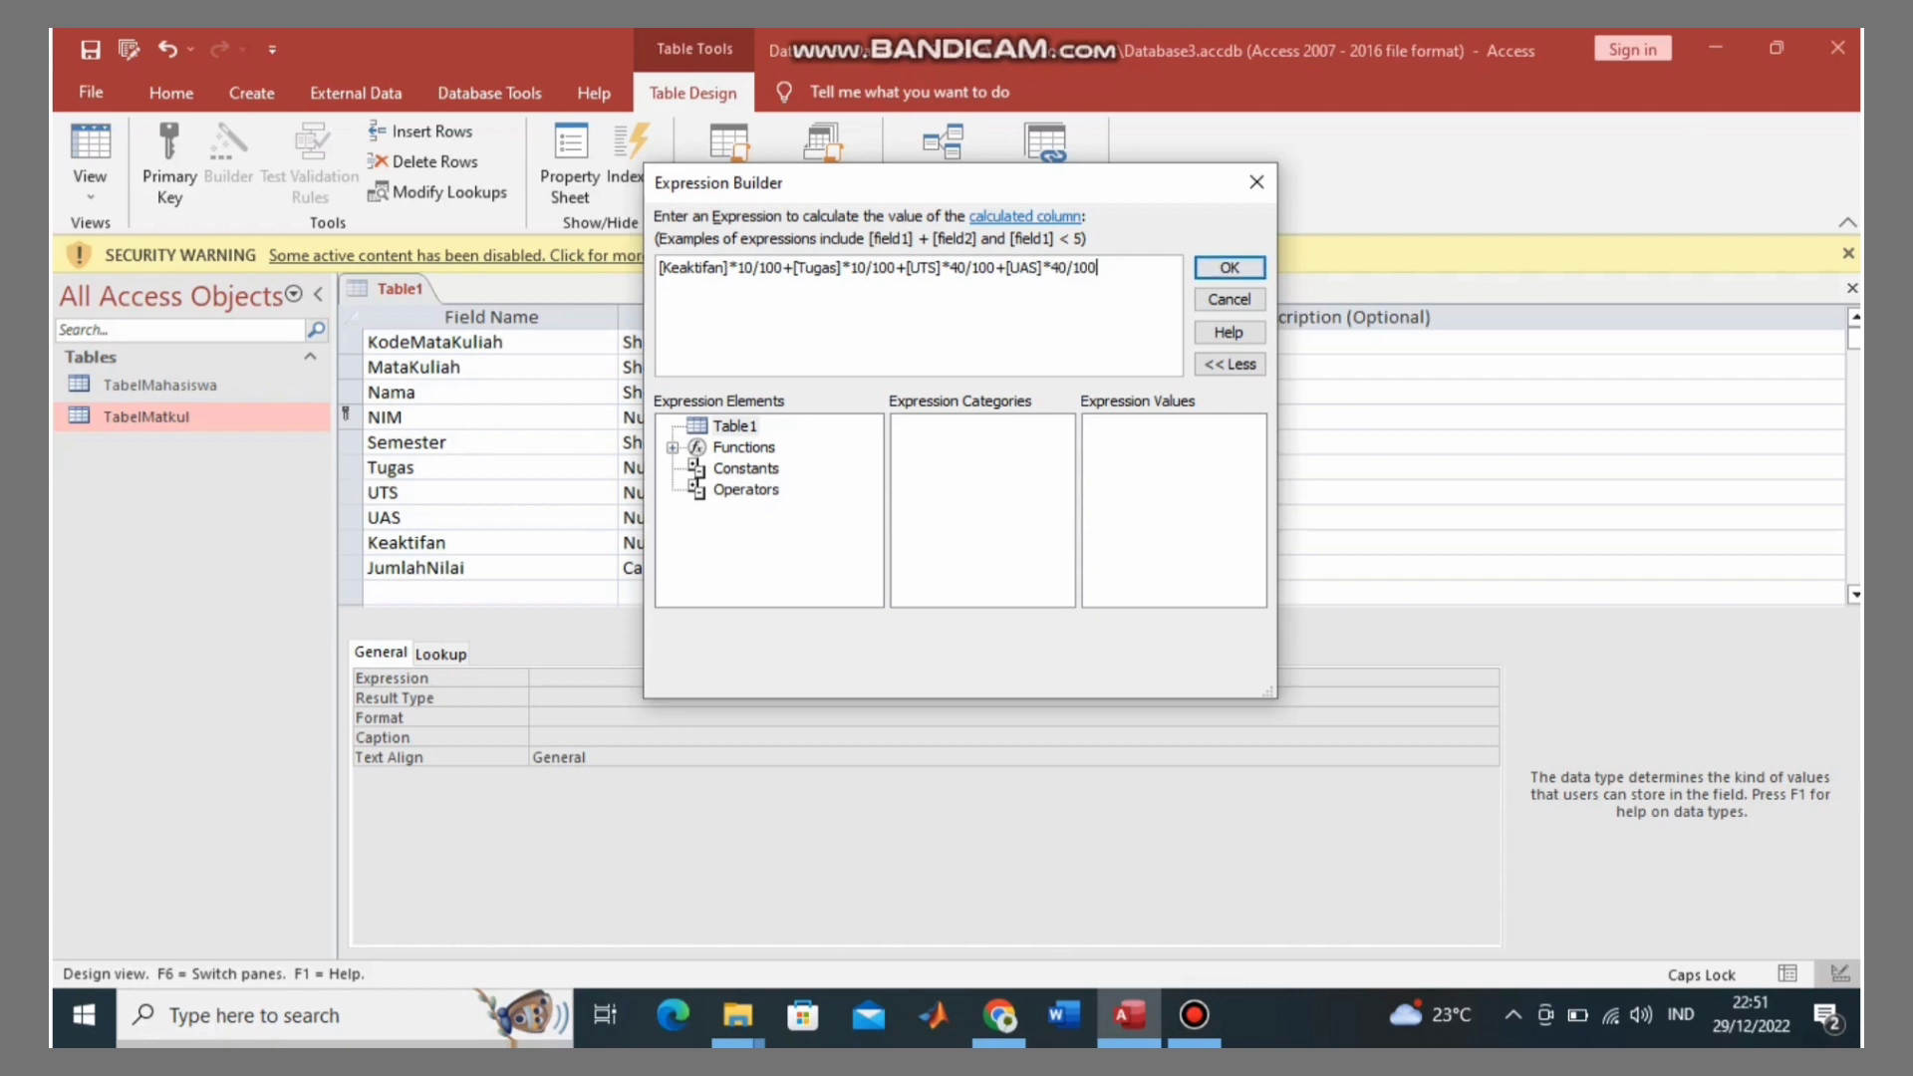
key(Return)
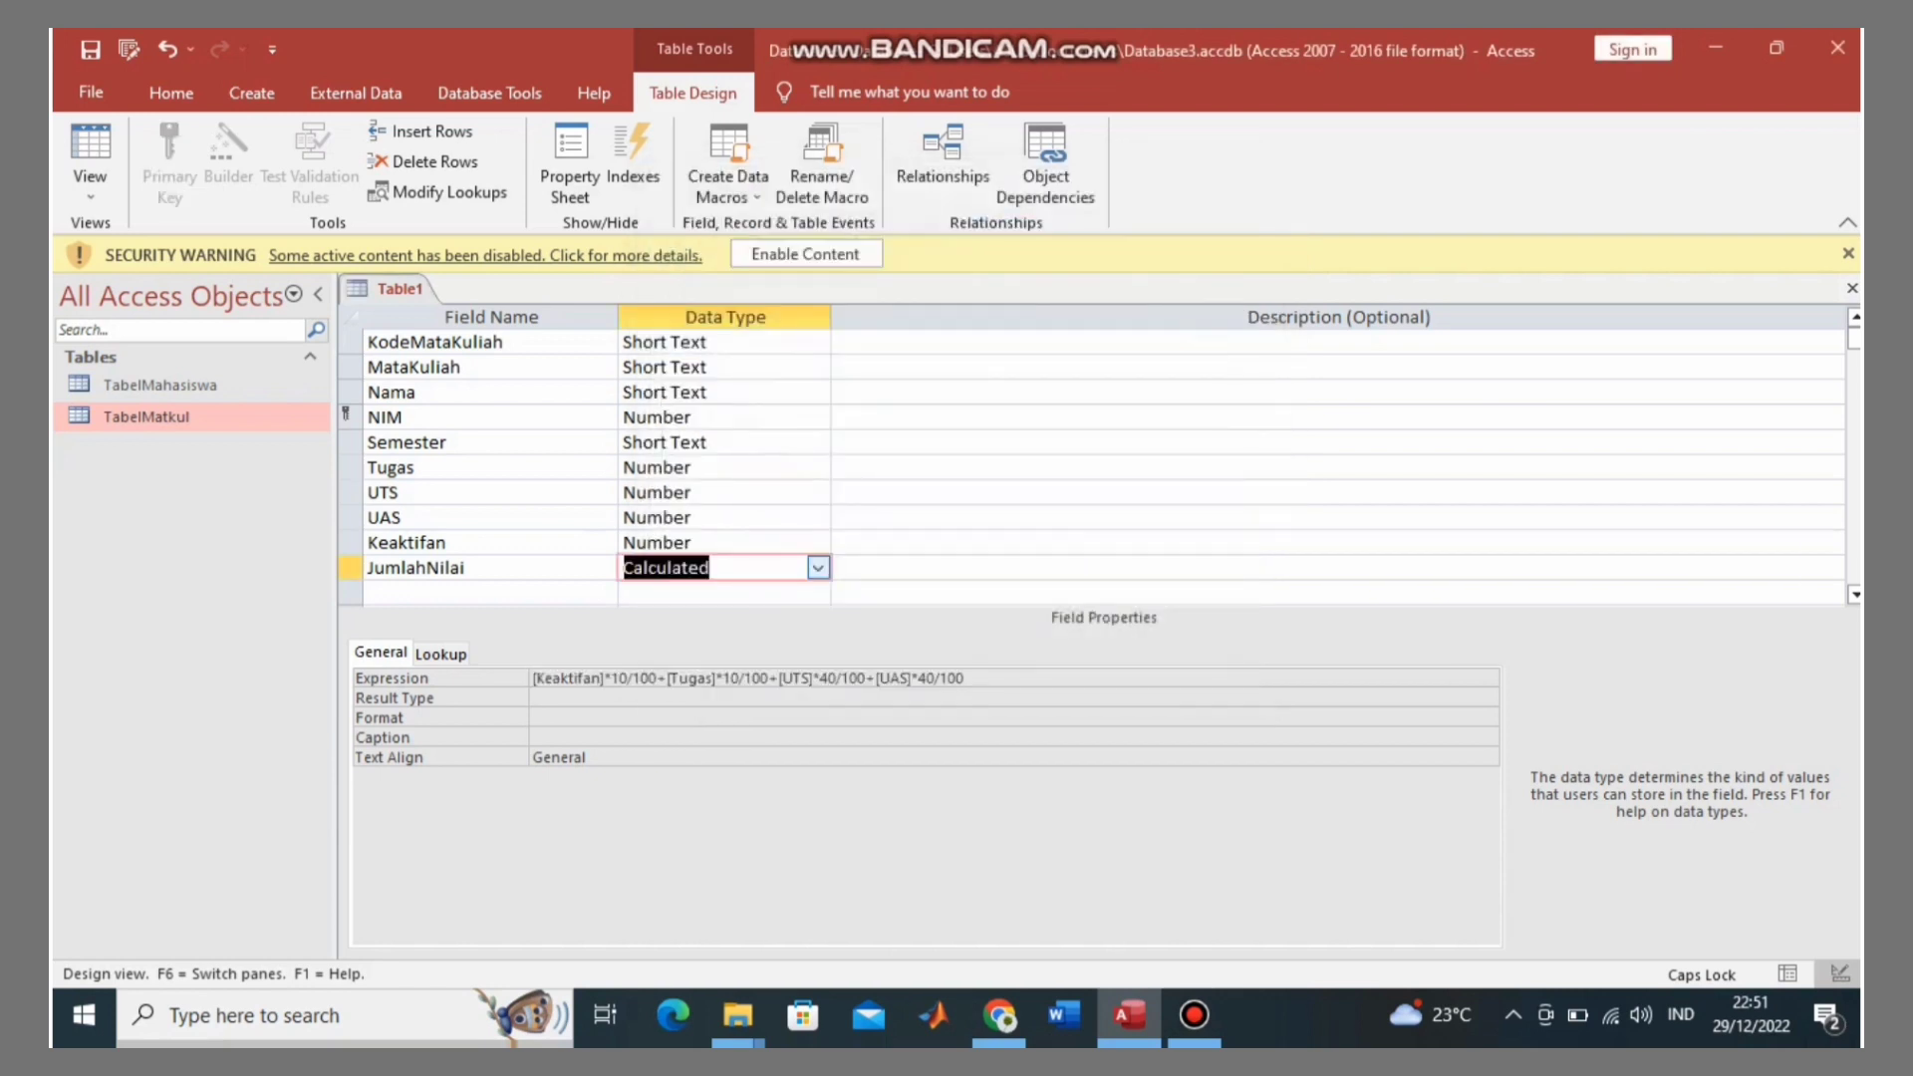
Step: Add a new field row named RatarataNilai below the existing fields
key(Return)
key(Return)
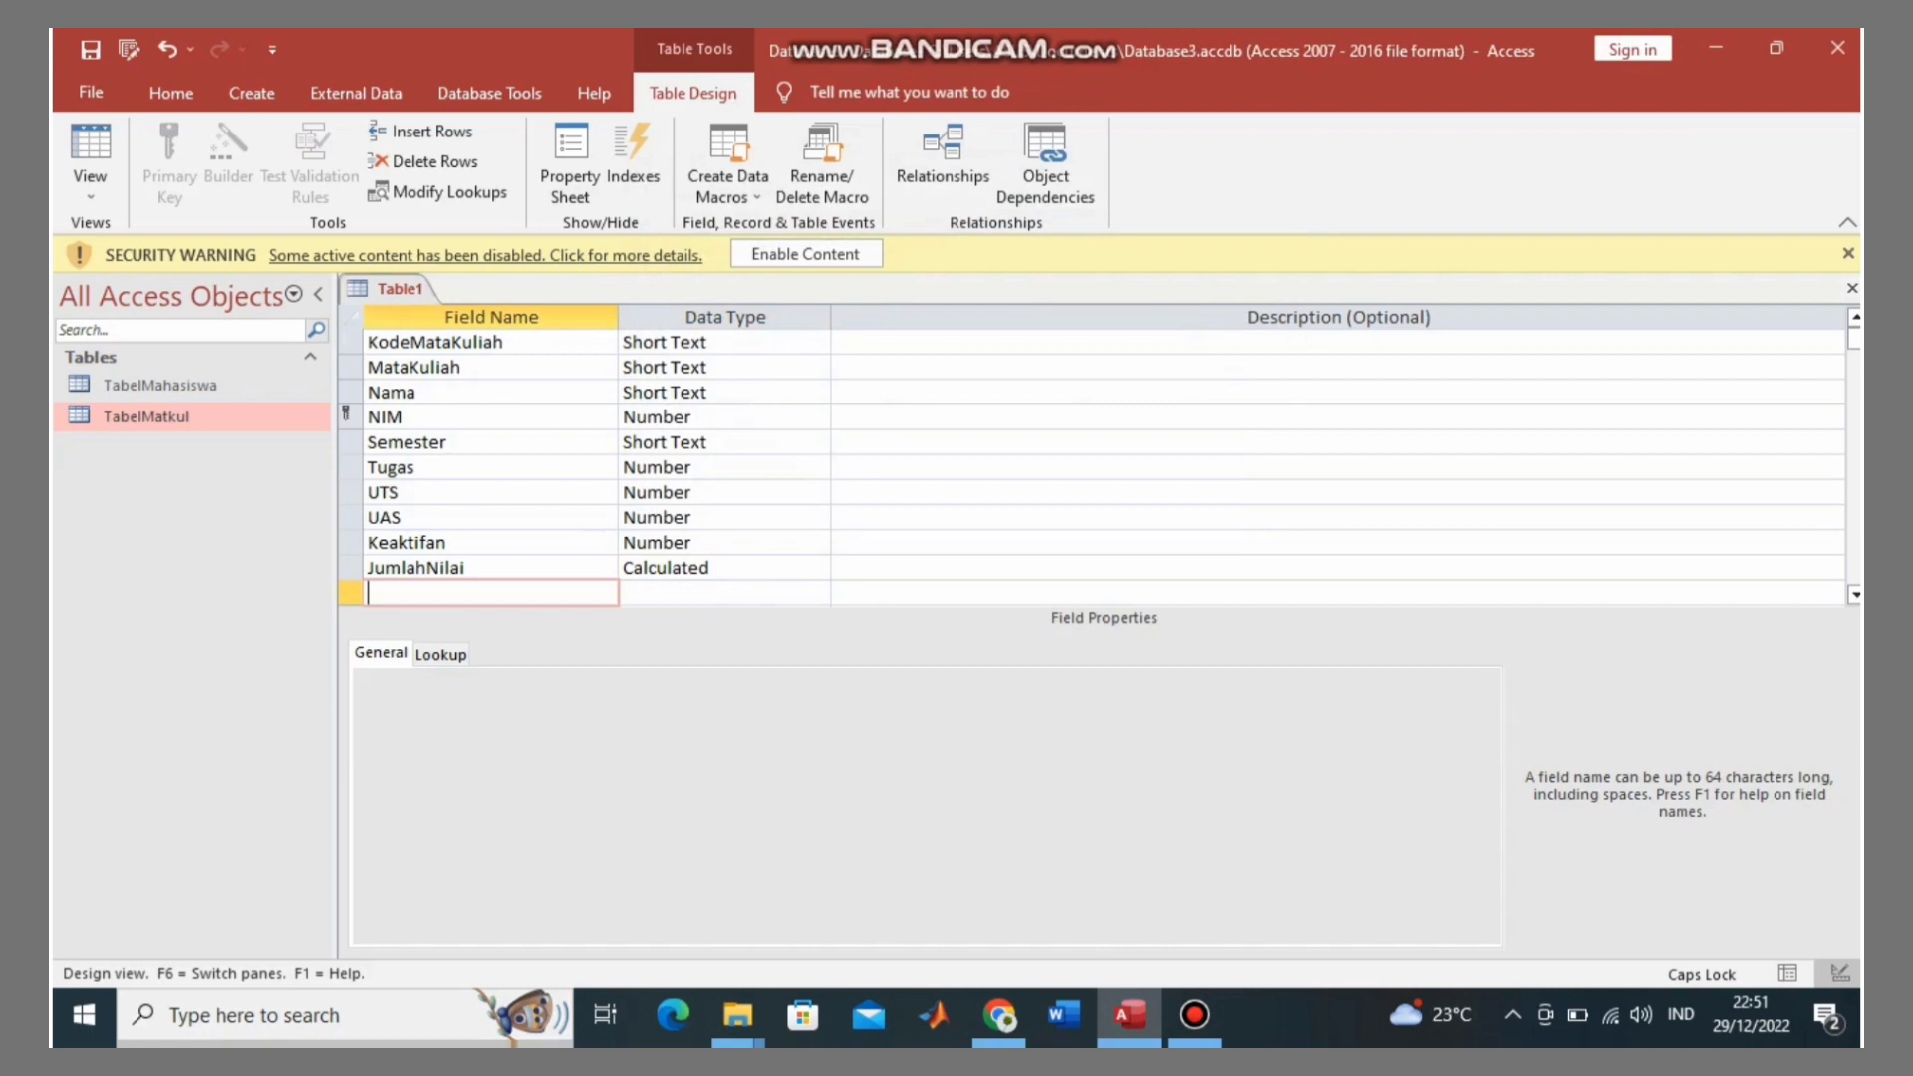
text(rR)
key(BackSpace)
key(BackSpace)
text(R)
key(Caps_Lock)
text(ata-)
text(rat)
key(BackSpace)
key(Right)
key(Right)
key(Right)
text(aNil)
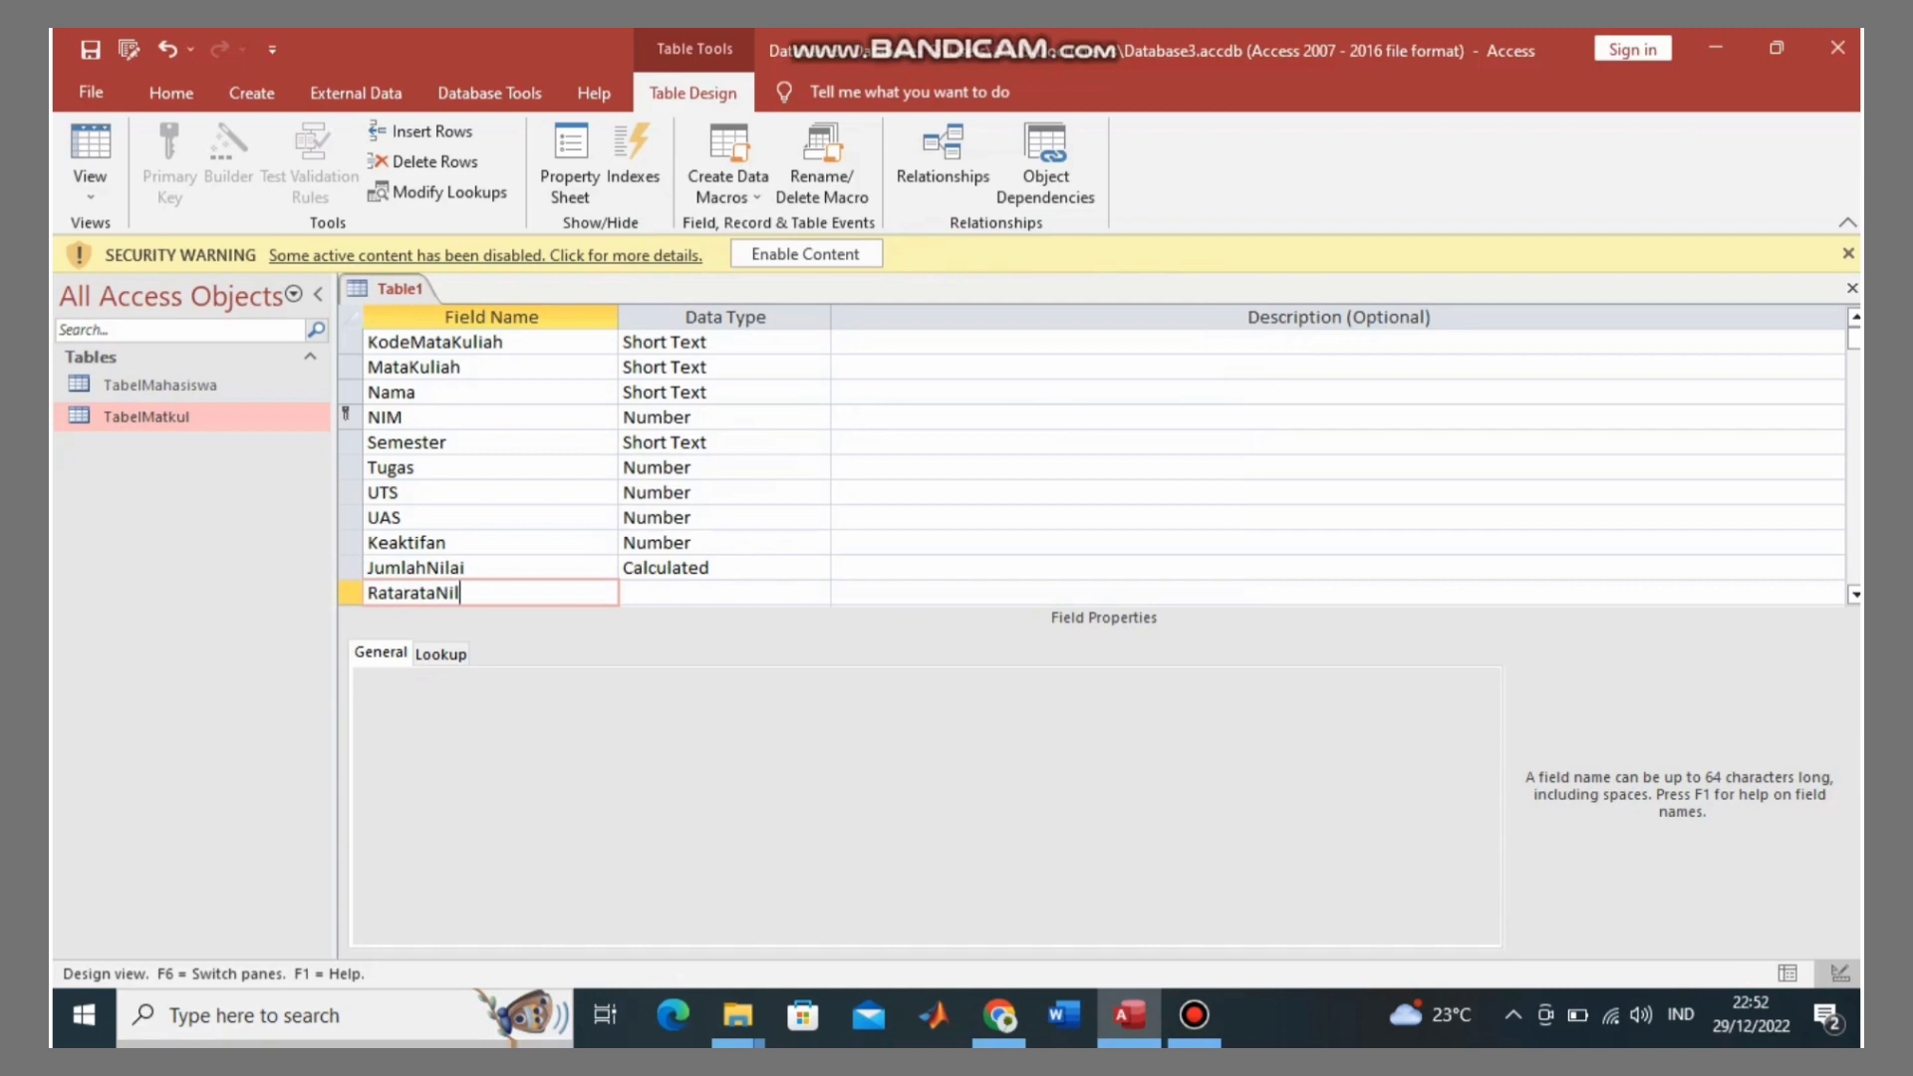
text(ai)
key(Tab)
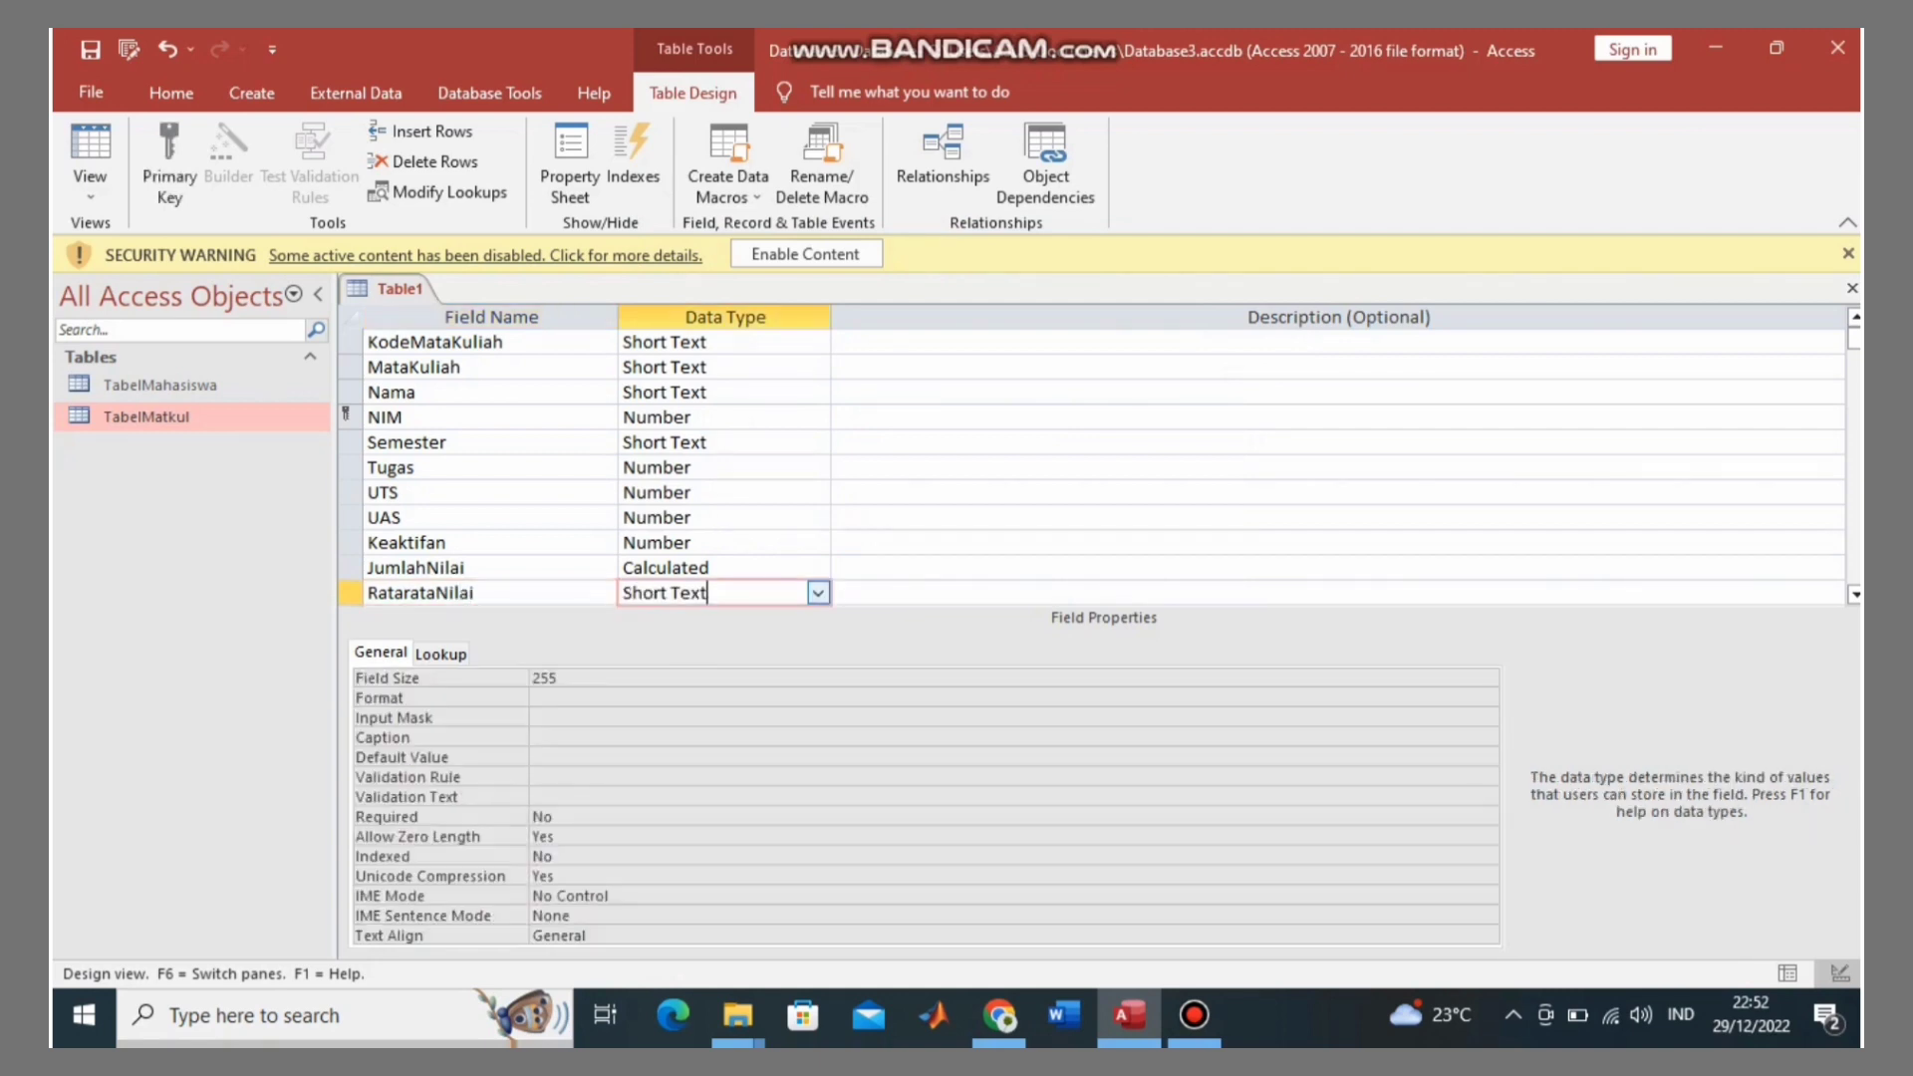
Step: Make RatarataNilai a Calculated field with the expression [JumlahNilai]/4
click(818, 593)
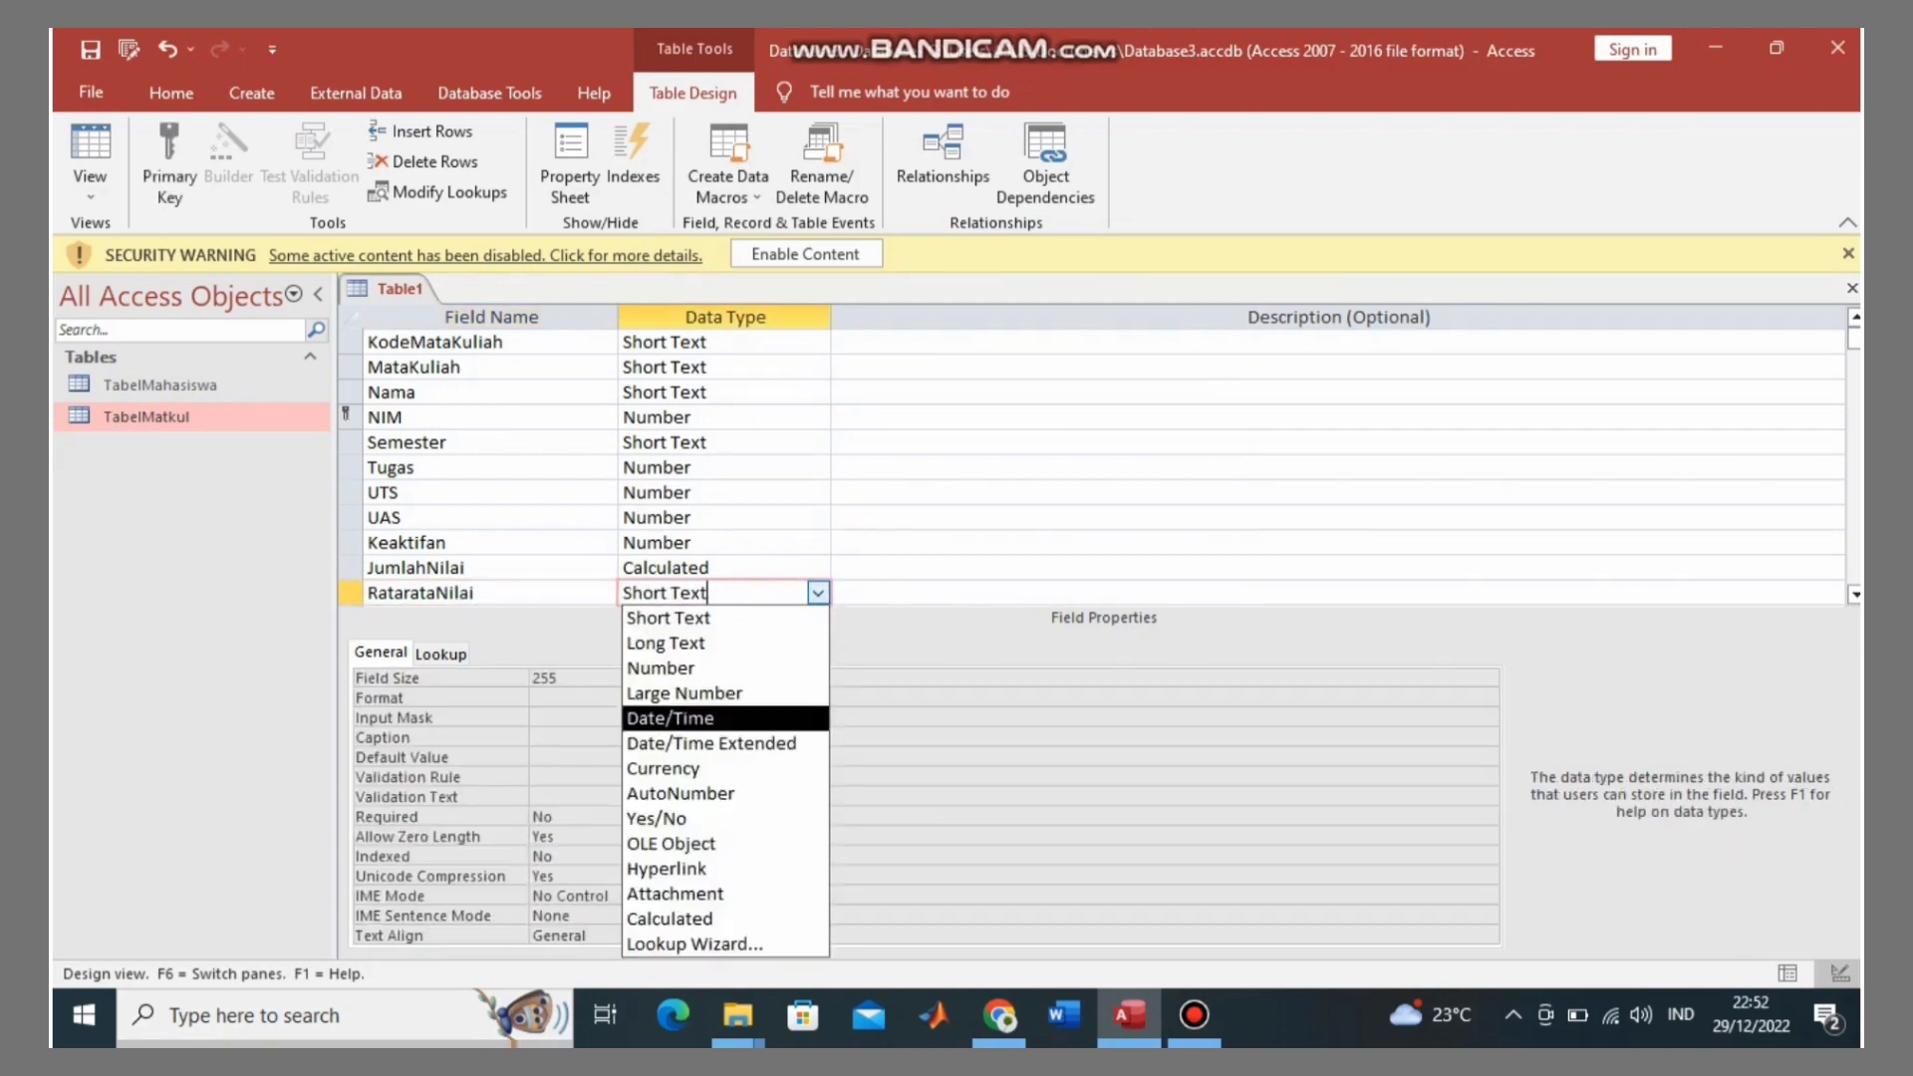
key(Down)
key(Down)
key(Down)
key(Down)
key(Down)
key(Down)
key(Down)
key(Down)
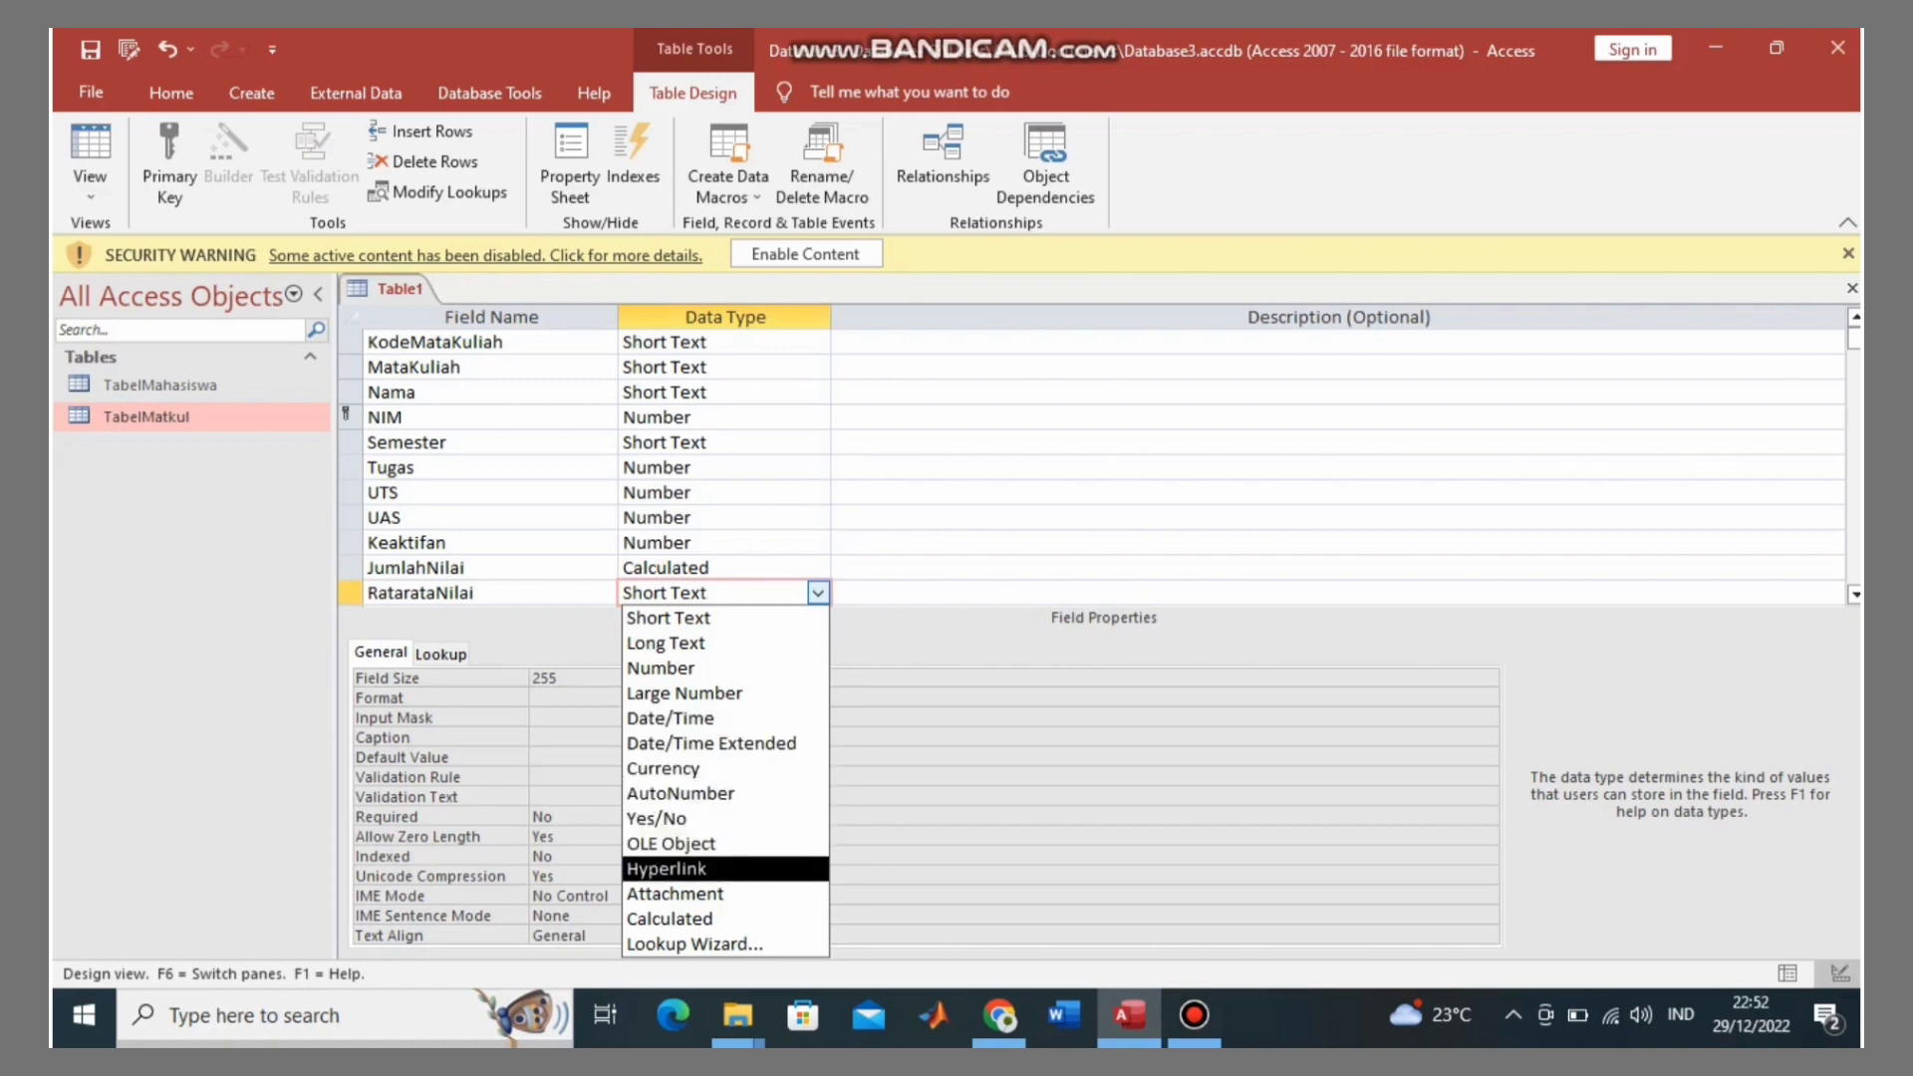
key(Return)
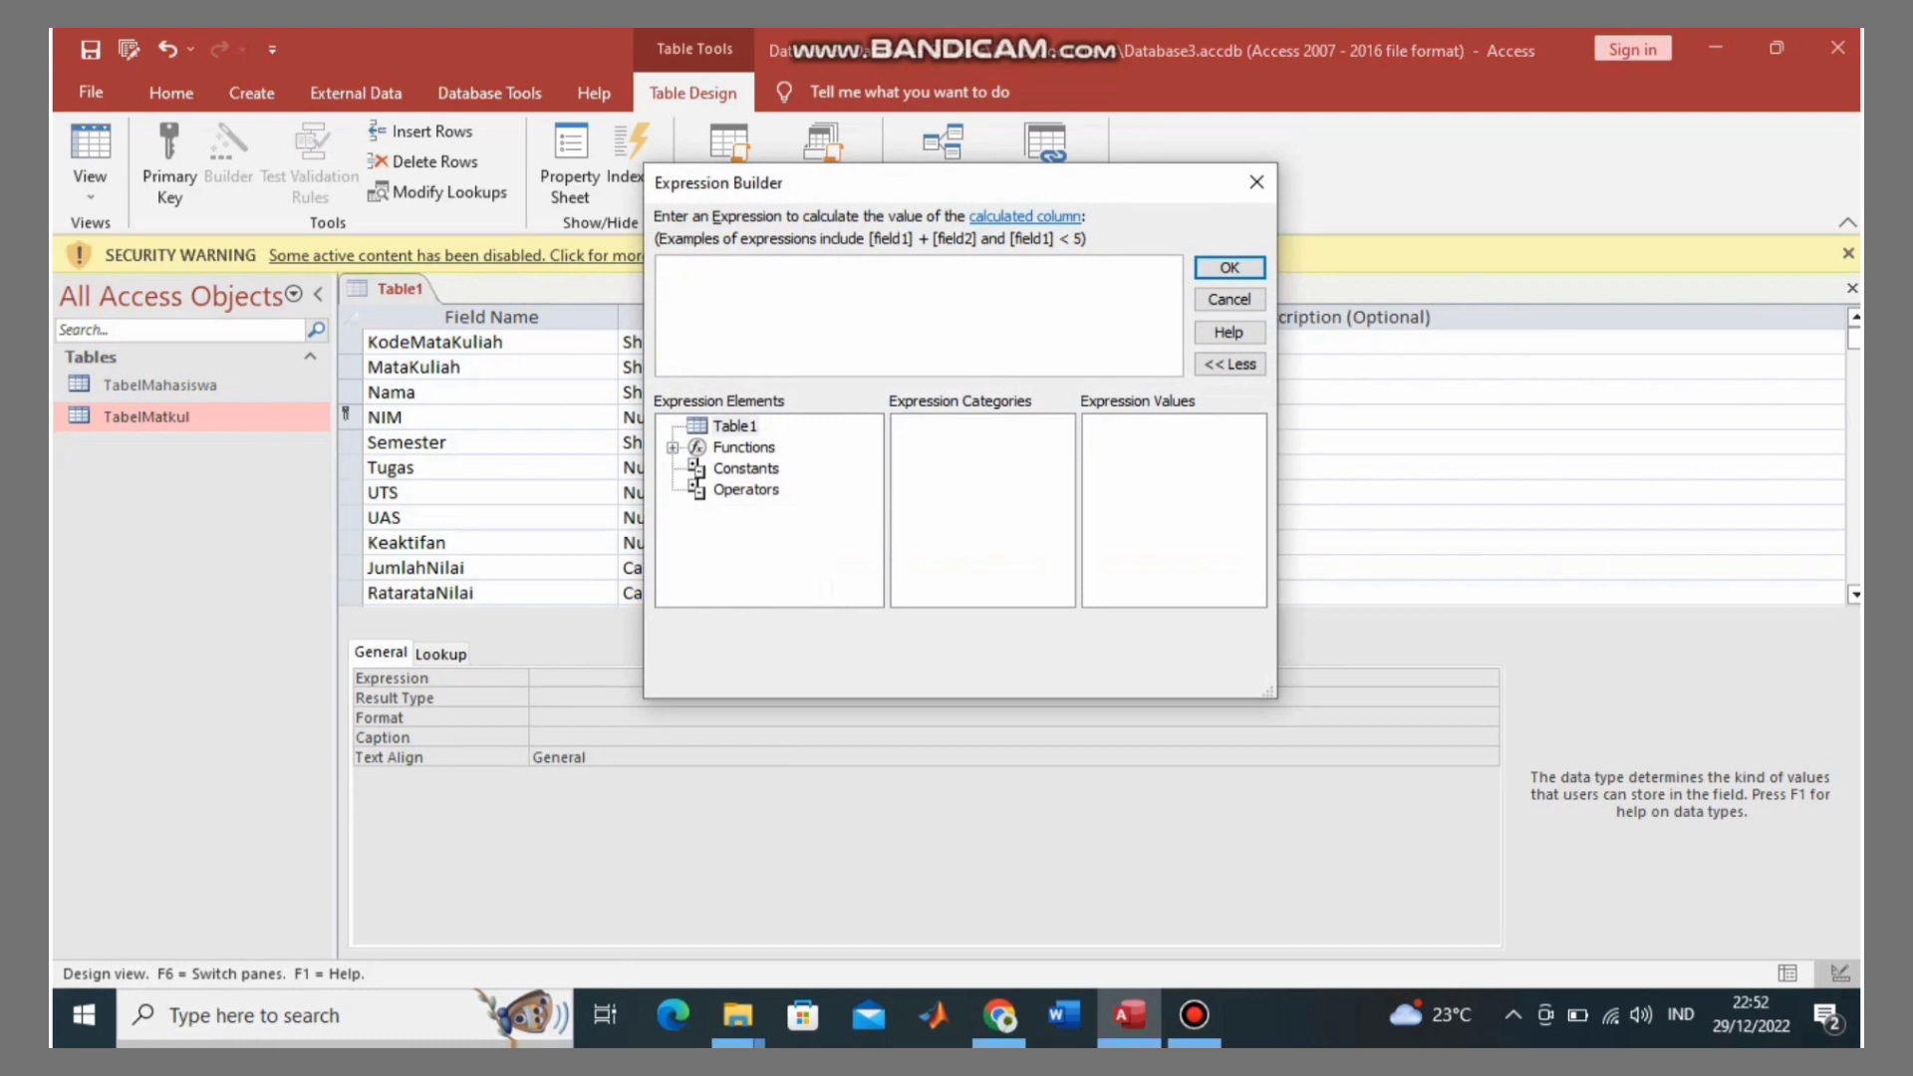
text([JumlahNilai]/4)
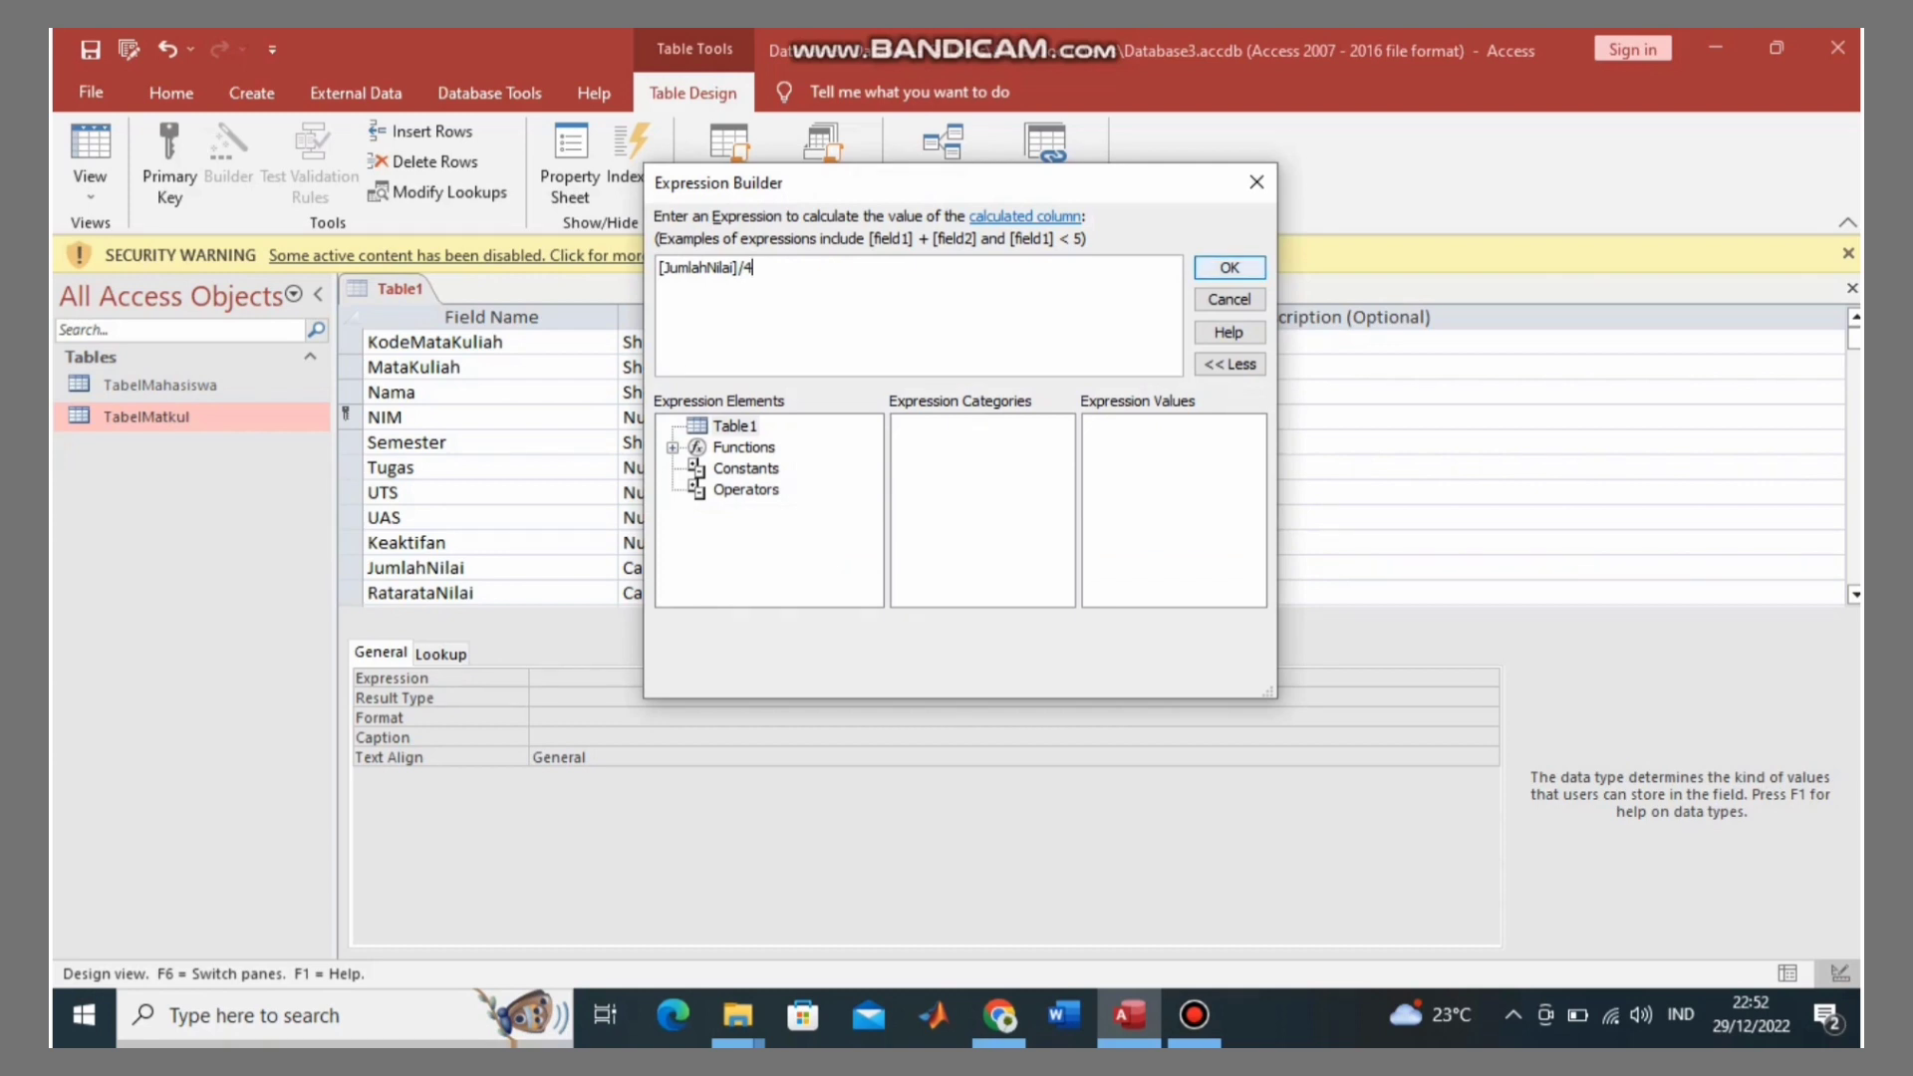
key(Return)
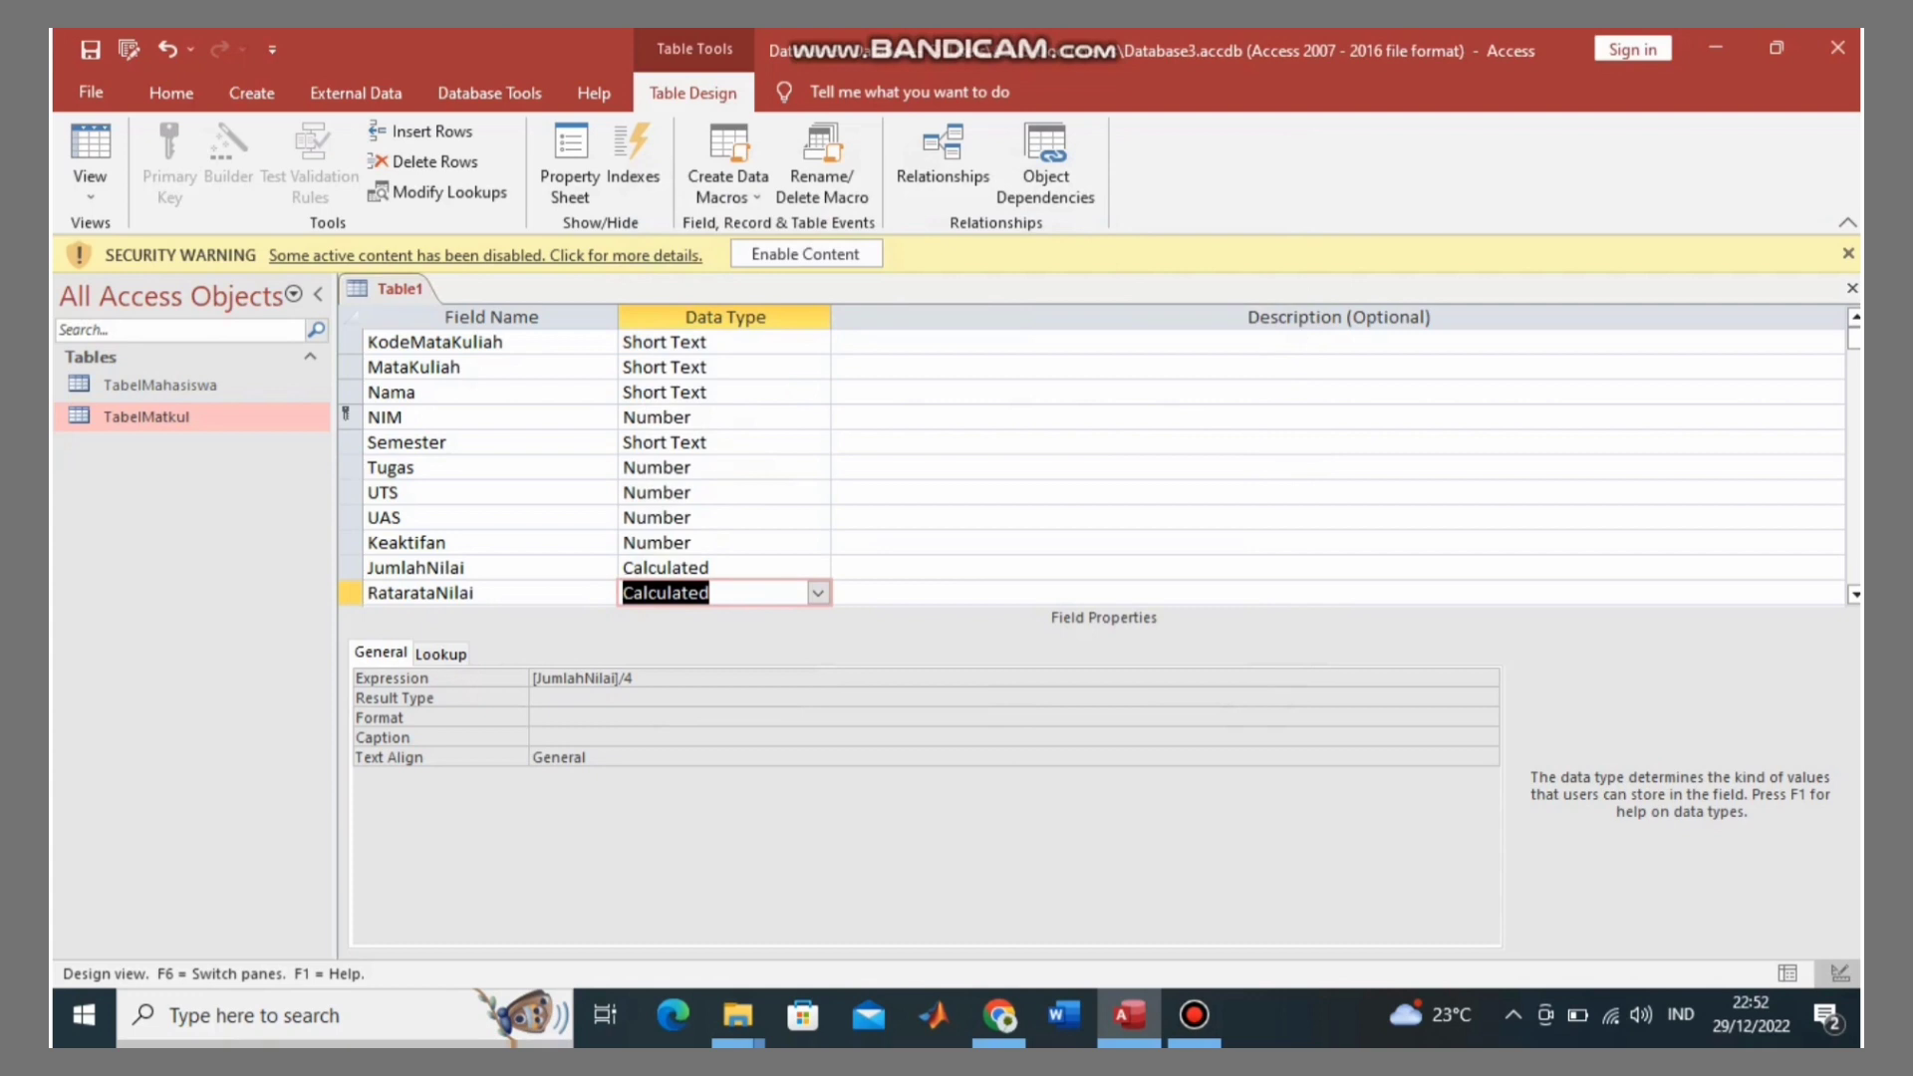
Step: Save the open Table1 design as TabelNilai
right_click(377, 287)
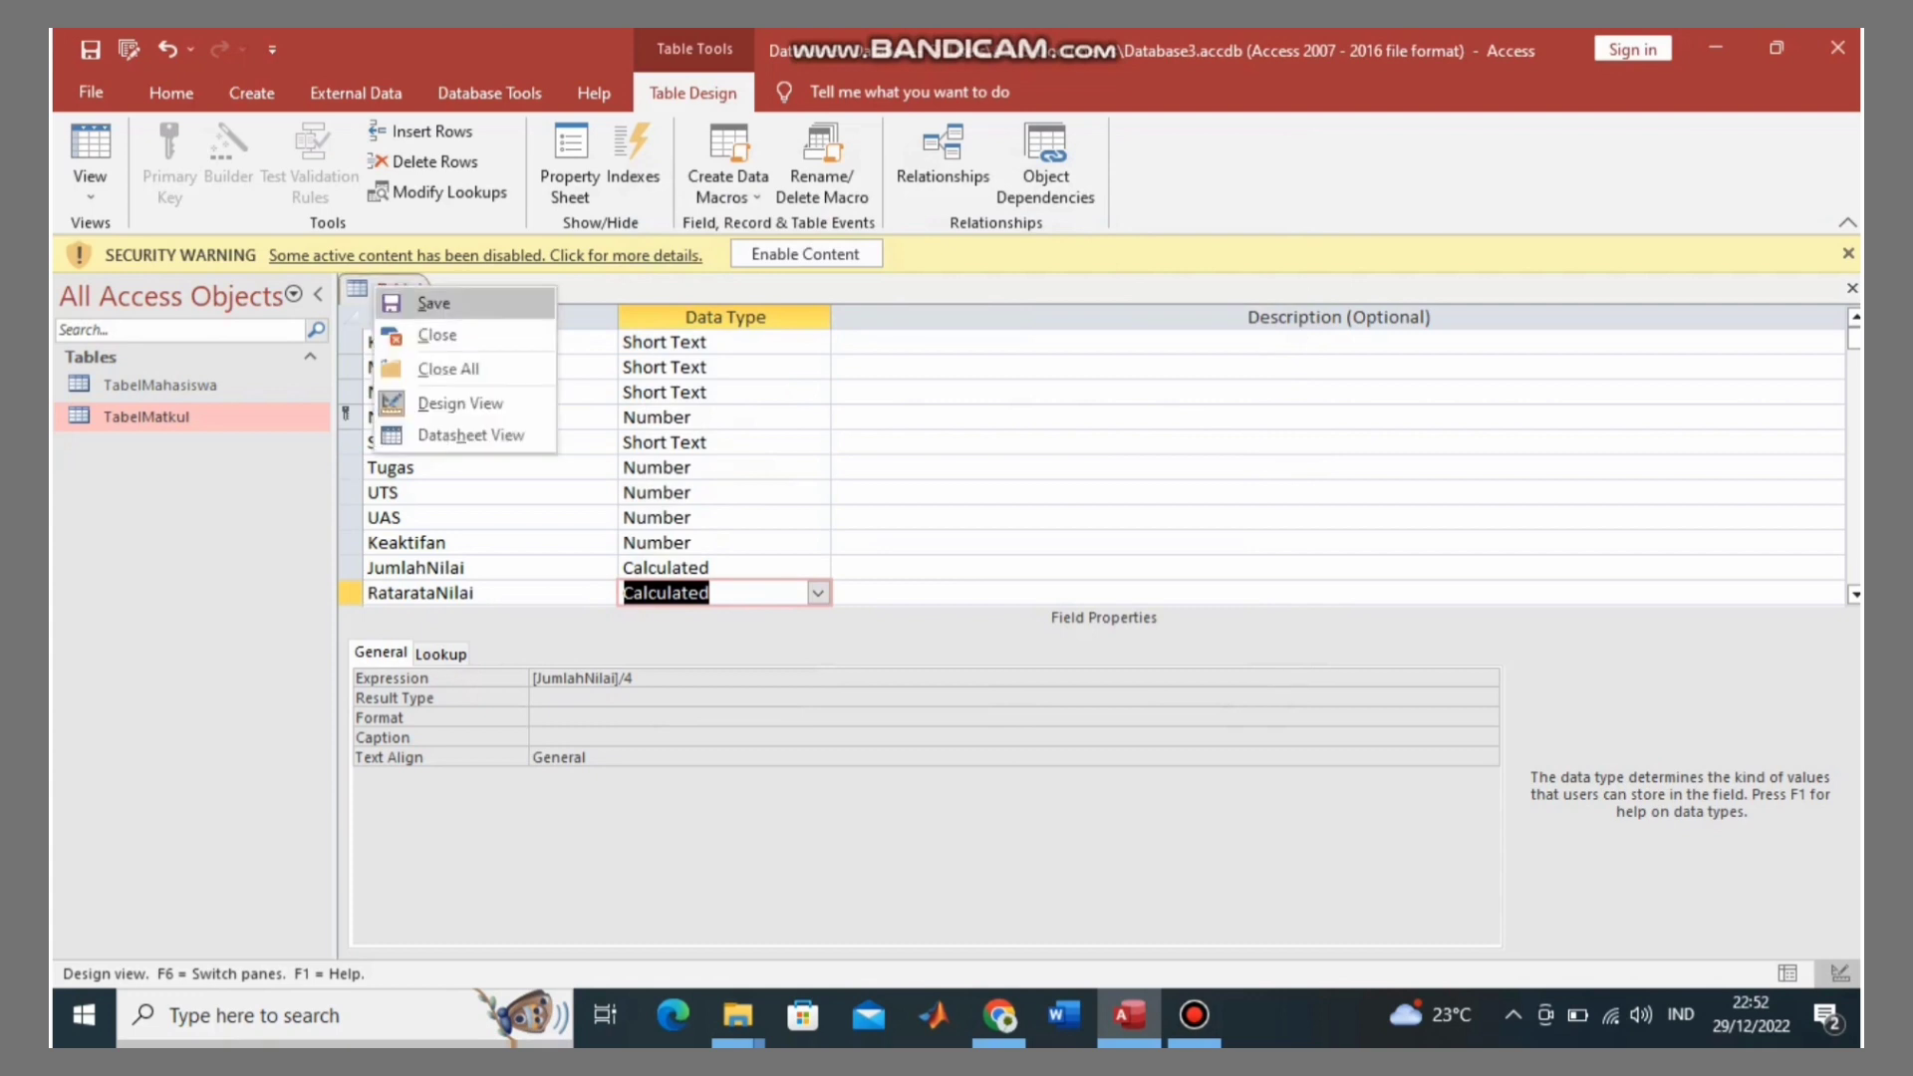
click(426, 298)
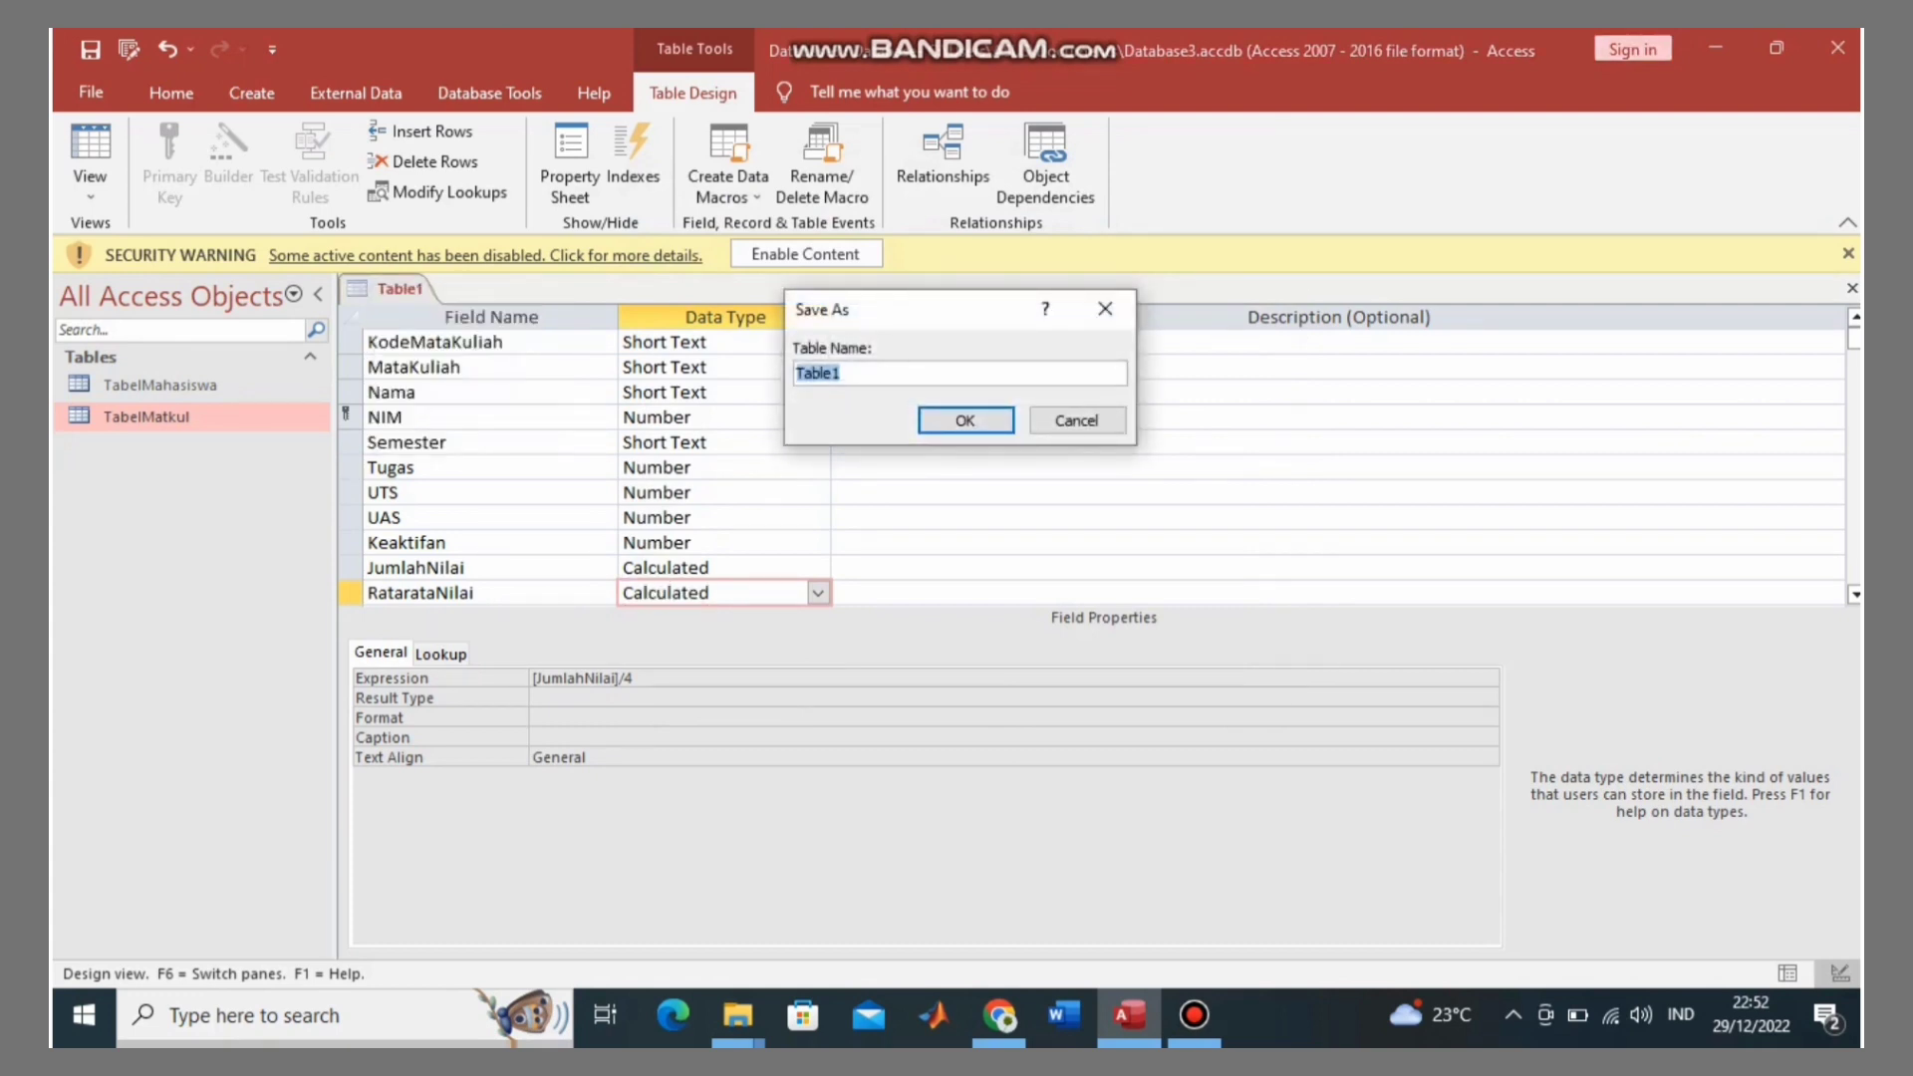
key(BackSpace)
text(TabelNilai)
key(Return)
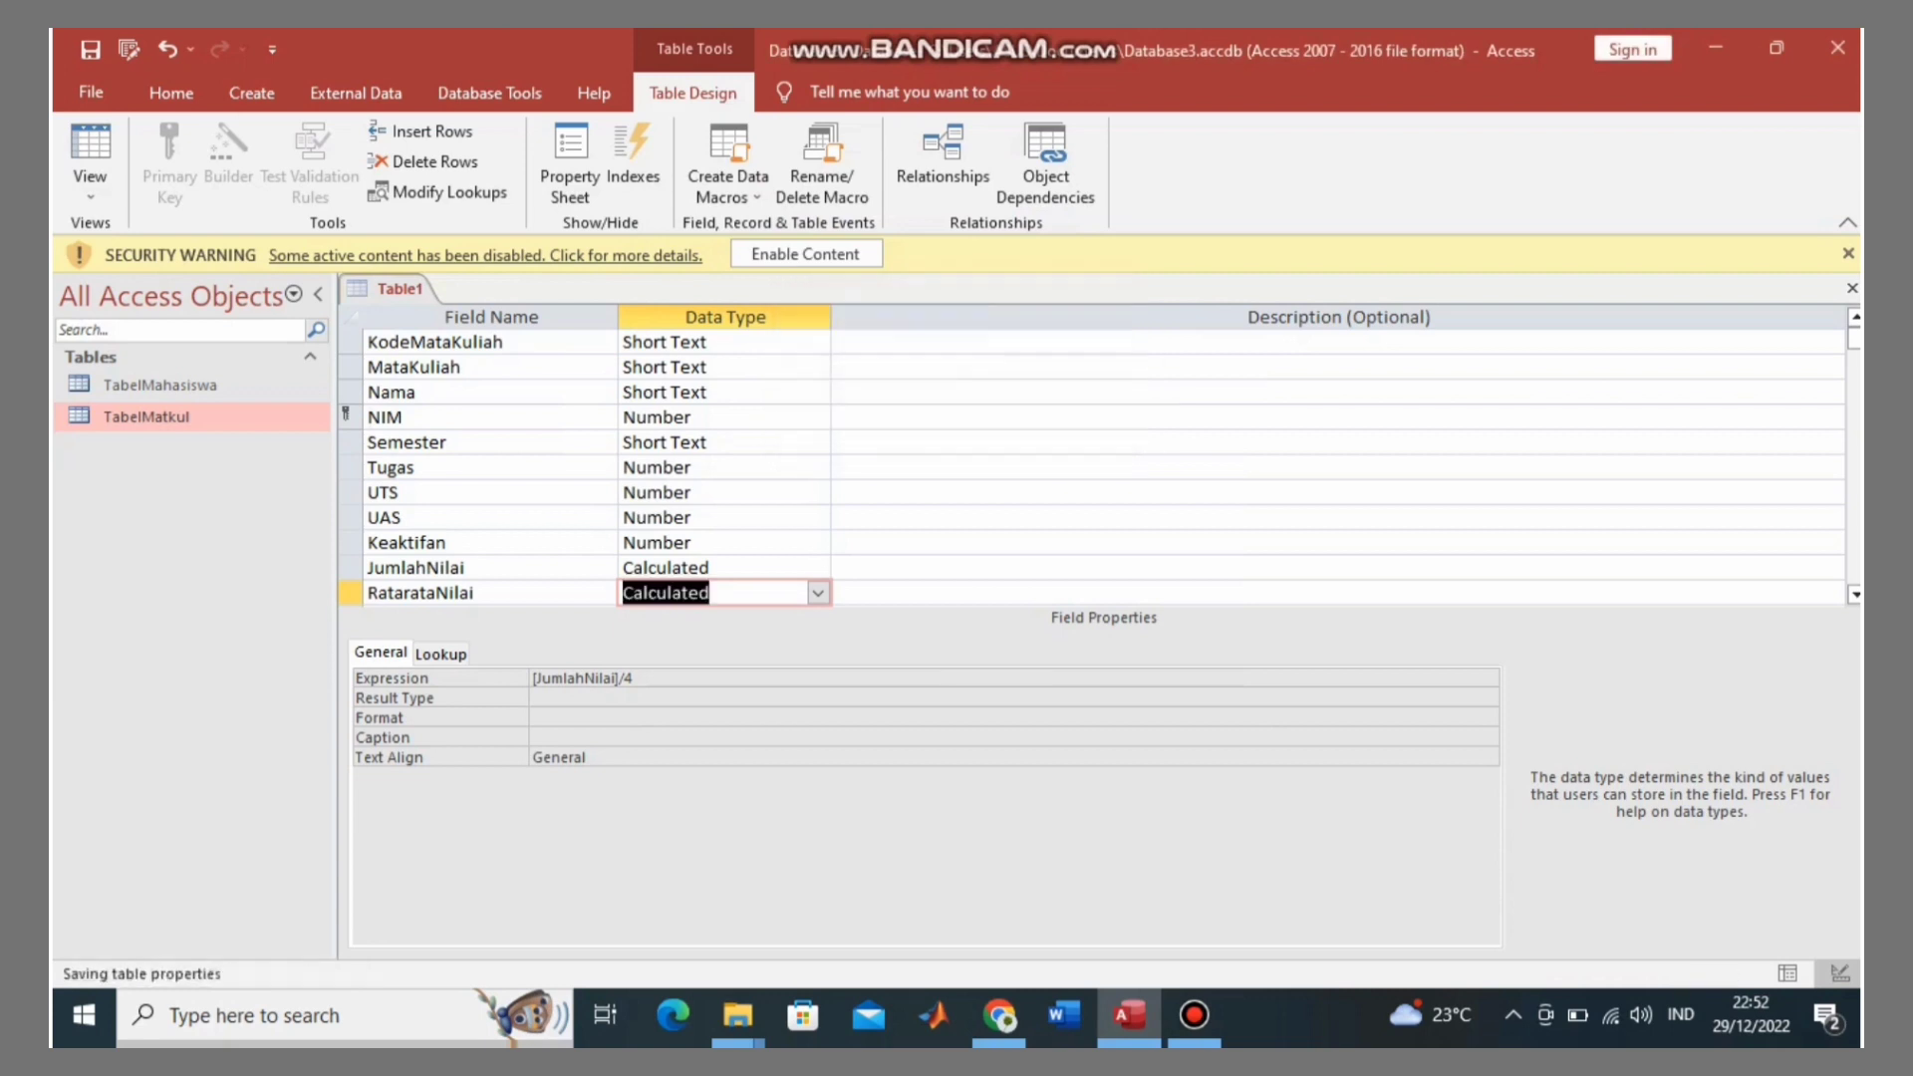
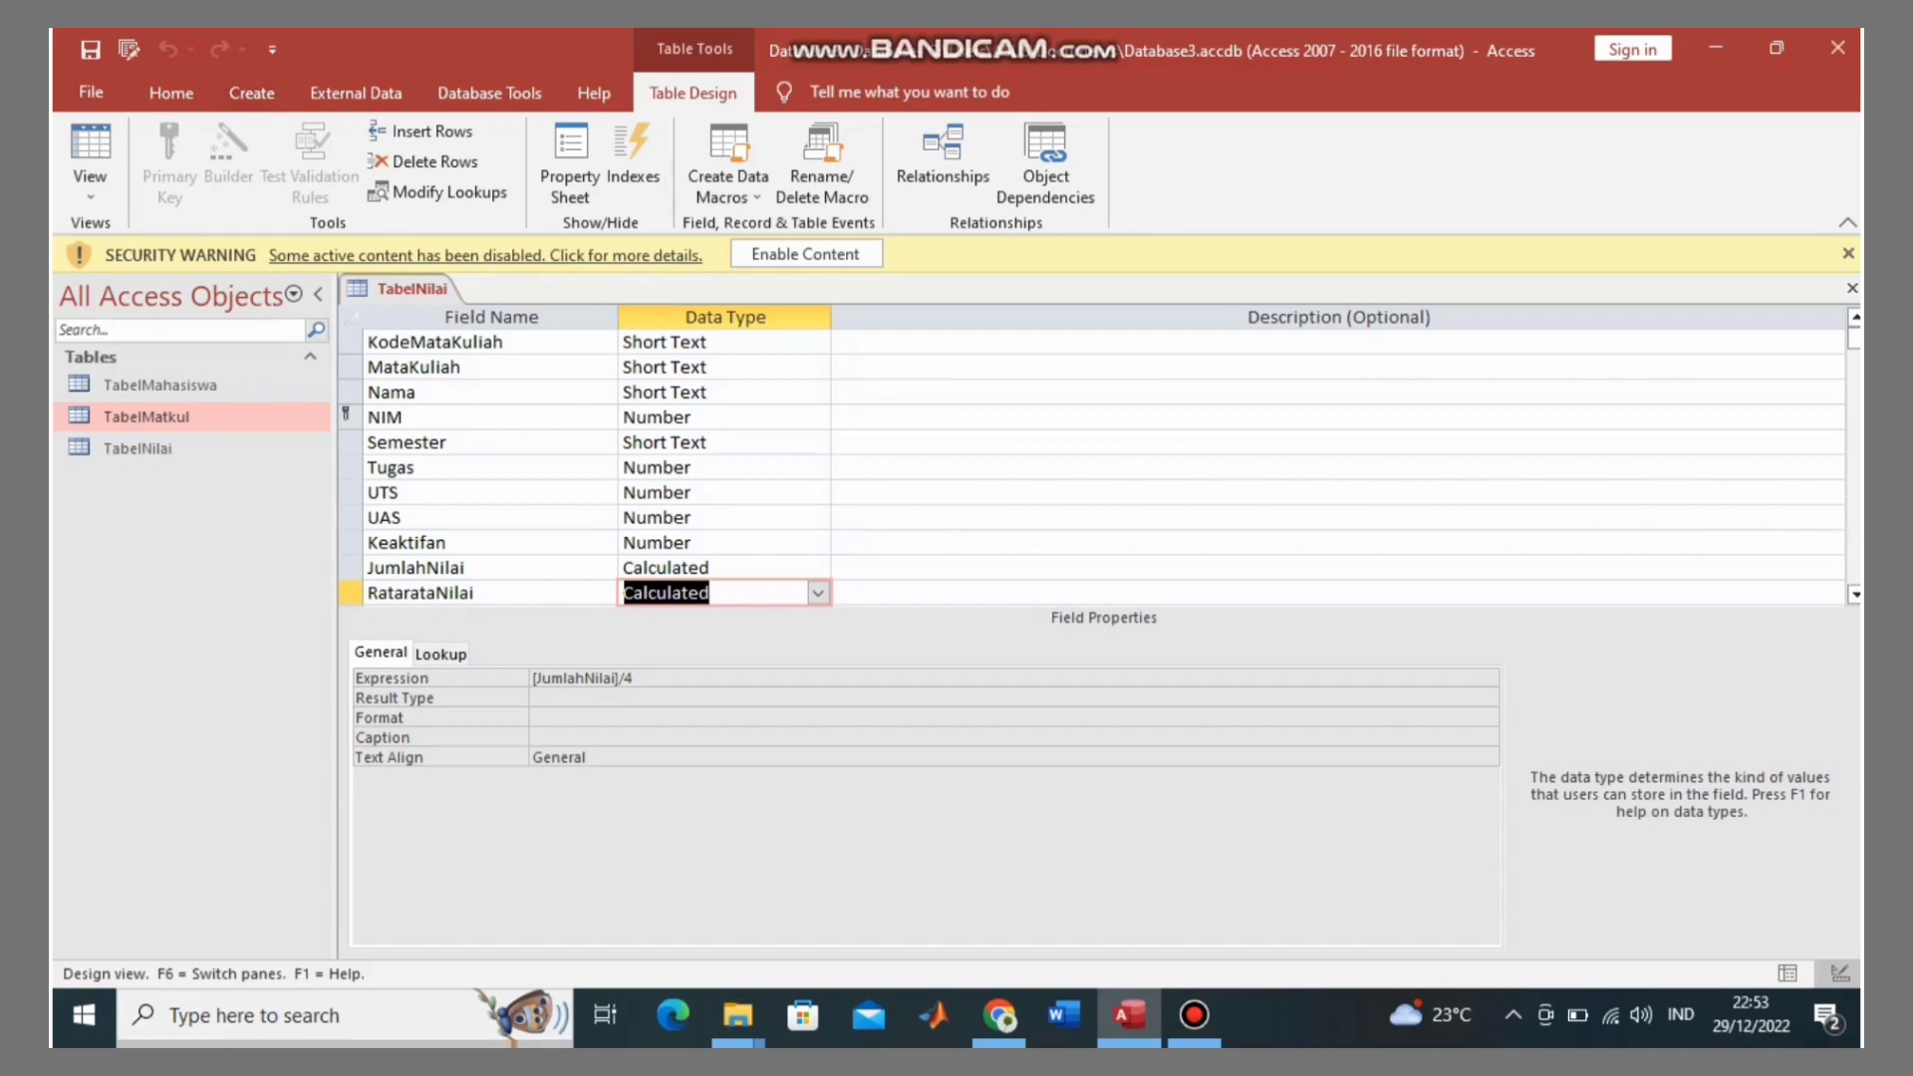
Step: Start a new table in Design View with Short Text fields Nama and TempatLahir
click(251, 91)
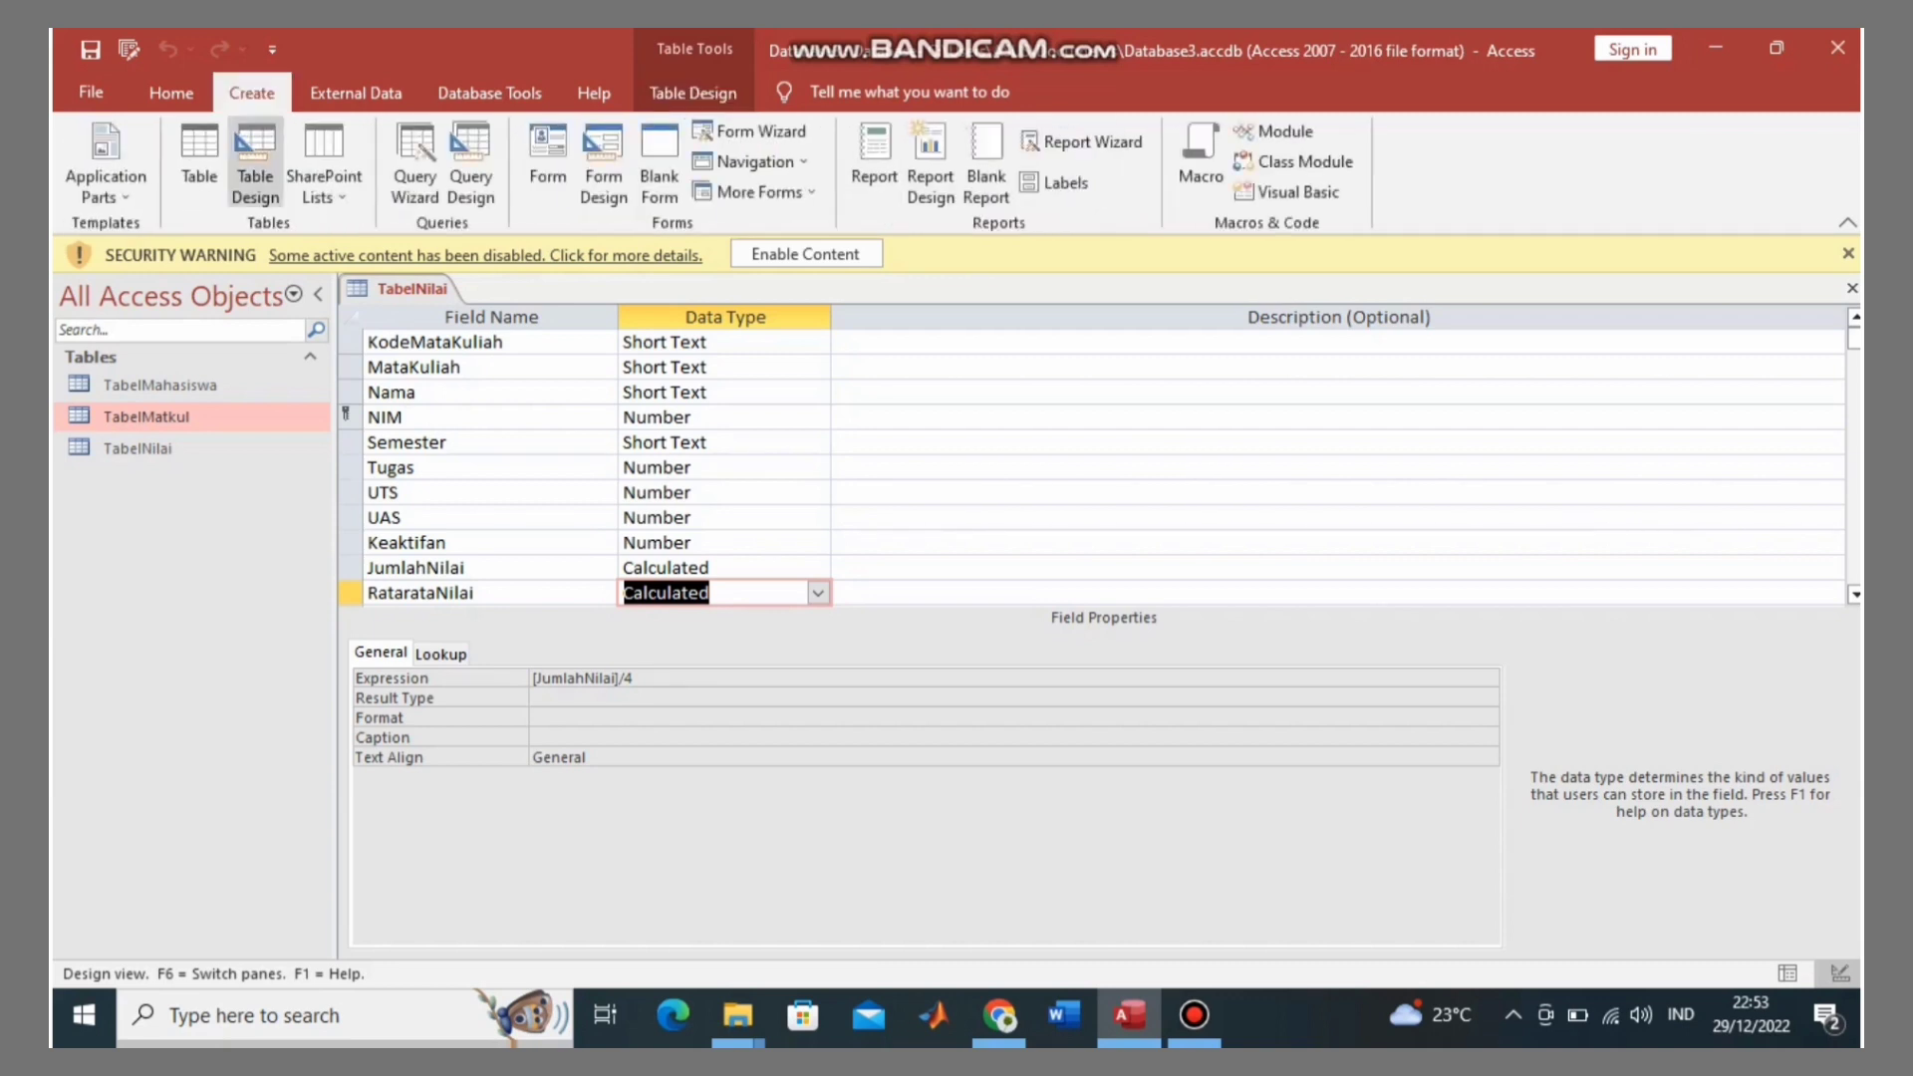
click(255, 164)
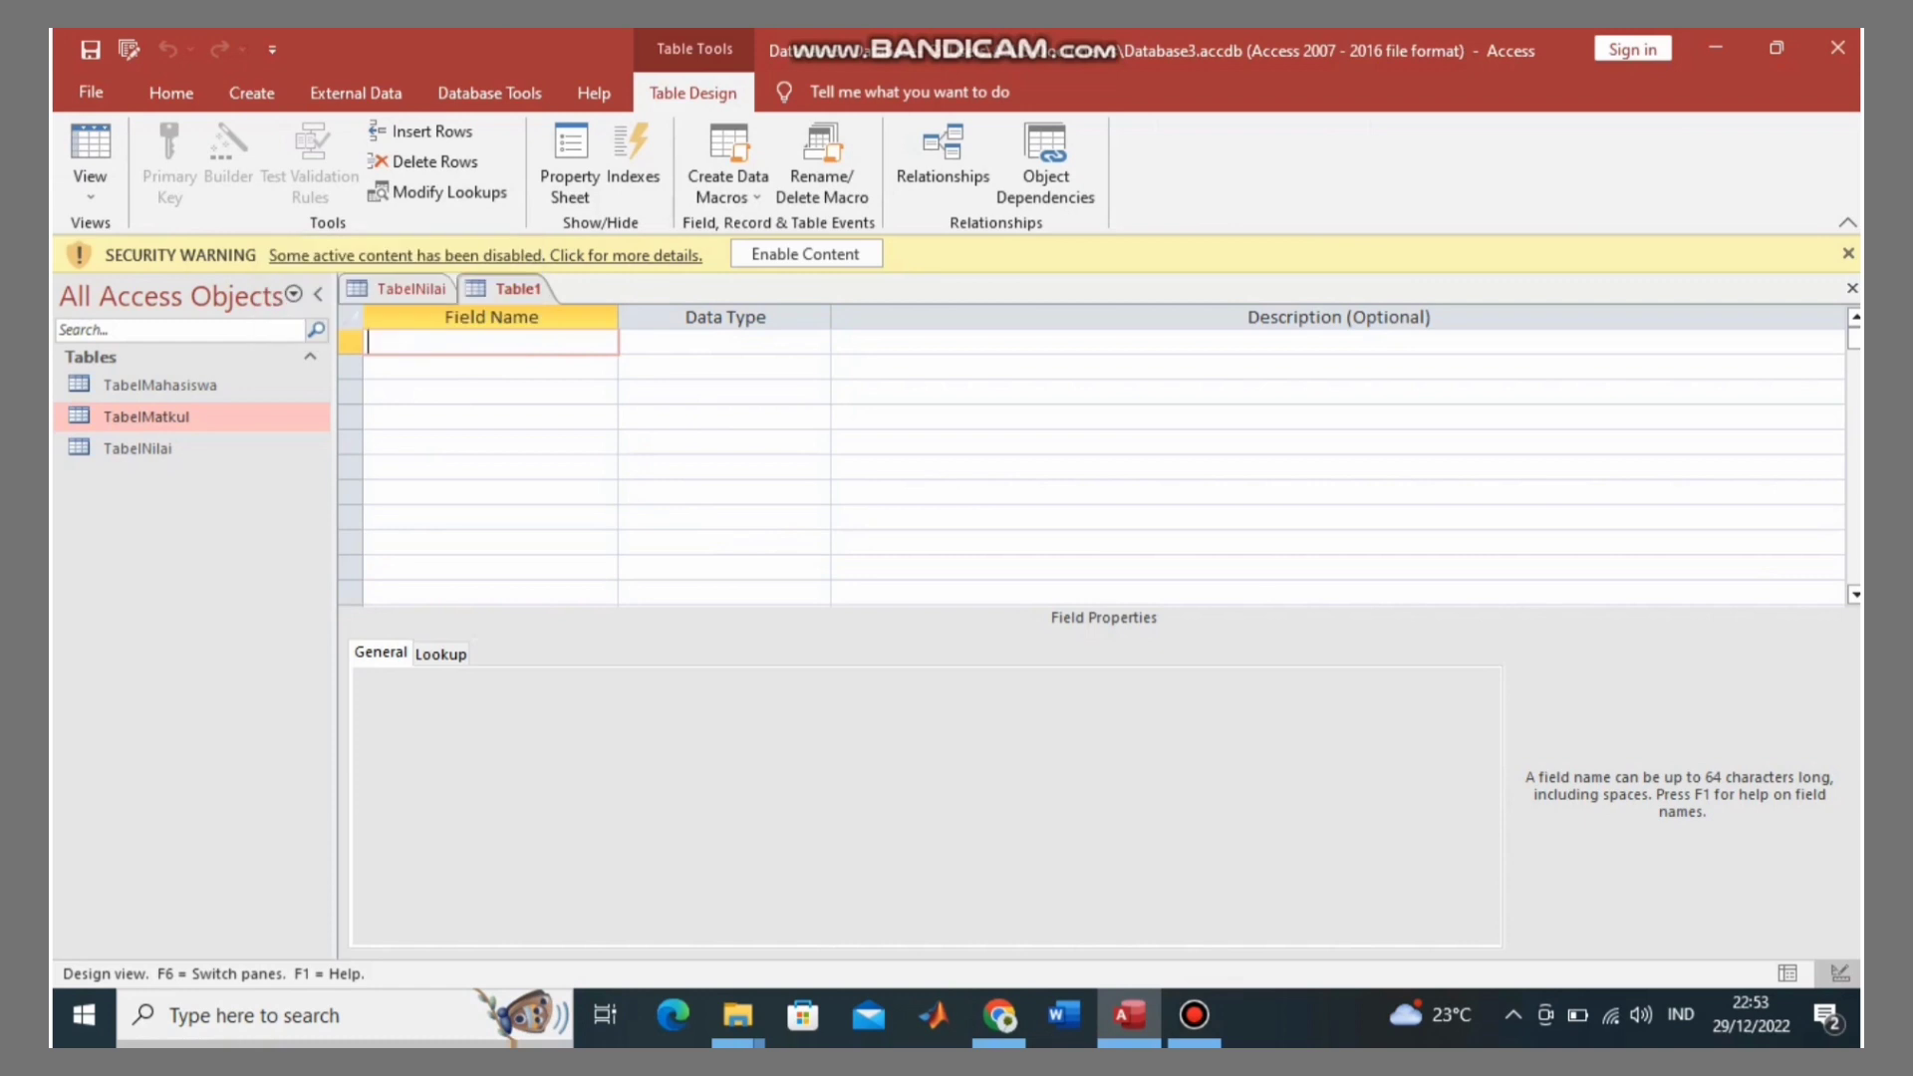
text(Nama)
key(Tab)
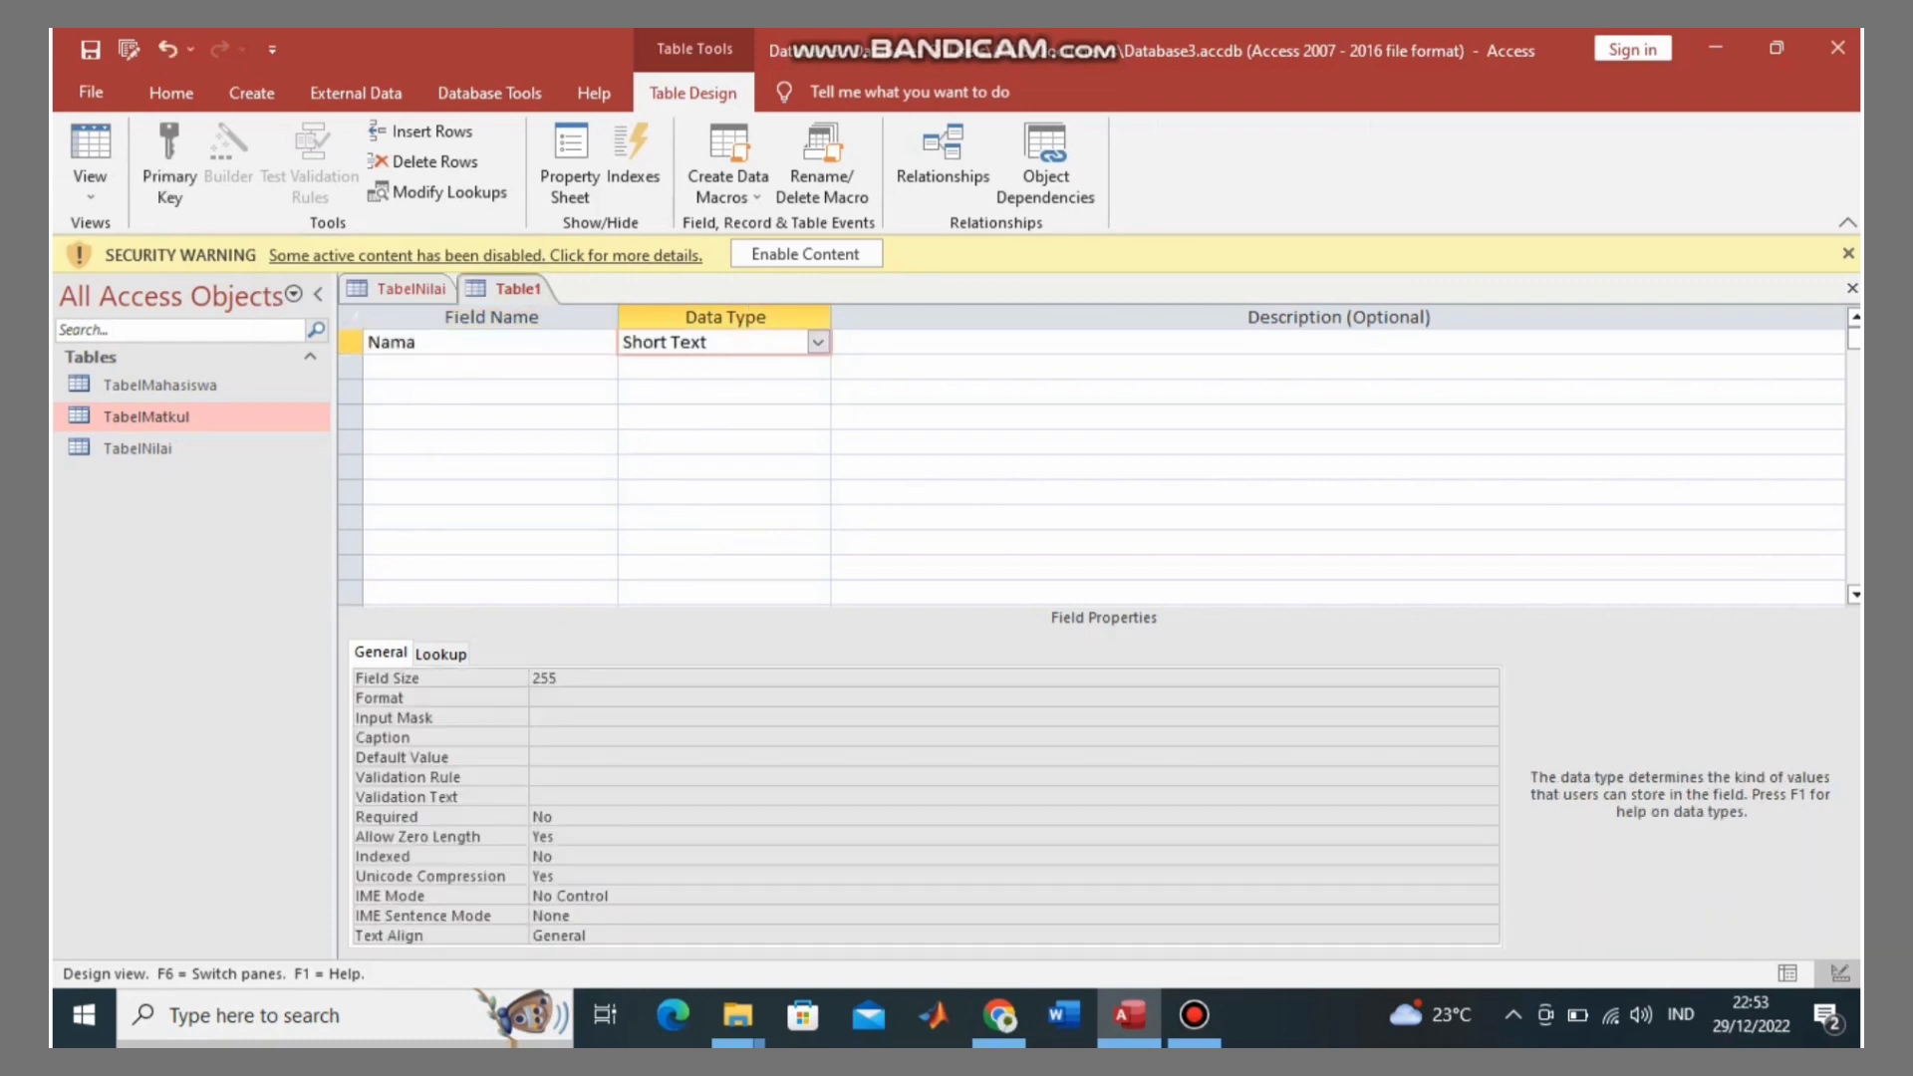
click(488, 368)
text(Te)
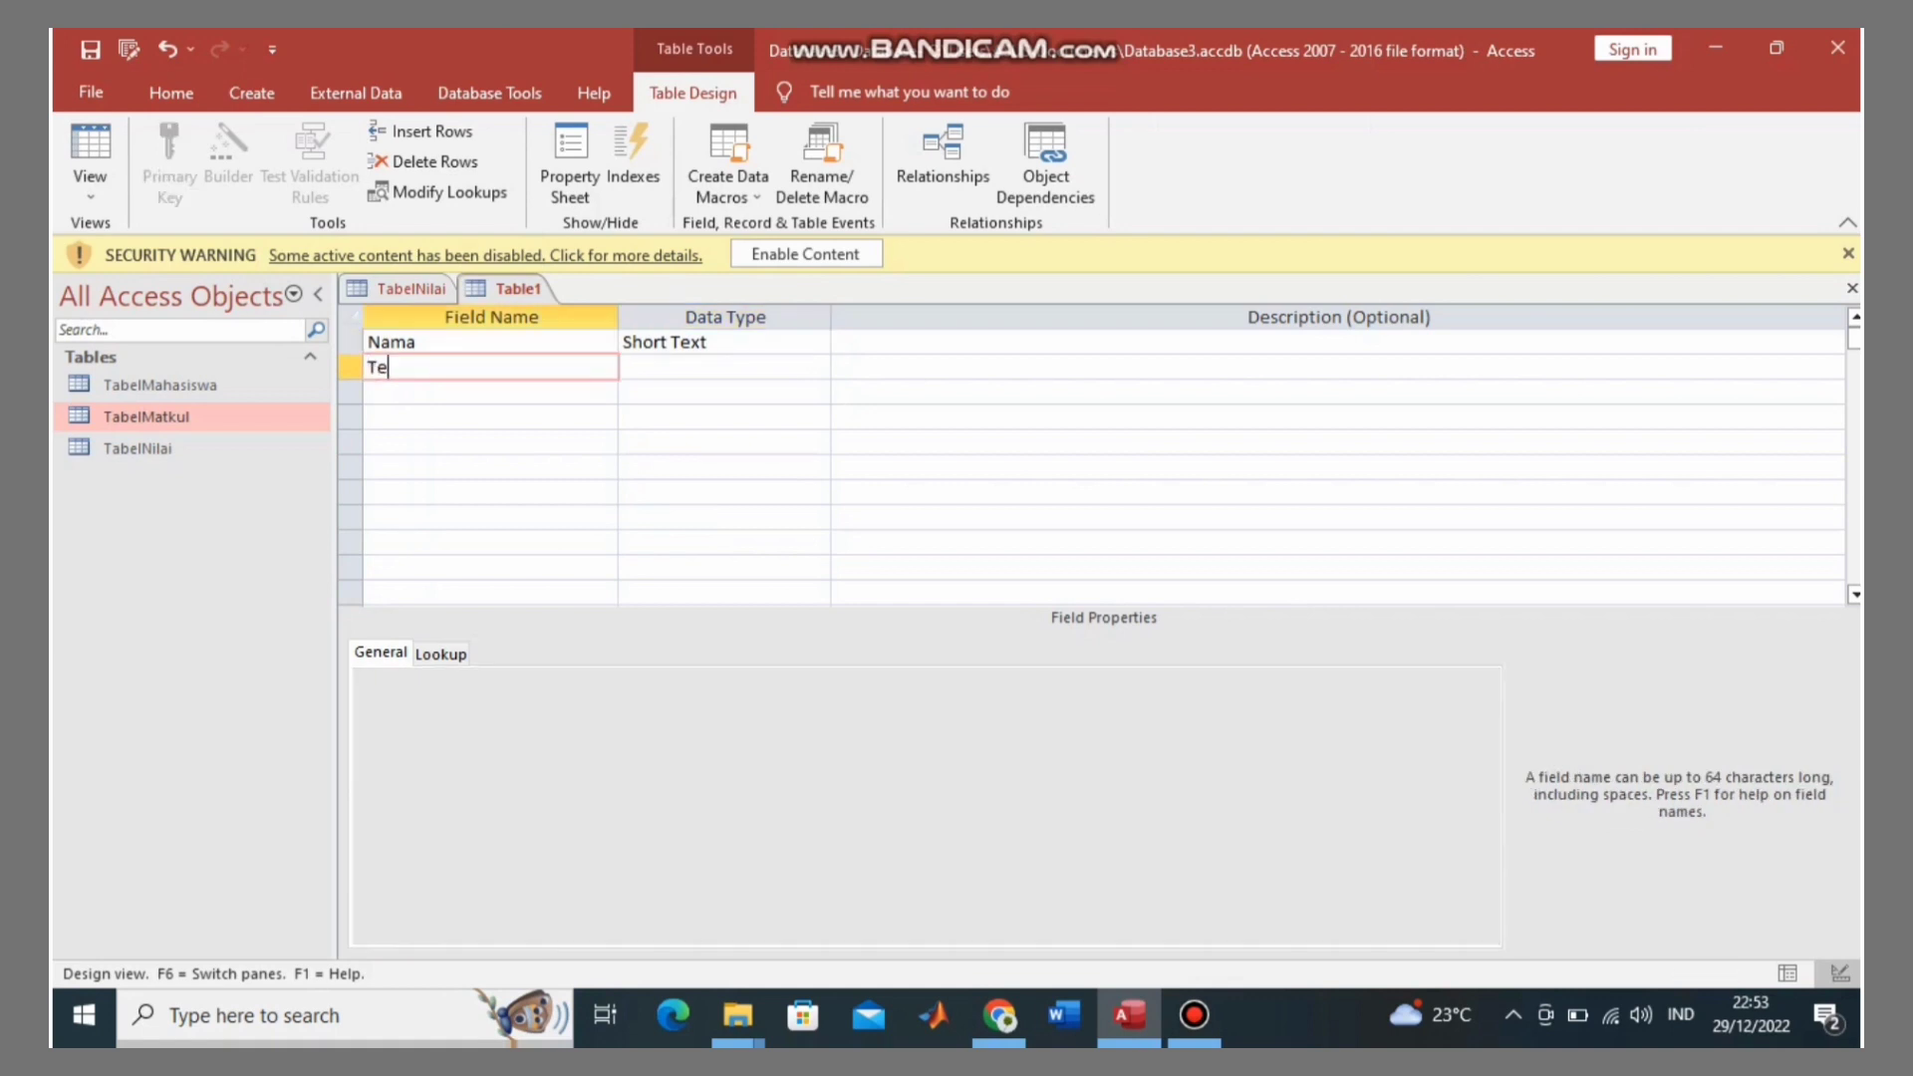
text(mpat)
key(Caps_Lock)
text(L)
key(Caps_Lock)
text(ahir)
key(Return)
key(Return)
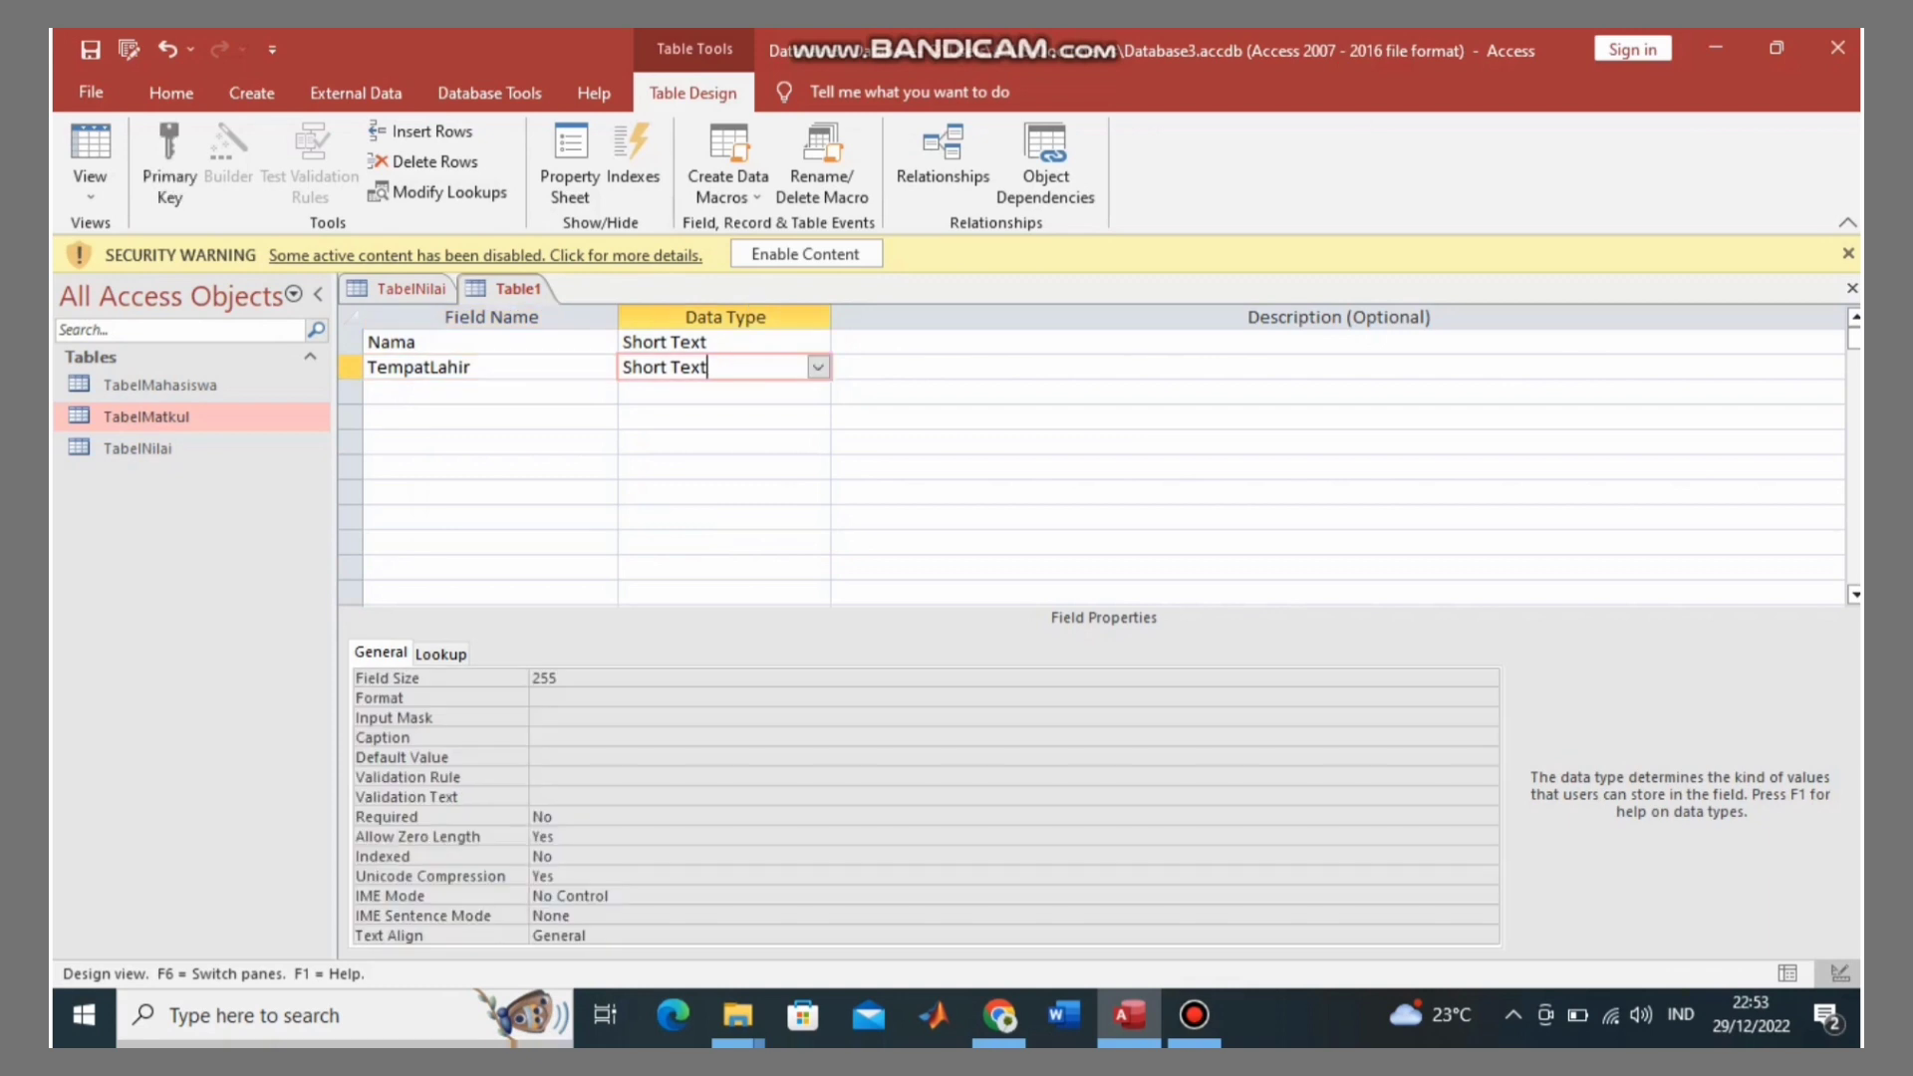
Step: Add TanggalLahir as a Date/Time field, then add an Agama field
text(T)
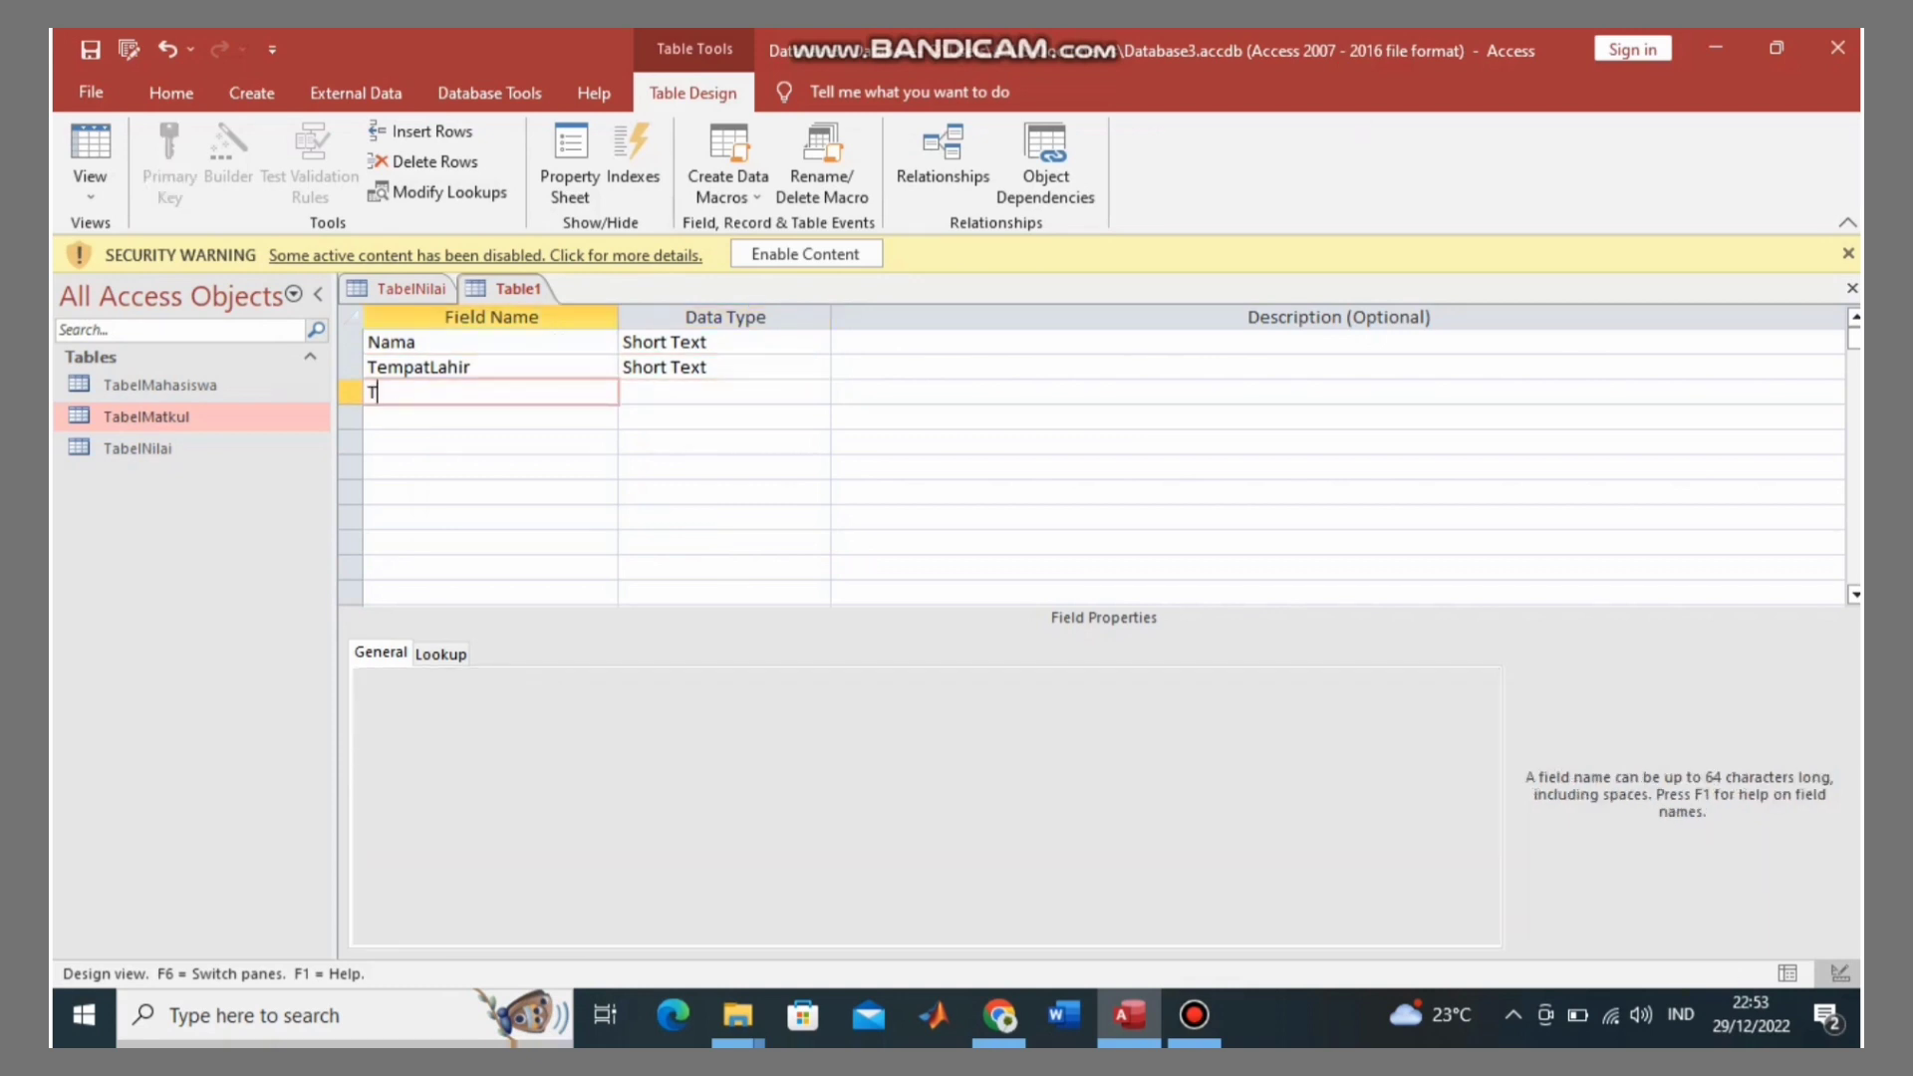
text(anggalLahir)
key(Return)
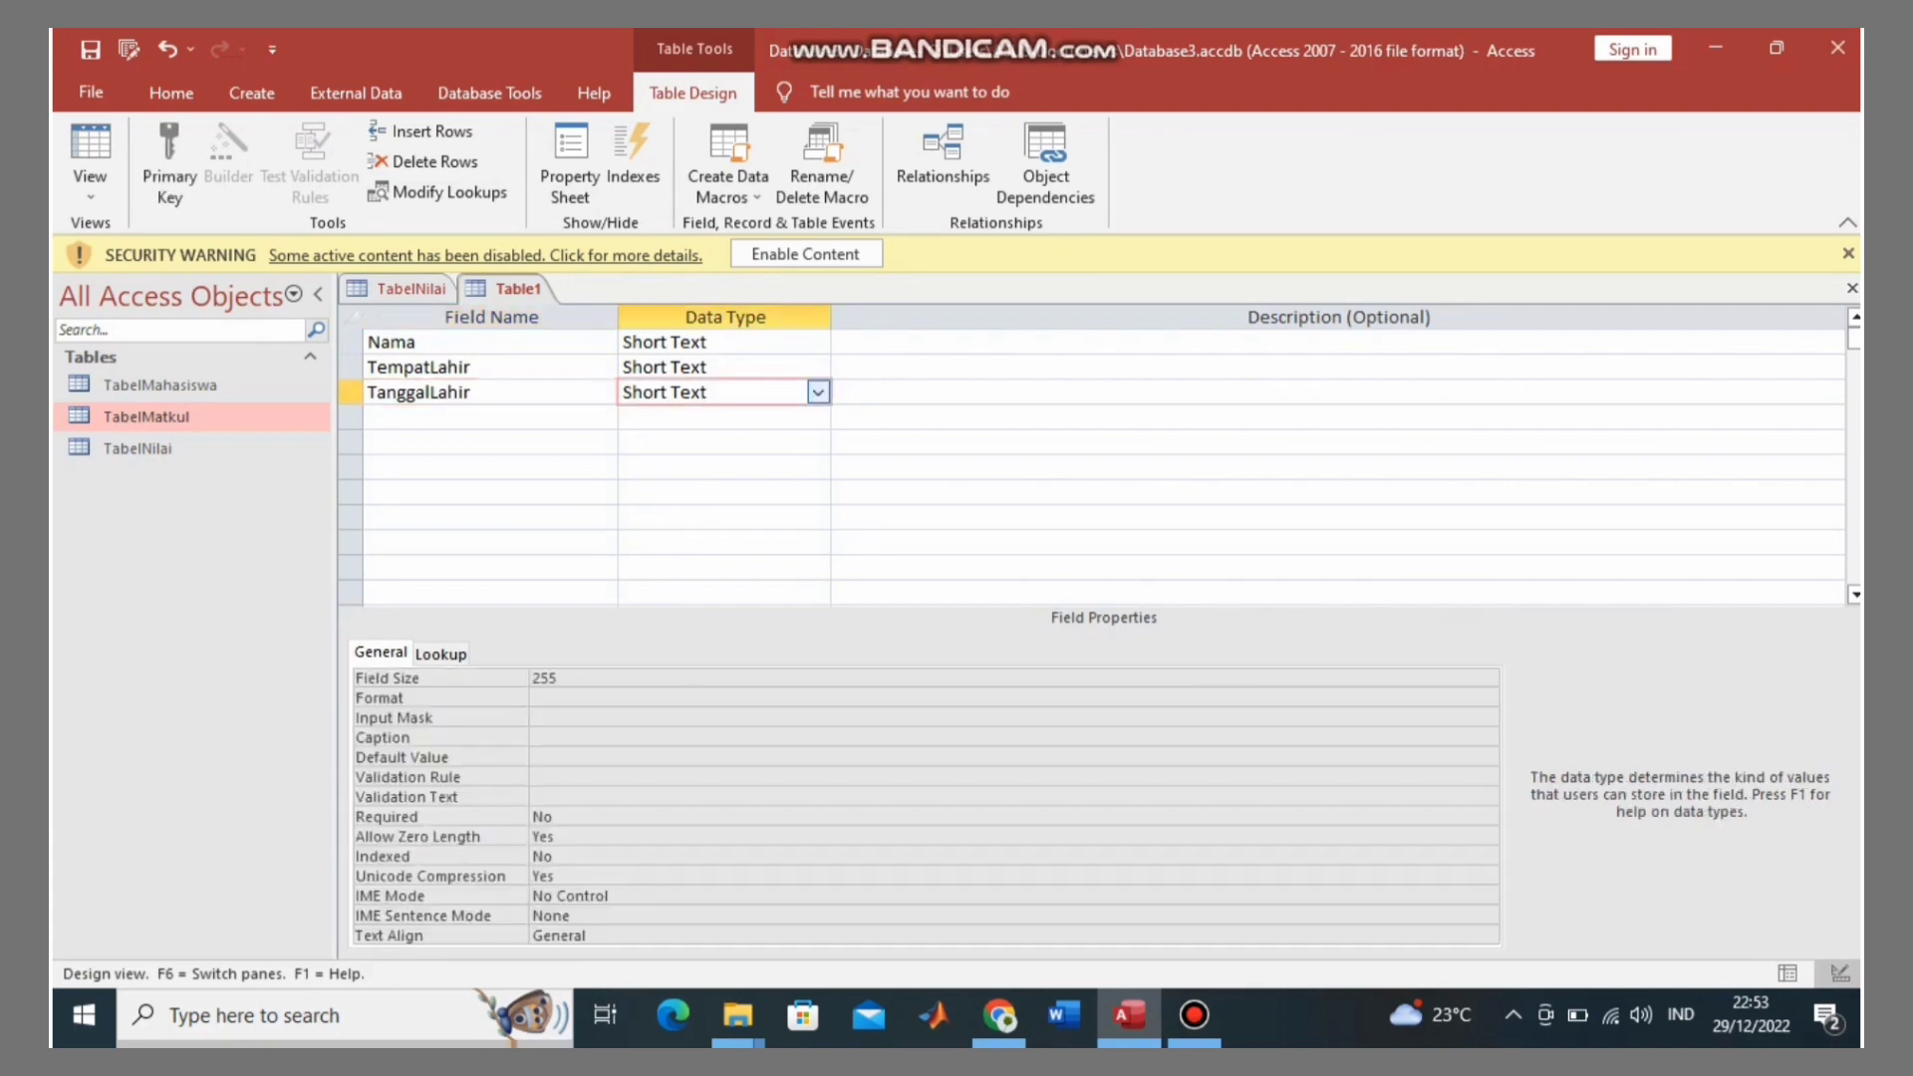
click(817, 392)
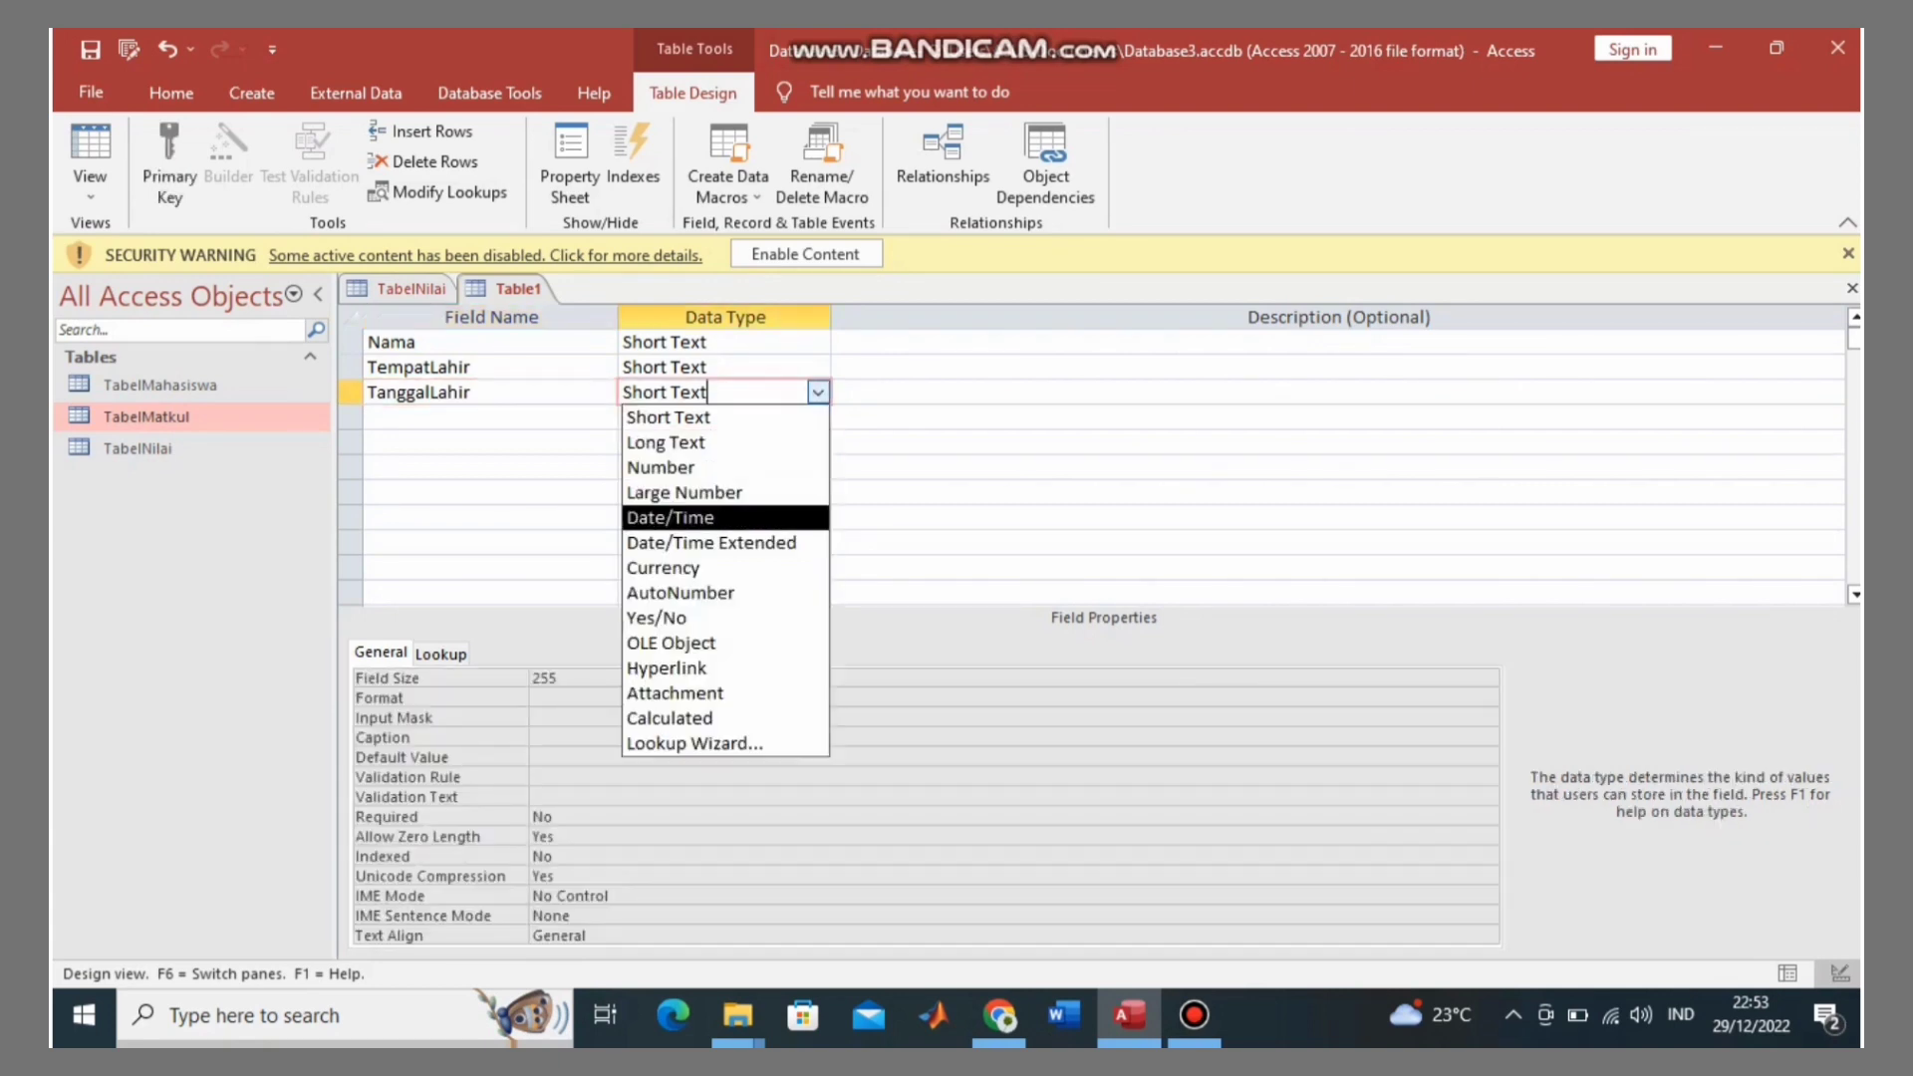
key(Return)
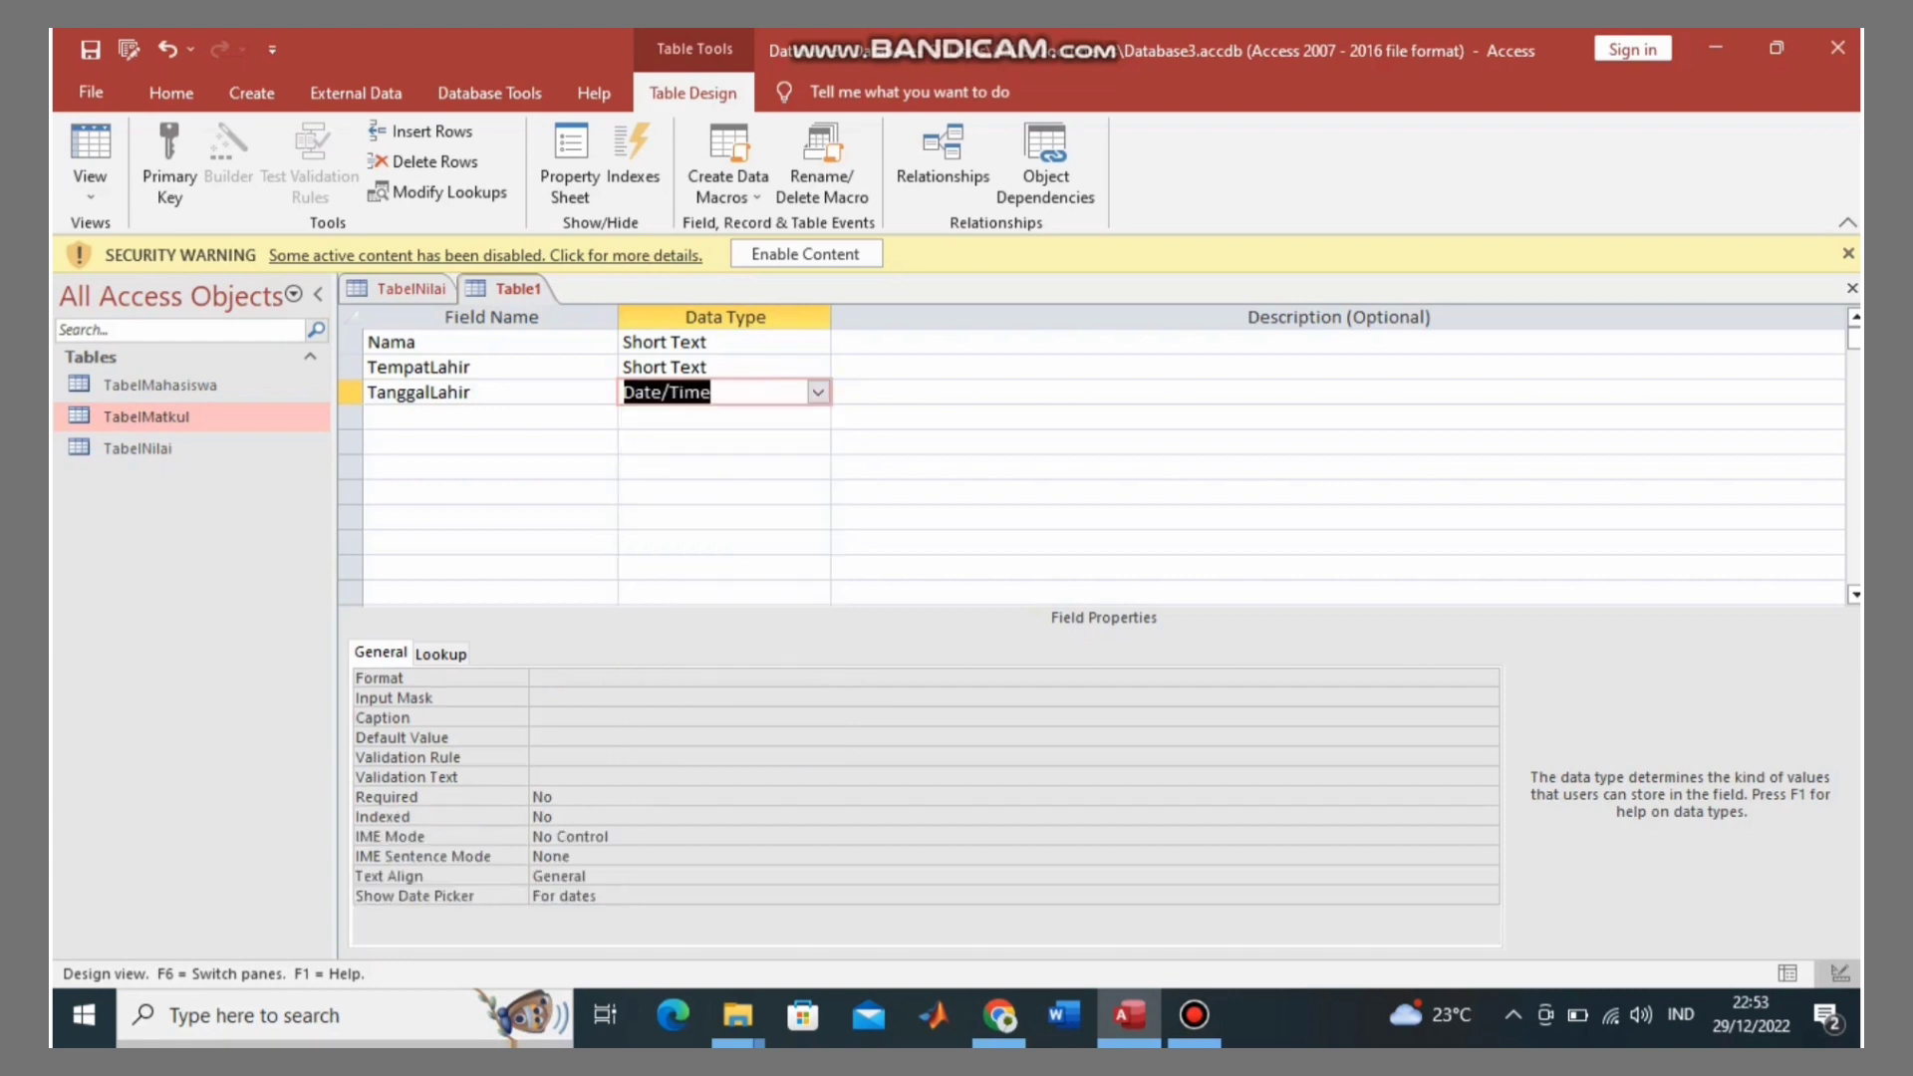
click(488, 417)
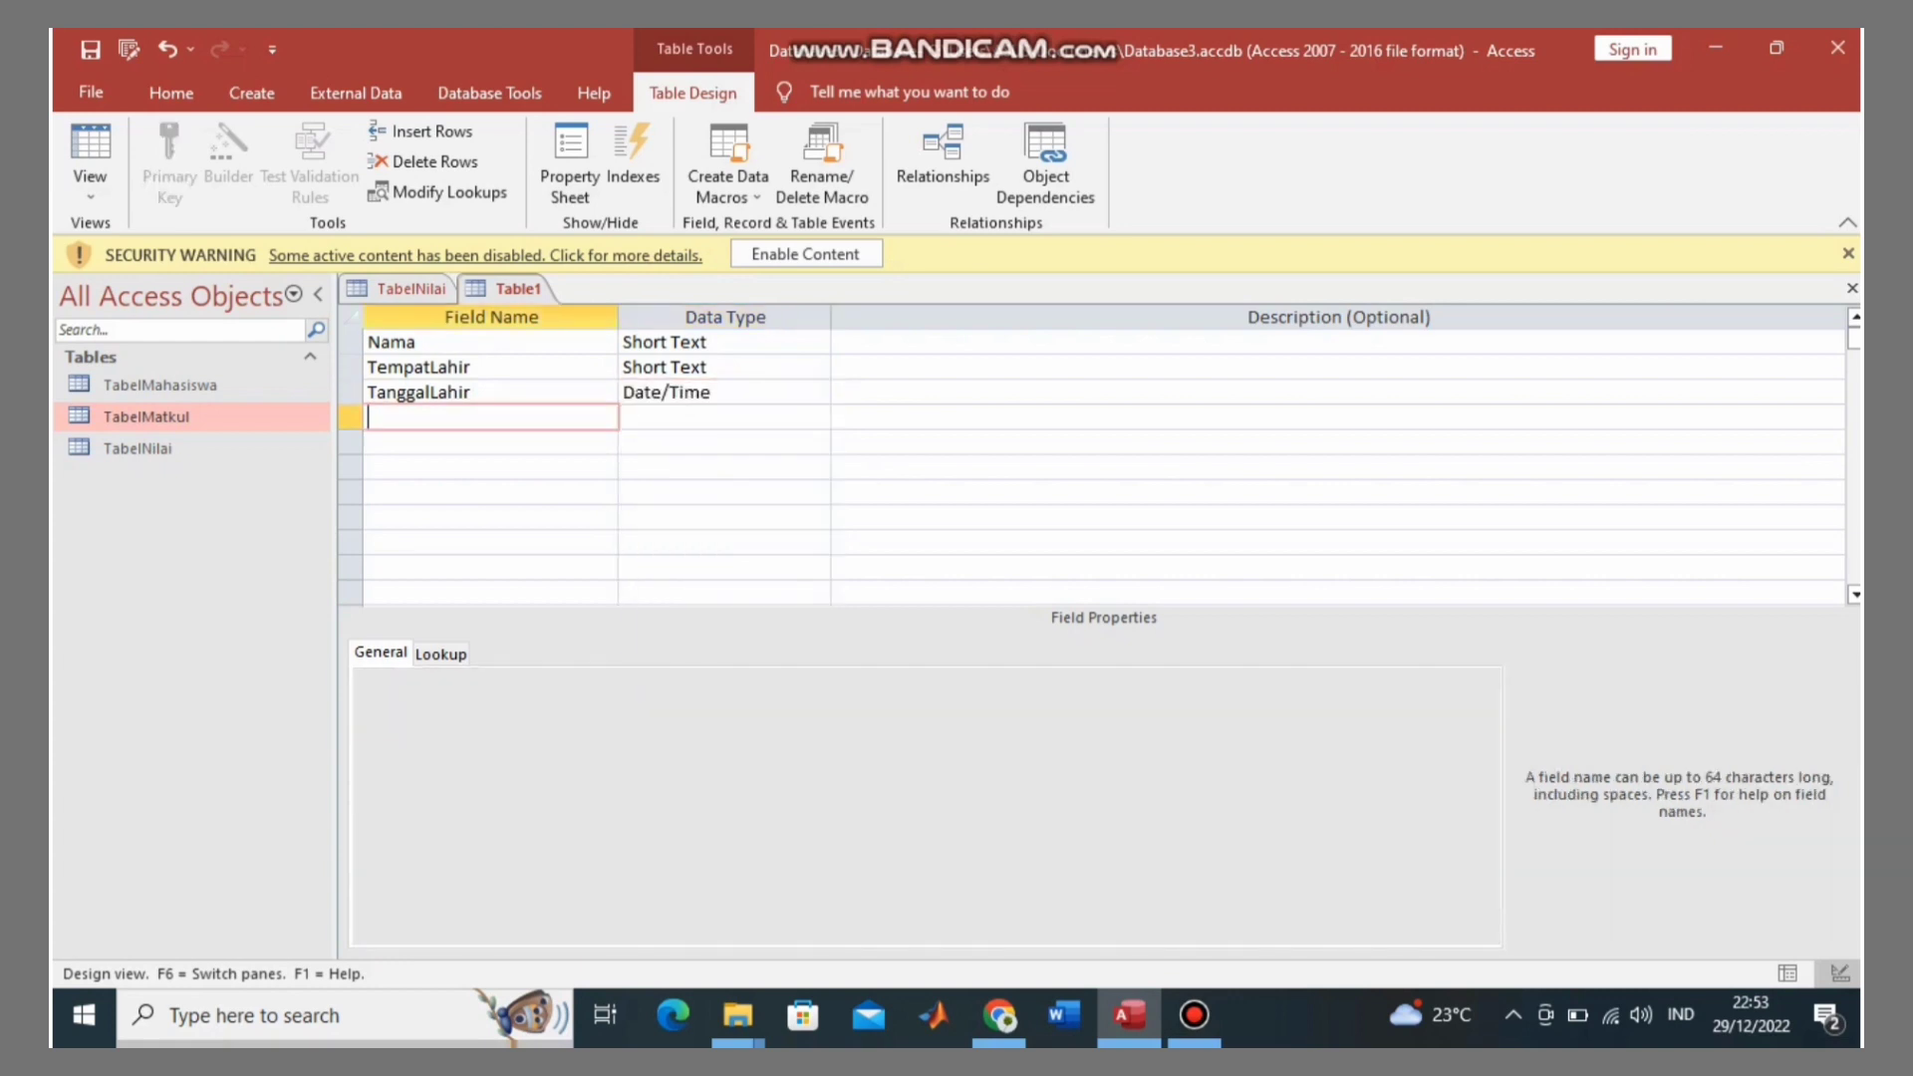
text(Agama)
key(Tab)
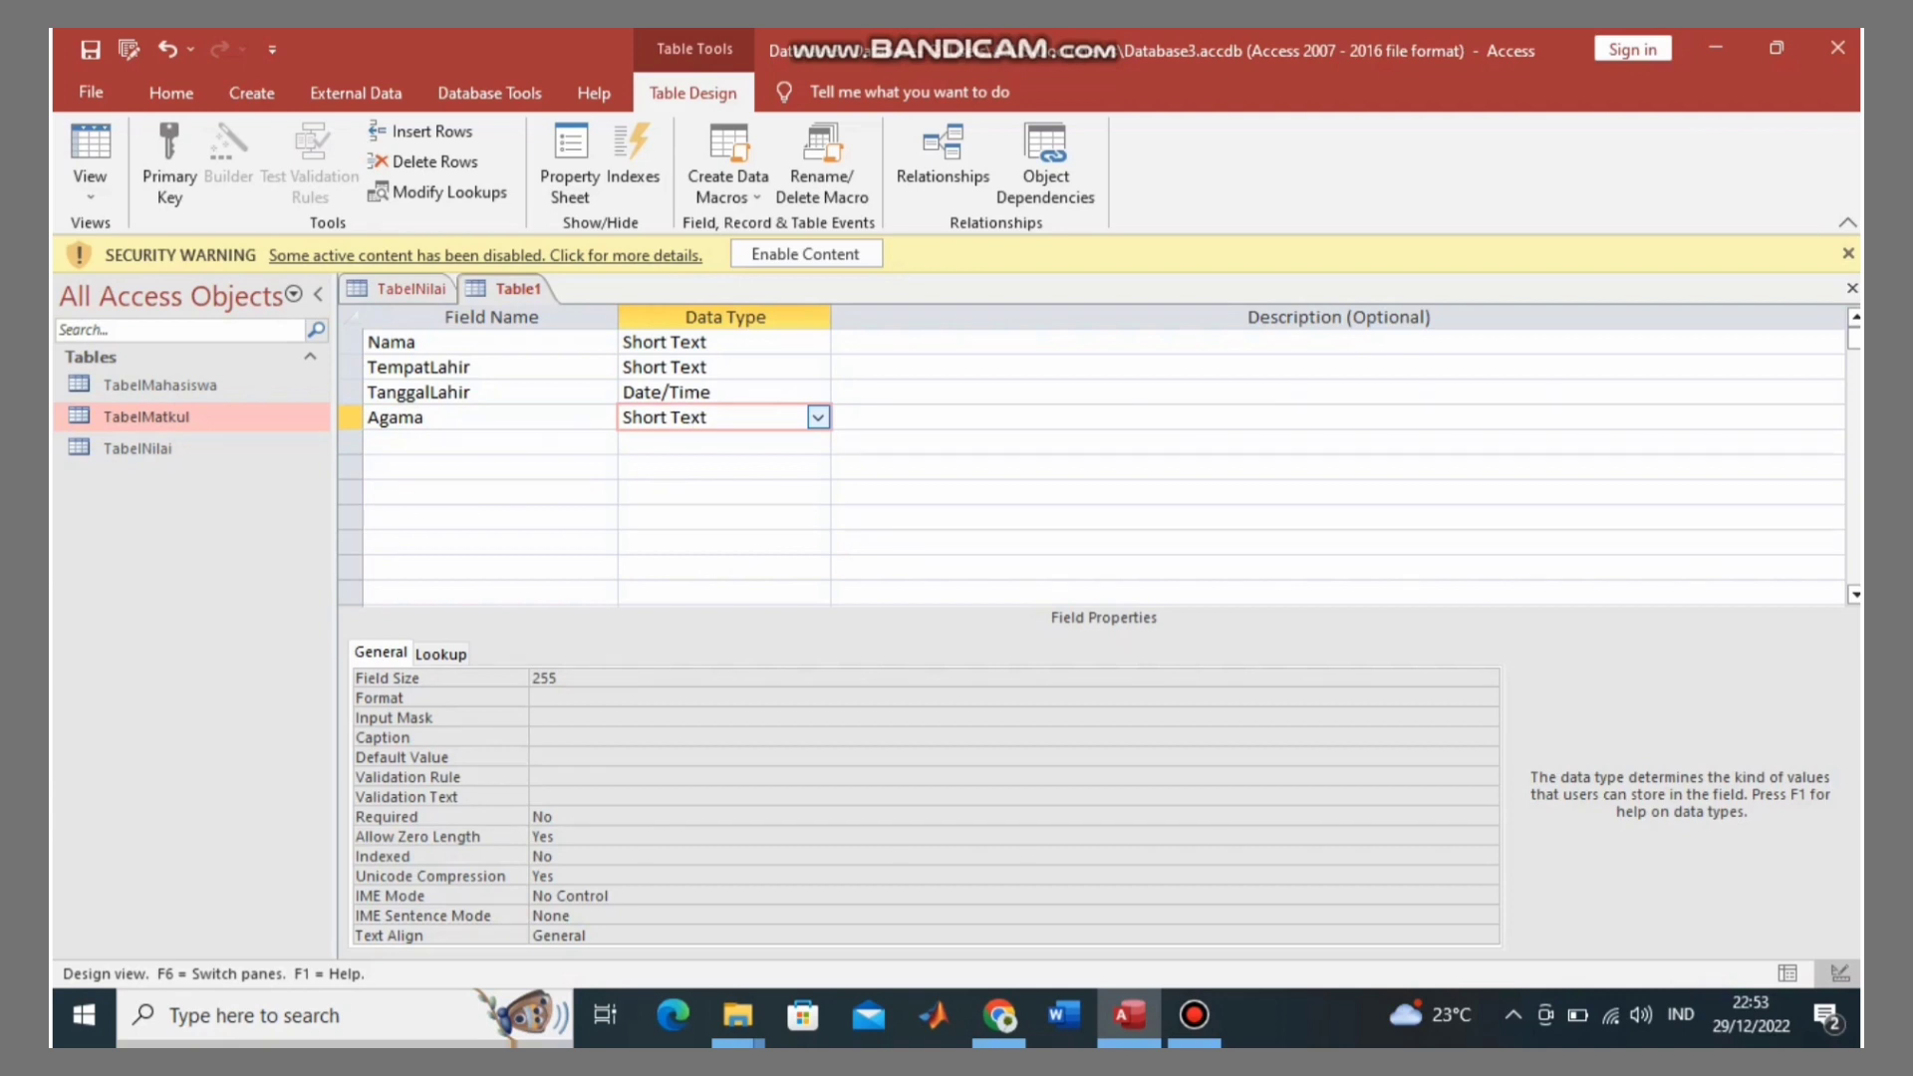
click(817, 417)
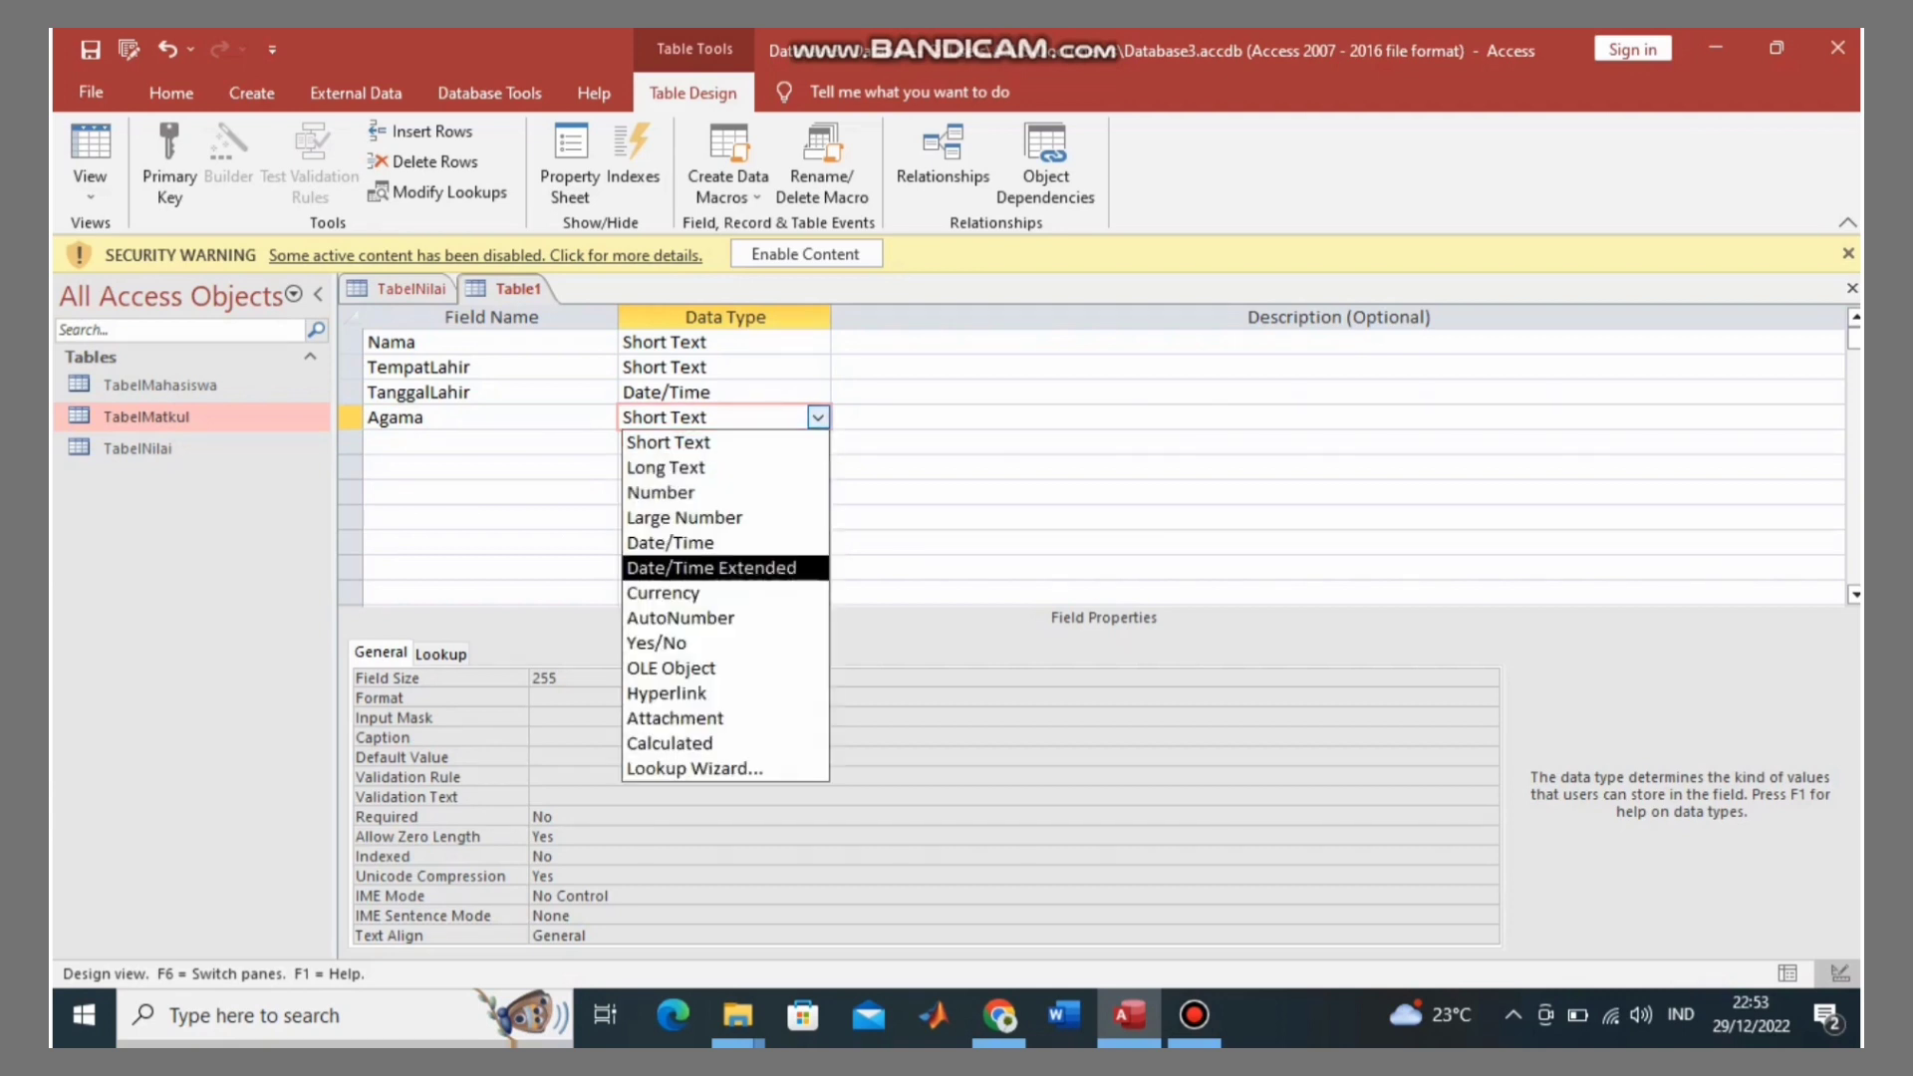
Step: Make Agama a typed-value lookup listing Islam, Kristen, Hindu, Budha and Konghucu
key(Down)
key(Down)
key(Down)
key(Down)
key(Down)
key(Down)
key(Down)
key(Down)
key(Return)
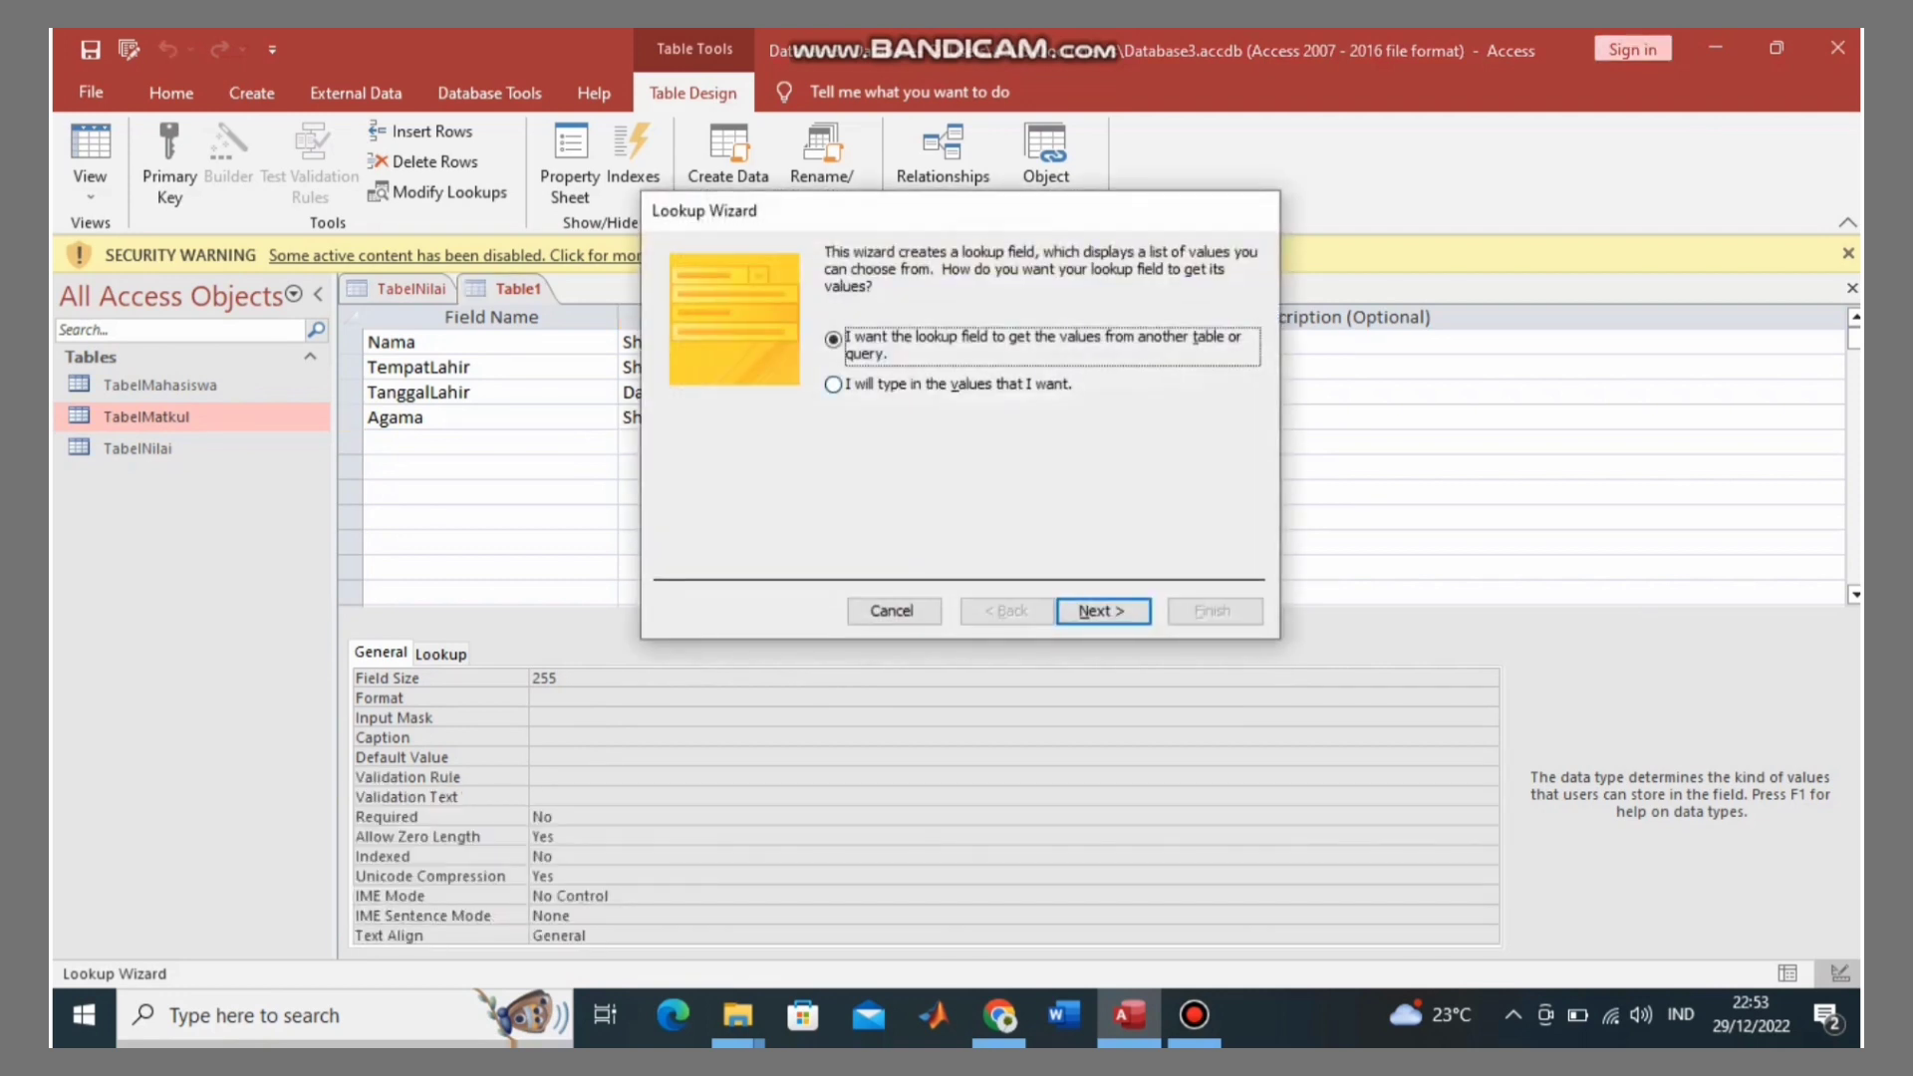
key(Down)
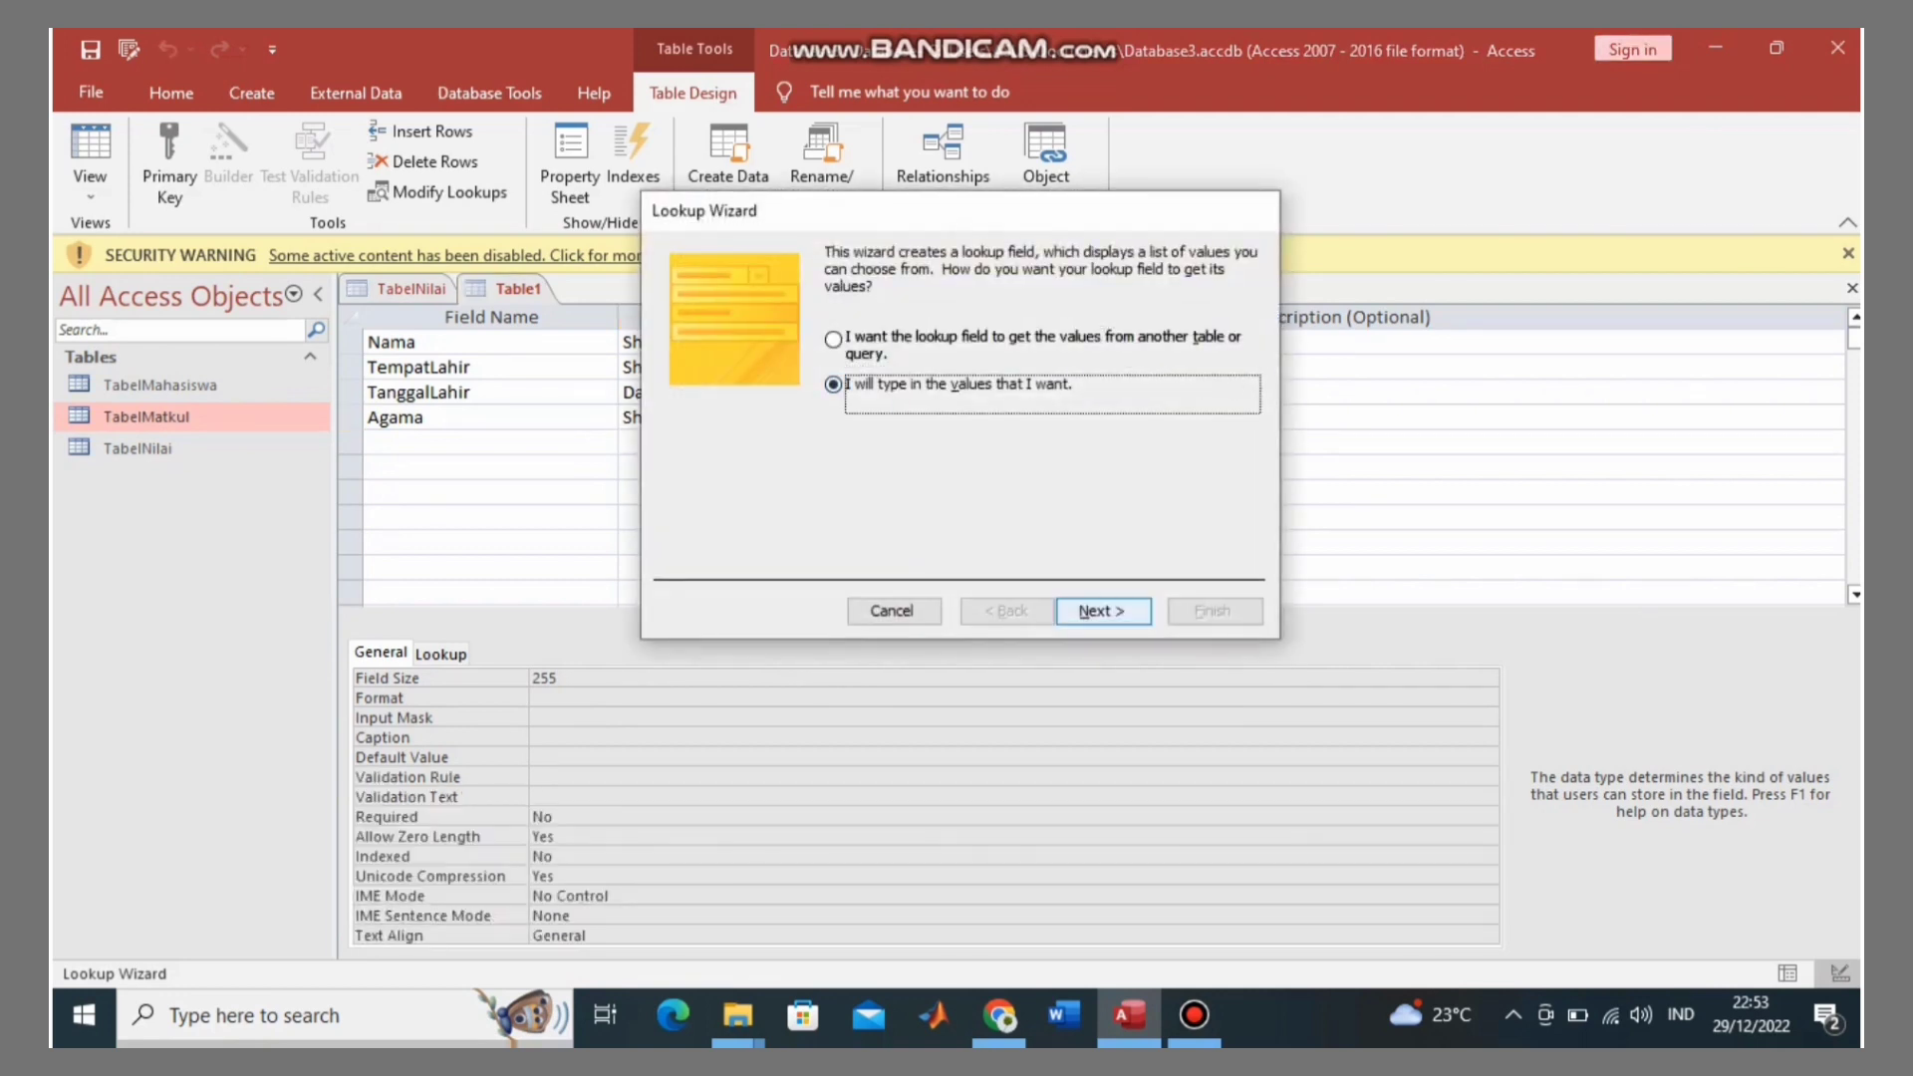
key(Return)
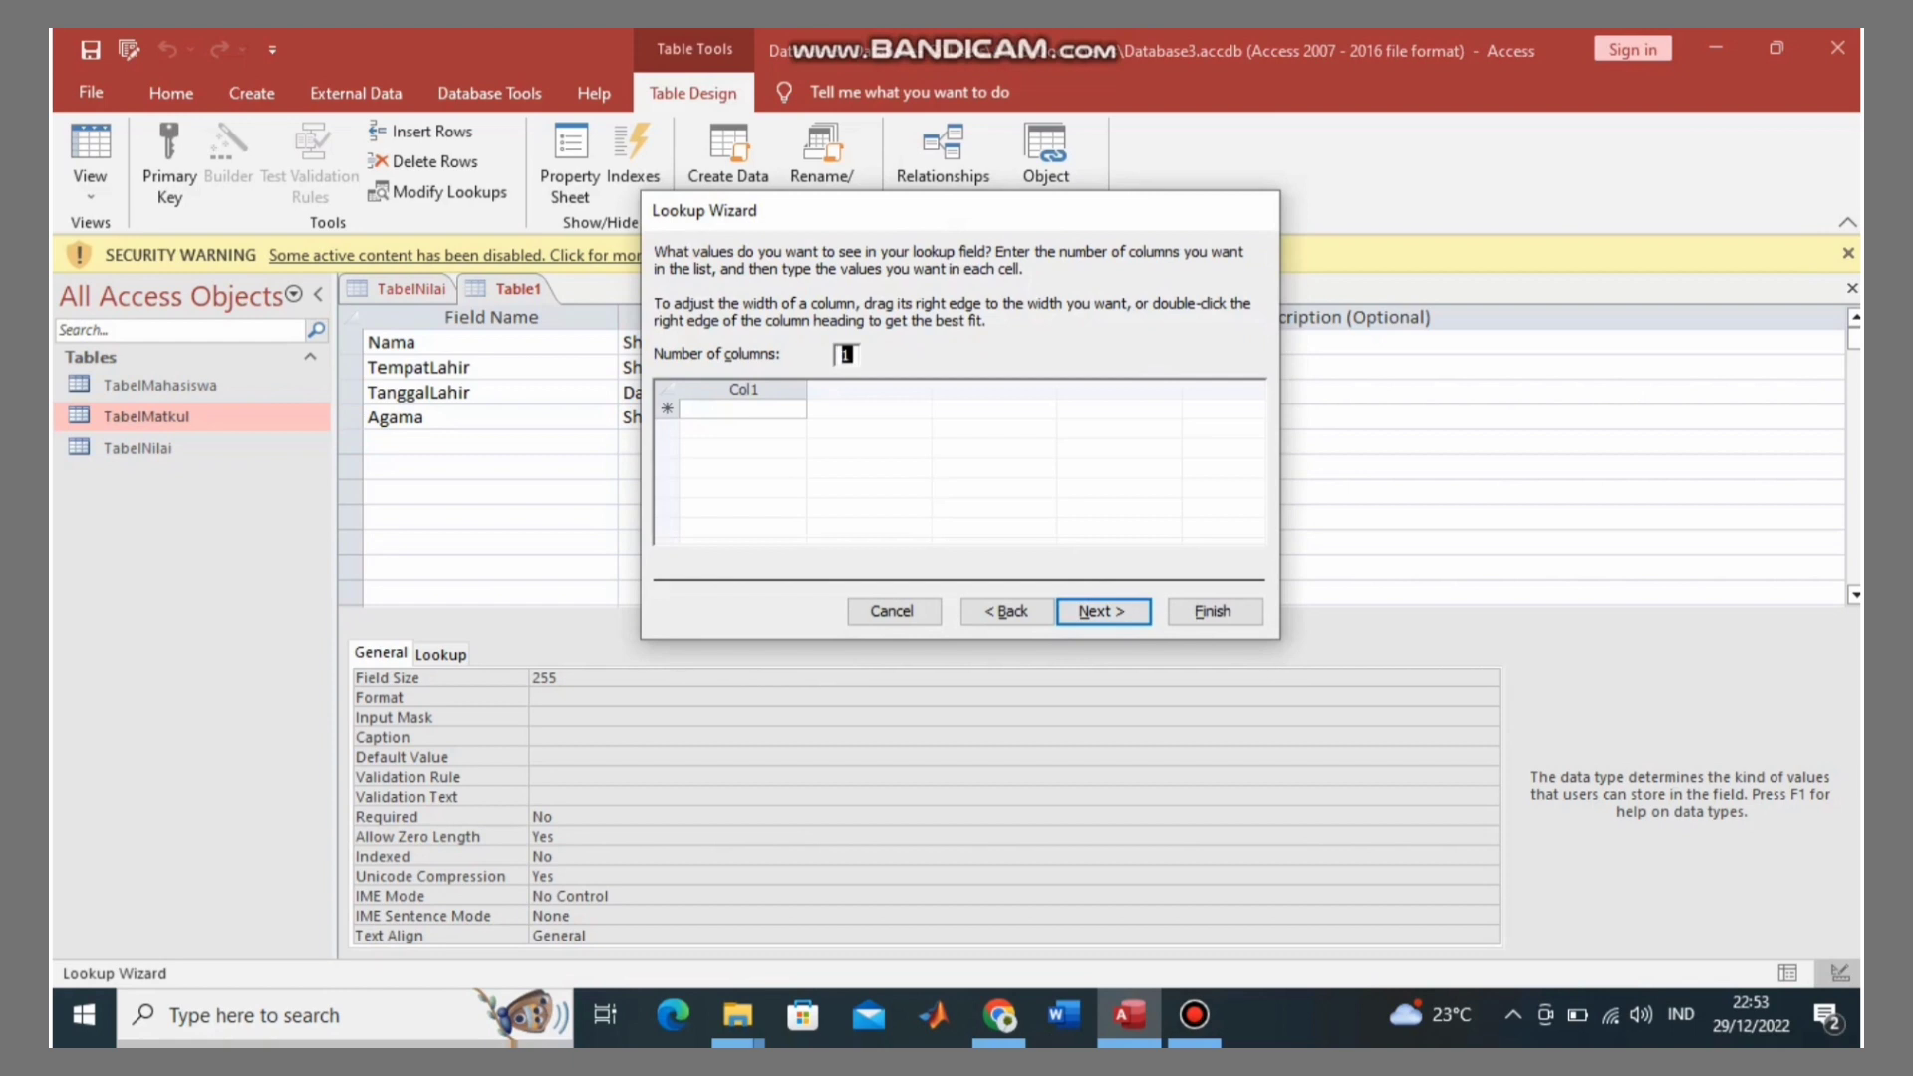
click(743, 409)
text(Is)
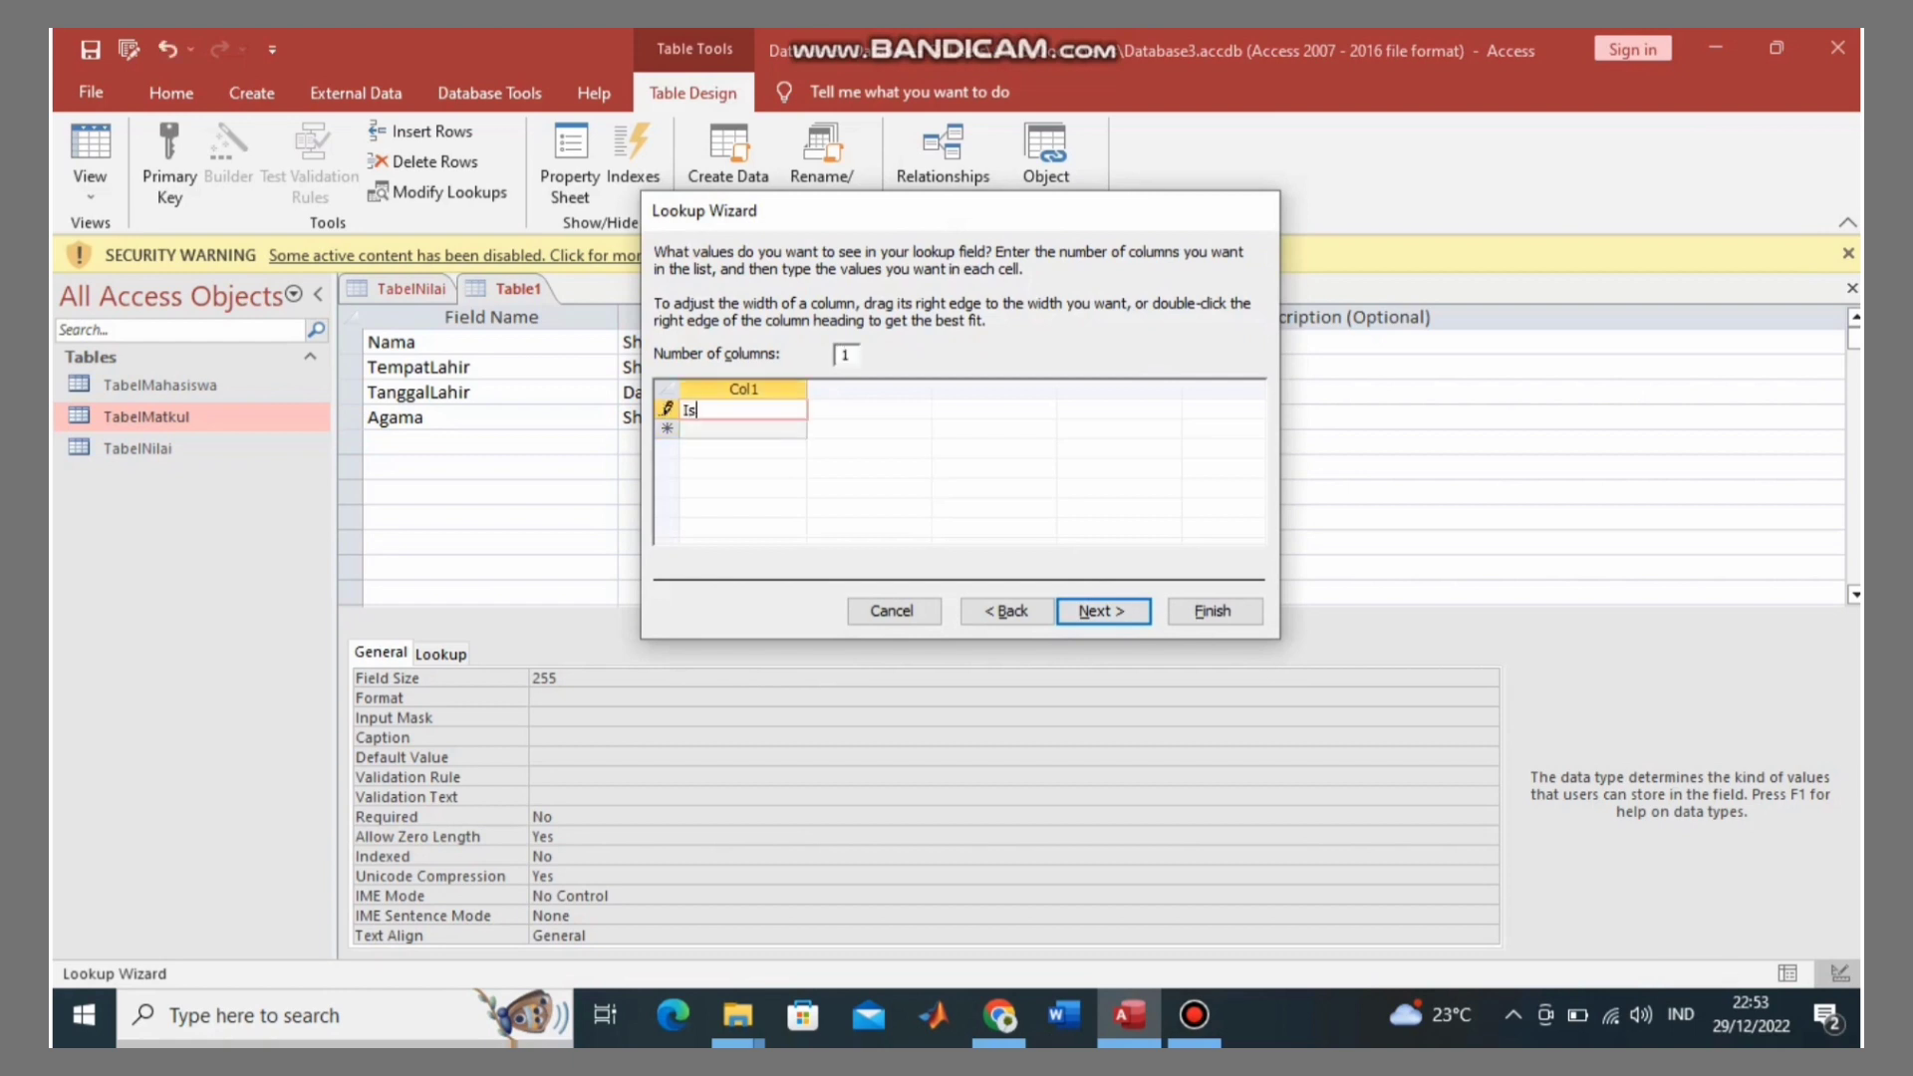
text(lam)
key(Return)
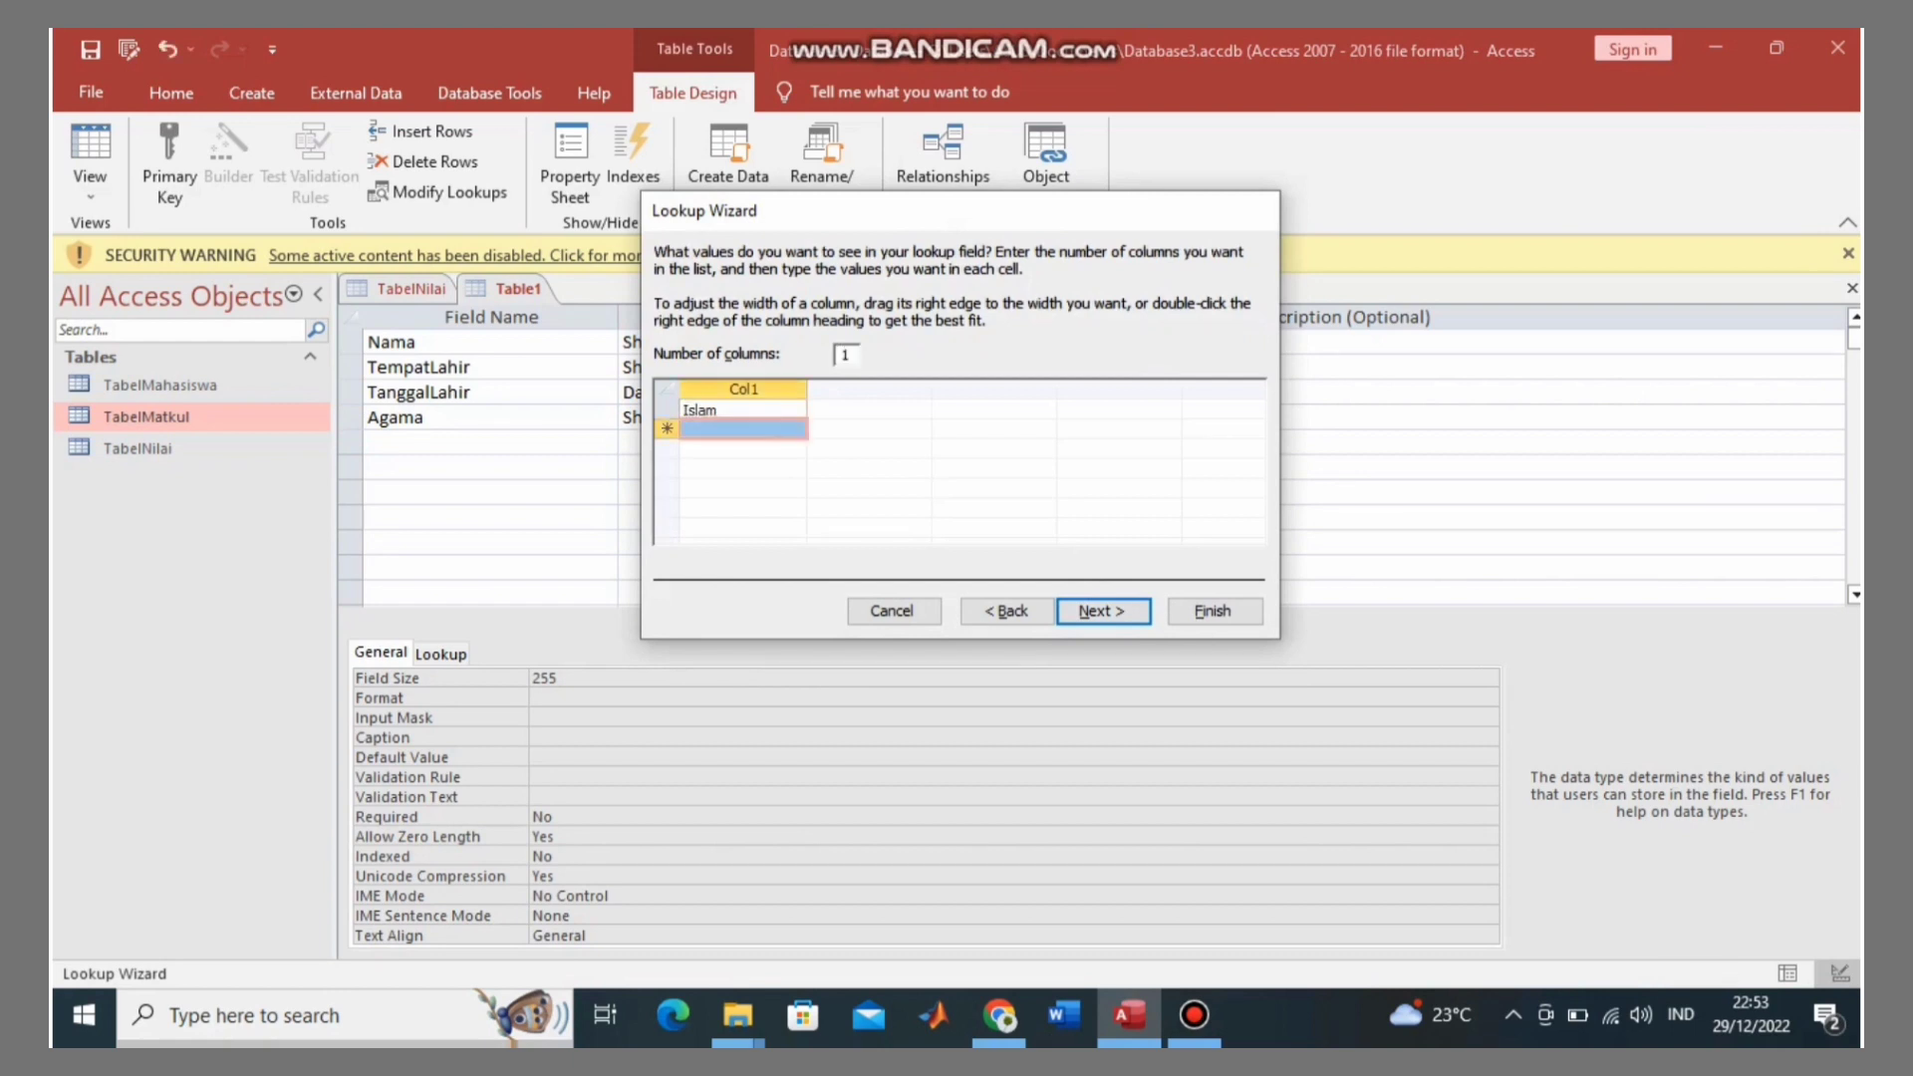
text(Kris)
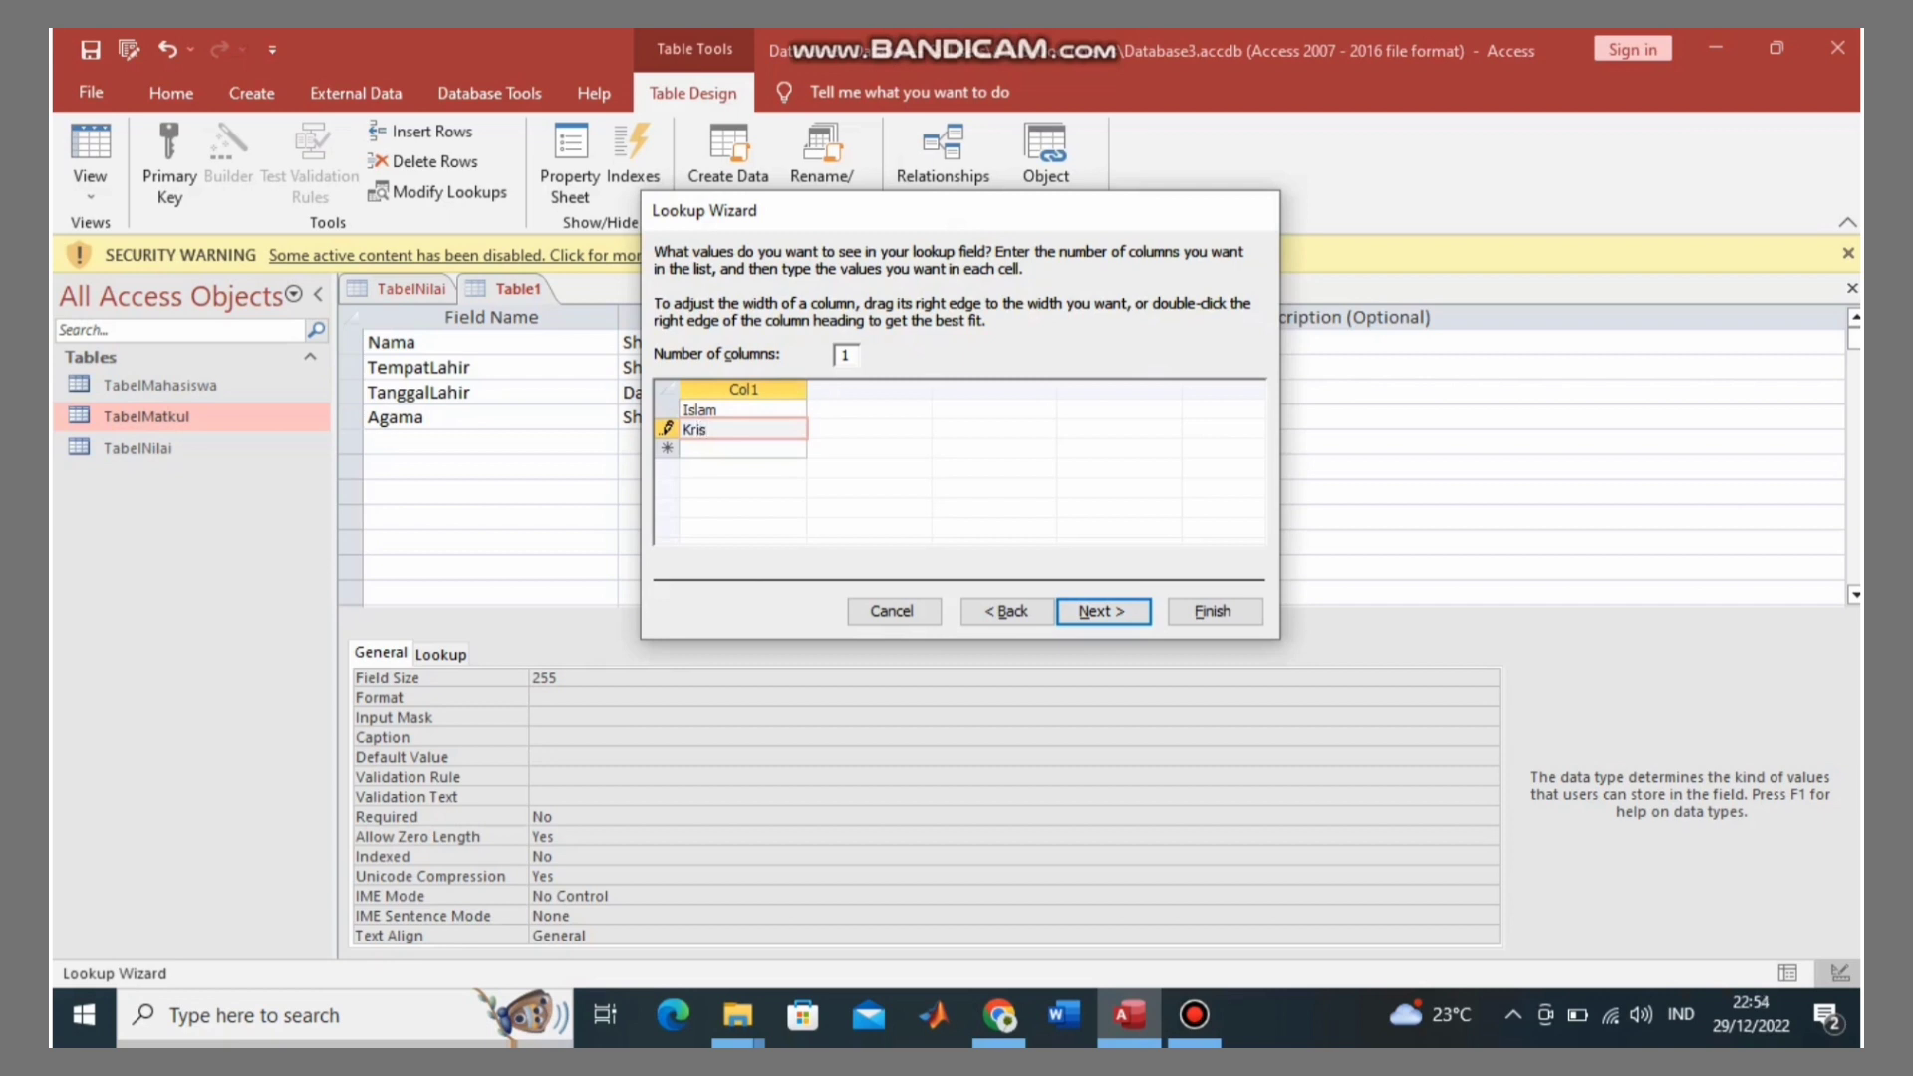
text(ten)
key(Return)
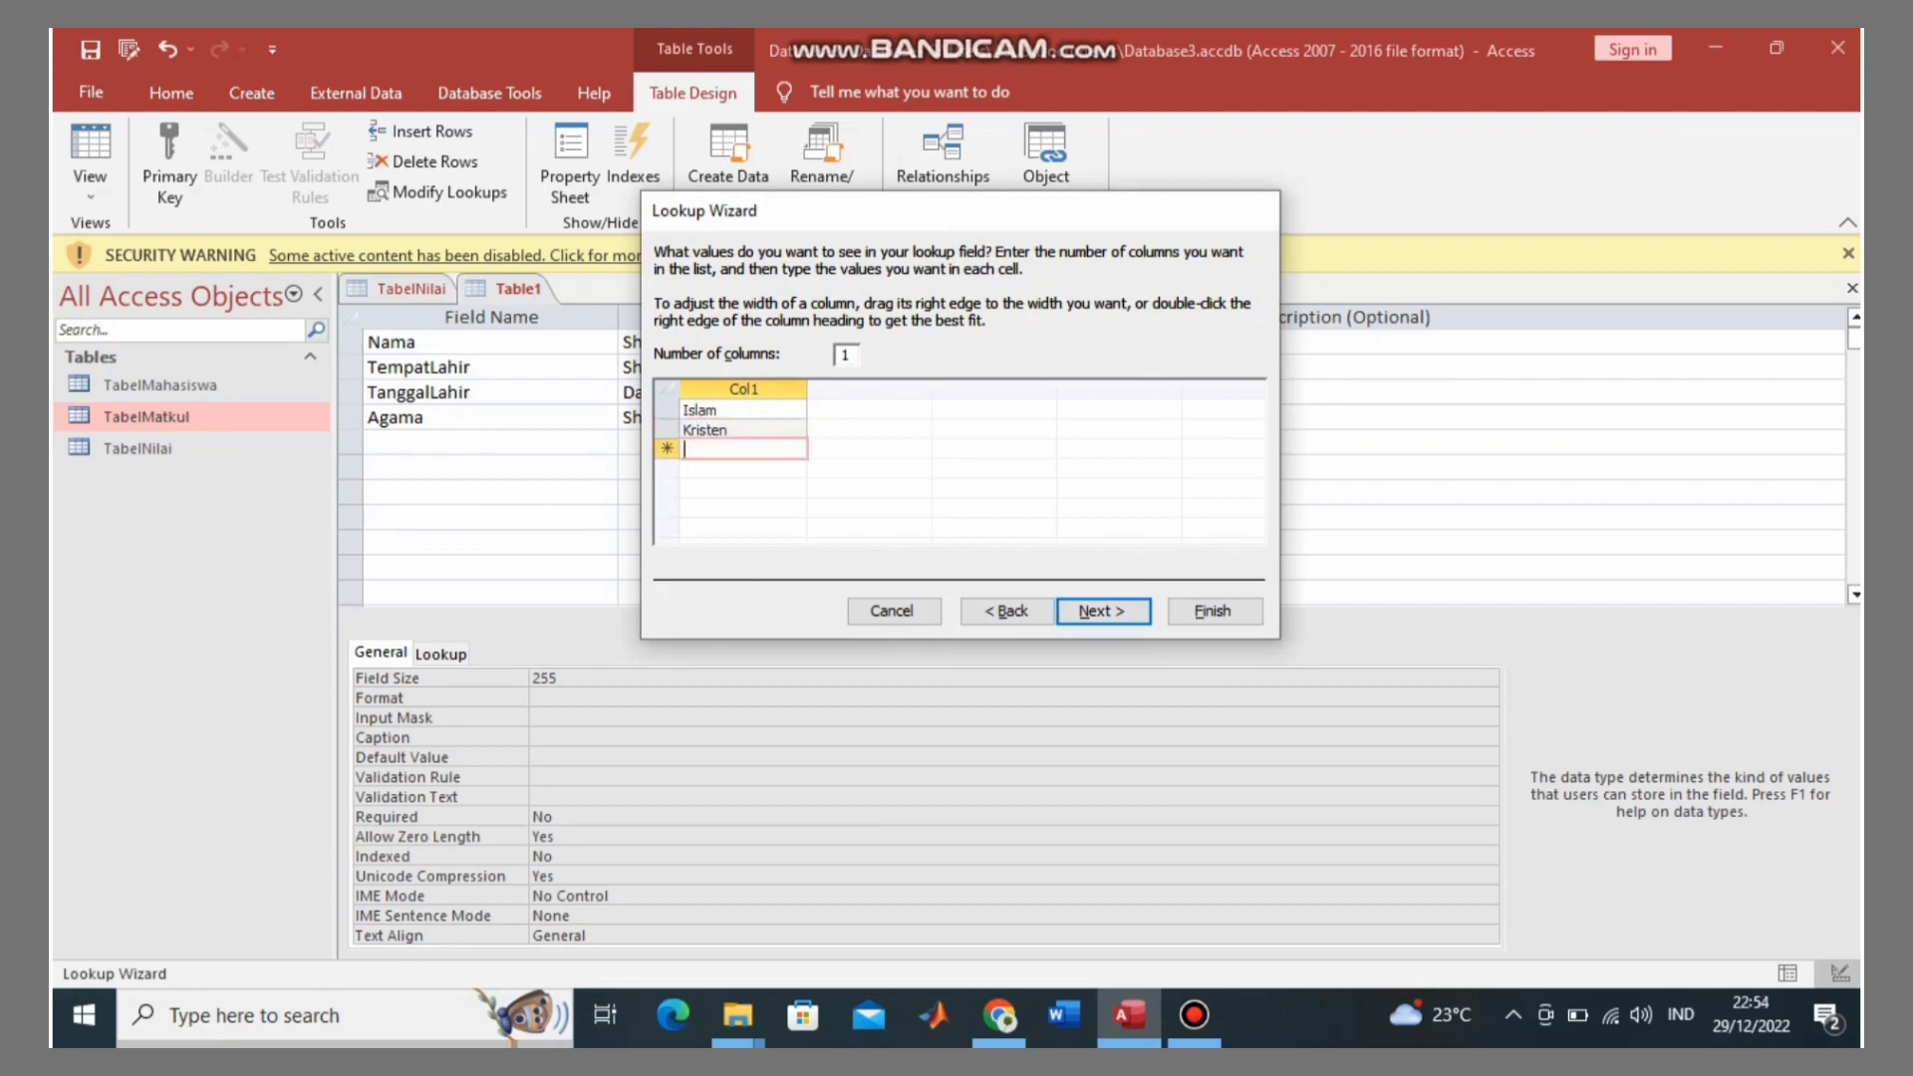
text(Hindu)
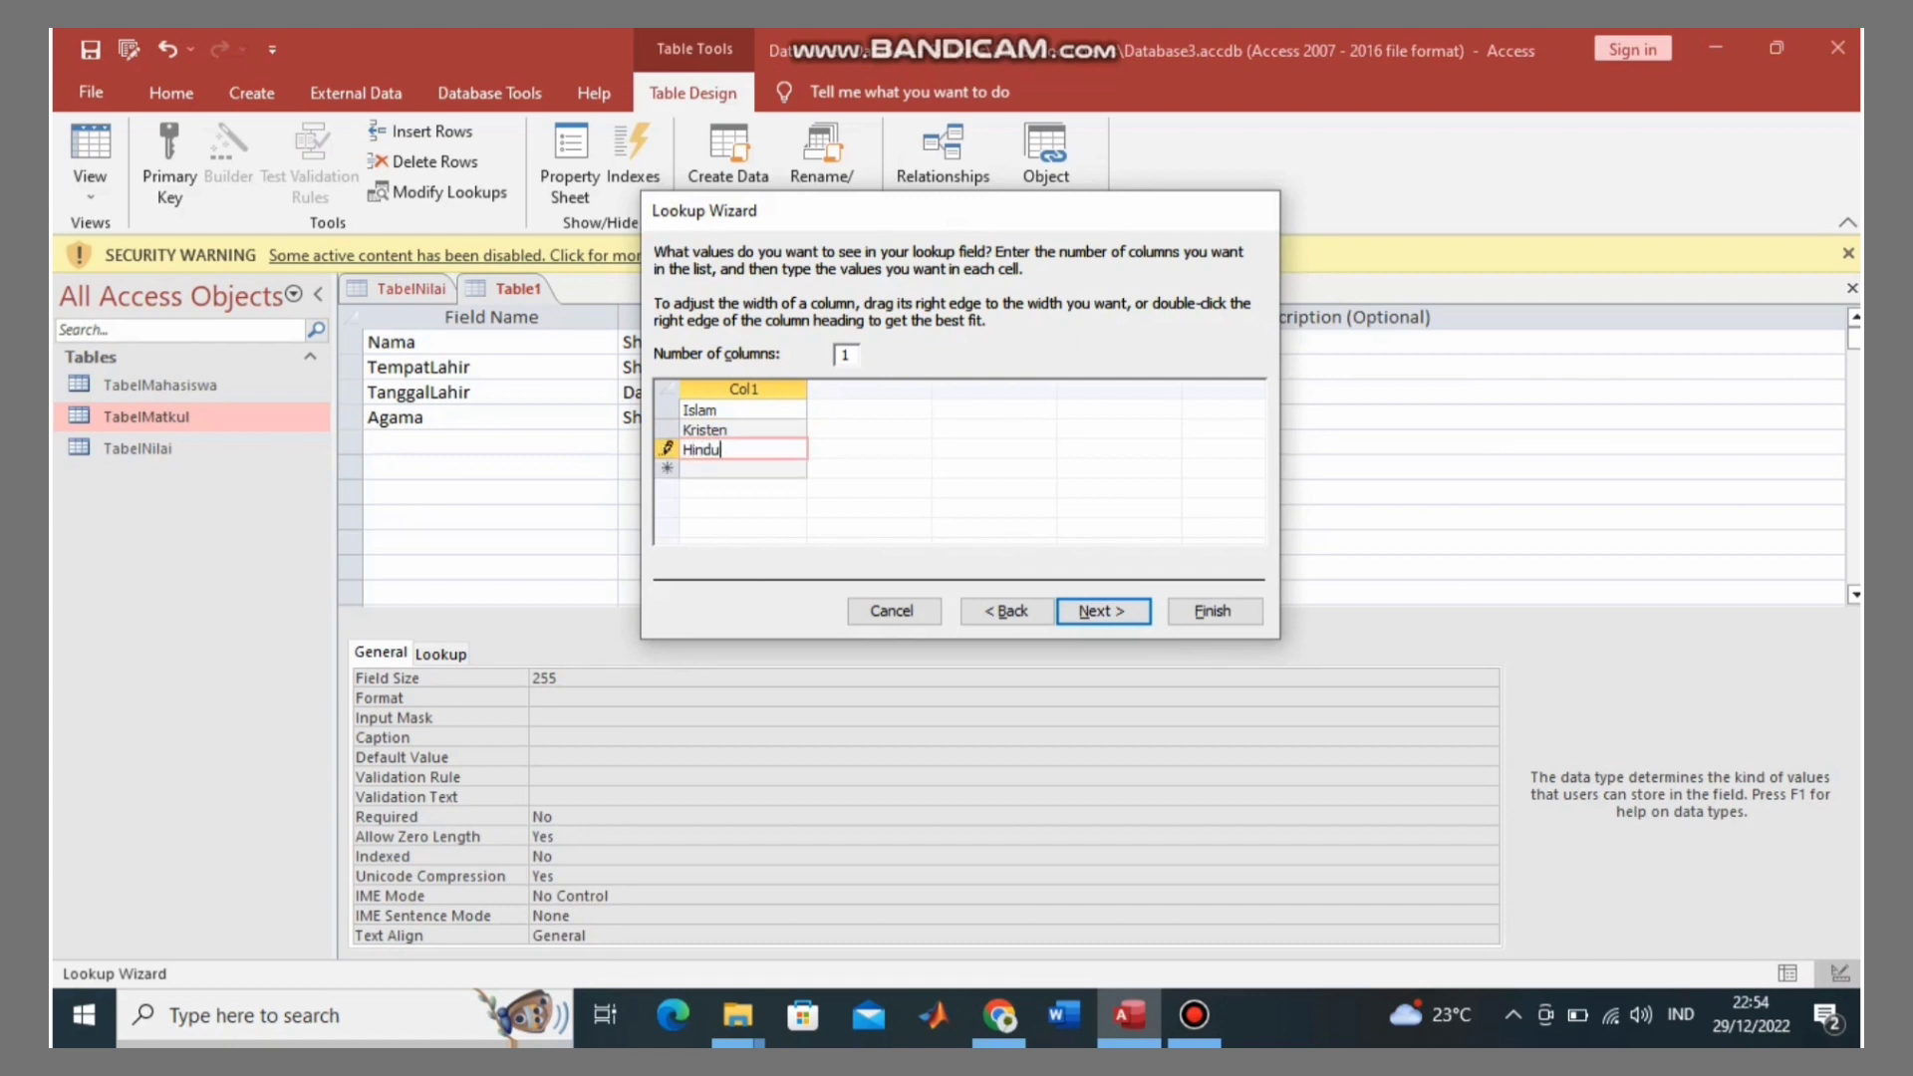
key(Return)
text(Budha)
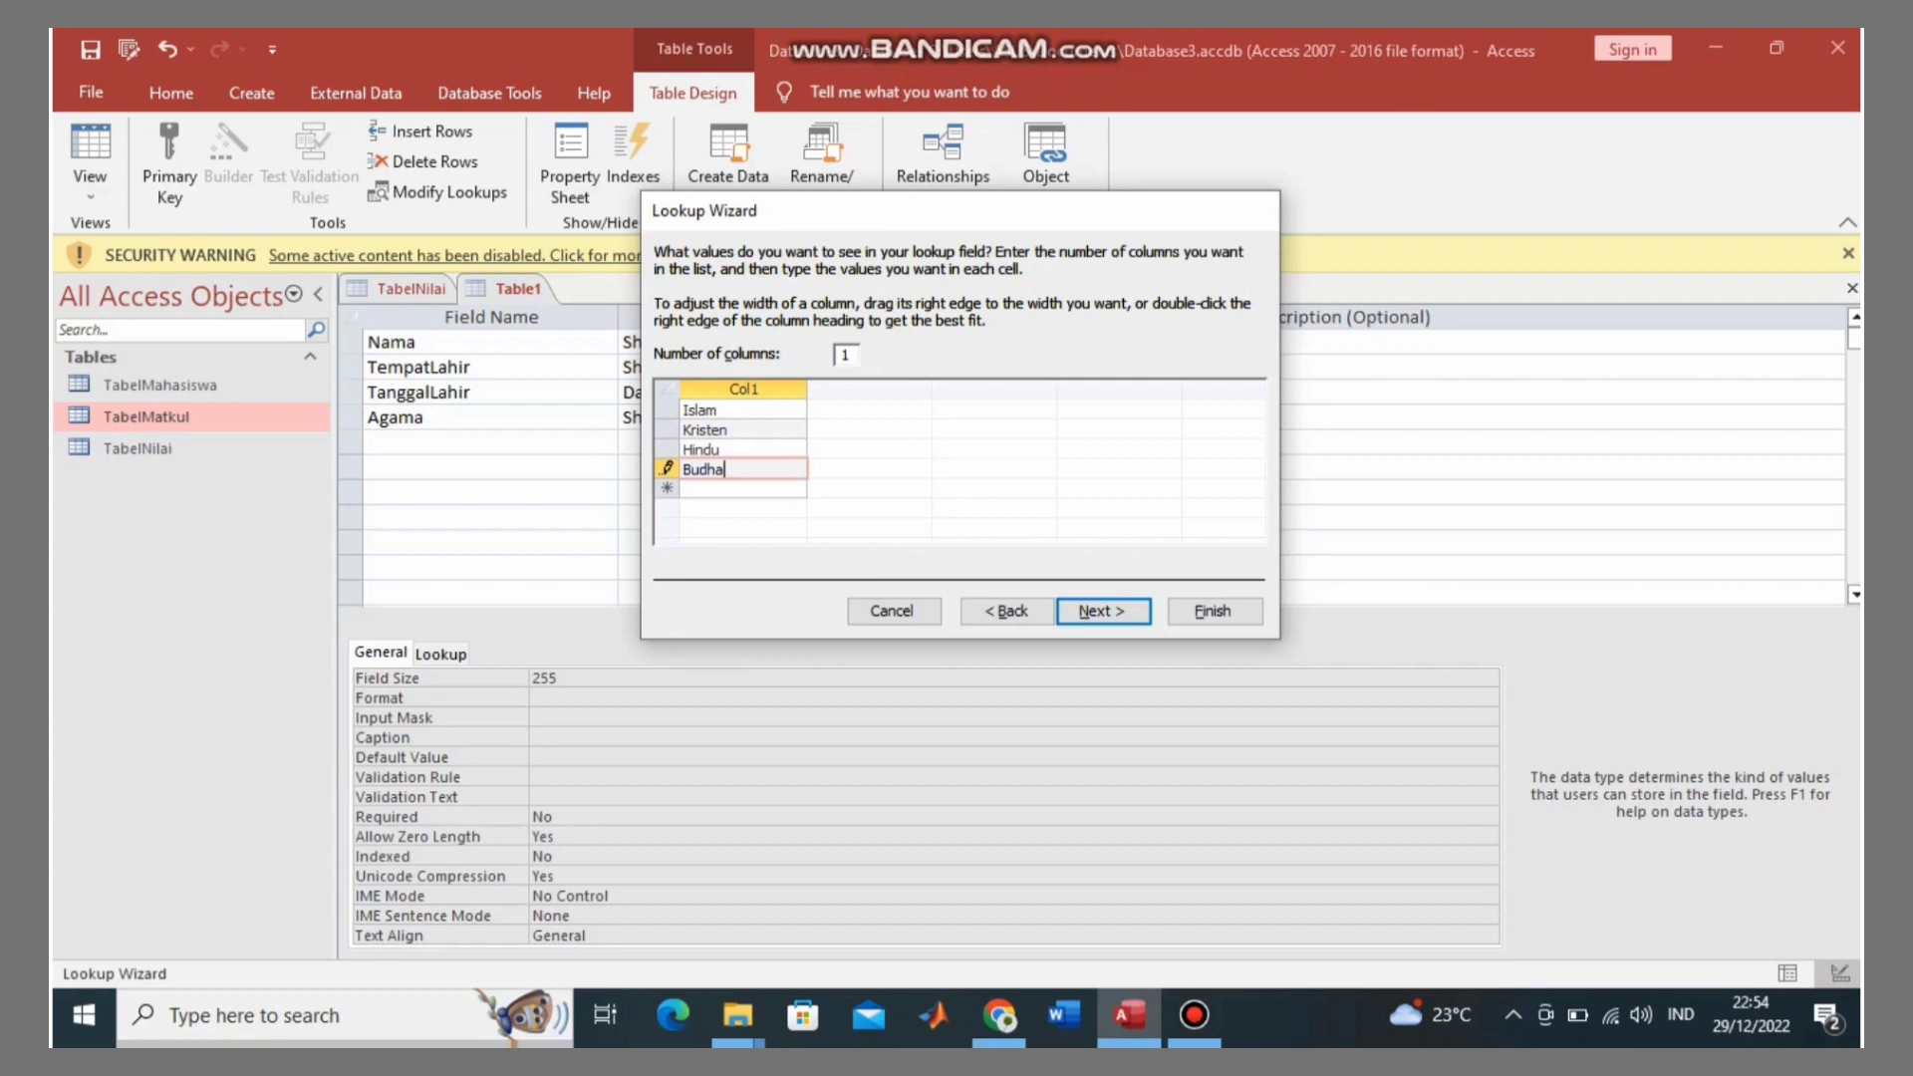
key(Return)
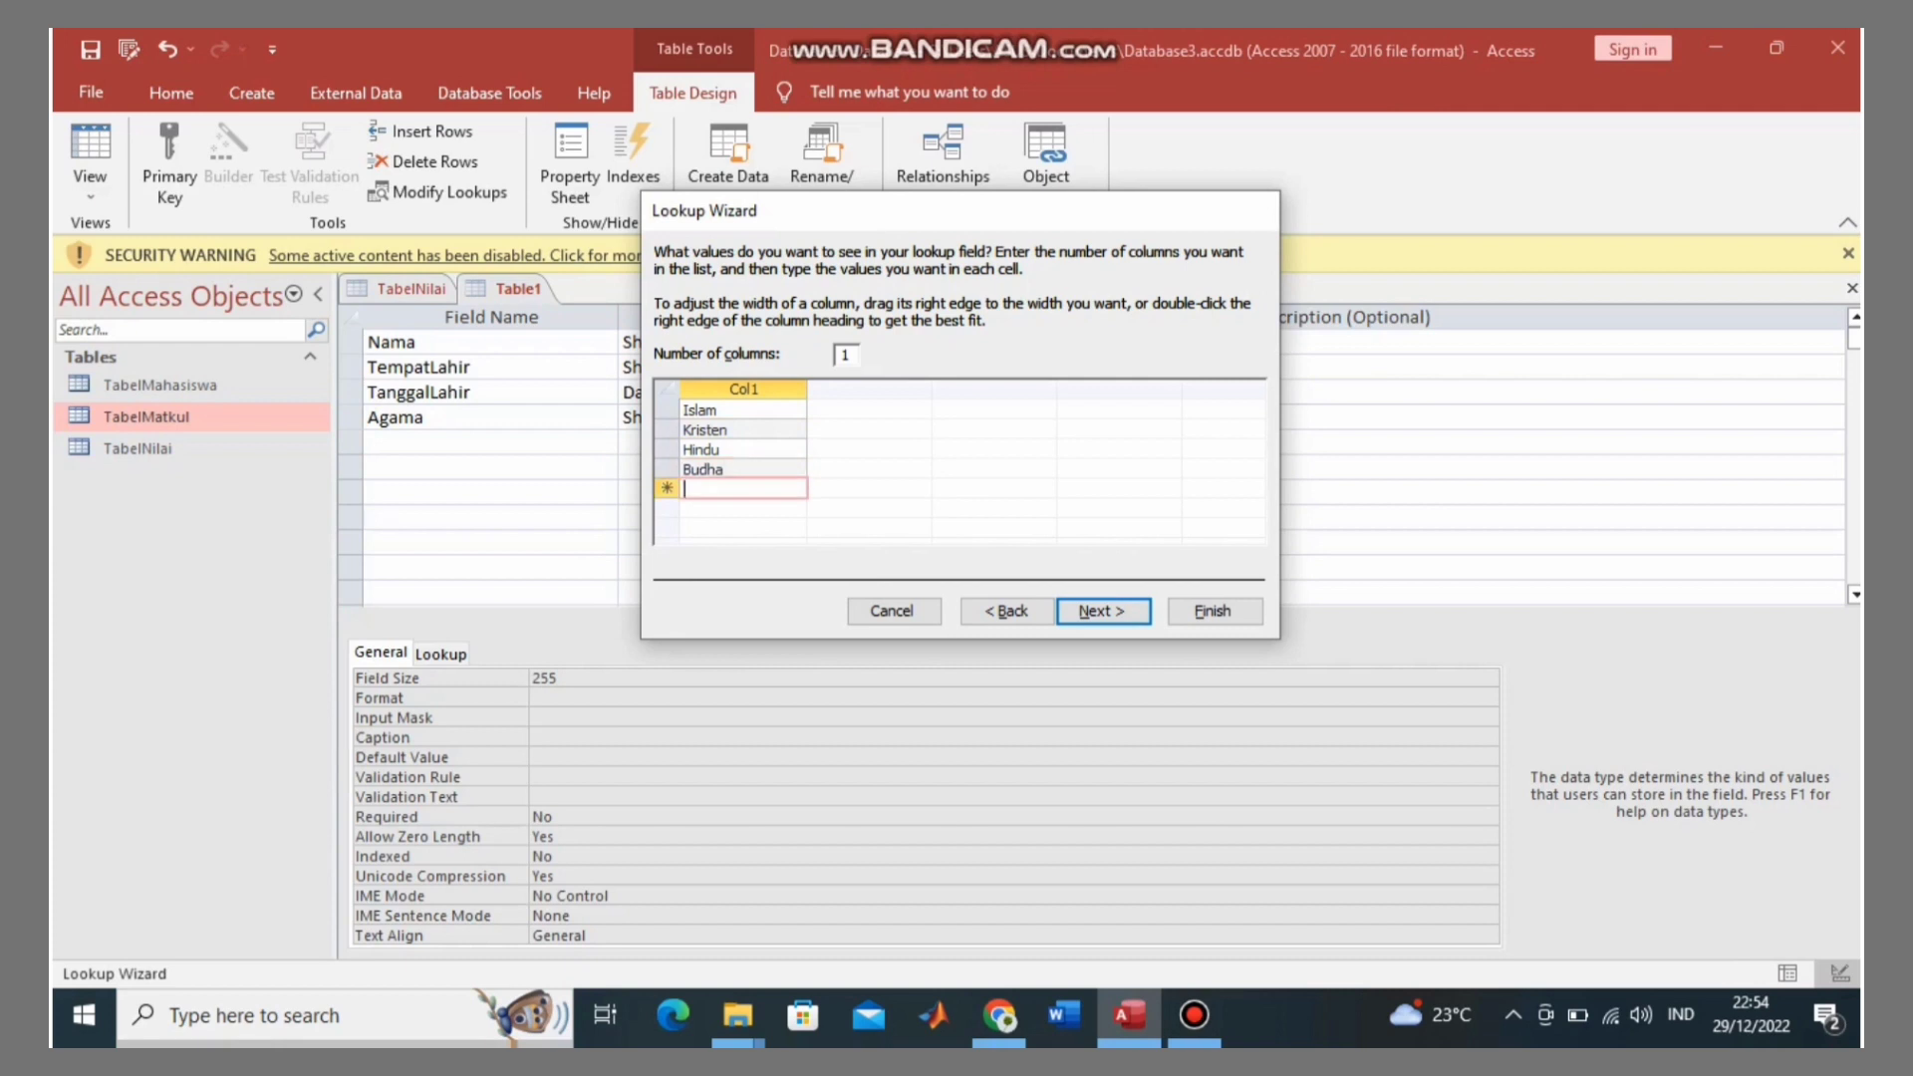
text(Konghucu)
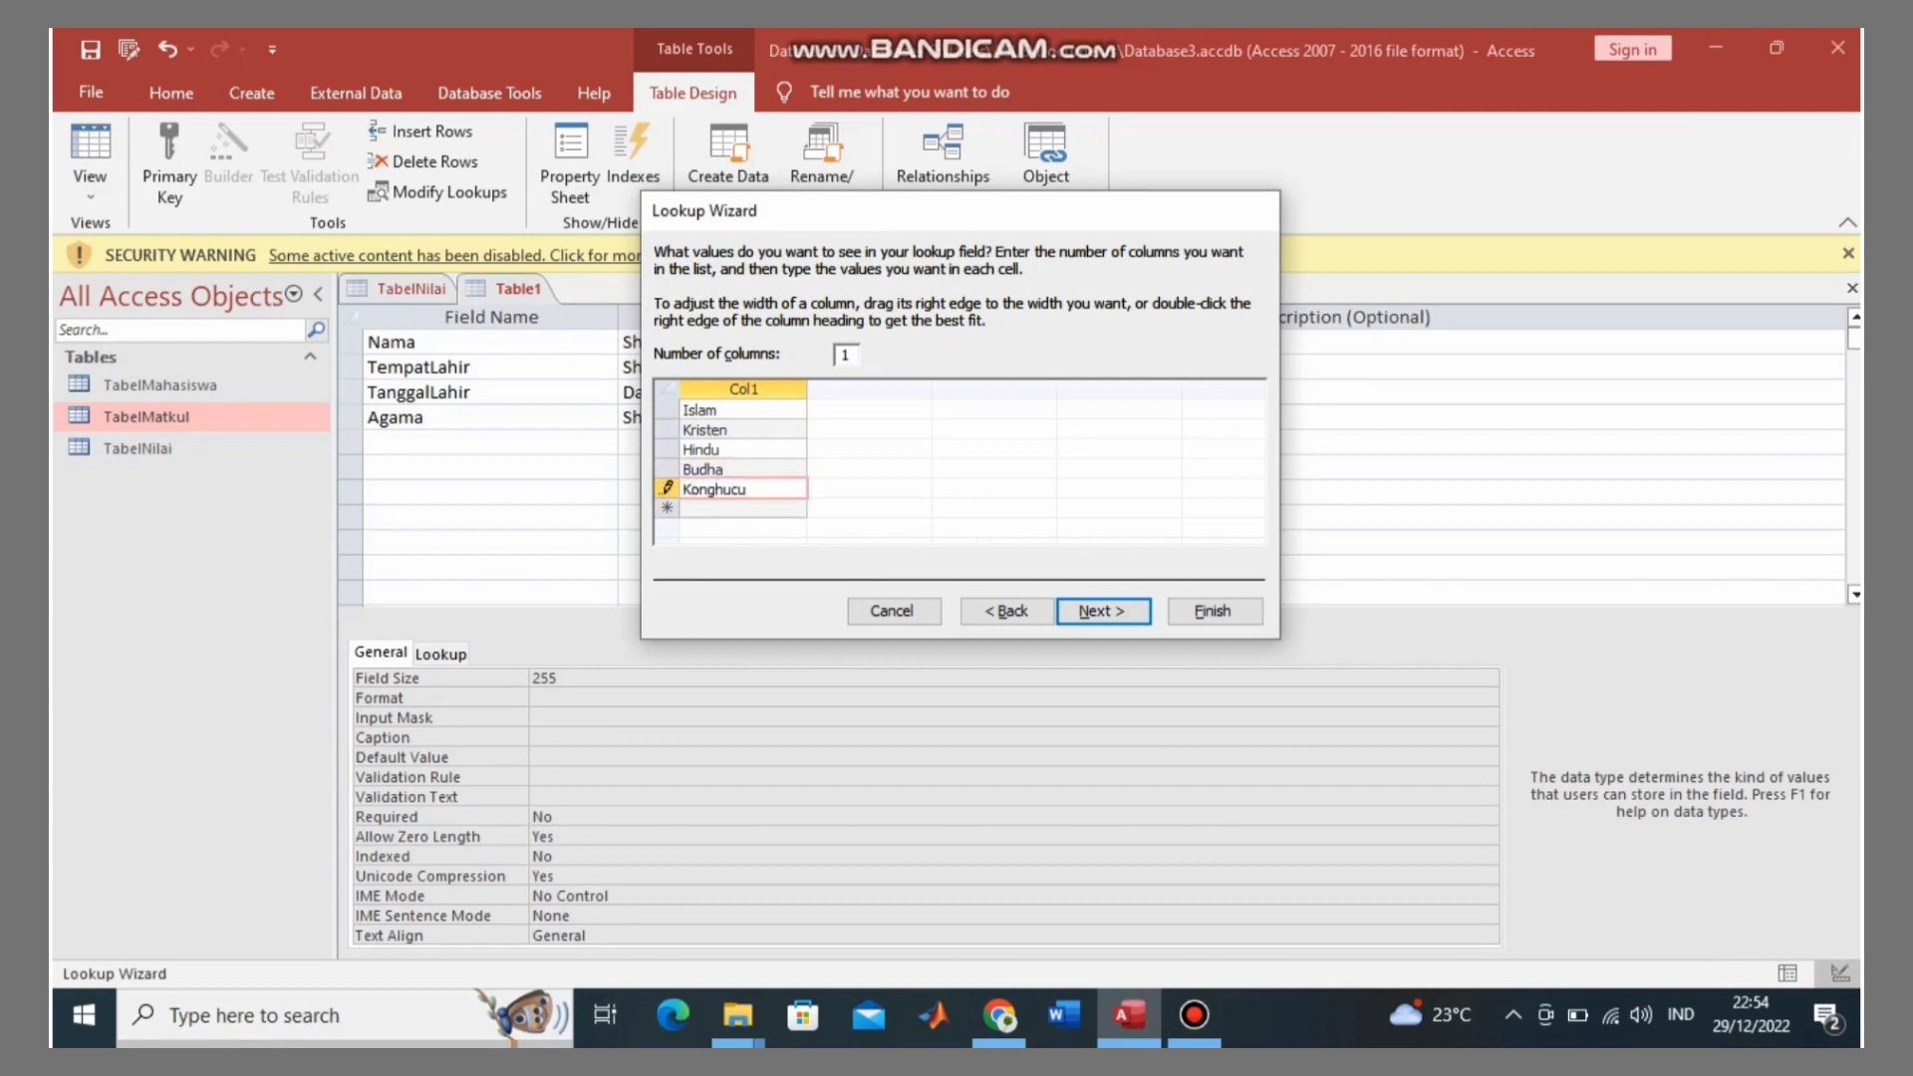
Step: Restrict Agama to the listed values with Limit To List and finish the wizard
key(alt+n)
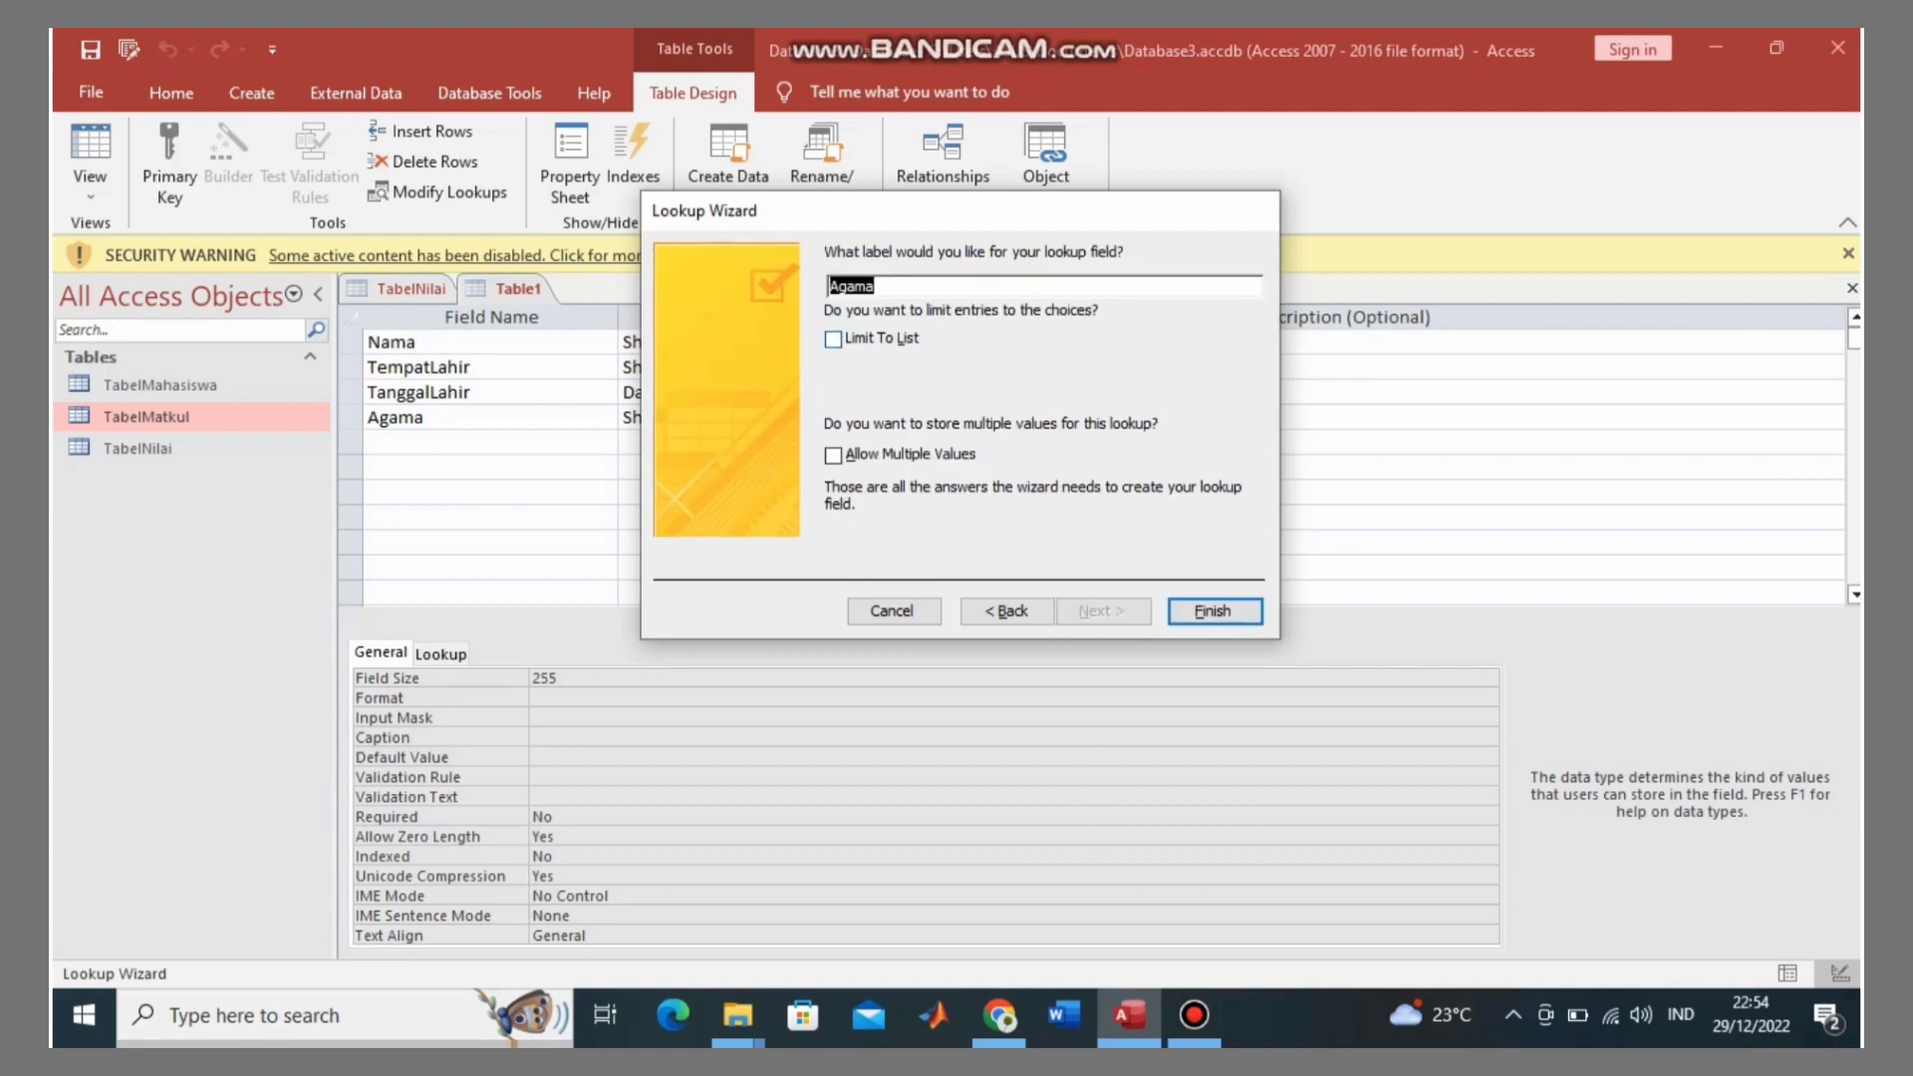
key(Tab)
key(space)
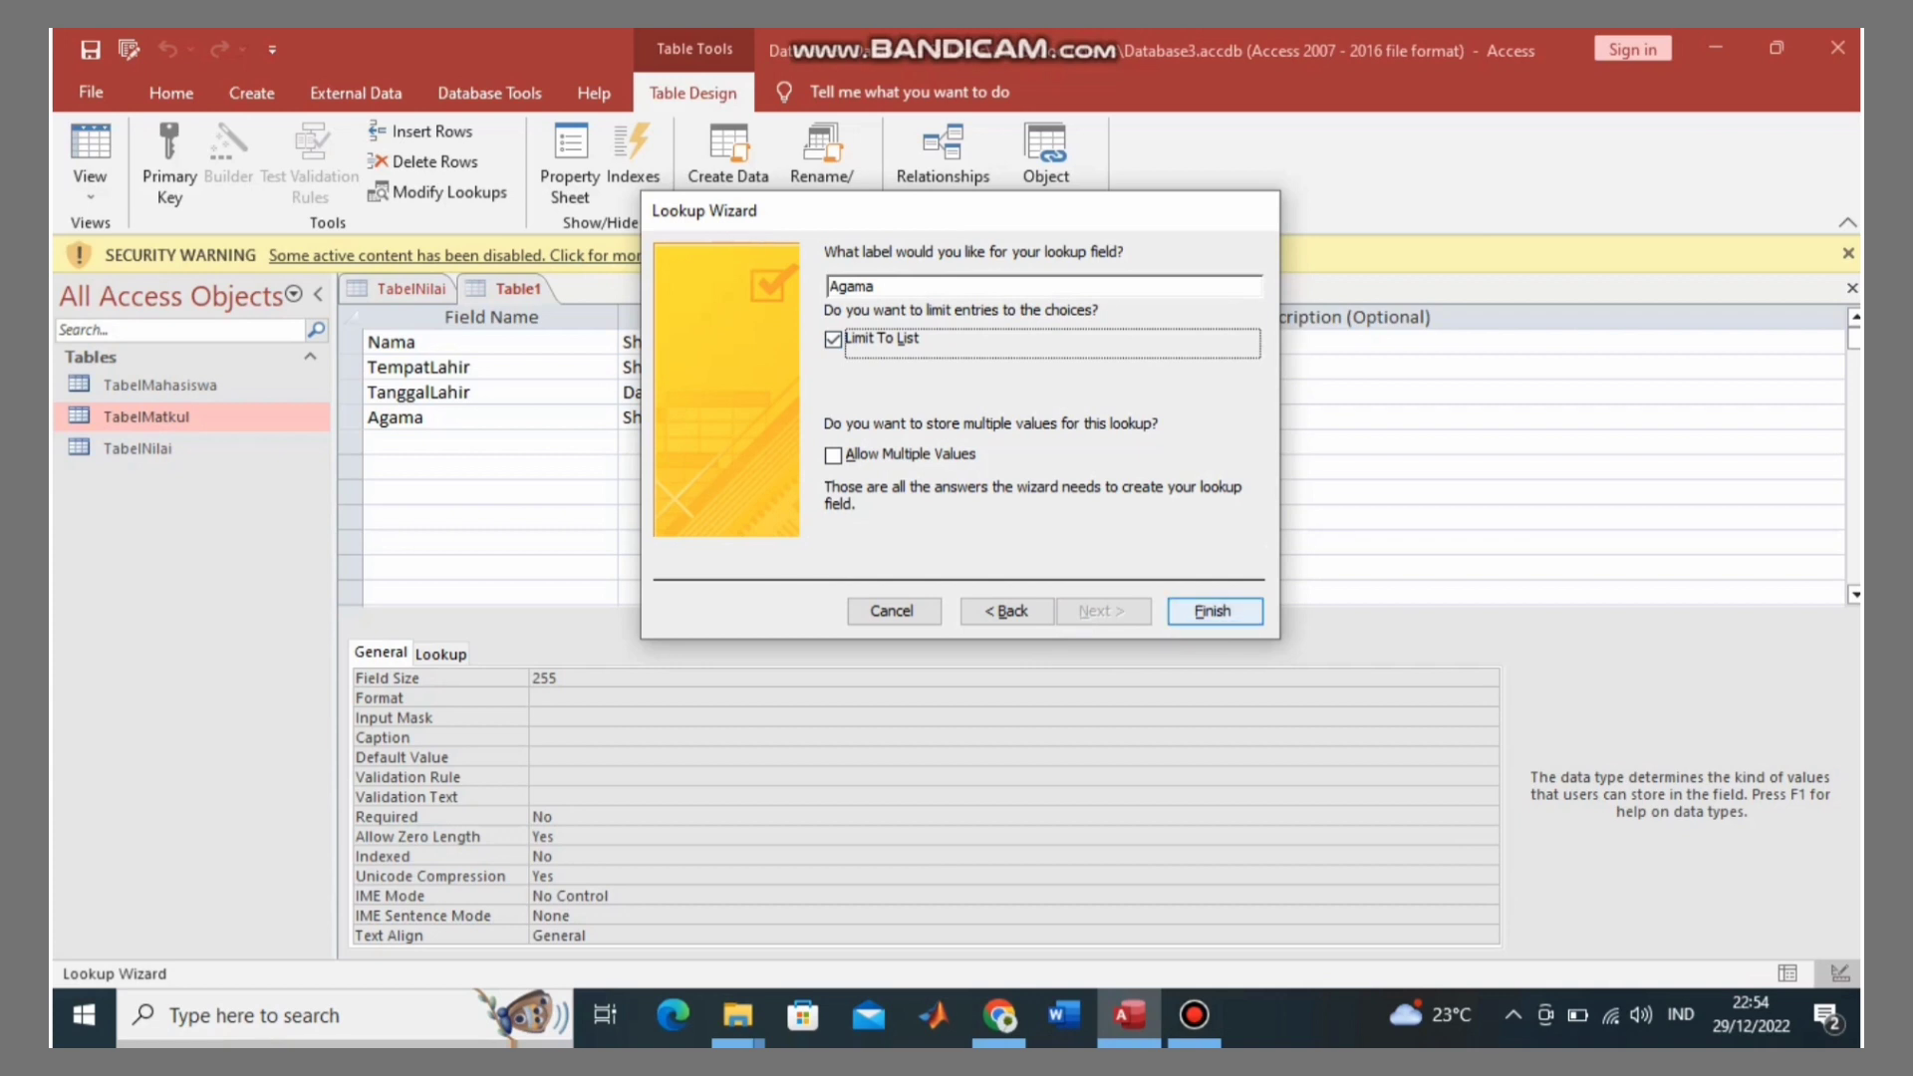
click(1214, 611)
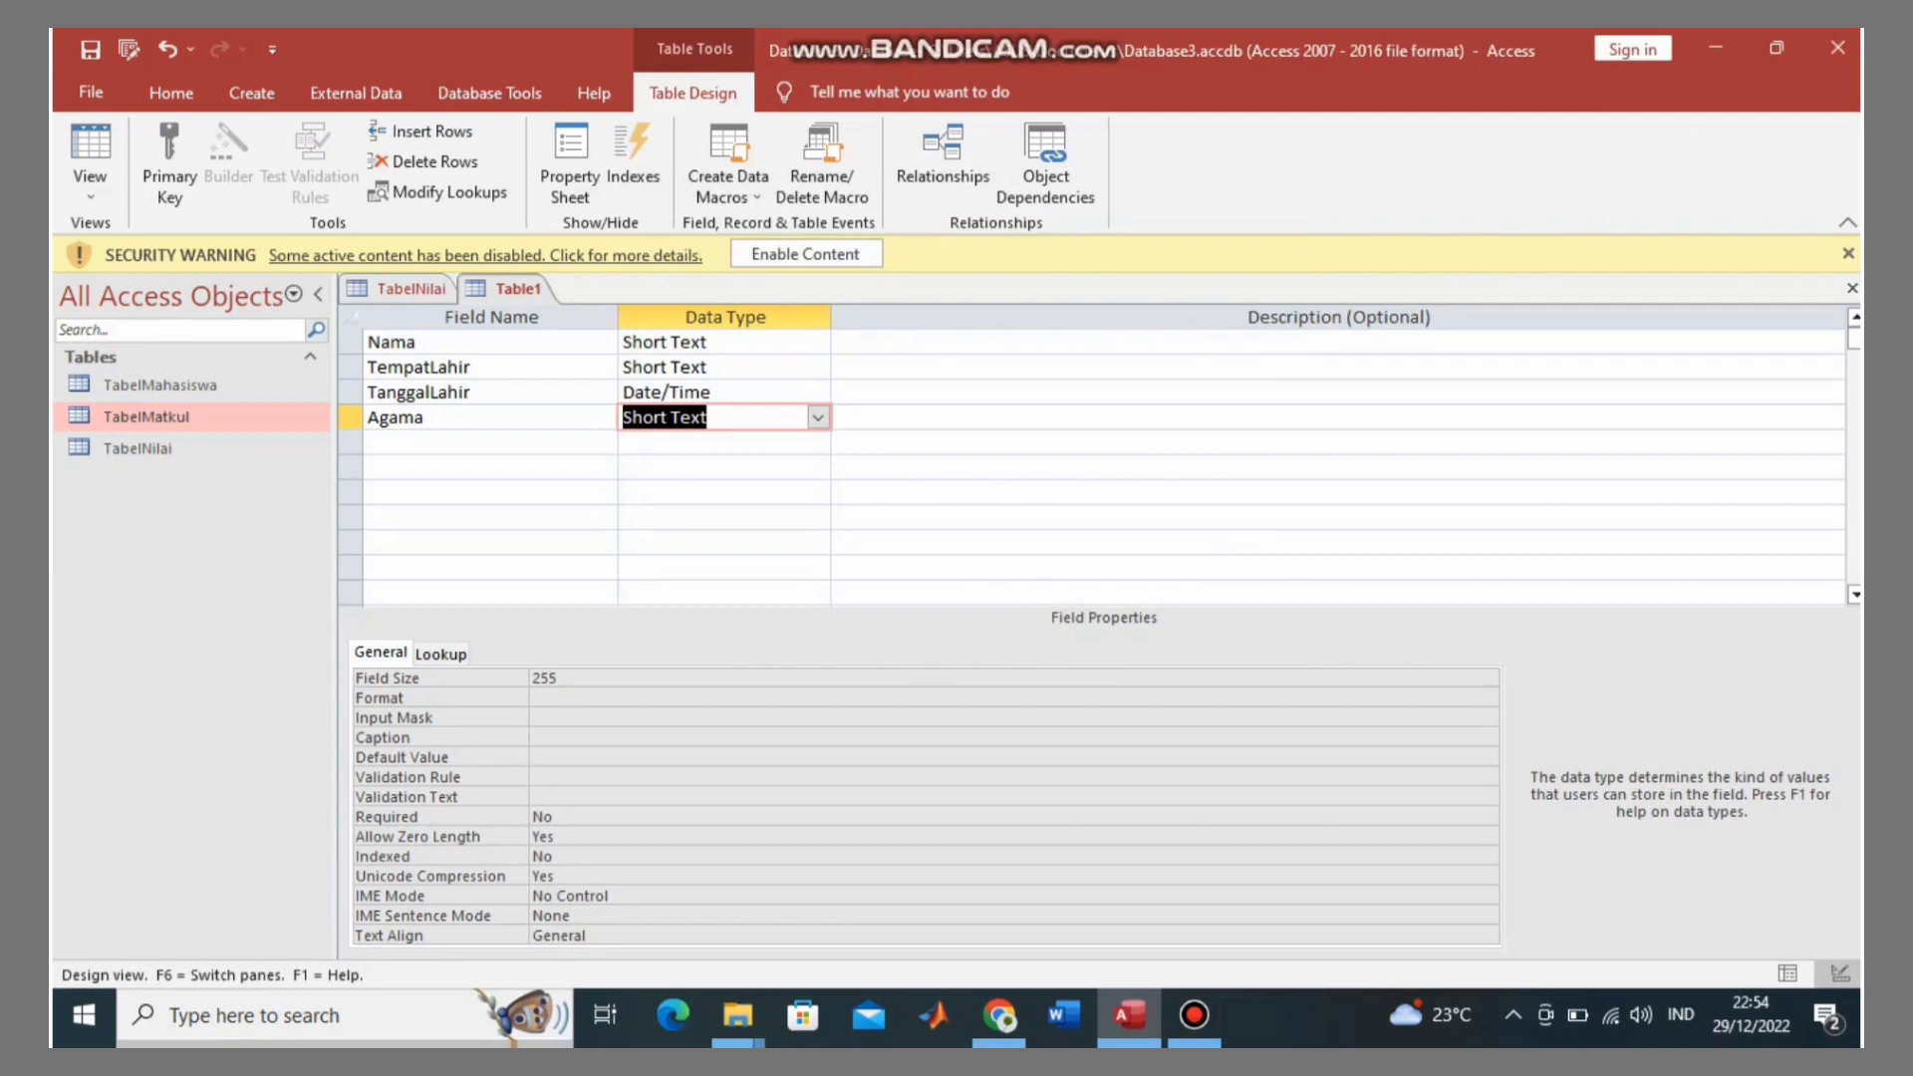
Step: Add a new field named JenisKelamin in the fifth row
click(488, 441)
key(Caps_Lock)
text(J)
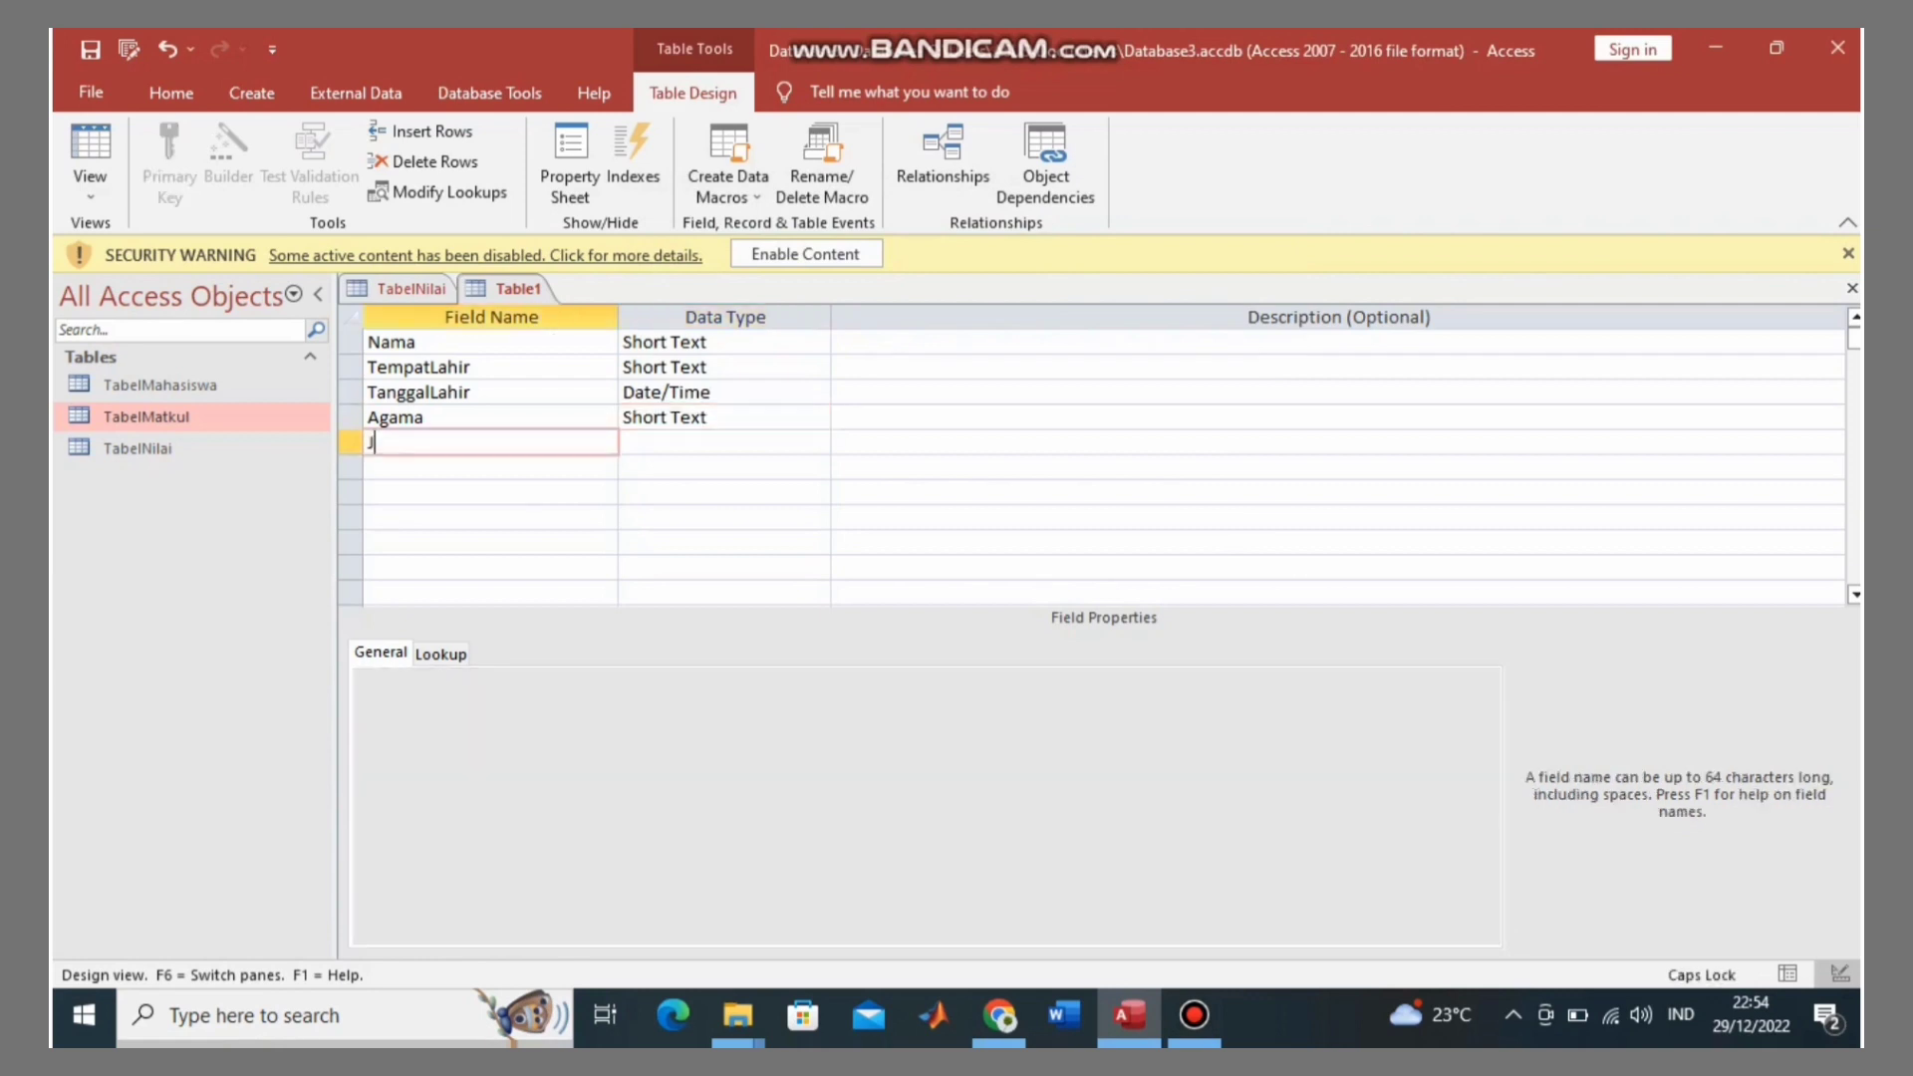
key(Caps_Lock)
text(enis)
key(Caps_Lock)
text(K)
key(Caps_Lock)
text(elamin)
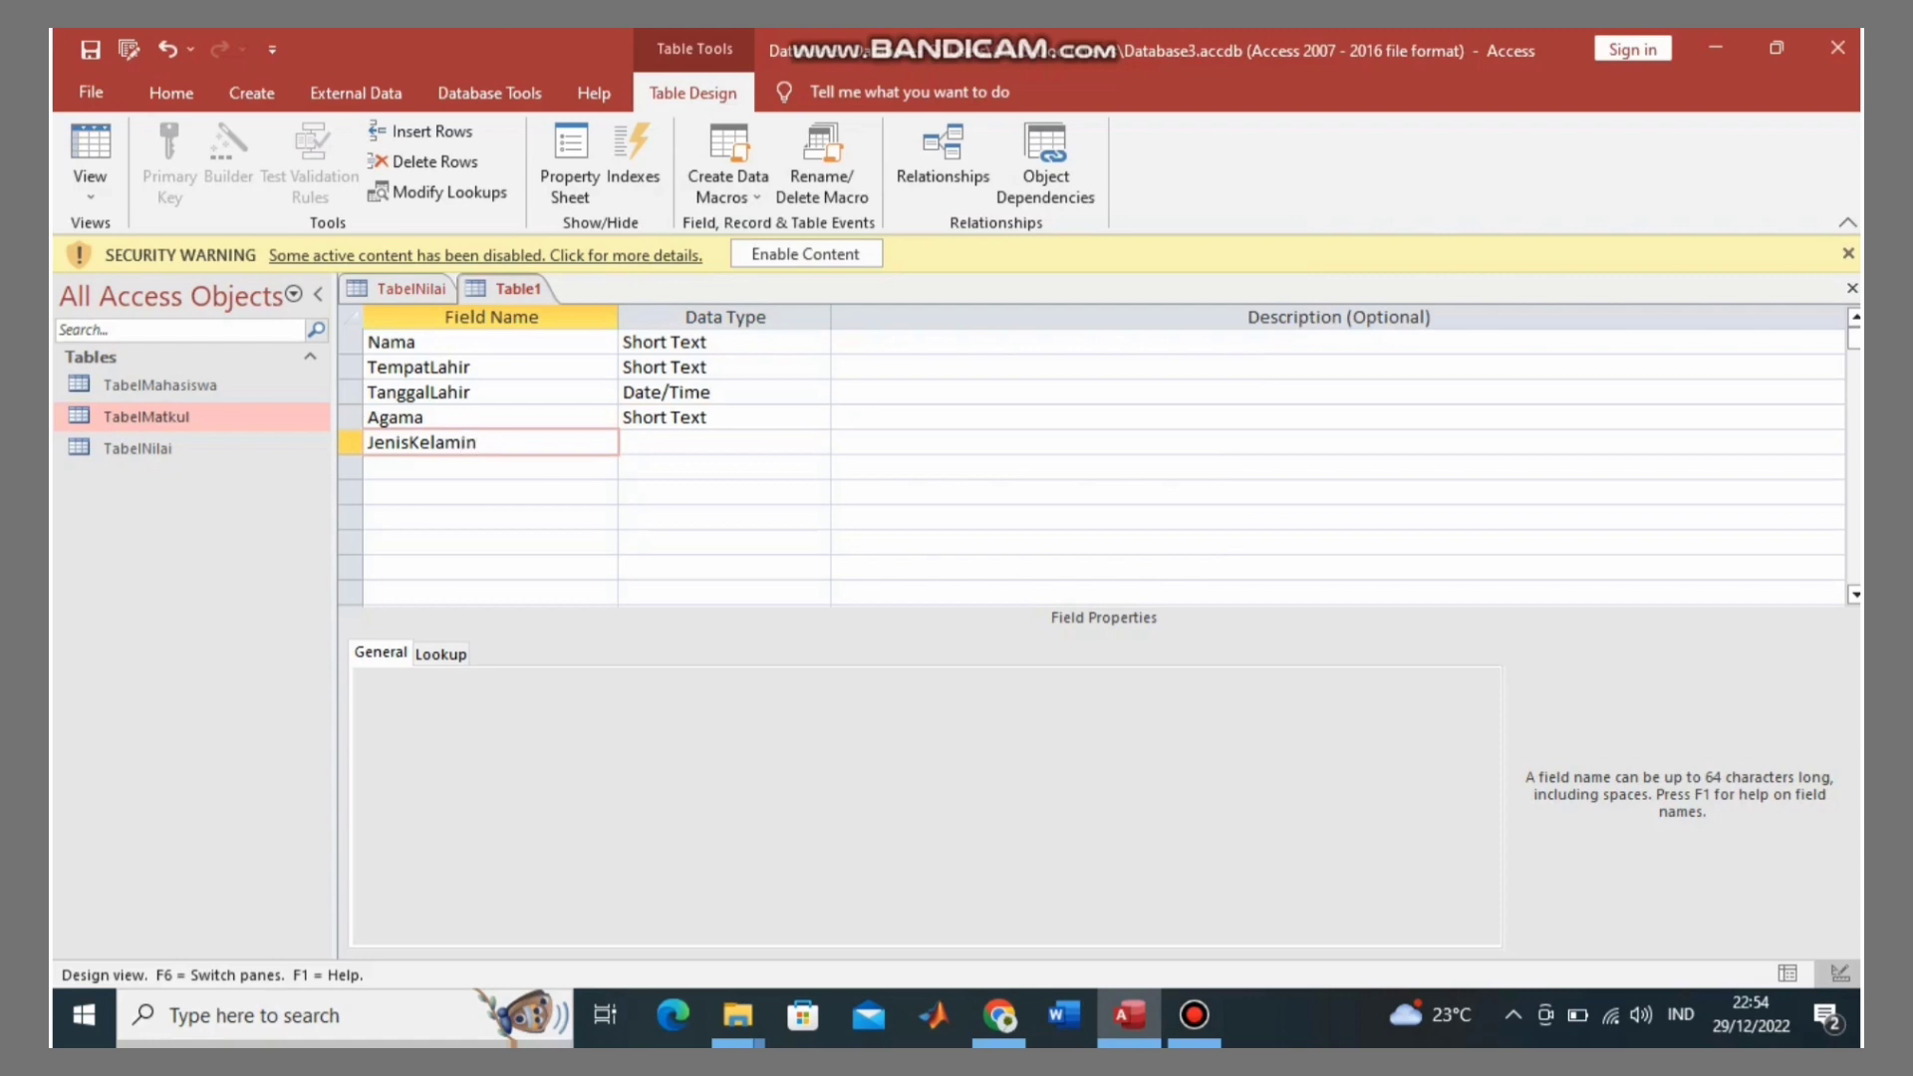
Step: Make JenisKelamin a typed-value lookup with values Laki-Laki and Perempuan
click(662, 442)
key(alt+Down)
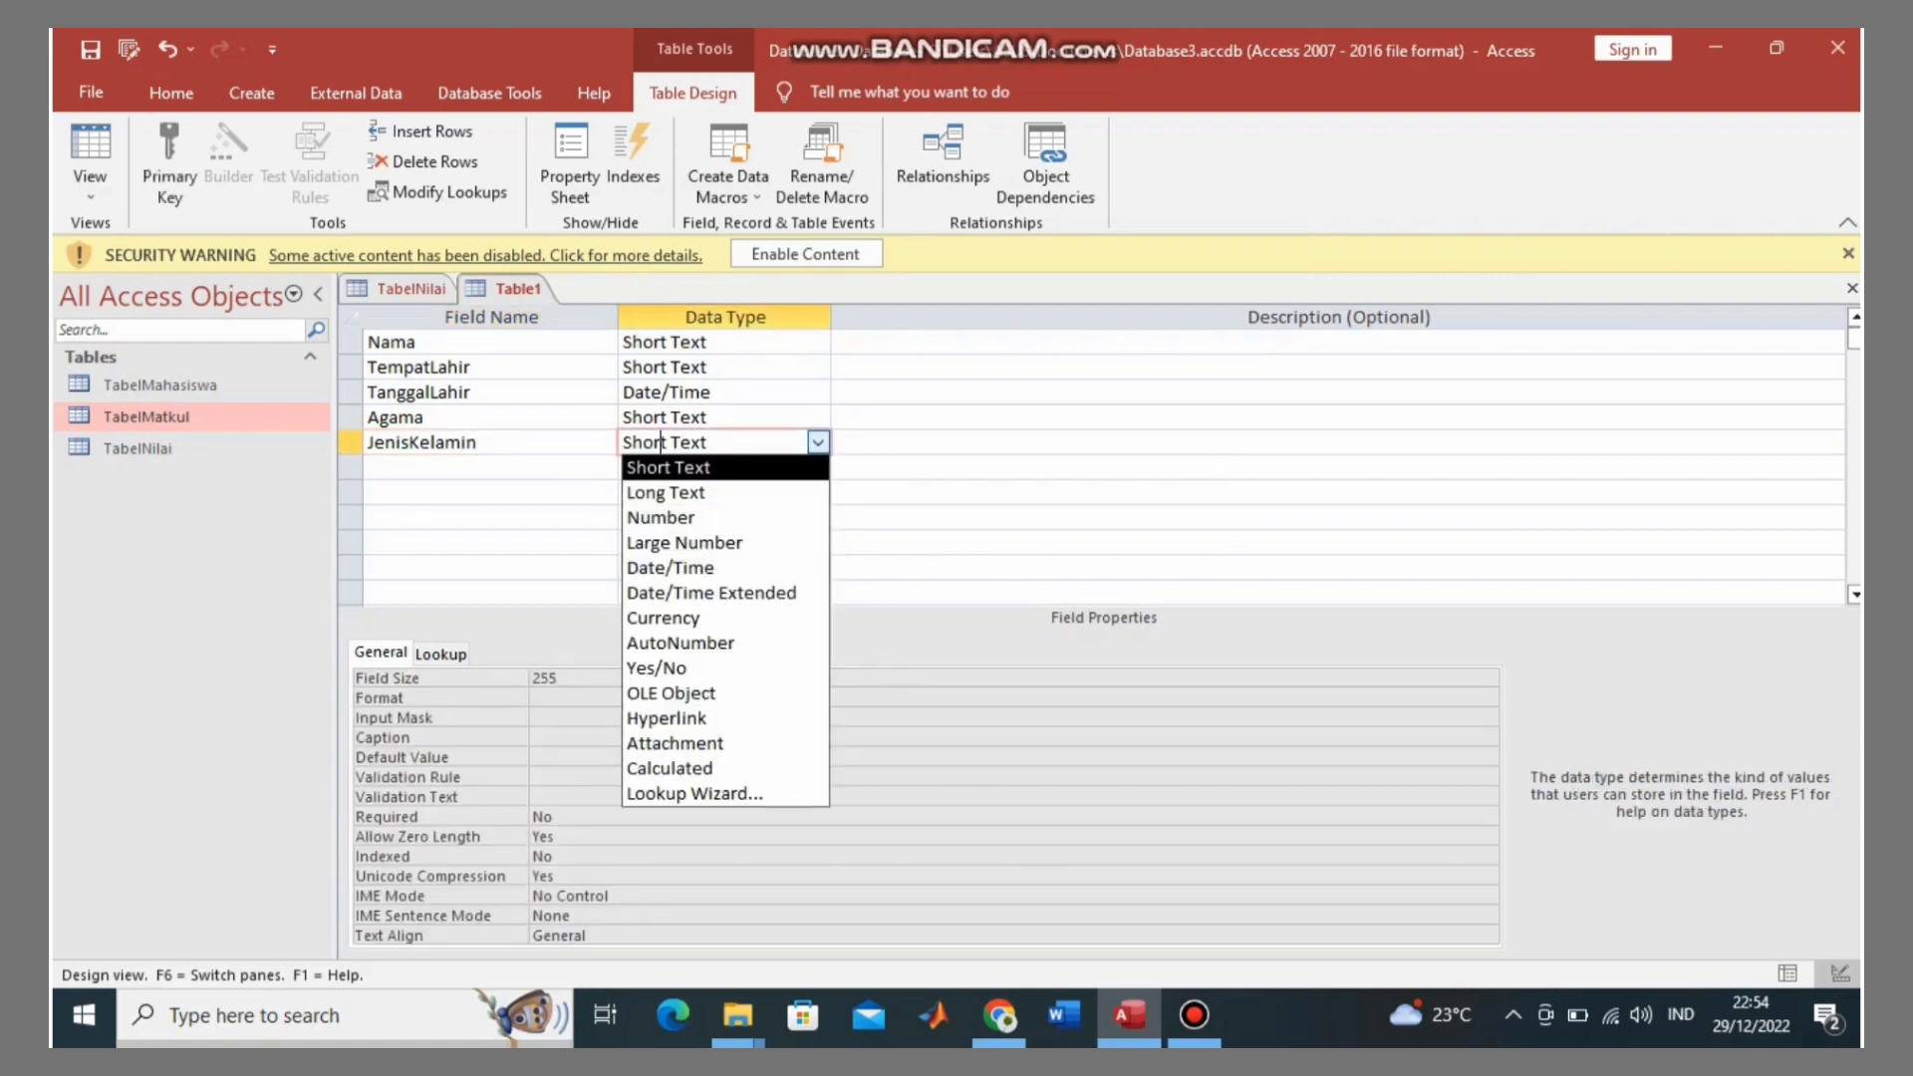
key(Down)
key(Down)
key(Down)
key(Down)
key(Down)
key(Down)
key(Down)
key(Down)
key(Down)
key(Down)
key(Down)
key(Down)
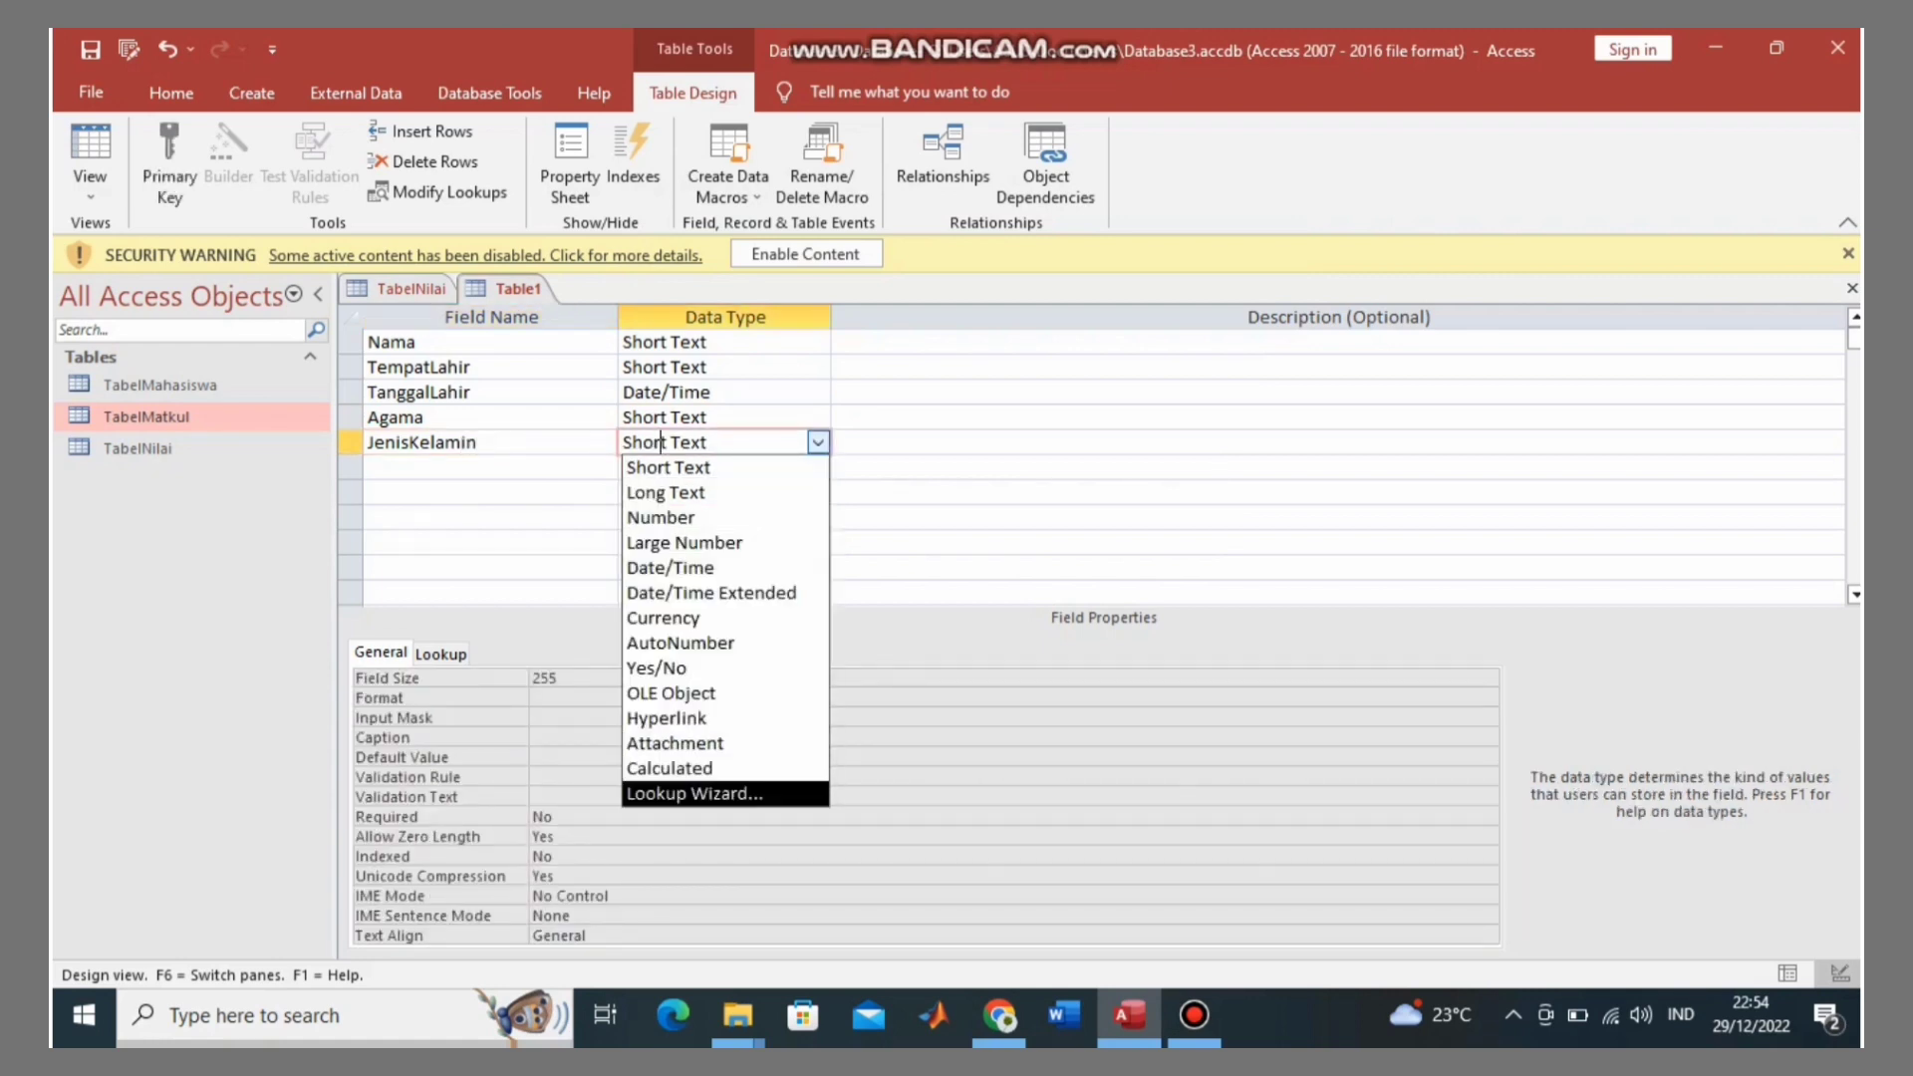
key(Return)
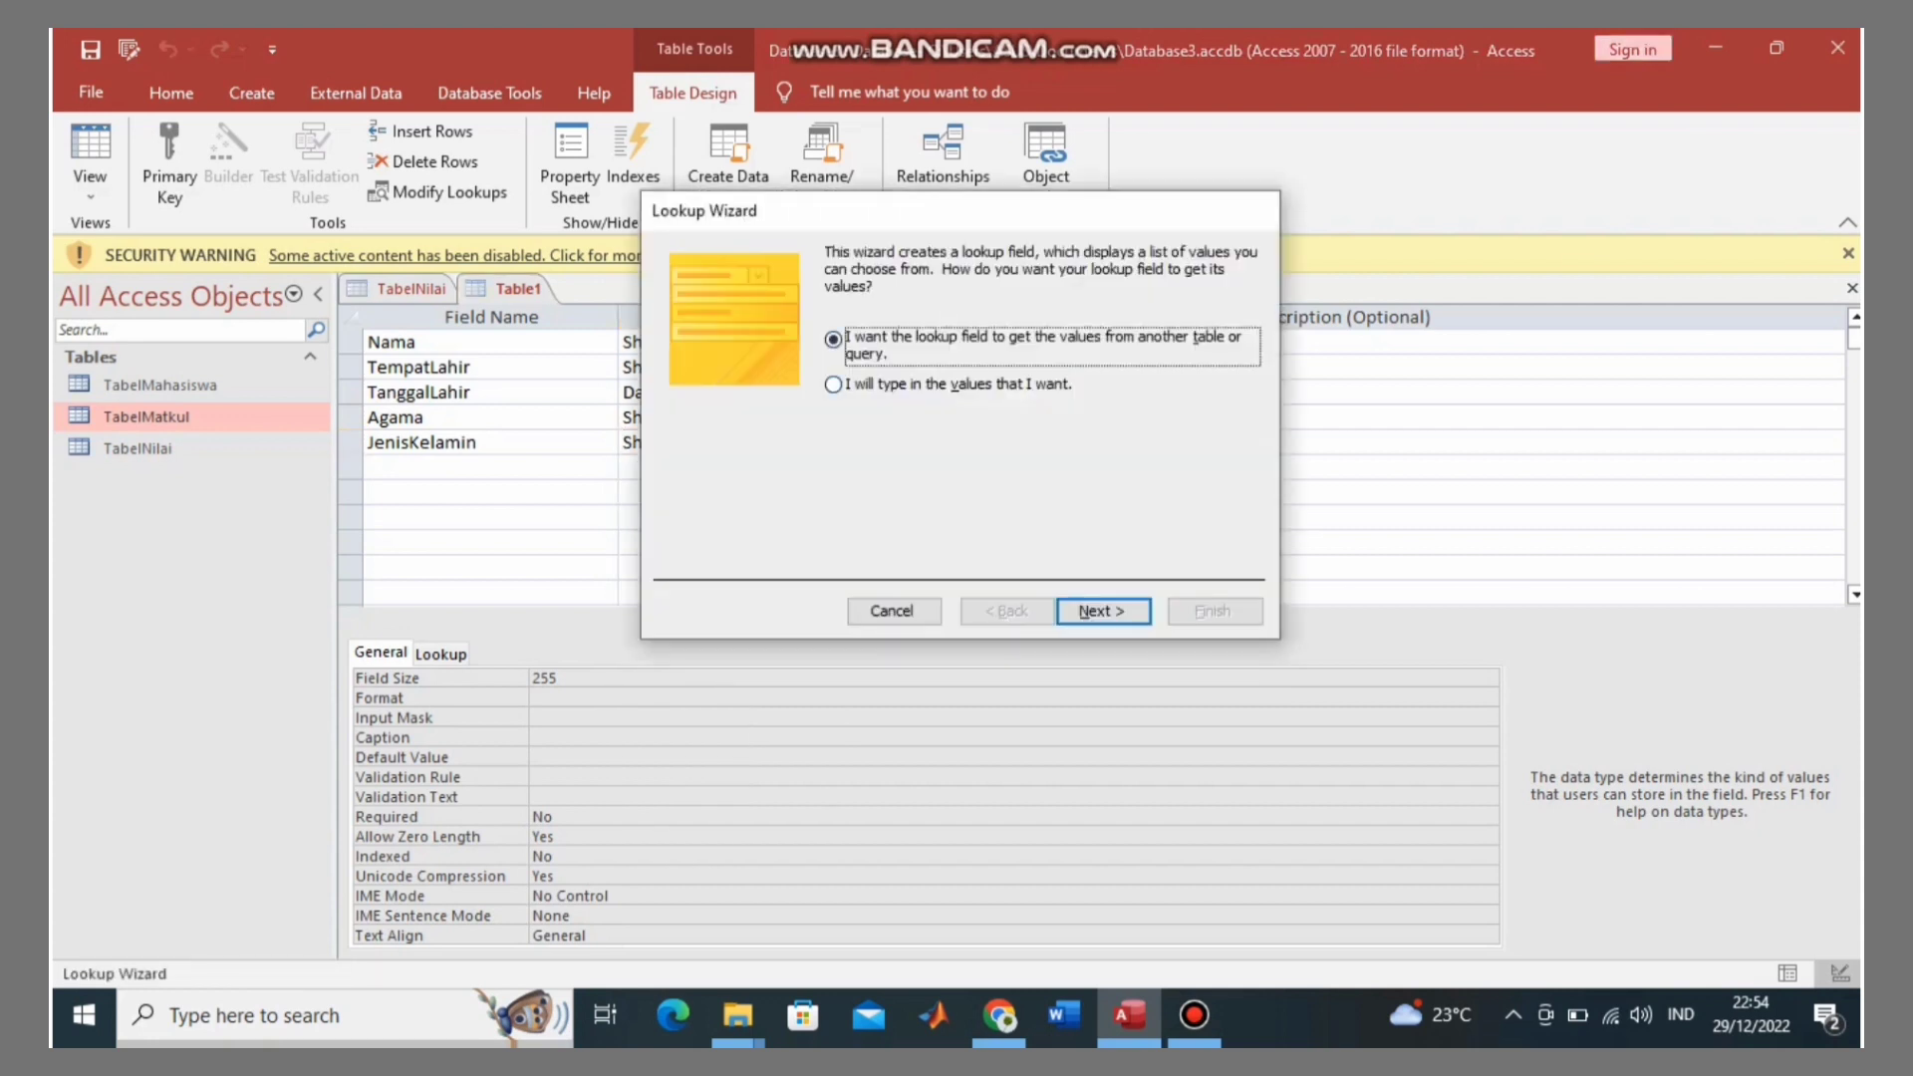
key(Down)
key(Return)
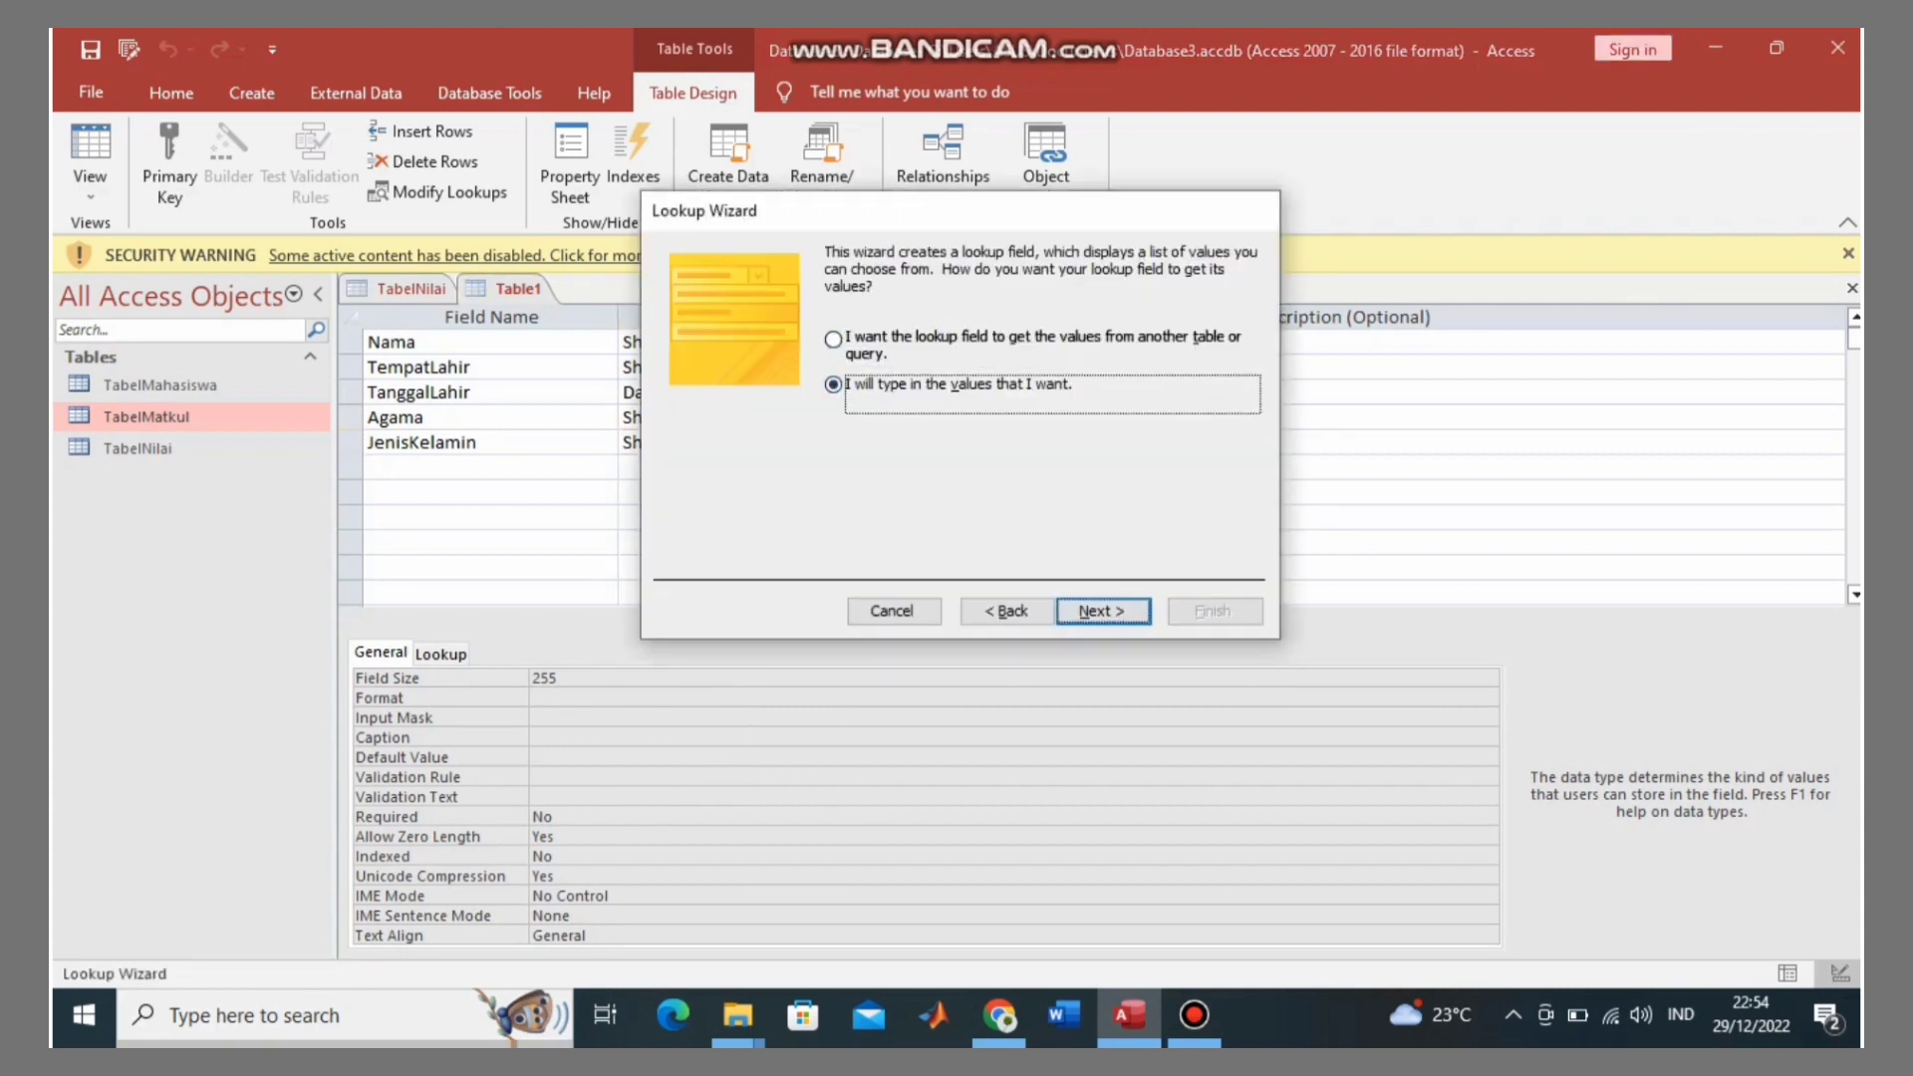
click(743, 410)
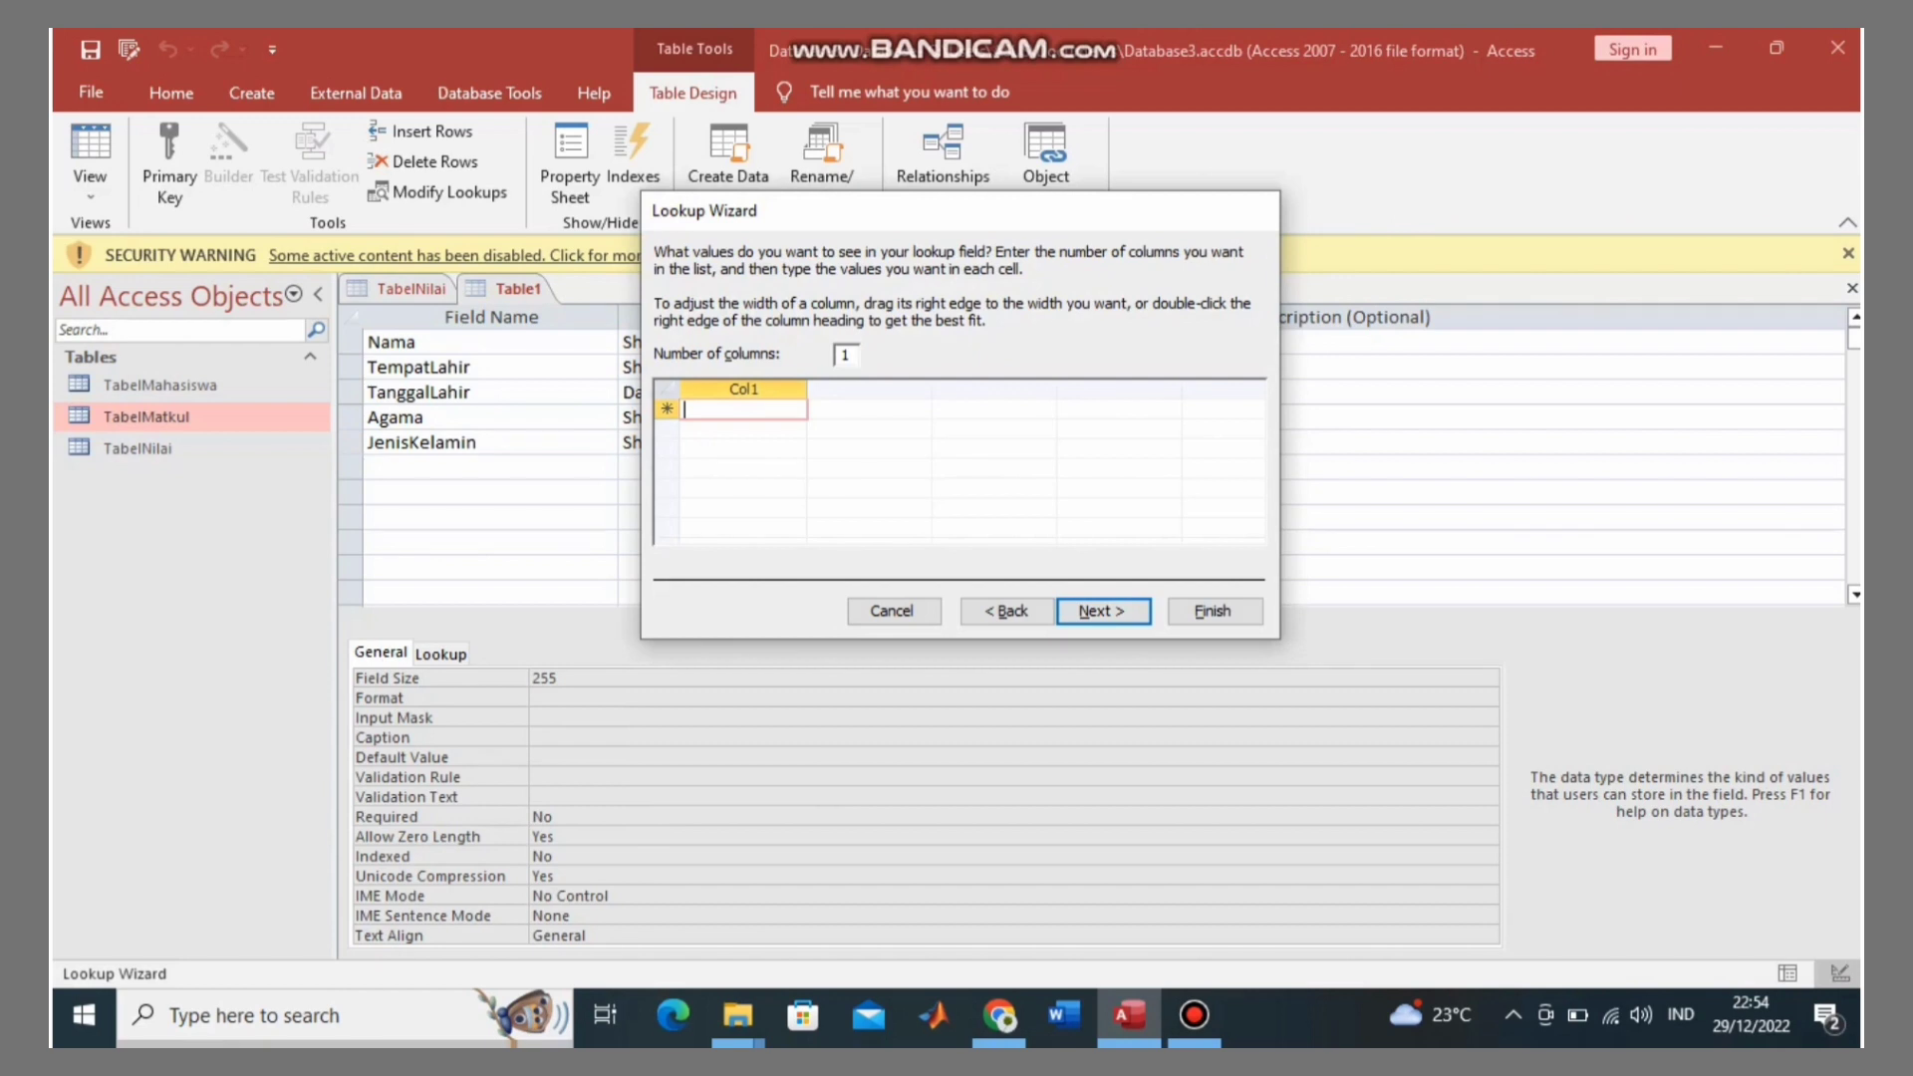
text(Laki)
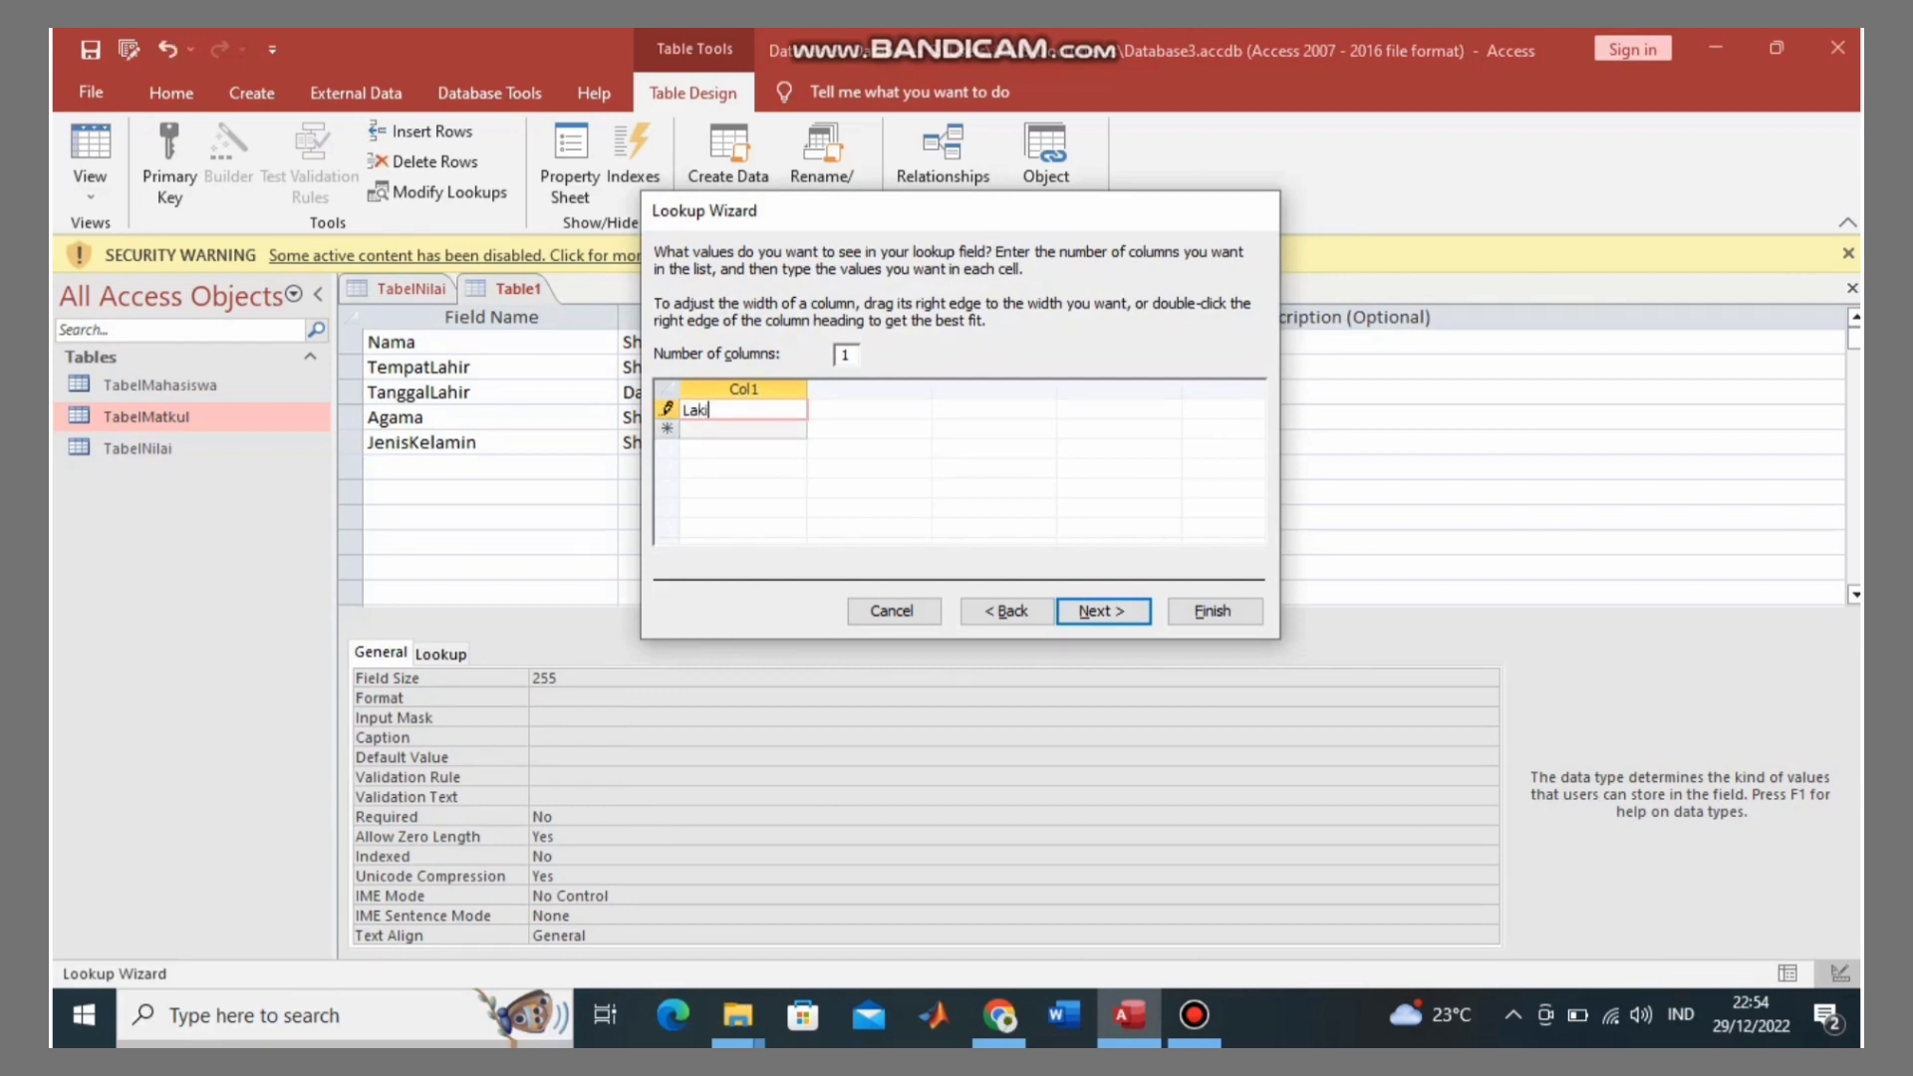
text(-Laki)
key(Tab)
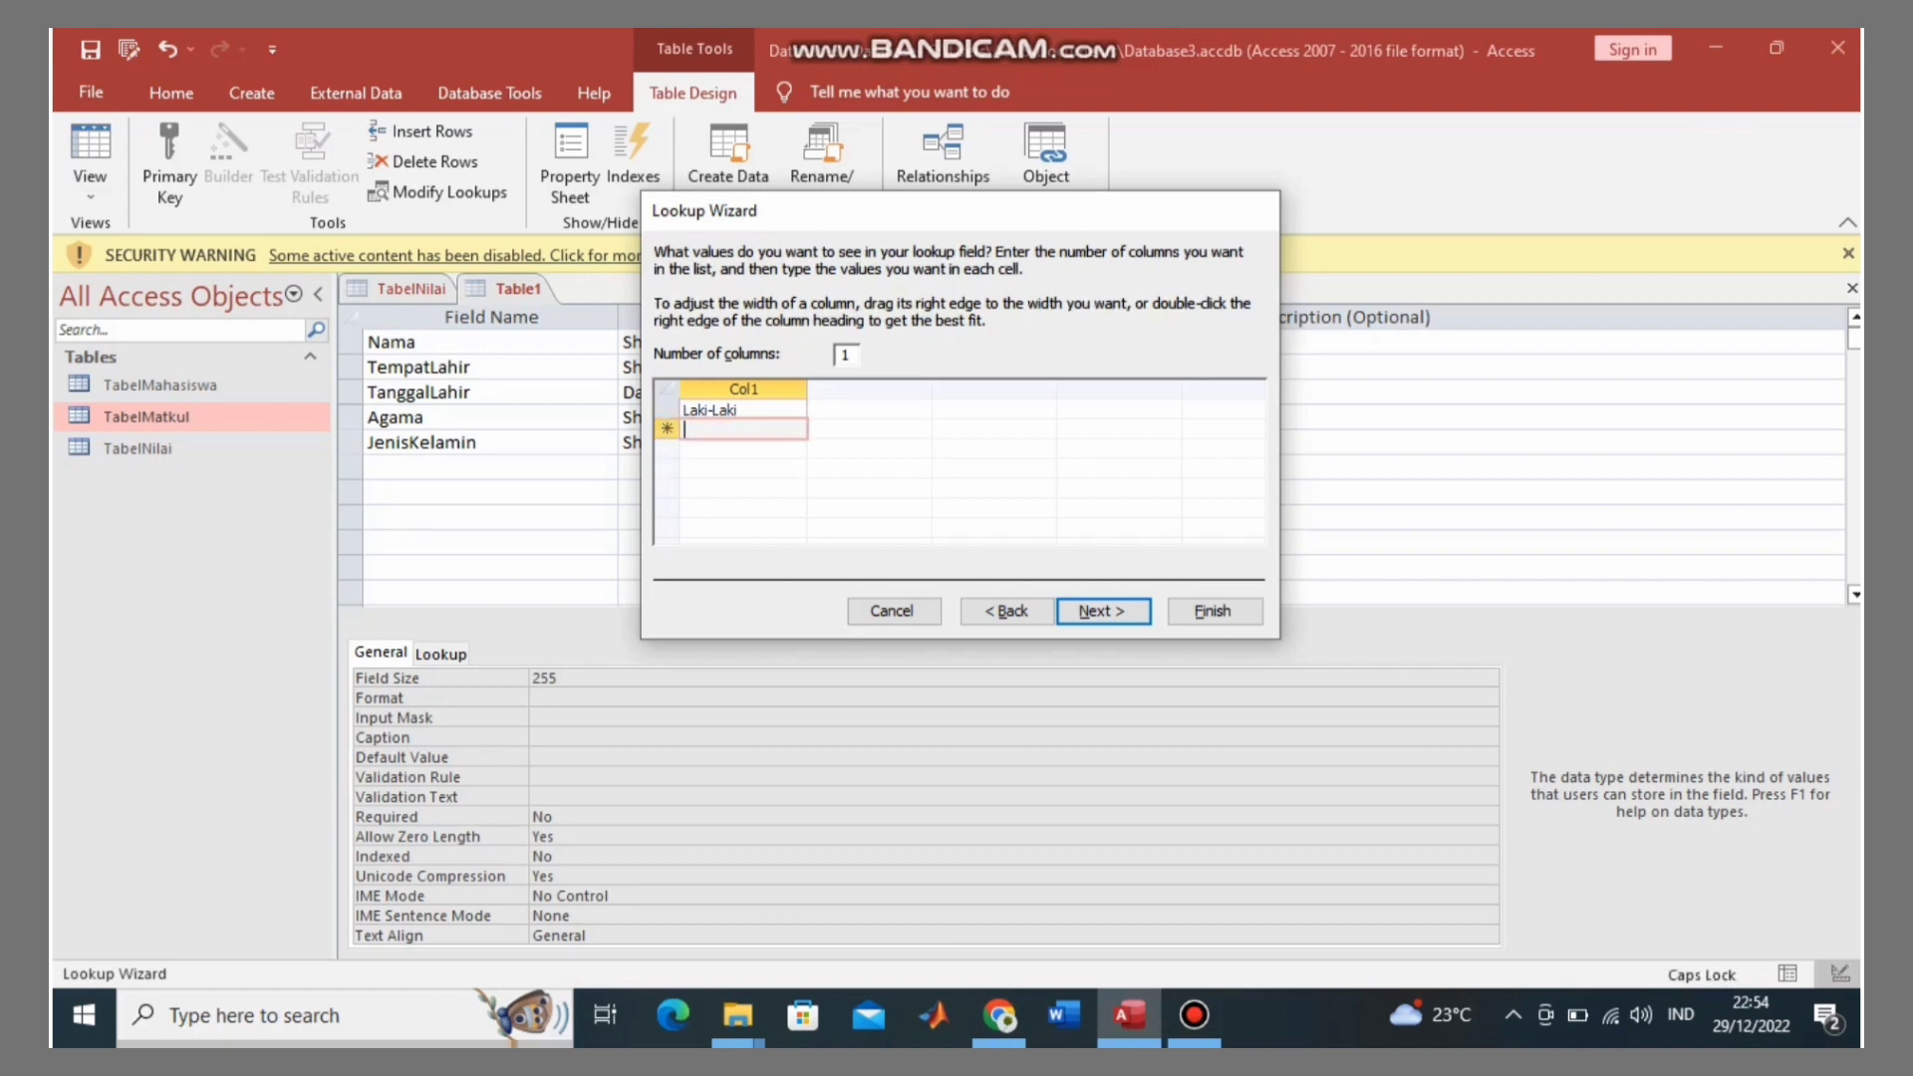
text(Perempuan)
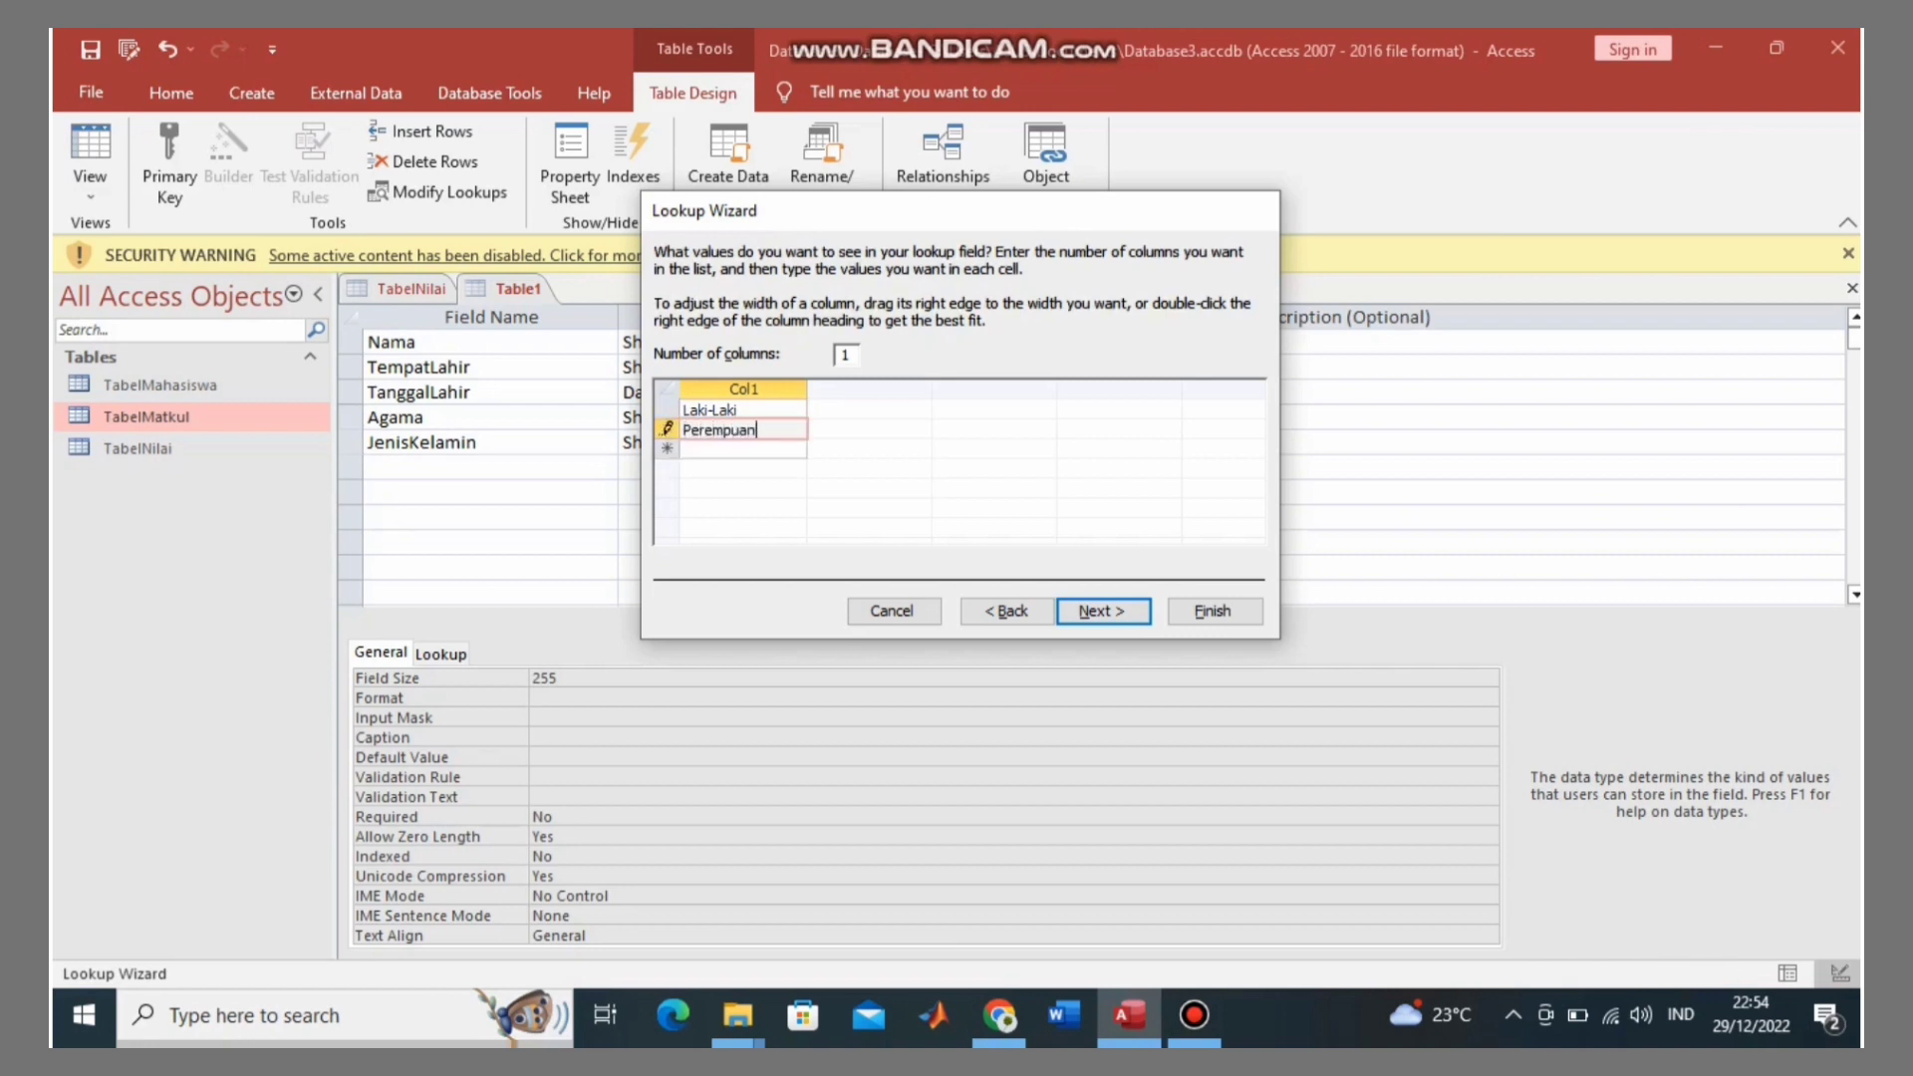
Step: Limit JenisKelamin to its listed values and finish the Lookup Wizard
key(alt+n)
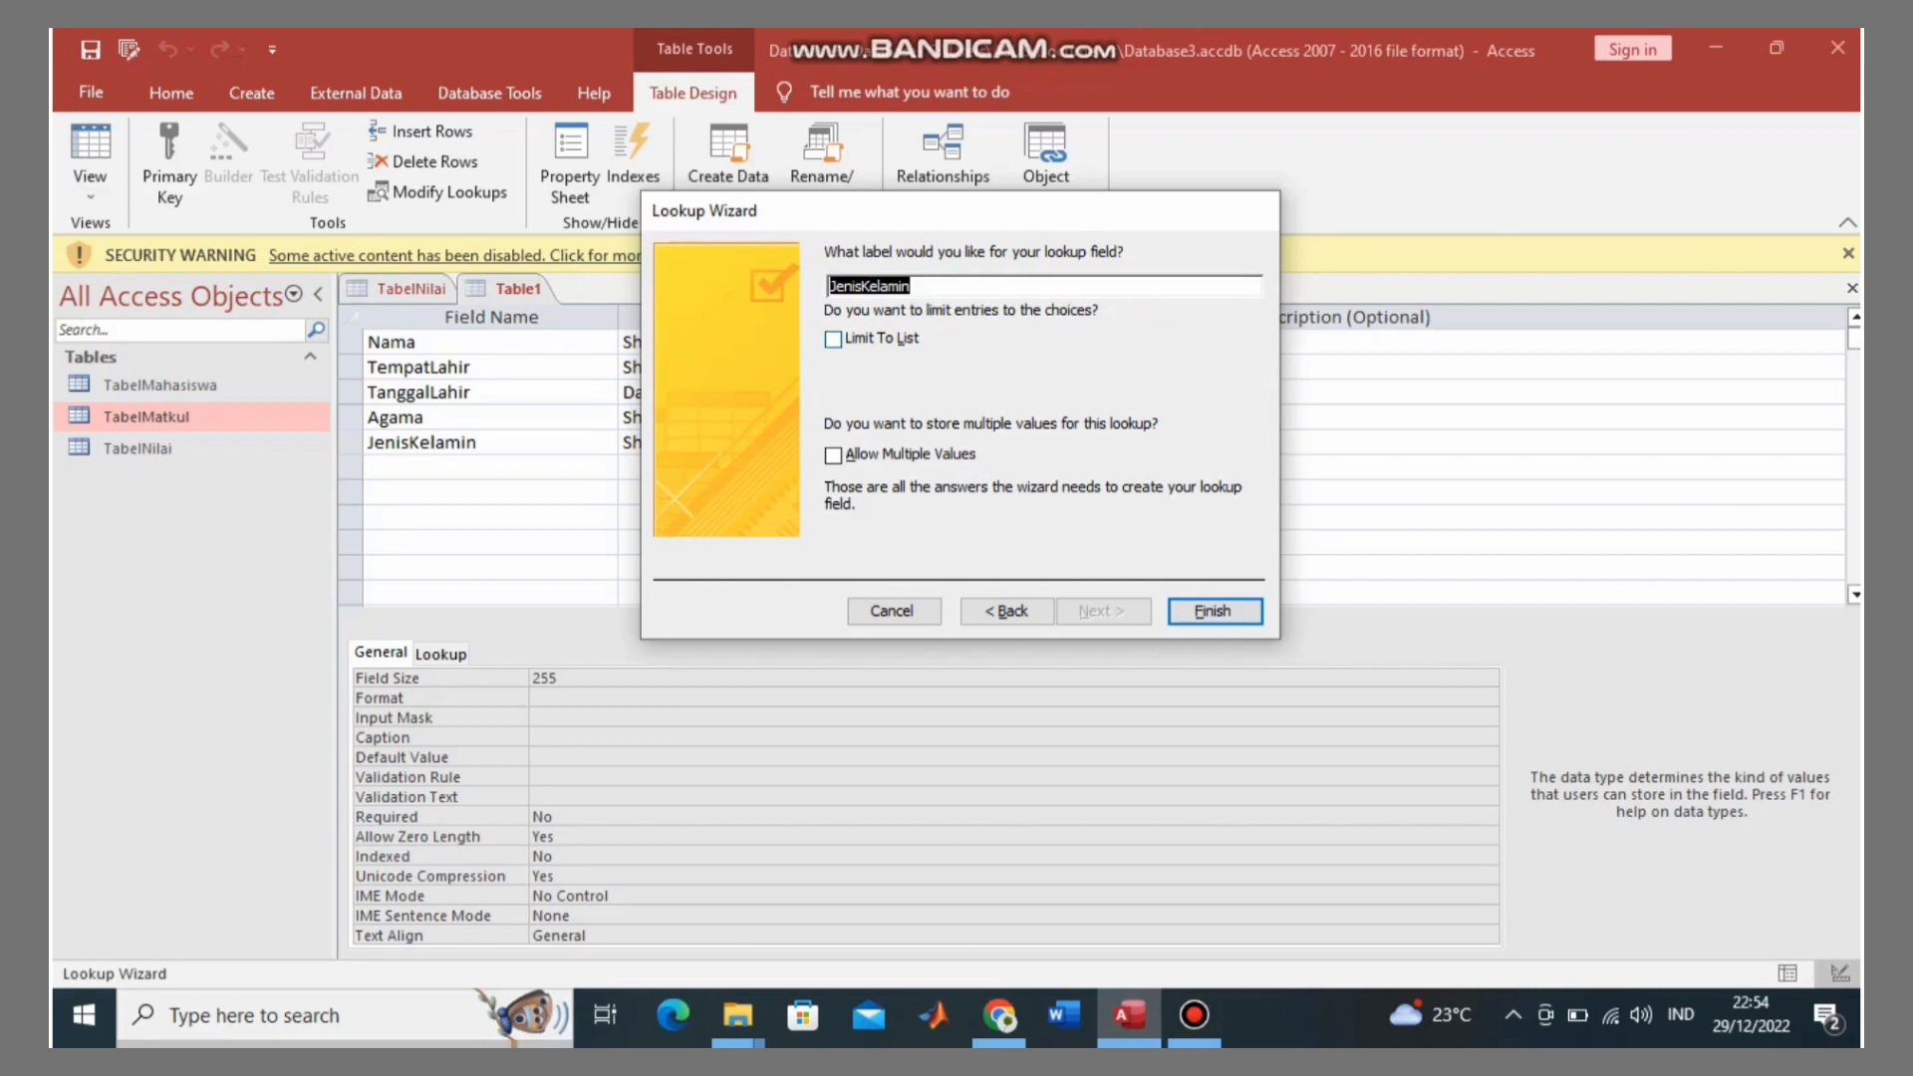
key(Tab)
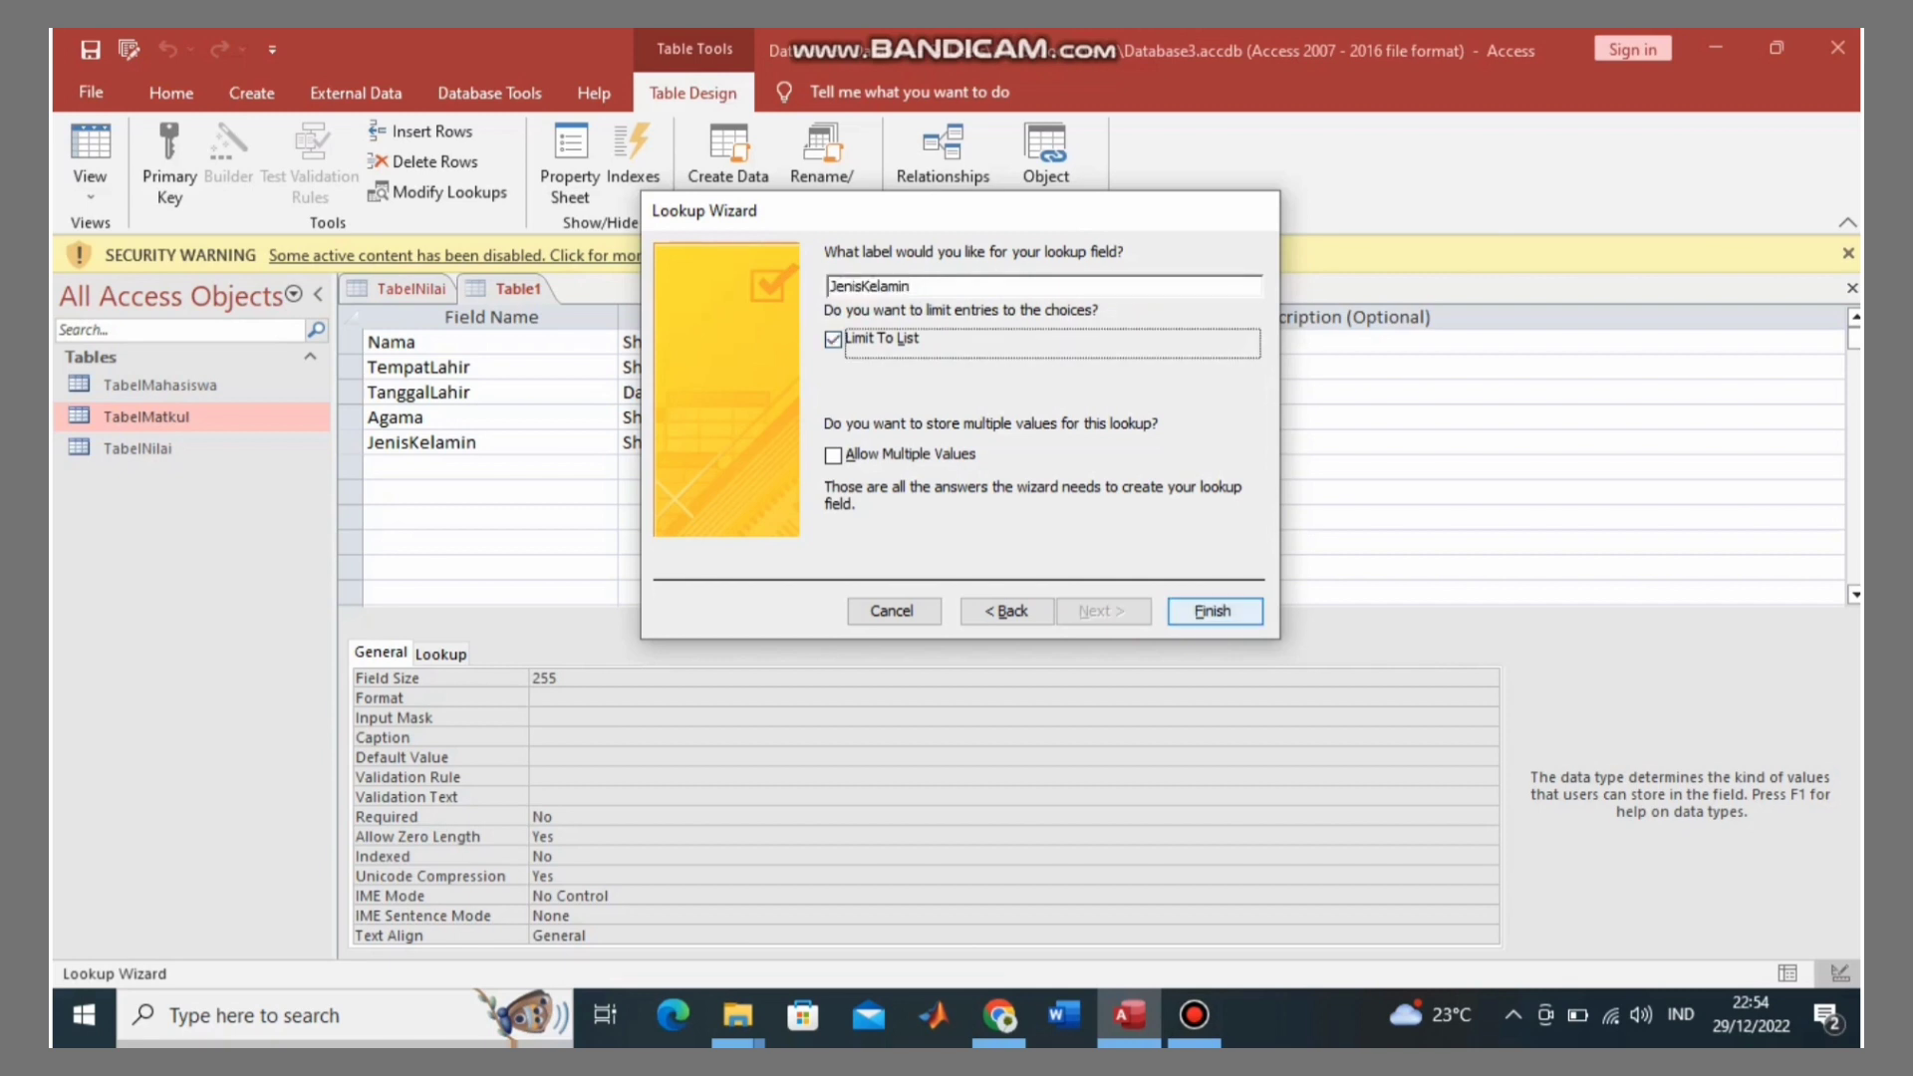
key(Return)
click(490, 467)
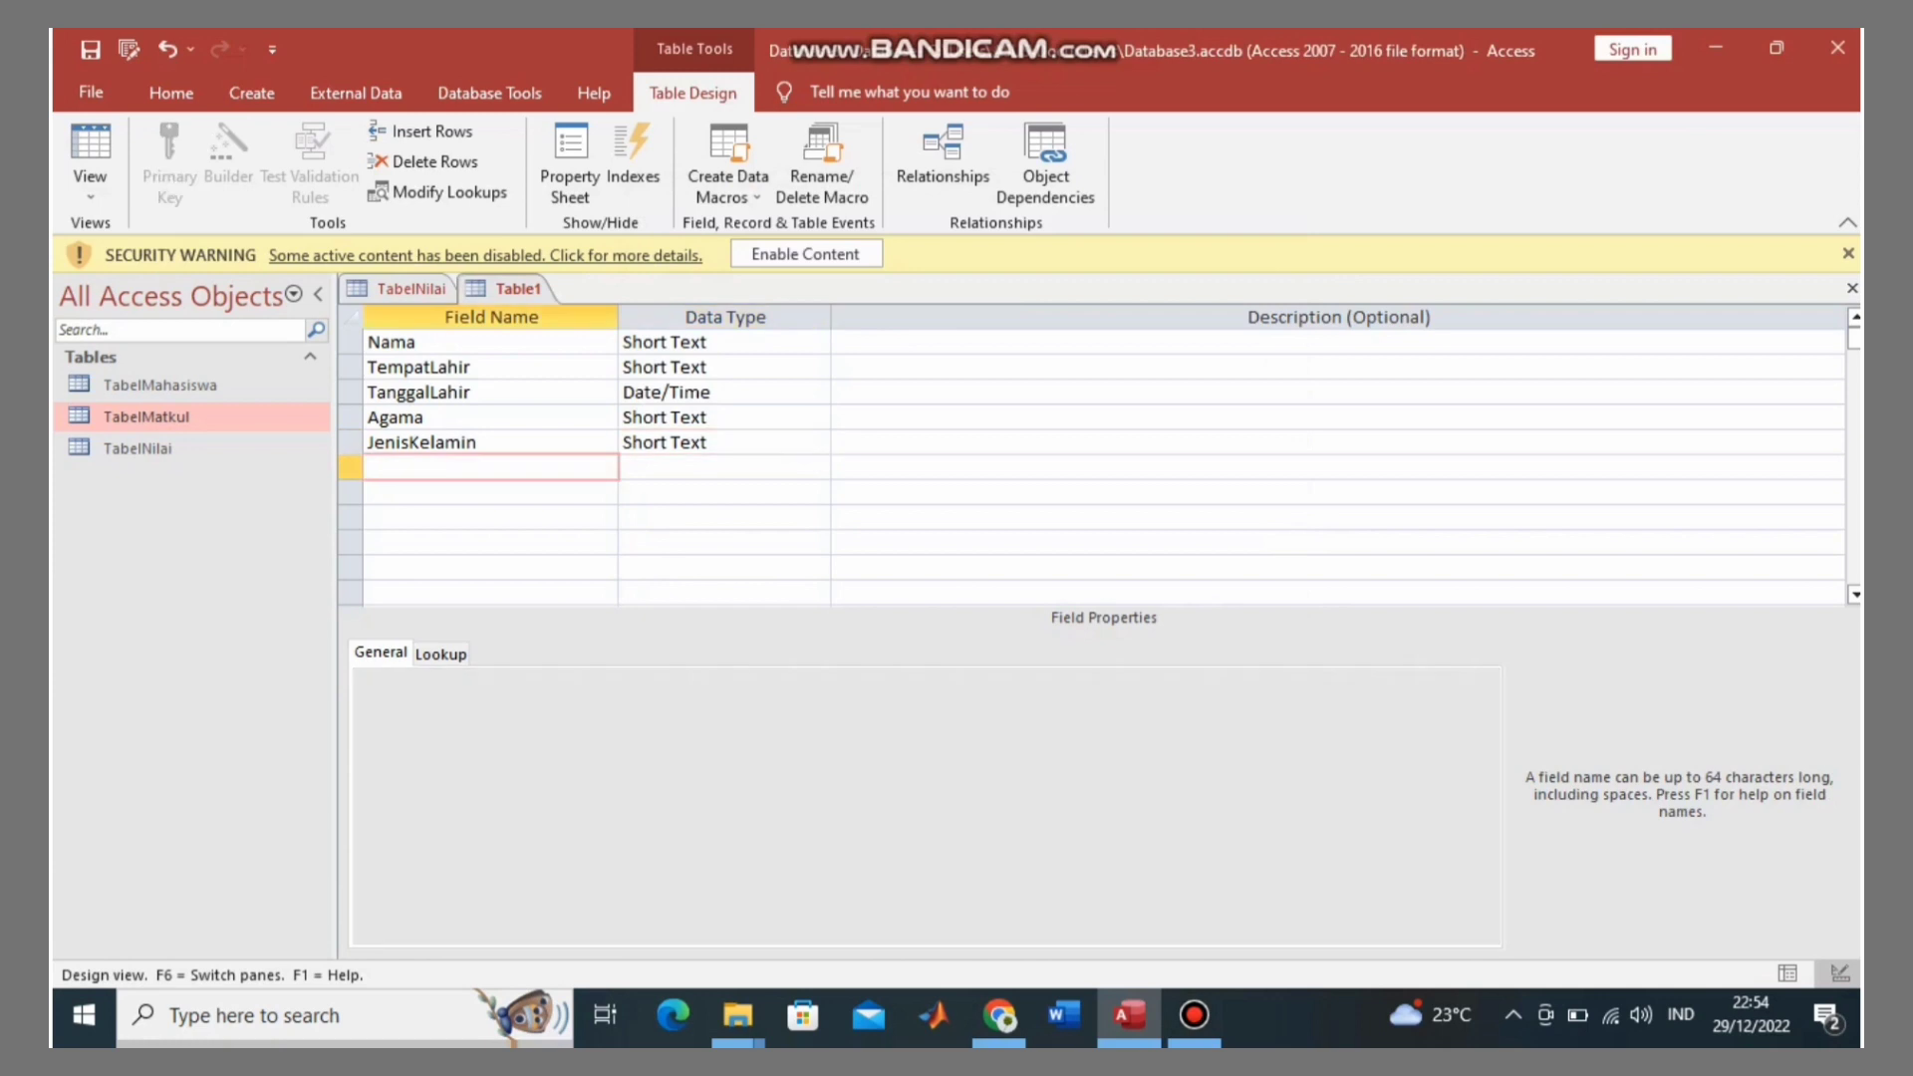
Step: Add an NIKKTP field with the Number data type
key(Caps_Lock)
text(NIKKTP)
click(642, 468)
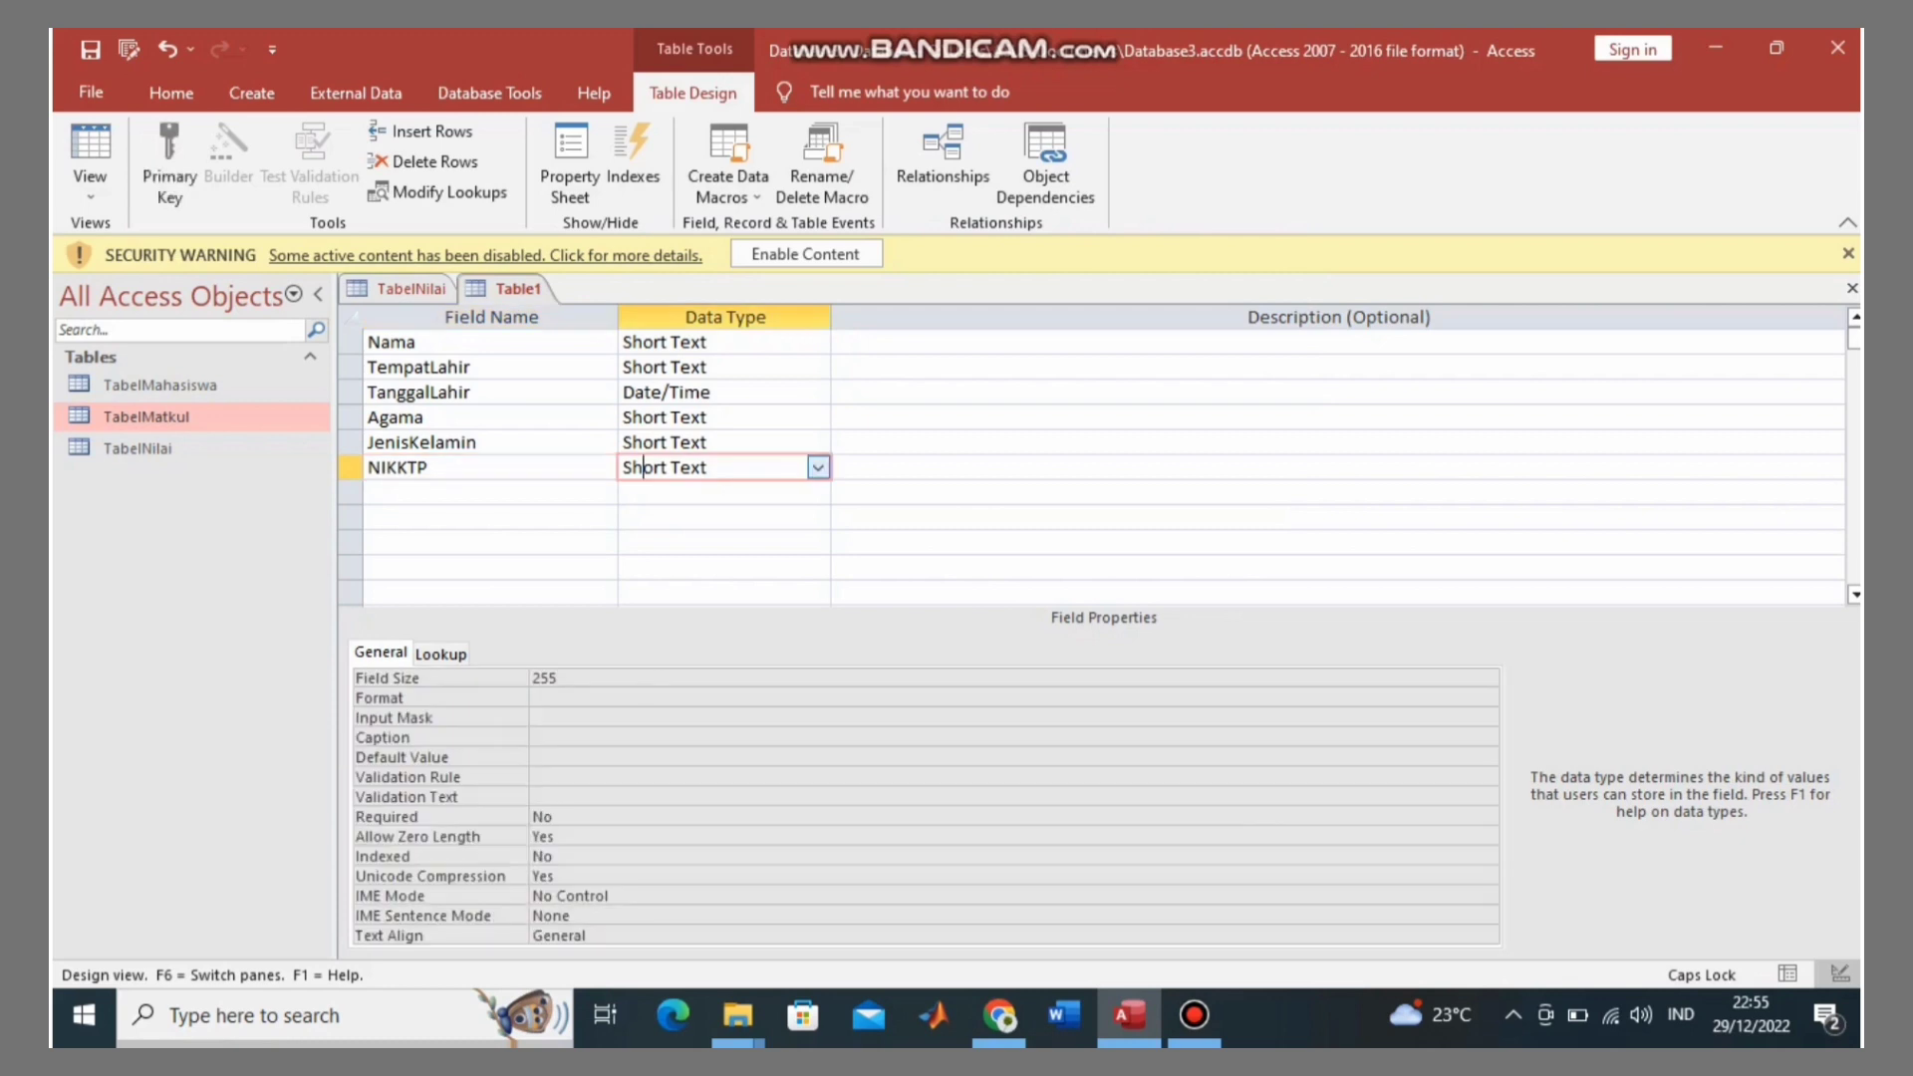
click(818, 467)
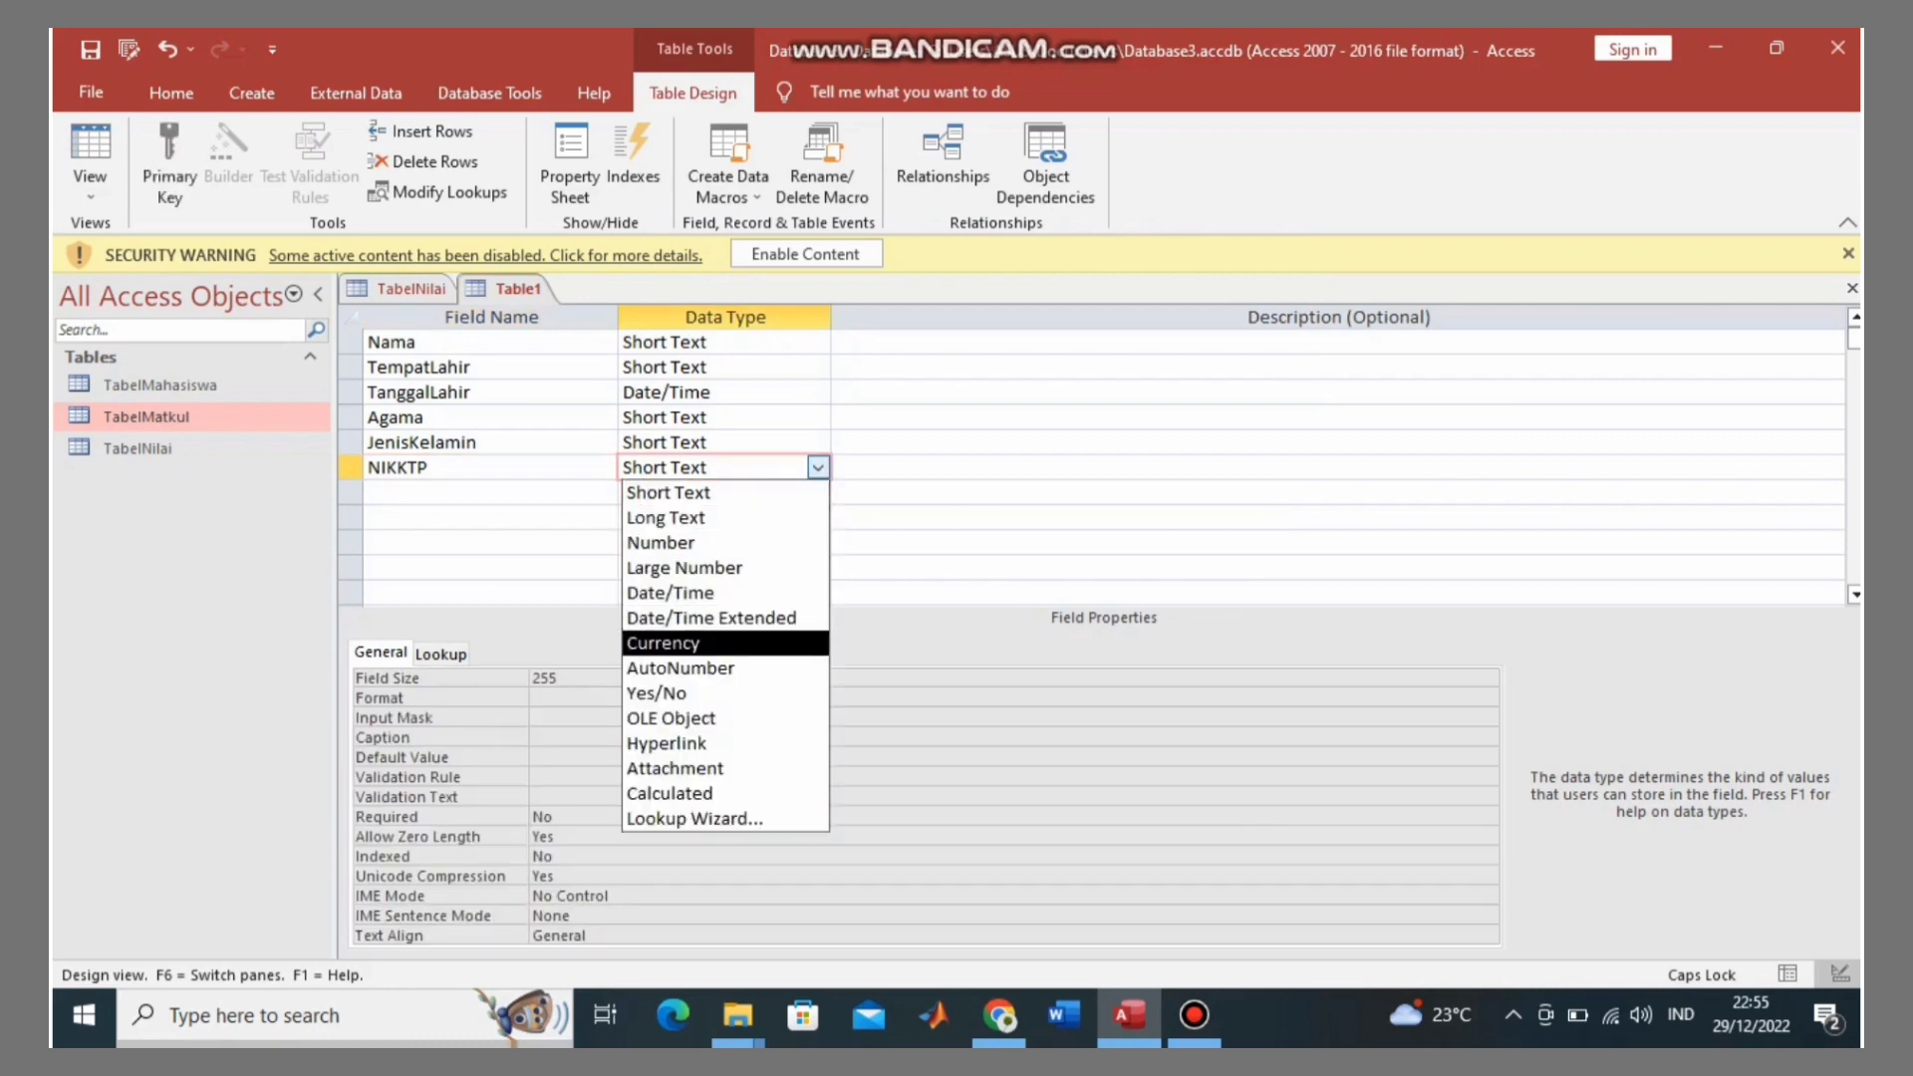
click(699, 543)
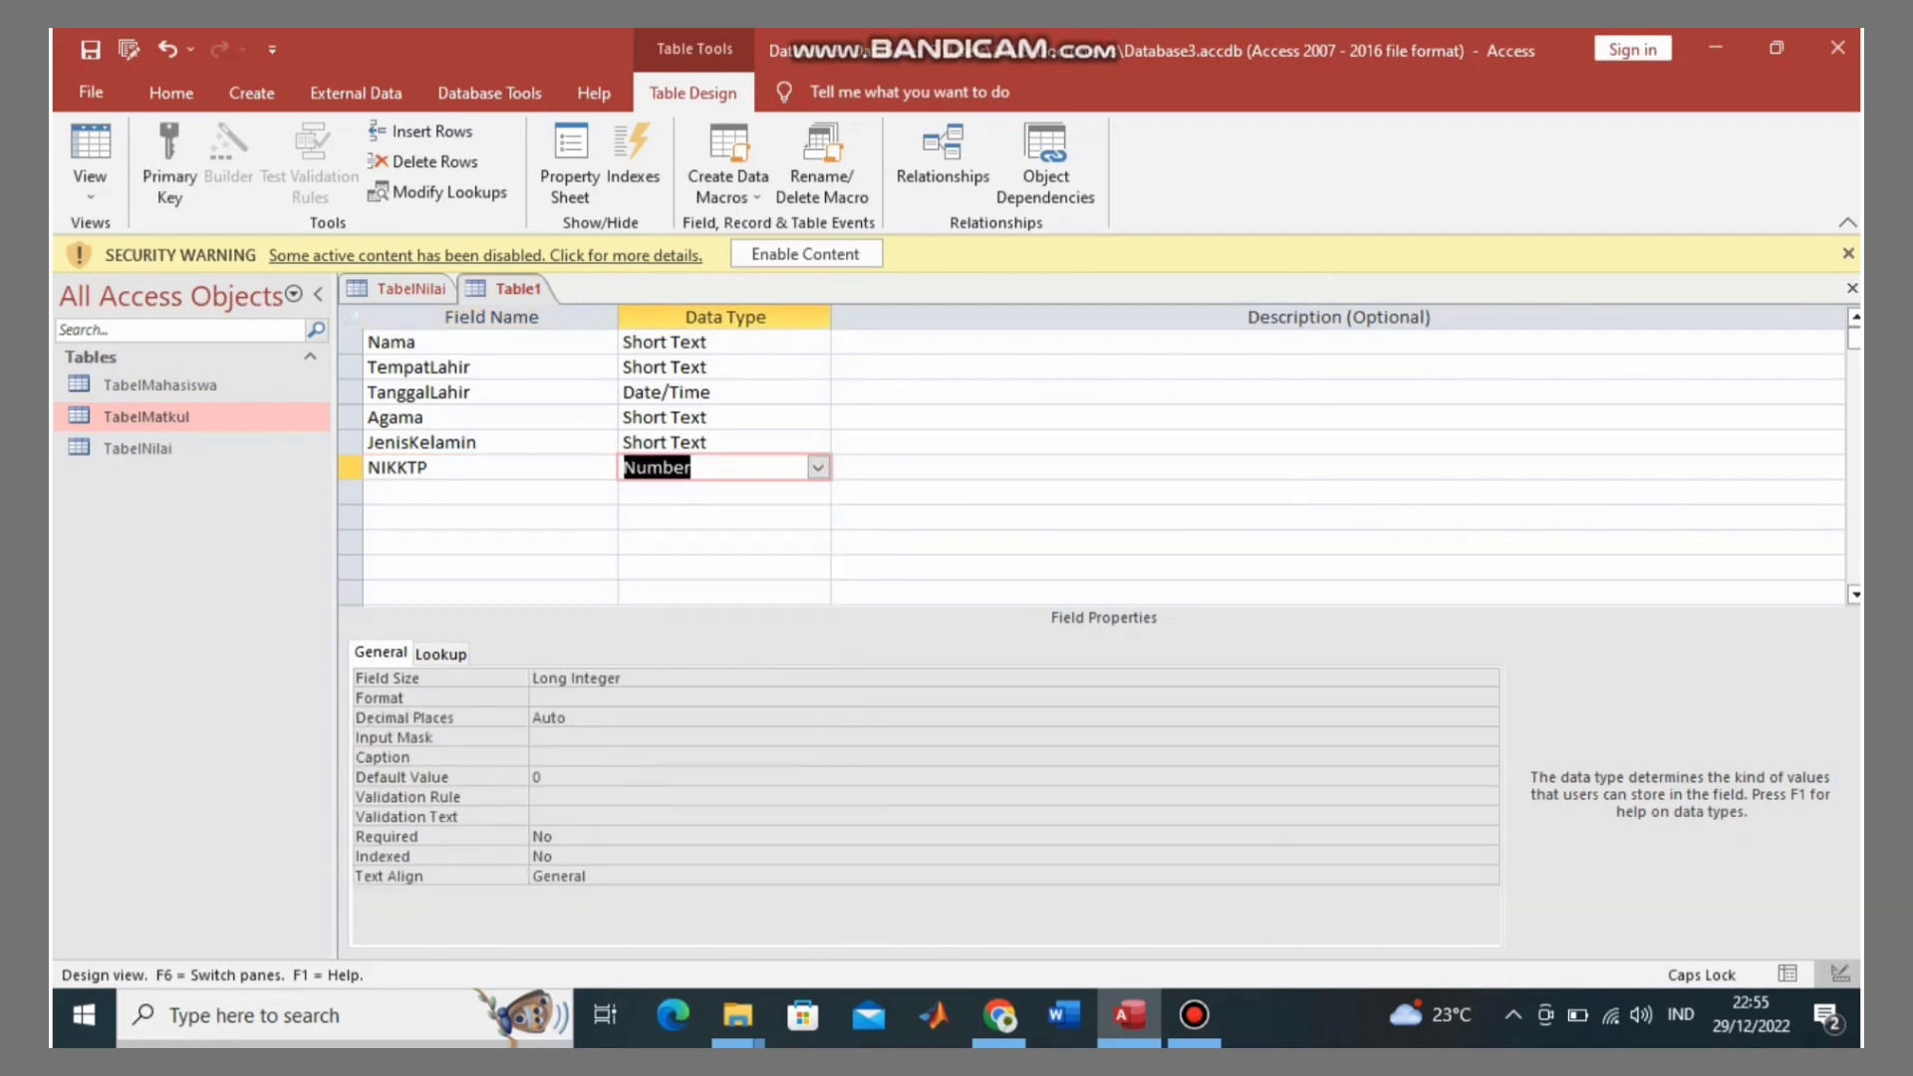
Step: Add a NomorTelepon field with the Number data type, then select NIKKTP
click(448, 492)
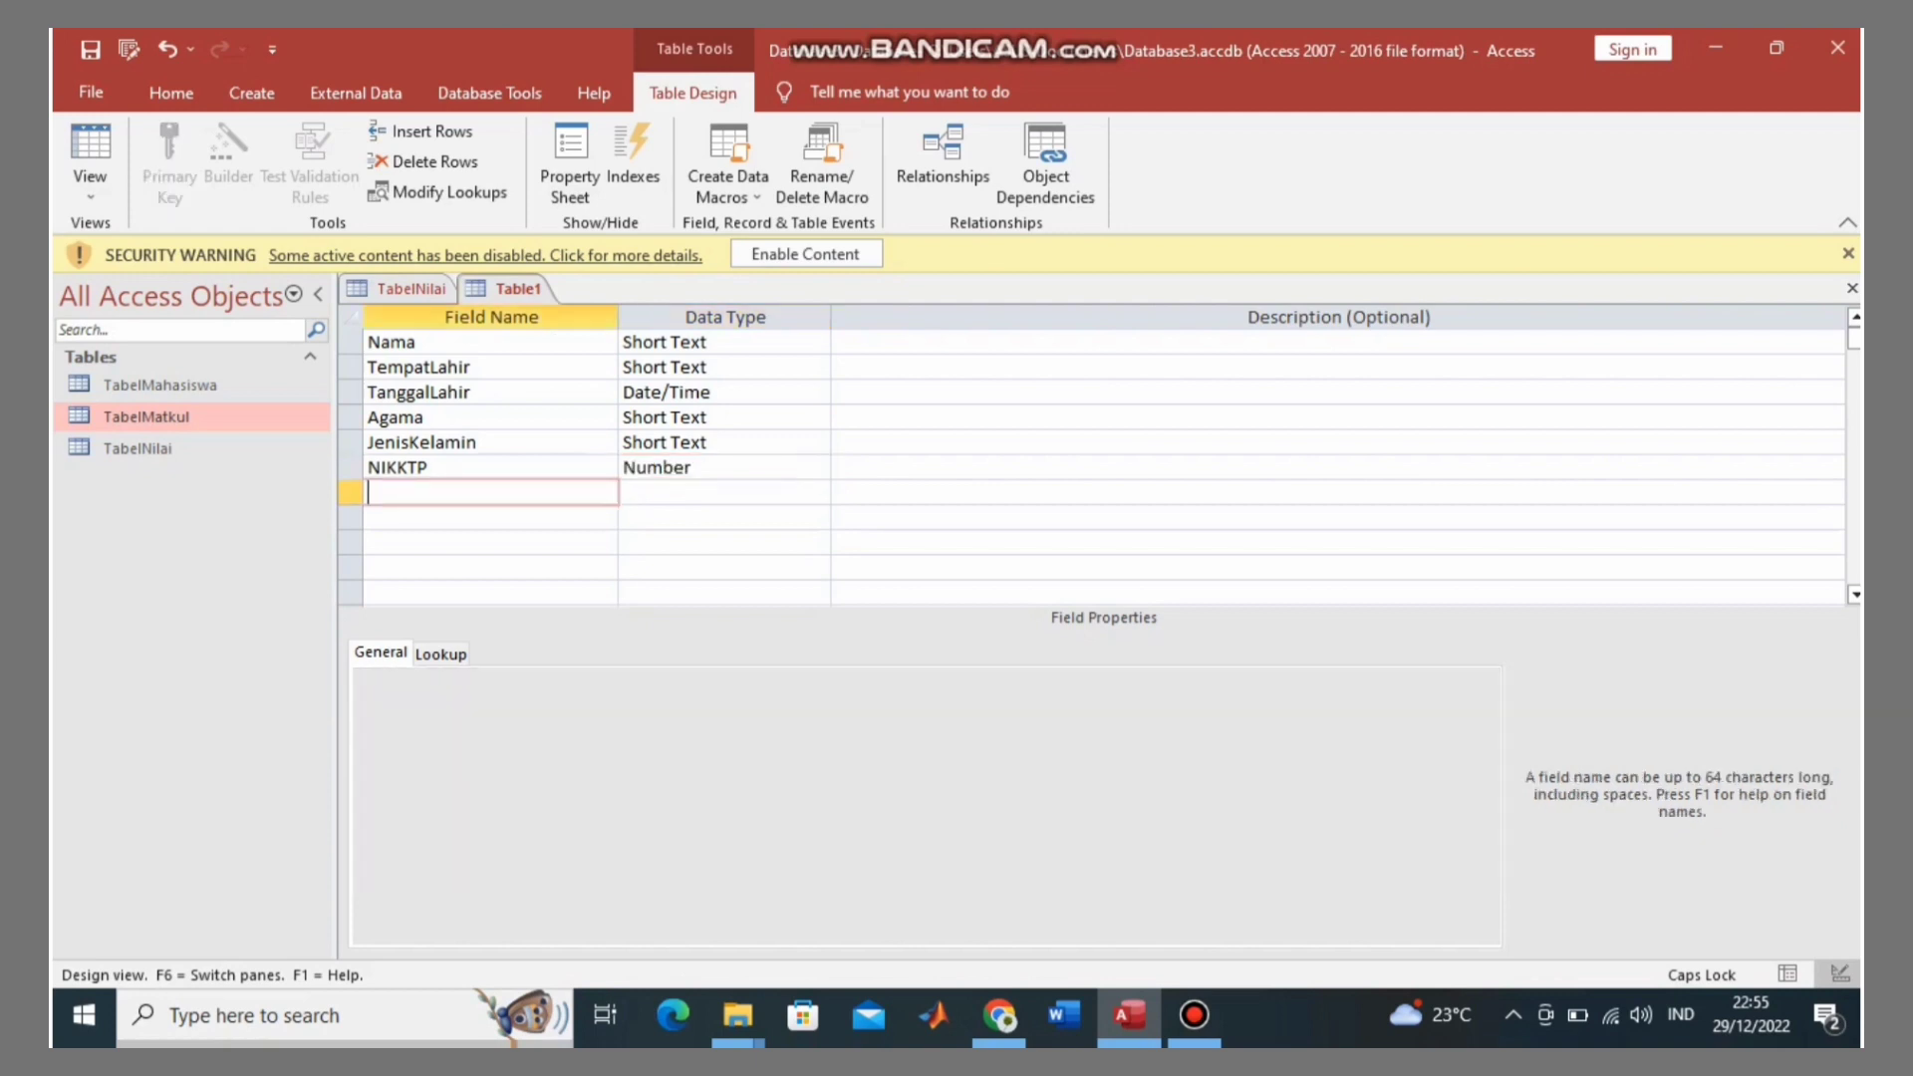
text(nOMORtELEPON)
key(BackSpace)
key(BackSpace)
key(BackSpace)
key(BackSpace)
key(BackSpace)
key(BackSpace)
key(BackSpace)
key(BackSpace)
key(BackSpace)
key(BackSpace)
key(BackSpace)
key(BackSpace)
text(N)
key(Caps_Lock)
text(omor)
key(Caps_Lock)
text(T)
key(Caps_Lock)
text(elepon)
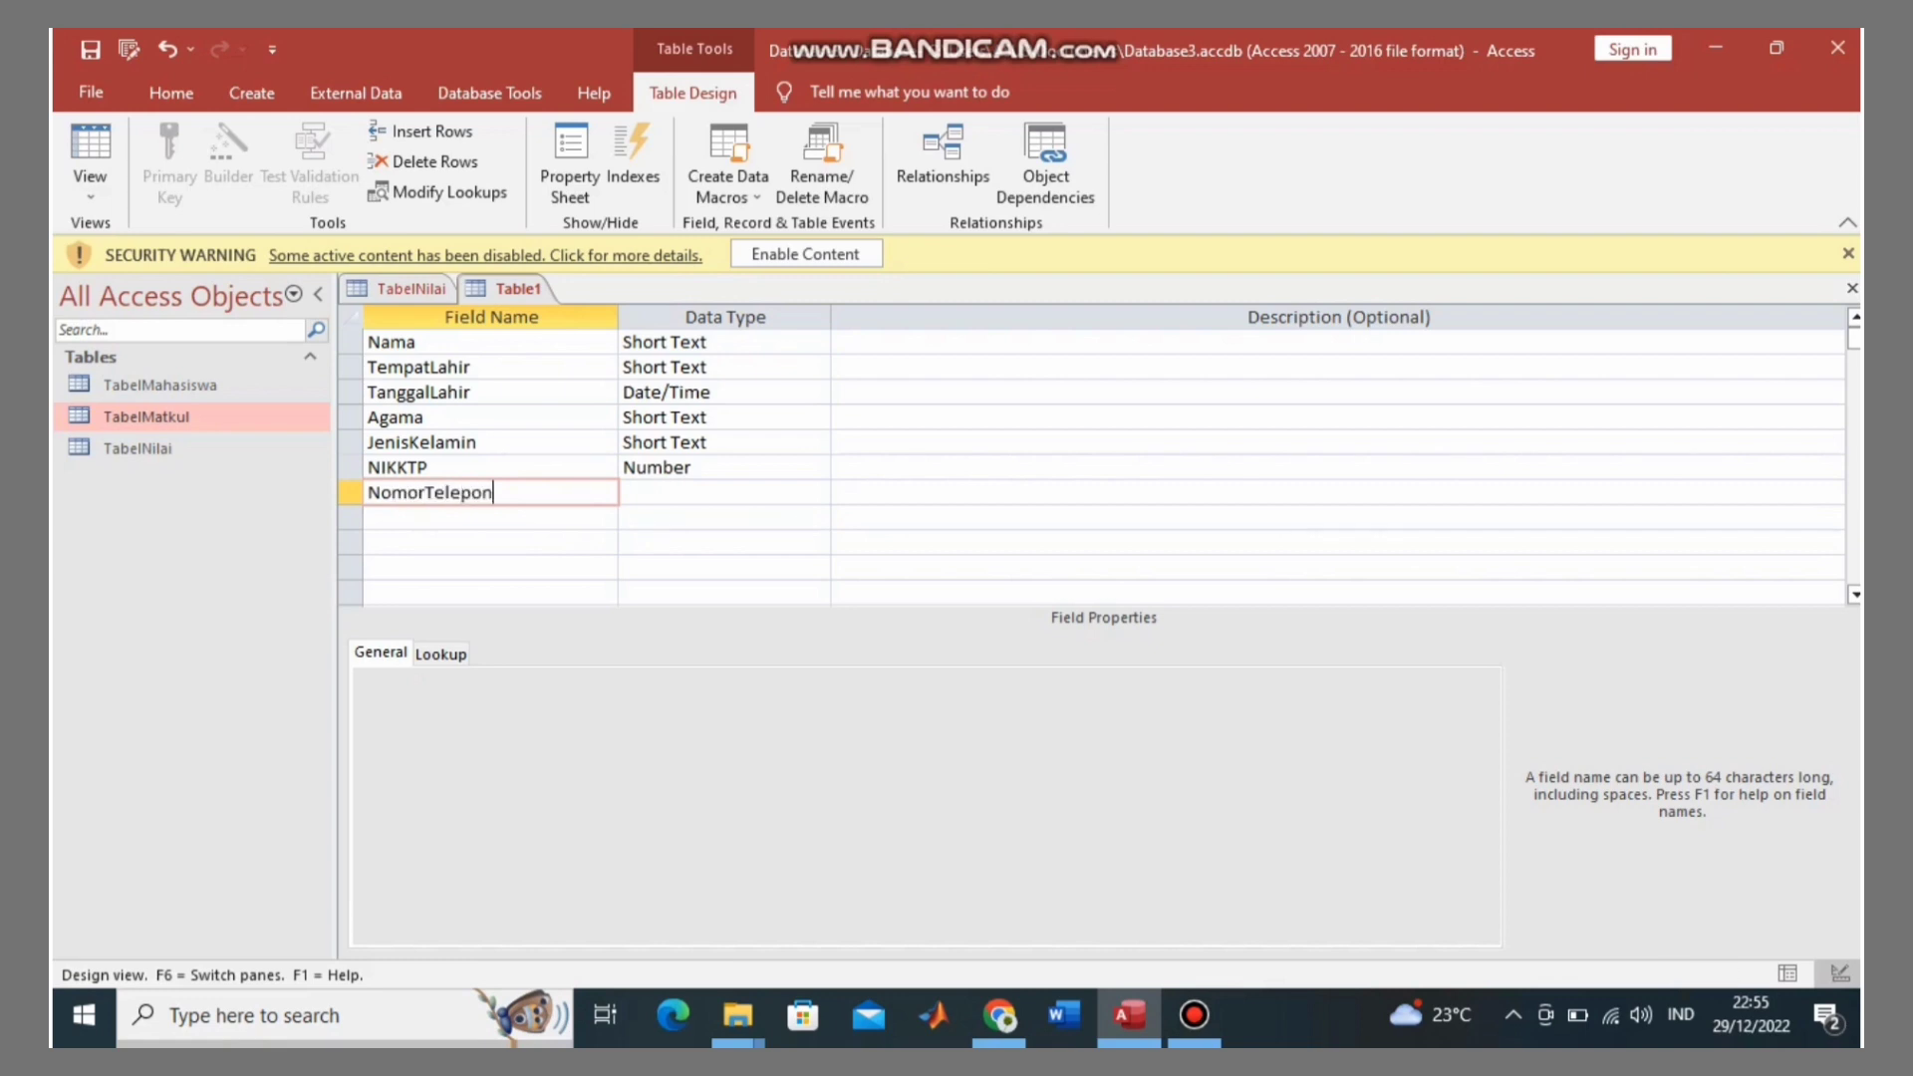
key(Tab)
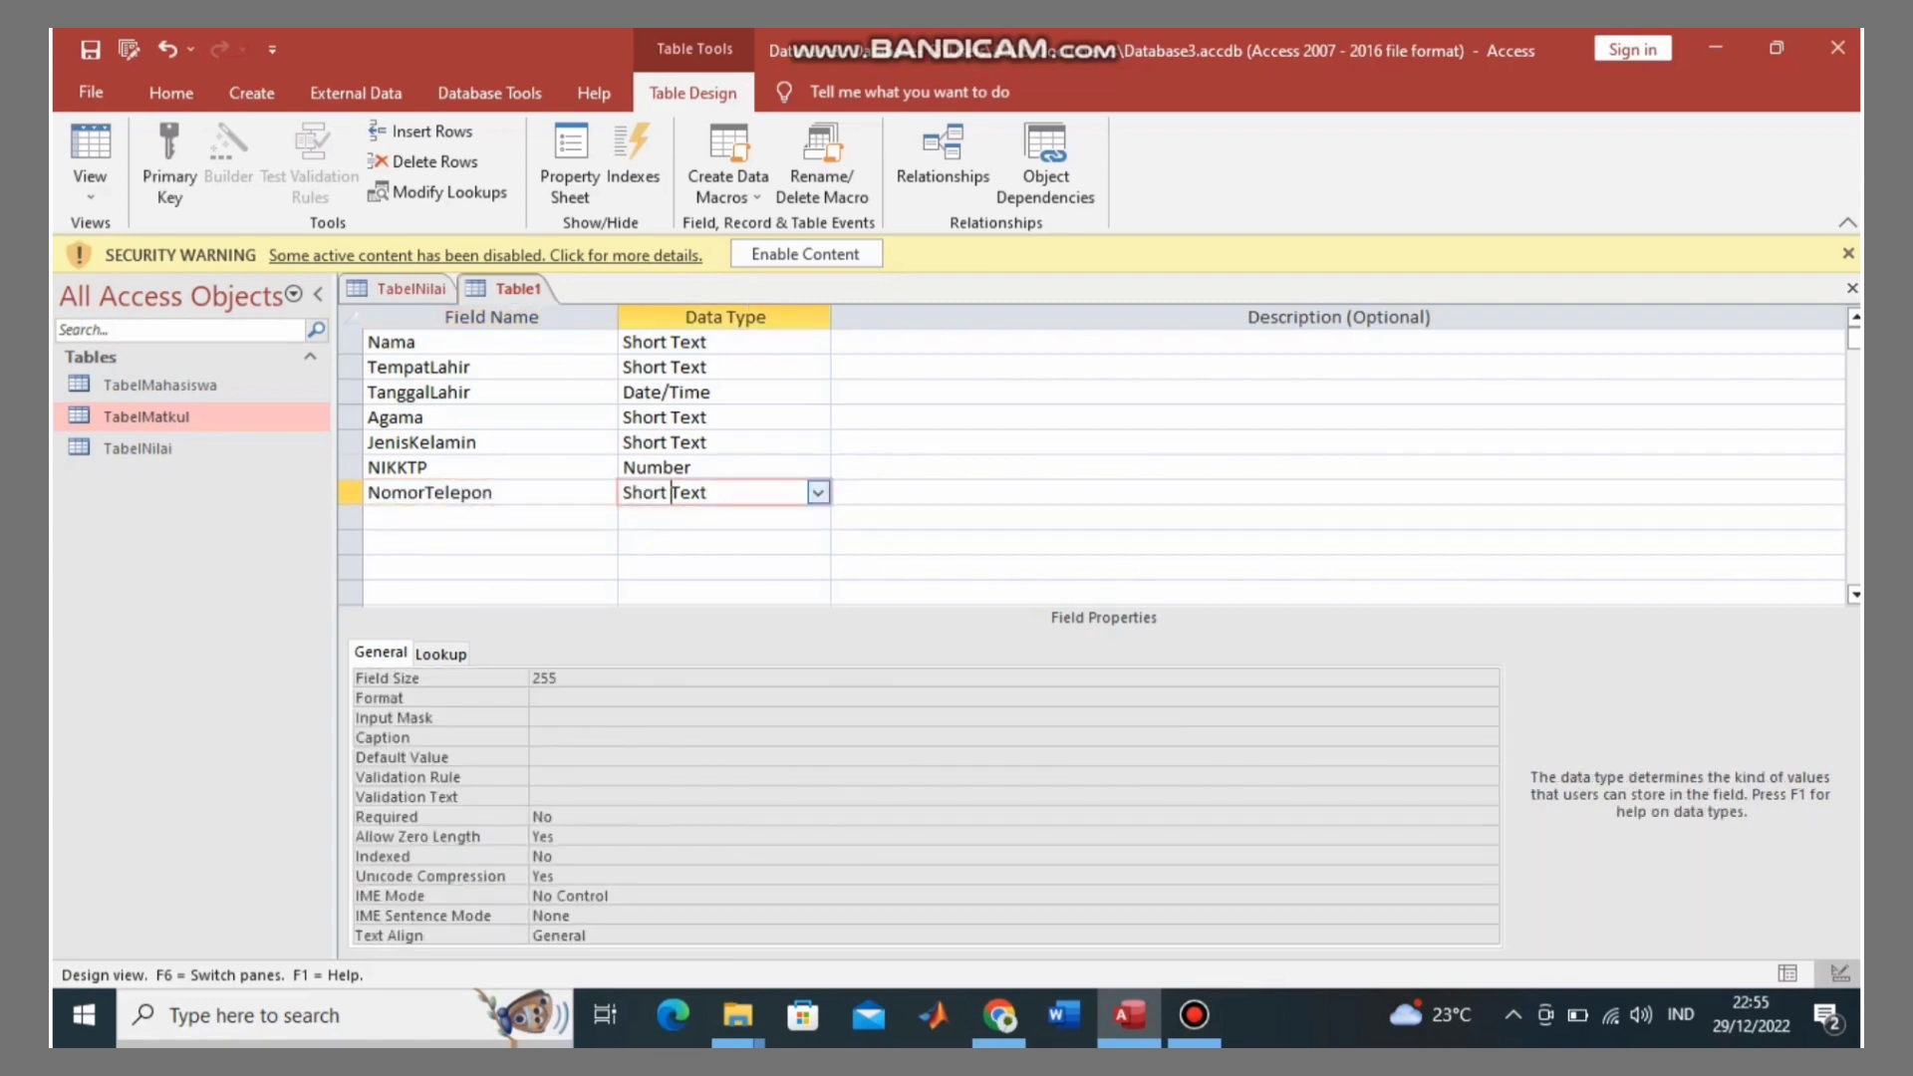
key(alt+Down)
key(Down)
key(Down)
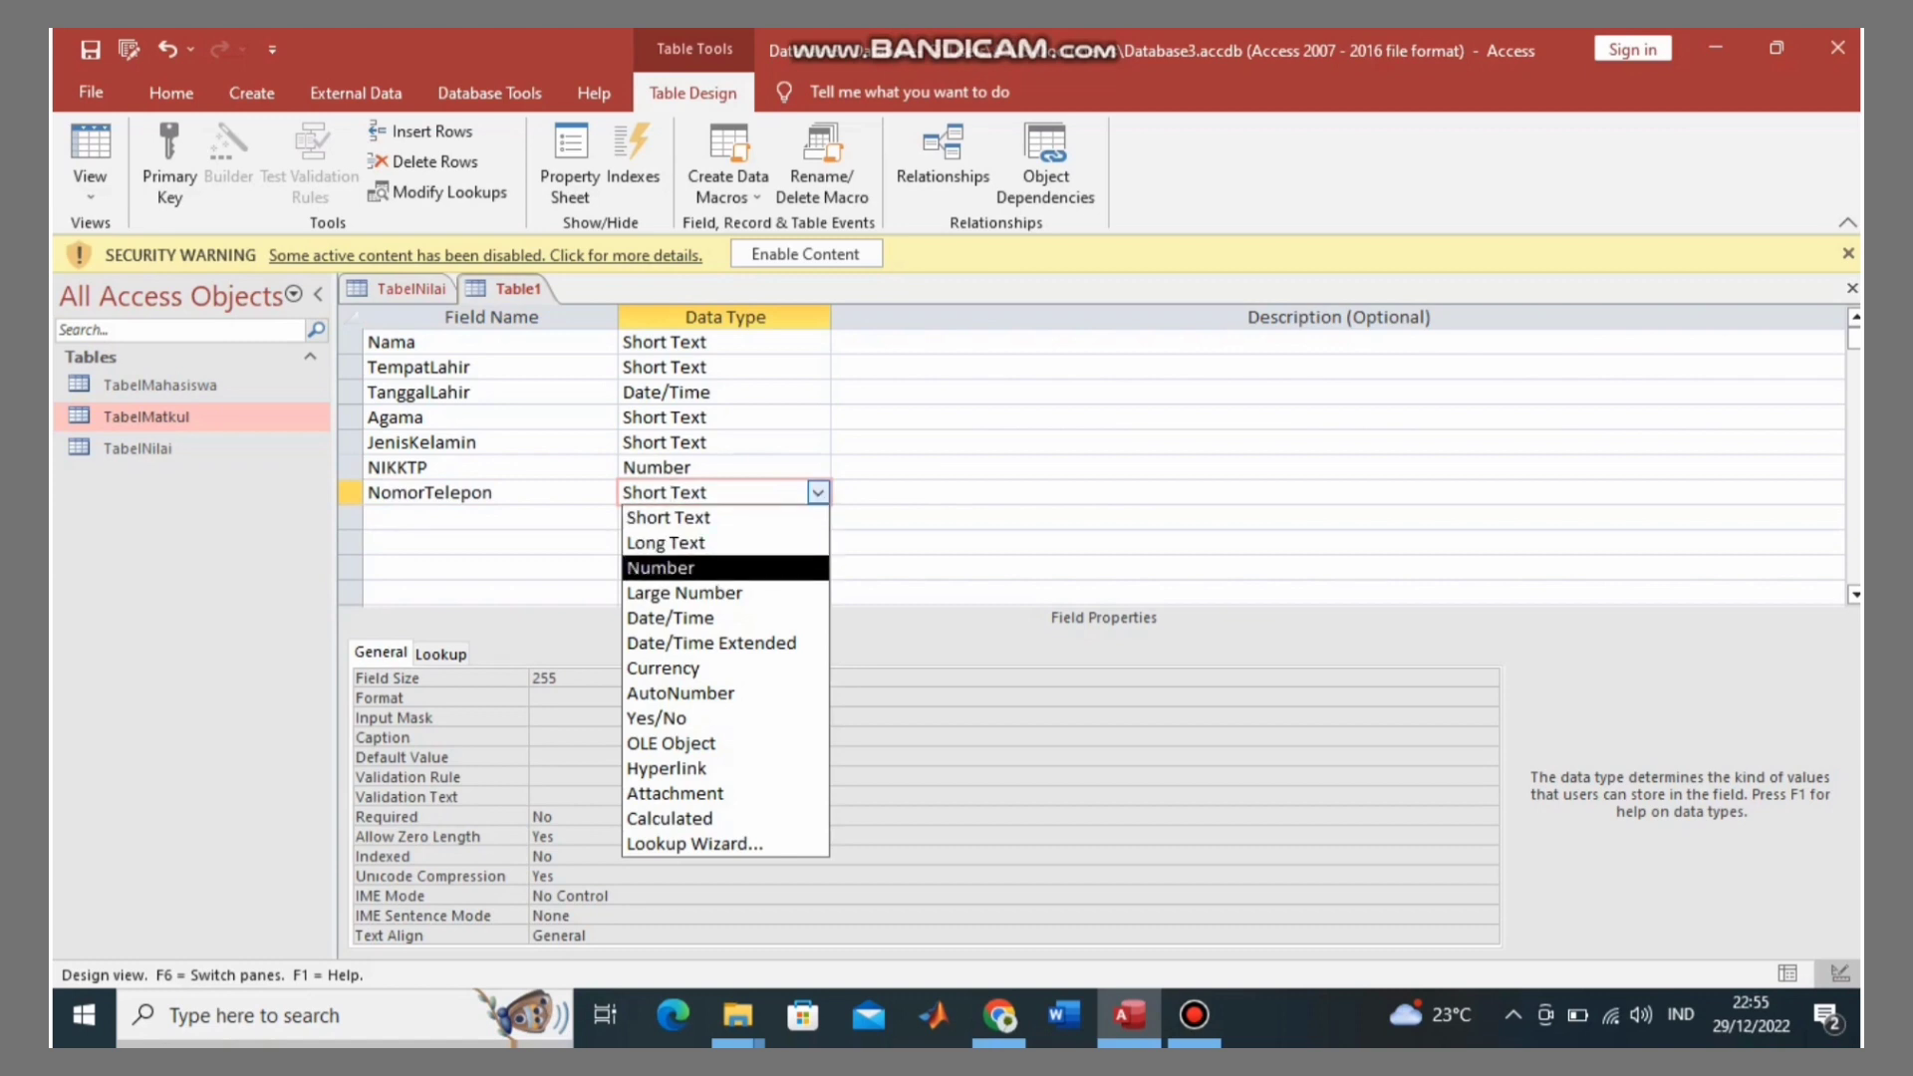
key(Return)
click(491, 517)
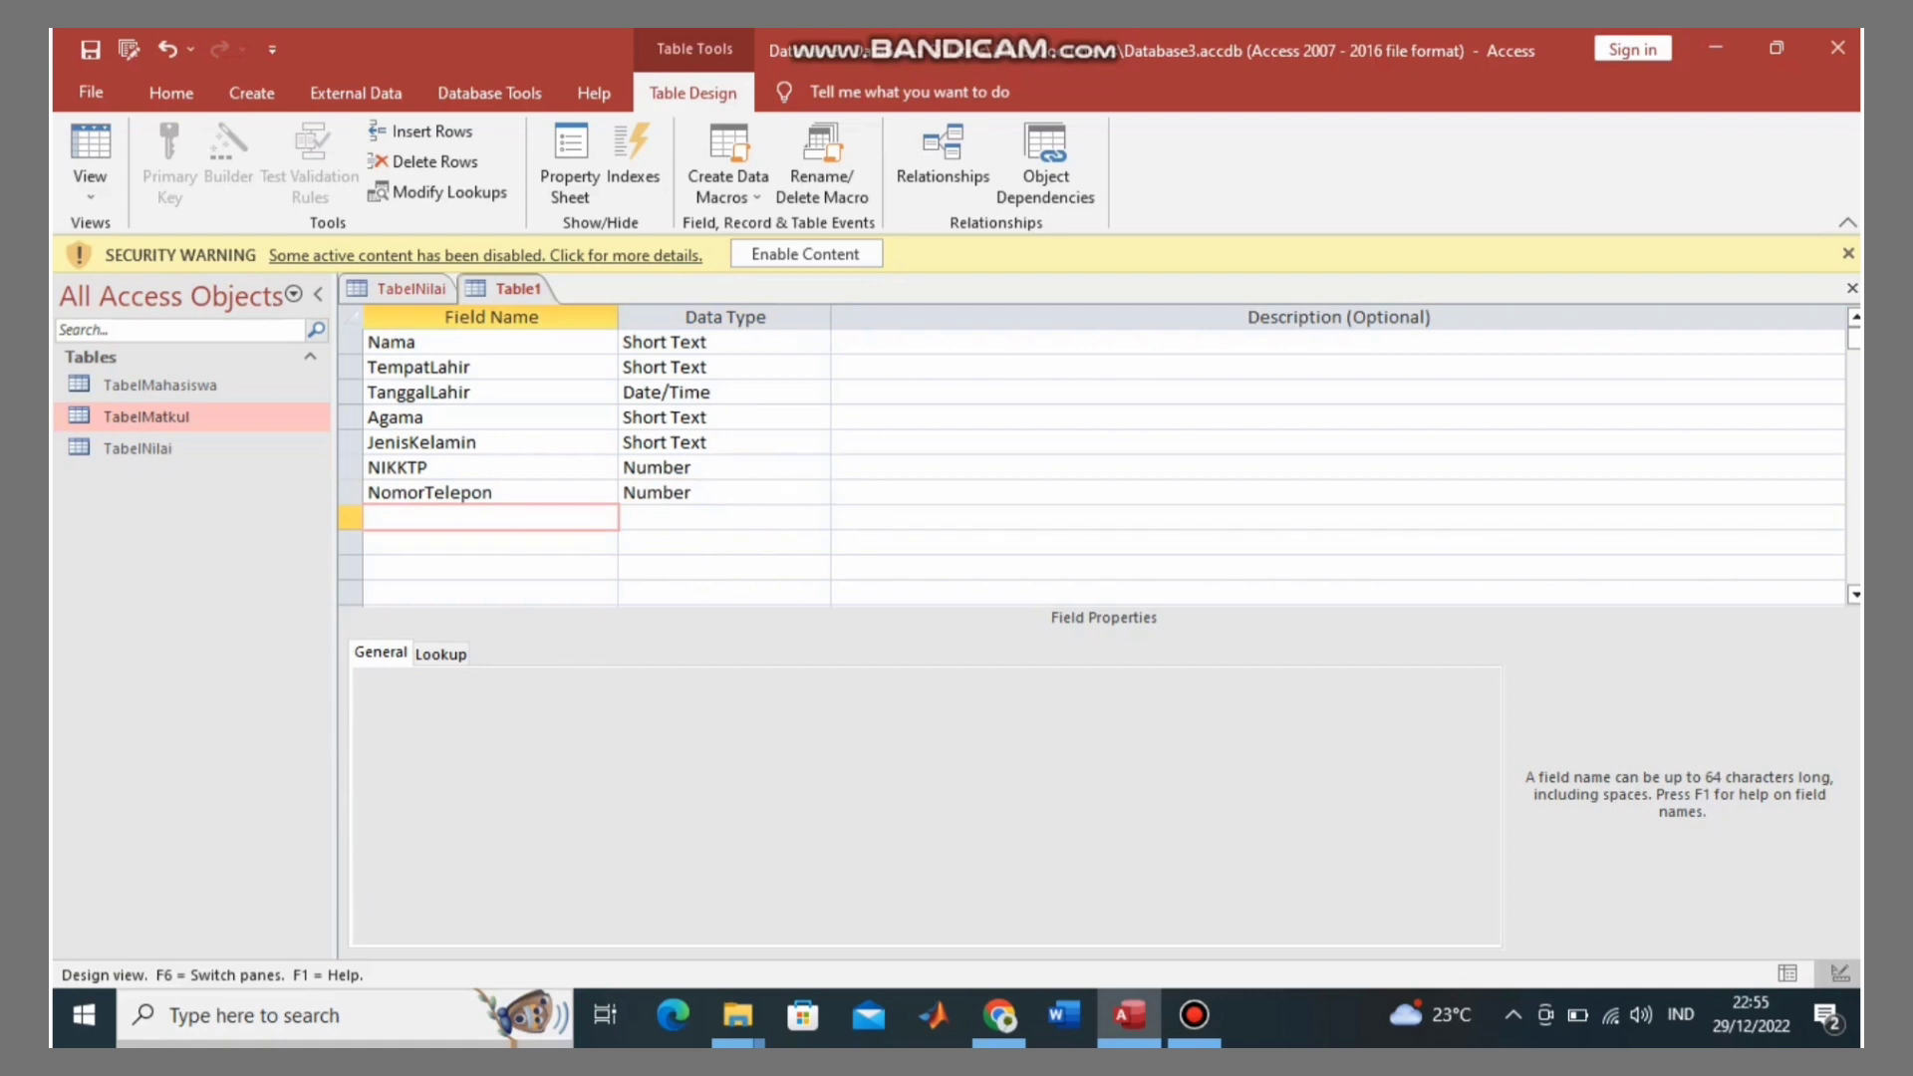
click(369, 468)
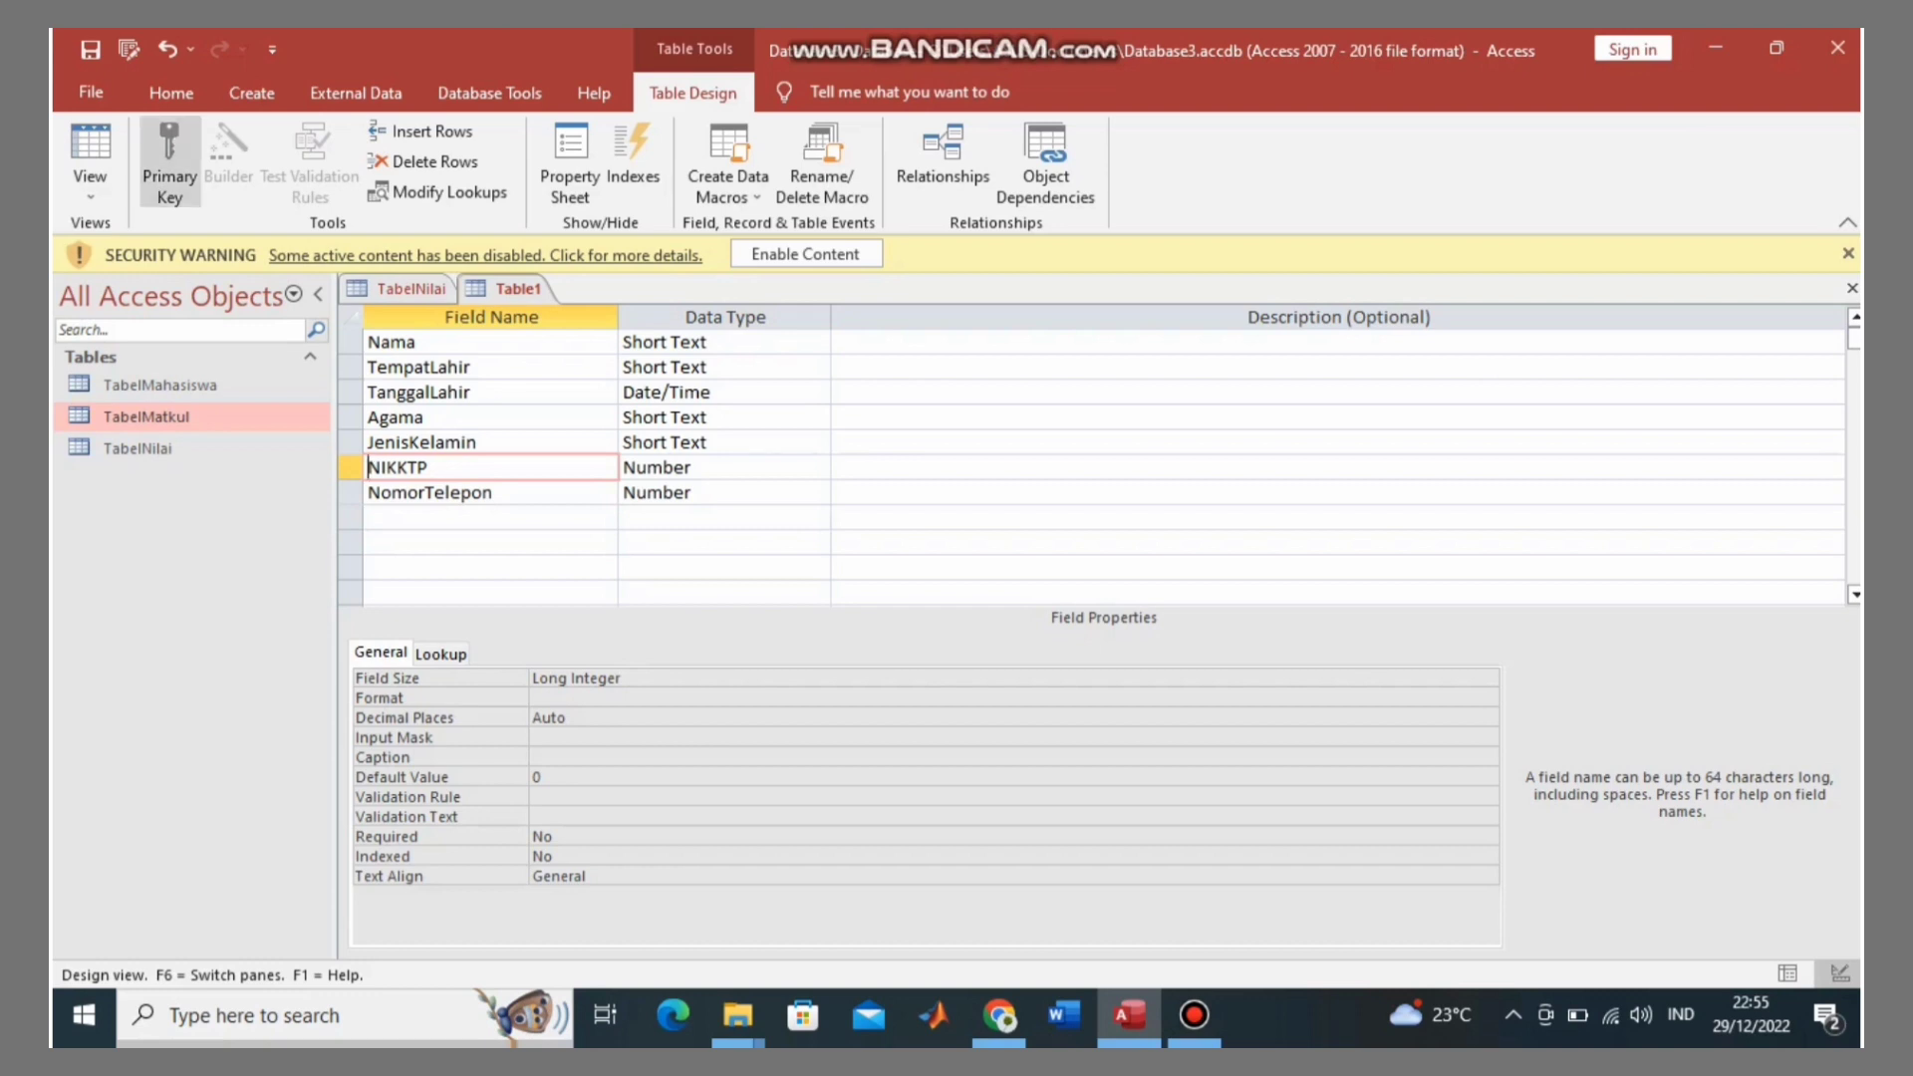
Step: Set NIKKTP as the primary key and add a Short Text Email field
click(169, 165)
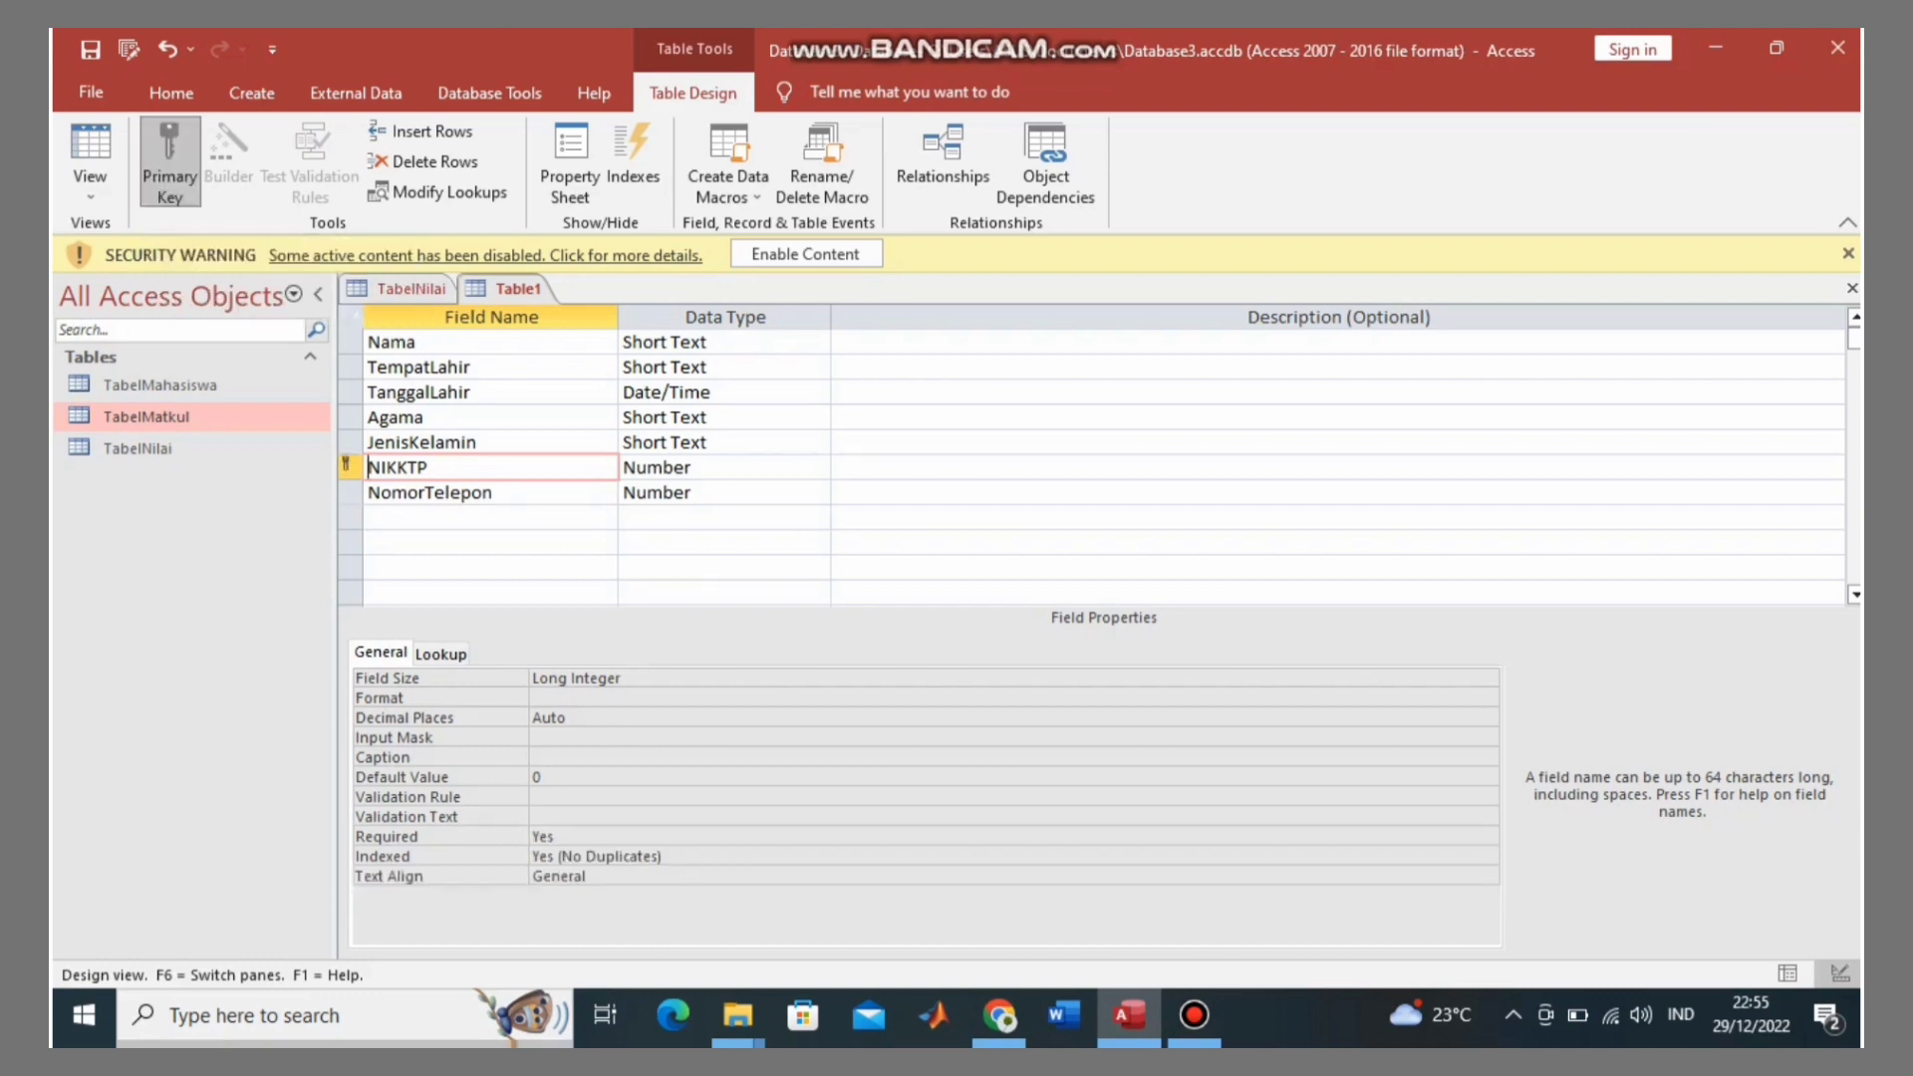
click(488, 517)
key(Caps_Lock)
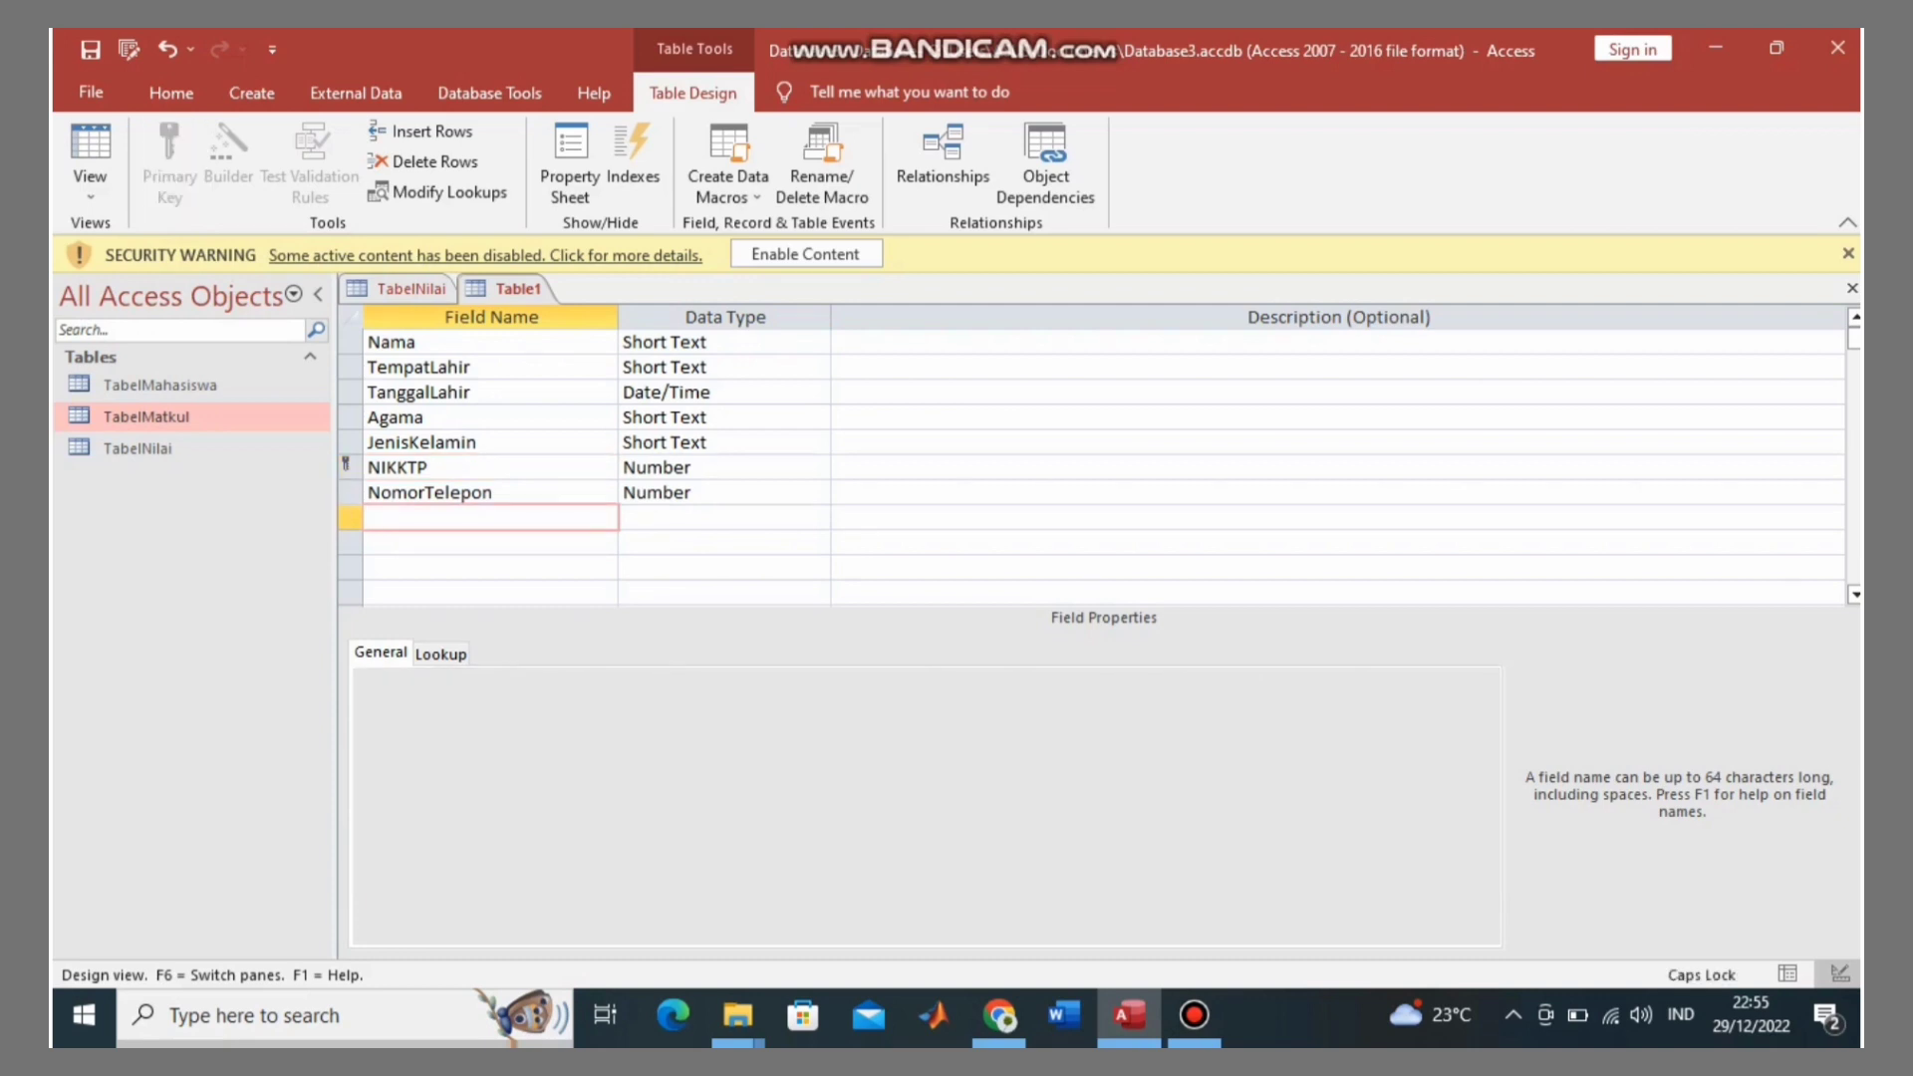
text(E)
key(Caps_Lock)
text(mail)
key(Return)
key(Return)
key(Return)
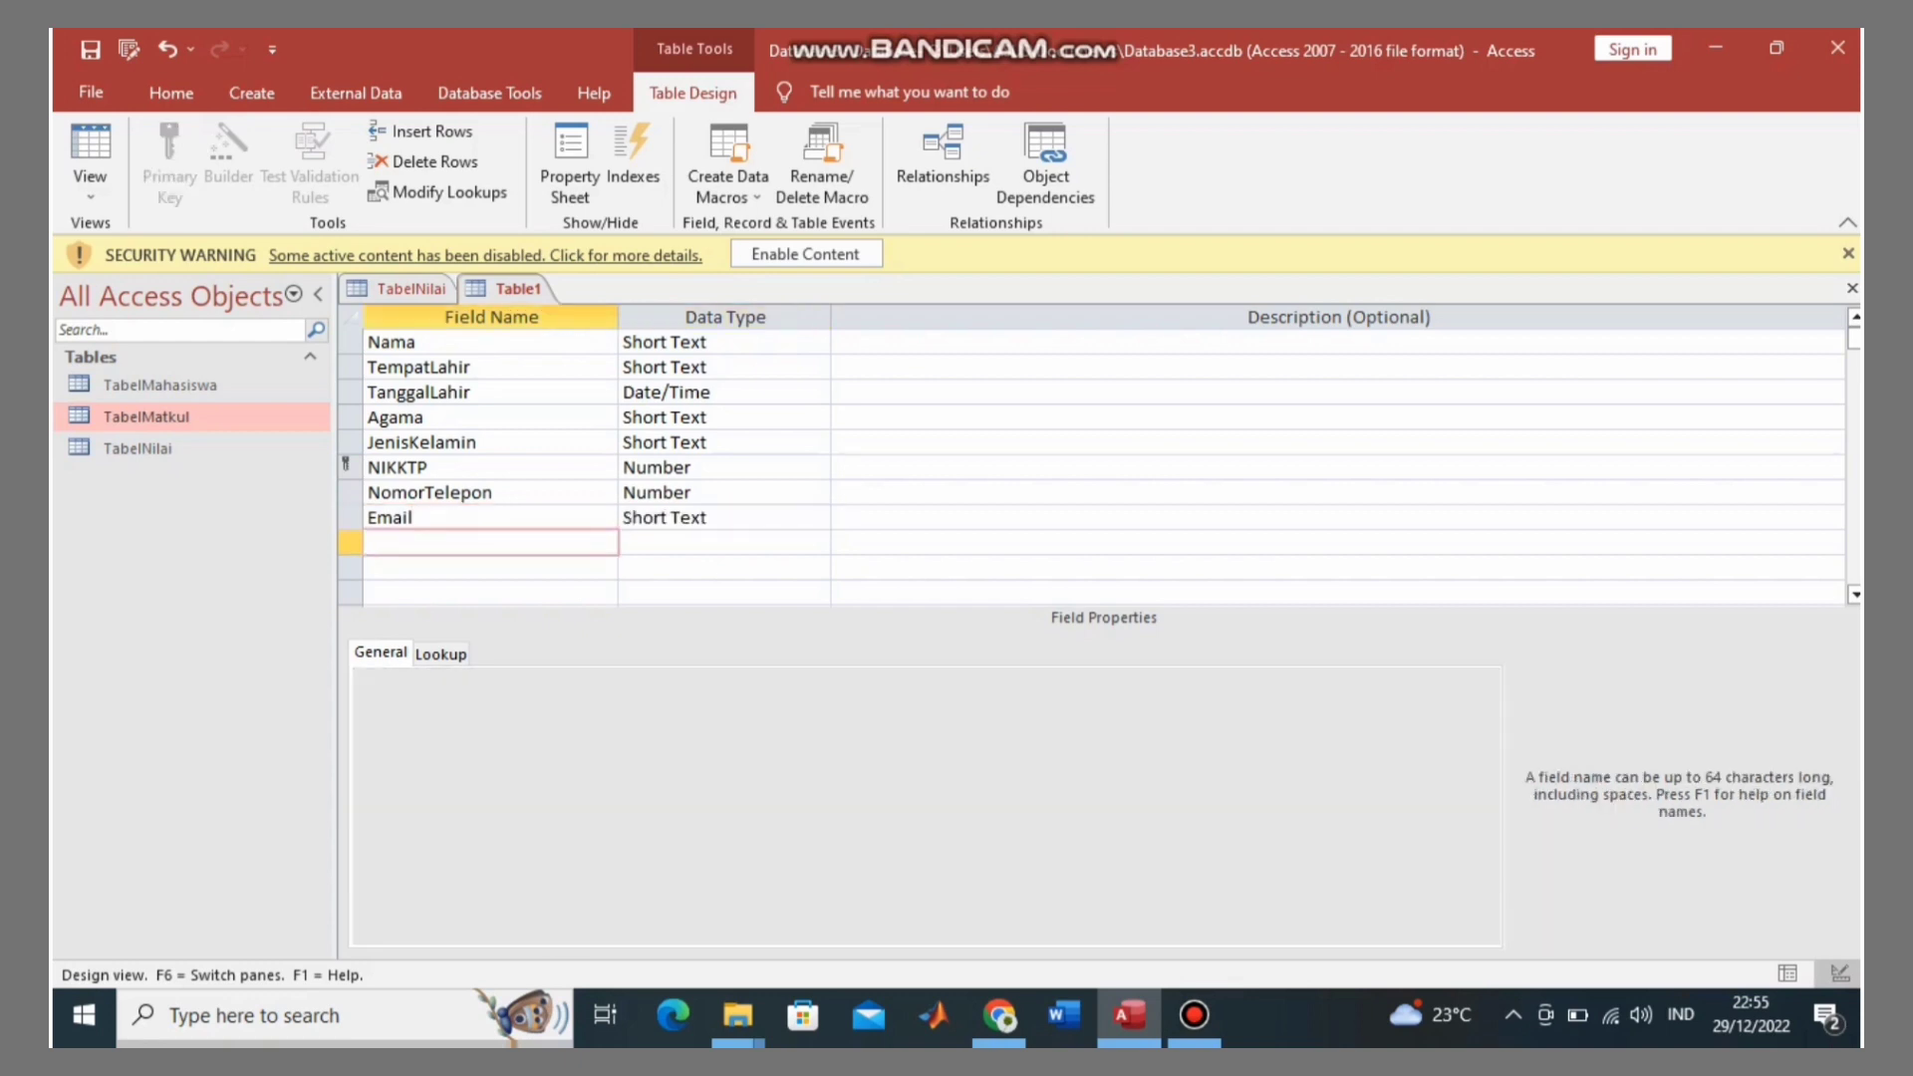
Step: Add an Alamat field with the Short Text data type
key(Caps_Lock)
text(A)
key(Caps_Lock)
text(a)
key(BackSpace)
text(lamat)
click(671, 542)
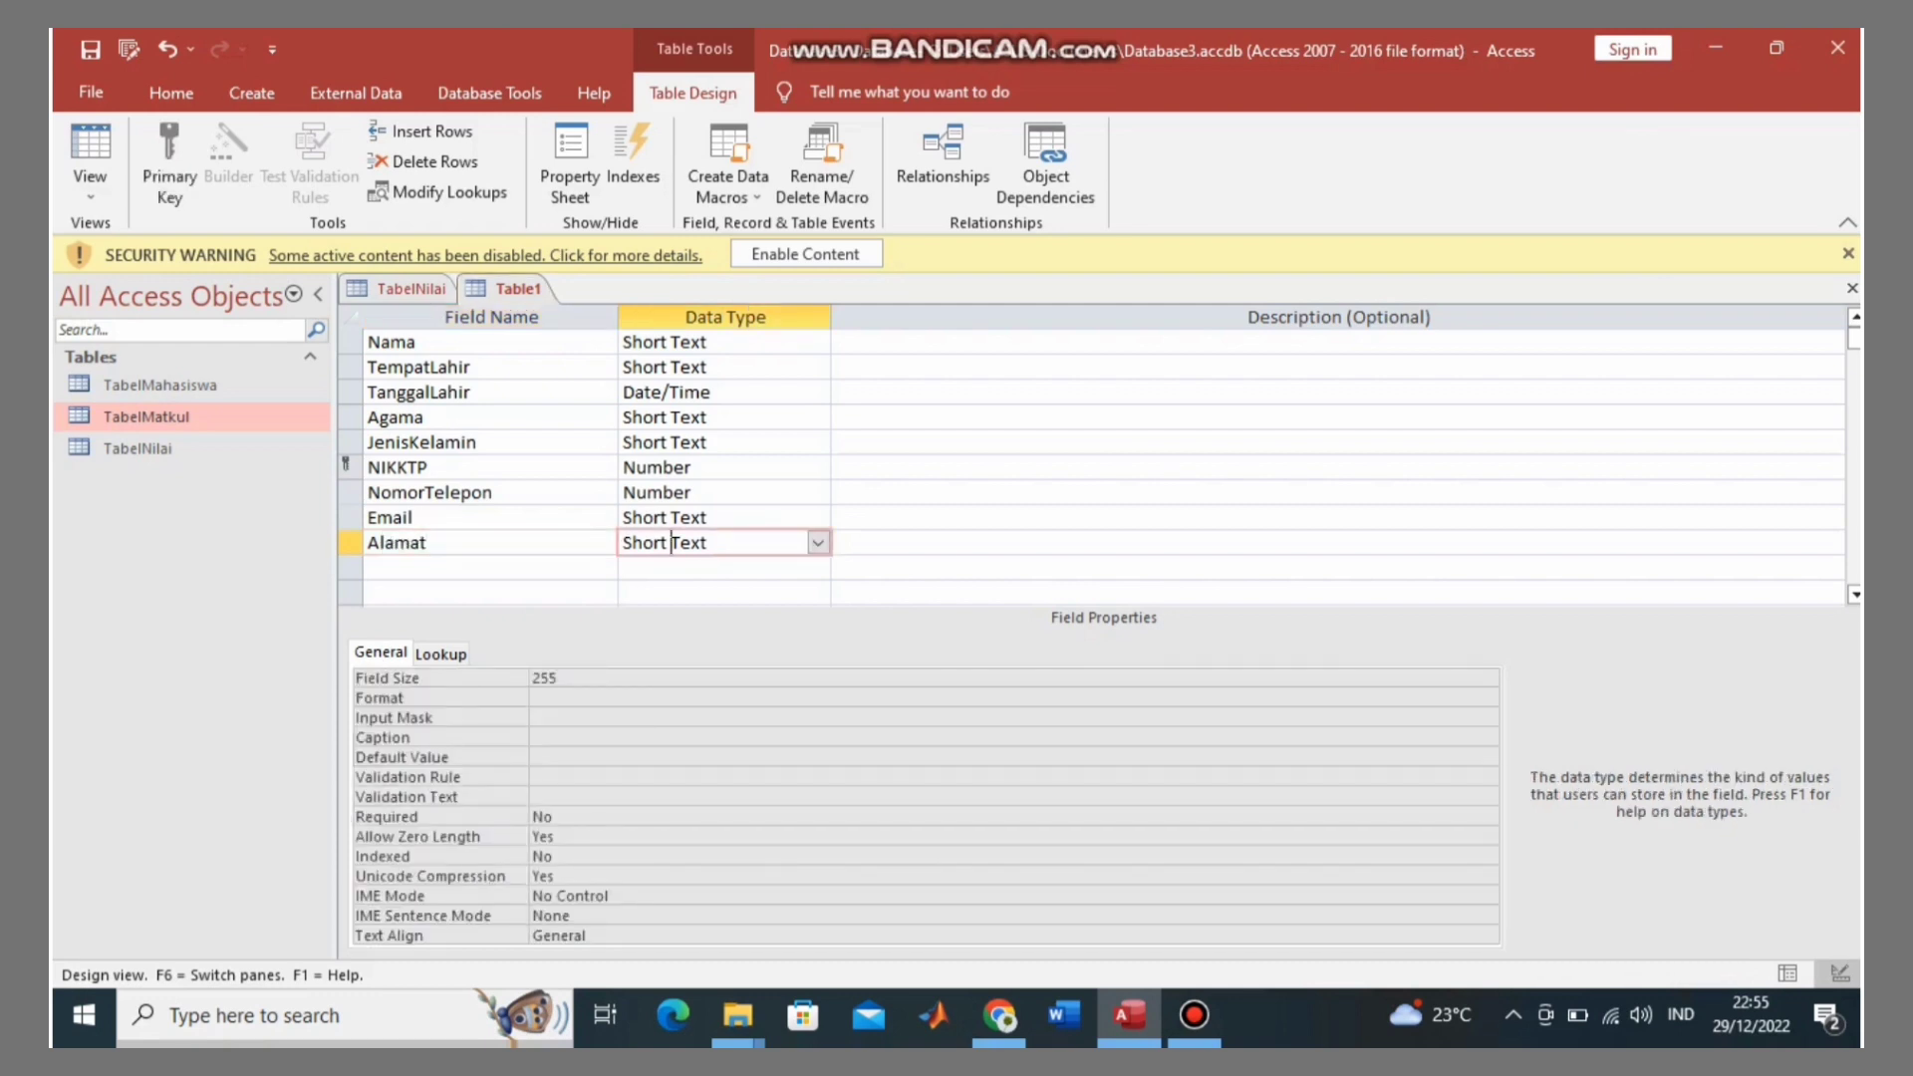
click(518, 289)
Step: Save the Table1 design under the name TabelPribadi
right_click(526, 290)
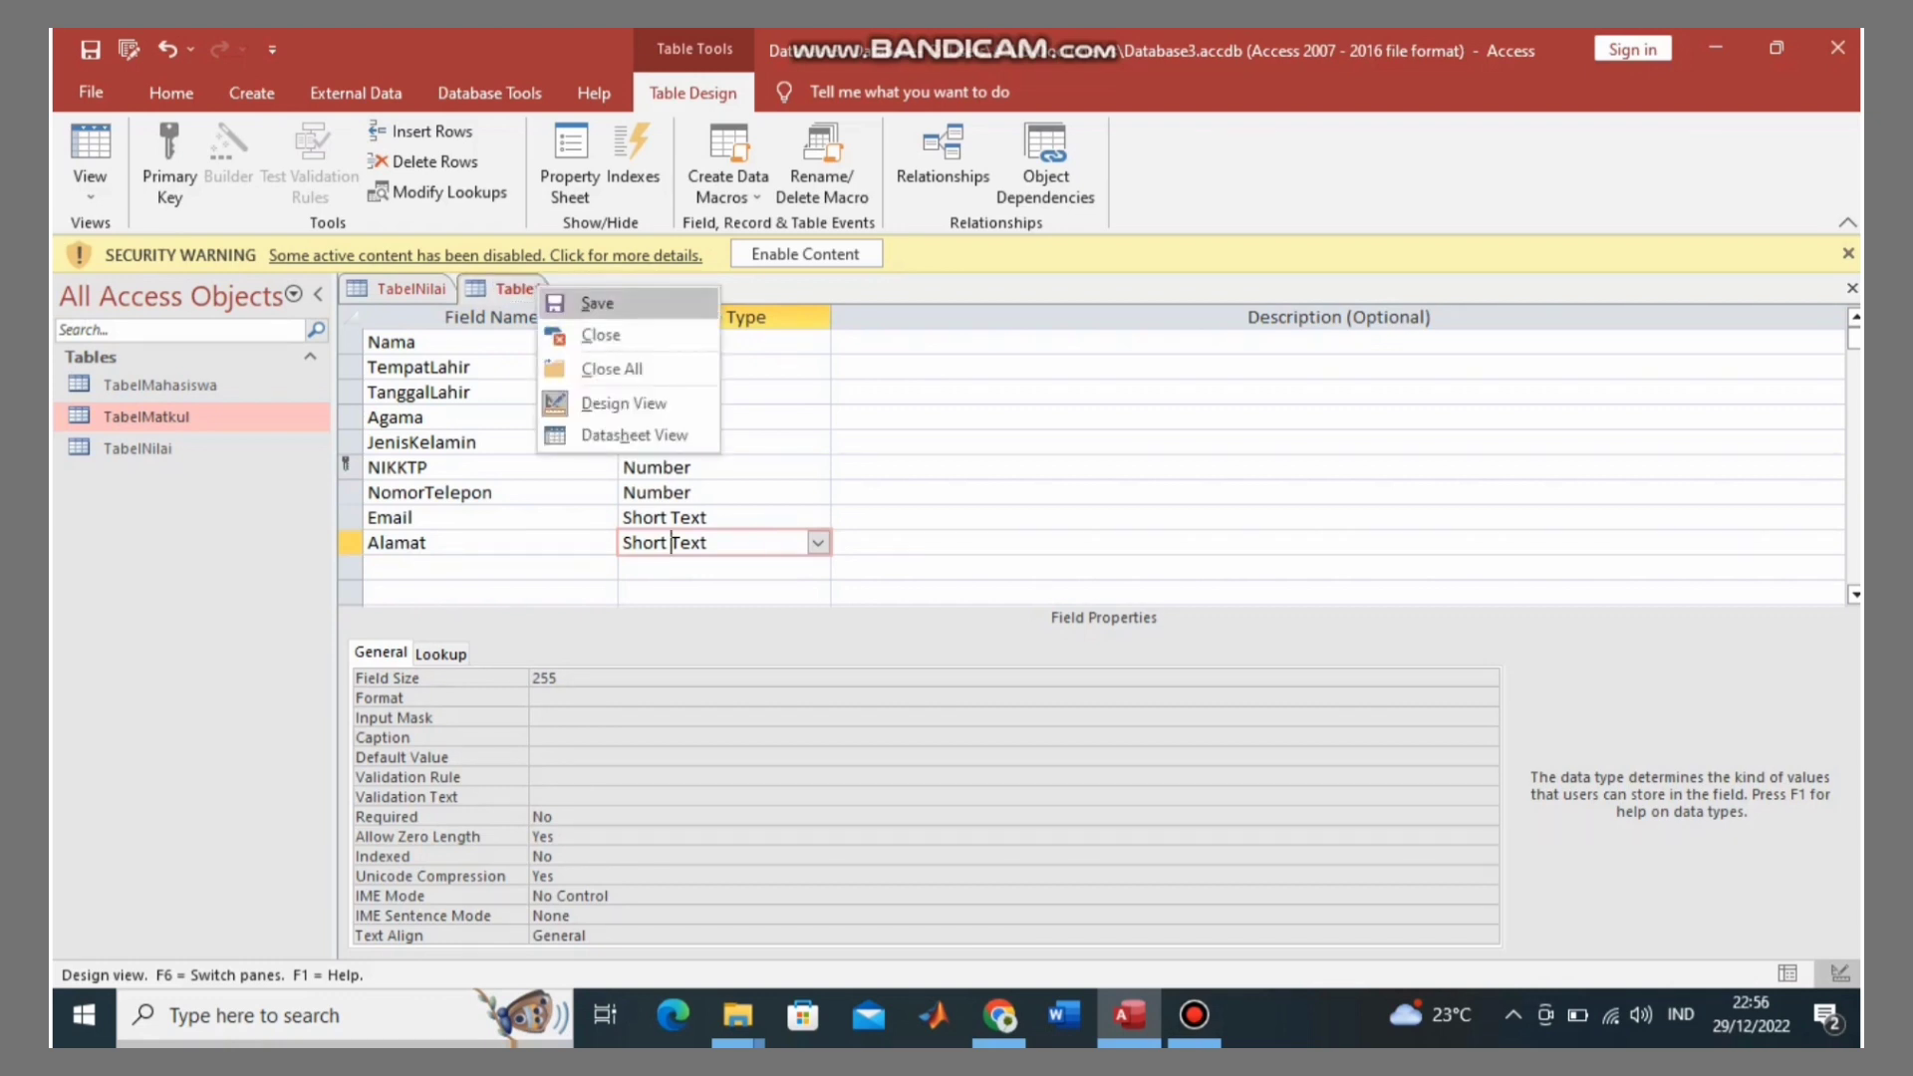
click(578, 303)
key(BackSpace)
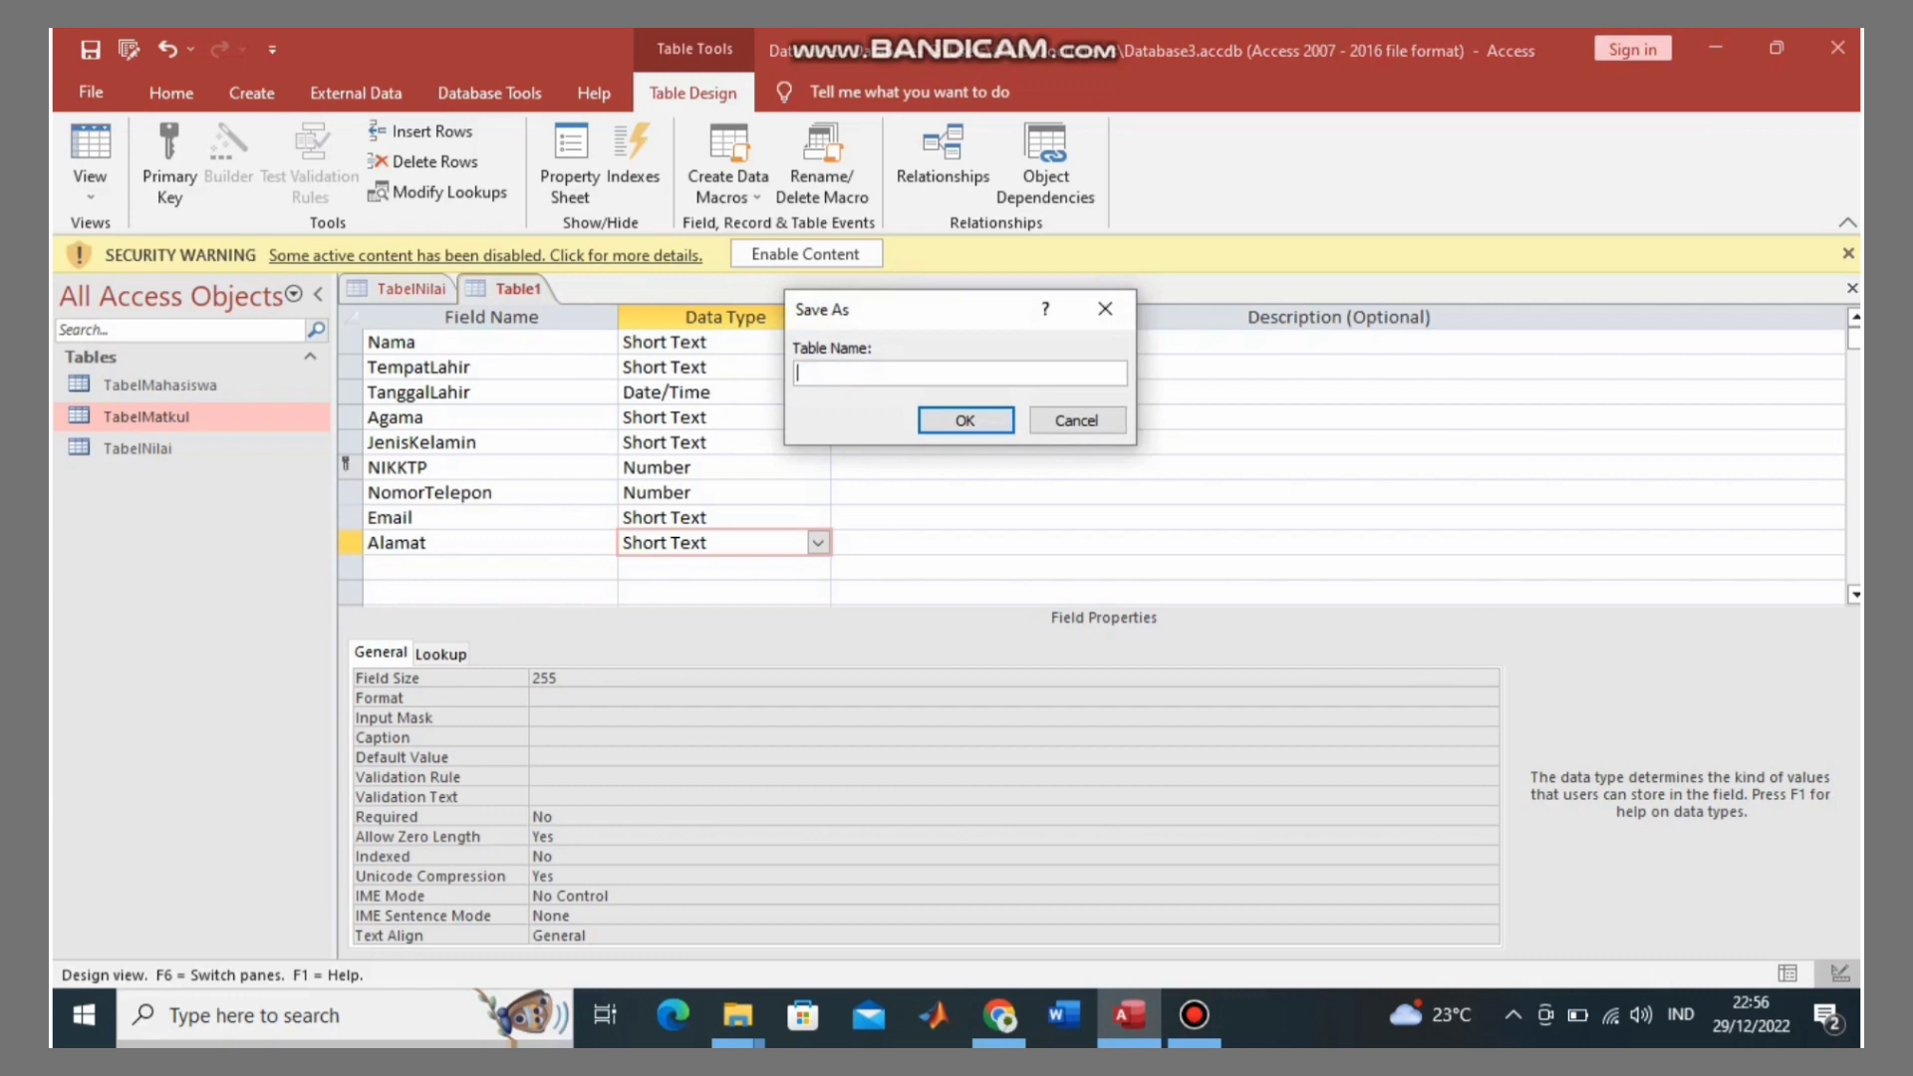
text(TabelPribadi)
key(Return)
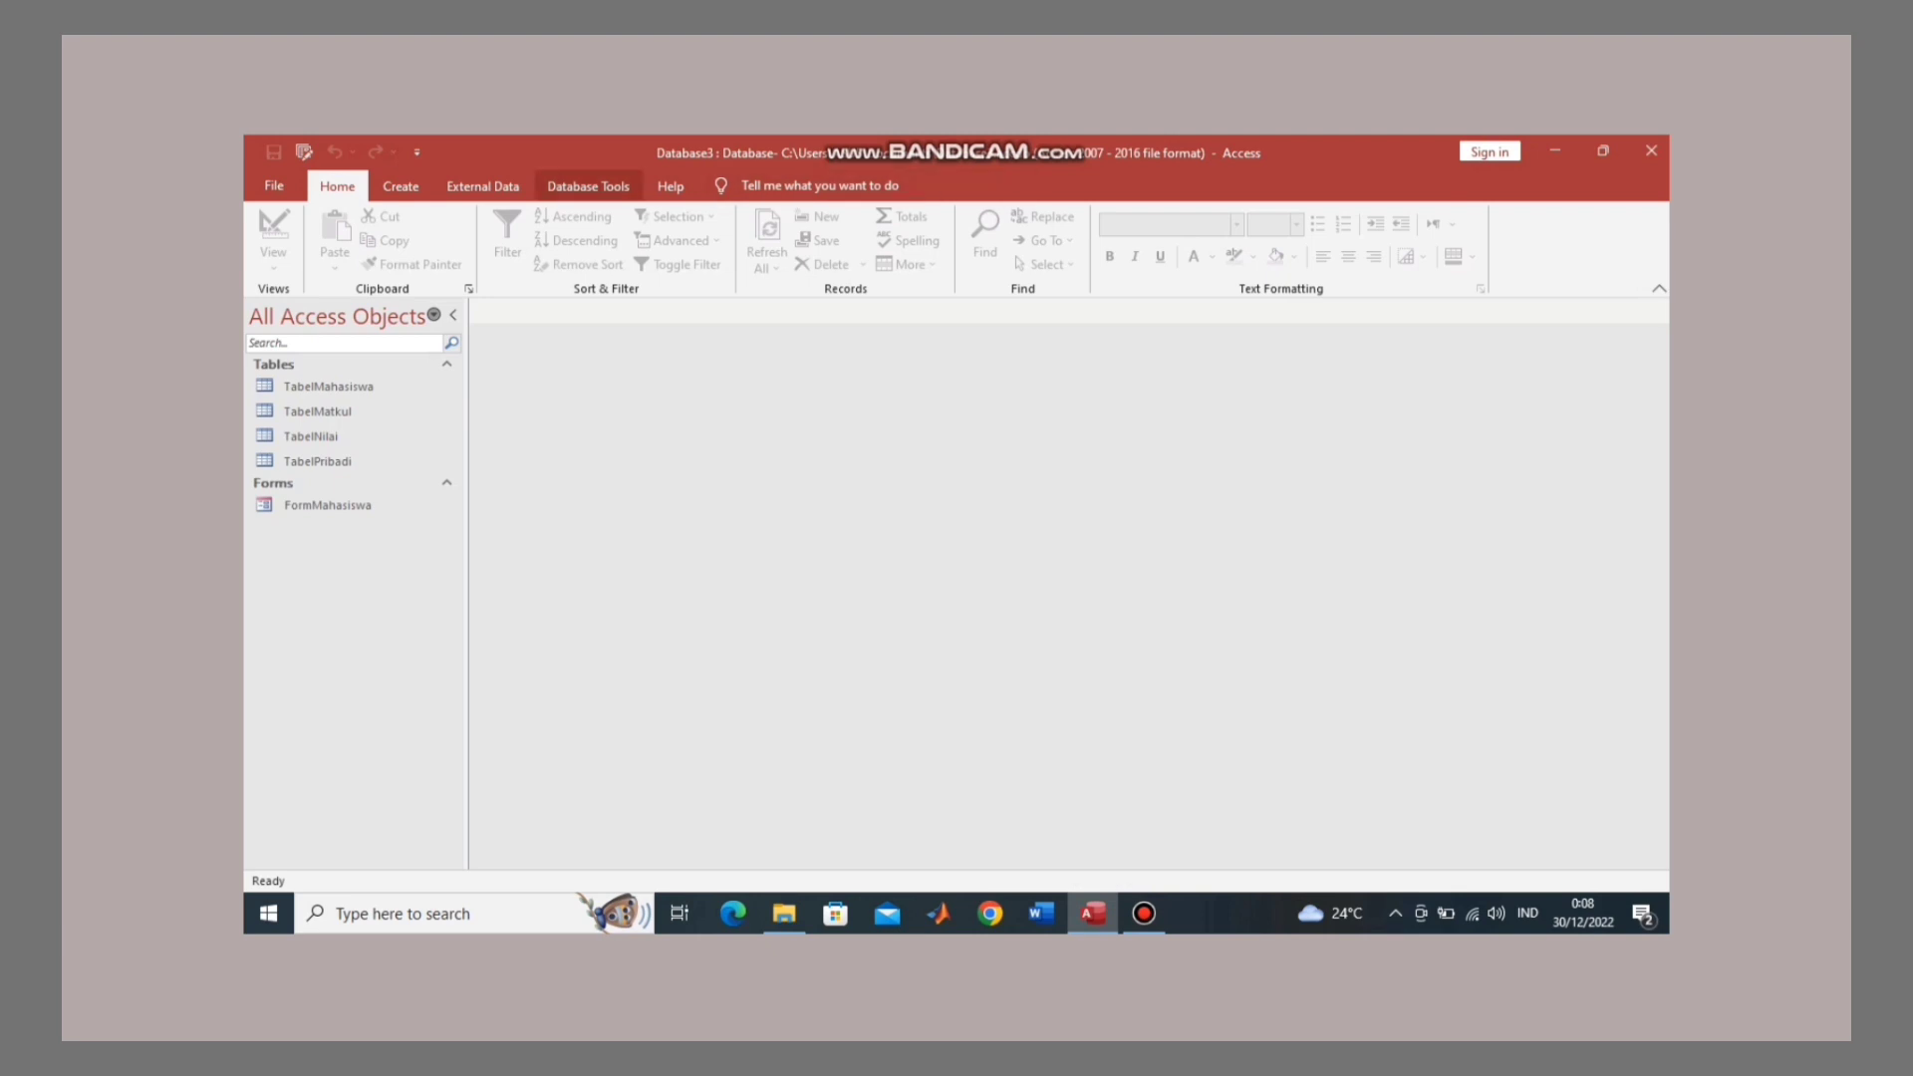
Step: Open Relationships and add TabelPribadi, TabelMahasiswa, TabelMatkul and TabelNilai to the layout
click(588, 186)
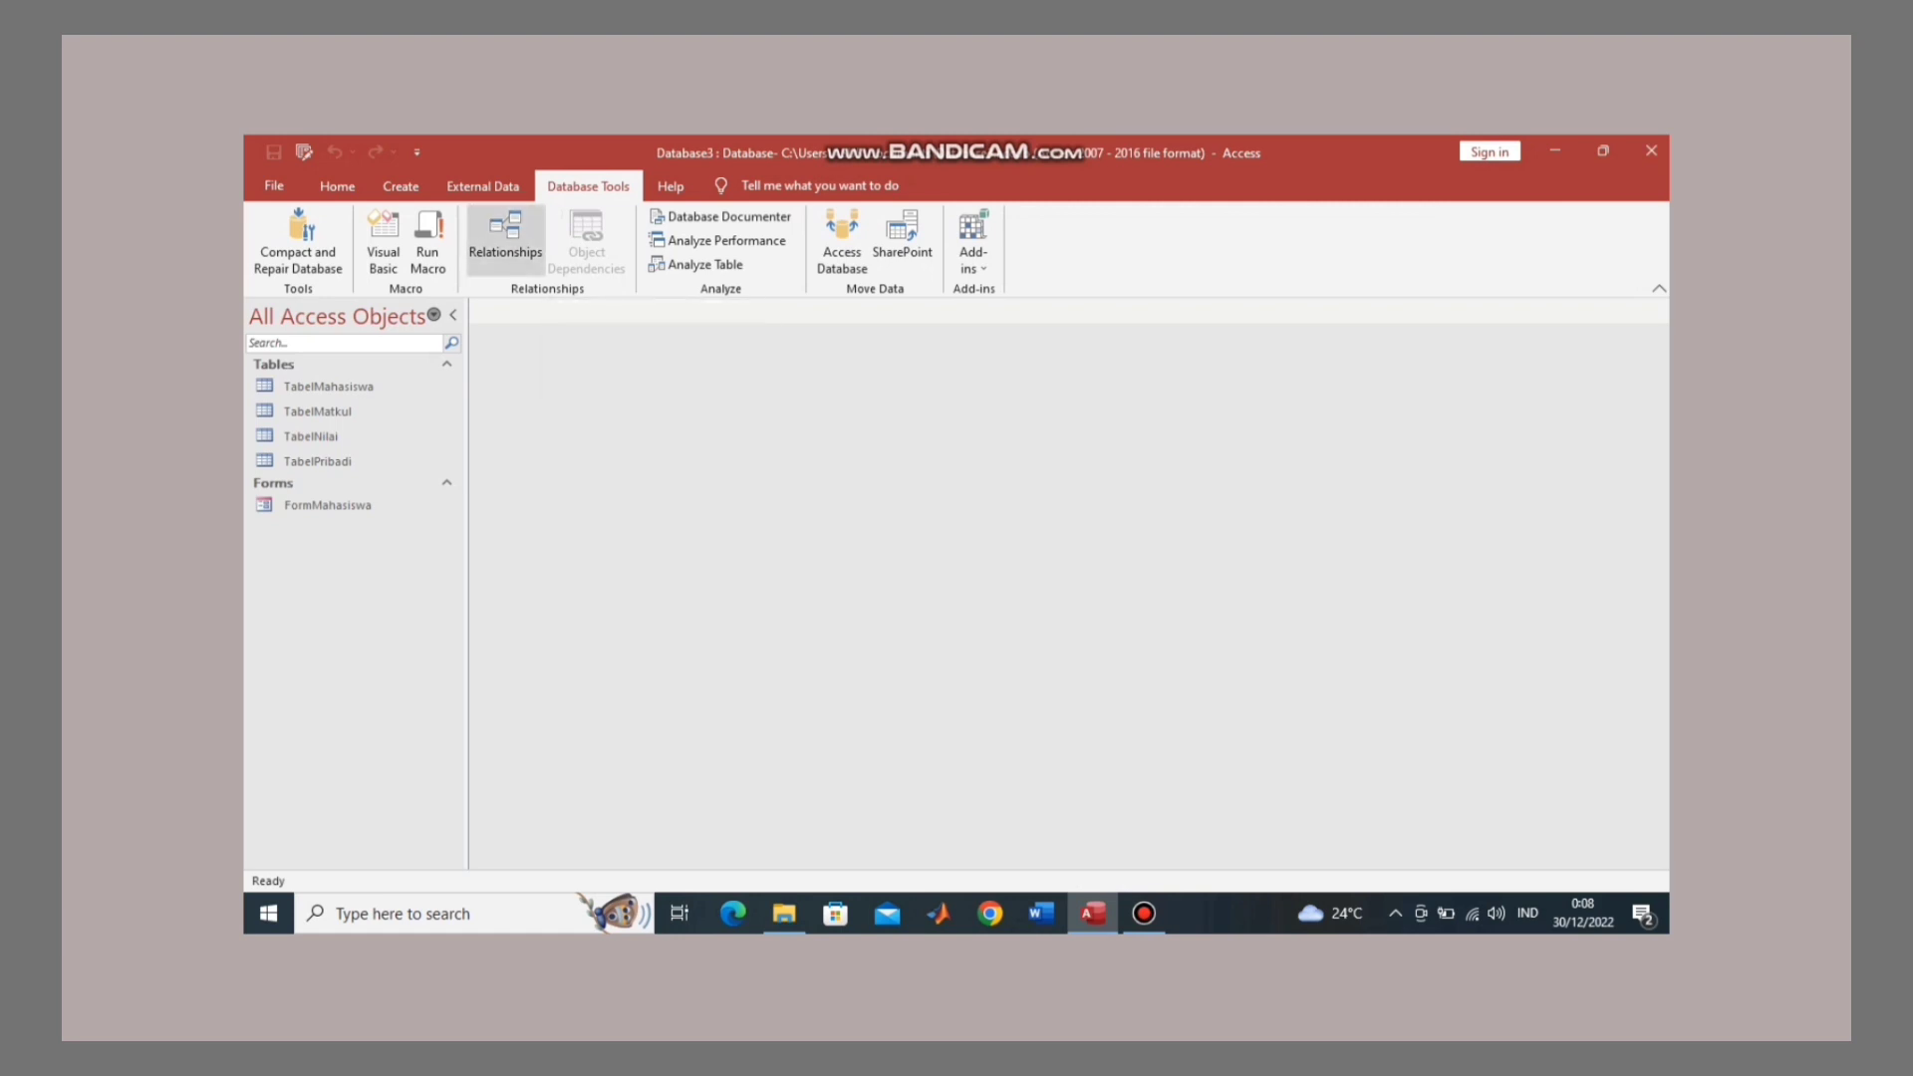
click(505, 240)
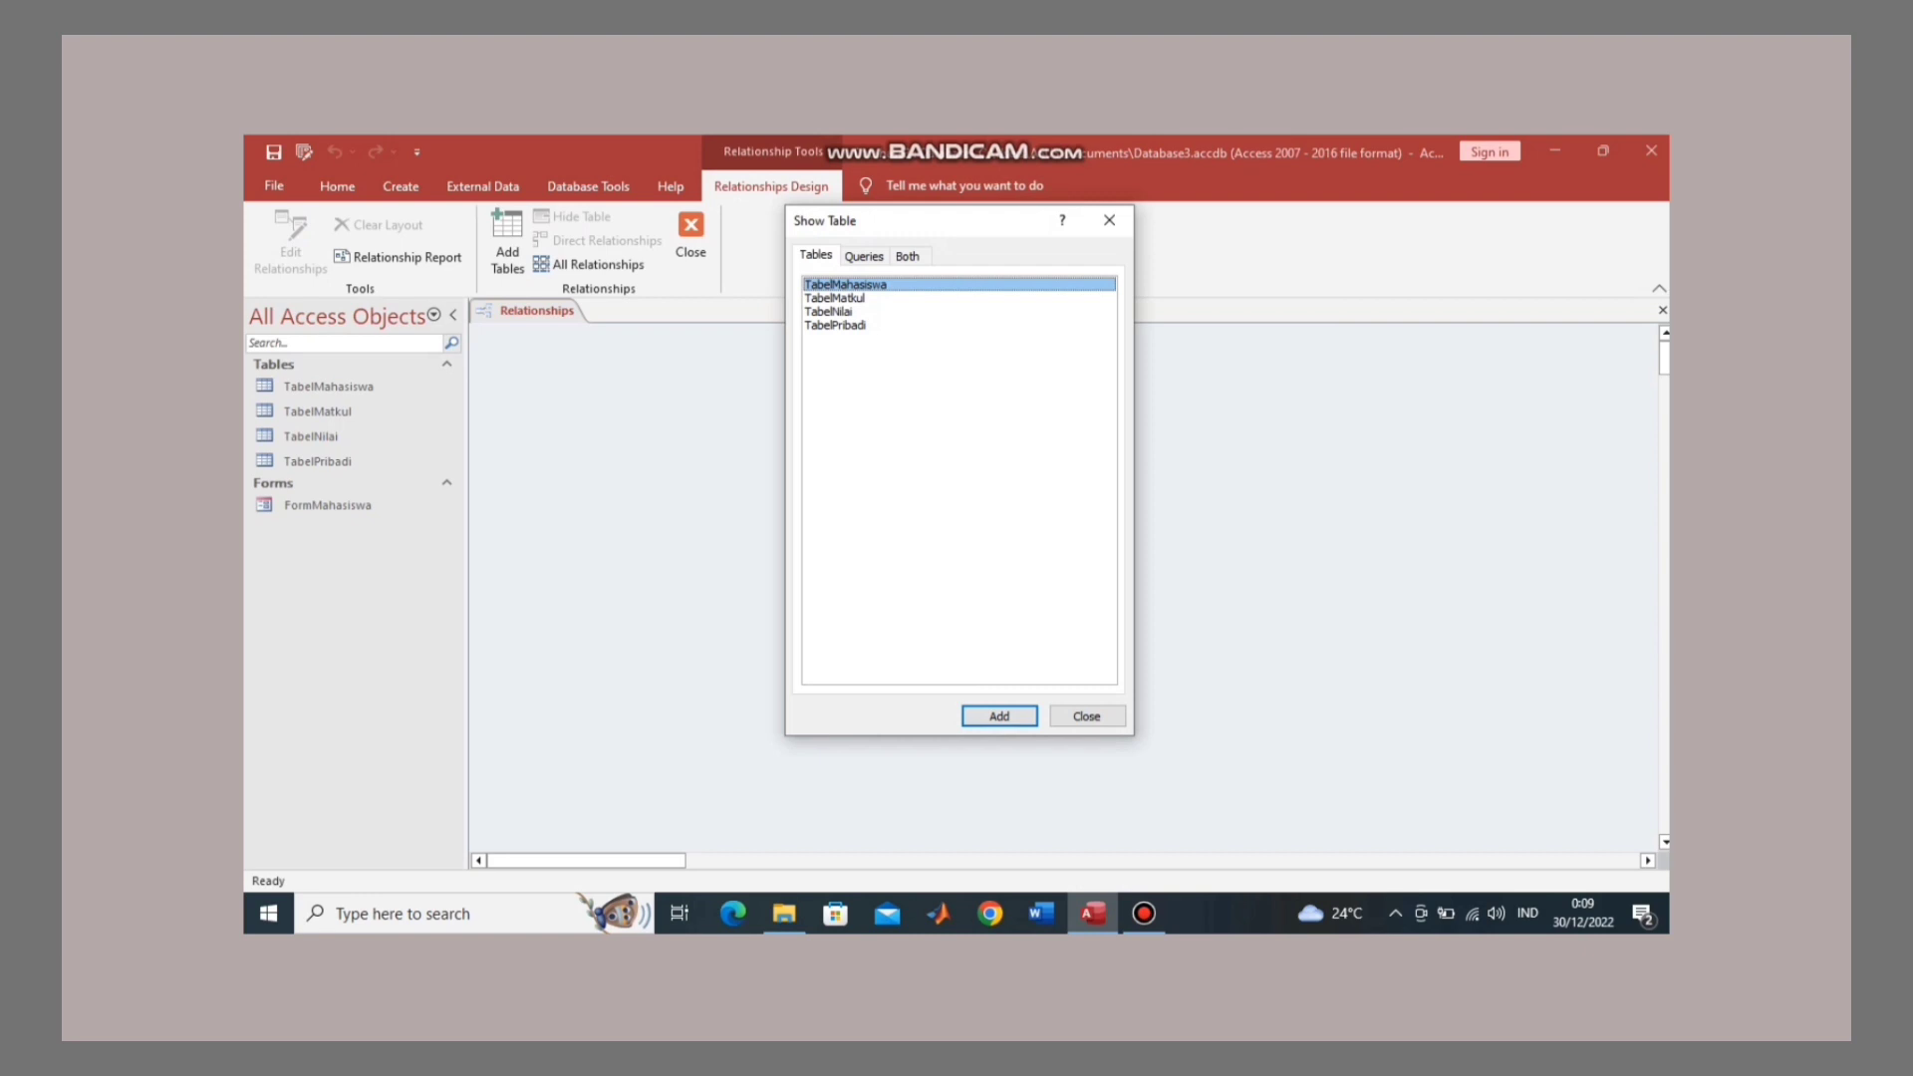
click(835, 325)
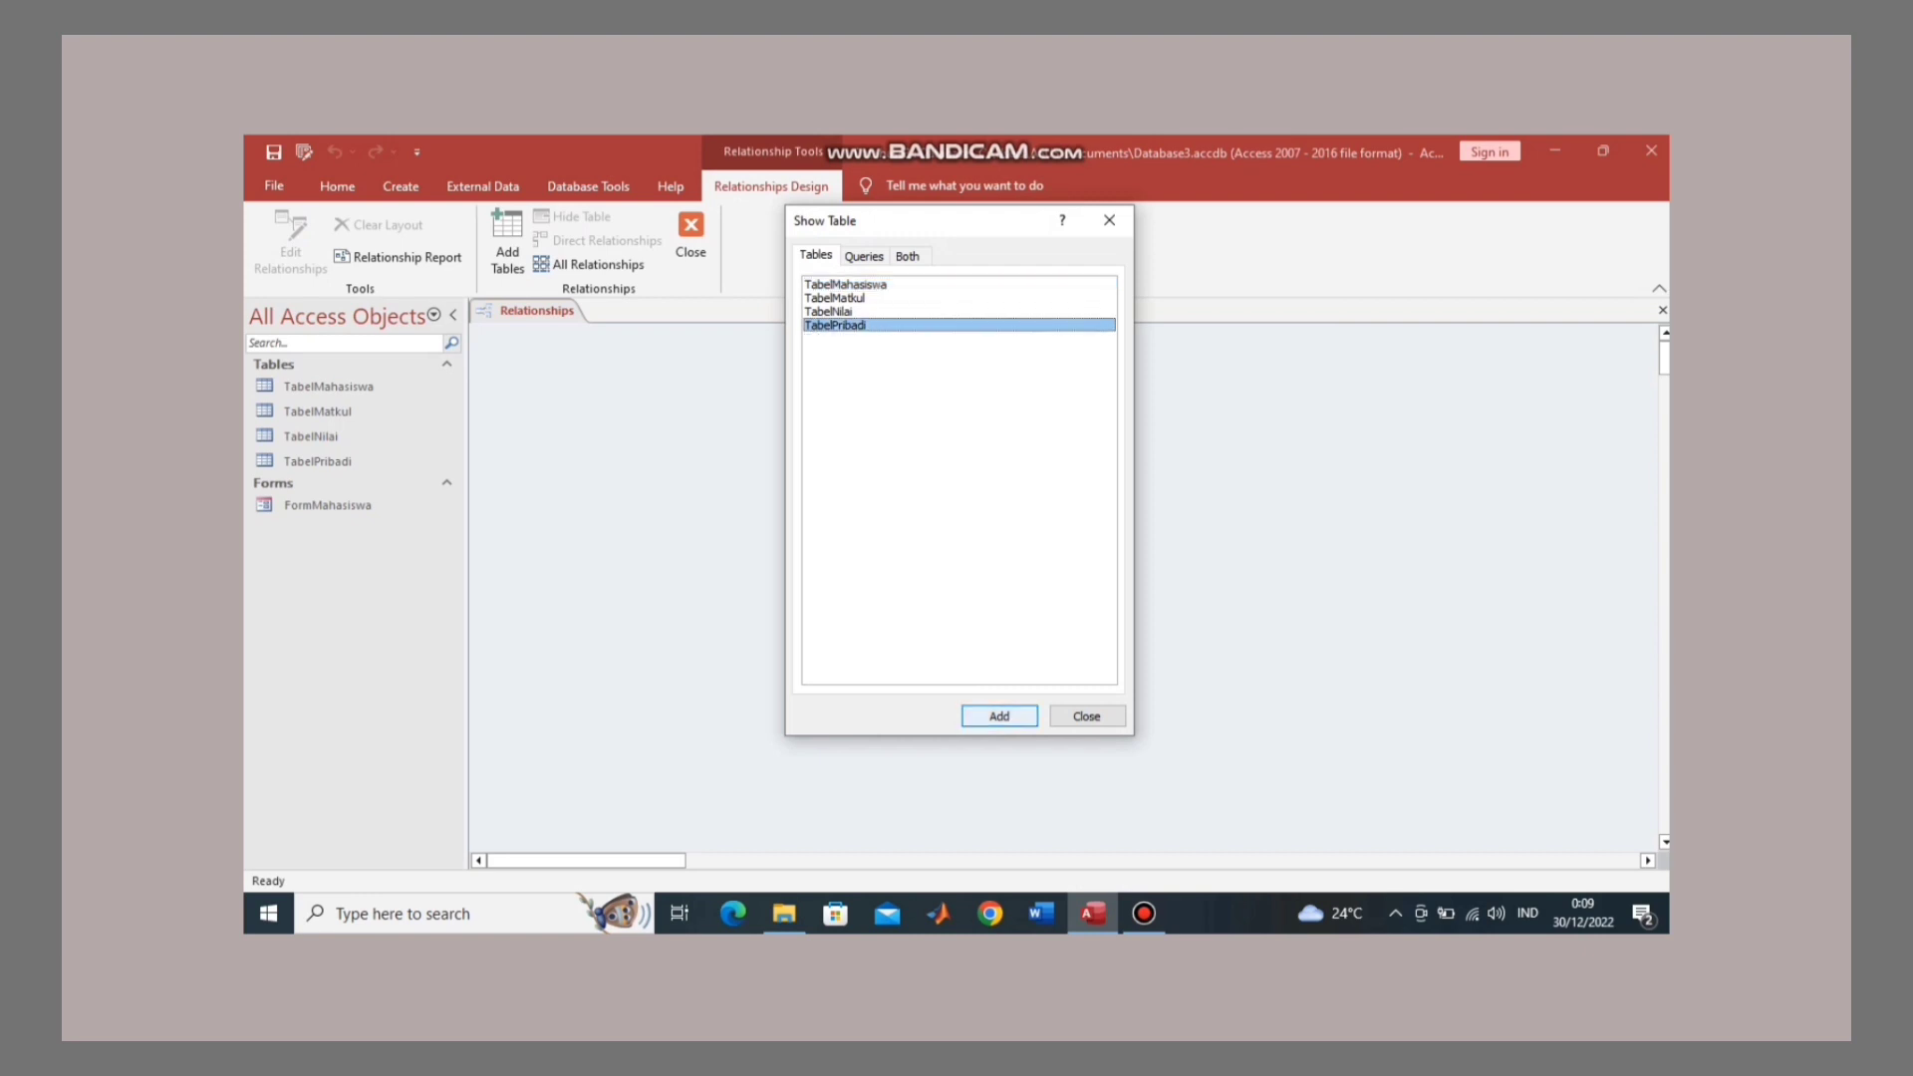
click(998, 715)
click(845, 284)
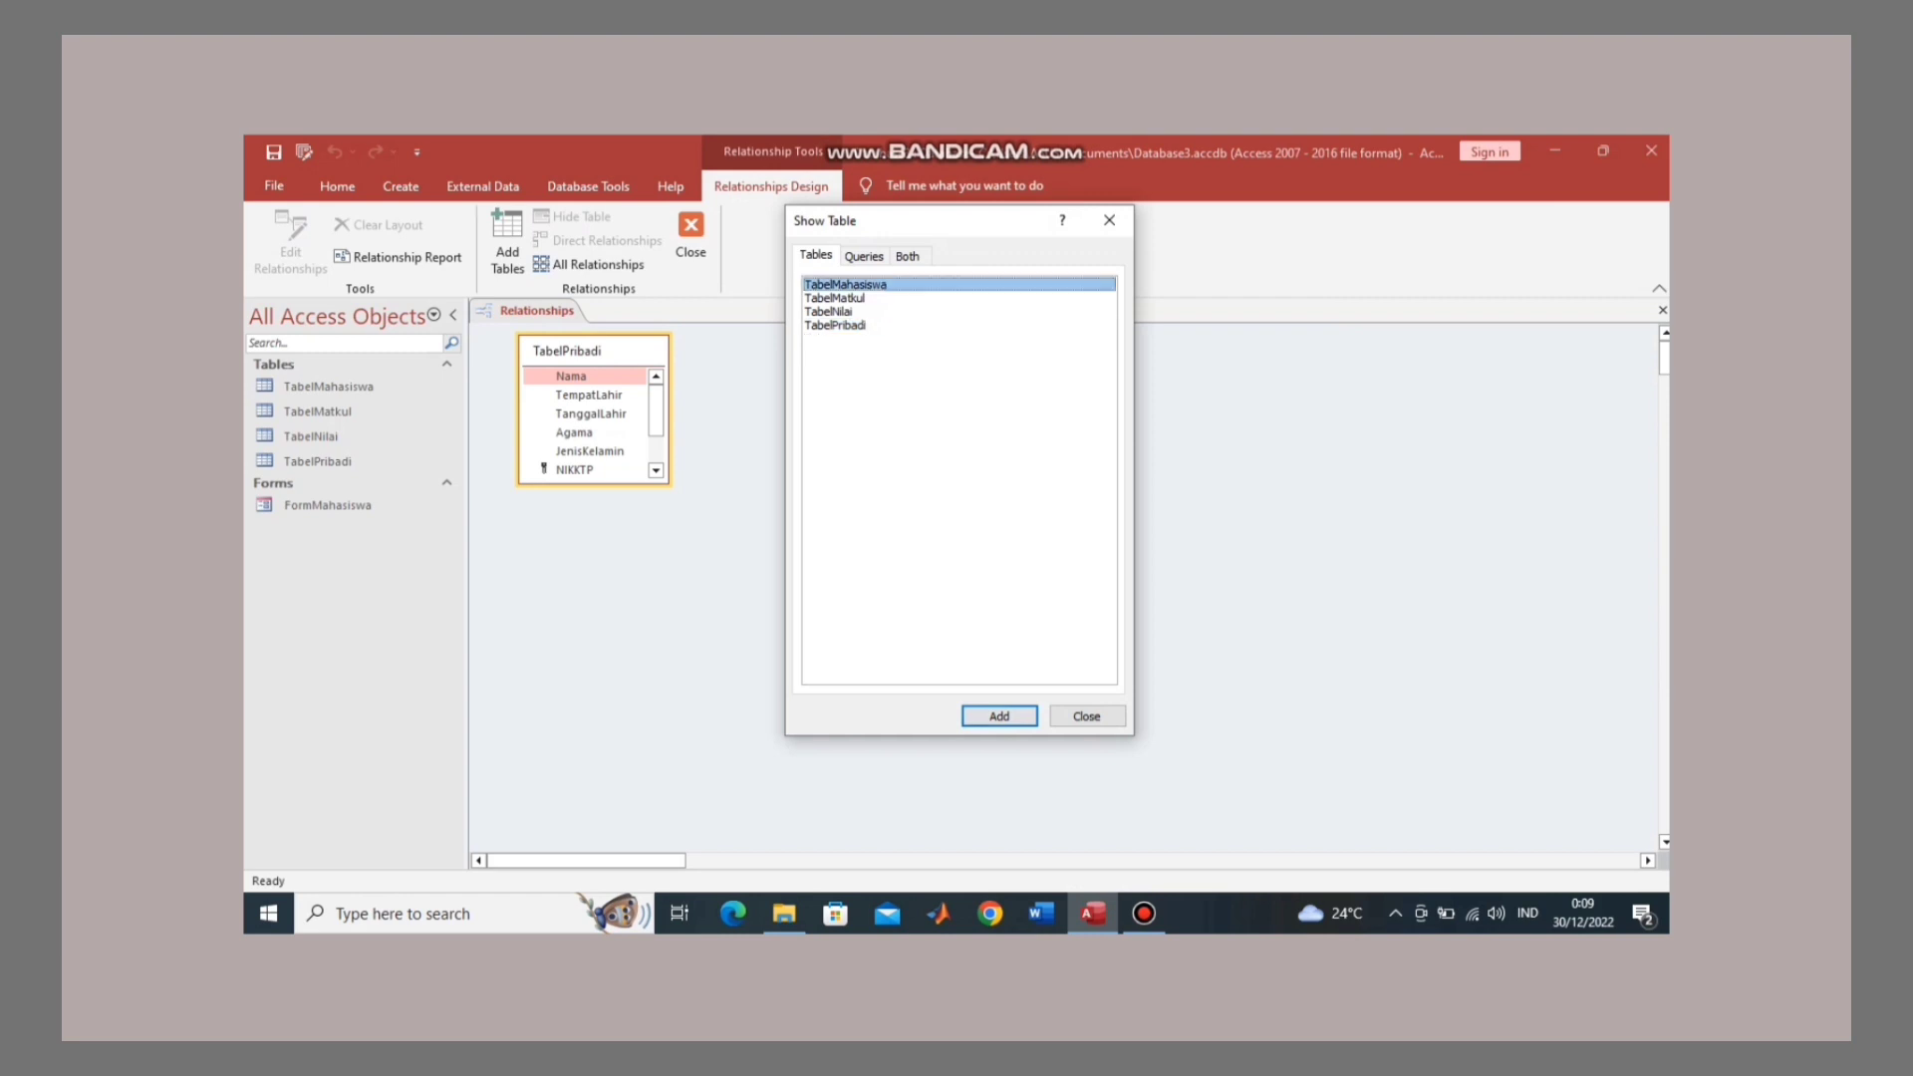
click(998, 716)
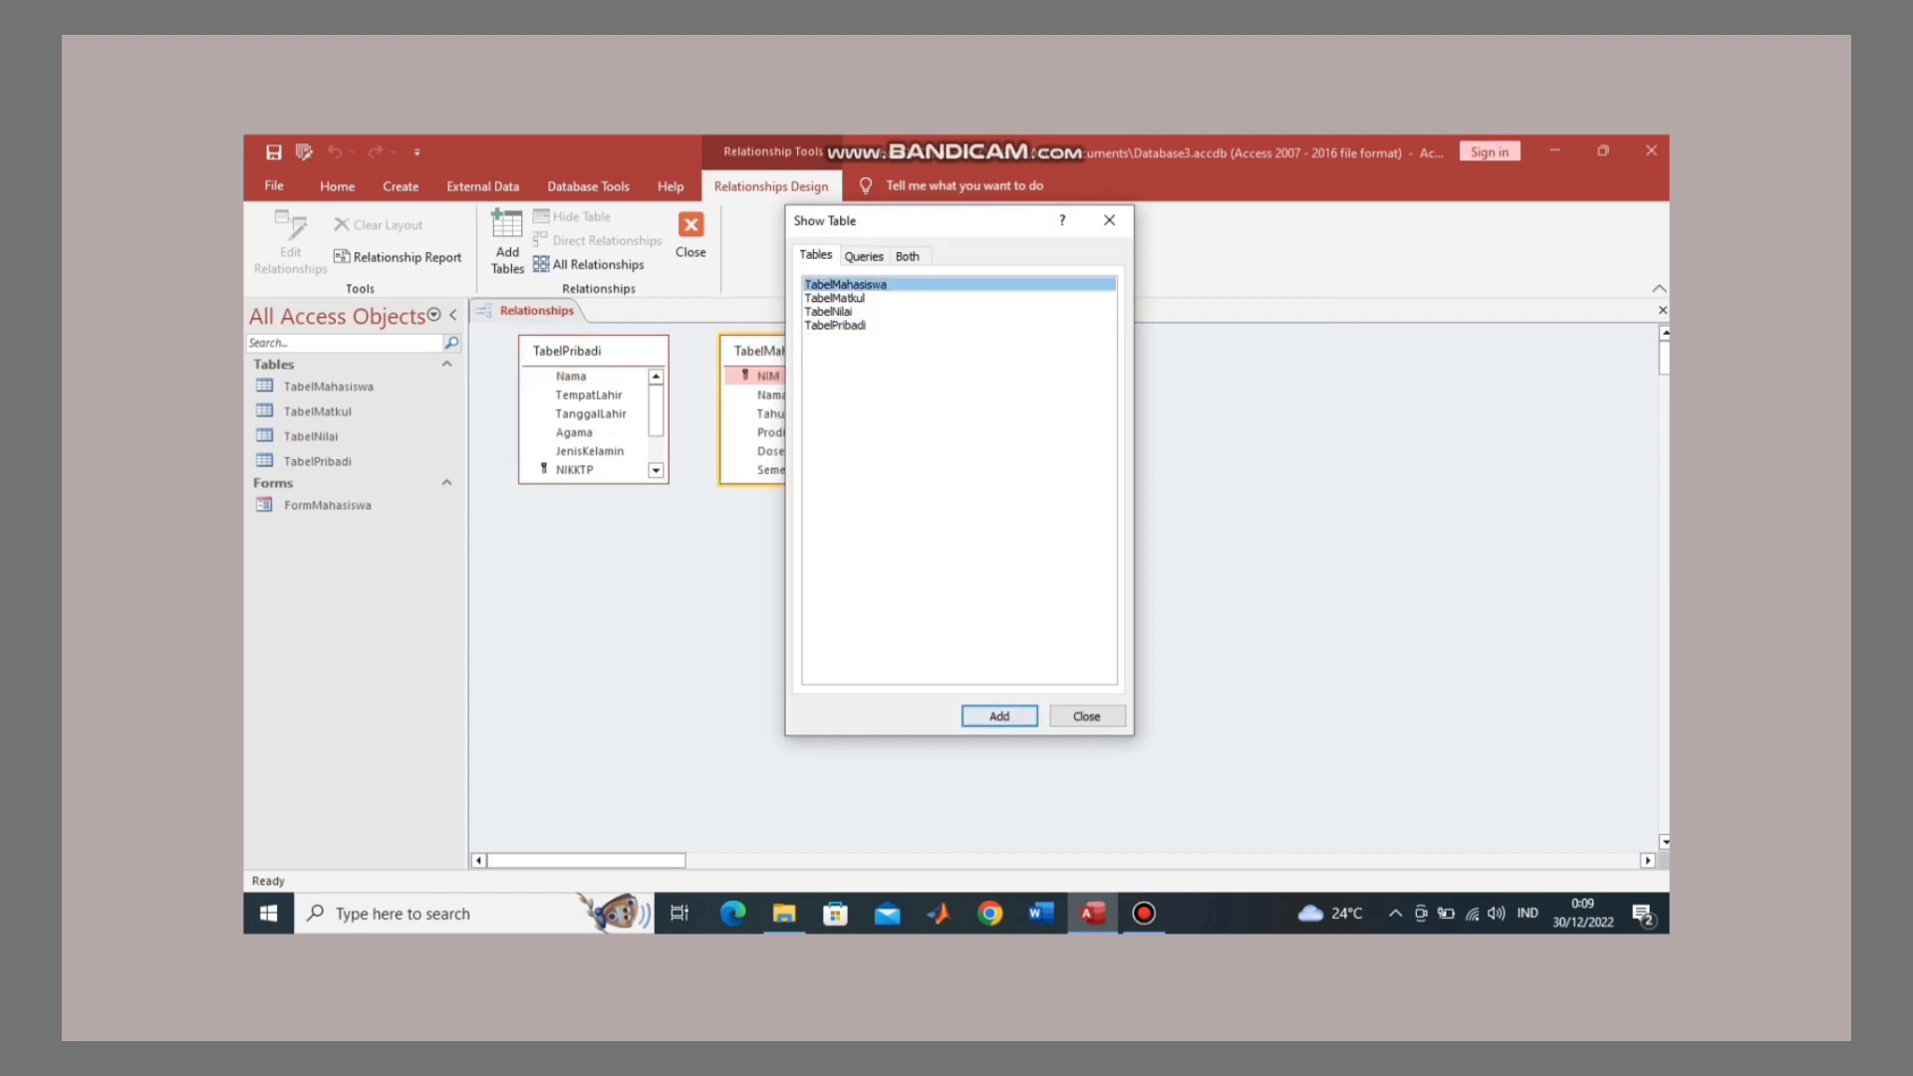
click(835, 298)
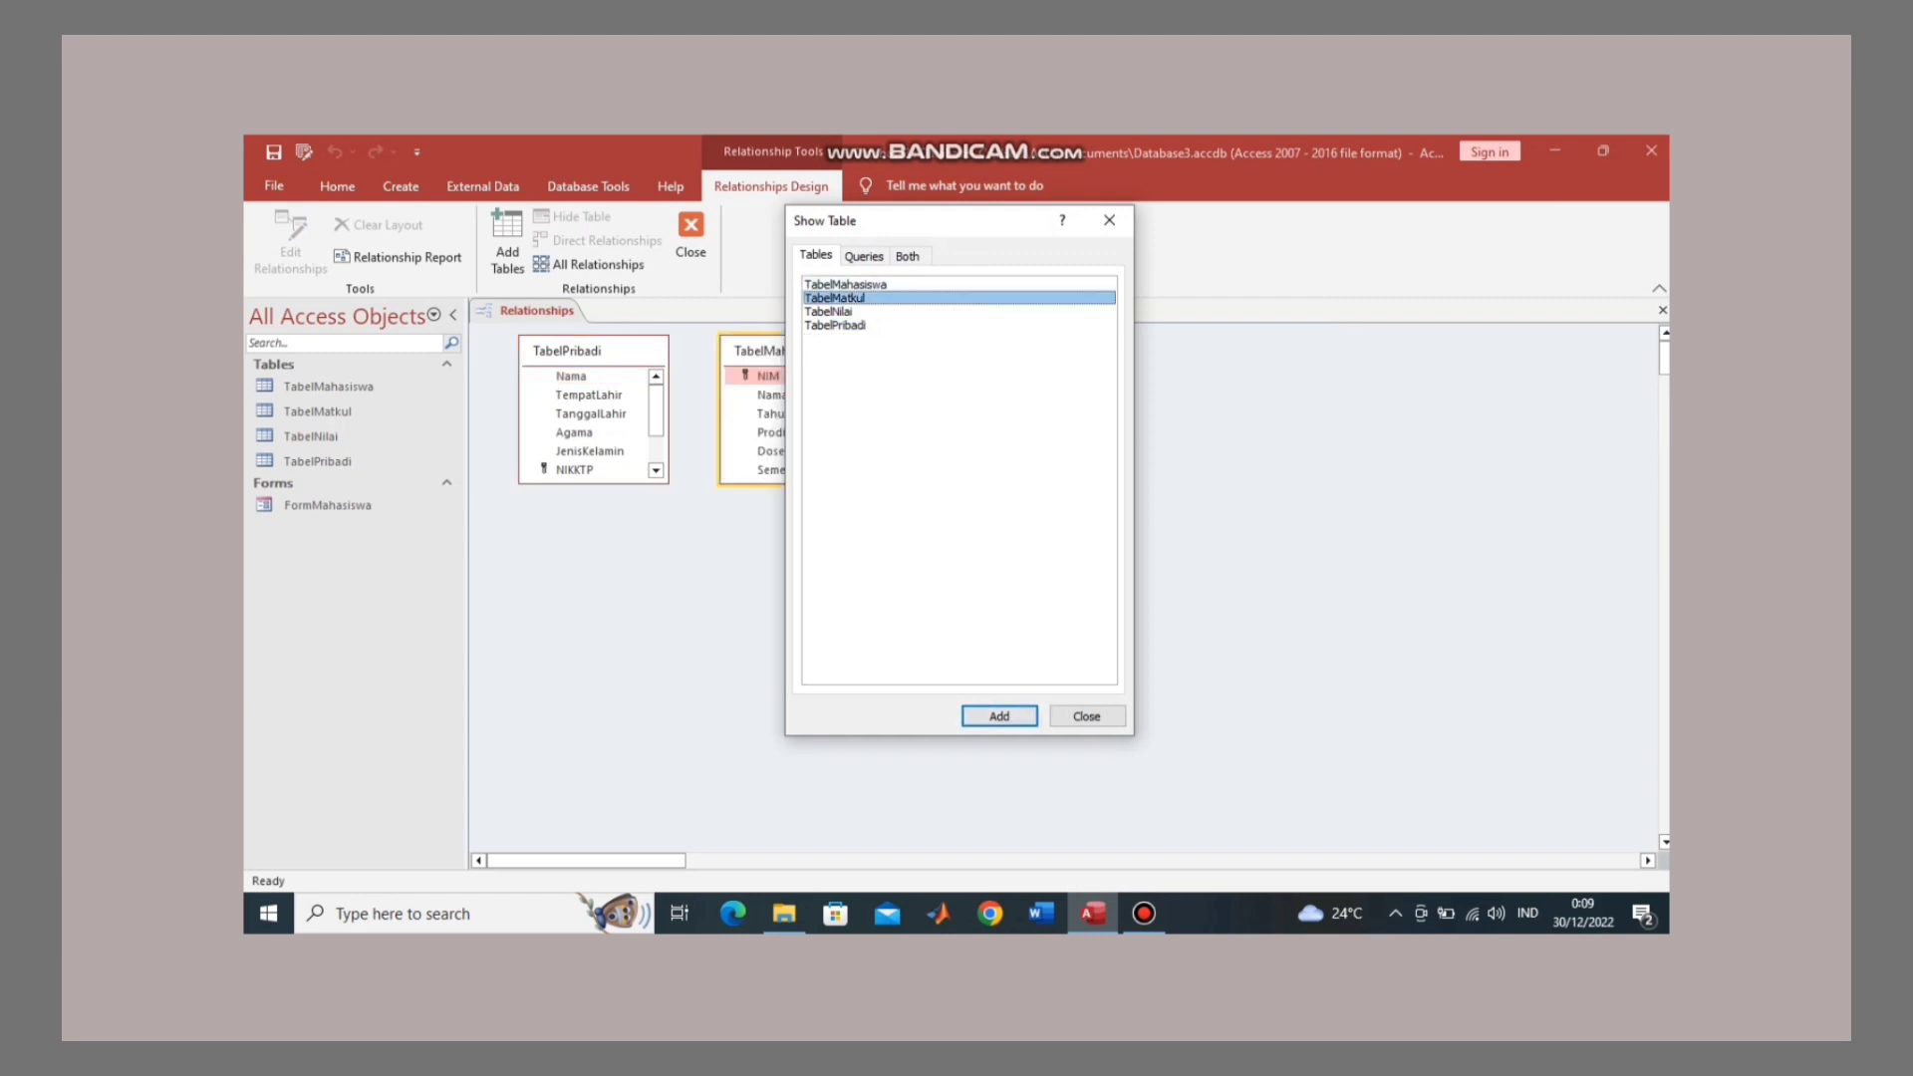
click(999, 715)
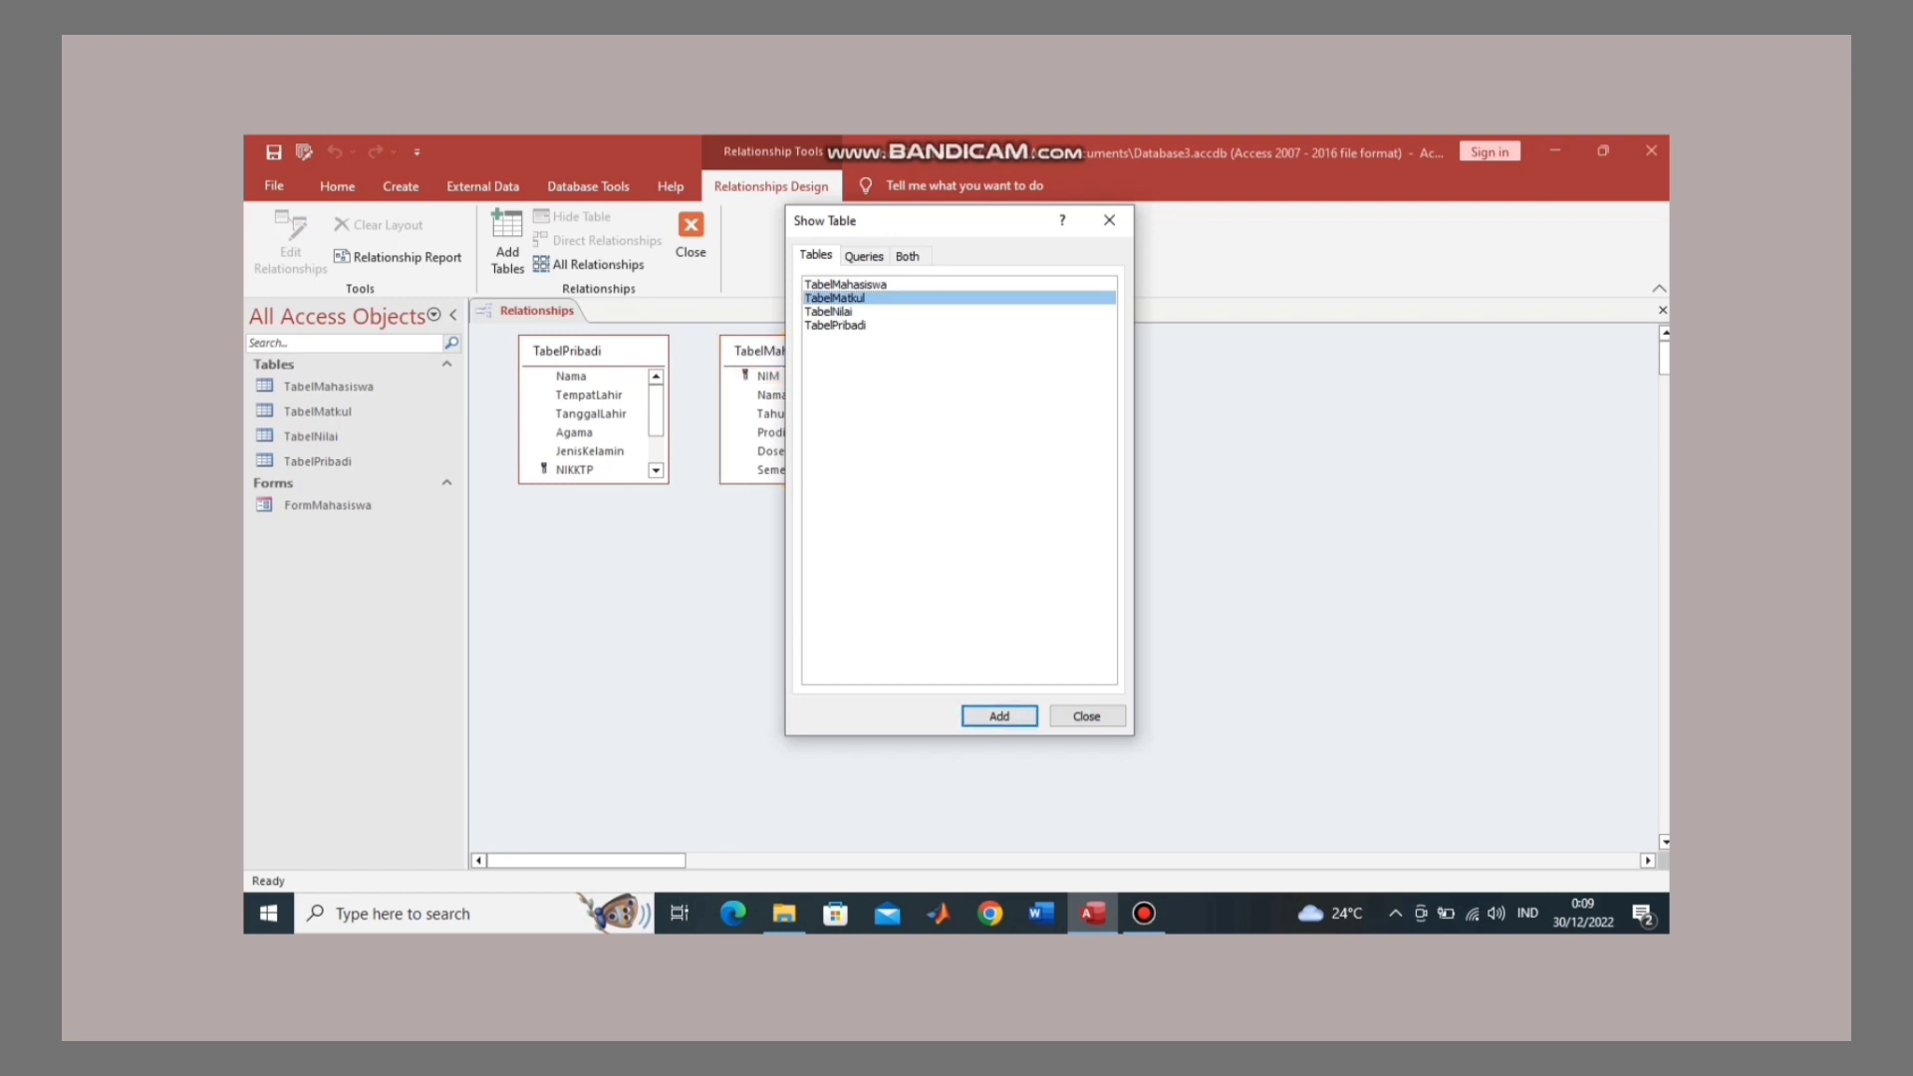
click(828, 311)
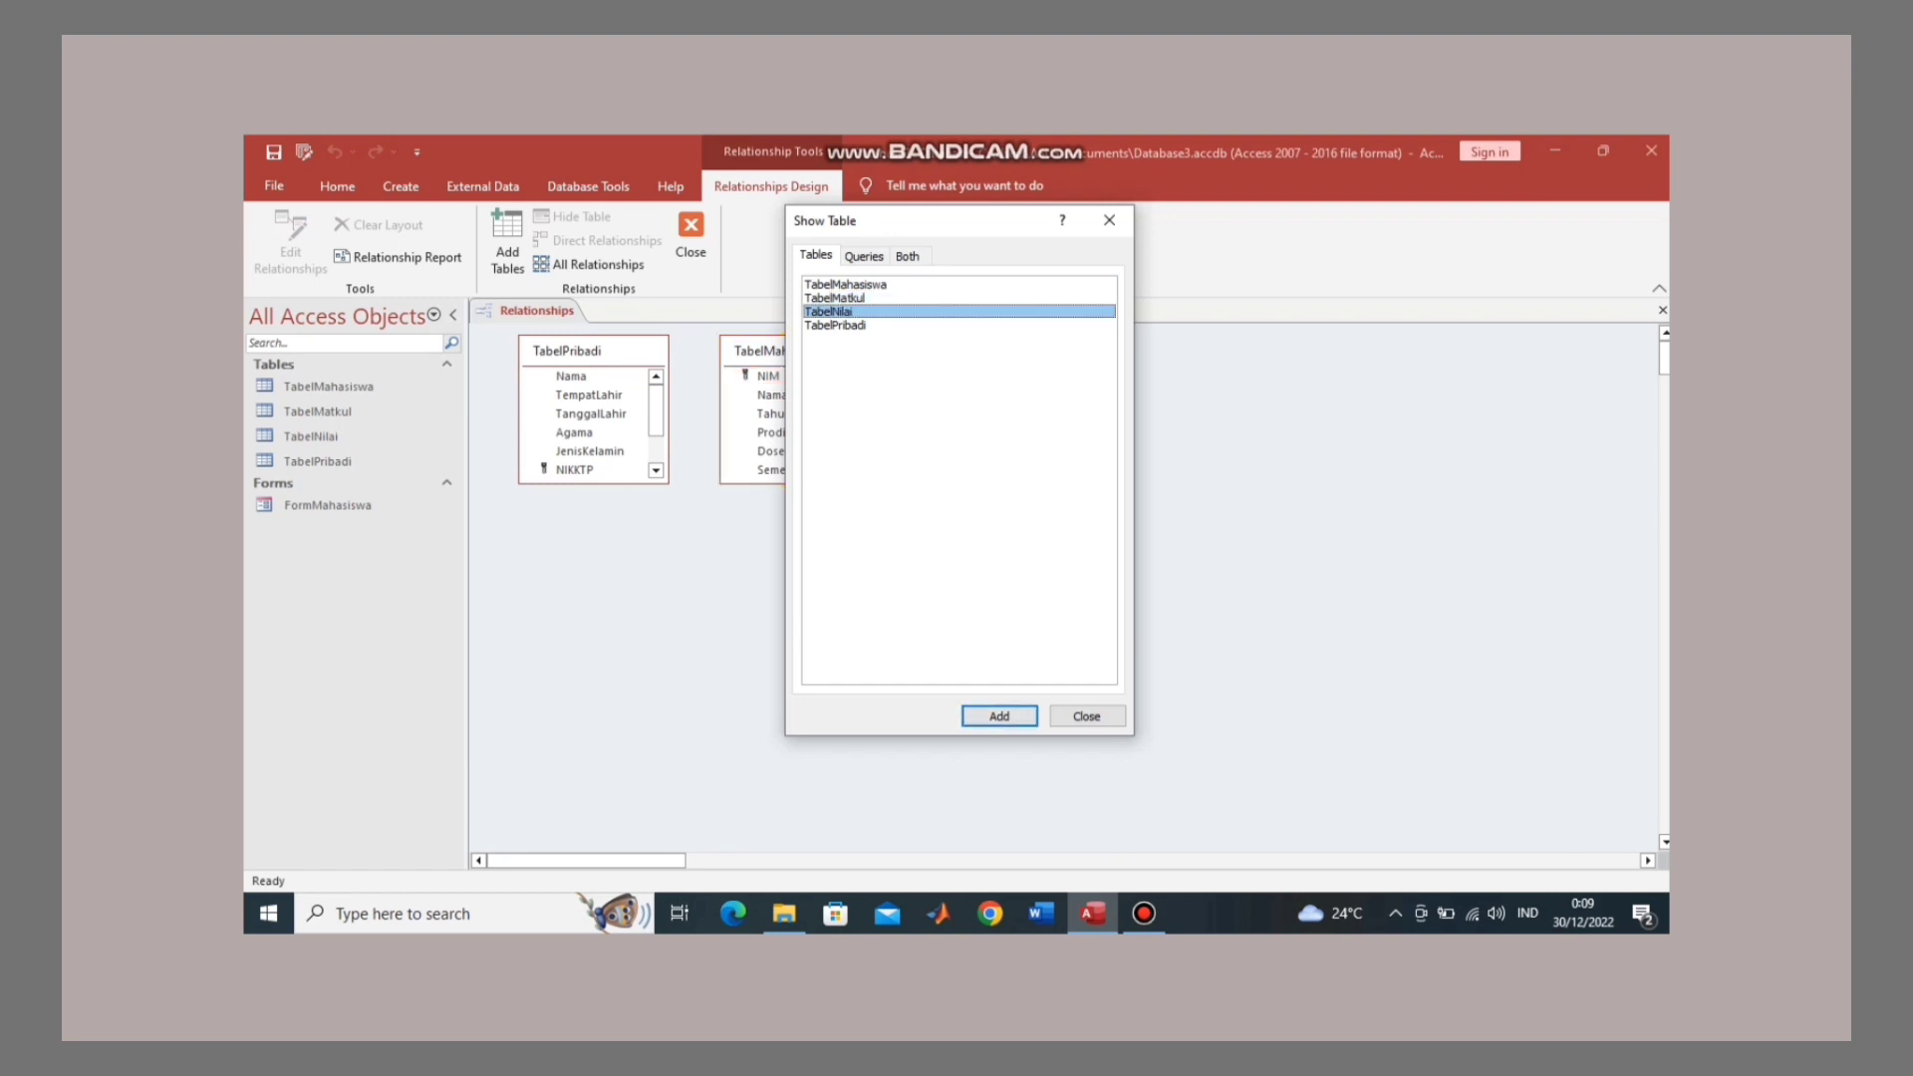
click(998, 715)
click(1086, 715)
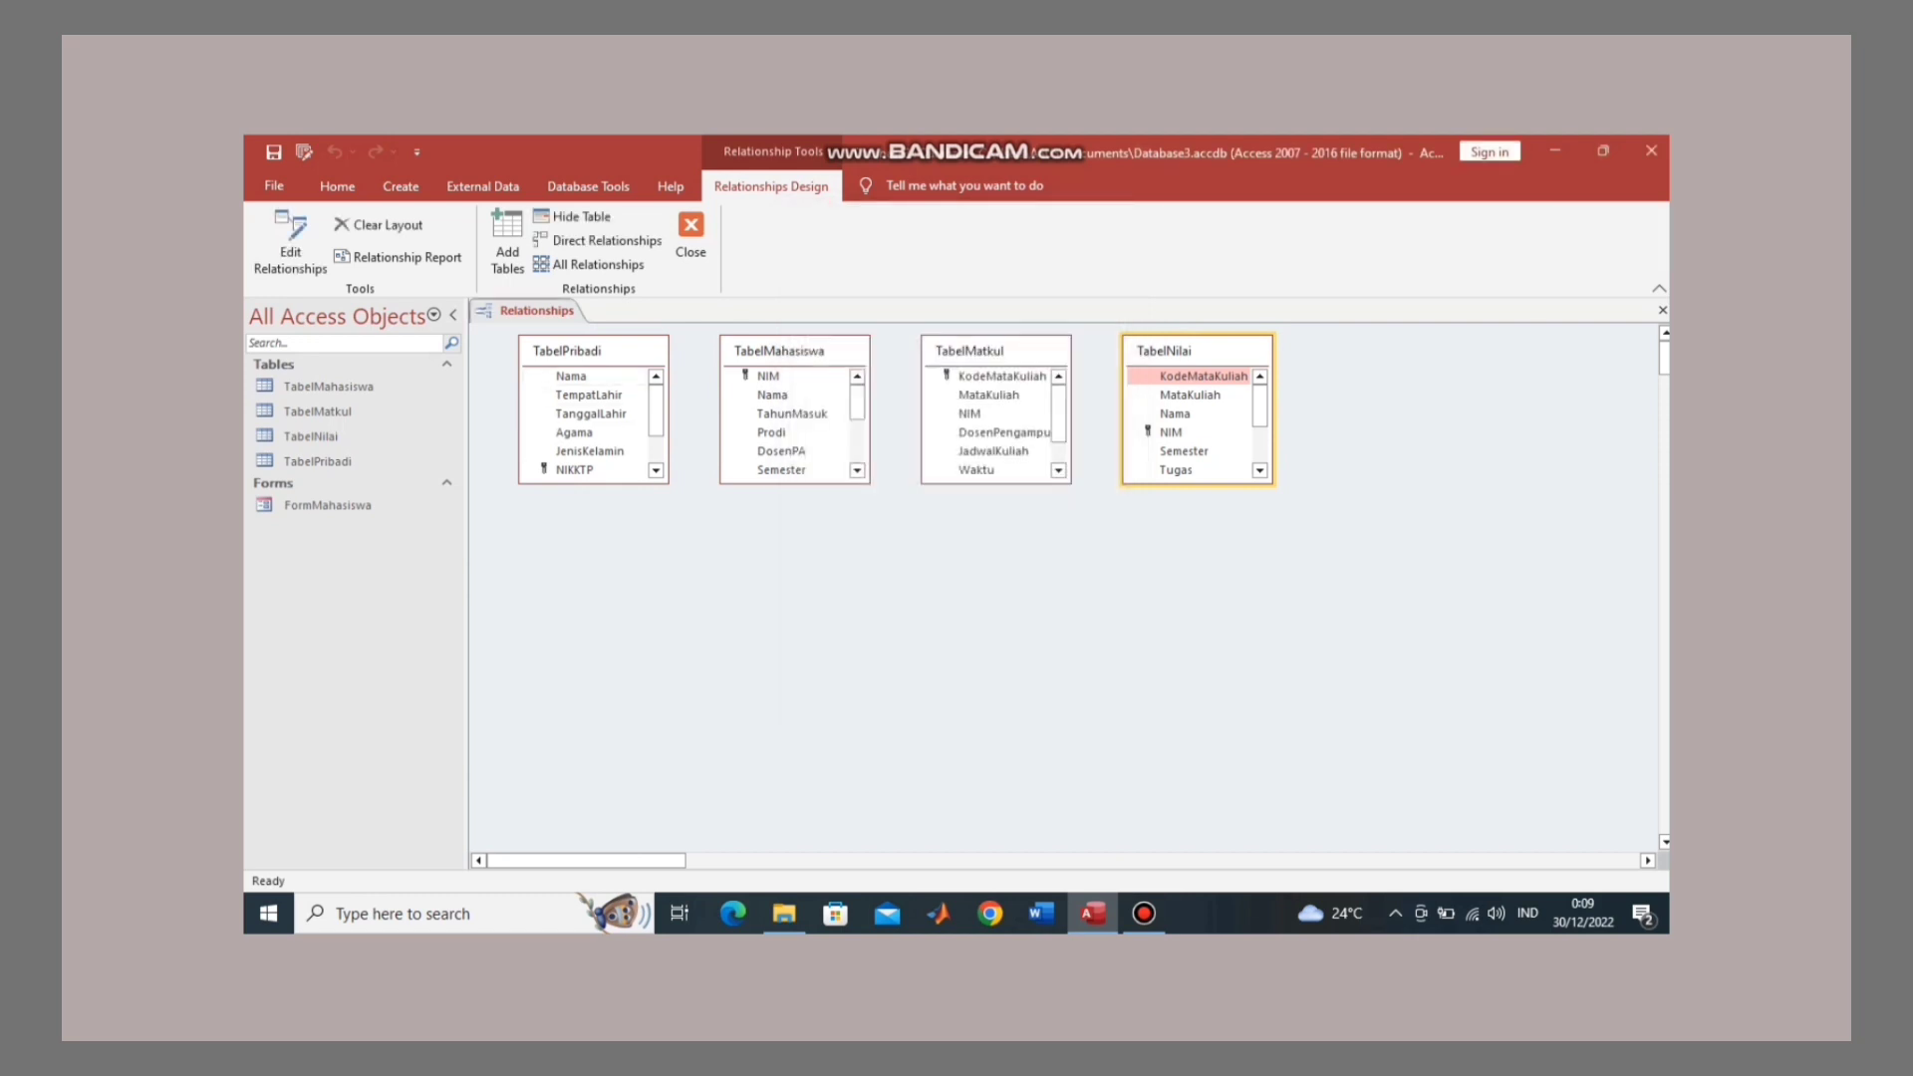
Step: Apply Size to Fit to the TabelPribadi, TabelMahasiswa, TabelMatkul and TabelNilai field lists
right_click(638, 356)
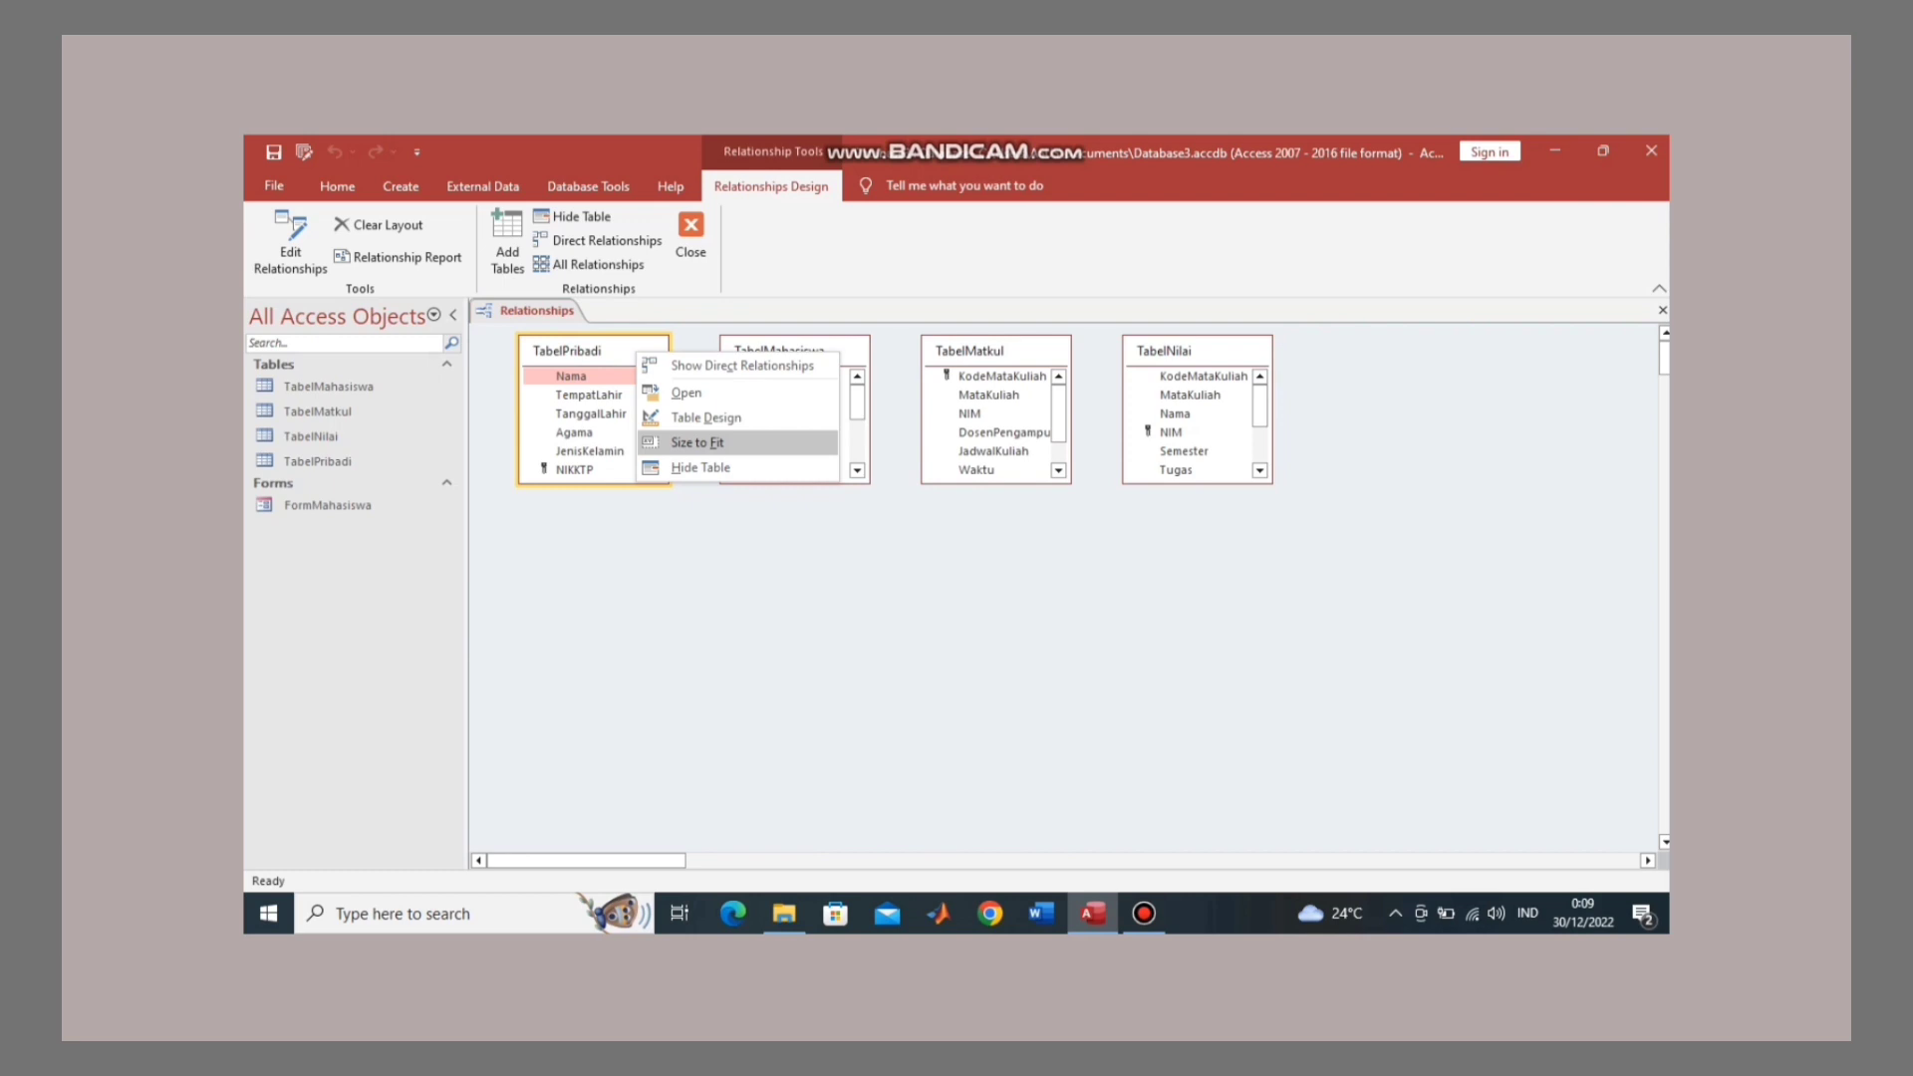
key(Return)
right_click(825, 350)
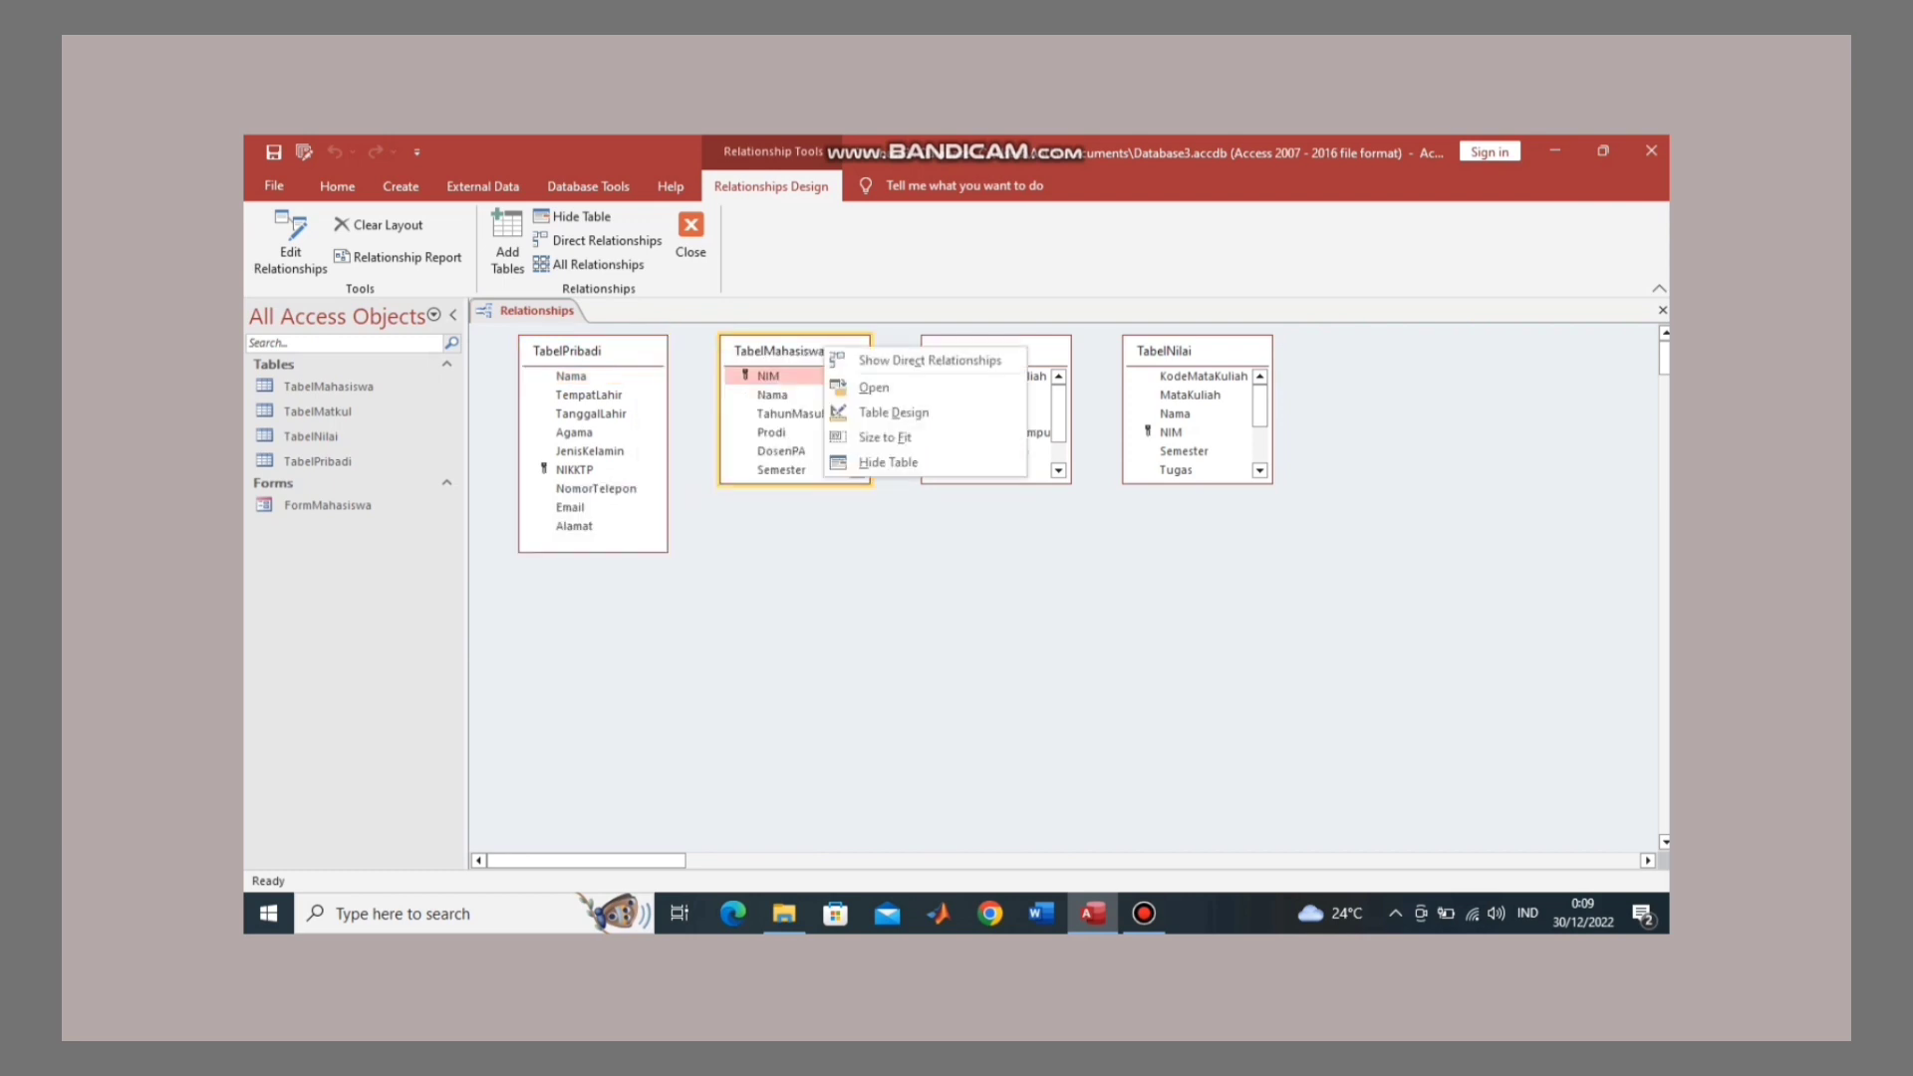
key(Return)
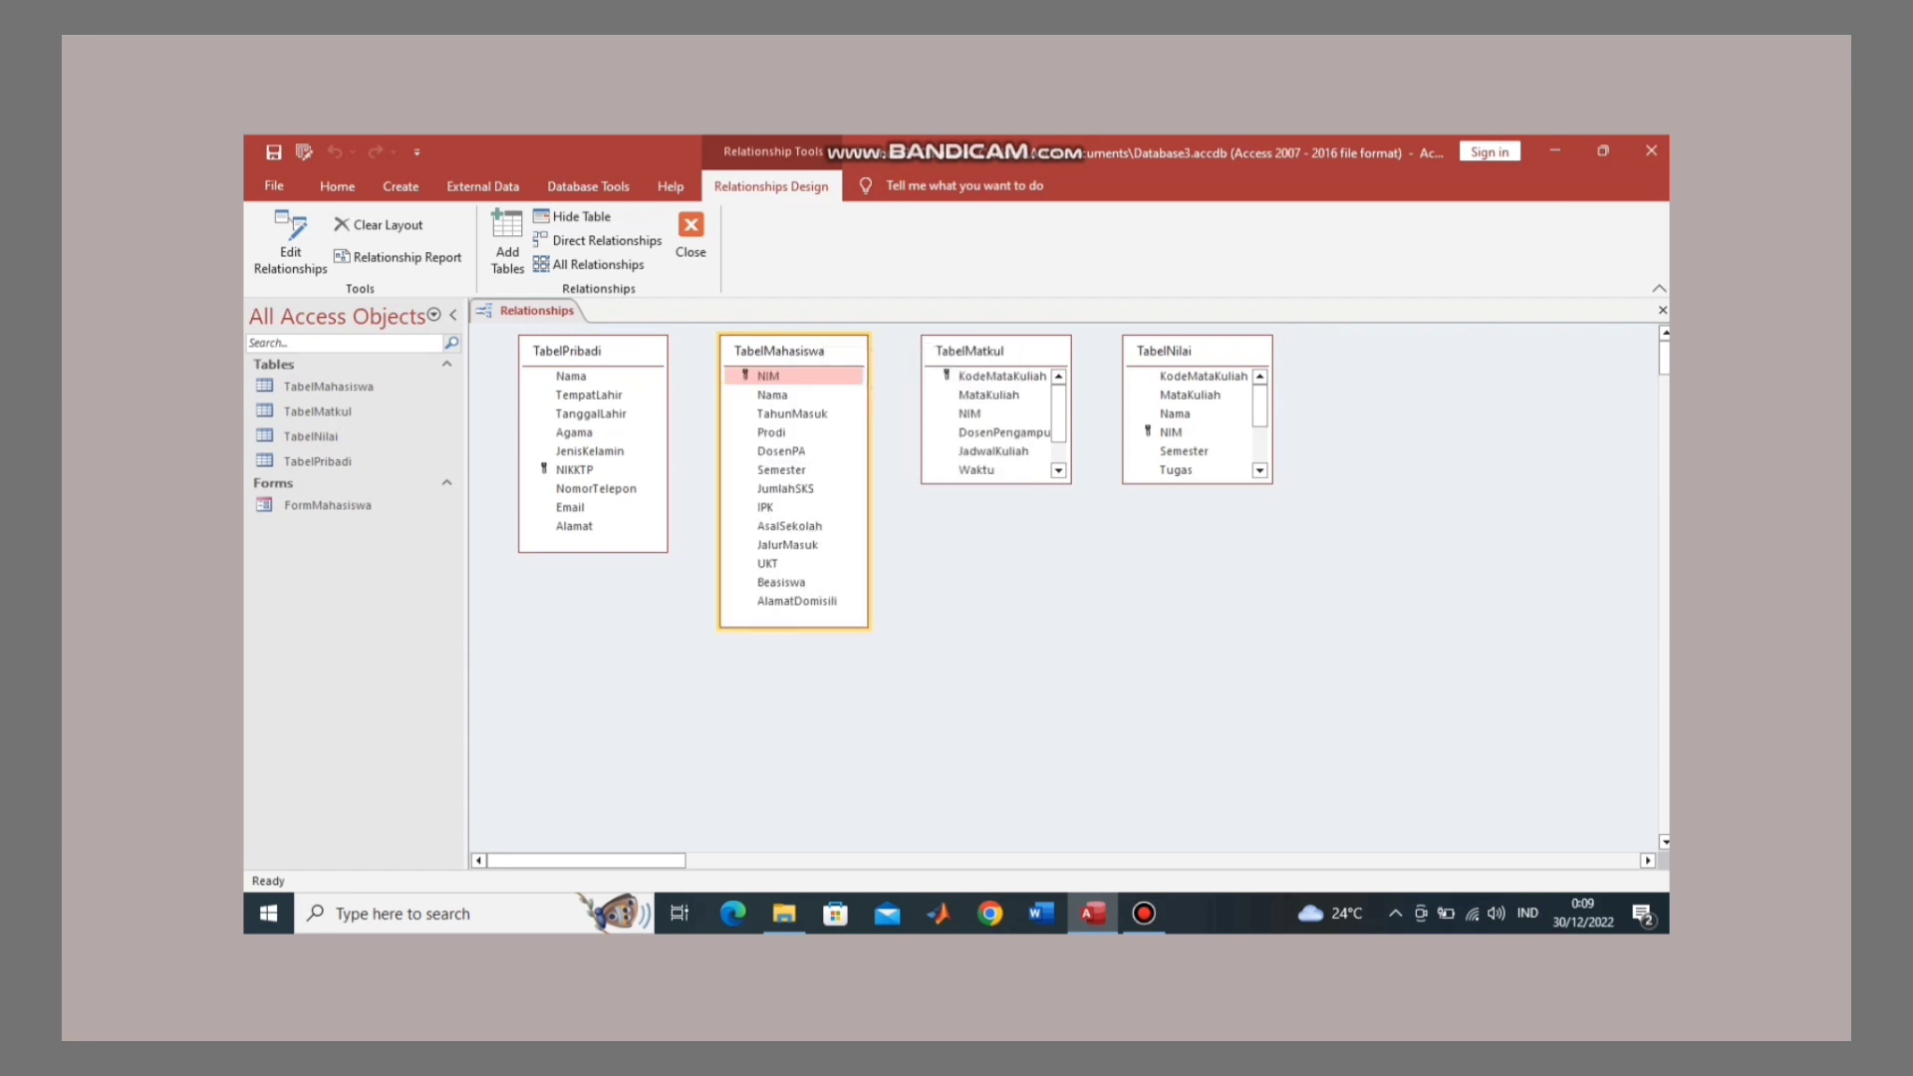
right_click(1010, 349)
click(1096, 439)
click(1195, 351)
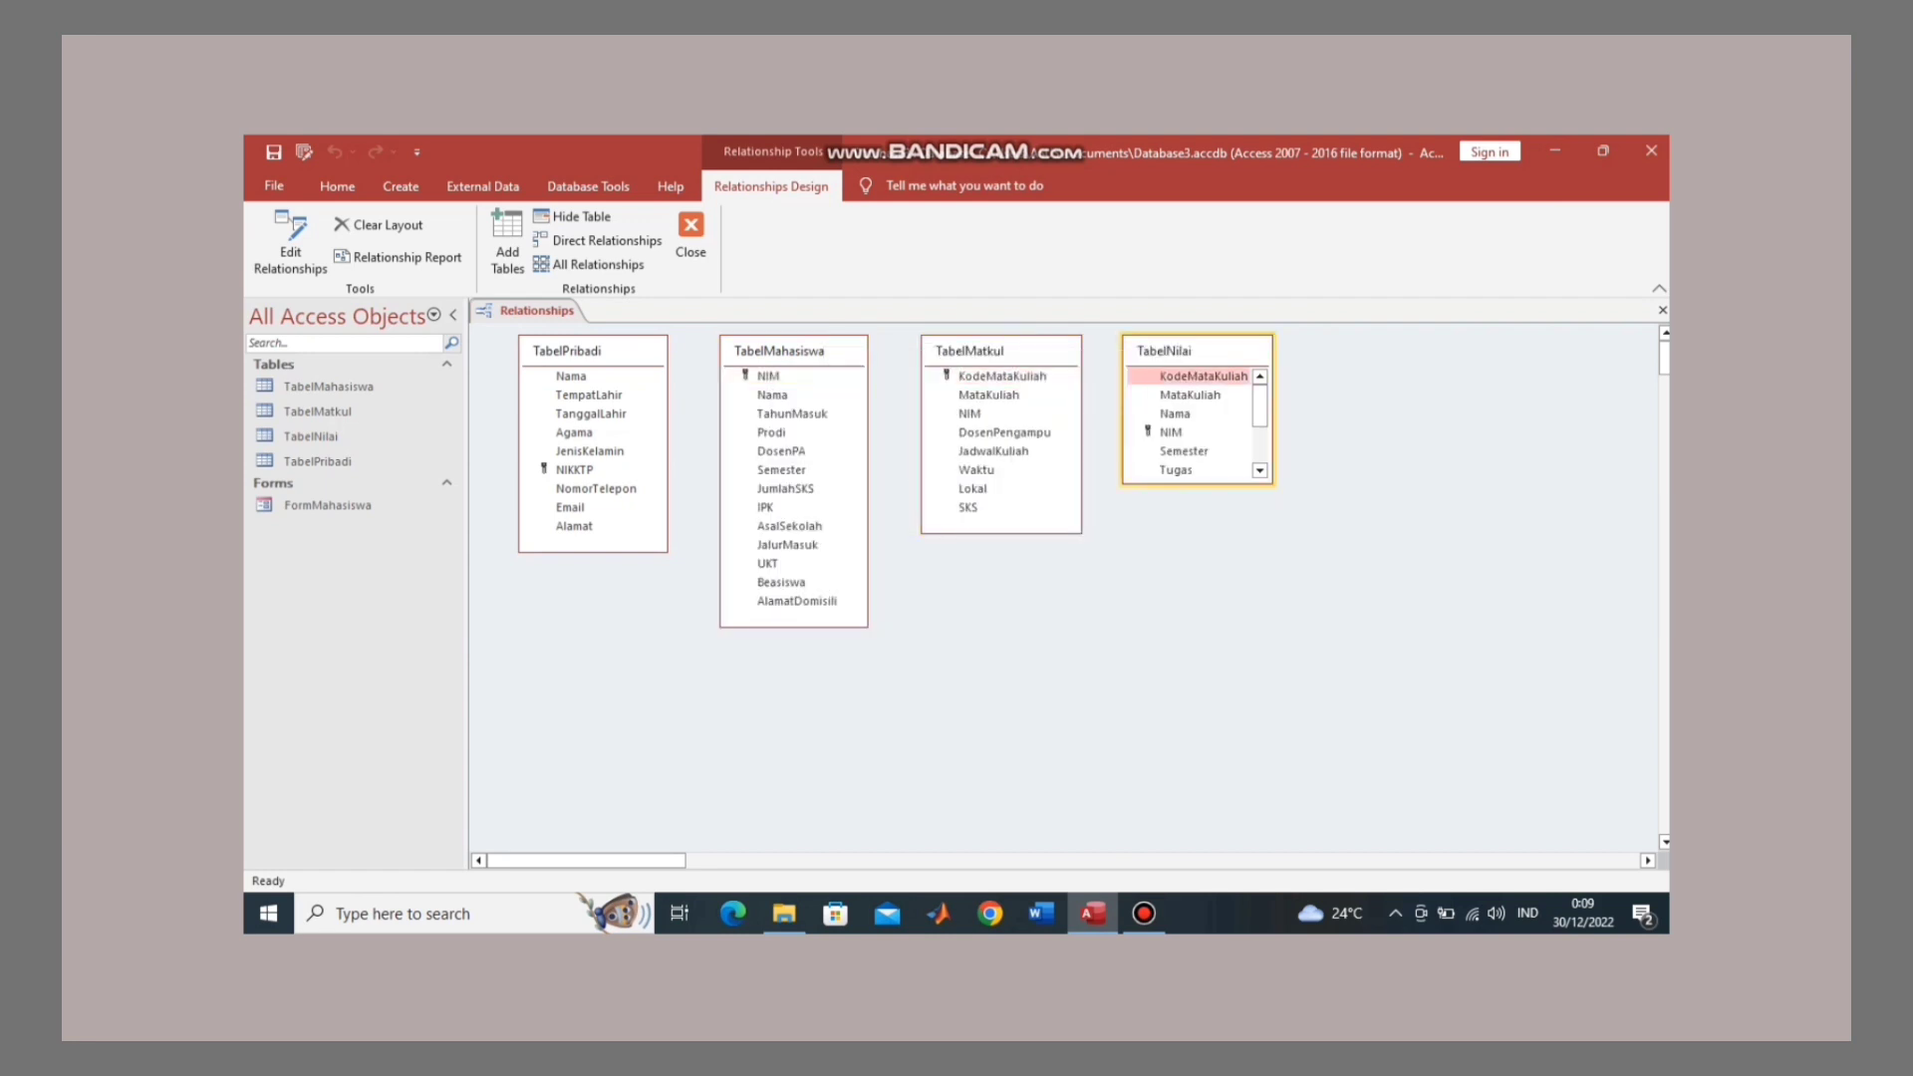
right_click(1207, 351)
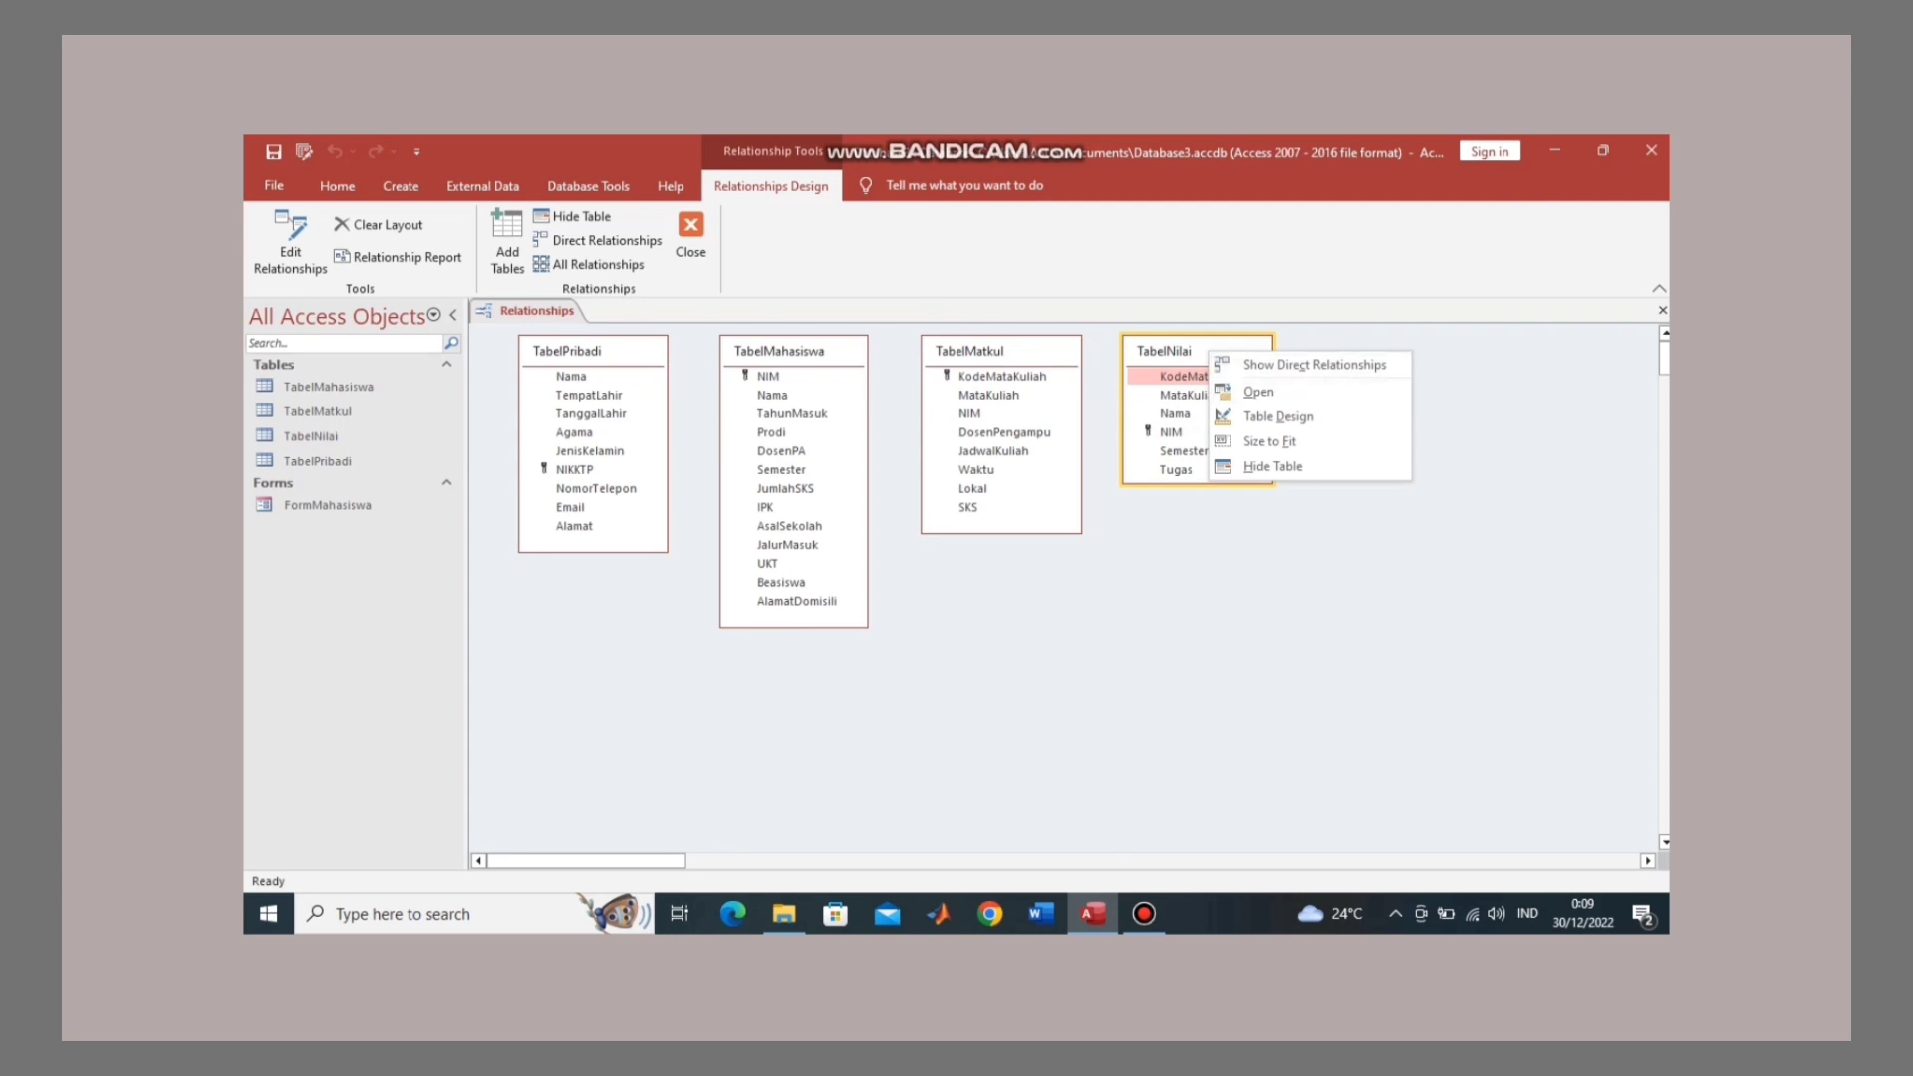
key(Up)
key(Up)
key(Return)
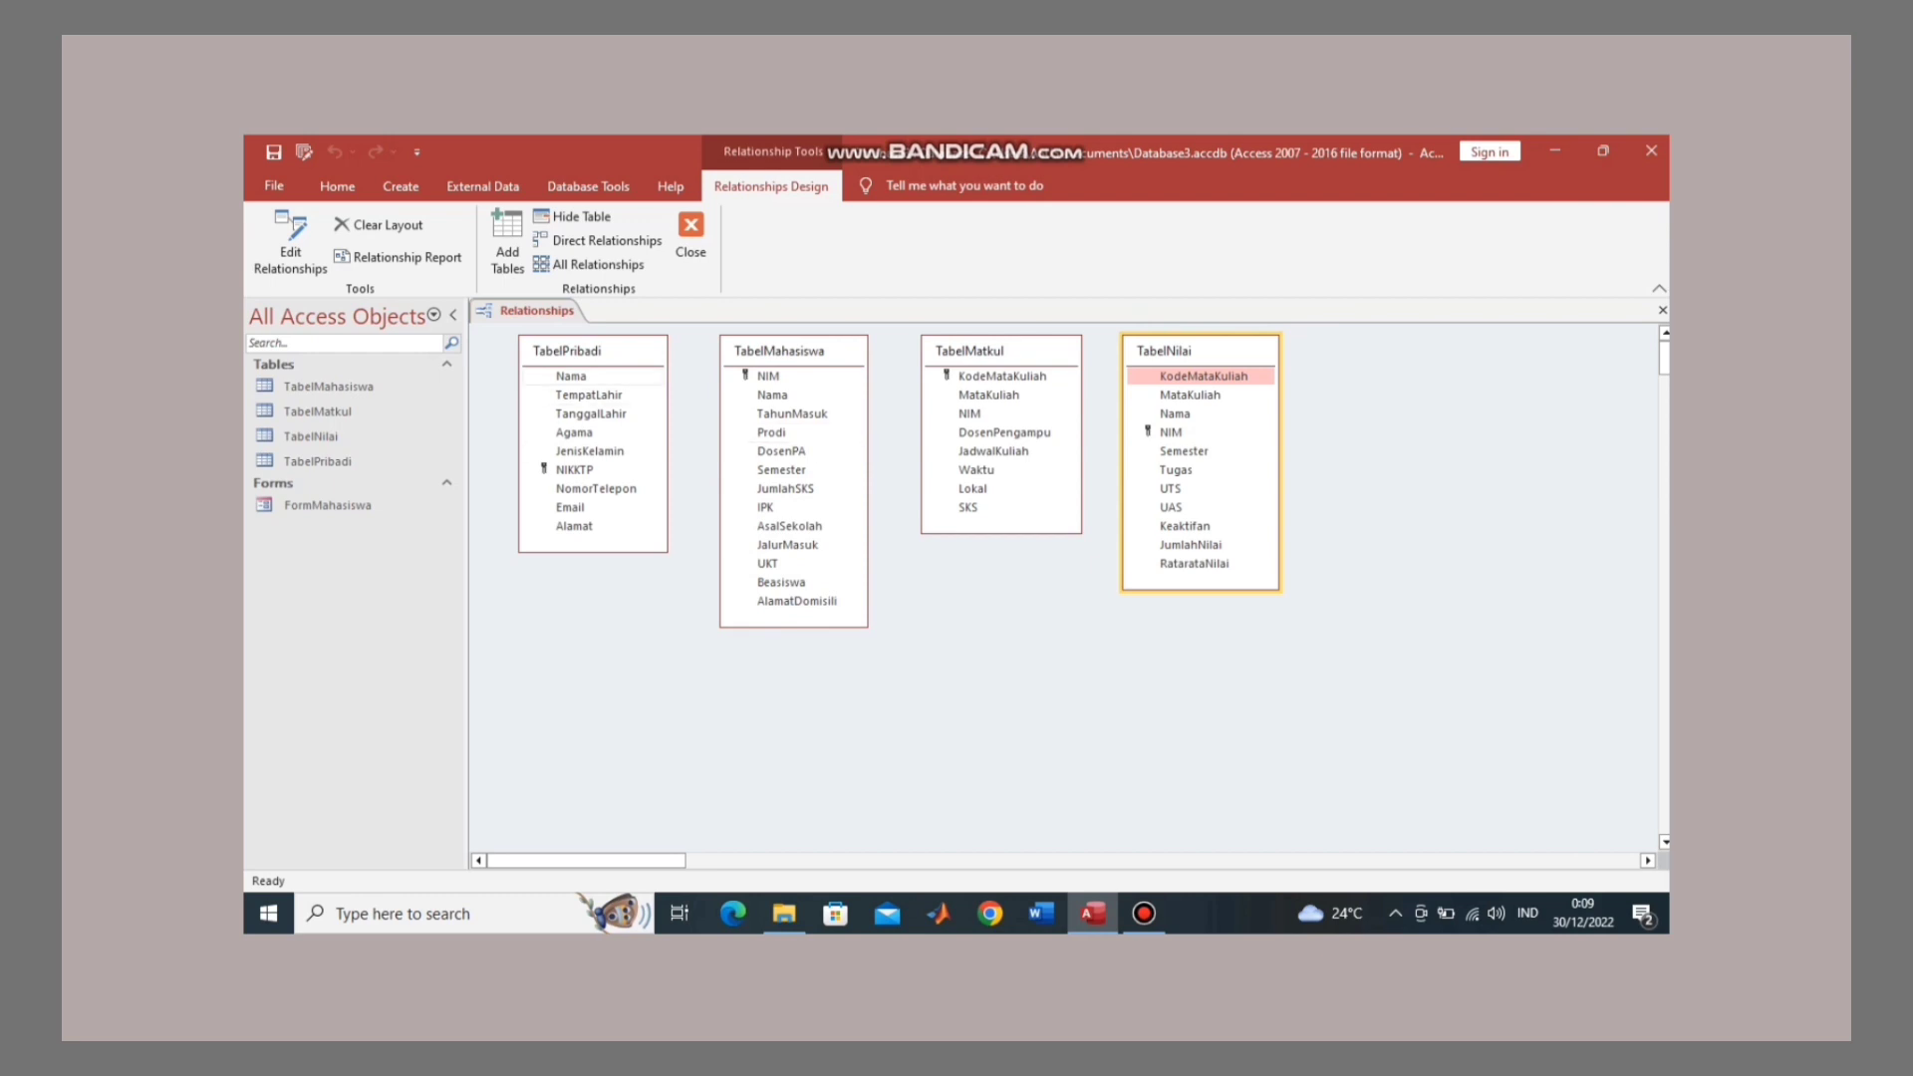
Step: Create relationships on Nama, NIM and KodeMataKuliah between the tables, then close Relationships
click(572, 376)
drag(572, 375, 772, 395)
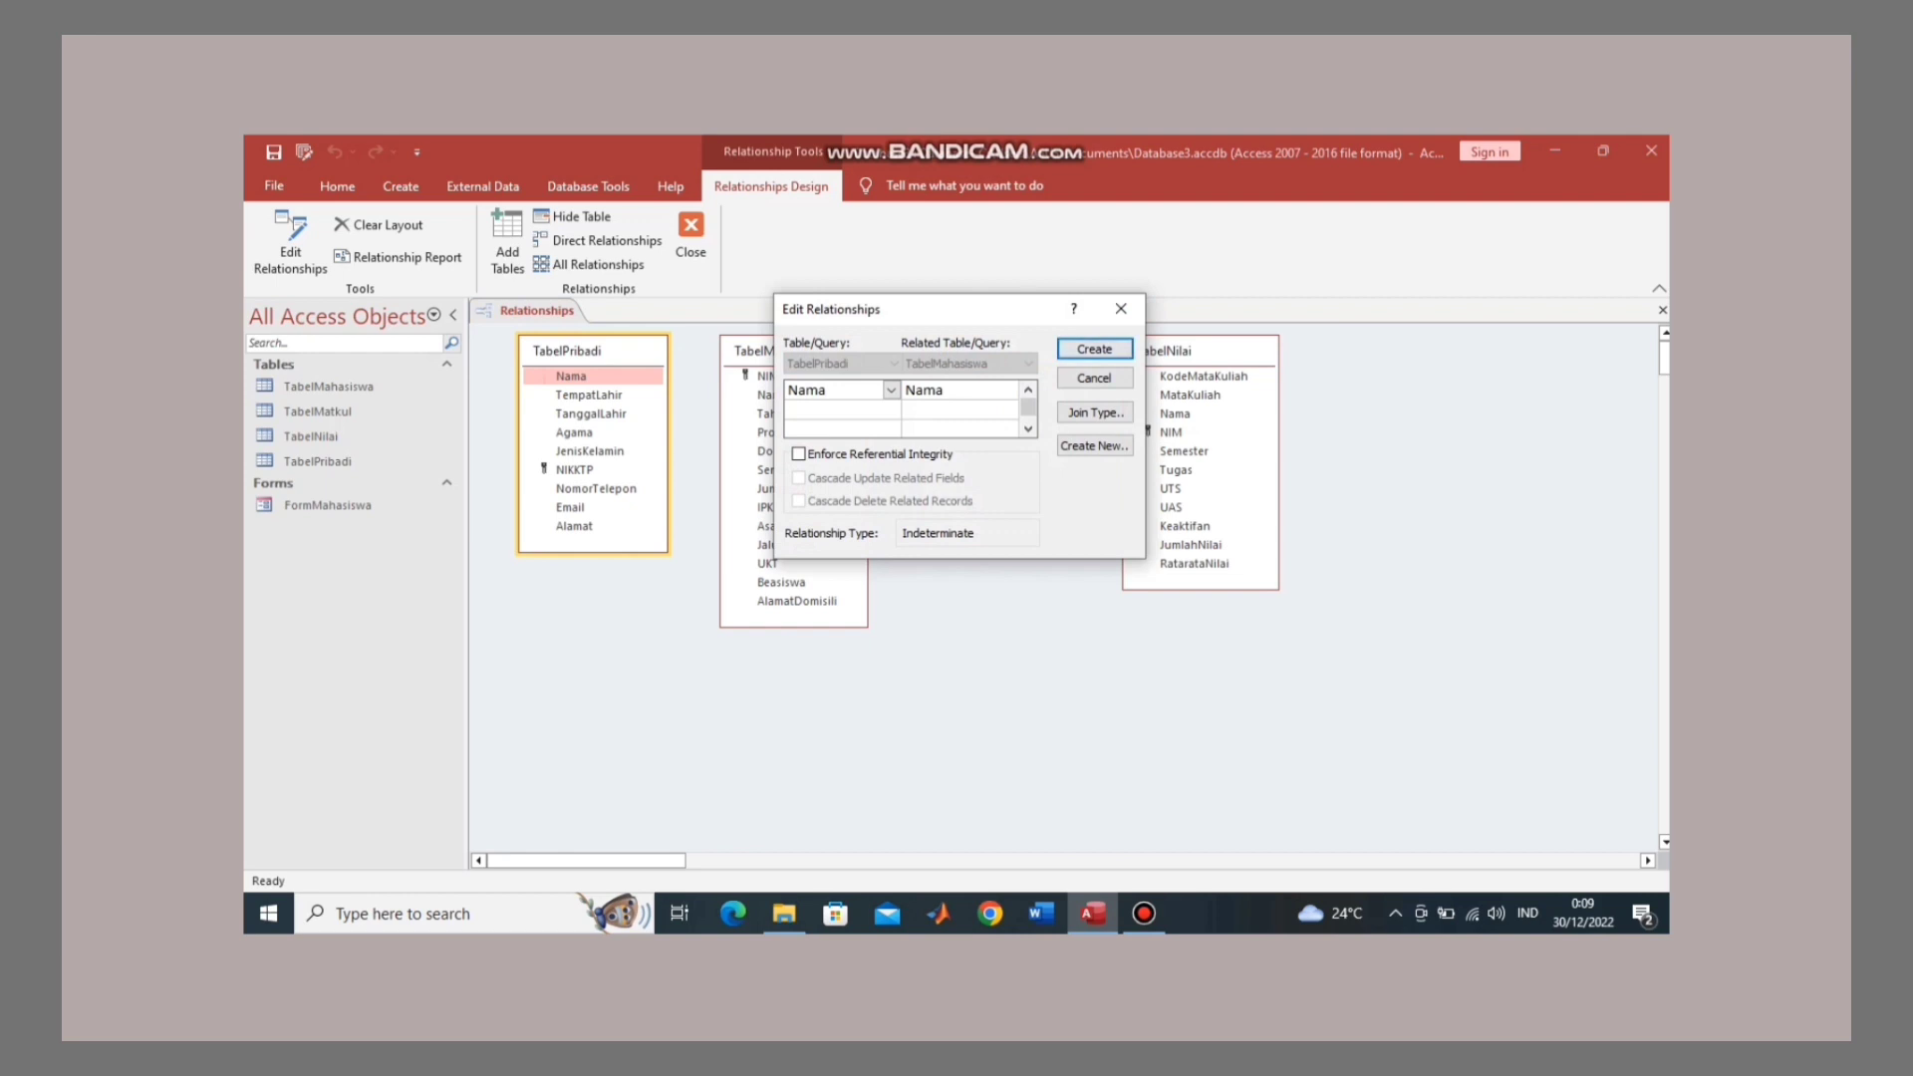
key(Return)
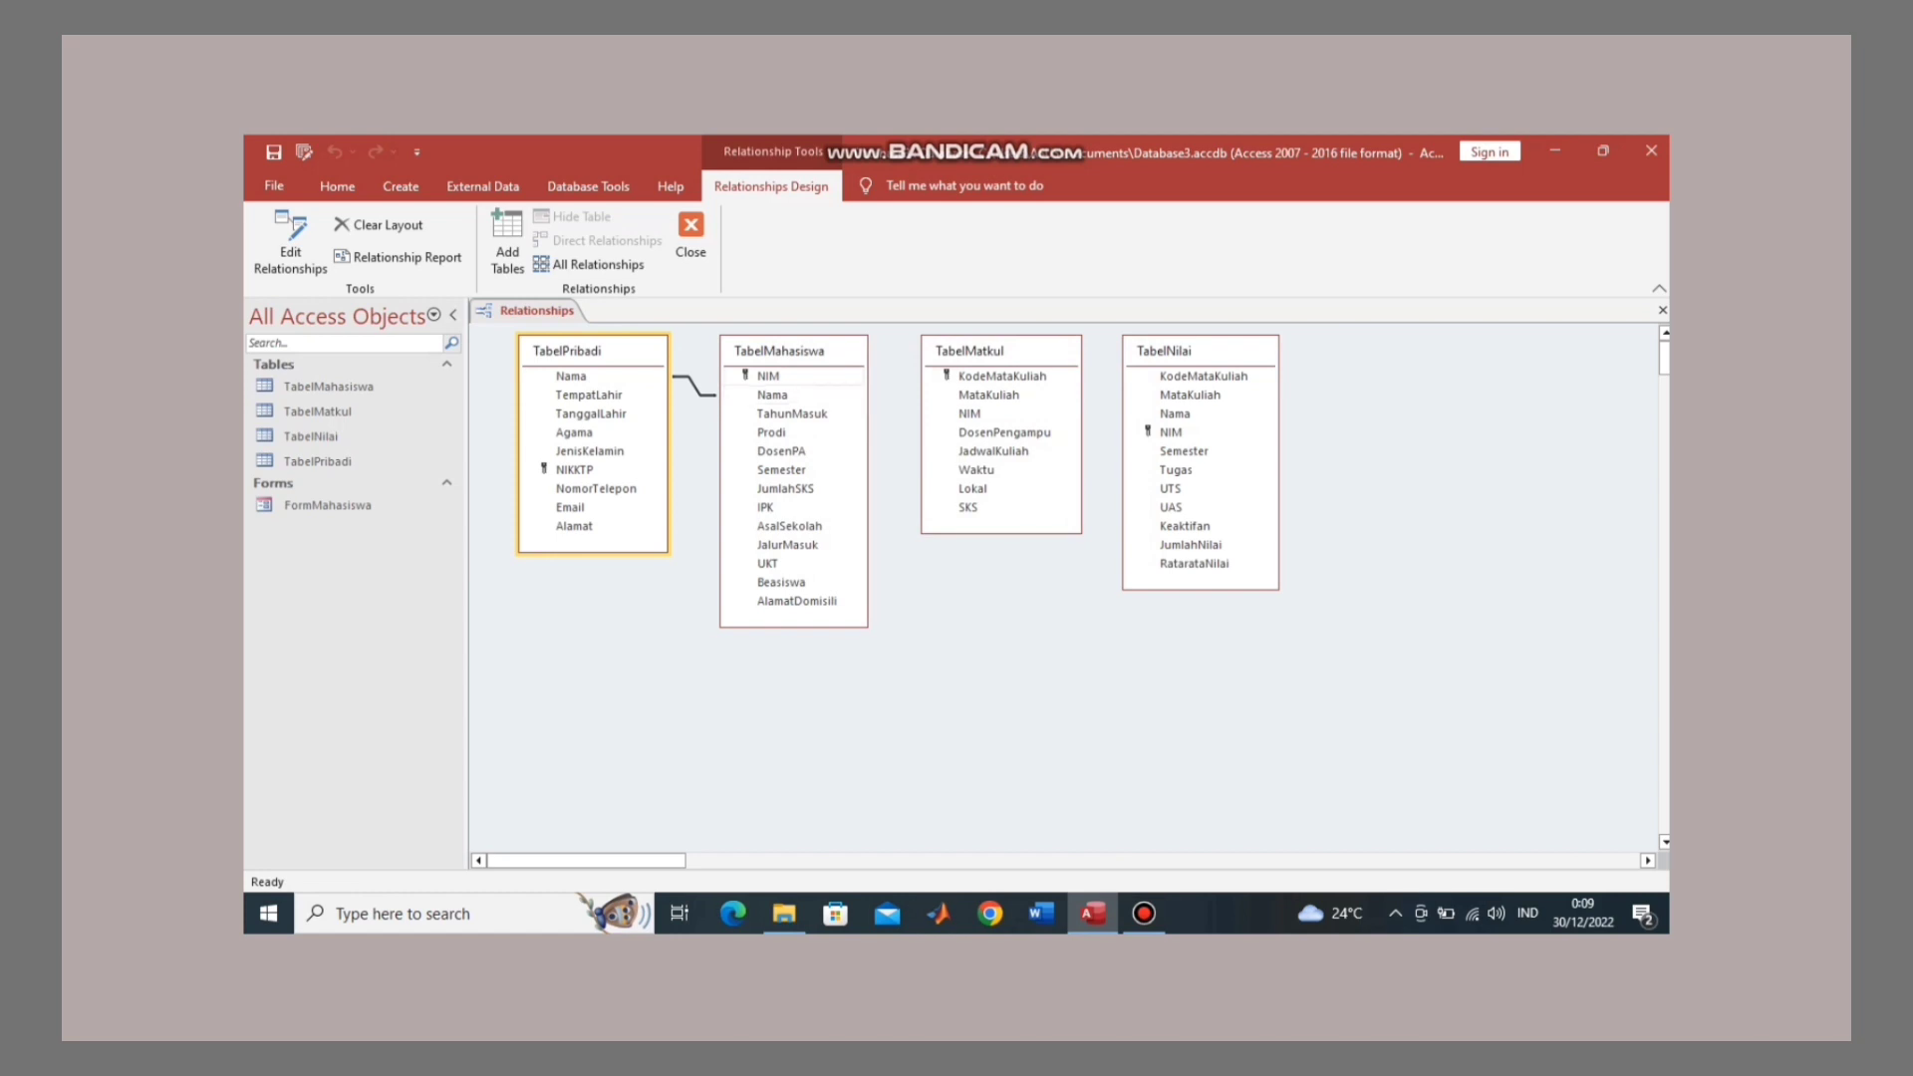
click(768, 377)
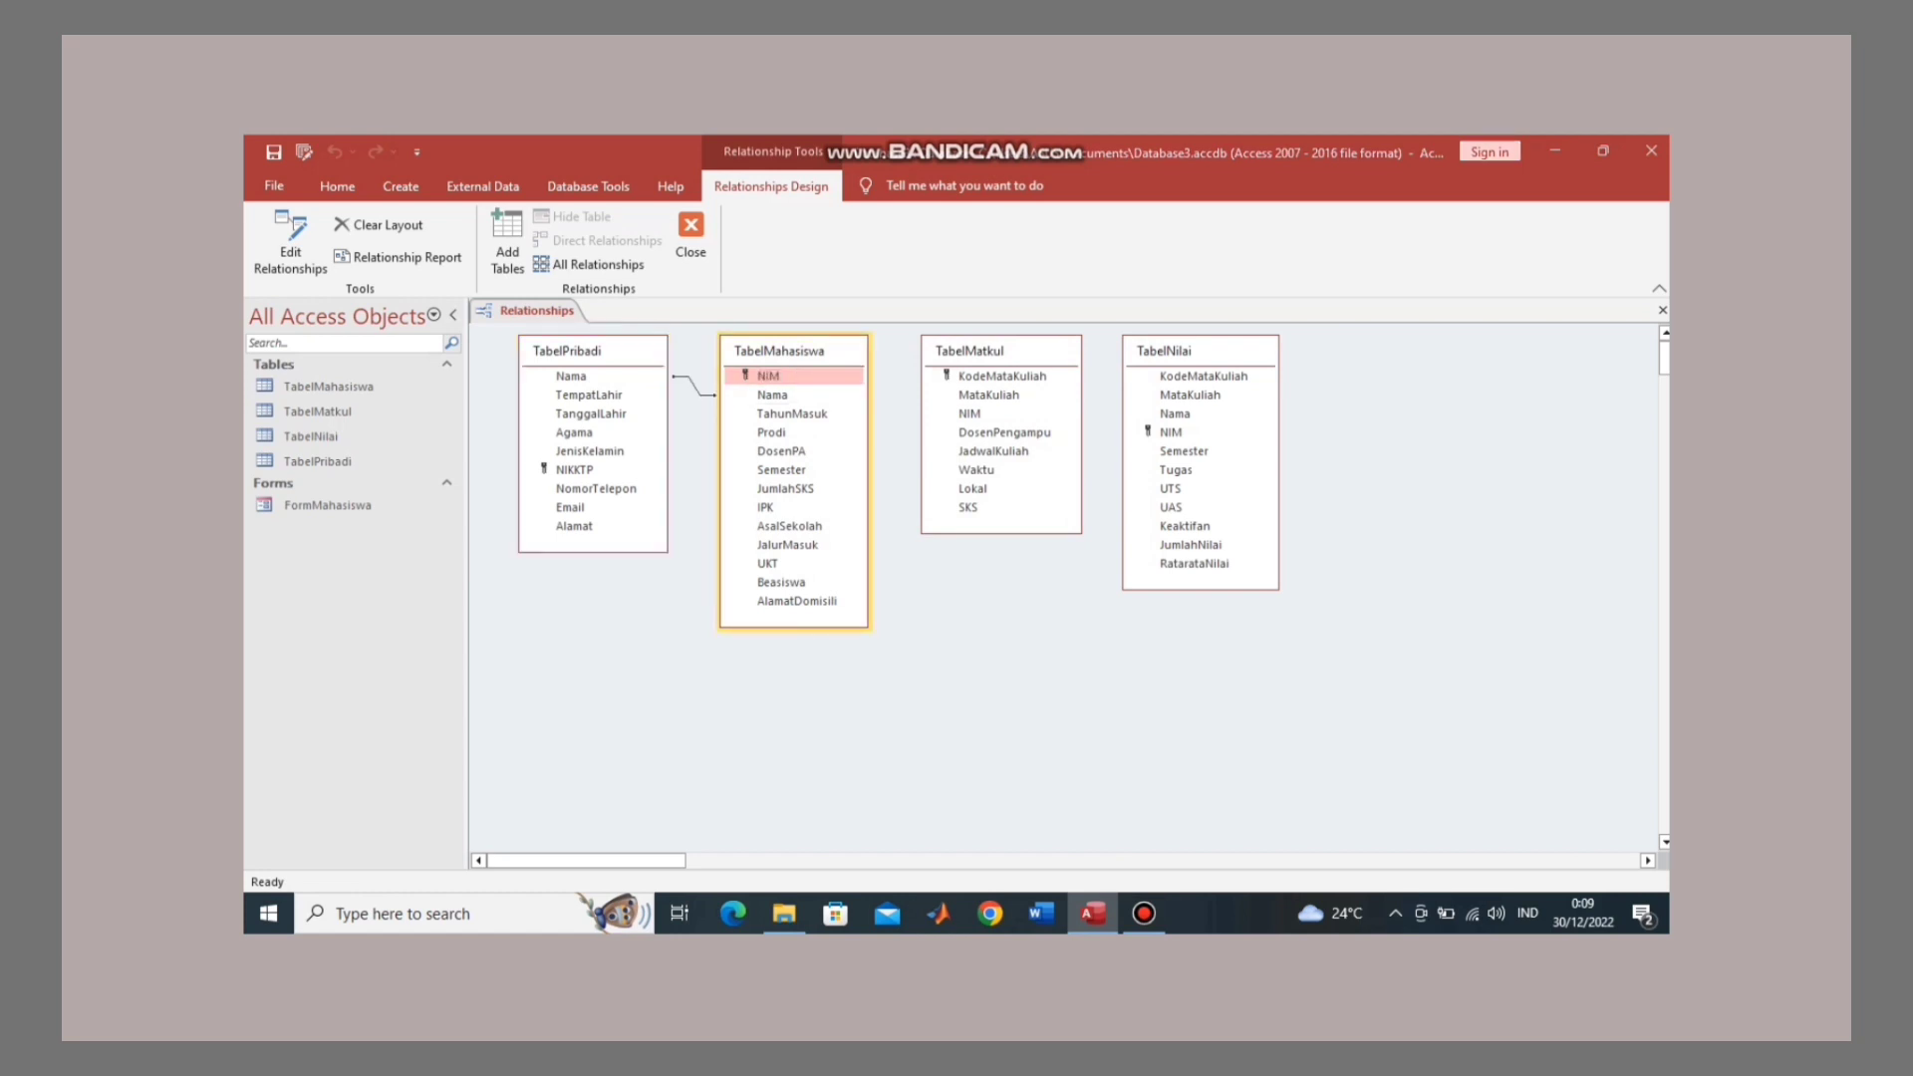
drag(768, 376, 969, 413)
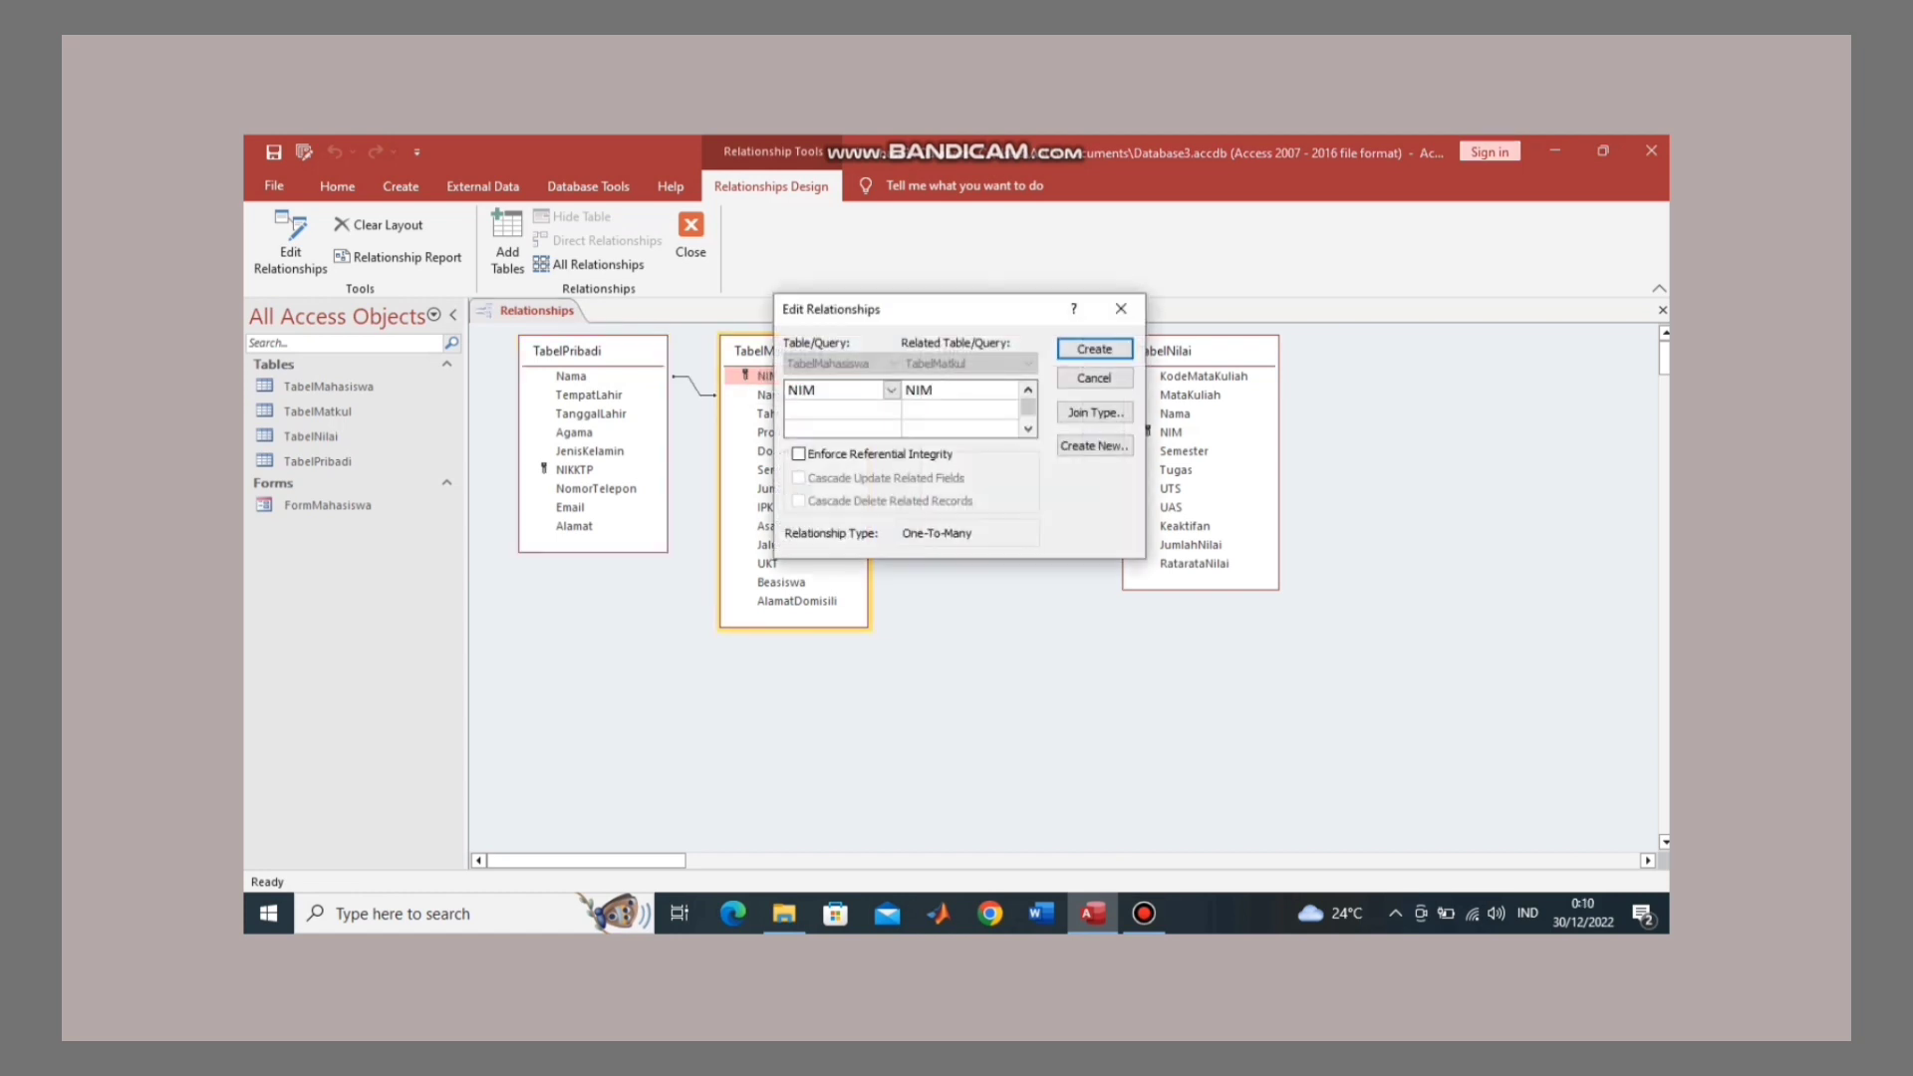
click(1094, 349)
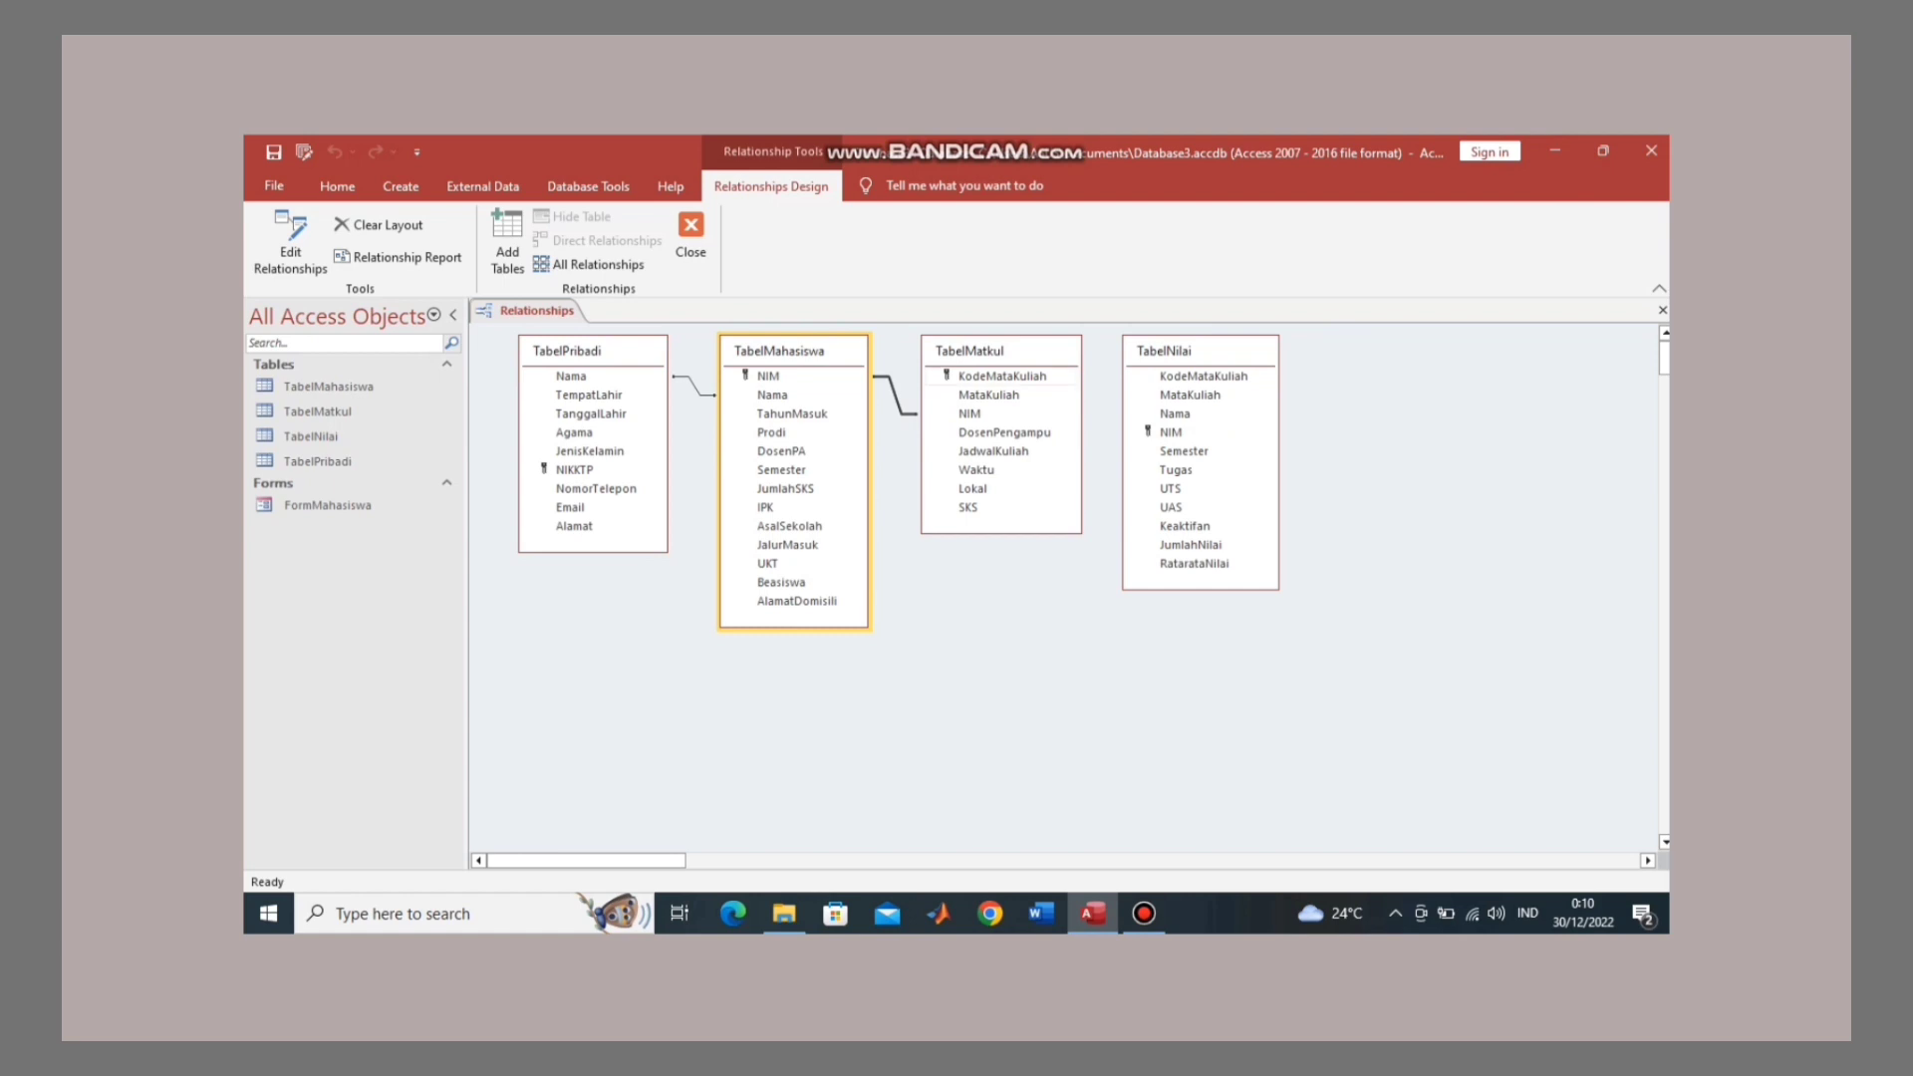
click(1002, 377)
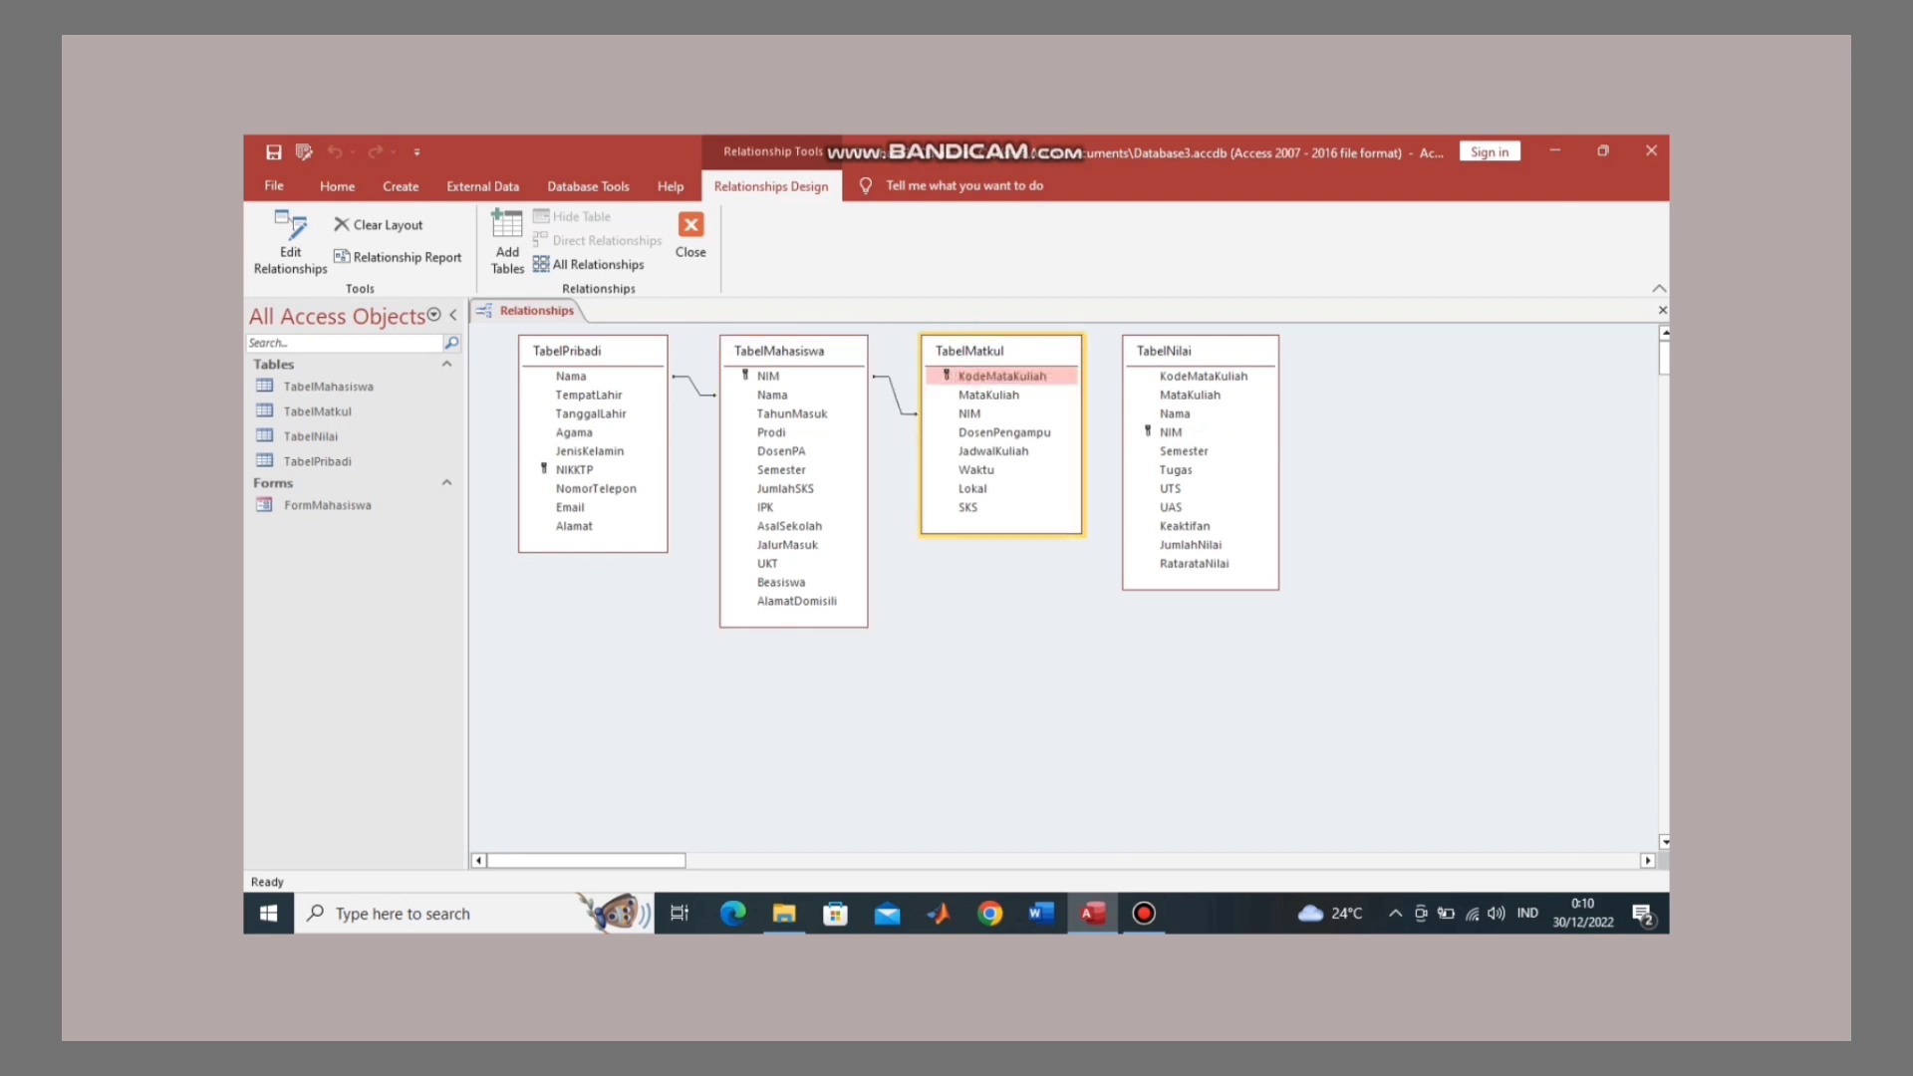
drag(1001, 376, 1203, 376)
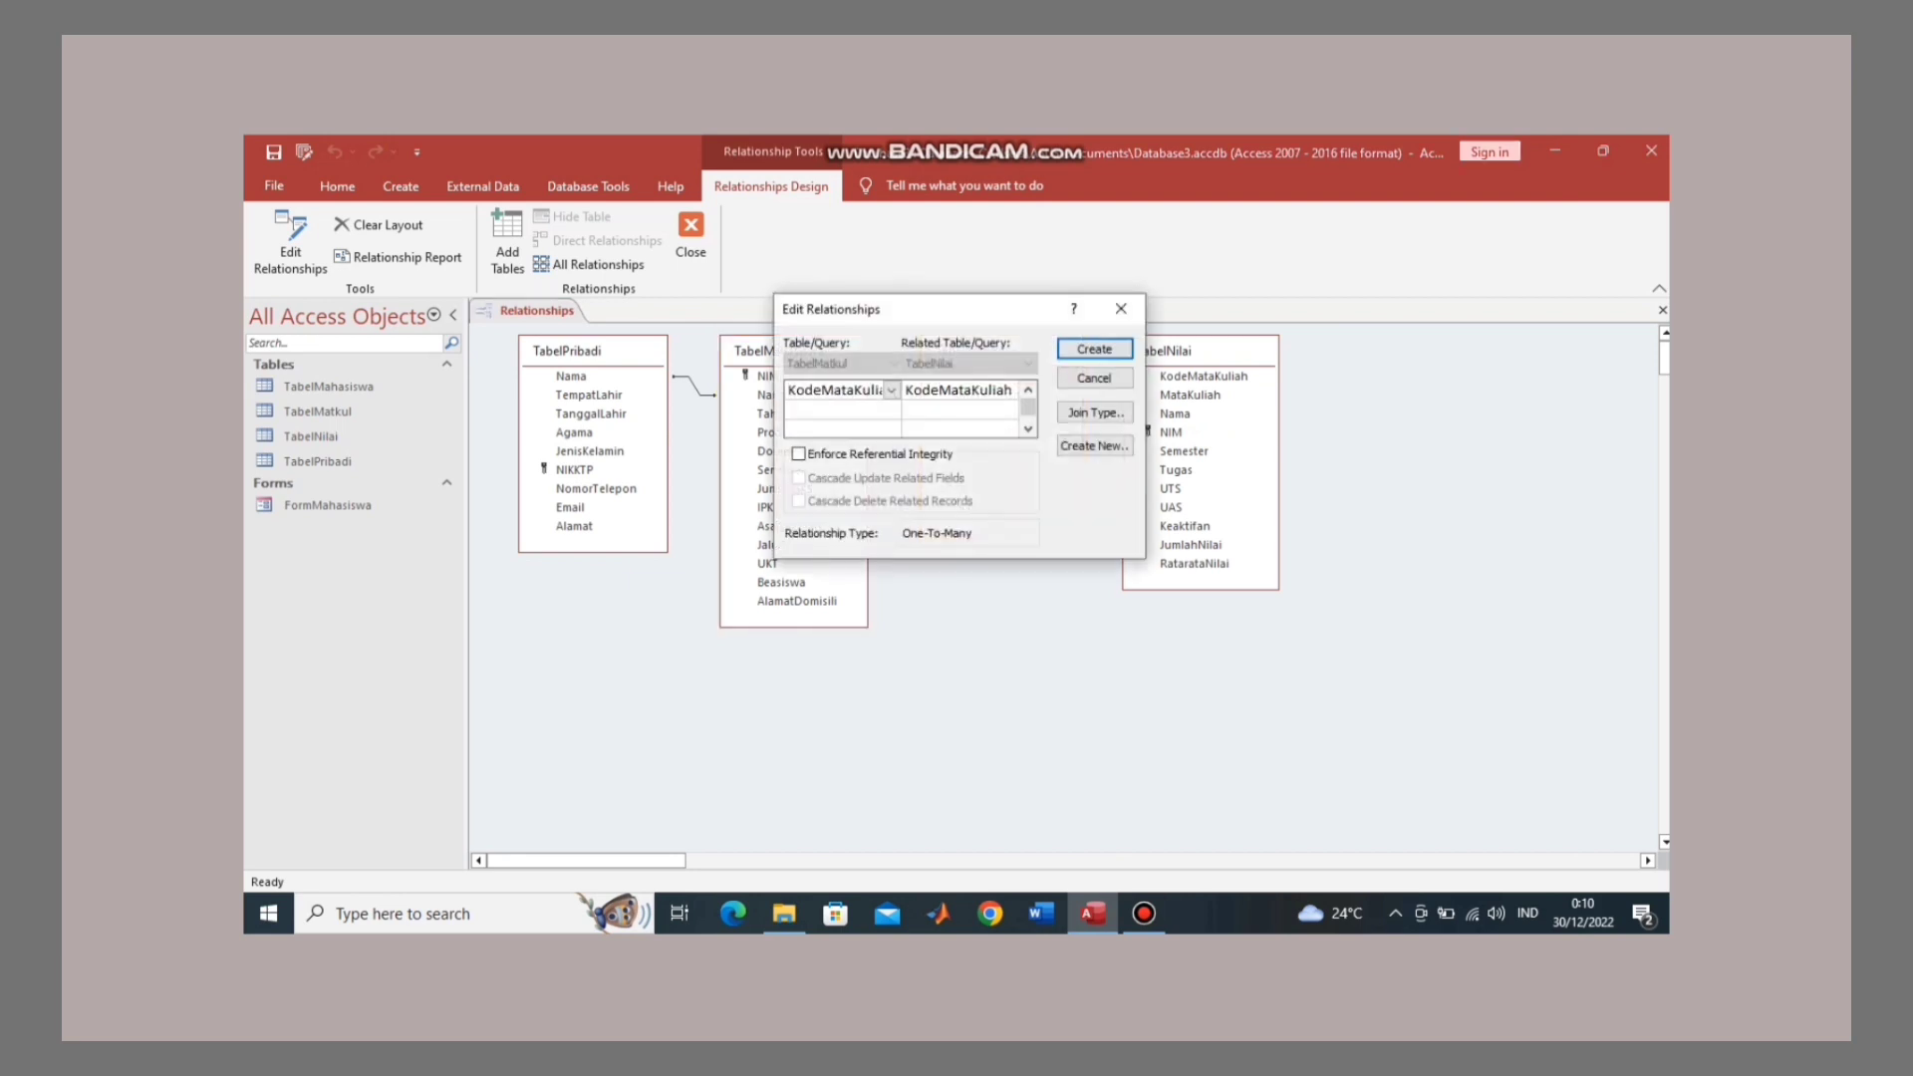
click(1093, 349)
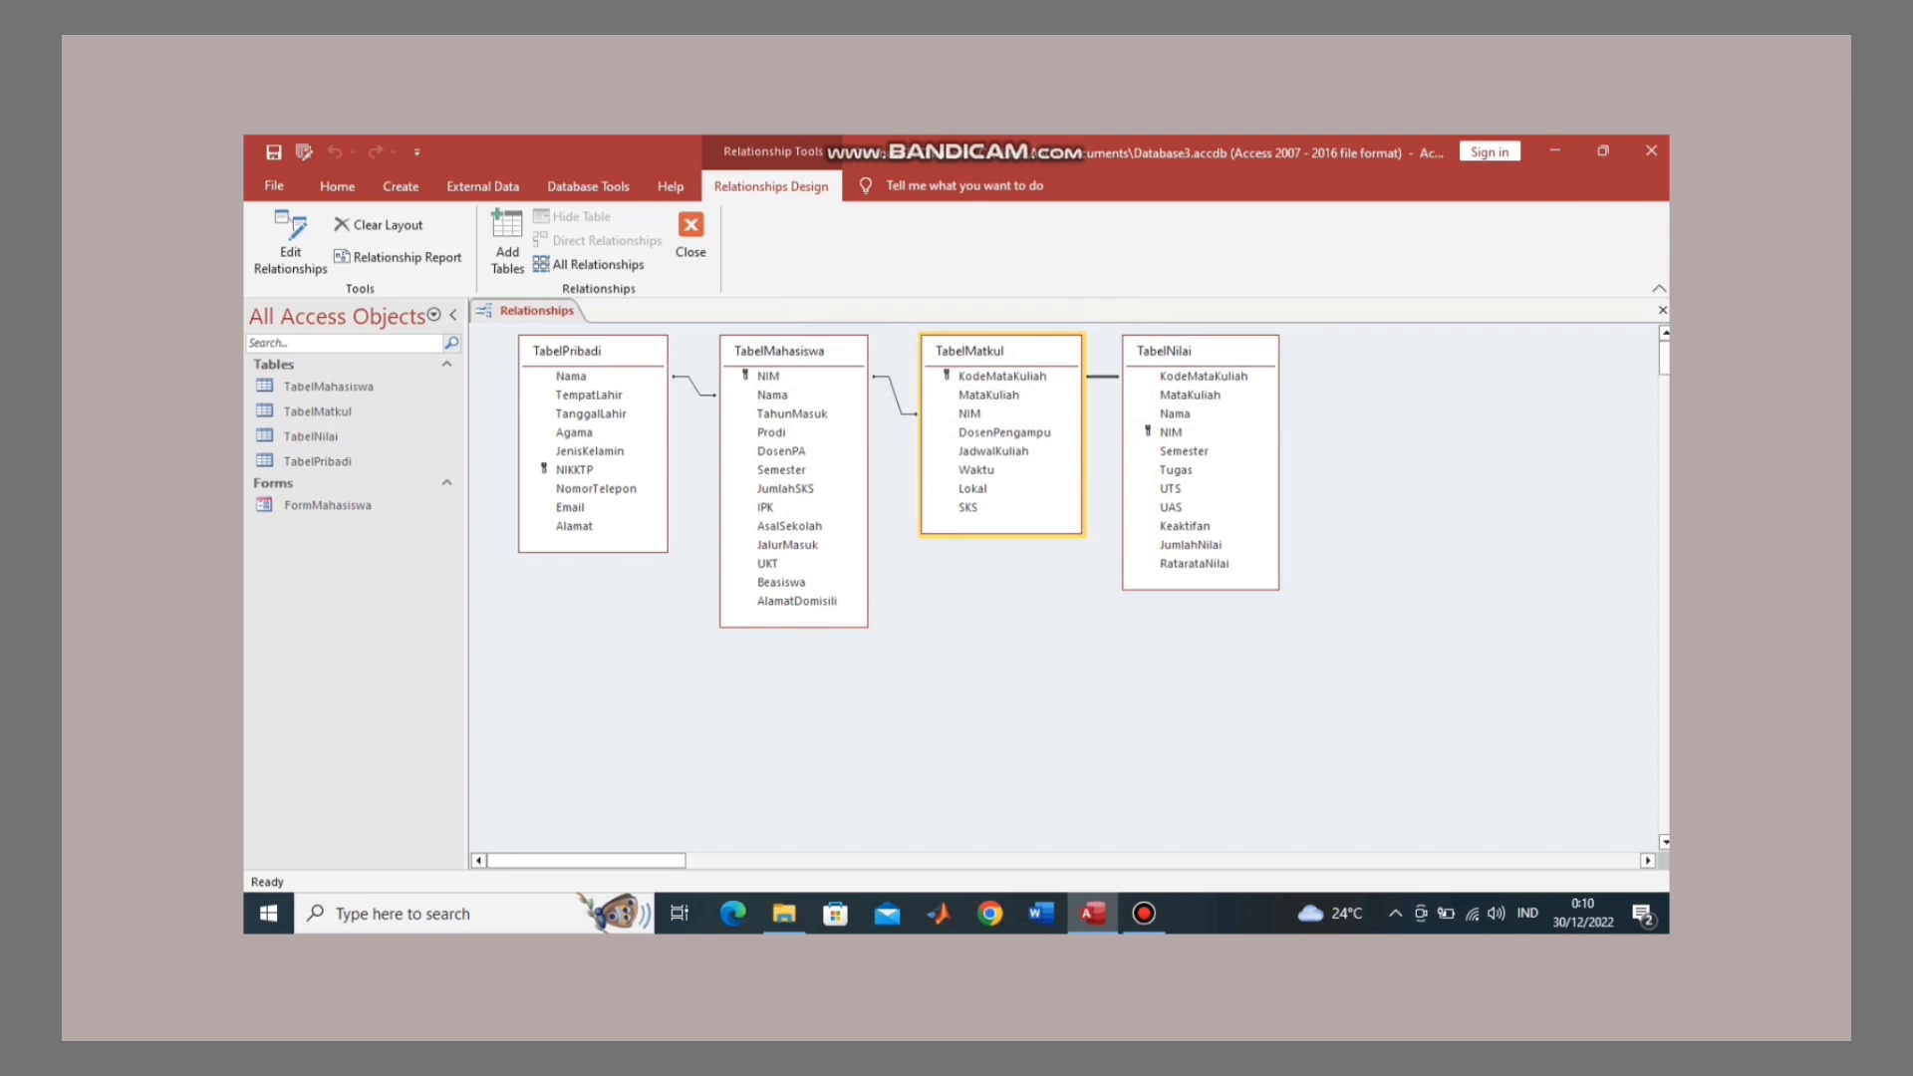
click(691, 239)
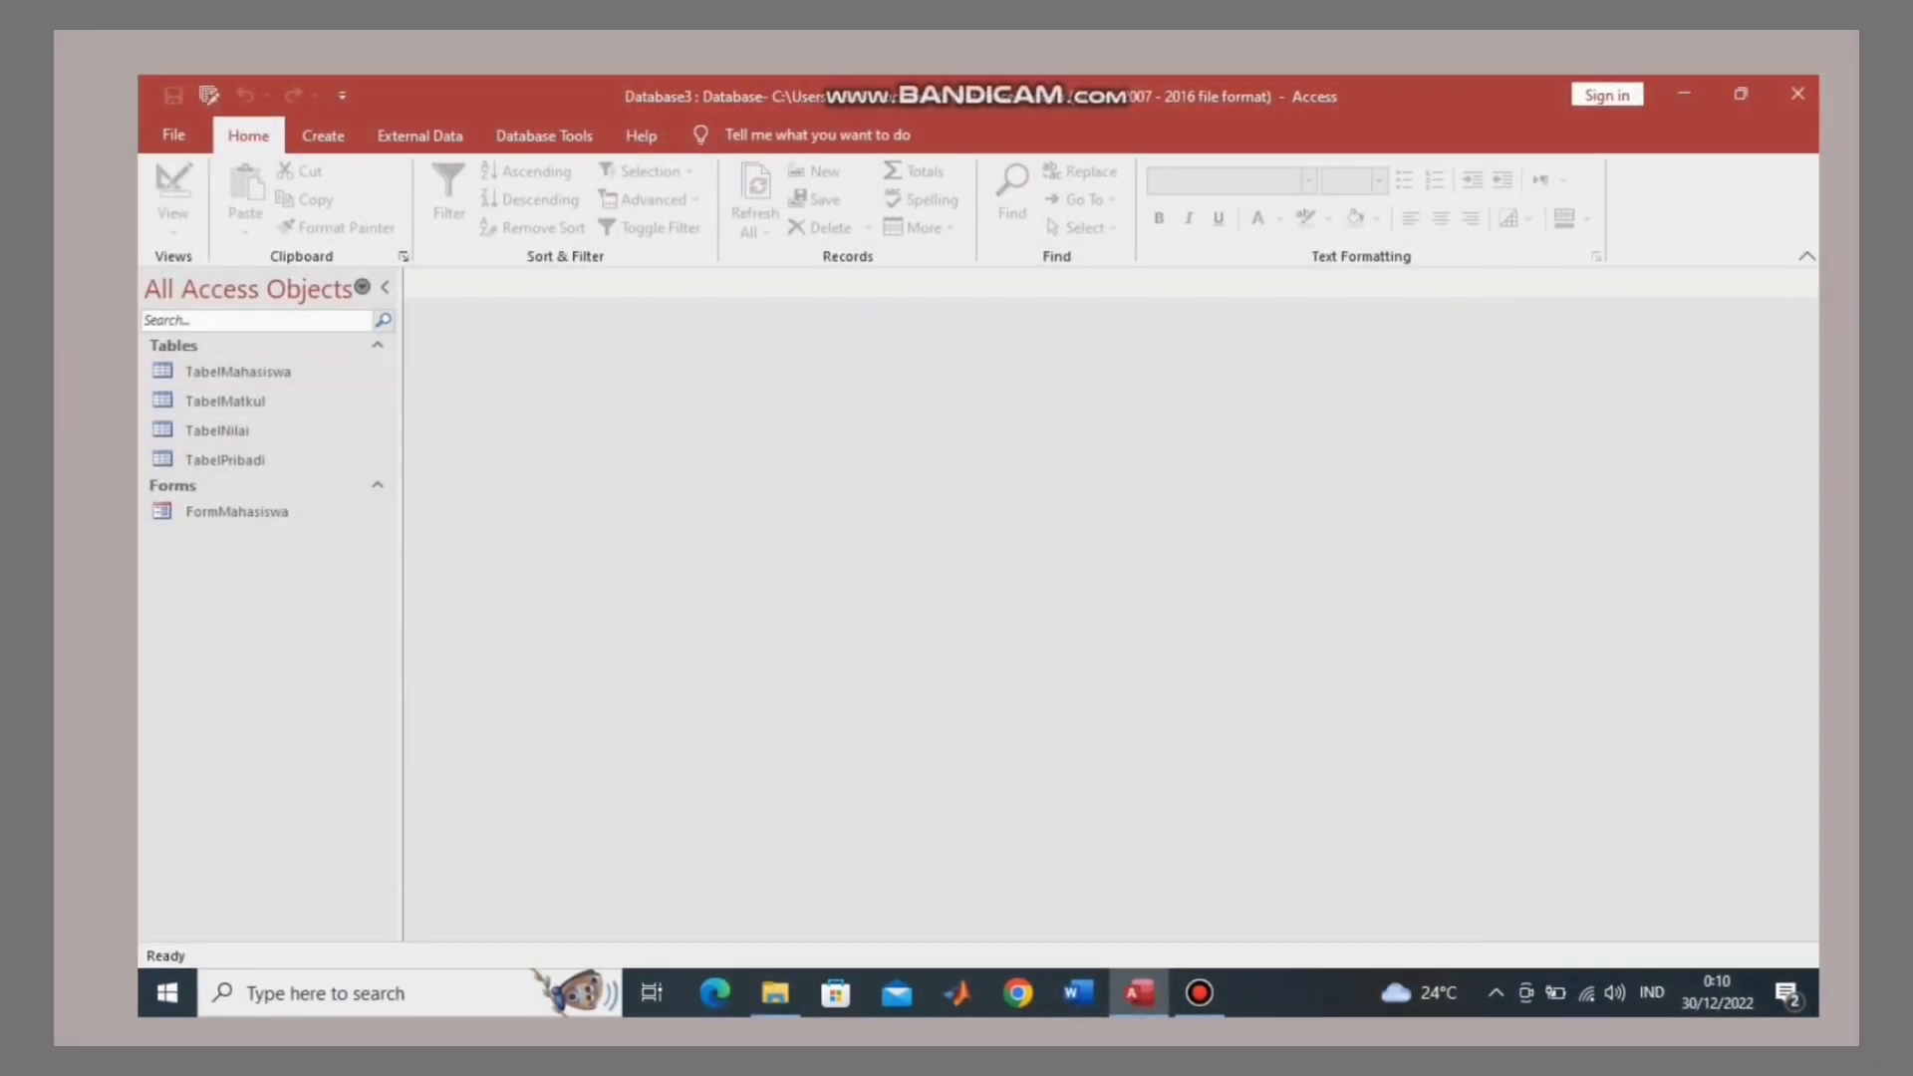
Step: Create a new Query Design and add the four tables from Show Table
click(237, 373)
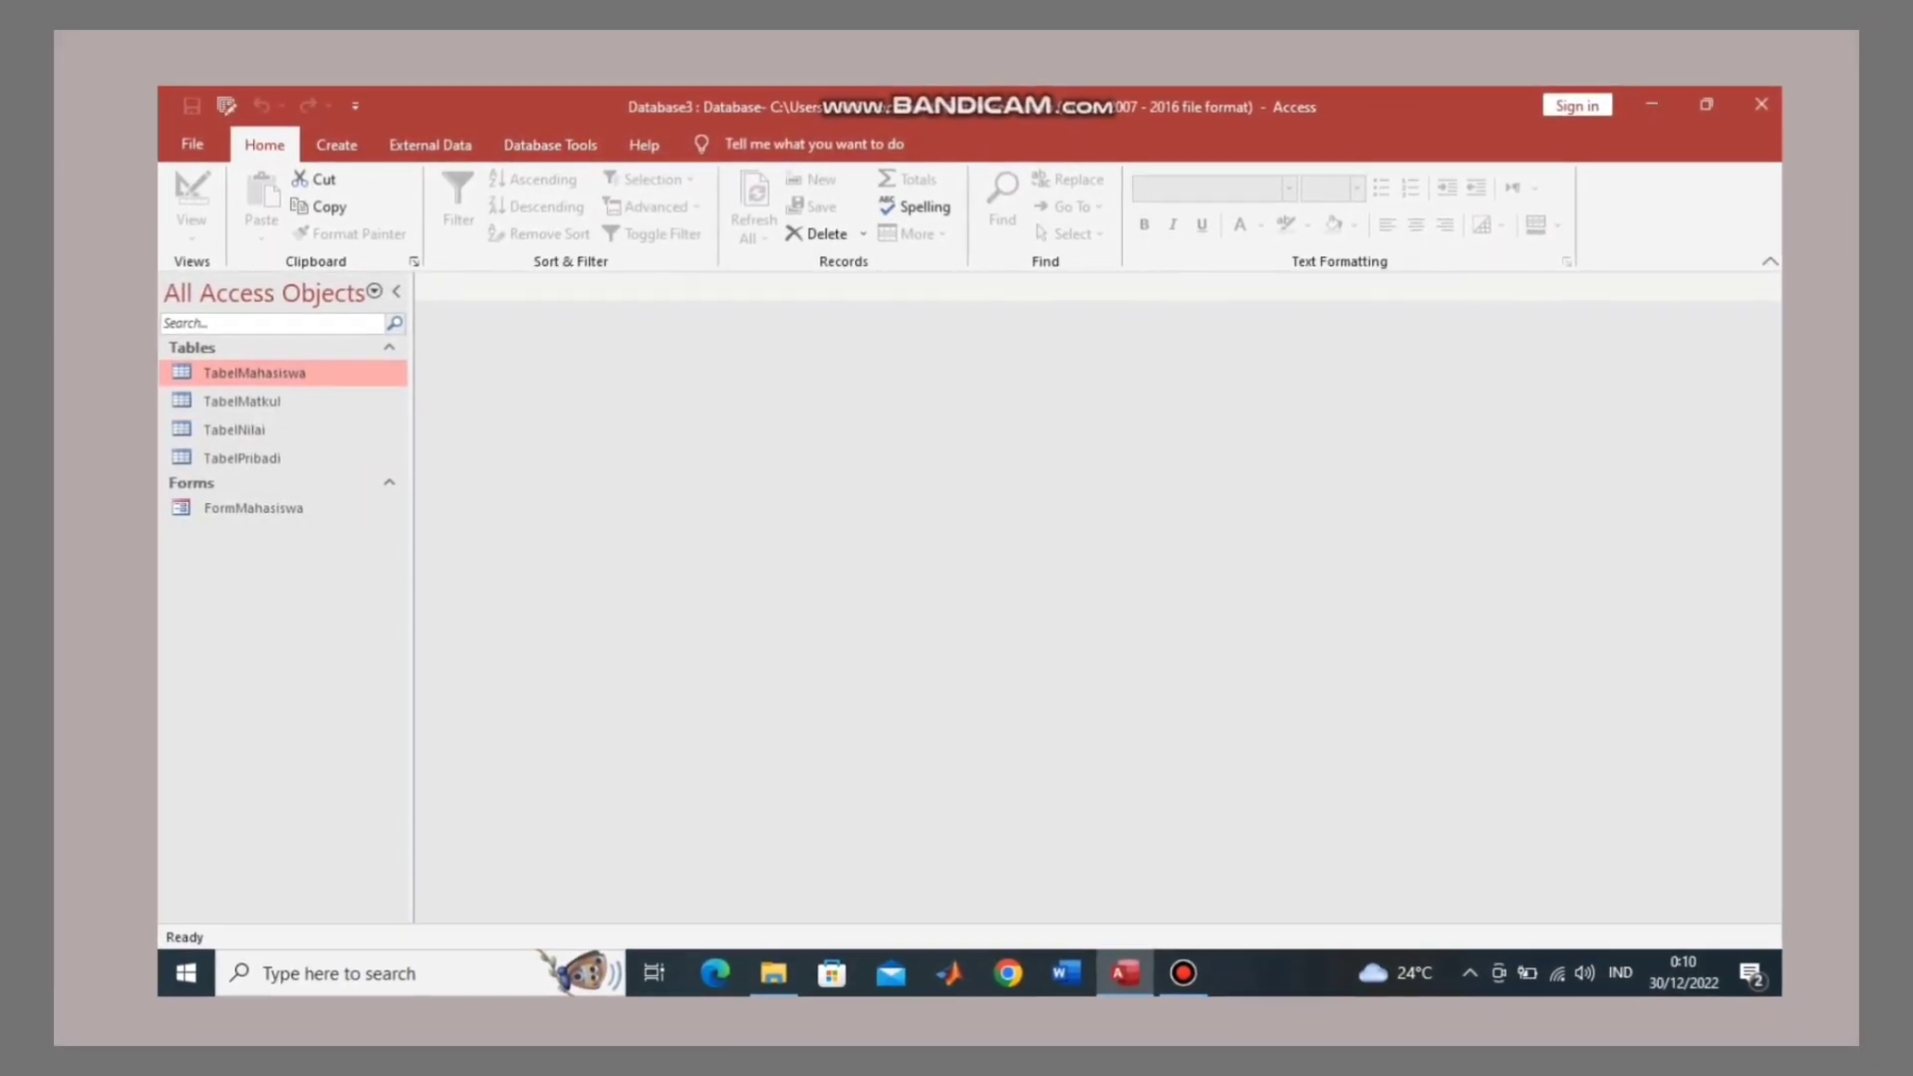
click(331, 142)
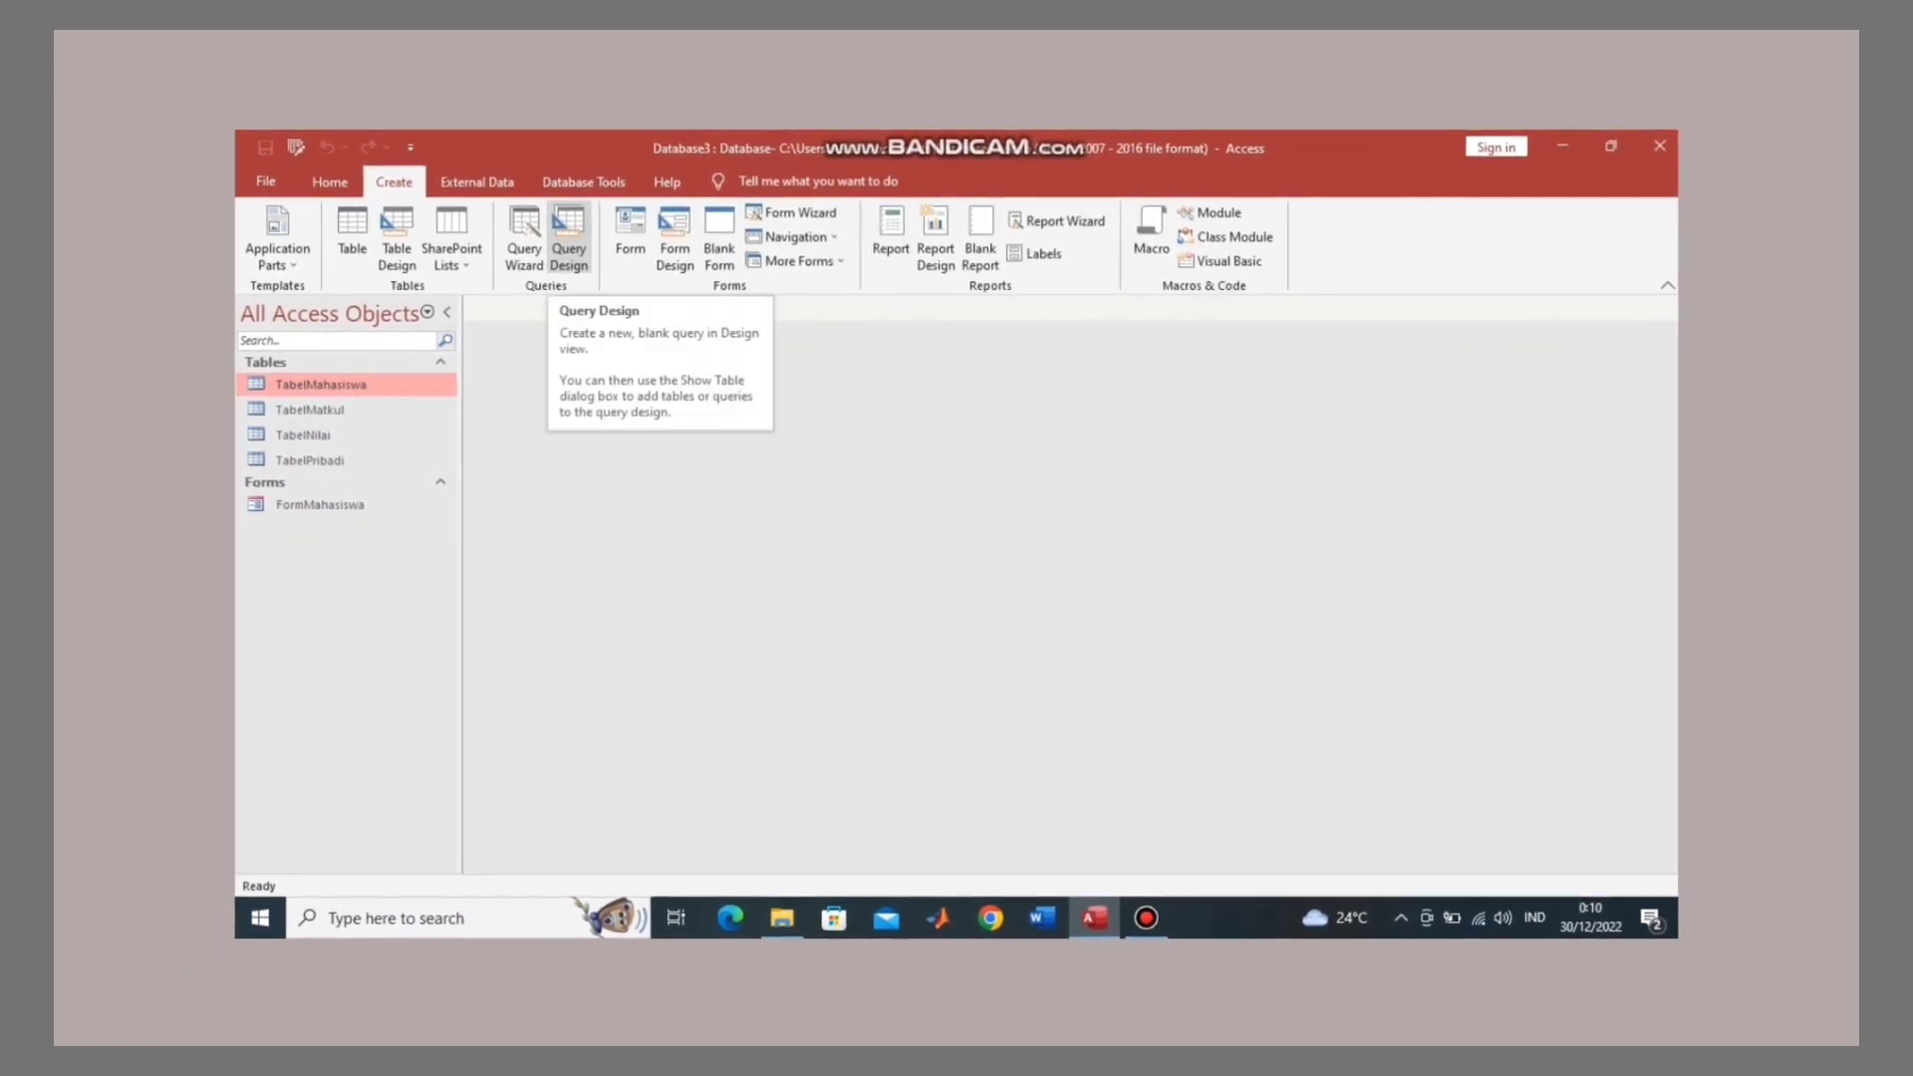
click(566, 239)
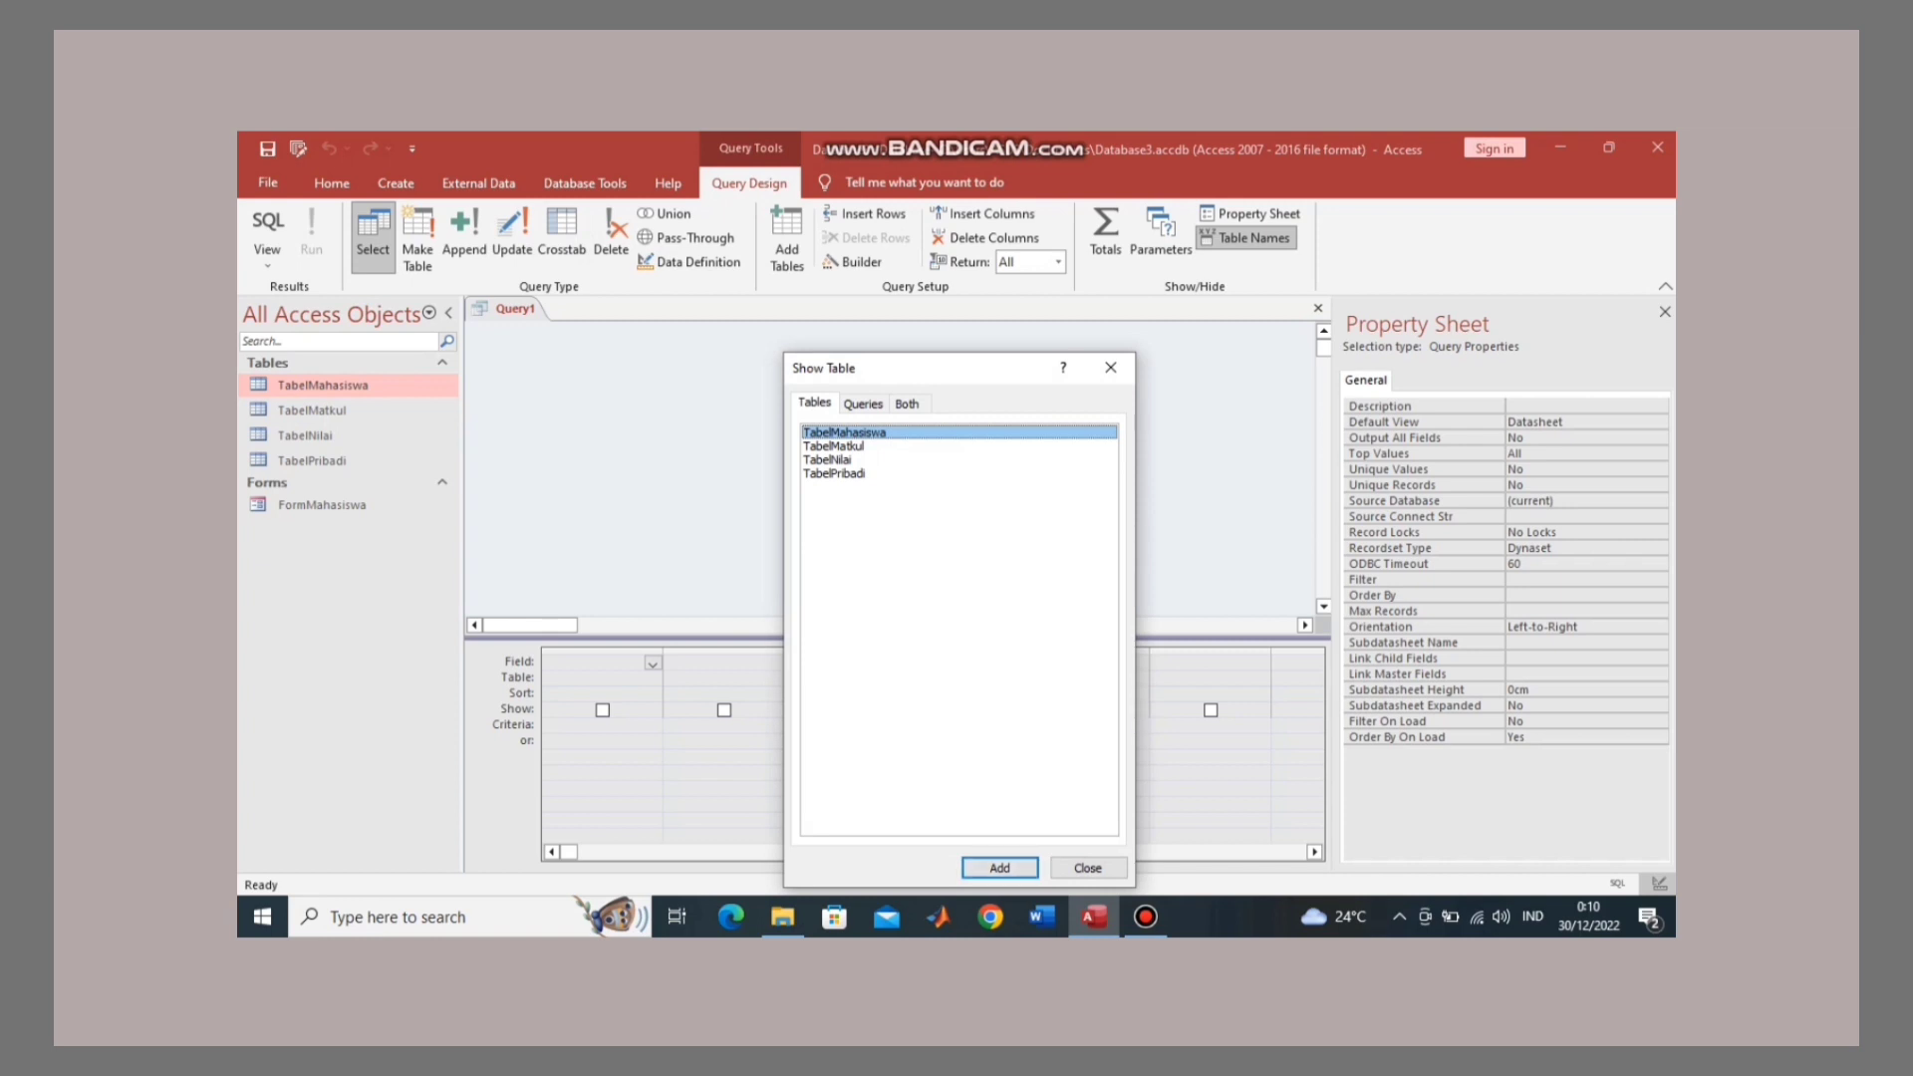
key(Return)
key(Return)
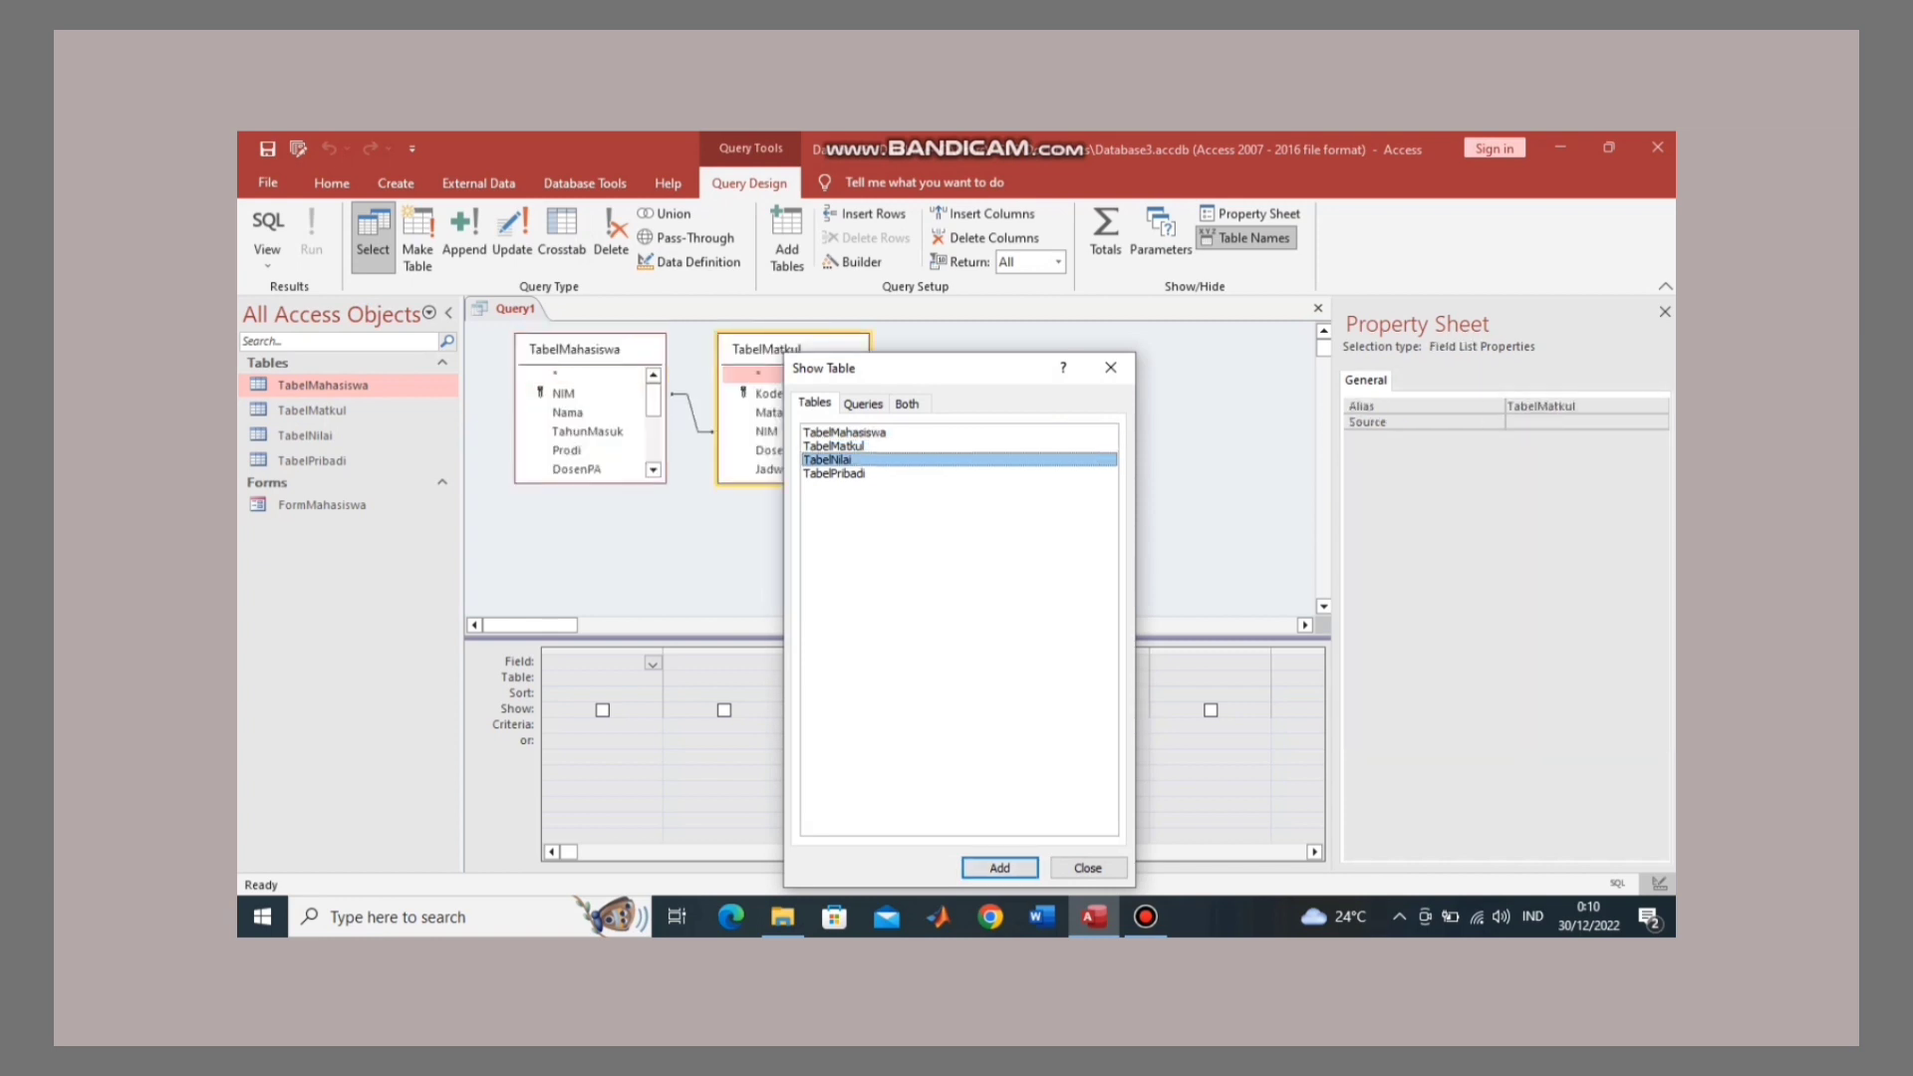
key(Return)
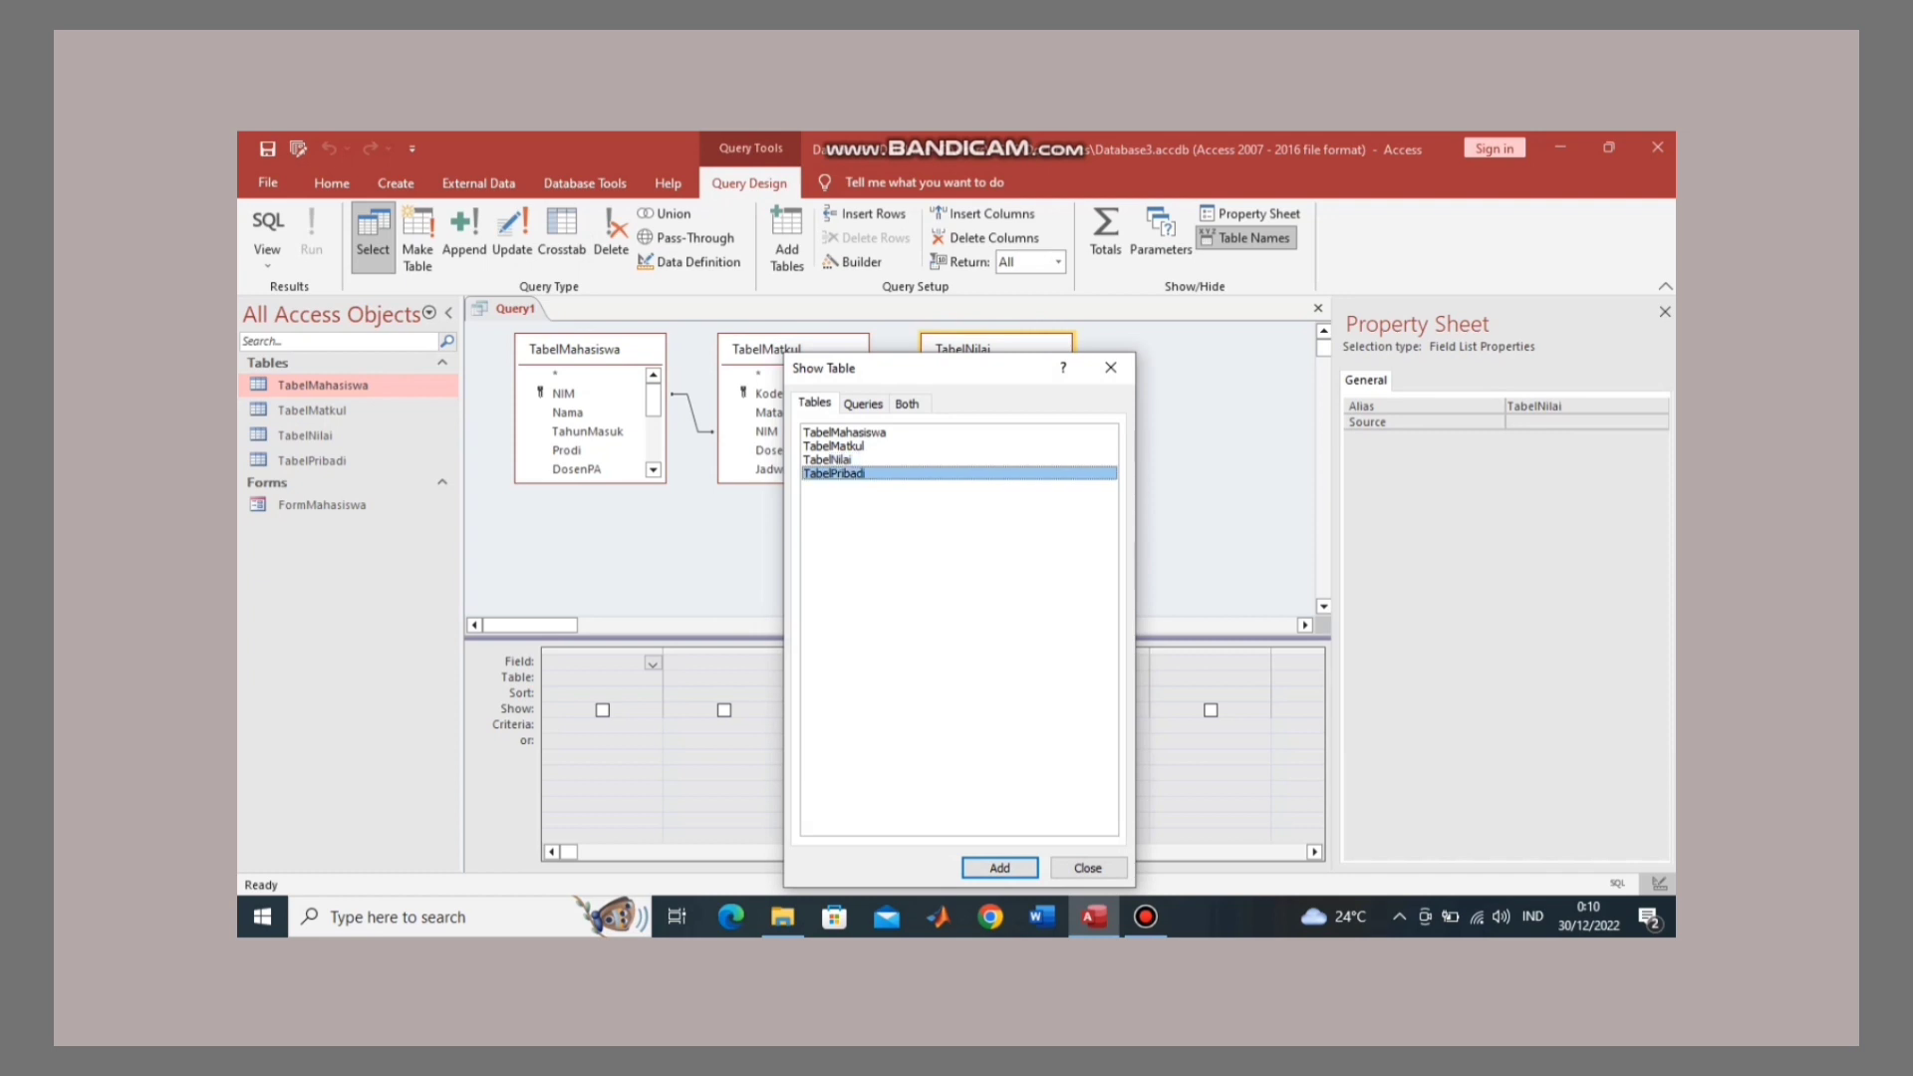
key(Return)
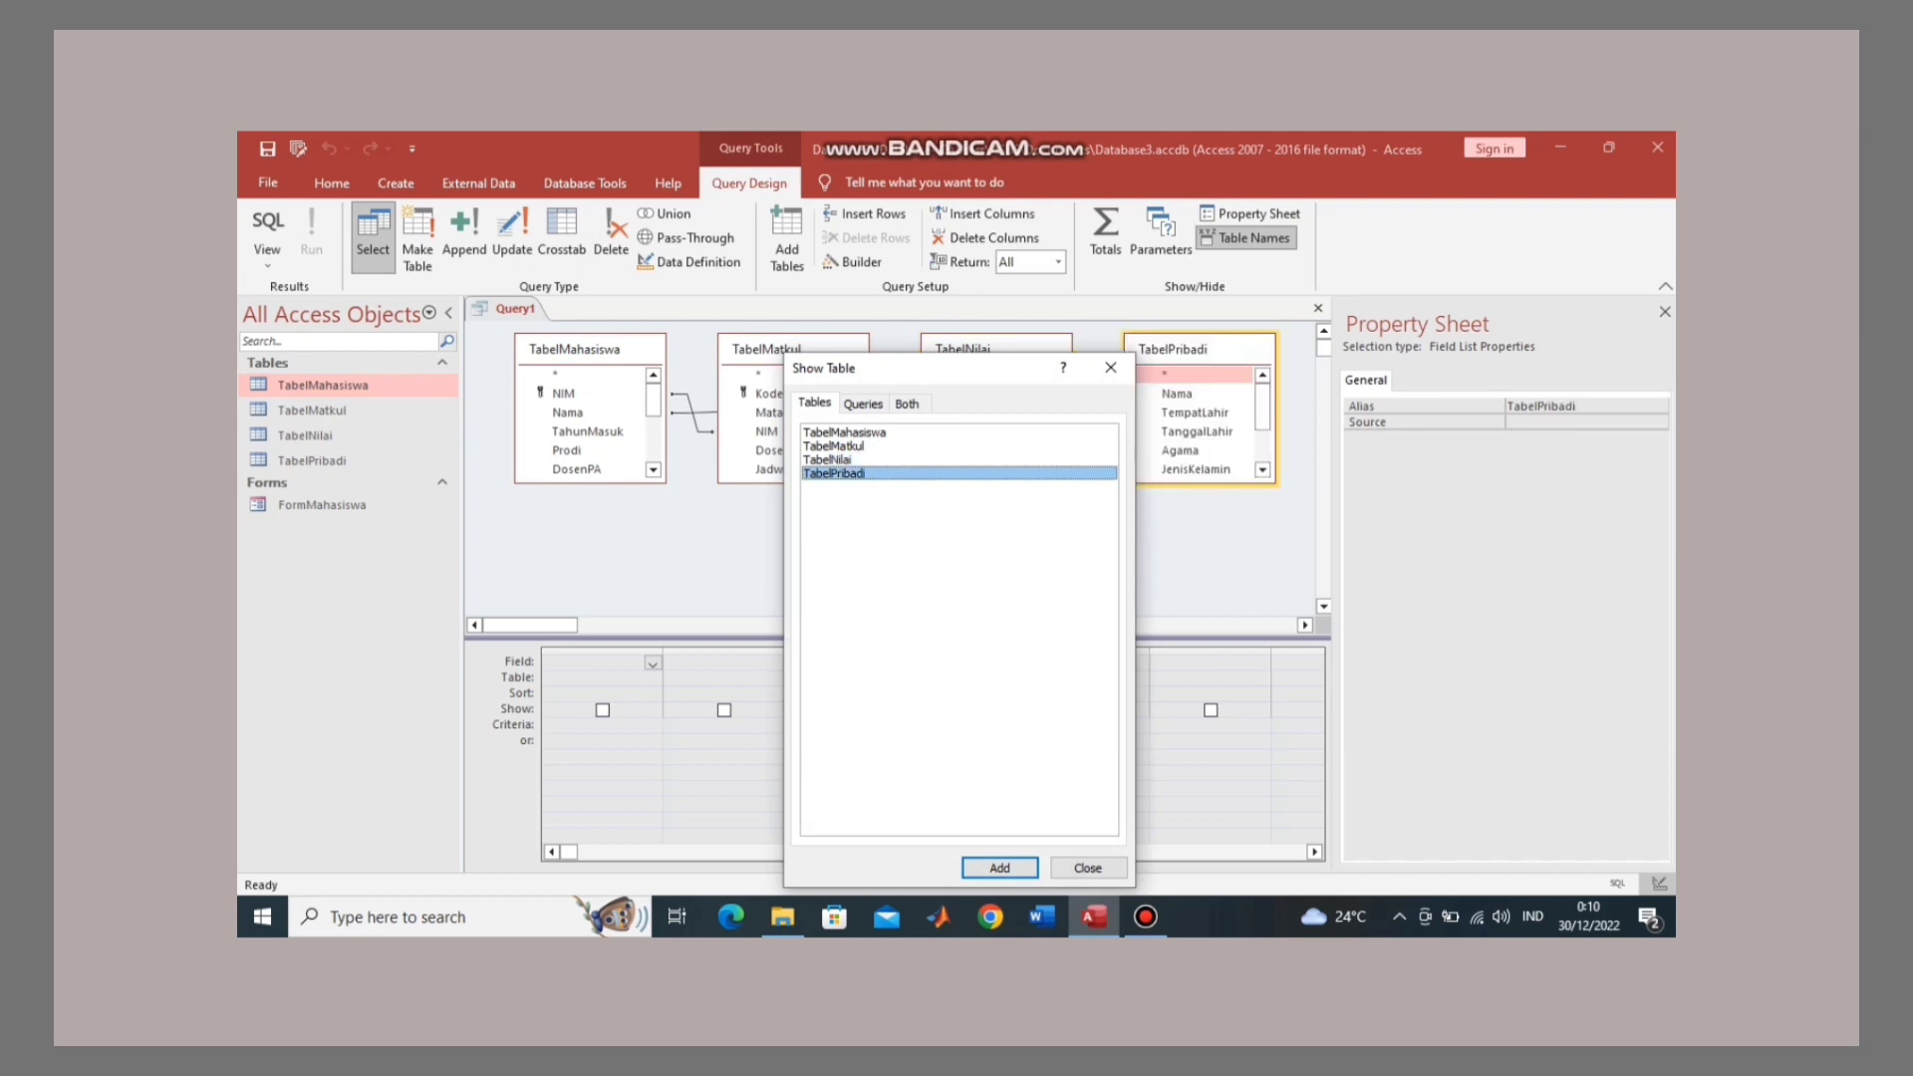
Step: Close Show Table and arrange the lists as TabelPribadi, TabelMahasiswa, TabelMatkul, TabelNilai in one row
click(1088, 868)
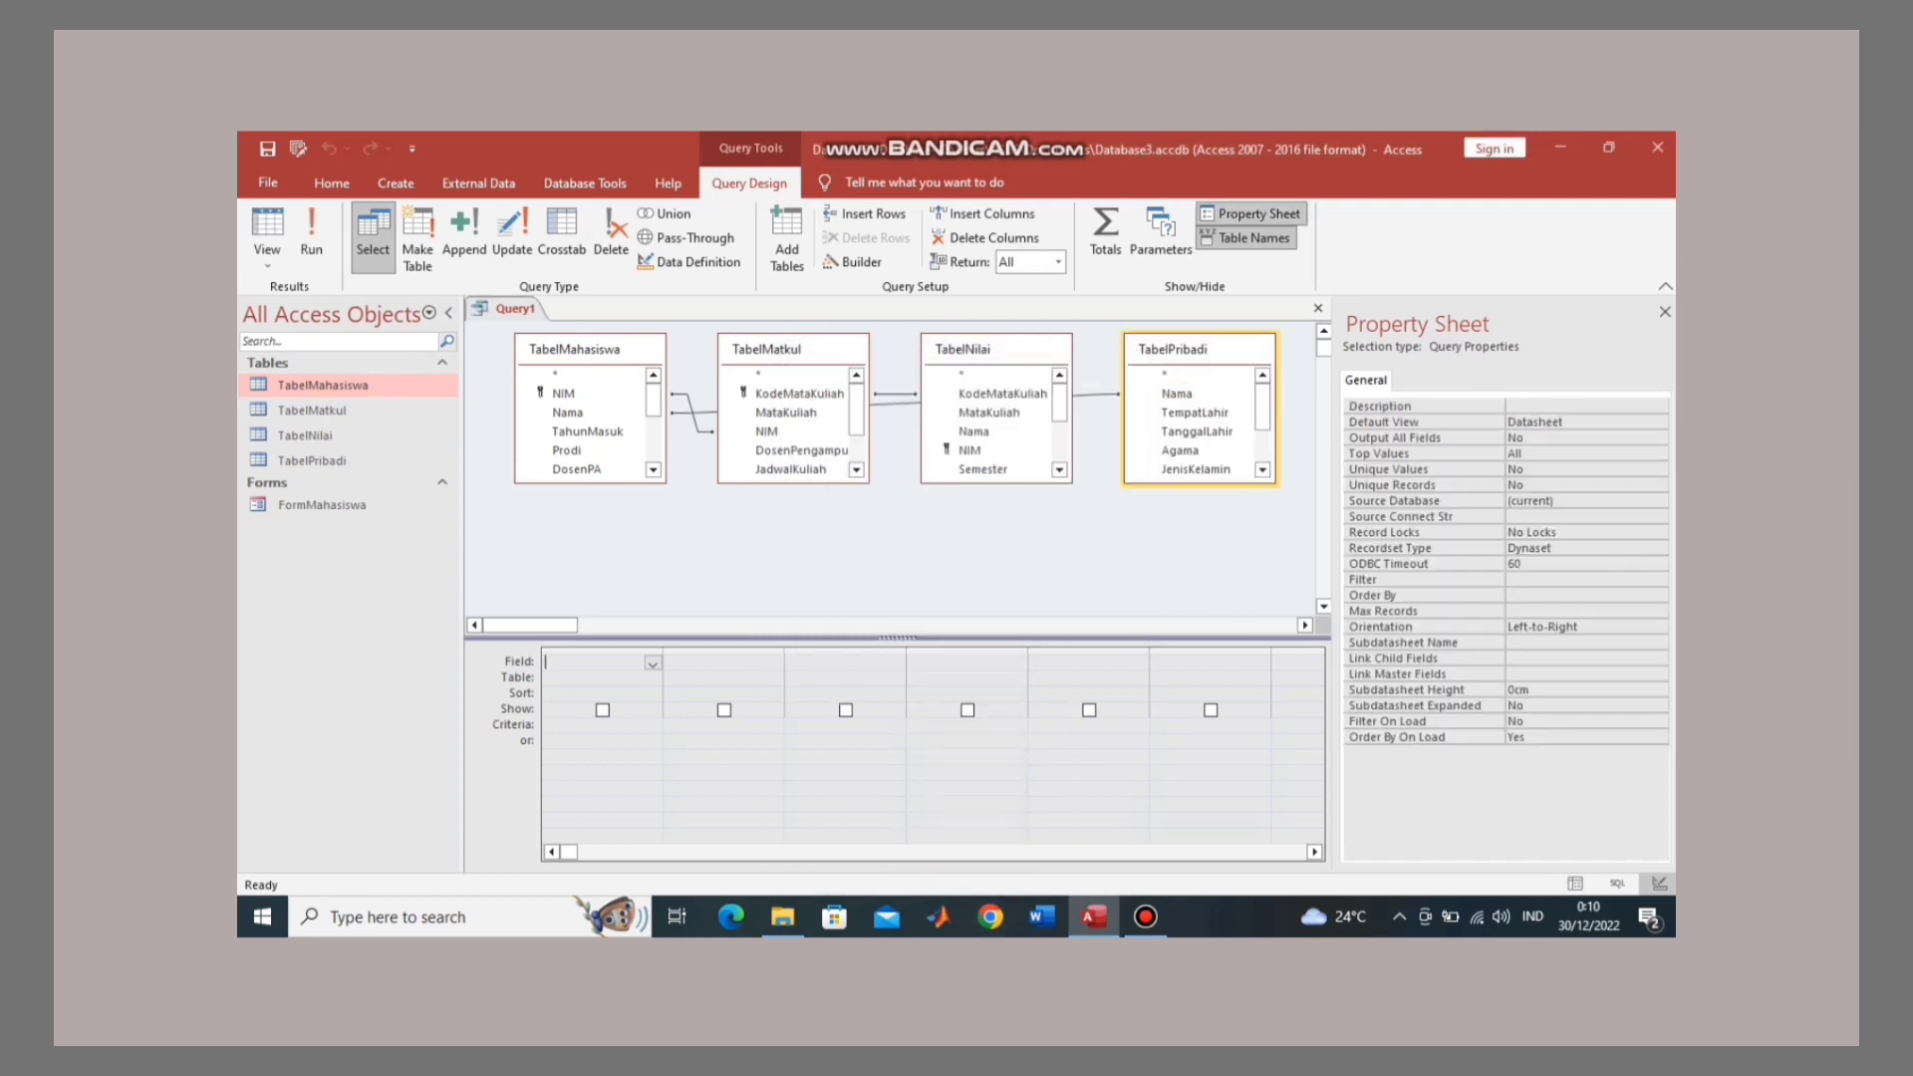
drag(766, 348, 765, 447)
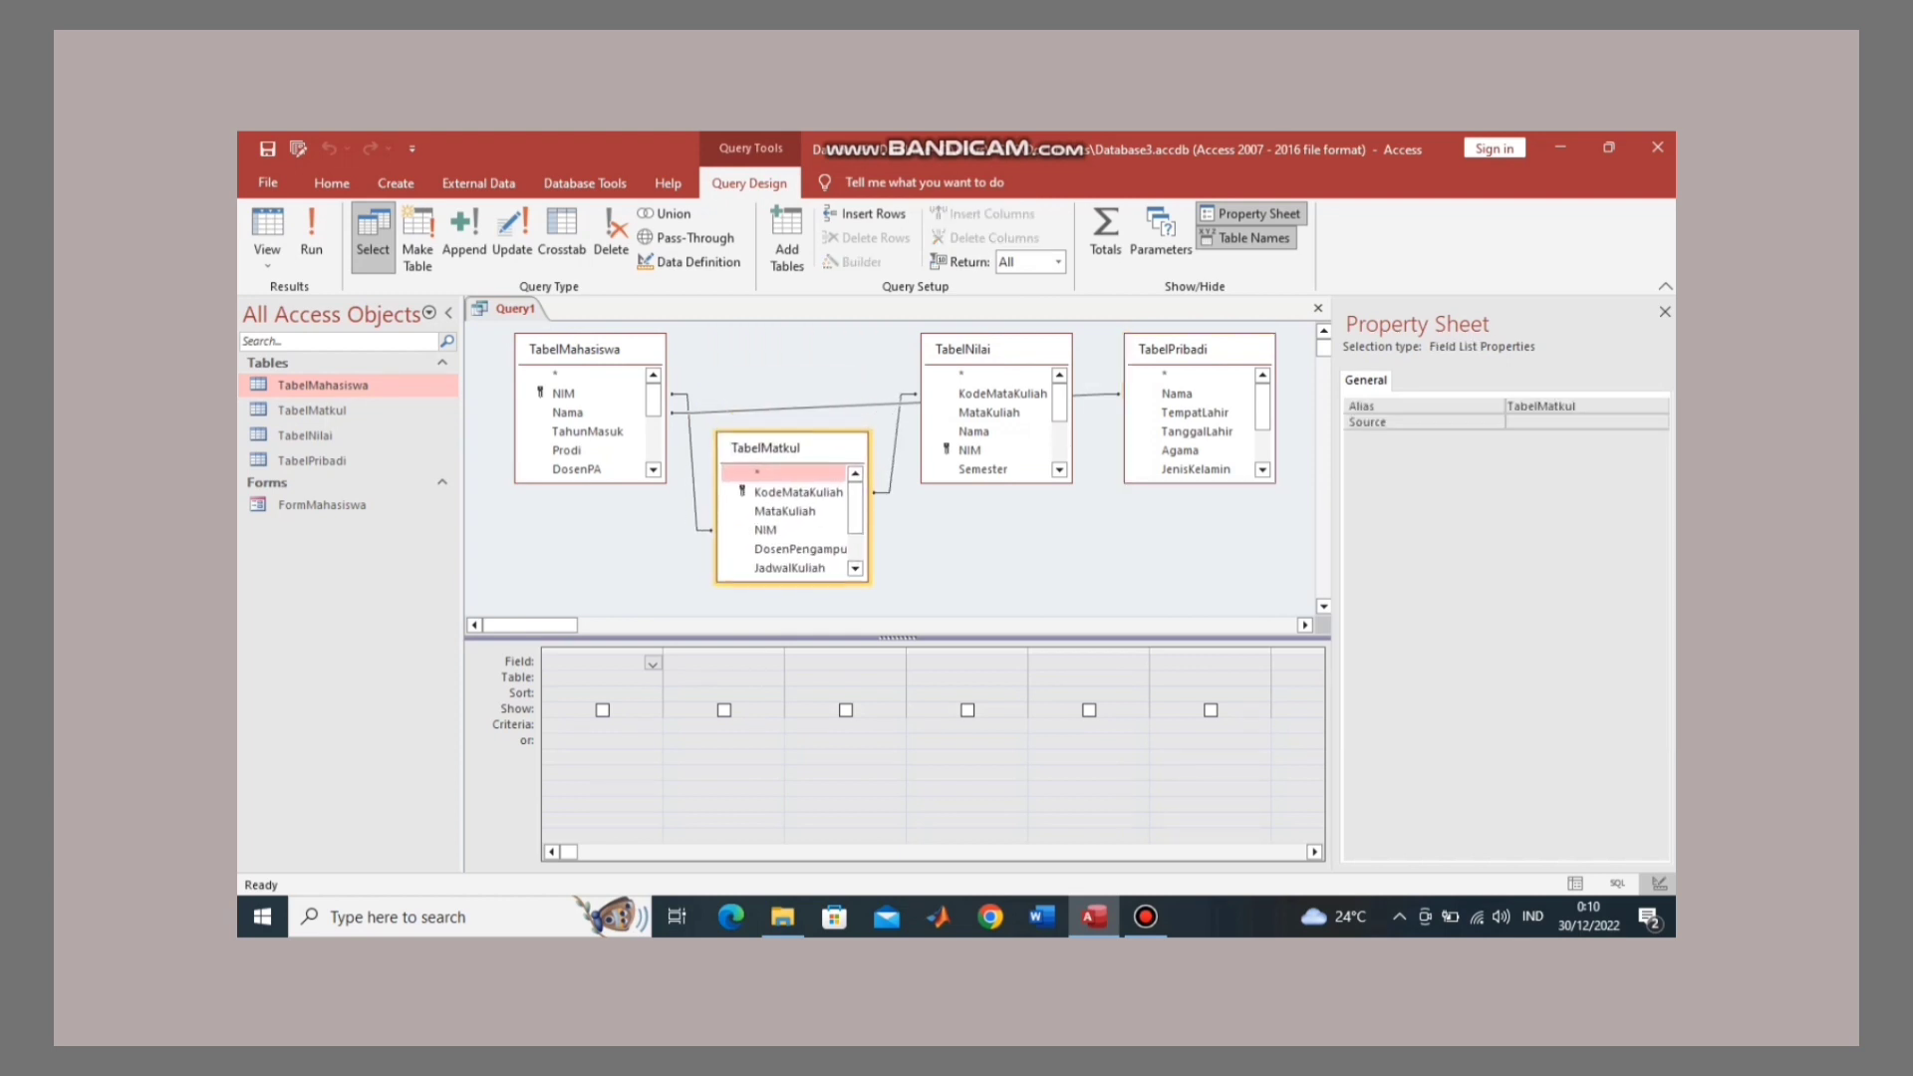
drag(963, 348, 960, 391)
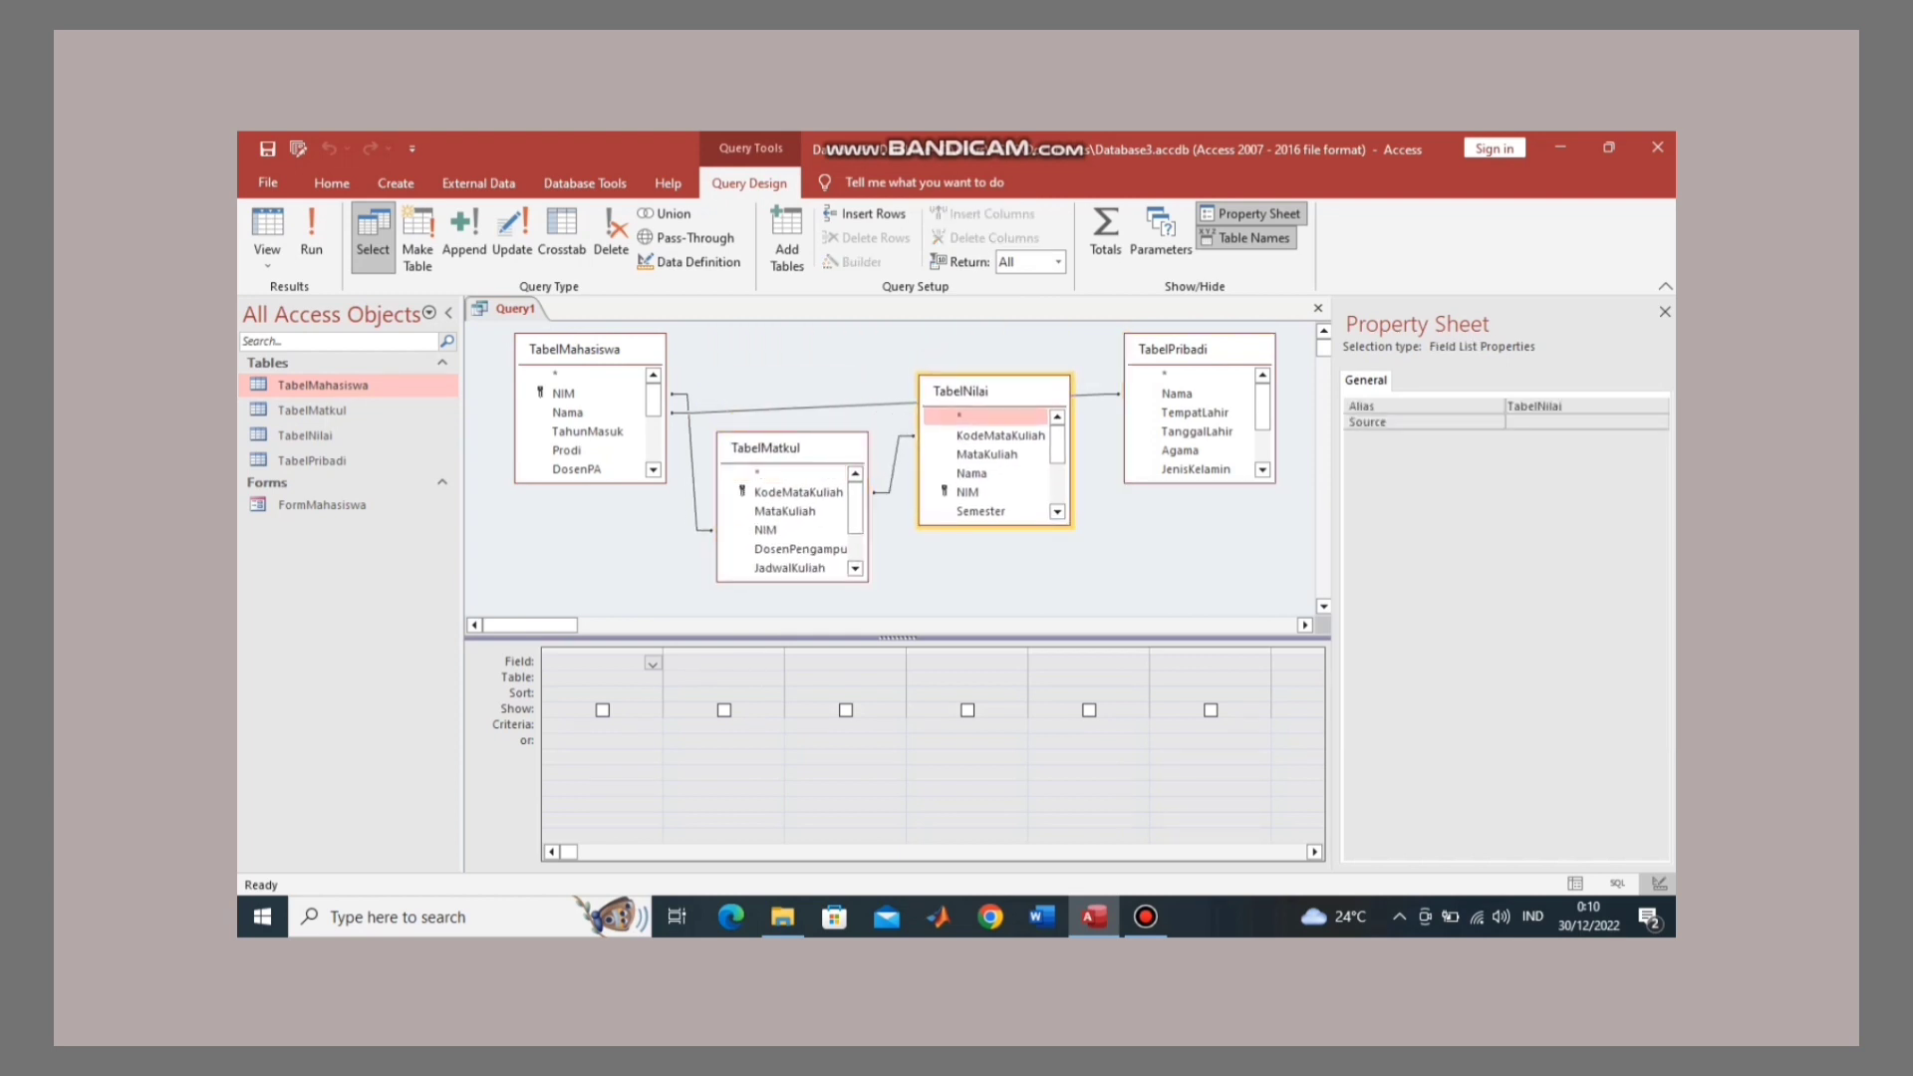
drag(1172, 348, 857, 341)
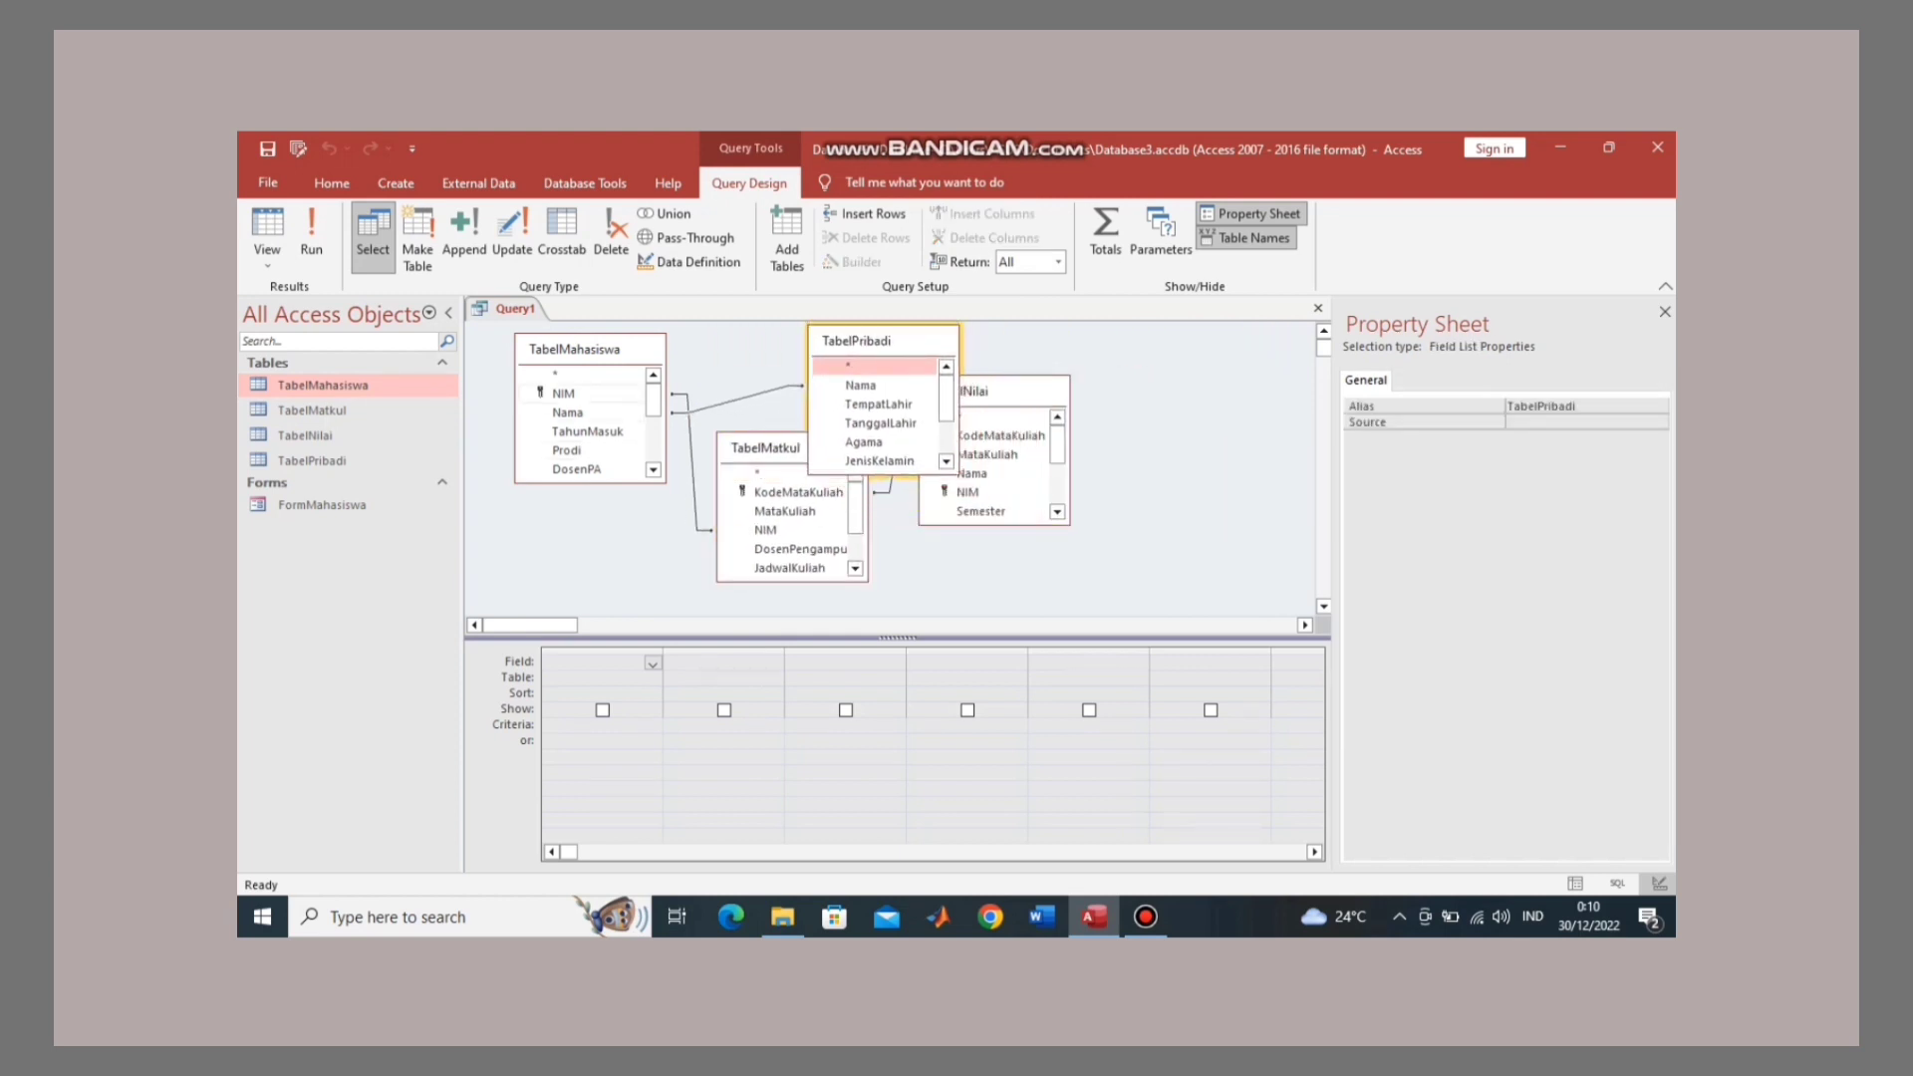
drag(575, 349, 677, 390)
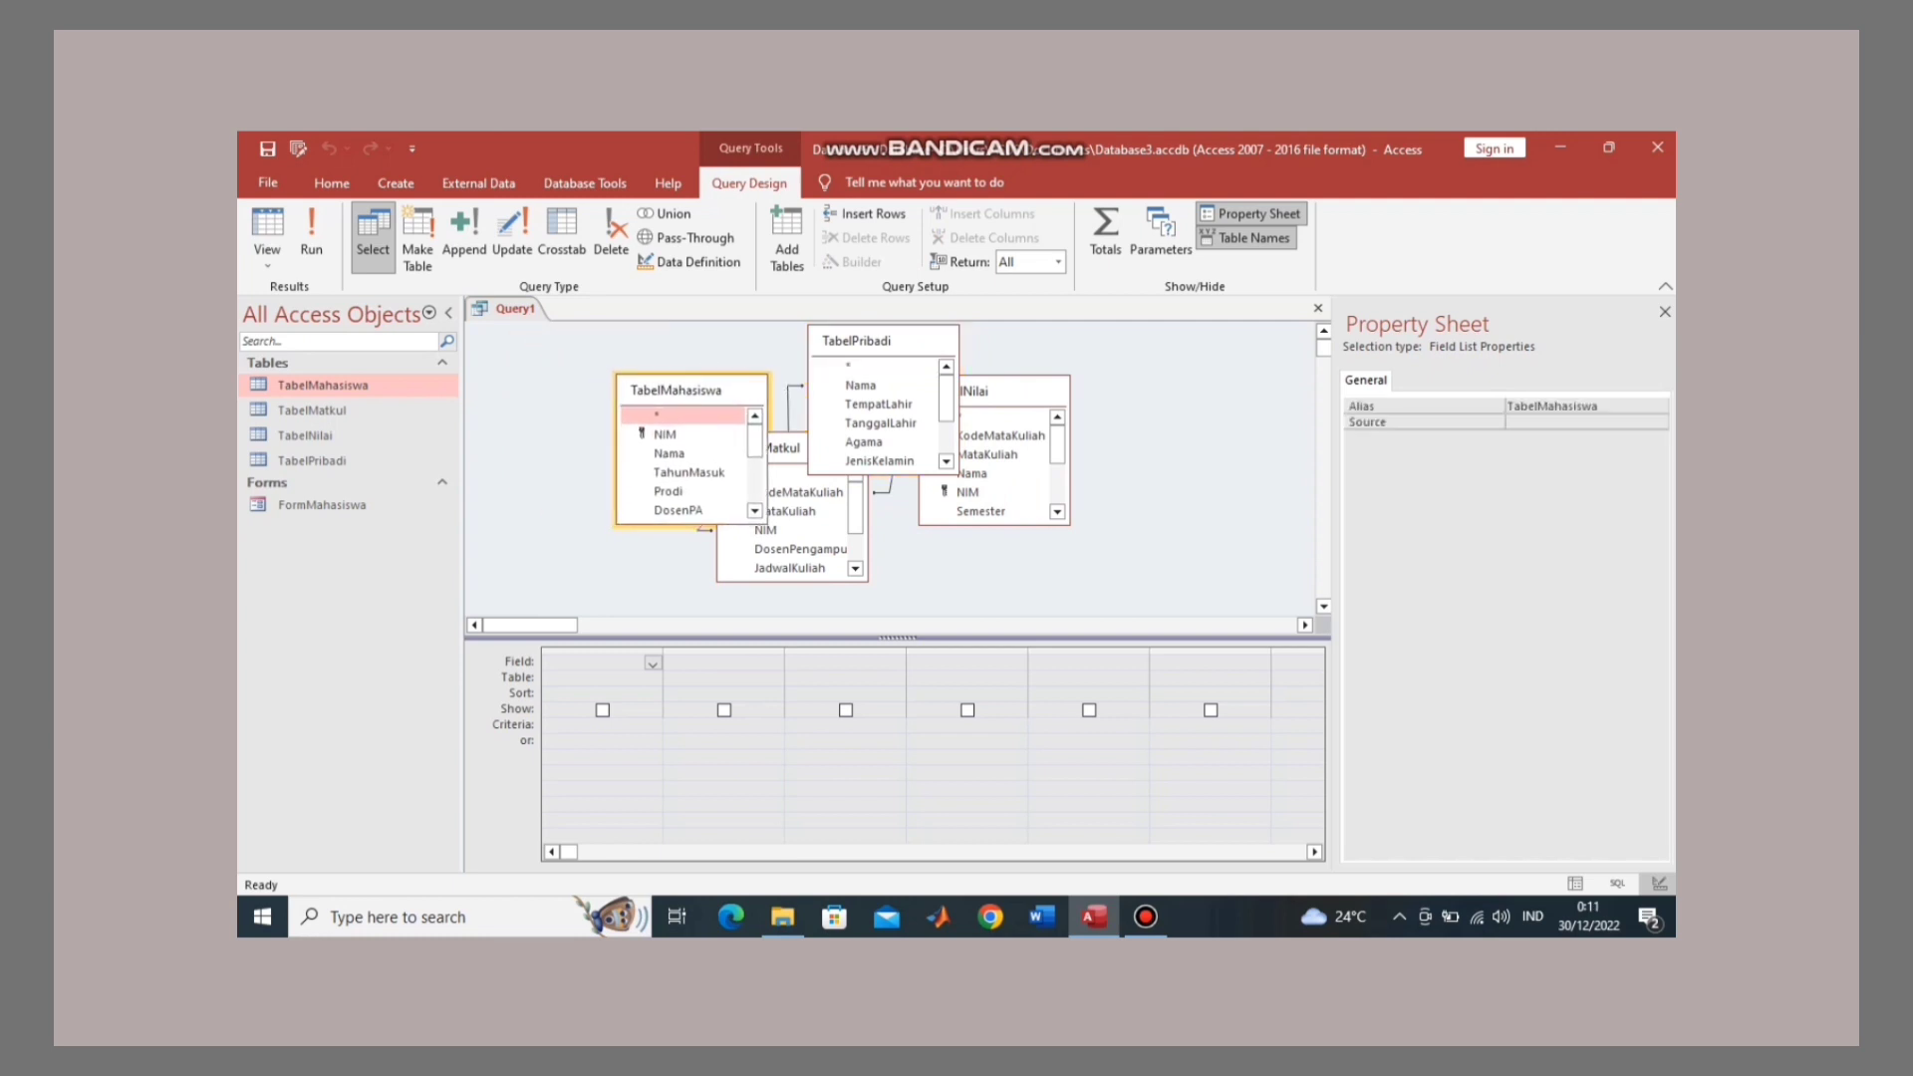
drag(856, 341, 544, 376)
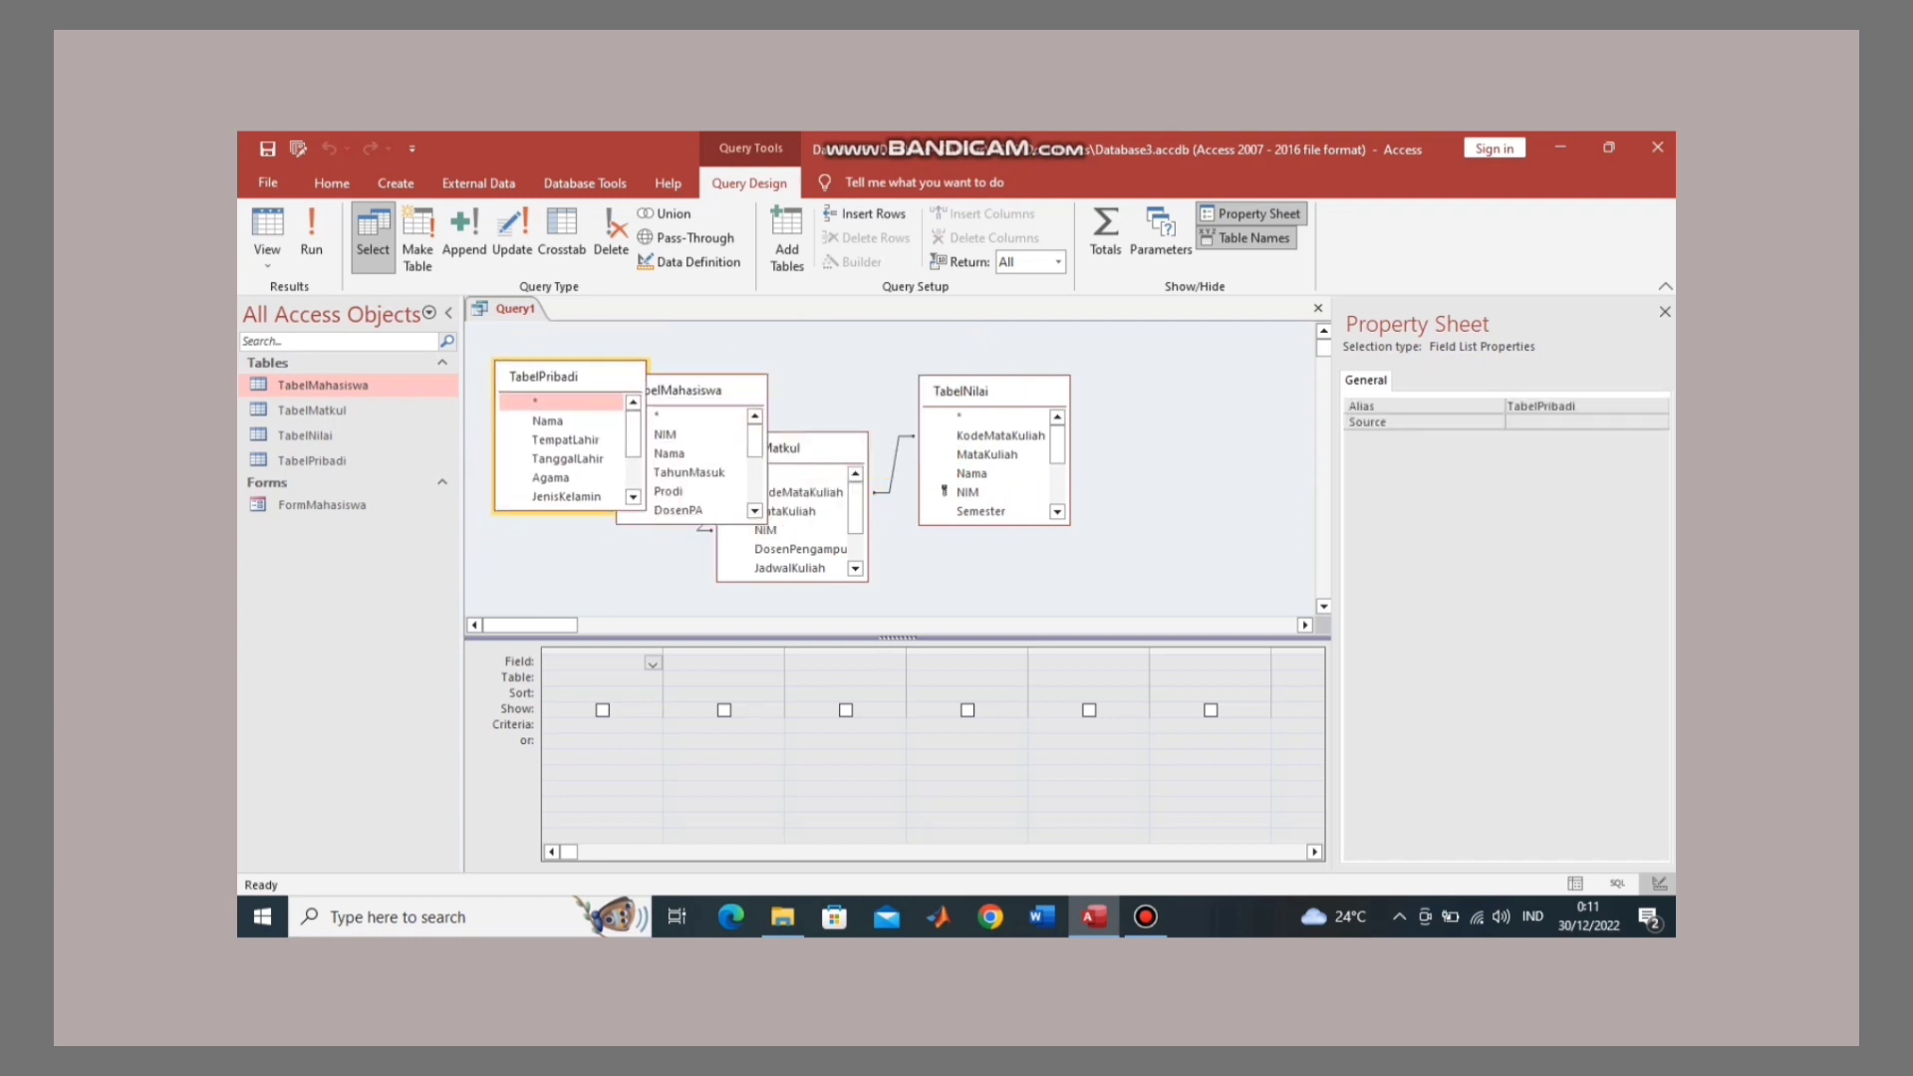
drag(697, 390, 762, 375)
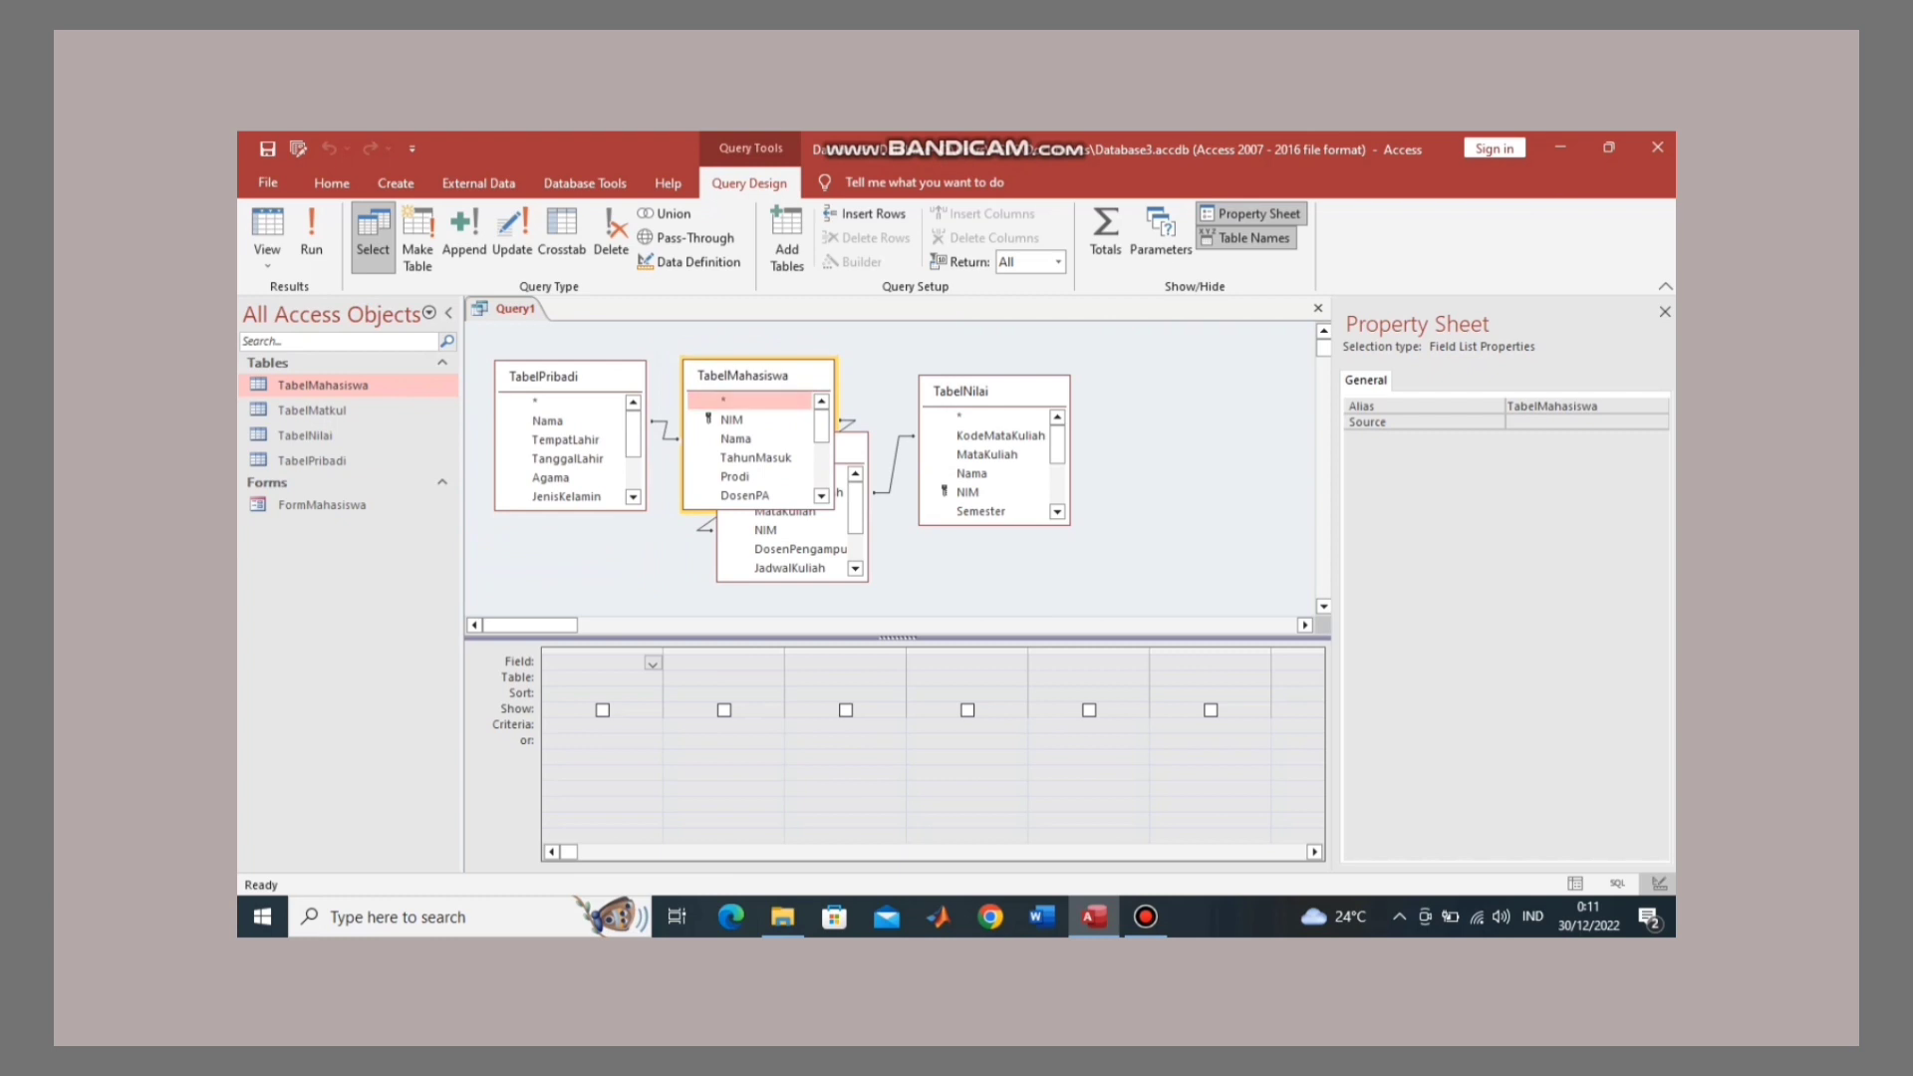
drag(961, 391, 1156, 371)
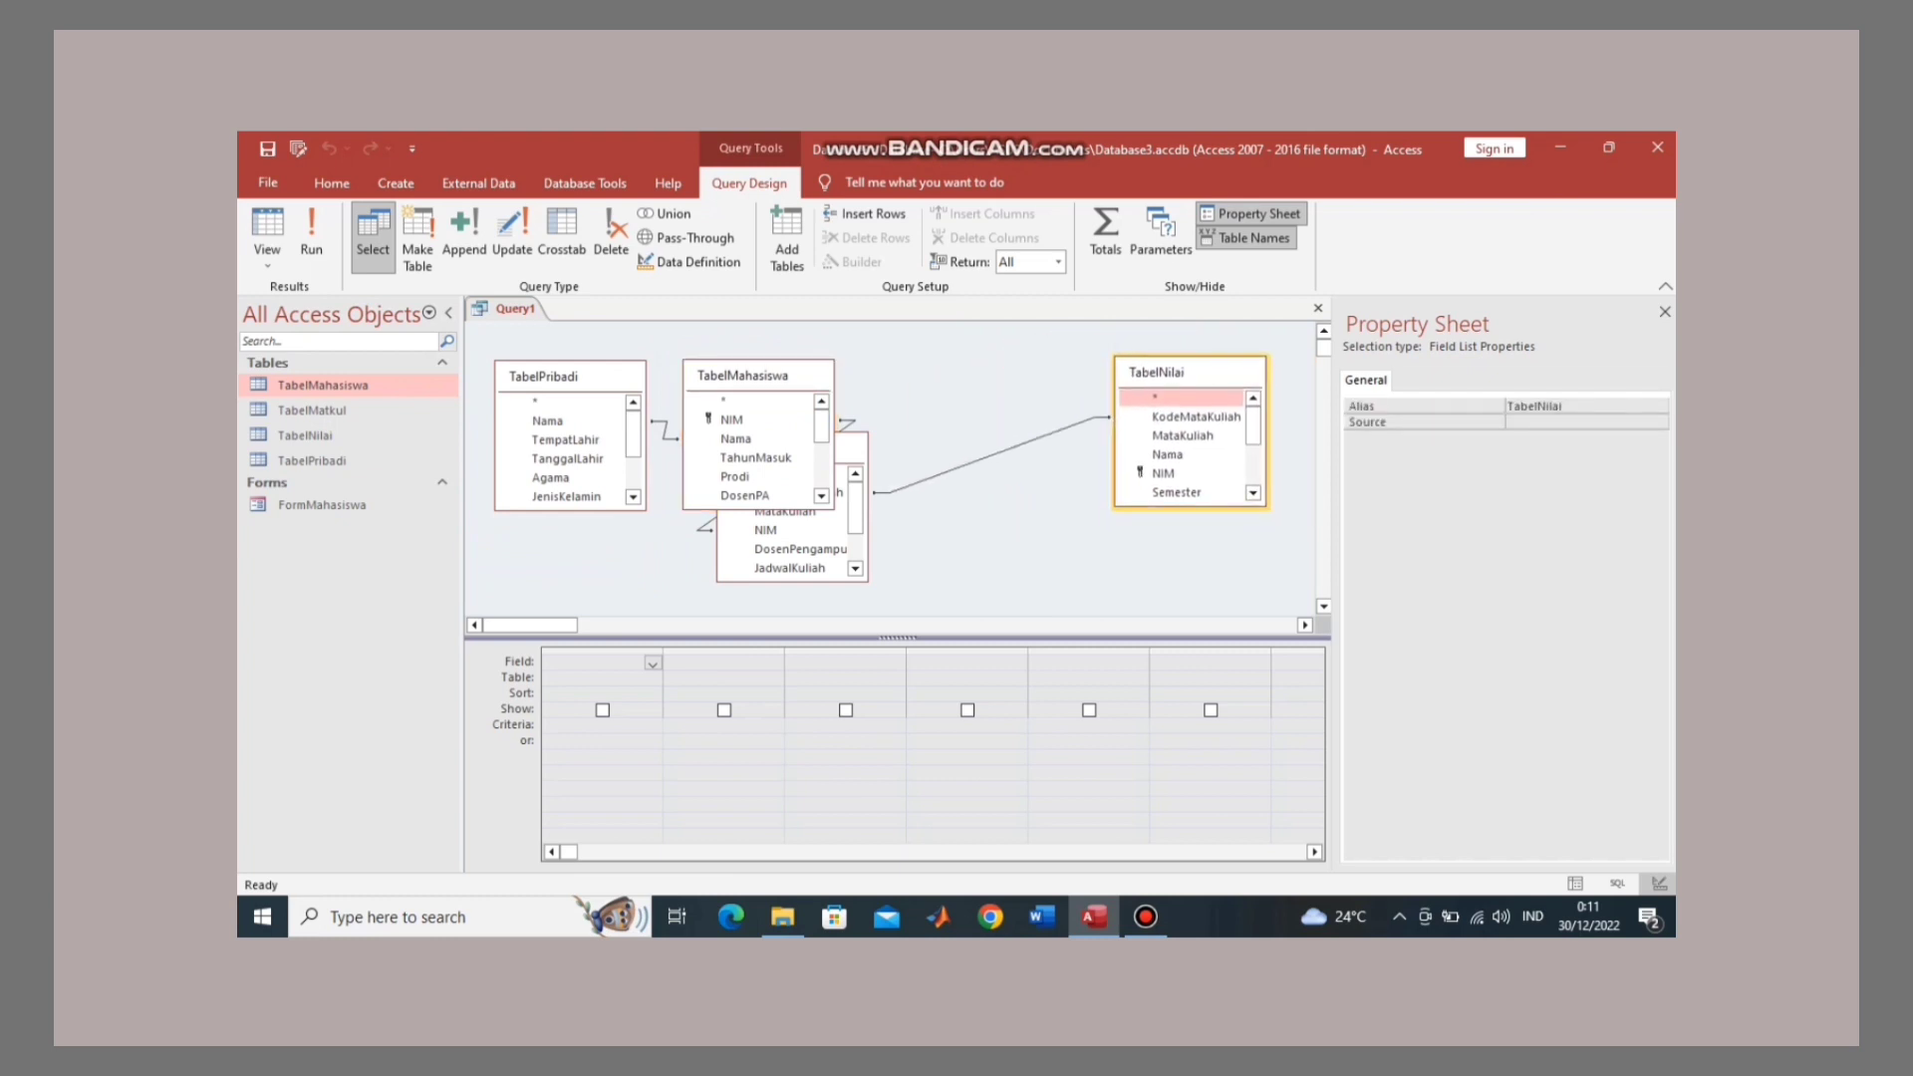
drag(867, 448, 932, 378)
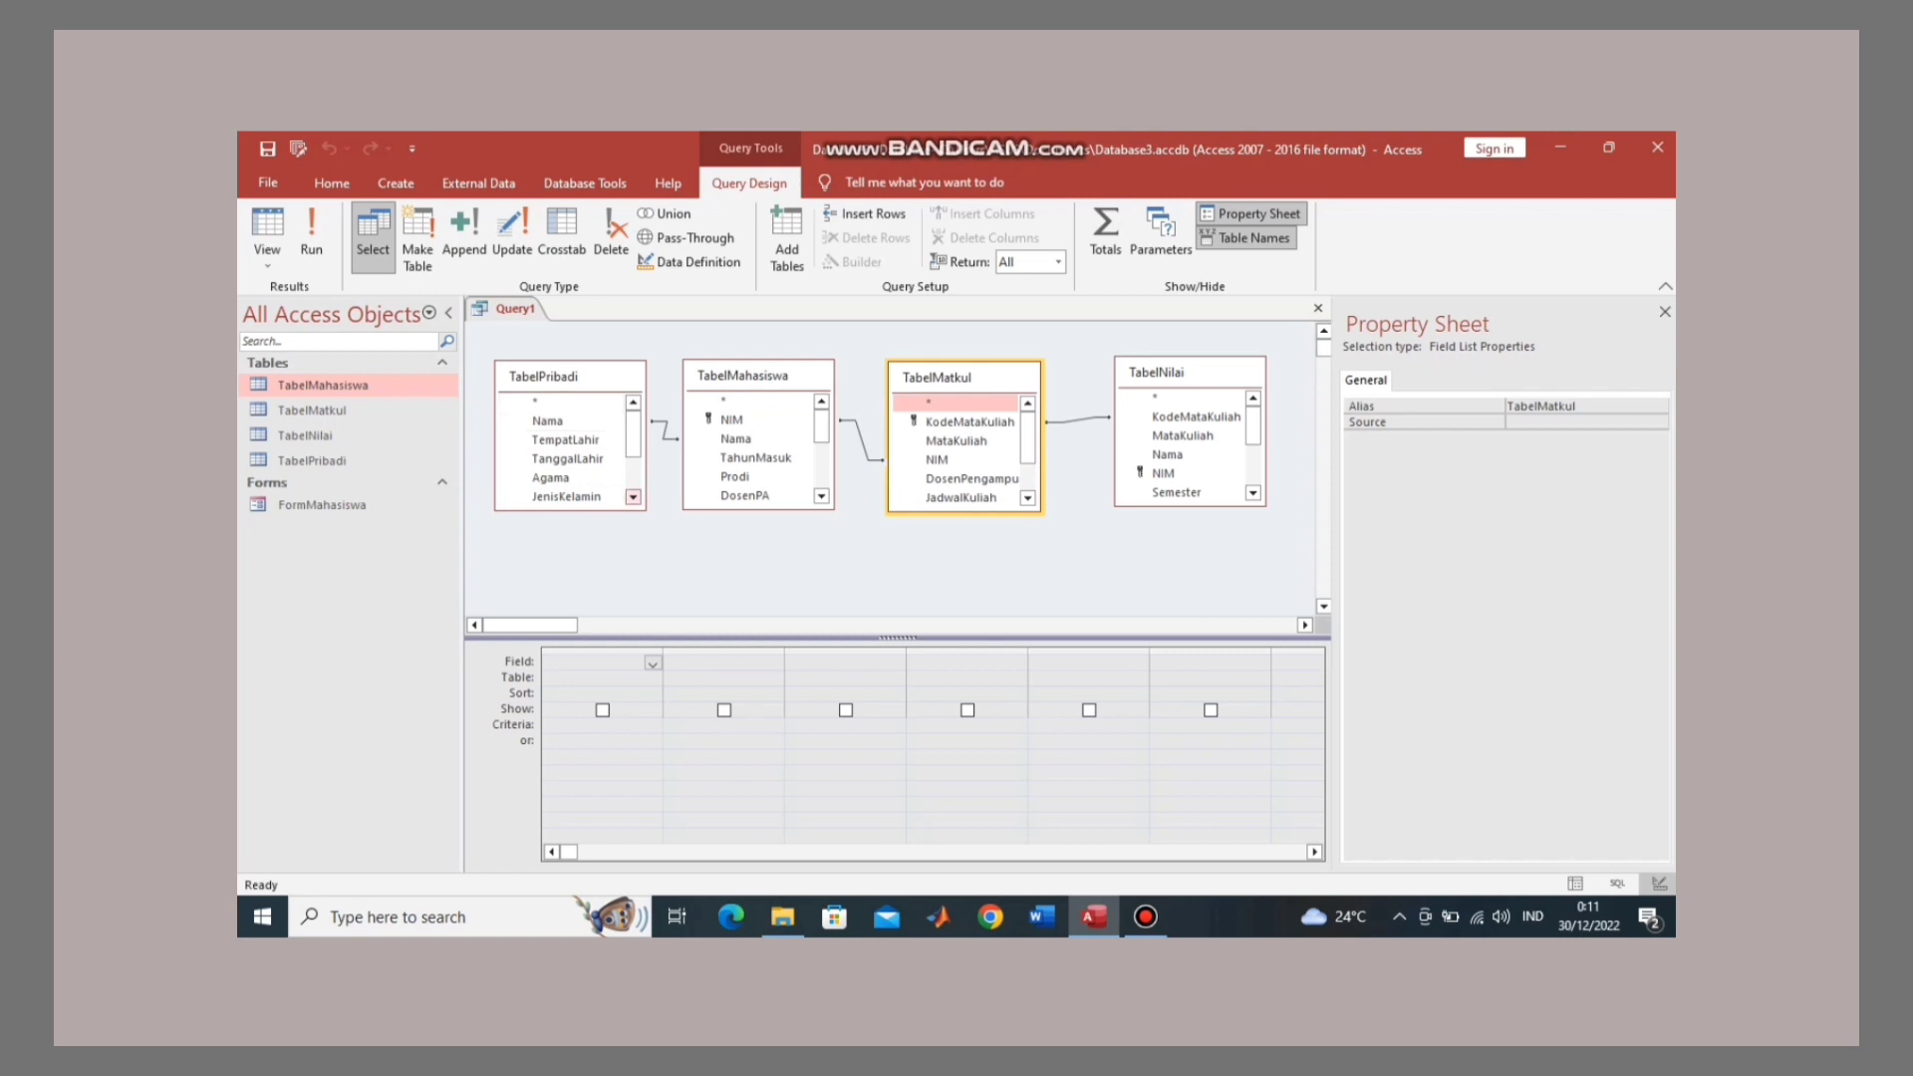
Step: Size TabelPribadi to fit and add Nama, TempatLahir, TanggalLahir, NIKKTP, NomorTelepon and Email to the grid
right_click(614, 378)
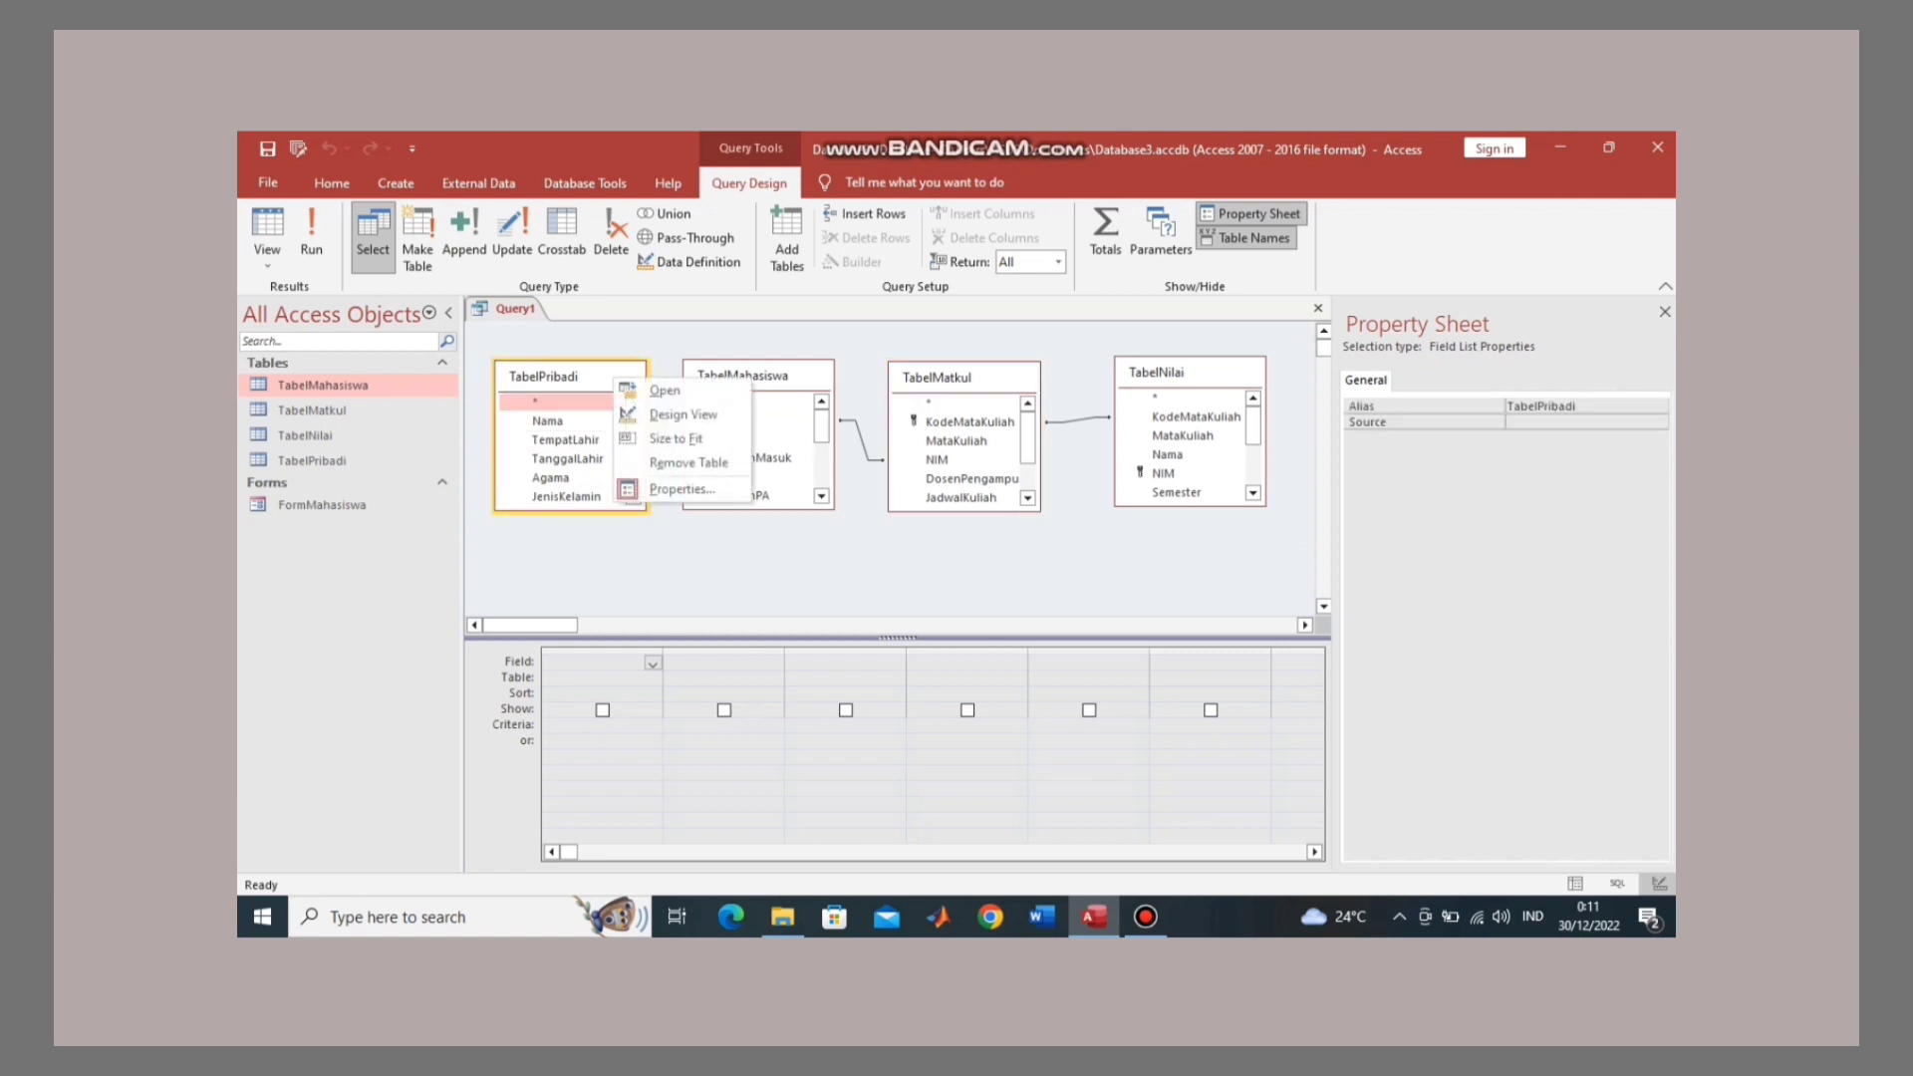
click(675, 438)
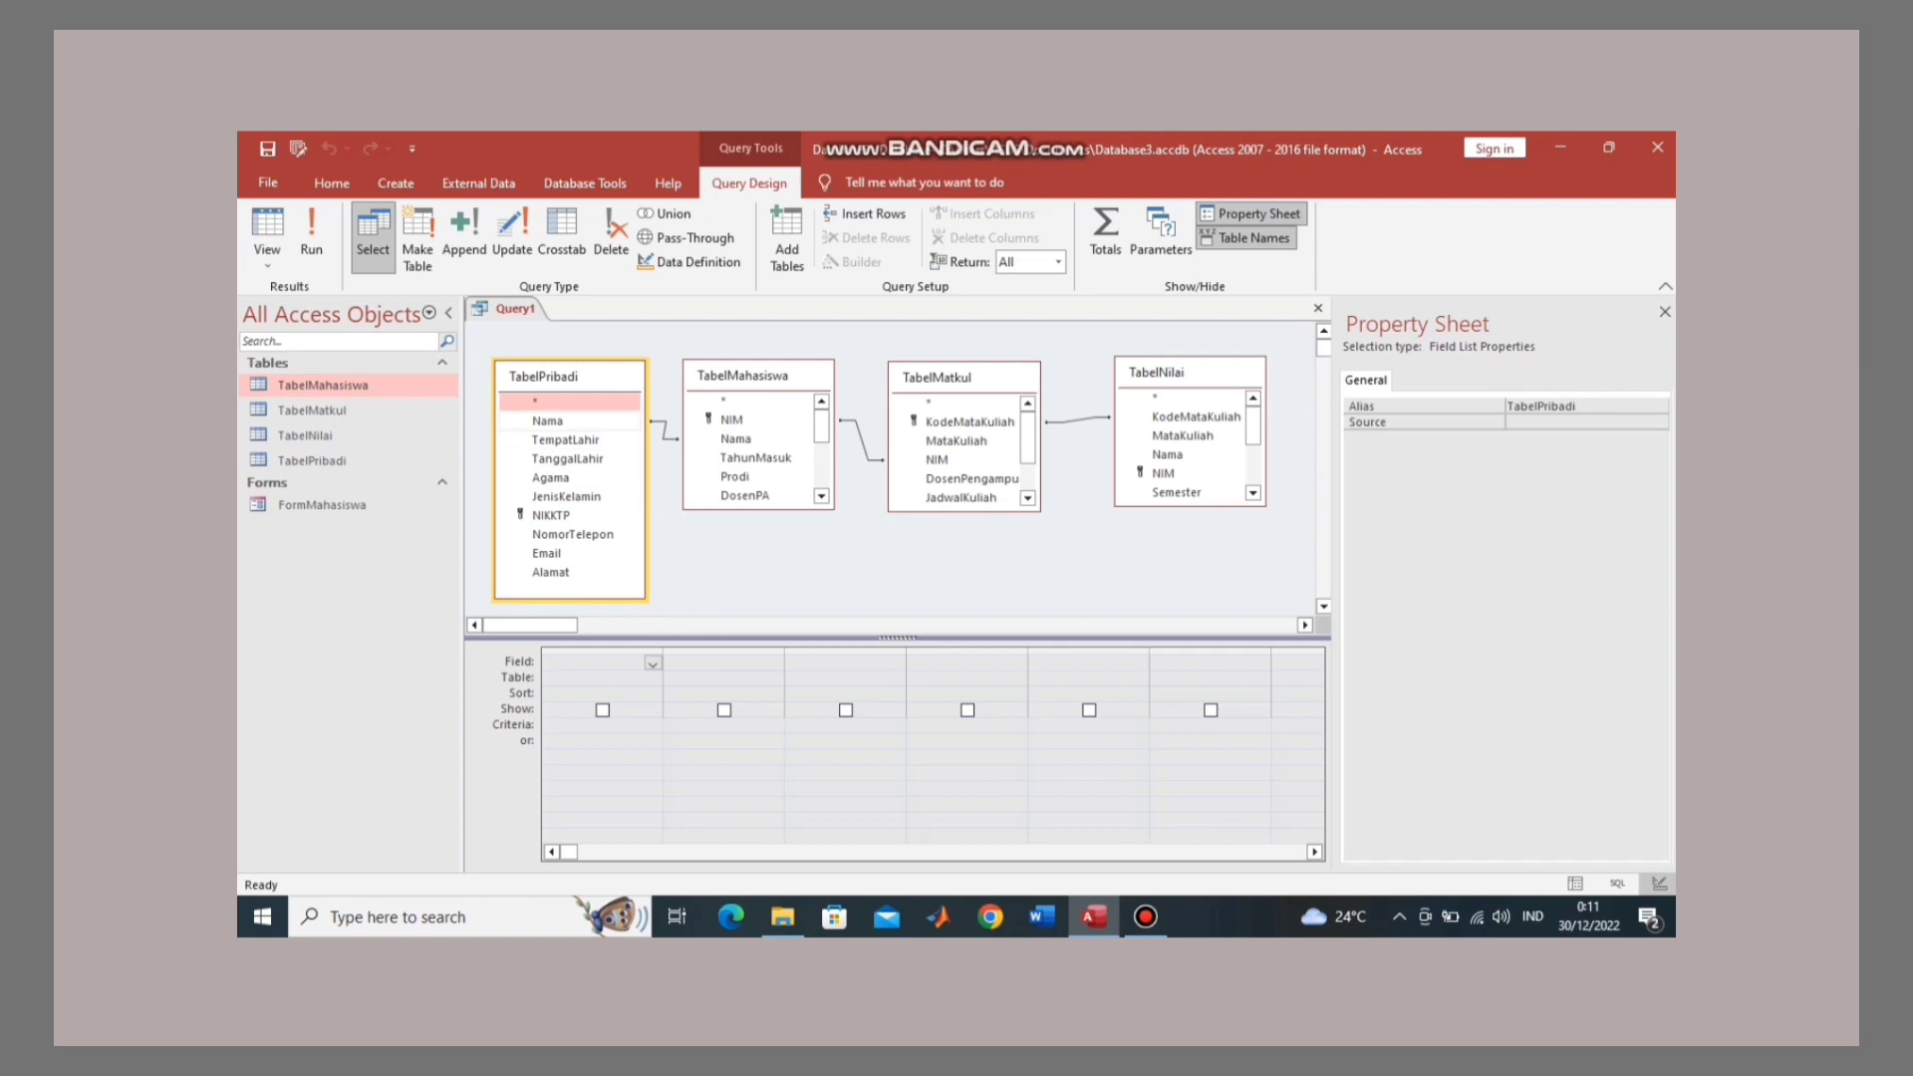
double_click(548, 421)
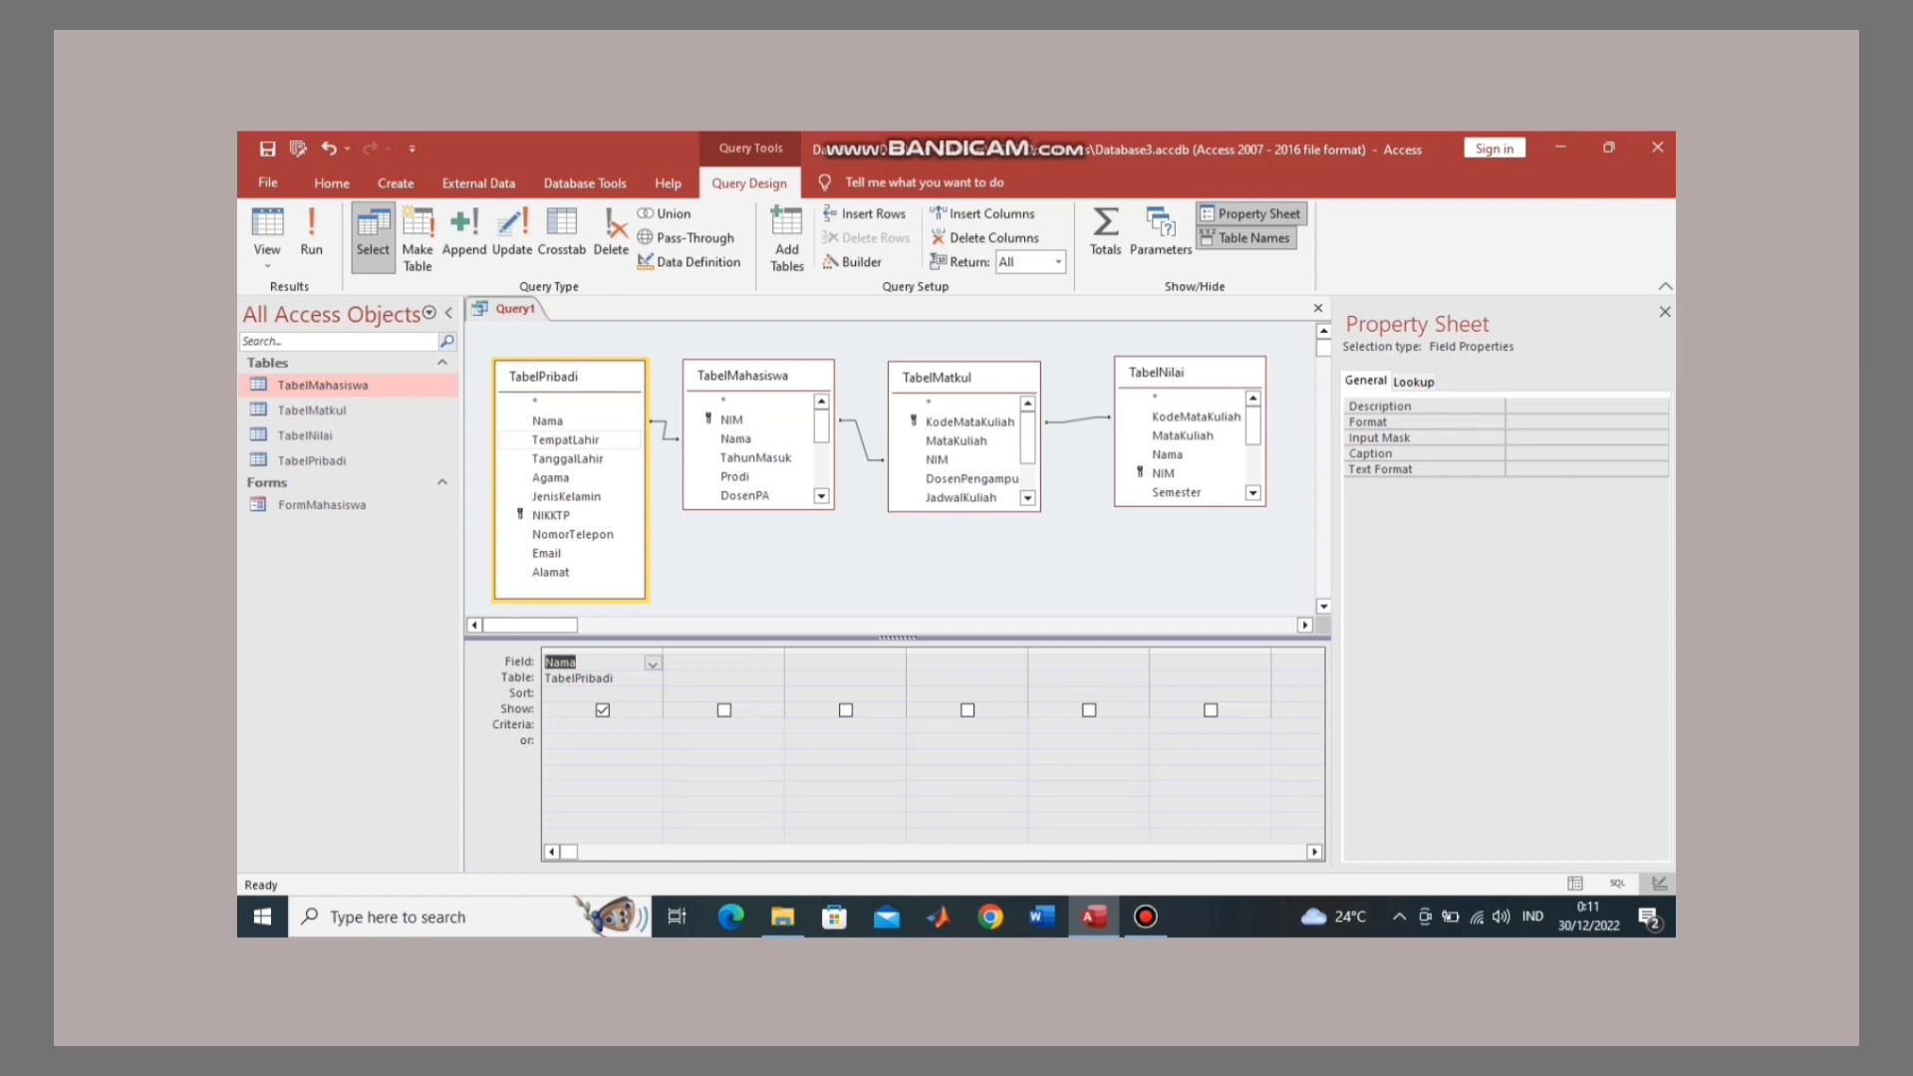
double_click(566, 441)
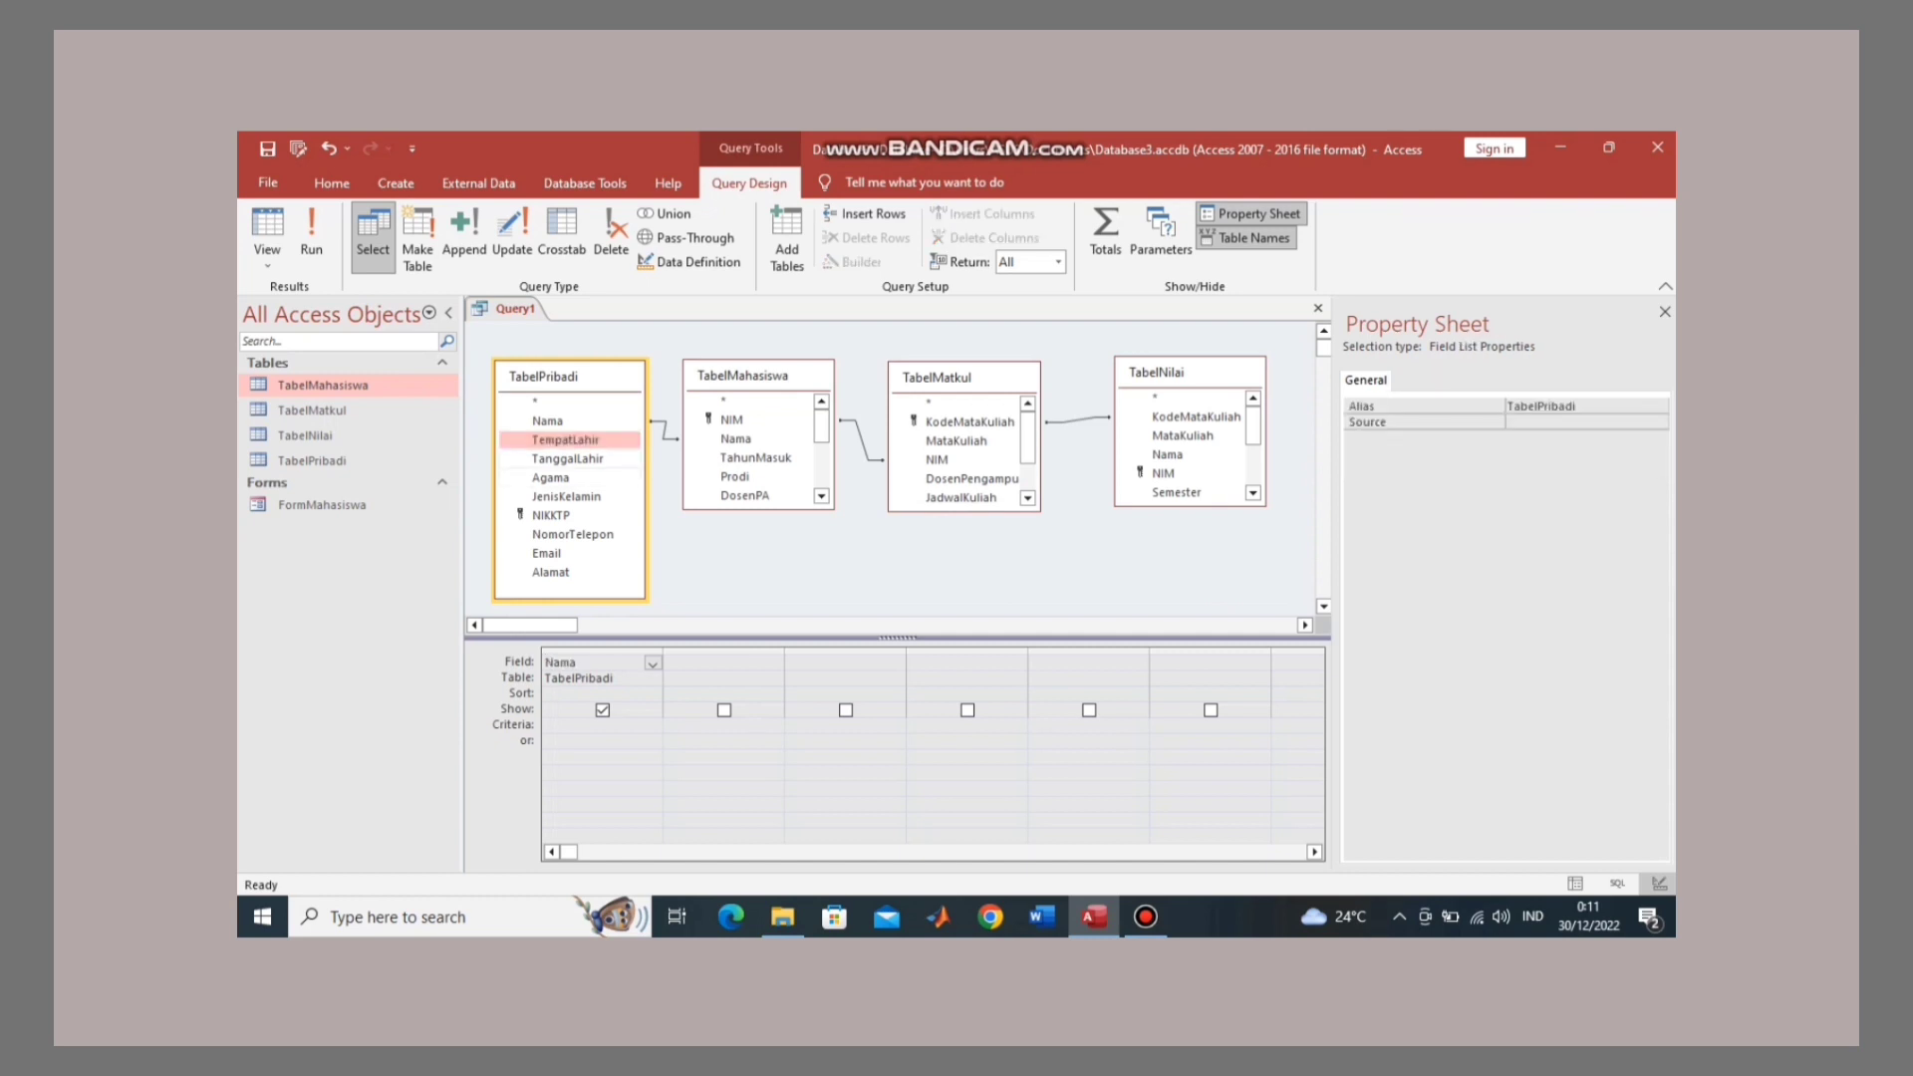
double_click(567, 459)
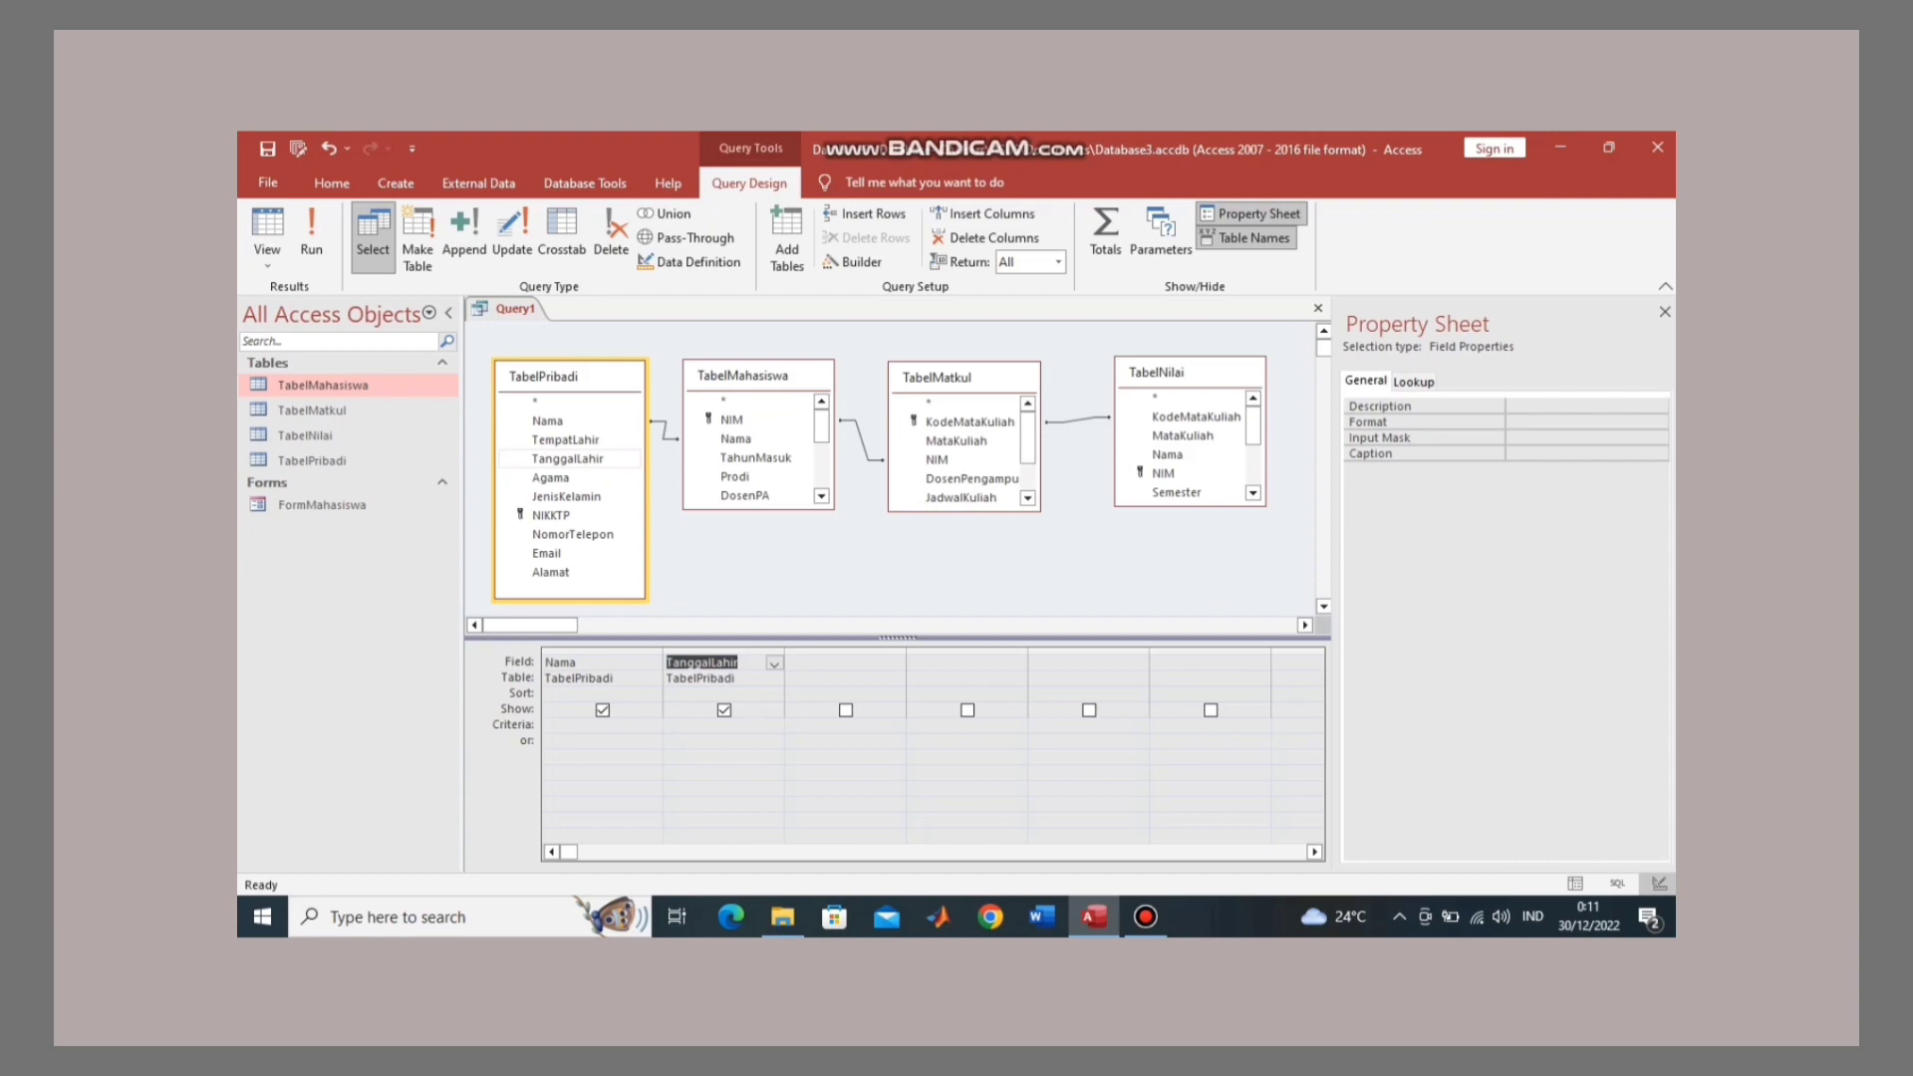
double_click(565, 439)
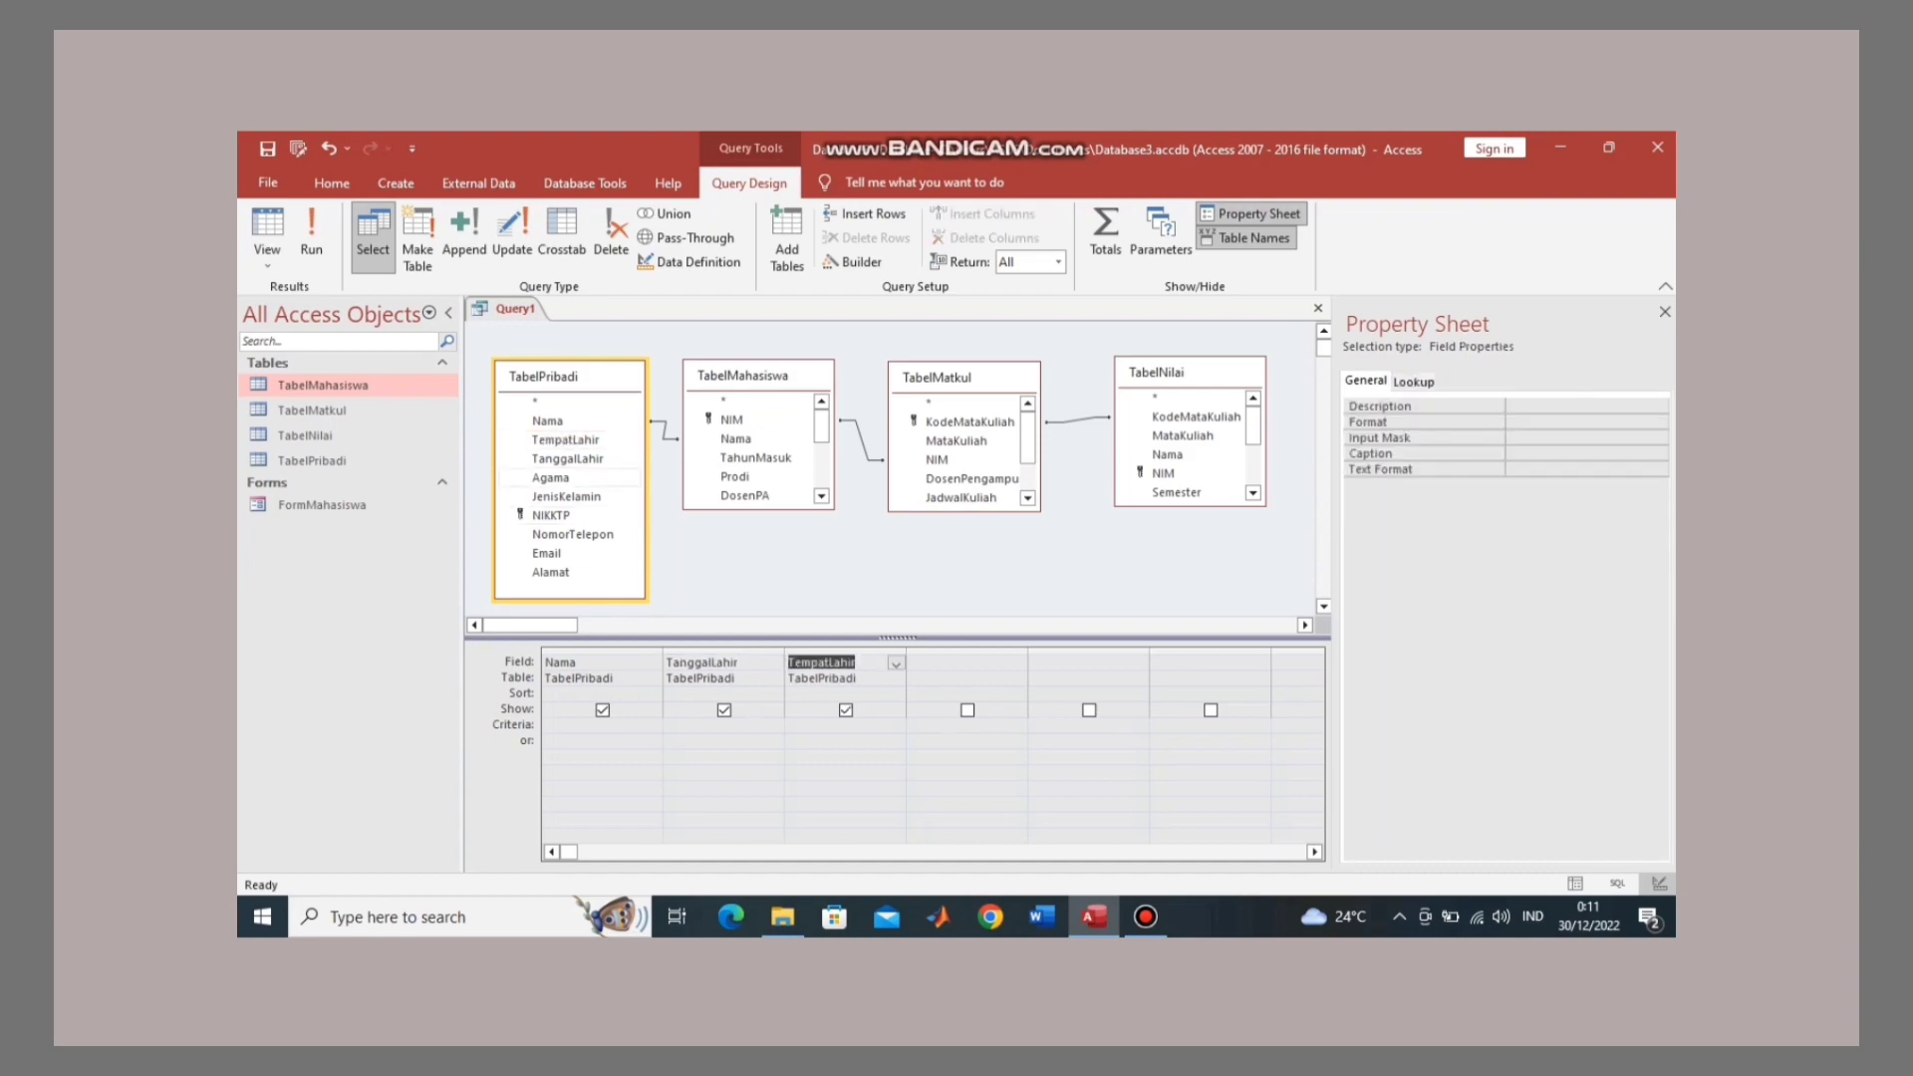
click(551, 477)
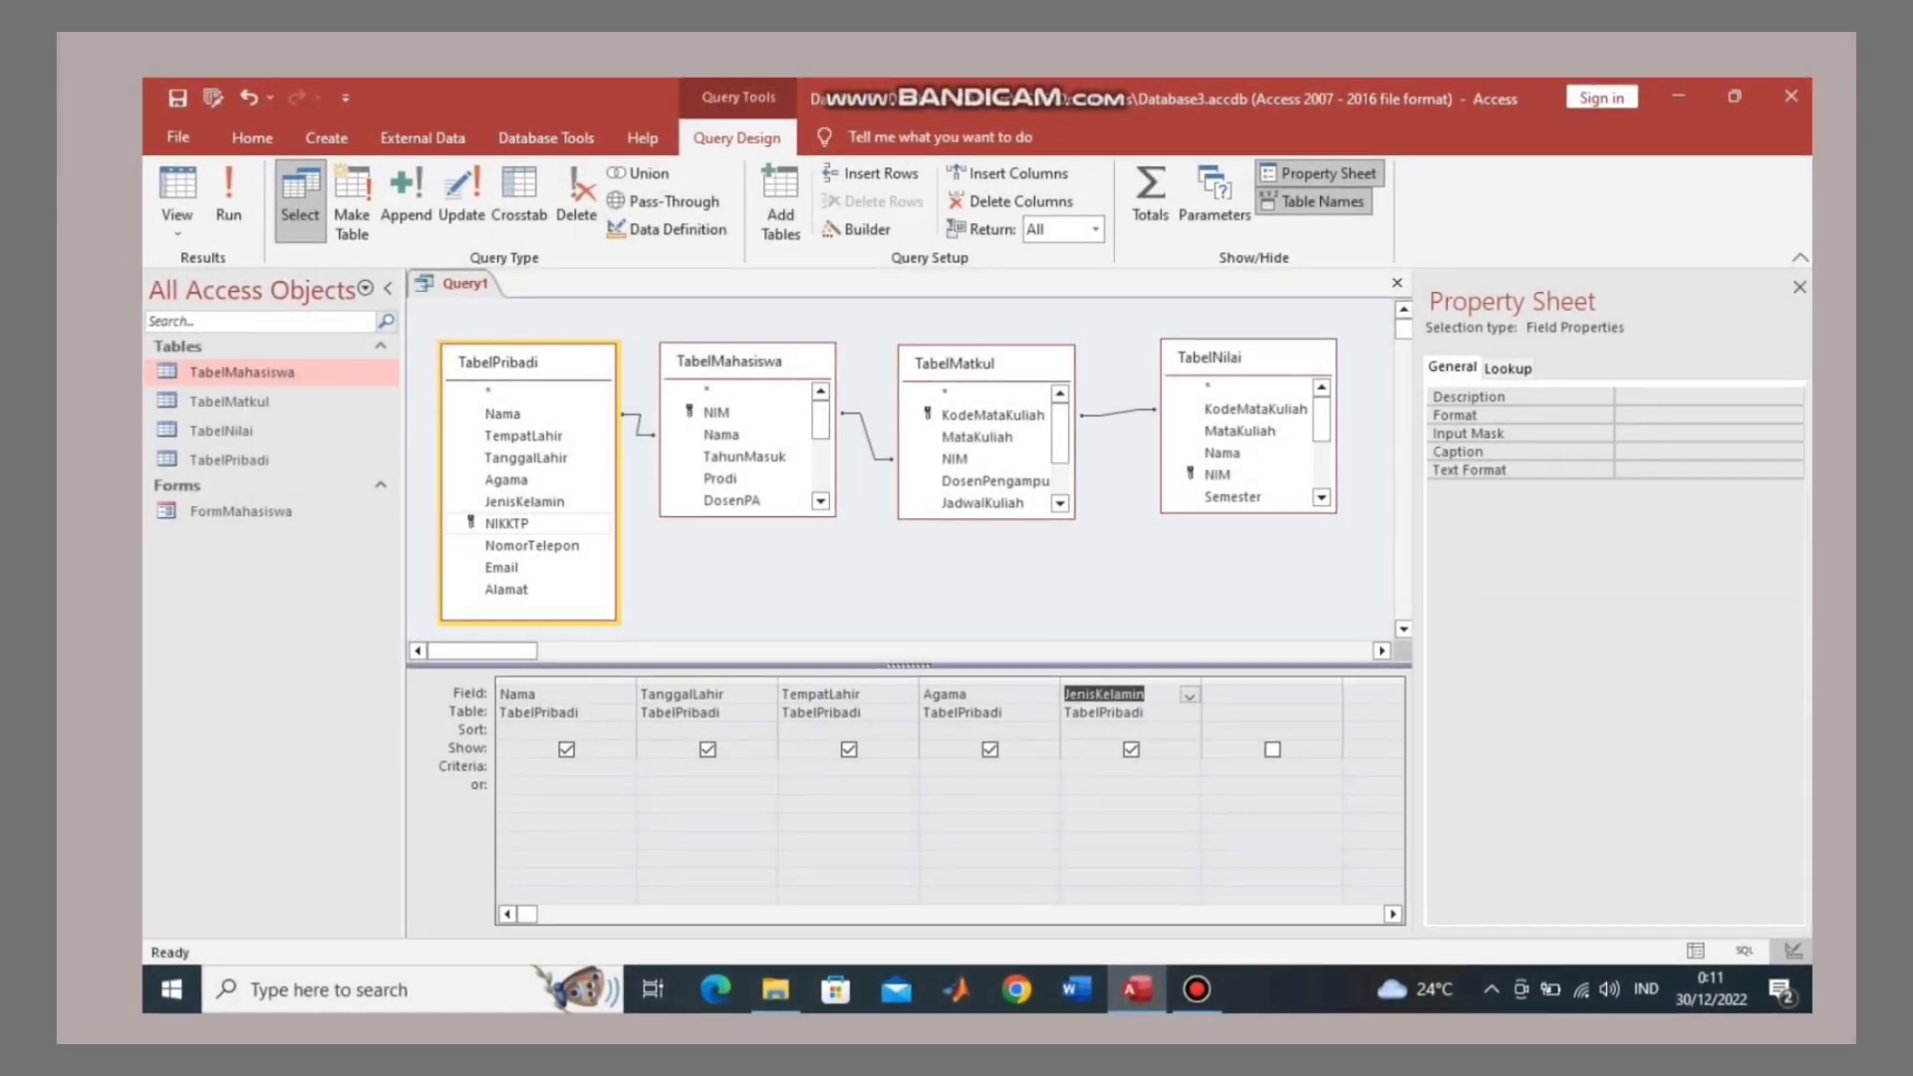
double_click(507, 524)
double_click(531, 546)
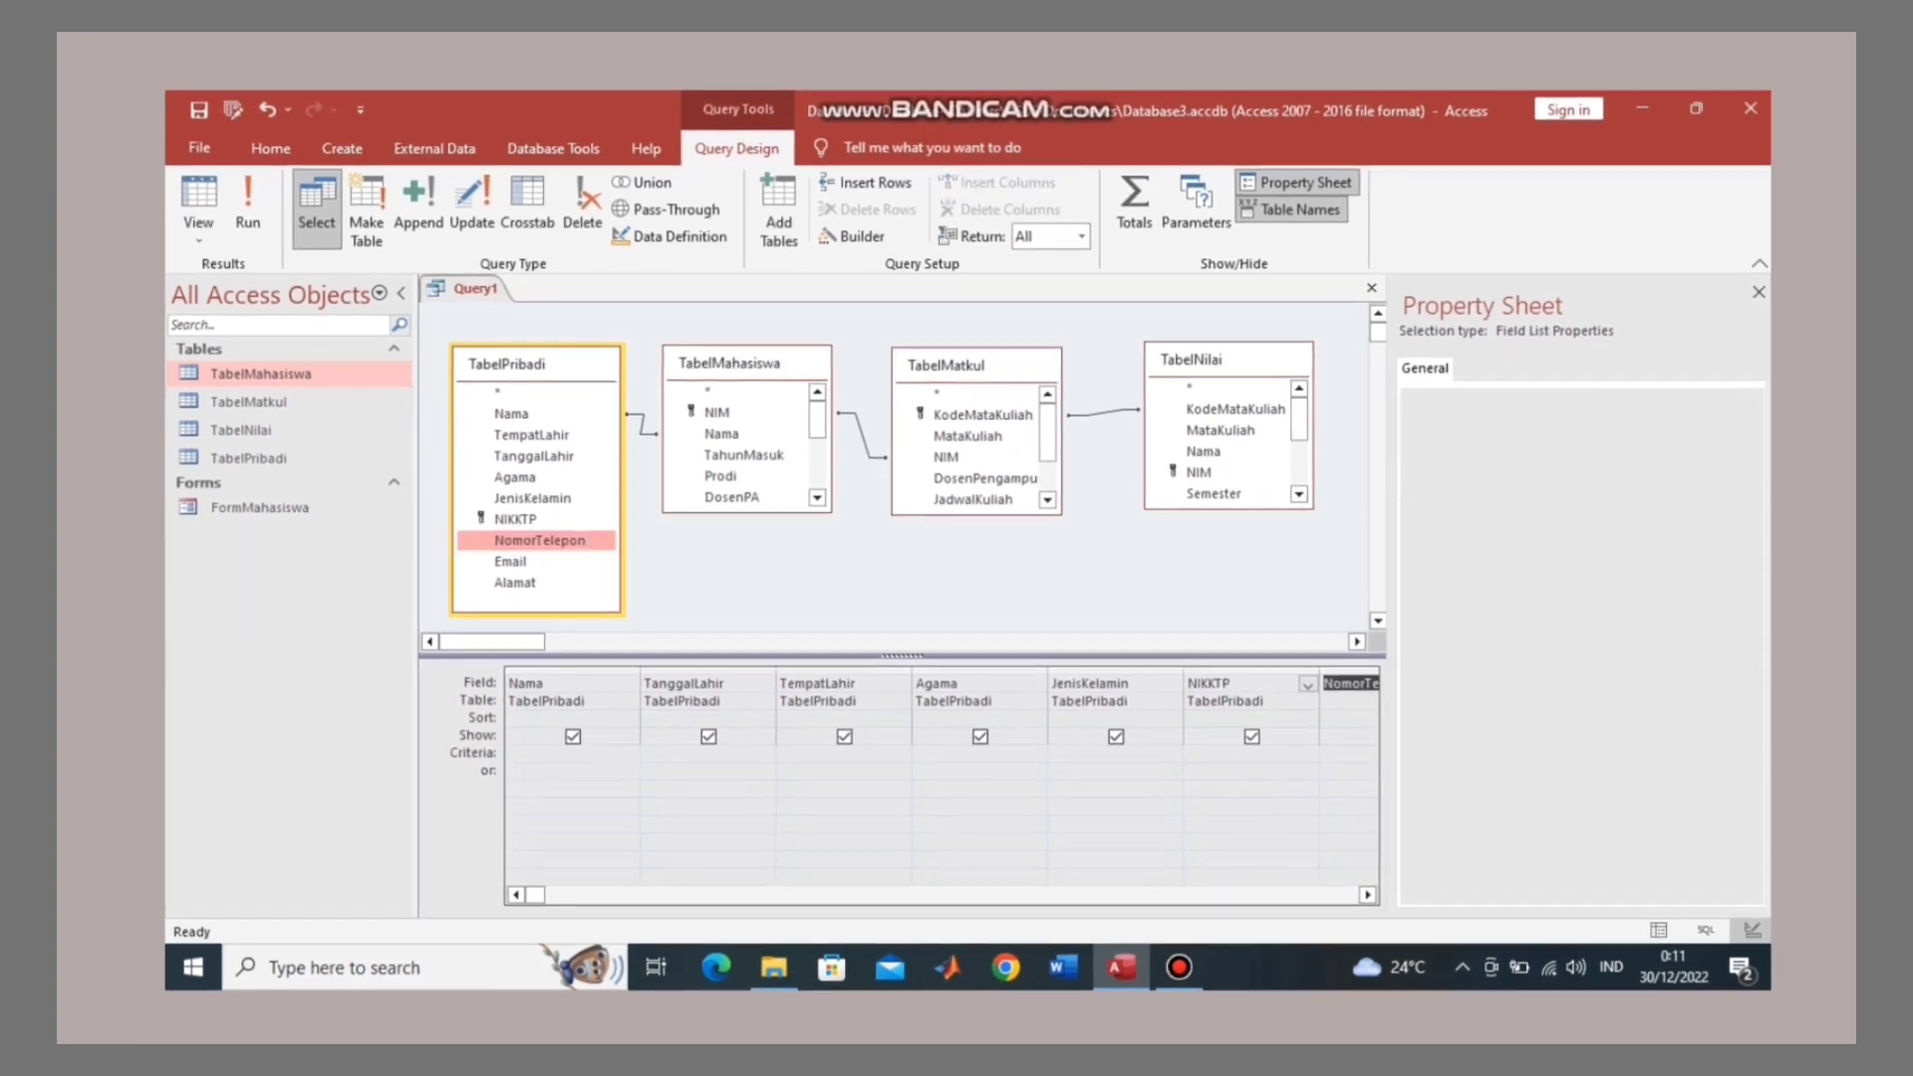
double_click(502, 568)
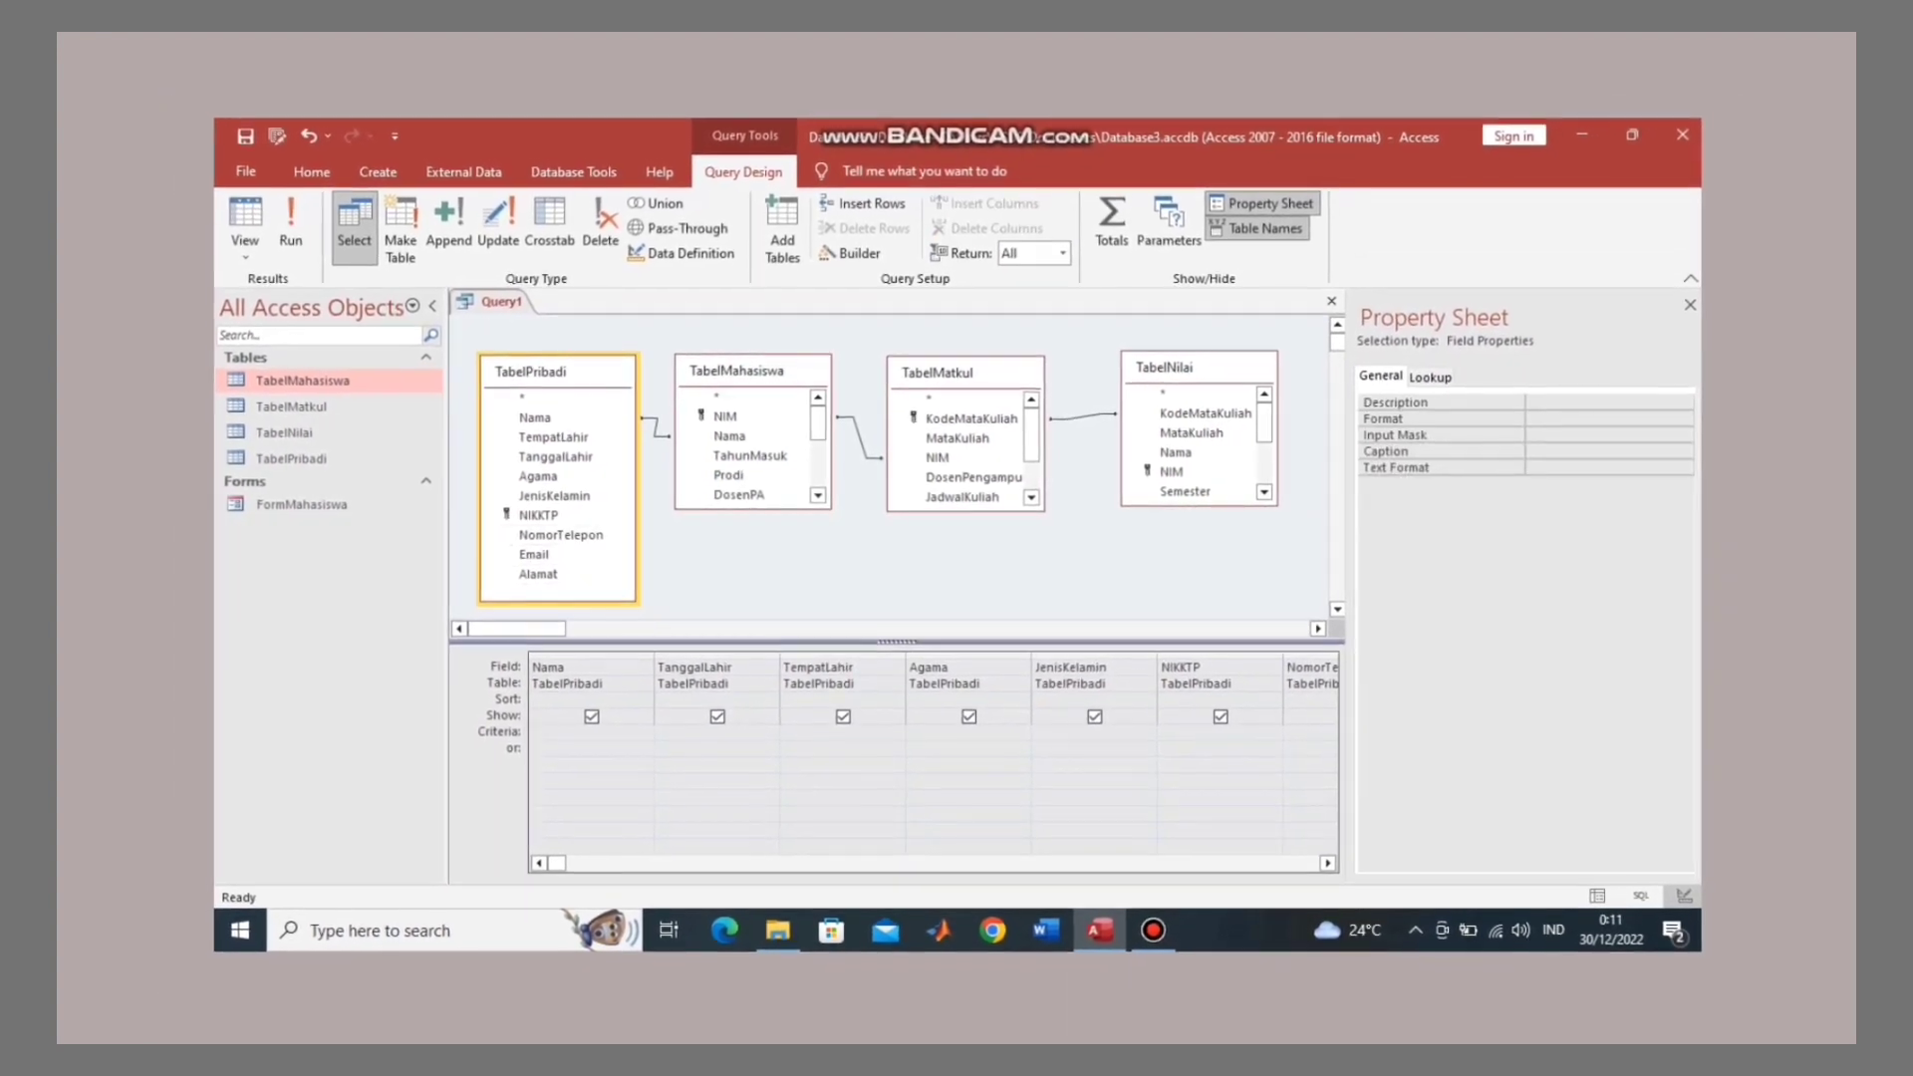
Step: Run the query and dismiss the type mismatch warning
drag(562, 859, 1119, 858)
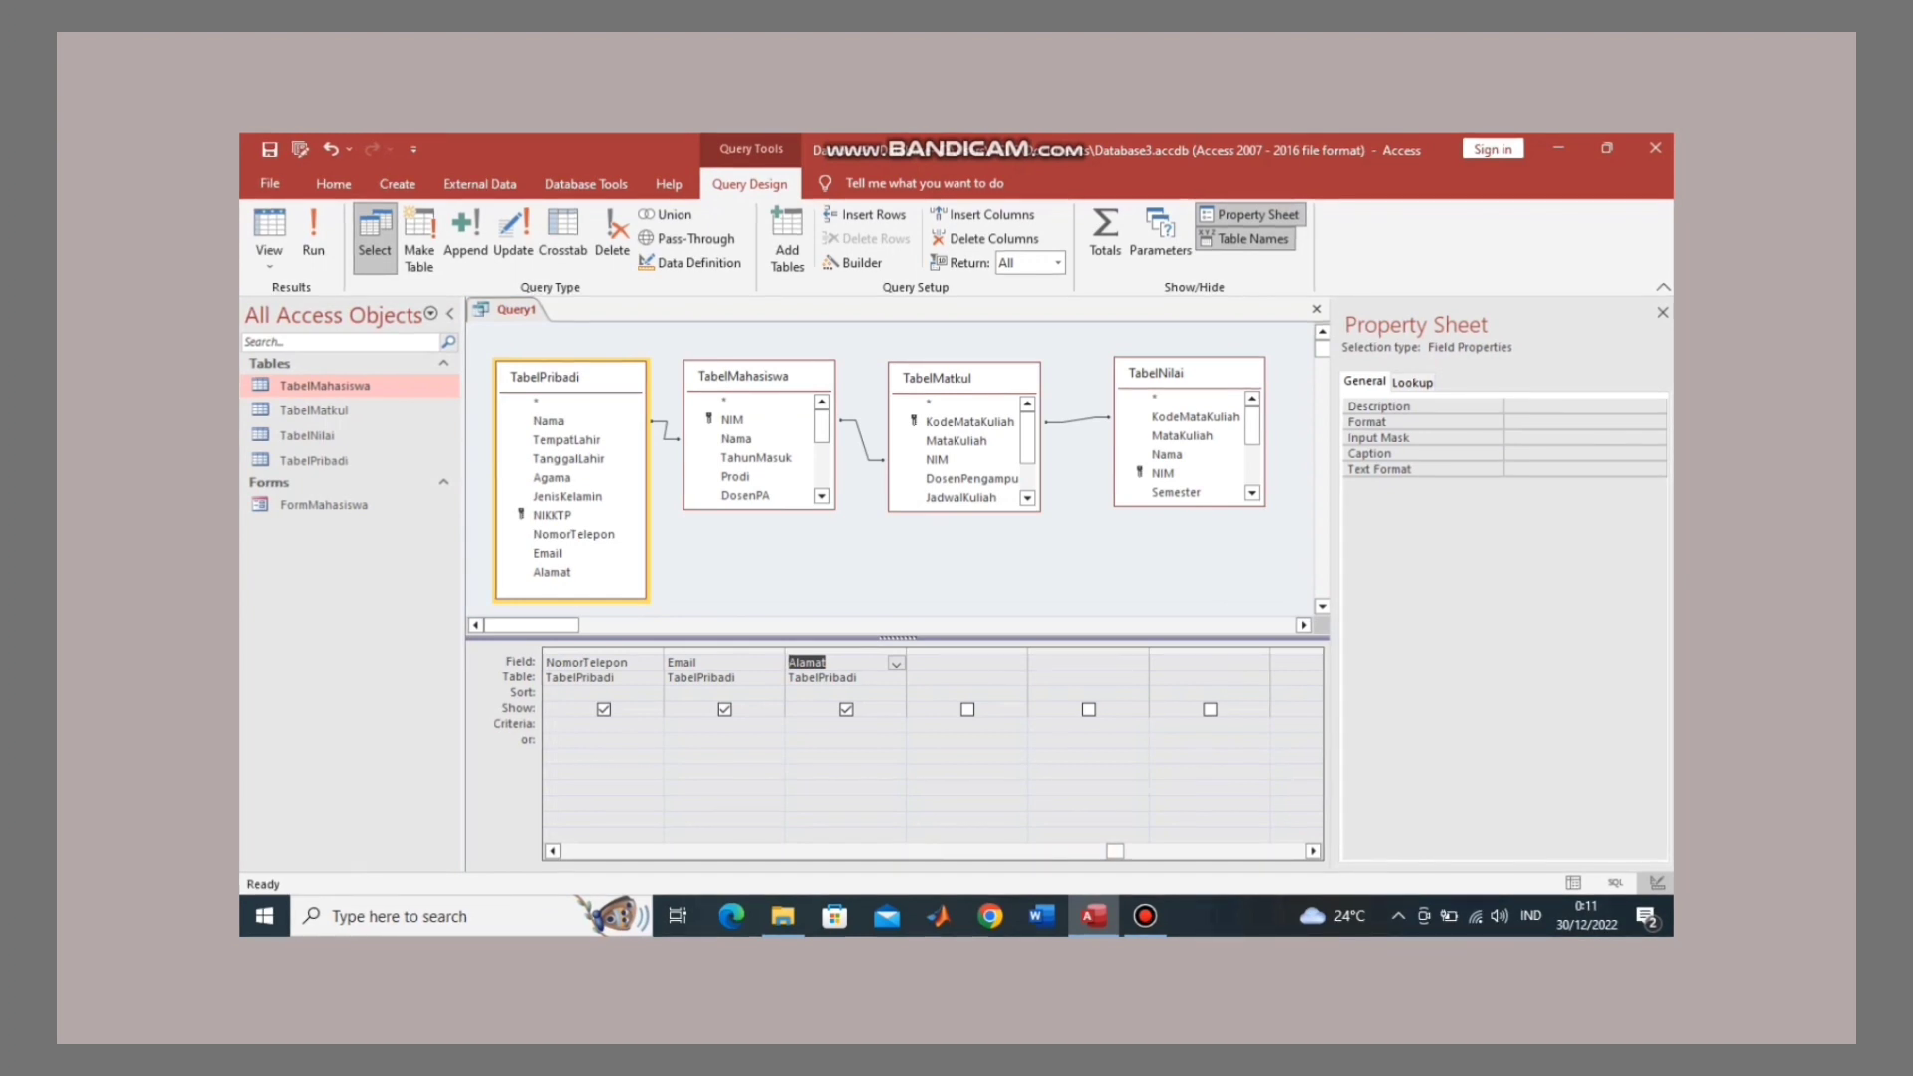
drag(1115, 851, 659, 851)
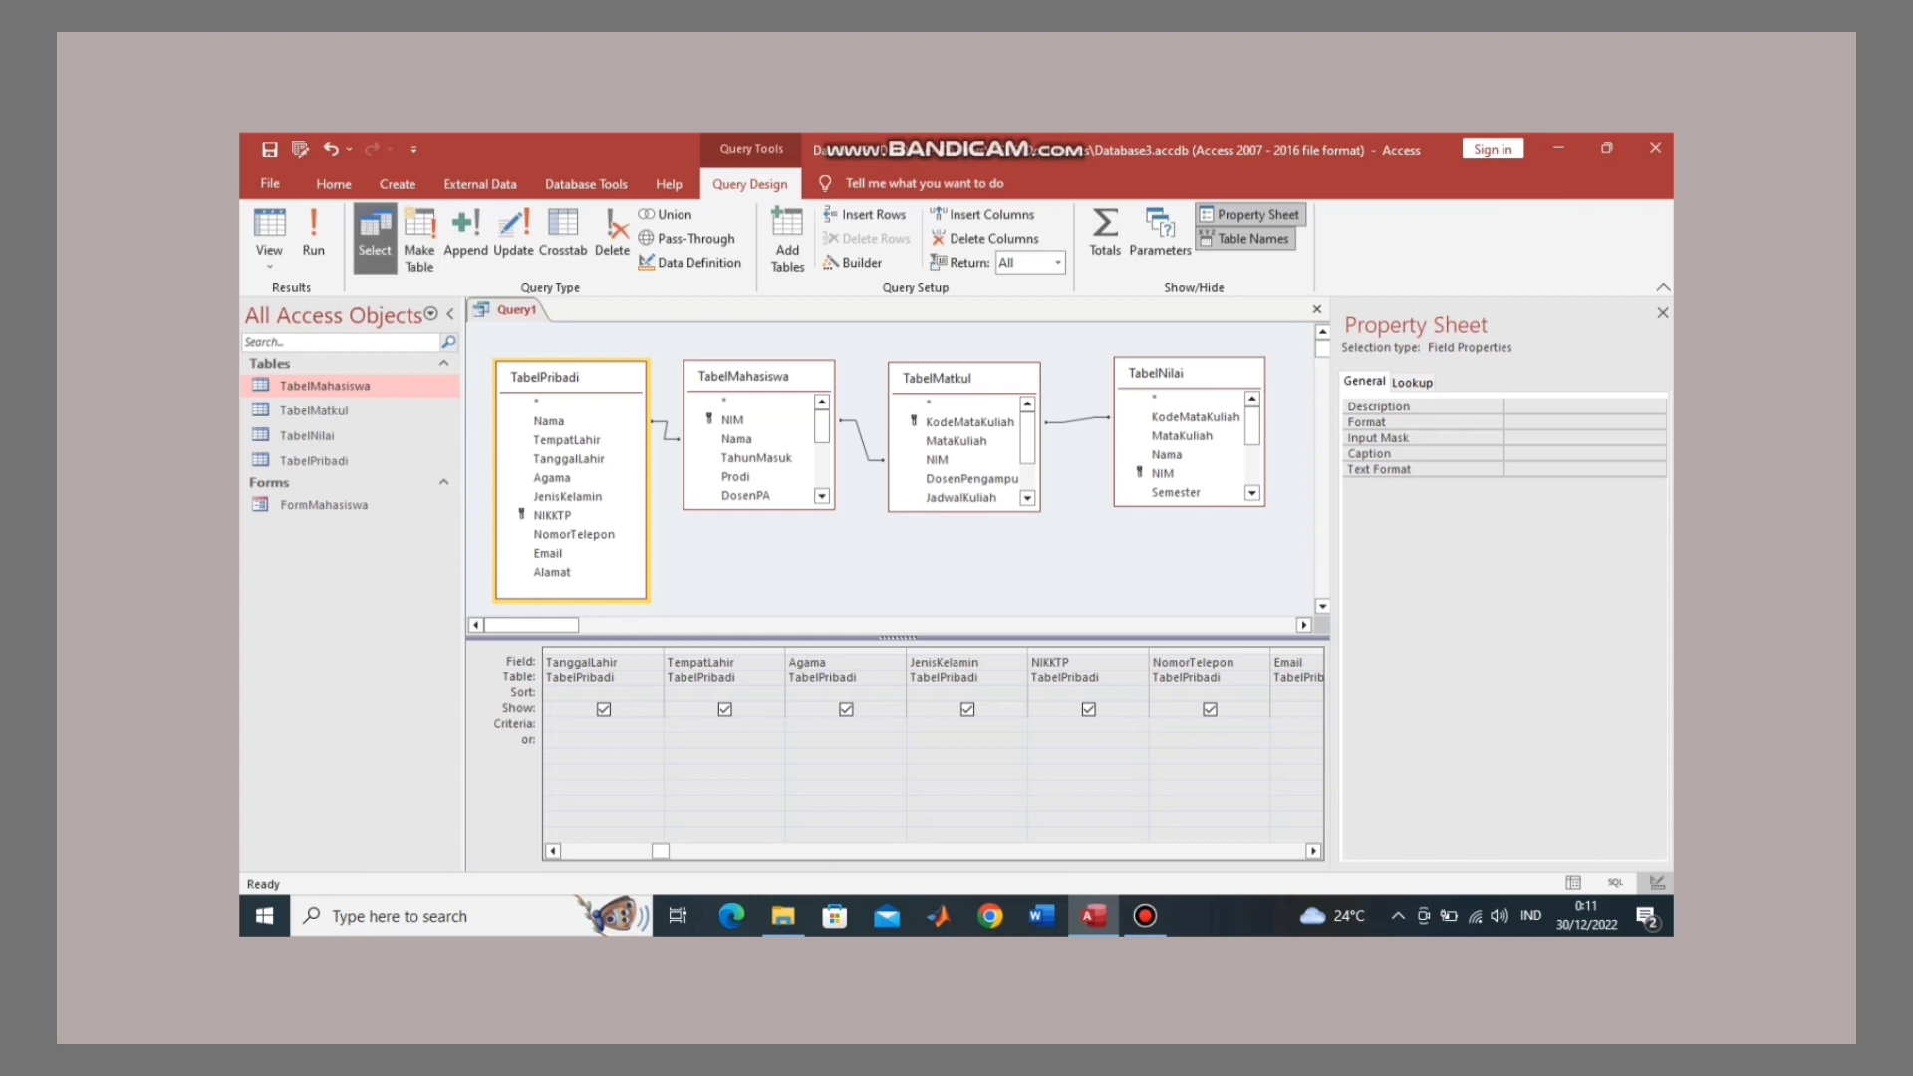
click(313, 234)
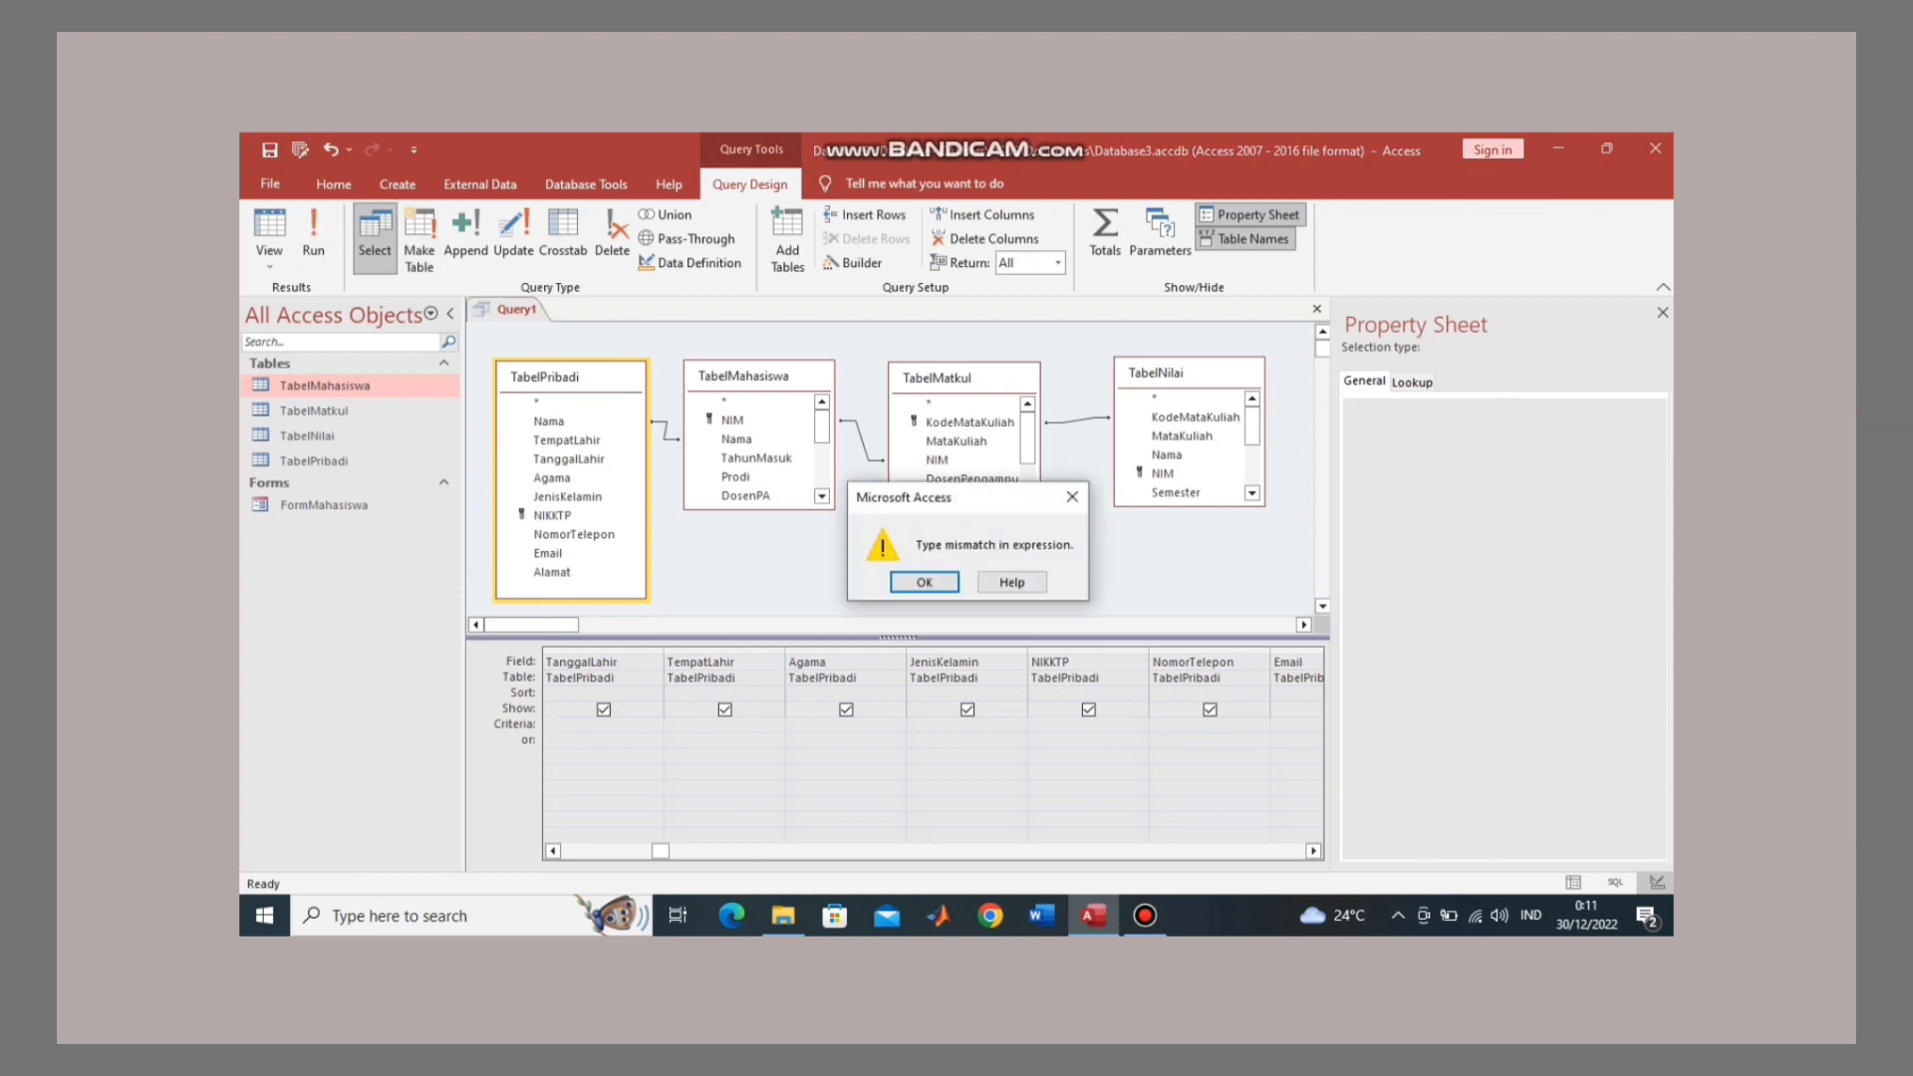
key(Return)
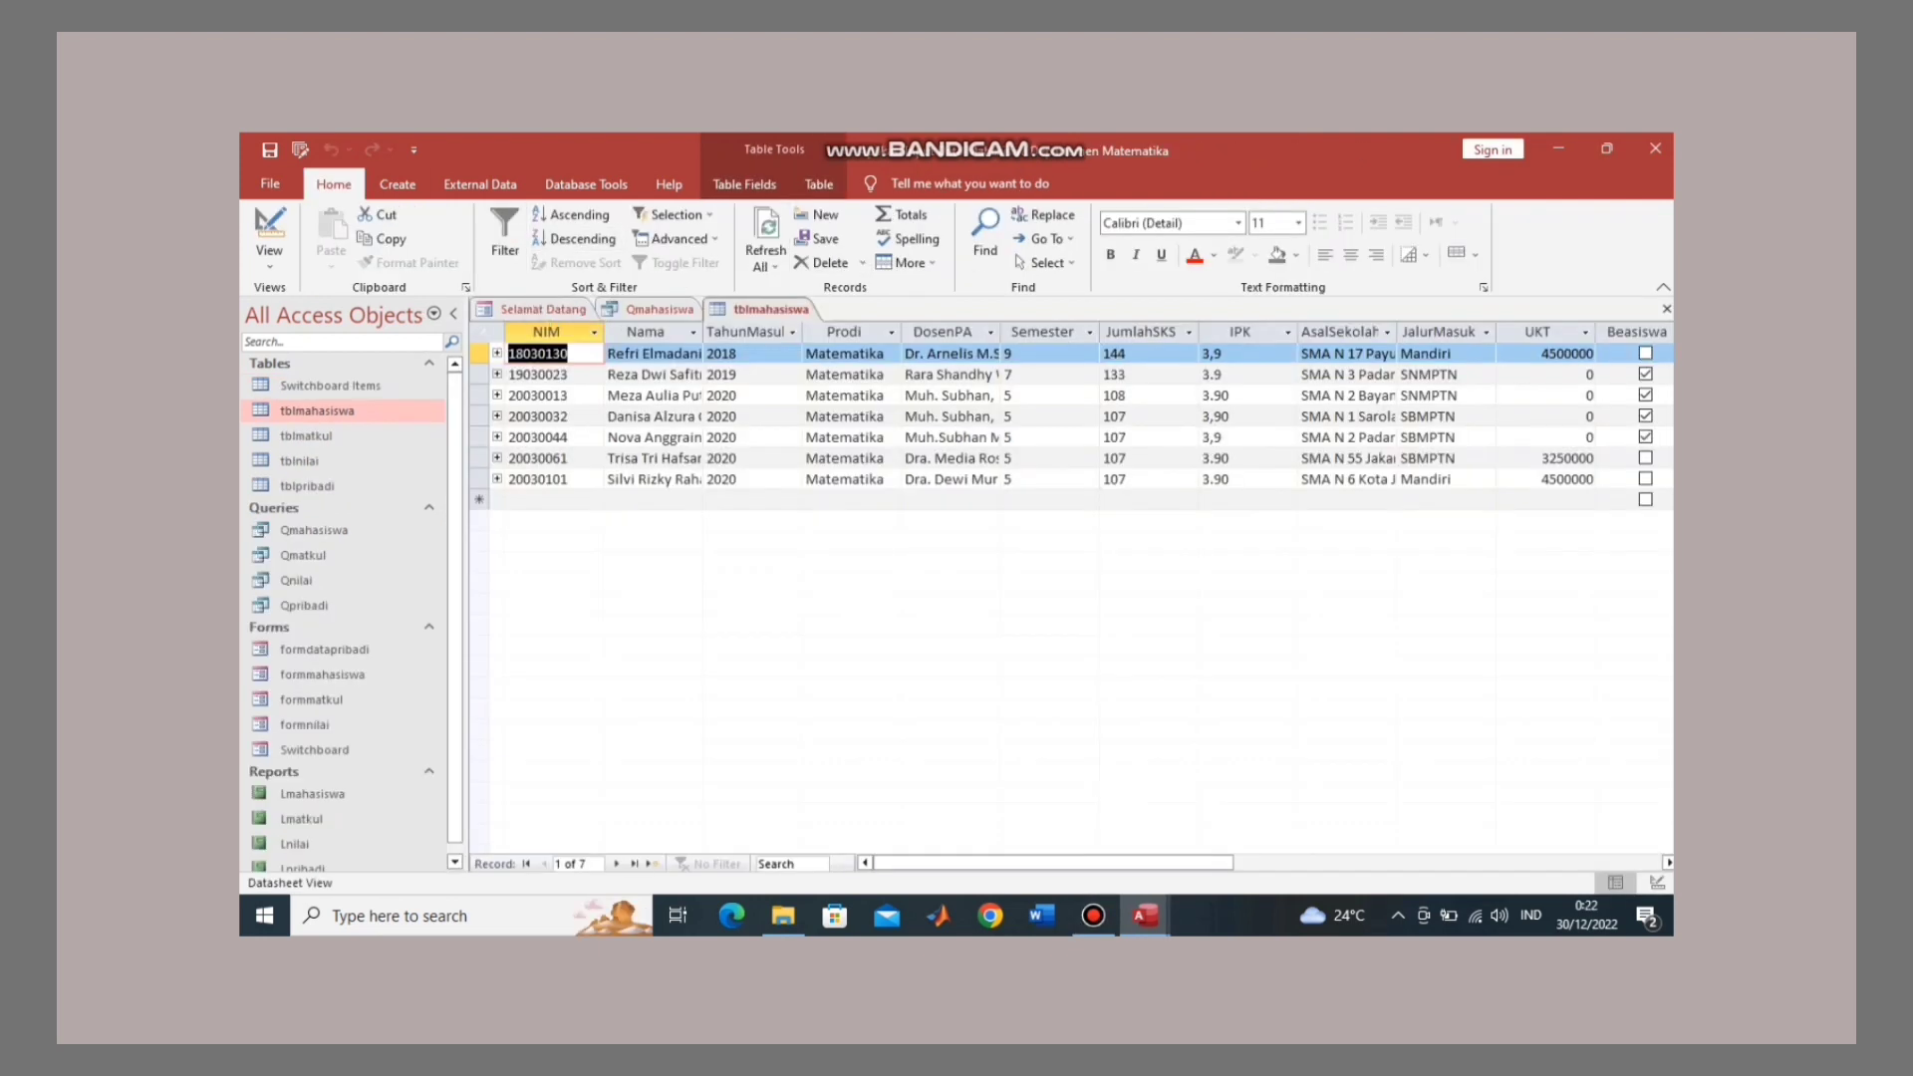
Step: Create a query design and add tblmahasiswa, tblmatkul, tblnilai and tblpribadi from Show Table
click(398, 183)
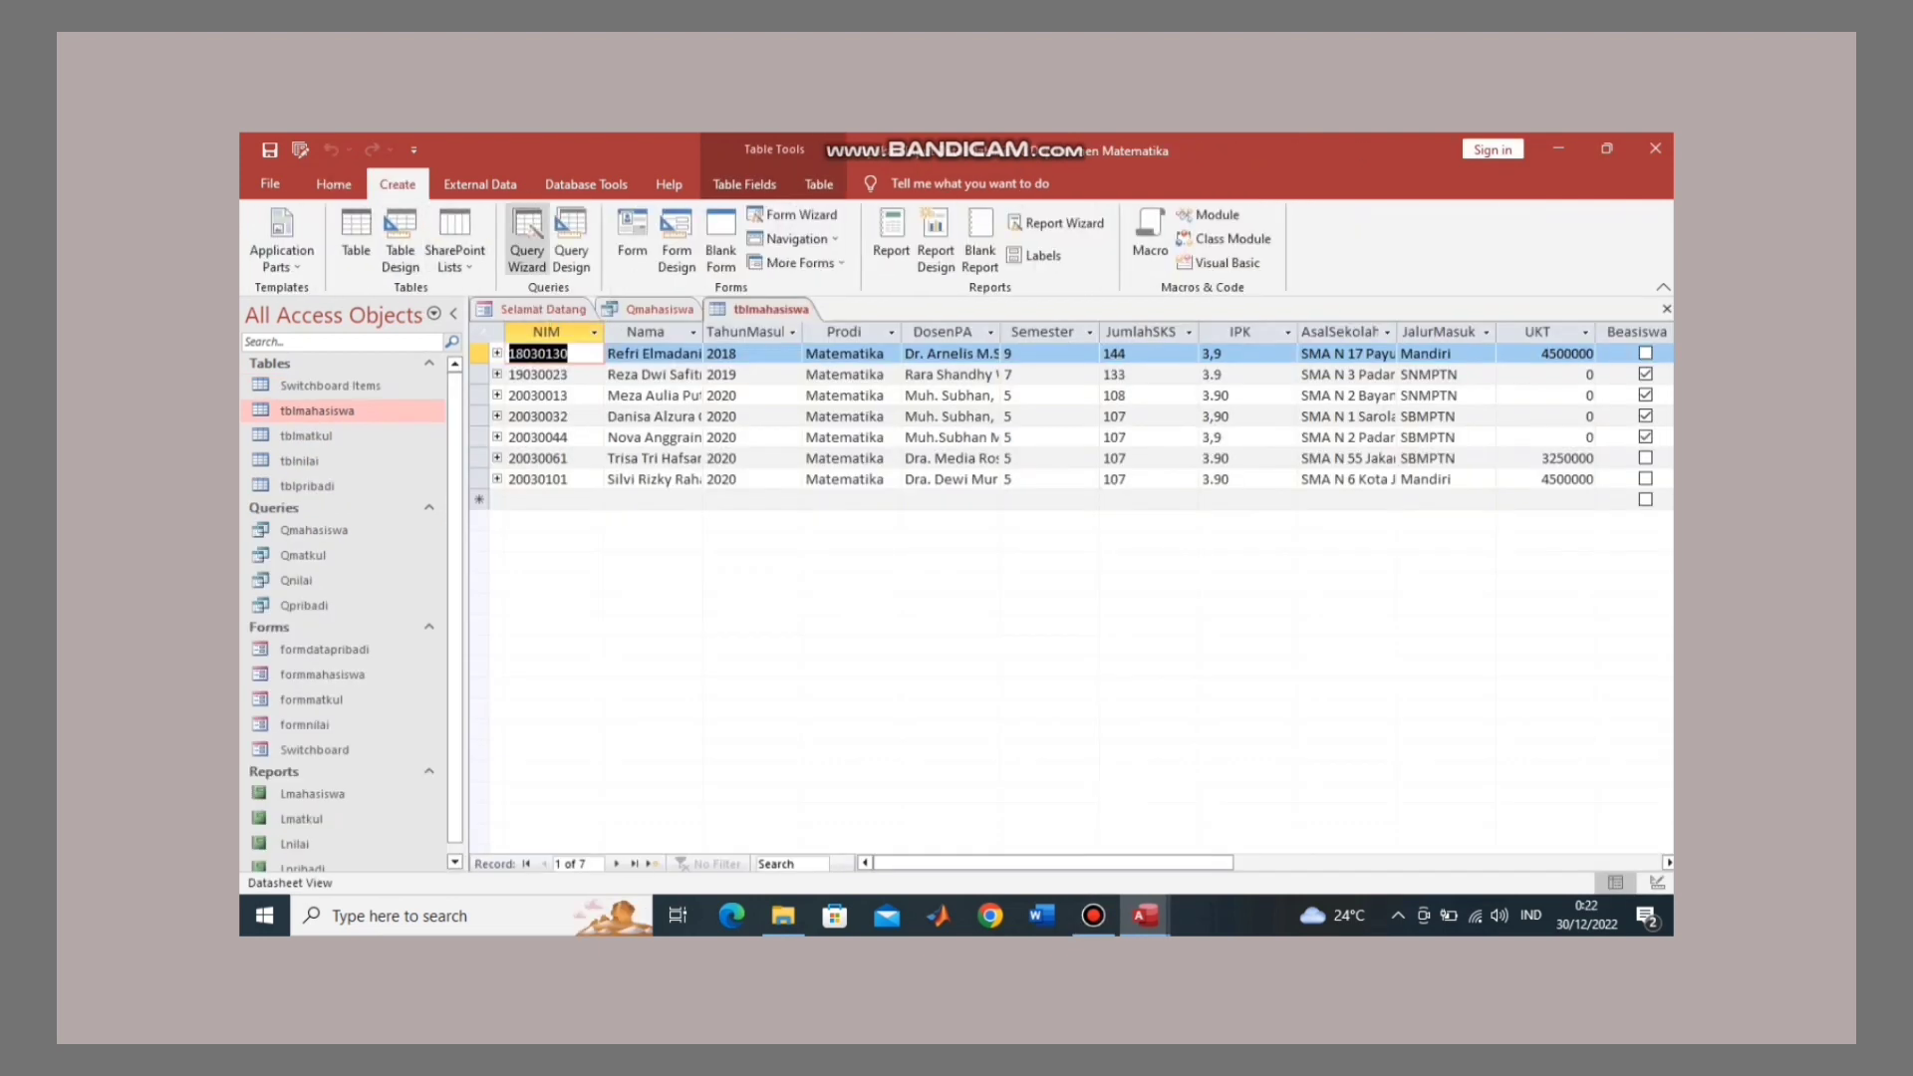
click(571, 242)
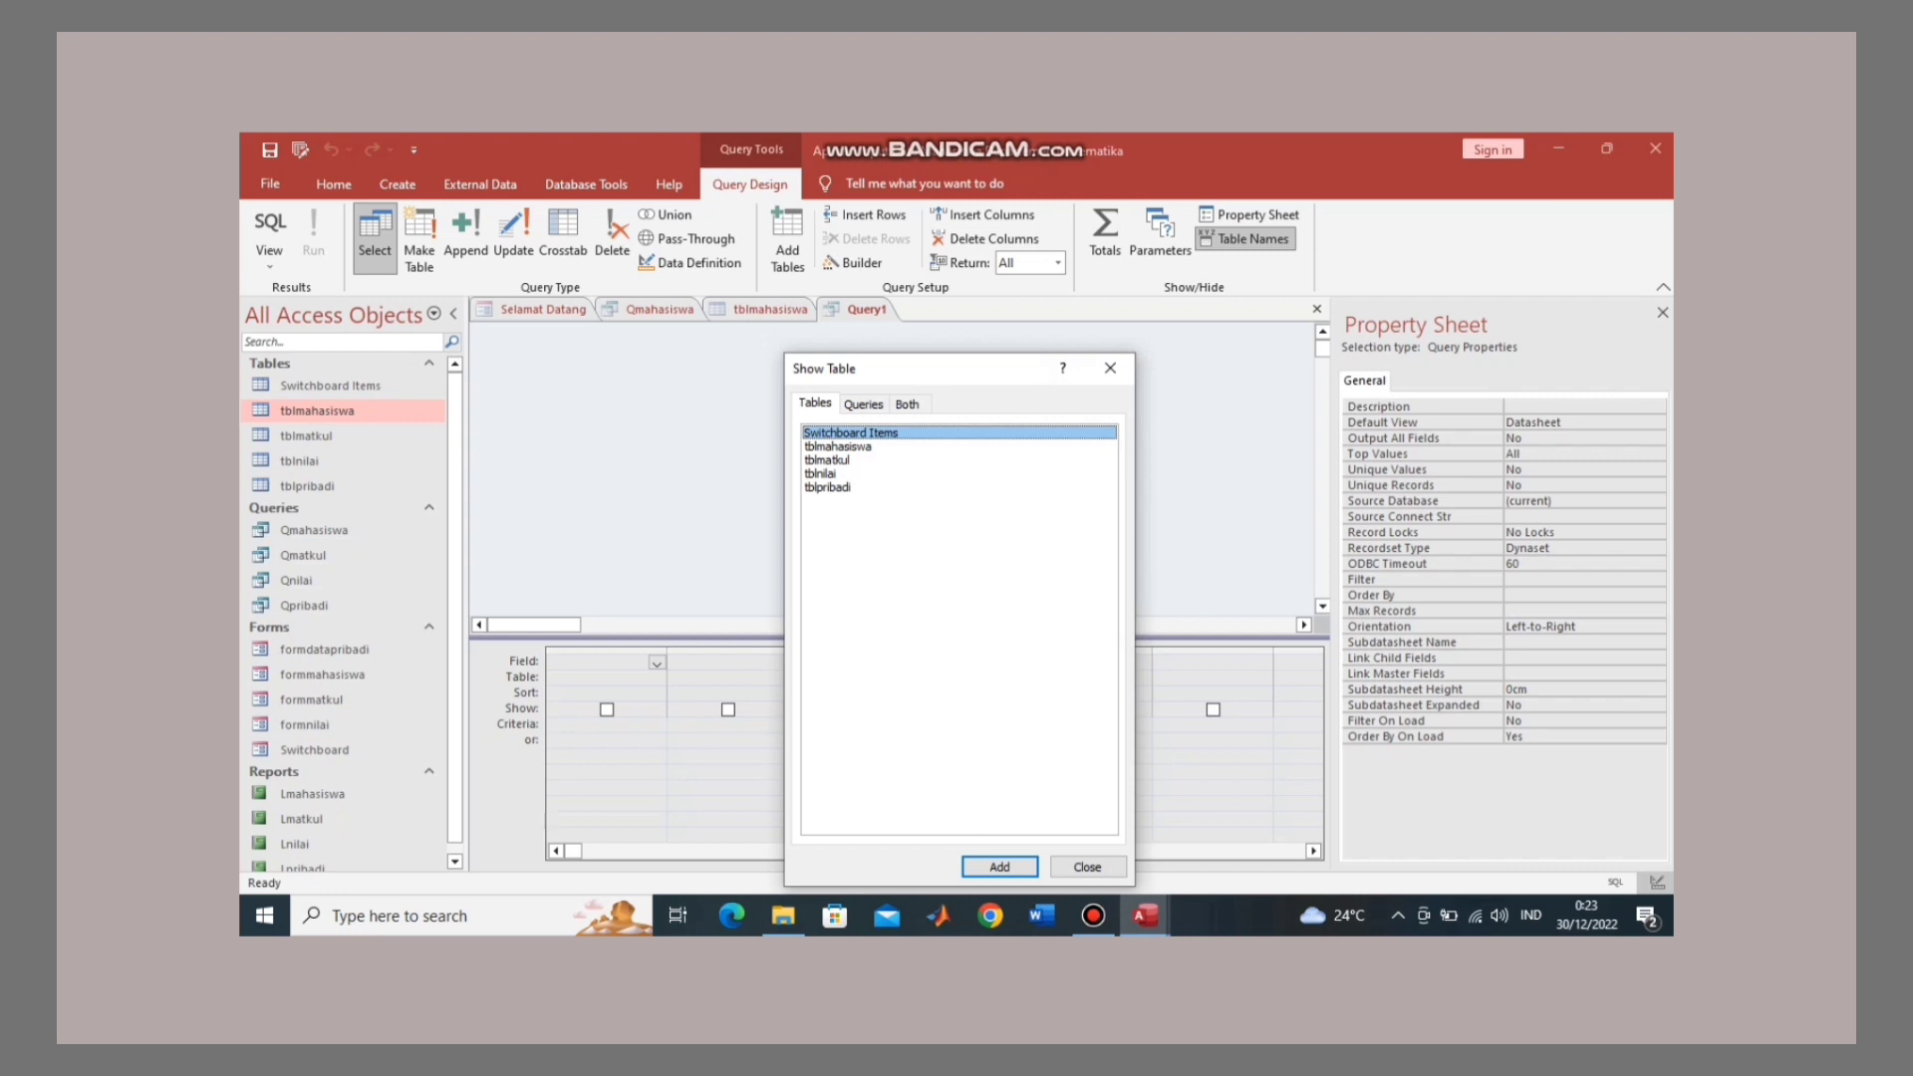
click(837, 446)
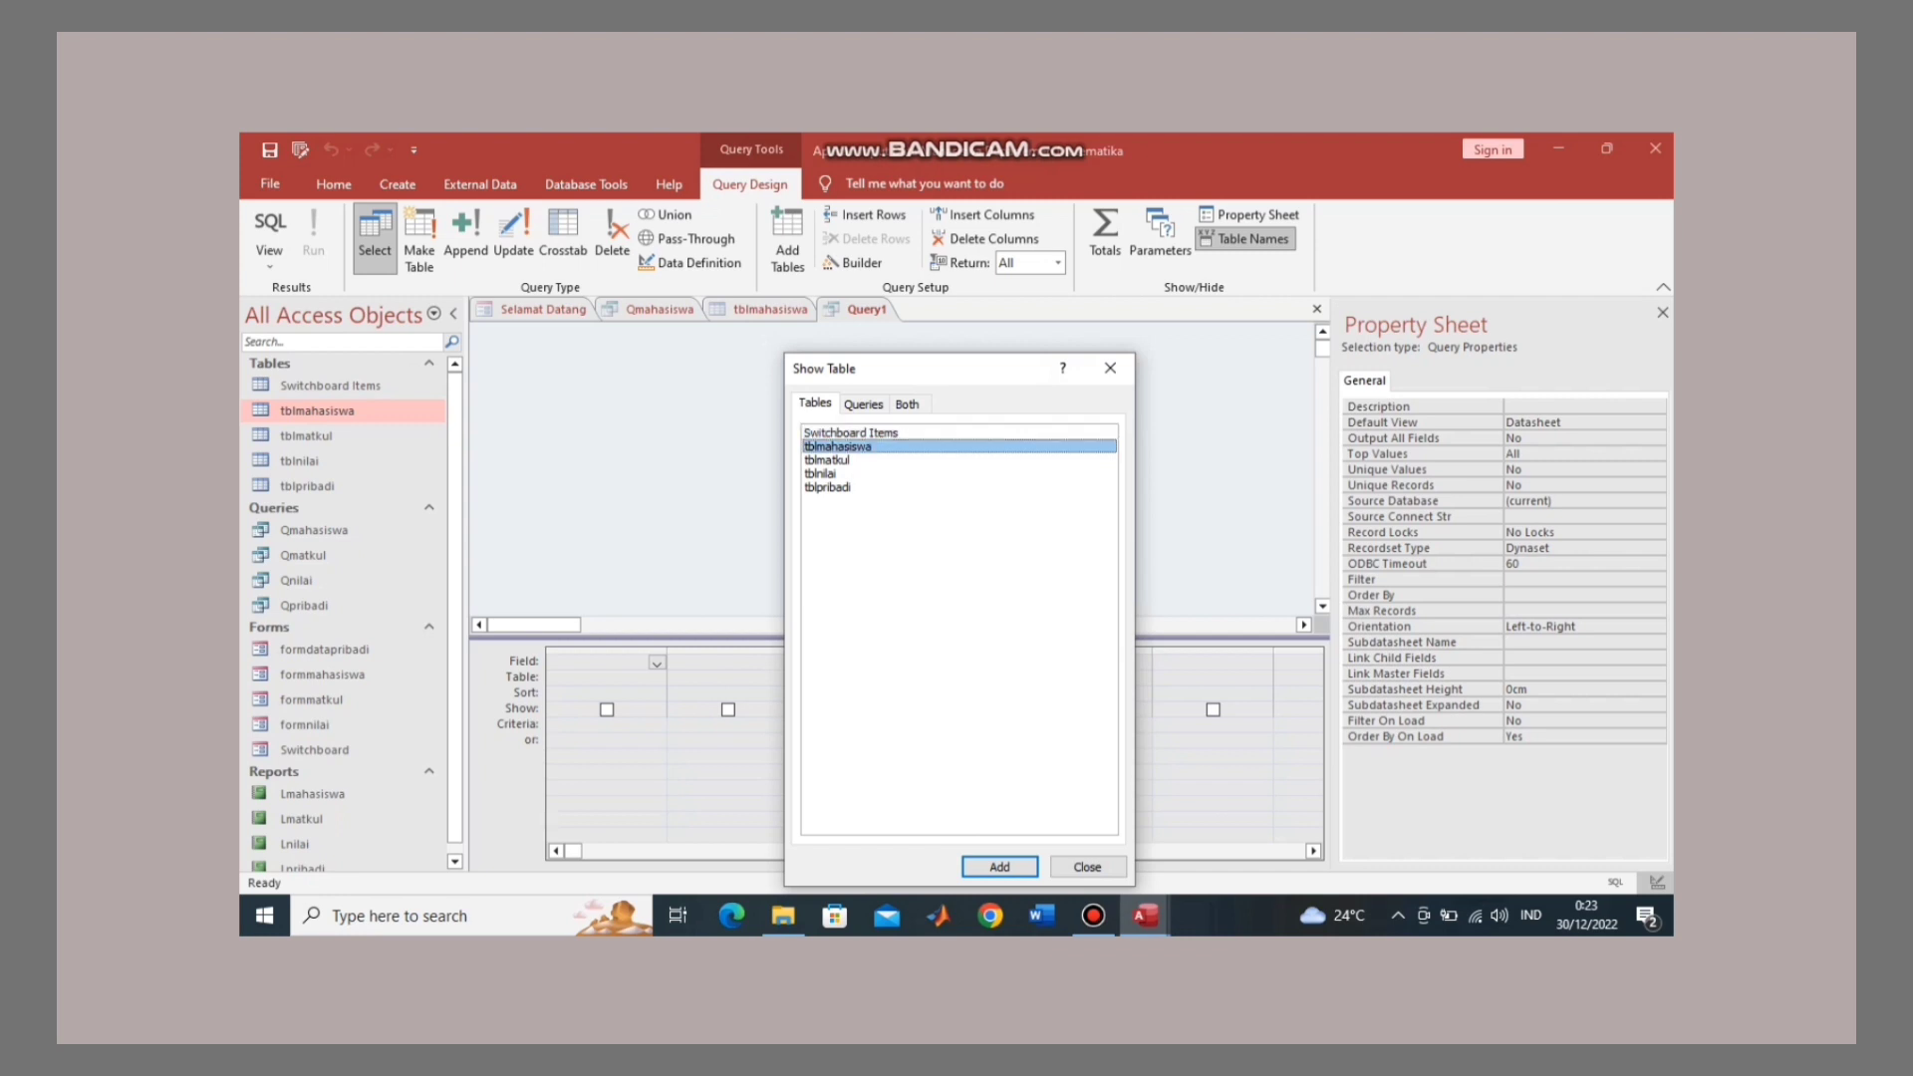
key(Return)
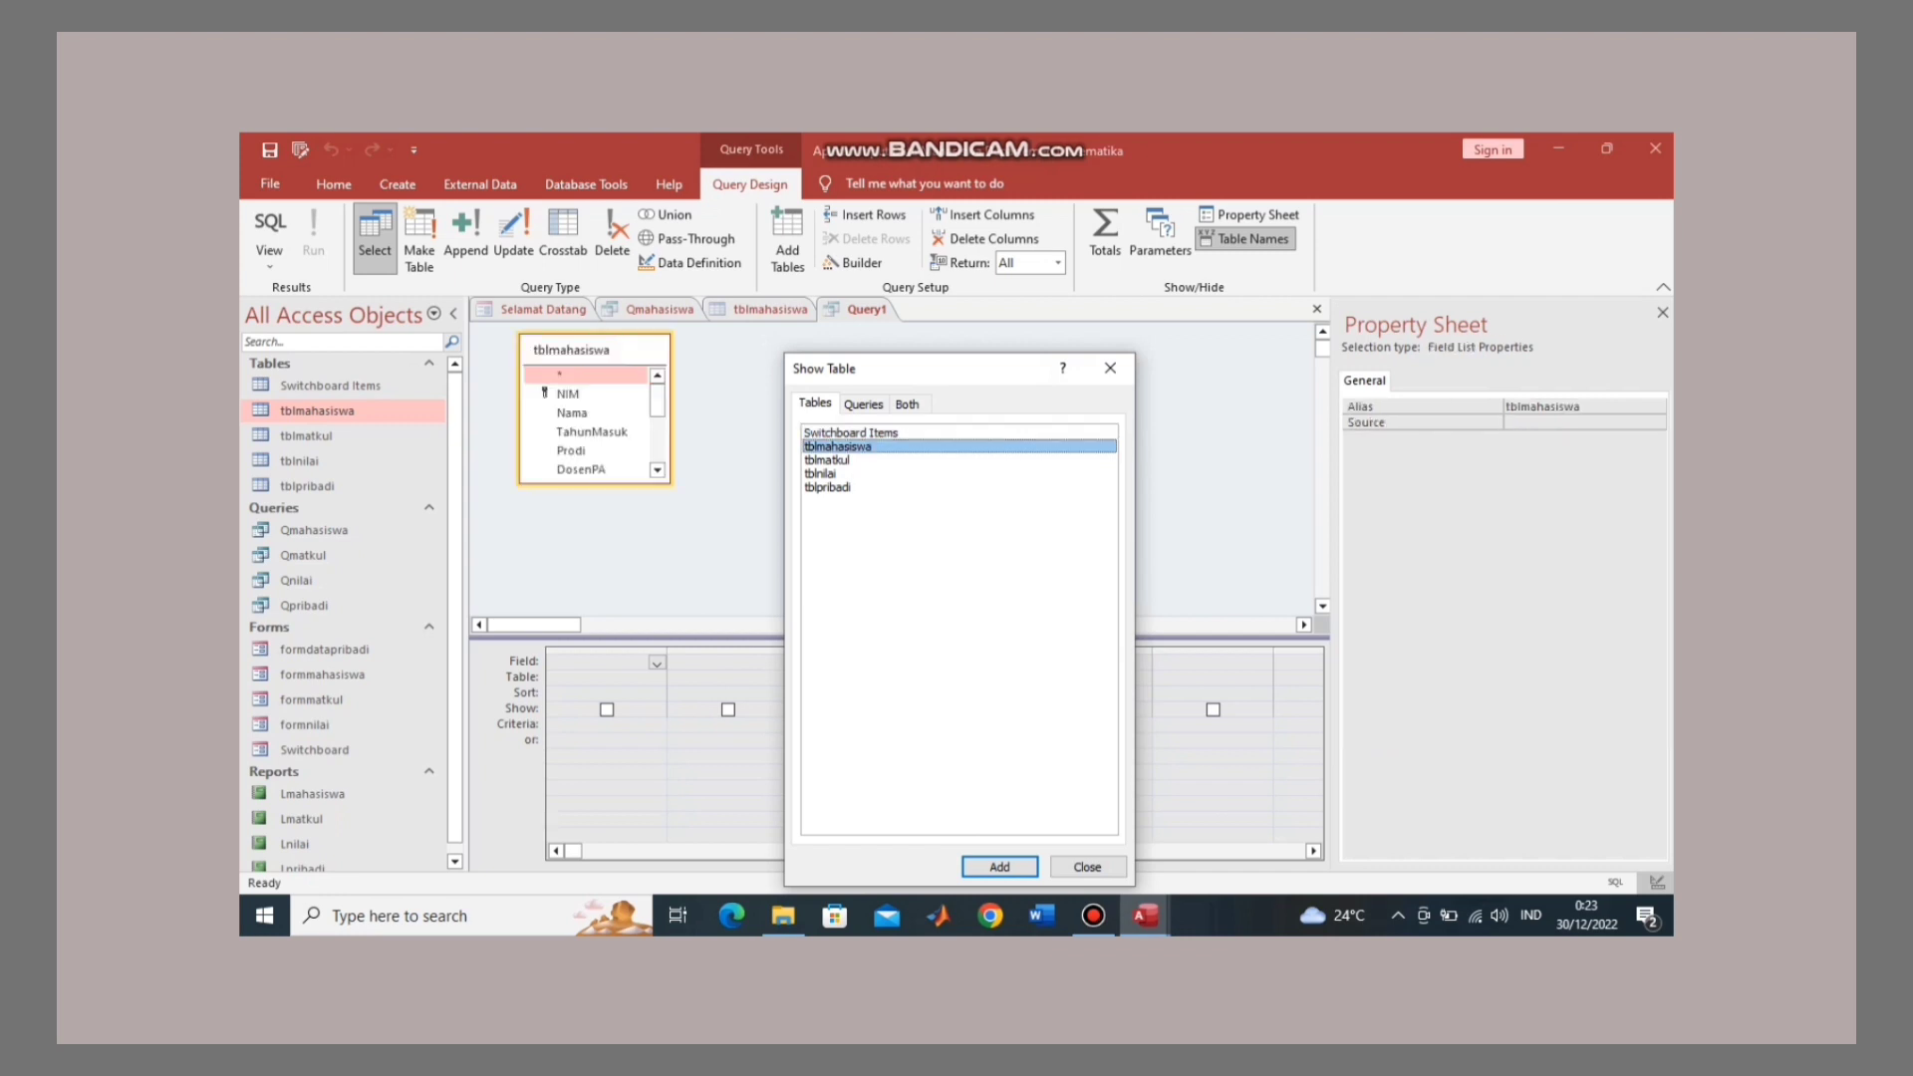
click(827, 461)
key(Return)
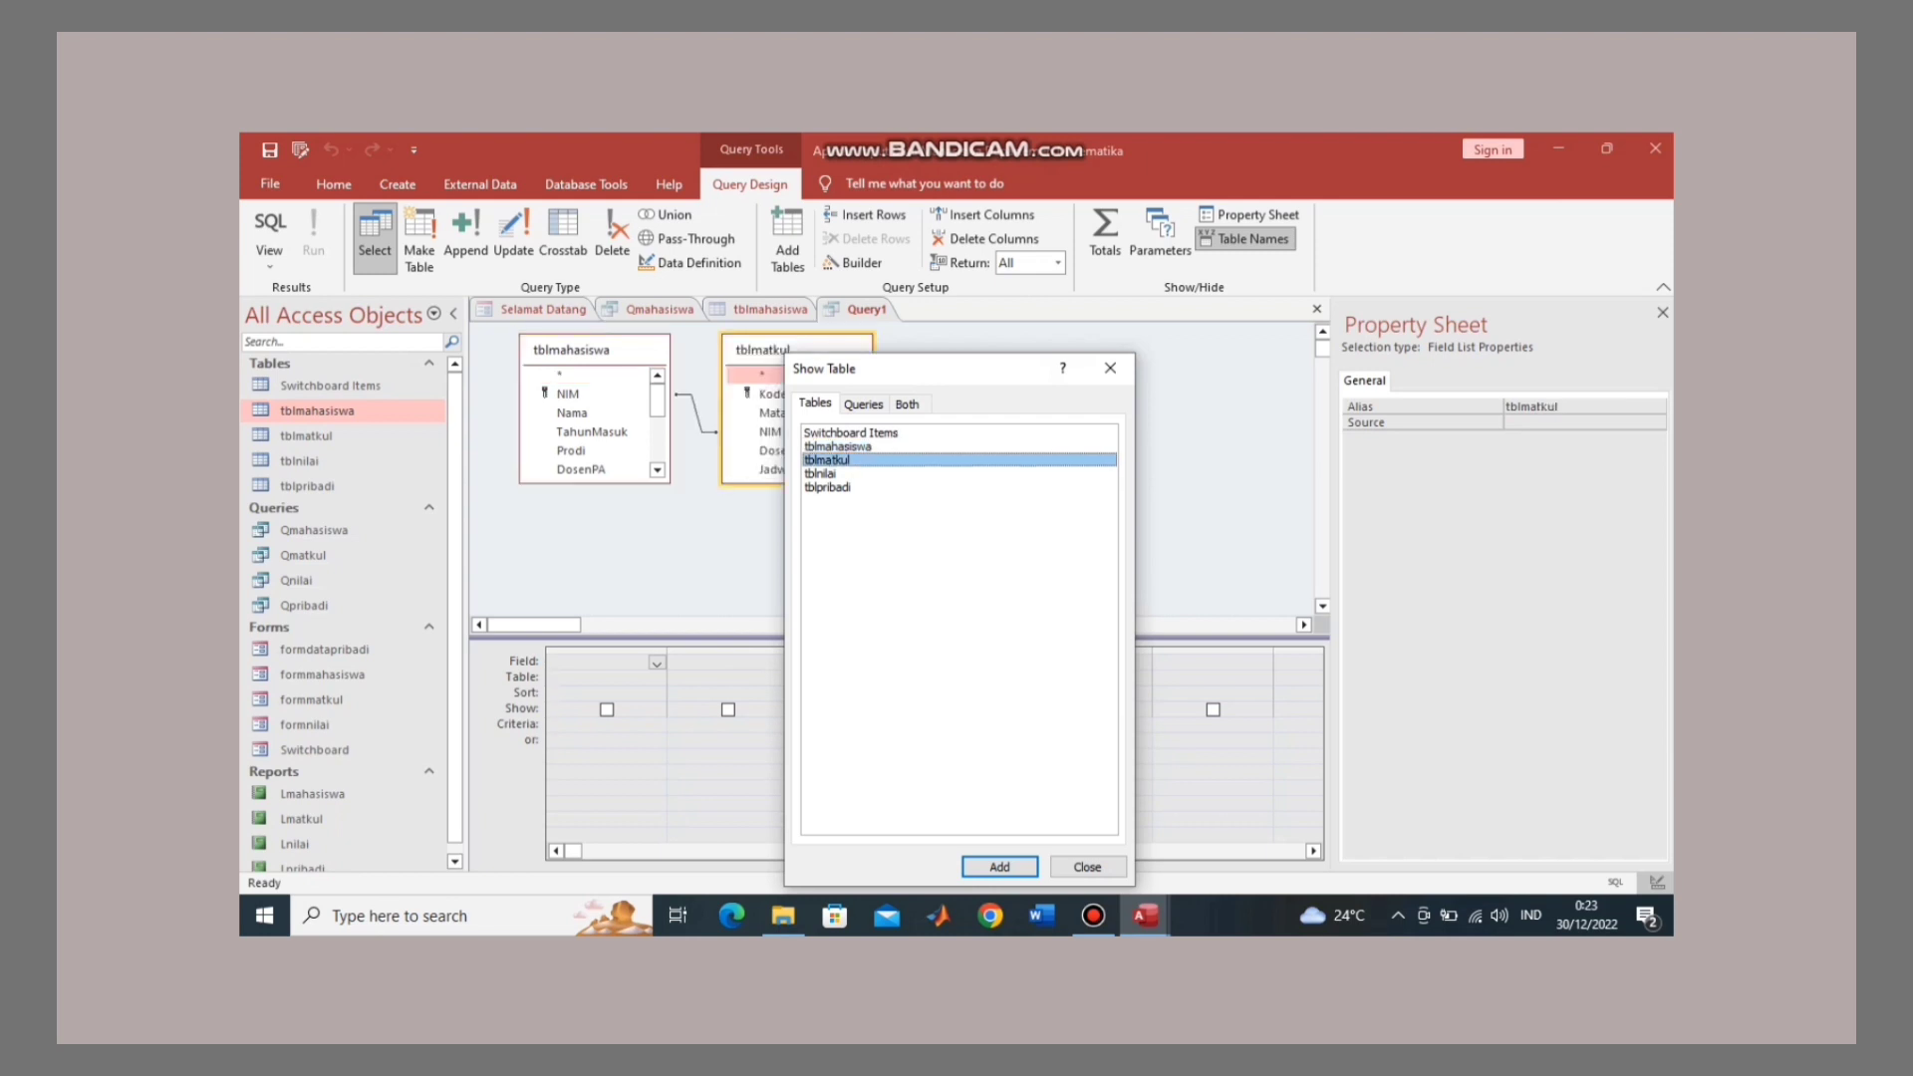
click(820, 473)
key(Return)
click(827, 487)
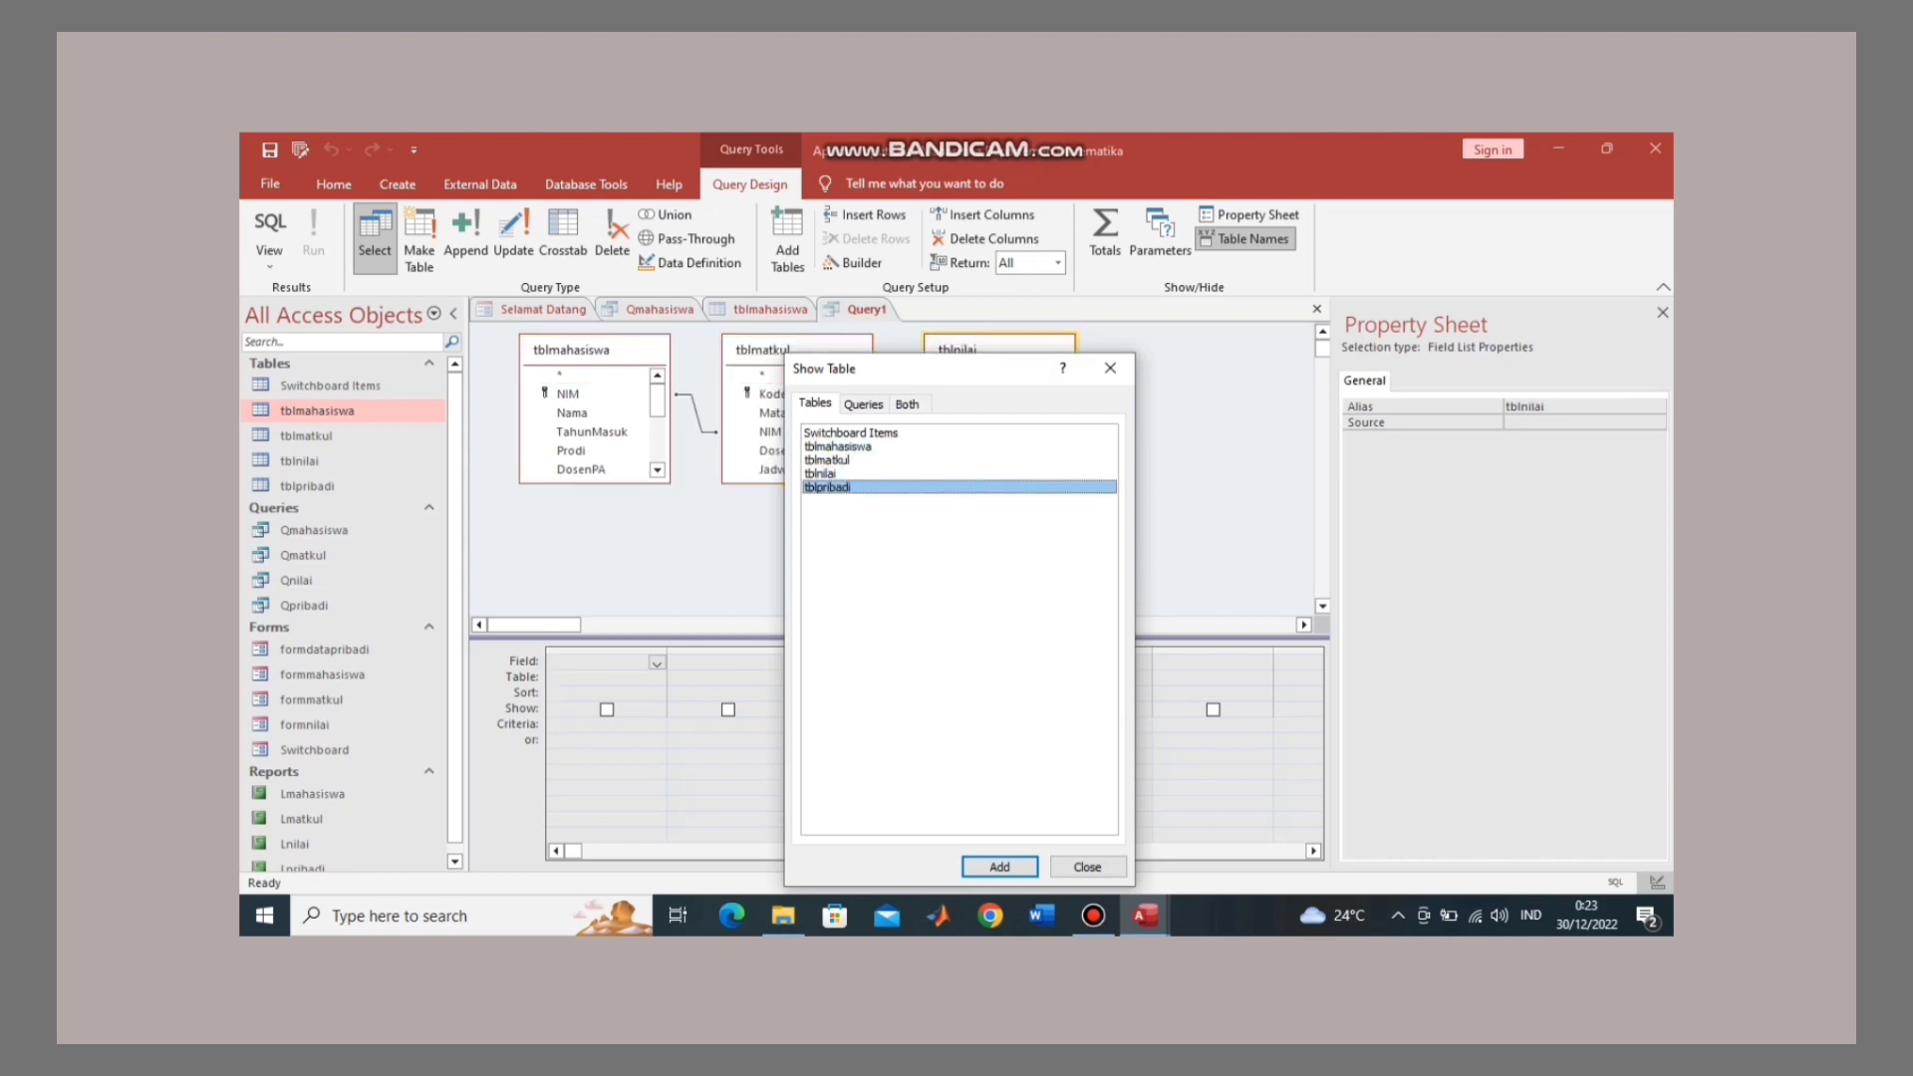
key(Return)
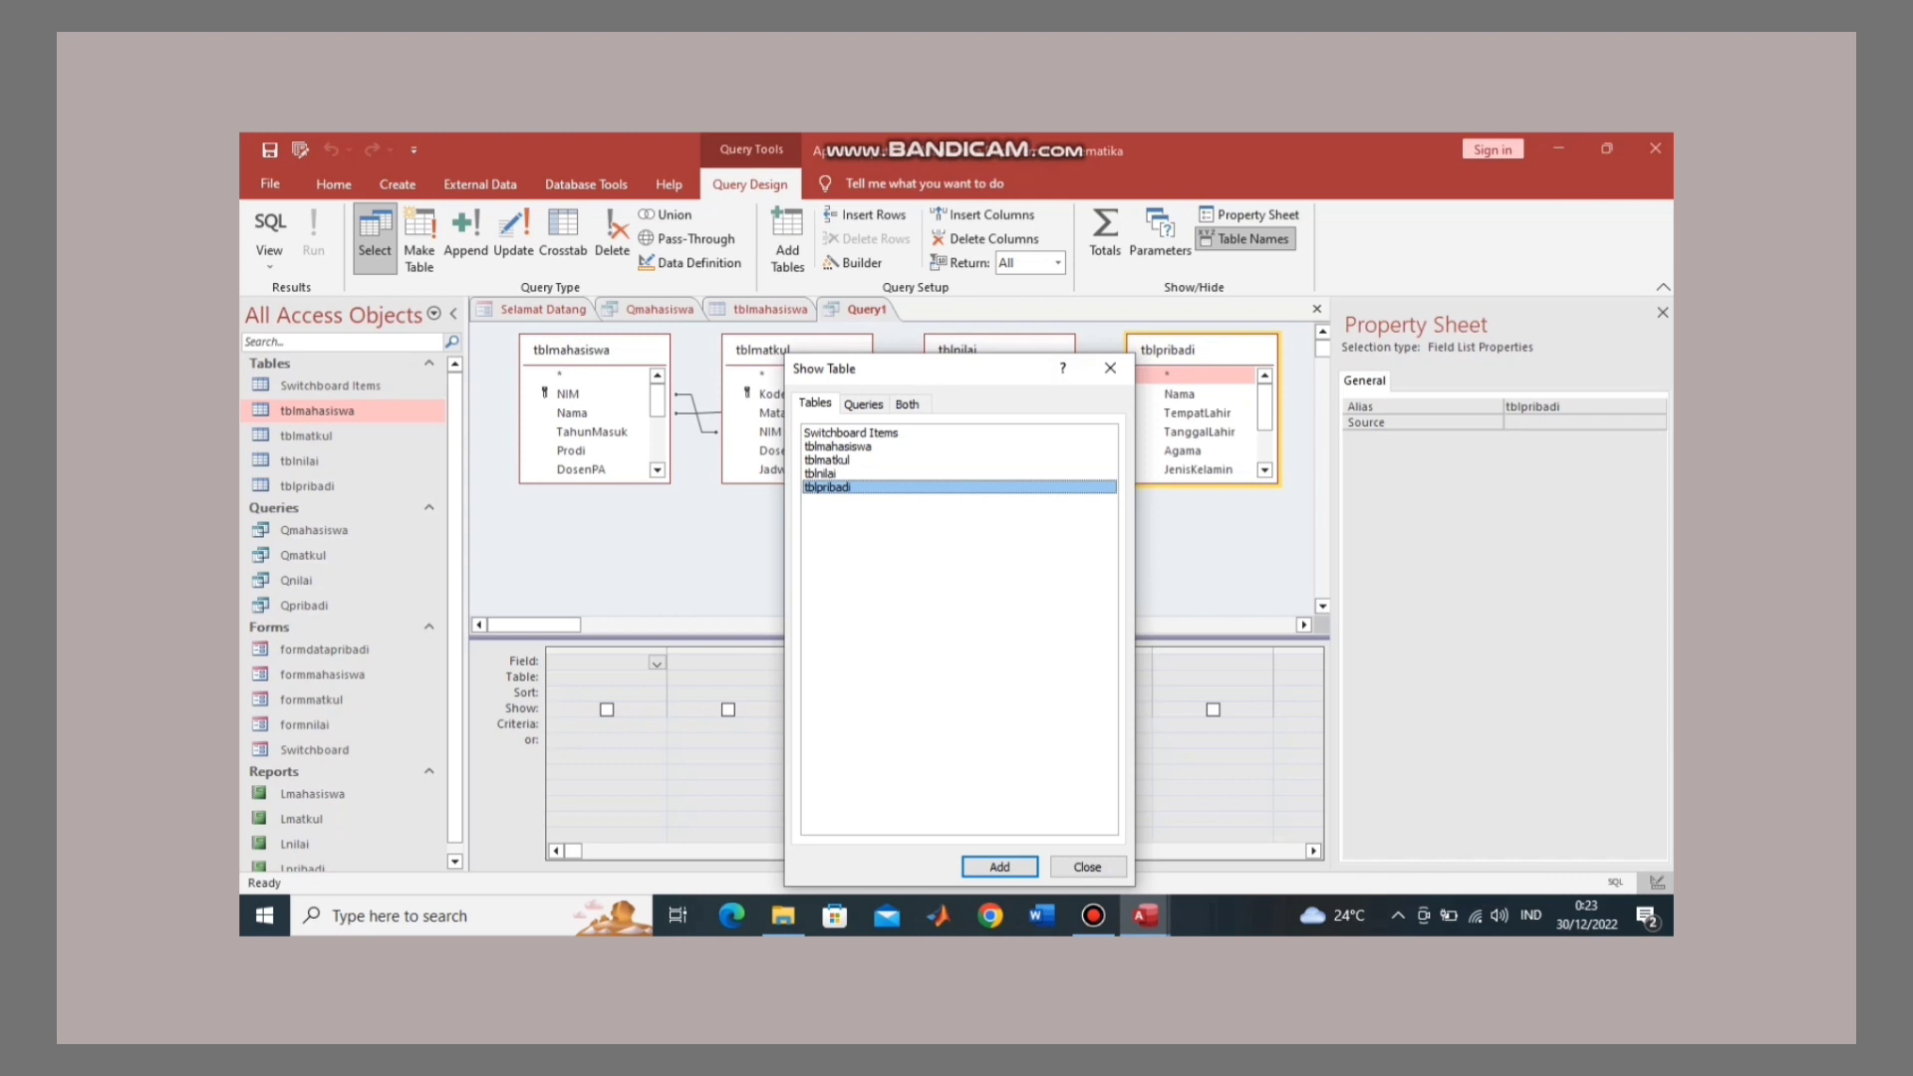
click(1087, 867)
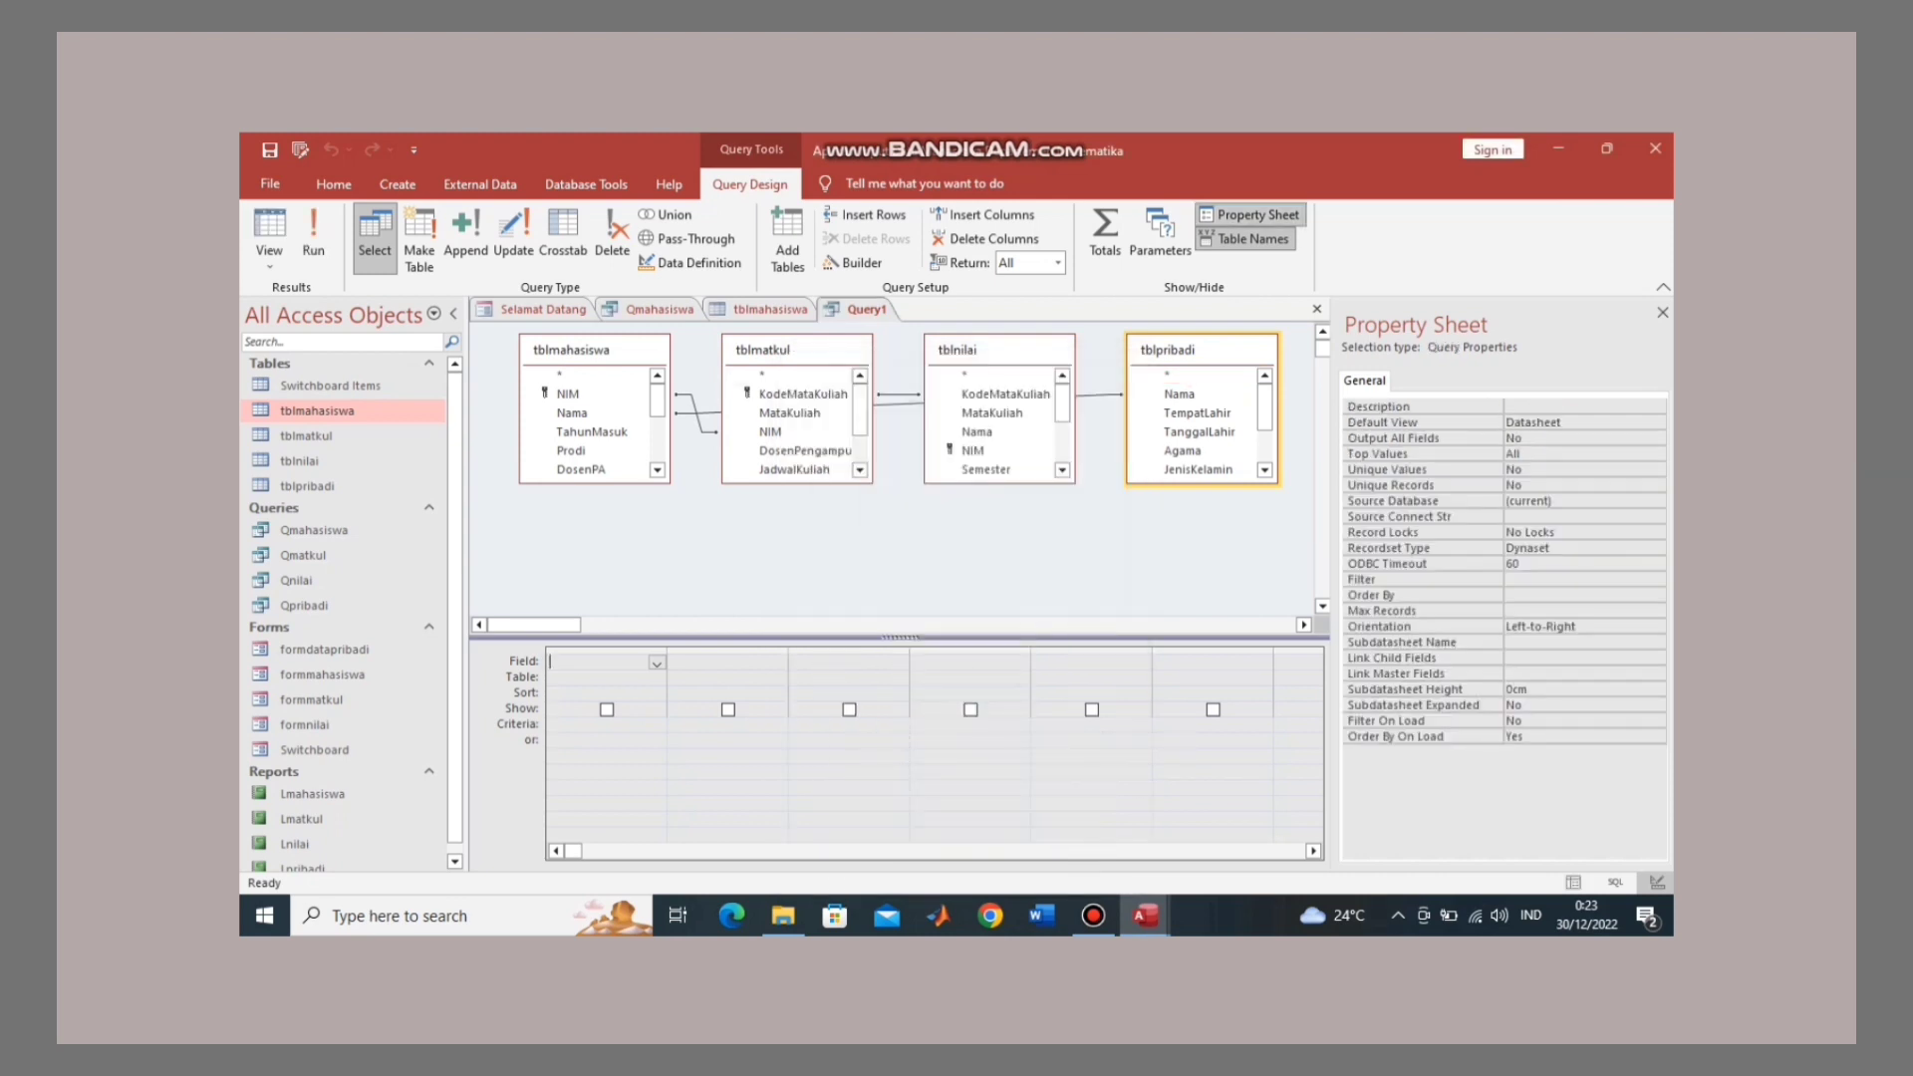
Step: Drag the field lists into a row: tblpribadi at far left, then tblmahasiswa, tblmatkul, tblnilai
mouse_move(777, 350)
mouse_down()
mouse_move(773, 421)
mouse_move(718, 400)
mouse_move(773, 342)
mouse_up()
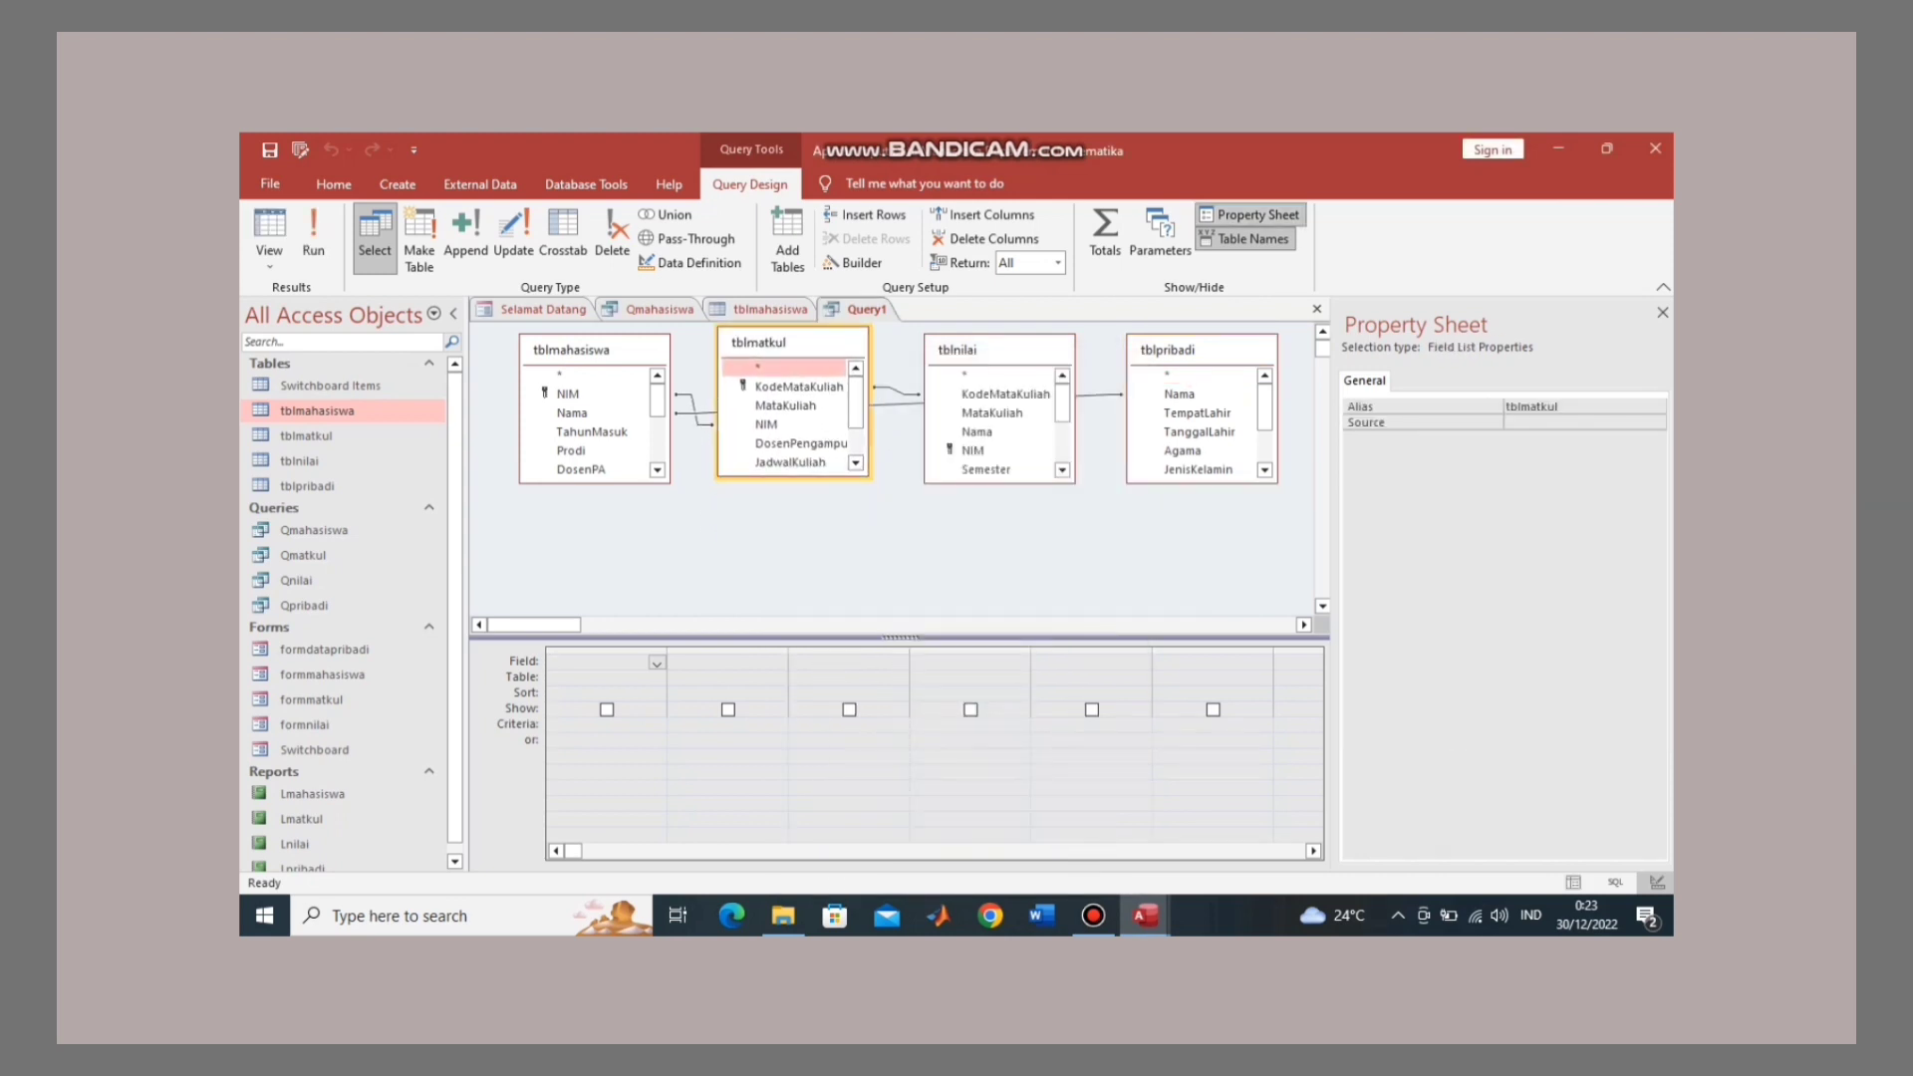
mouse_move(956, 349)
mouse_down()
mouse_move(748, 518)
mouse_move(955, 357)
mouse_up()
drag(1168, 350, 707, 546)
click(956, 358)
drag(956, 359, 1099, 359)
drag(787, 342, 964, 356)
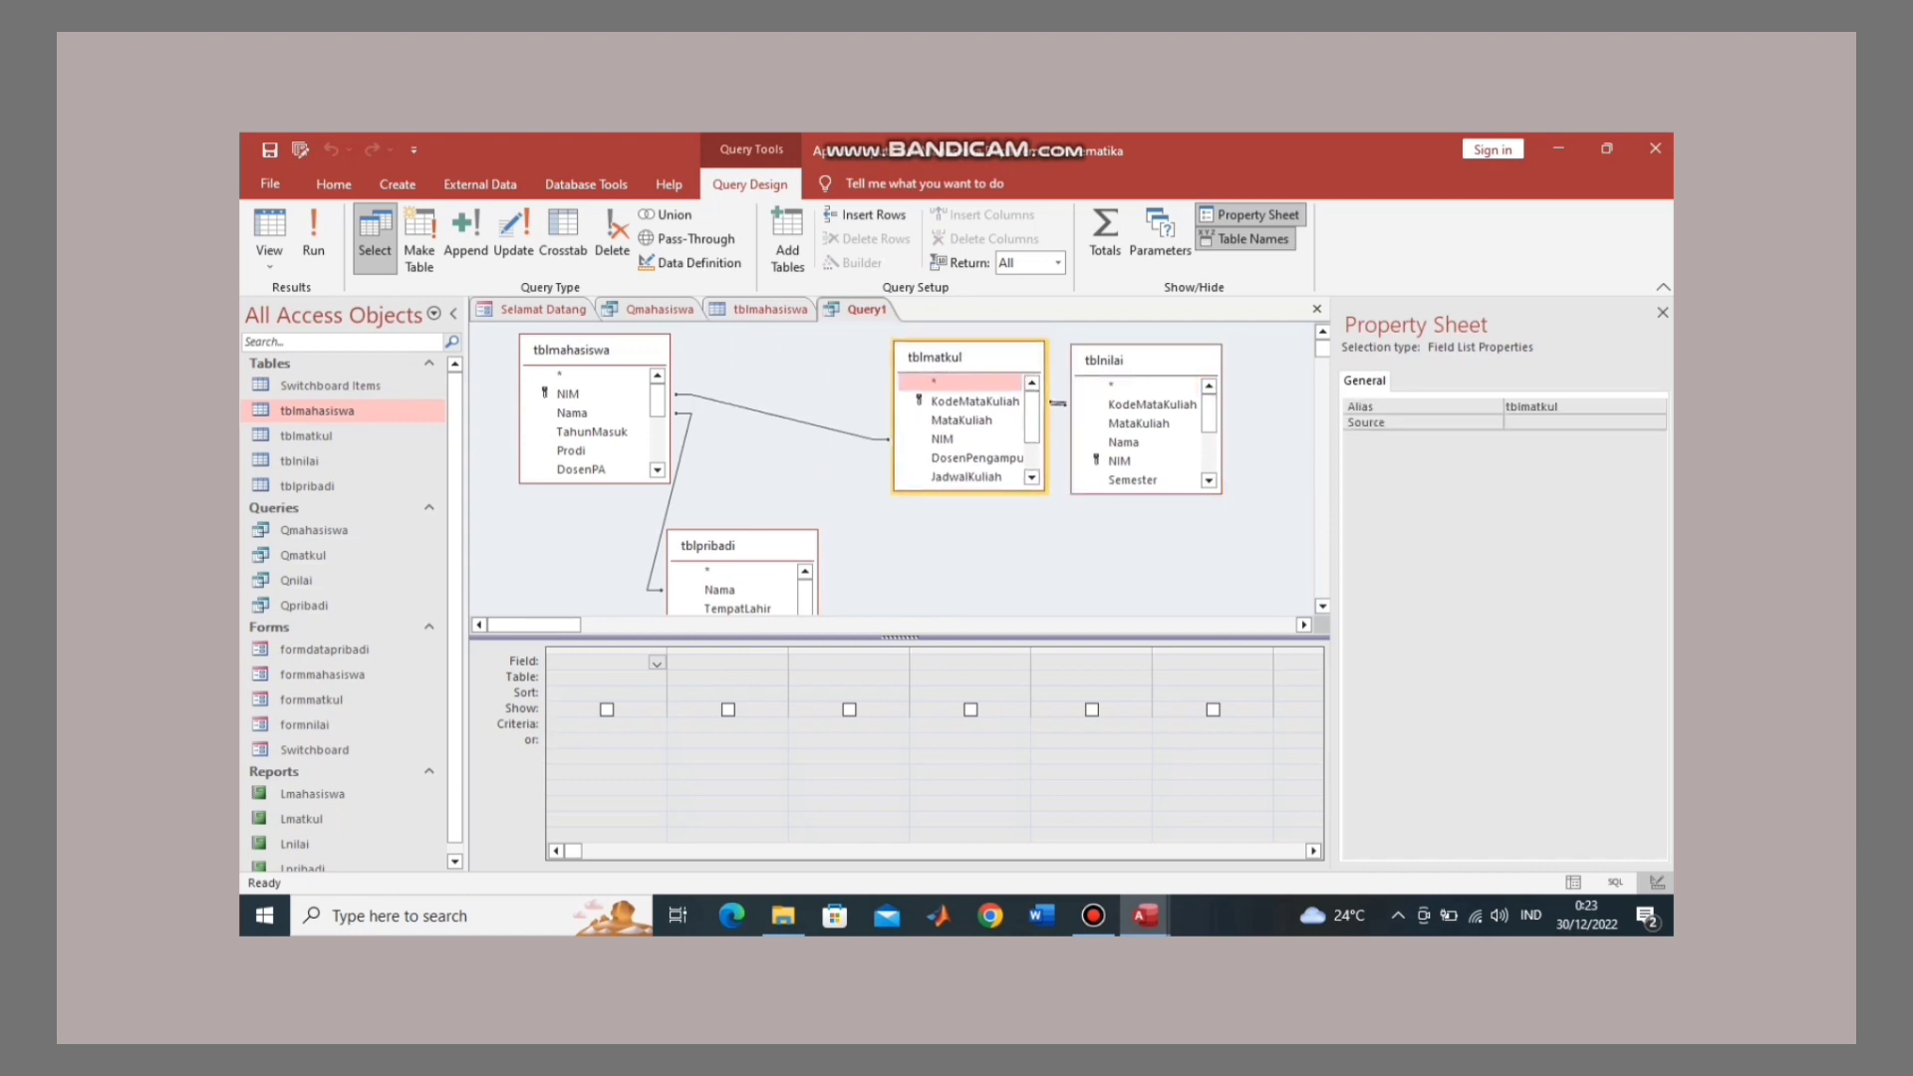
click(588, 349)
drag(587, 350, 759, 369)
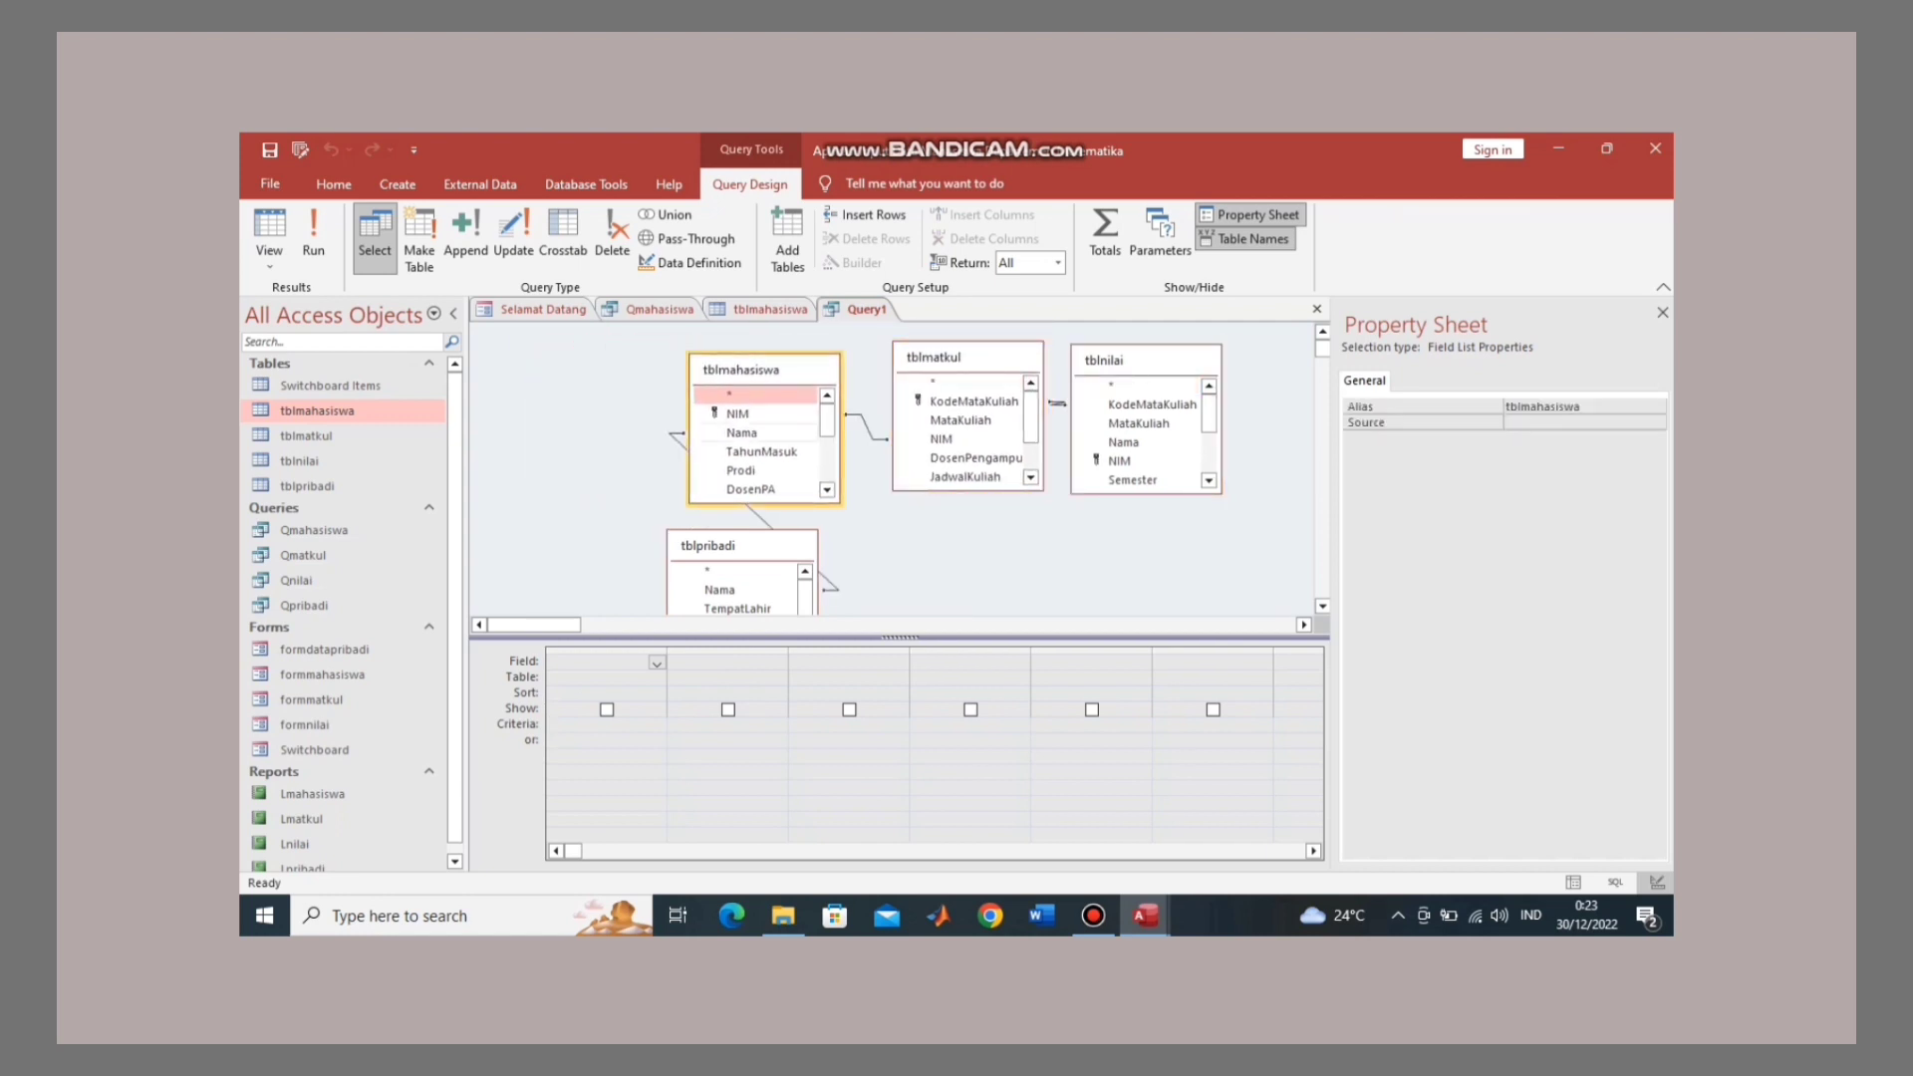
drag(707, 545, 558, 369)
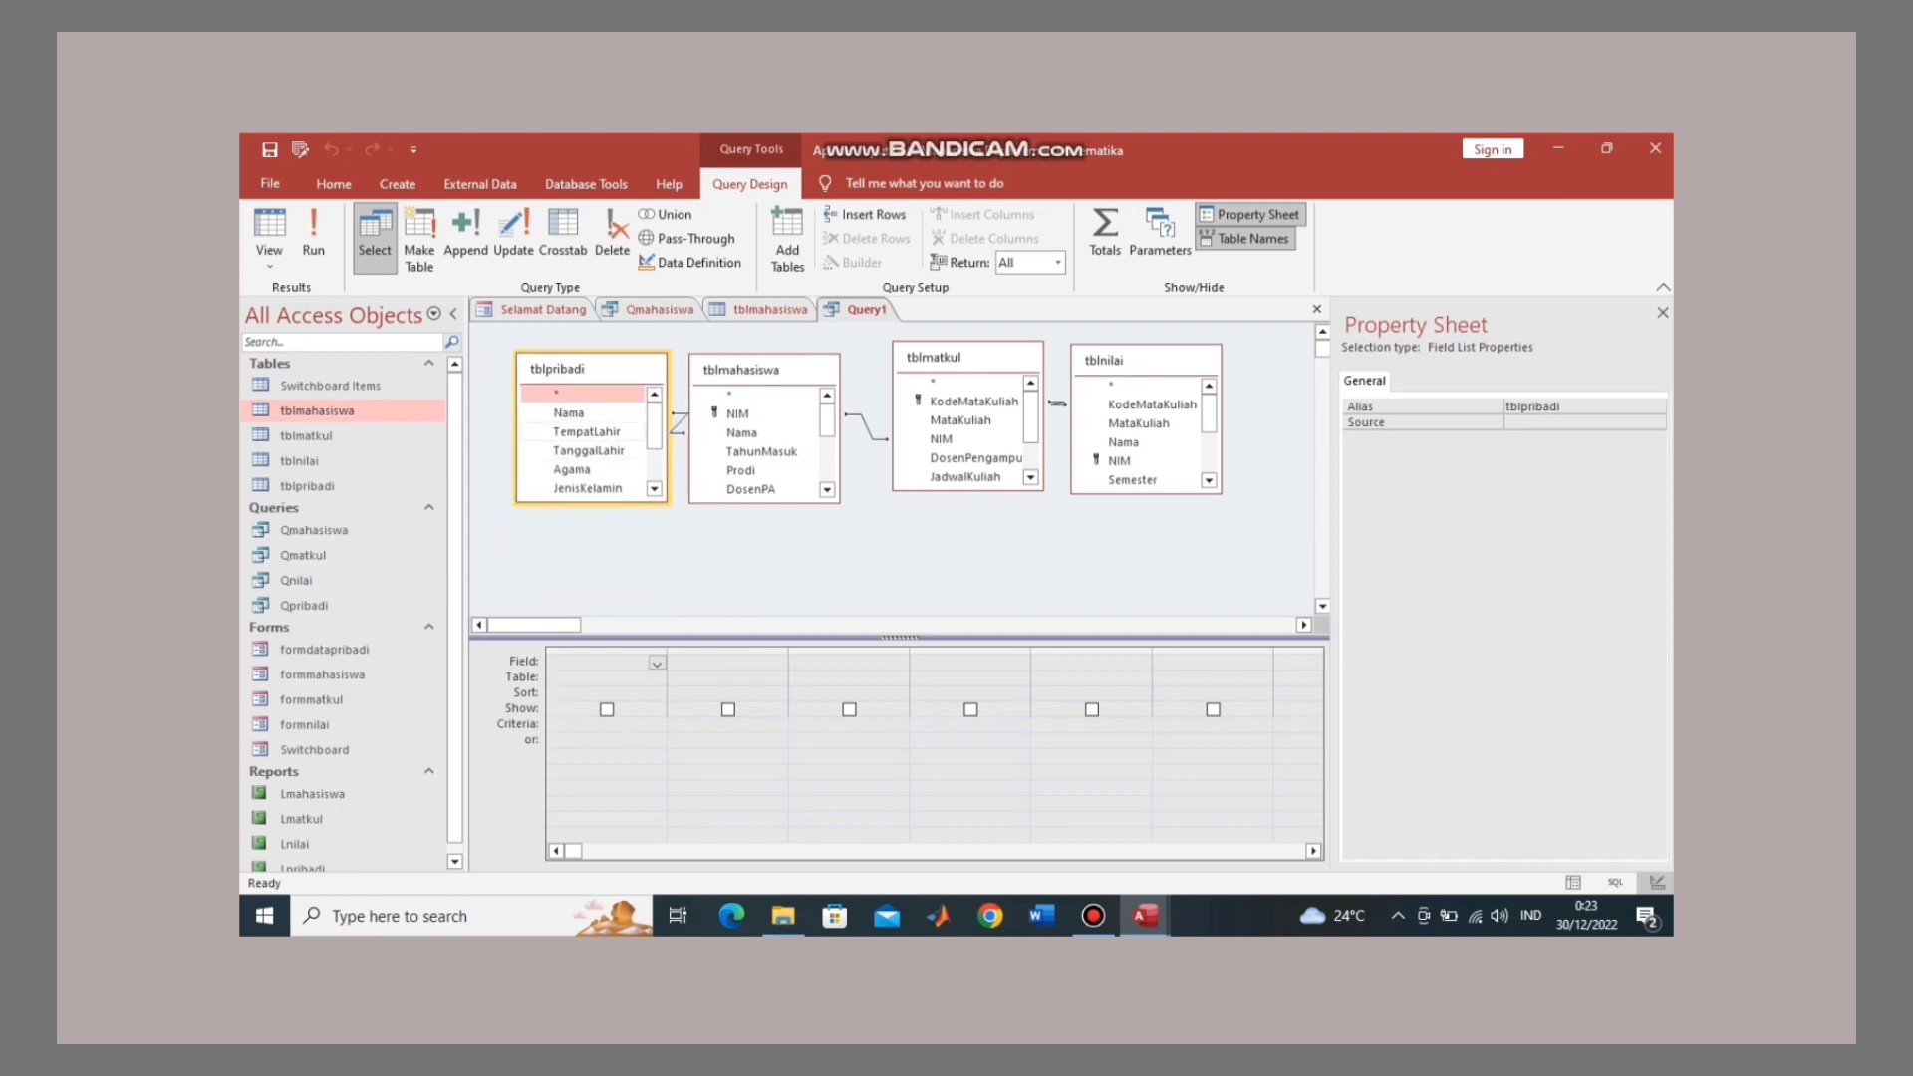
Step: Add tblpribadi's Nama, TempatLahir, TanggalLahir, Agama and JenisKelamin to the query grid
double_click(569, 412)
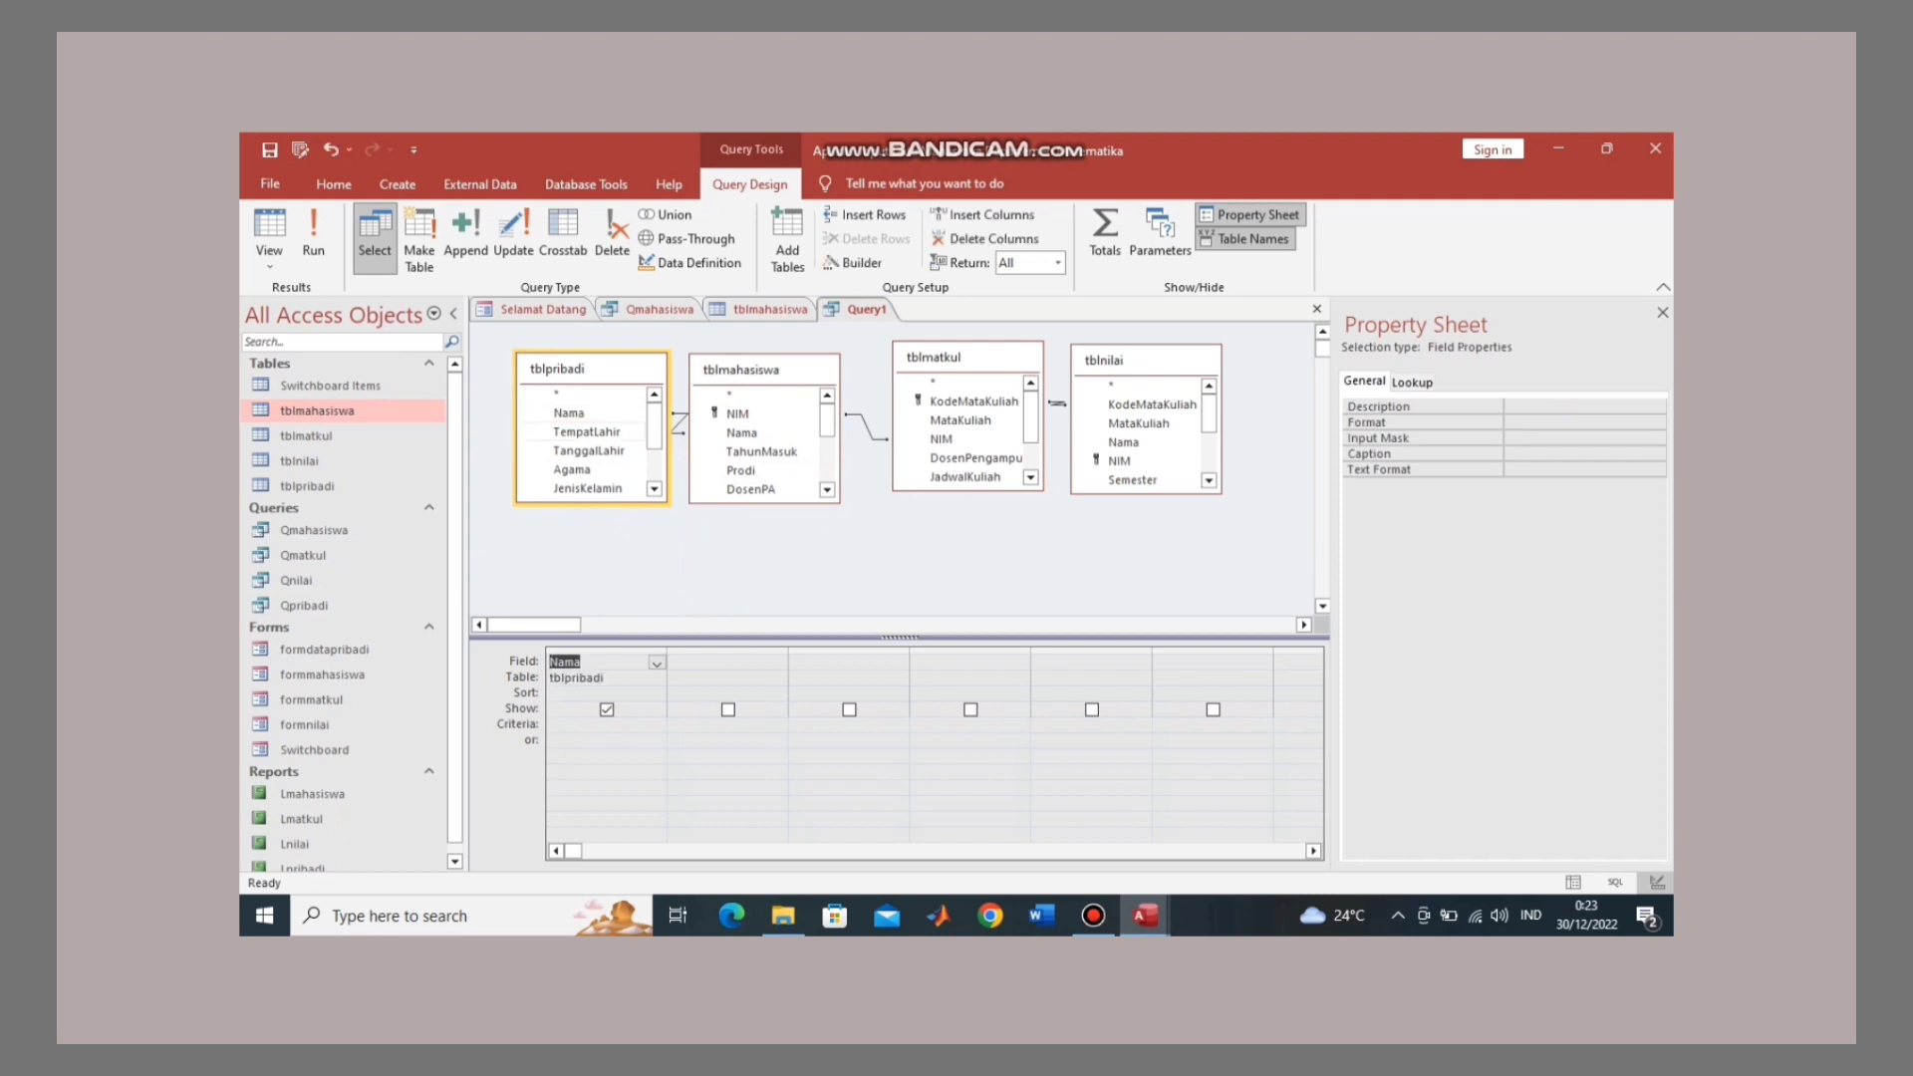
double_click(586, 431)
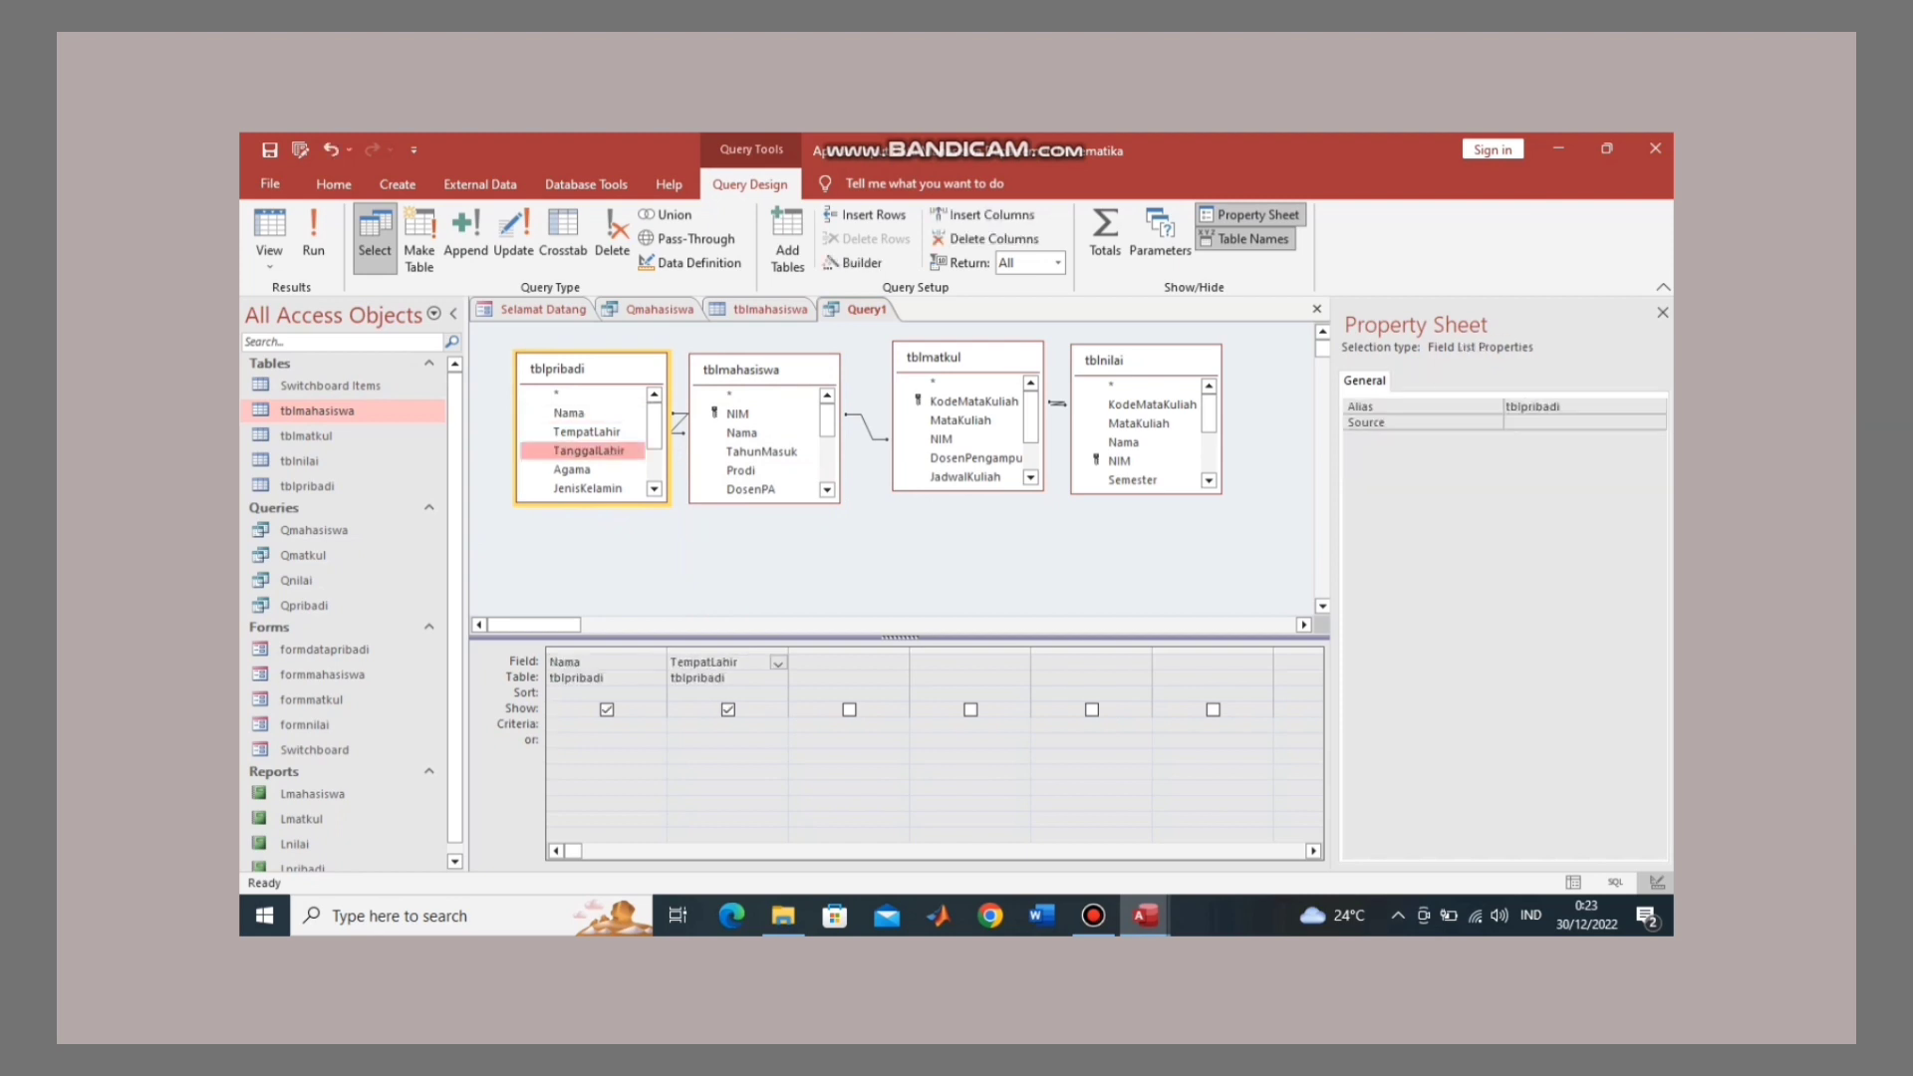
double_click(588, 450)
double_click(572, 469)
scroll(587, 439, down, 1)
scroll(587, 438, down, 1)
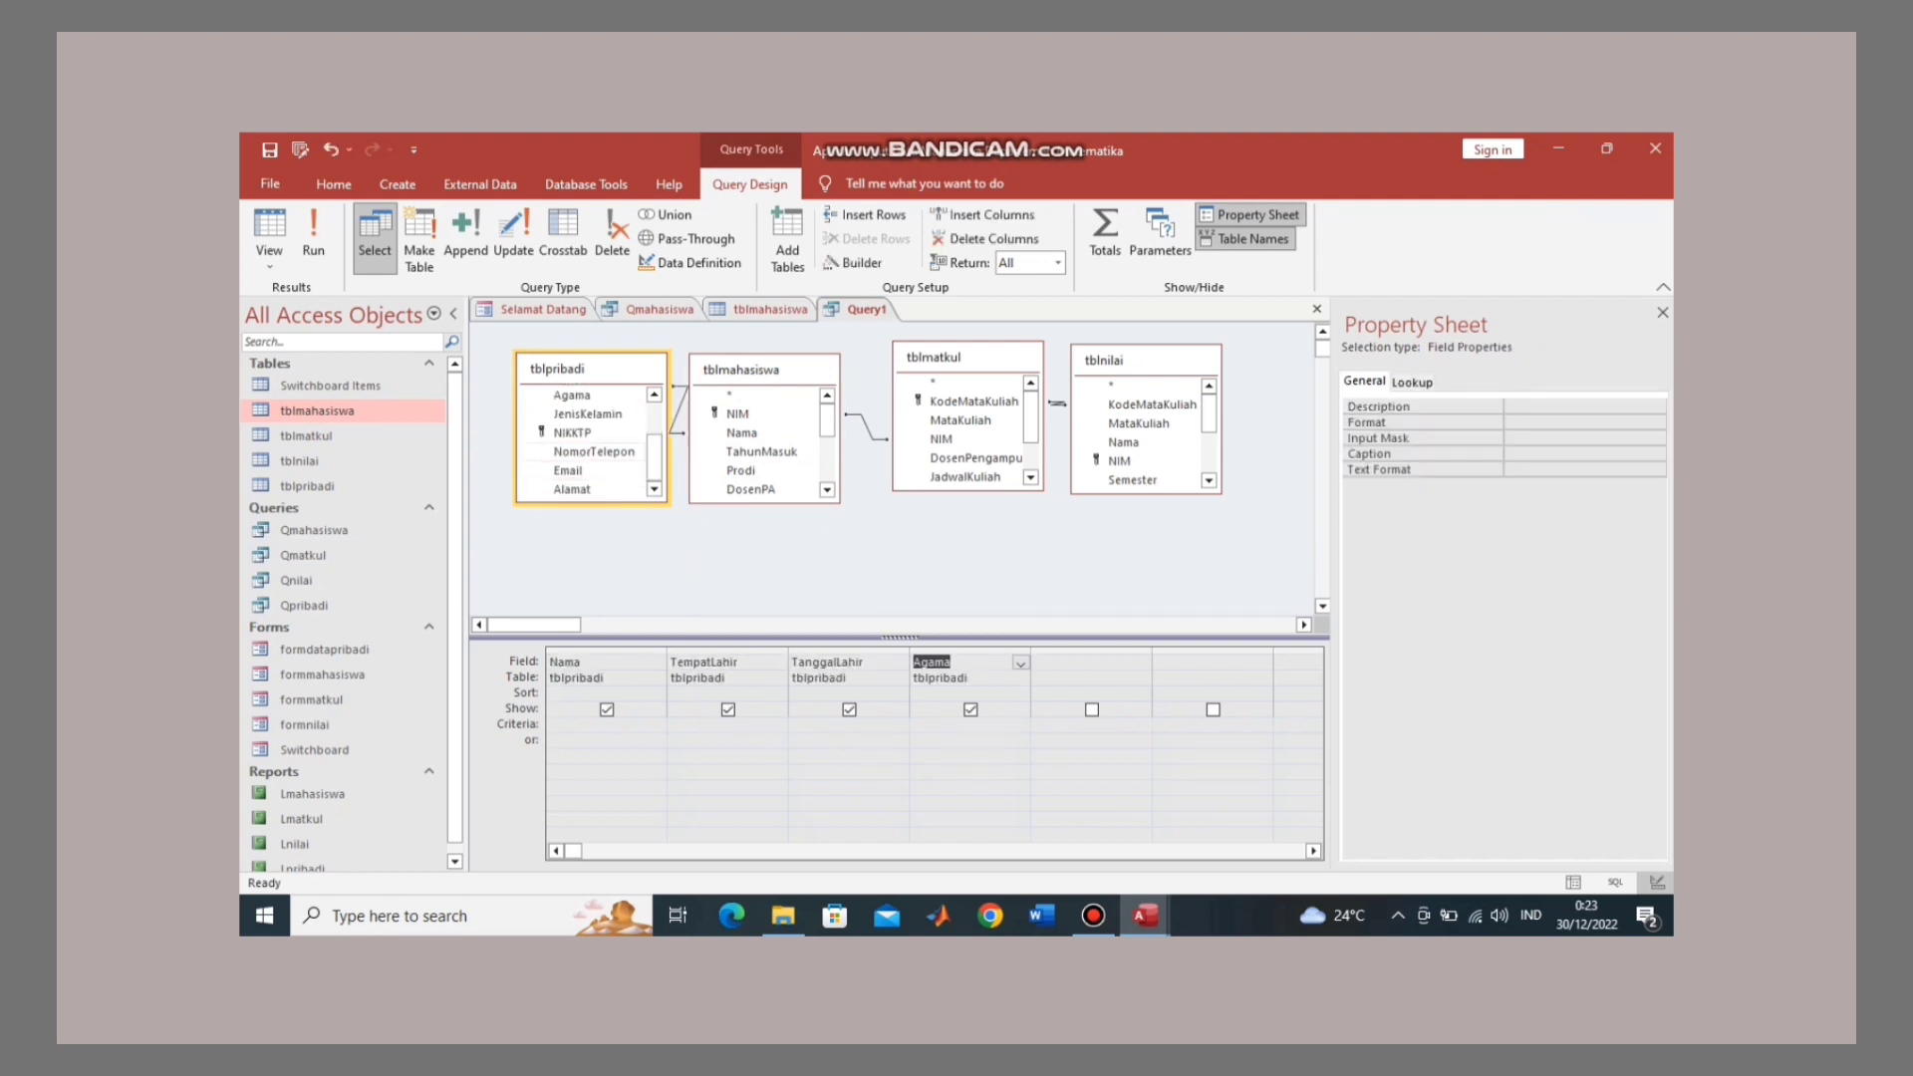
double_click(588, 414)
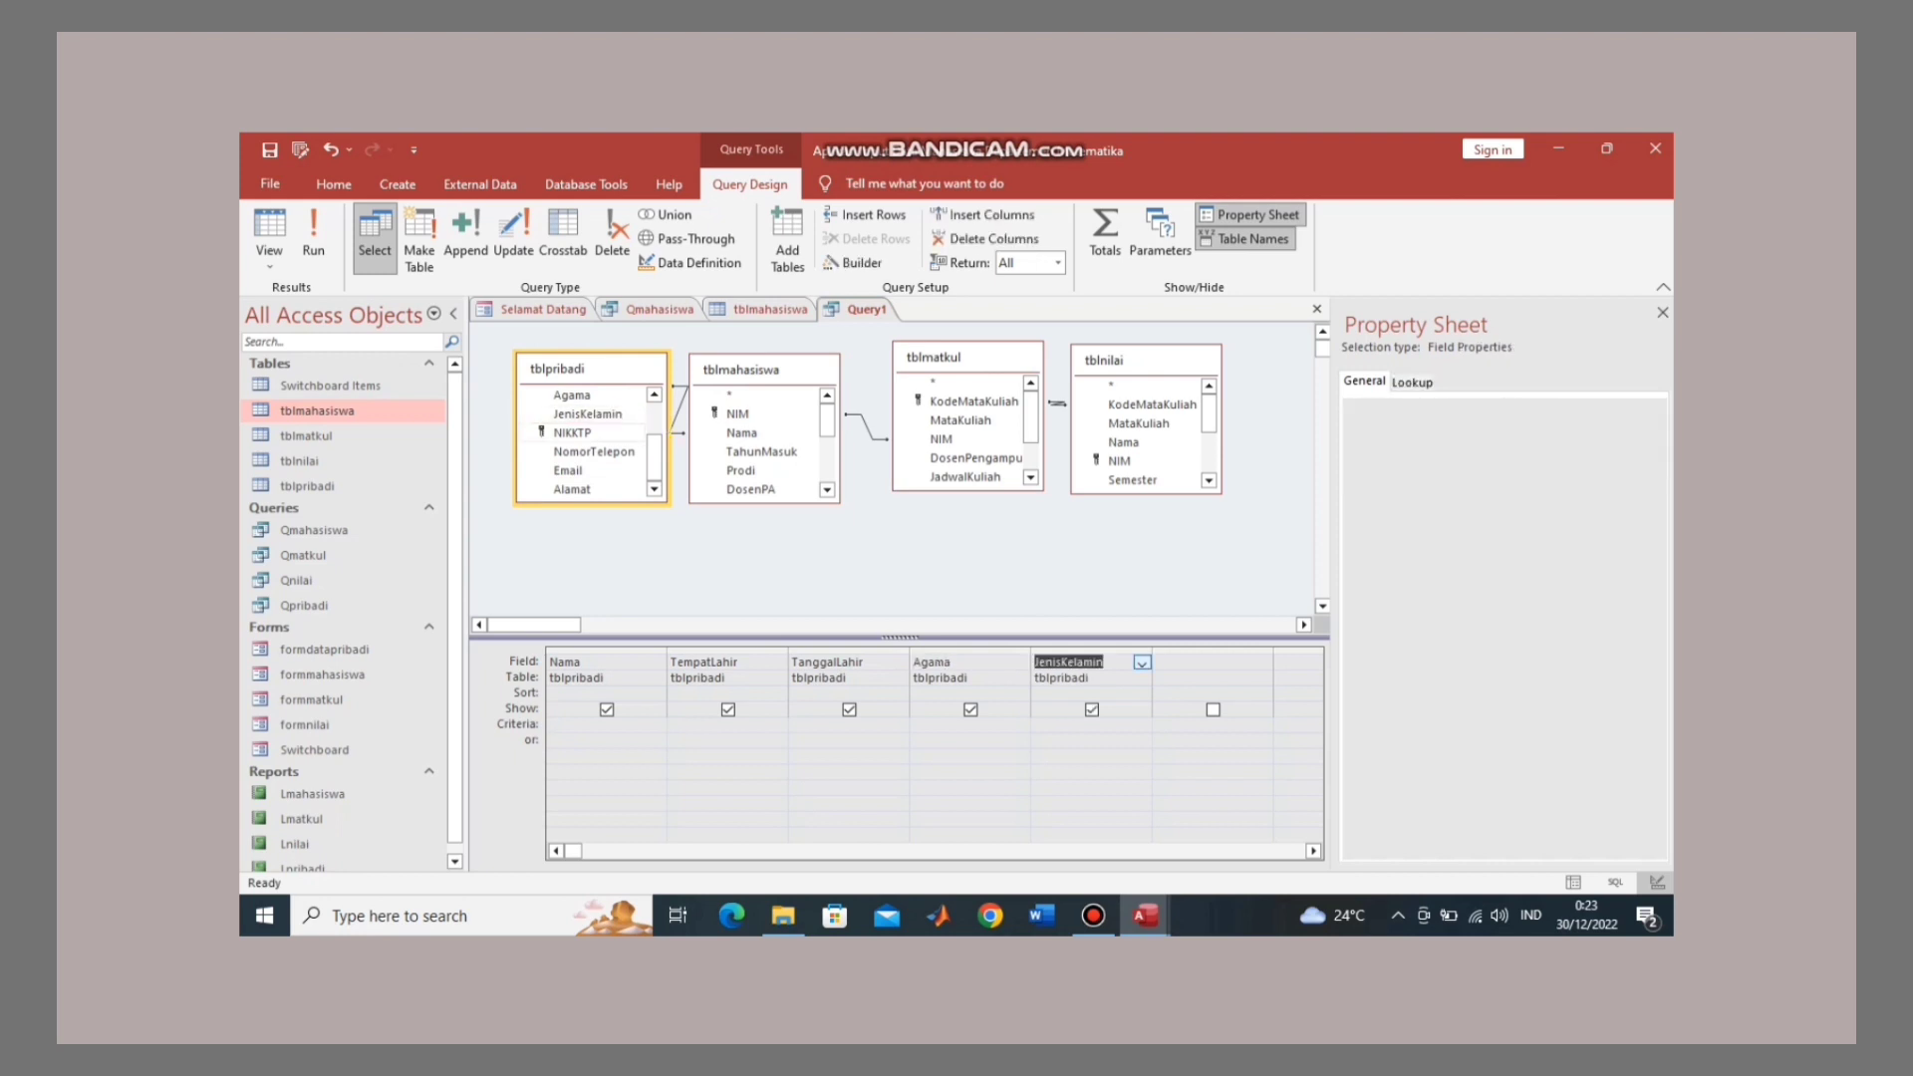
Step: Add NIKKTP, NomorTelepon, Email and Alamat to the grid, then run the query
double_click(573, 431)
click(593, 452)
double_click(594, 452)
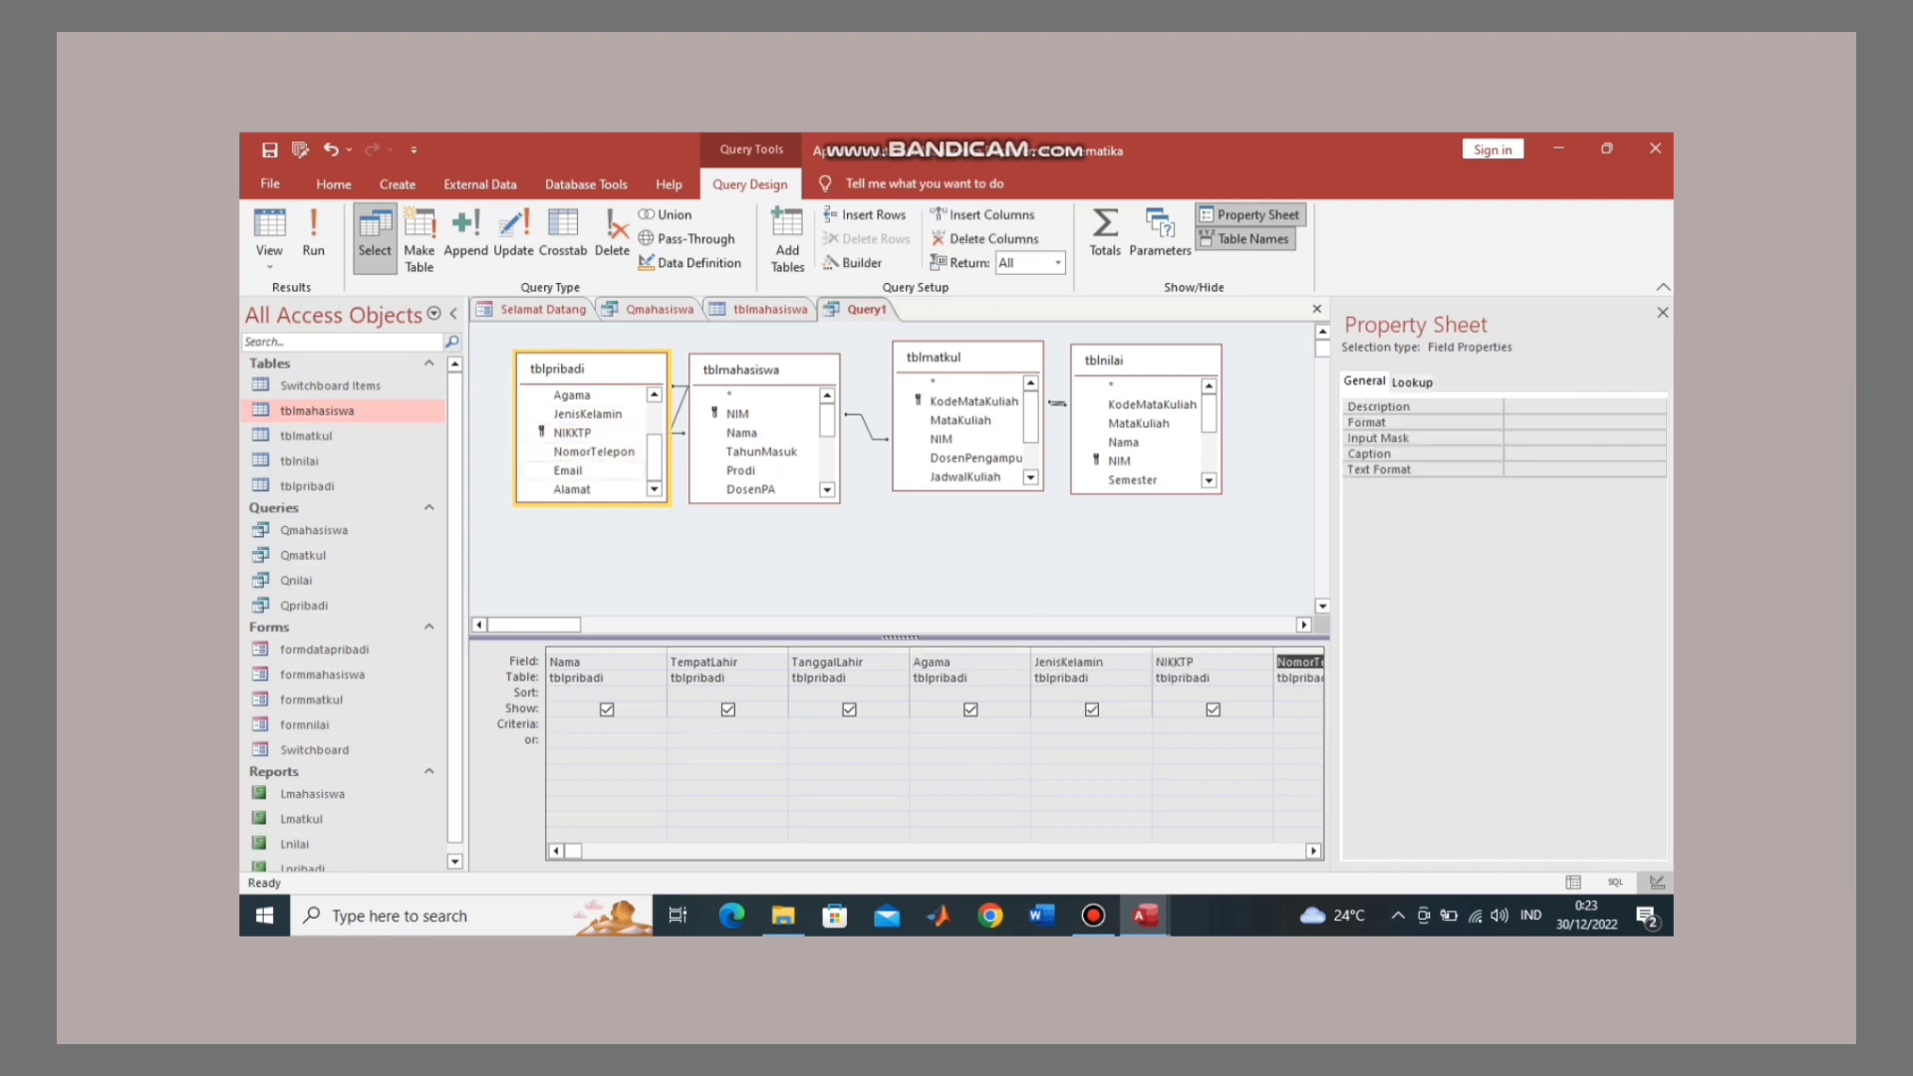
click(572, 470)
double_click(571, 470)
click(572, 490)
double_click(572, 489)
mouse_move(654, 457)
mouse_down()
mouse_move(654, 425)
mouse_move(654, 457)
mouse_up()
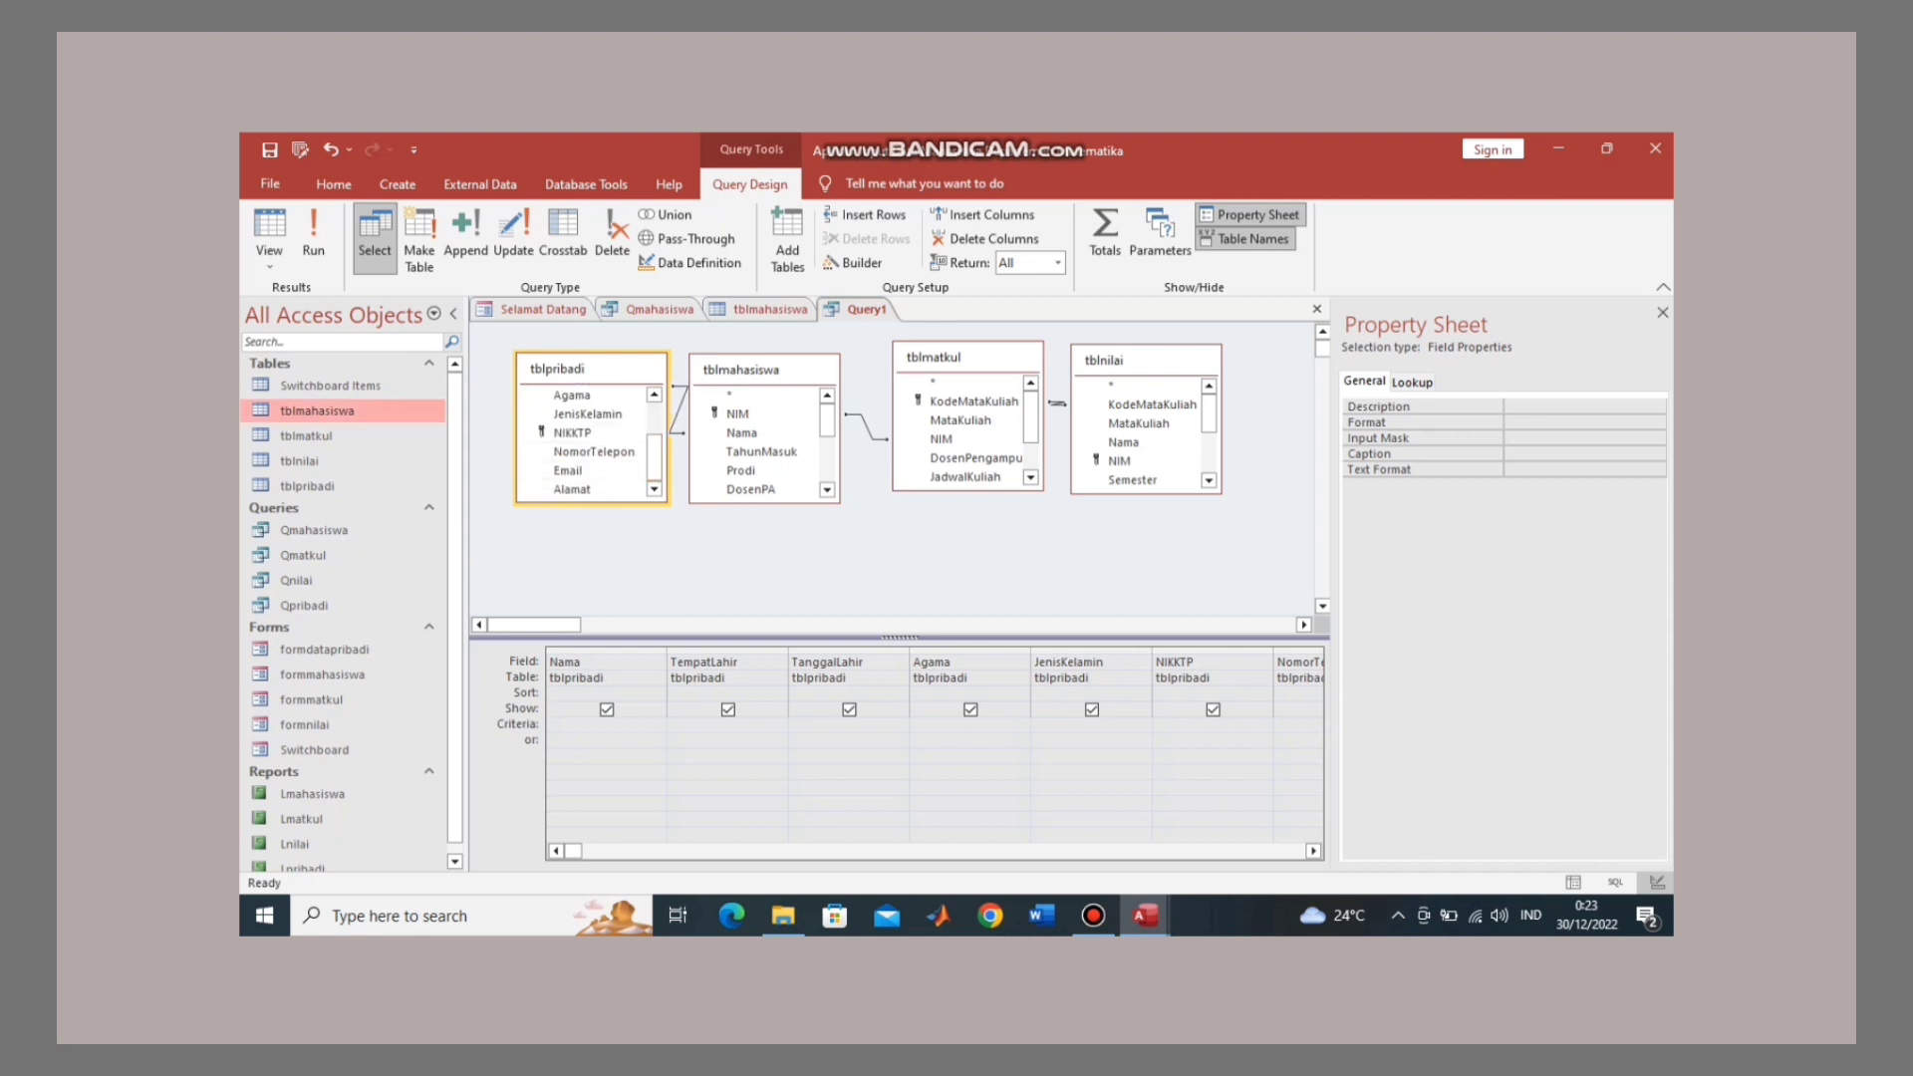
click(312, 239)
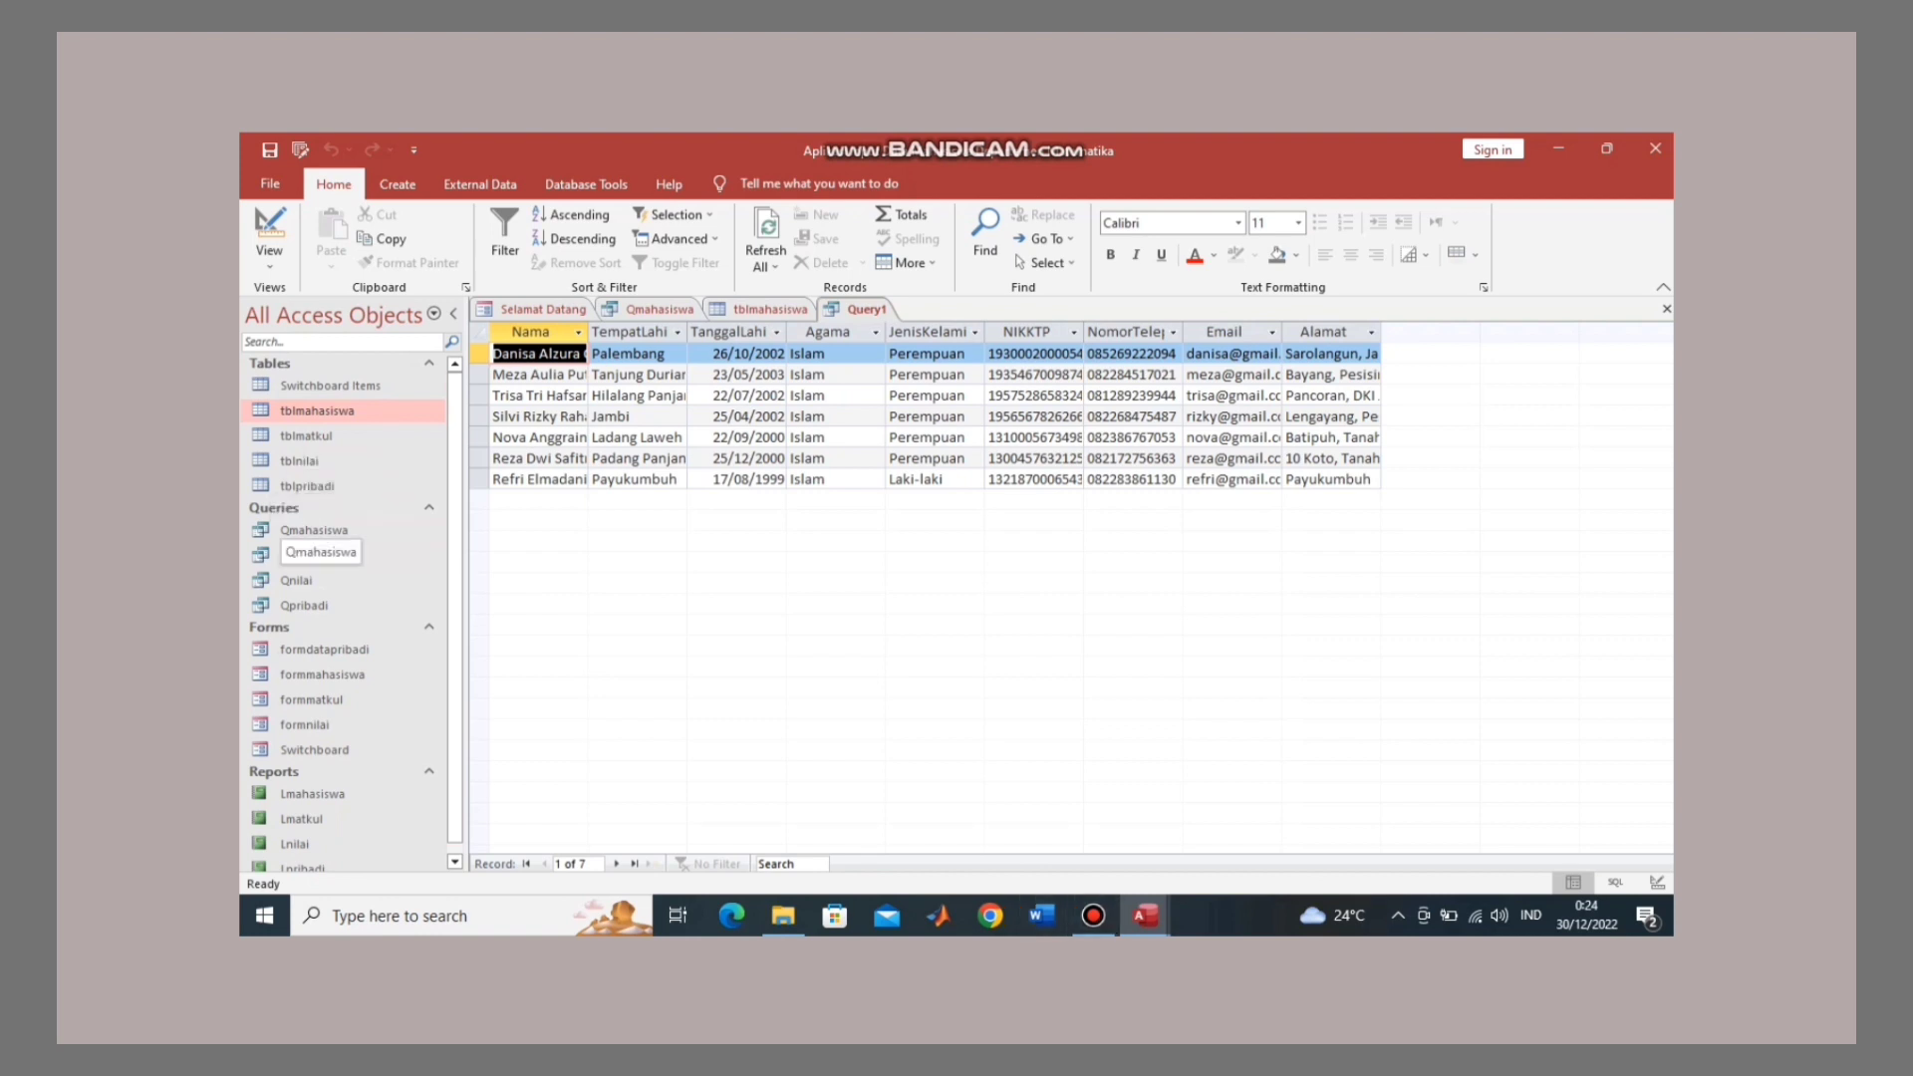
Step: Start a new blank query with Create > Query Design
click(398, 184)
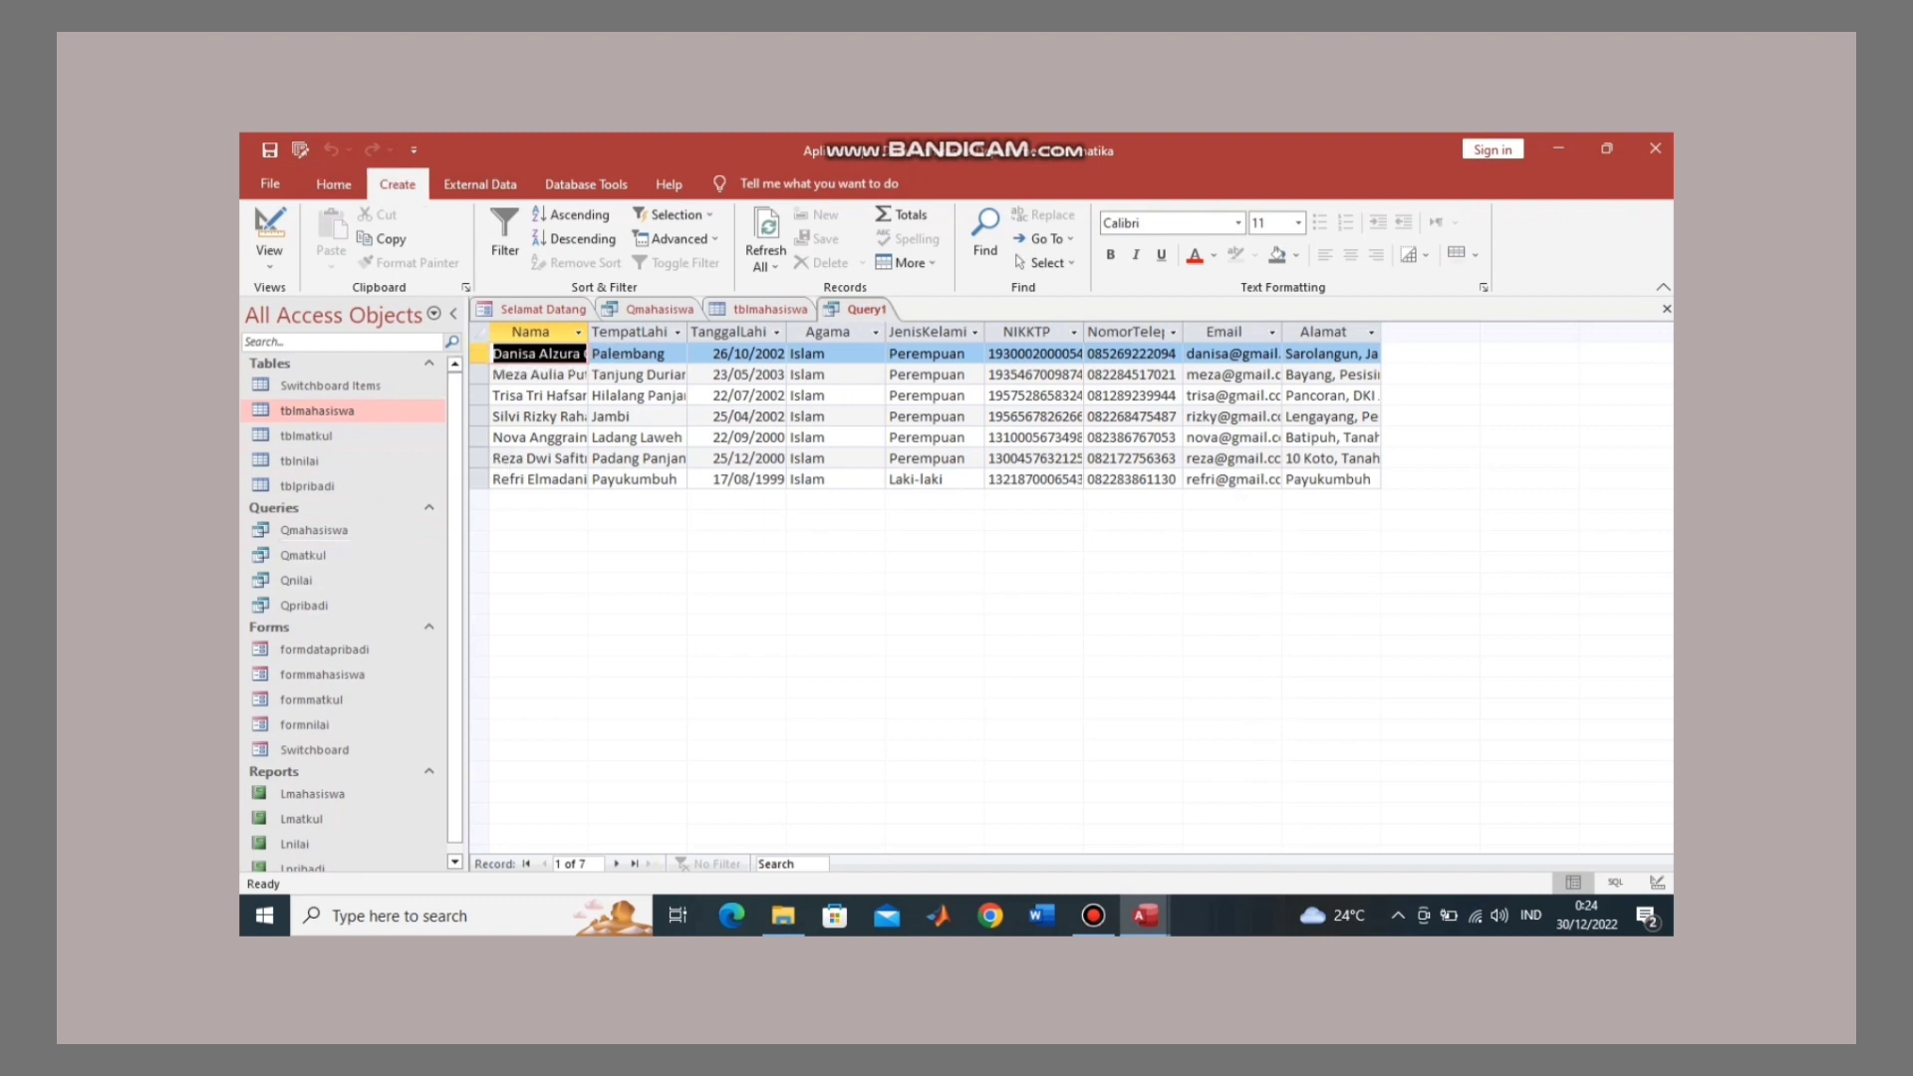
click(571, 239)
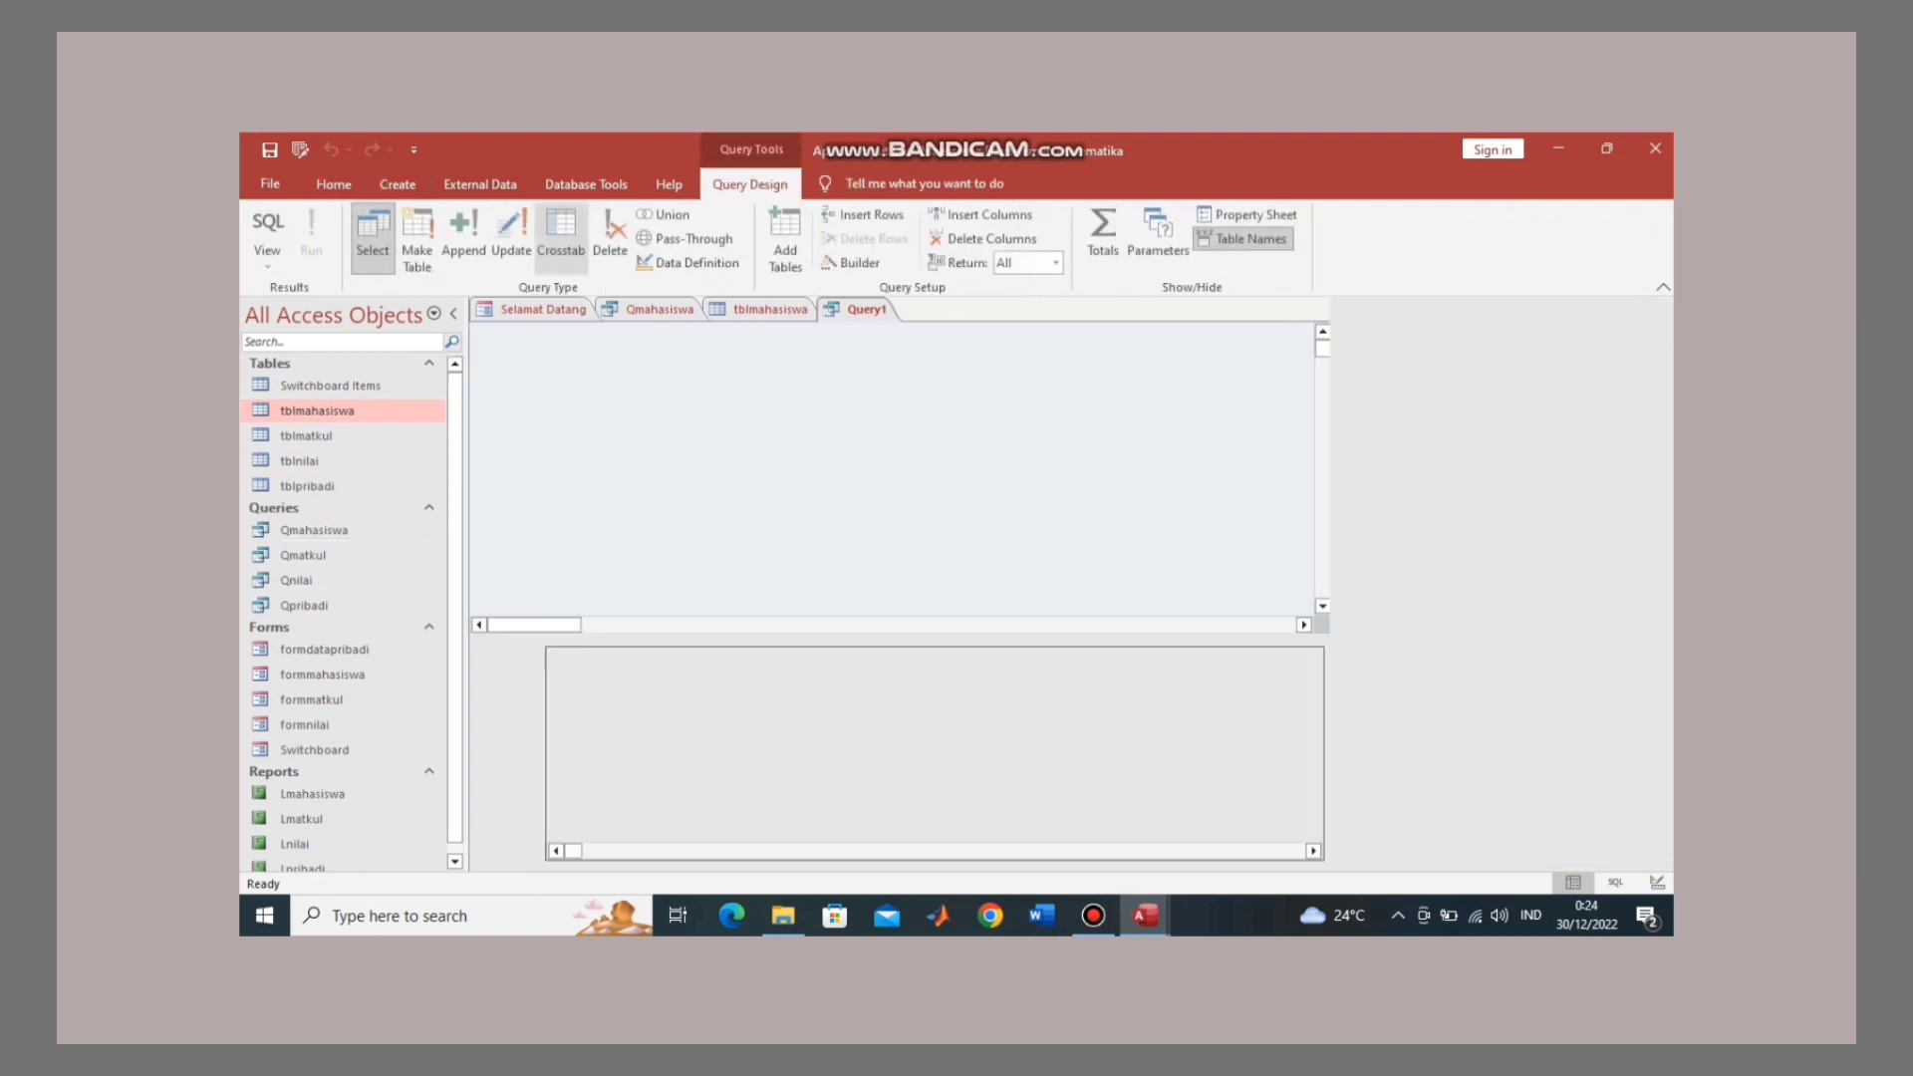
Step: Add tblmahasiswa, tblmatkul, tblnilai and tblpribadi to the new query
double_click(838, 447)
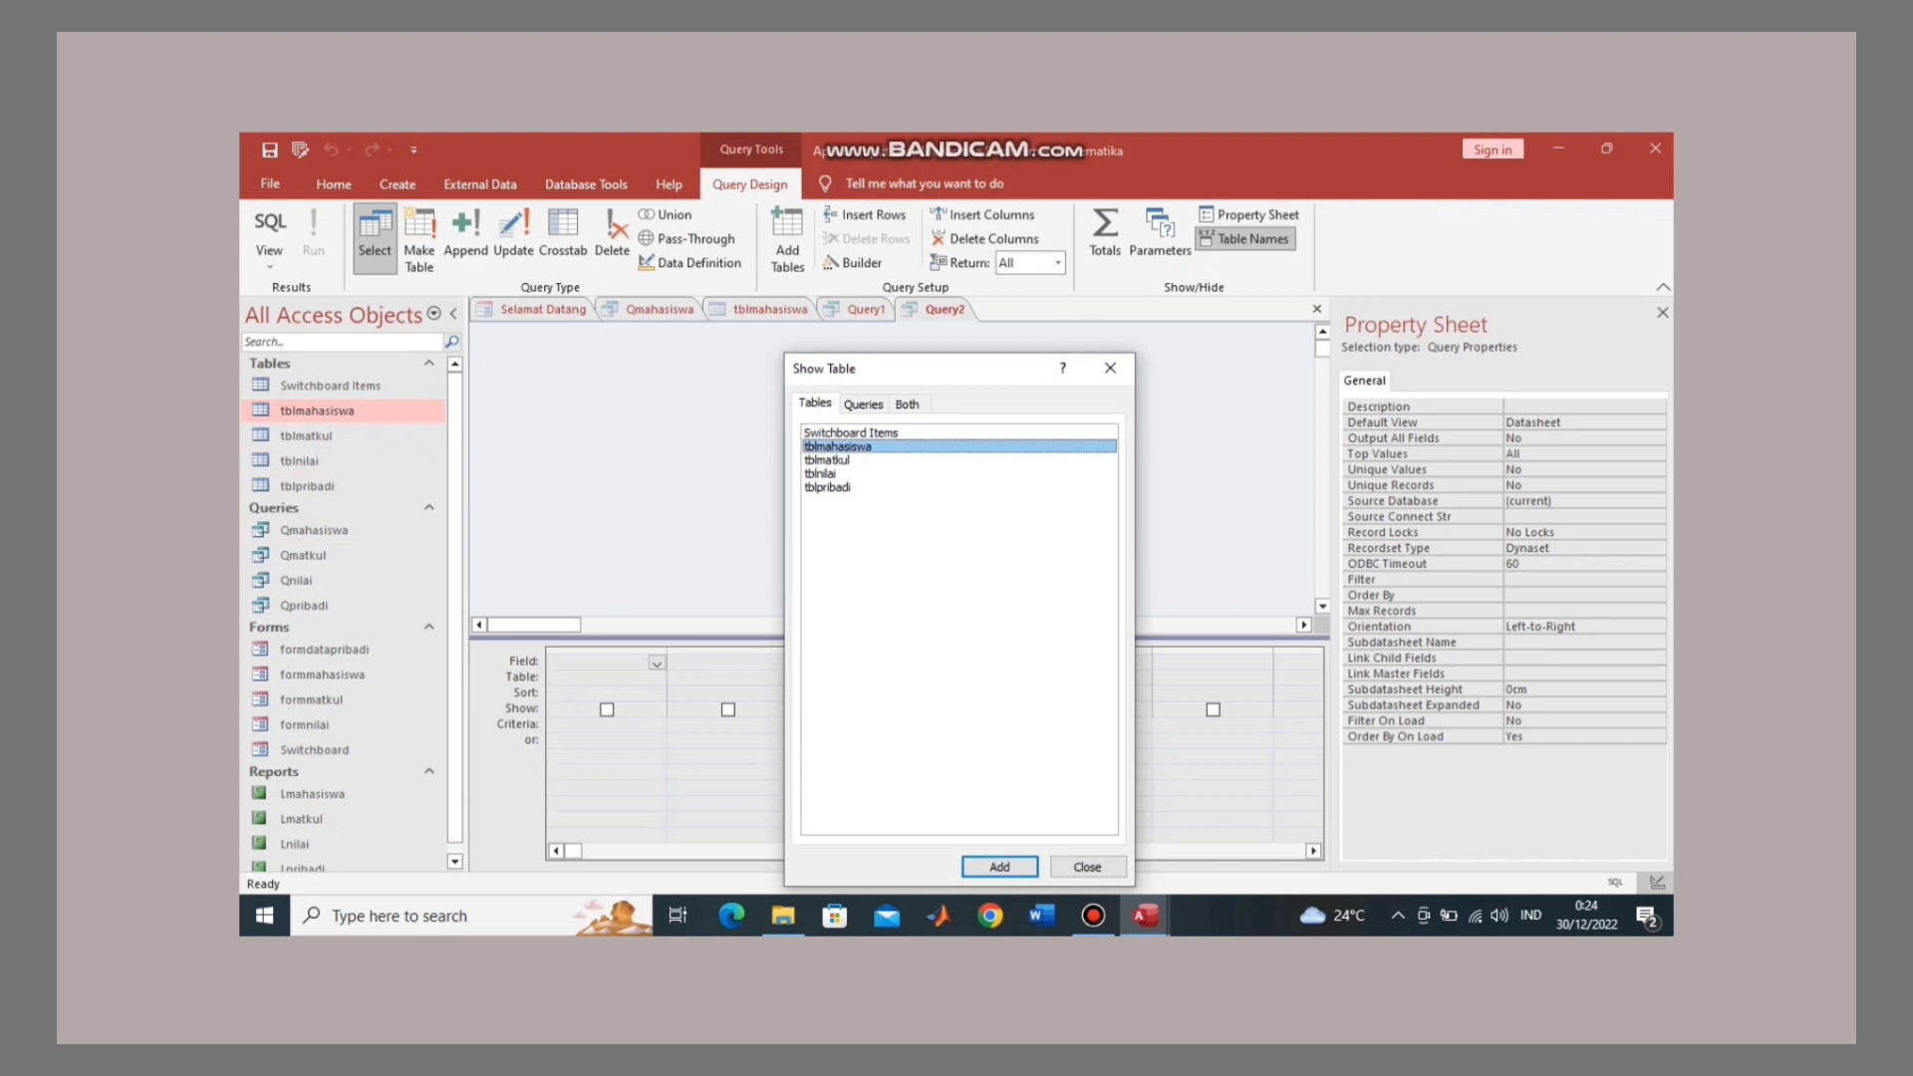
click(828, 460)
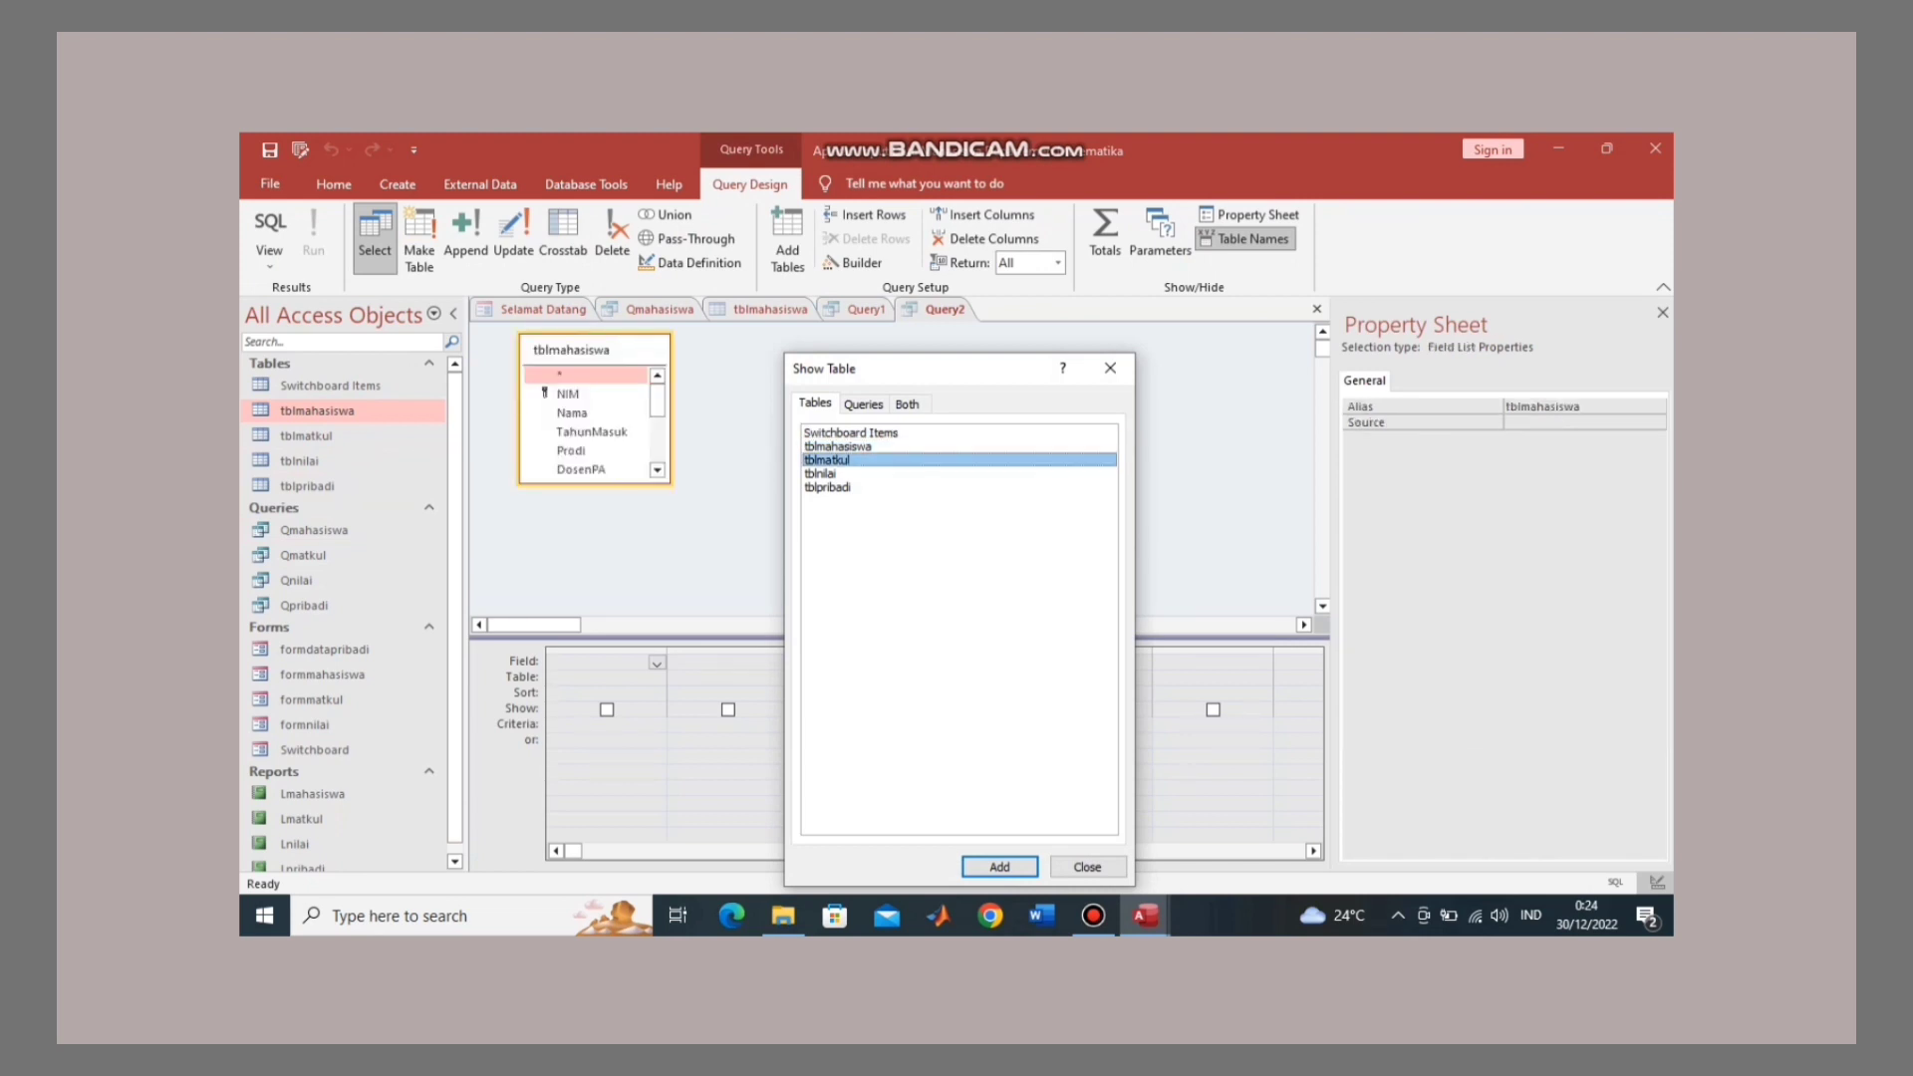
double_click(828, 460)
double_click(821, 474)
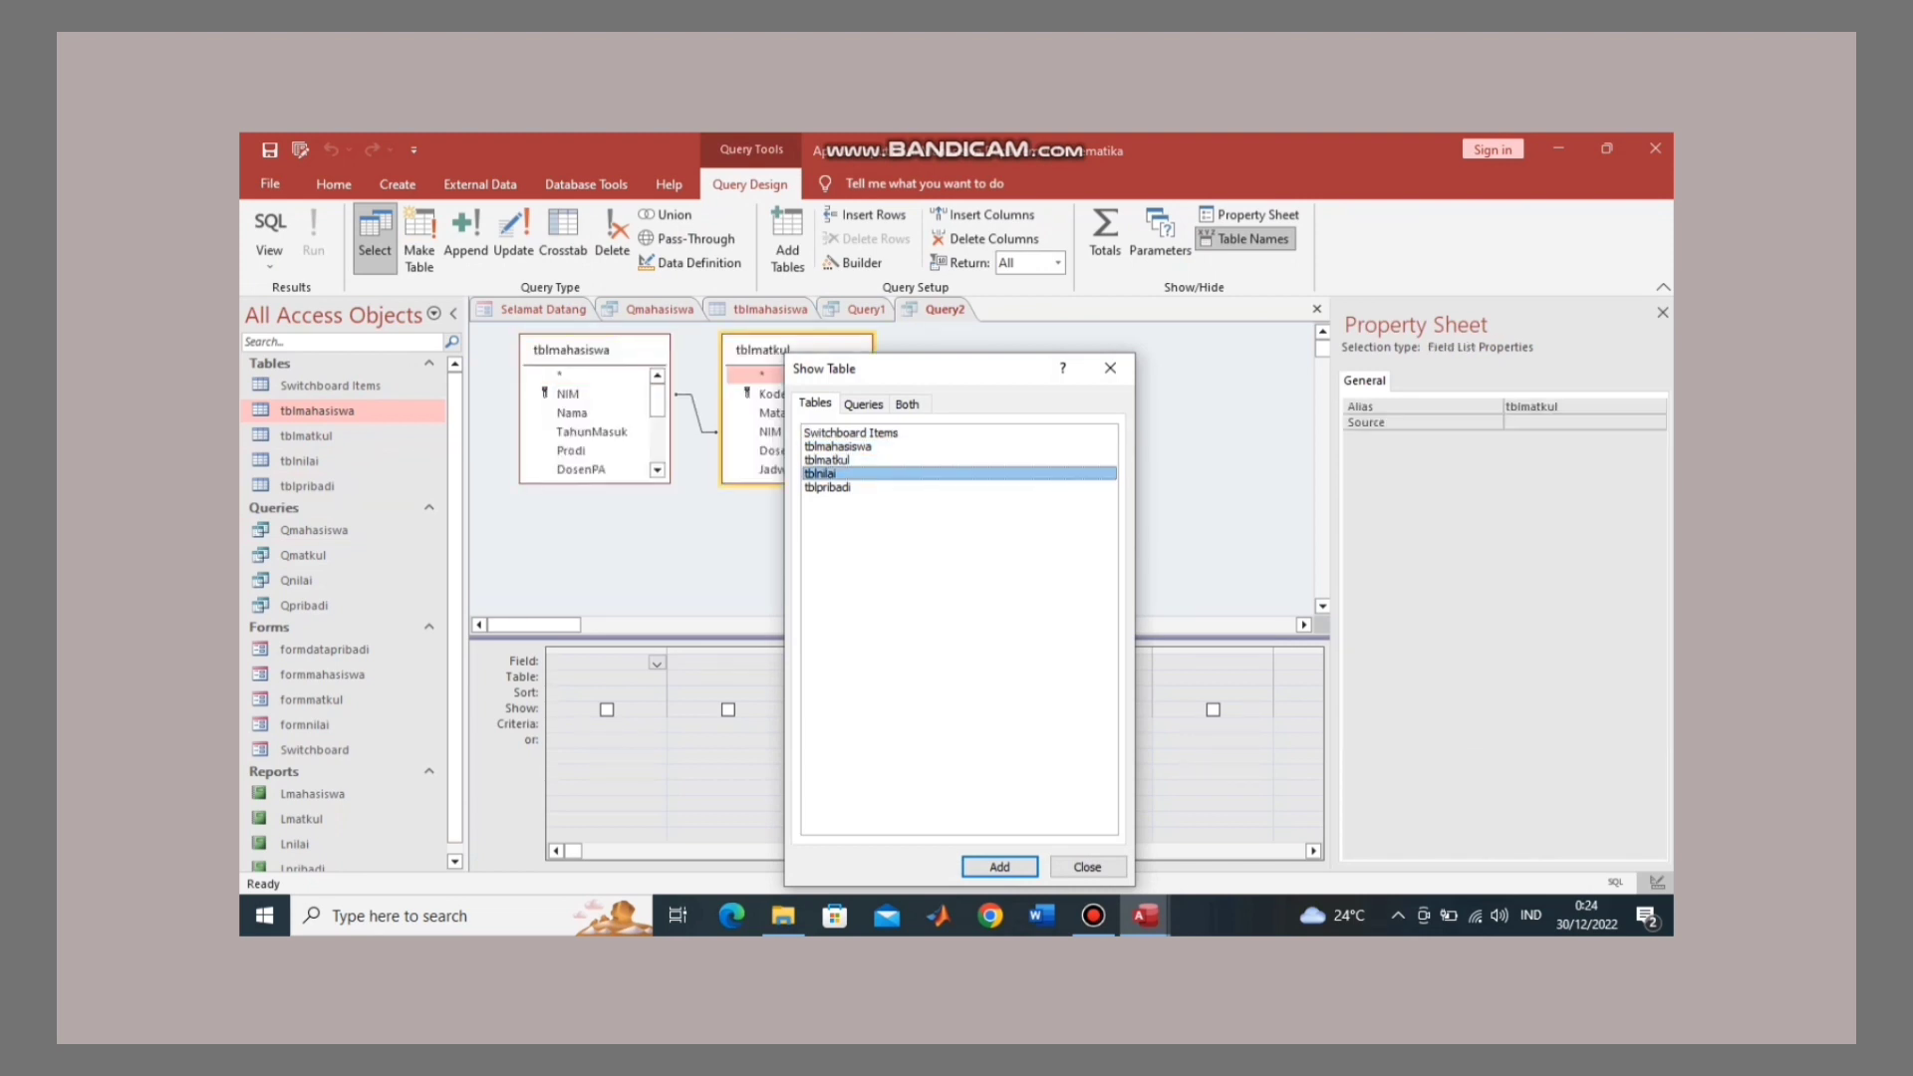
click(828, 487)
double_click(828, 487)
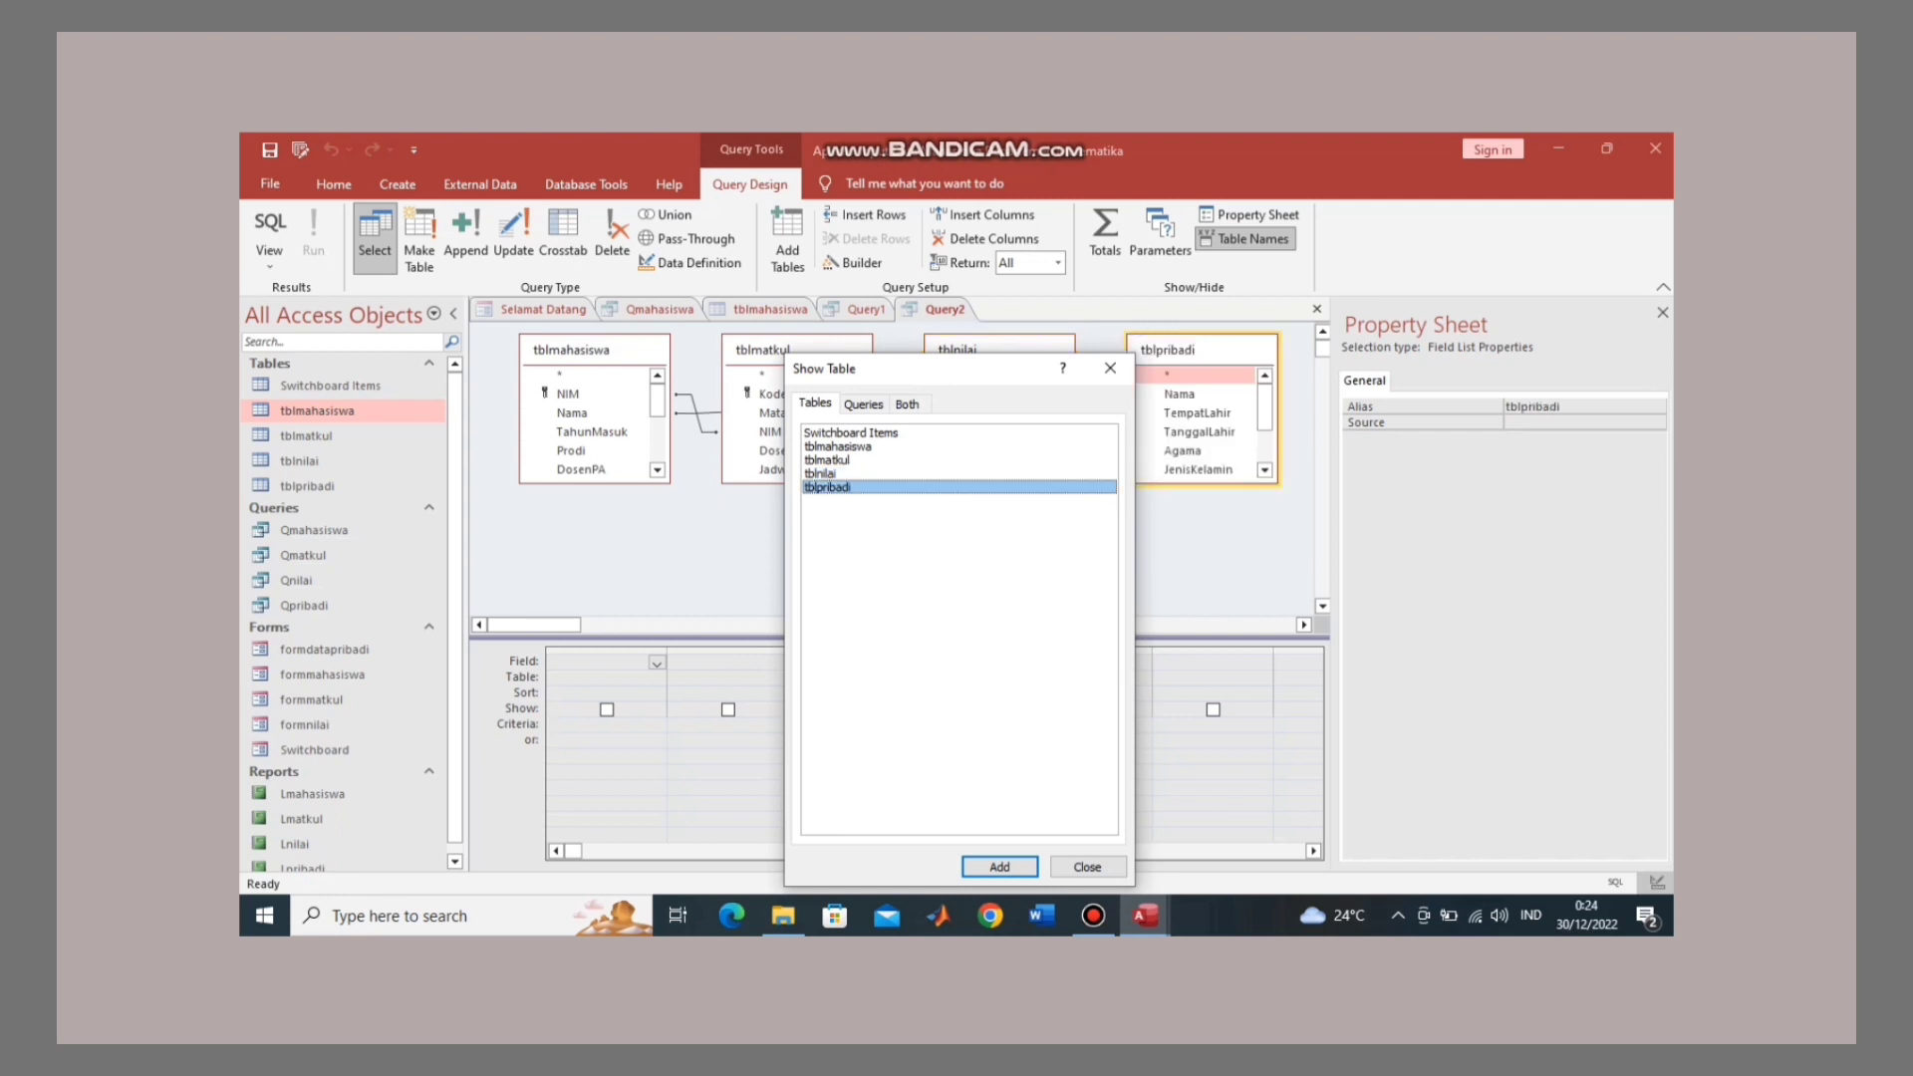
click(1087, 866)
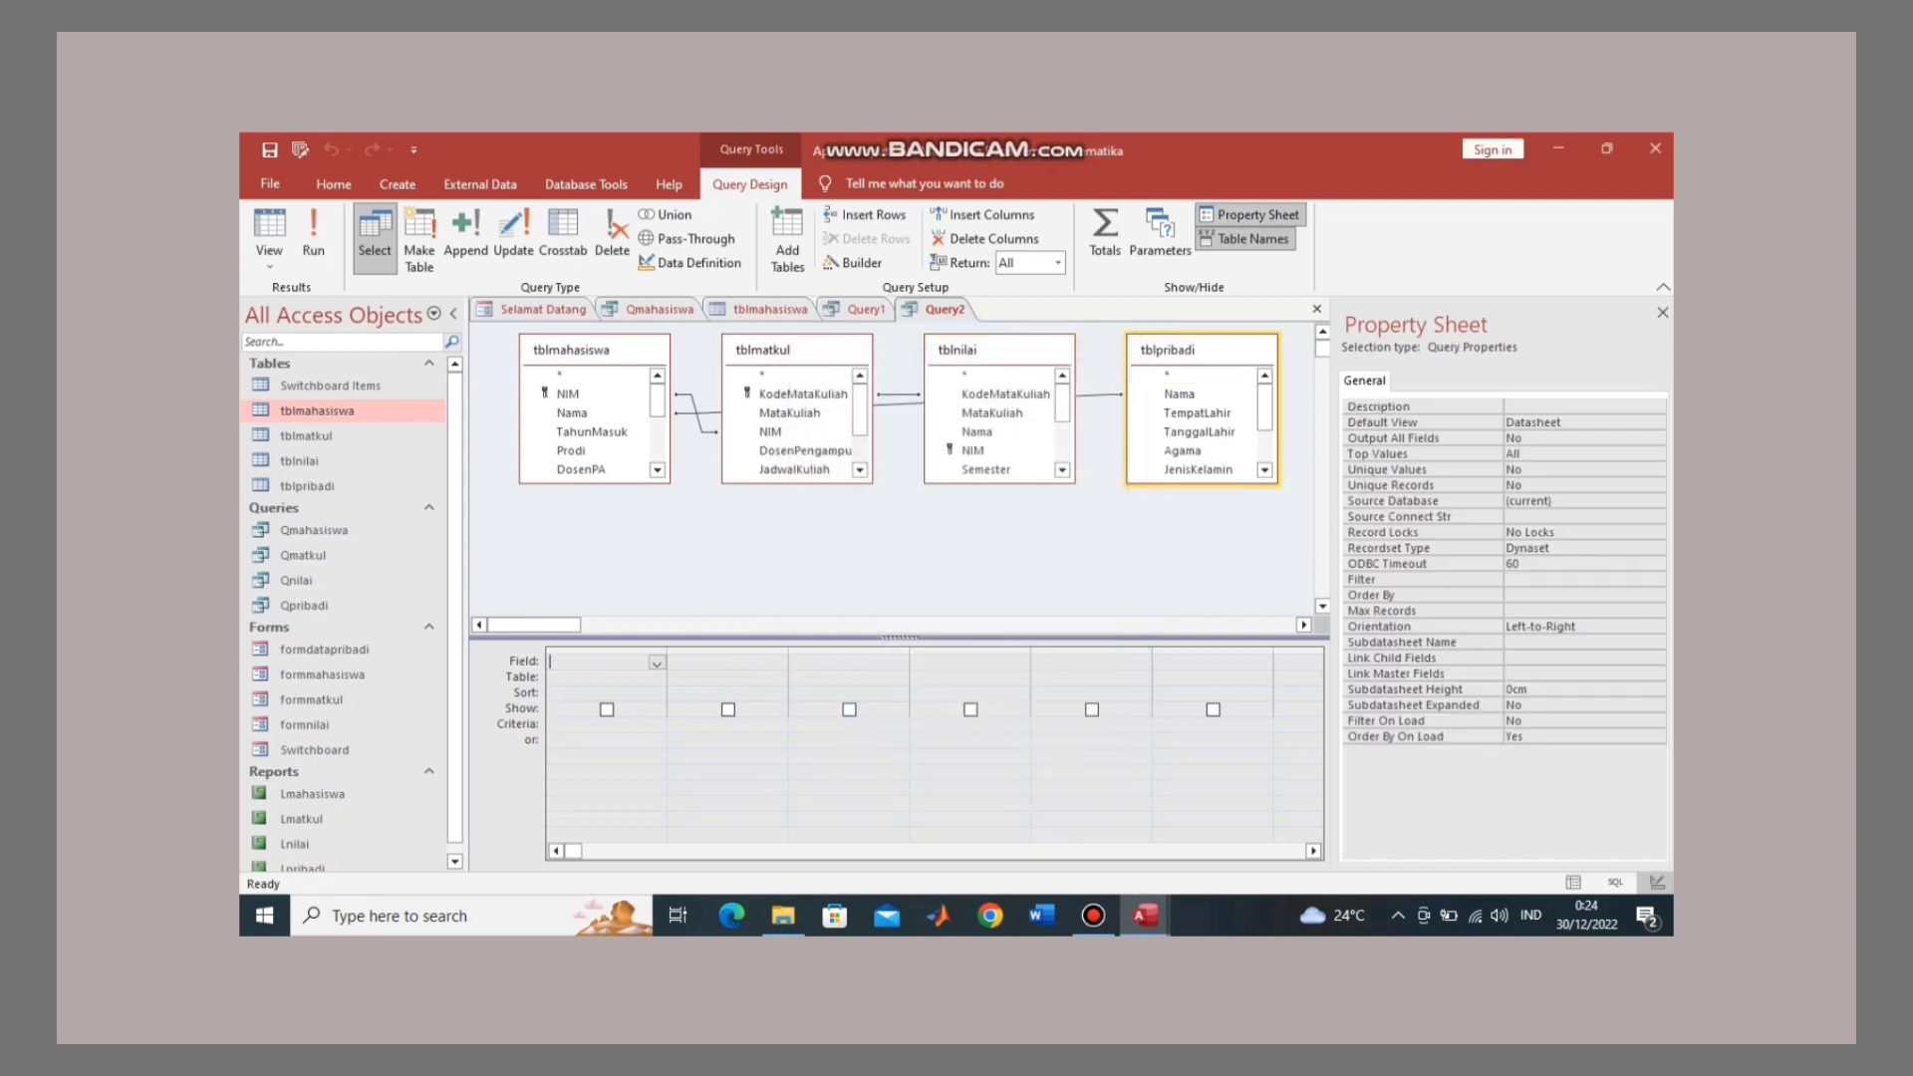
Step: Add tblmatkul's KodeMataKuliah, MataKuliah, NIM, DosenPengampu, Waktu, Lokal and SKS, then run Query2
double_click(803, 395)
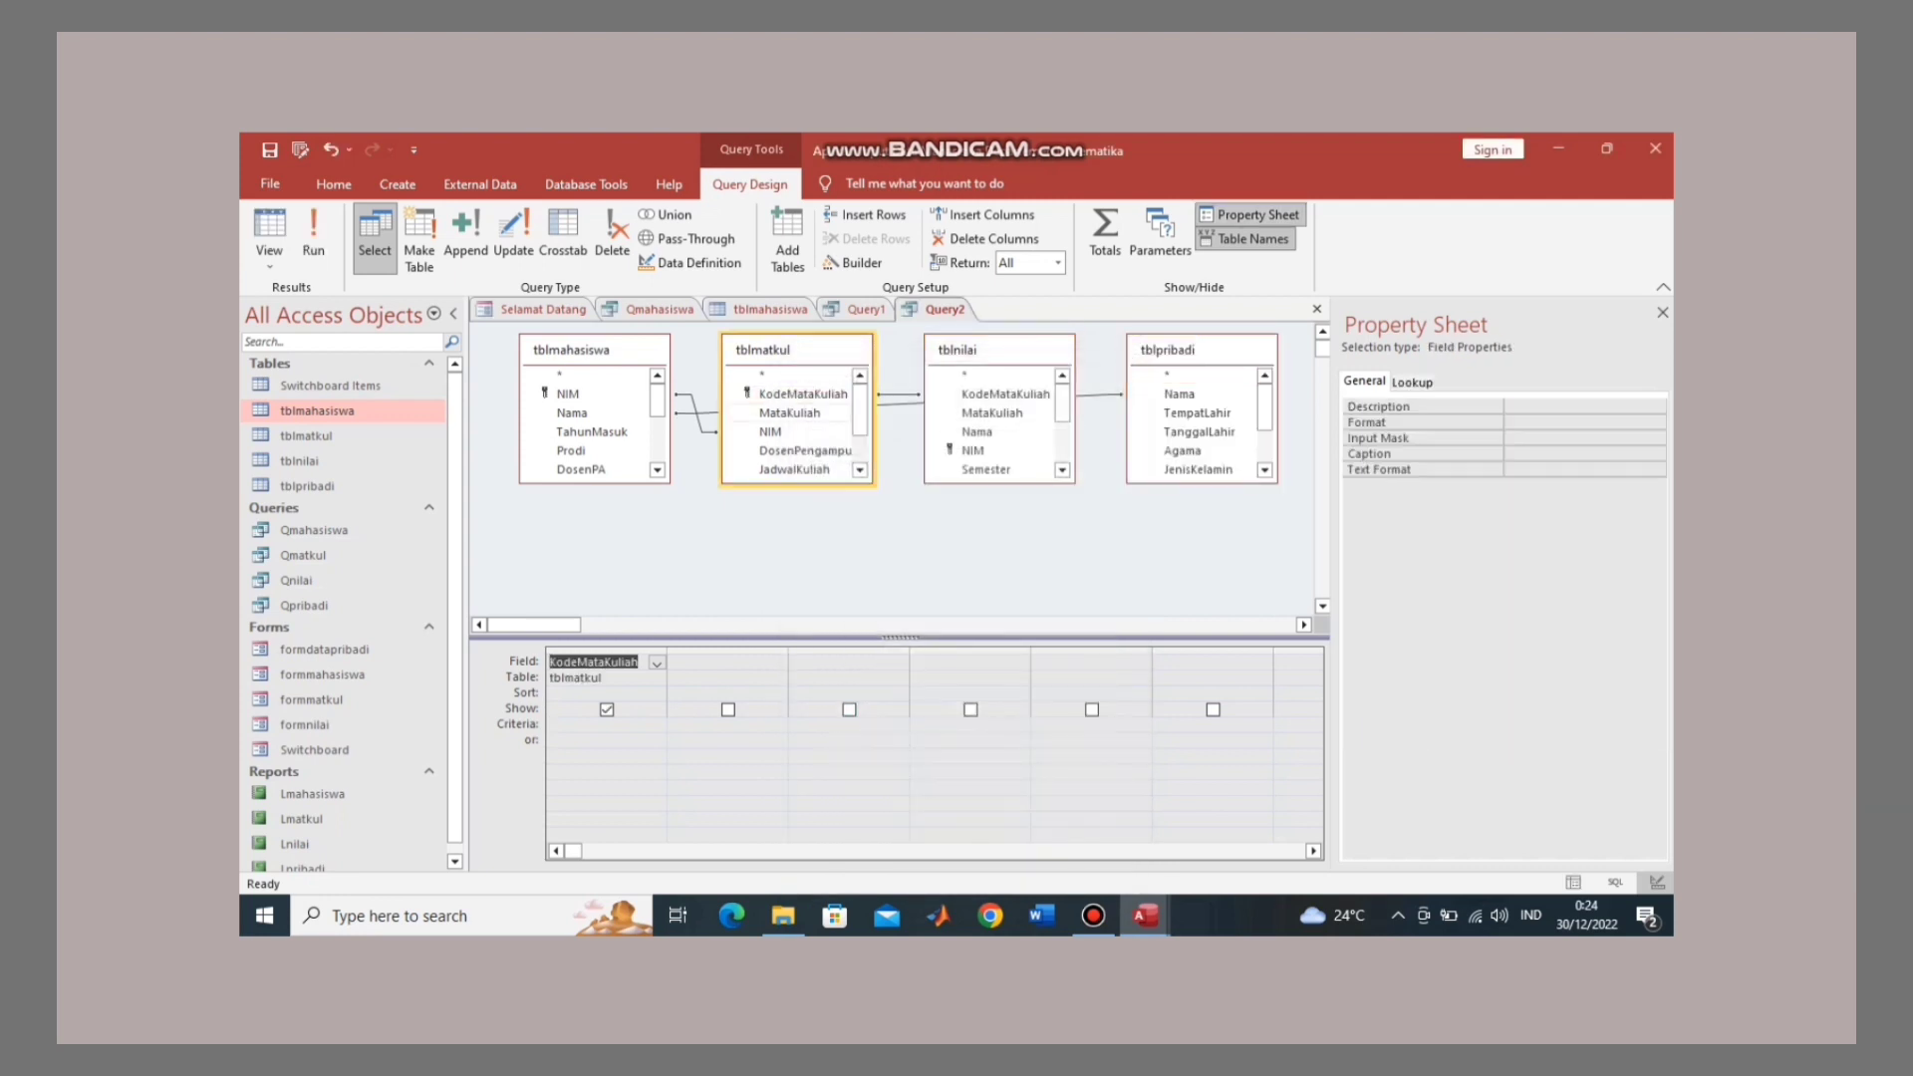
double_click(790, 413)
double_click(790, 432)
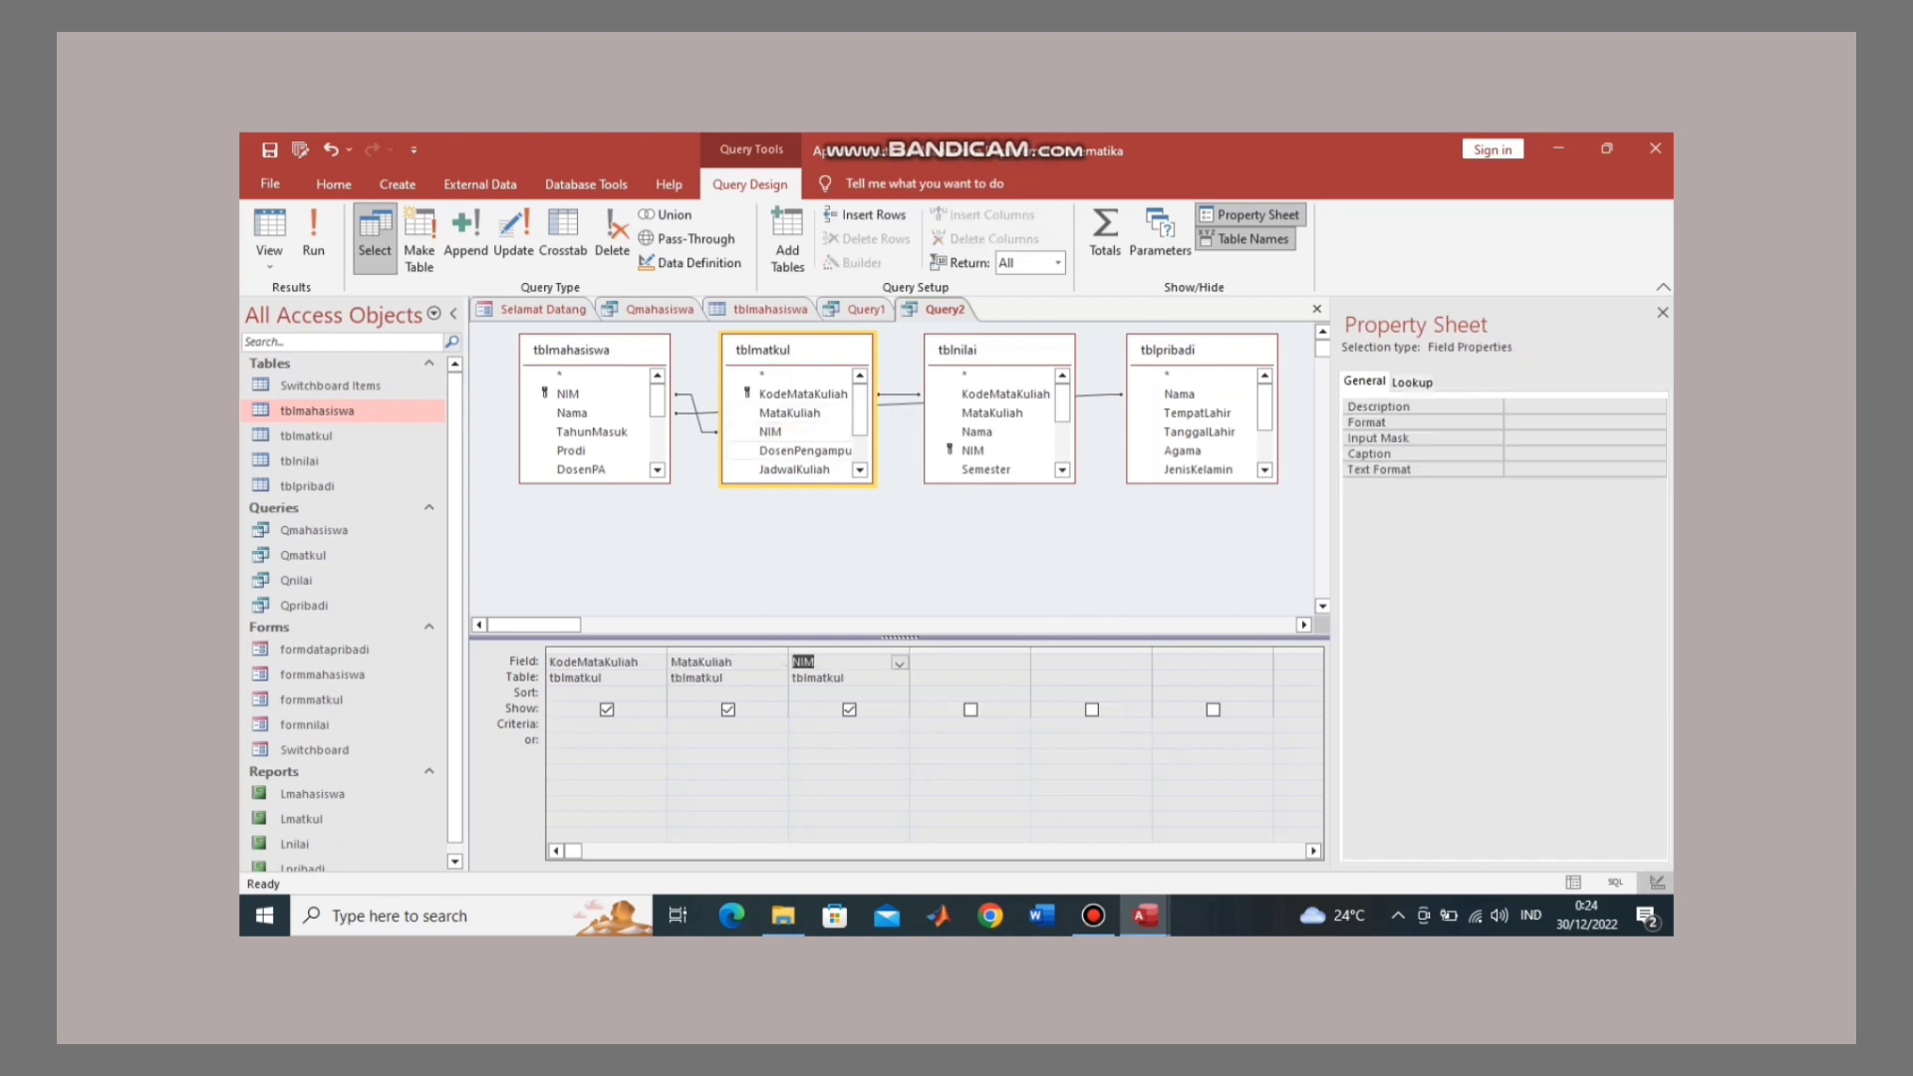
double_click(805, 452)
click(794, 469)
scroll(794, 470, down, 1)
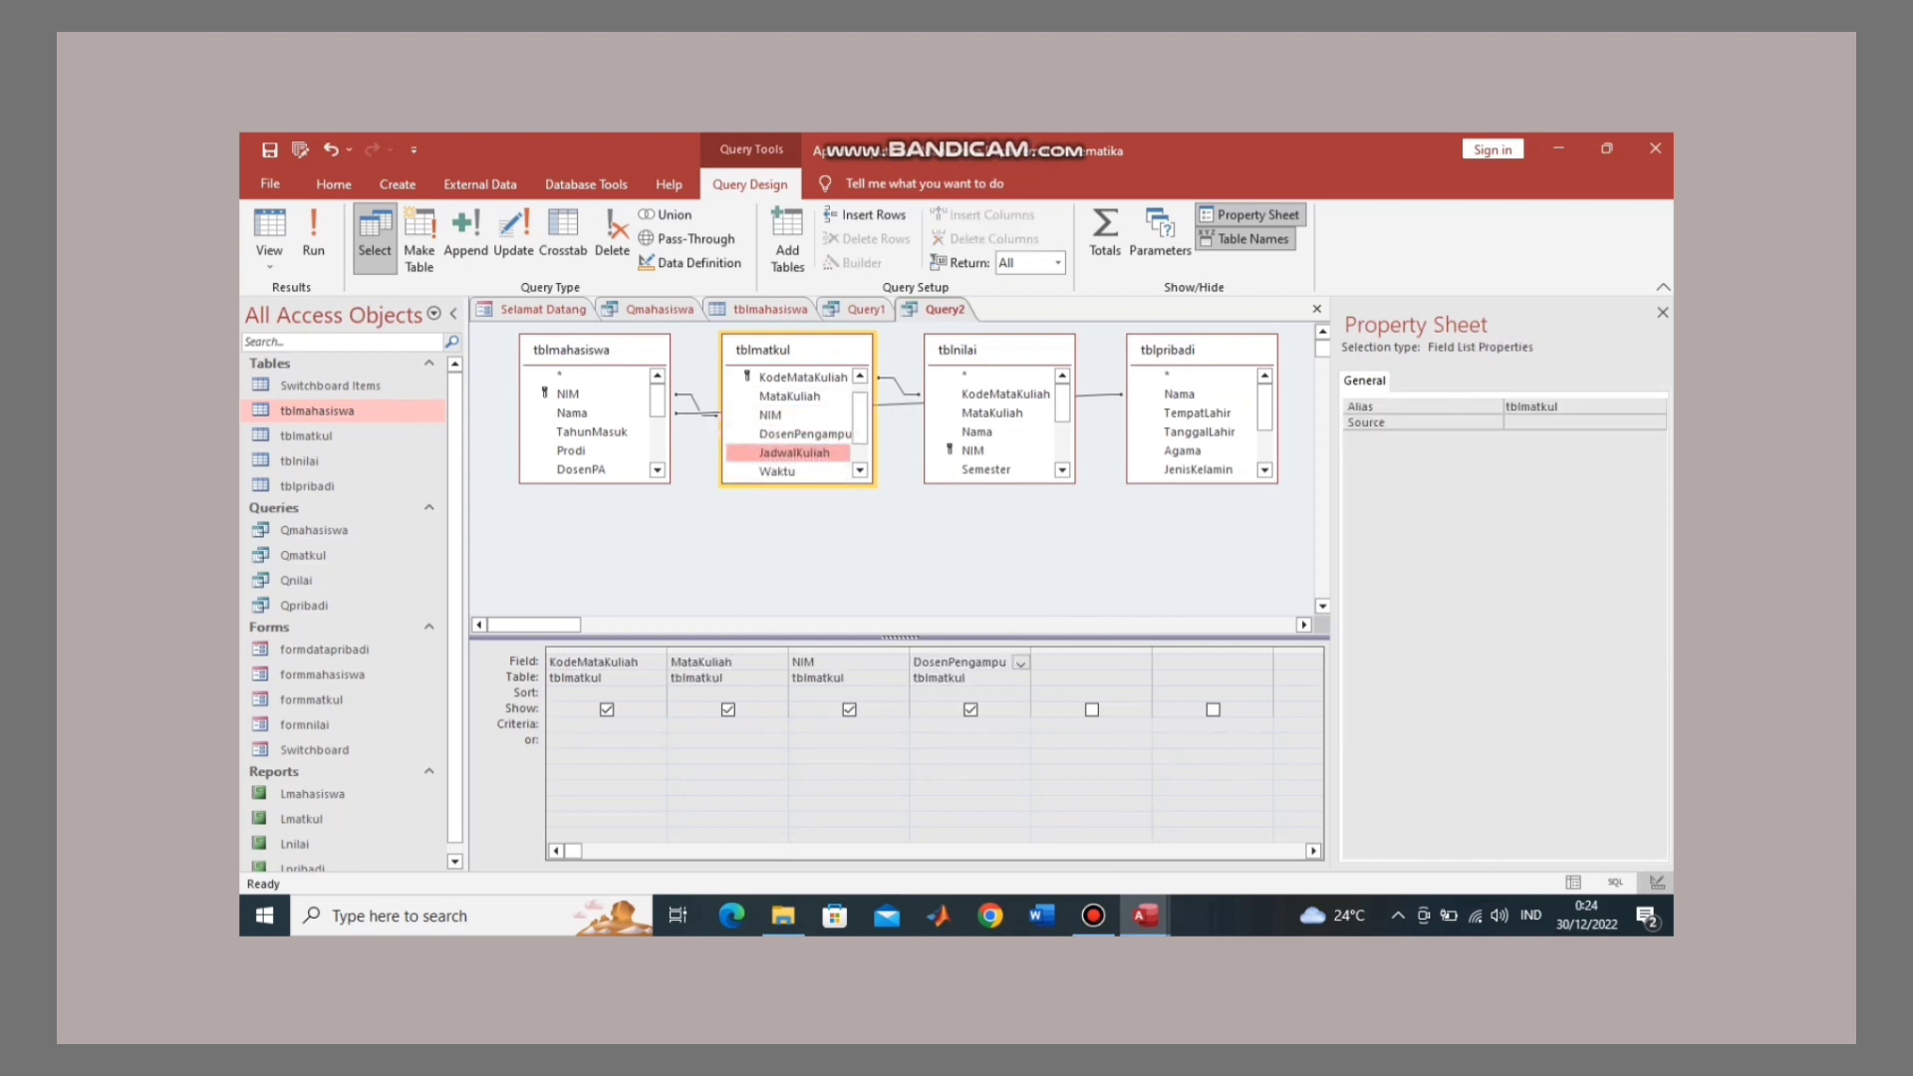
double_click(777, 432)
double_click(773, 451)
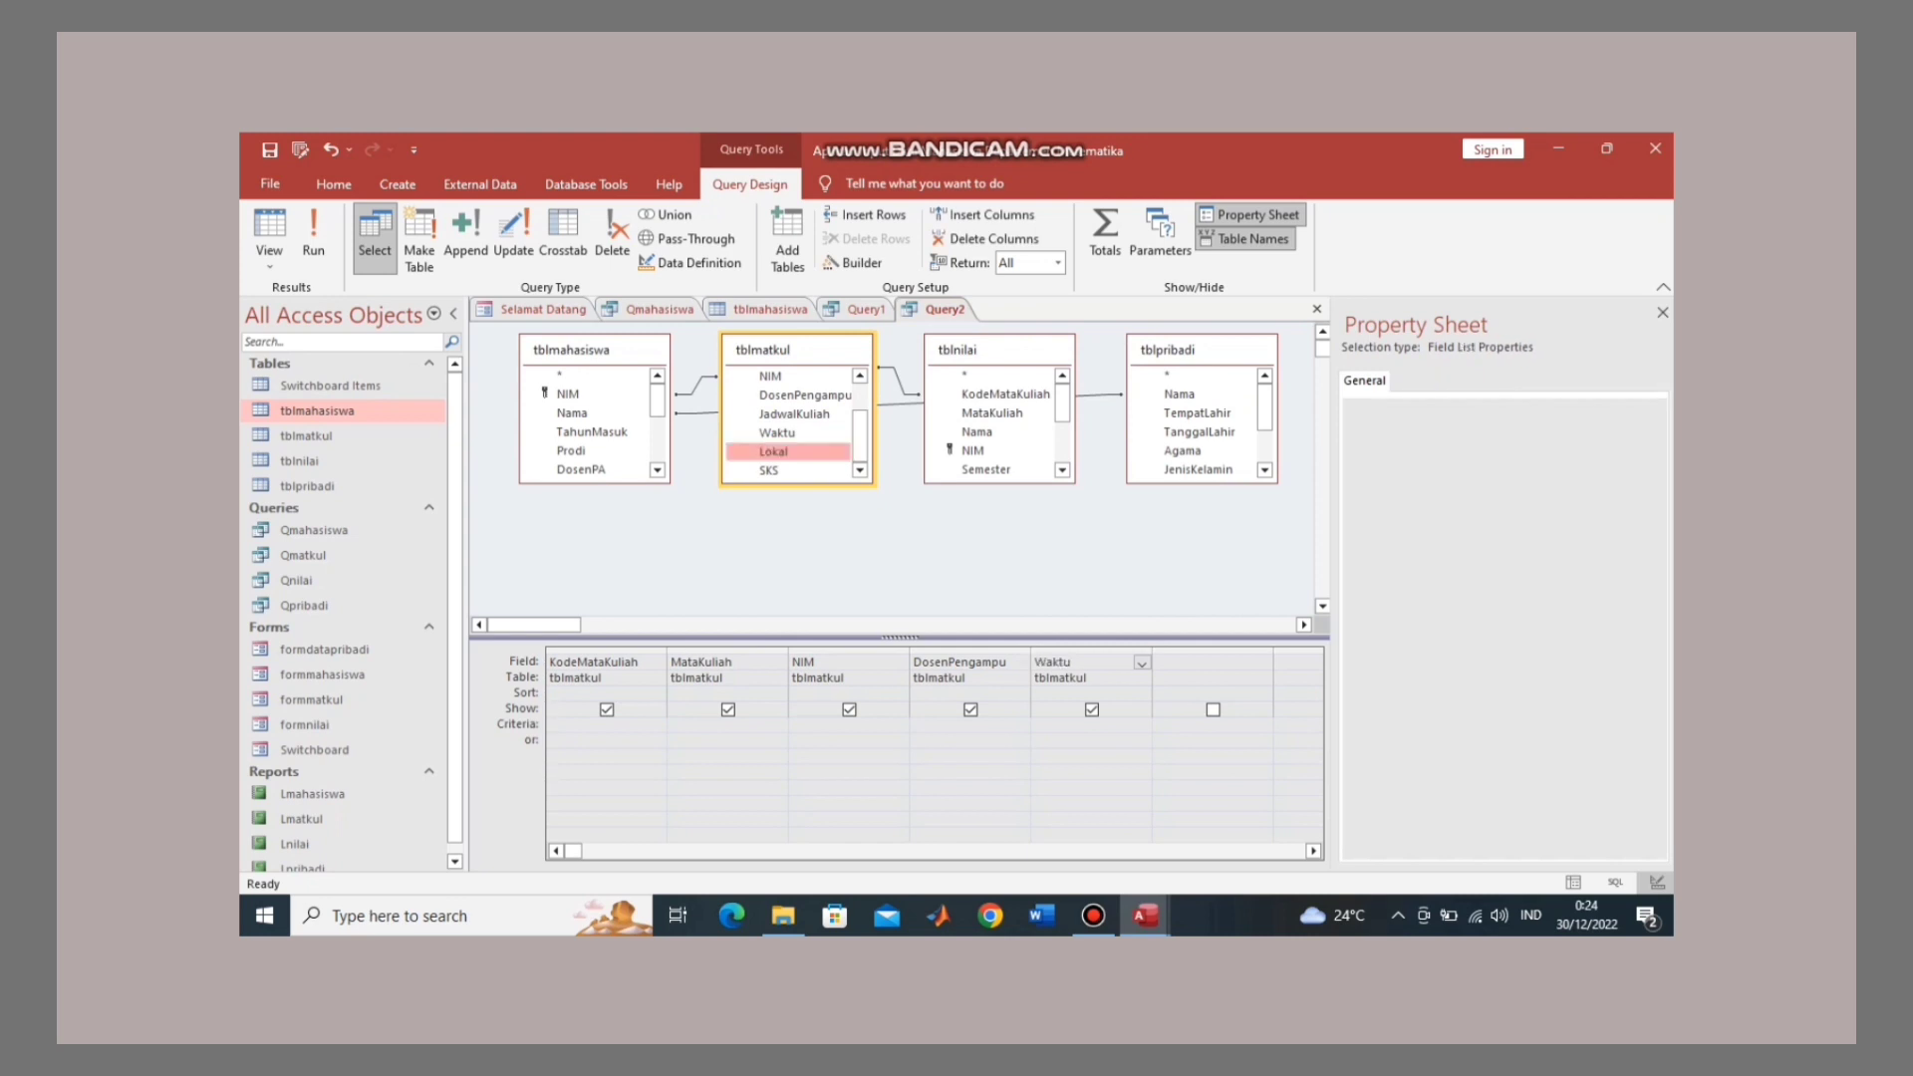
double_click(768, 470)
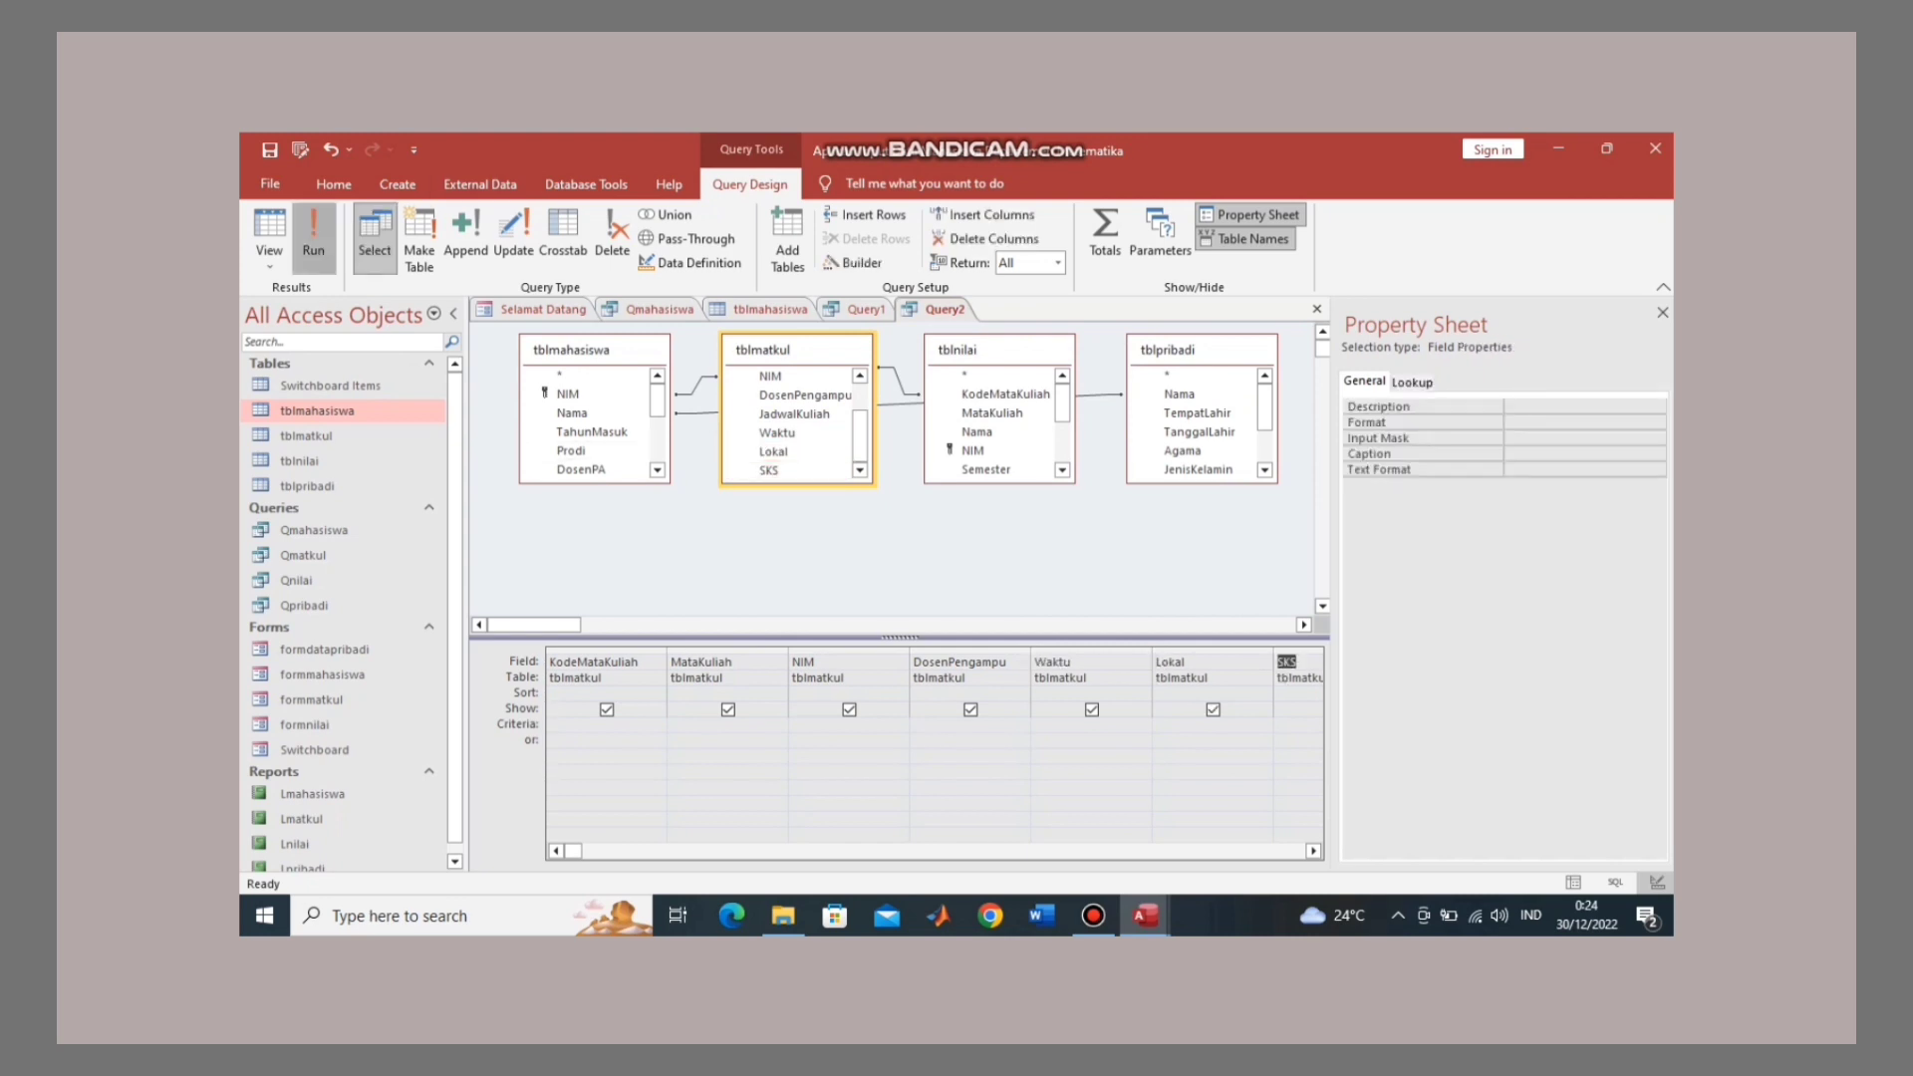
click(313, 237)
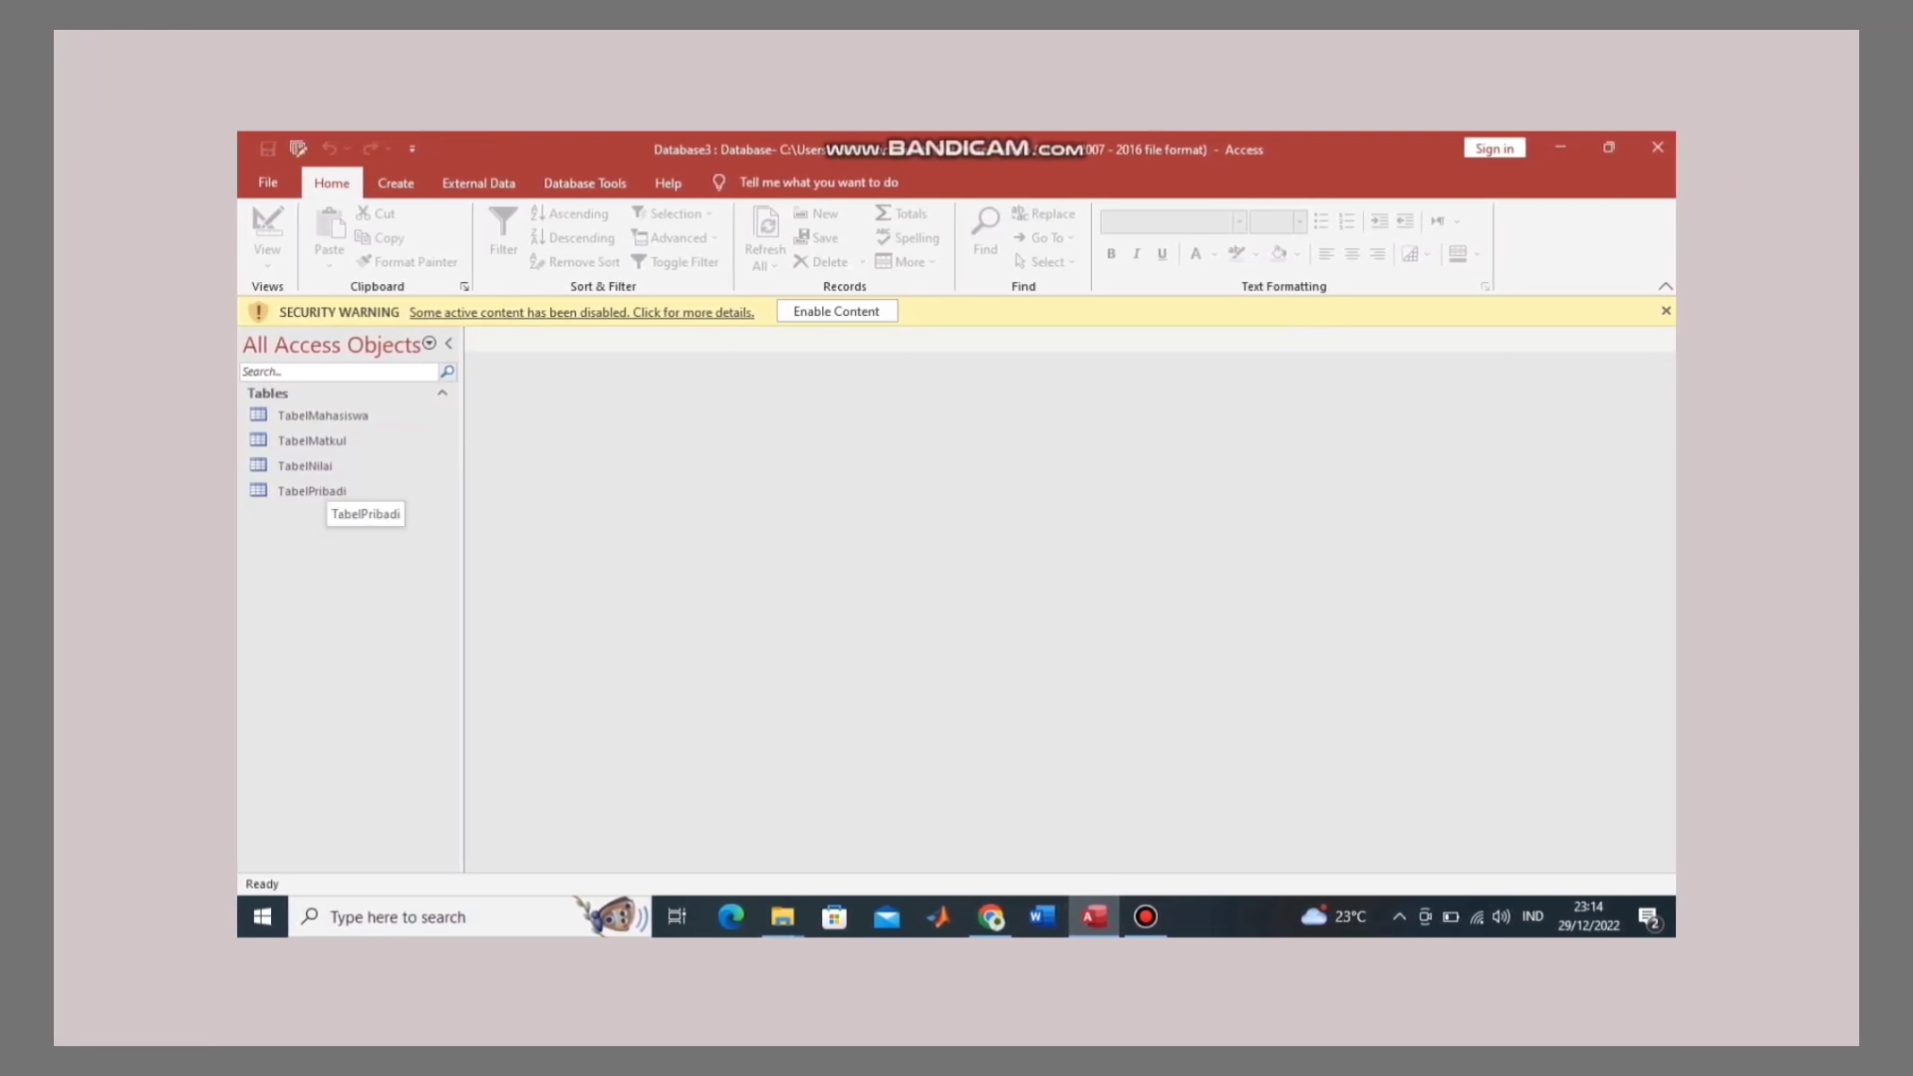
Step: Generate a form from TabelMahasiswa using Create > Form
click(333, 417)
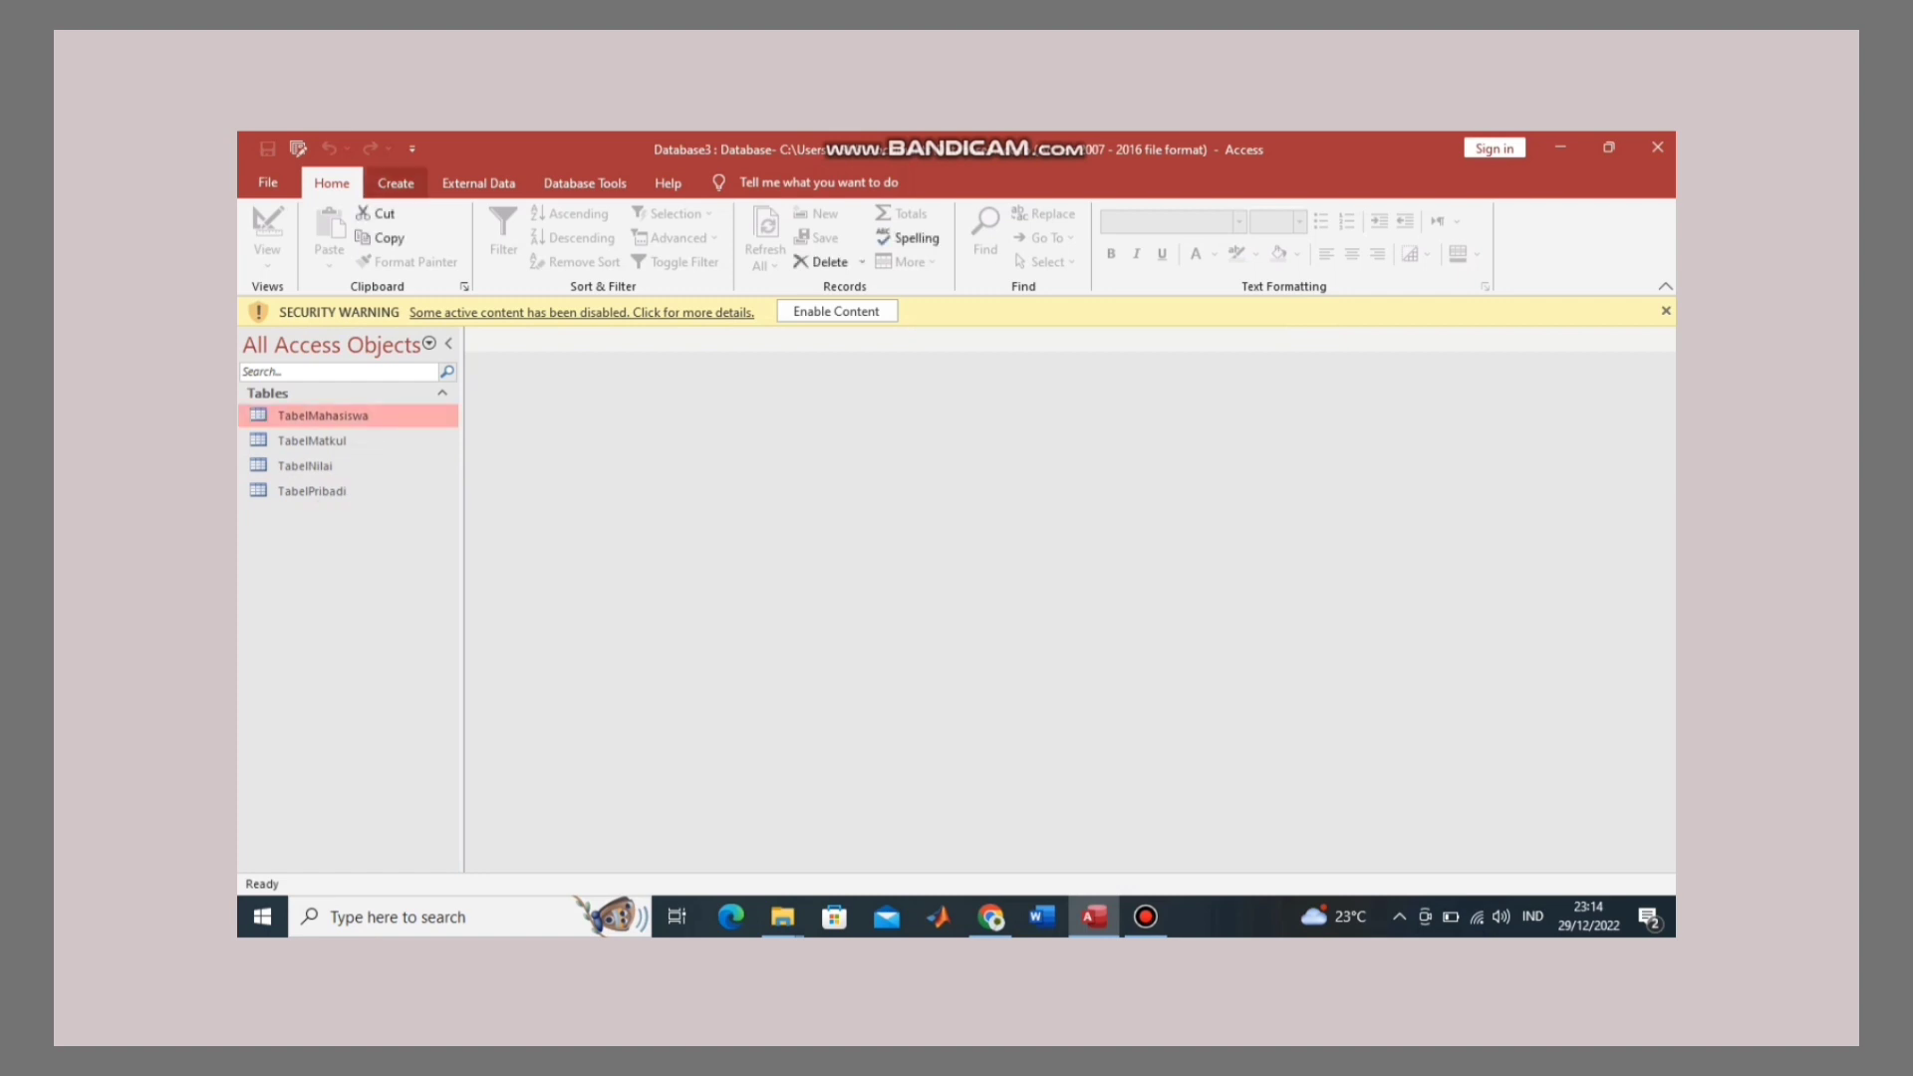
click(396, 182)
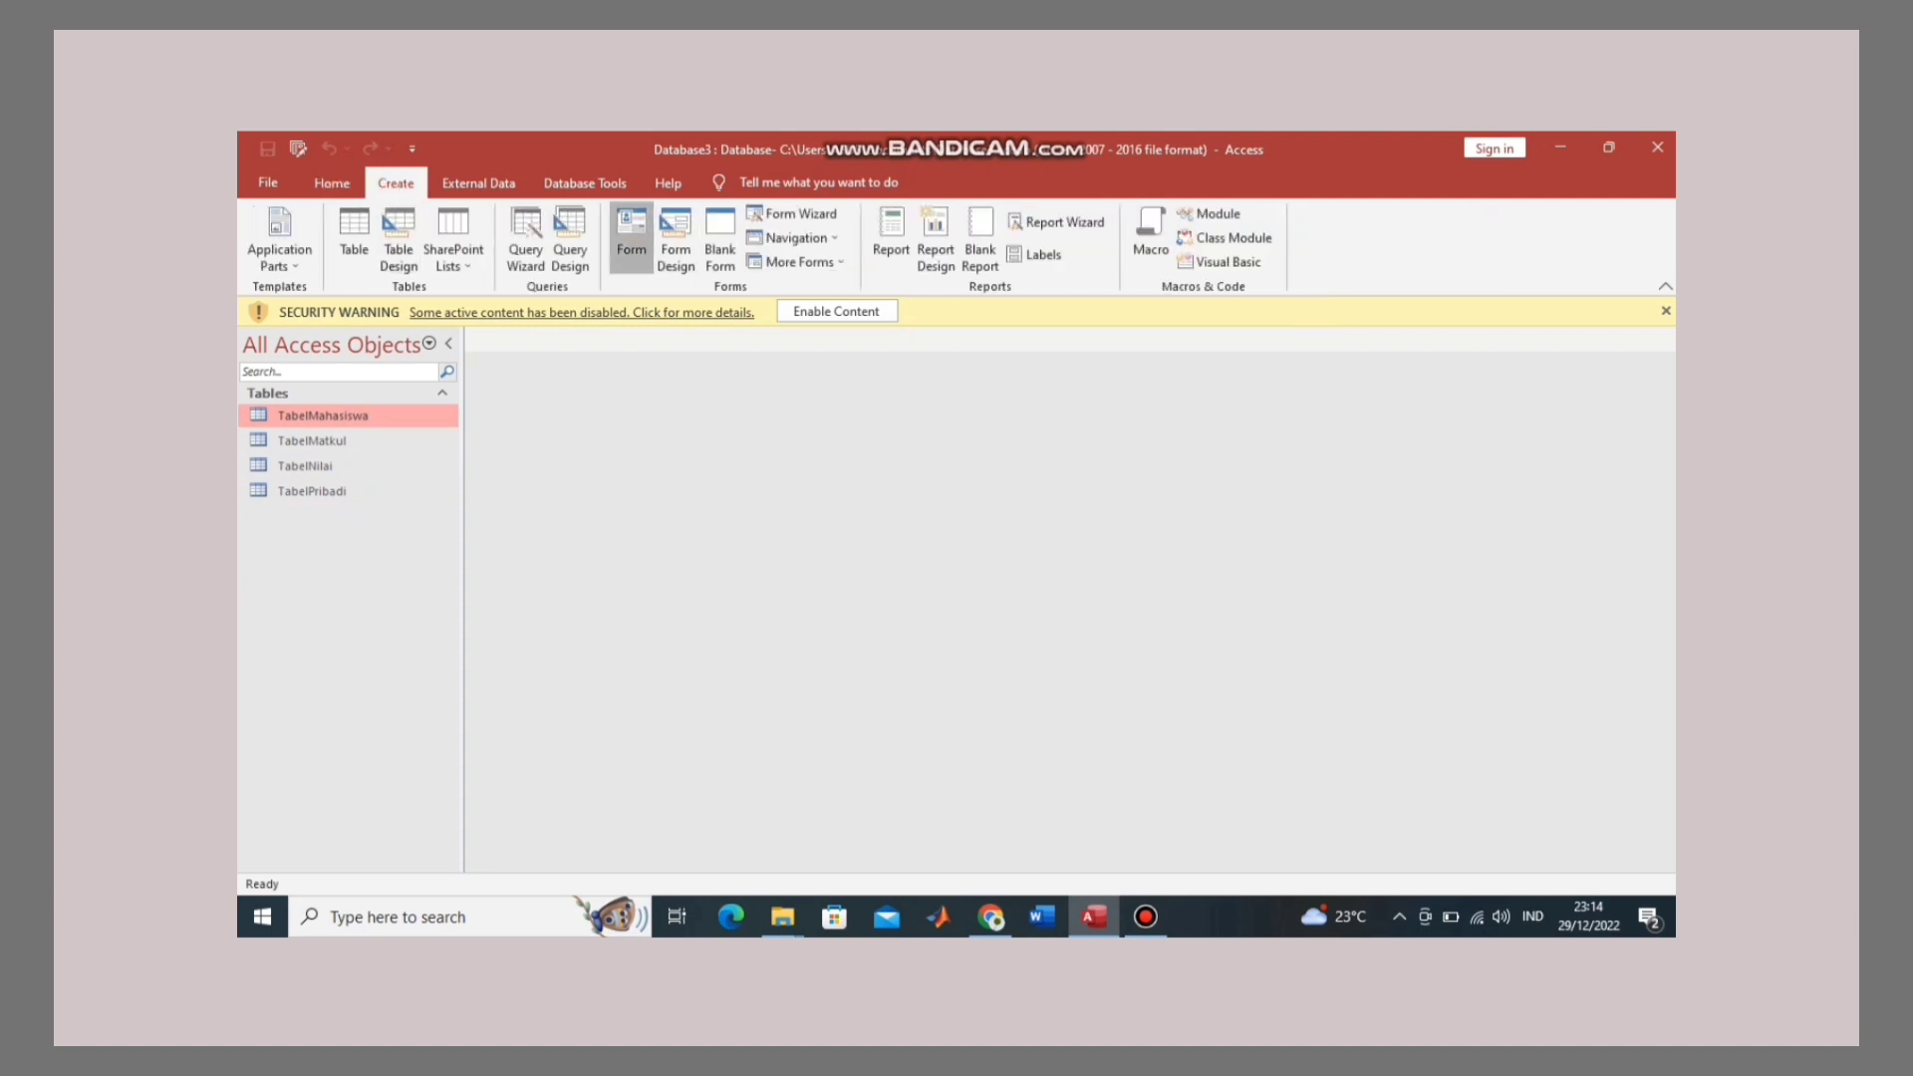
click(631, 236)
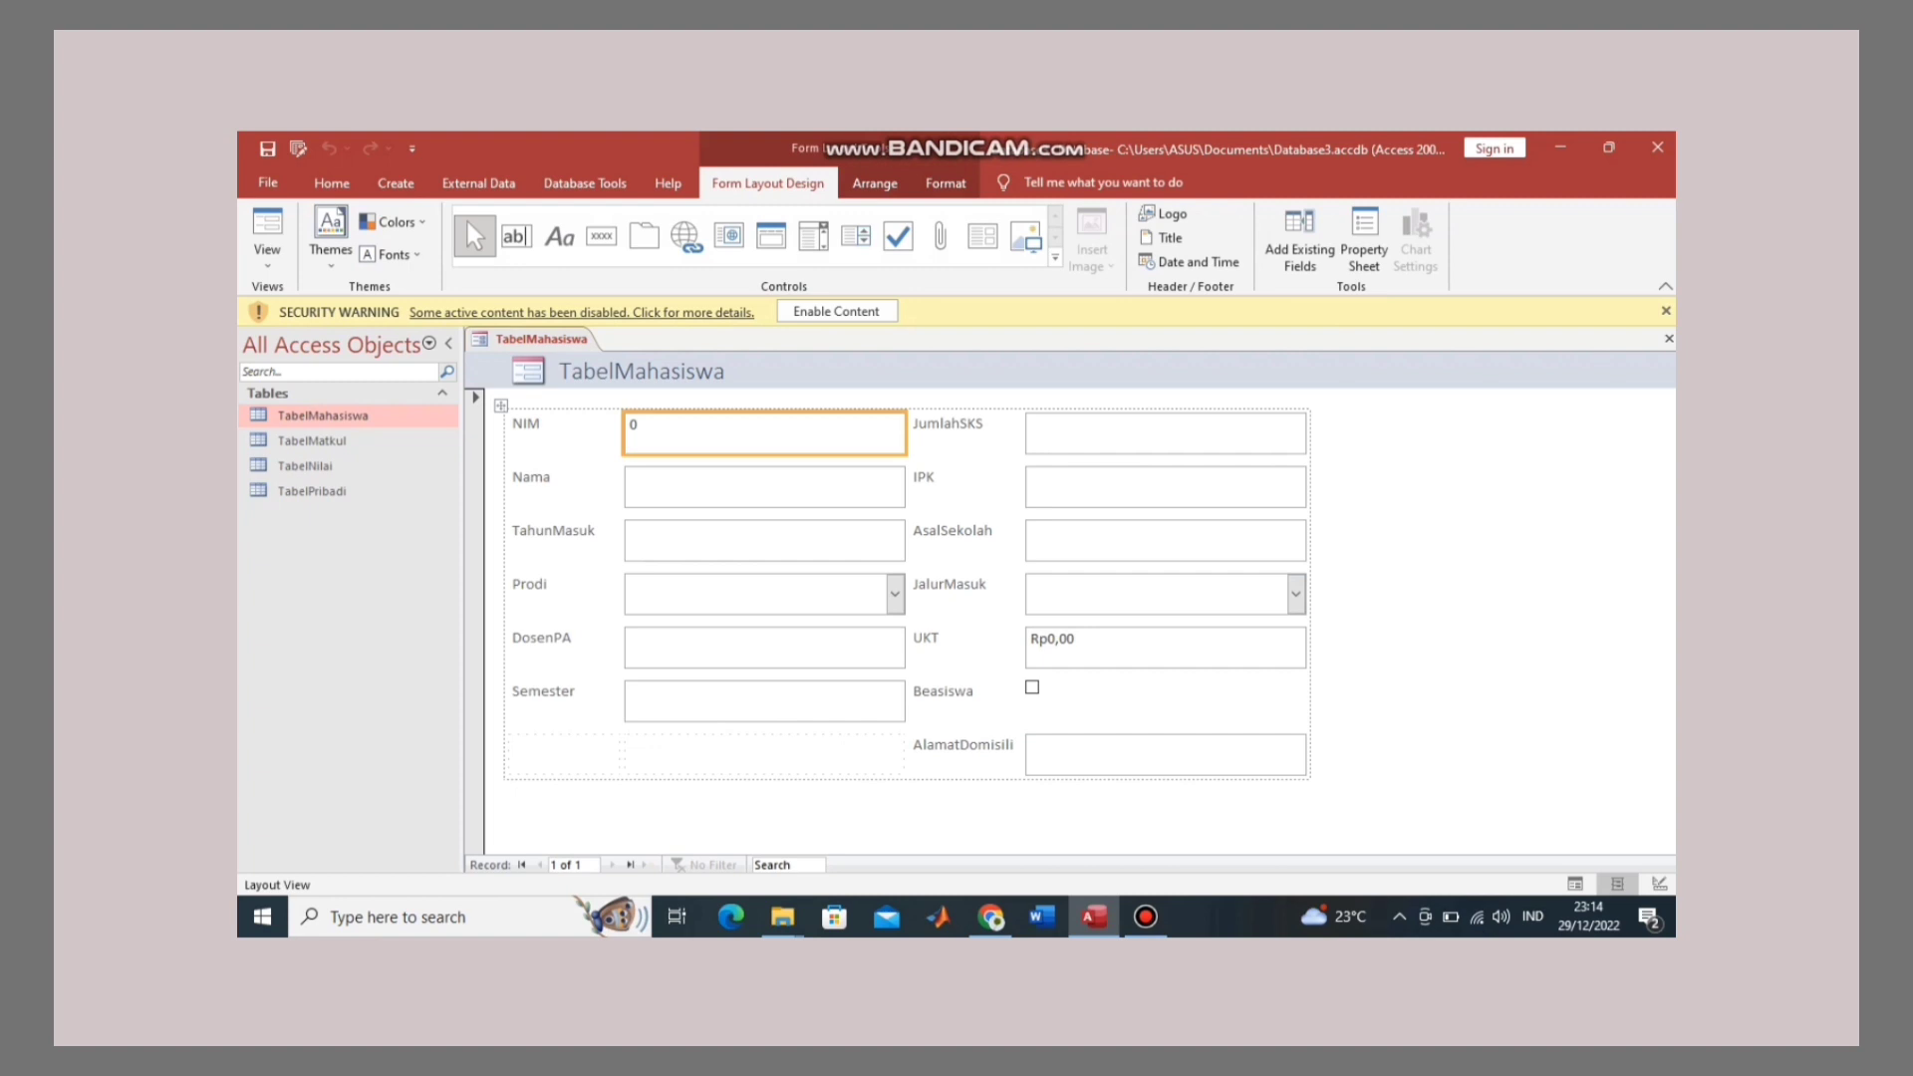
Step: Switch the TabelMahasiswa form to Design view
right_click(554, 338)
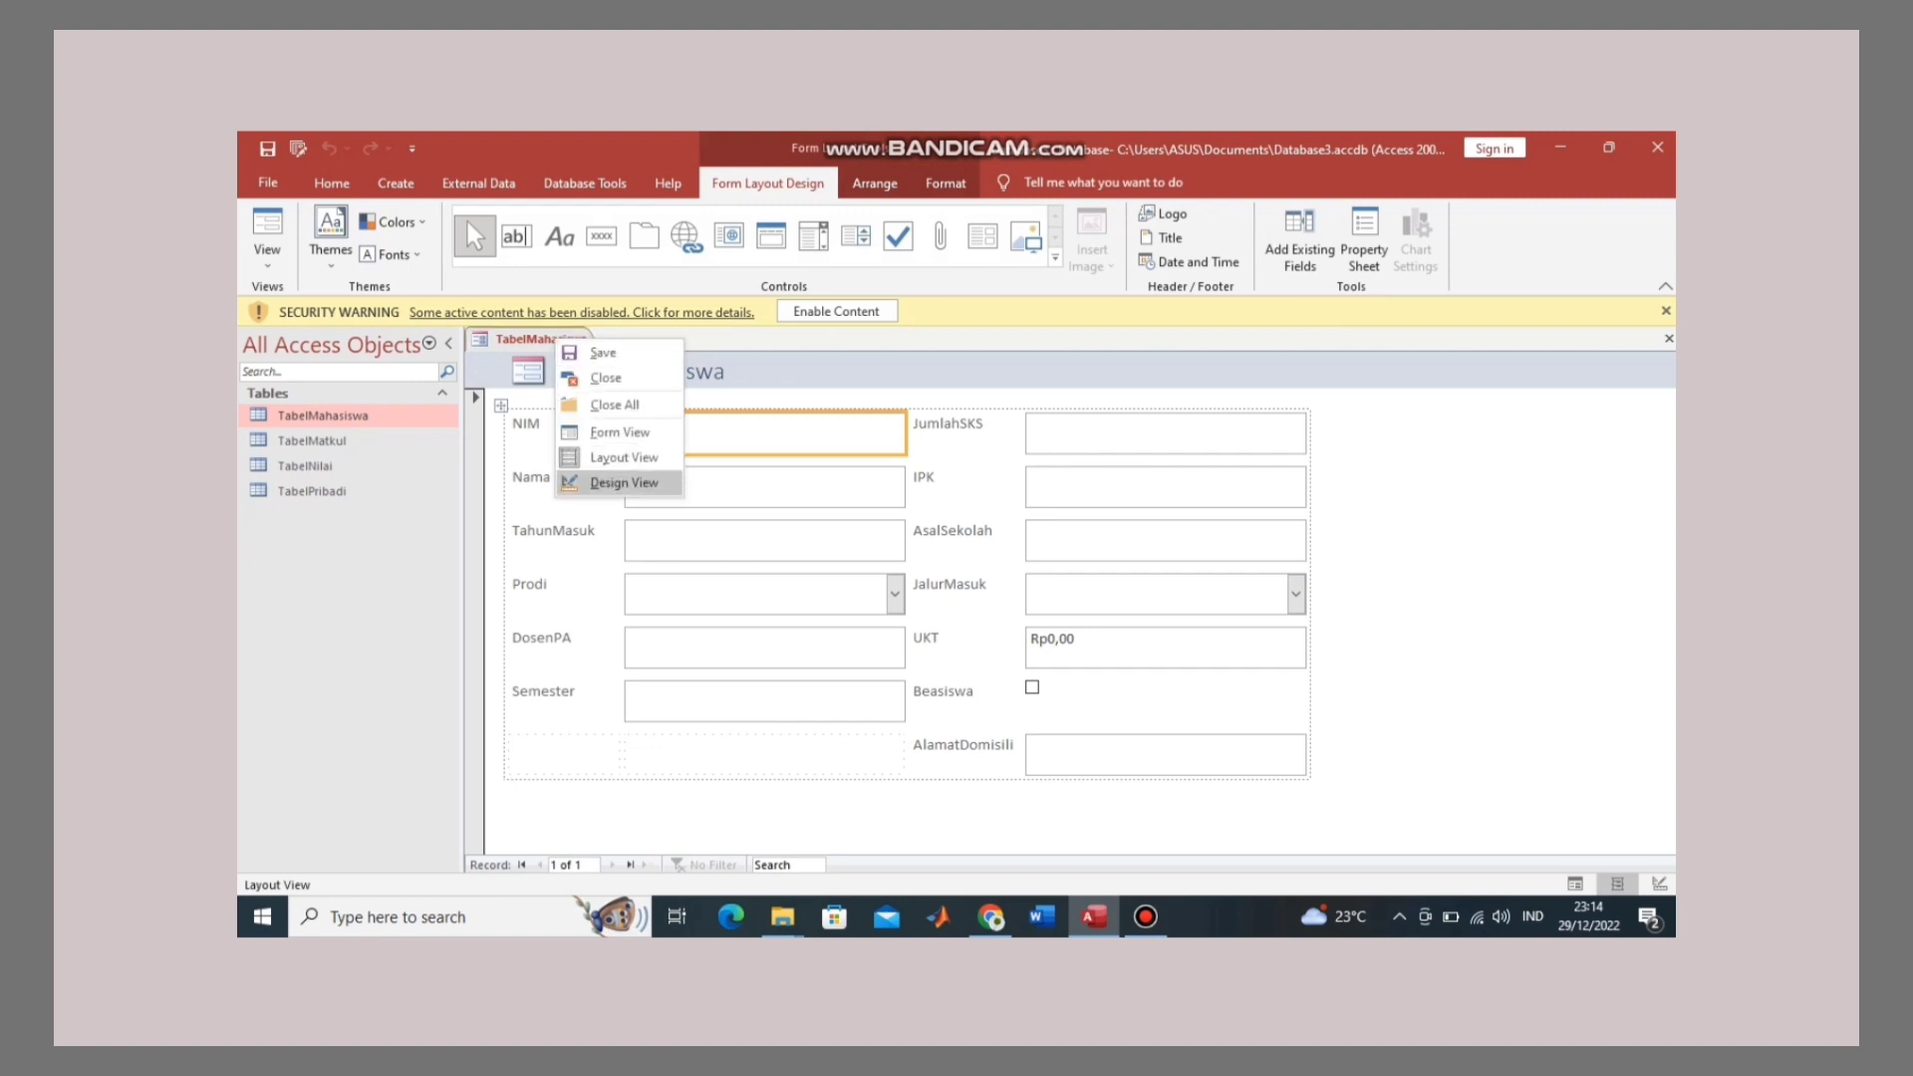
click(623, 483)
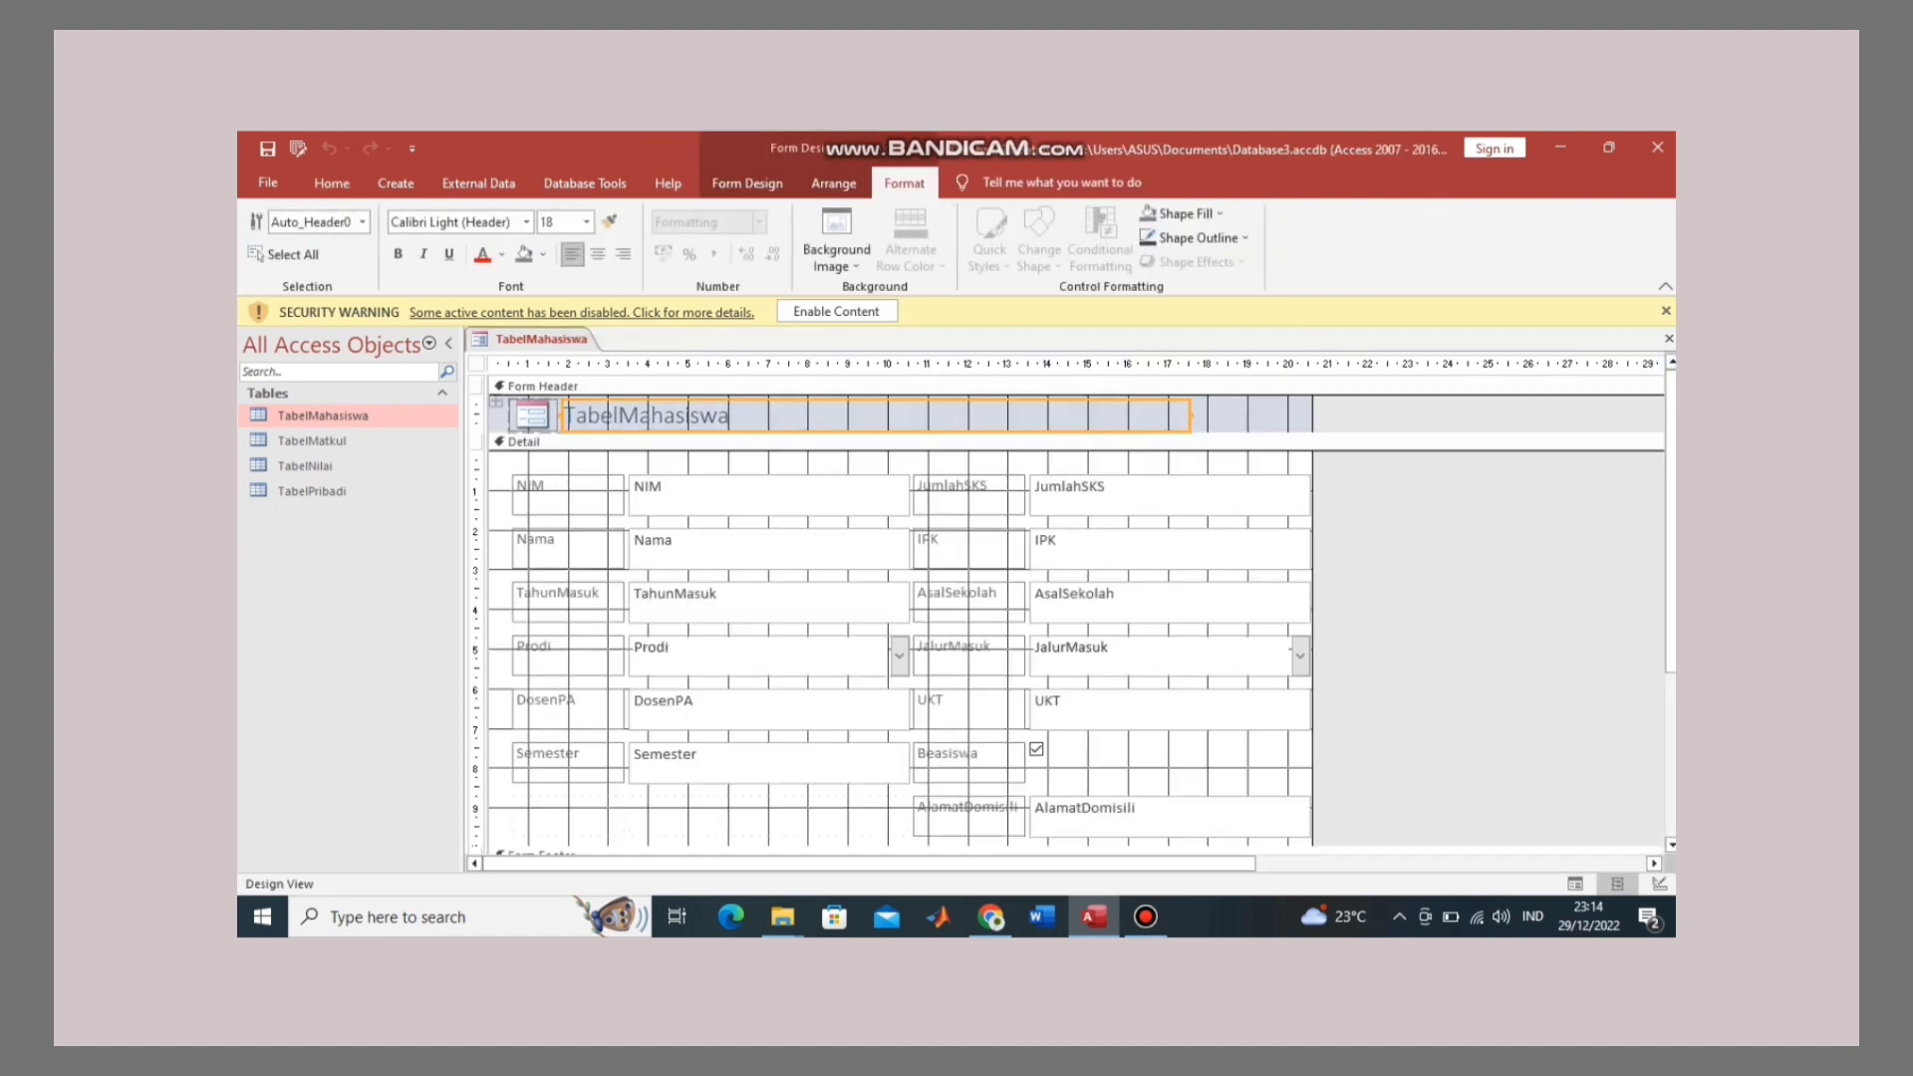
scroll(1066, 598, down, 1)
drag(1672, 553, 1671, 518)
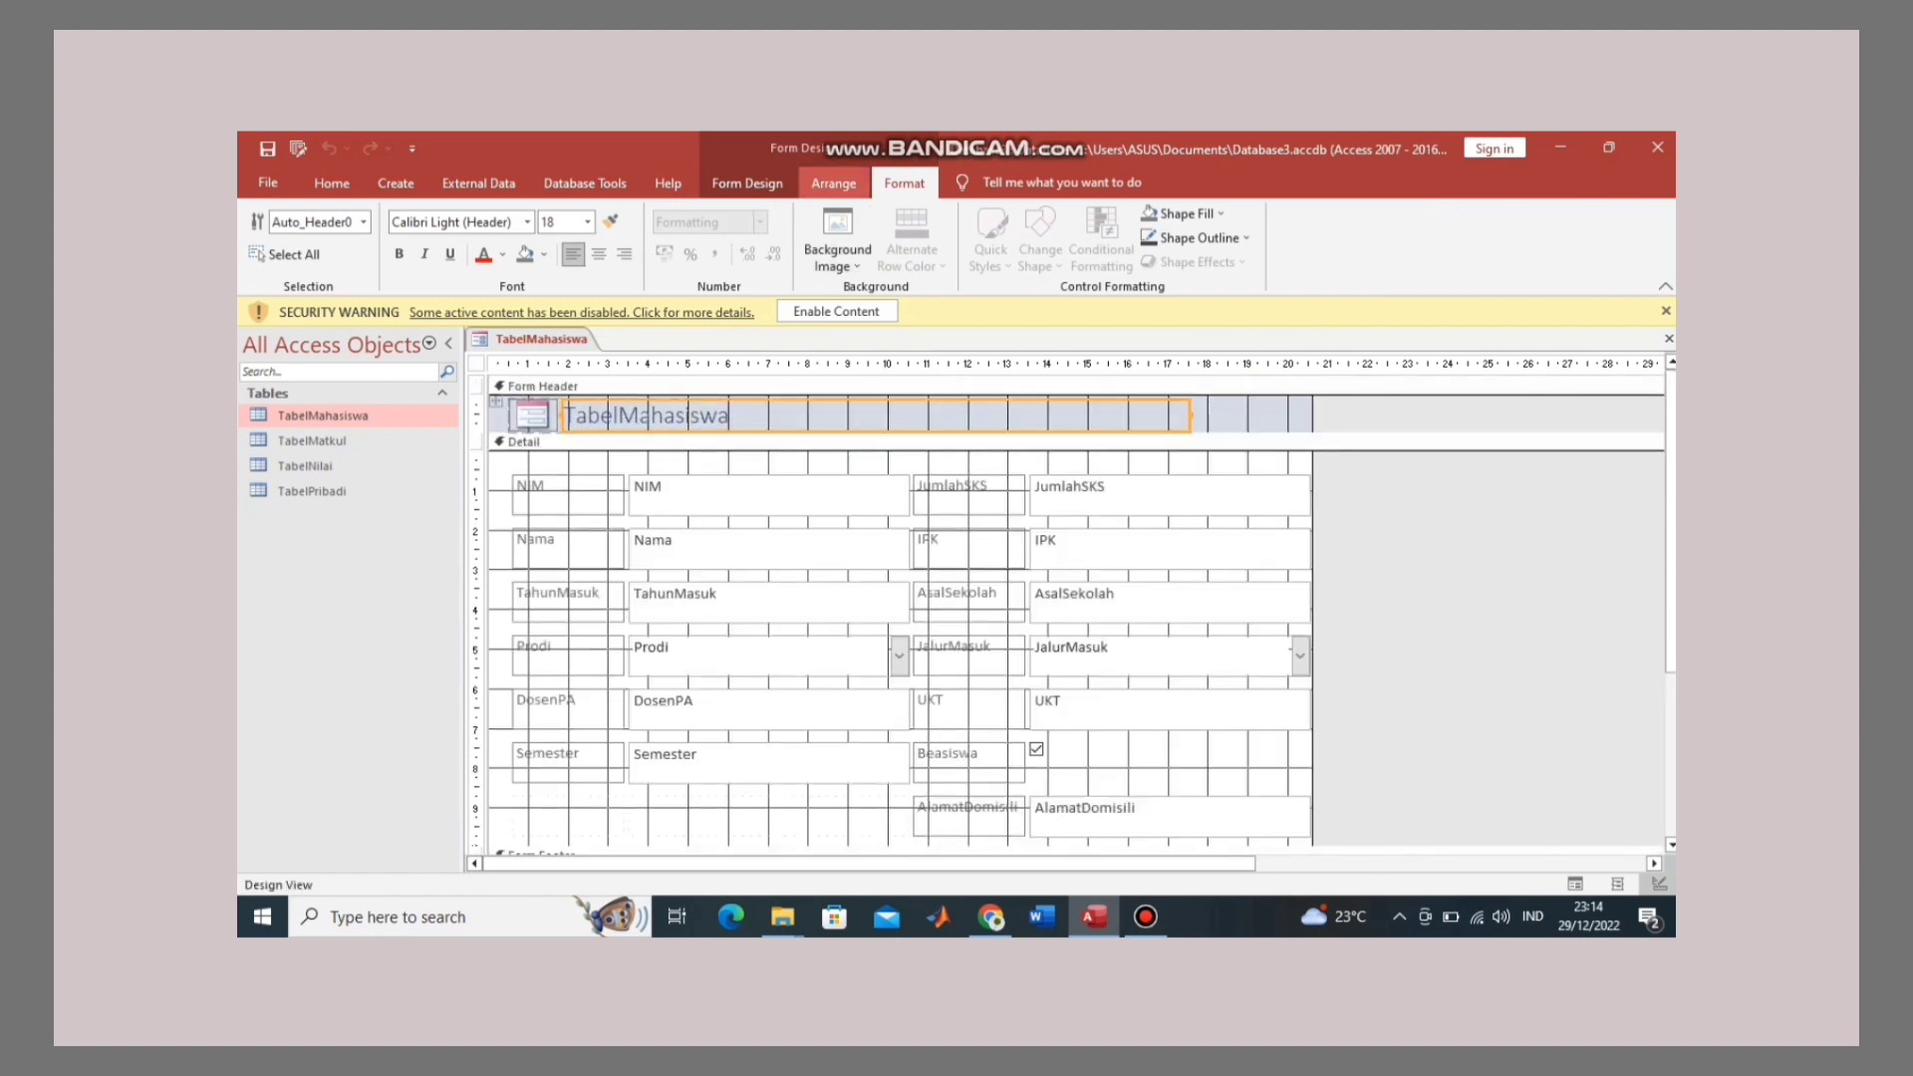
Step: Remove the controls from the layout and move AlamatDomisili into the left column, widening its text box
click(833, 183)
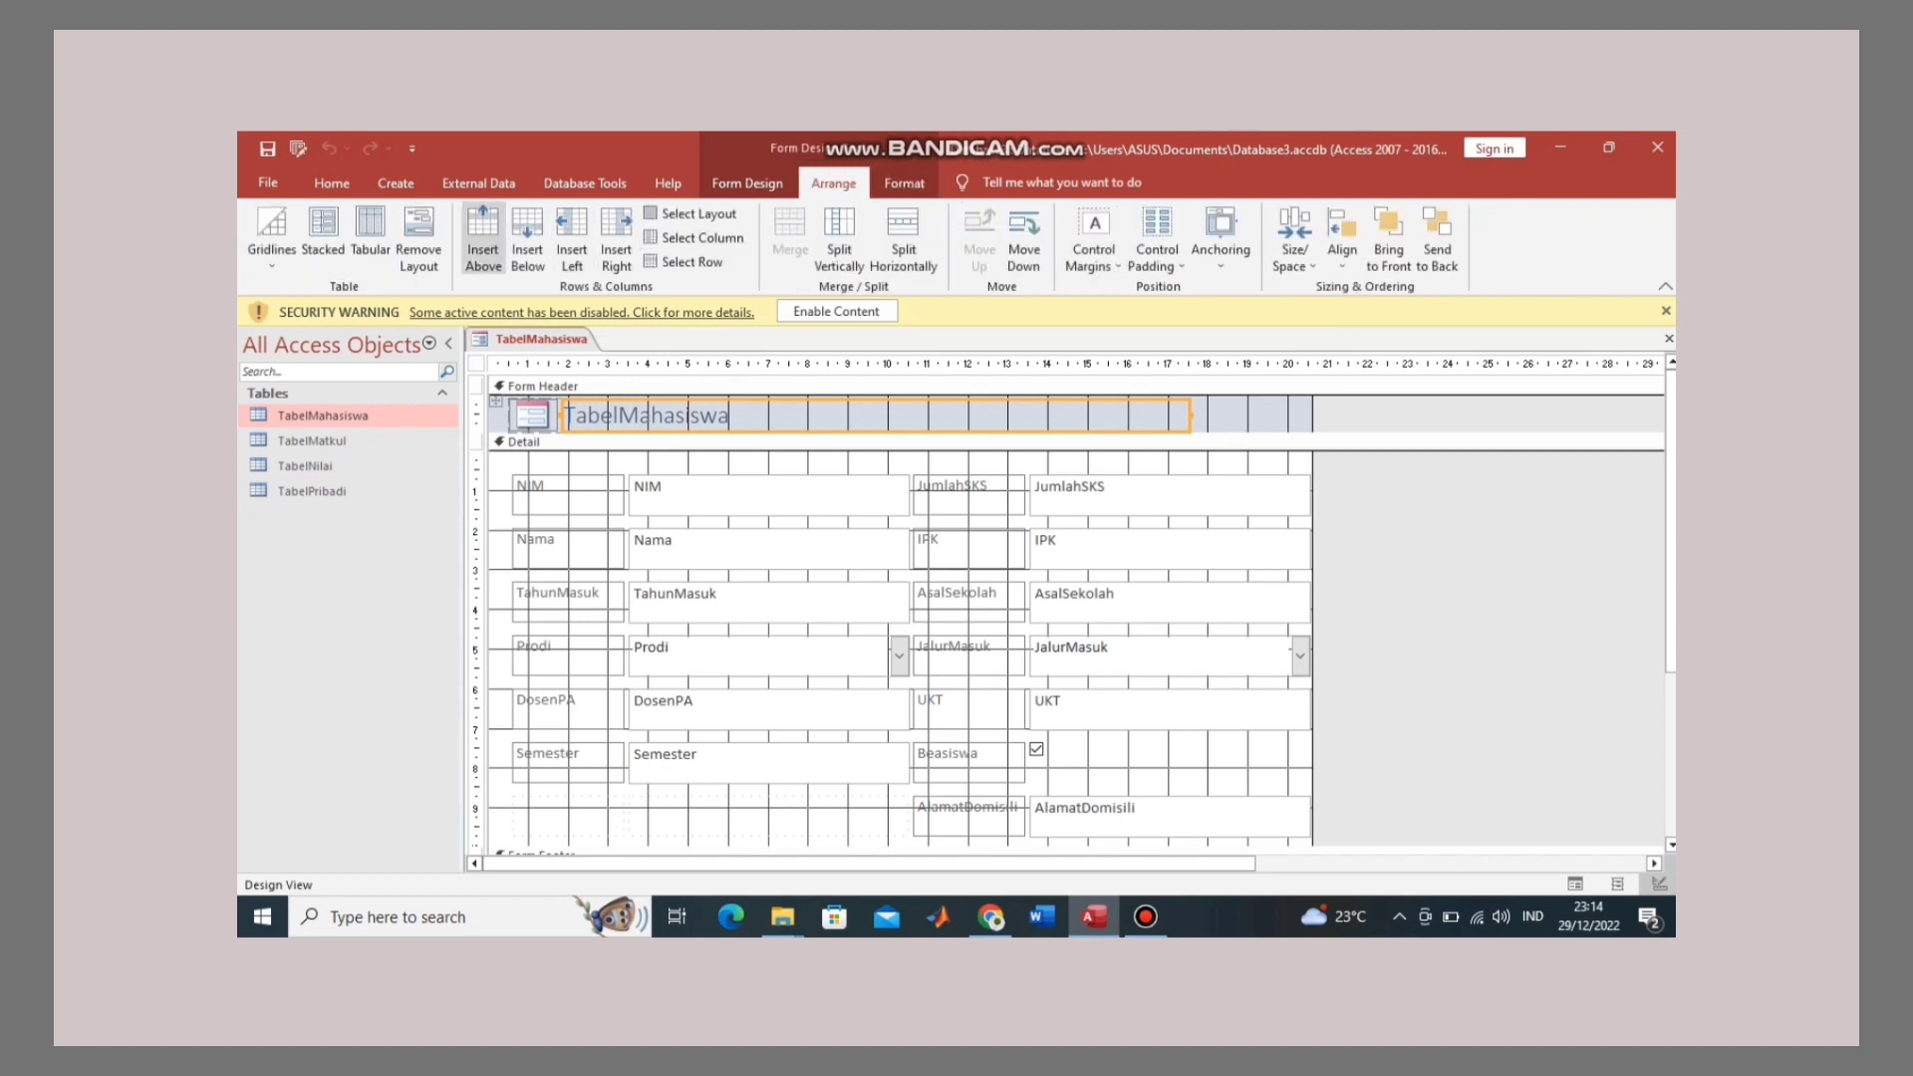
click(419, 237)
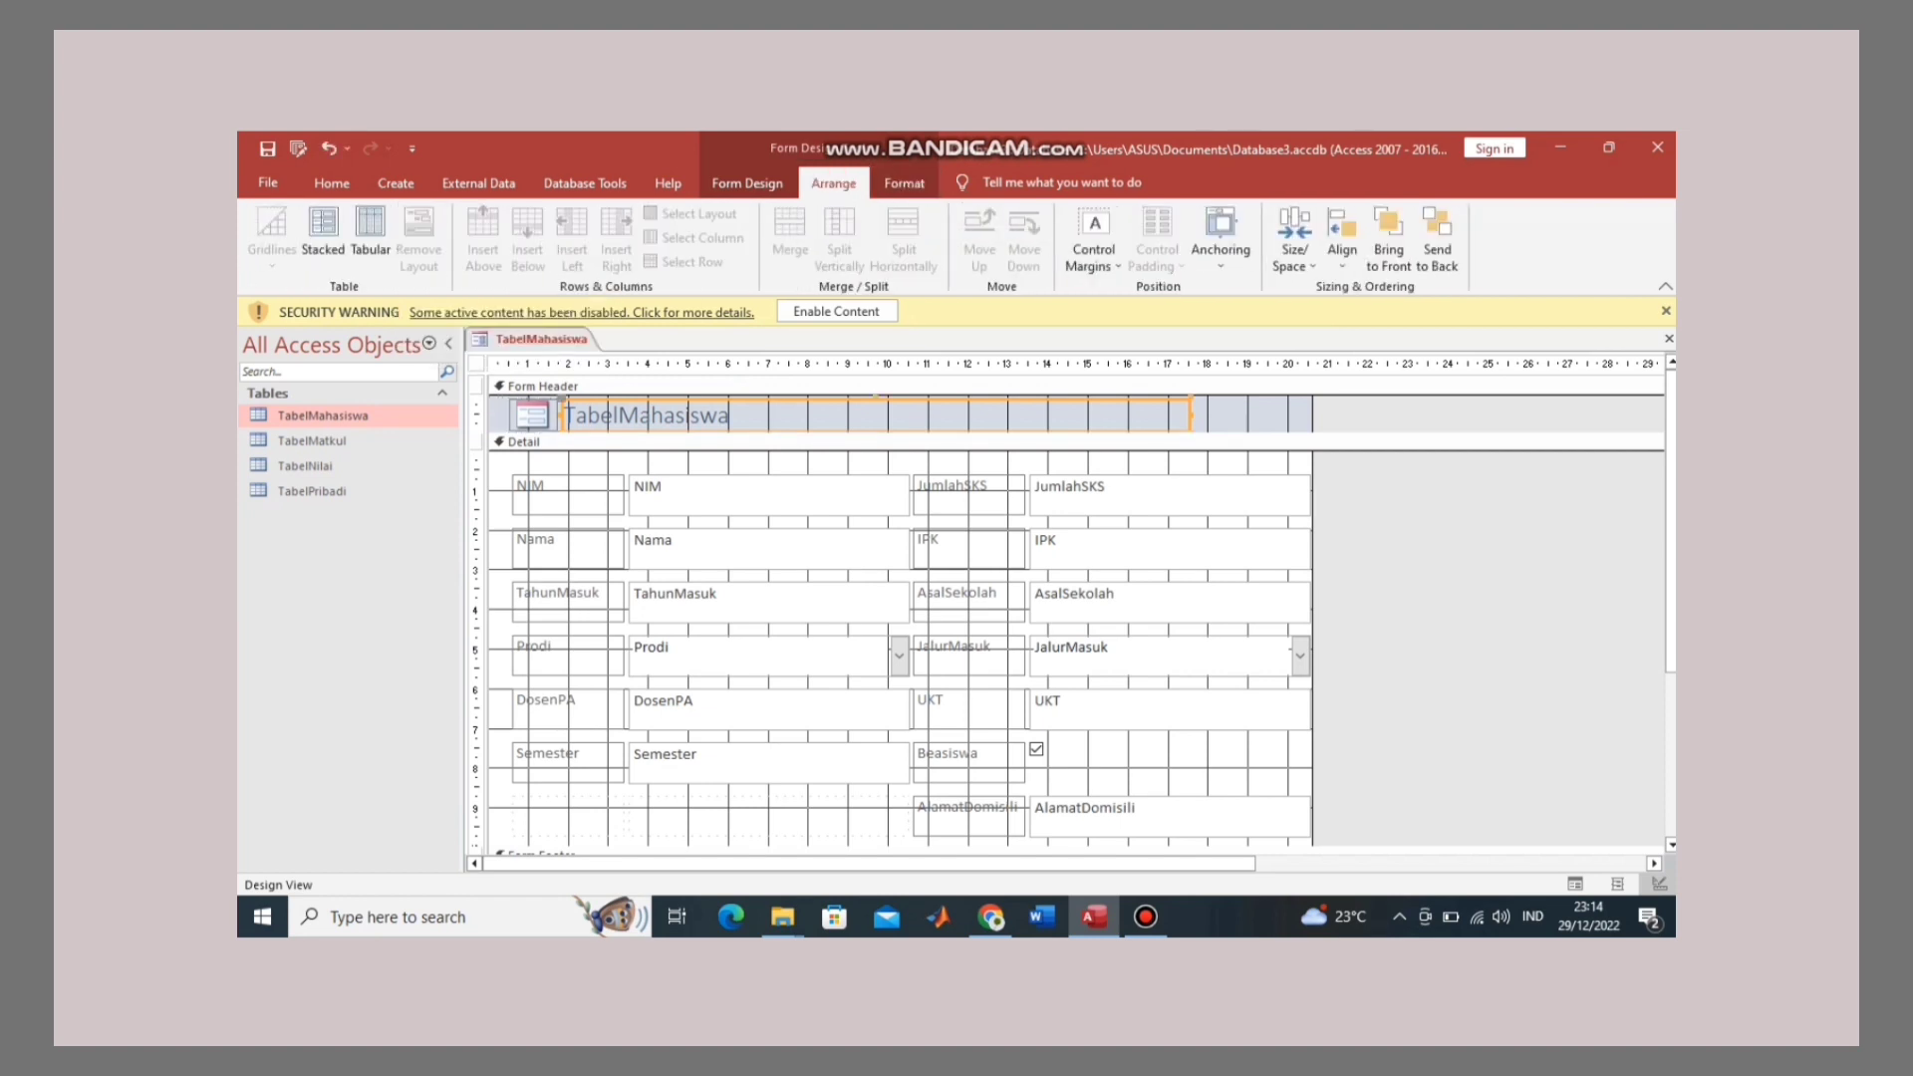
click(768, 816)
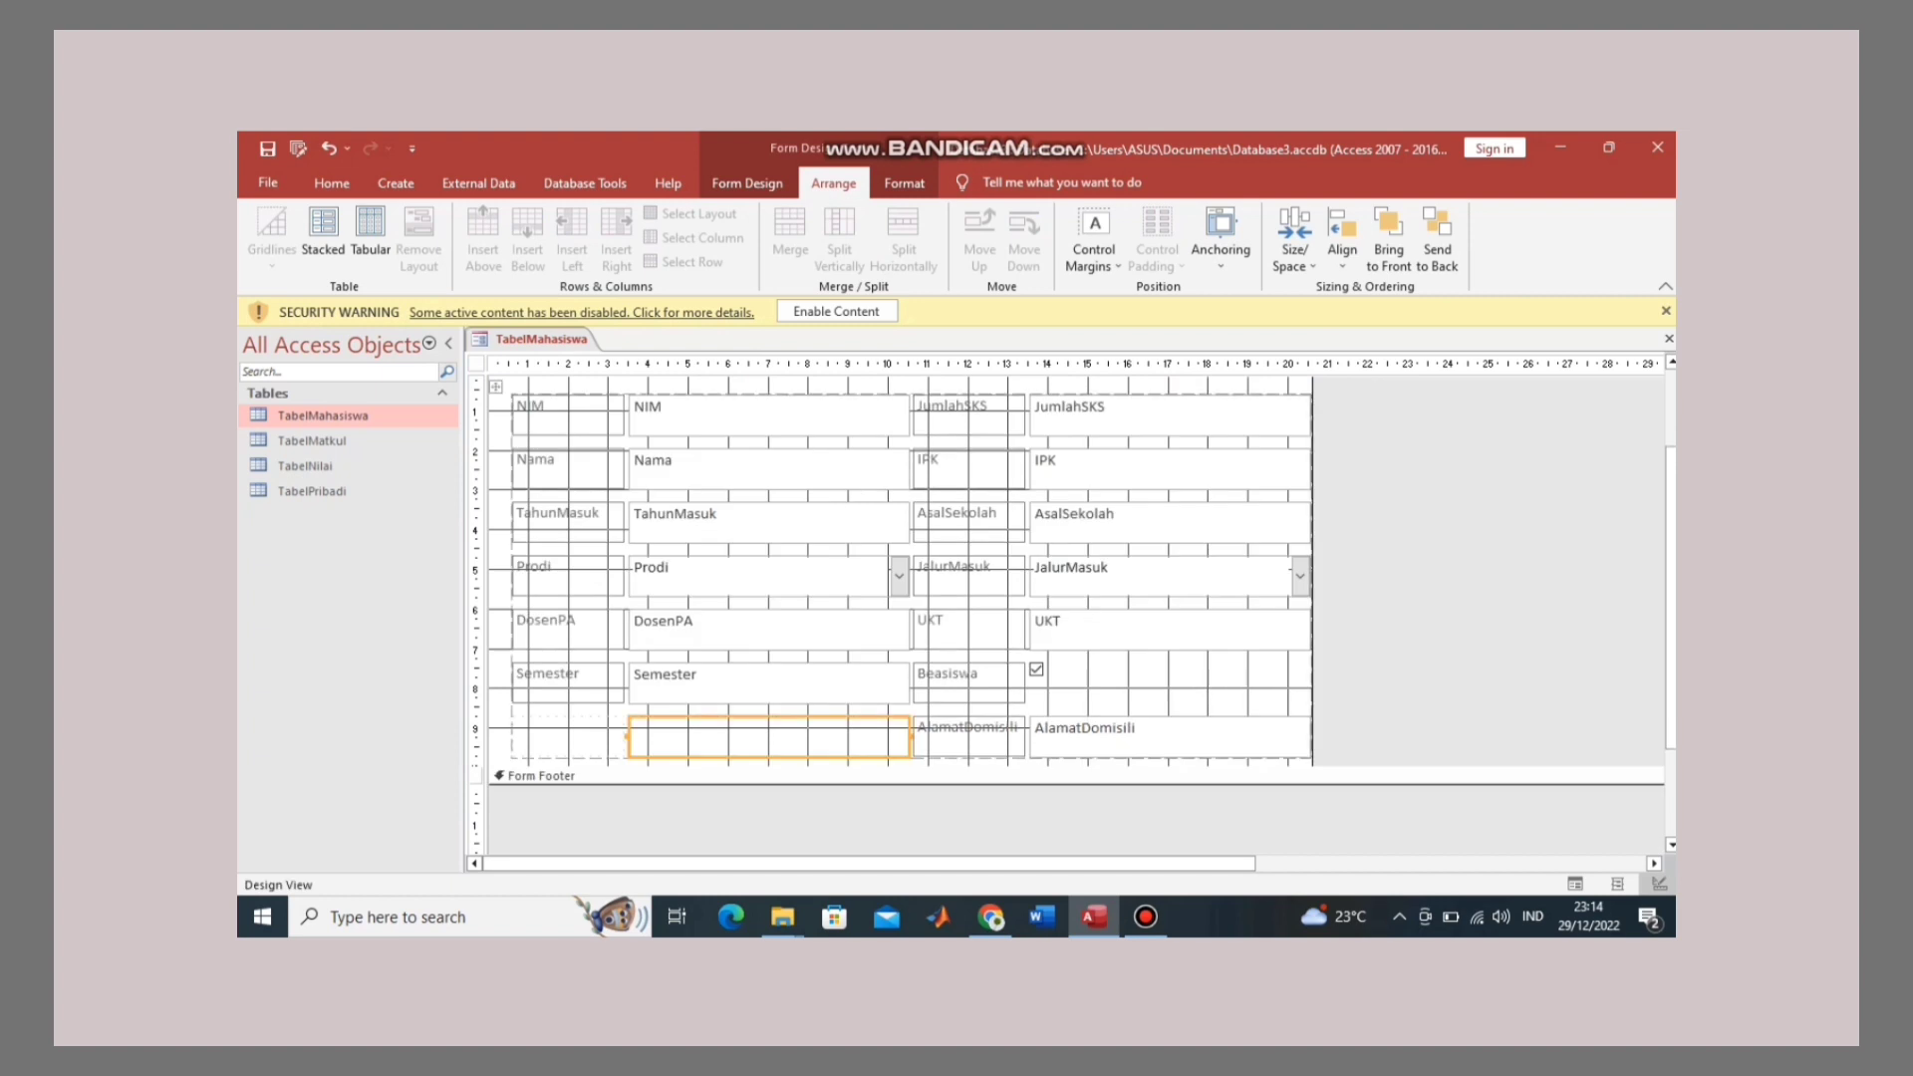
click(970, 737)
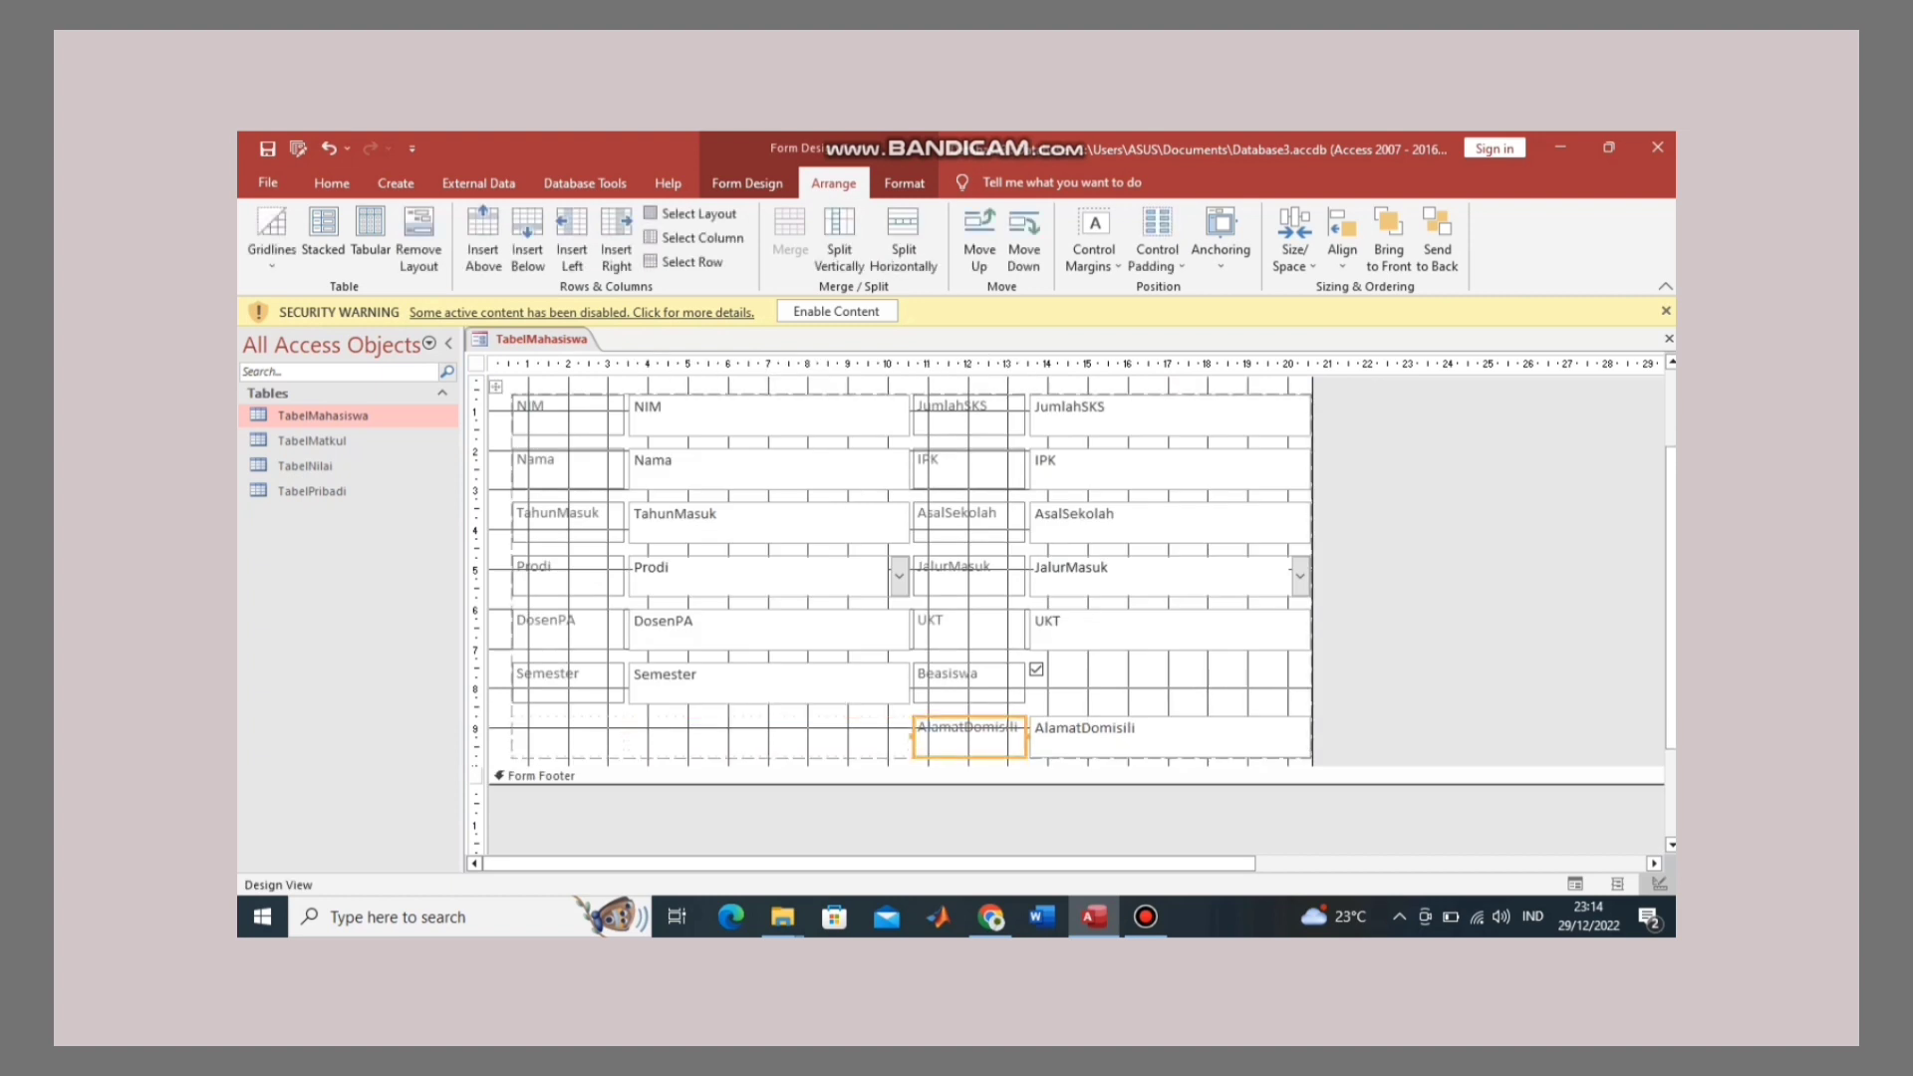
drag(1341, 725, 560, 739)
click(969, 737)
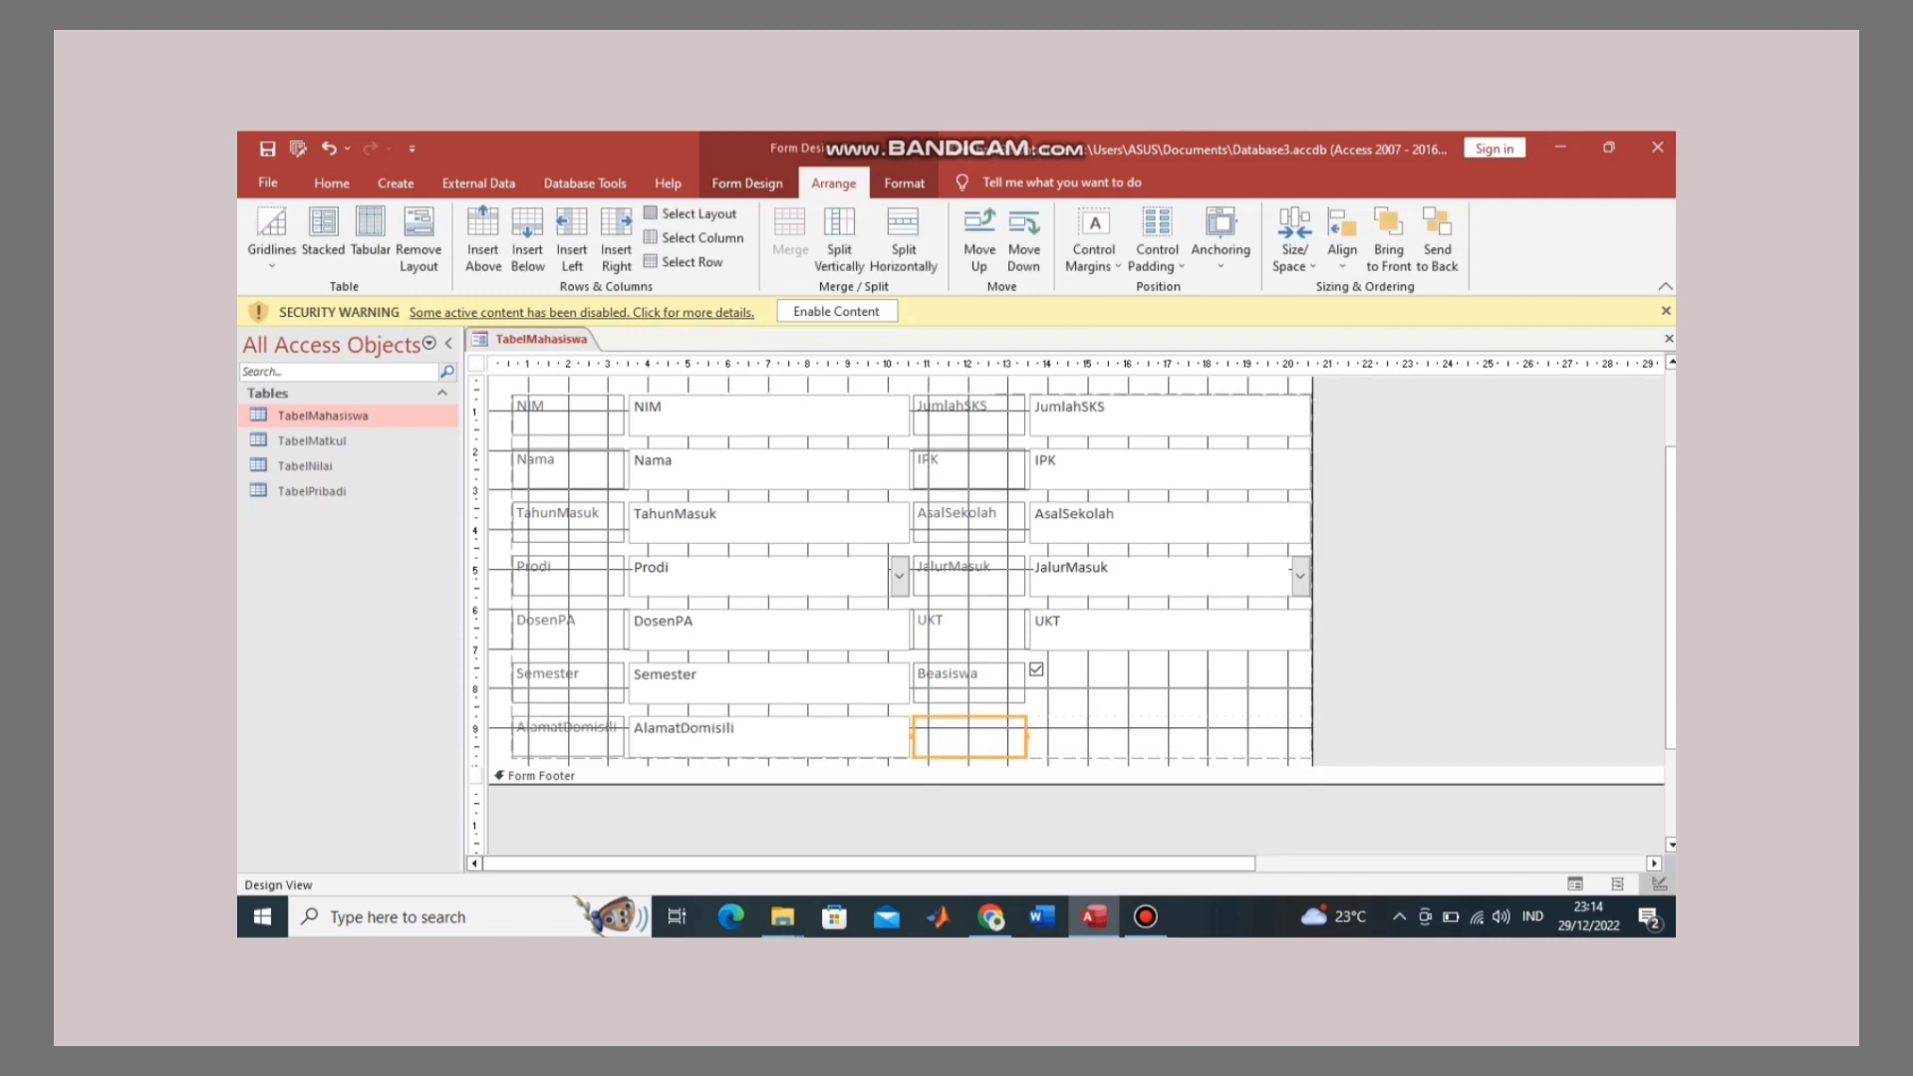
click(770, 737)
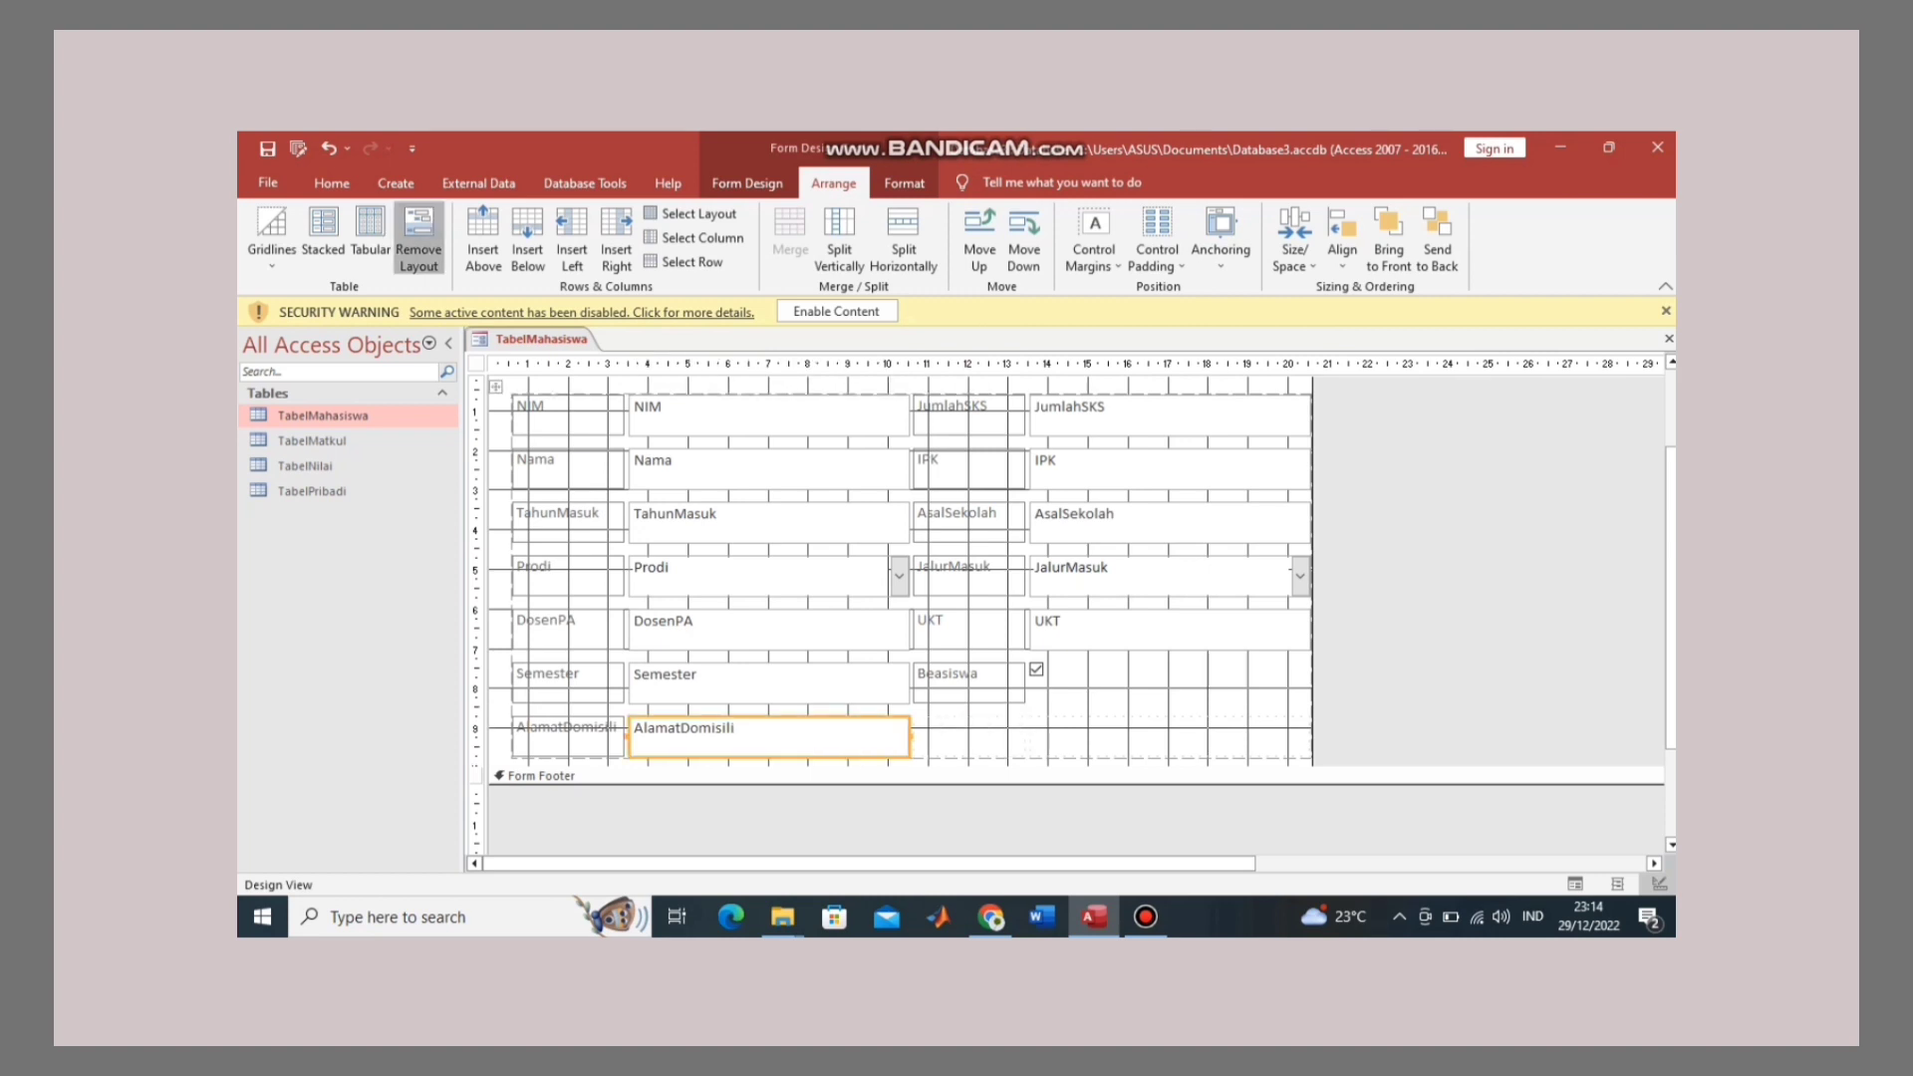
click(418, 244)
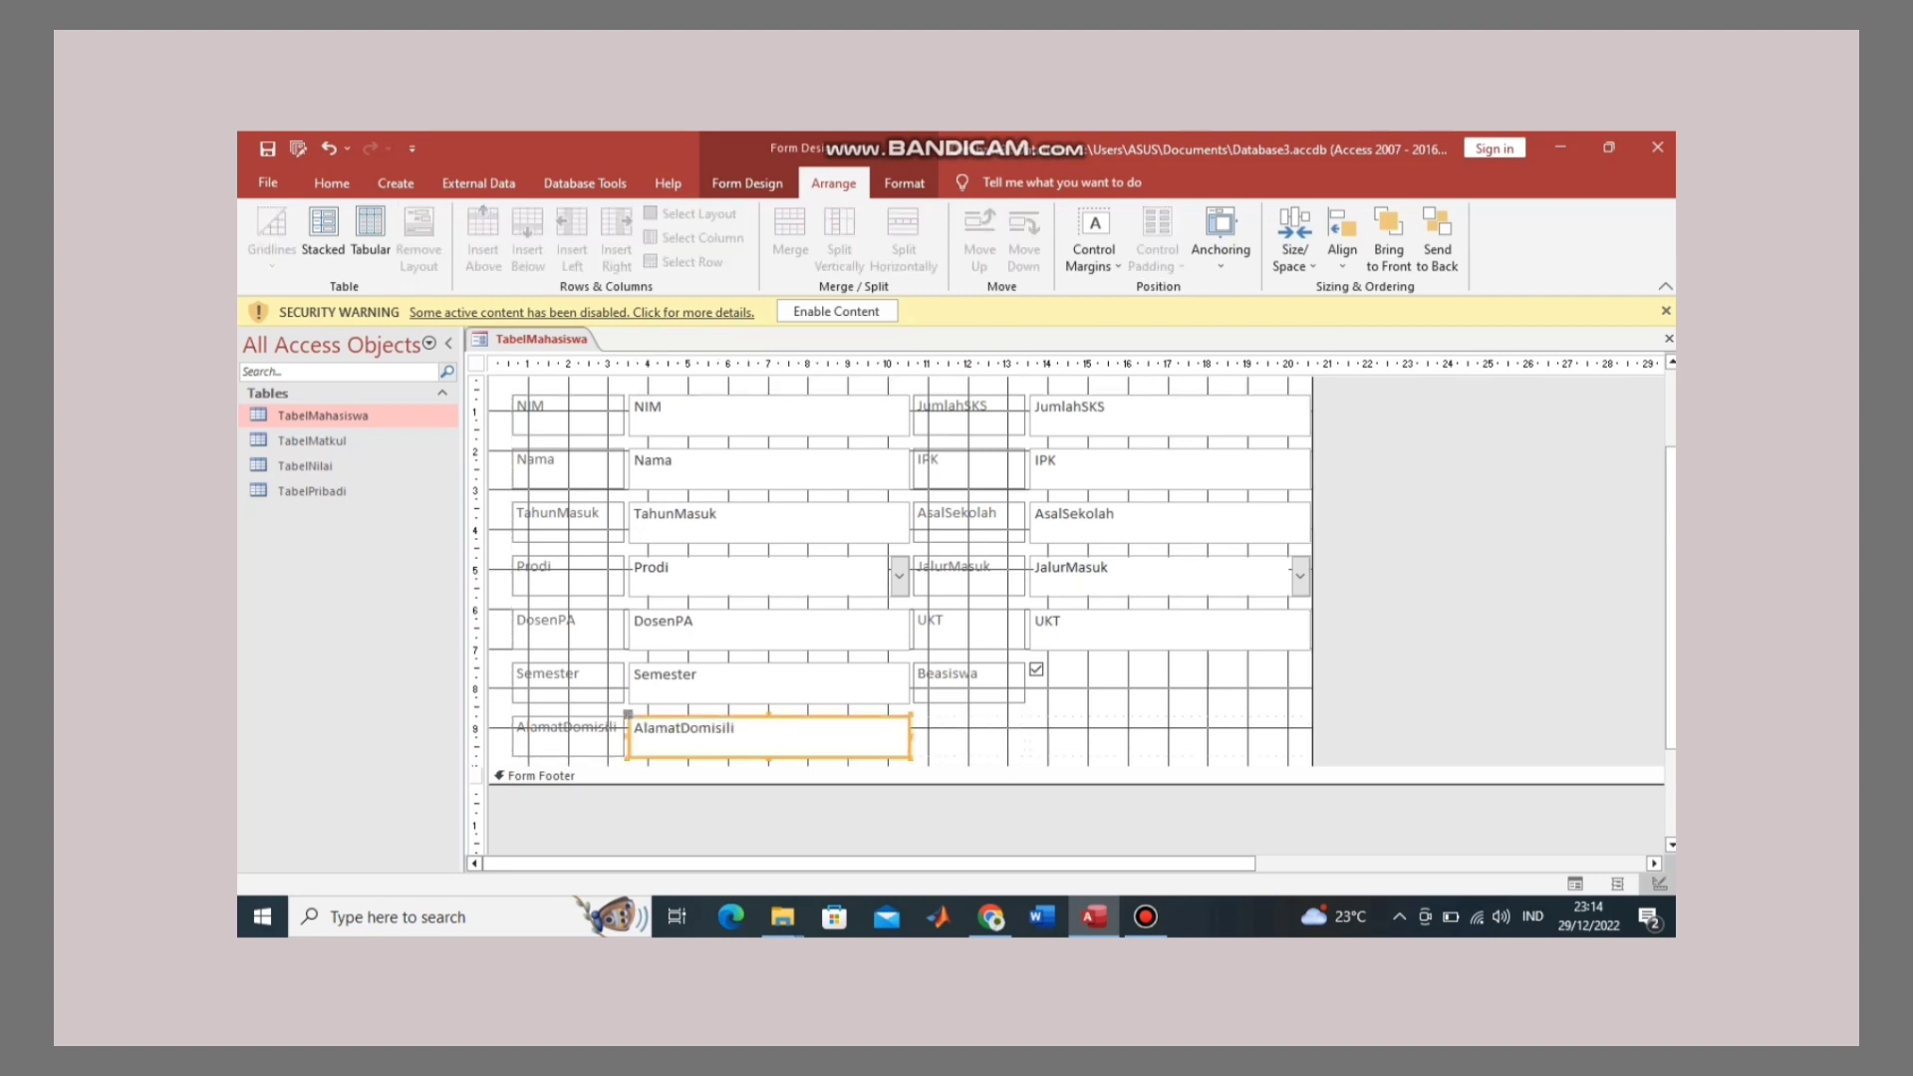
drag(910, 737, 1310, 738)
Step: Marquee-select the seven field labels in the left column
click(1369, 706)
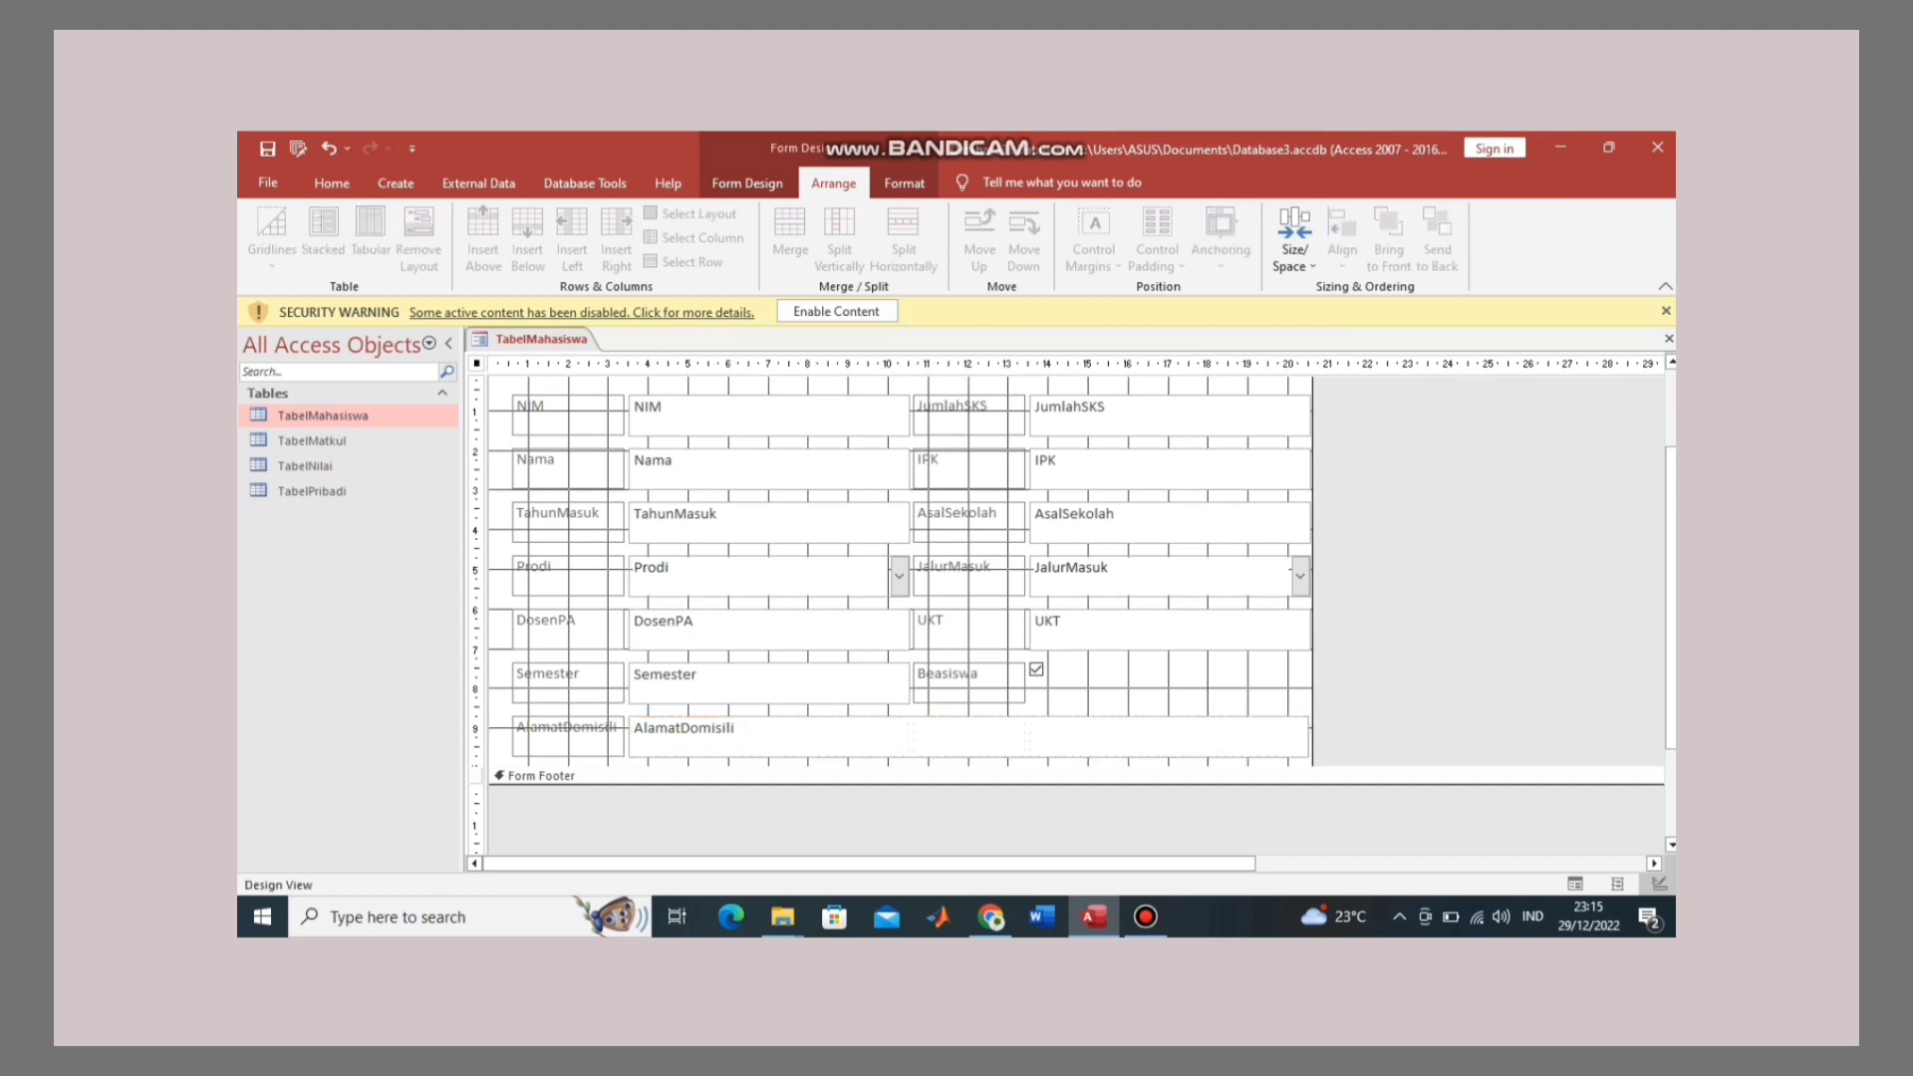
click(569, 416)
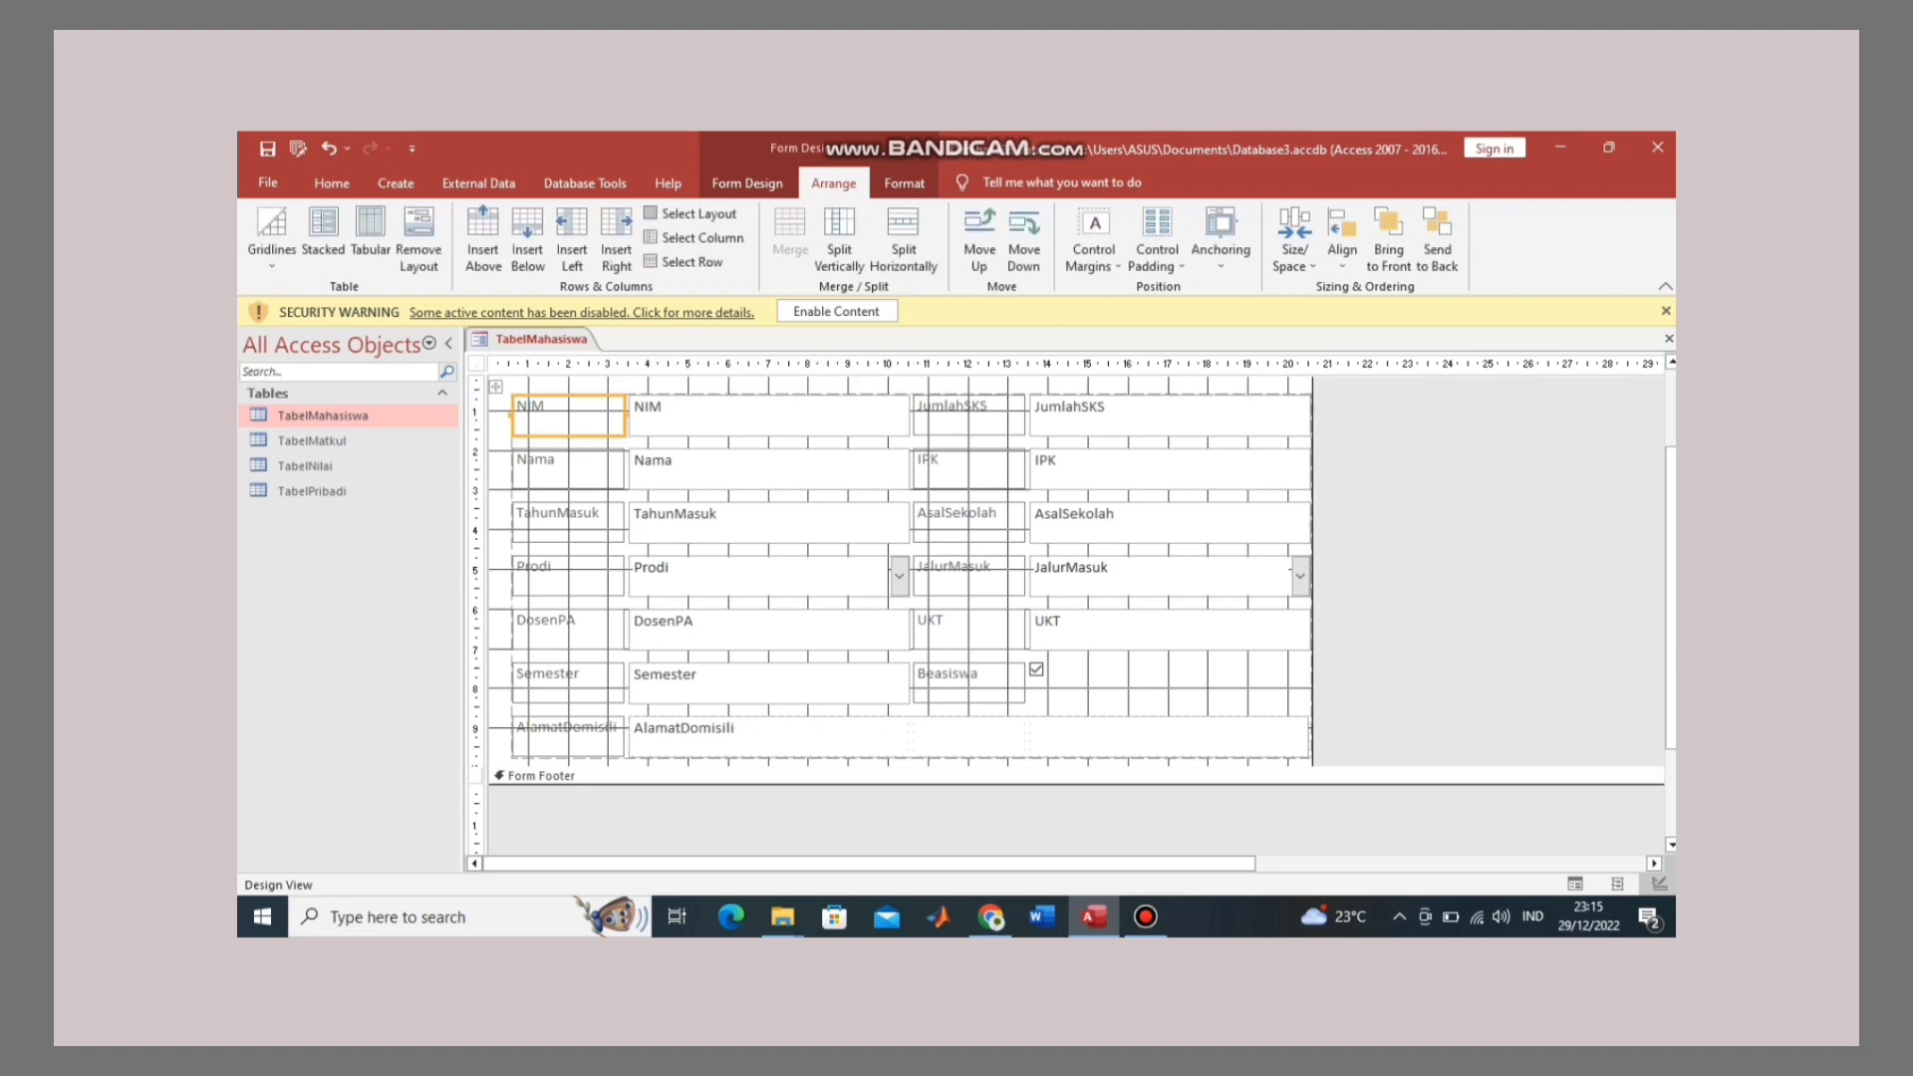
key(ctrl+a)
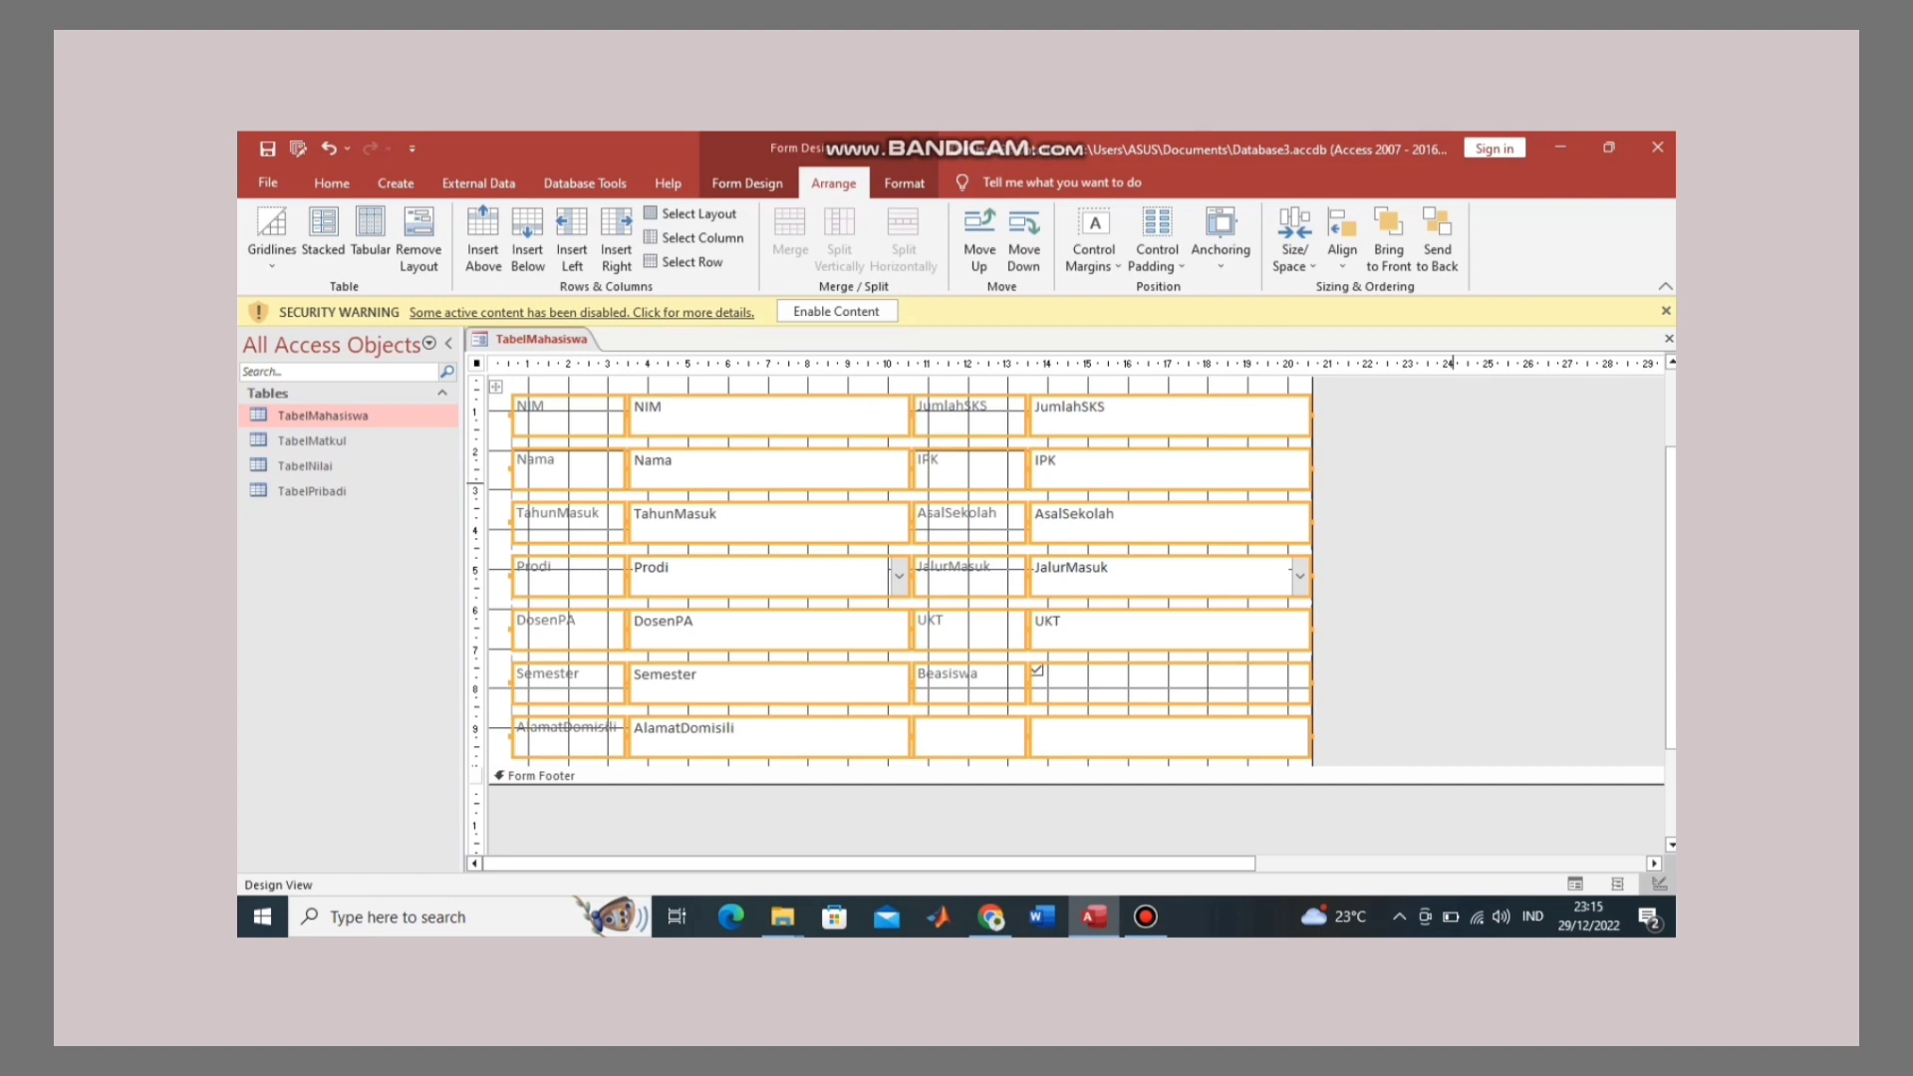
click(1453, 483)
mouse_move(1195, 766)
mouse_down()
mouse_move(1195, 745)
mouse_move(1195, 765)
mouse_up()
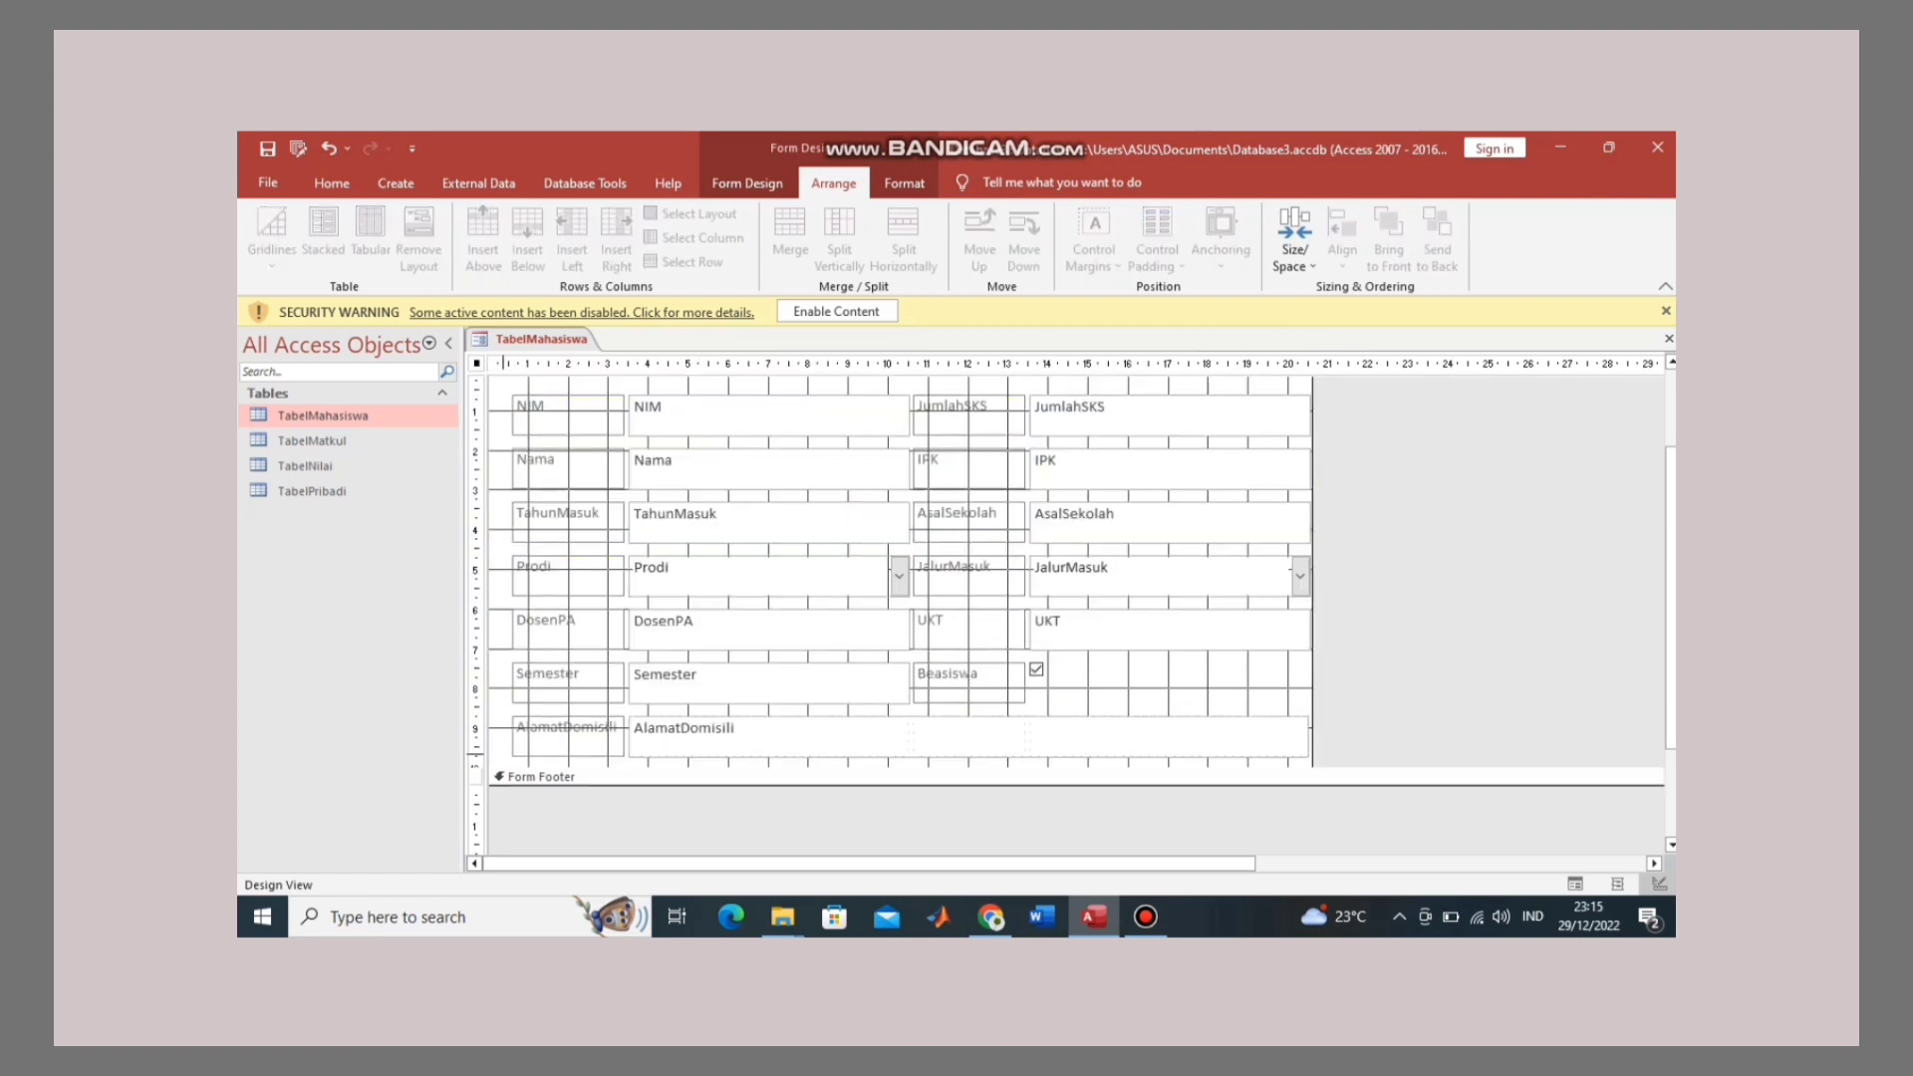
drag(505, 757, 609, 411)
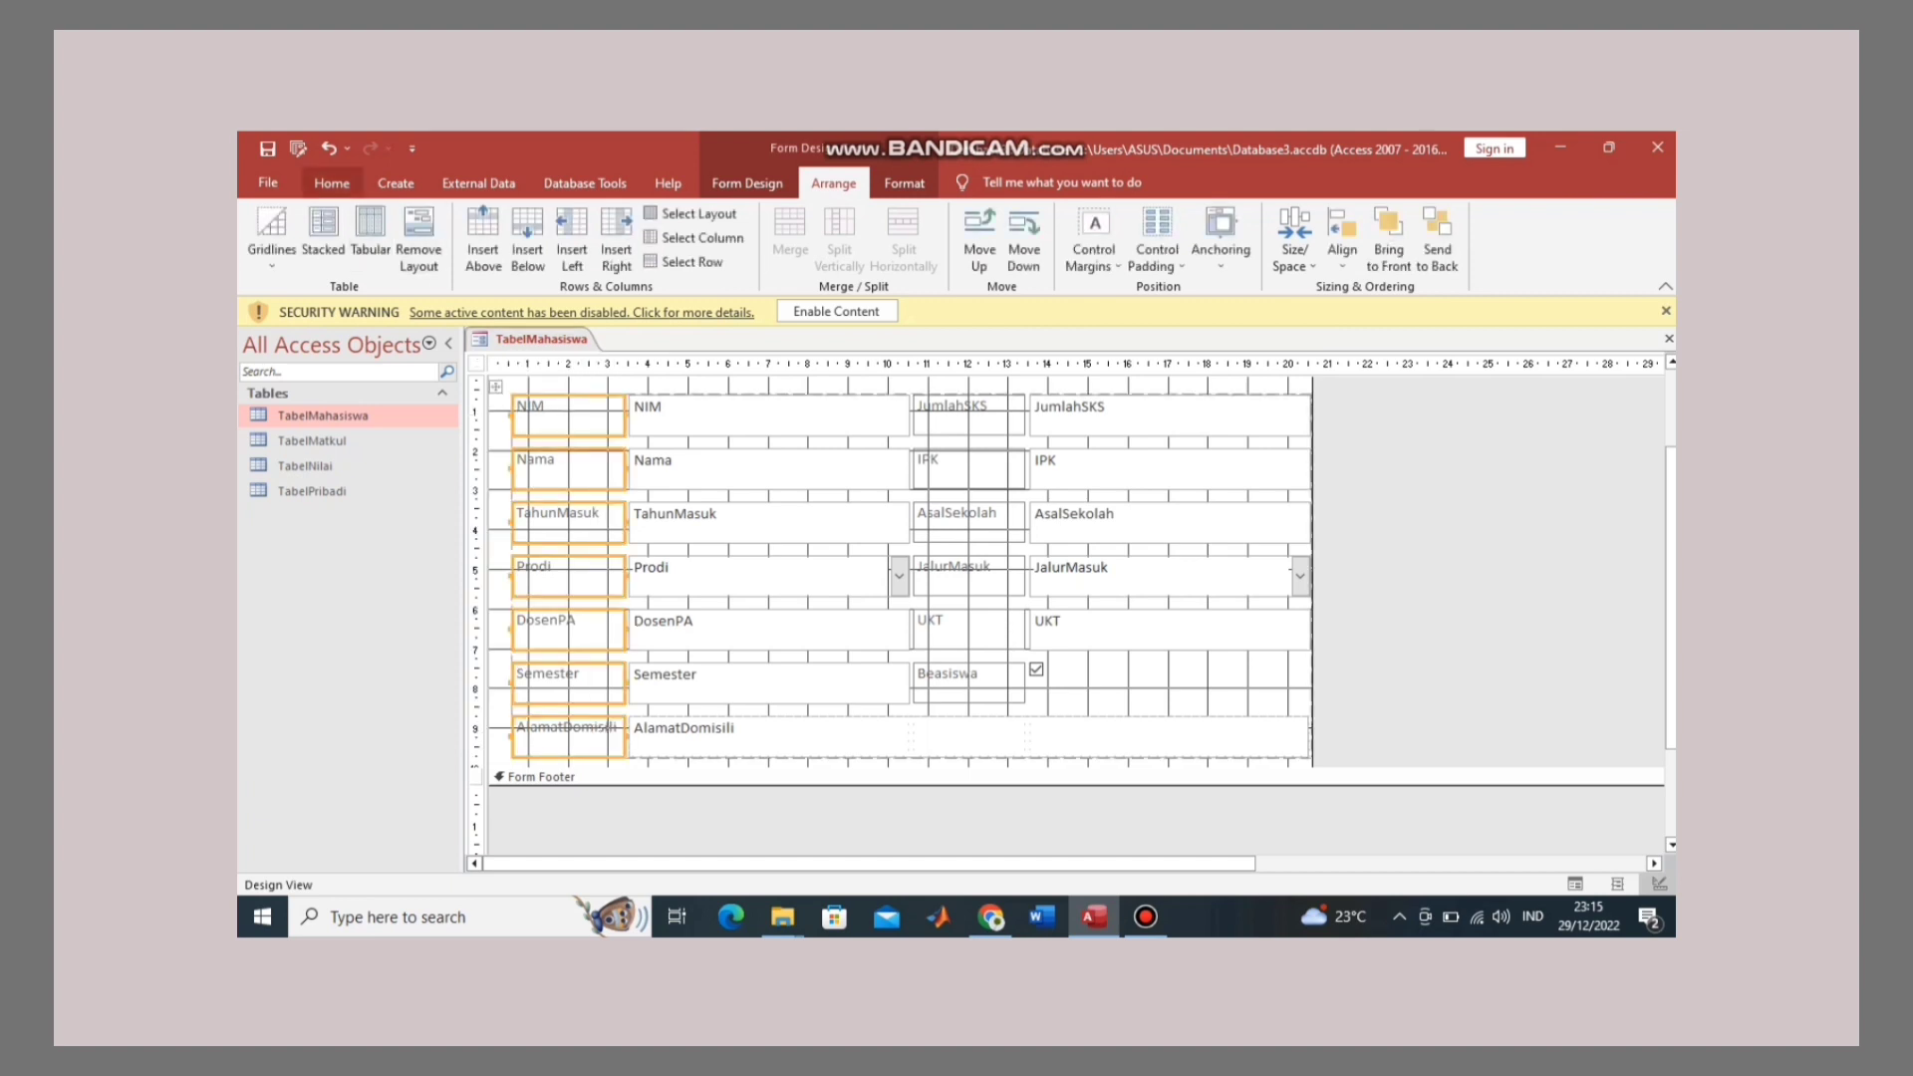
Step: Make the left-column labels Times New Roman, size 12, bold
click(332, 182)
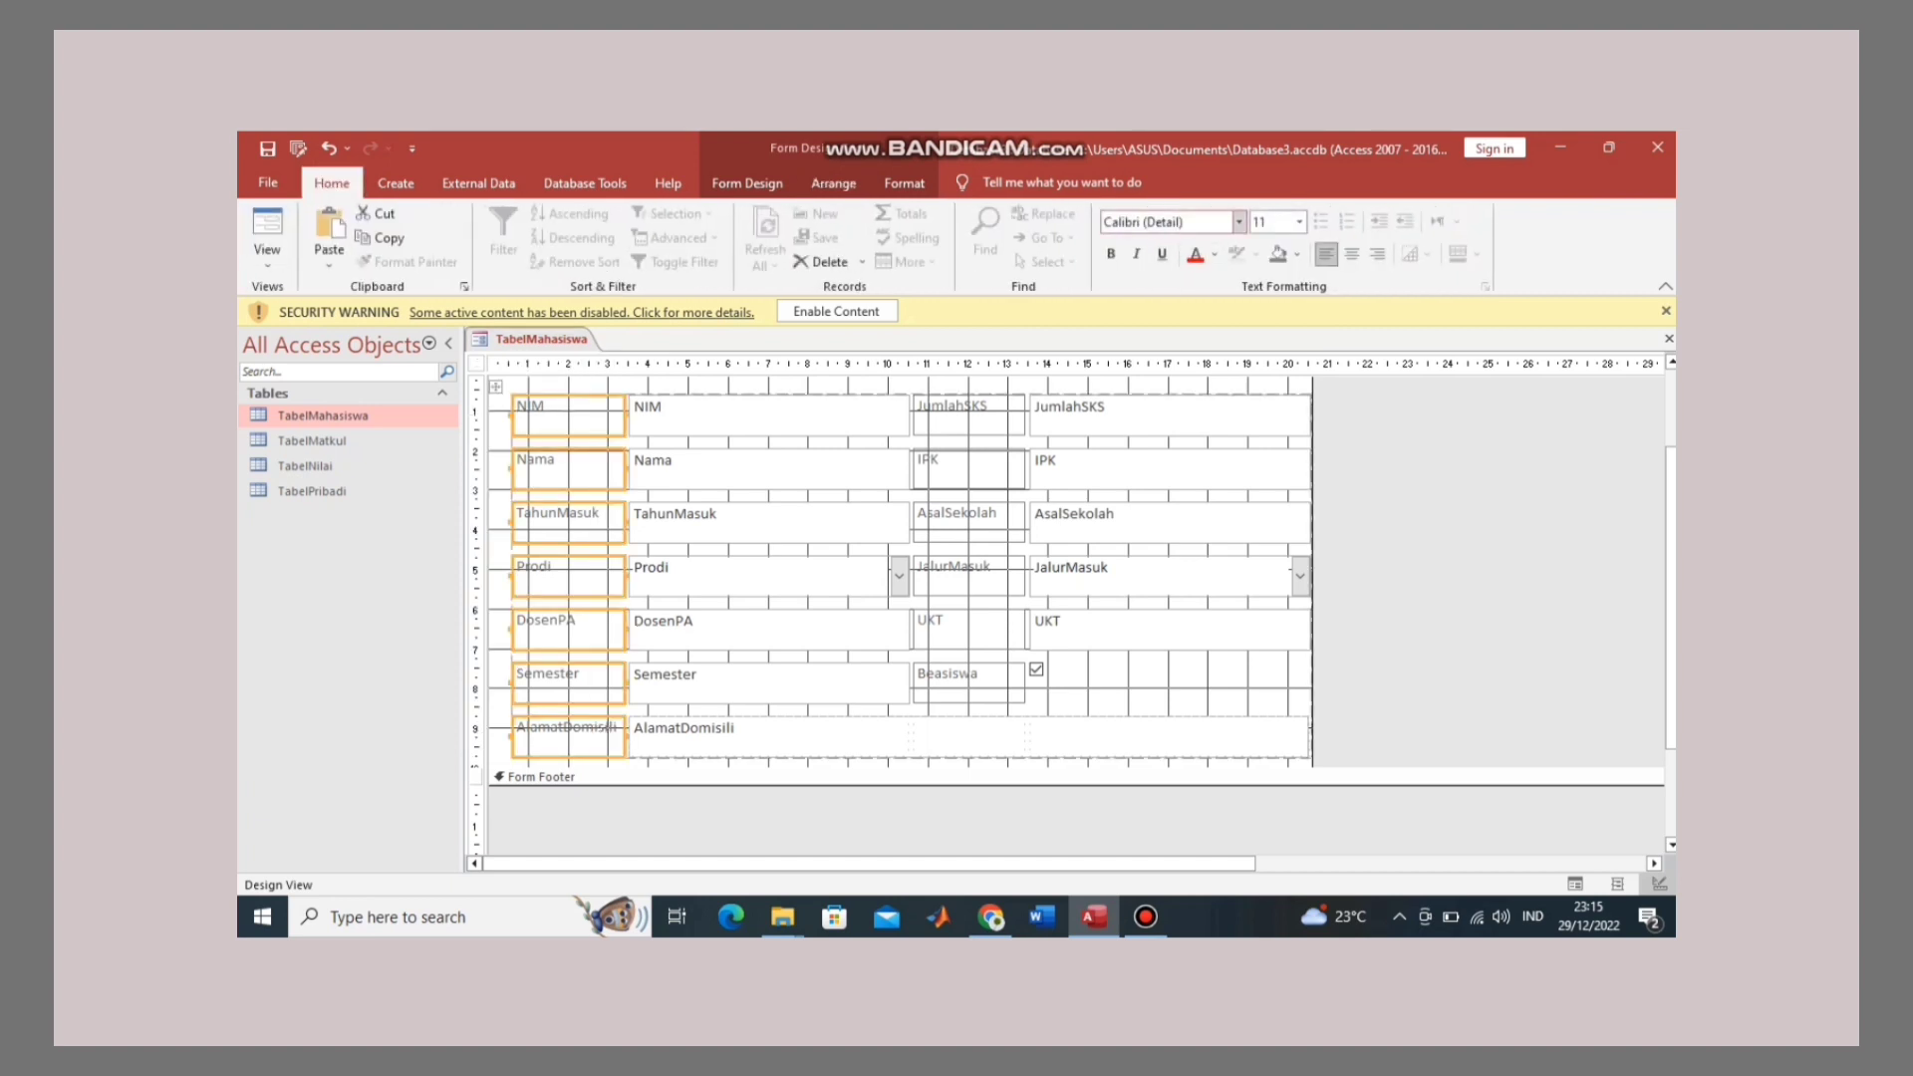
click(1239, 221)
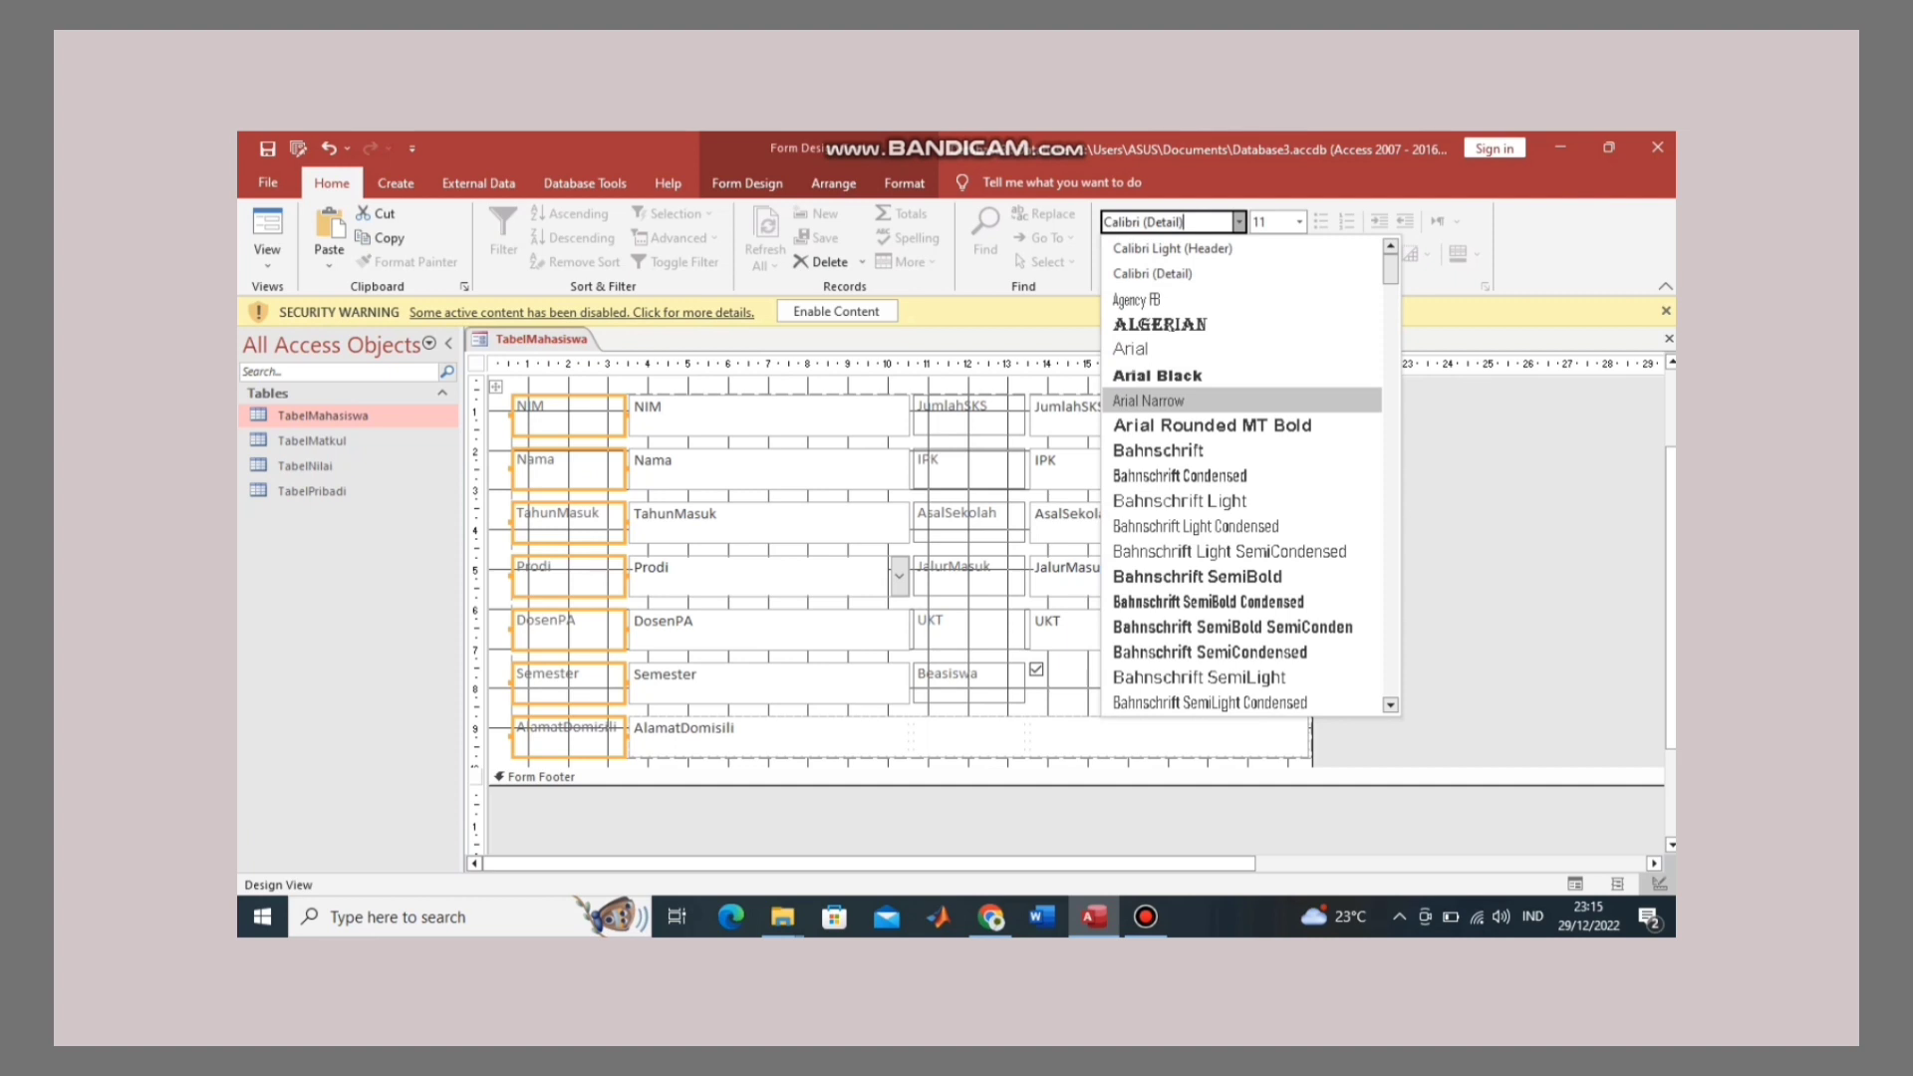
key(BackSpace)
key(BackSpace)
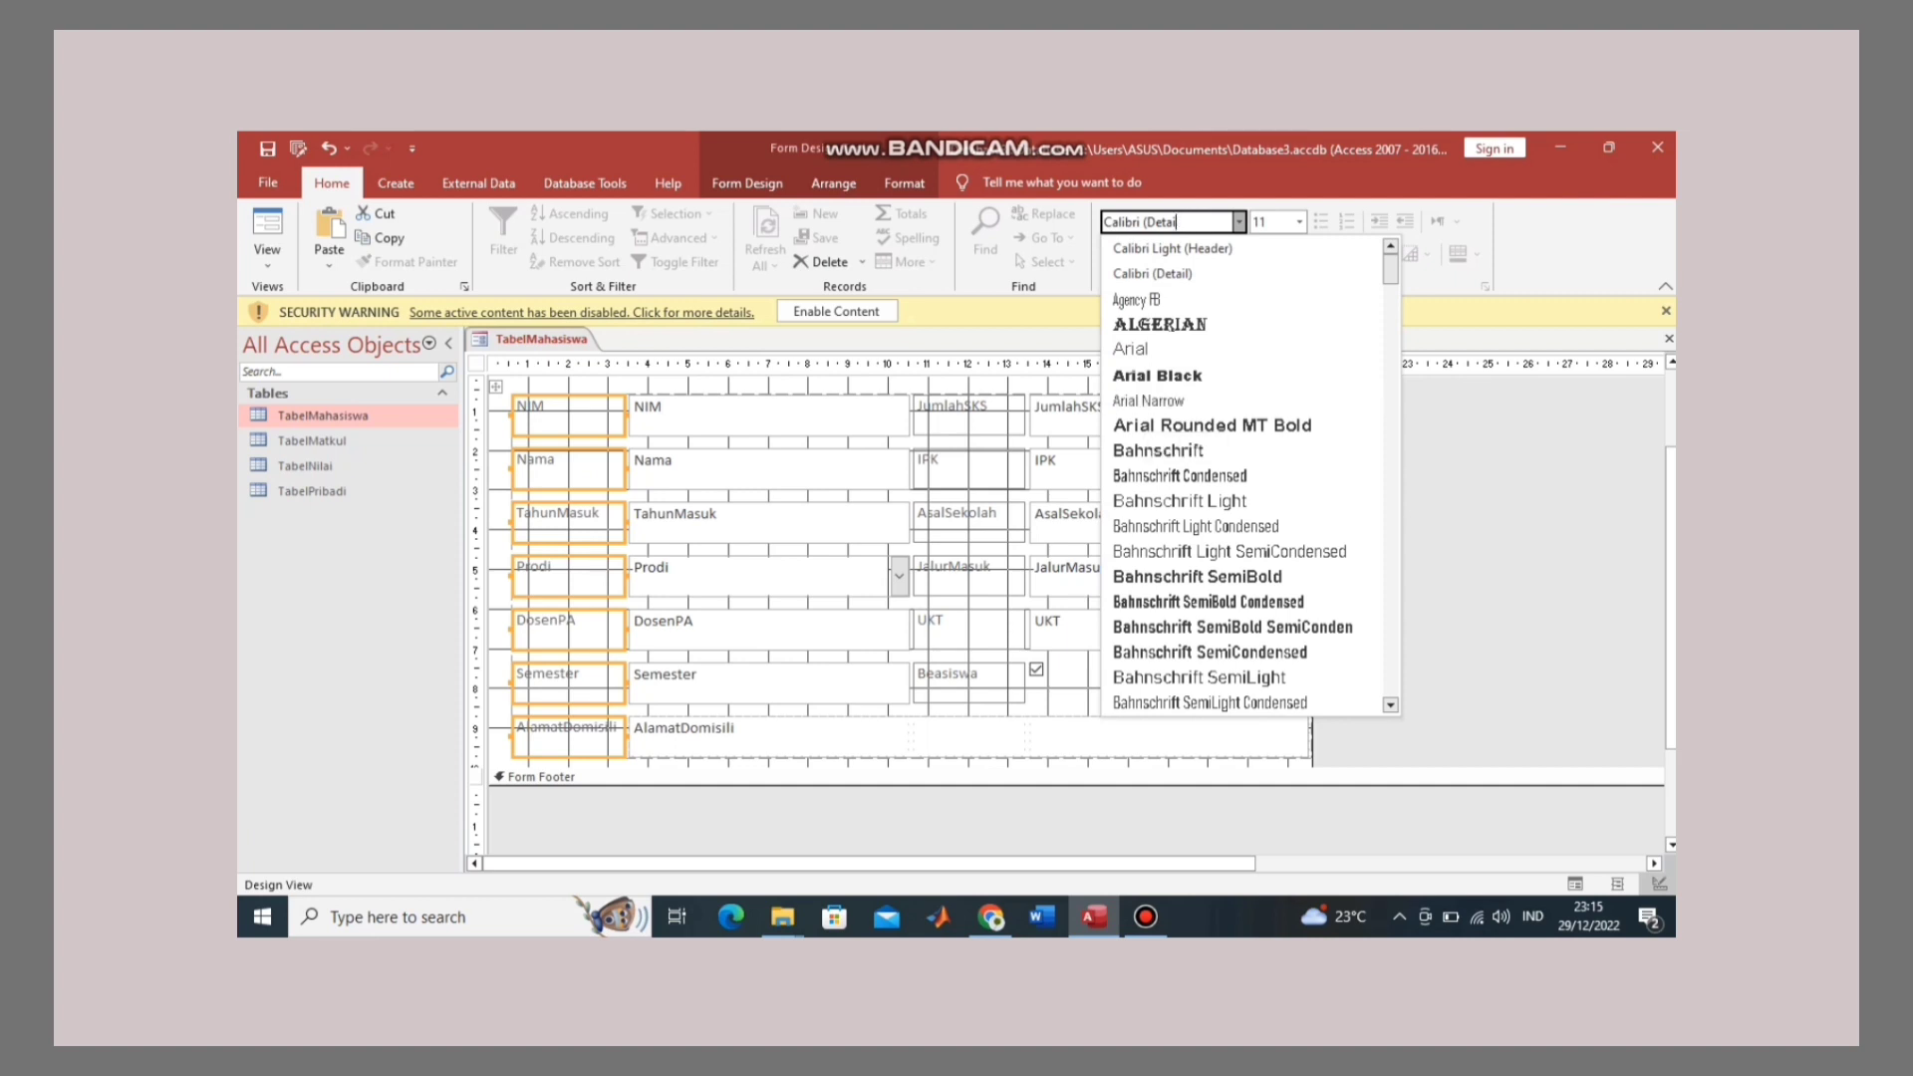
key(BackSpace)
key(BackSpace)
key(BackSpace)
key(BackSpace)
key(BackSpace)
key(BackSpace)
key(BackSpace)
key(BackSpace)
key(BackSpace)
key(BackSpace)
key(BackSpace)
key(BackSpace)
key(BackSpace)
key(BackSpace)
text(Times New Roman)
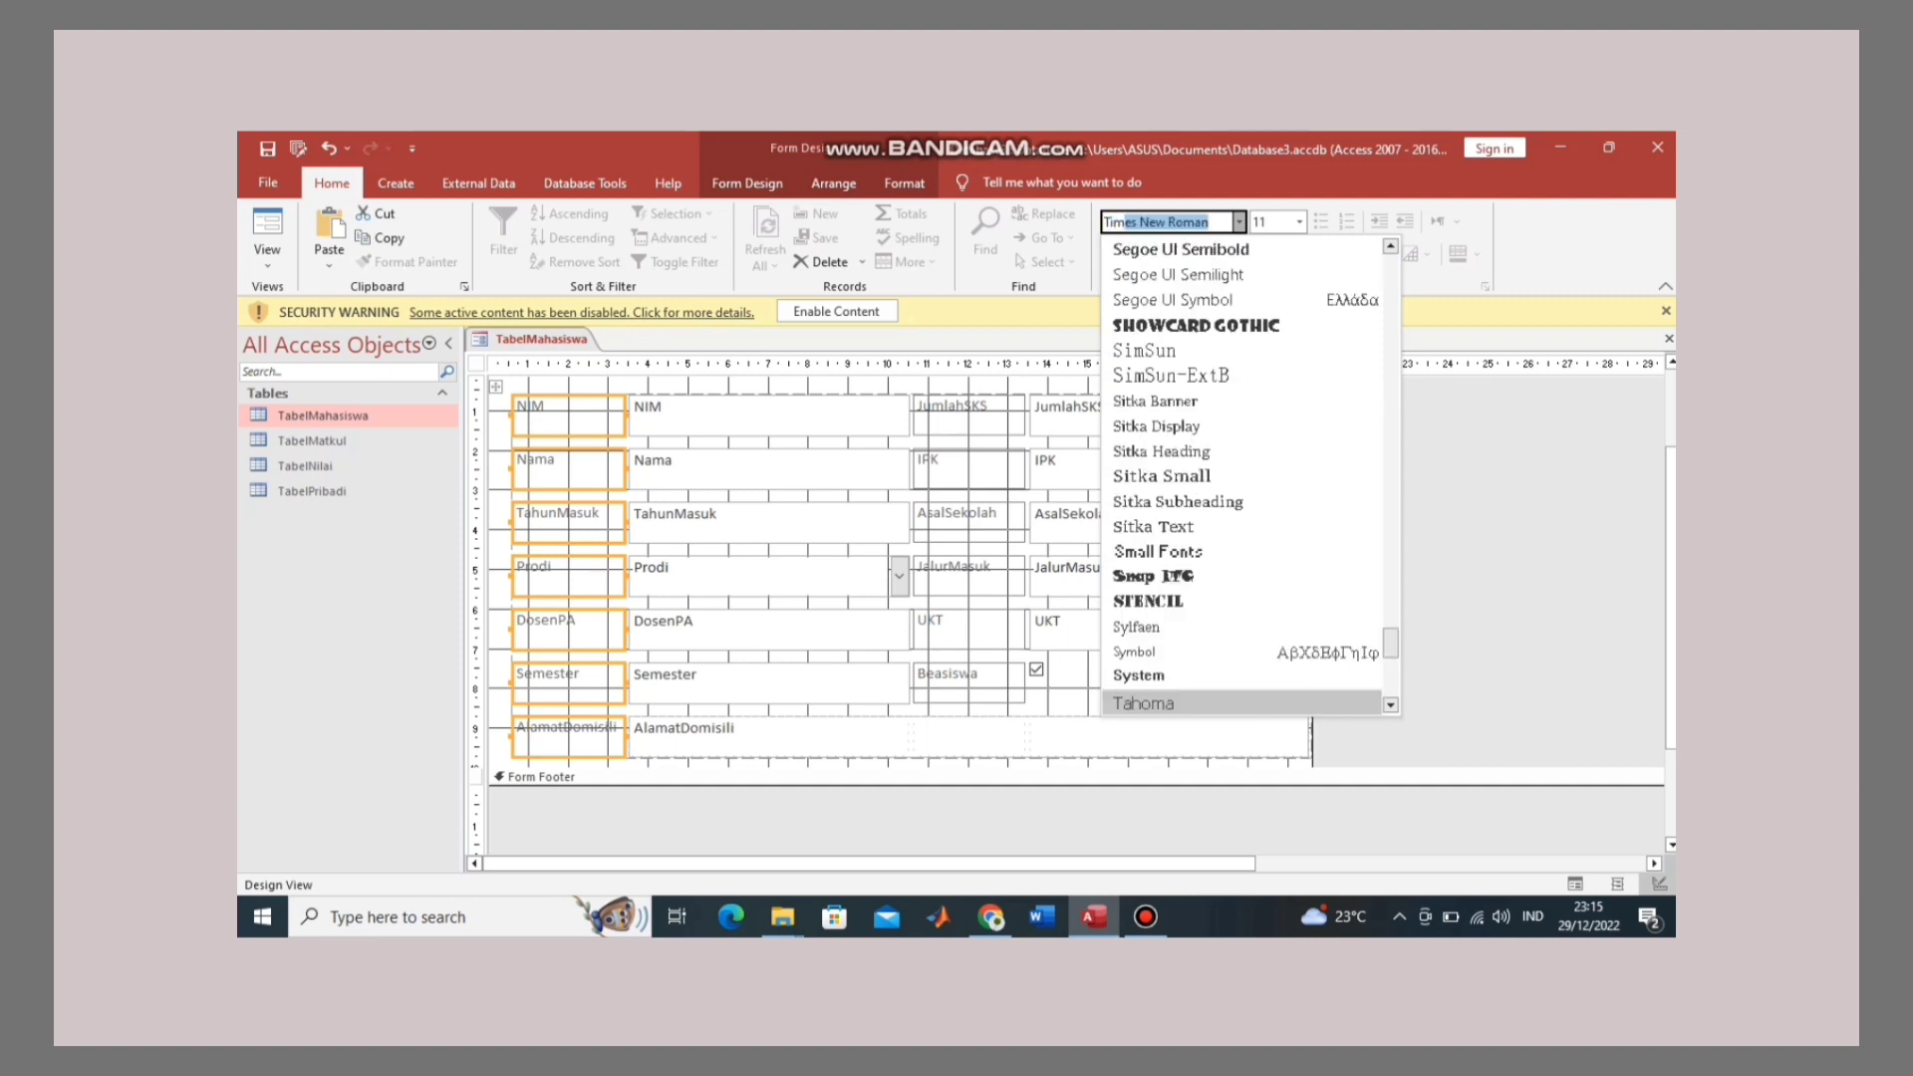
key(Return)
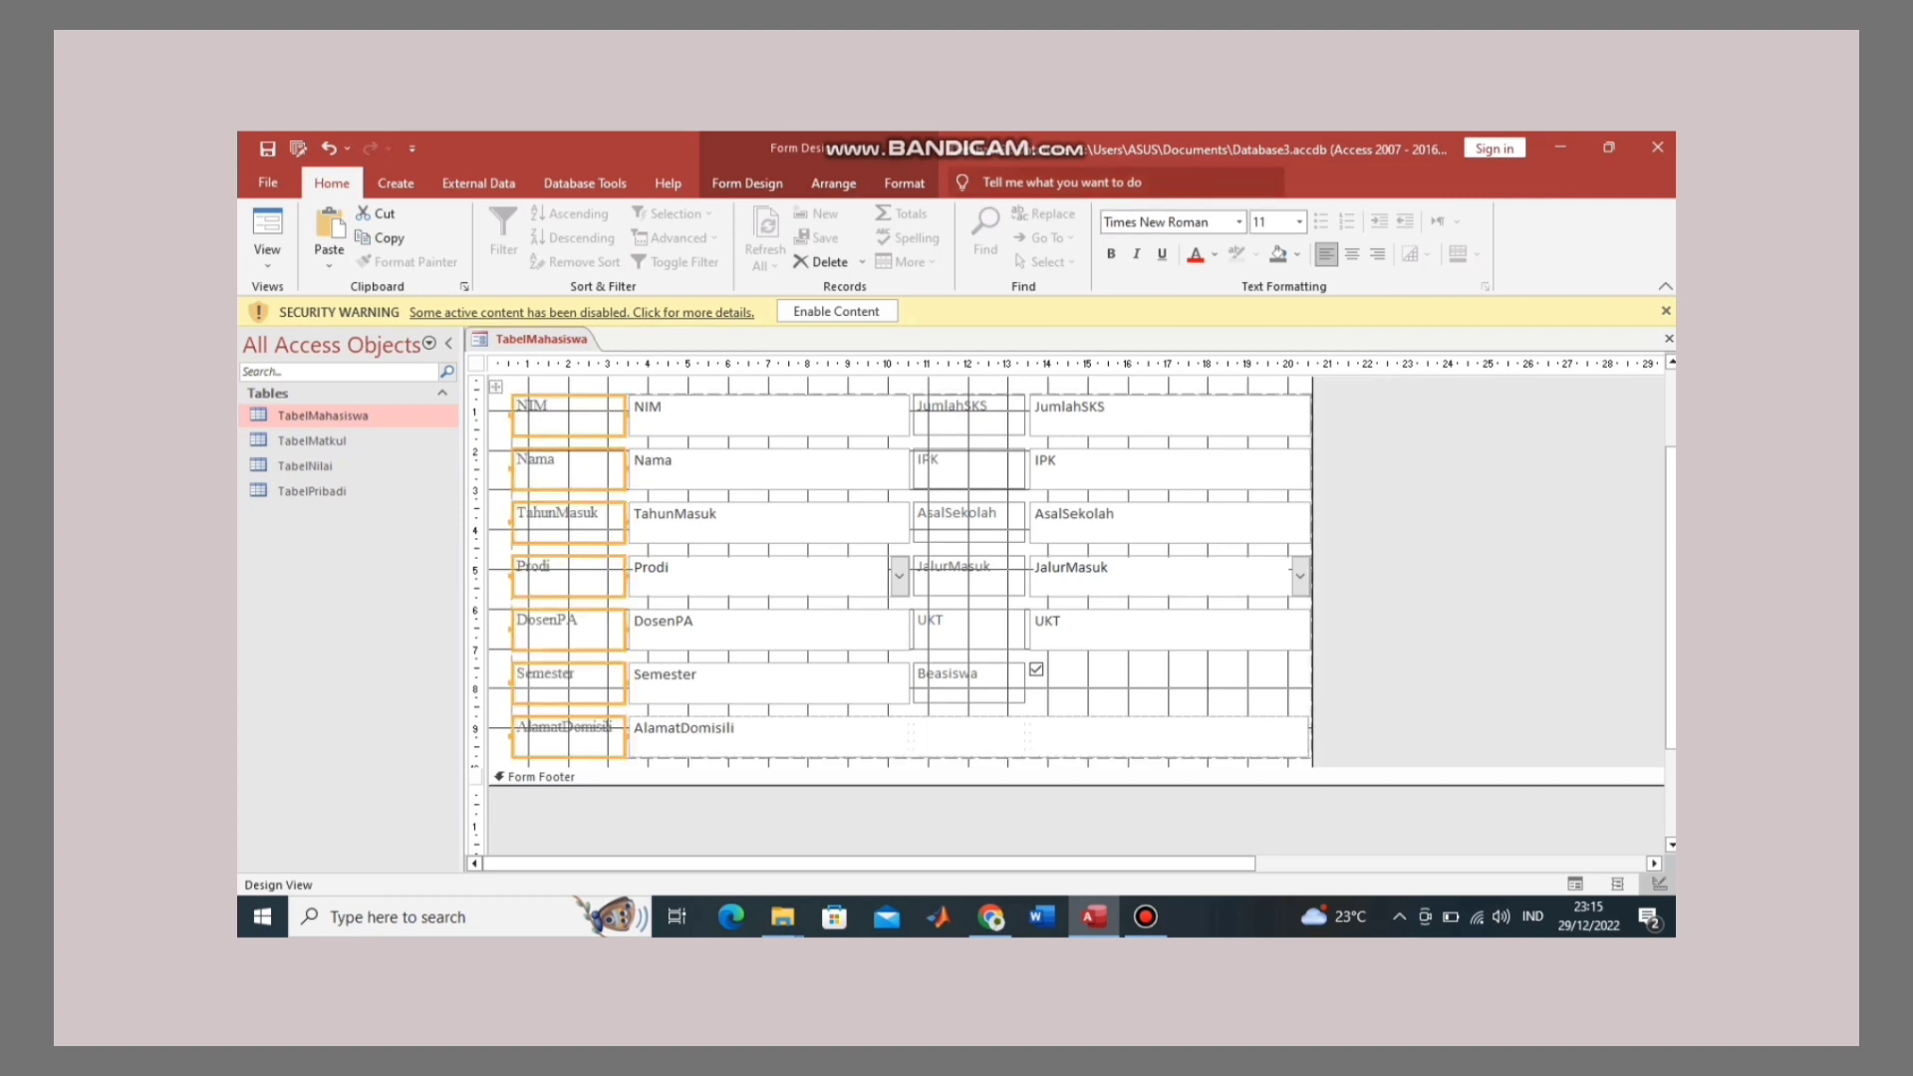
click(1300, 221)
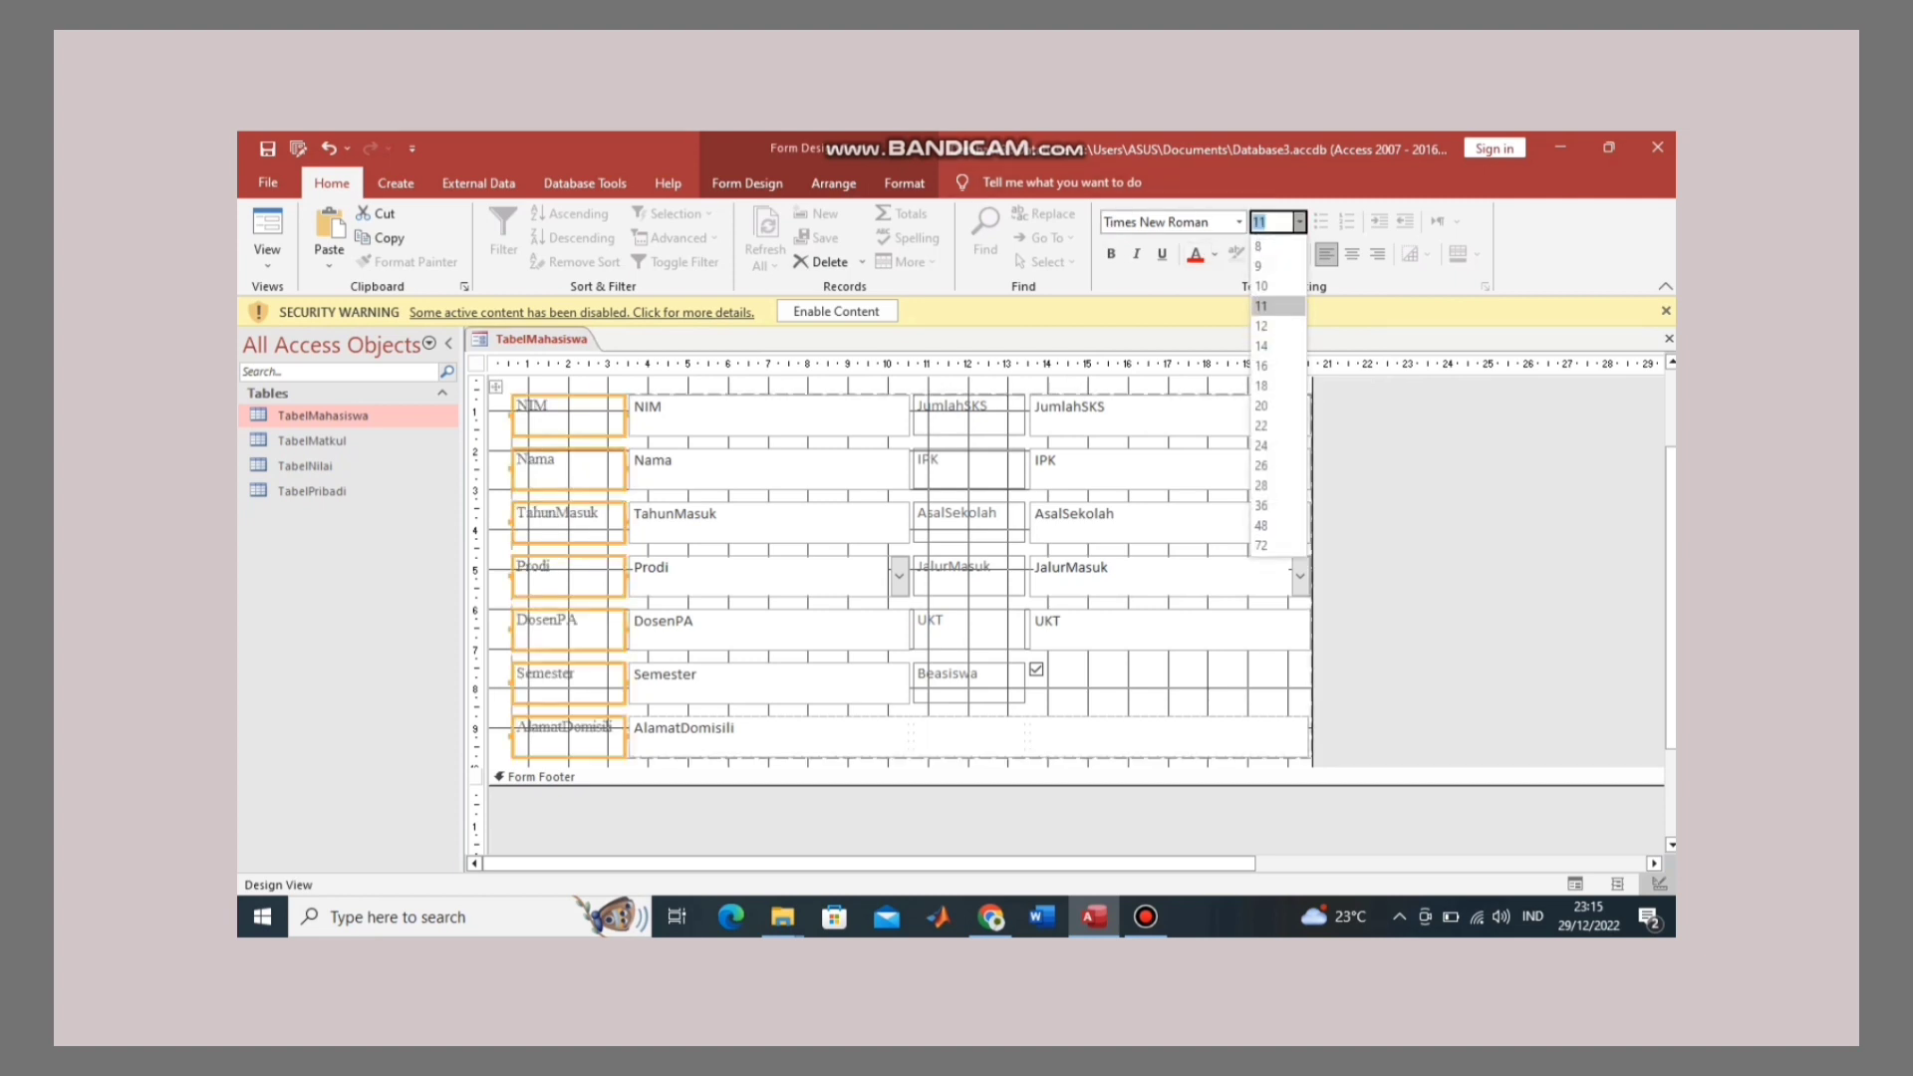
key(Down)
key(Return)
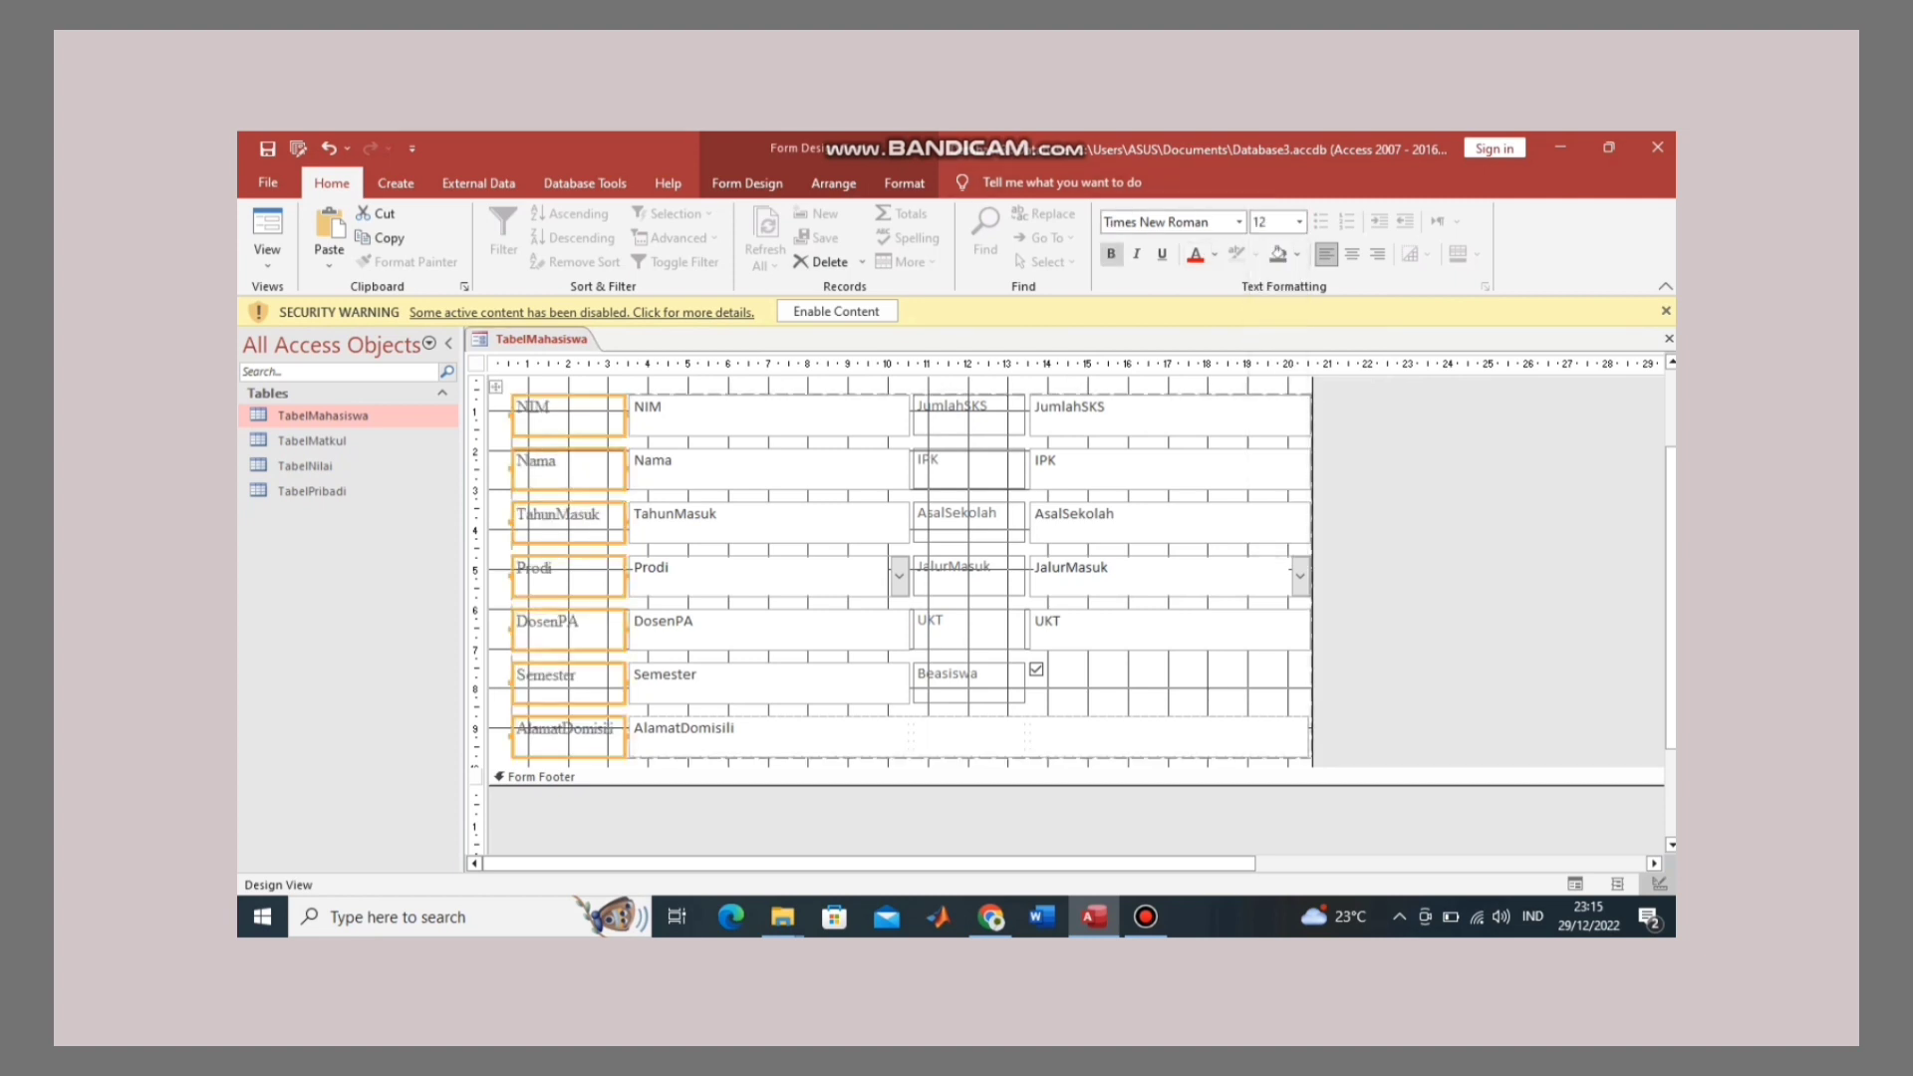
key(ctrl+b)
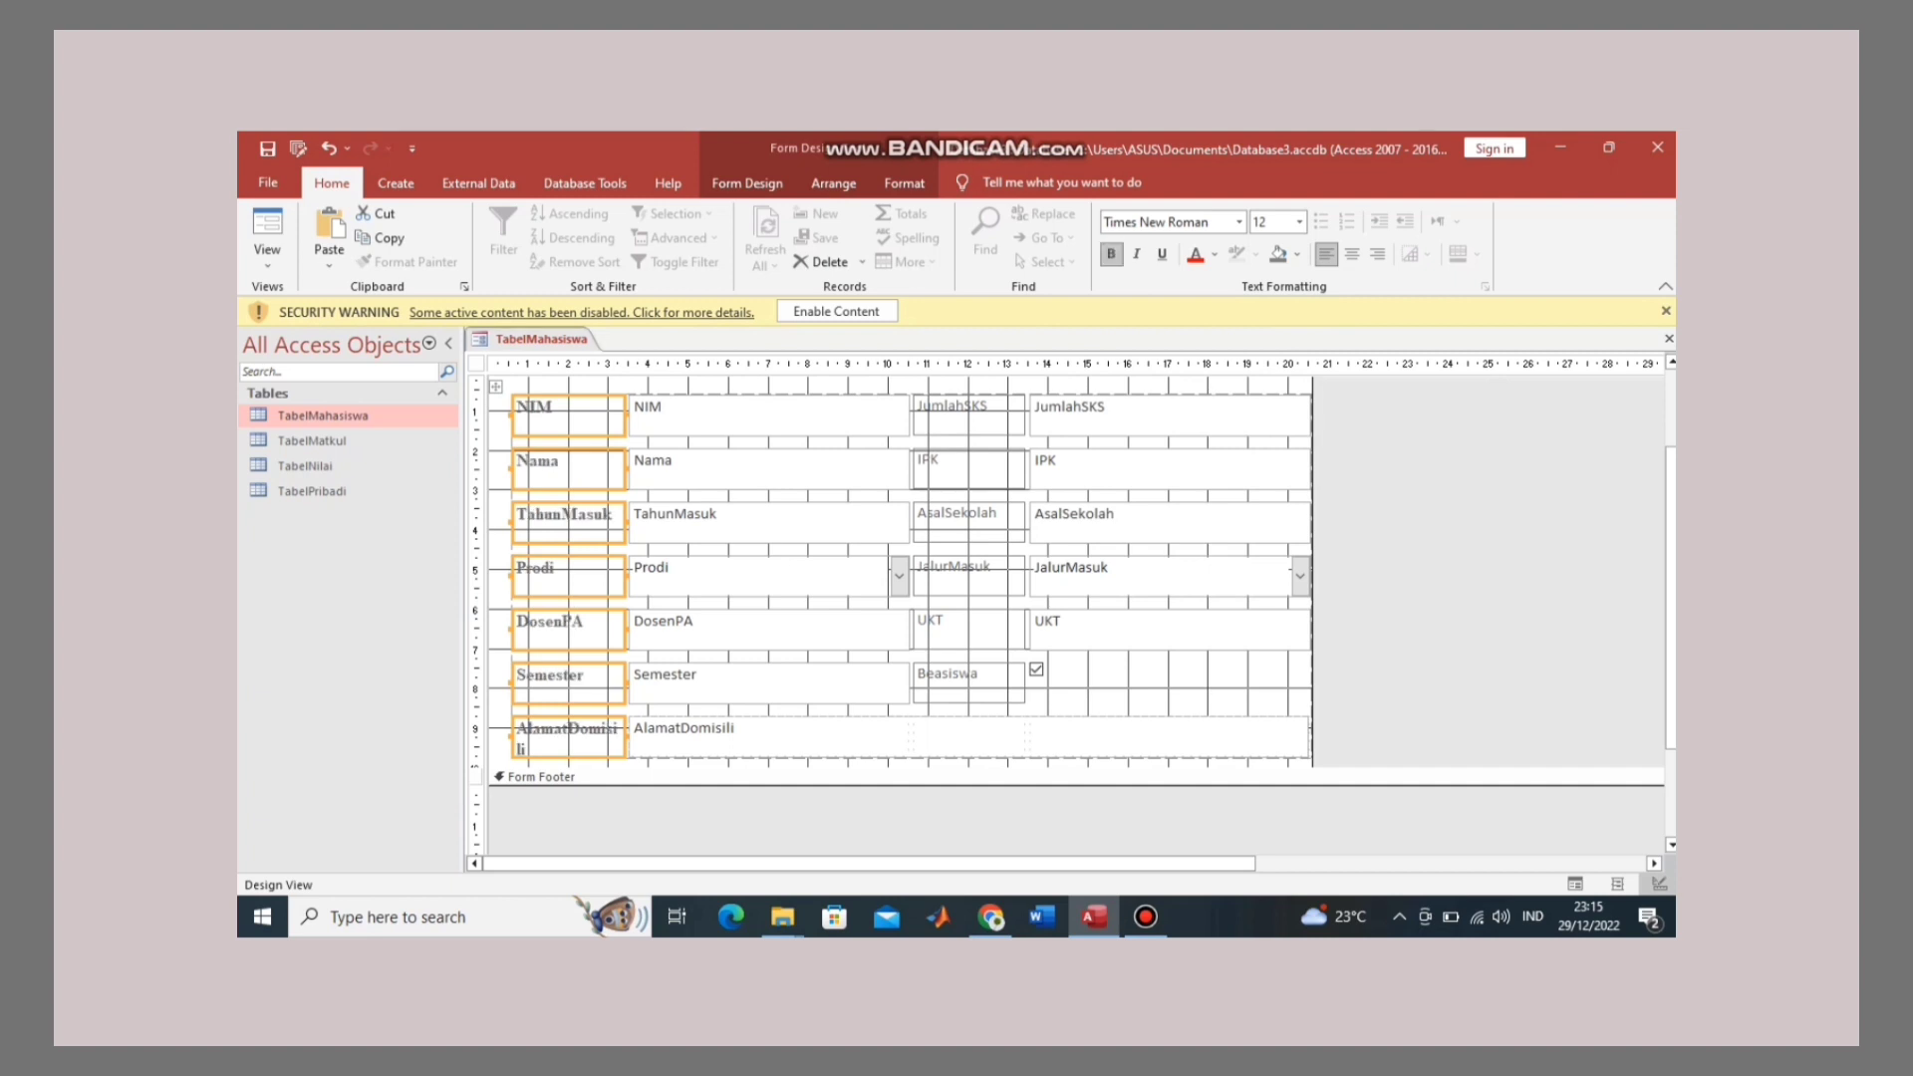
key(Escape)
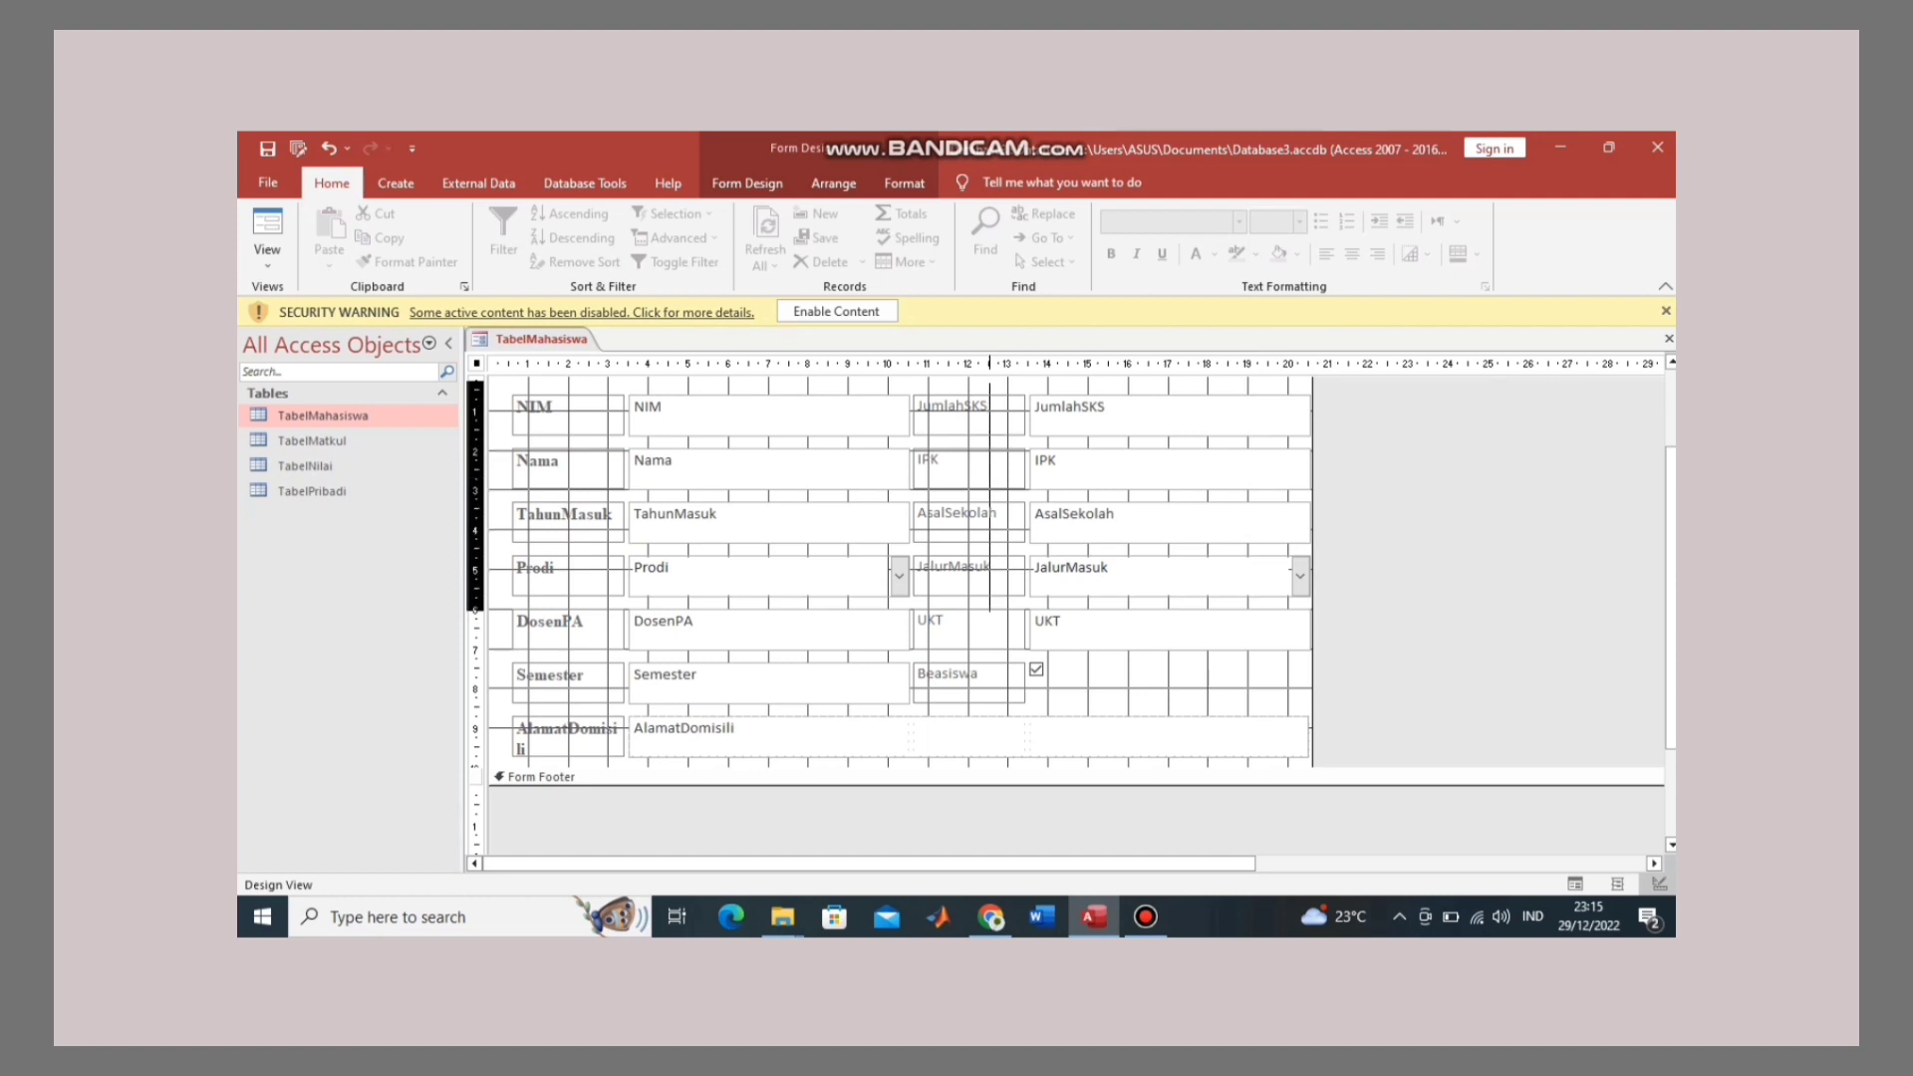
Step: Make the six second-column labels Times New Roman, size 12, bold
click(971, 363)
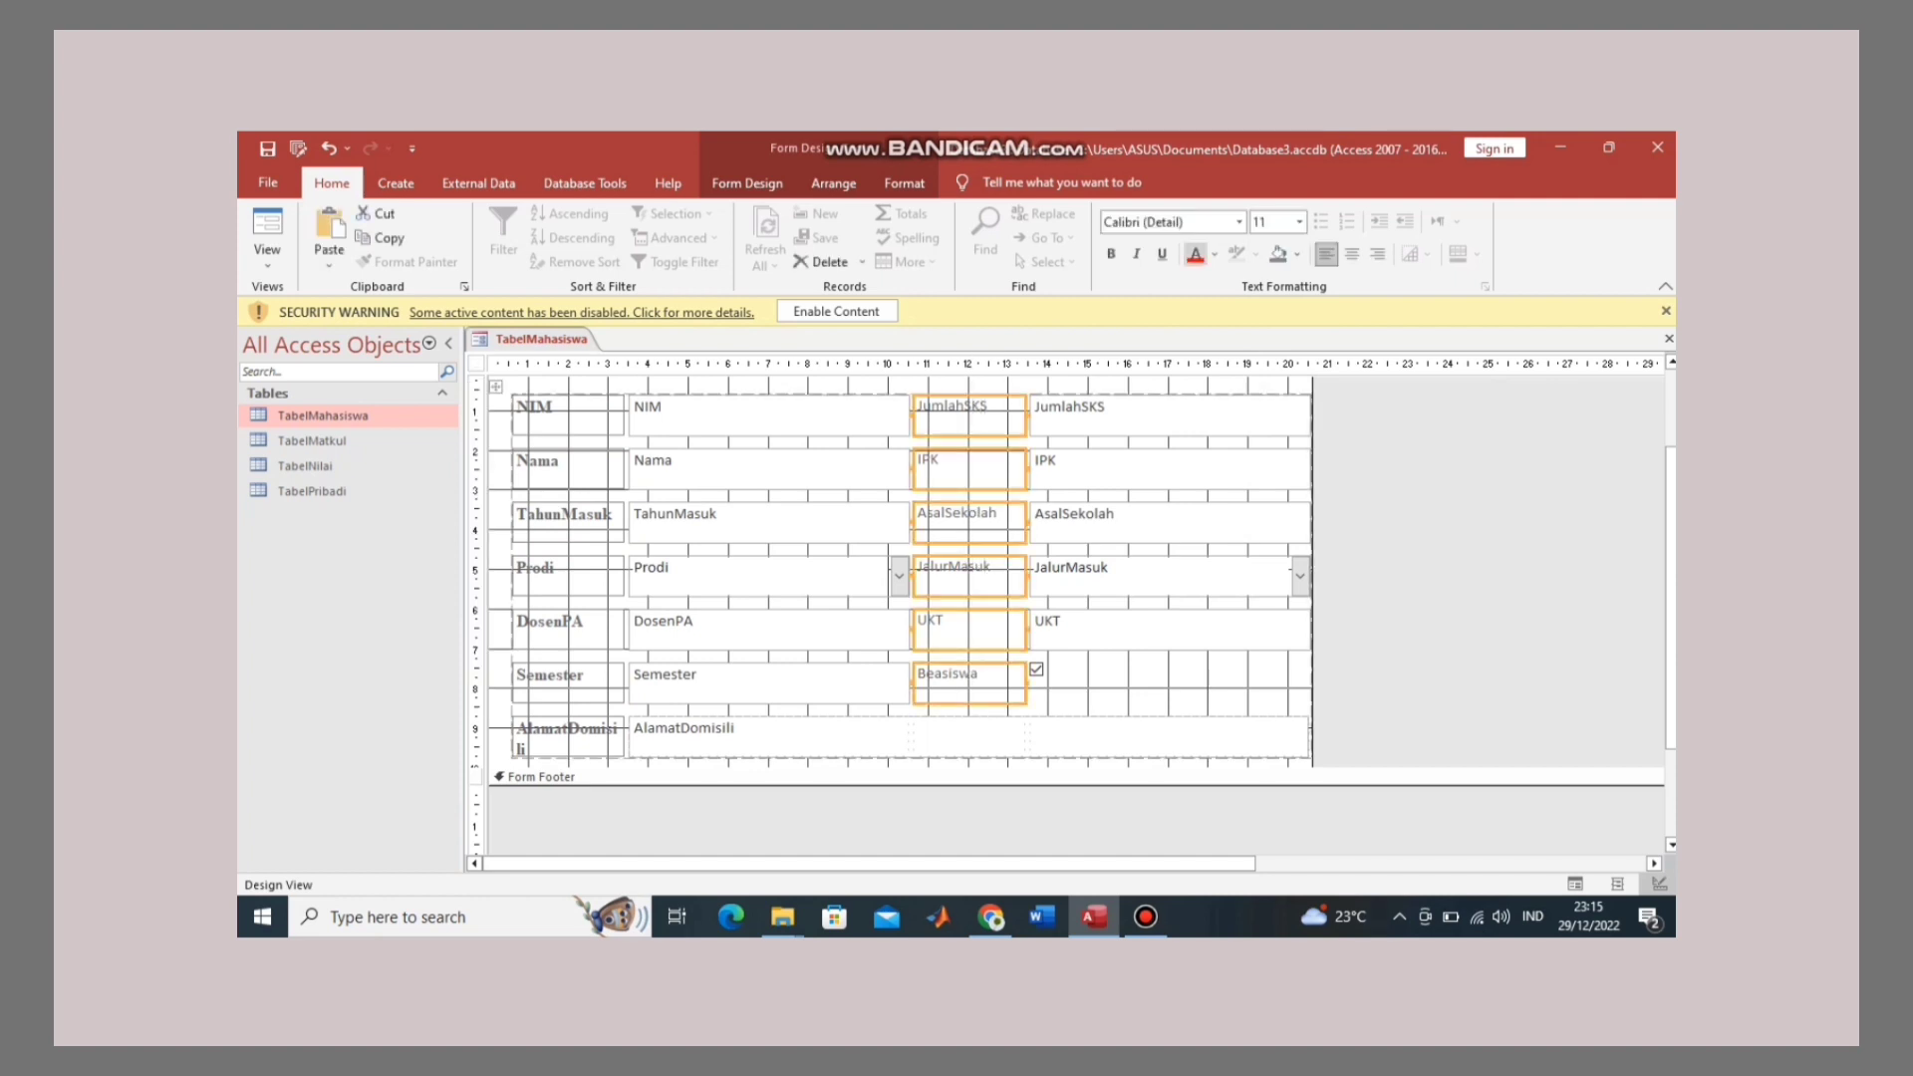
click(1165, 222)
key(BackSpace)
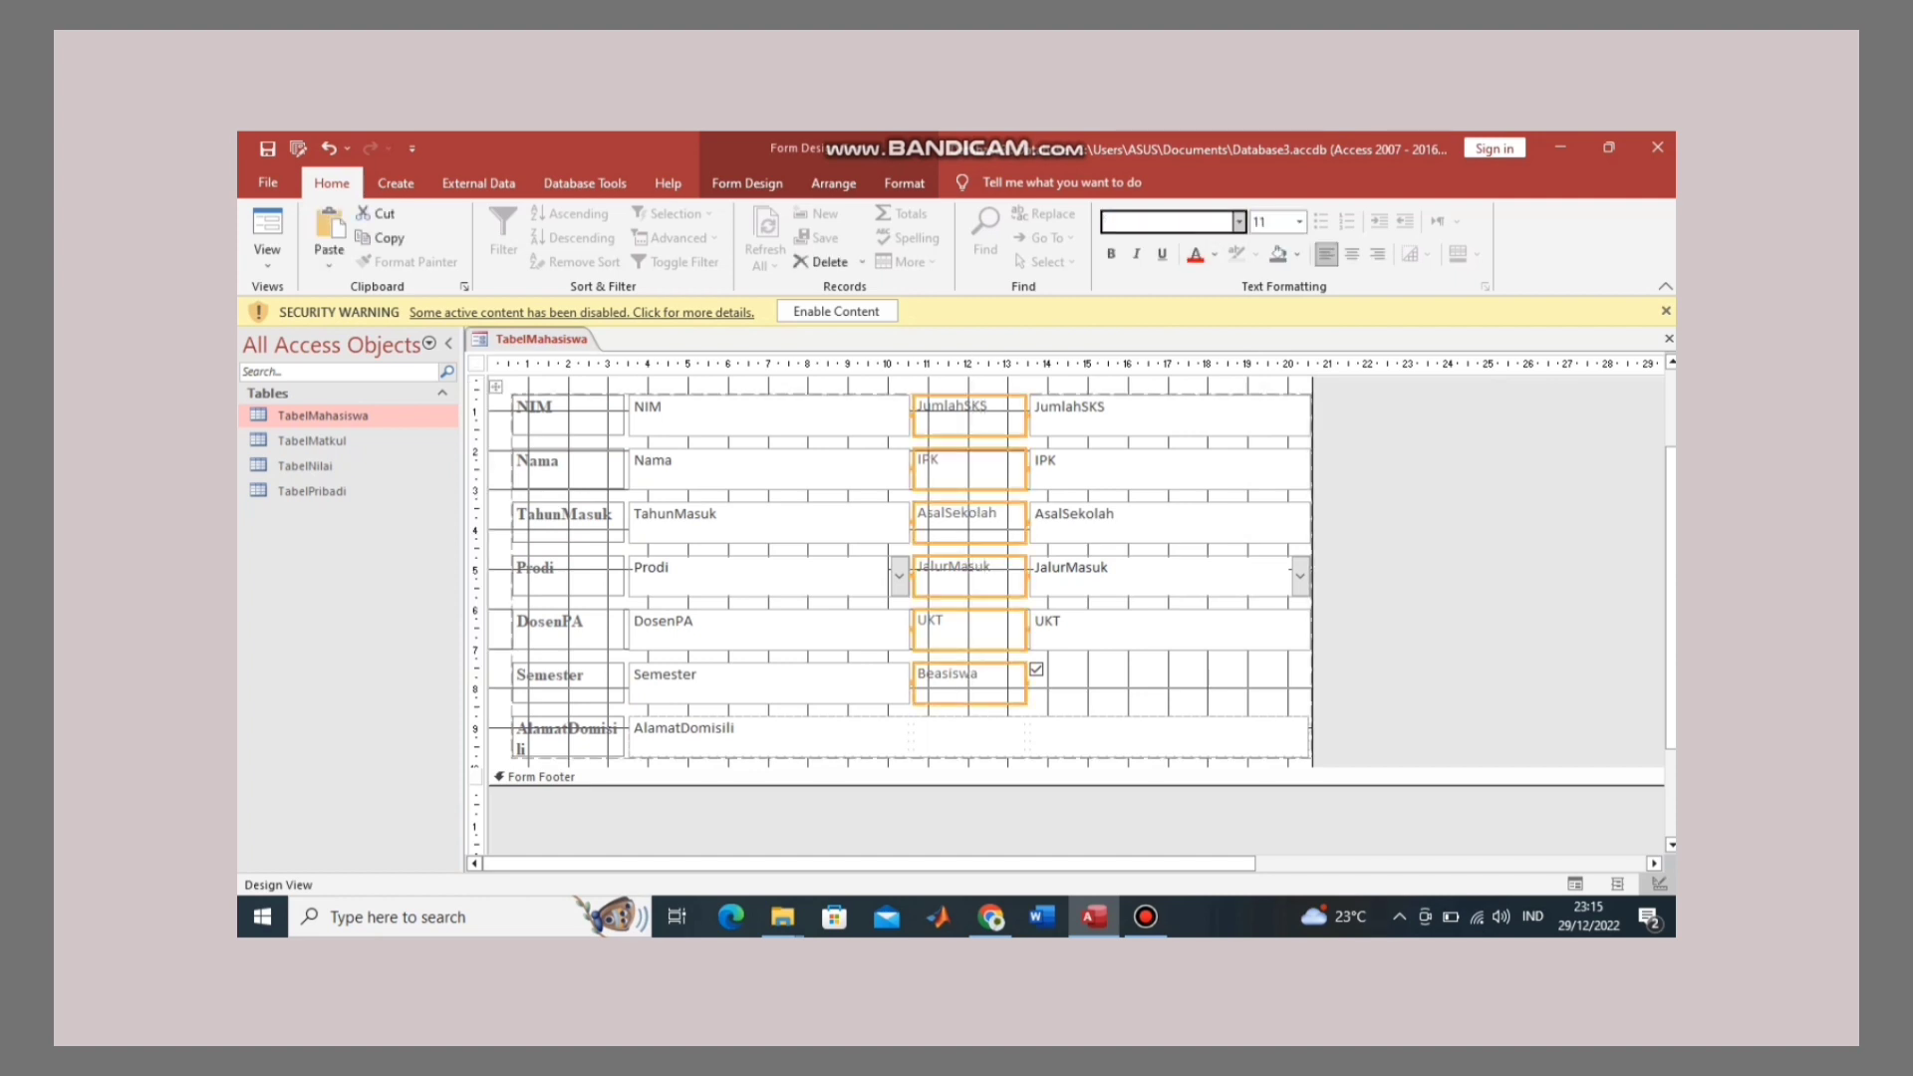
text(Times)
key(Return)
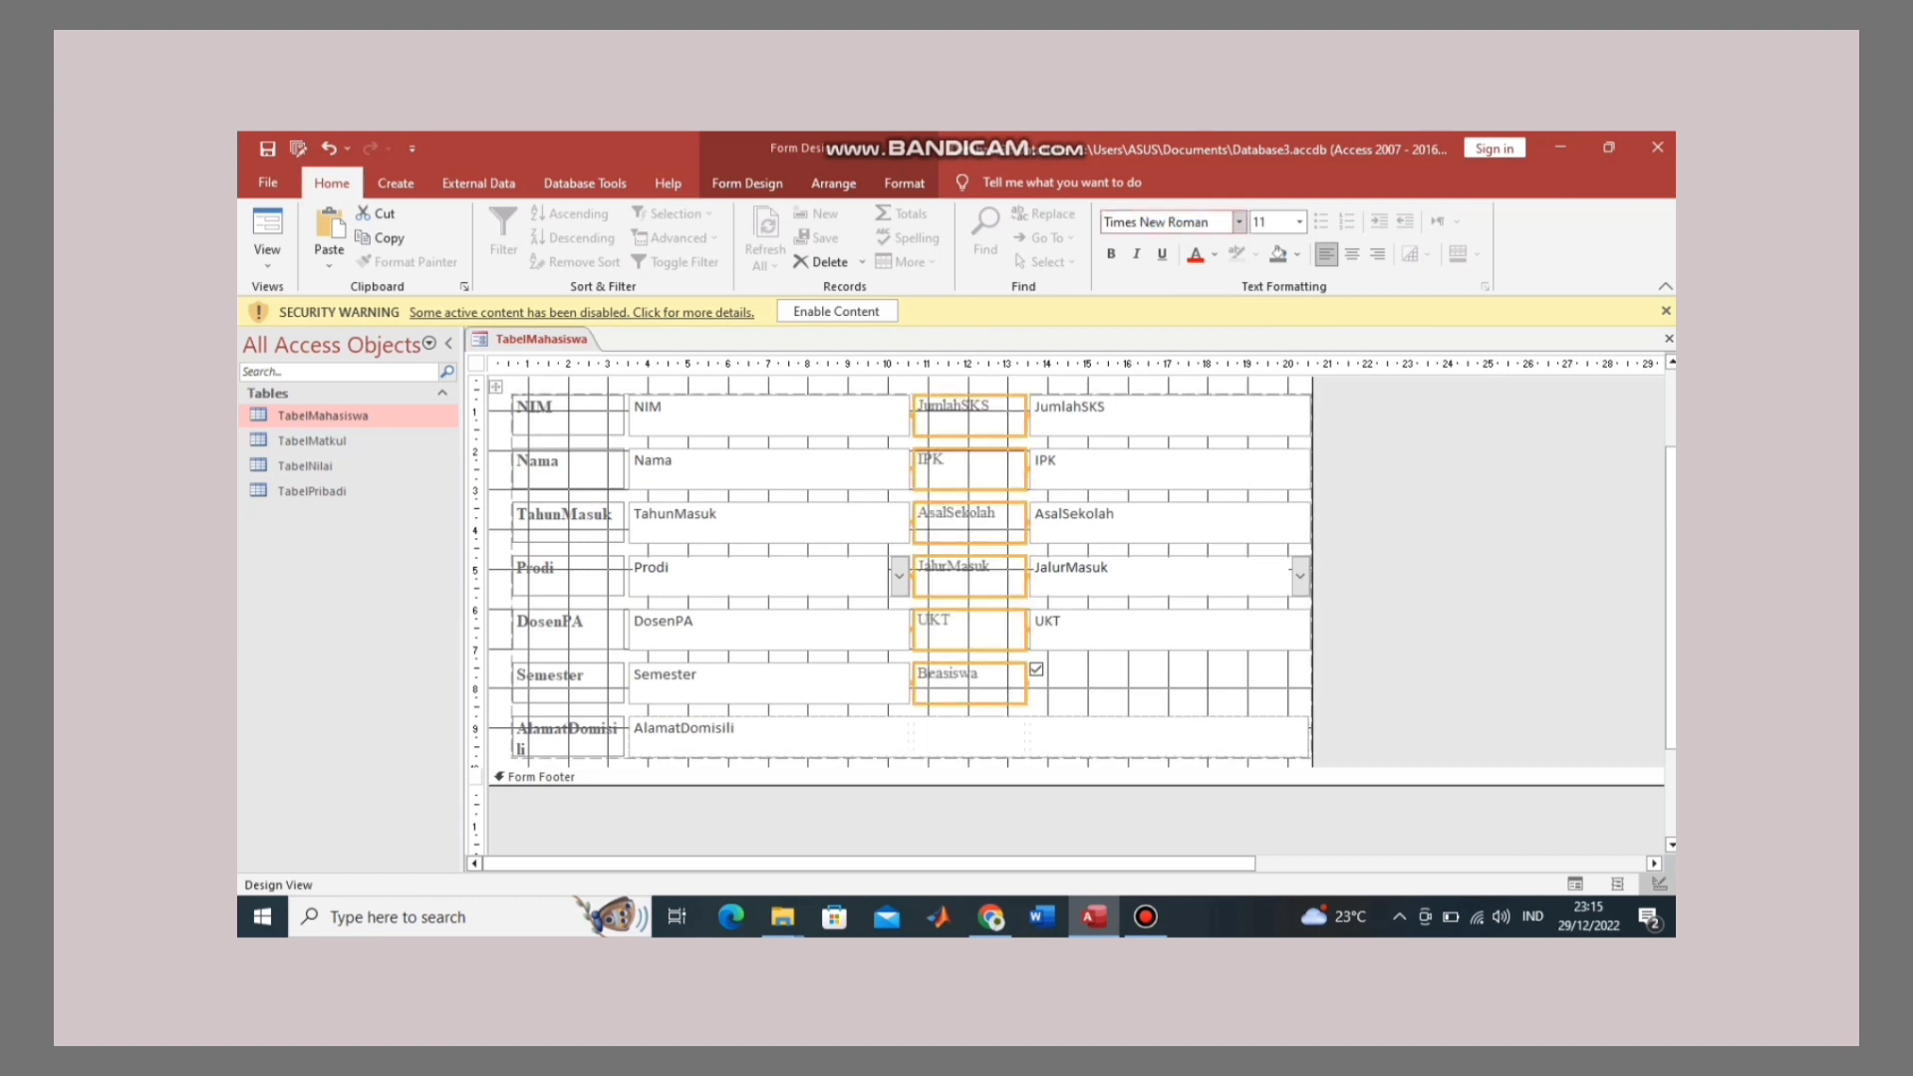
click(1299, 221)
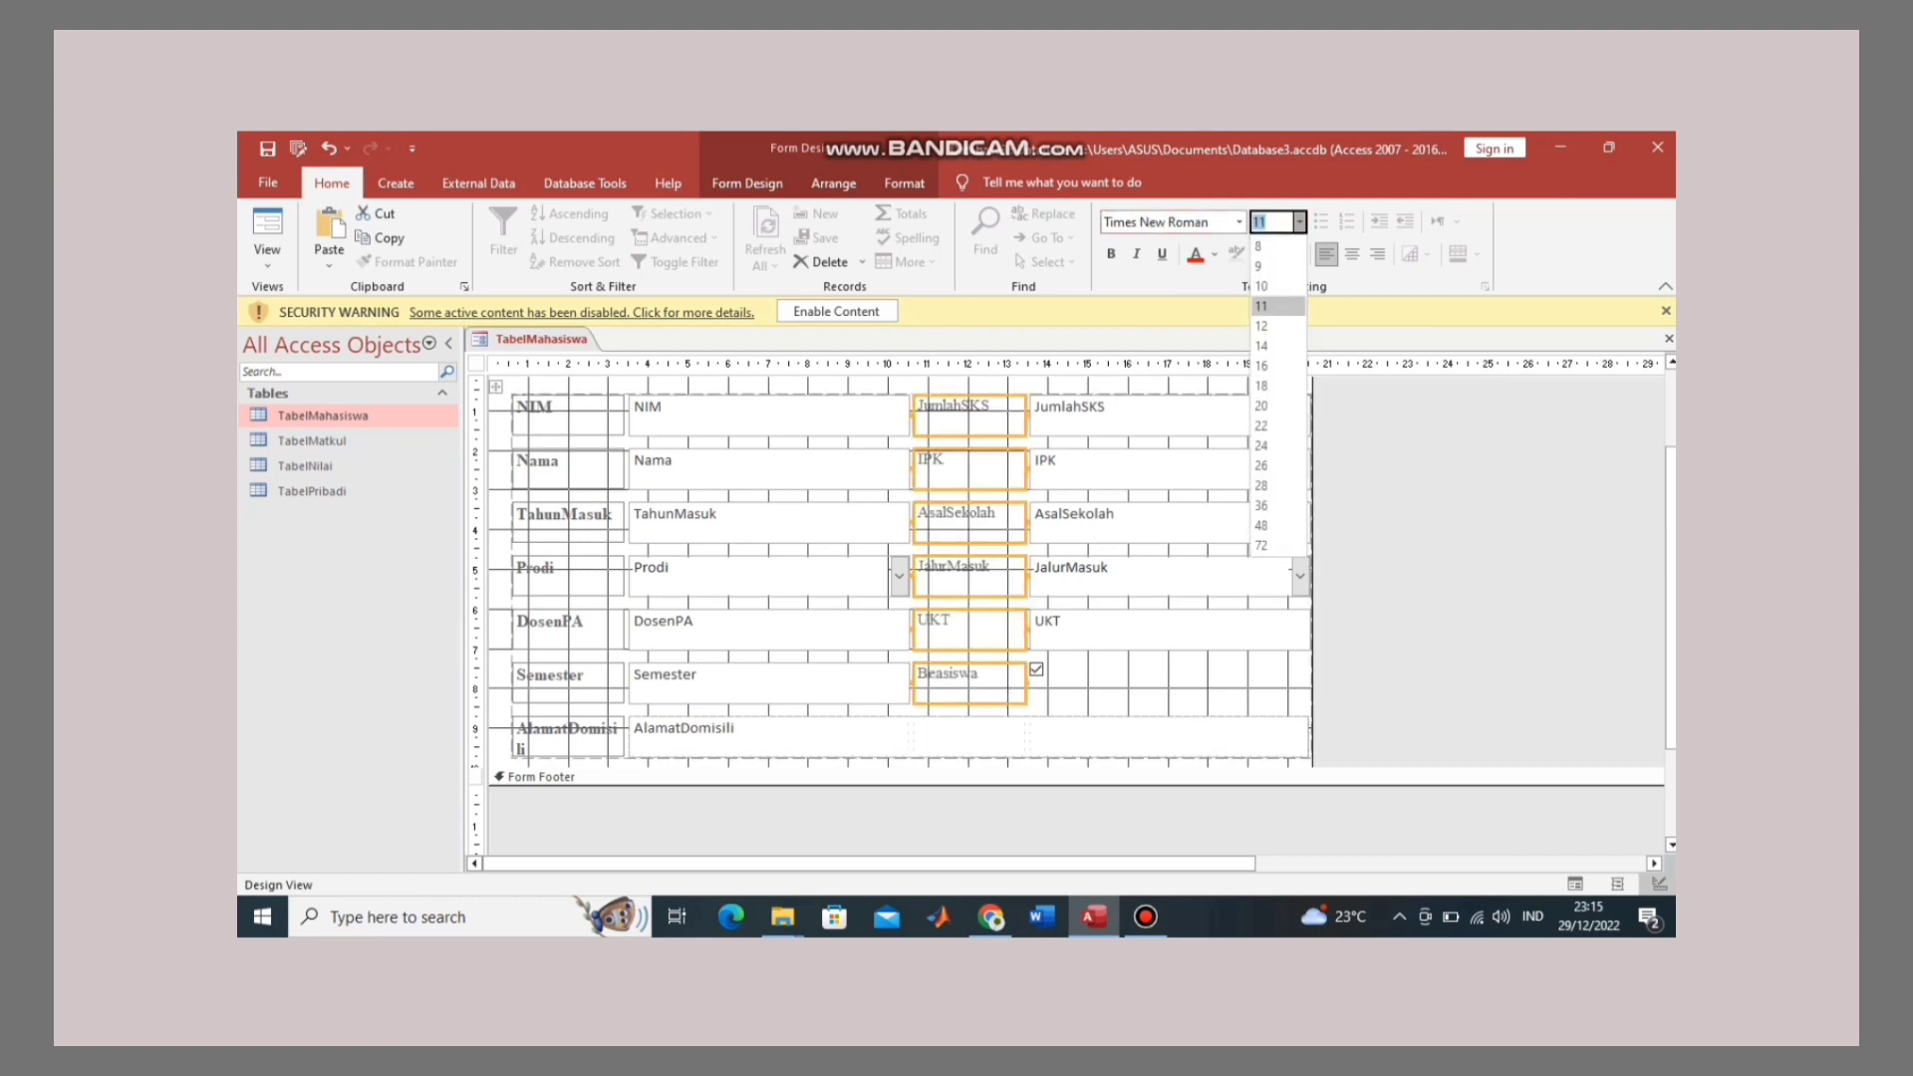
click(1275, 307)
text(12)
key(Return)
key(ctrl+b)
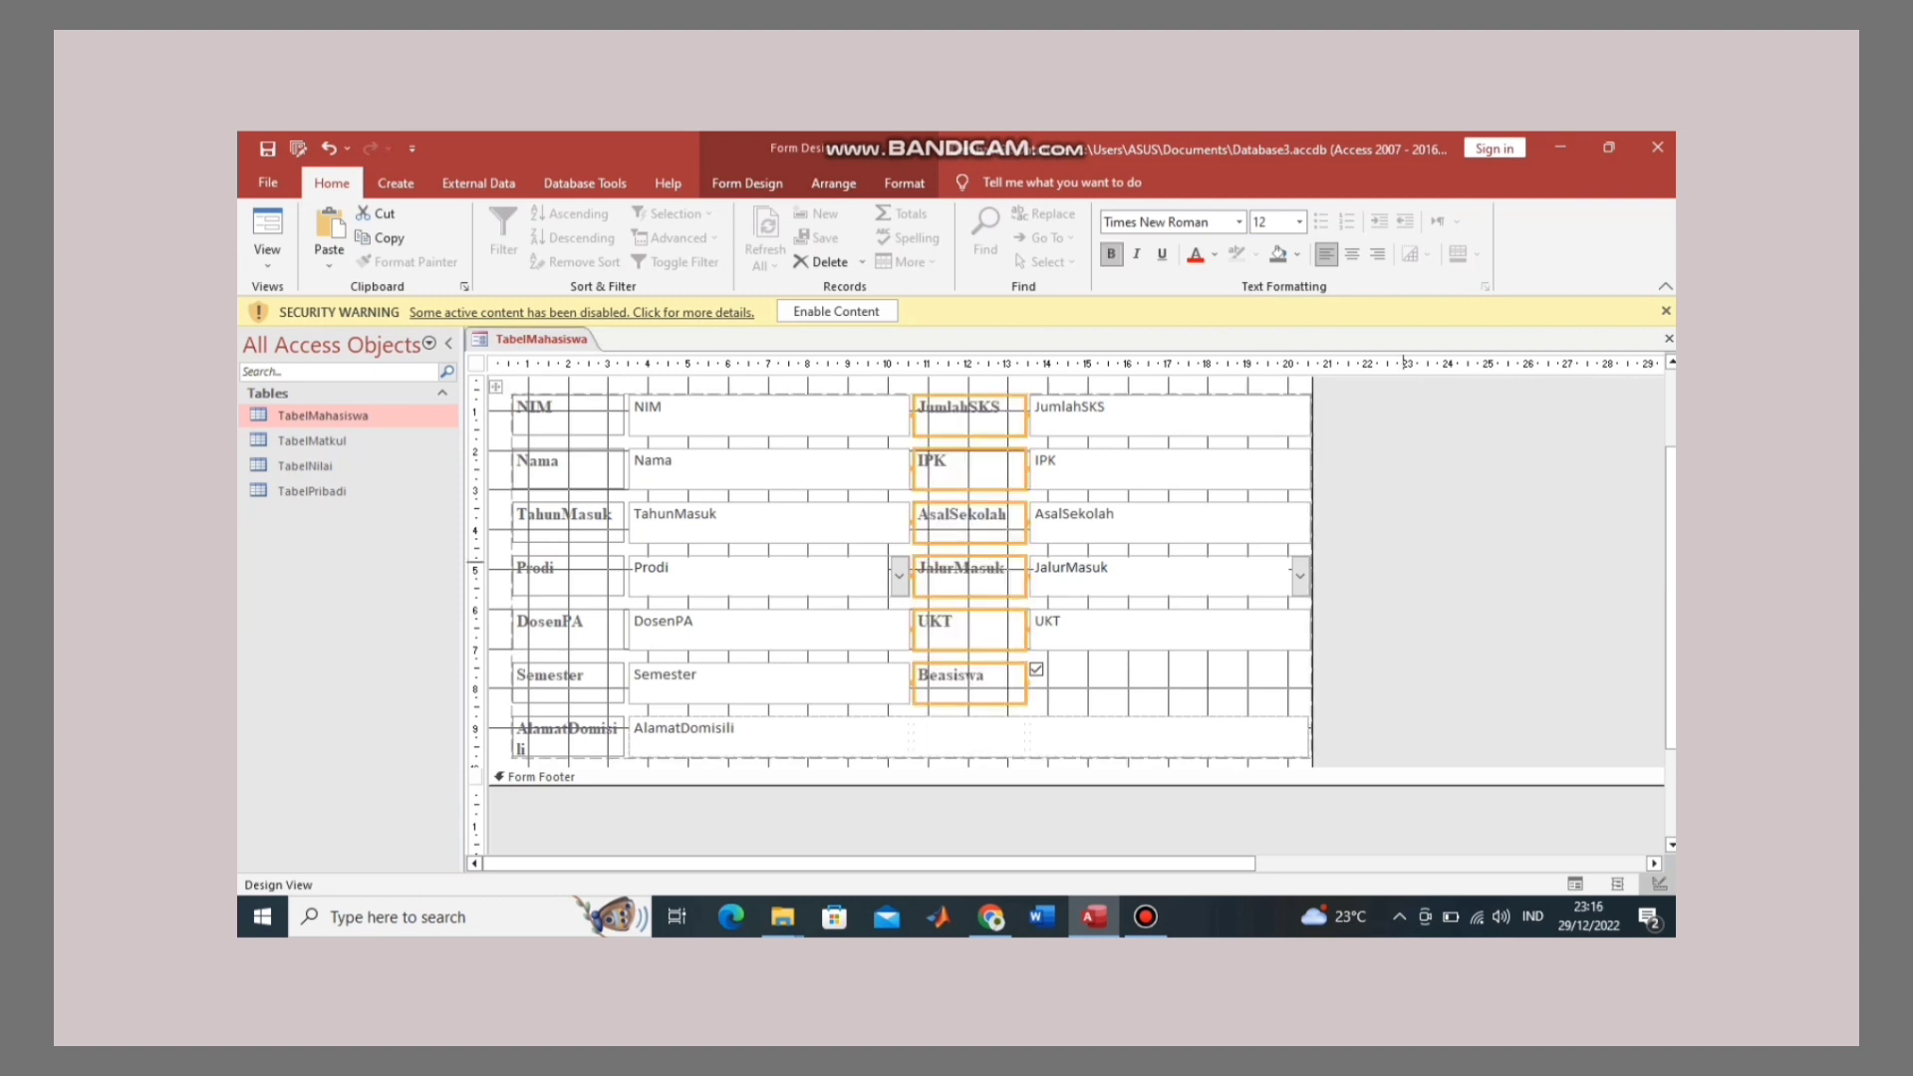
click(1405, 565)
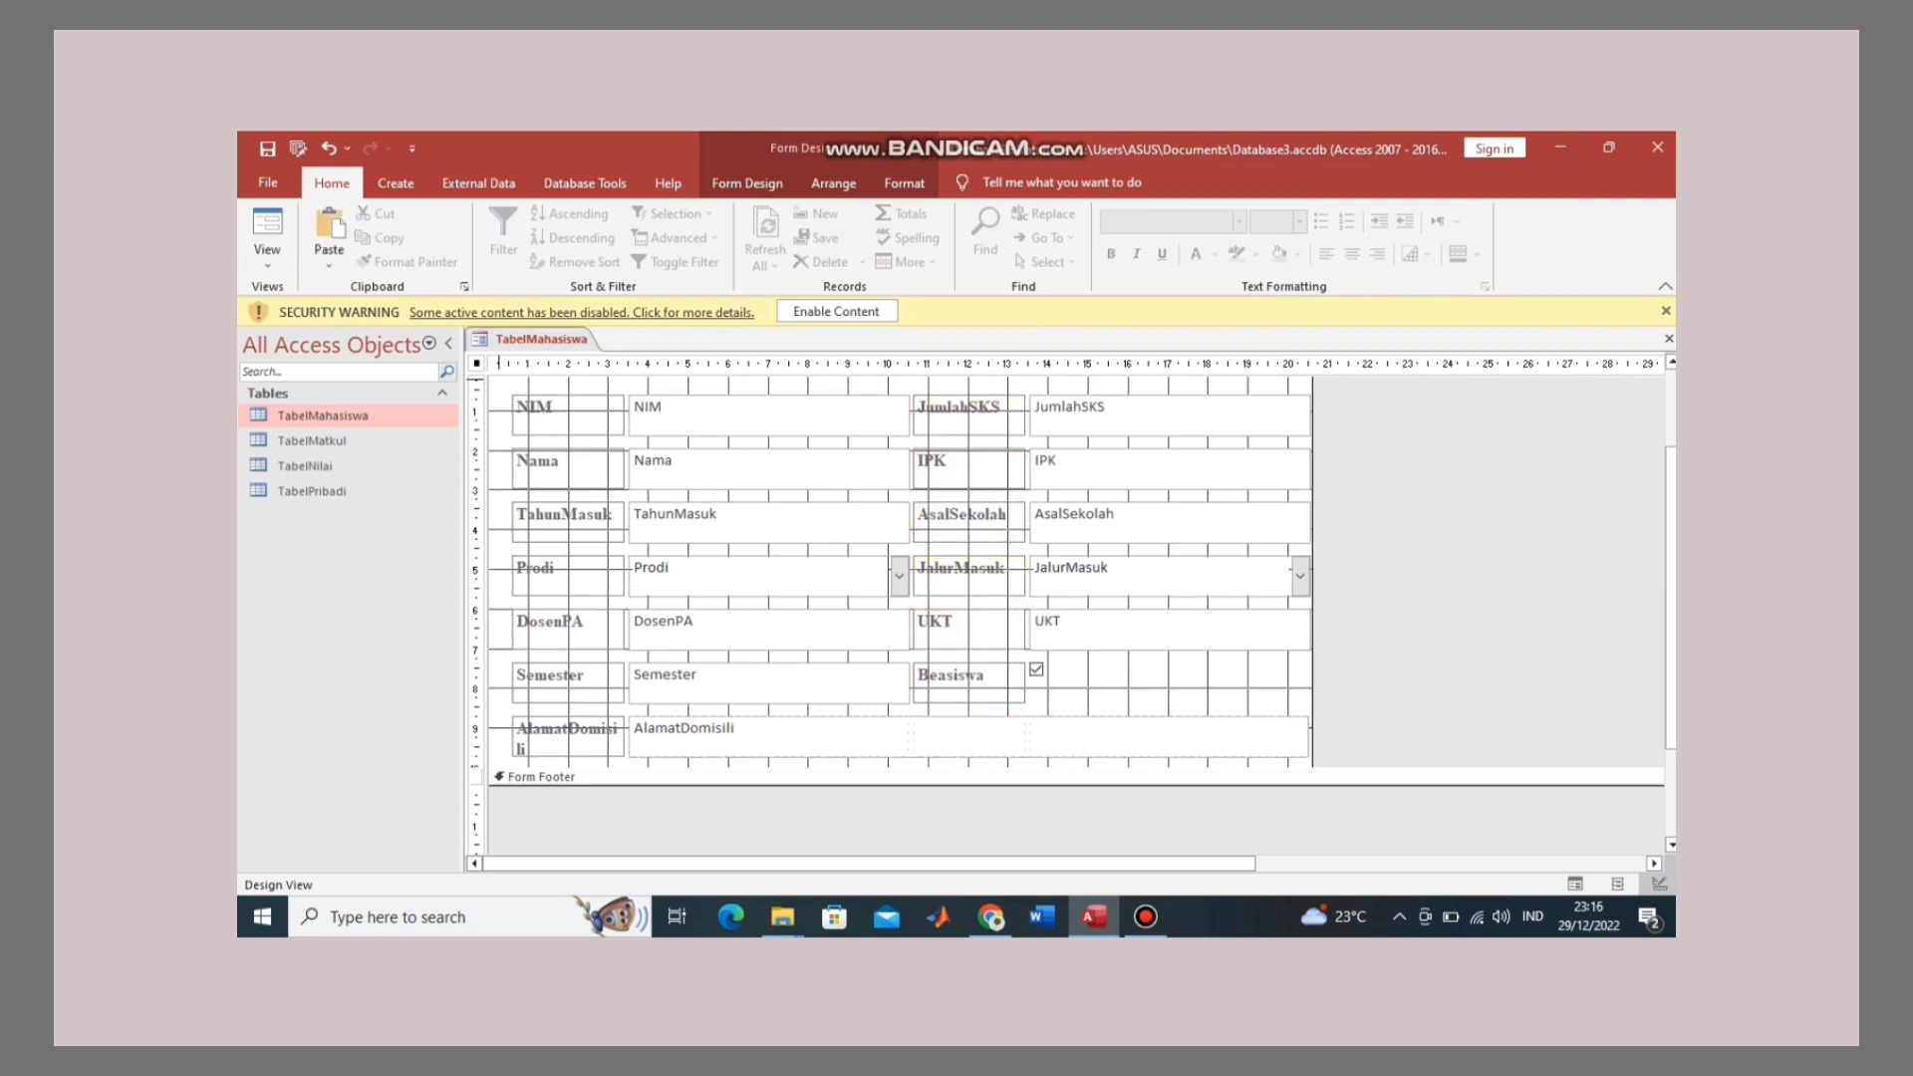
Step: Set every control in the detail section to Times New Roman, size 12
drag(498, 381, 1106, 696)
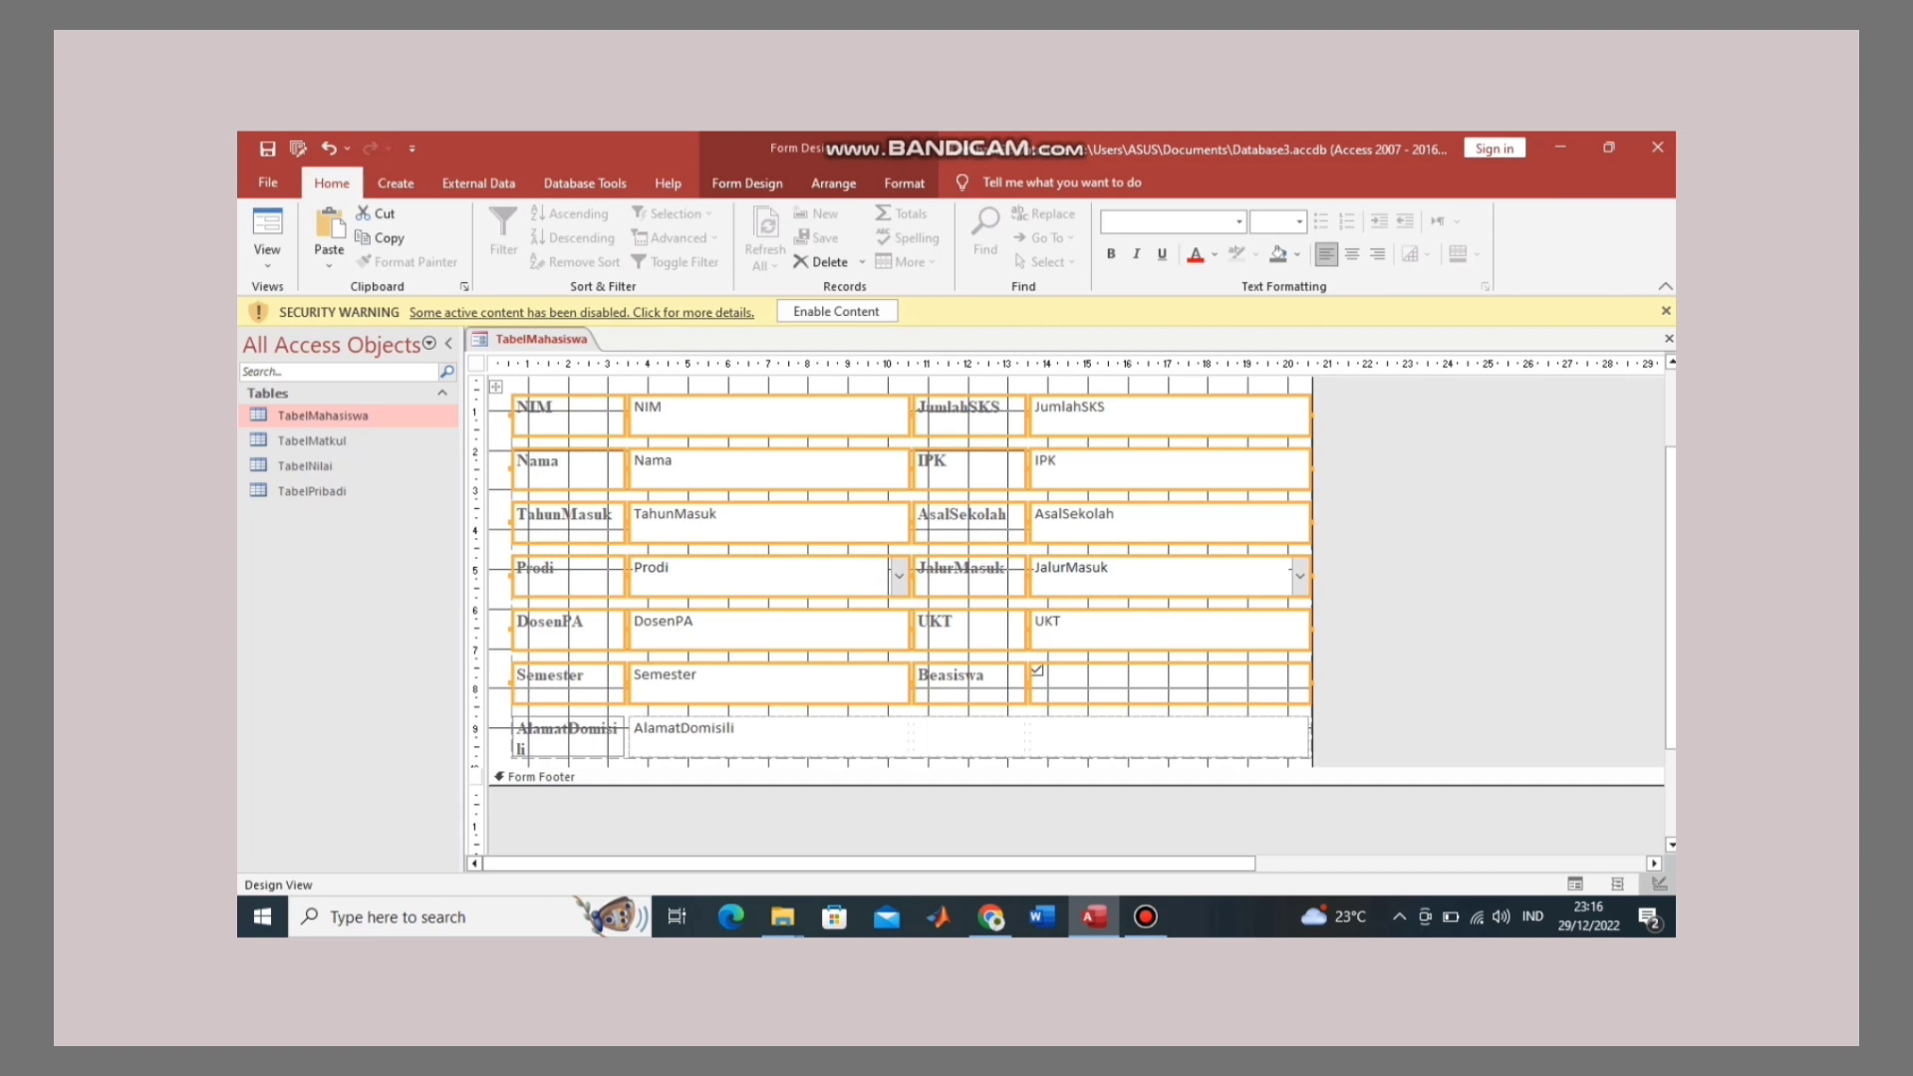
click(476, 362)
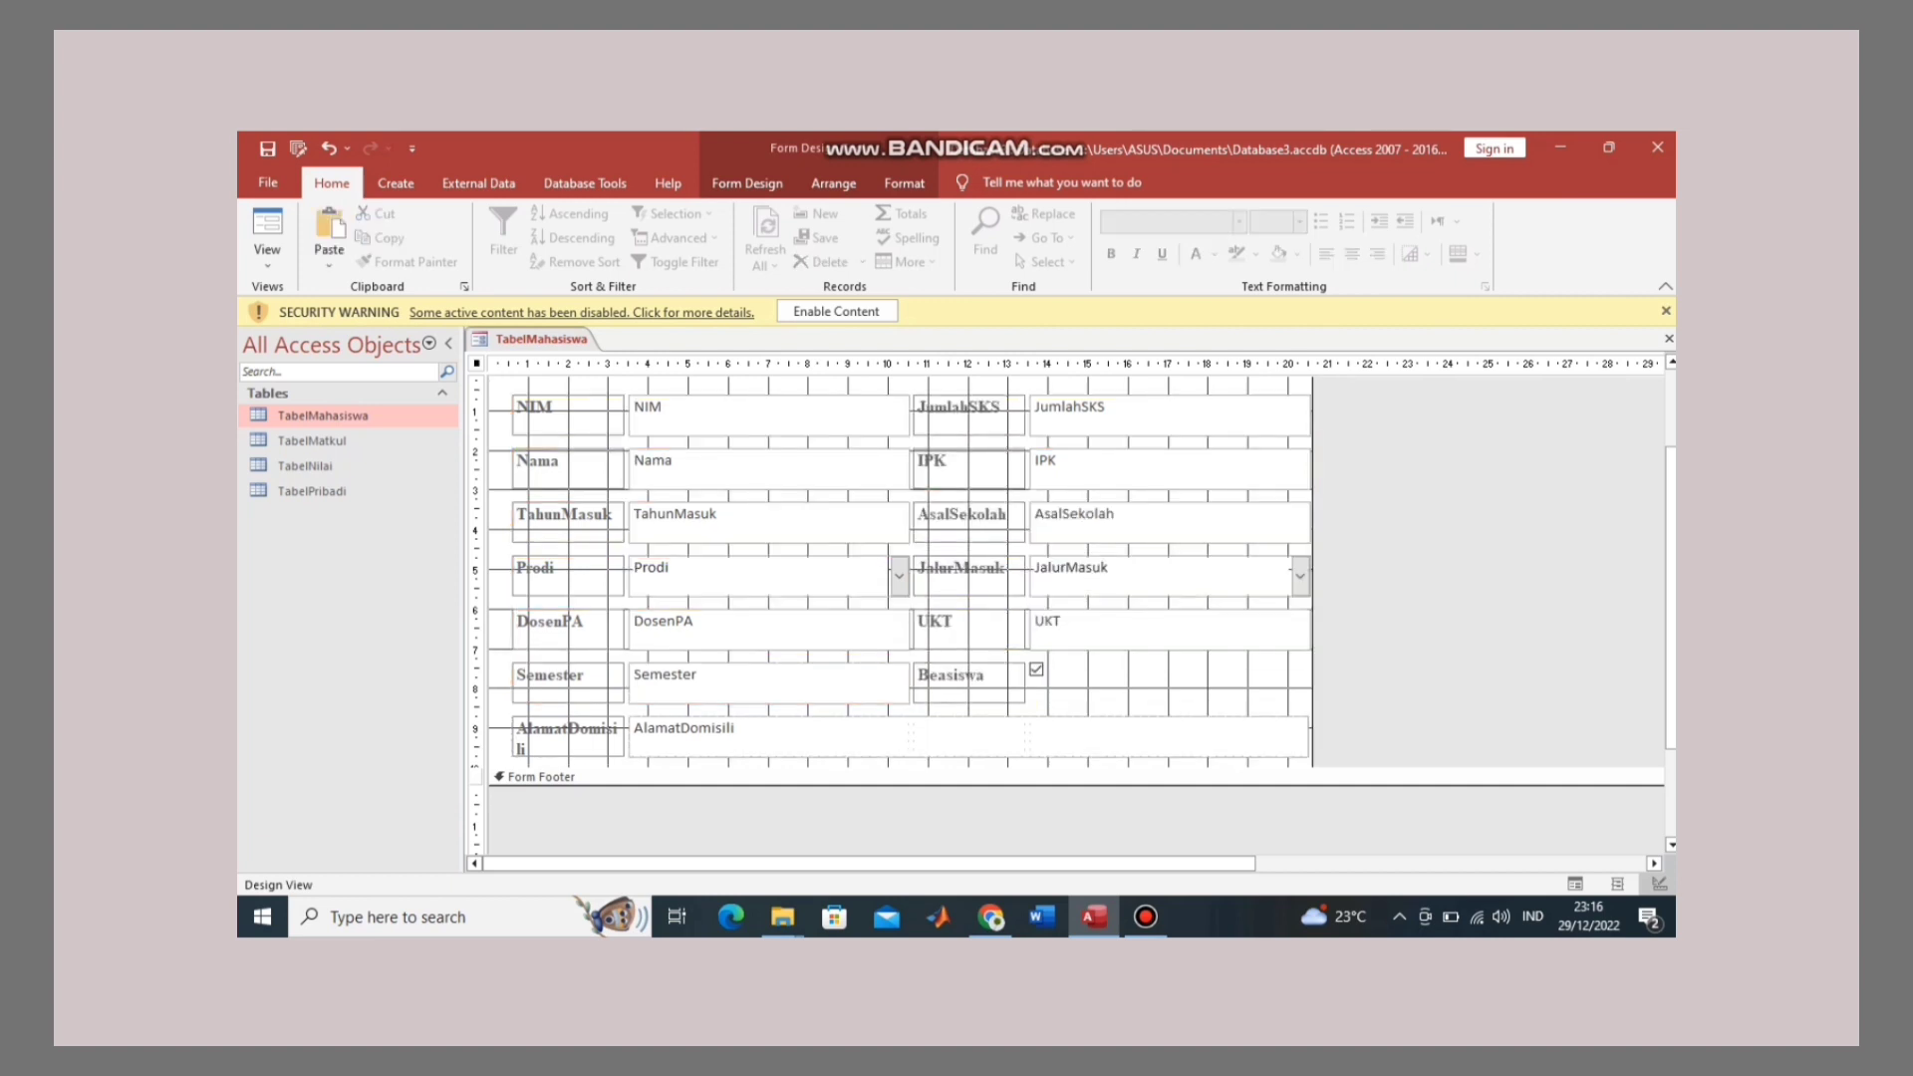
drag(496, 386, 1124, 741)
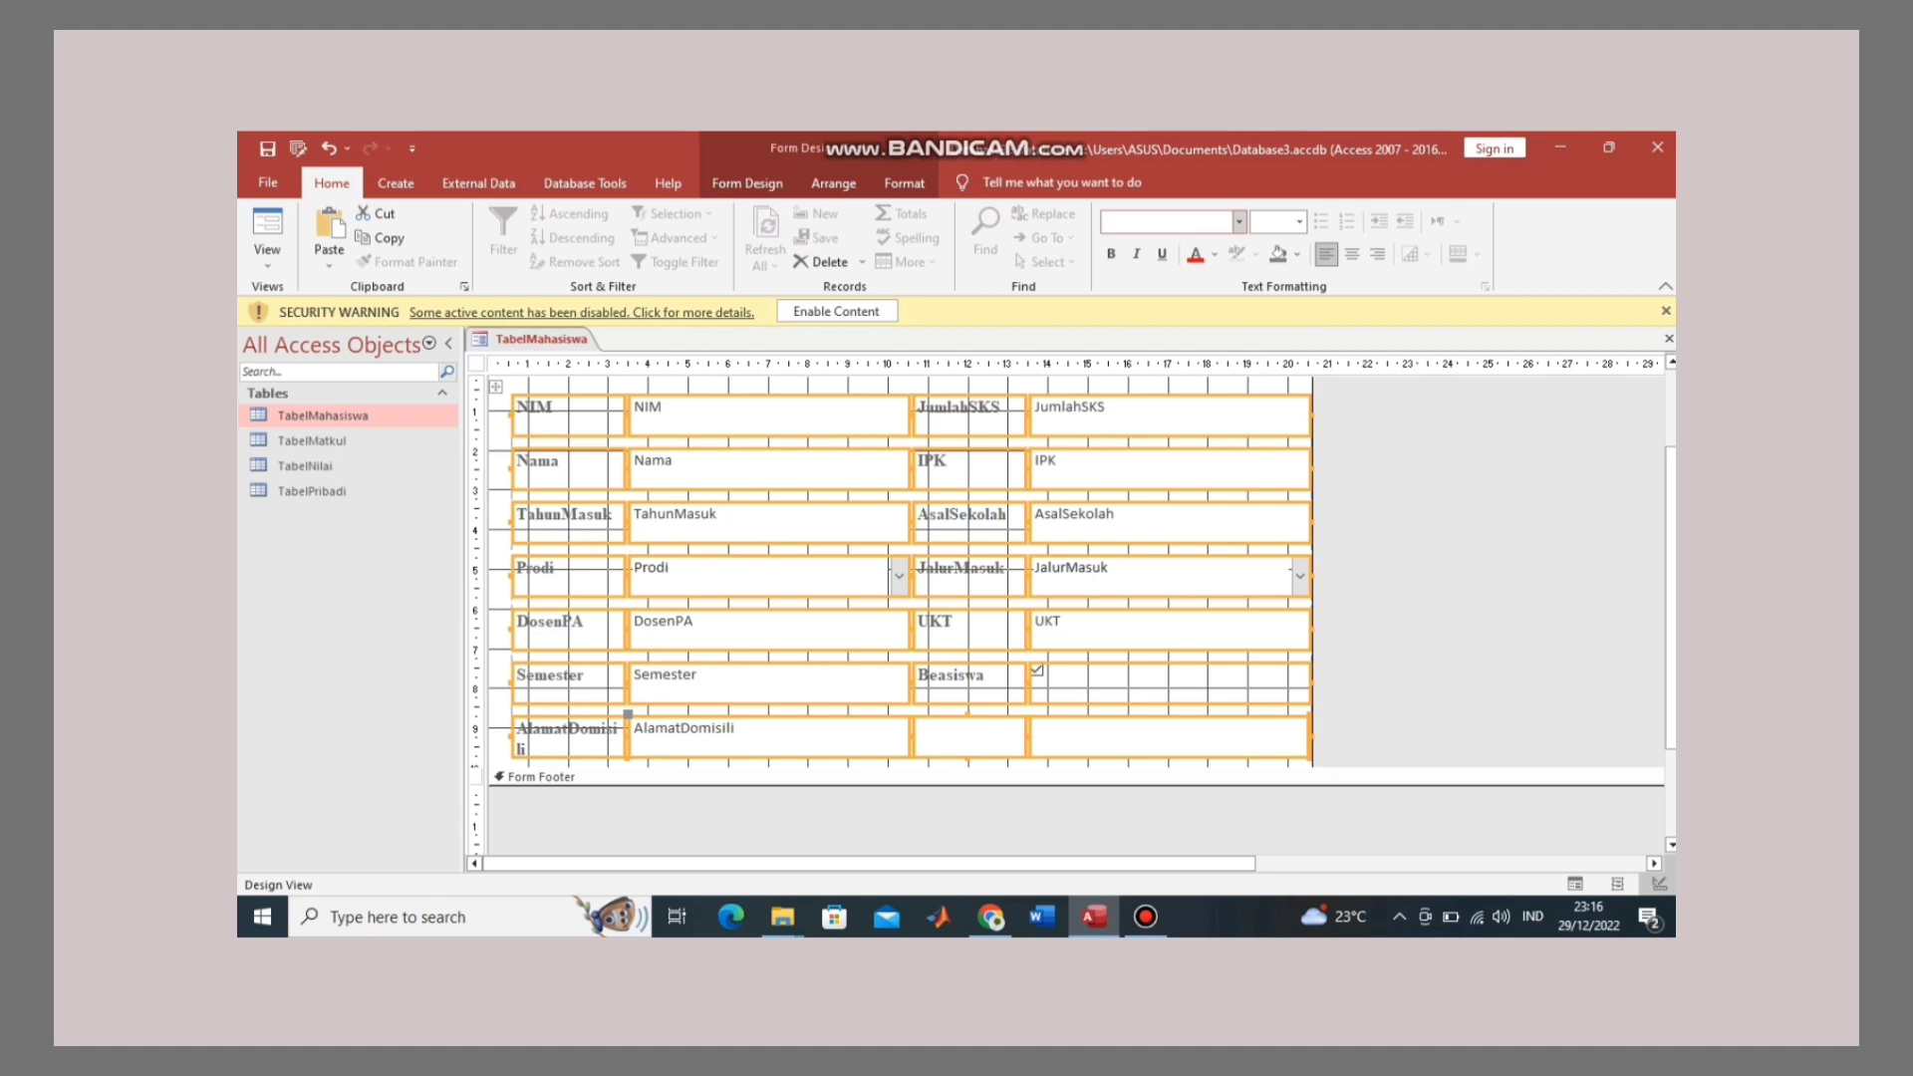
click(1165, 221)
text(Times New Roman)
key(Return)
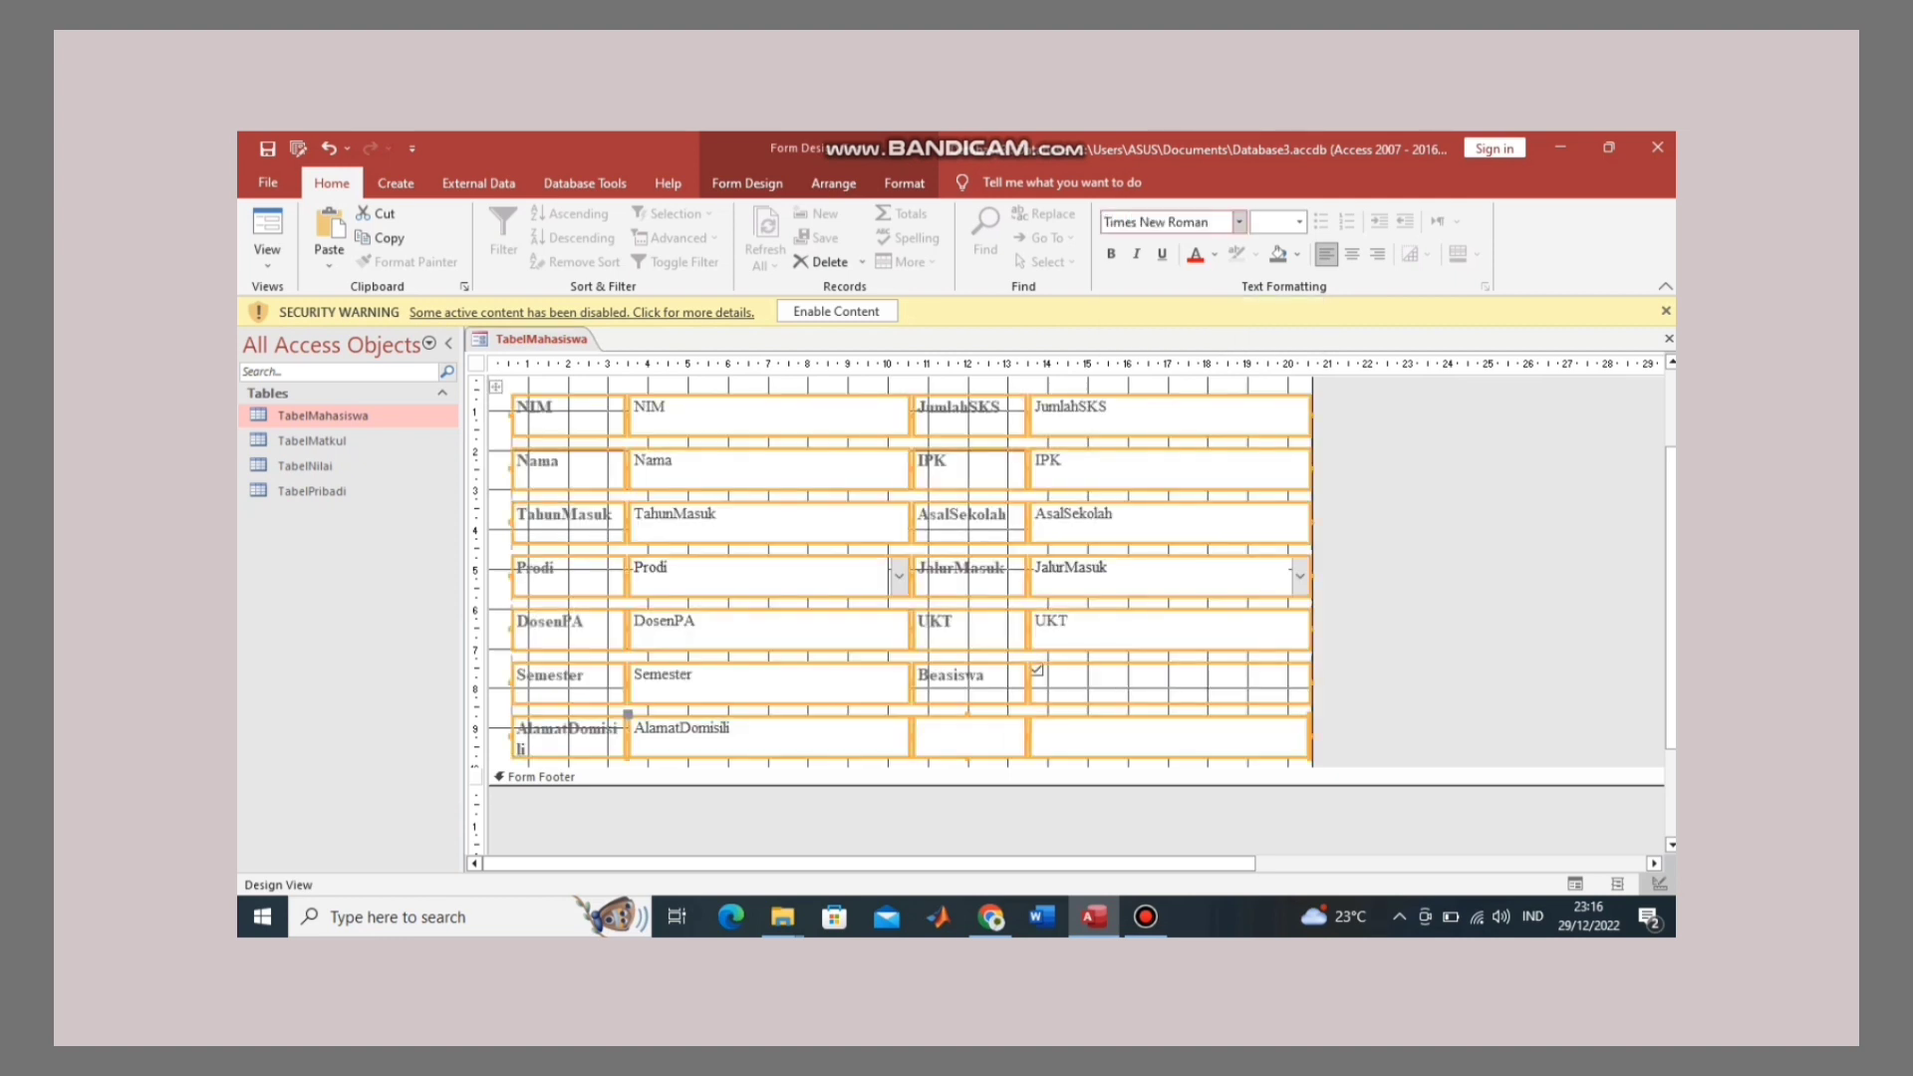
click(1299, 222)
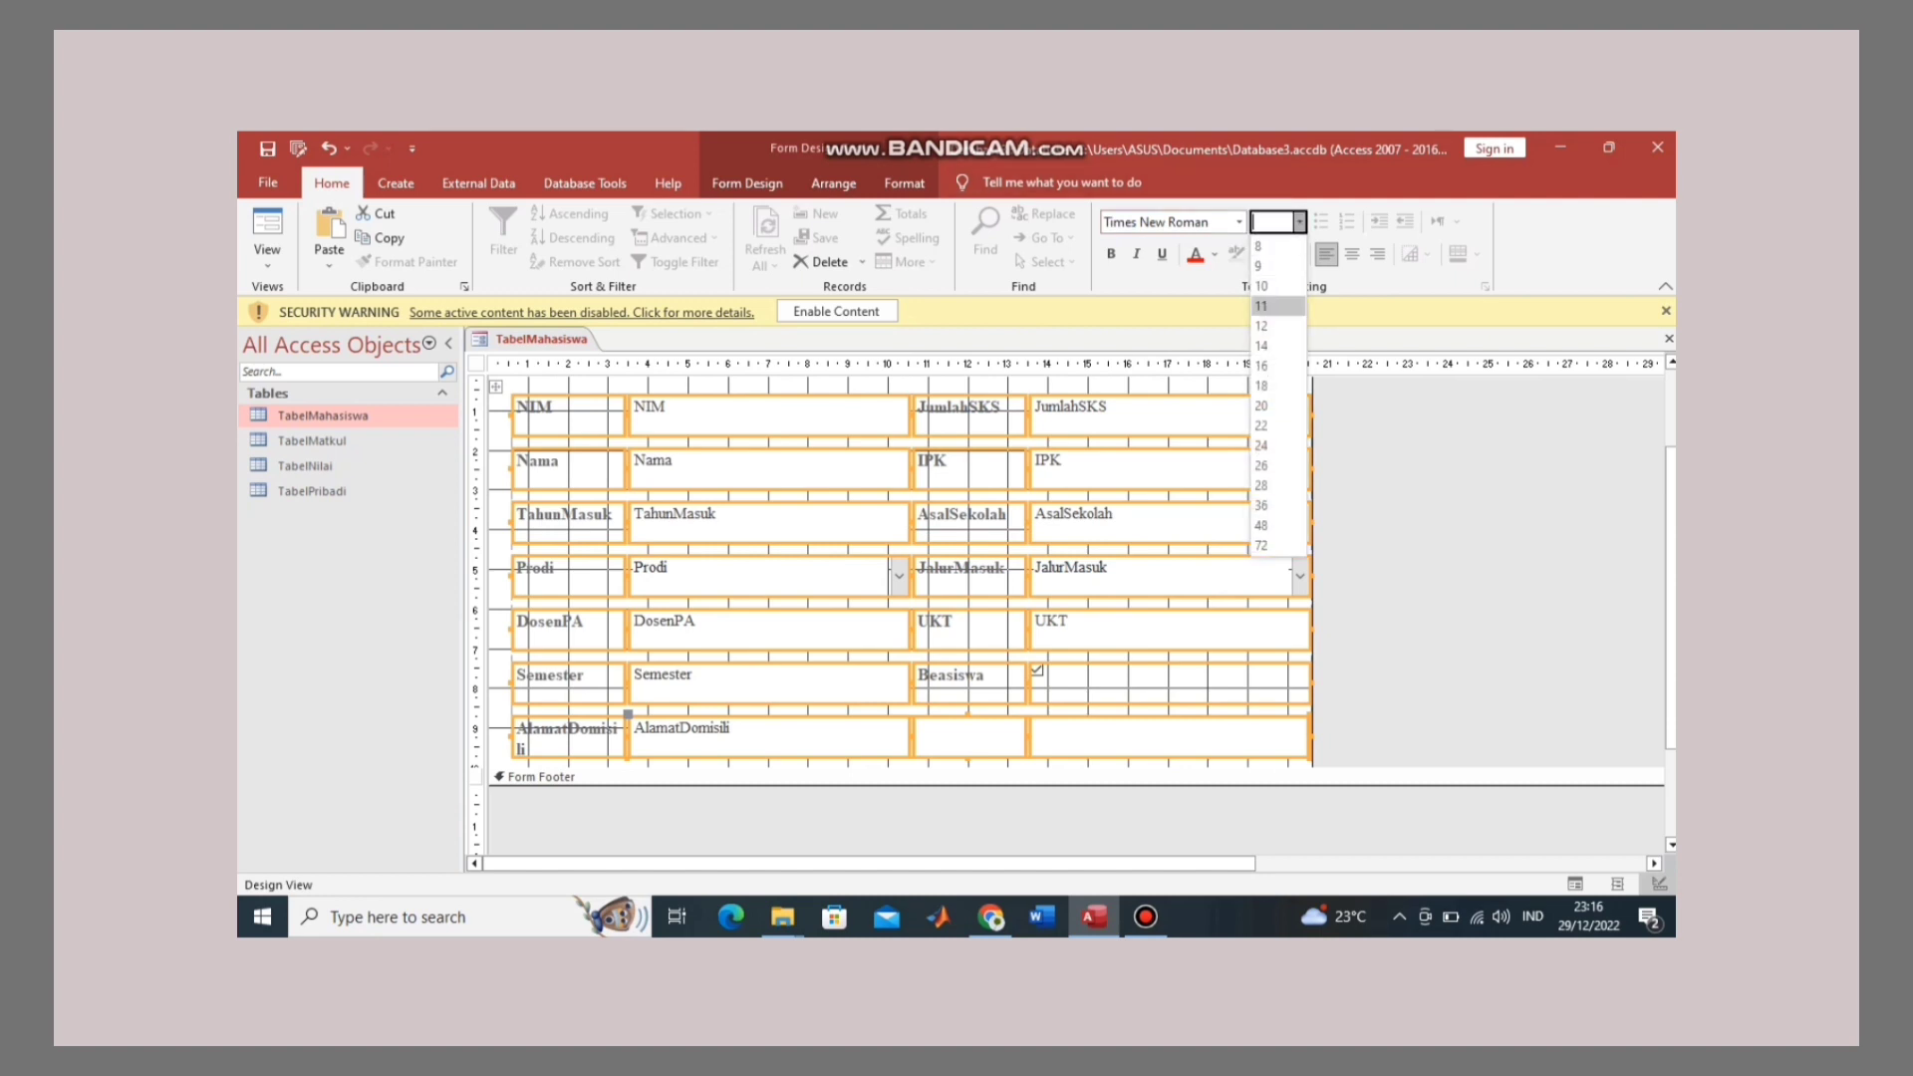
click(1261, 326)
click(476, 362)
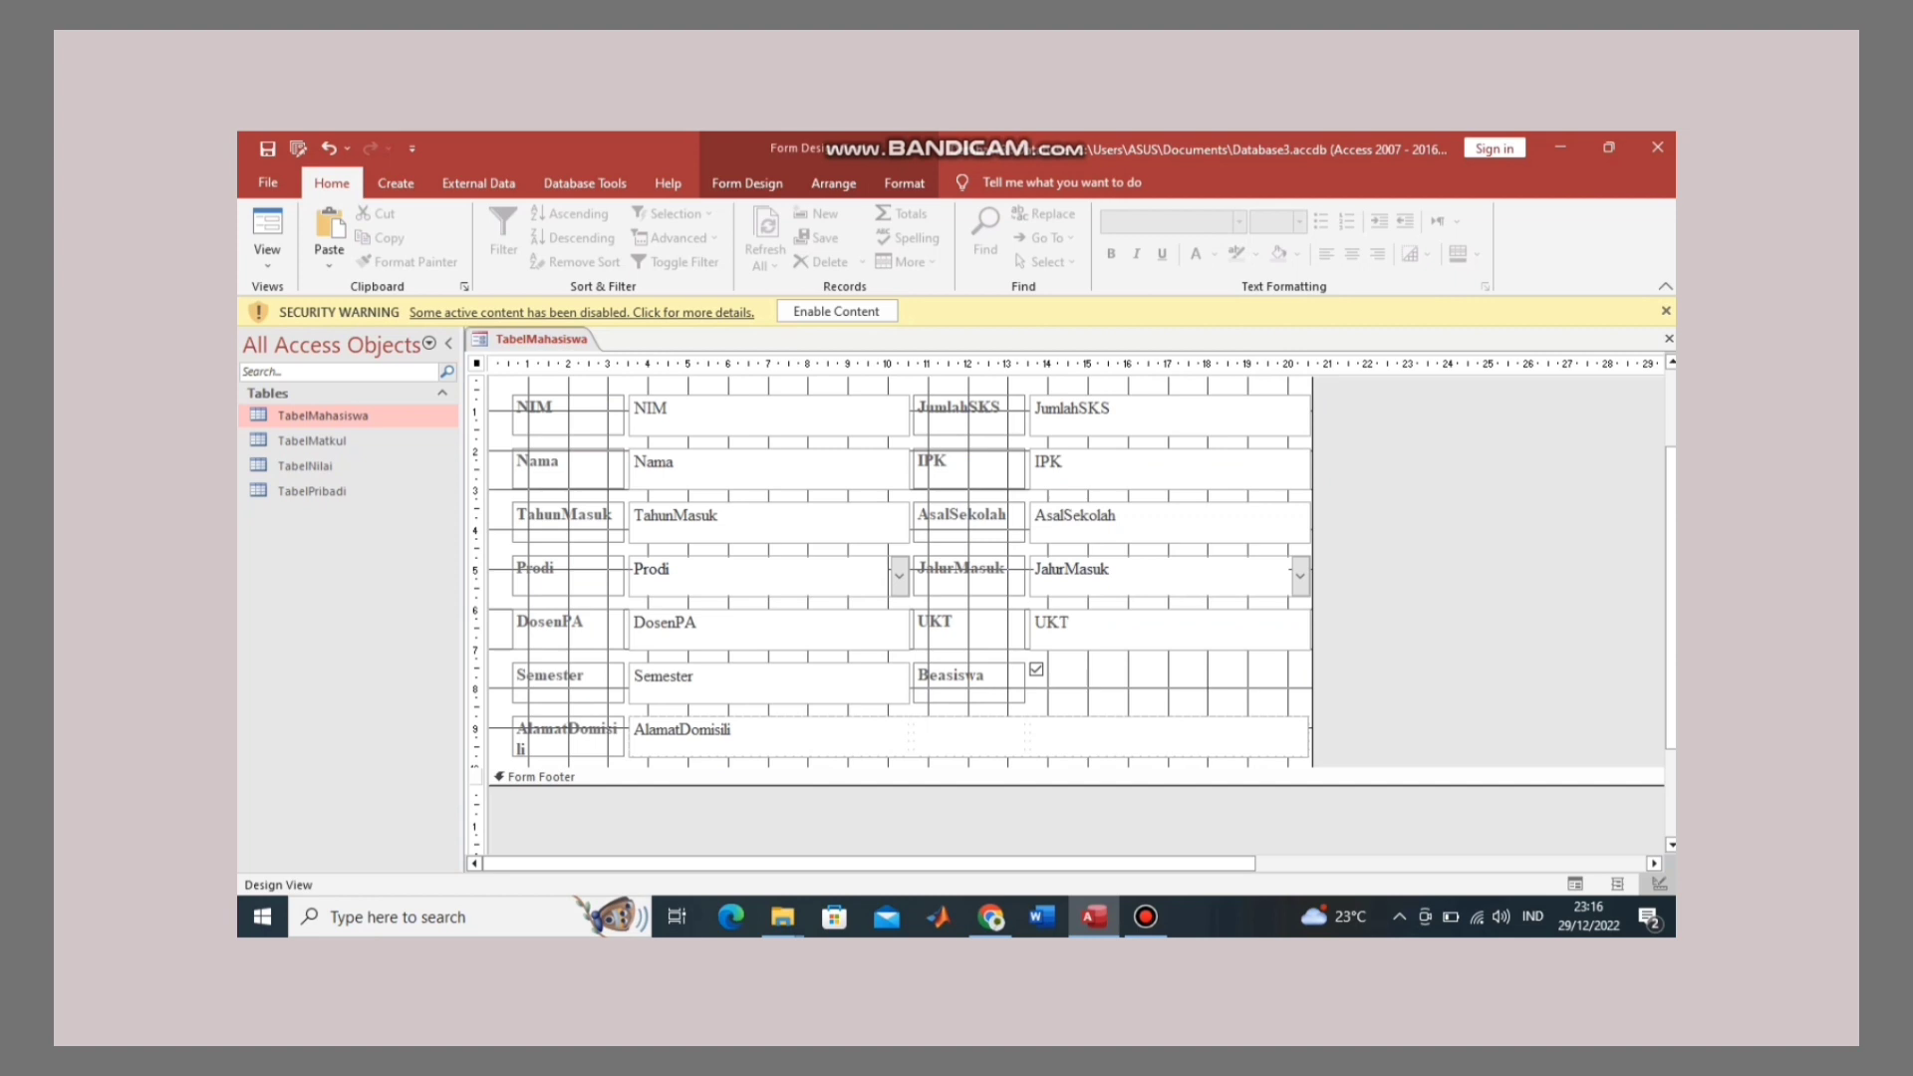
Step: Preview the form in Form View, then switch back to Design View
right_click(558, 337)
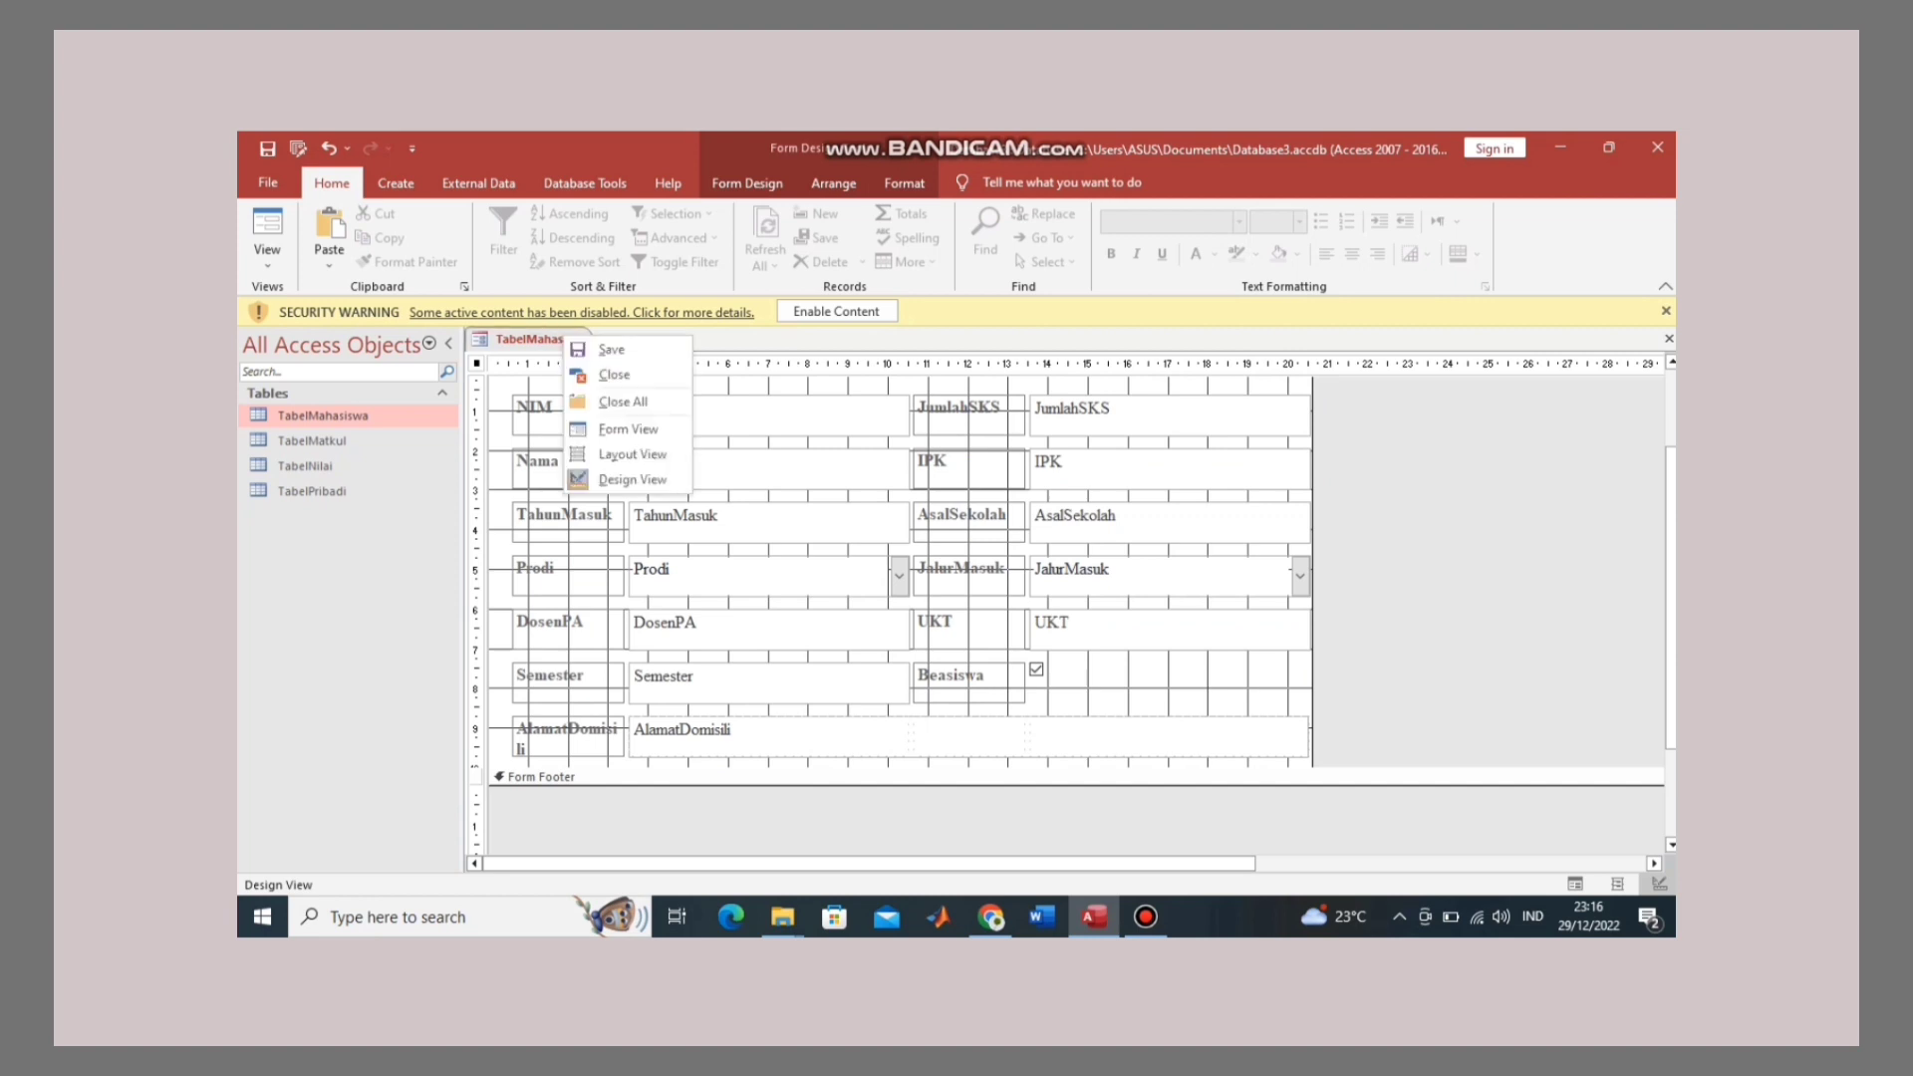
click(607, 428)
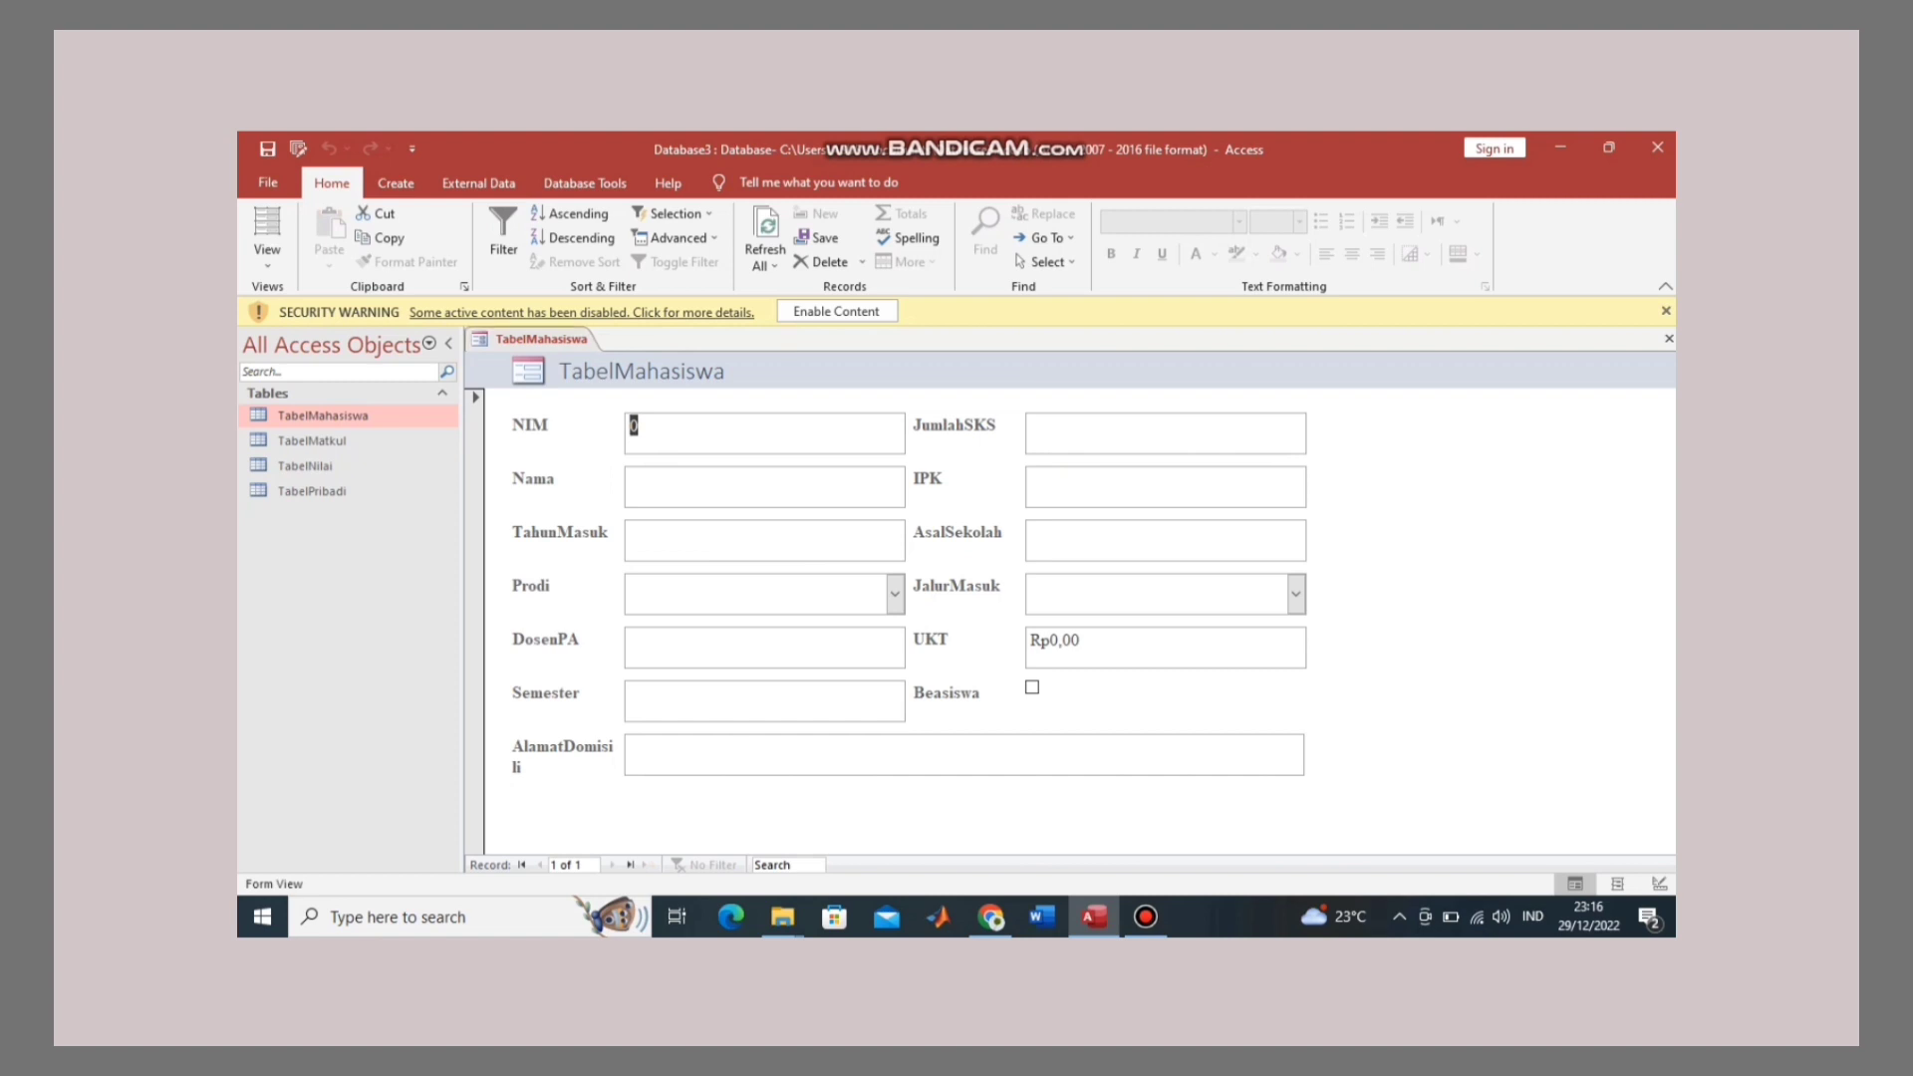
right_click(560, 338)
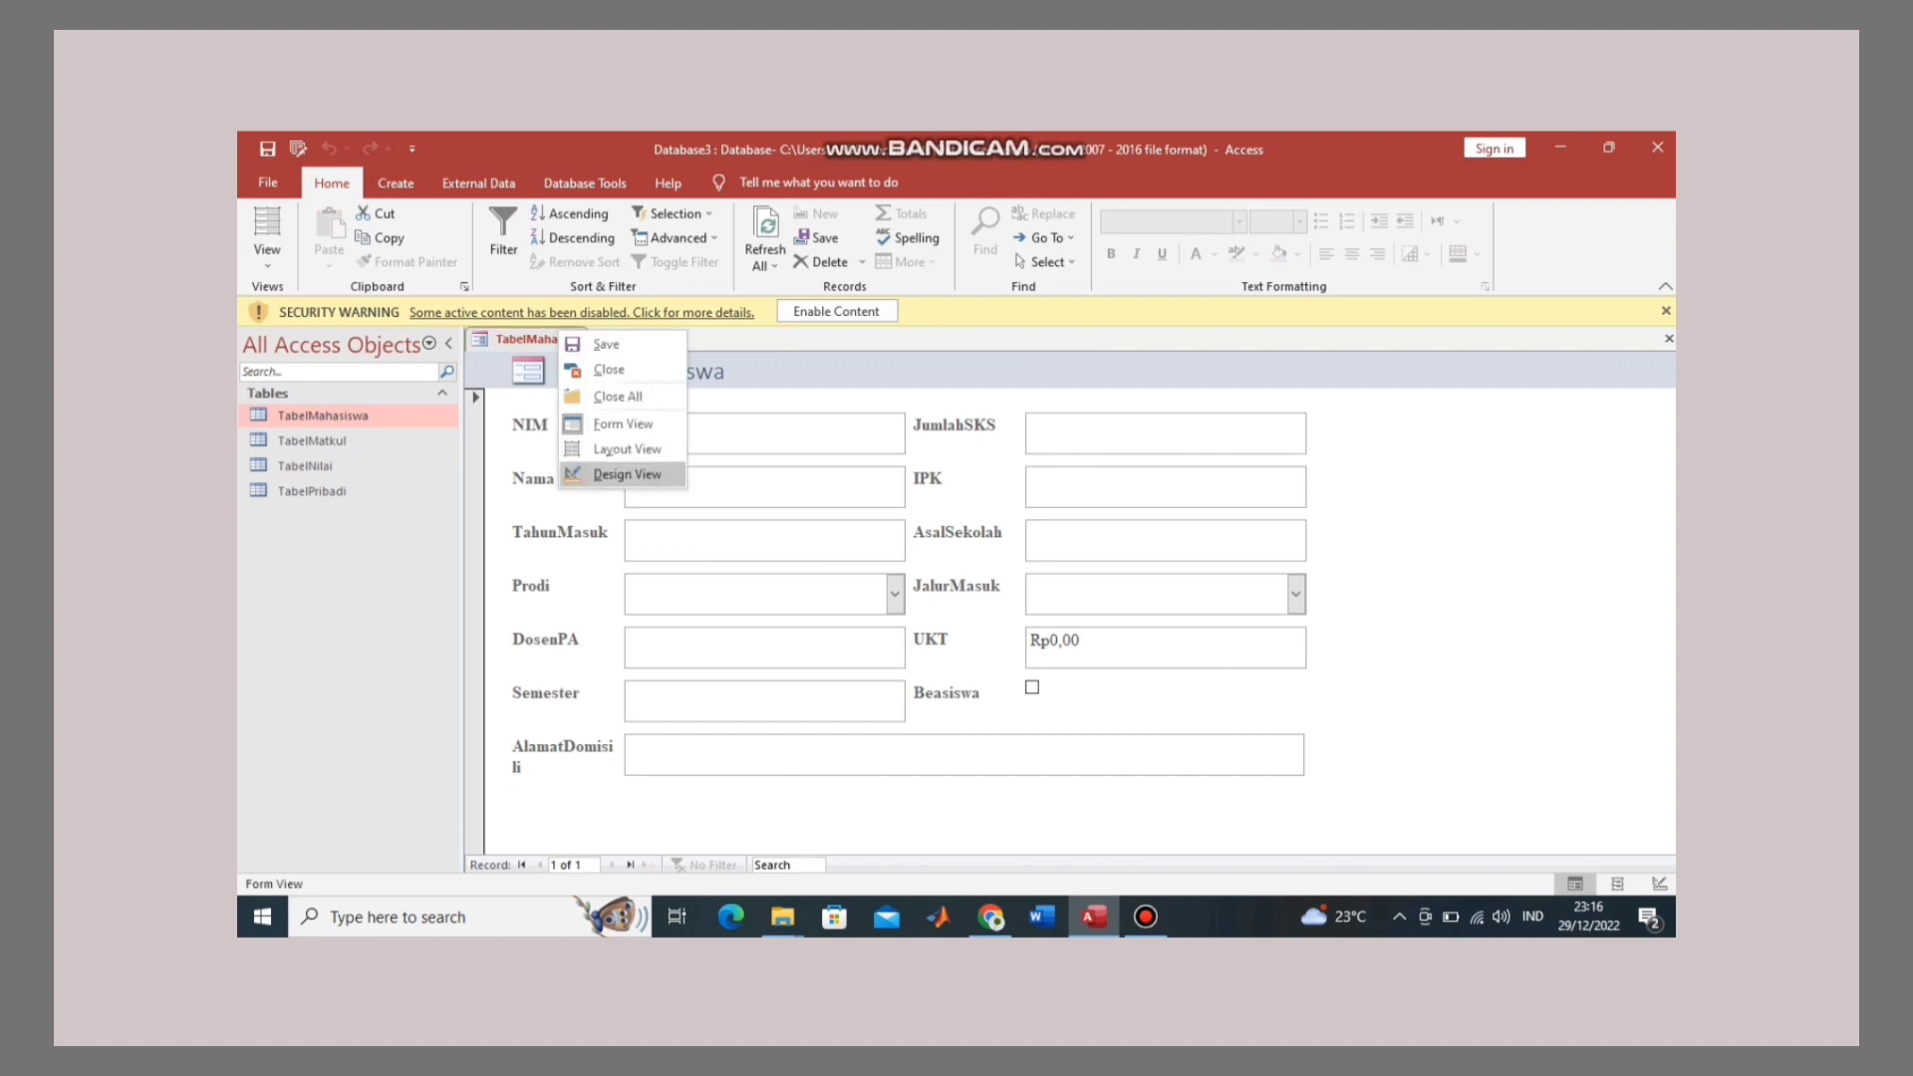
click(610, 474)
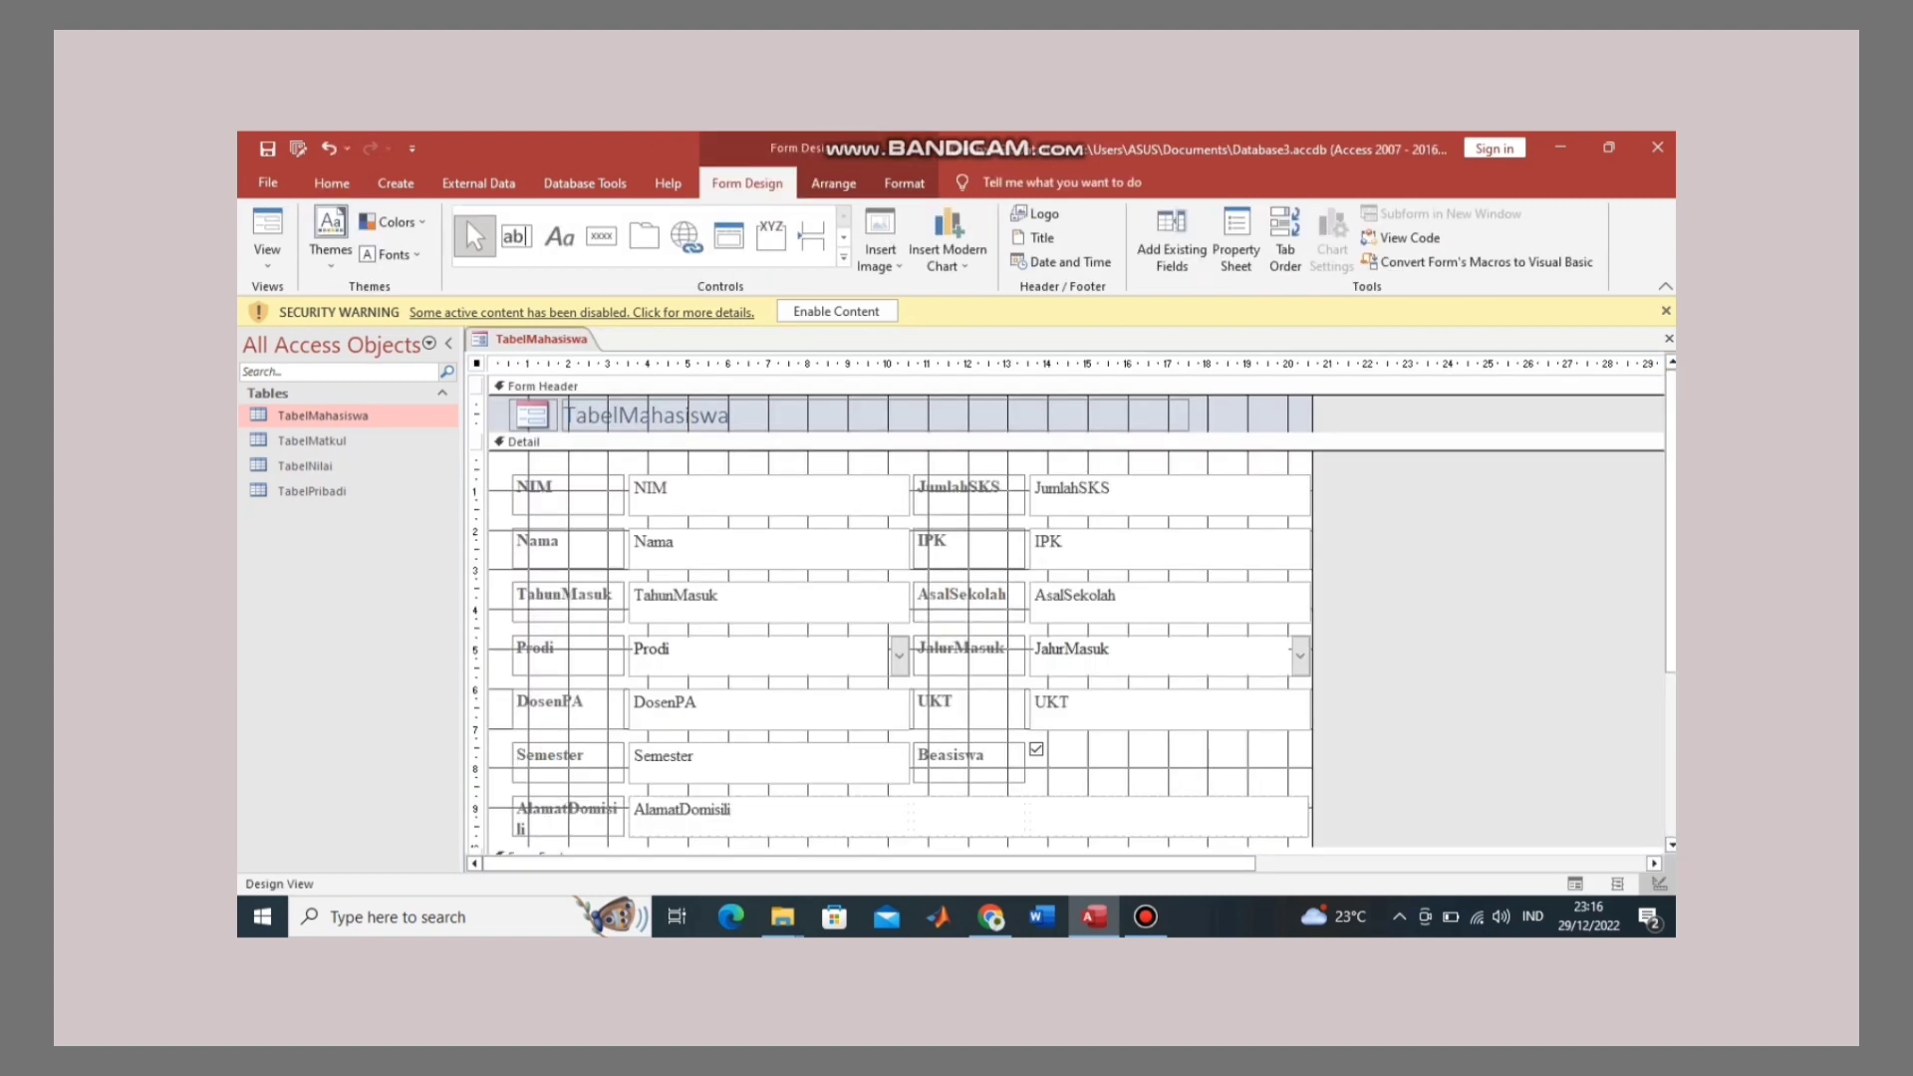
Step: Enlarge the Form Footer slightly and fill its background with black
scroll(896, 597, down, 1)
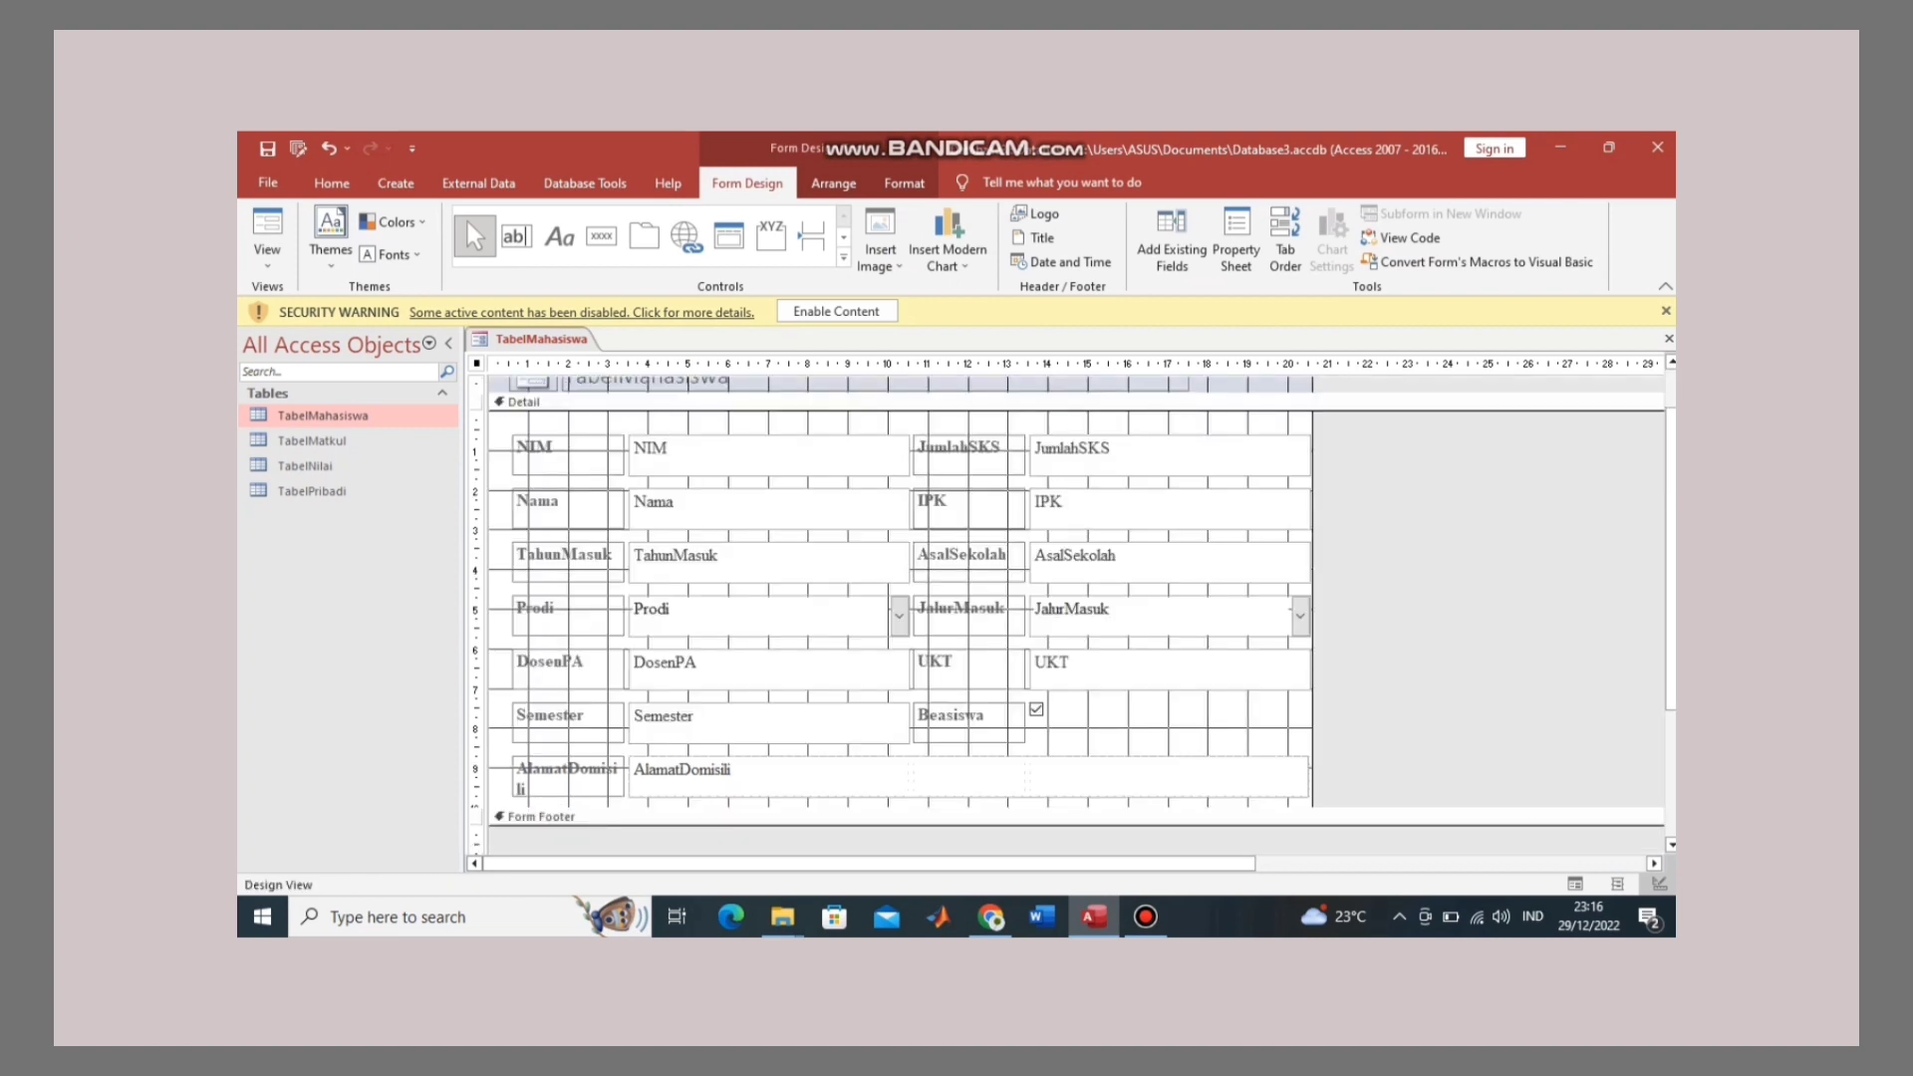
key(ctrl+a)
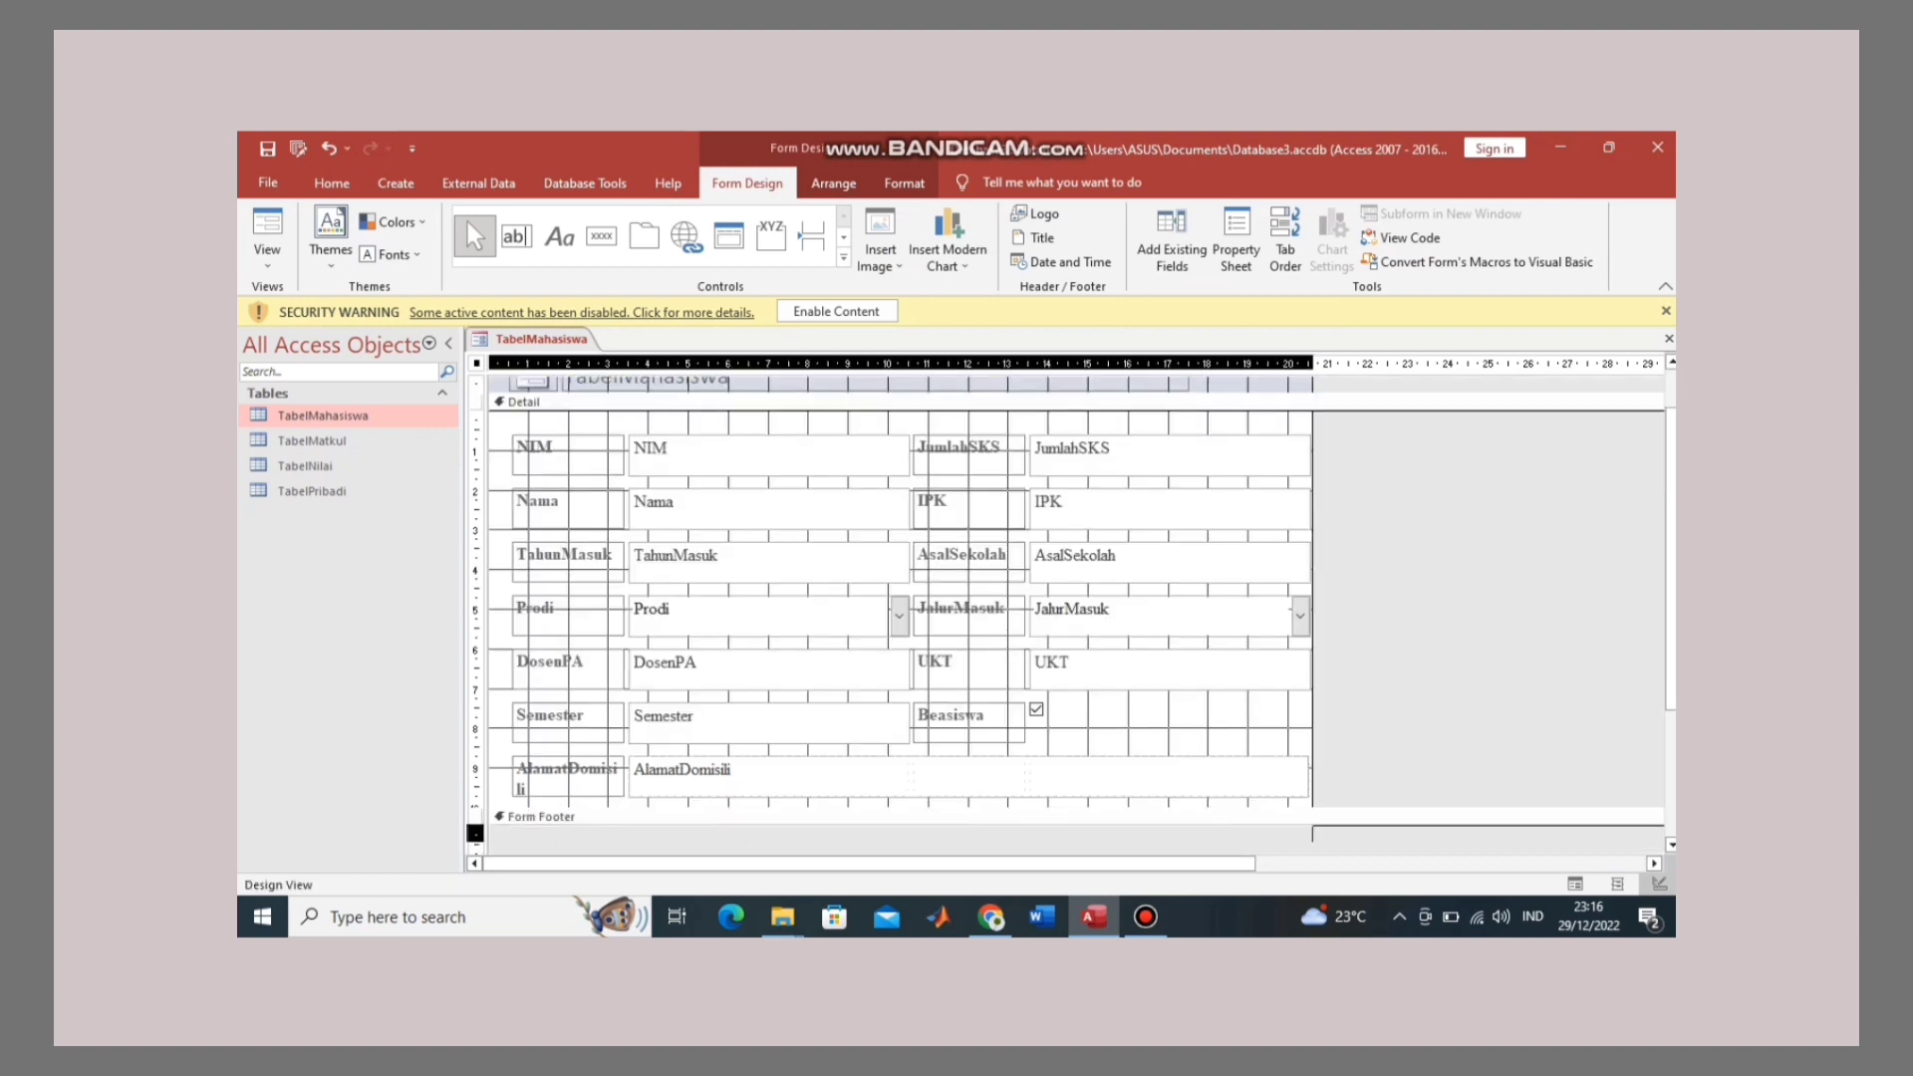
scroll(475, 827, down, 1)
drag(896, 834, 897, 853)
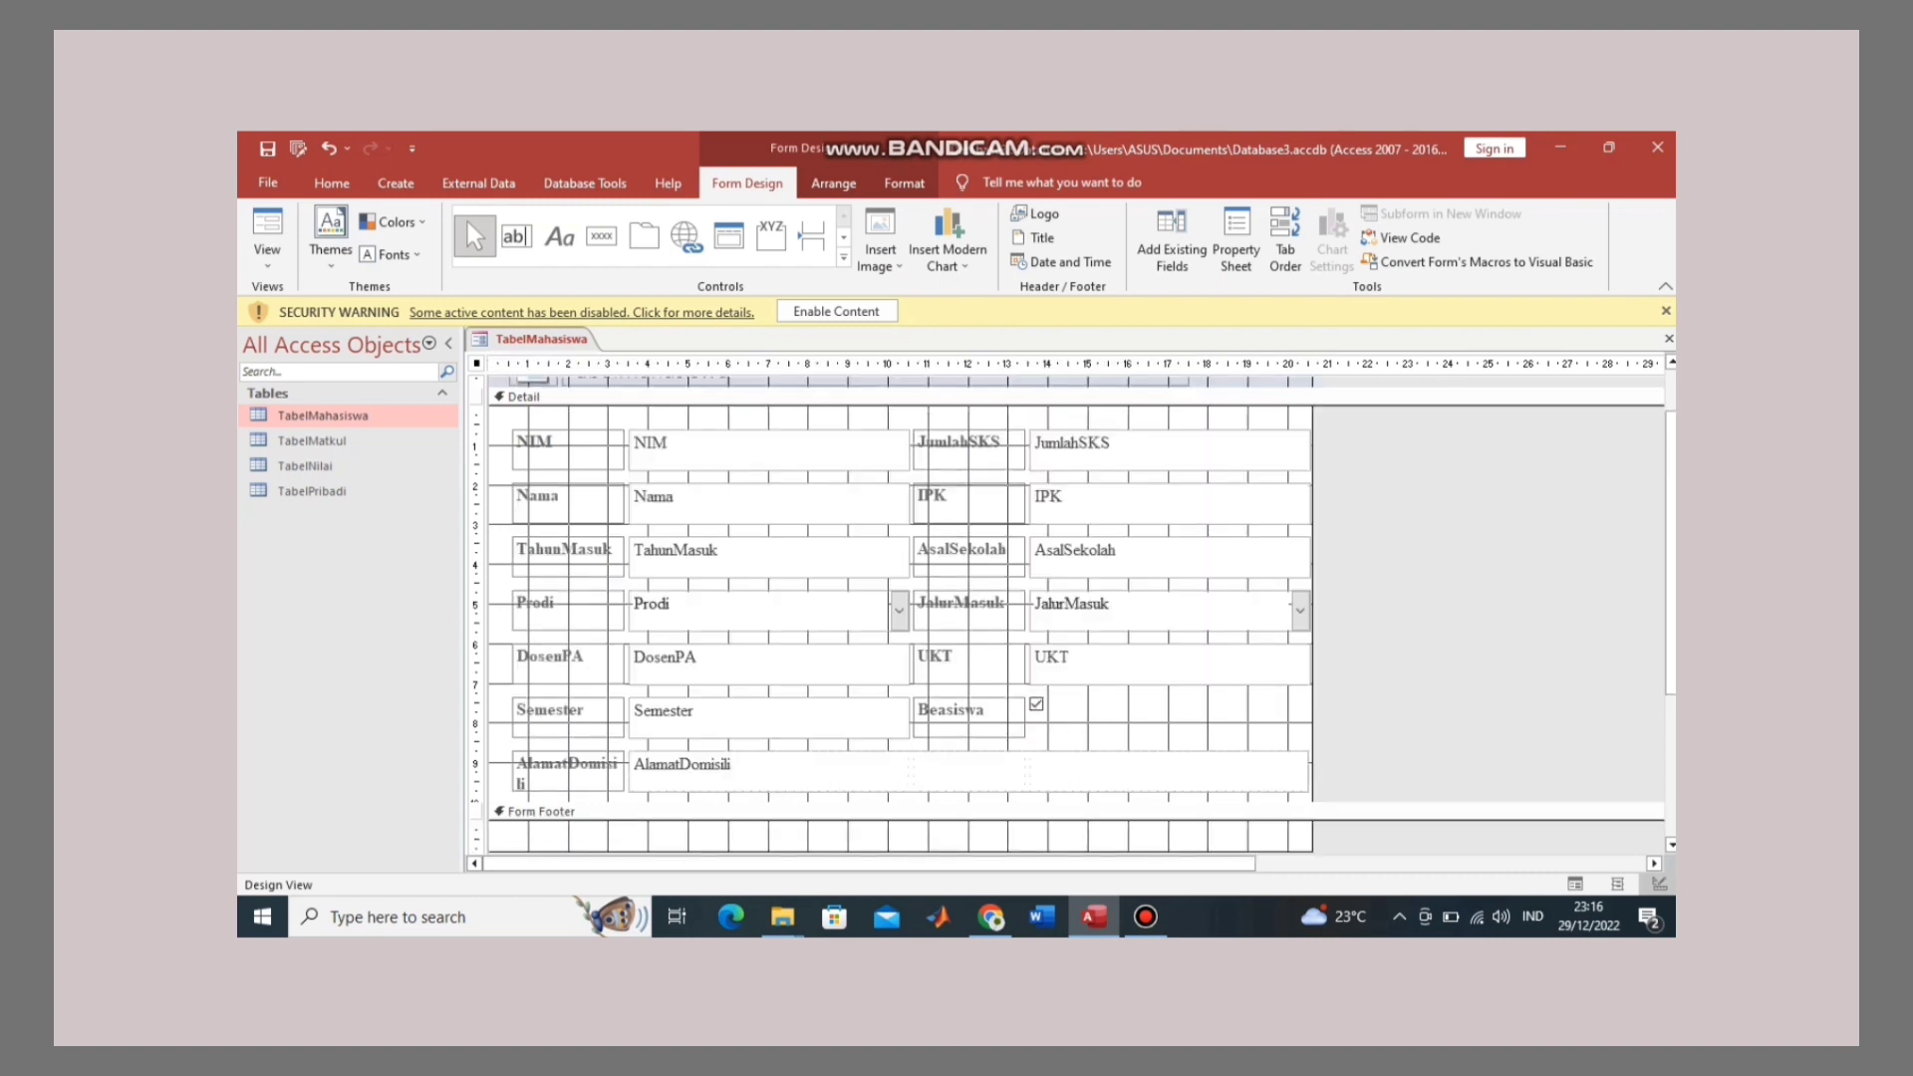
right_click(1143, 833)
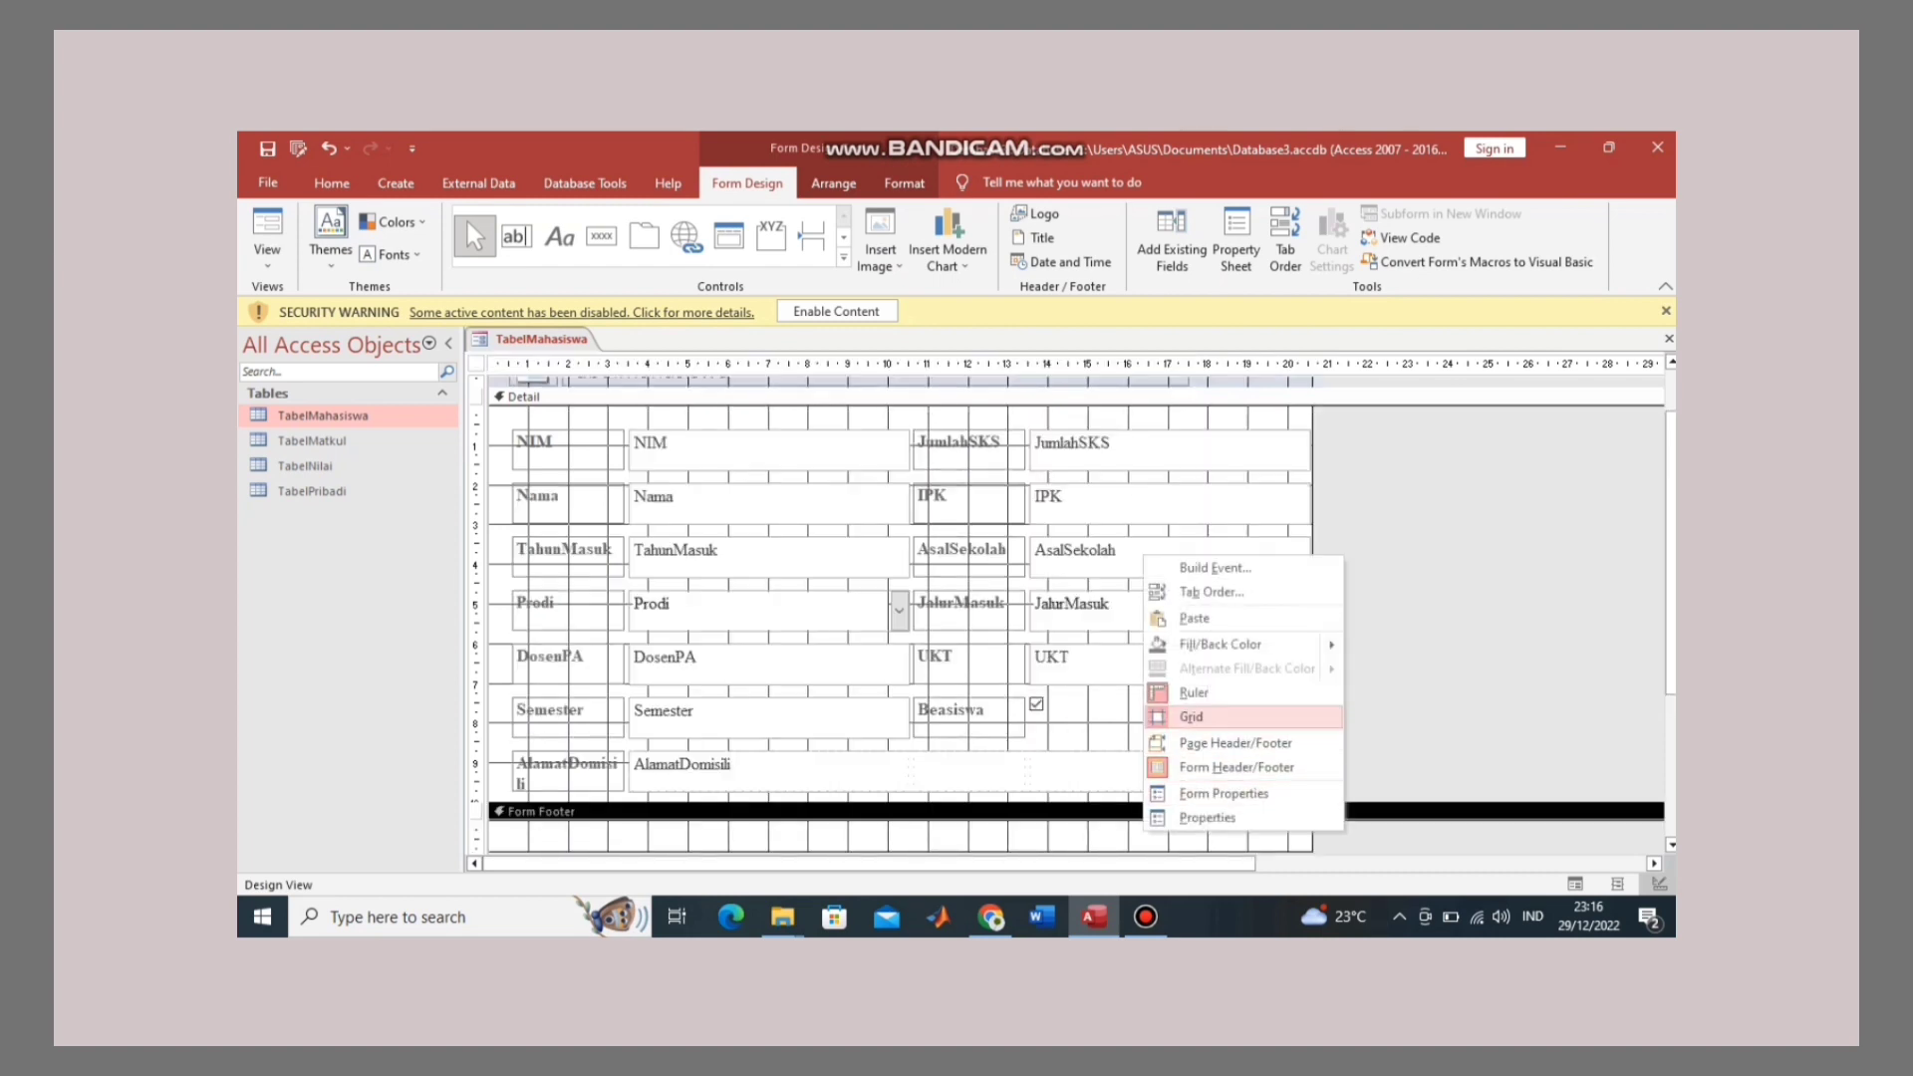
mouse_move(1220, 643)
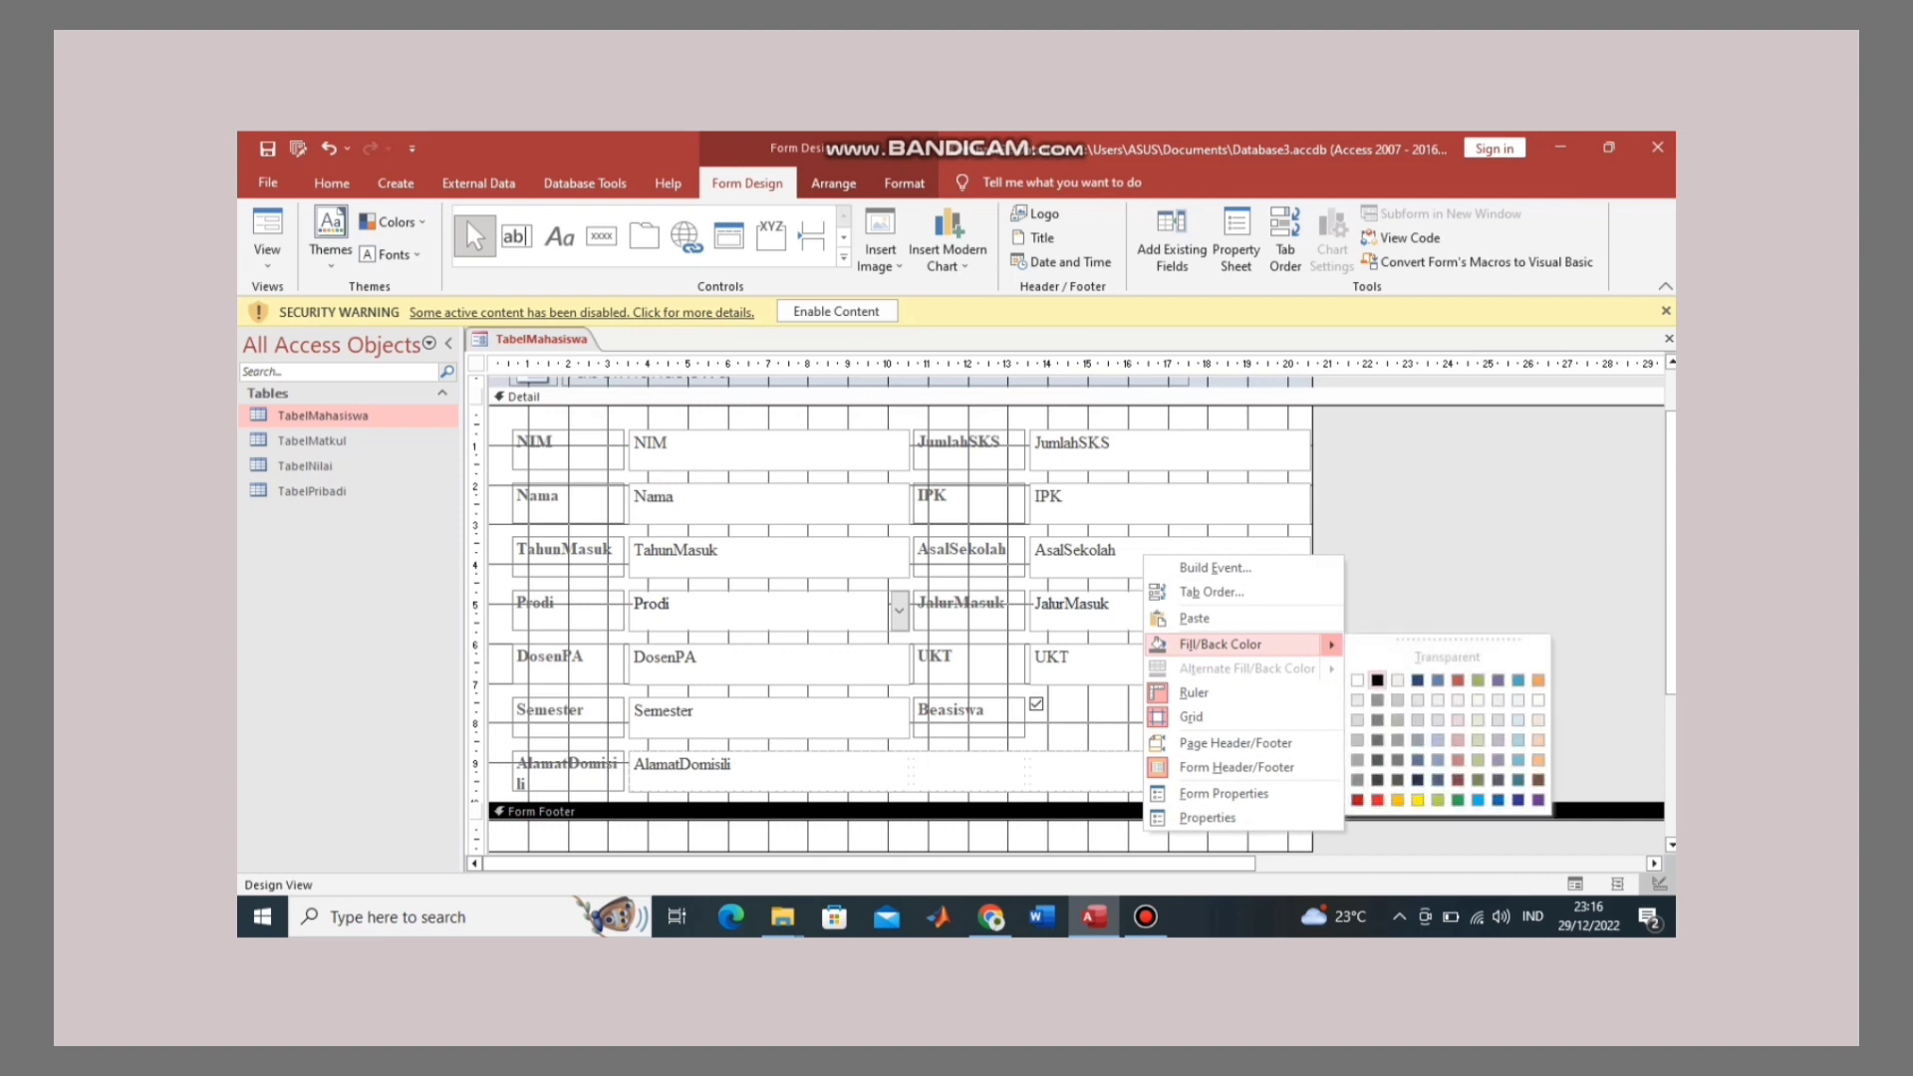
click(1377, 679)
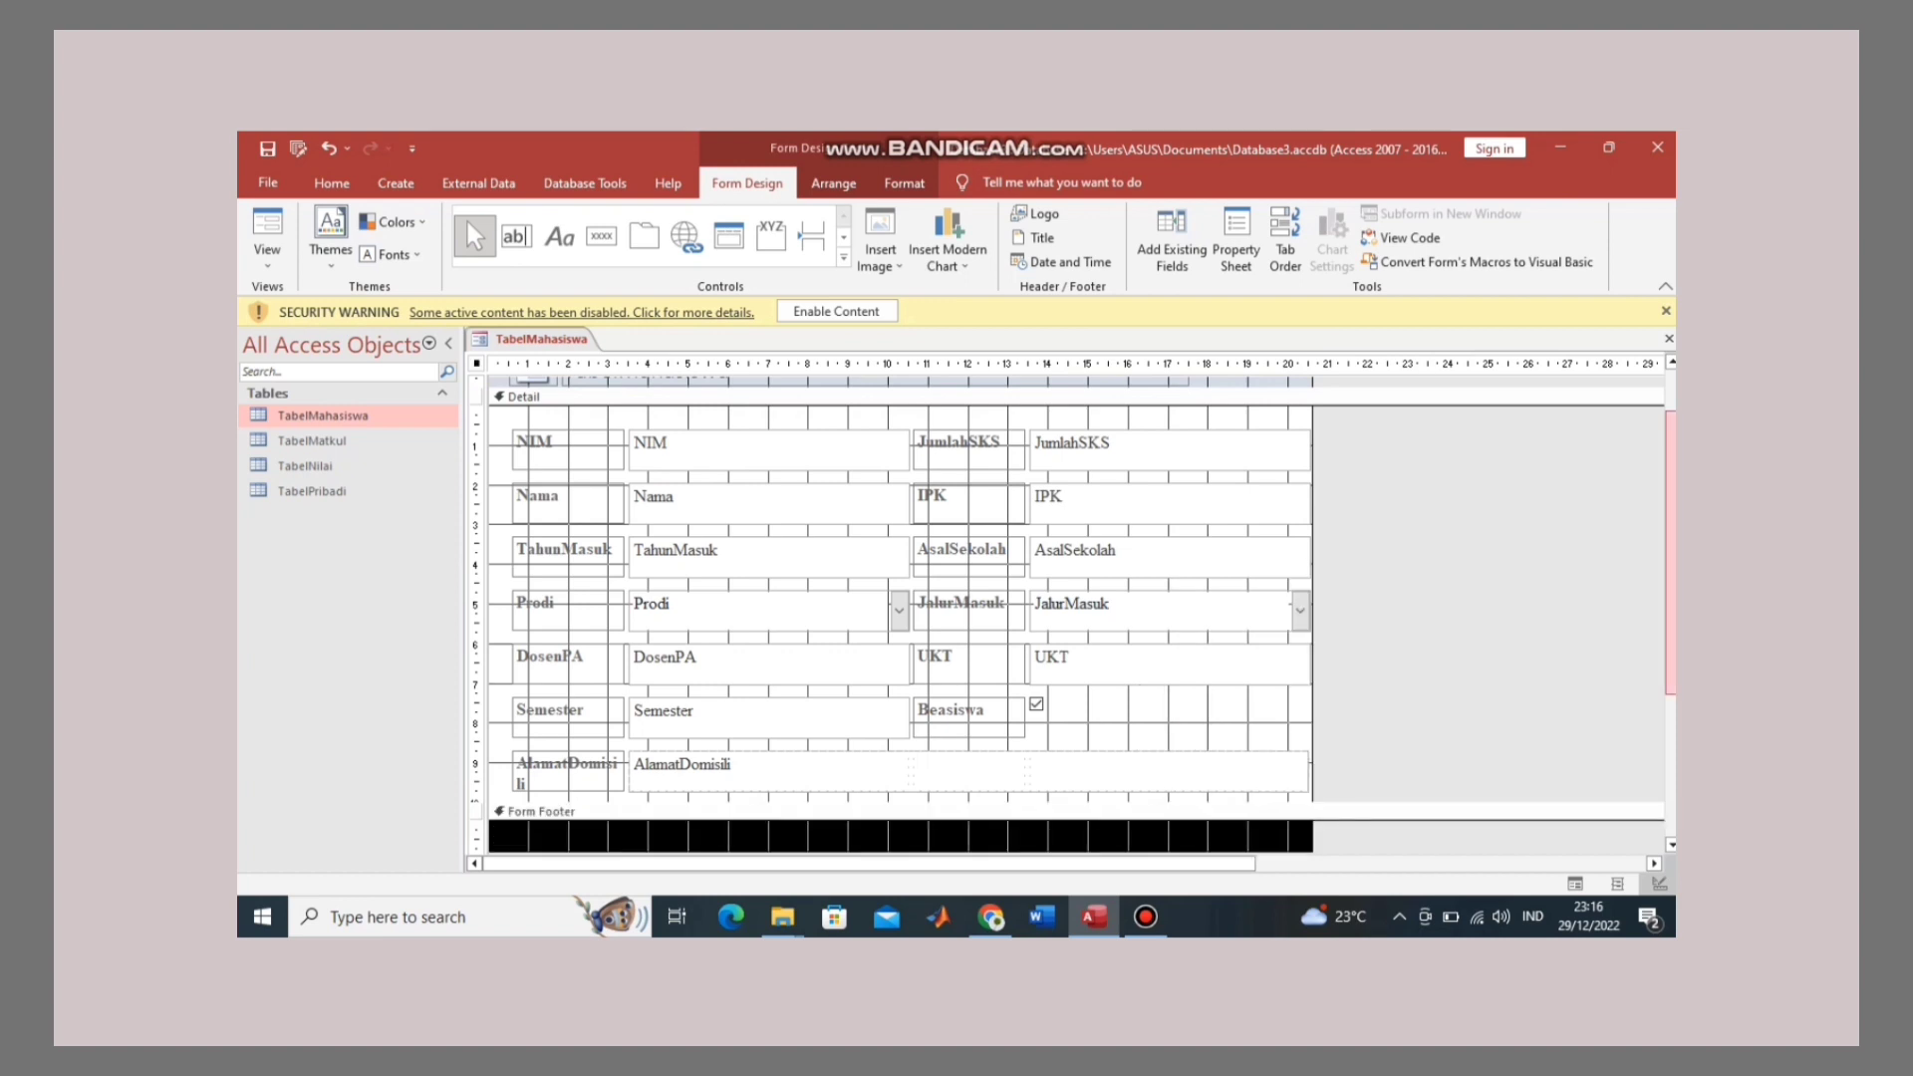
scroll(1671, 553, up, 2)
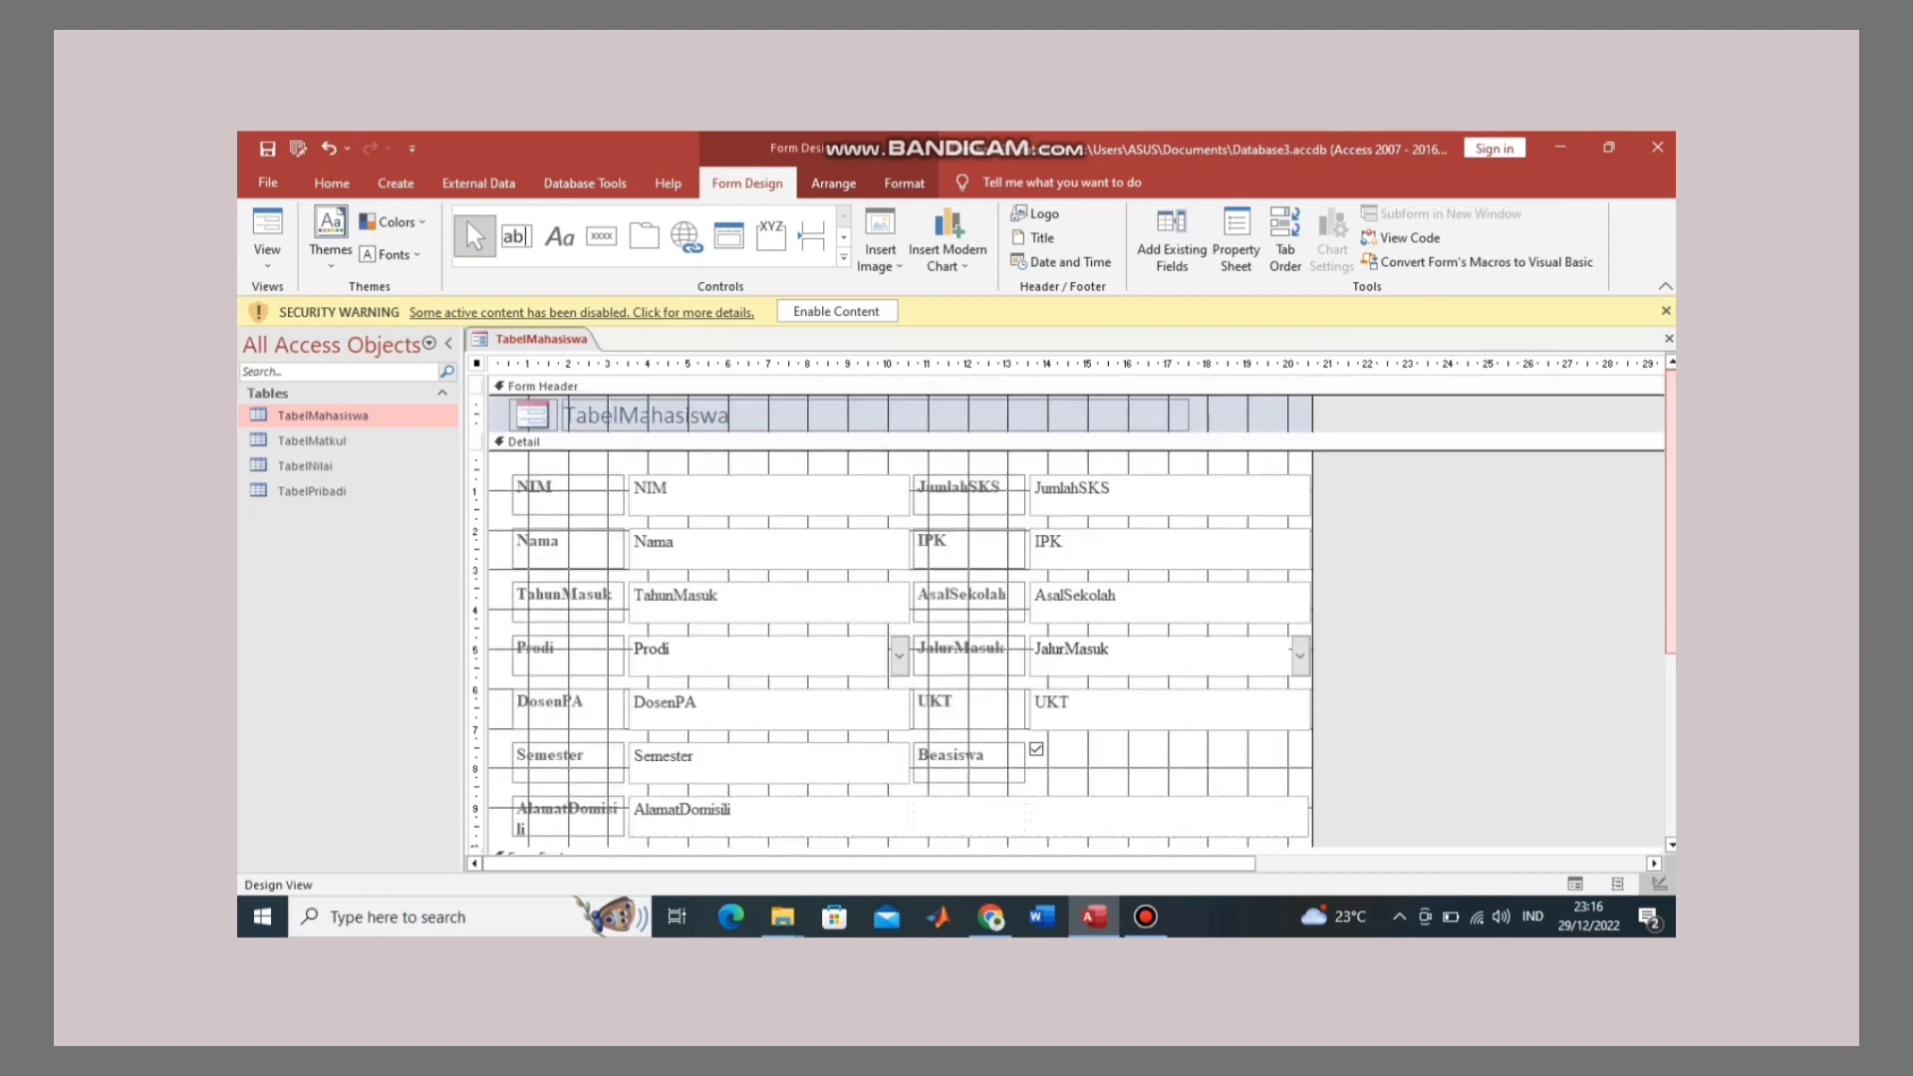
Step: Replace the header title text 'TabelMahasiswa' with 'Form Data Mahasiswa'
click(598, 415)
double_click(647, 414)
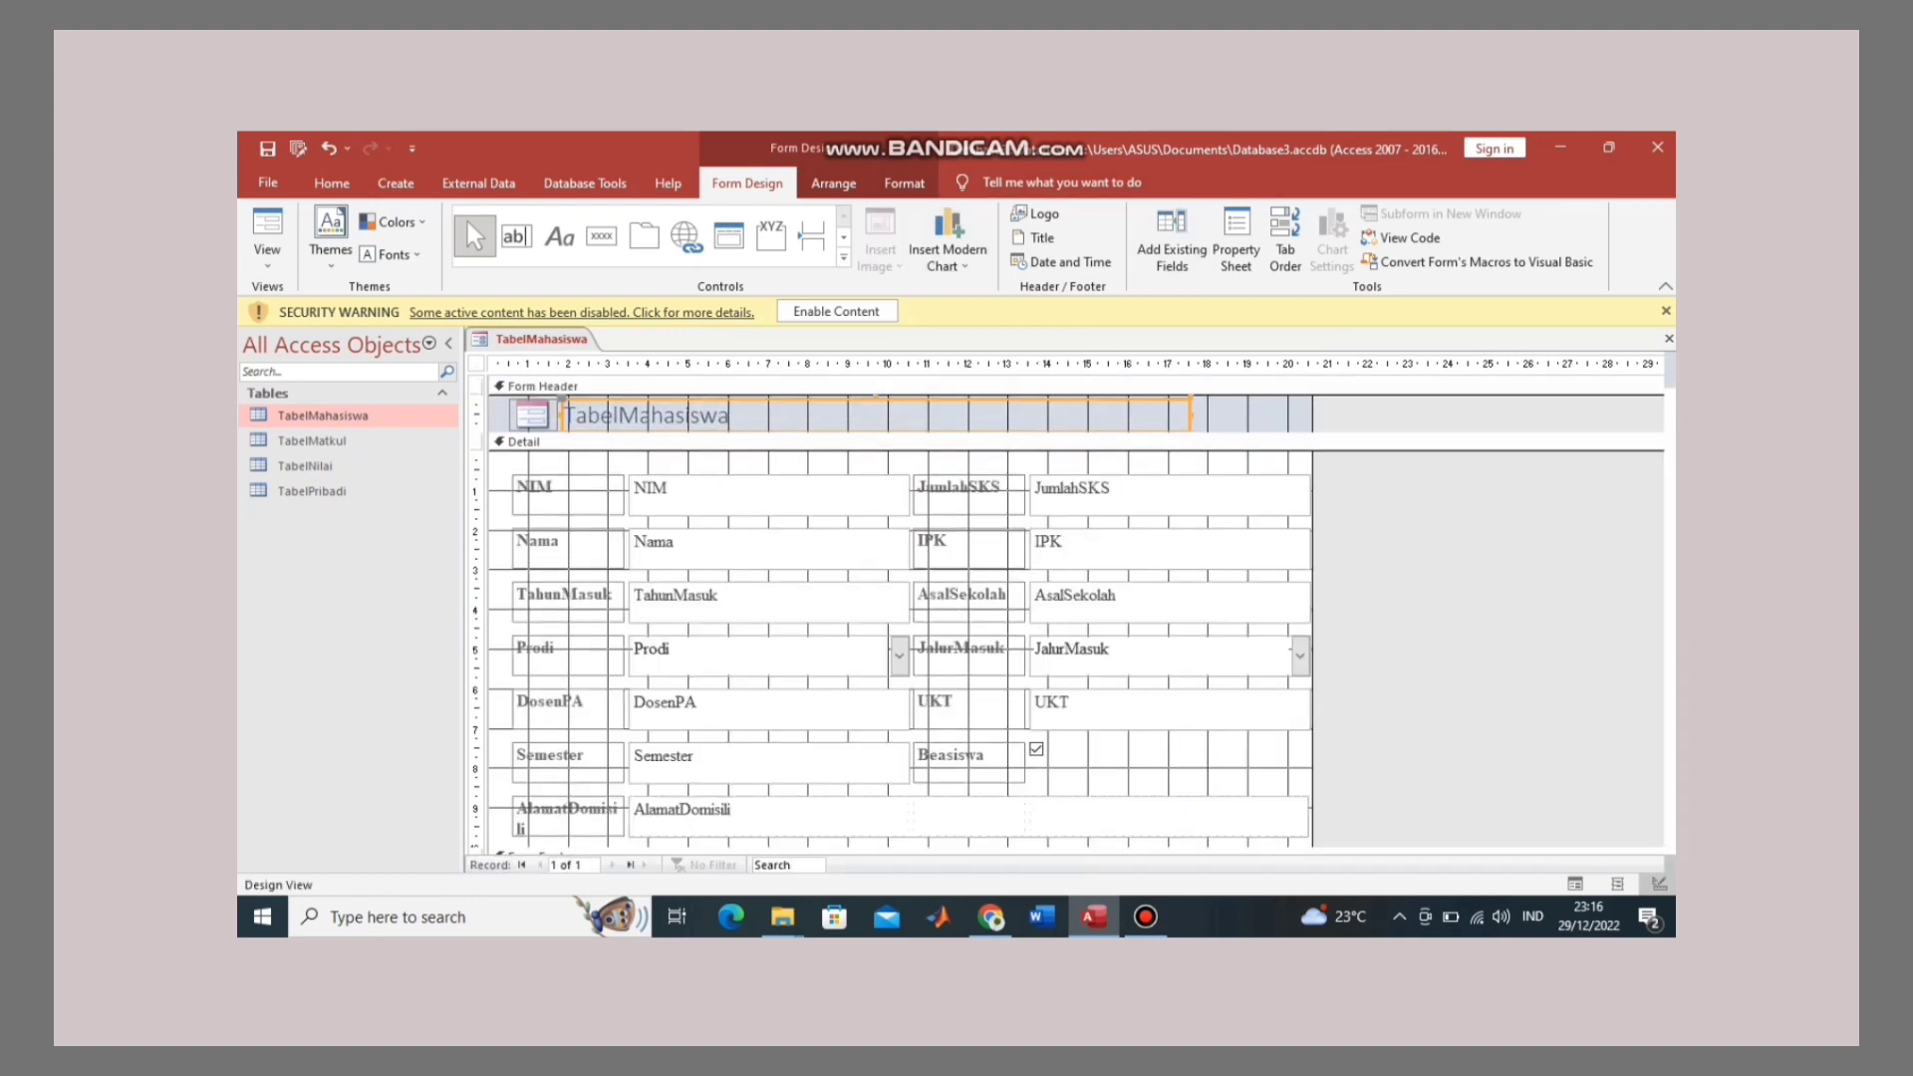
key(BackSpace)
key(BackSpace)
key(BackSpace)
key(BackSpace)
key(BackSpace)
key(BackSpace)
key(BackSpace)
key(BackSpace)
key(BackSpace)
key(BackSpace)
key(BackSpace)
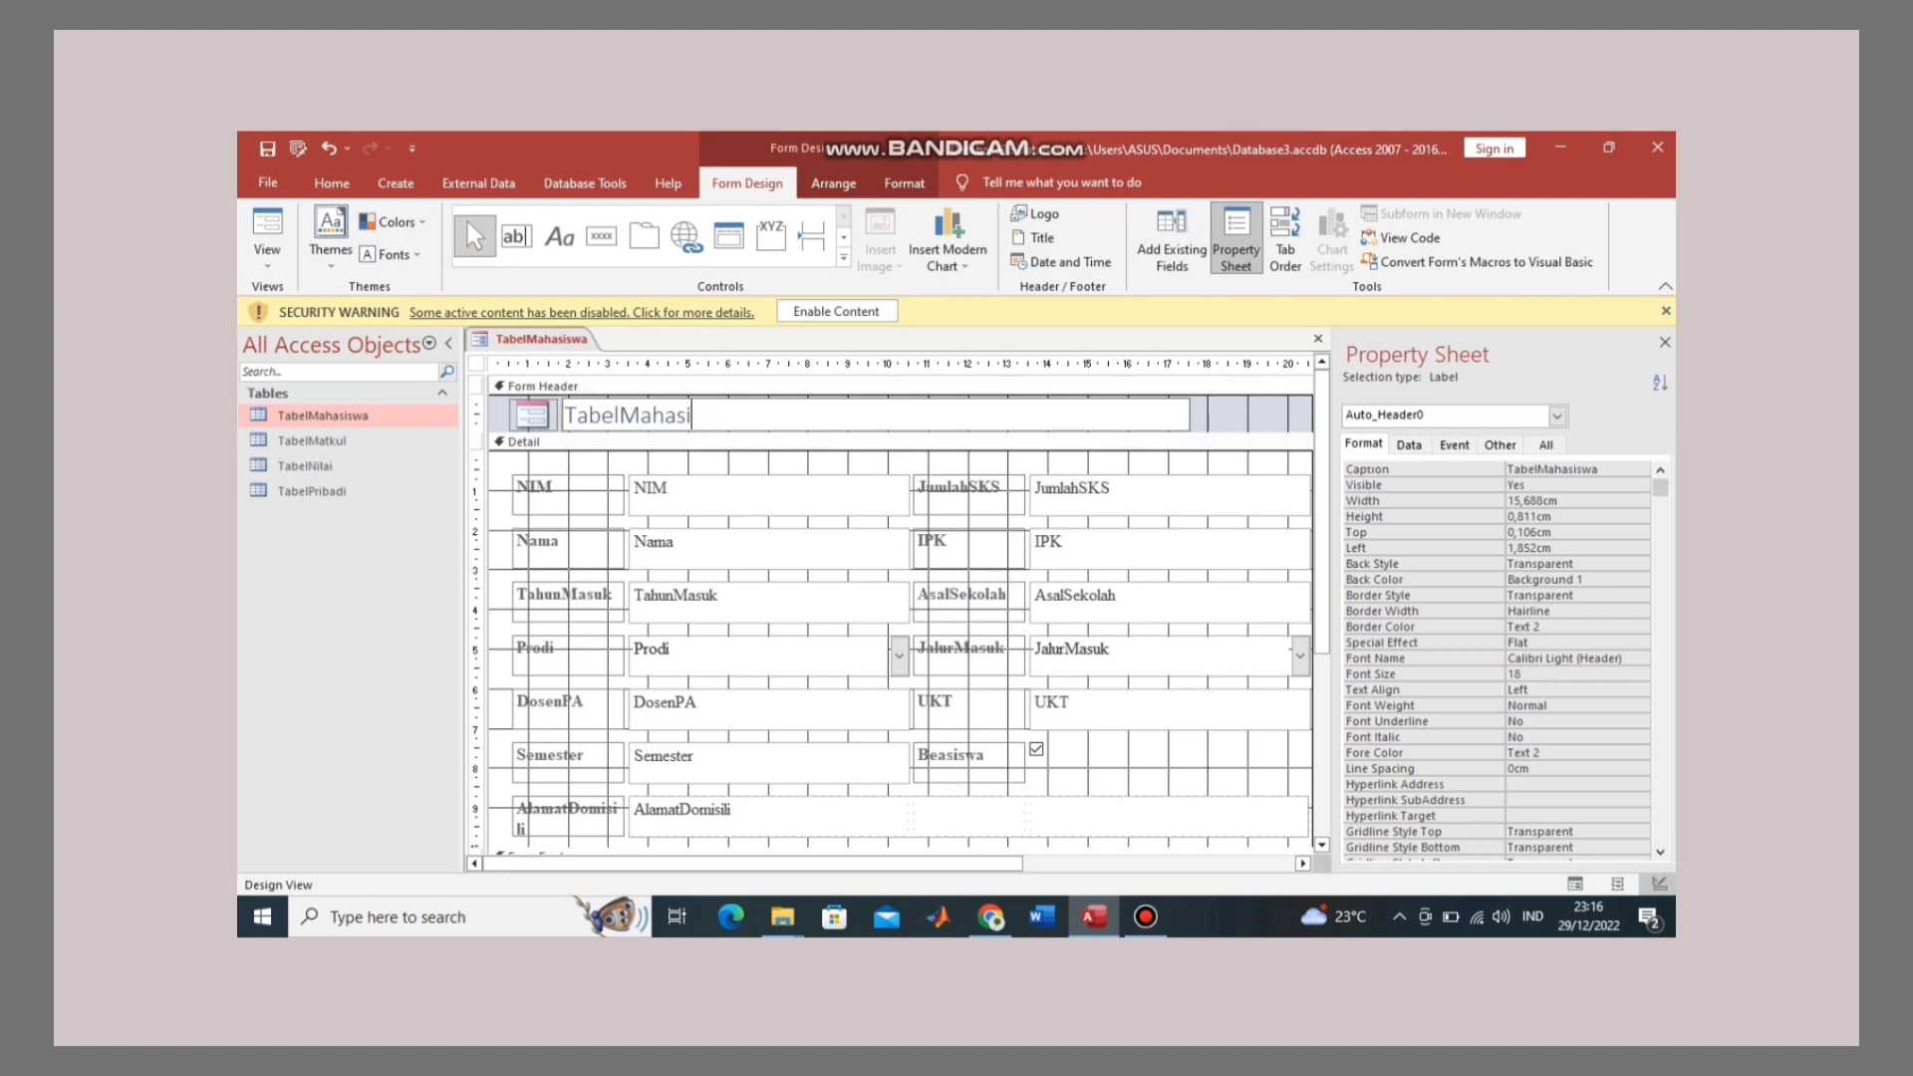
key(BackSpace)
key(BackSpace)
text(Form DAta)
key(BackSpace)
key(BackSpace)
key(BackSpace)
text(ata Mahasiswa)
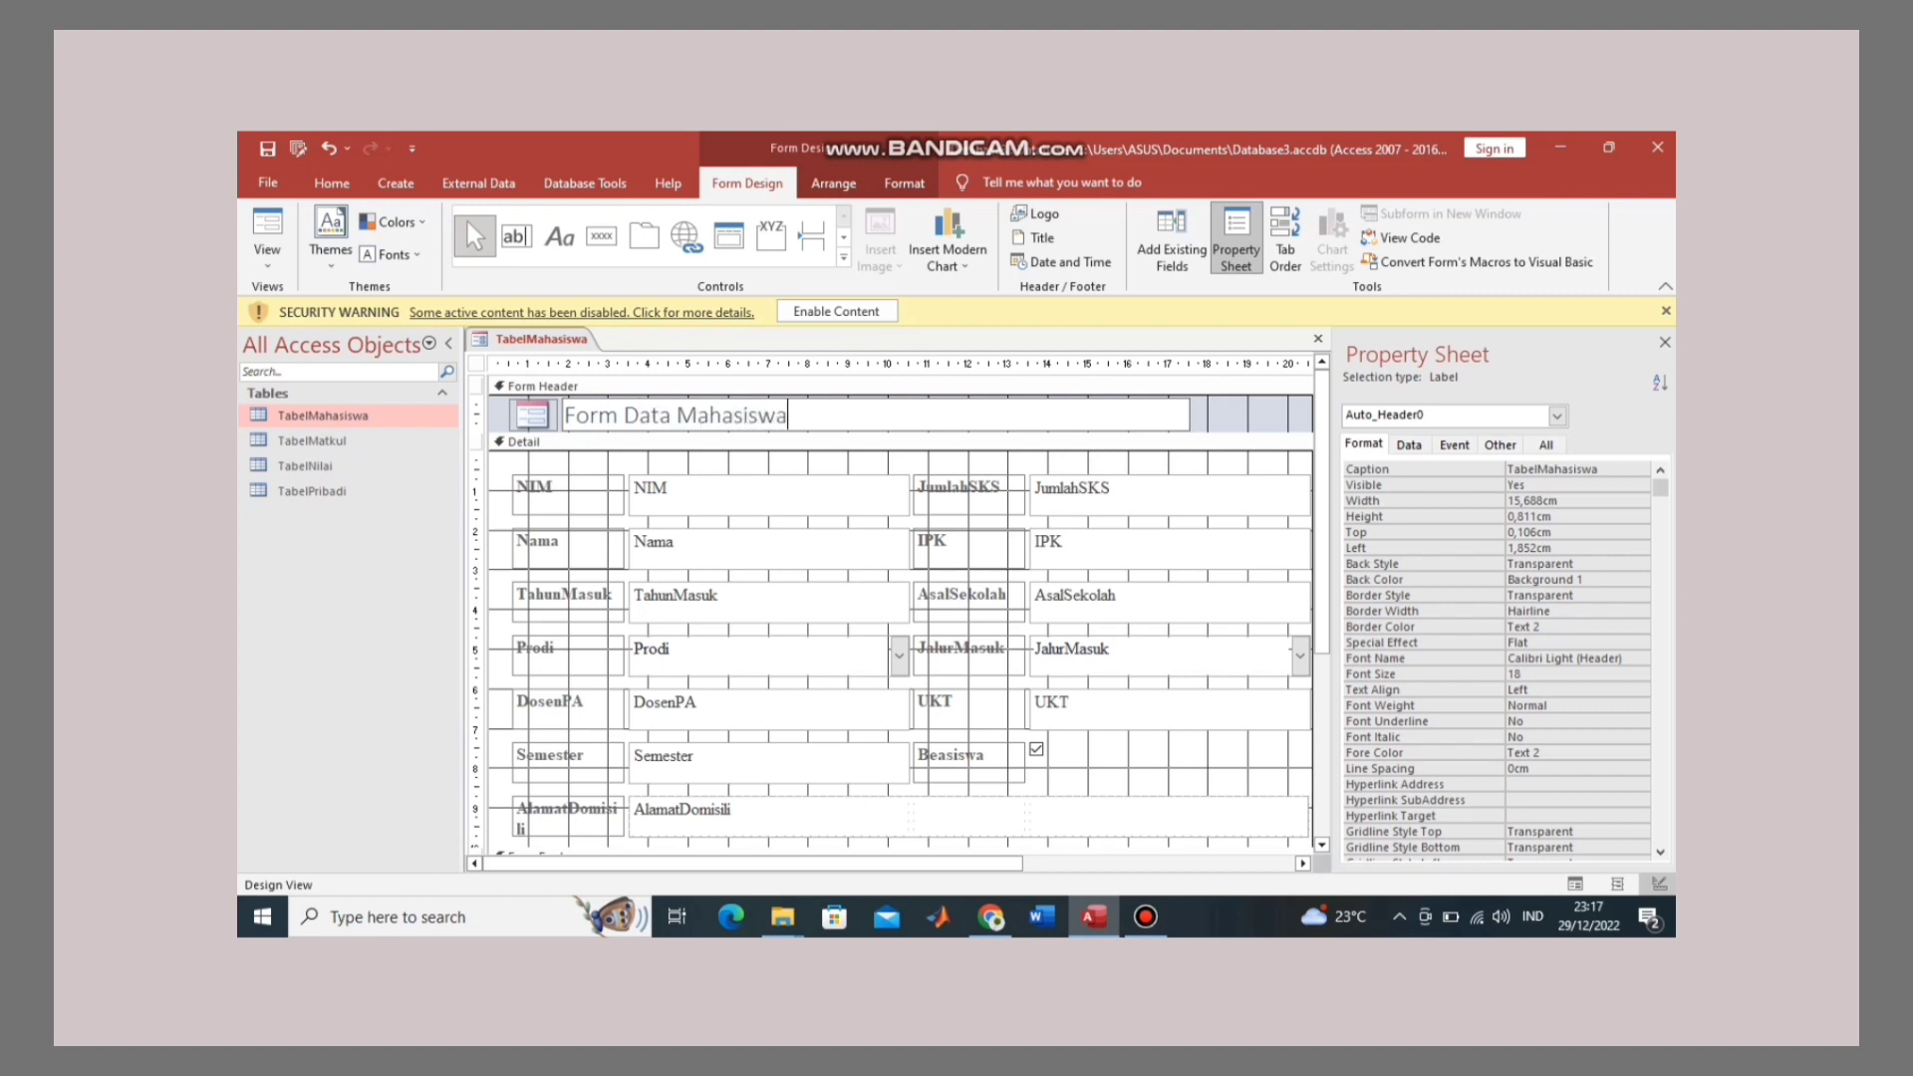
Step: Format the title in Times New Roman, 20 point, bold
key(ctrl+shift+Left)
key(ctrl+shift+Left)
key(ctrl+shift+Left)
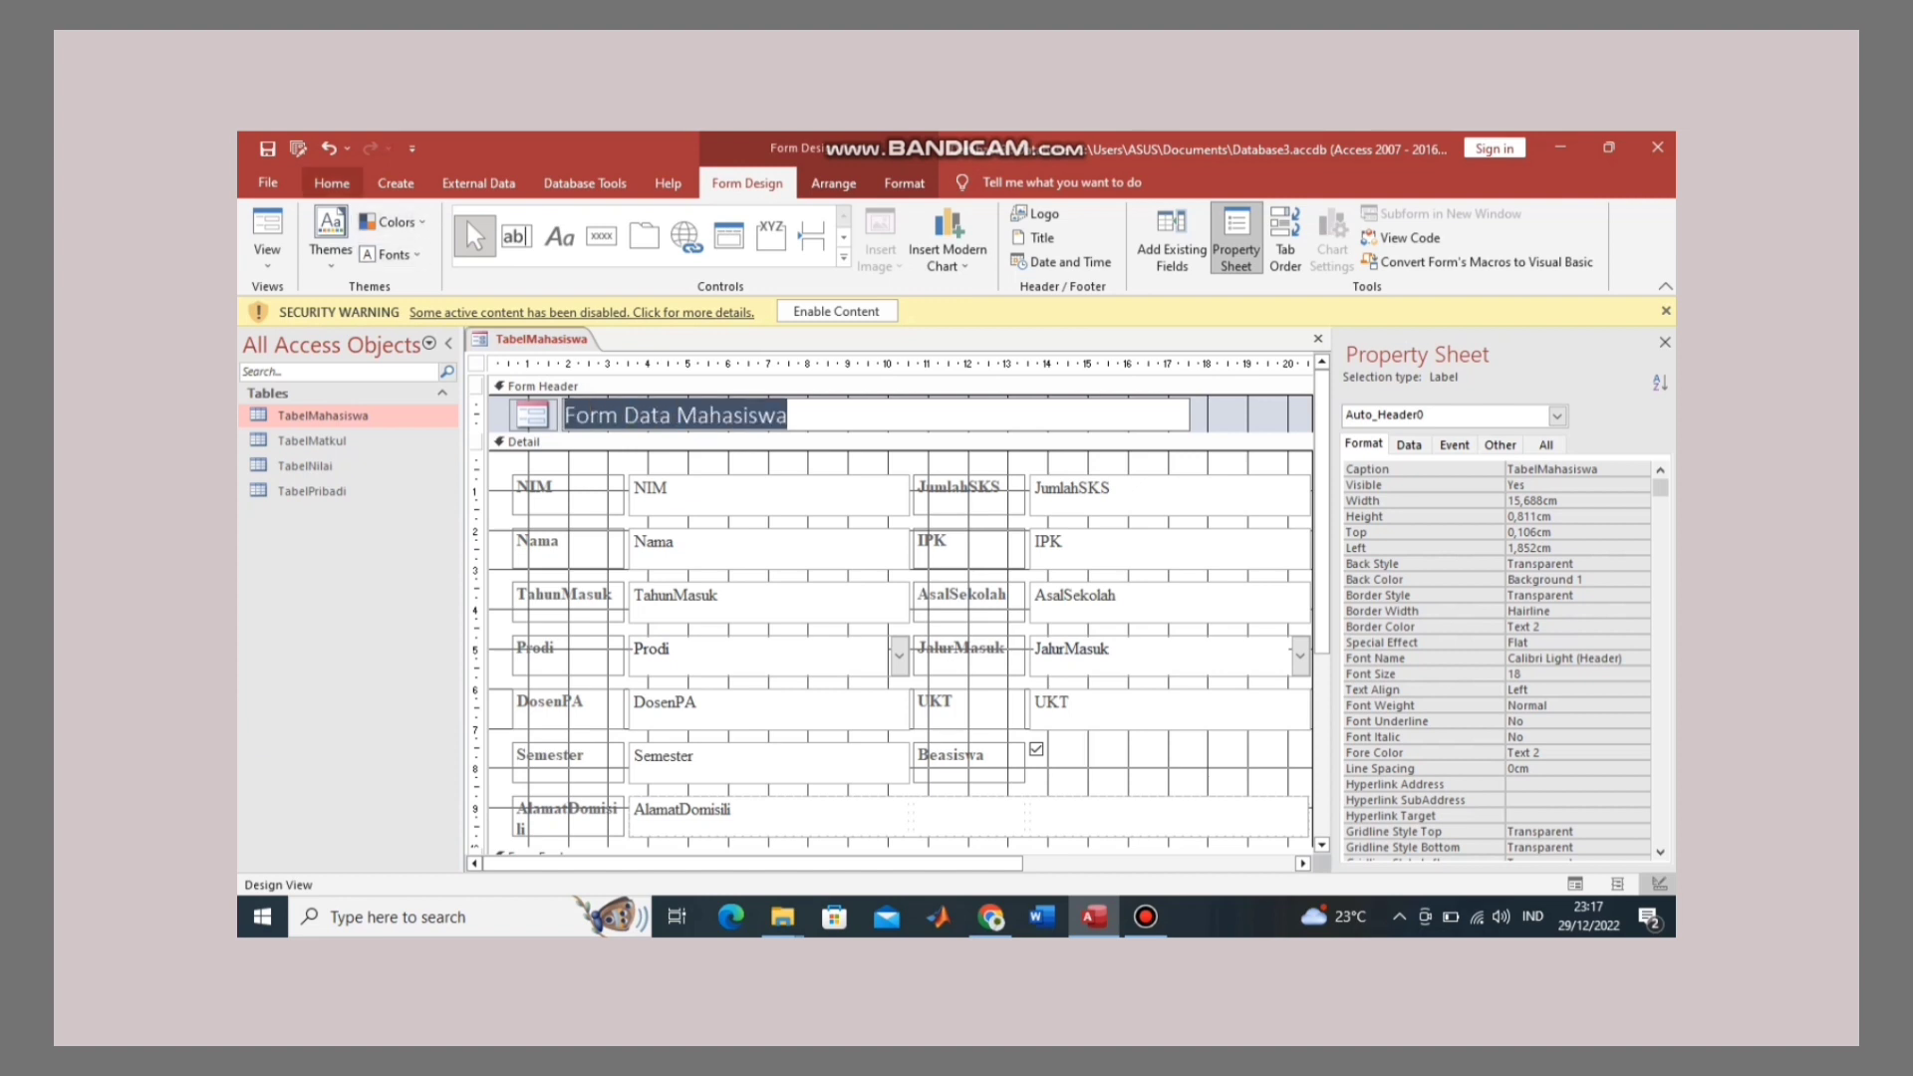
click(331, 184)
click(1164, 222)
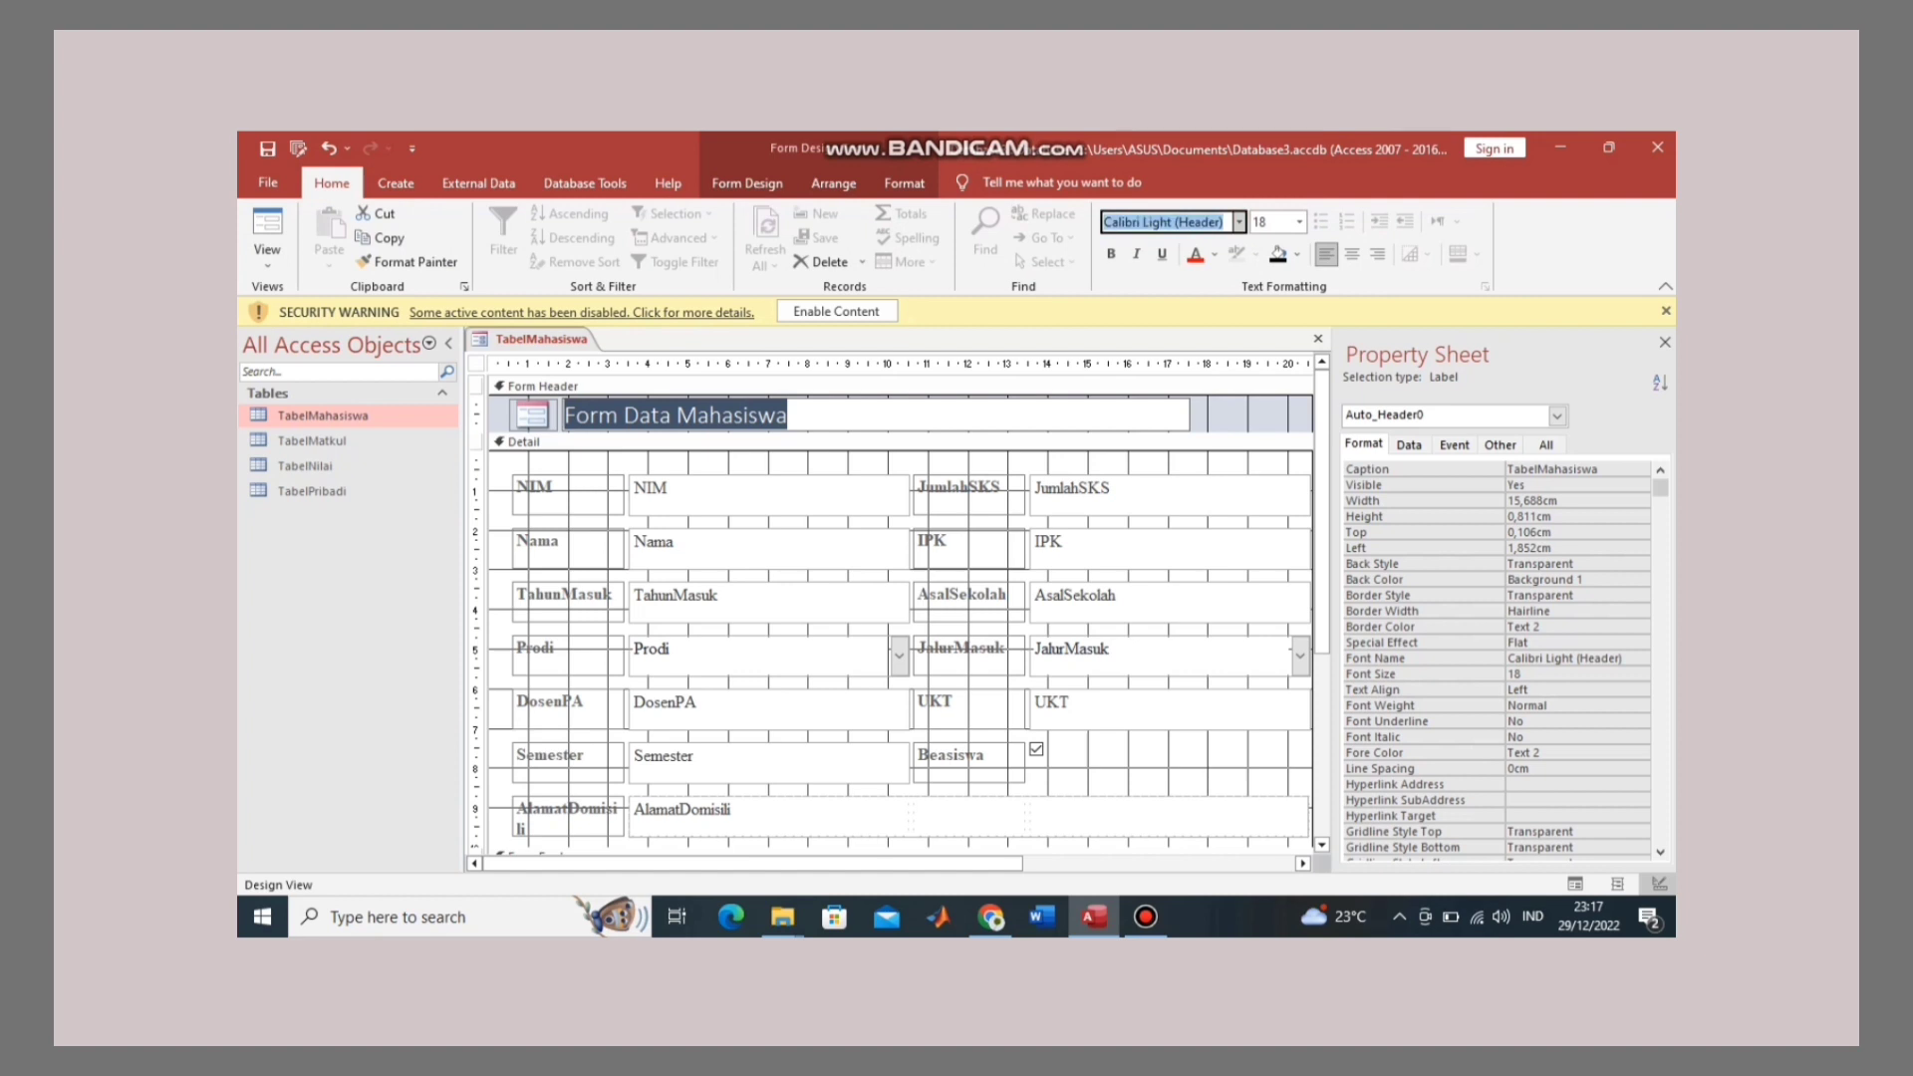
text(Times New Roman)
key(Return)
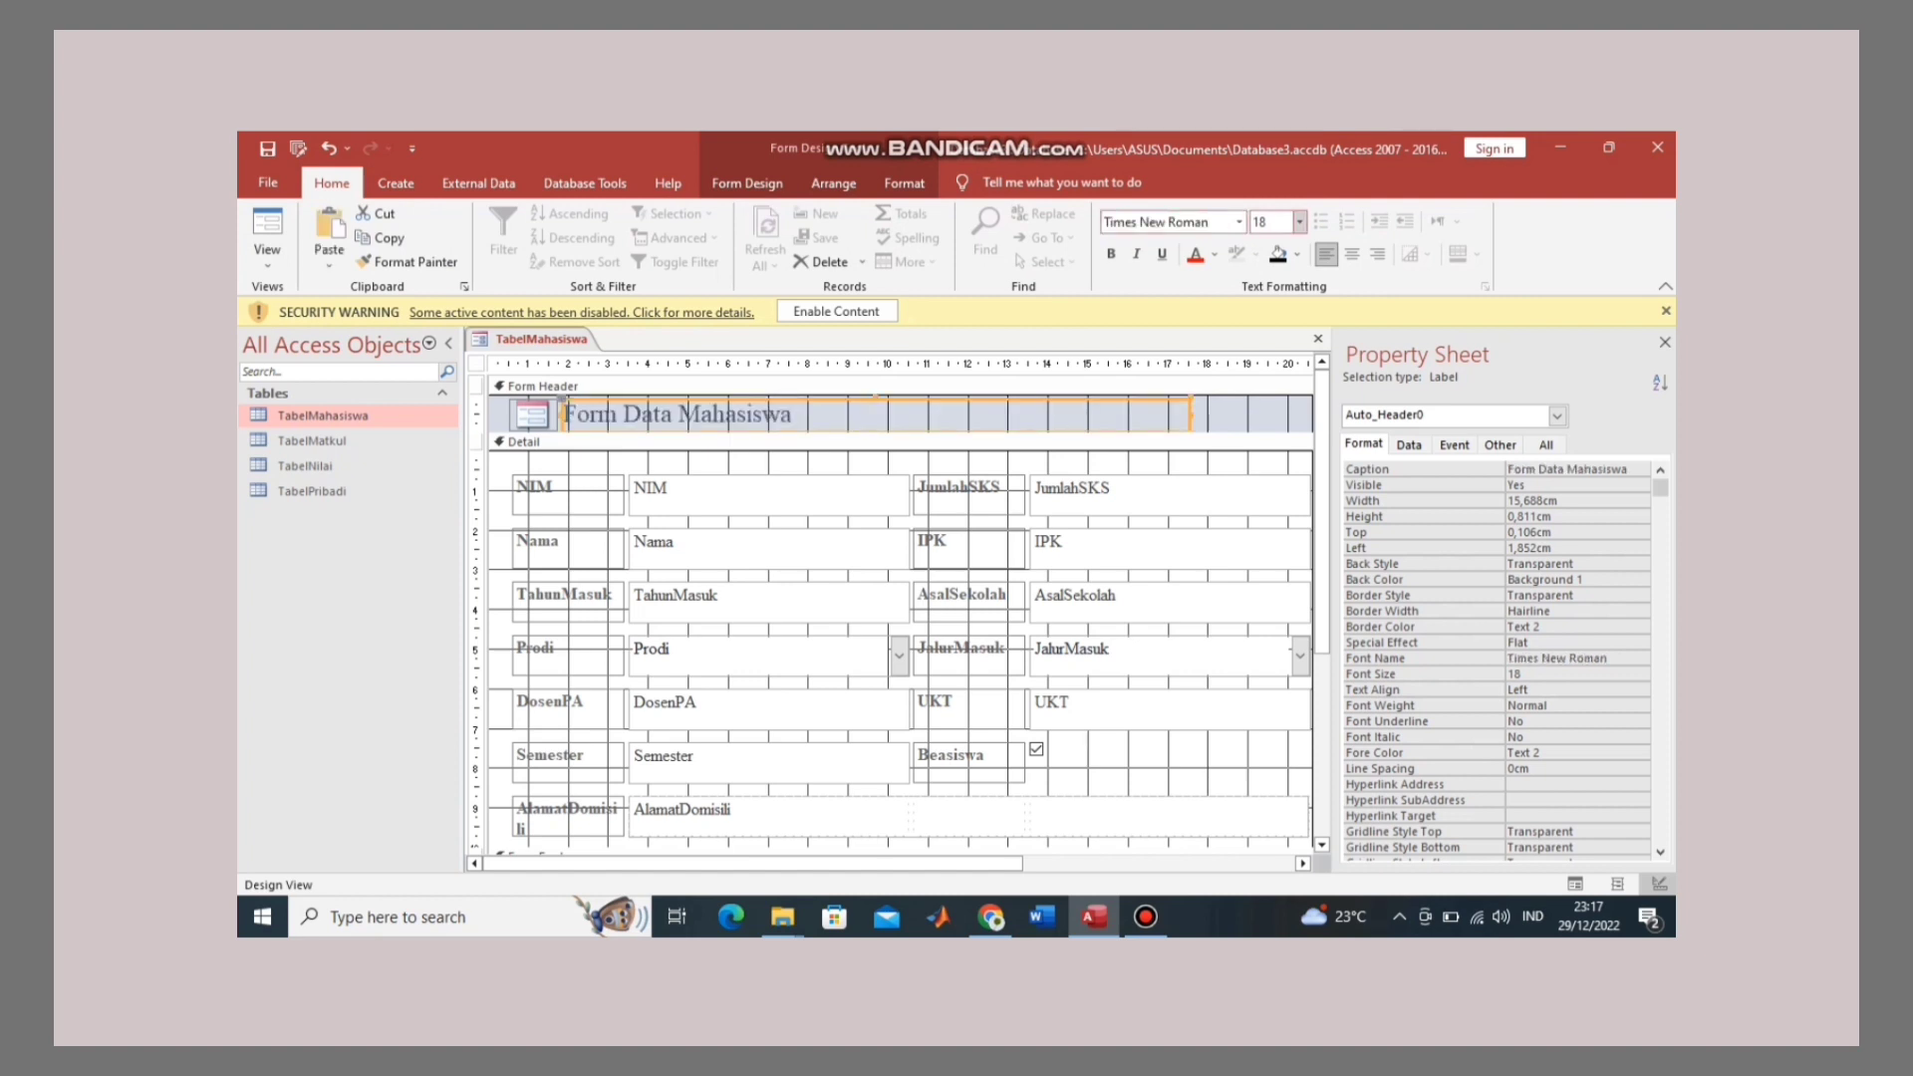
click(1299, 221)
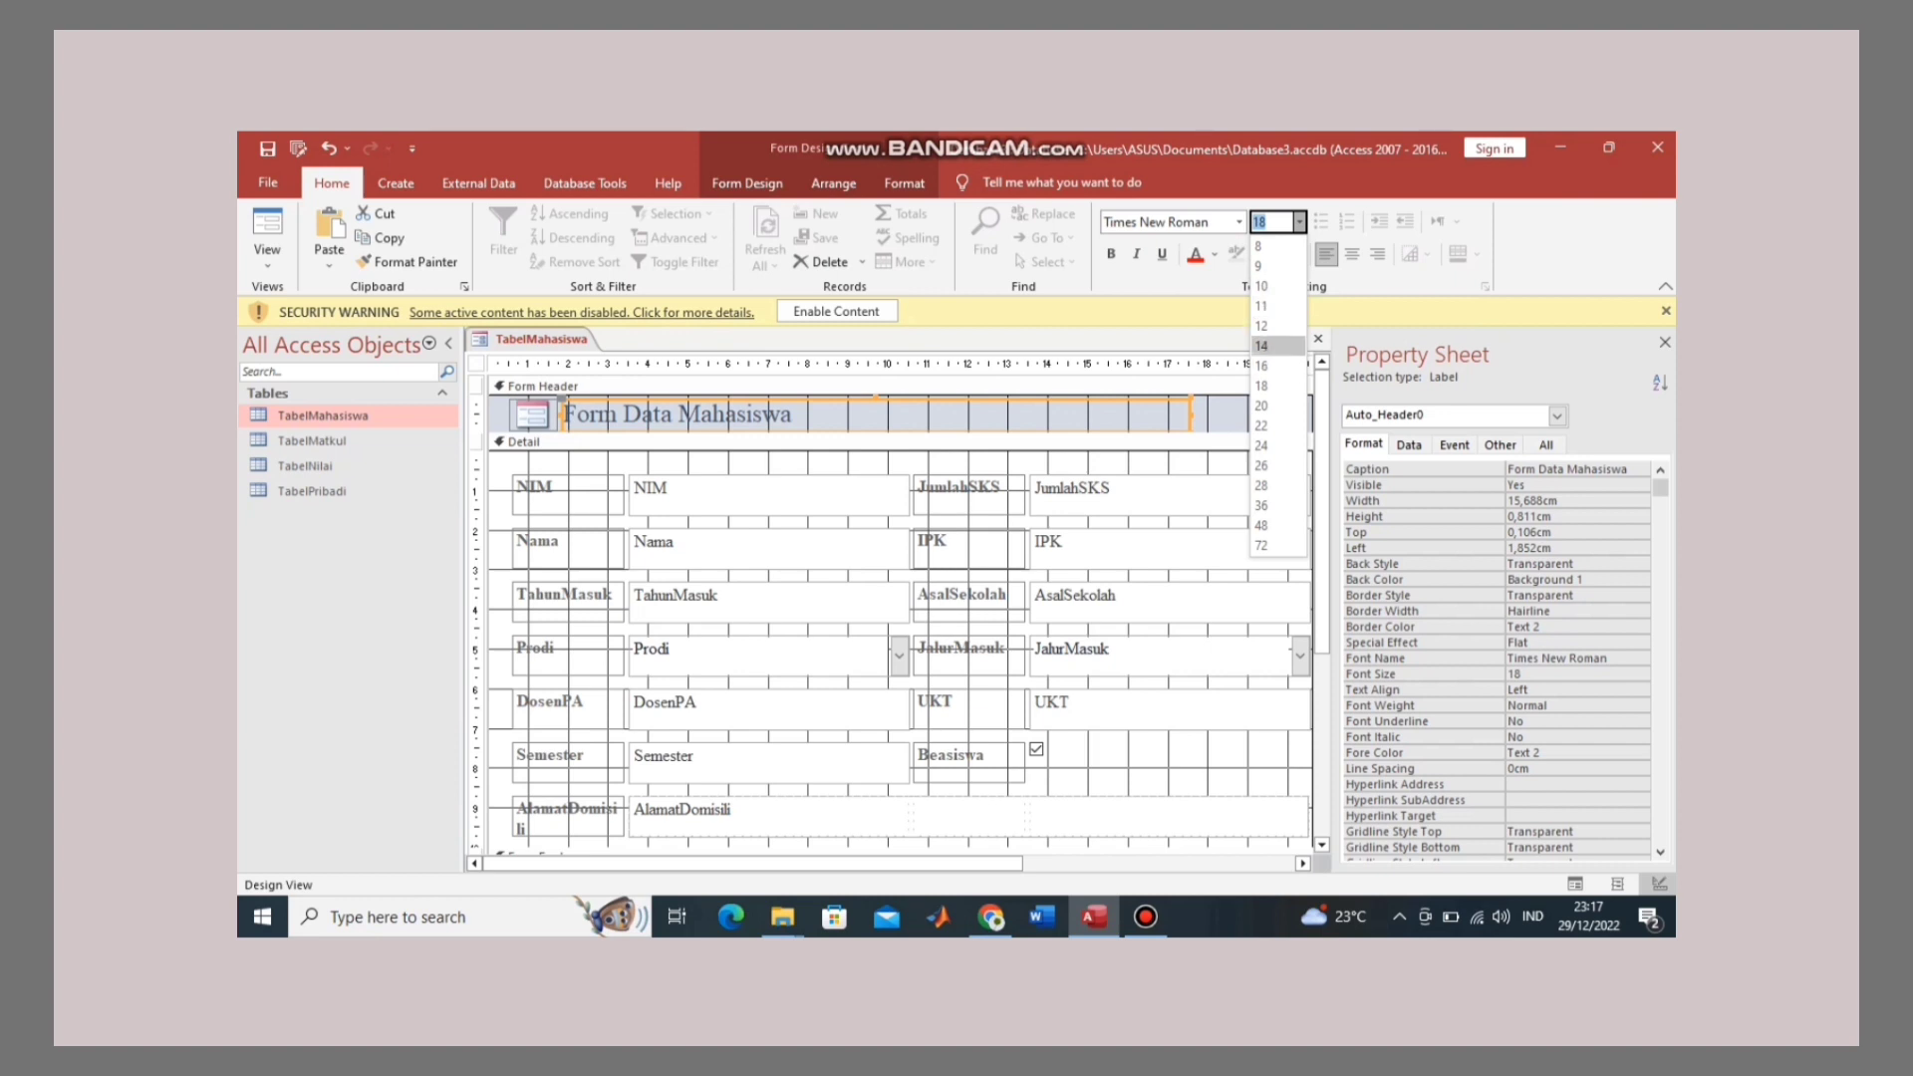
click(1263, 346)
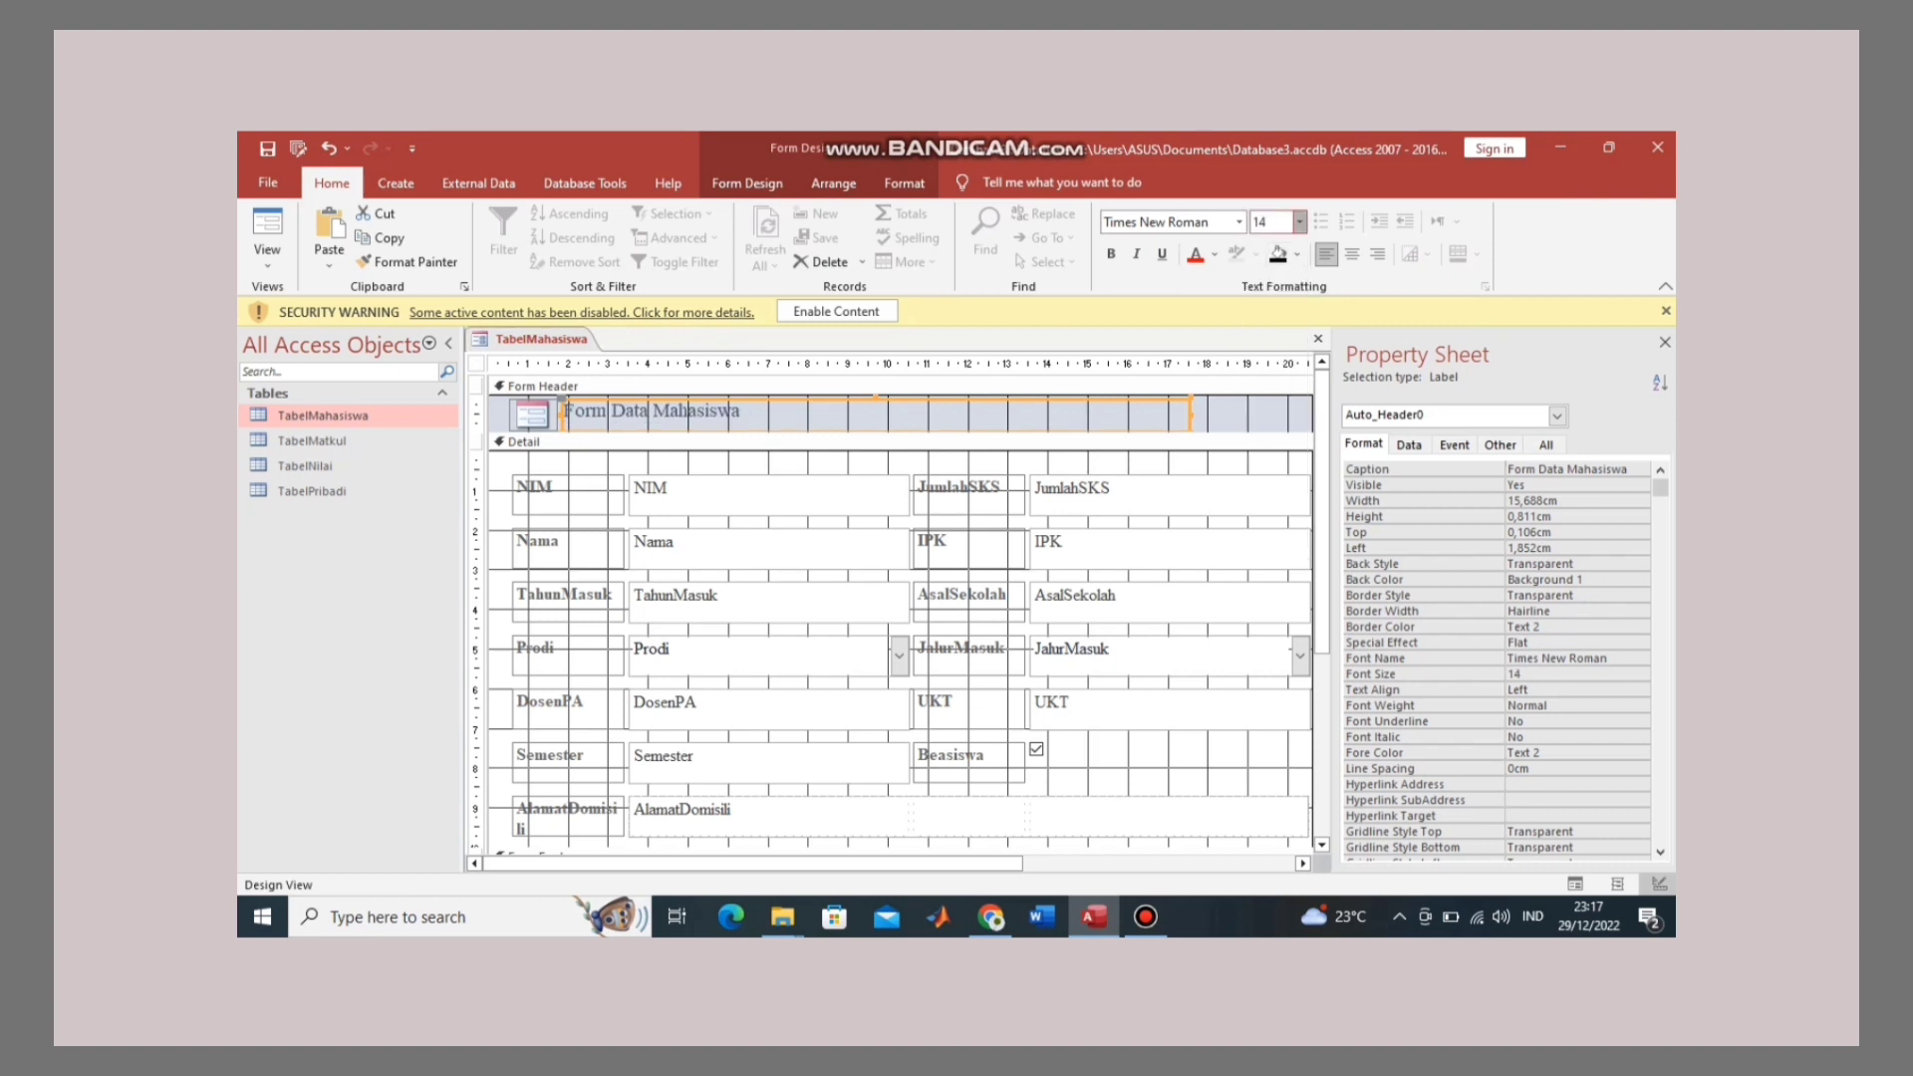
click(1299, 221)
click(1263, 407)
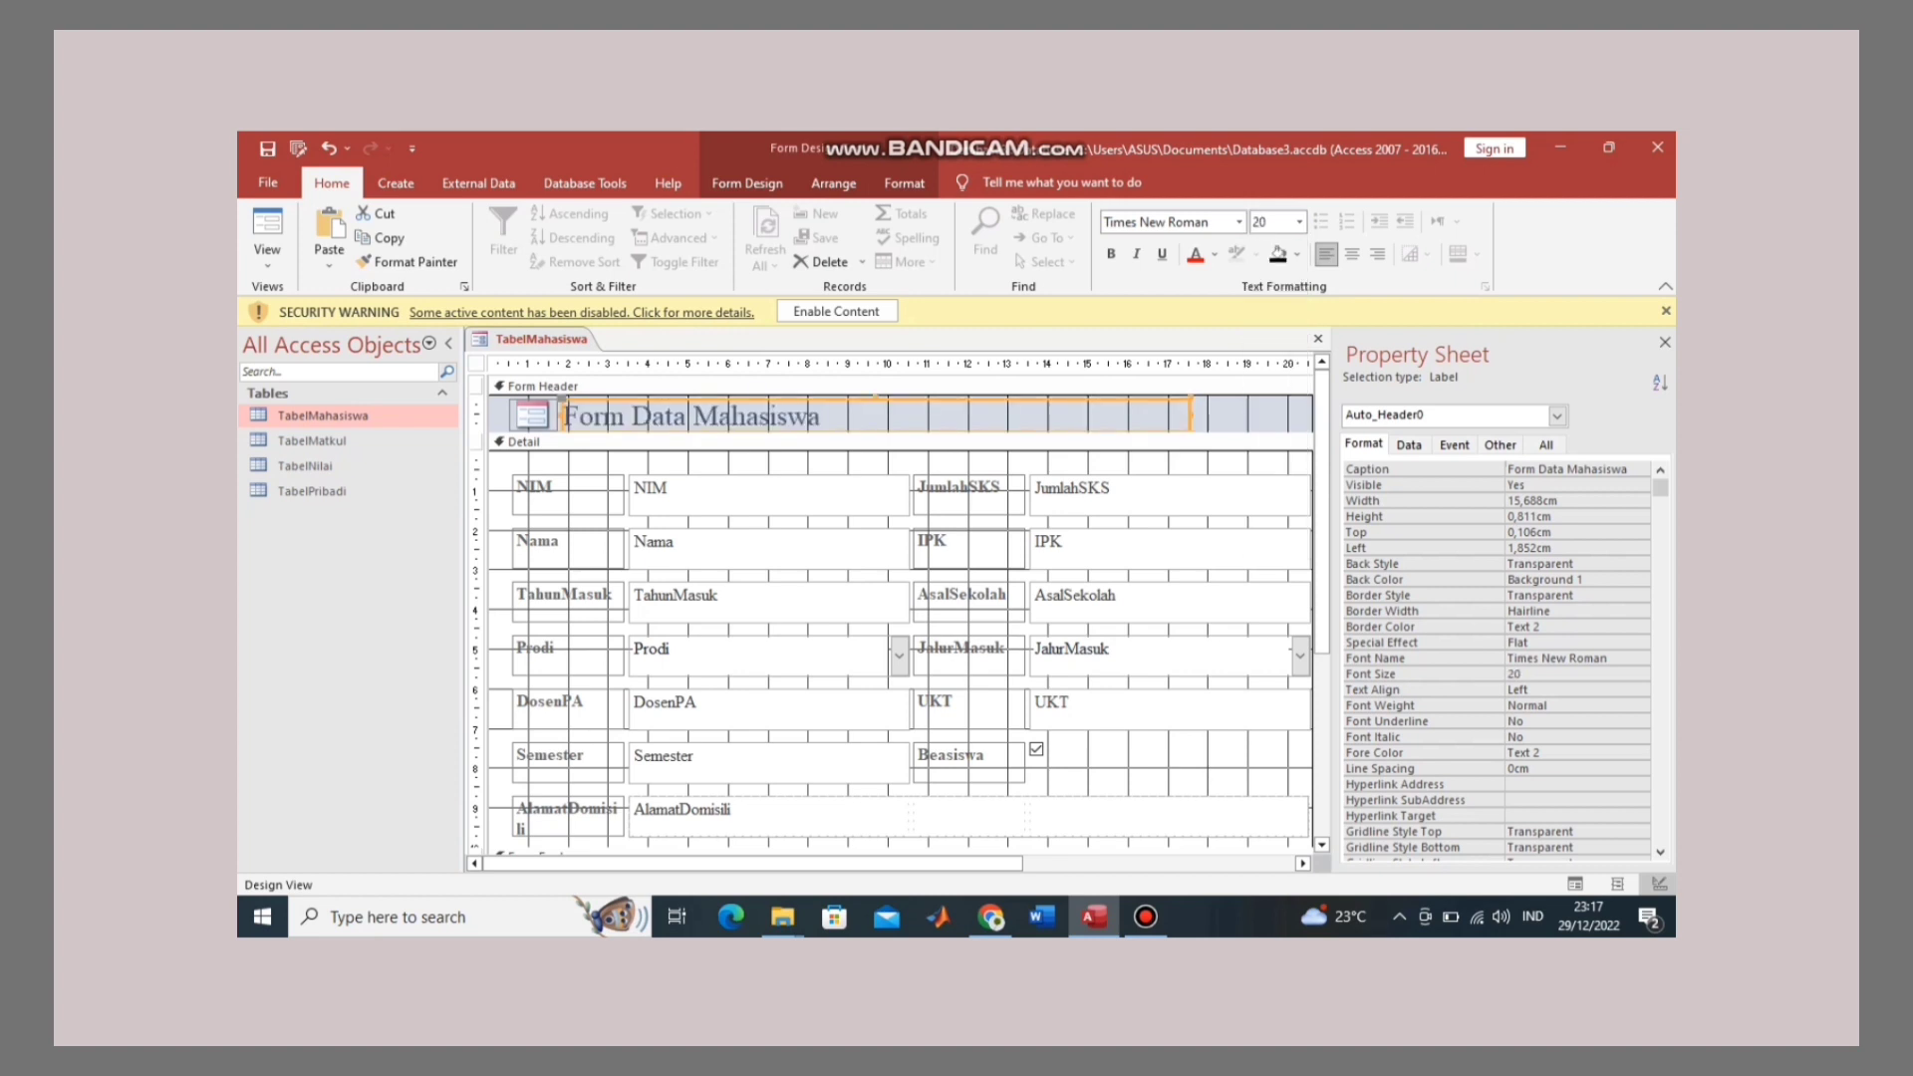
click(1111, 254)
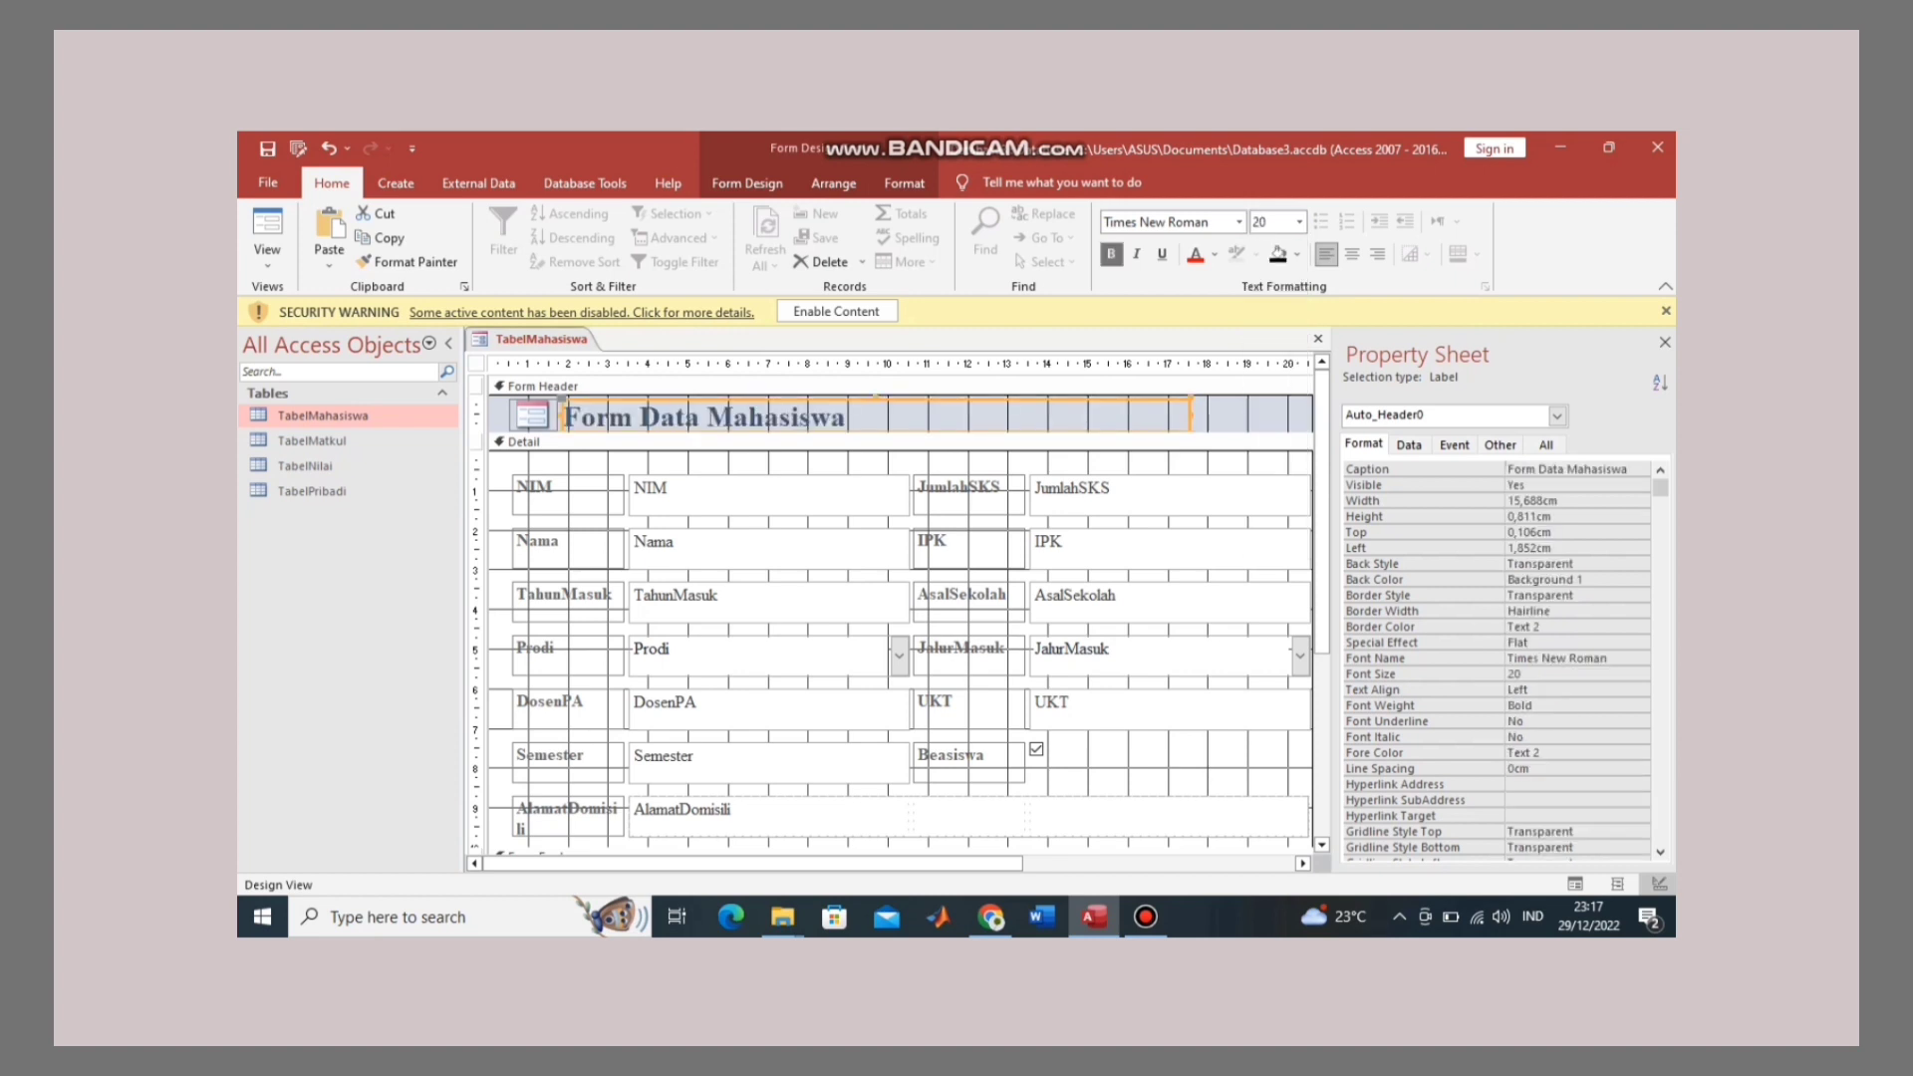
Step: Make the Form Header taller and nudge the logo and title down together
click(848, 417)
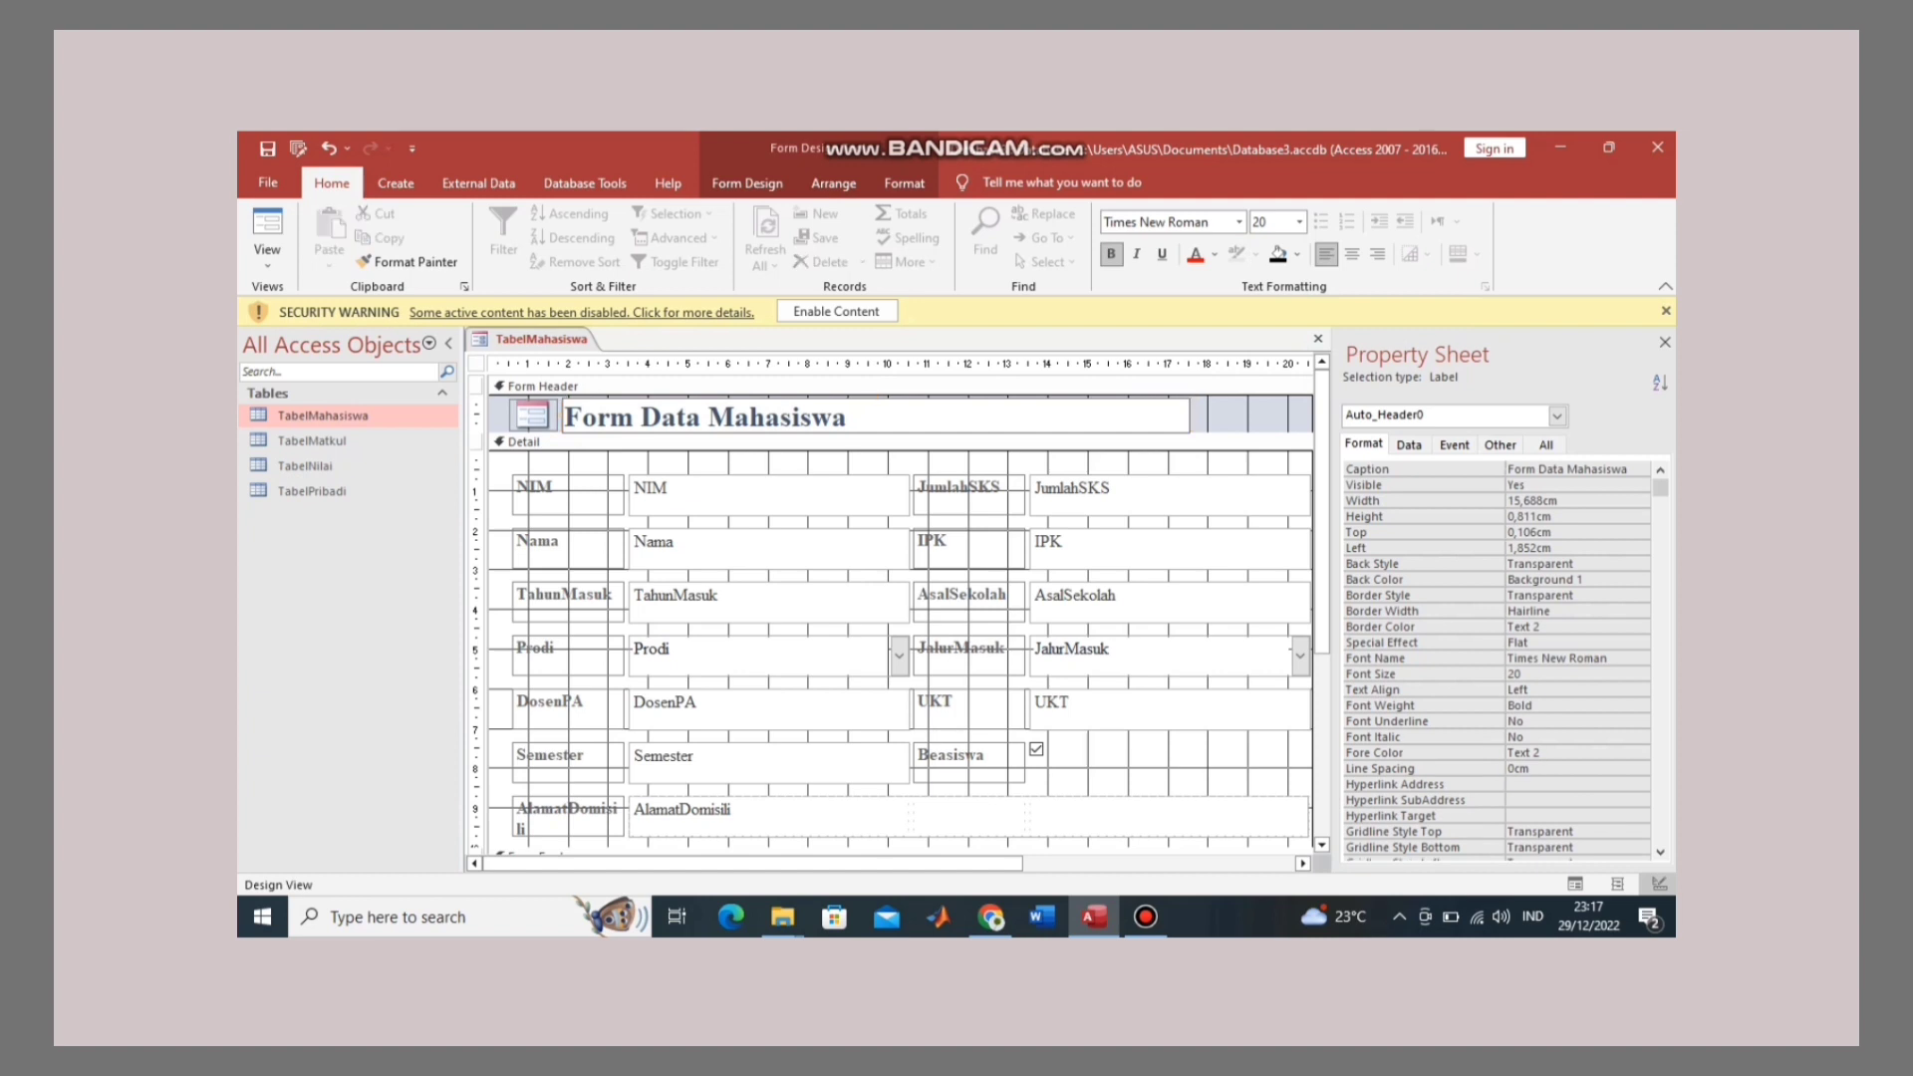
click(1246, 415)
drag(1245, 432, 1245, 452)
click(896, 416)
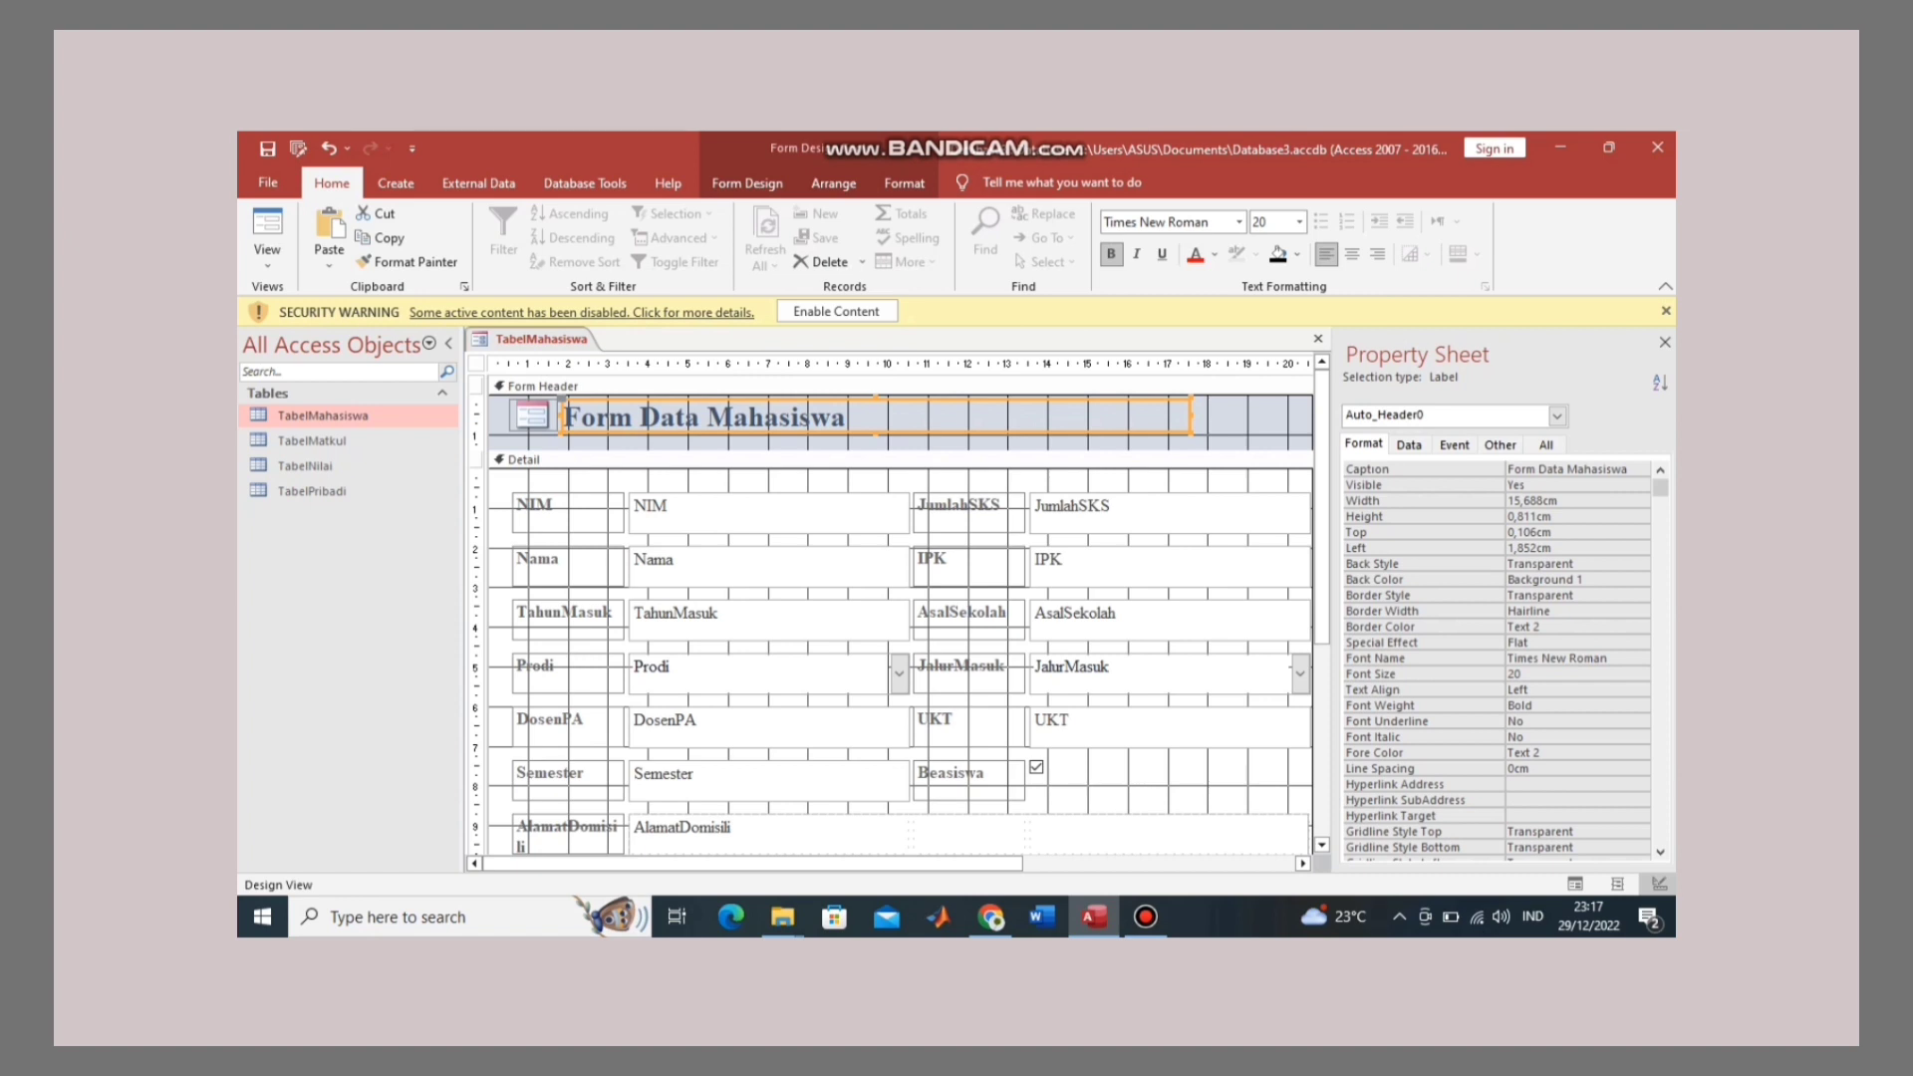
click(494, 434)
drag(494, 434, 669, 427)
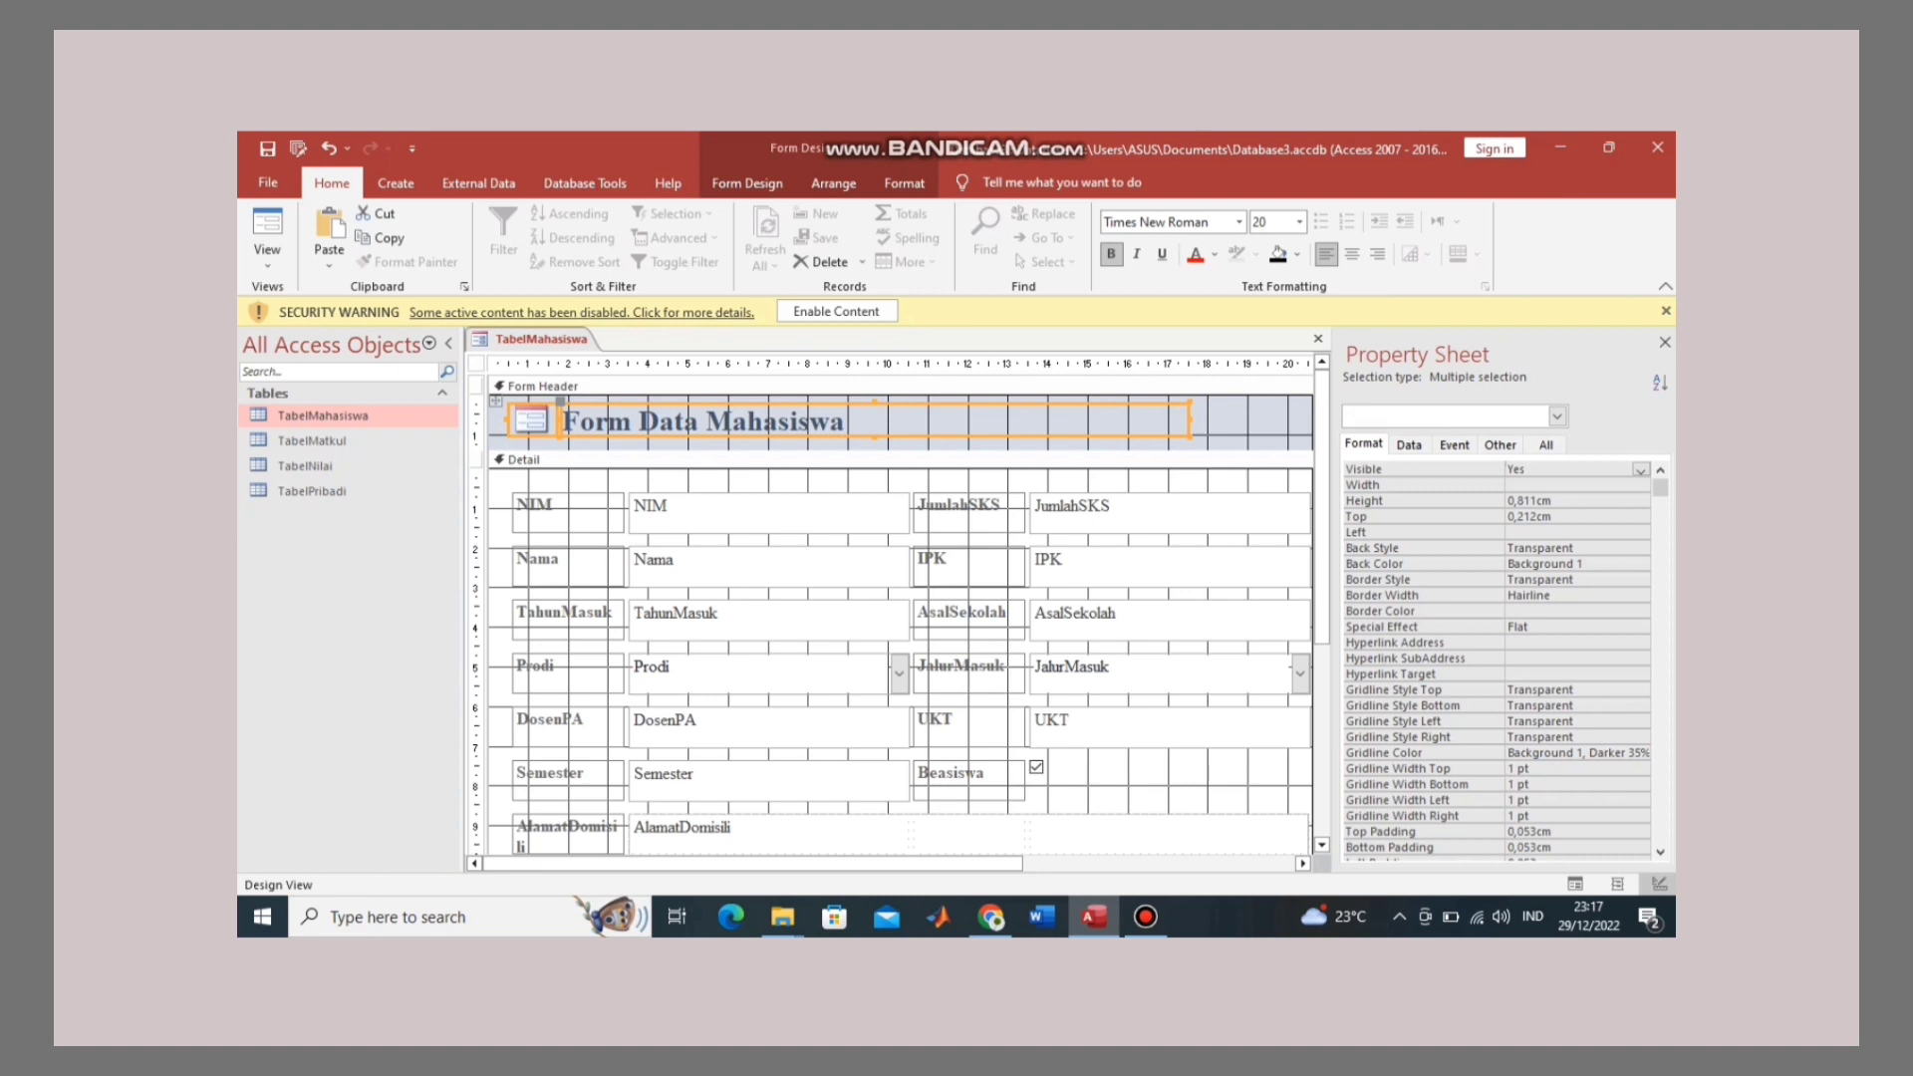
Step: Fill the Form Header background with dark blue (#1F497D)
click(1213, 434)
right_click(1214, 434)
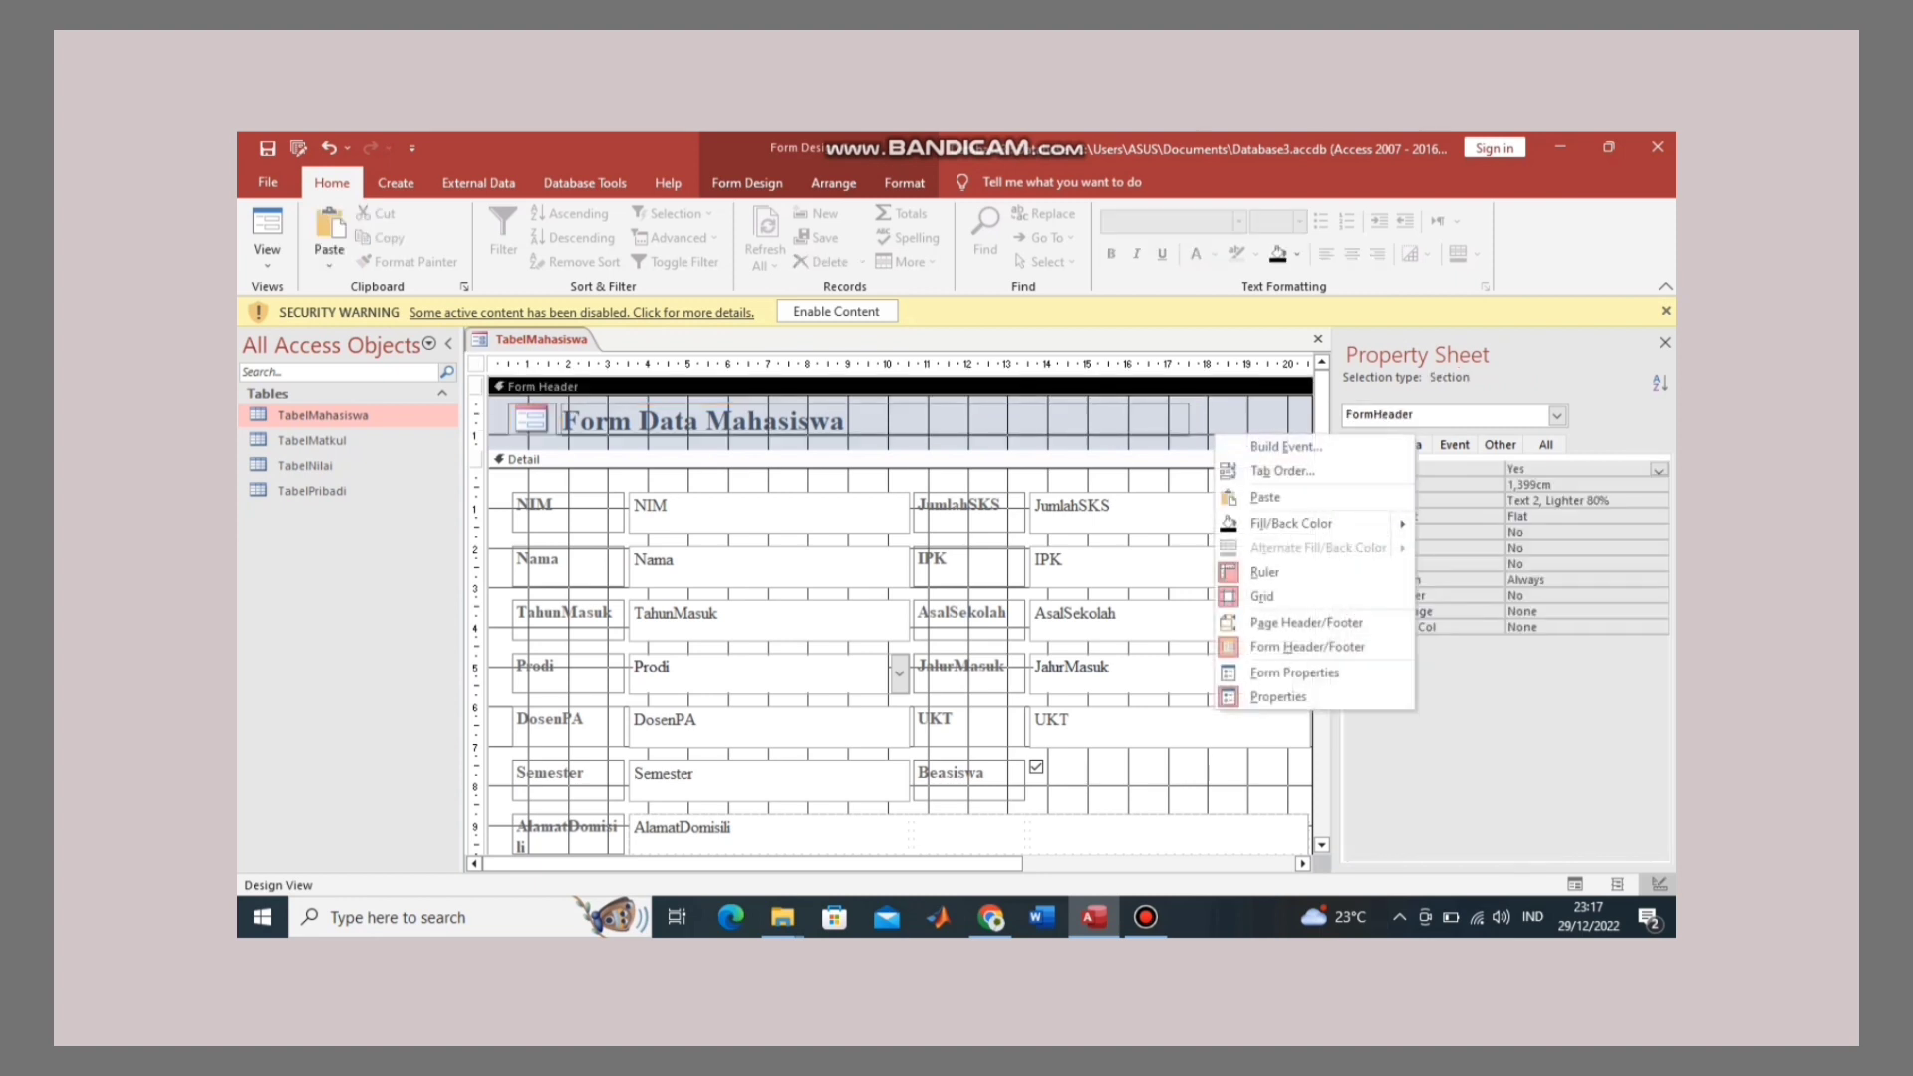
mouse_move(1295, 523)
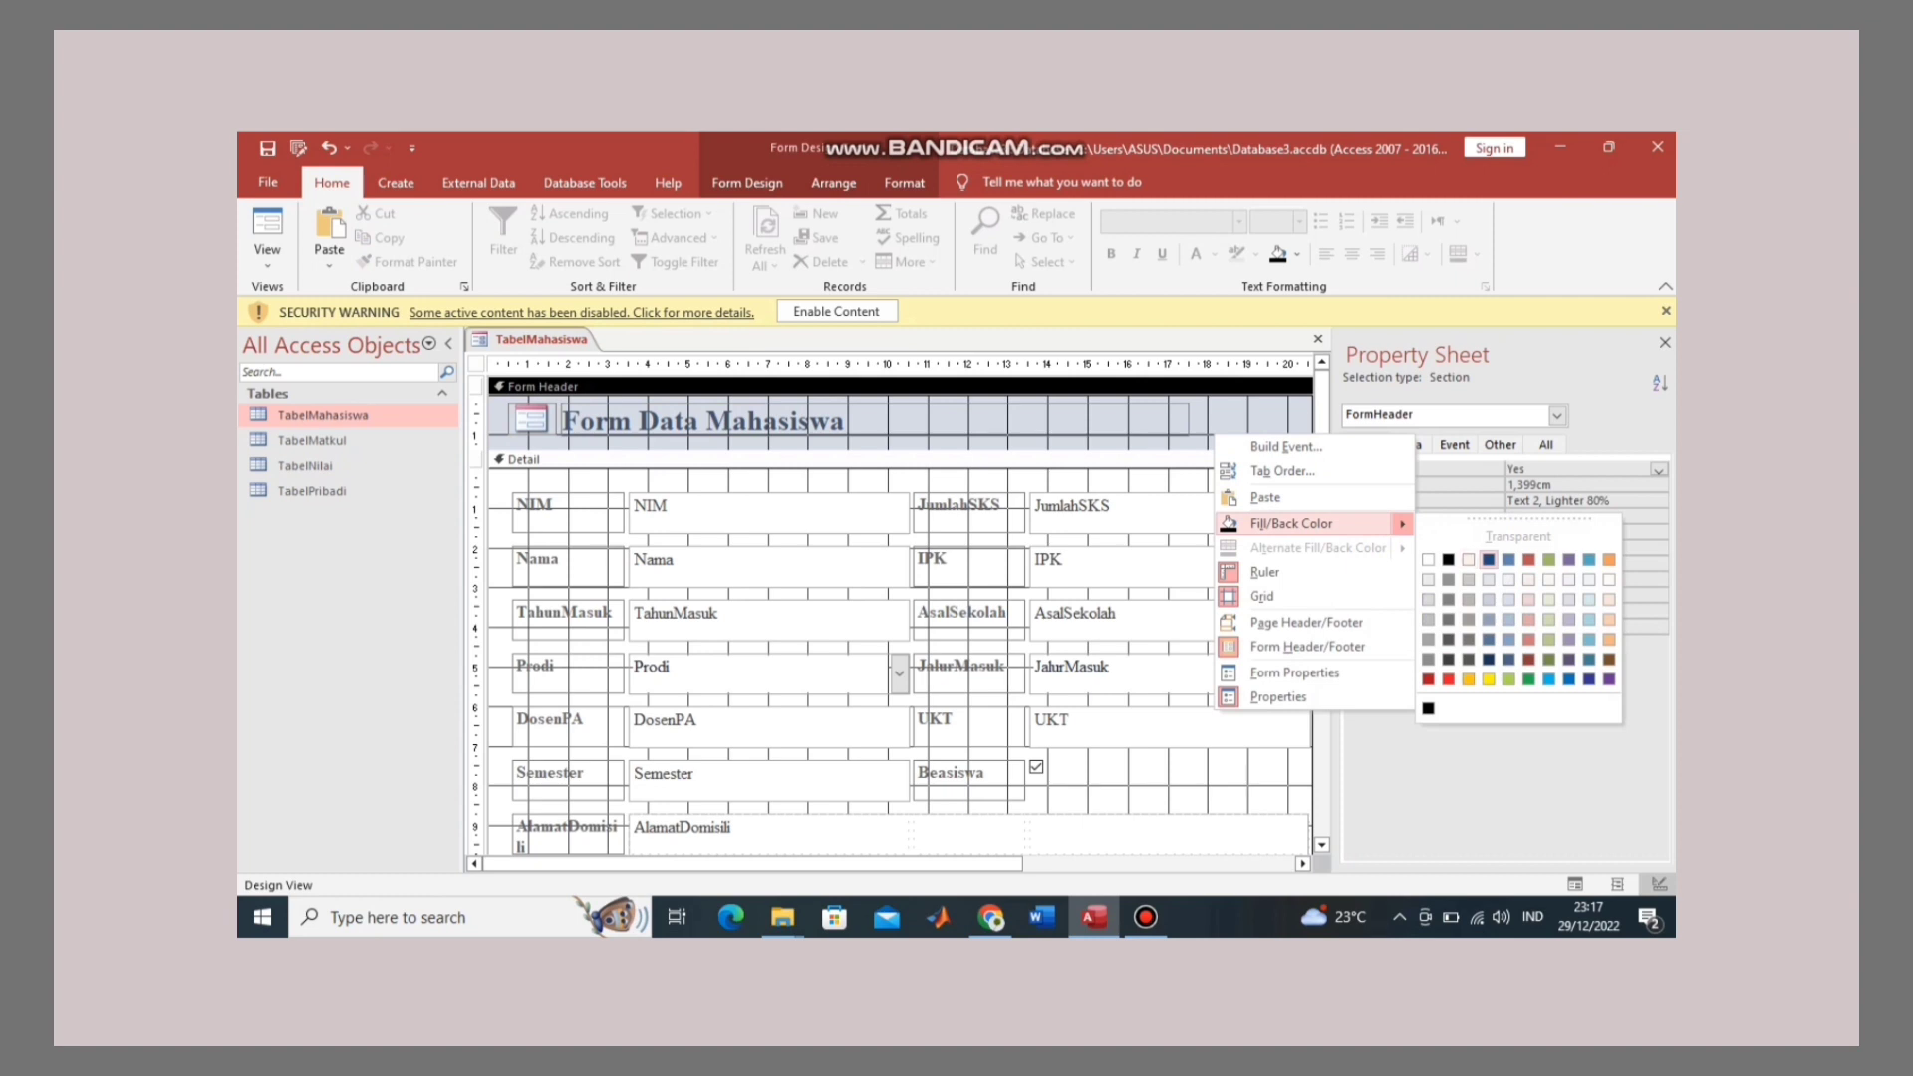
click(1488, 559)
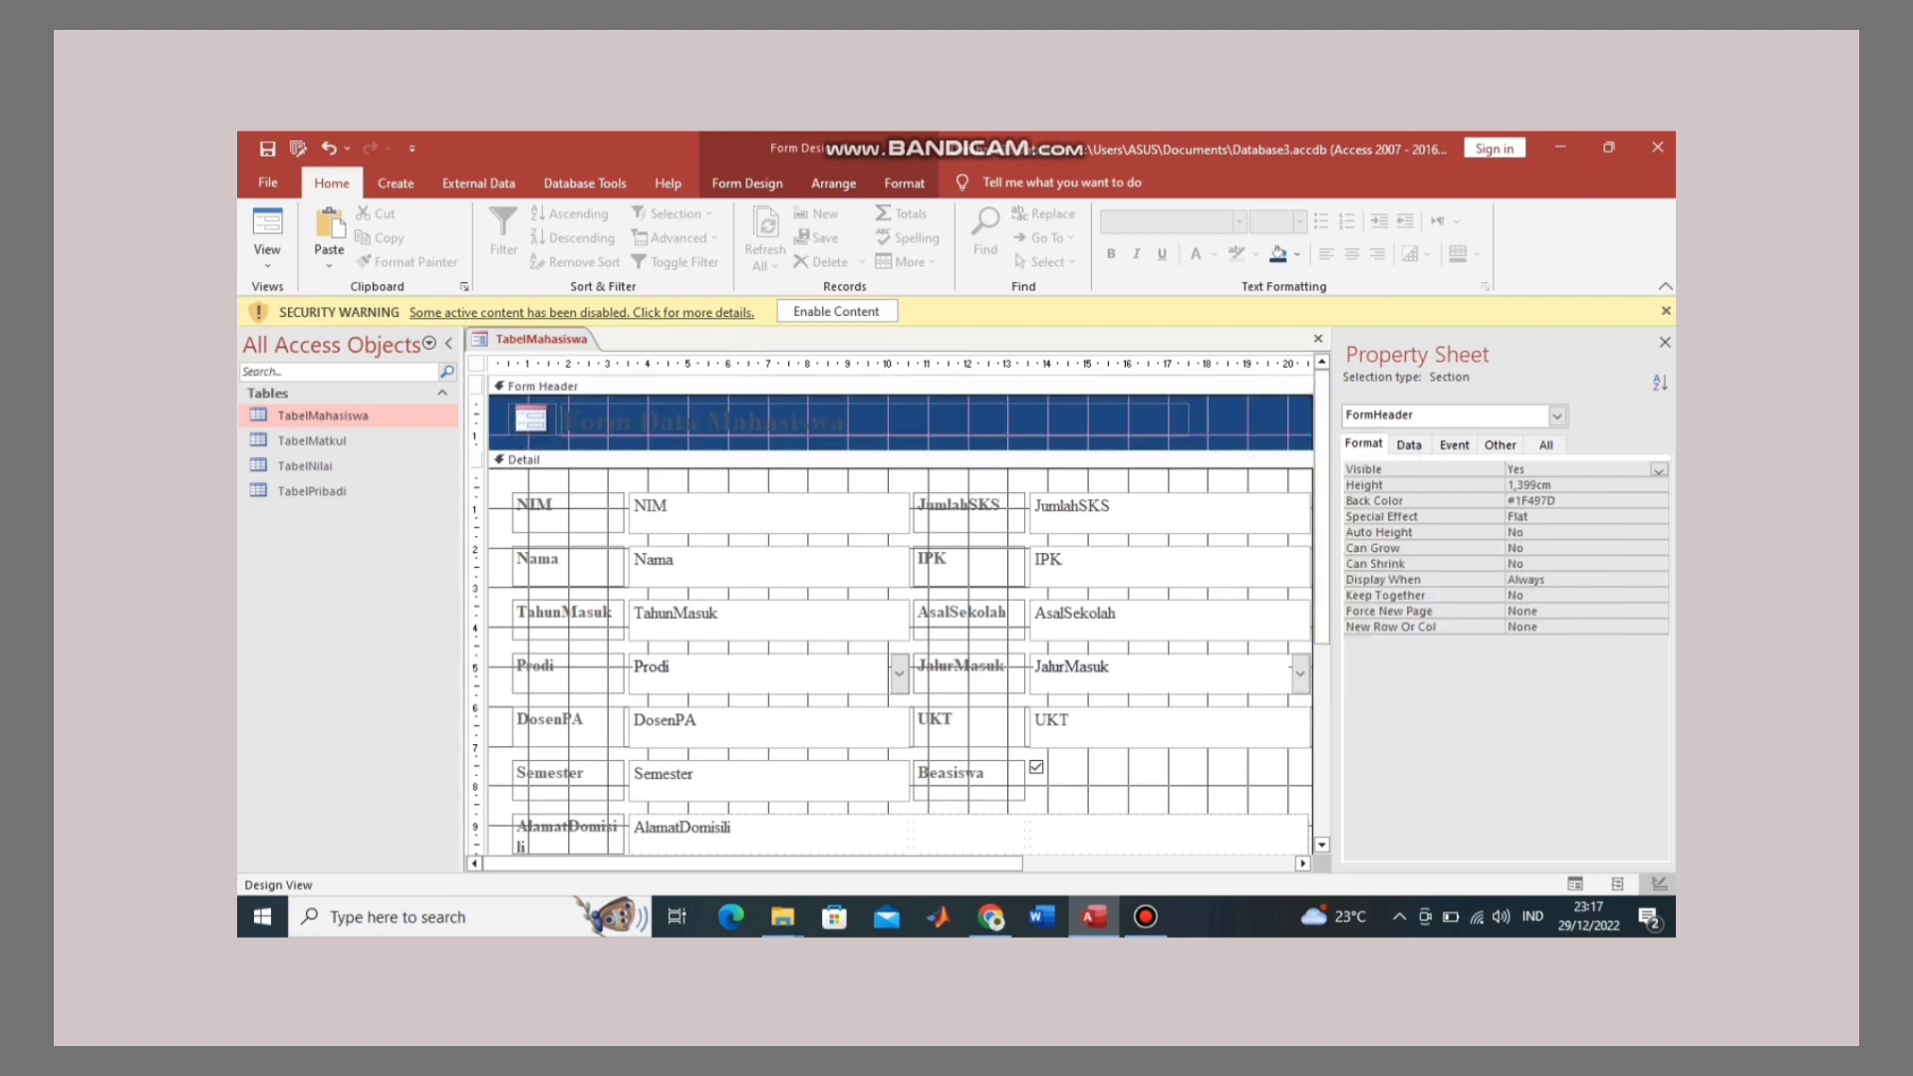
Step: Change the 'Form Data Mahasiswa' title font colour to white
click(757, 422)
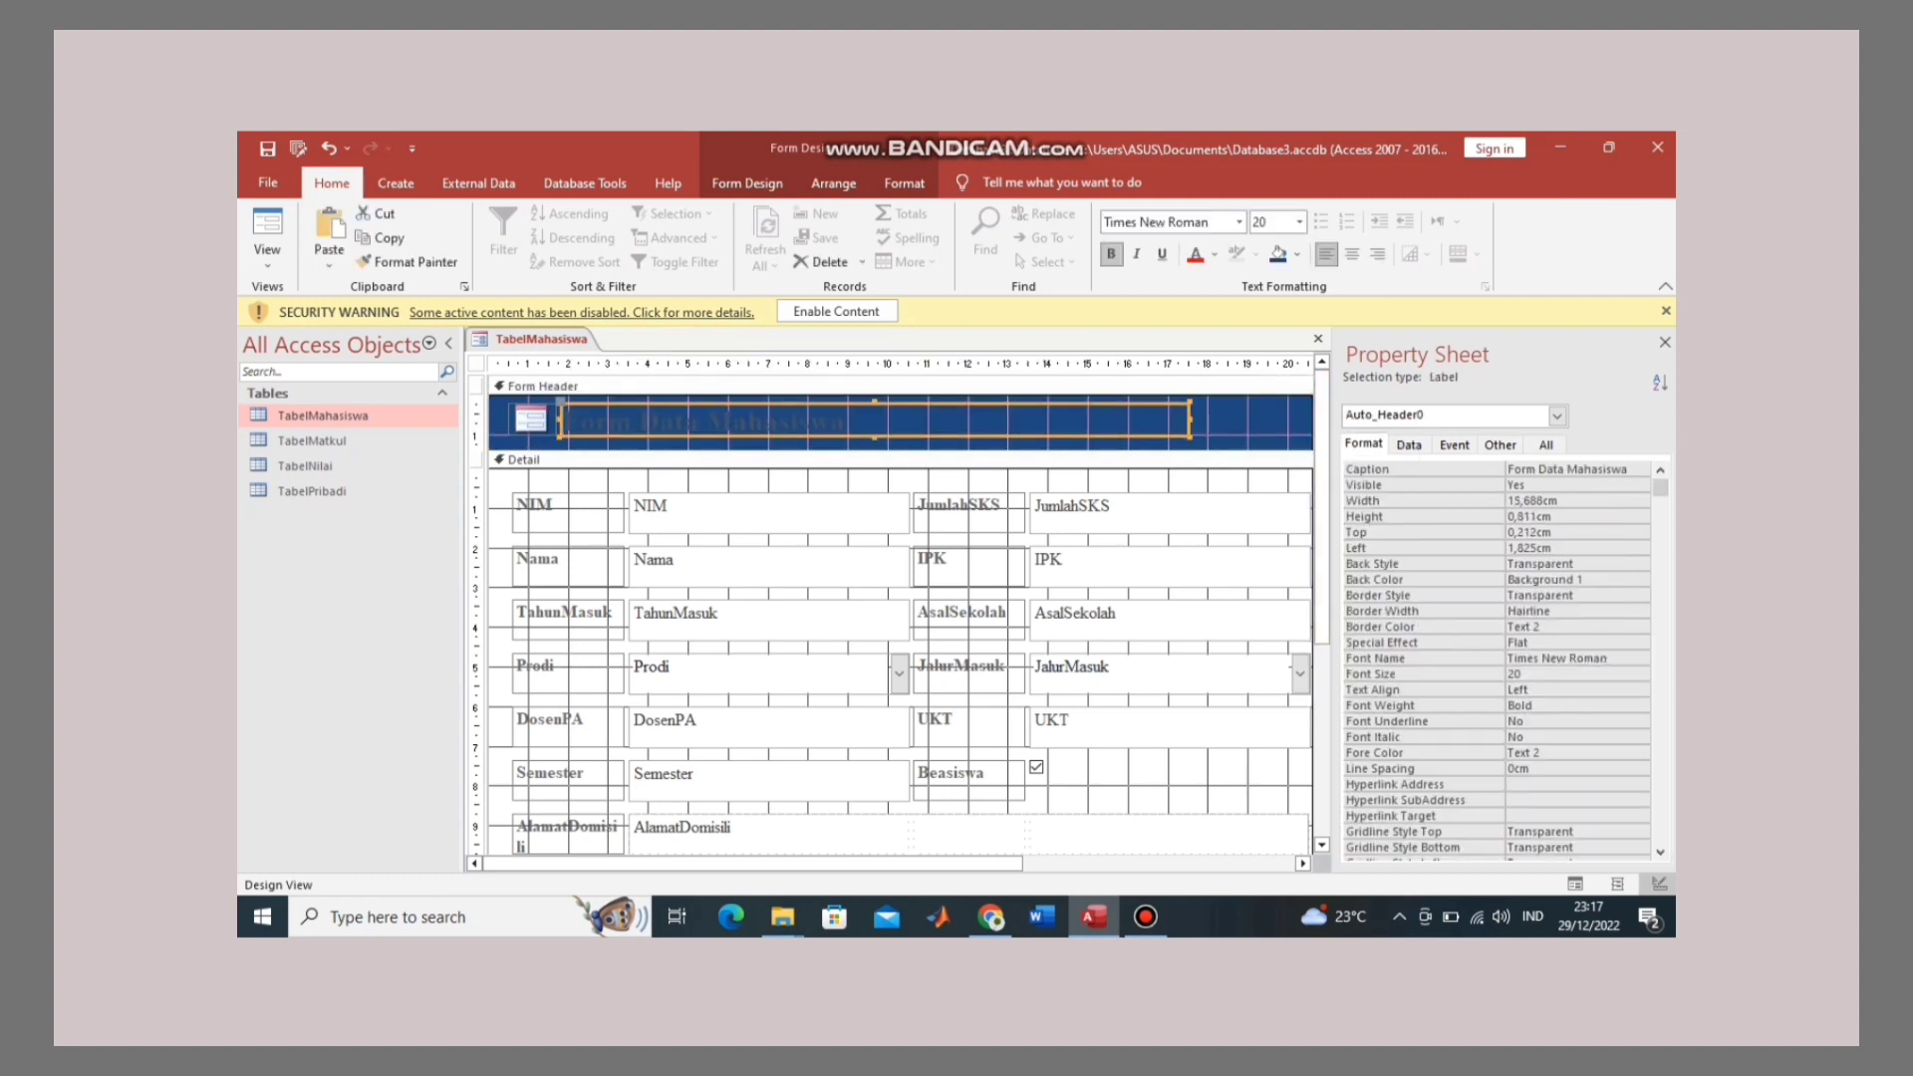
drag(847, 421, 563, 422)
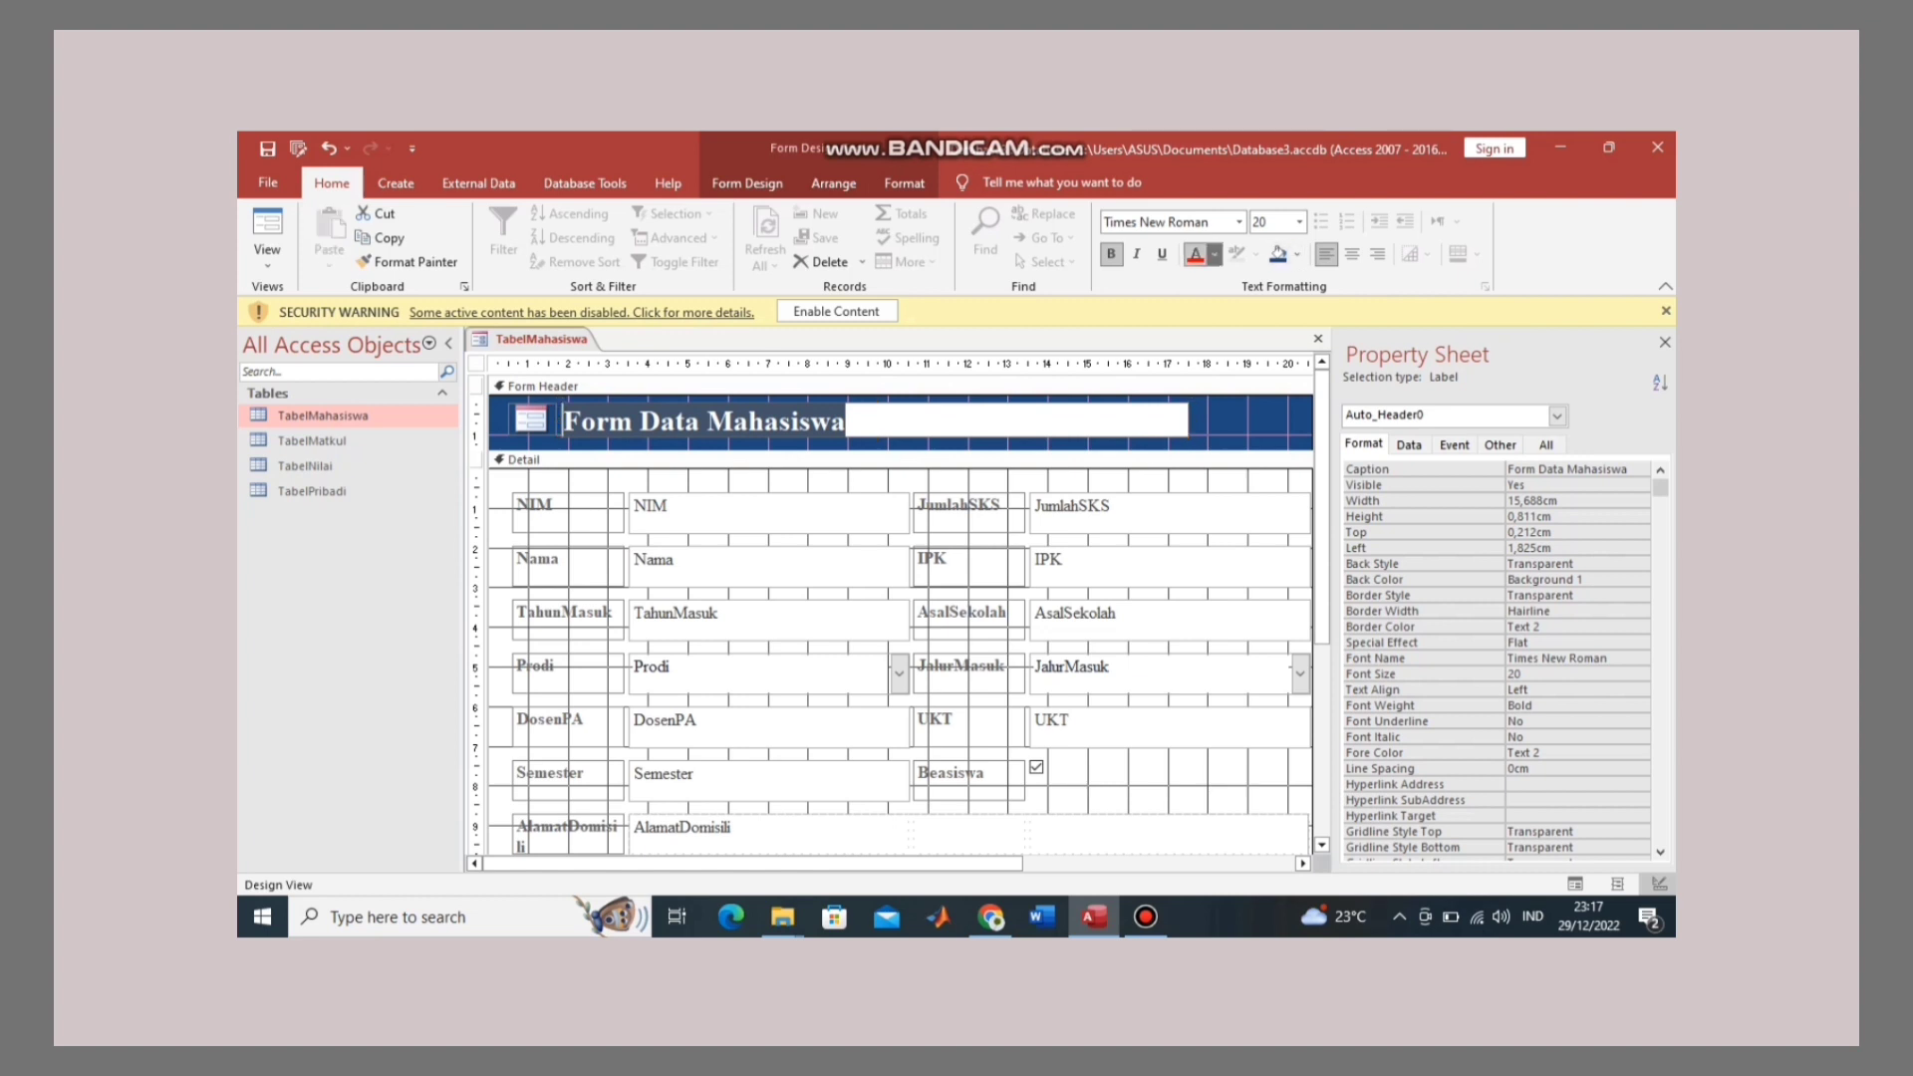
click(1215, 254)
click(1196, 327)
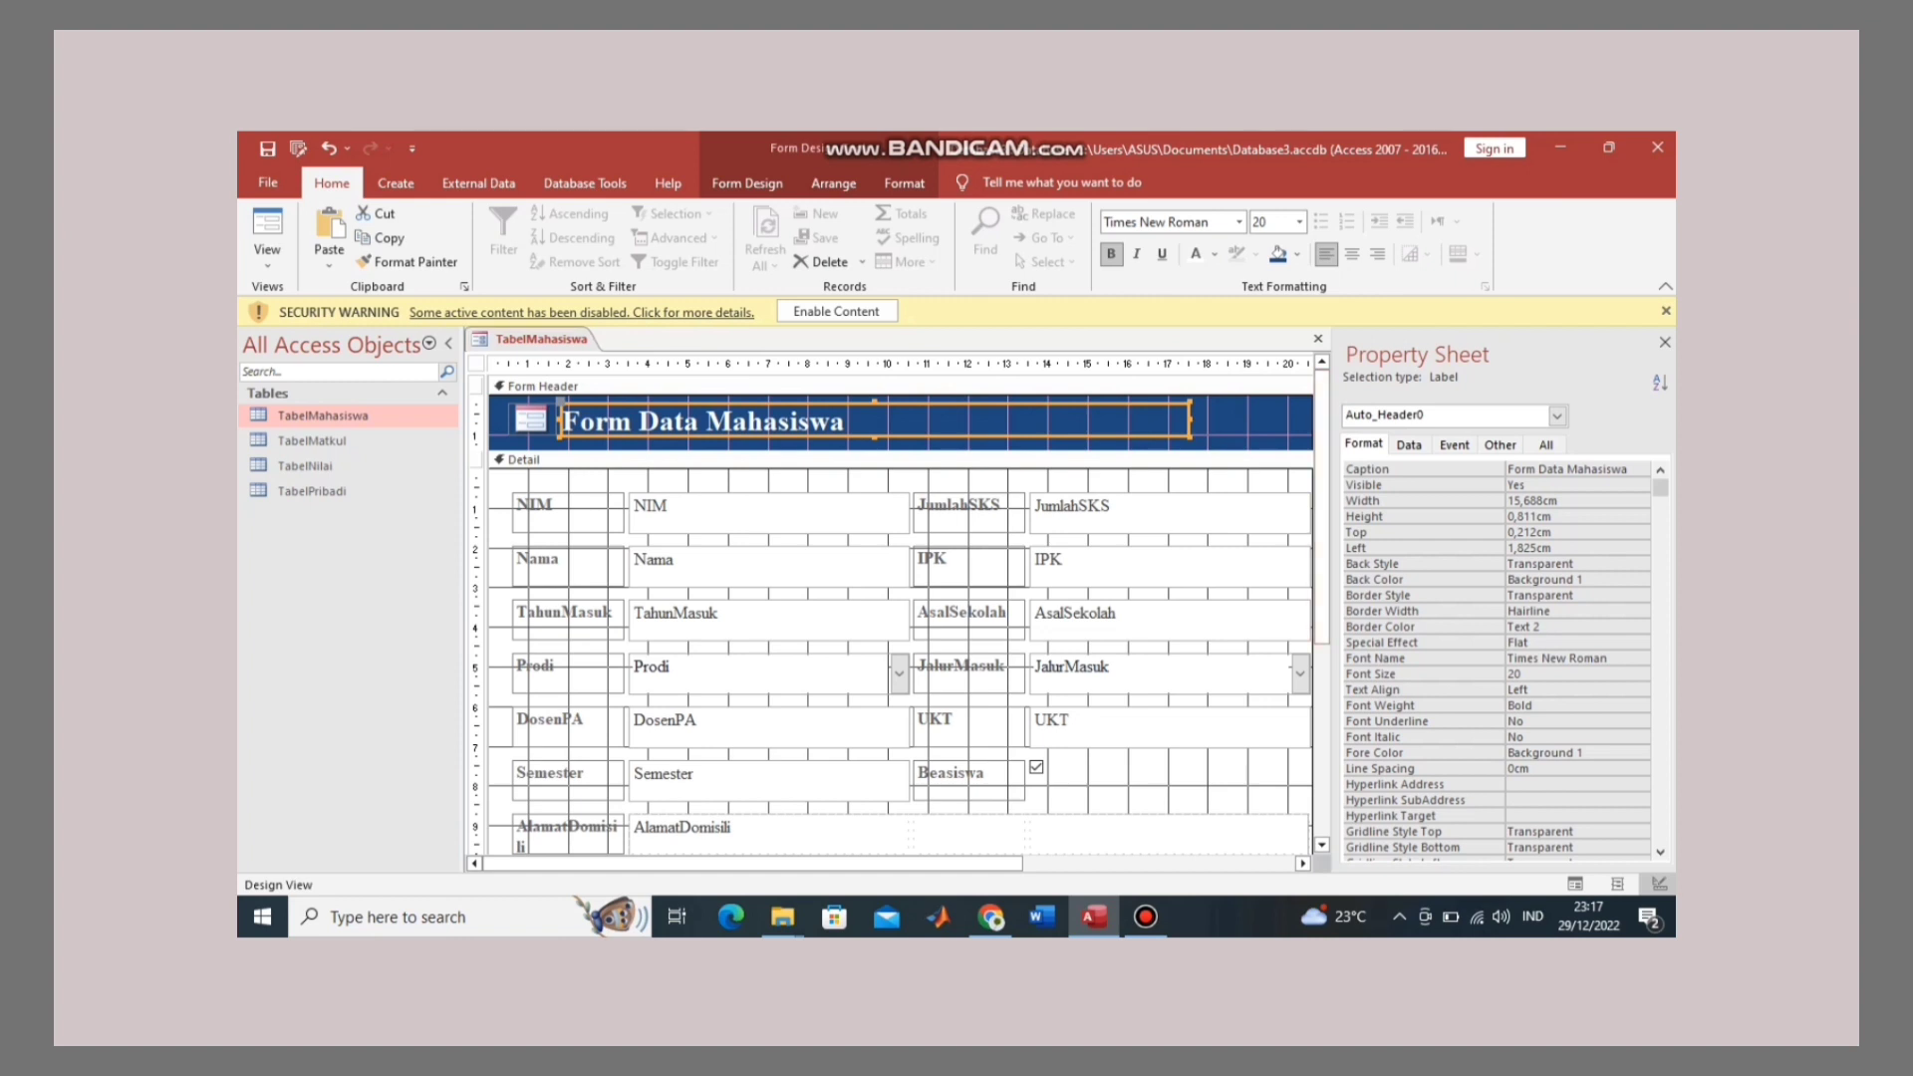
right_click(566, 339)
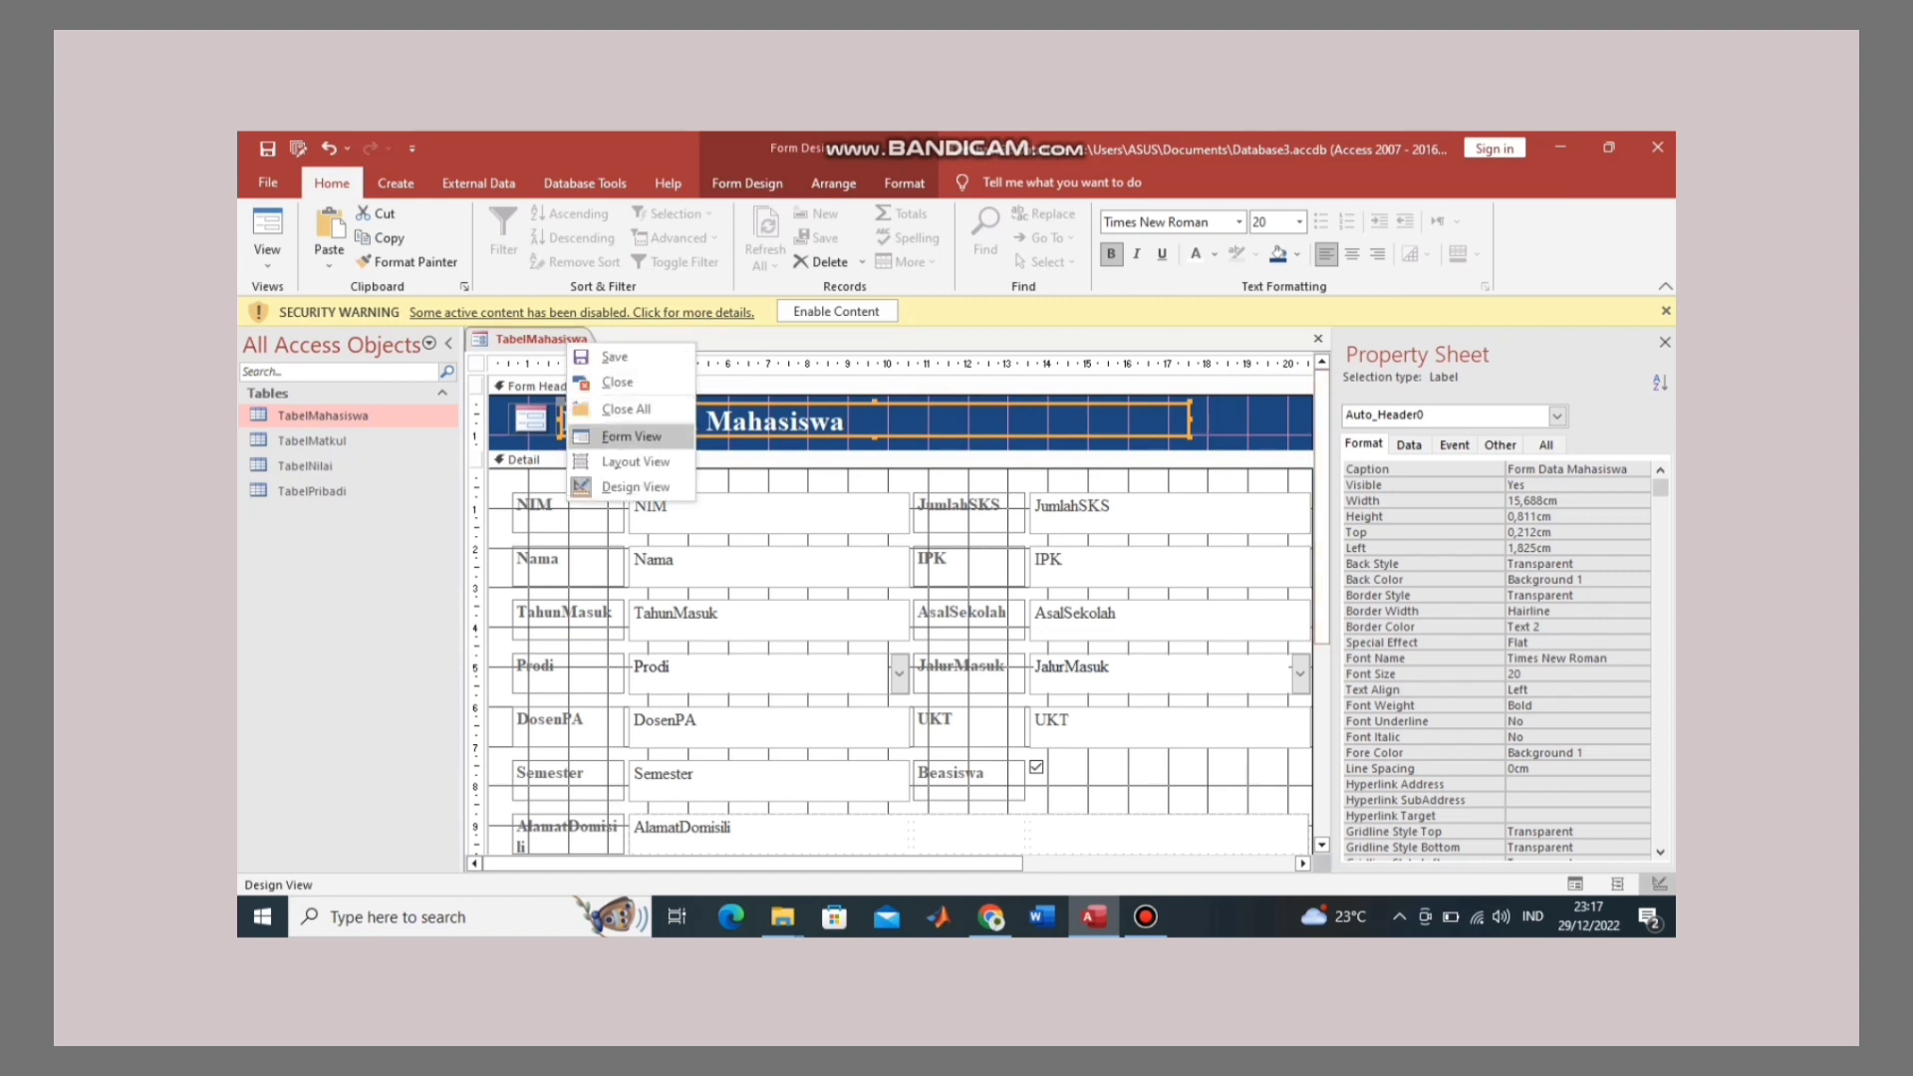
Step: Preview the styled form, then in Design View lengthen the Detail section above the footer
click(631, 437)
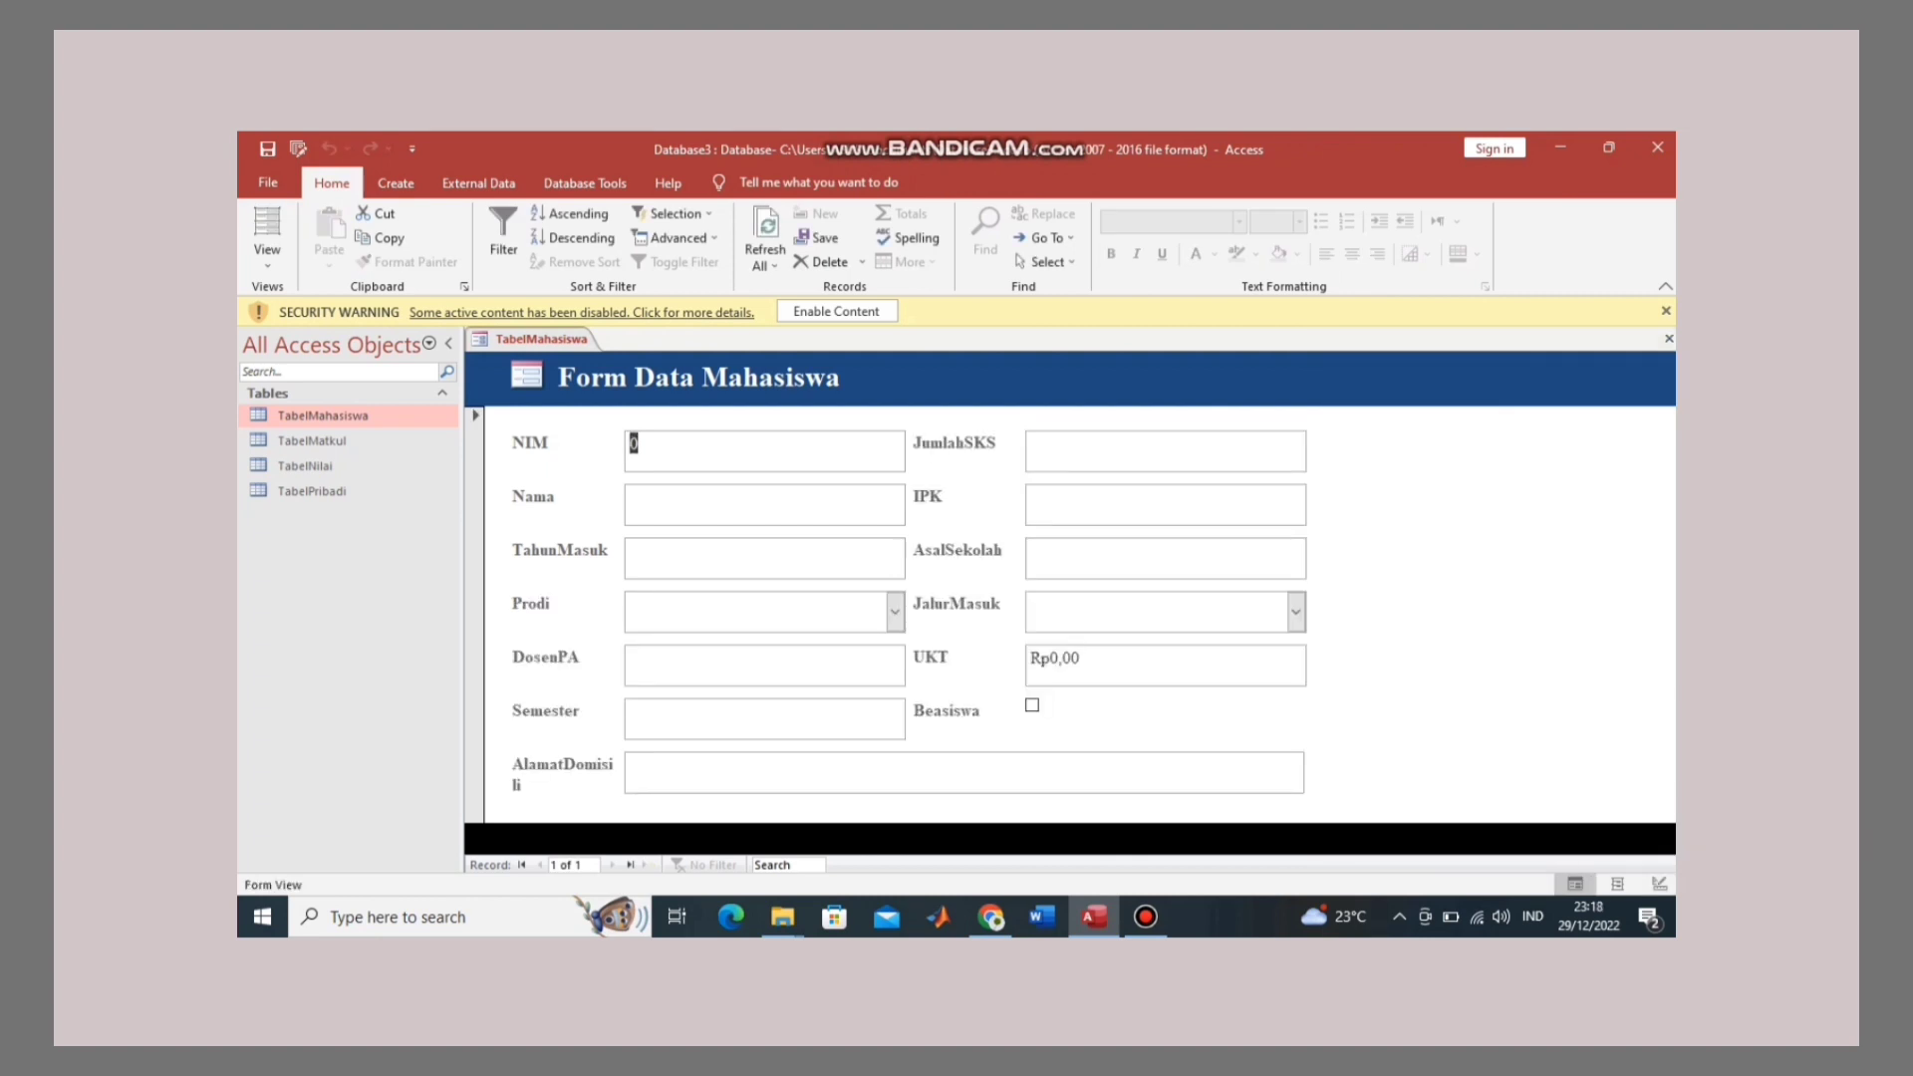
right_click(555, 339)
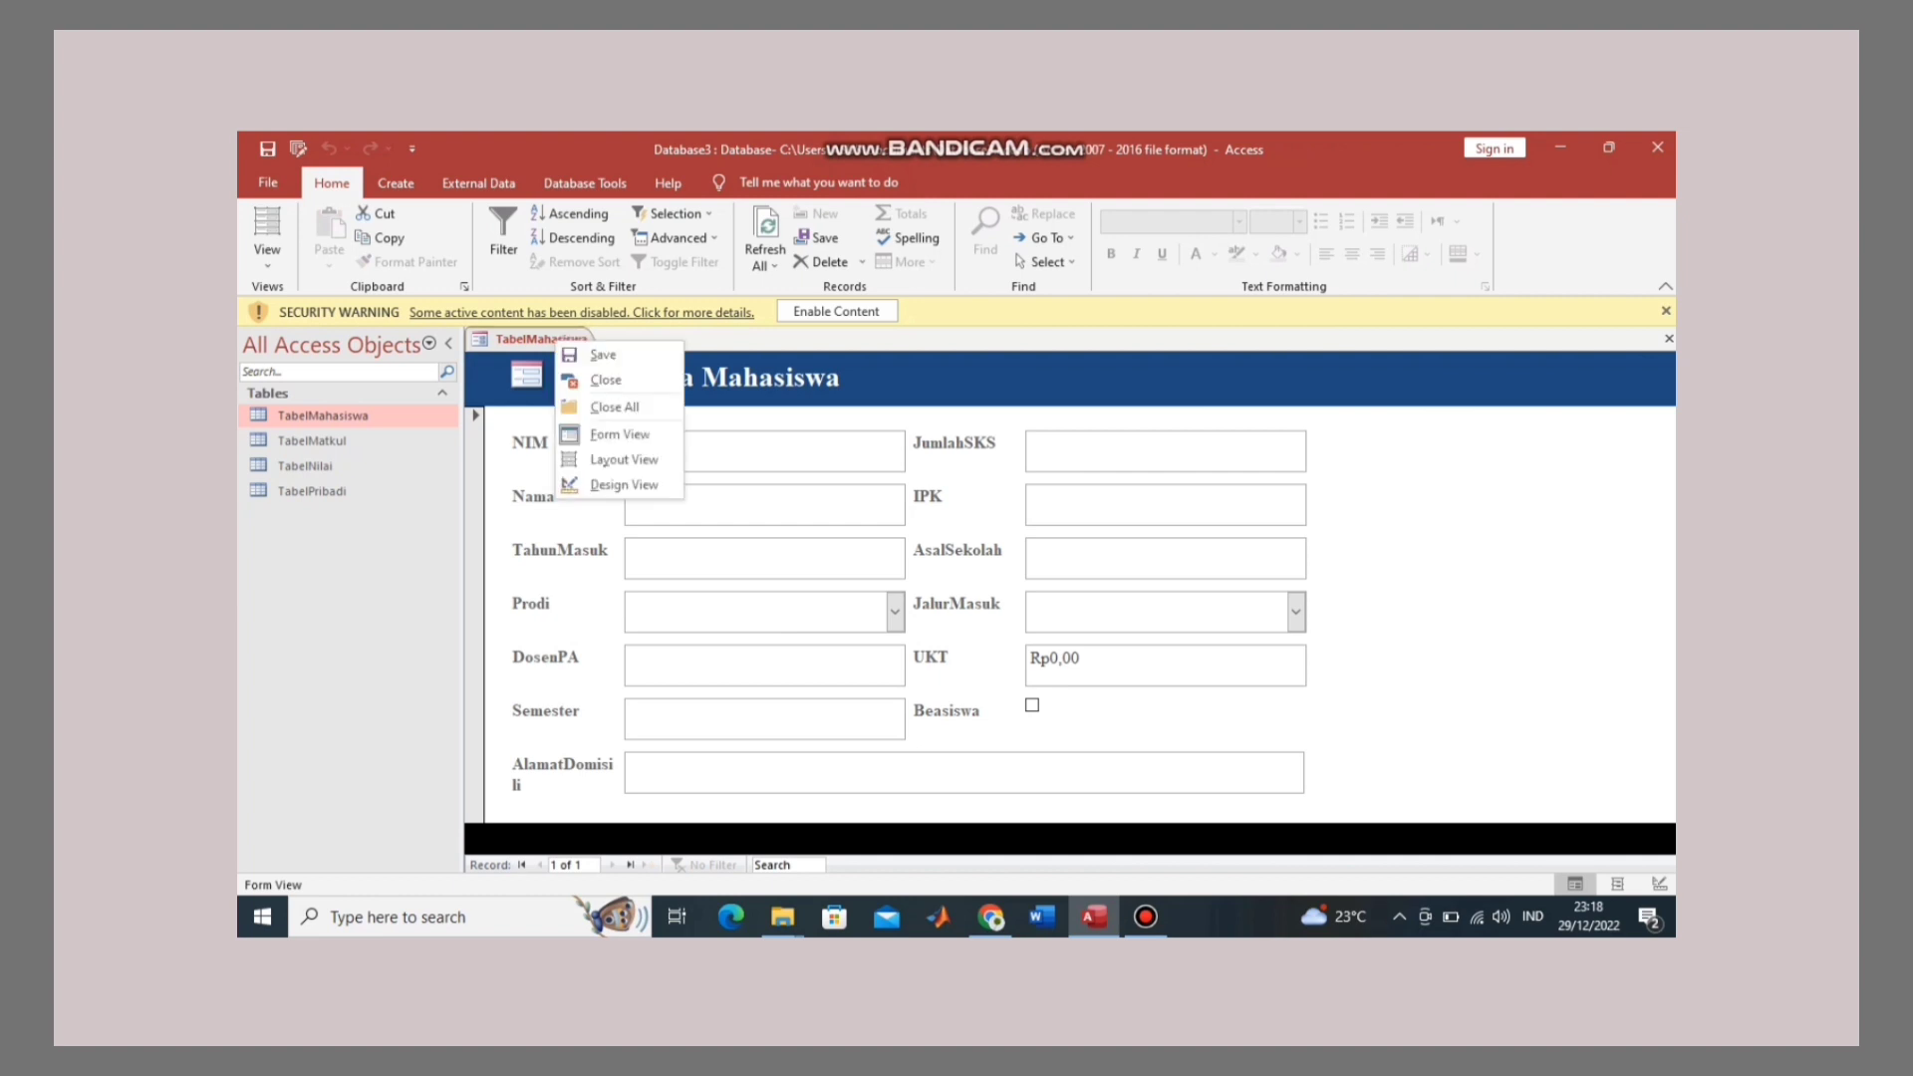
click(623, 484)
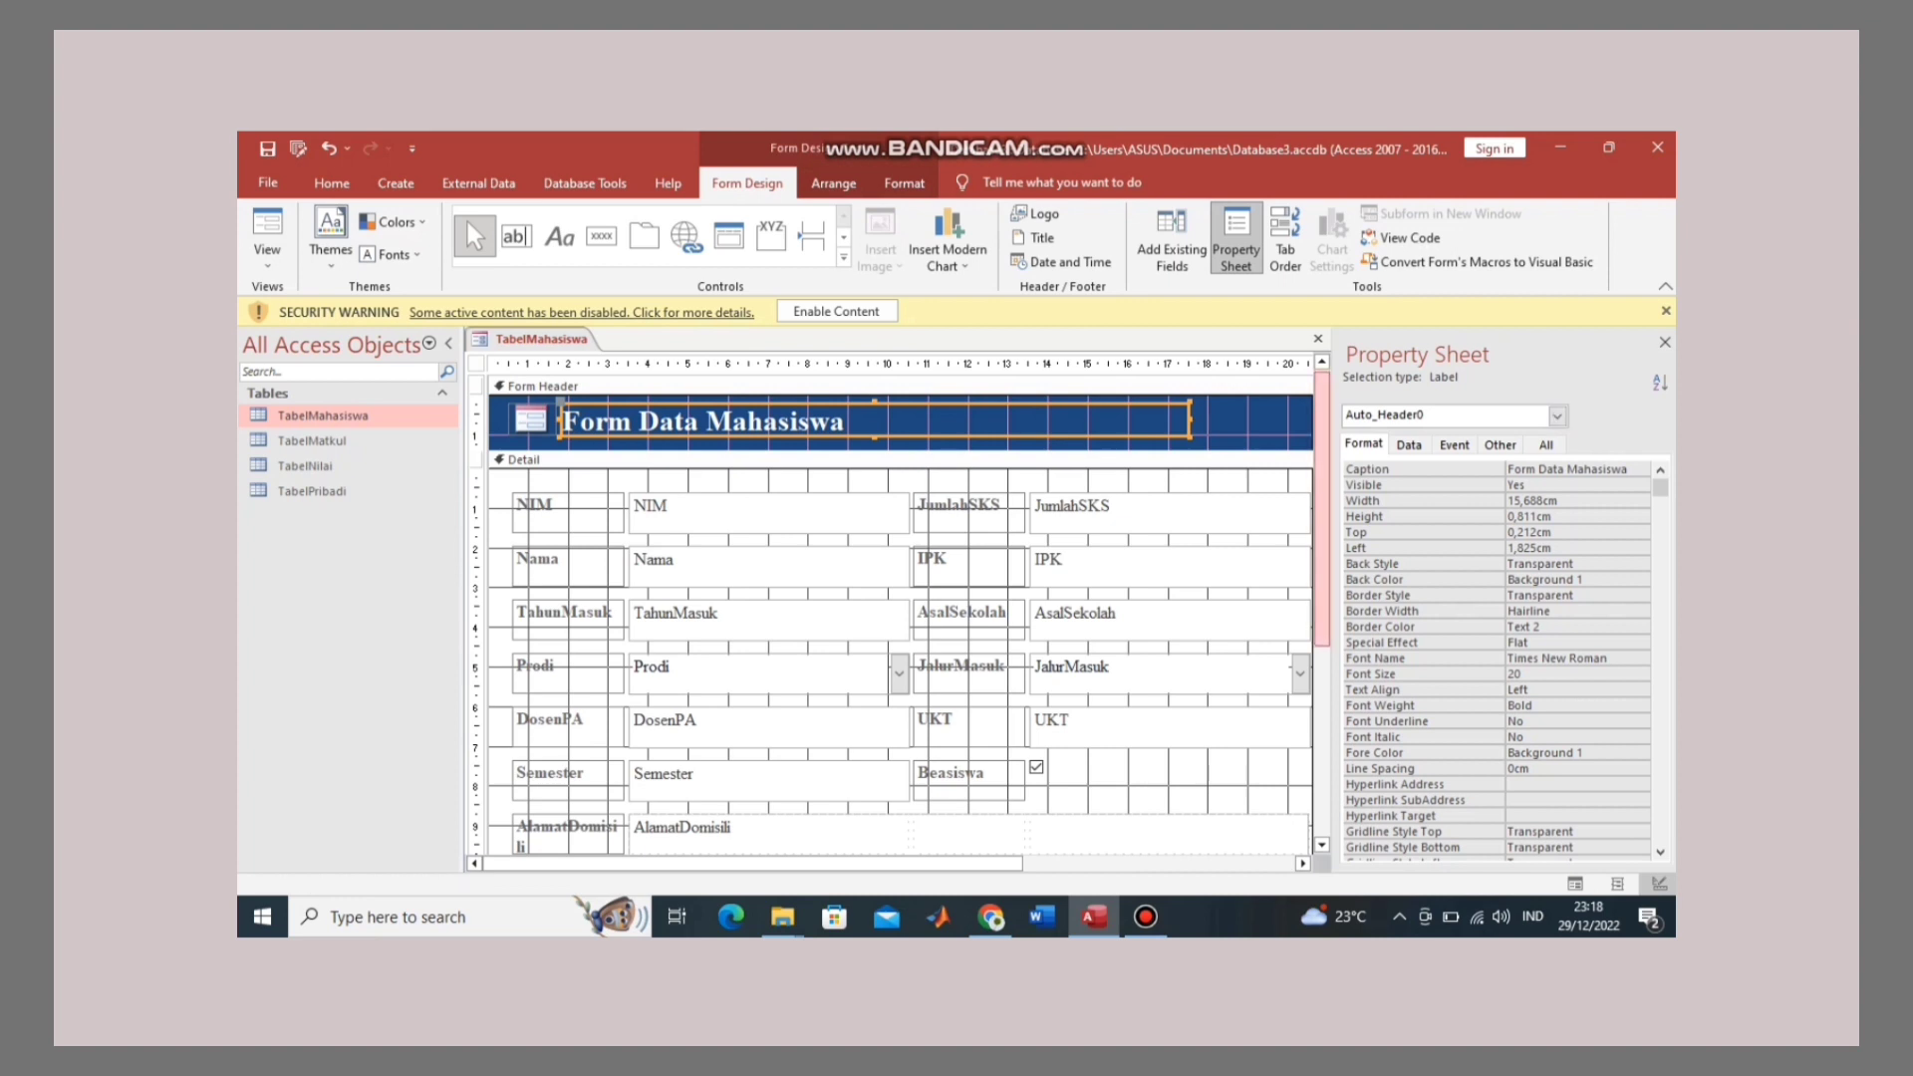
scroll(897, 608, down, 3)
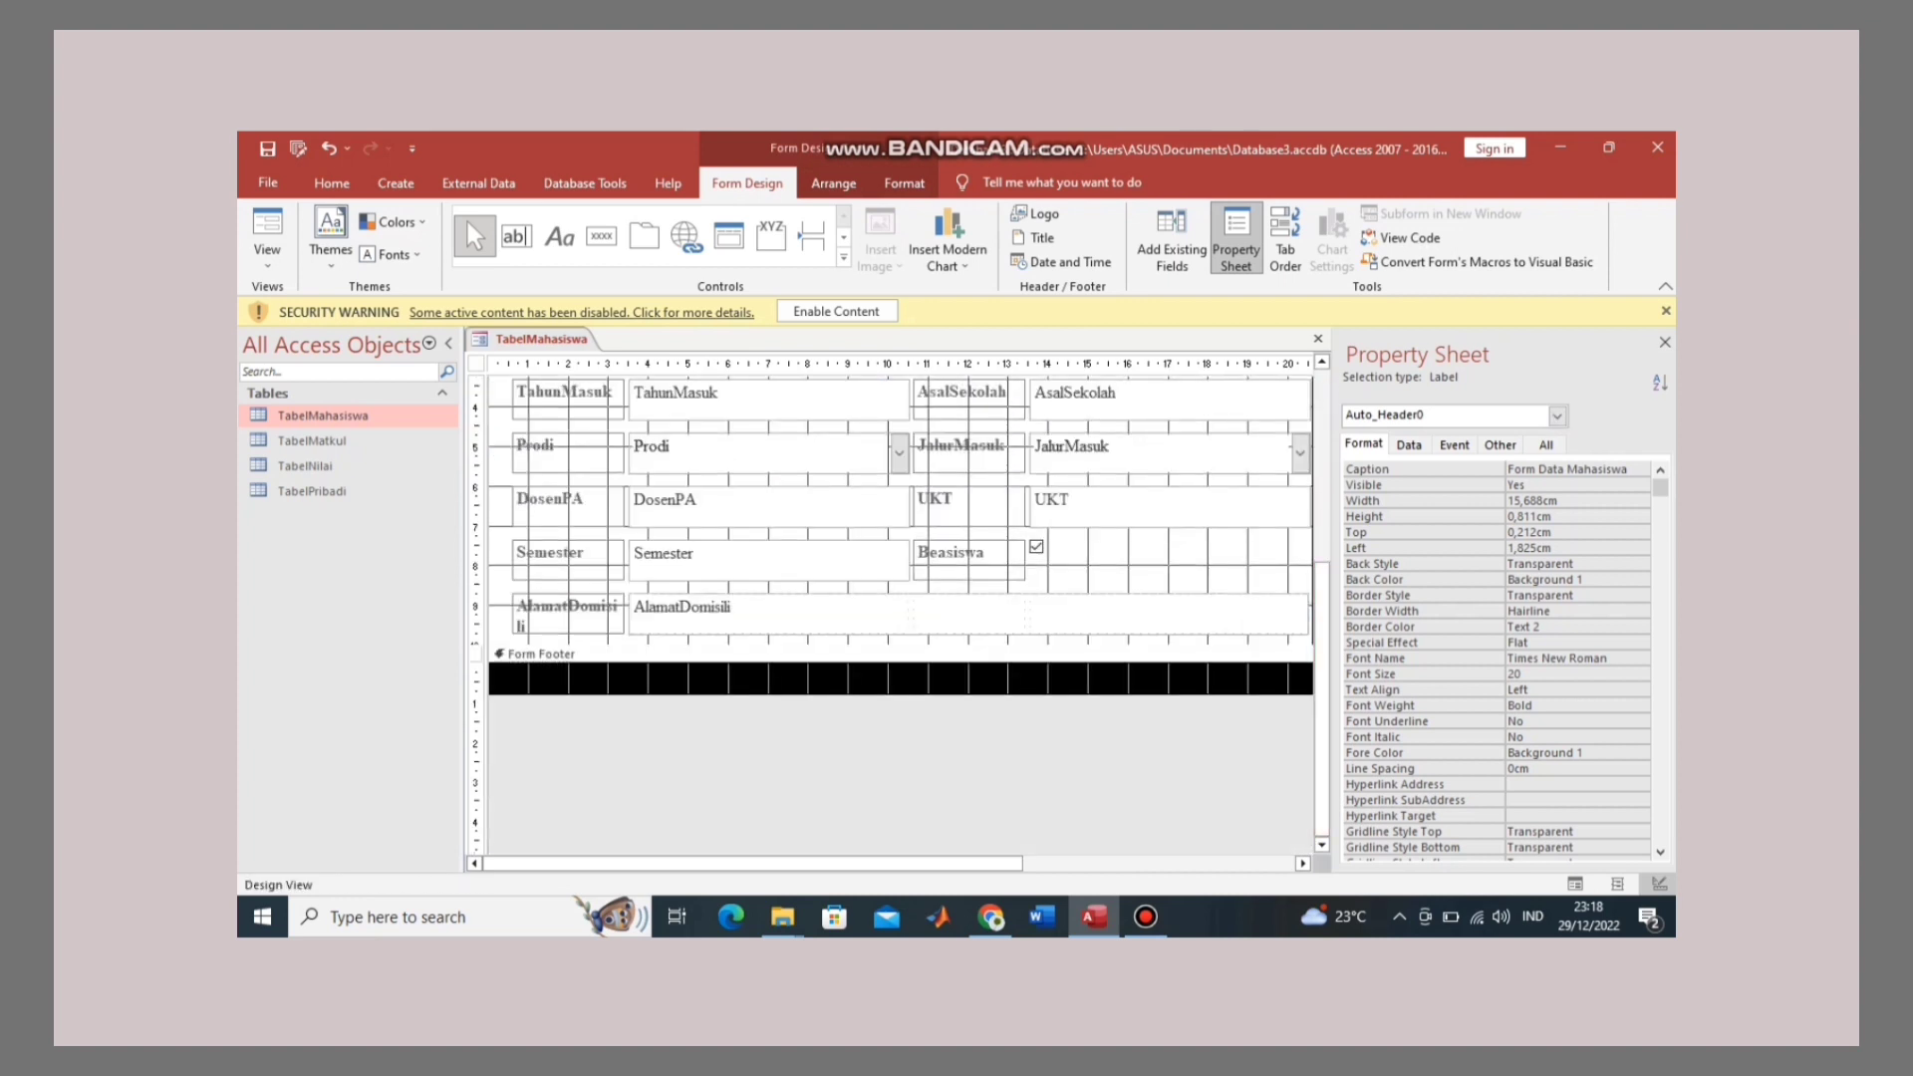
drag(896, 645, 897, 720)
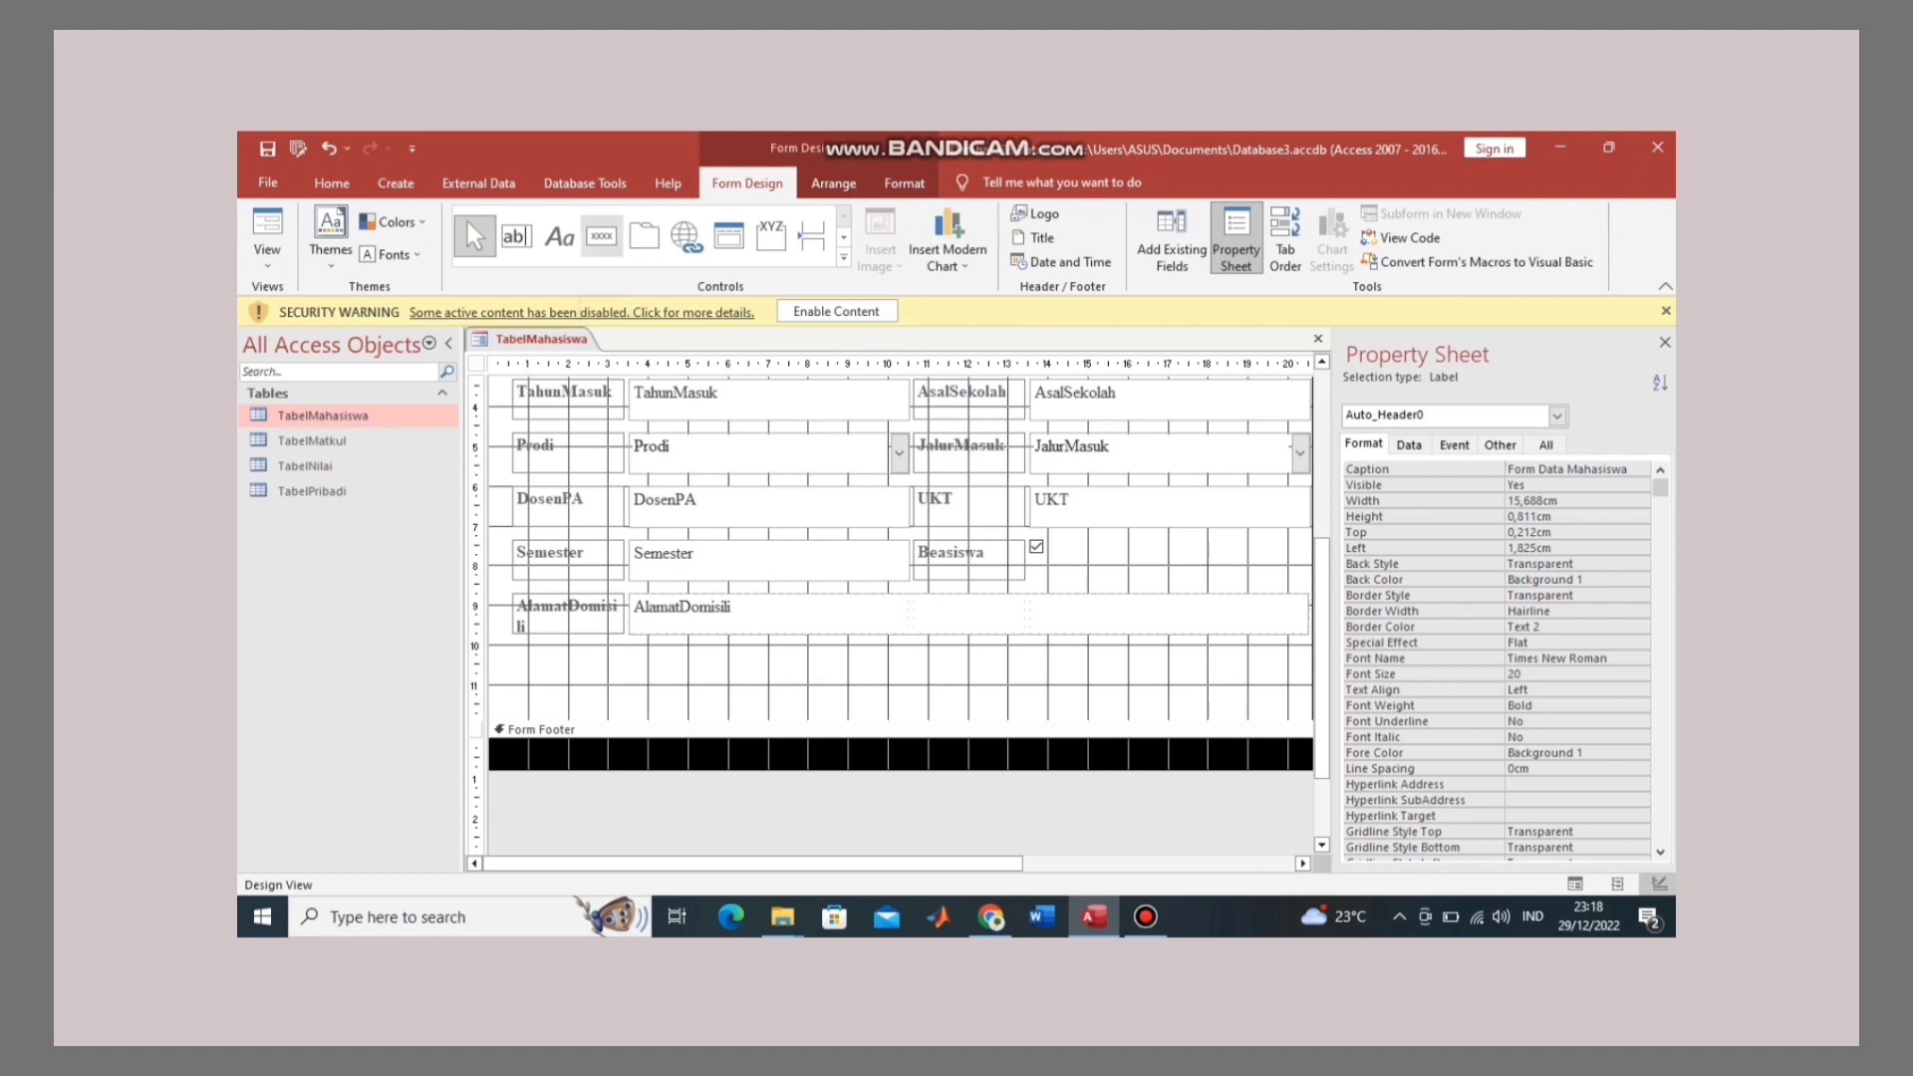
Step: Add a 'Simpan' button below the AlamatDomisili field using the Record Operations > Save Record action
click(602, 236)
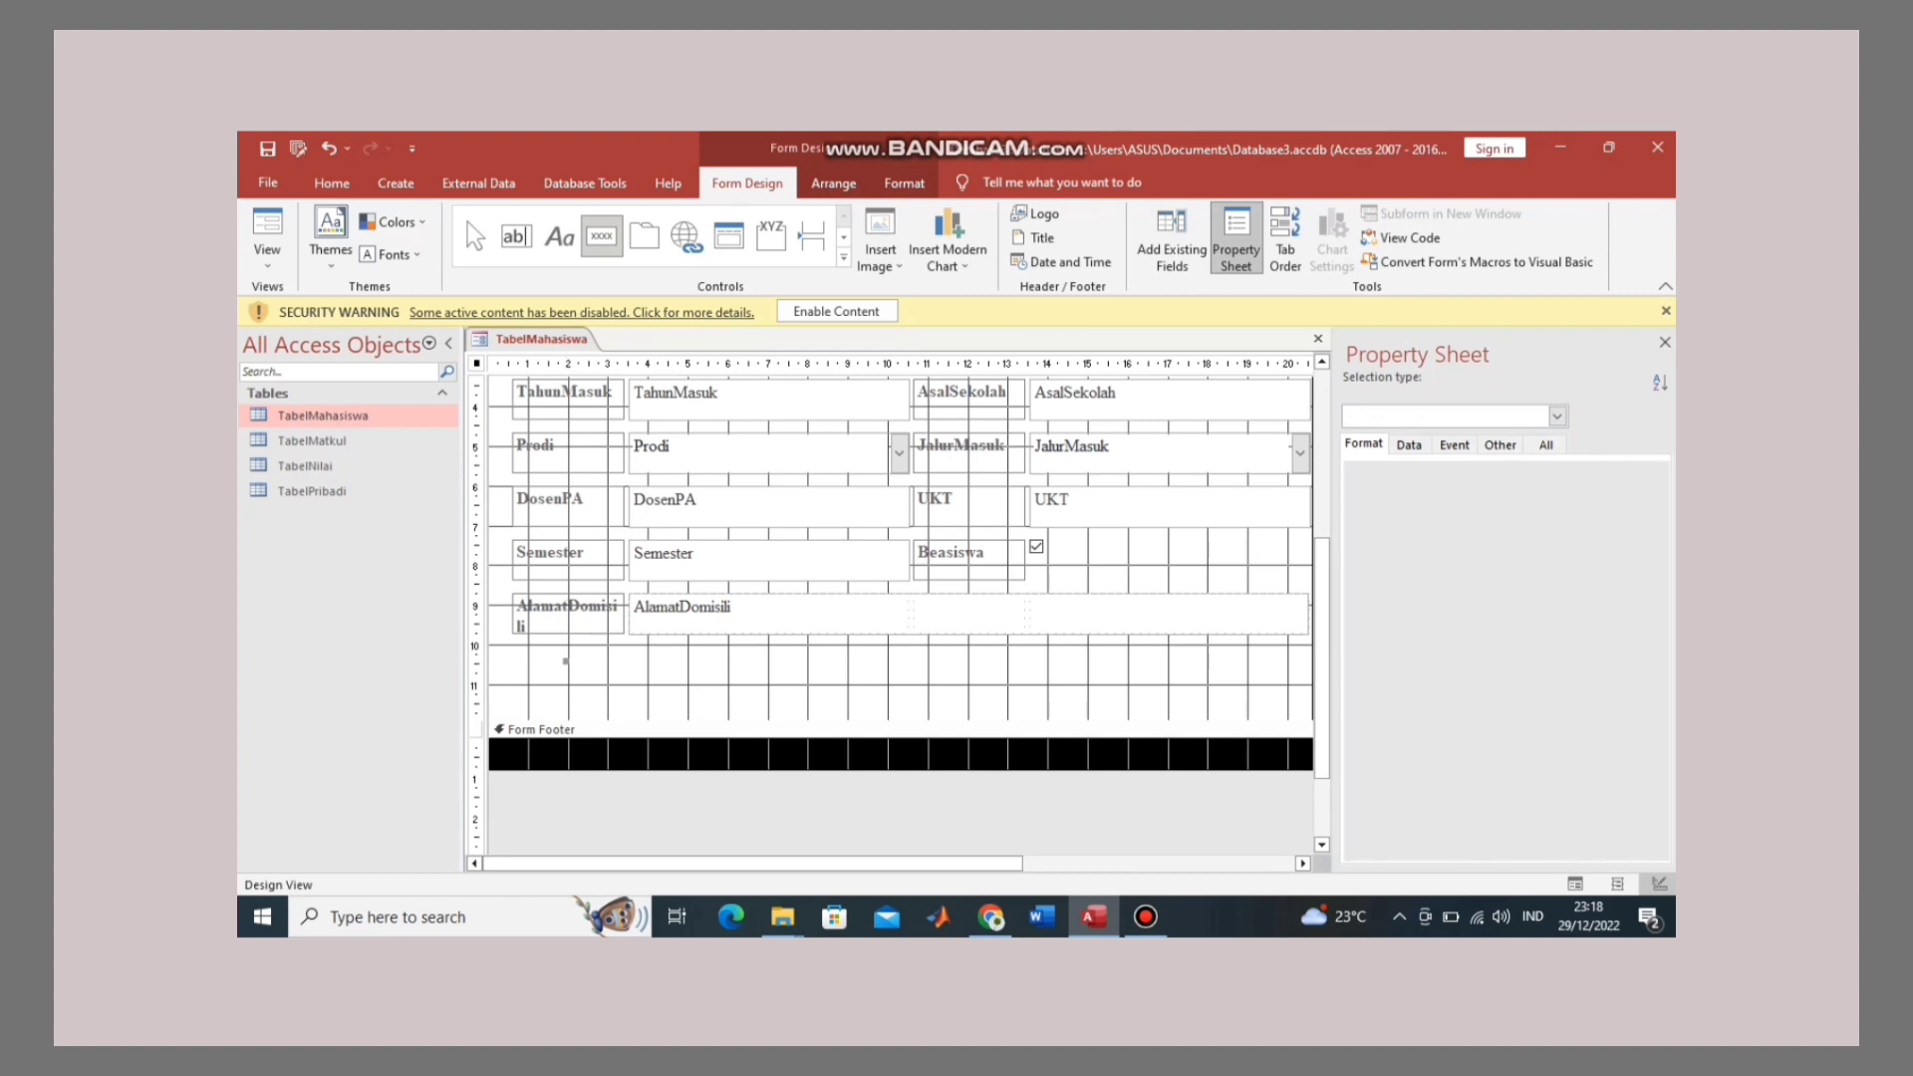
click(570, 667)
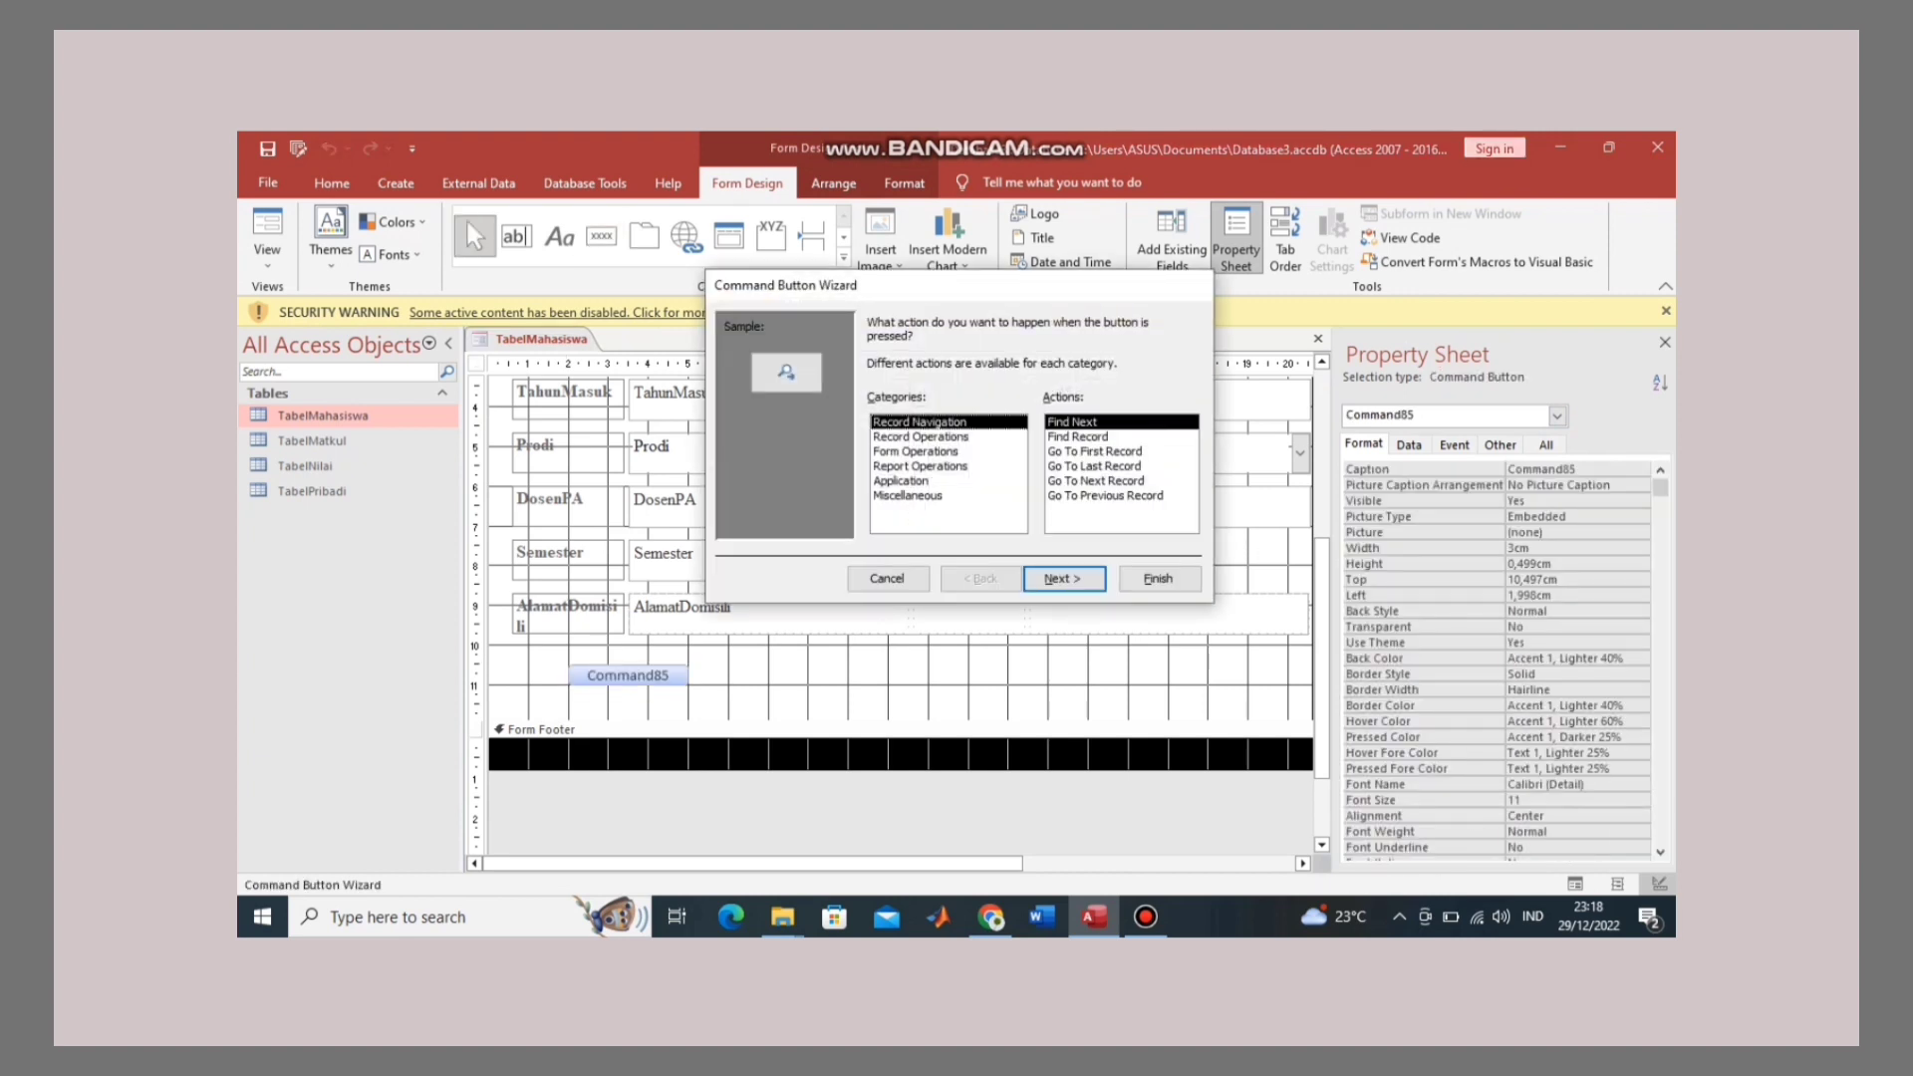
click(920, 437)
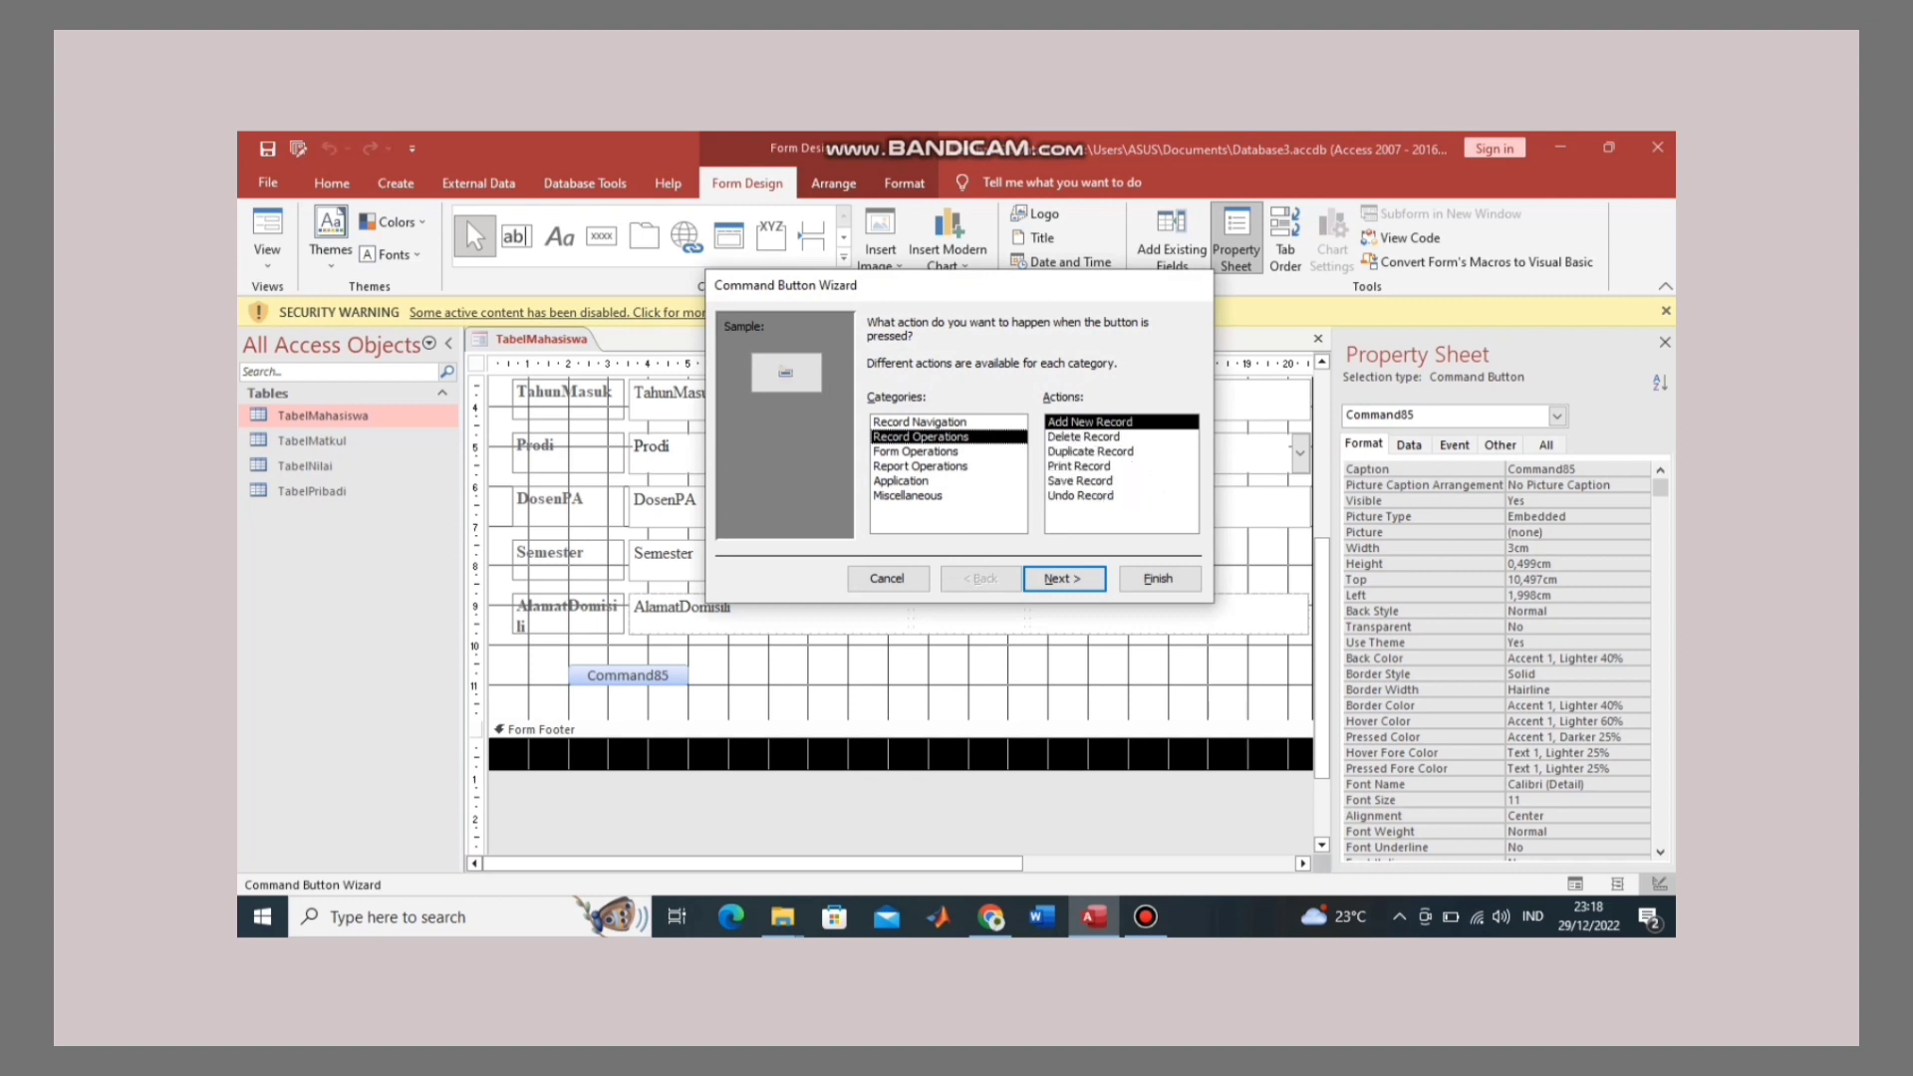
click(1081, 481)
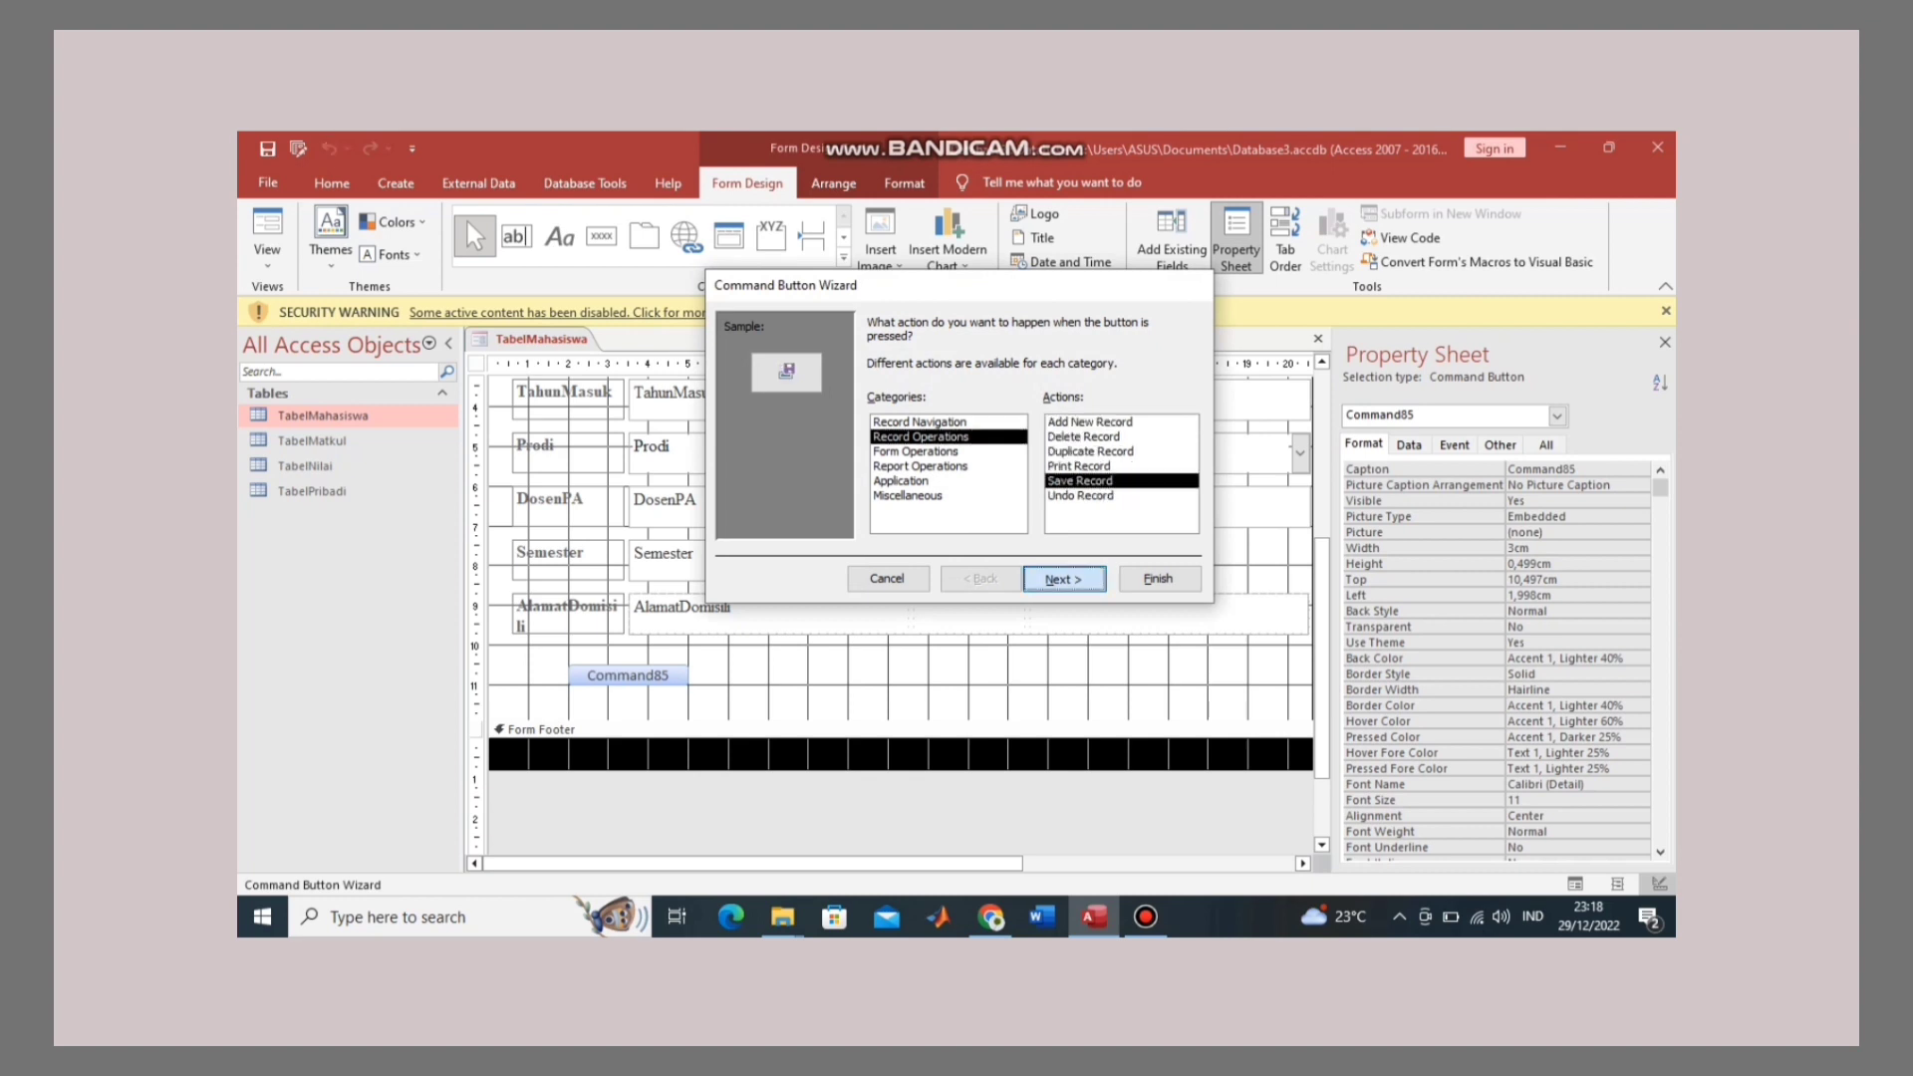
click(1064, 578)
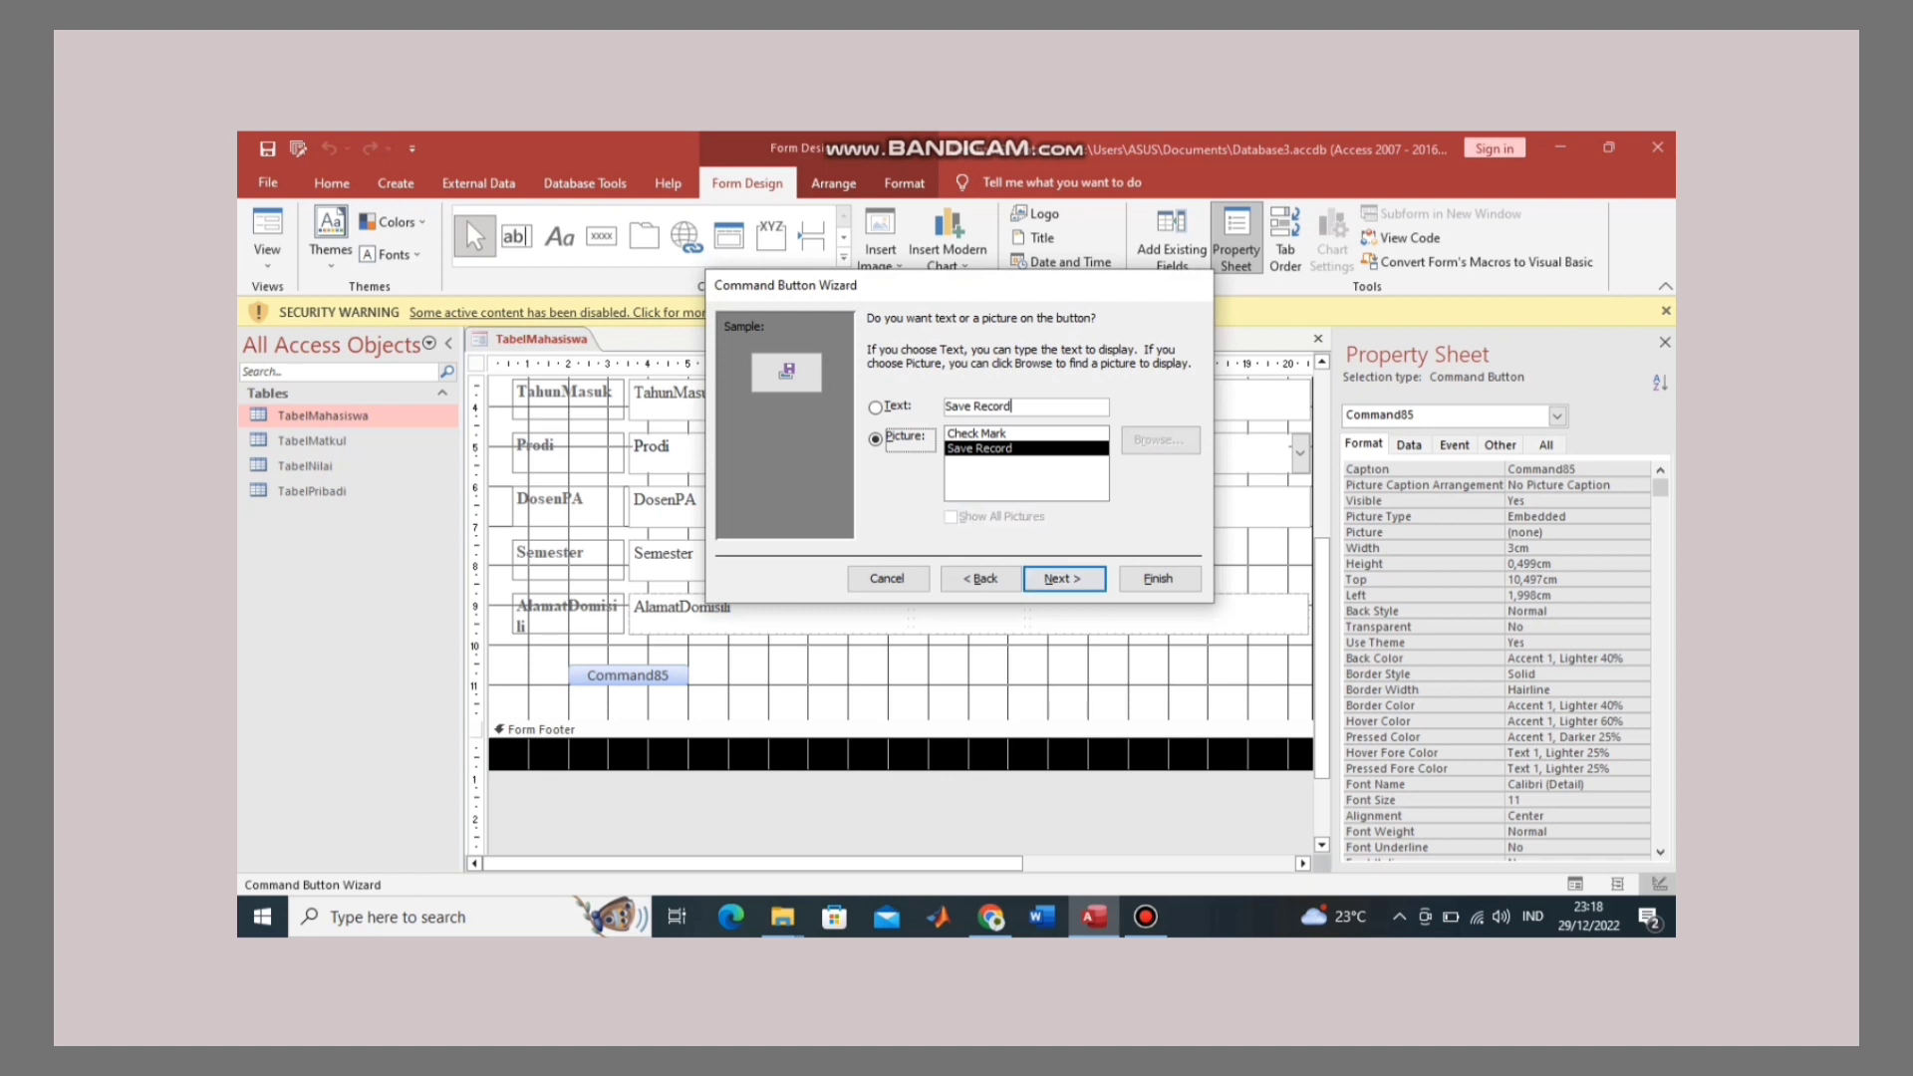
key(BackSpace)
key(BackSpace)
key(BackSpace)
key(BackSpace)
key(BackSpace)
key(BackSpace)
key(BackSpace)
key(BackSpace)
key(BackSpace)
key(BackSpace)
key(BackSpace)
text(S)
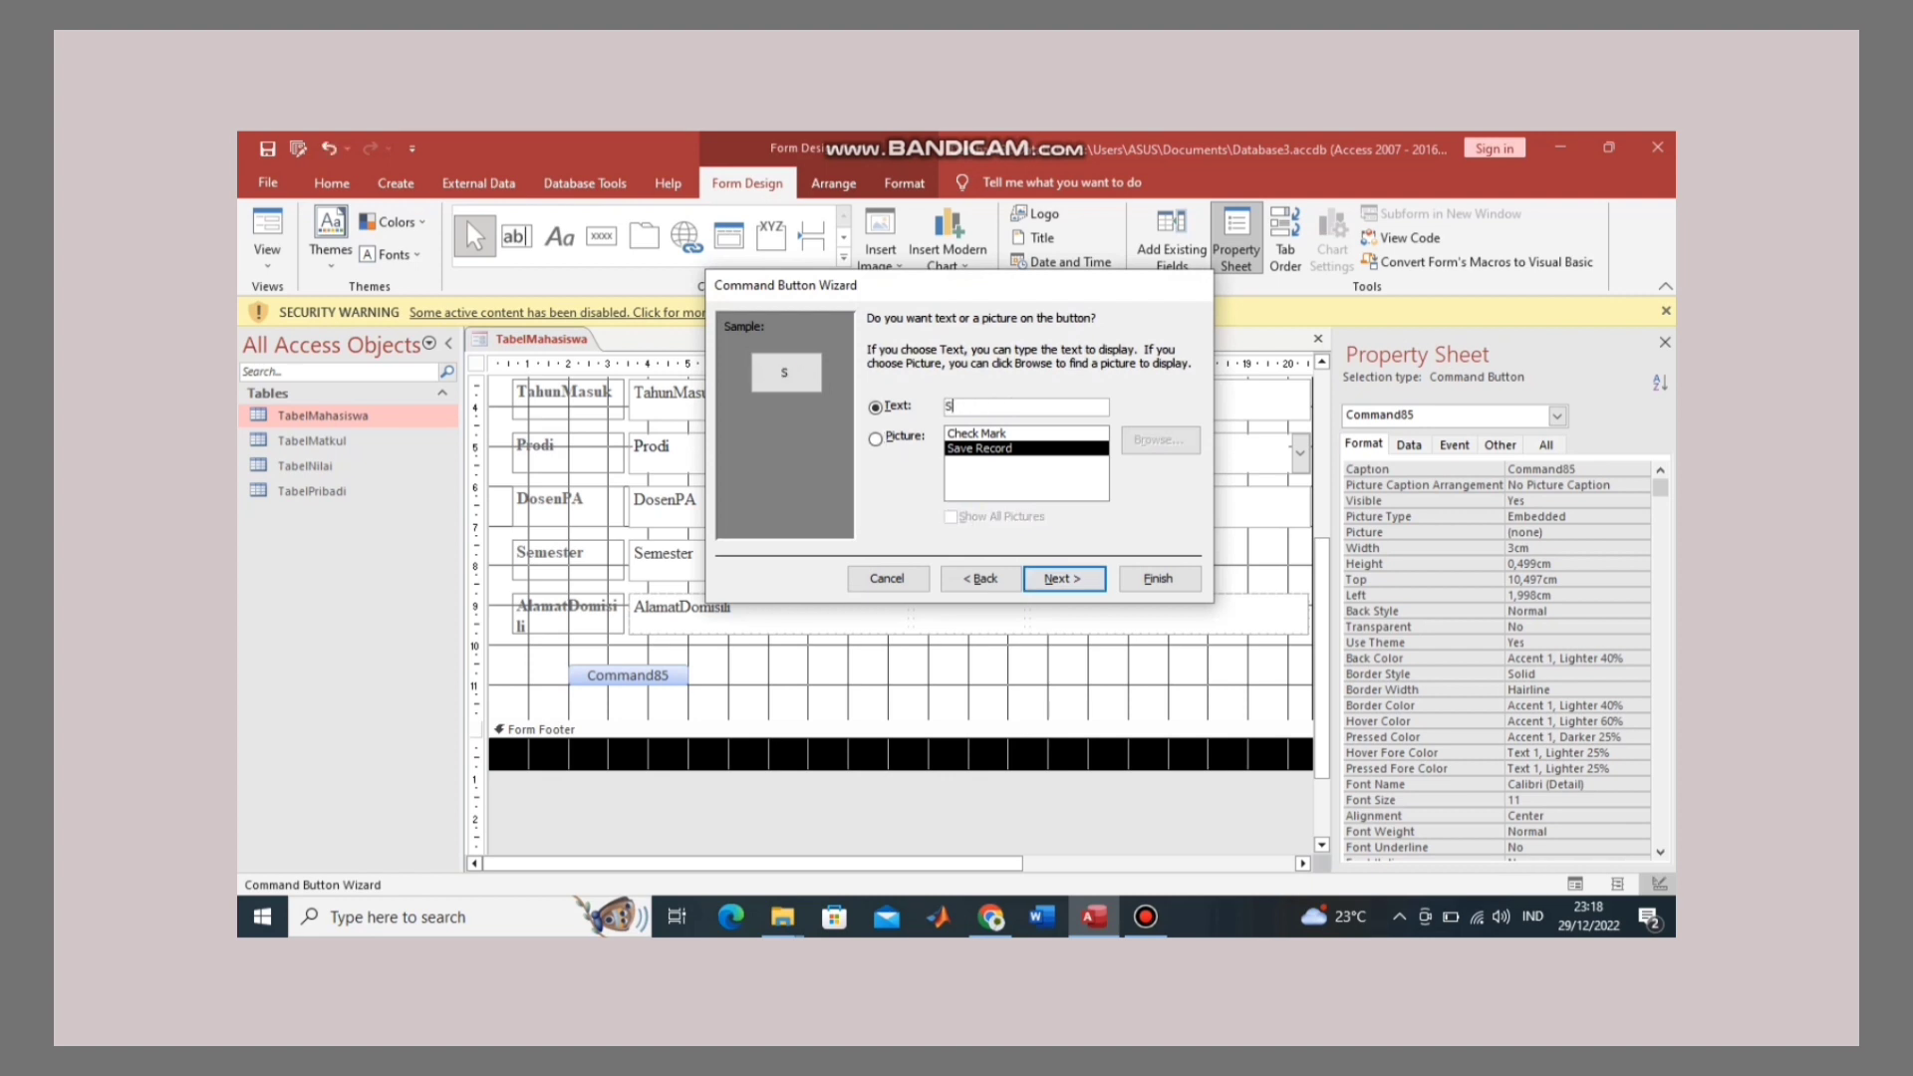
text(impan)
click(1062, 578)
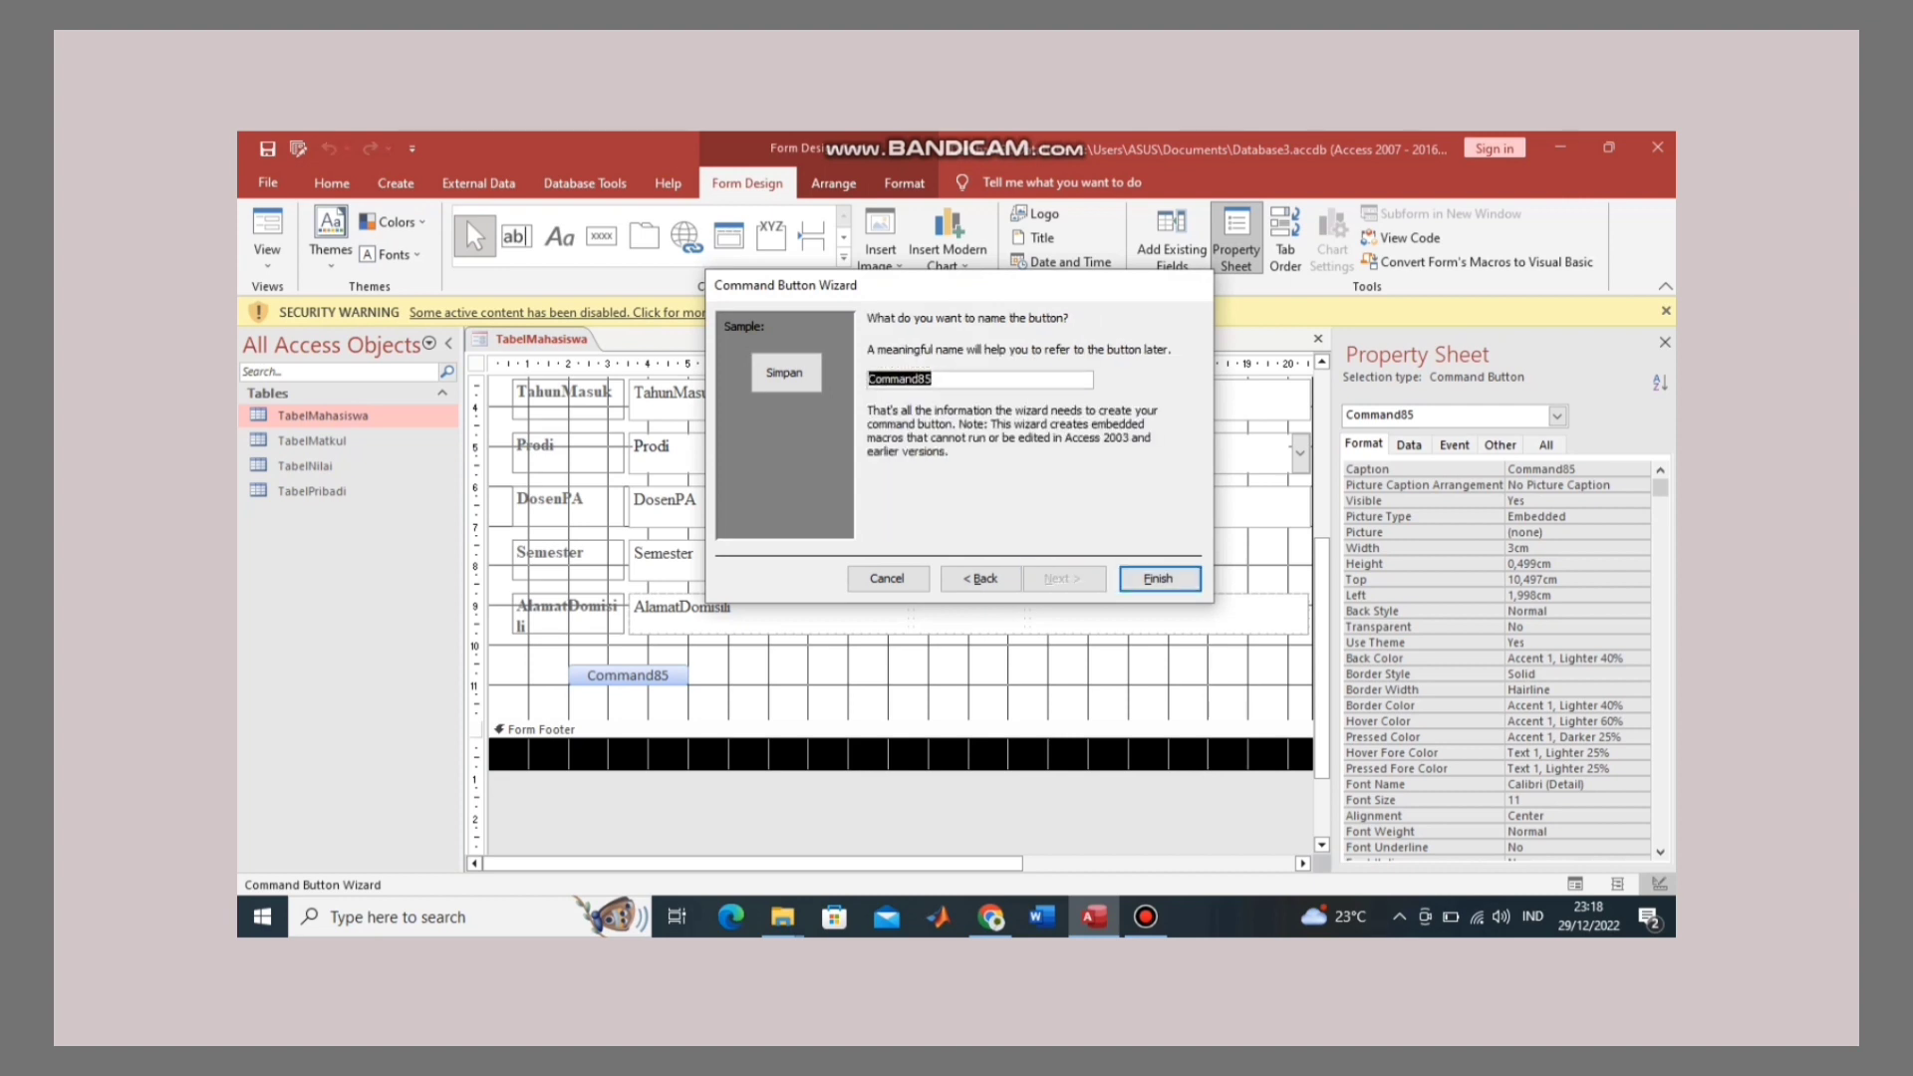
click(1157, 577)
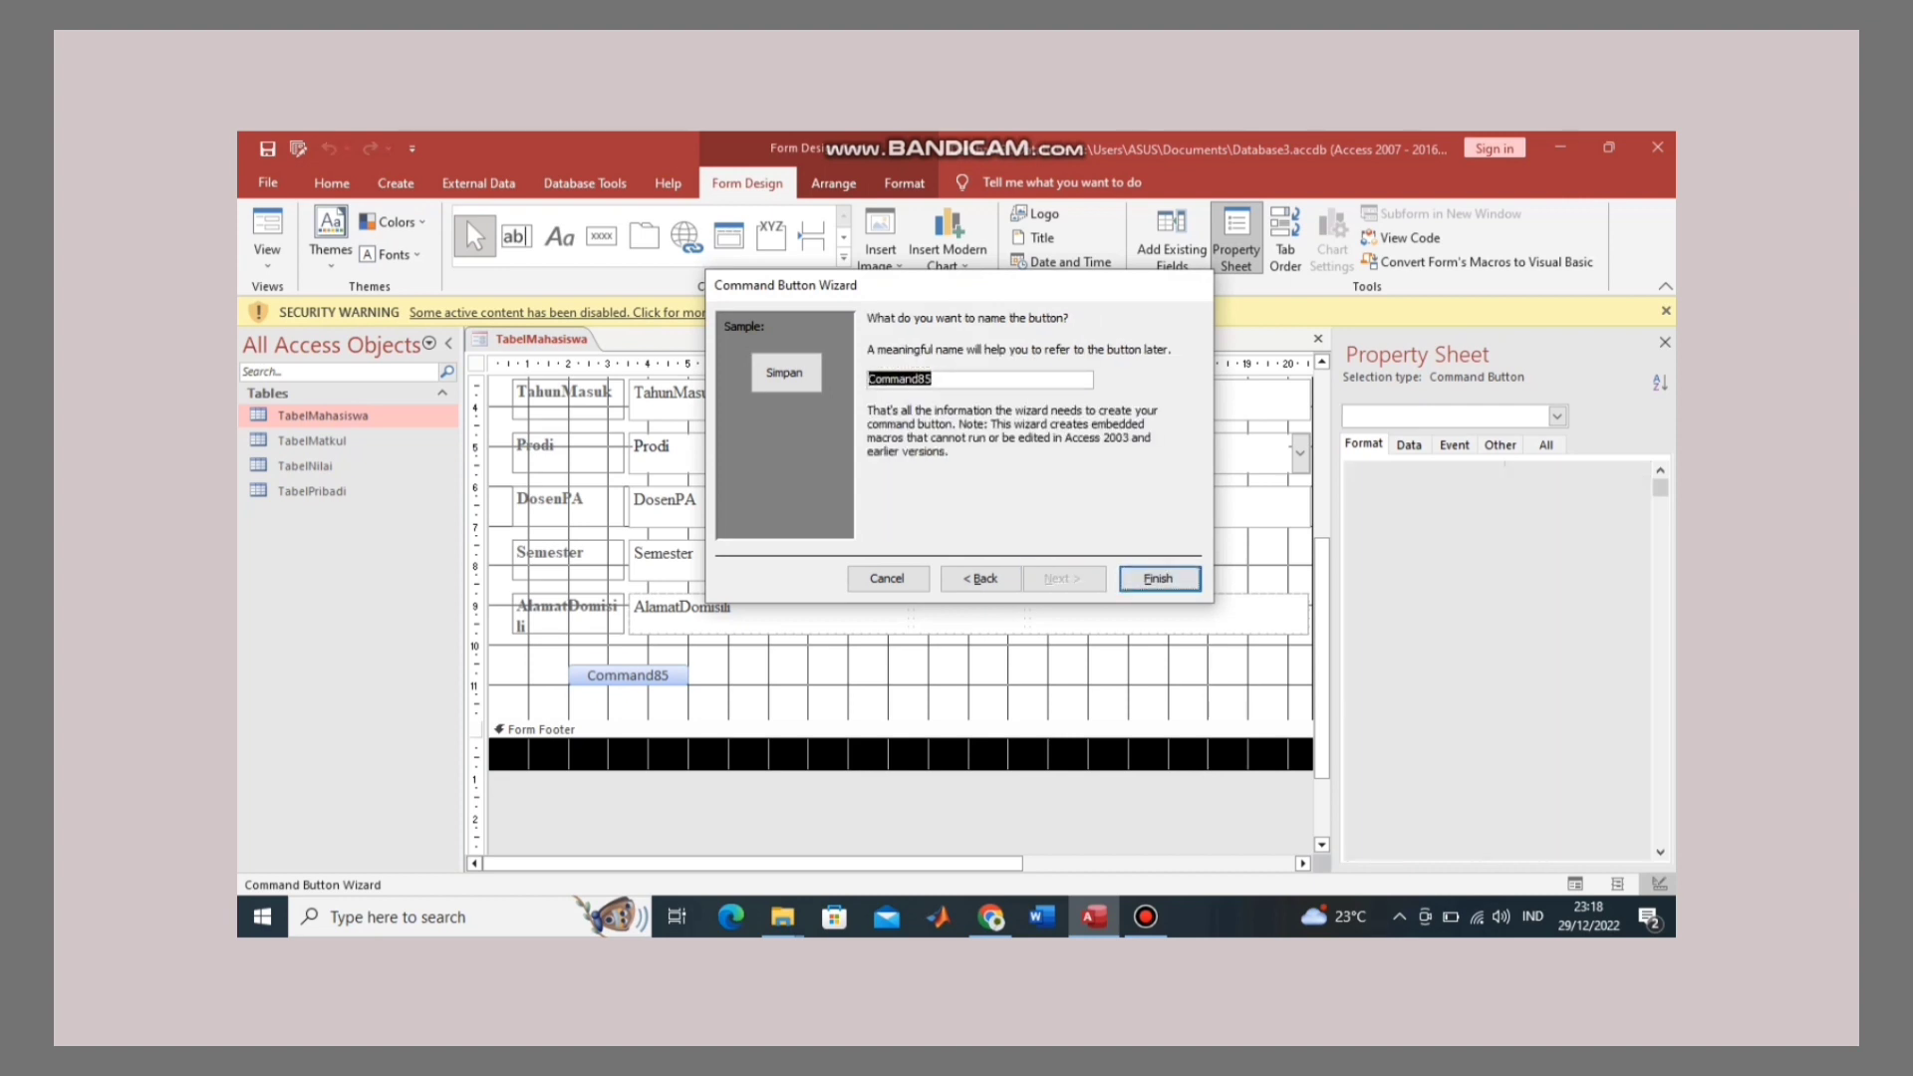
click(757, 687)
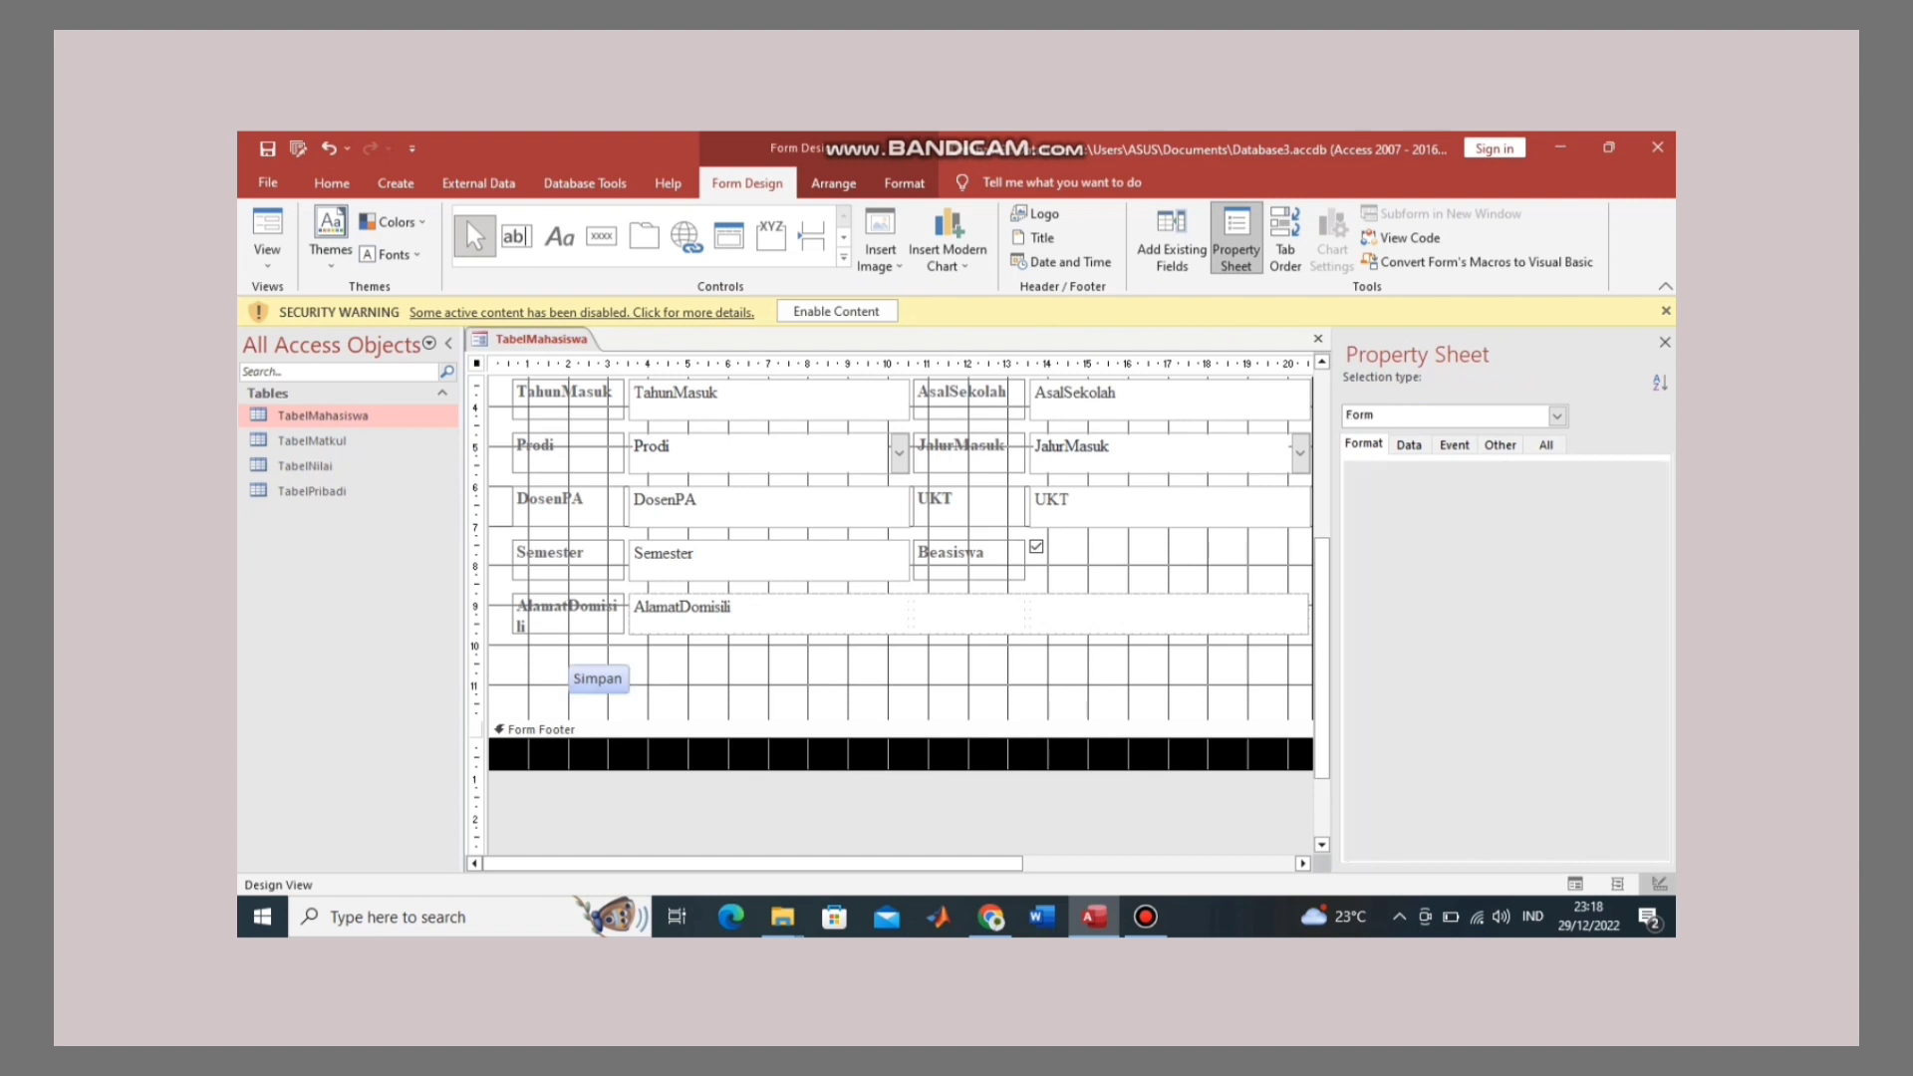
Step: Add a 'Hapus' text button to the right of Simpan using the Delete Record action
click(601, 236)
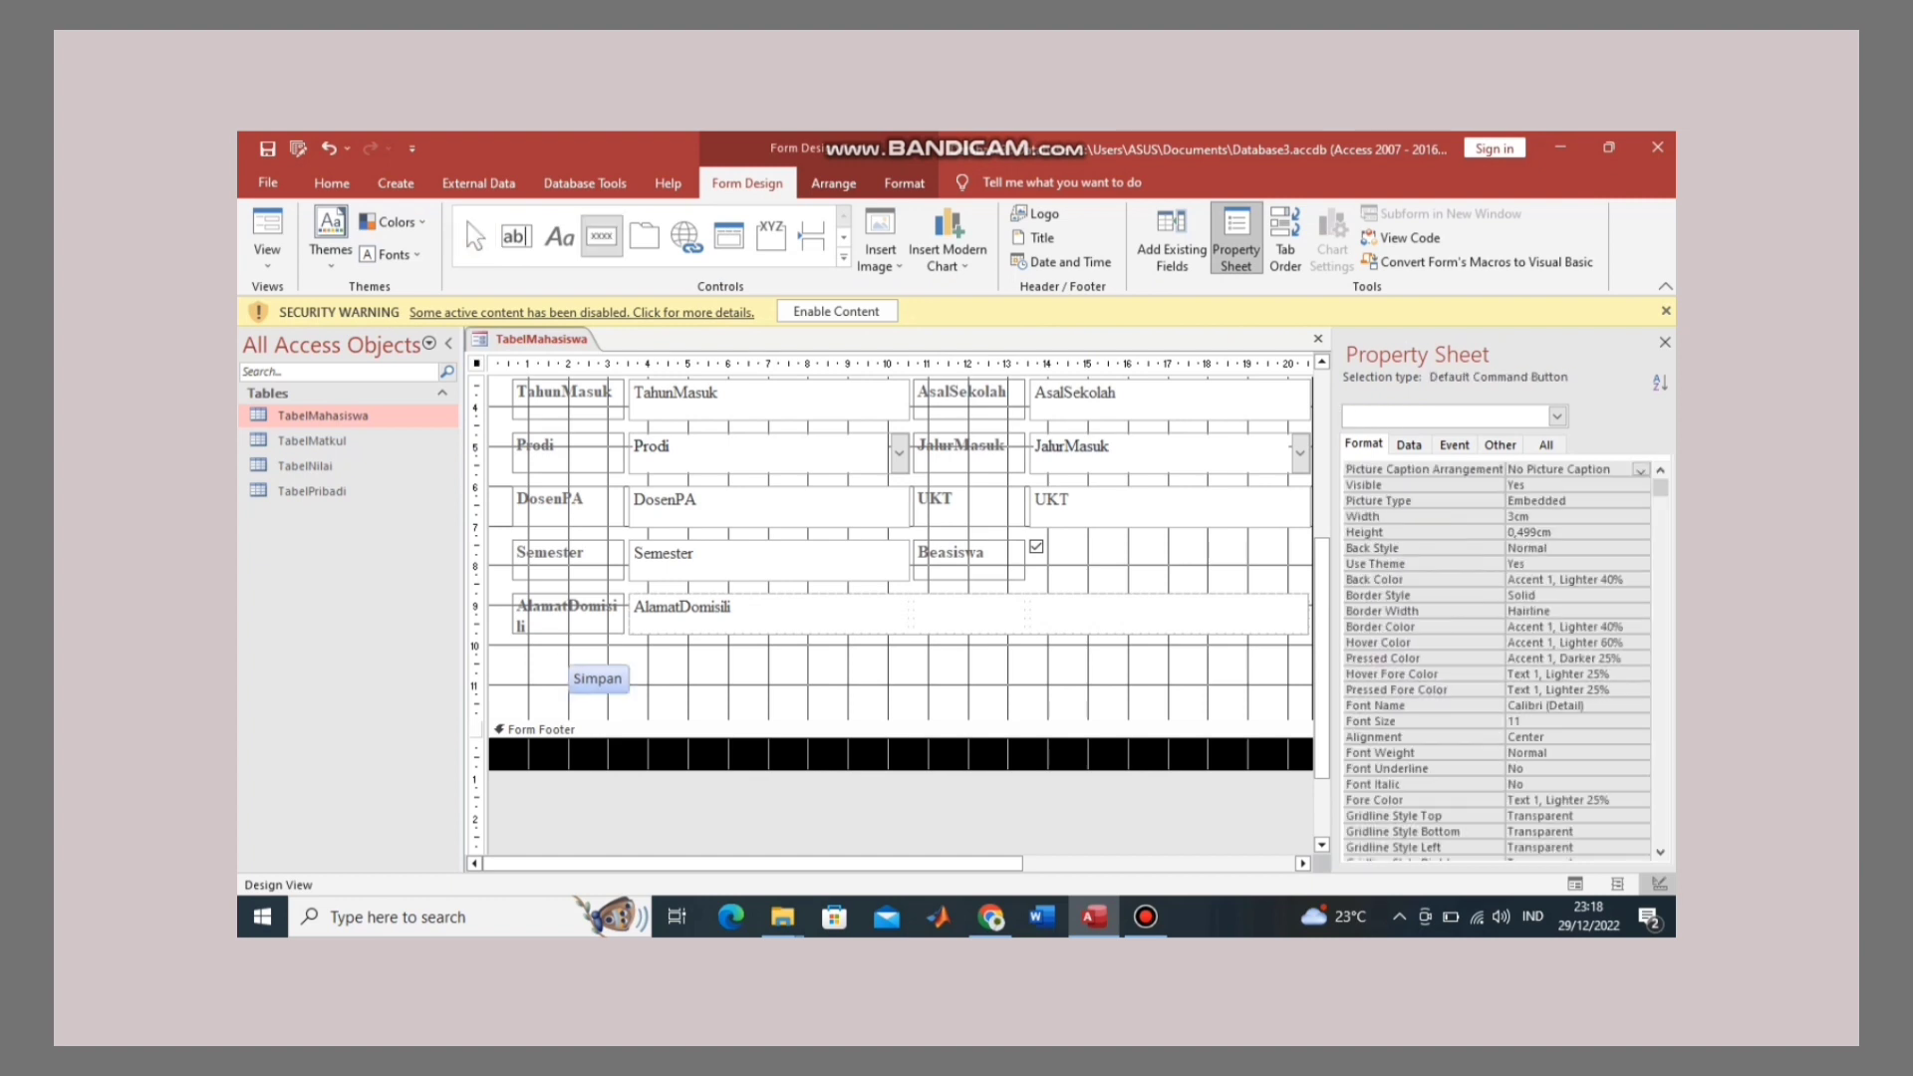
click(685, 673)
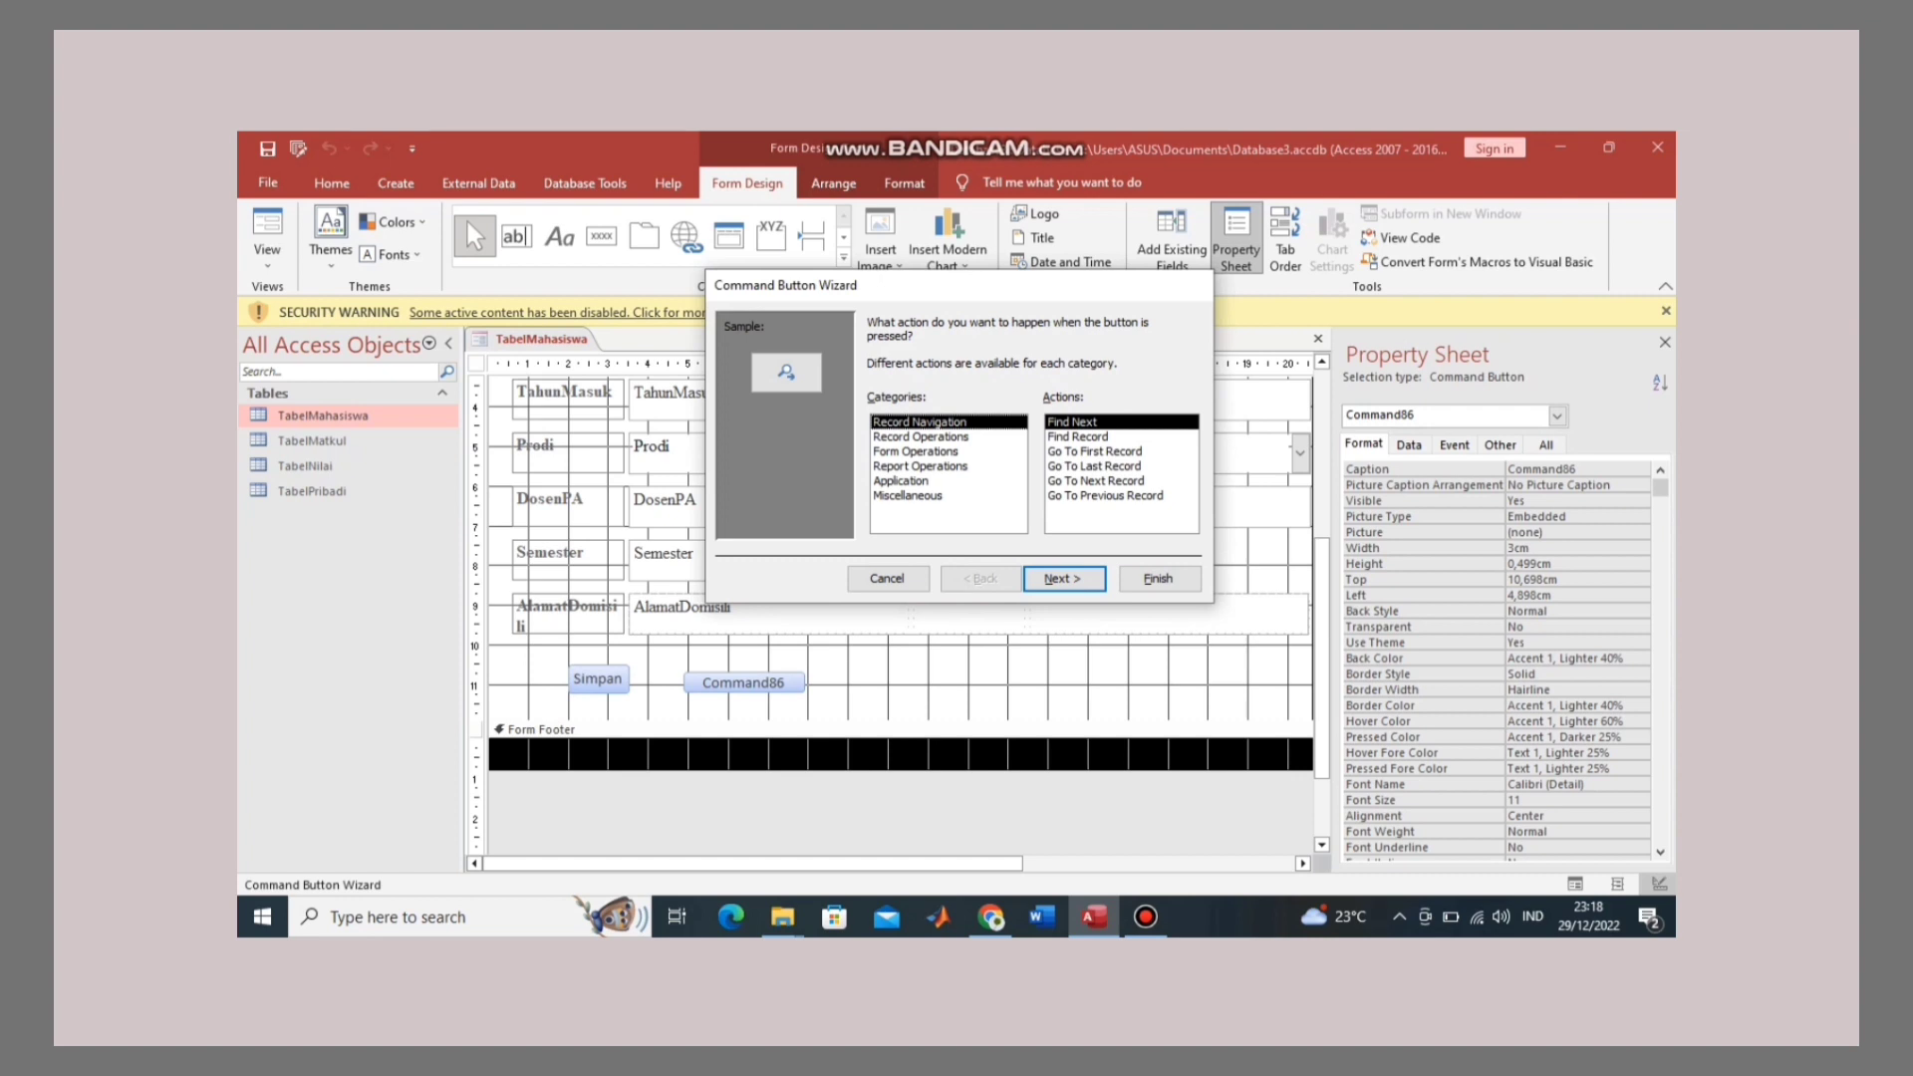
click(920, 437)
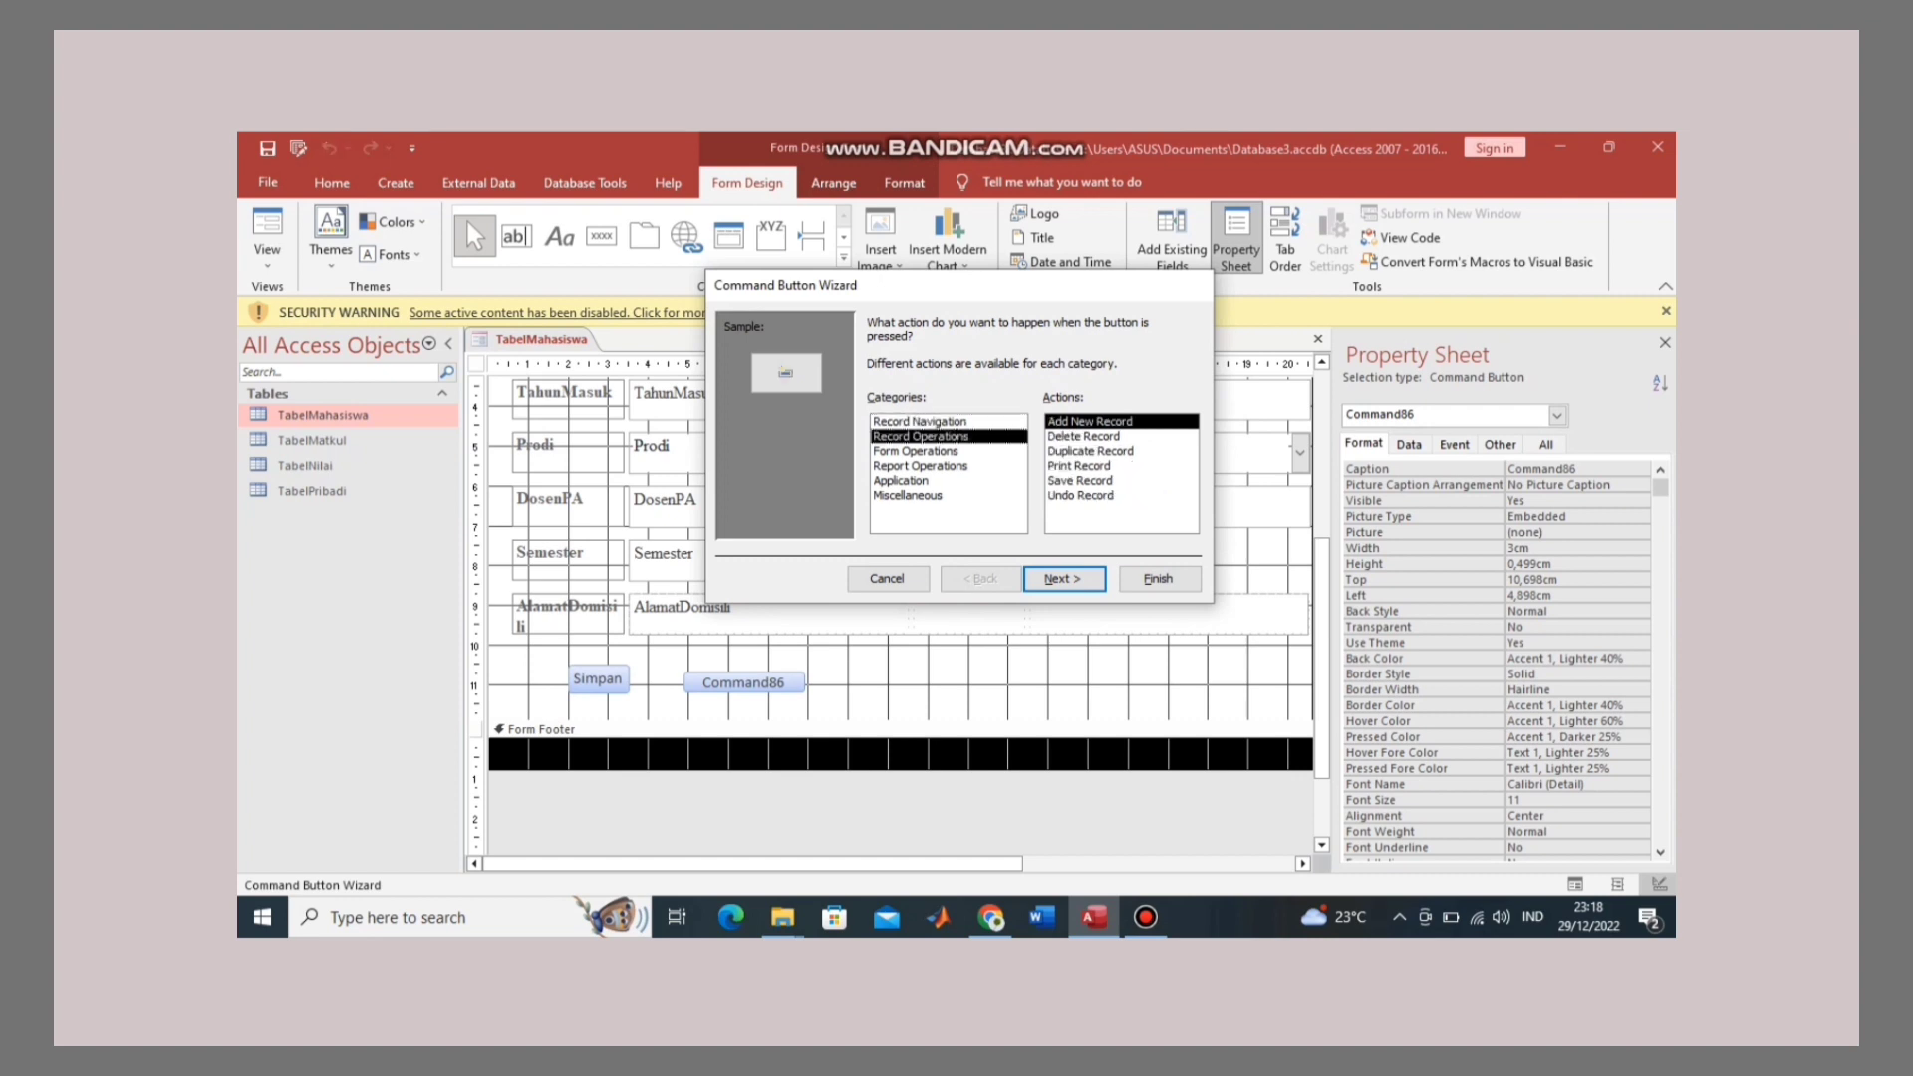
click(1083, 436)
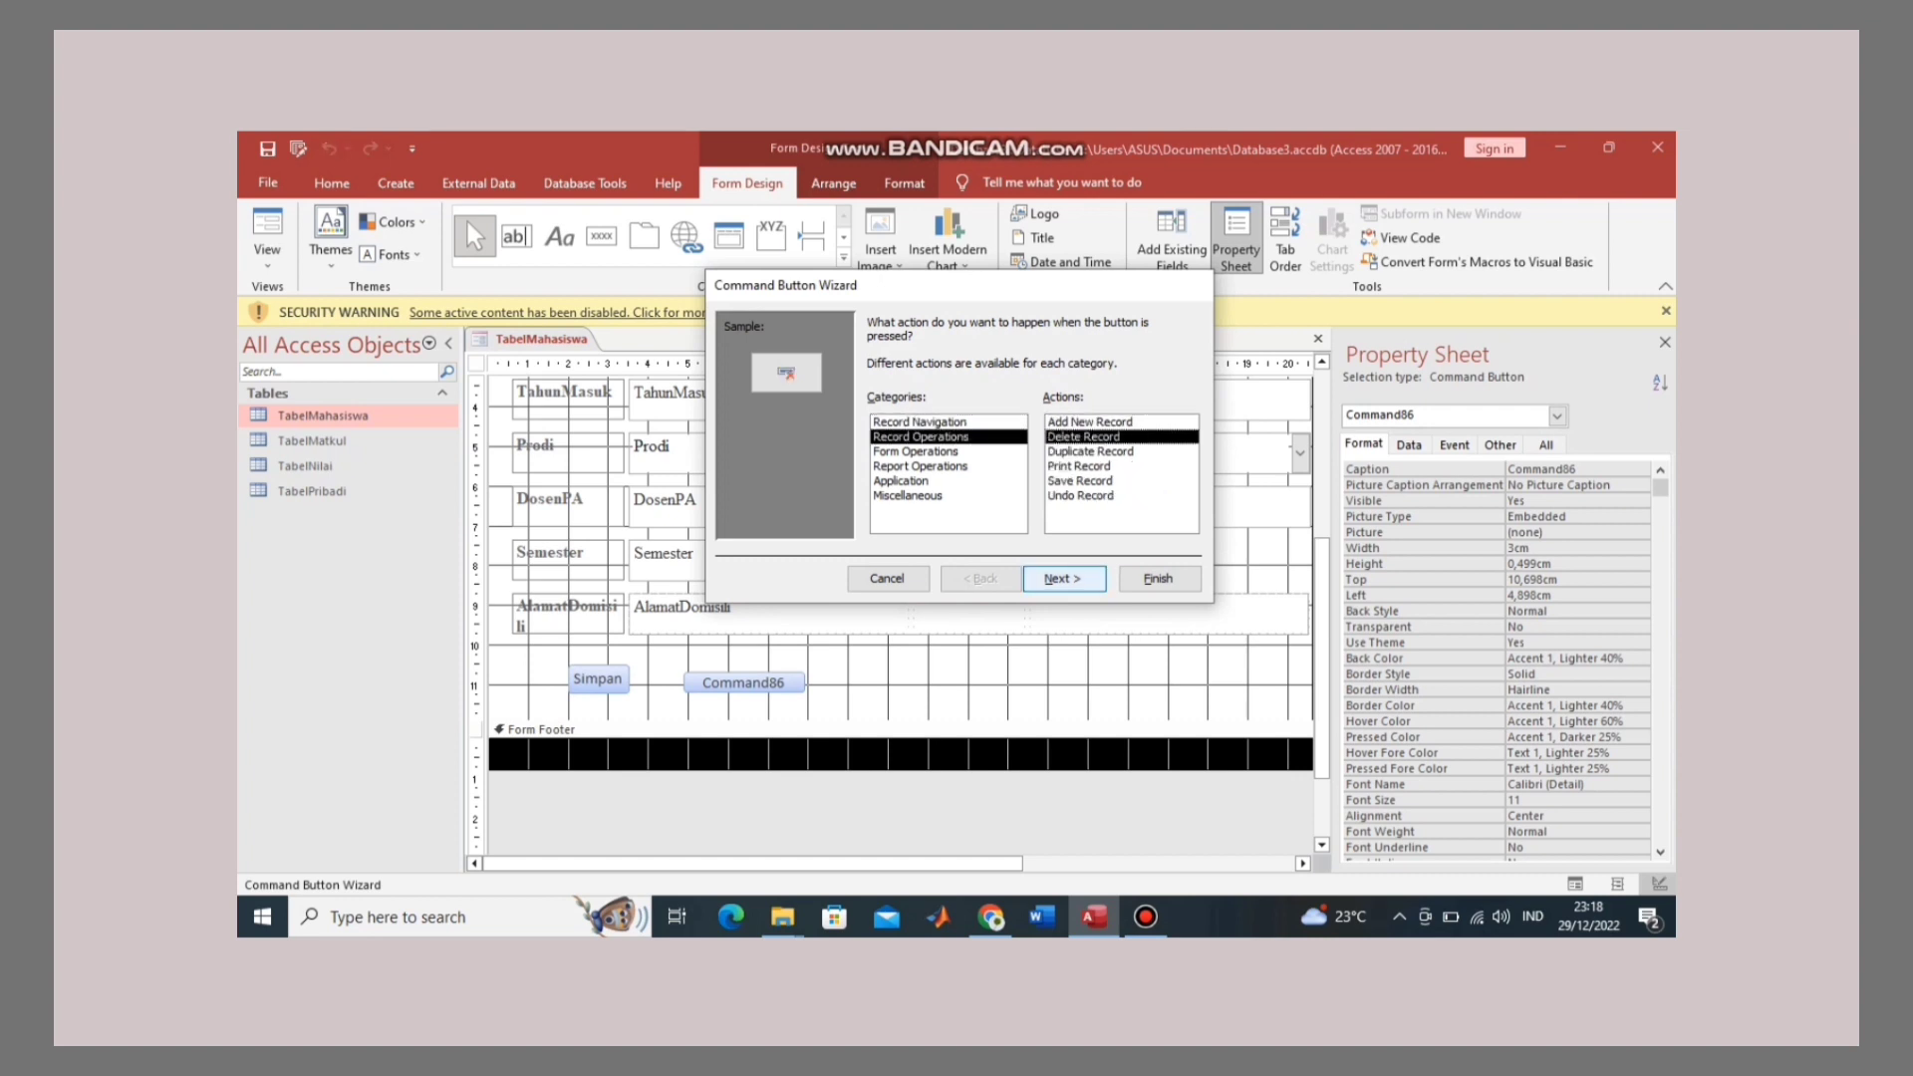
key(Return)
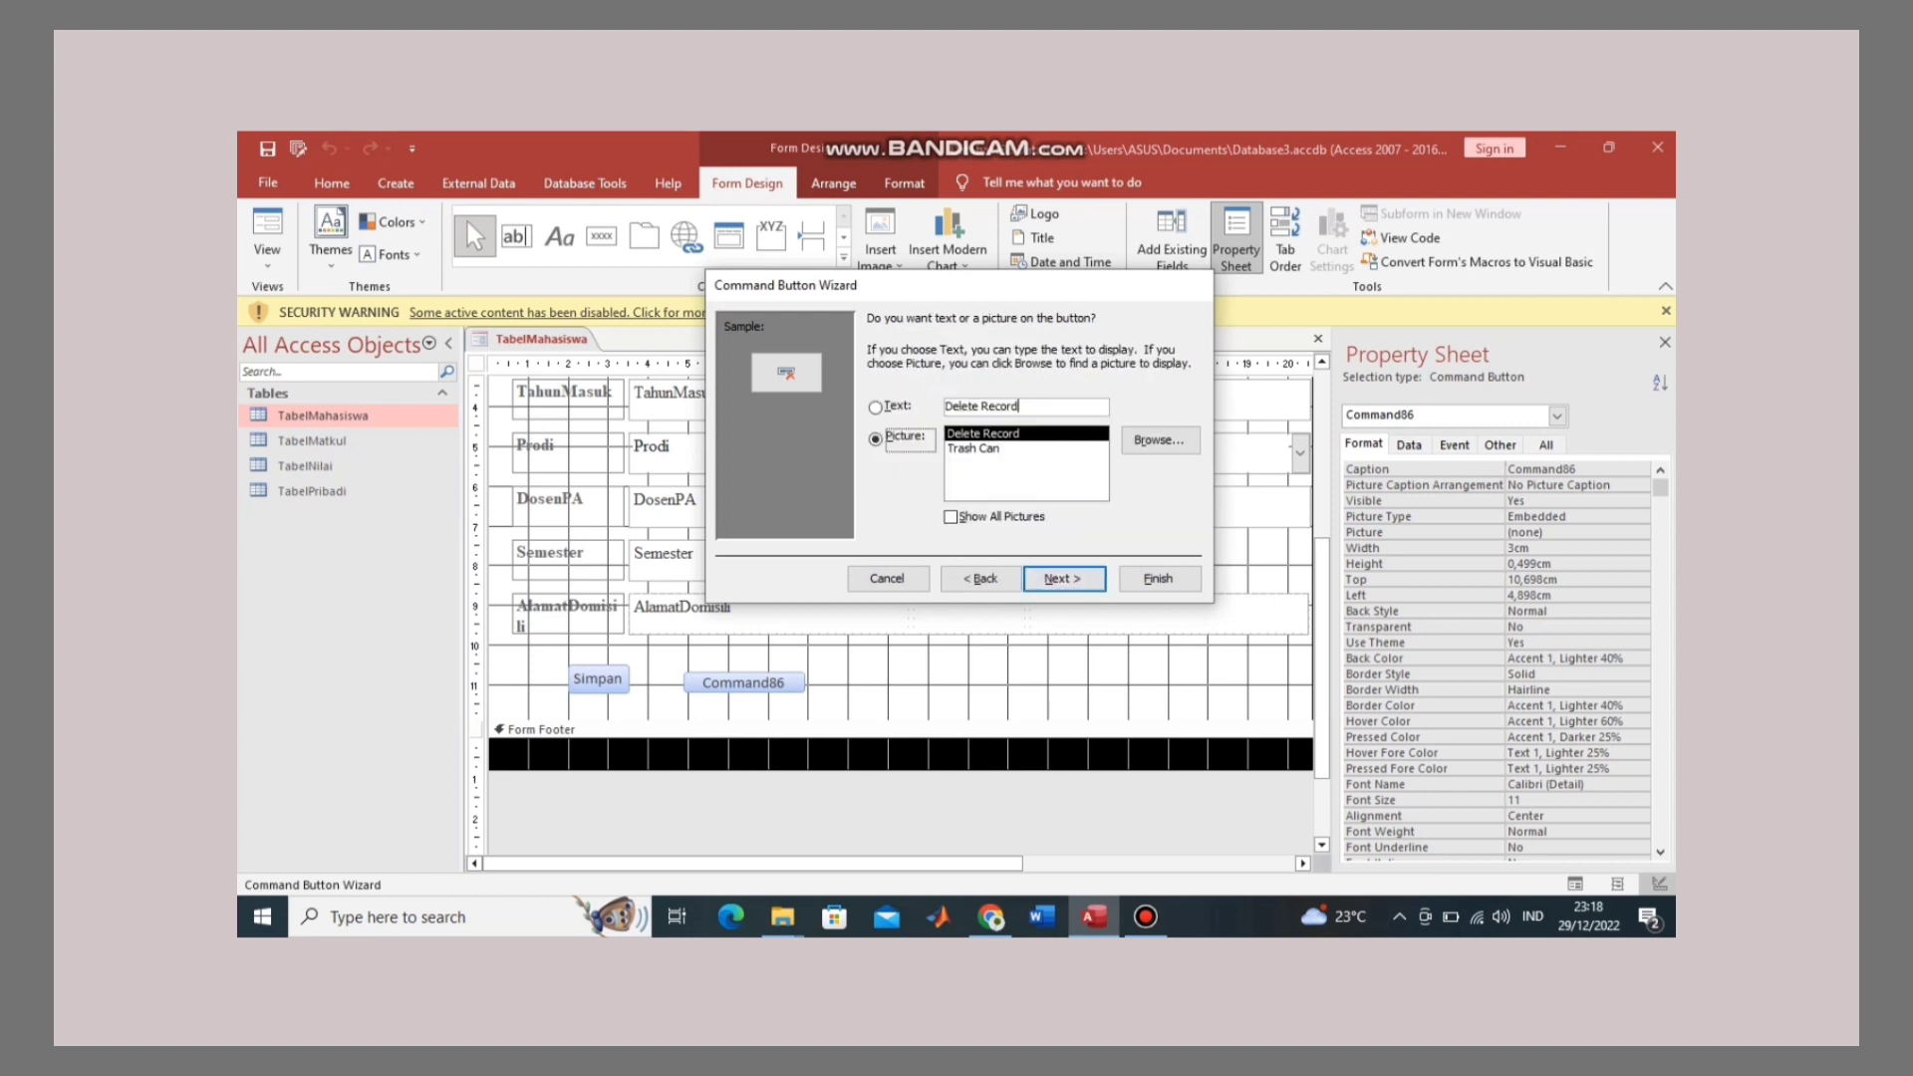
click(1017, 406)
key(BackSpace)
key(BackSpace)
key(BackSpace)
key(BackSpace)
key(BackSpace)
key(BackSpace)
key(BackSpace)
key(BackSpace)
key(BackSpace)
key(BackSpace)
key(BackSpace)
key(BackSpace)
key(BackSpace)
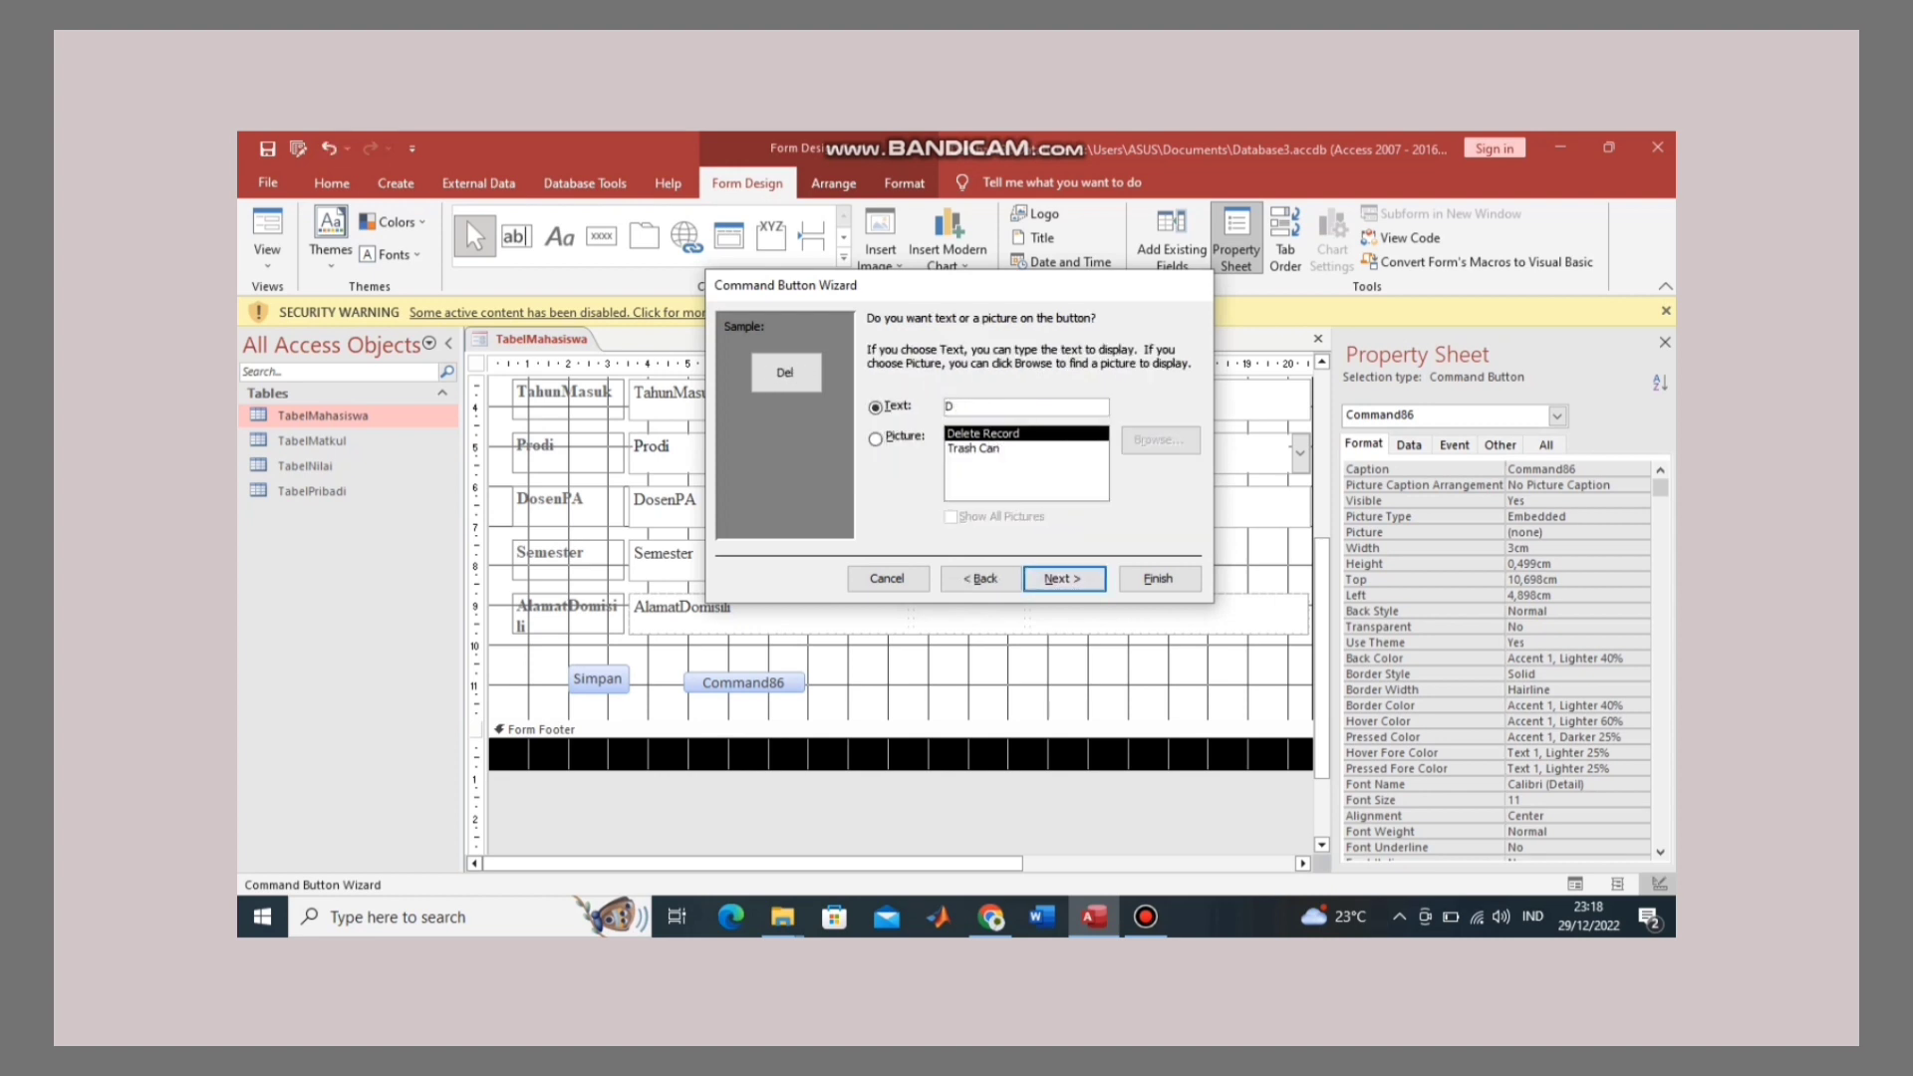
text(HA)
text(apus)
key(Return)
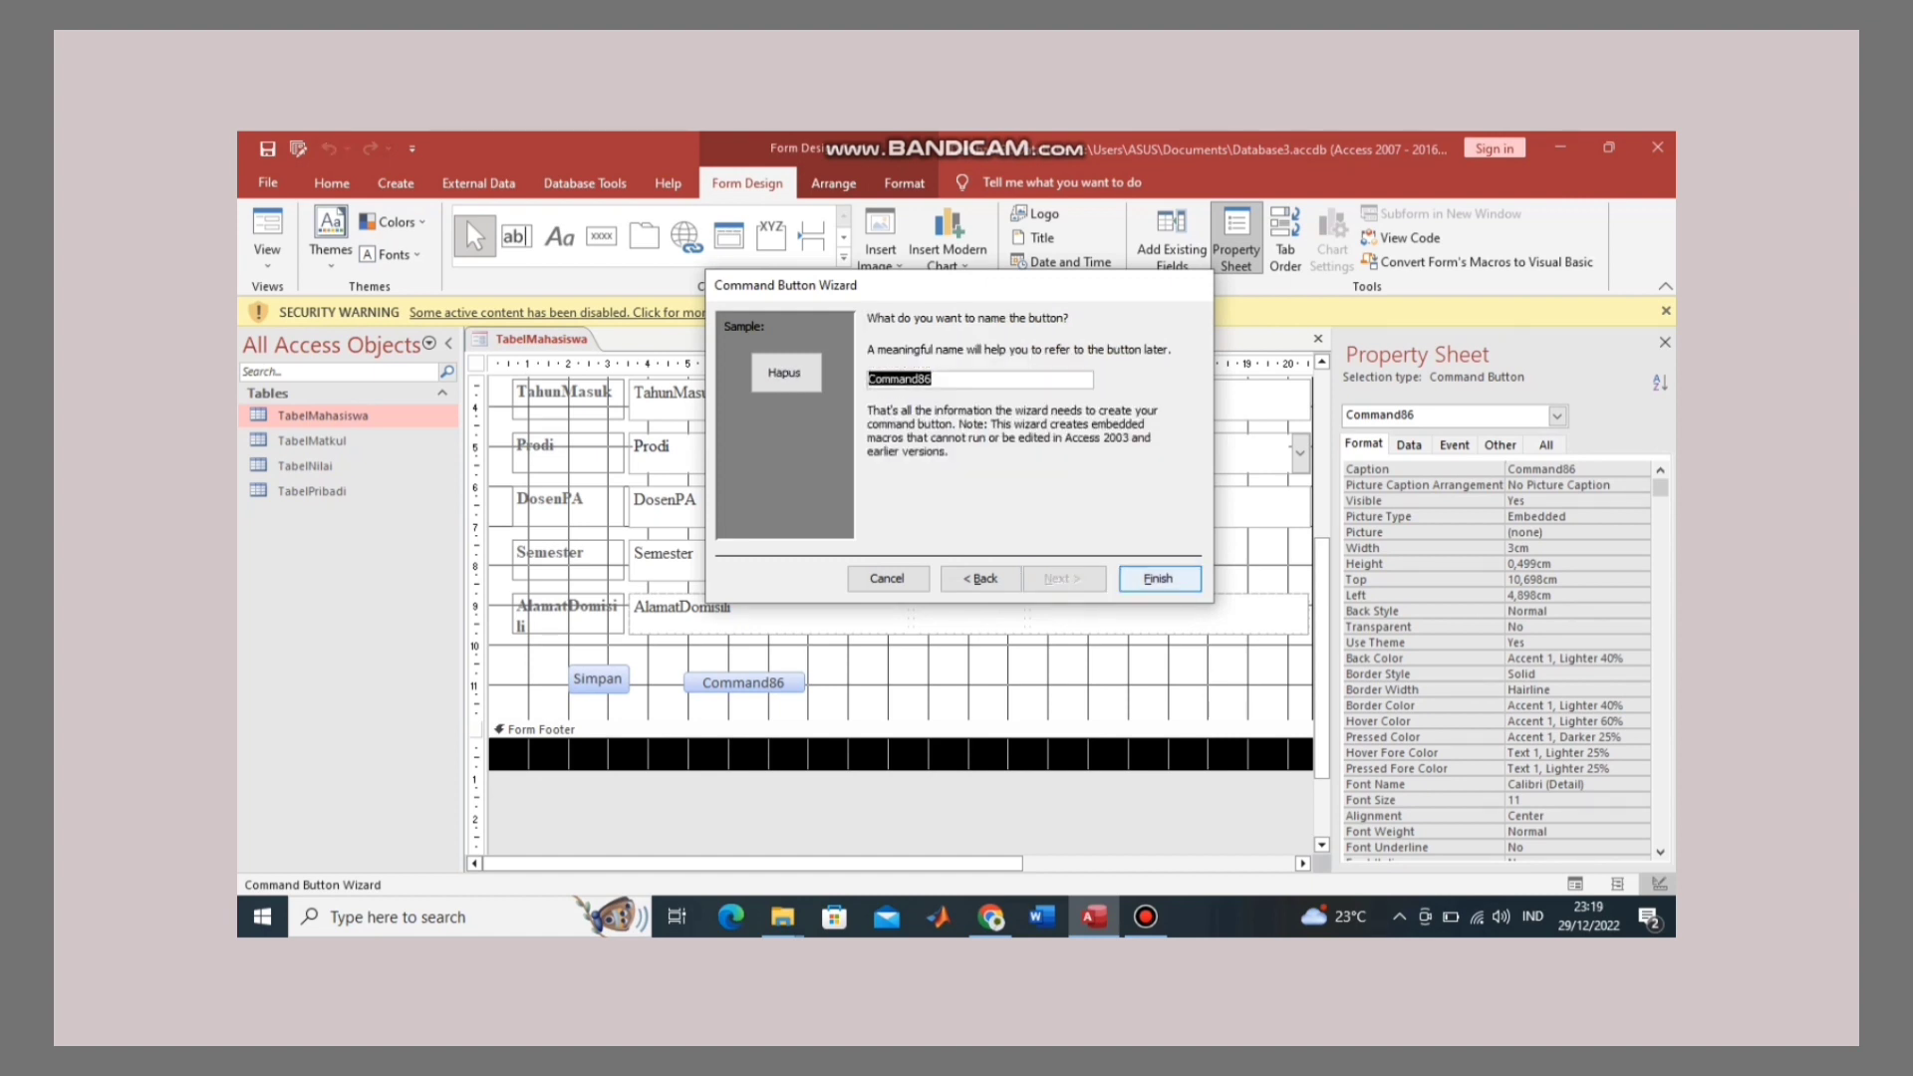
key(Return)
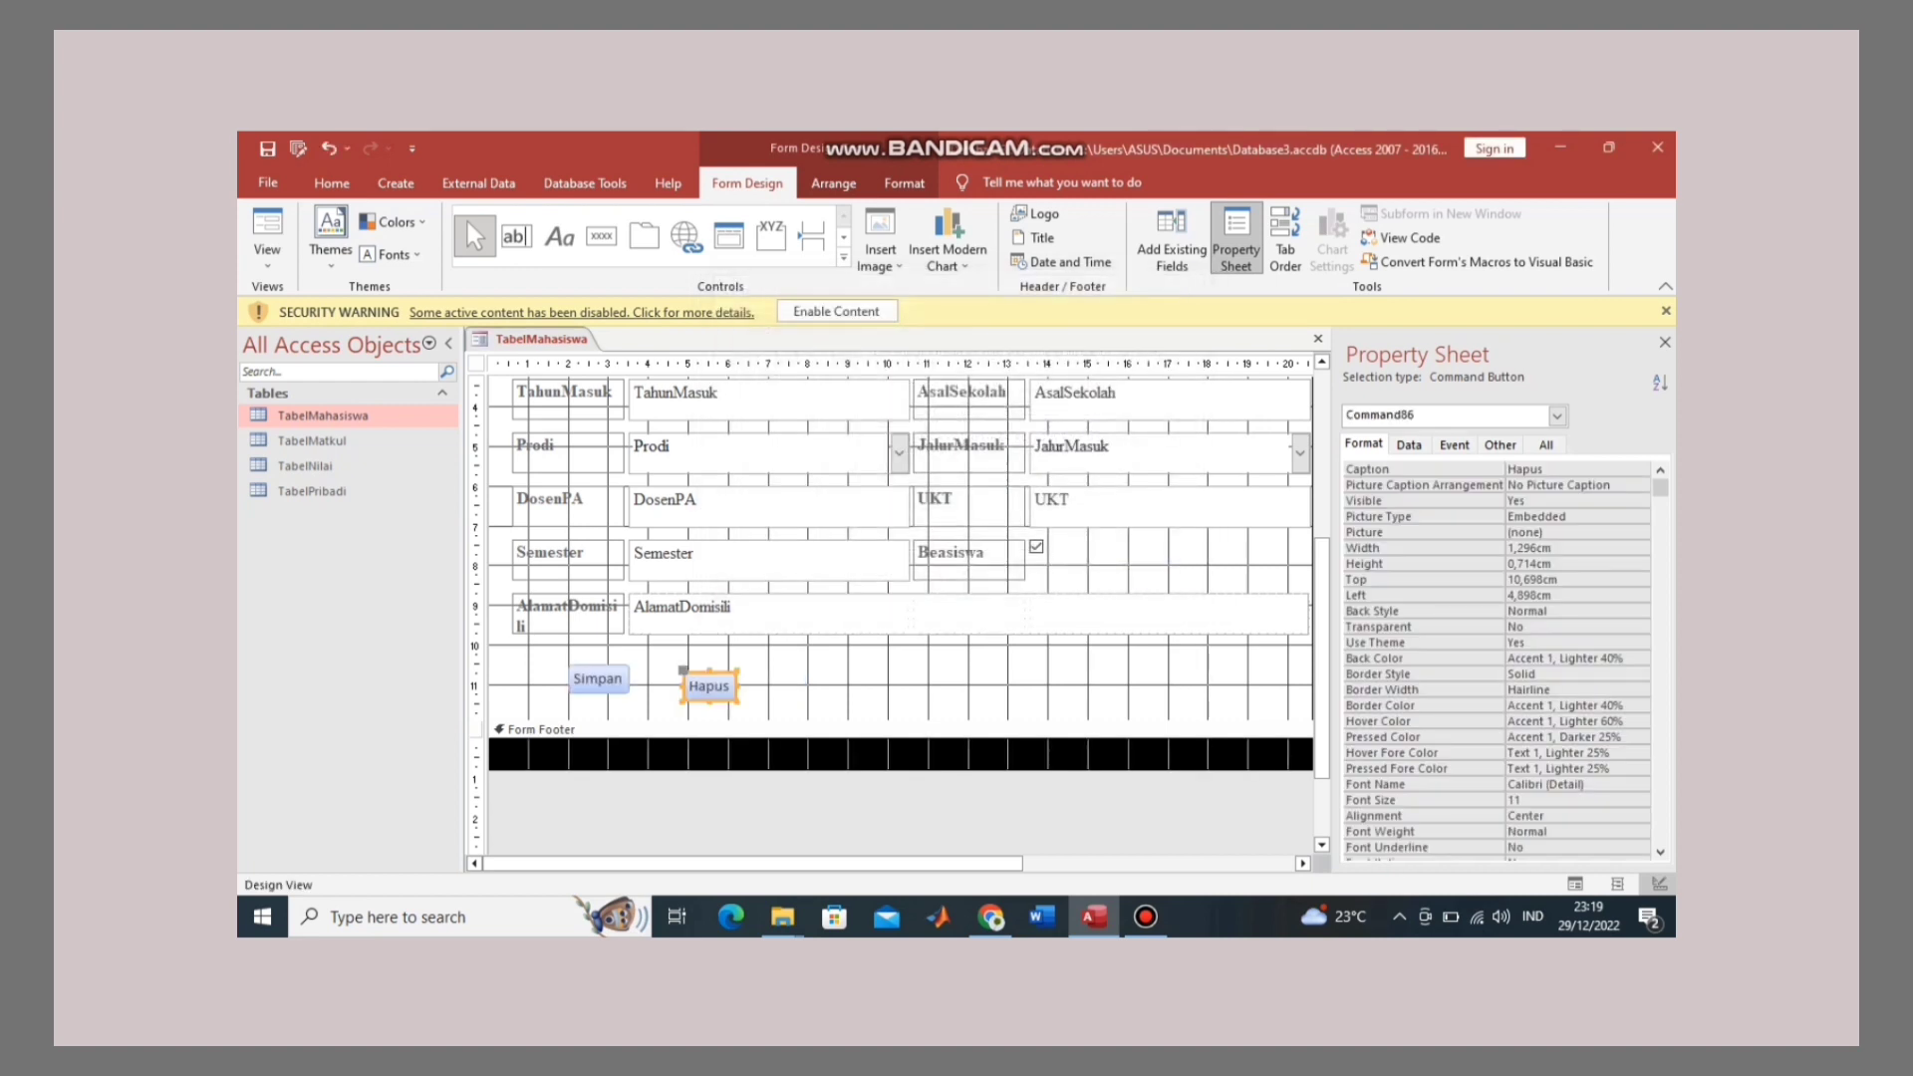
click(601, 236)
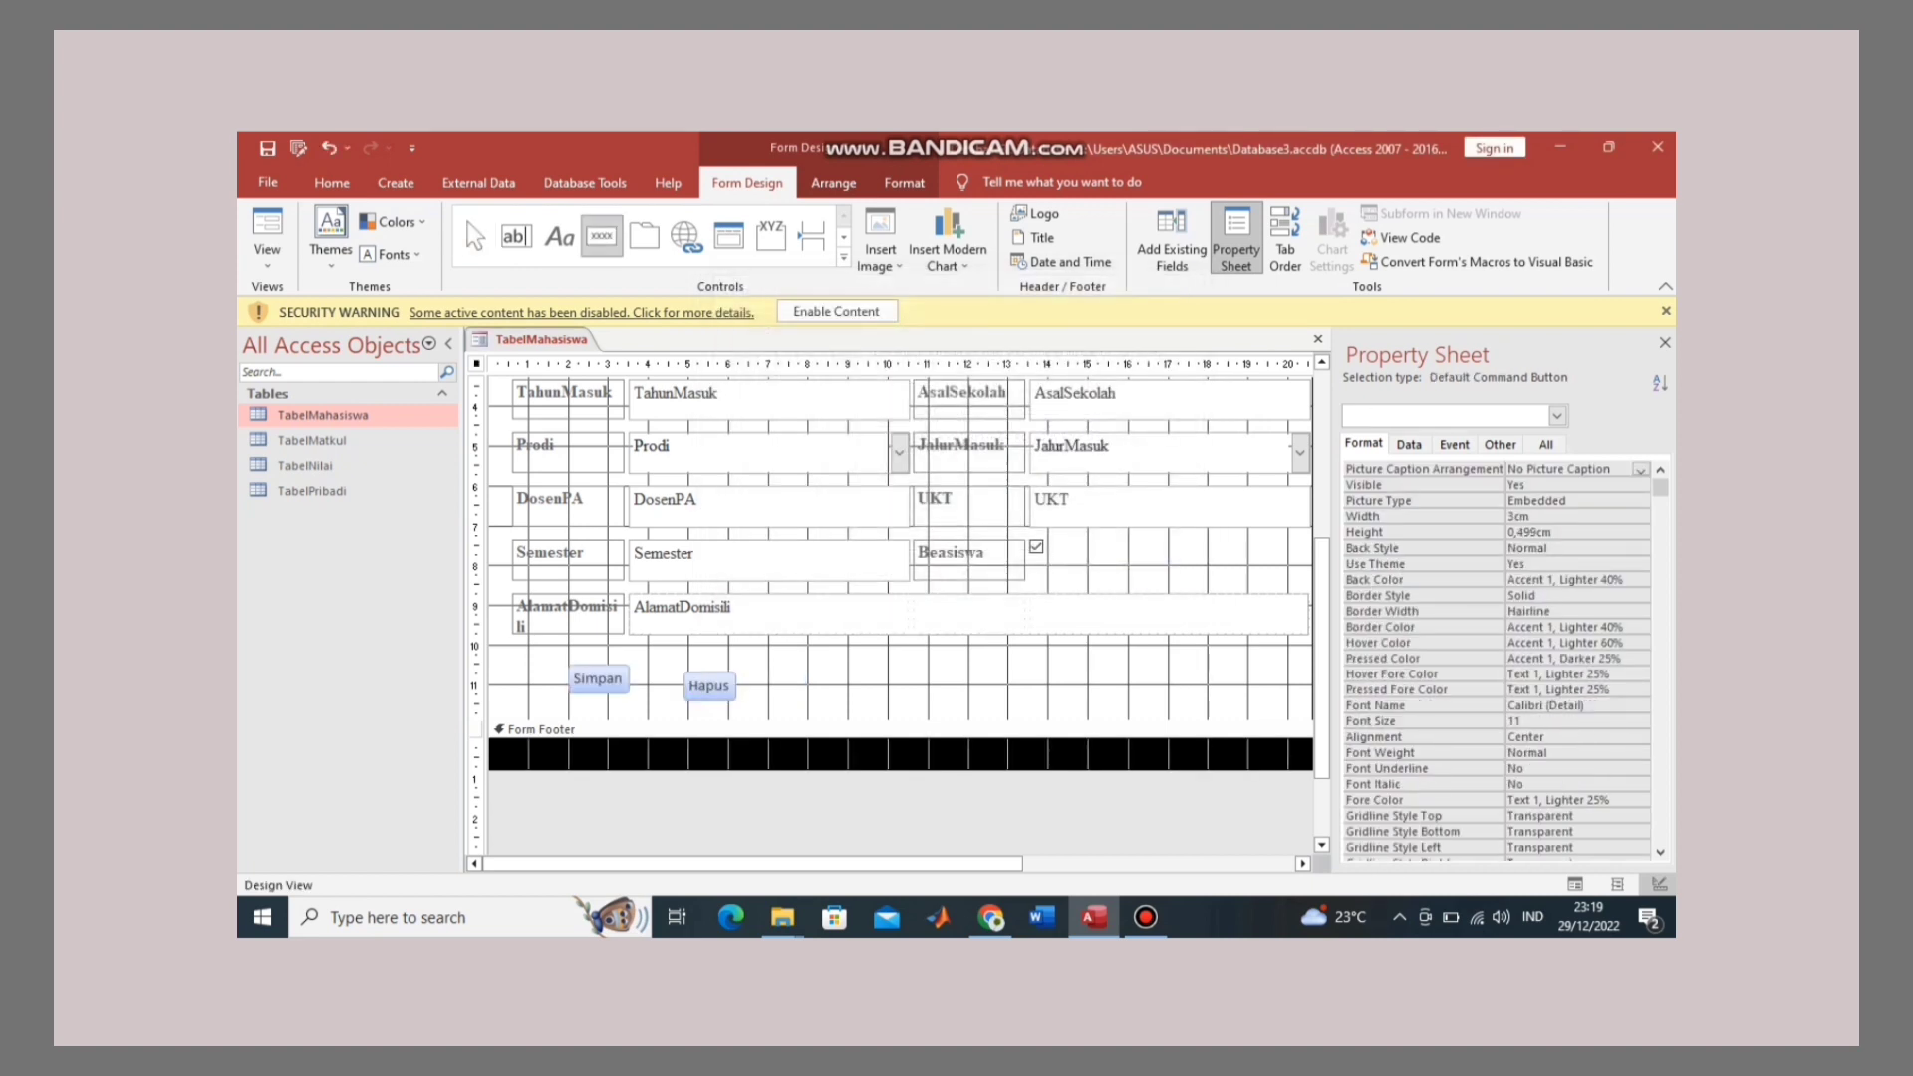
Step: Draw a 'Baru' button right of Hapus that adds a new record
drag(802, 674, 921, 698)
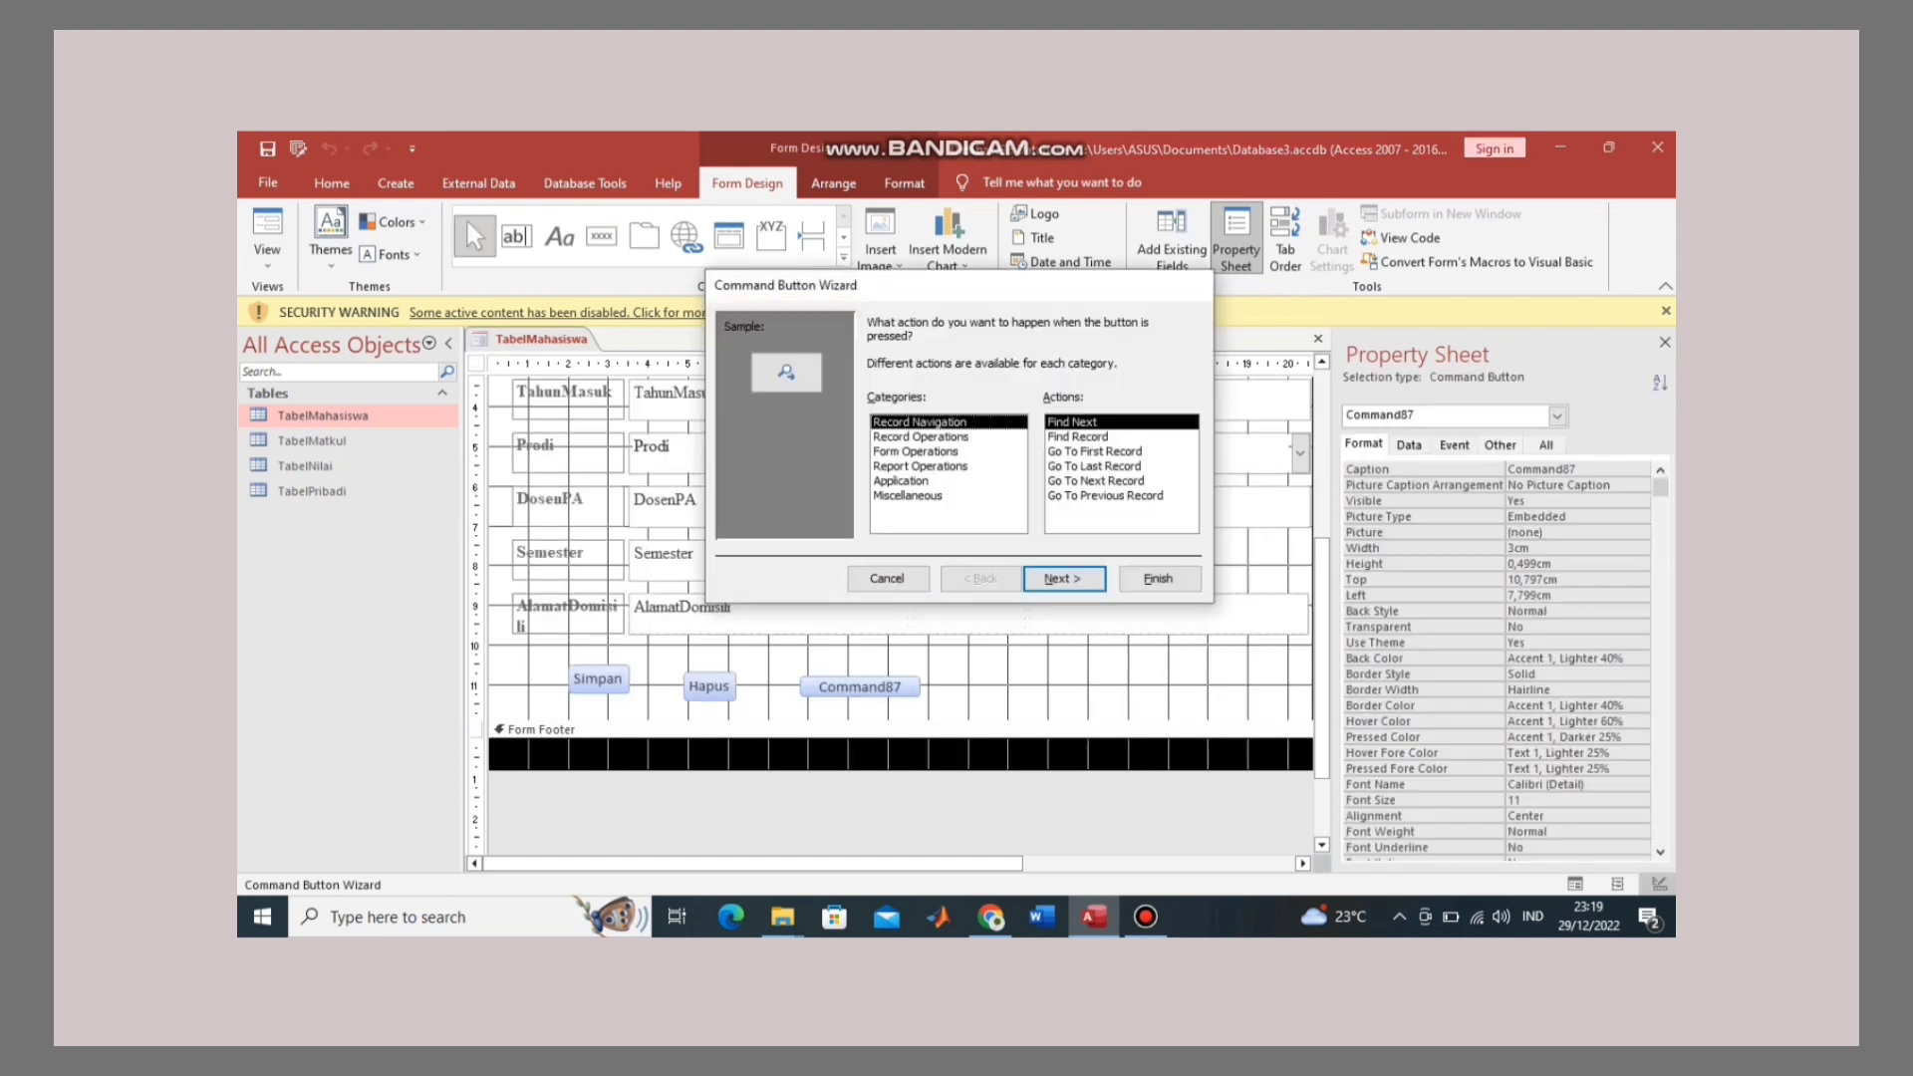
click(919, 437)
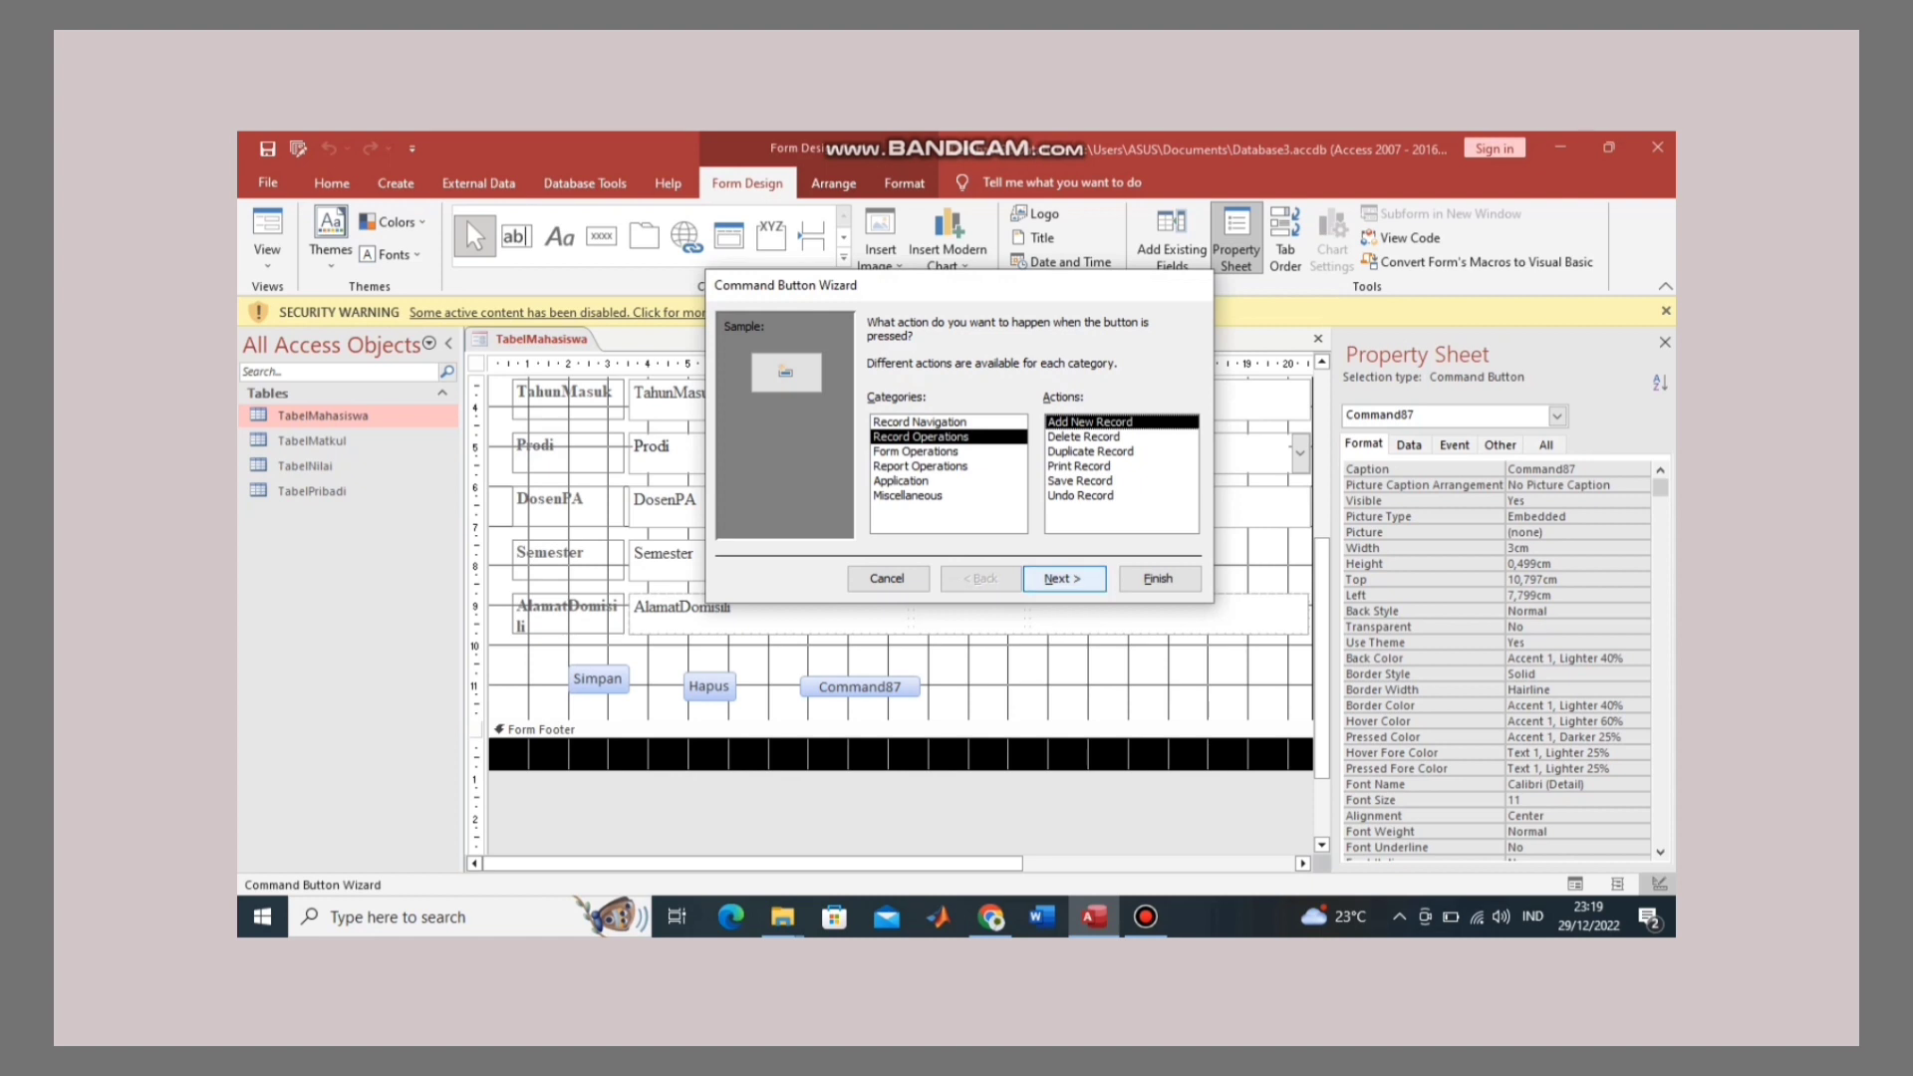
key(Return)
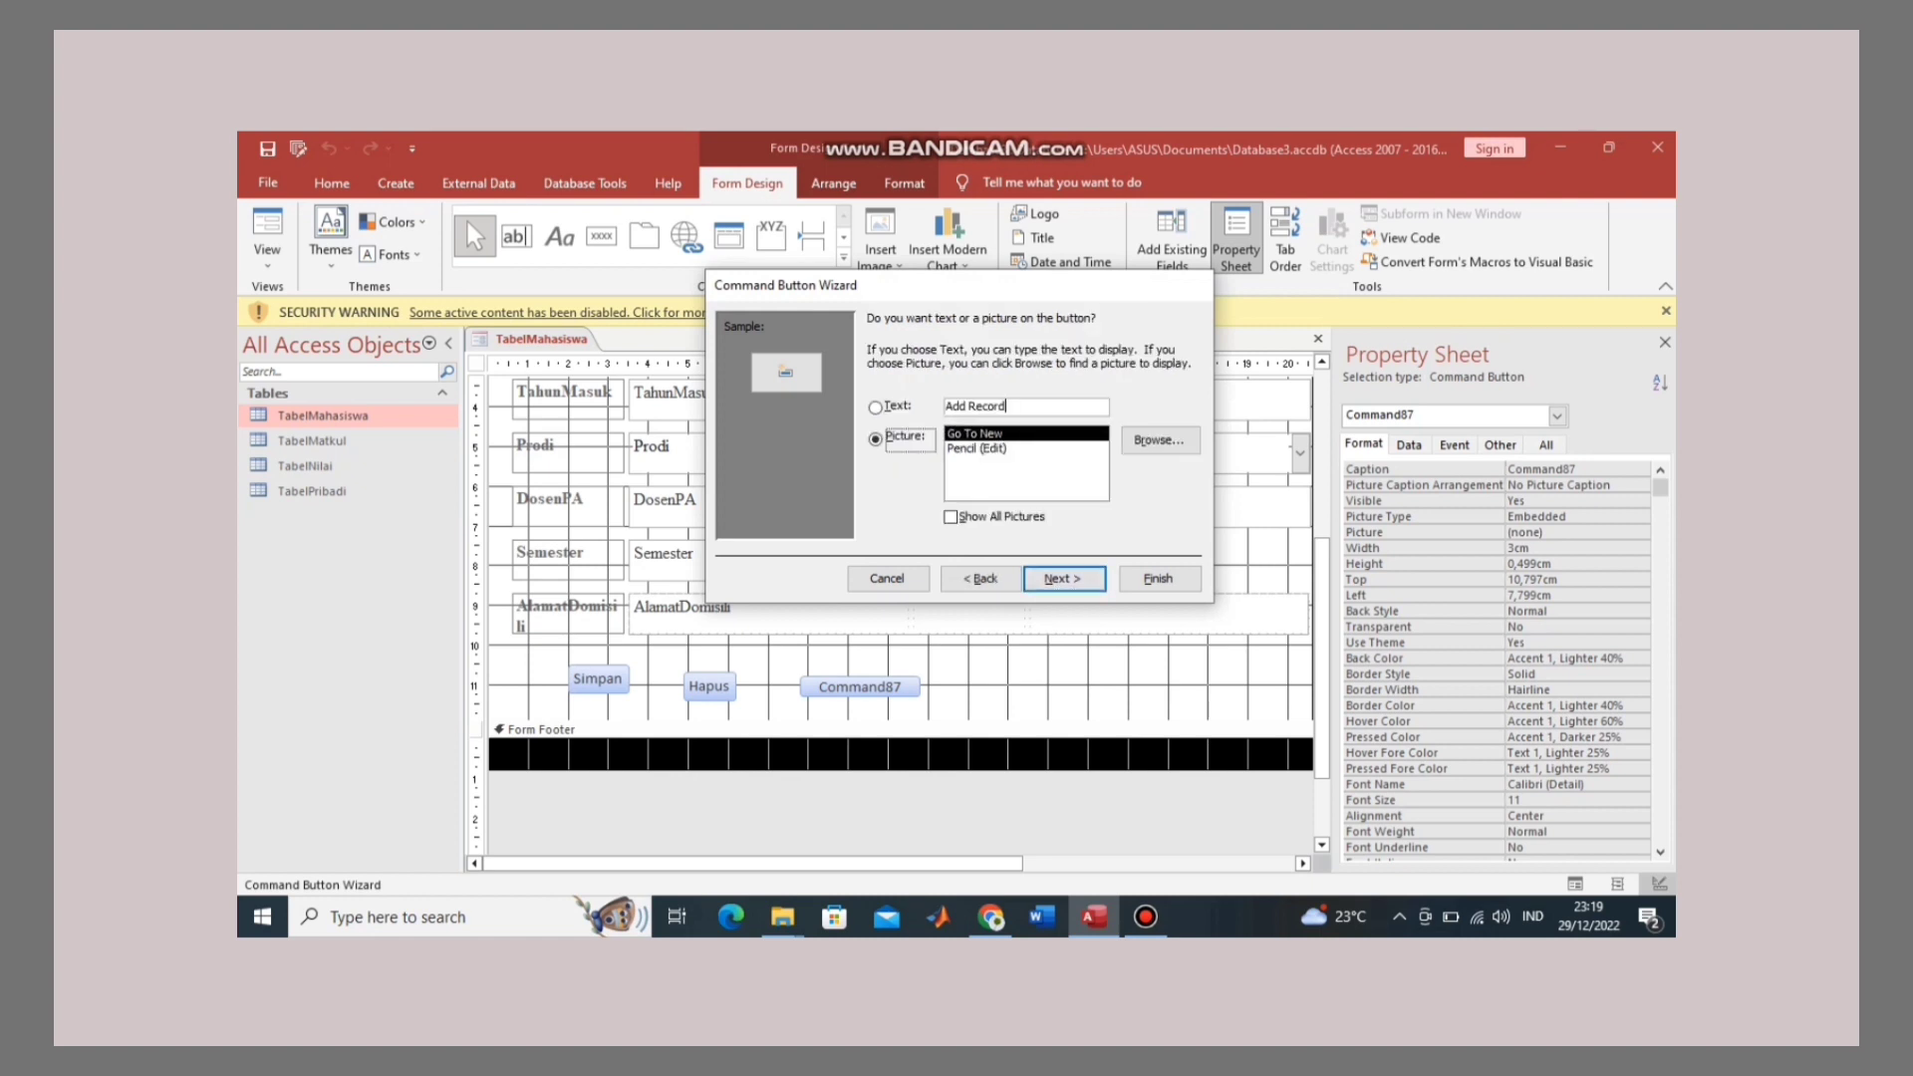
key(alt+t)
key(BackSpace)
key(BackSpace)
key(BackSpace)
key(BackSpace)
key(BackSpace)
key(BackSpace)
key(BackSpace)
key(BackSpace)
key(BackSpace)
key(BackSpace)
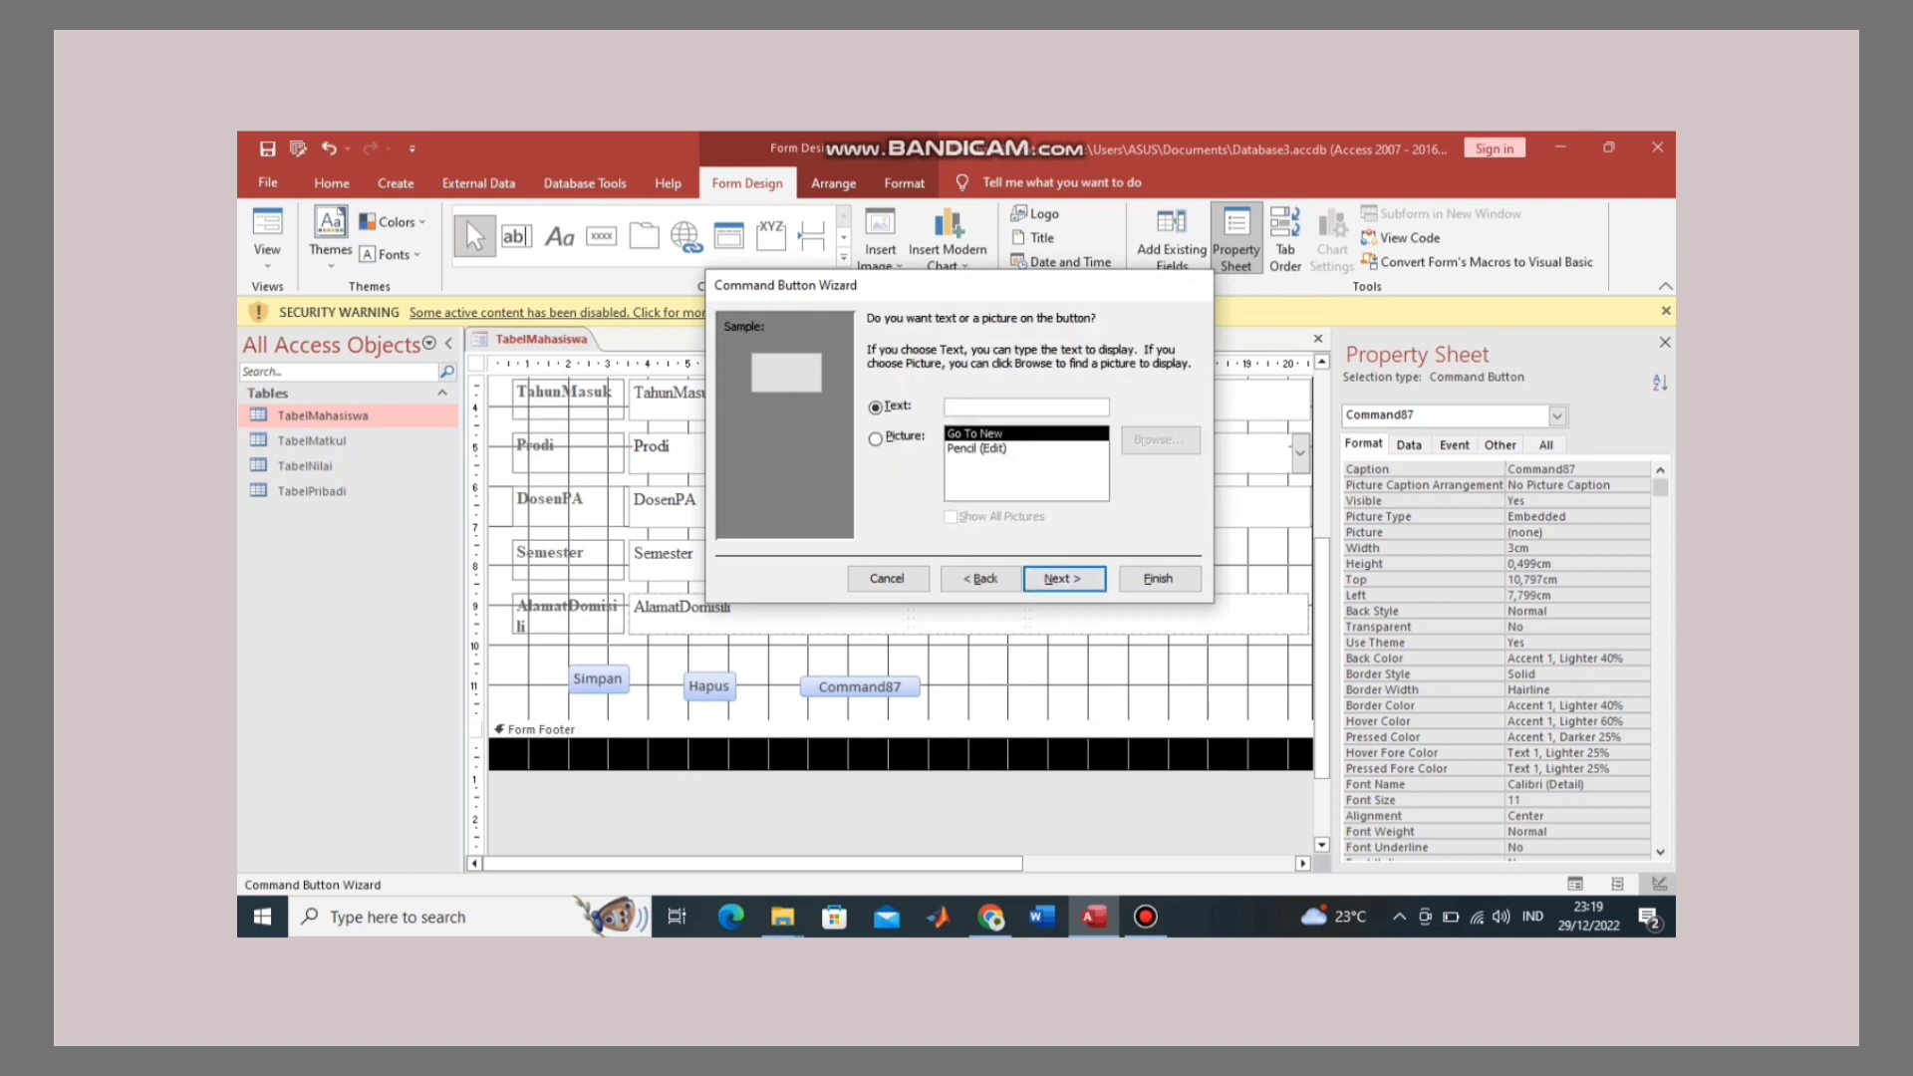
text(BAr)
key(BackSpace)
key(BackSpace)
text(aru)
click(1063, 578)
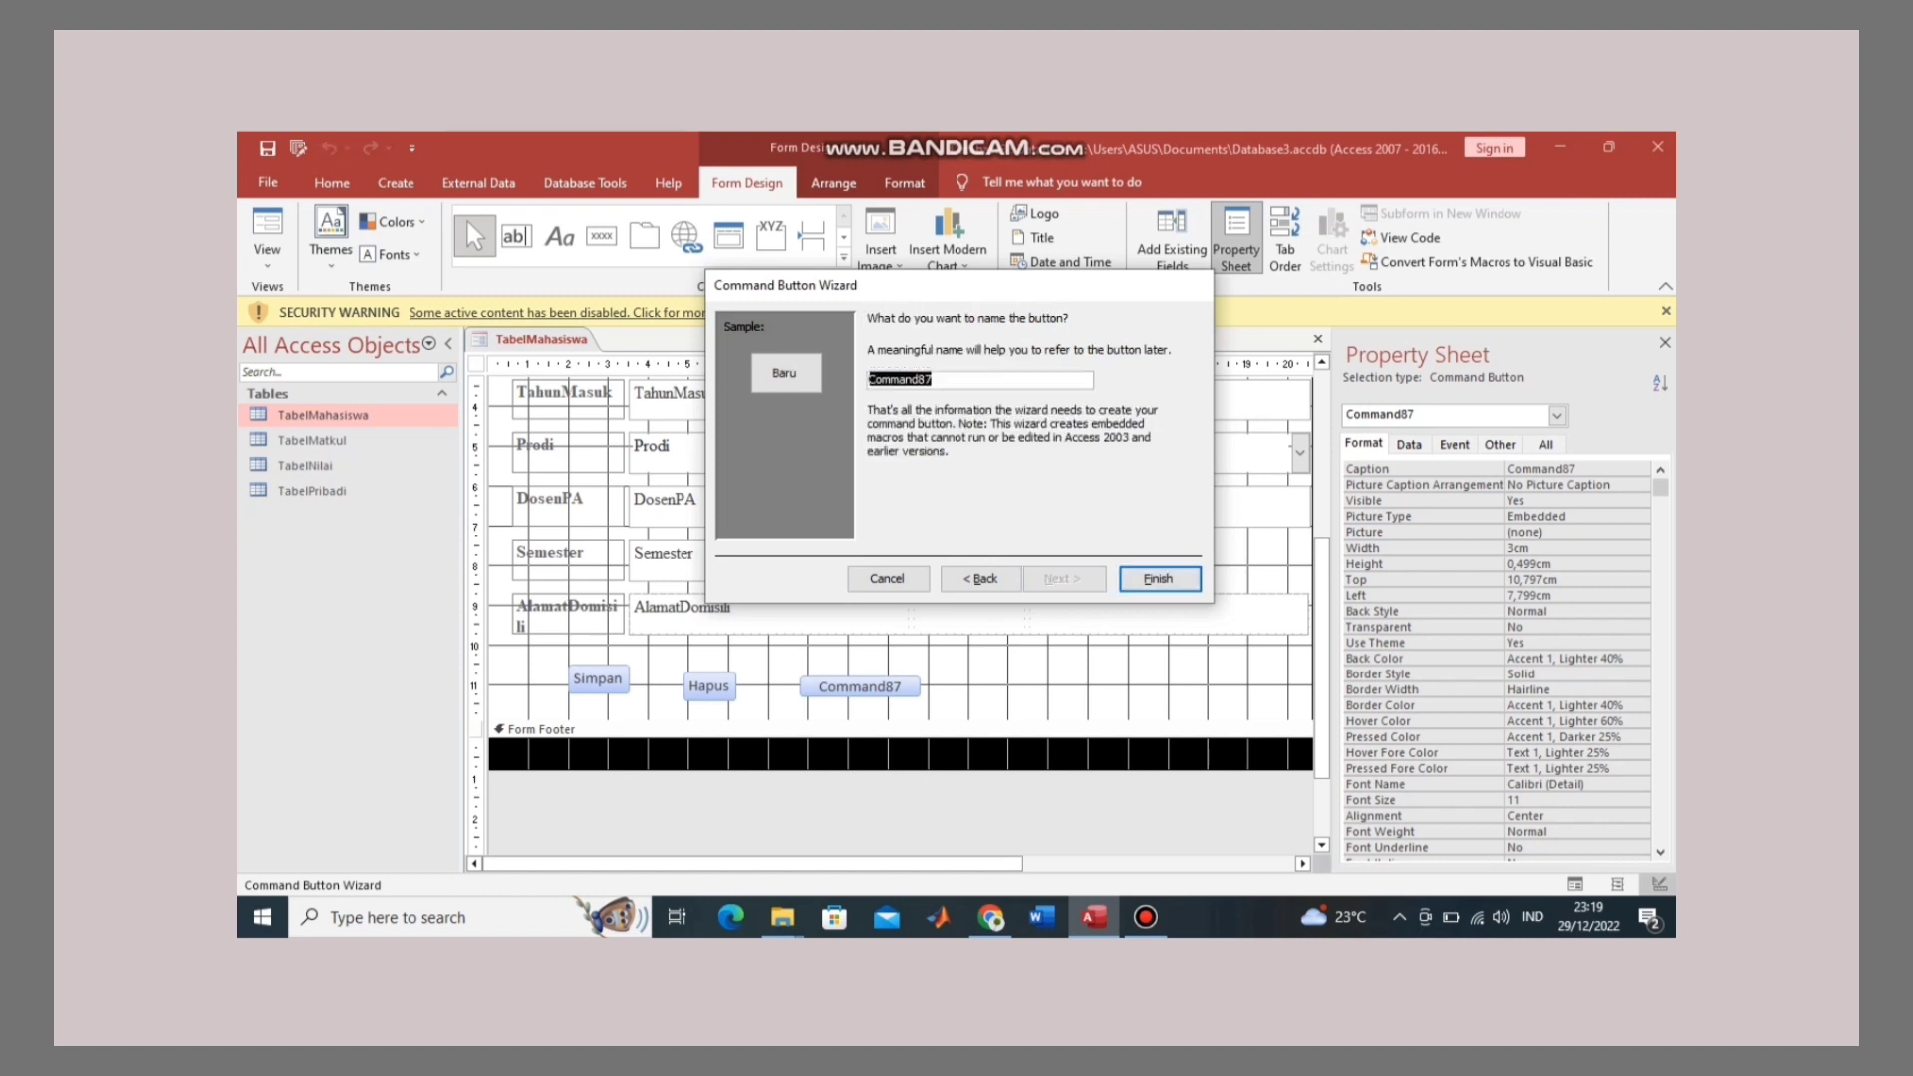
click(1158, 577)
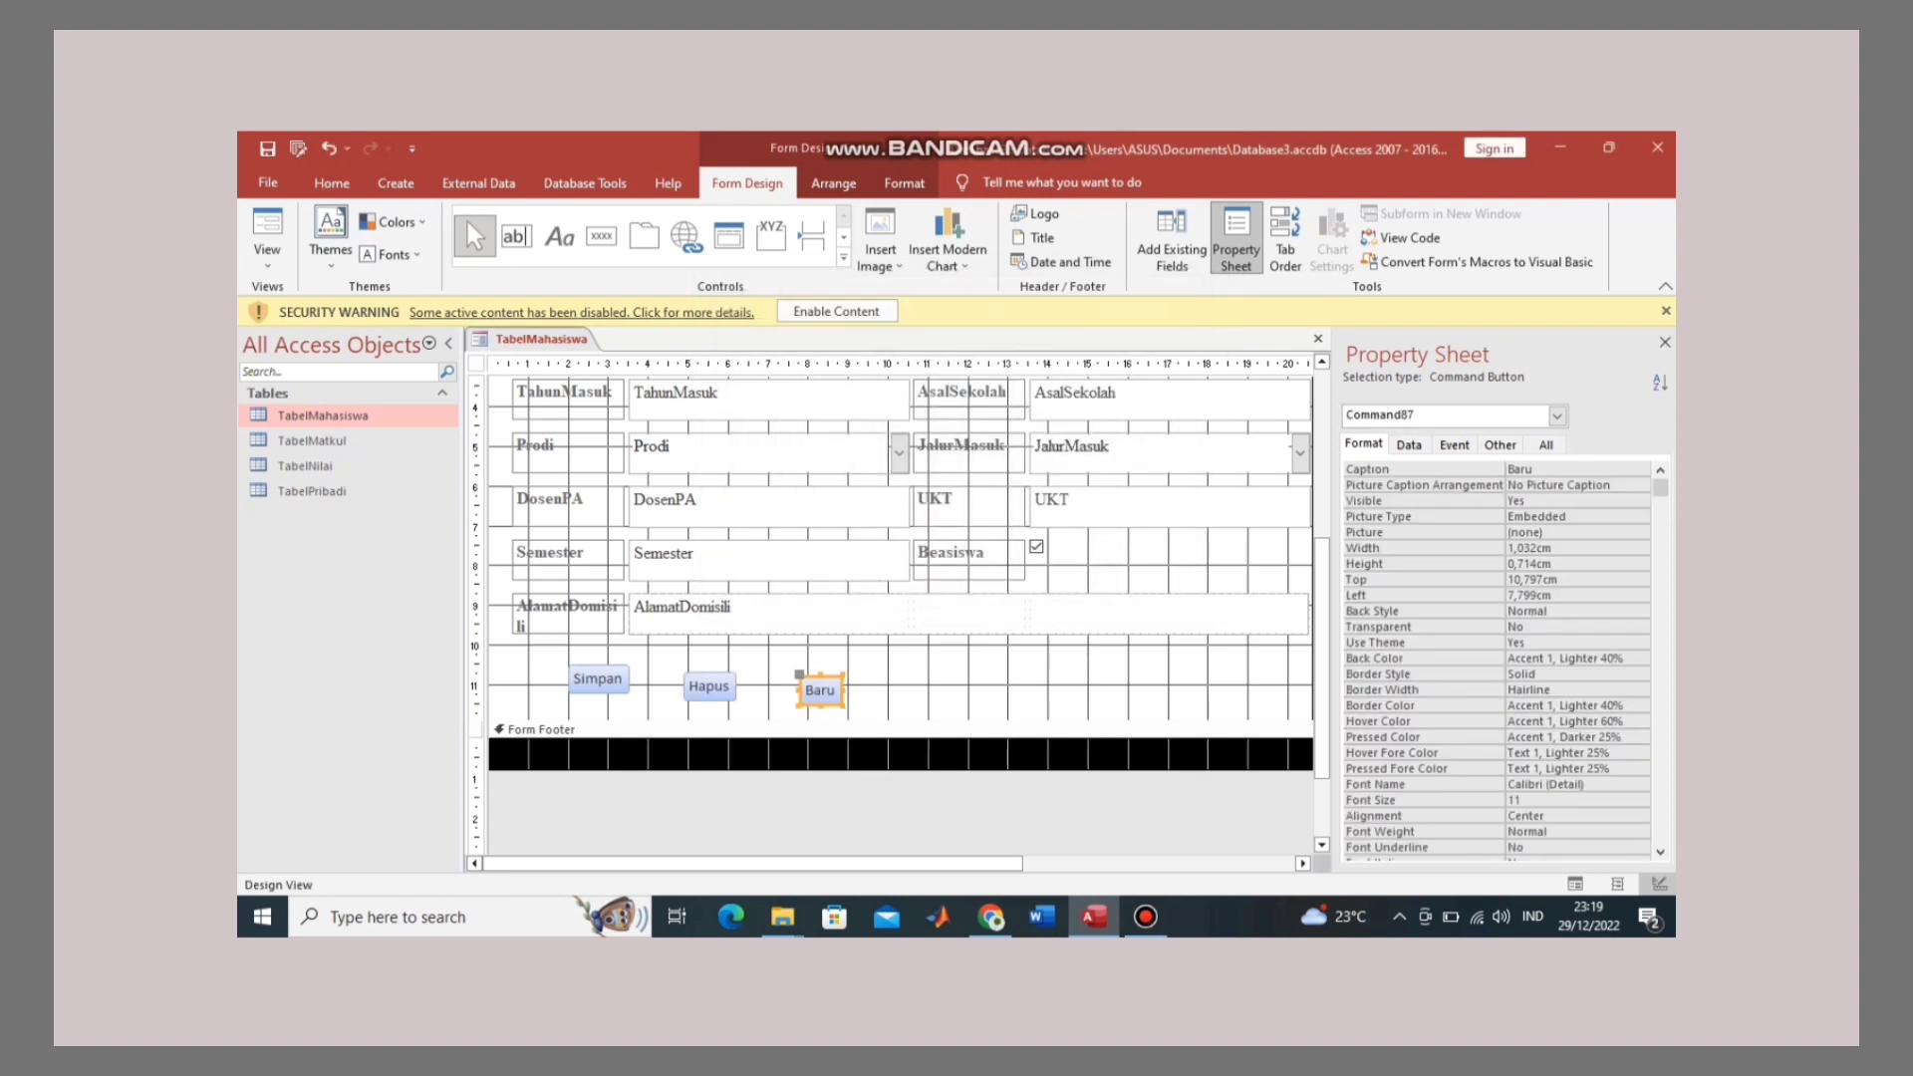
Step: Add a 'Tutup' button with the Close Form action and move it further right
click(601, 236)
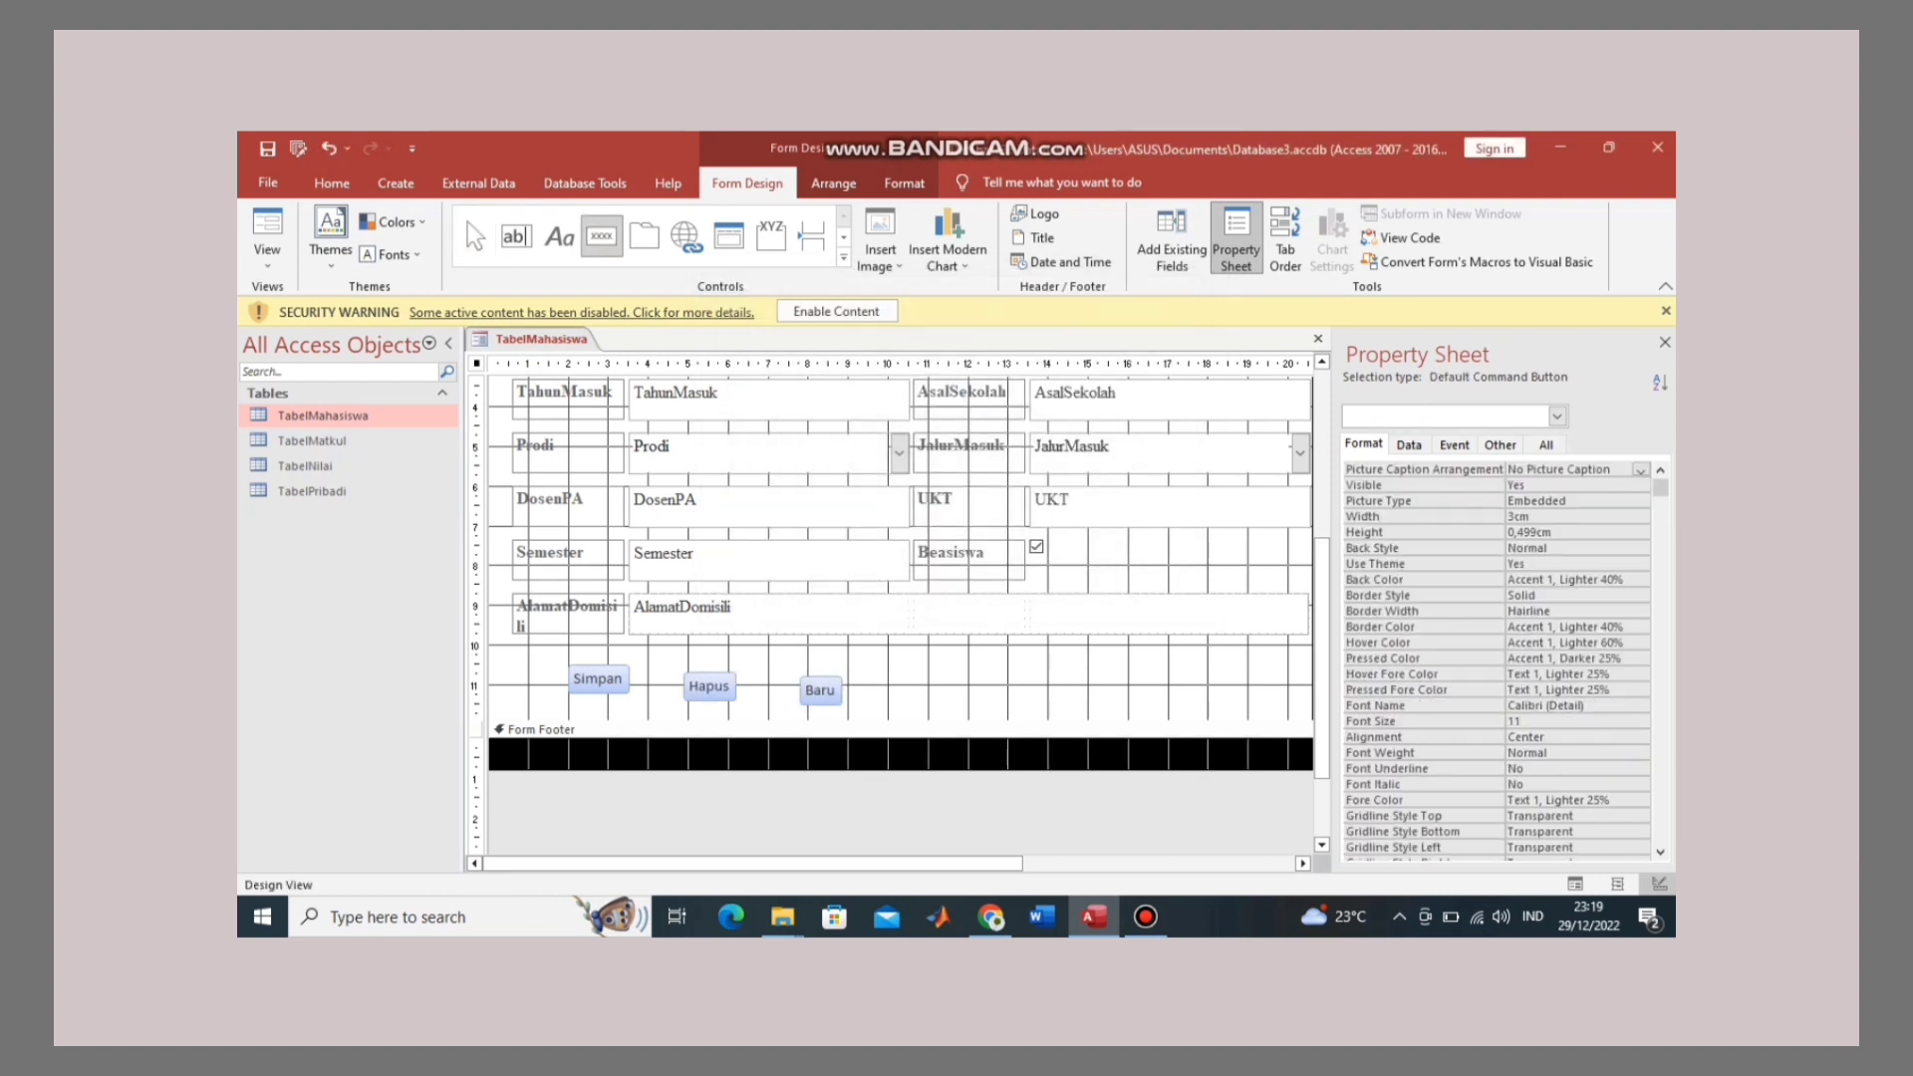
drag(890, 676, 1007, 699)
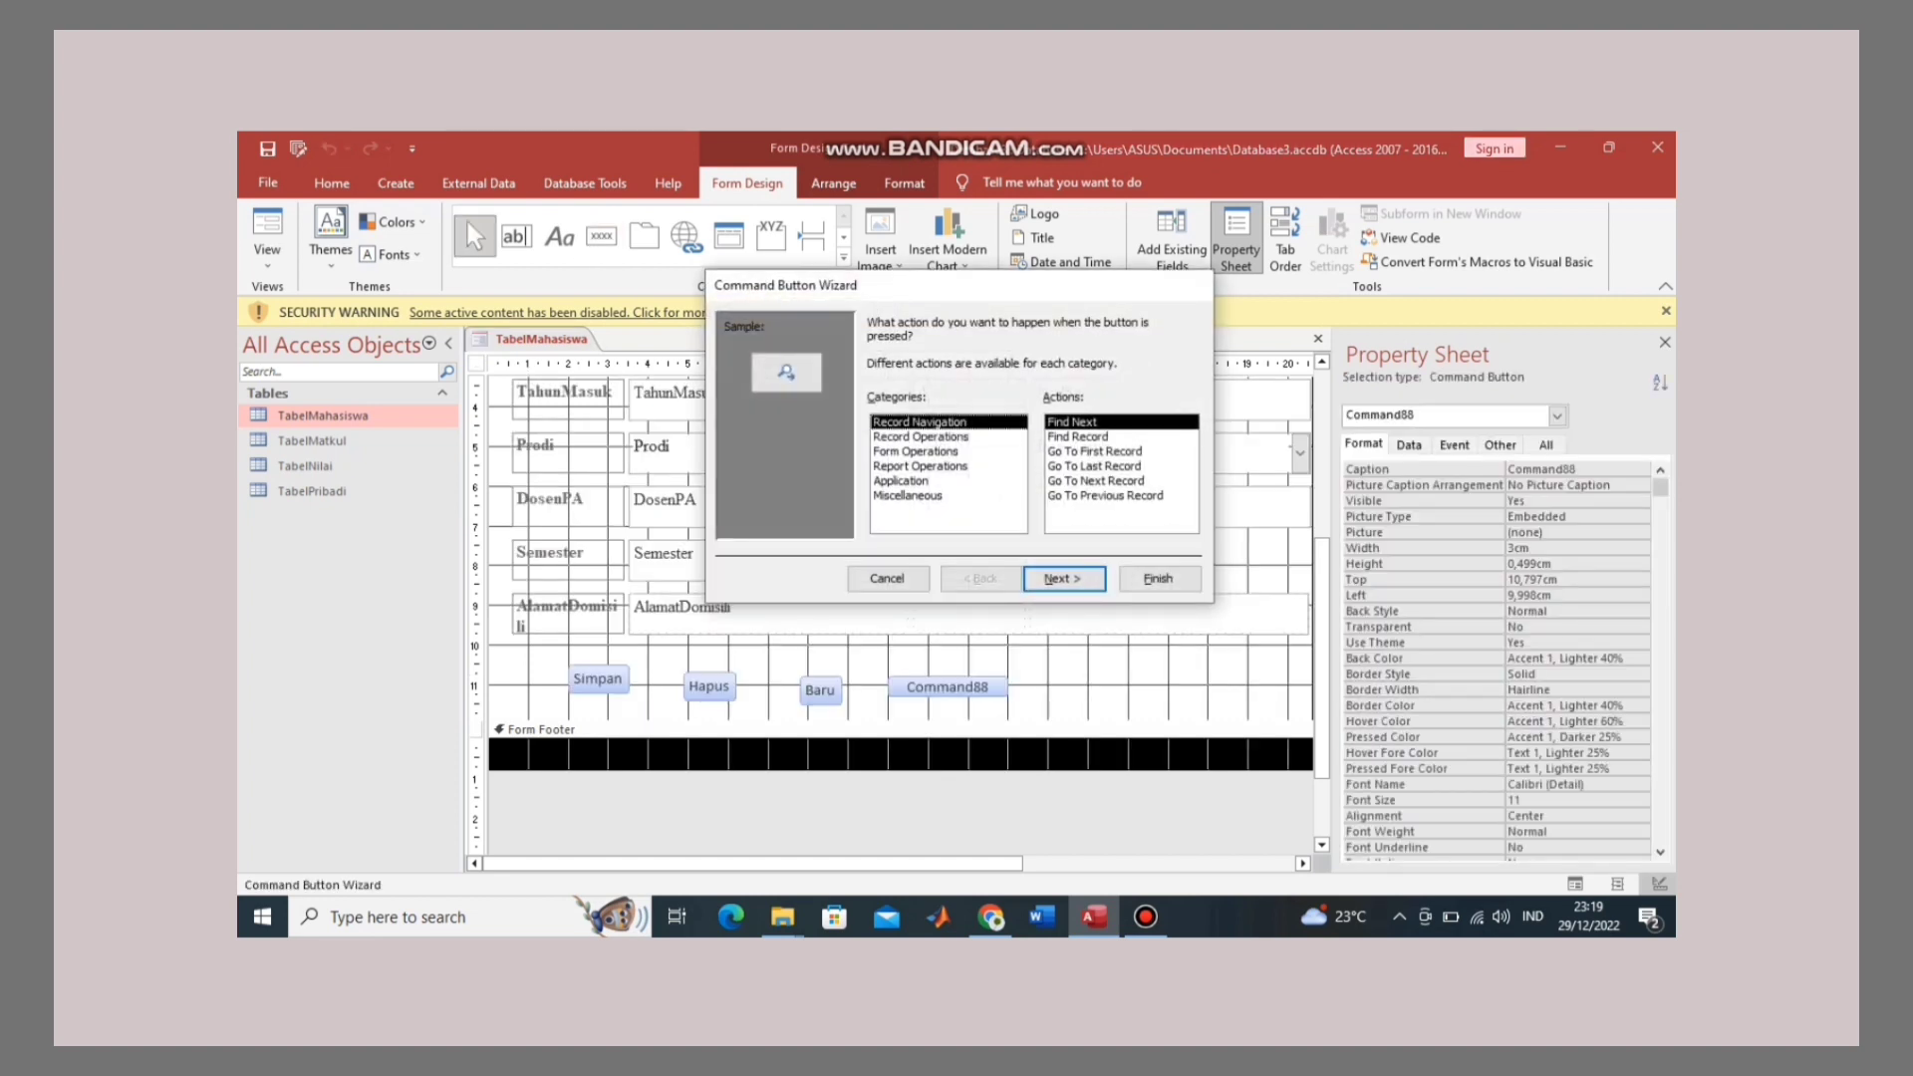
click(915, 451)
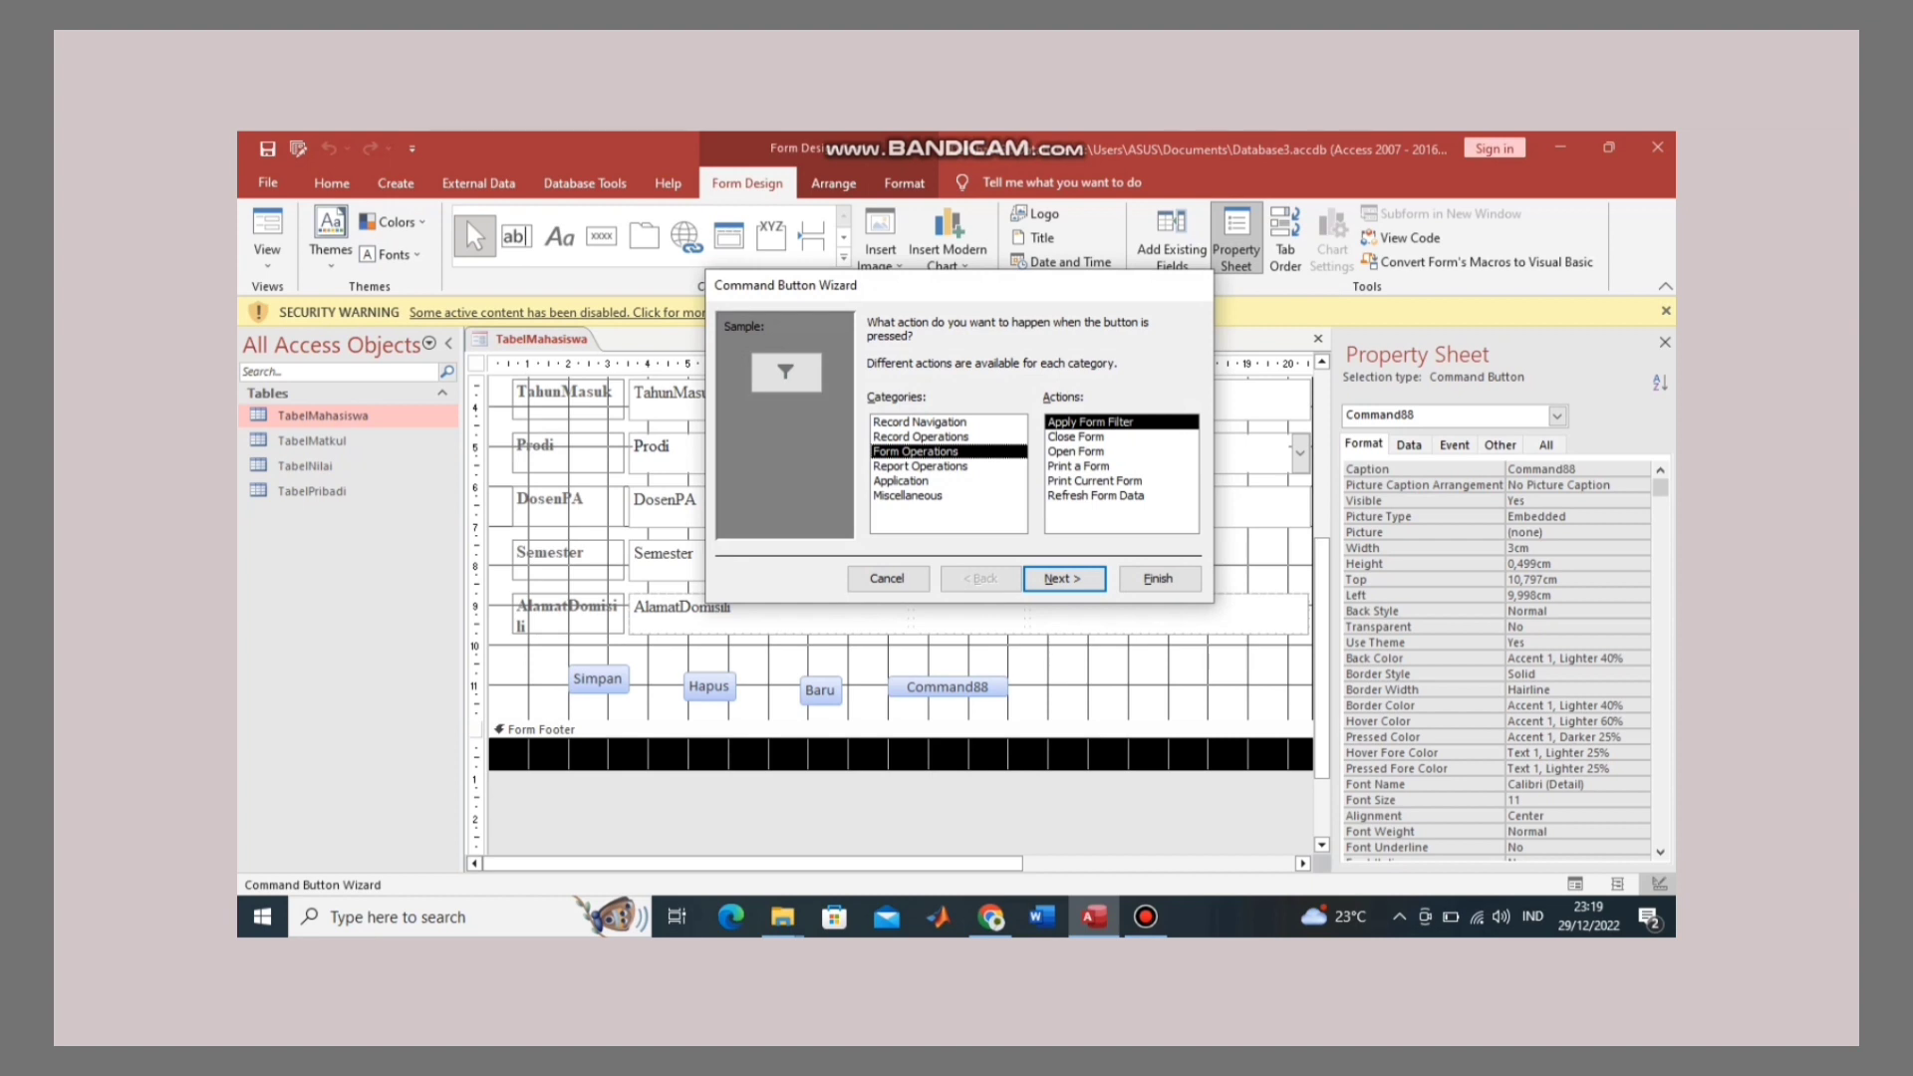
click(1075, 437)
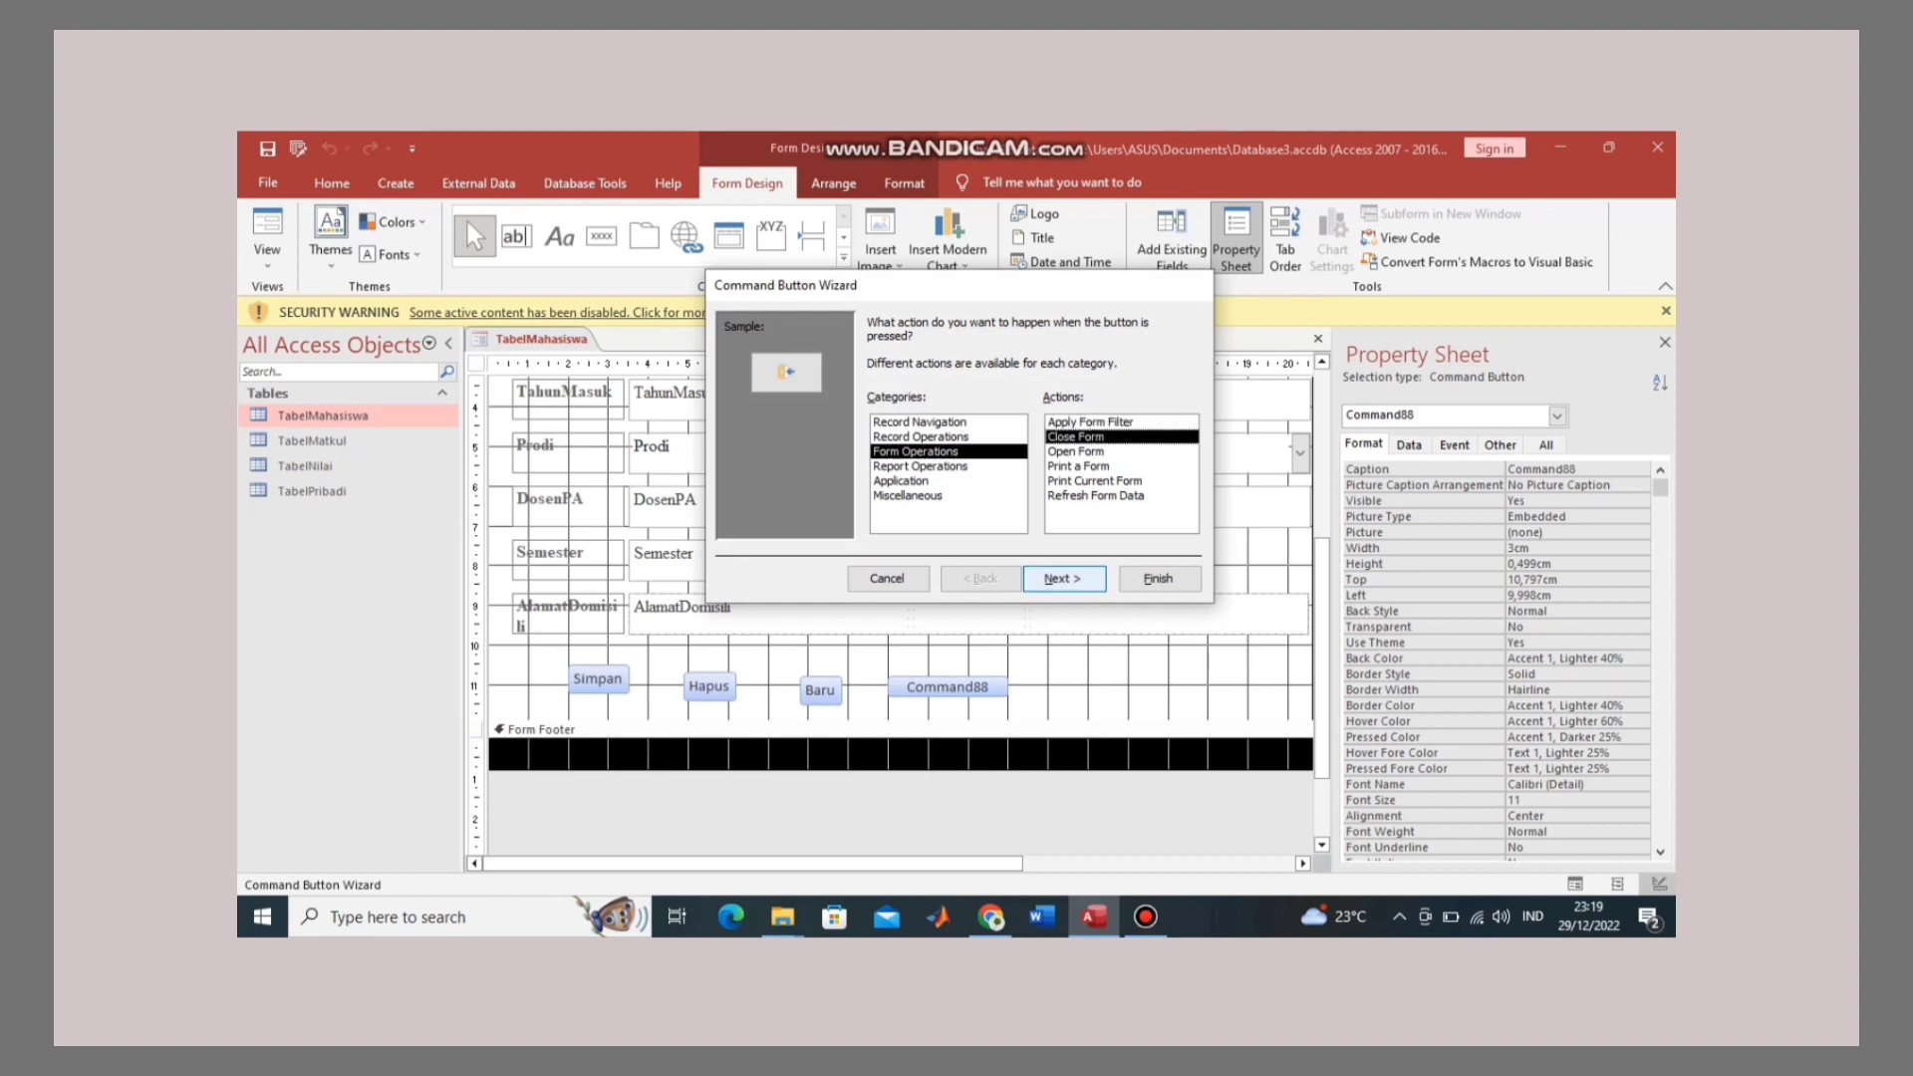
key(Return)
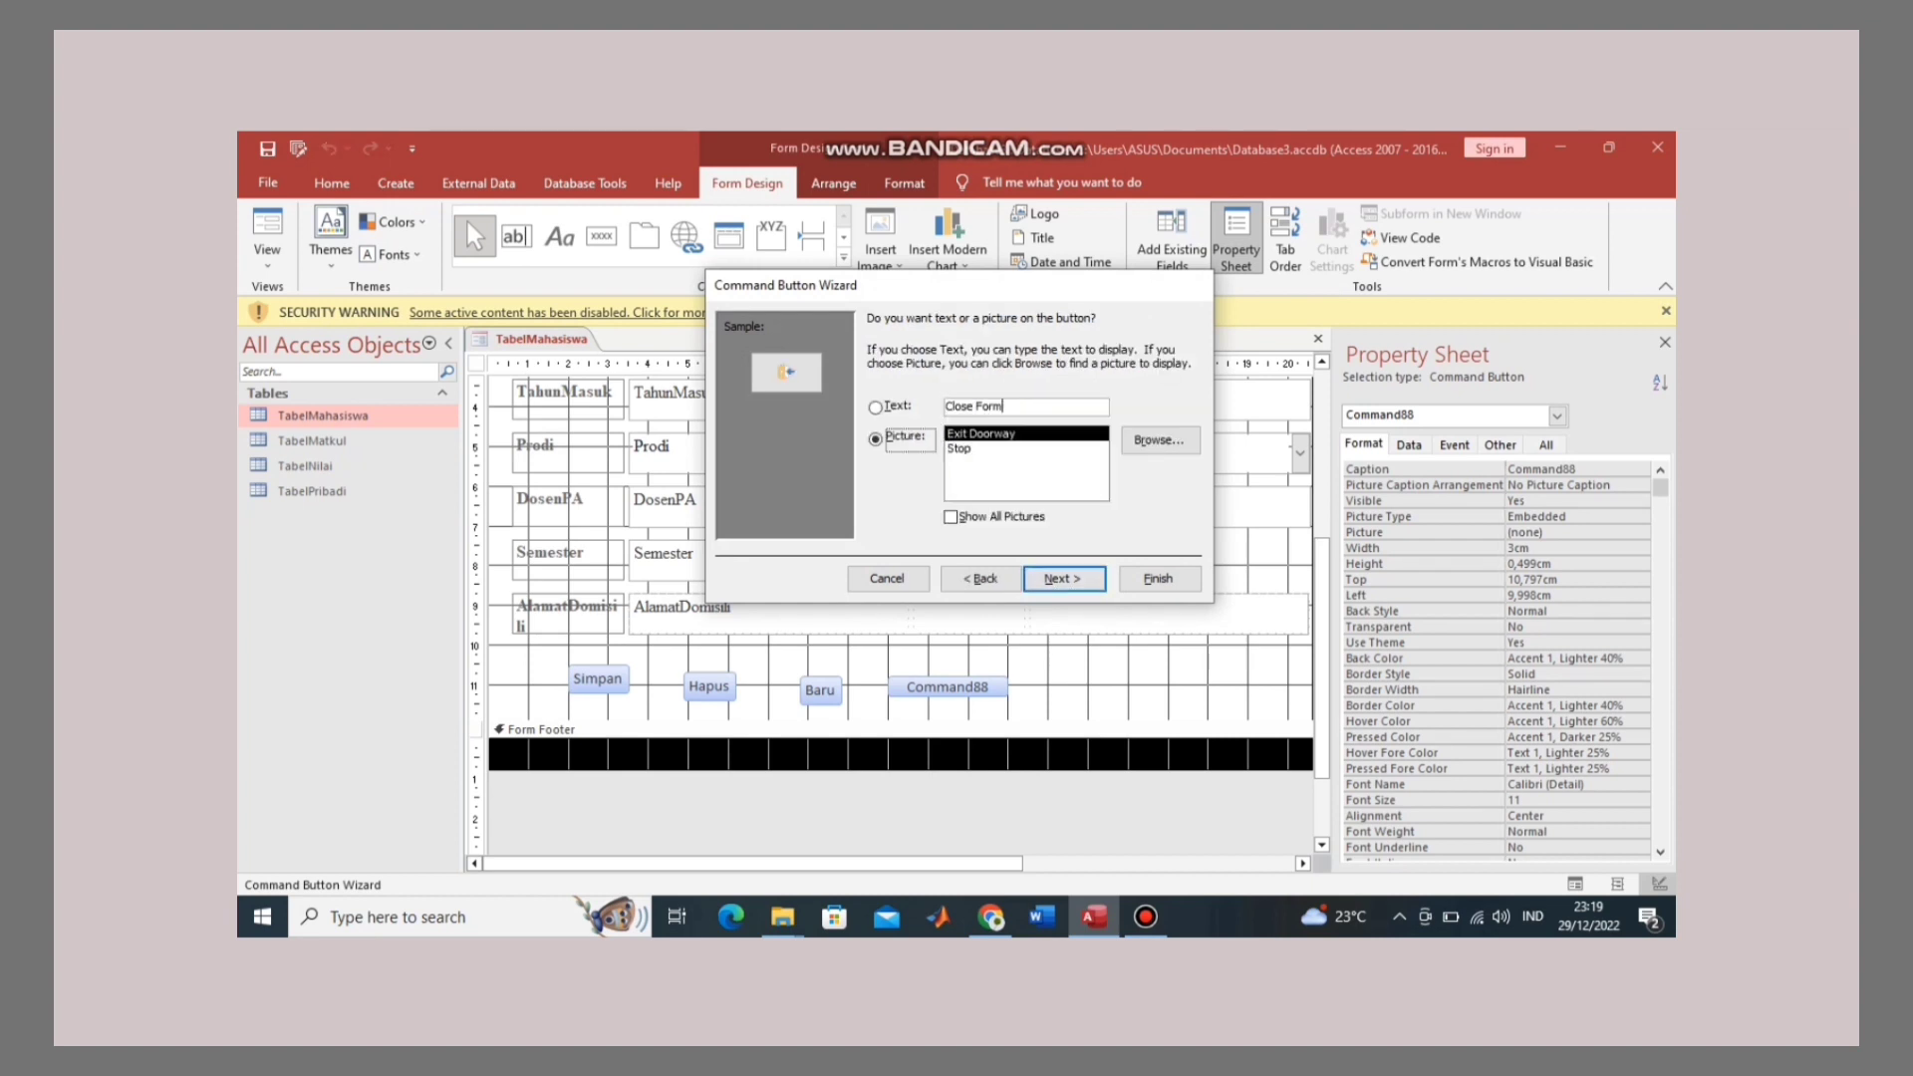
key(alt+t)
key(BackSpace)
key(BackSpace)
key(BackSpace)
key(BackSpace)
key(BackSpace)
key(BackSpace)
key(BackSpace)
key(BackSpace)
key(BackSpace)
key(BackSpace)
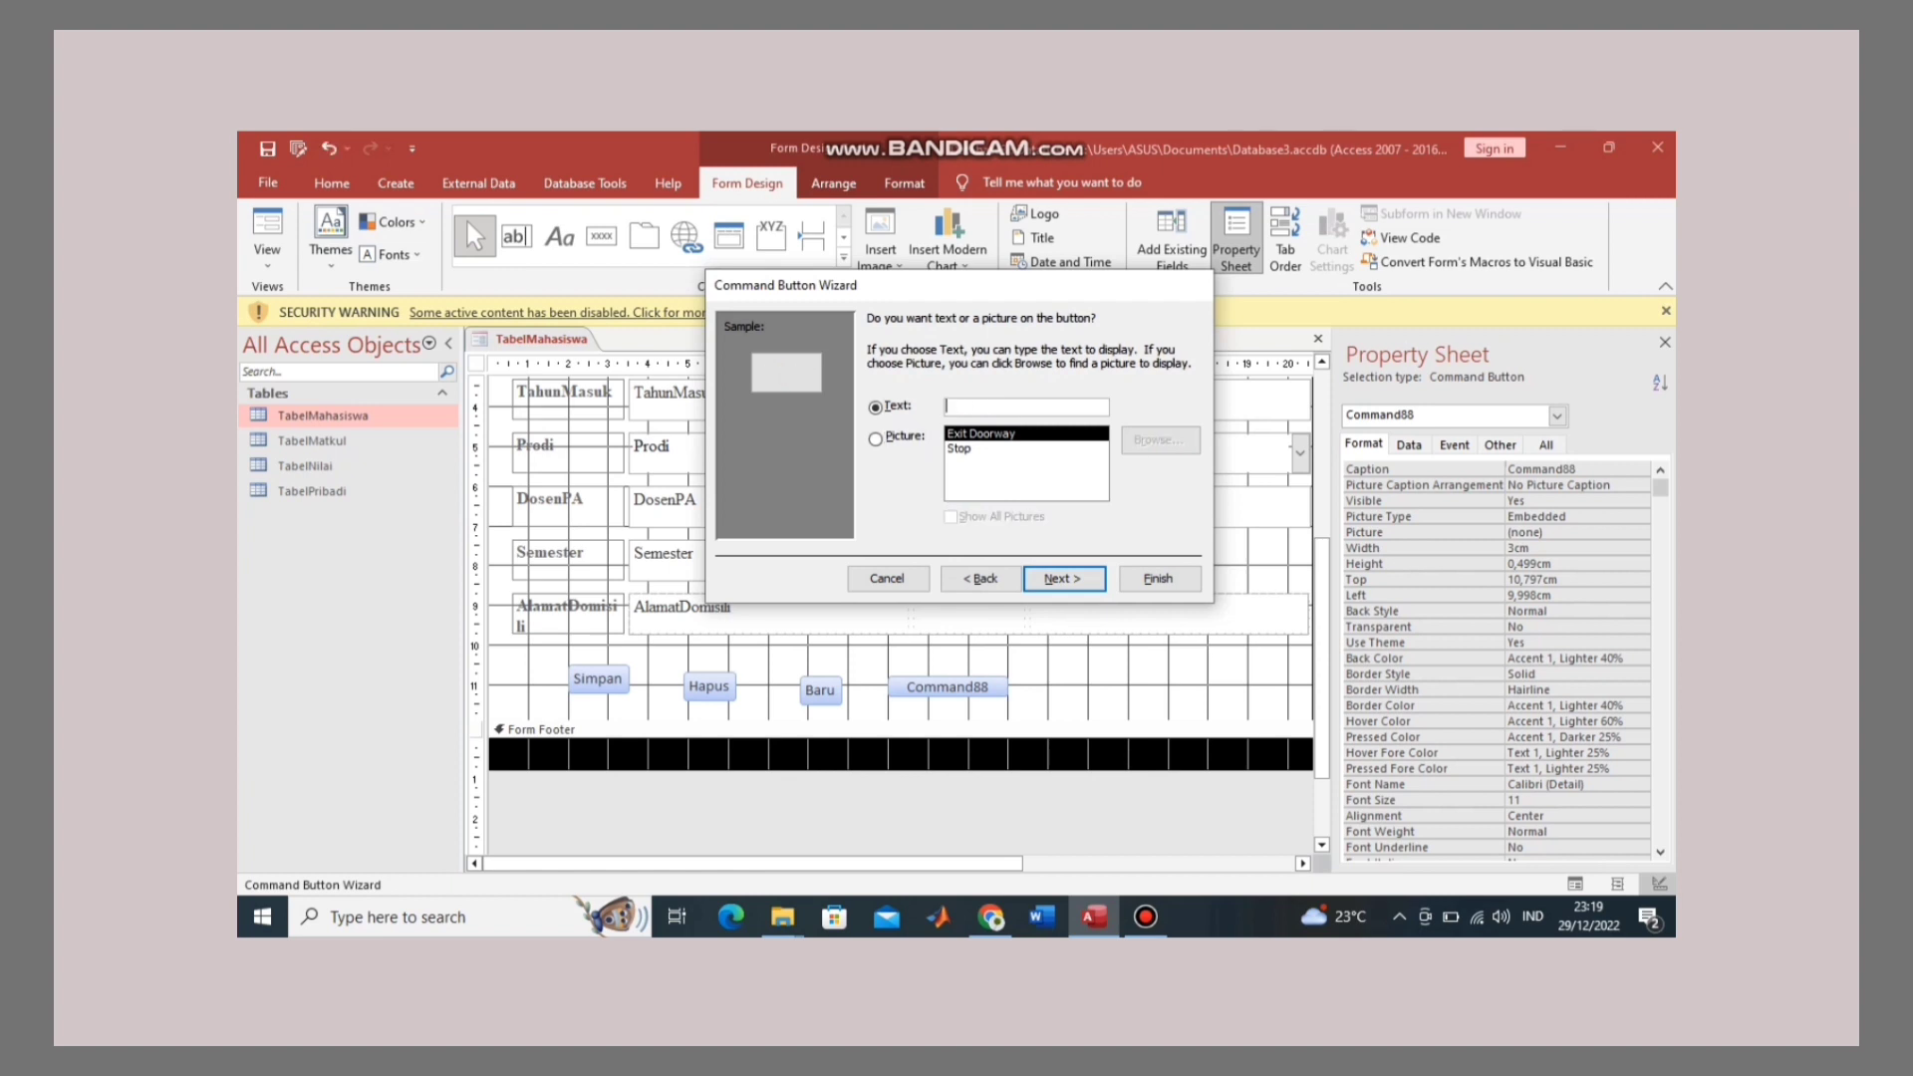
text(Tutup)
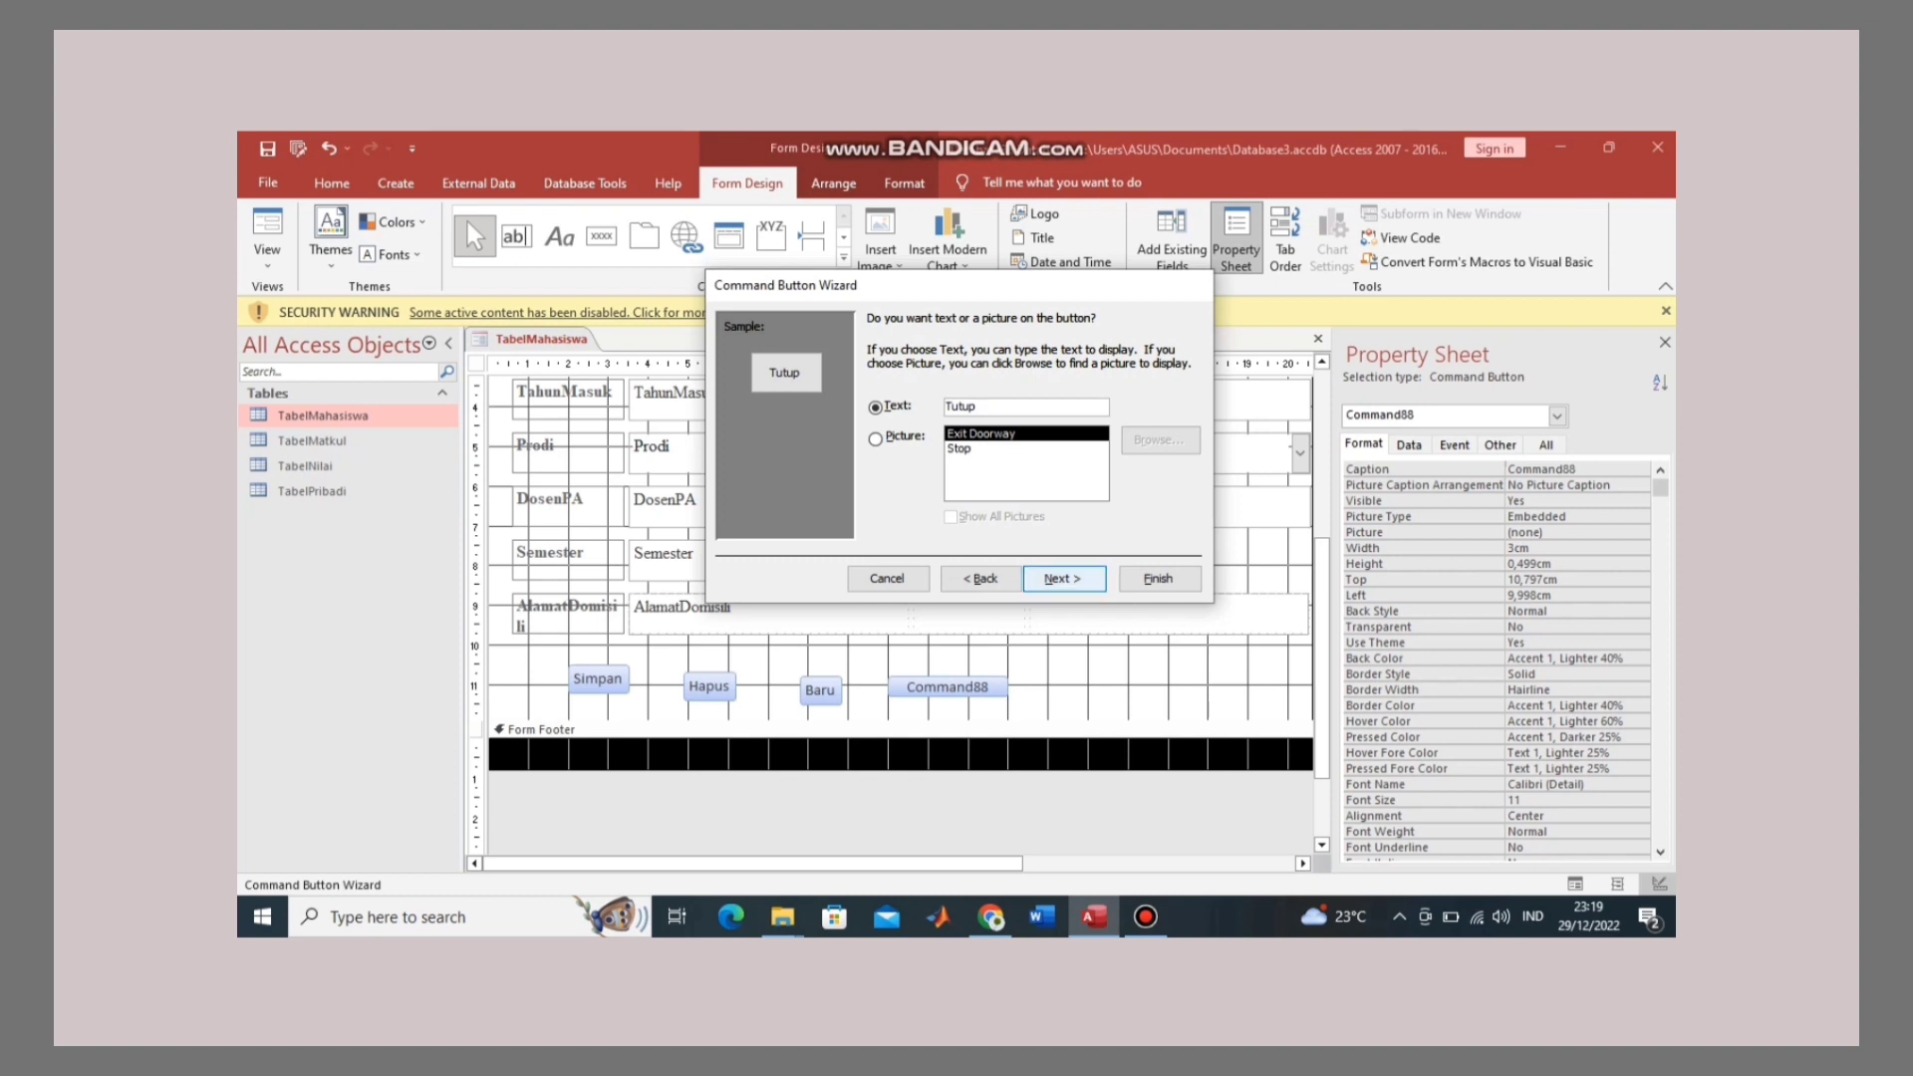
key(Return)
key(Return)
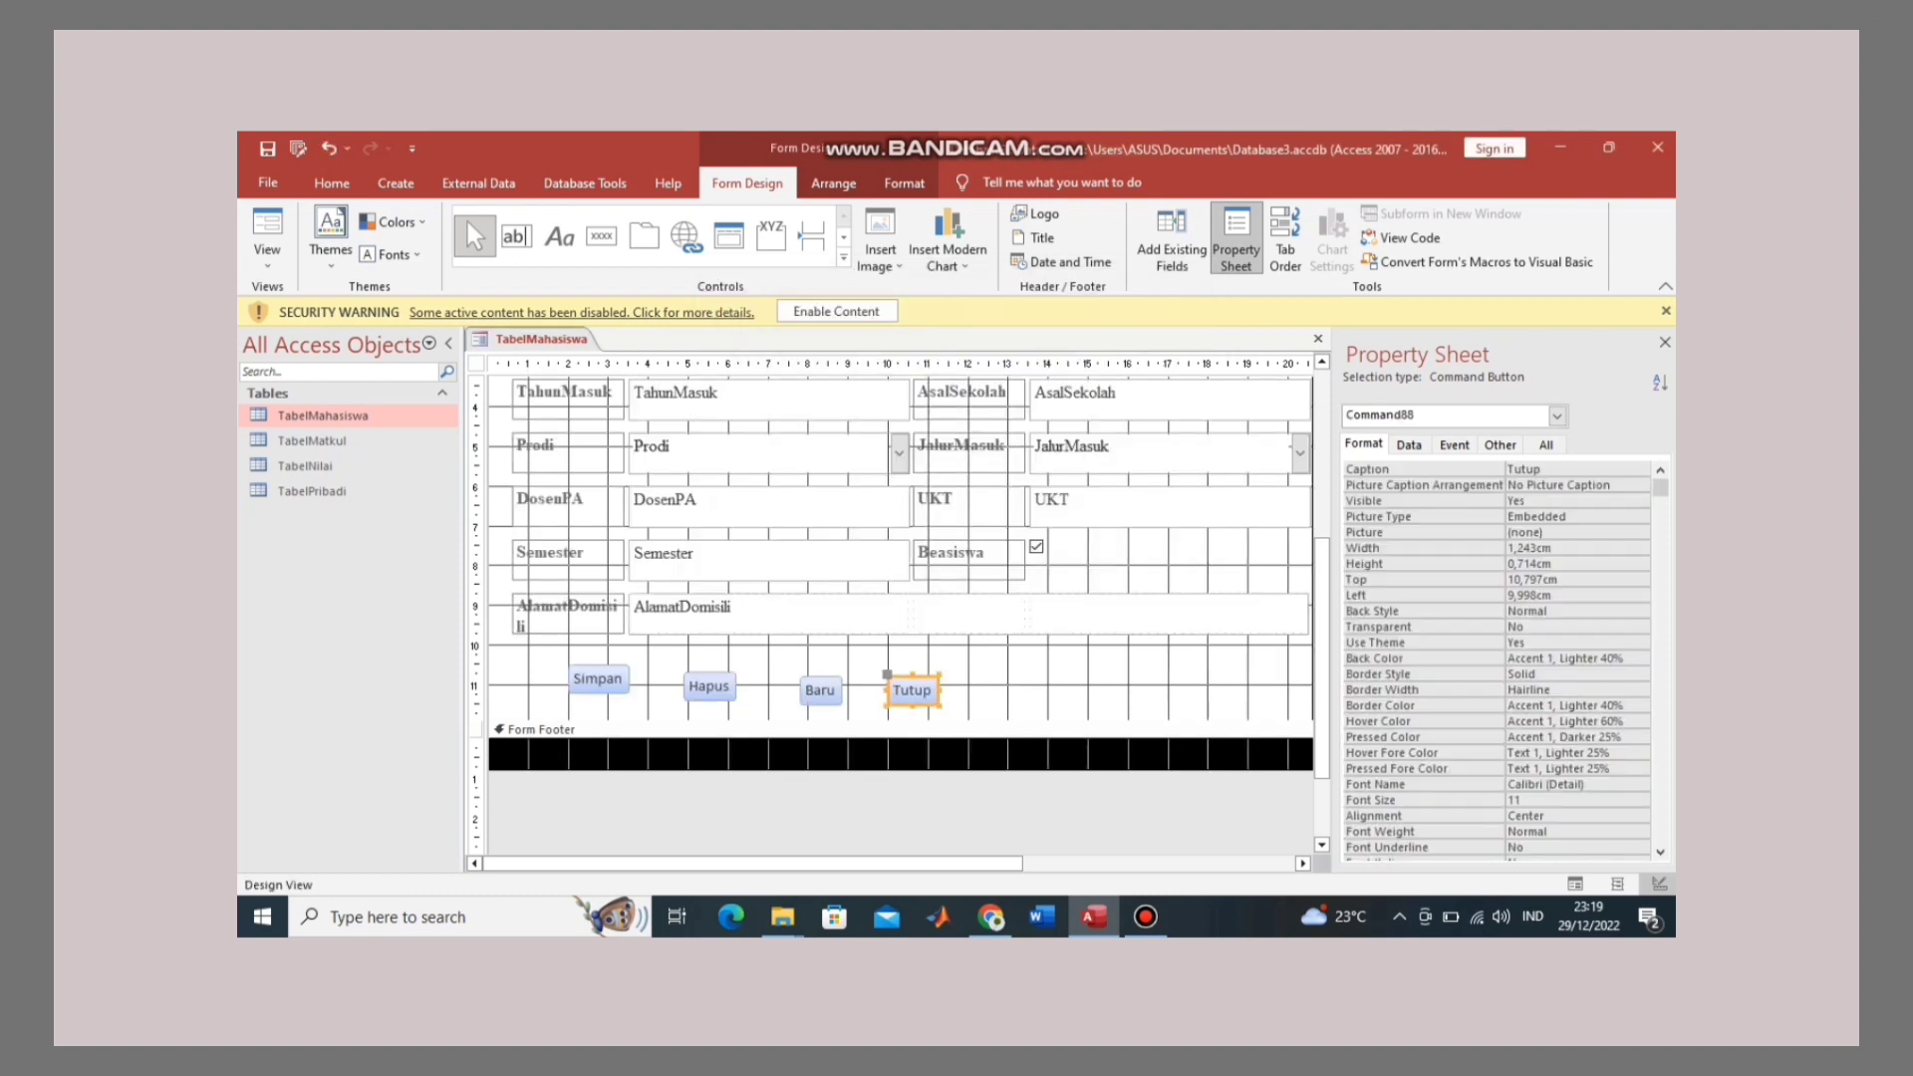
drag(911, 689, 1064, 684)
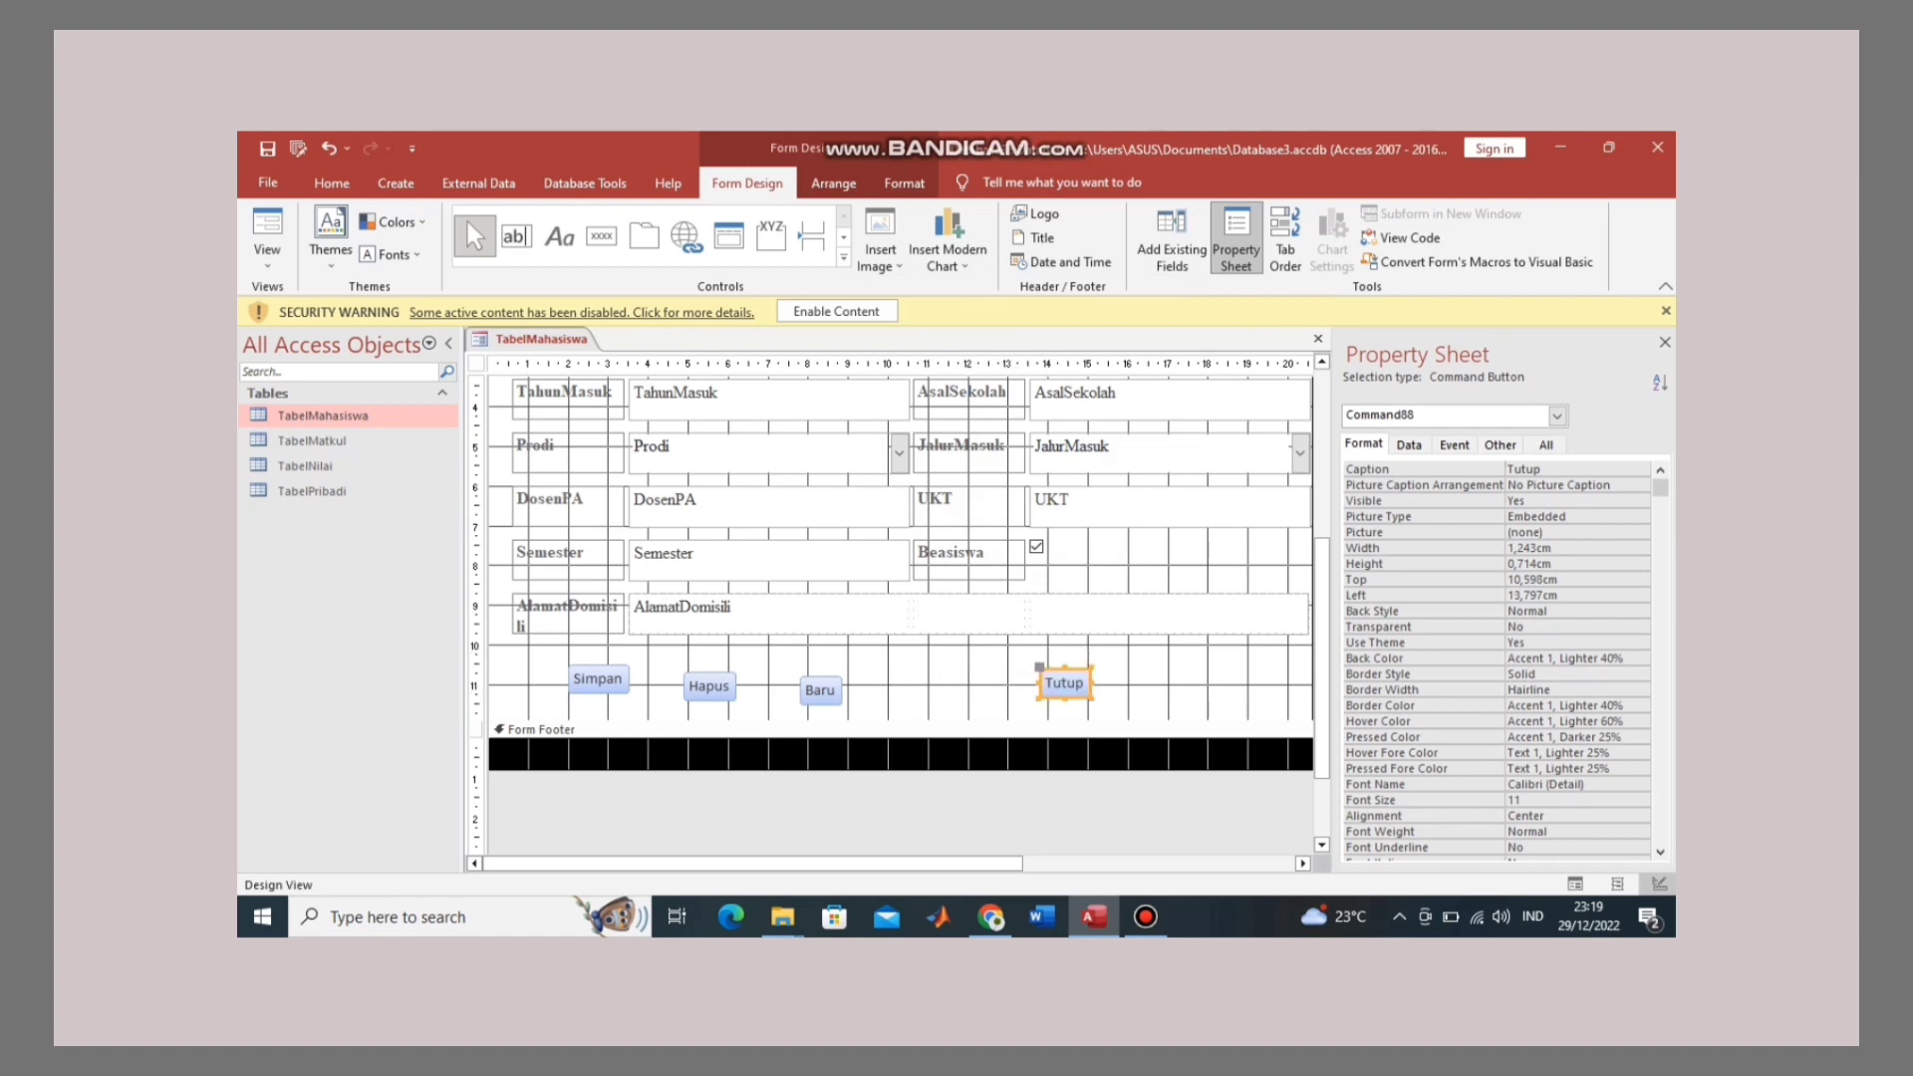
Step: Move Baru, Hapus and Simpan right so they sit in a row beside Tutup
click(821, 689)
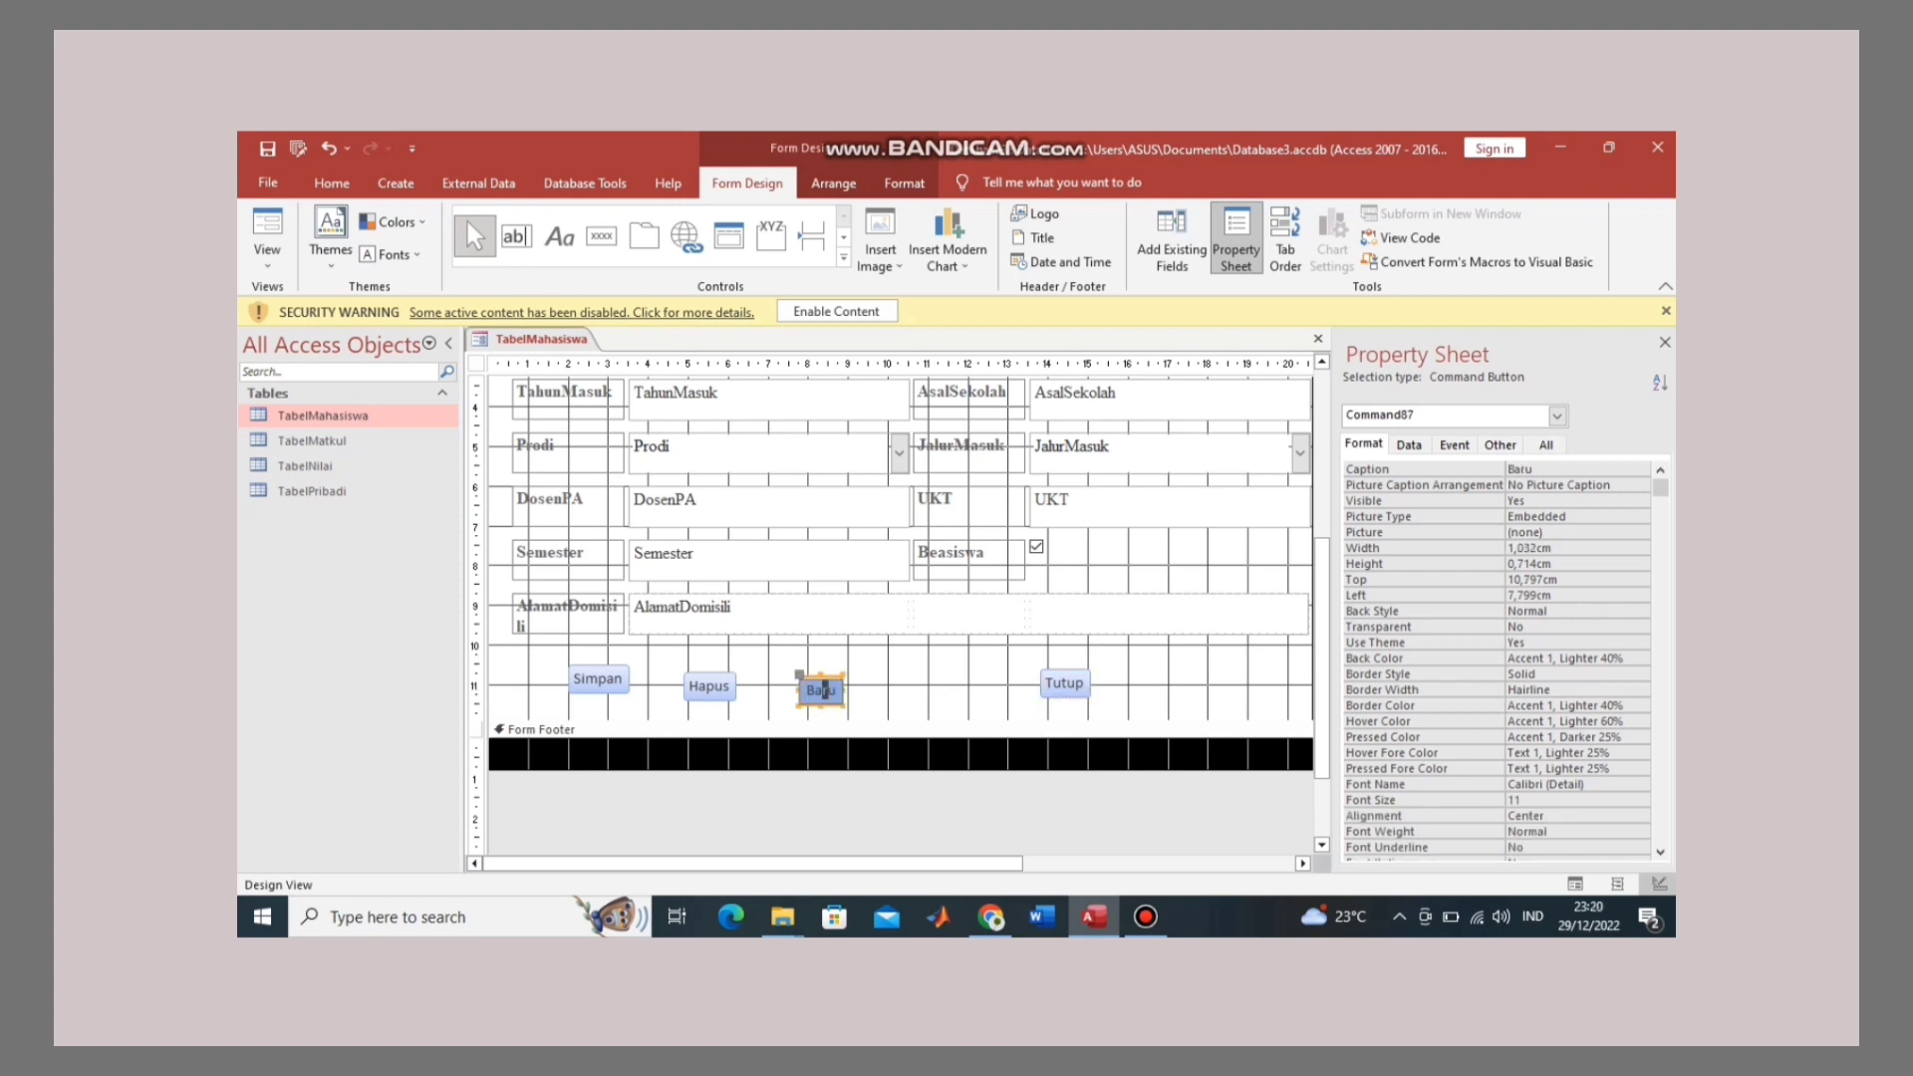
mouse_move(823, 689)
mouse_down()
mouse_move(999, 686)
mouse_move(983, 686)
mouse_up()
shift+click(709, 686)
click(708, 686)
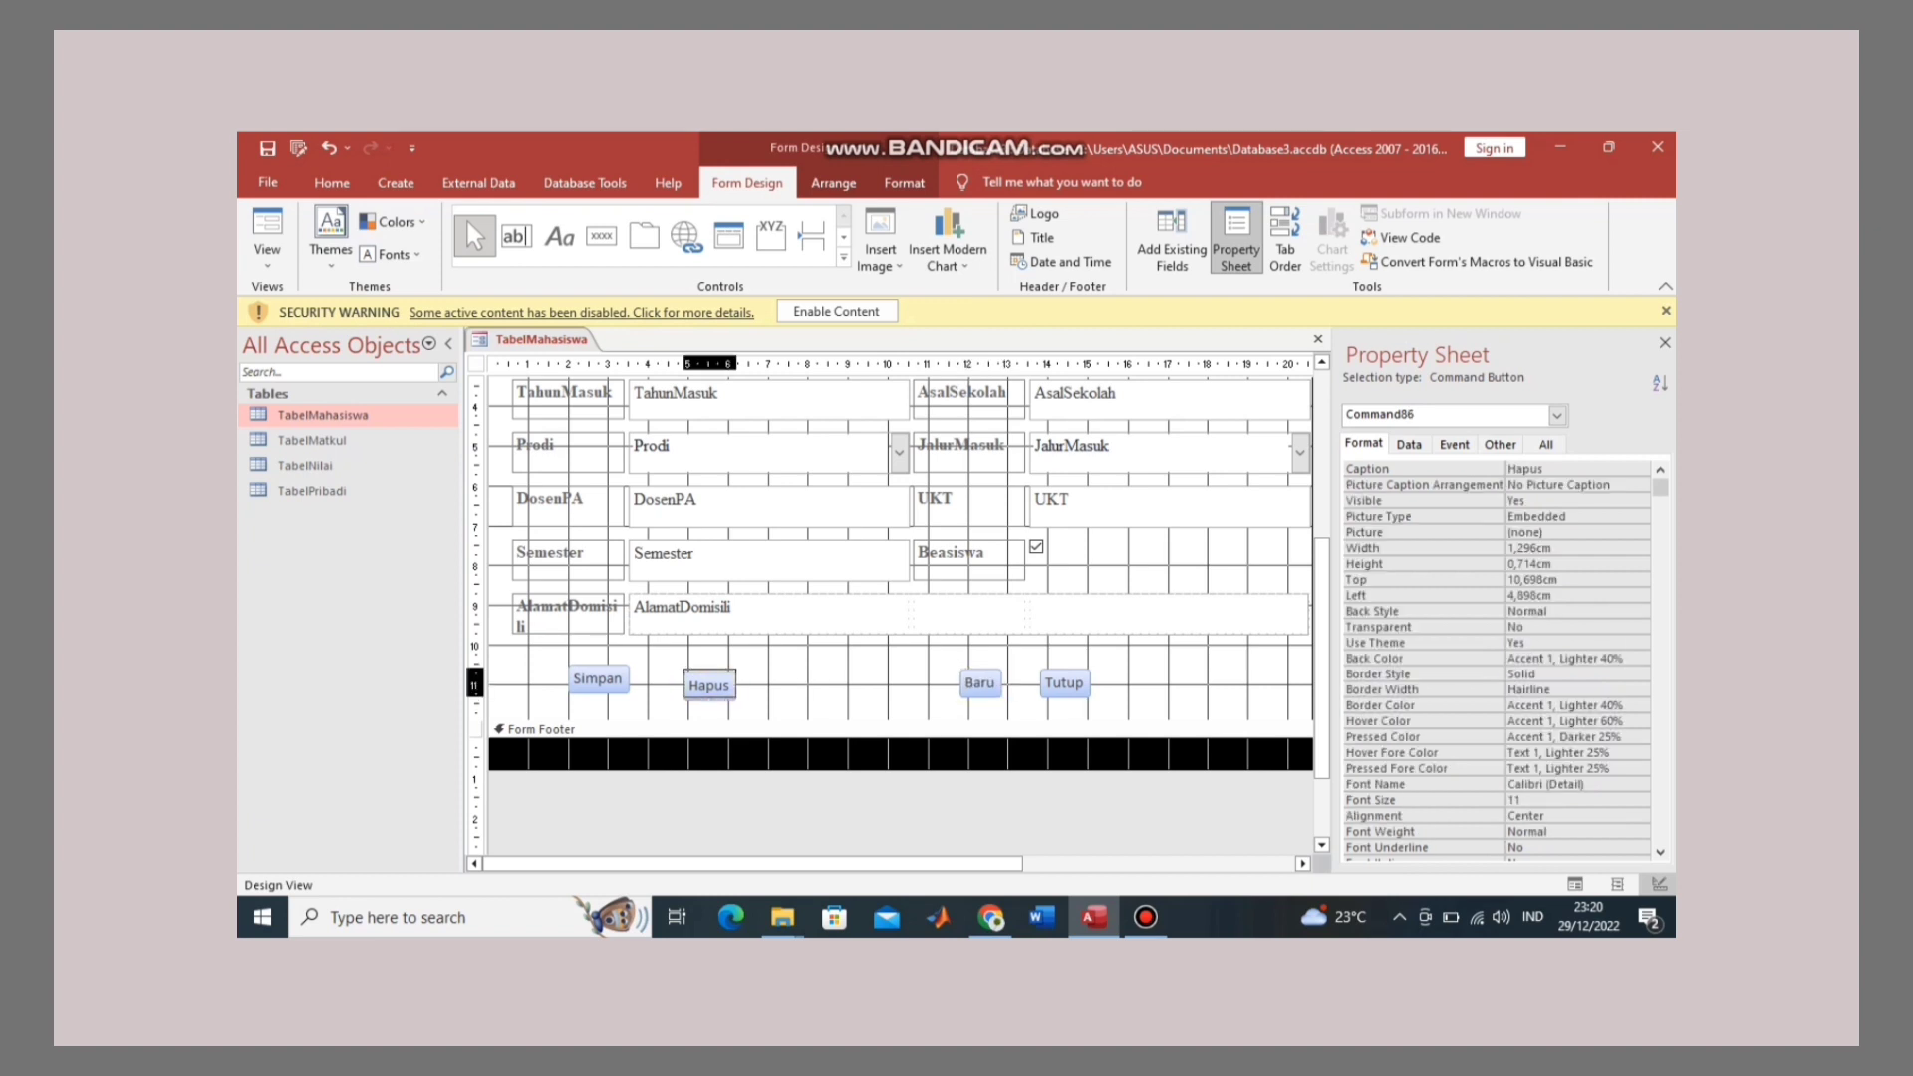
click(726, 683)
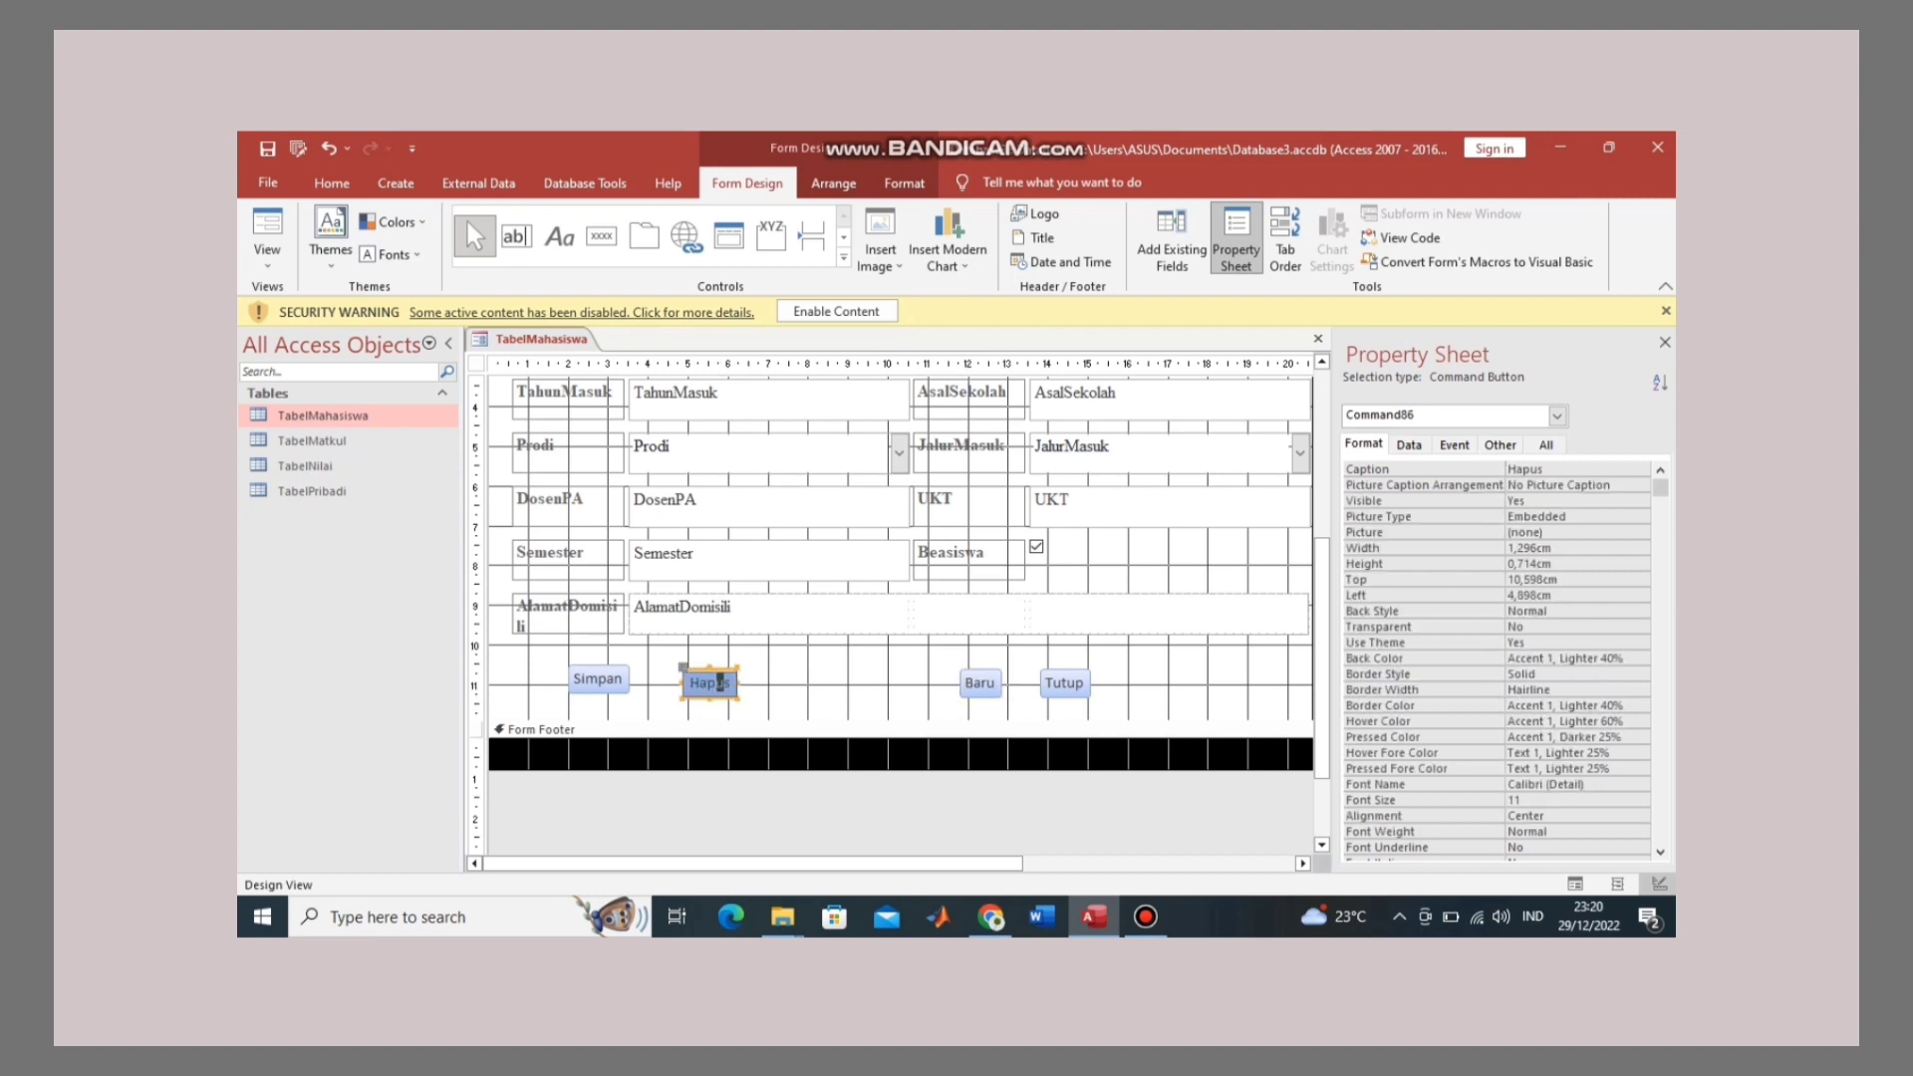
click(720, 684)
drag(767, 671, 901, 684)
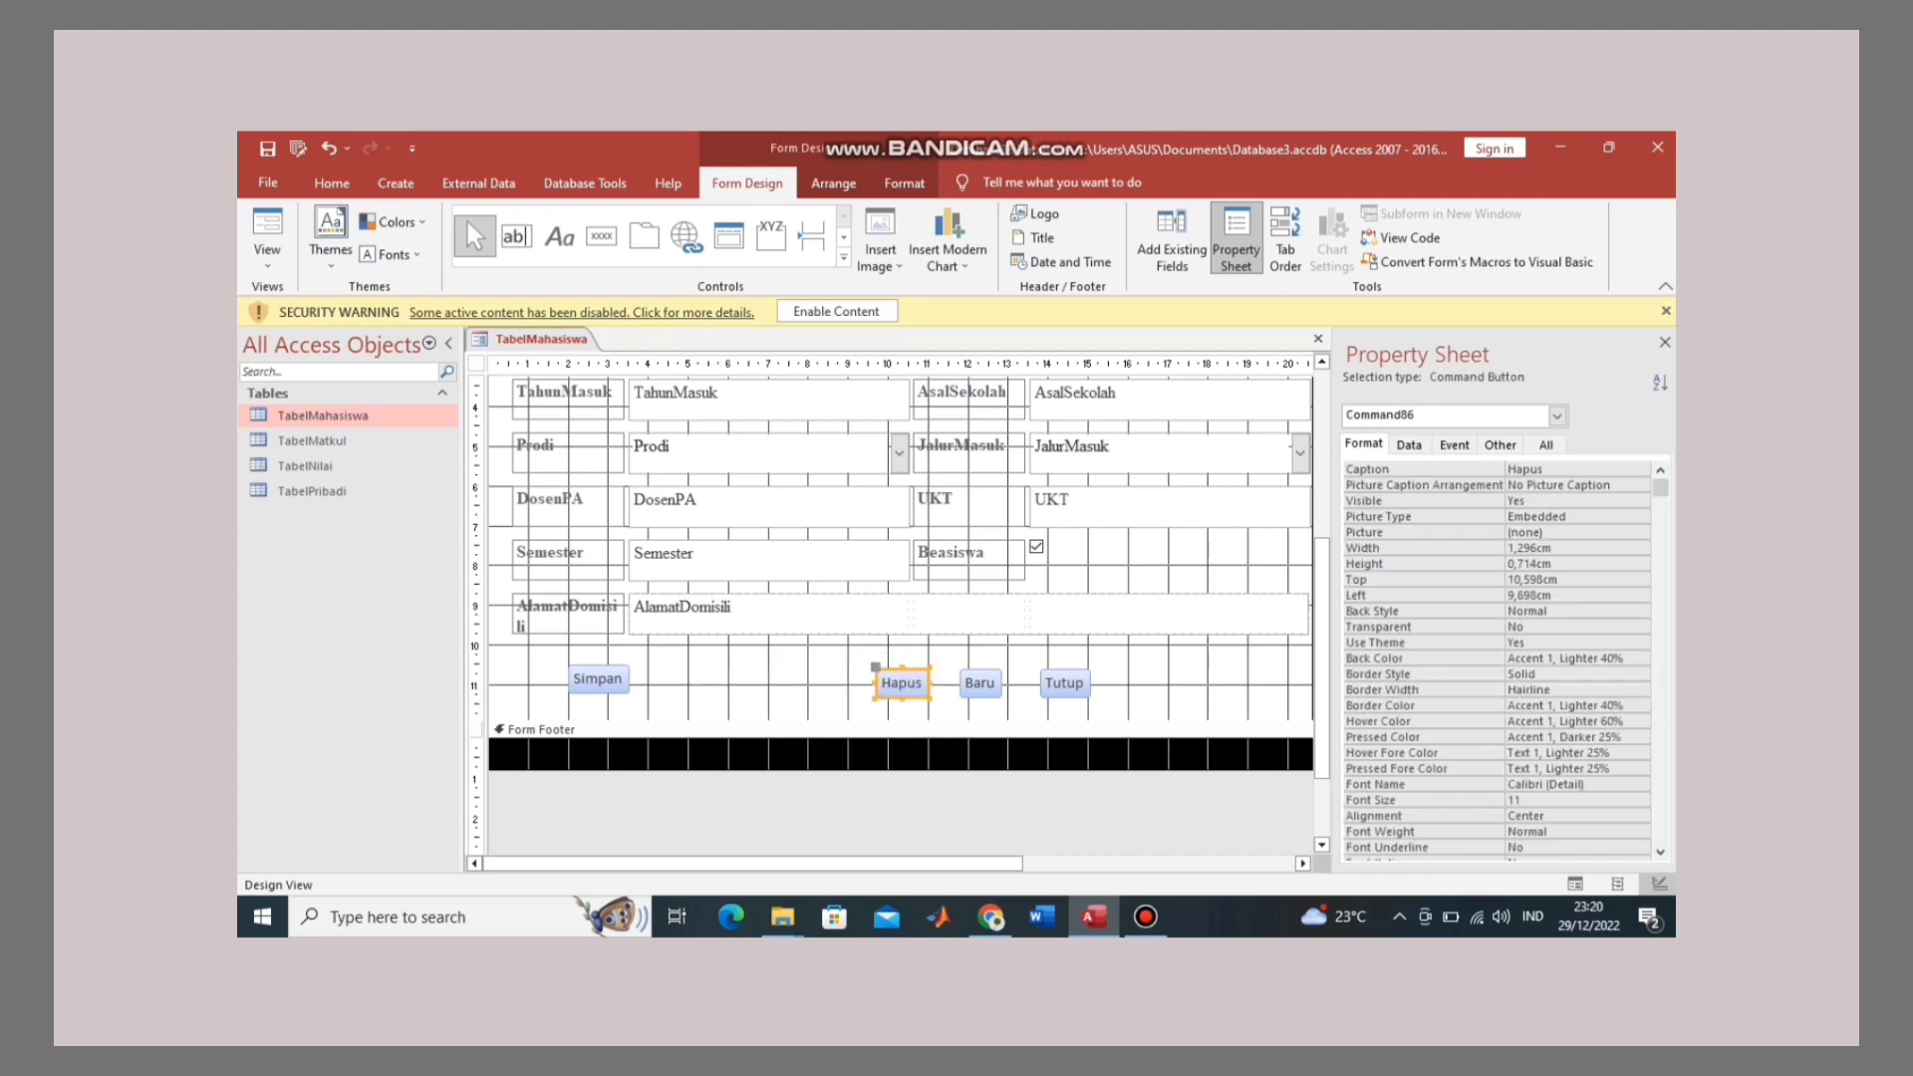
click(598, 679)
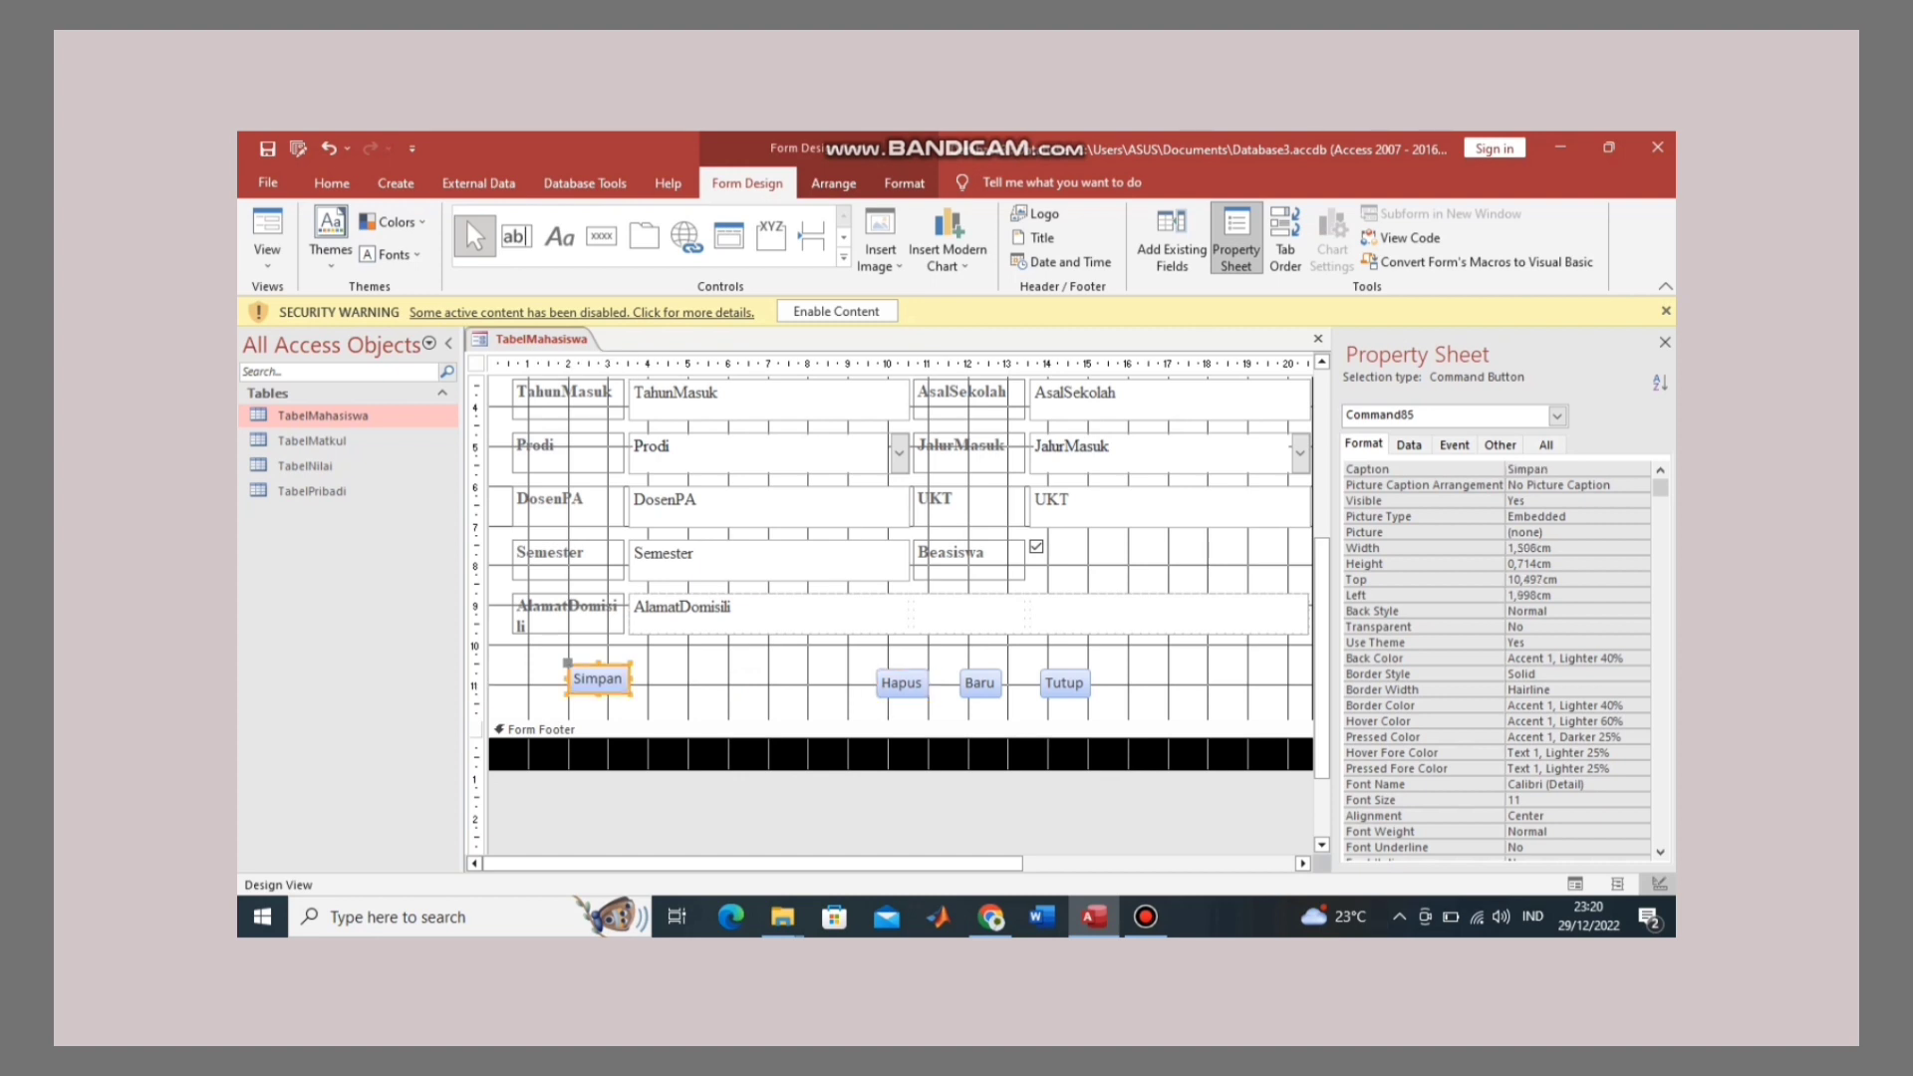
drag(598, 679, 812, 684)
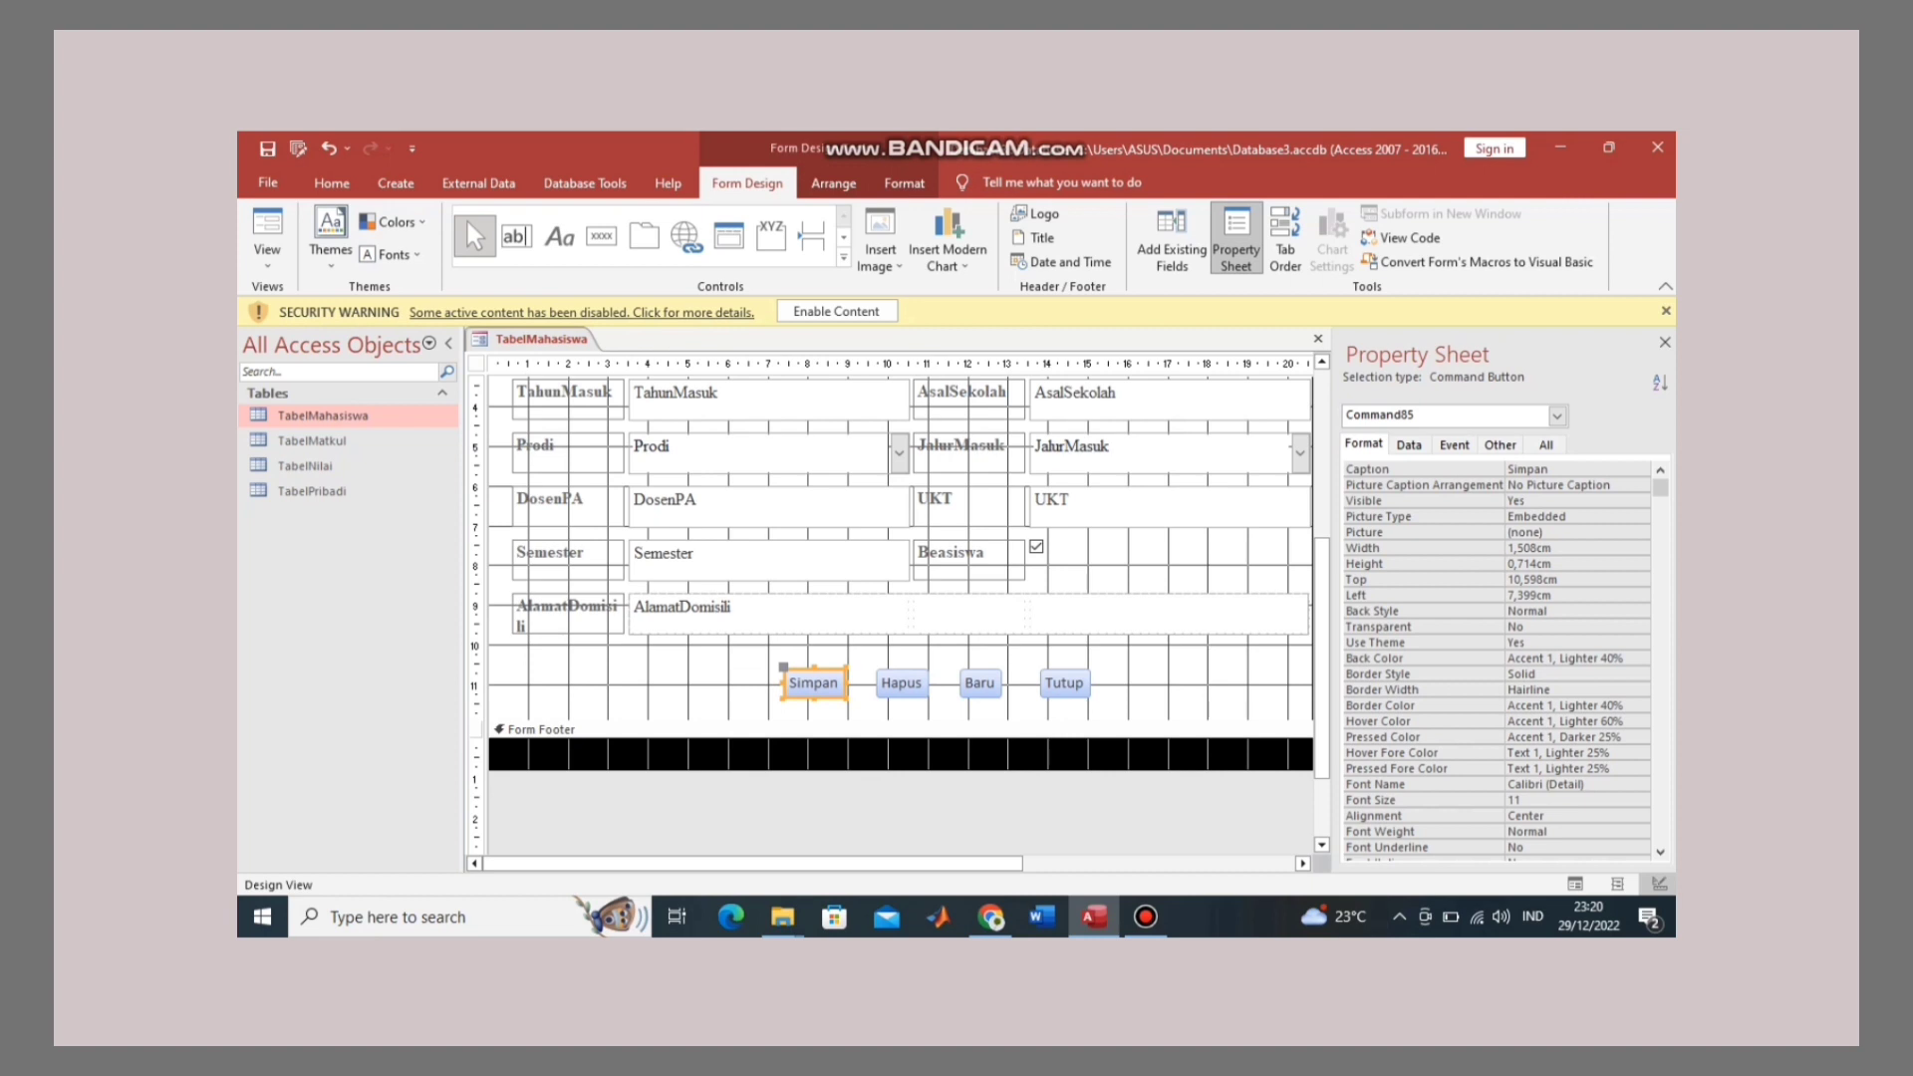
Step: Create a Go To Next Record button with its arrow picture and place it right of Tutup
click(601, 236)
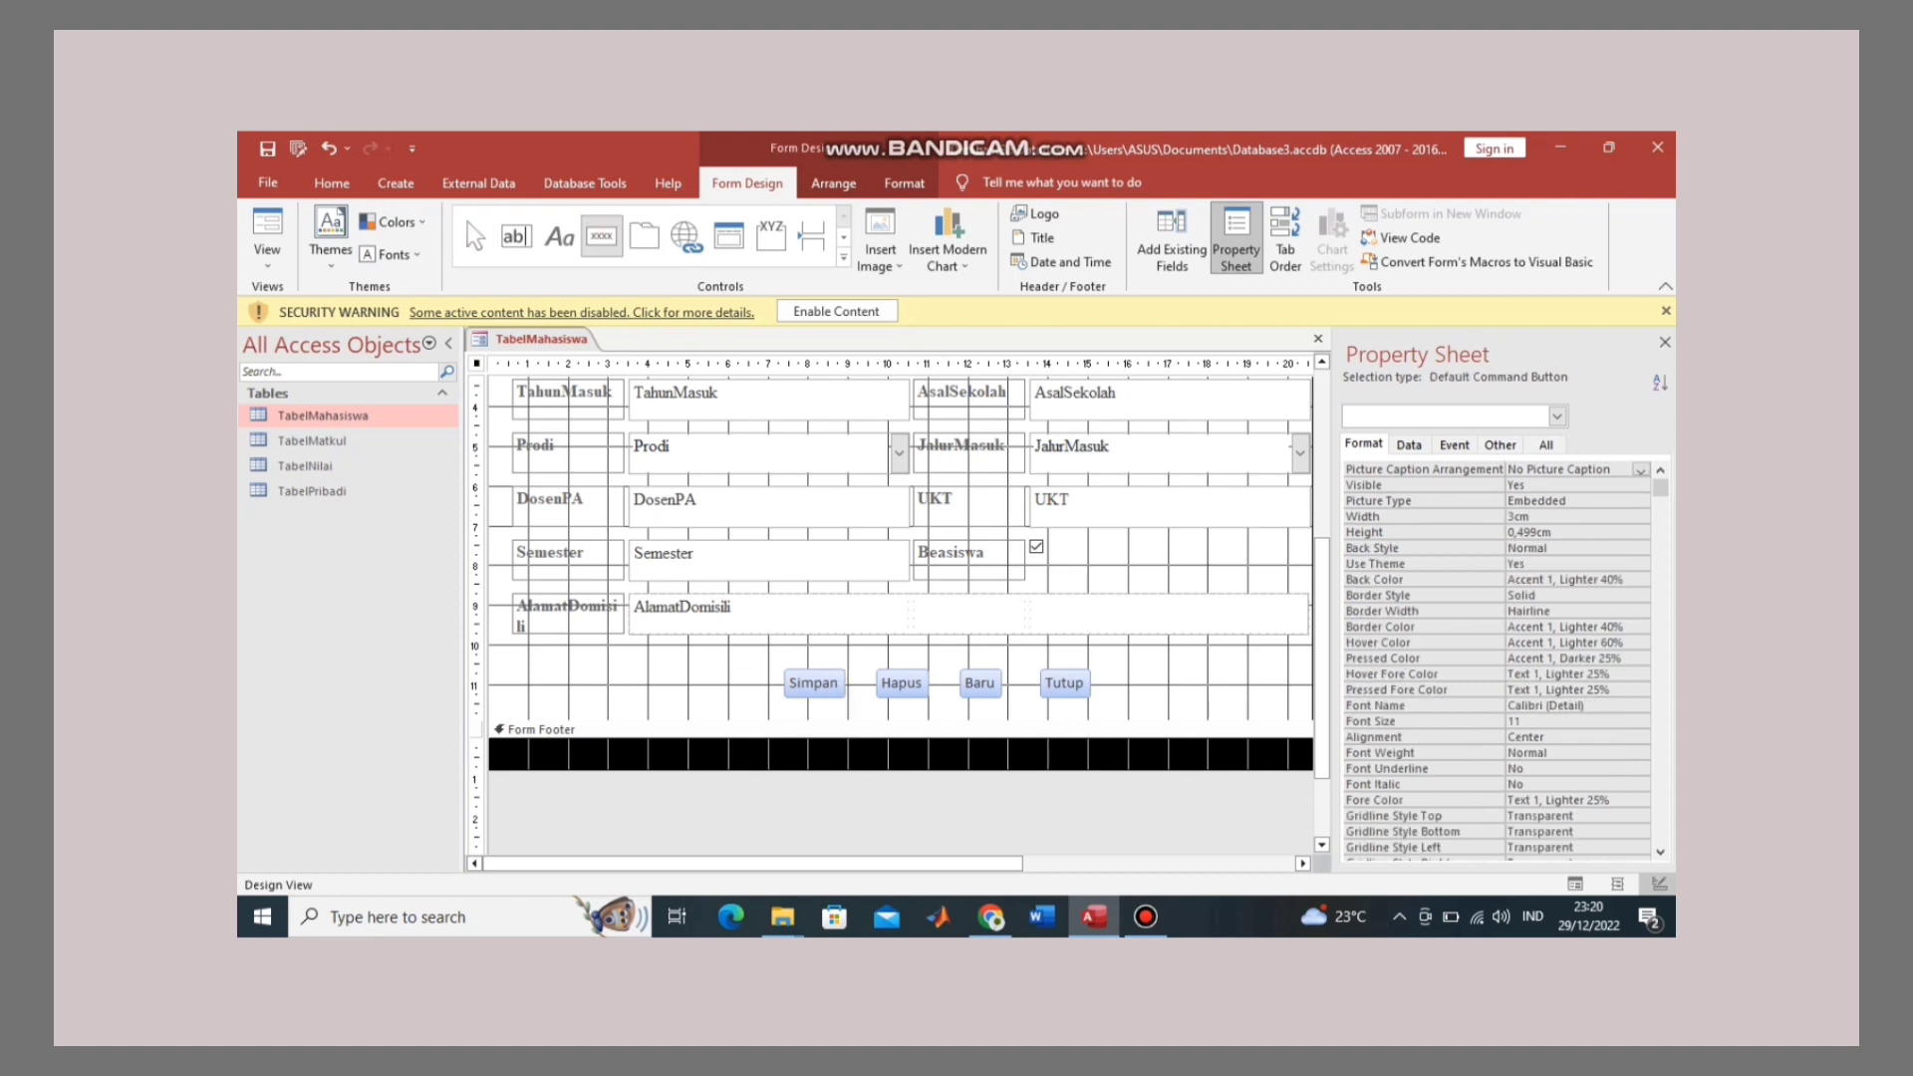
drag(583, 659, 625, 673)
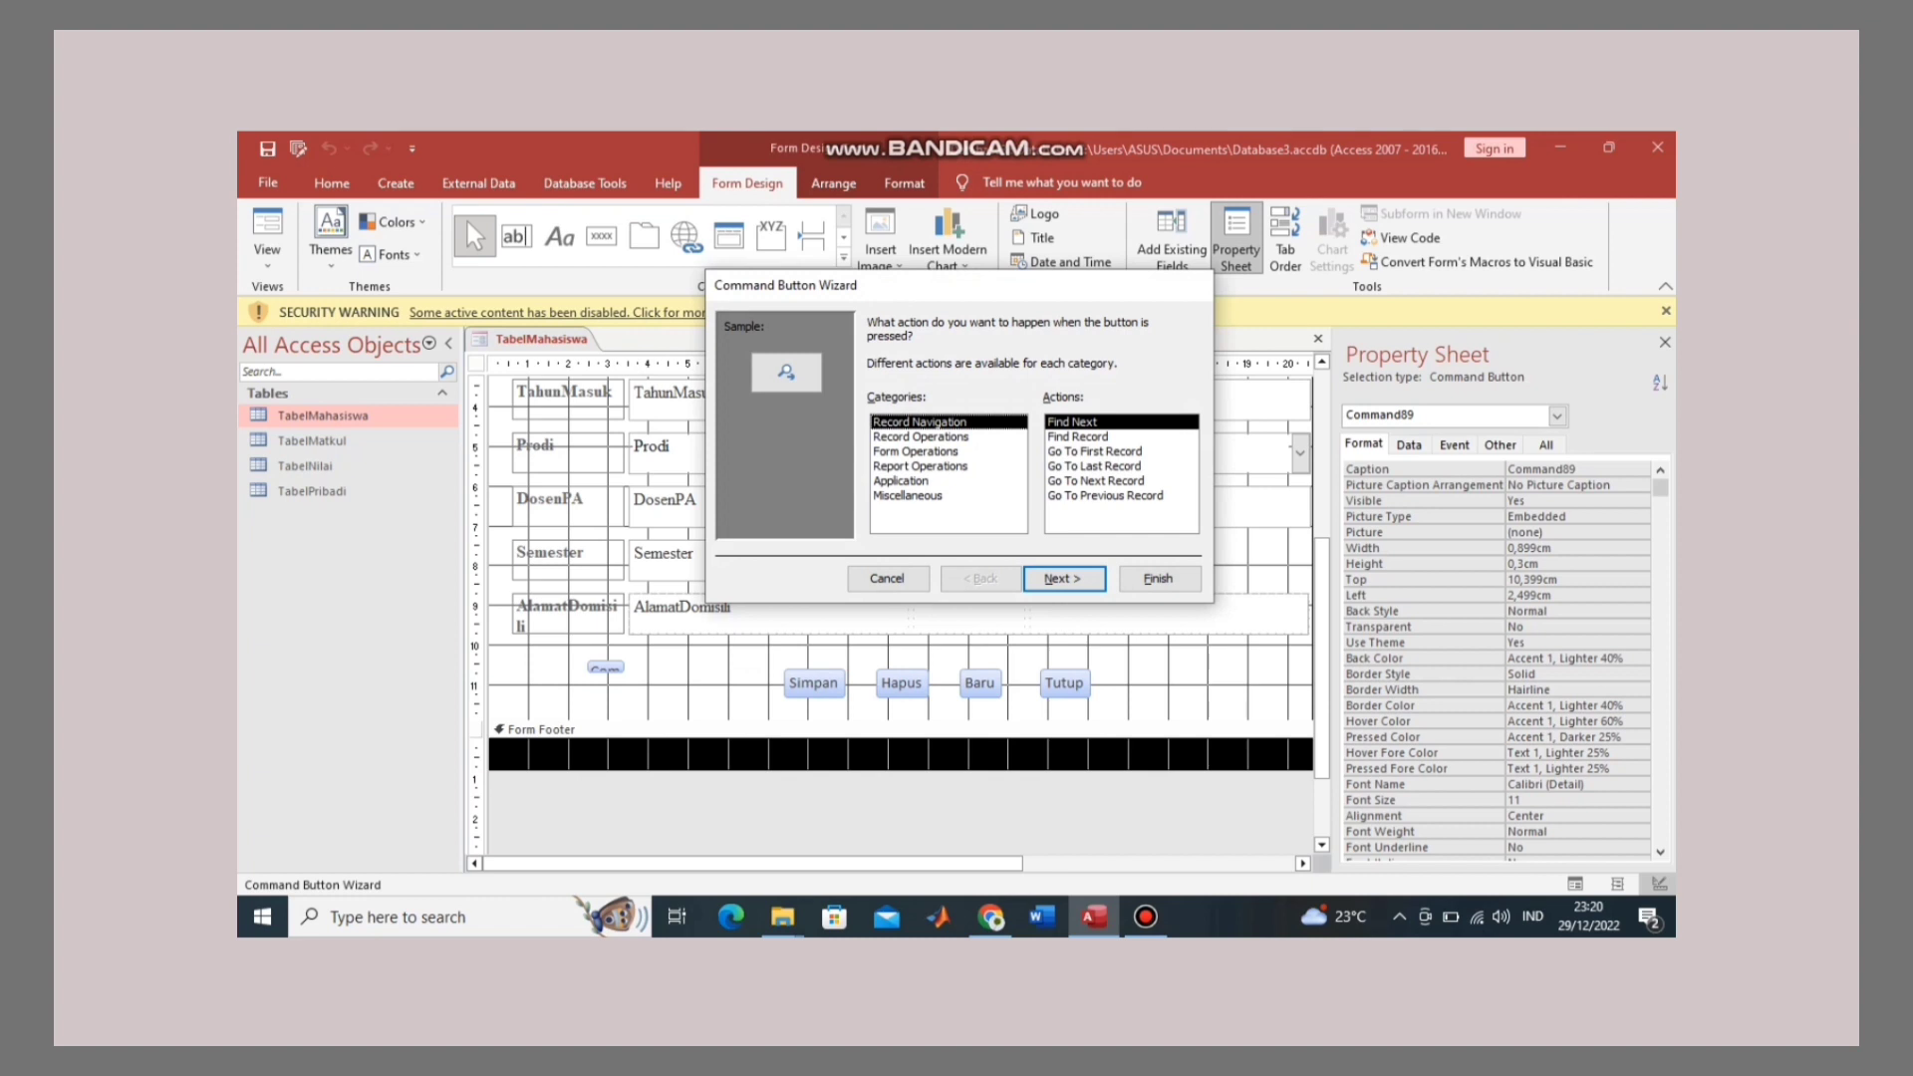
click(1095, 481)
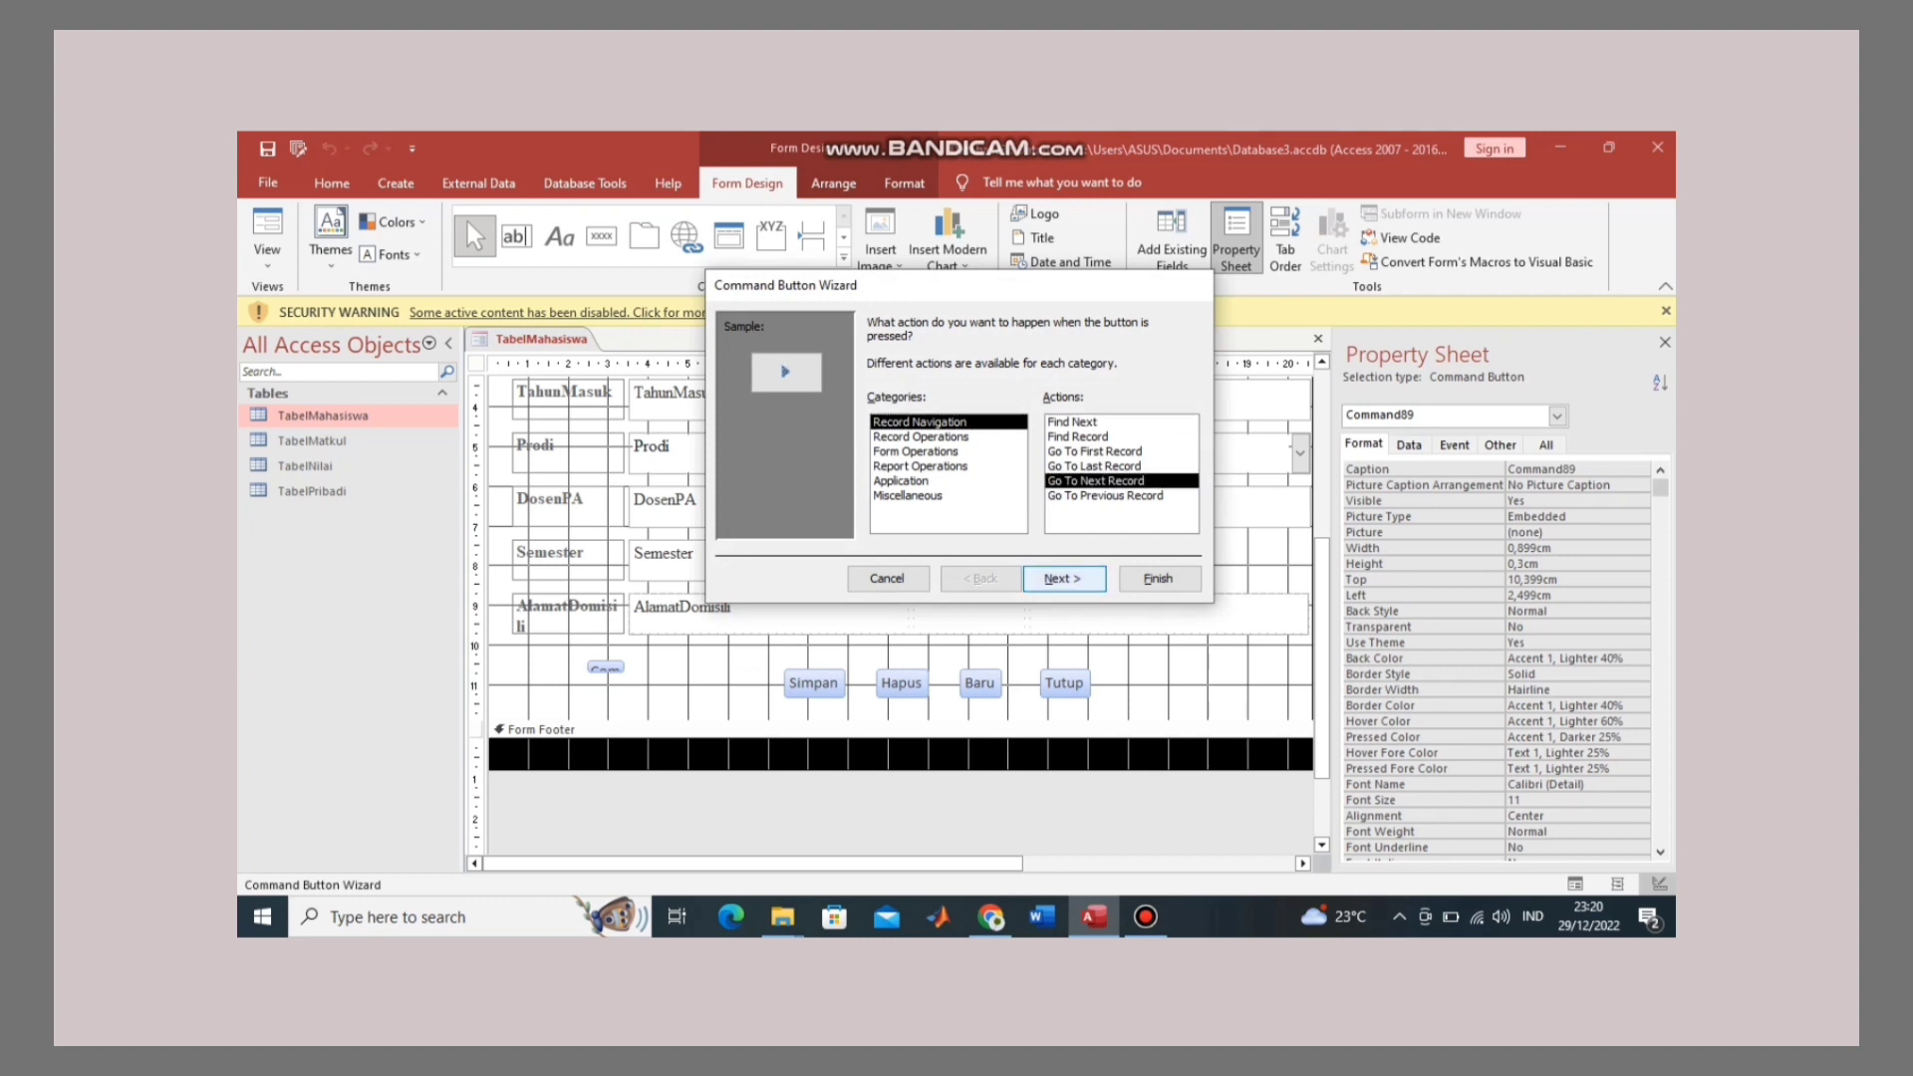
click(1062, 578)
click(1062, 578)
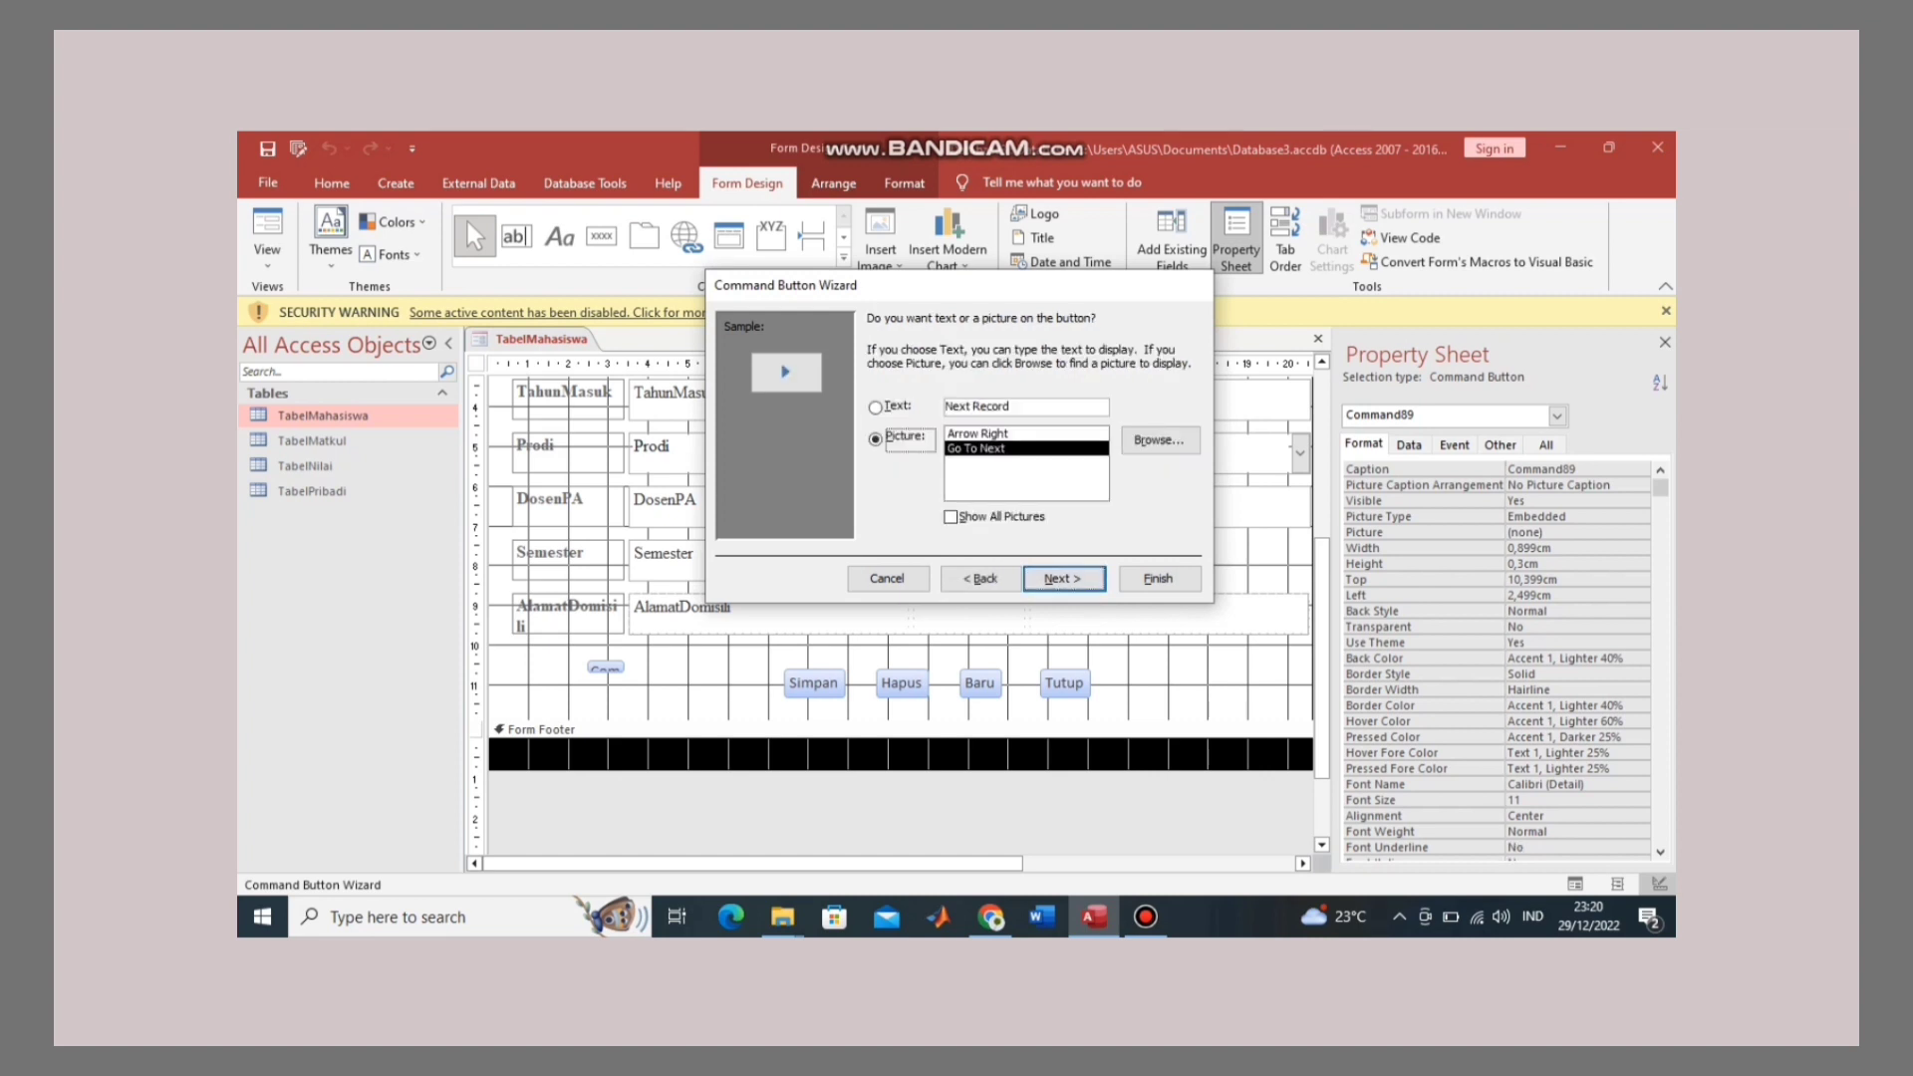
click(1160, 578)
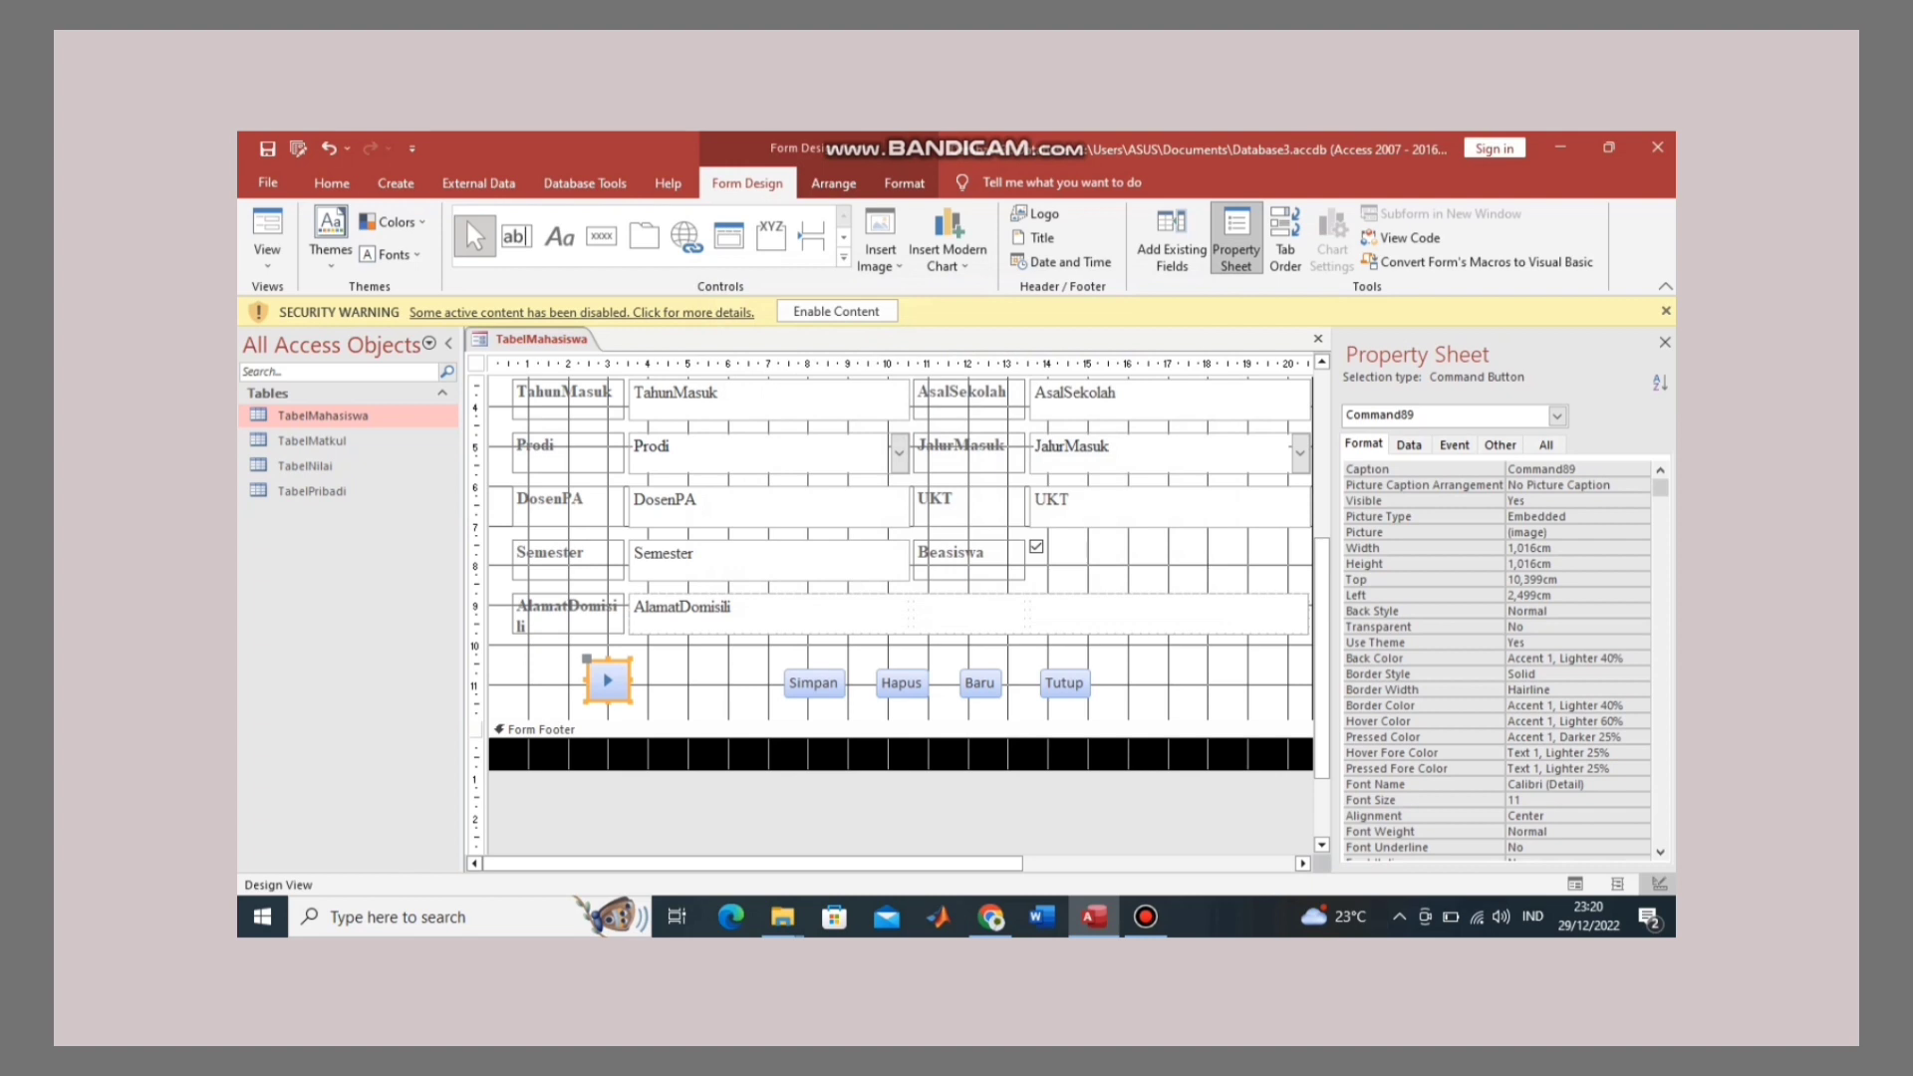
drag(608, 682, 1133, 685)
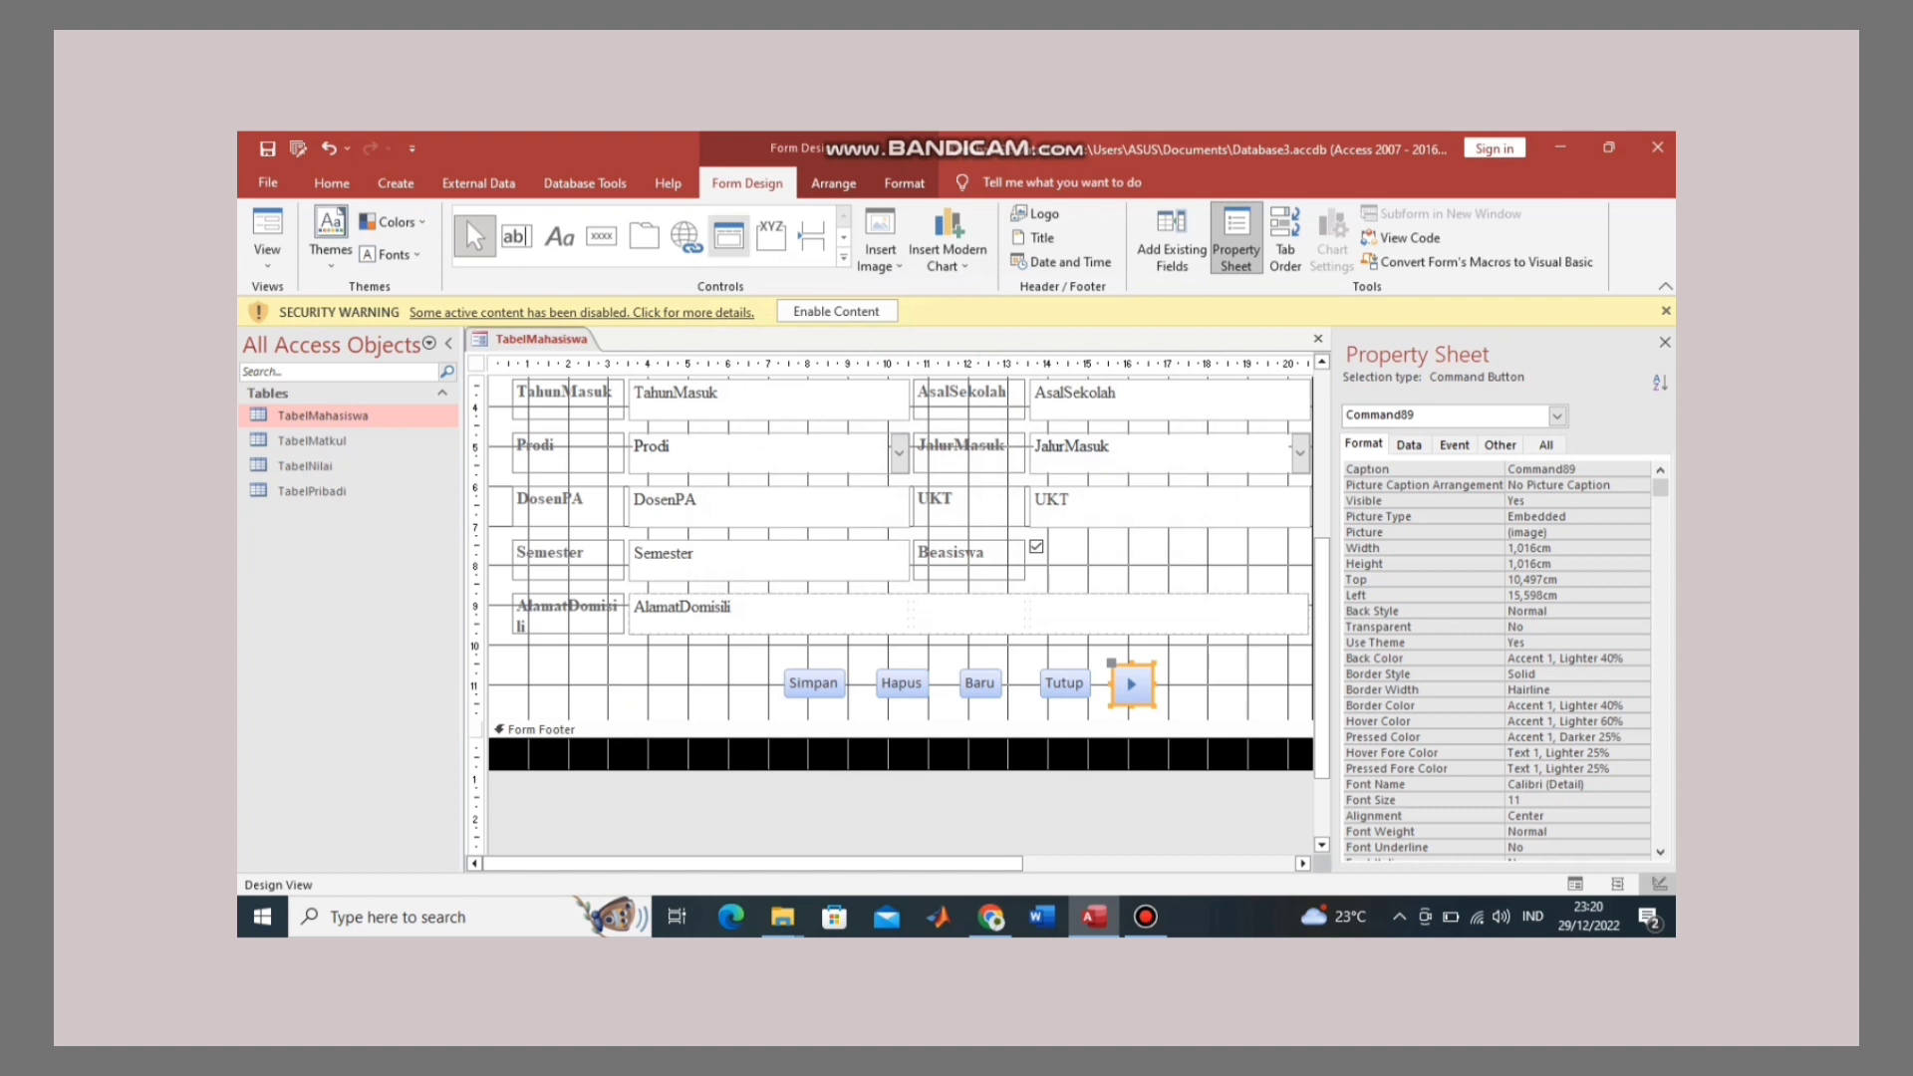
click(601, 236)
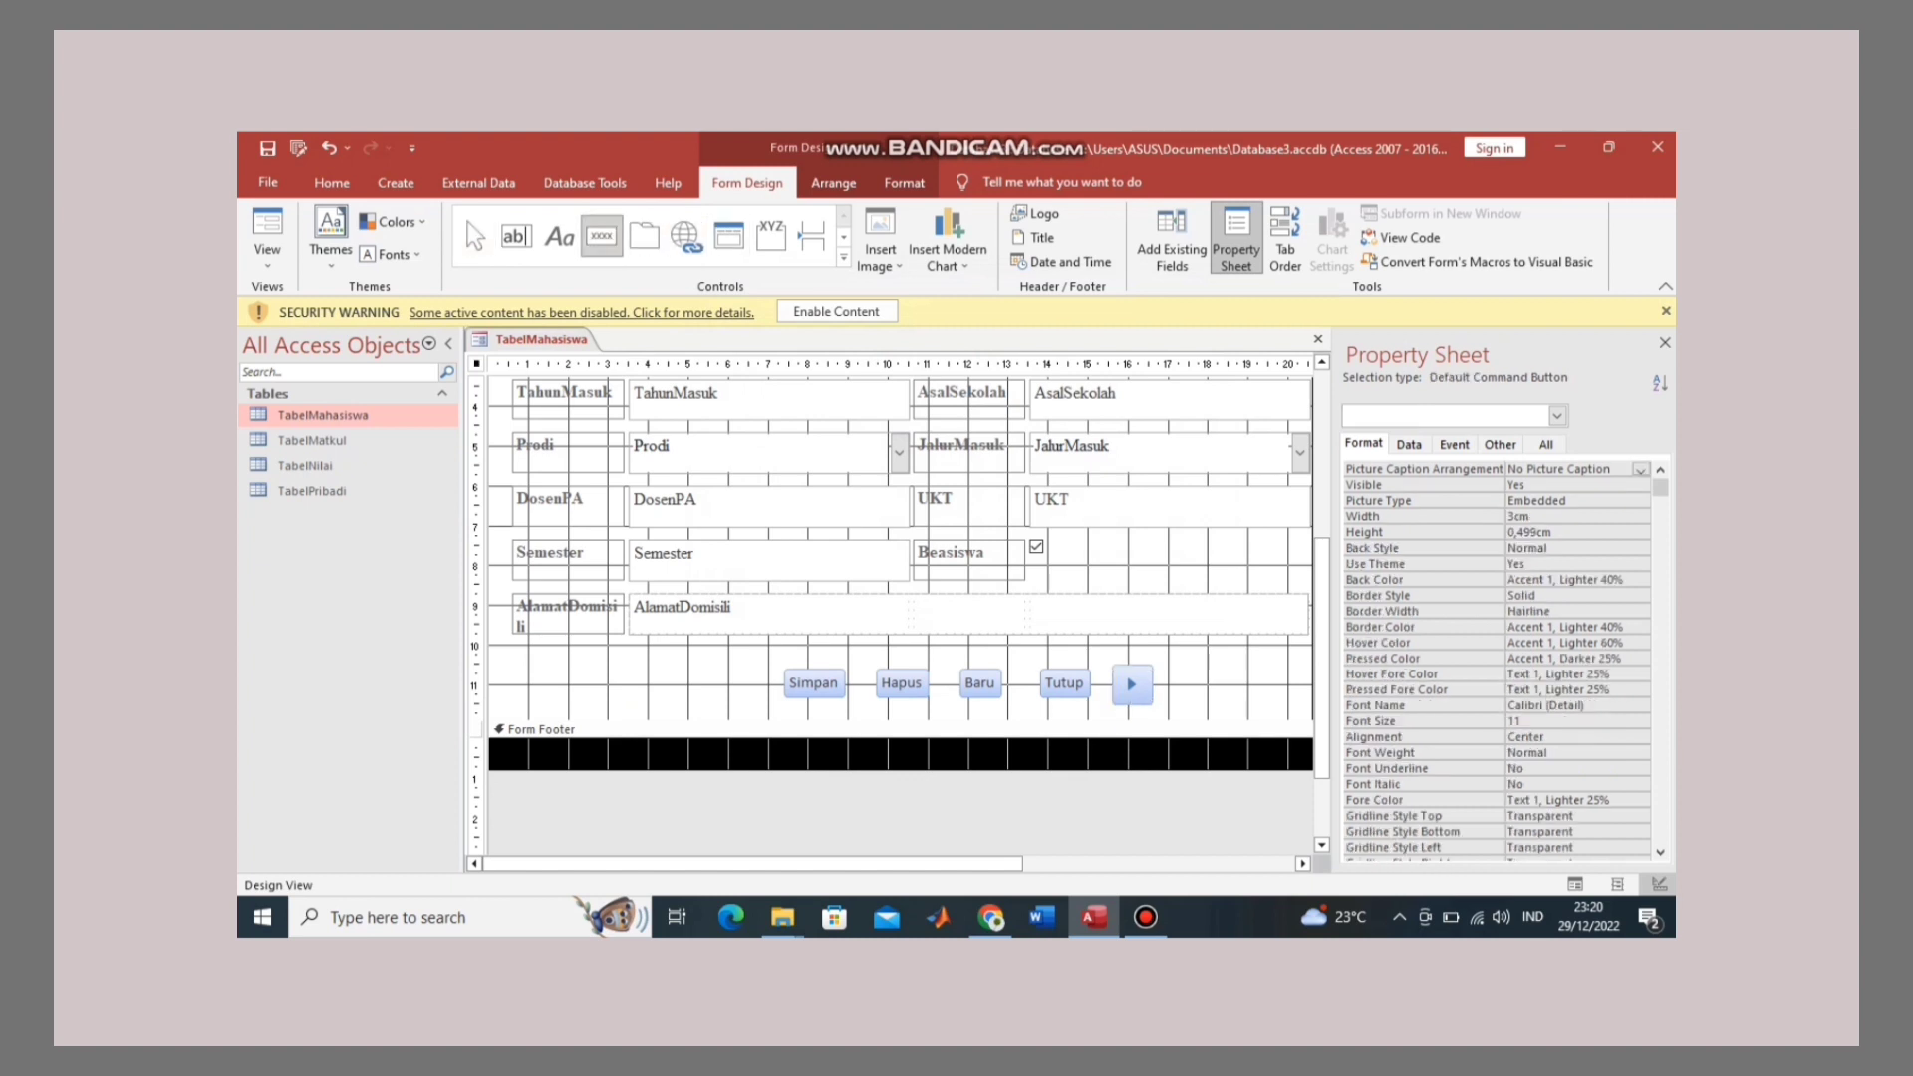
Step: Create a Go To Previous Record arrow button, undo a misplaced drop, and place it left of Simpan
click(589, 659)
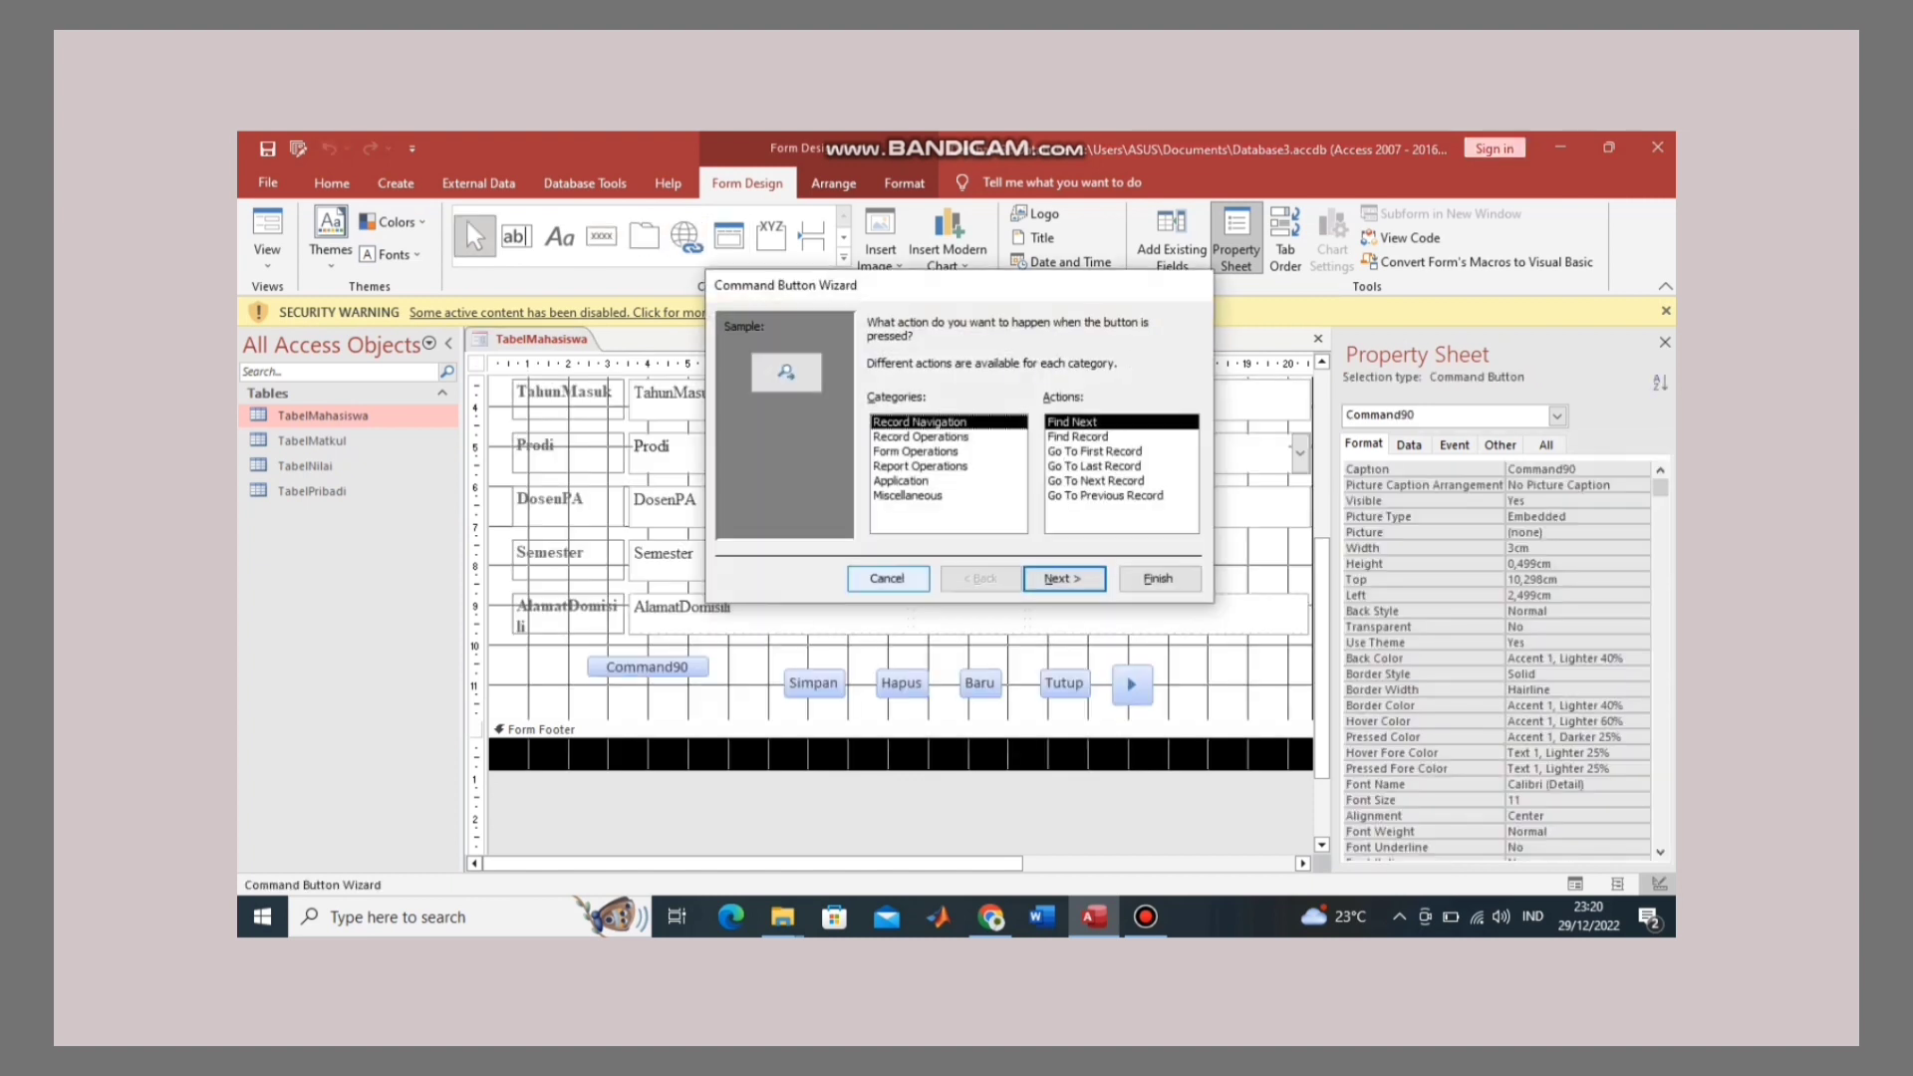
click(1104, 495)
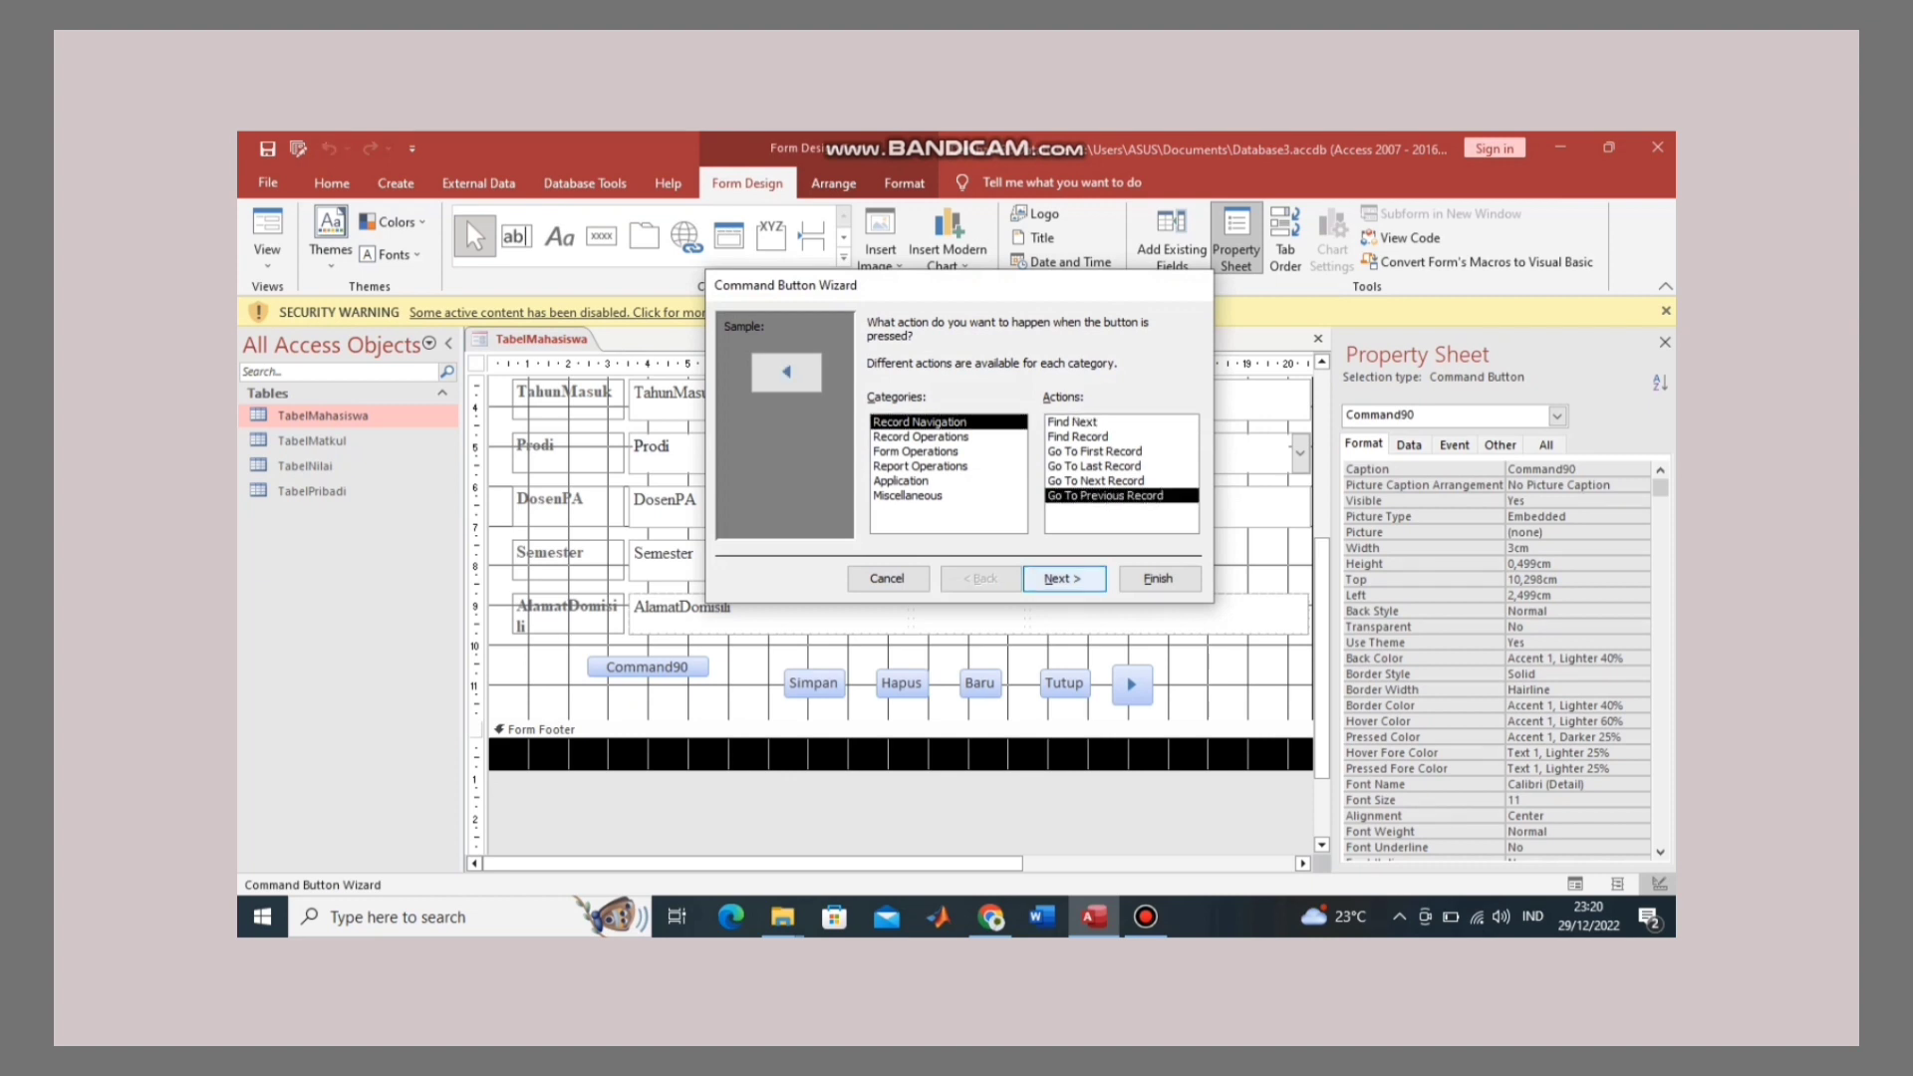
click(1063, 578)
click(1159, 578)
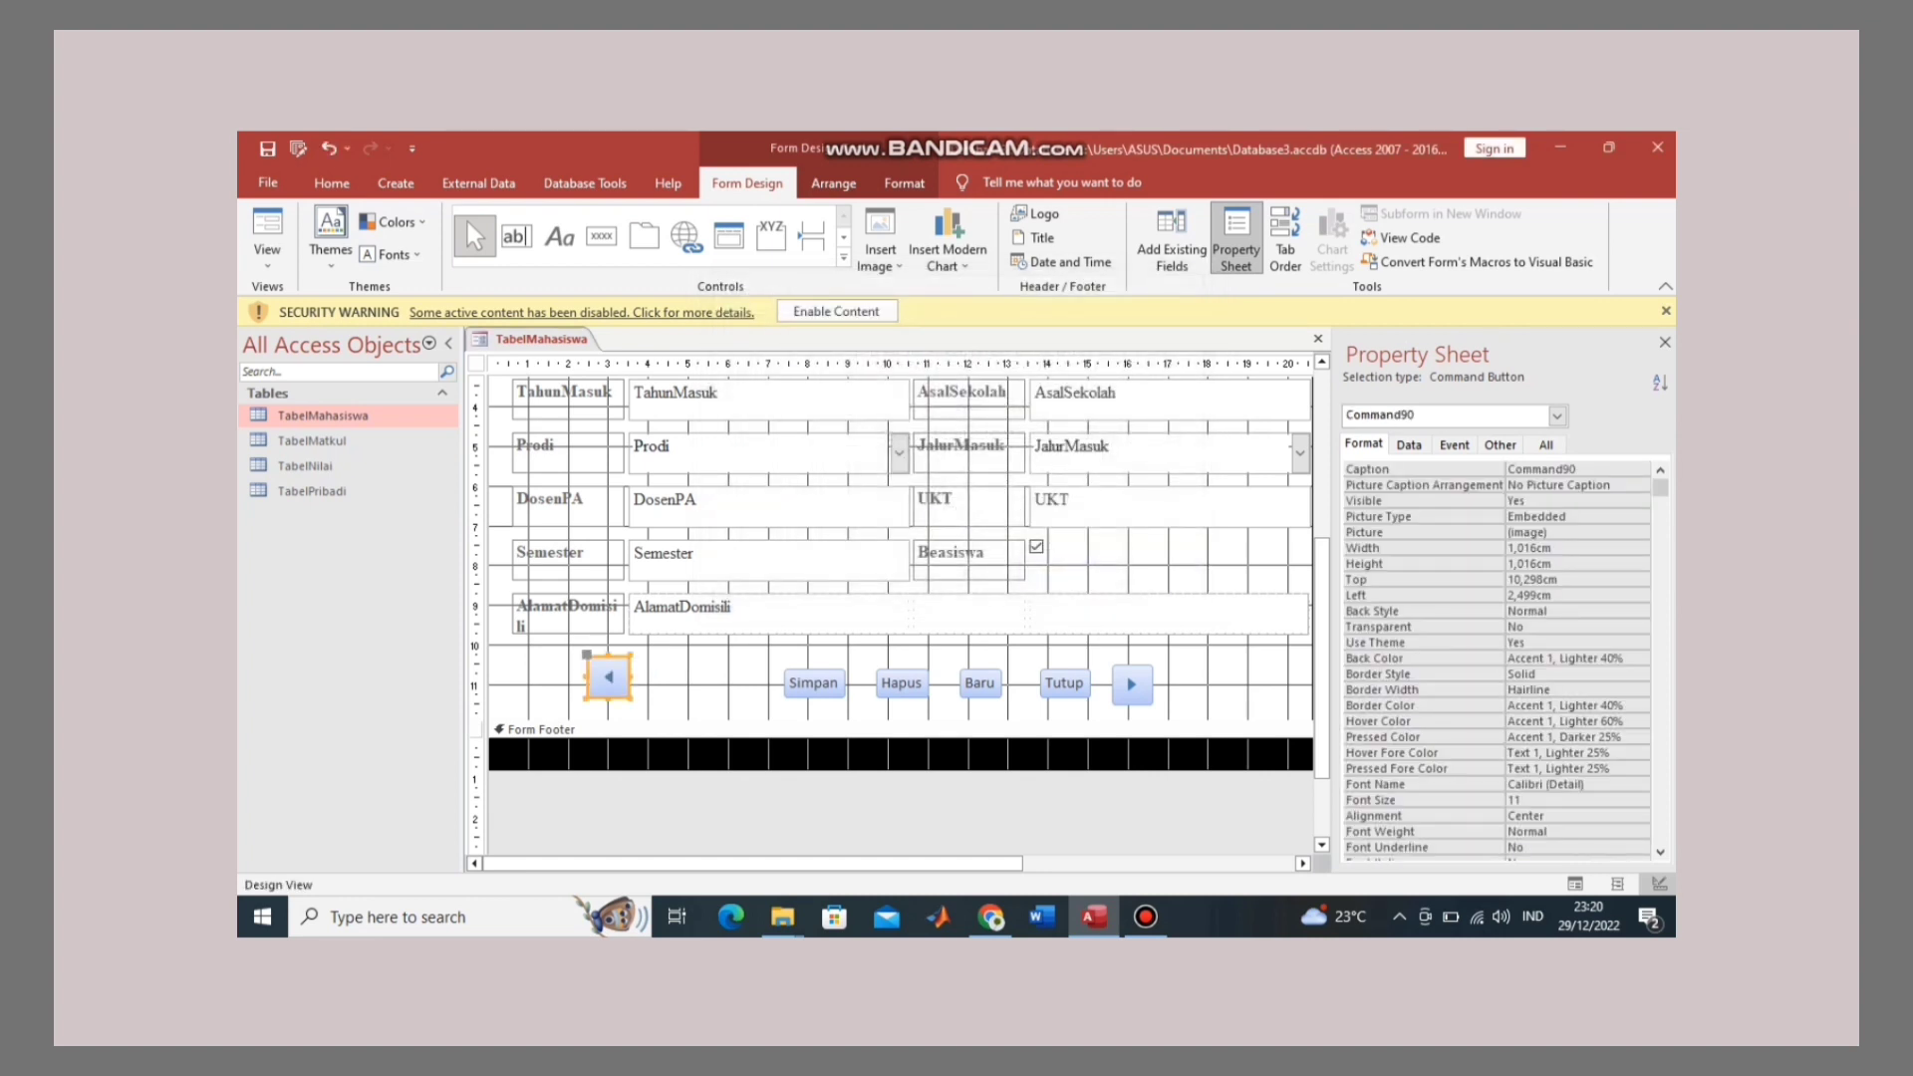
mouse_move(608, 678)
mouse_down()
mouse_move(653, 665)
mouse_move(626, 666)
mouse_up()
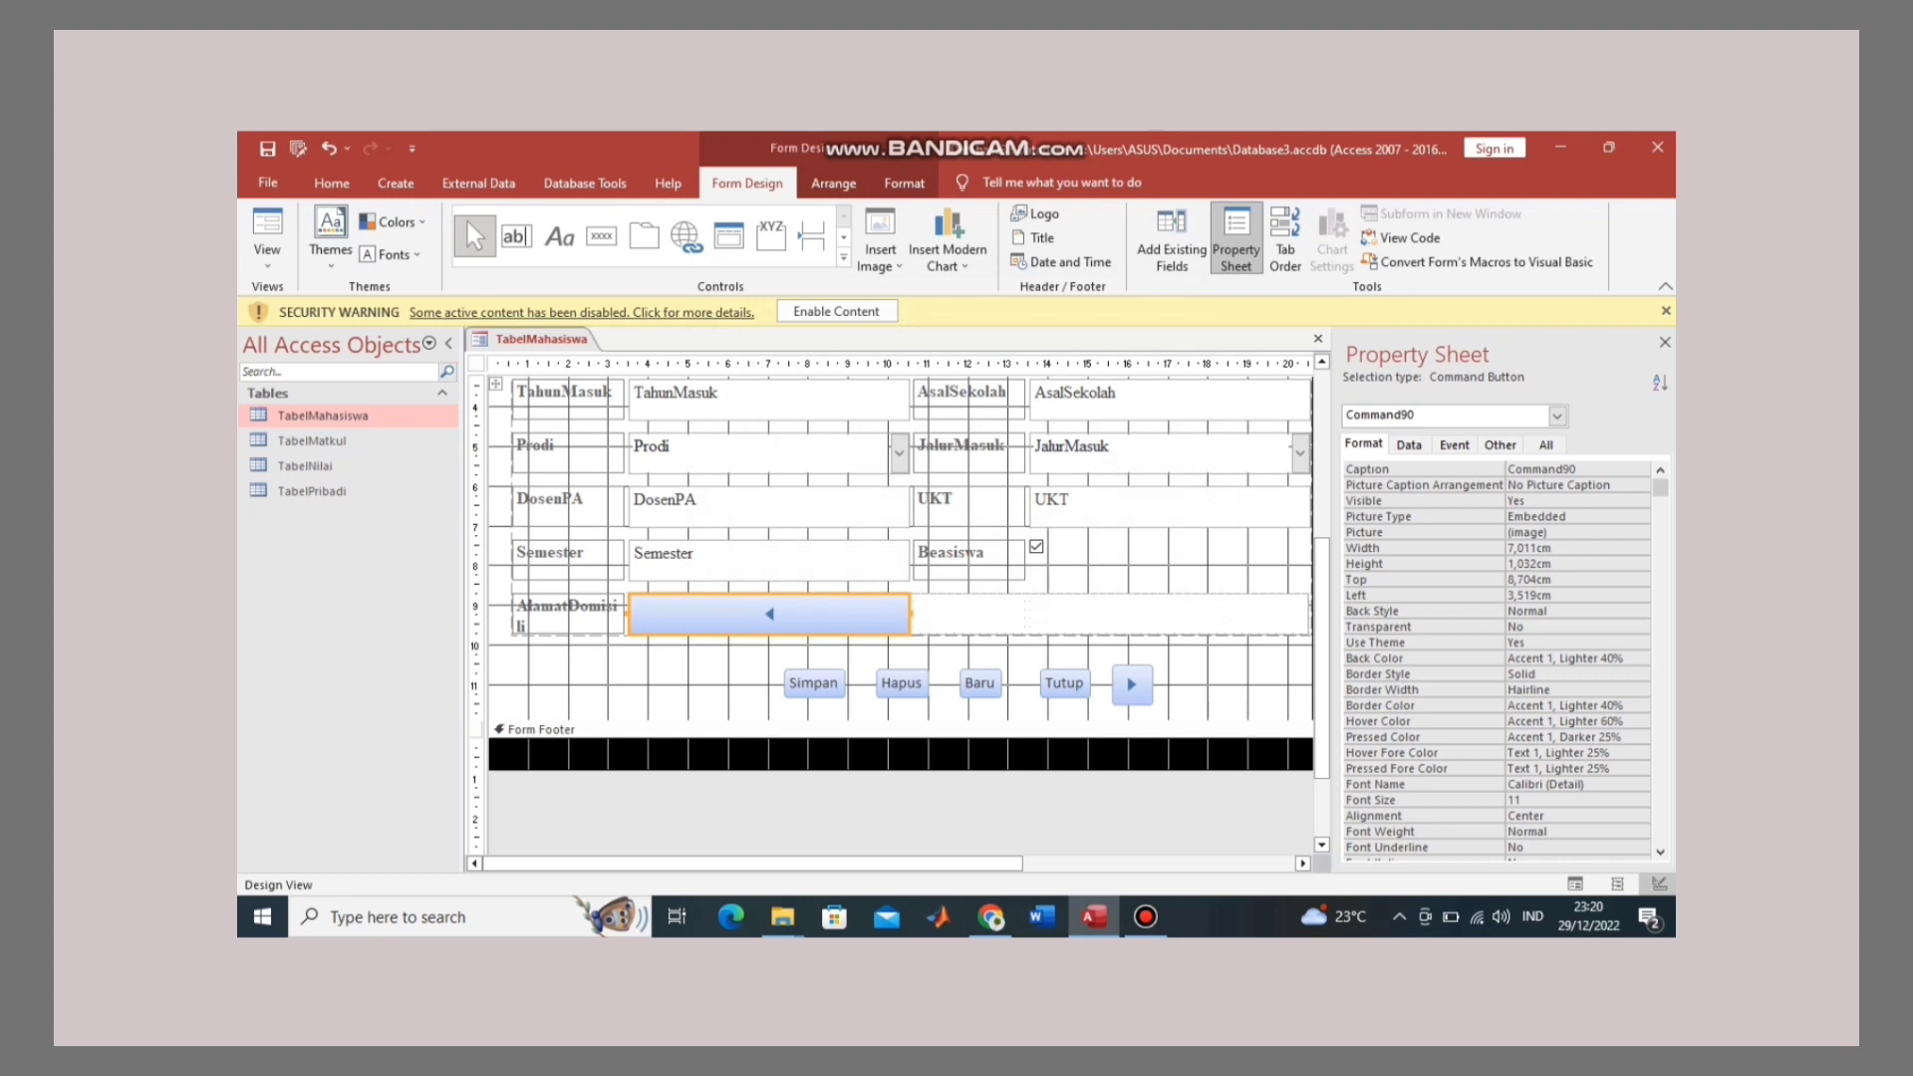
key(ctrl+z)
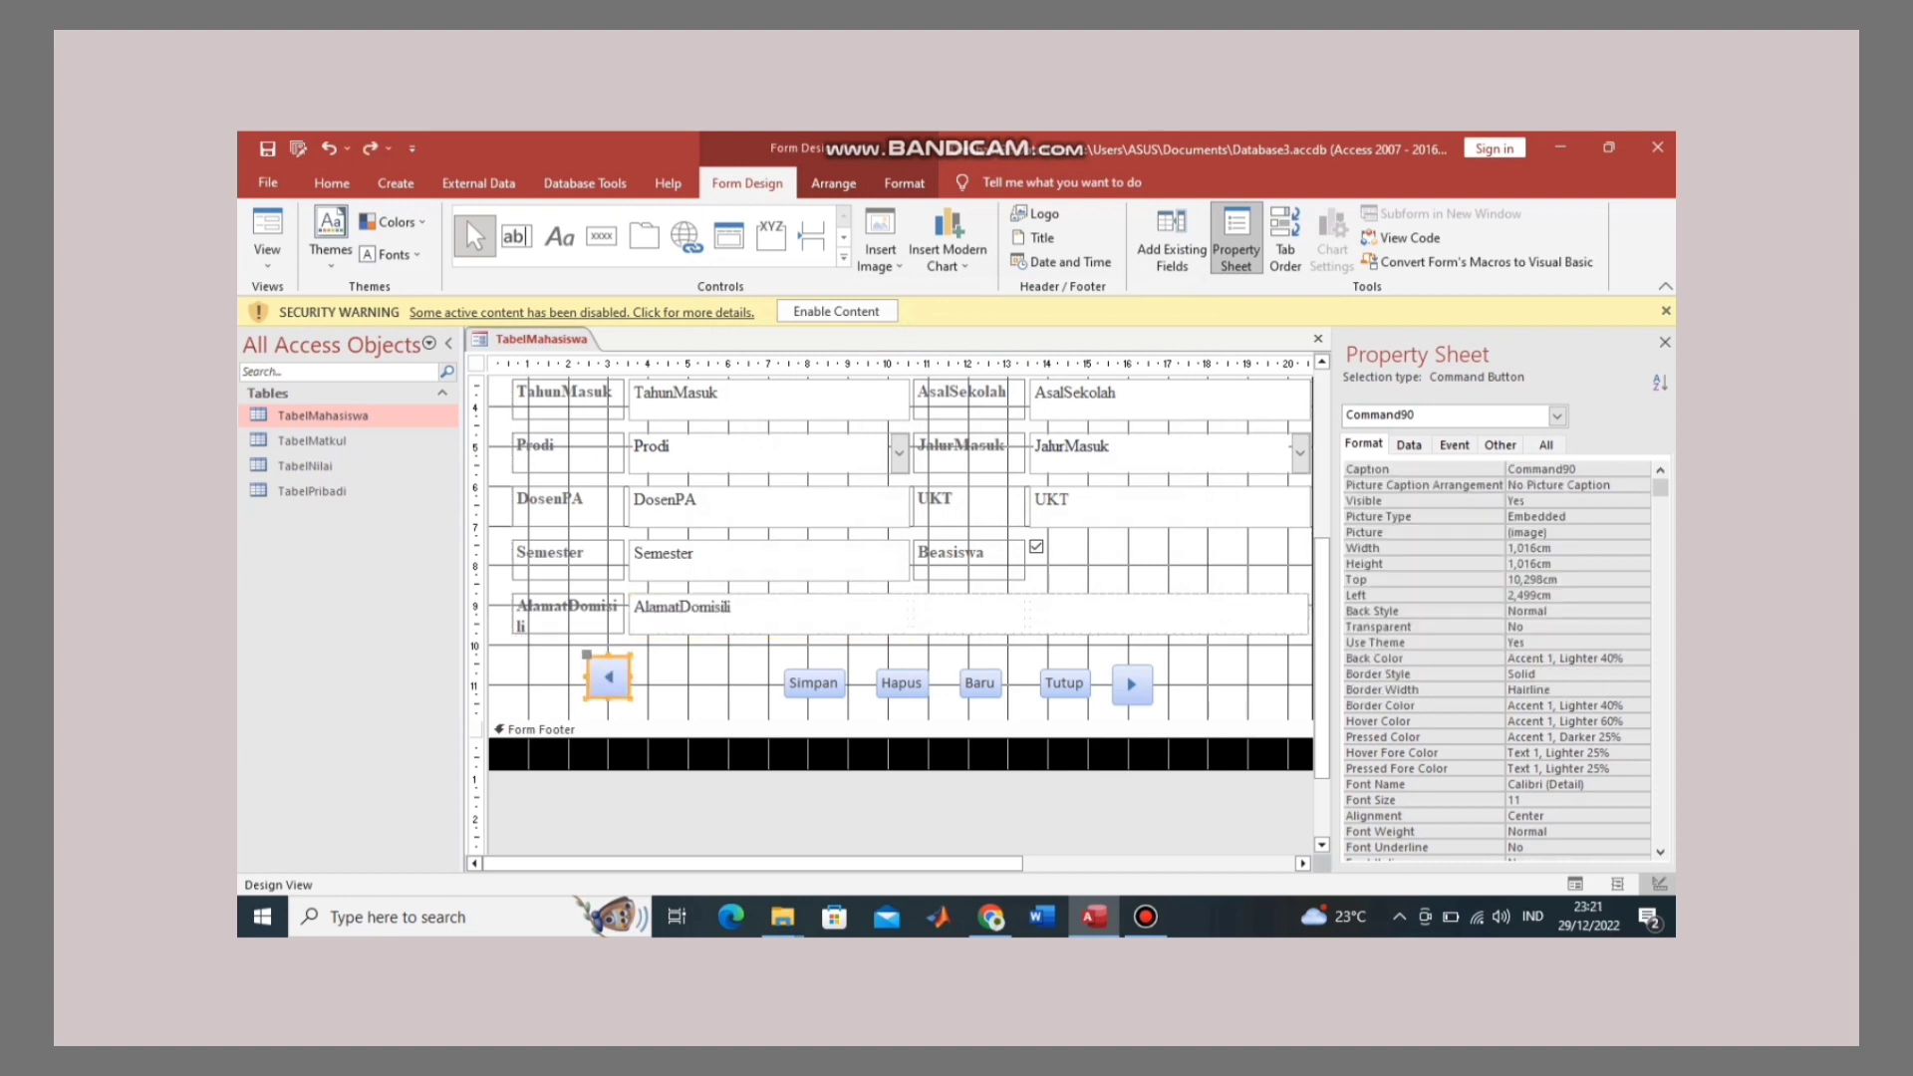
drag(607, 678, 670, 692)
Step: Lower the Form Footer to enlarge the Detail section and nudge both arrow buttons lower
click(678, 730)
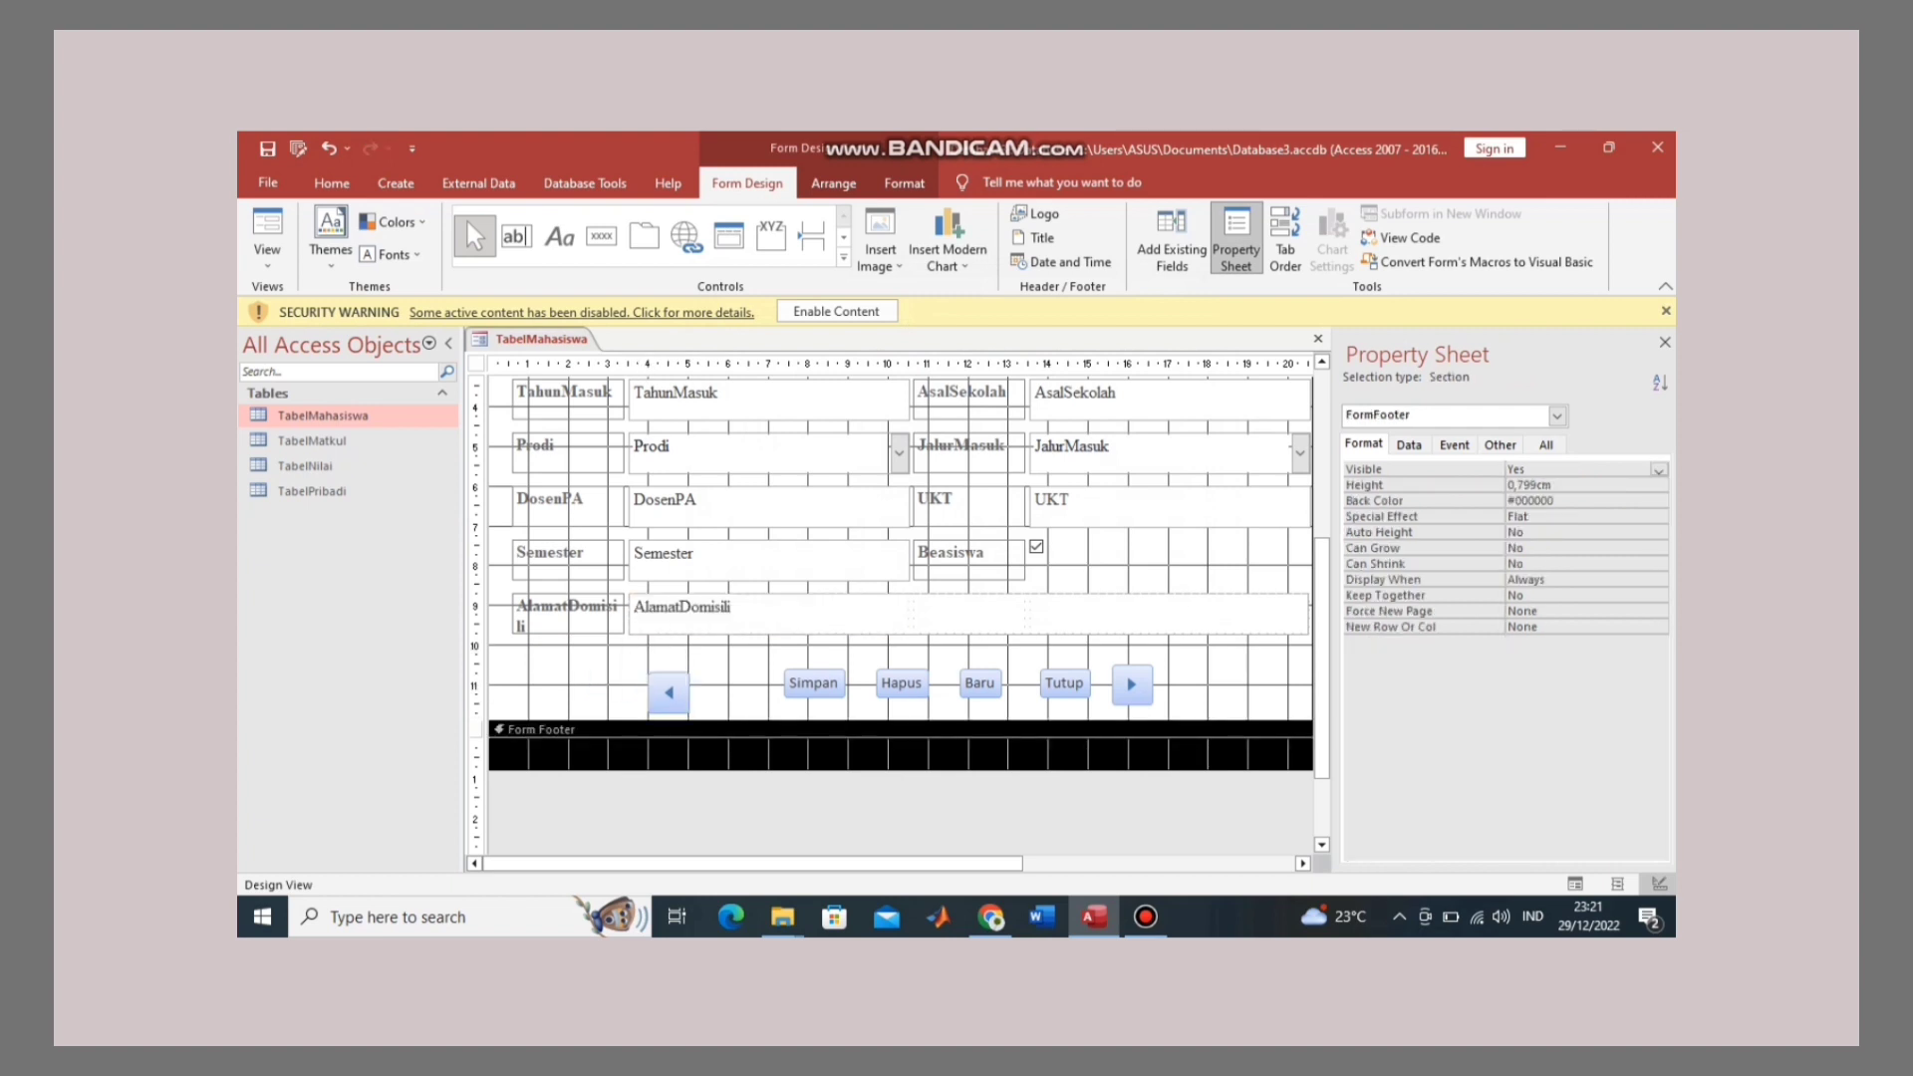
drag(680, 721, 680, 789)
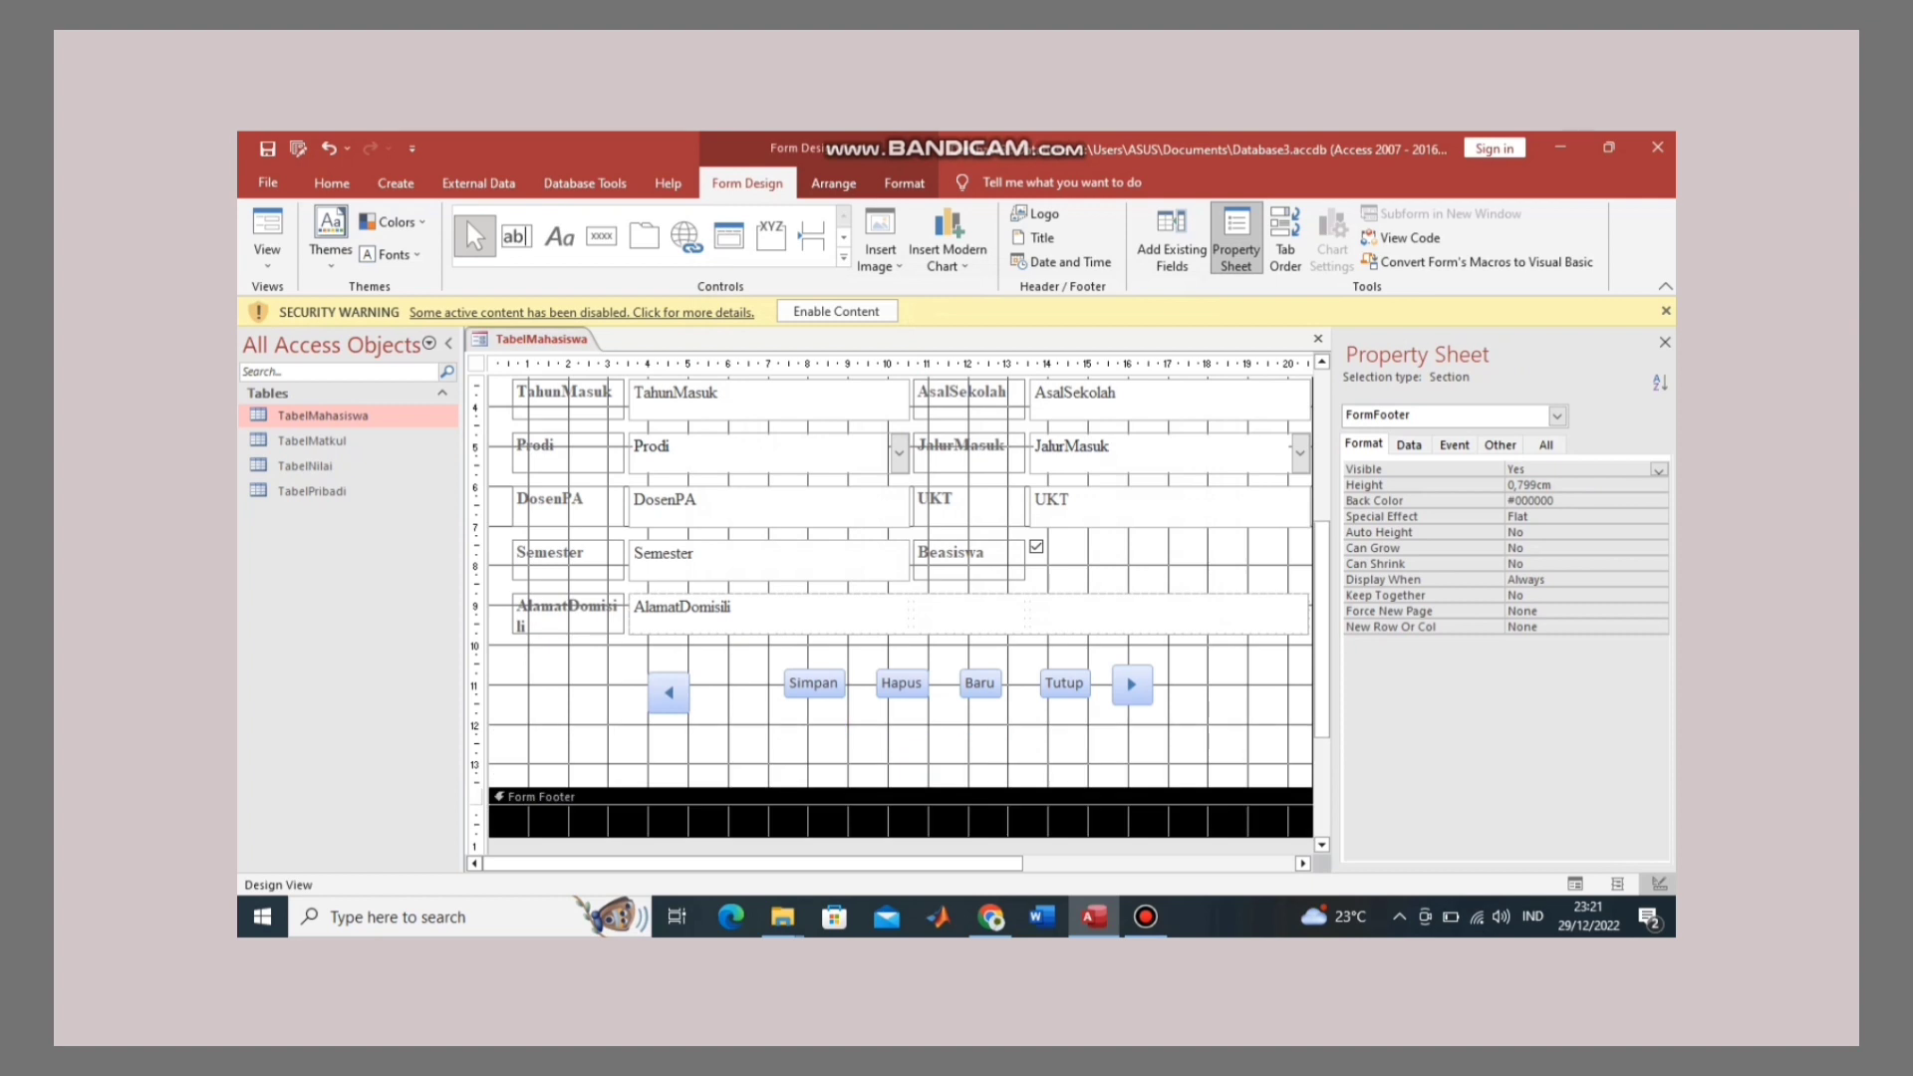
click(681, 668)
click(668, 692)
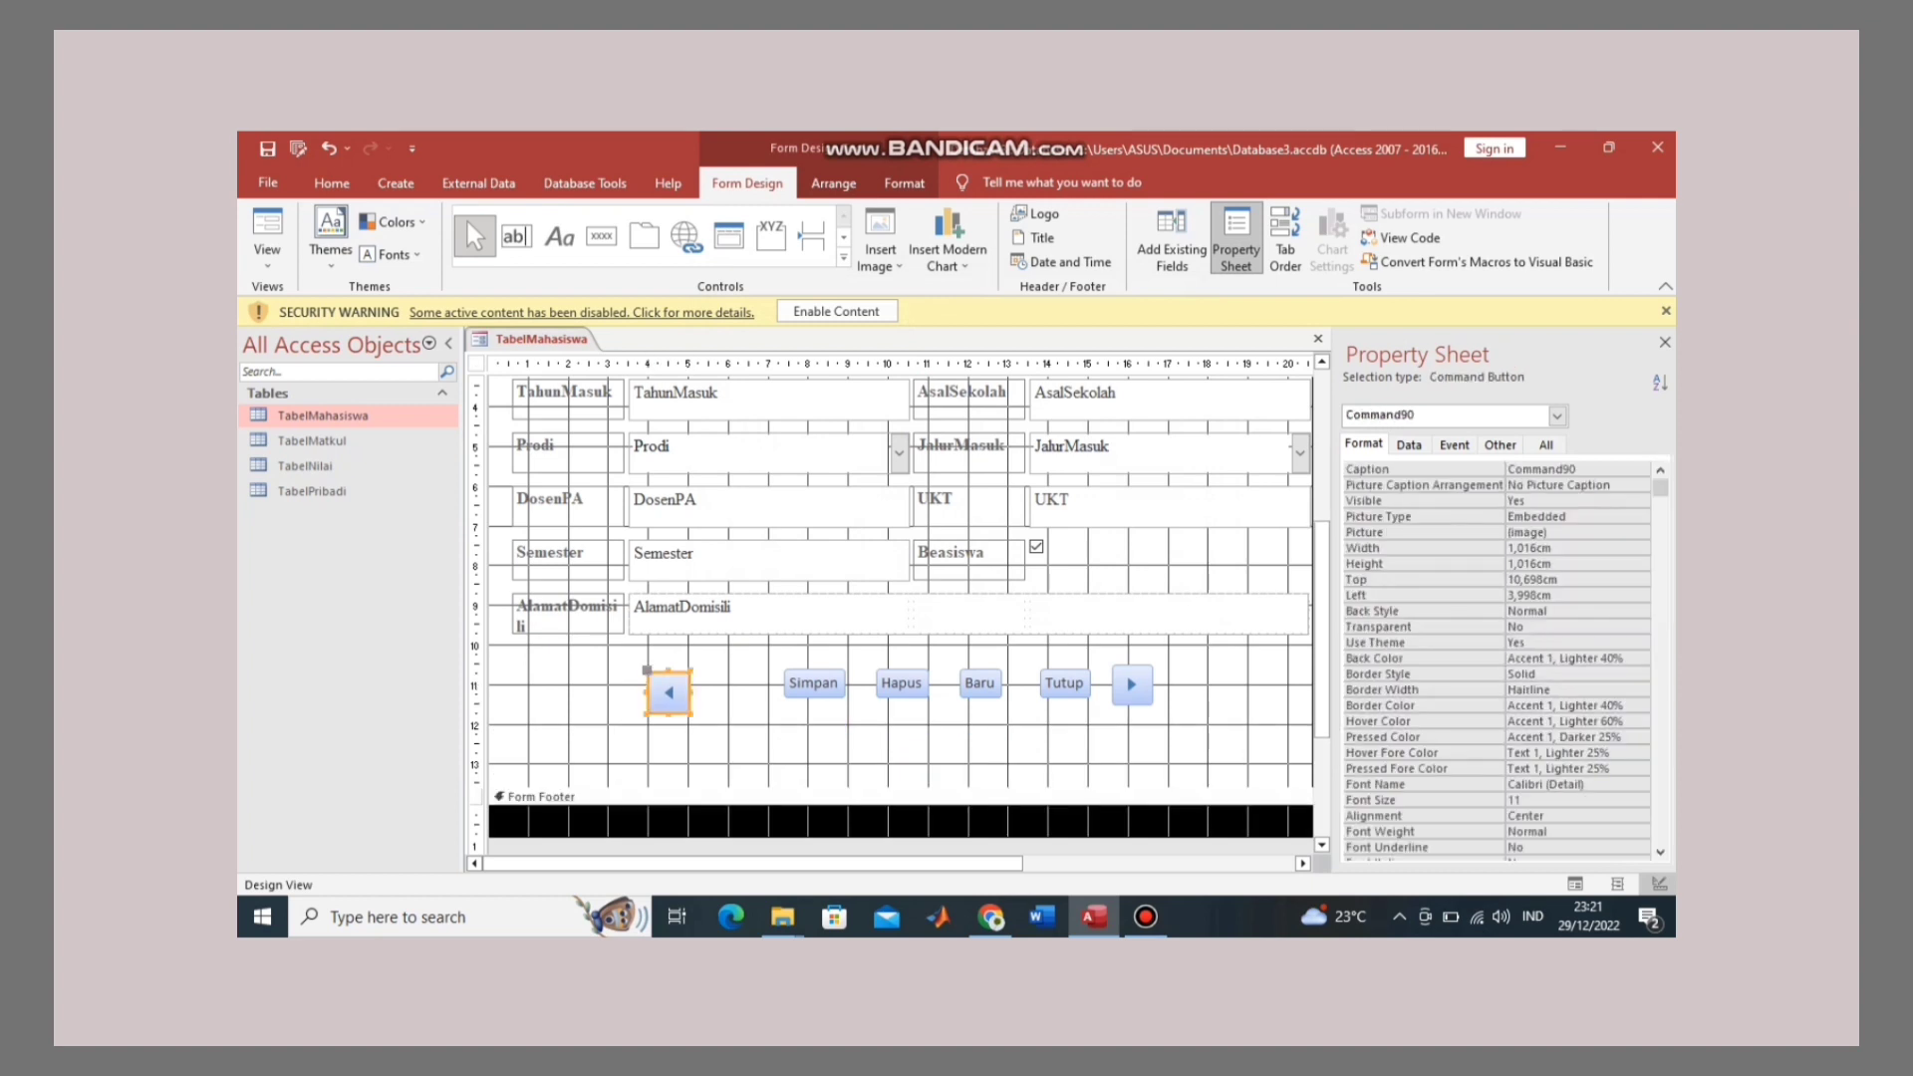
drag(668, 692, 668, 704)
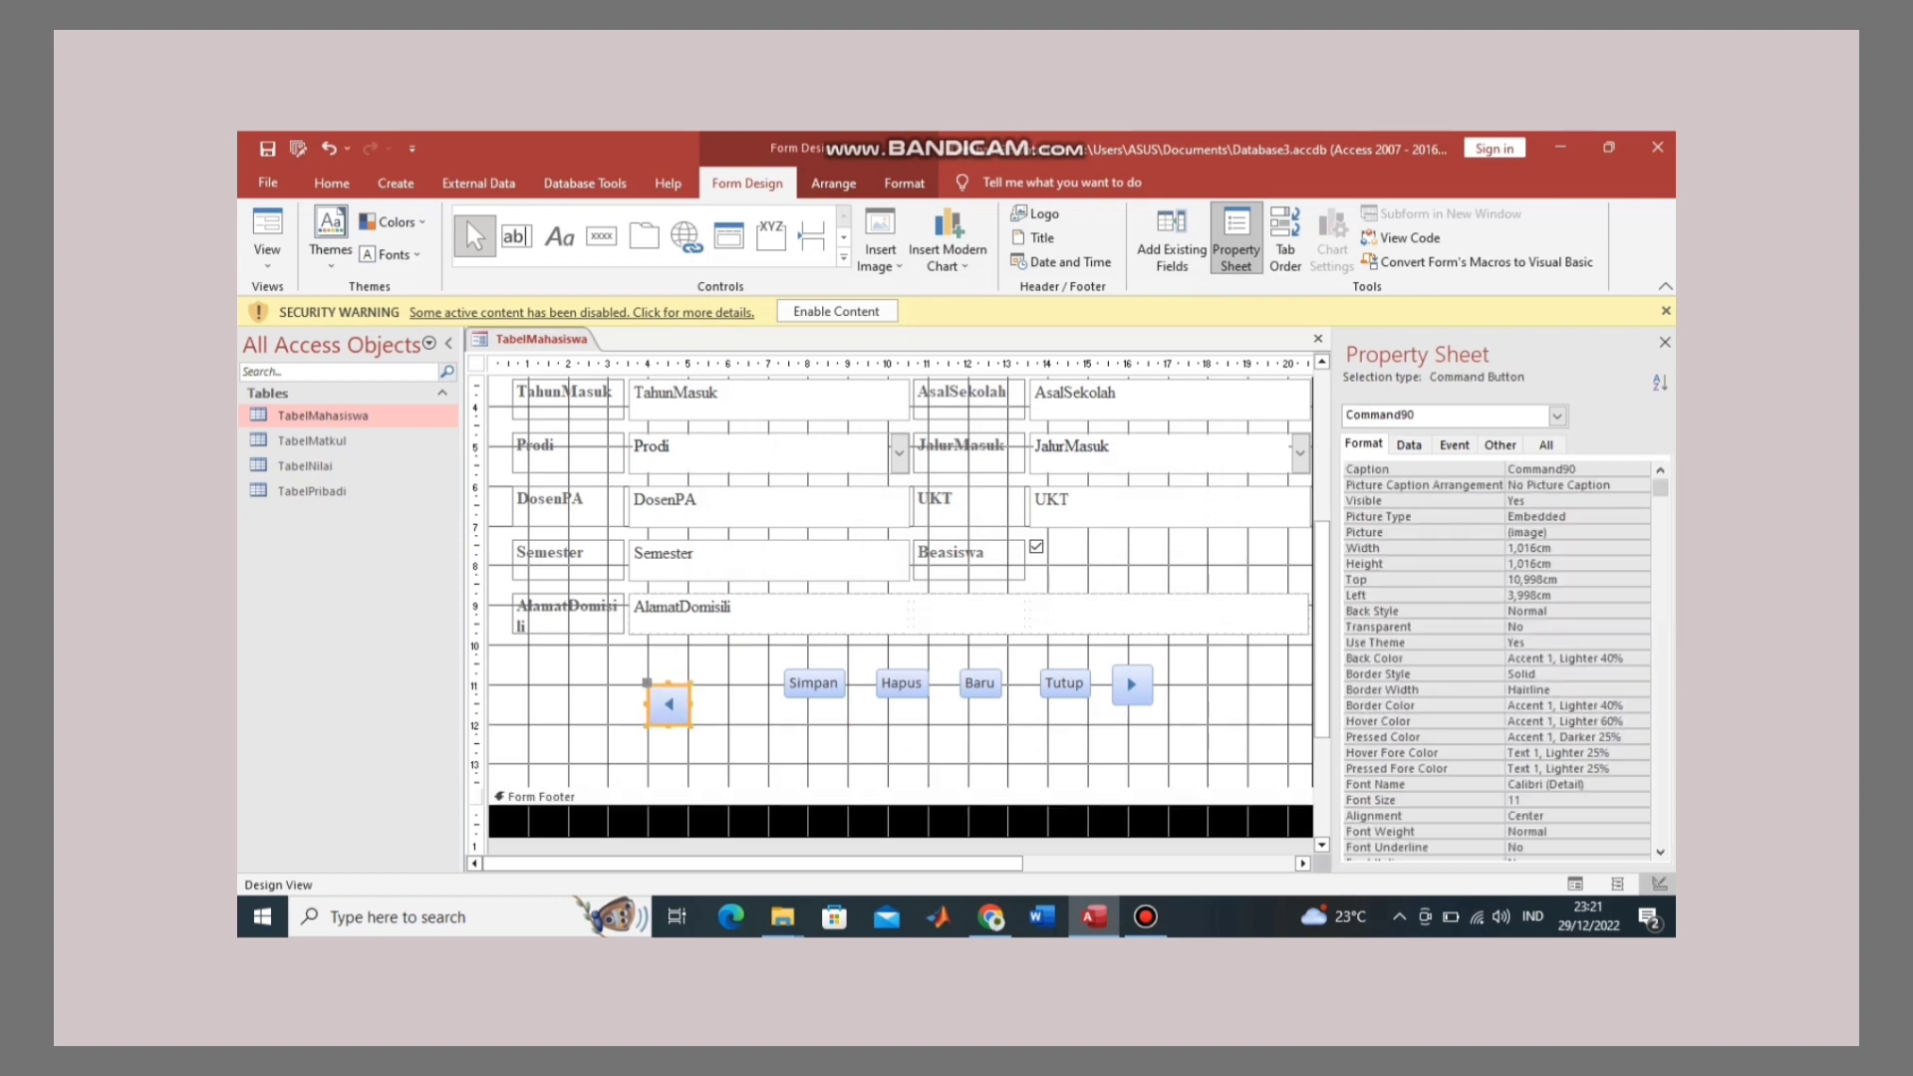
click(1132, 685)
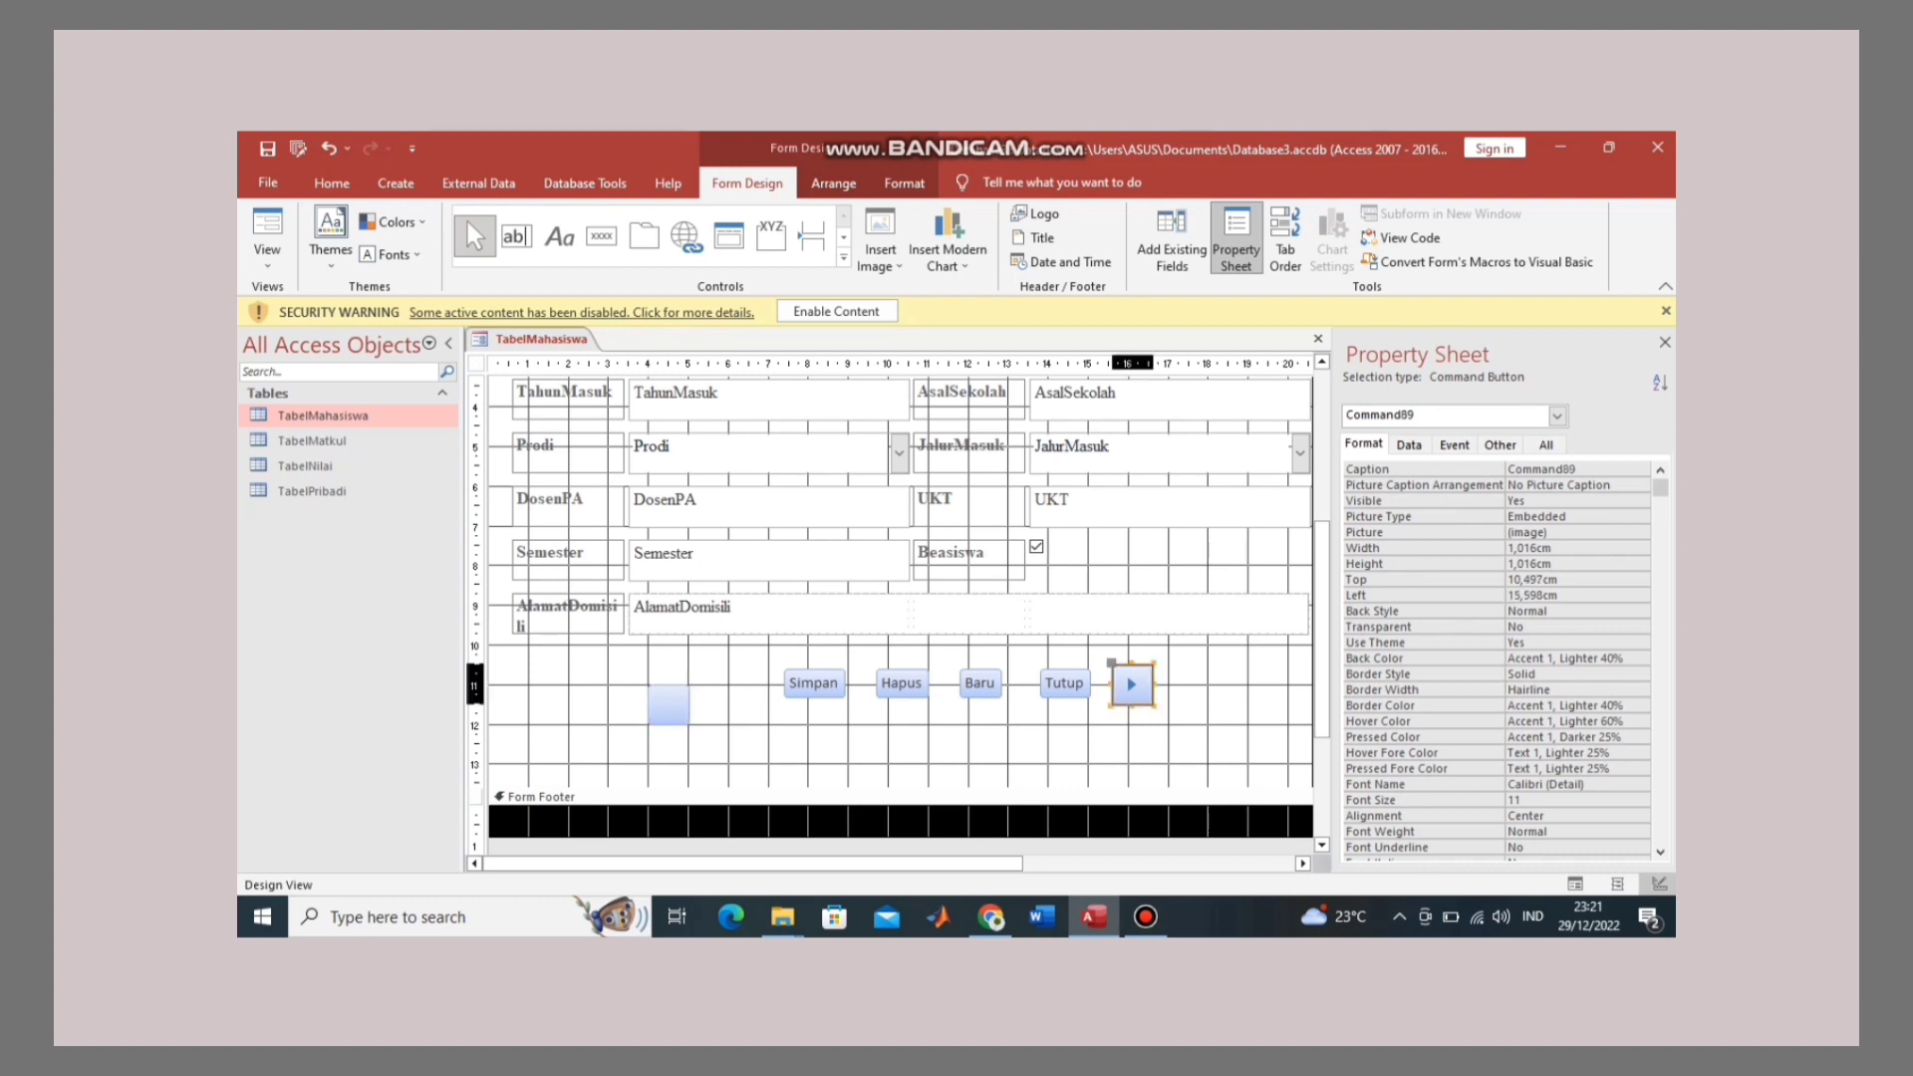
drag(1132, 685, 1152, 704)
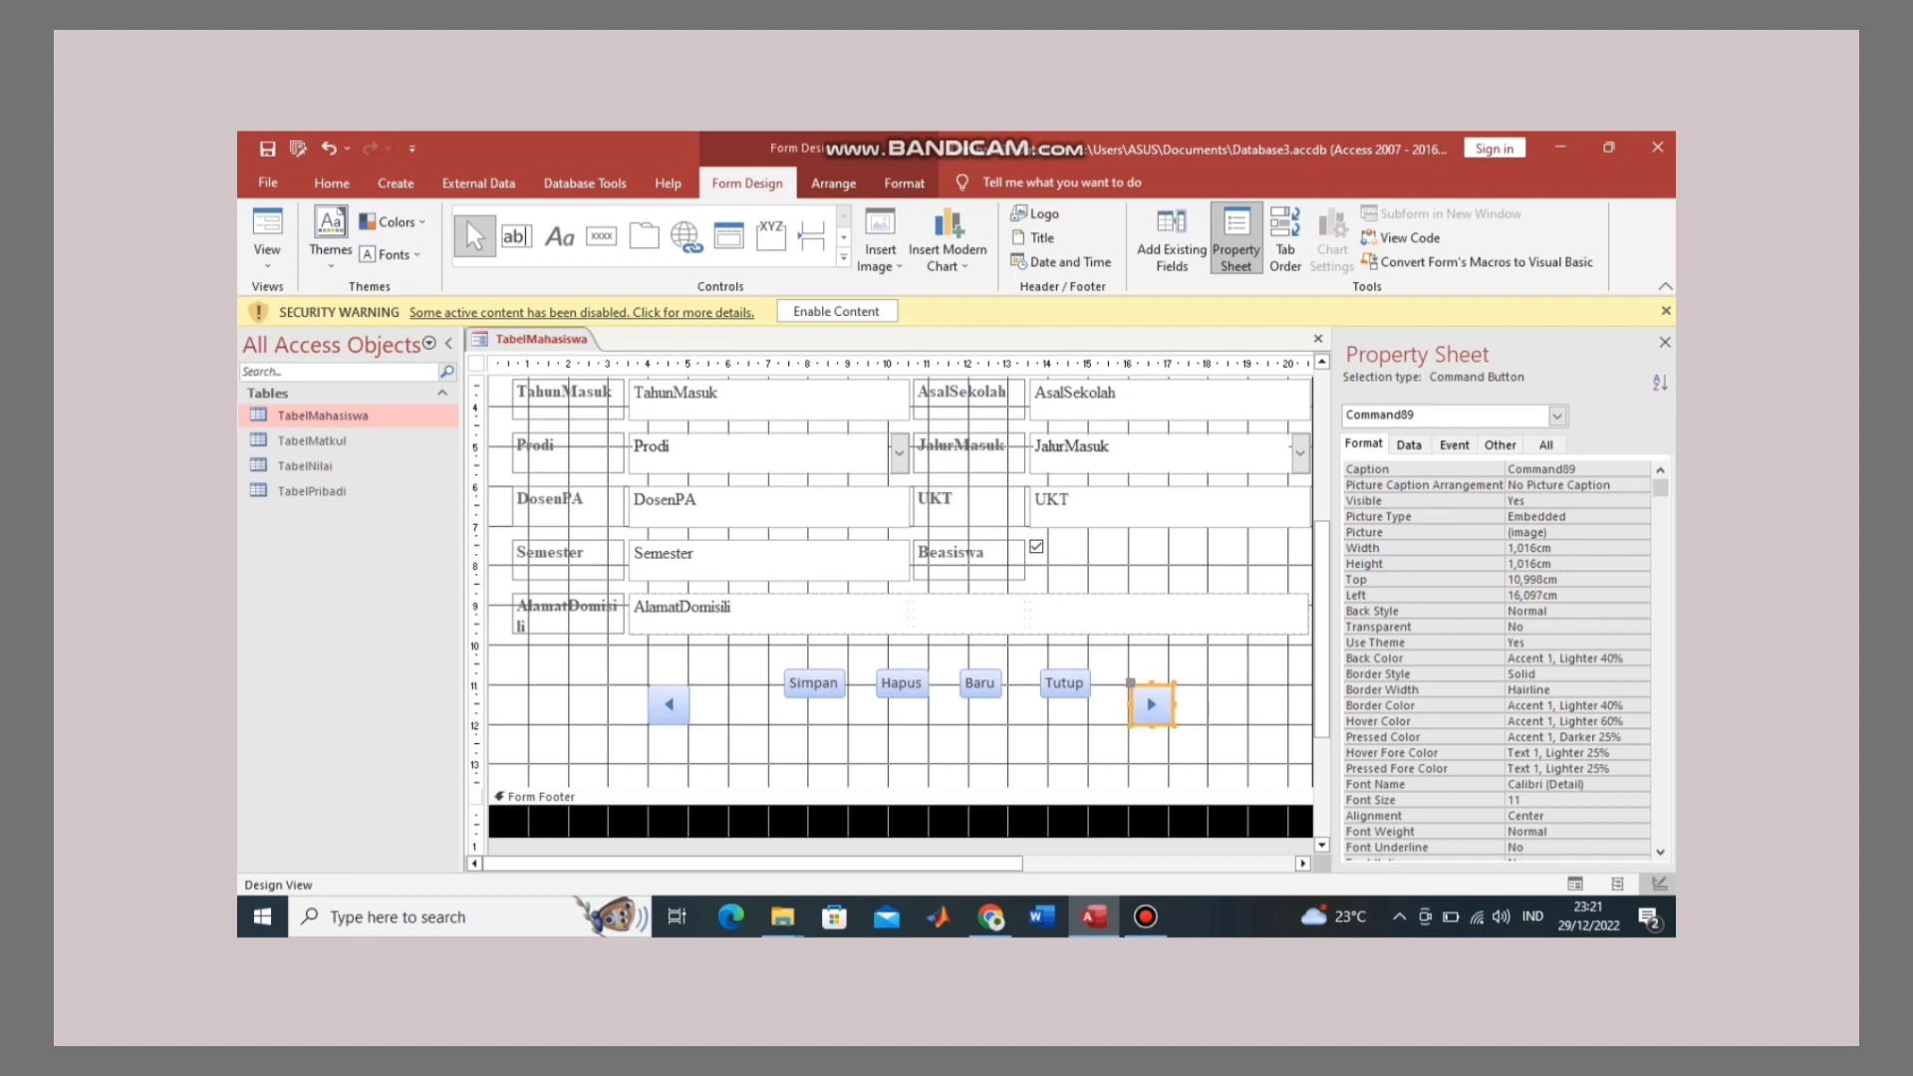
Step: Move Simpan left and enlarge it, then move and enlarge Hapus beside it
click(814, 683)
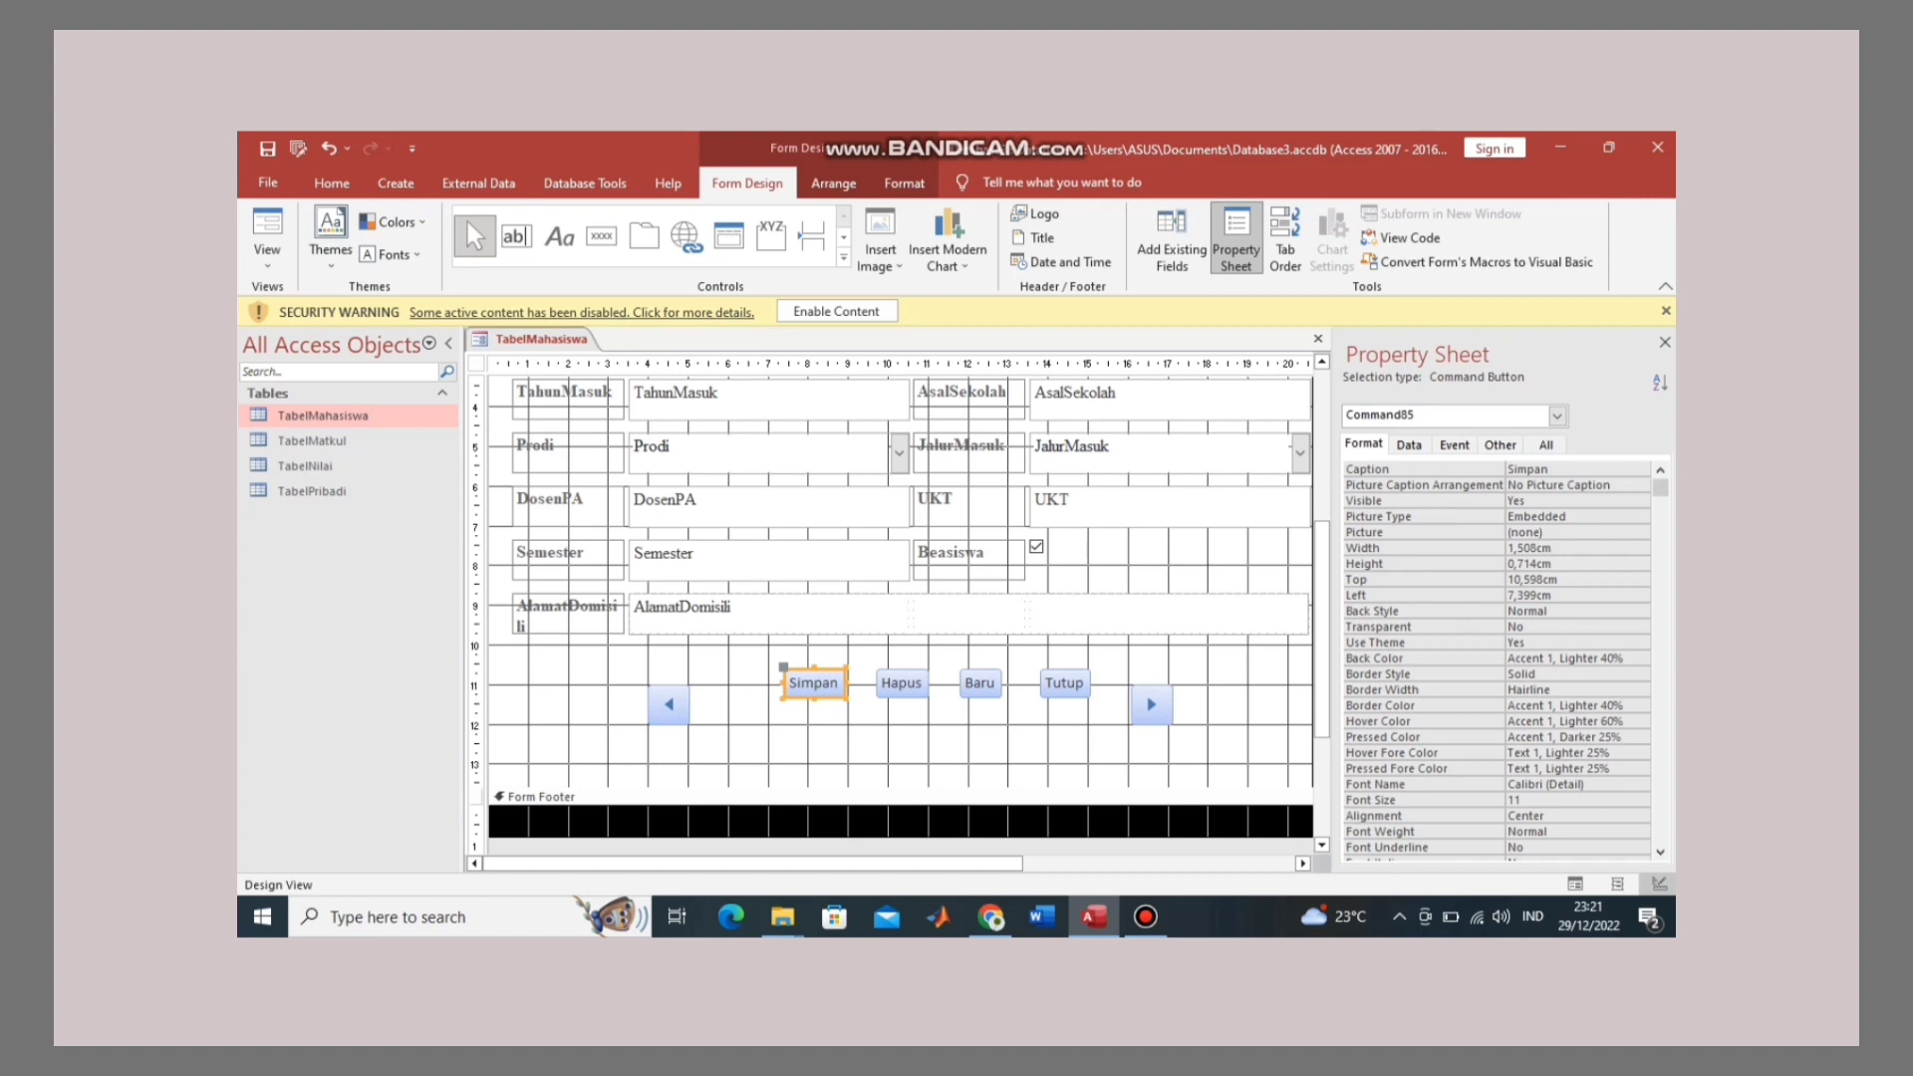
drag(814, 683, 758, 700)
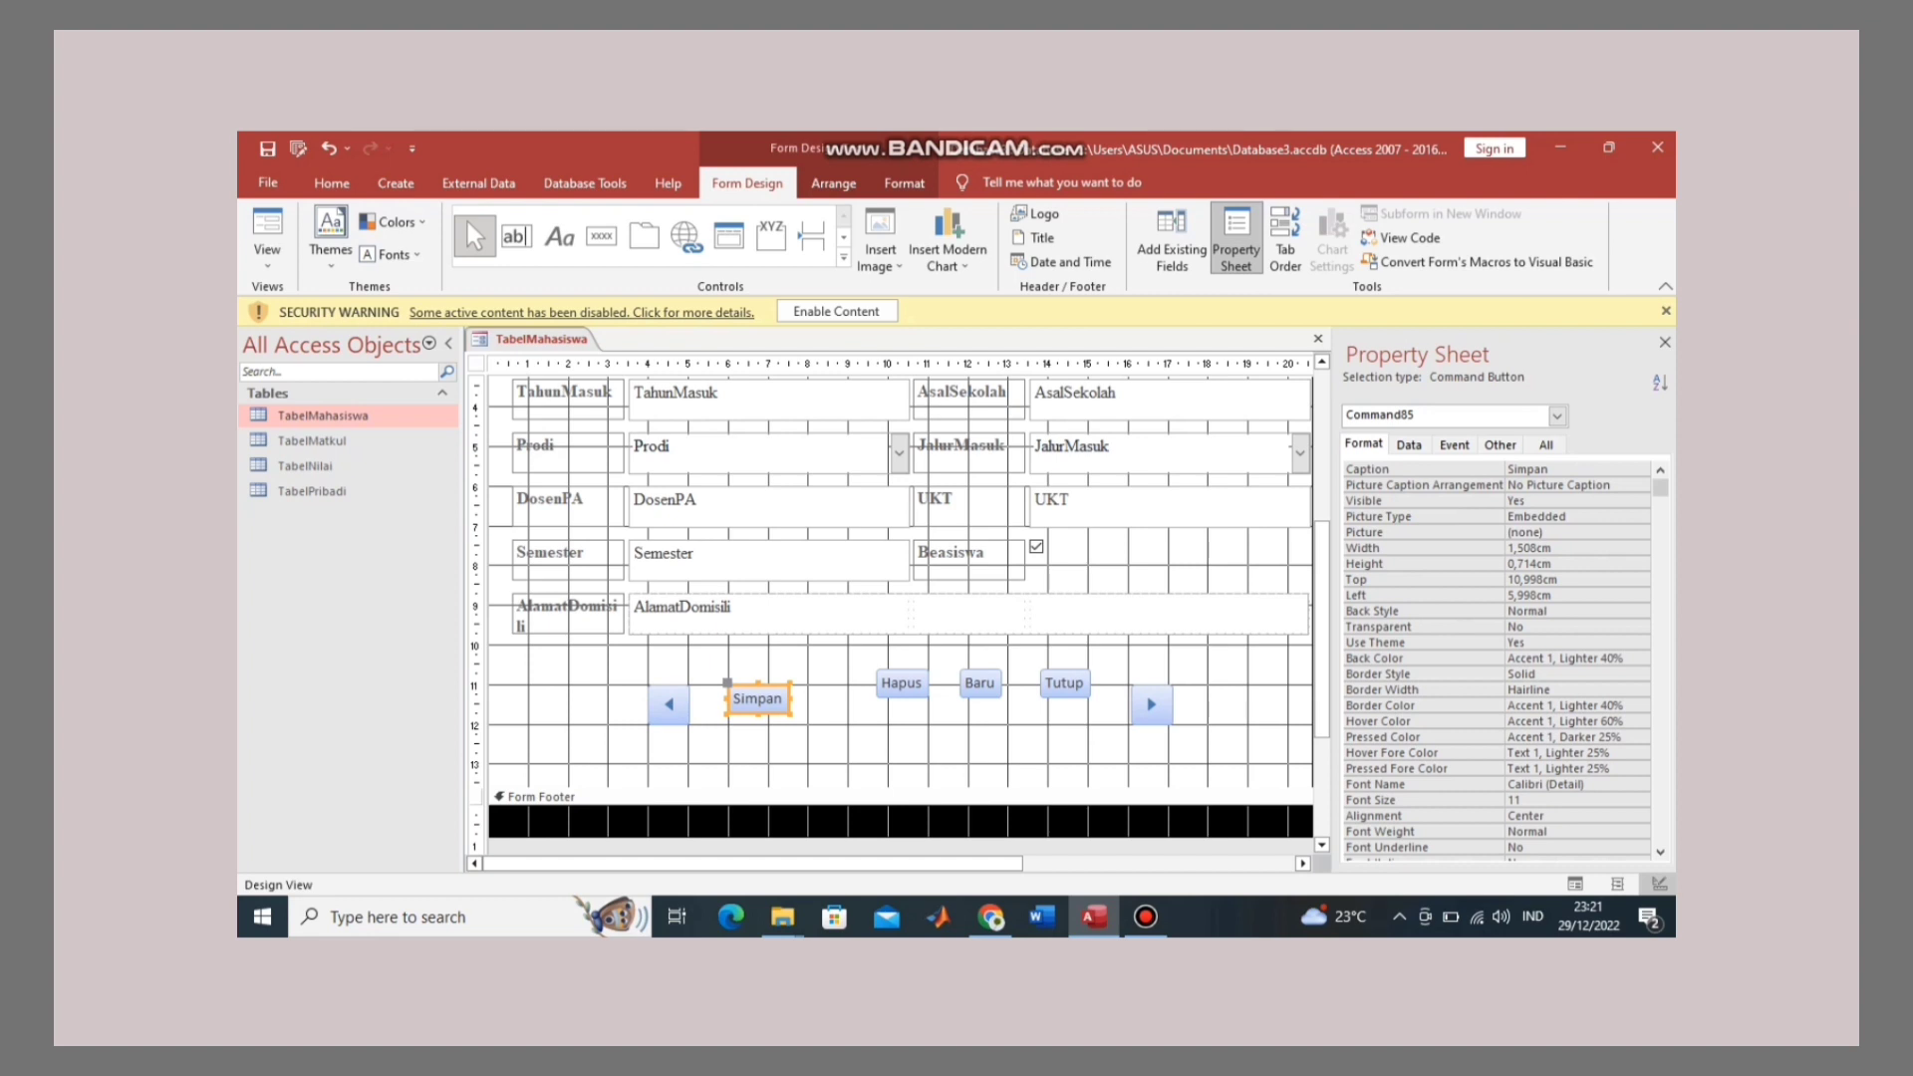
drag(790, 714, 810, 726)
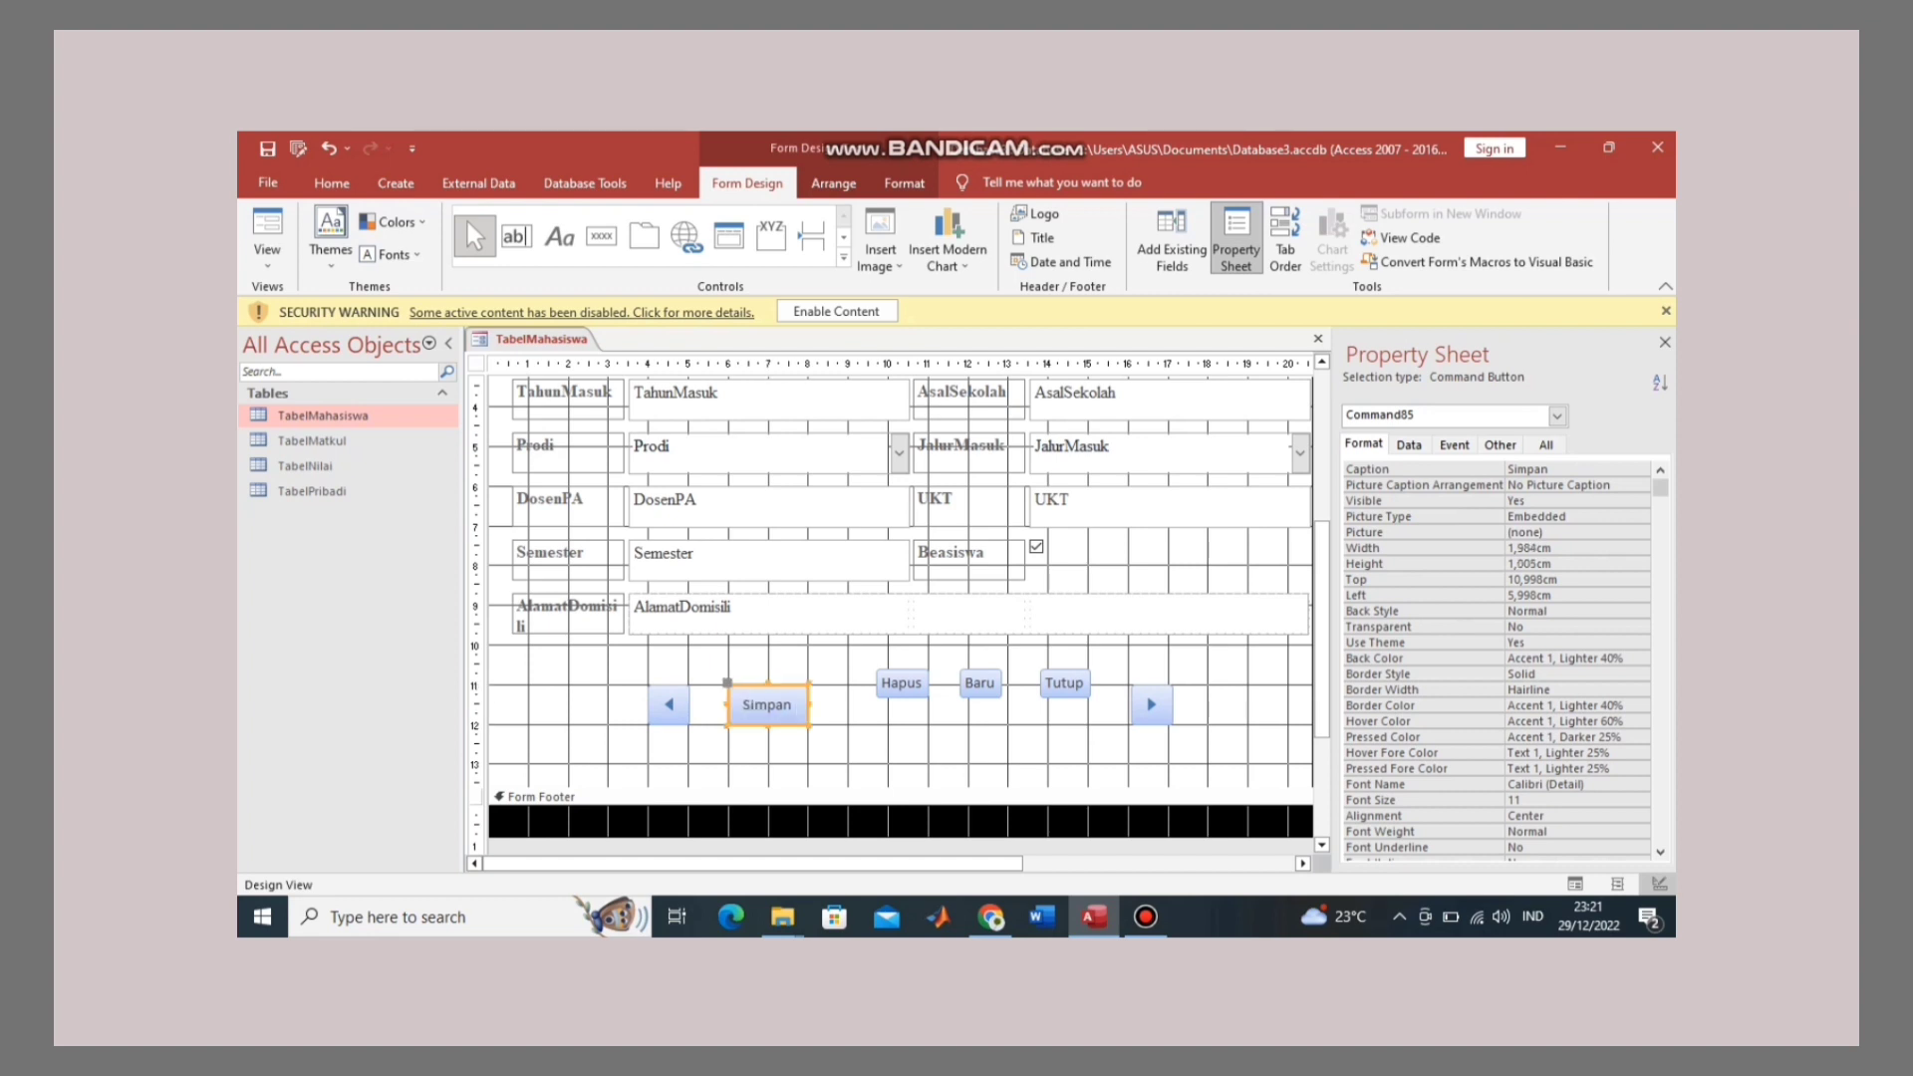
click(902, 683)
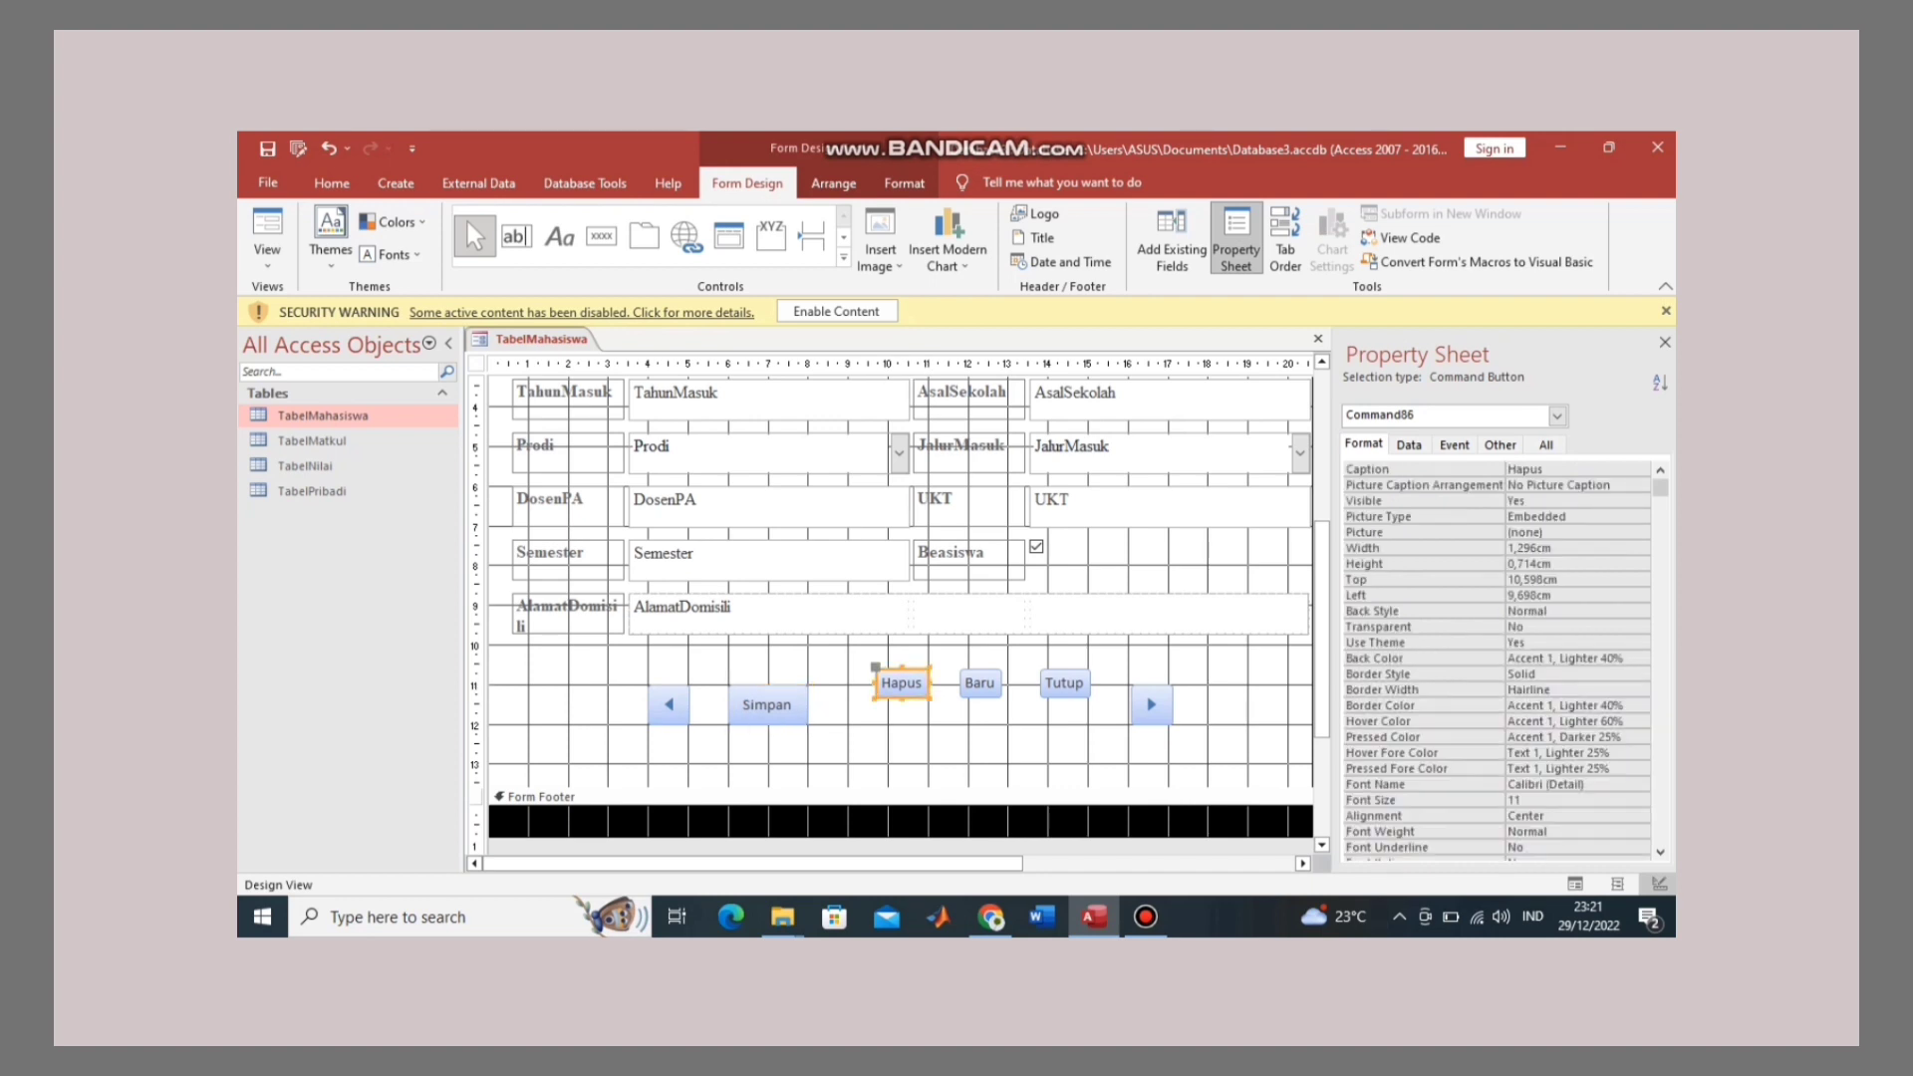
drag(901, 684, 925, 725)
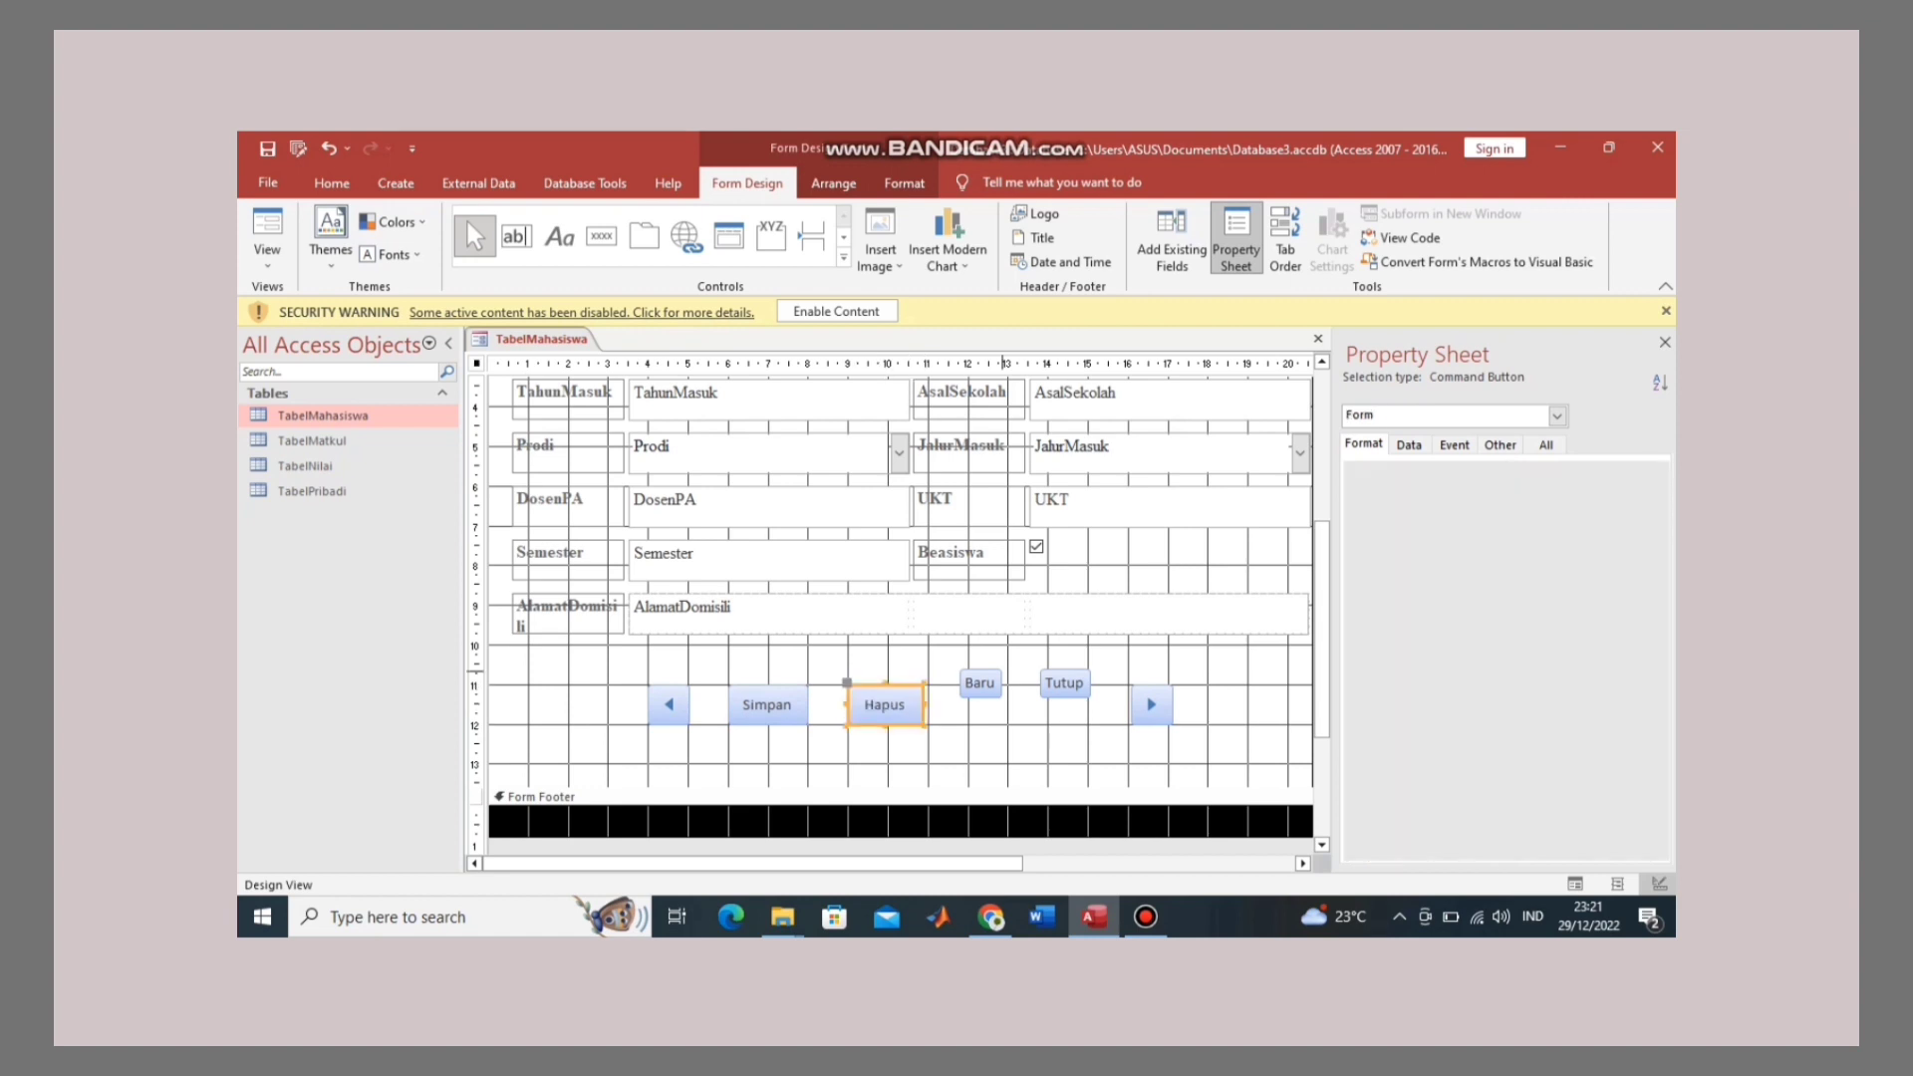
click(942, 713)
click(980, 683)
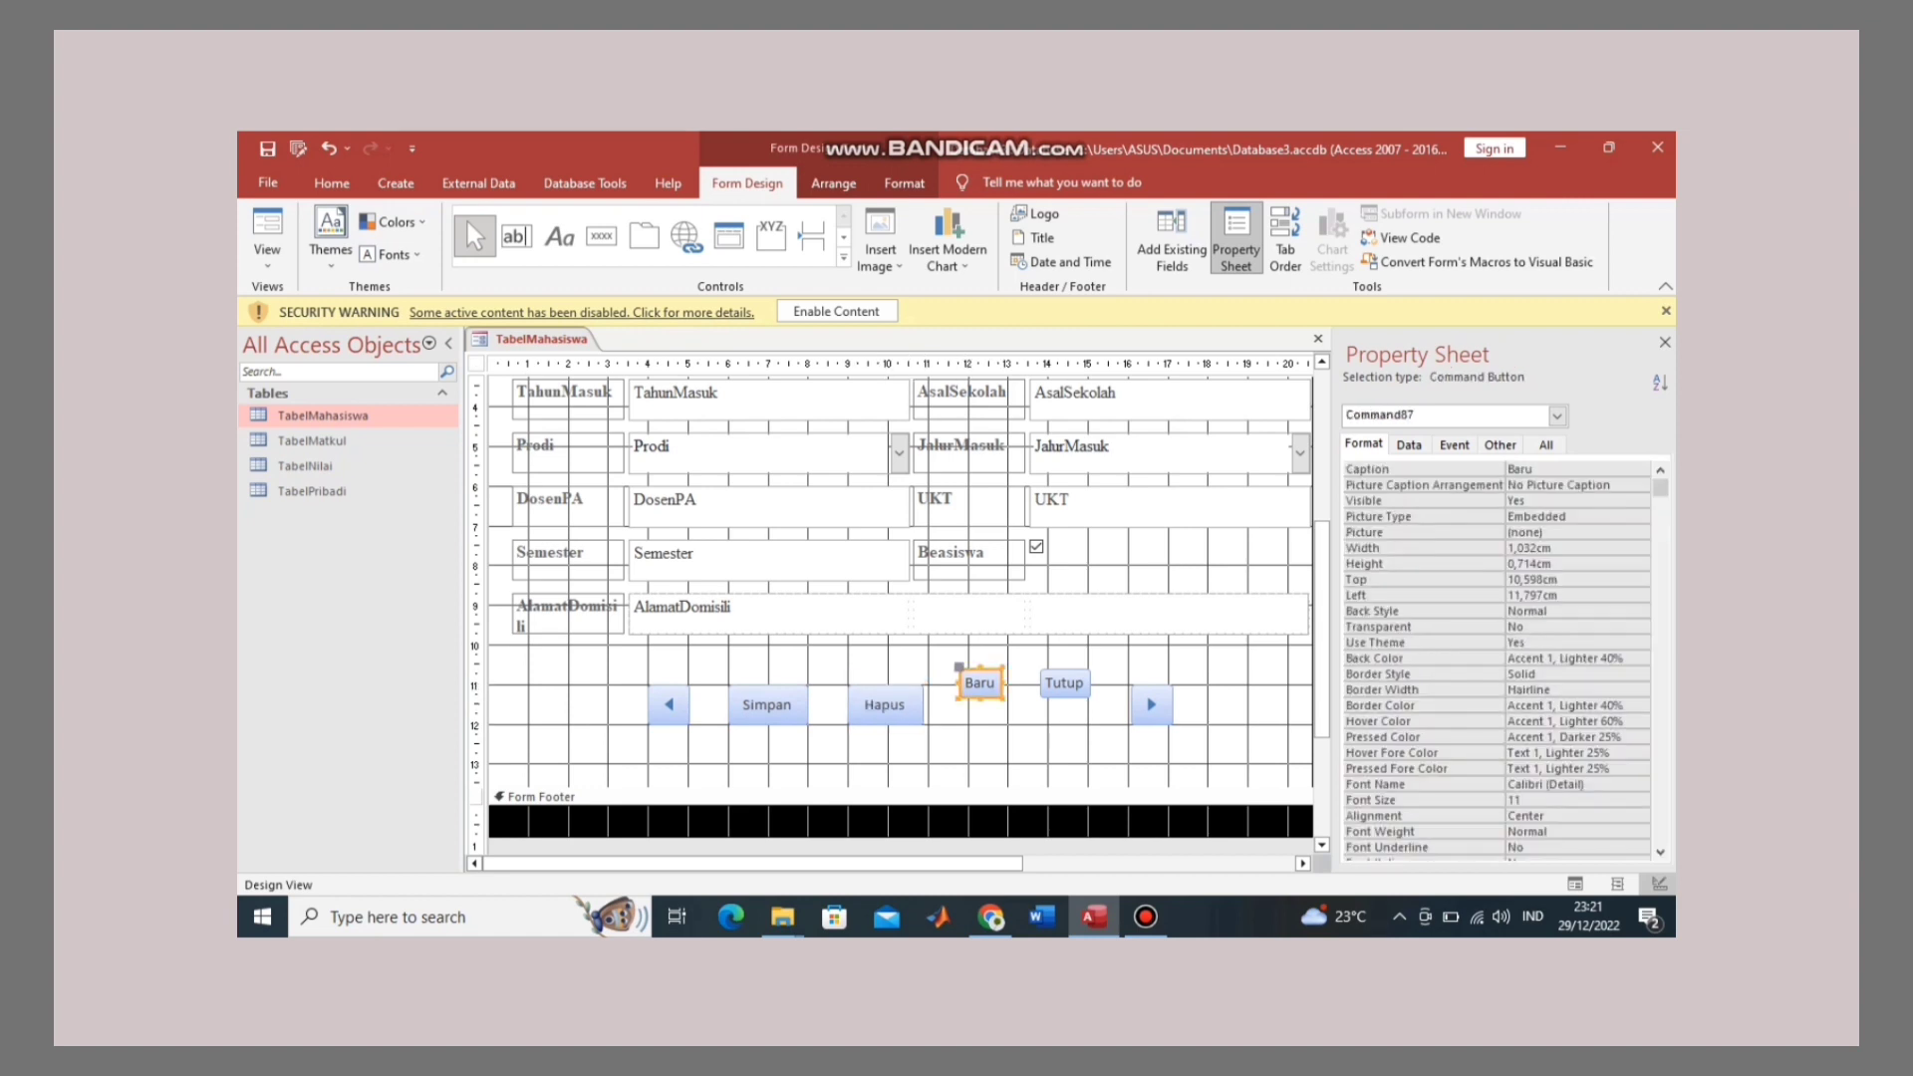
Step: Bring Baru into line, widen Hapus slightly, and enlarge Baru to match the others
drag(981, 684, 989, 695)
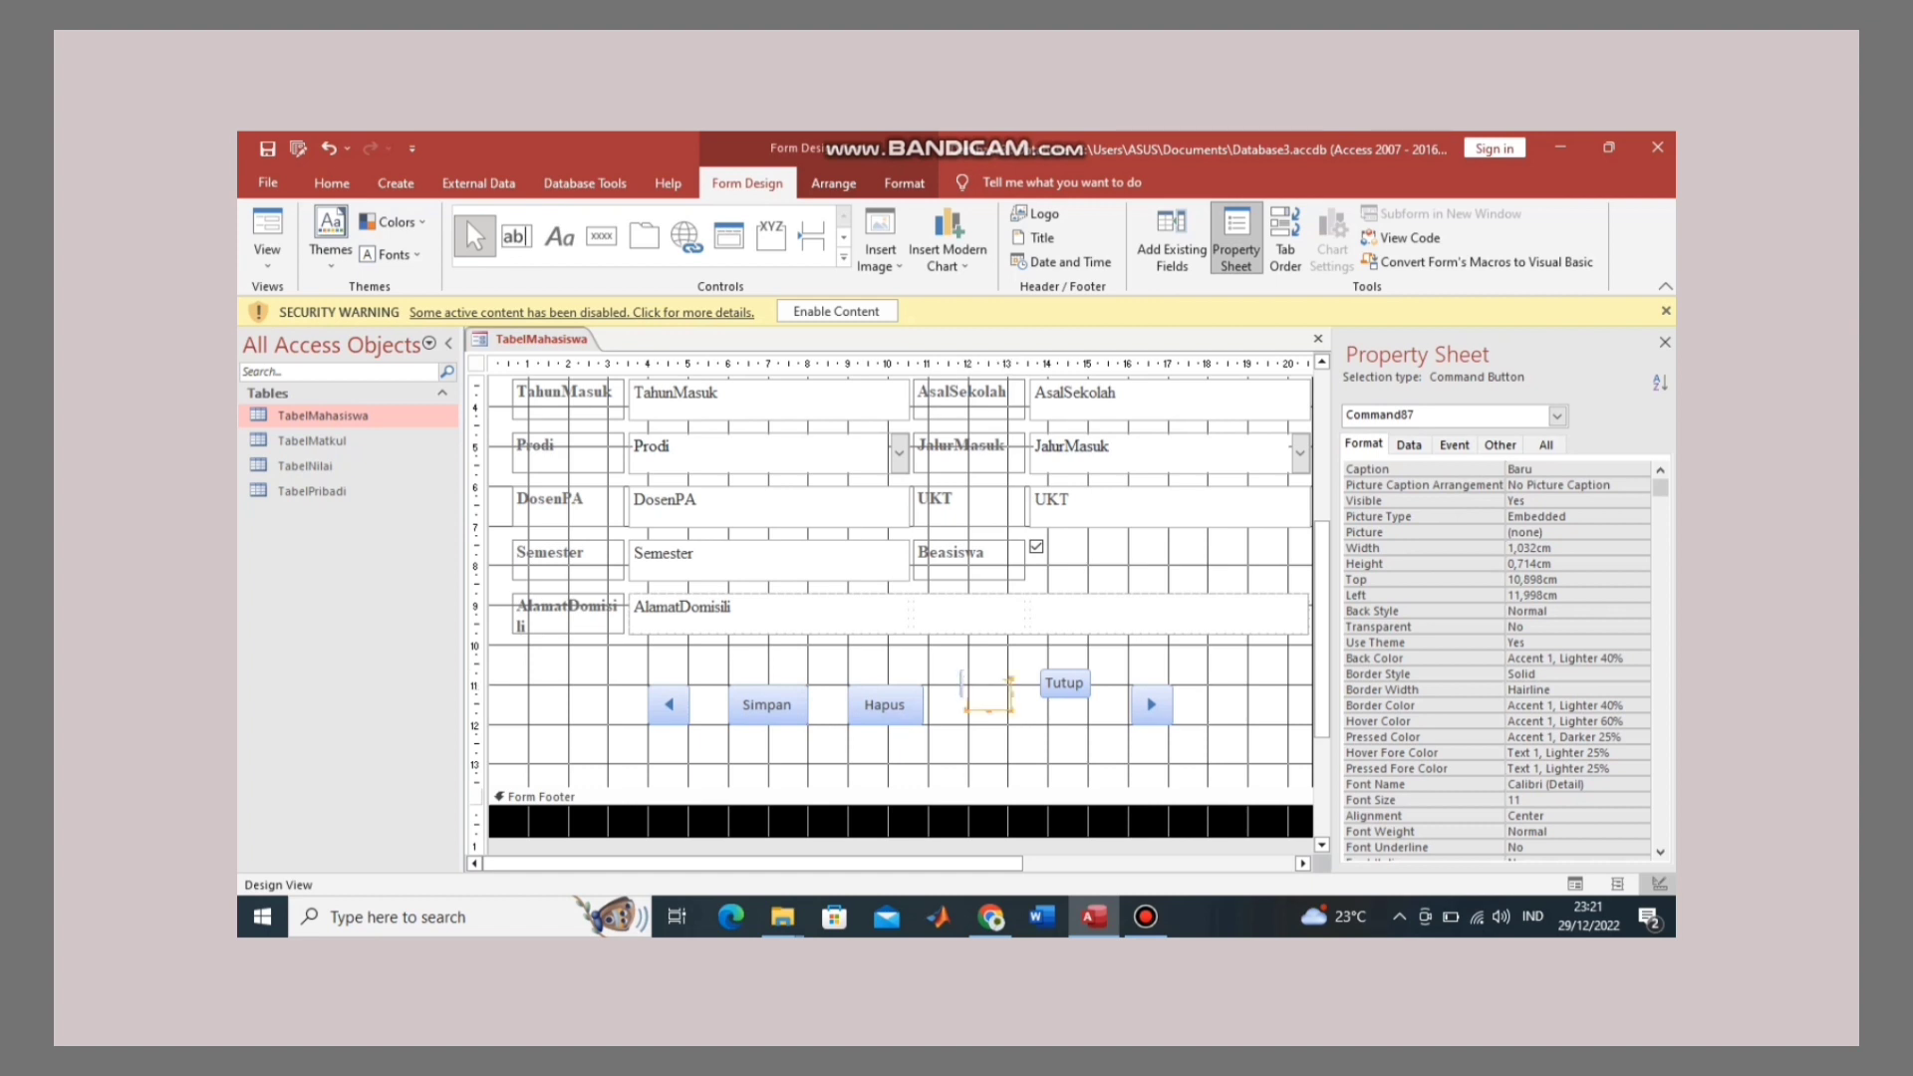
shift+click(885, 705)
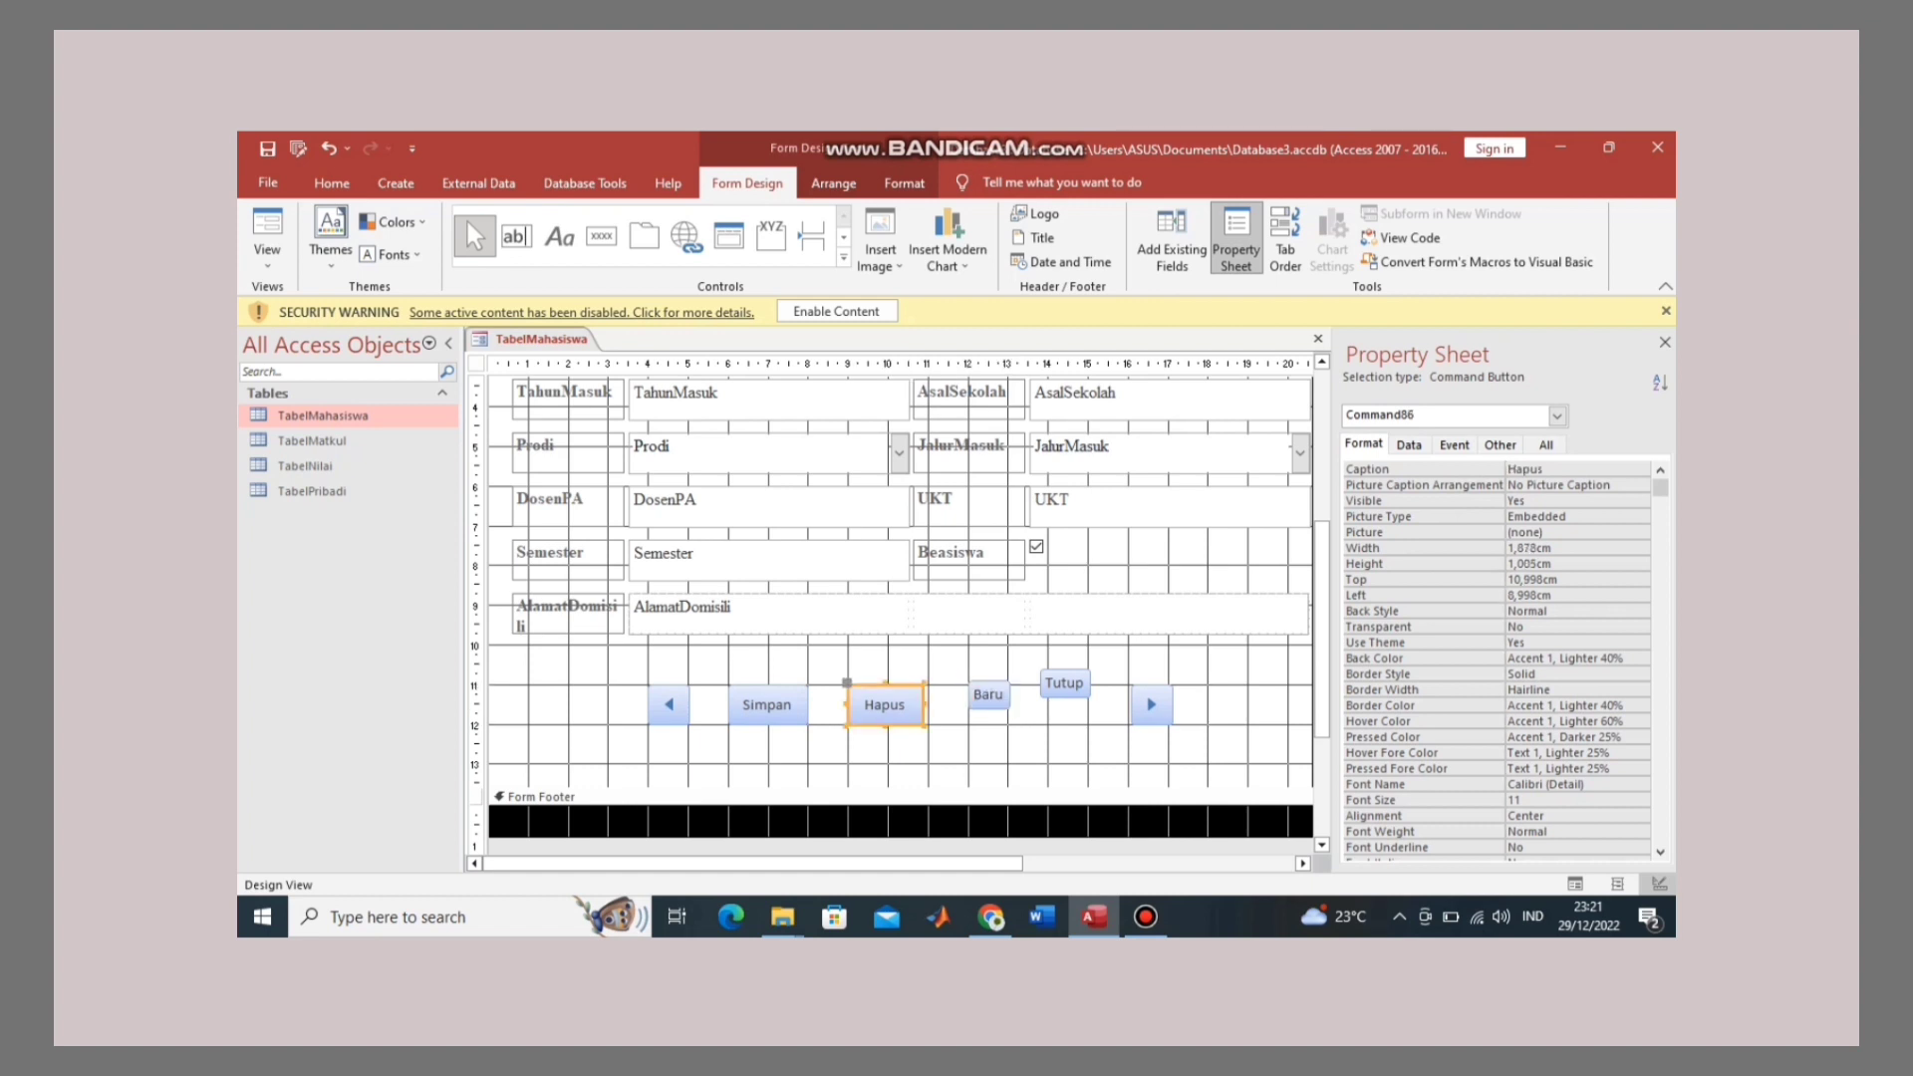
drag(924, 704, 933, 704)
click(987, 694)
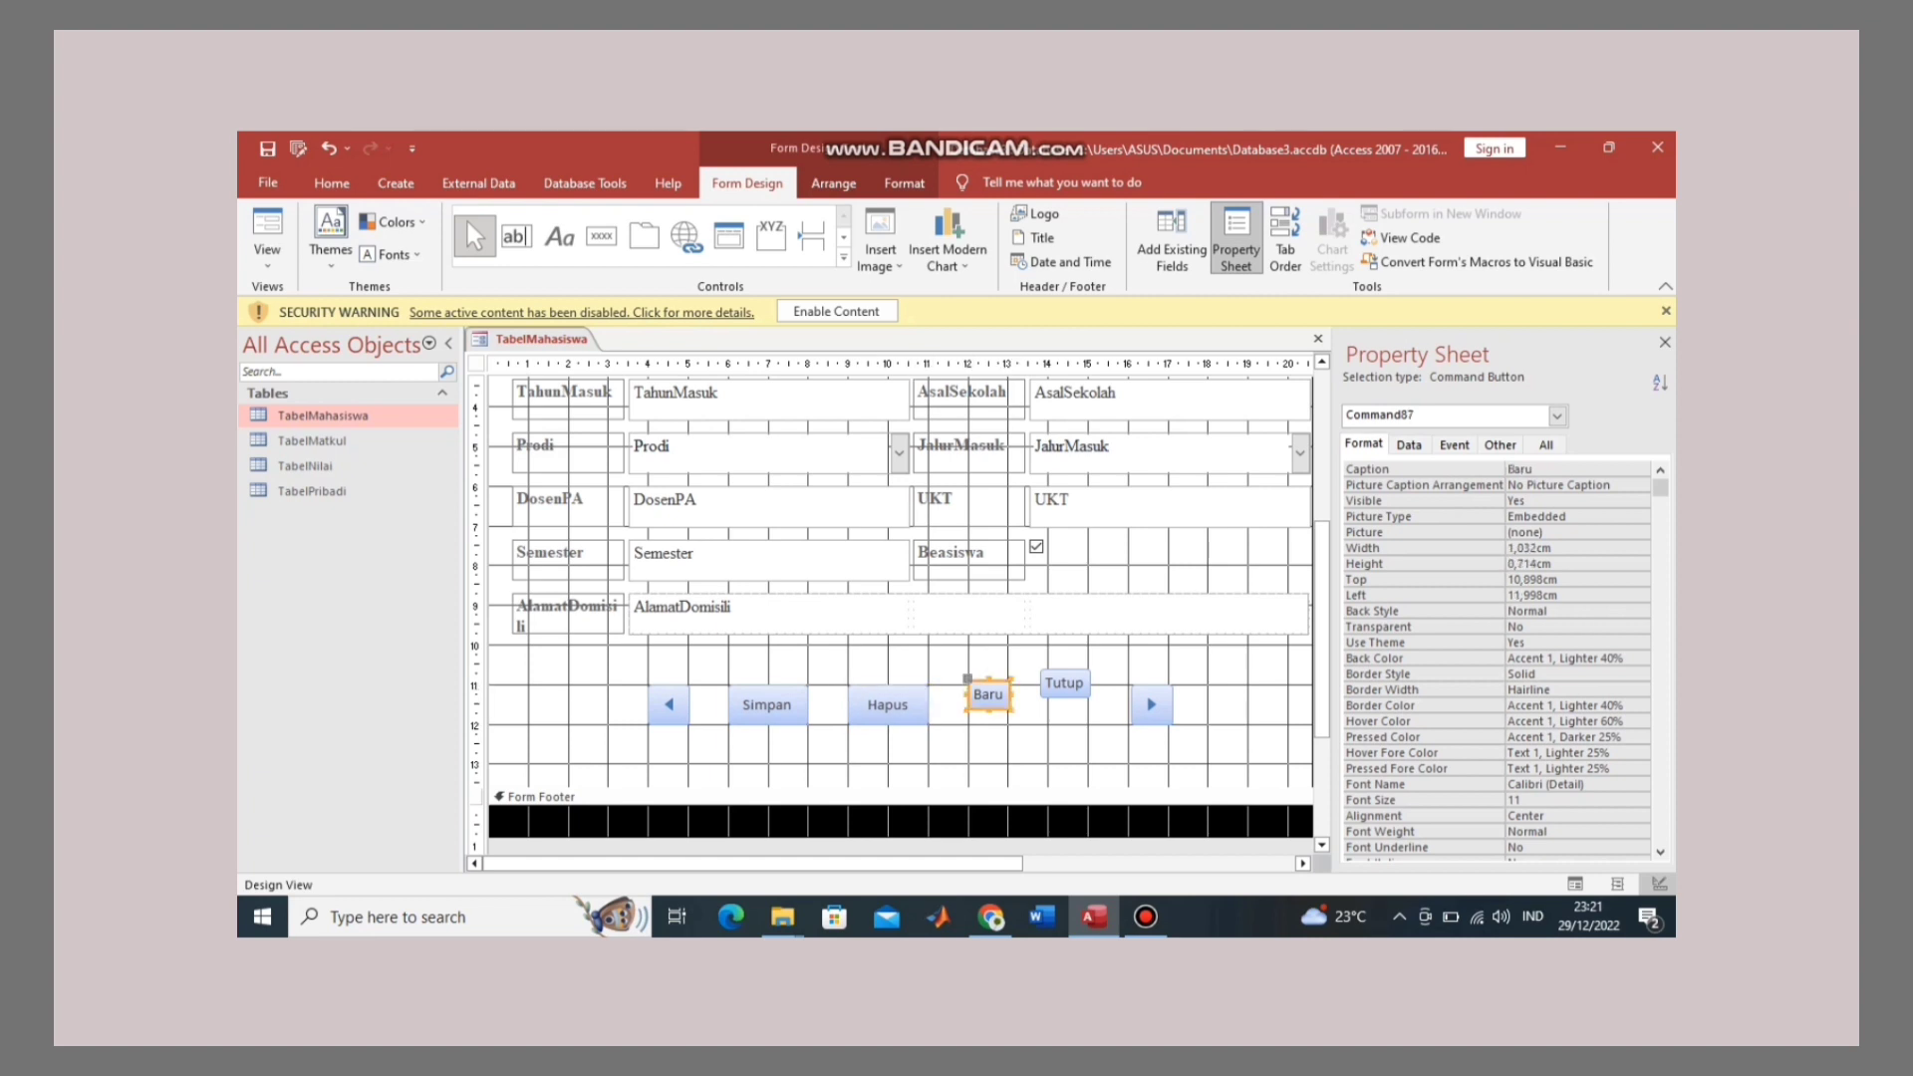
drag(1011, 711, 1110, 643)
Step: Reposition and widen Tutup and shift the next-record arrow right to even out the row
click(1064, 683)
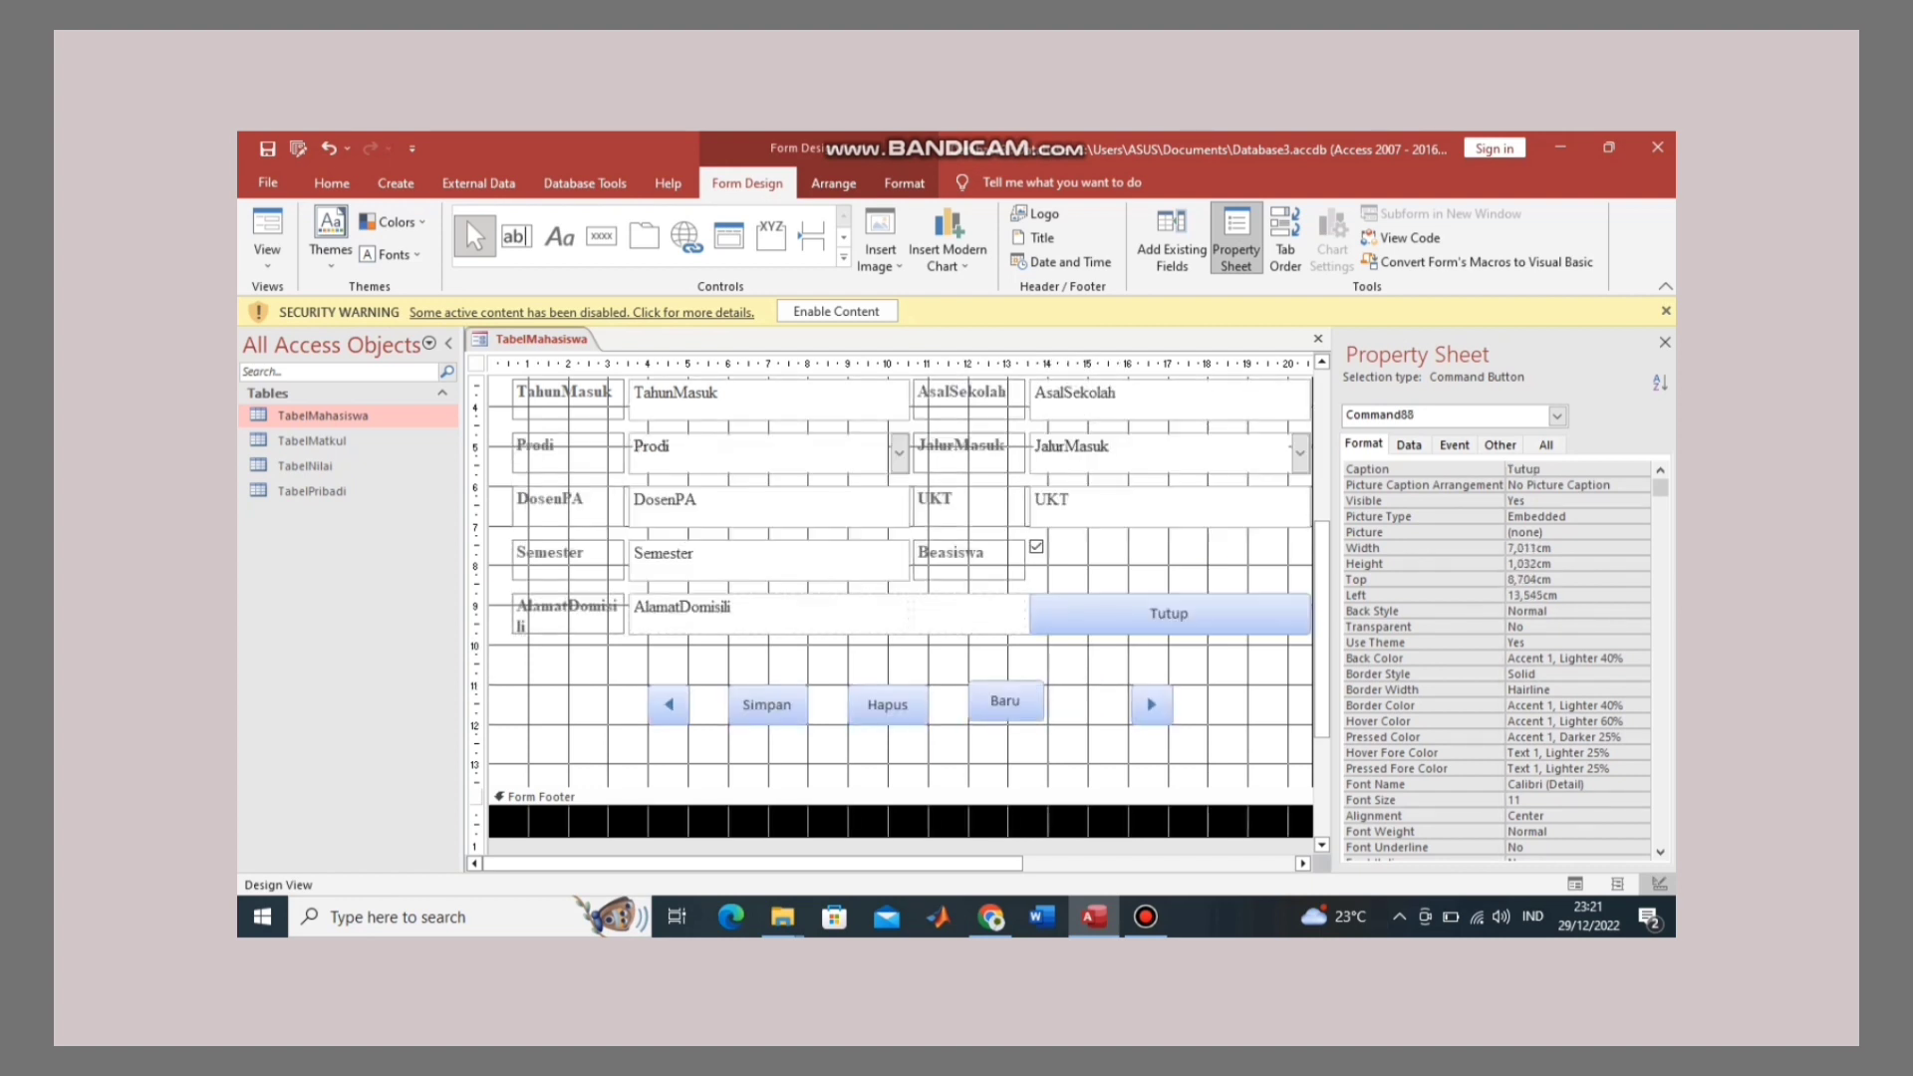
key(ctrl+z)
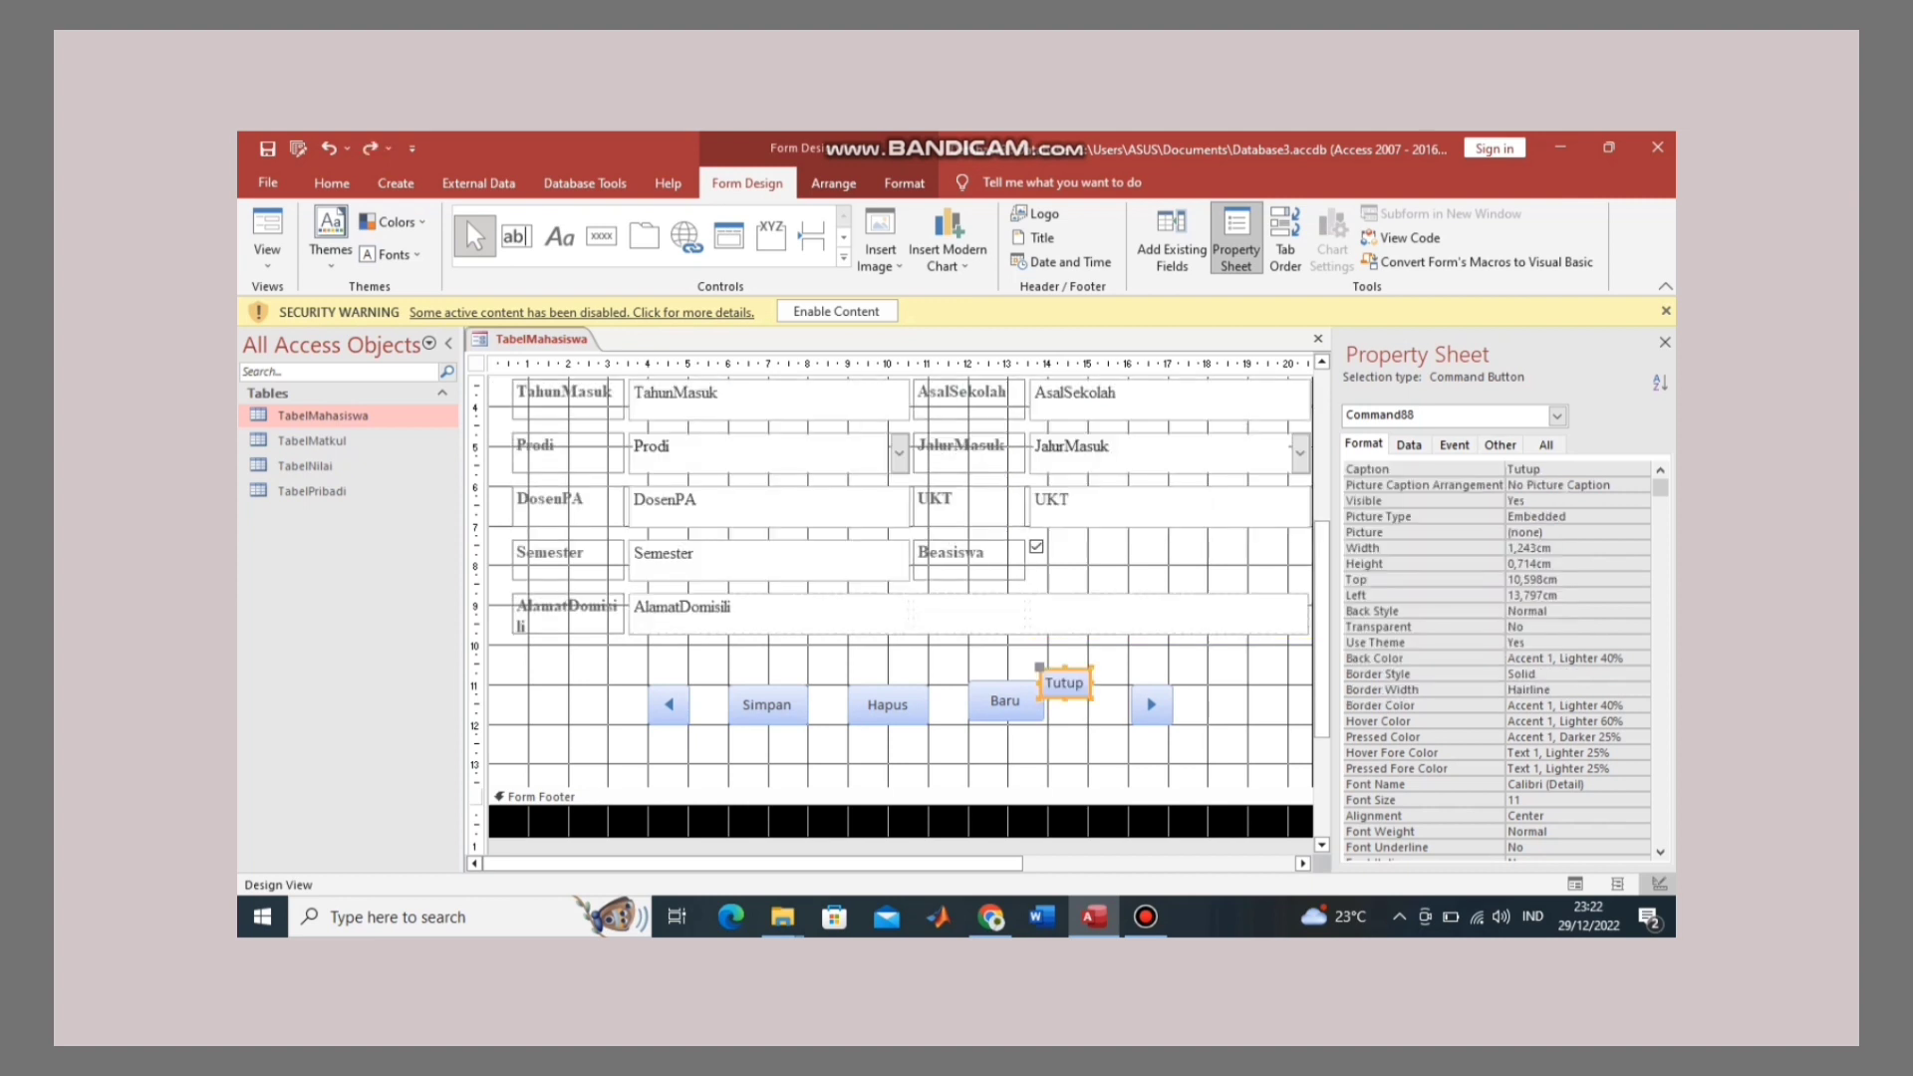
drag(1064, 682, 1009, 704)
click(1004, 701)
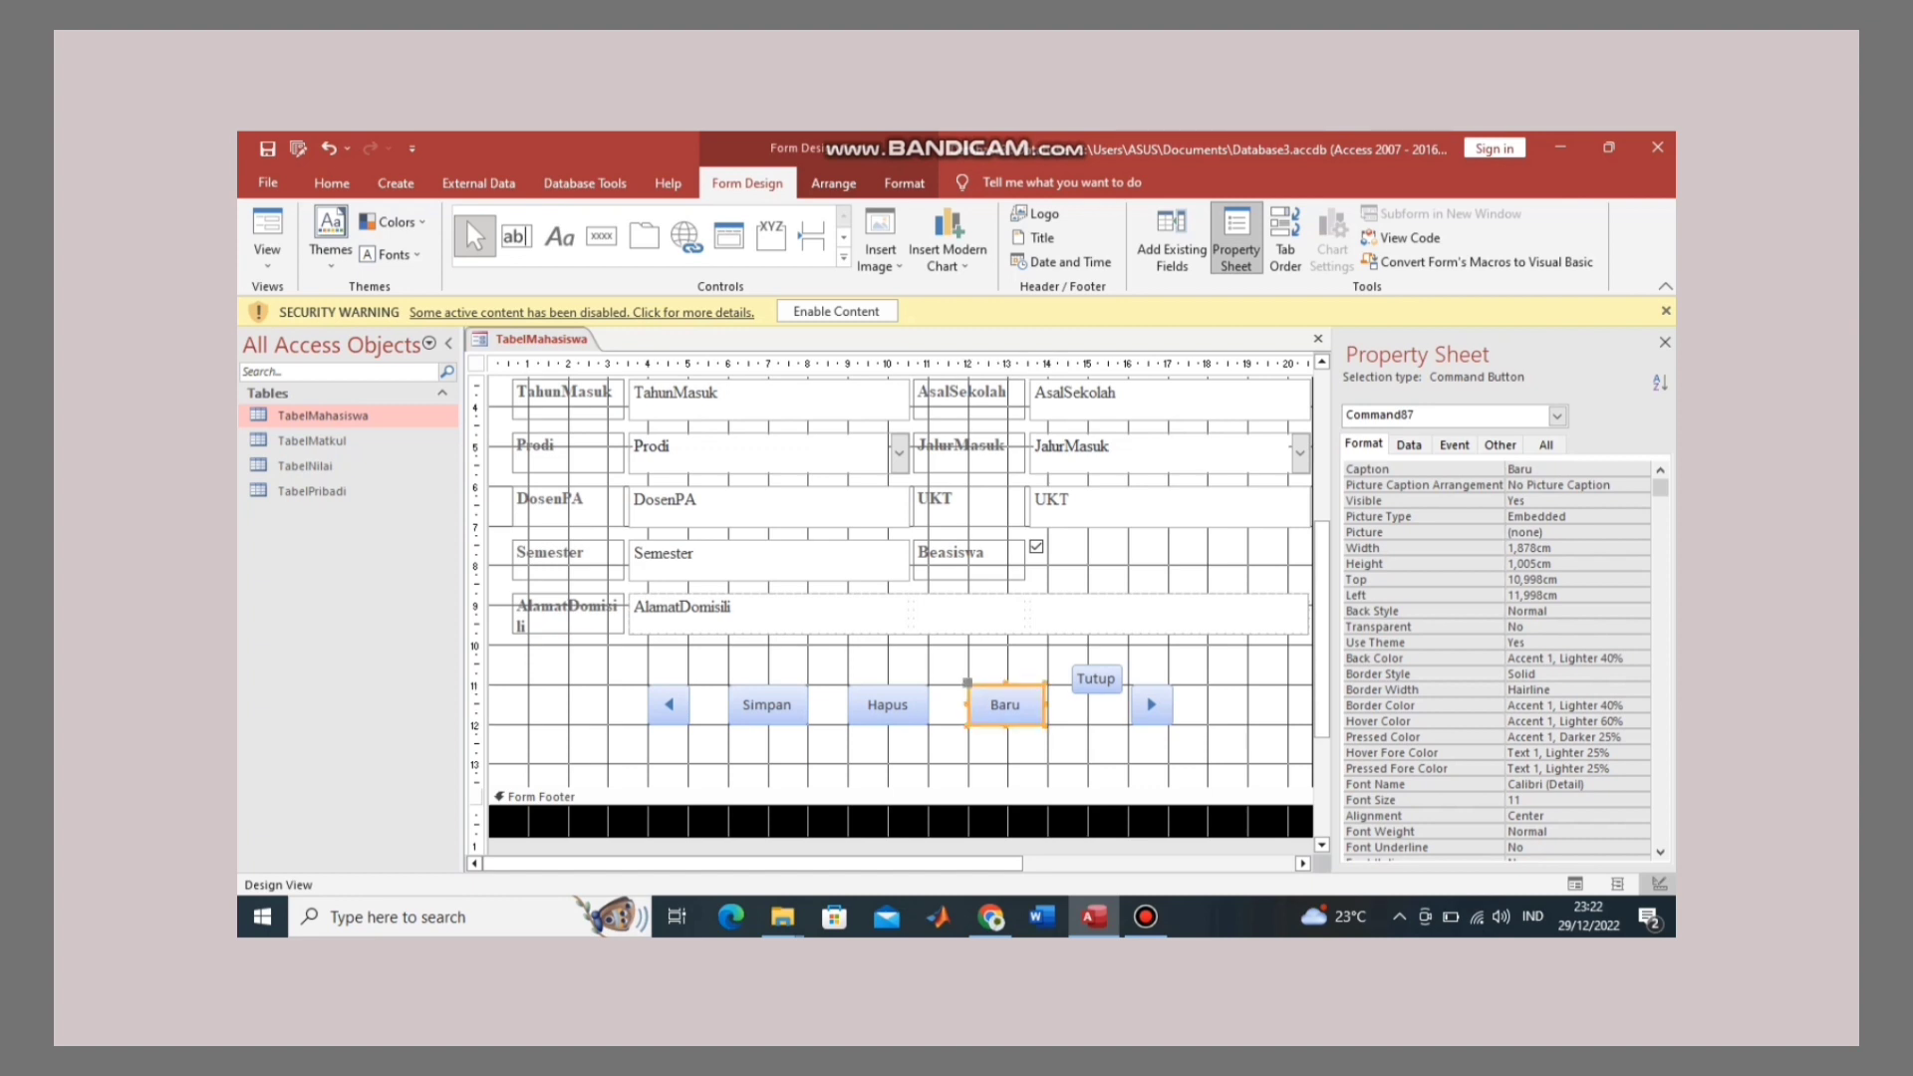
click(1007, 705)
click(1152, 704)
drag(1152, 705, 1224, 705)
click(1096, 678)
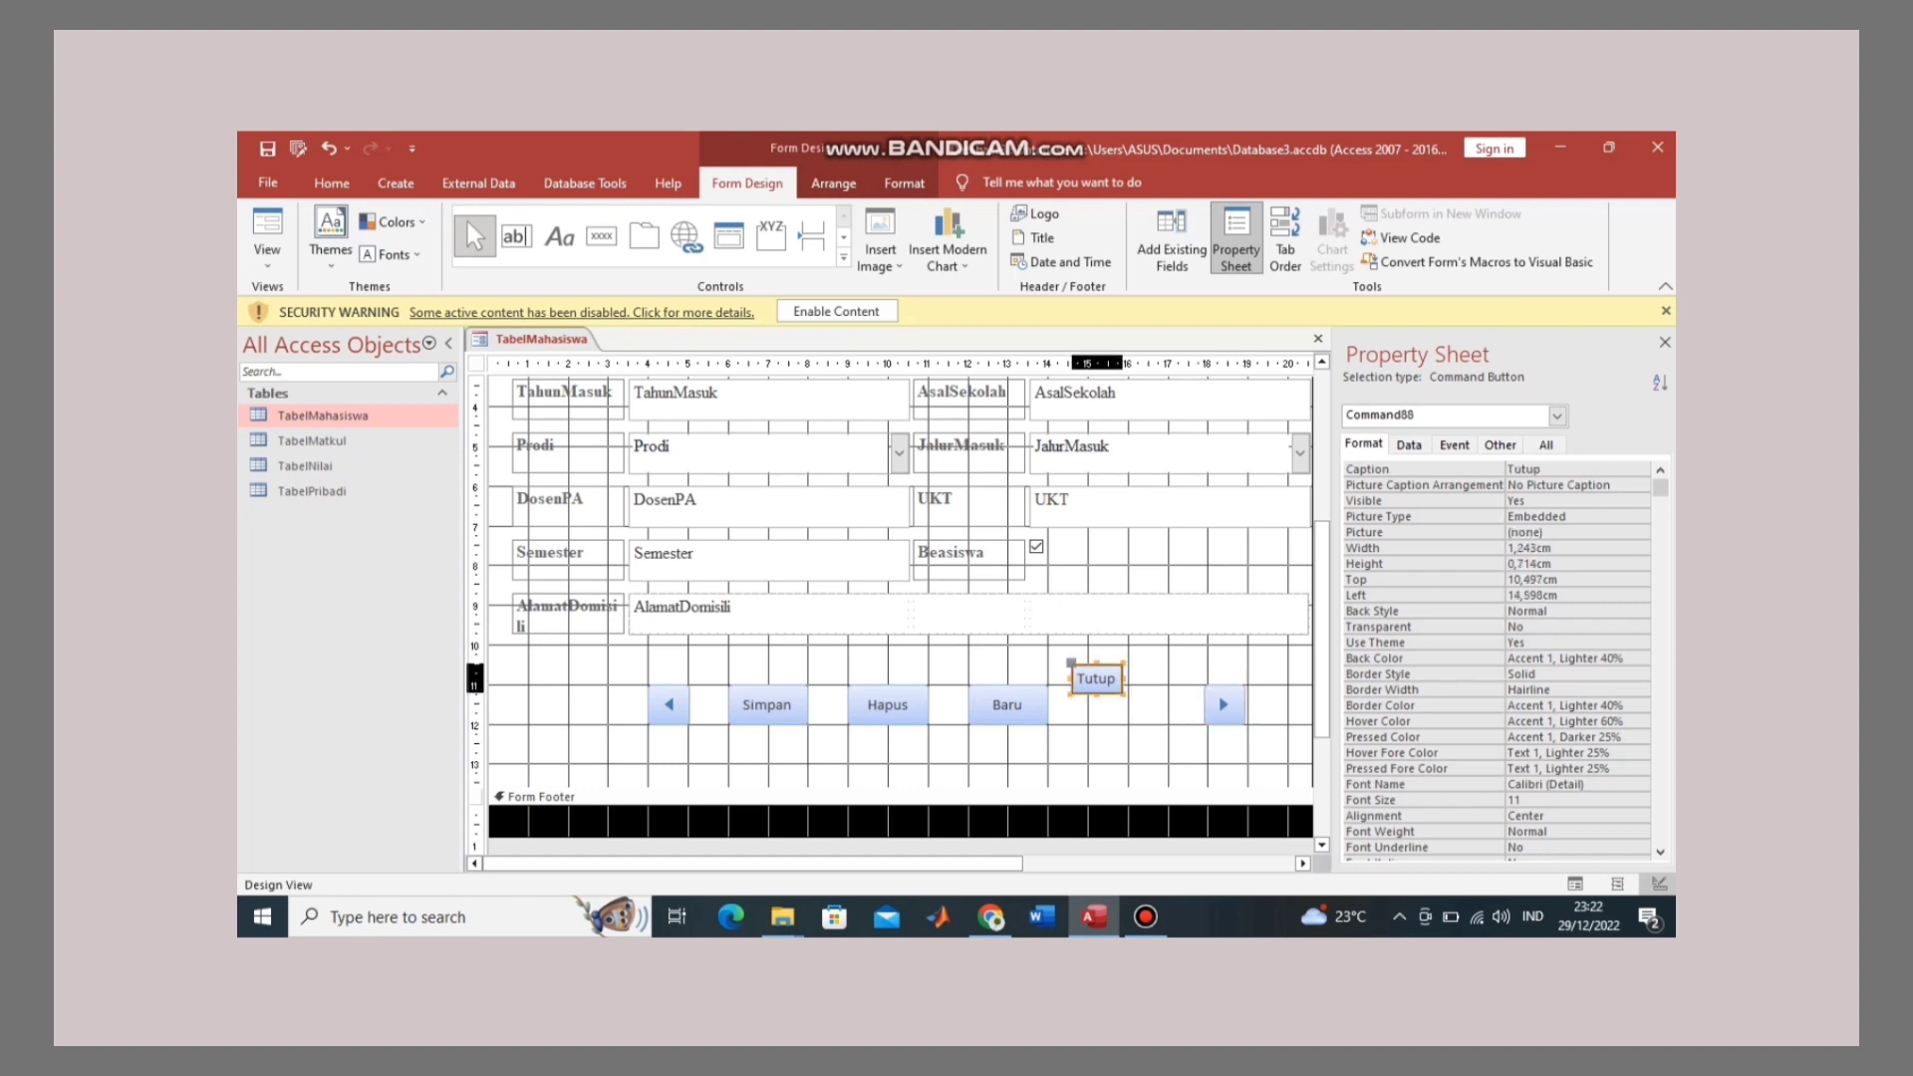
drag(1096, 679, 1169, 702)
click(1186, 703)
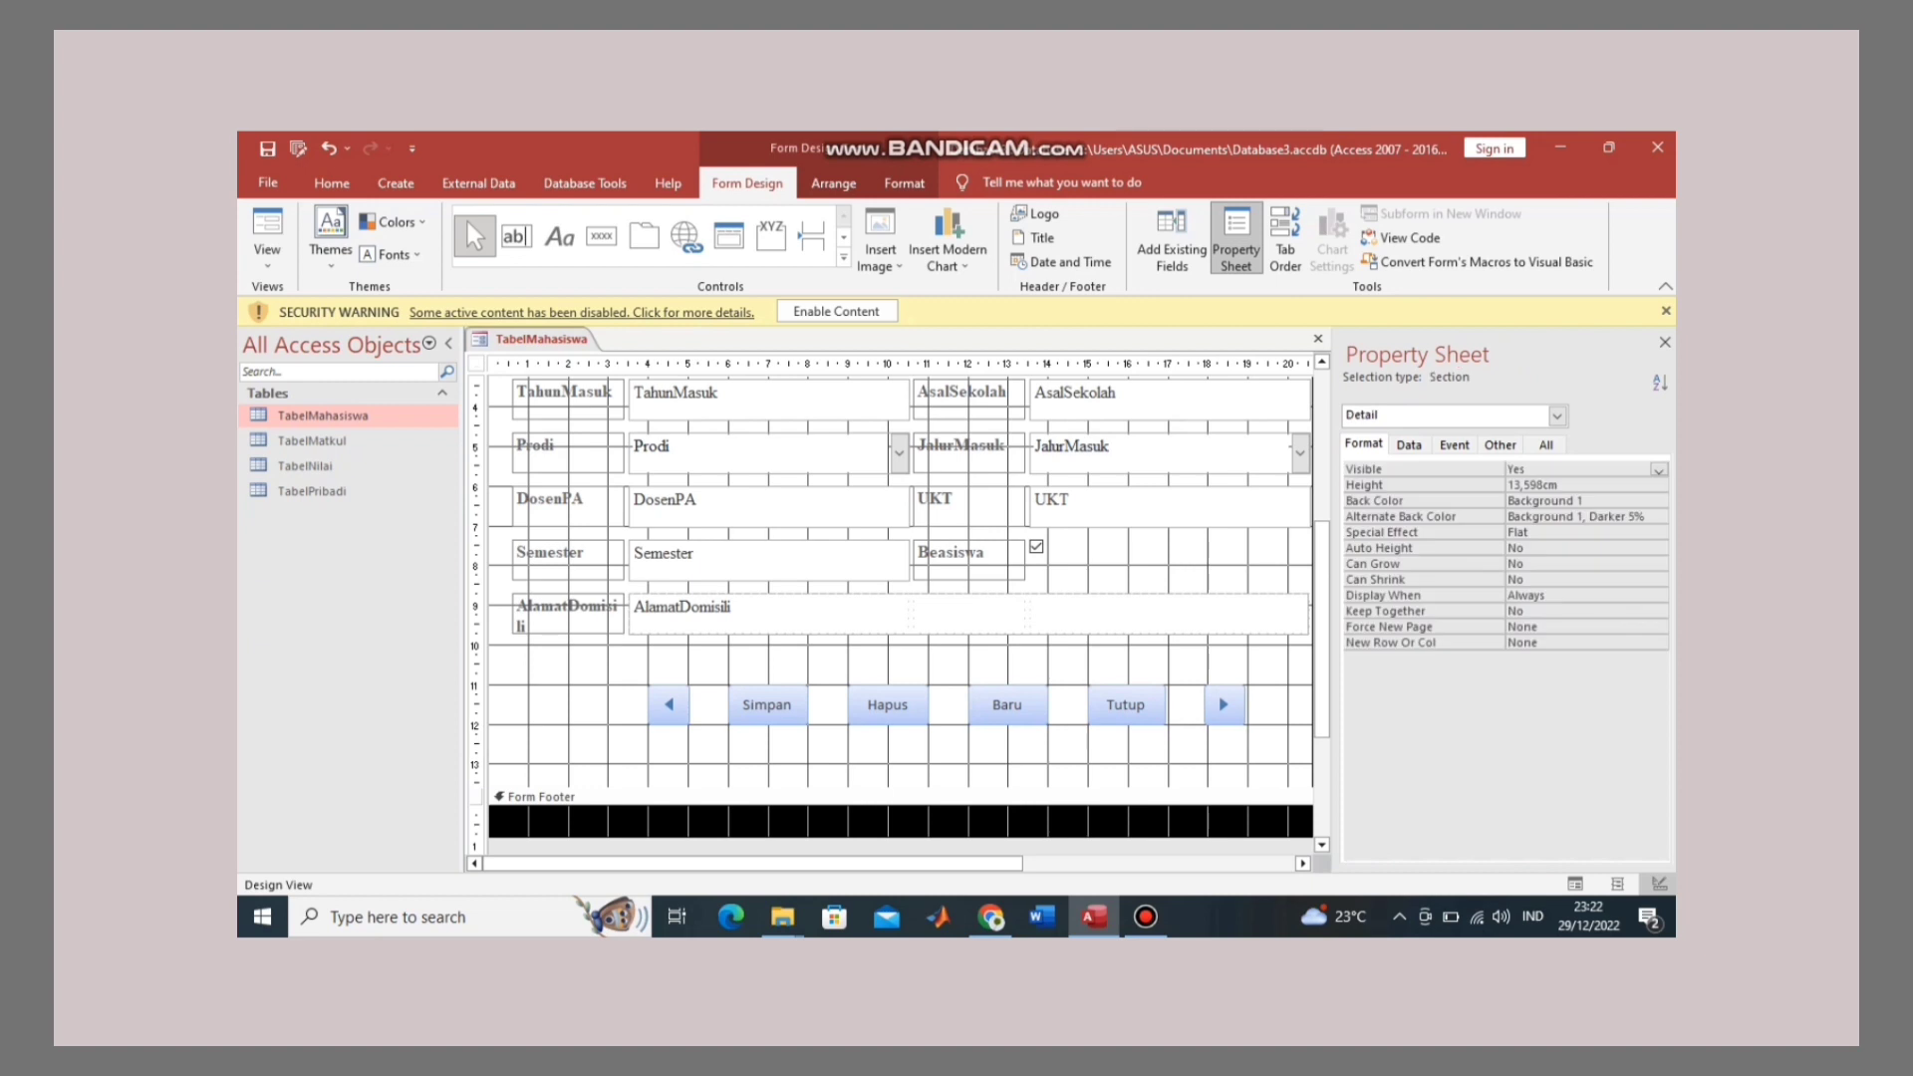
click(1126, 704)
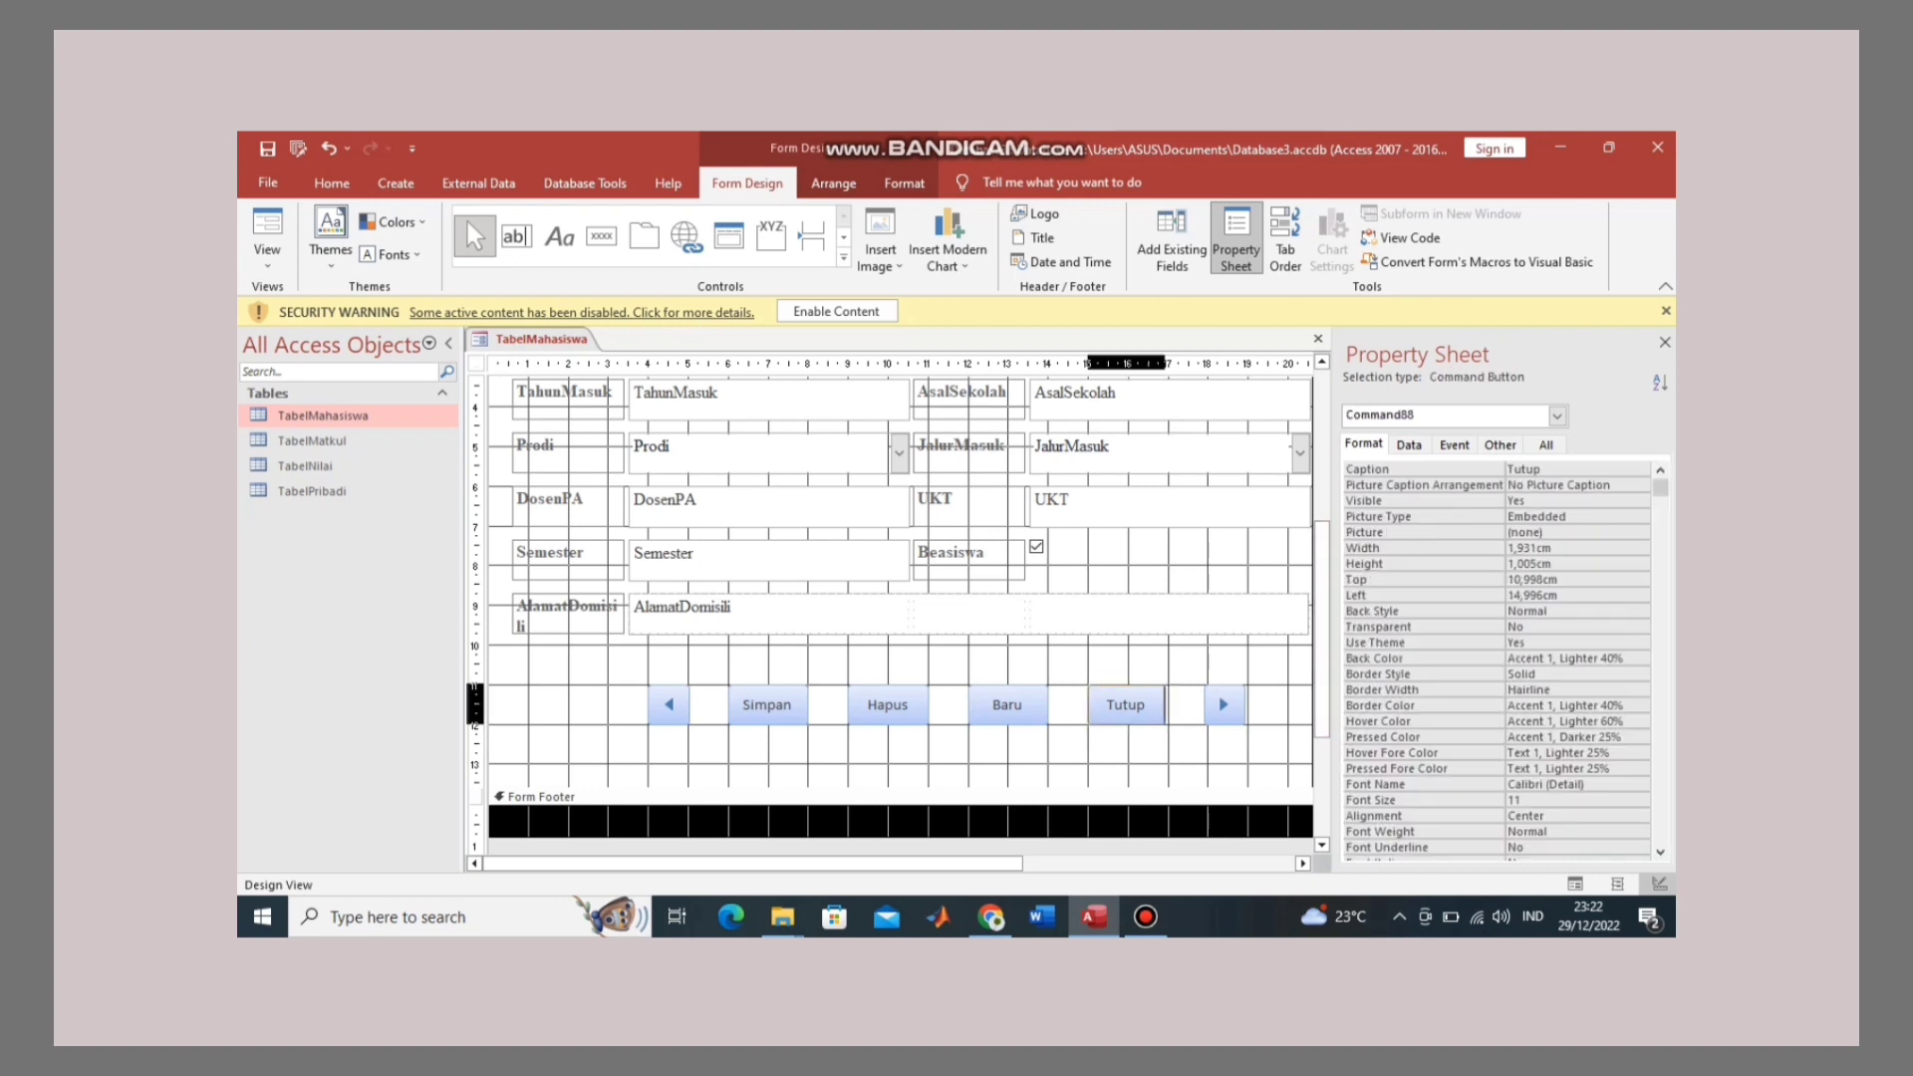
drag(1165, 705, 1170, 705)
Step: Select all six buttons by dragging along the top ruler
click(1223, 704)
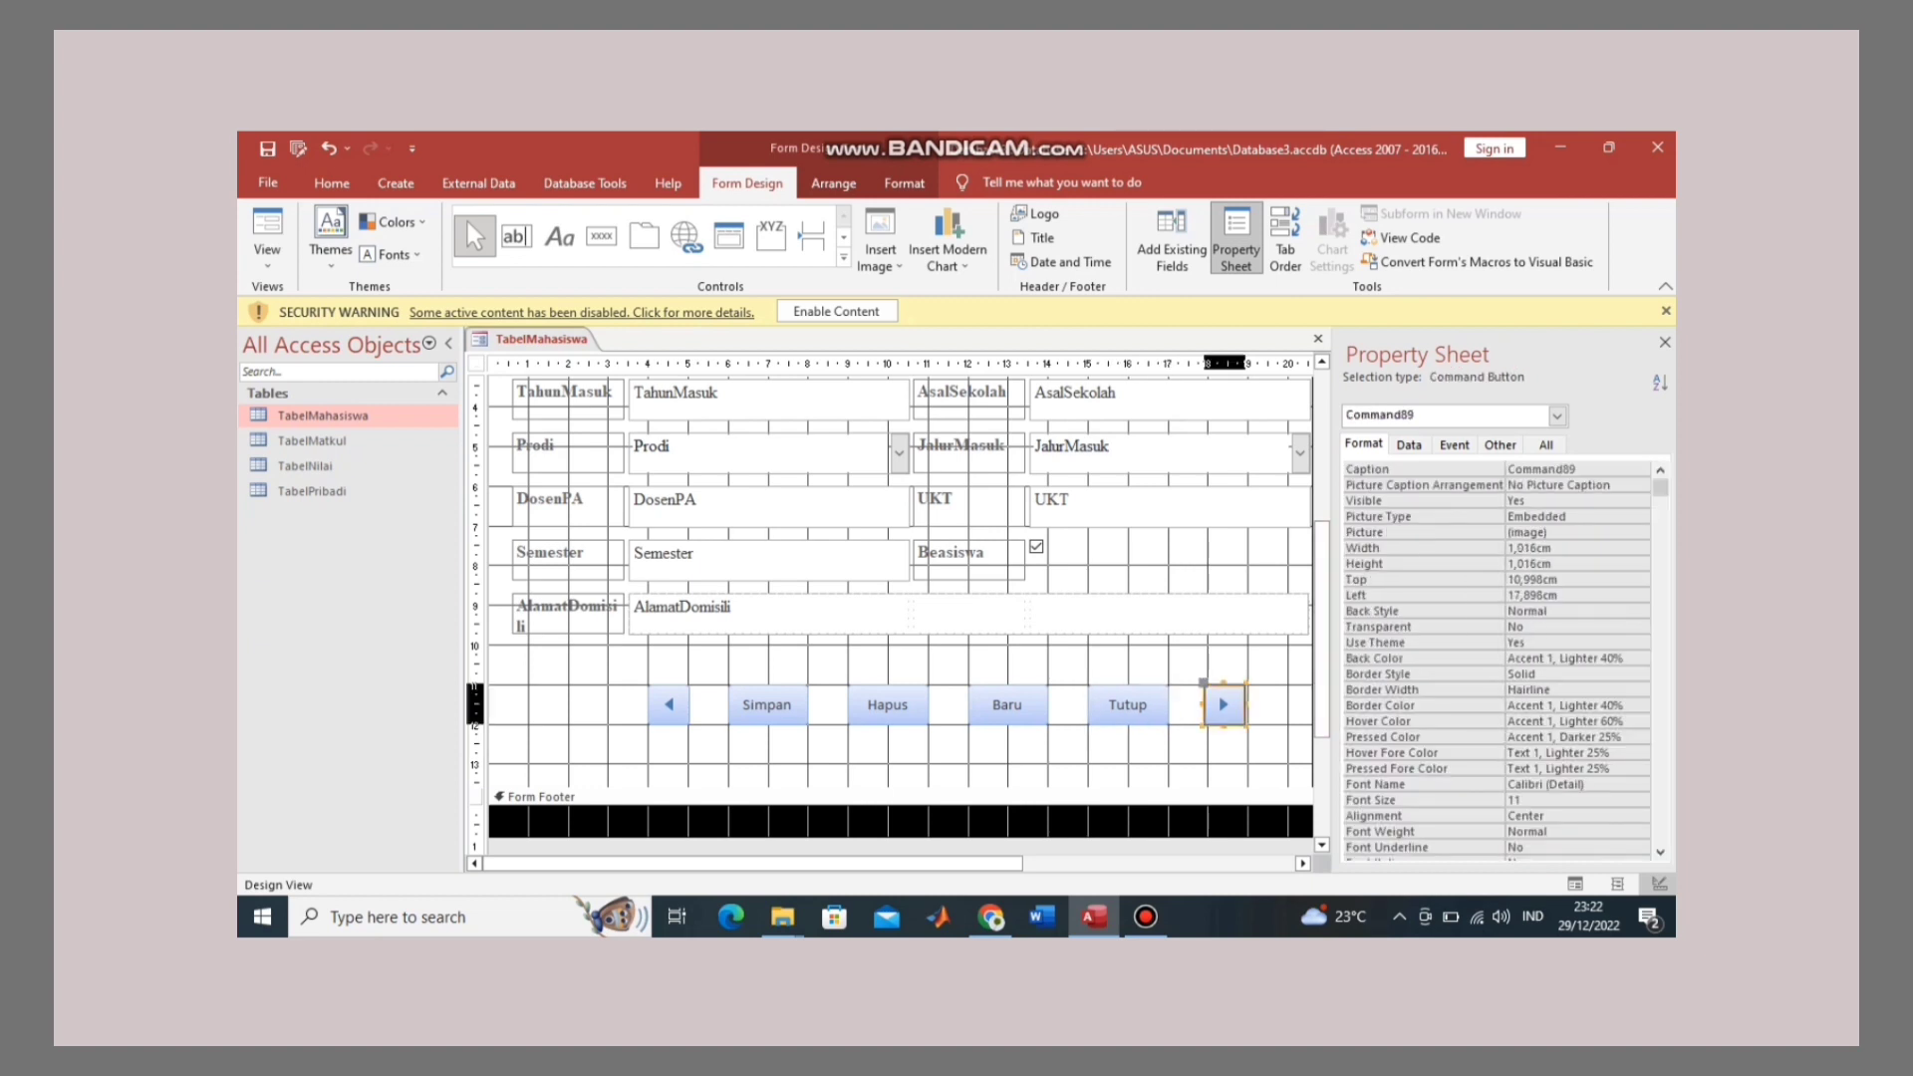
click(477, 363)
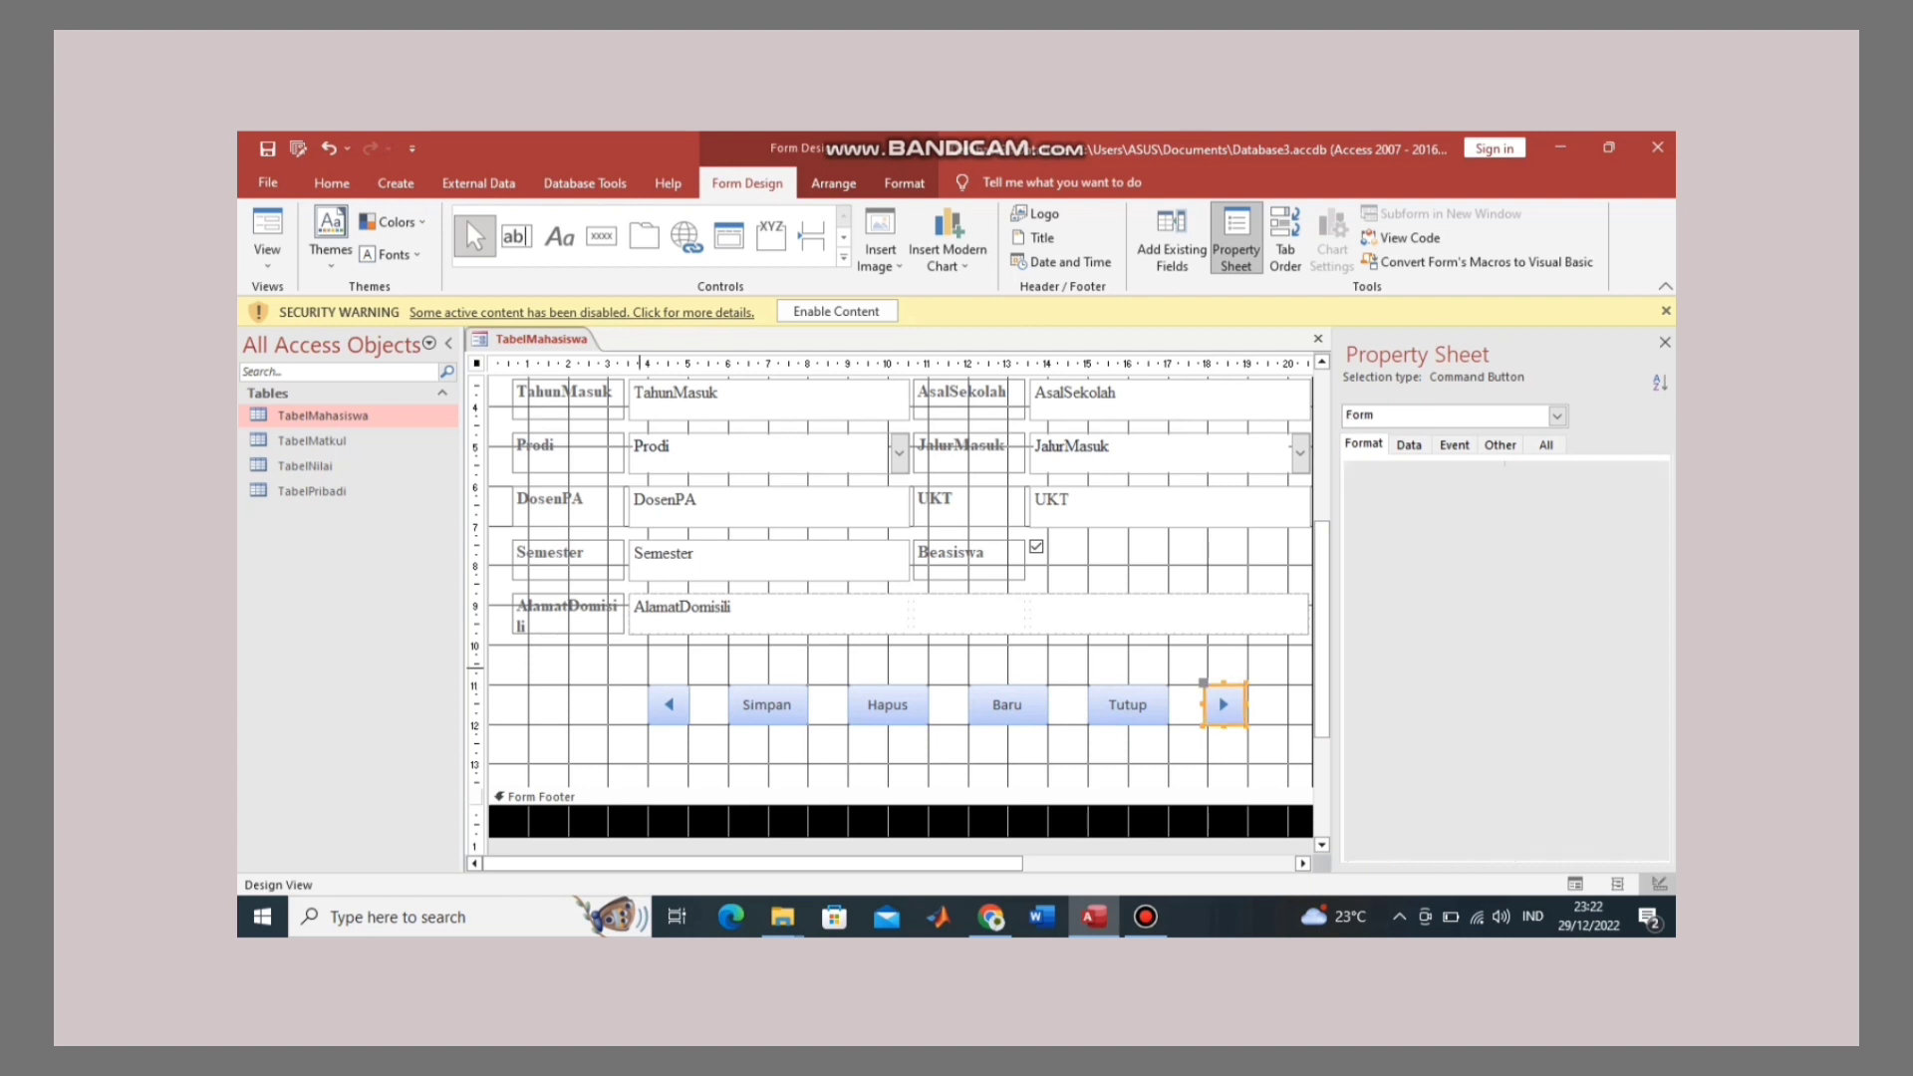
drag(640, 362, 1231, 363)
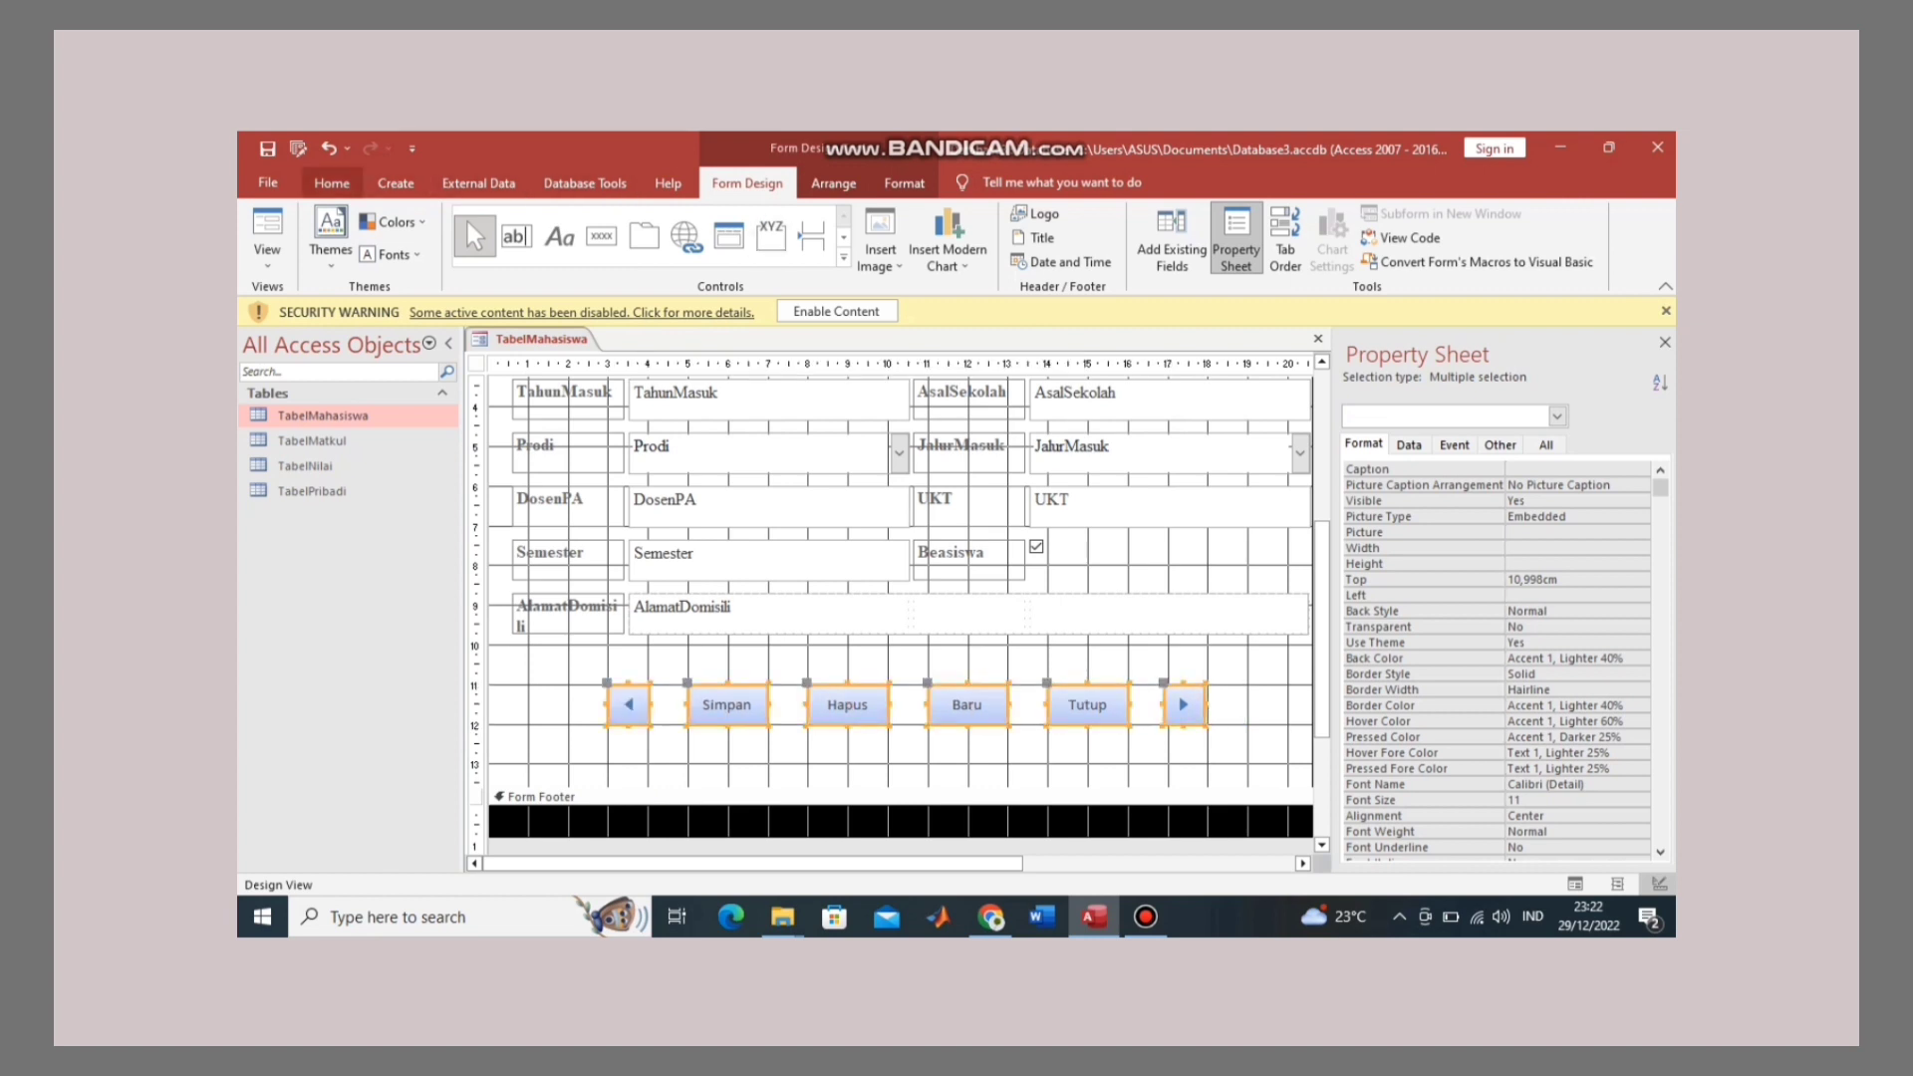
Step: Set the selected buttons' captions to Times New Roman, size 12, bold
click(332, 183)
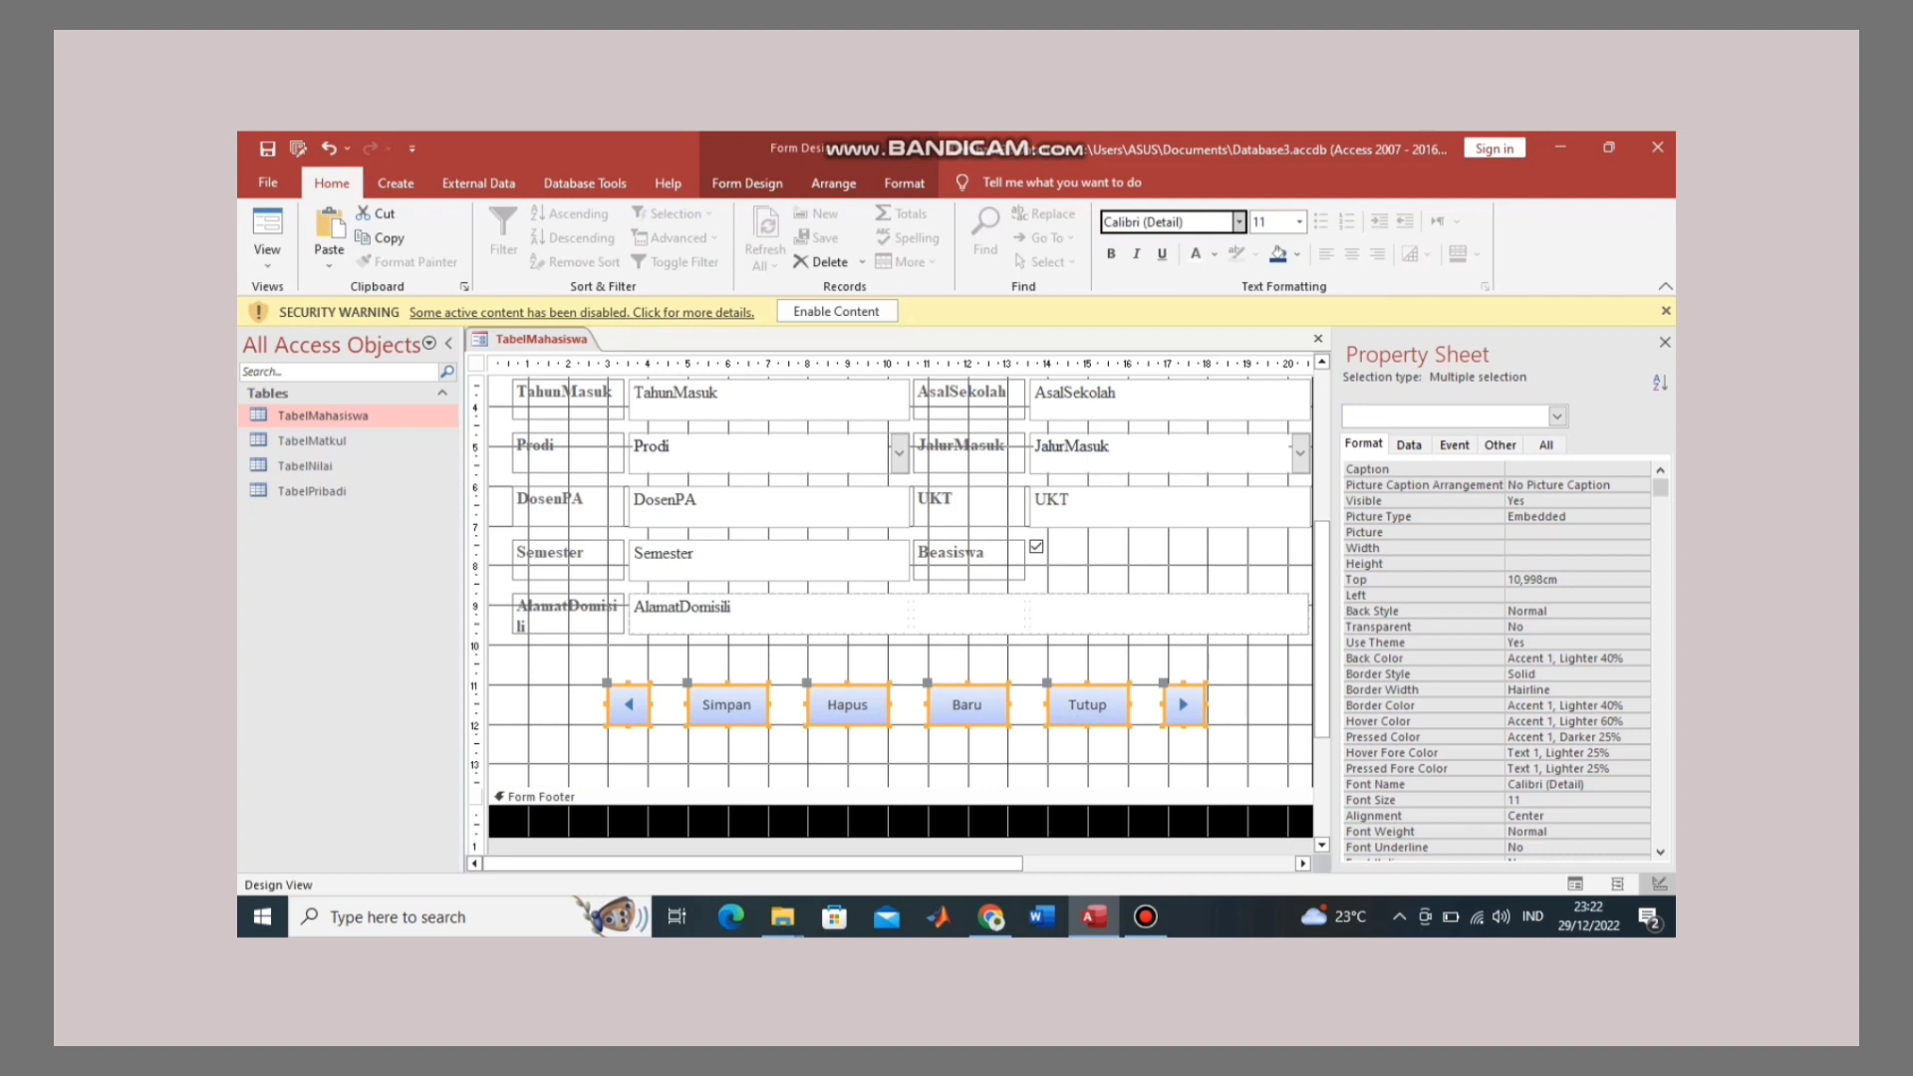
click(1166, 221)
key(BackSpace)
text(Times New Roman)
key(Return)
click(1299, 221)
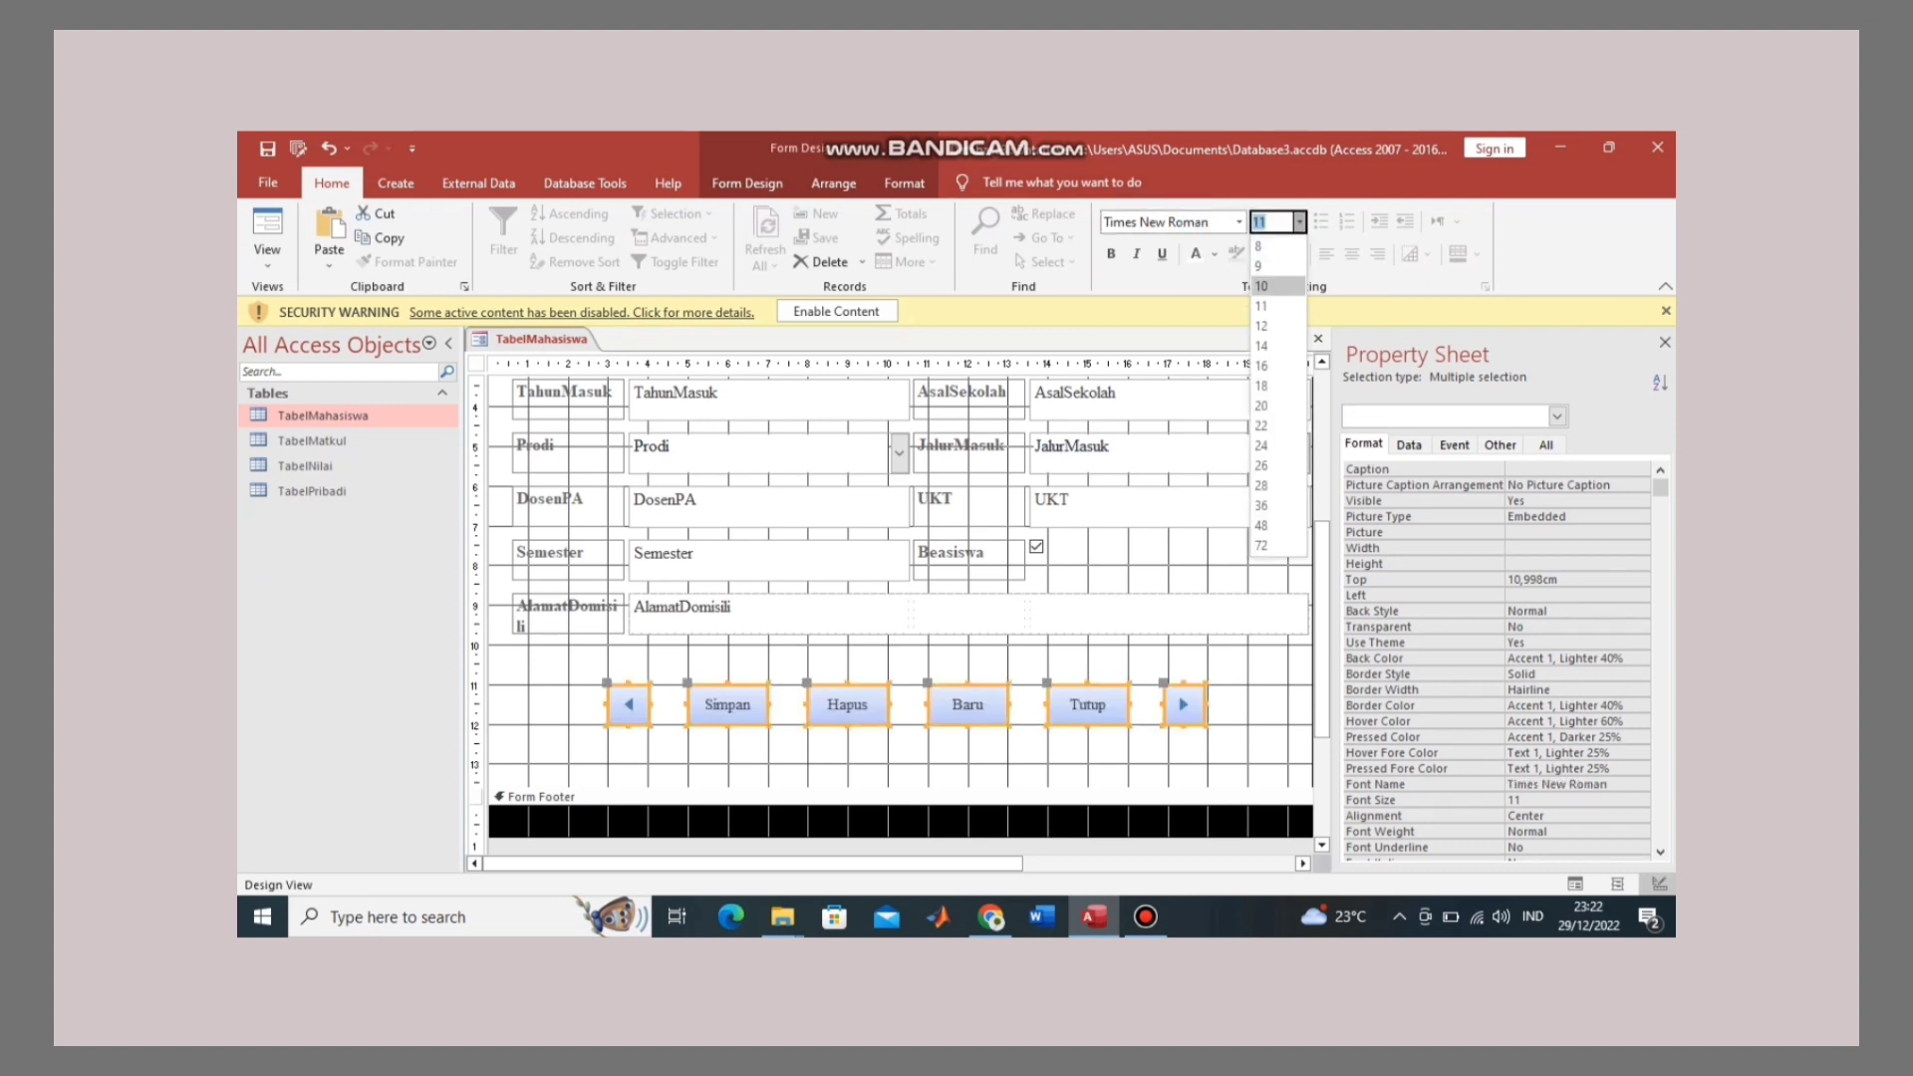
click(1274, 305)
click(1110, 253)
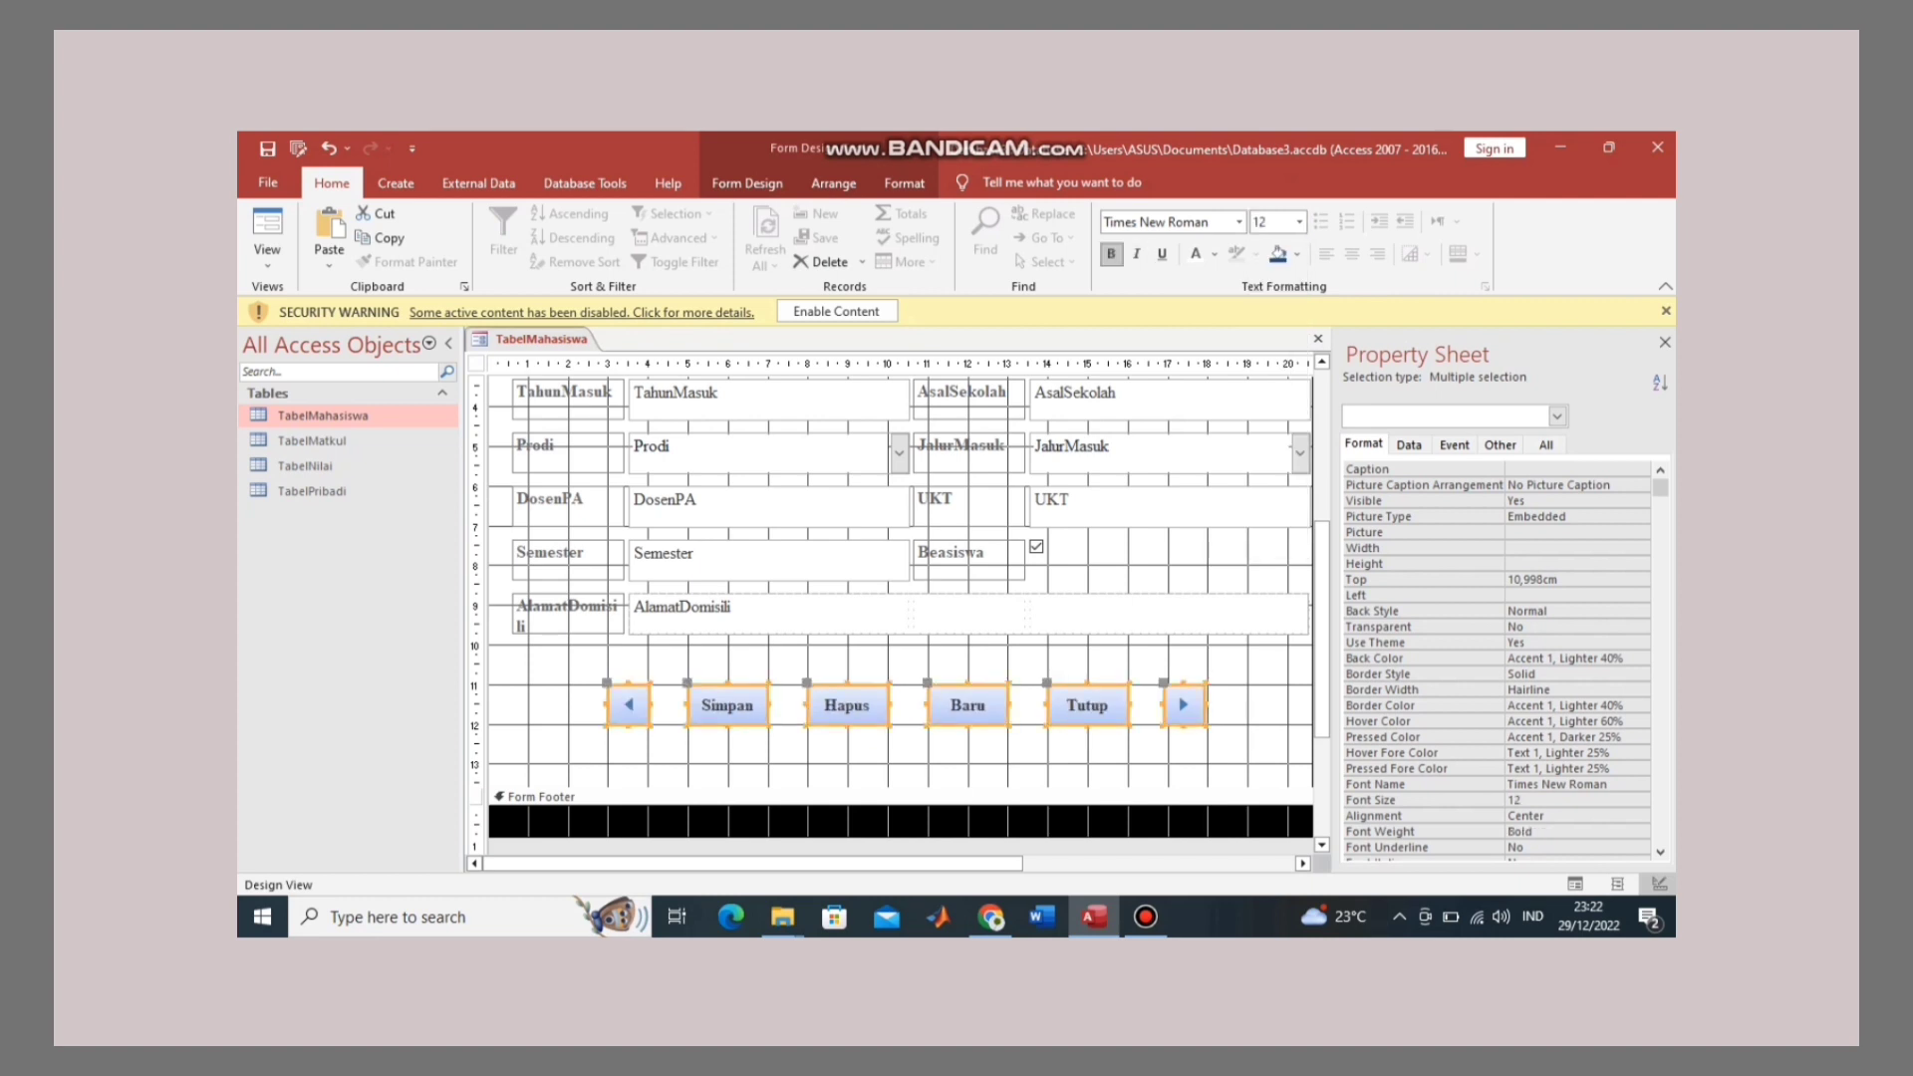
right_click(1084, 705)
key(Escape)
key(Escape)
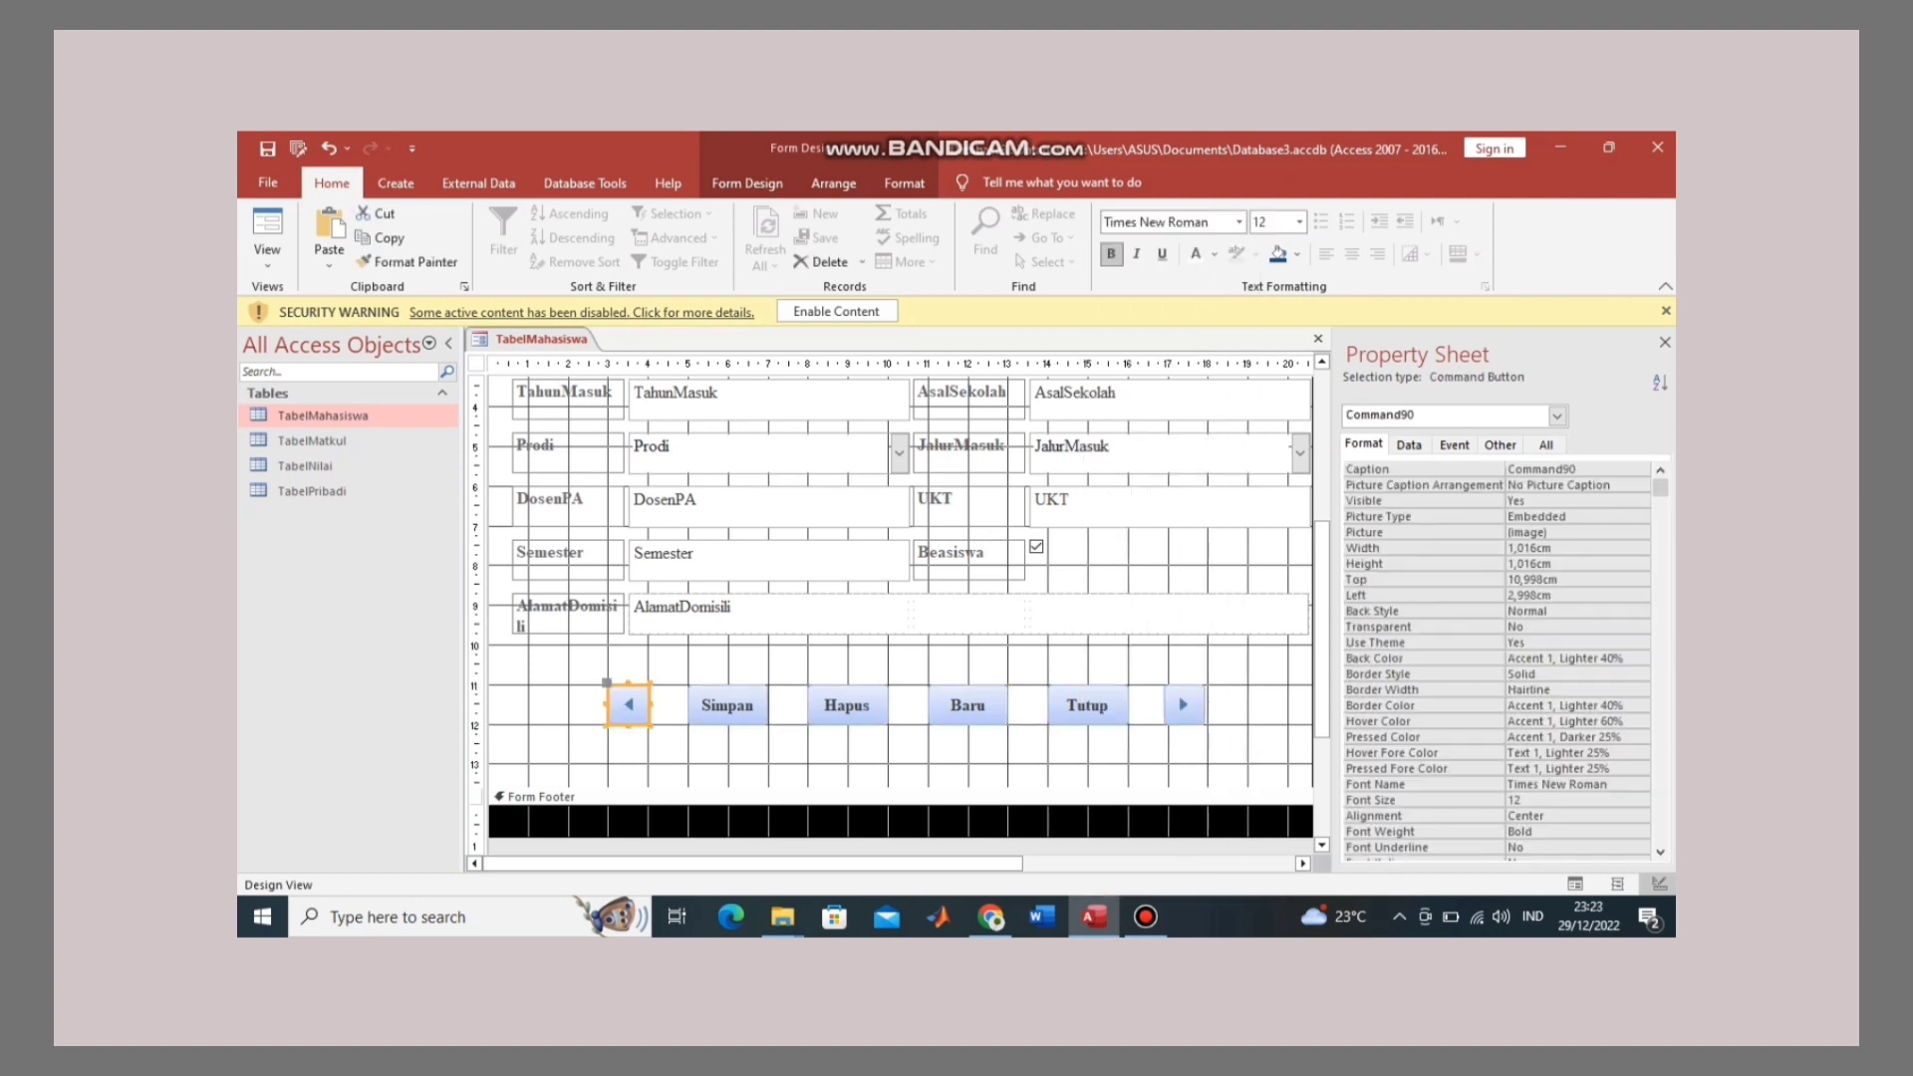
right_click(639, 704)
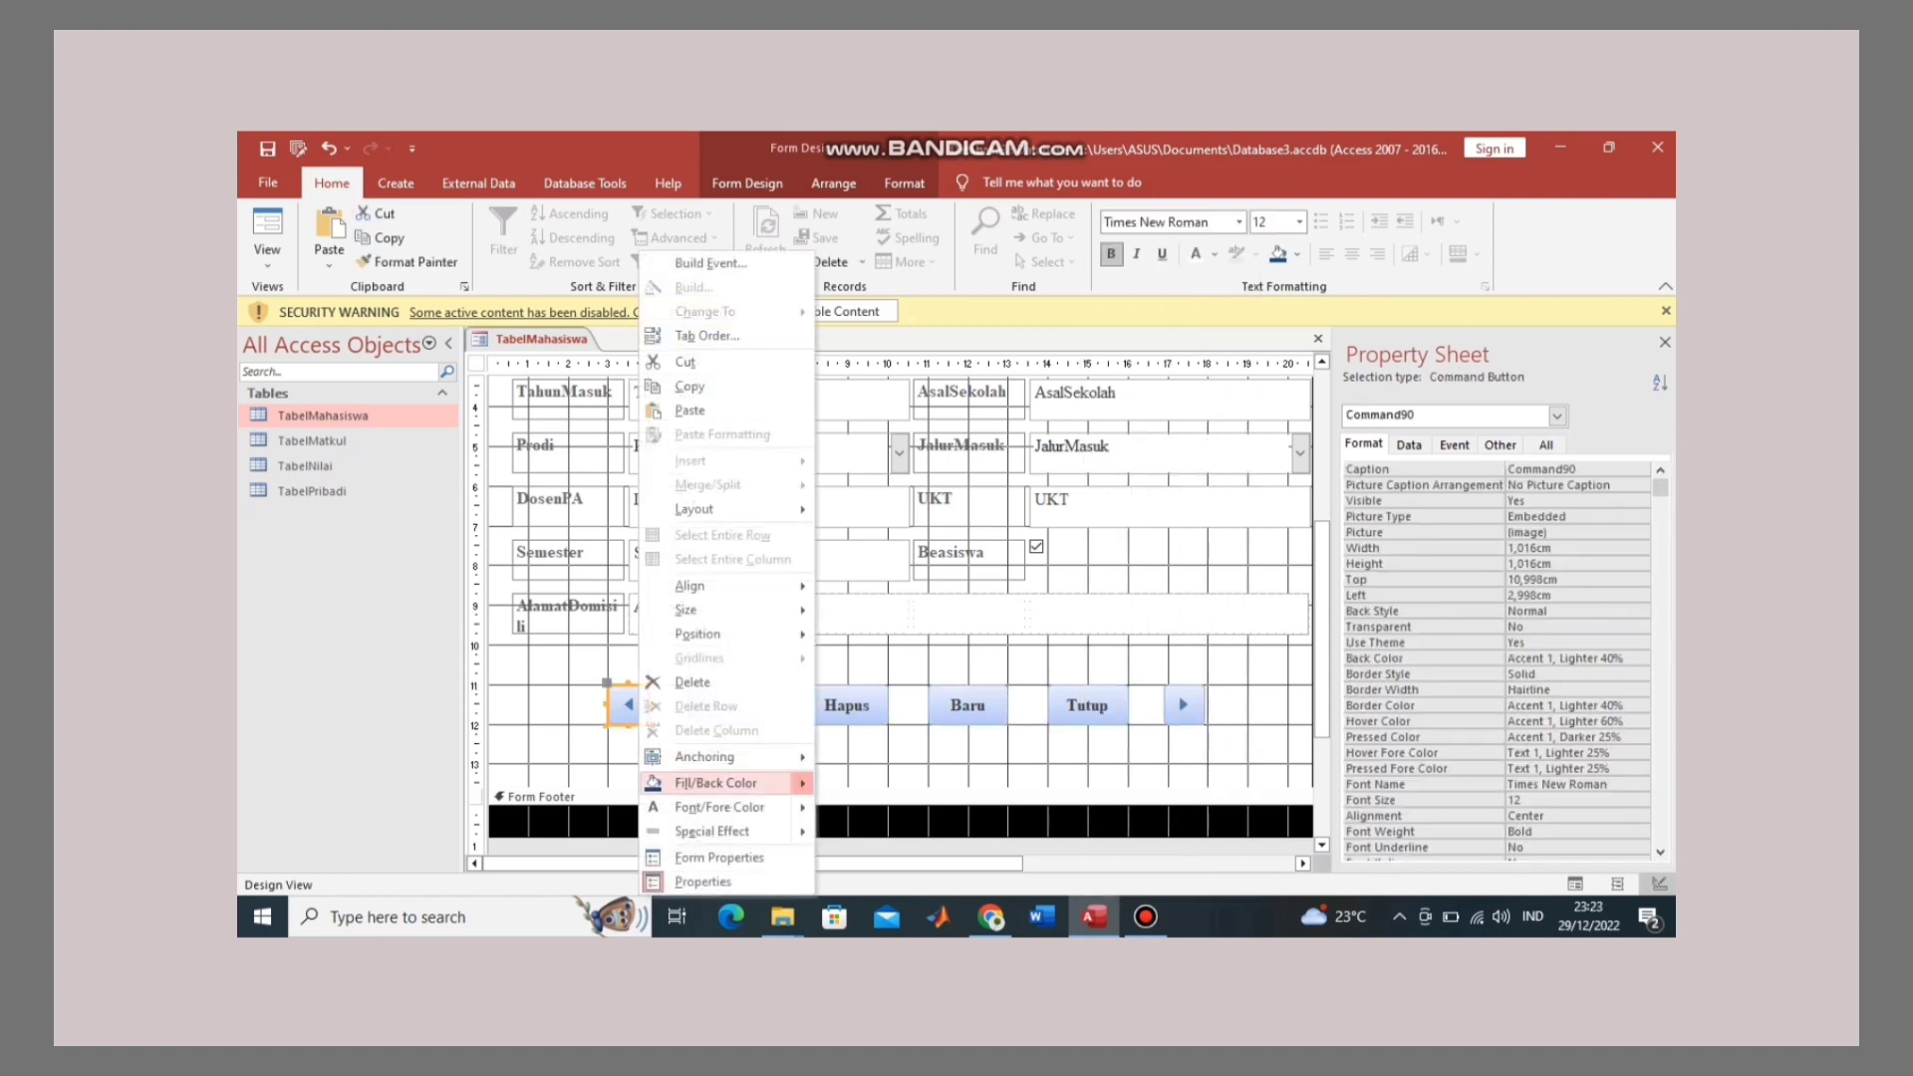
Step: Give each of the six buttons a dark blue (#1F497D) fill, one by one
mouse_move(715, 782)
click(890, 738)
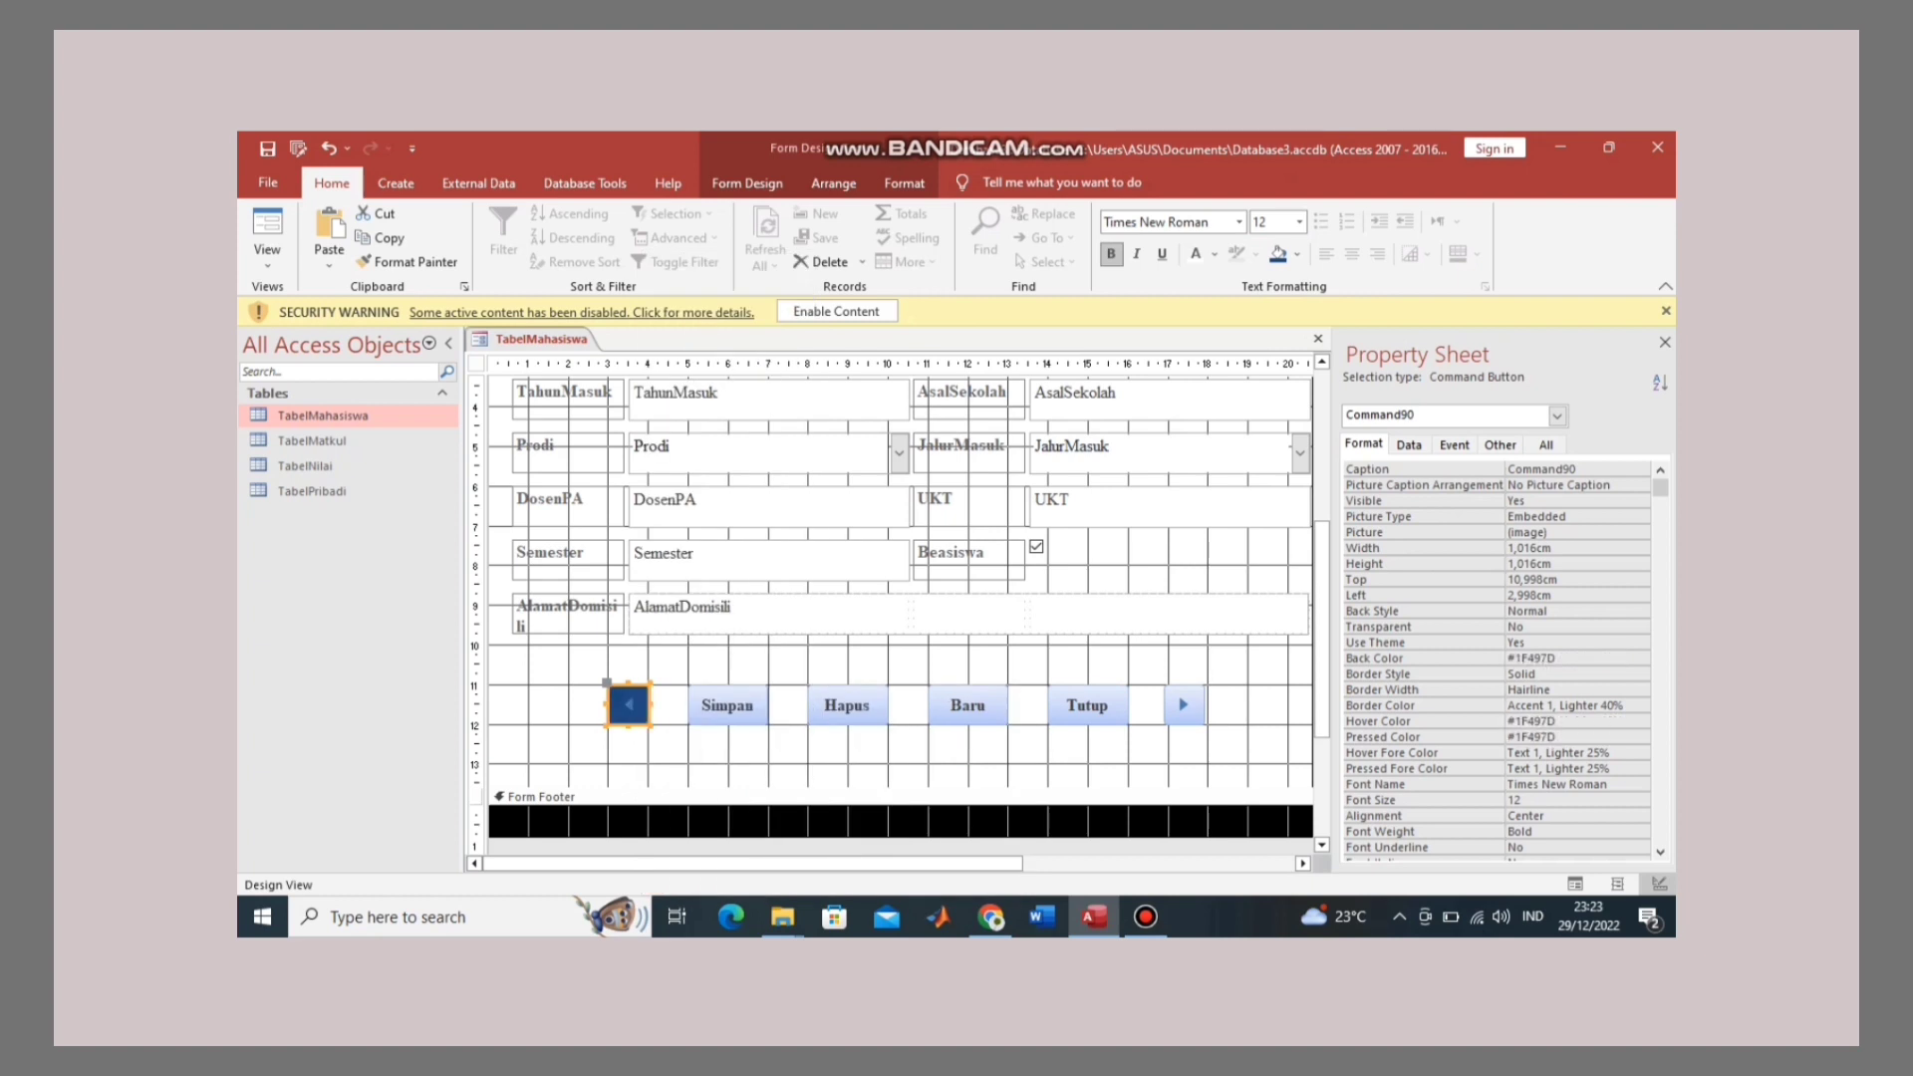
right_click(727, 704)
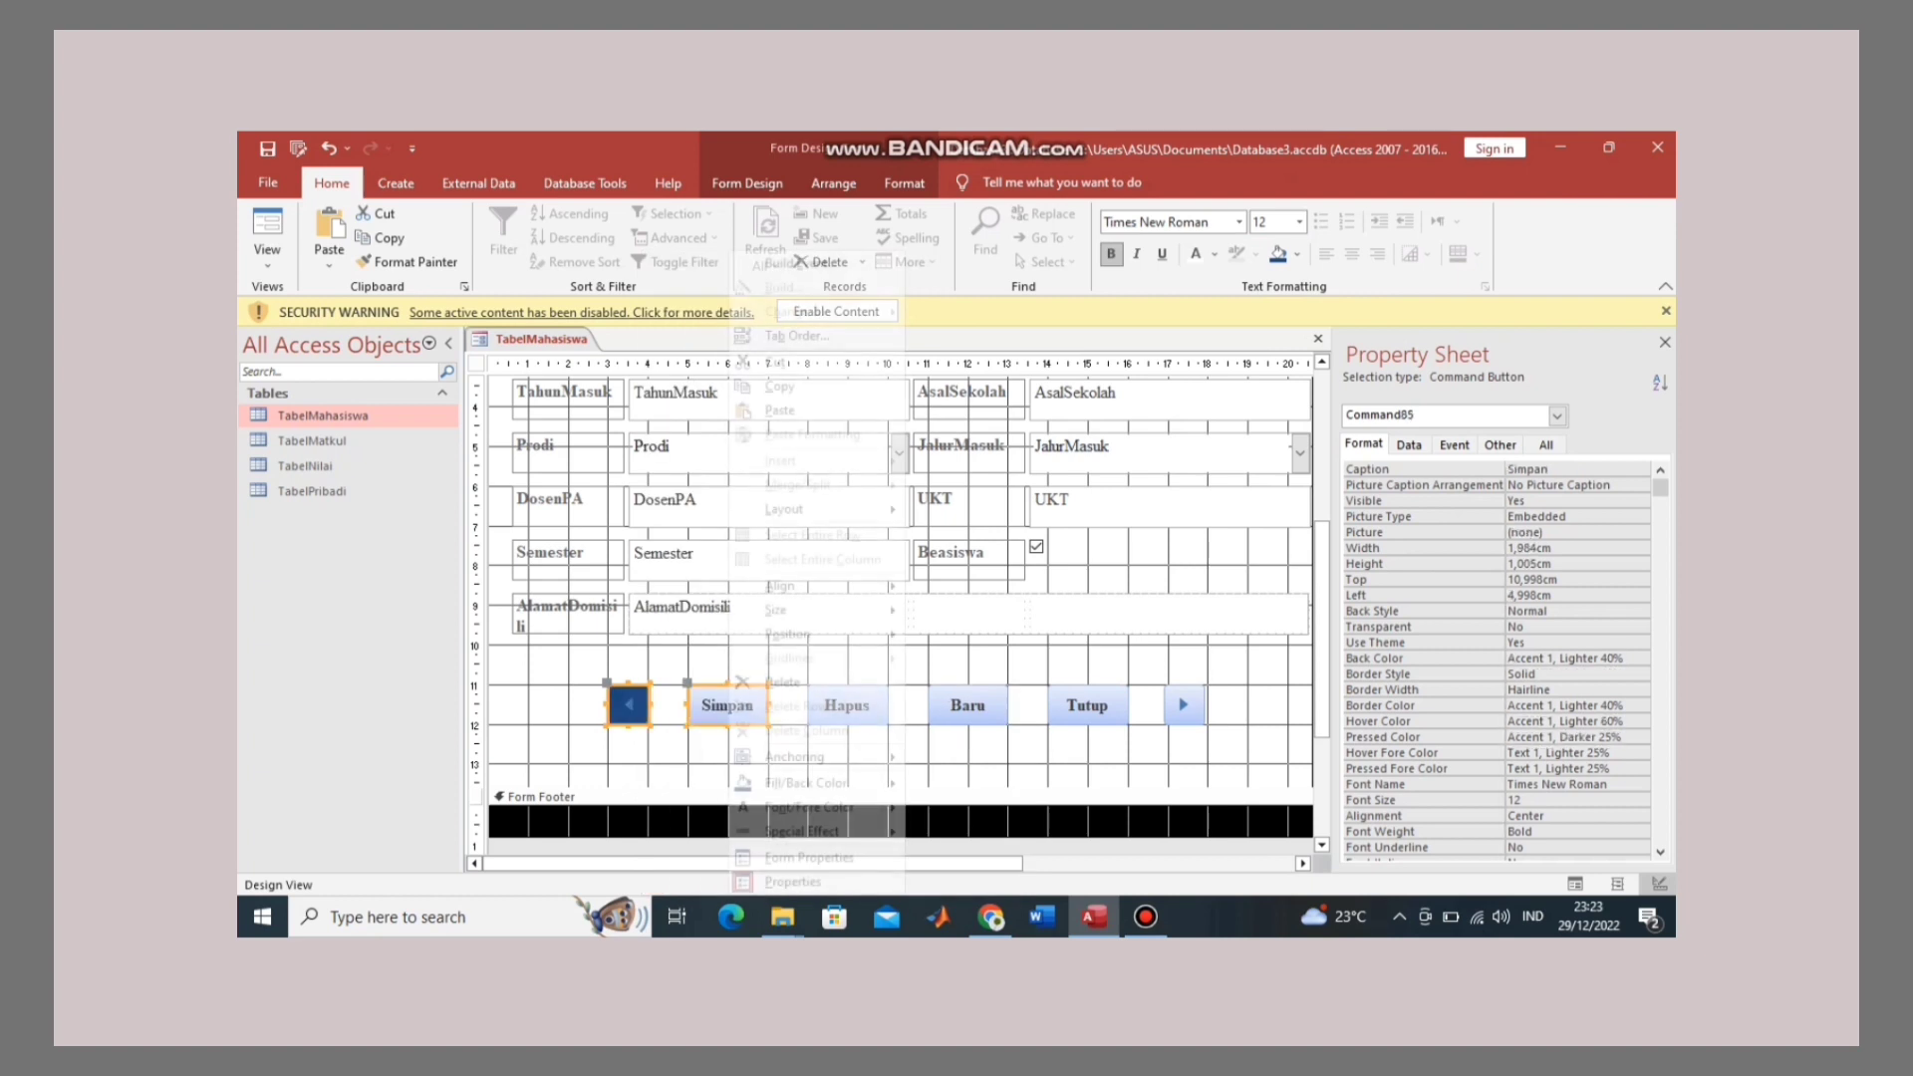
key(Escape)
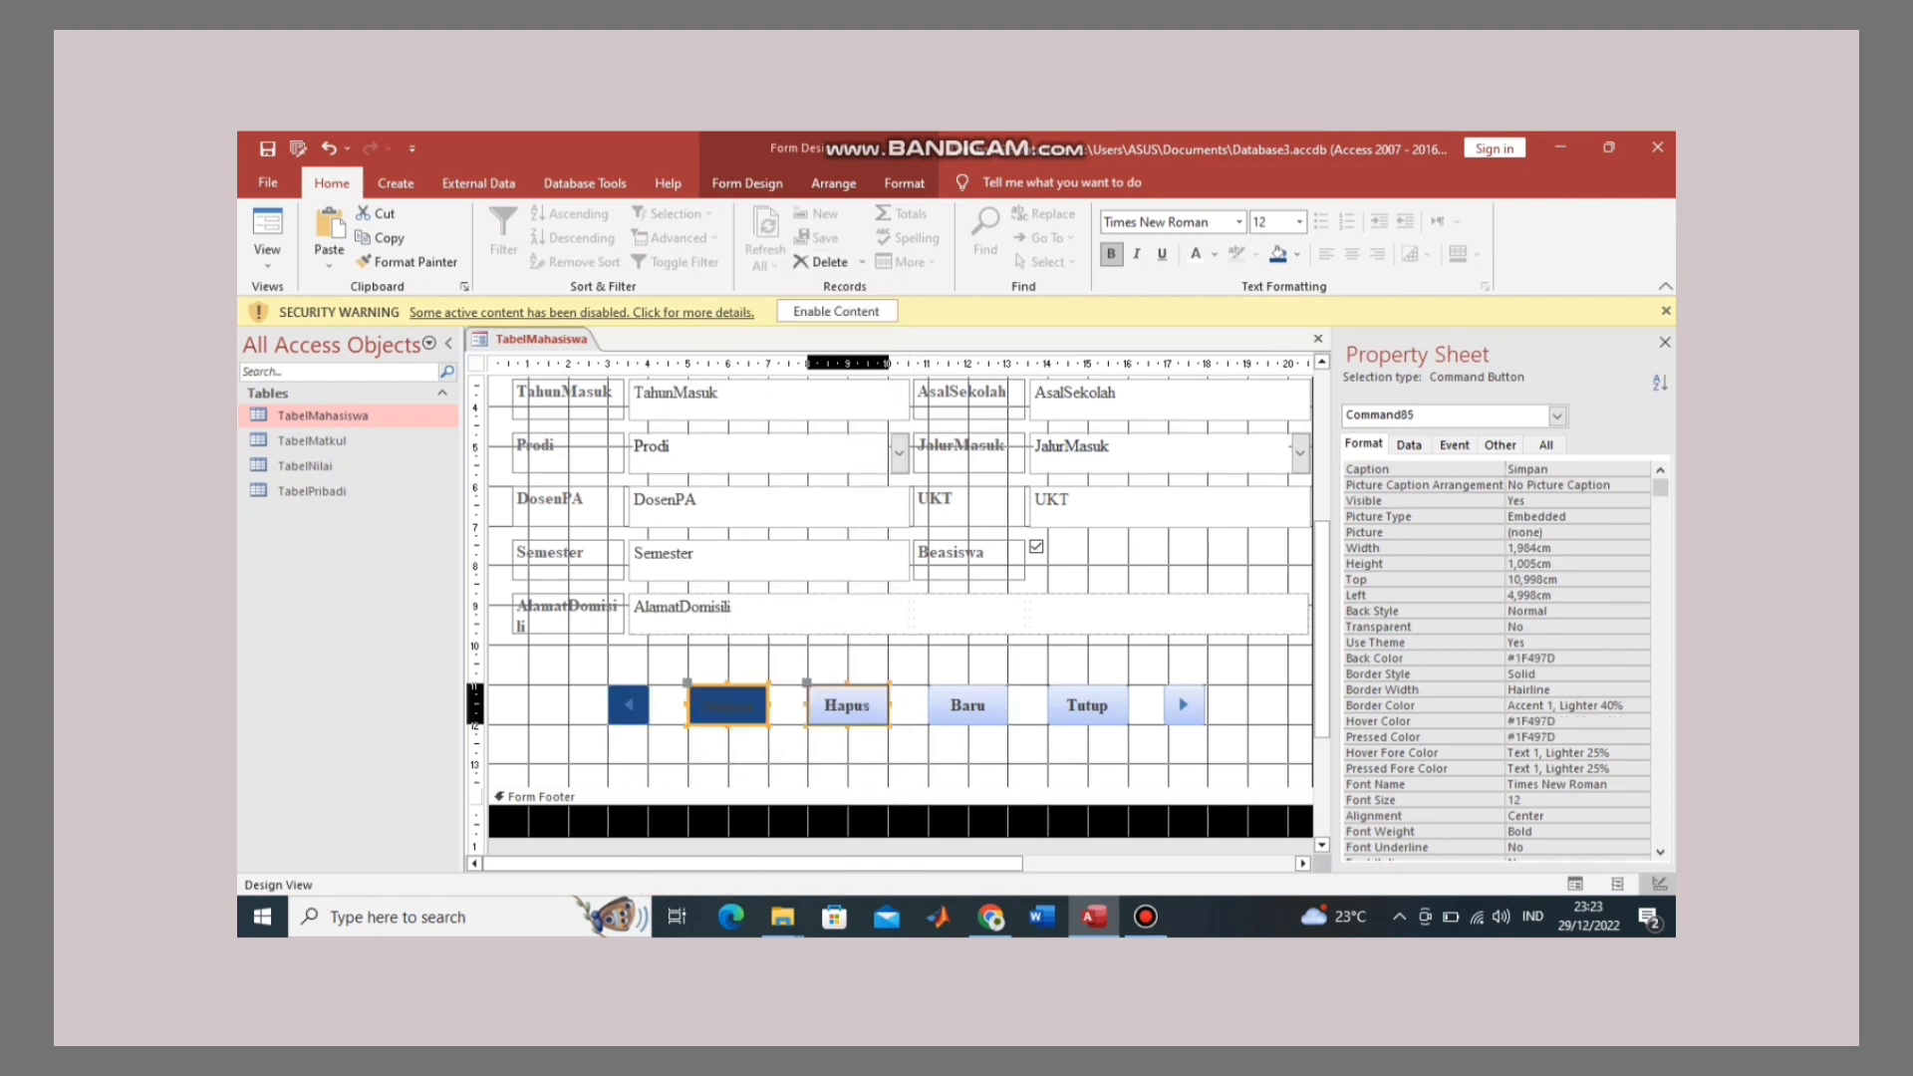
right_click(847, 704)
key(Escape)
click(967, 704)
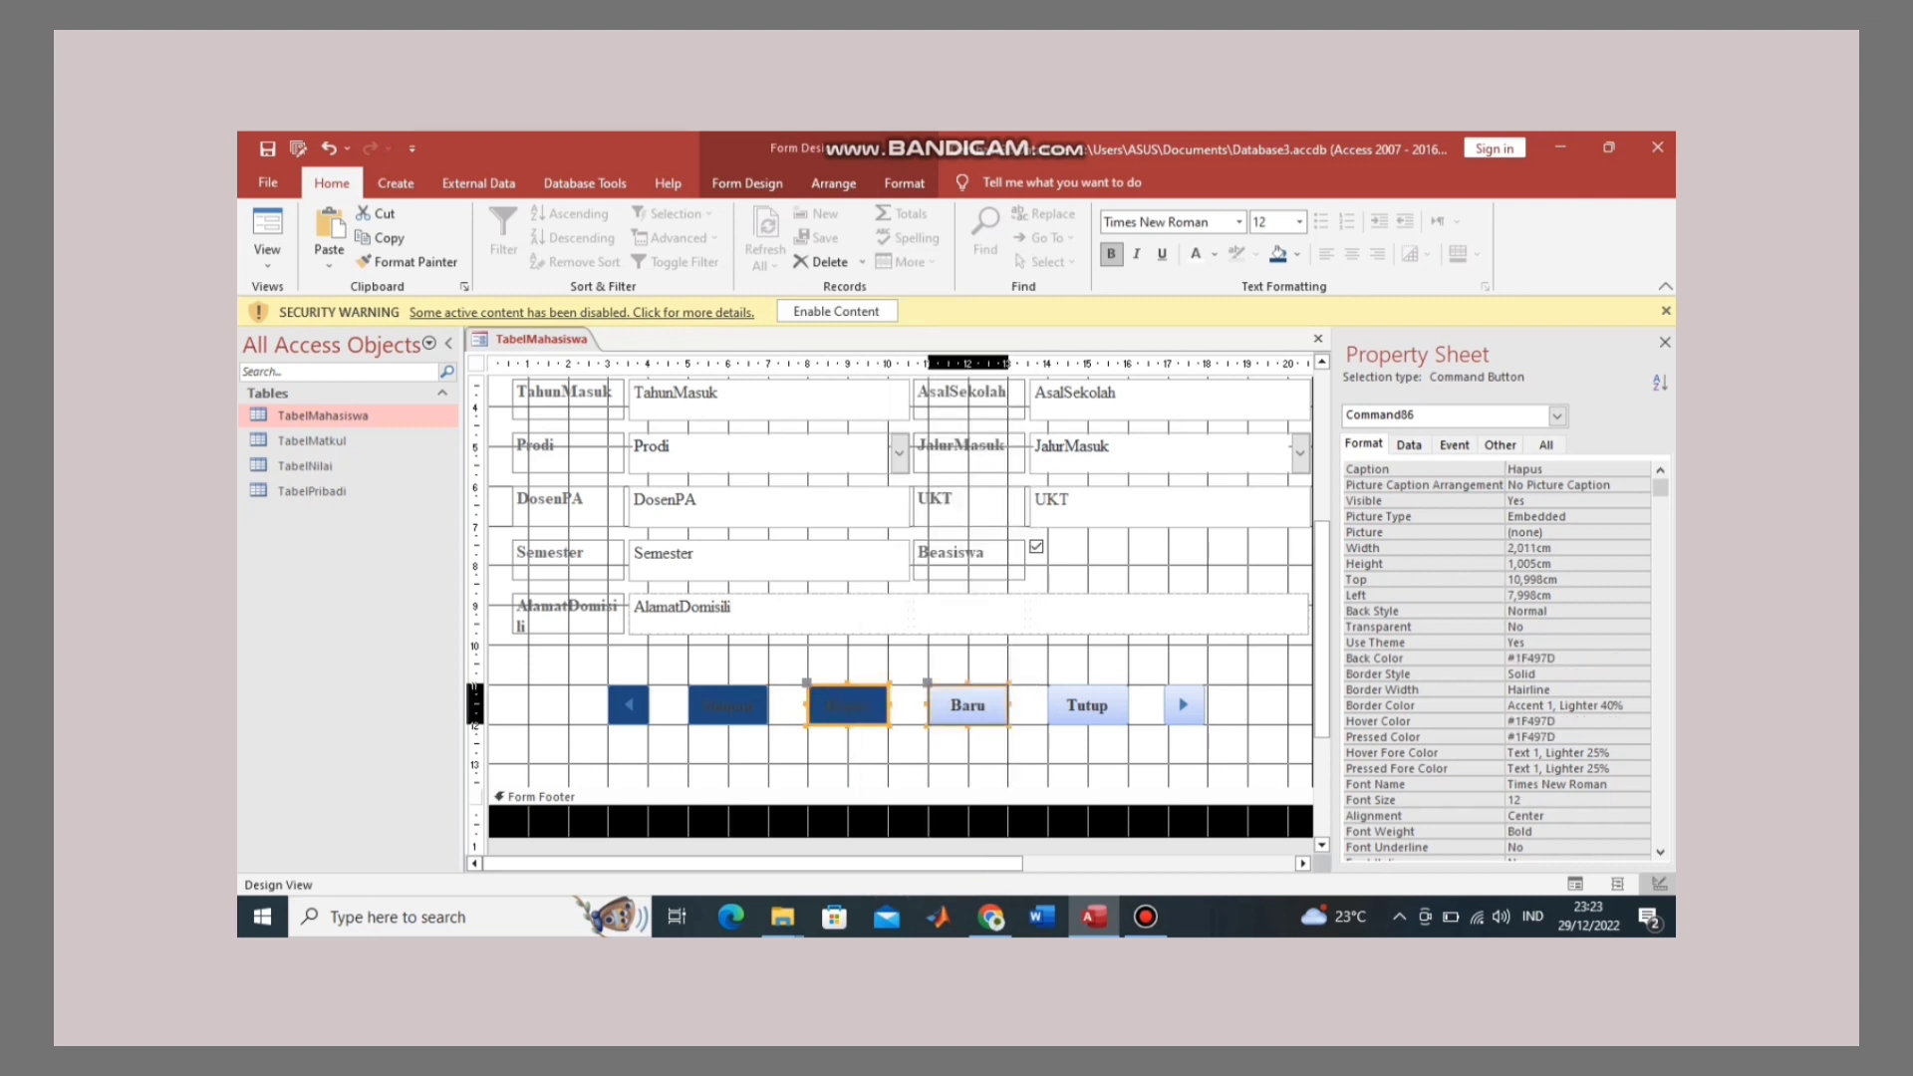
right_click(967, 704)
key(Escape)
click(1086, 705)
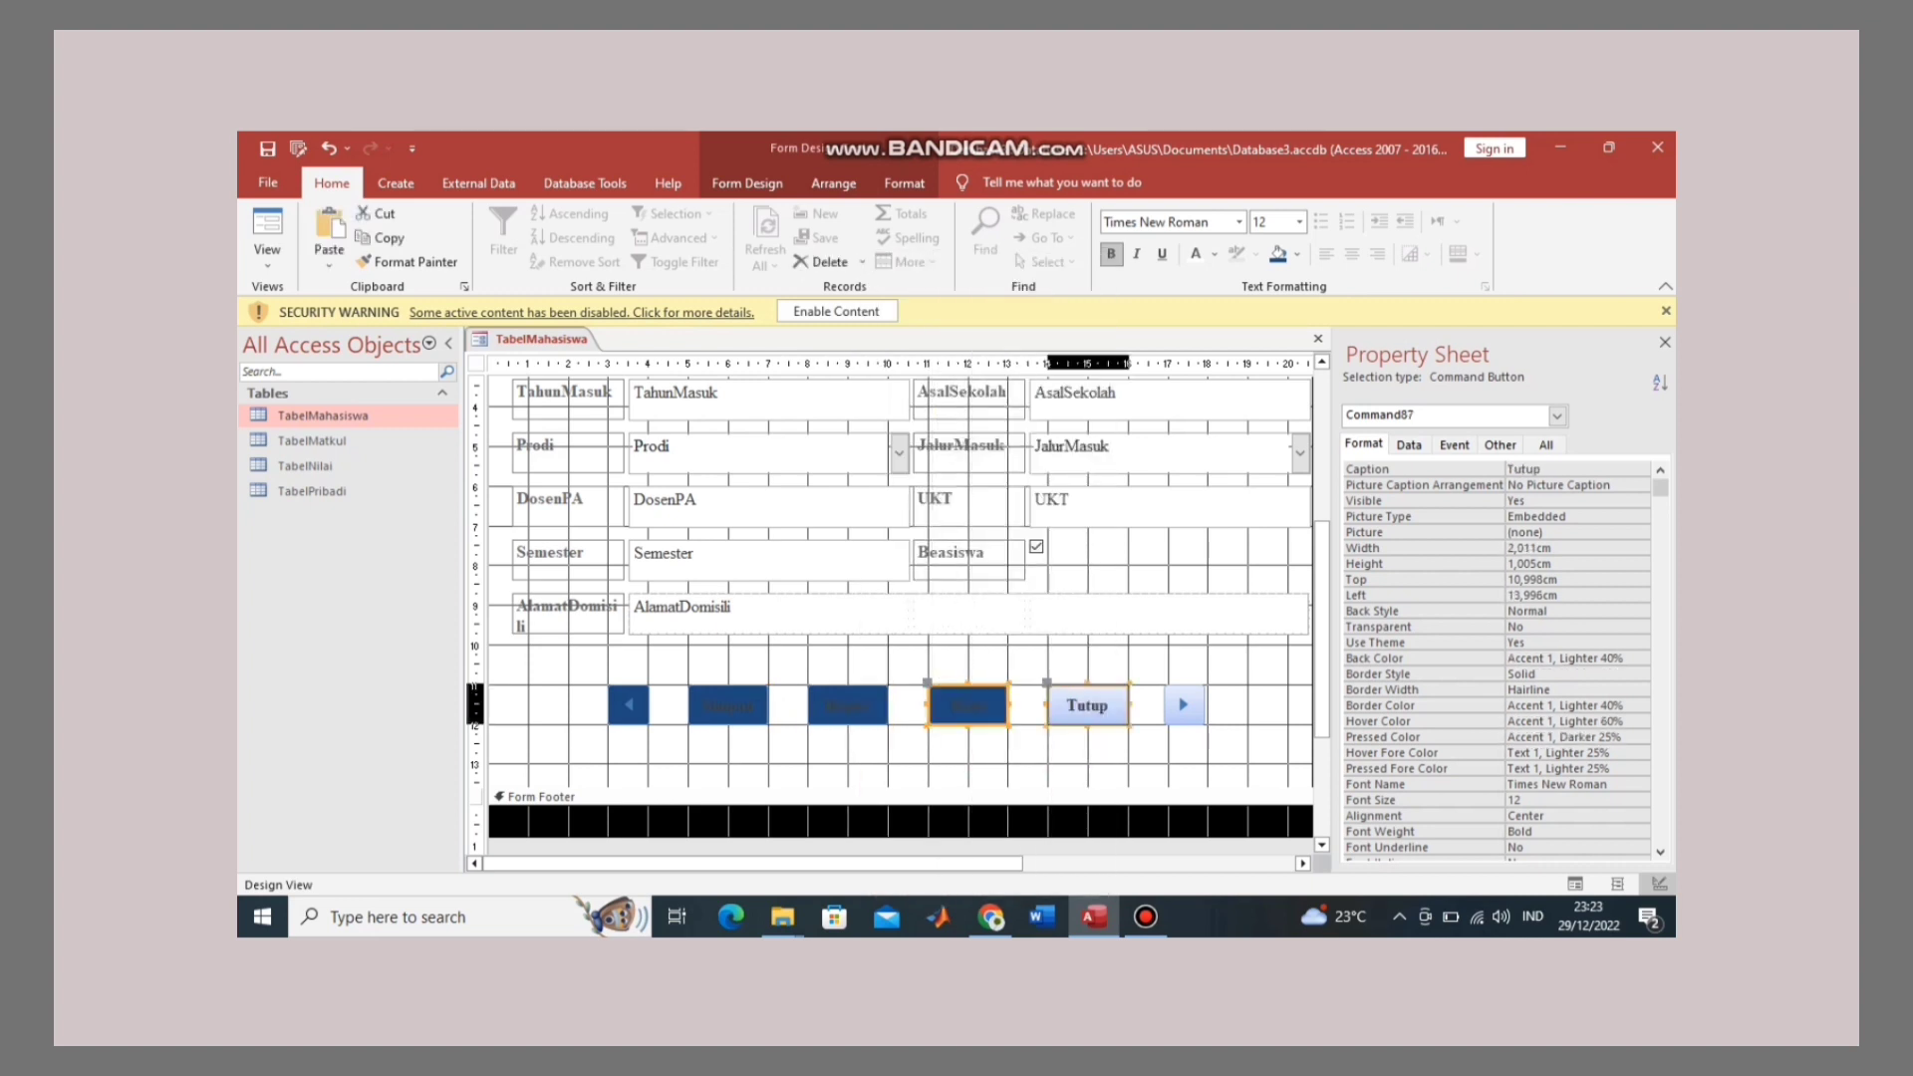
right_click(1087, 704)
key(Escape)
click(1184, 705)
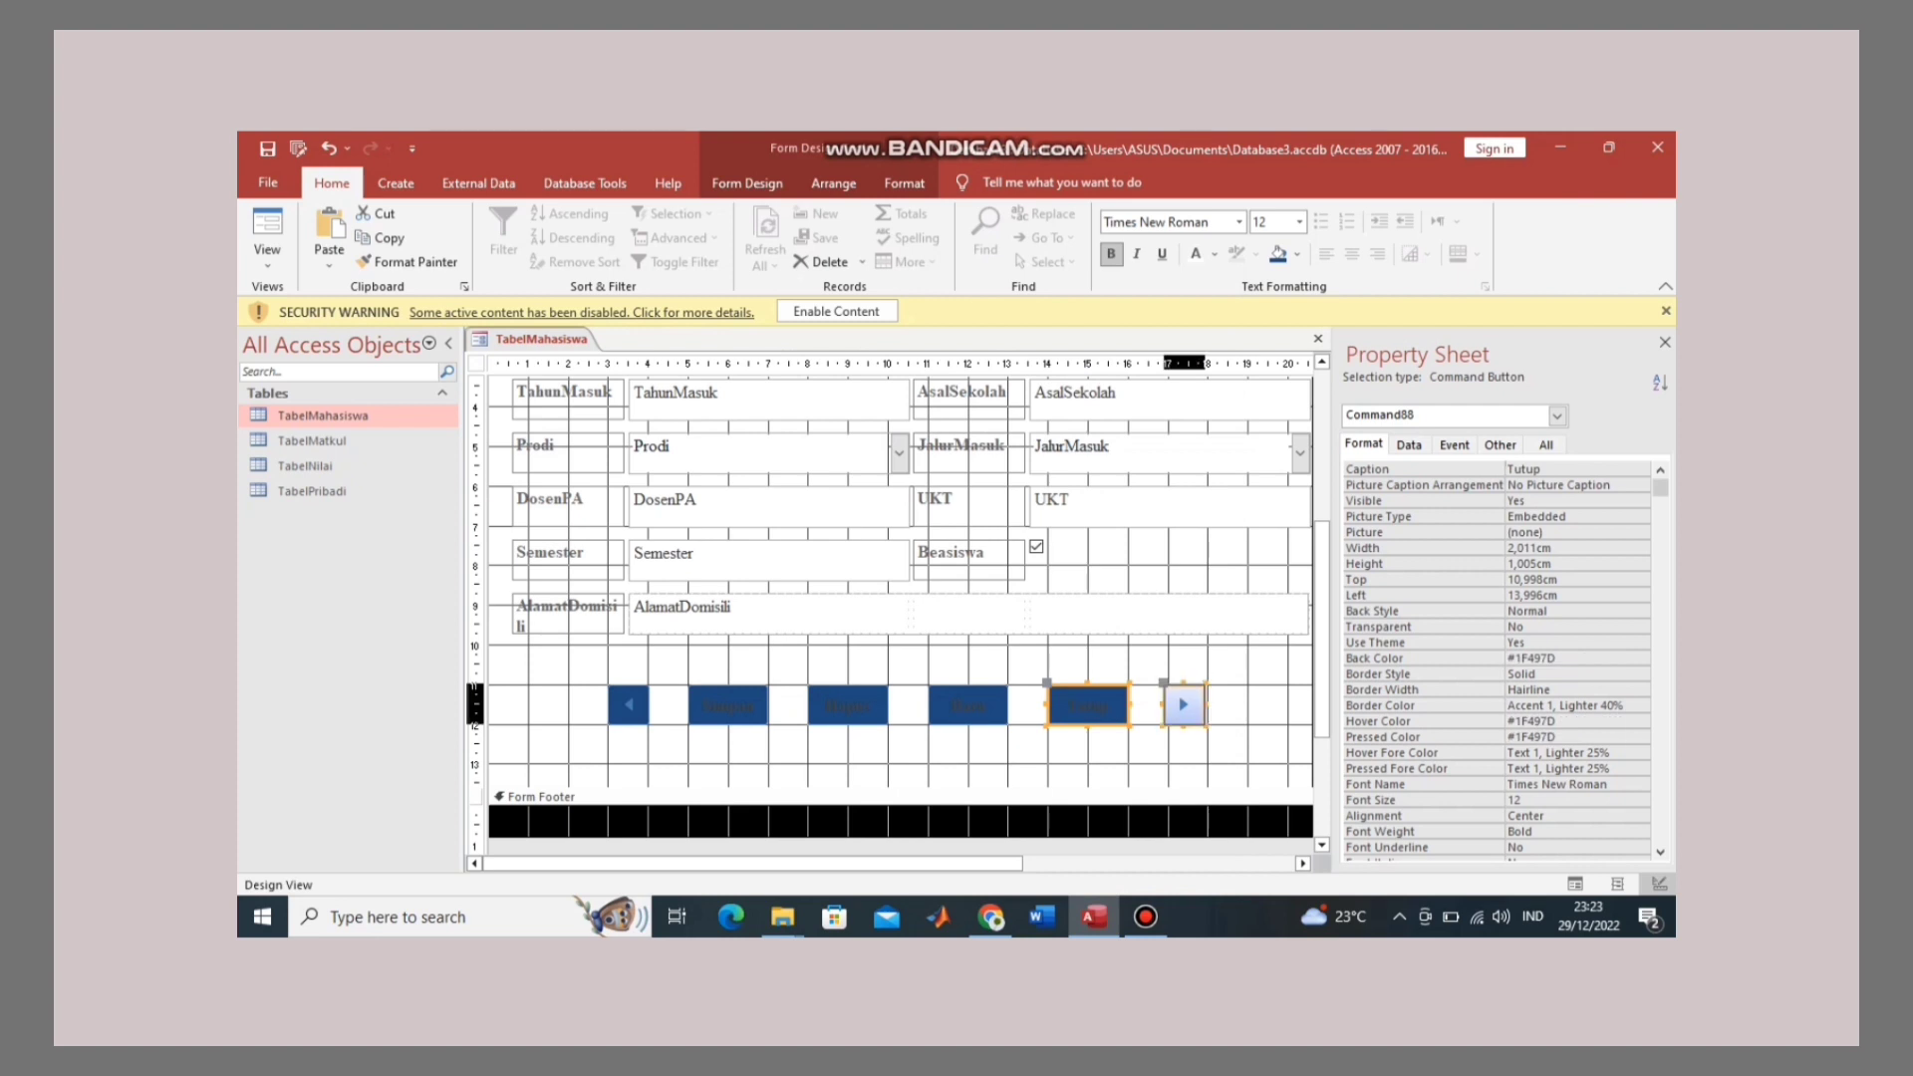
right_click(1184, 704)
key(Escape)
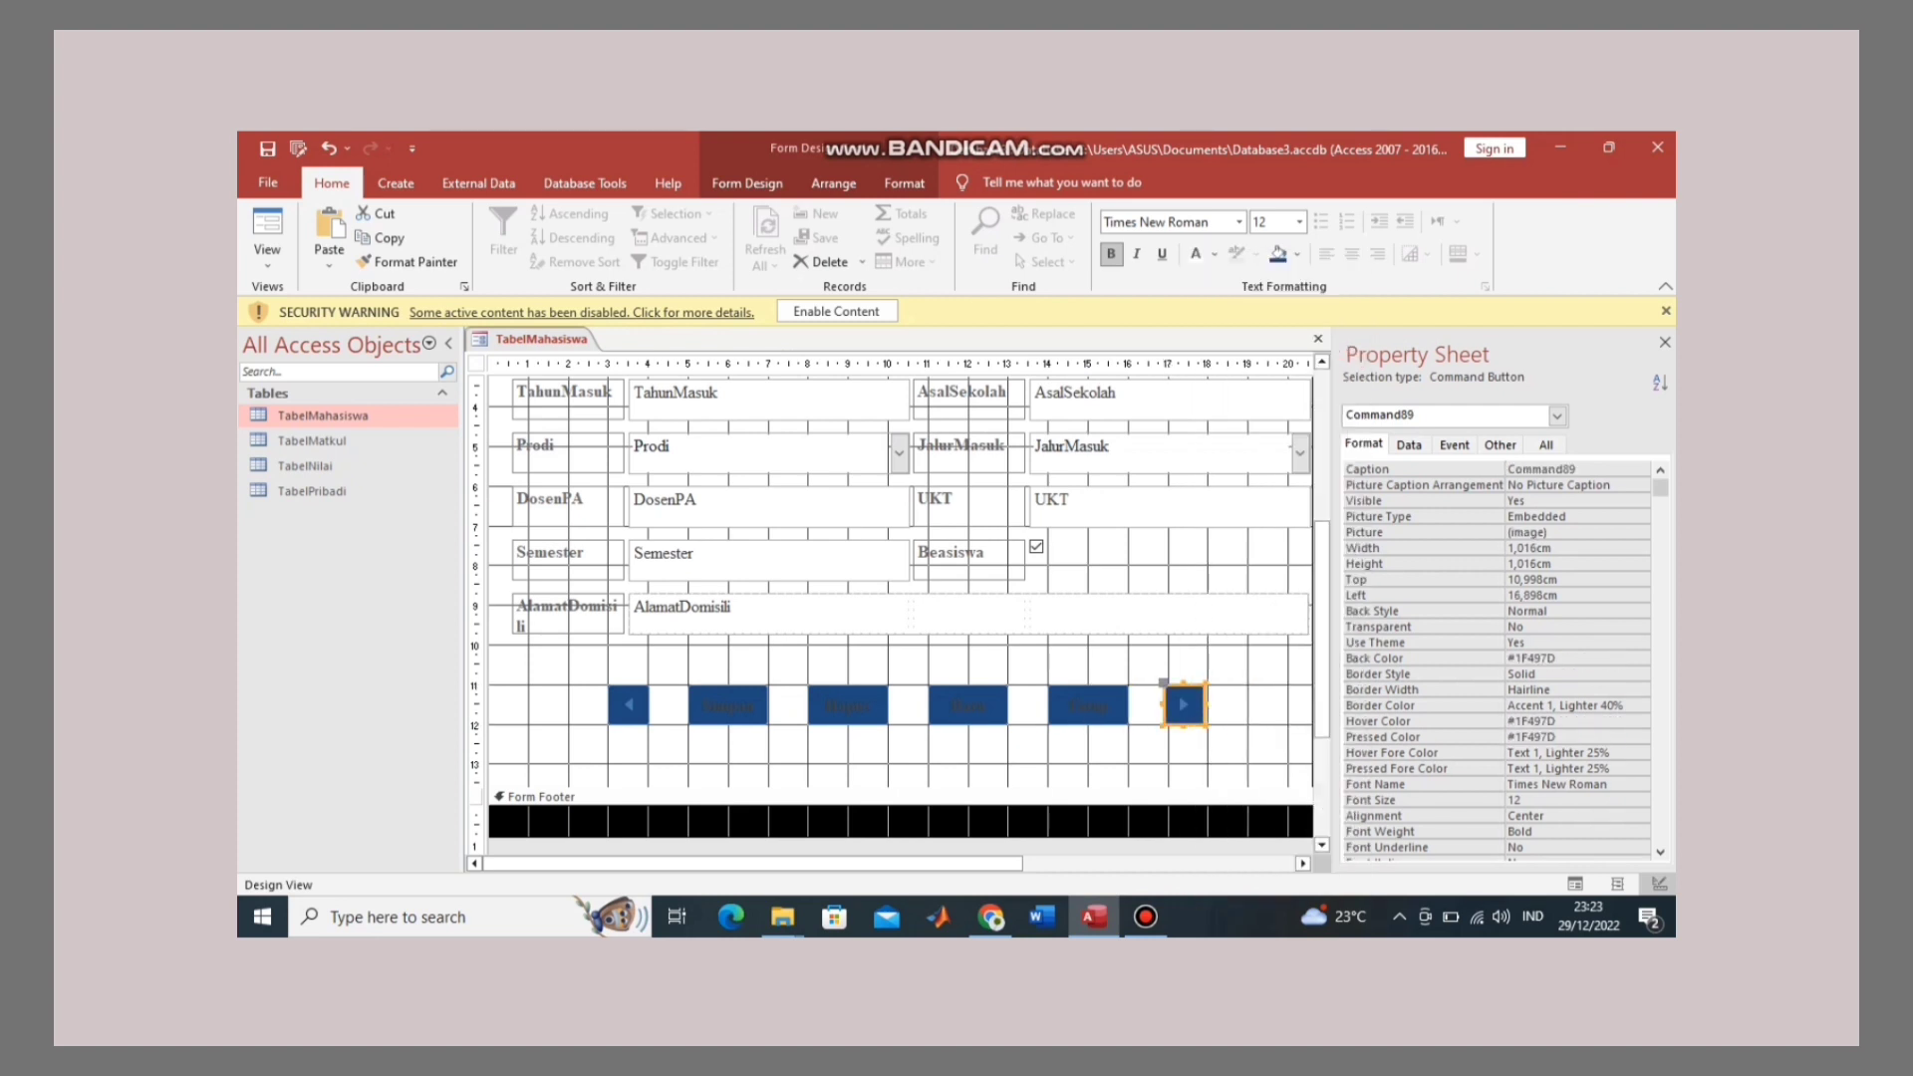
Step: Set the captions of all six buttons to white
drag(596, 662, 1245, 747)
click(1195, 253)
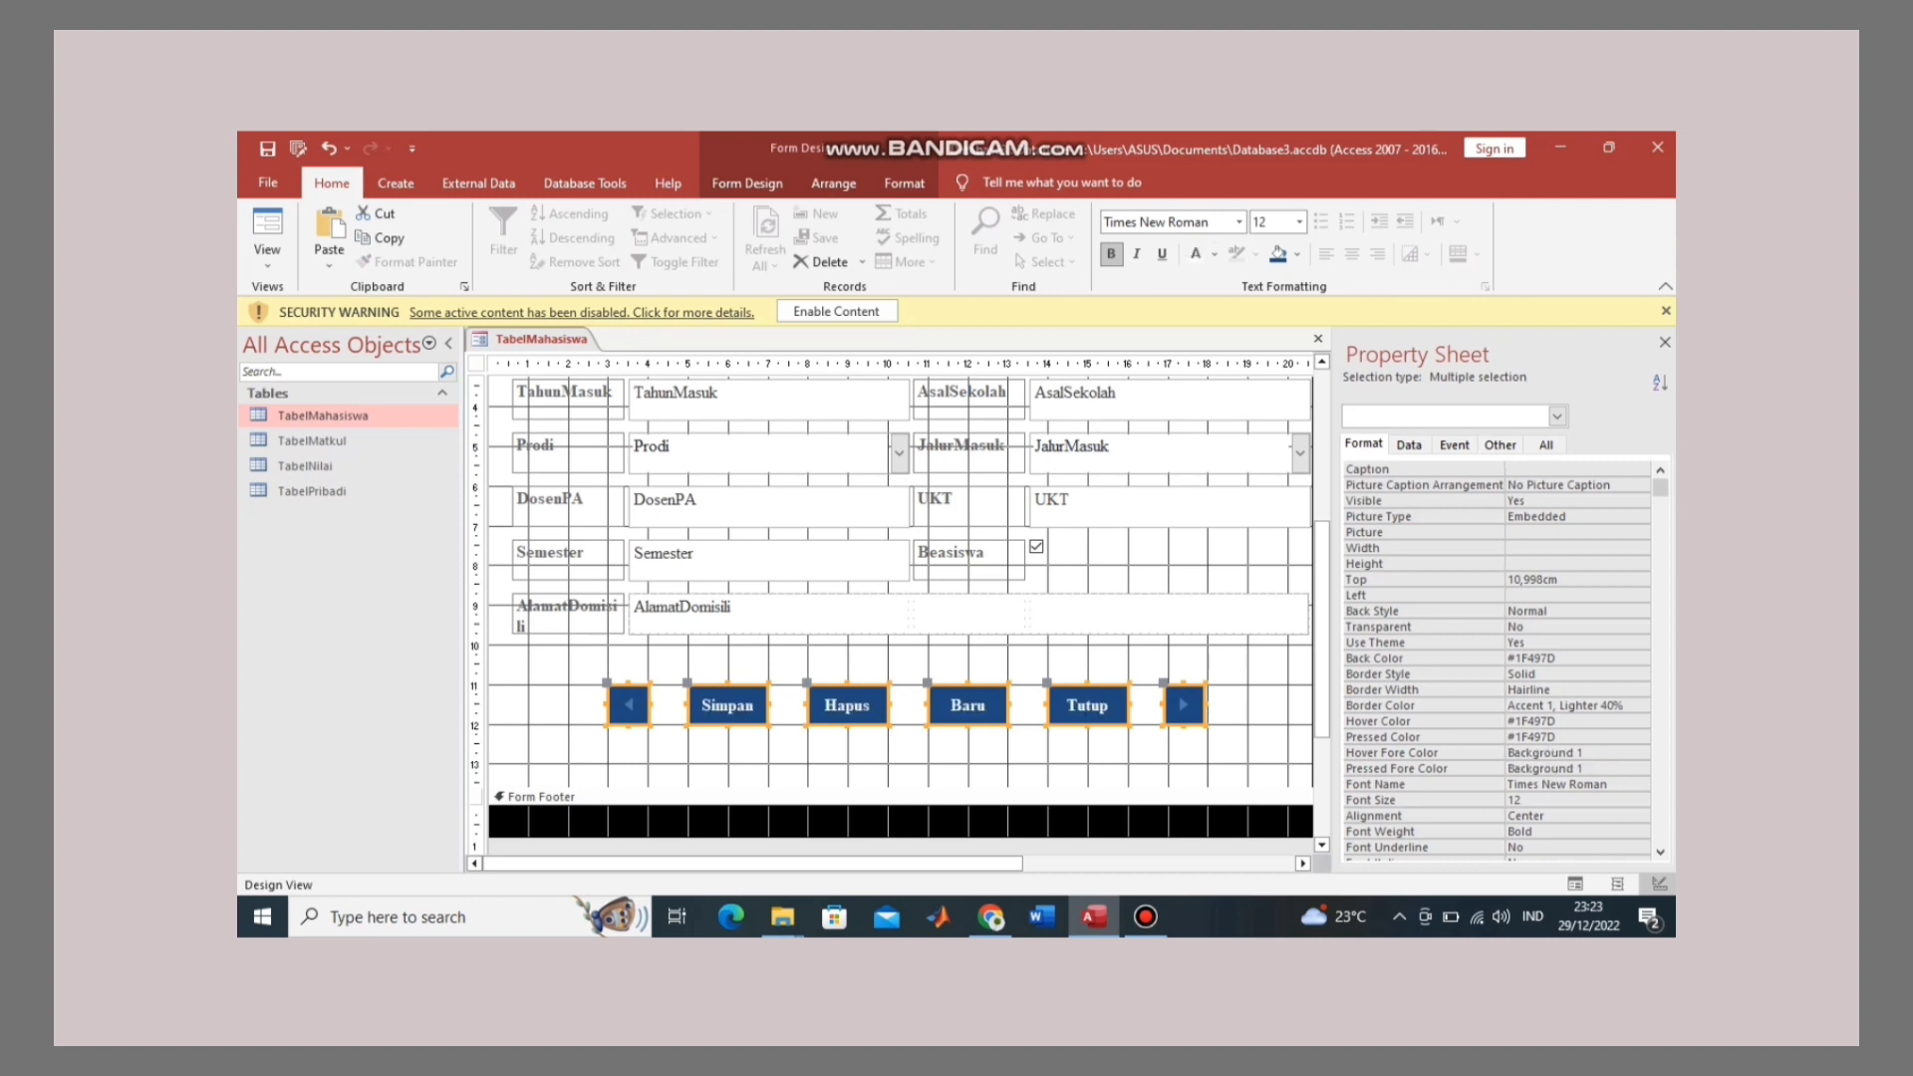
click(1229, 697)
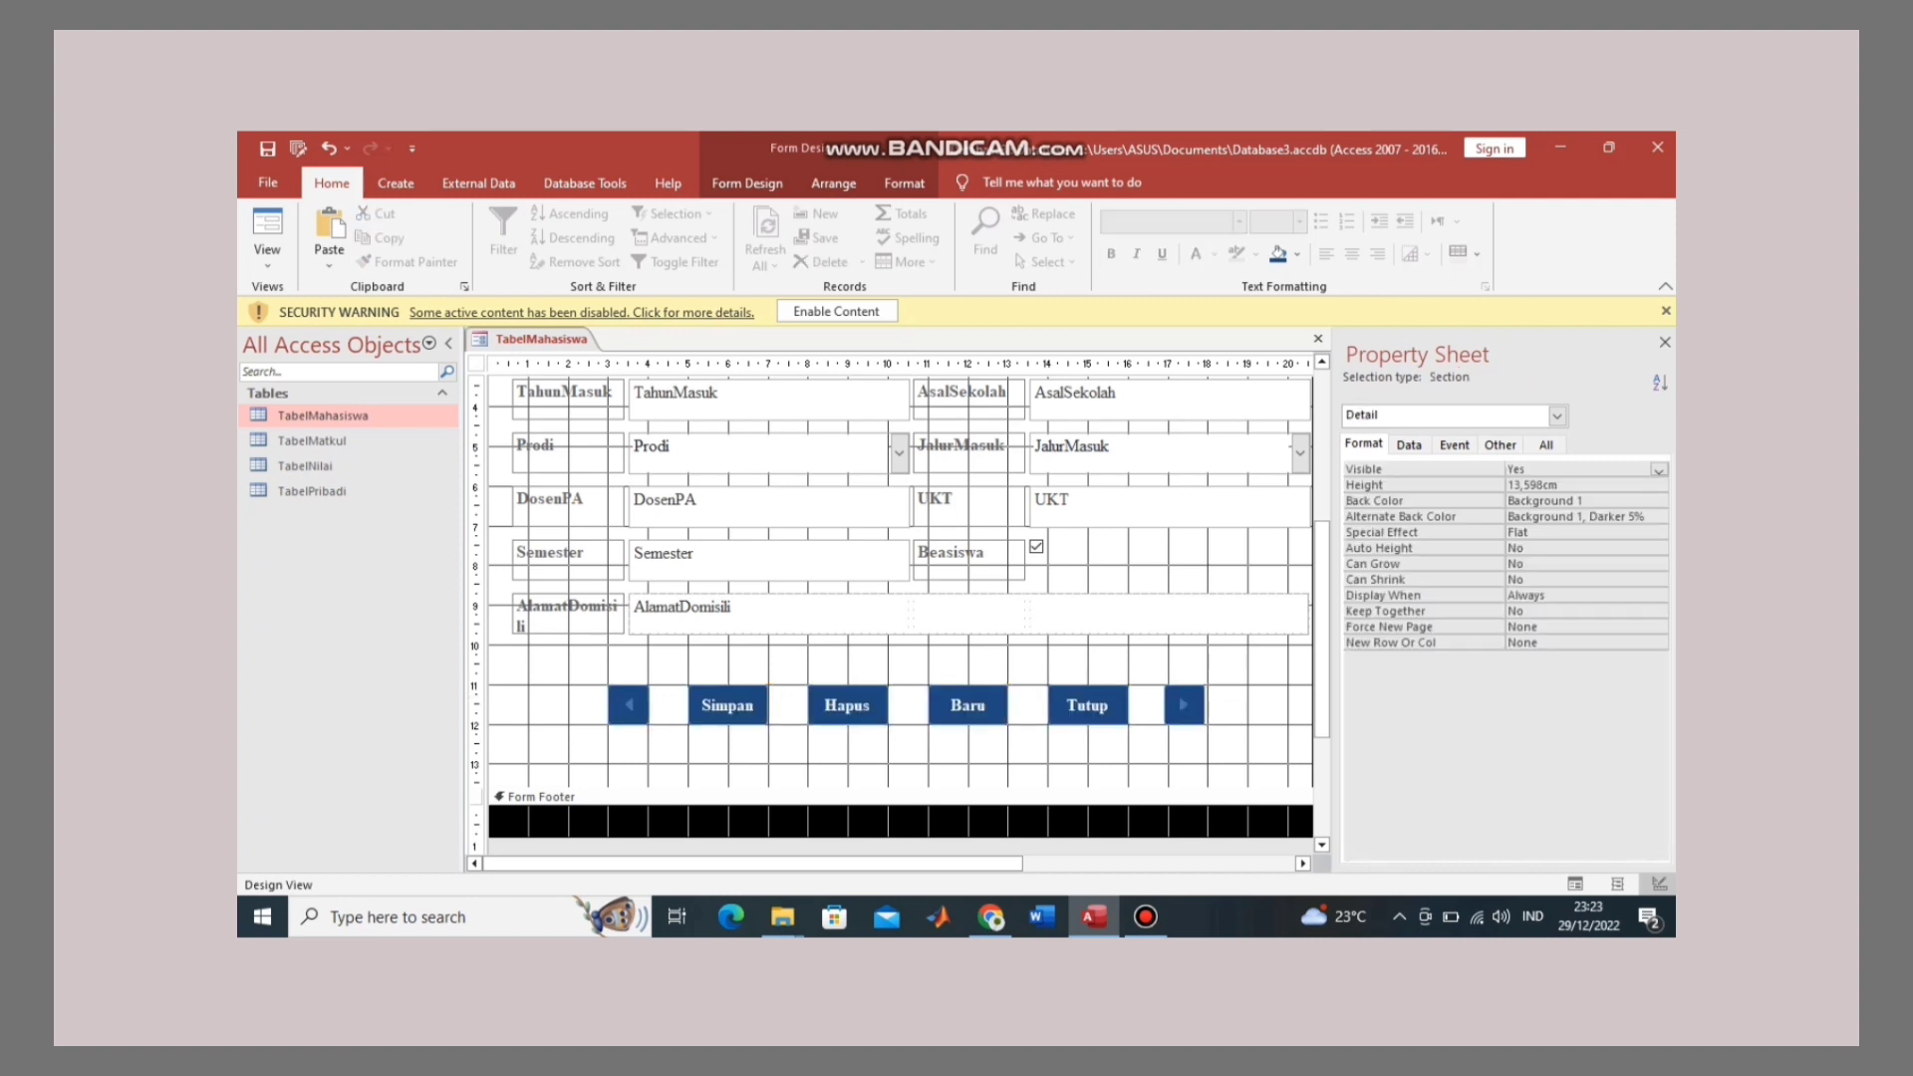
Step: Shorten the Detail section, preview the form in Form View, then return to Design View
drag(1225, 788, 1225, 764)
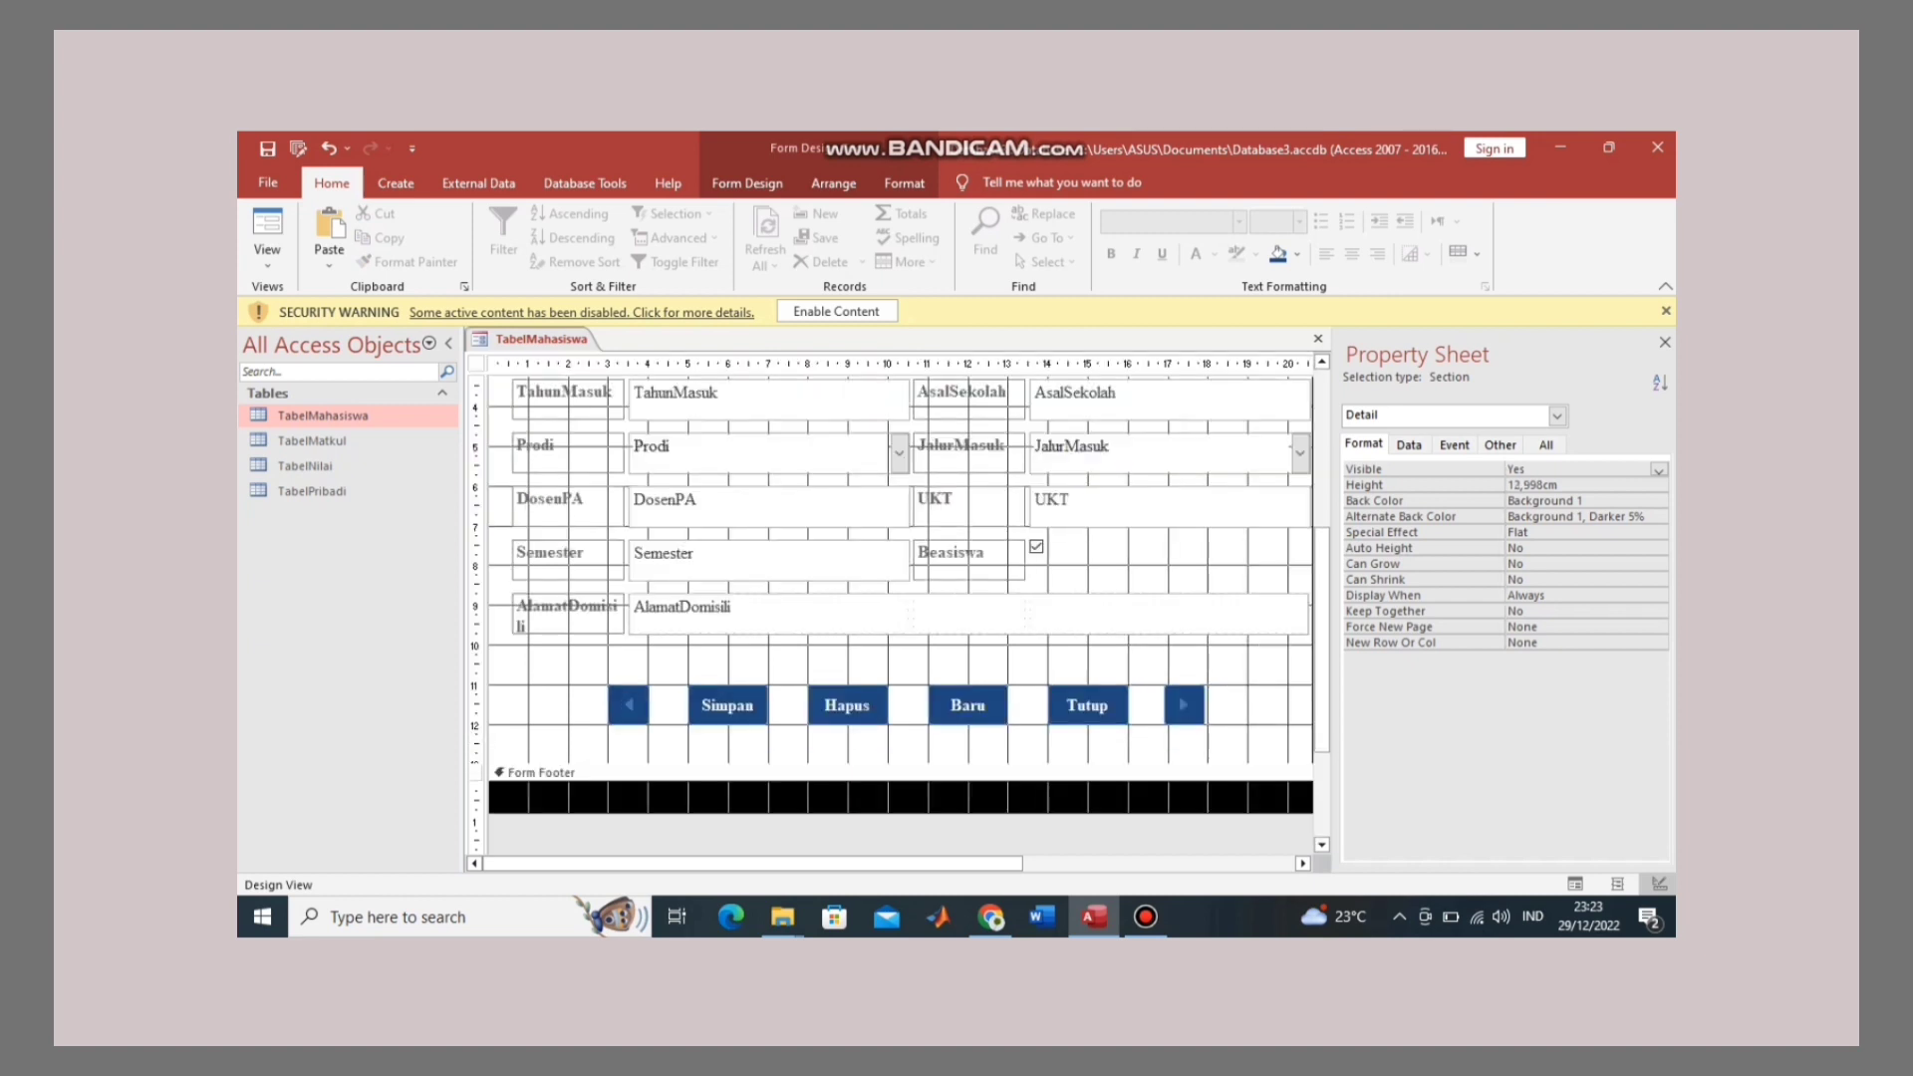
right_click(573, 338)
click(629, 435)
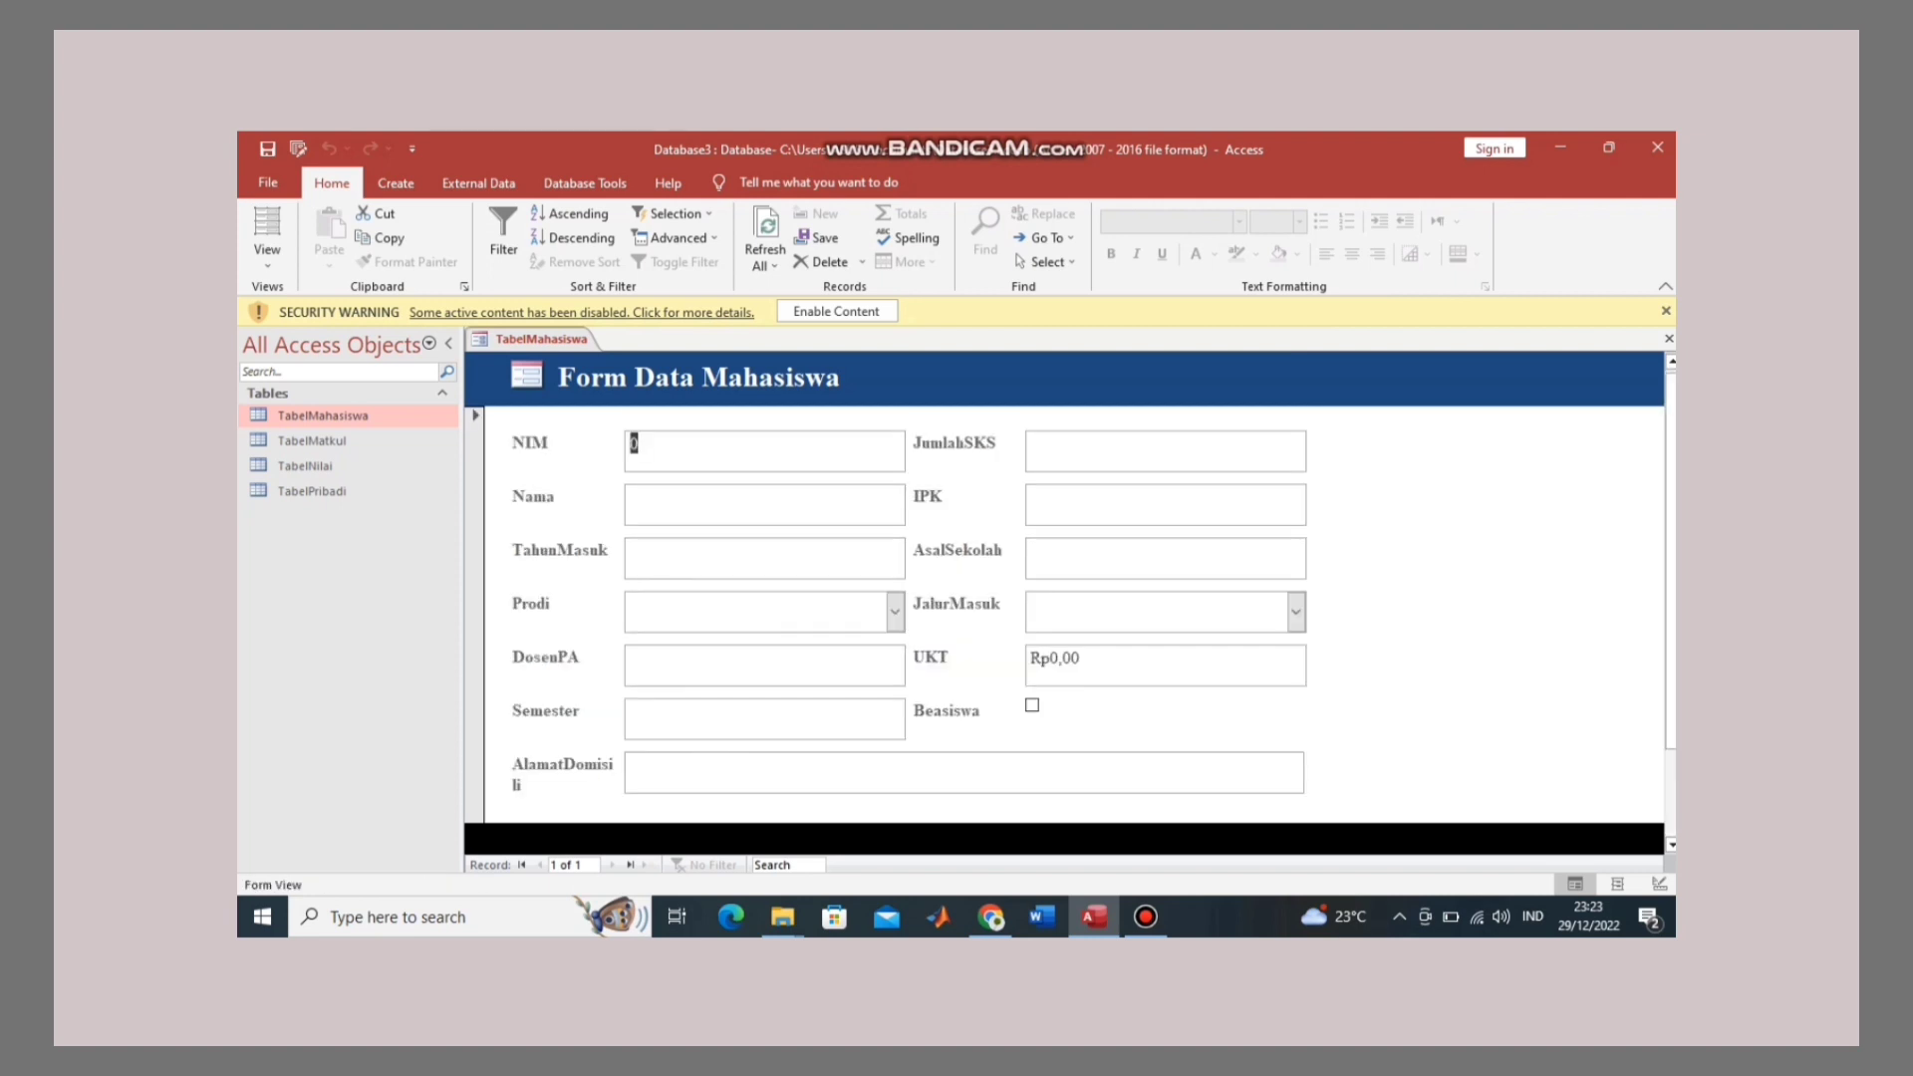
right_click(575, 339)
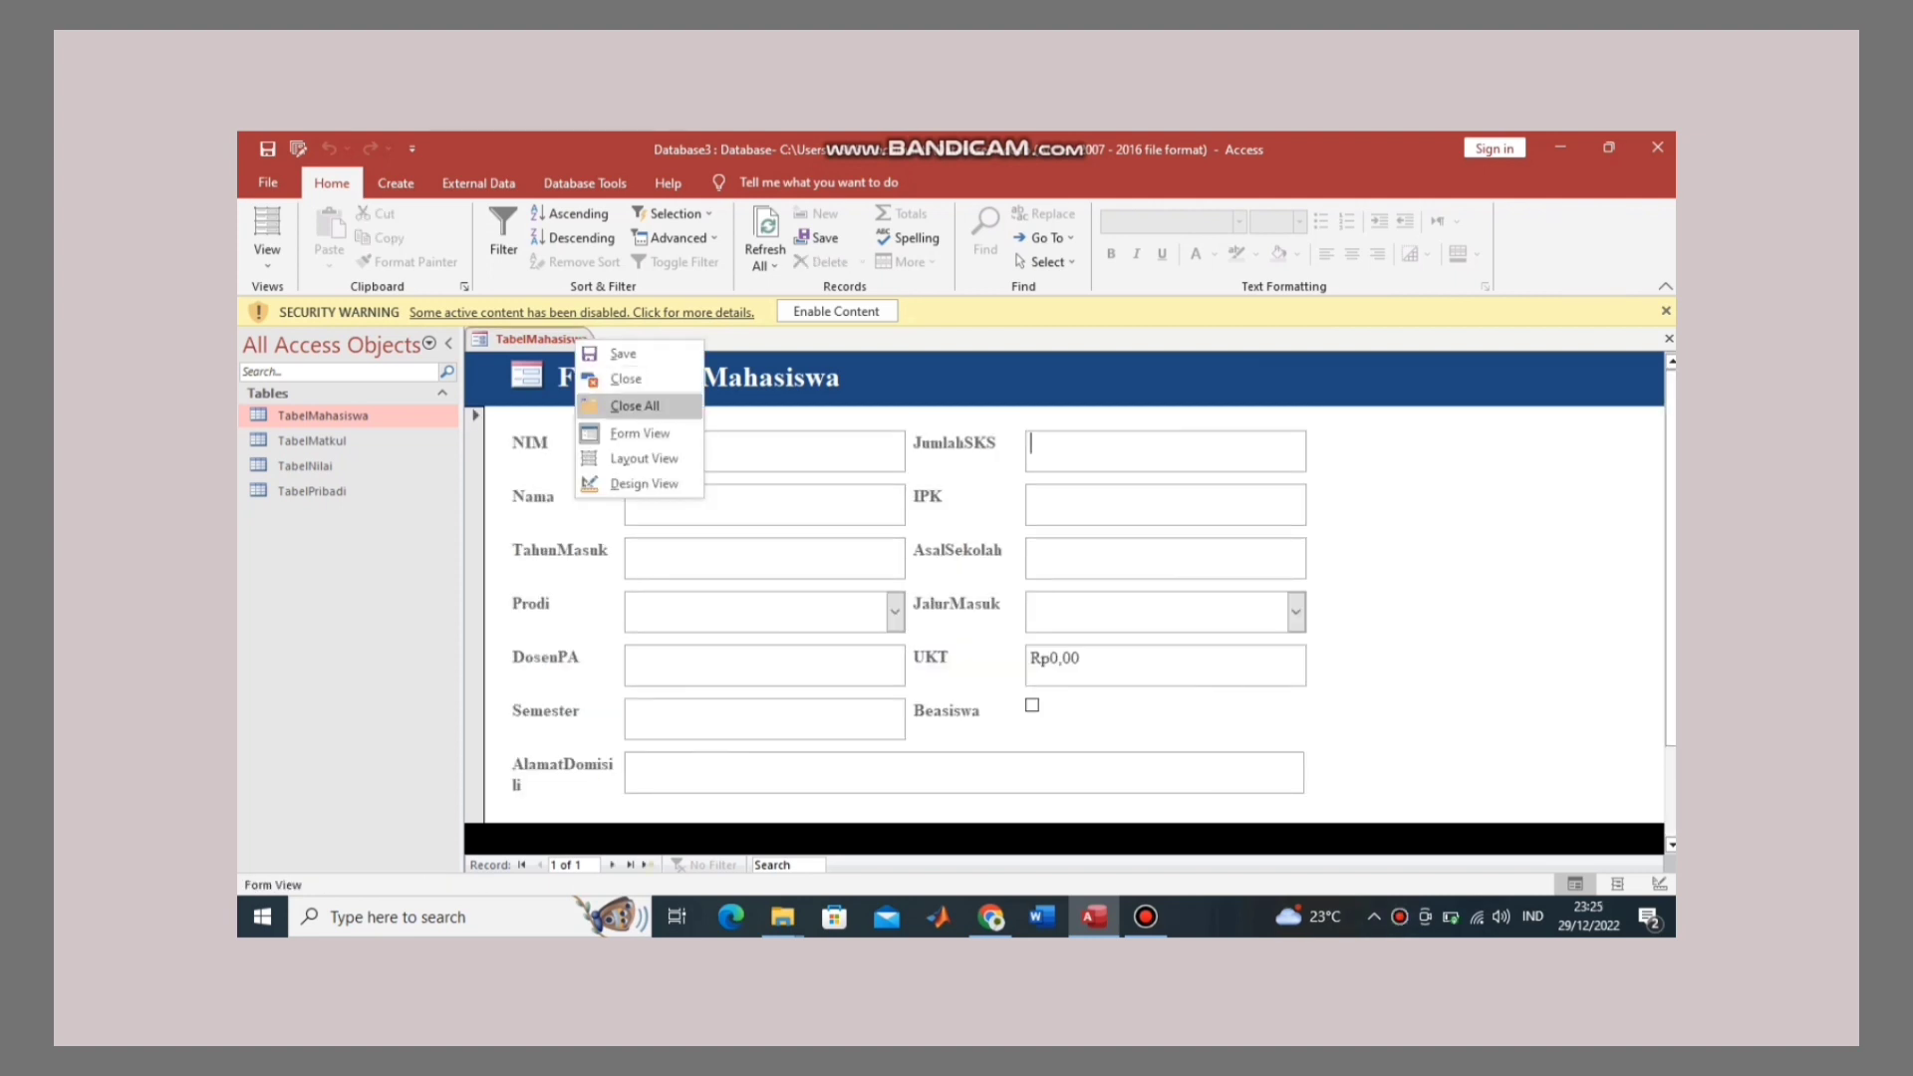
click(643, 483)
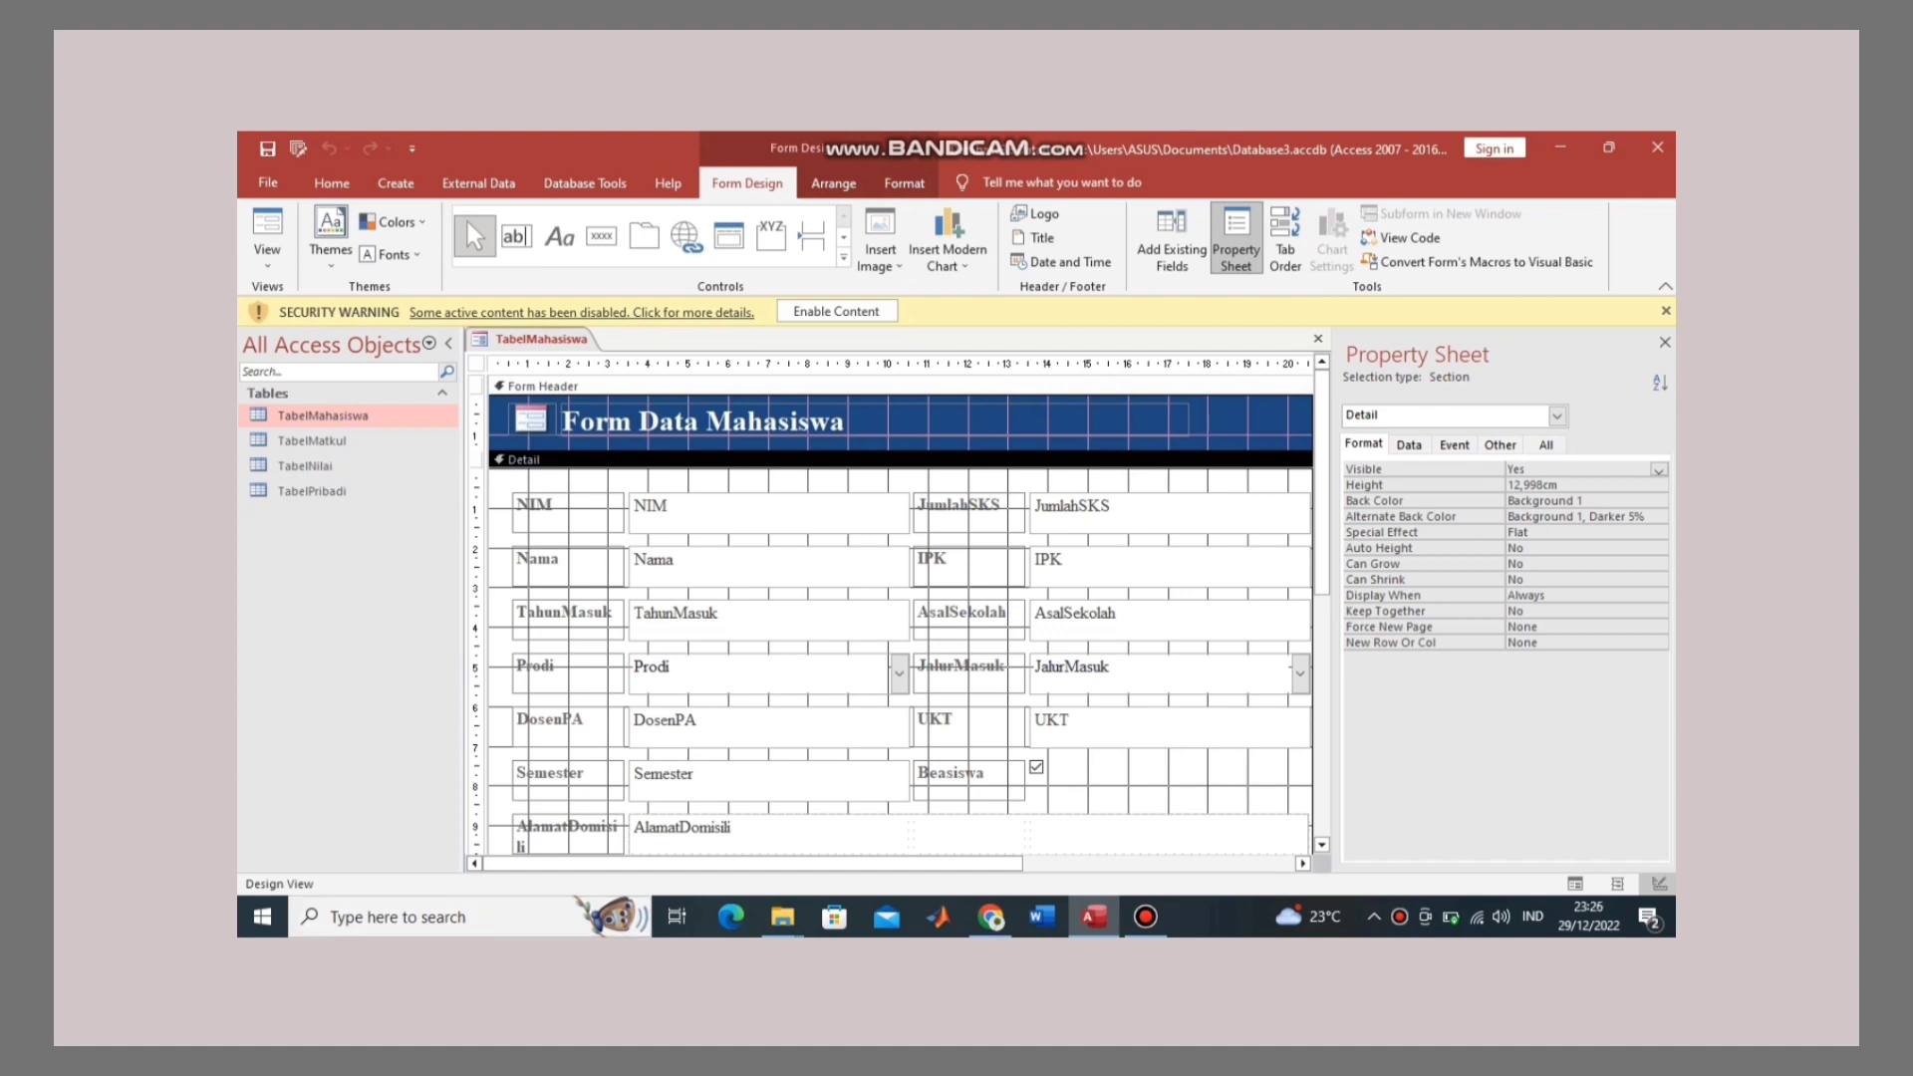
Step: Space the labels to read 'Tahun Masuk', 'Dosen PA' and 'Alamat Domisili'
click(568, 620)
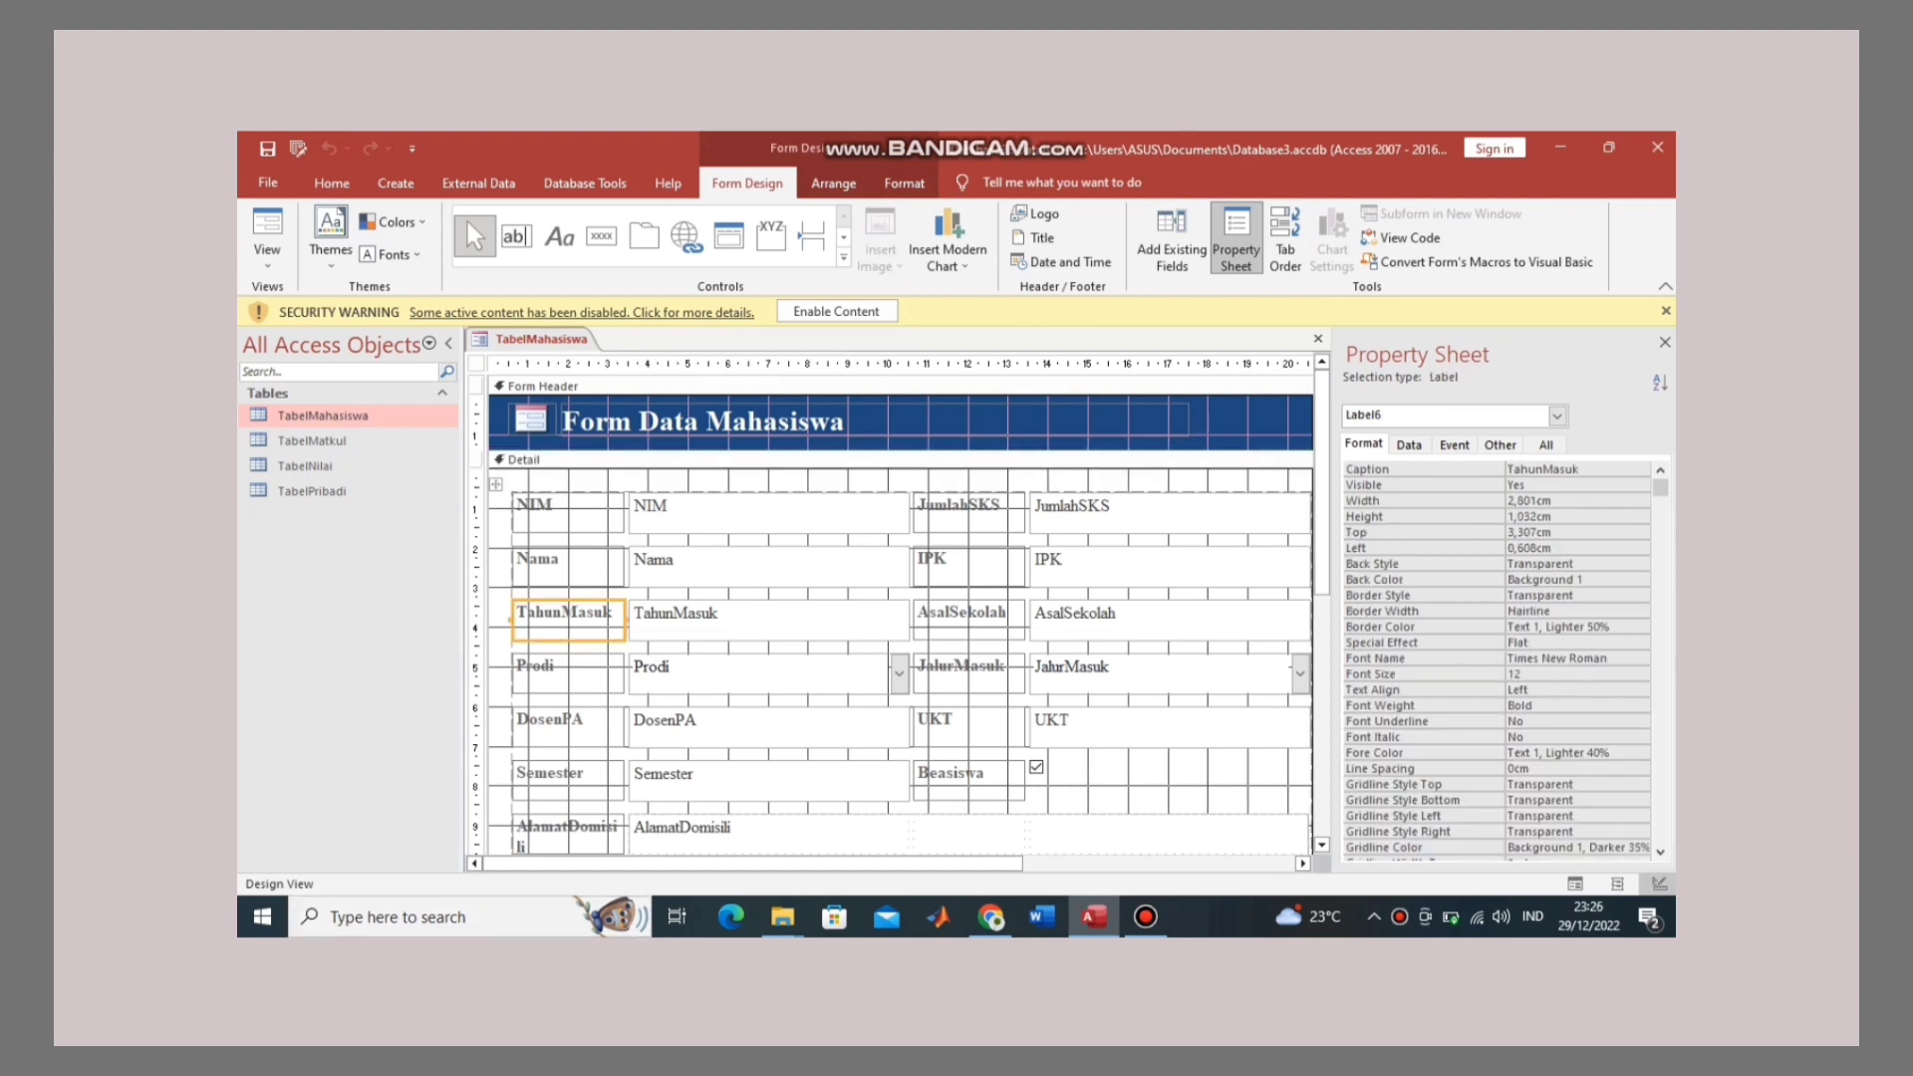
click(562, 613)
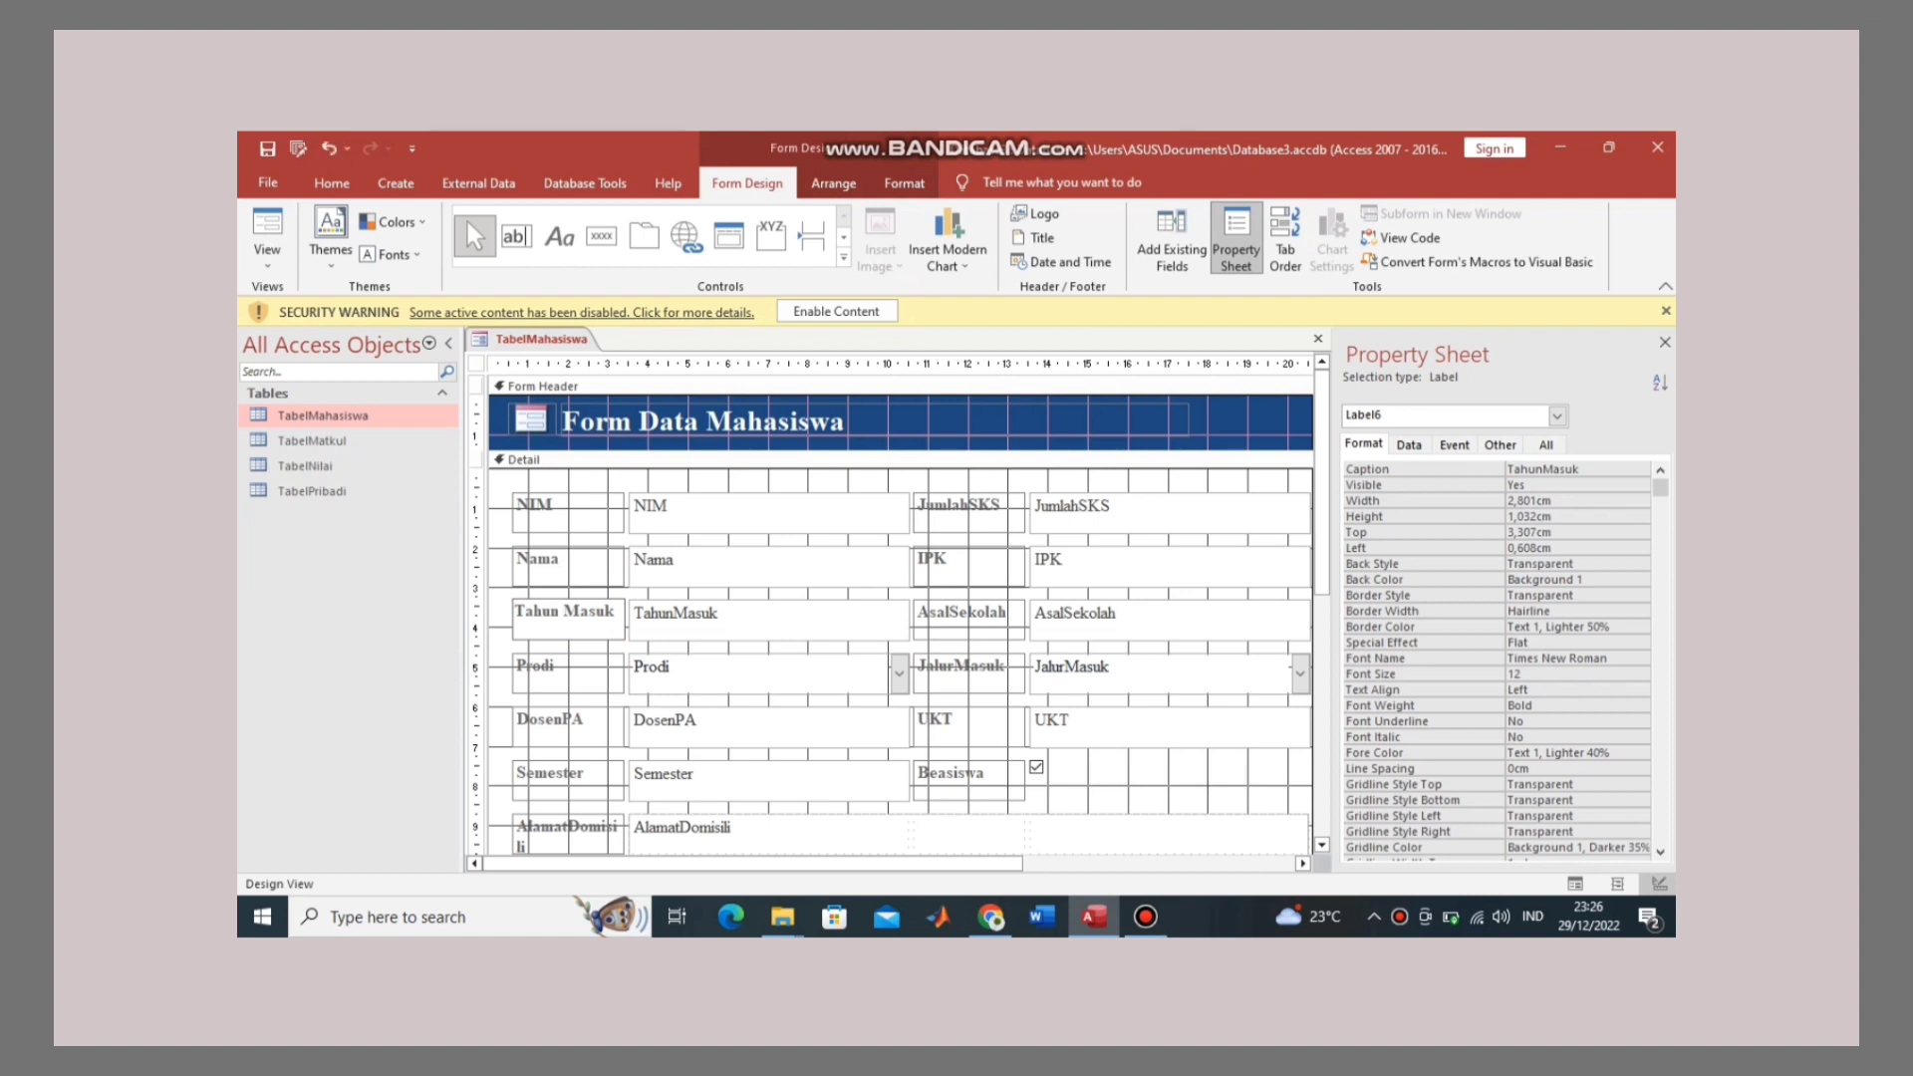
click(584, 722)
click(584, 721)
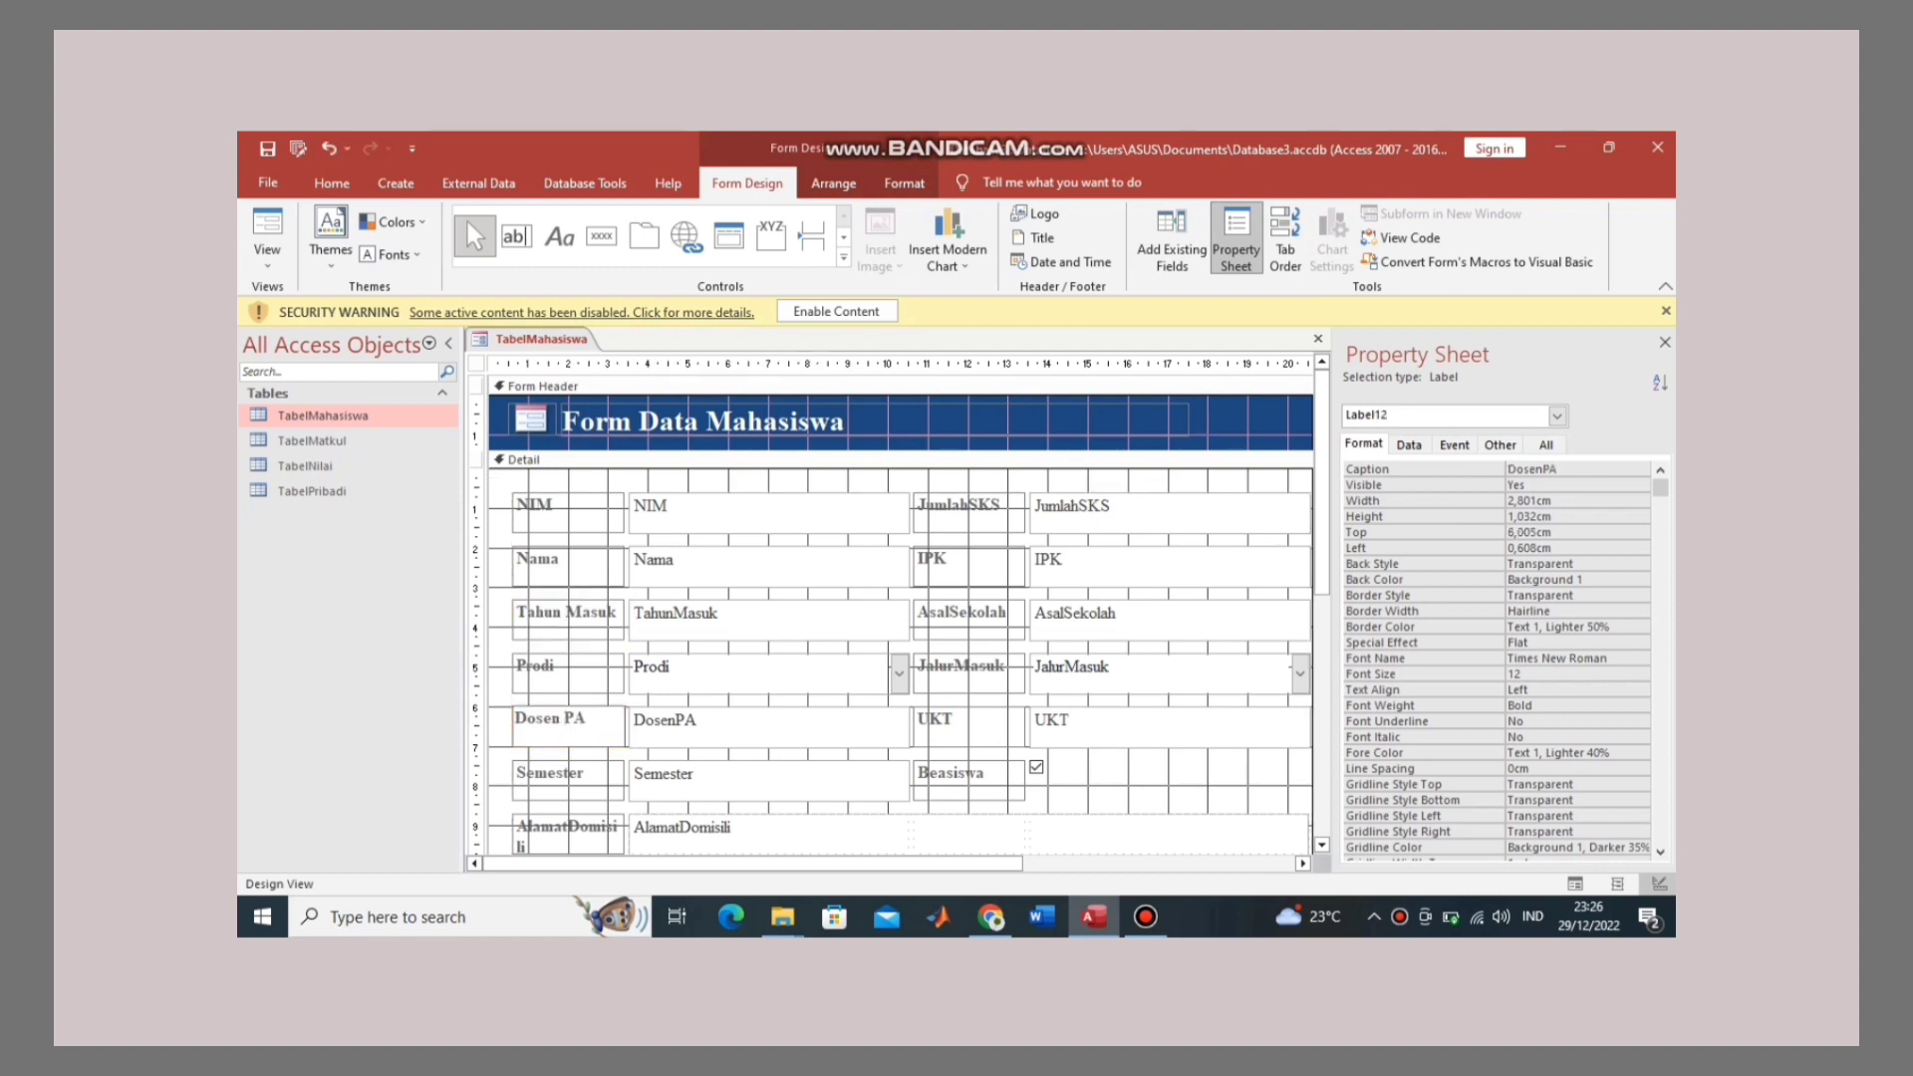
click(566, 827)
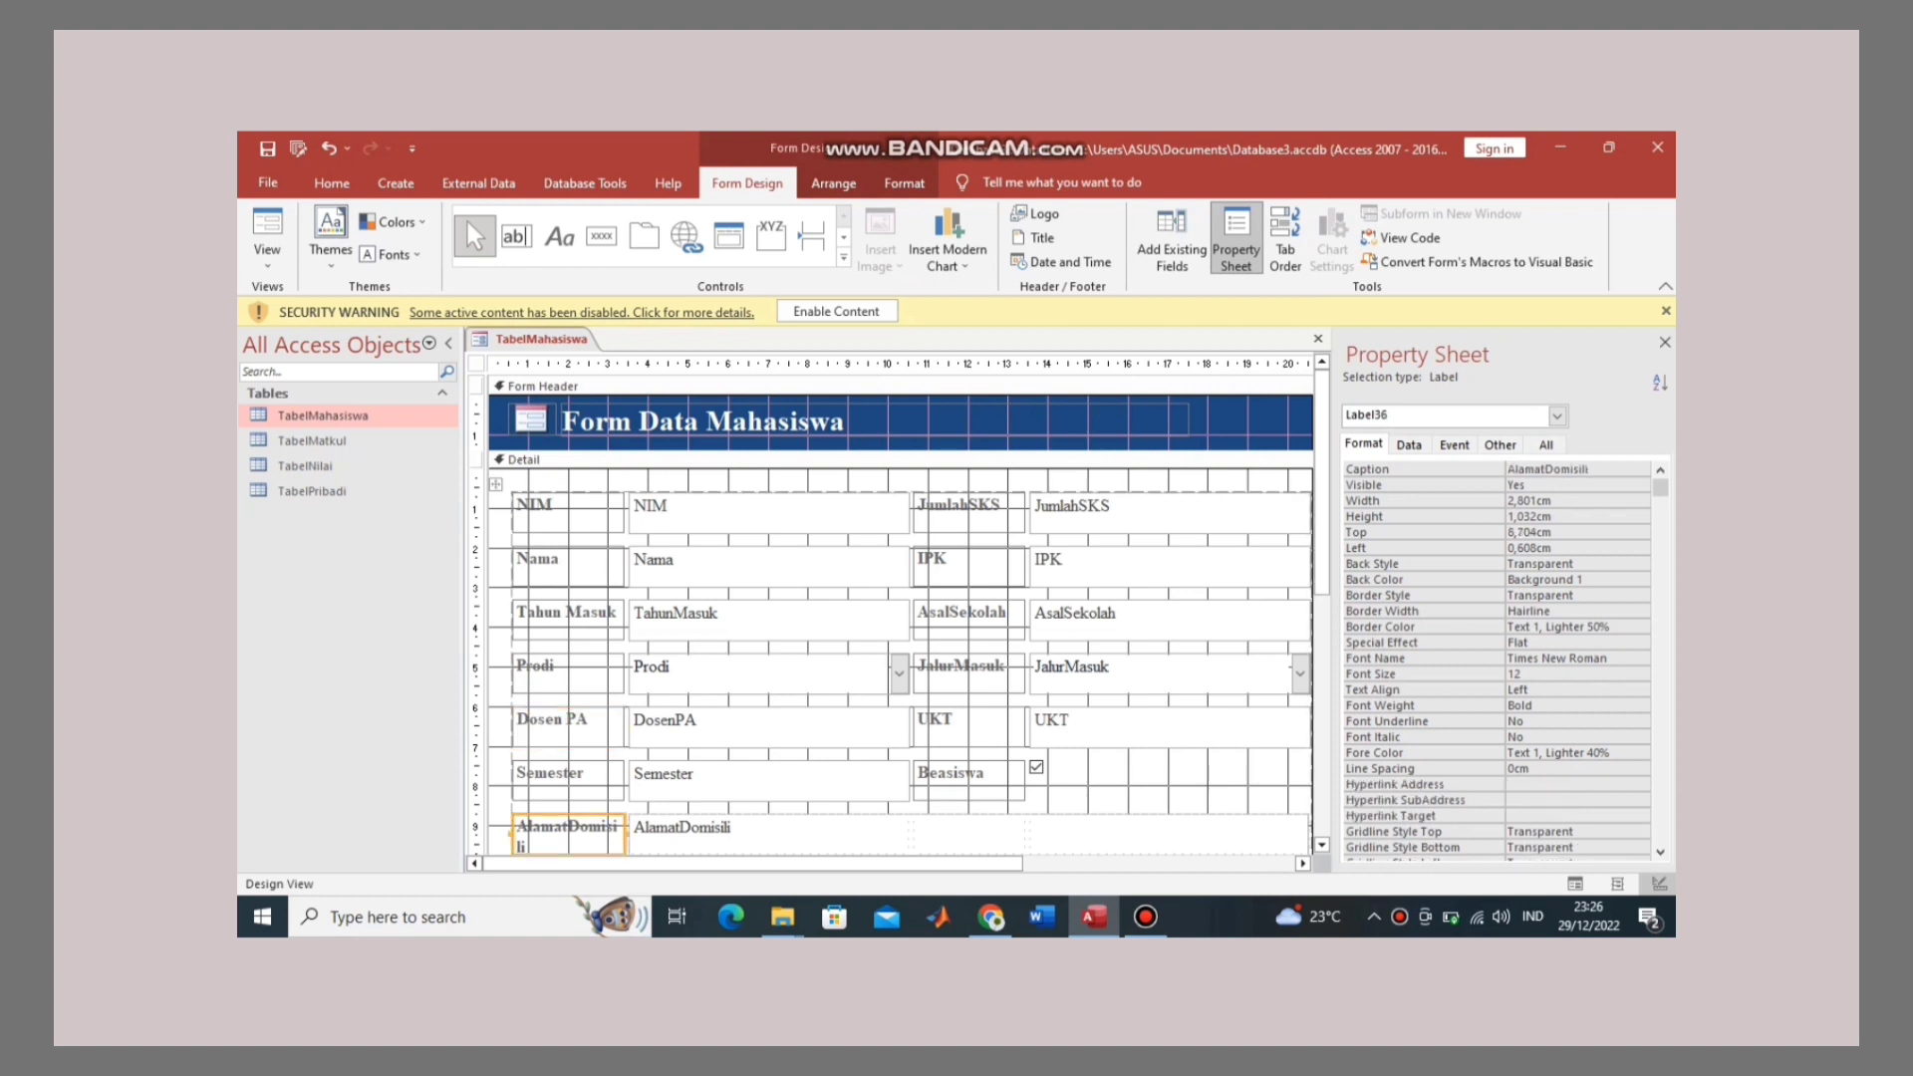
click(566, 827)
scroll(566, 829, down, 1)
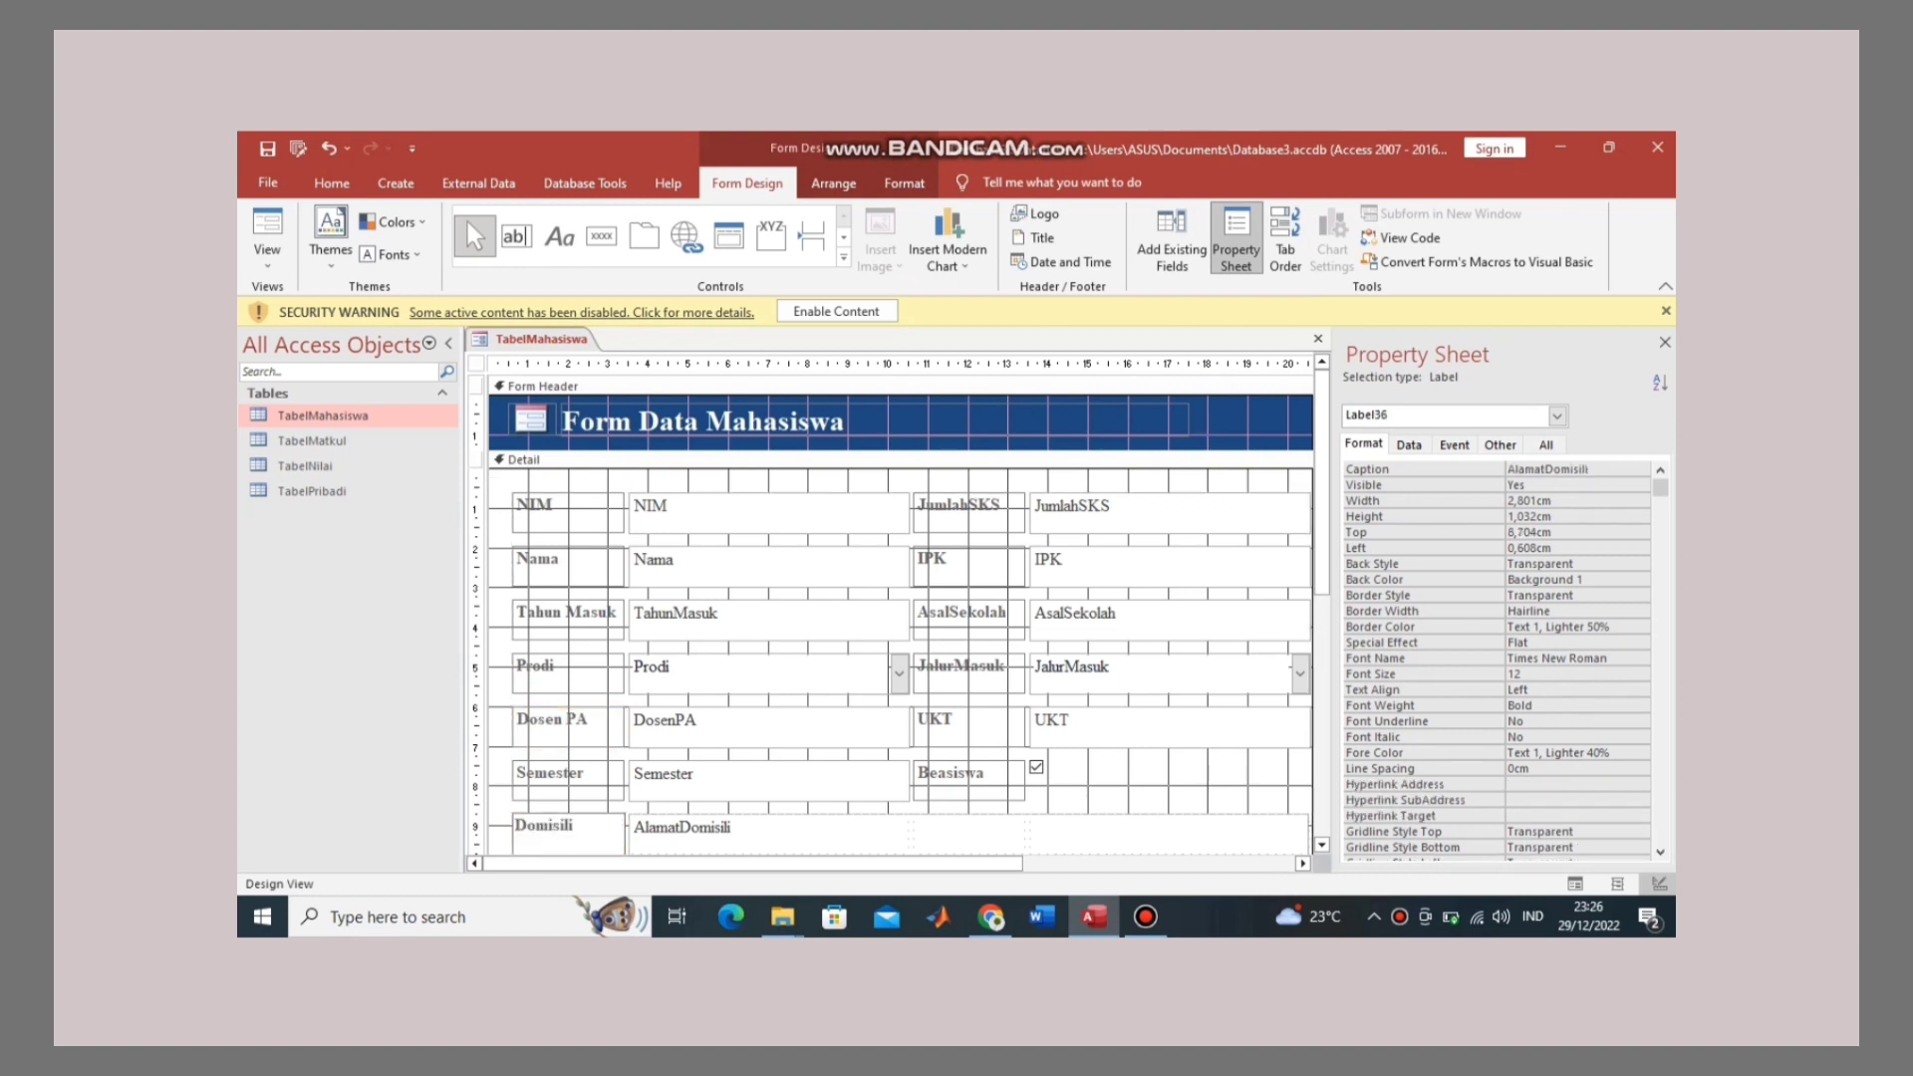
key(BackSpace)
Step: Space the labels to read 'Jumlah SKS', 'Asal Sekolah' and 'Jalur Masuk'
click(963, 507)
click(963, 506)
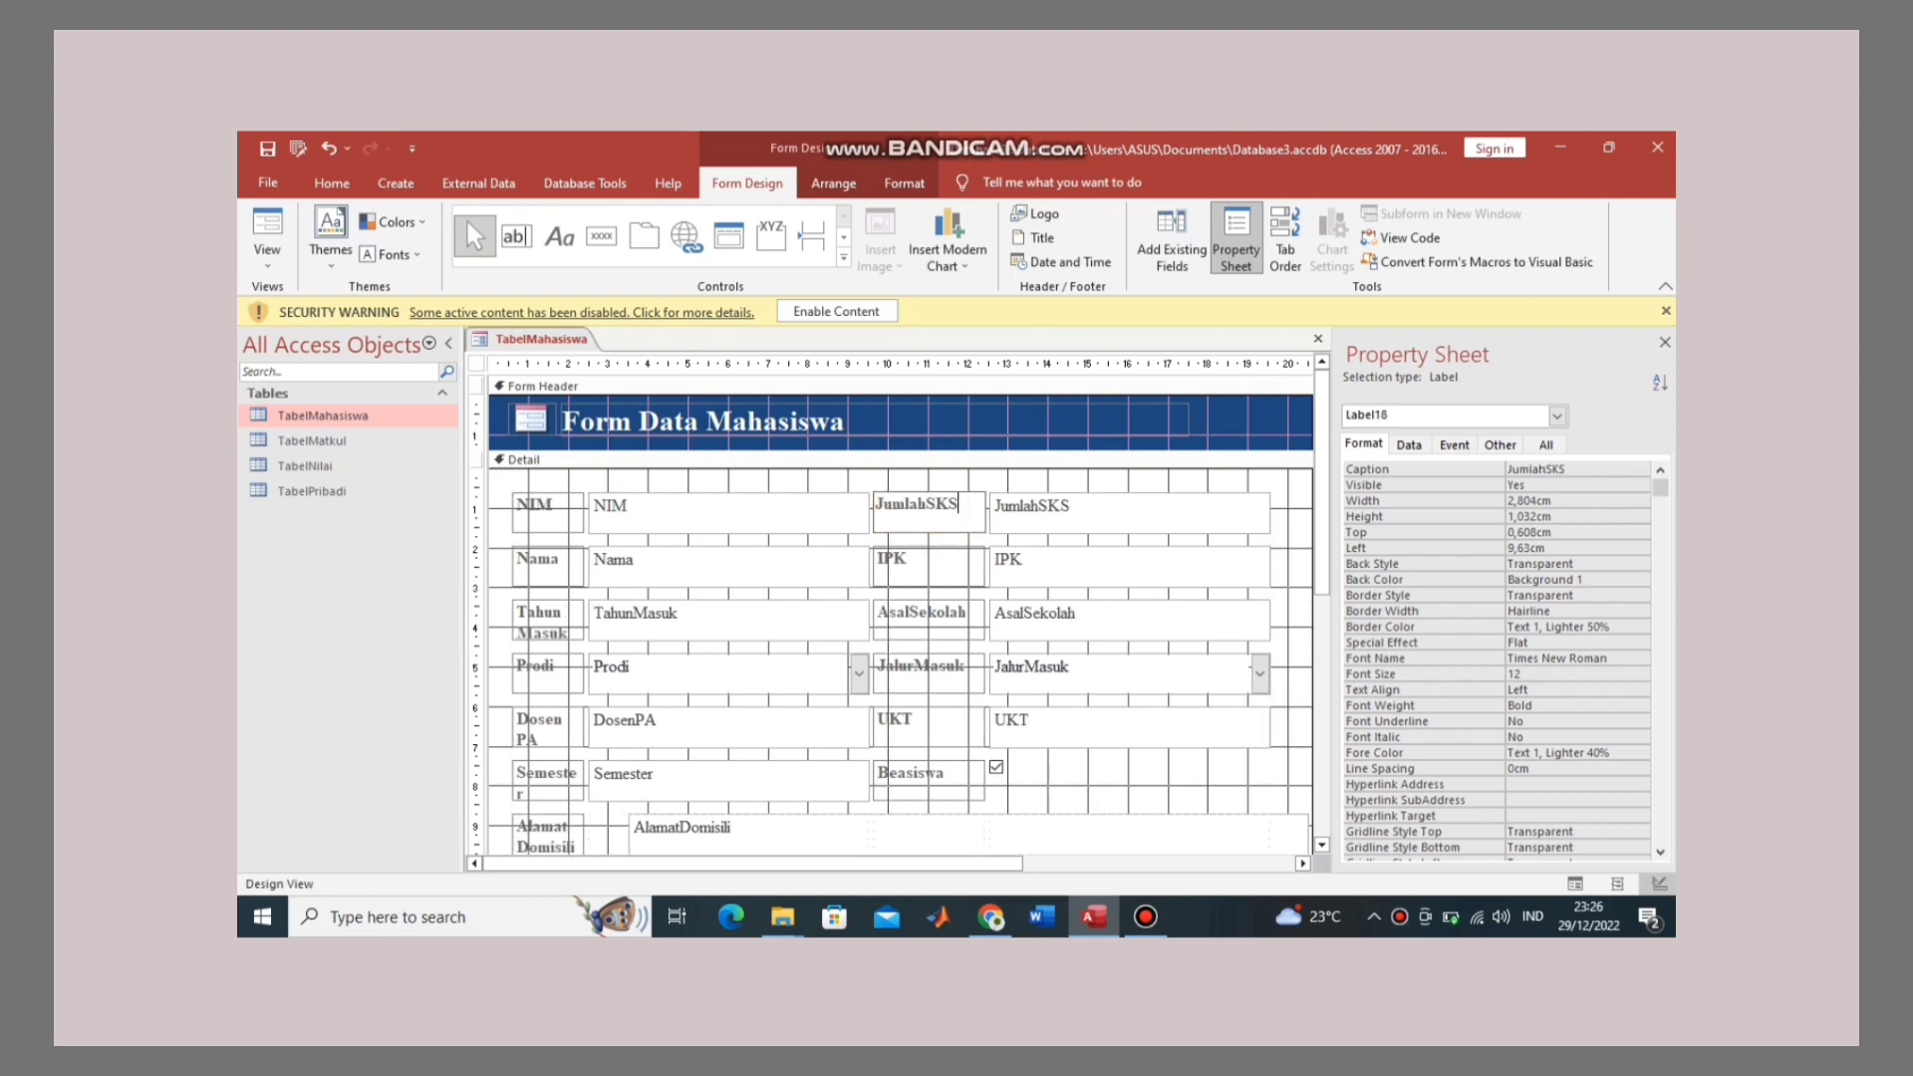
click(926, 504)
click(907, 610)
click(907, 610)
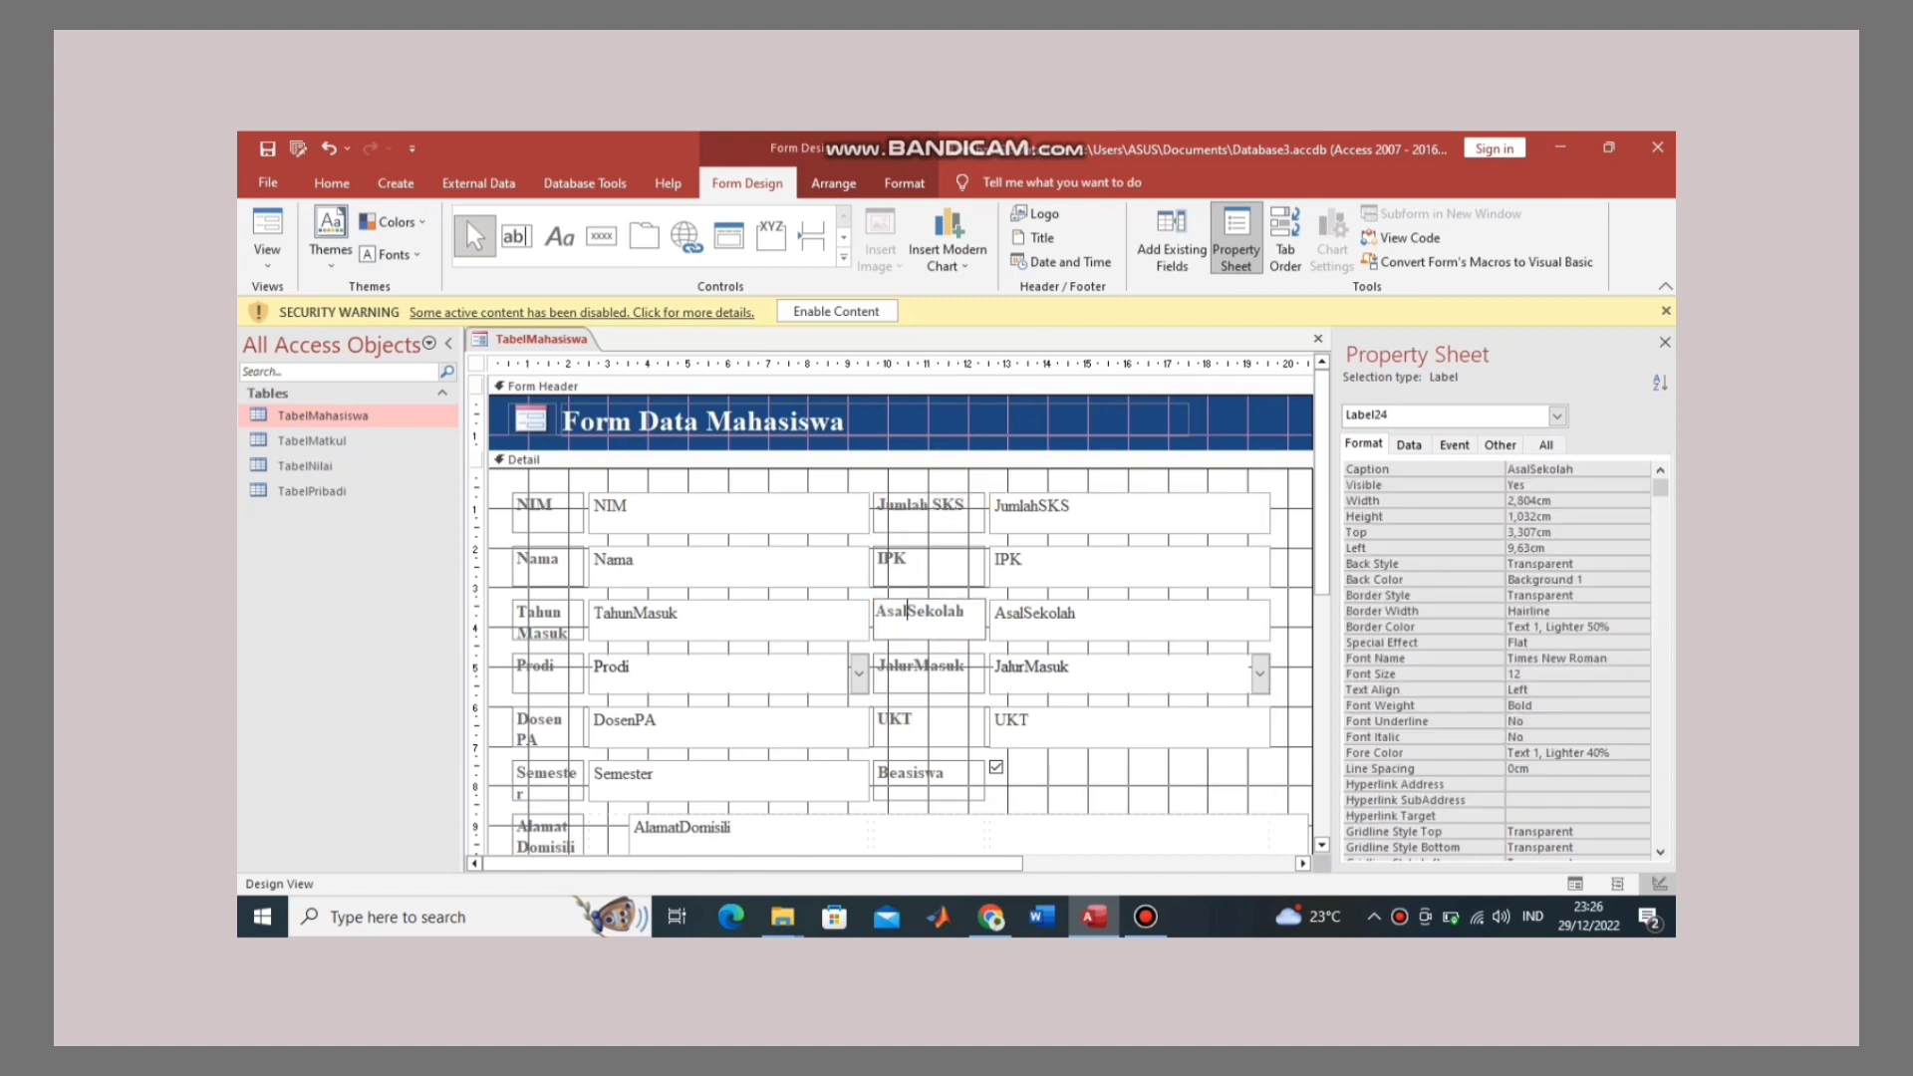
click(913, 666)
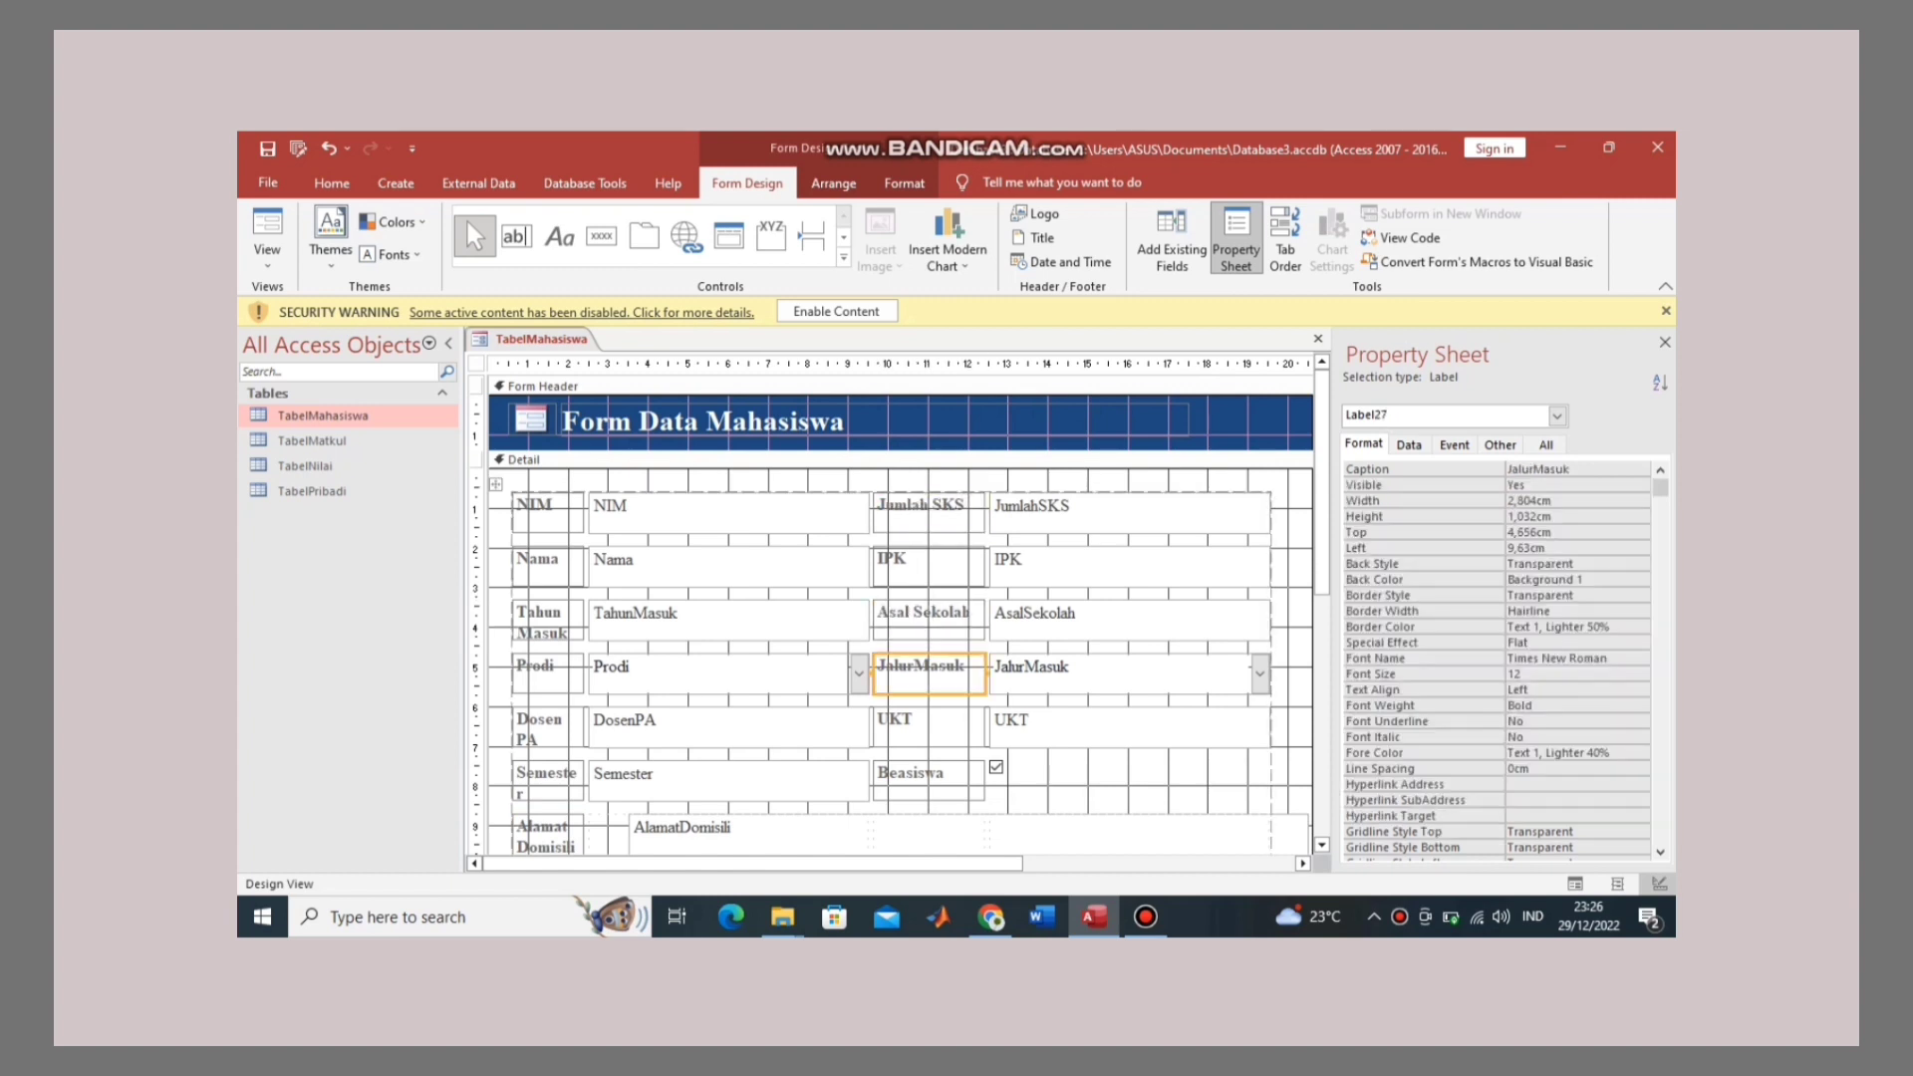
click(913, 666)
scroll(896, 617, down, 3)
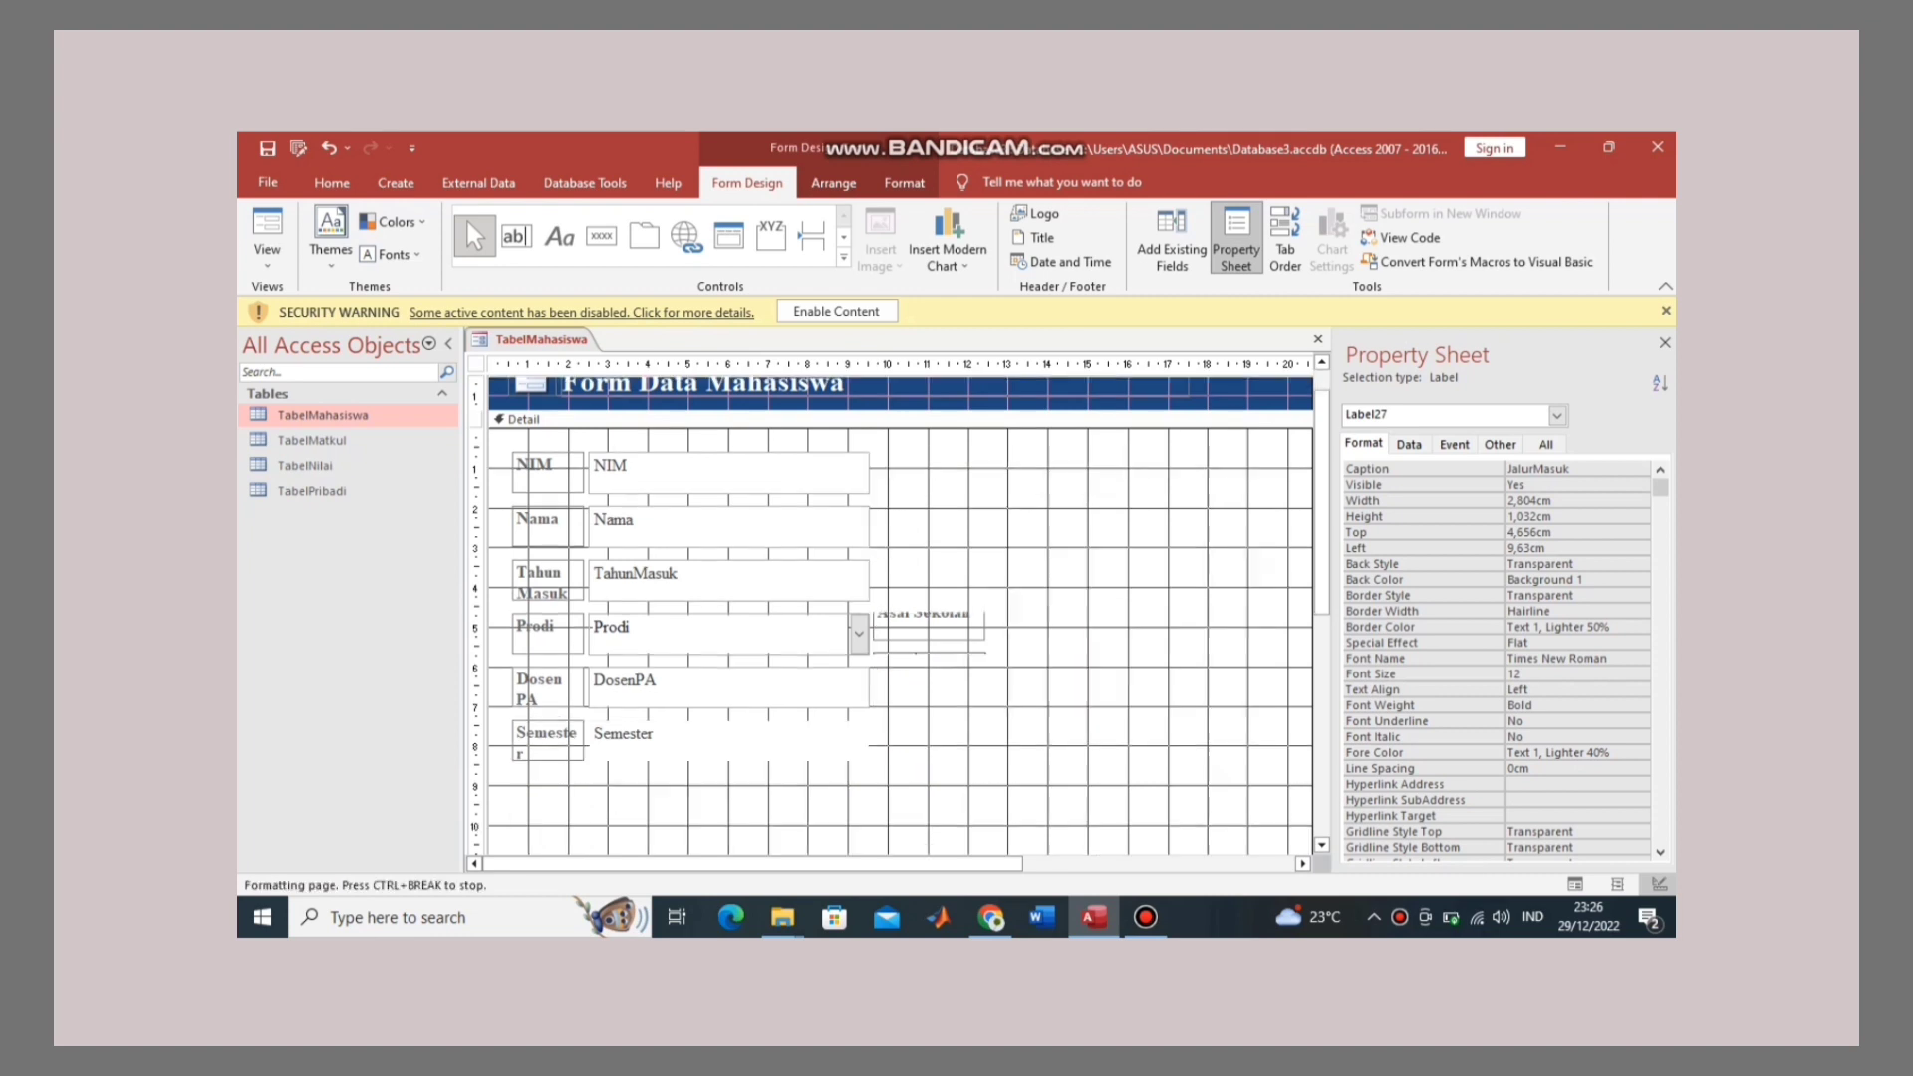
scroll(897, 618, up, 1)
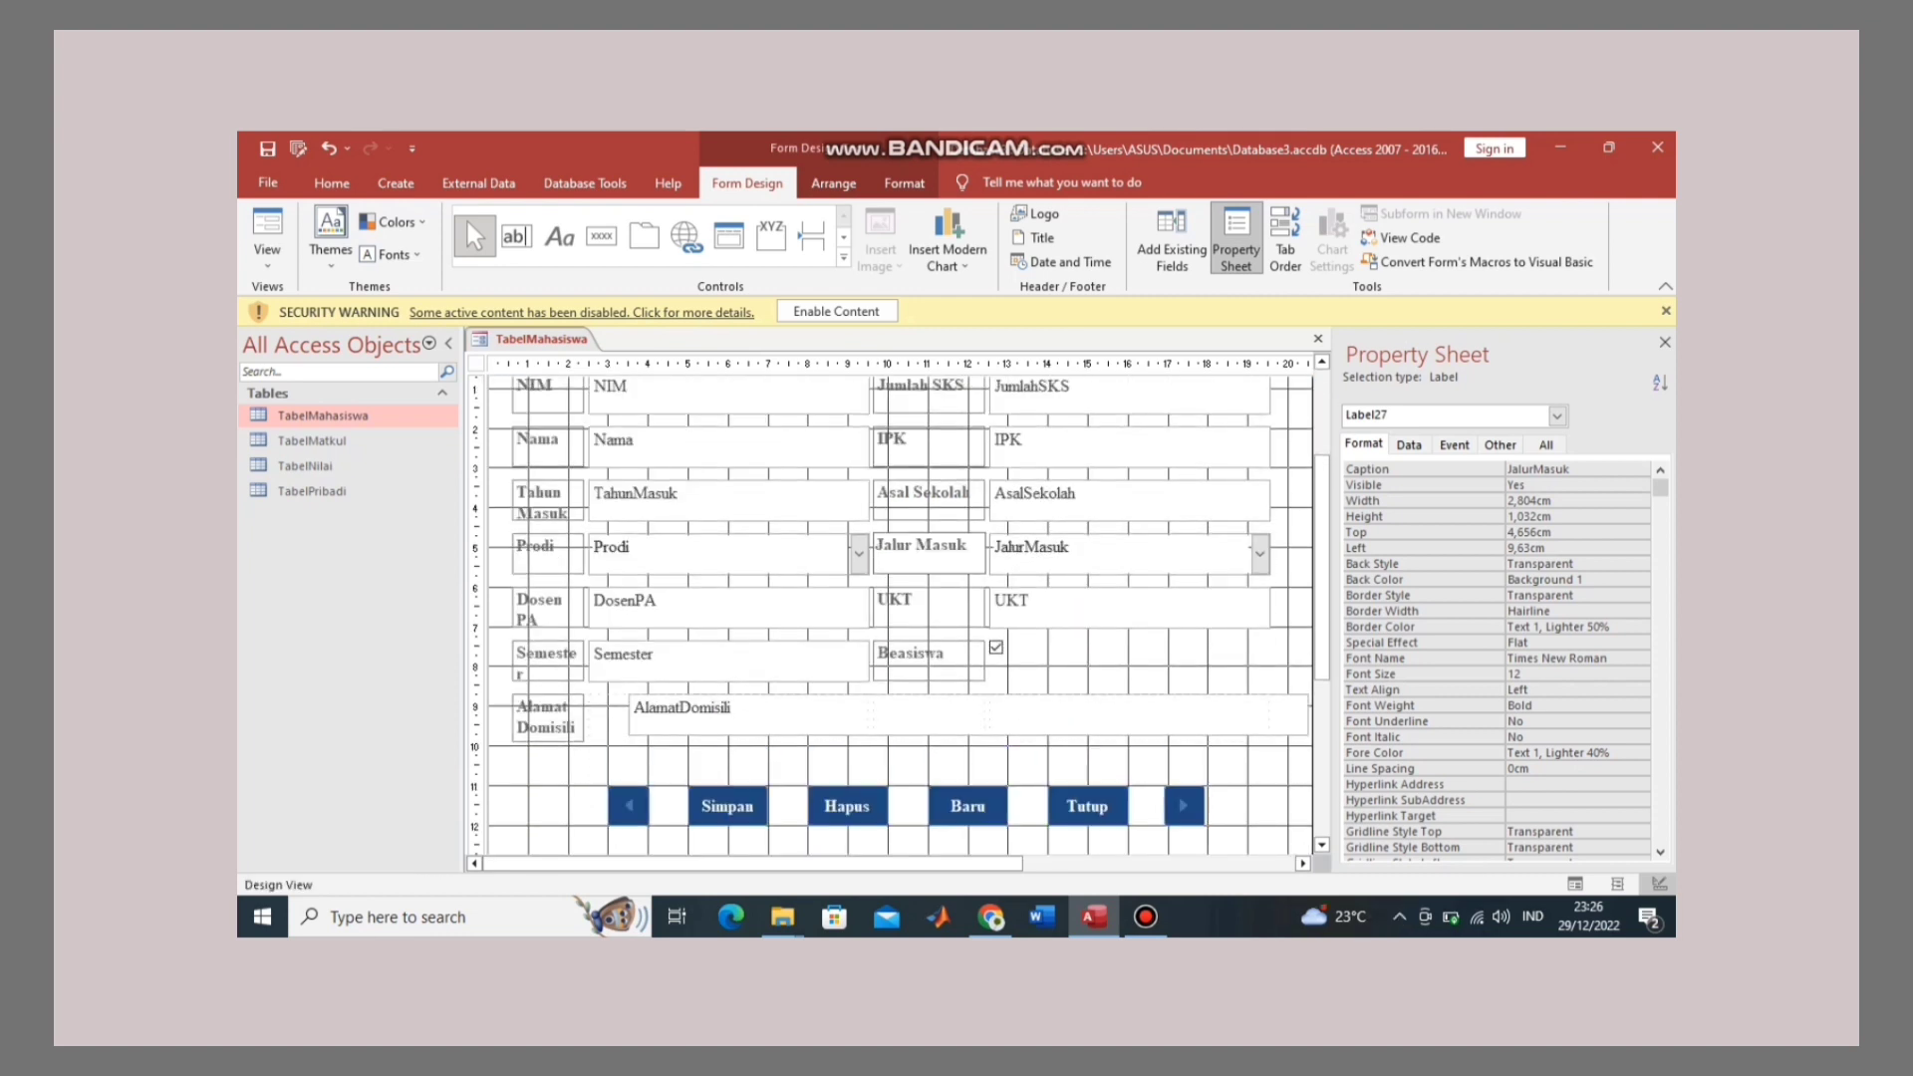
right_click(541, 338)
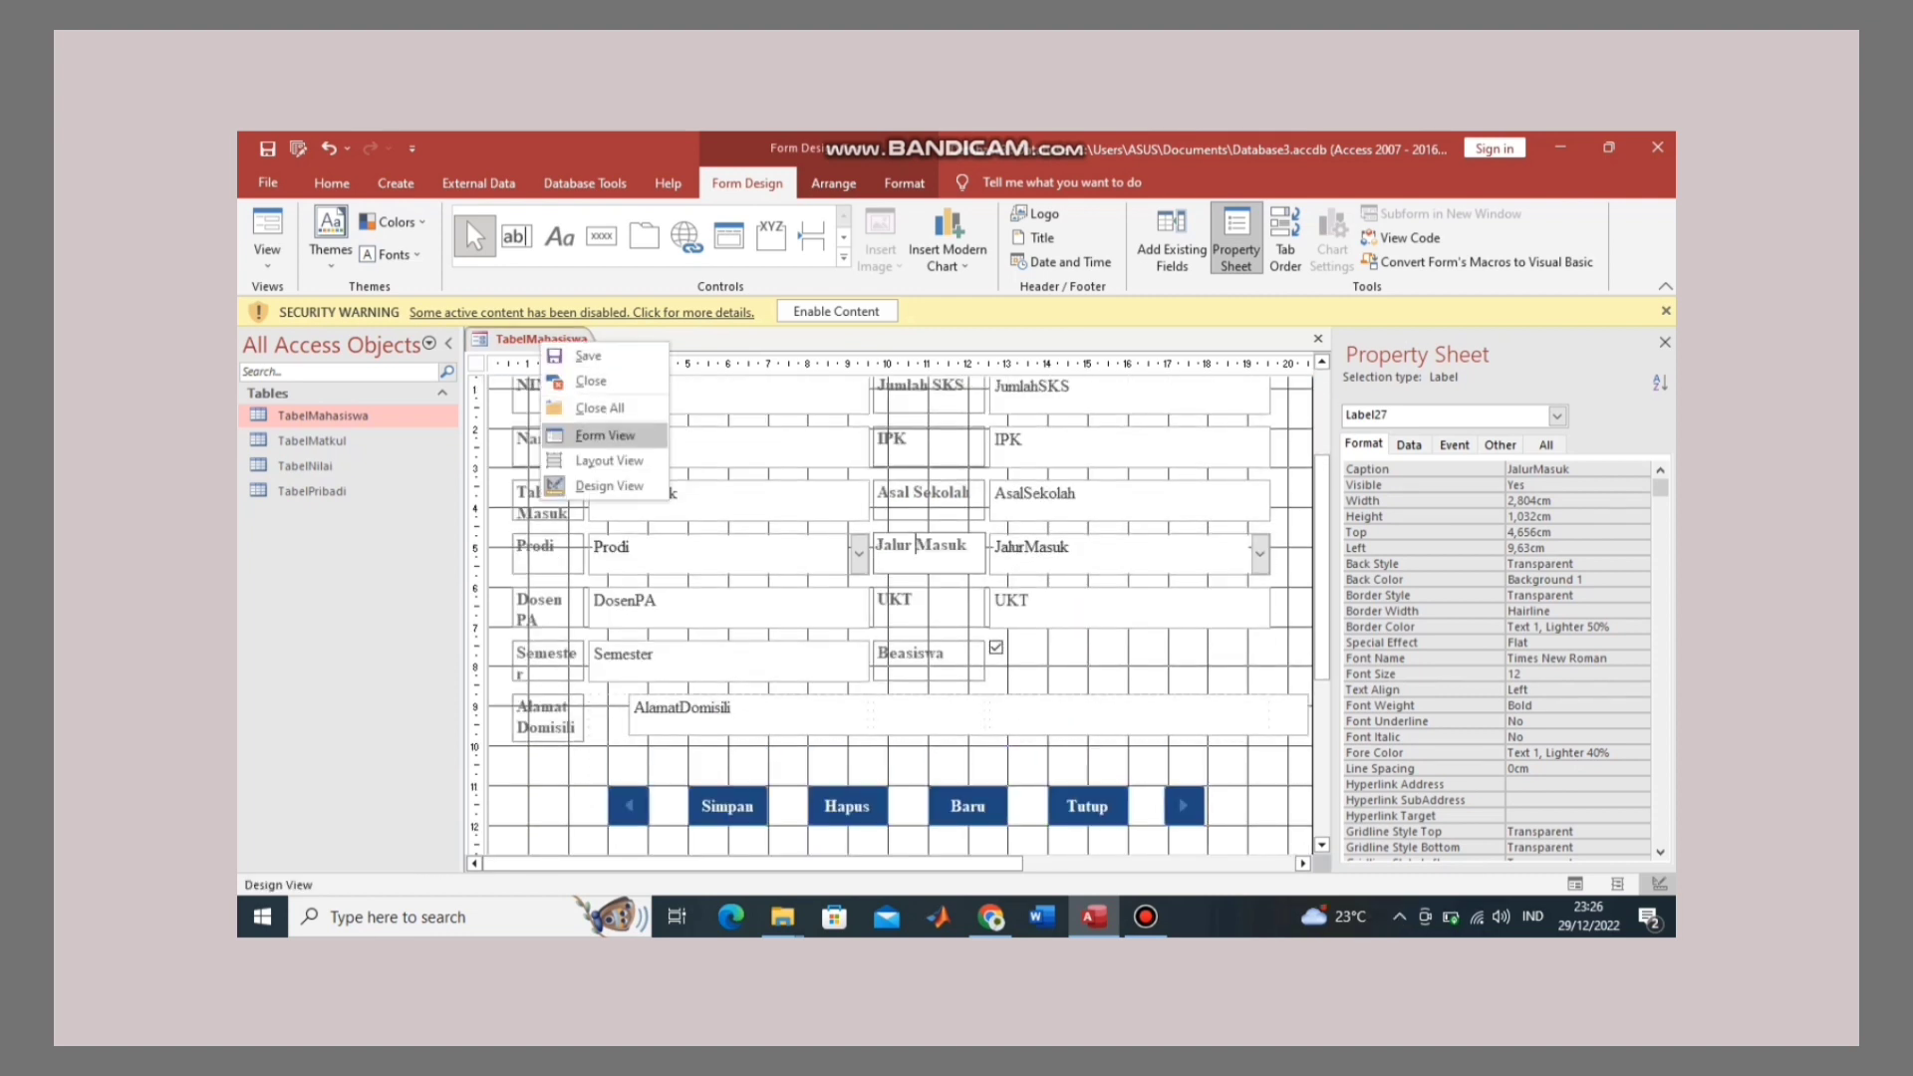
click(604, 436)
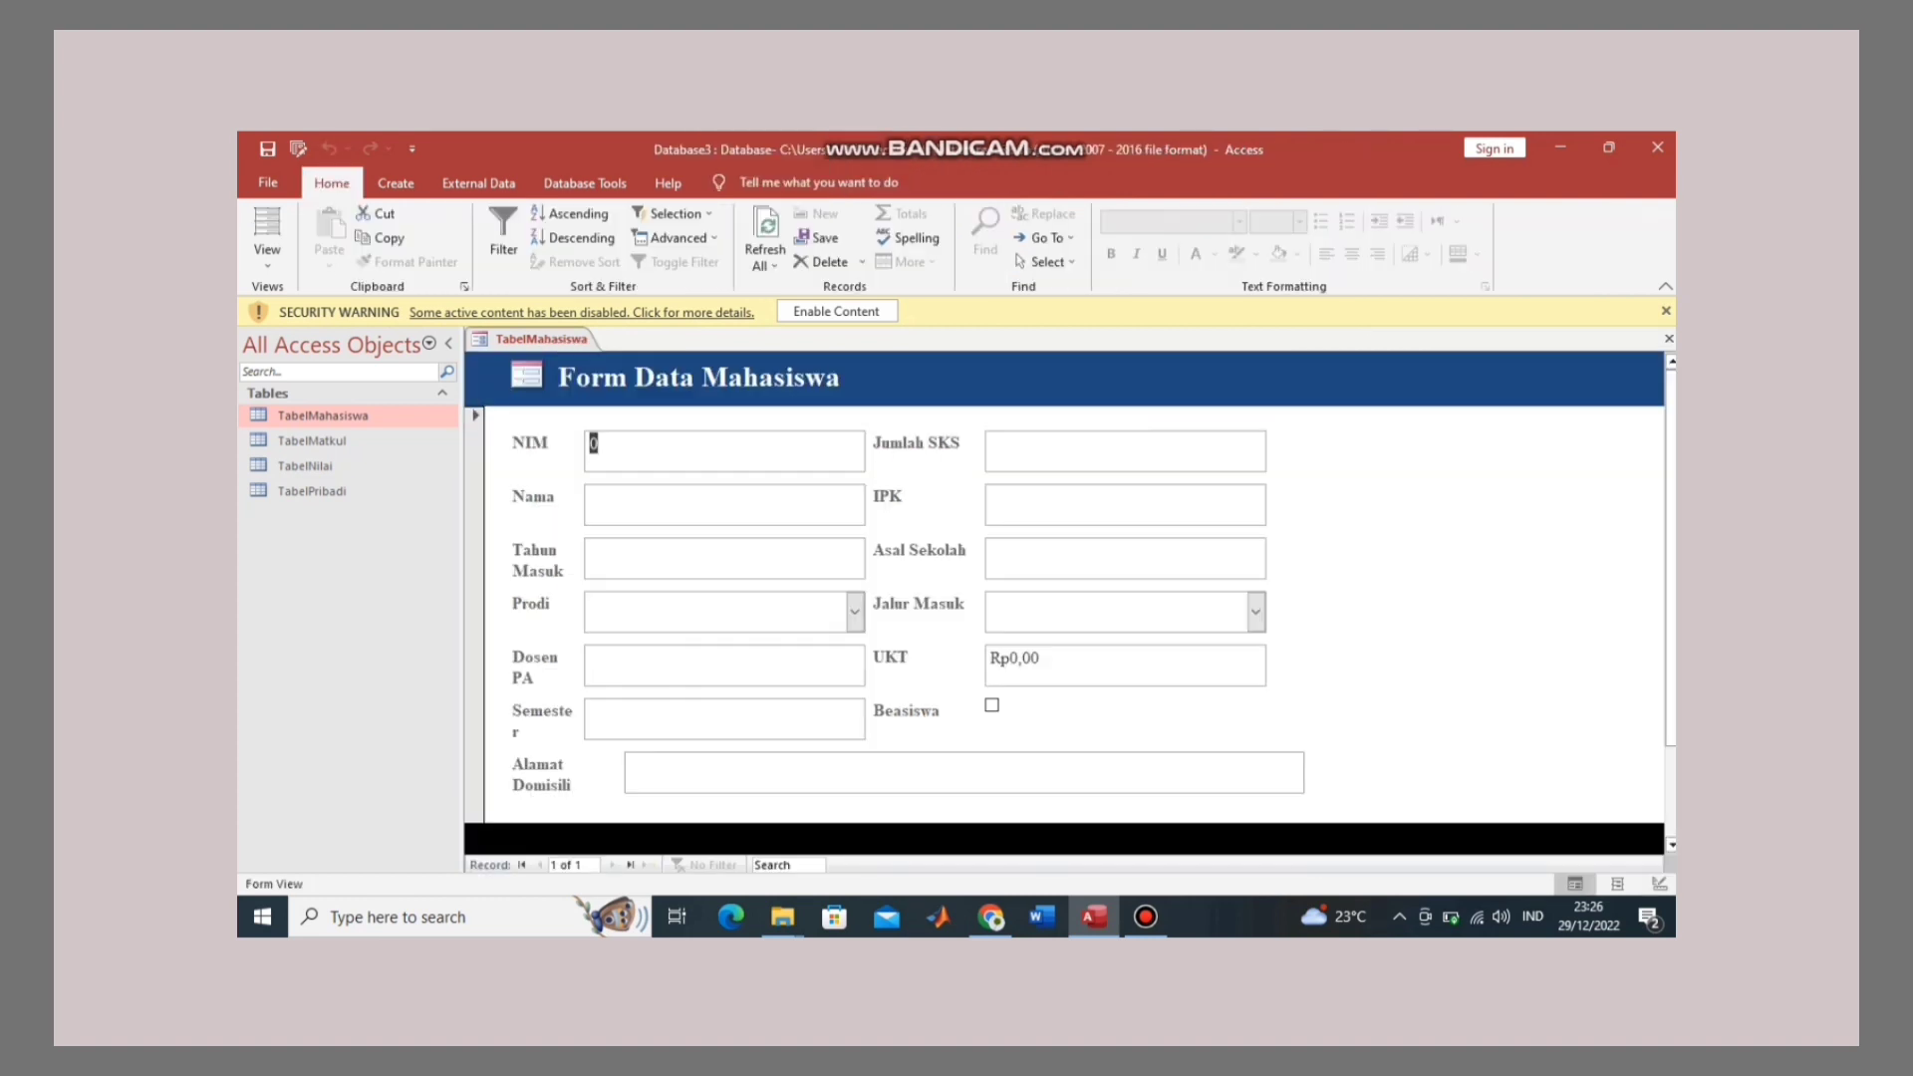
scroll(1064, 598, down, 2)
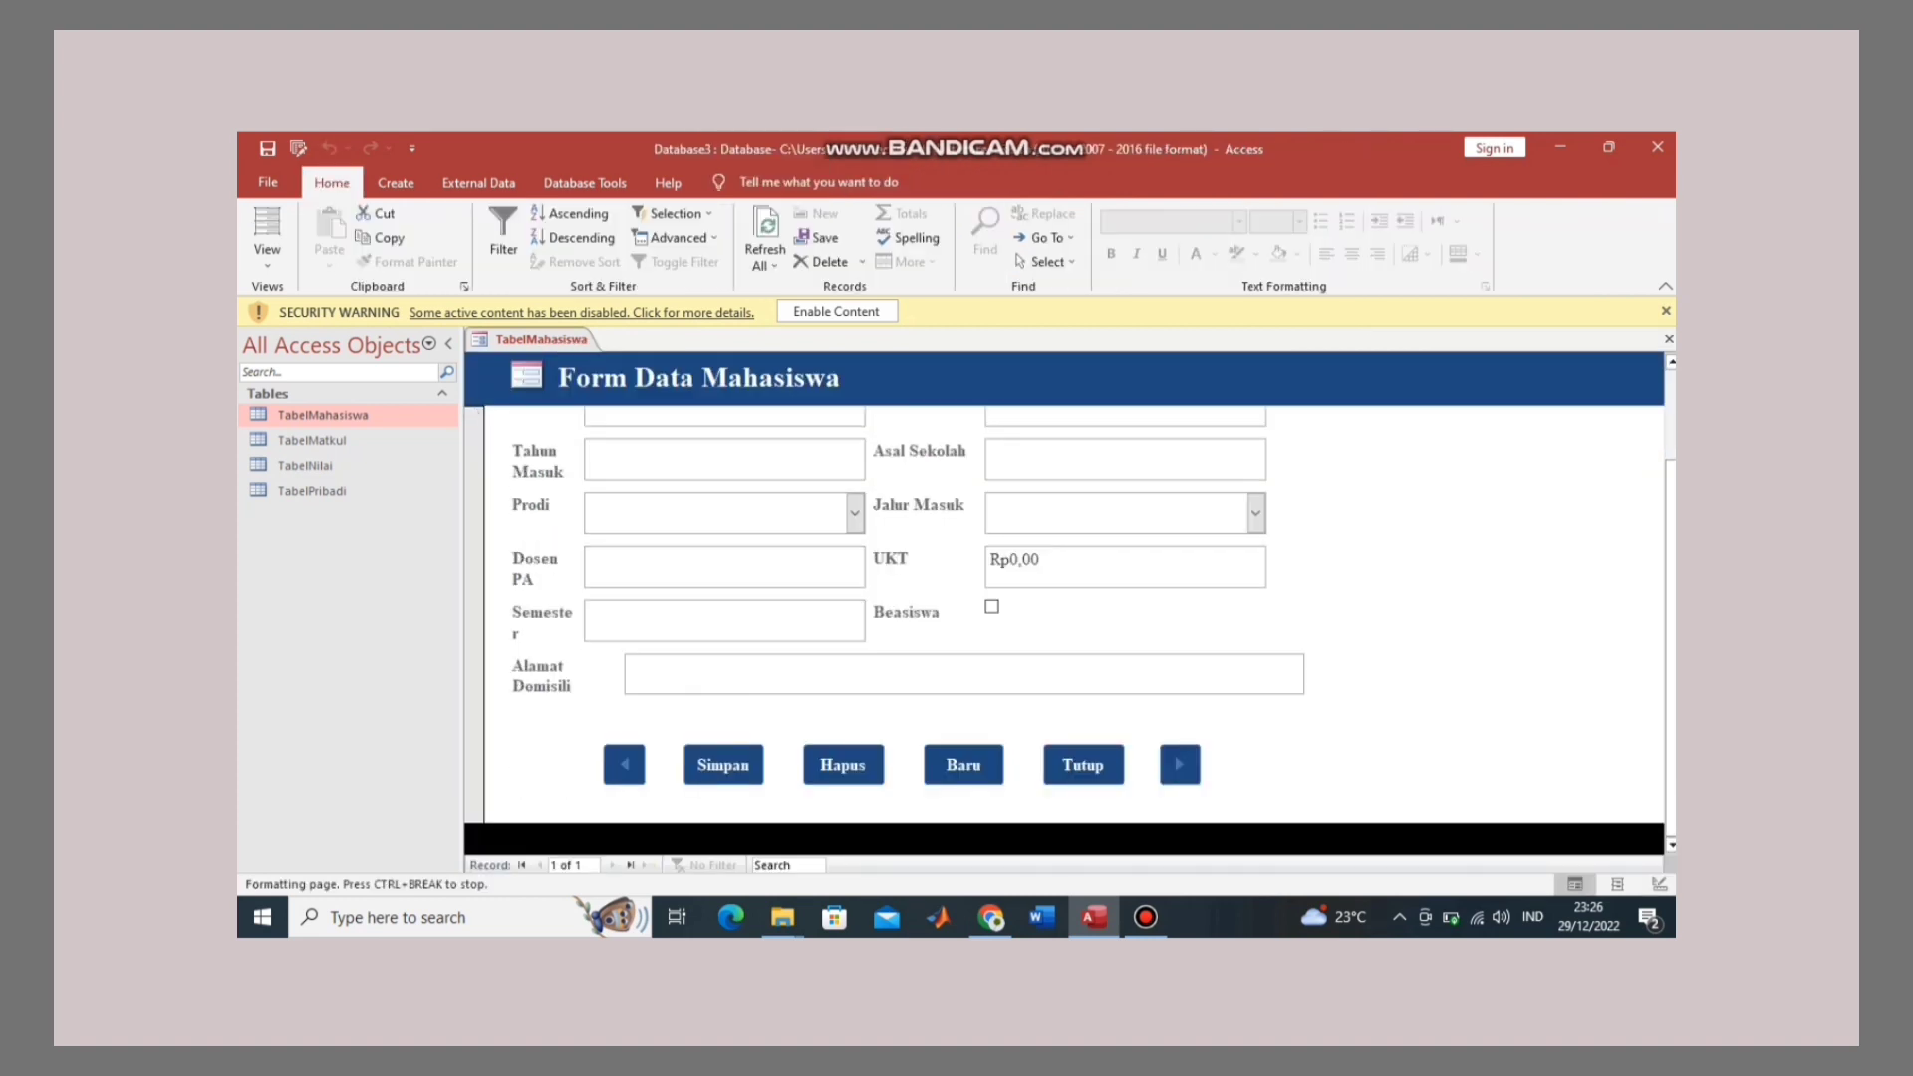
scroll(1064, 598, up, 2)
scroll(1064, 598, down, 2)
scroll(1064, 597, up, 2)
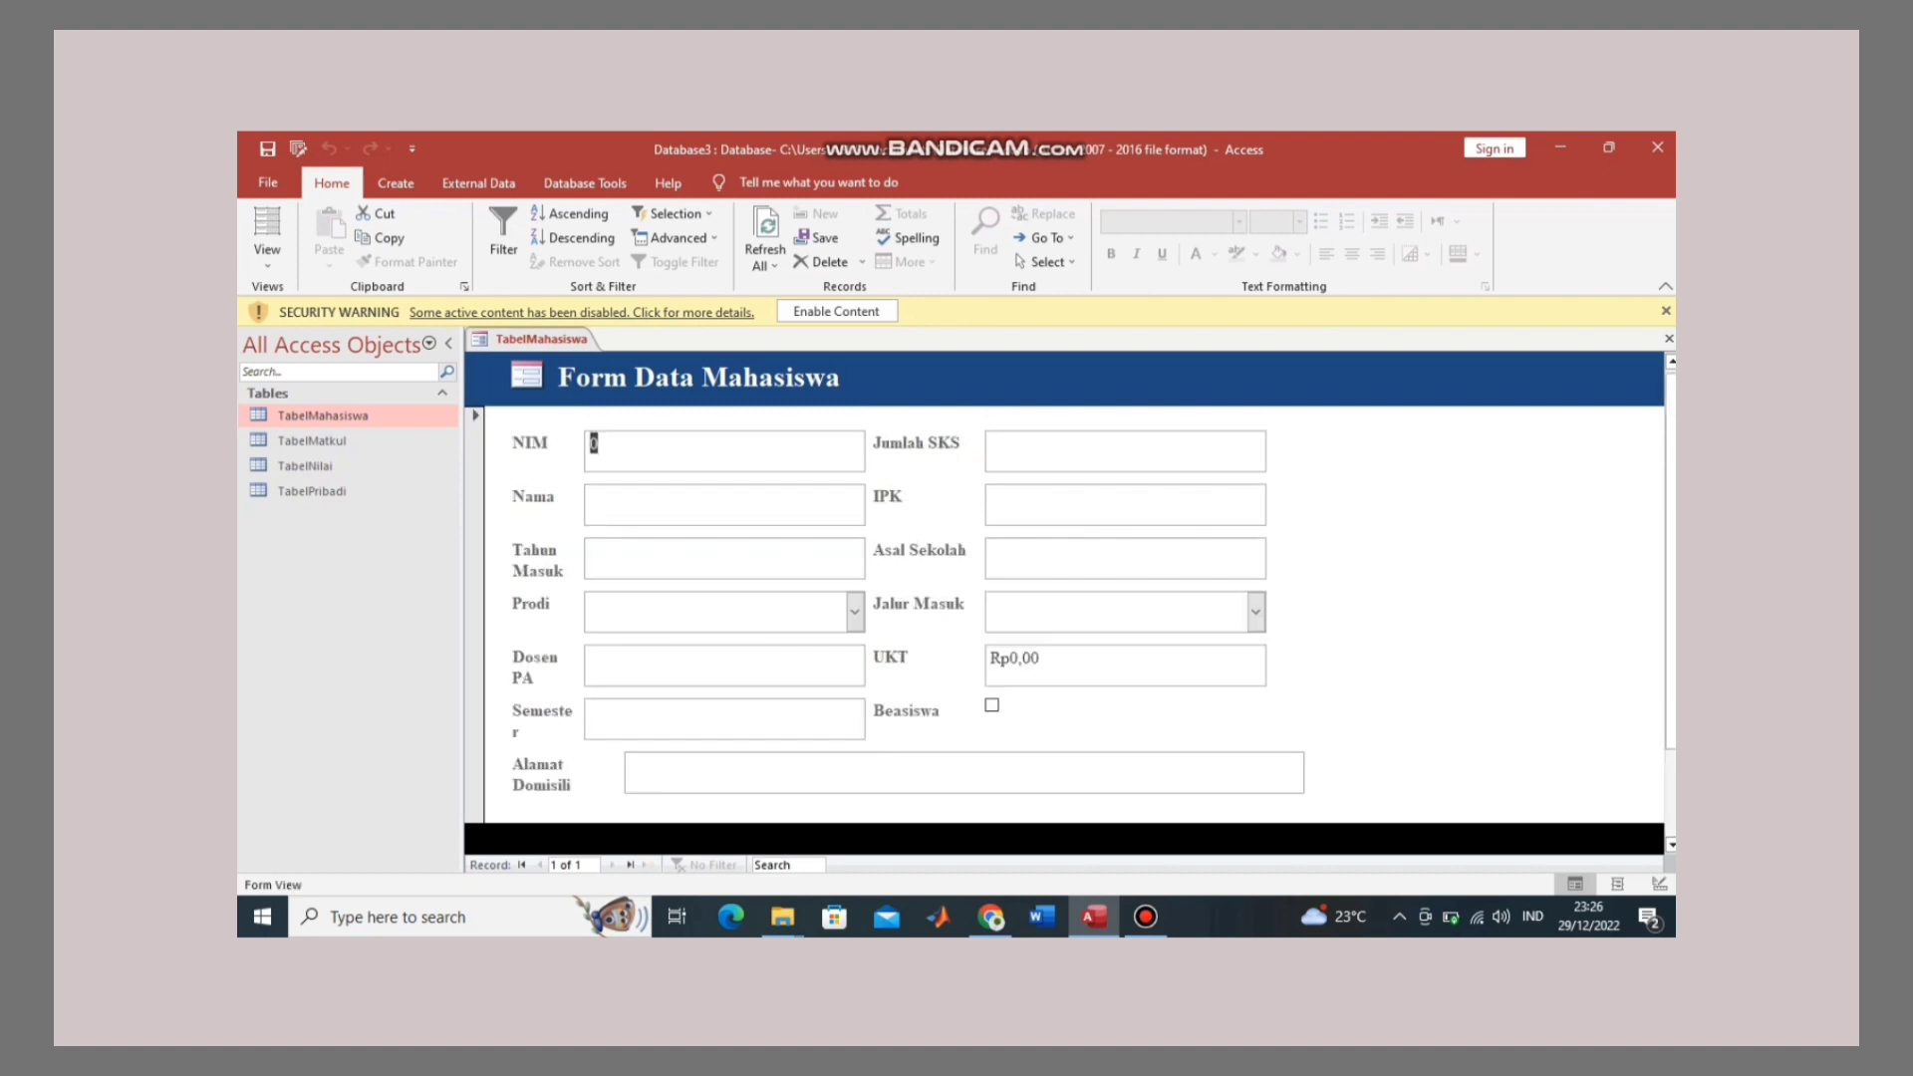
scroll(1064, 598, down, 2)
scroll(1064, 598, up, 2)
right_click(554, 339)
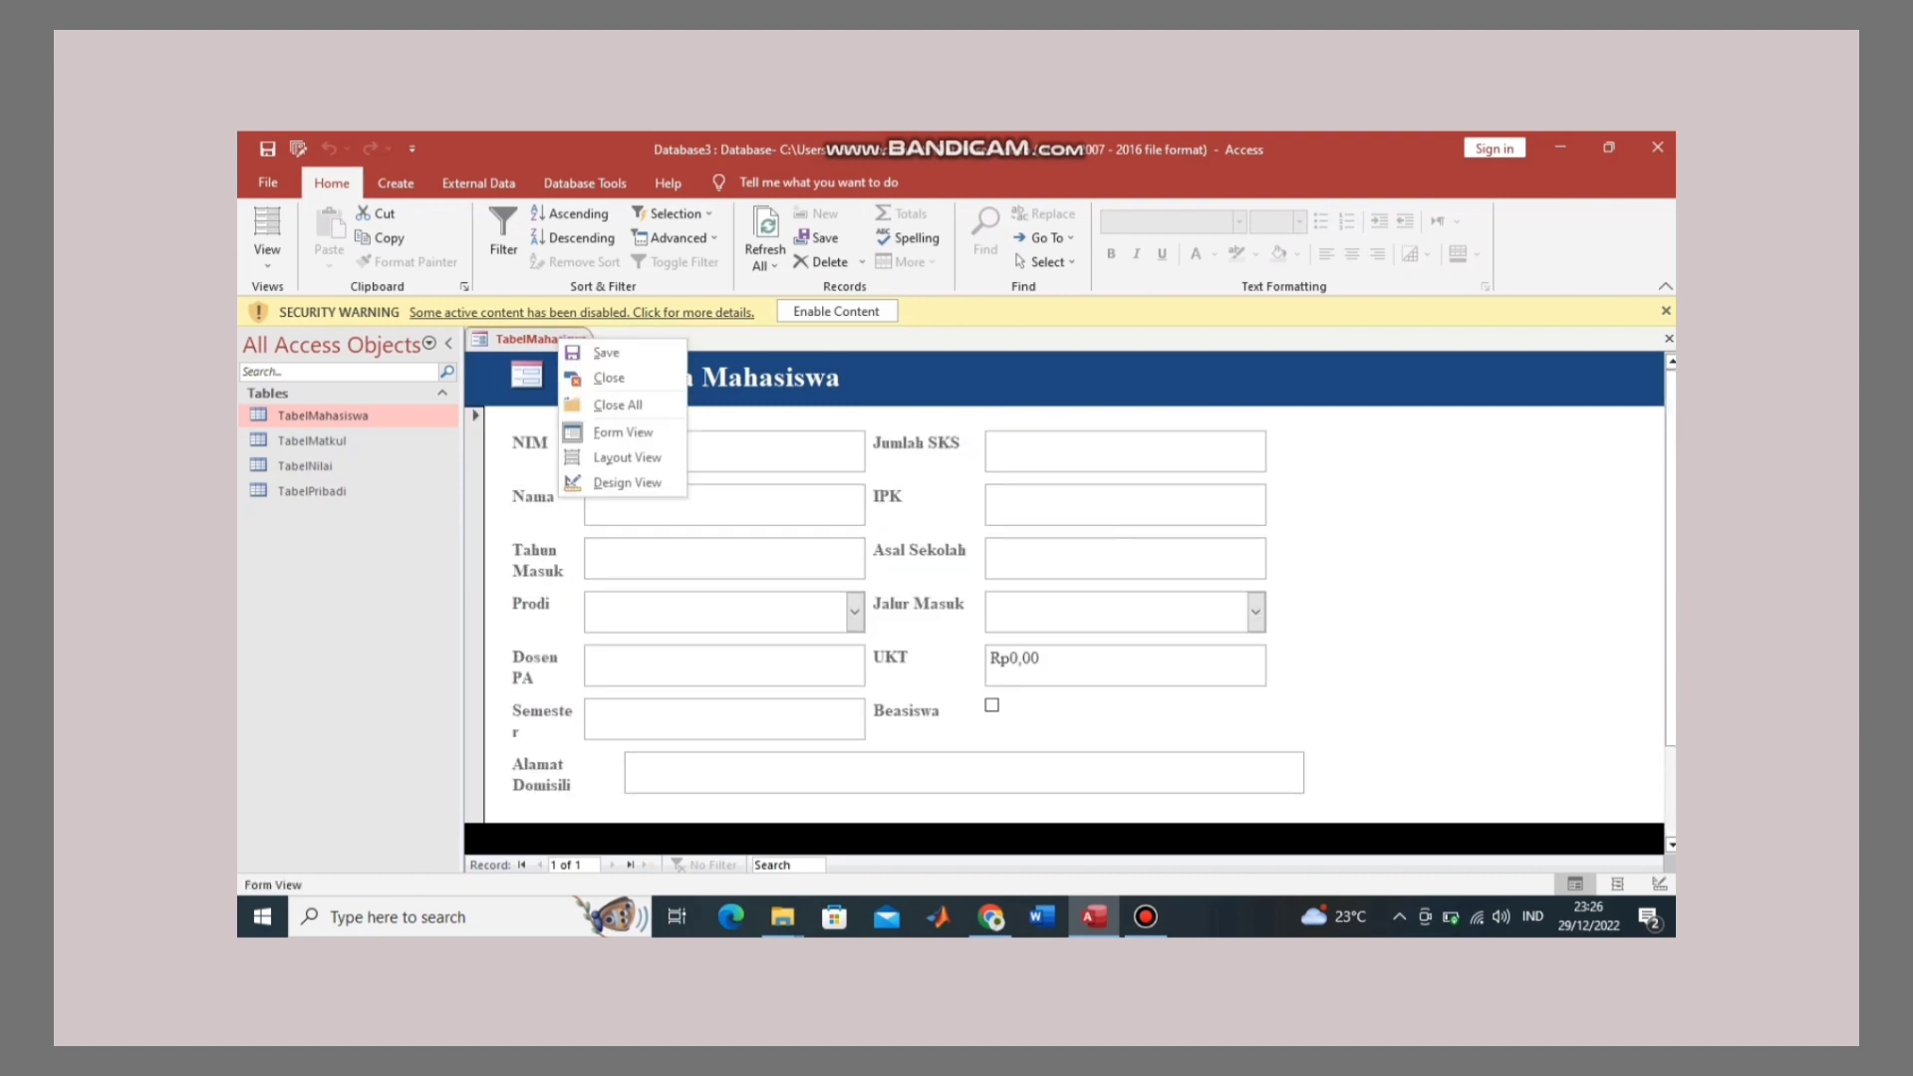
click(618, 482)
scroll(896, 613, down, 1)
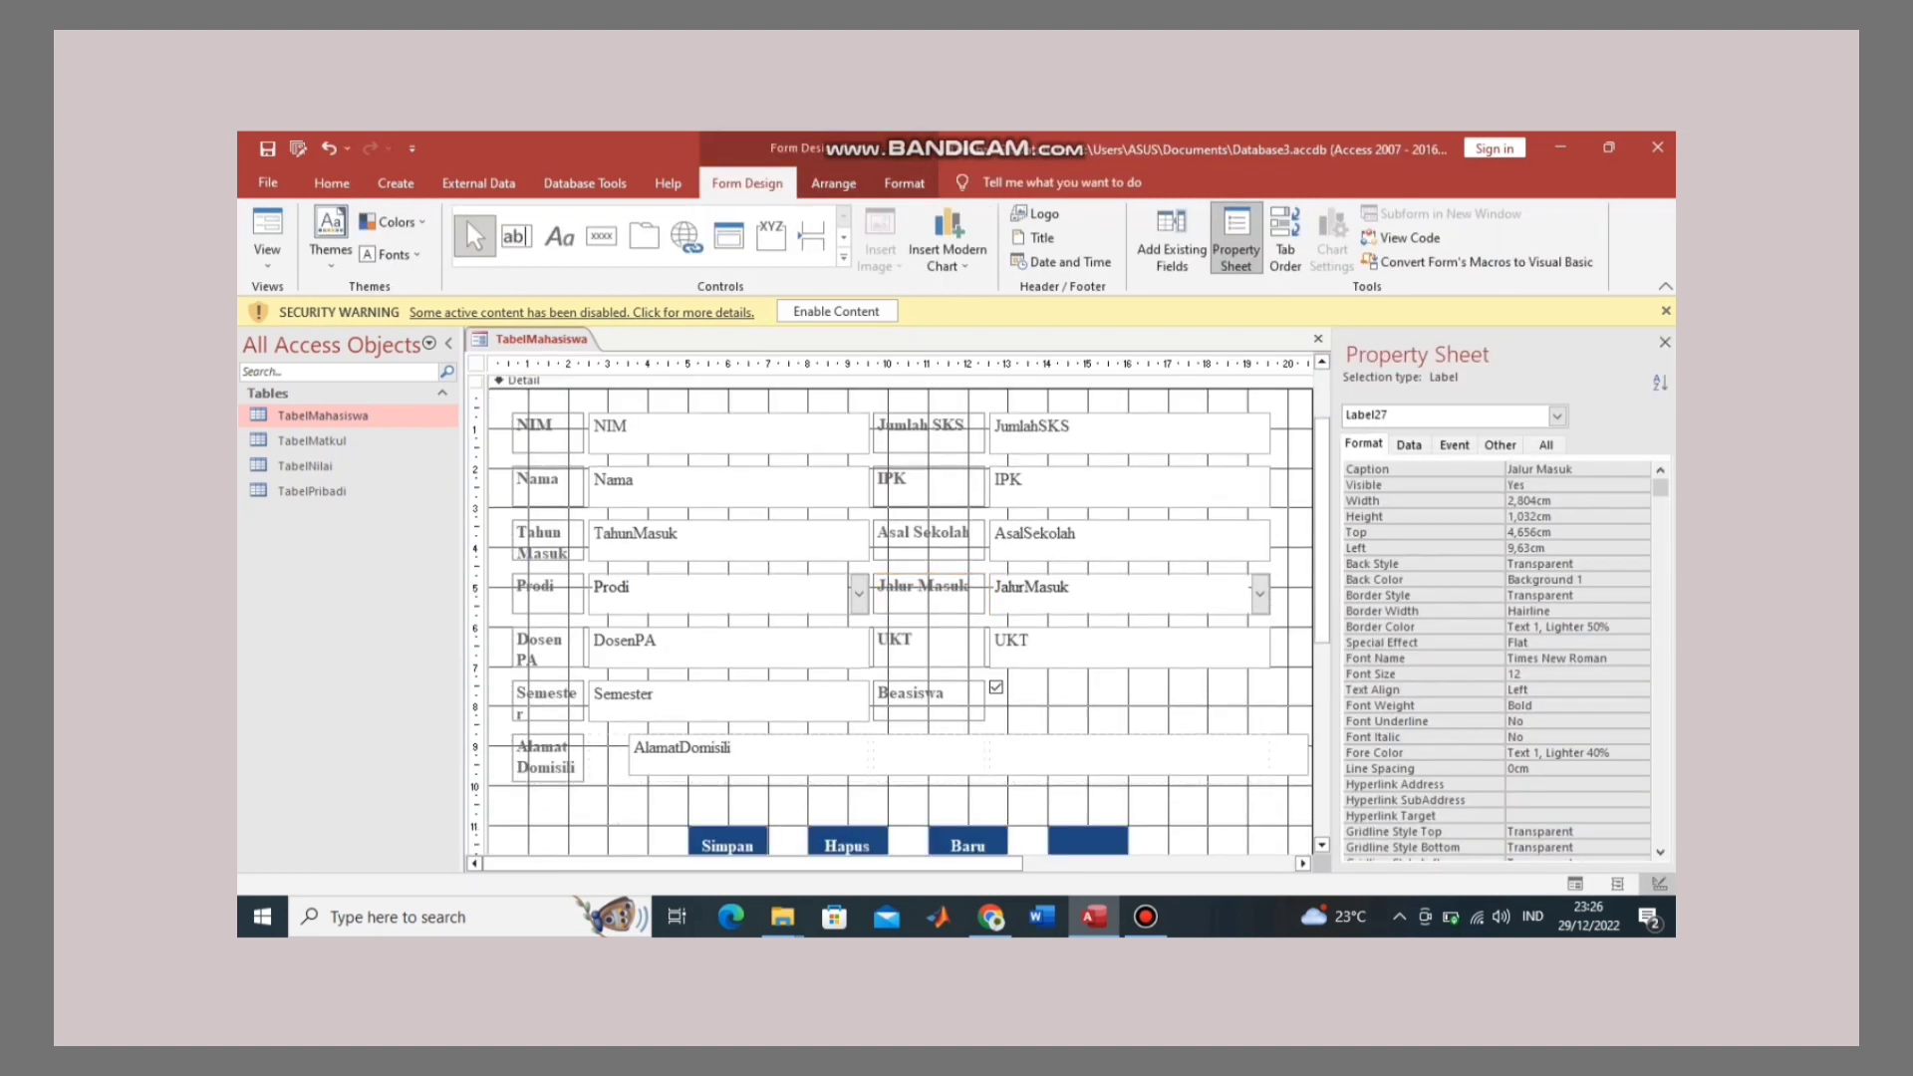
Step: Try moving and widening the AlamatDomisili box within the layout, undoing the attempts
click(677, 702)
click(609, 761)
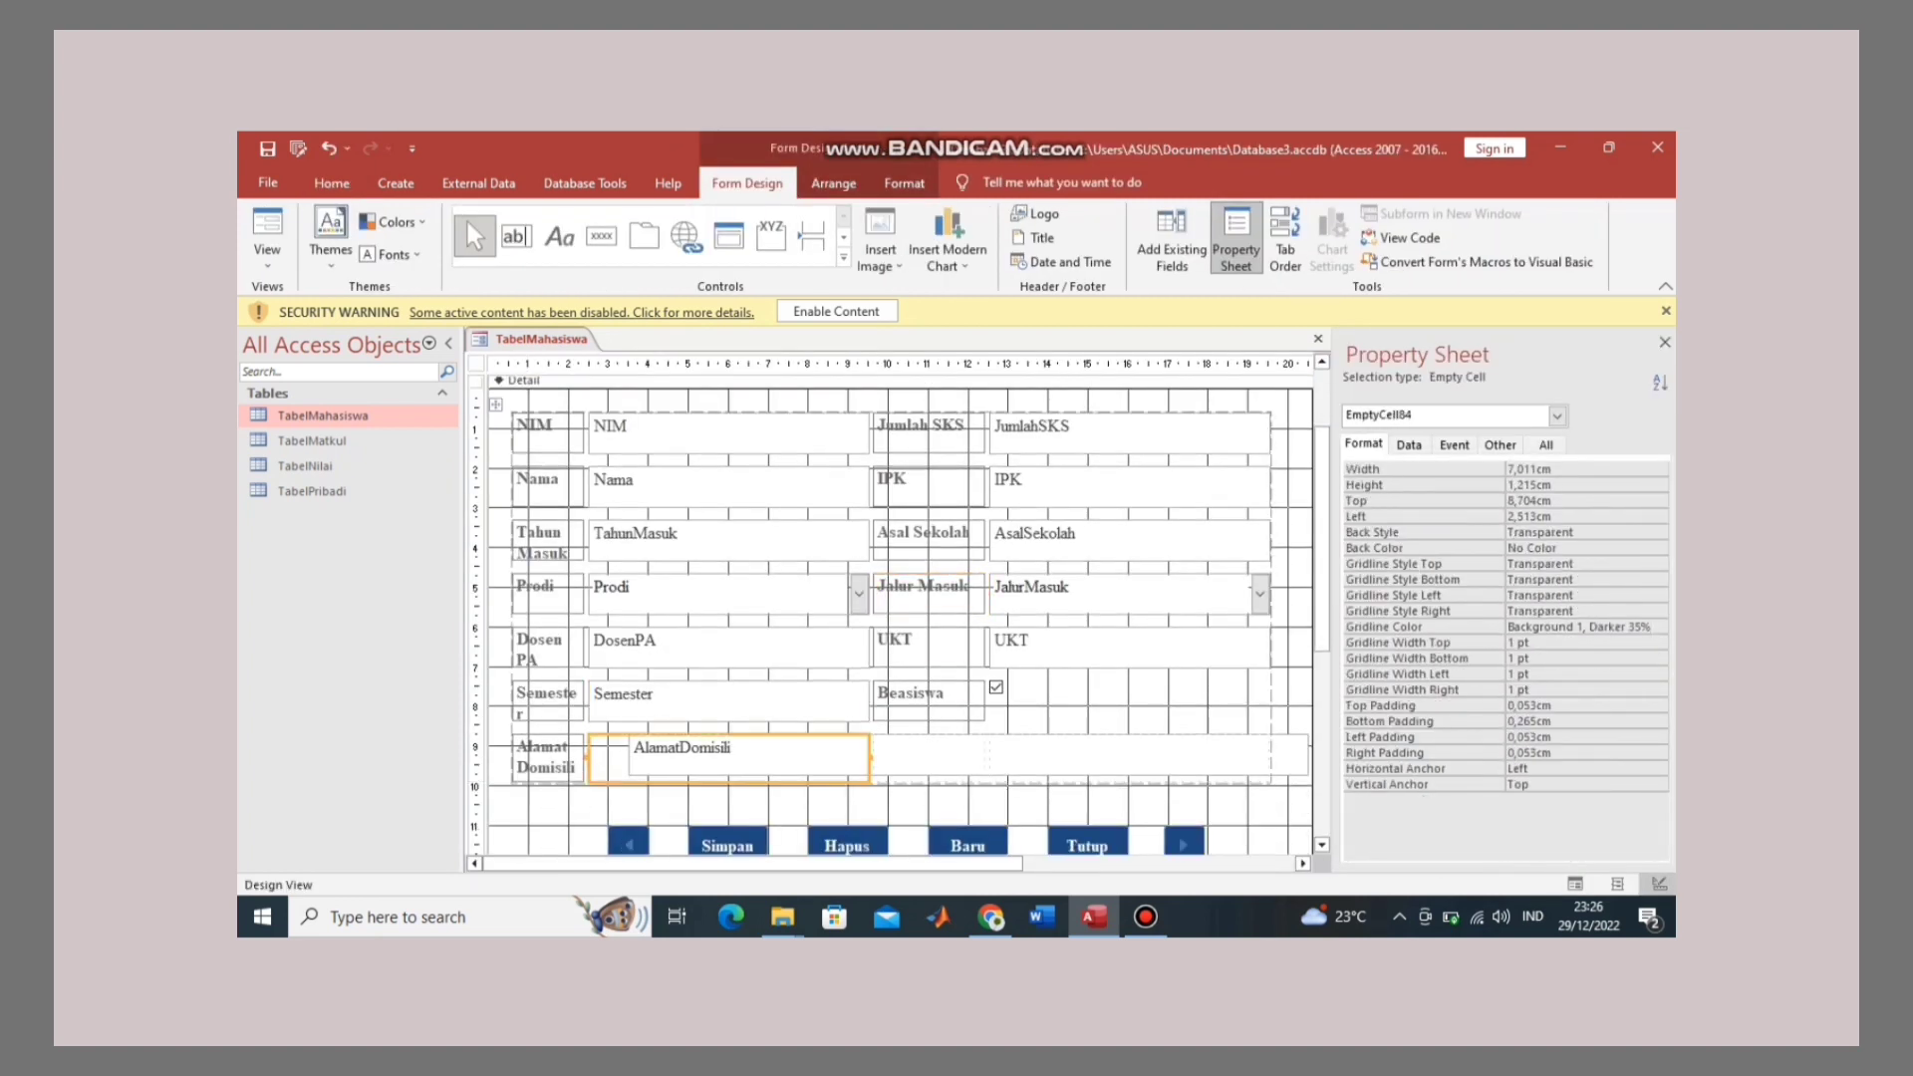
click(928, 760)
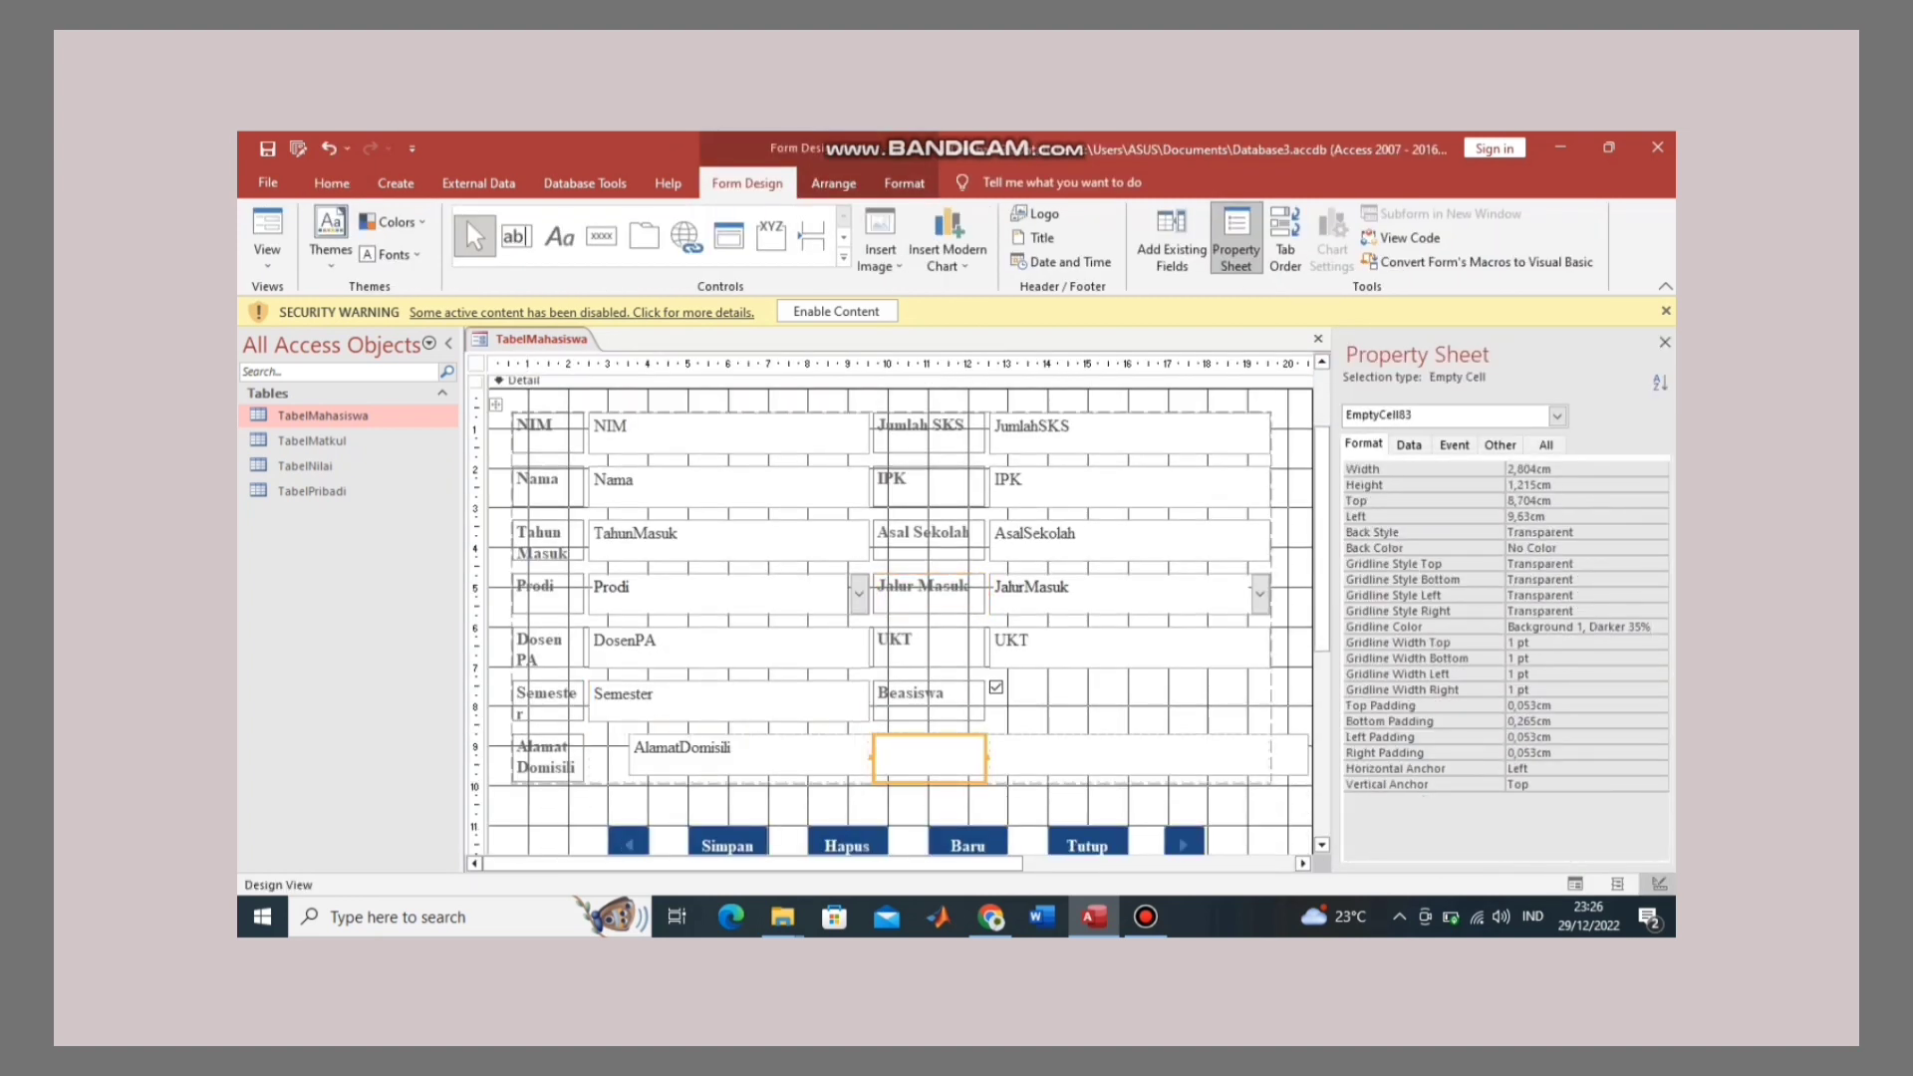
click(609, 760)
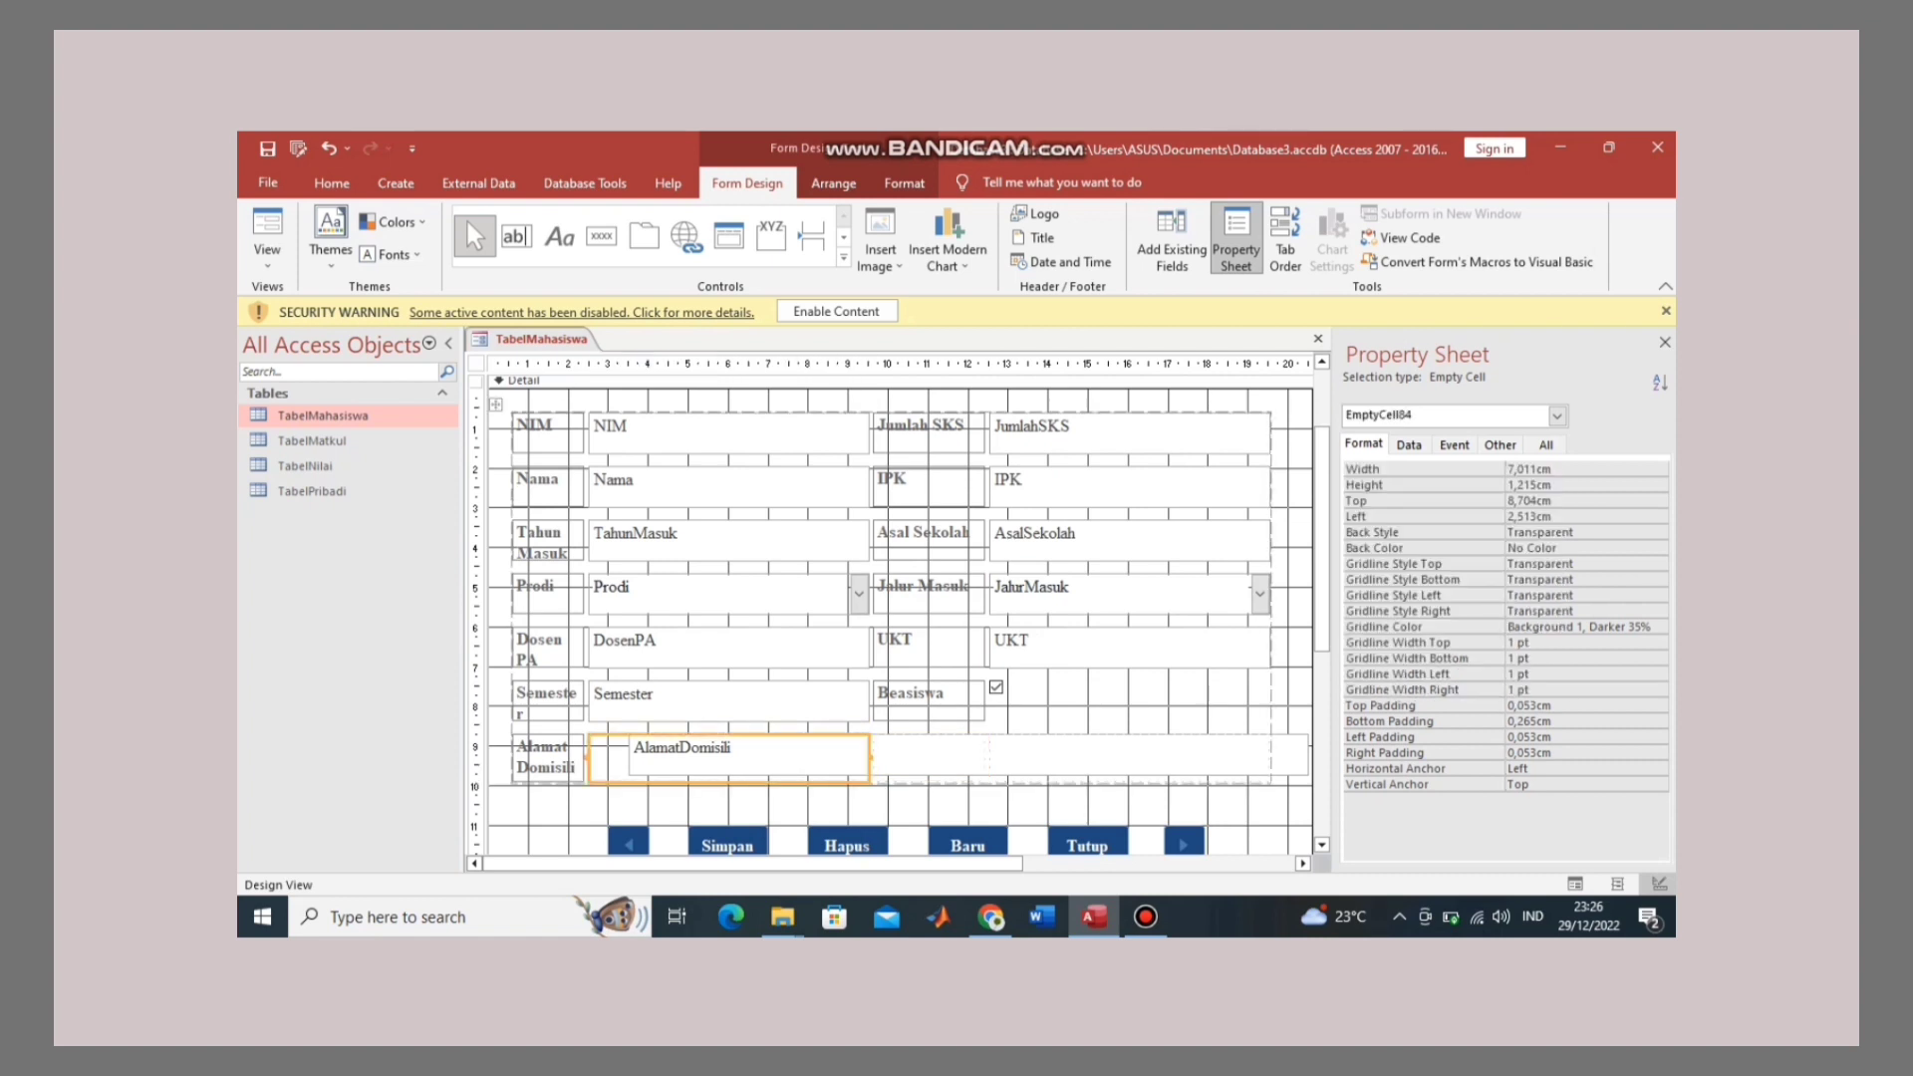
key(ctrl+z)
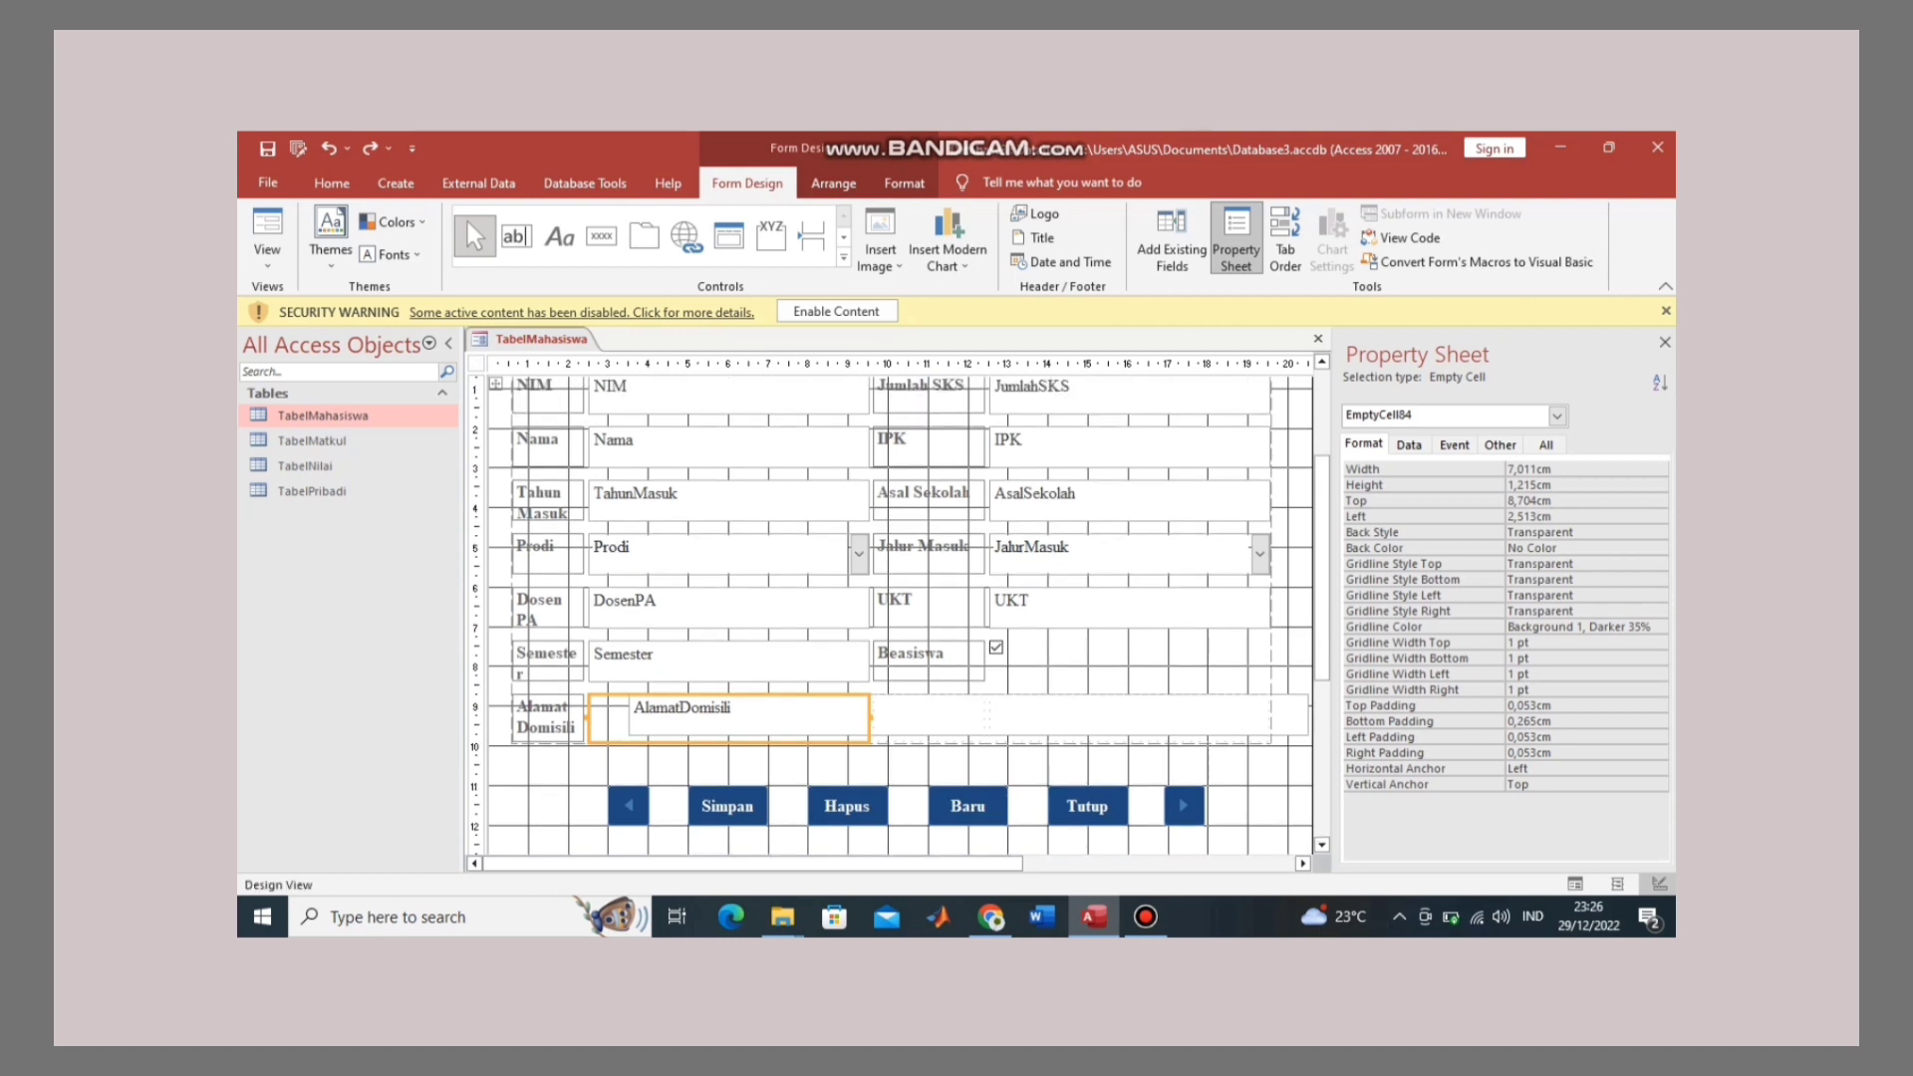
click(1135, 675)
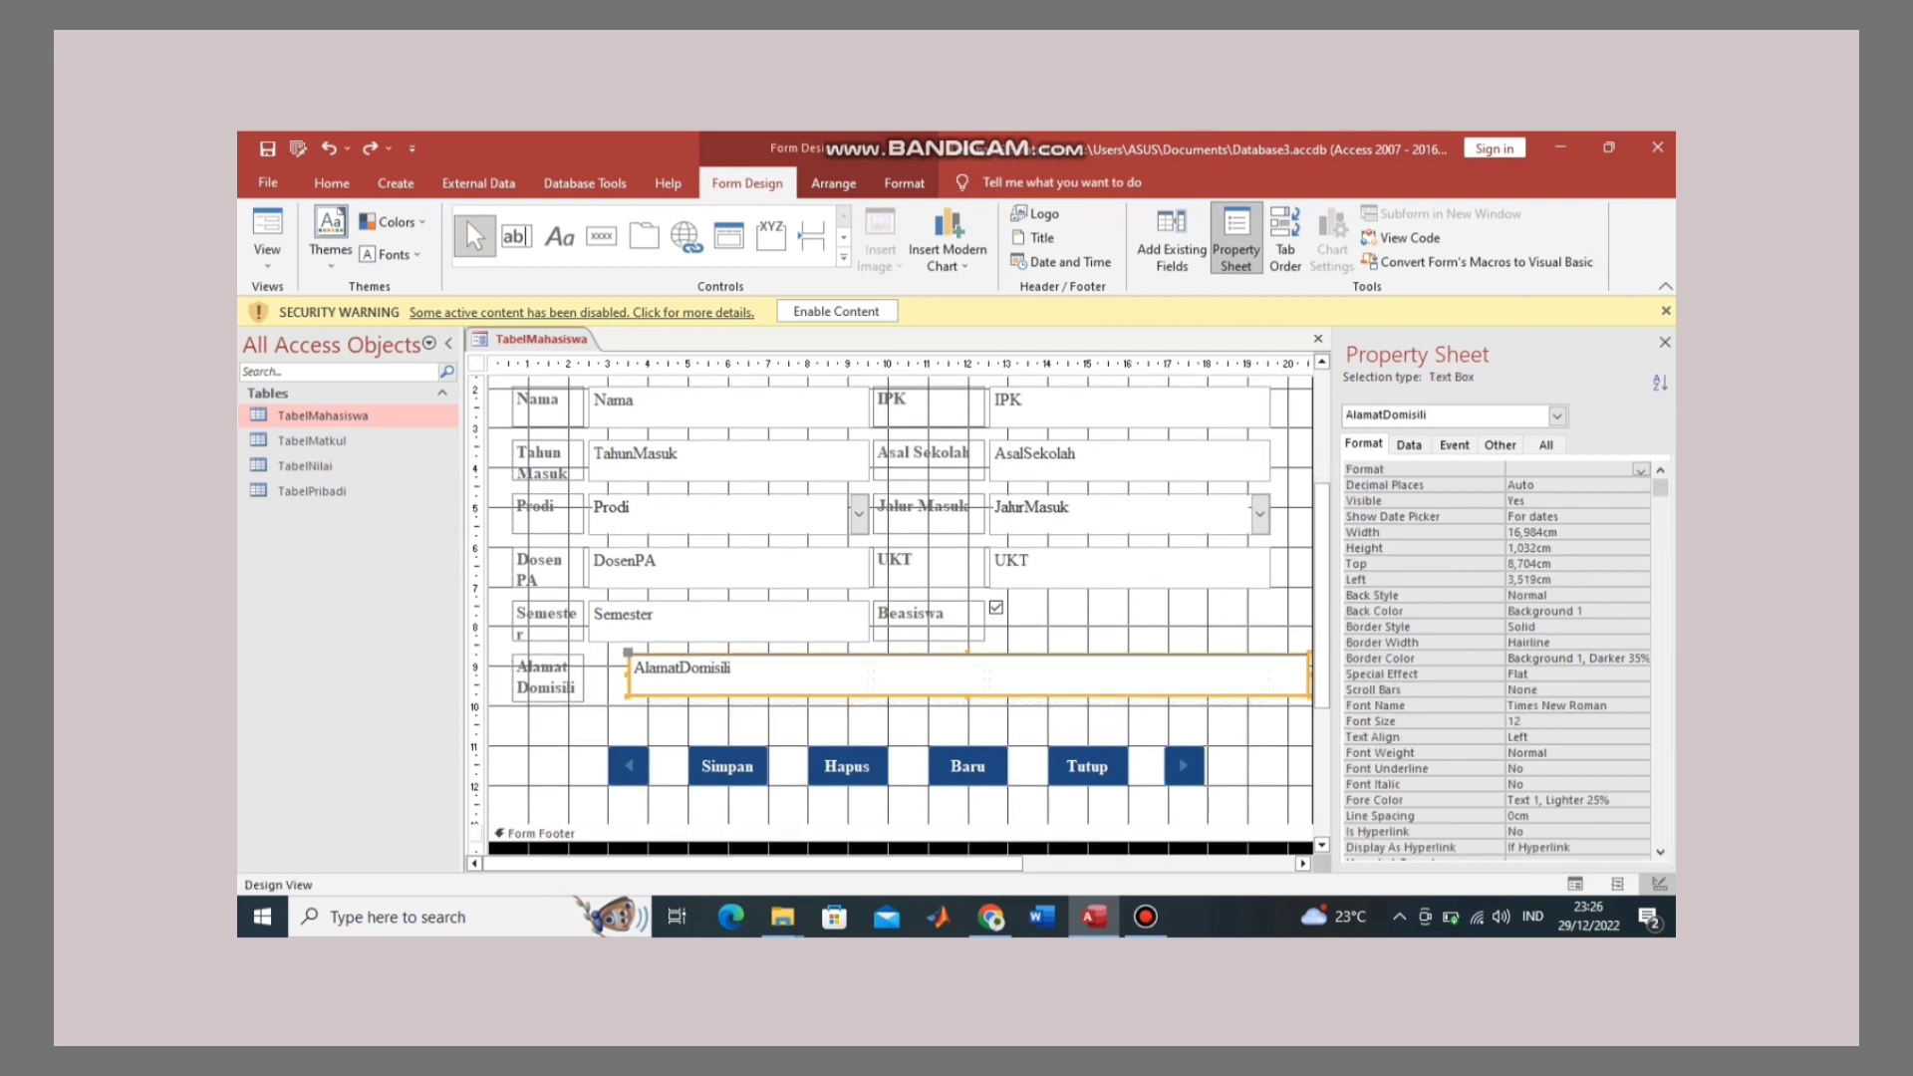
drag(1135, 675, 1124, 681)
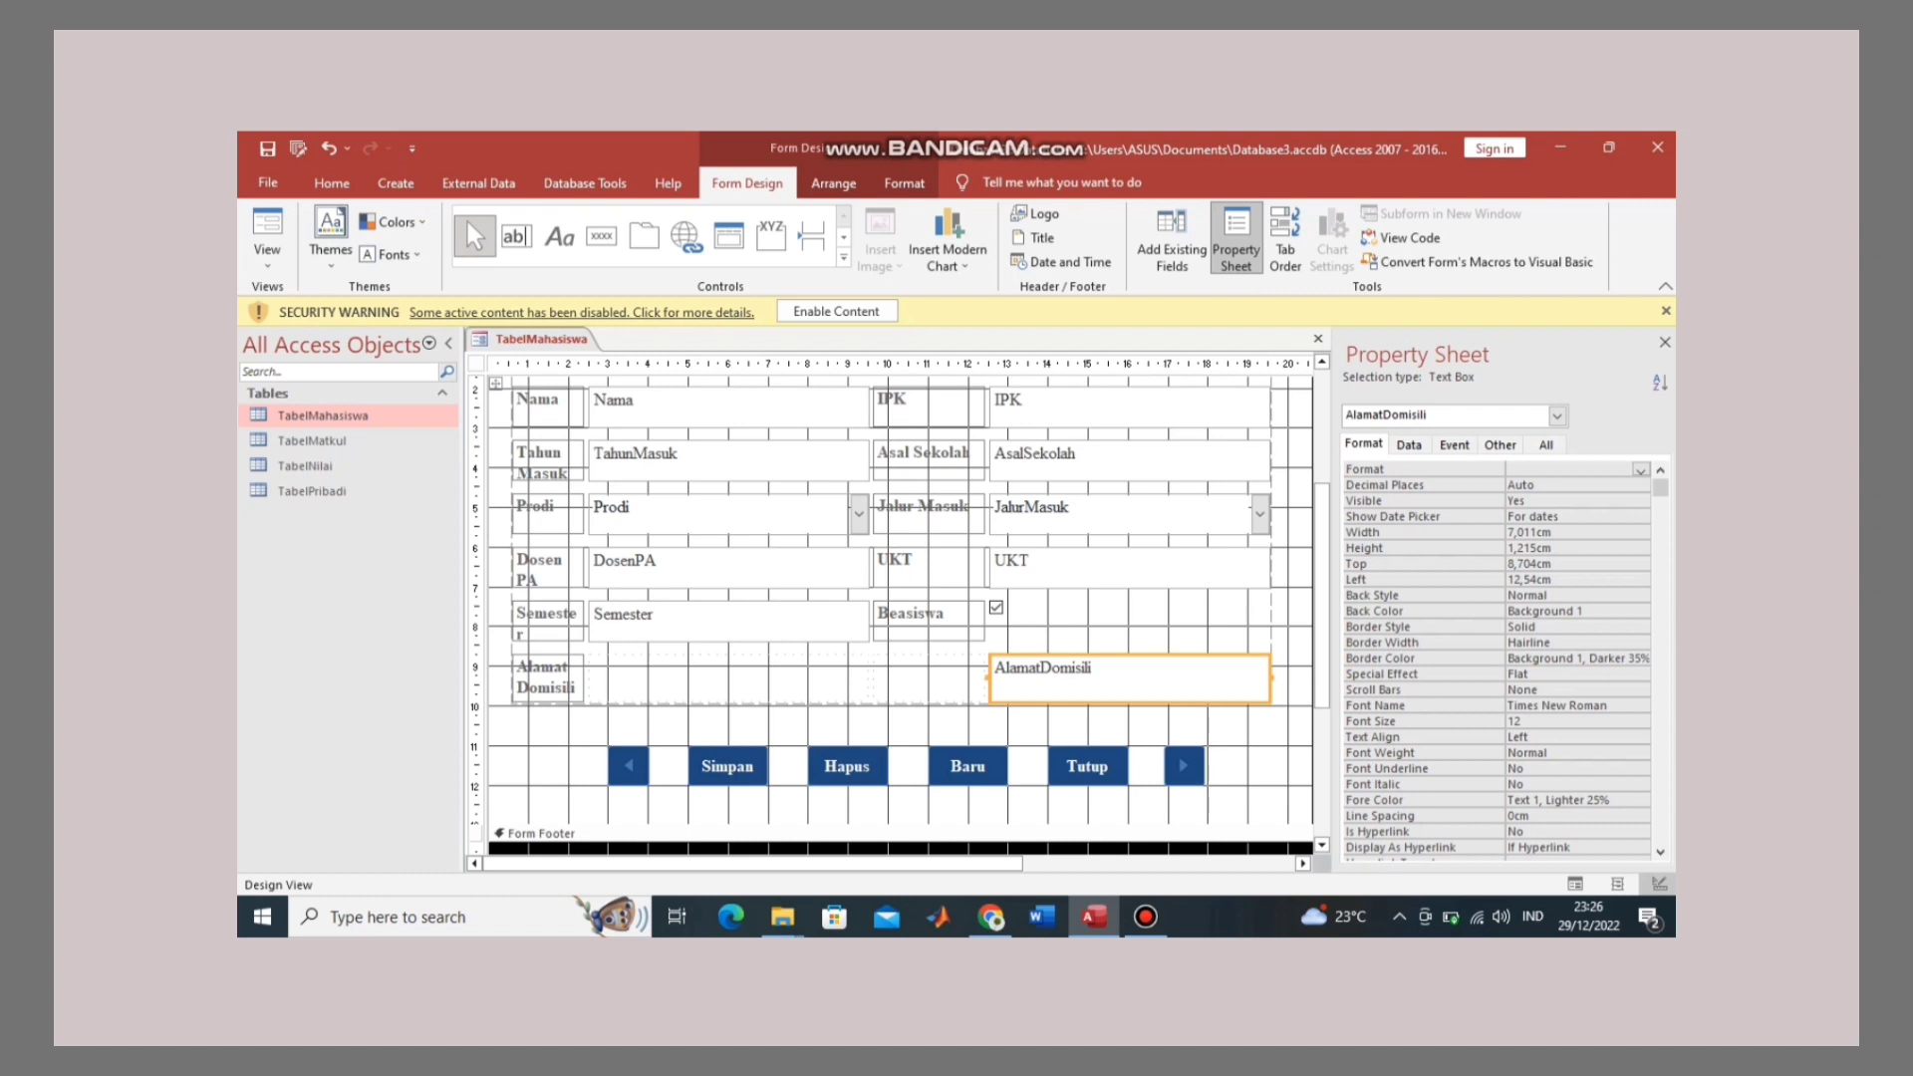
drag(989, 678, 876, 678)
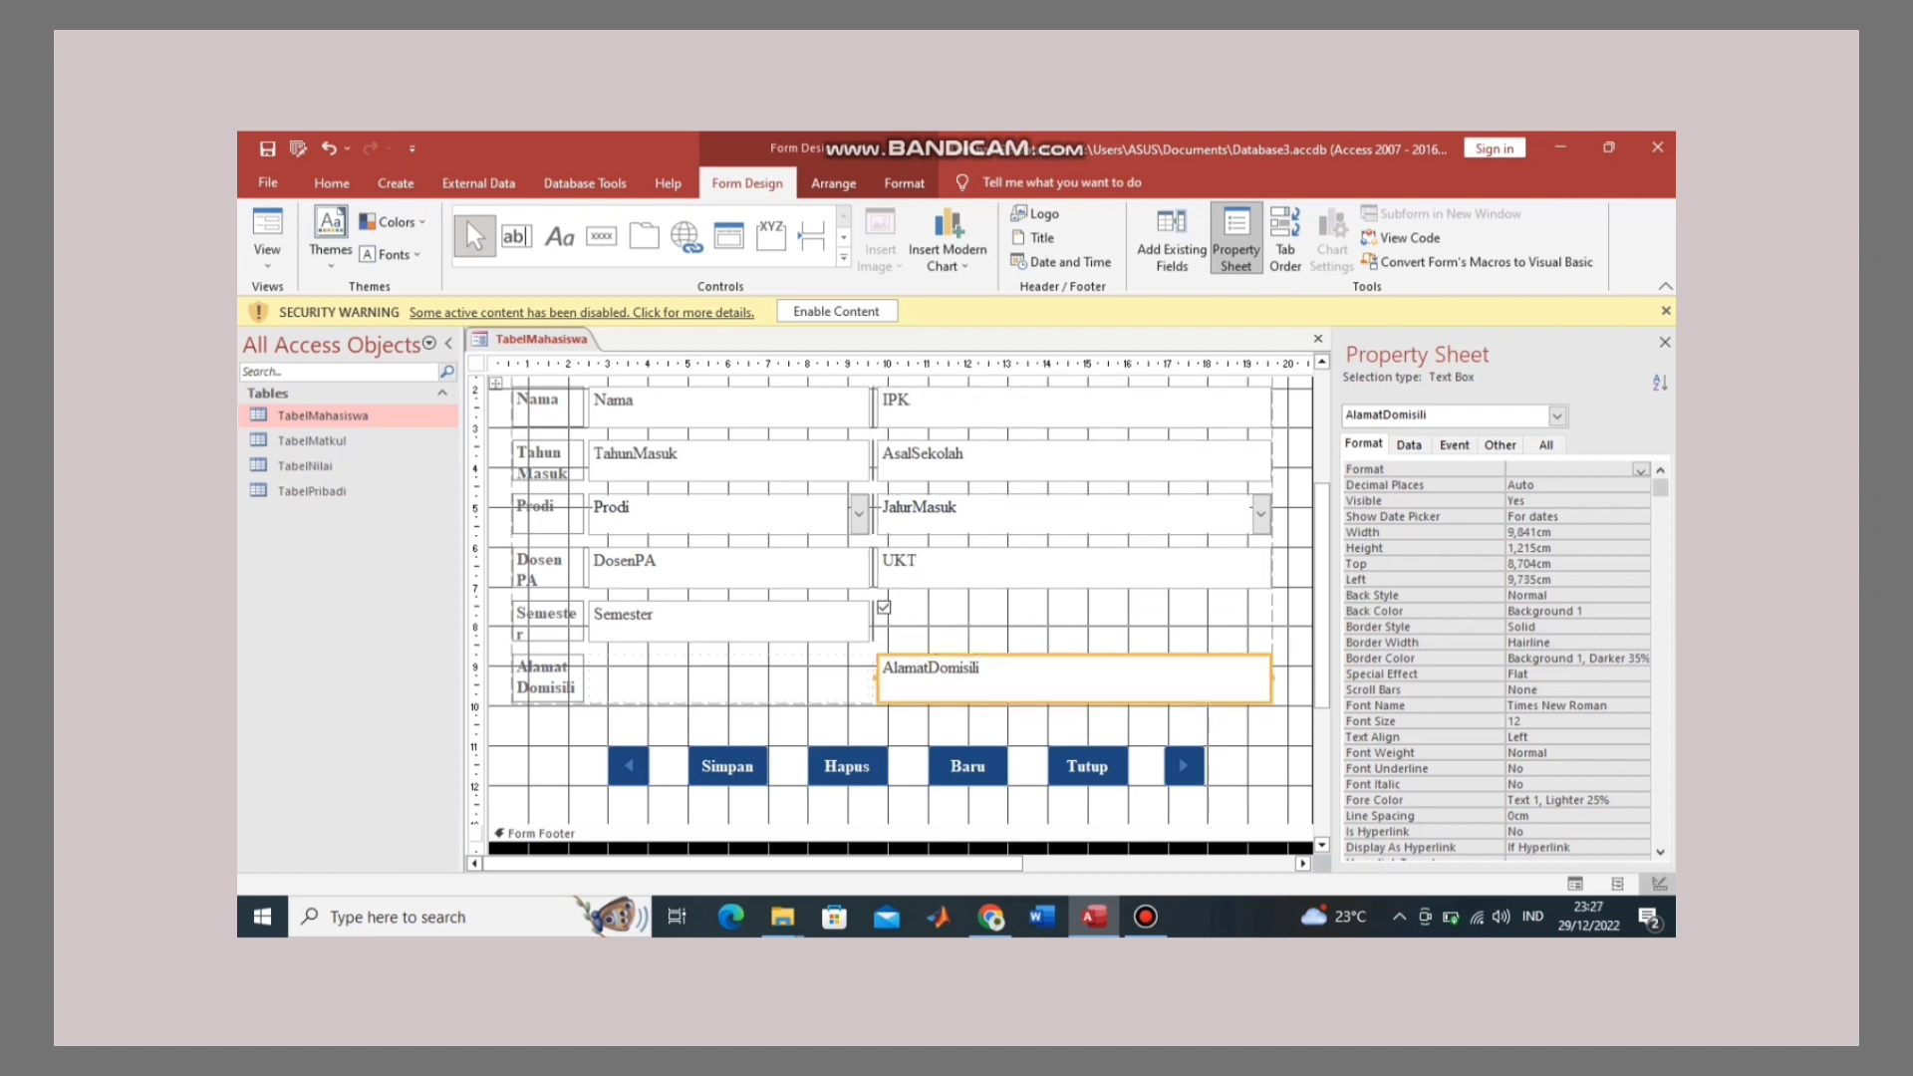
key(ctrl+z)
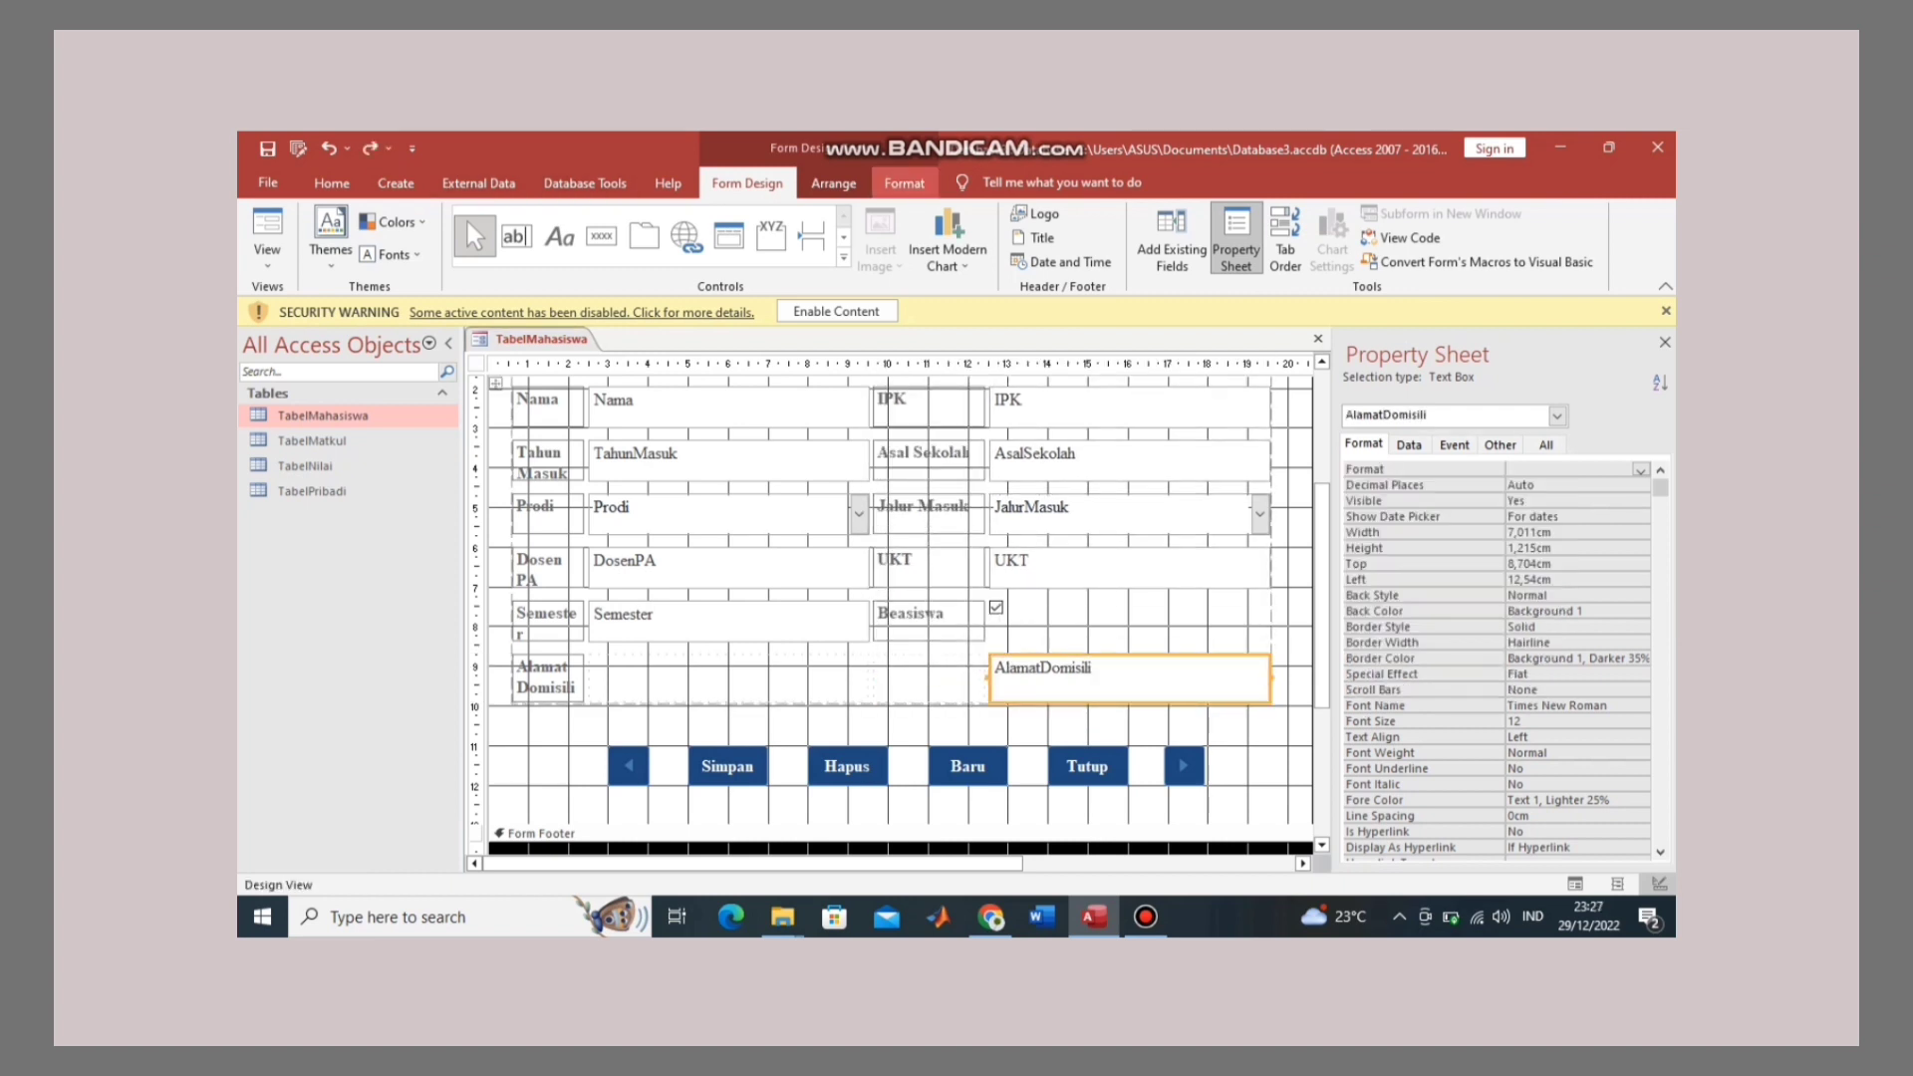
Step: Remove the AlamatDomisili box from the layout and stretch it left across both columns
click(833, 183)
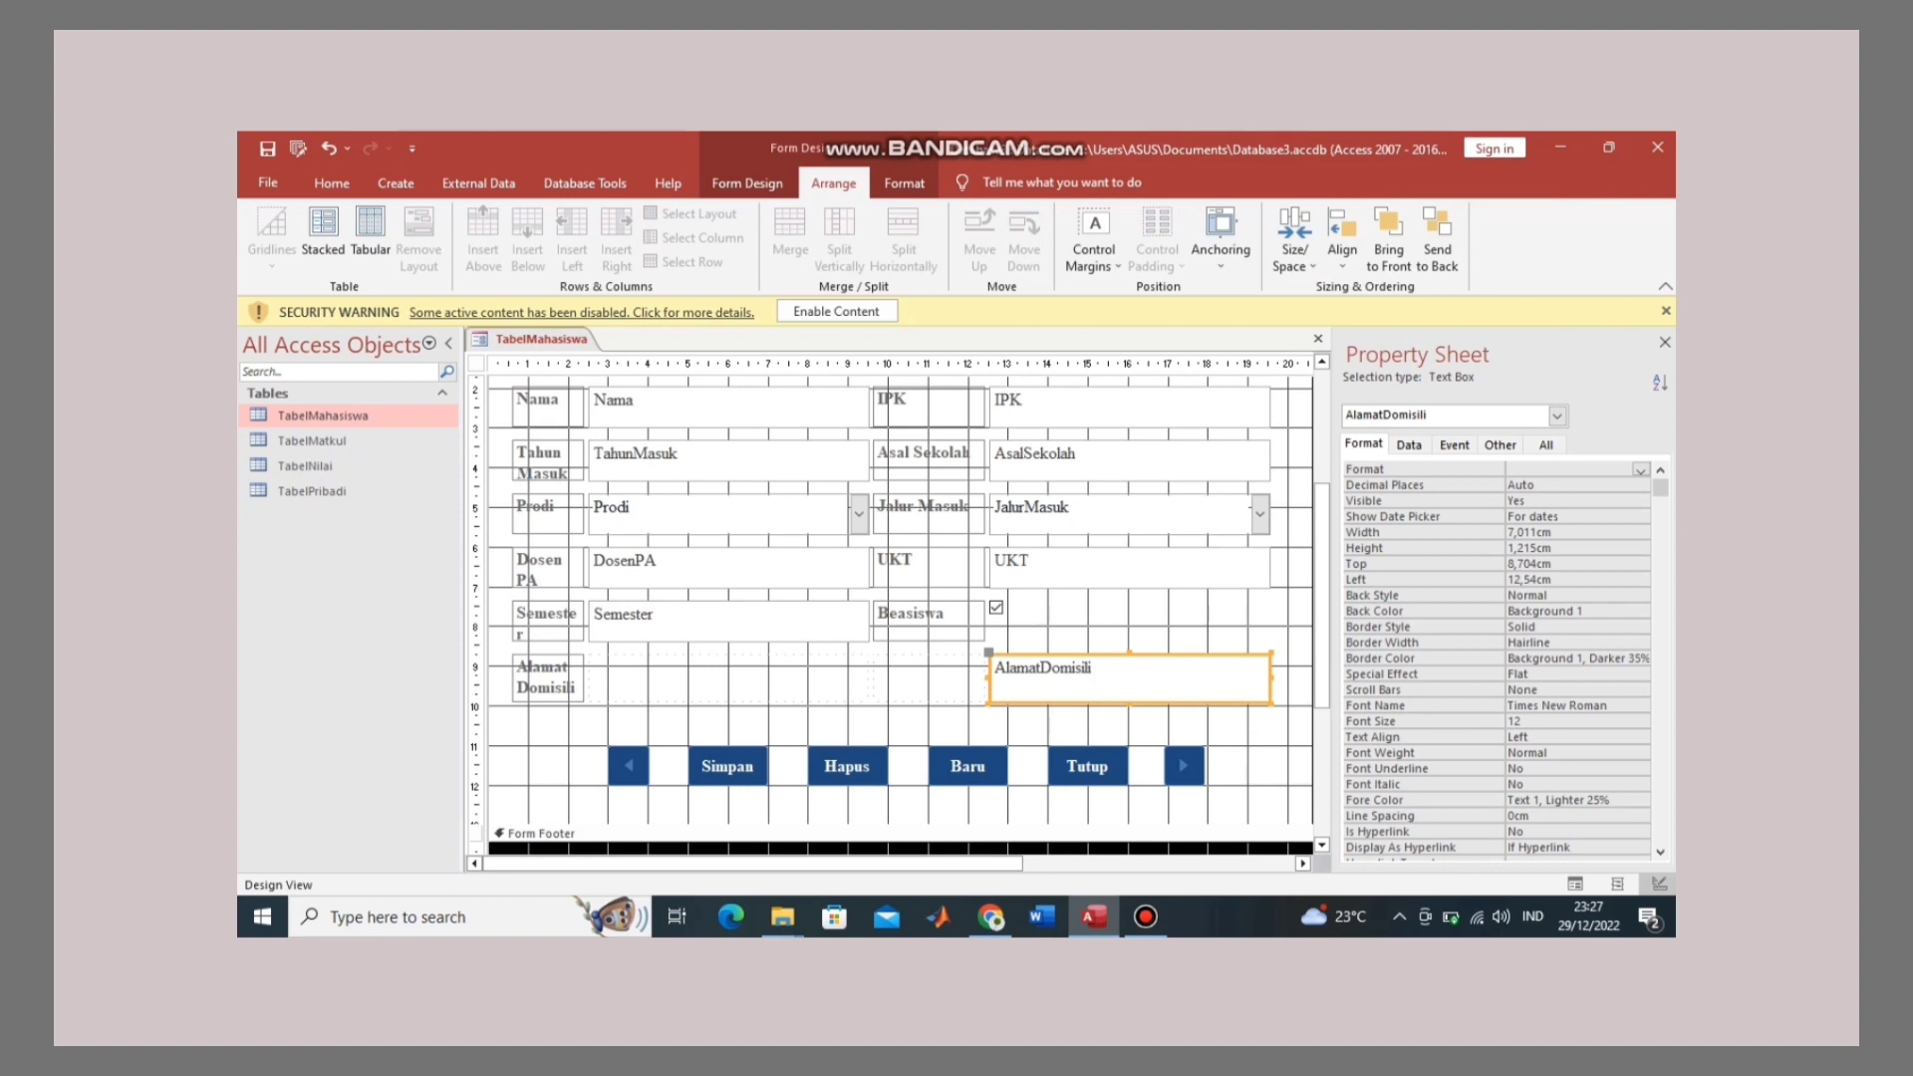
click(1118, 676)
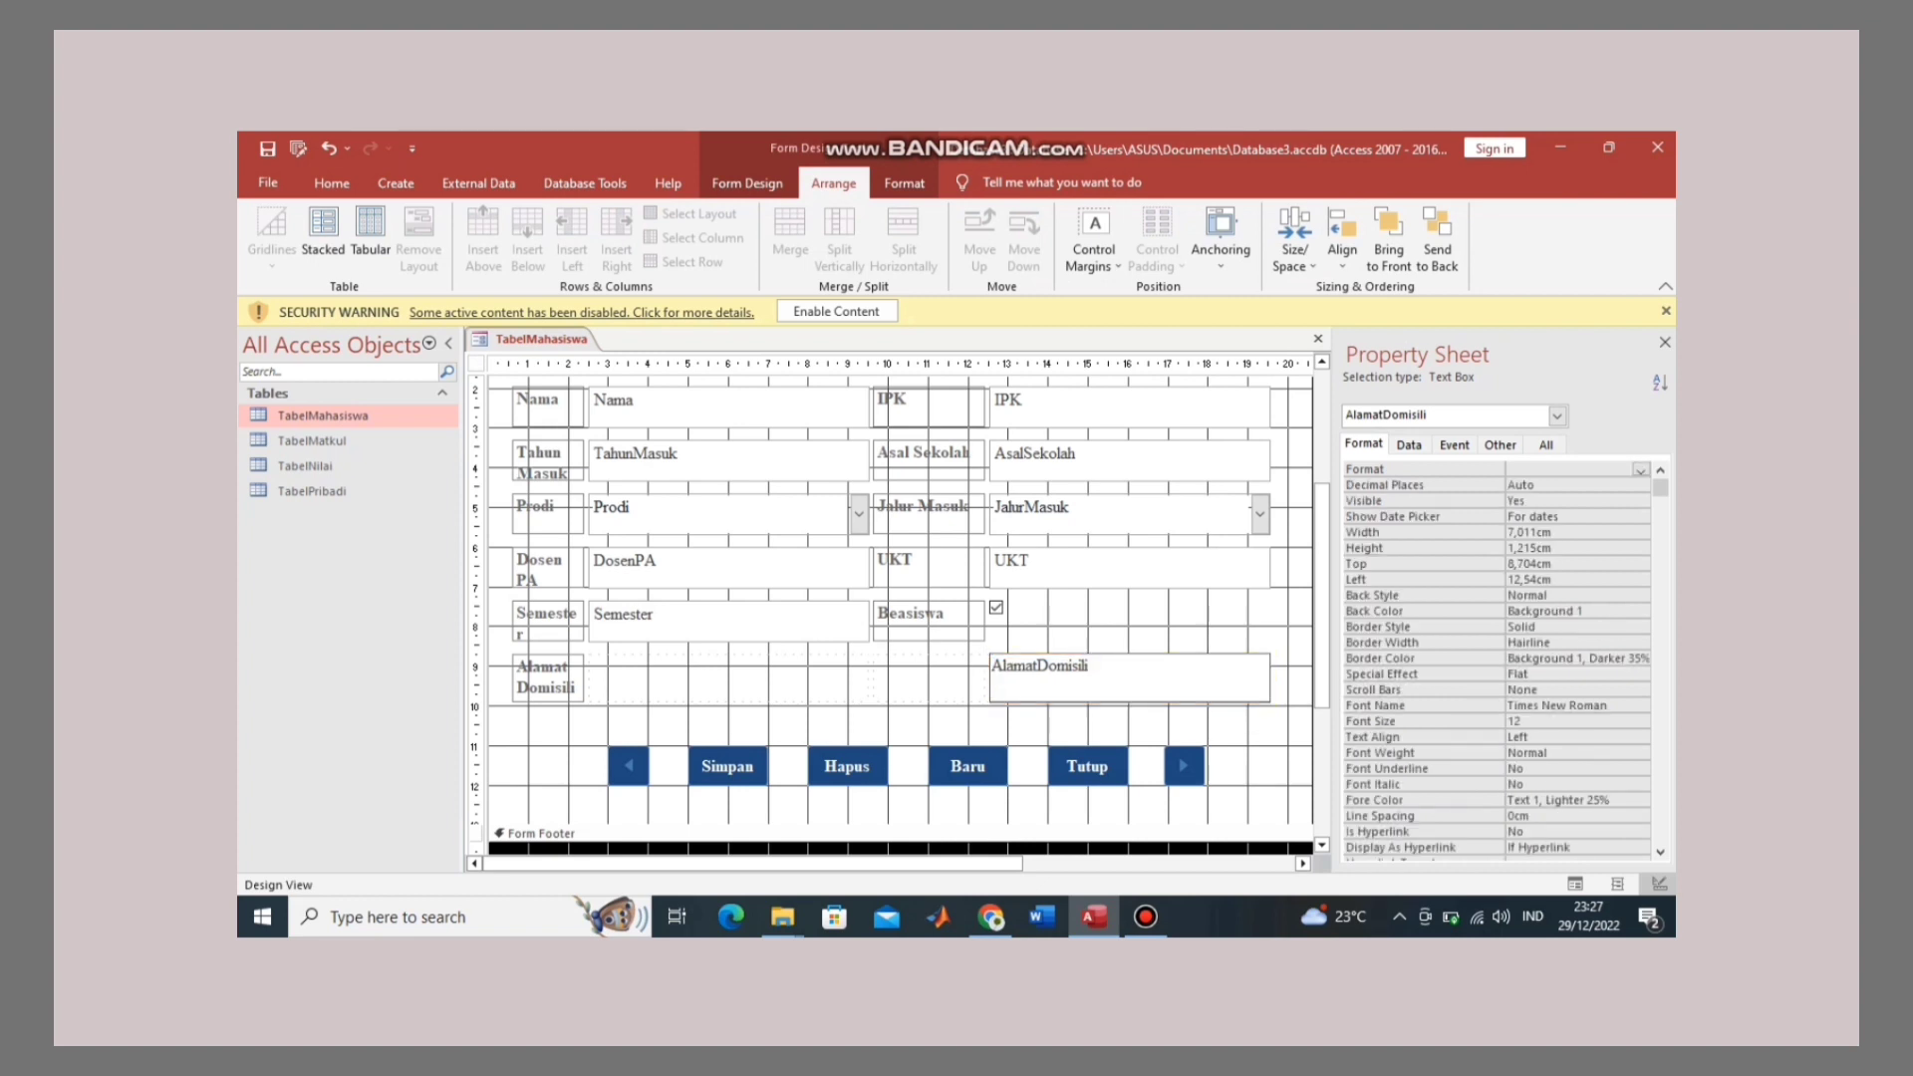
key(Escape)
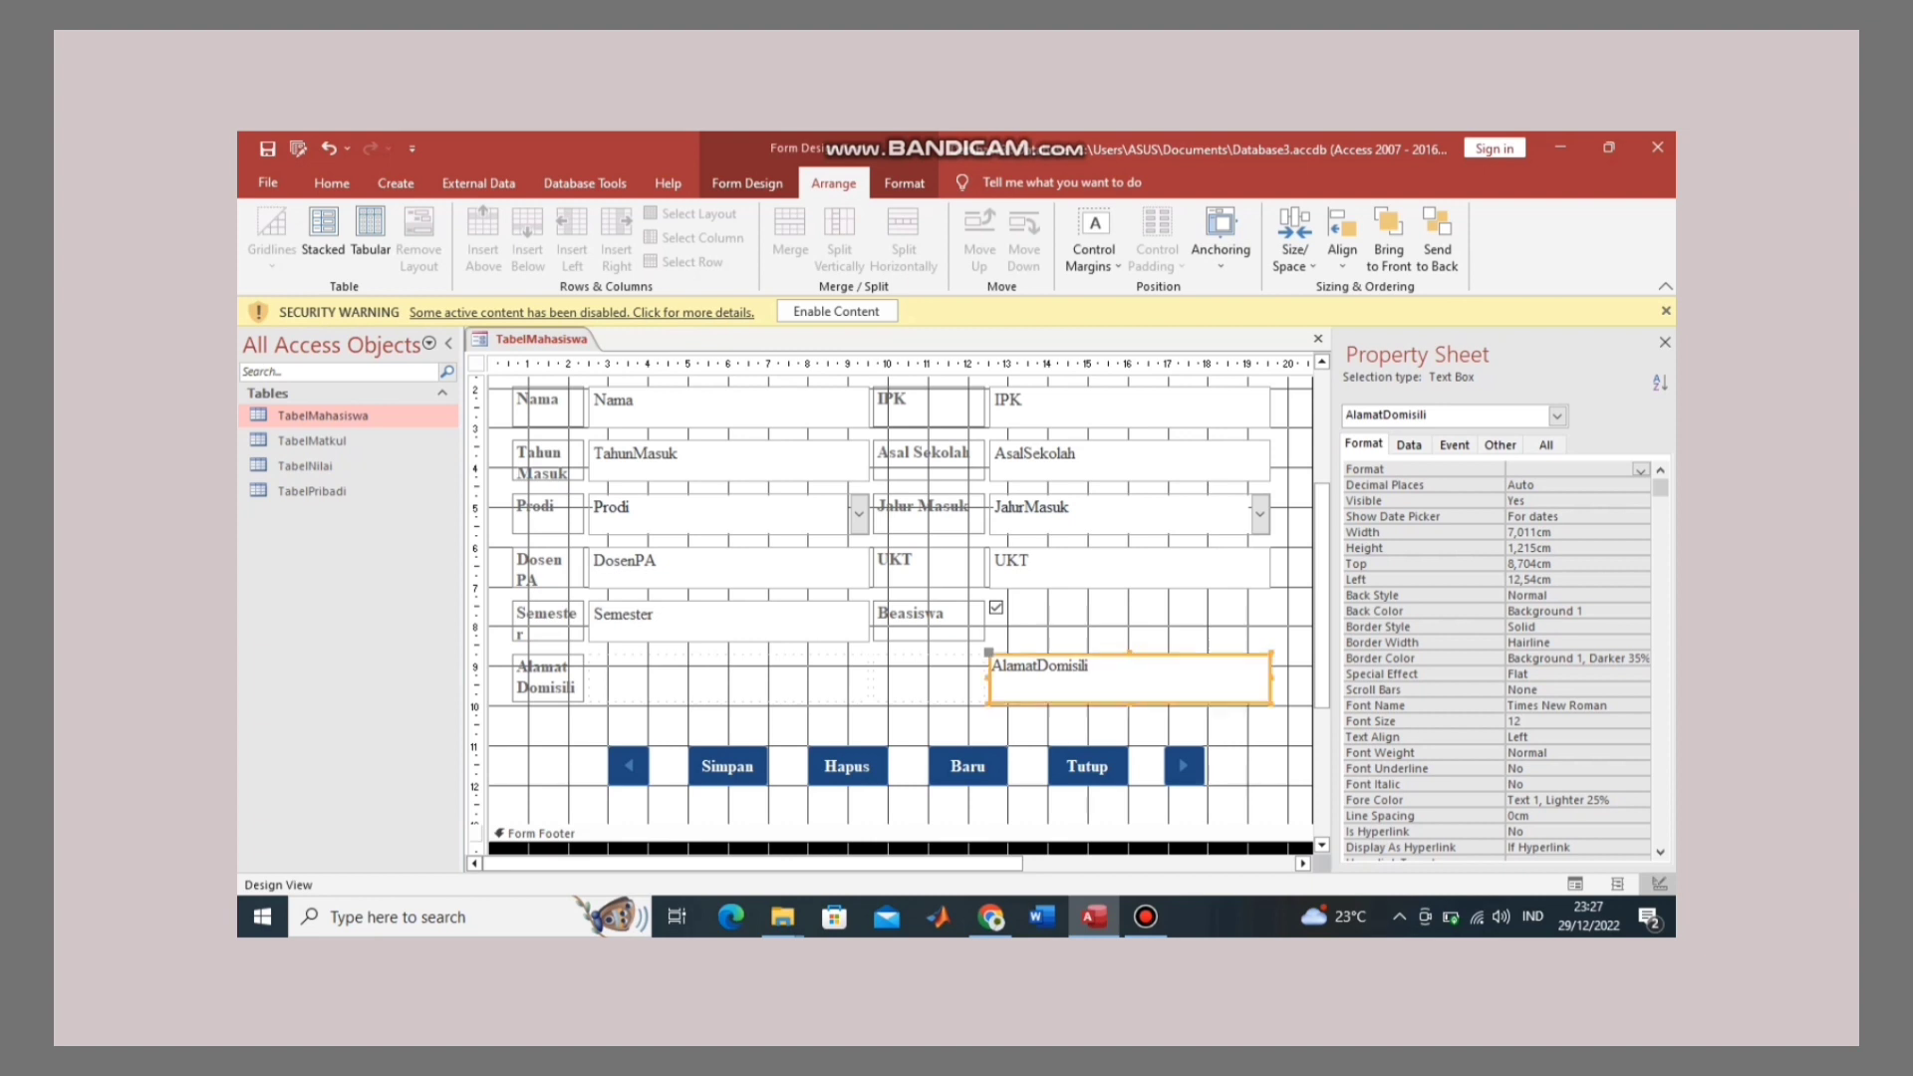
key(ctrl+z)
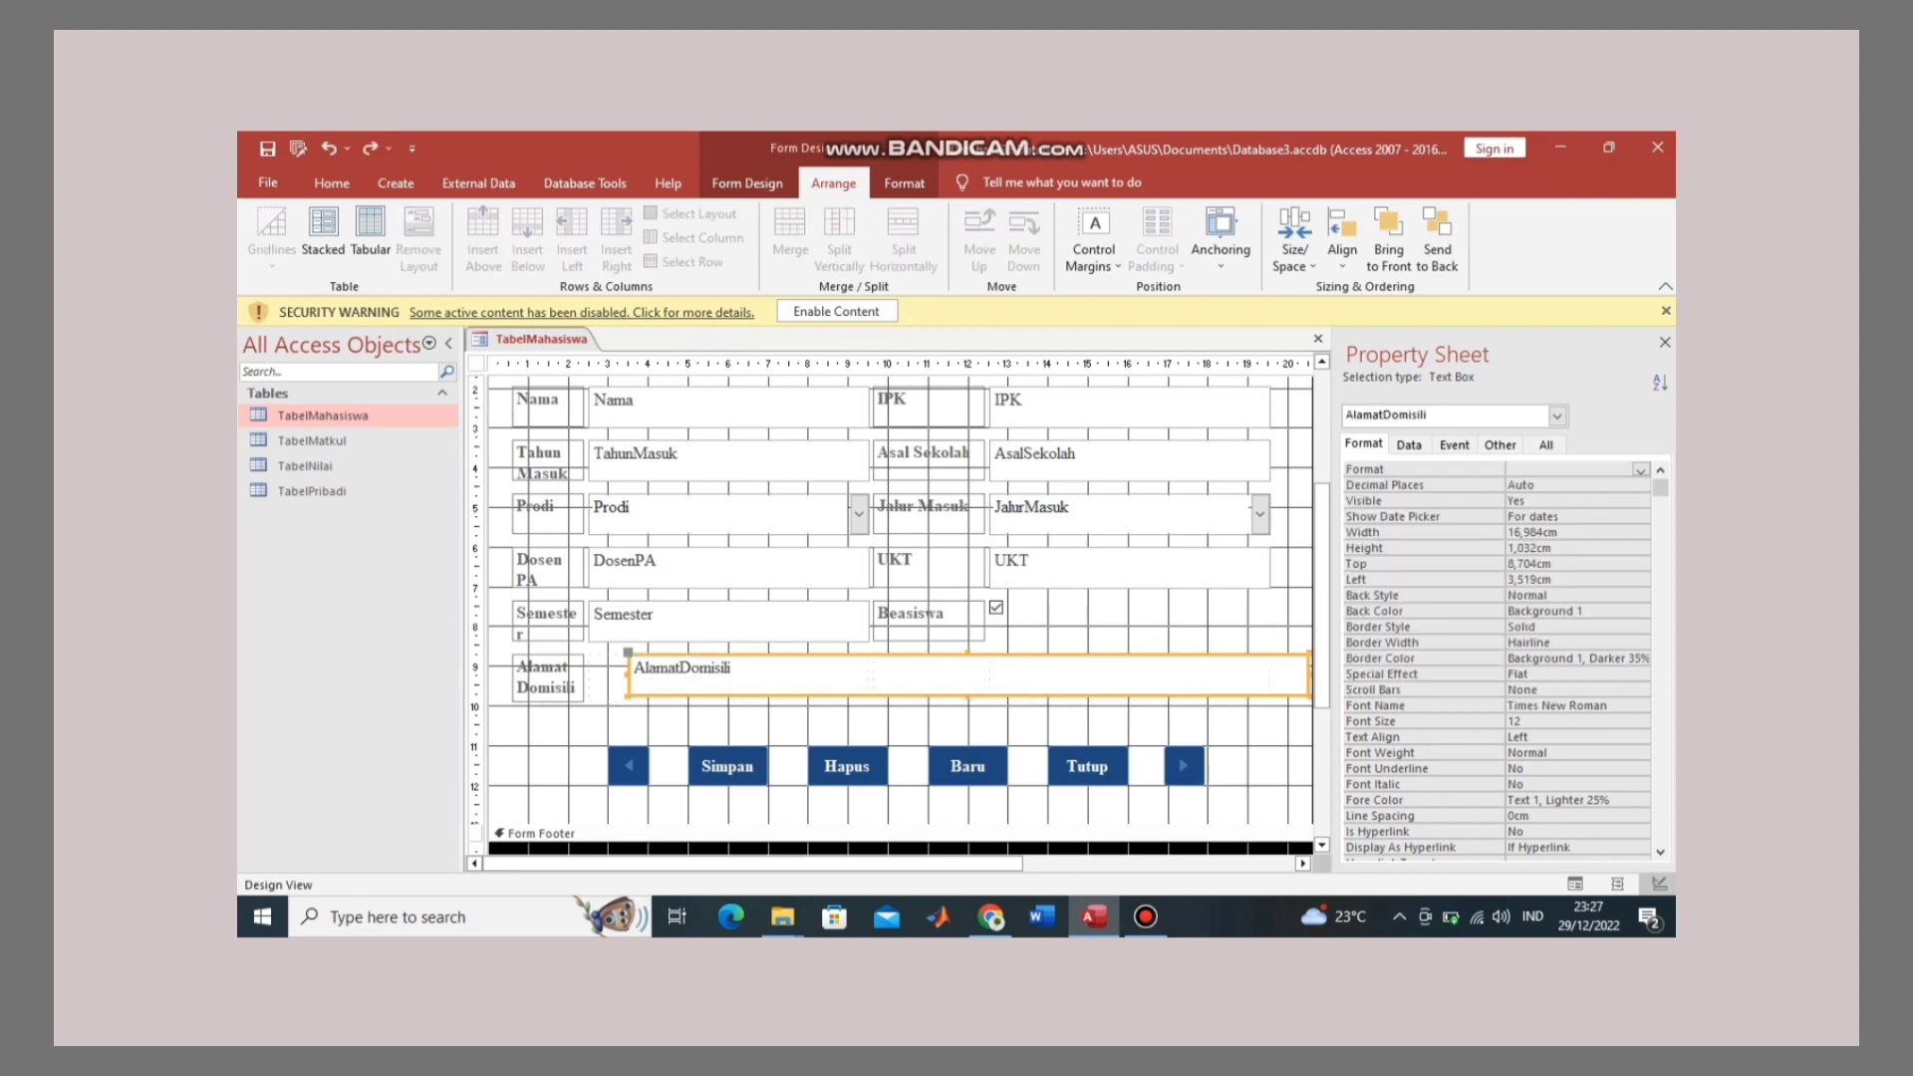
drag(1131, 677, 1085, 679)
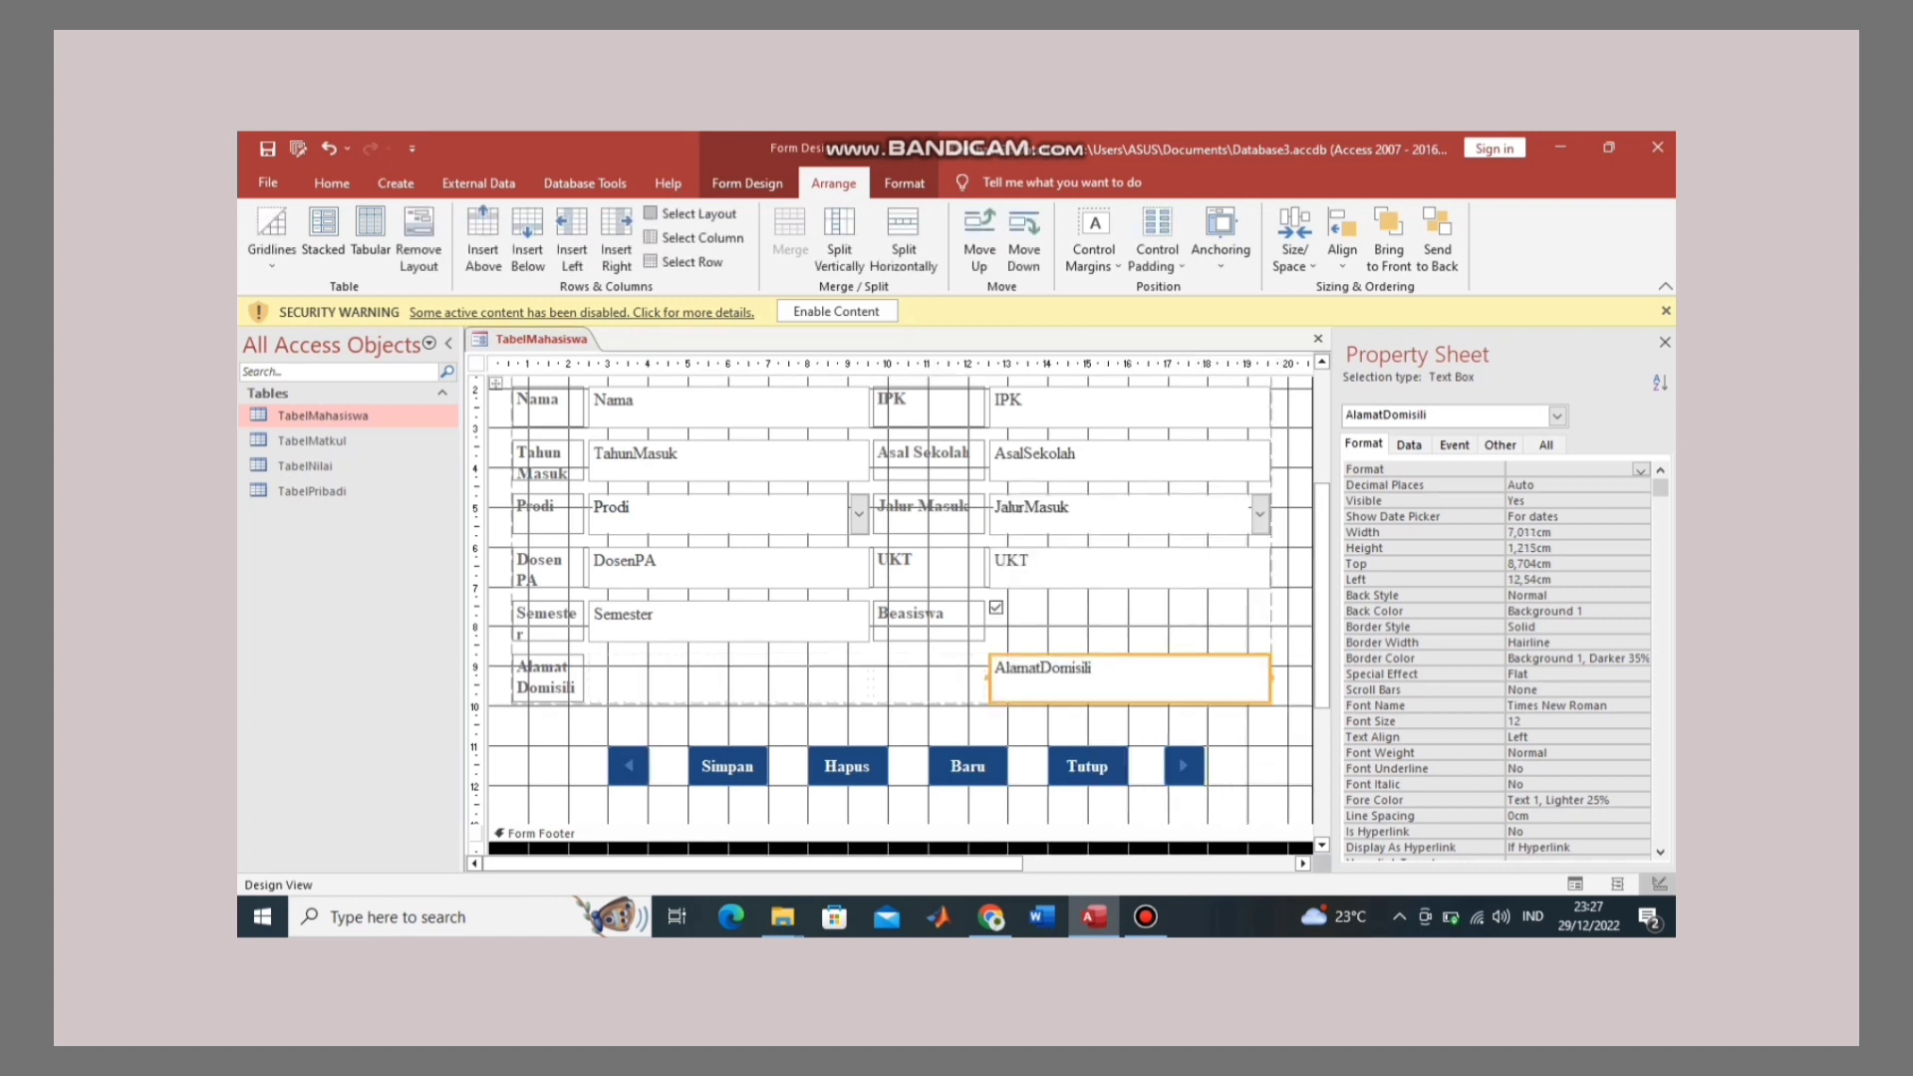
click(419, 249)
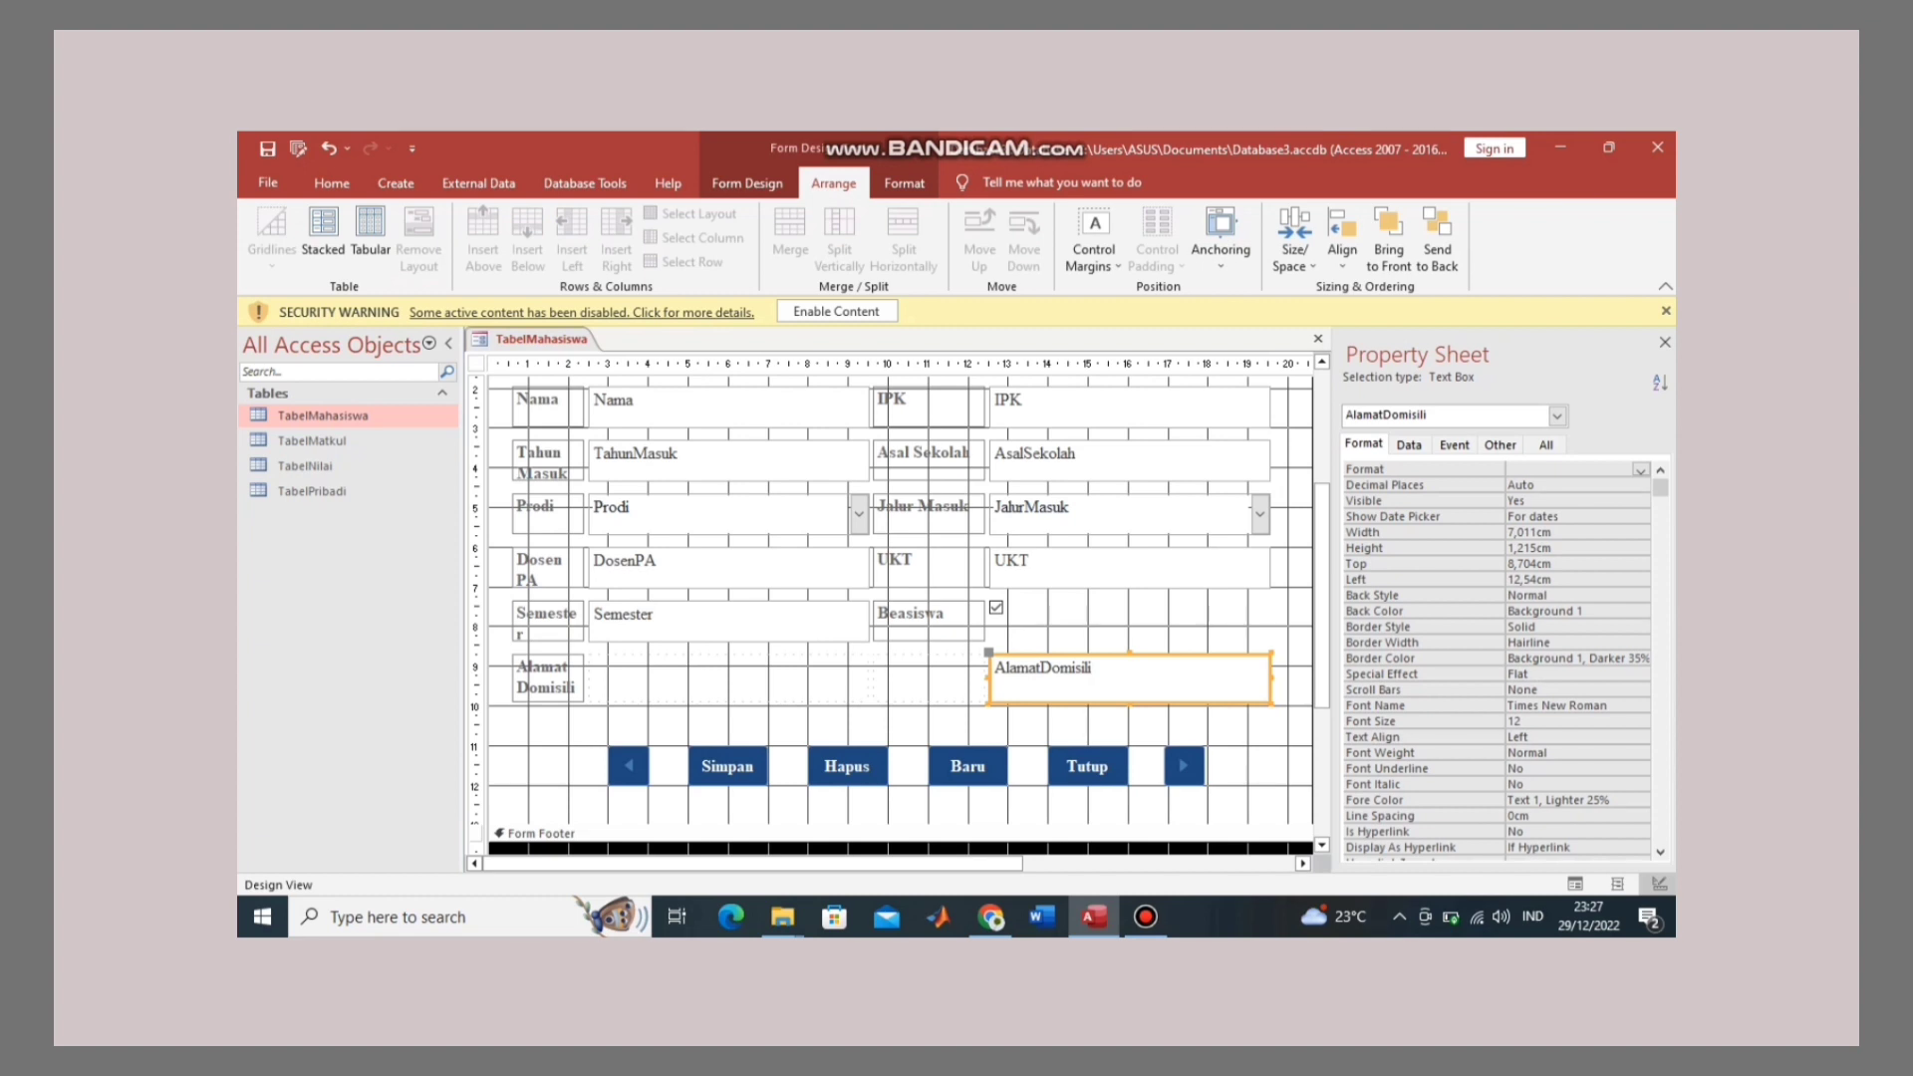
drag(989, 677, 589, 677)
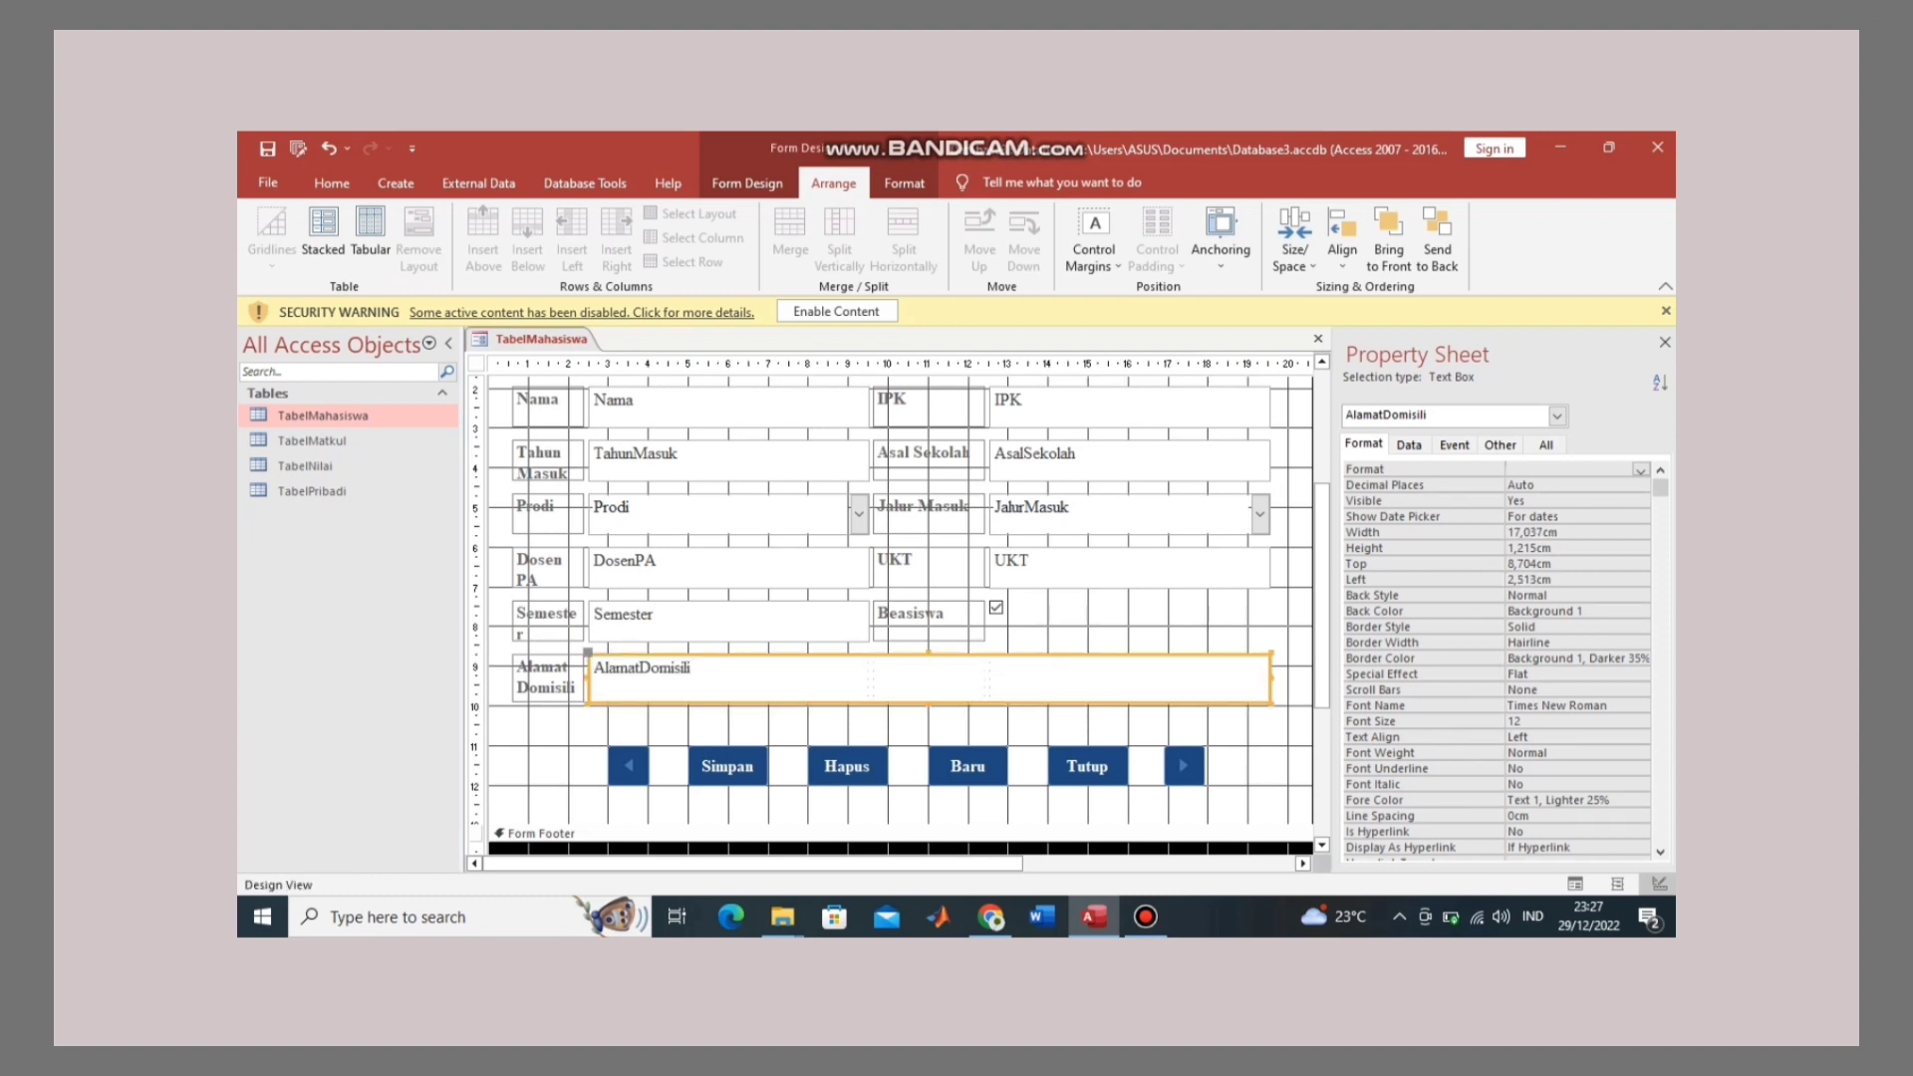
Step: Switch the student form to Form View
right_click(548, 339)
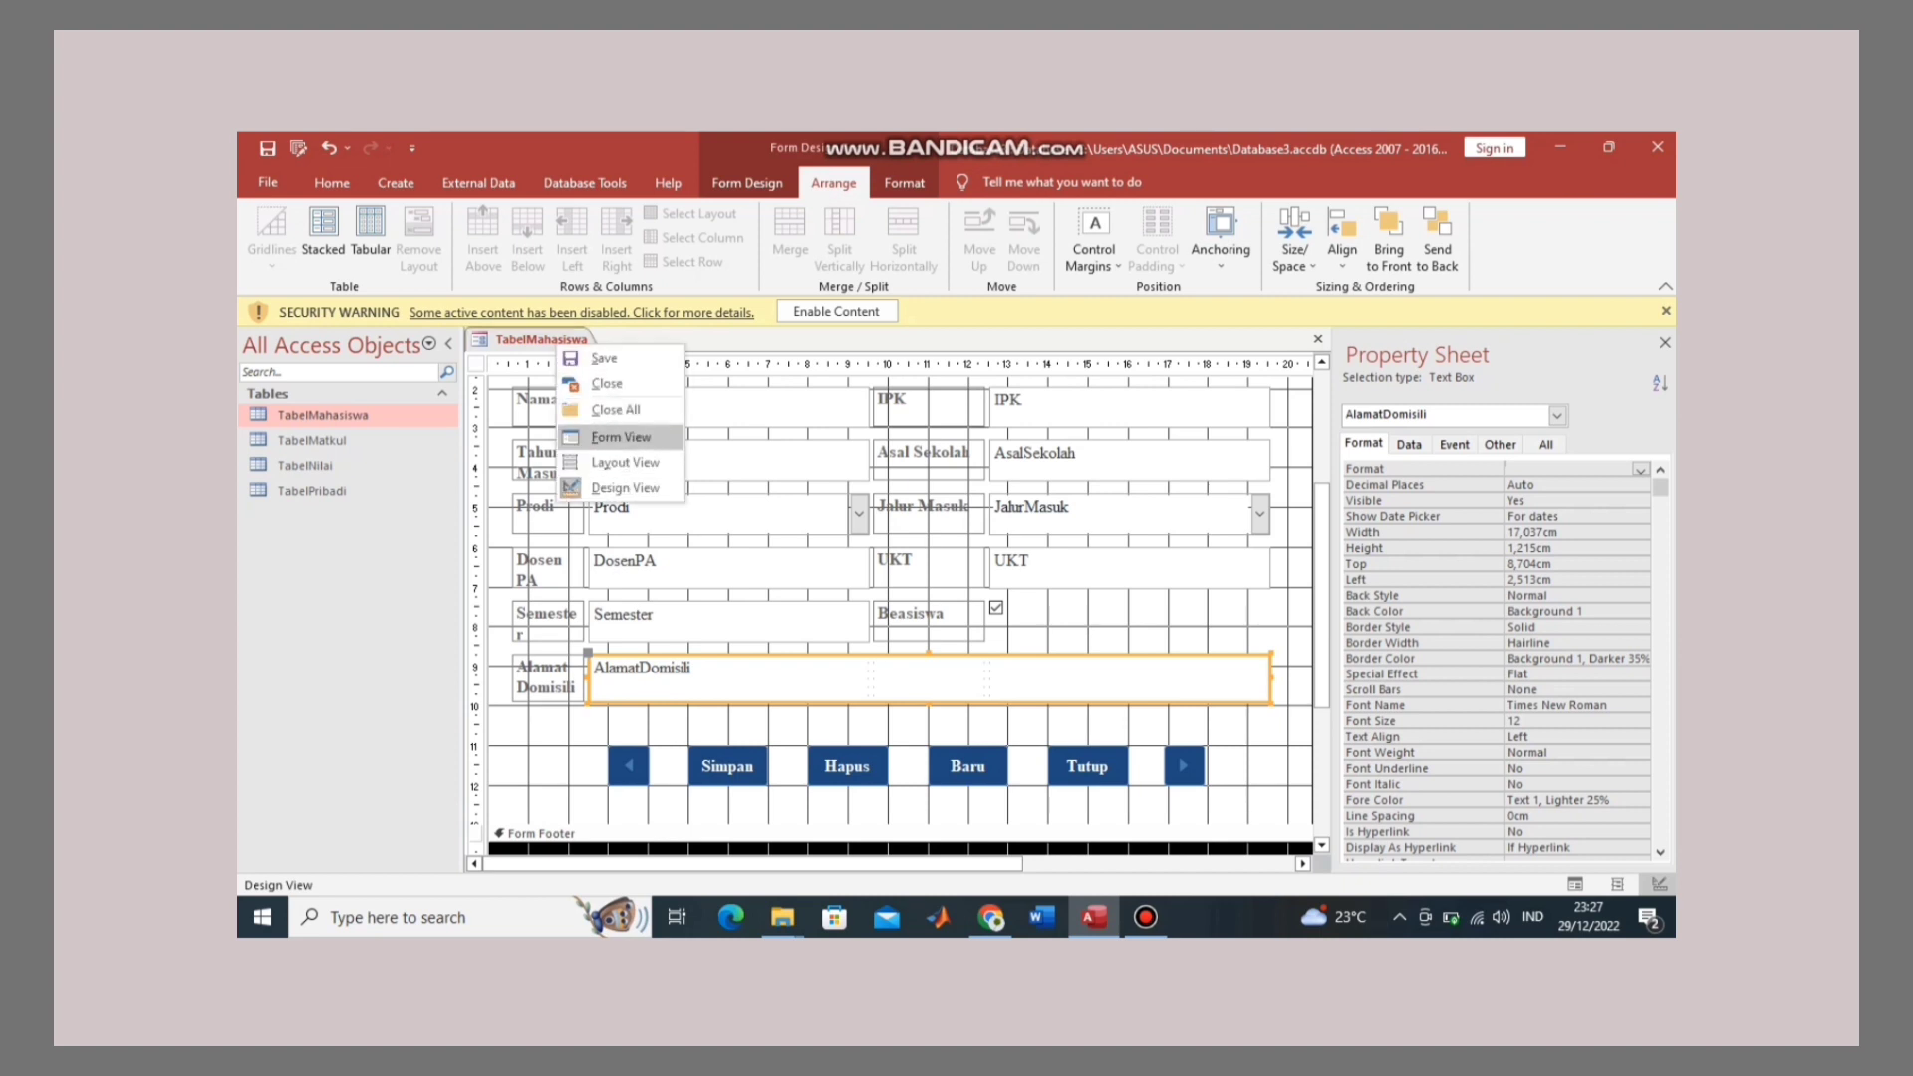
click(617, 439)
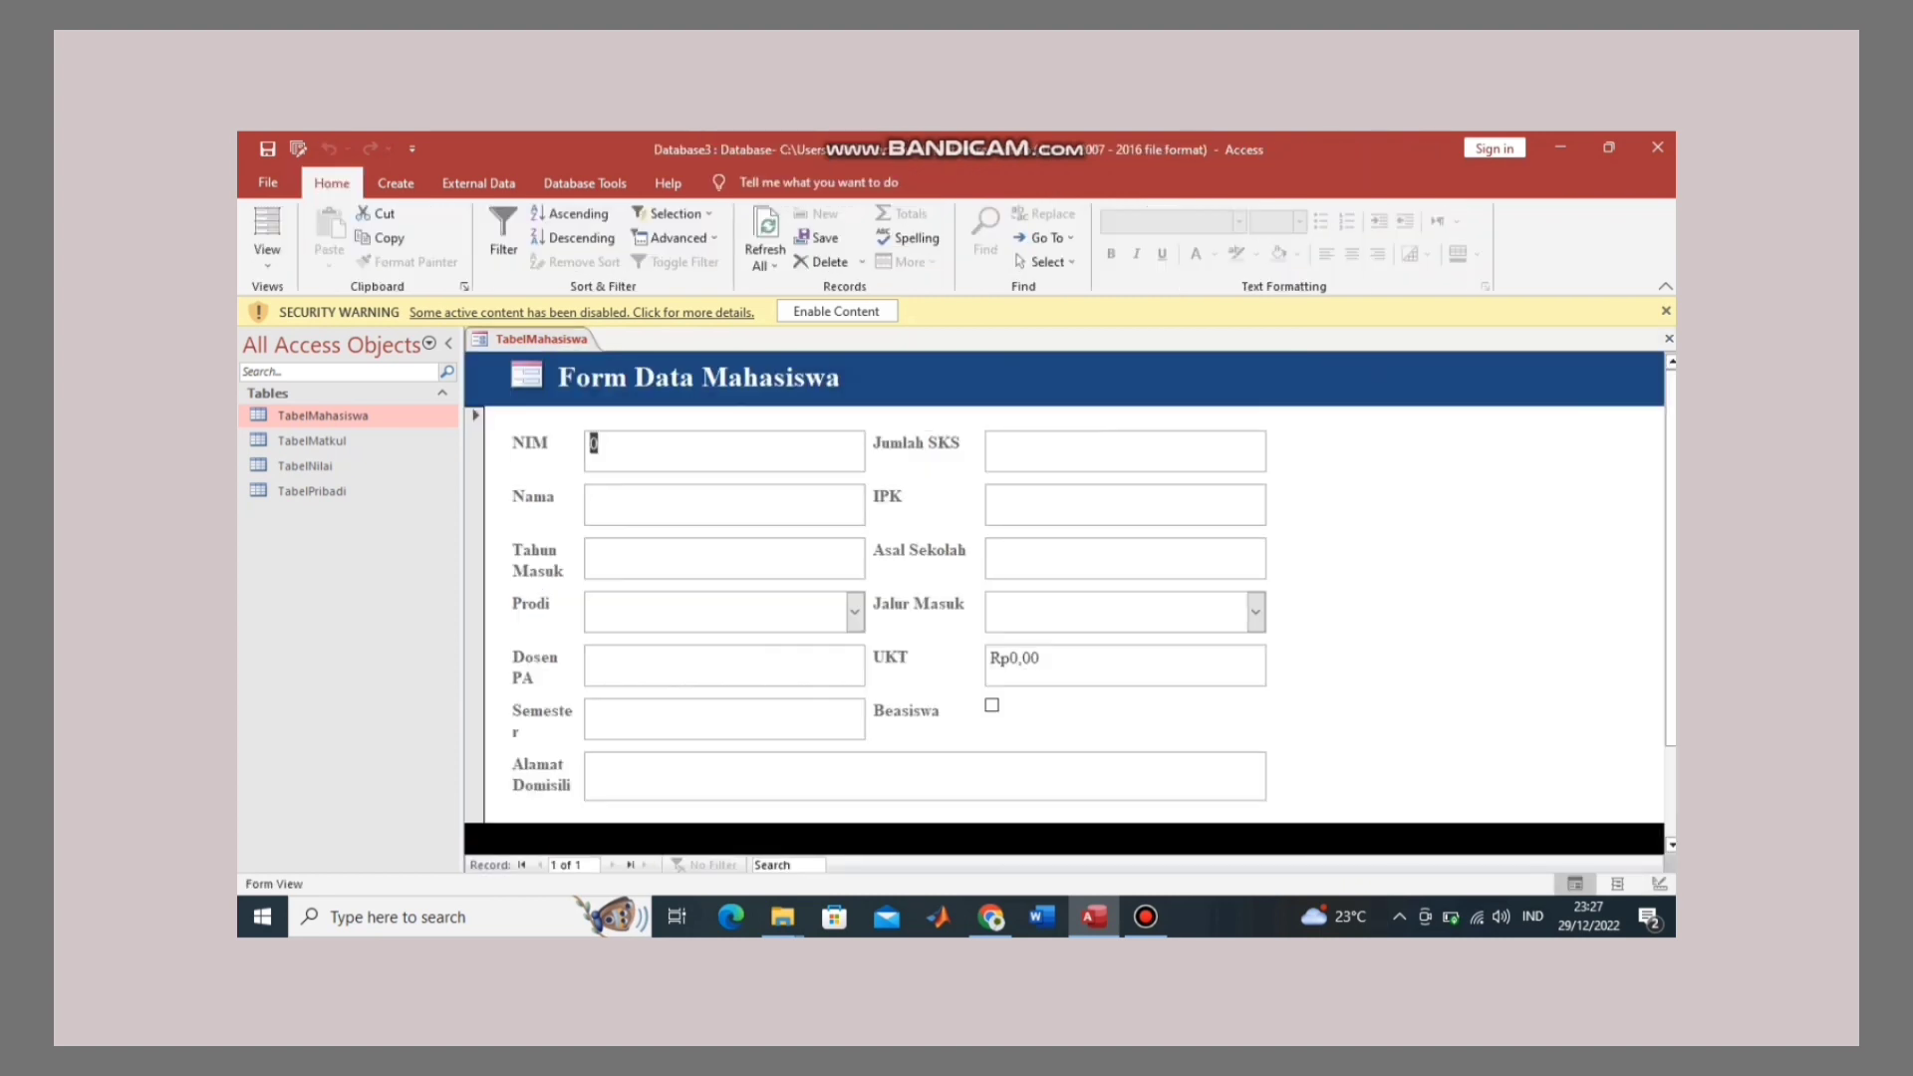
scroll(1064, 614, down, 2)
scroll(1064, 614, up, 2)
Step: Save the form as 'FormMahasiswa', replacing the Tabel prefix with Form
right_click(566, 338)
click(615, 350)
click(855, 406)
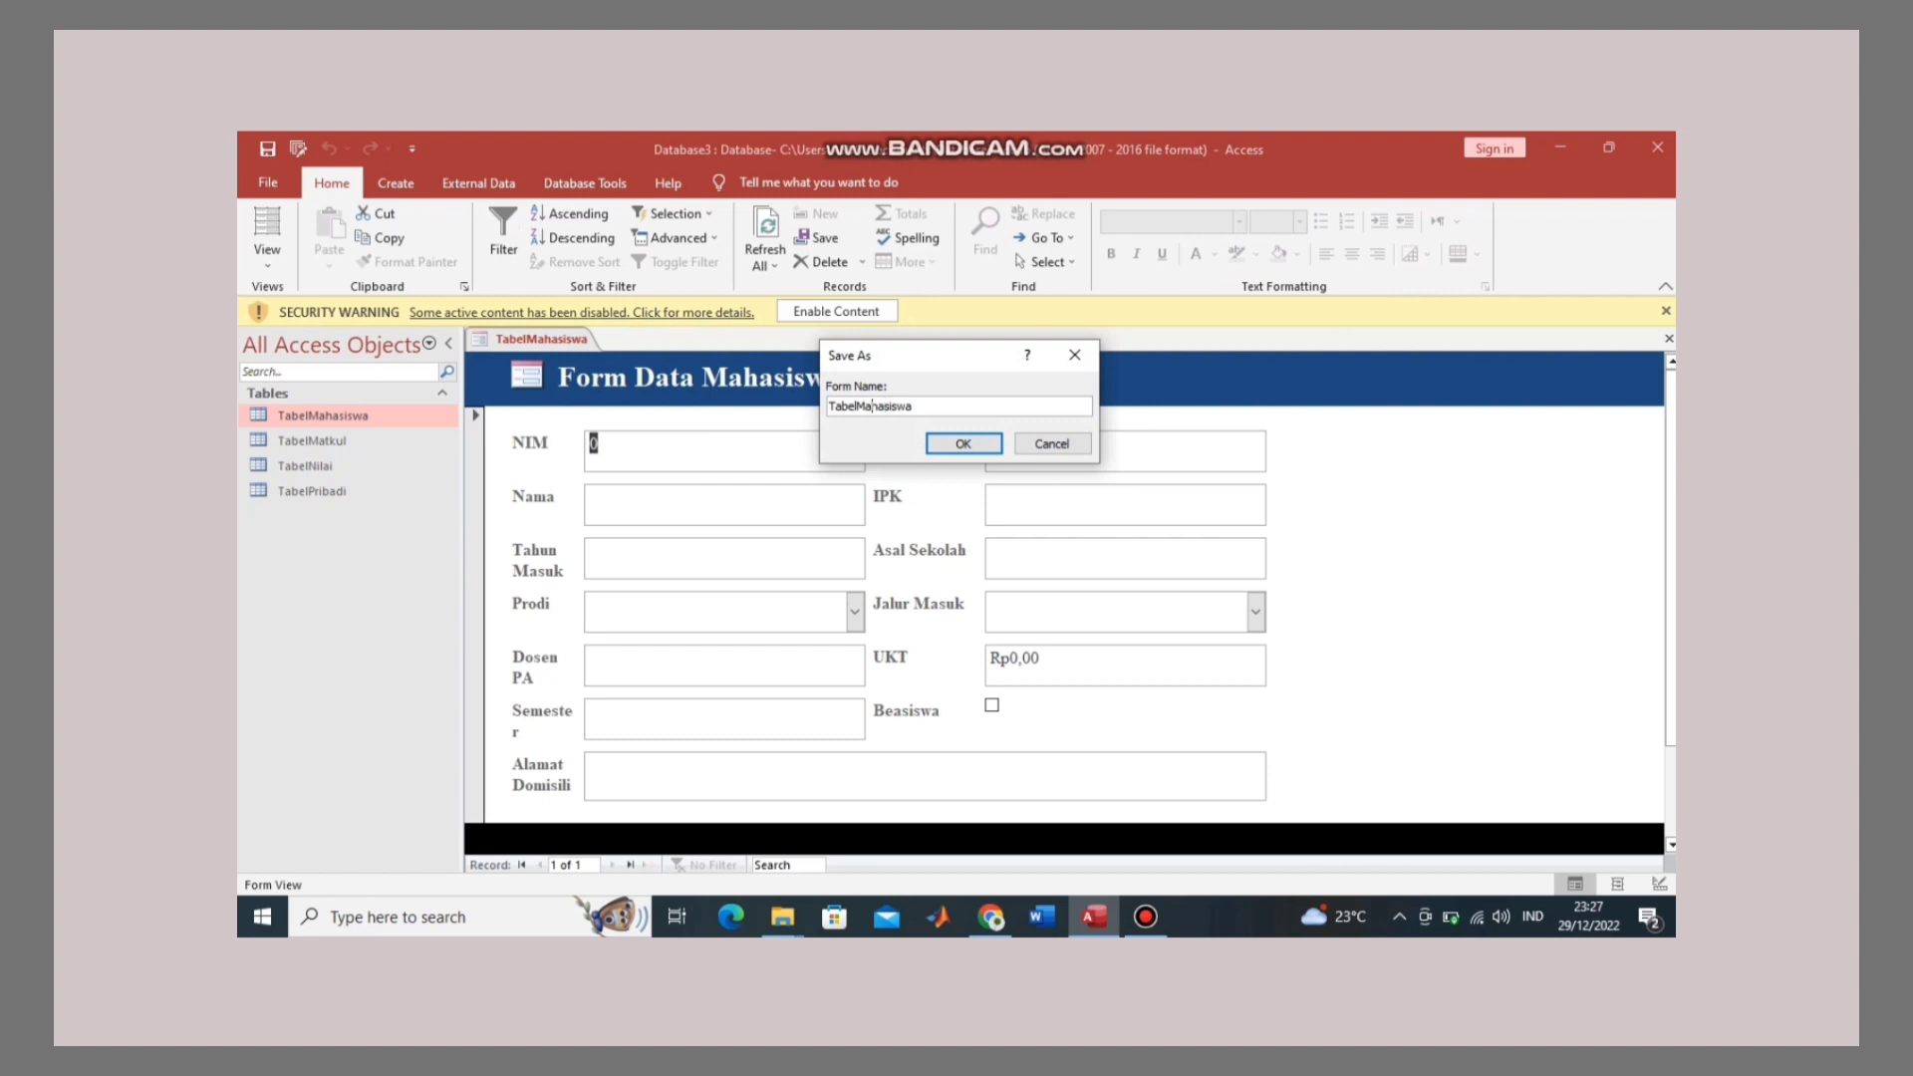
click(853, 406)
key(BackSpace)
key(BackSpace)
key(BackSpace)
key(BackSpace)
key(BackSpace)
text(Form)
click(962, 444)
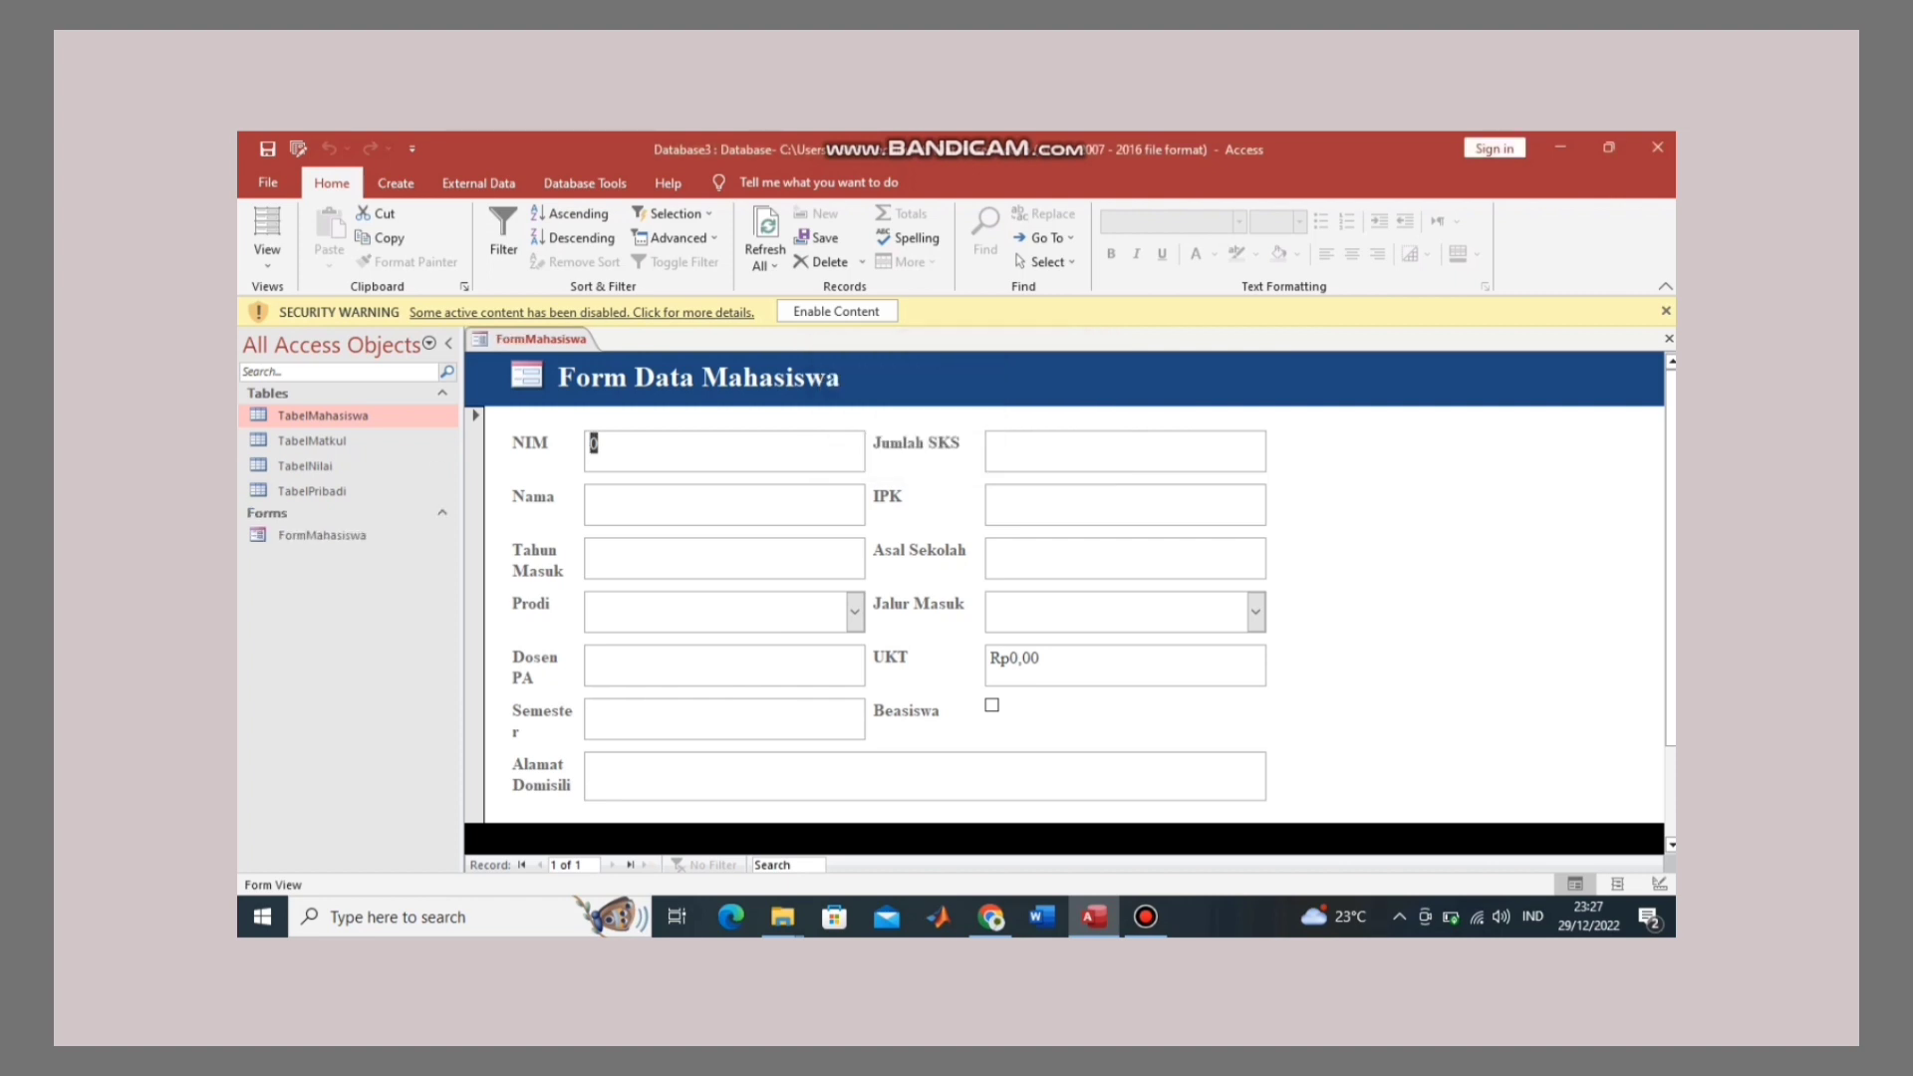
Step: Enter the student ID, Jumlah SKS 104, the student's name, IPK 3.9, Tahun Masuk 2020 and Asal Sekolah 'SMAN 1 Sarolangun'
scroll(1066, 598, down, 2)
scroll(1066, 598, up, 2)
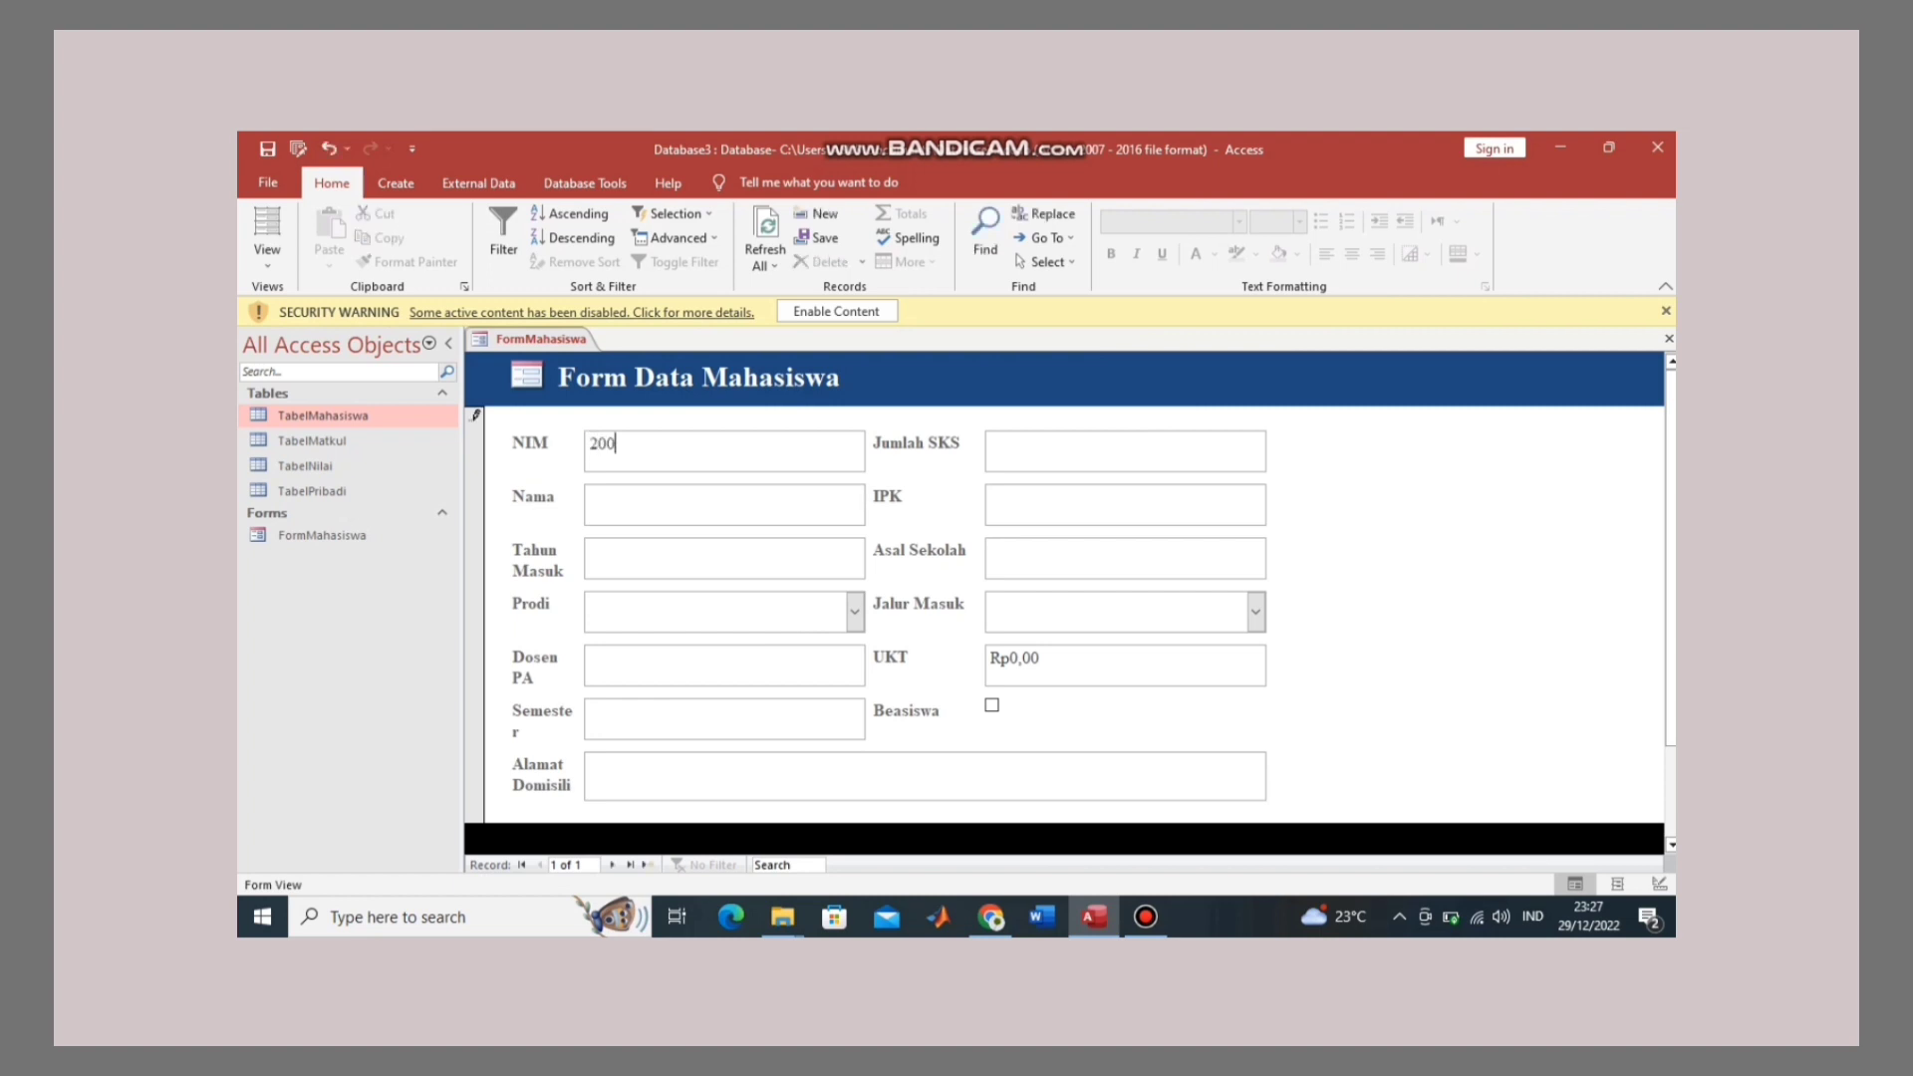
click(996, 450)
text(1)
text(04)
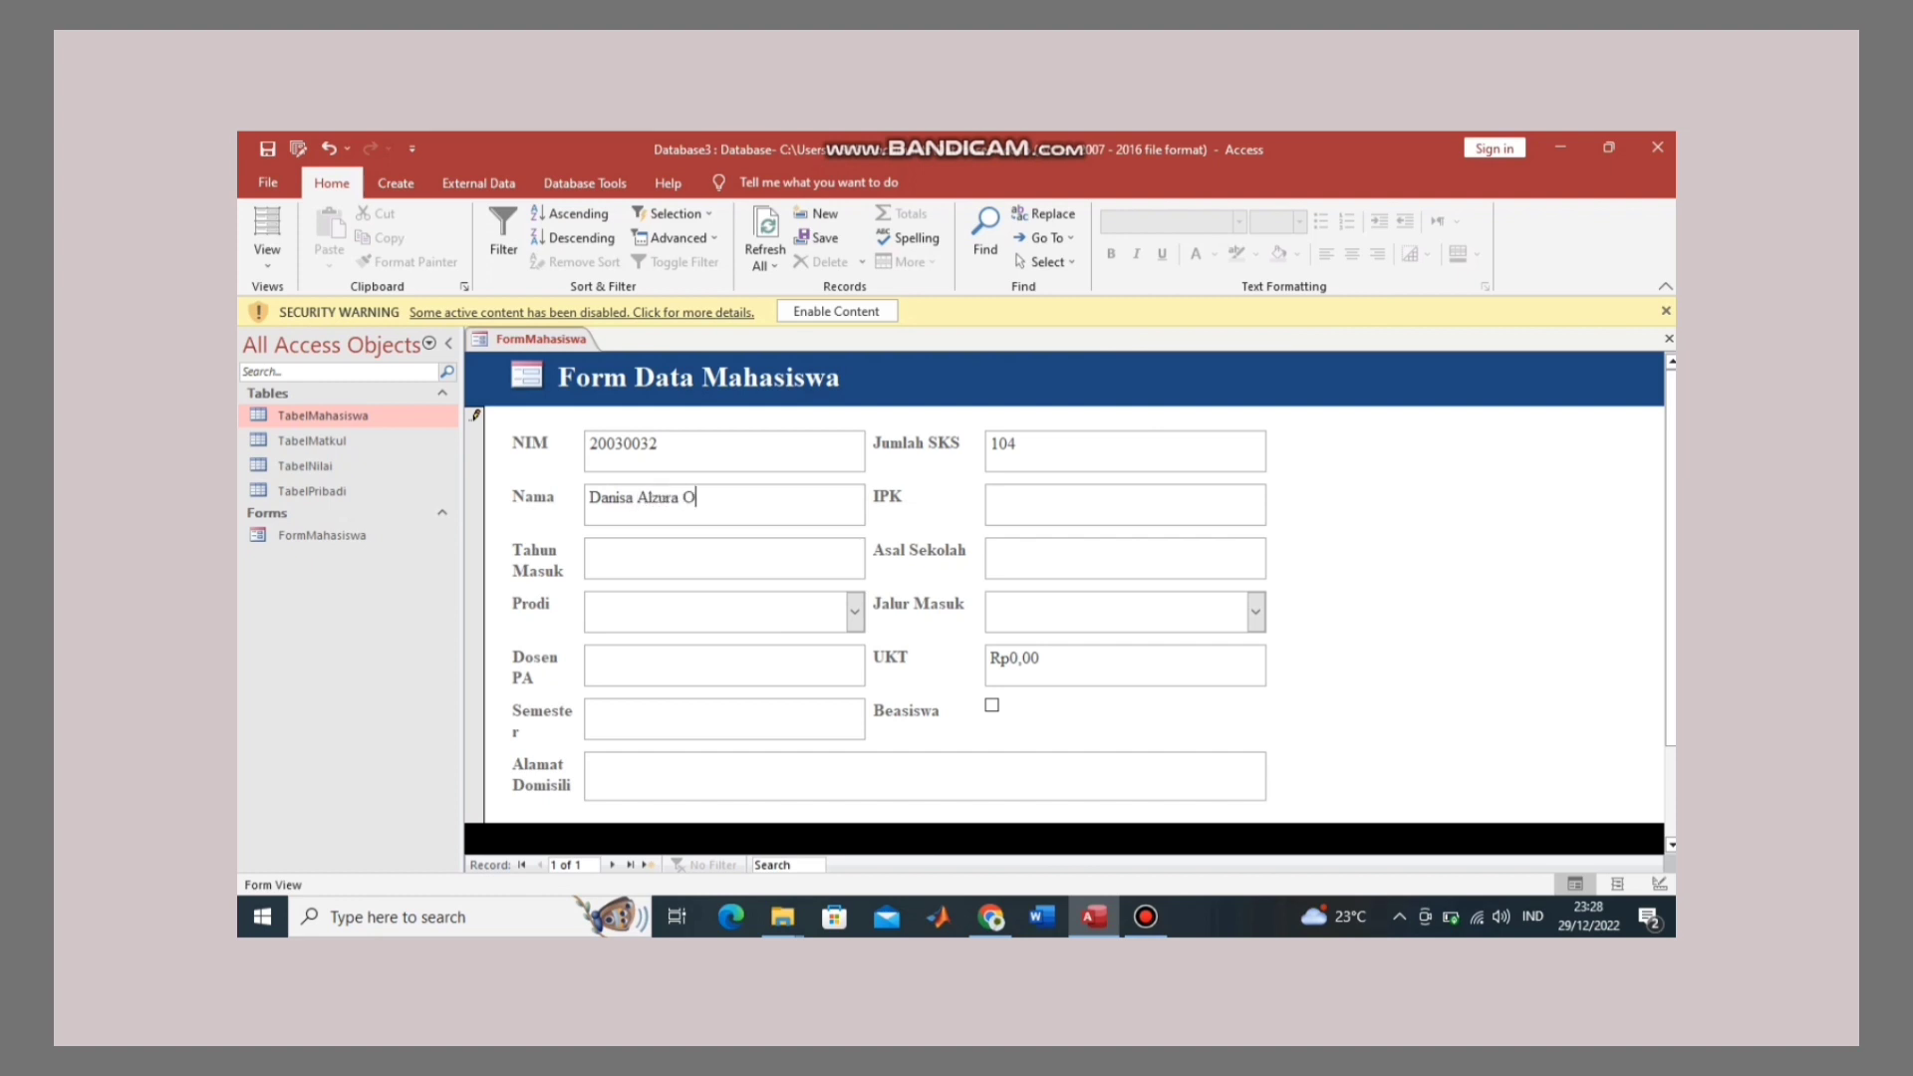
text(3)
text(.90)
key(Tab)
text(2020)
text(SMAN)
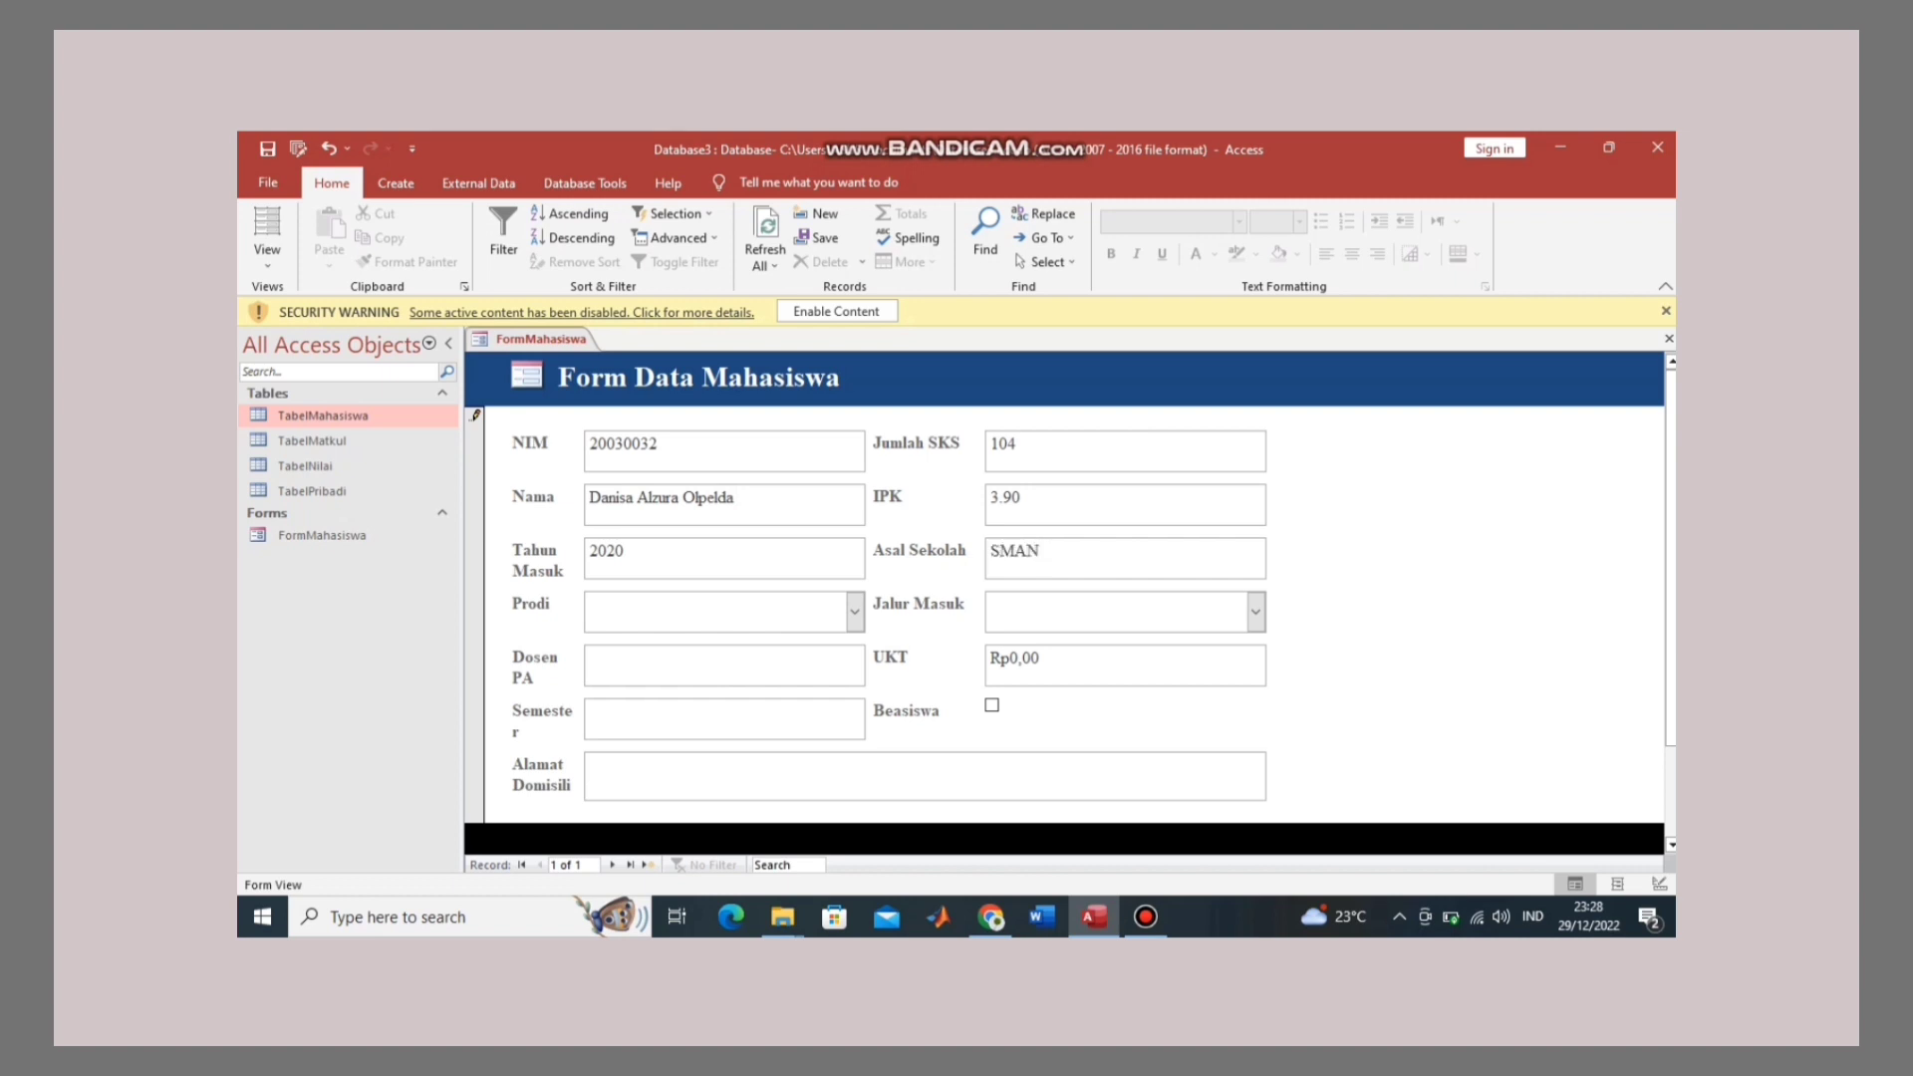
text( 1)
key(BackSpace)
text(1 Sarolangun)
Step: Choose Prodi Matematika NK and Jalur Masuk SBMPTN, then enter the advisor's name in Dosen PA
click(855, 611)
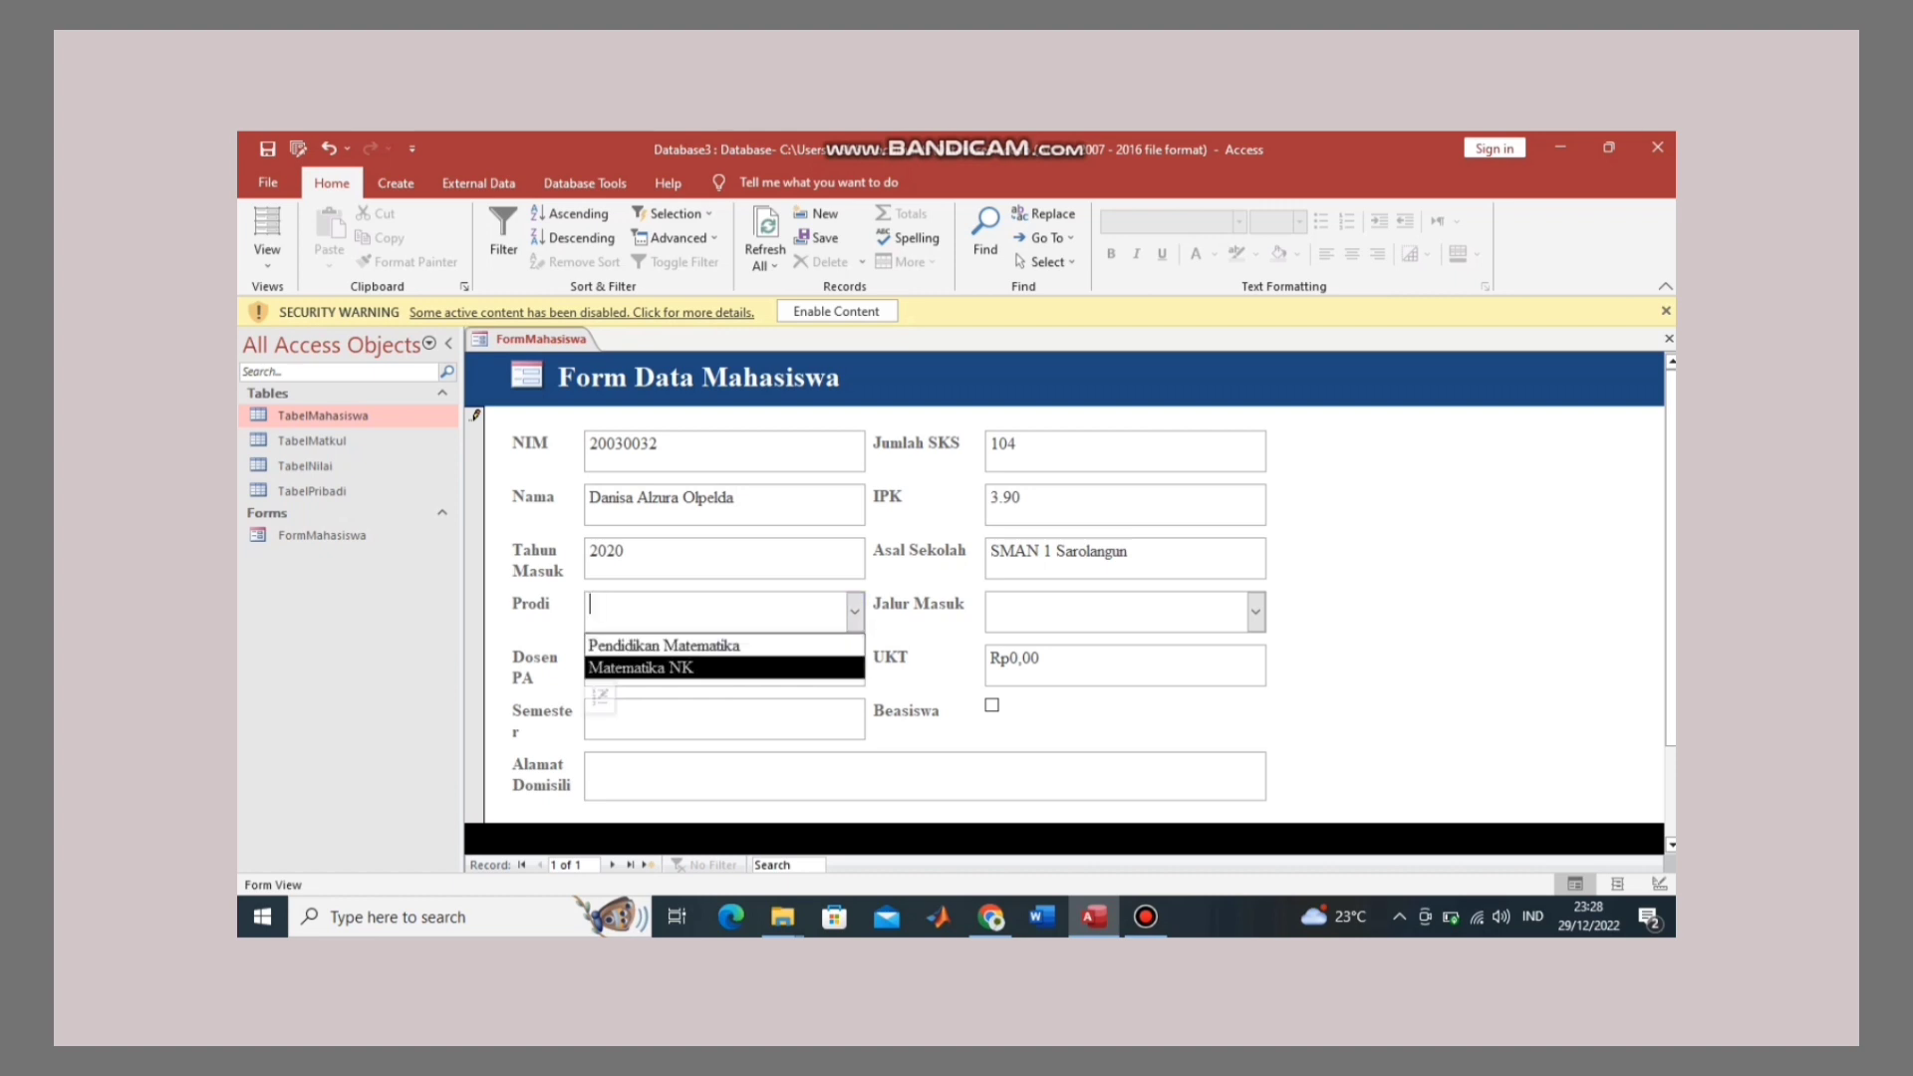
key(Return)
key(Tab)
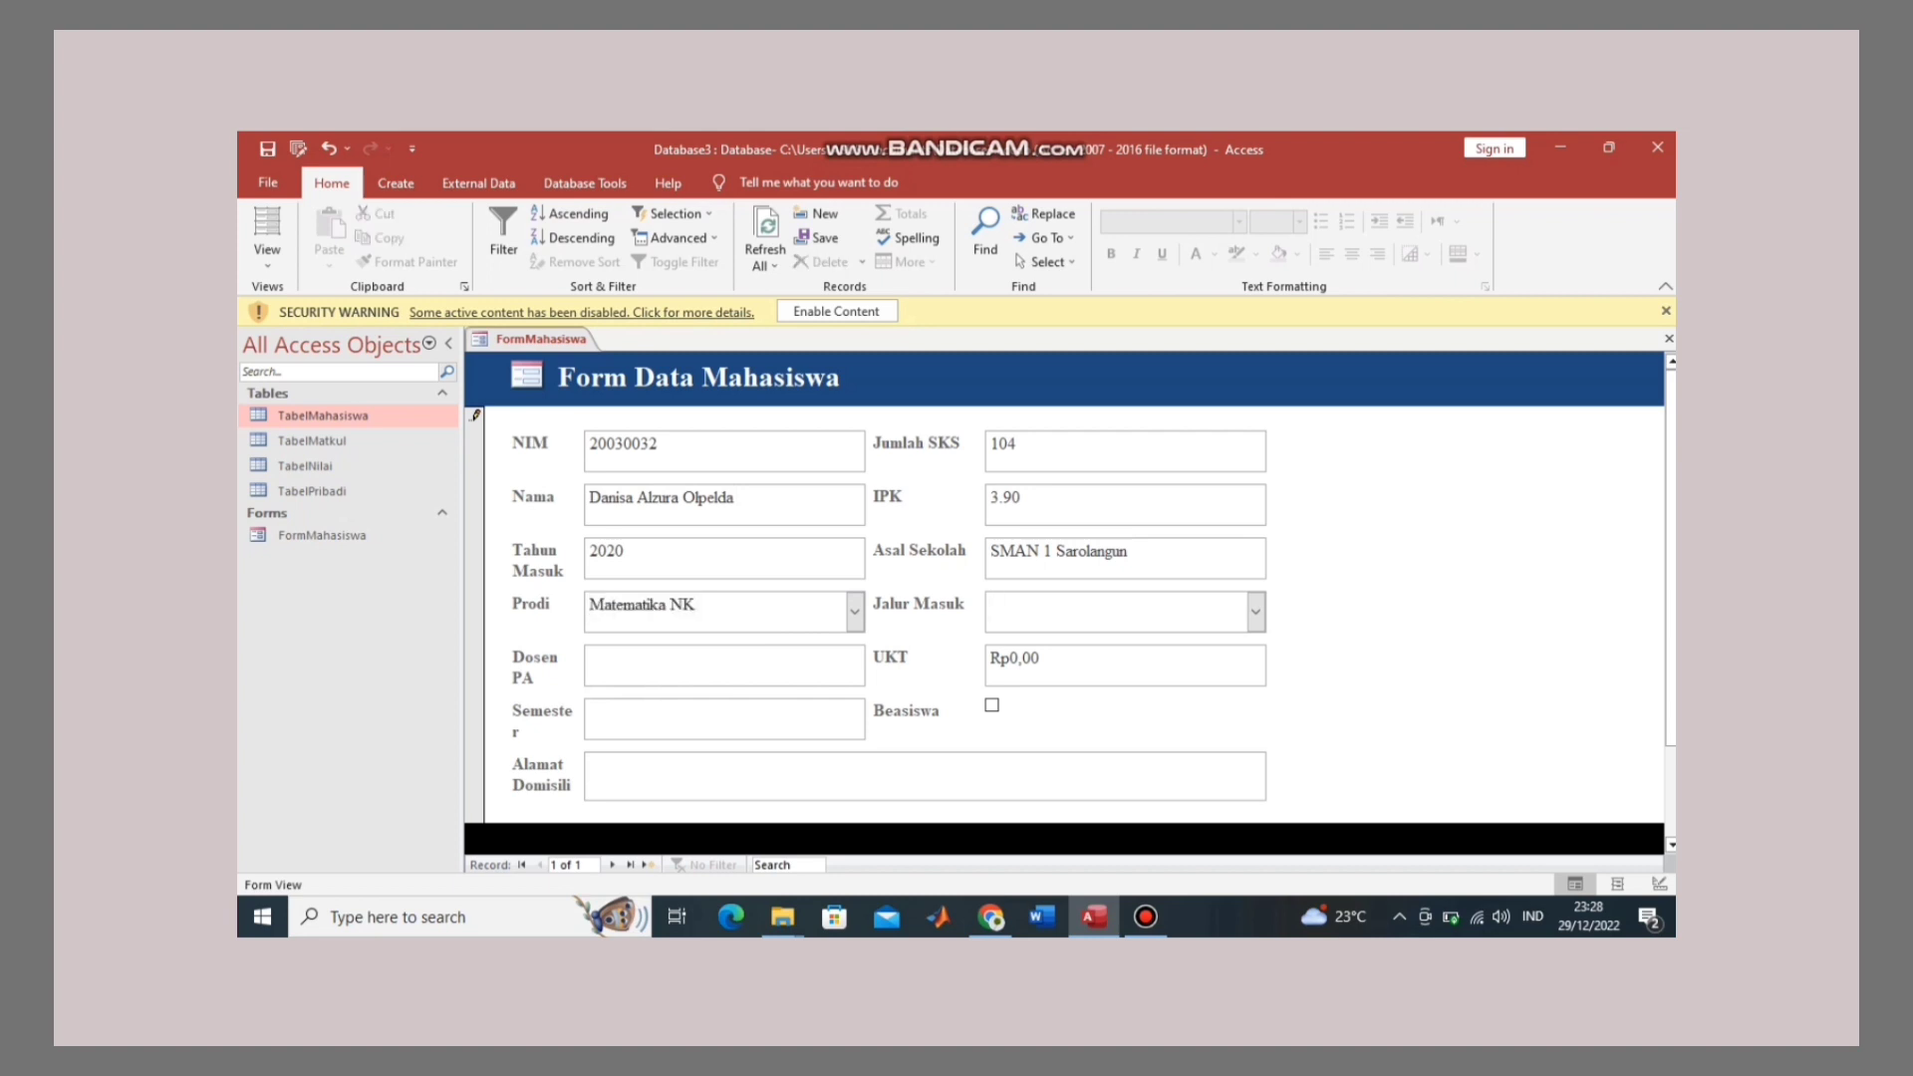
key(alt+Down)
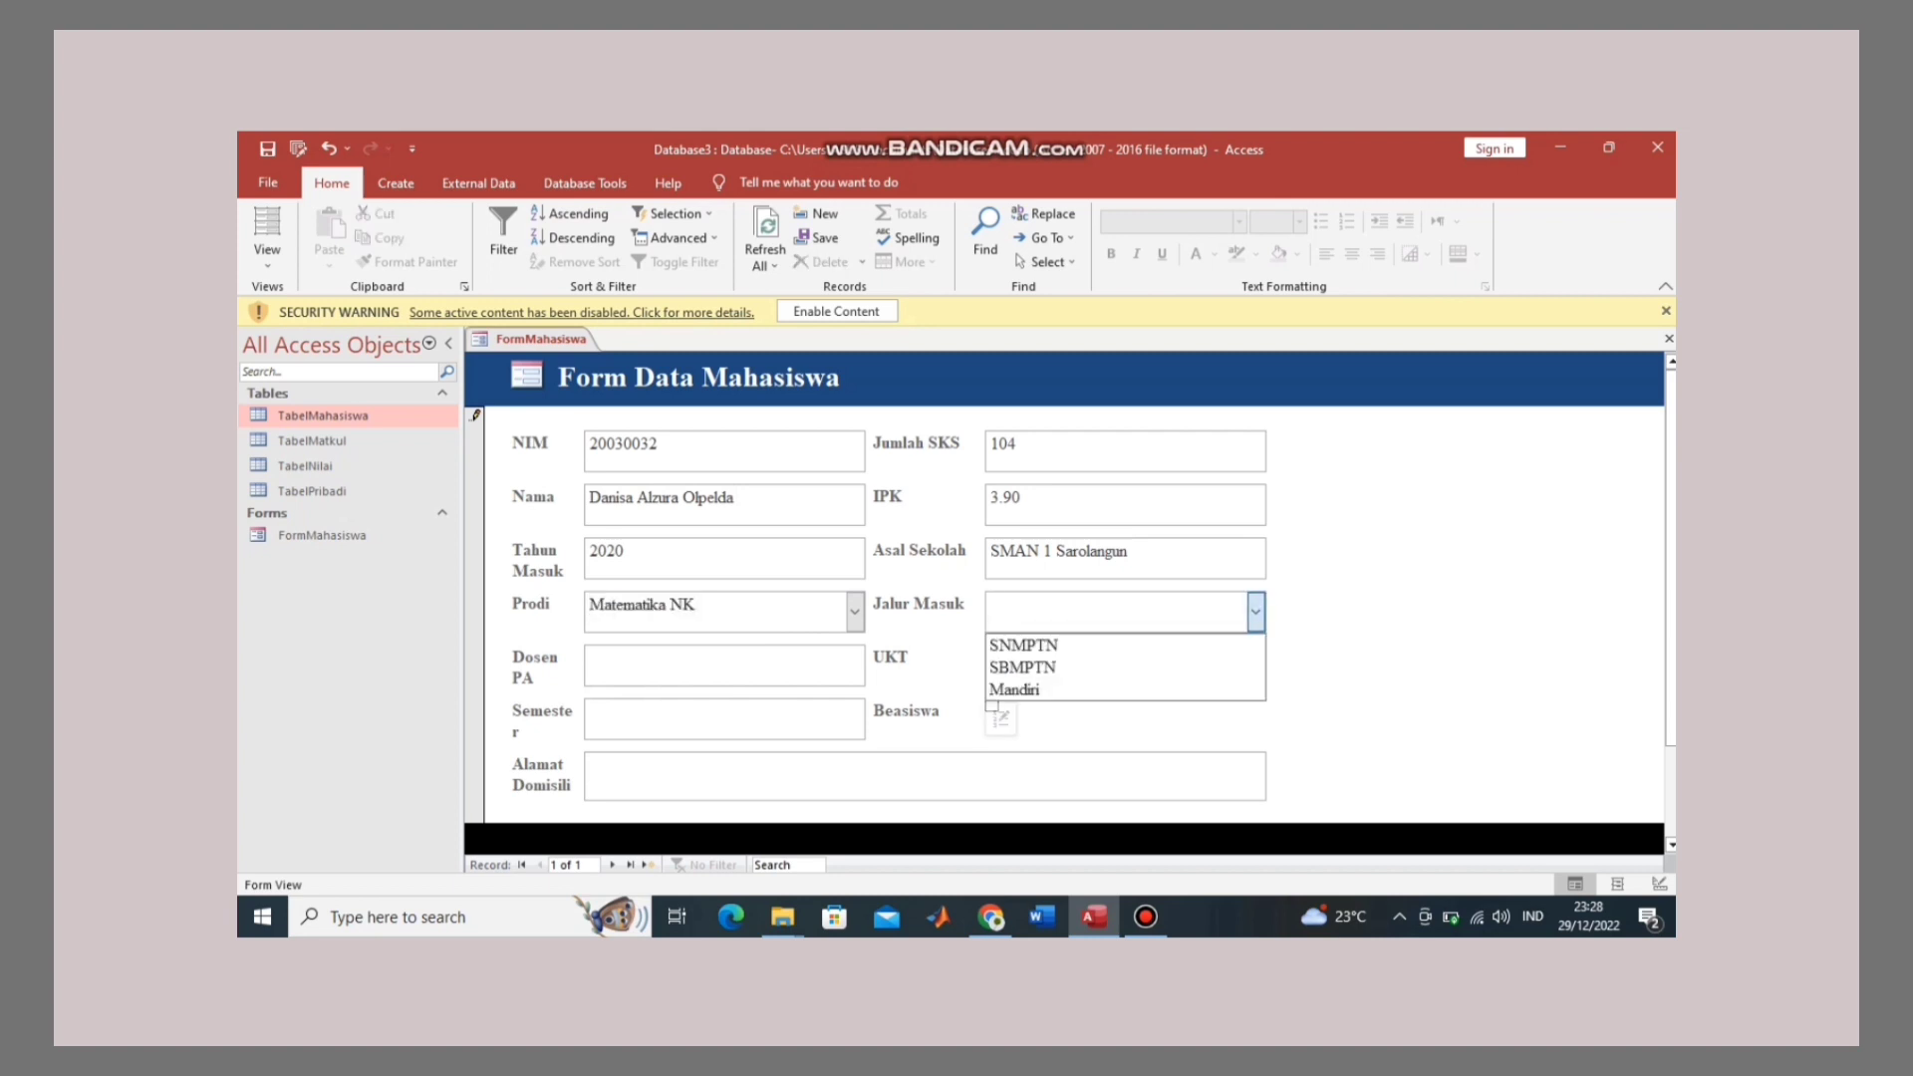
key(Down)
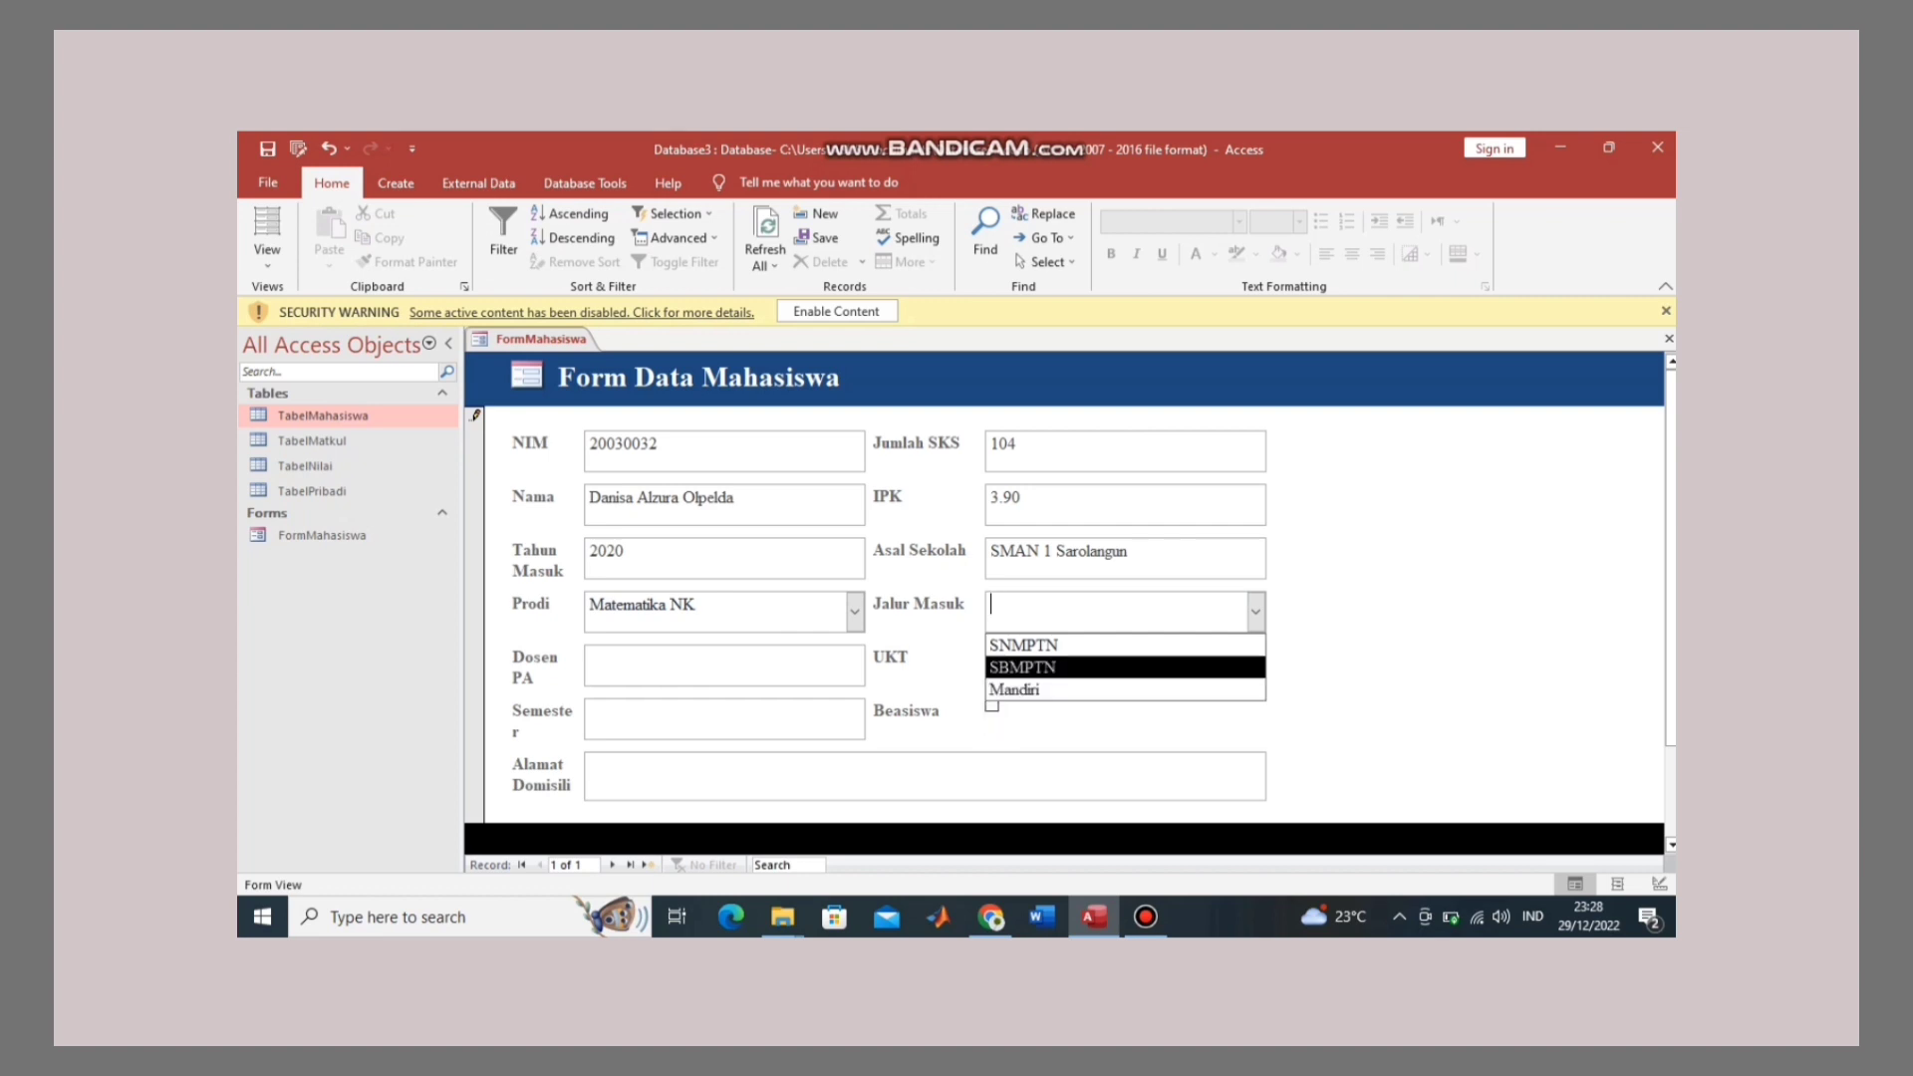
key(Return)
key(Tab)
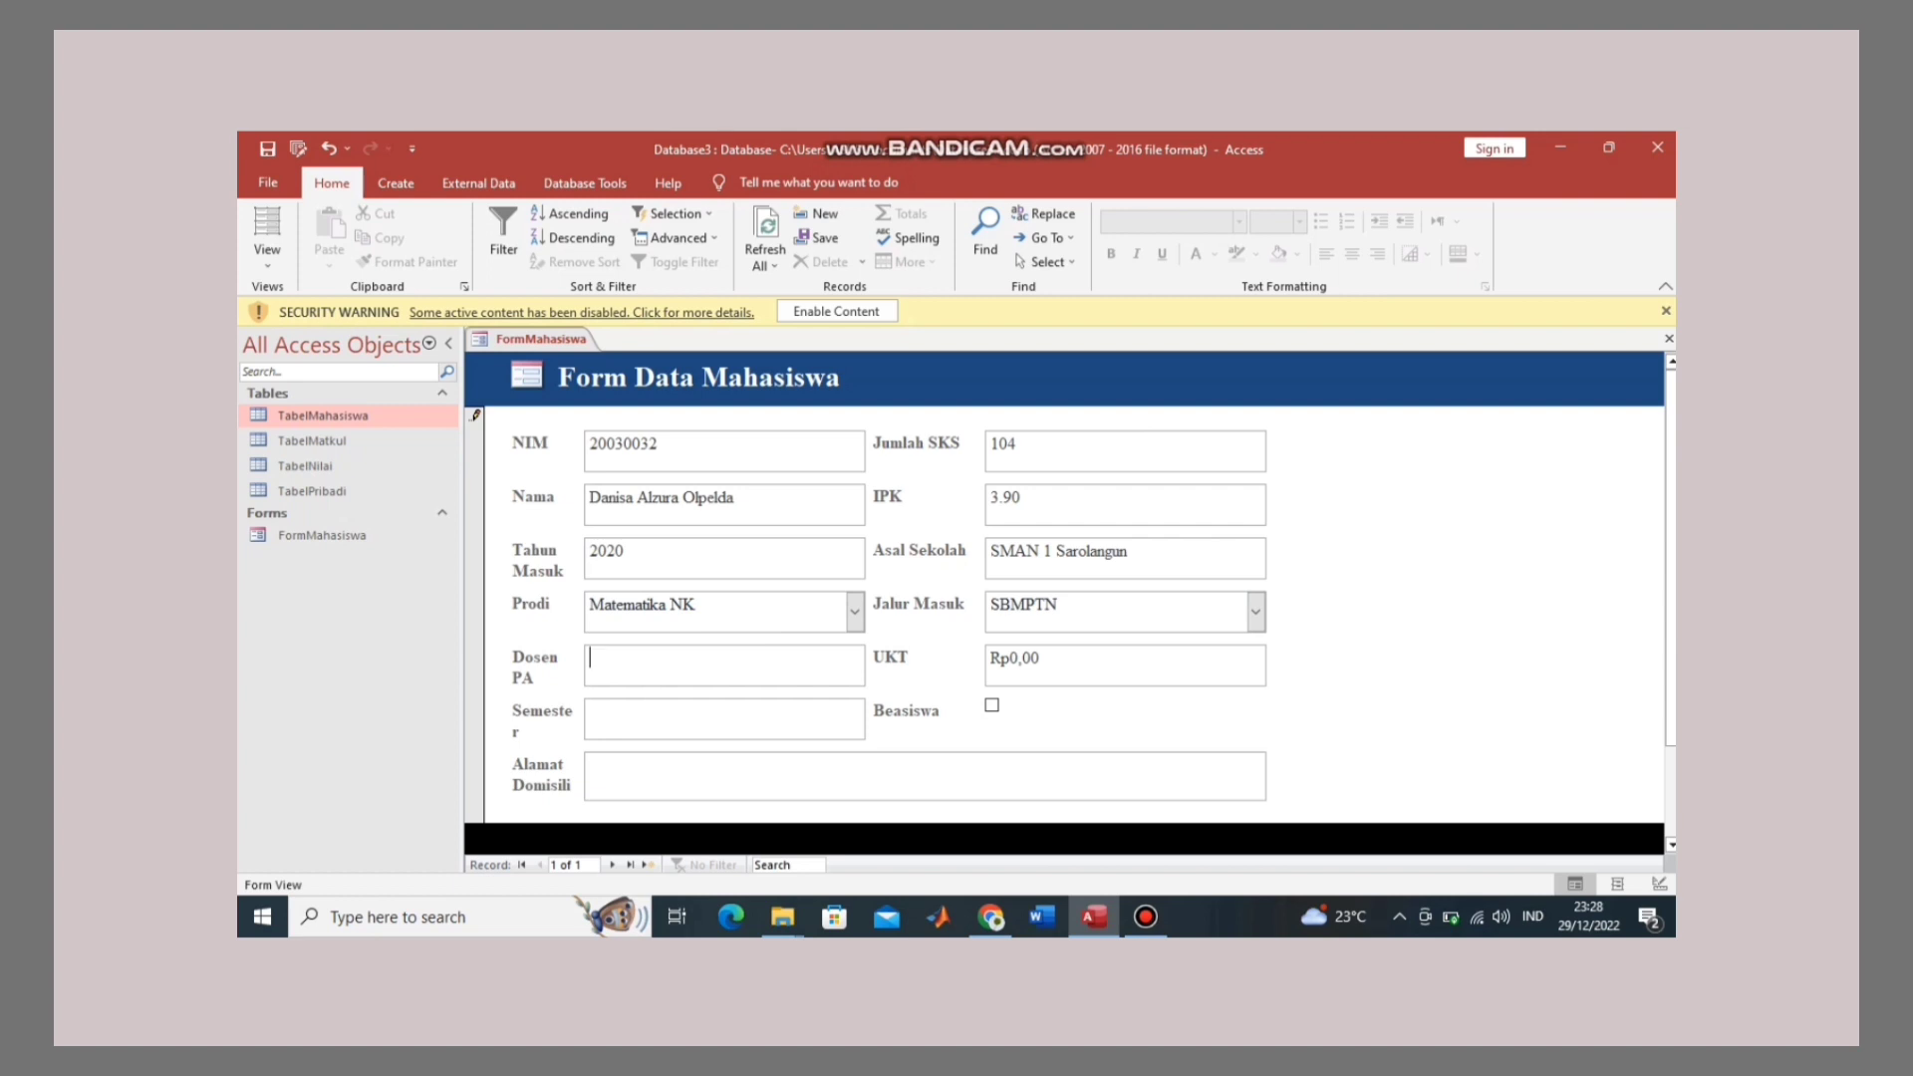
Step: Tick Beasiswa, enter Semester 5 and the domicile address, save with Simpan, and start a blank record
click(991, 705)
text(5)
text(Padang)
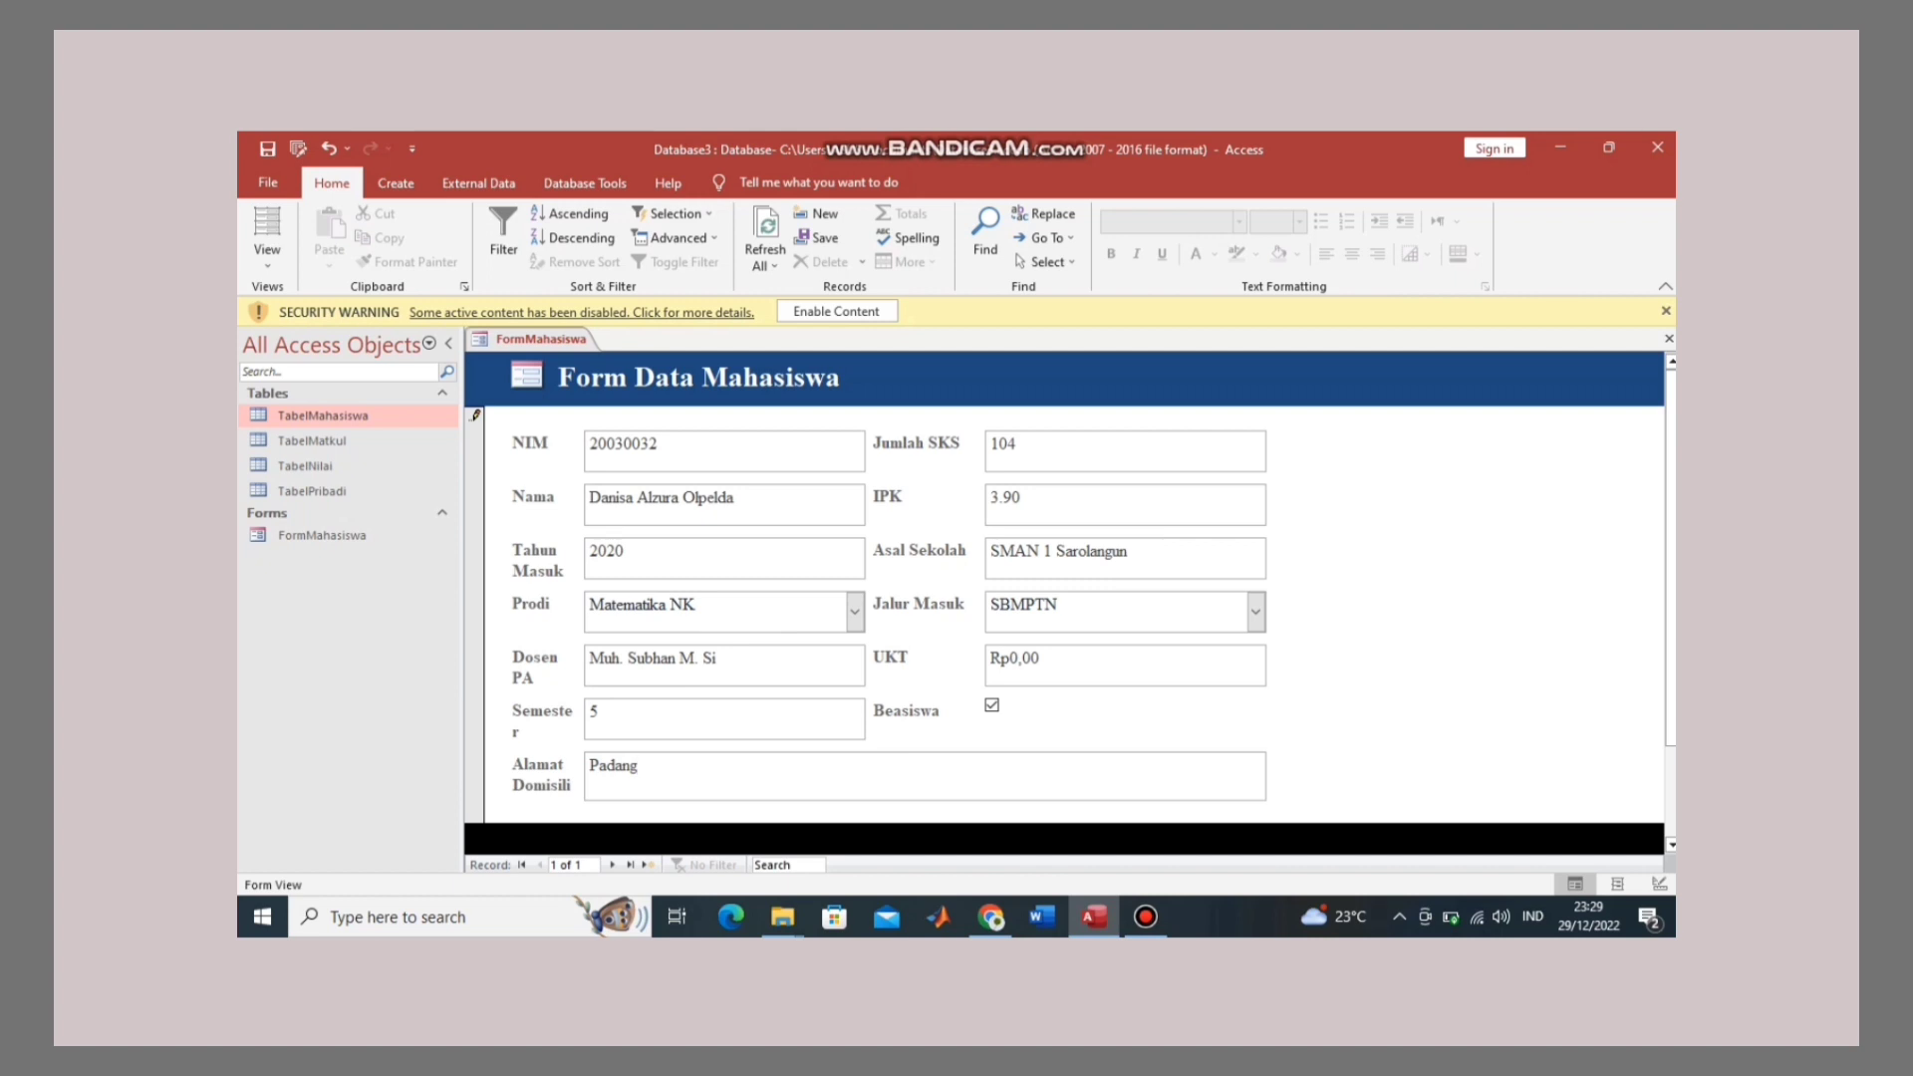
scroll(725, 765, down, 2)
click(725, 765)
scroll(725, 765, up, 2)
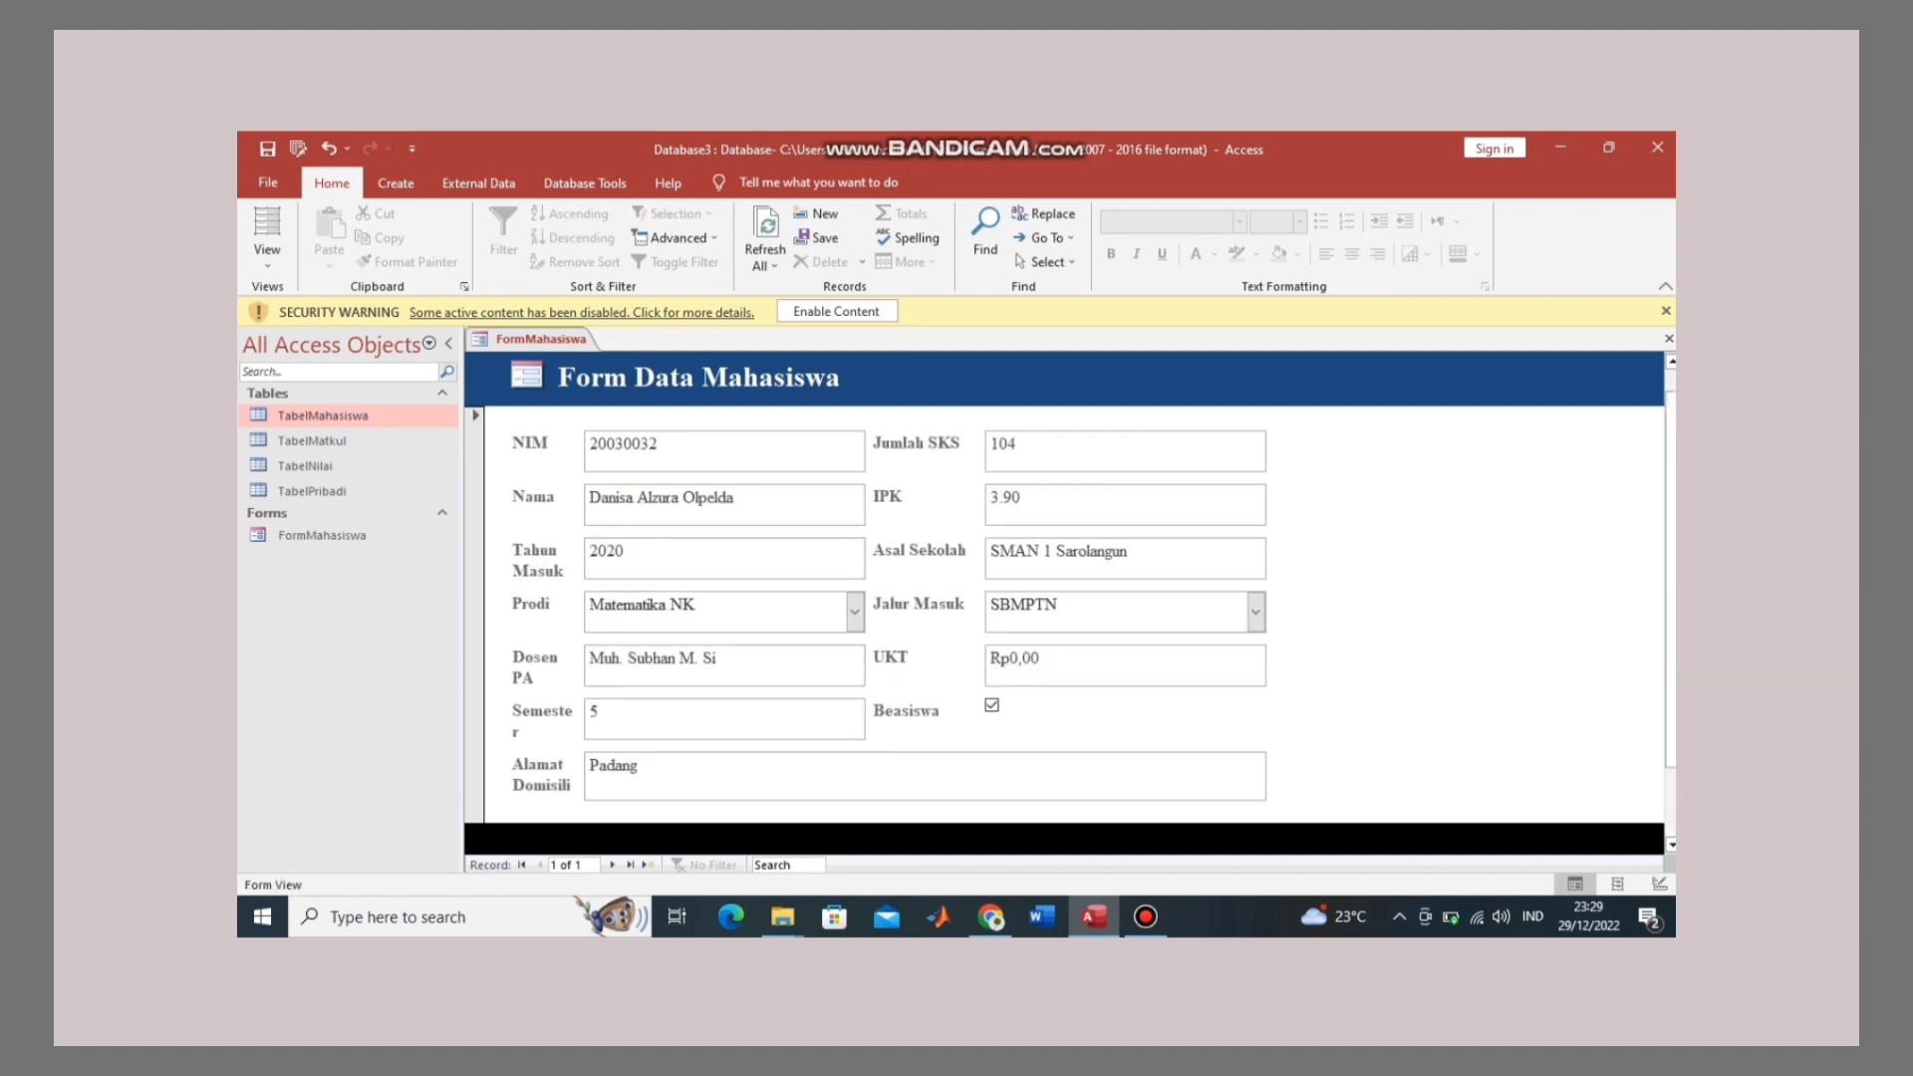
scroll(1064, 612, down, 2)
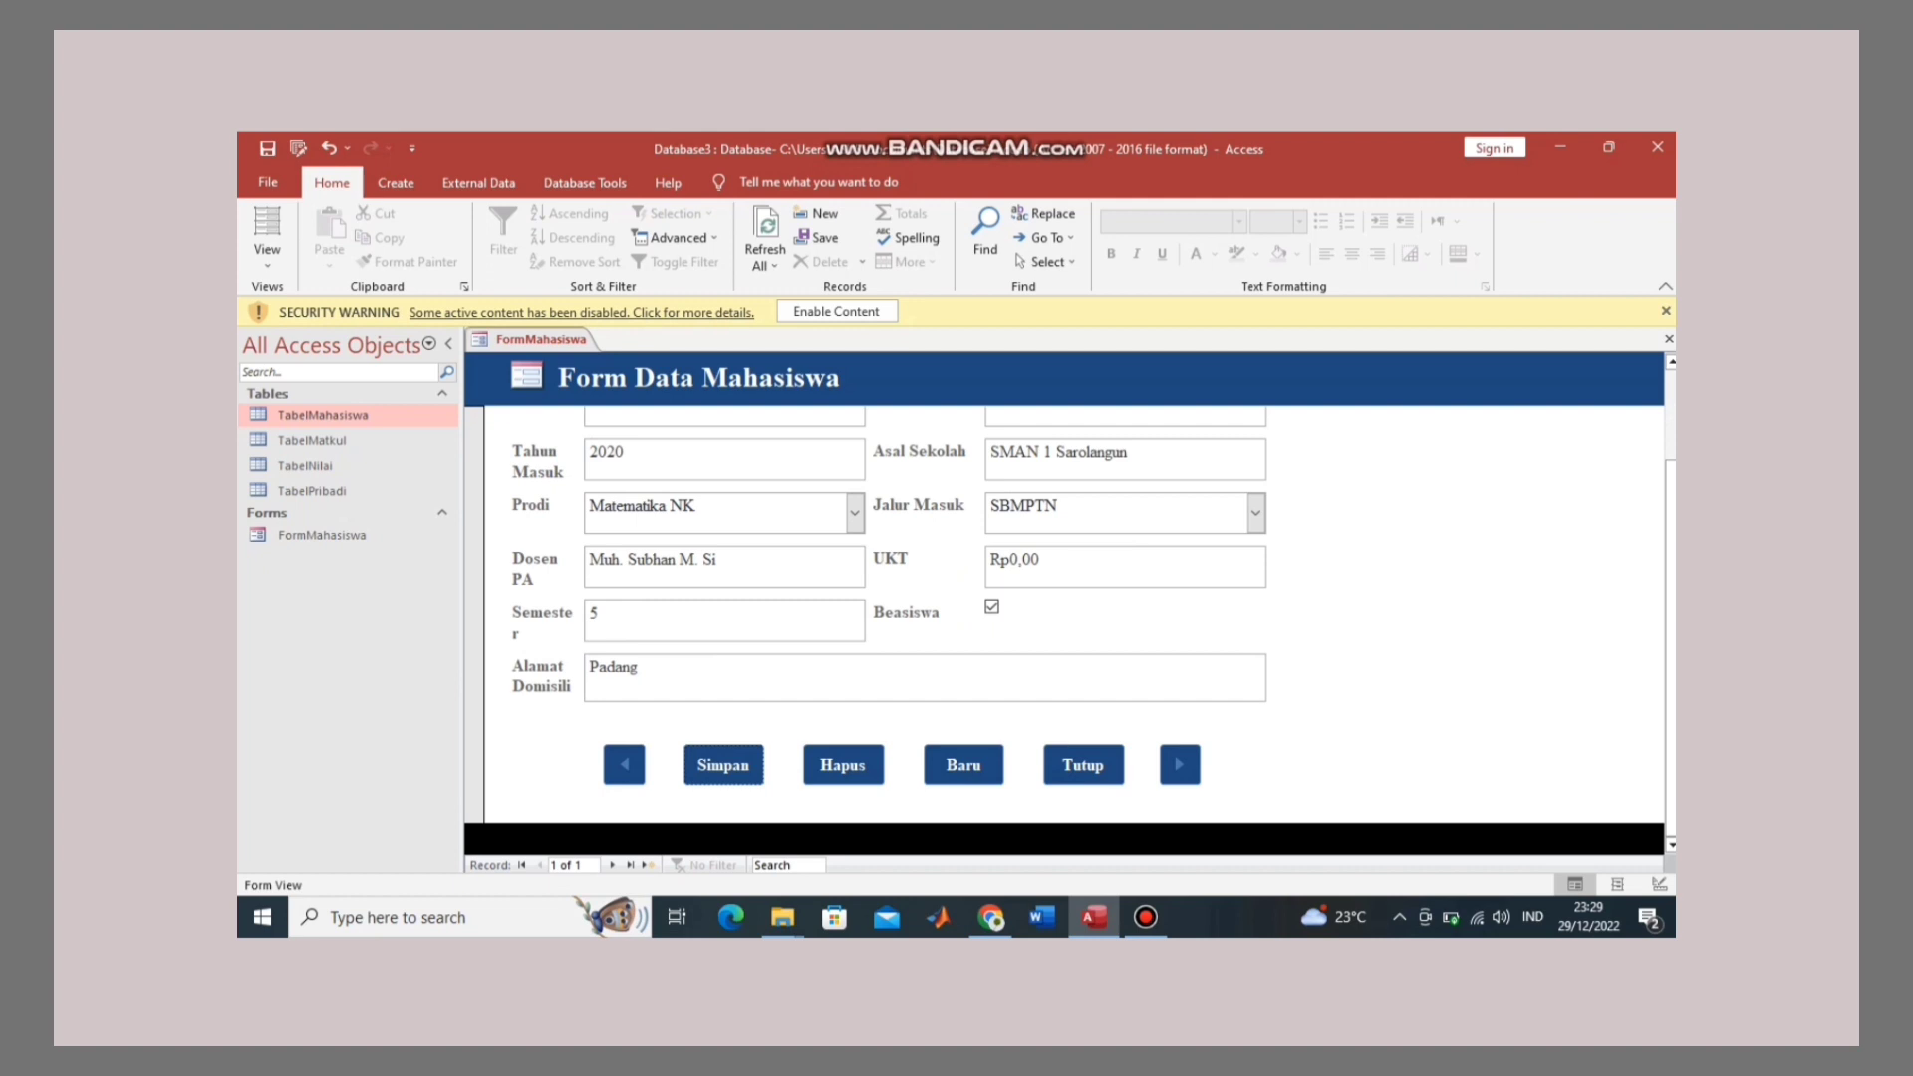
click(963, 765)
scroll(964, 765, up, 3)
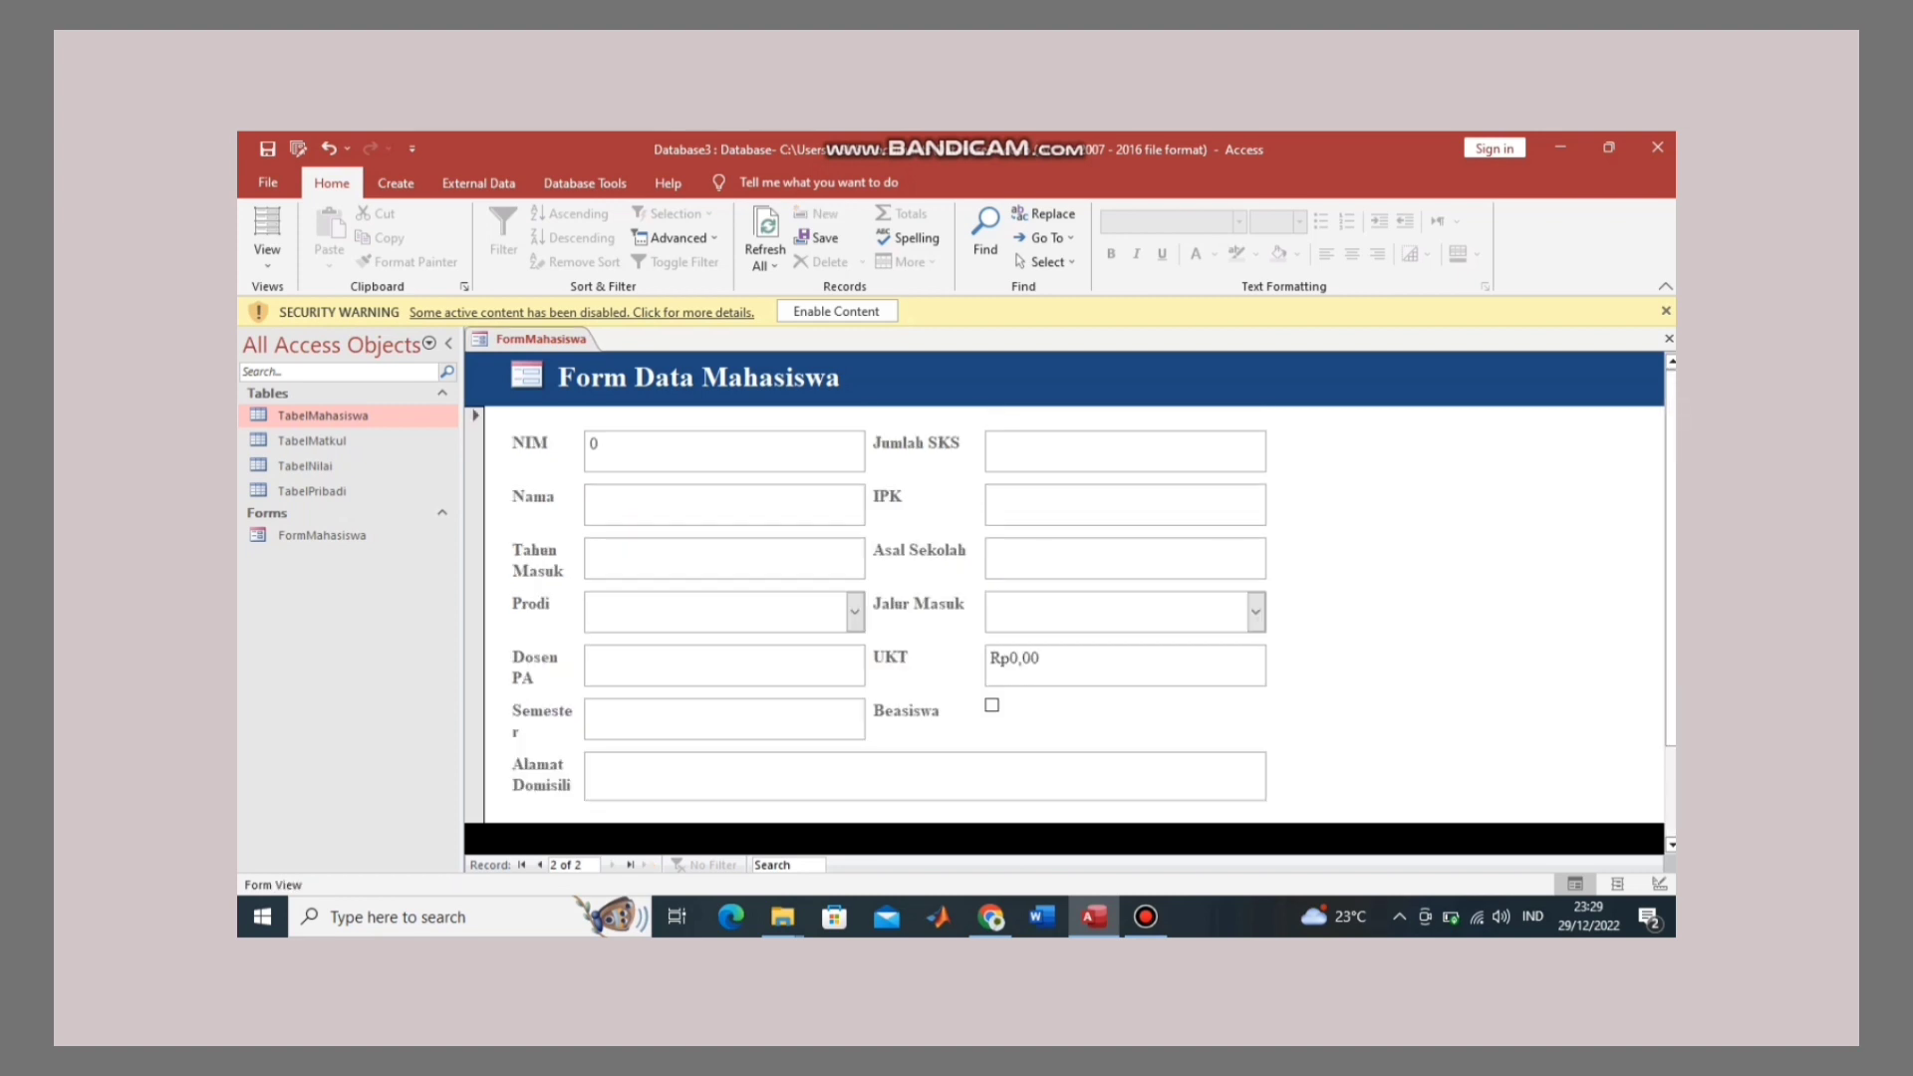
Step: In Design View, set the Semester label's font size to 11 pt
right_click(576, 338)
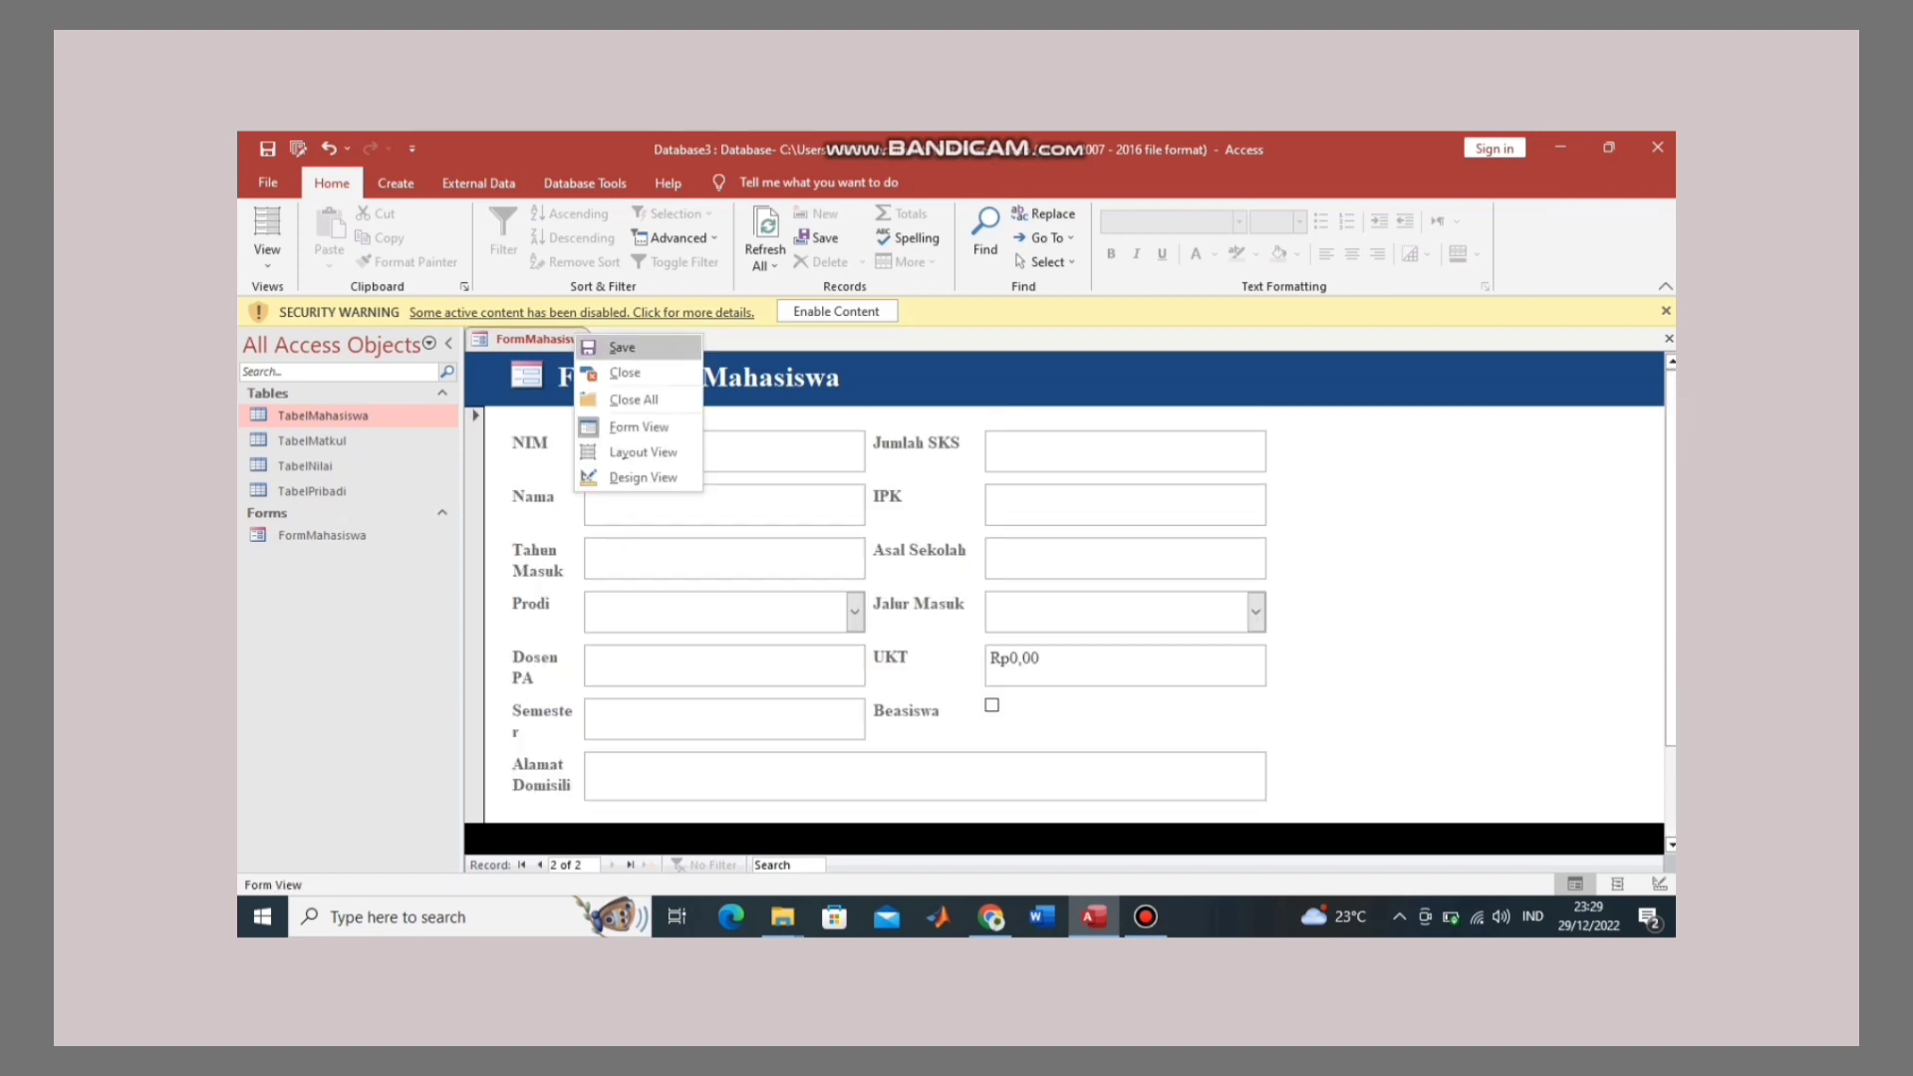
click(643, 477)
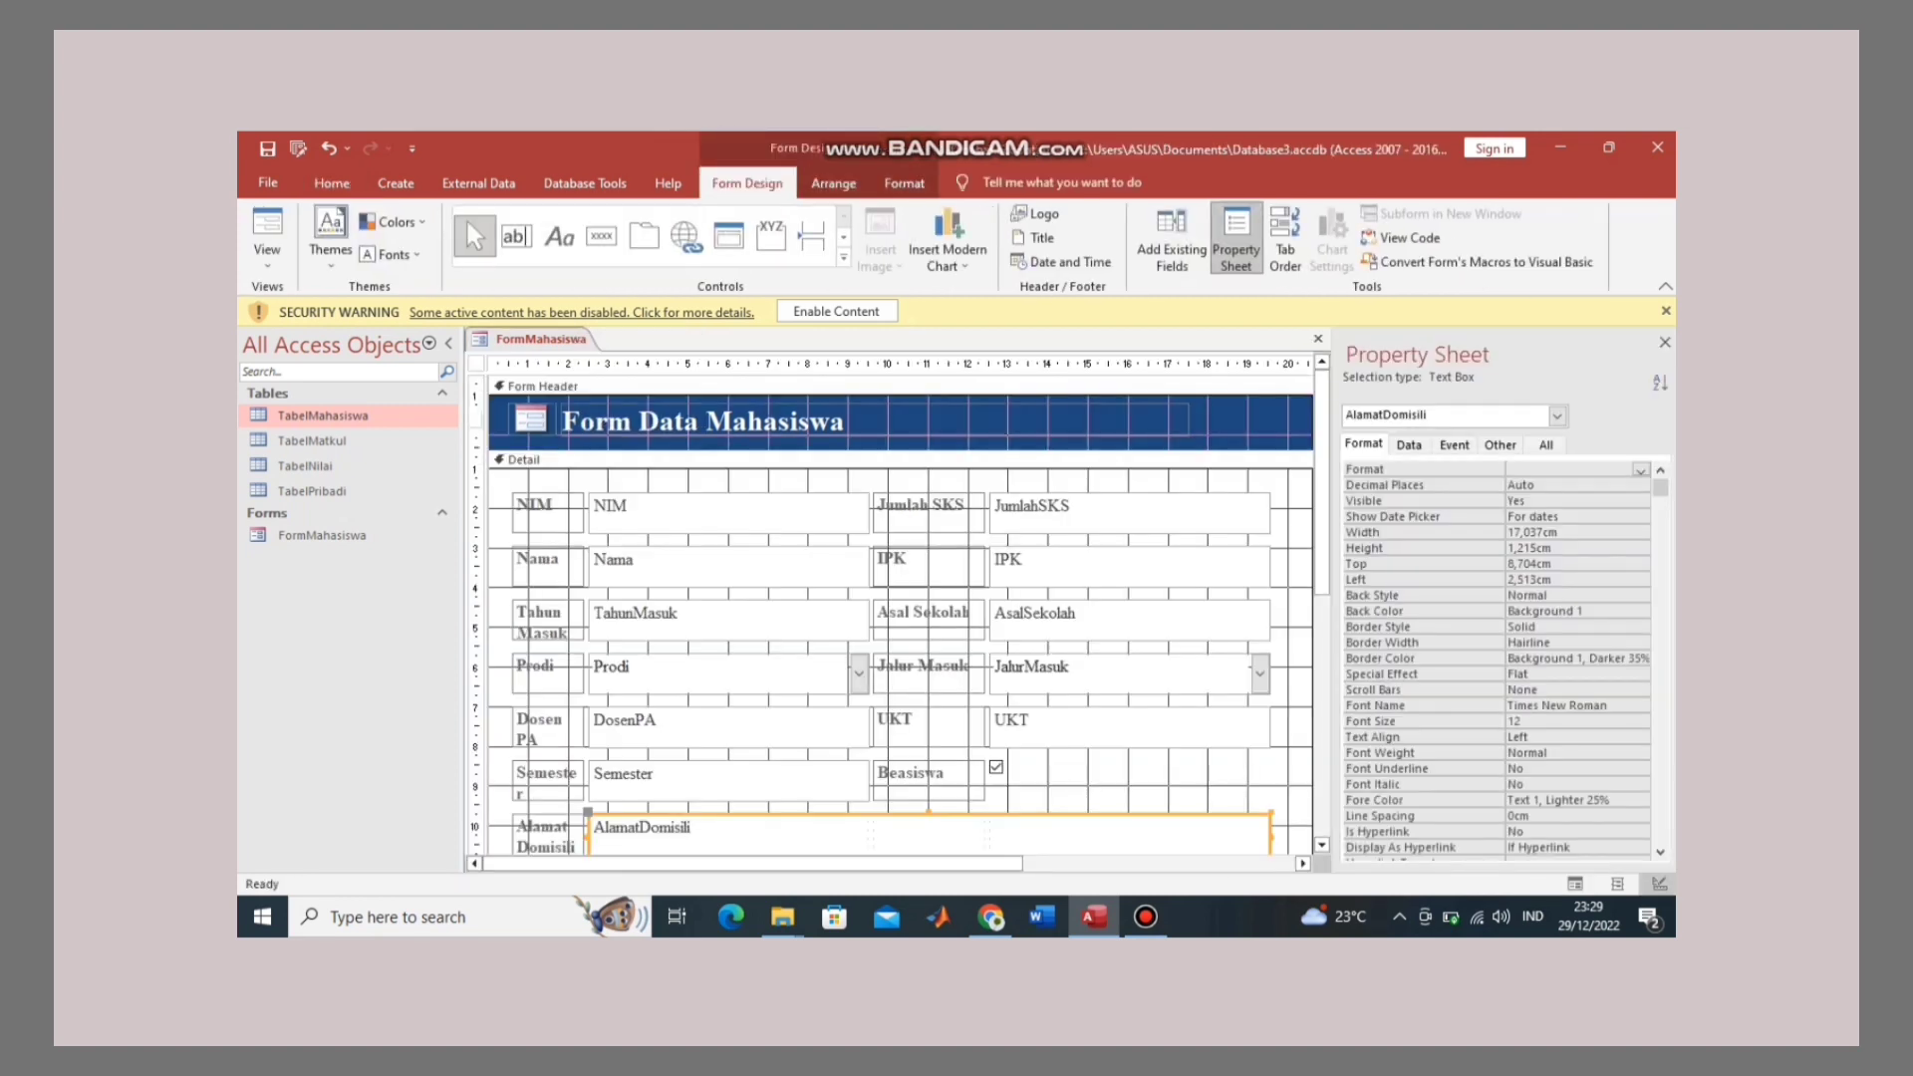
scroll(897, 608, down, 5)
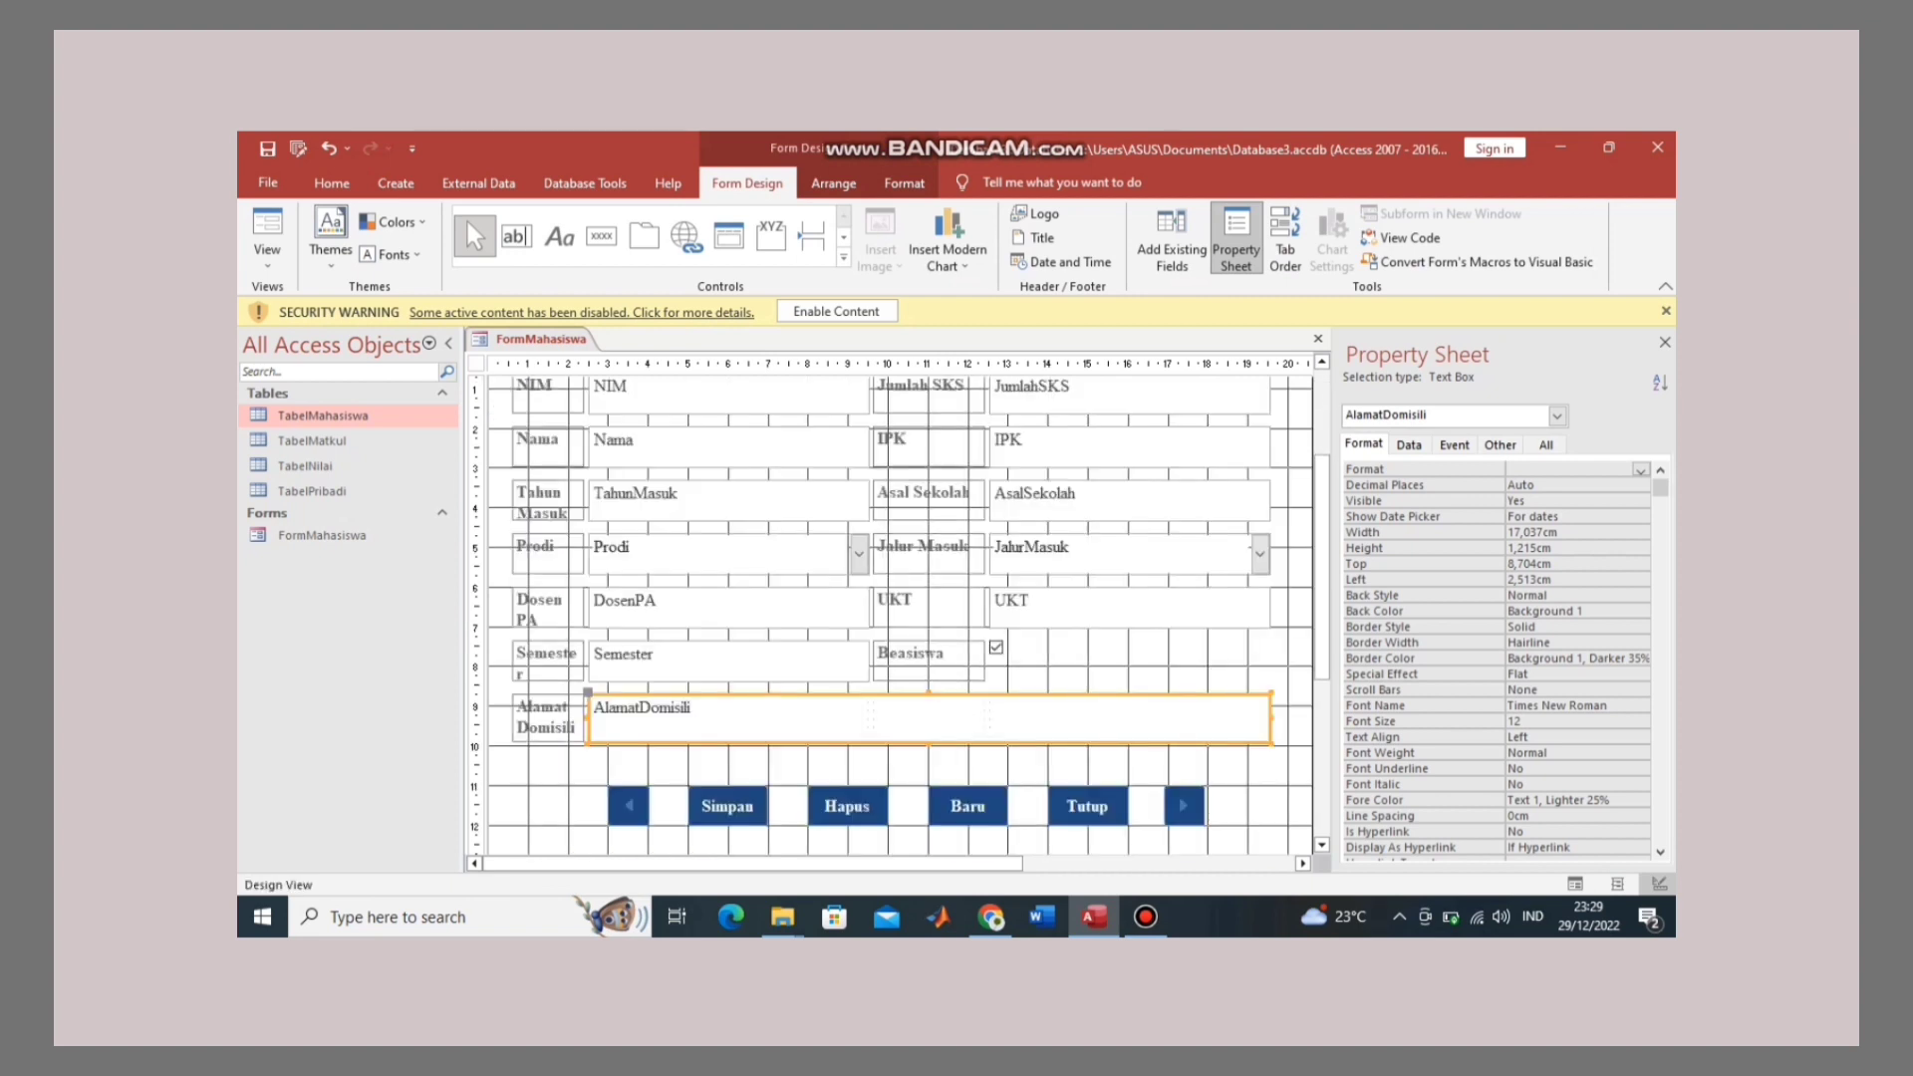
click(547, 662)
click(525, 654)
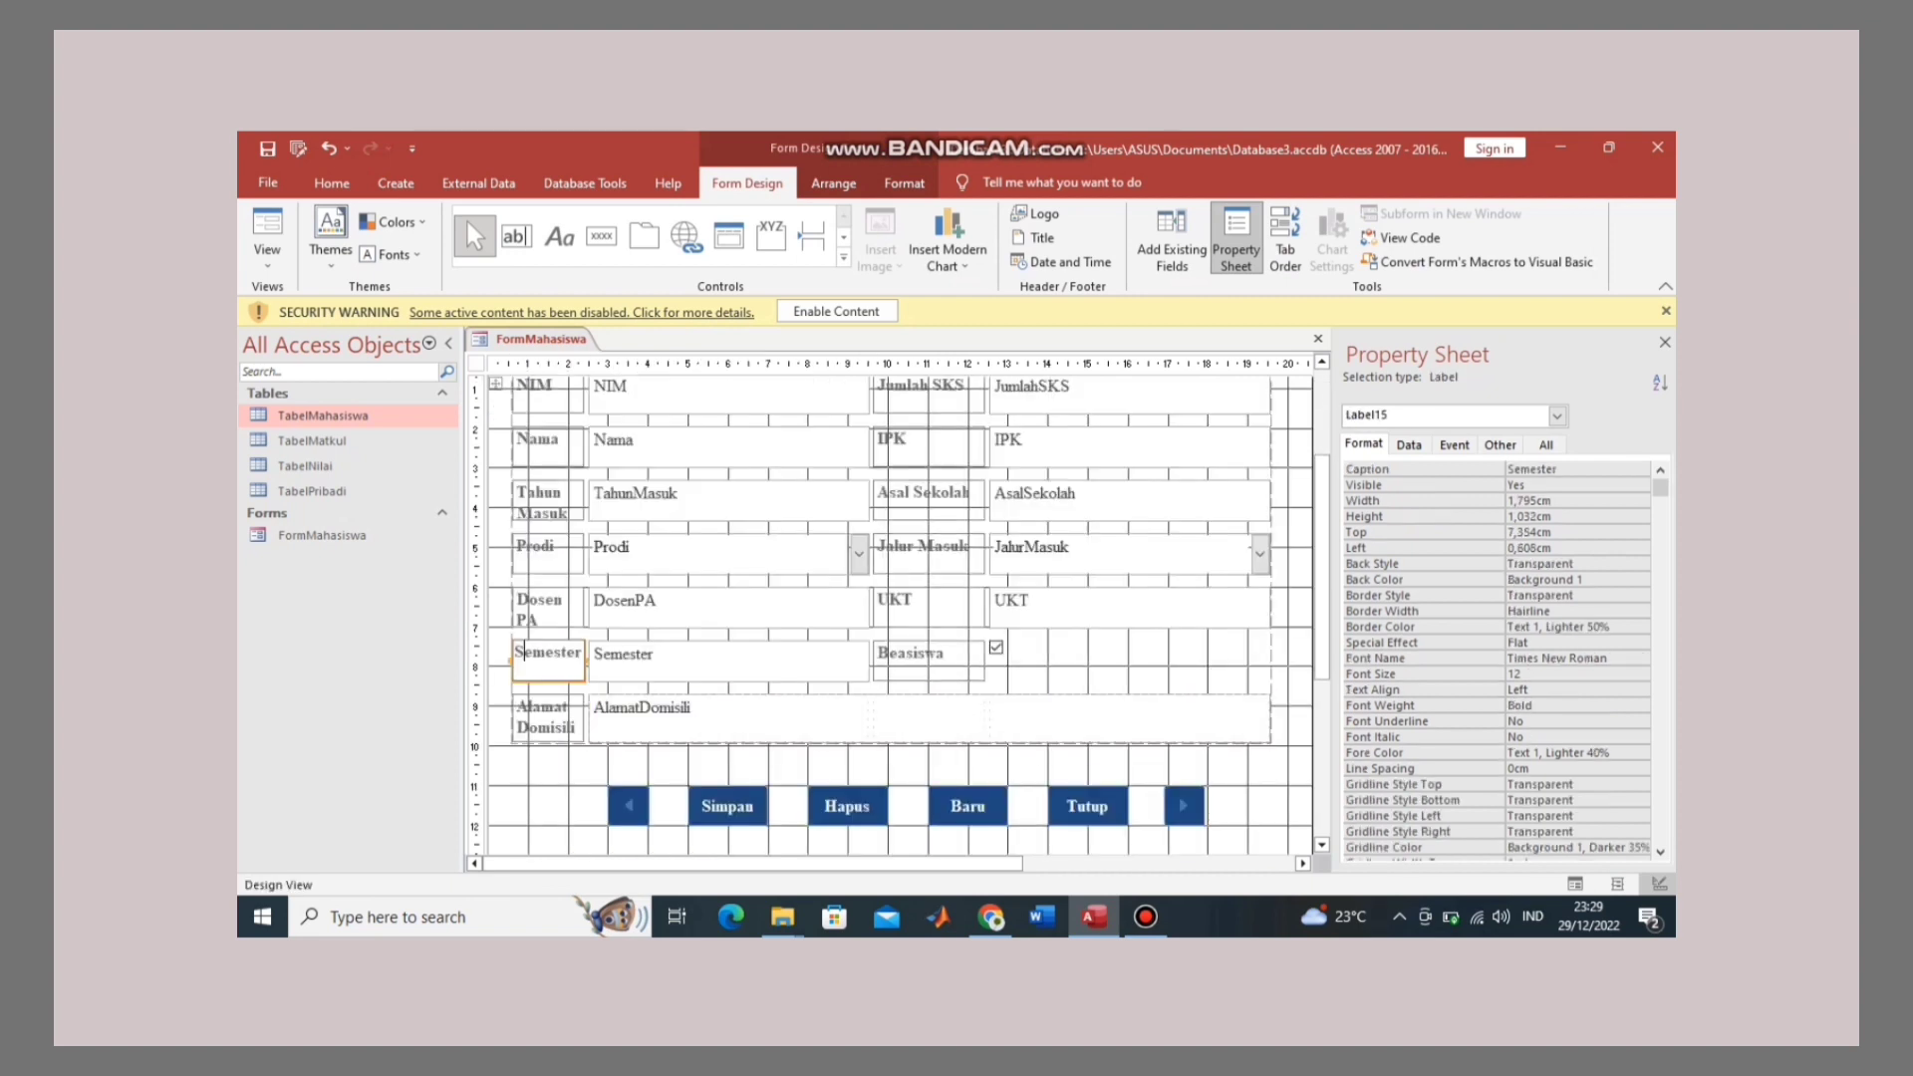
drag(525, 653, 584, 652)
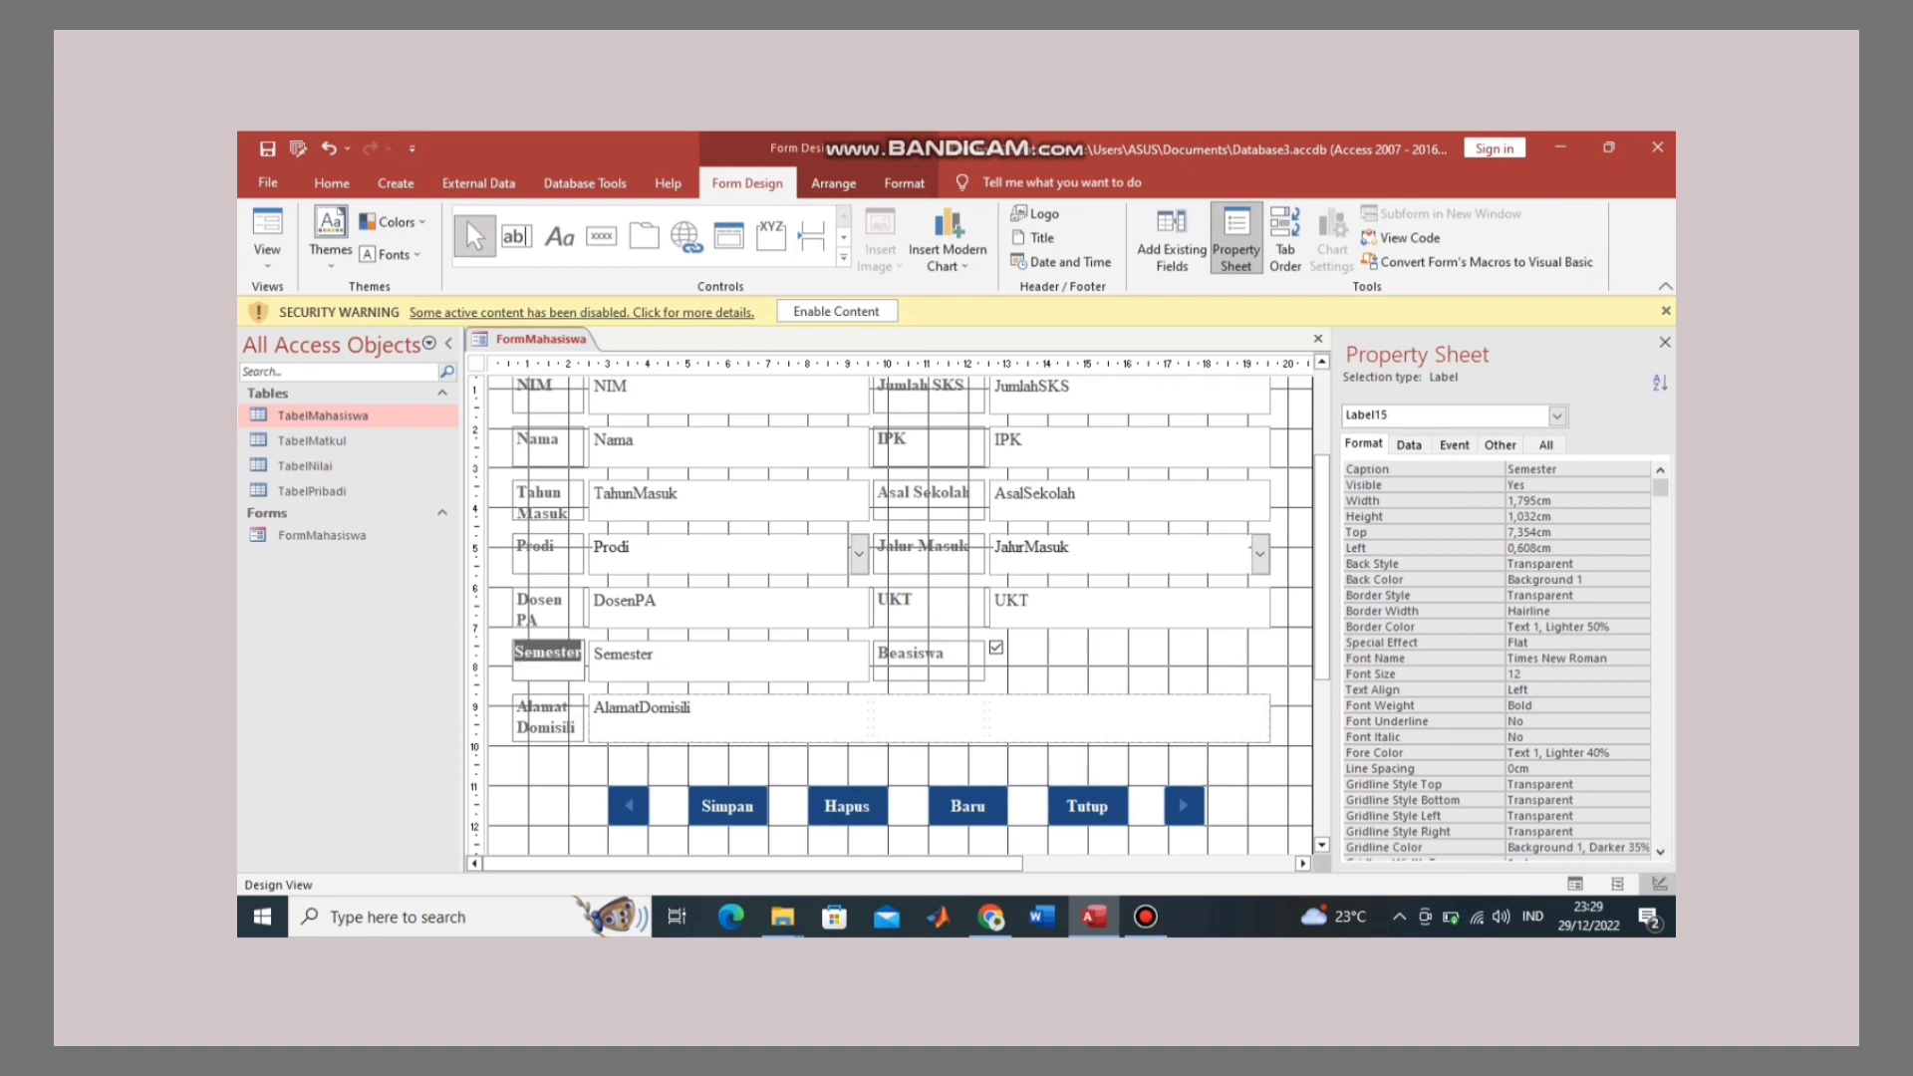
click(331, 182)
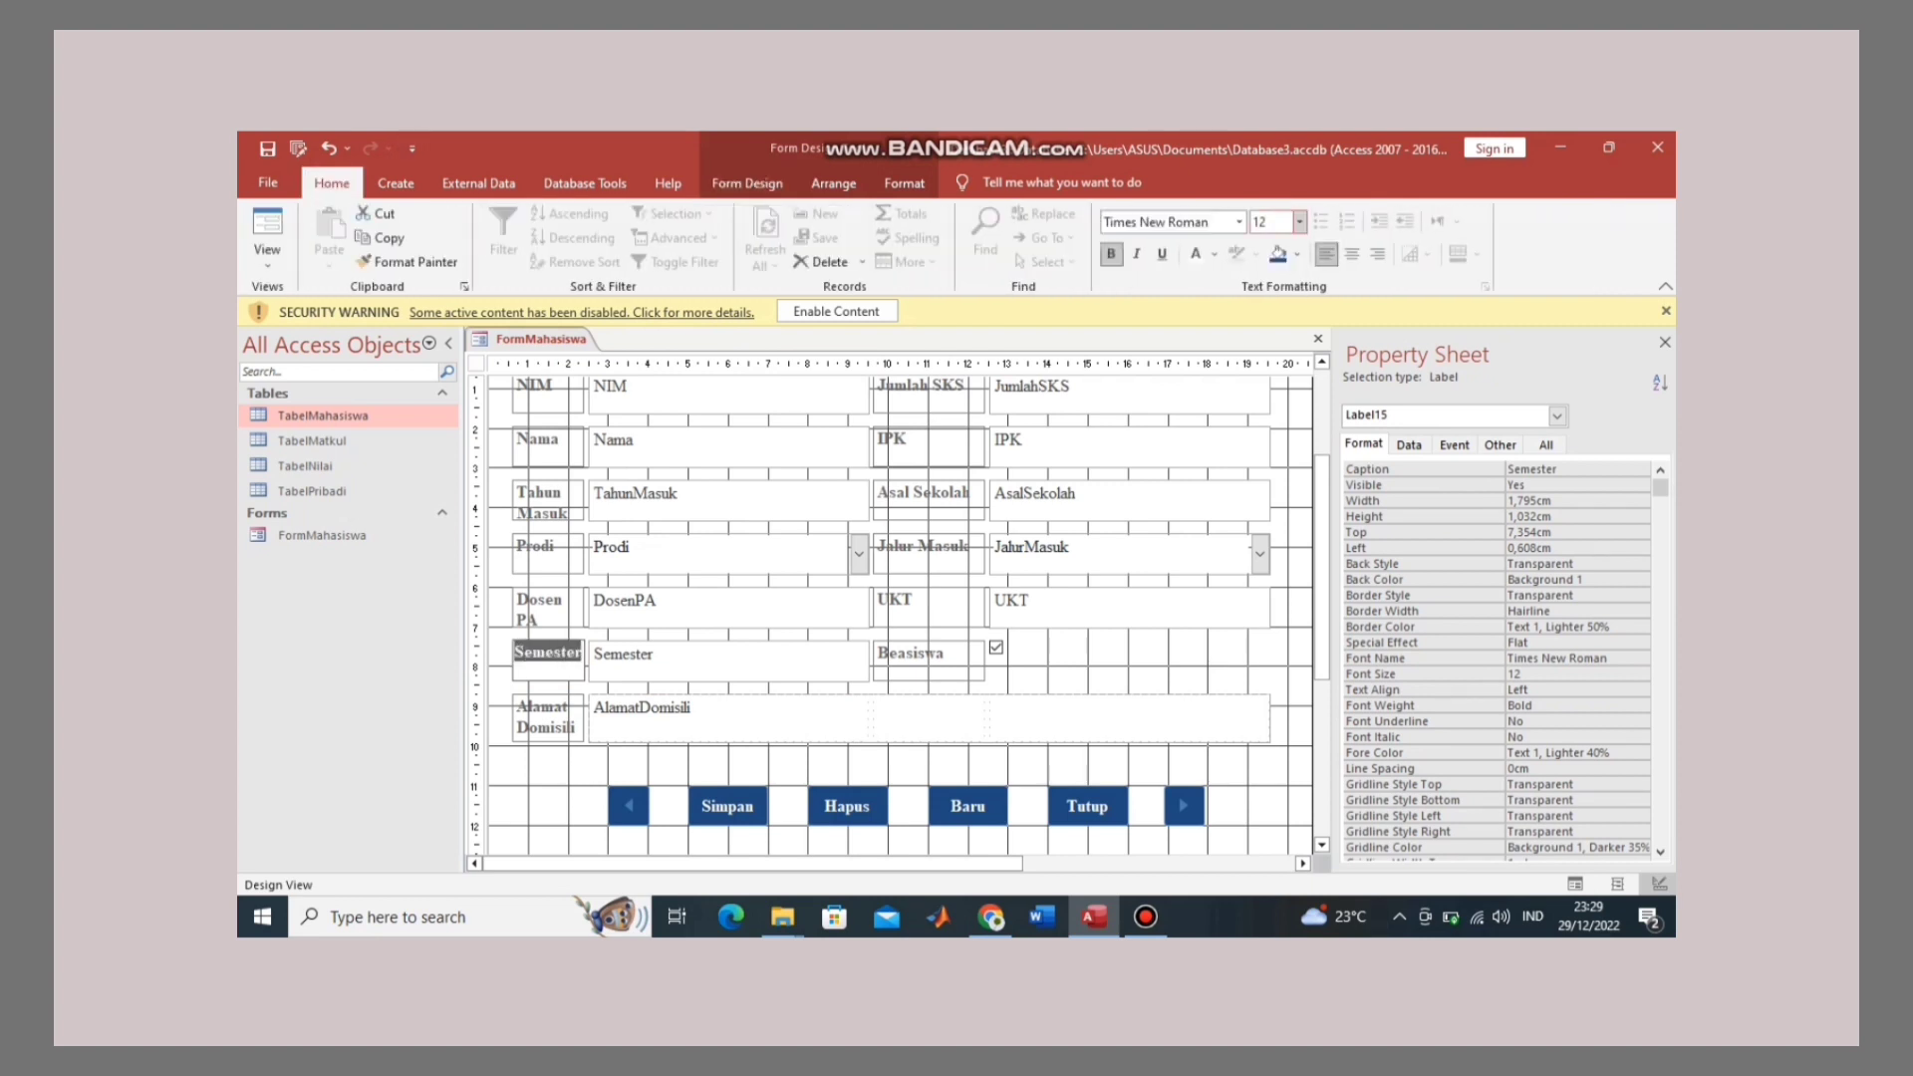
click(1299, 221)
click(1271, 305)
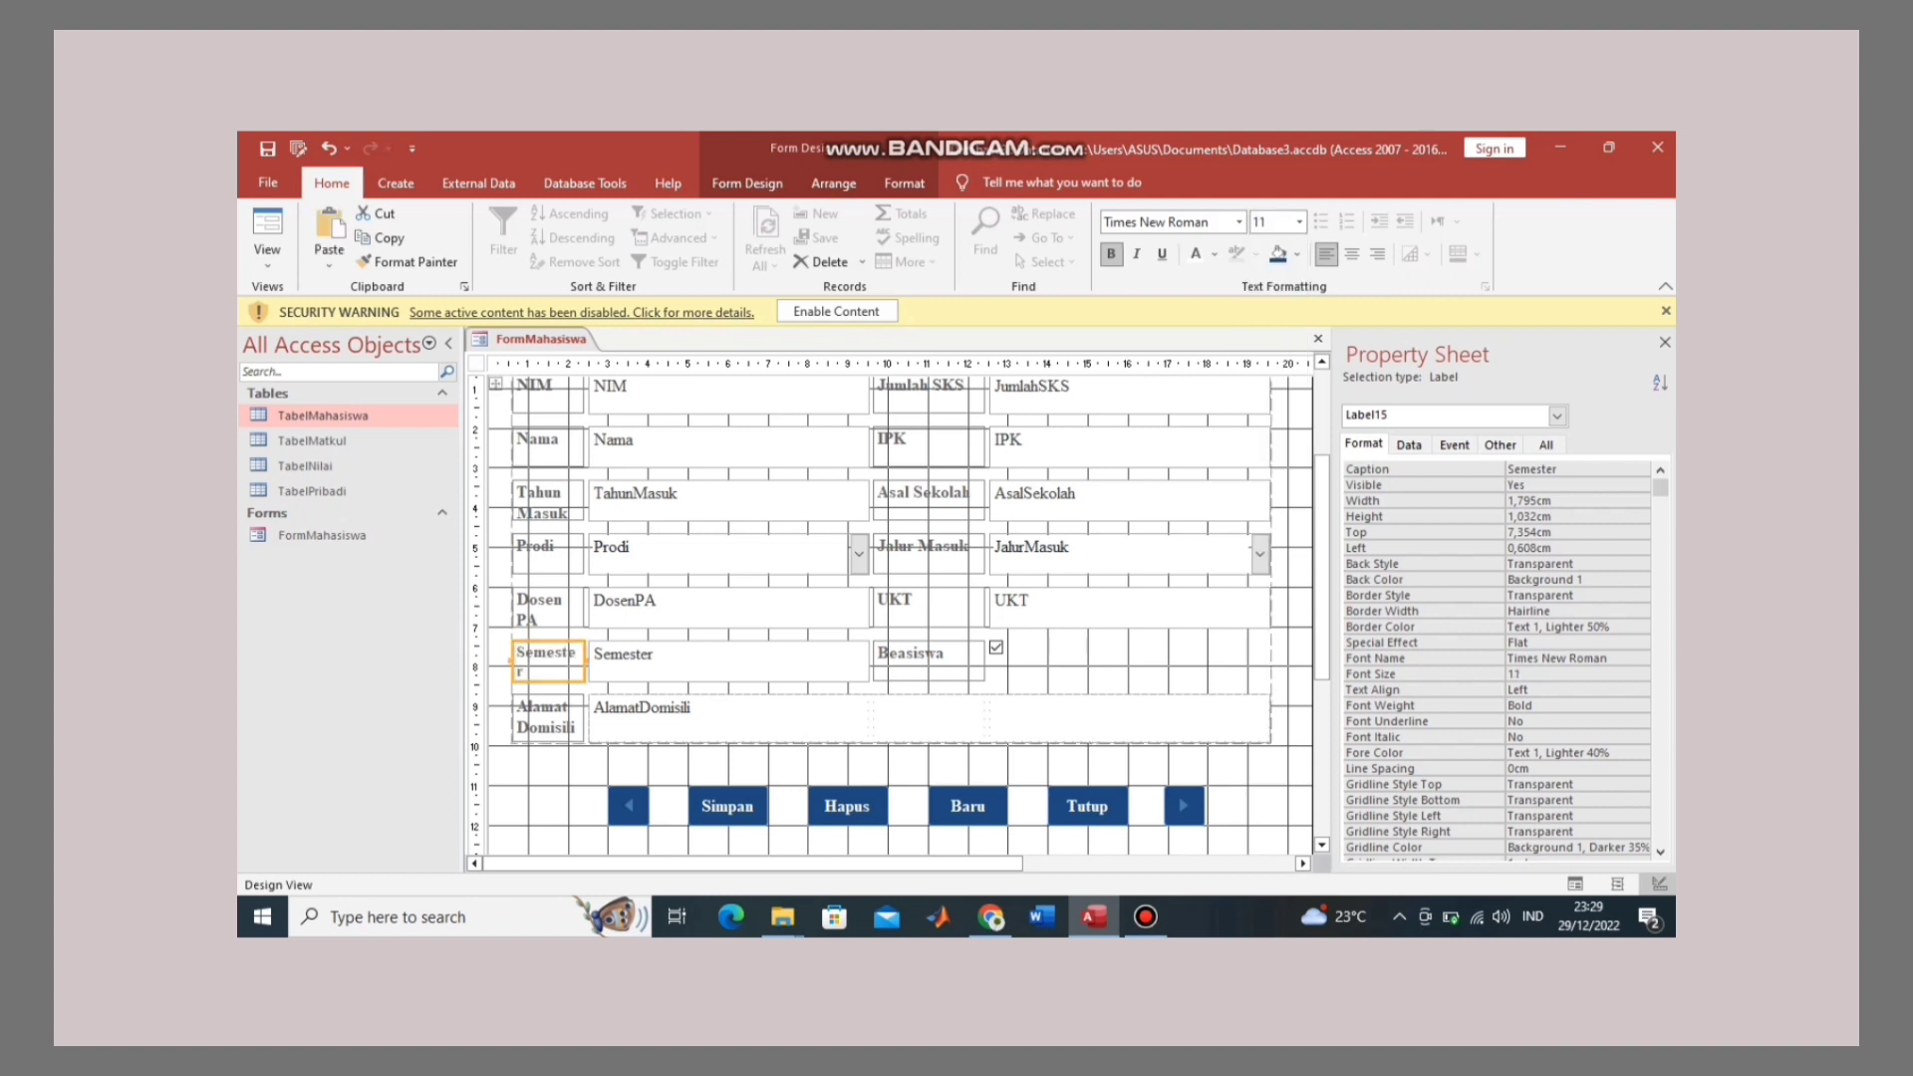
click(578, 653)
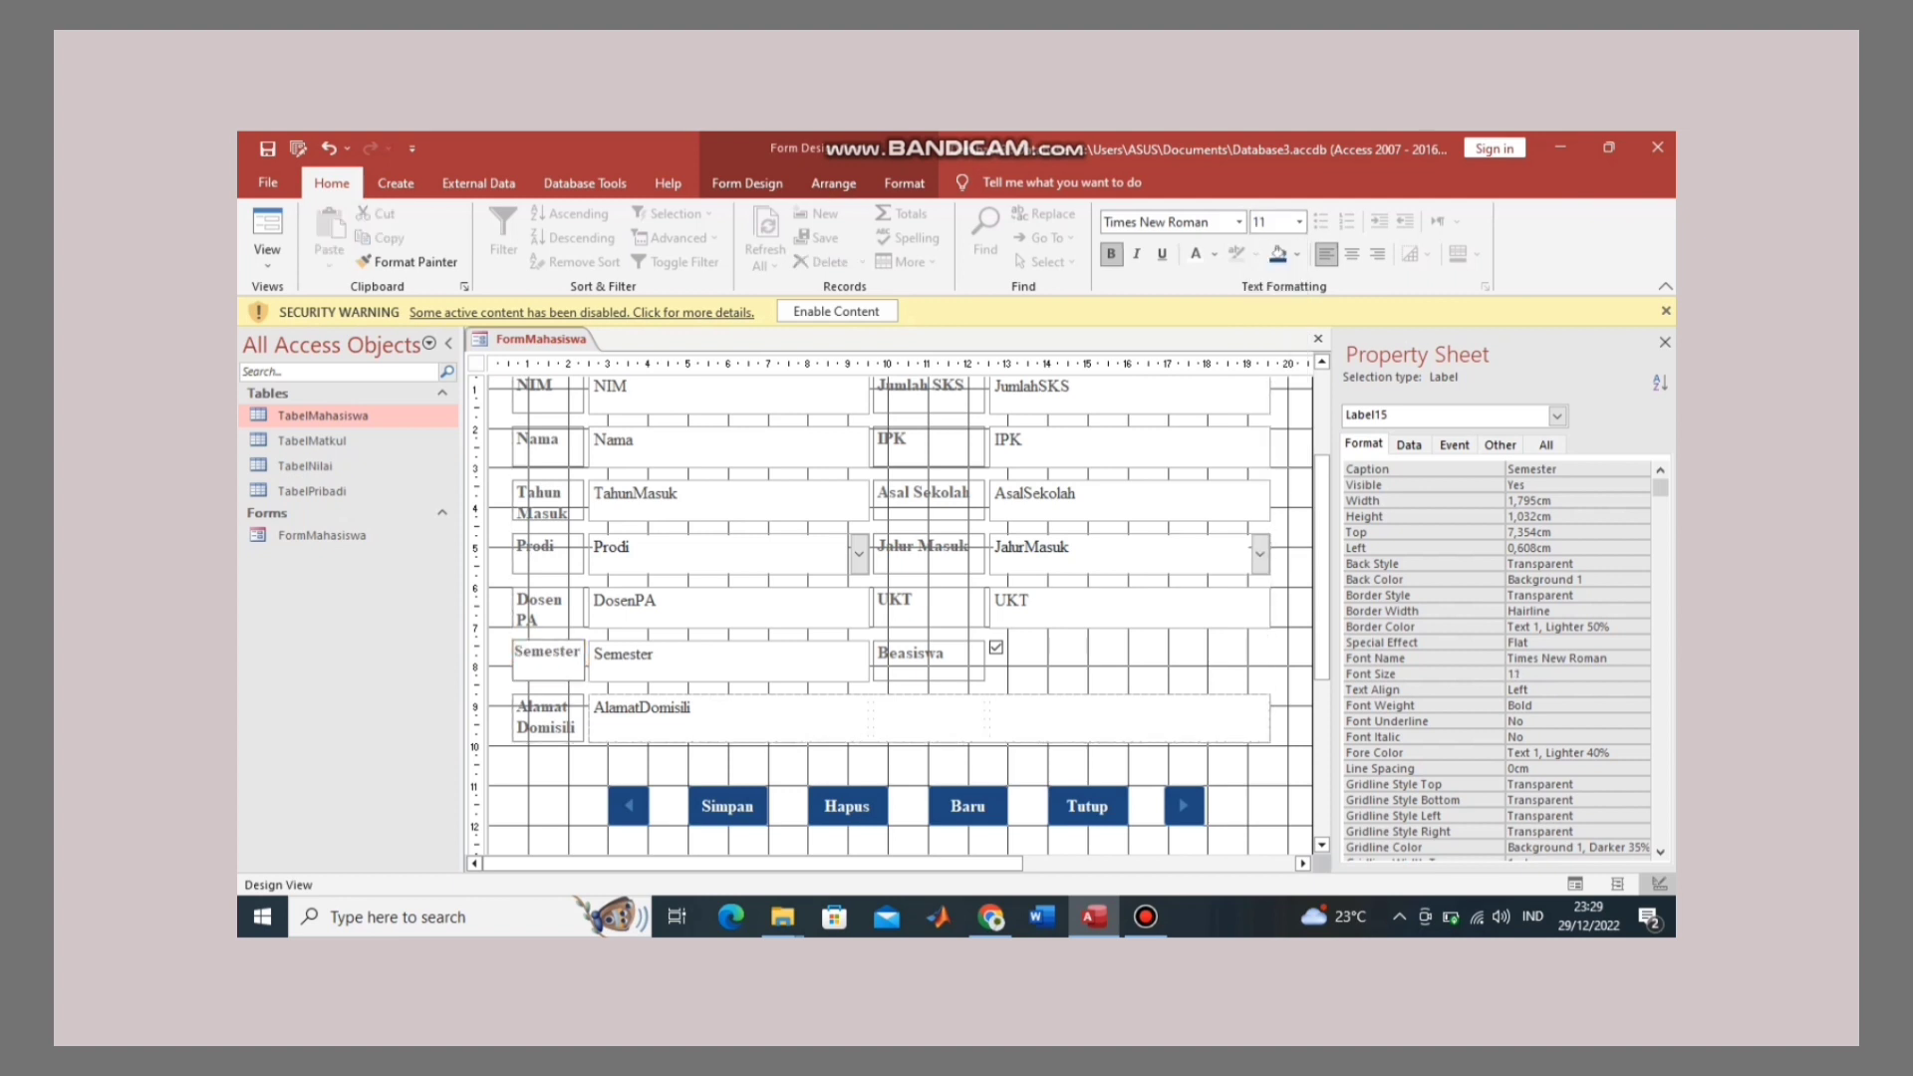
key(Return)
Step: Widen the Semester label to fit its caption and show the Simpan button's event properties
click(512, 661)
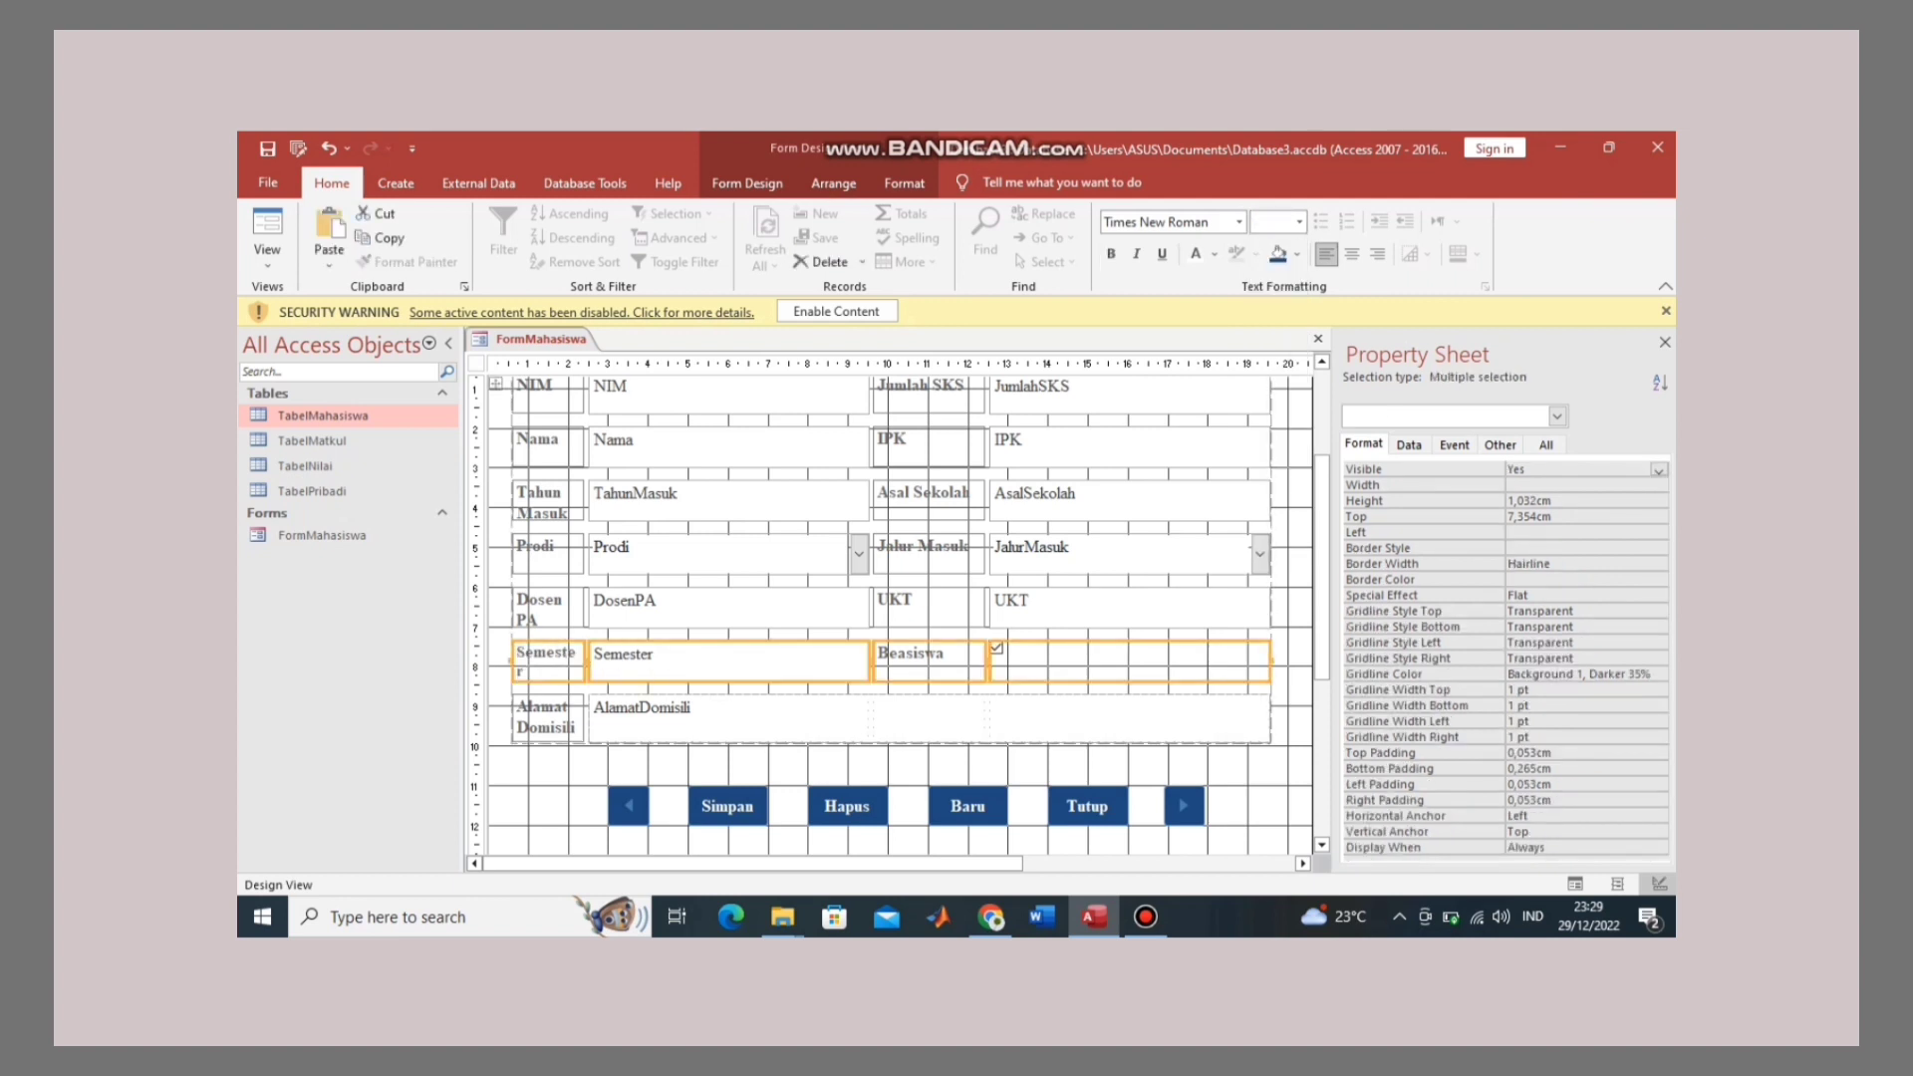
click(546, 767)
click(548, 661)
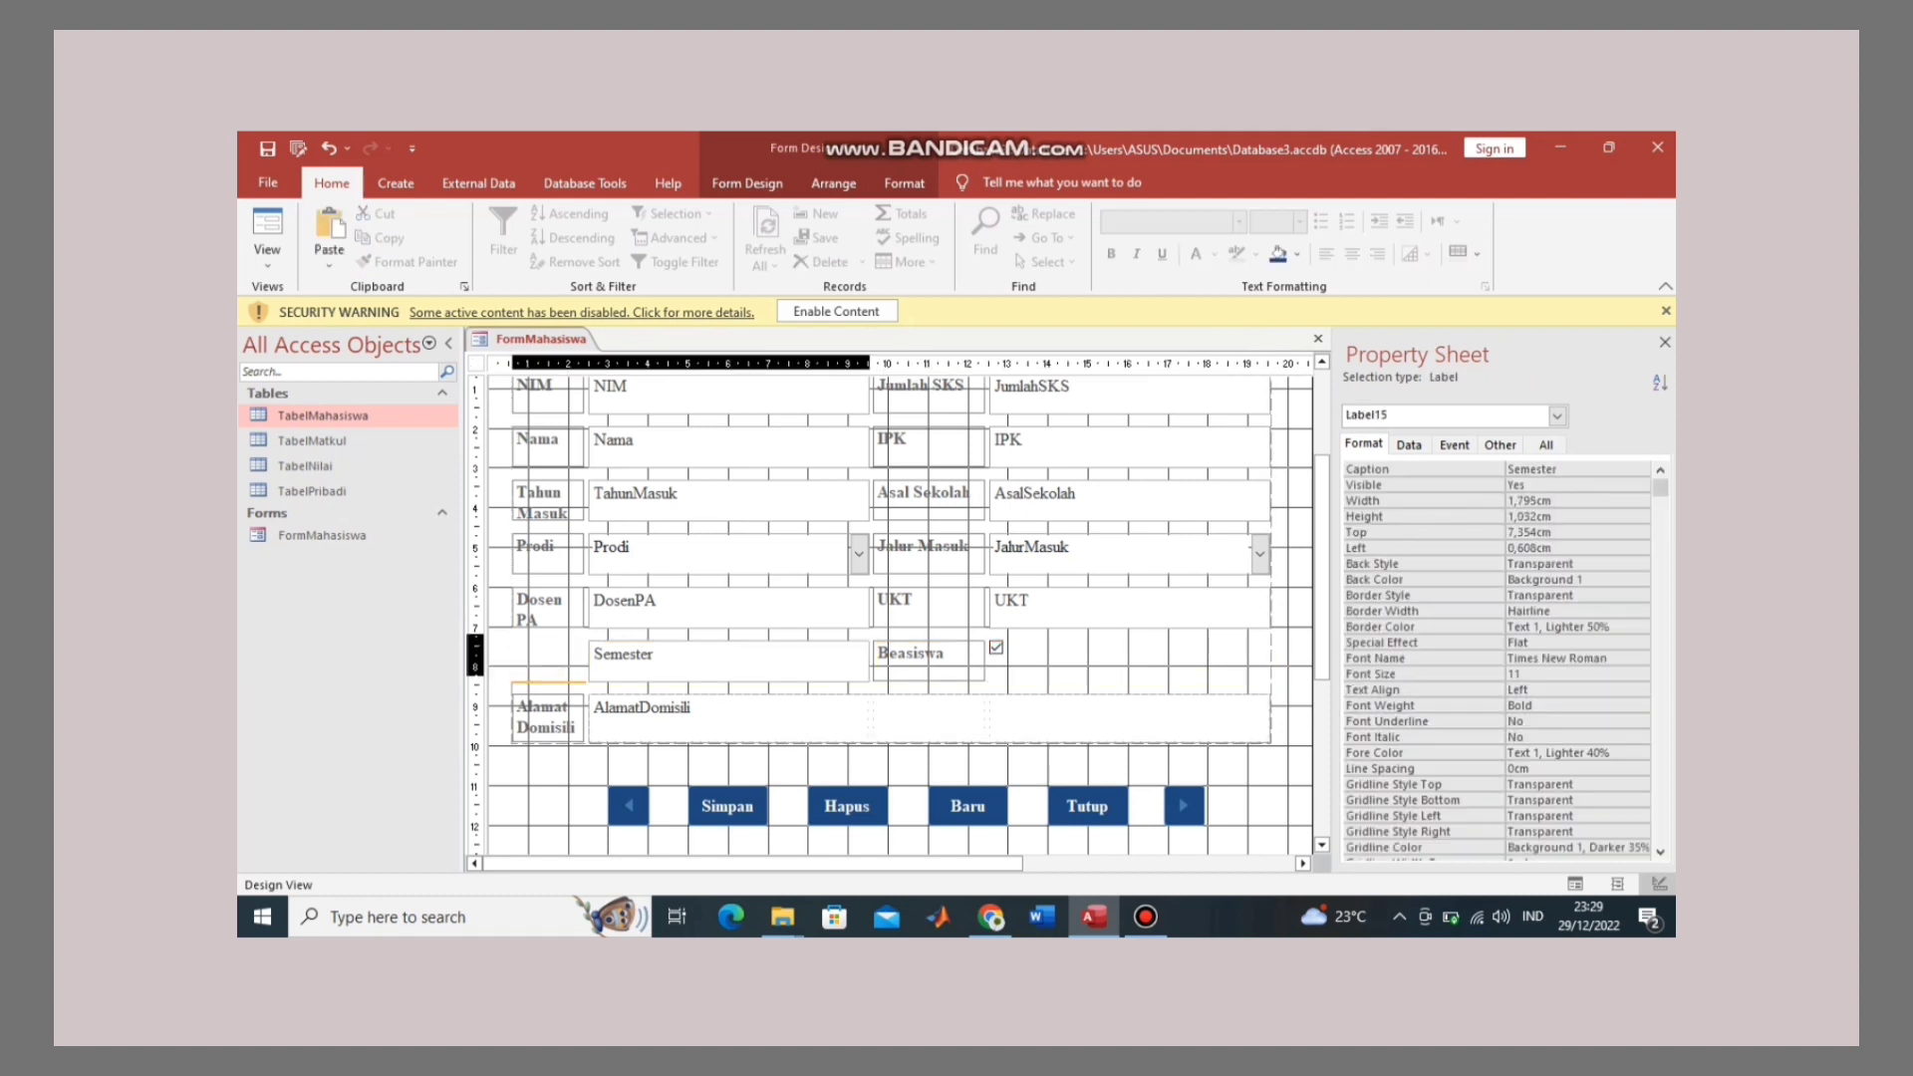
drag(510, 660, 506, 659)
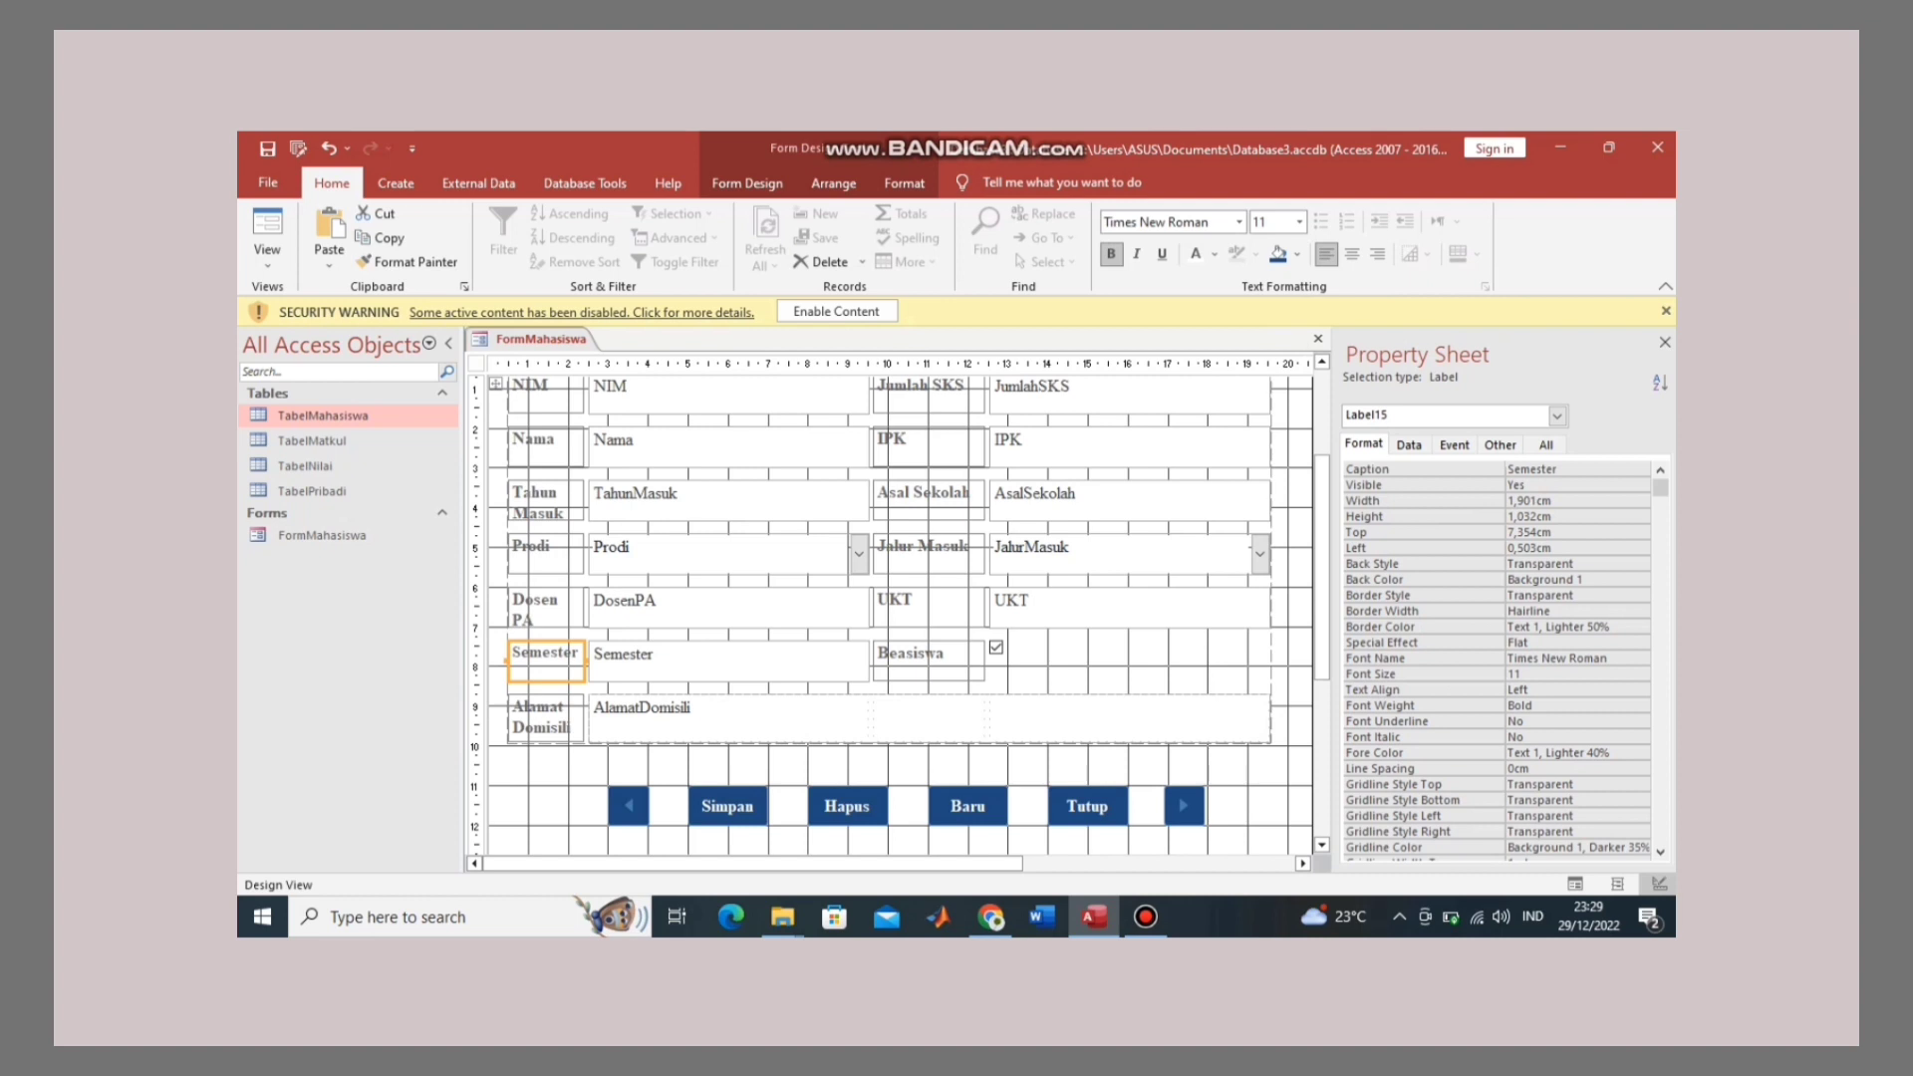
click(546, 769)
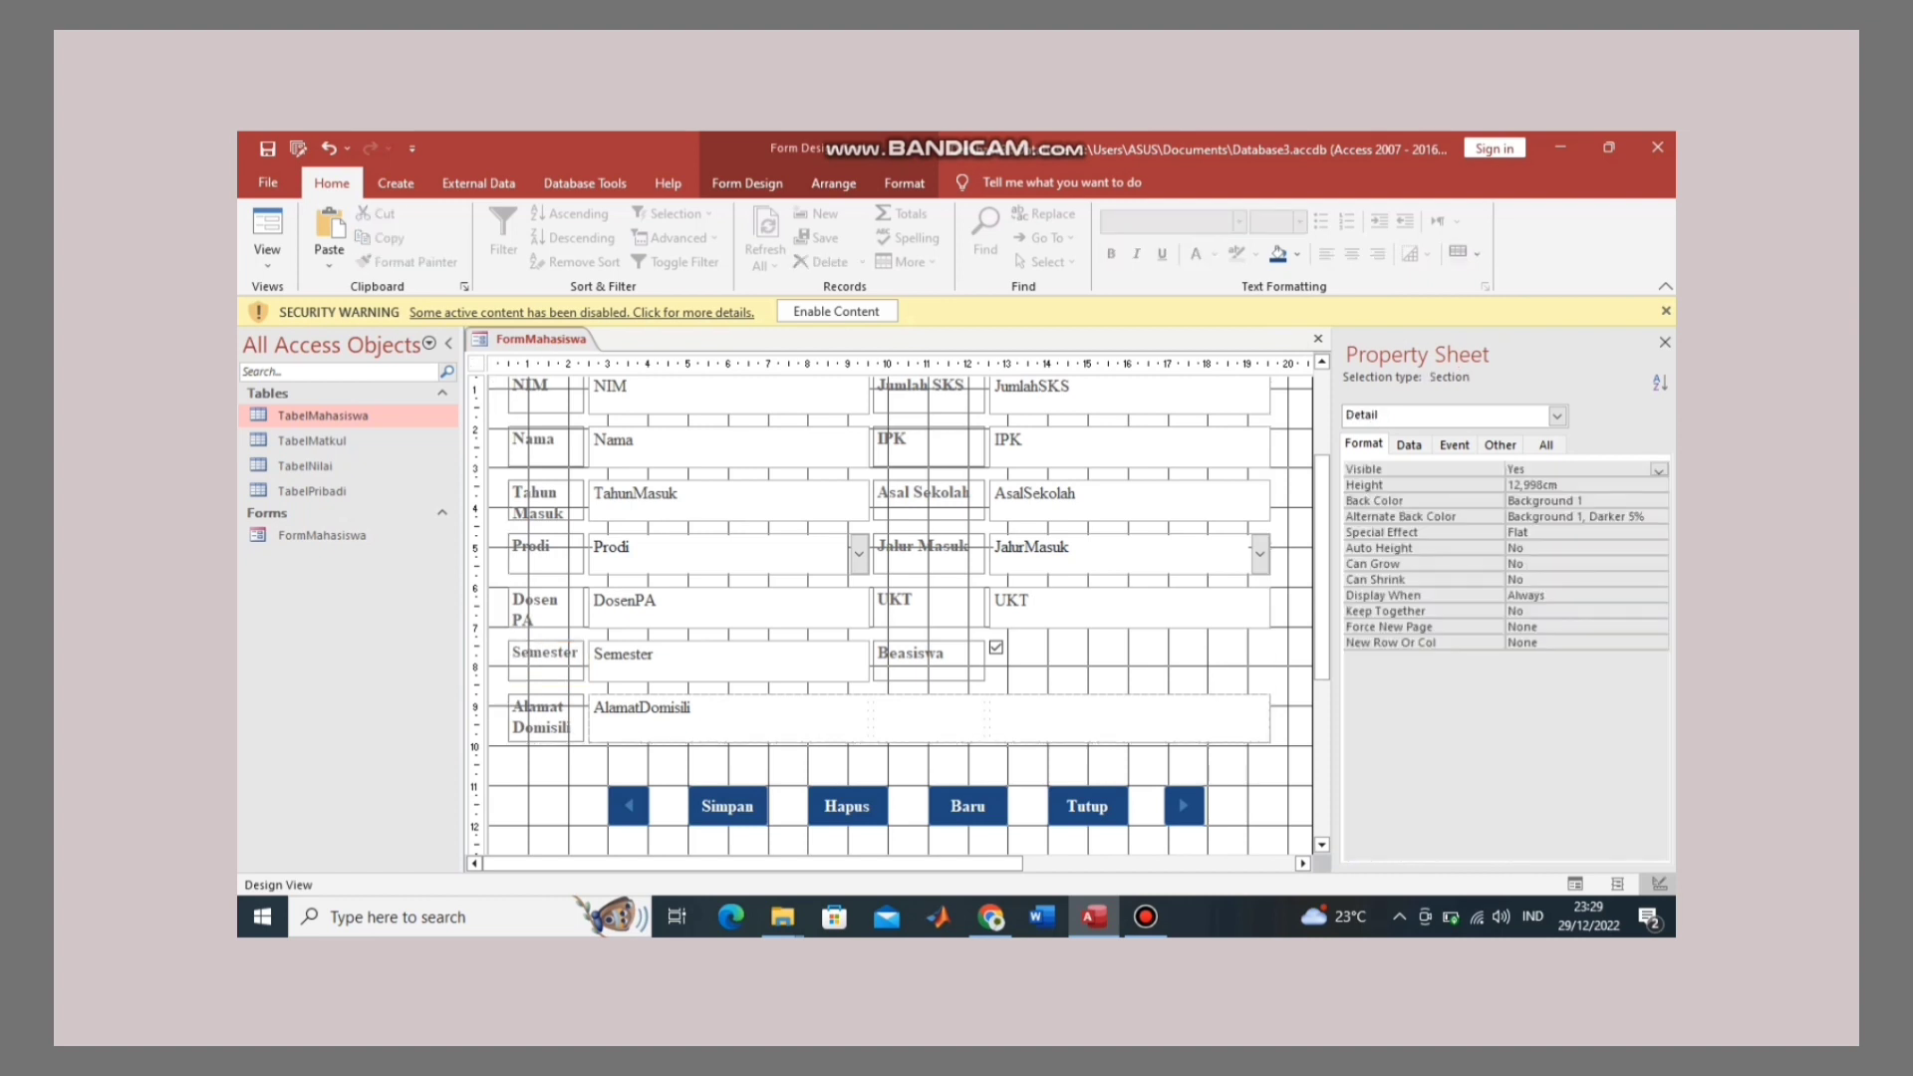
click(727, 806)
click(1453, 445)
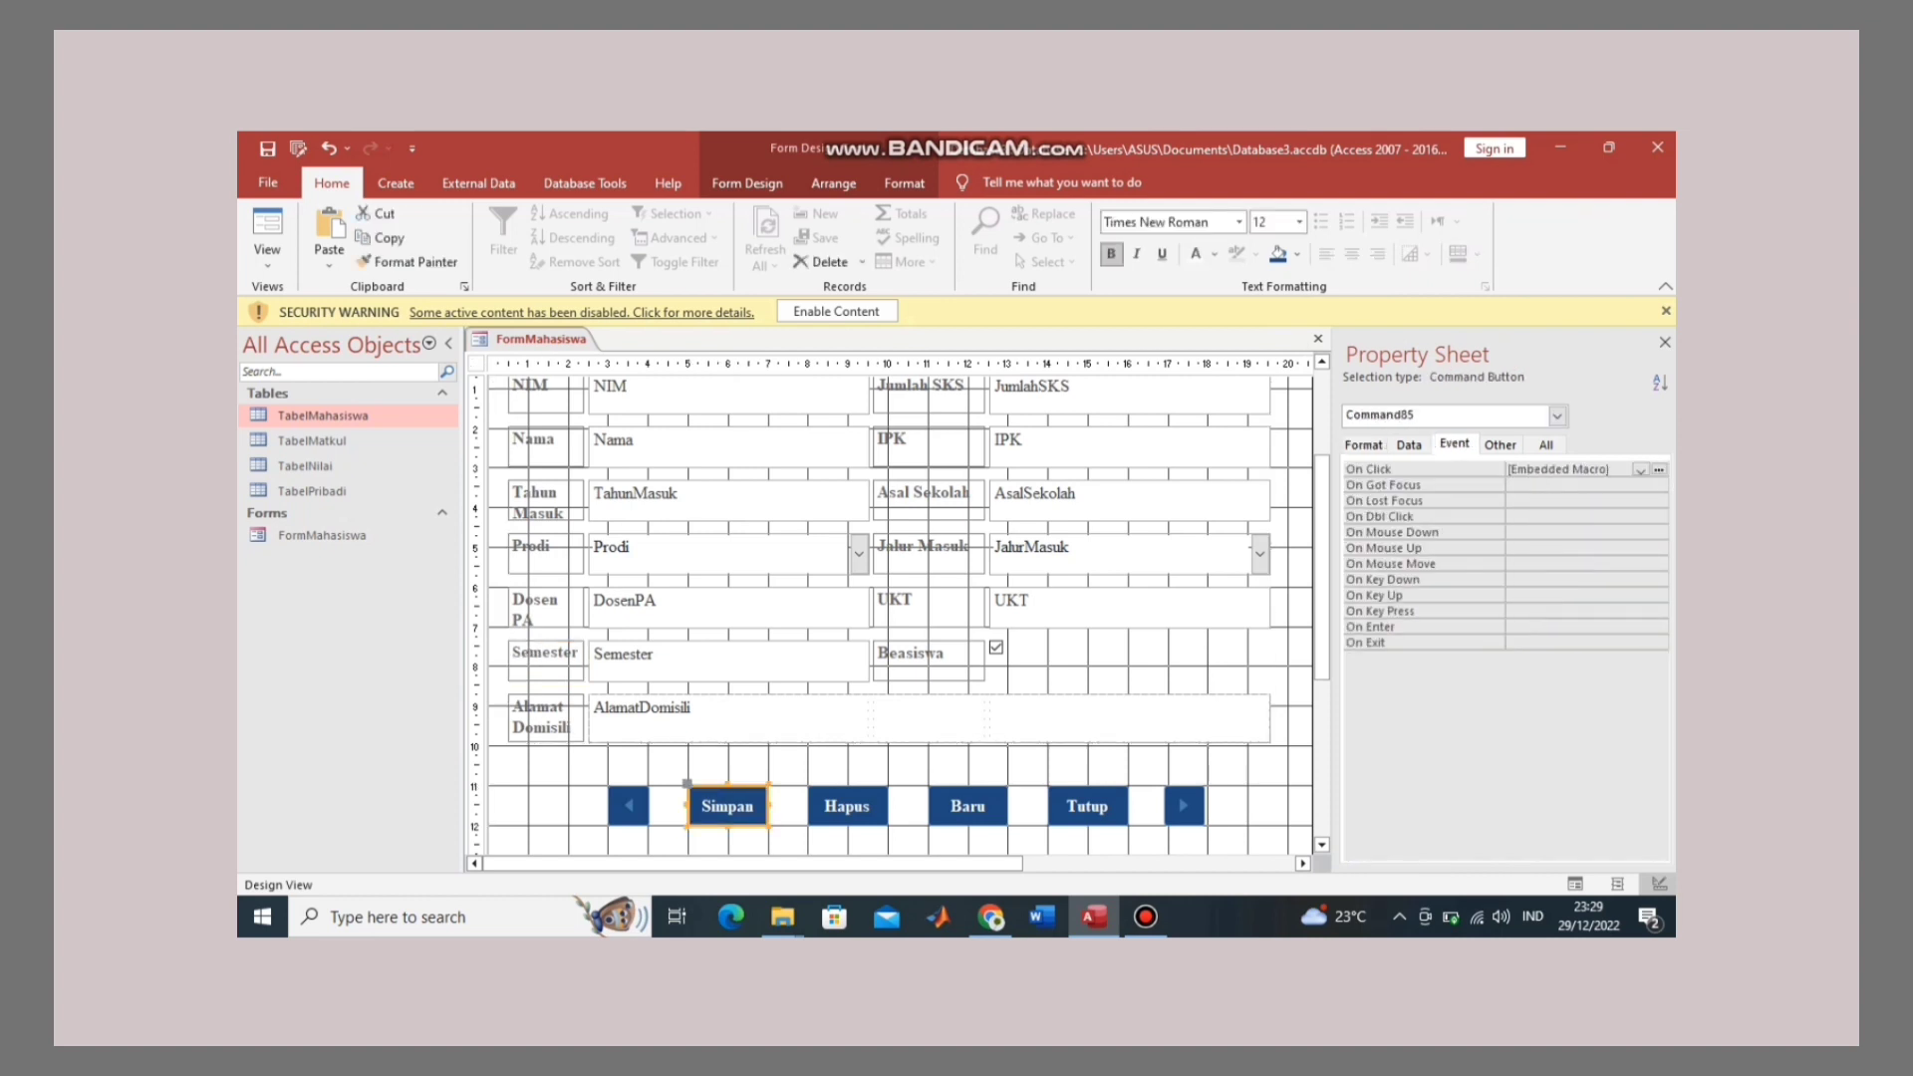
Step: Add a MessageBox action to the Simpan click macro showing ="Data Berhasil Disimpan"
click(1658, 469)
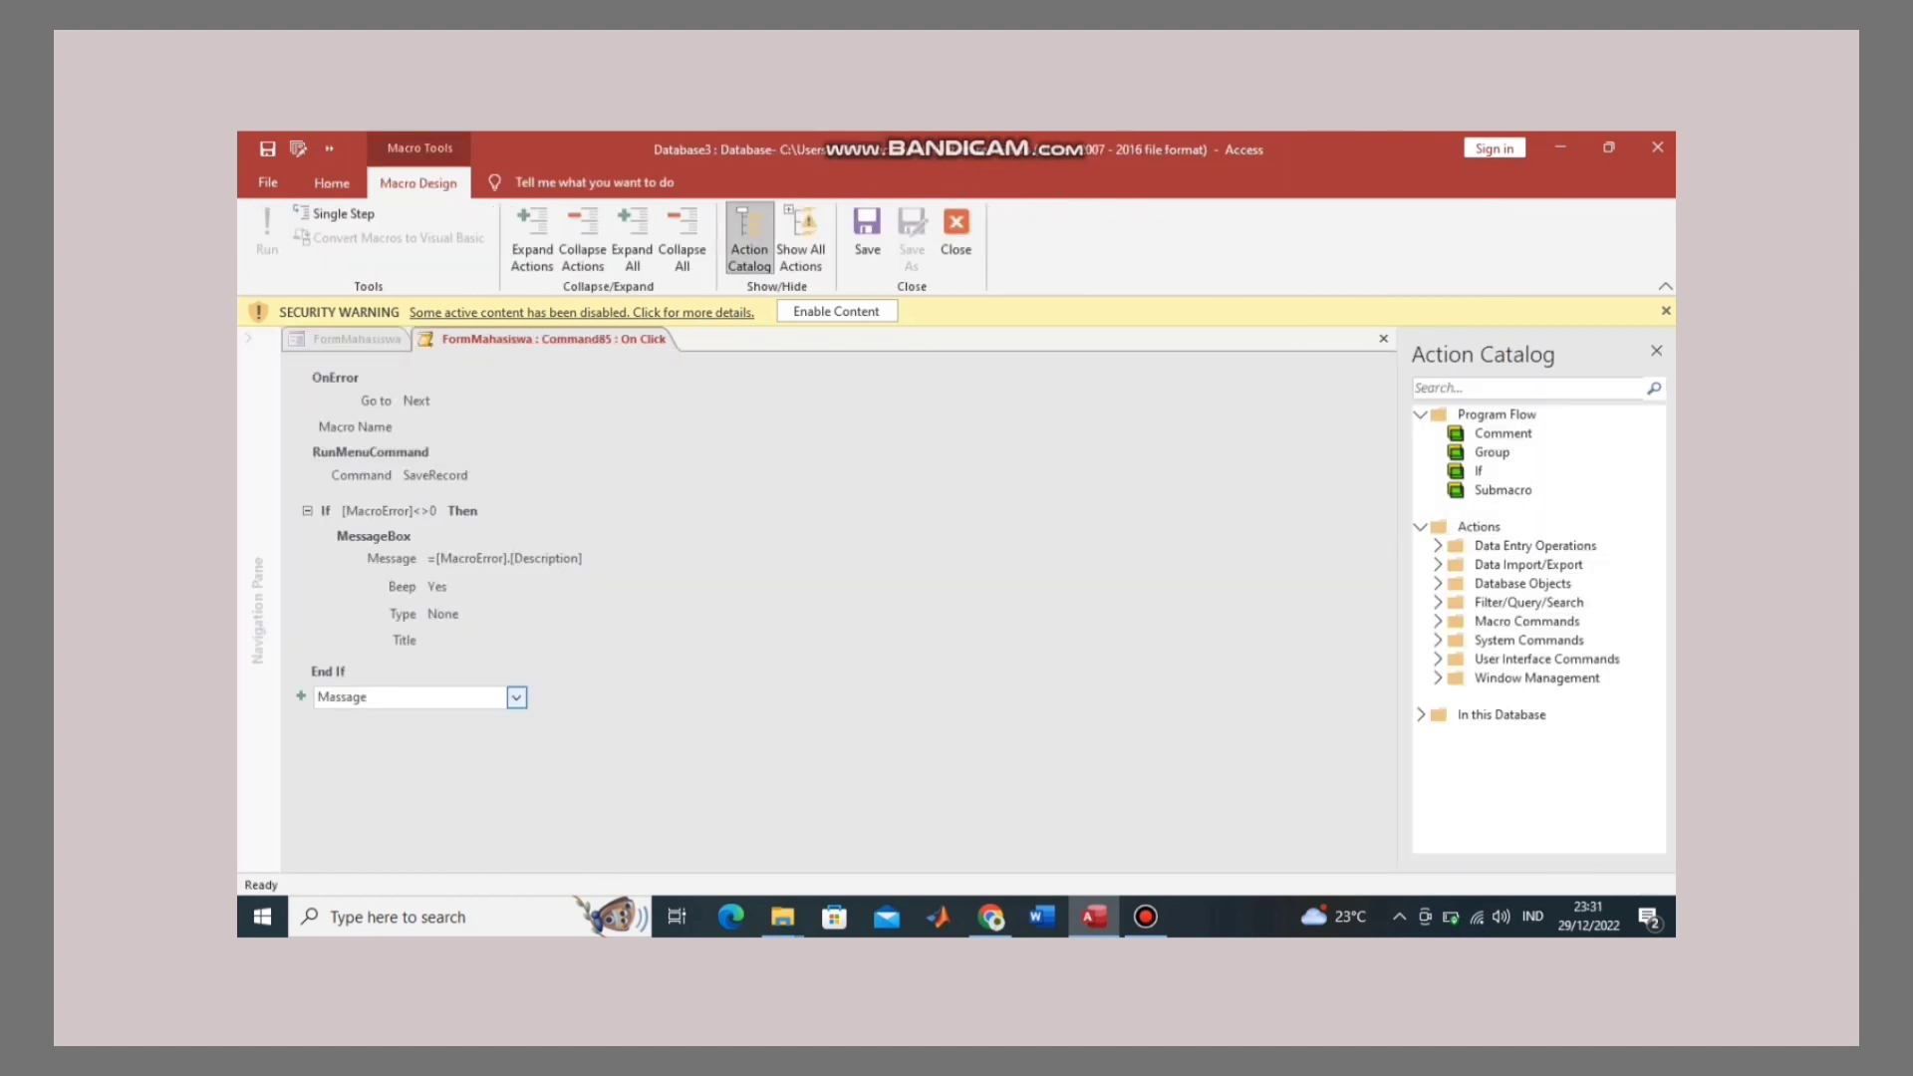
key(ctrl+a)
key(BackSpace)
text(Mess)
key(Return)
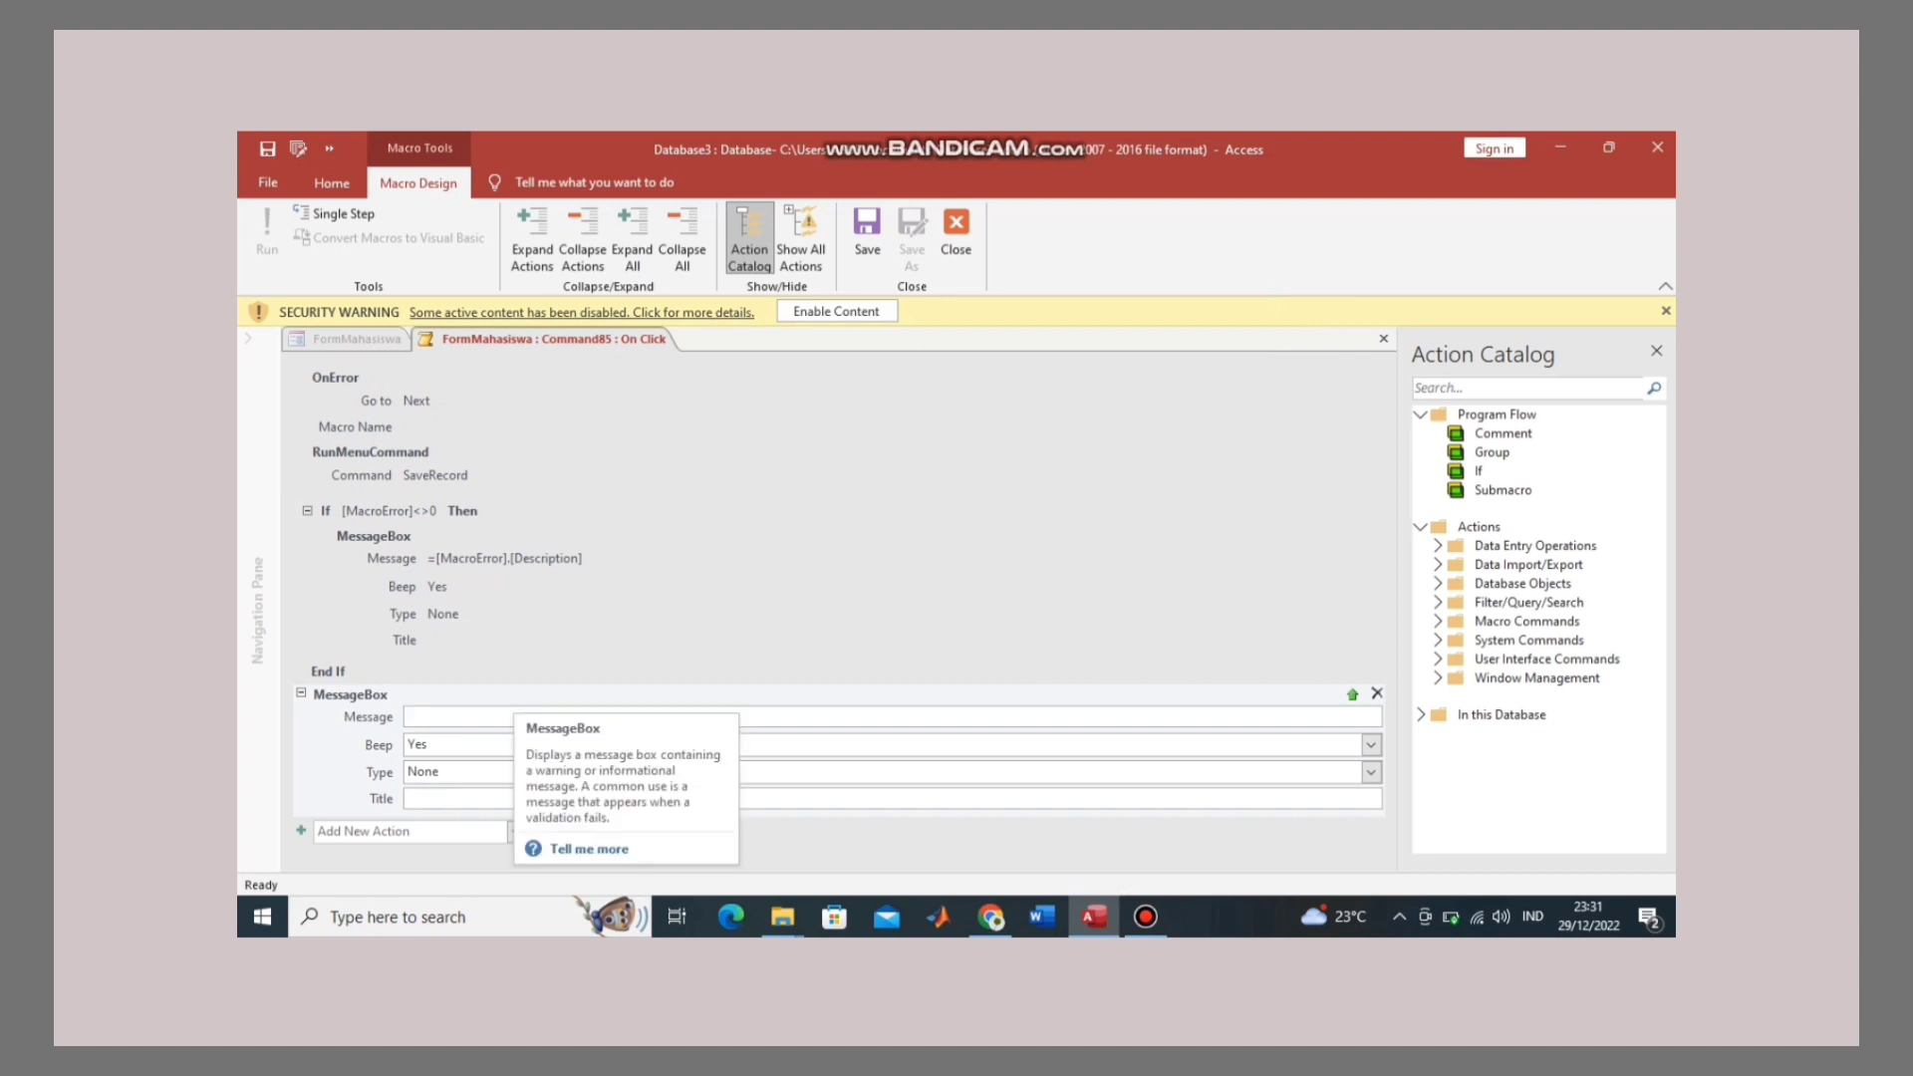
text(=)
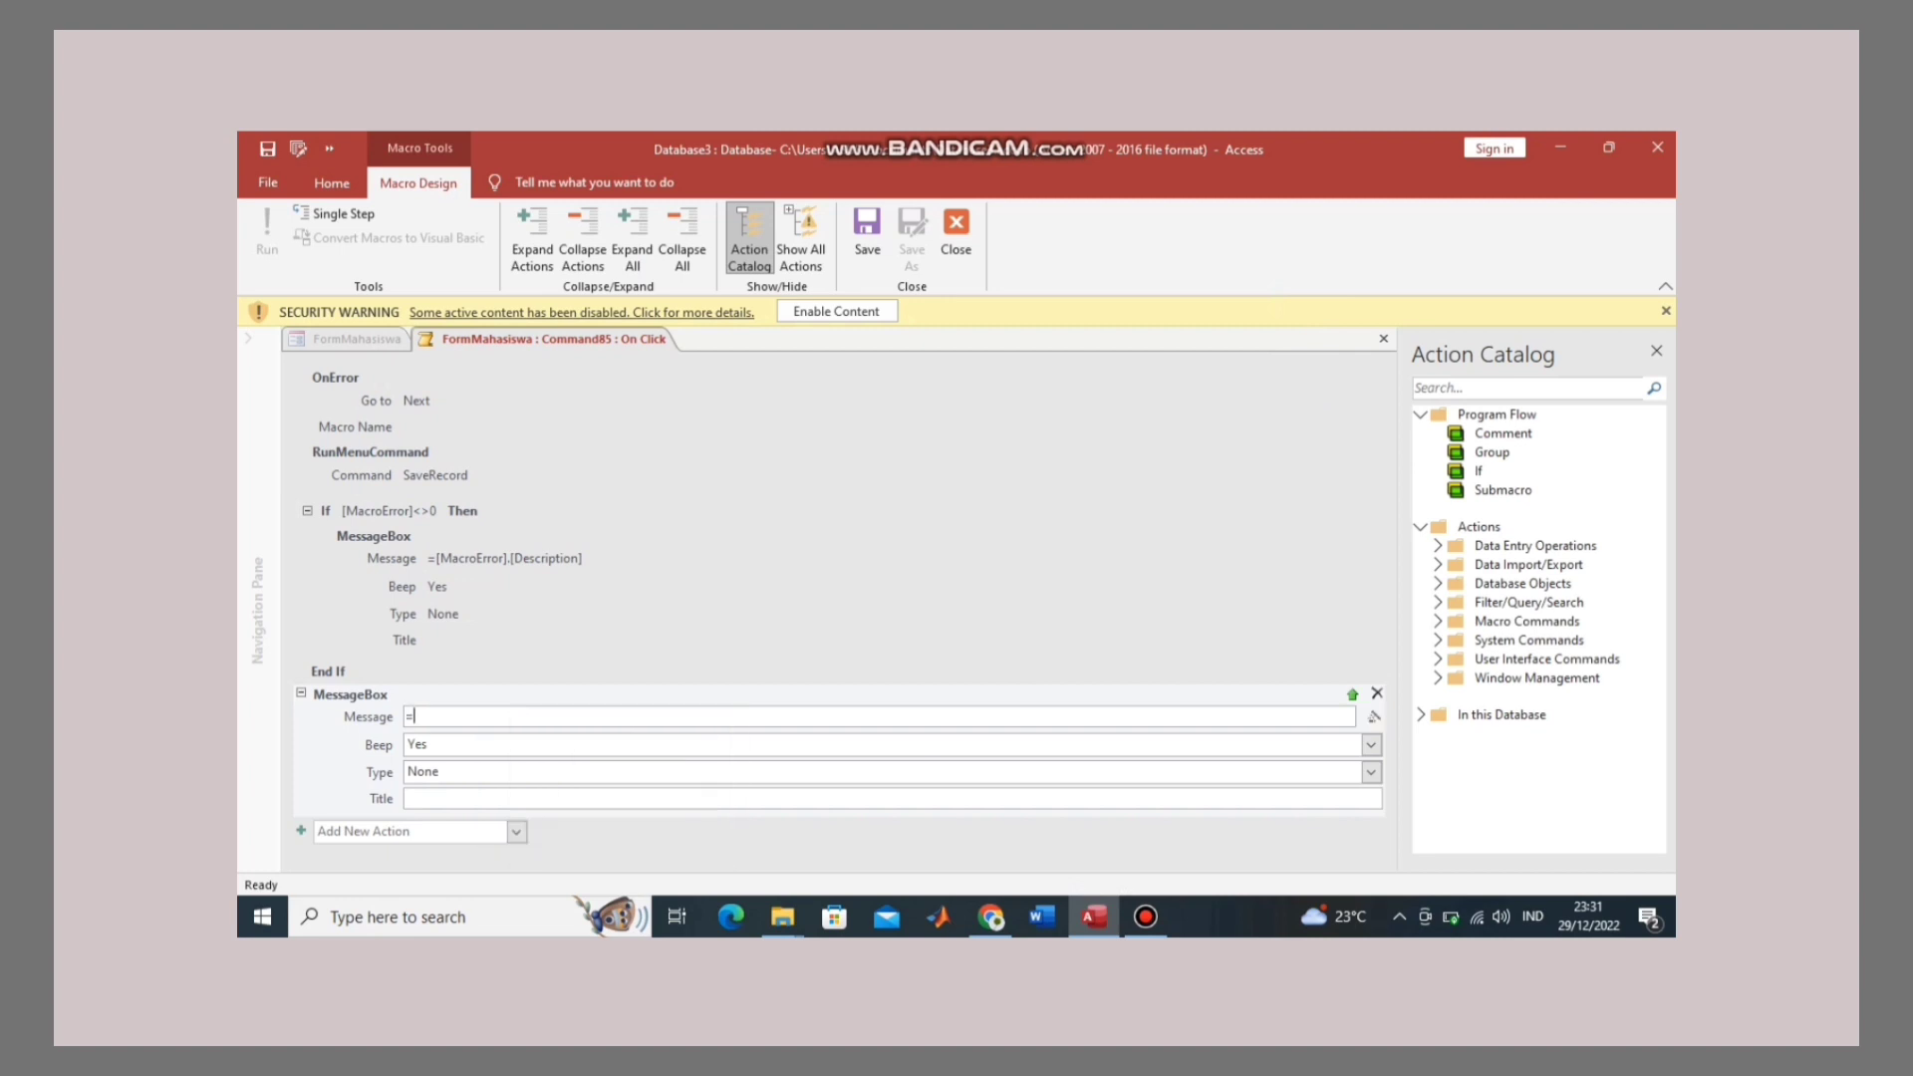
text("Data Berhasil Disimpan")
key(Tab)
key(Tab)
key(Tab)
key(Tab)
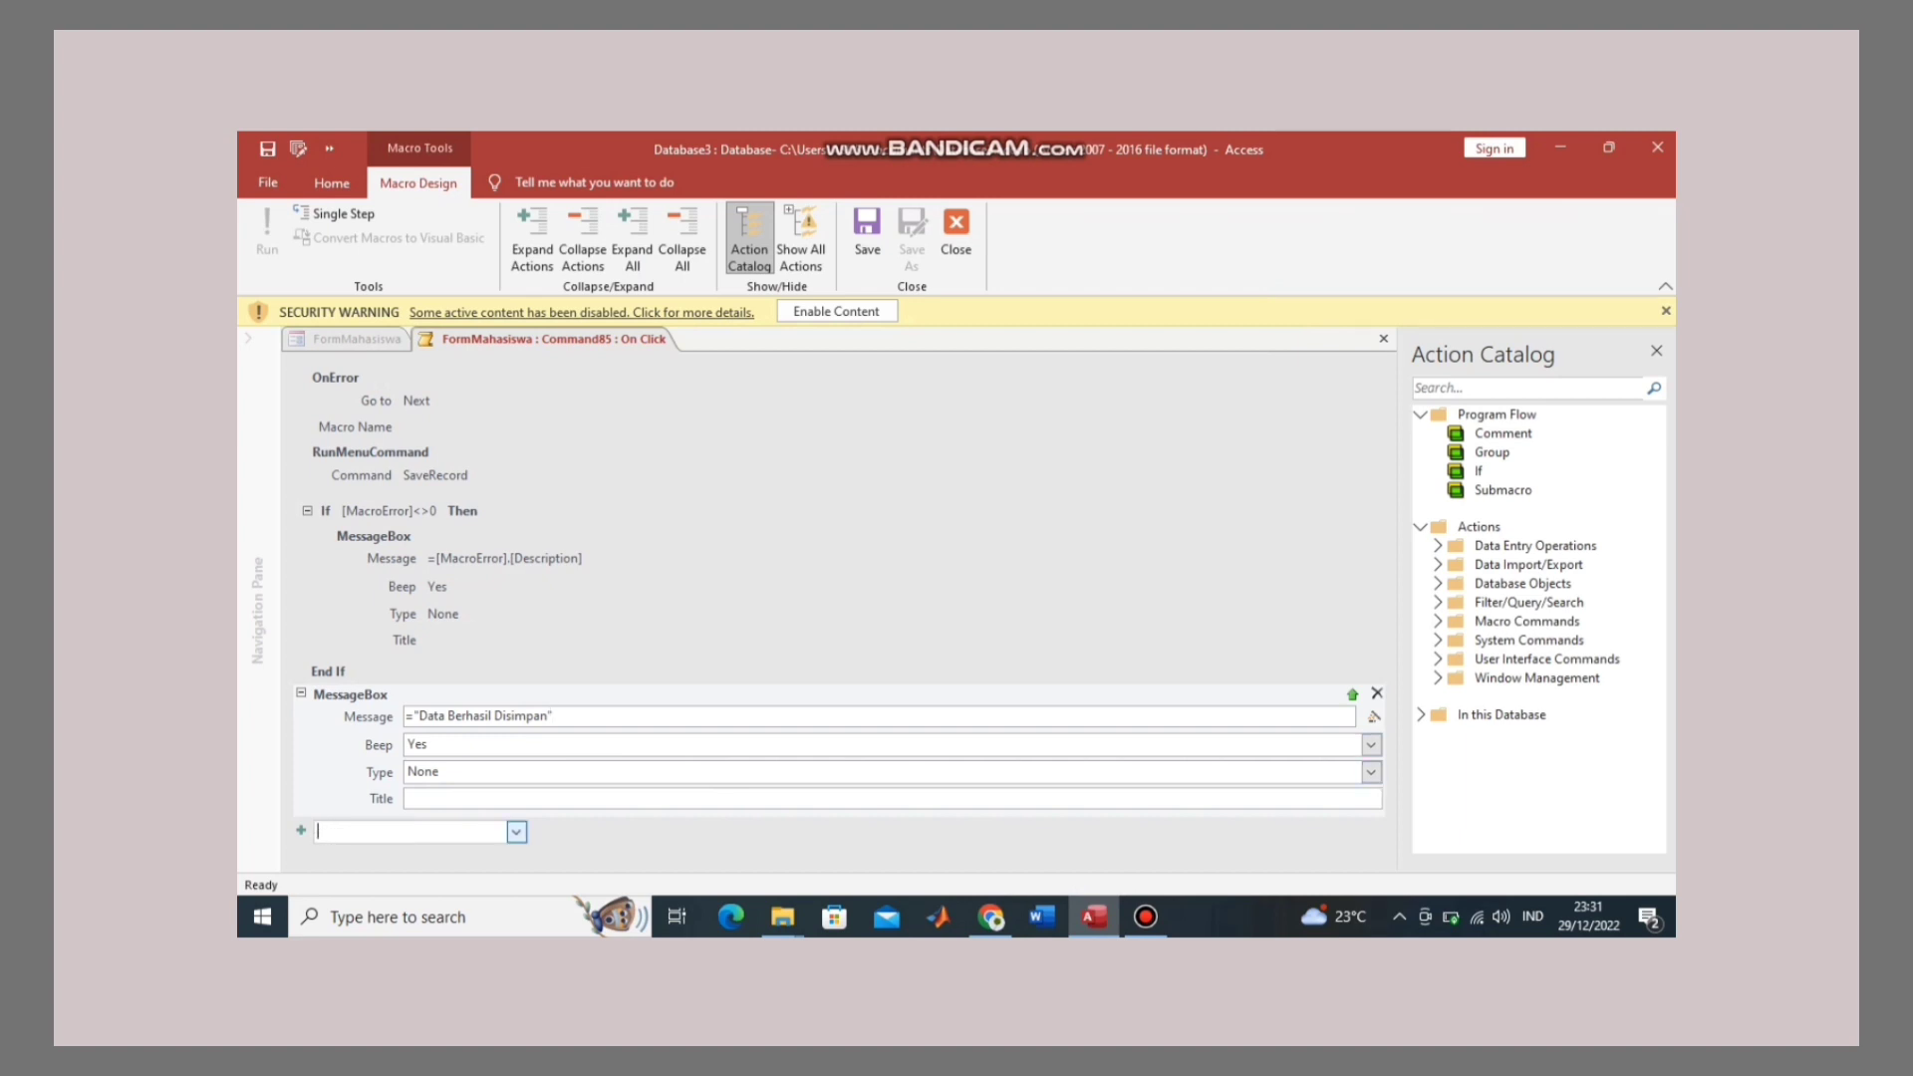
Step: Add a GoToRecord action set to Record New
text(GoToRecord)
key(Return)
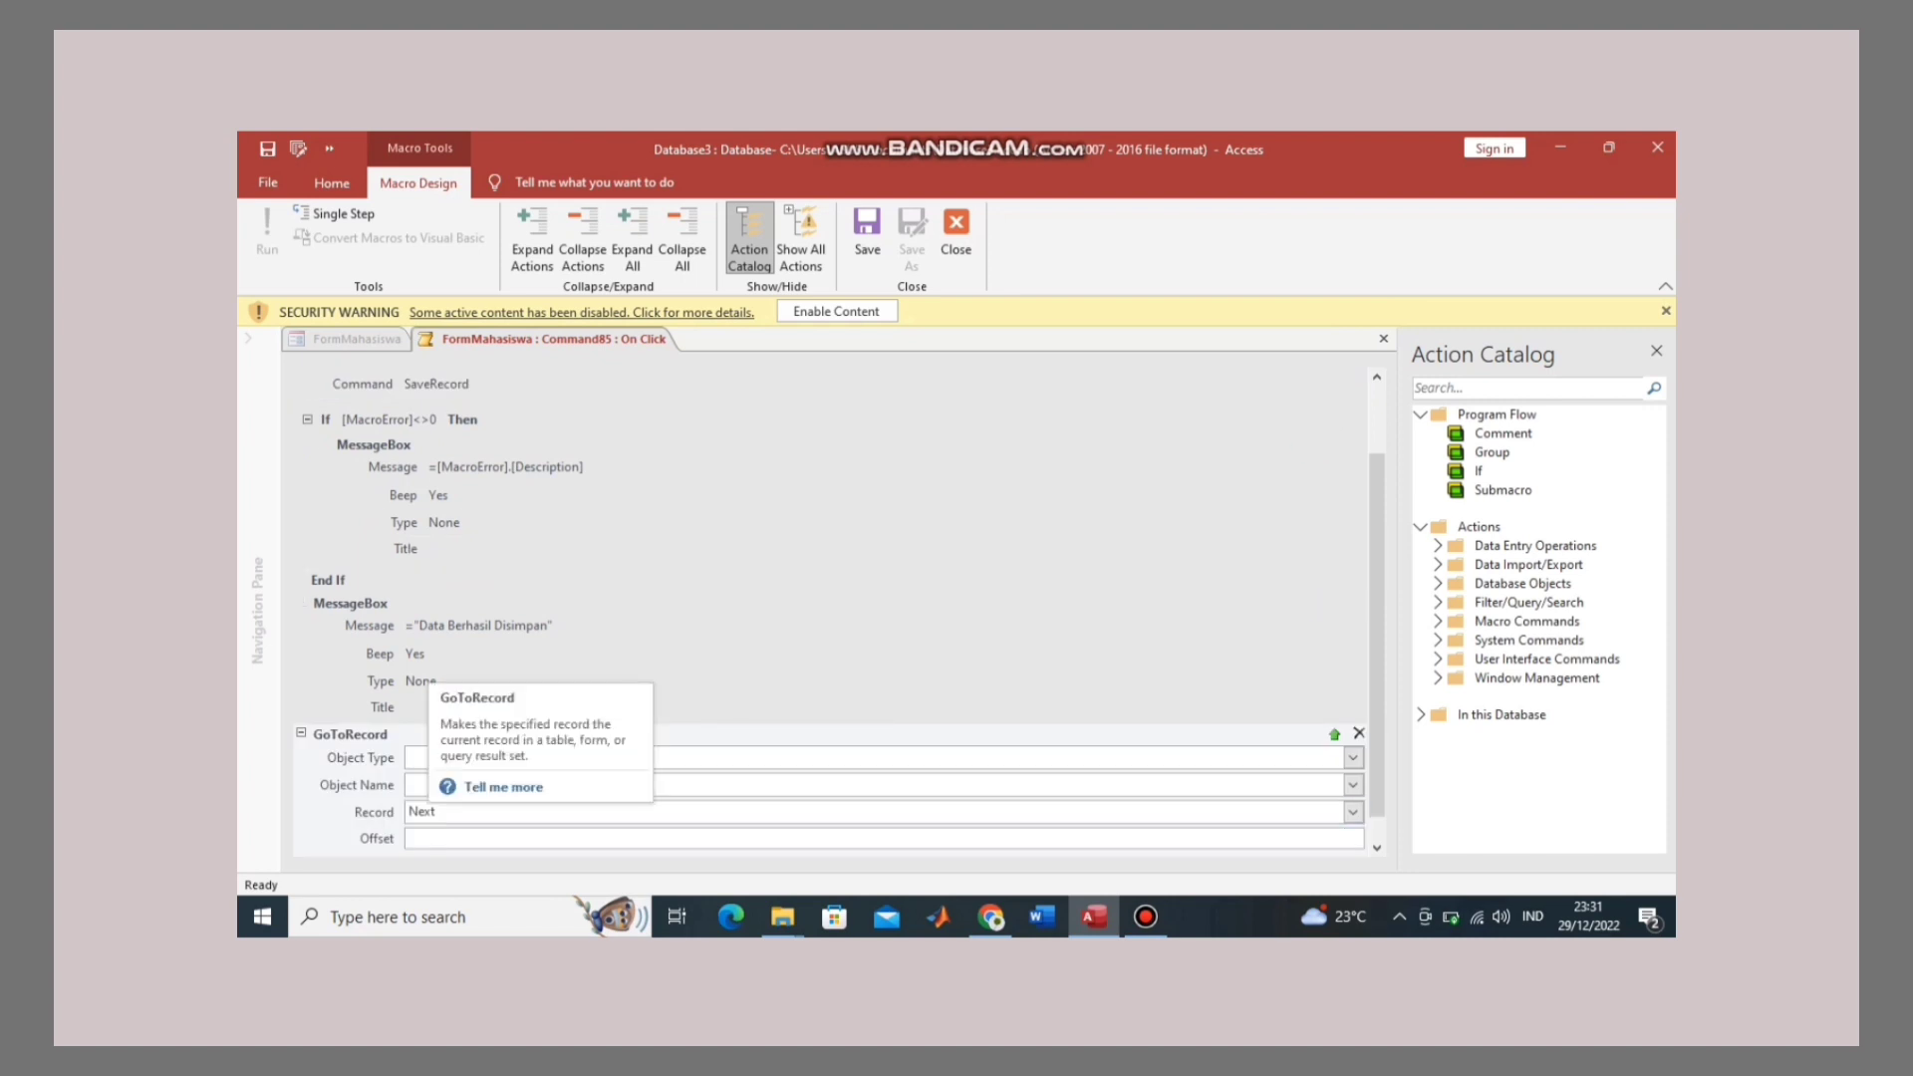
click(1352, 812)
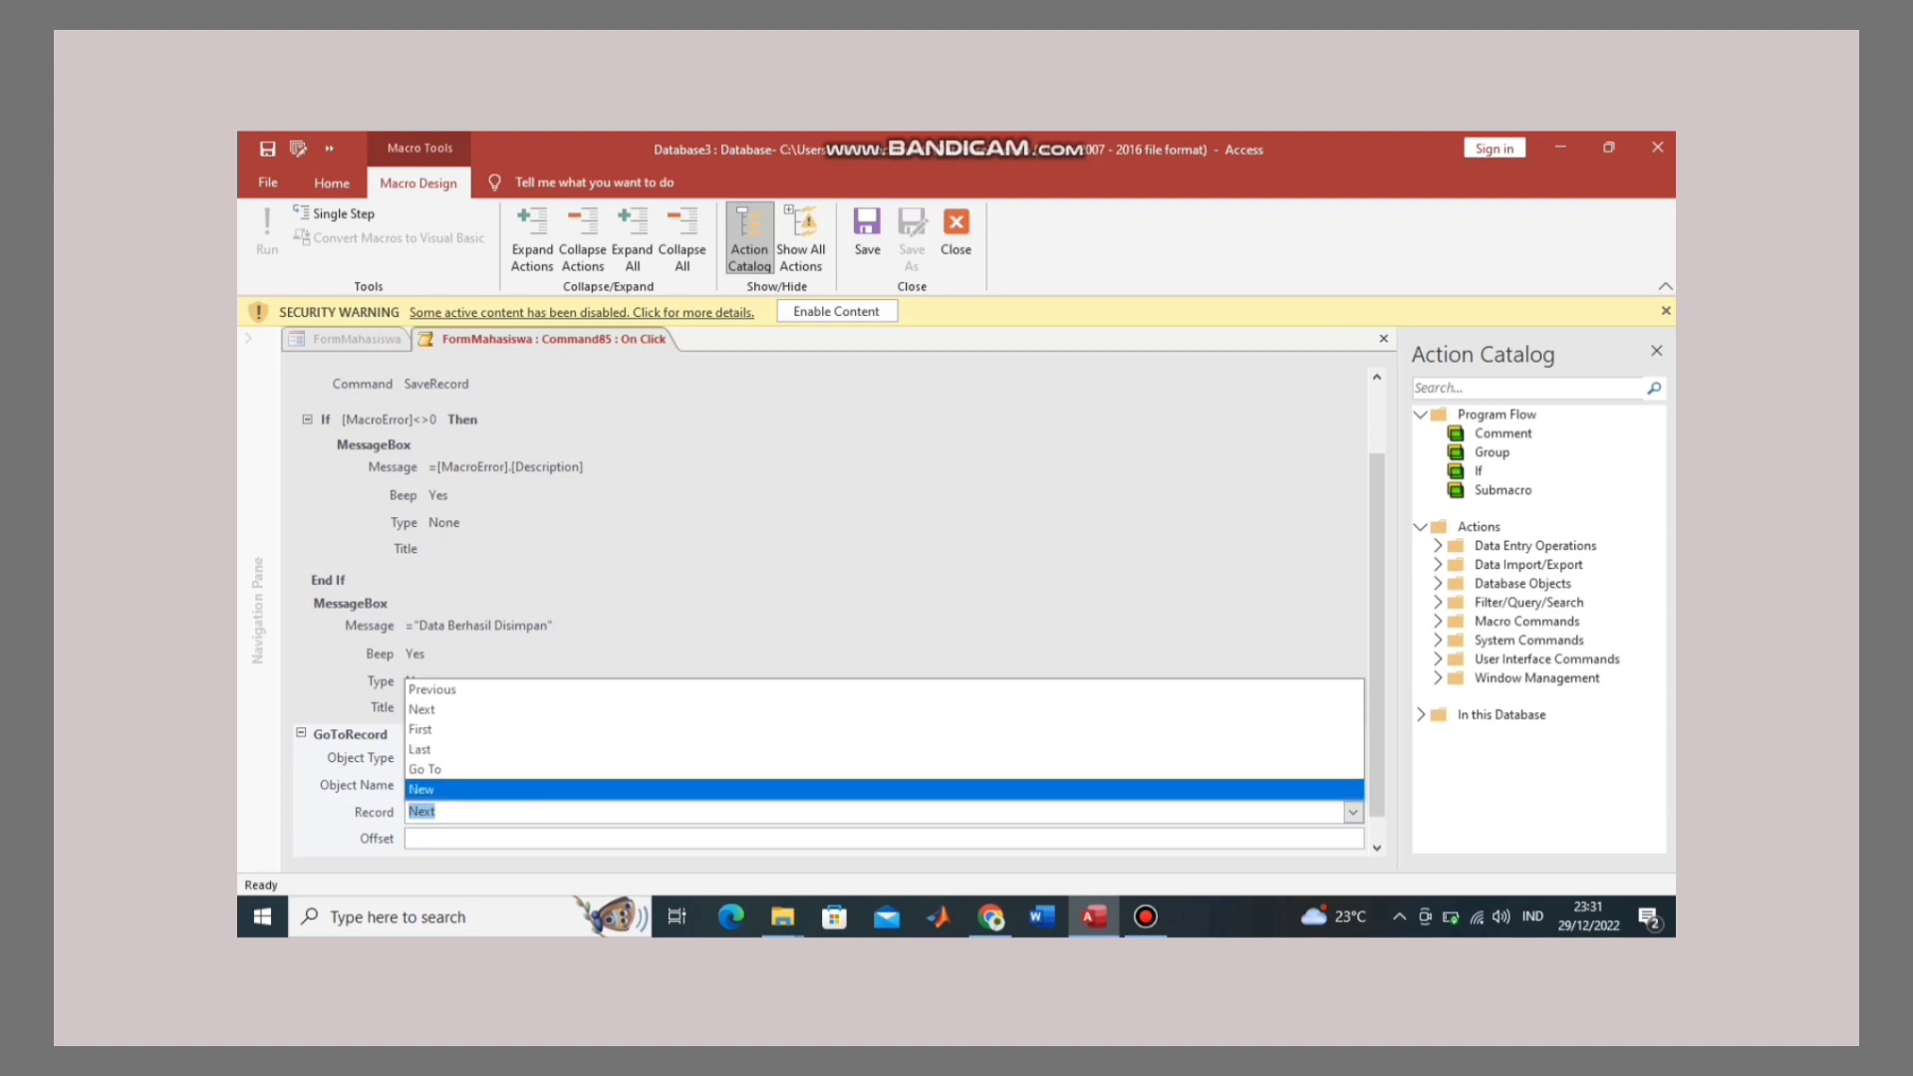
click(1351, 789)
scroll(1245, 604, up, 1)
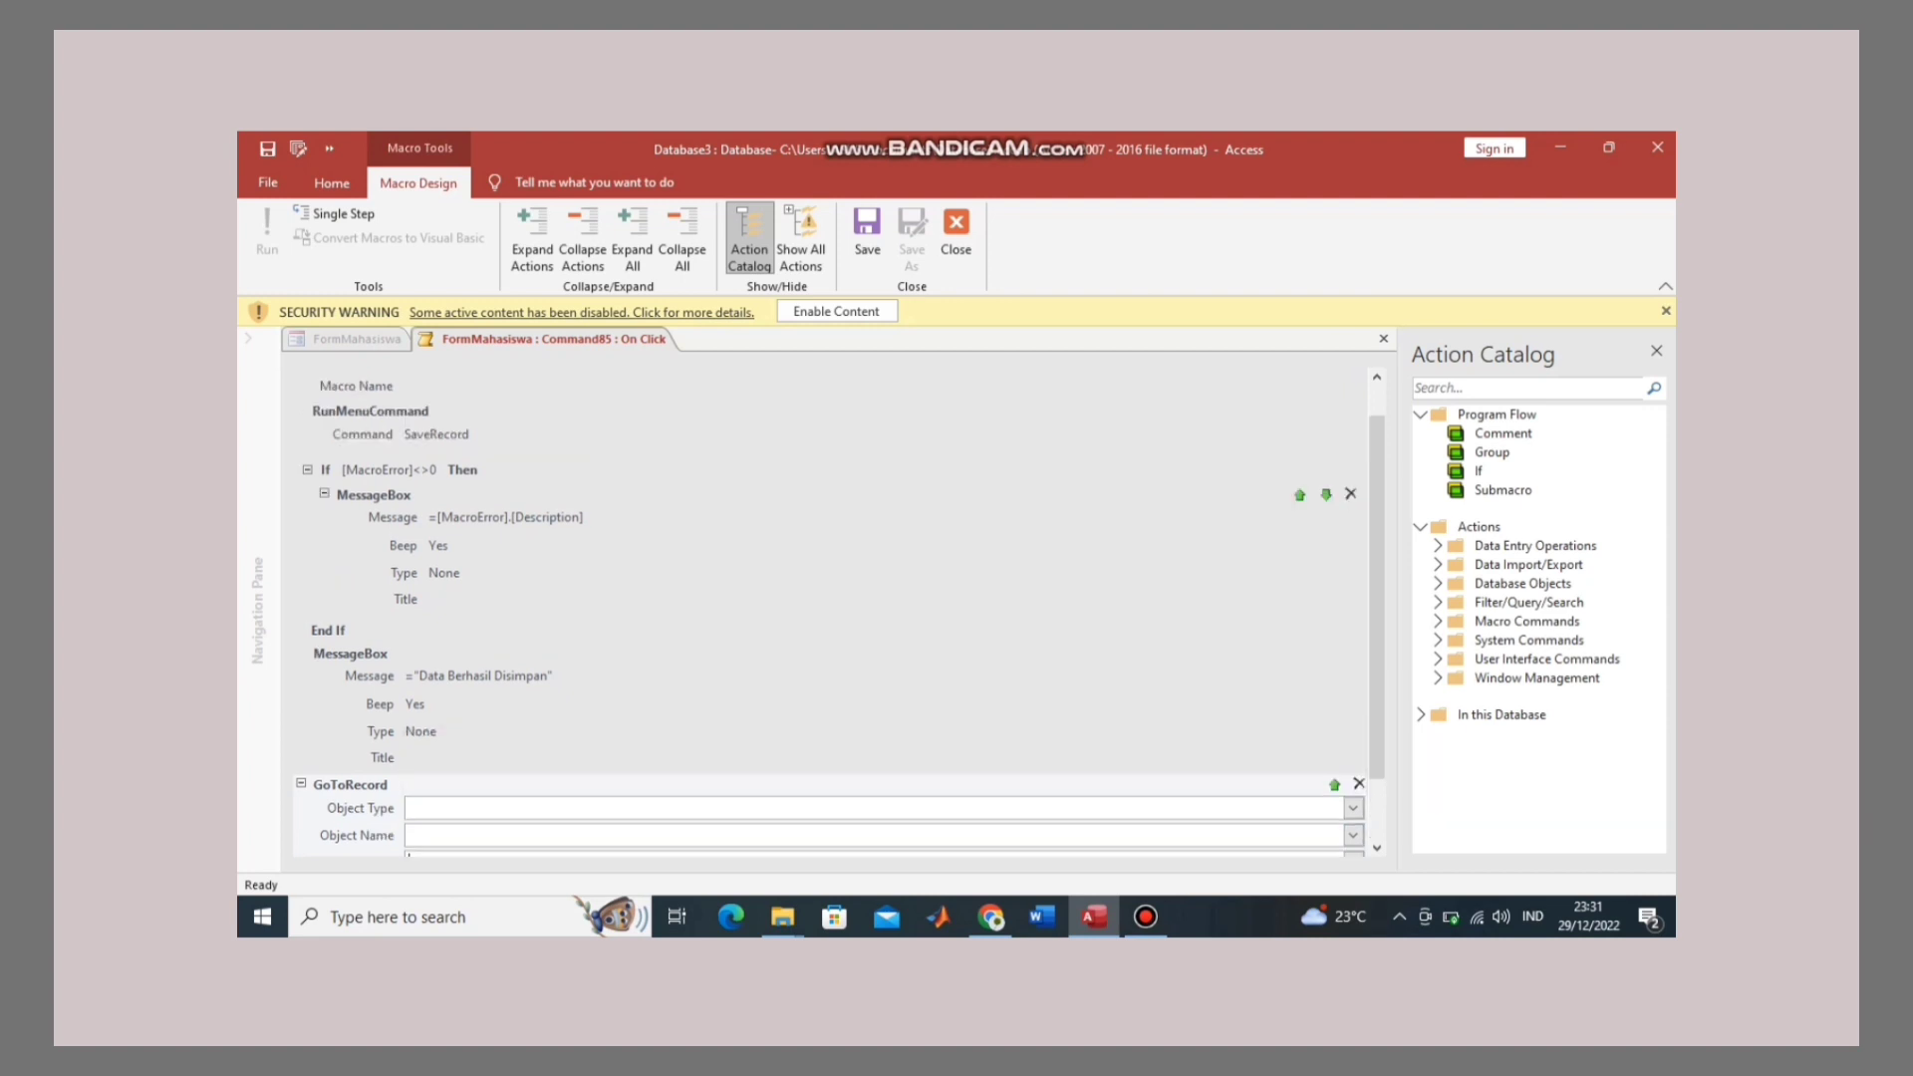
Step: Save the macro and close the macro designer
right_click(625, 340)
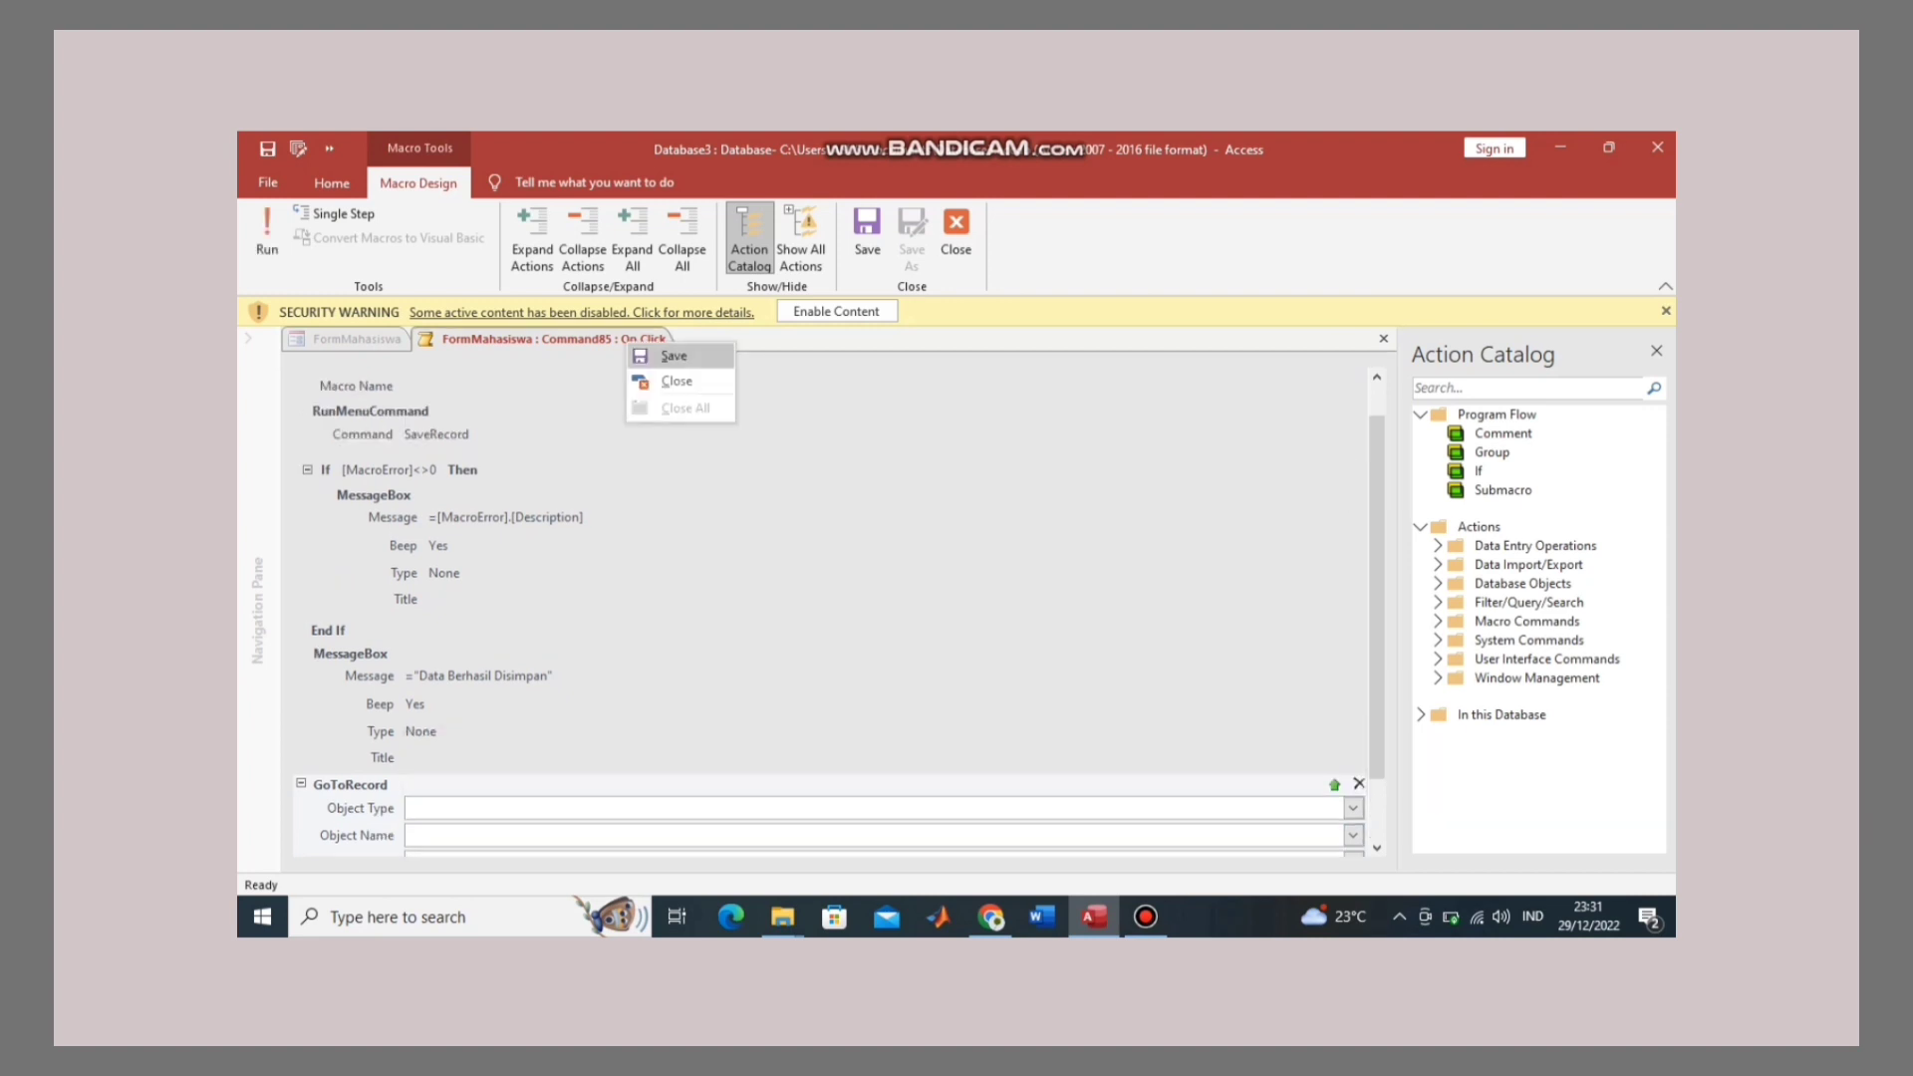
click(658, 356)
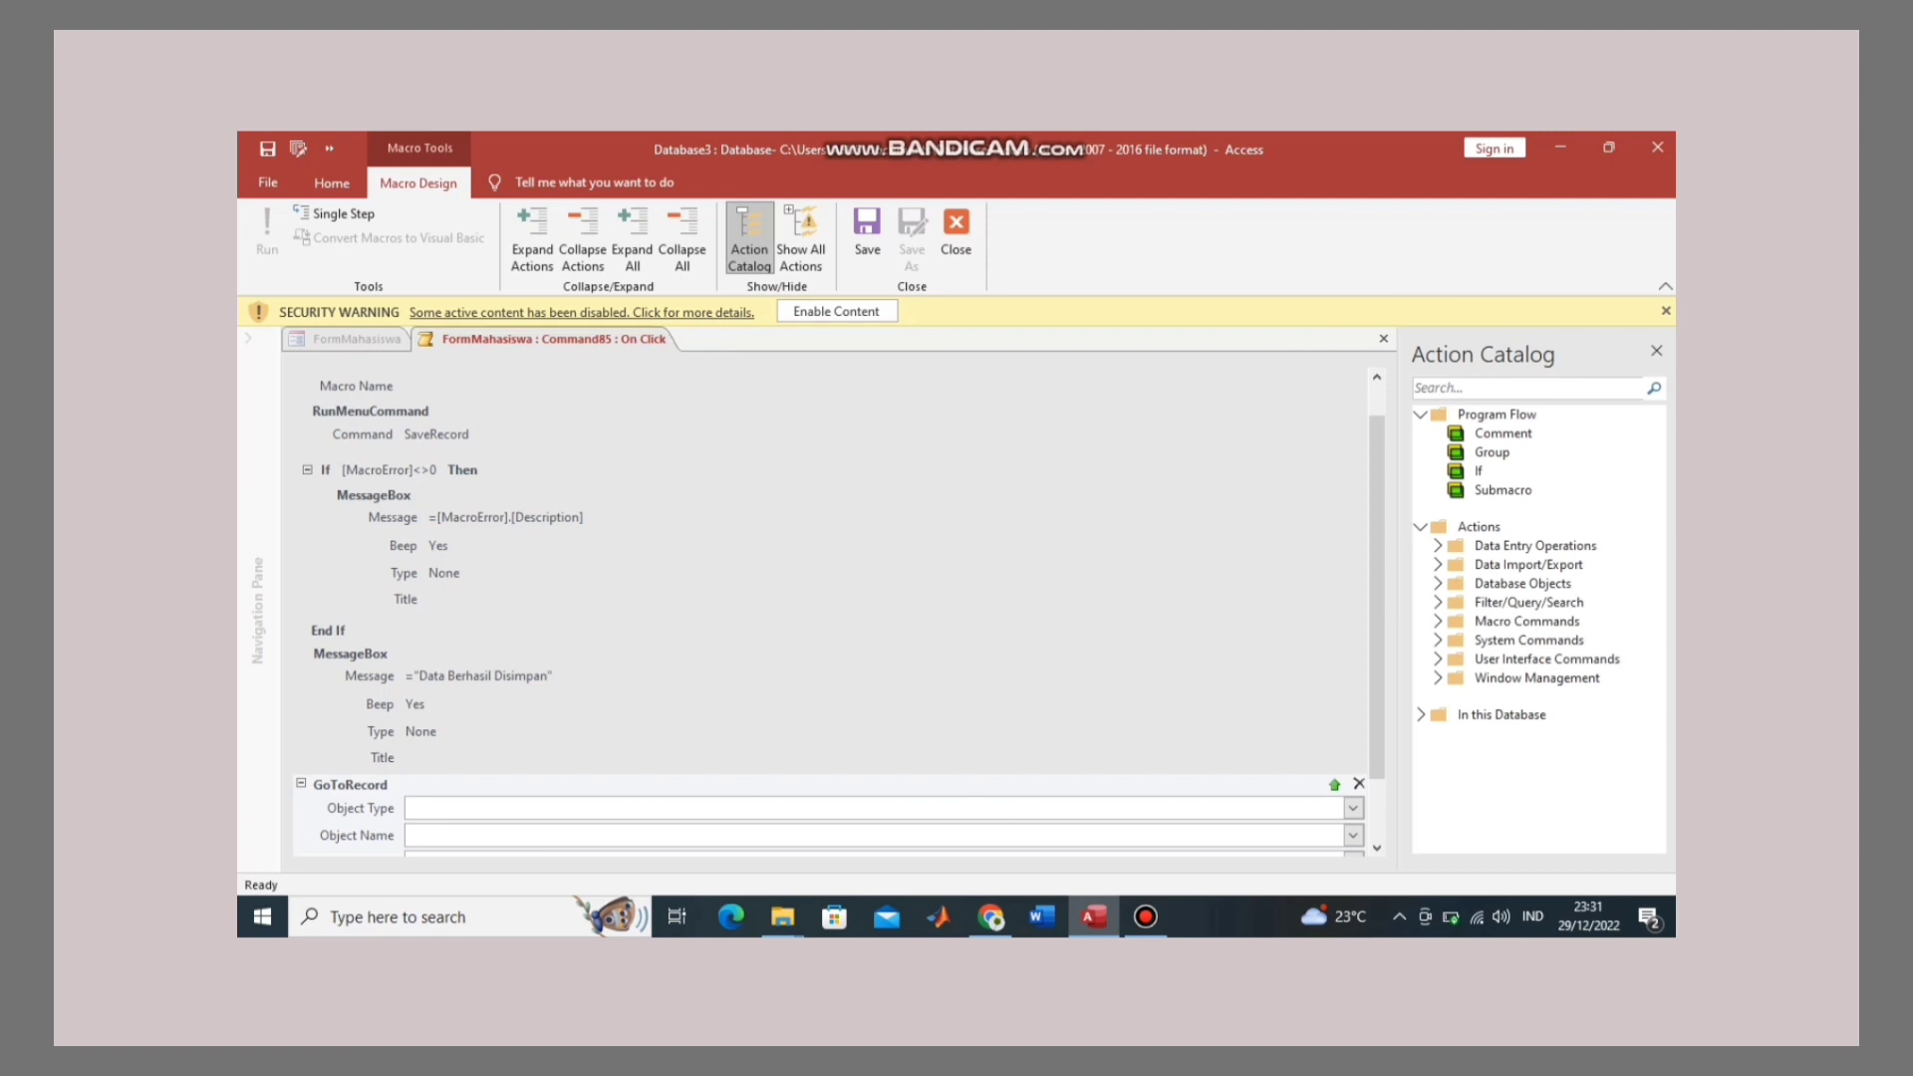
right_click(637, 339)
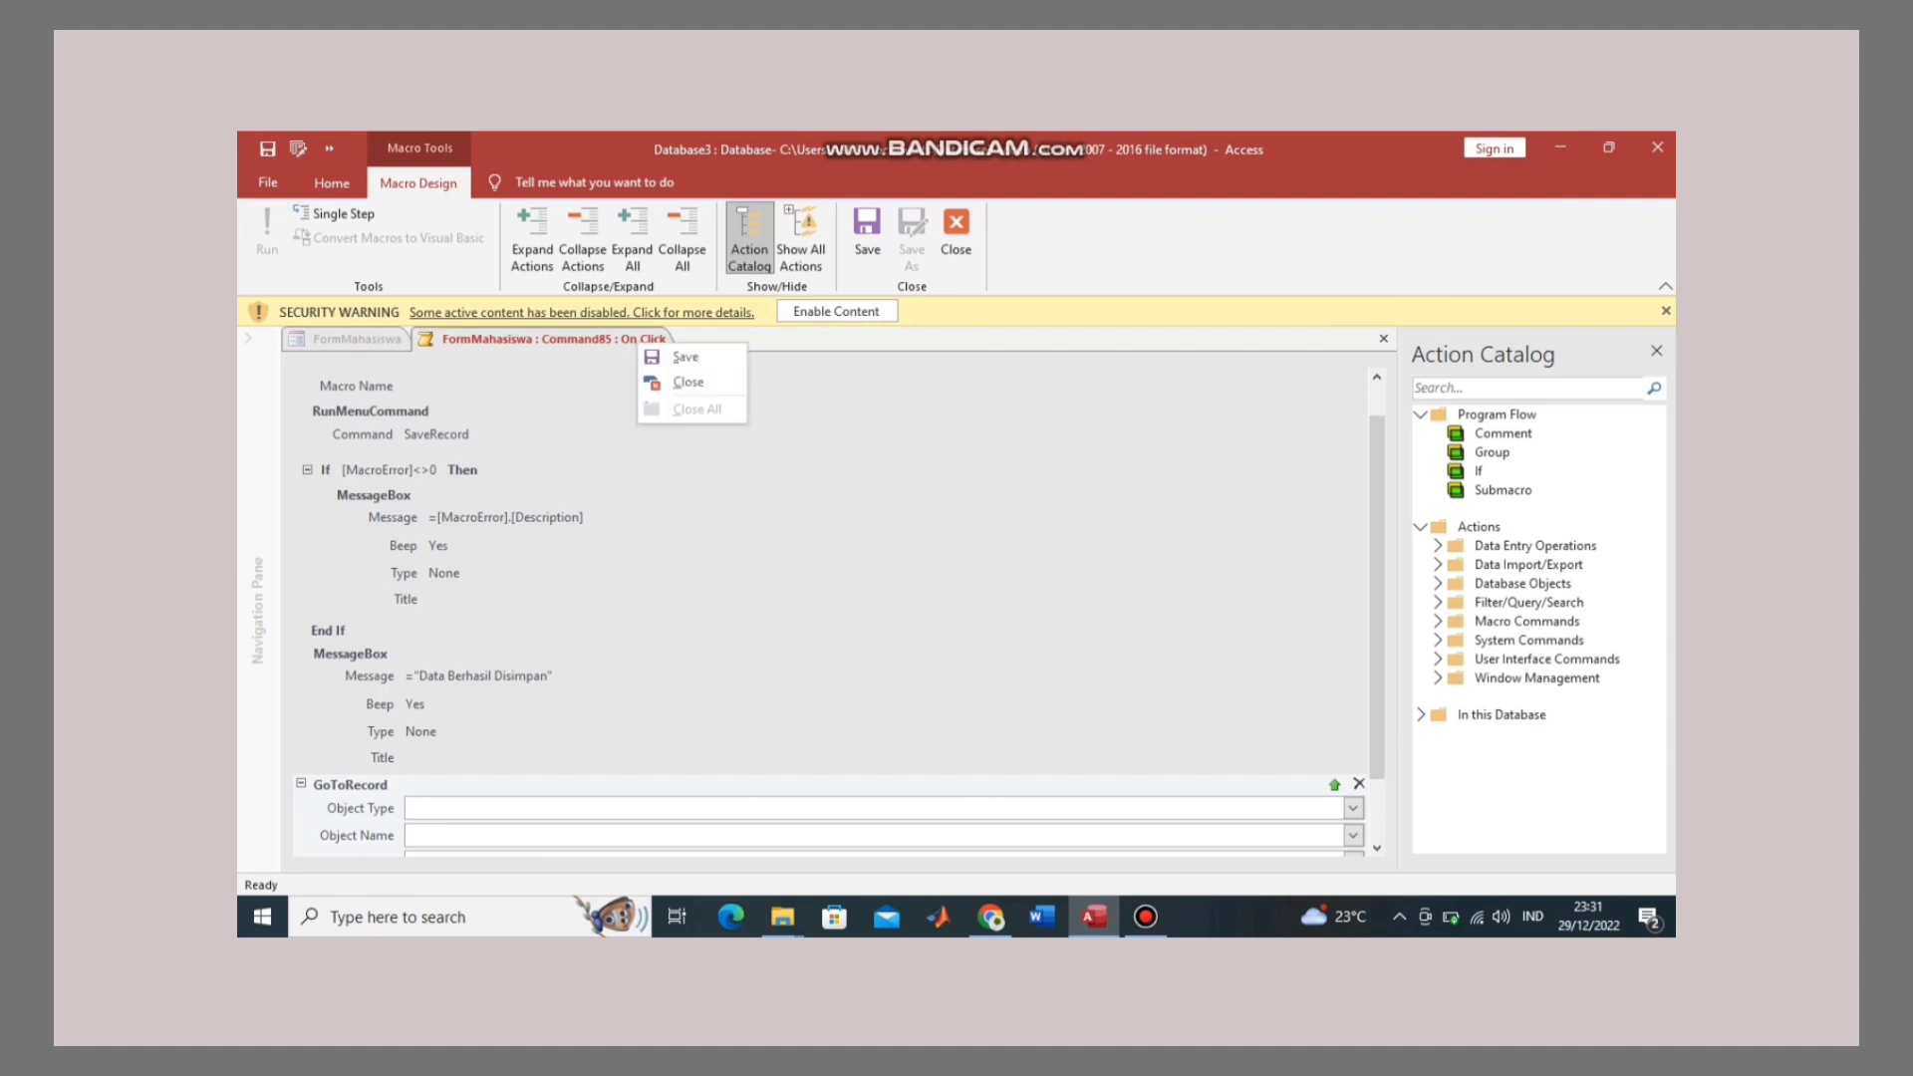
right_click(635, 337)
click(684, 375)
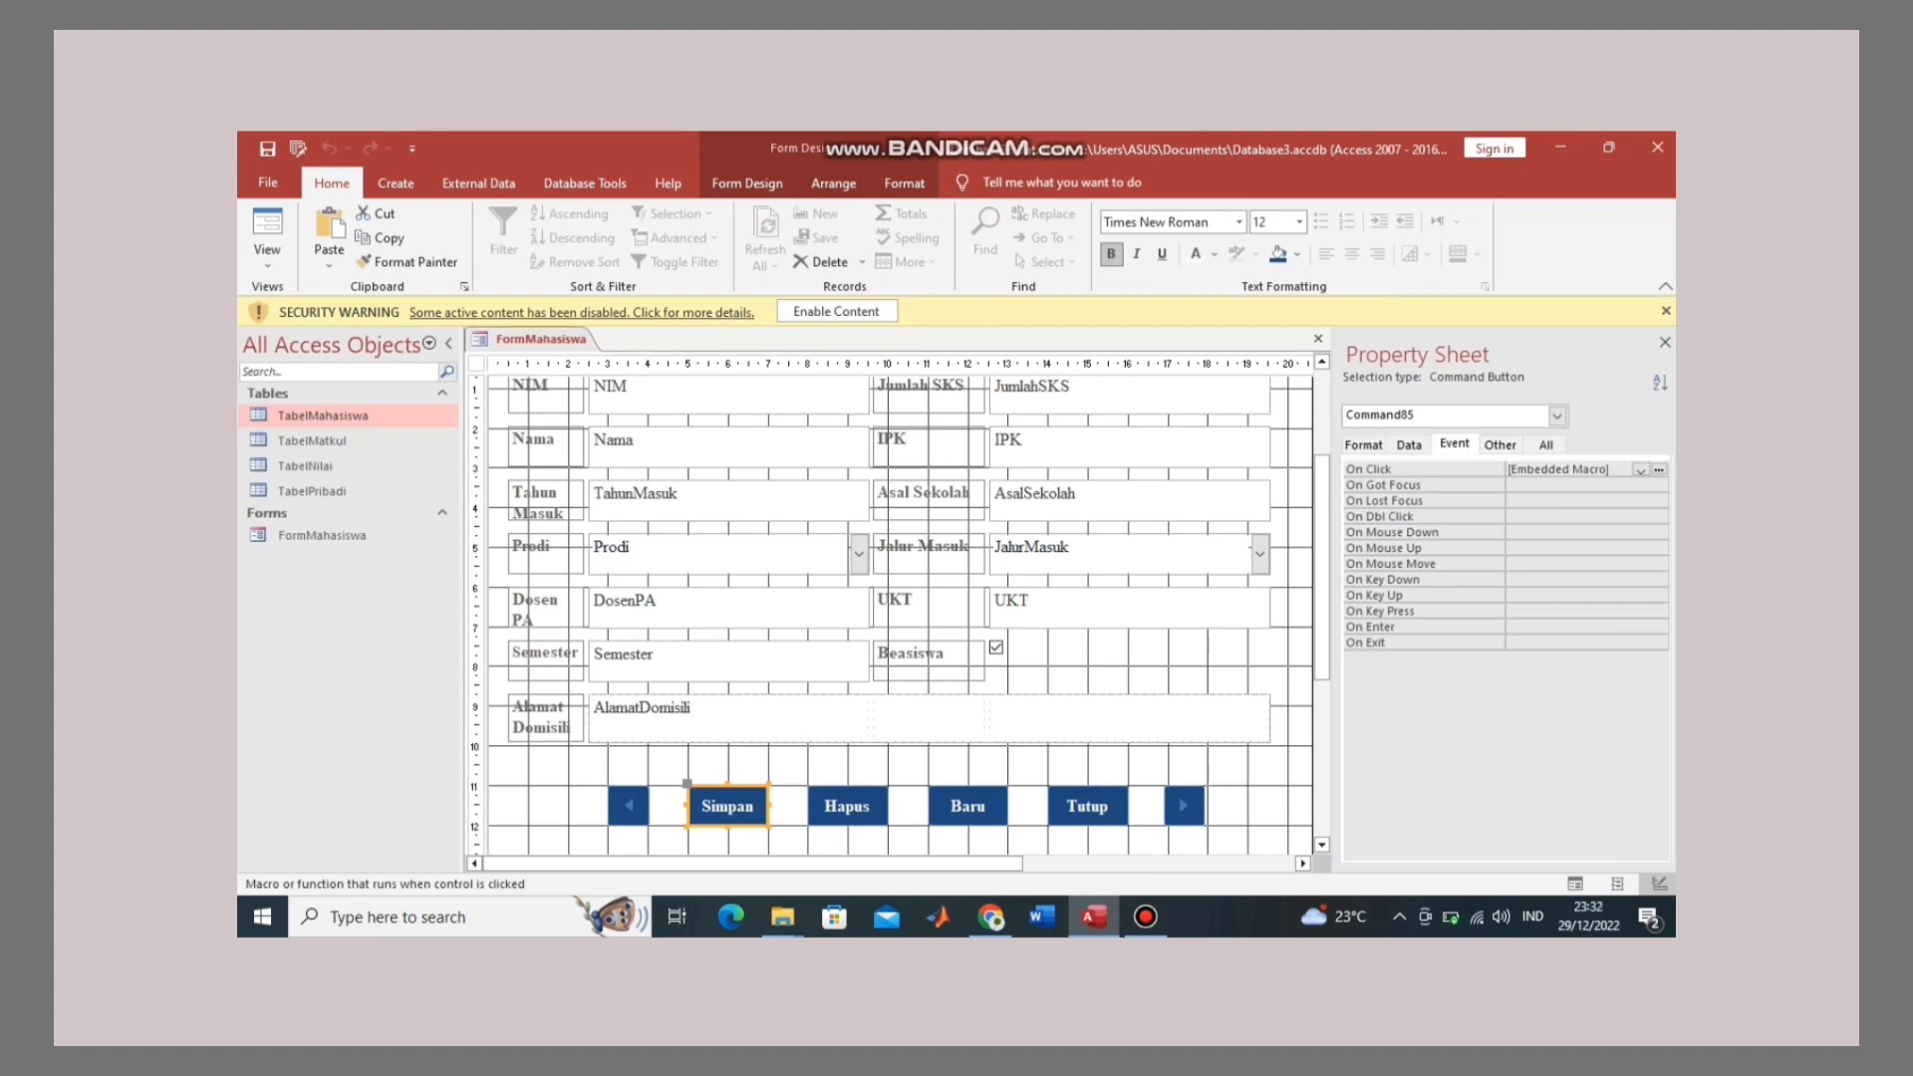
Step: Test the Simpan button in Form View and dismiss the 'Data Berhasil Disimpan' message
right_click(564, 338)
click(609, 431)
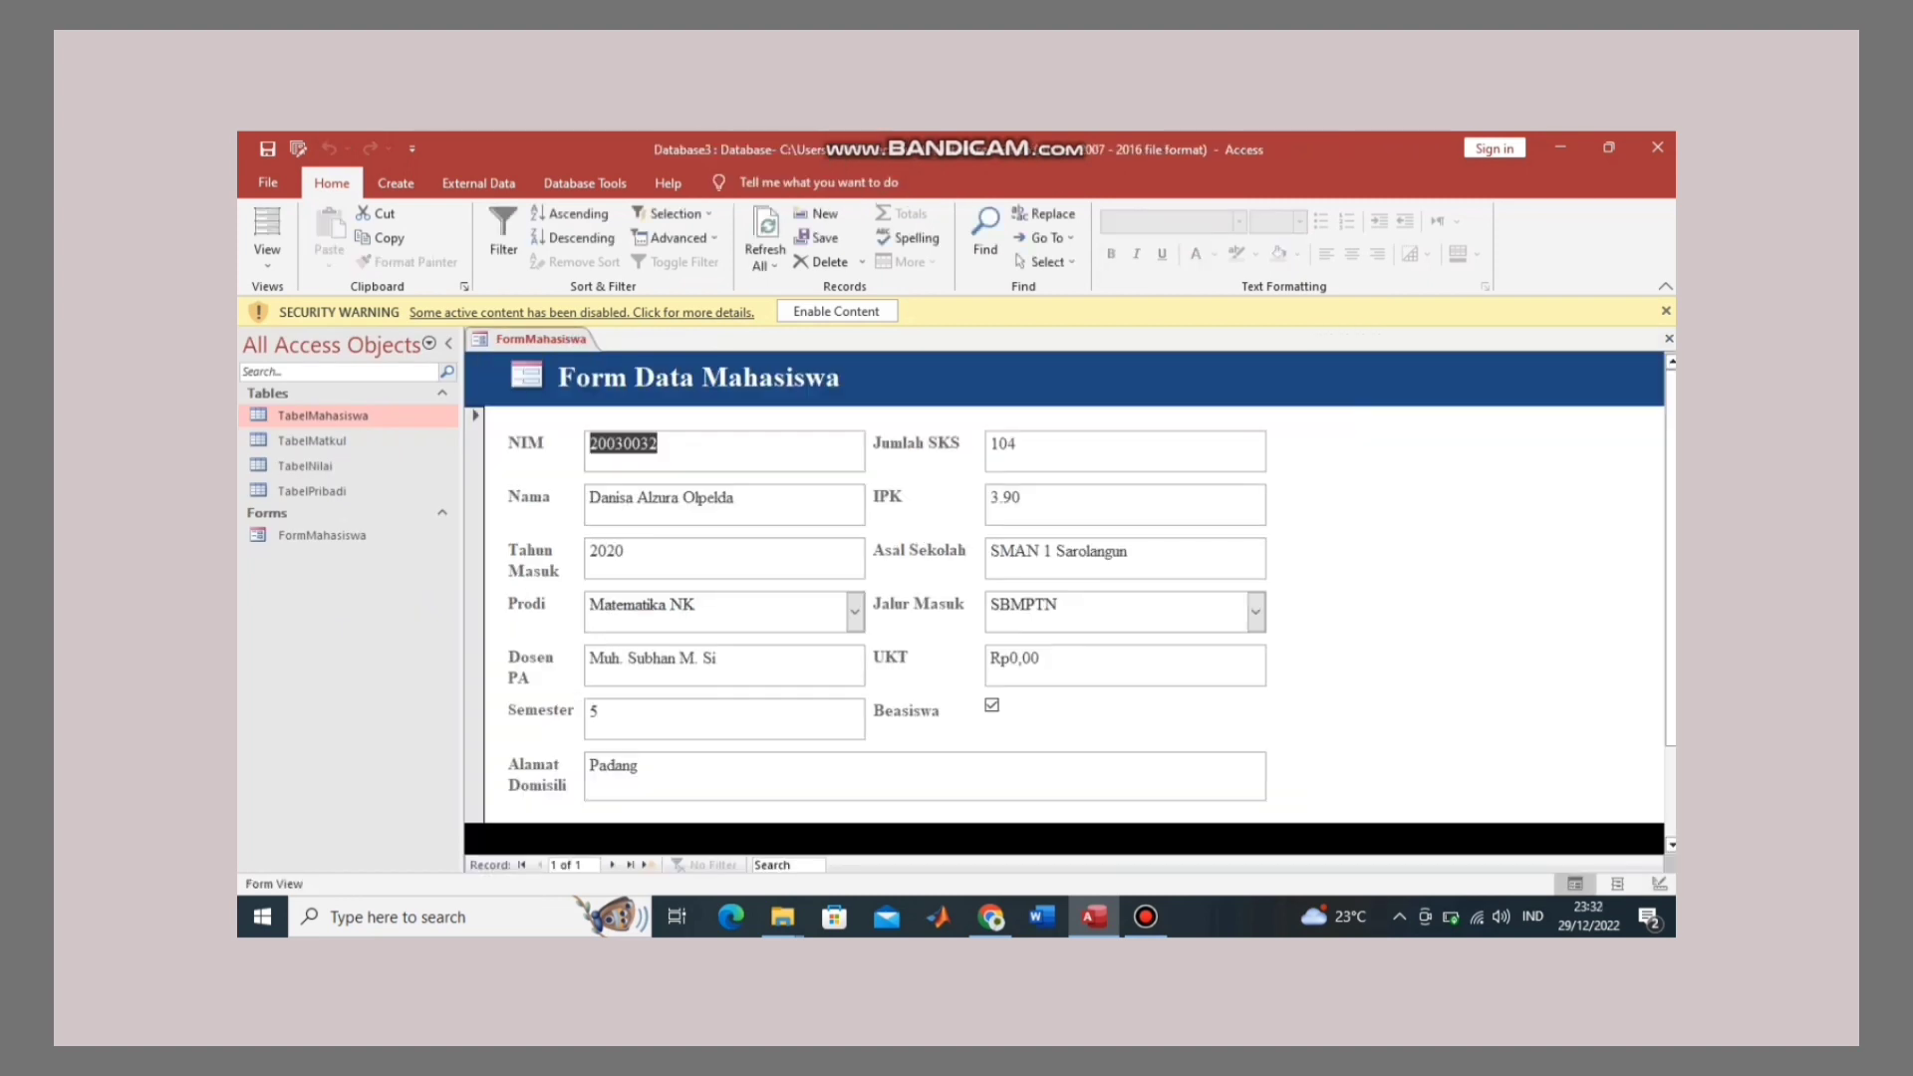
scroll(1065, 598, down, 2)
click(723, 765)
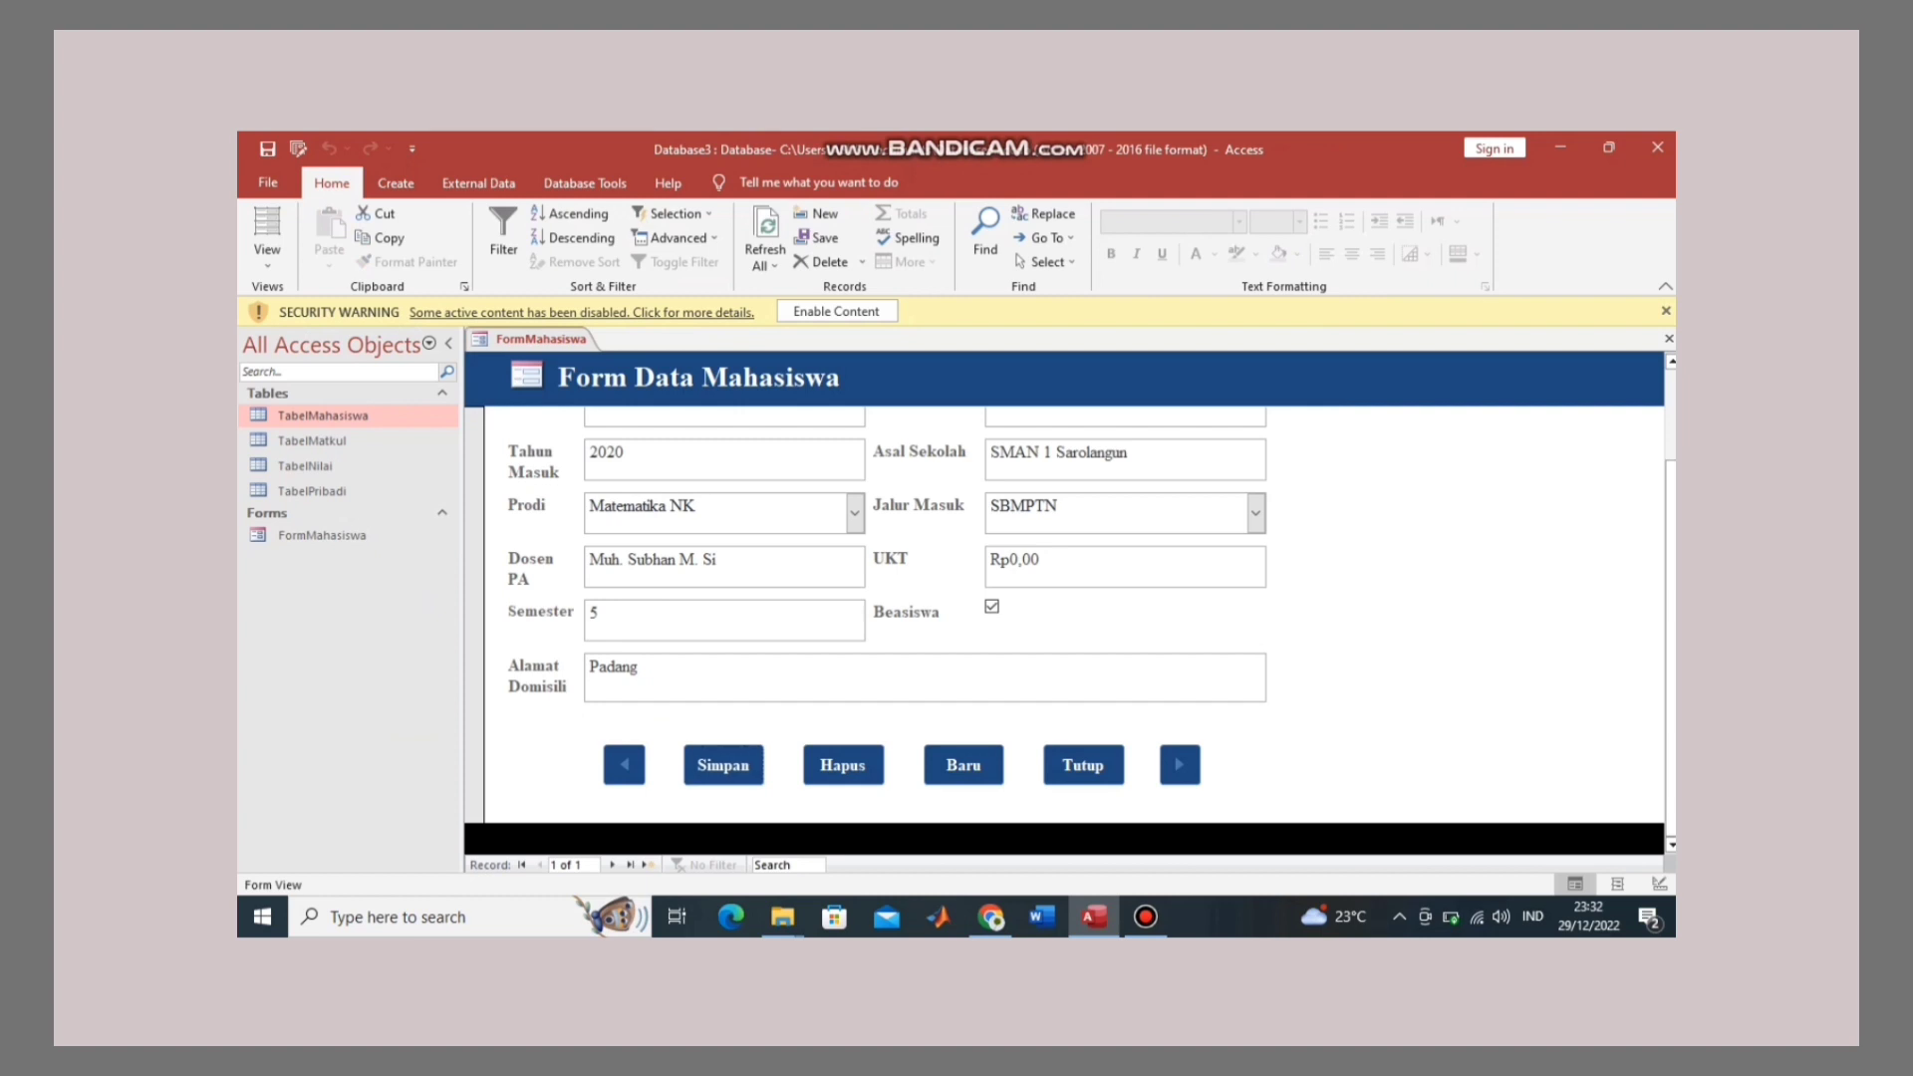
key(Return)
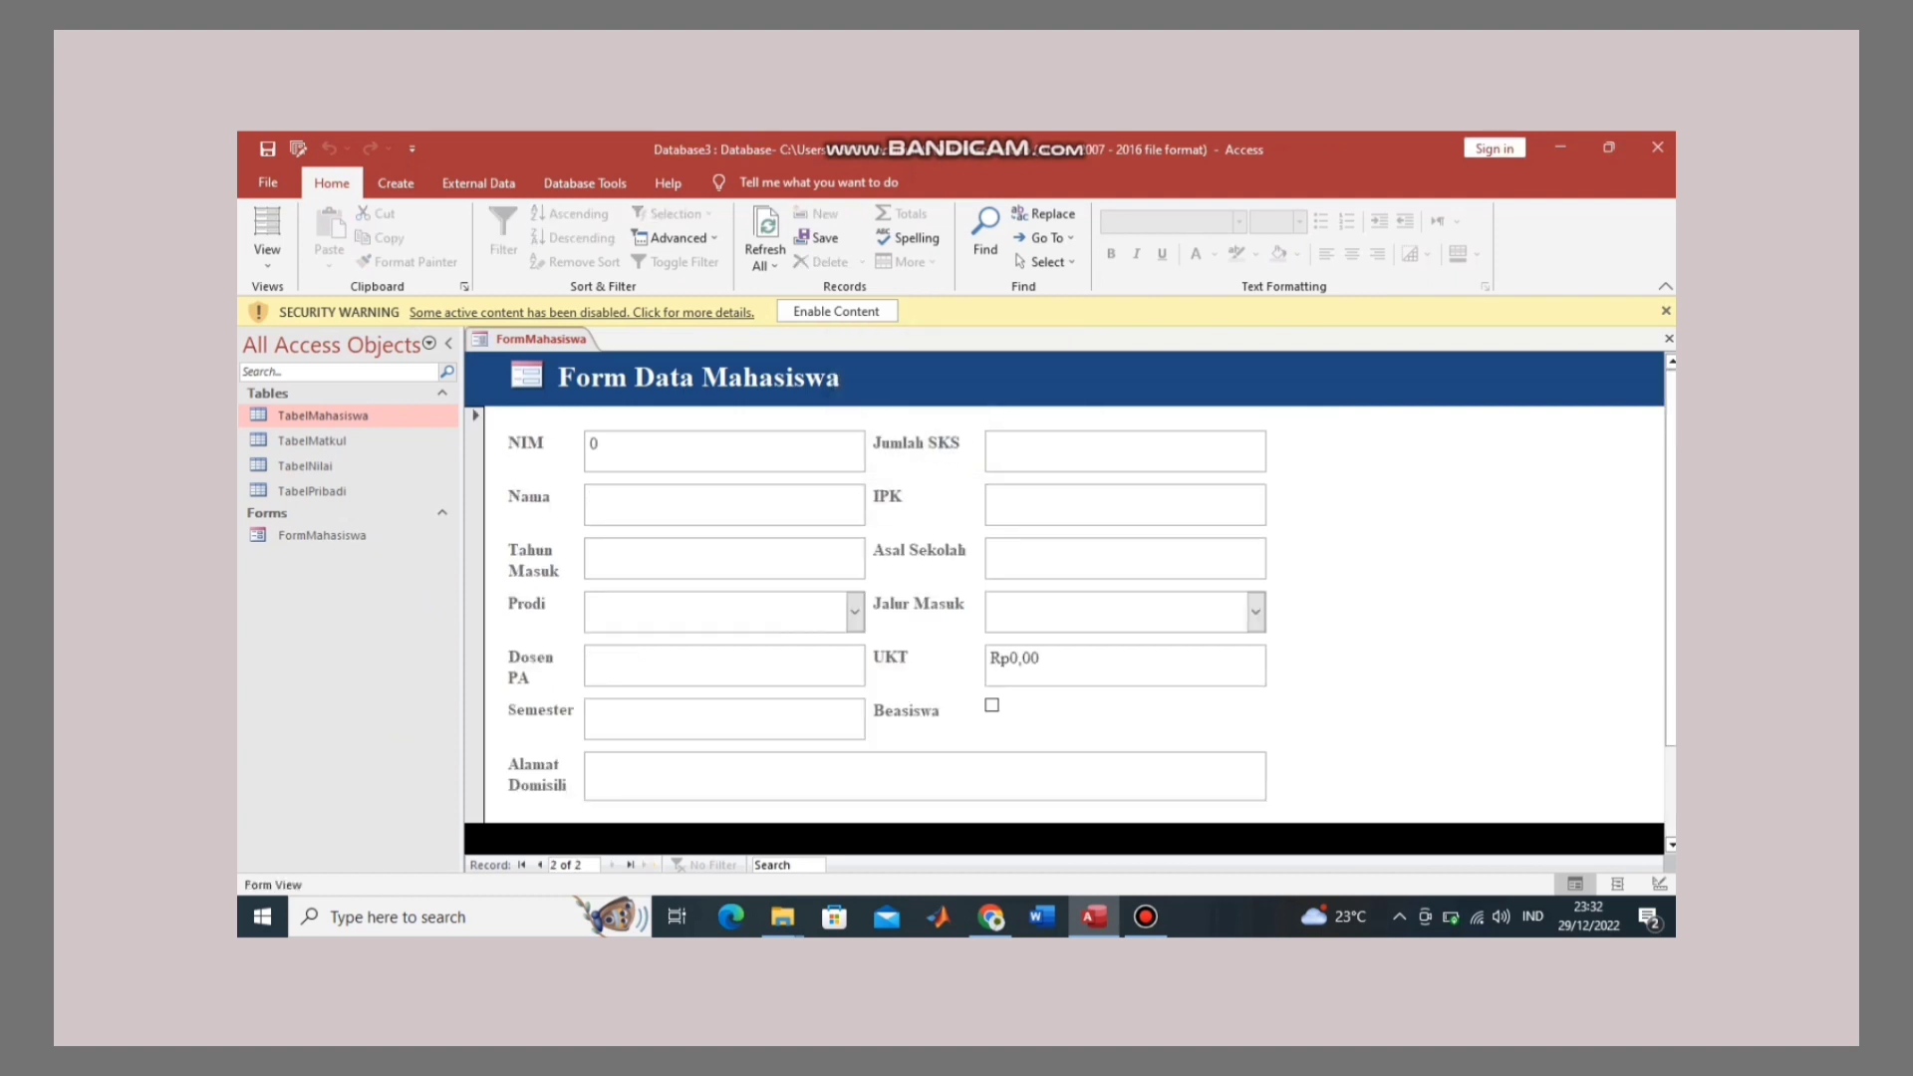
scroll(1066, 598, down, 2)
scroll(1066, 597, up, 2)
scroll(1066, 598, down, 2)
scroll(1066, 598, up, 2)
Step: Browse the tables in the navigation pane and select TabelMatkul
click(312, 441)
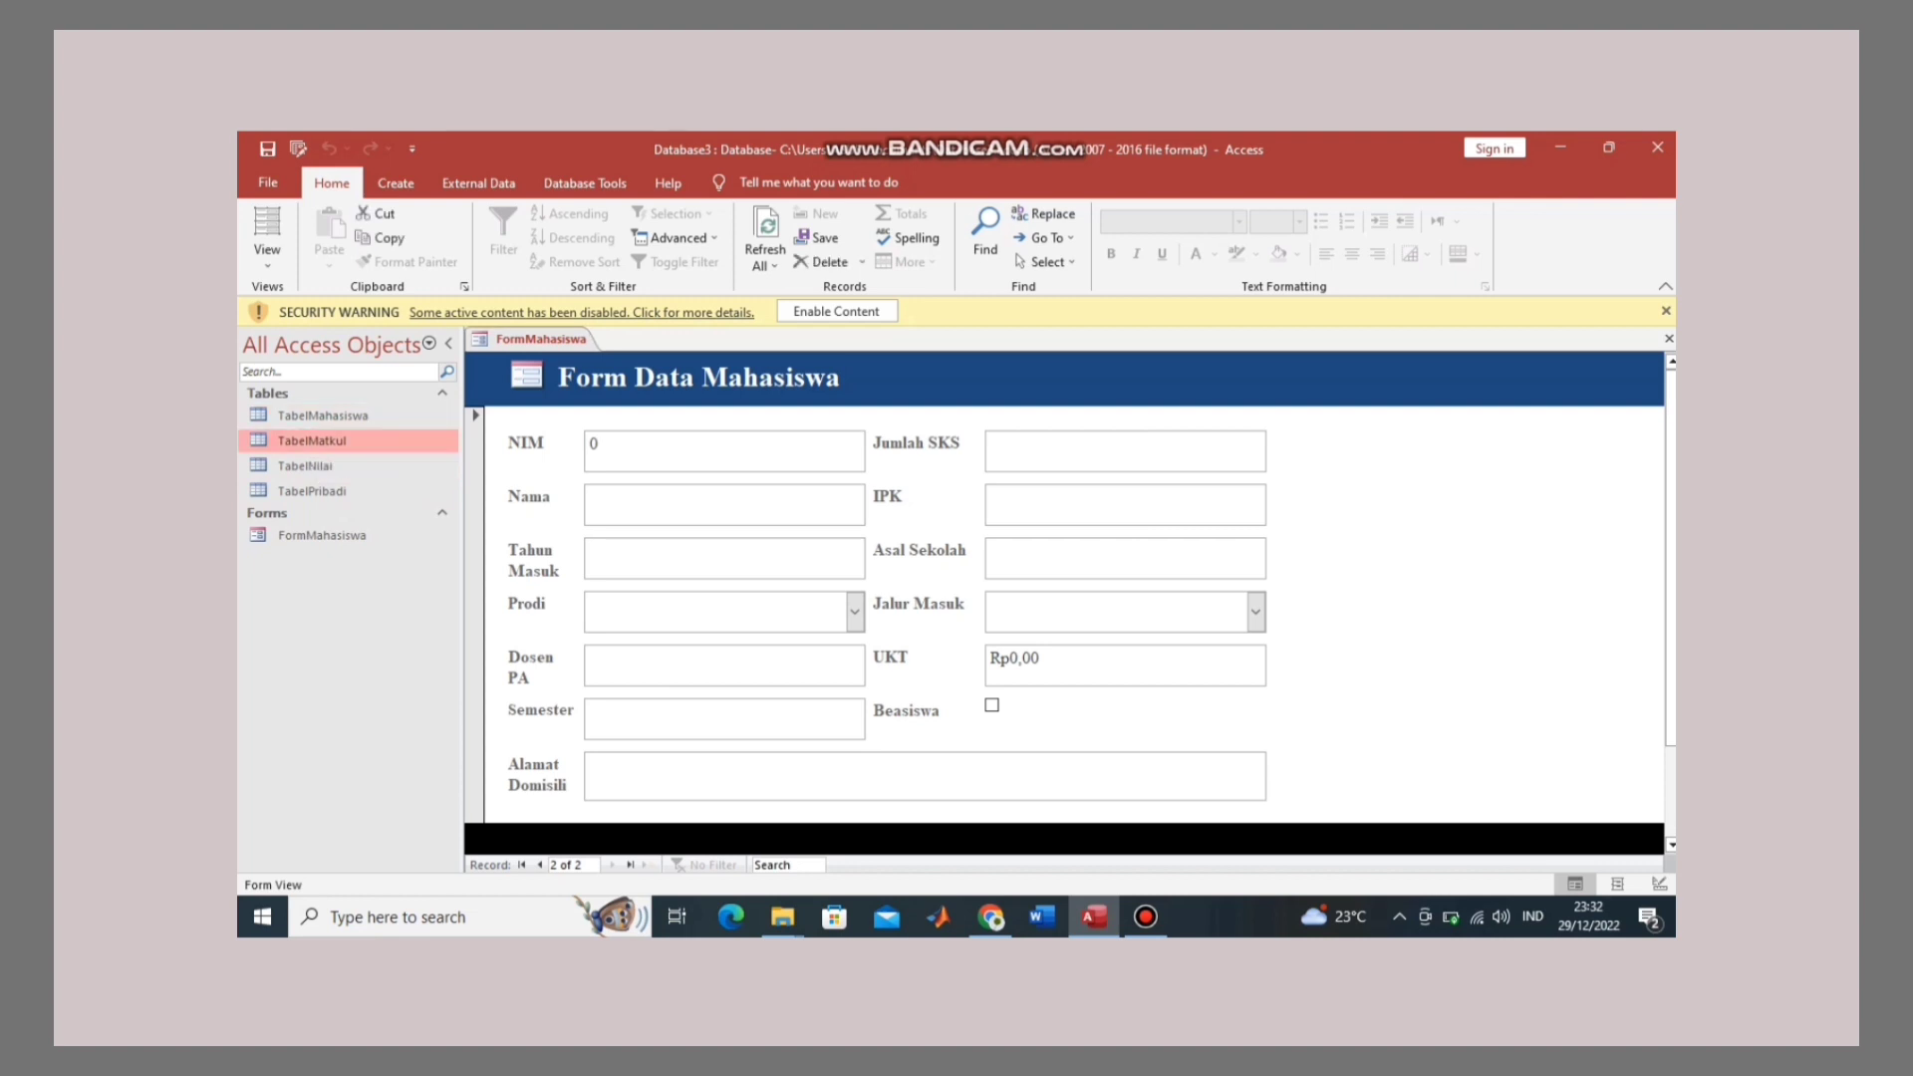
key(Down)
key(Down)
key(Up)
key(Up)
key(Down)
key(Up)
key(Up)
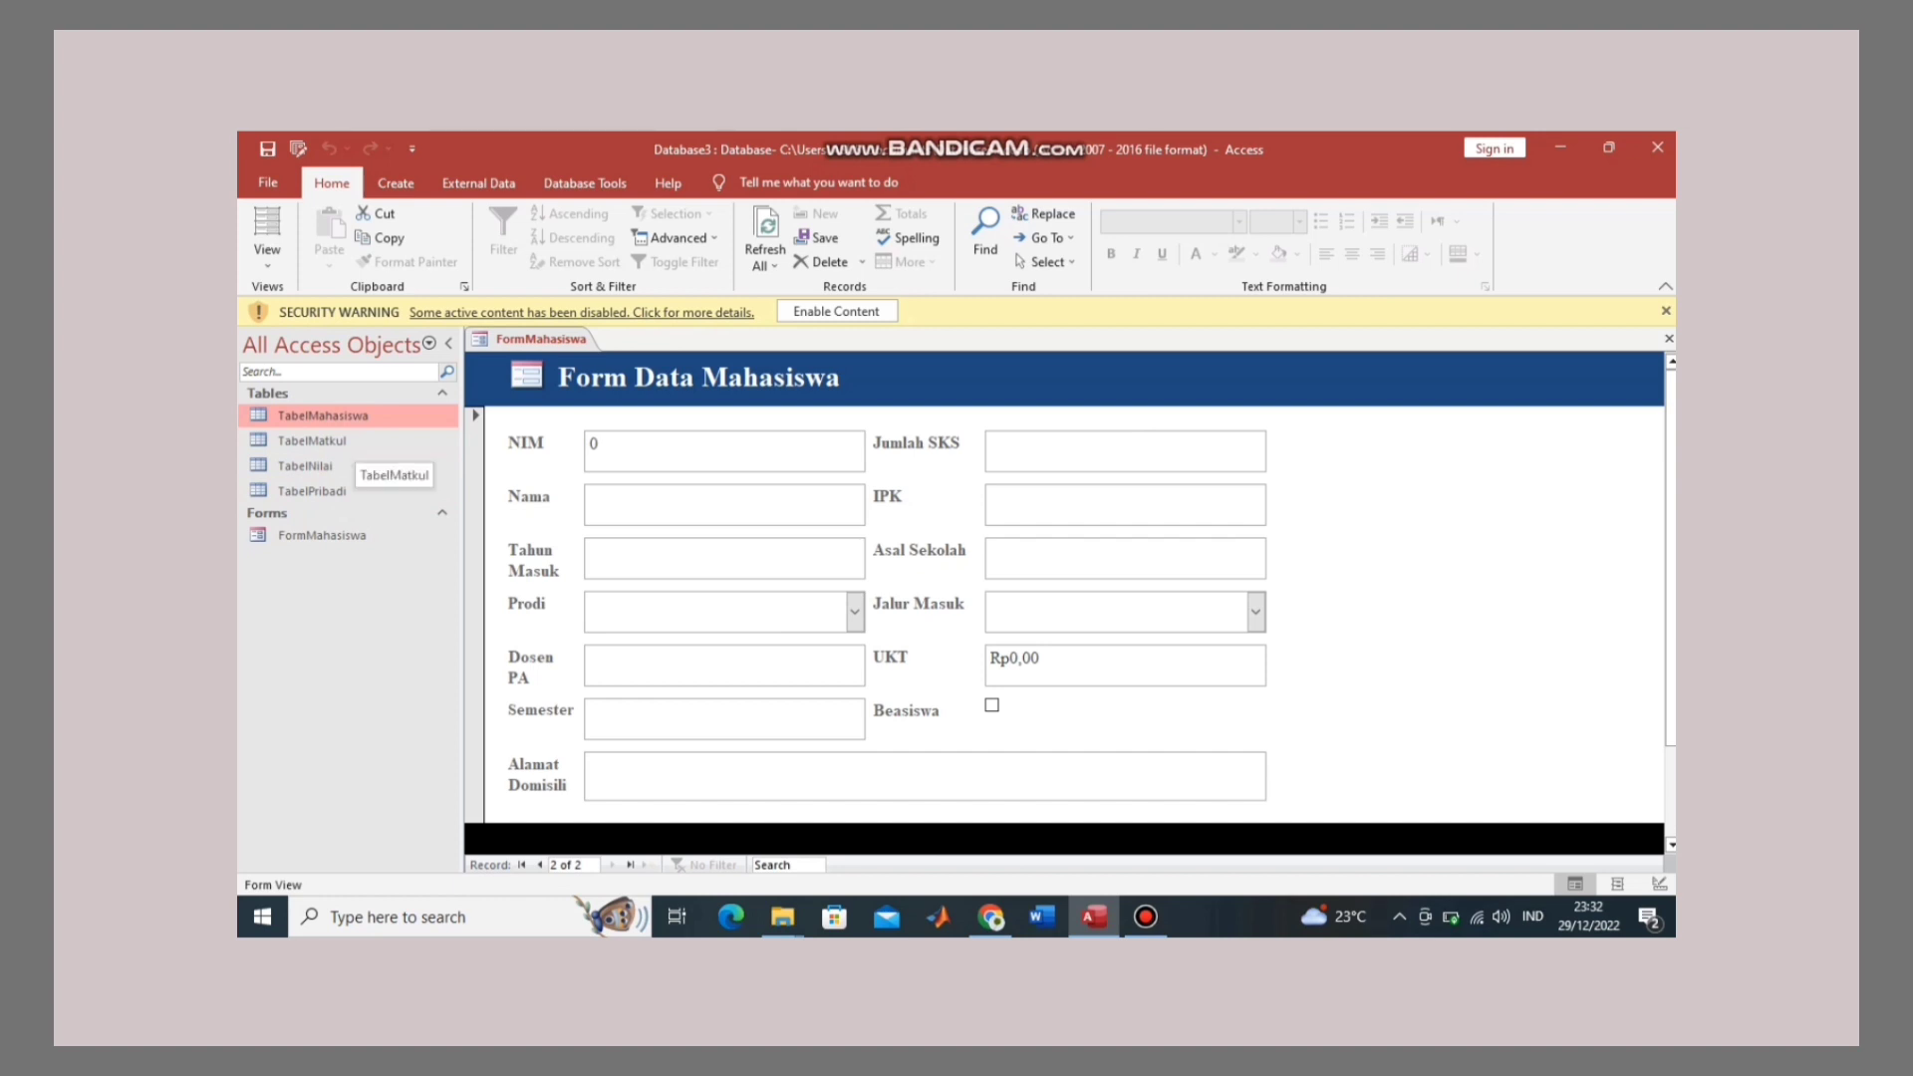
key(Down)
key(Down)
key(Down)
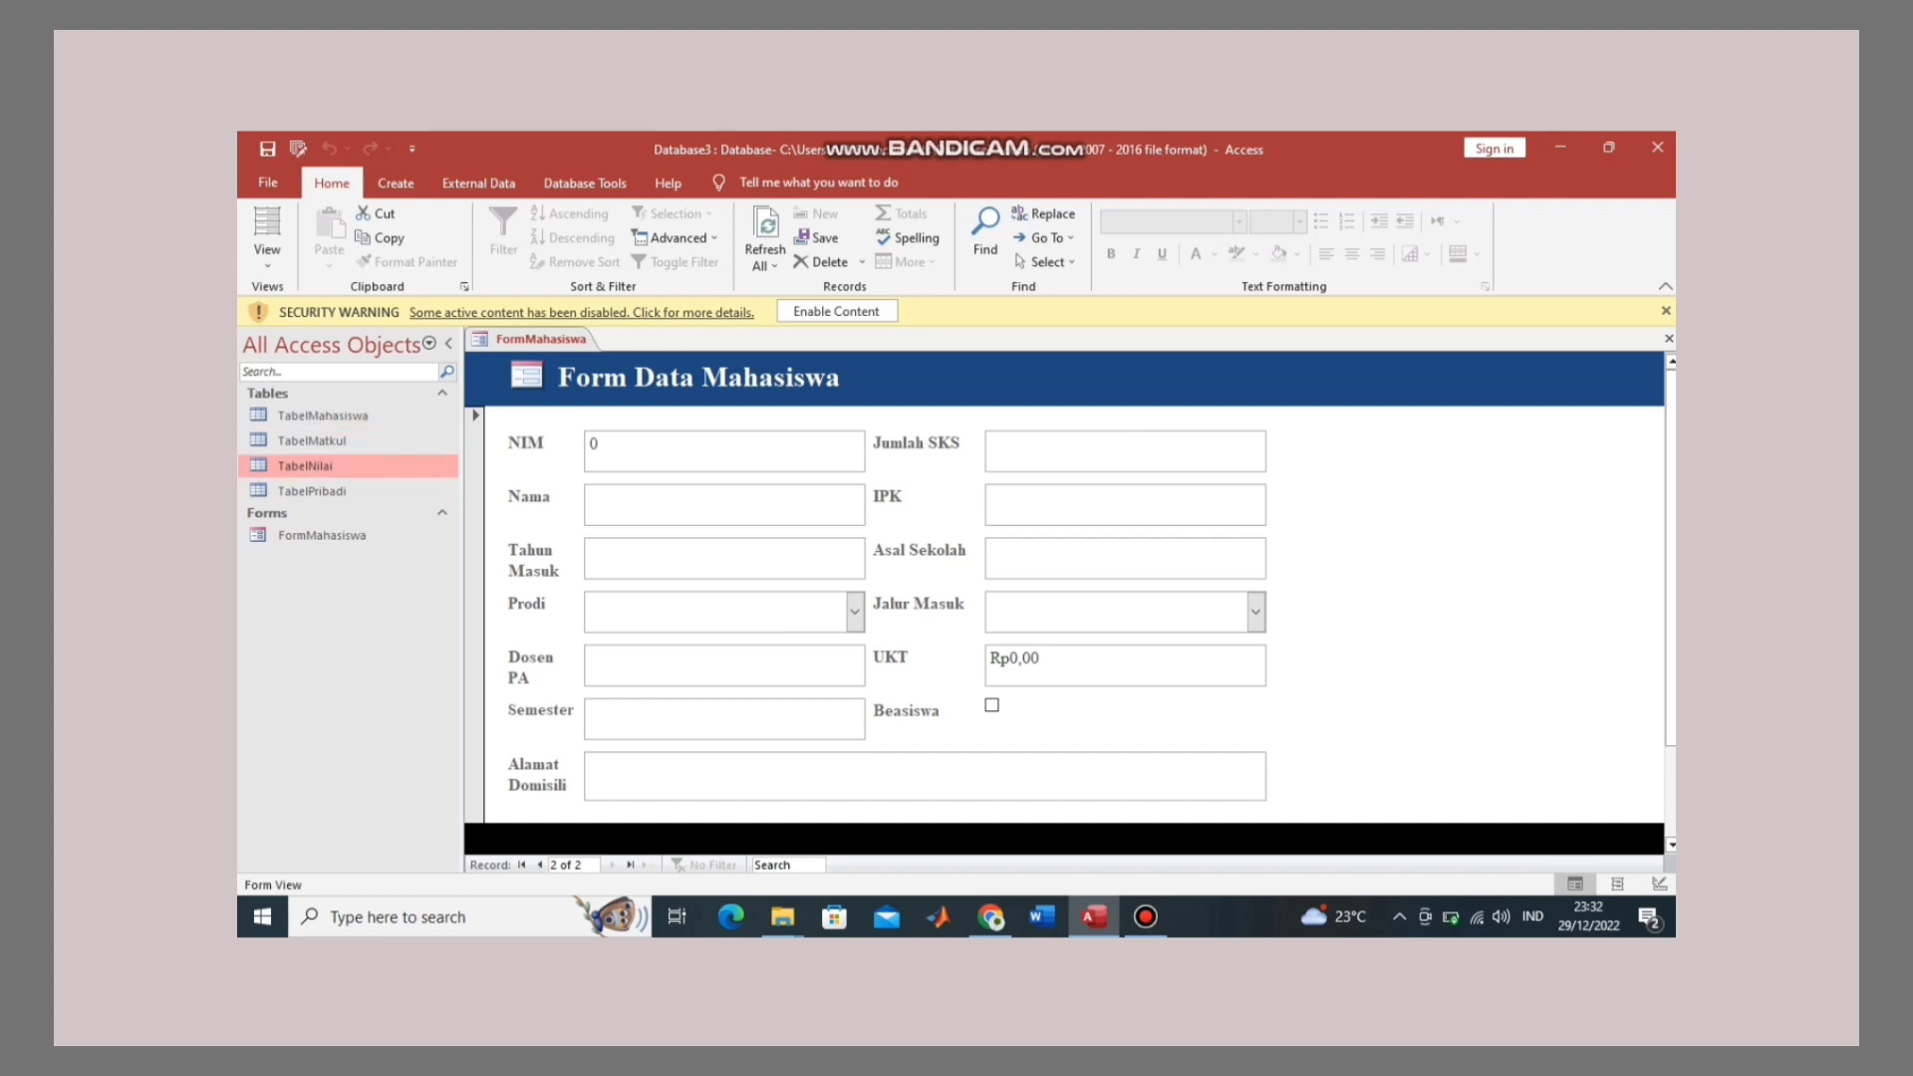
key(Up)
key(Up)
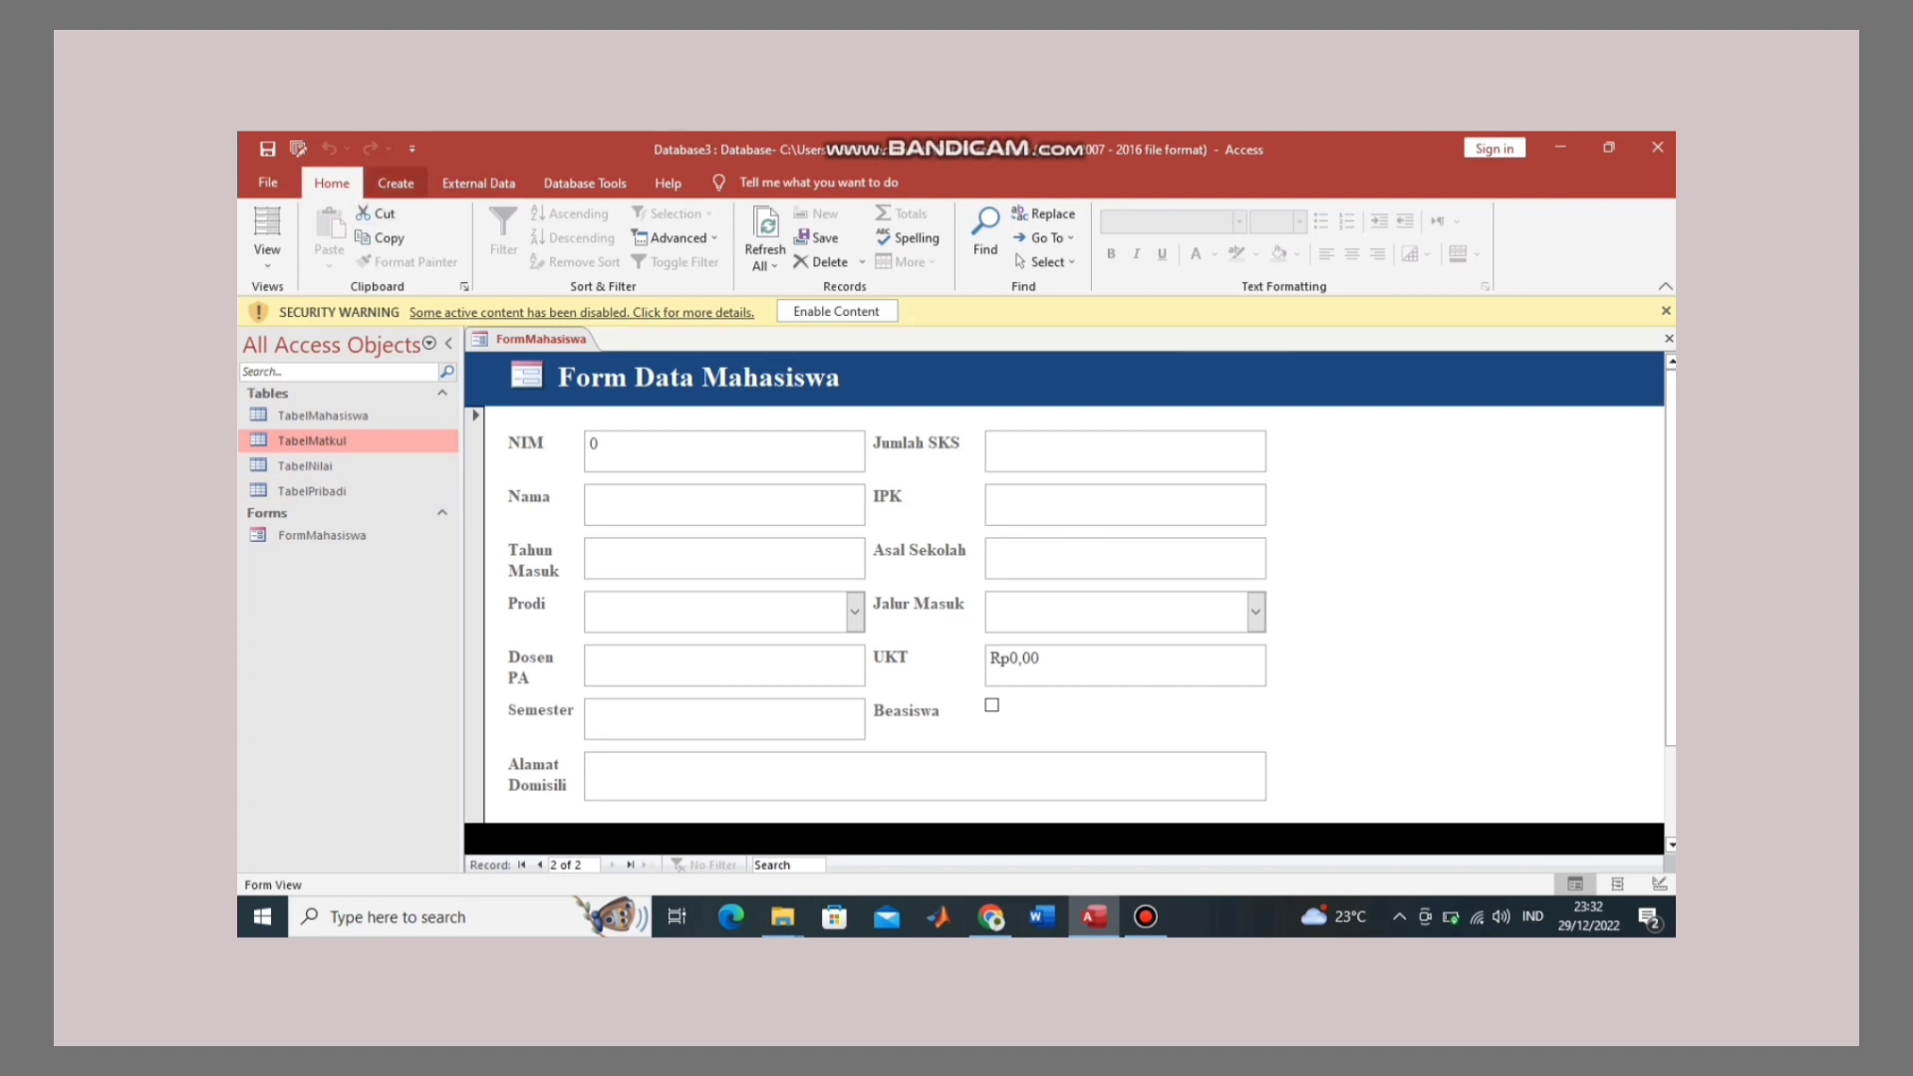
click(395, 183)
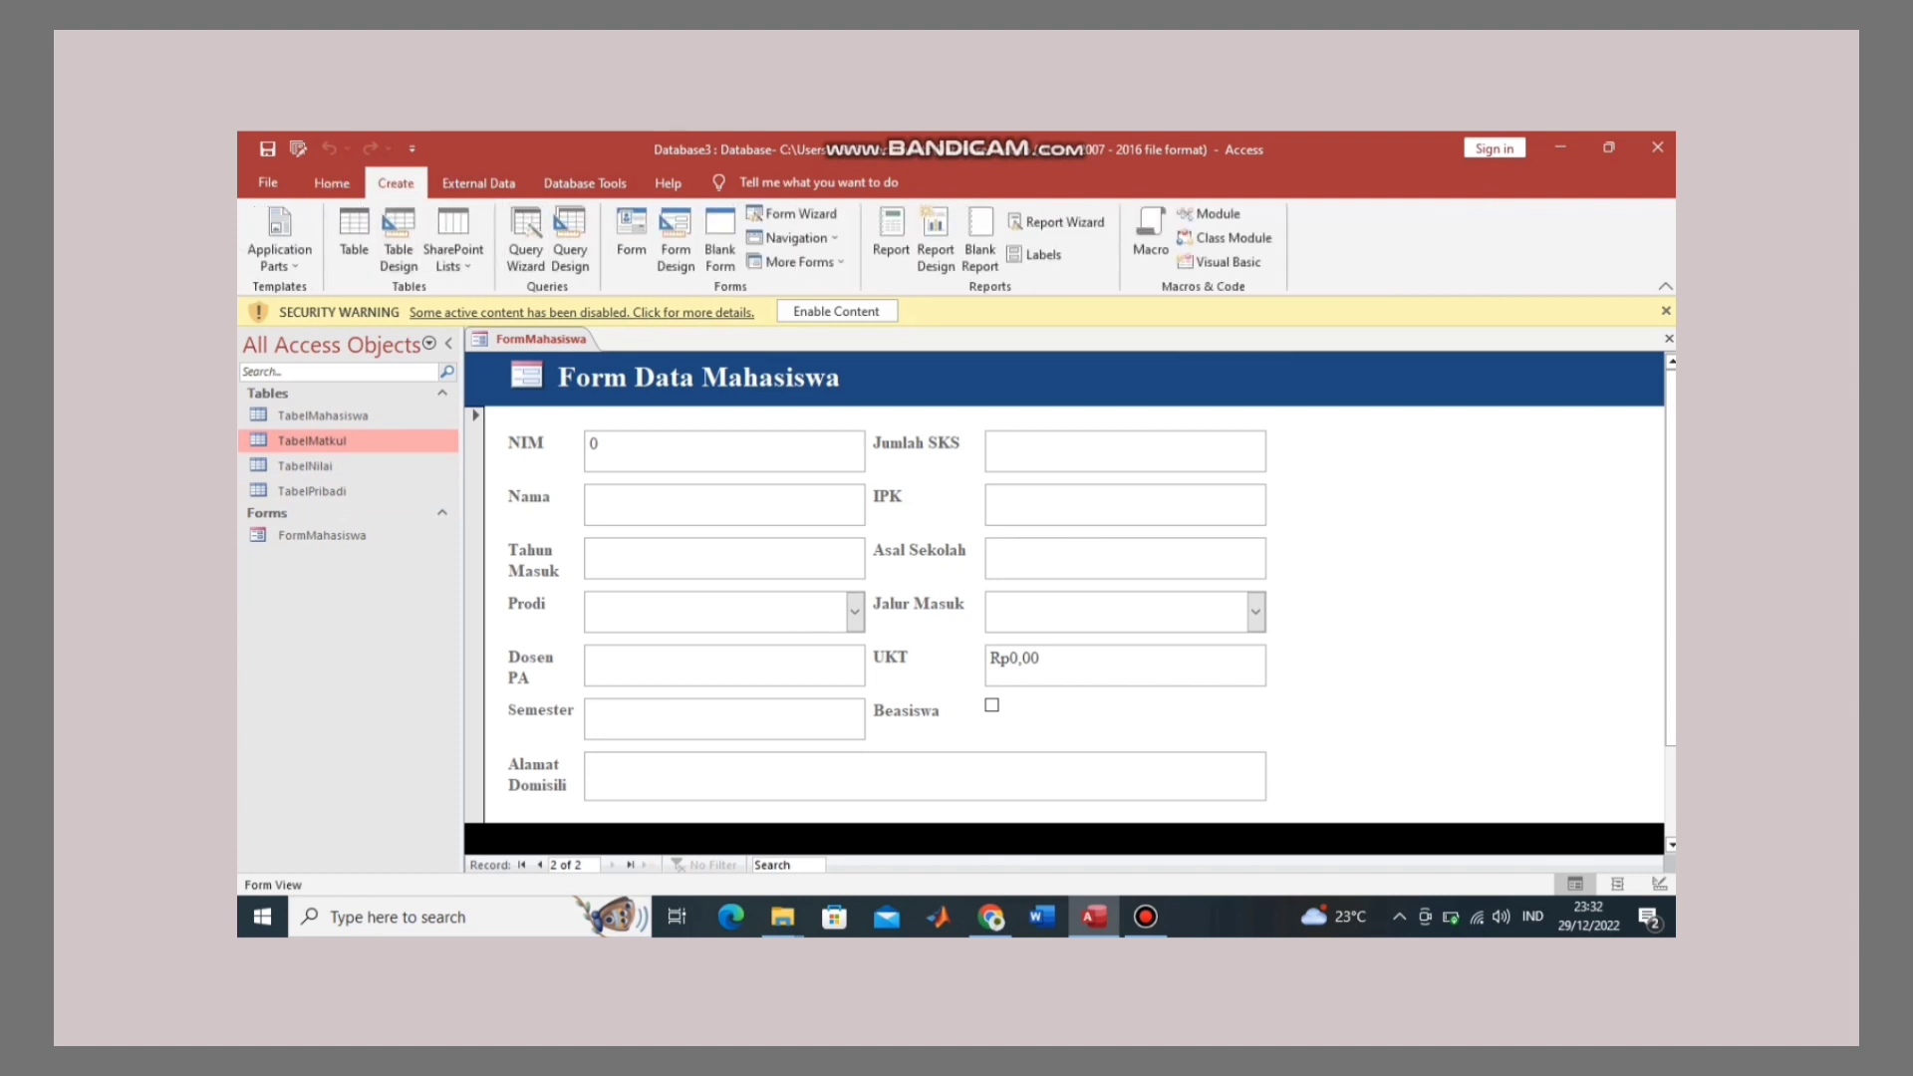
scroll(1064, 615, down, 3)
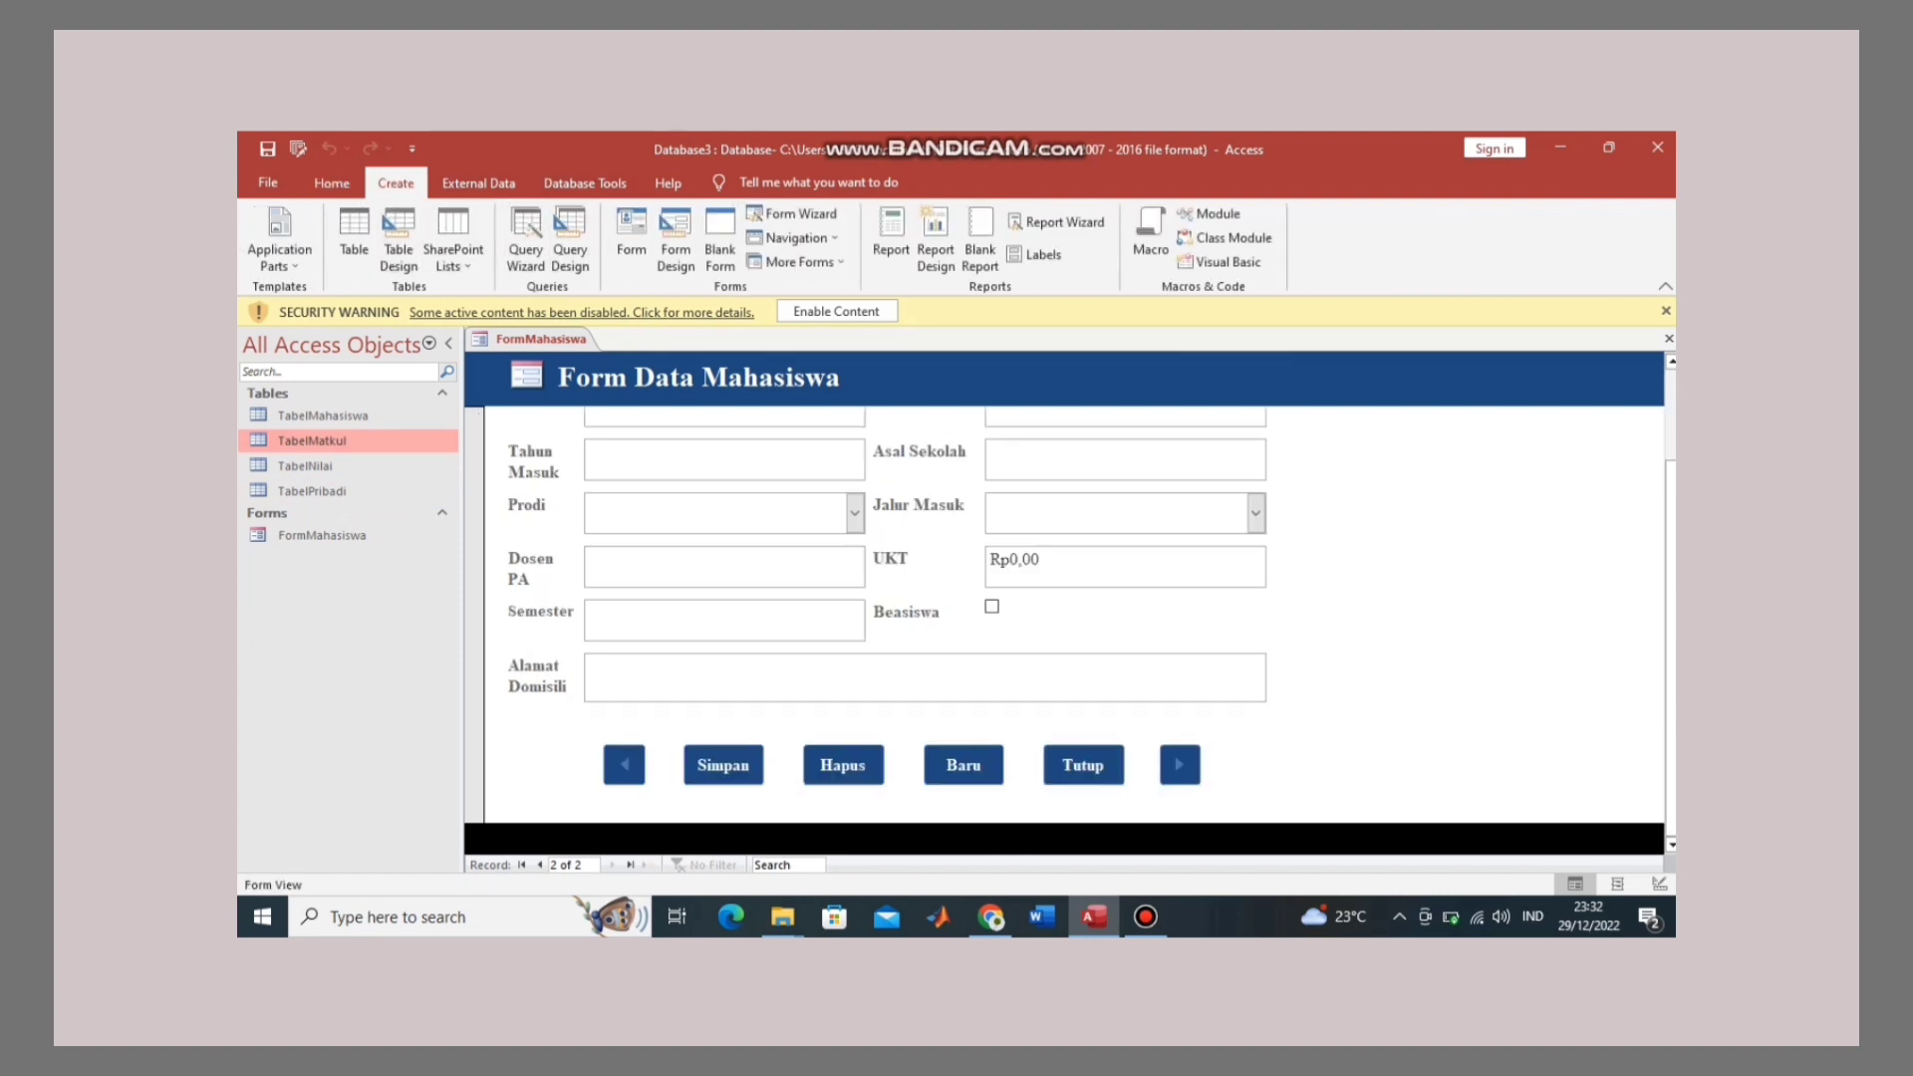
scroll(1064, 615, up, 3)
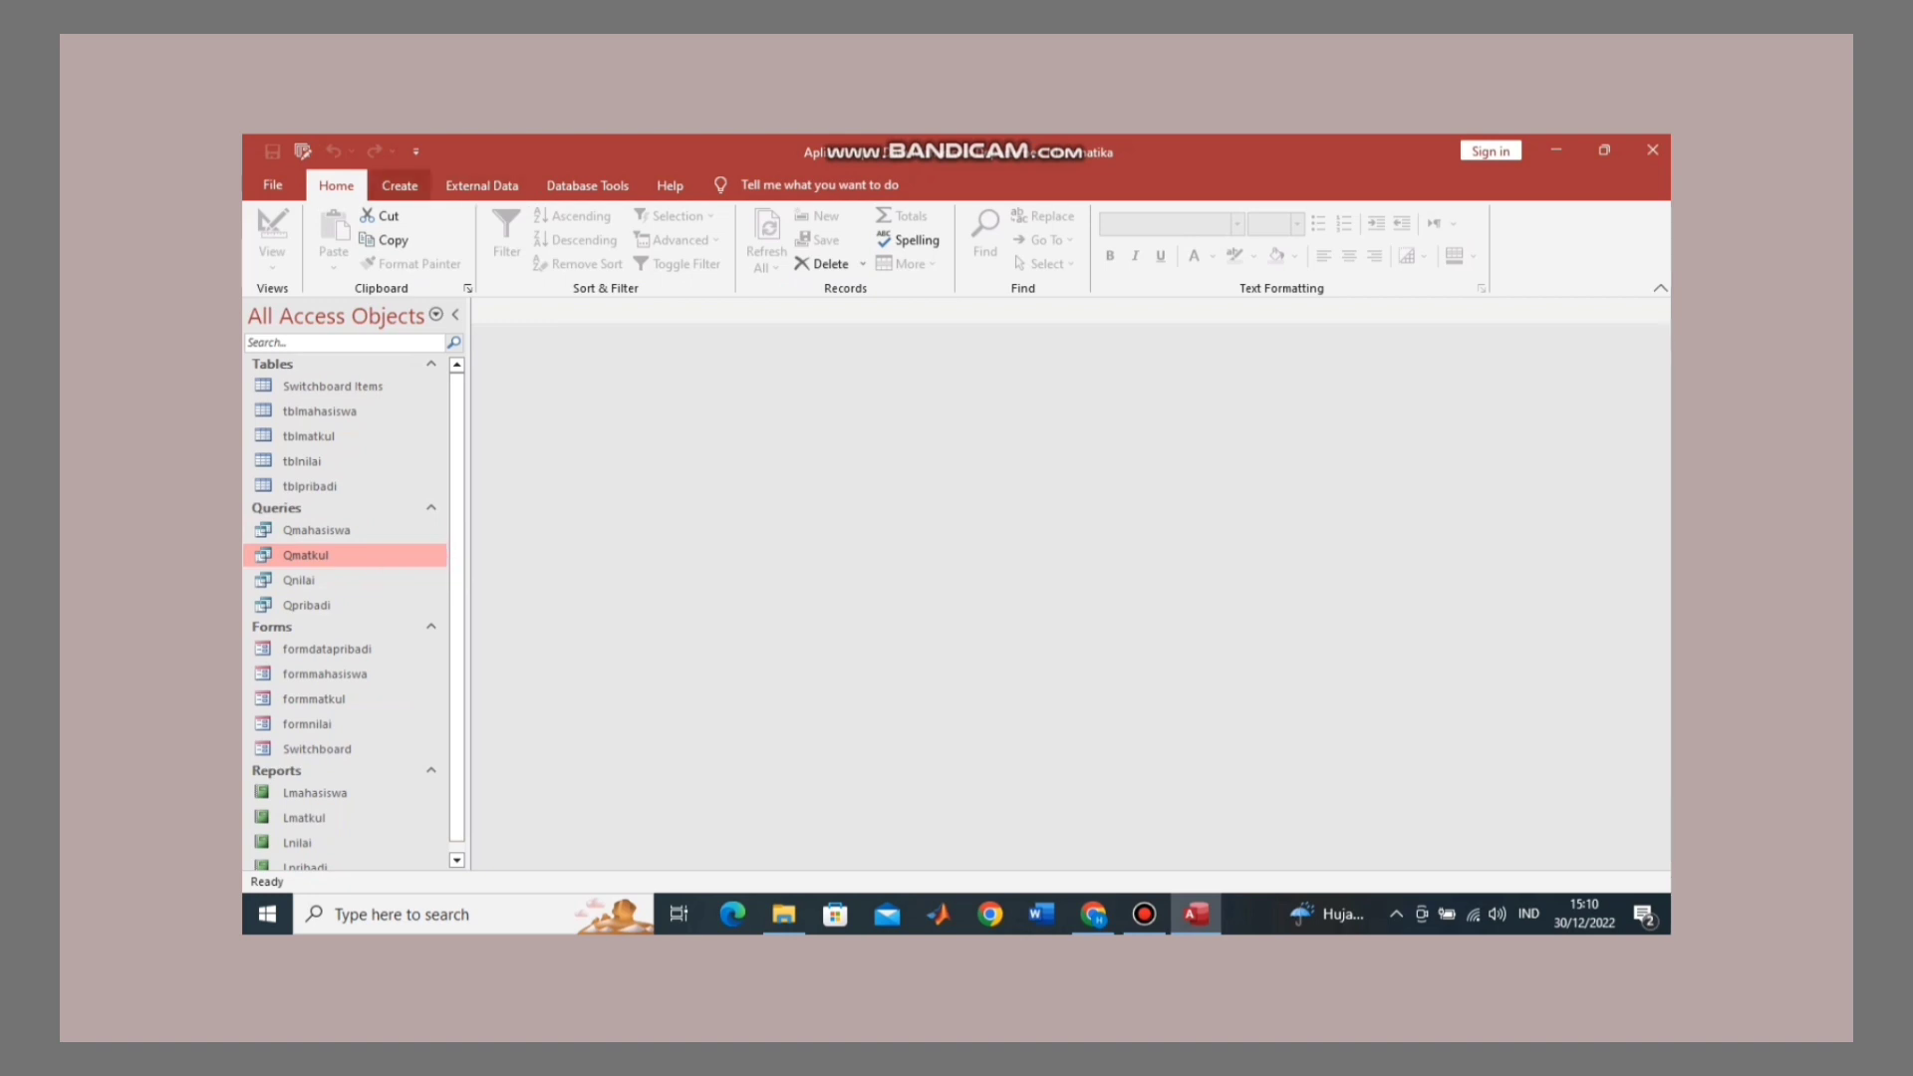
Step: Build a report from Qmatkul with Create > Report and replace its title with 'Data Mata Kuliah'
click(400, 185)
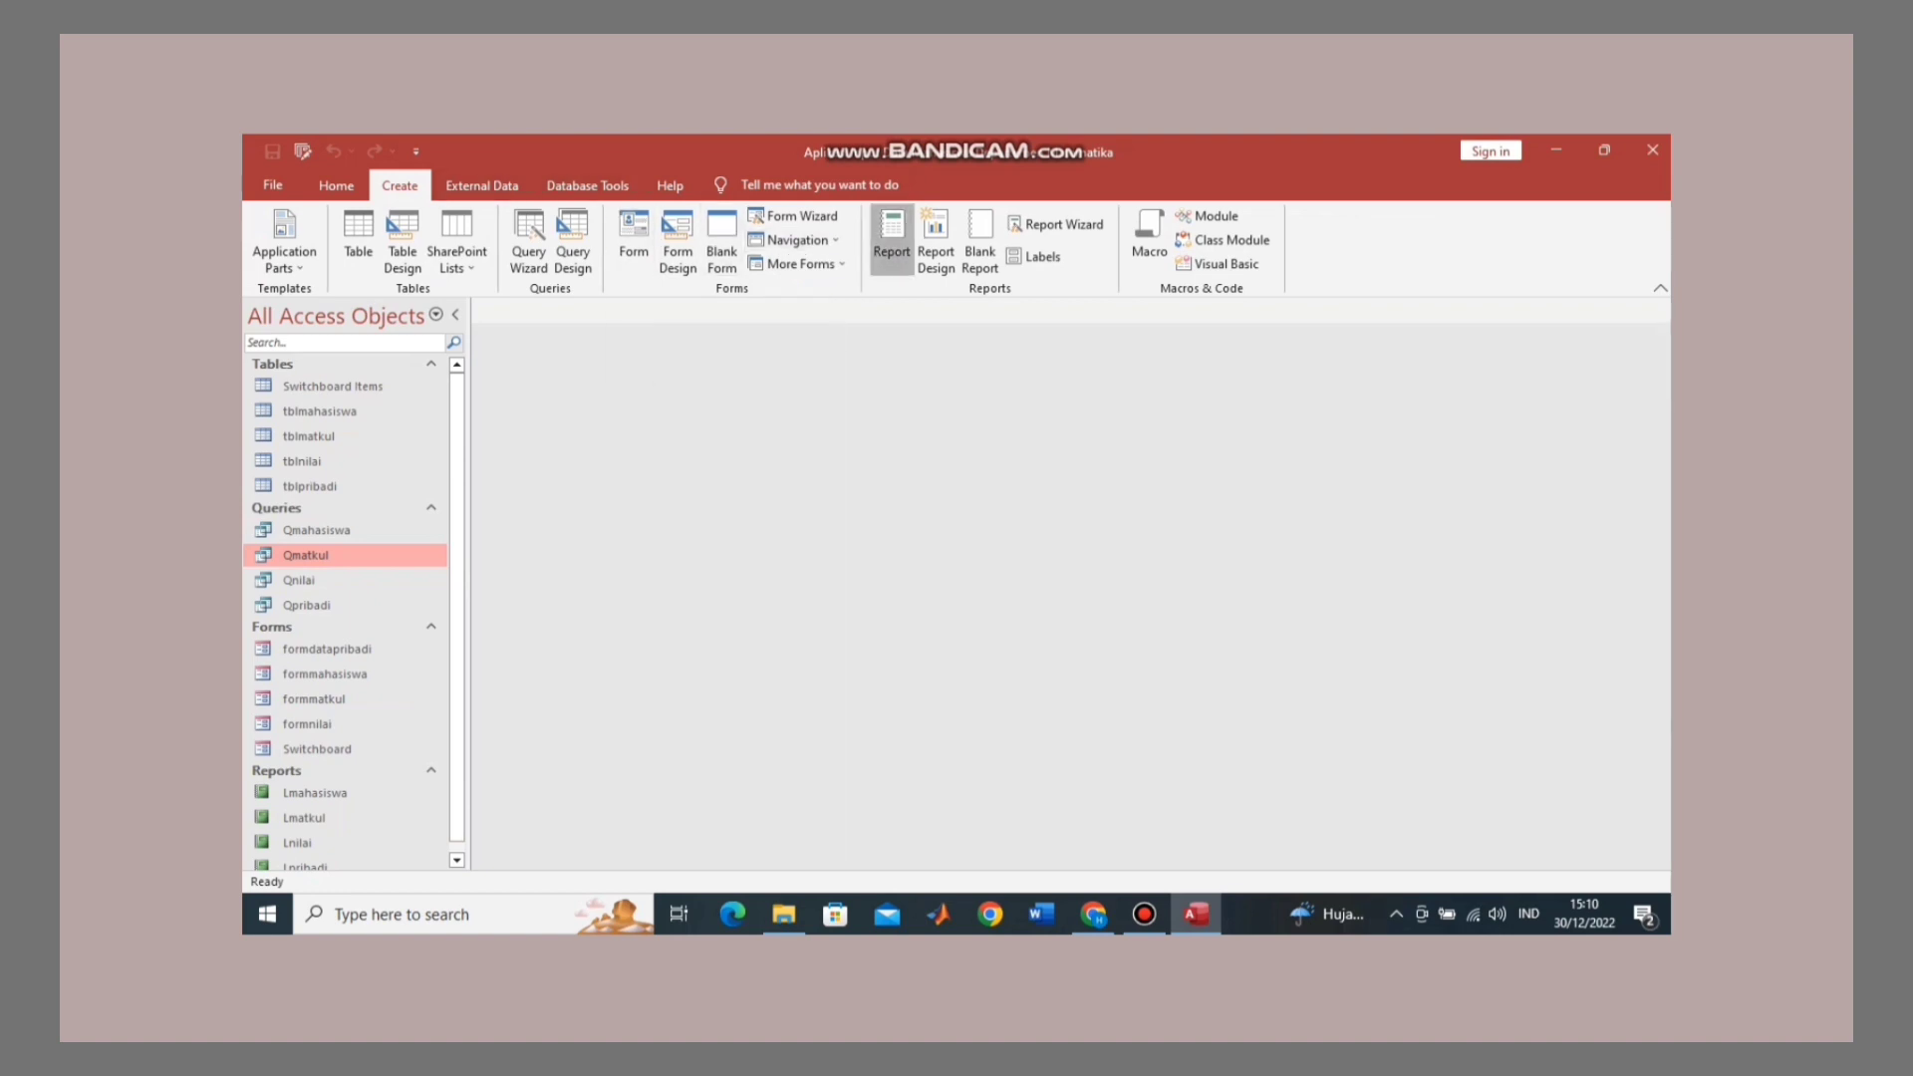
click(891, 239)
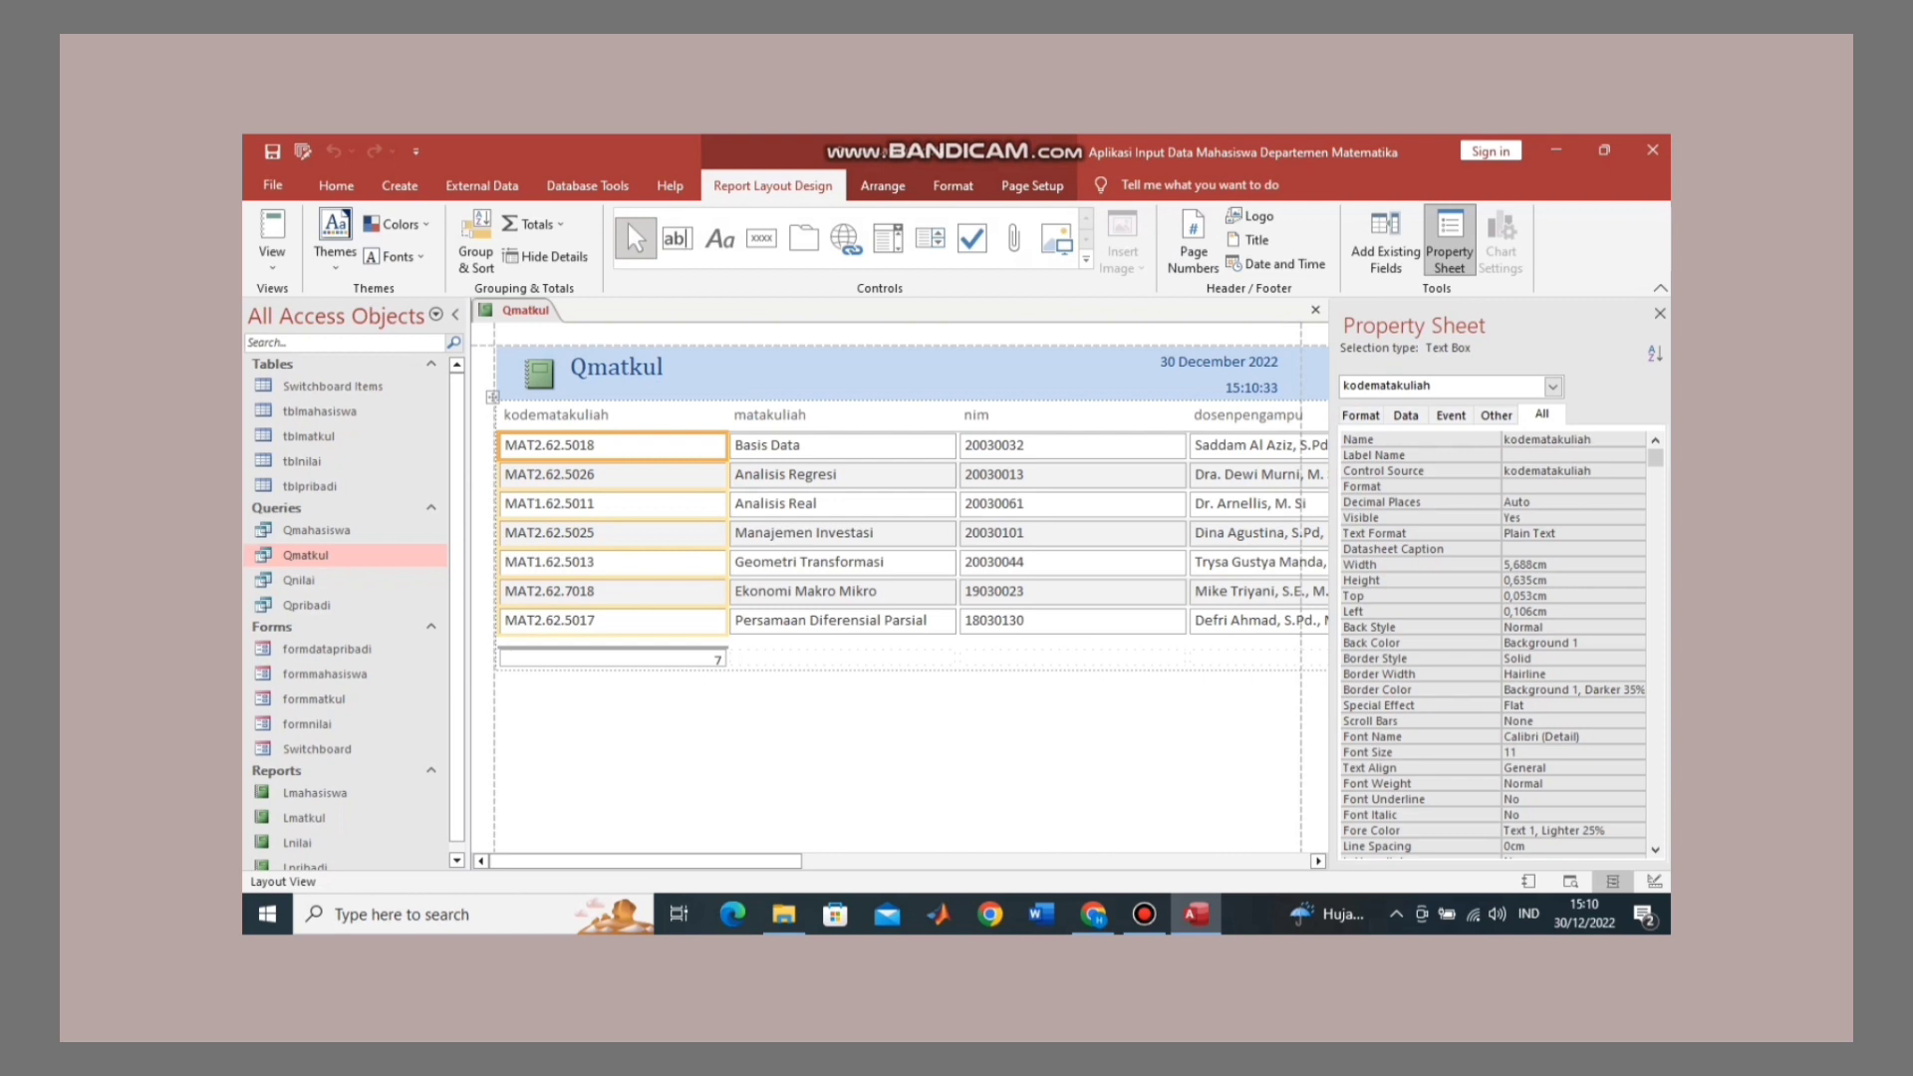
click(742, 374)
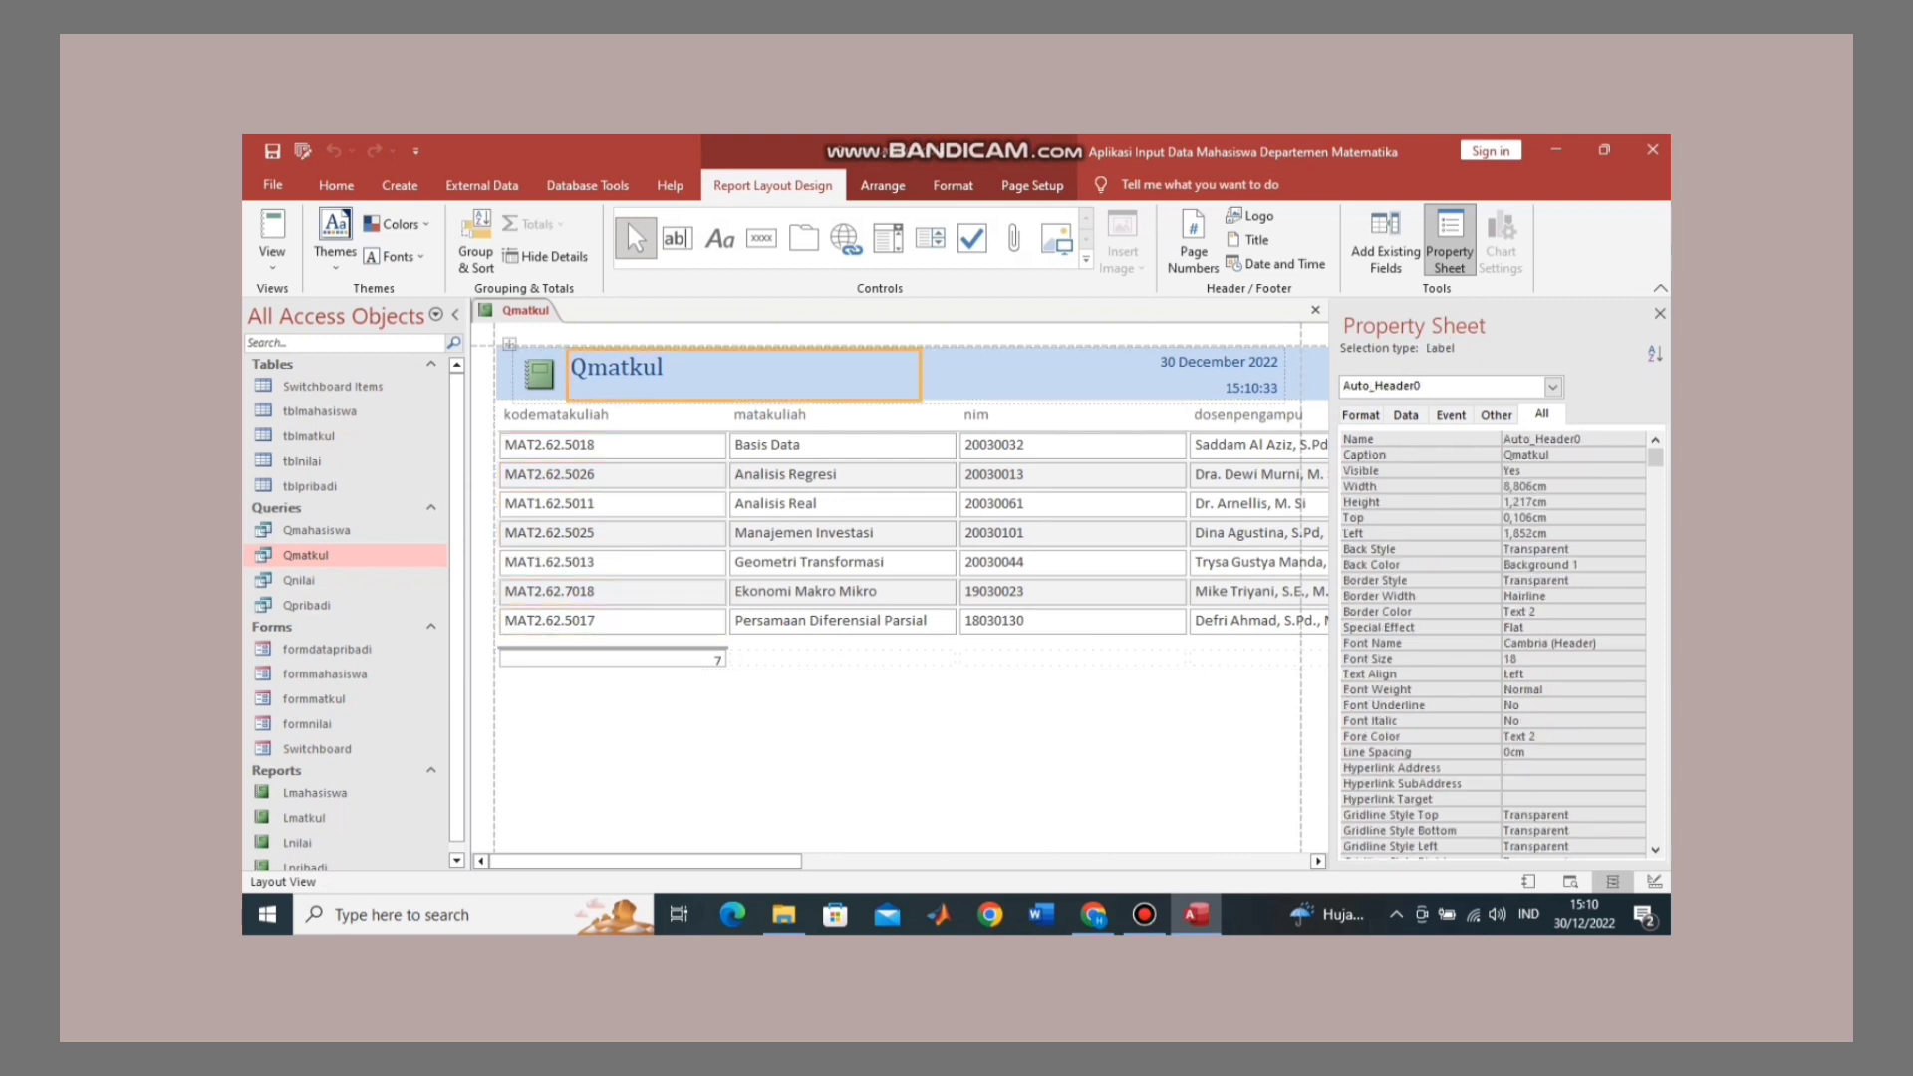
click(622, 367)
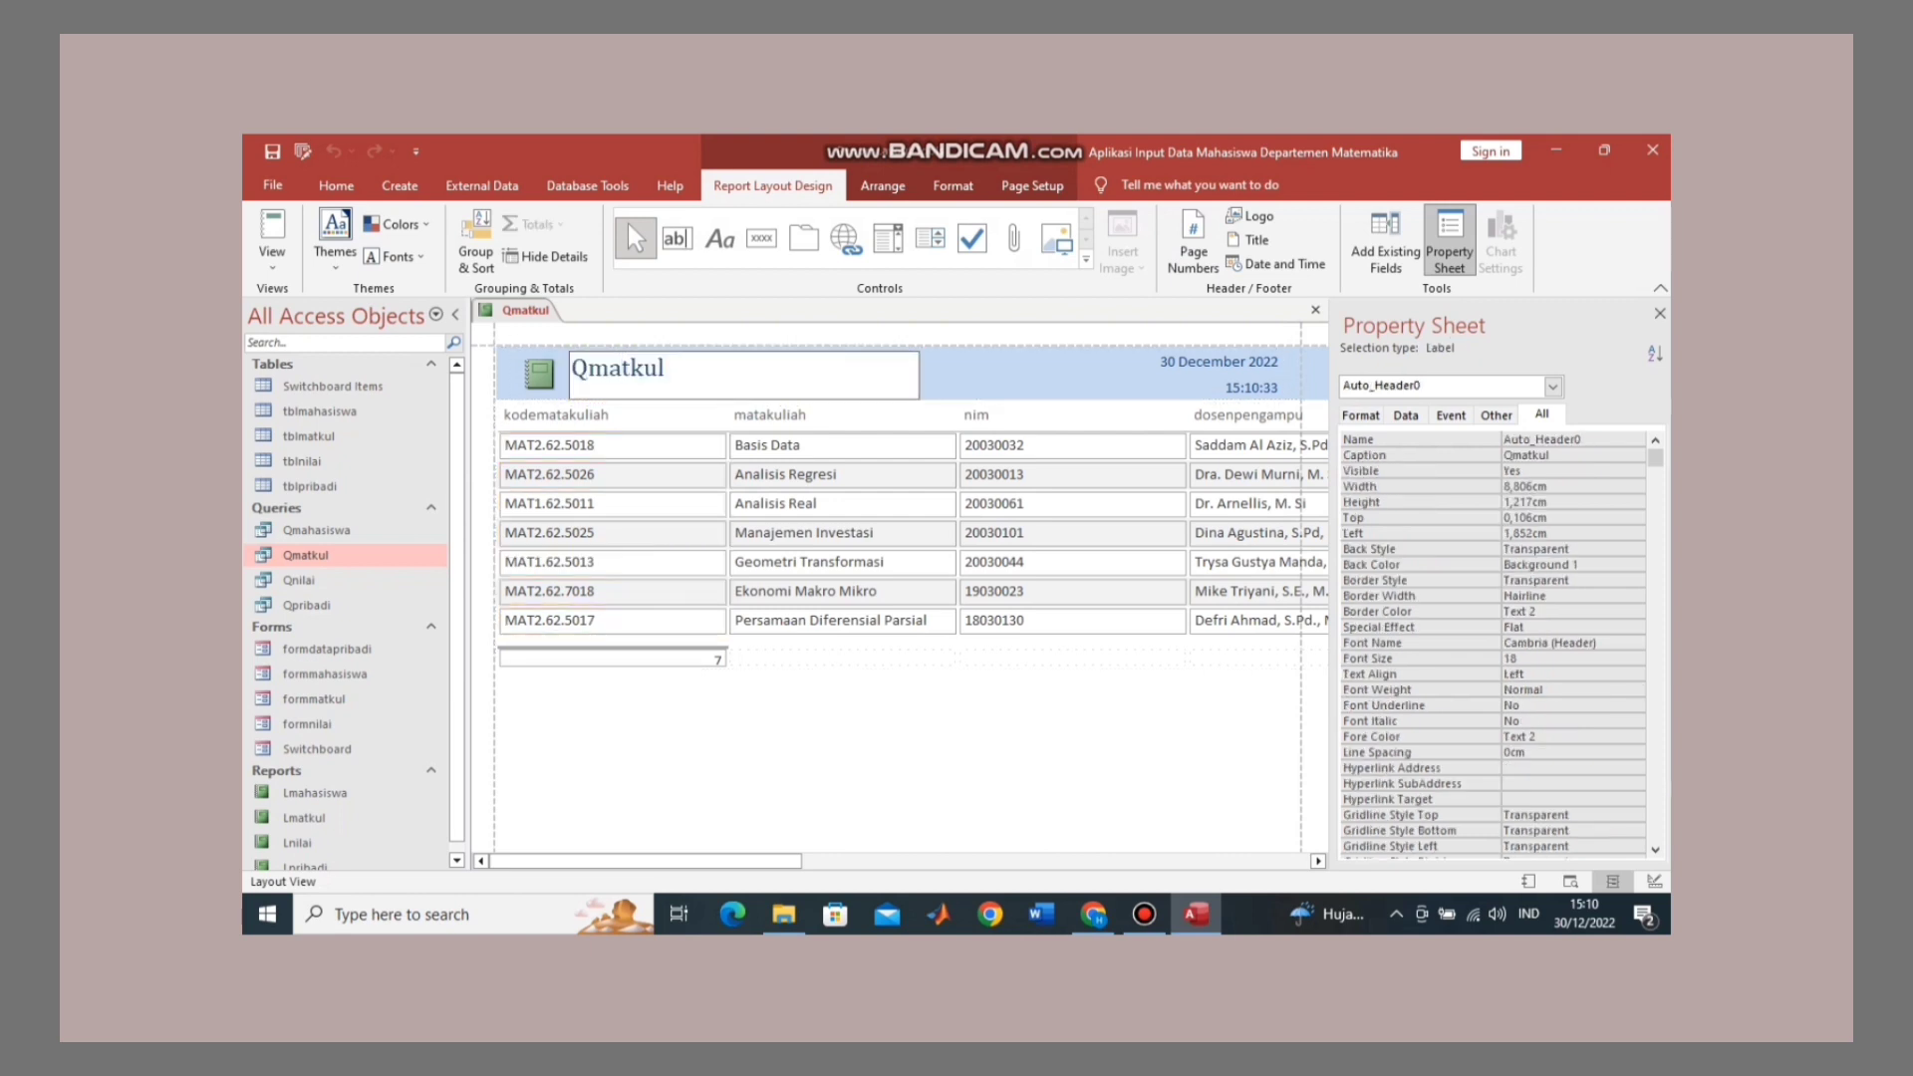
double_click(622, 367)
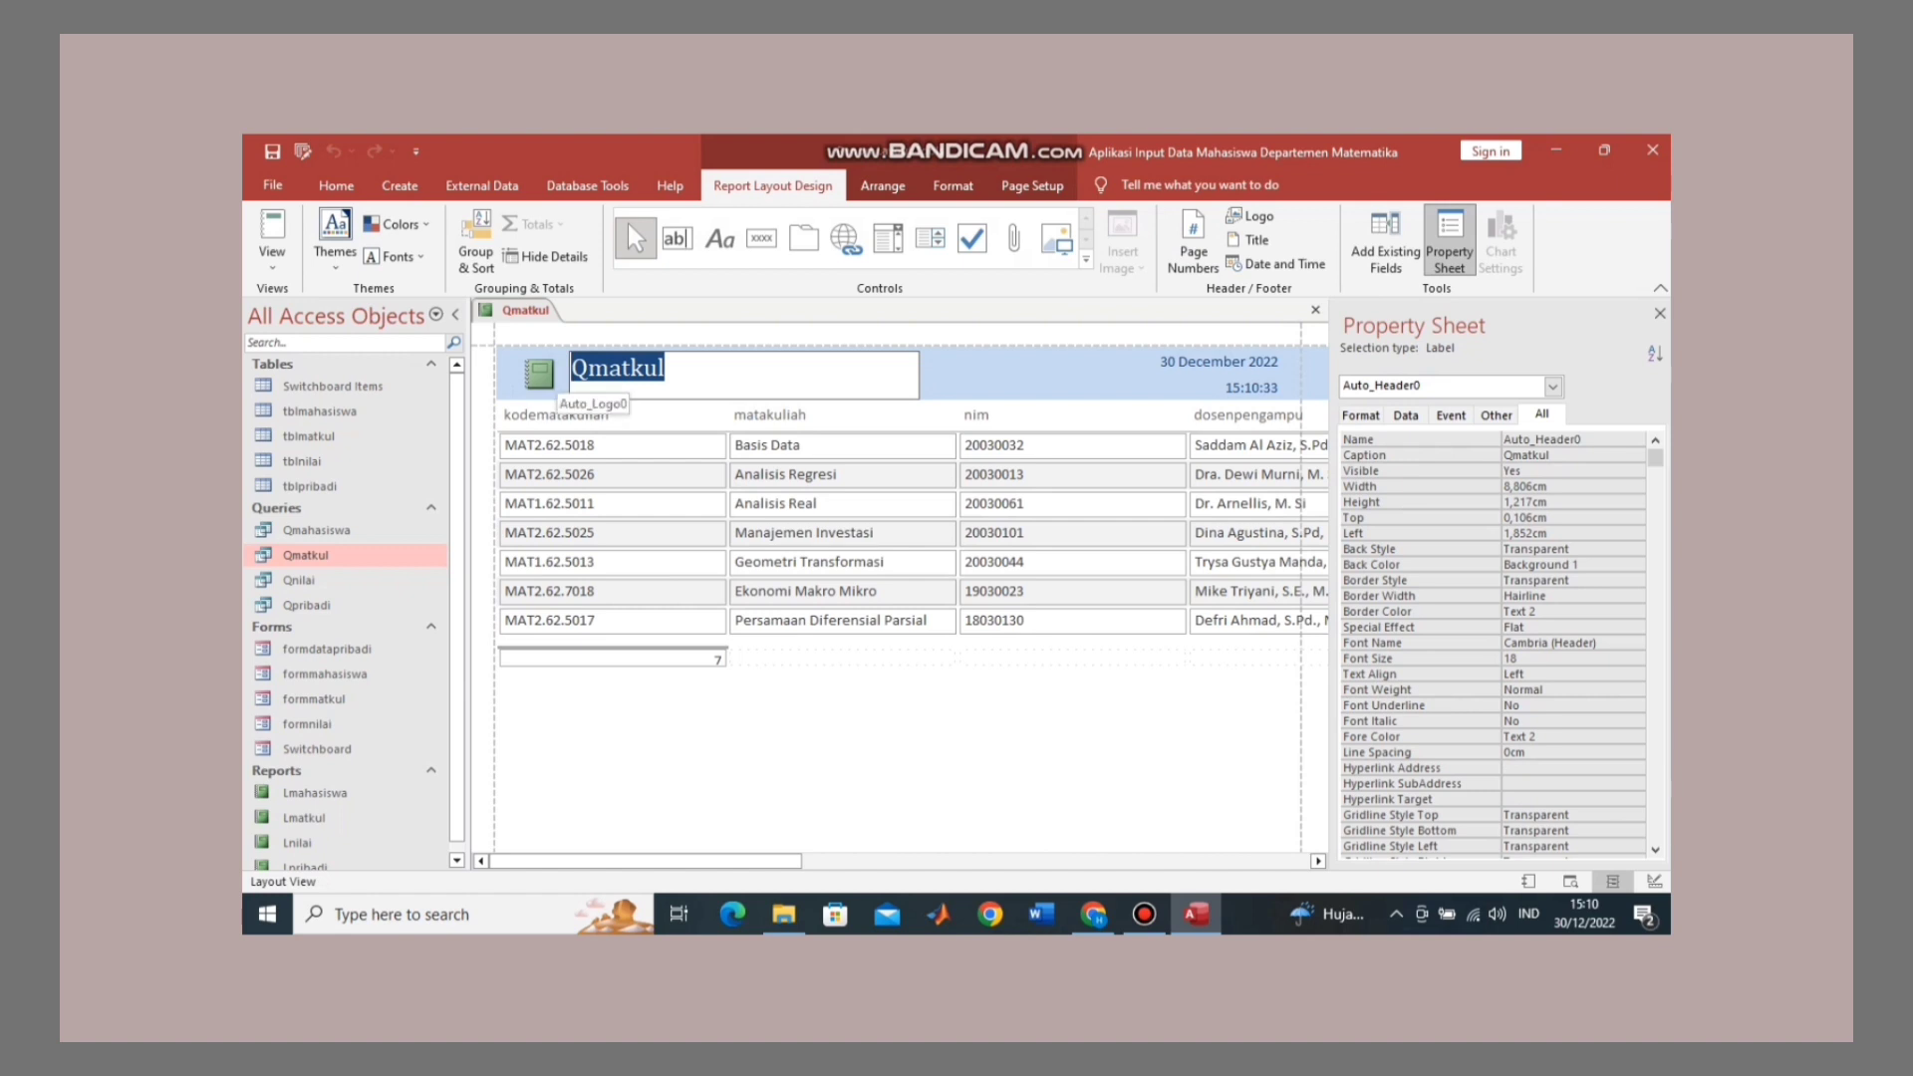
text(Data)
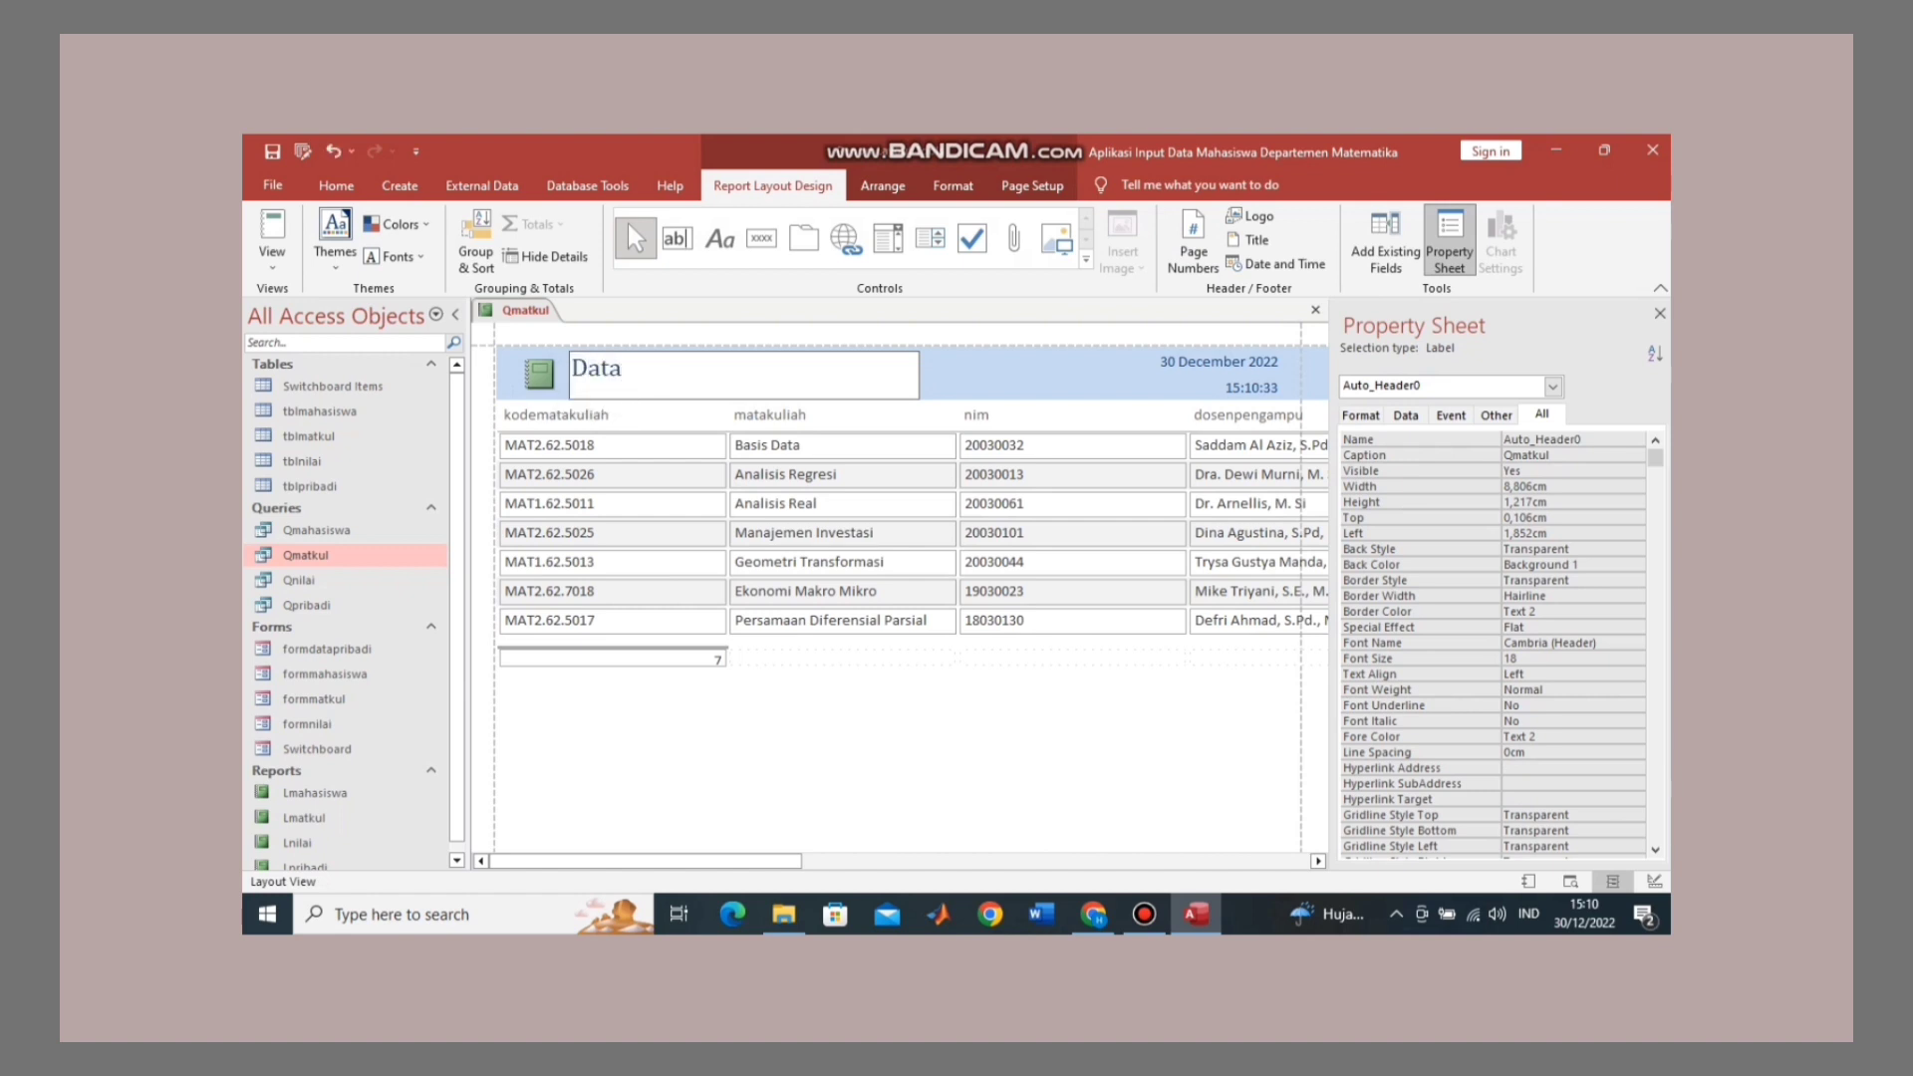
text( Mata Kuliah)
Step: Replace the kodematakuliah column header text with 'Kode Mata Kuliah'
key(Tab)
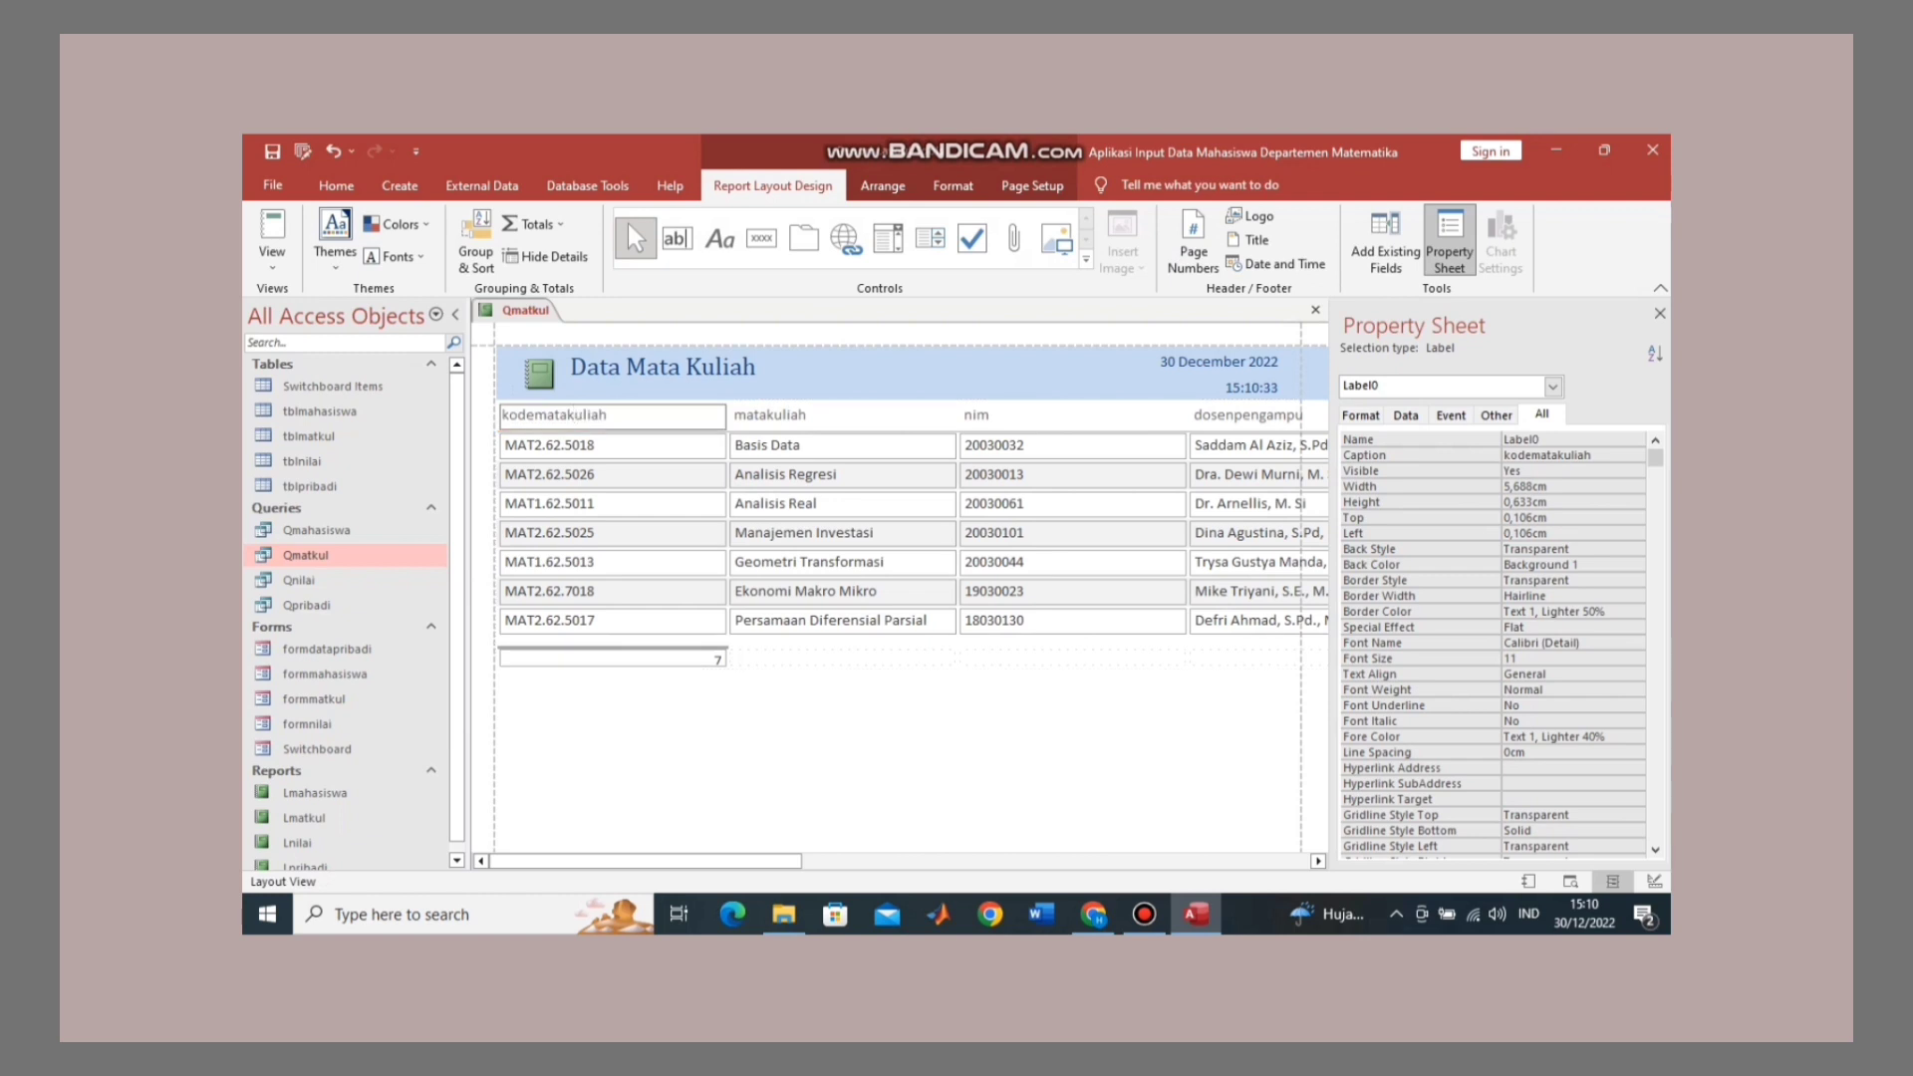
key(shift+Home)
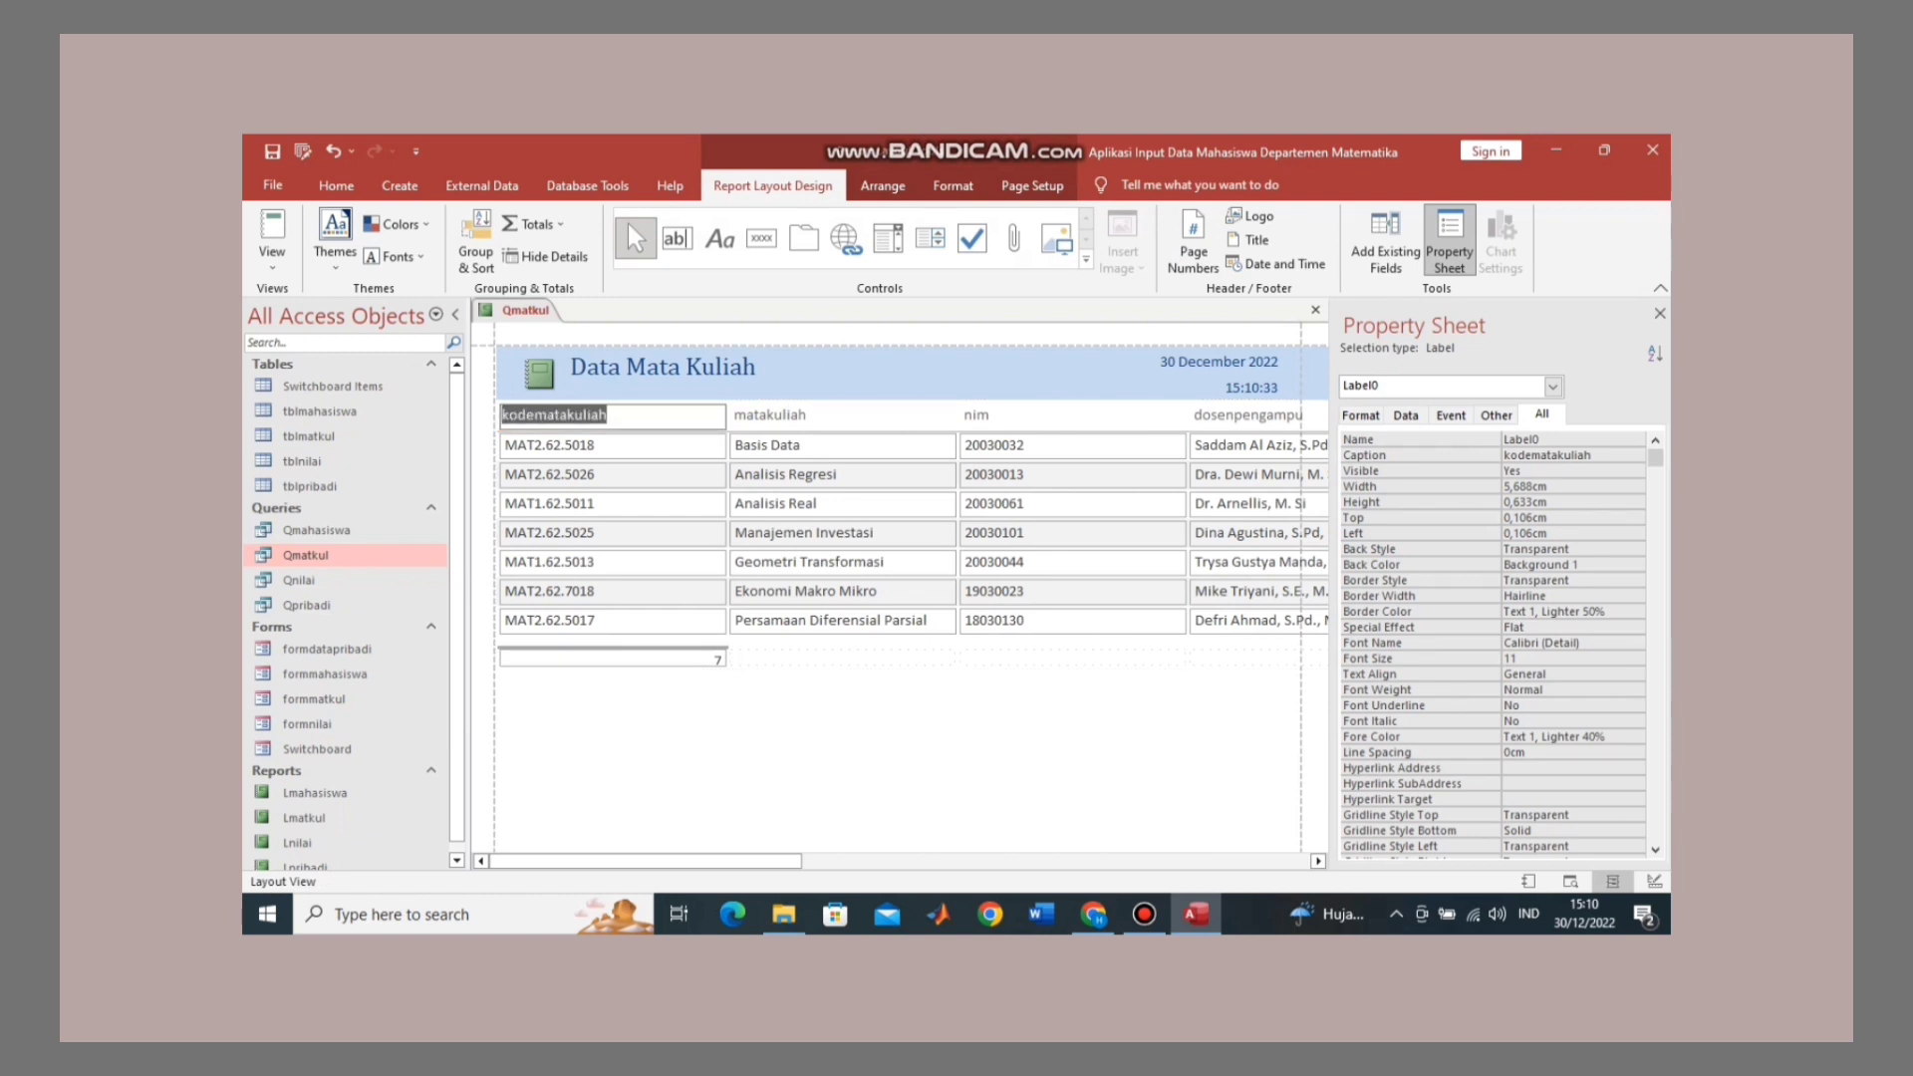
text(Kode M)
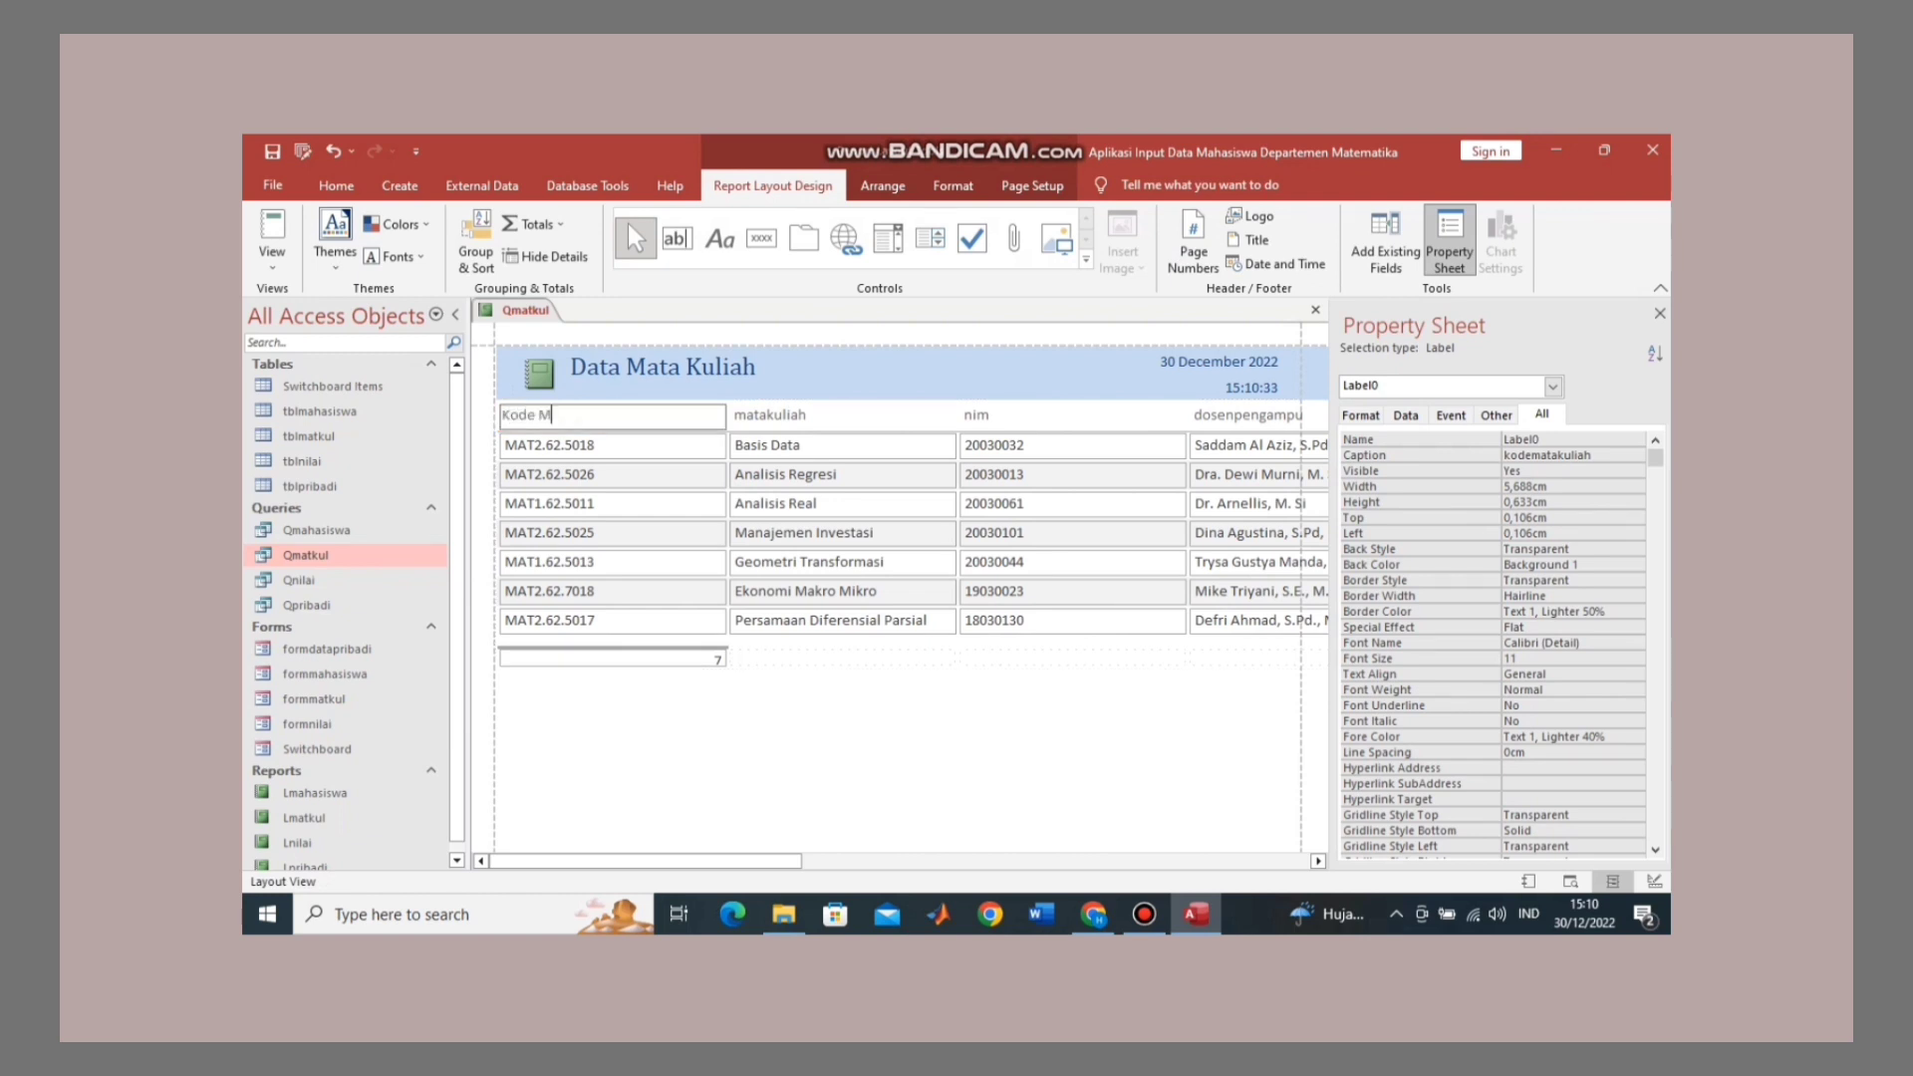
text(ata Kuliah)
key(Return)
key(Tab)
Step: Rename the next three headers to 'Mata Kuliah', 'NIM' and 'Dosen Pengampu'
click(744, 374)
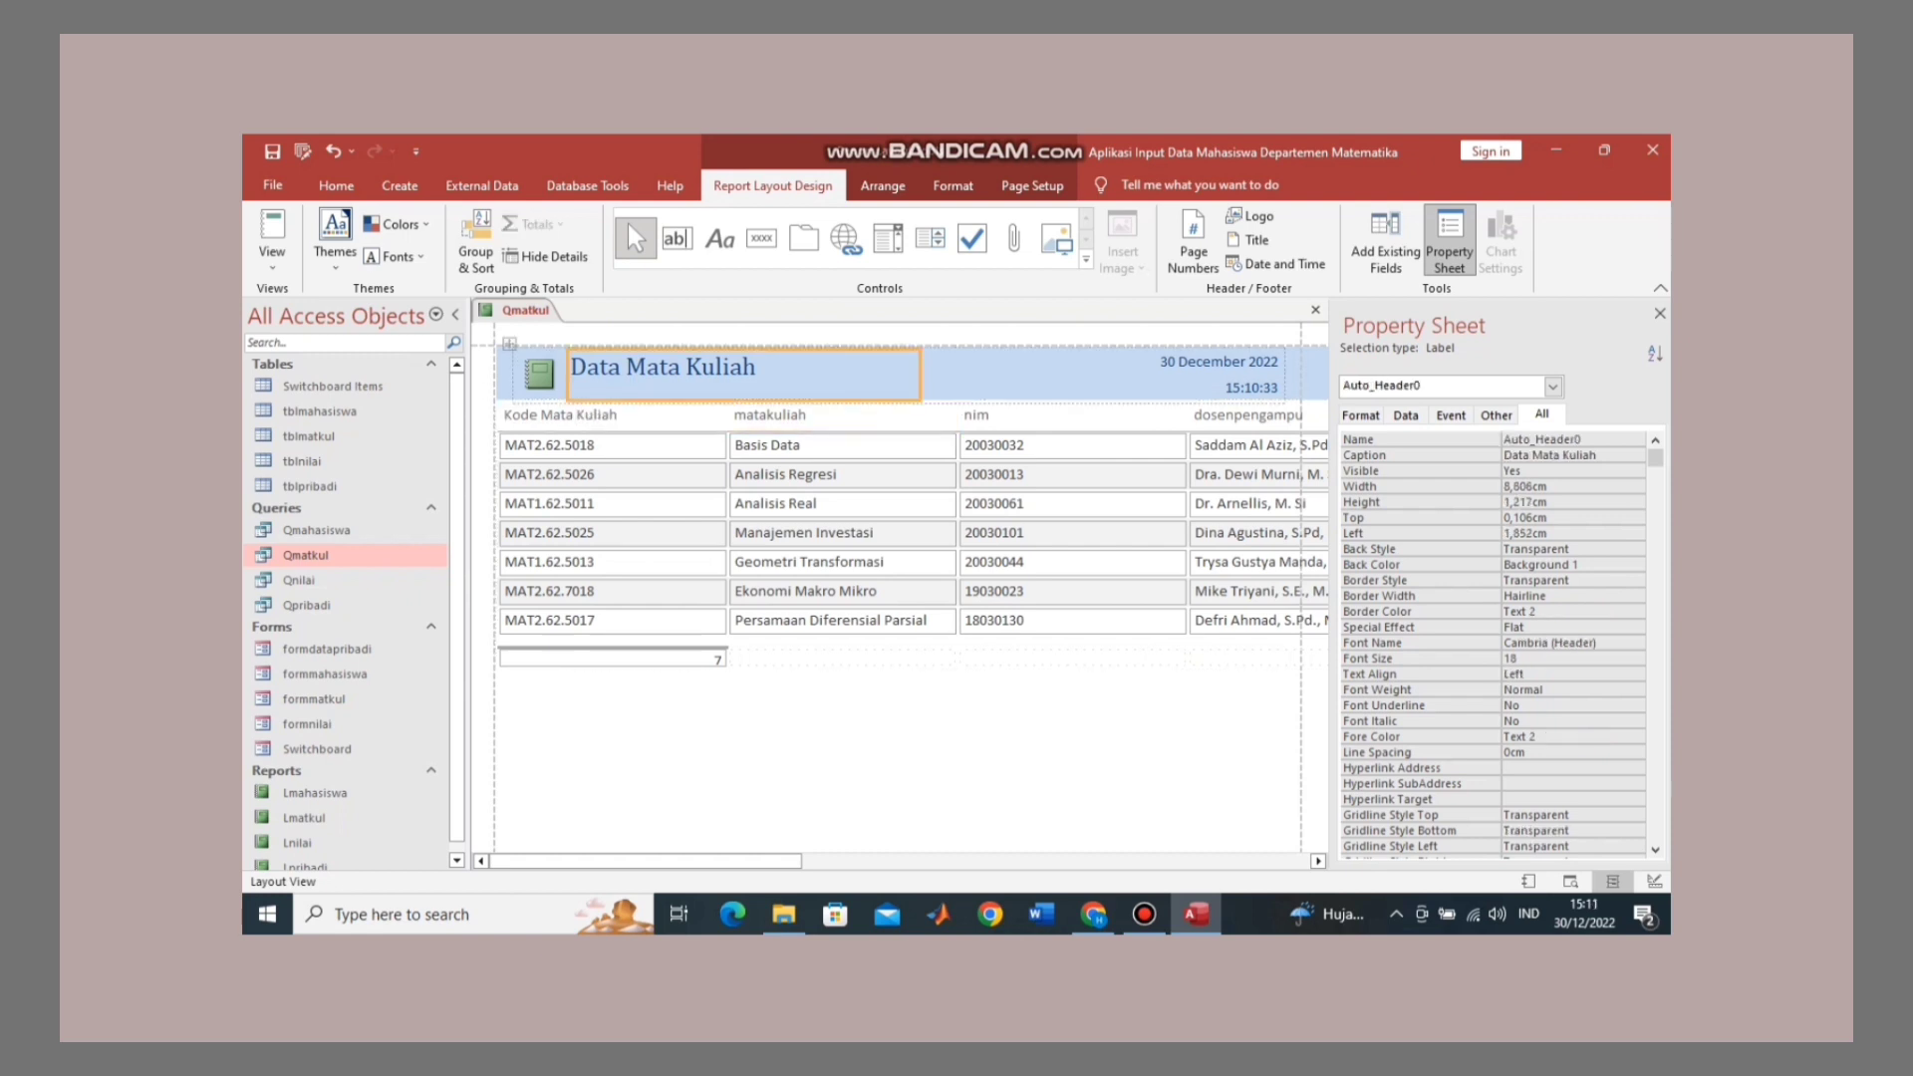
click(812, 415)
key(F2)
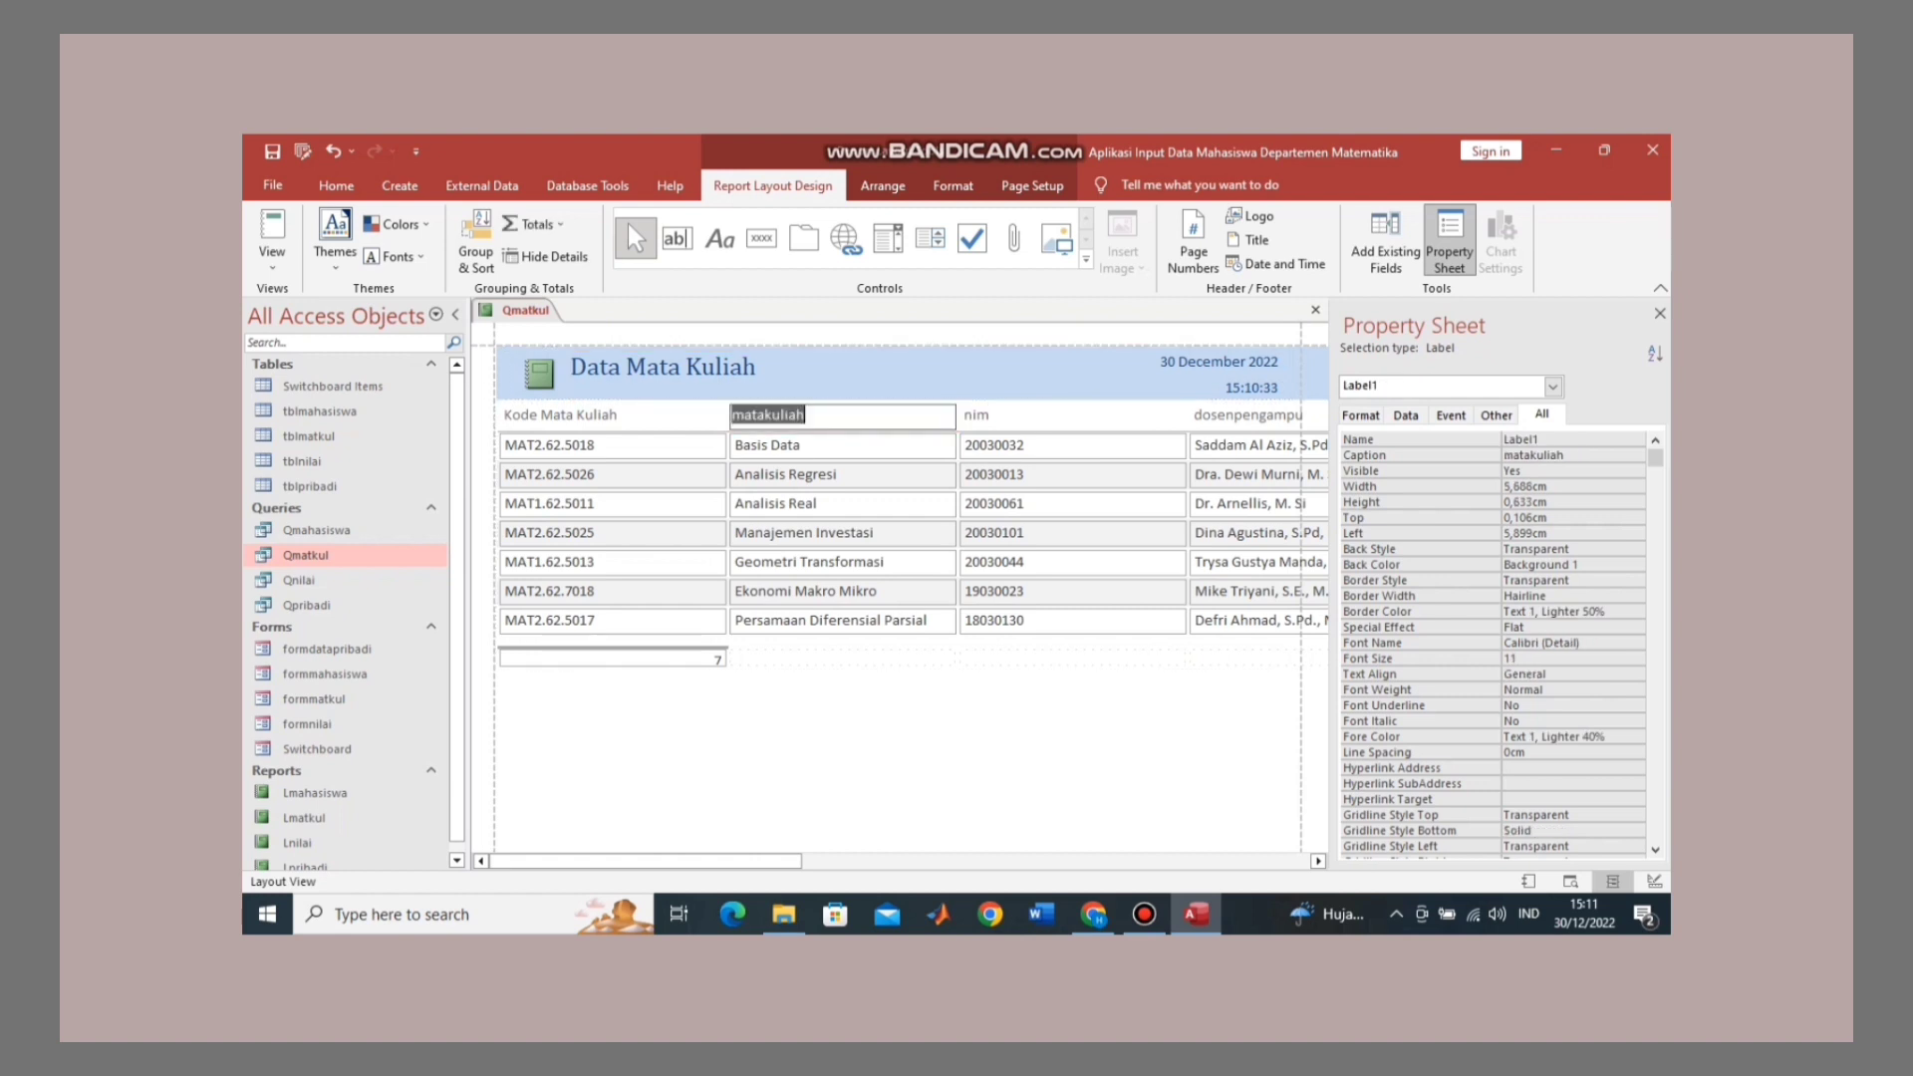
text(Mata Kuliah)
key(Tab)
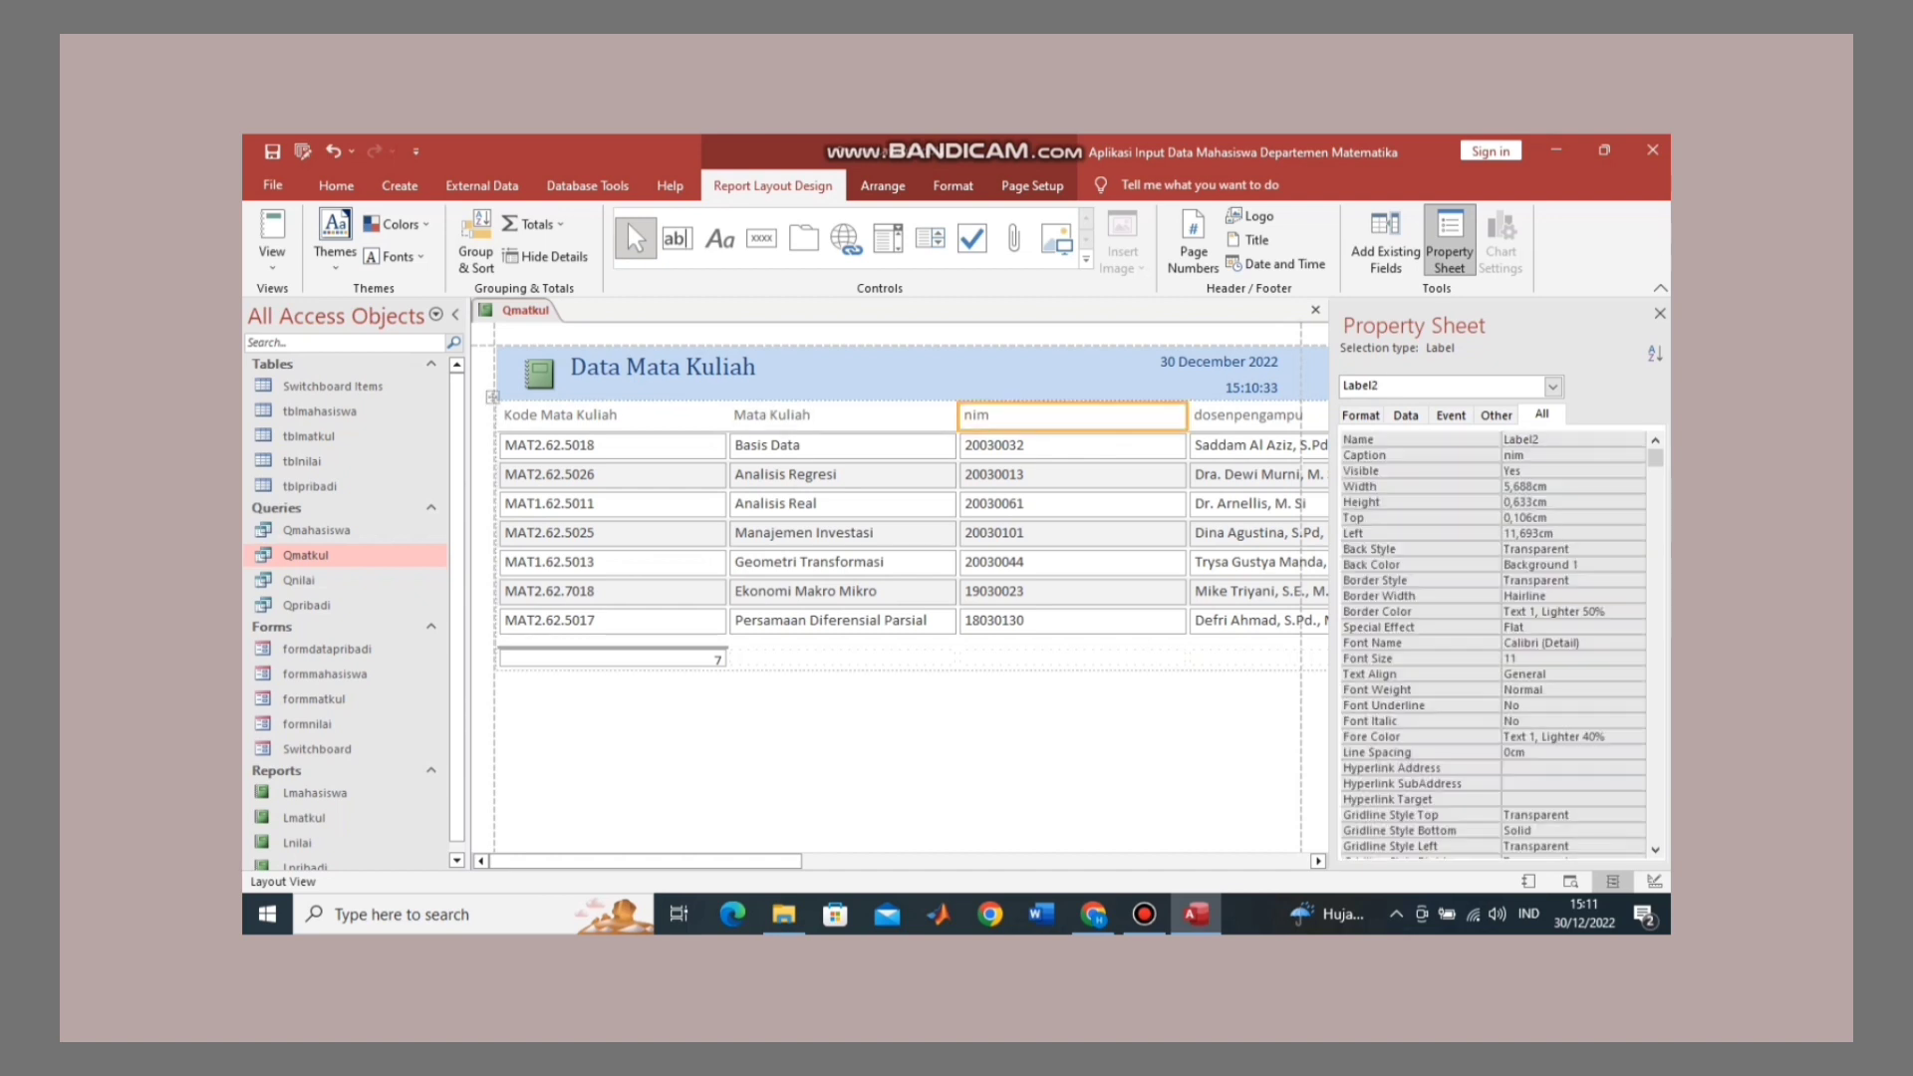
text(Ni)
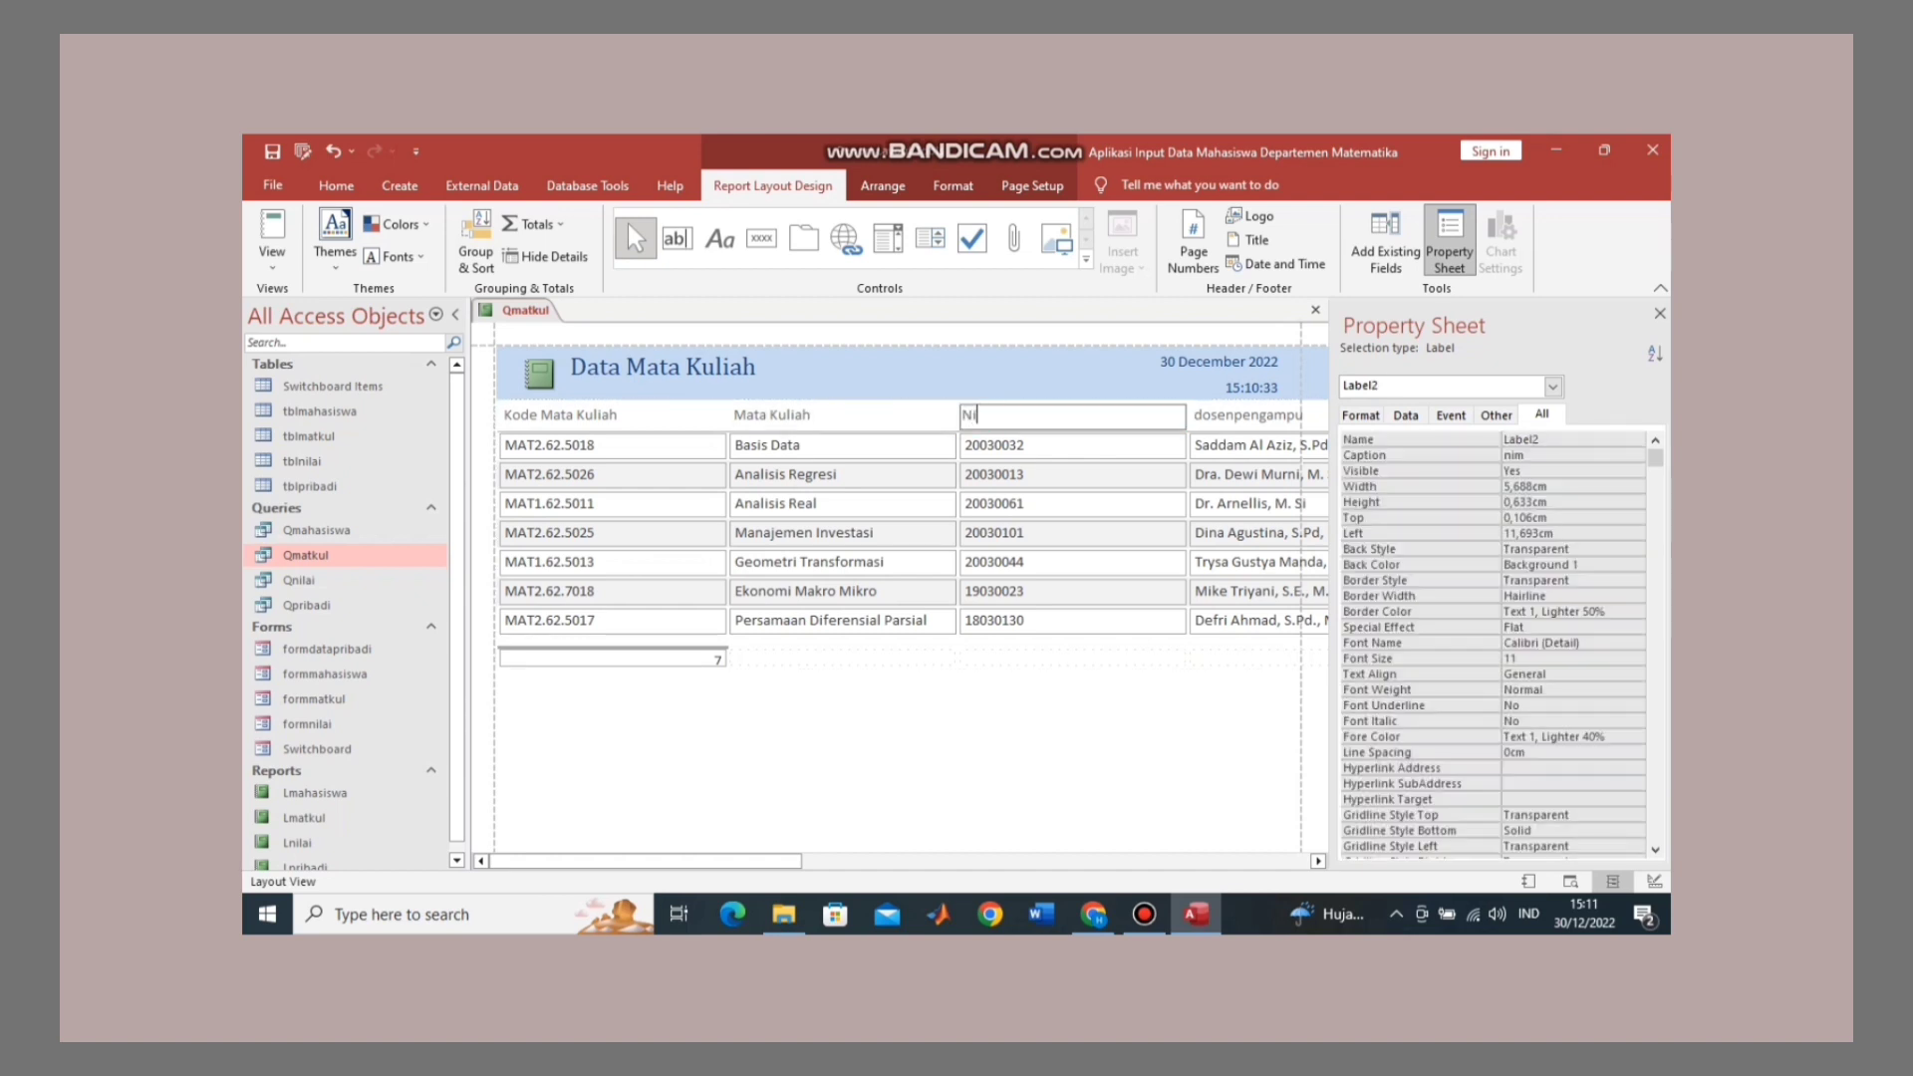
text(IM)
key(Tab)
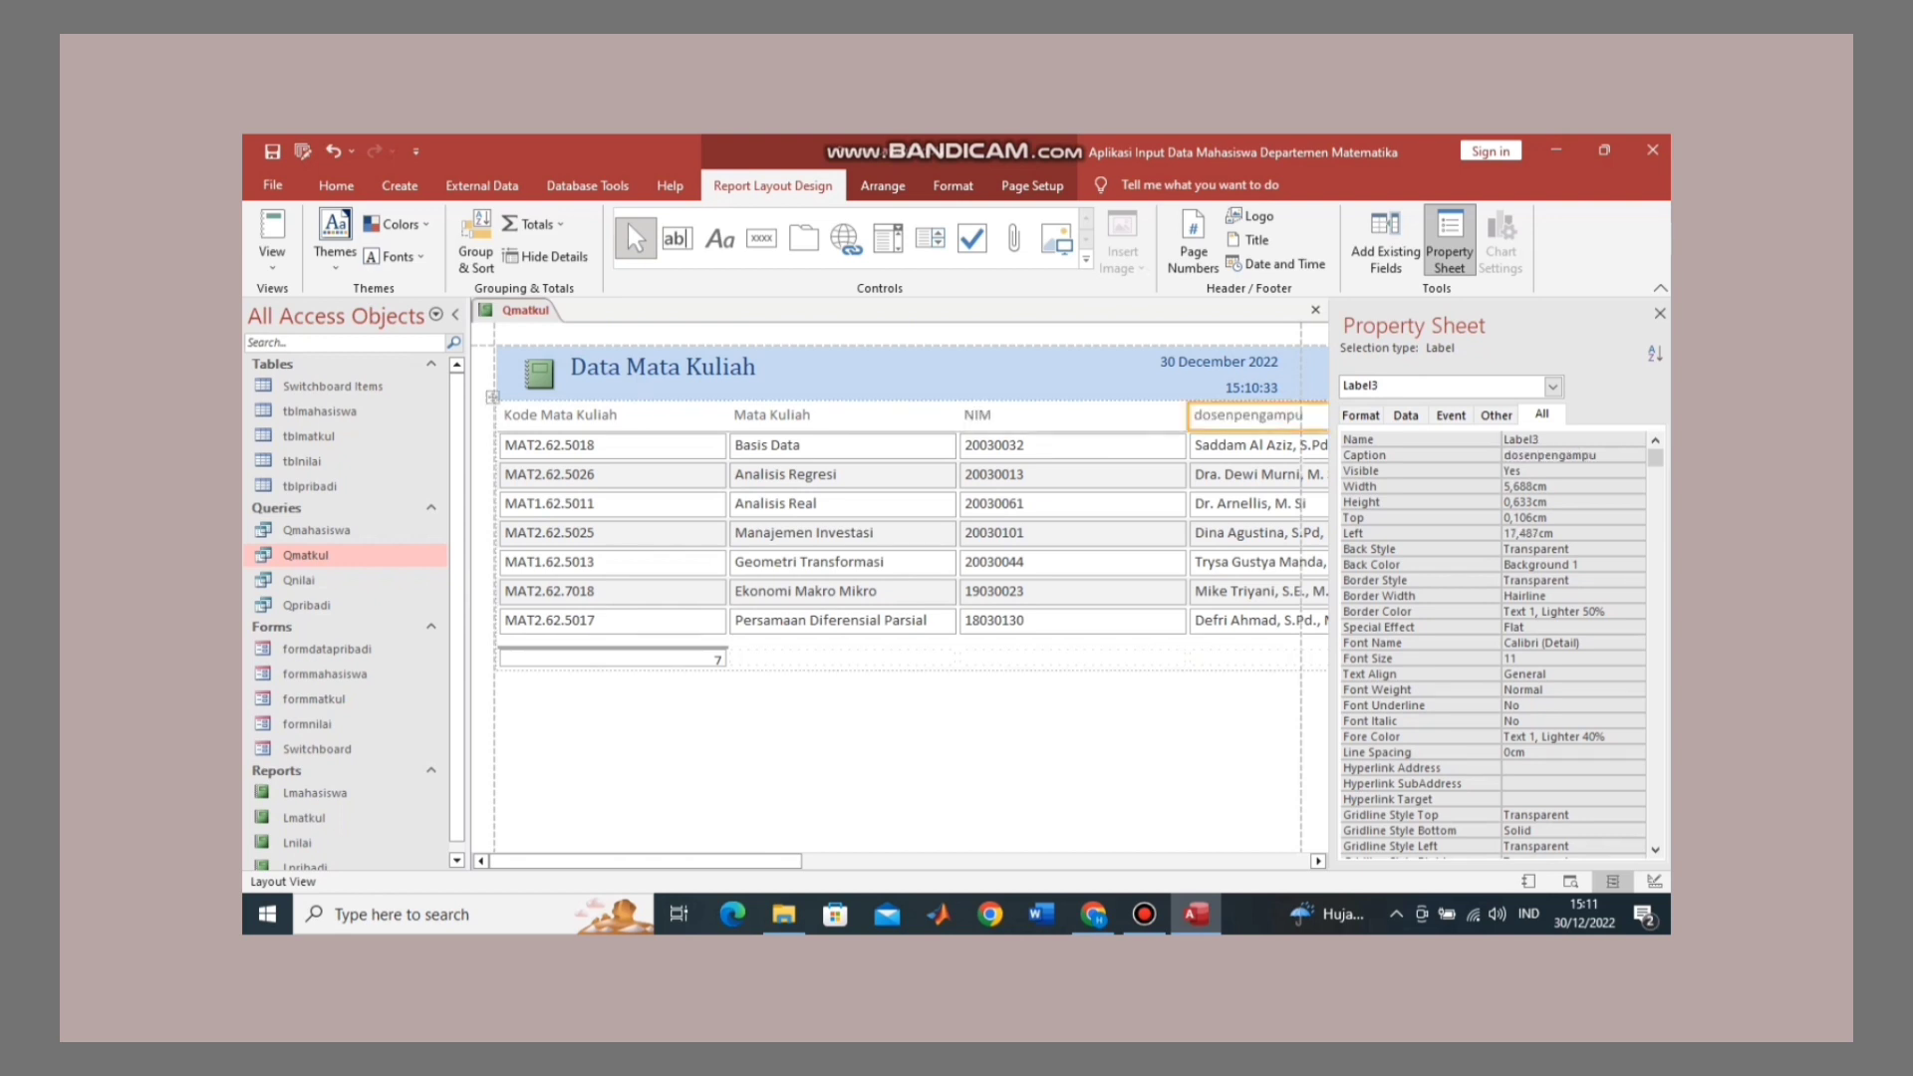
text(D)
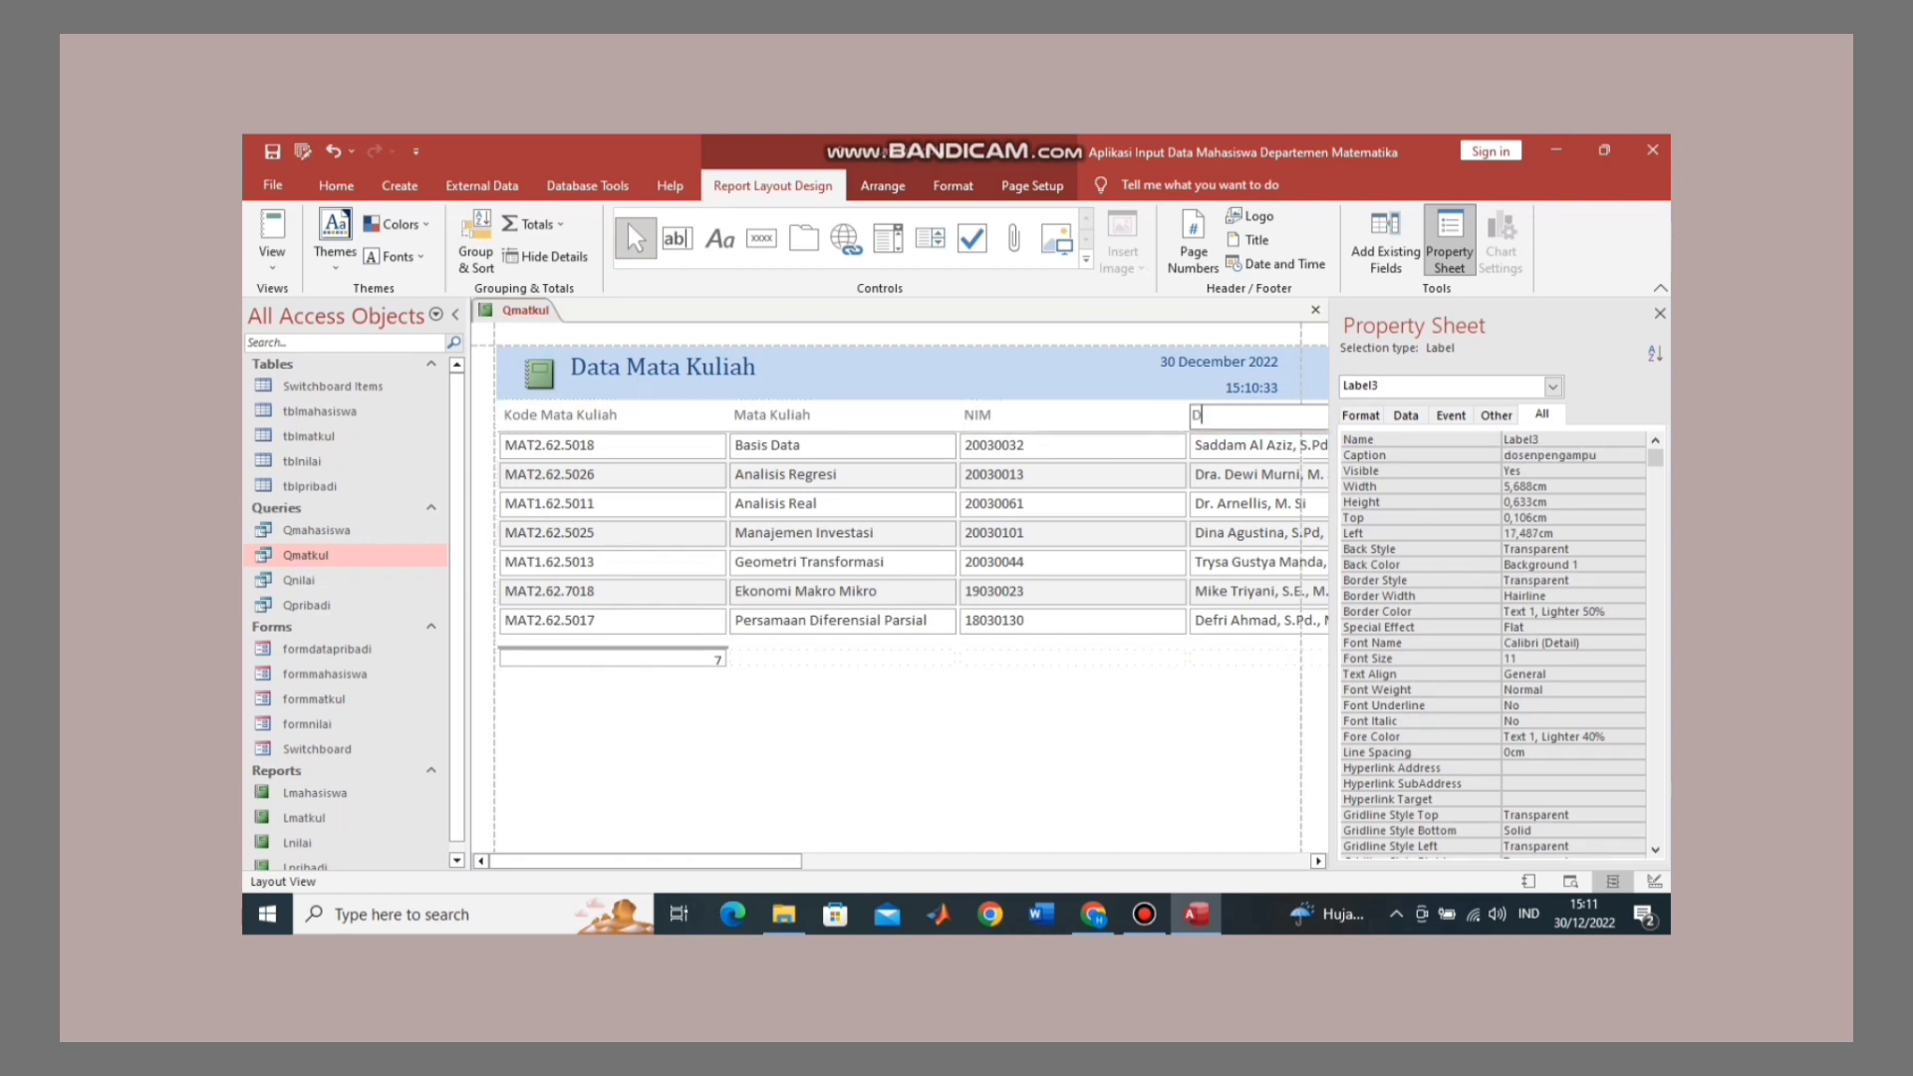
text(osen Pengampu)
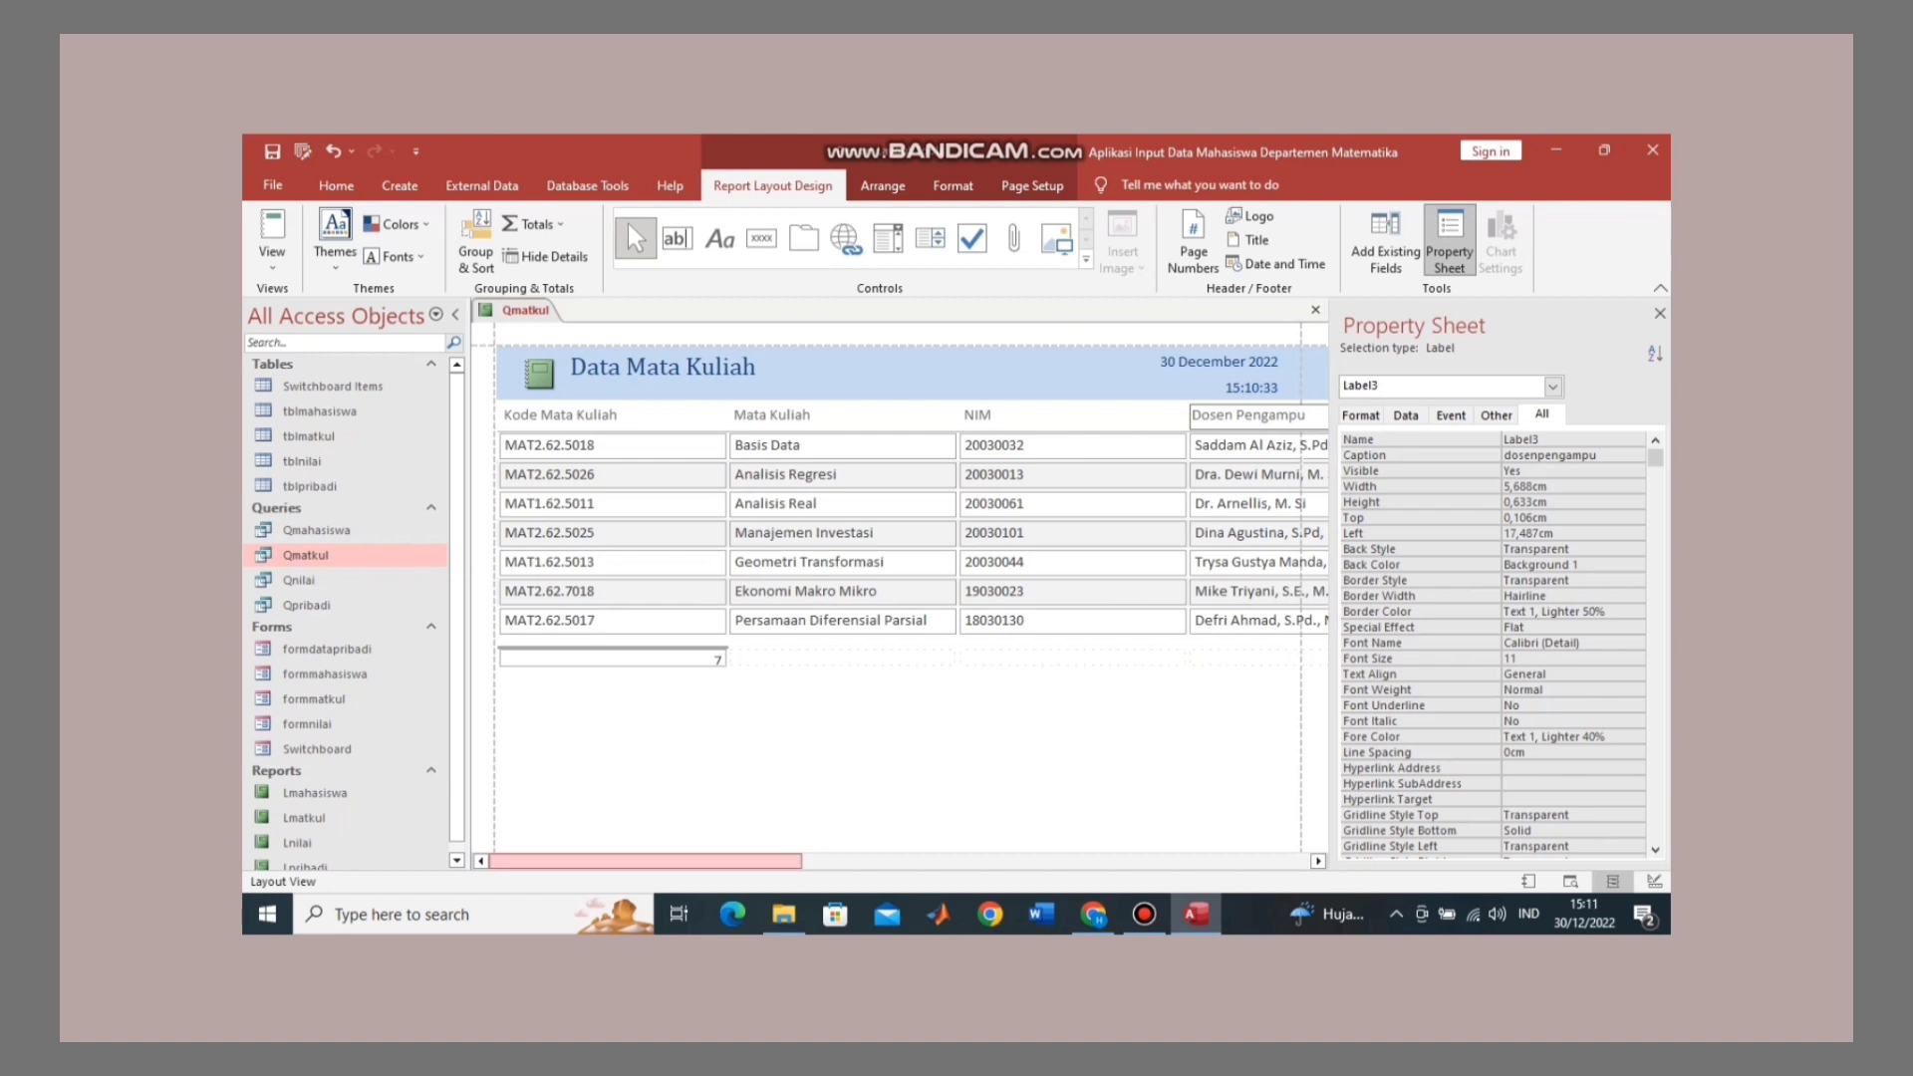
drag(645, 861, 896, 860)
Step: Replace the jadwalkuliah header text with 'Jadwal Kuliah'
click(797, 445)
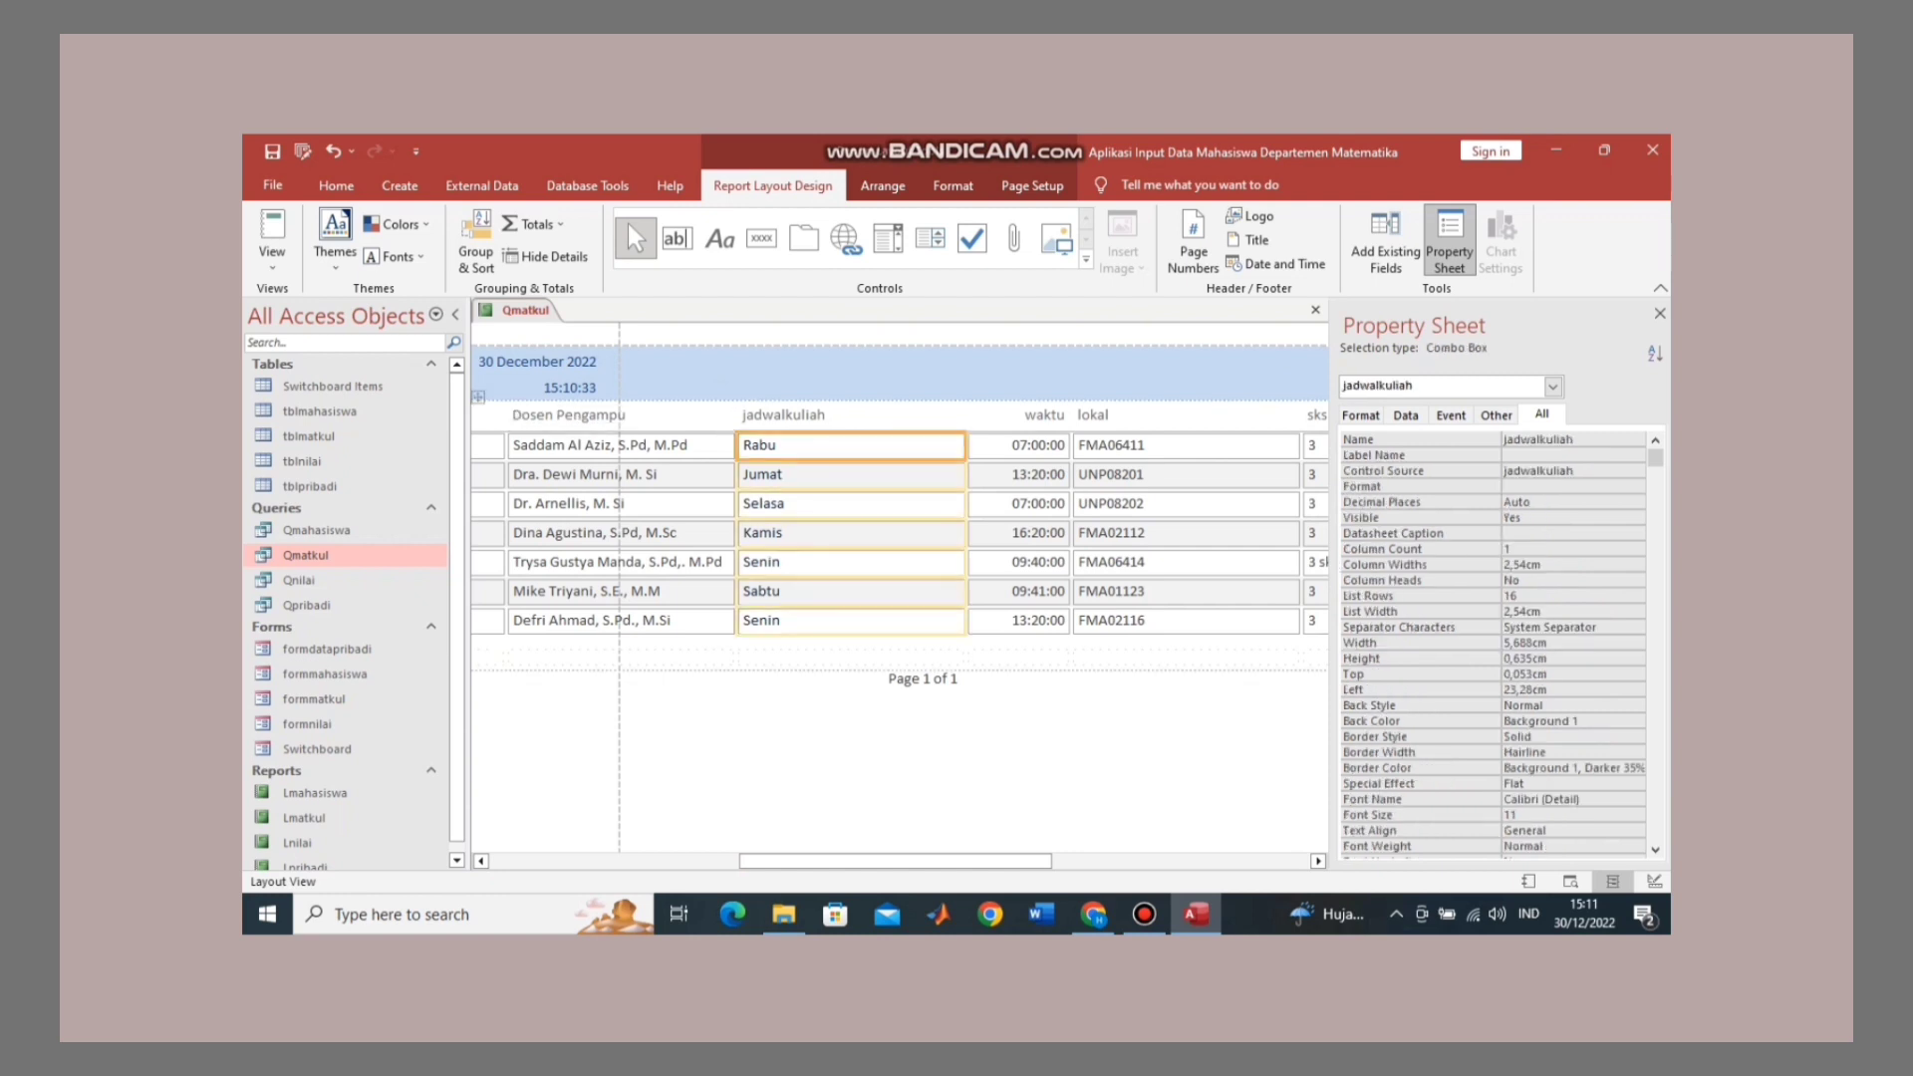
click(823, 415)
click(824, 415)
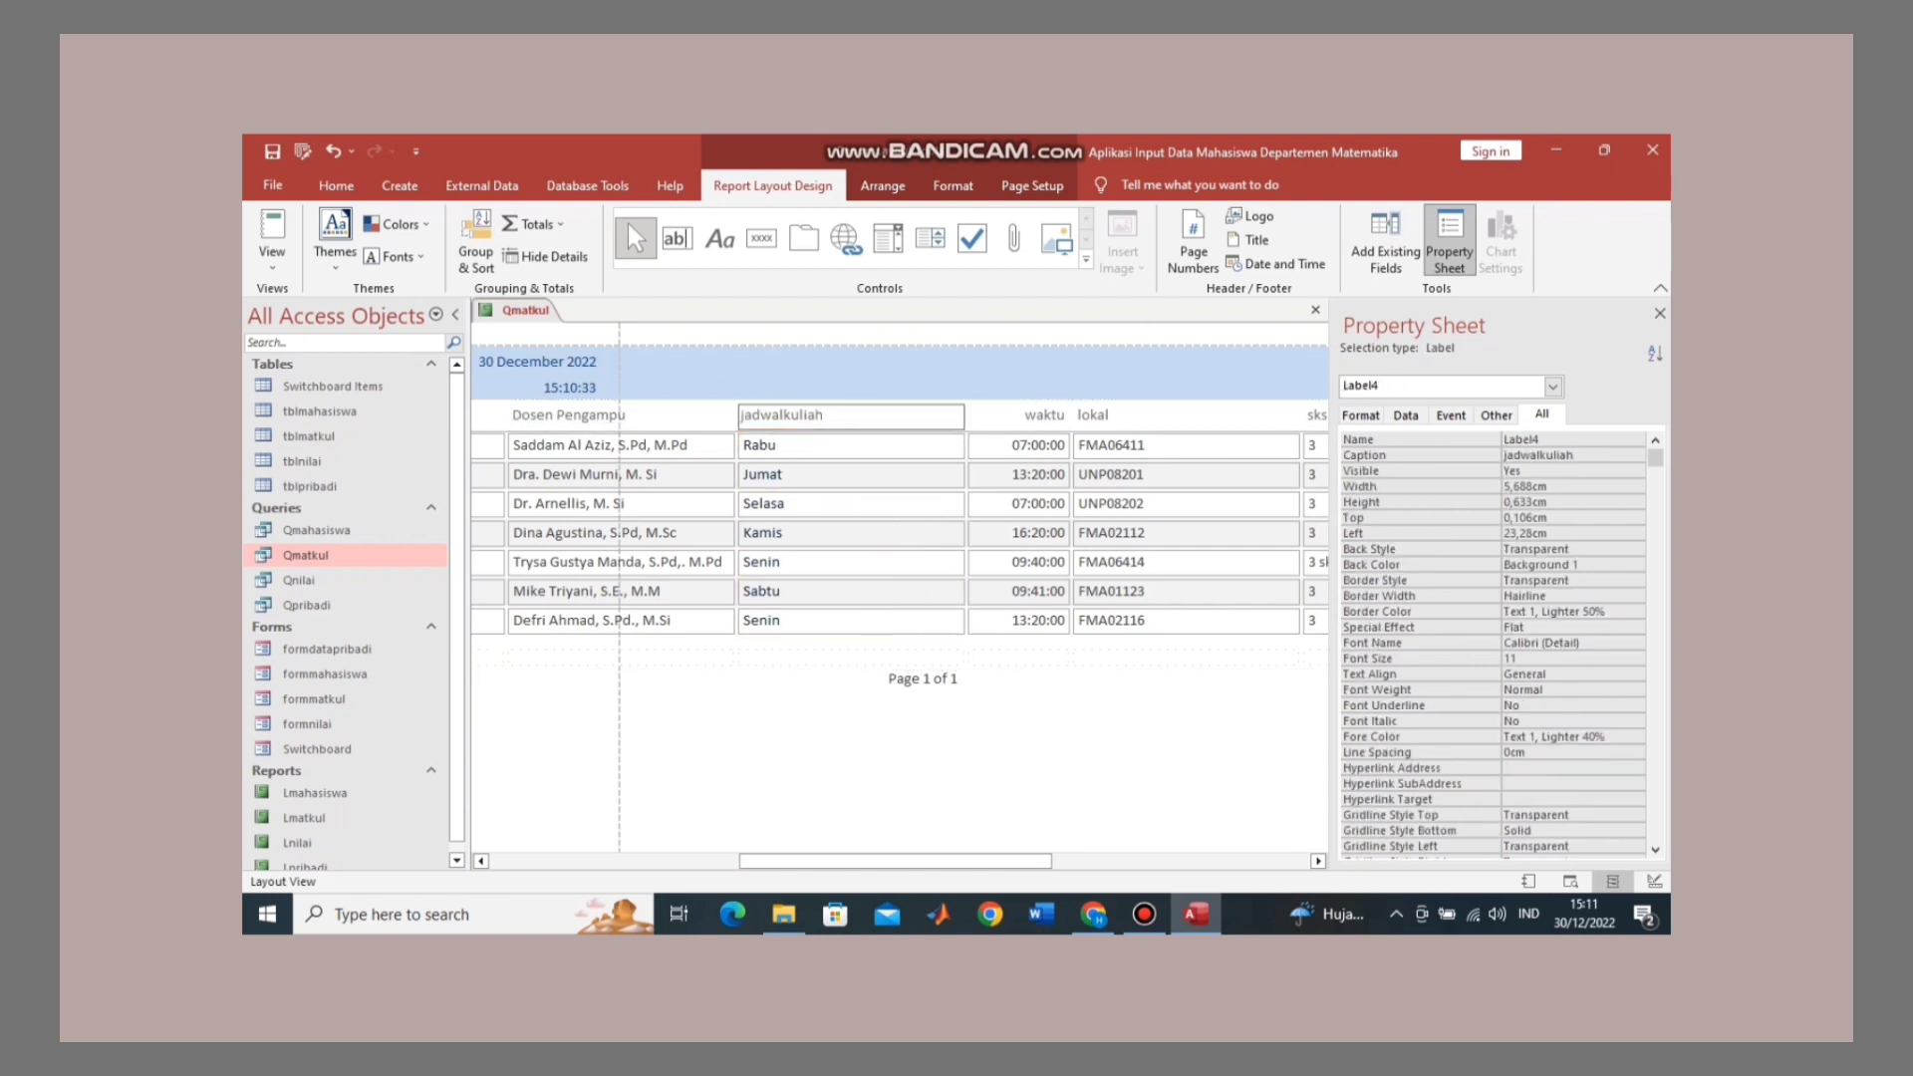
key(ctrl+a)
text(Jadwal Kuliah)
key(Tab)
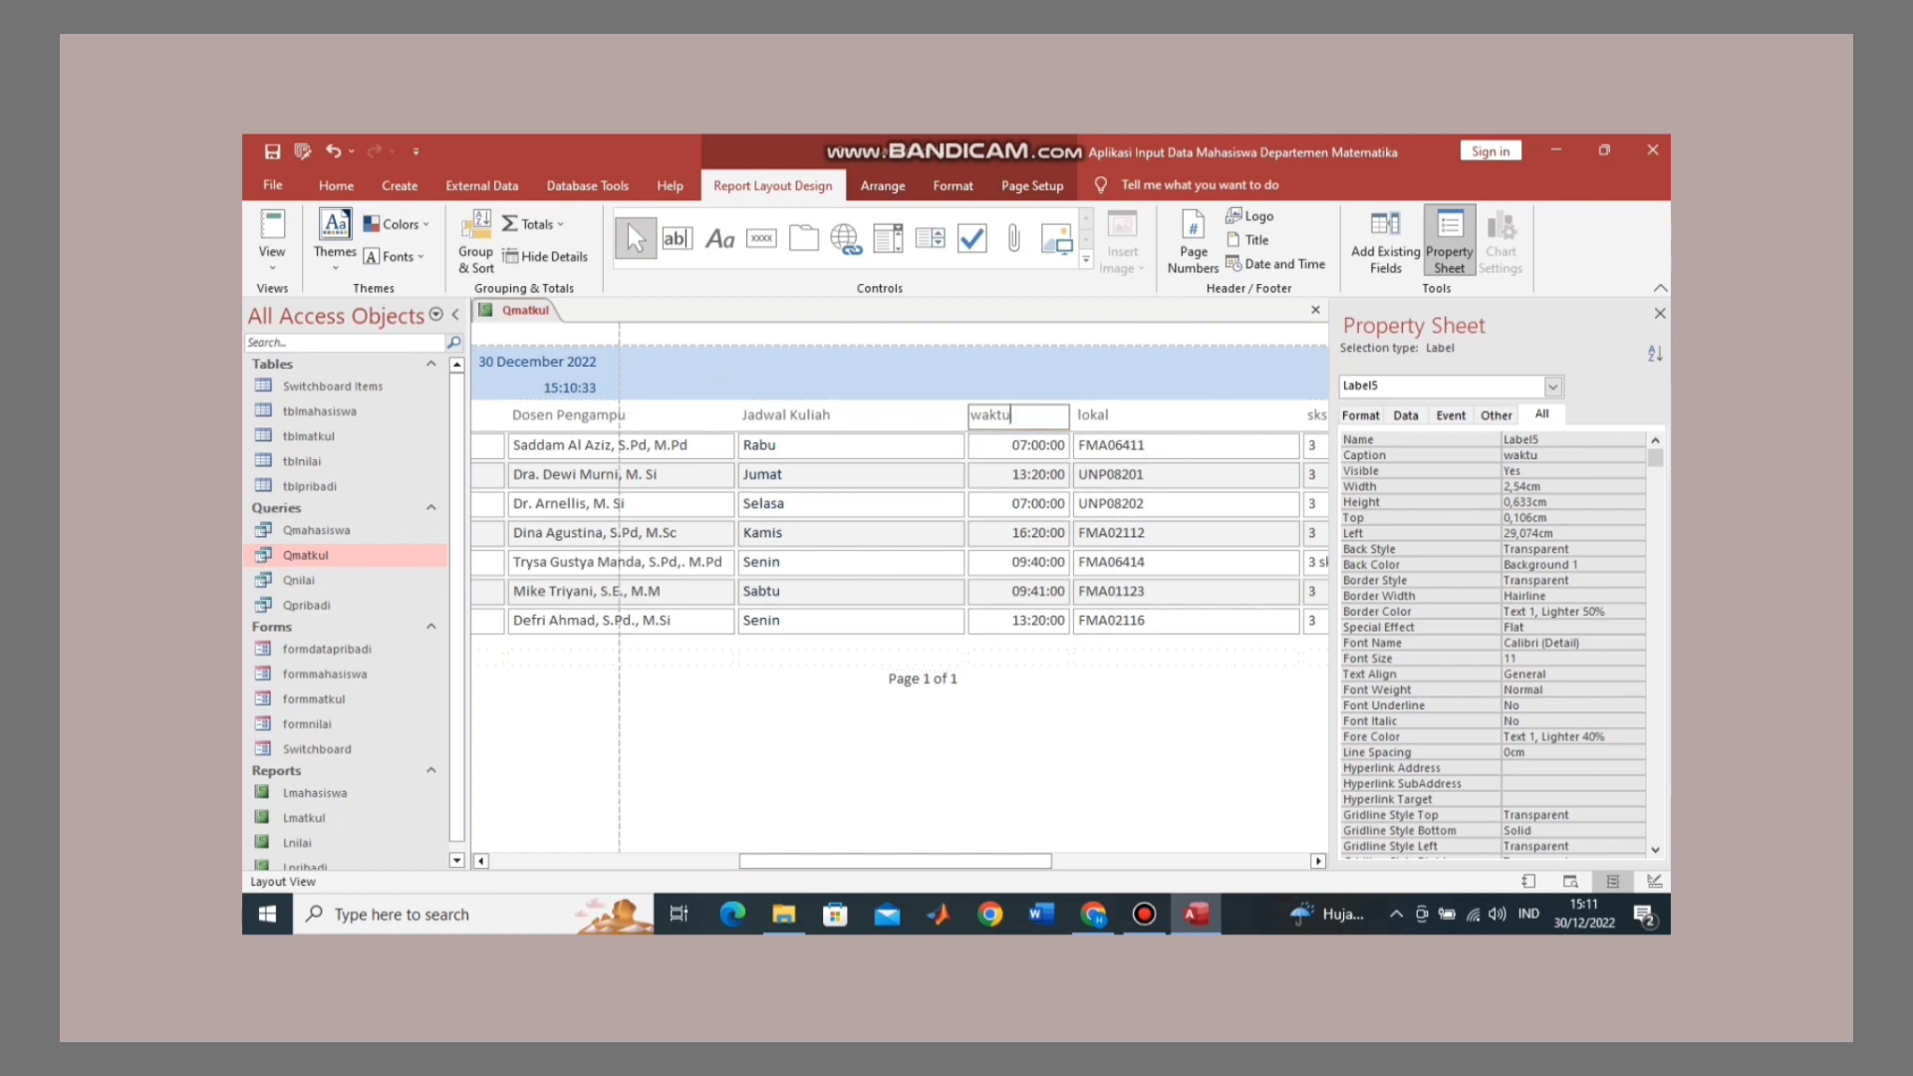
Step: Capitalise the waktu and lokal headers to 'Waktu' and 'Lokal'
click(982, 415)
key(BackSpace)
text(W)
key(Tab)
click(1082, 416)
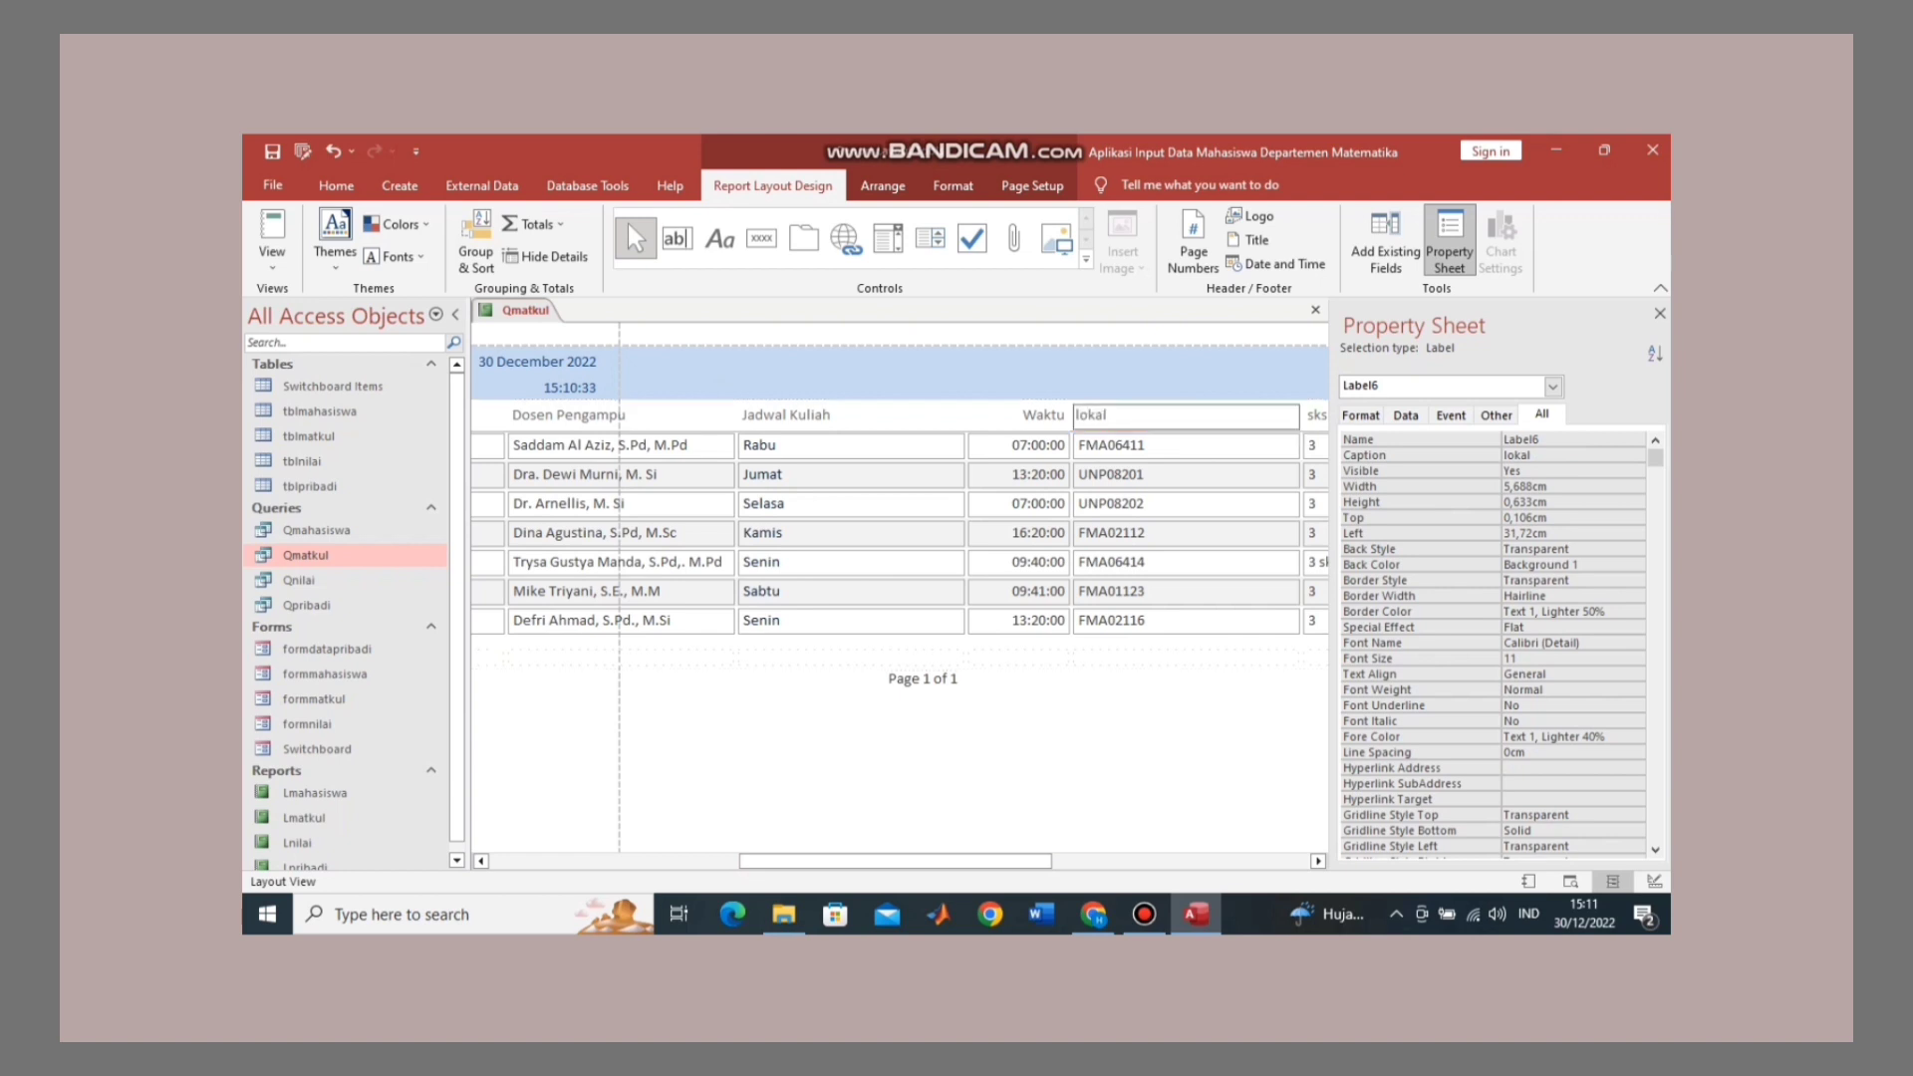
key(BackSpace)
text(L)
Step: Change the sks header to uppercase 'SKS'
click(1315, 416)
double_click(1315, 415)
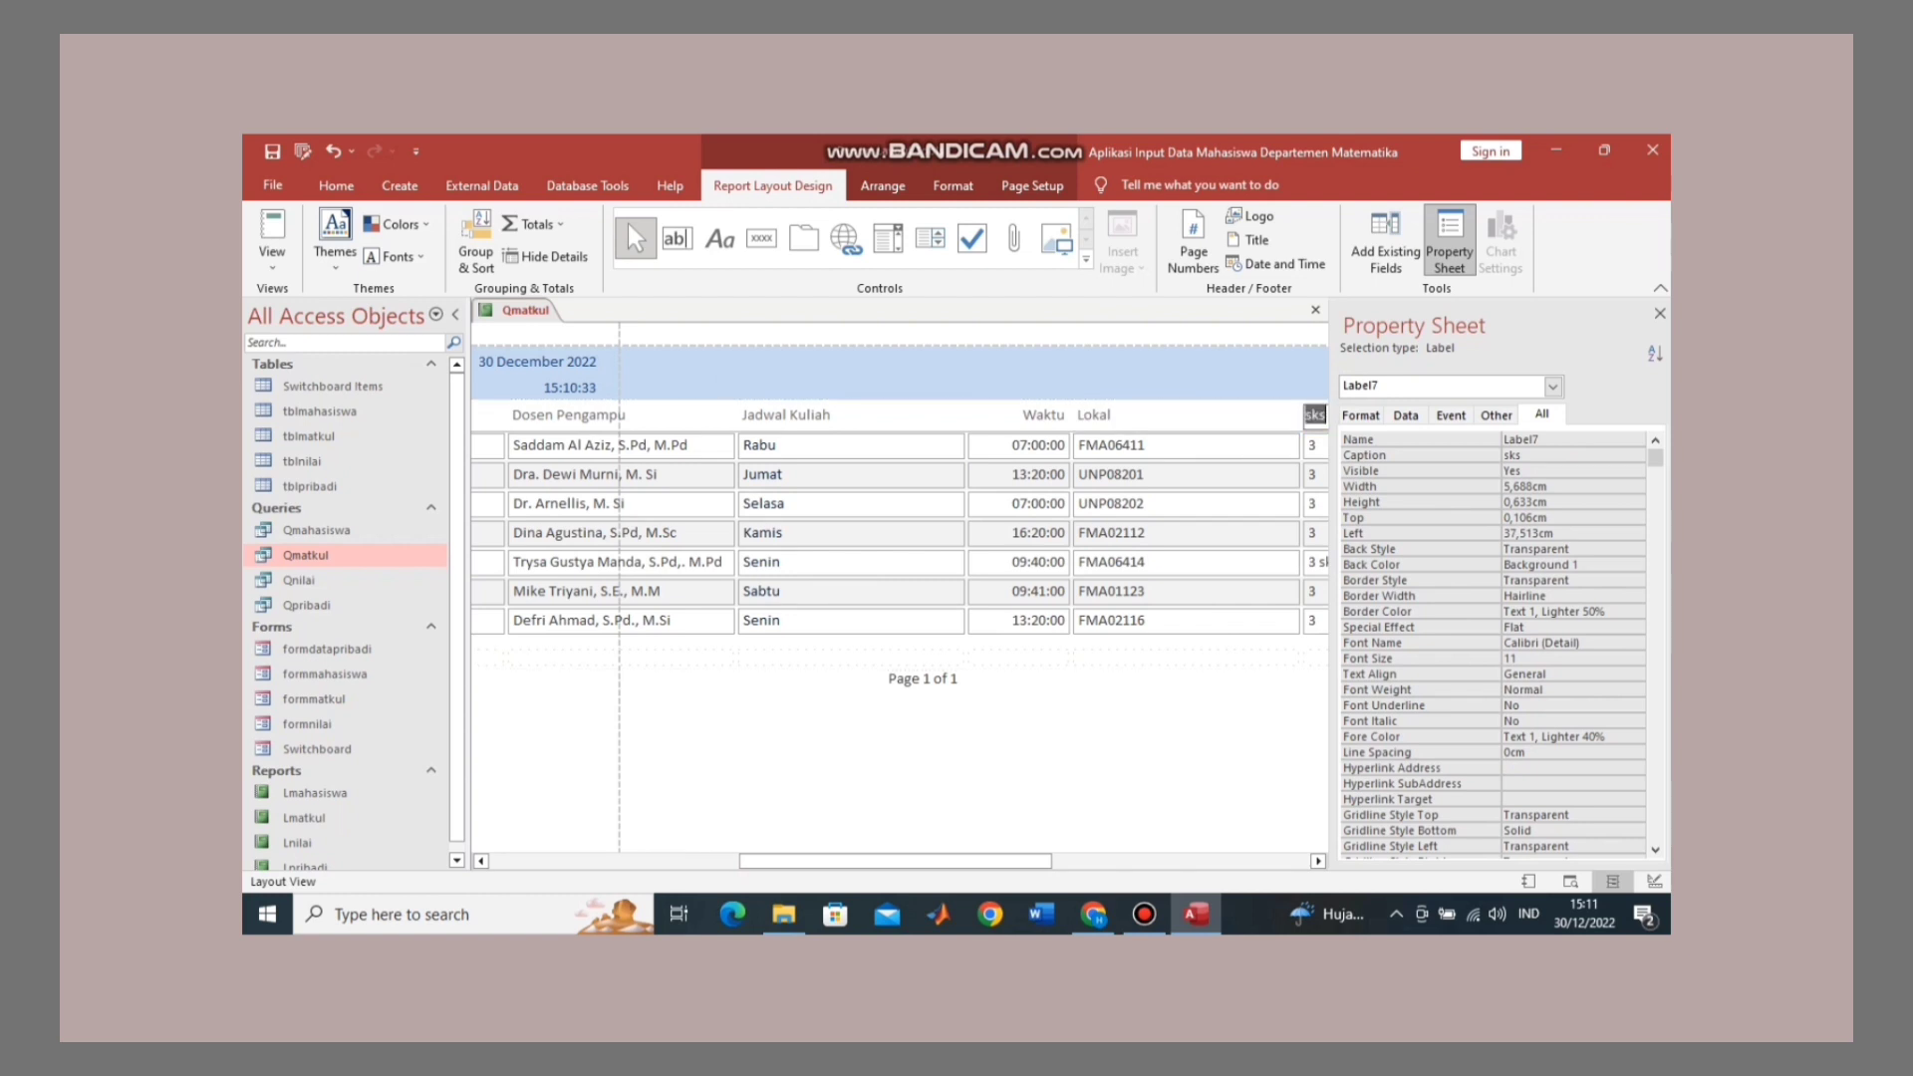
text(SKS)
drag(896, 861, 644, 861)
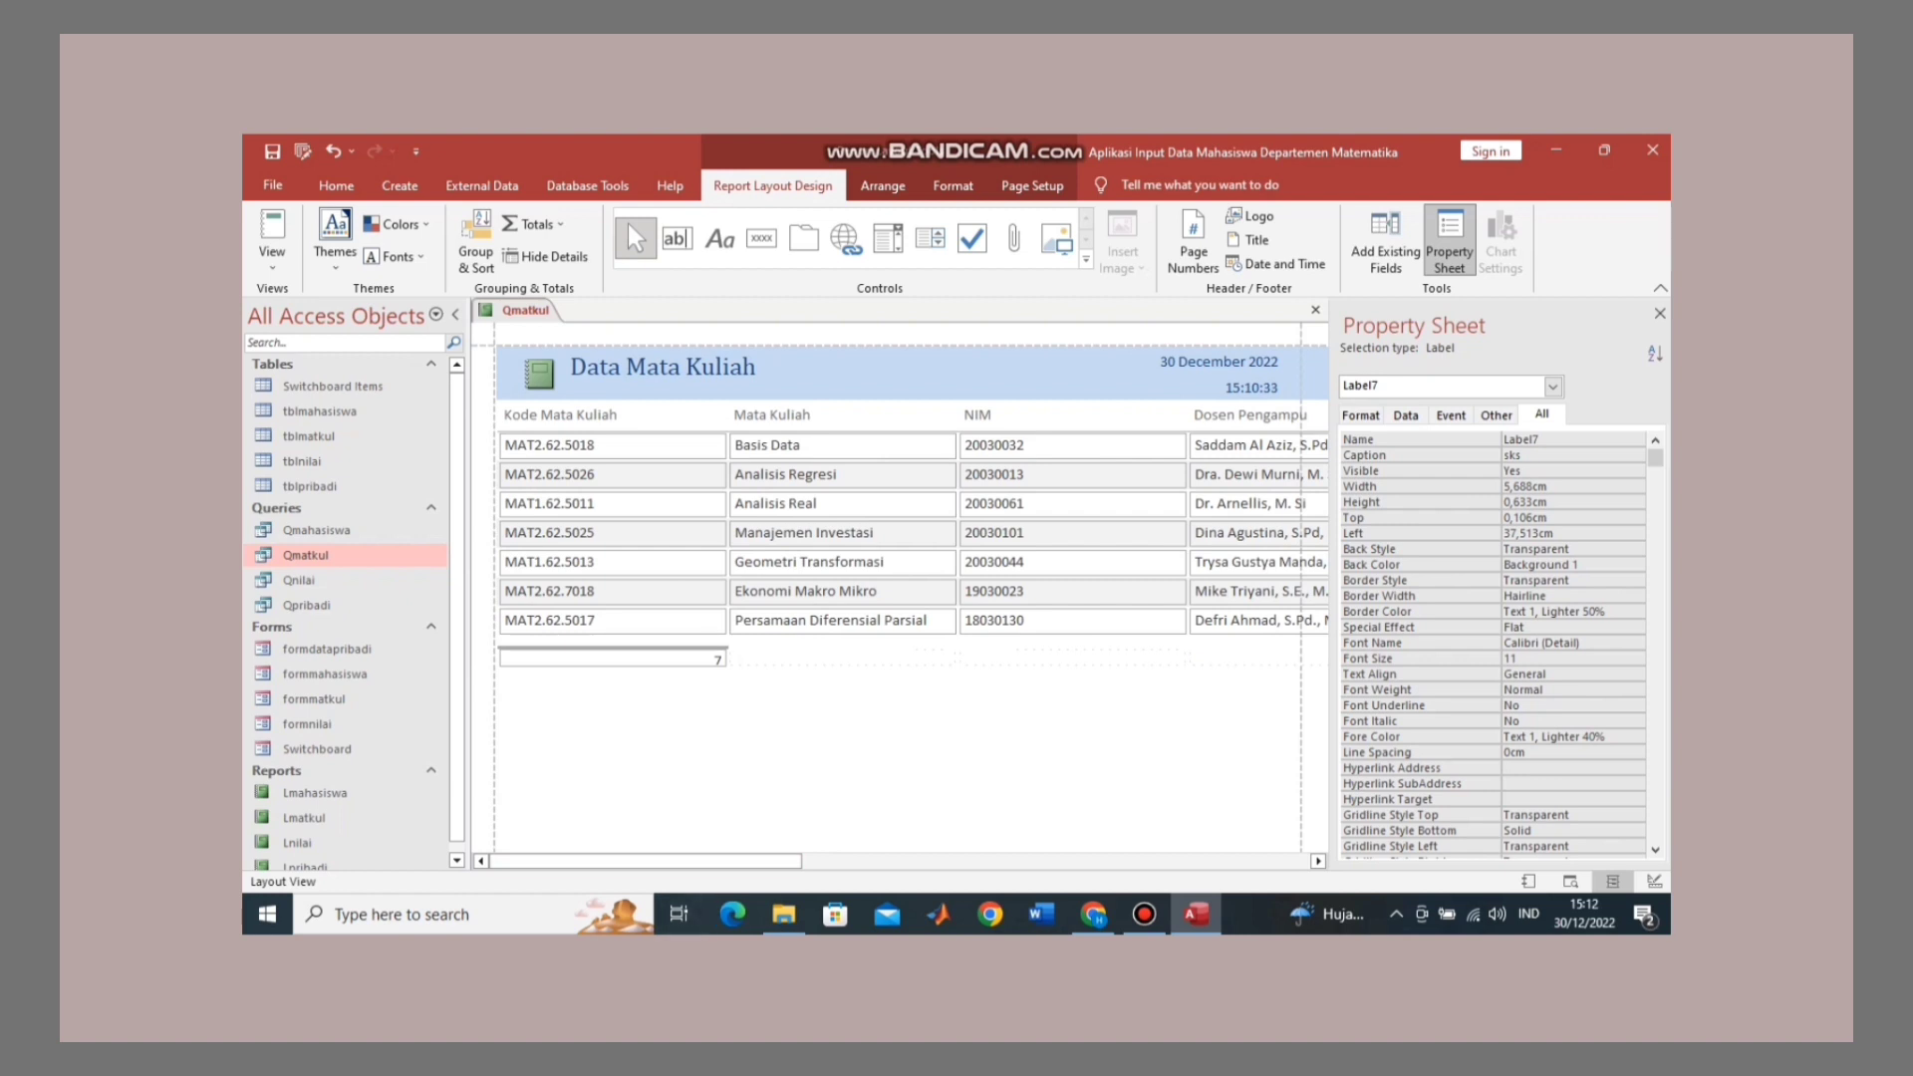
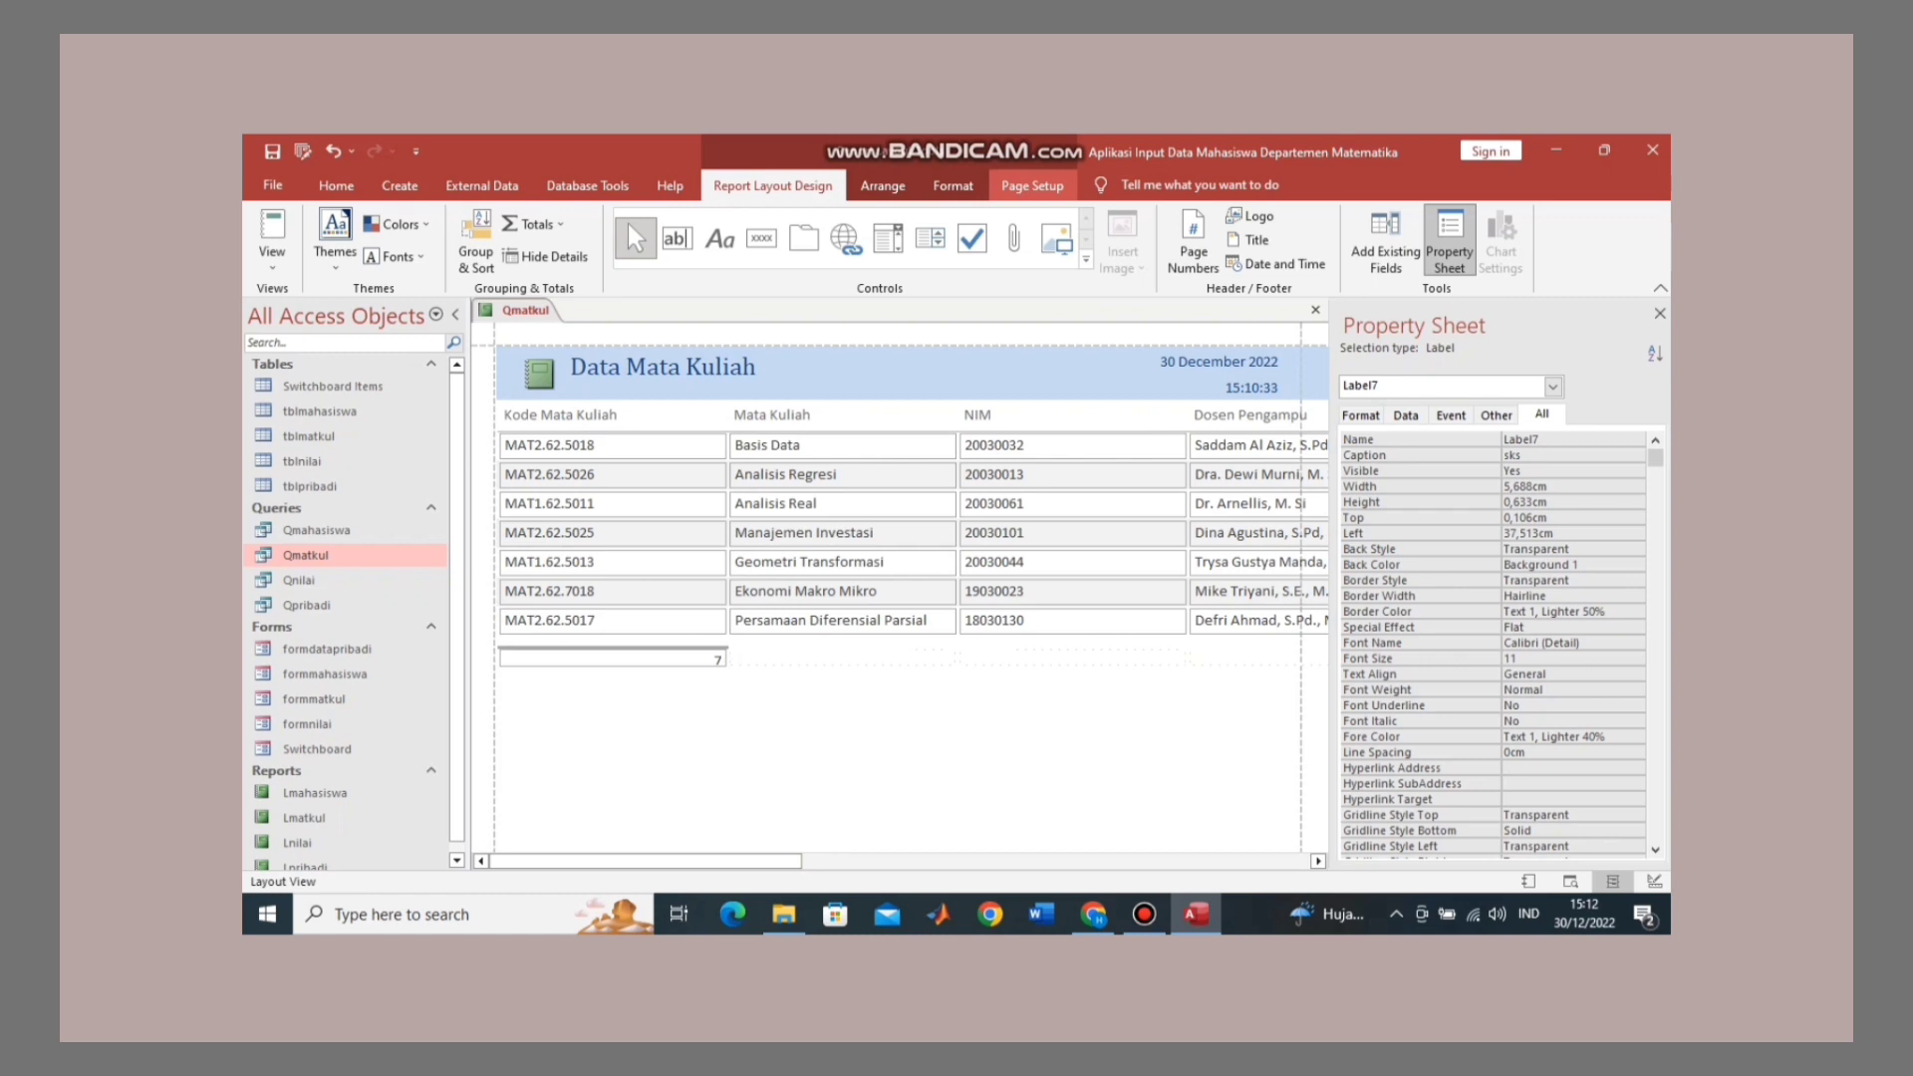
Step: Change the Data Mata Kuliah report page from Portrait to Landscape
click(1032, 186)
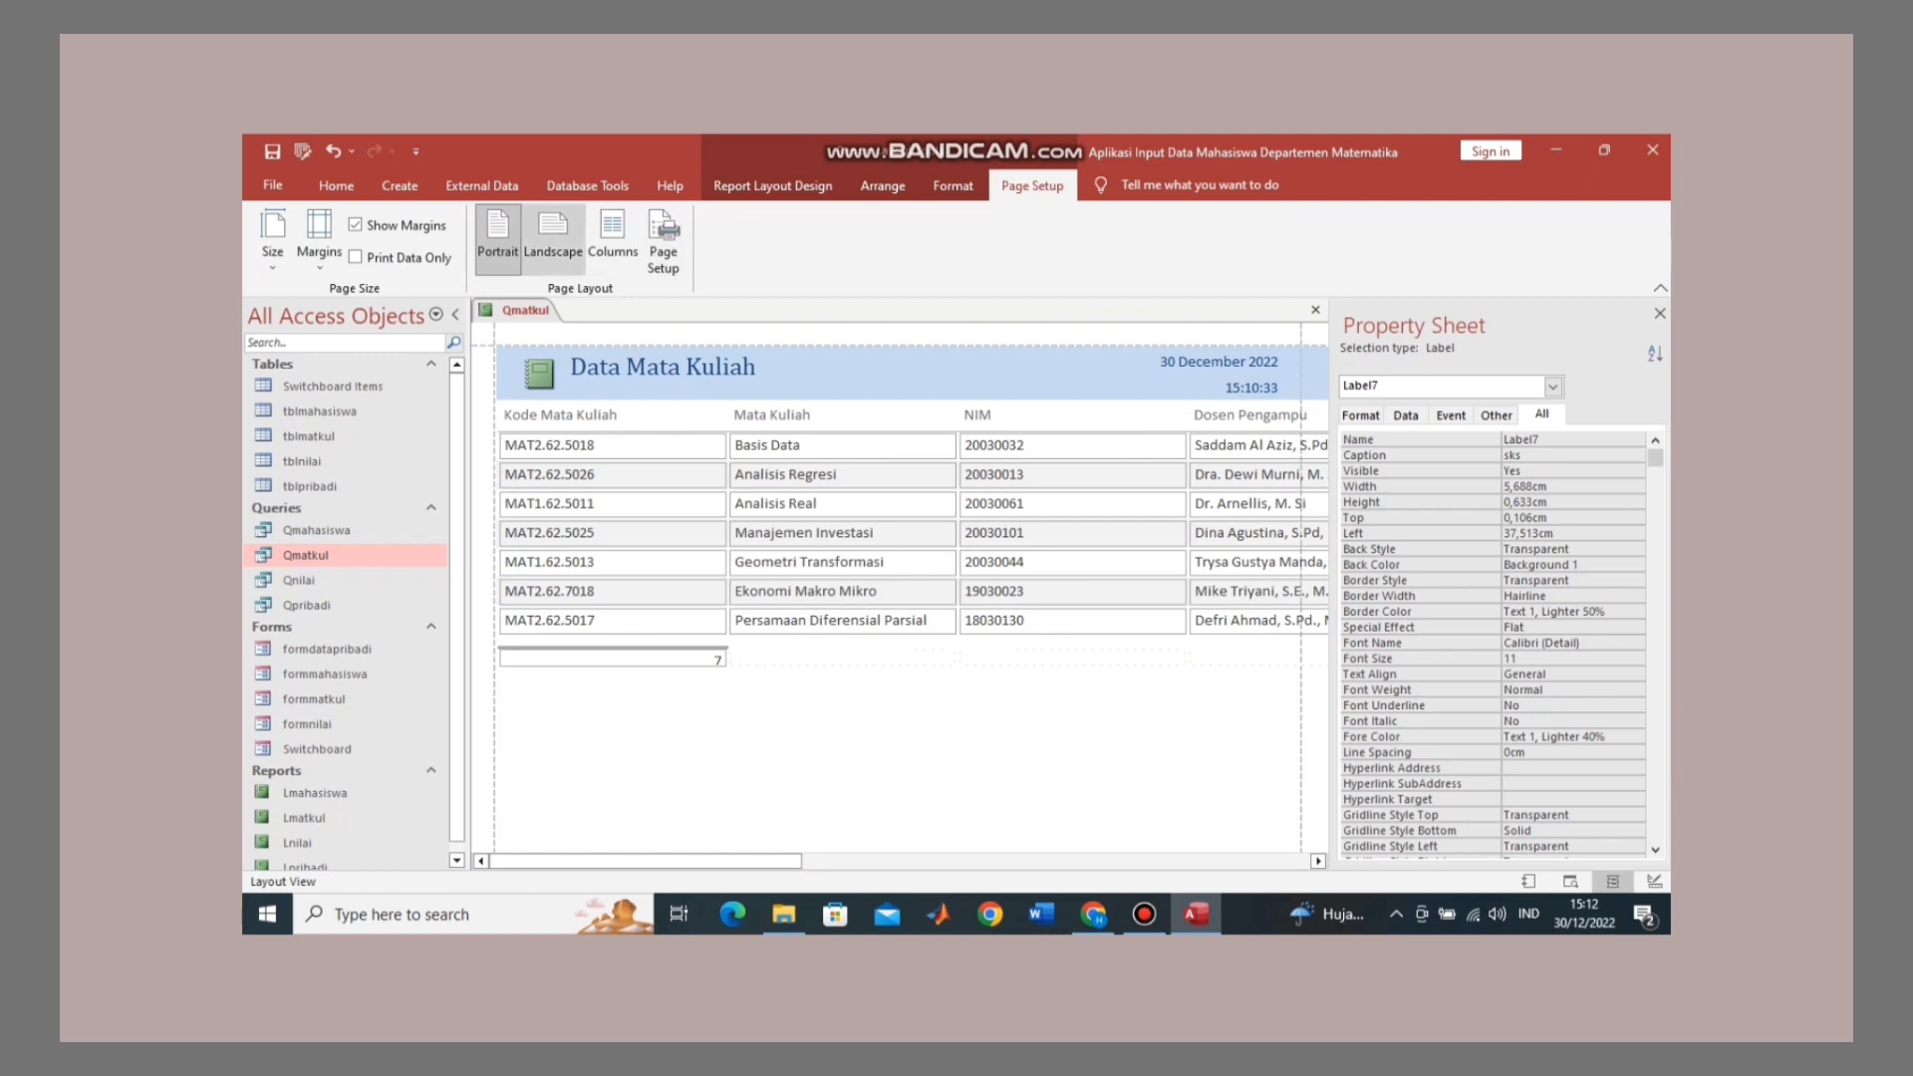
click(553, 237)
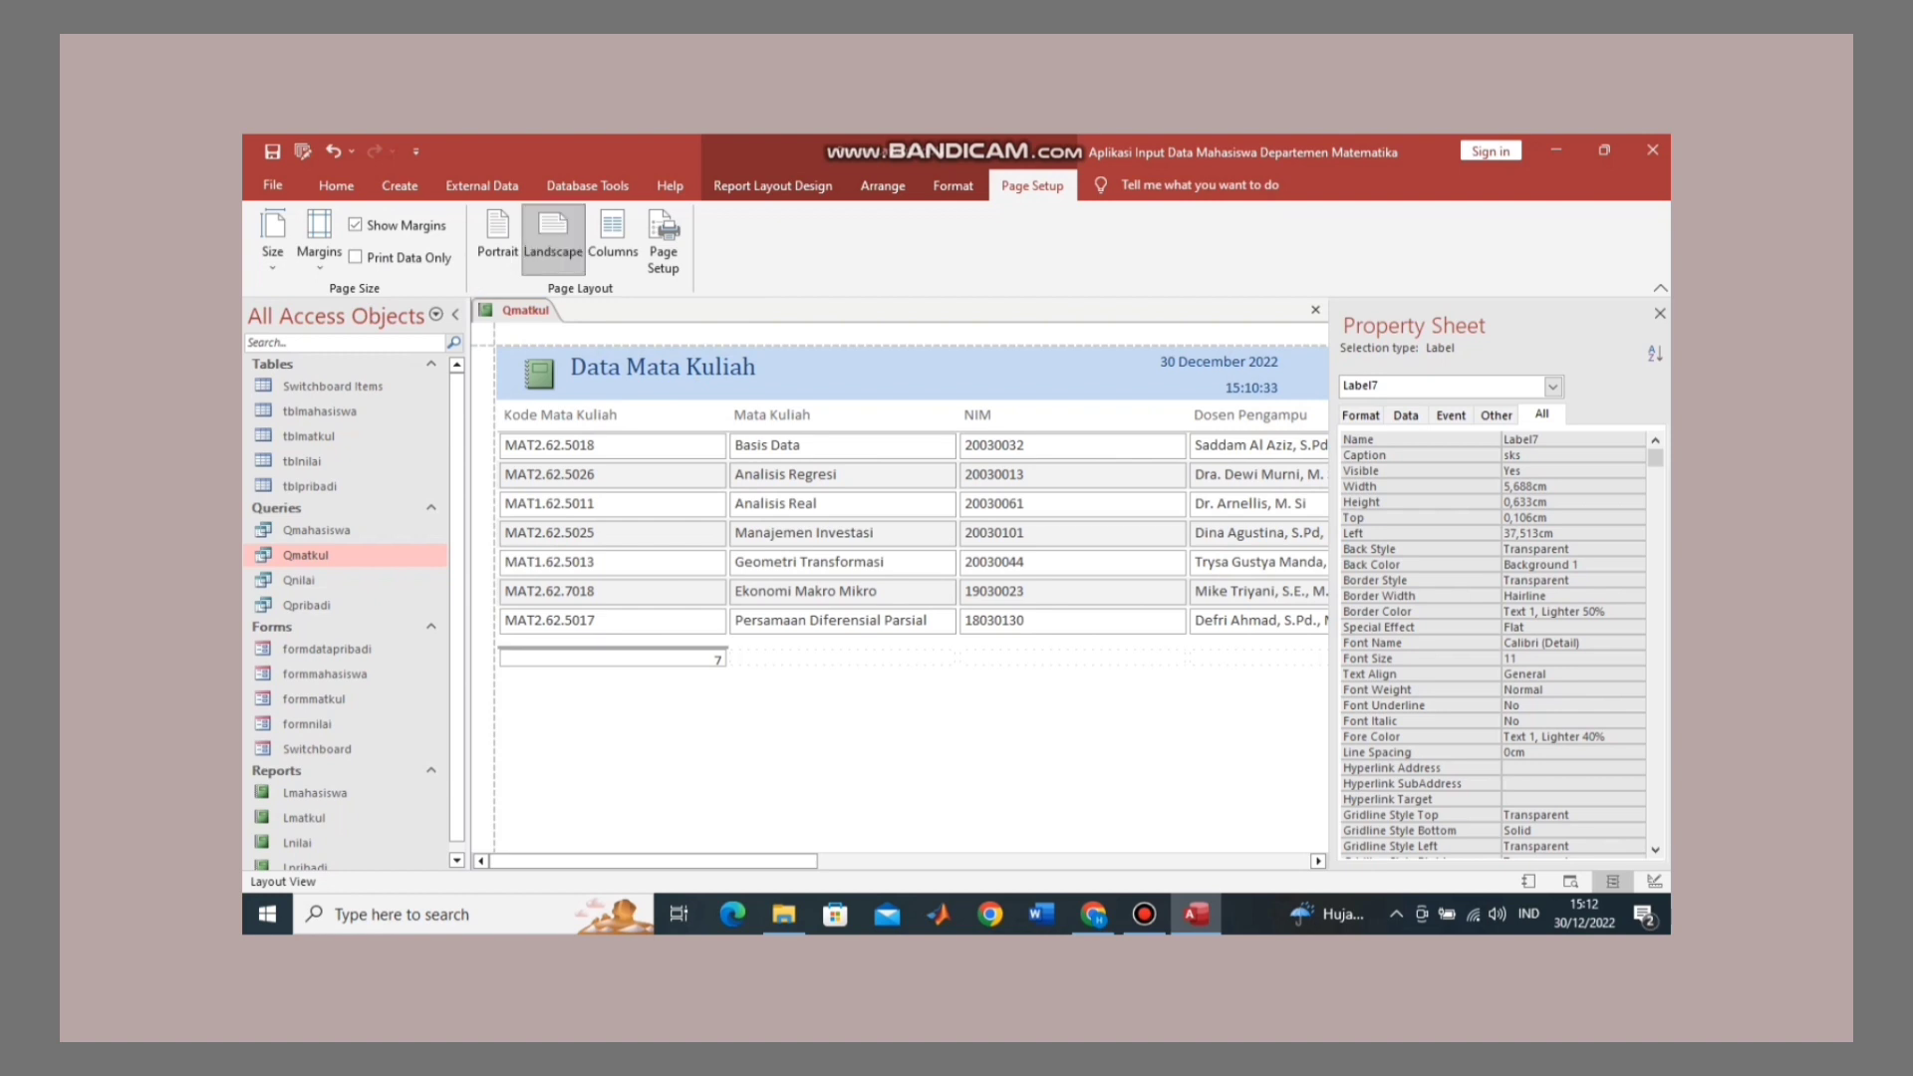
click(611, 416)
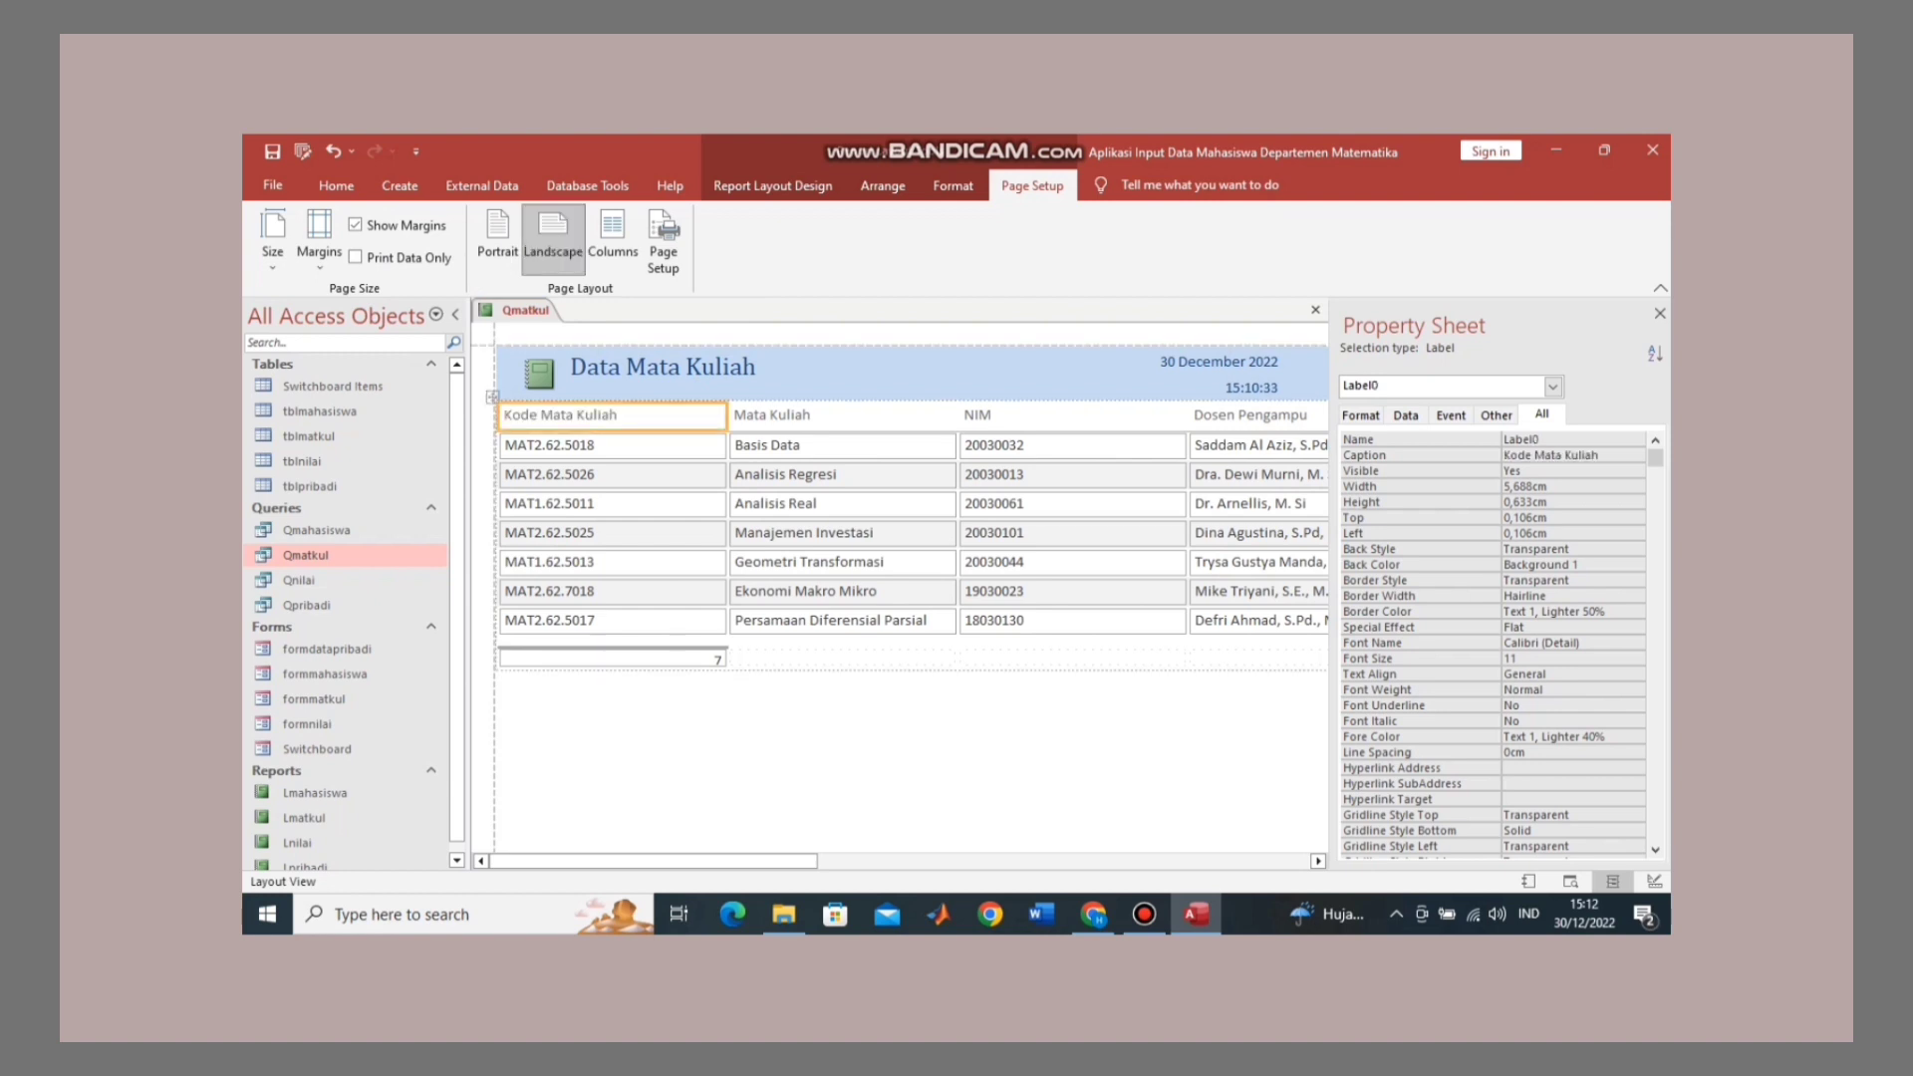
Step: Narrow the Kode Mata Kuliah, Mata Kuliah and NIM columns, NIM to about 2.2 cm
drag(727, 415, 630, 415)
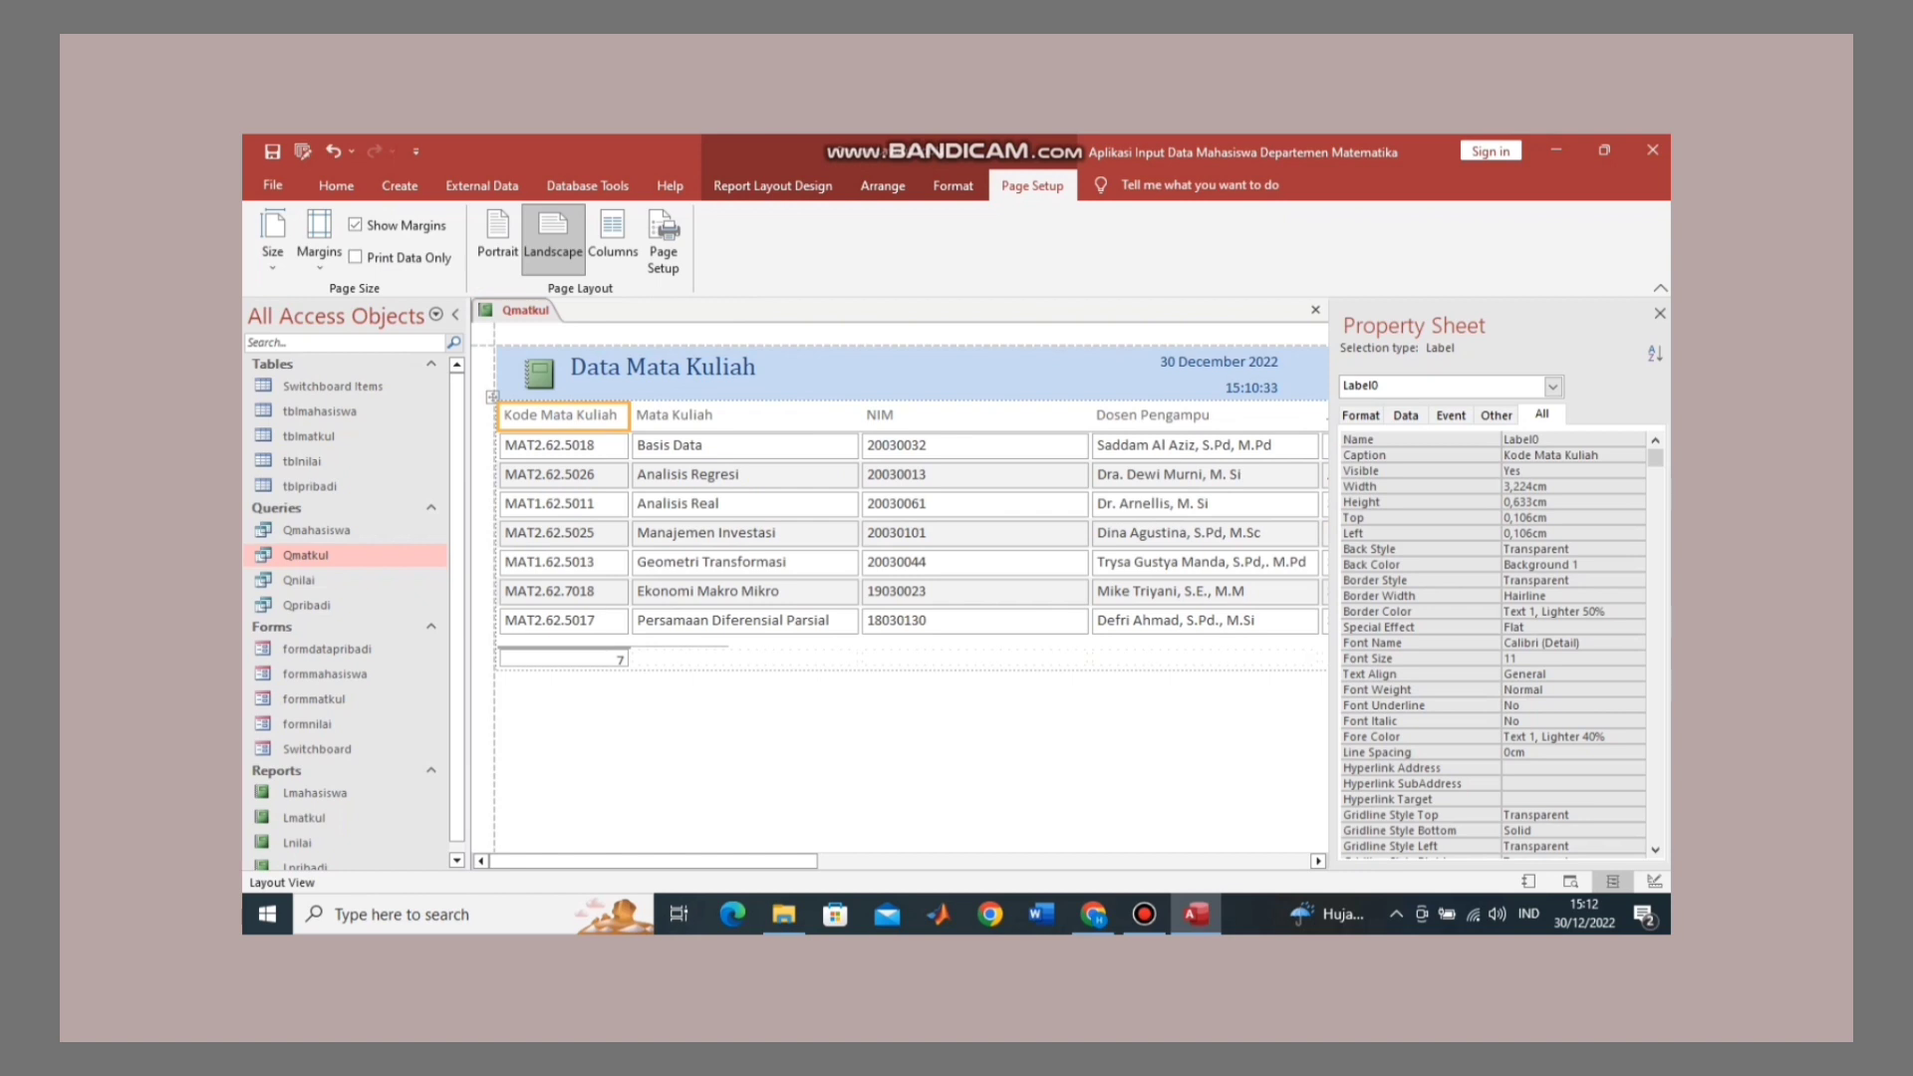
click(744, 416)
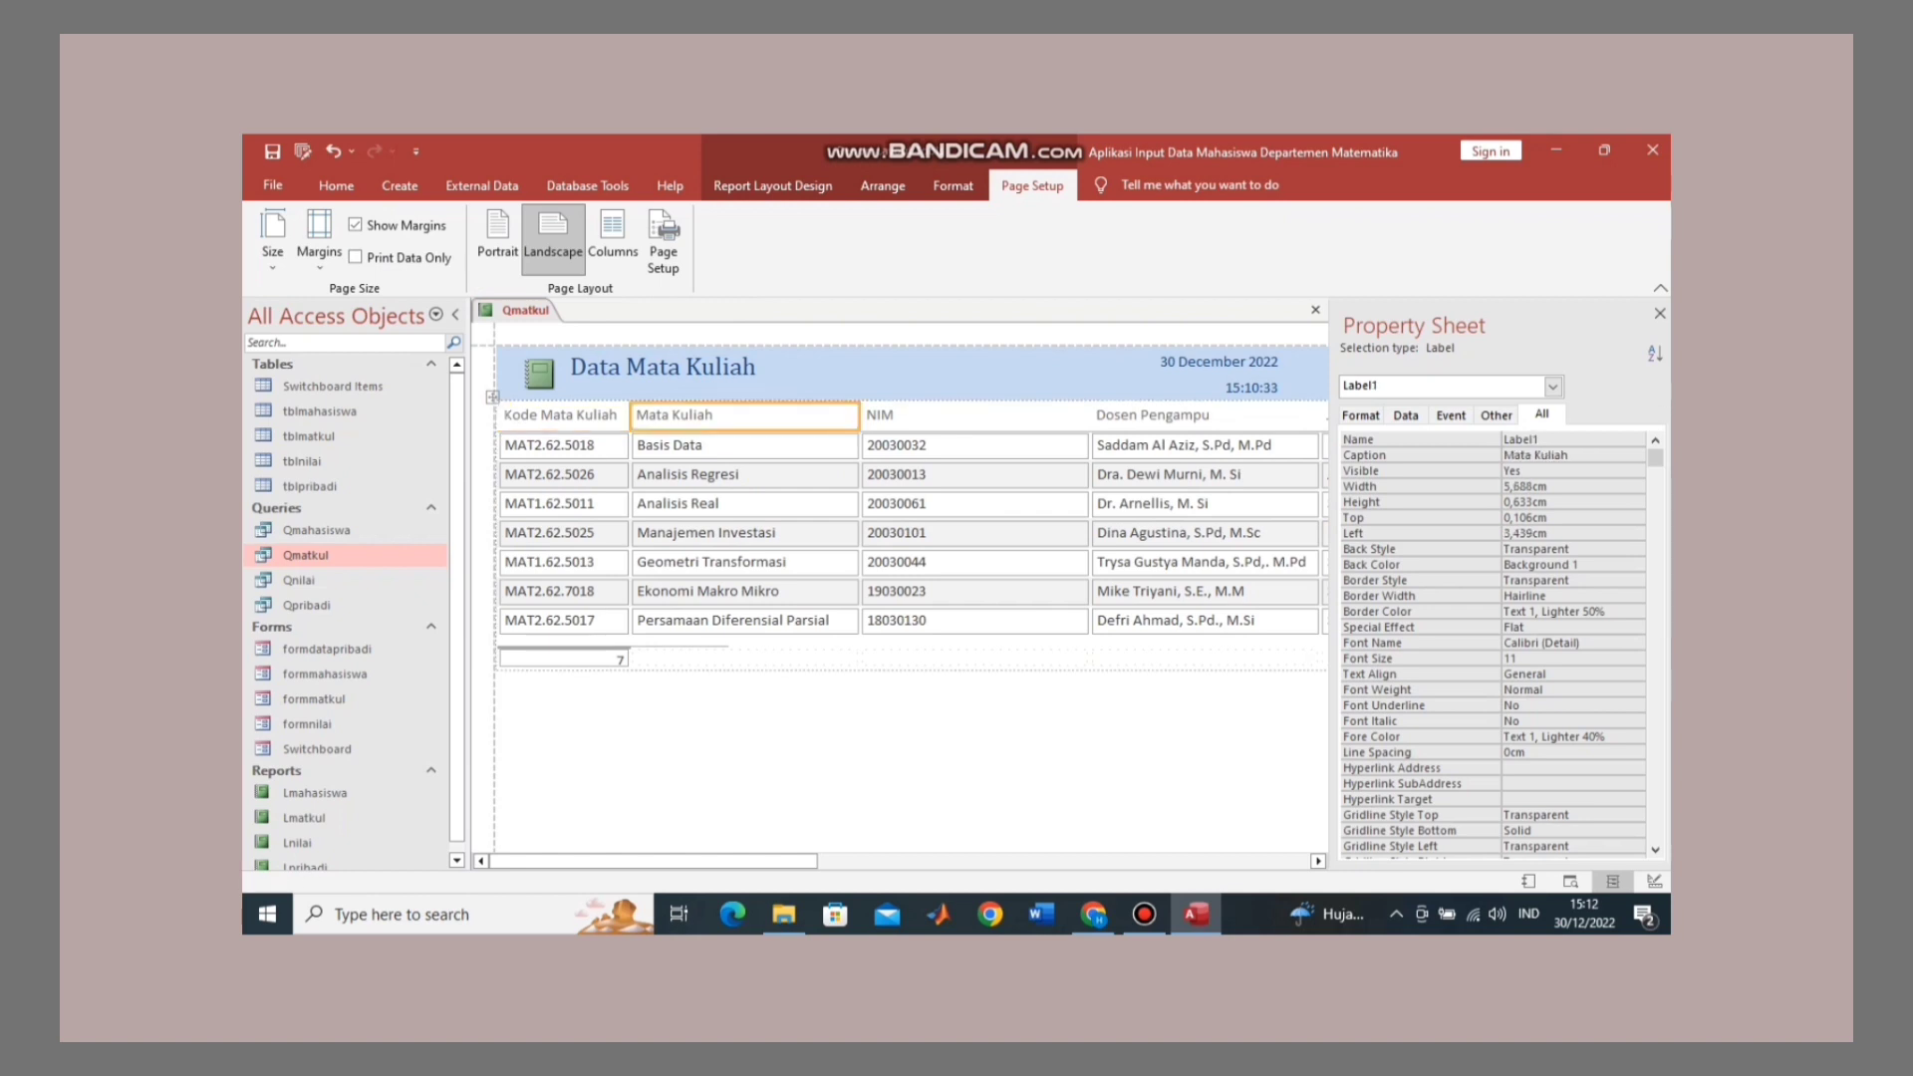
drag(859, 415, 841, 415)
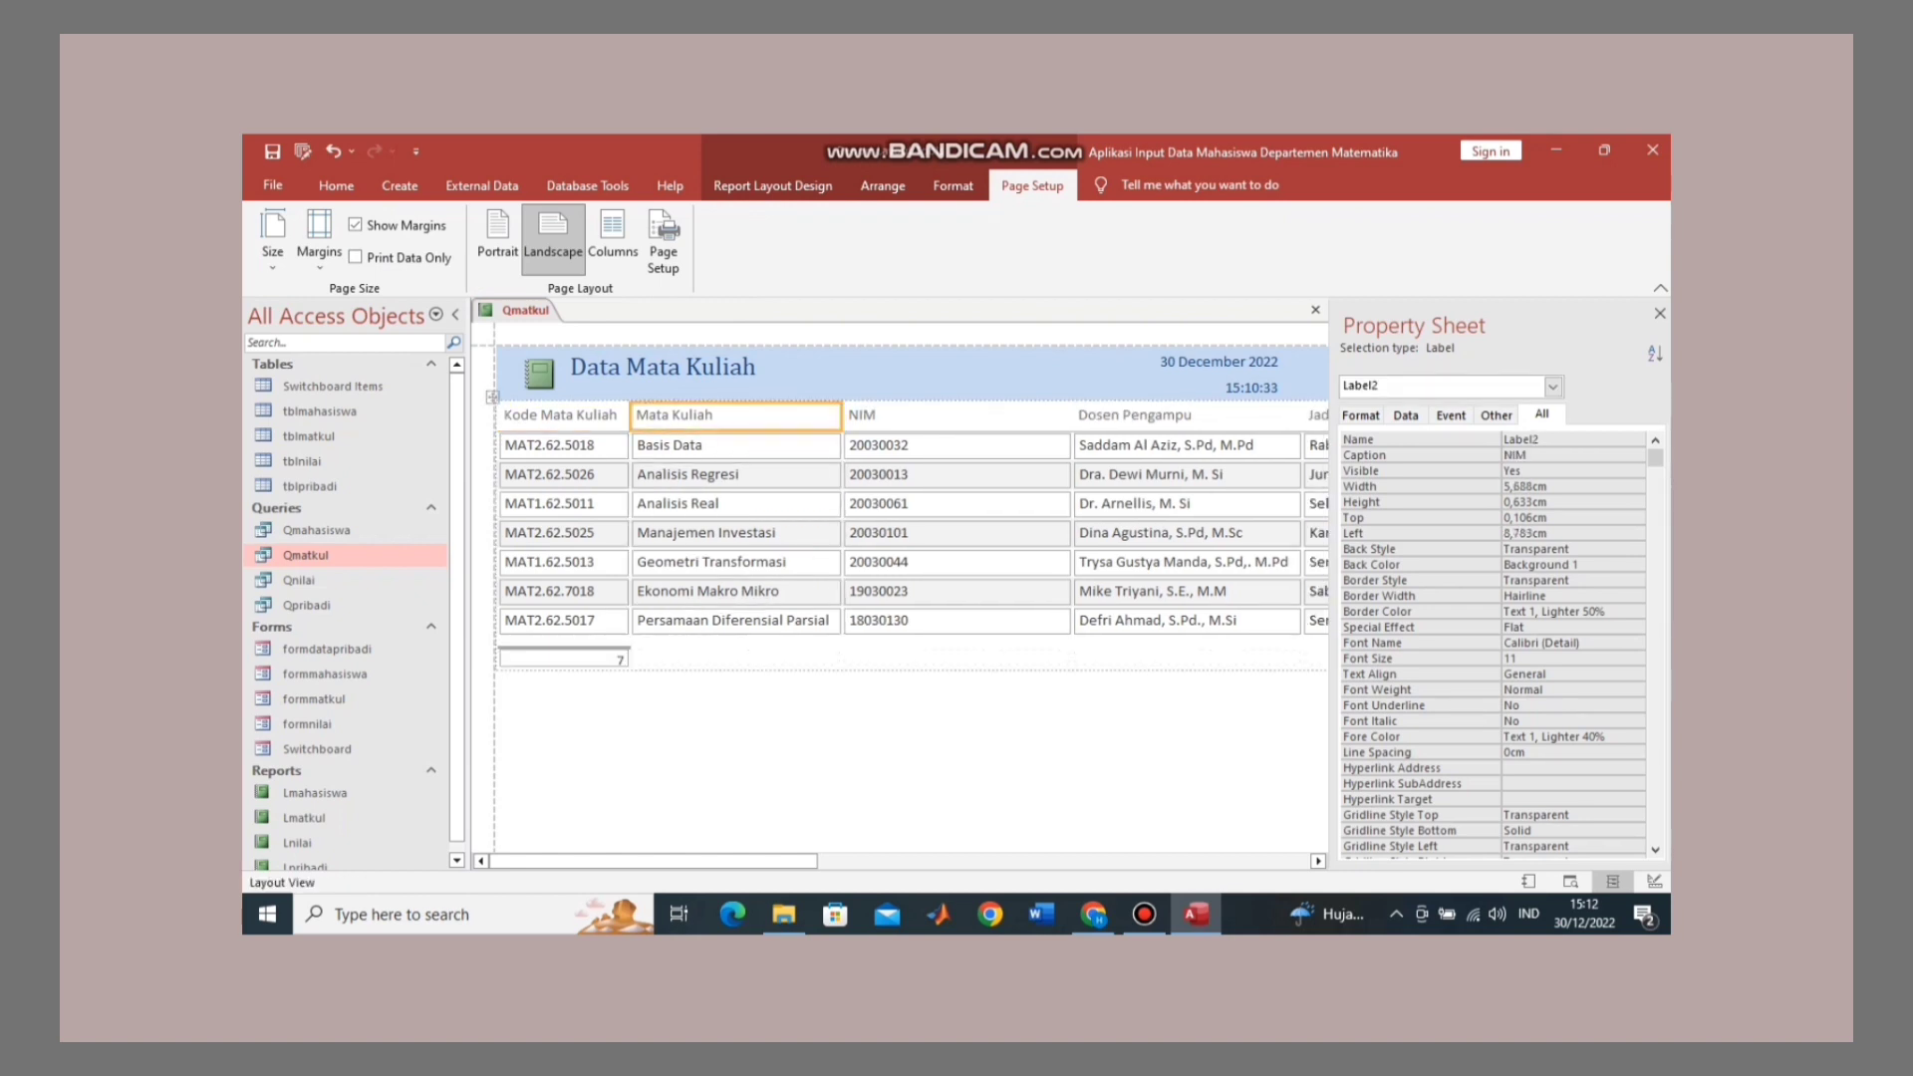
click(954, 415)
drag(1071, 416, 934, 415)
click(1048, 416)
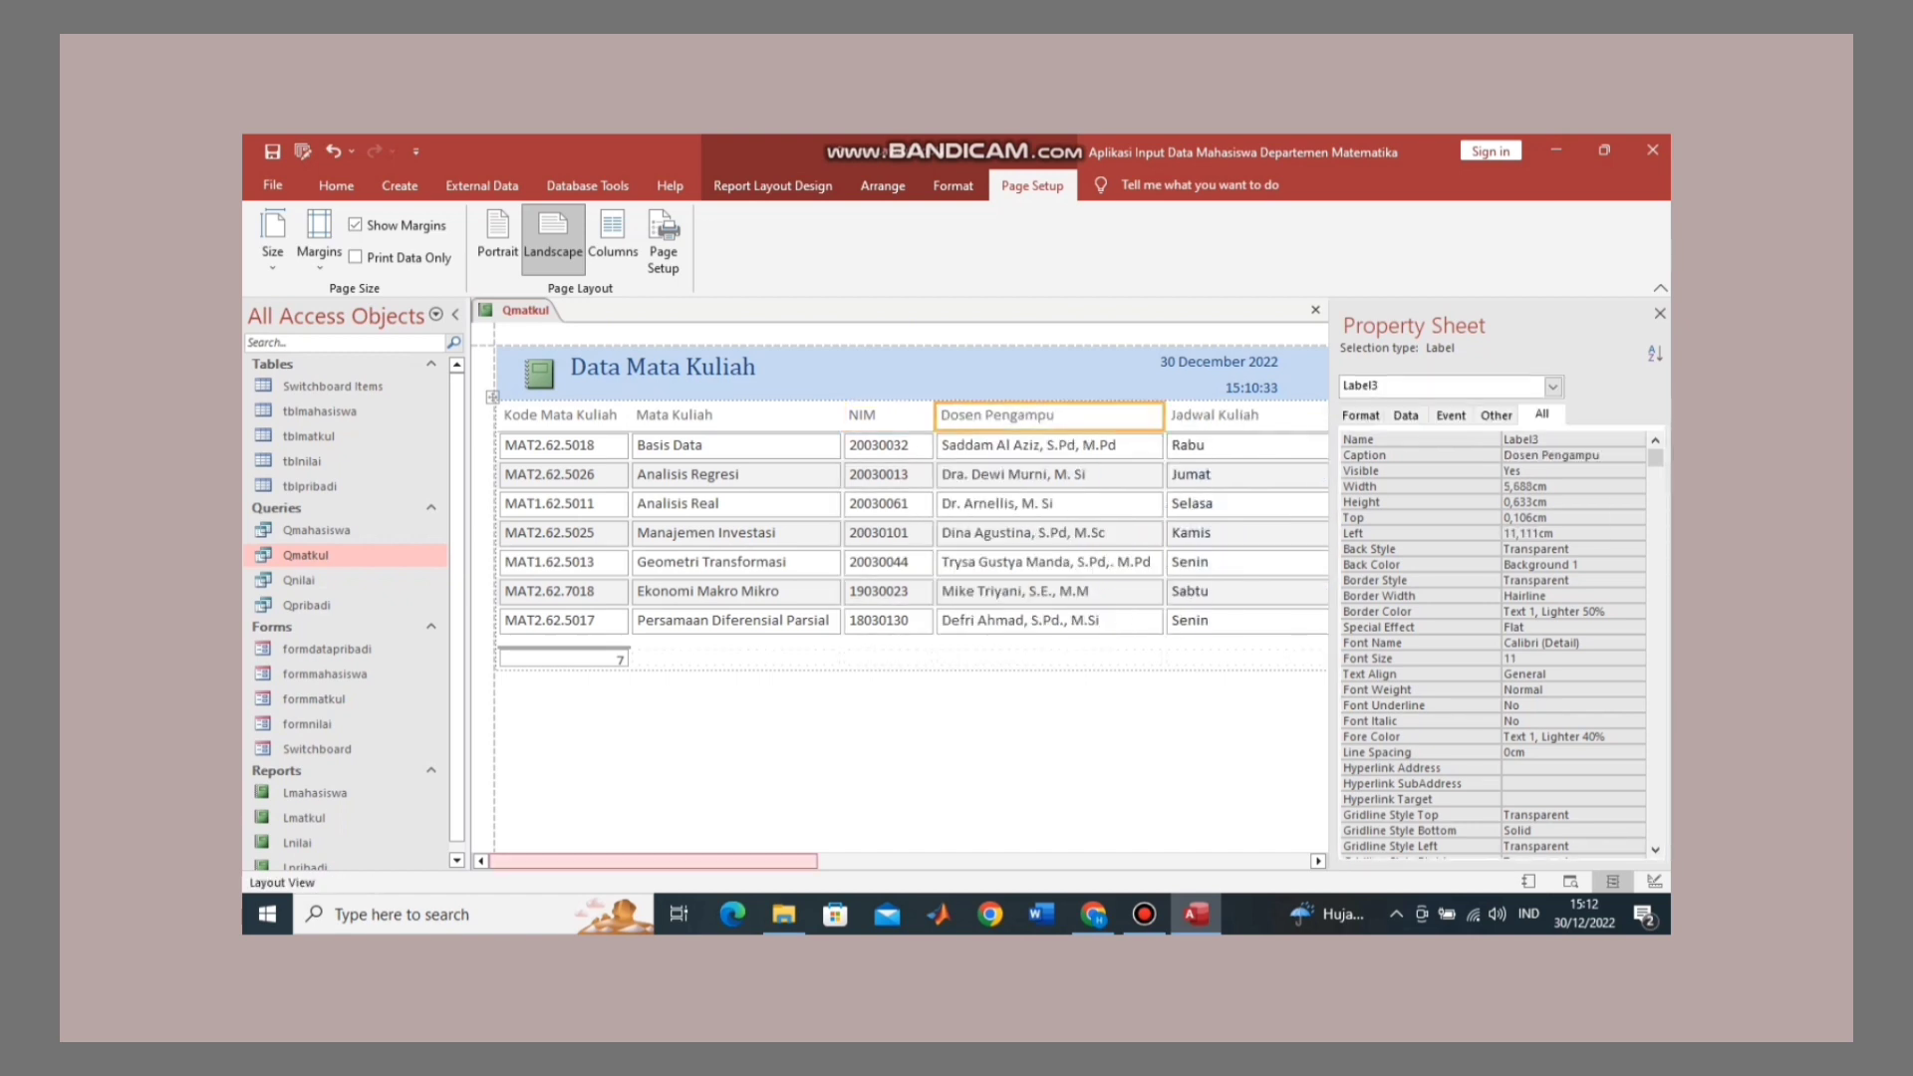
drag(652, 860, 818, 860)
Step: Narrow the Jadwal Kuliah, Waktu, Lokal and SKS columns, SKS to 2,116 cm
click(1016, 416)
click(876, 415)
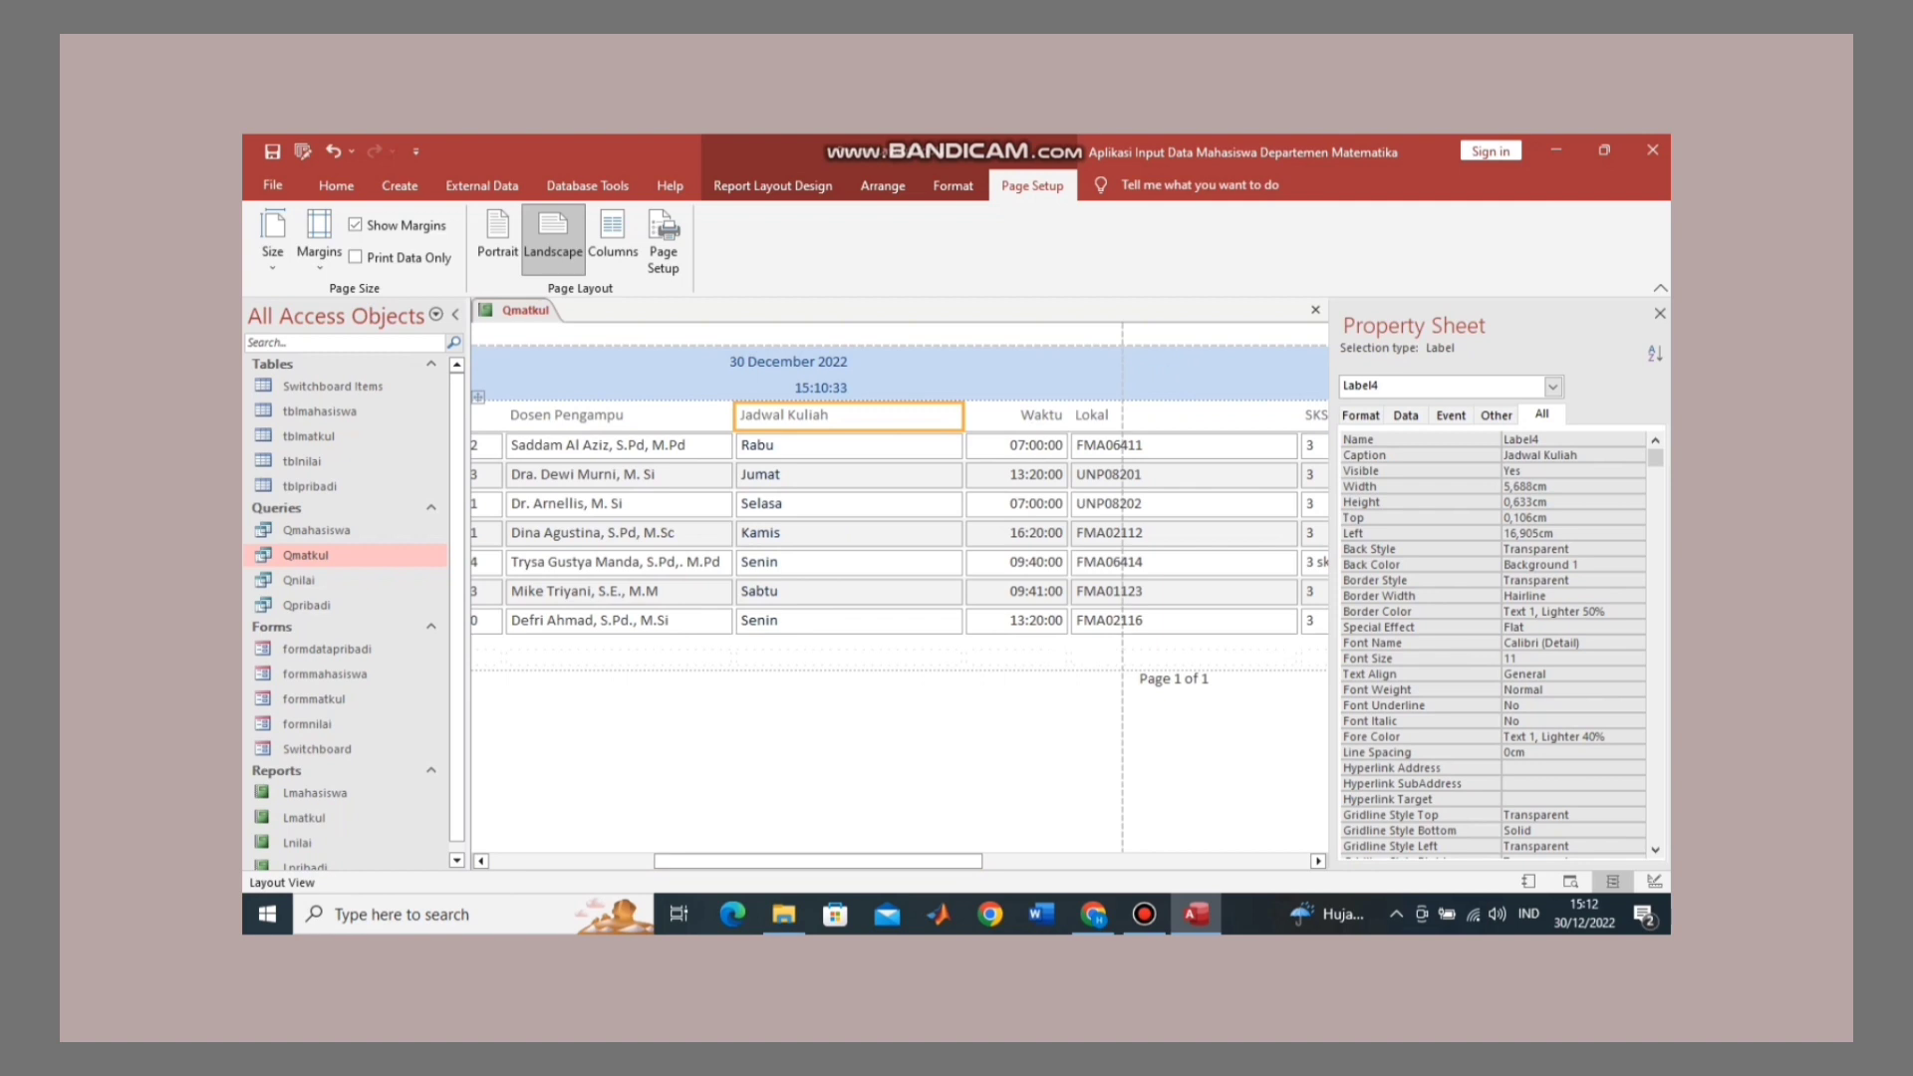
drag(963, 416, 913, 416)
click(894, 416)
click(1007, 415)
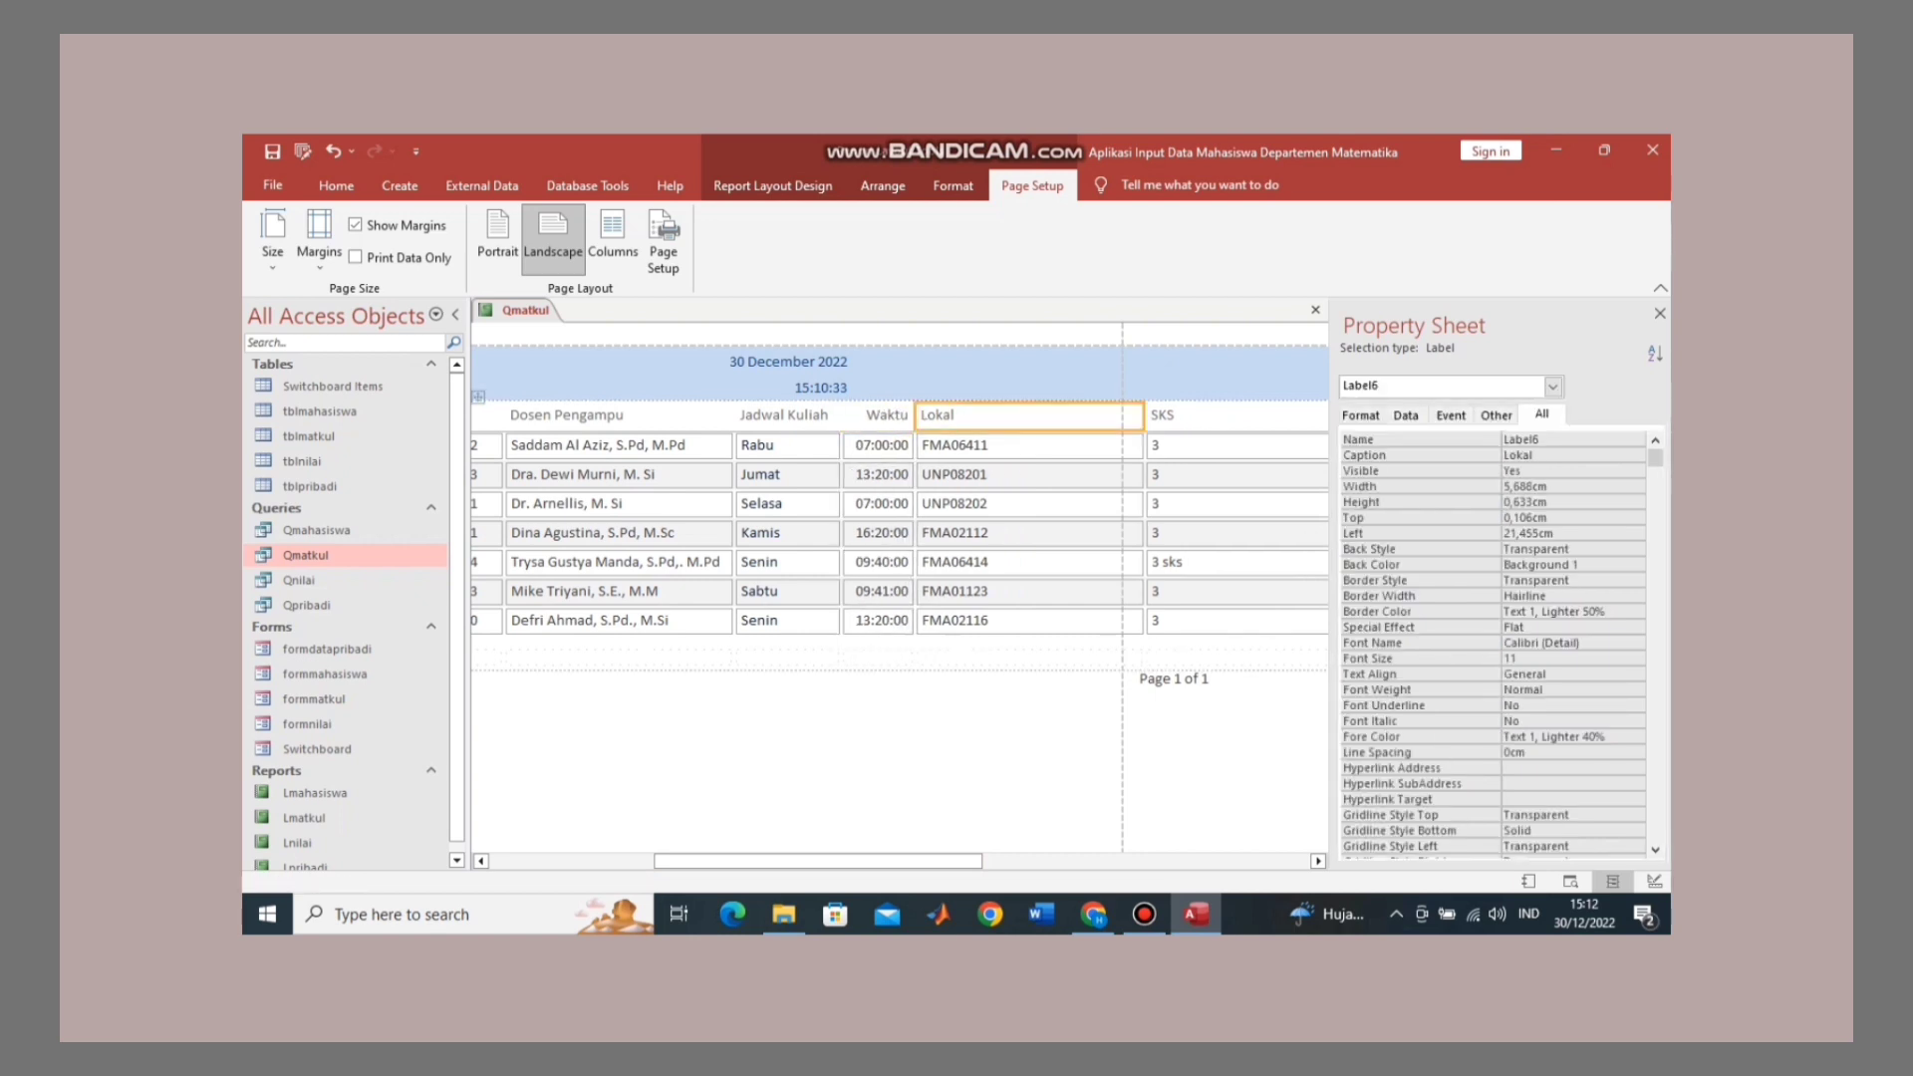
drag(1142, 415, 1016, 415)
key(ctrl+z)
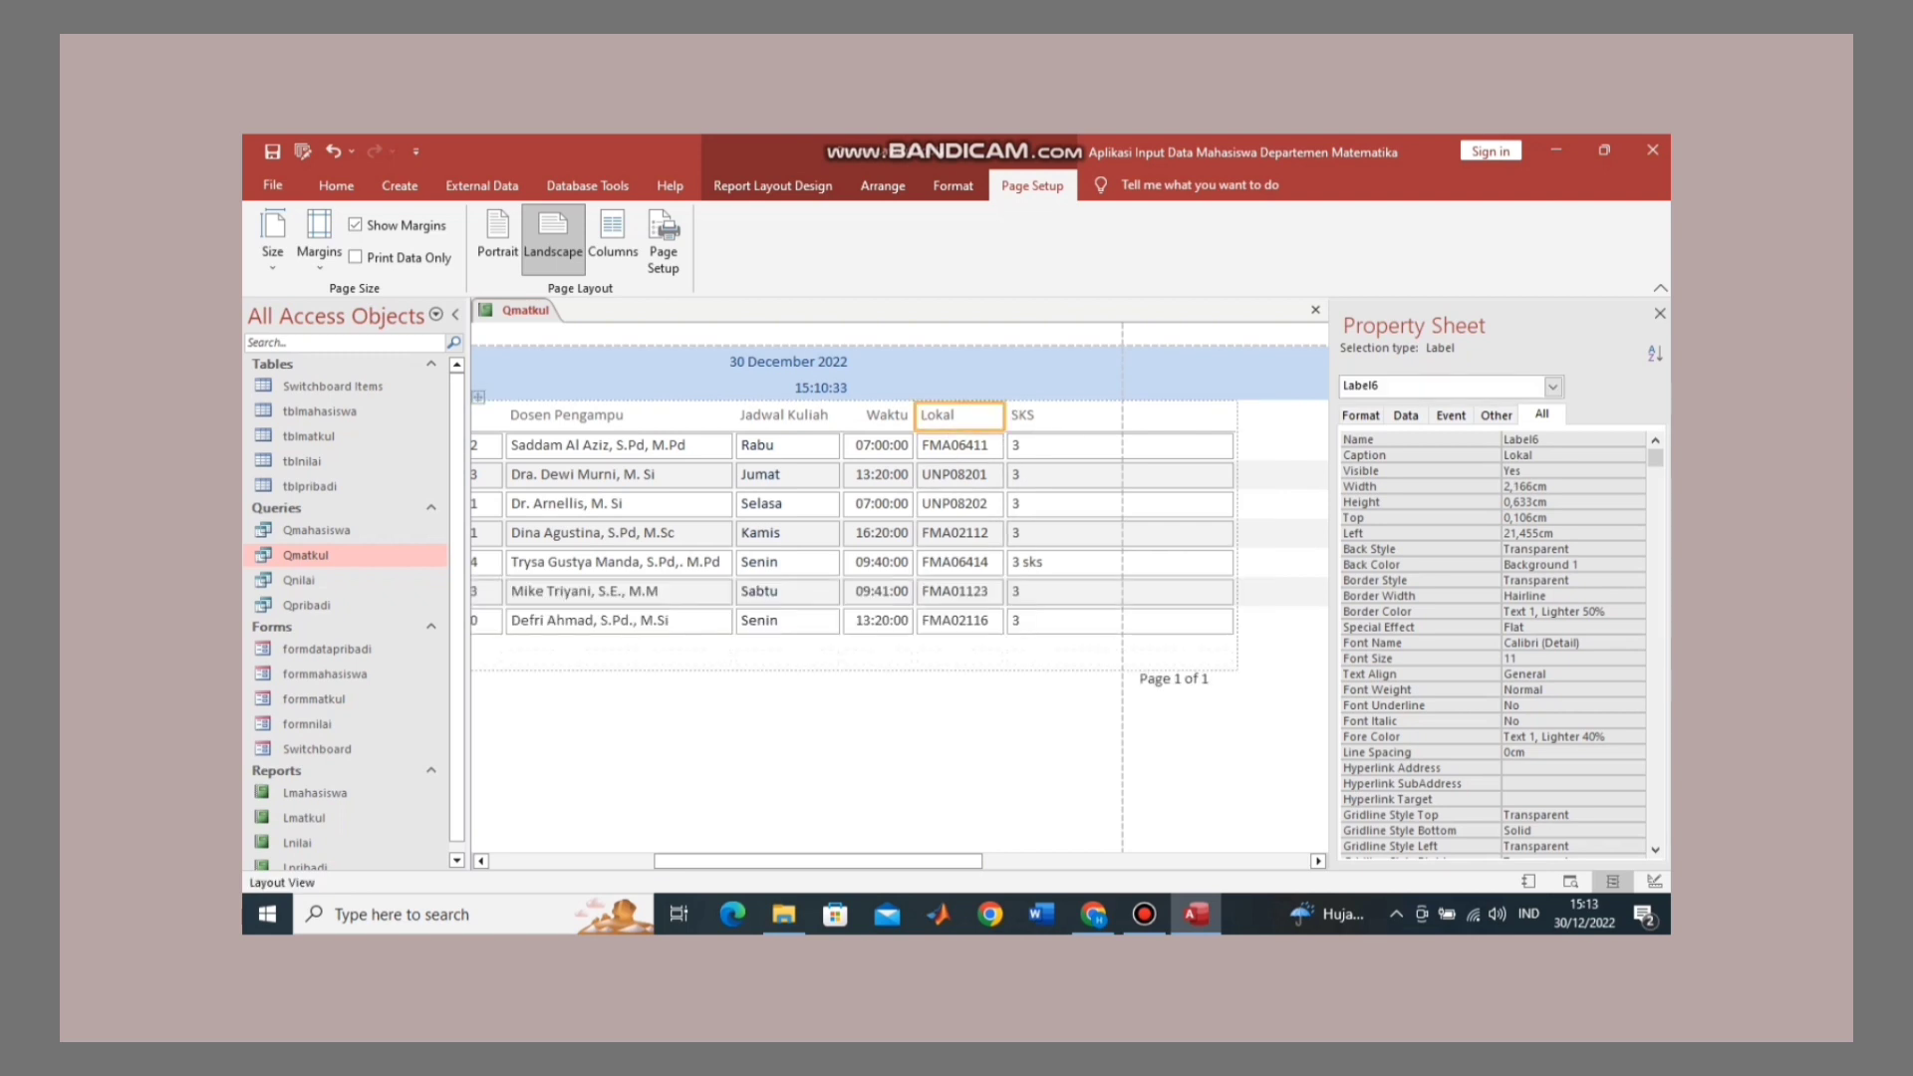
click(1066, 416)
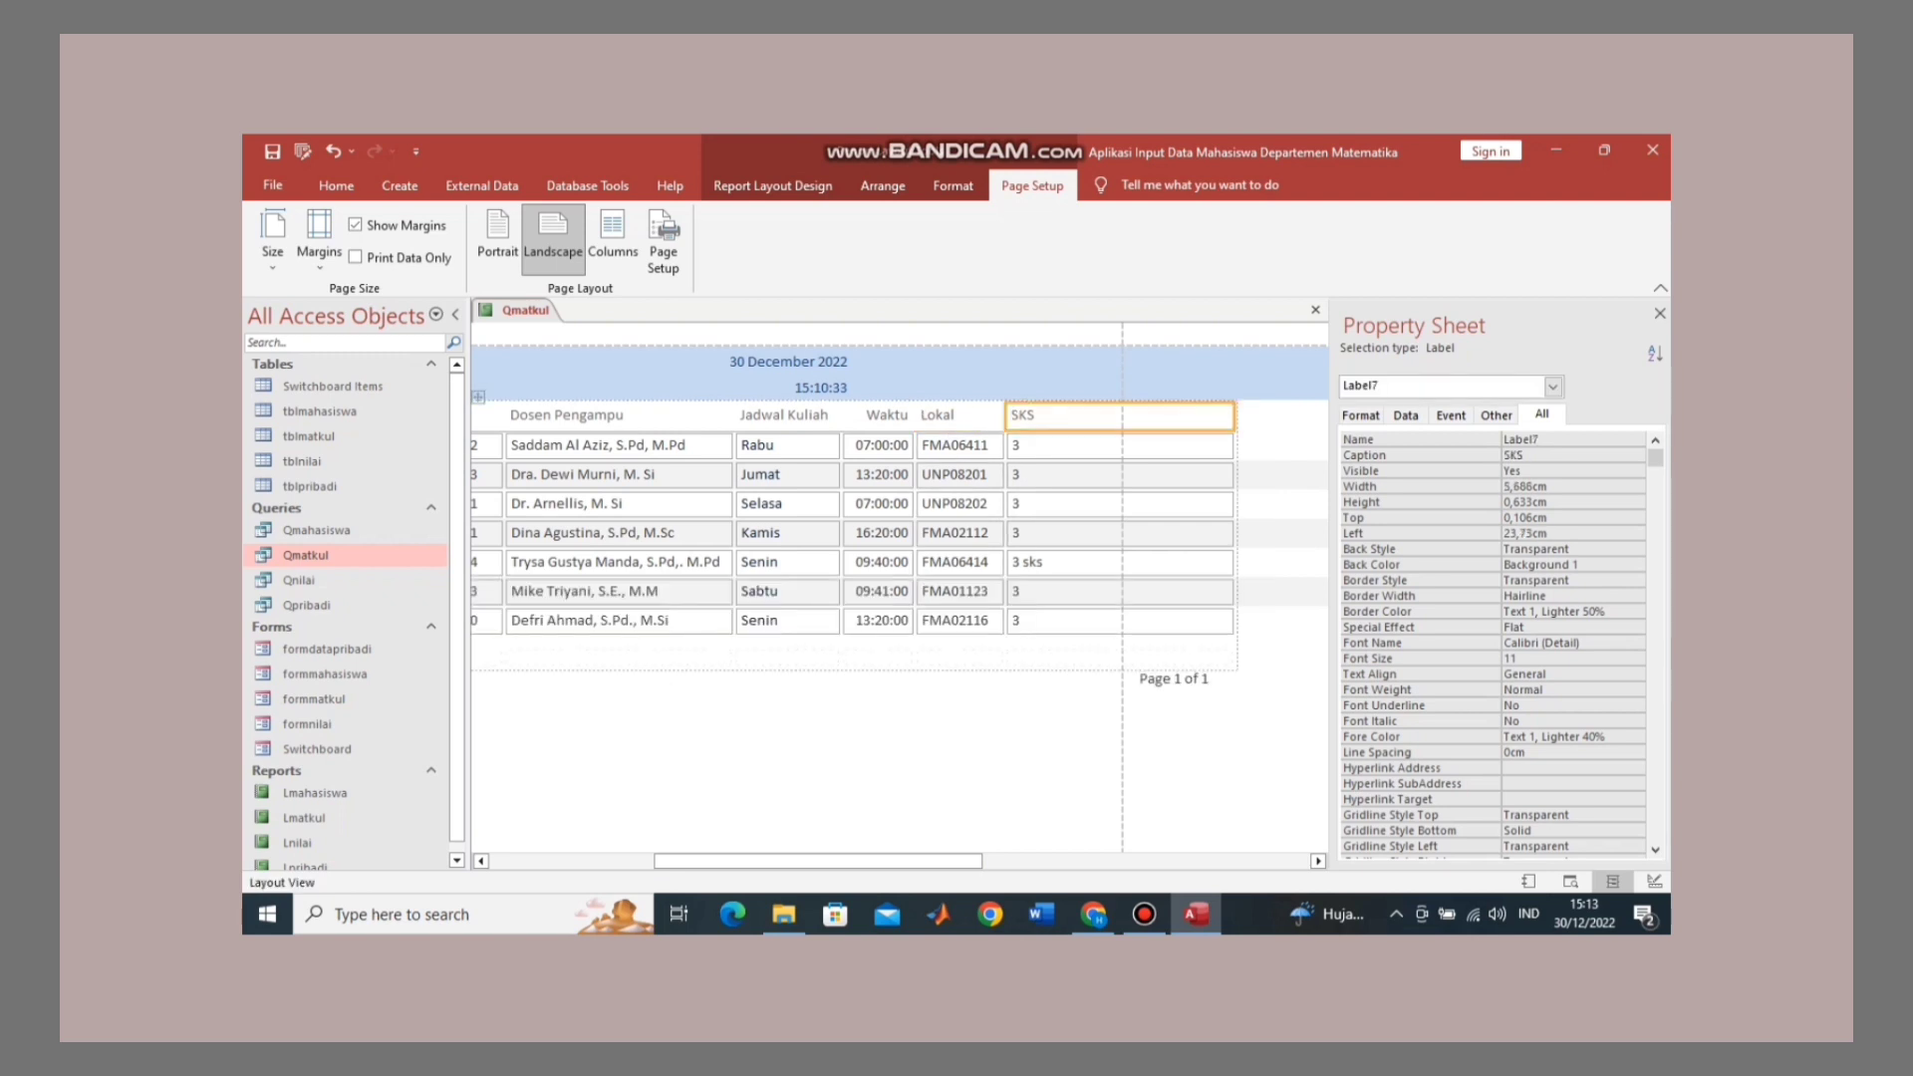
drag(1234, 445, 1093, 445)
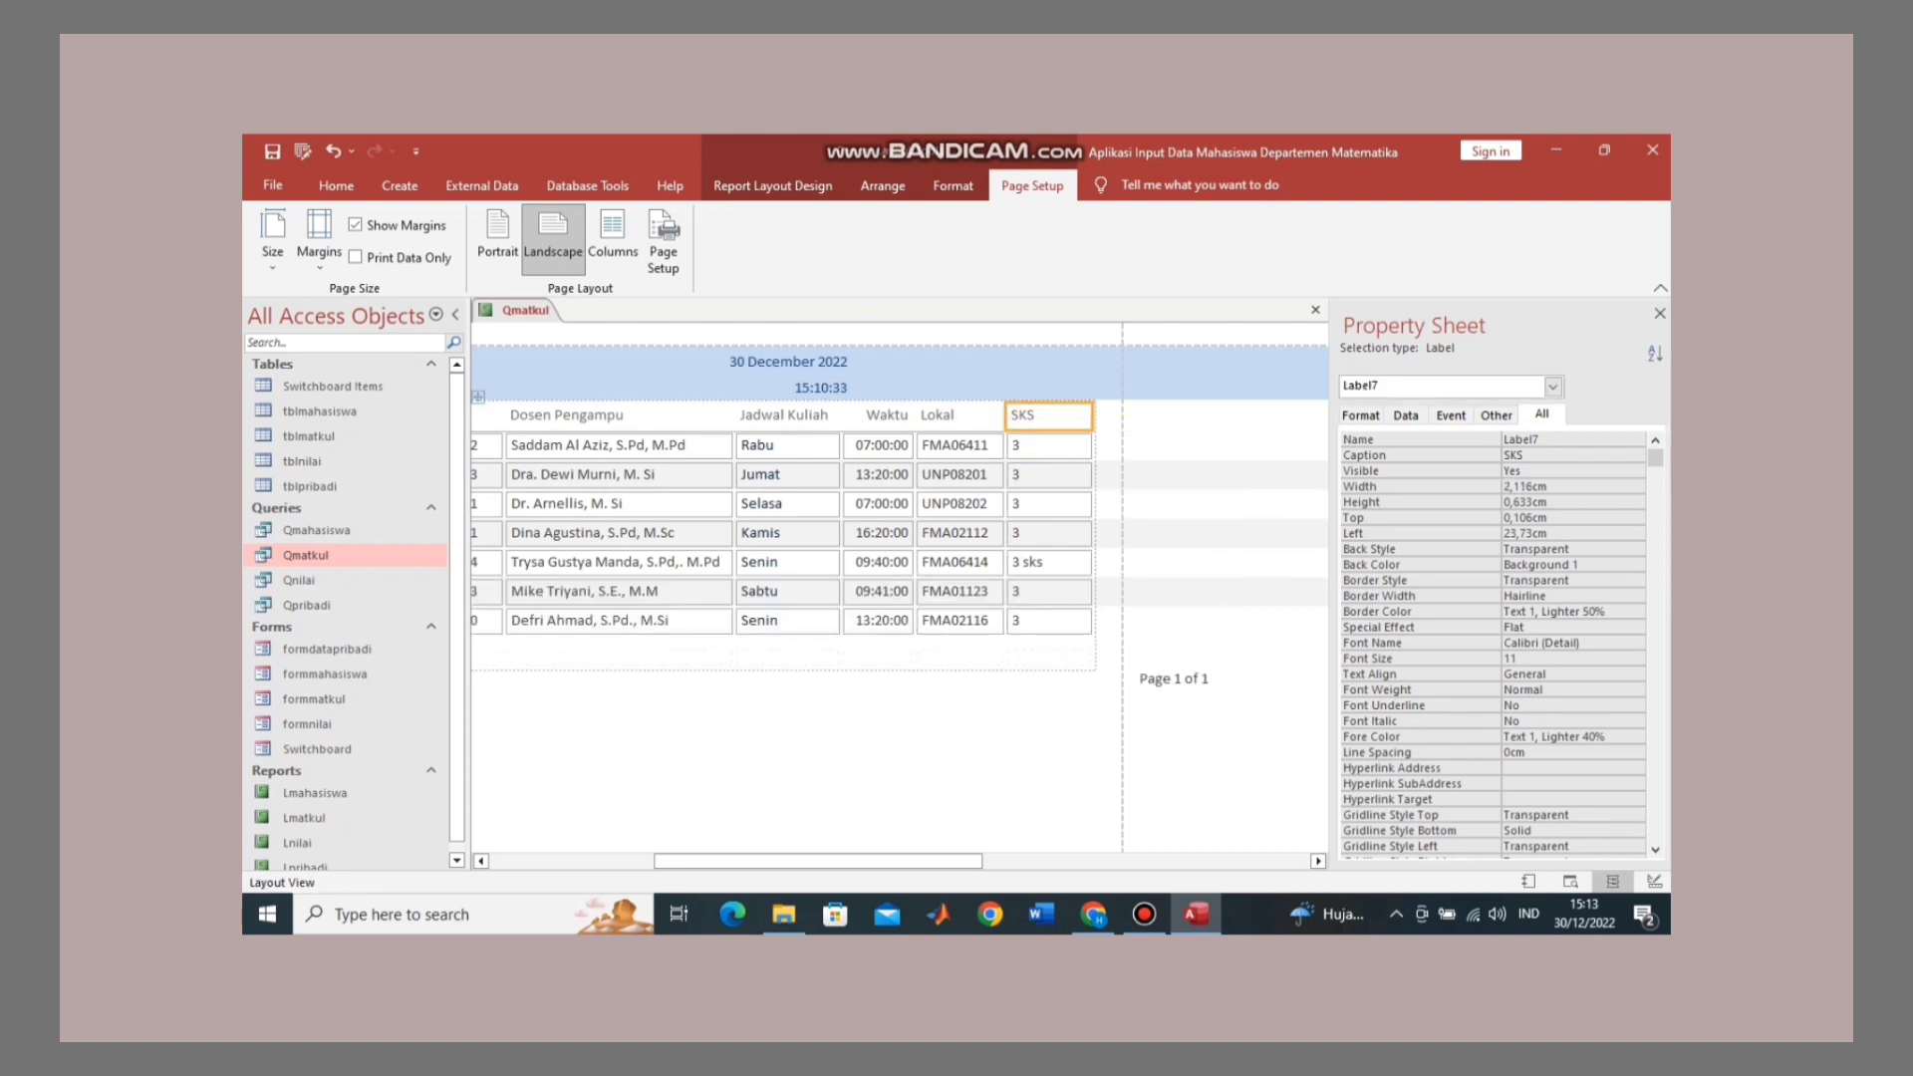
Step: Move the Page 1 of 1 box left so it fits within the page width
click(1173, 678)
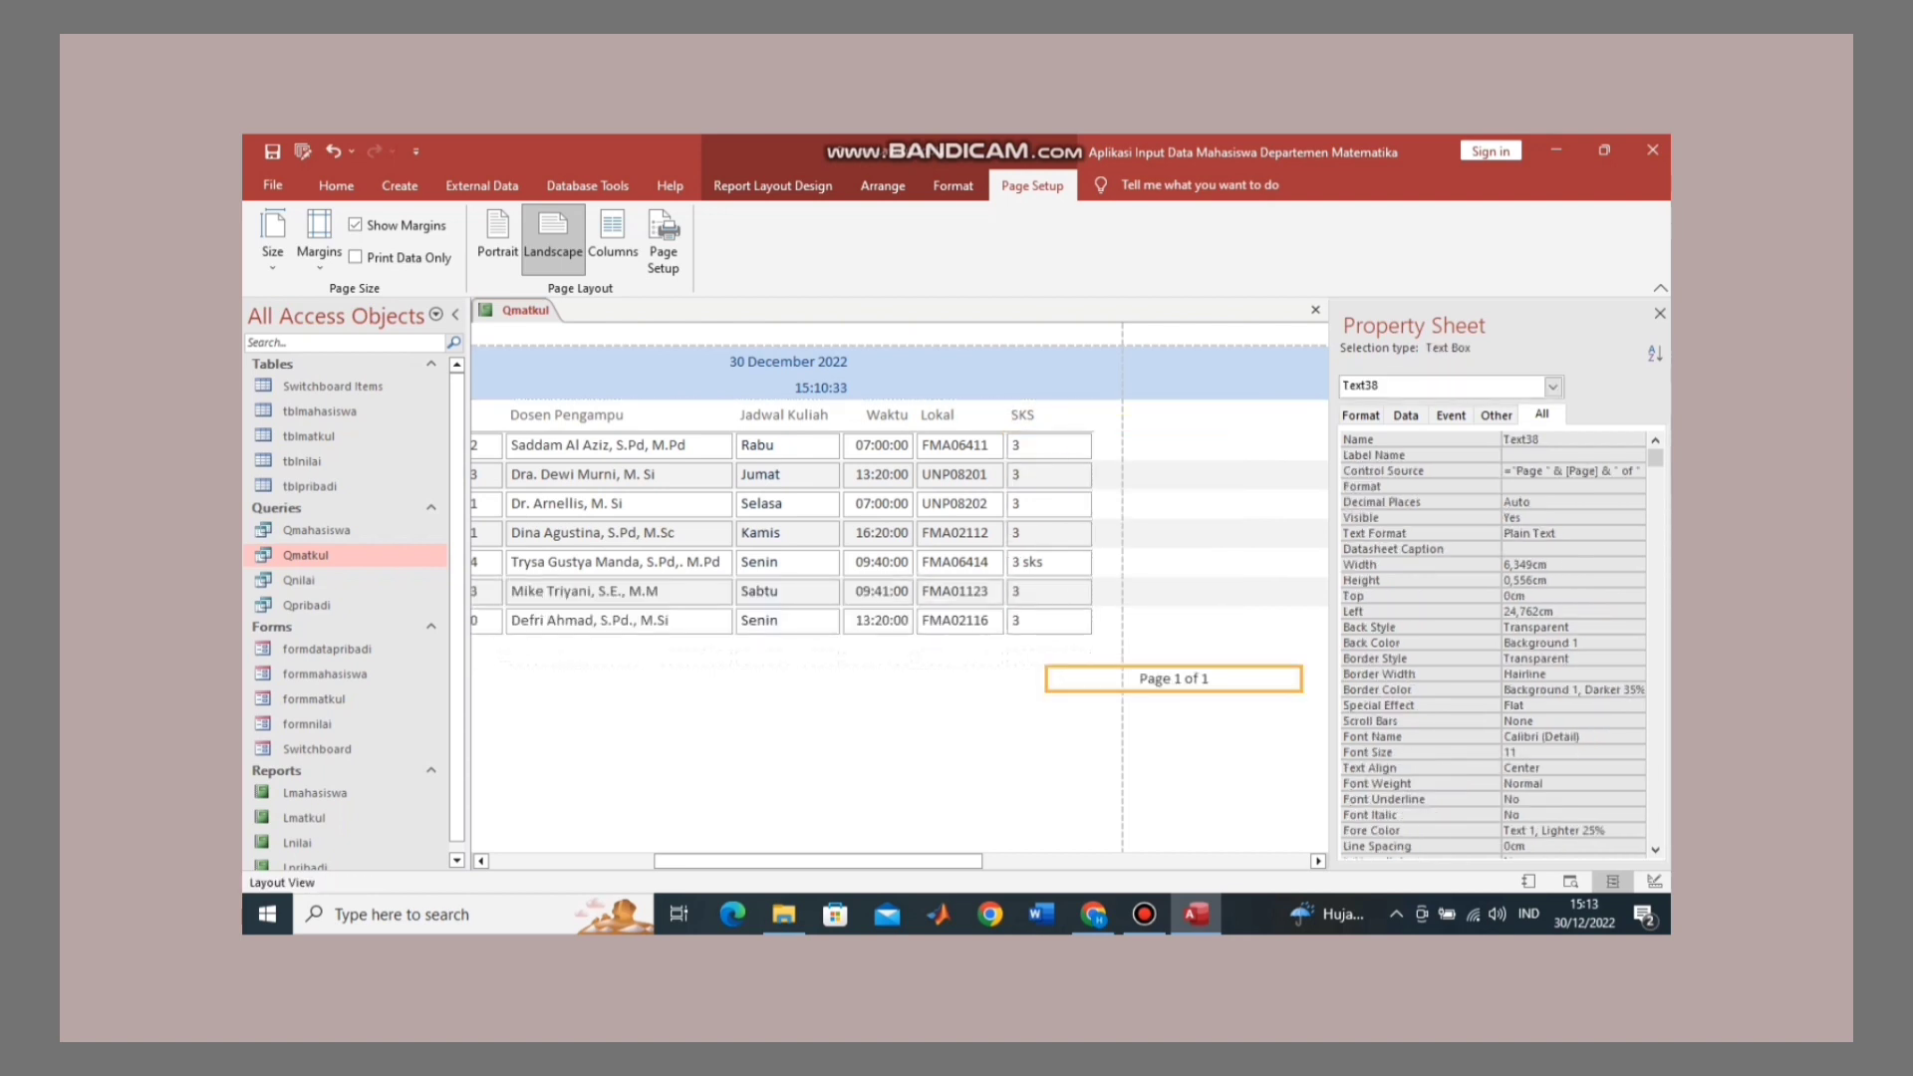
drag(1173, 679, 841, 679)
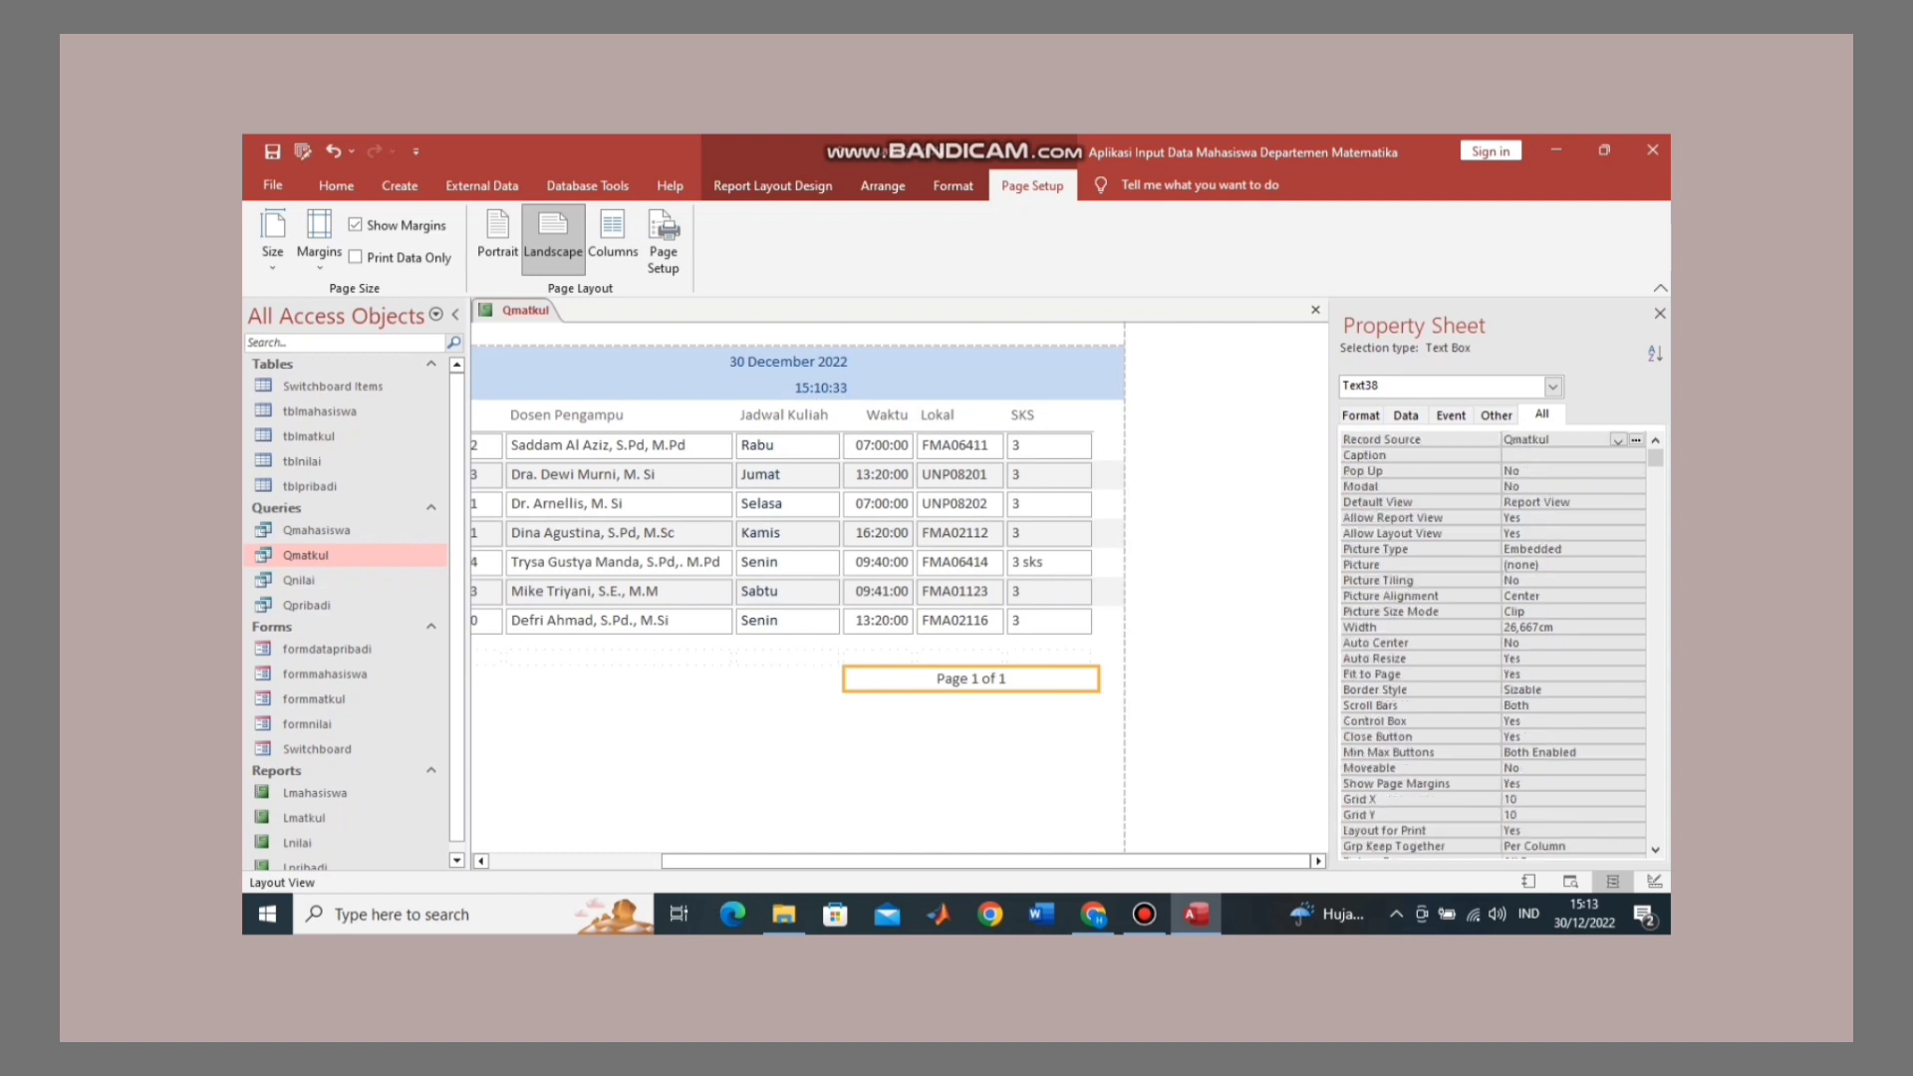
click(986, 777)
drag(986, 862, 816, 862)
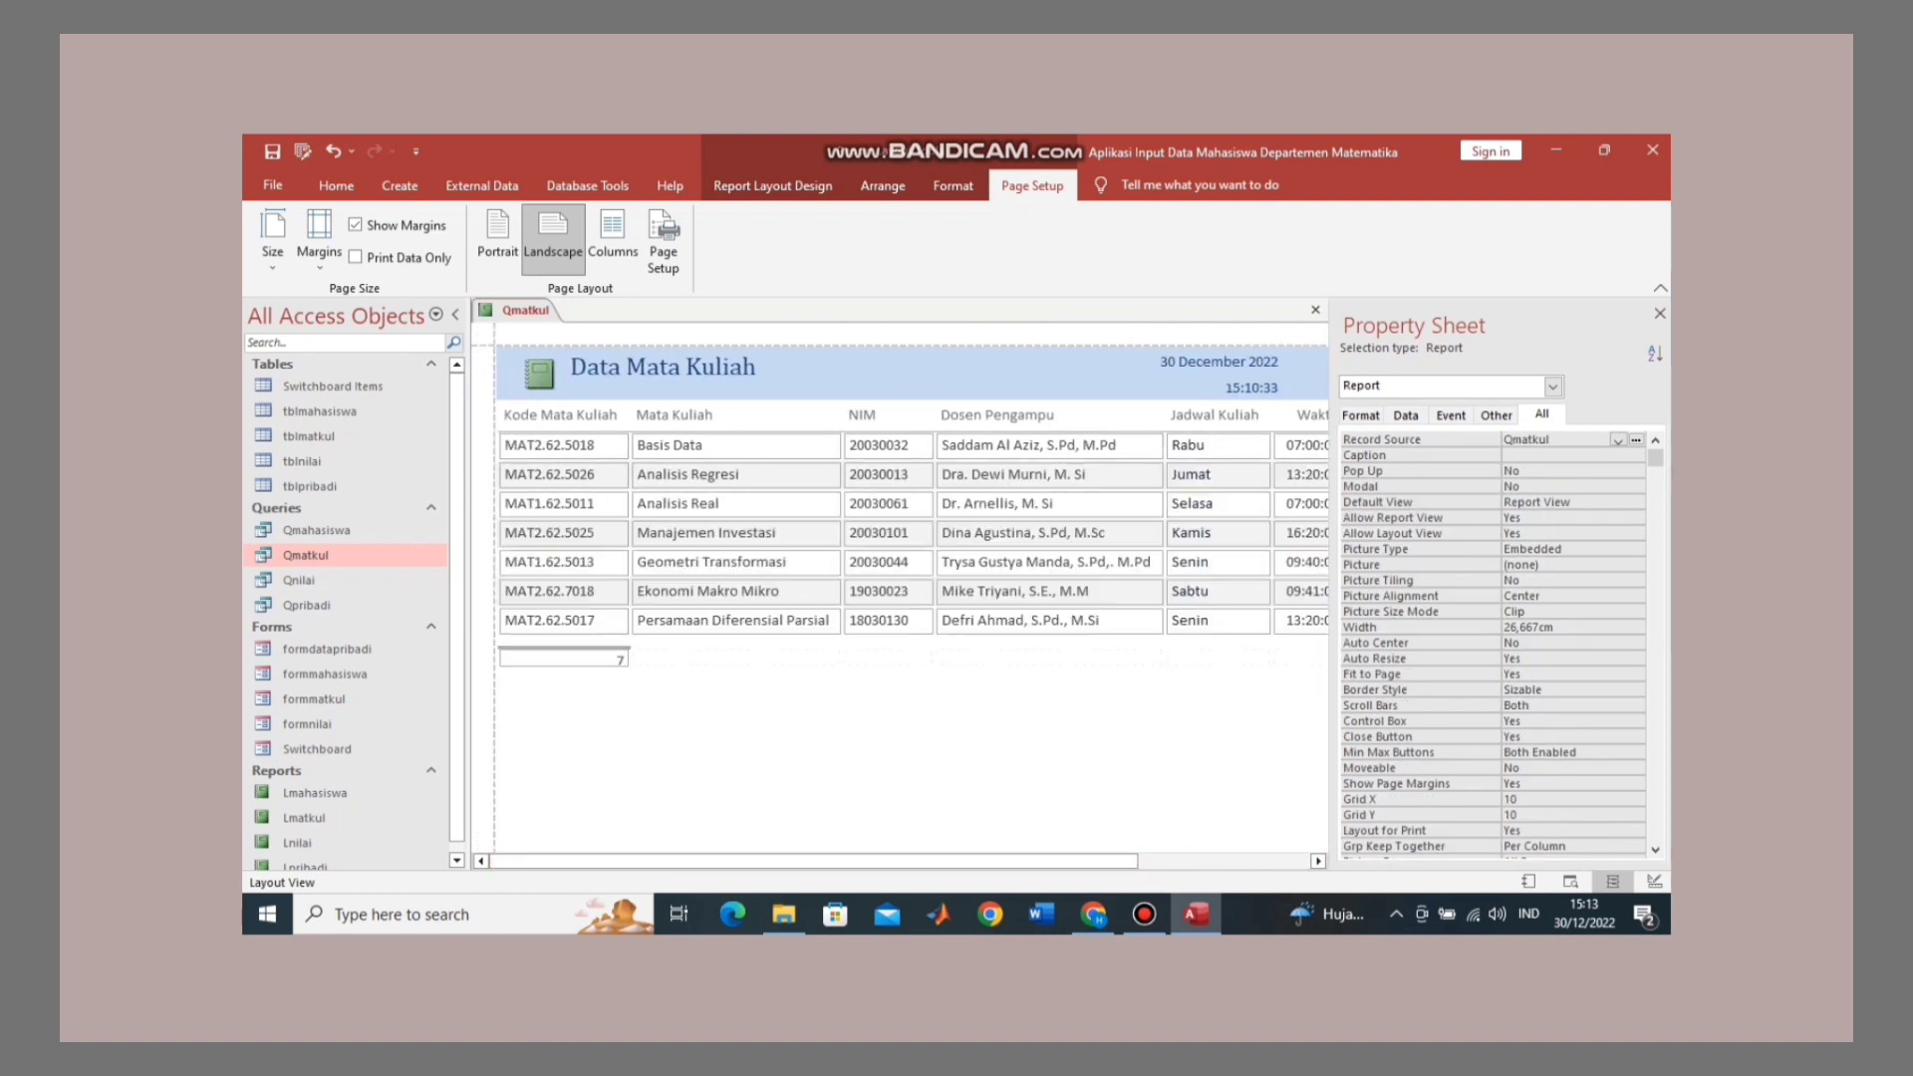
Step: Adjust the height of the record-count box showing 7 so it is slightly taller
click(564, 658)
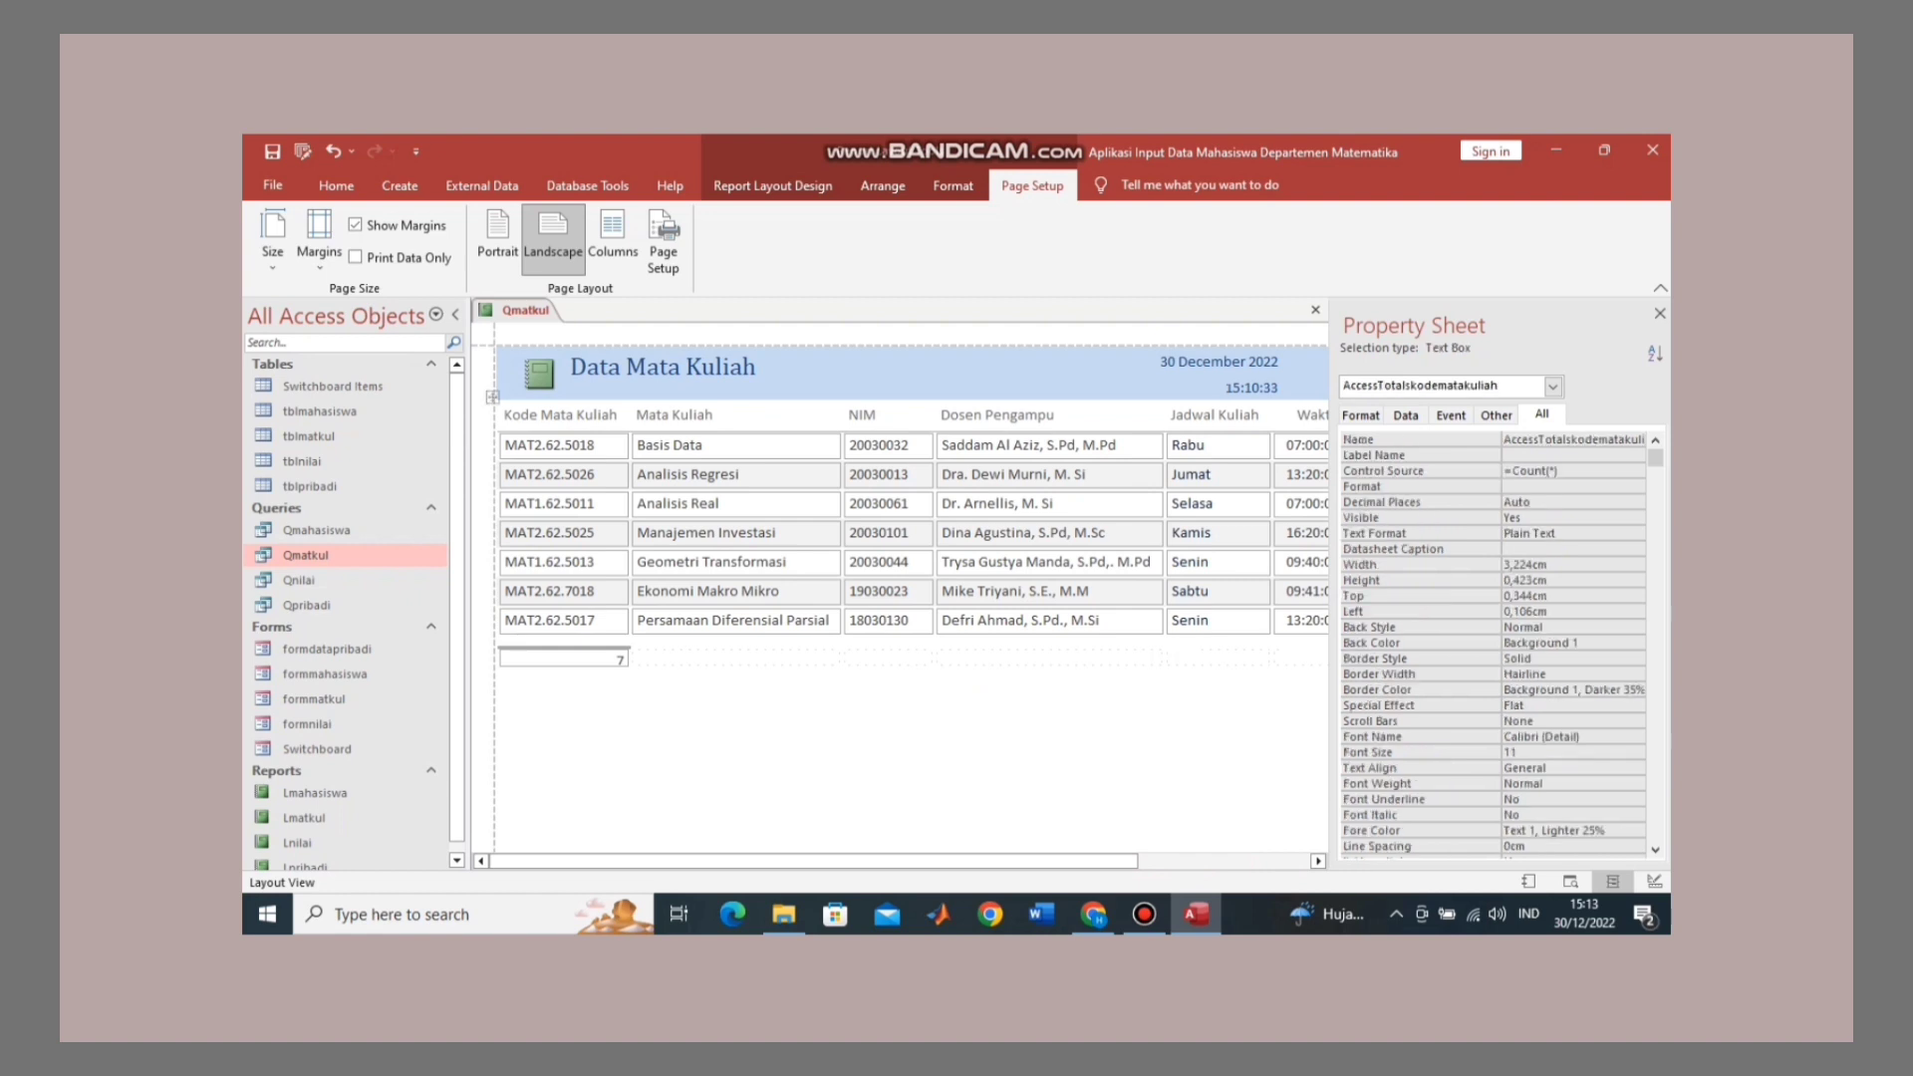
key(shift+Down)
key(shift+Down)
key(shift+Down)
key(shift+Down)
key(shift+Down)
key(shift+Down)
key(shift+Down)
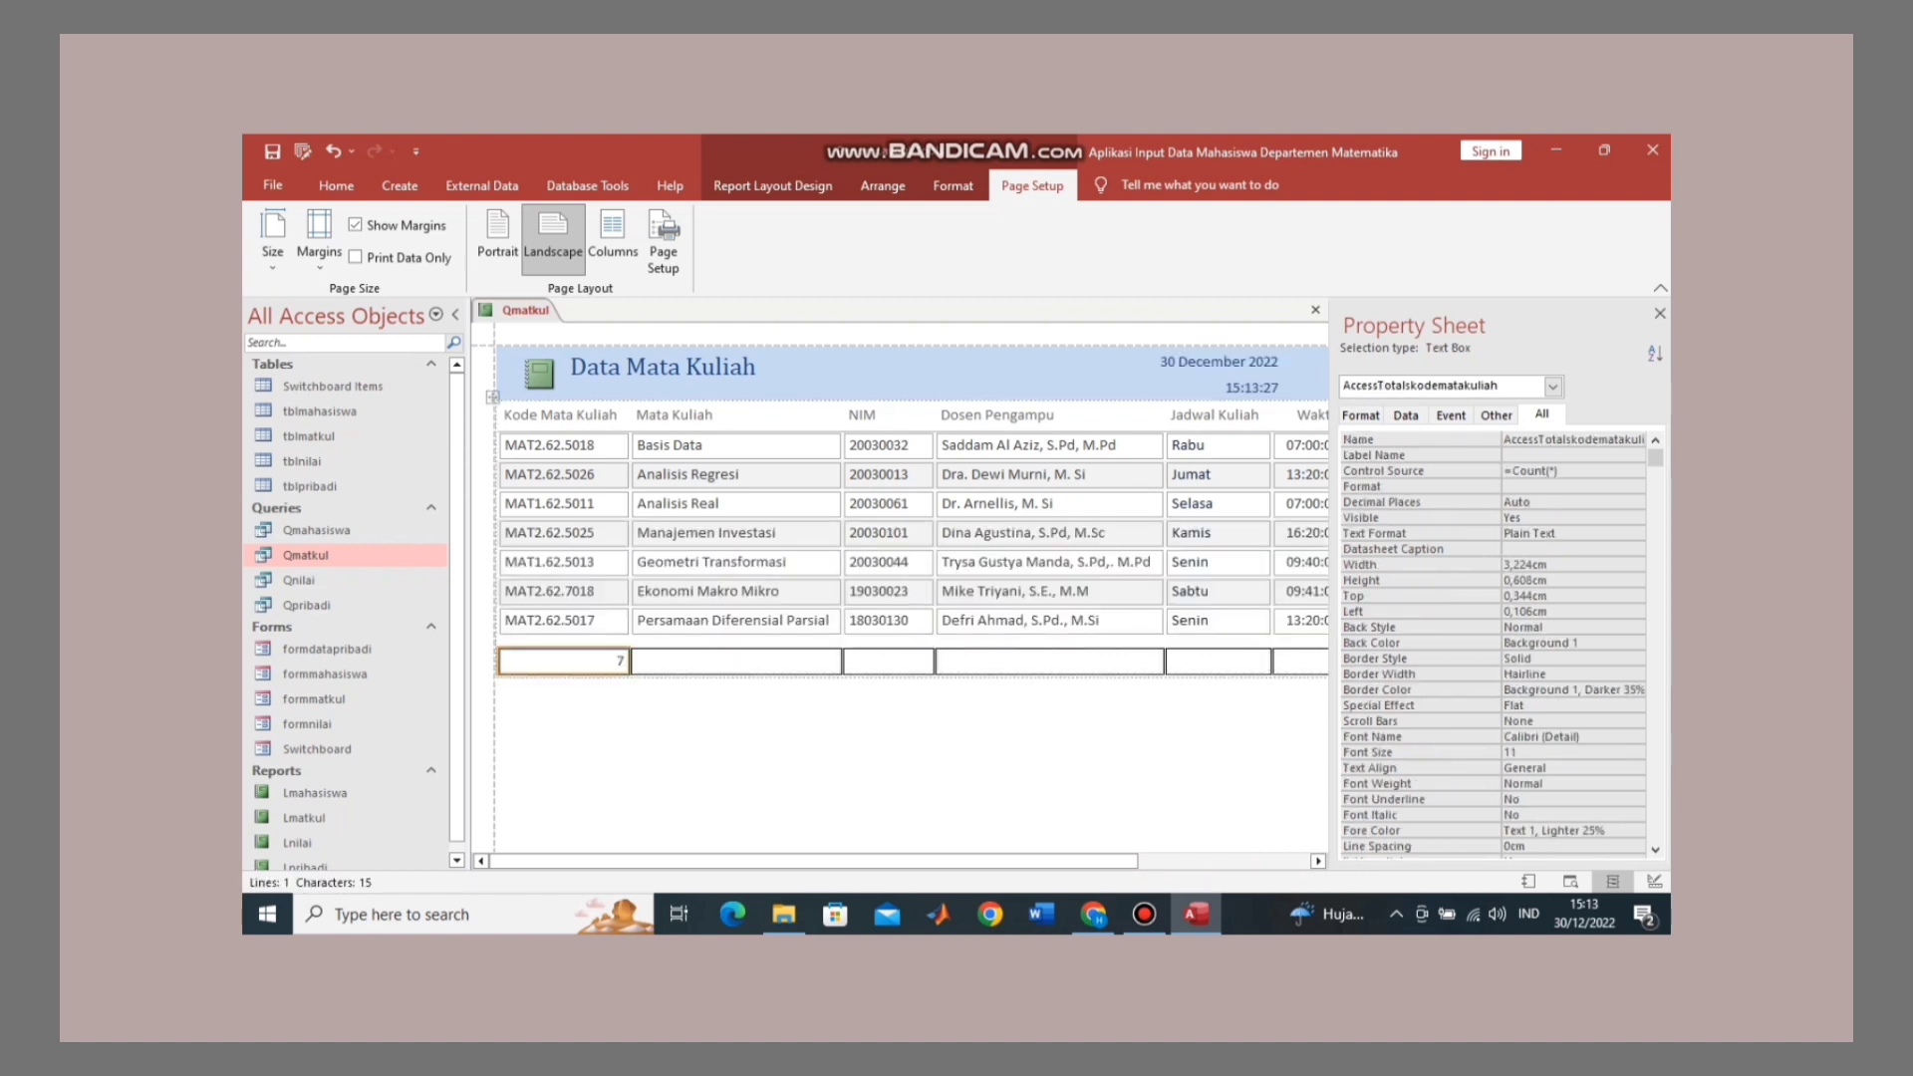
key(shift+Up)
key(shift+Up)
key(shift+Up)
key(shift+Up)
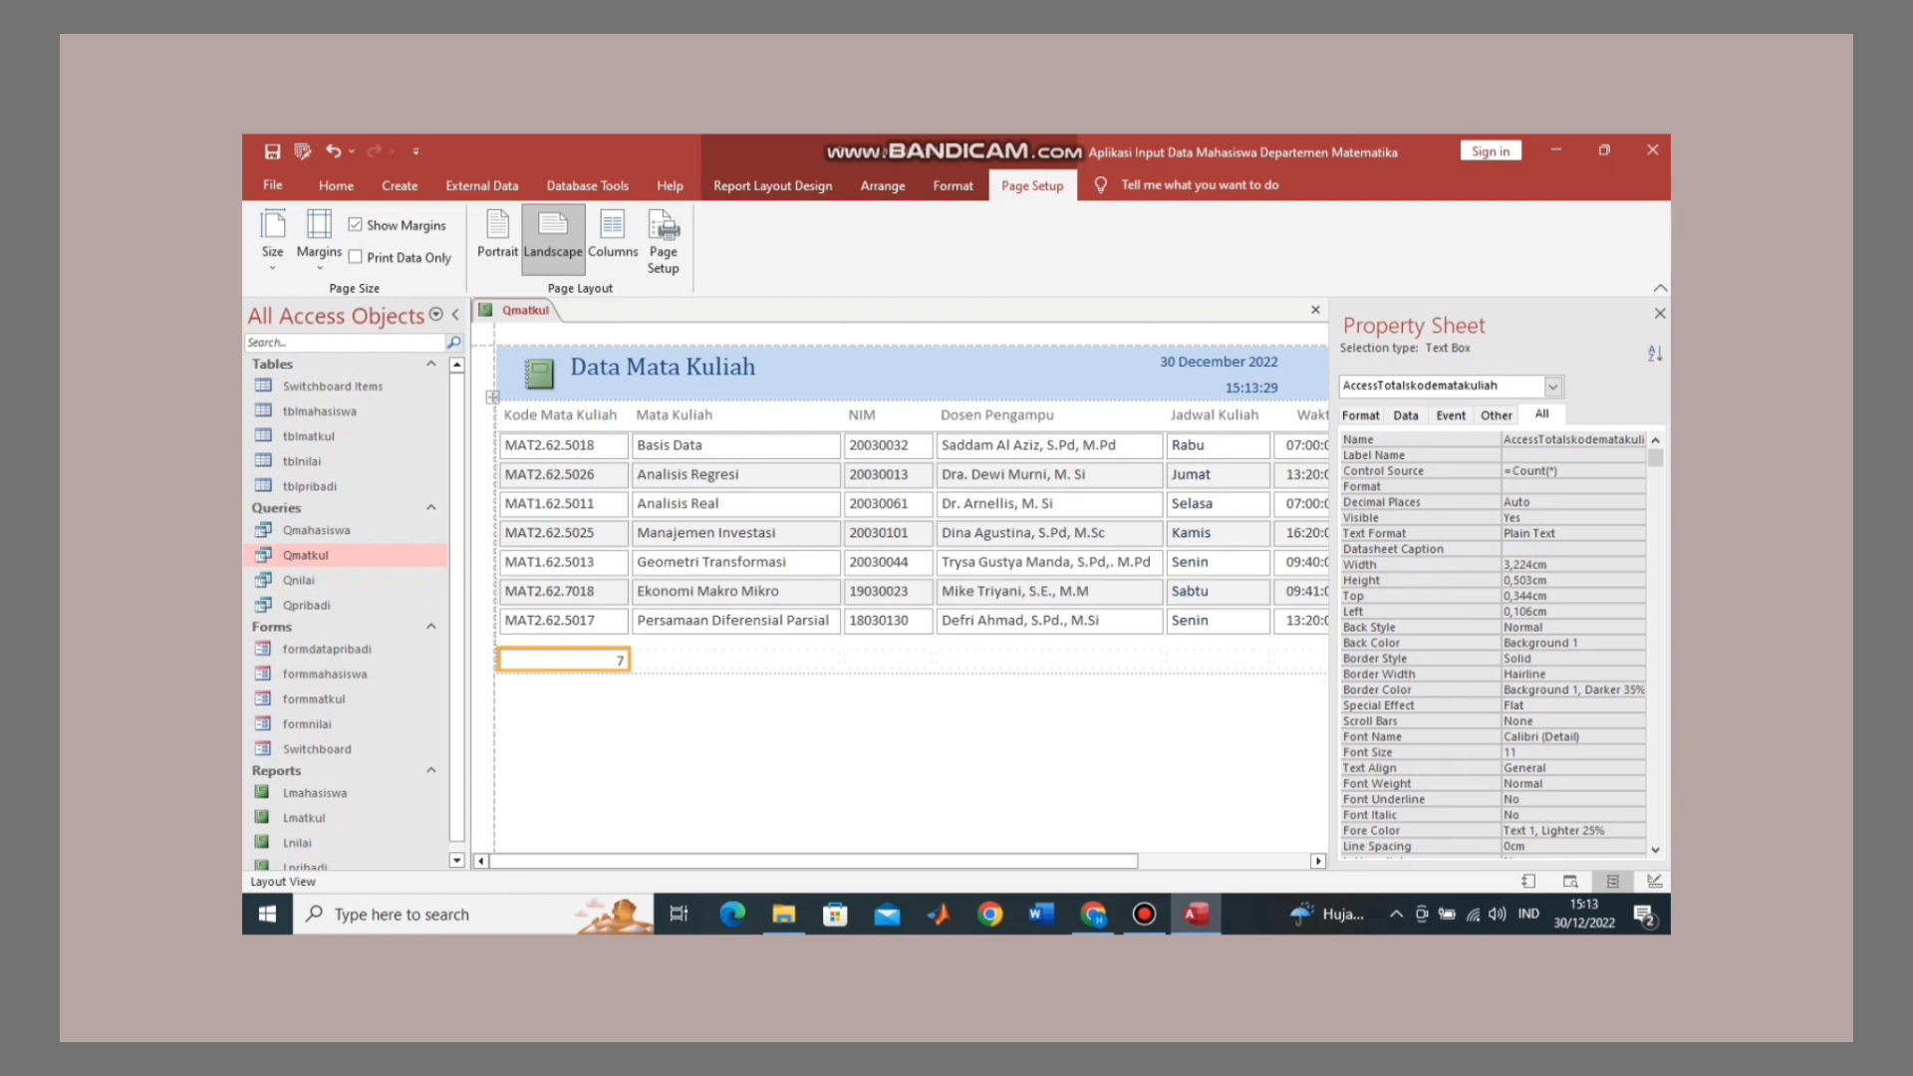
click(952, 185)
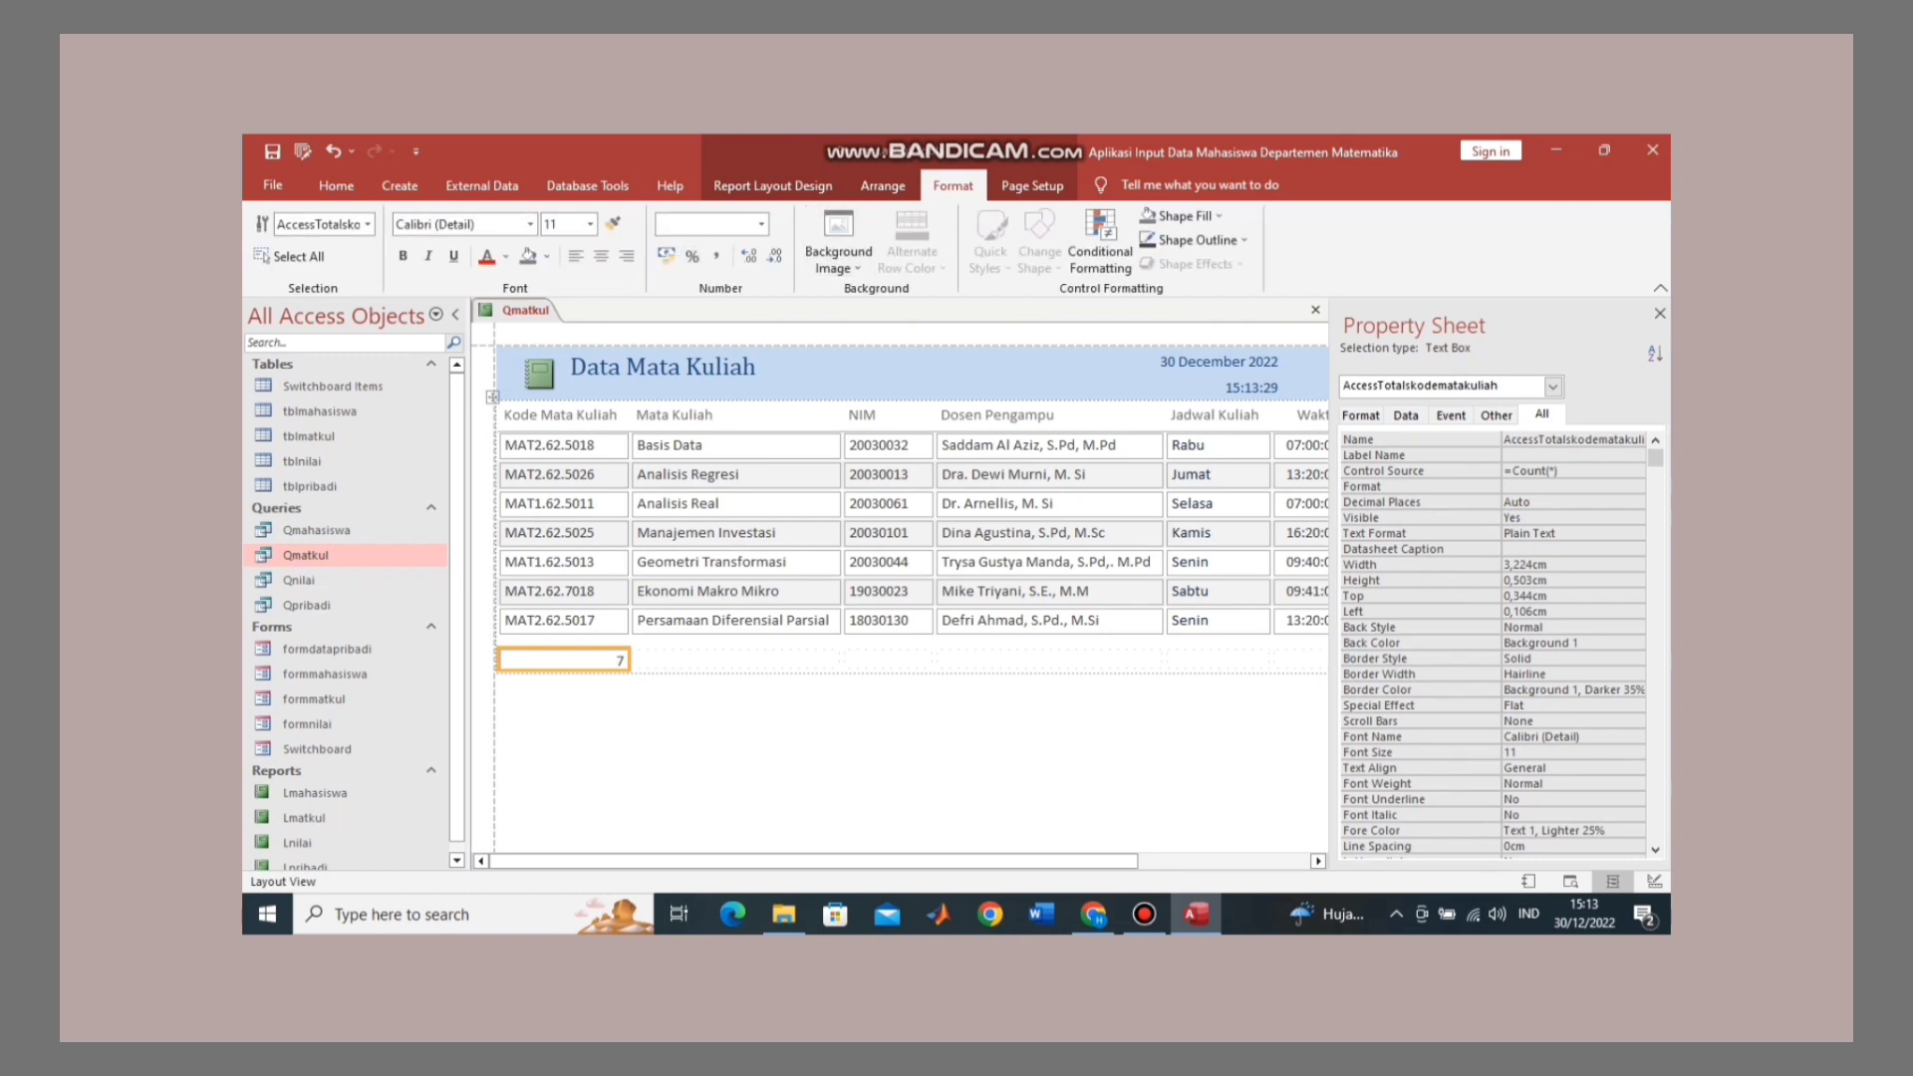
Step: Set the Kode Mata Kuliah, Mata Kuliah, NIM and Dosen Pengampu value boxes' outline to Transparent
click(564, 445)
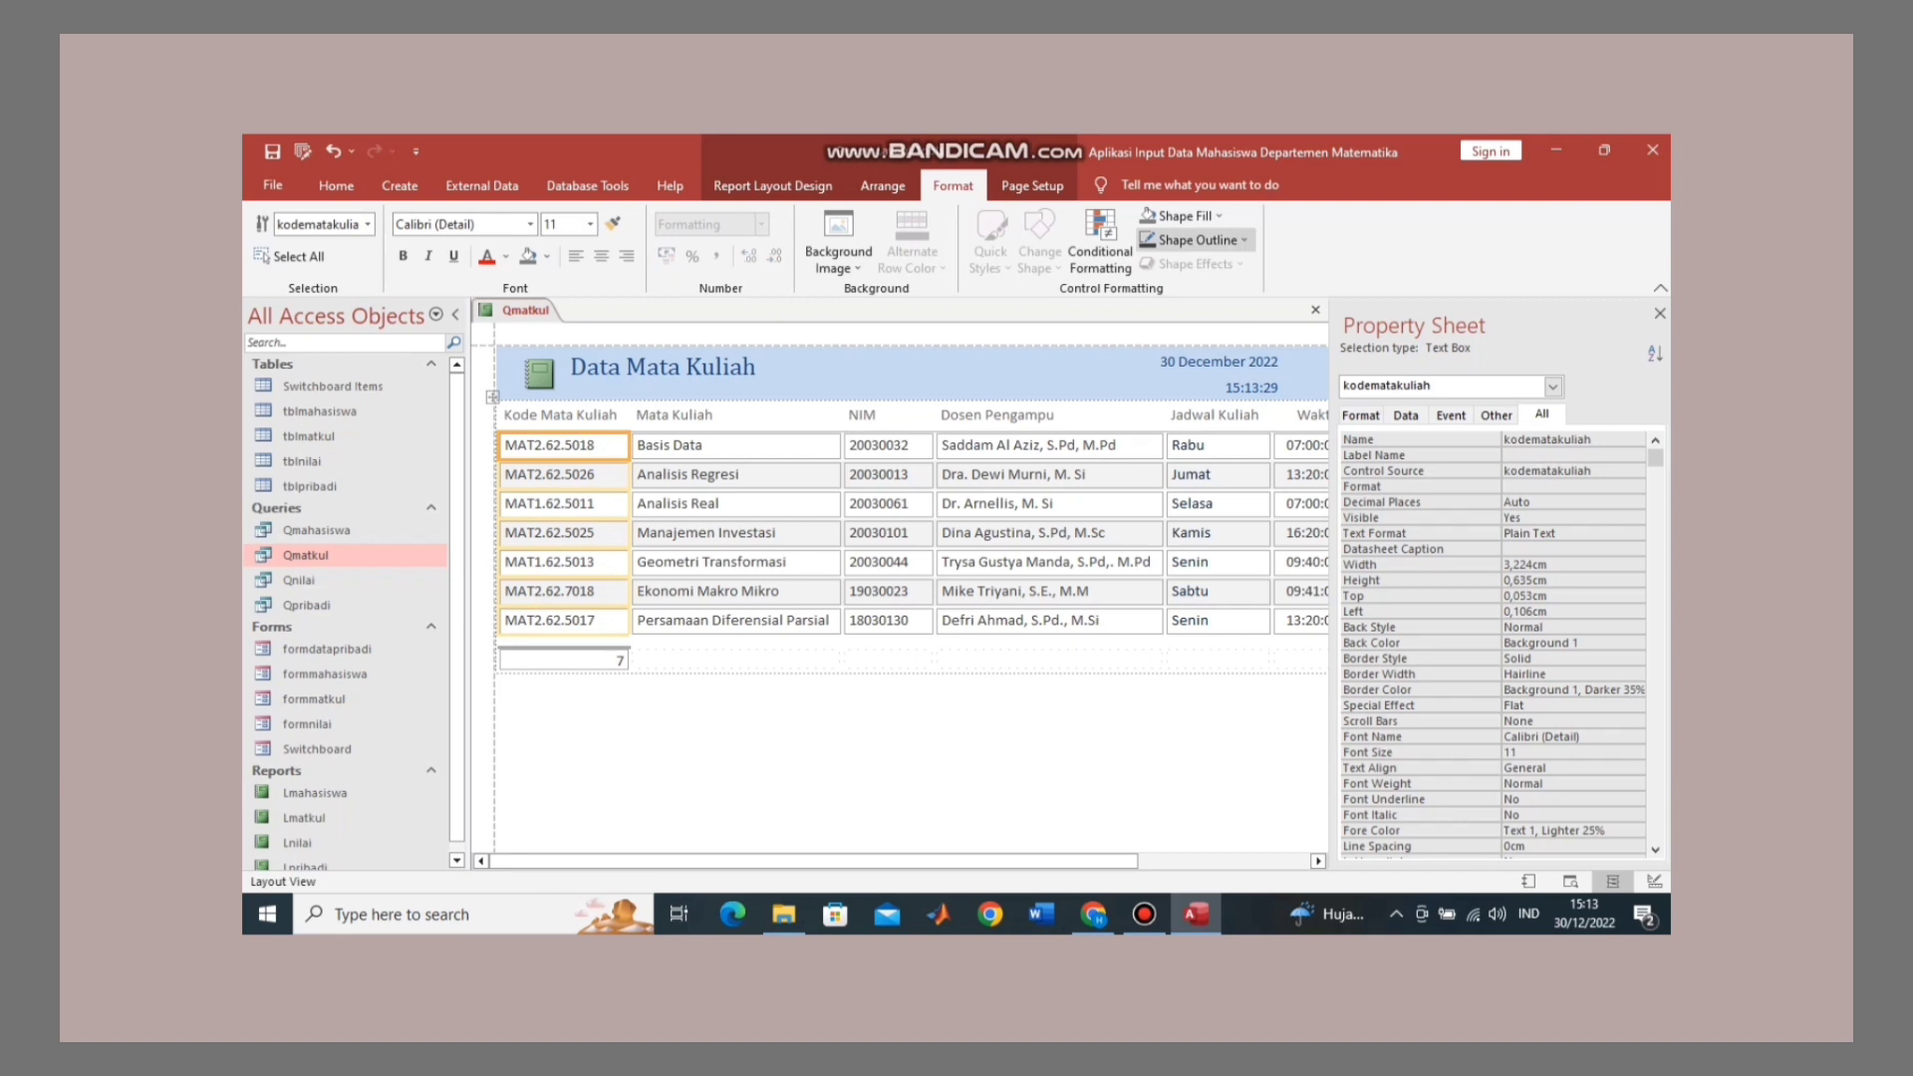
click(1196, 240)
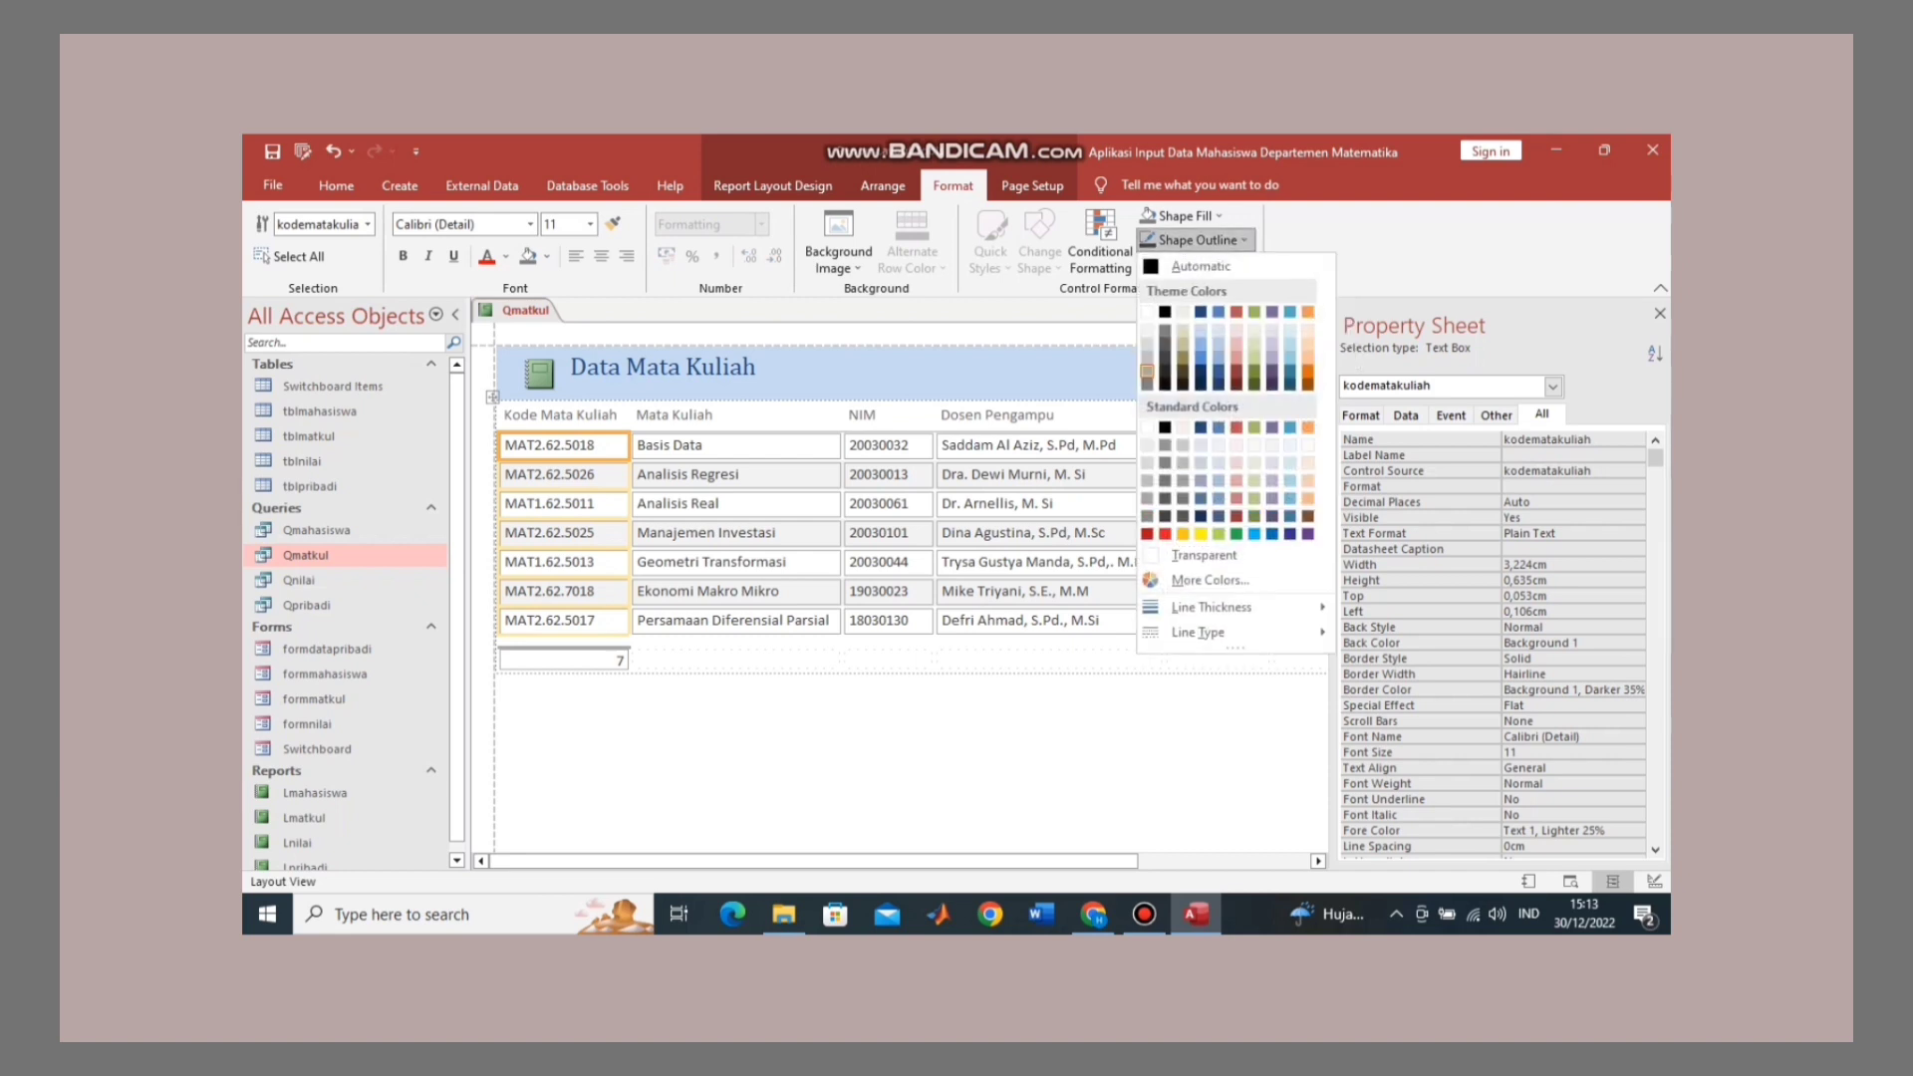
click(1204, 555)
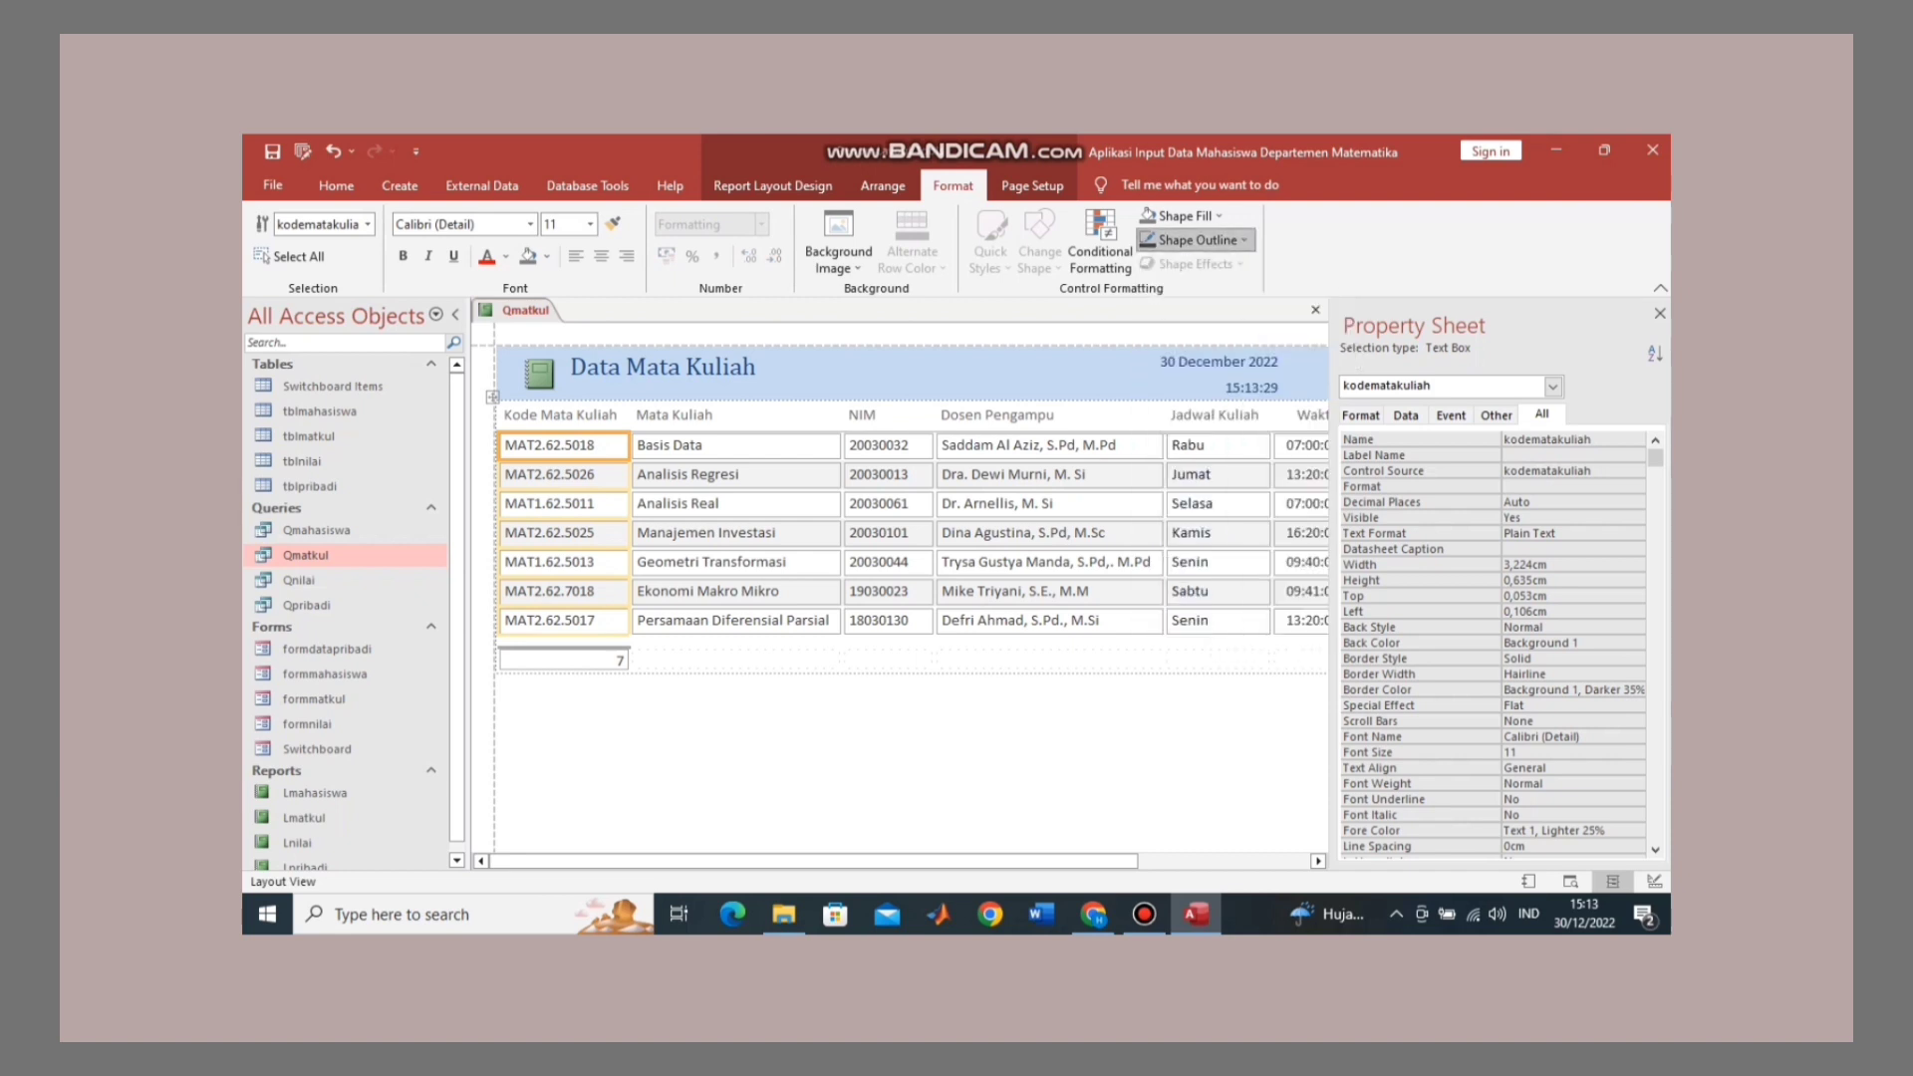
click(736, 446)
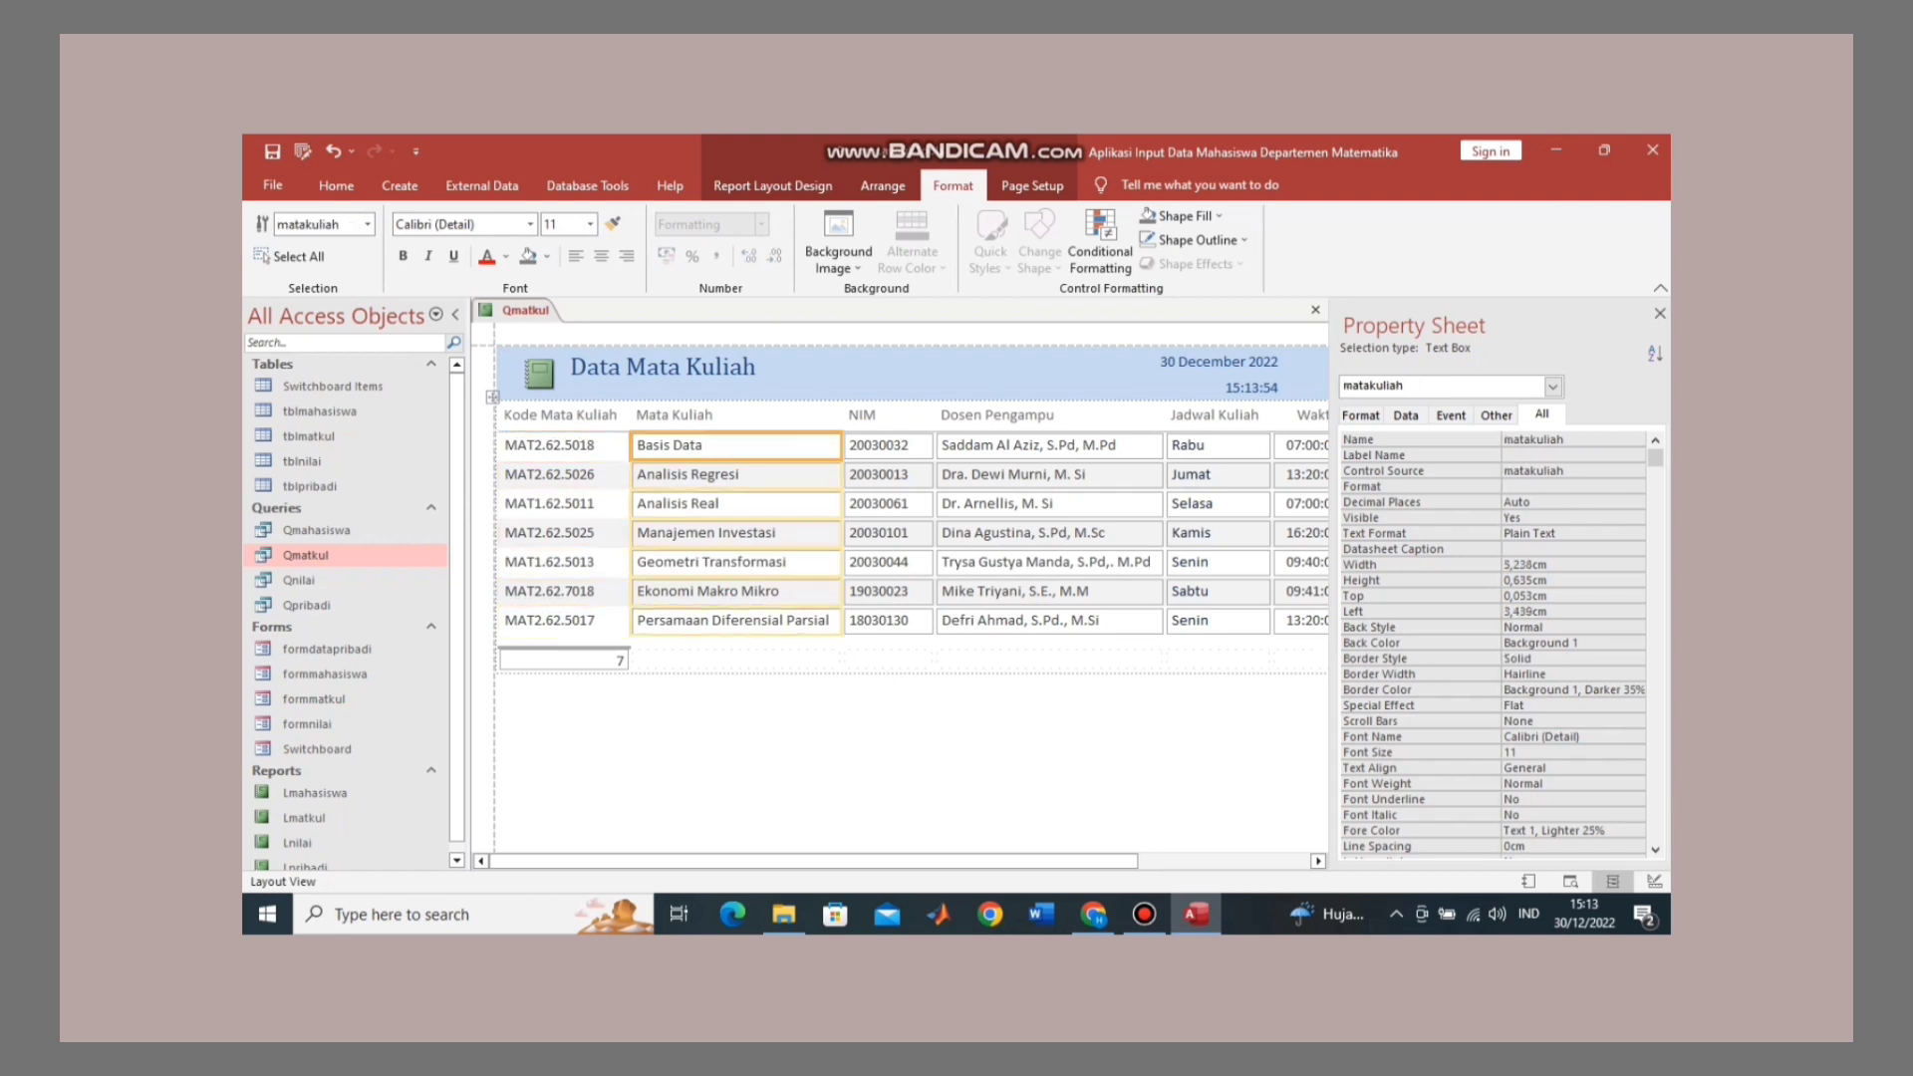
click(1195, 240)
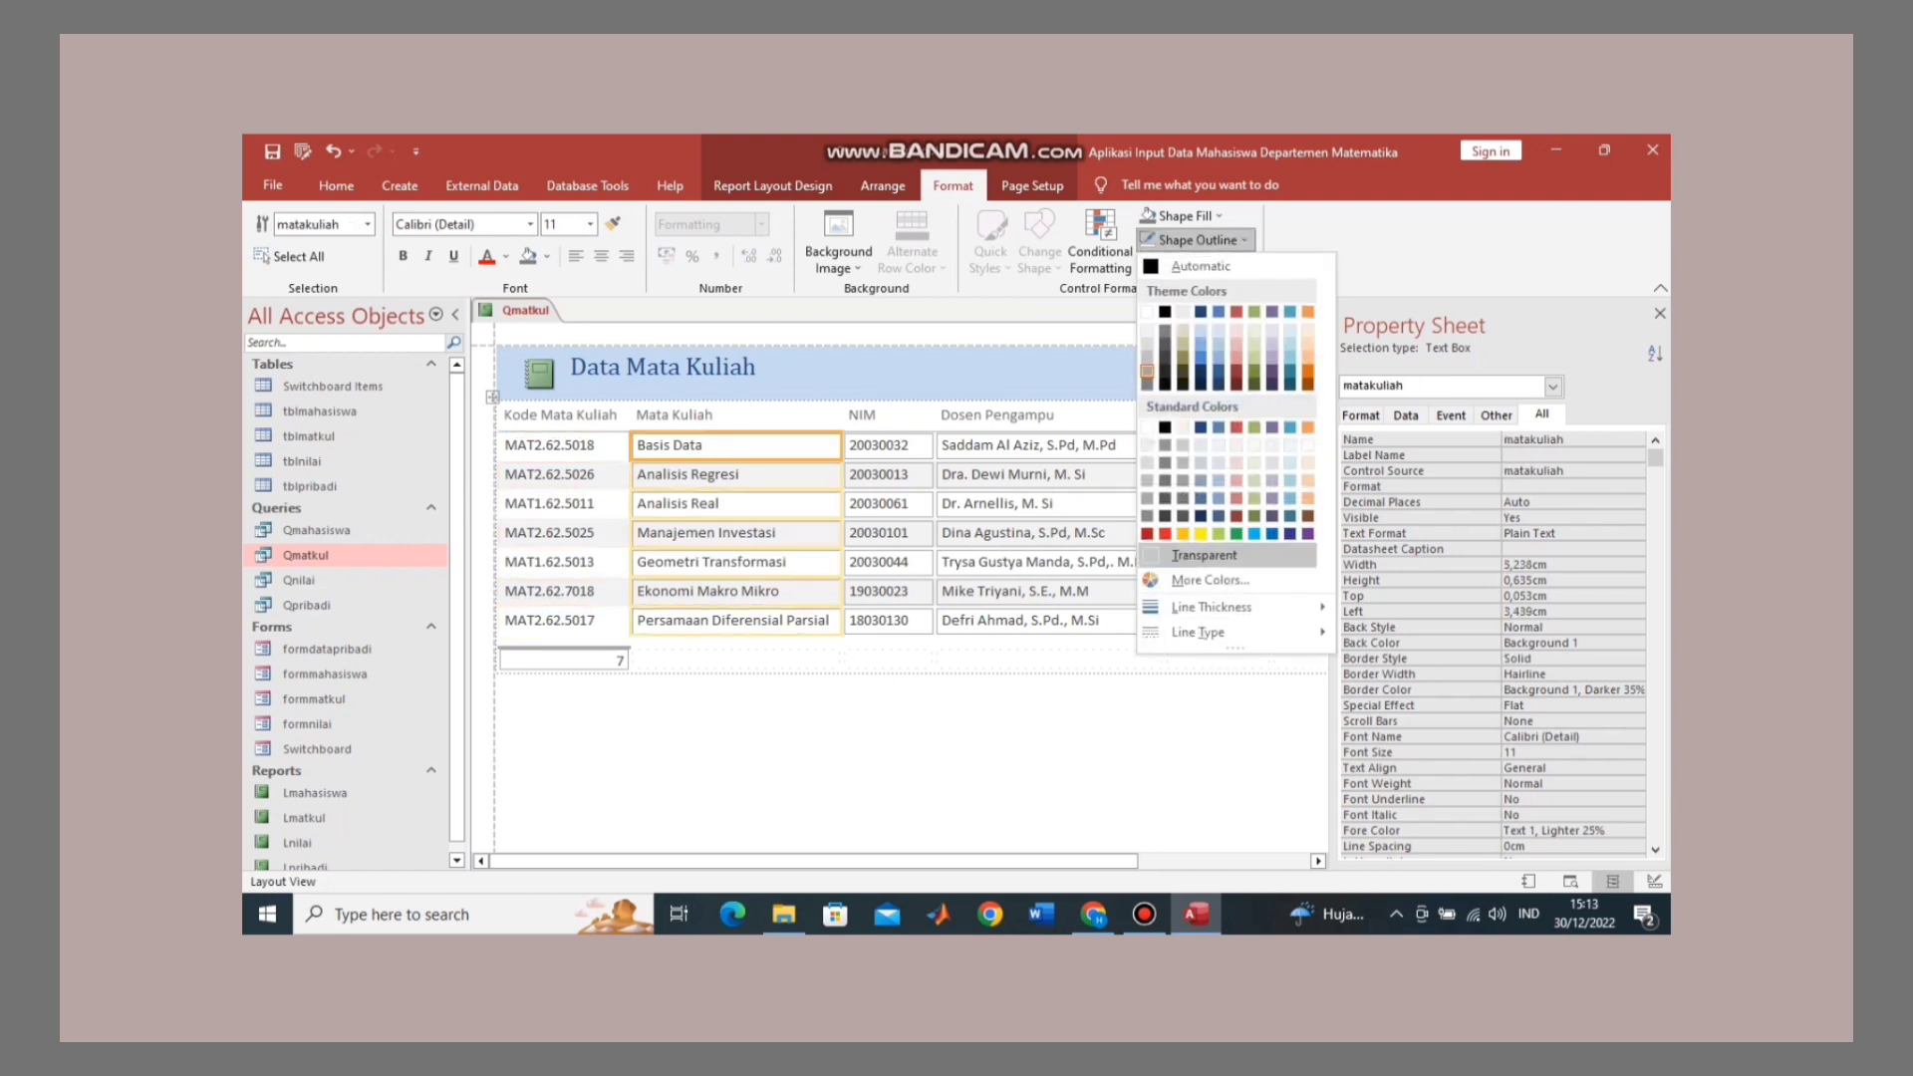
click(1203, 555)
click(878, 445)
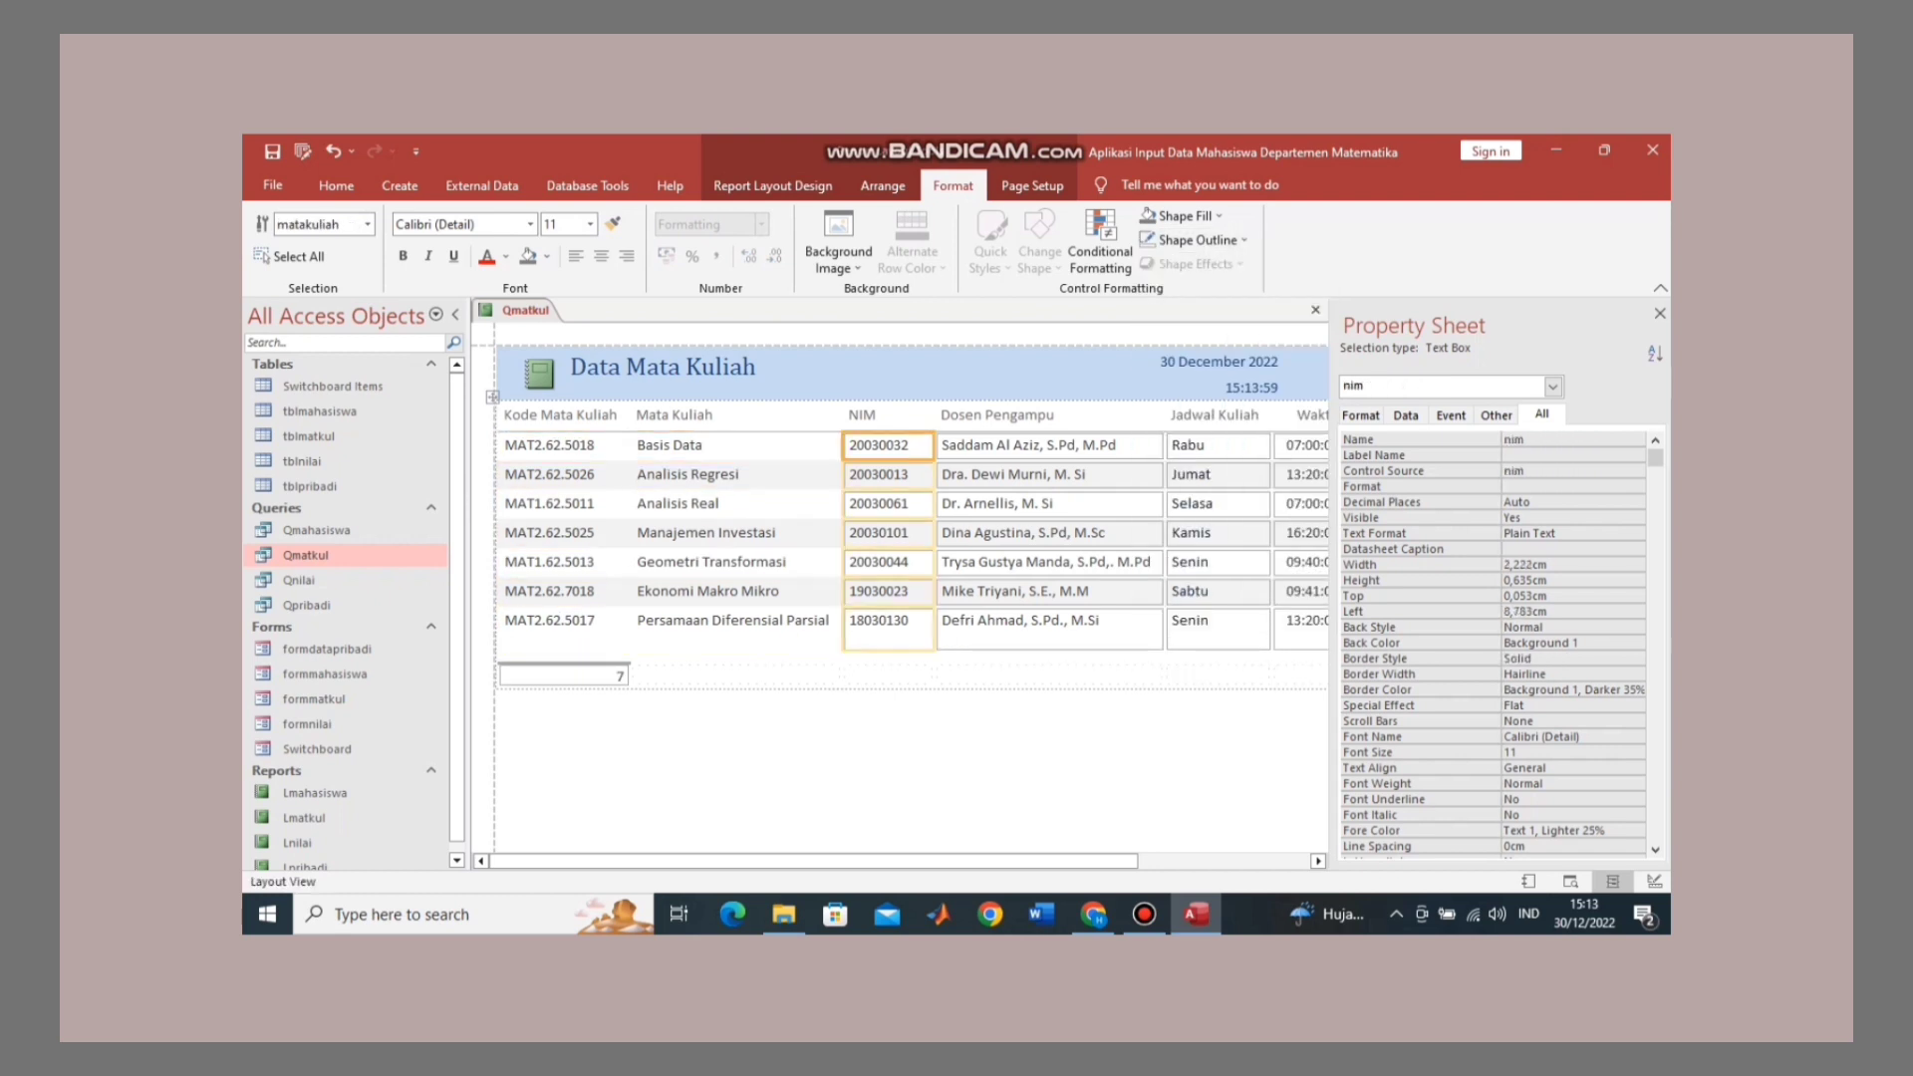
click(1196, 240)
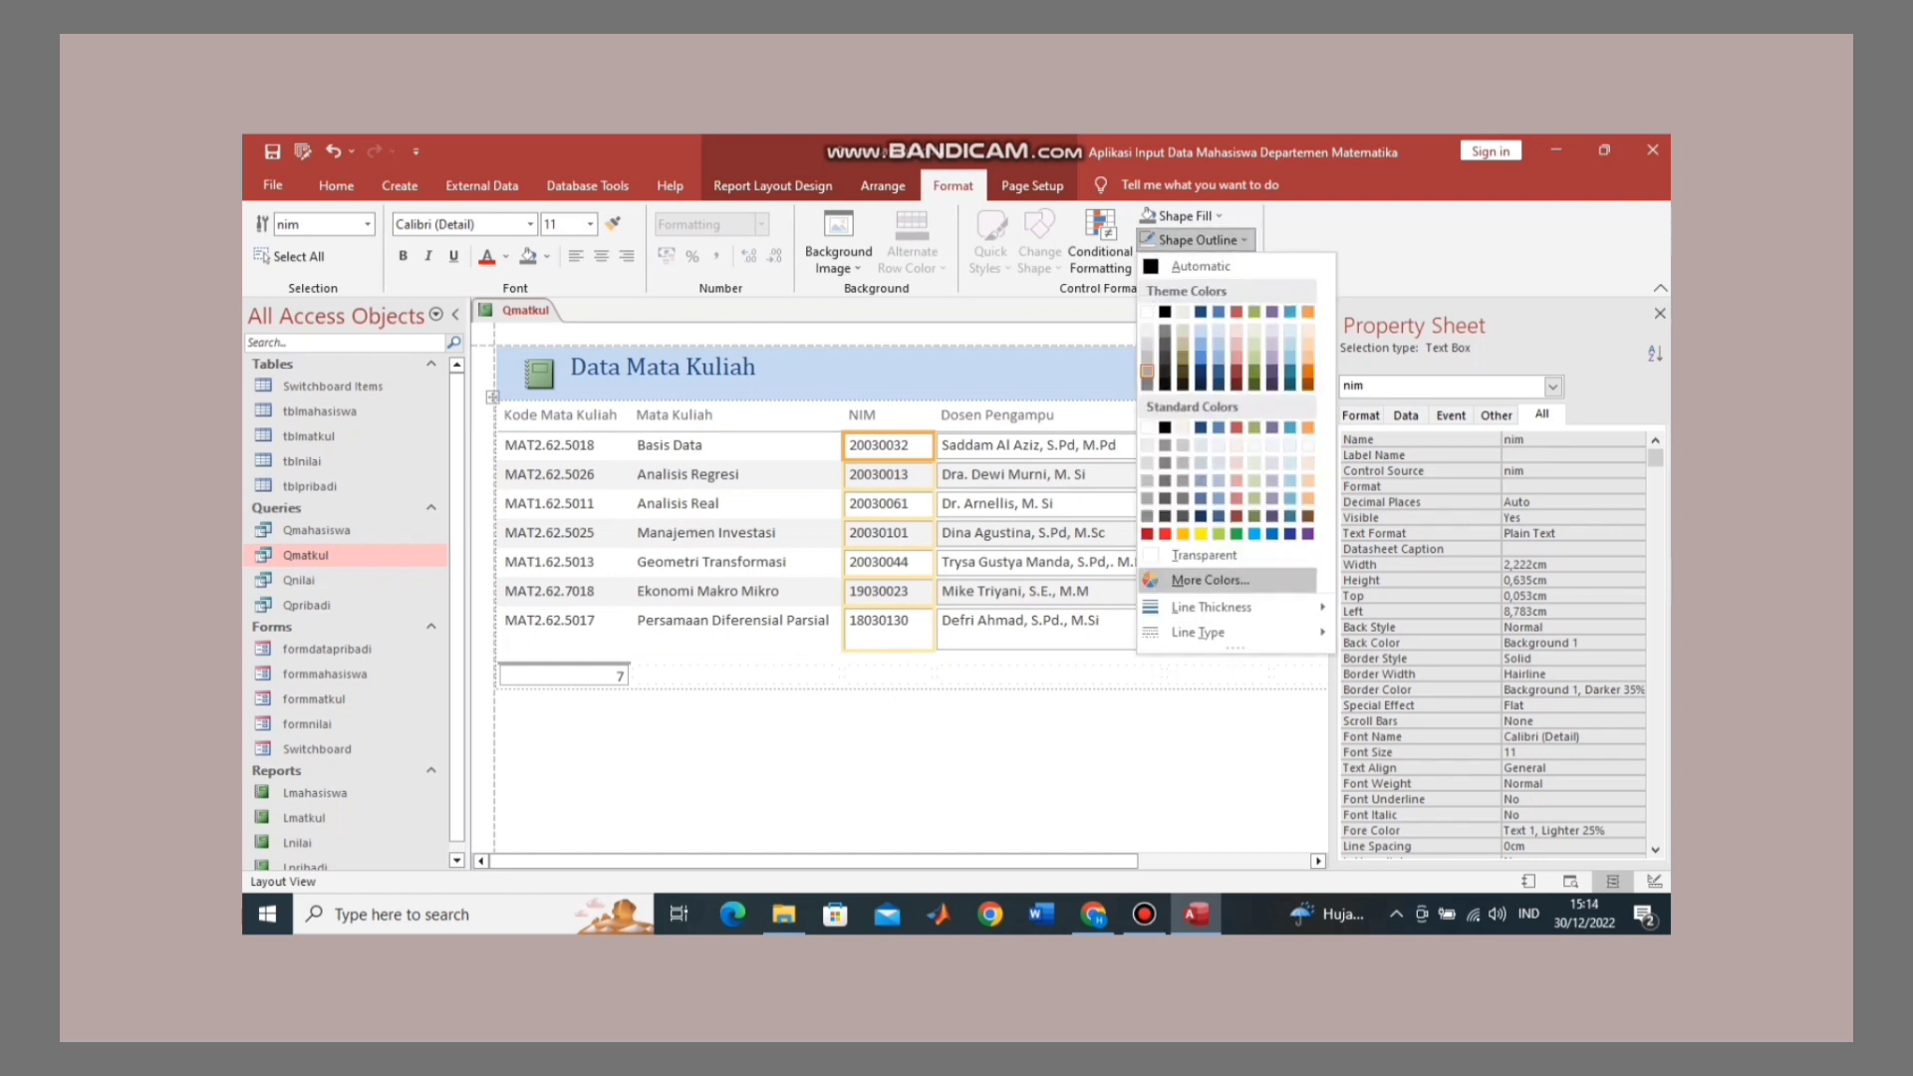
mouse_move(1210, 607)
click(1204, 555)
click(1036, 446)
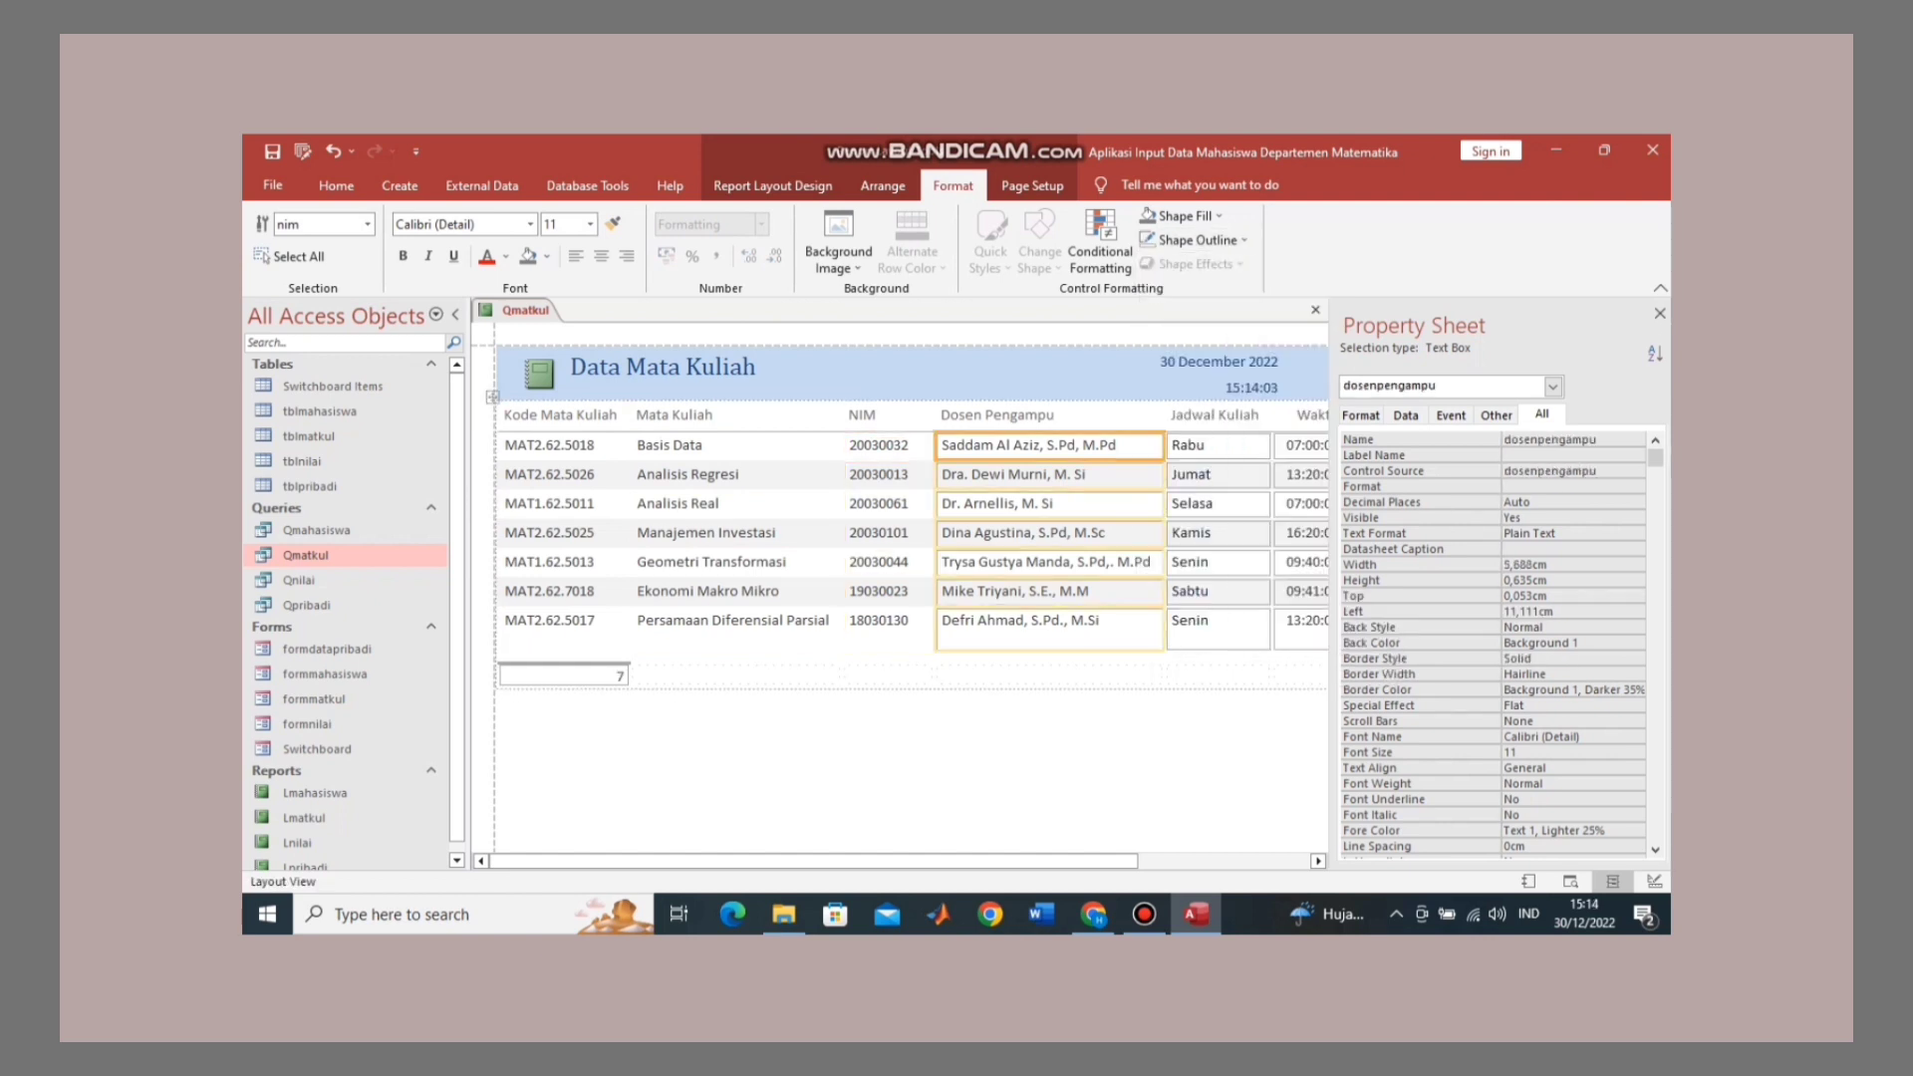
click(1196, 240)
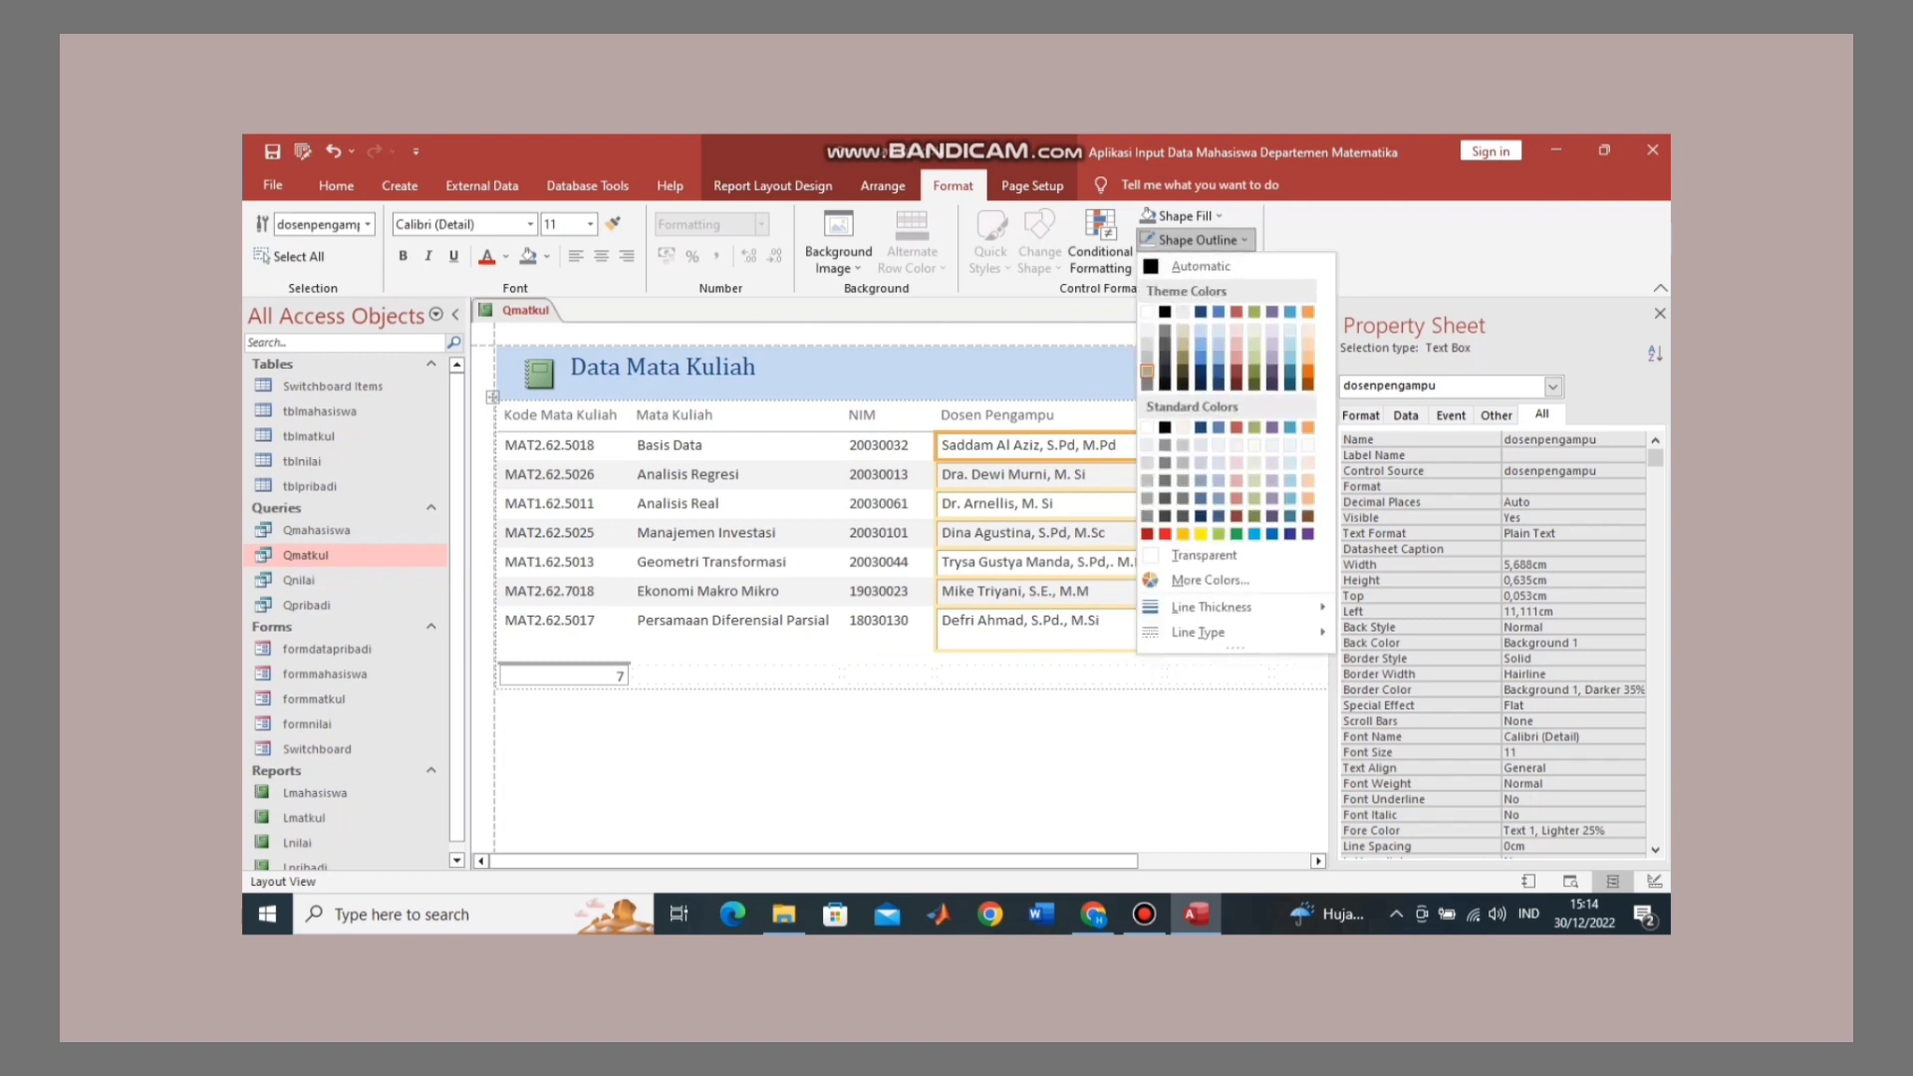
click(1204, 555)
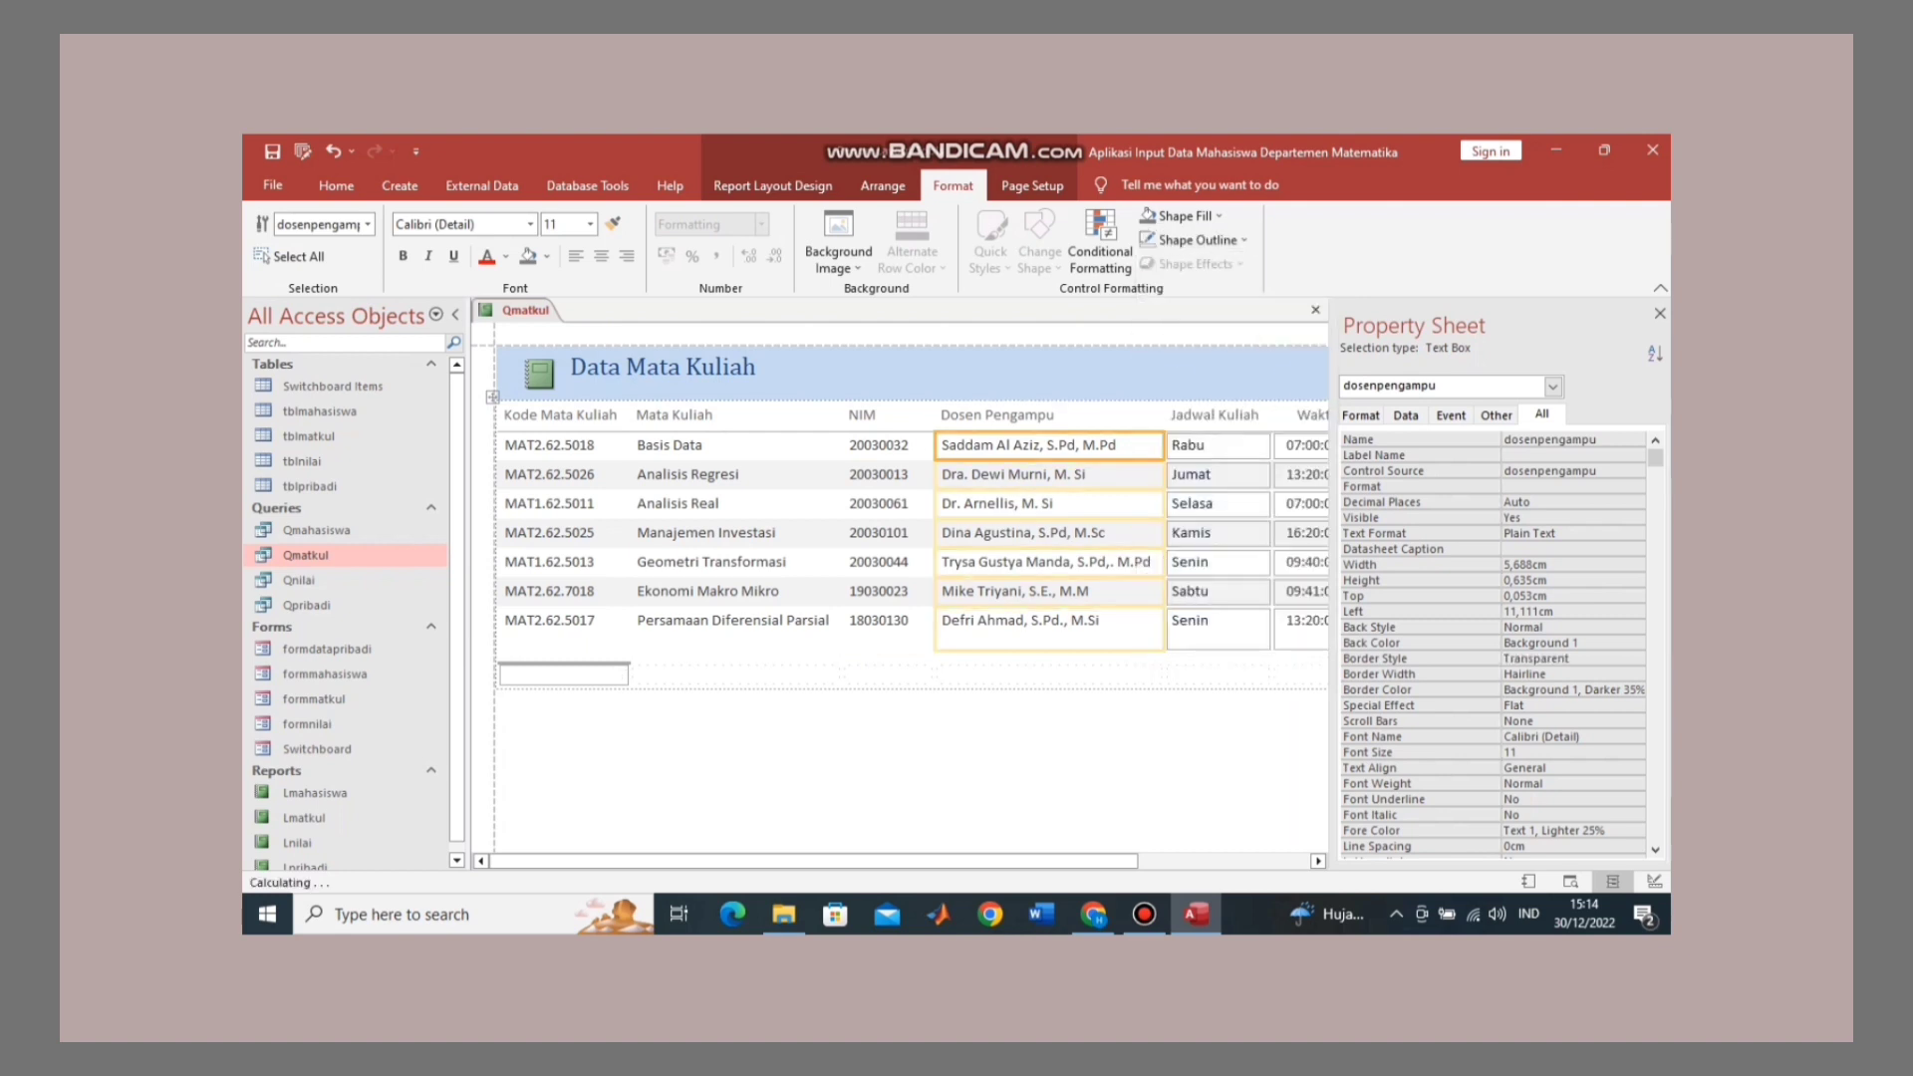
Step: Set the Jadwal Kuliah, Waktu, Lokal and SKS value boxes' outline to Transparent
click(1217, 446)
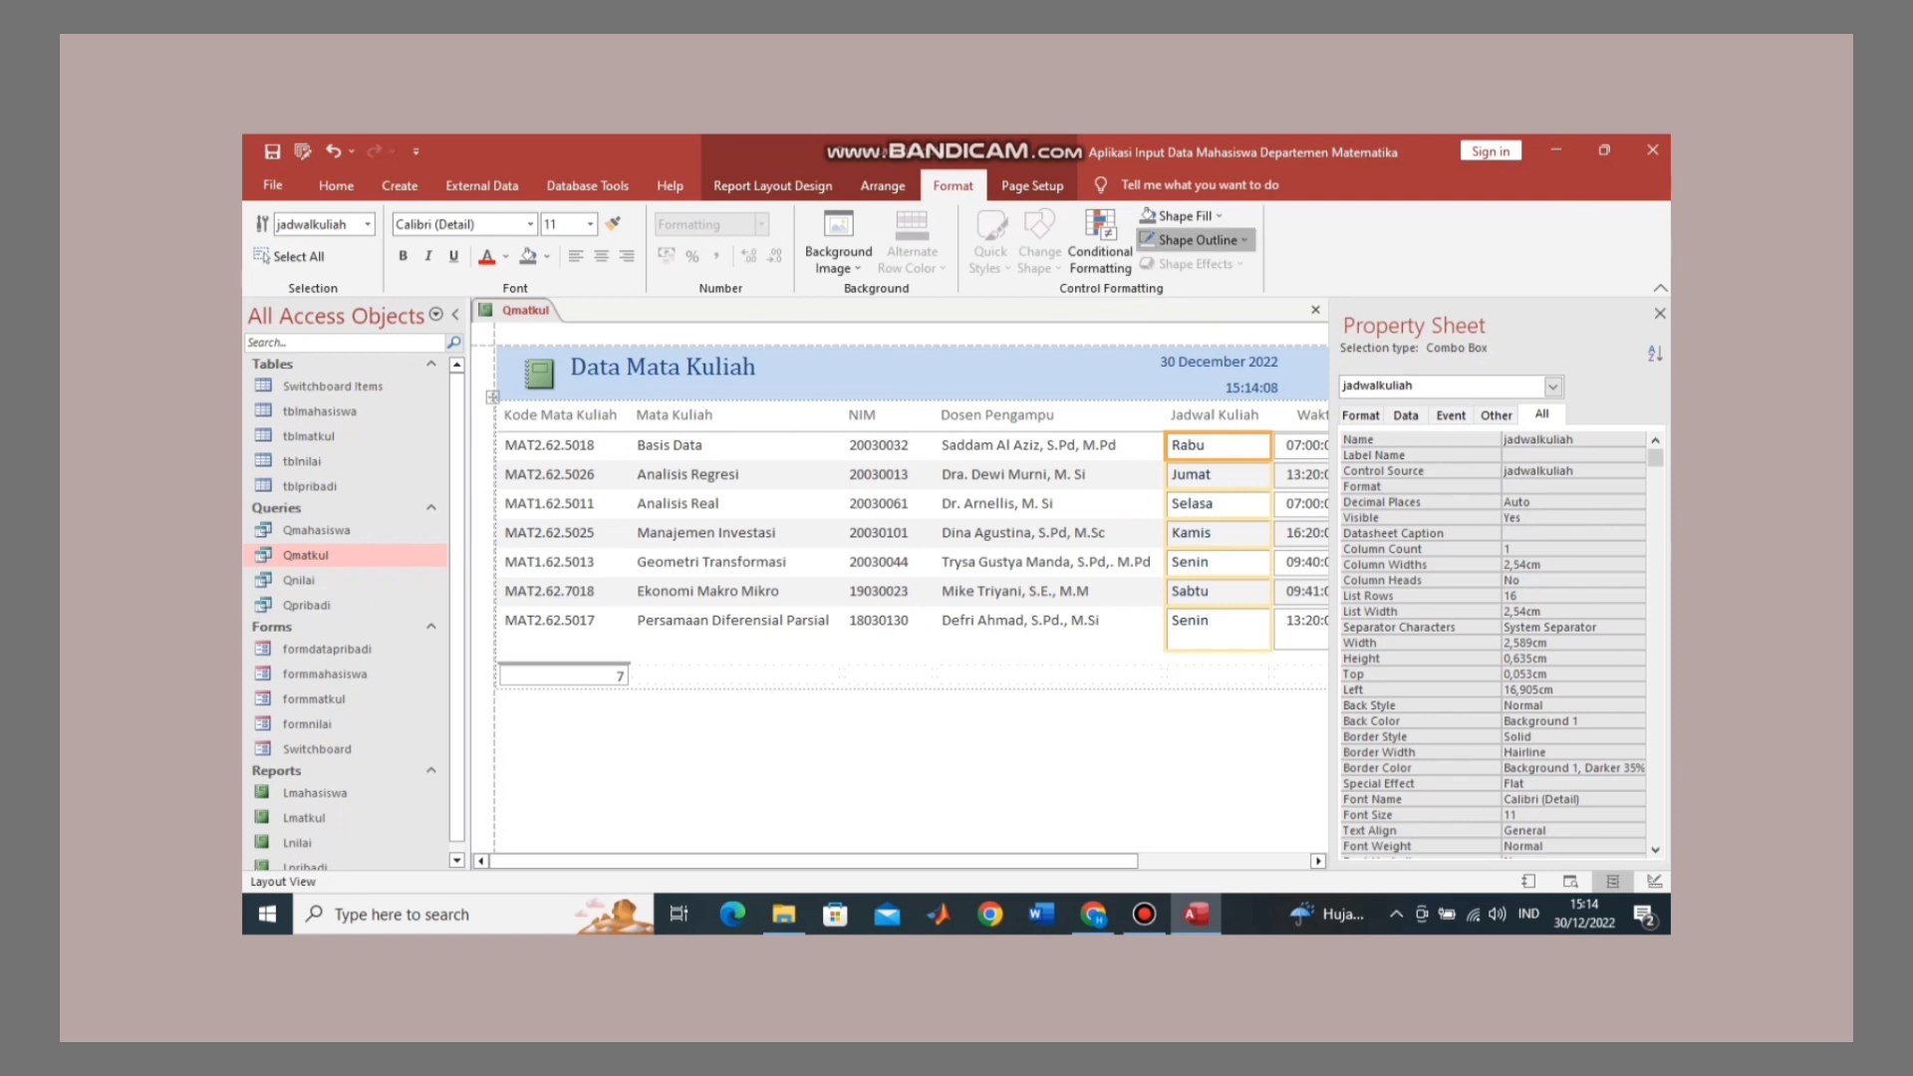
click(1195, 240)
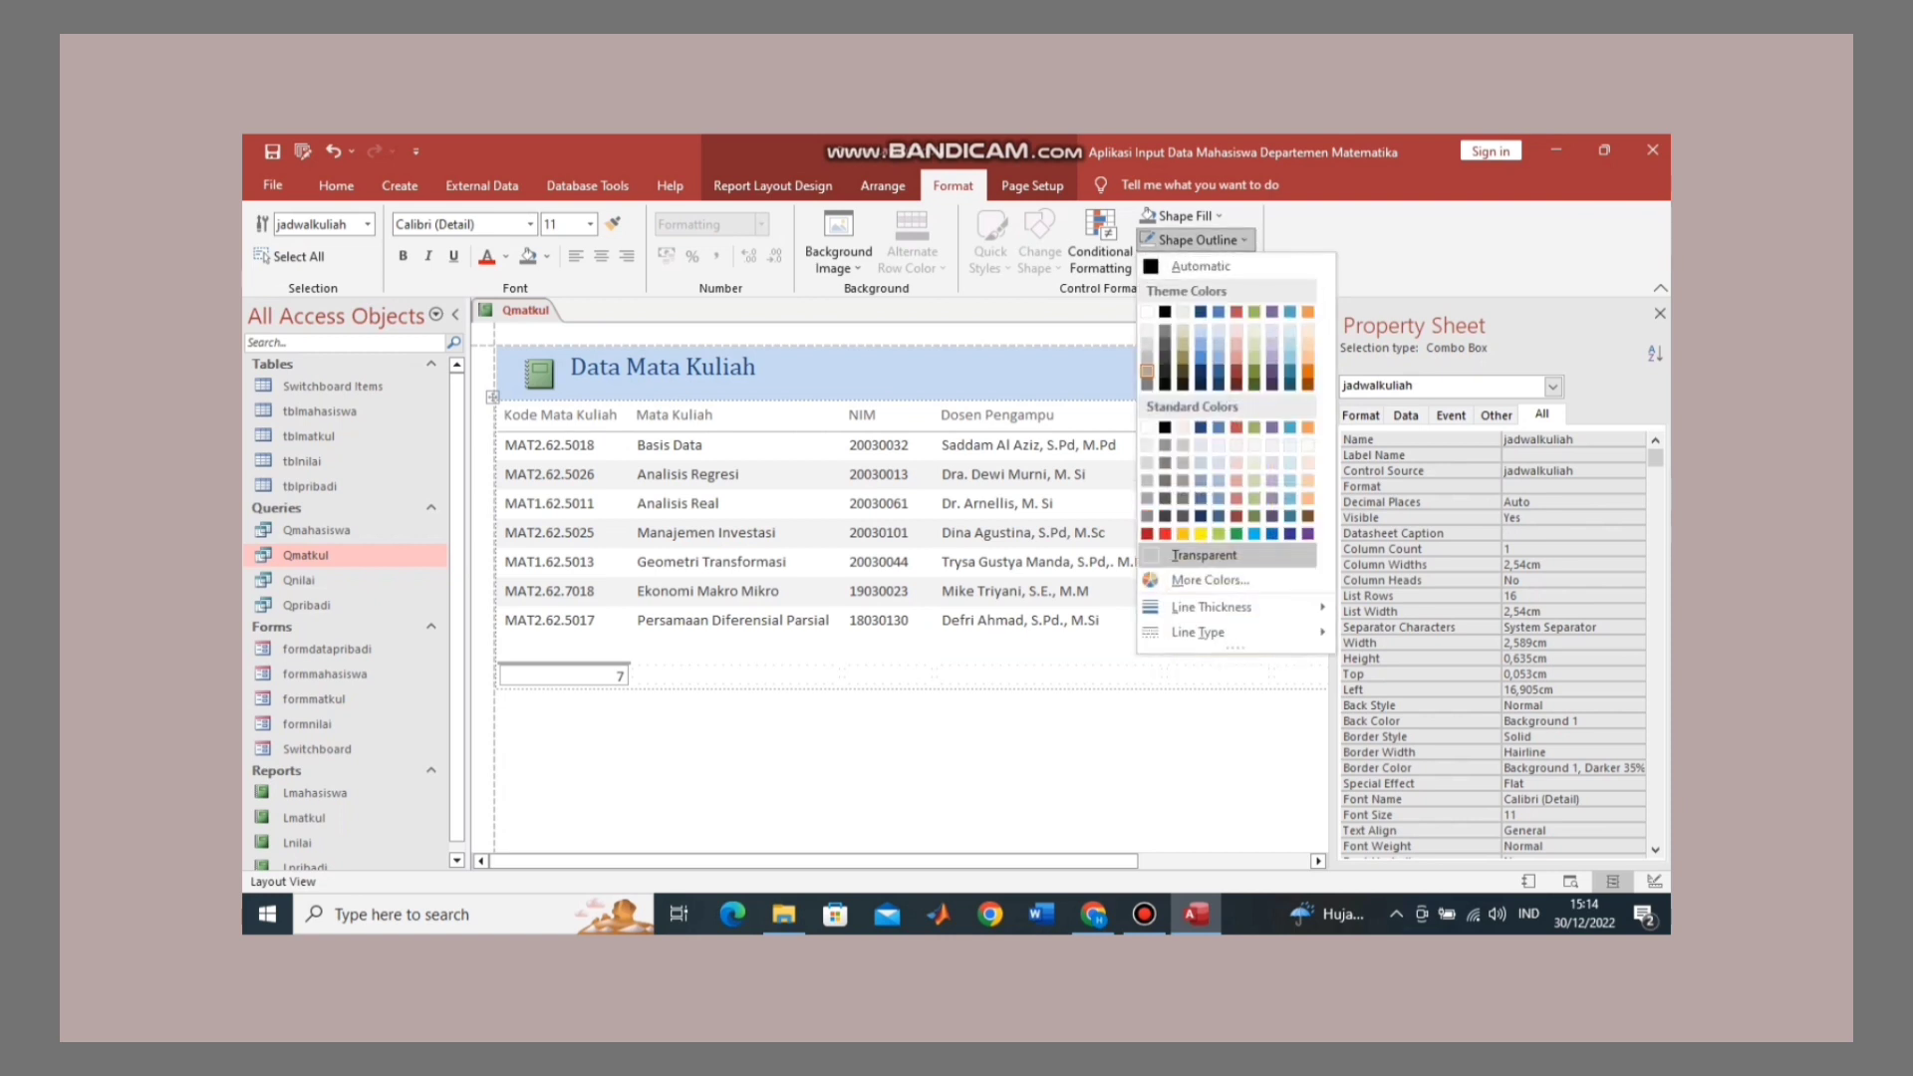
click(1203, 555)
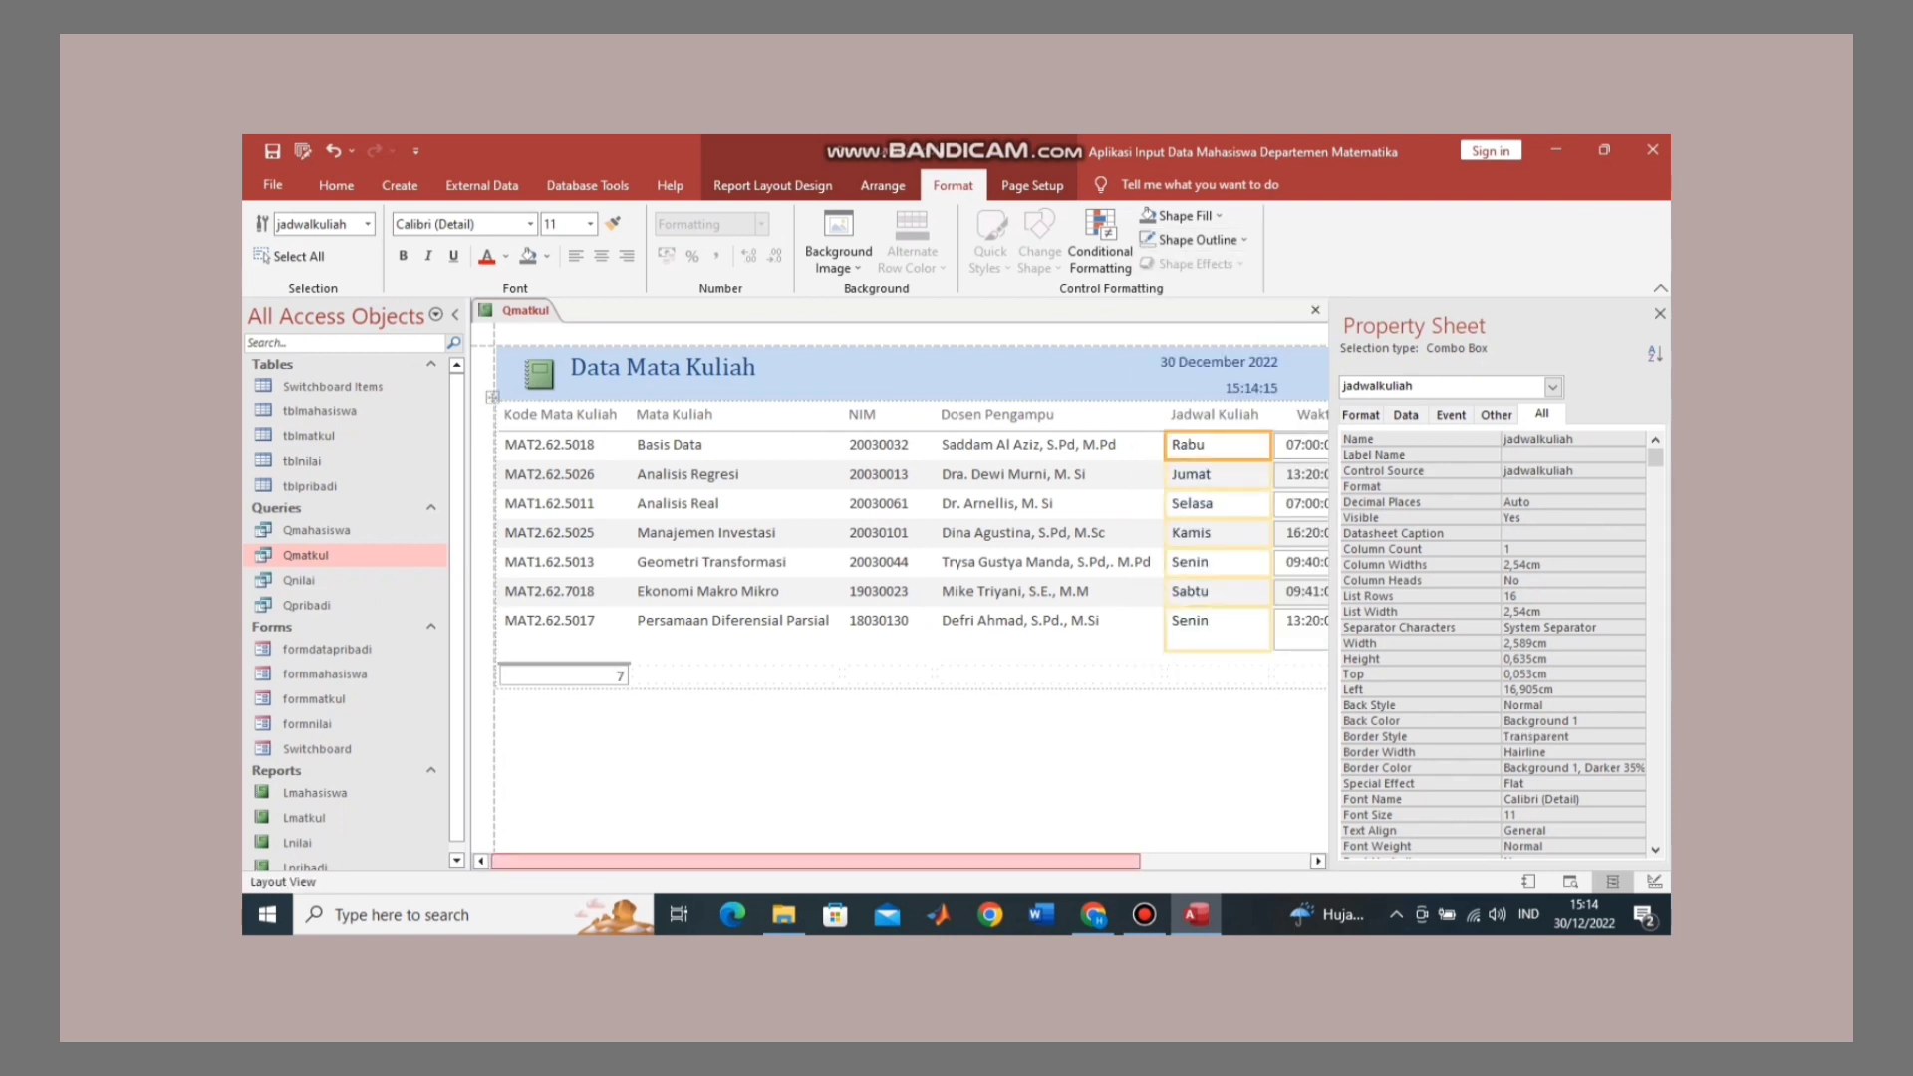
drag(815, 861, 985, 861)
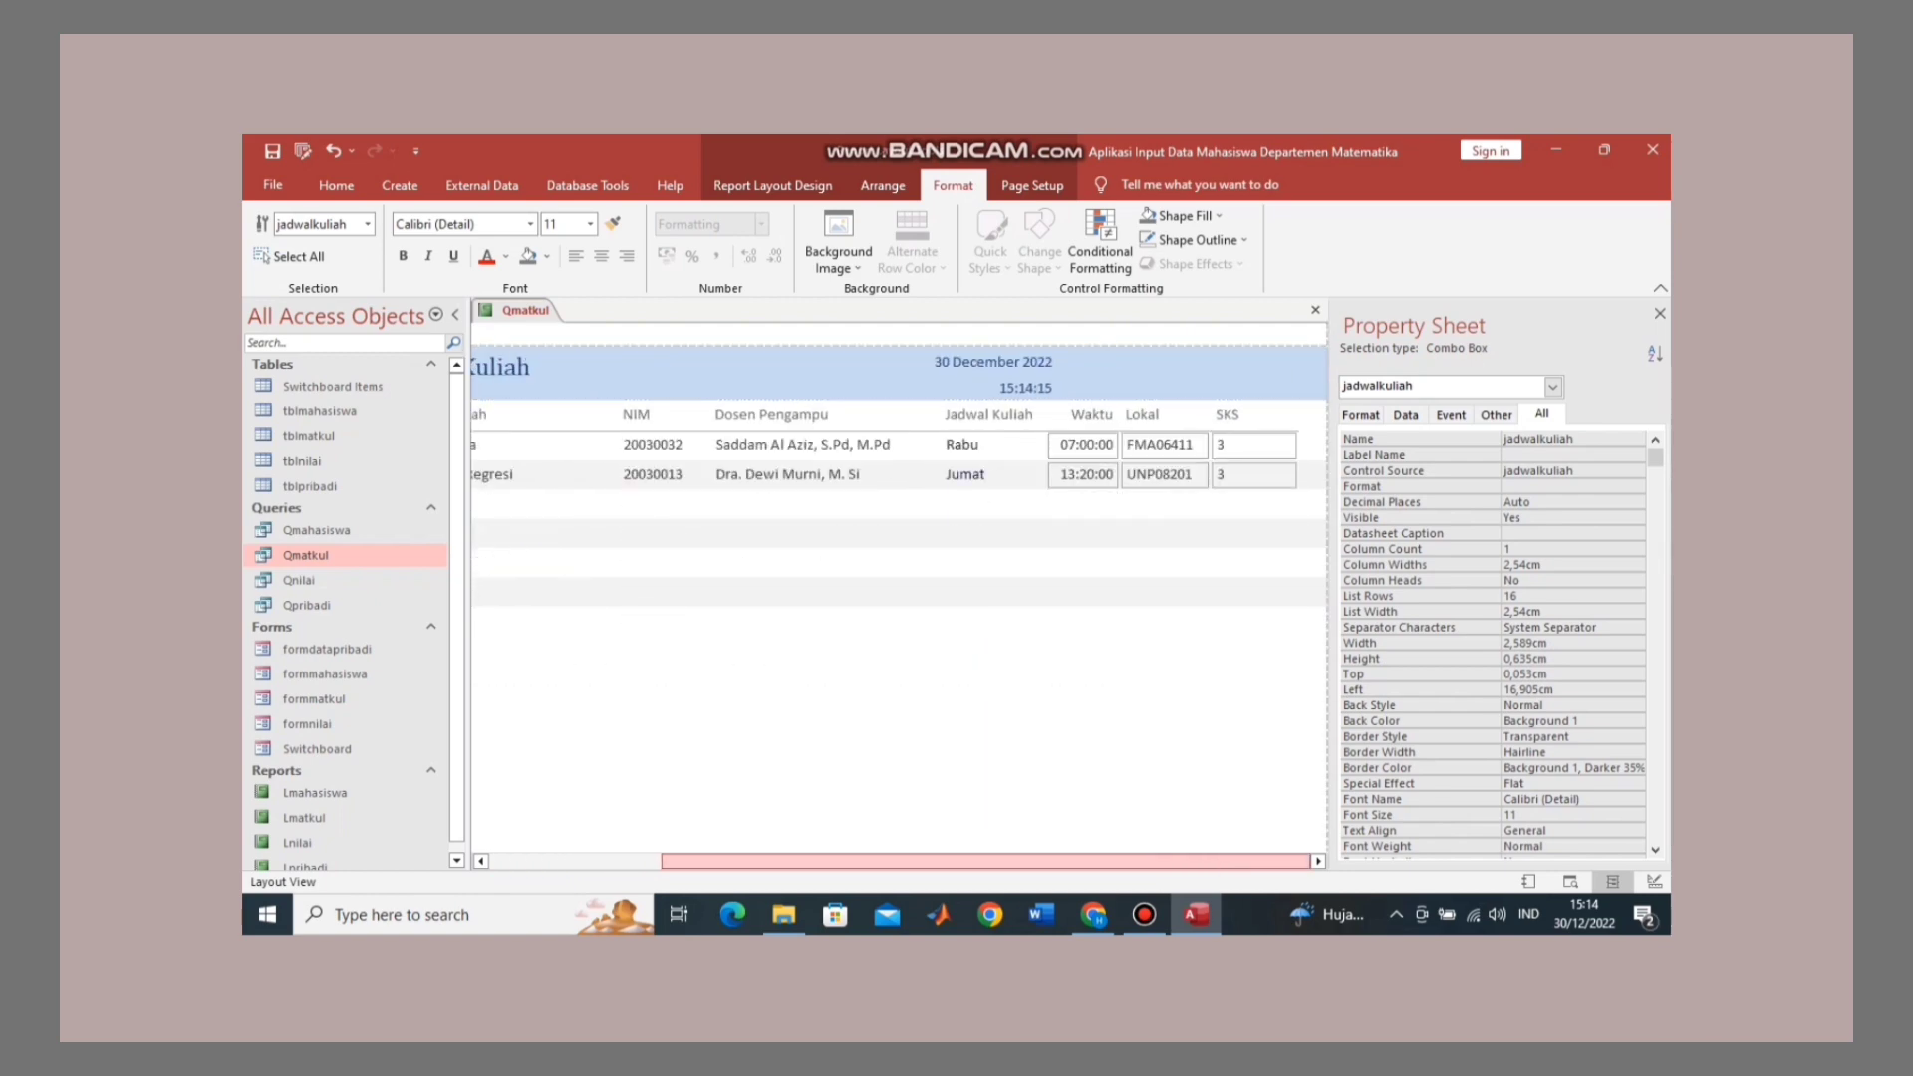
click(1084, 446)
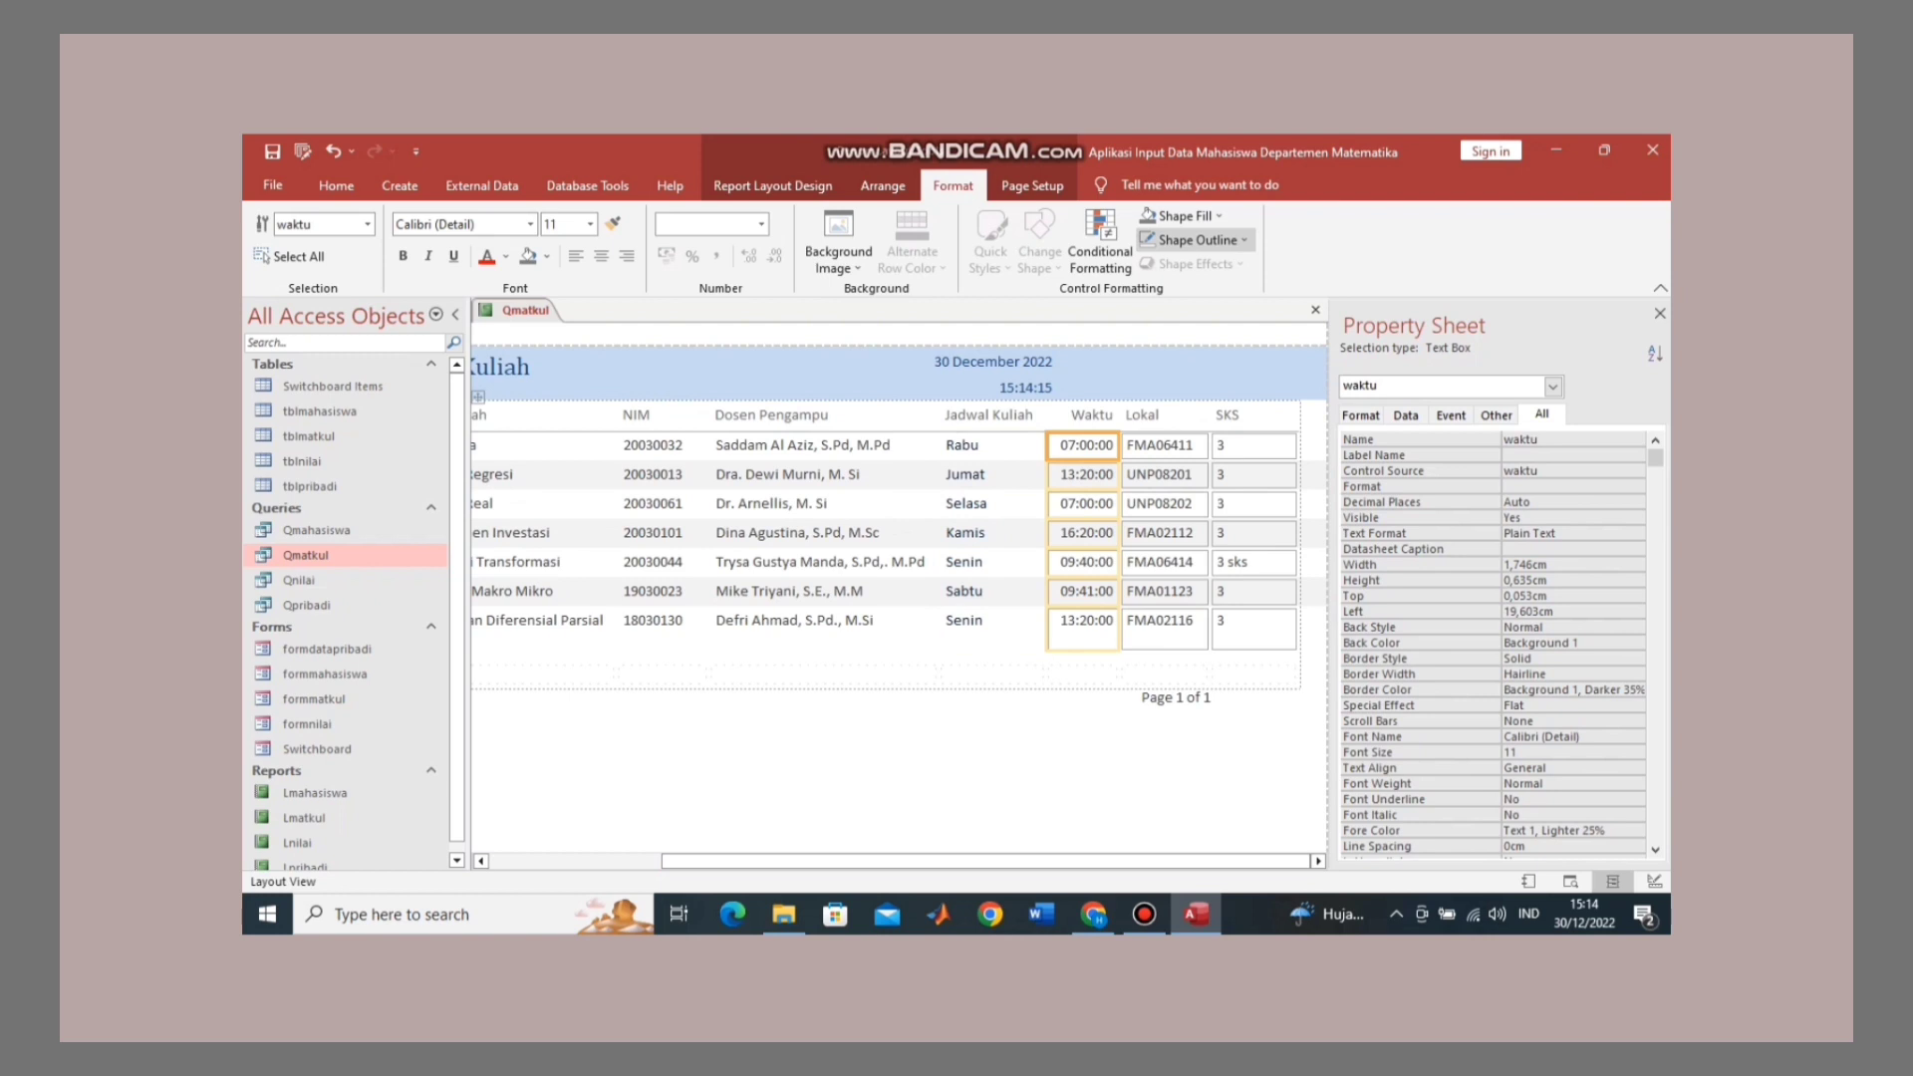
click(1195, 240)
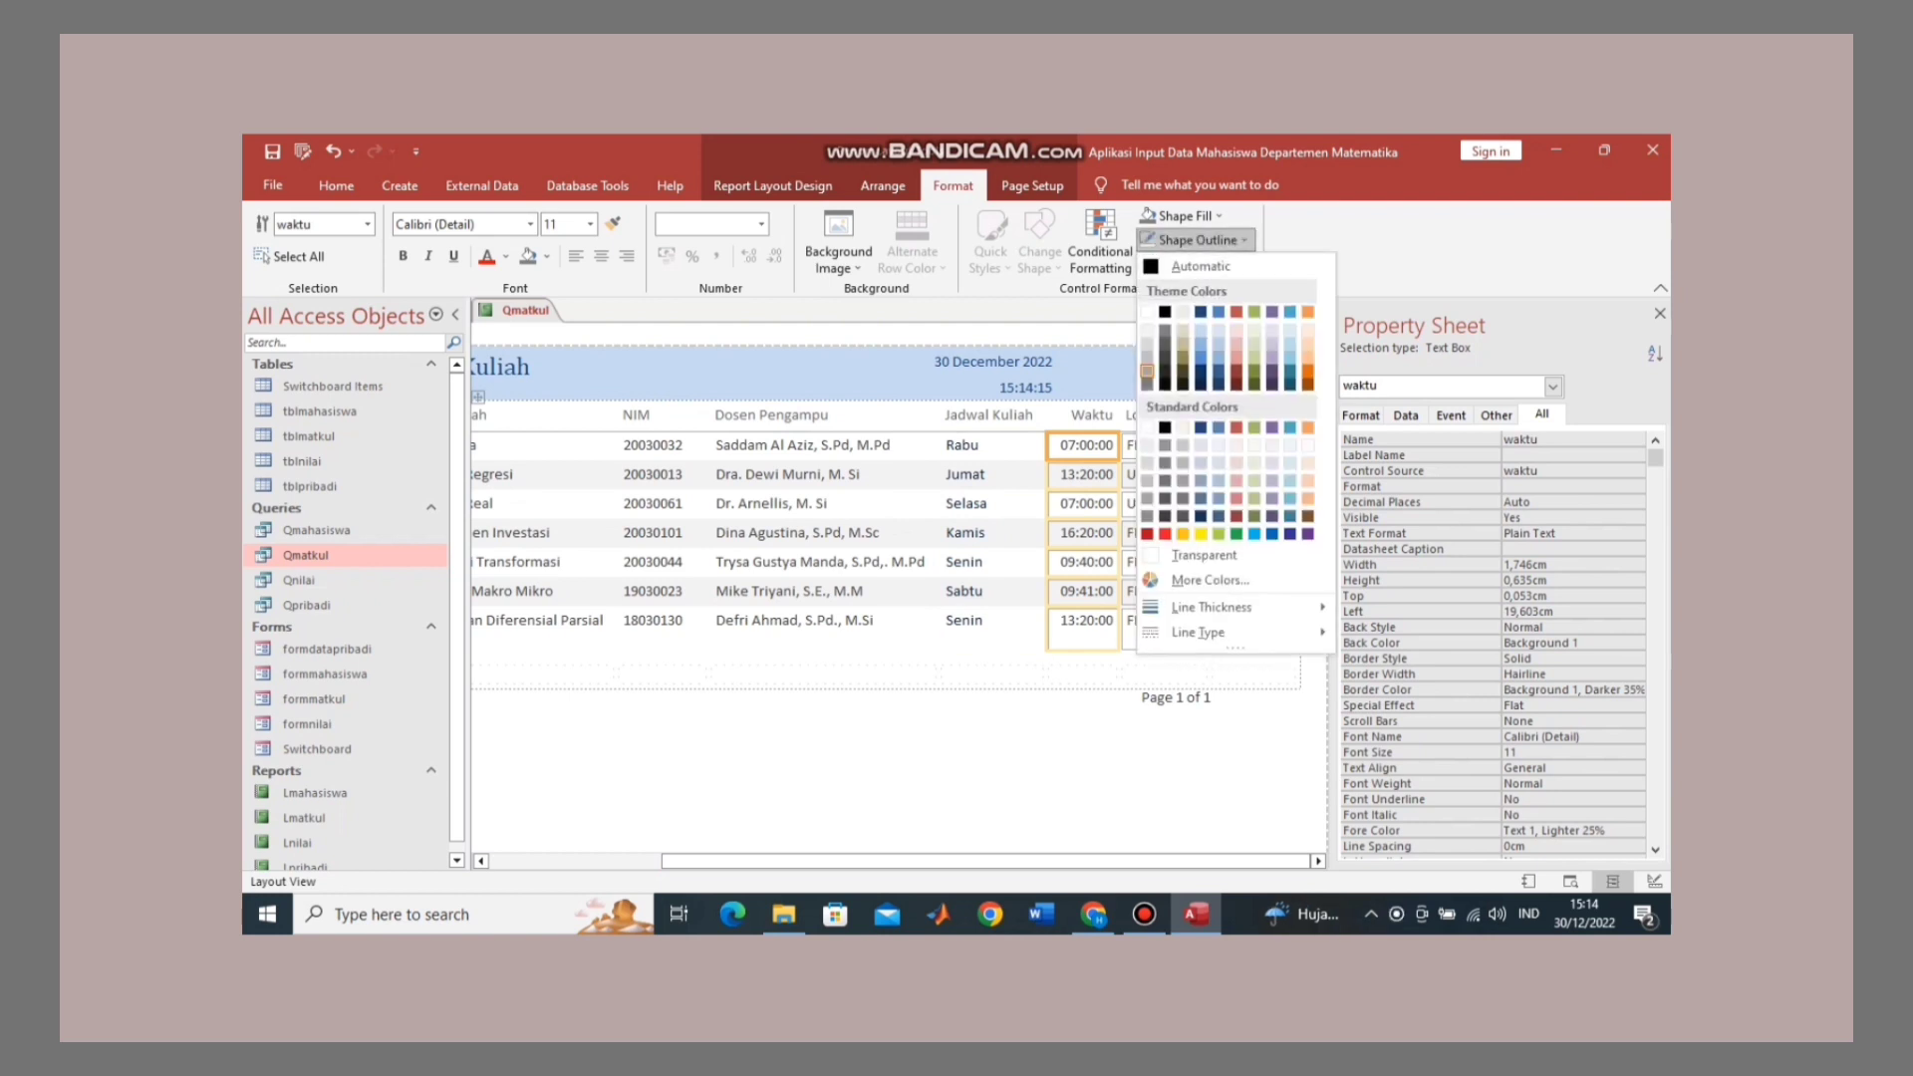
click(1204, 556)
click(1164, 446)
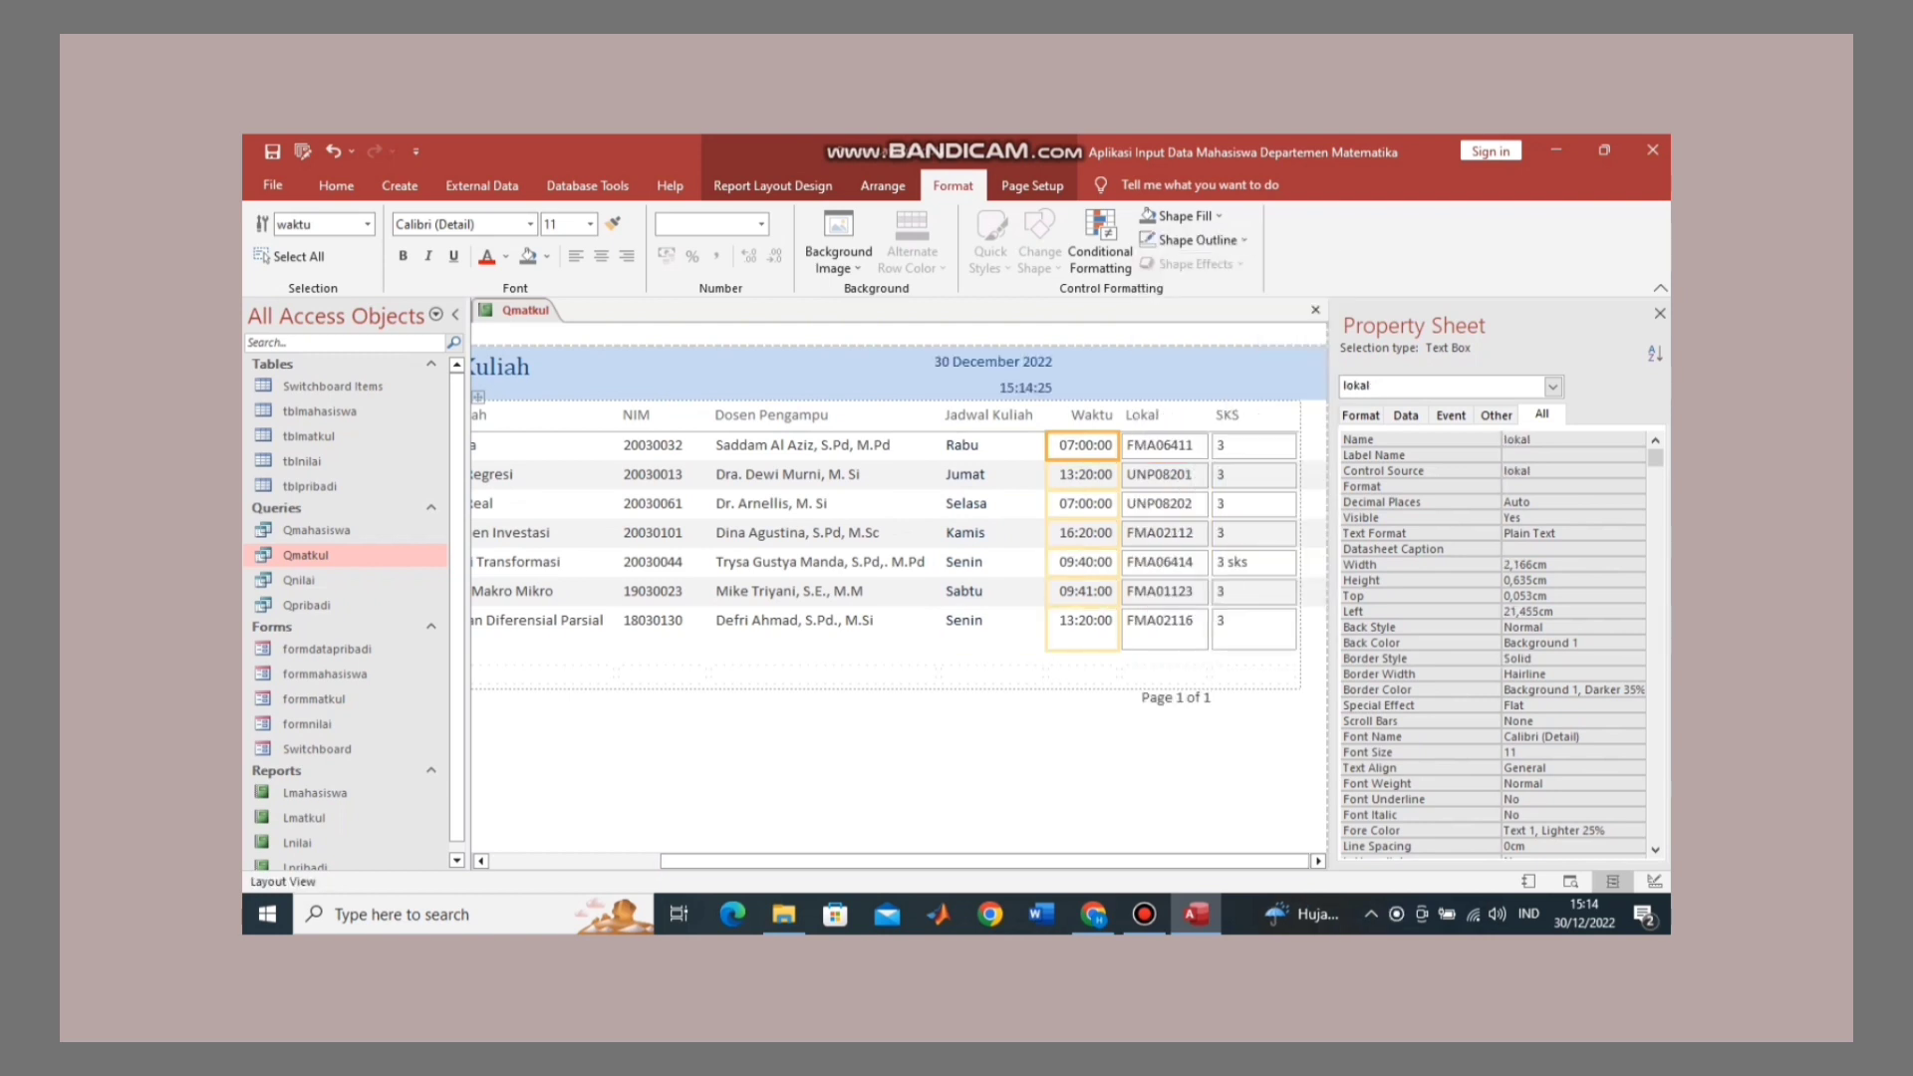
click(1195, 240)
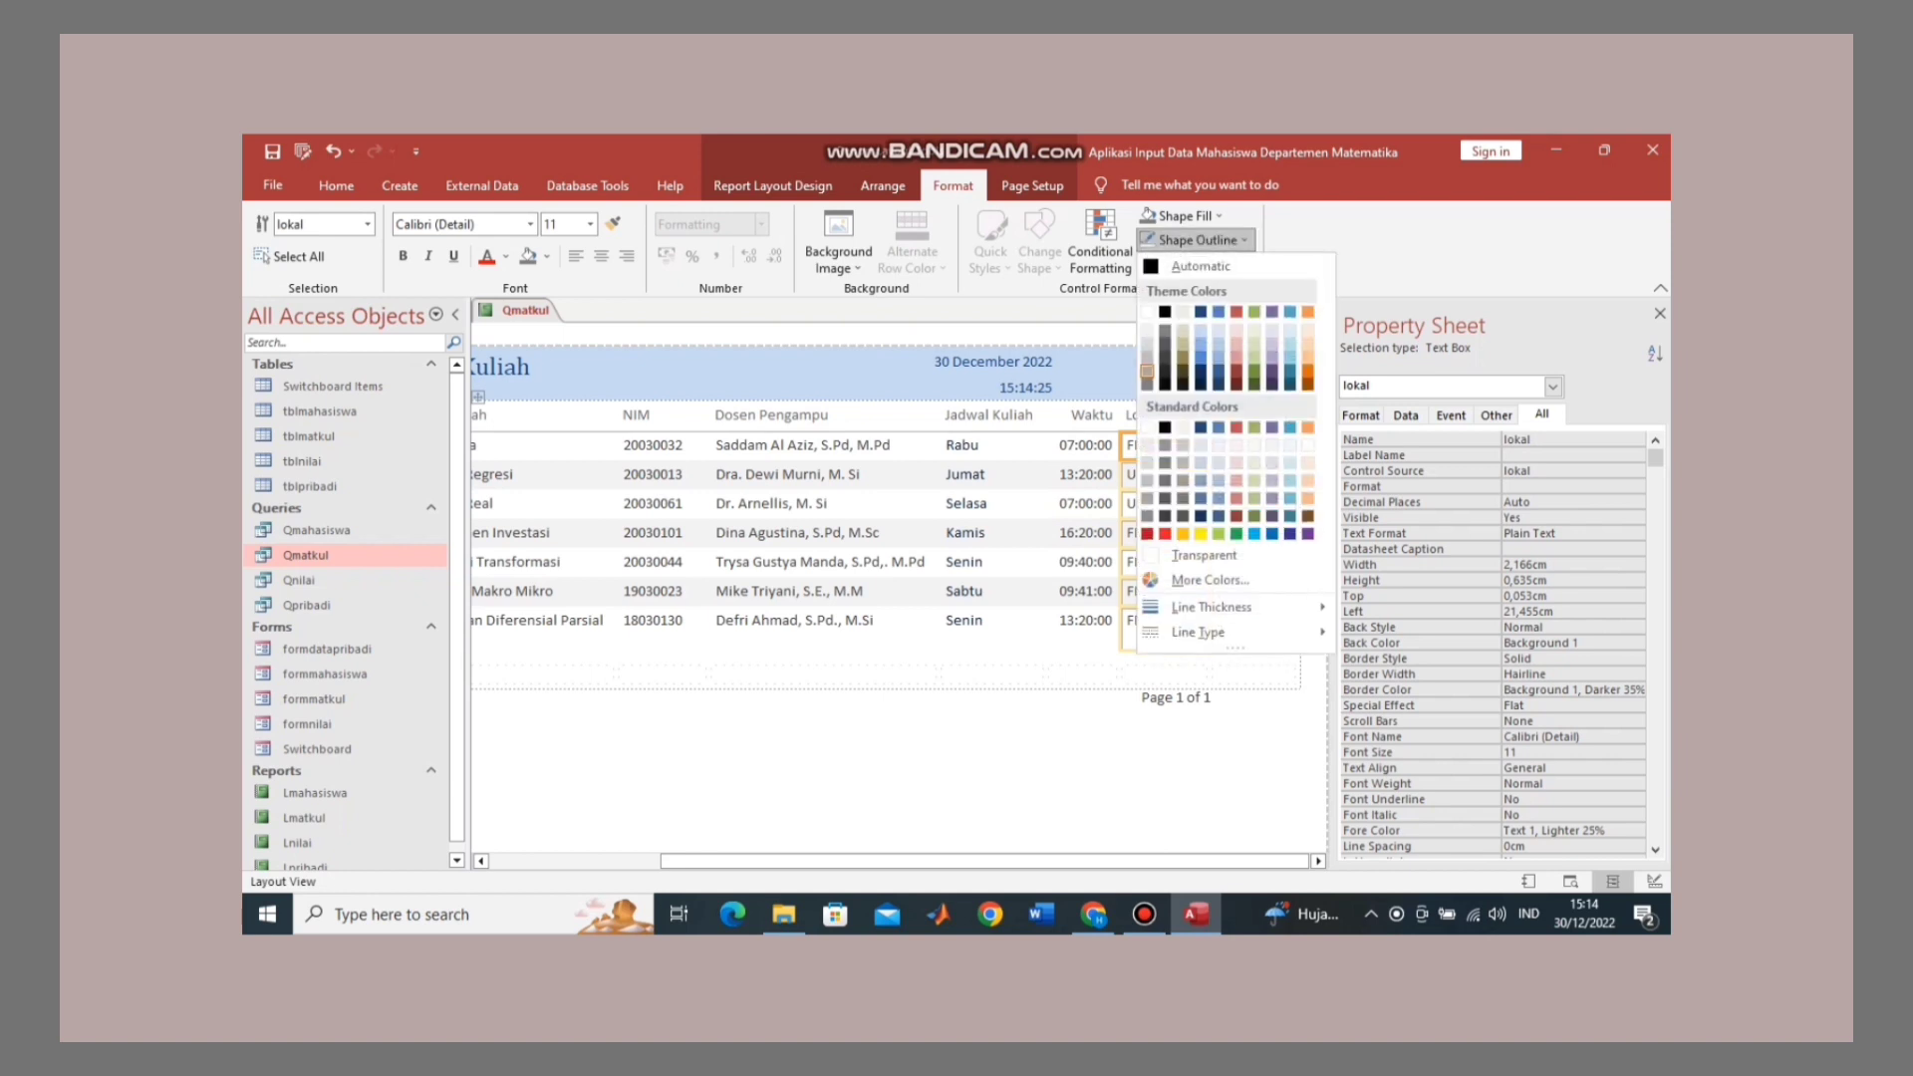
click(1204, 556)
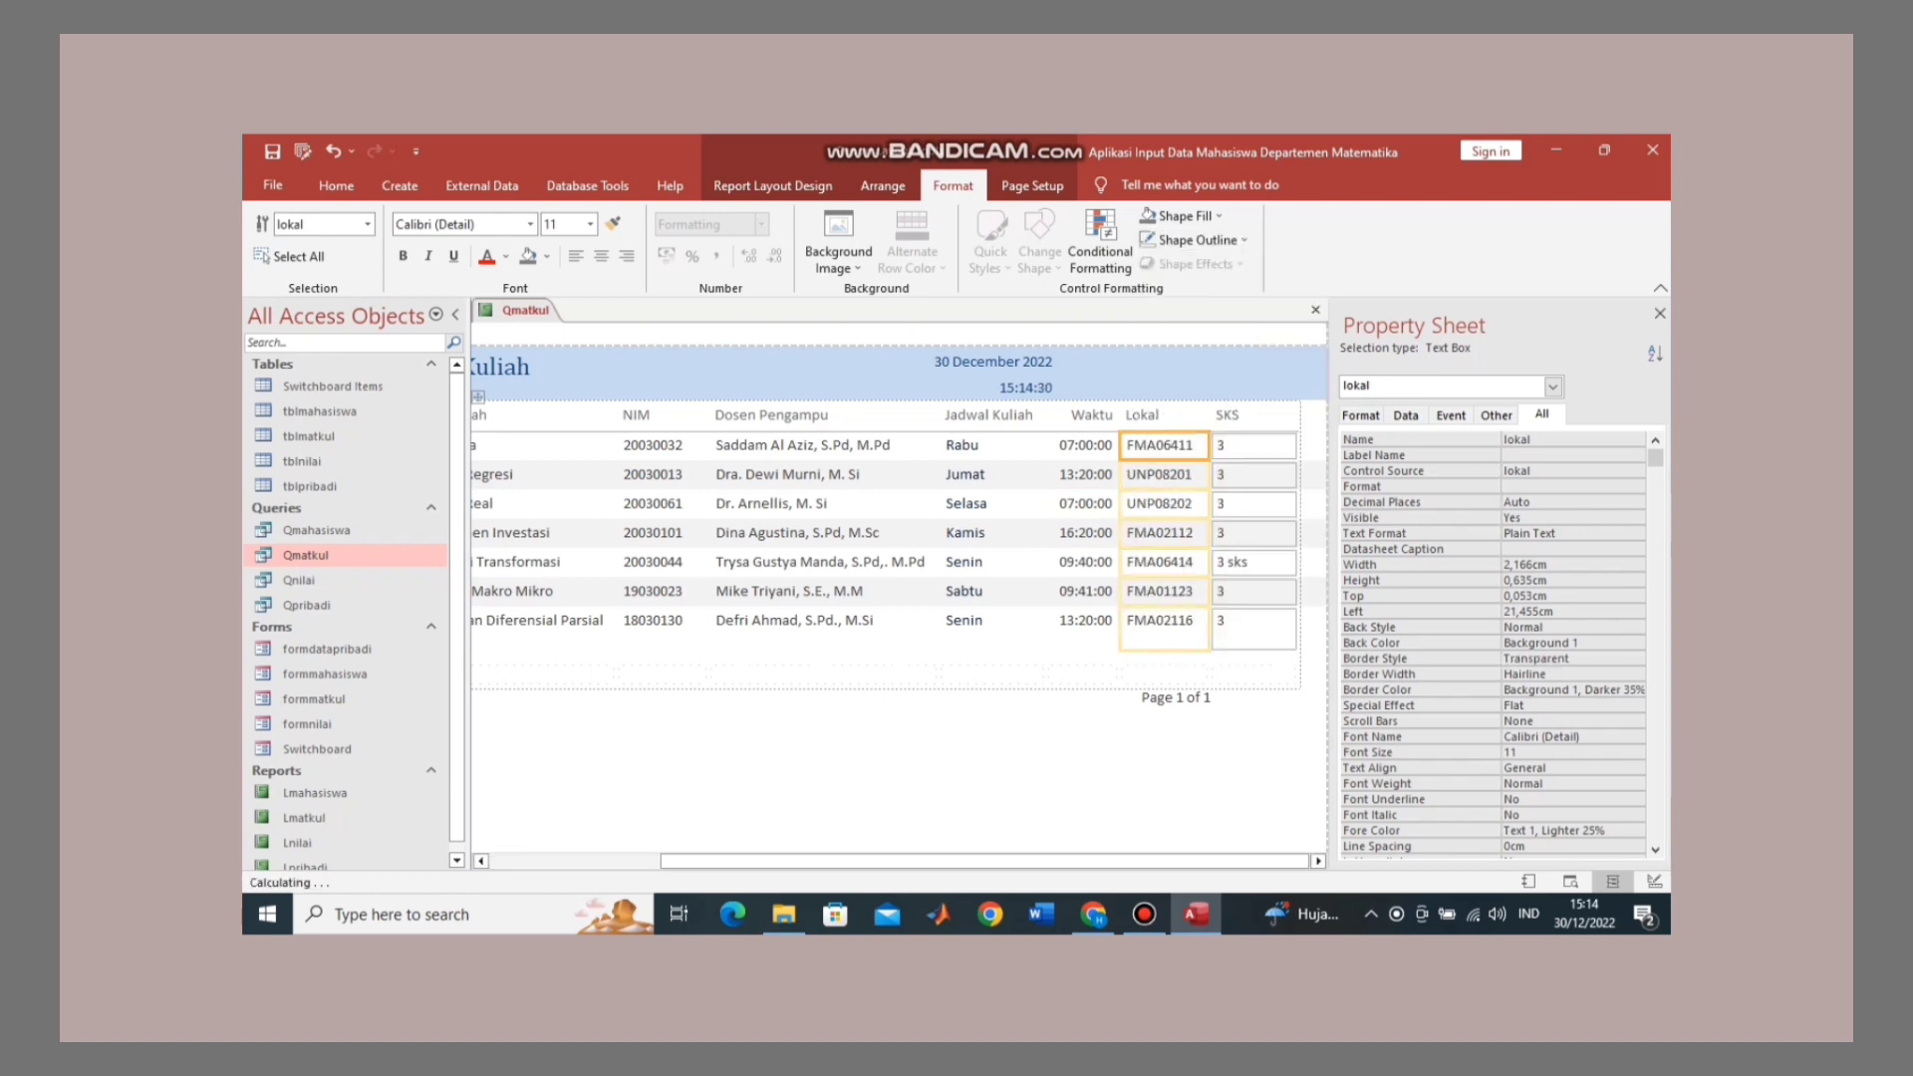
click(1253, 446)
click(1195, 240)
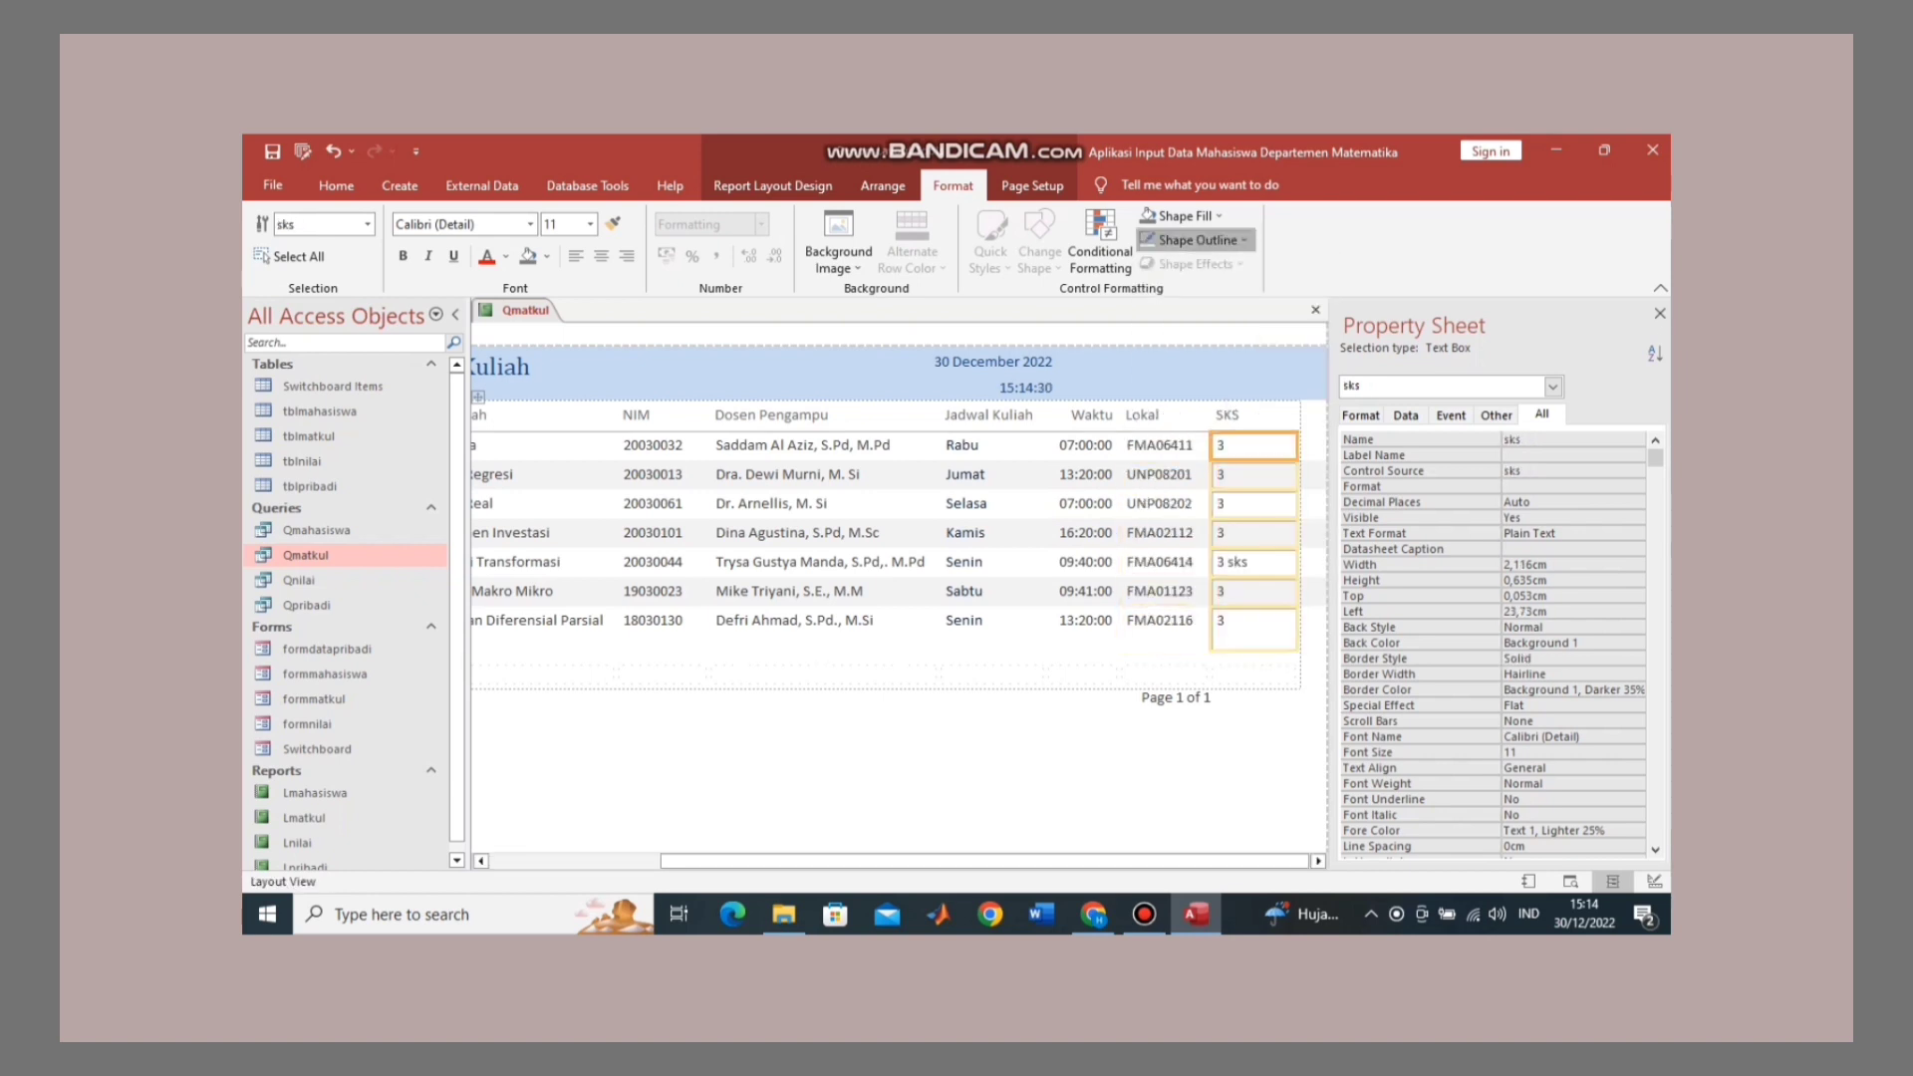
click(1203, 556)
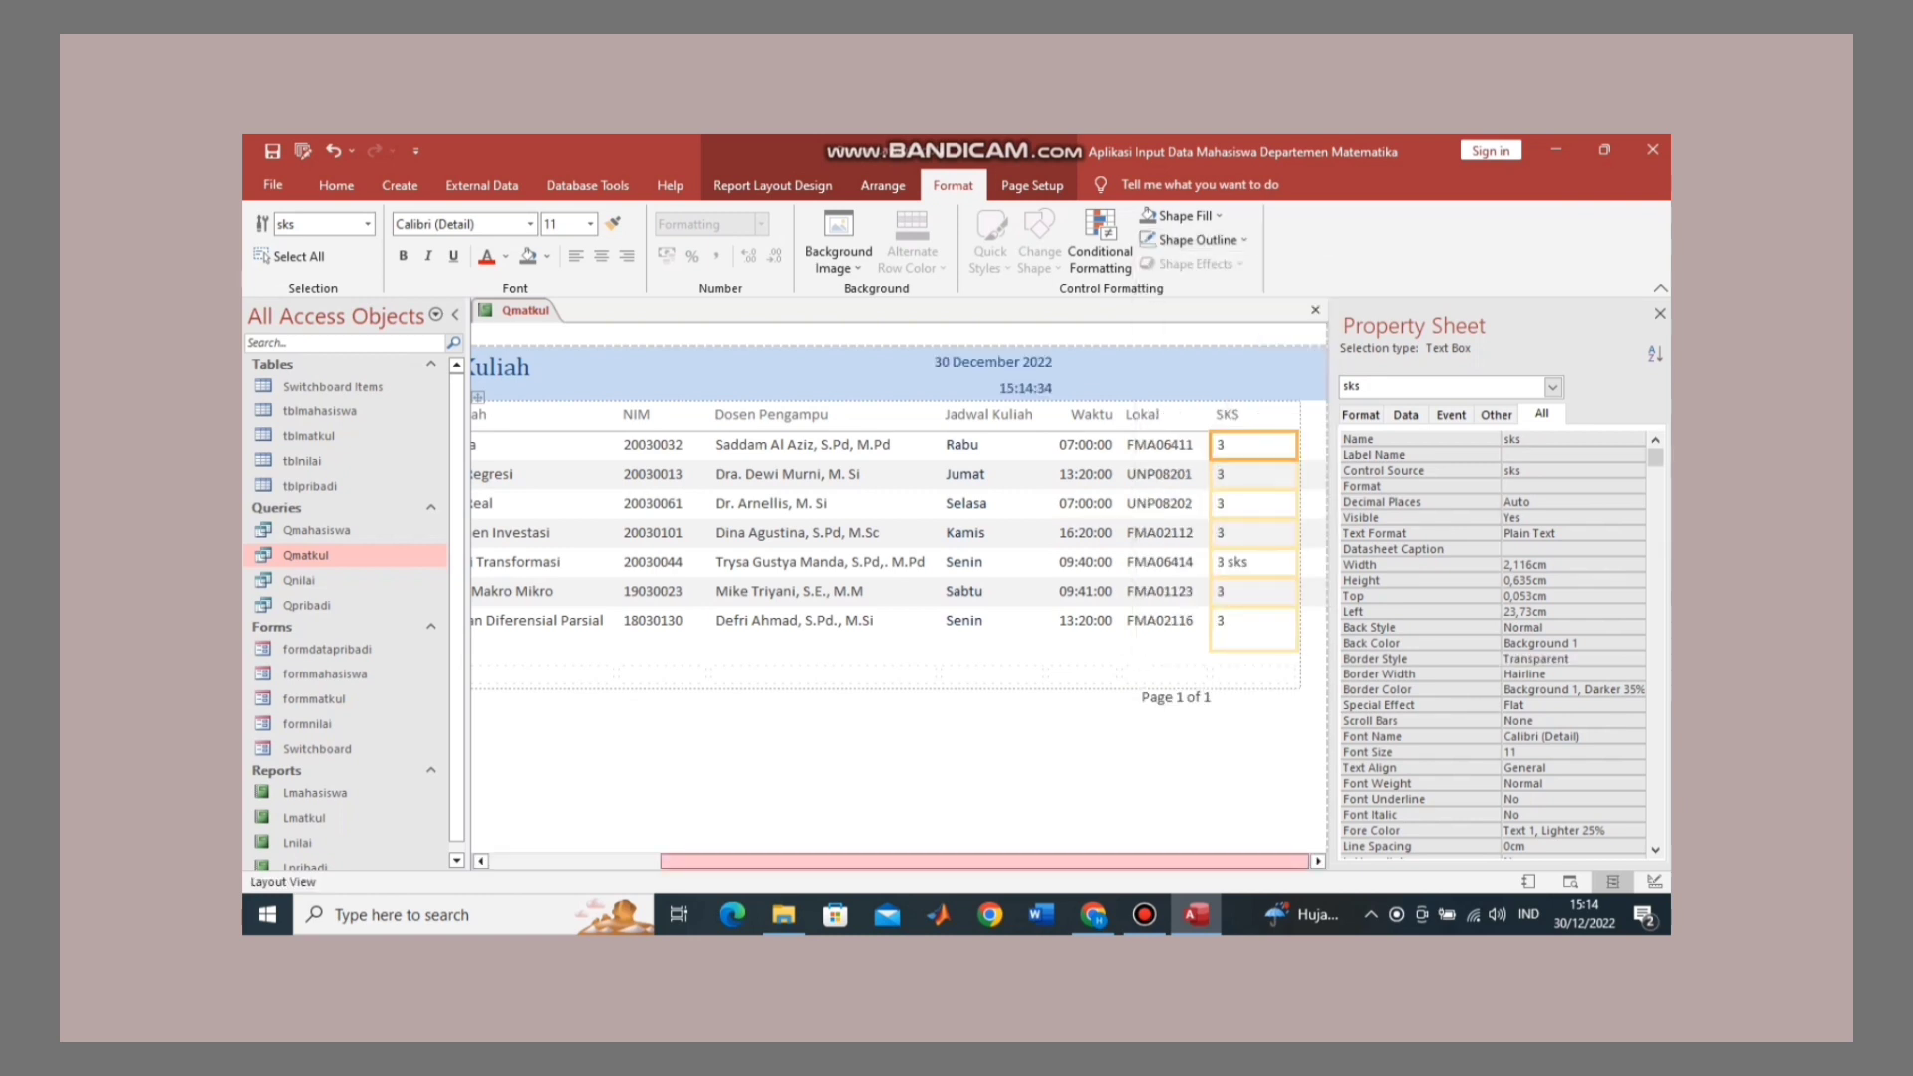
Step: Widen the header's Auto_Date and Auto_Time boxes together to 15,106 cm
click(1083, 563)
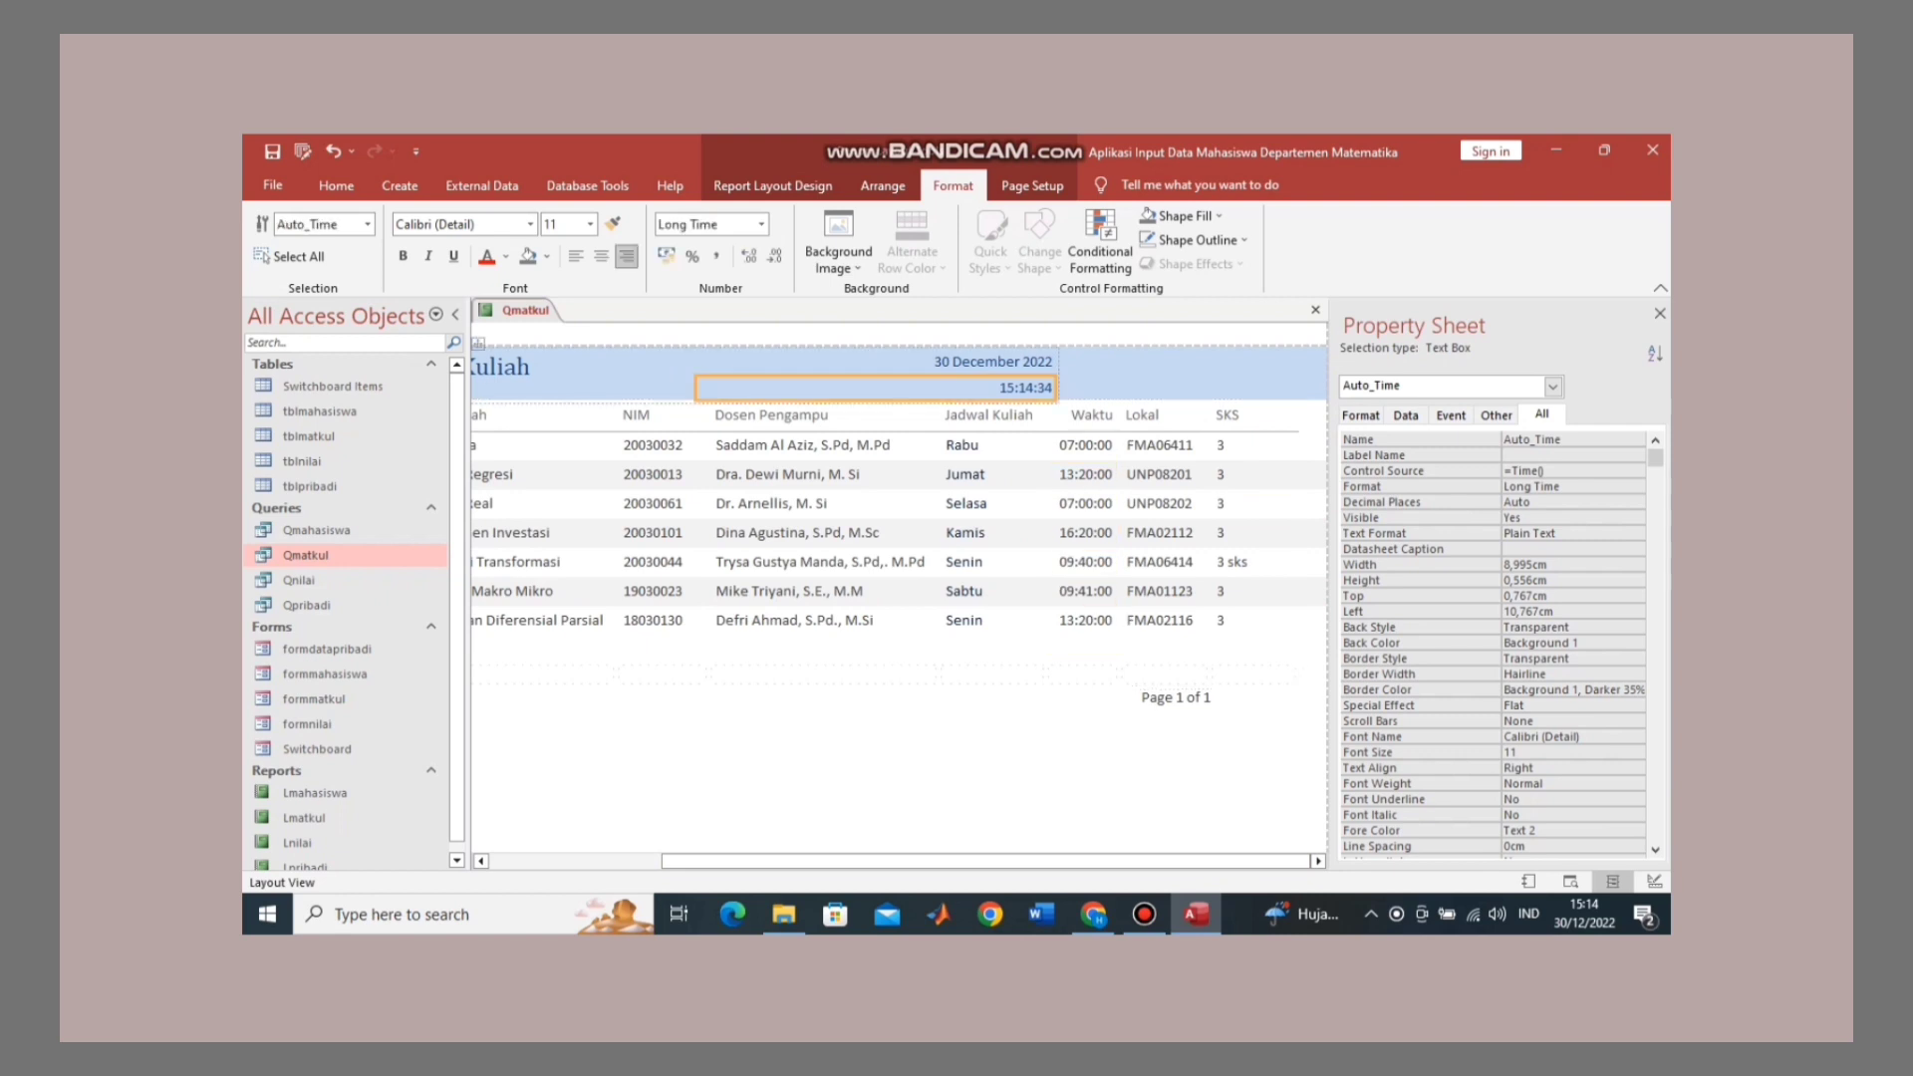
click(993, 362)
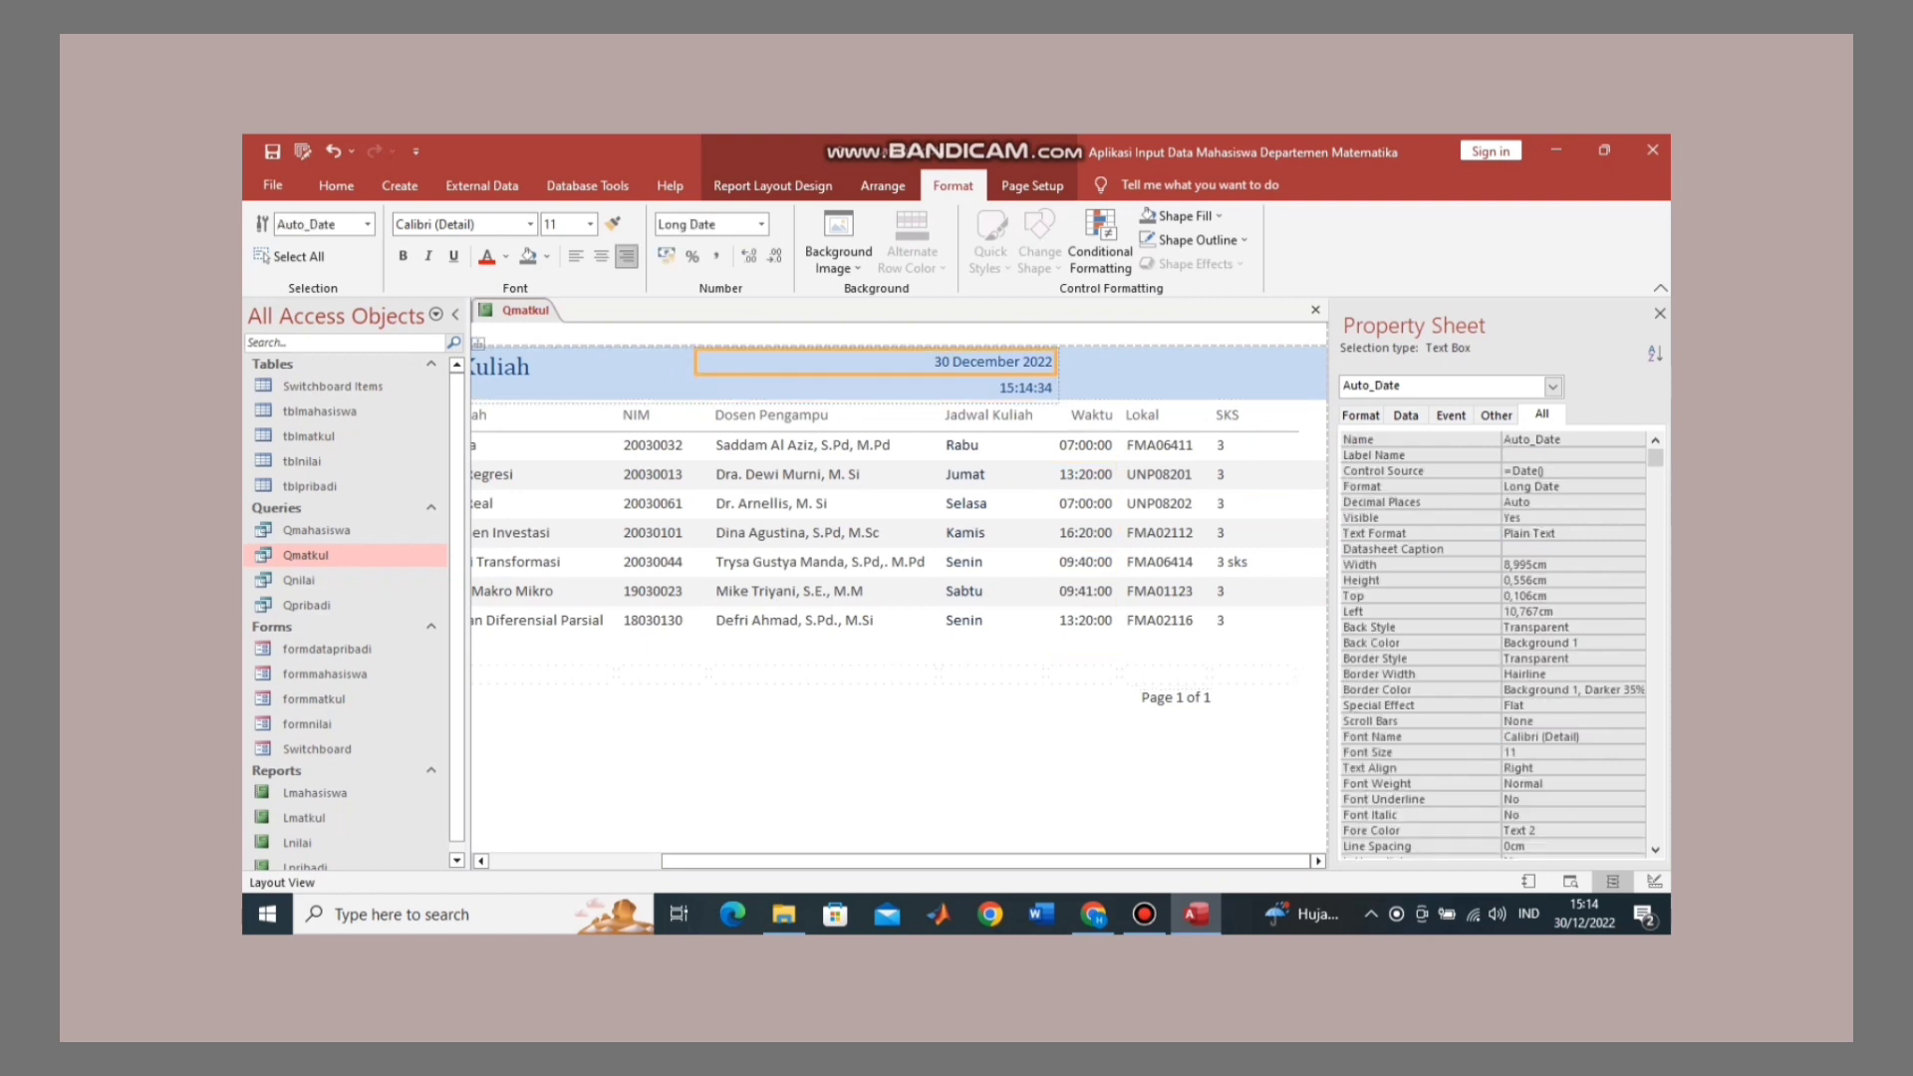
click(996, 389)
click(993, 363)
click(996, 388)
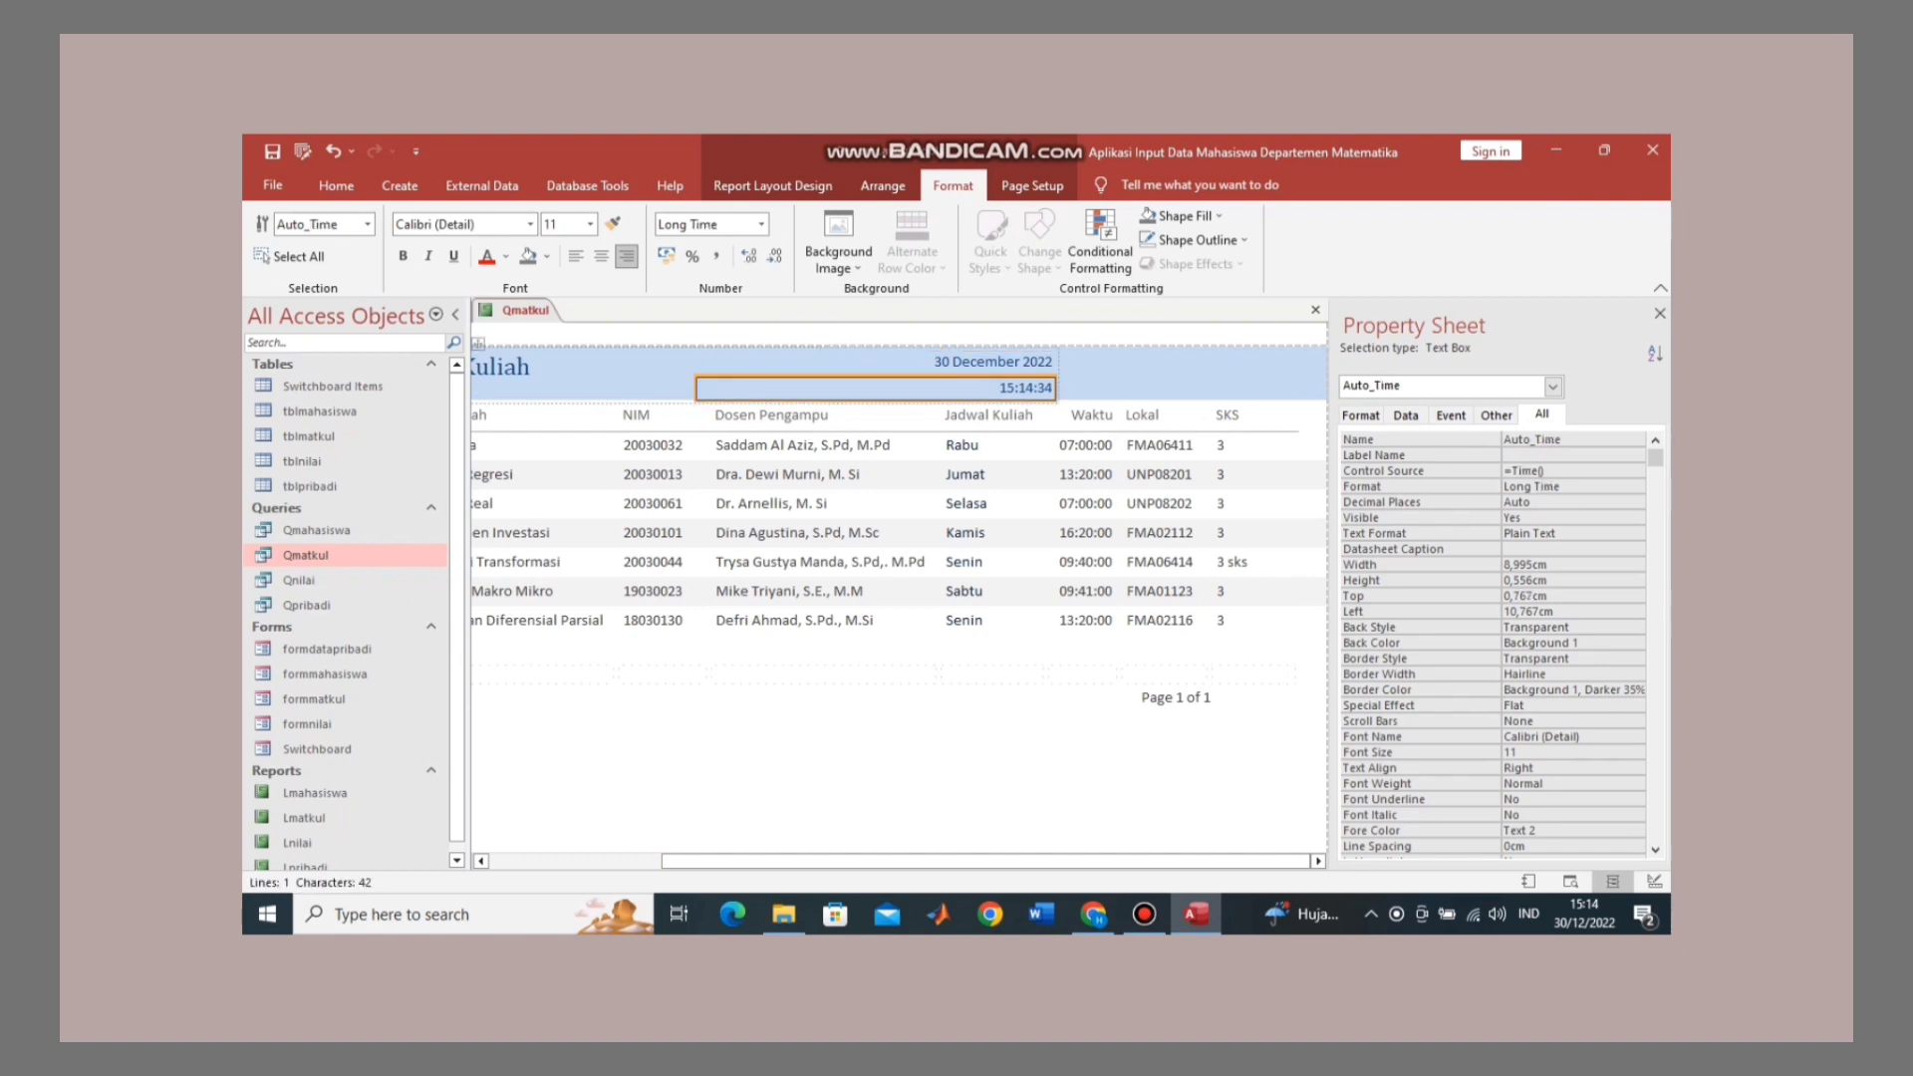
ctrl+click(993, 363)
drag(1056, 363, 1298, 363)
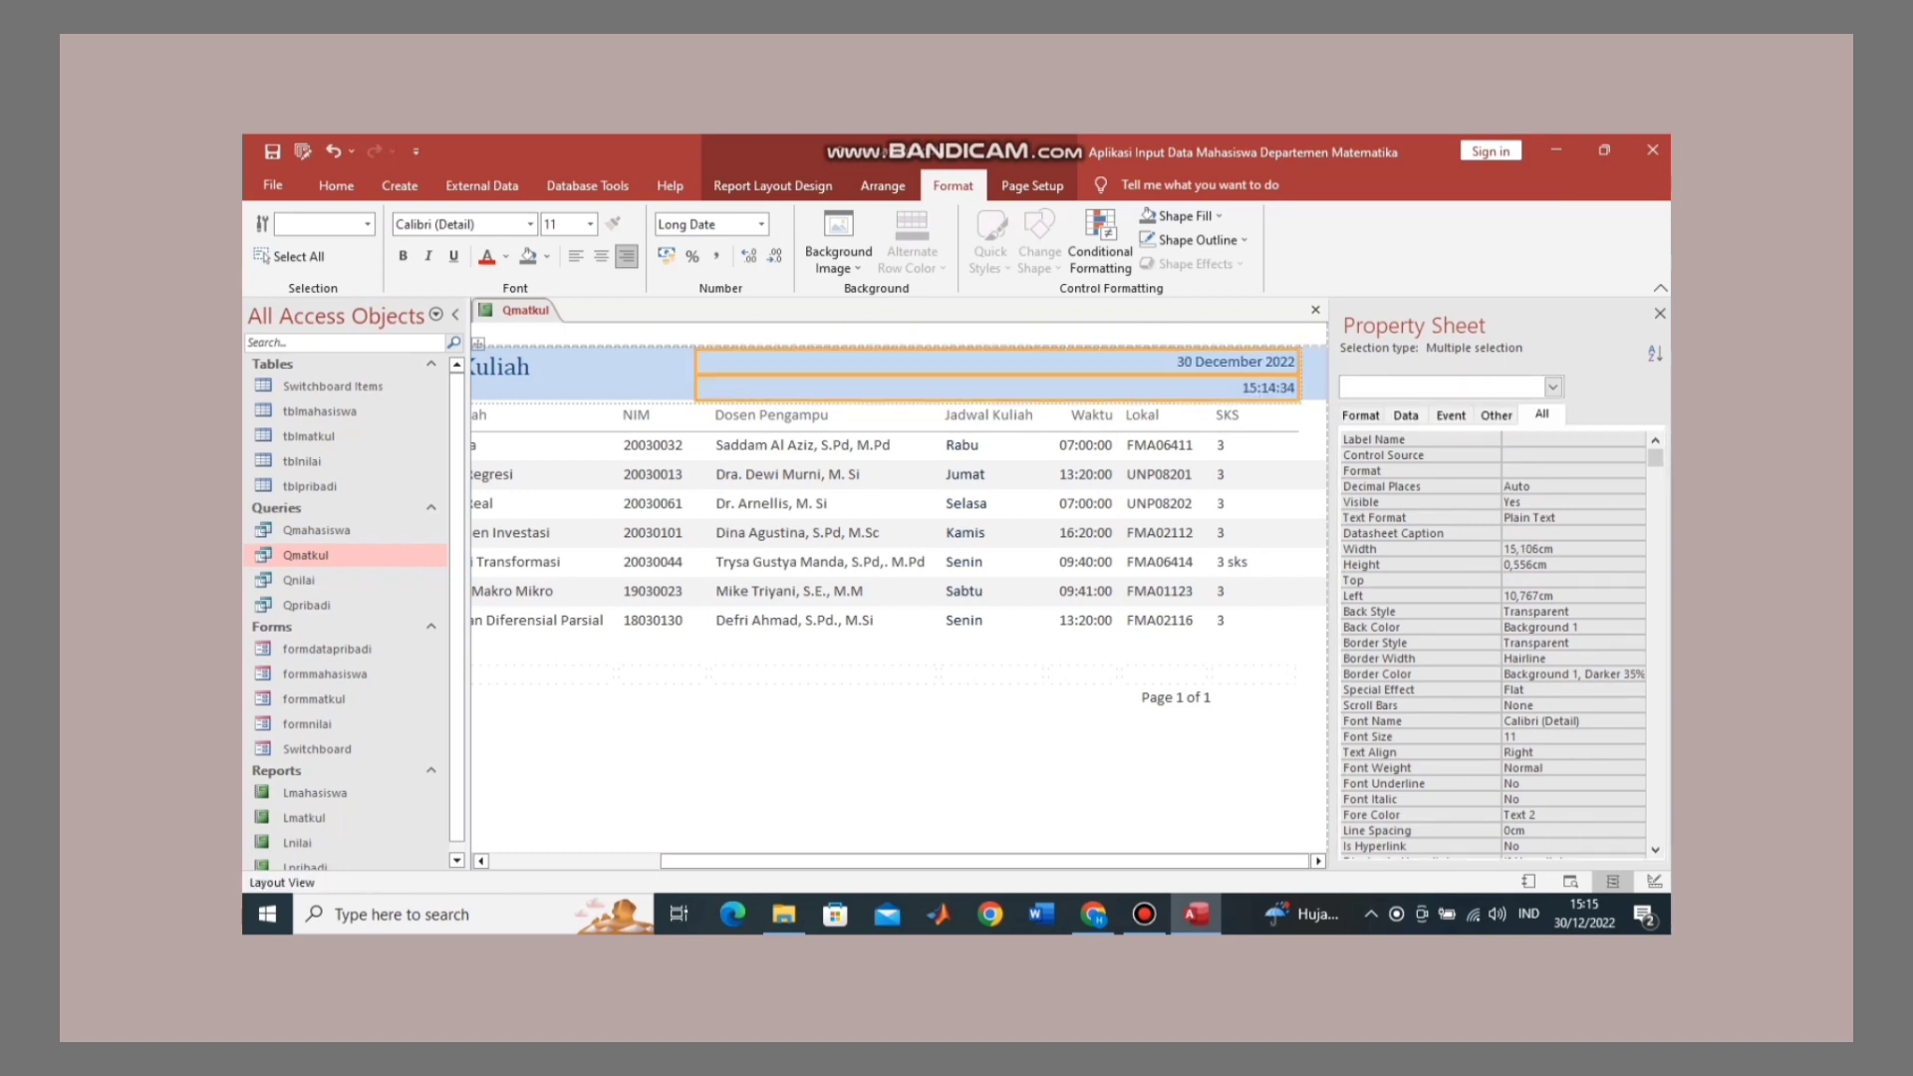
click(846, 503)
click(857, 777)
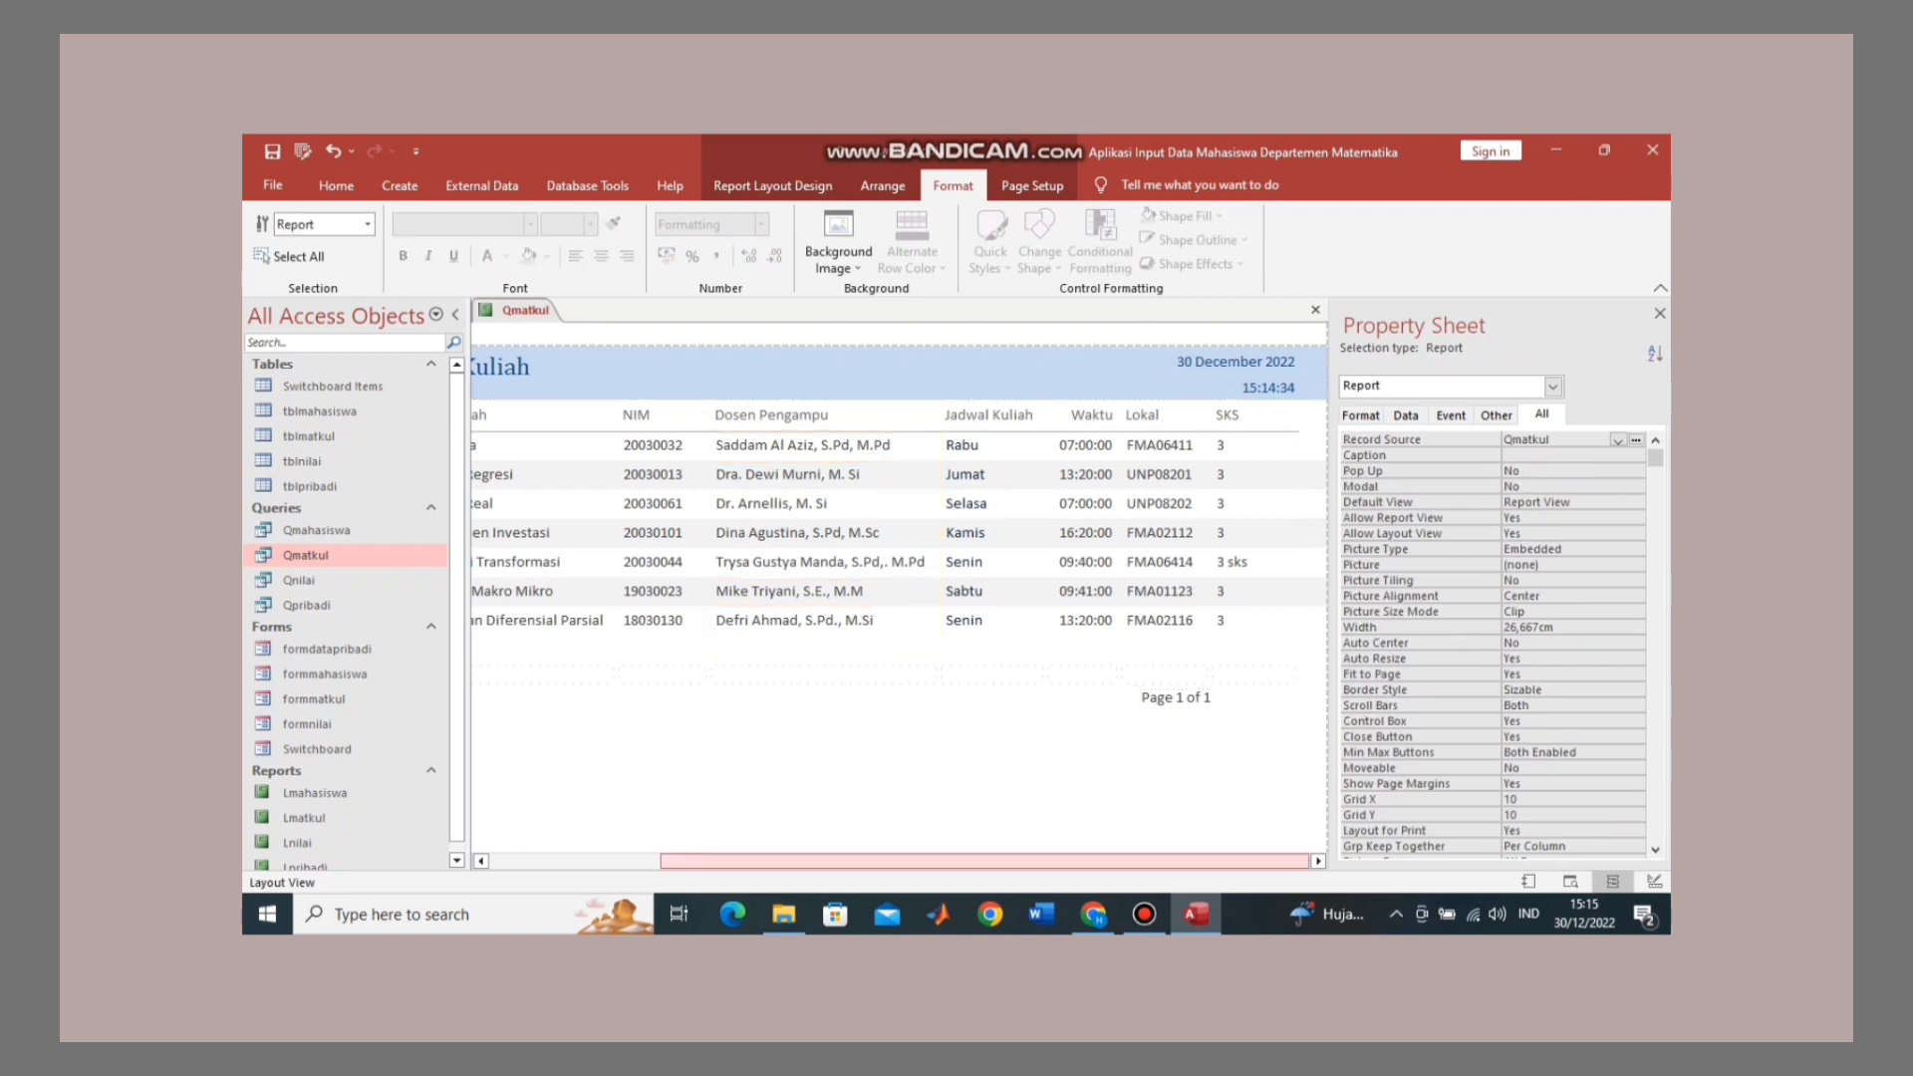
drag(984, 861, 811, 860)
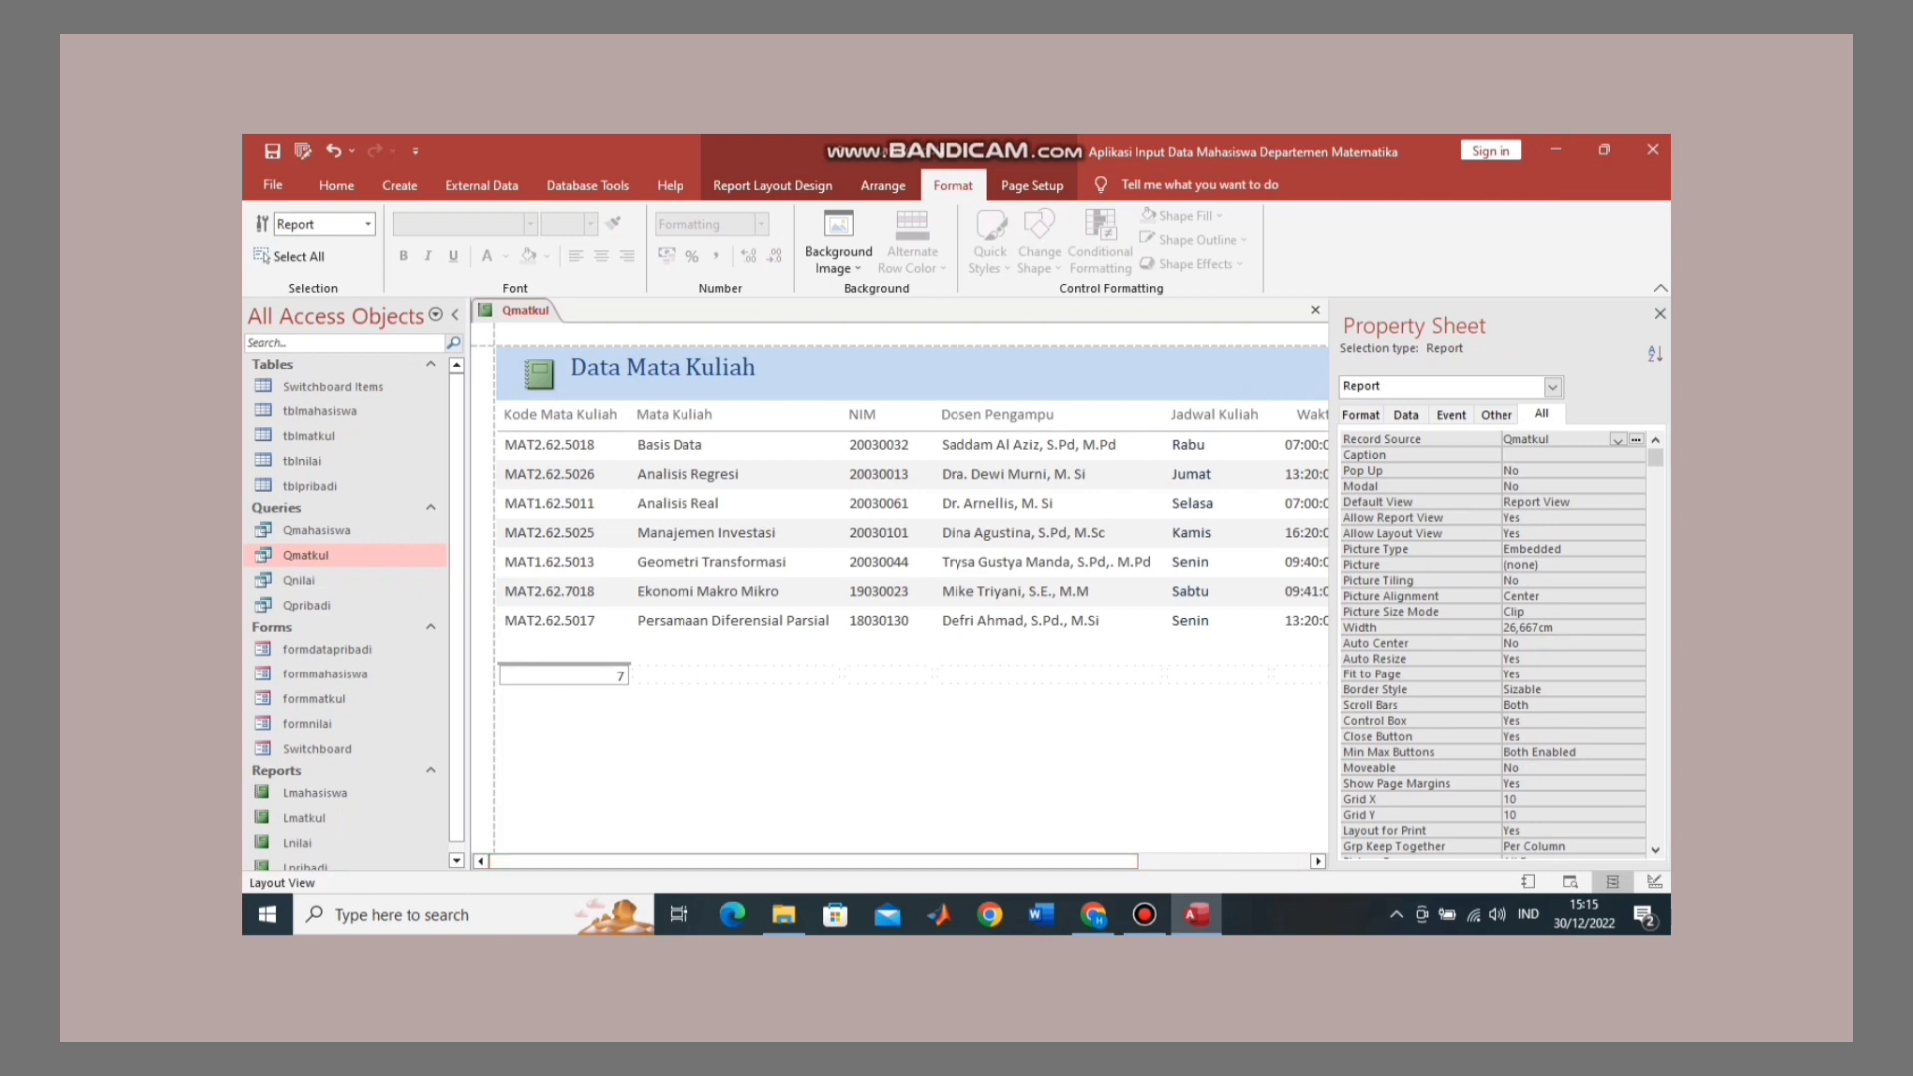
click(561, 416)
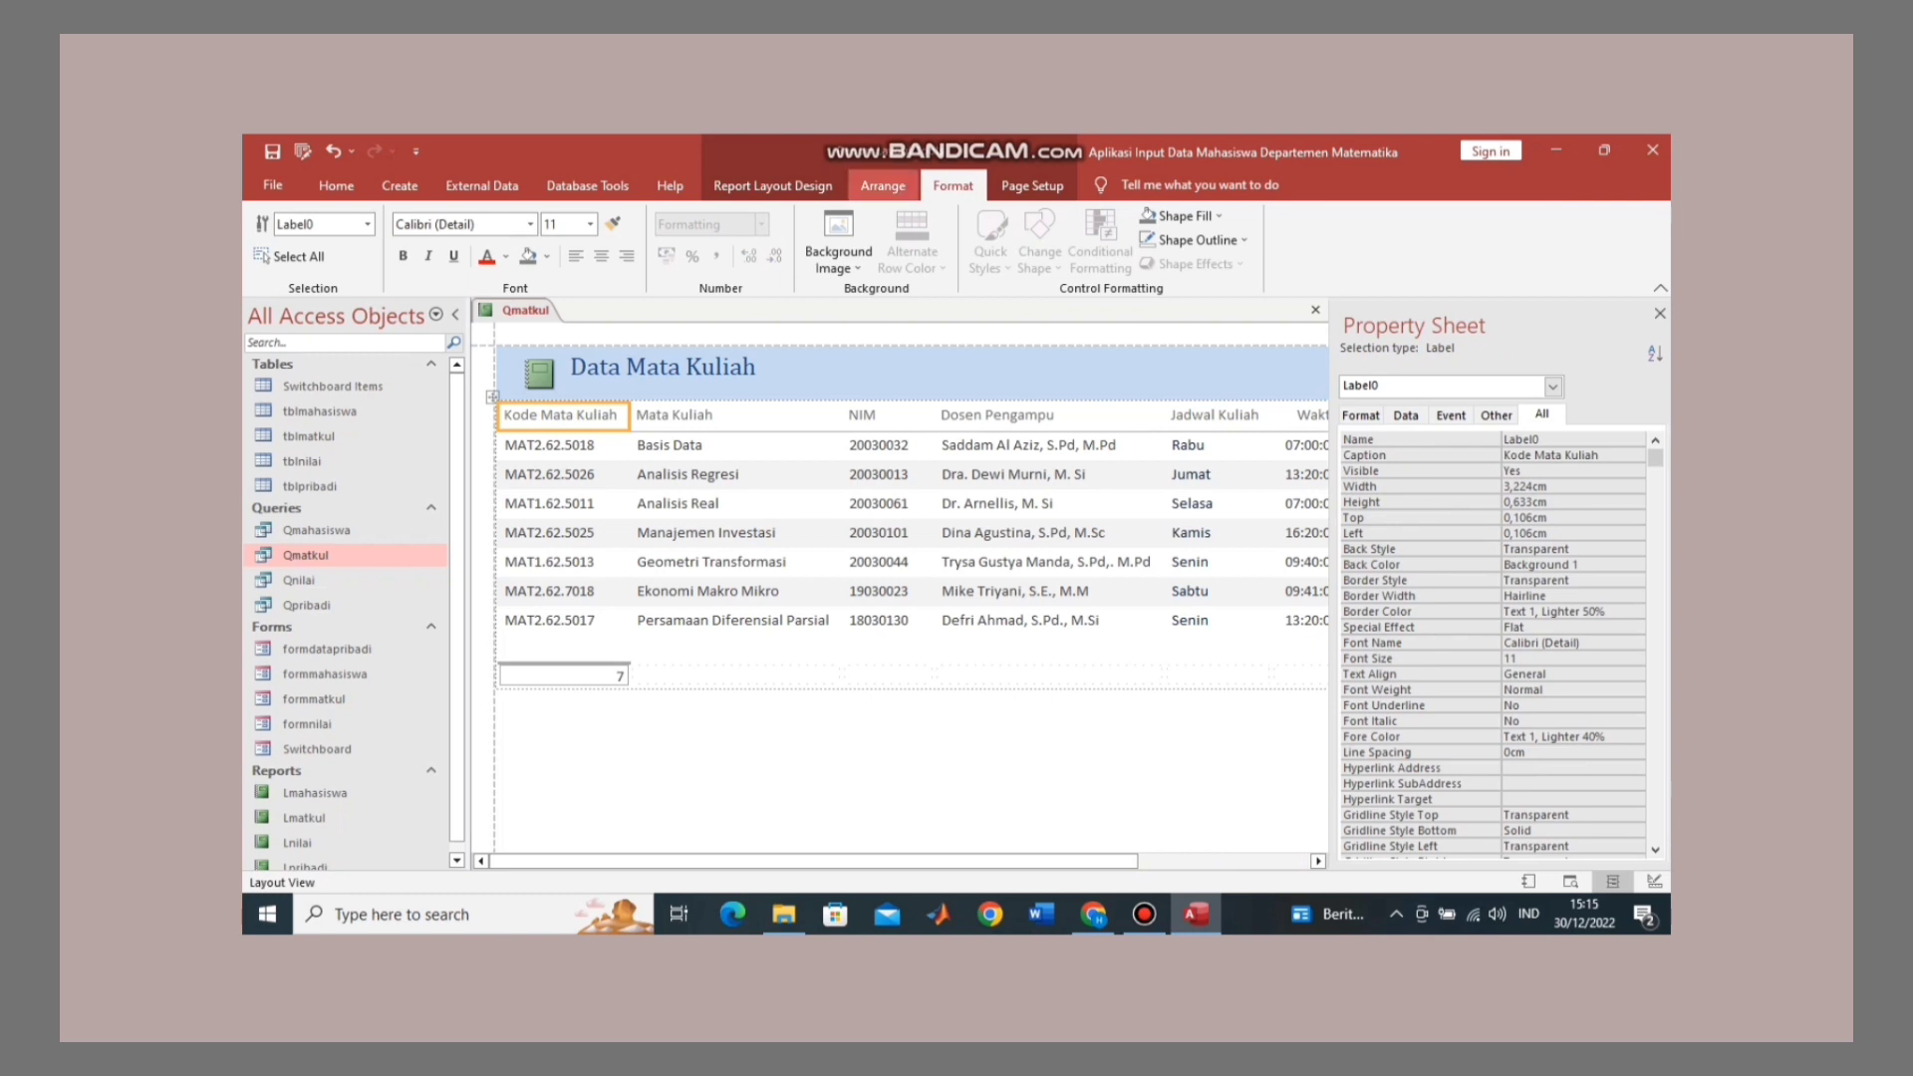
Step: Apply Both gridlines to every cell of the tabular layout
click(882, 185)
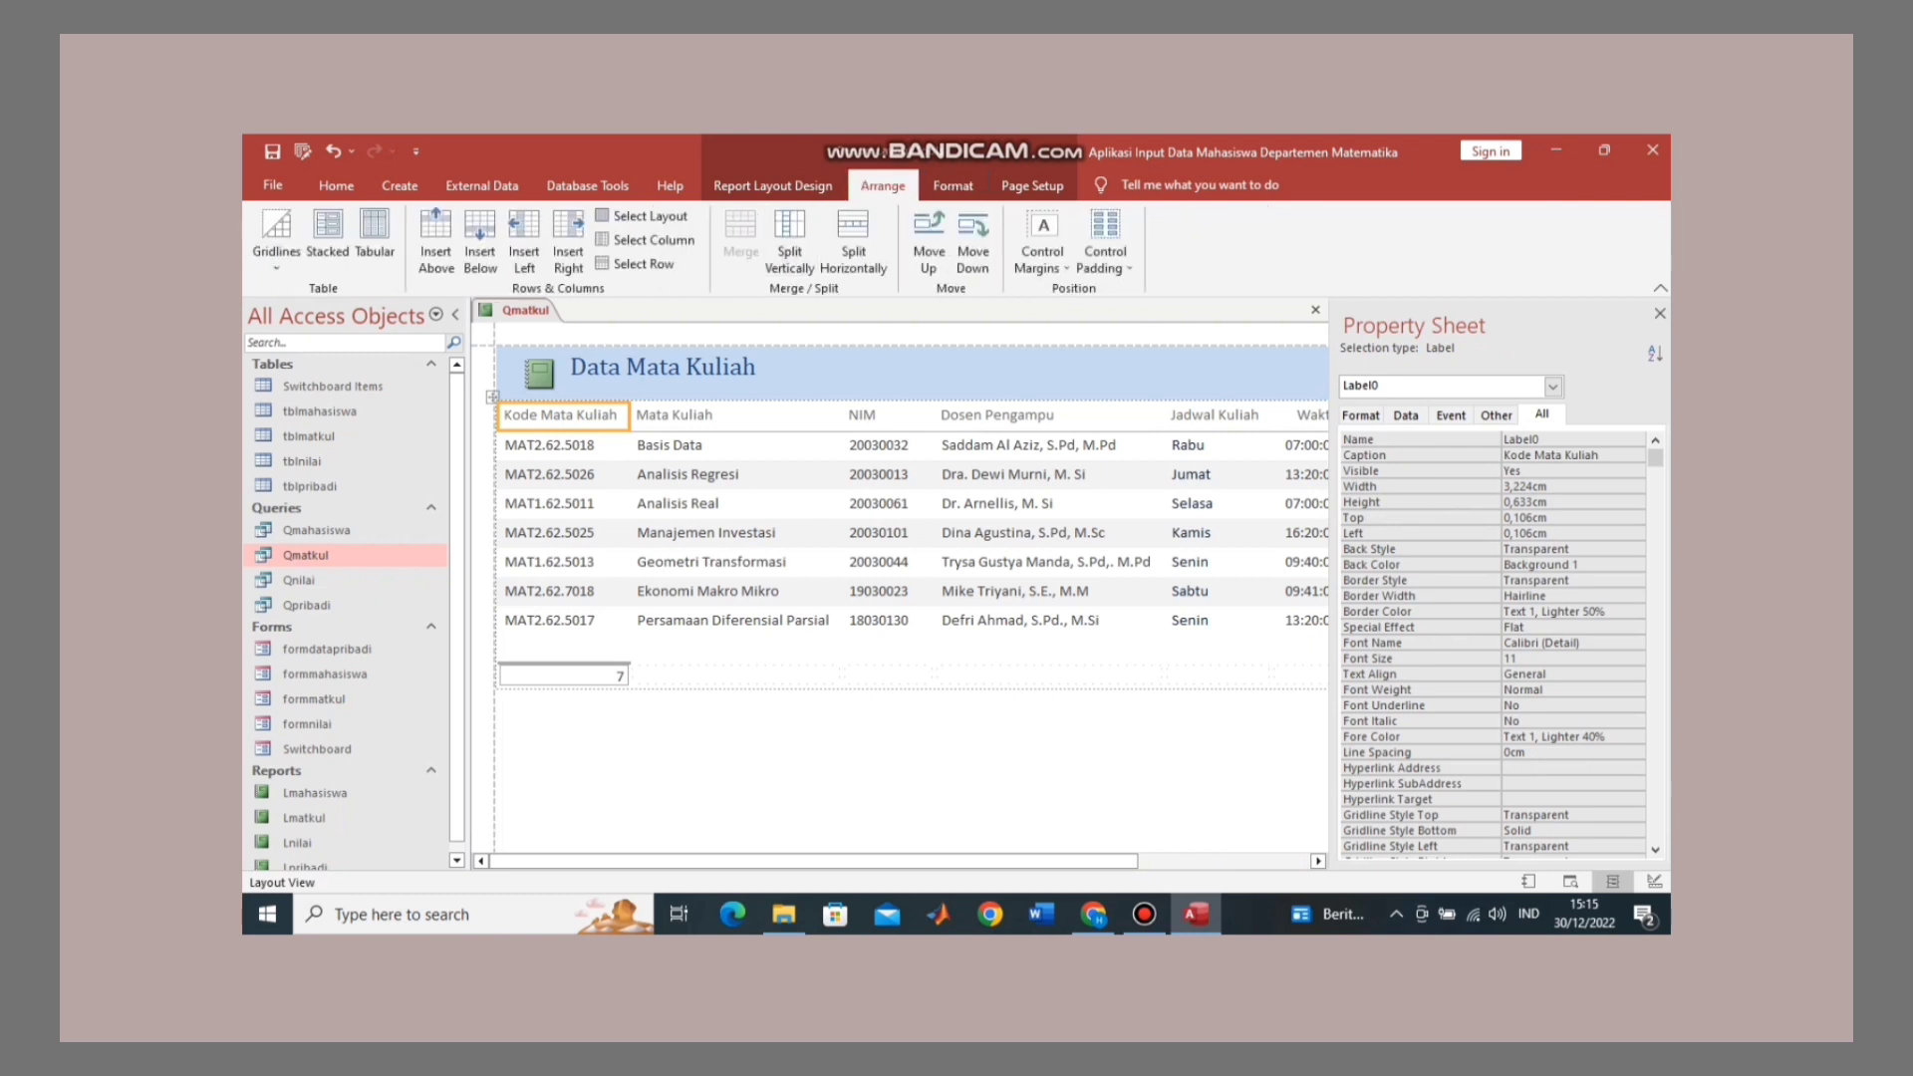
click(643, 216)
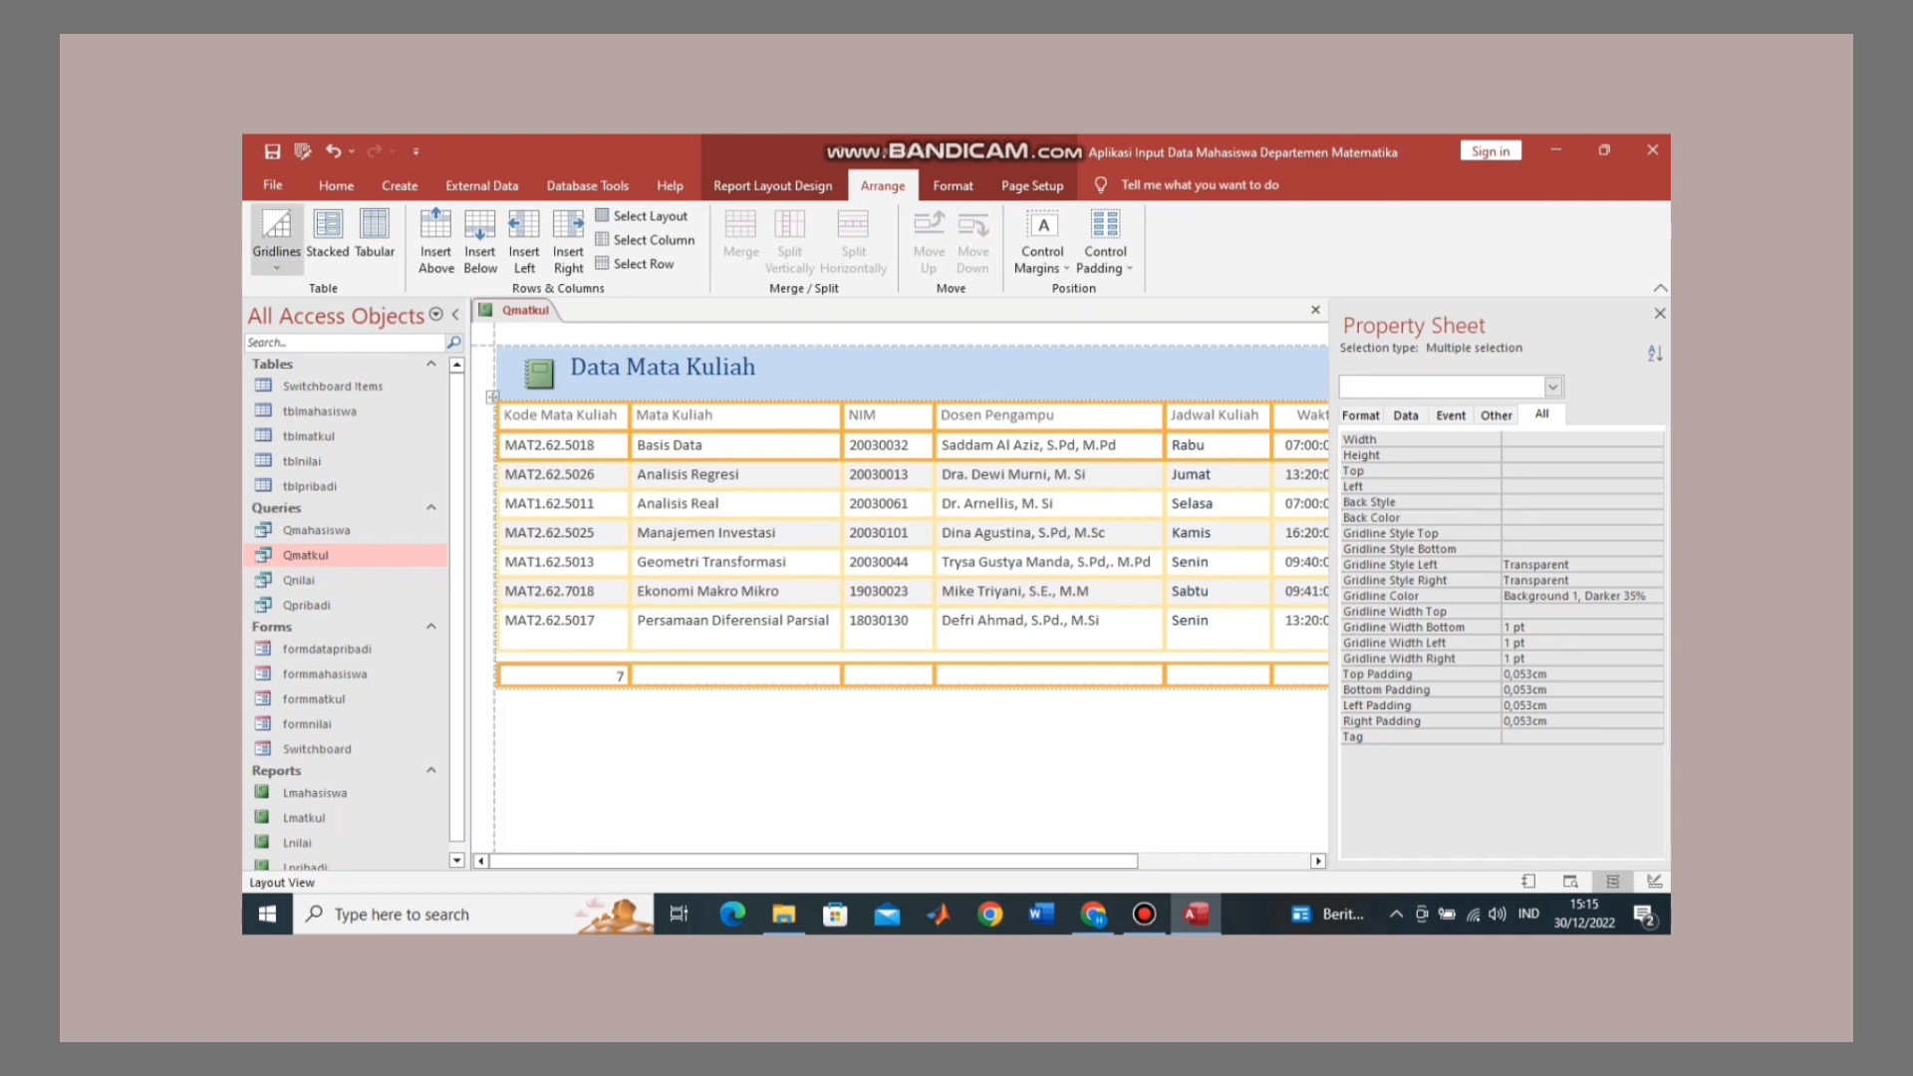
click(276, 236)
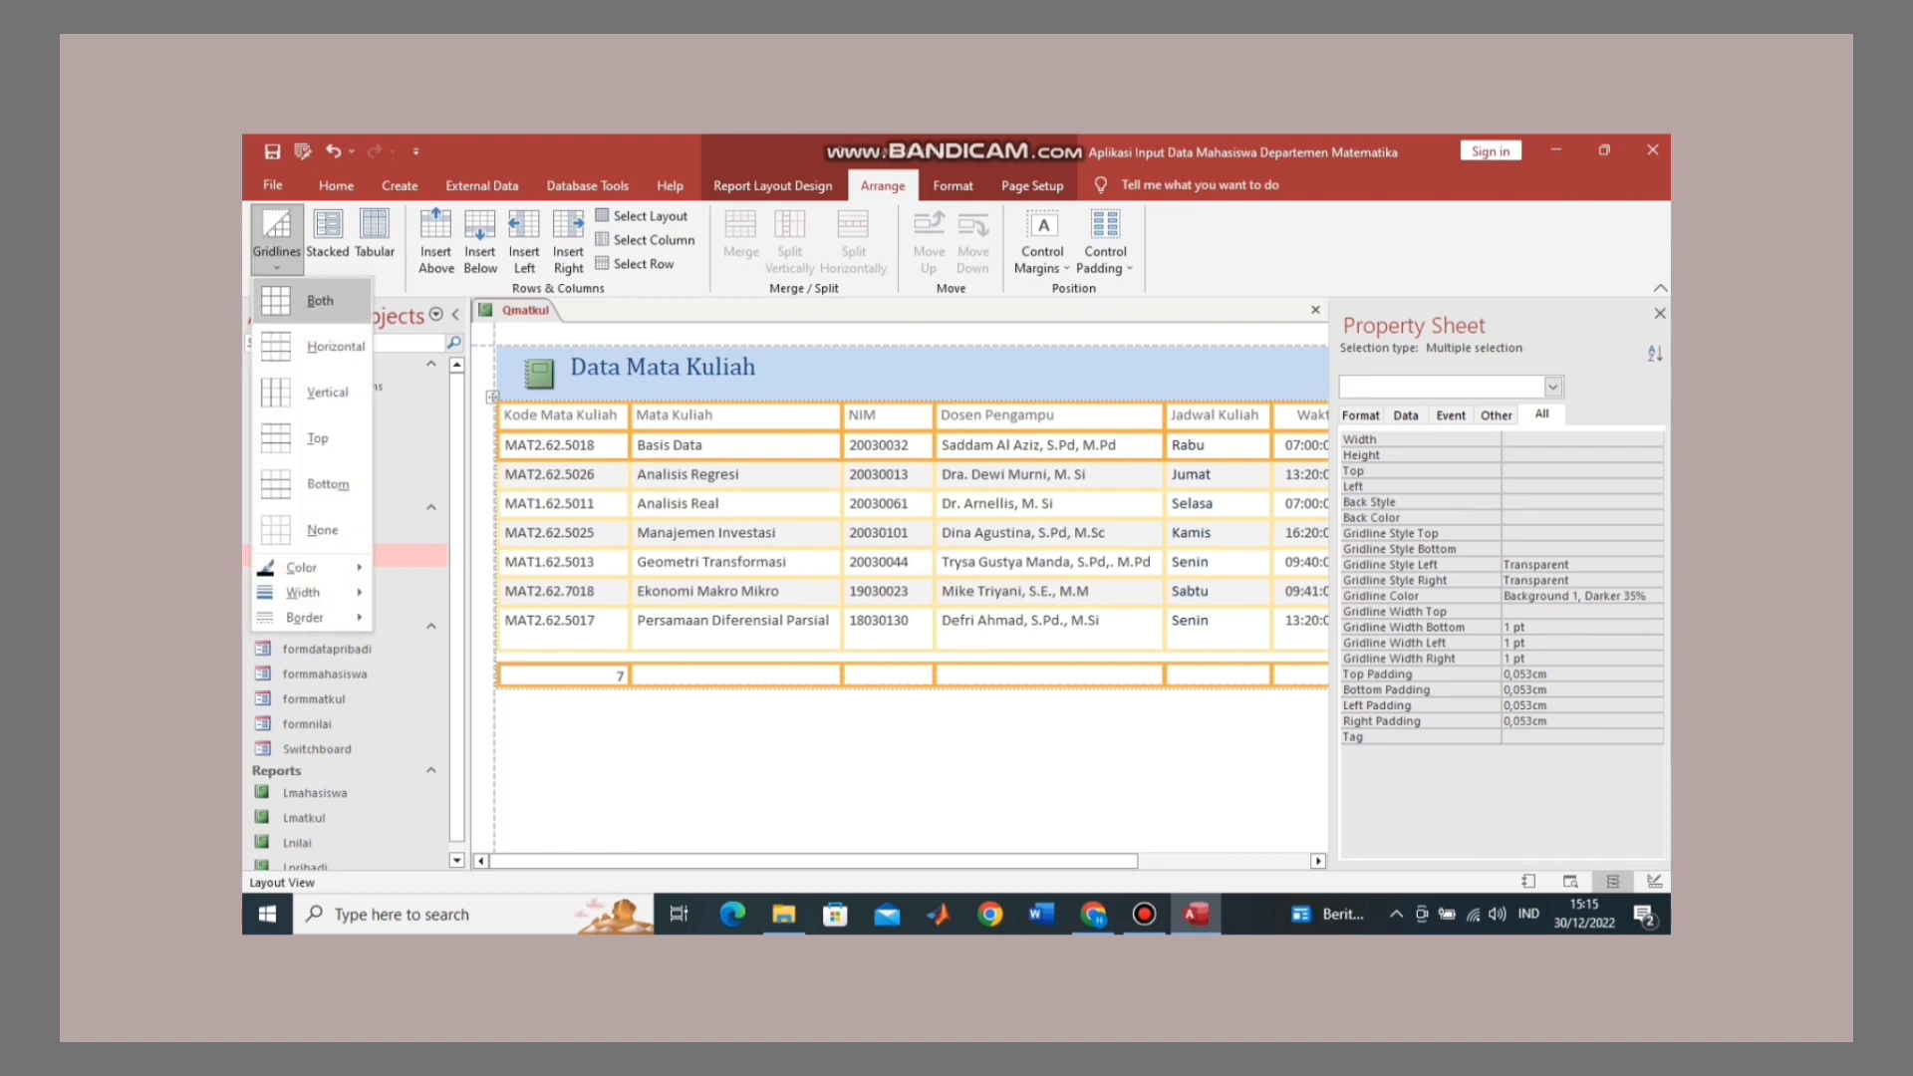
click(313, 300)
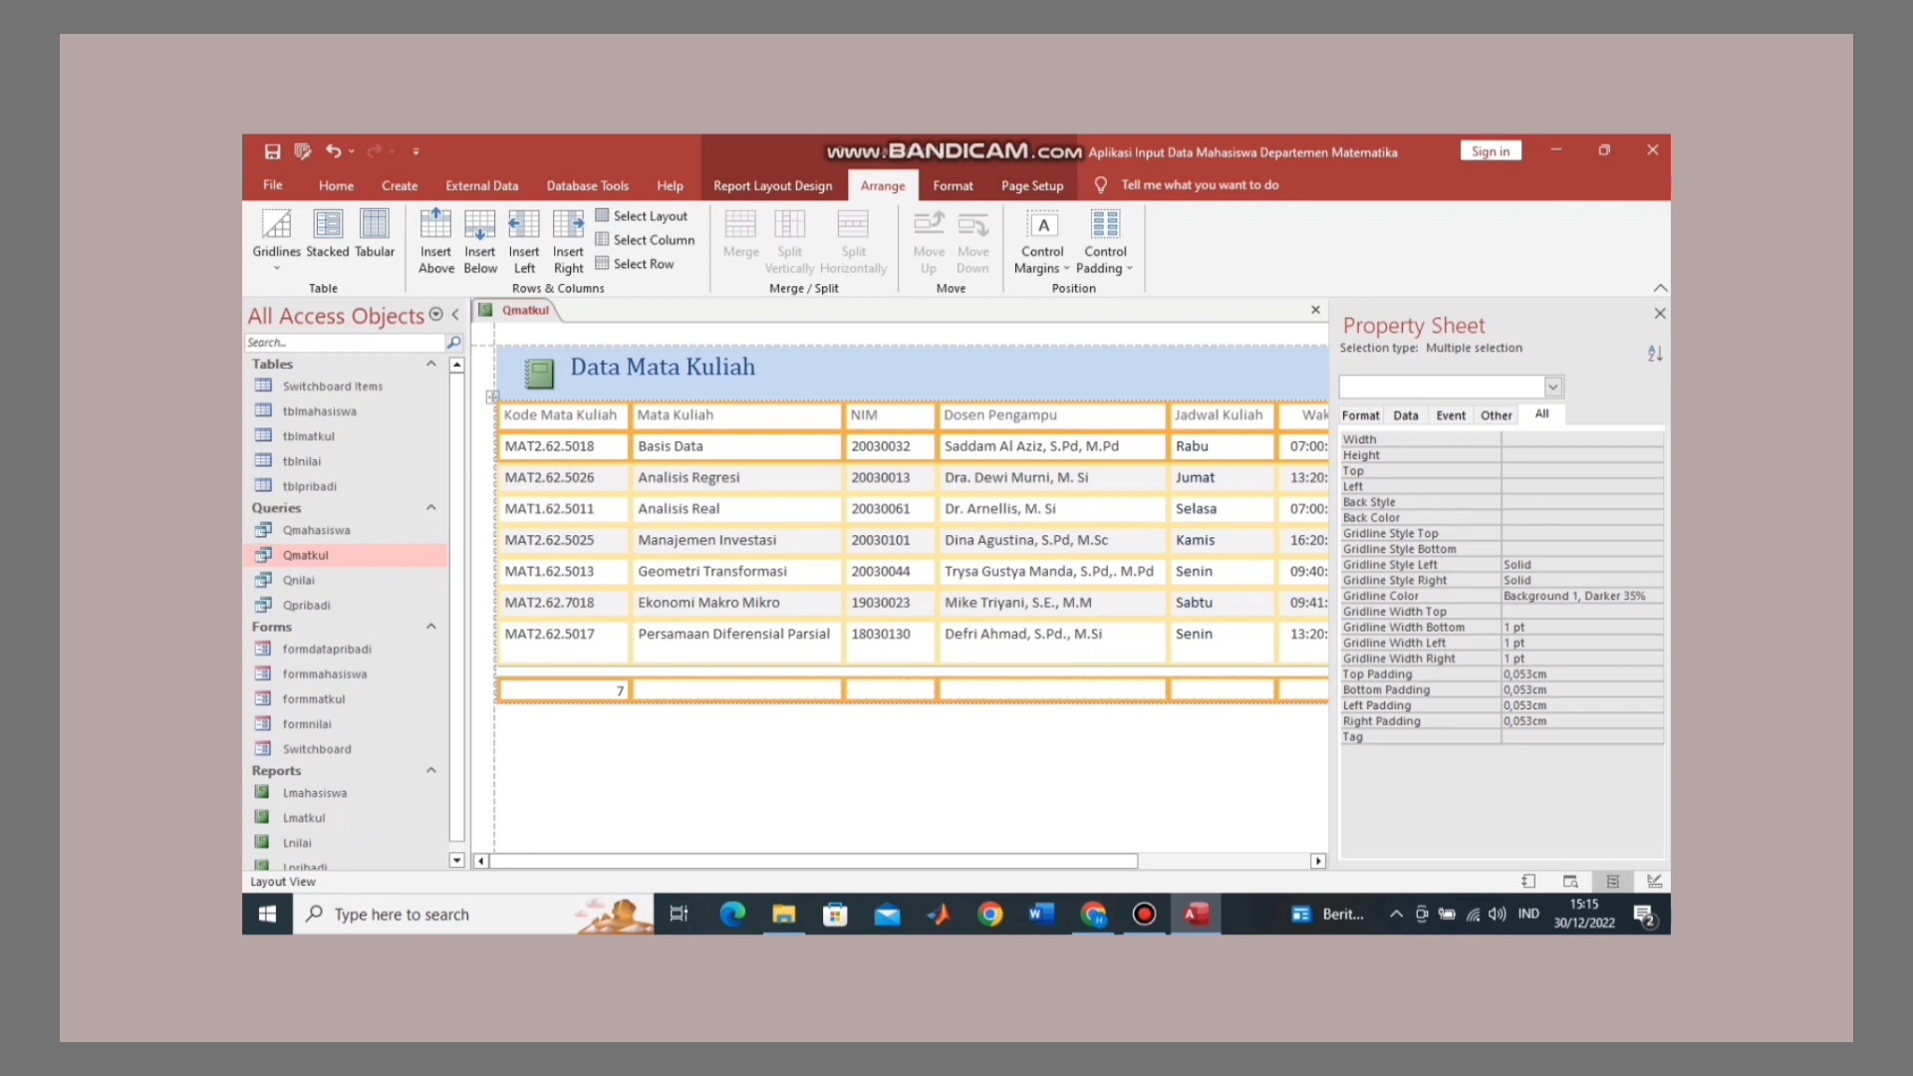
Step: Set the totals row containing the count 7 to no gridlines
click(564, 690)
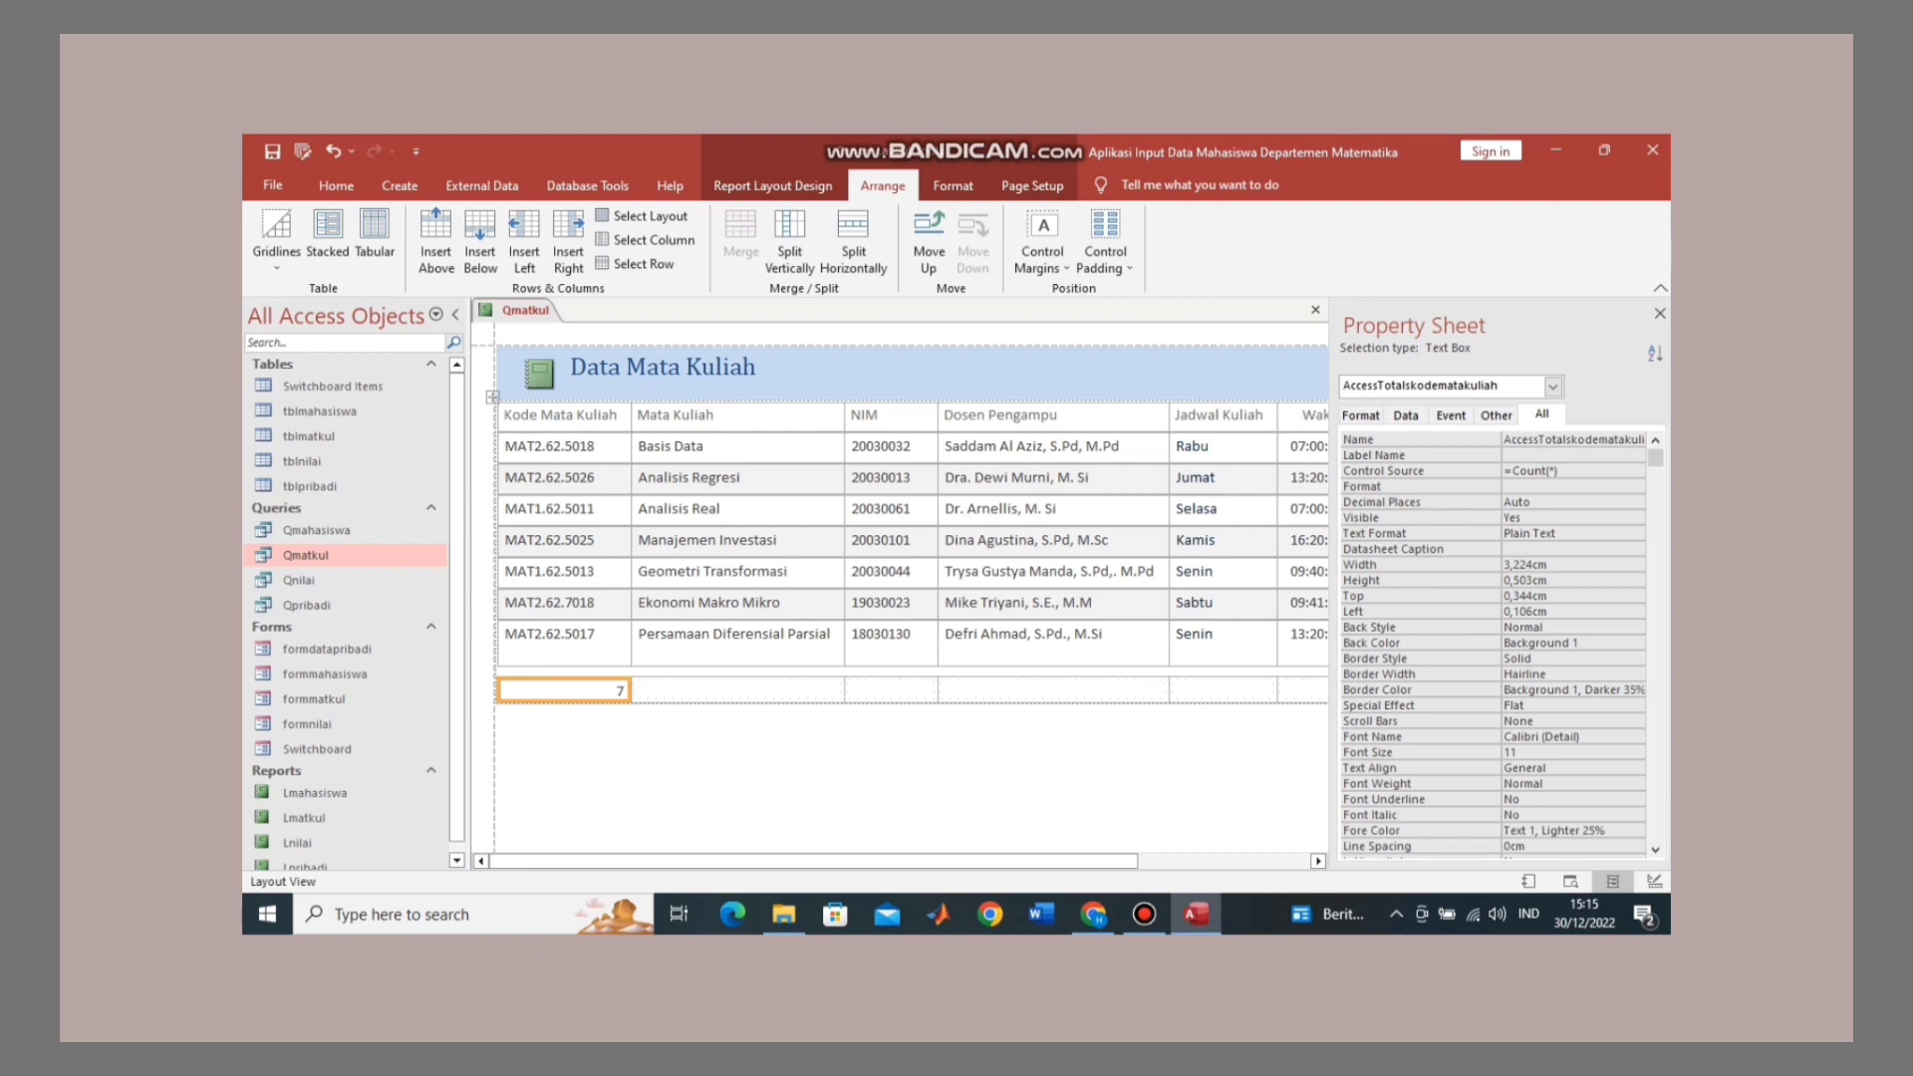
scroll(1495, 647, down, 10)
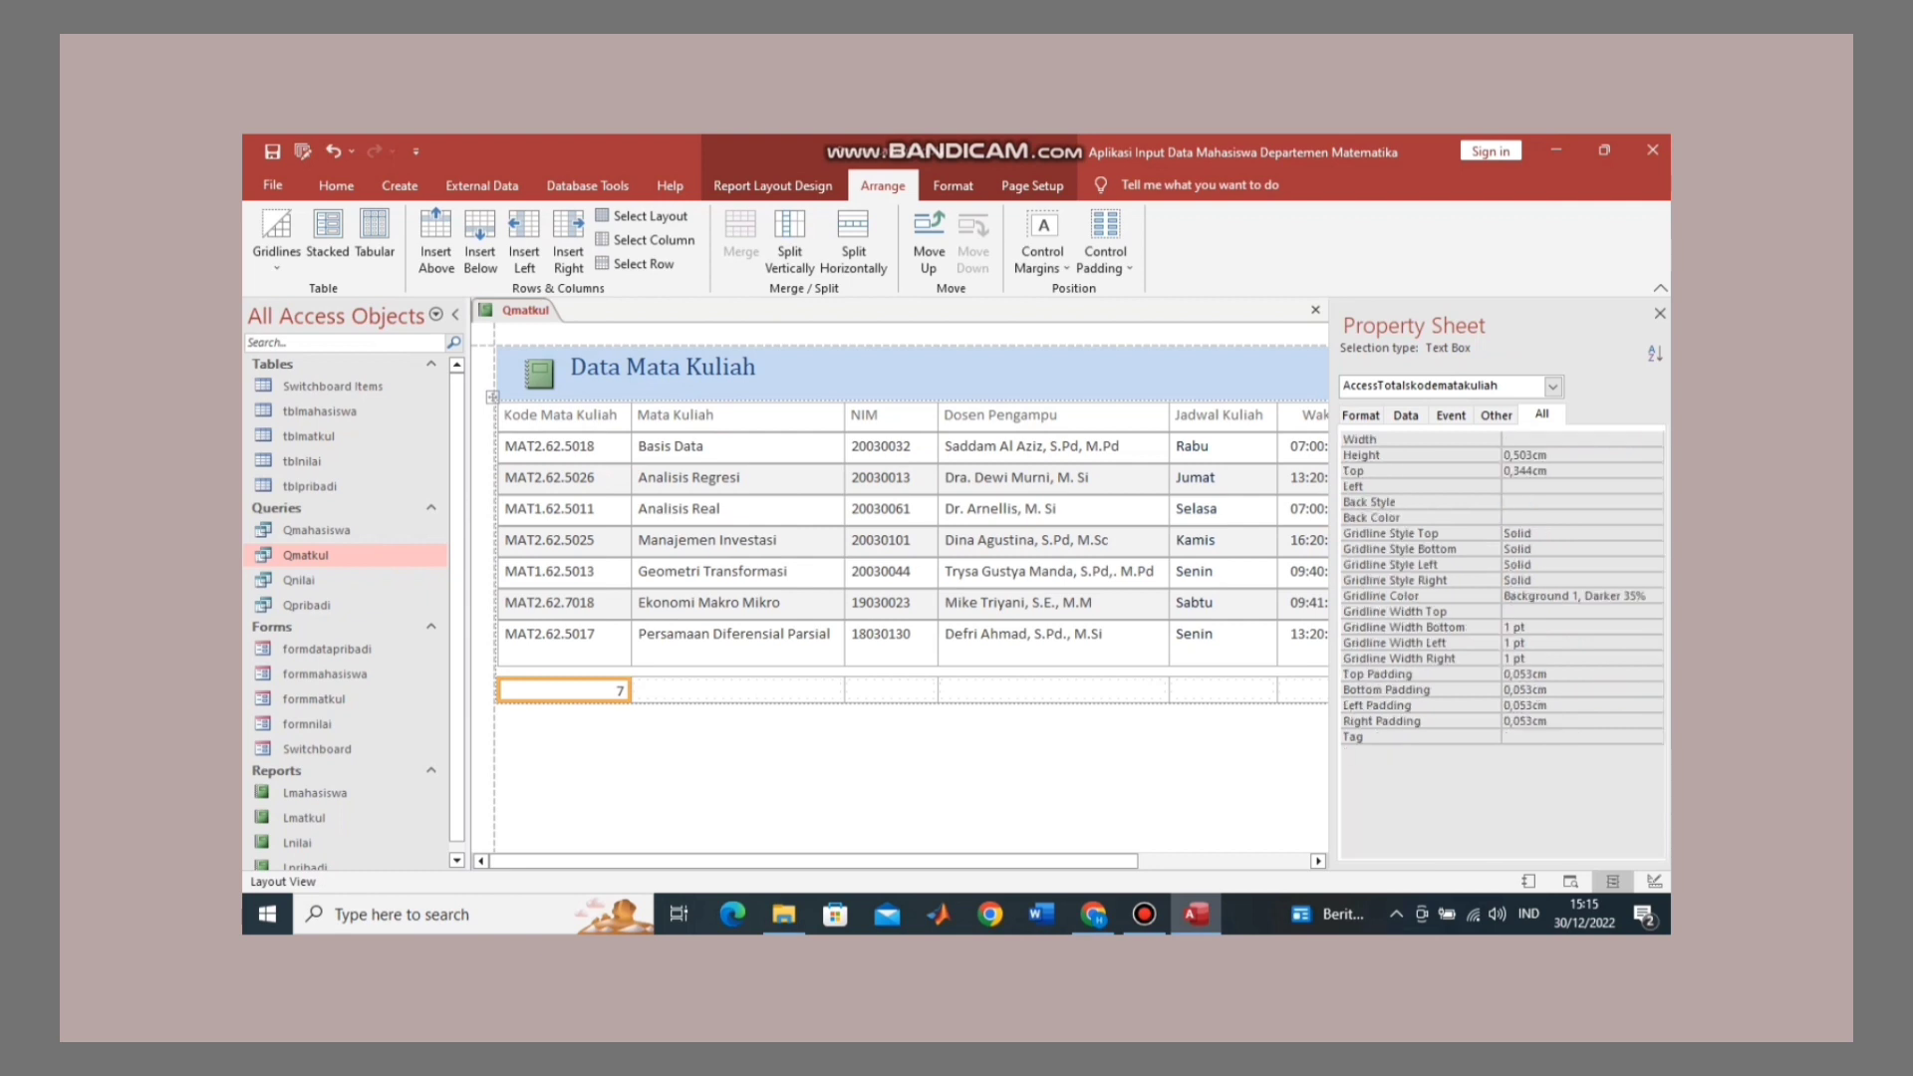
click(635, 264)
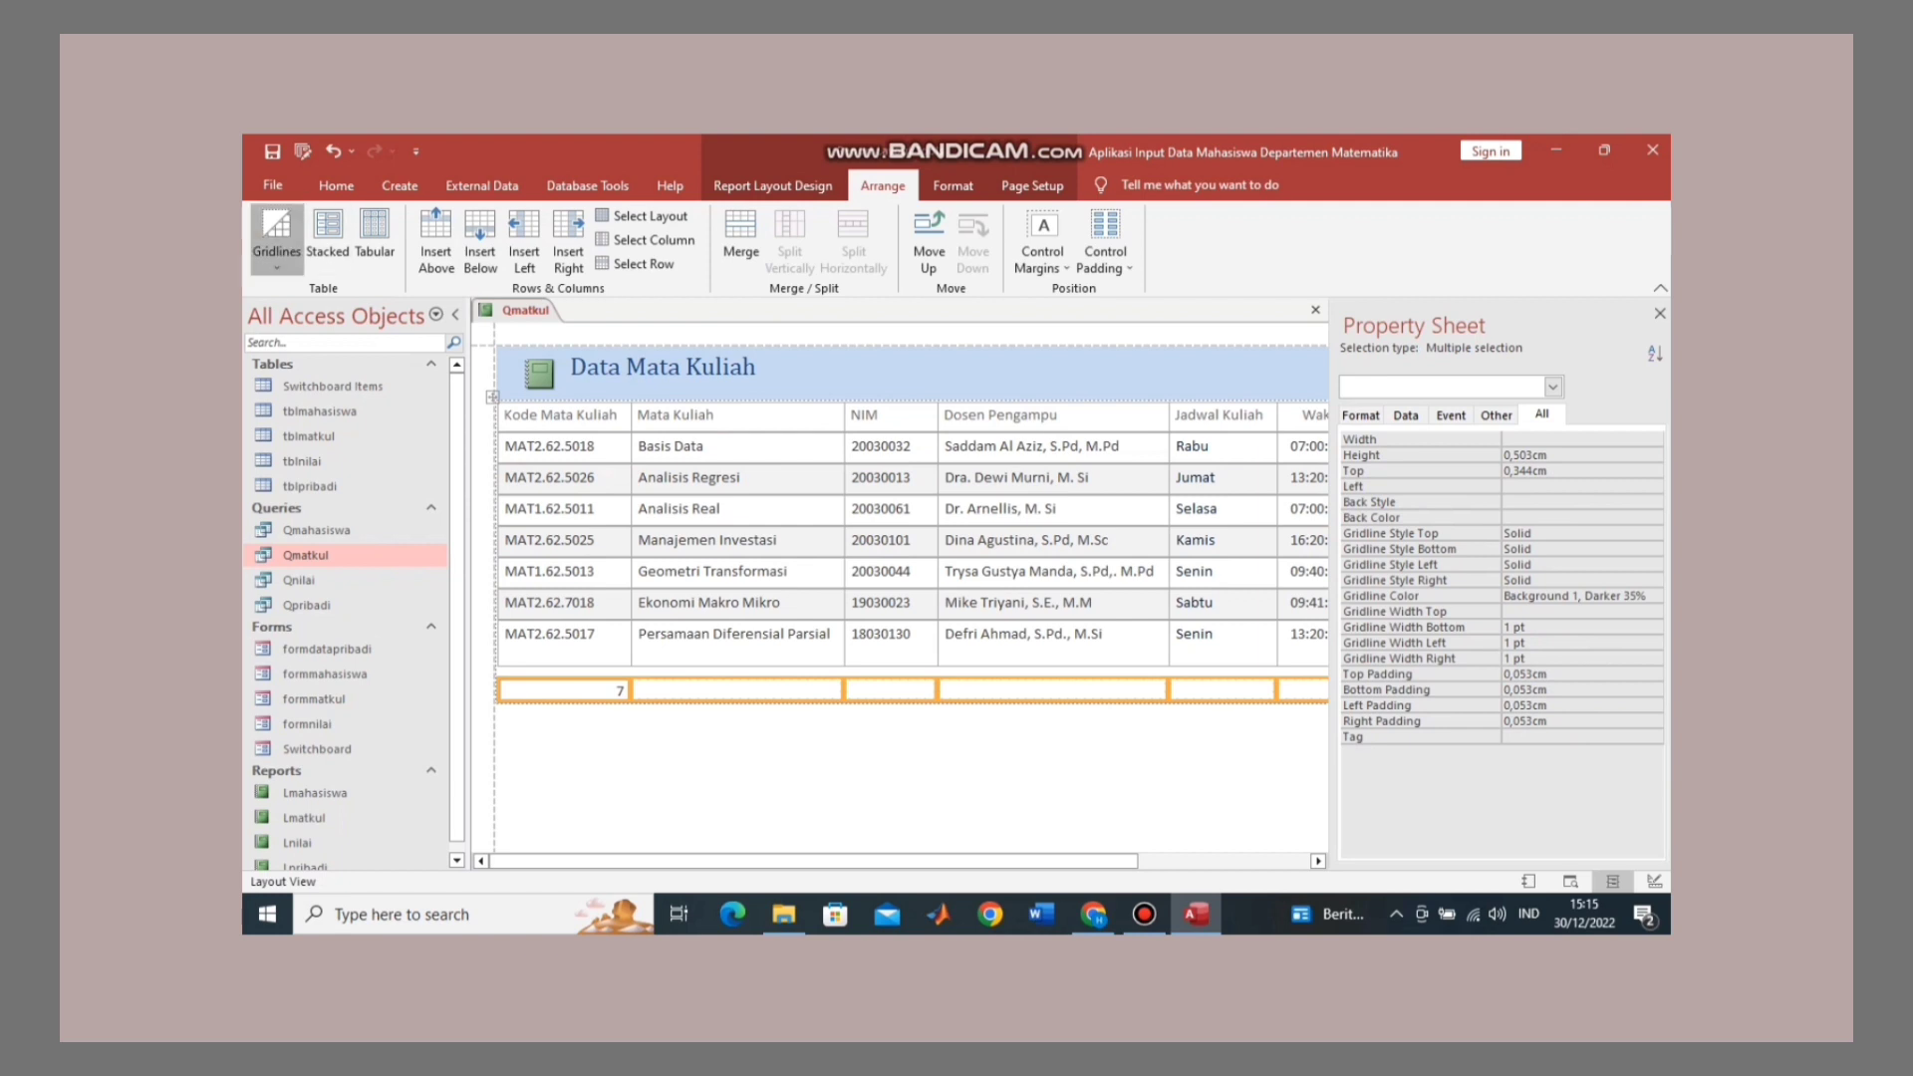
click(277, 239)
click(310, 530)
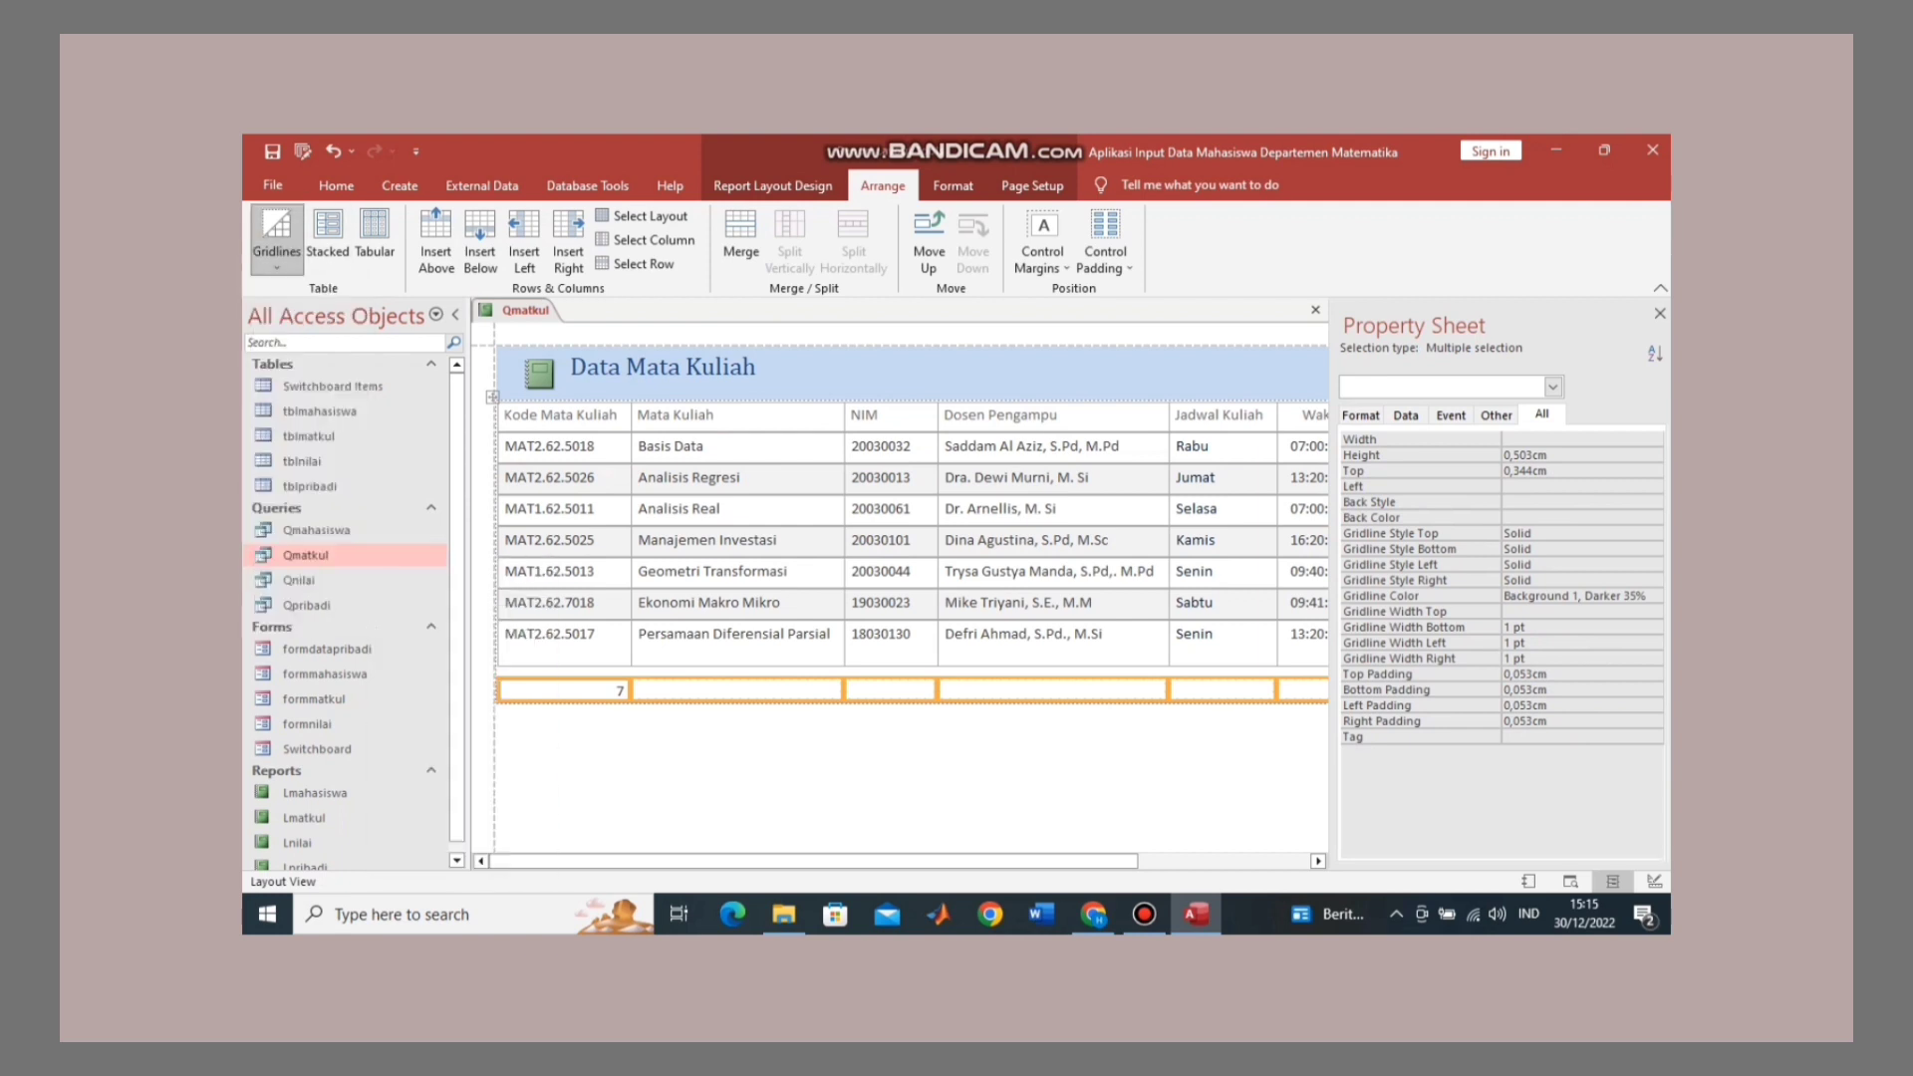
click(847, 777)
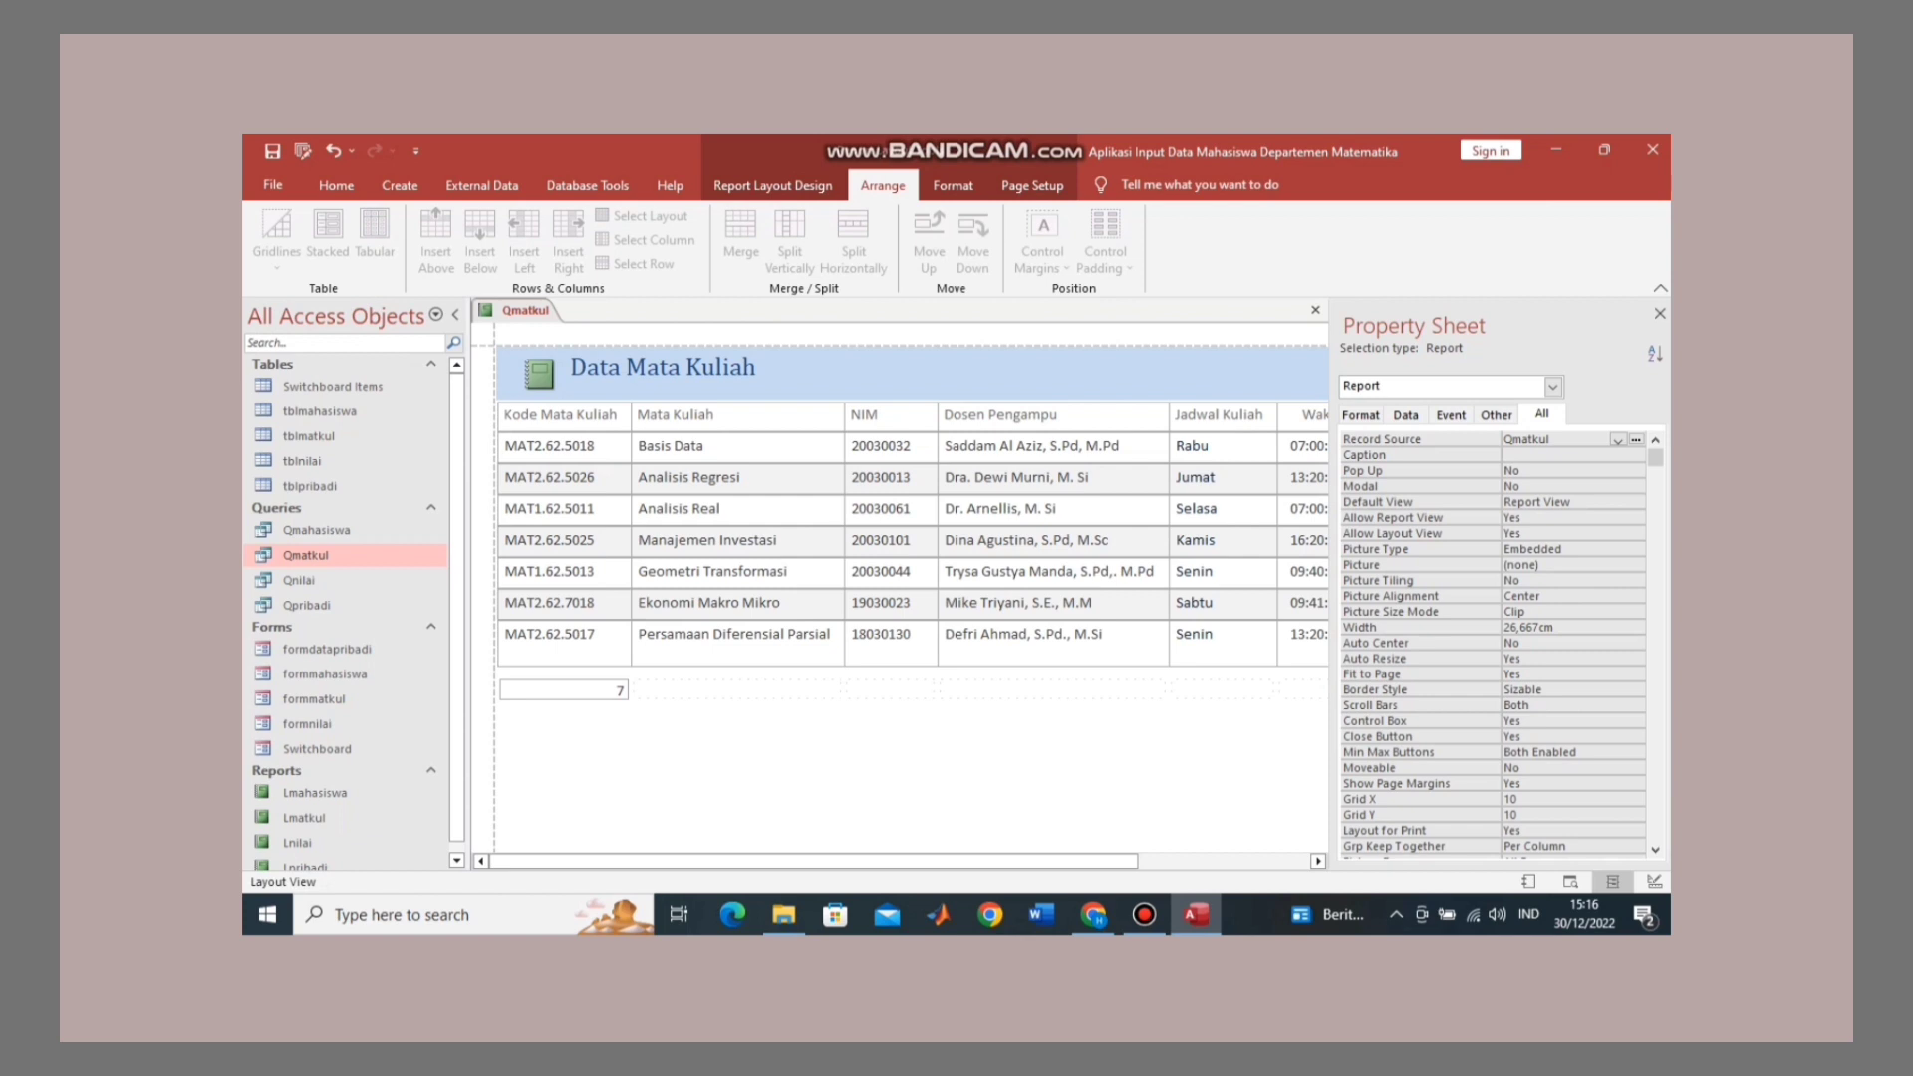
Step: Show the Qmatkul report in Print Preview, fitting one landscape page
right_click(538, 310)
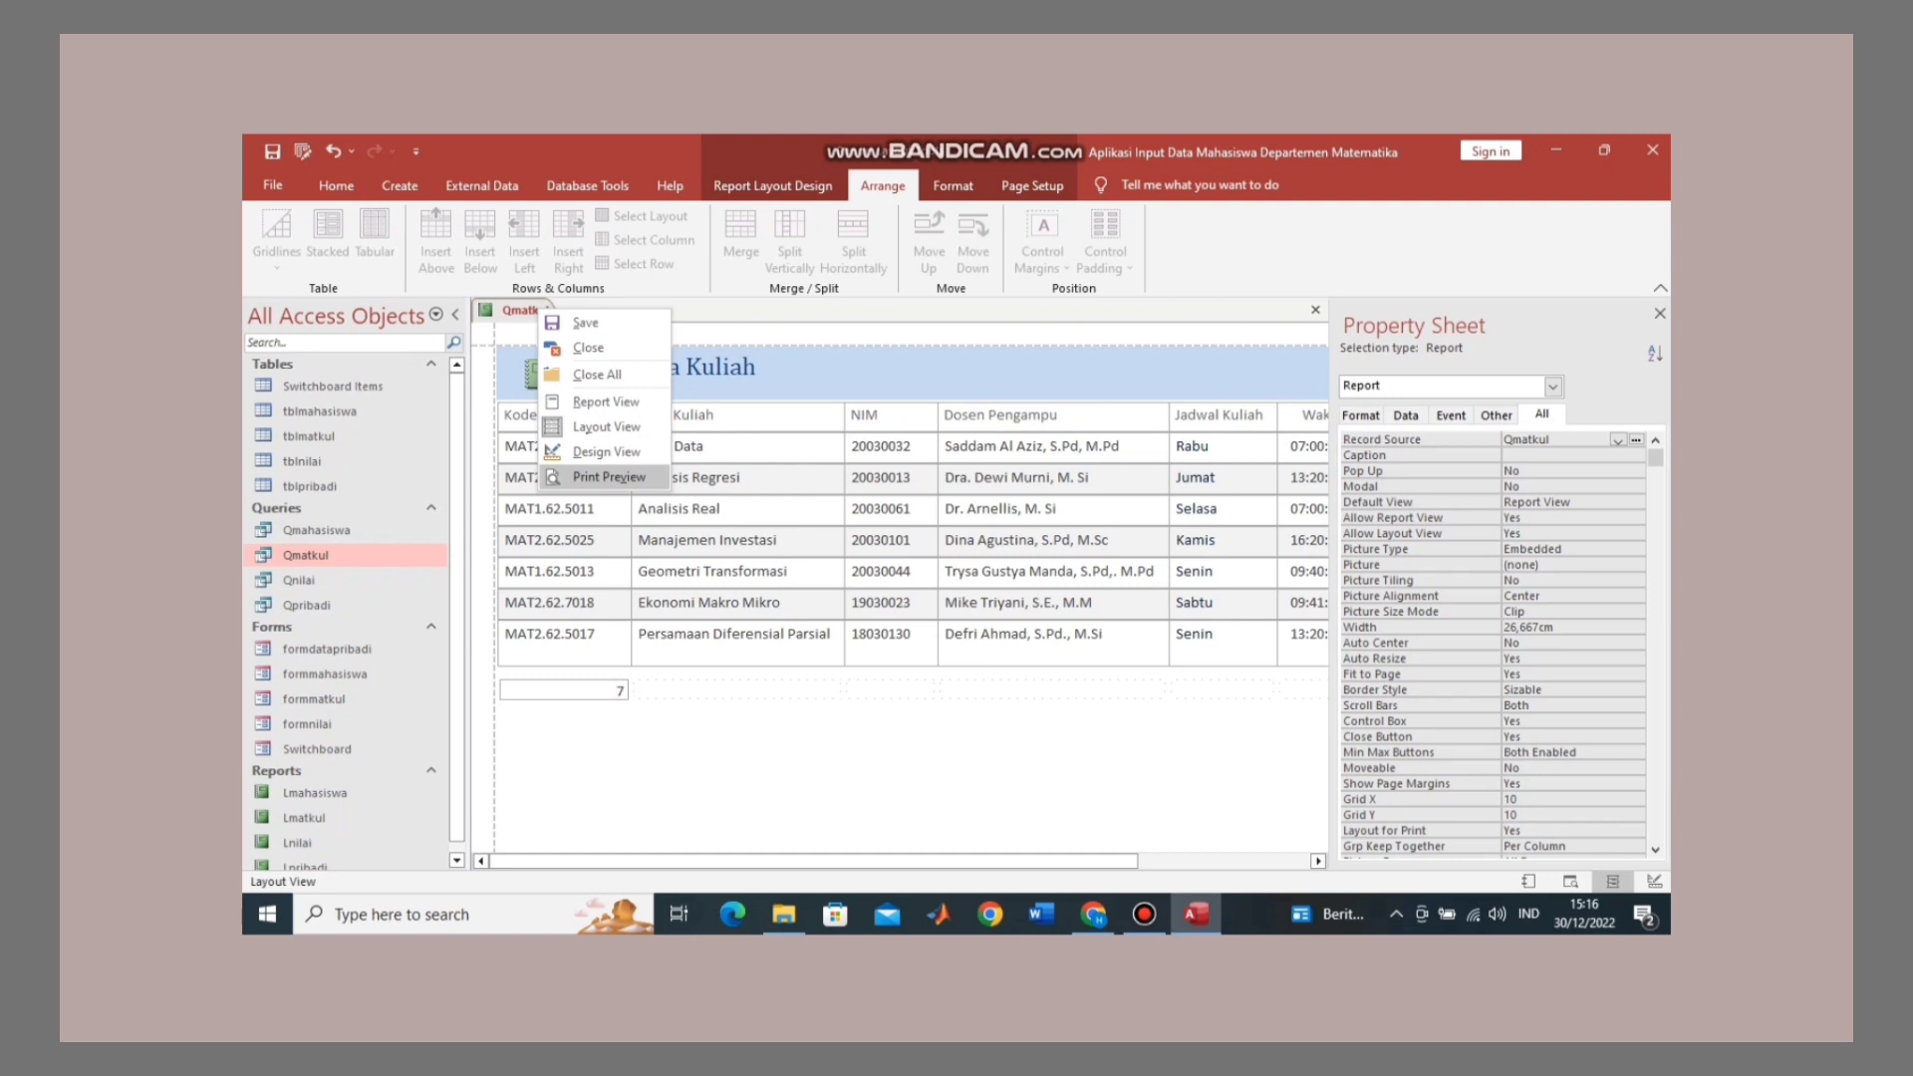
click(609, 478)
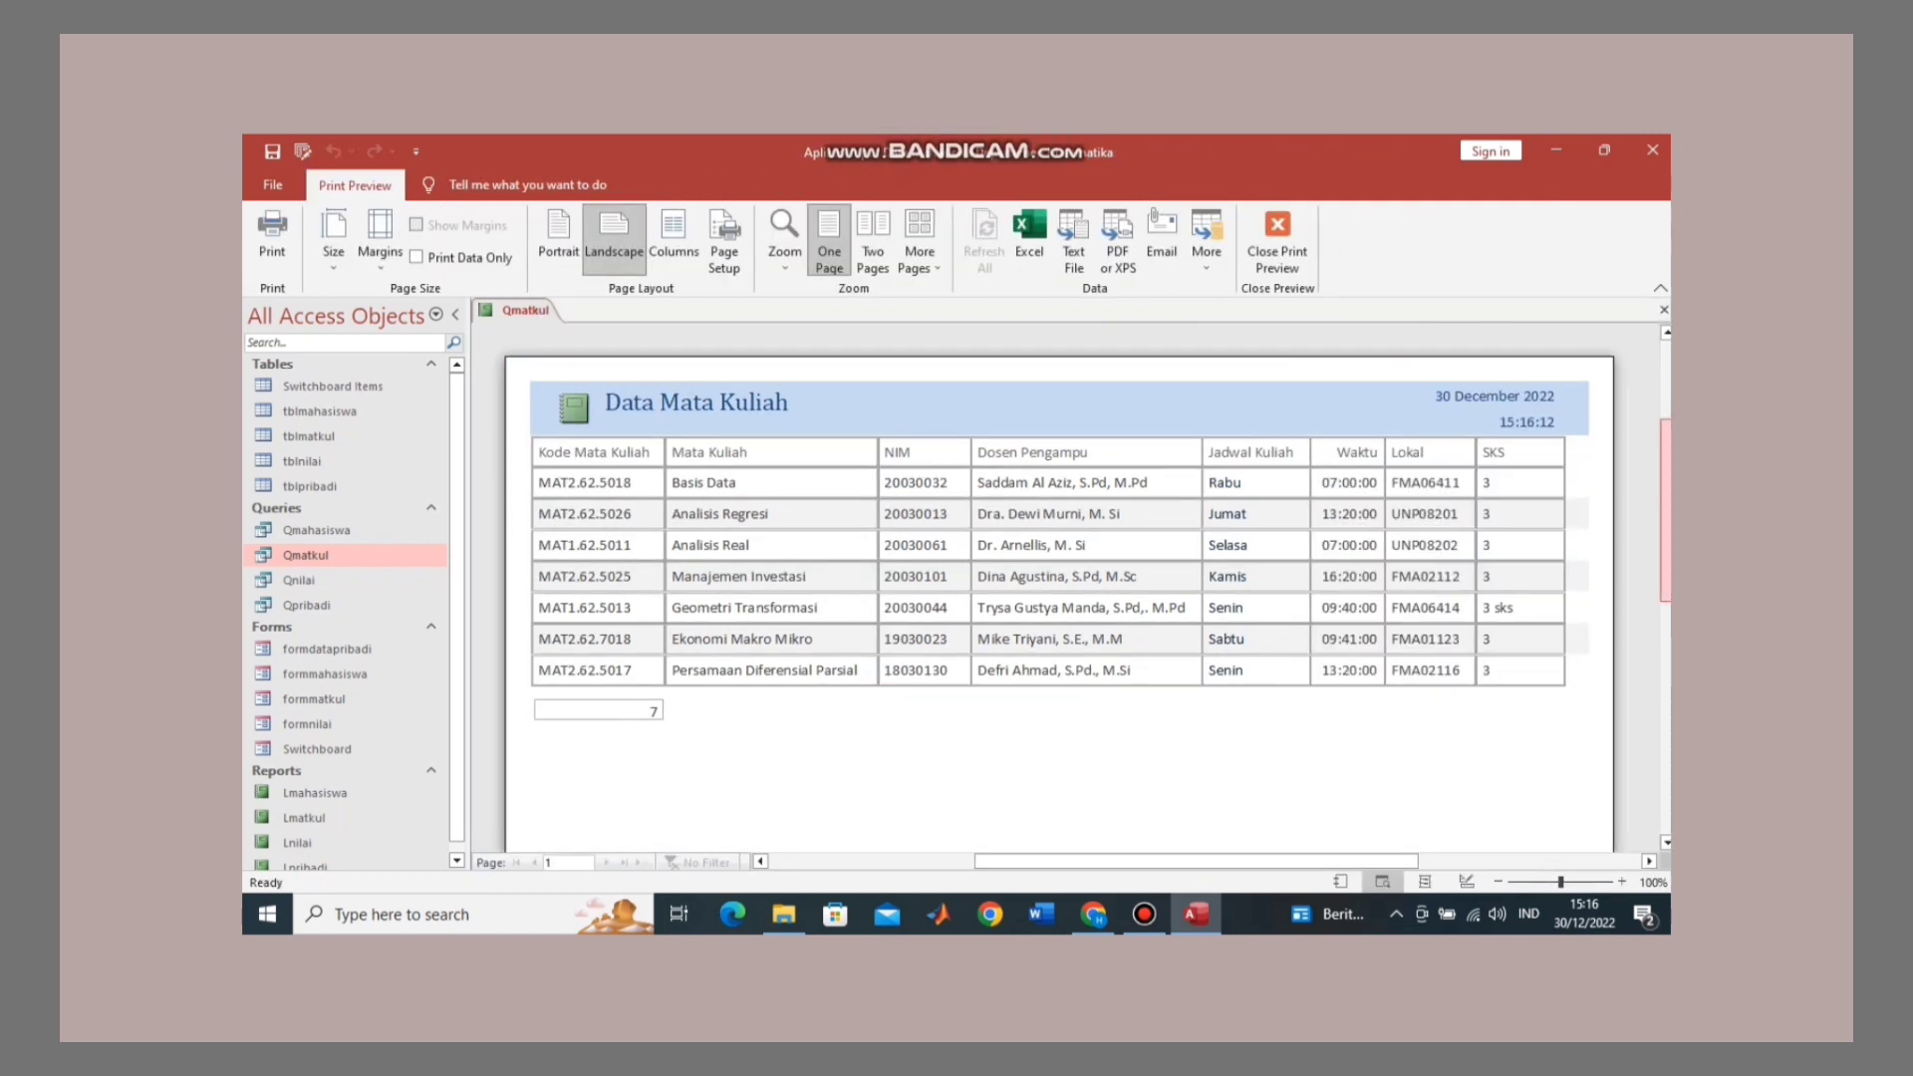
mouse_move(1666, 510)
mouse_down()
mouse_move(1666, 710)
mouse_move(1666, 510)
mouse_up()
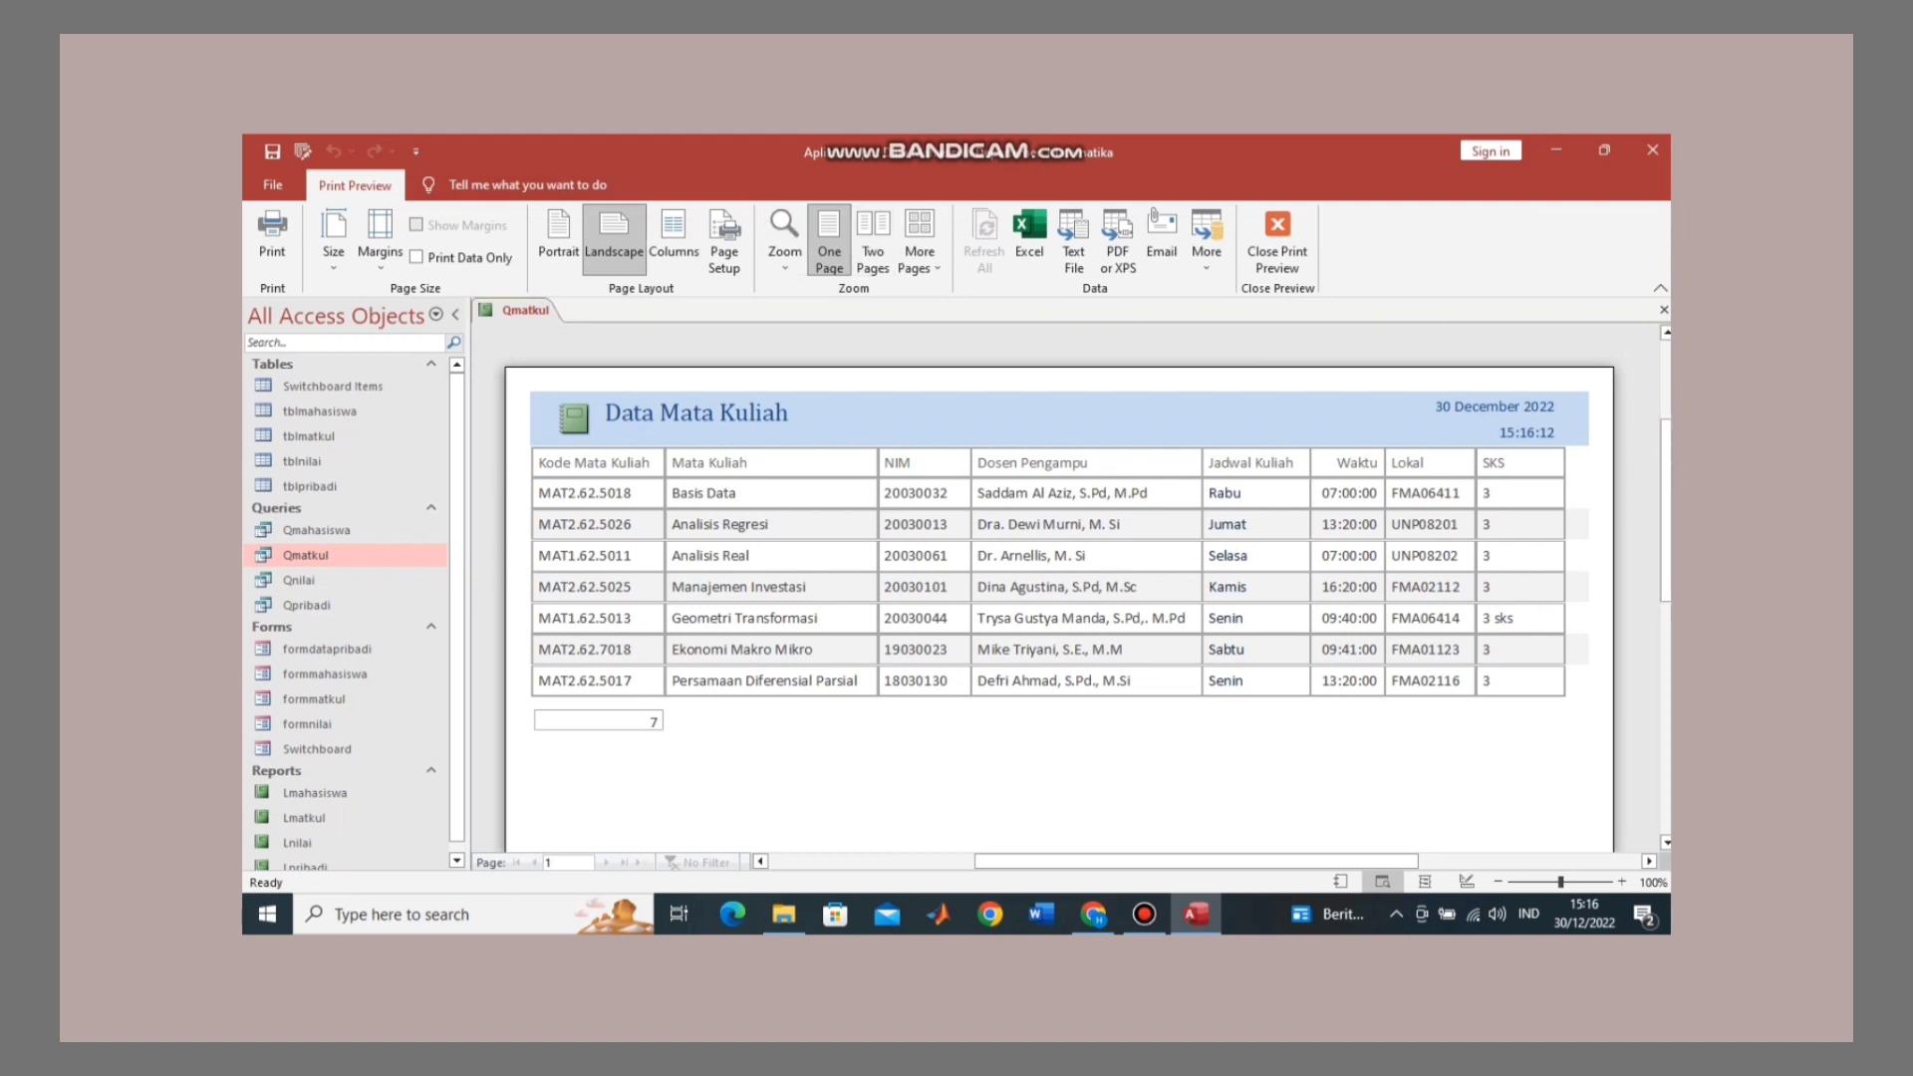
right_click(527, 311)
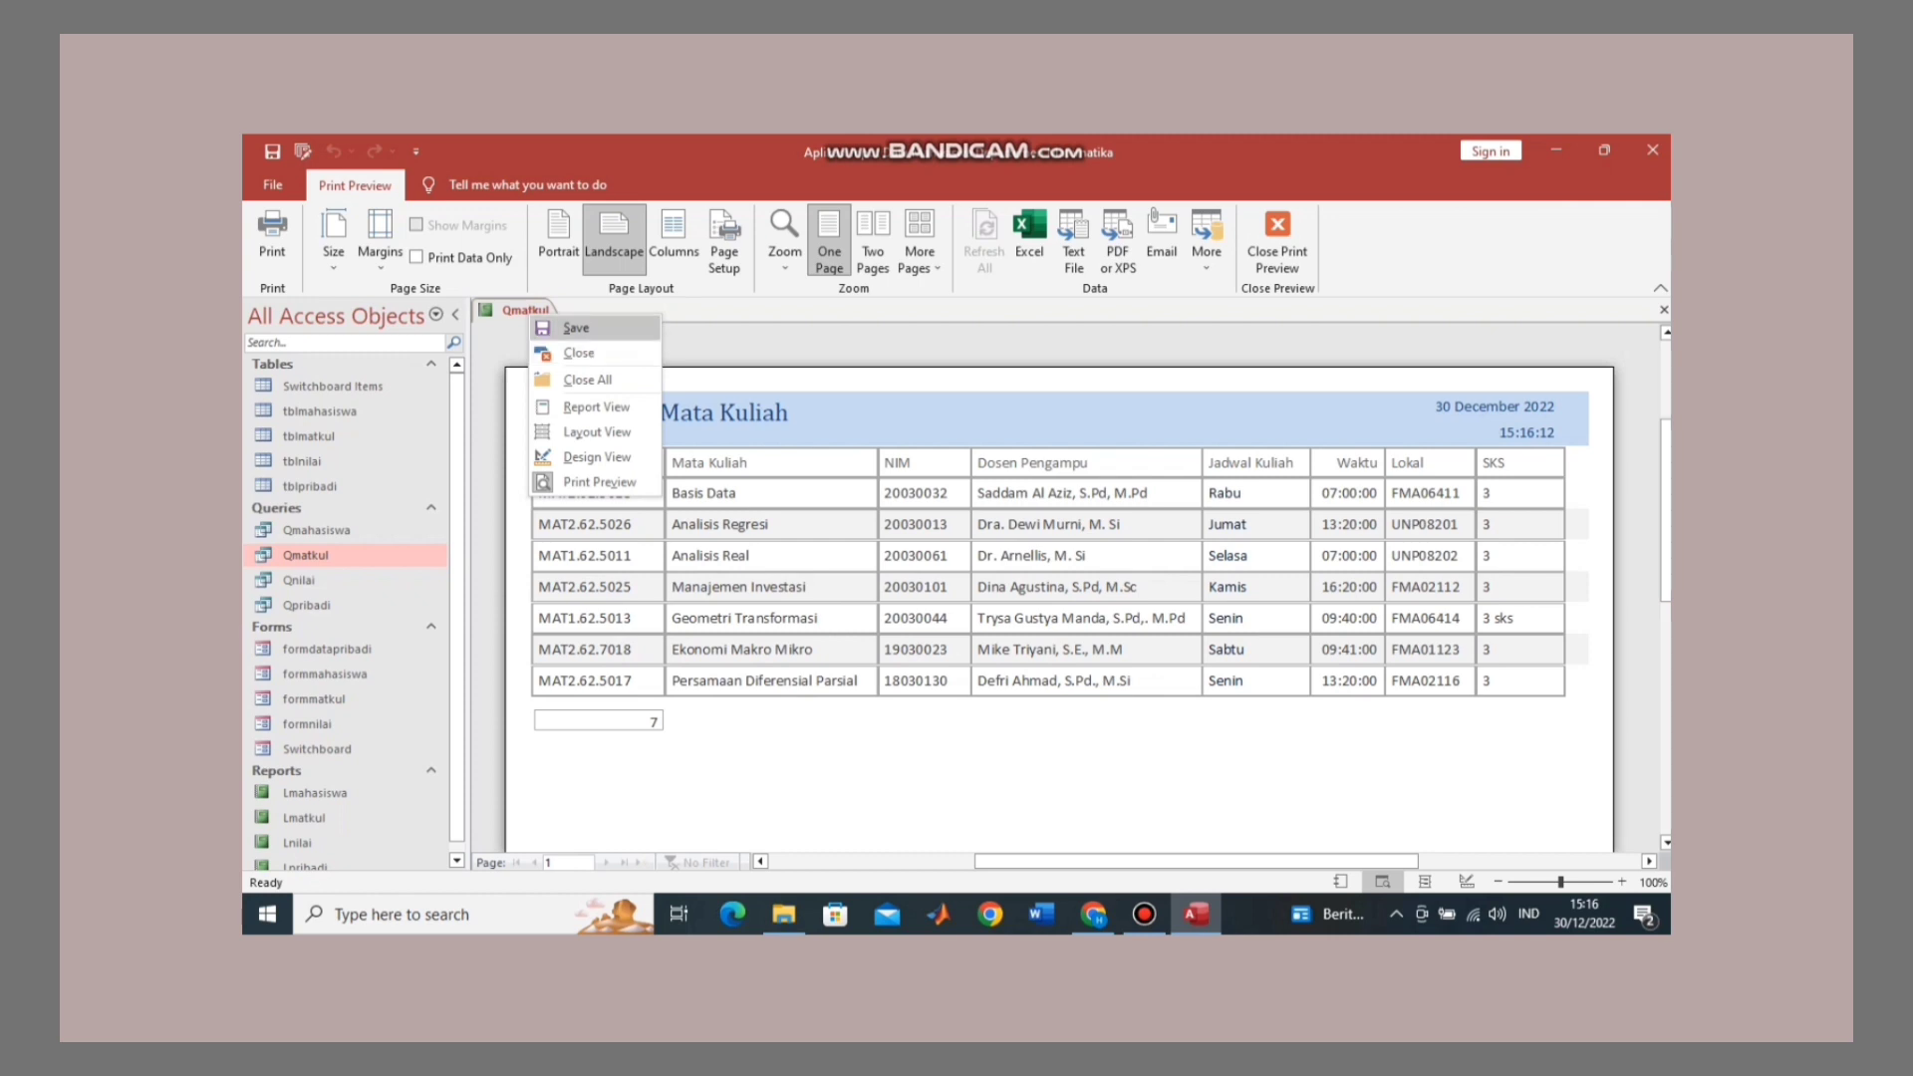
Step: Save the report as Lmatkul instead of Qmatkul
click(575, 328)
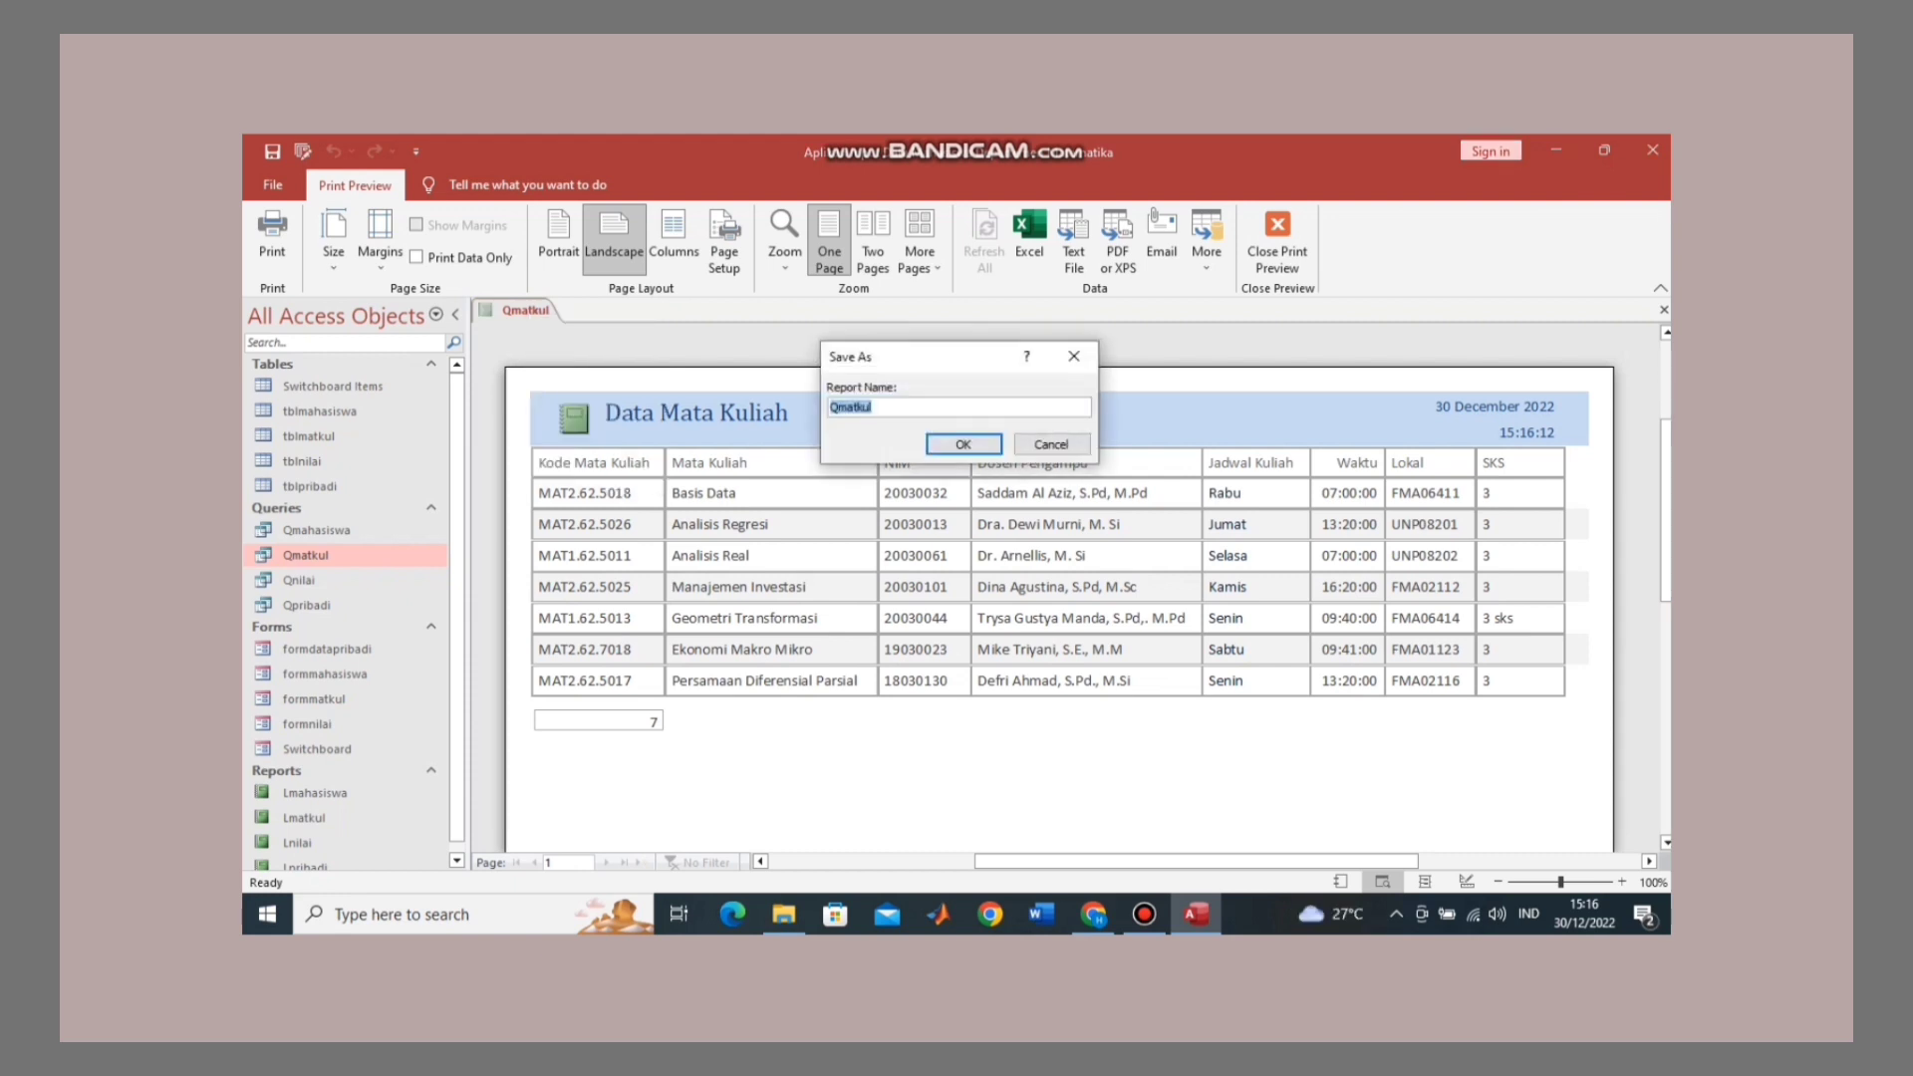
click(840, 408)
key(BackSpace)
text(L)
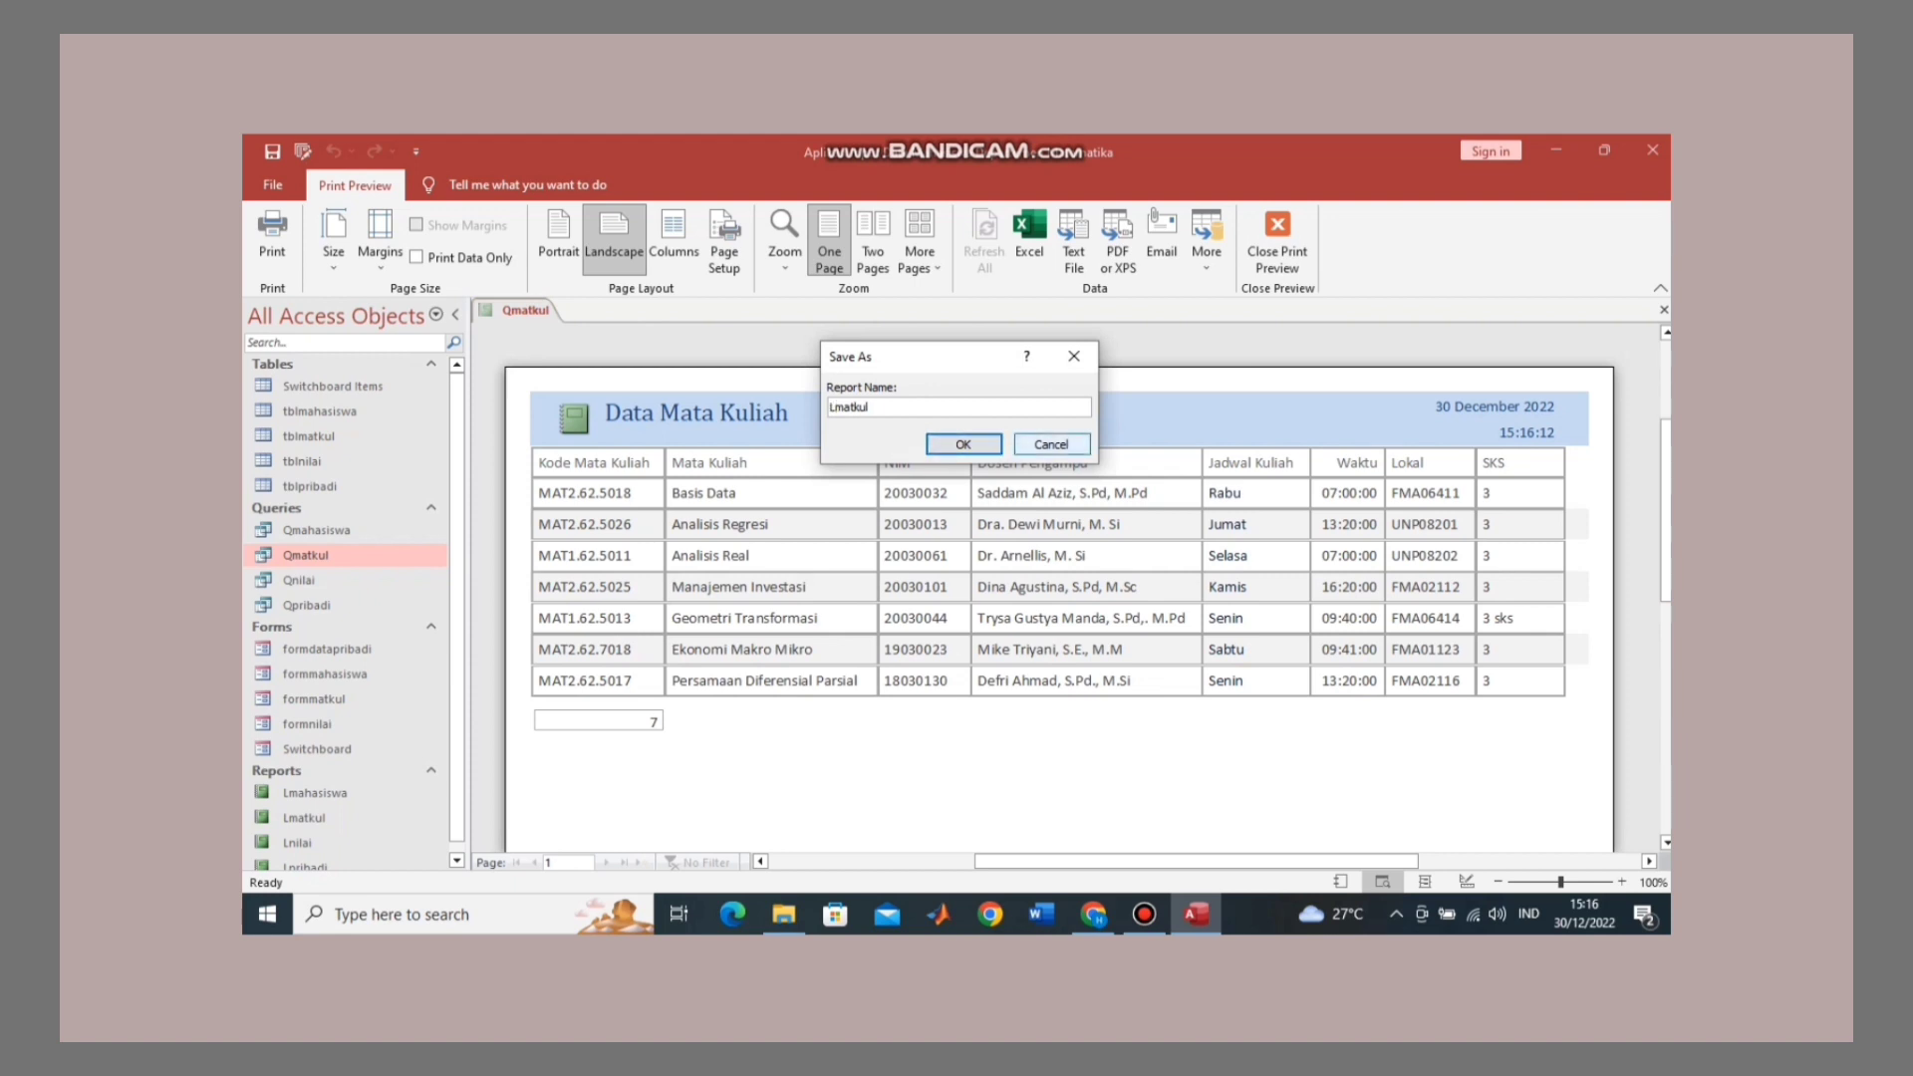
key(Return)
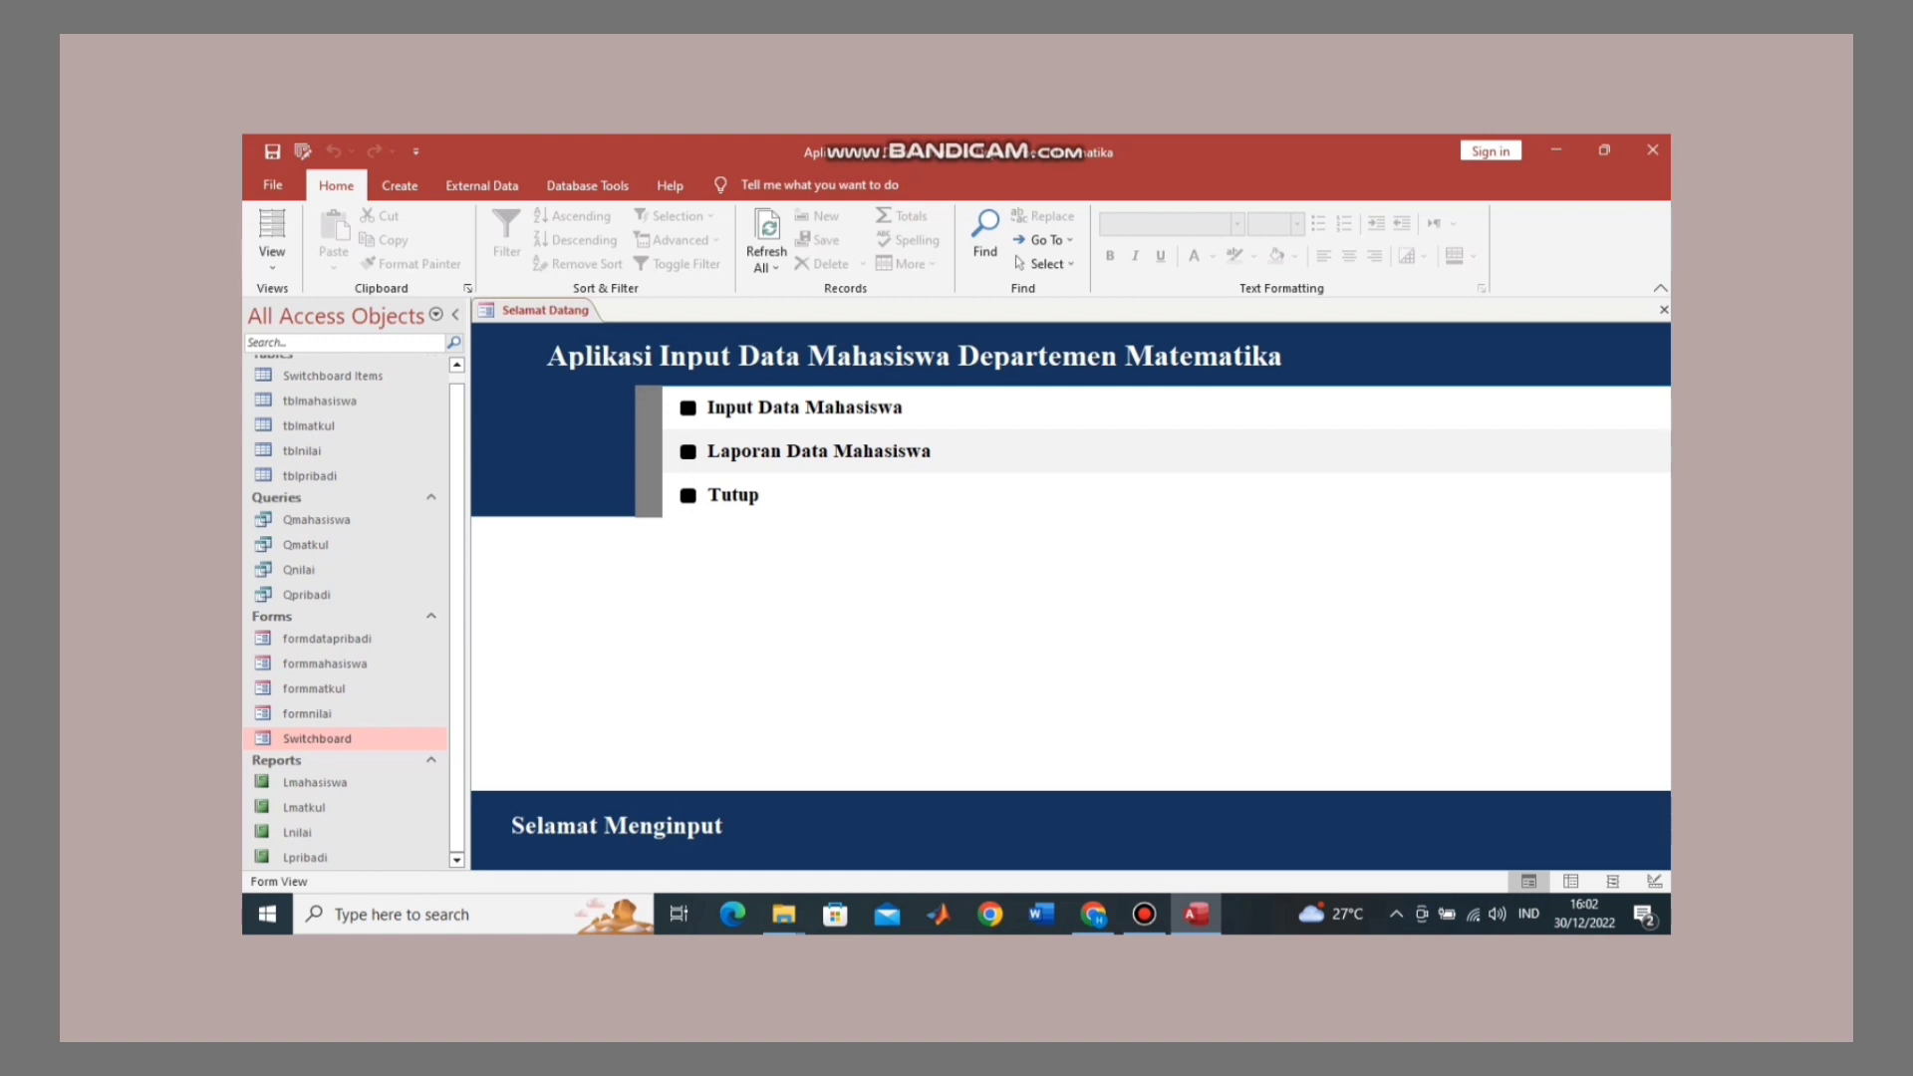
Step: Open the Switchboard form in Design View and inspect the Input Data Mahasiswa header label and background
right_click(554, 312)
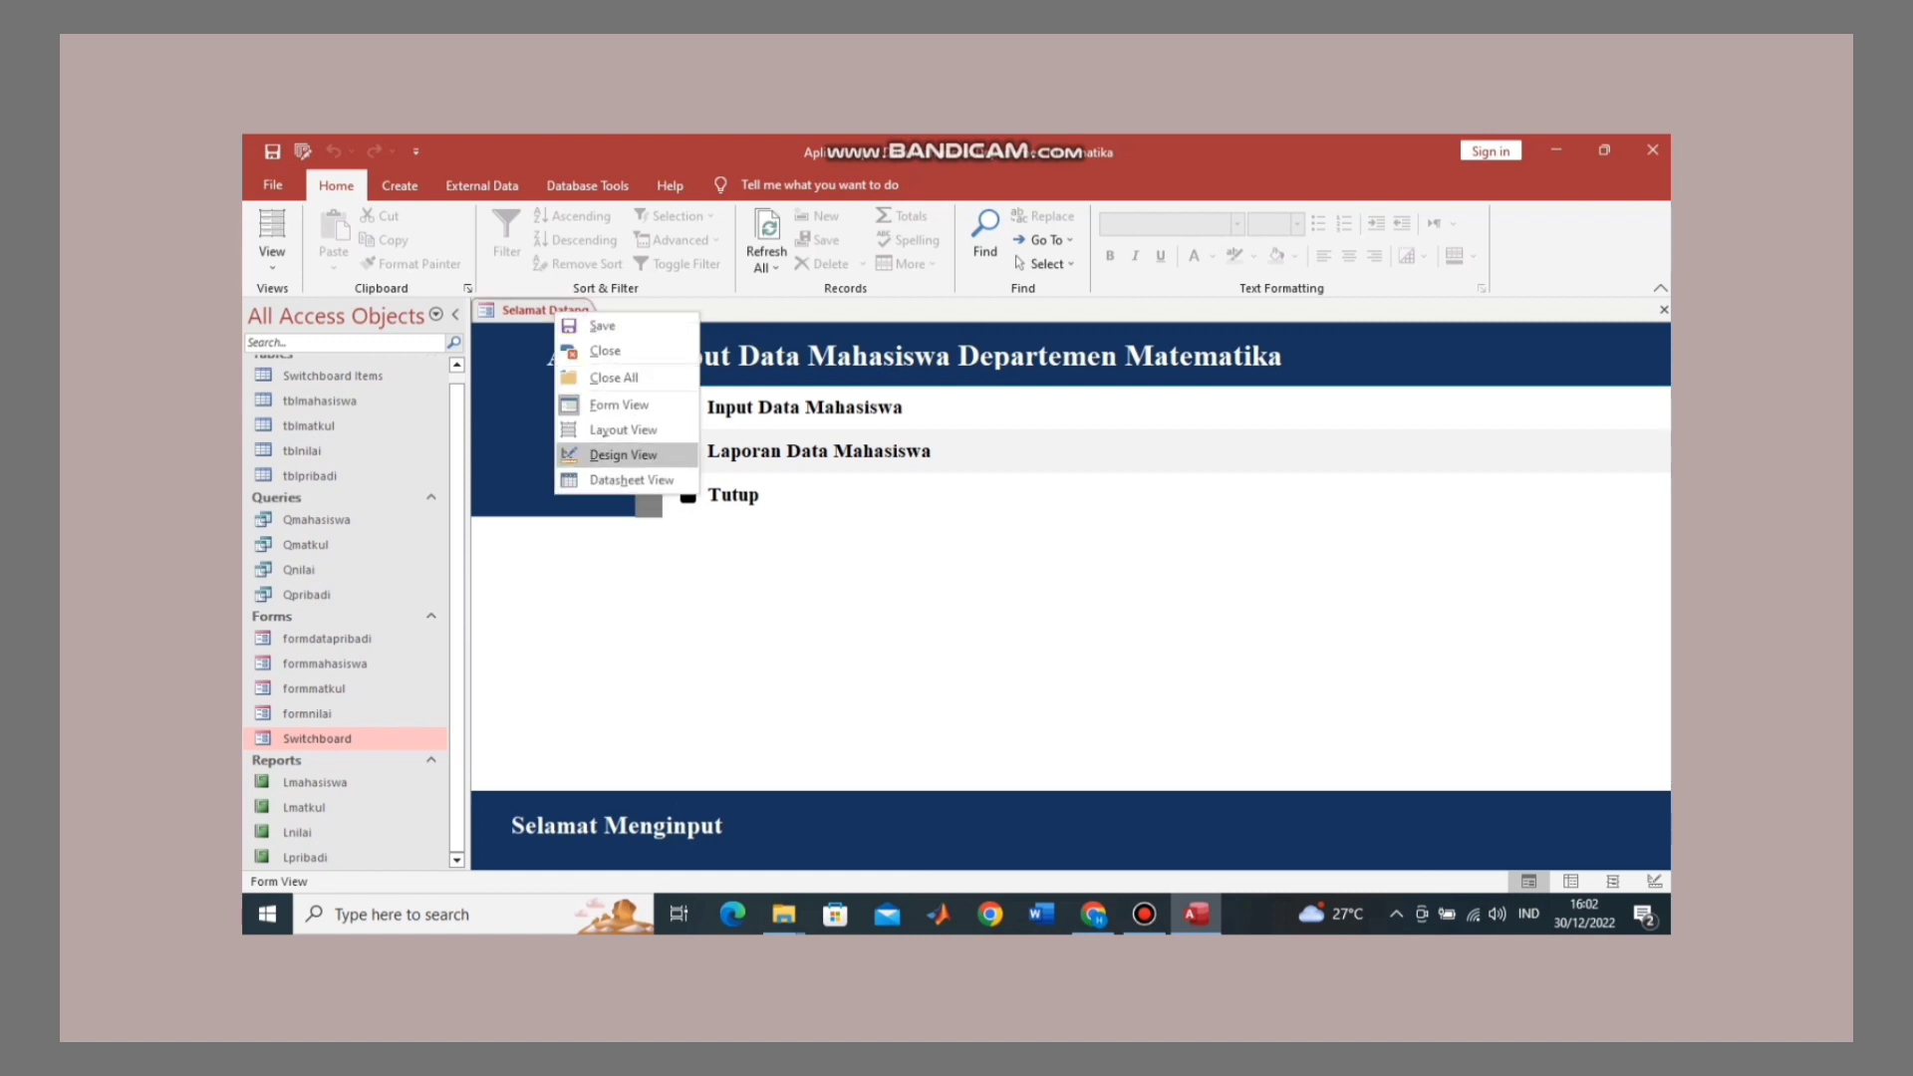
click(623, 455)
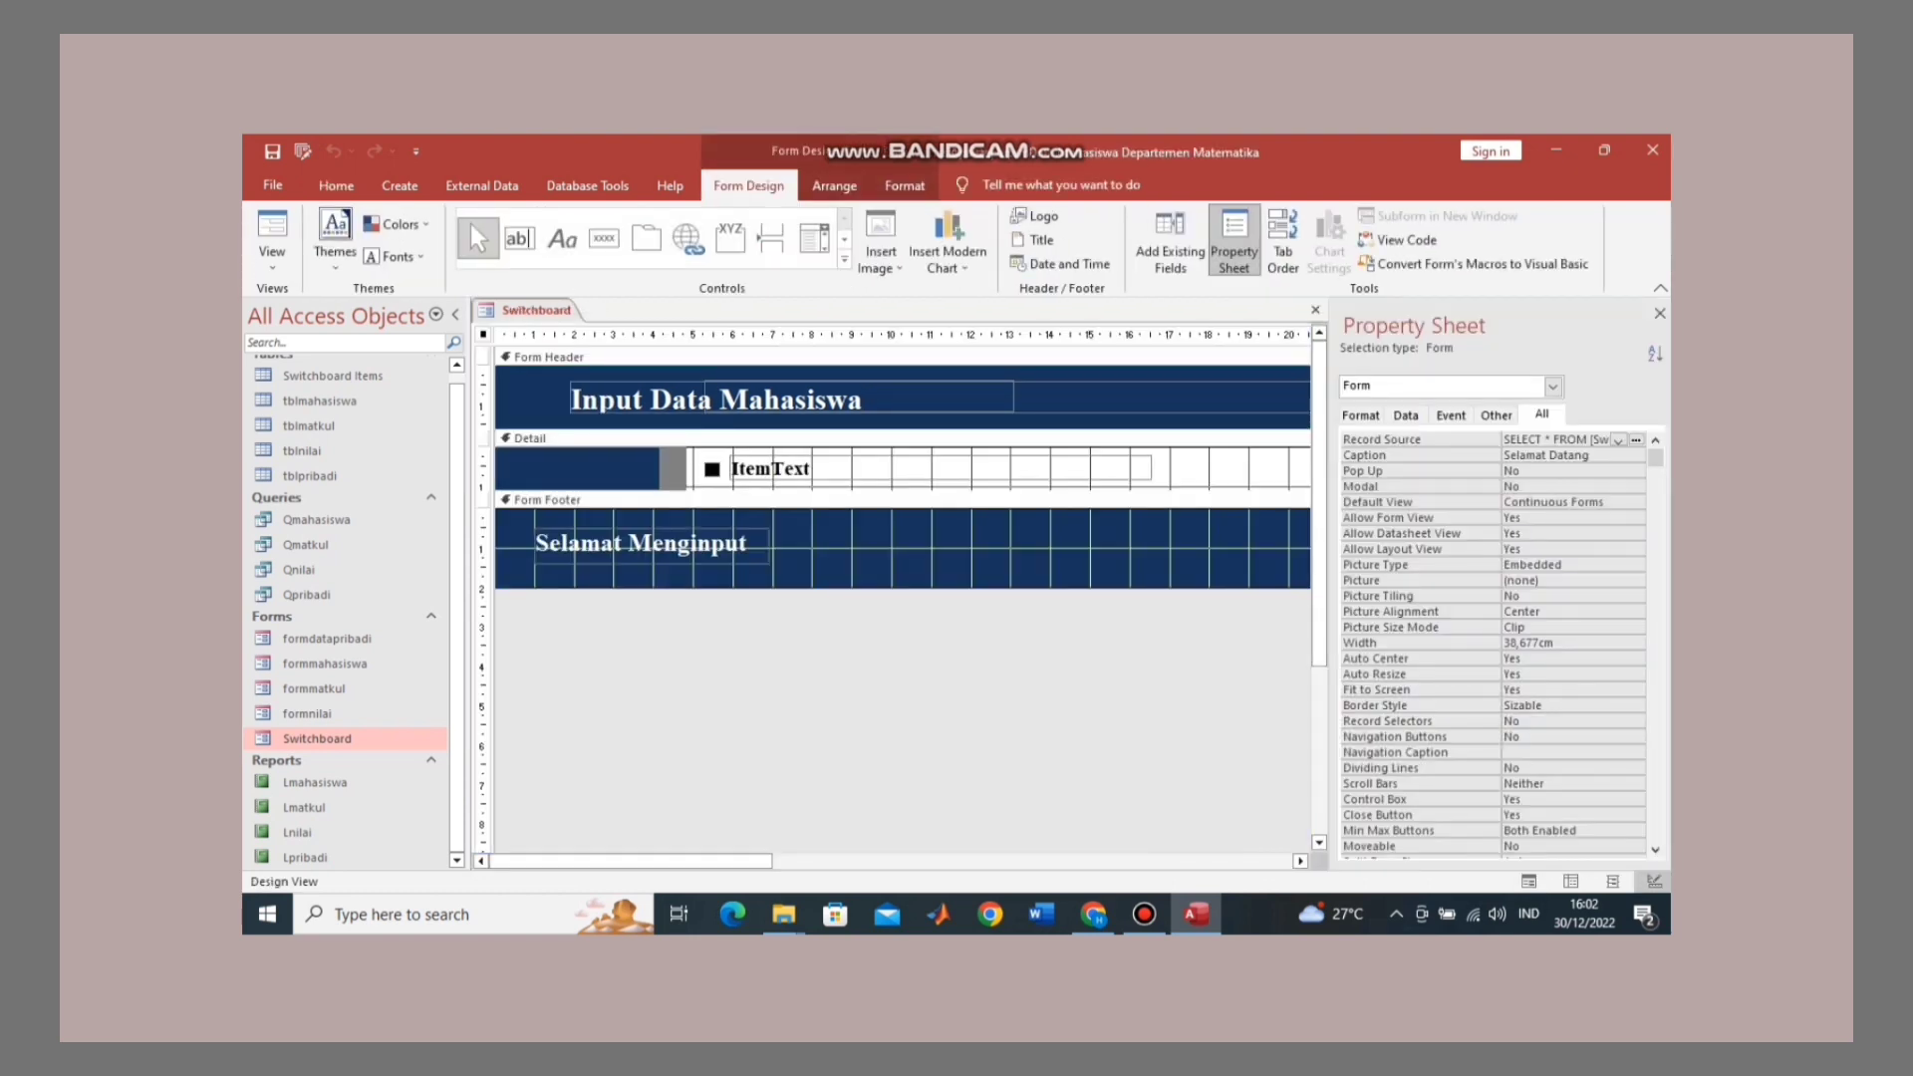
click(638, 399)
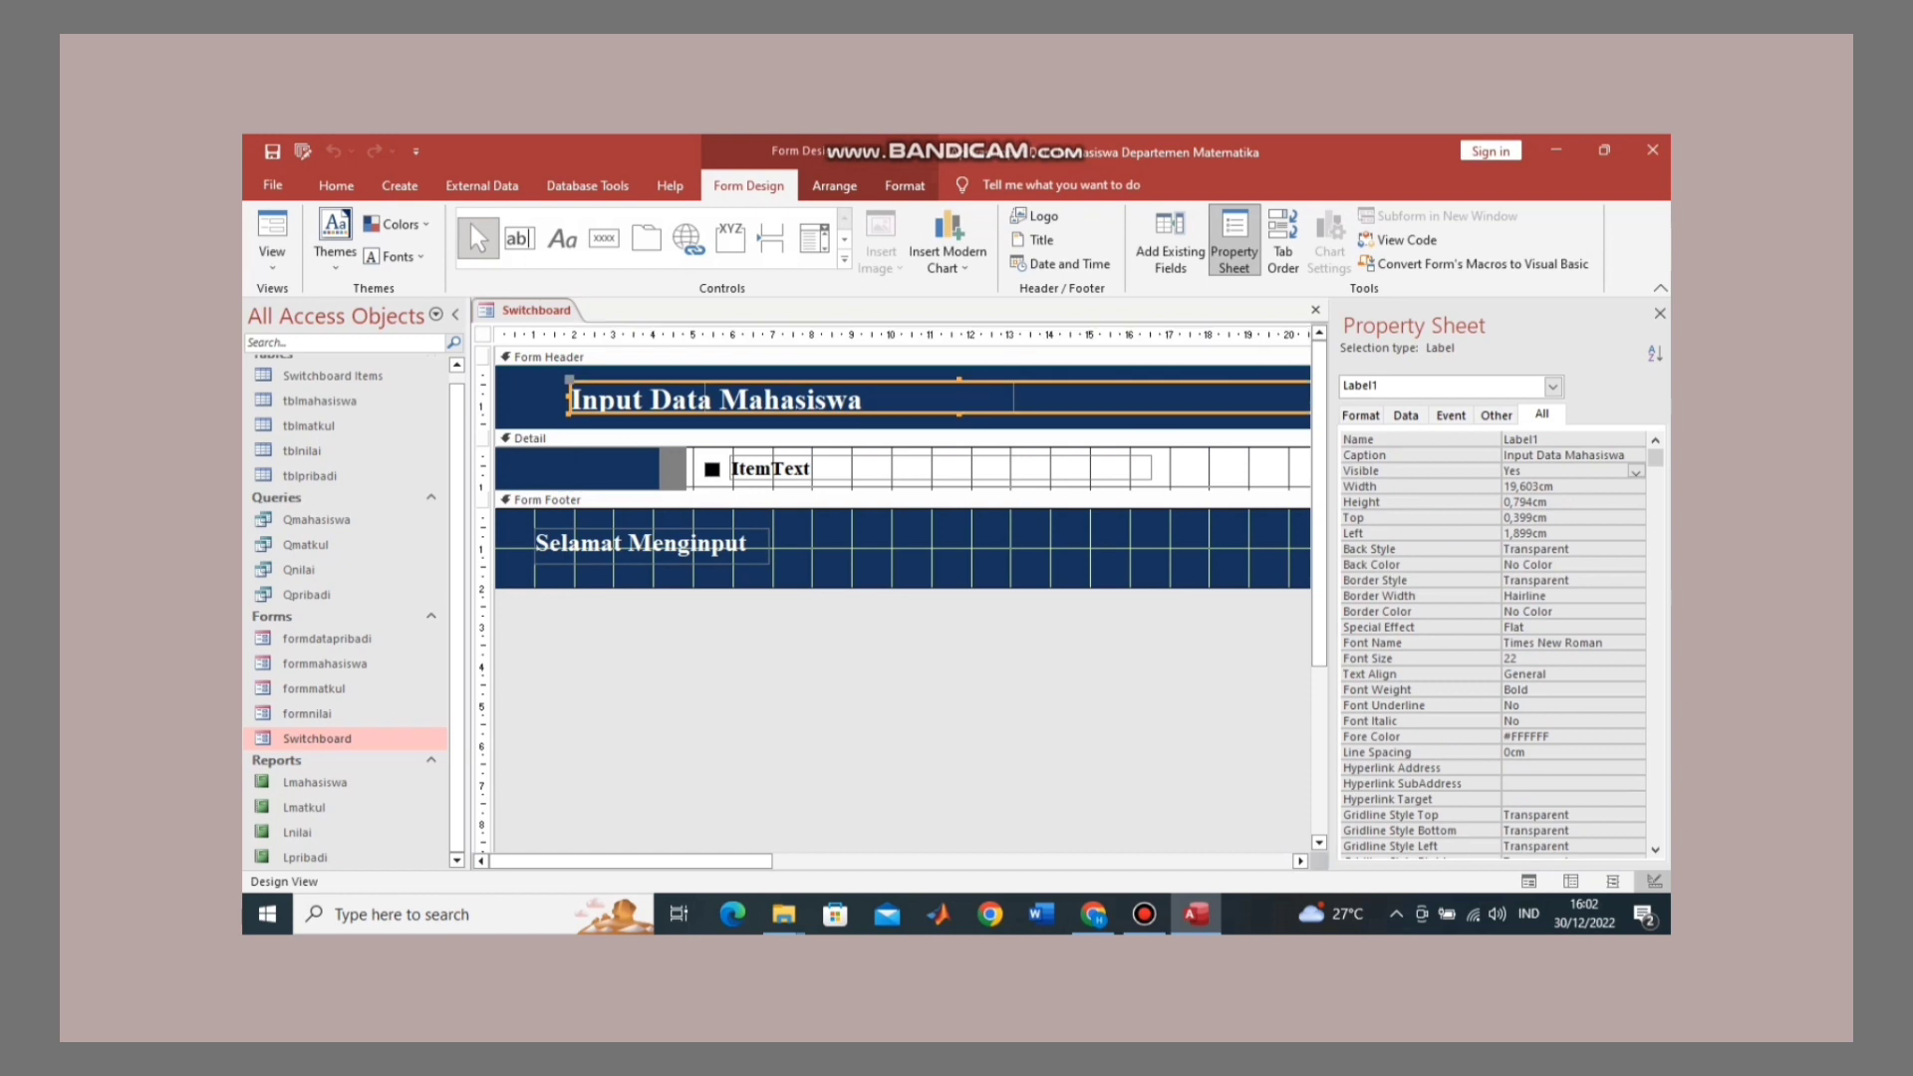
click(534, 400)
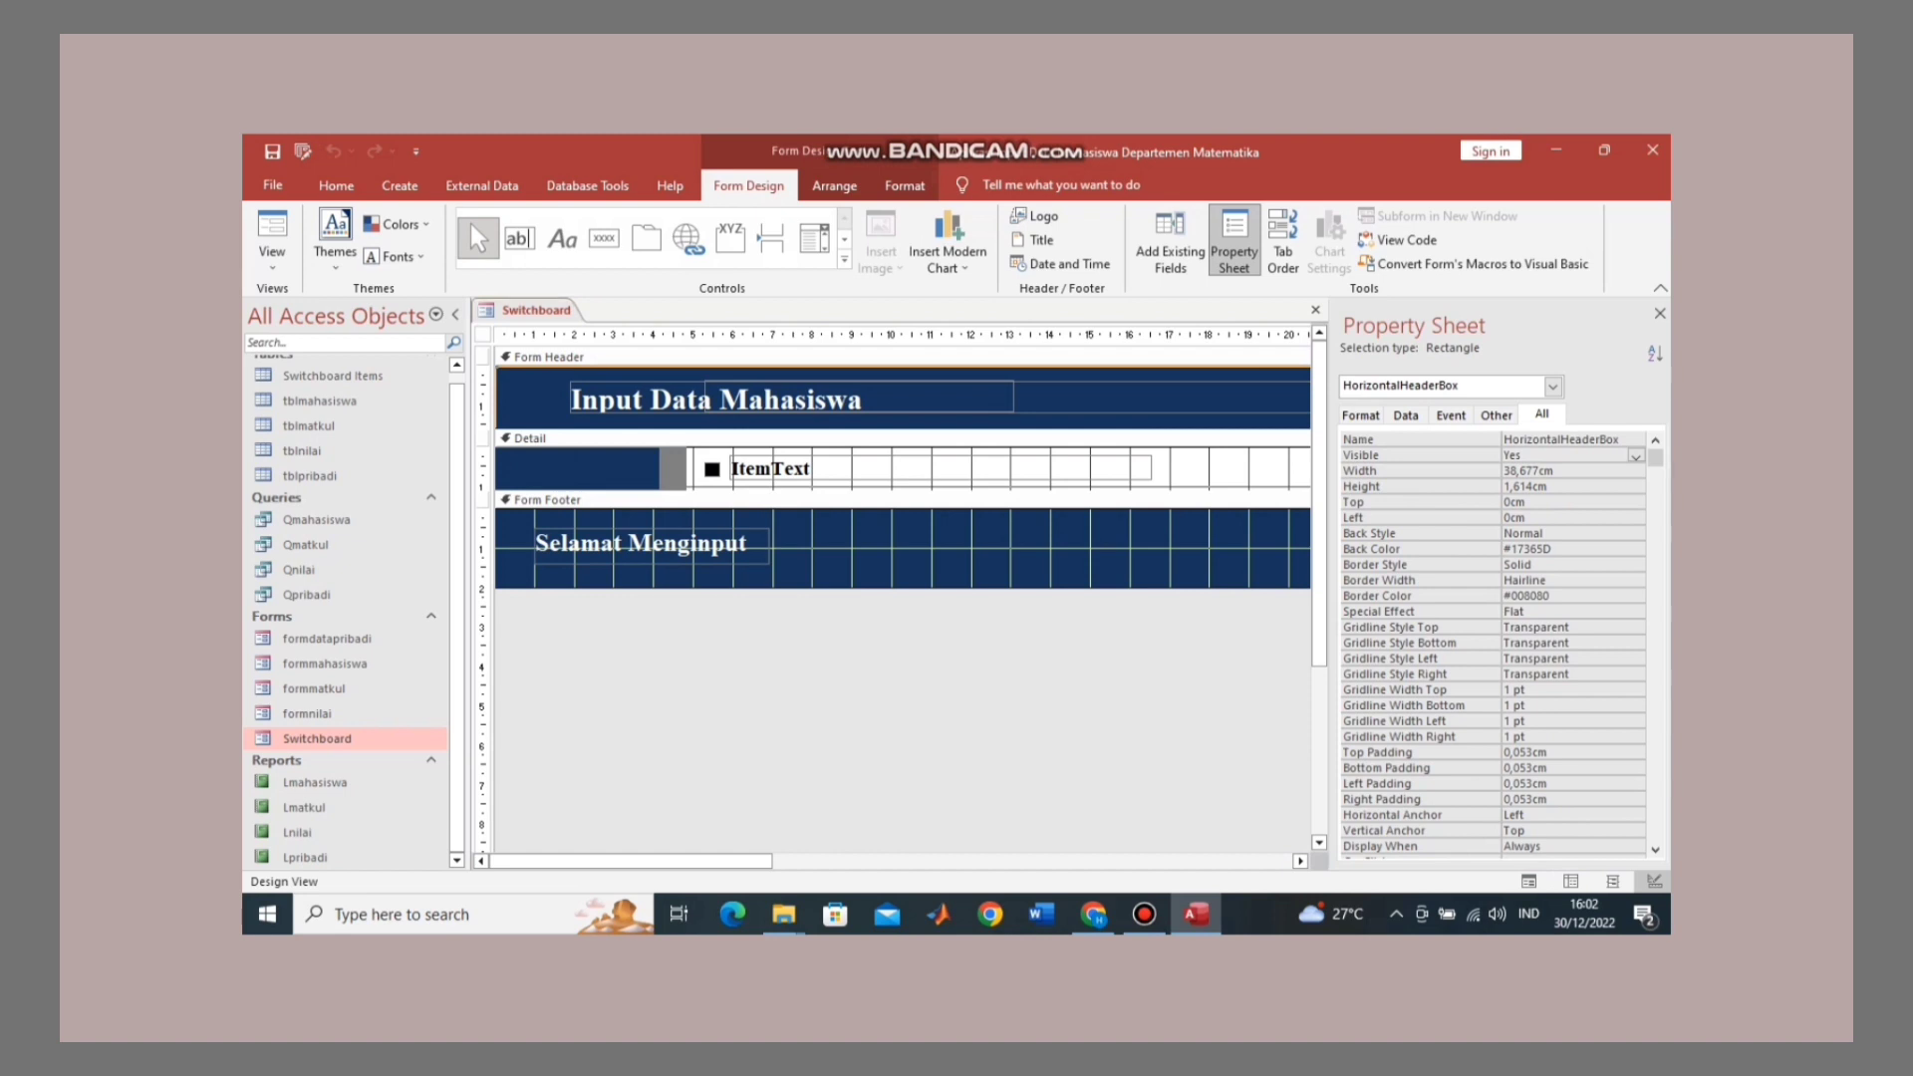
Step: Close the Switchboard form, leaving no objects open
right_click(533, 309)
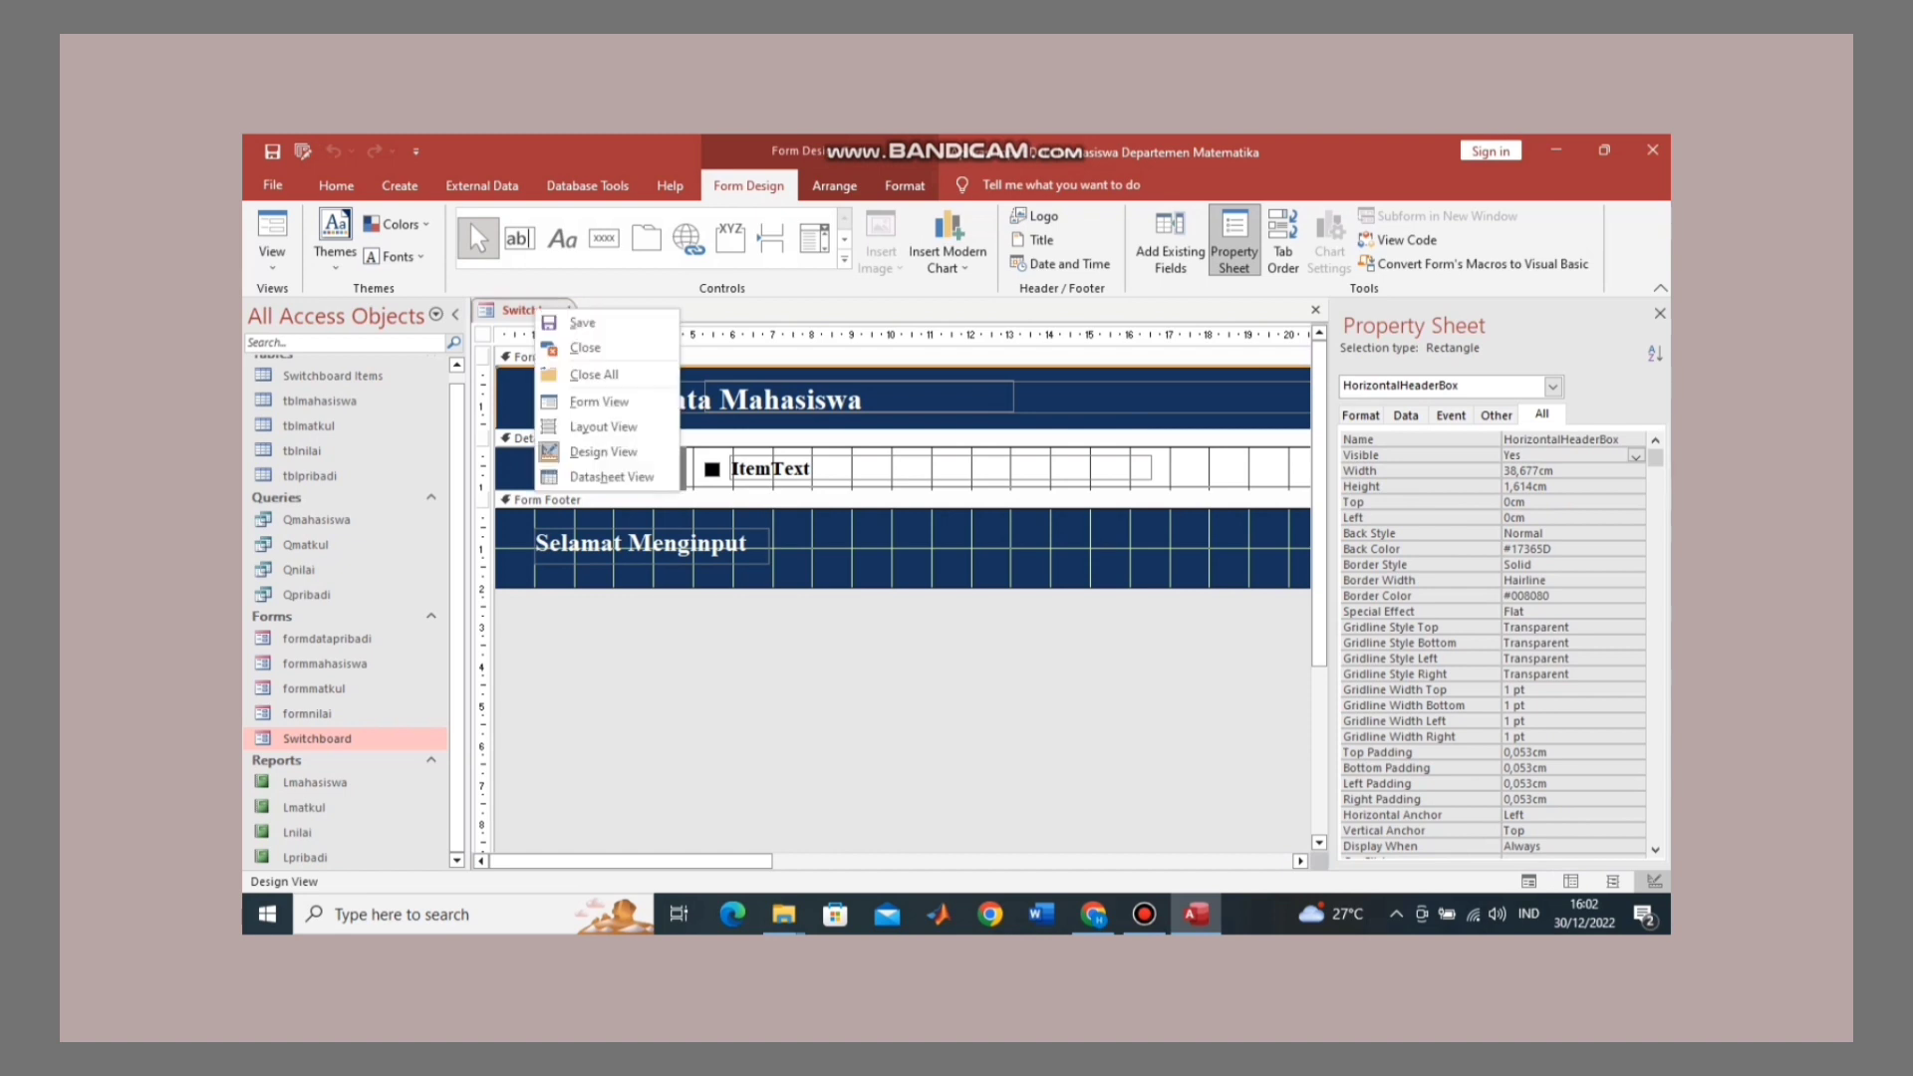
click(581, 324)
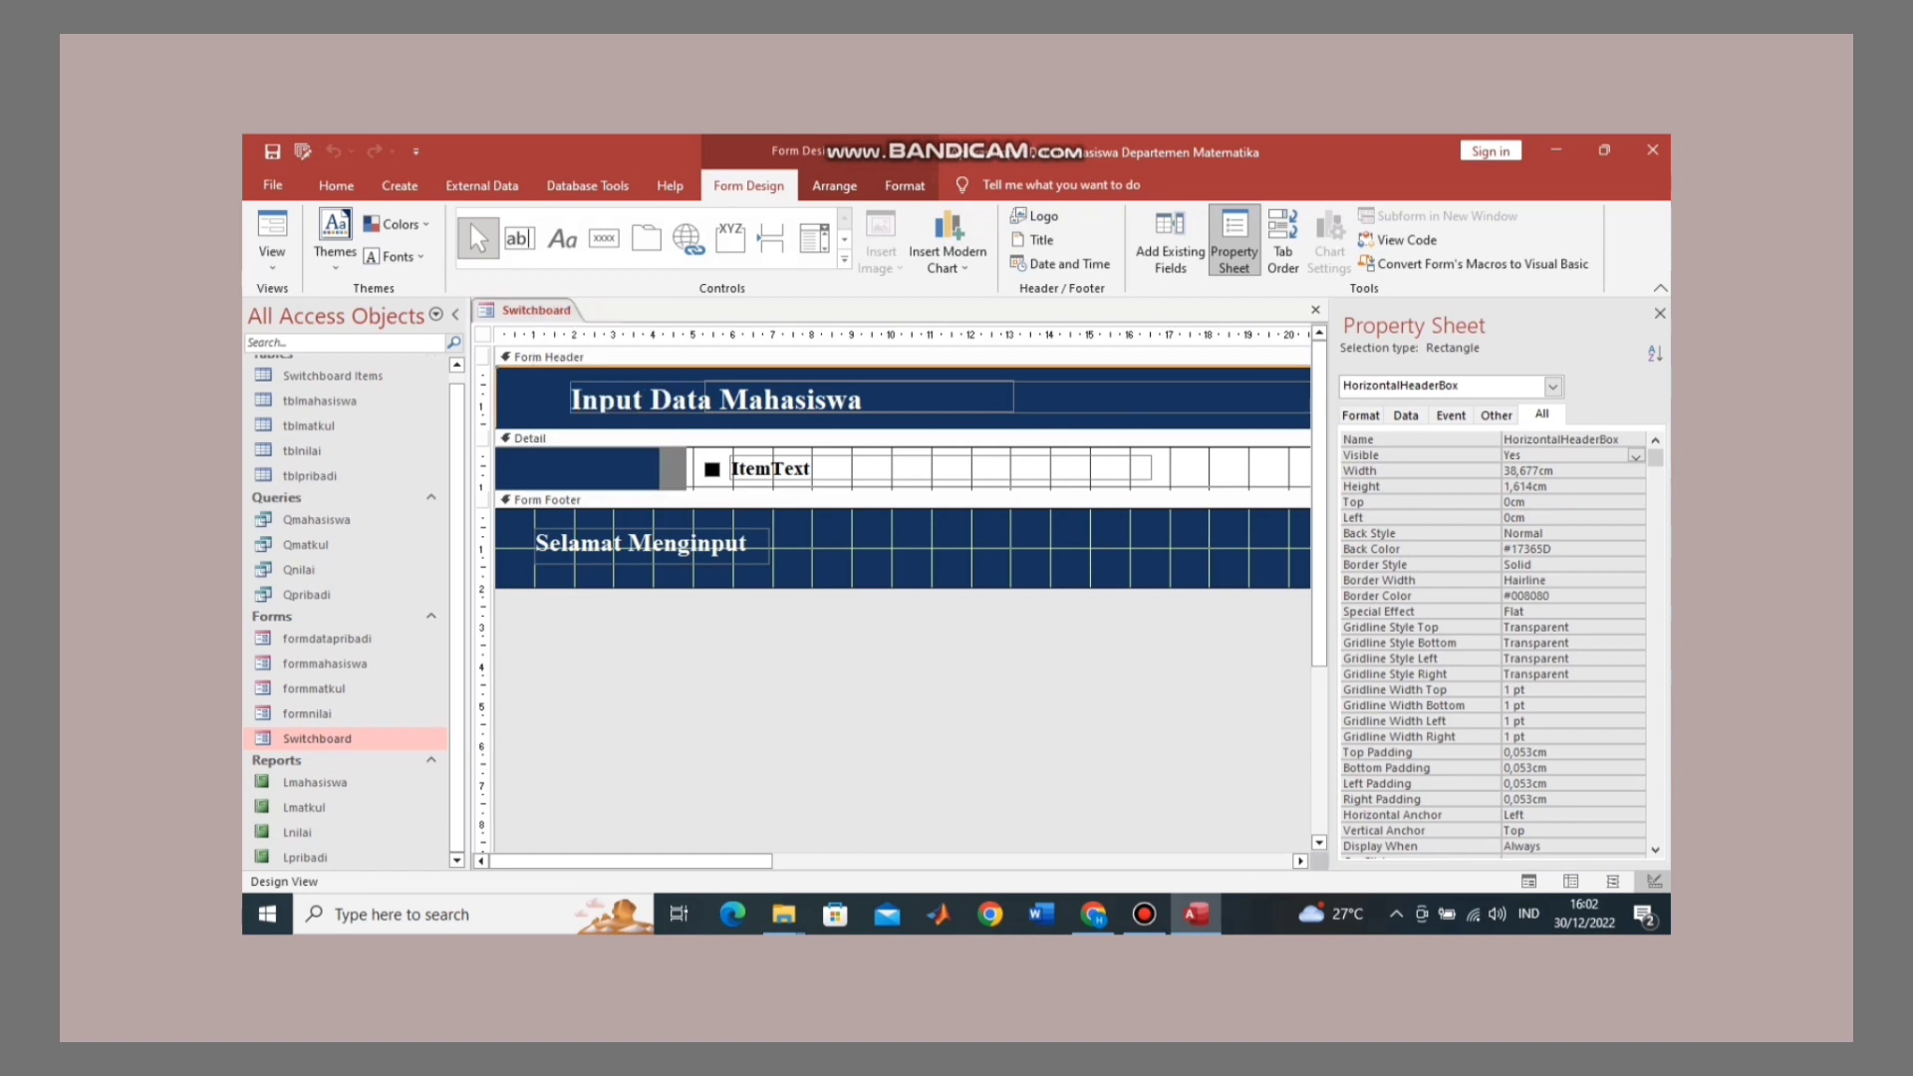
right_click(548, 311)
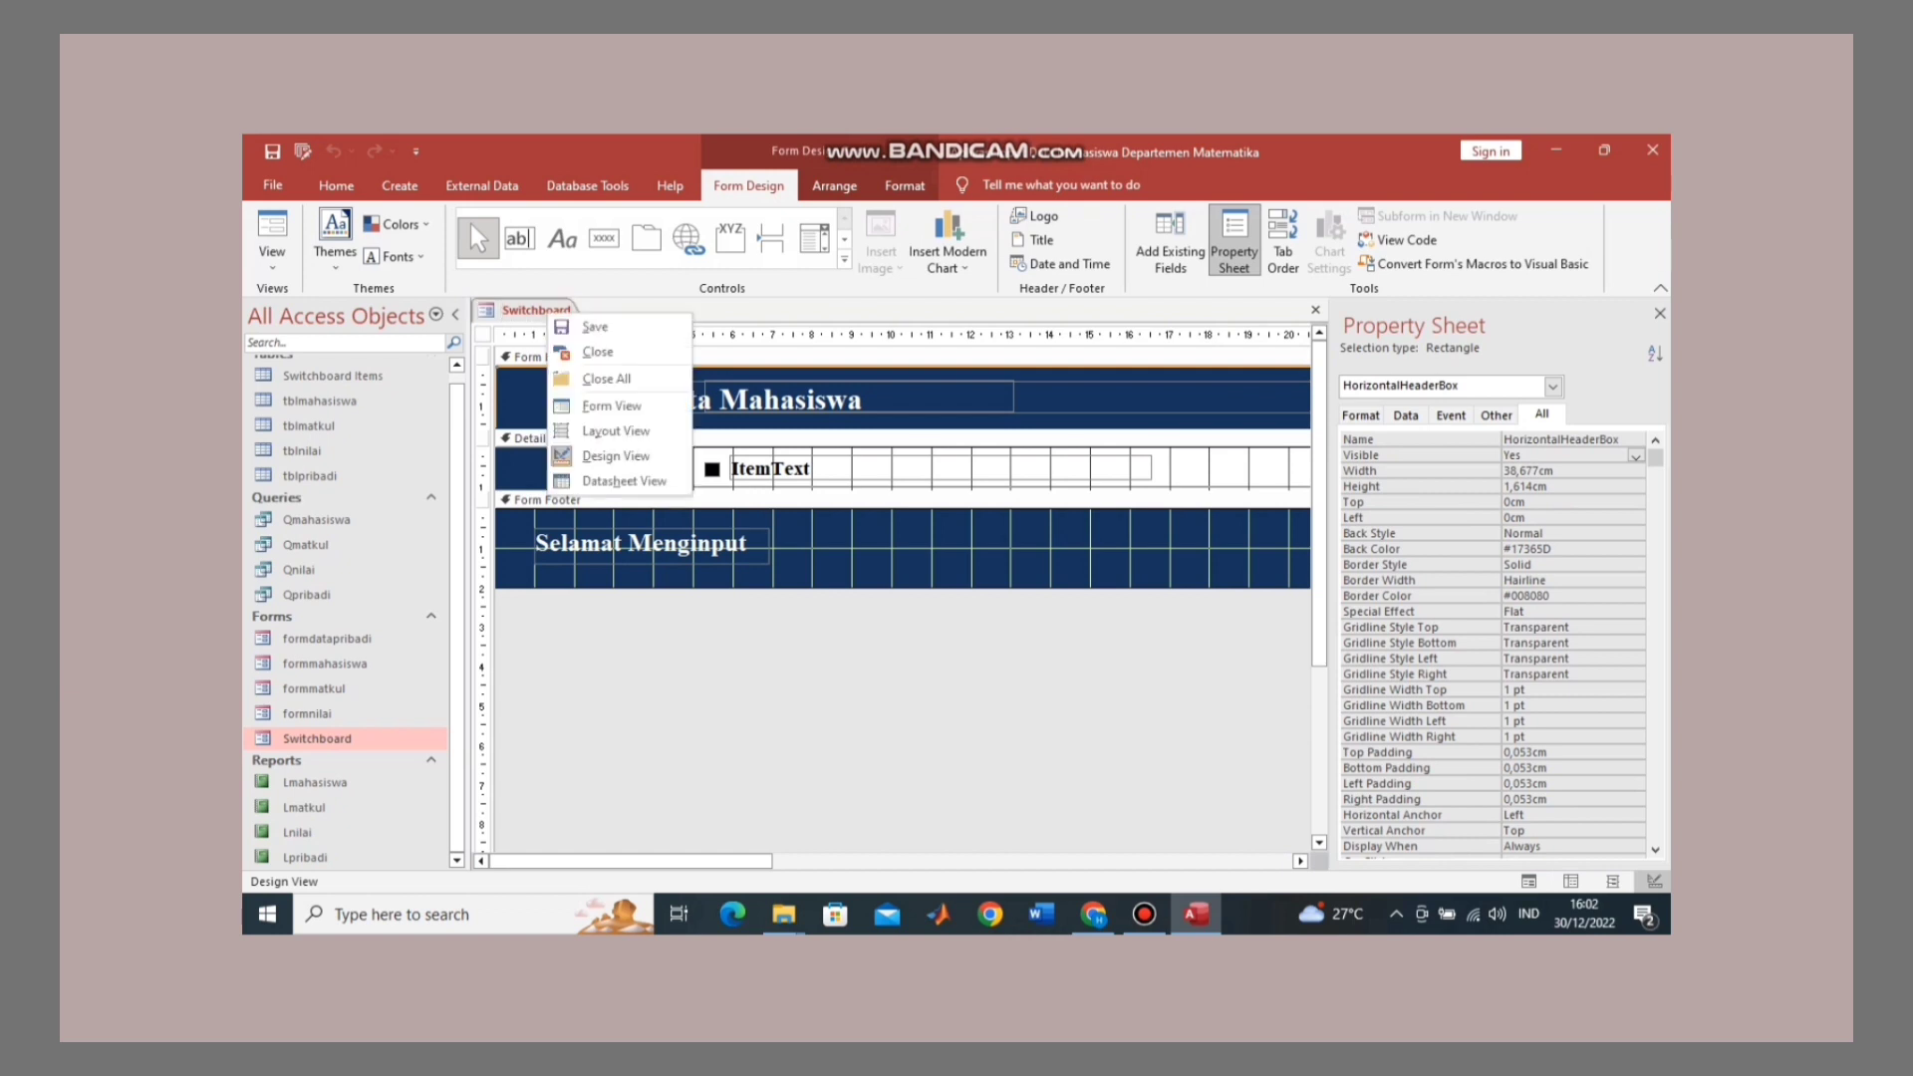
click(598, 352)
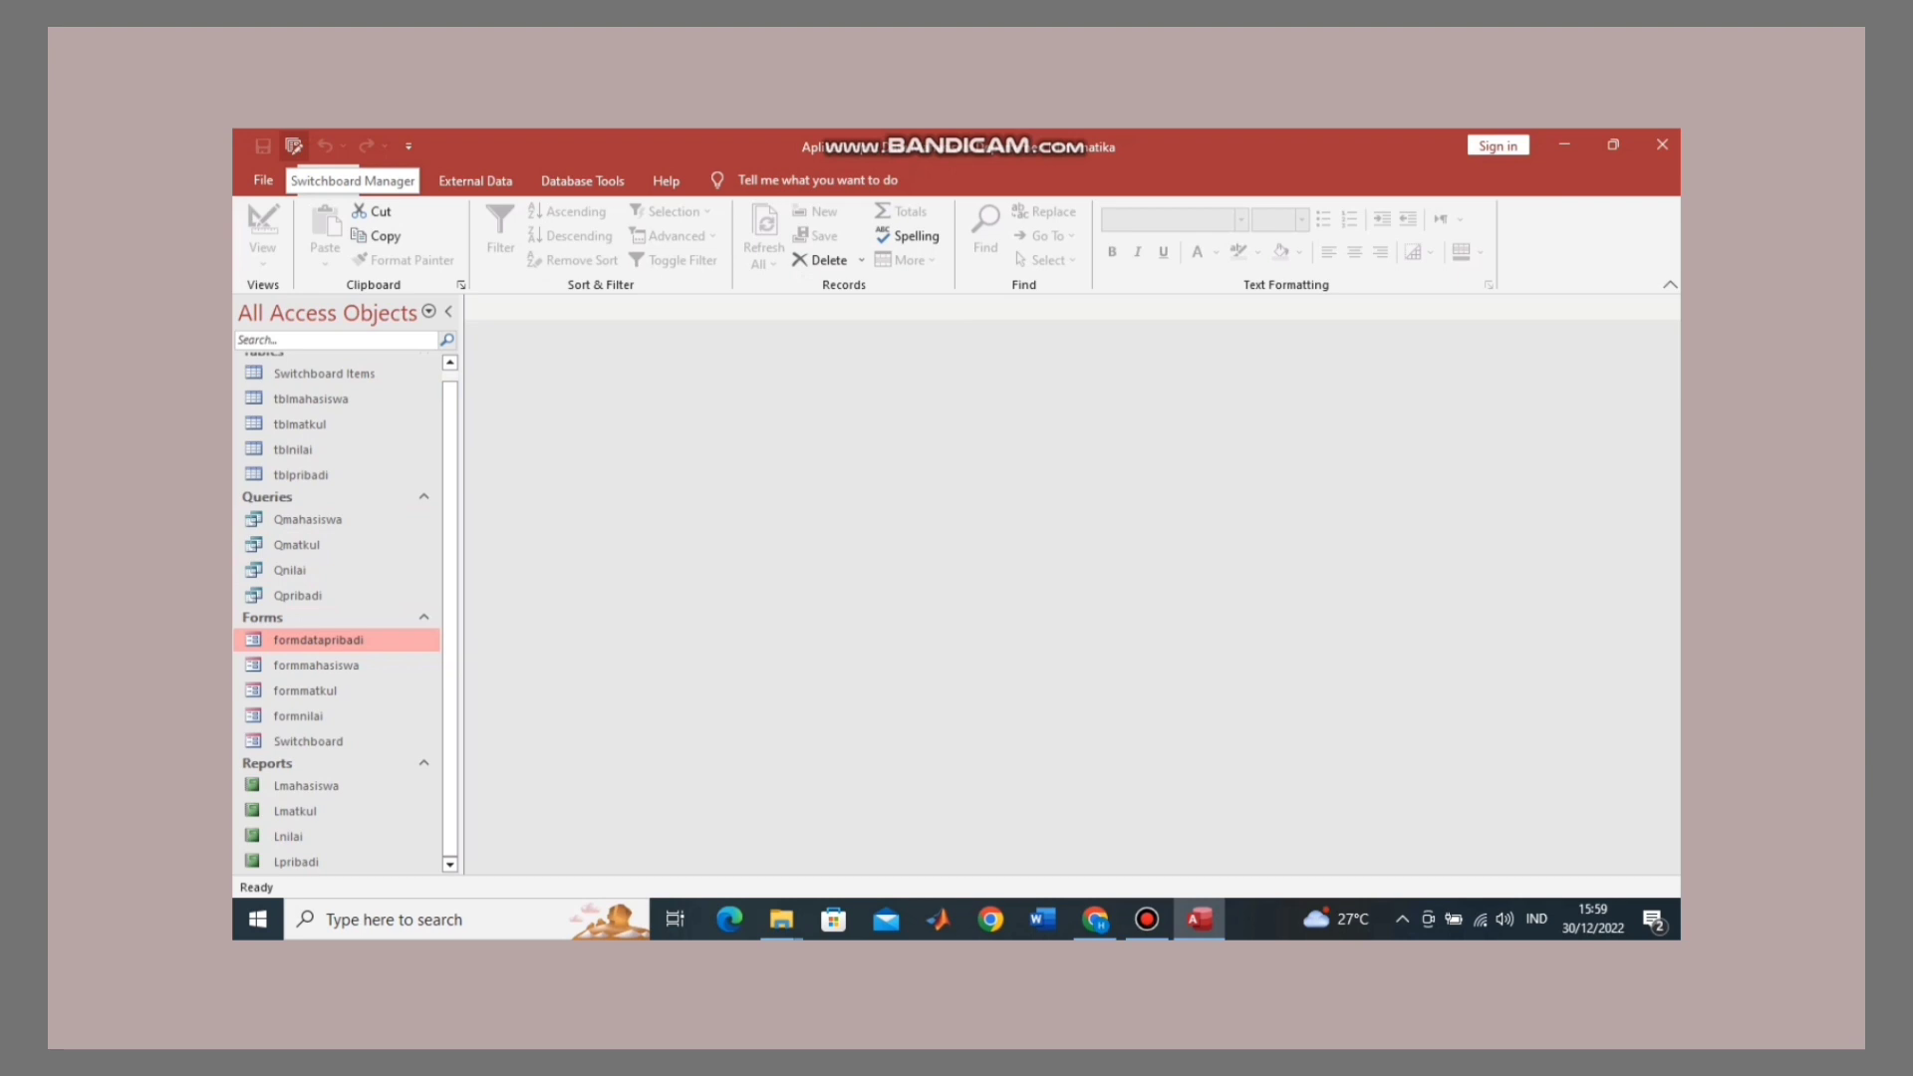
Step: In Switchboard Manager, edit the default page and review the Input Data Mahasiswa item unchanged
click(293, 147)
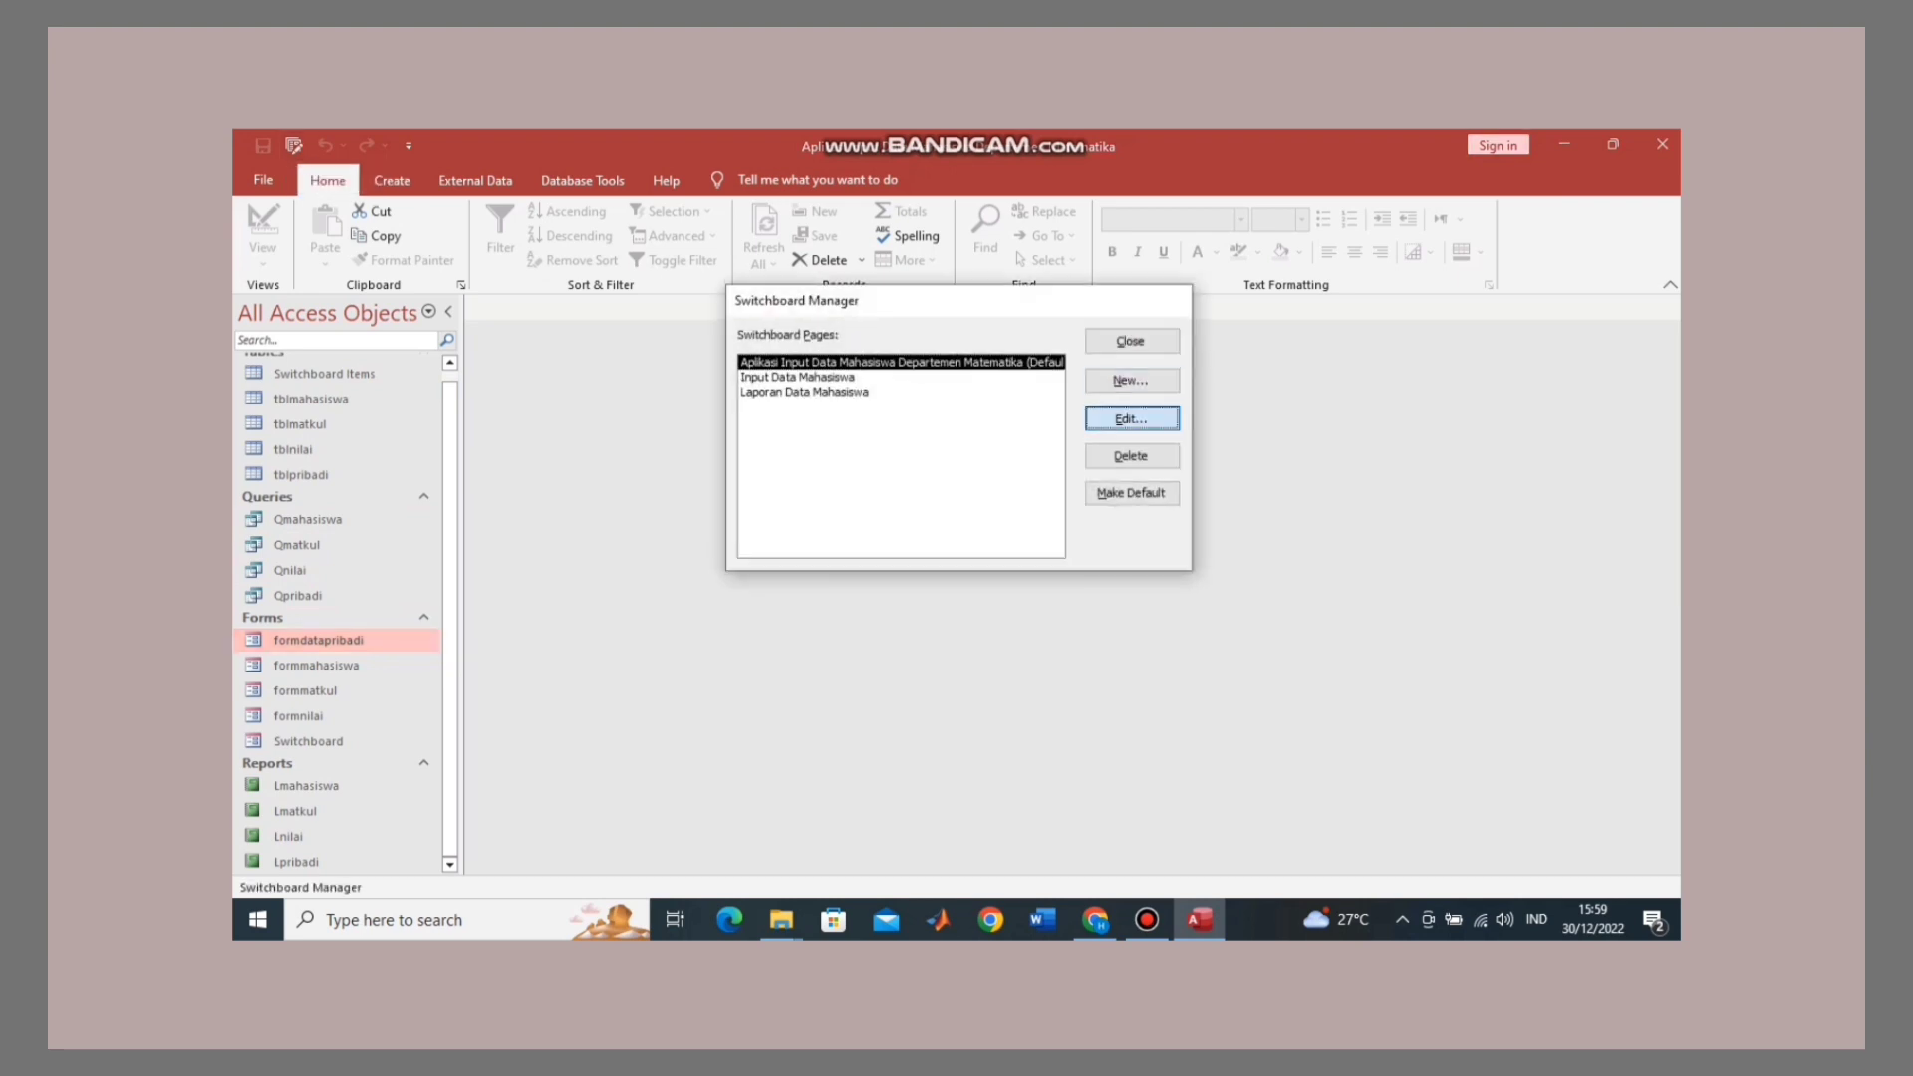
click(1130, 418)
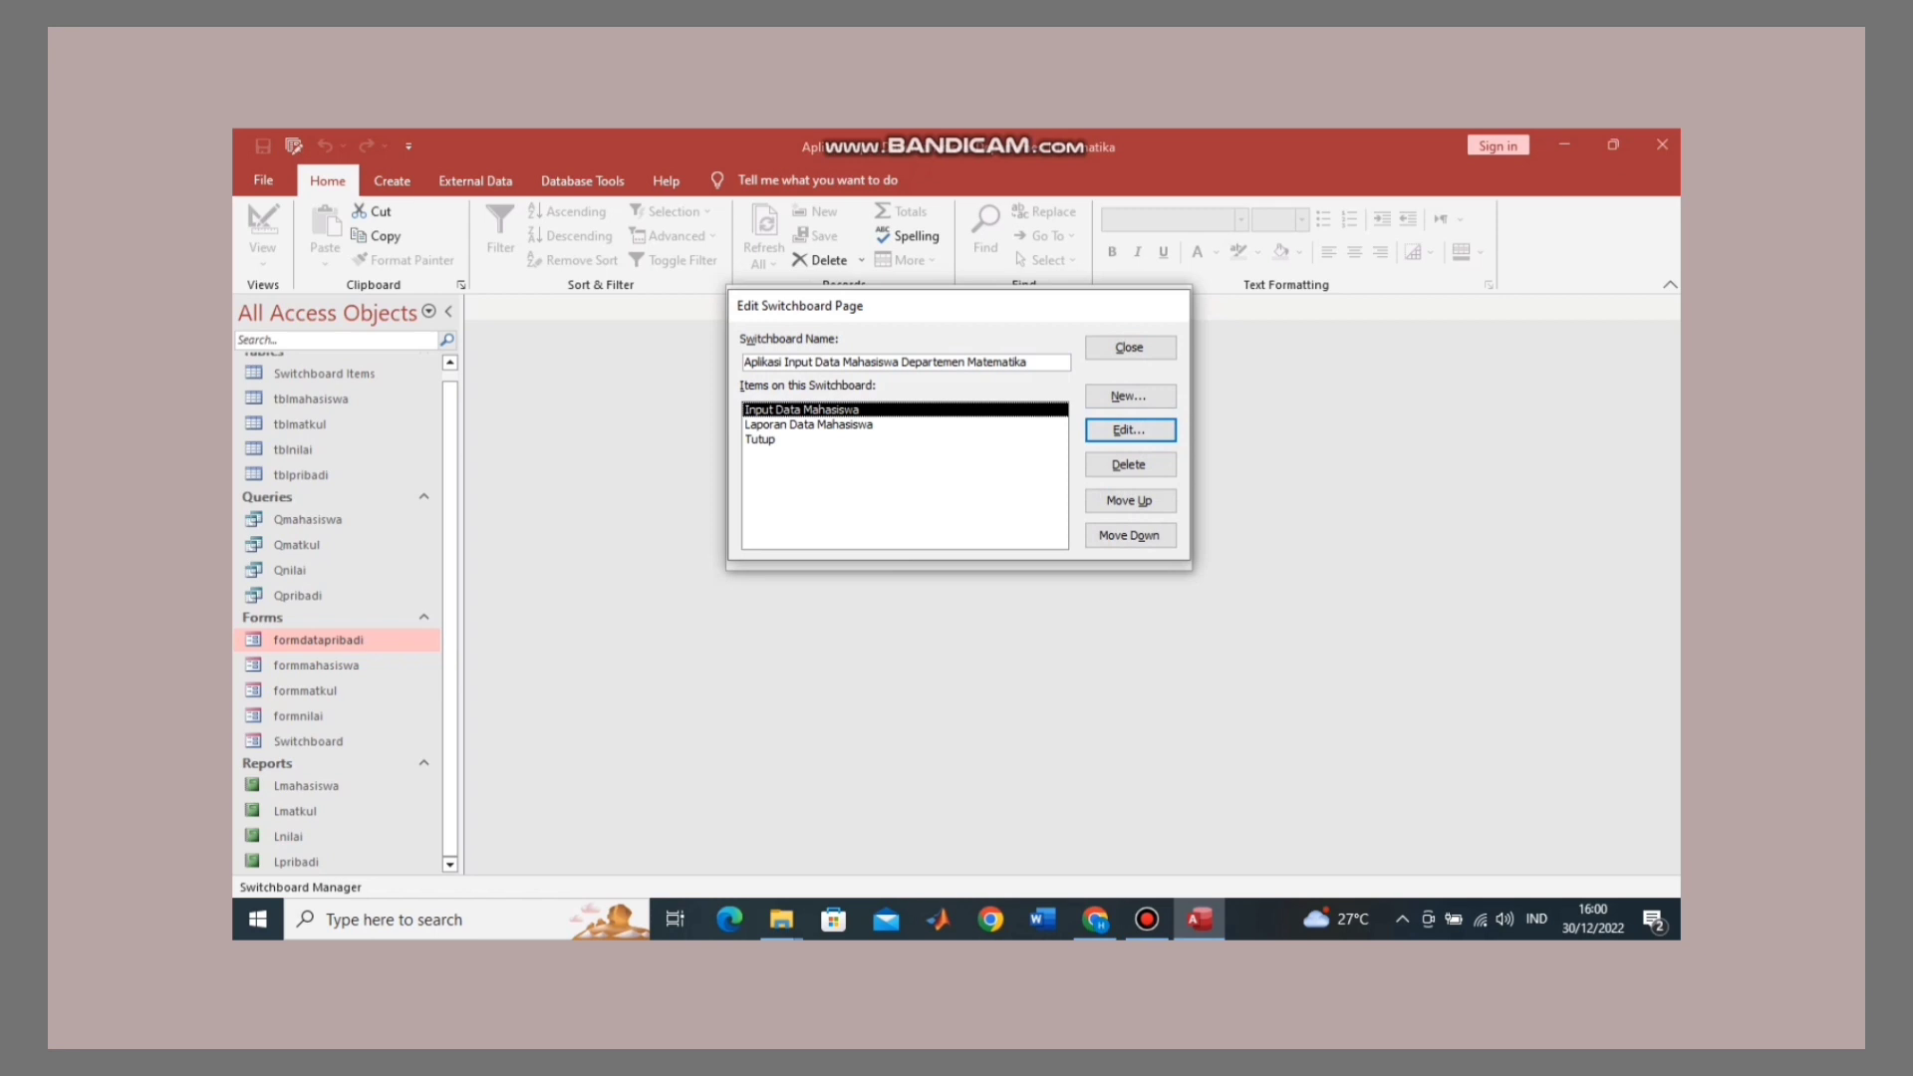
click(797, 440)
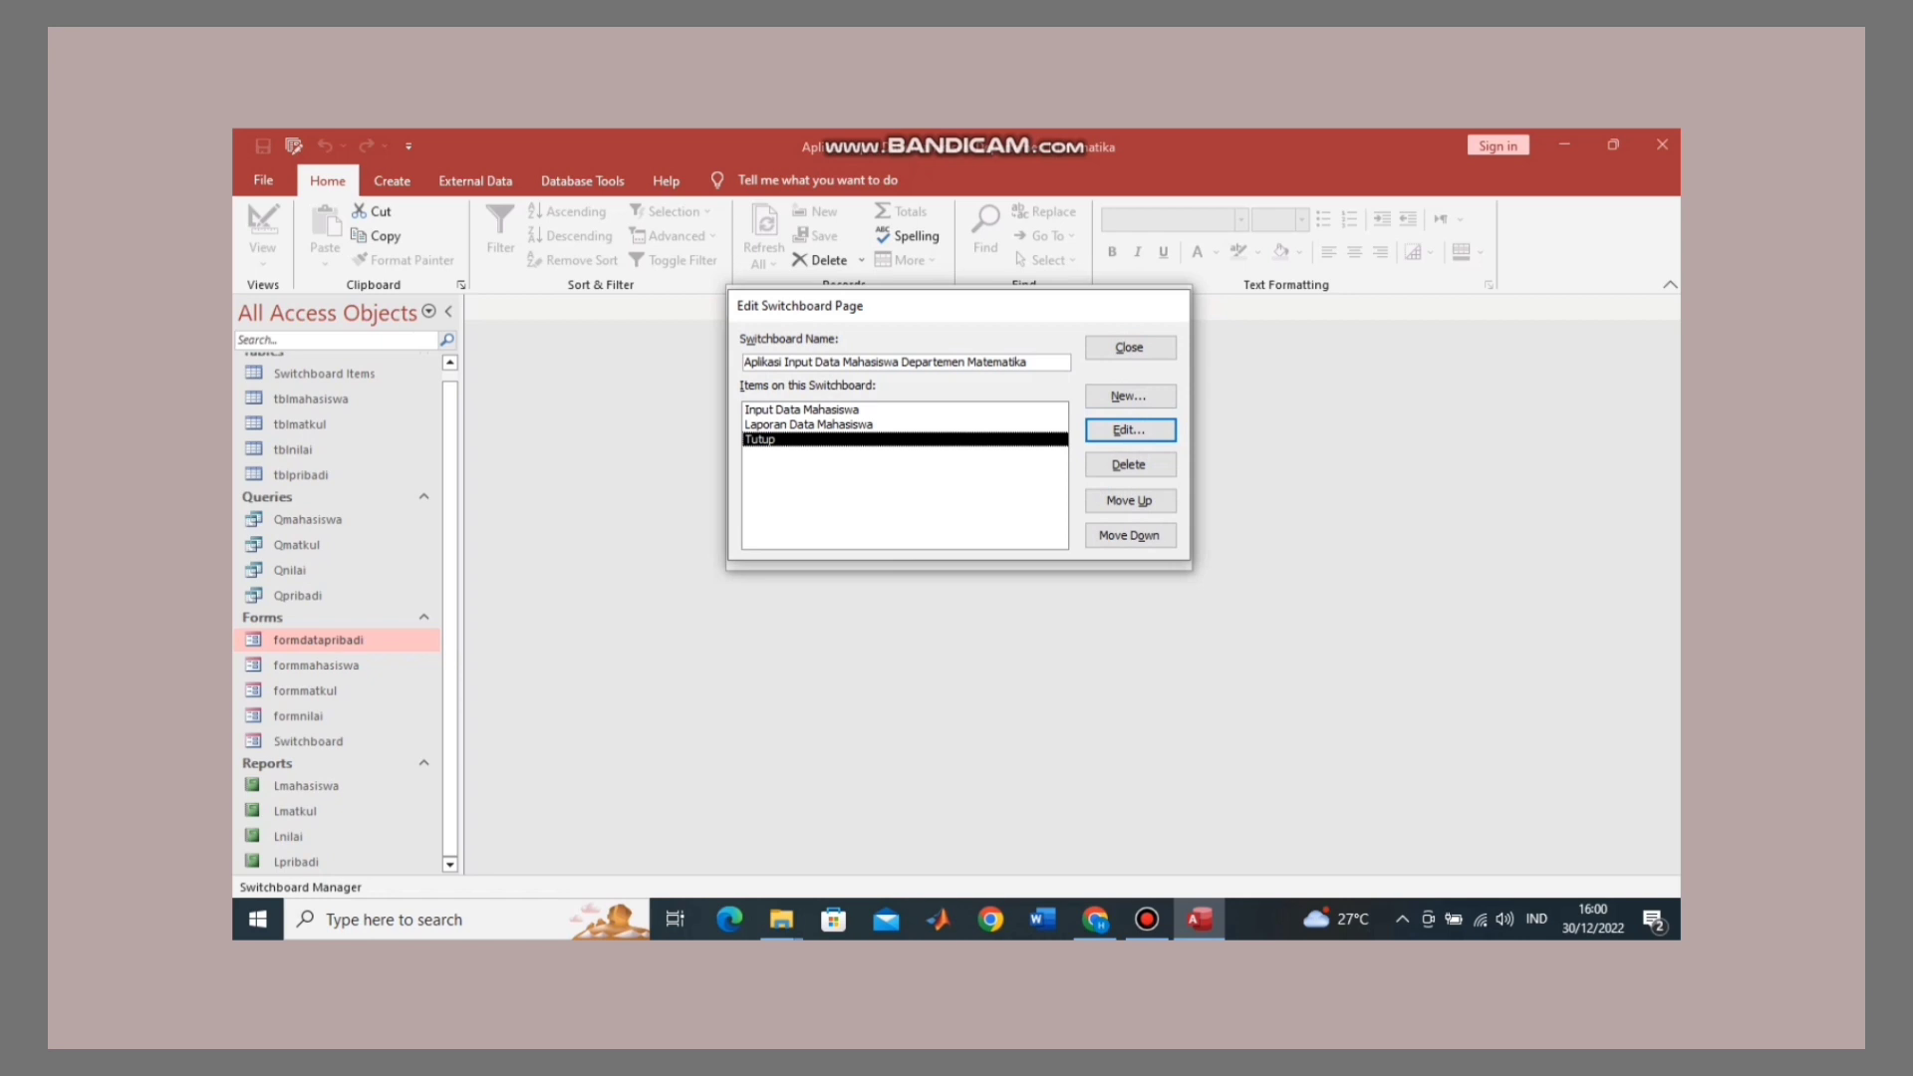
click(803, 409)
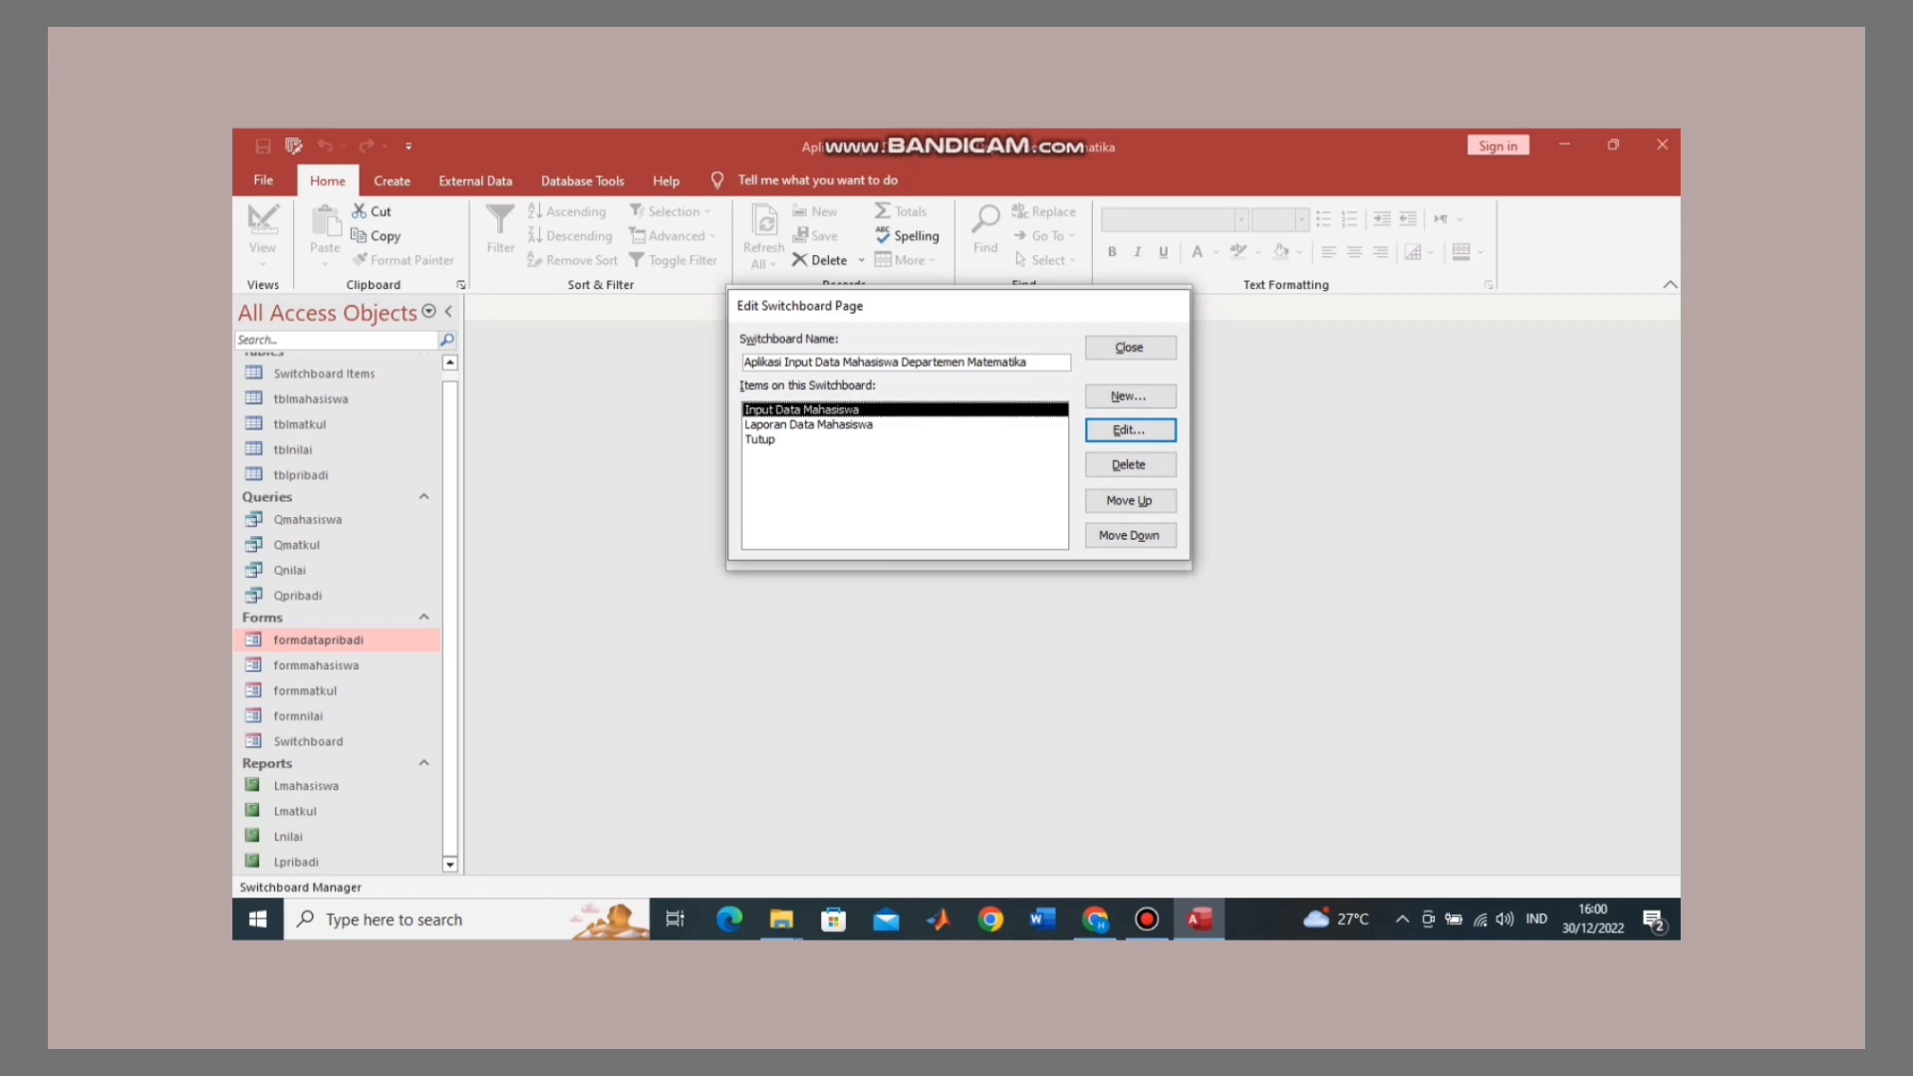
click(1130, 430)
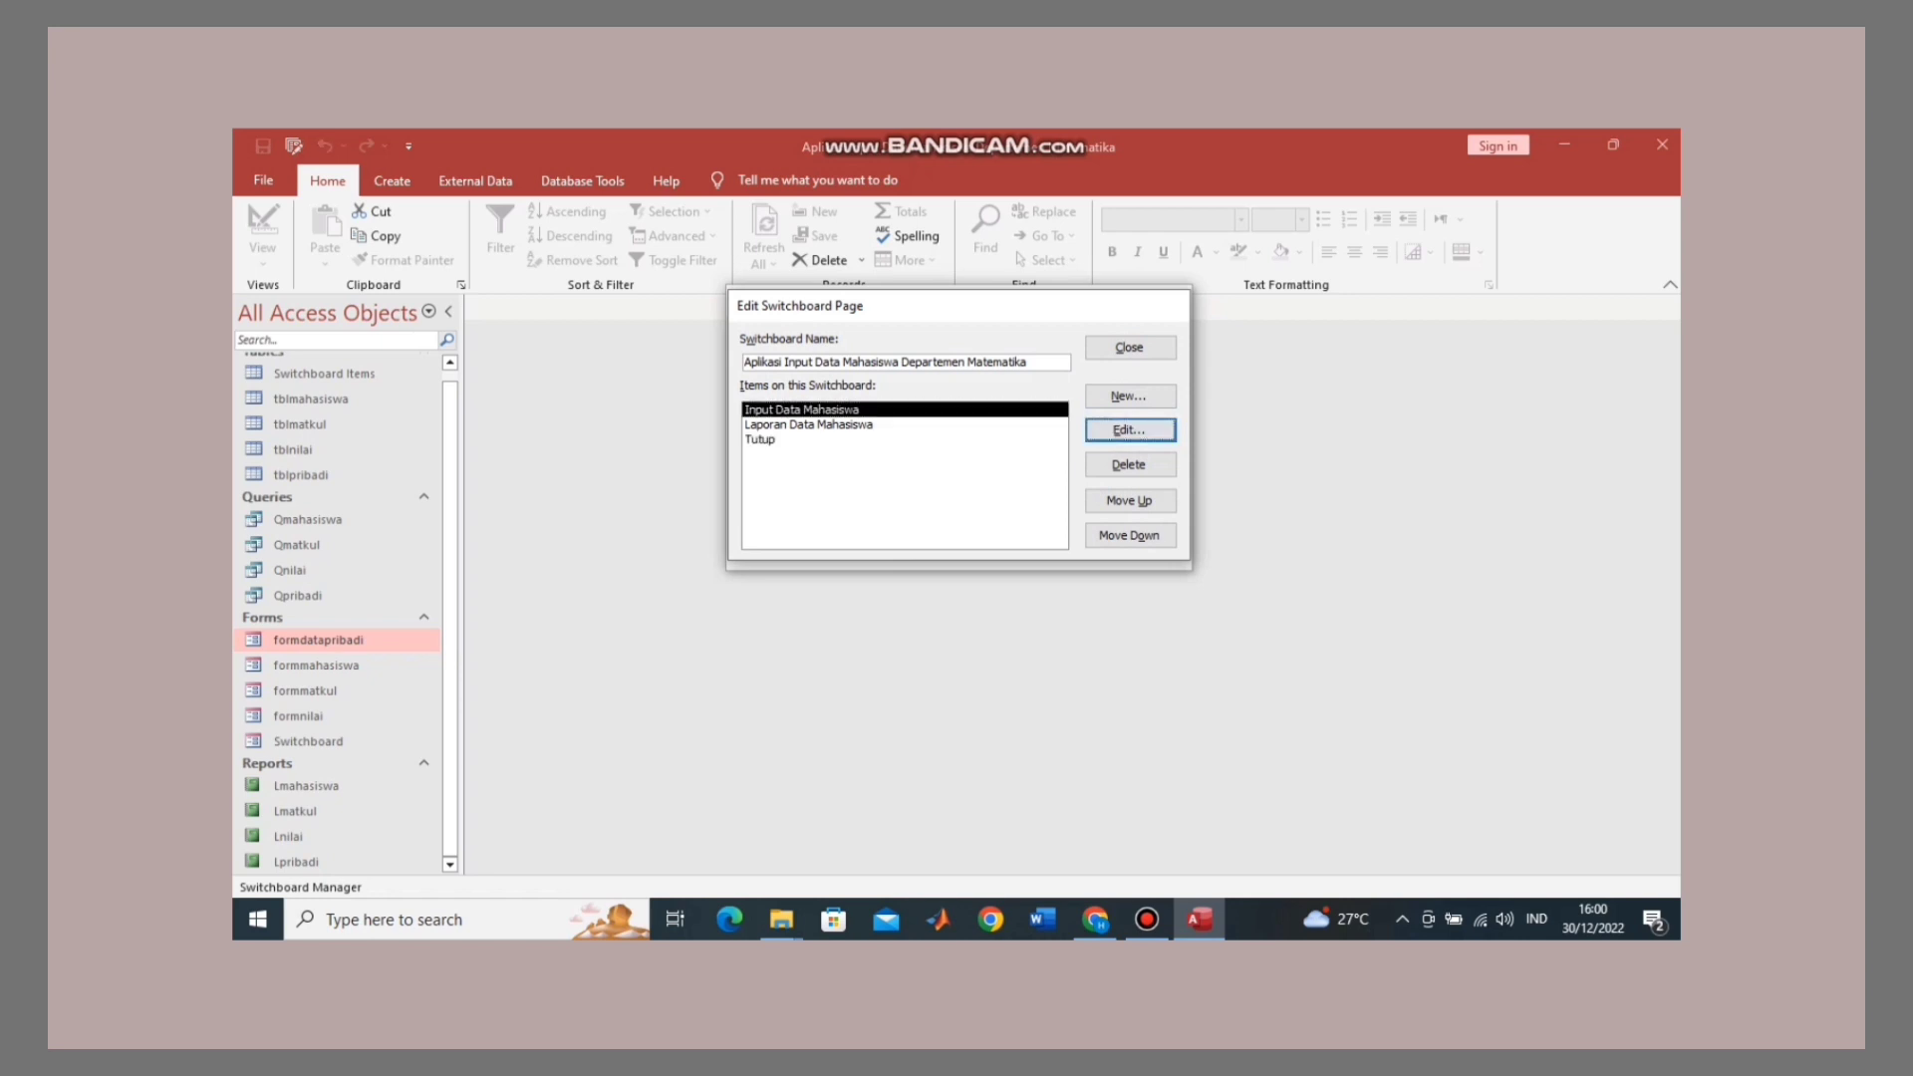
click(929, 386)
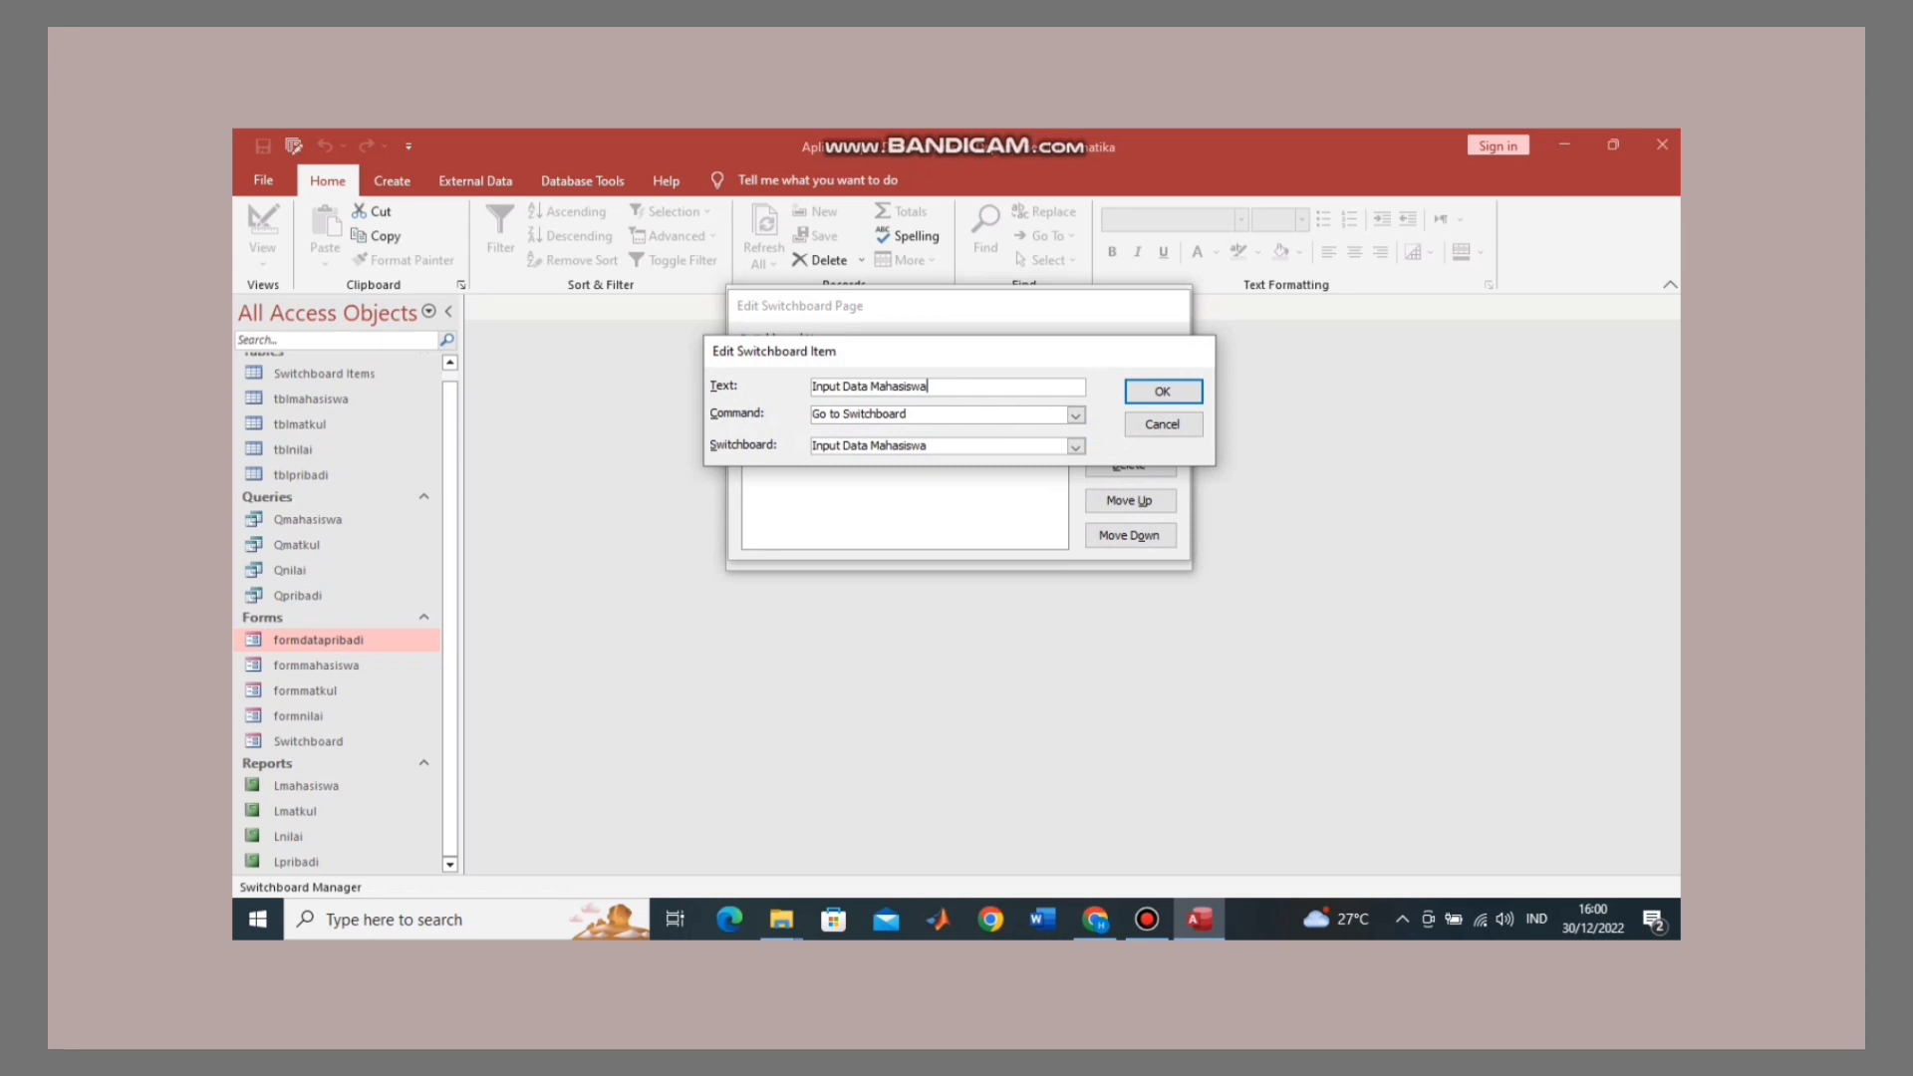
key(Return)
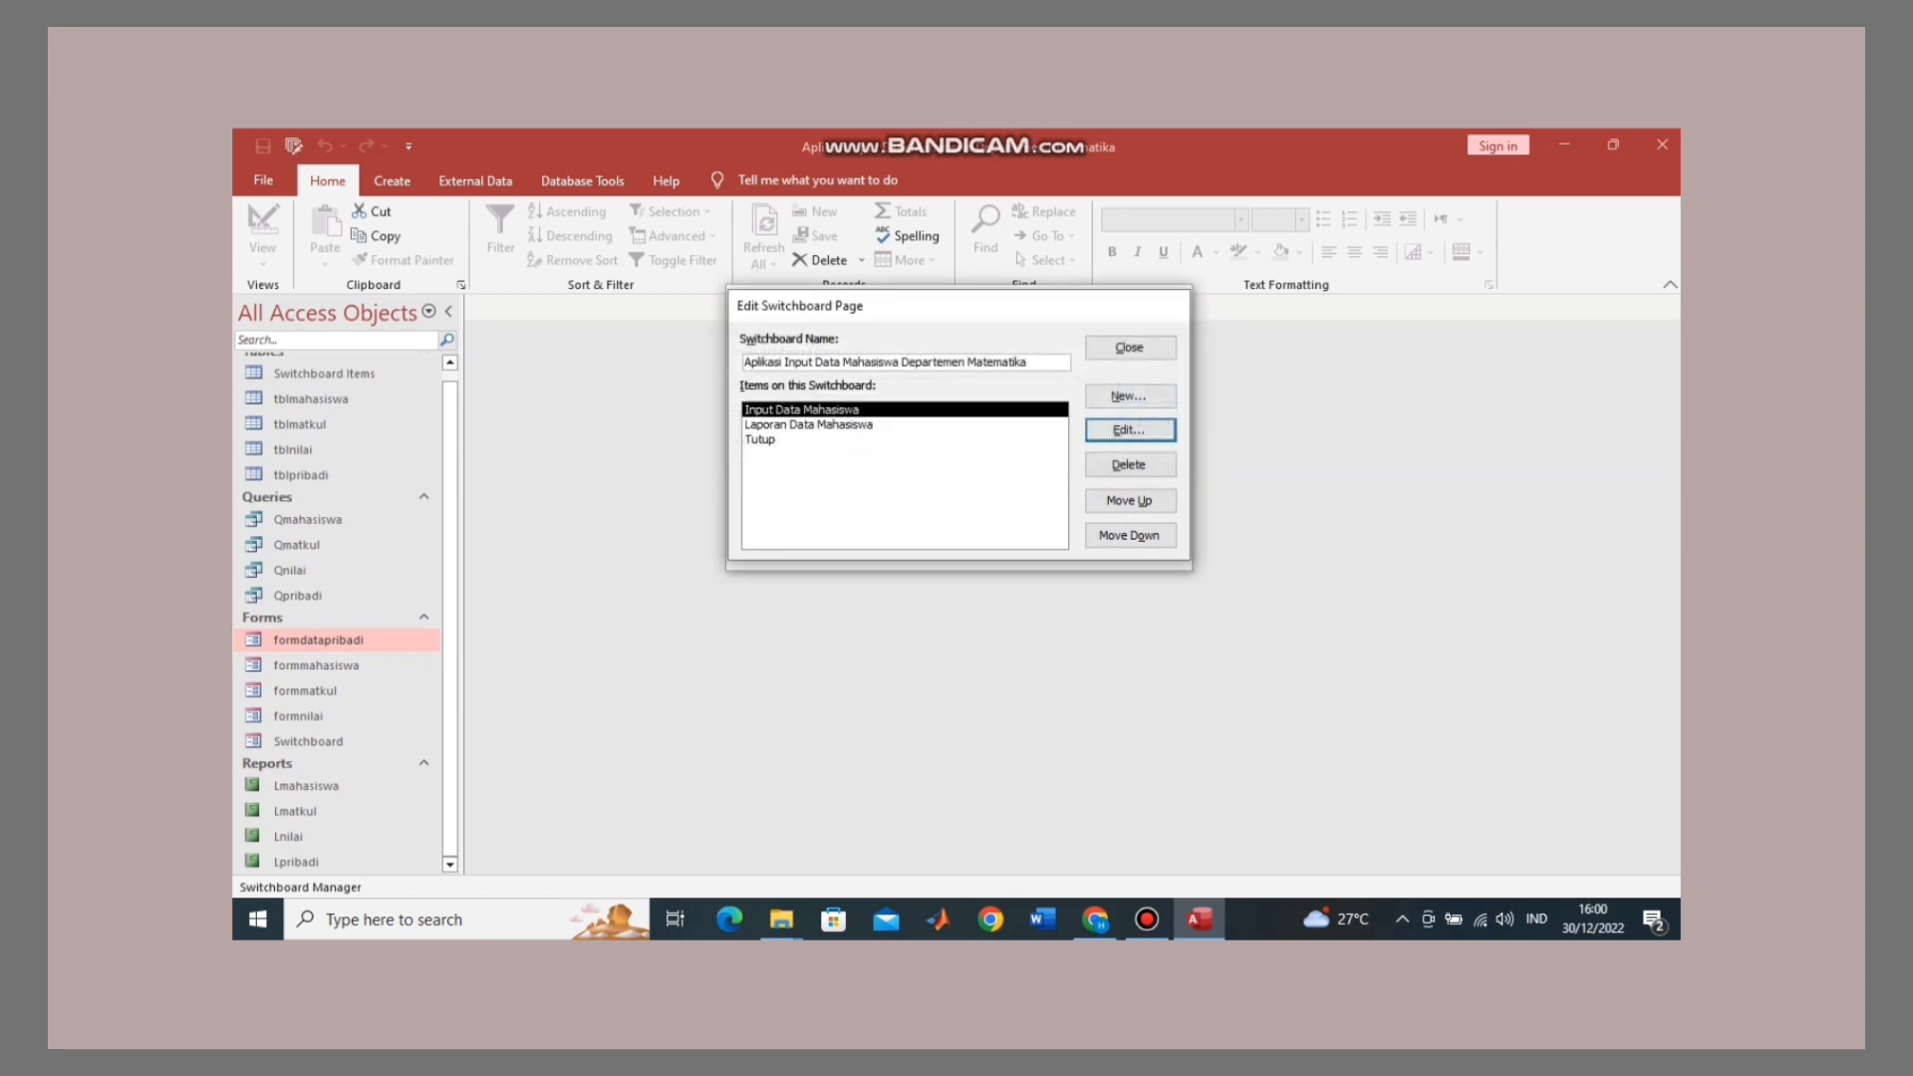
Step: Review the settings of the Laporan Data Mahasiswa switchboard item
click(809, 424)
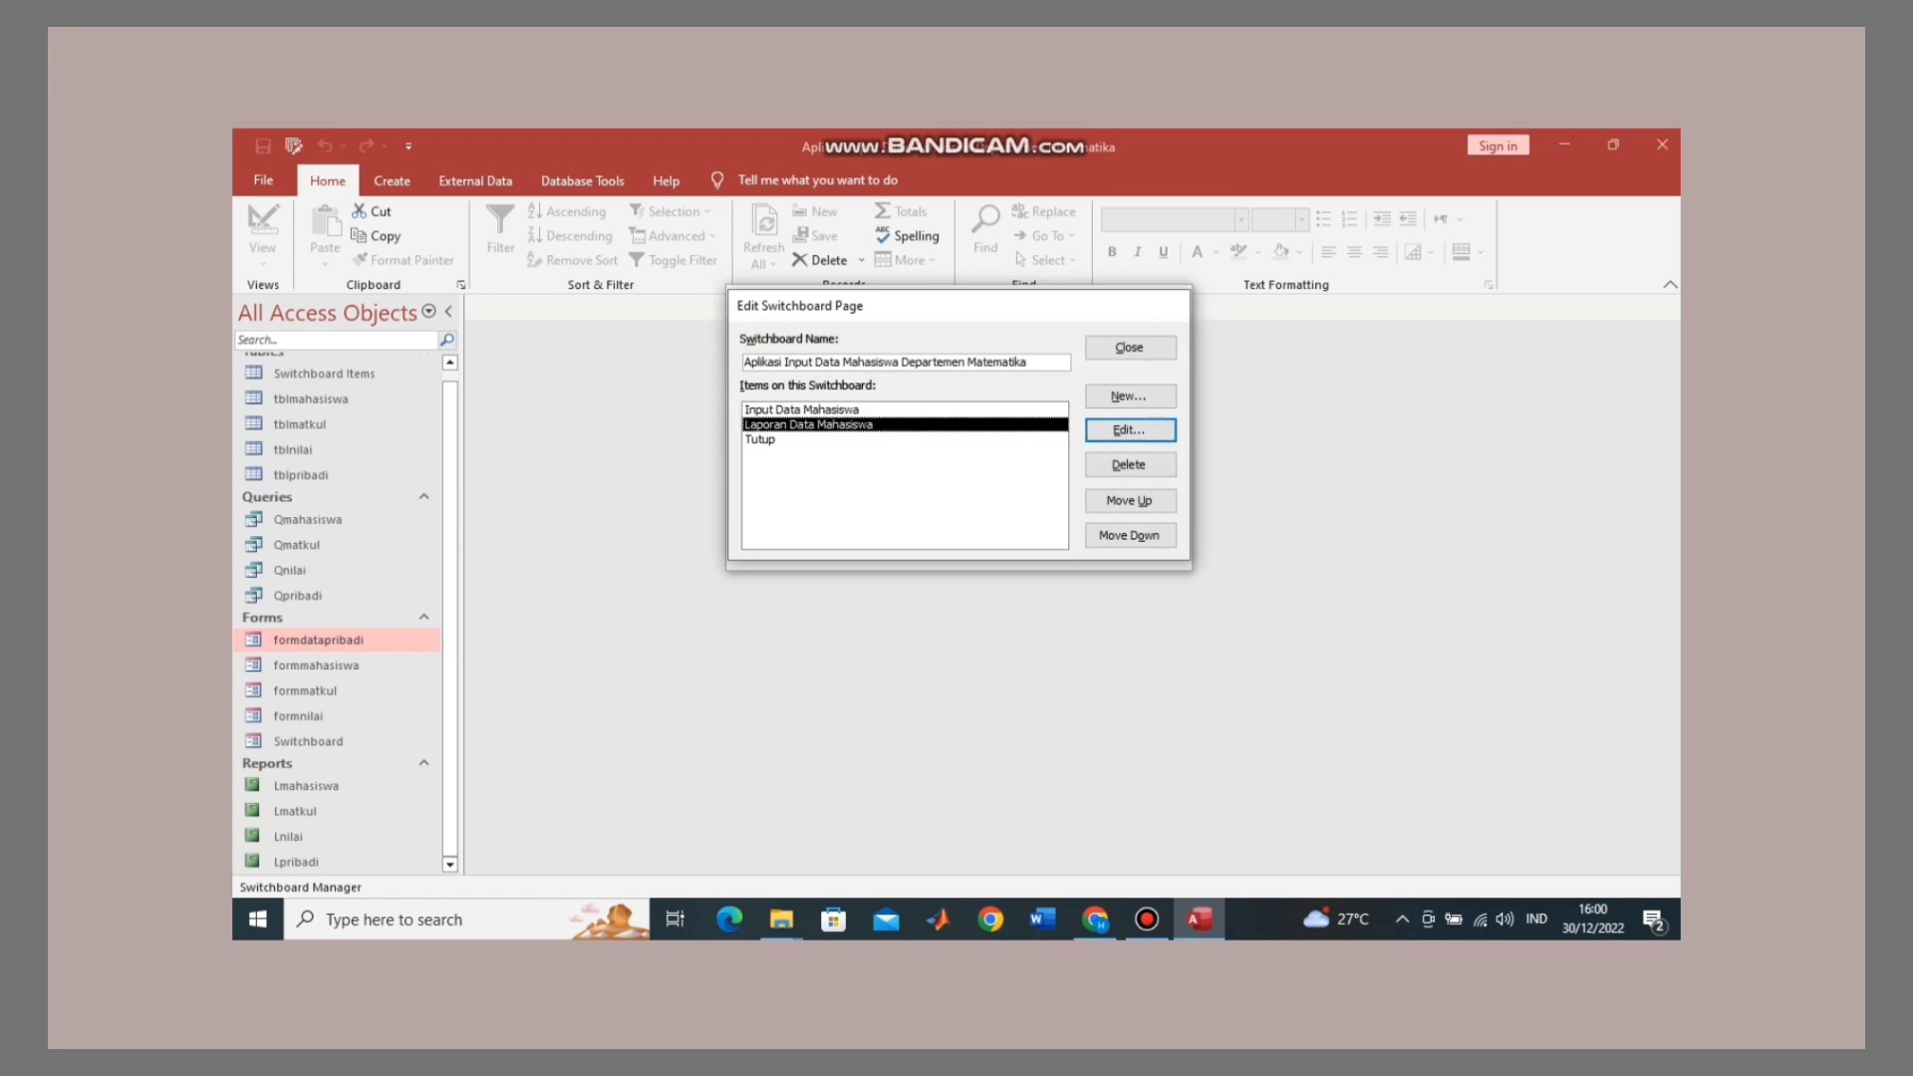
key(Return)
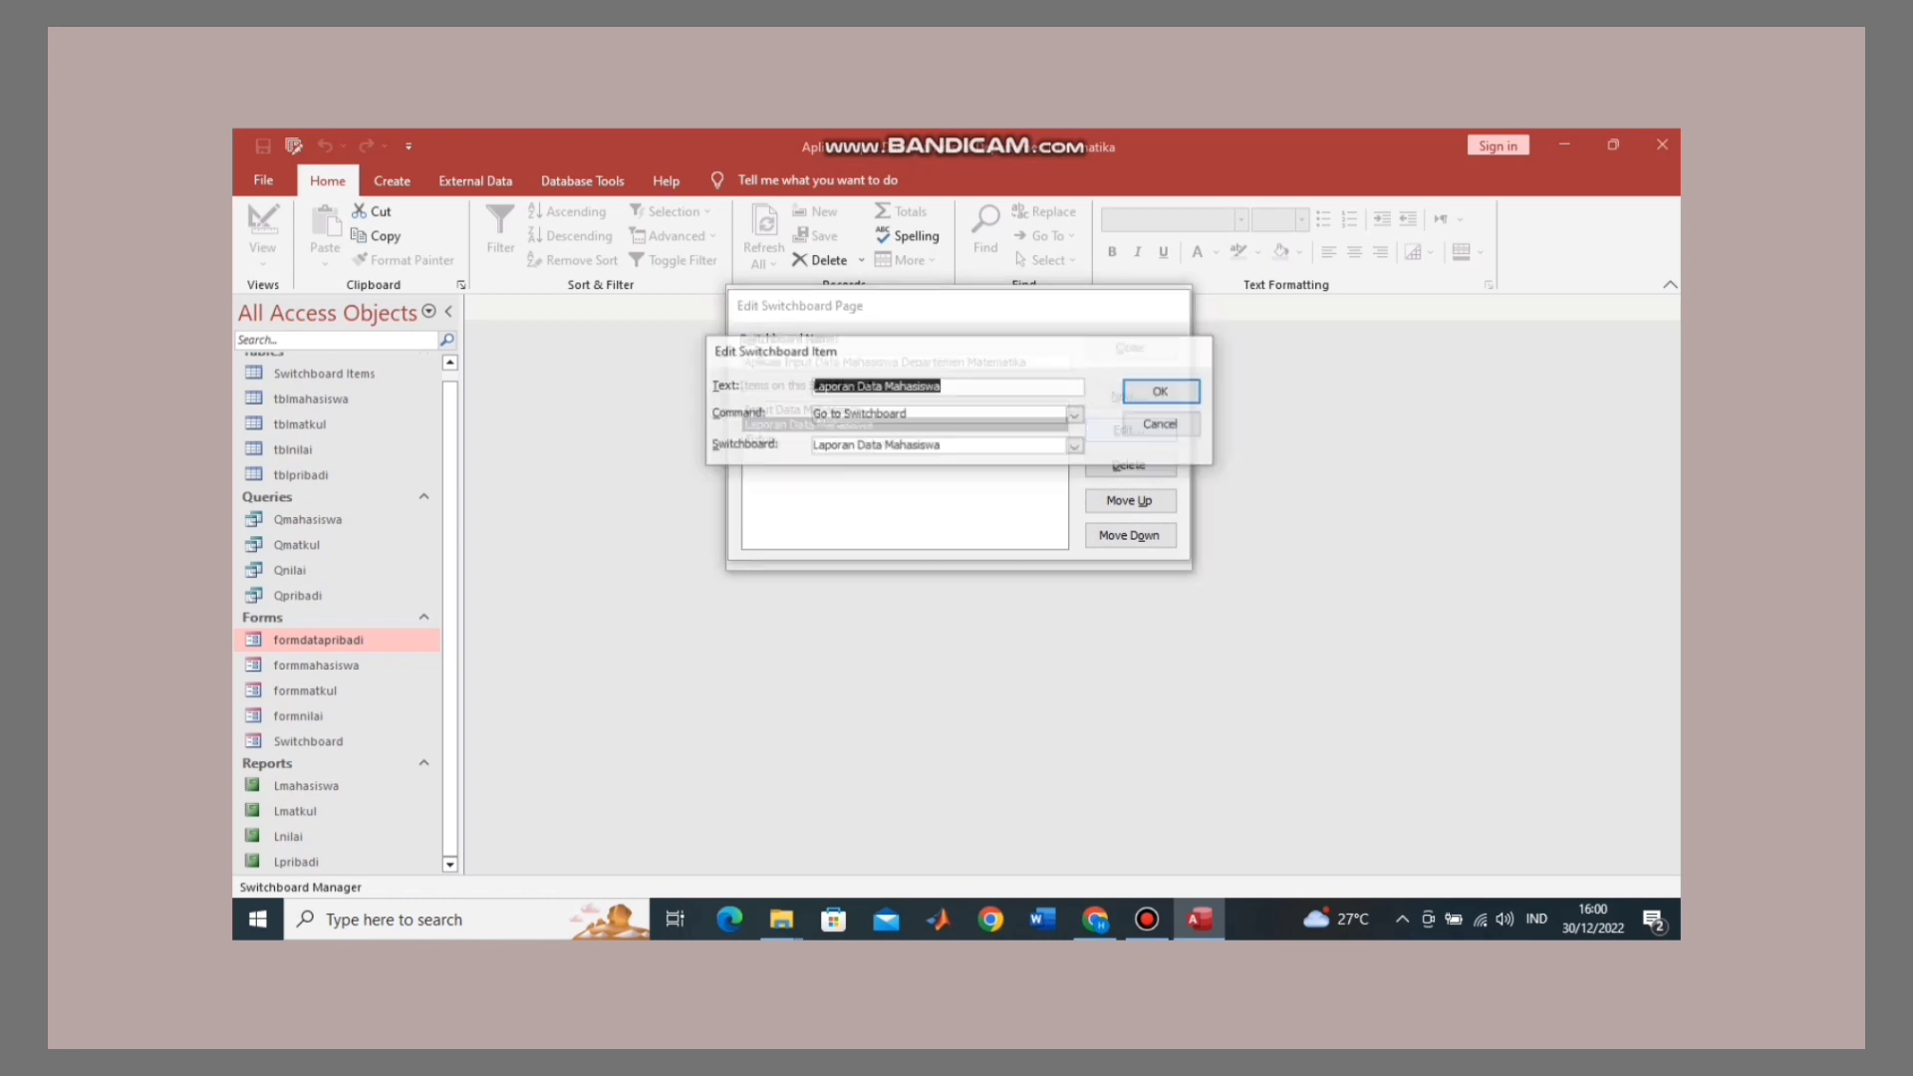
click(949, 386)
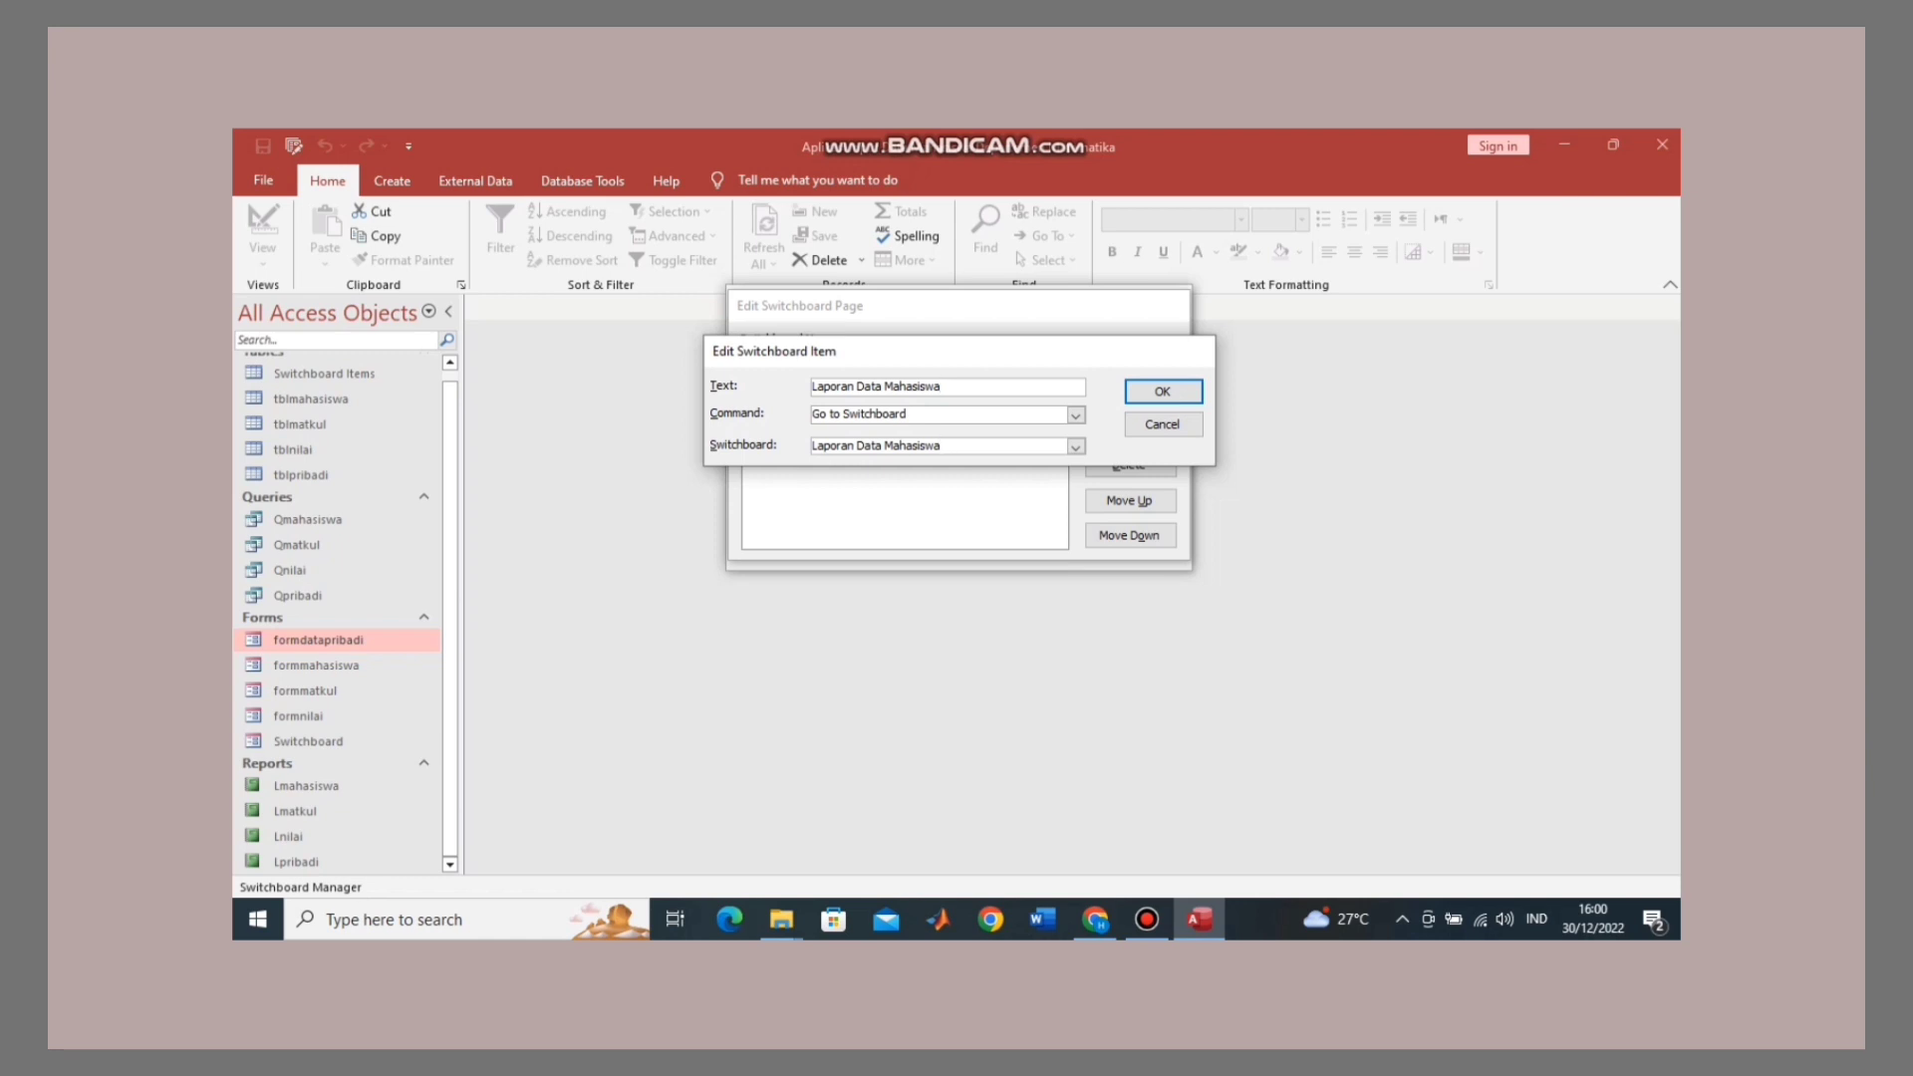
key(Return)
Step: Review the Tutup item's settings, accept them, and close the switchboard page editor
click(761, 439)
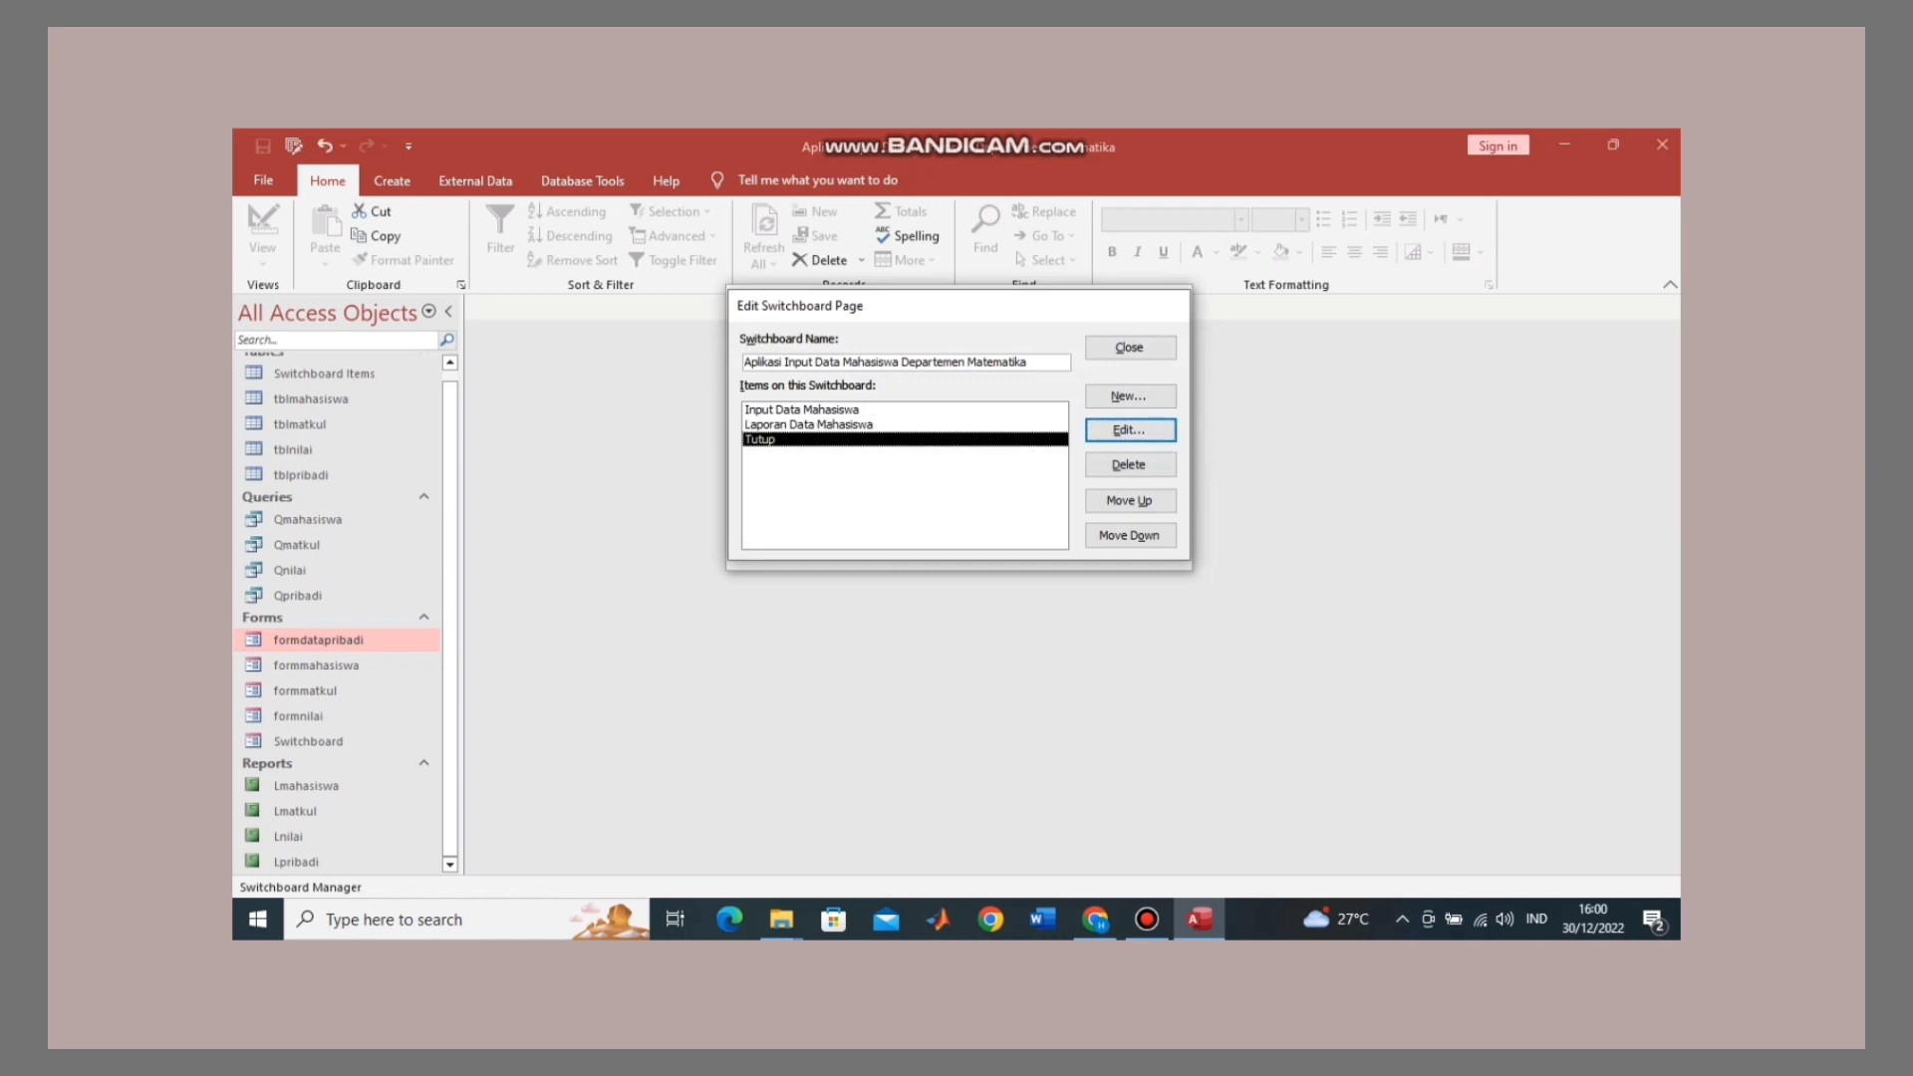
click(1130, 430)
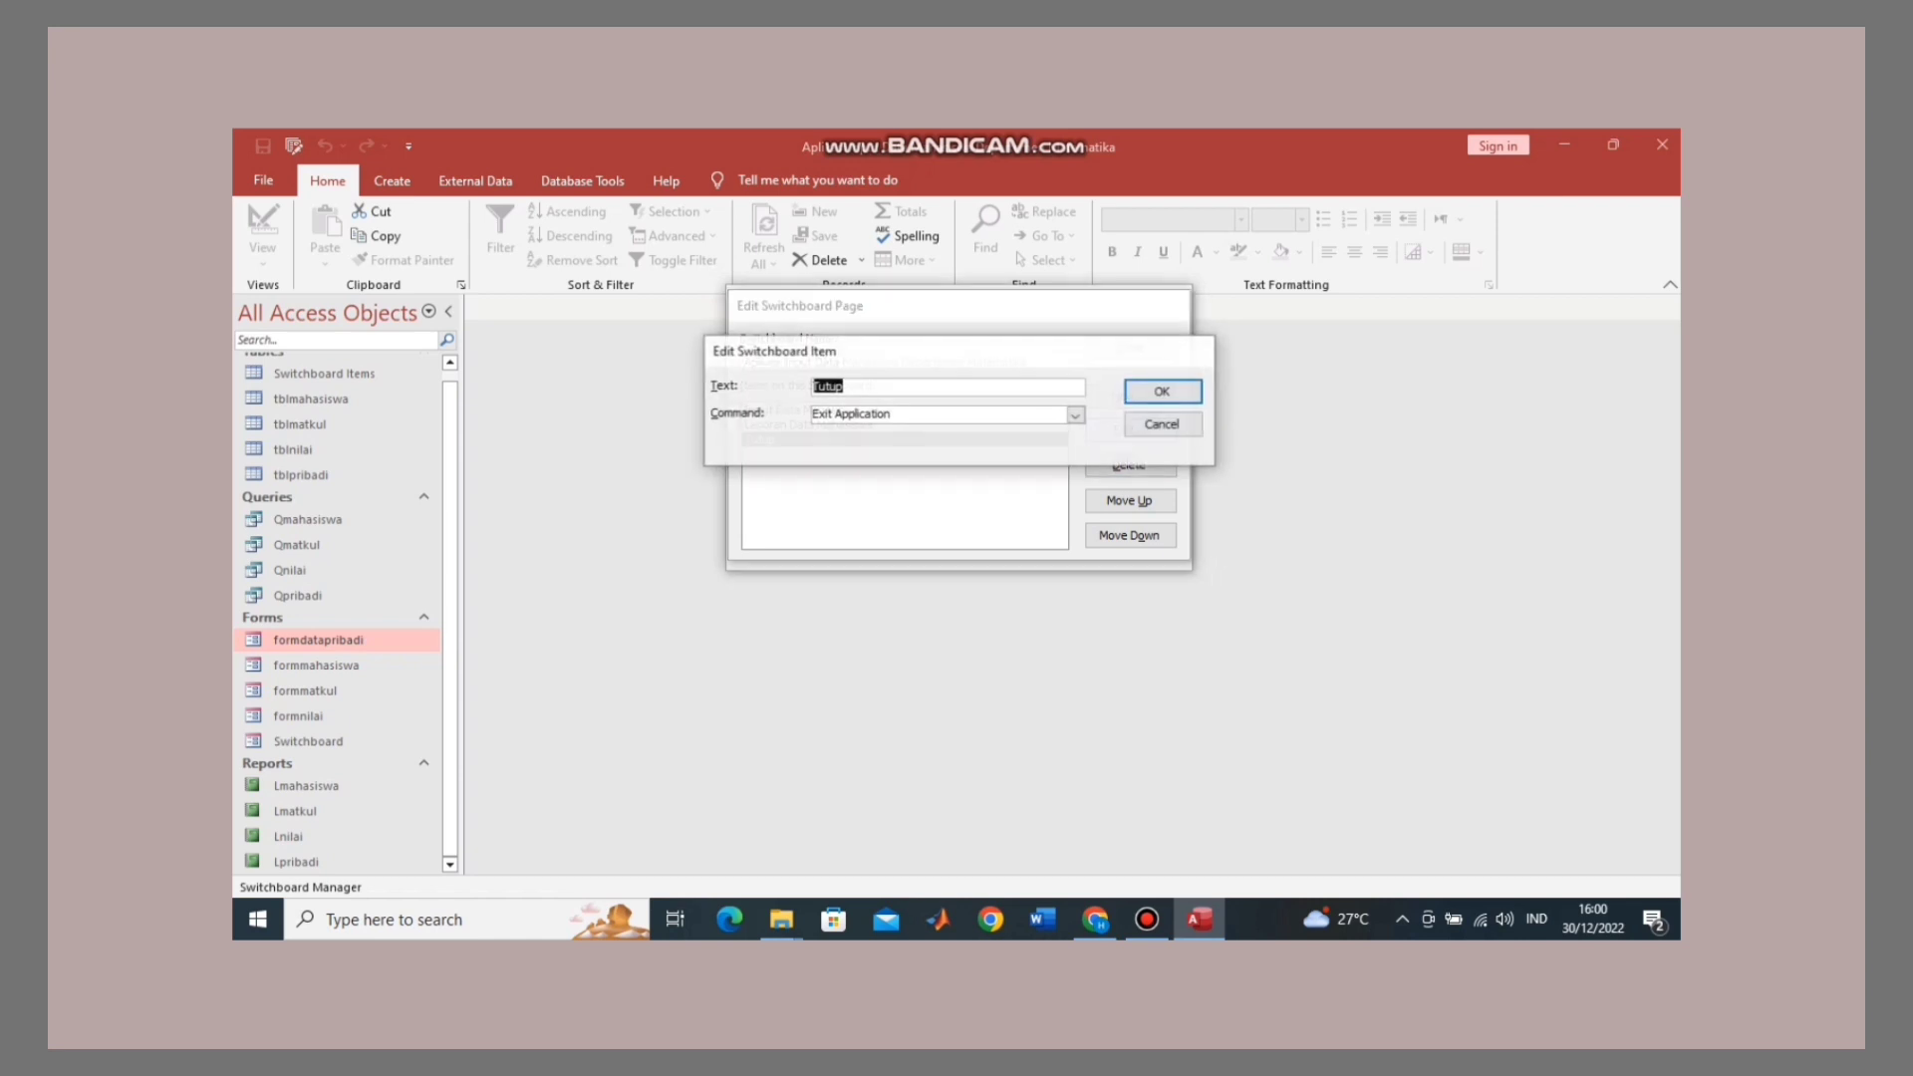
click(846, 386)
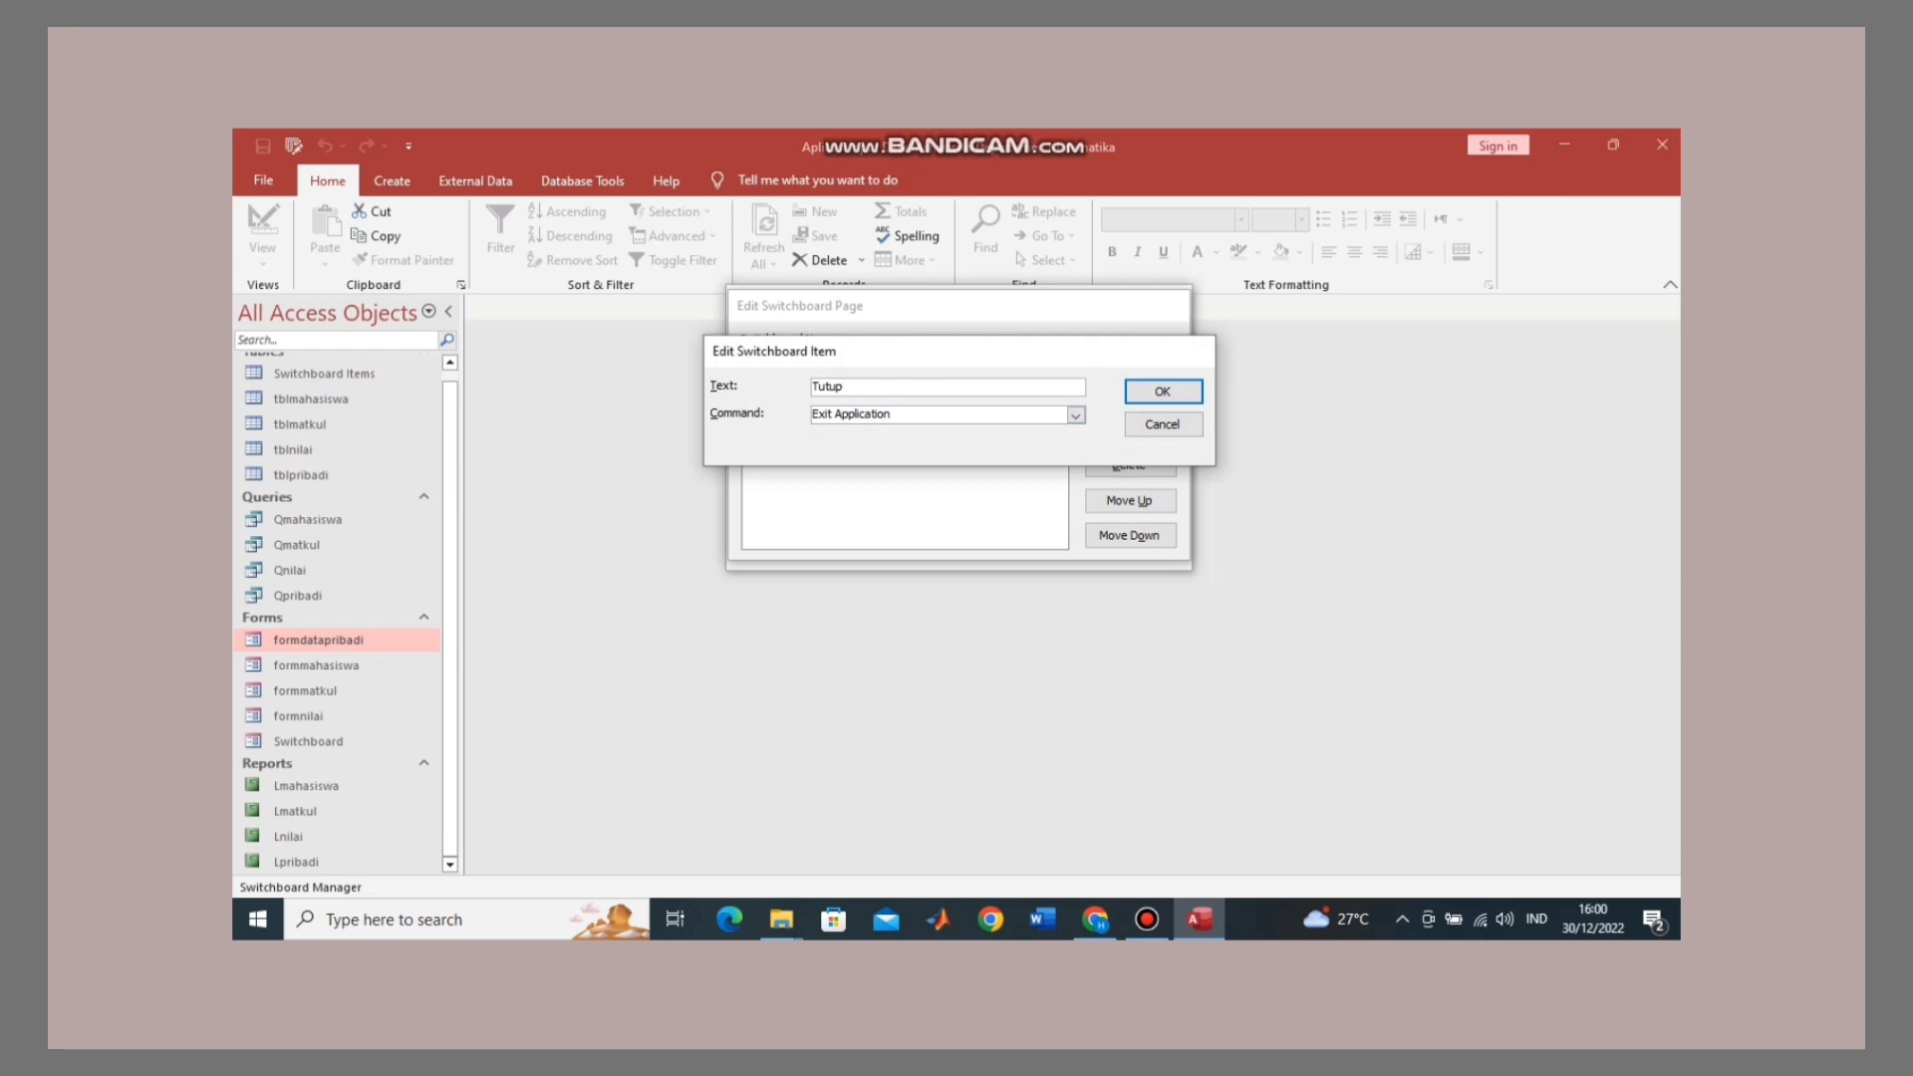
click(1163, 392)
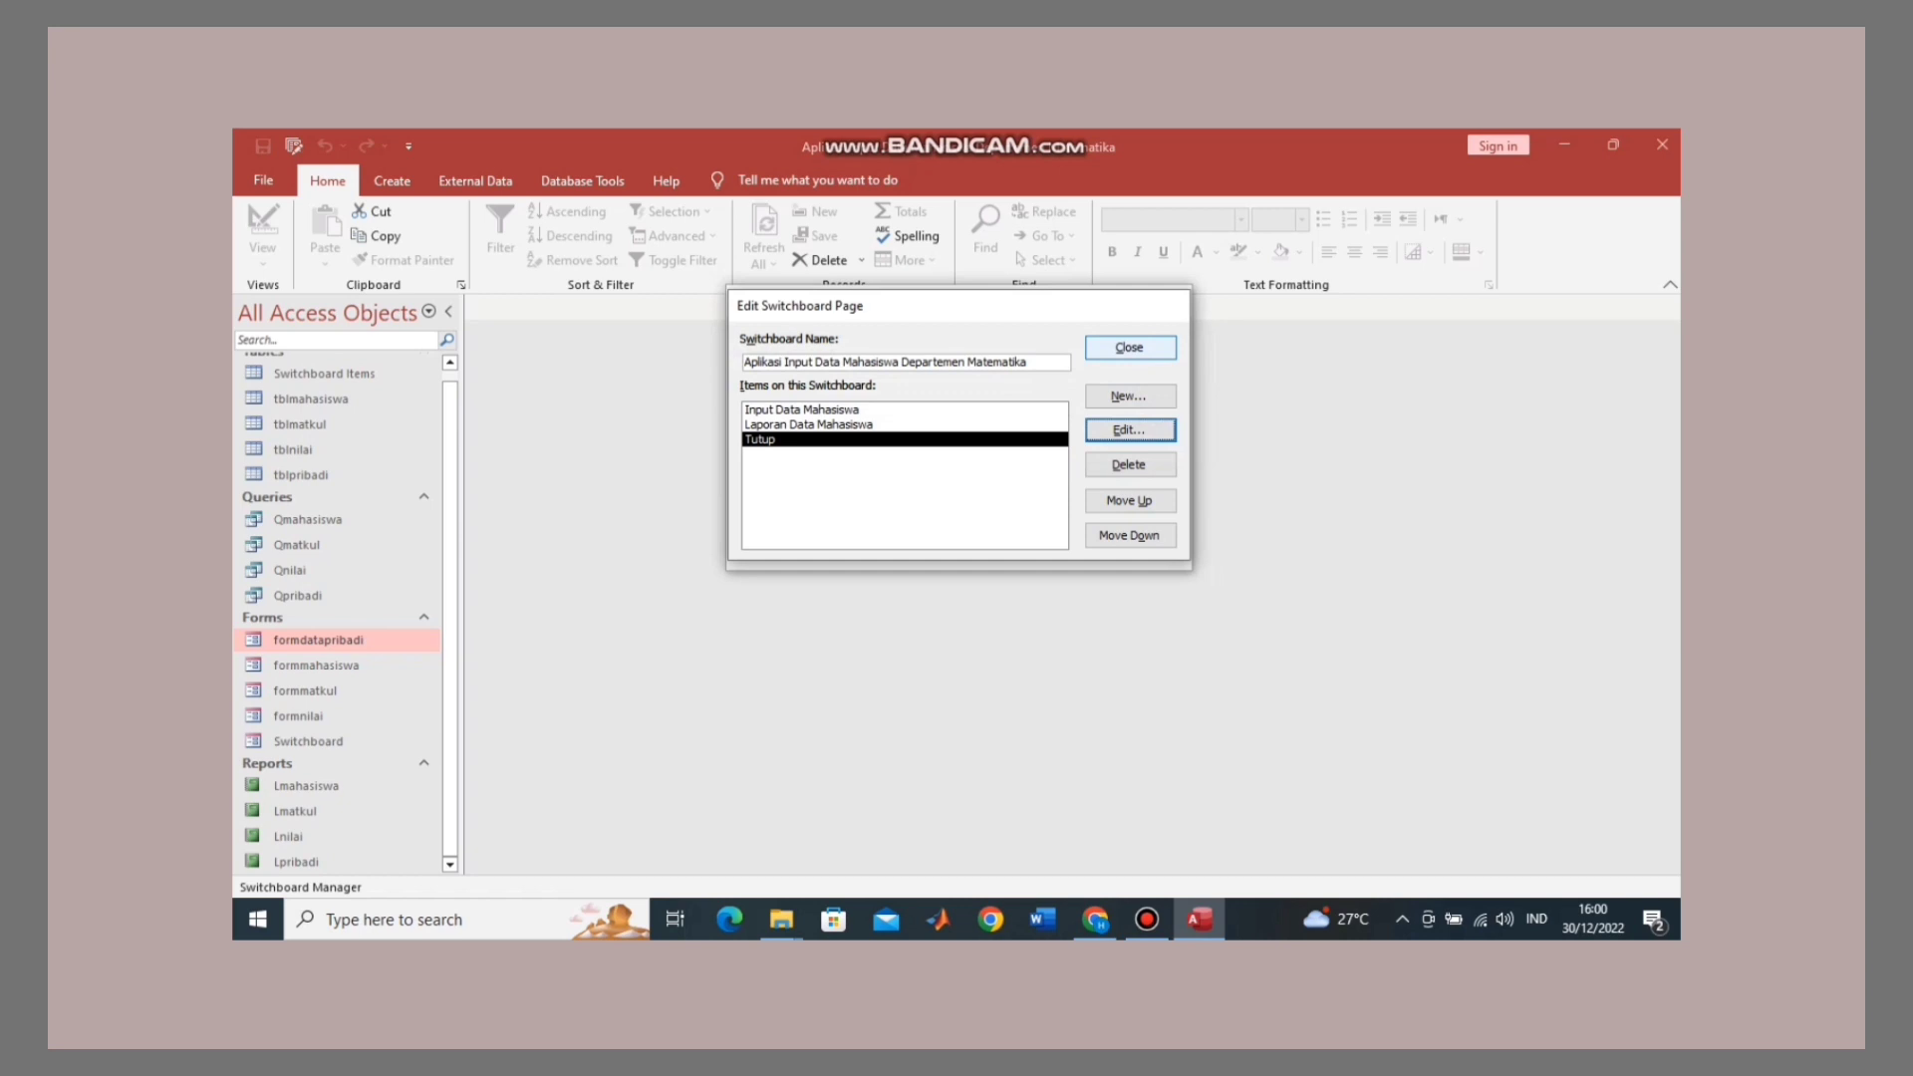
click(1130, 348)
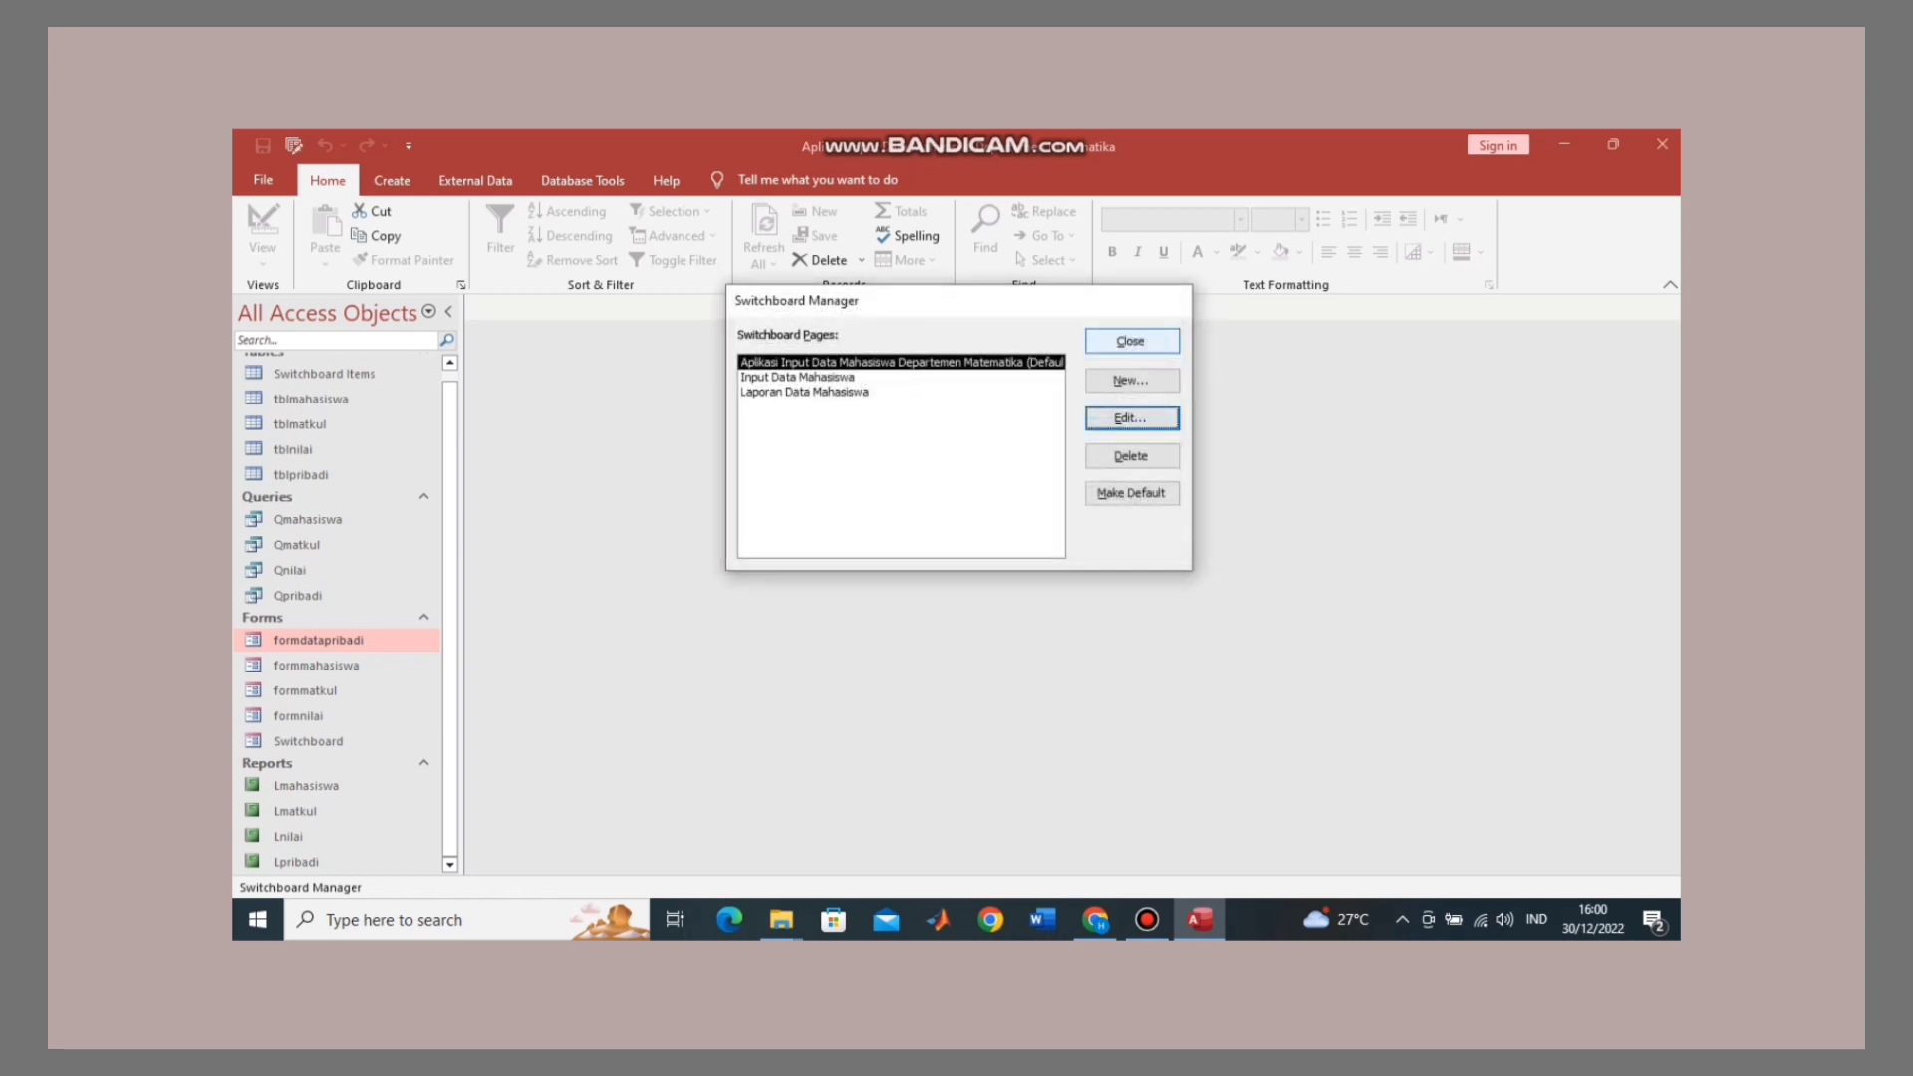
Step: Exit Switchboard Manager and open the Switchboard form from the Navigation Pane
click(1130, 340)
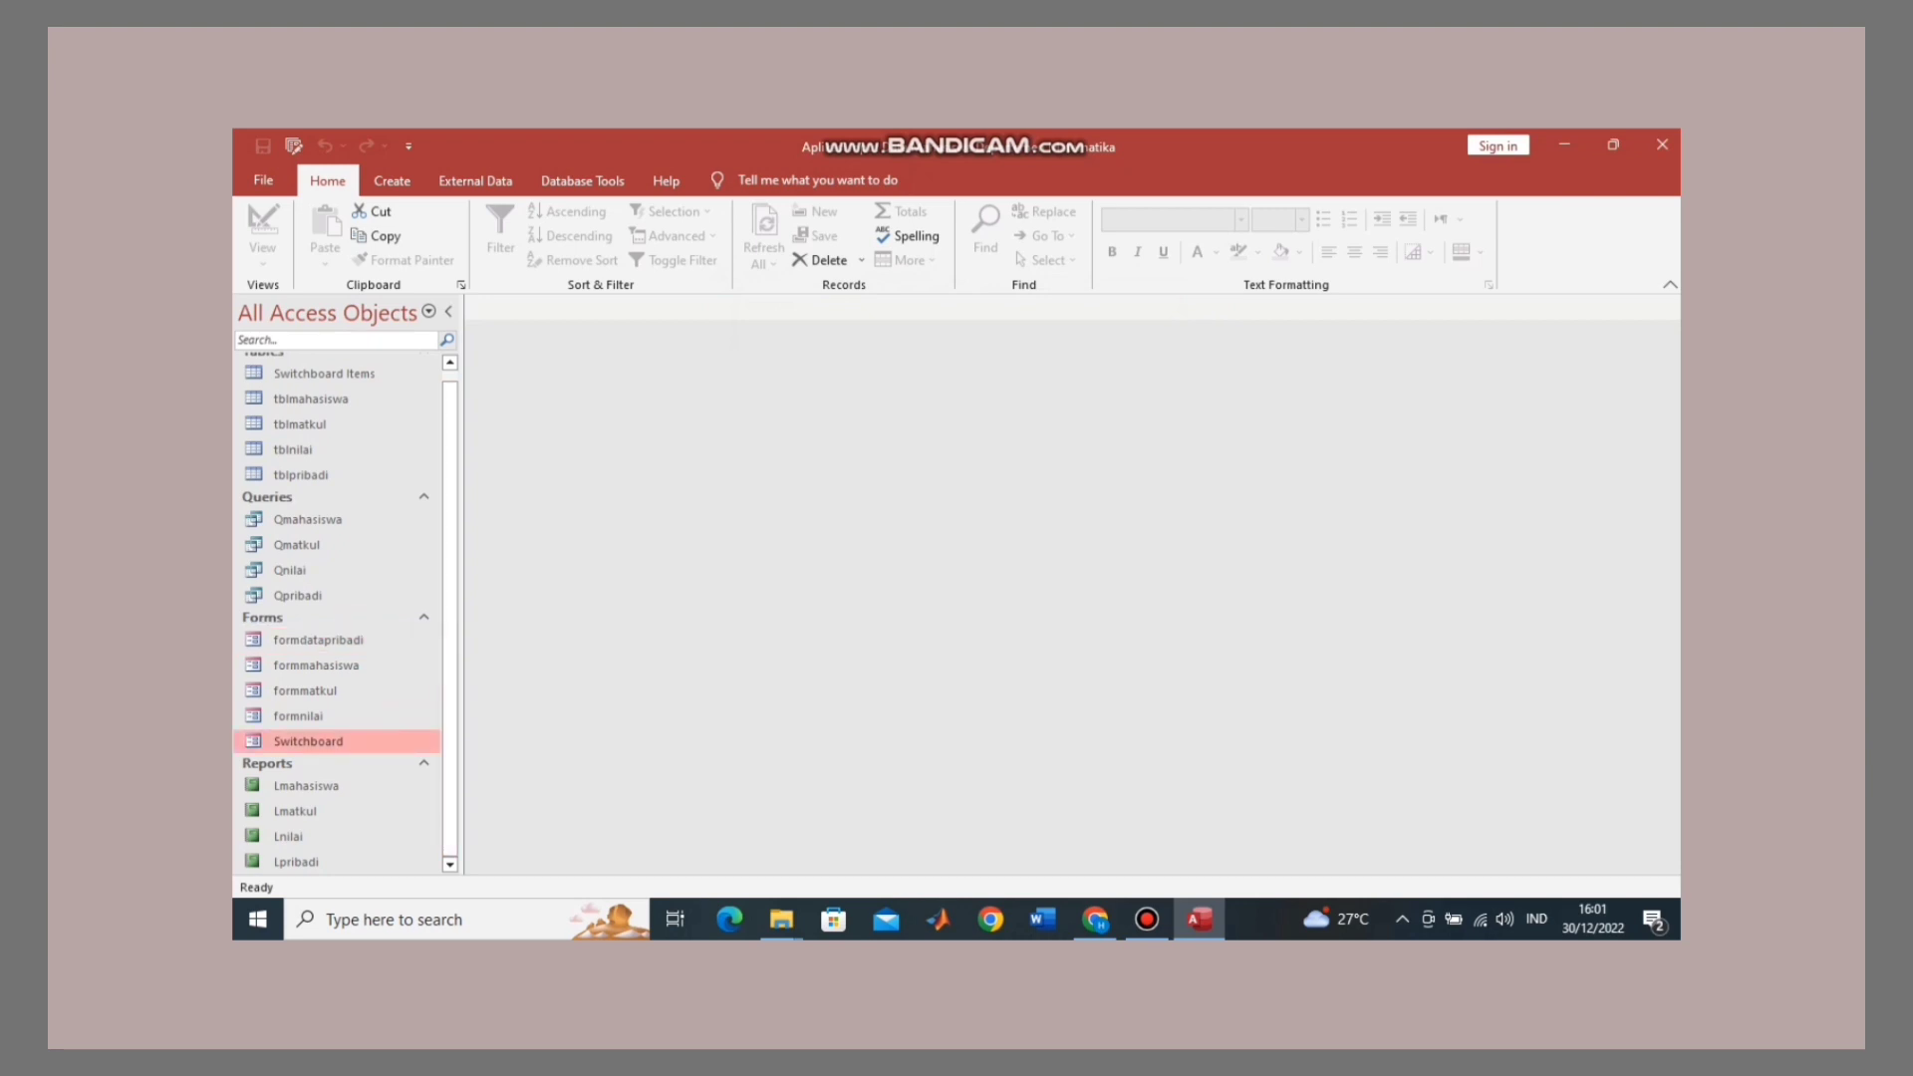
double_click(308, 741)
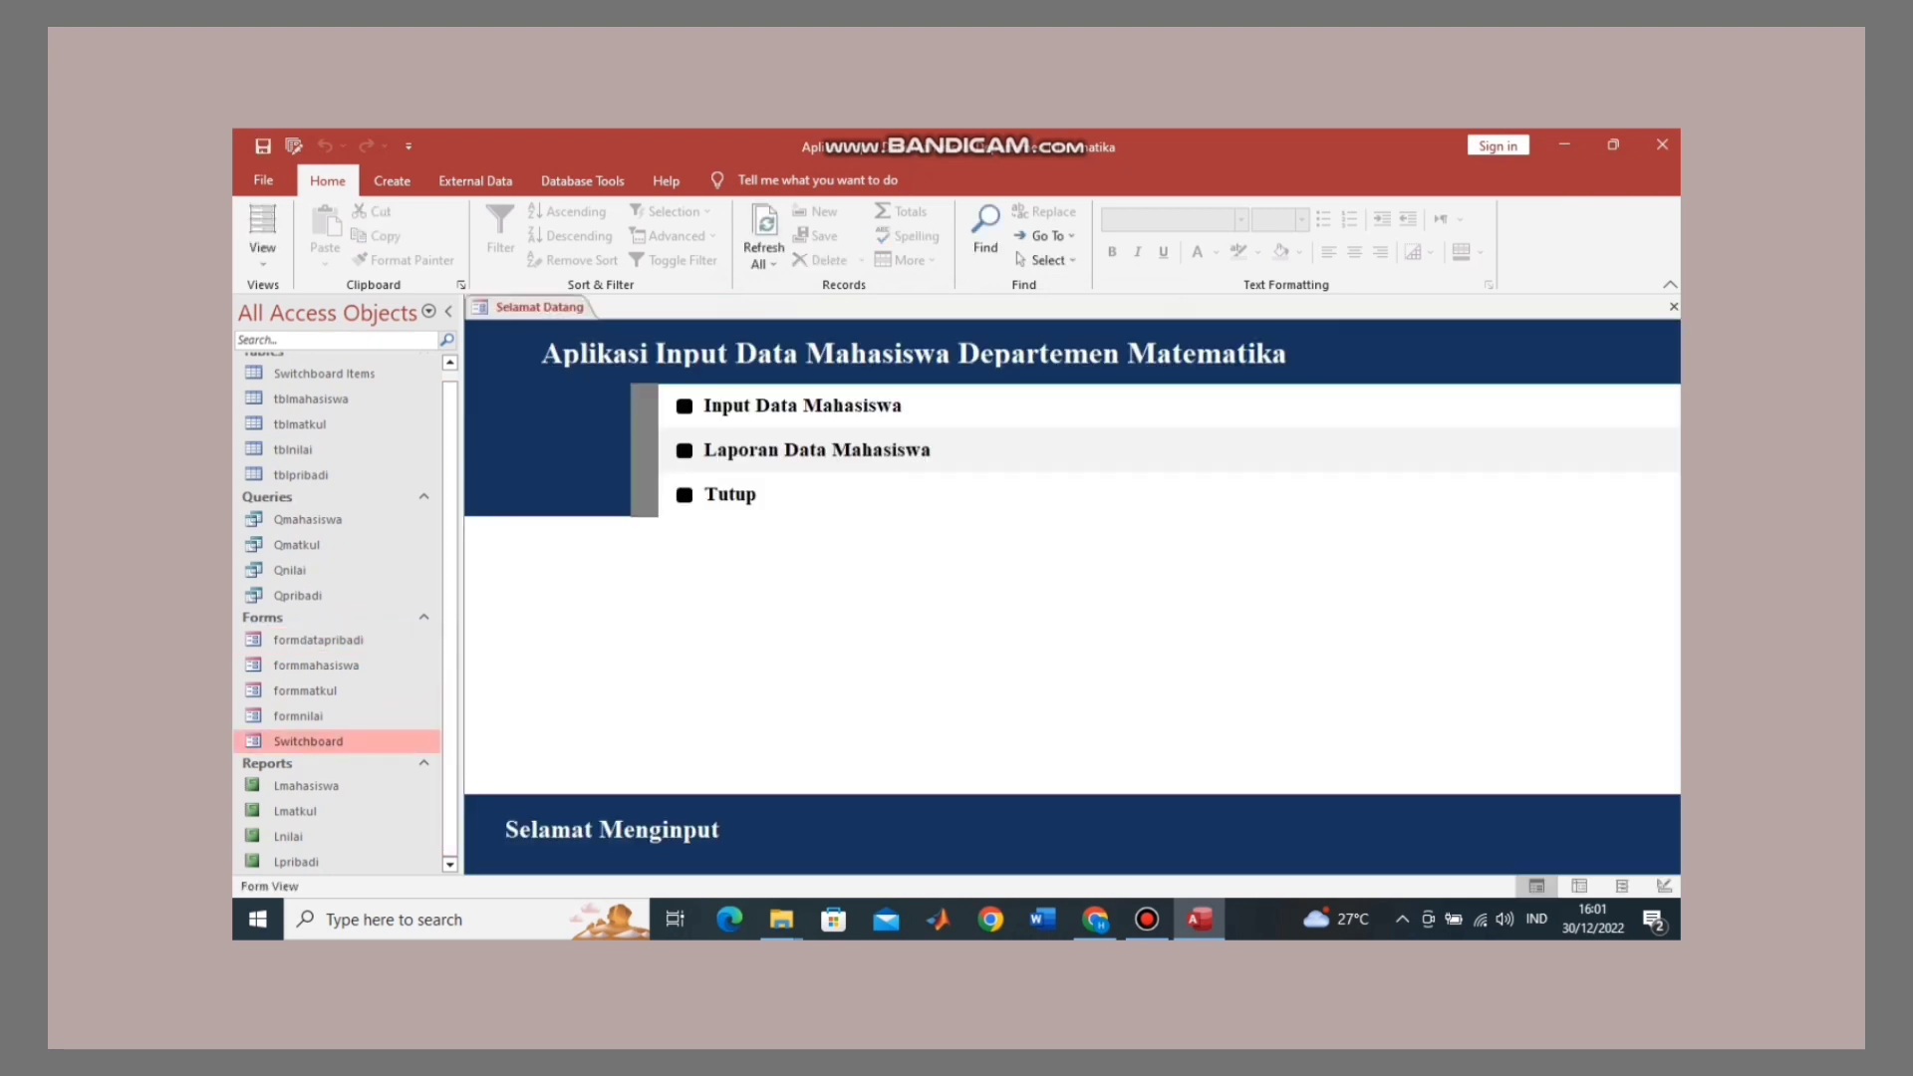